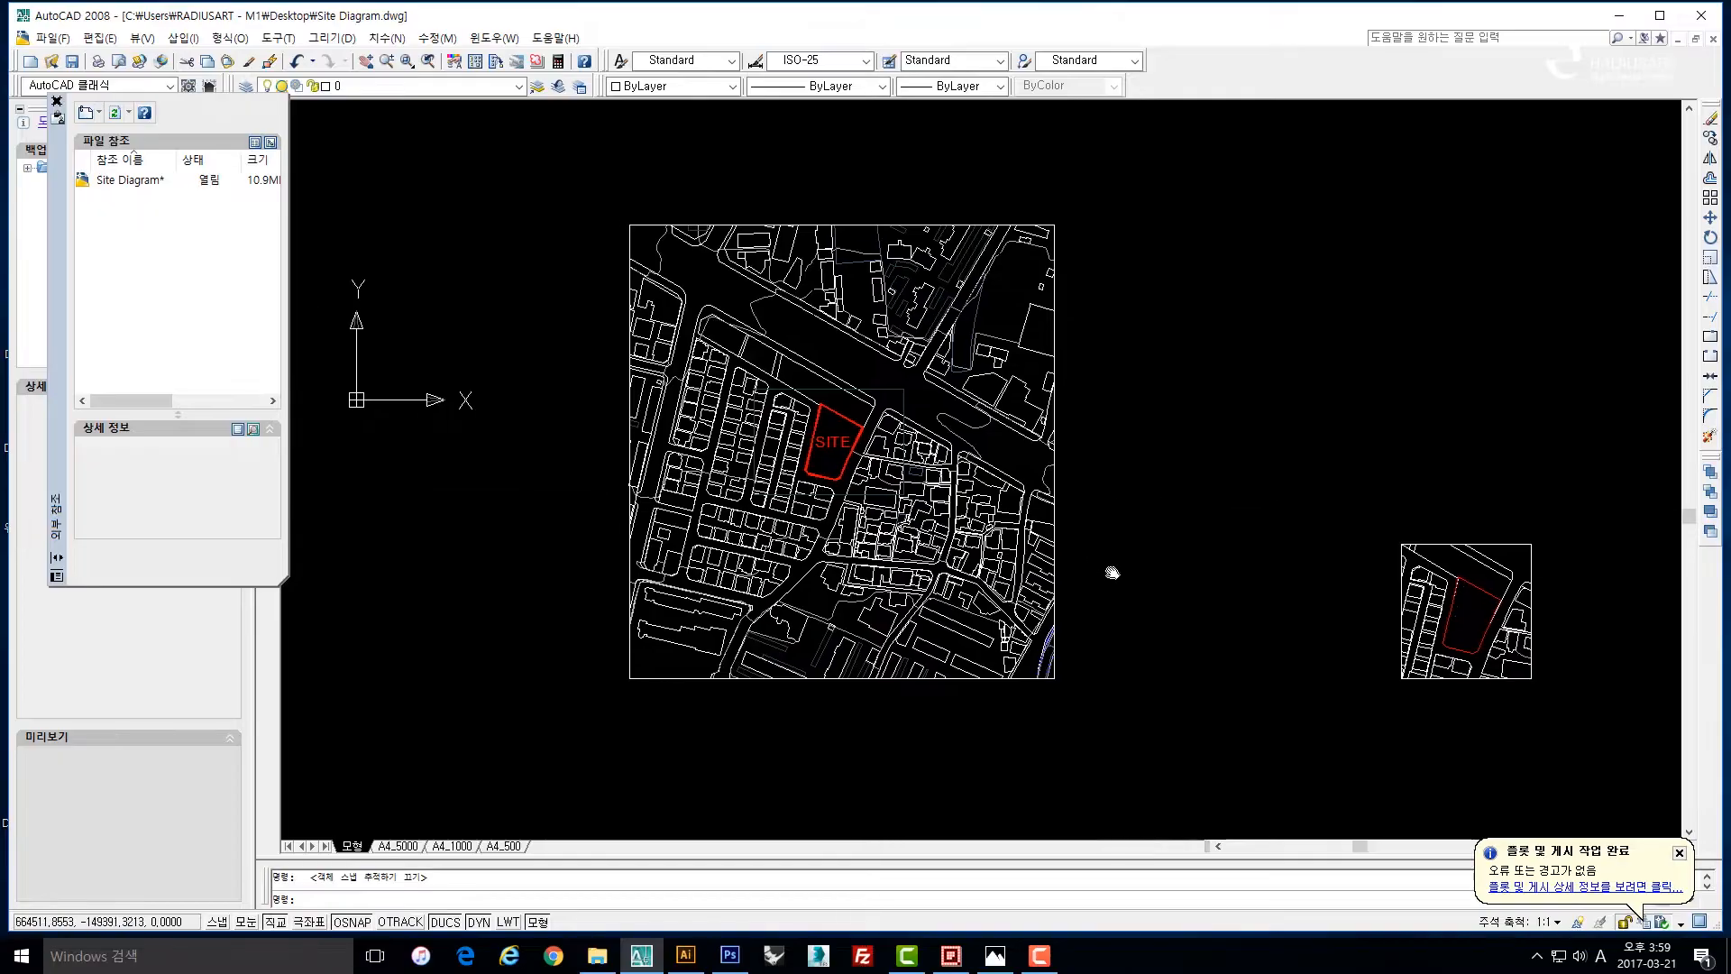
Switch to the Photos viewer and examine the layered site diagram references a1.jpg and a2.jpg, including the stacked map layers in a1.jpg.
left_click(997, 957)
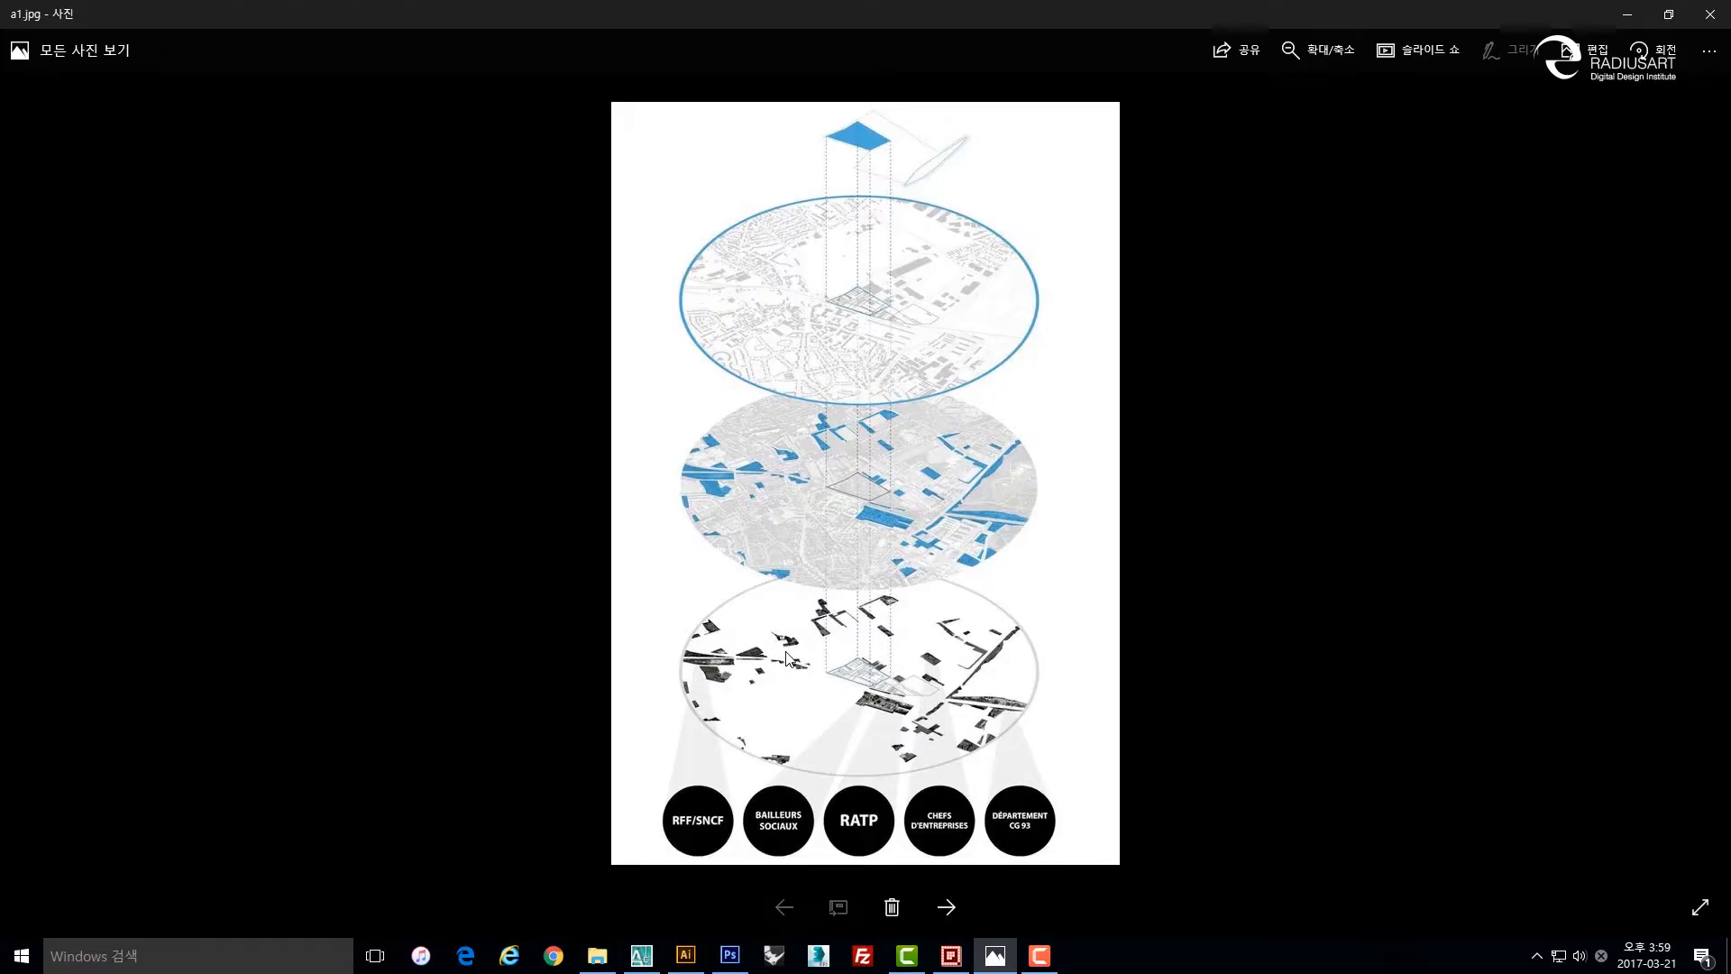
key("Right")
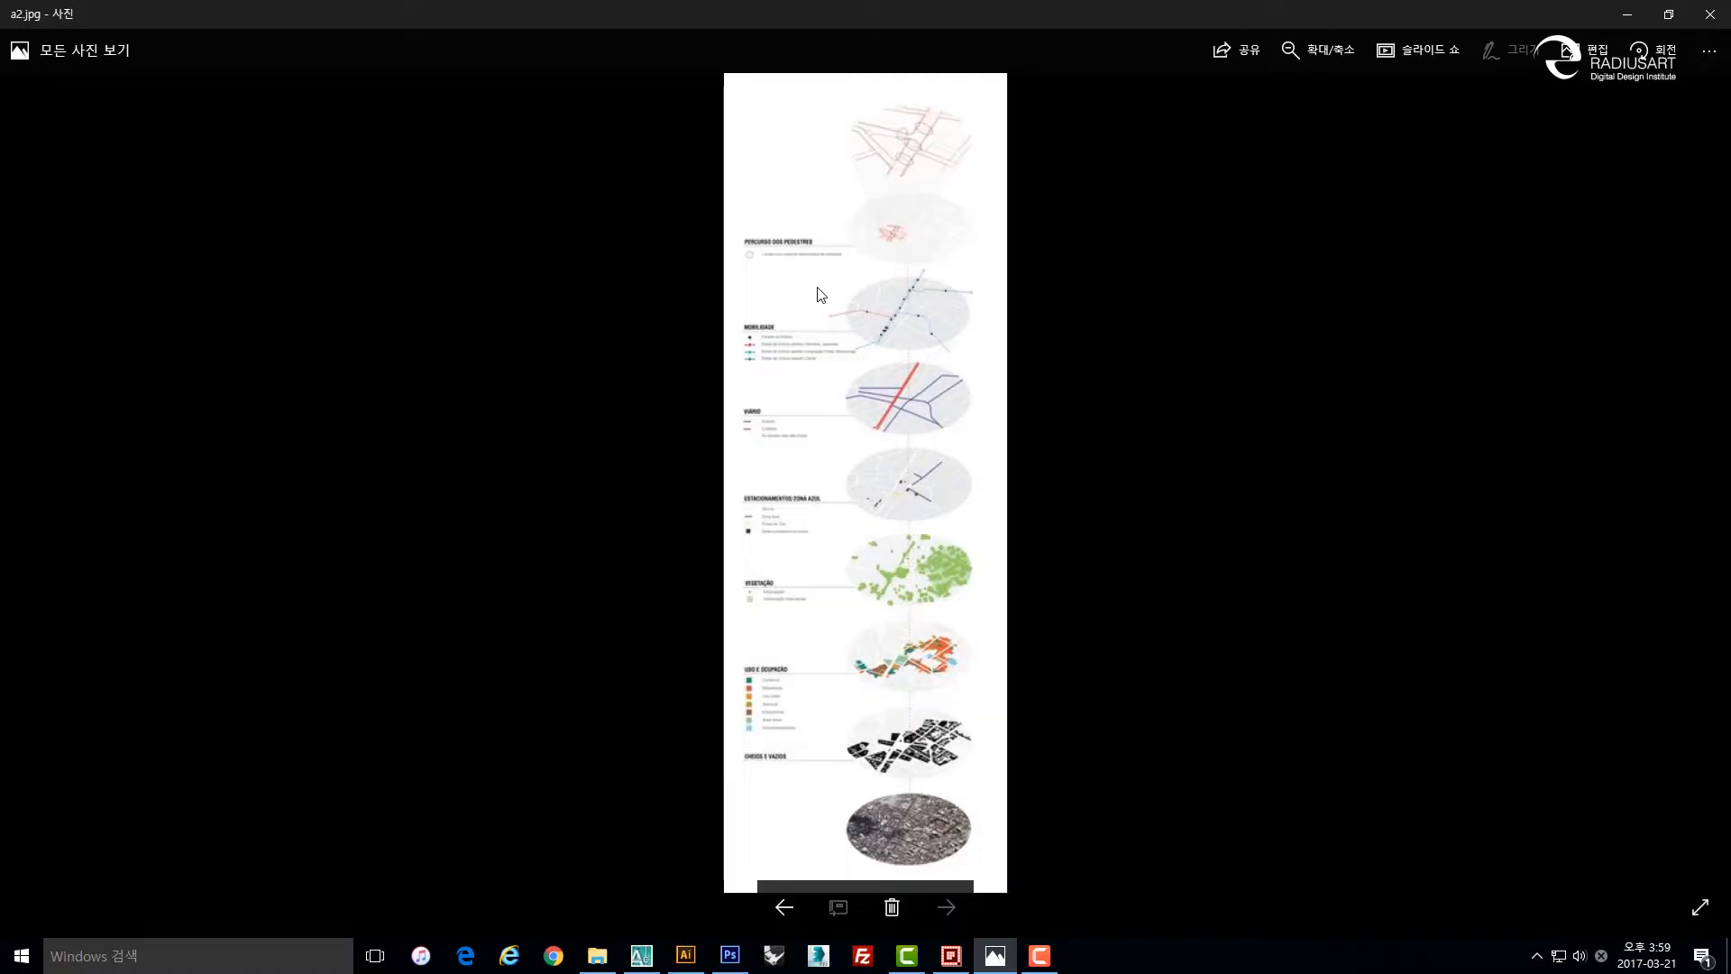
key("Left")
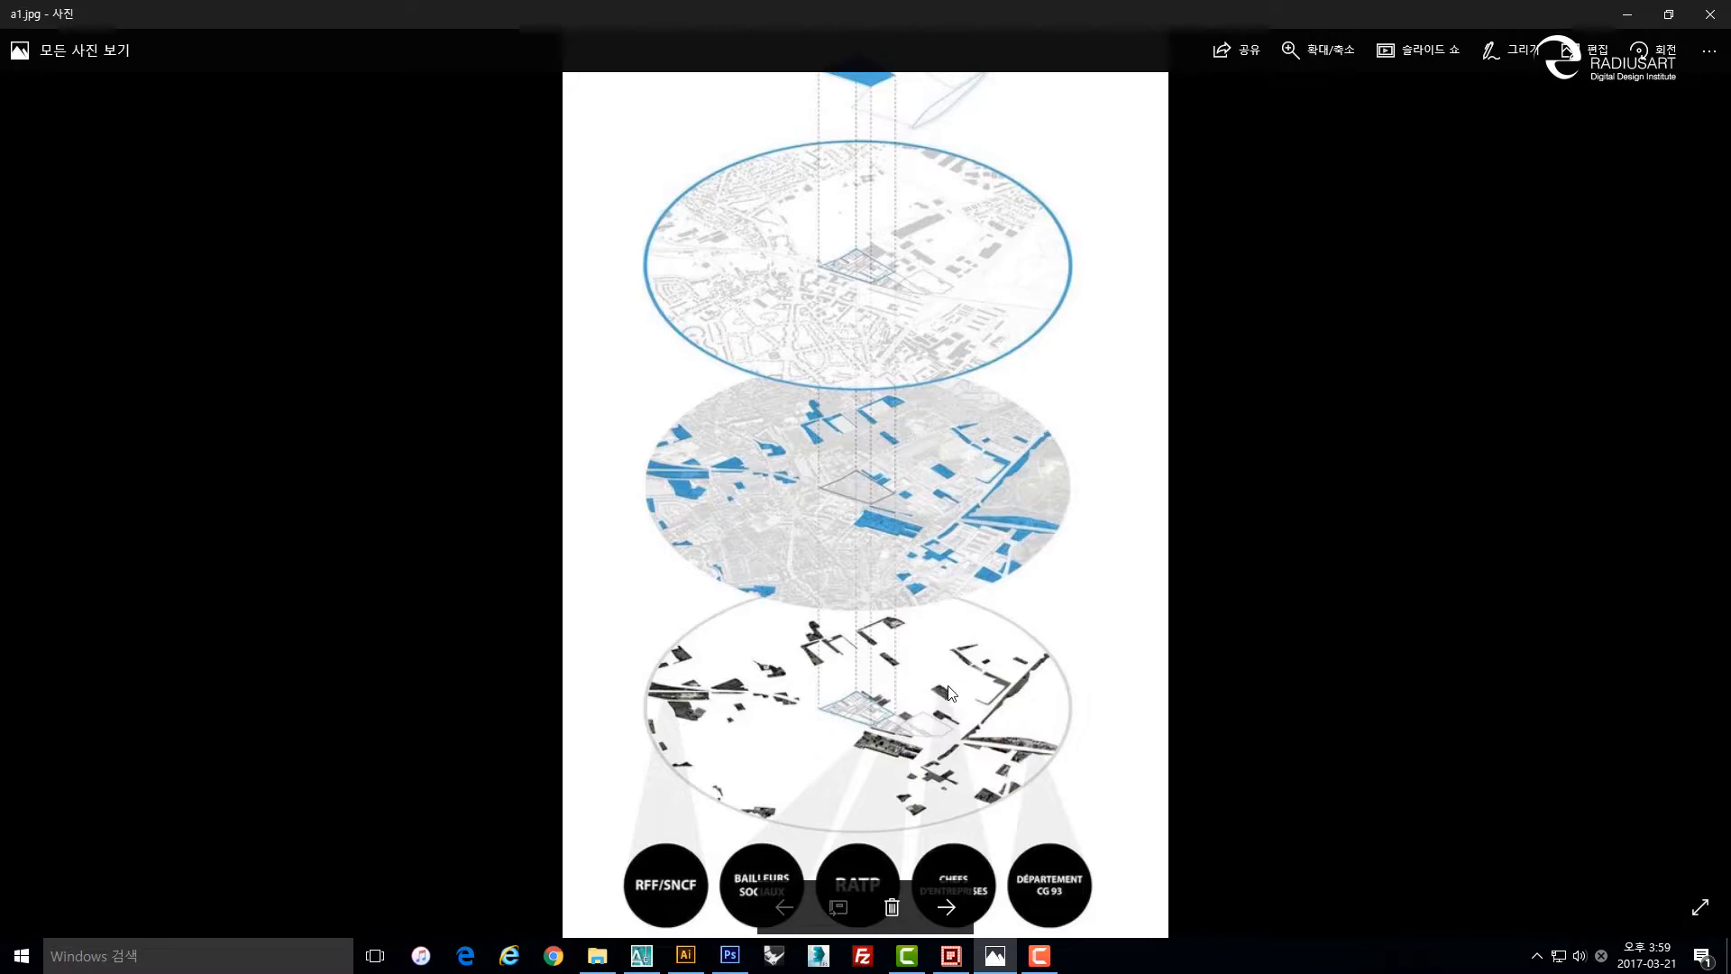
key("Right")
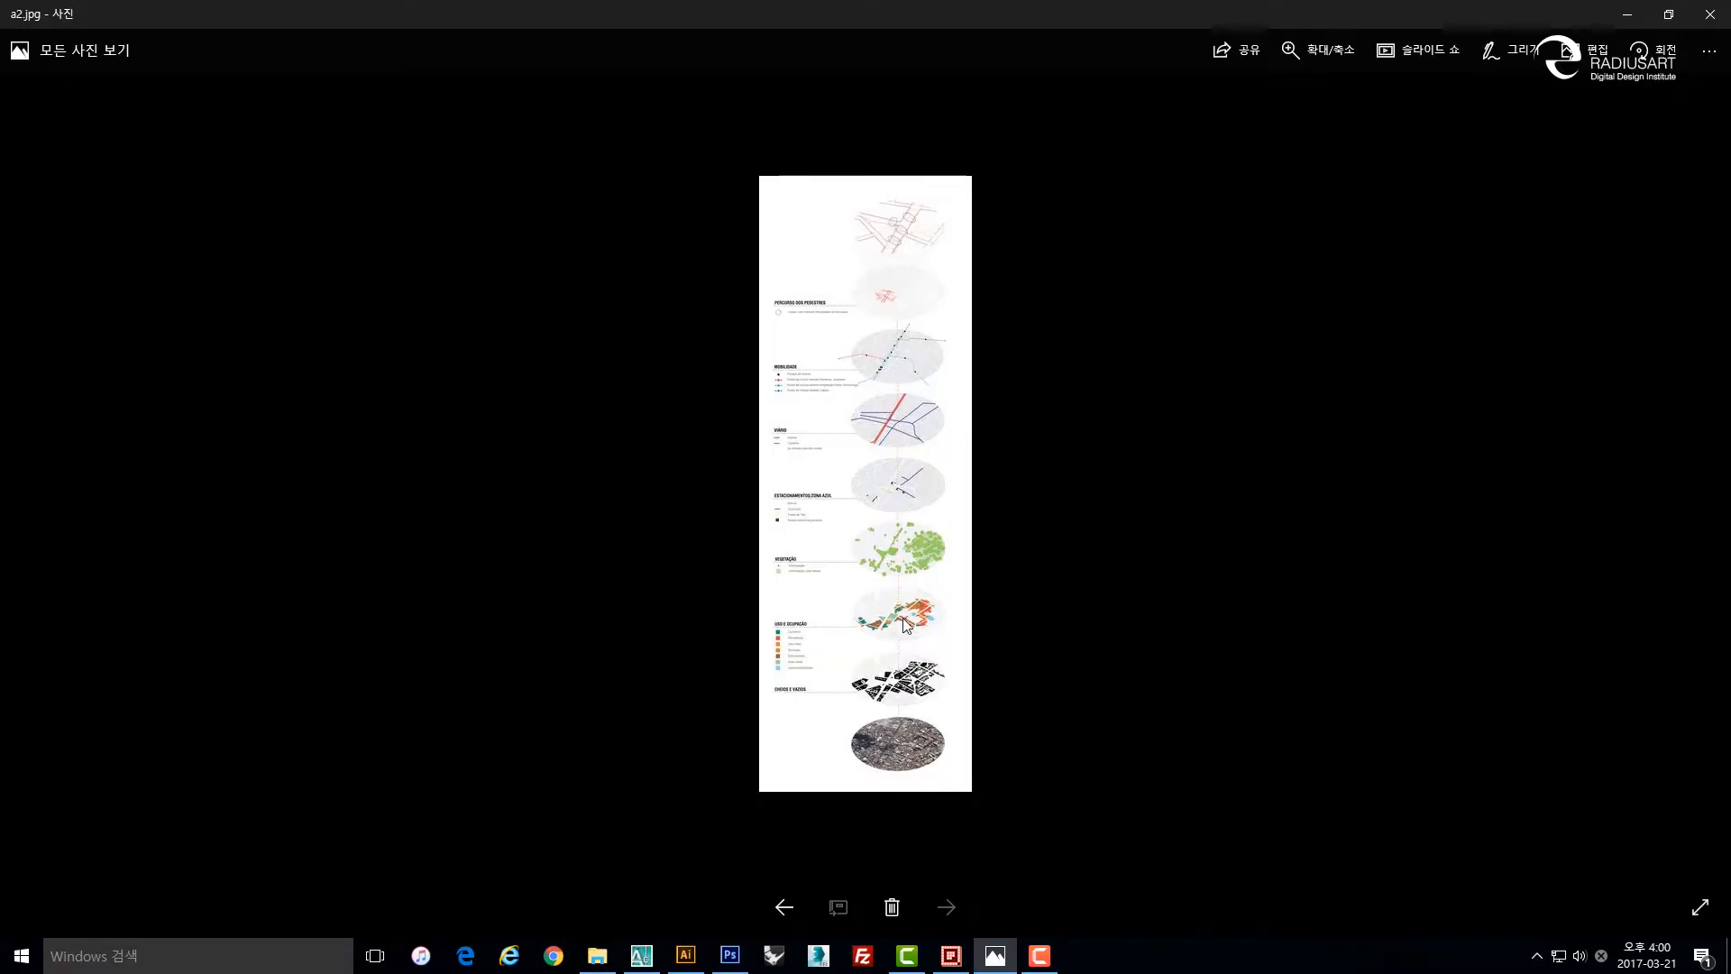
key("Left")
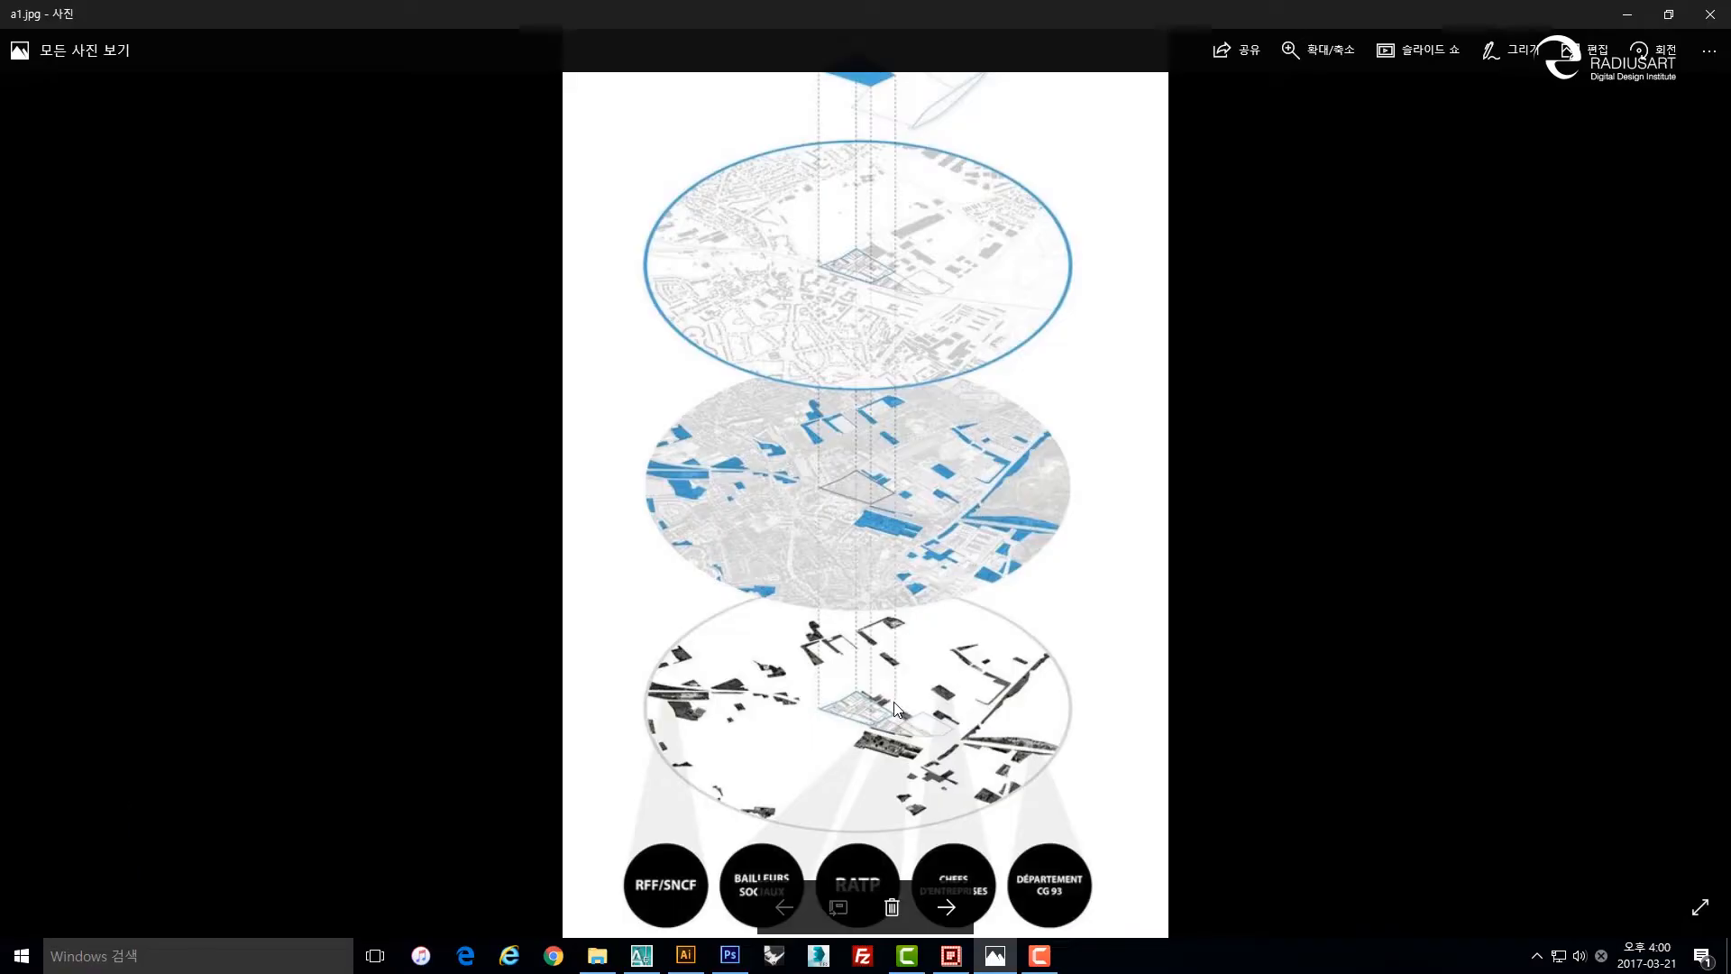
scroll(815, 532, "up", 5)
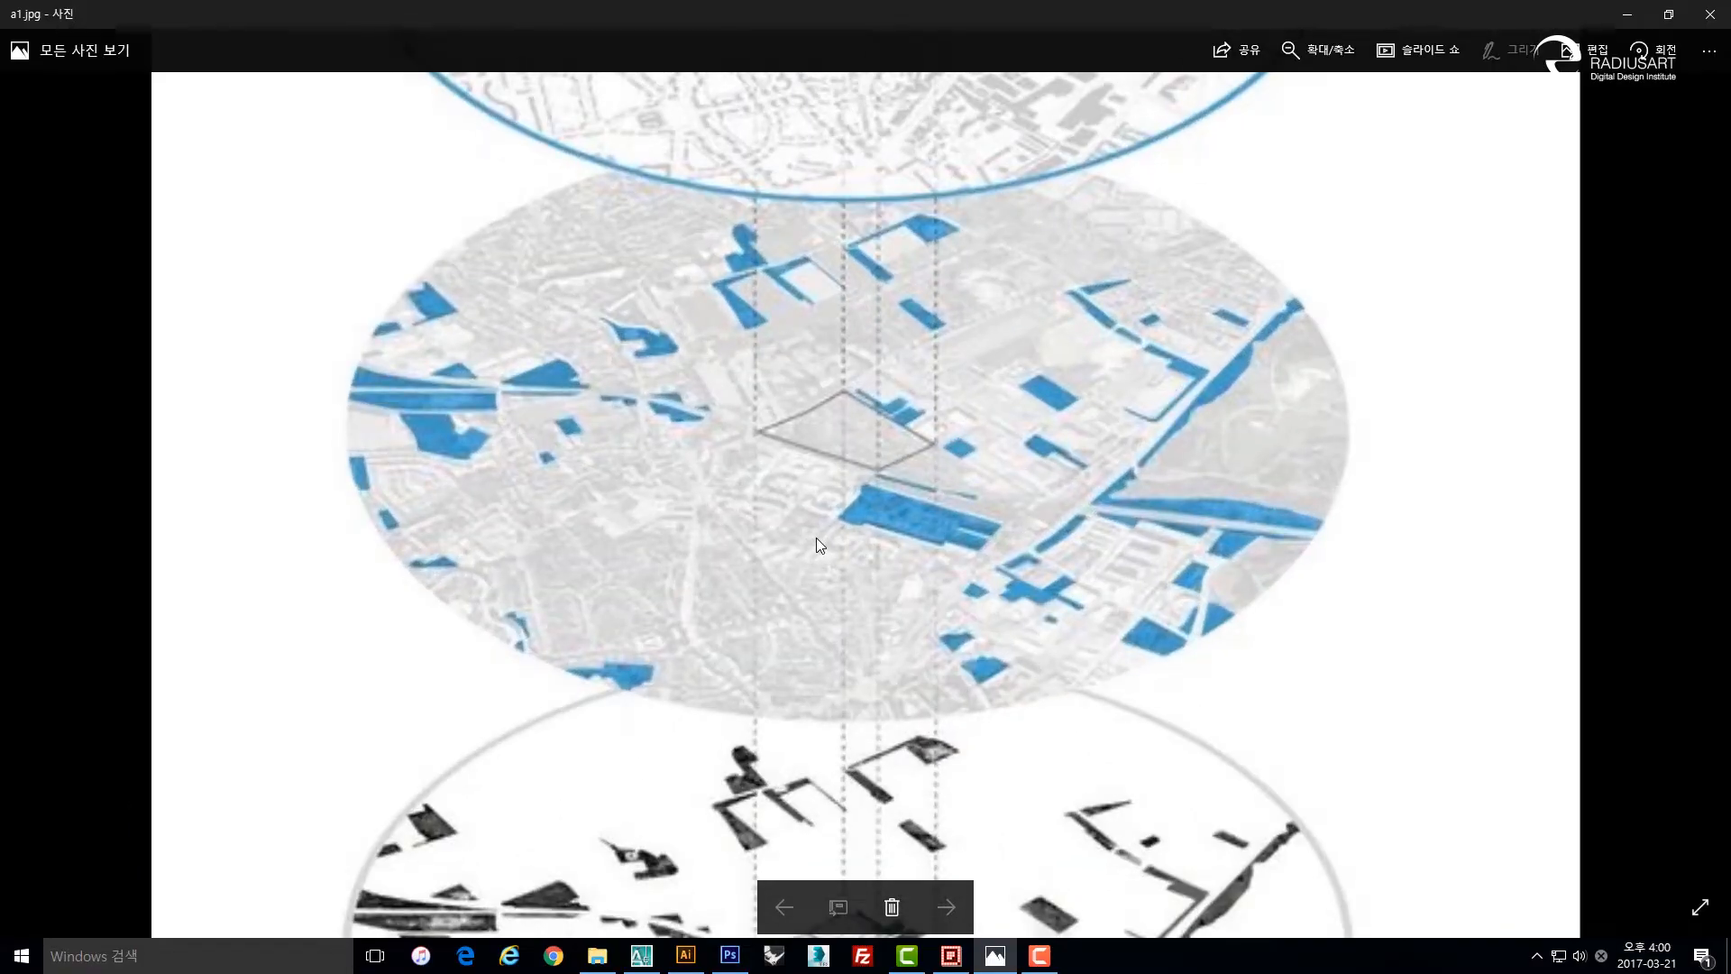
scroll(815, 537, "down", 2)
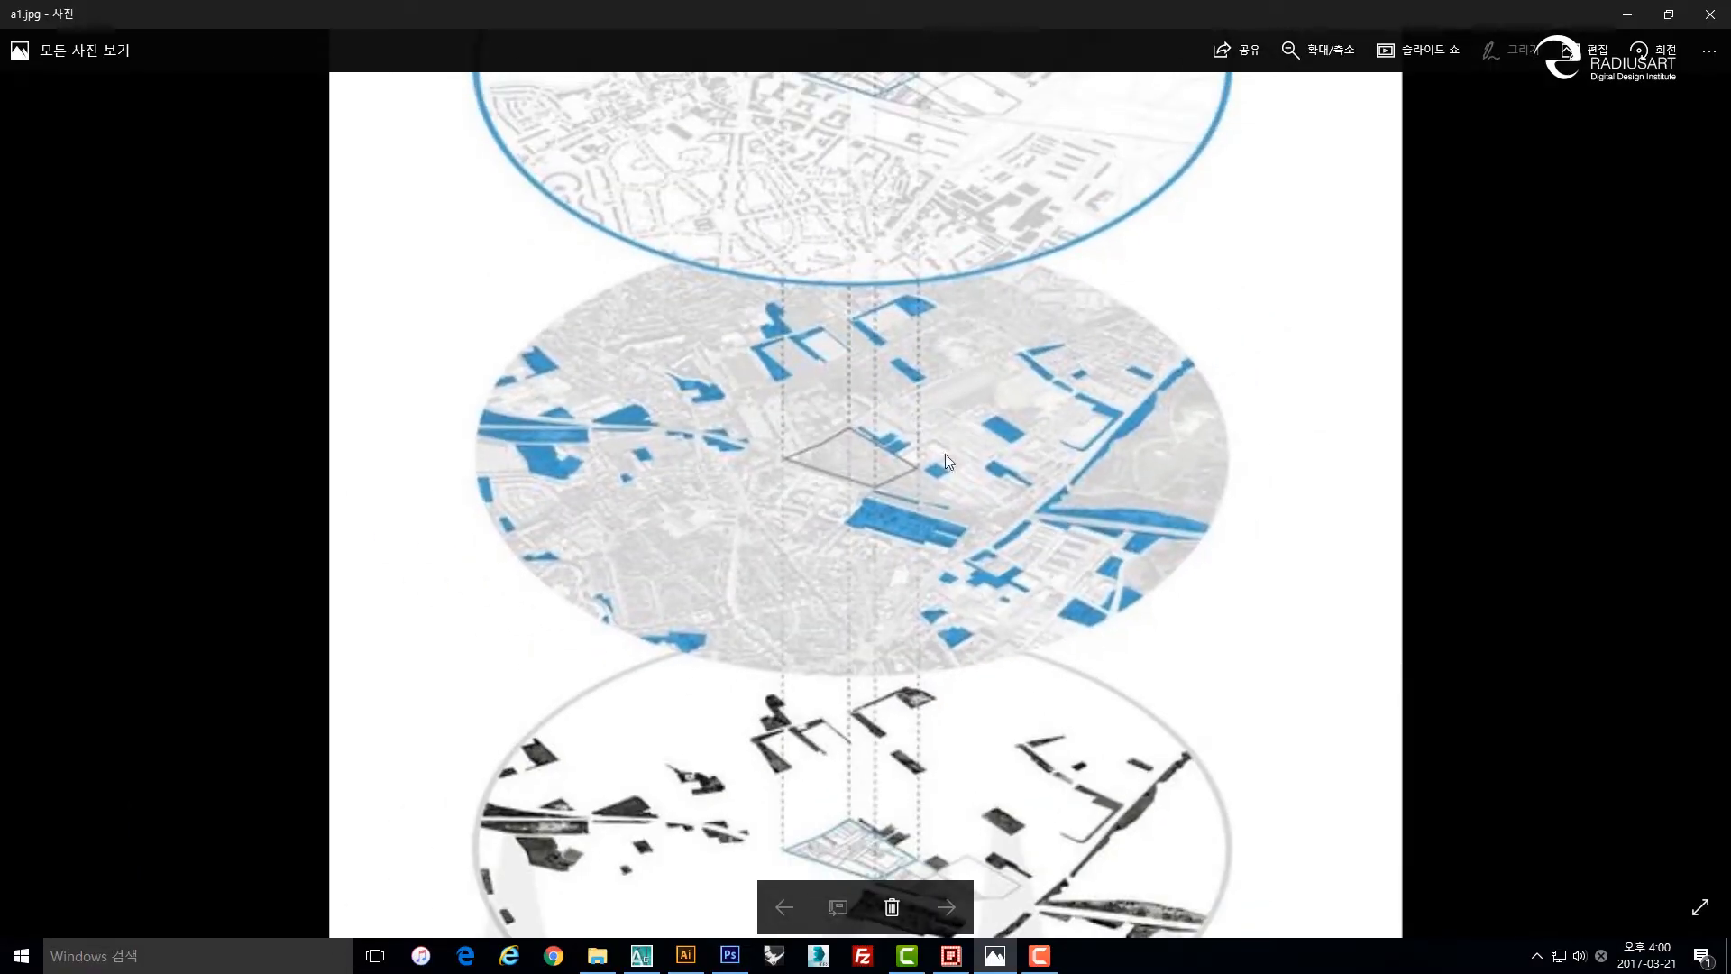
scroll(800, 449, "down", 3)
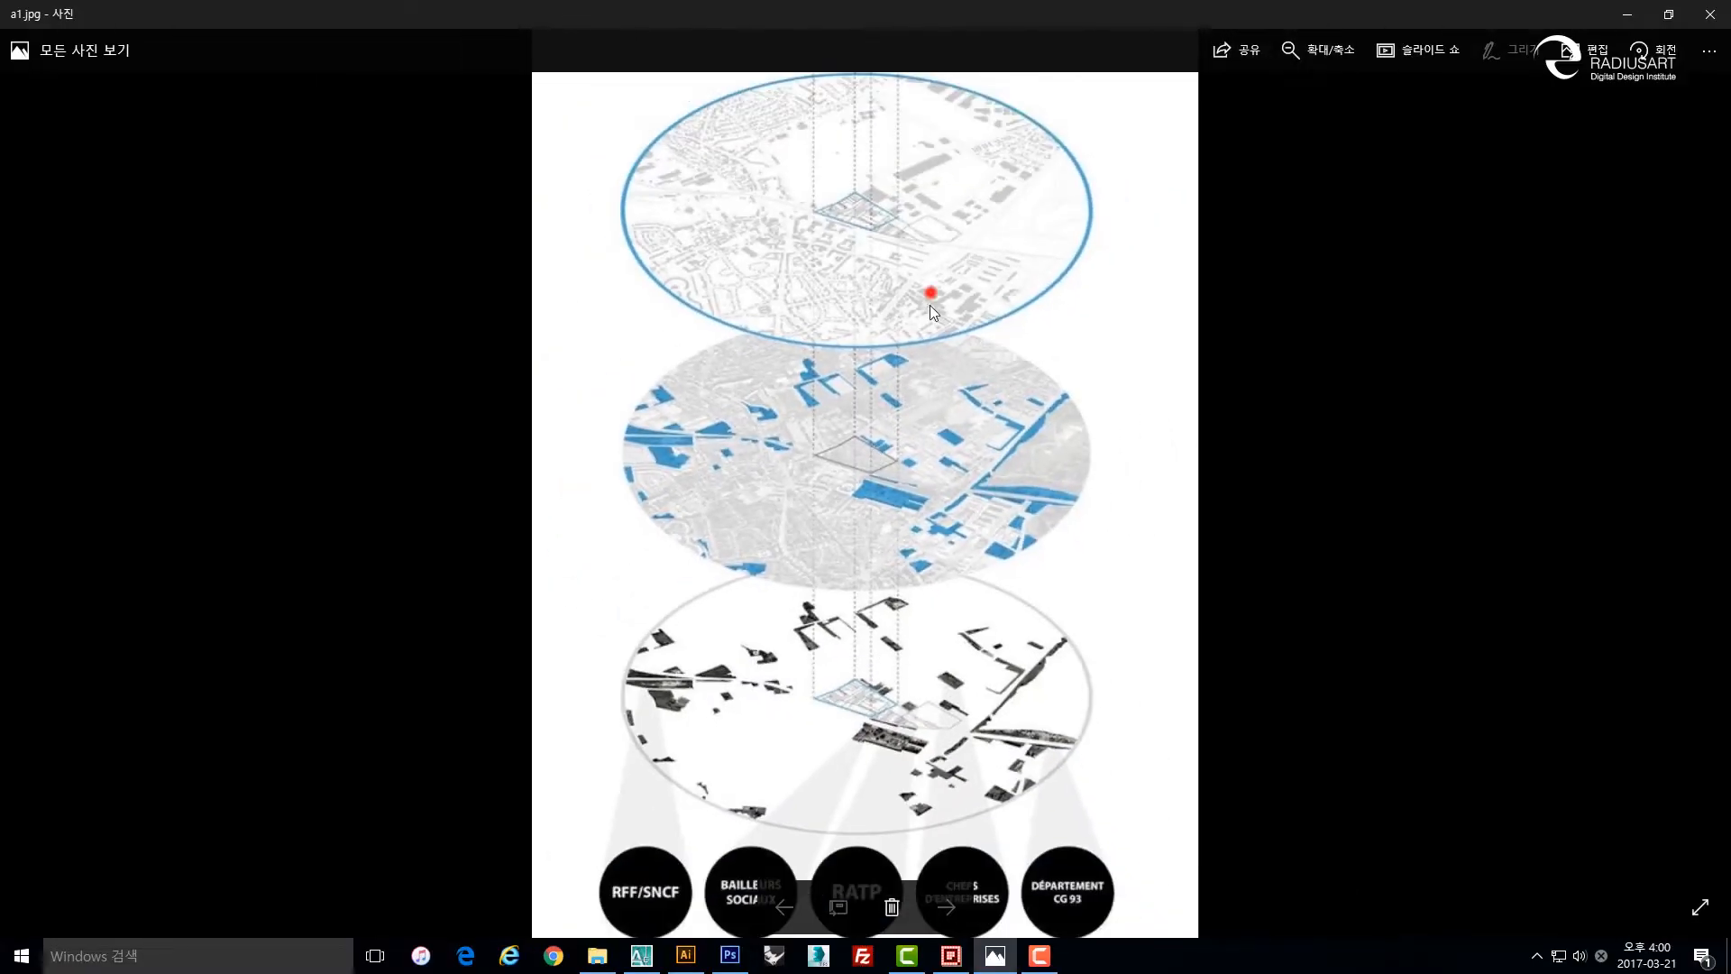
scroll(914, 450, "down", 2)
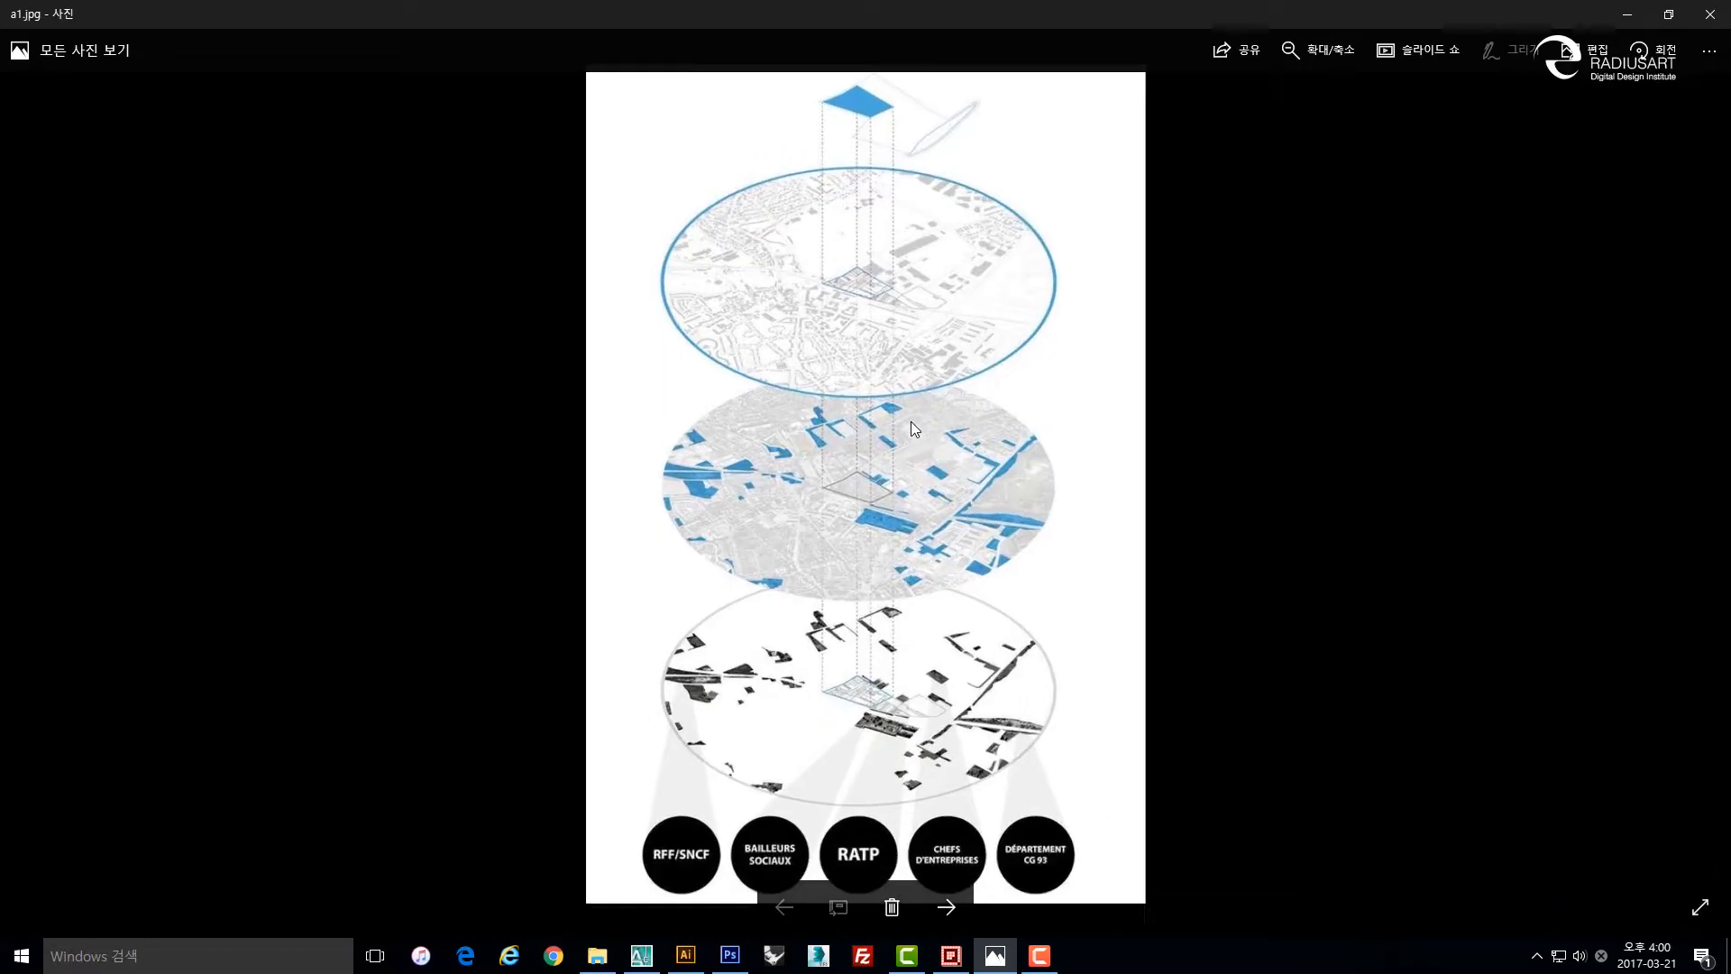
key("Right")
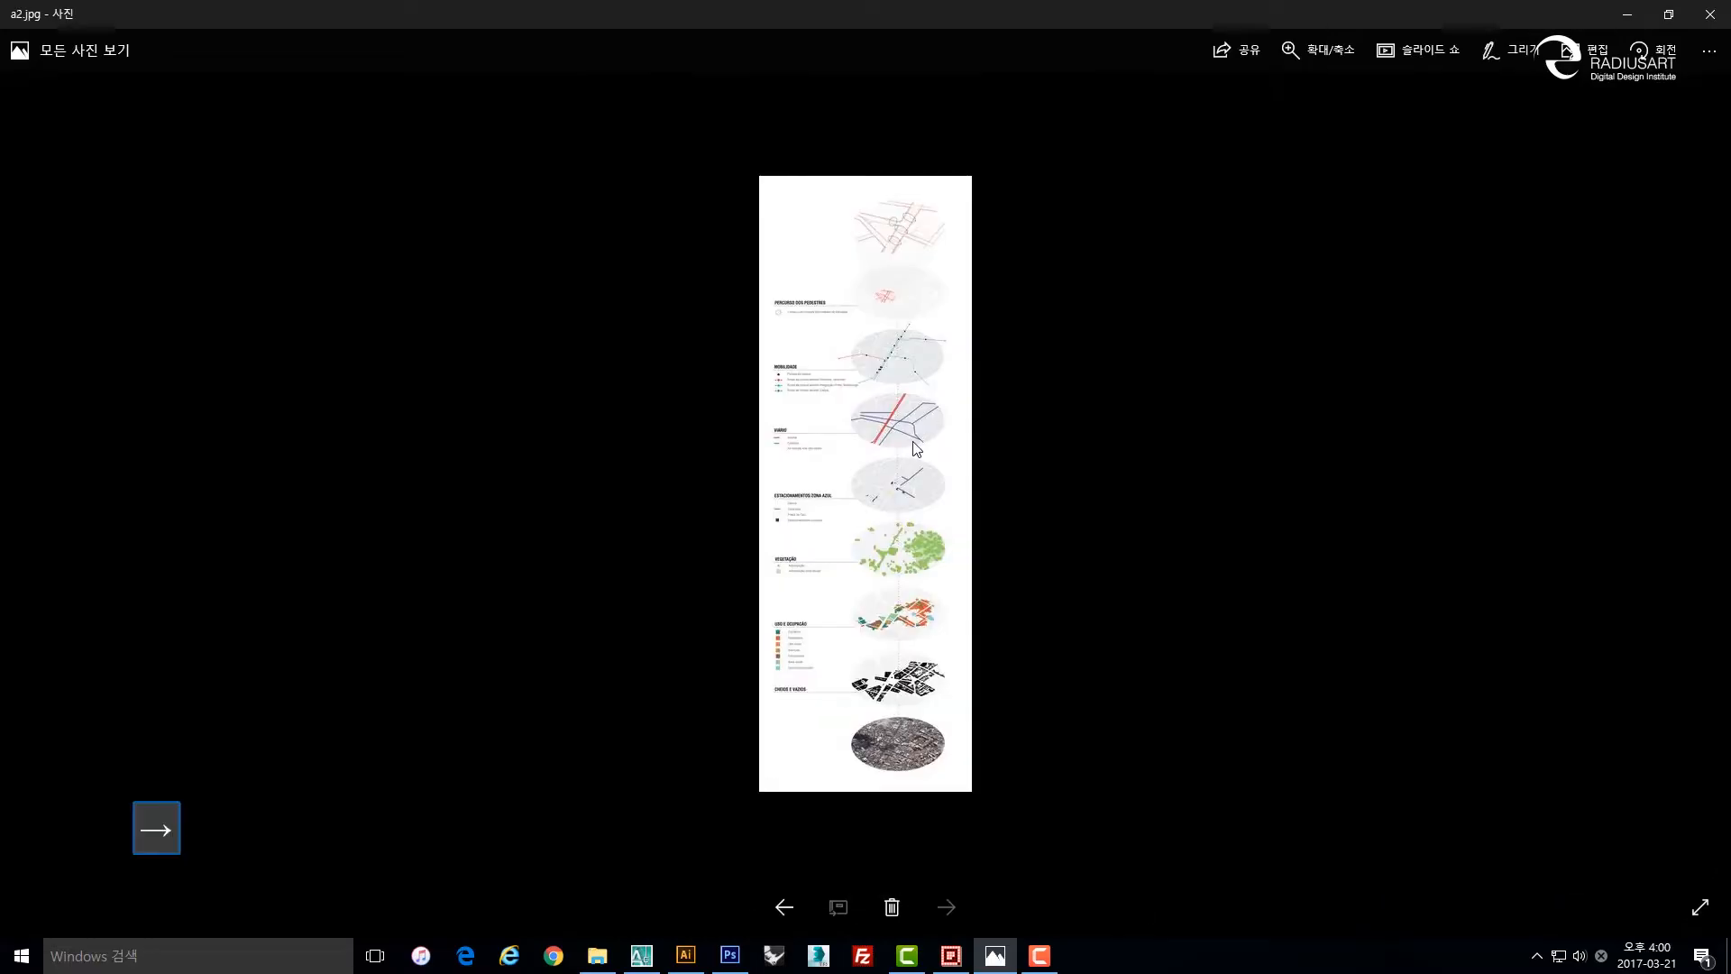
scroll(916, 451, "up", 2)
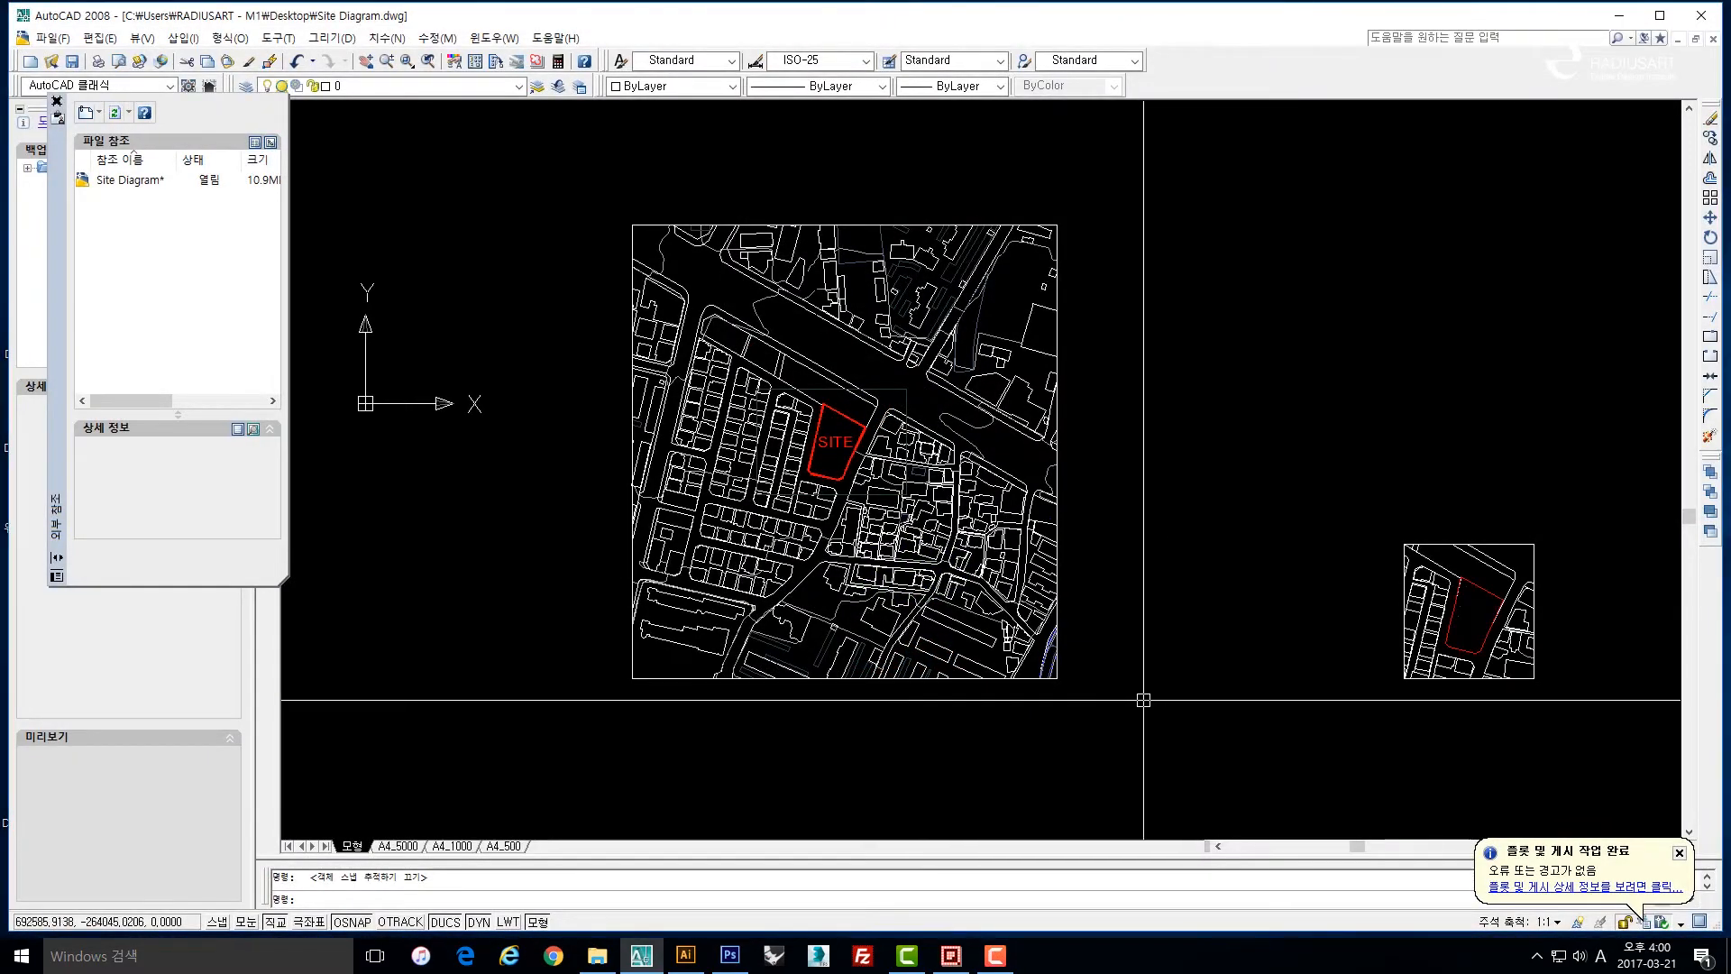
scroll(1146, 685, "down", 3)
scroll(1165, 659, "up", 2)
mouse_move(1166, 659)
left_mouse_down()
mouse_move(1019, 645)
mouse_move(1028, 667)
mouse_move(1031, 607)
mouse_move(1051, 591)
left_mouse_up()
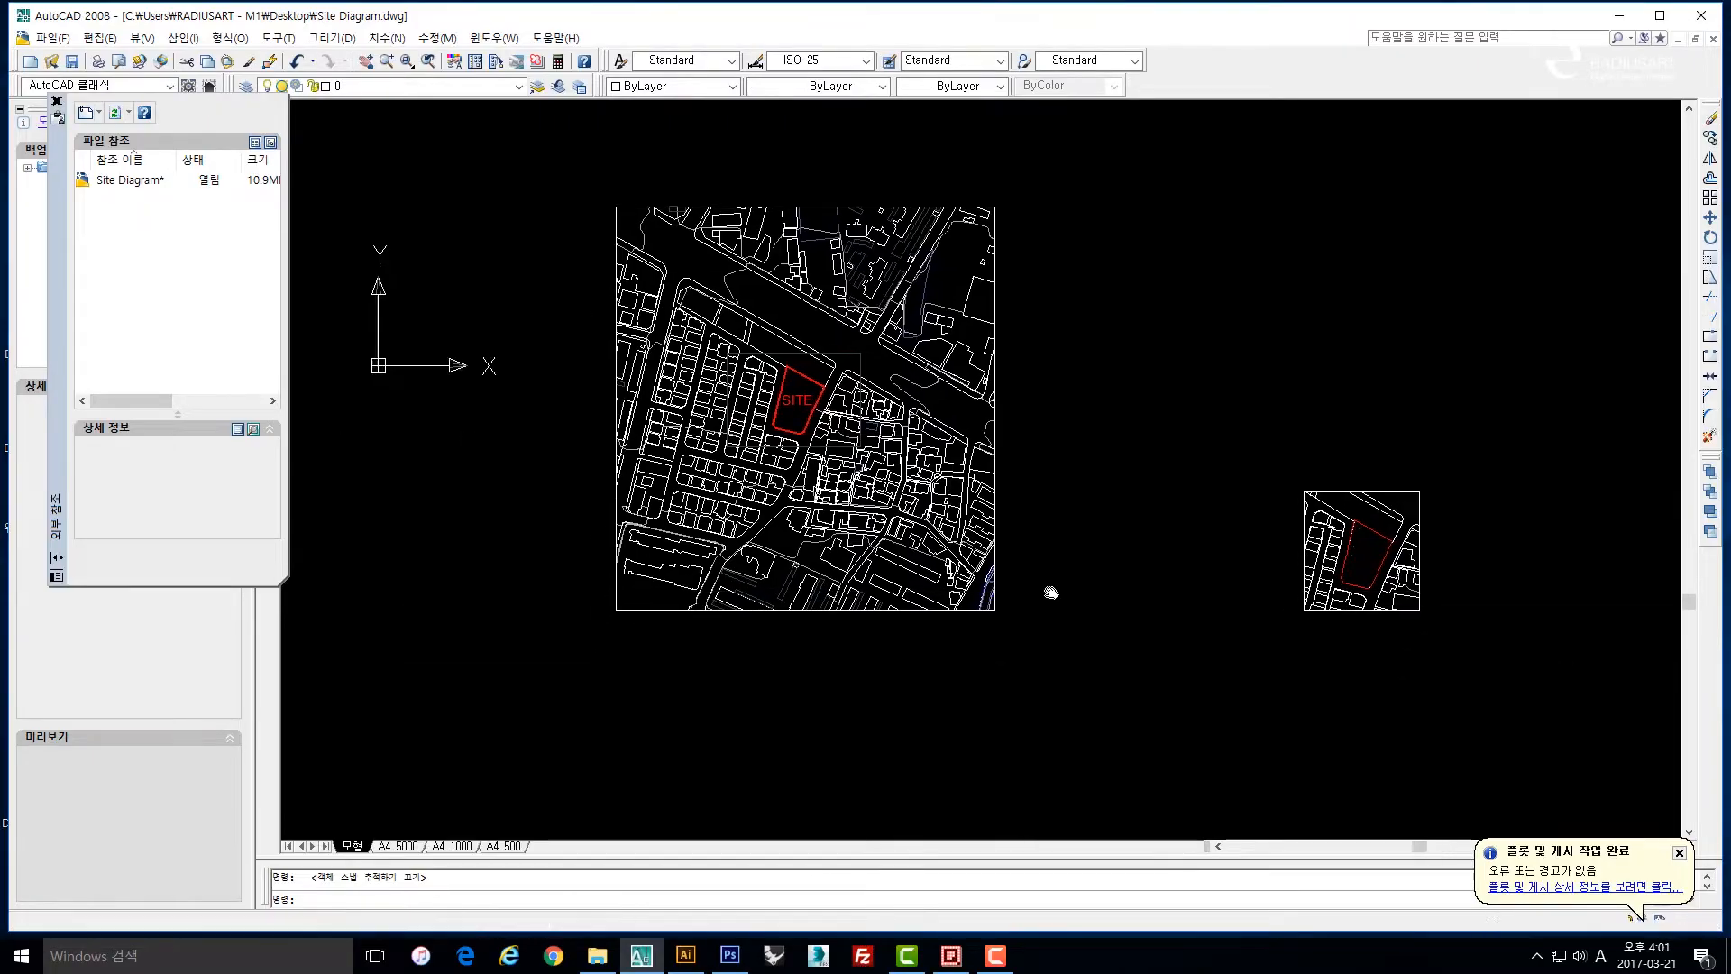
scroll(1070, 568, "up", 2)
scroll(1161, 577, "up", 3)
scroll(1160, 578, "down", 4)
left_click(1249, 649)
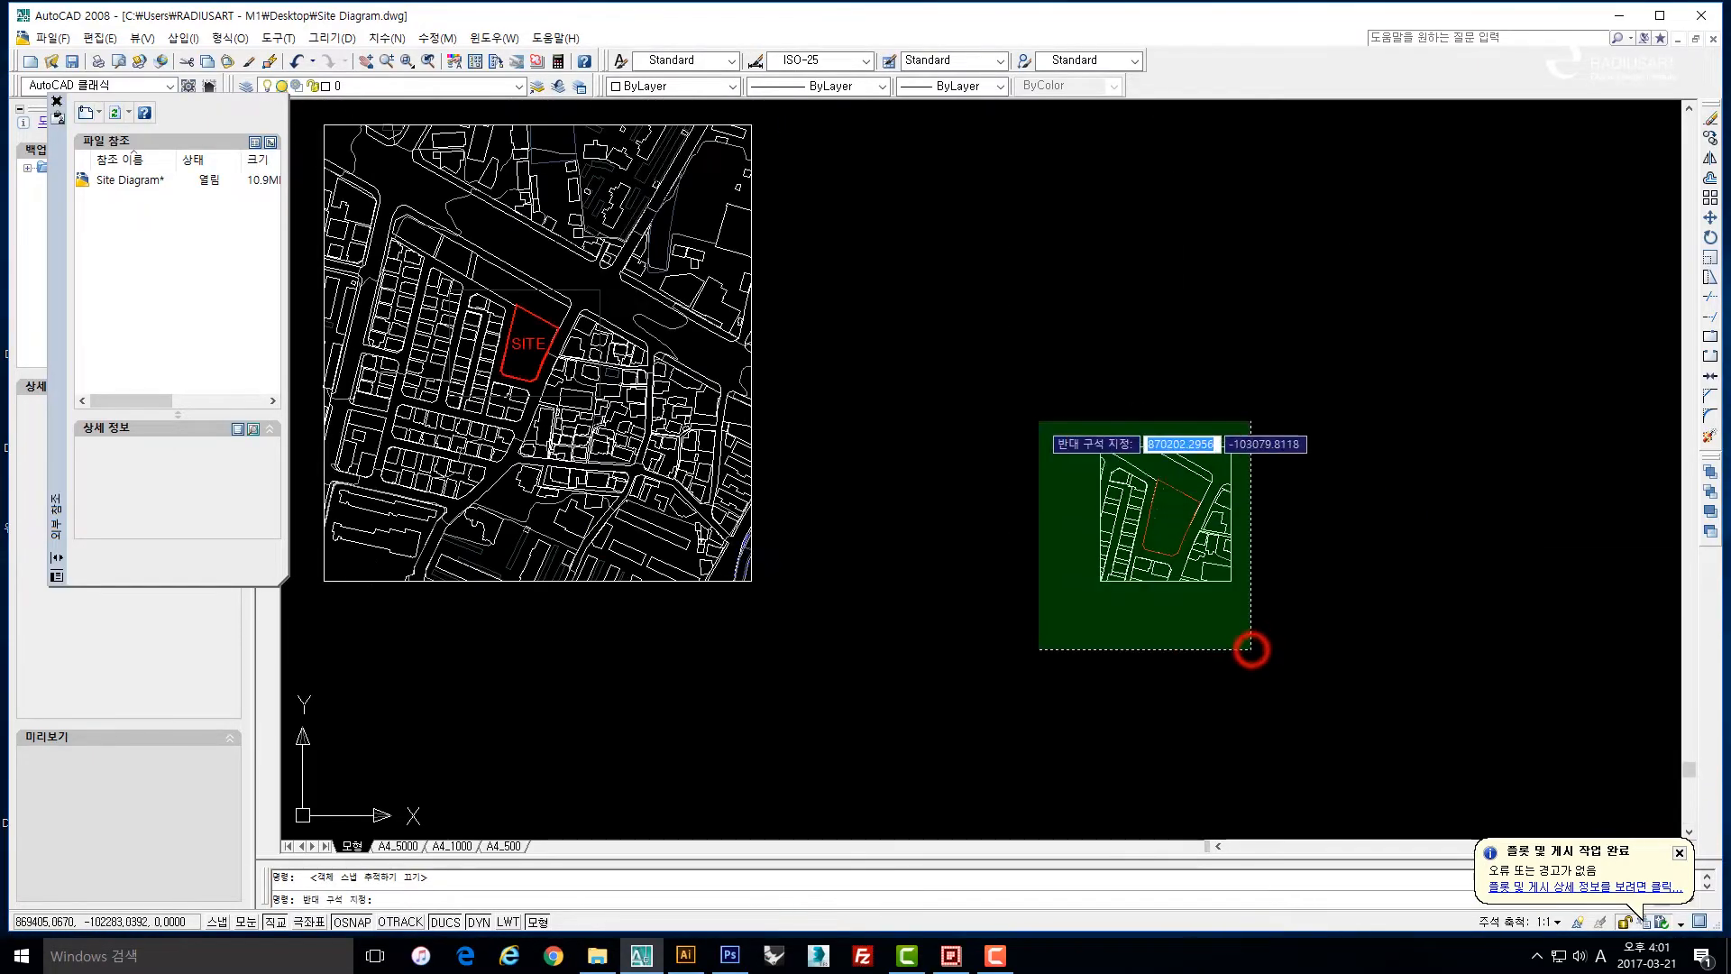
left_click(1035, 417)
mouse_move(938, 433)
left_mouse_down()
mouse_move(1042, 493)
mouse_move(1052, 523)
mouse_move(1031, 444)
mouse_move(1188, 525)
left_mouse_up()
mouse_move(1115, 494)
left_mouse_down()
mouse_move(1126, 532)
mouse_move(1133, 454)
left_mouse_up()
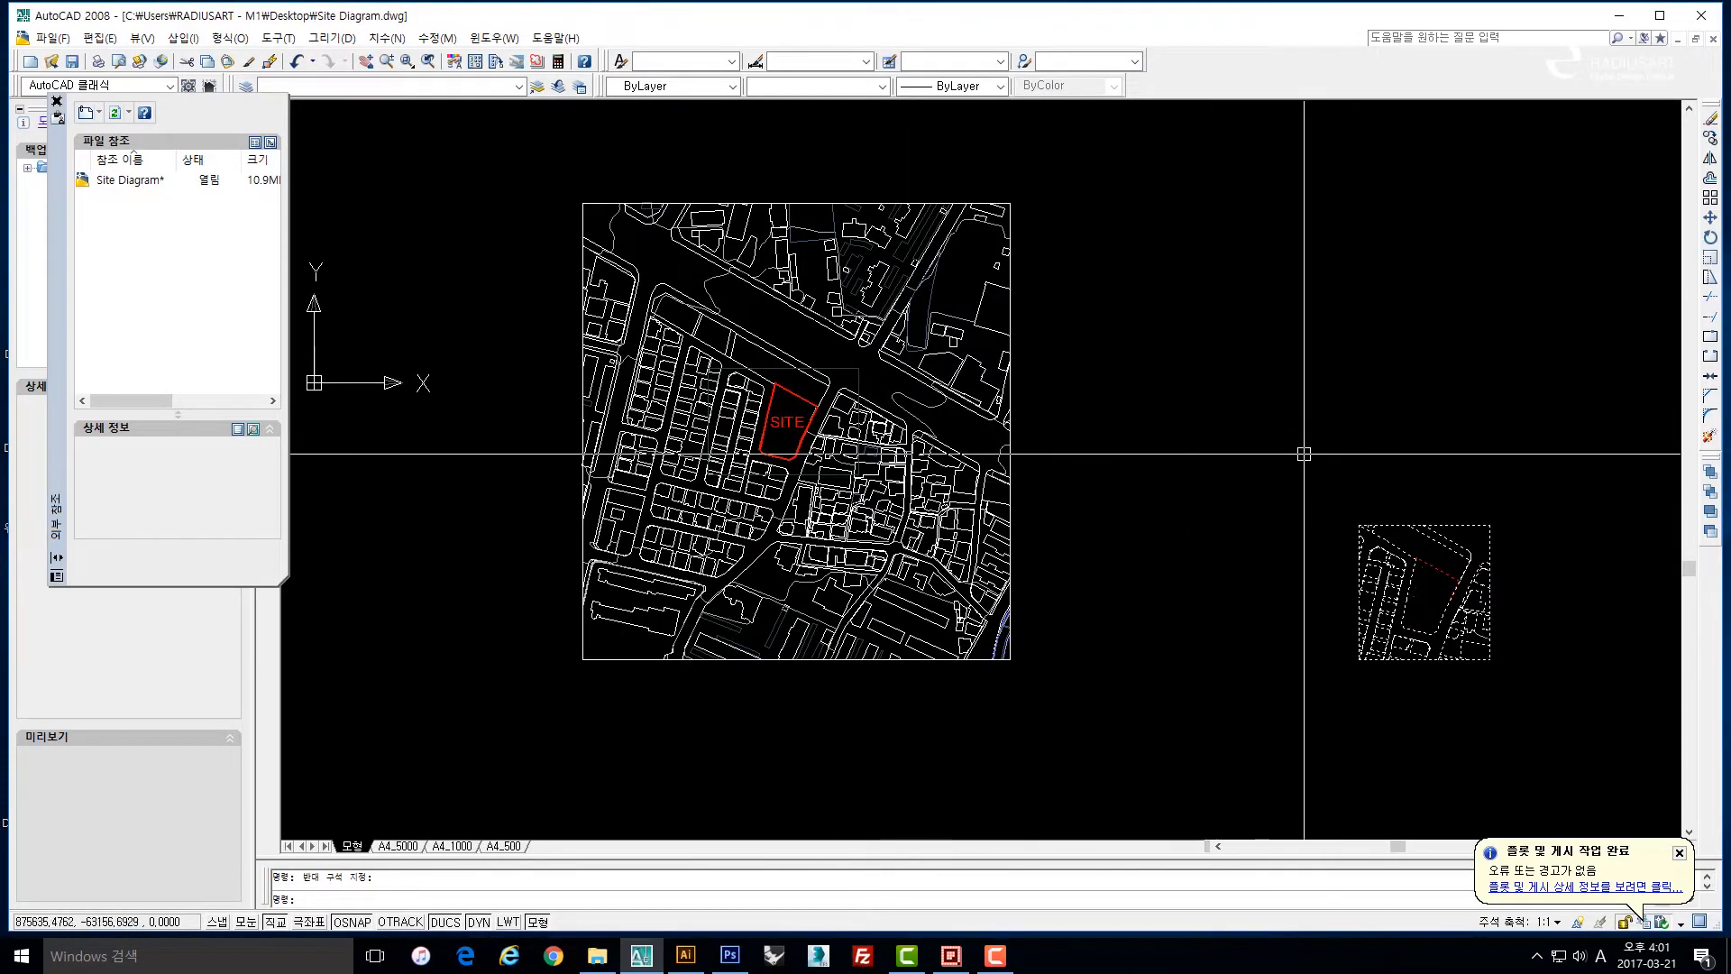
scroll(1308, 541, "up", 2)
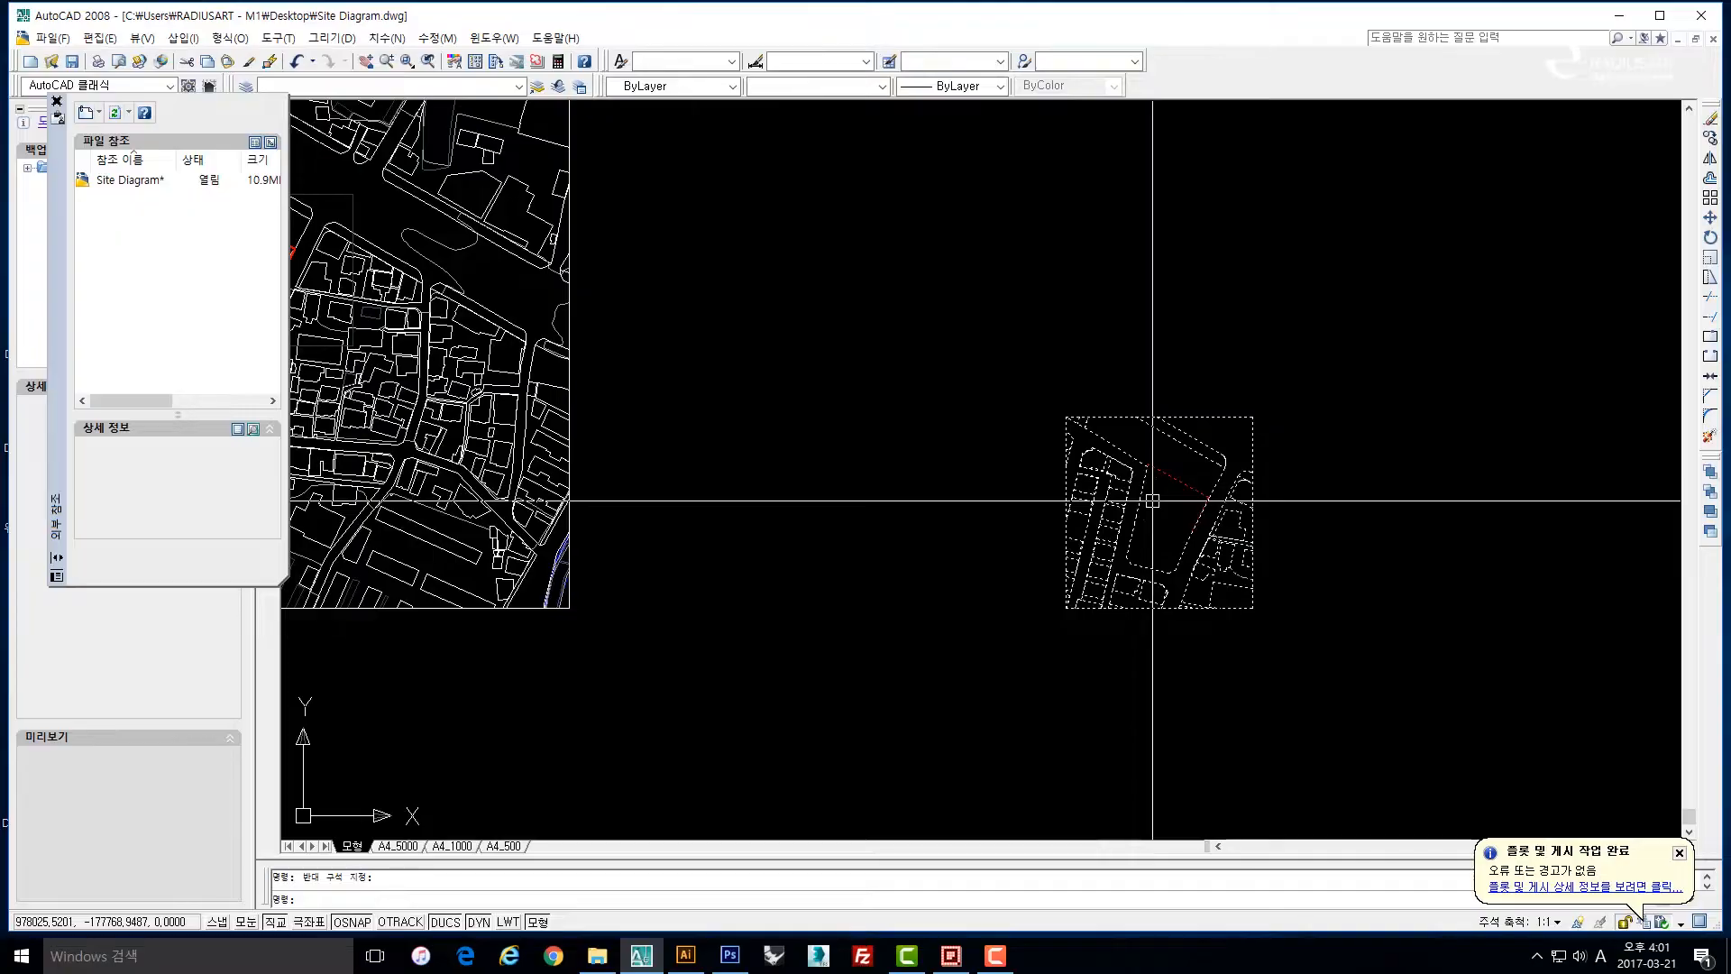
left_click_drag(924, 500, 943, 498)
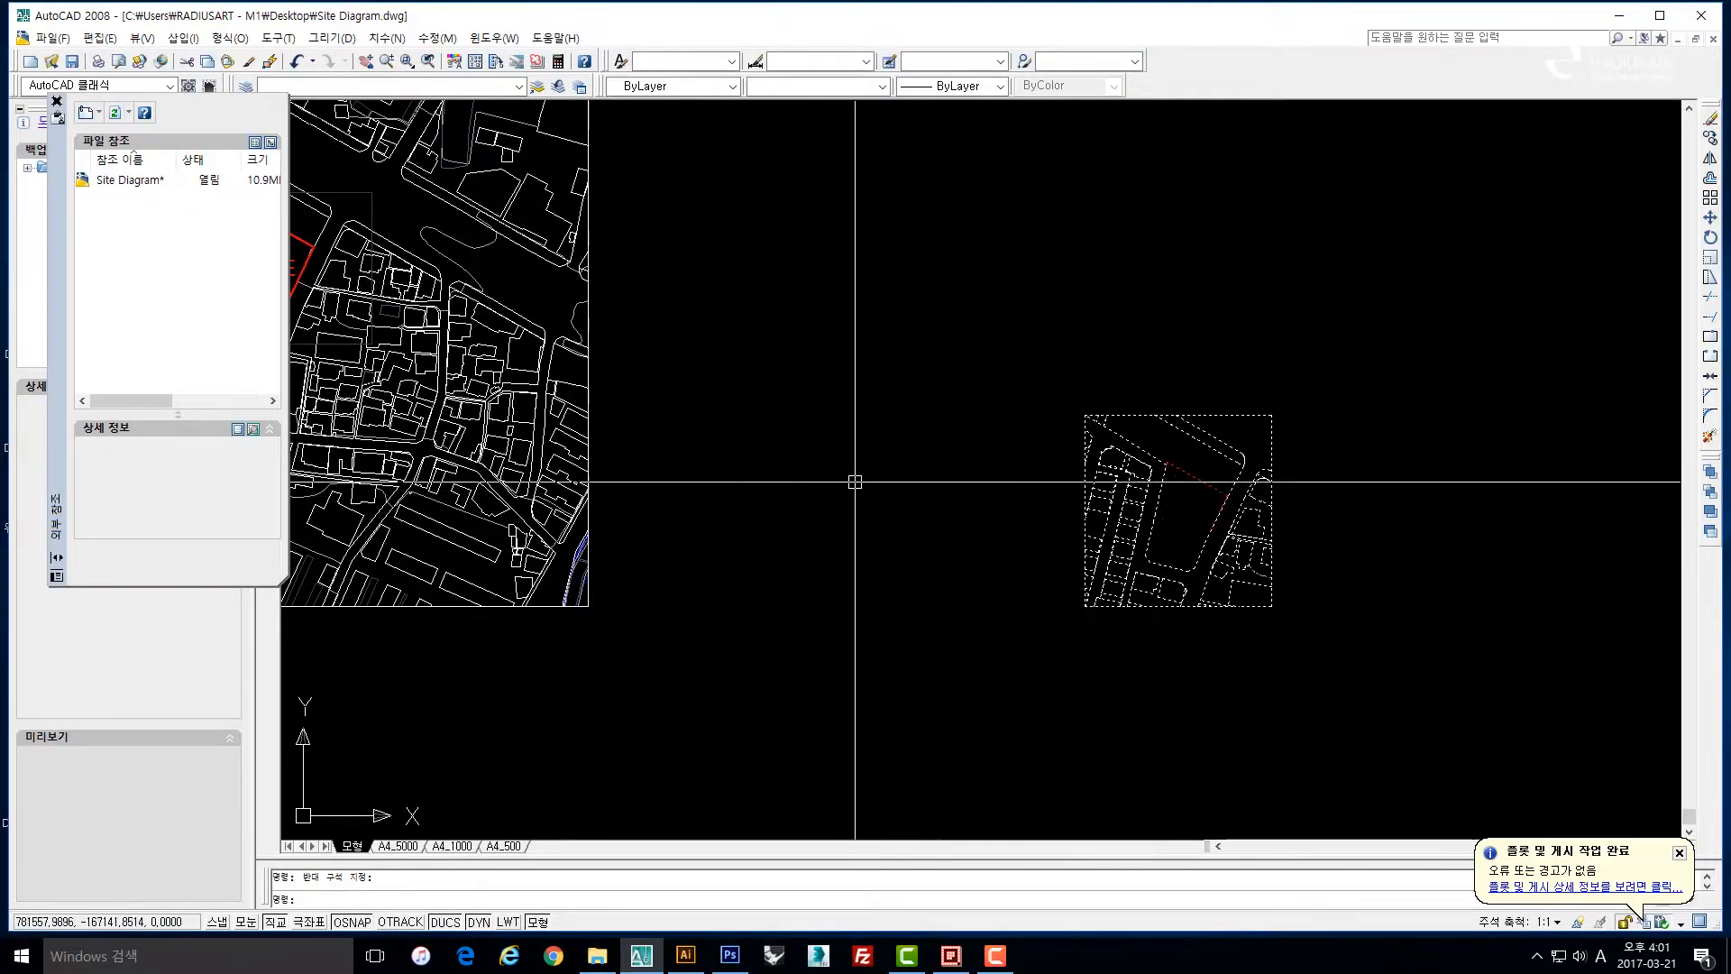
mouse_move(842, 464)
left_mouse_down()
mouse_move(1093, 498)
mouse_move(1027, 498)
left_mouse_up()
scroll(923, 483, "down", 2)
key("Escape")
key("Escape")
Erase the small cropped site map beside the main map.
left_click(1343, 662)
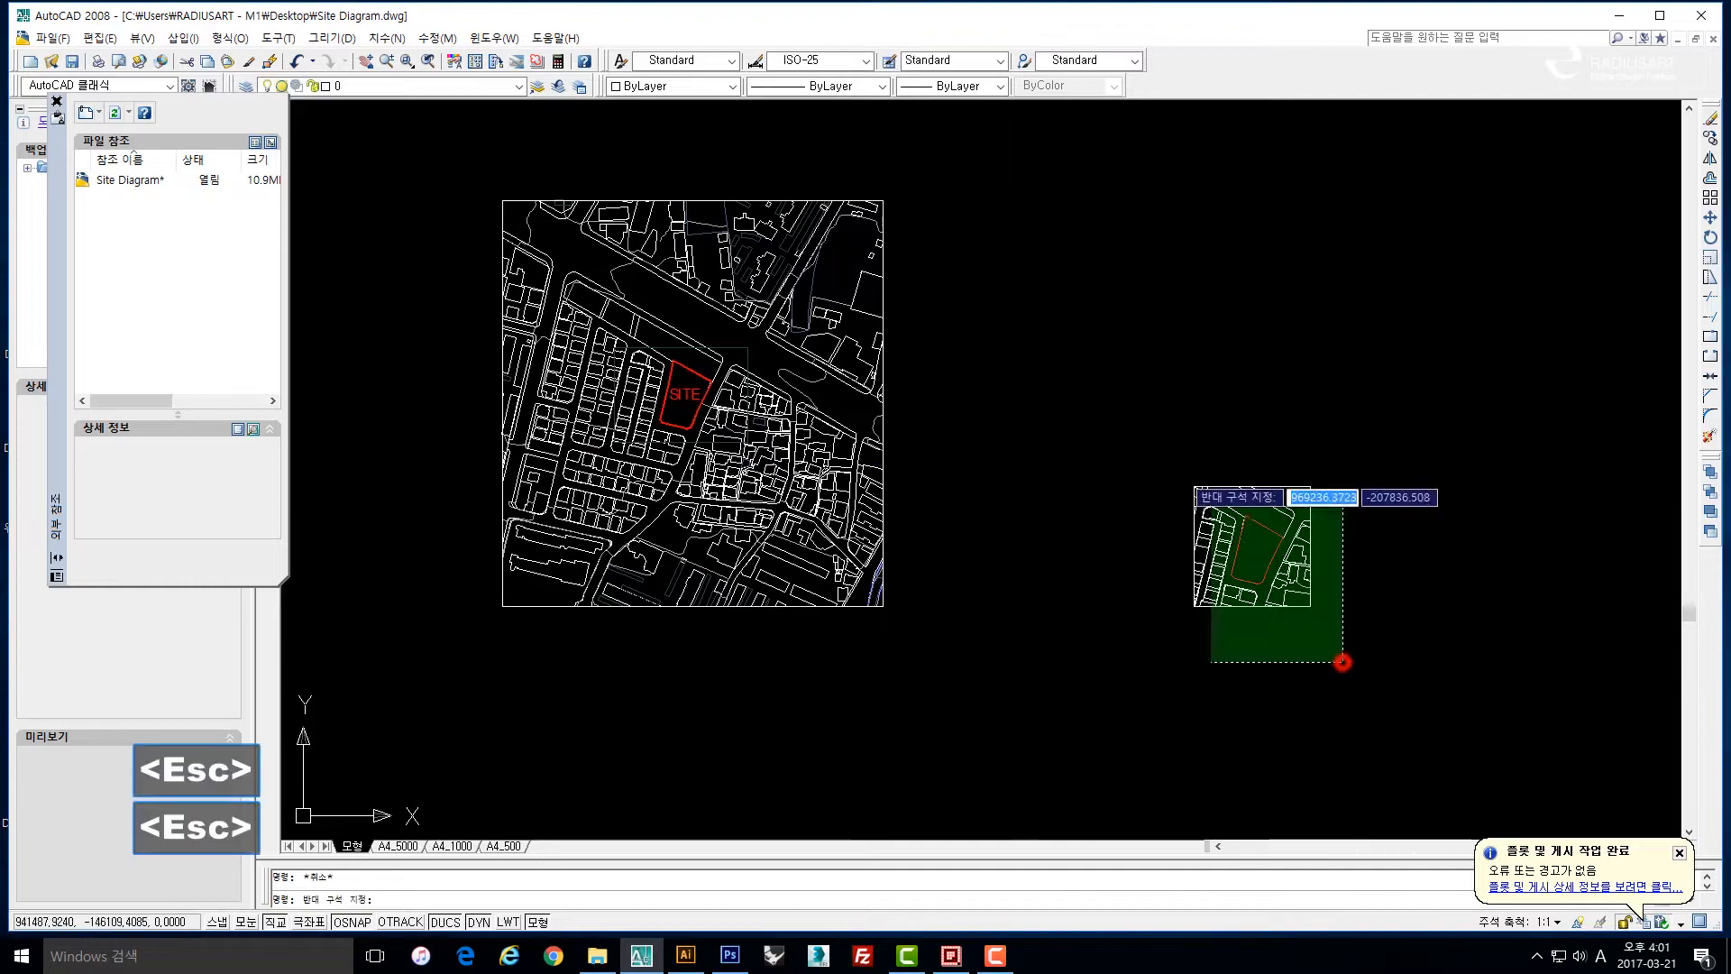
left_click(1070, 371)
type("e")
key("space")
left_click_drag(1070, 371, 1309, 426)
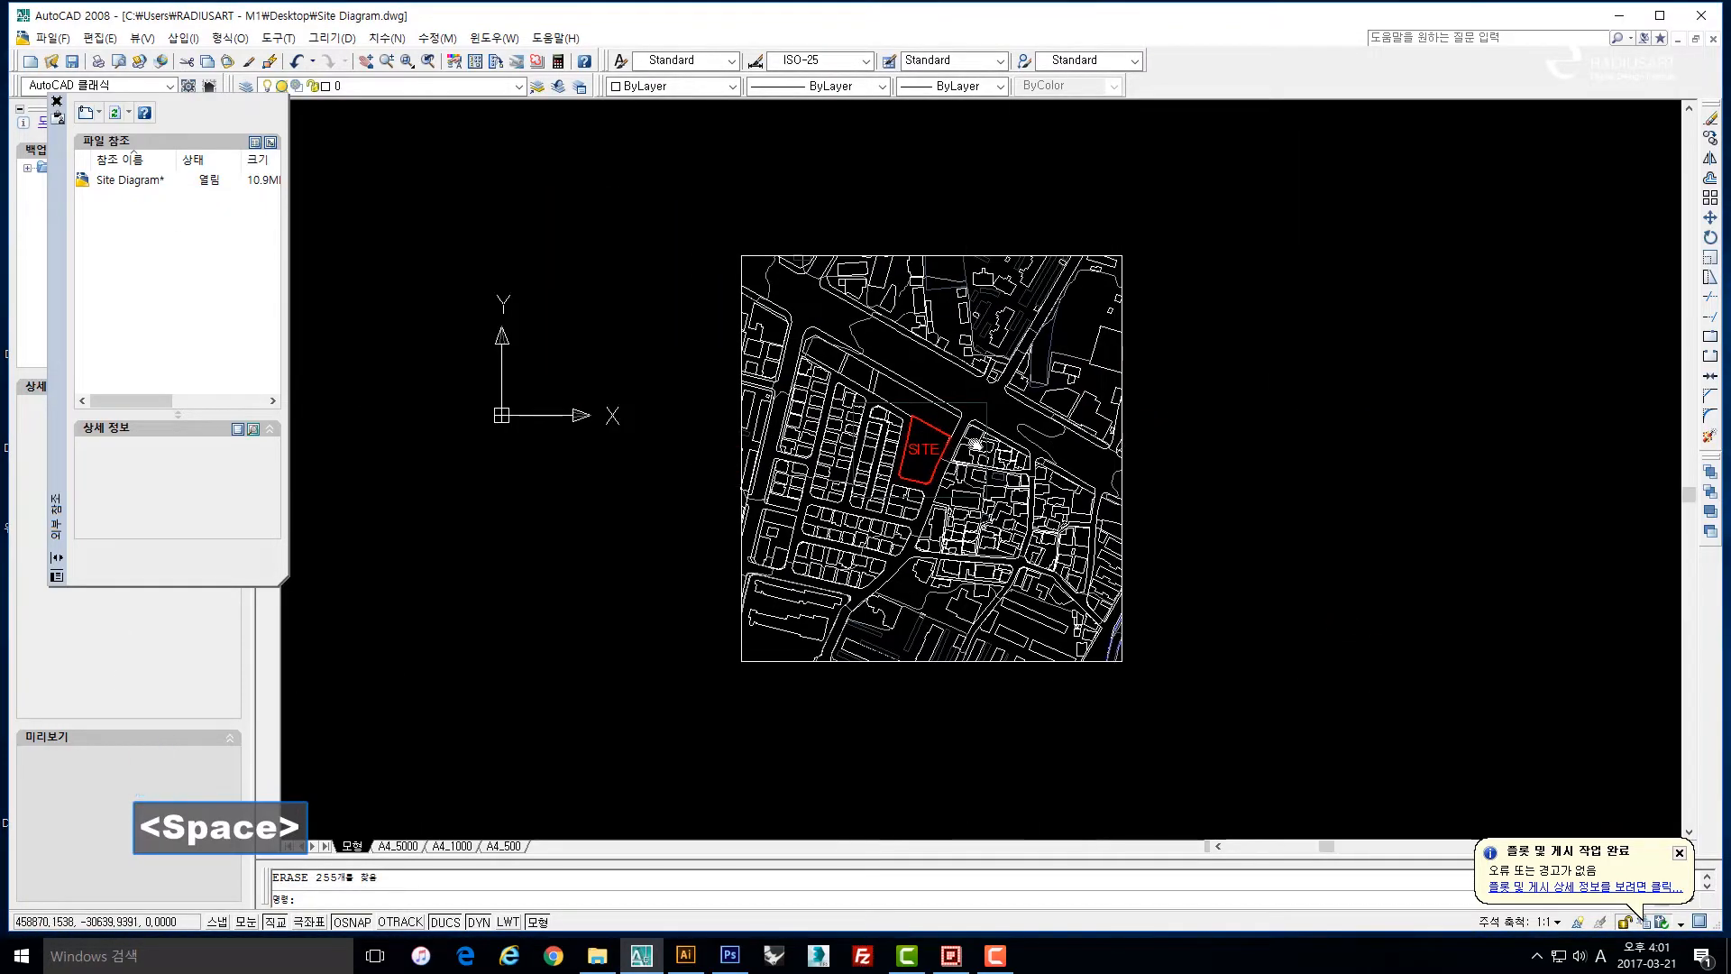
left_click_drag(976, 444, 1029, 441)
Orbit the site map into a tilted 3D view and examine the heights of its linework.
key("ctrl+p")
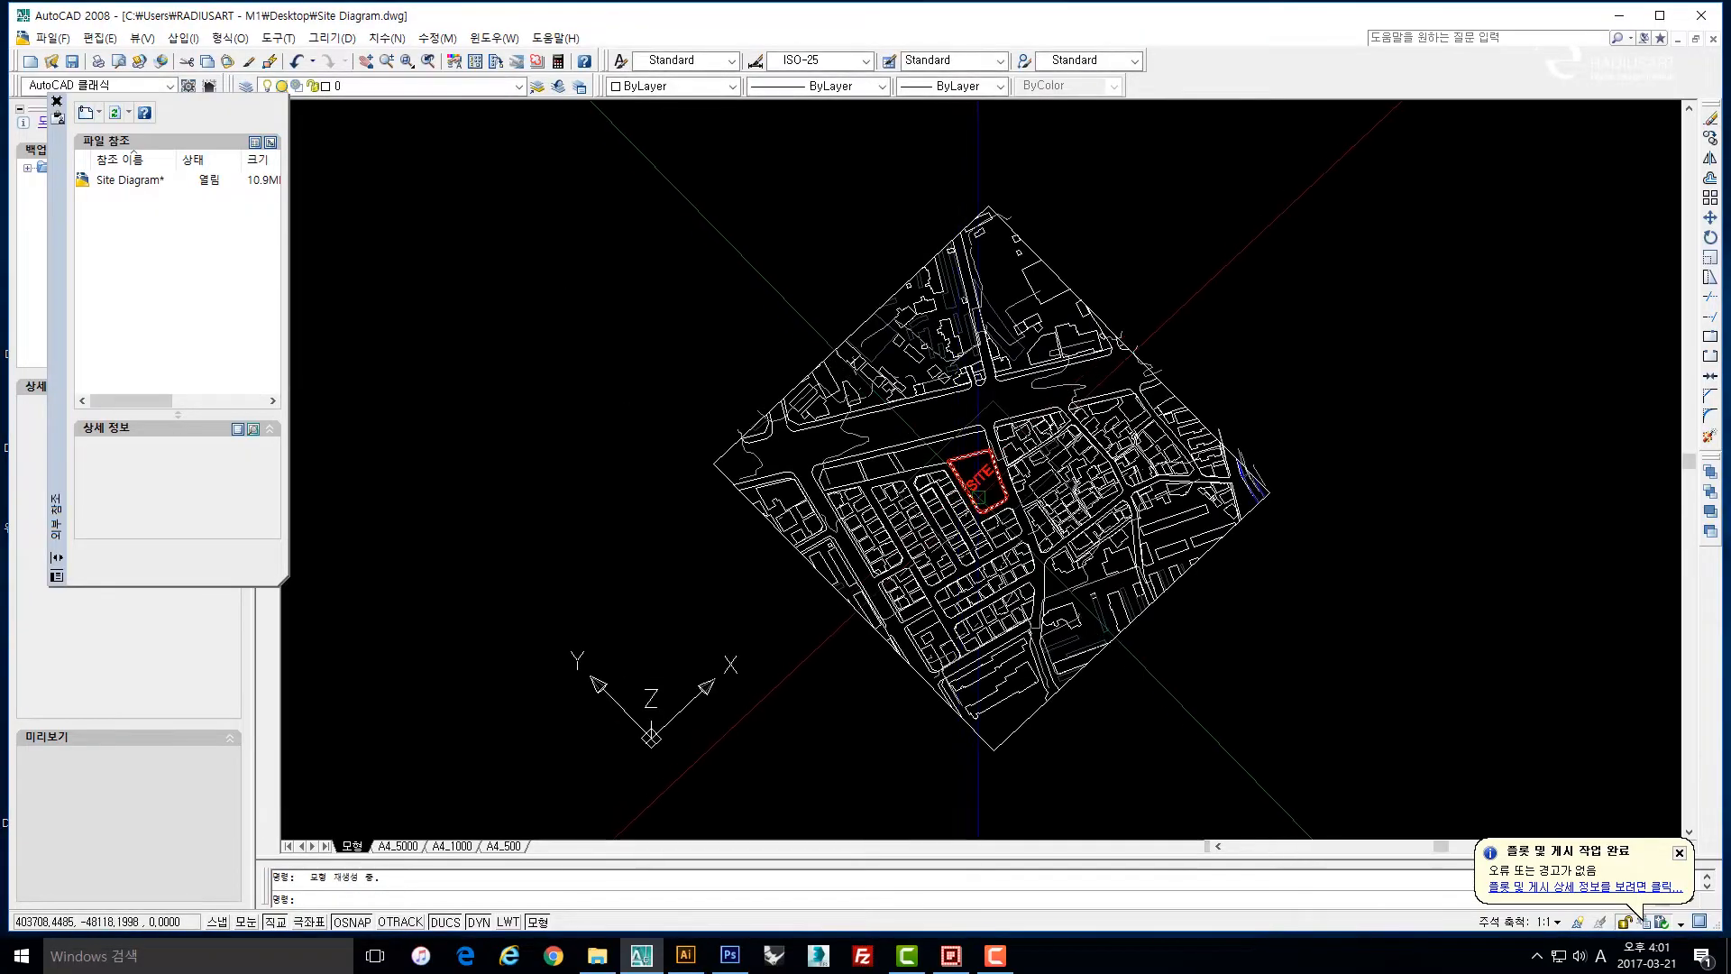
key("Caps_Lock")
mouse_move(957, 479)
left_mouse_down()
mouse_move(977, 394)
mouse_move(985, 430)
mouse_move(1089, 392)
mouse_move(986, 473)
left_mouse_up()
key("Escape")
scroll(898, 254, "down", 4)
scroll(978, 343, "up", 4)
left_click_drag(997, 362, 1061, 483)
scroll(1056, 473, "down", 4)
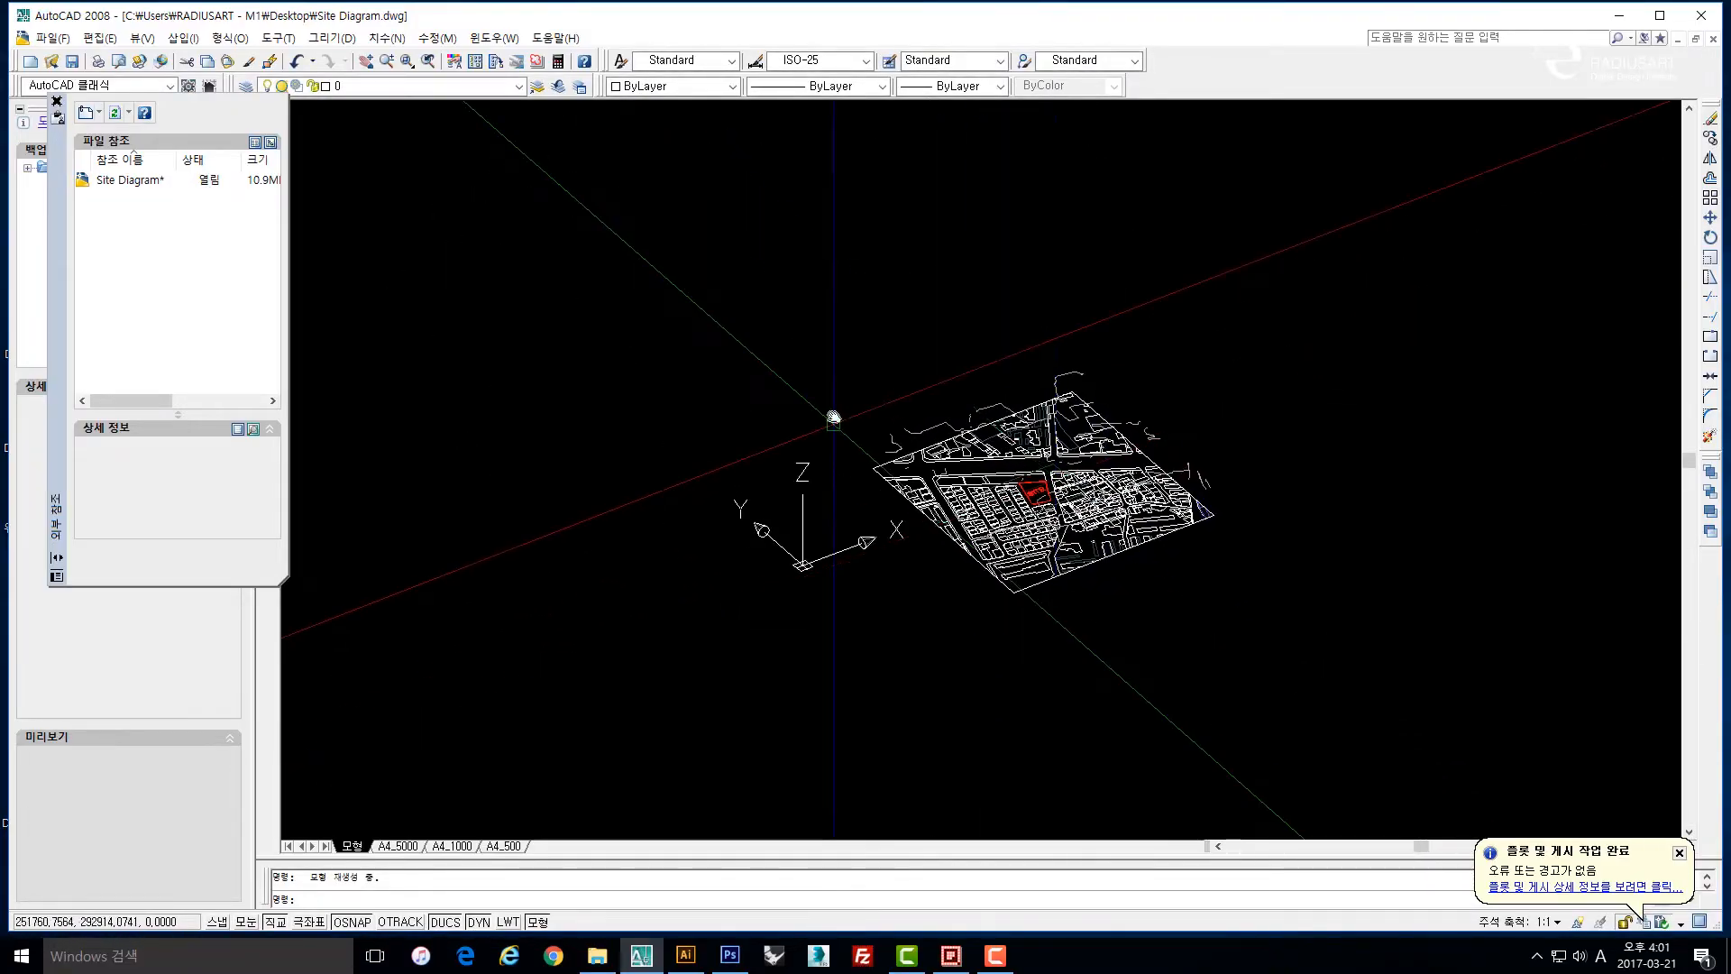
left_click_drag(834, 419, 838, 372)
key("Escape")
key("Escape")
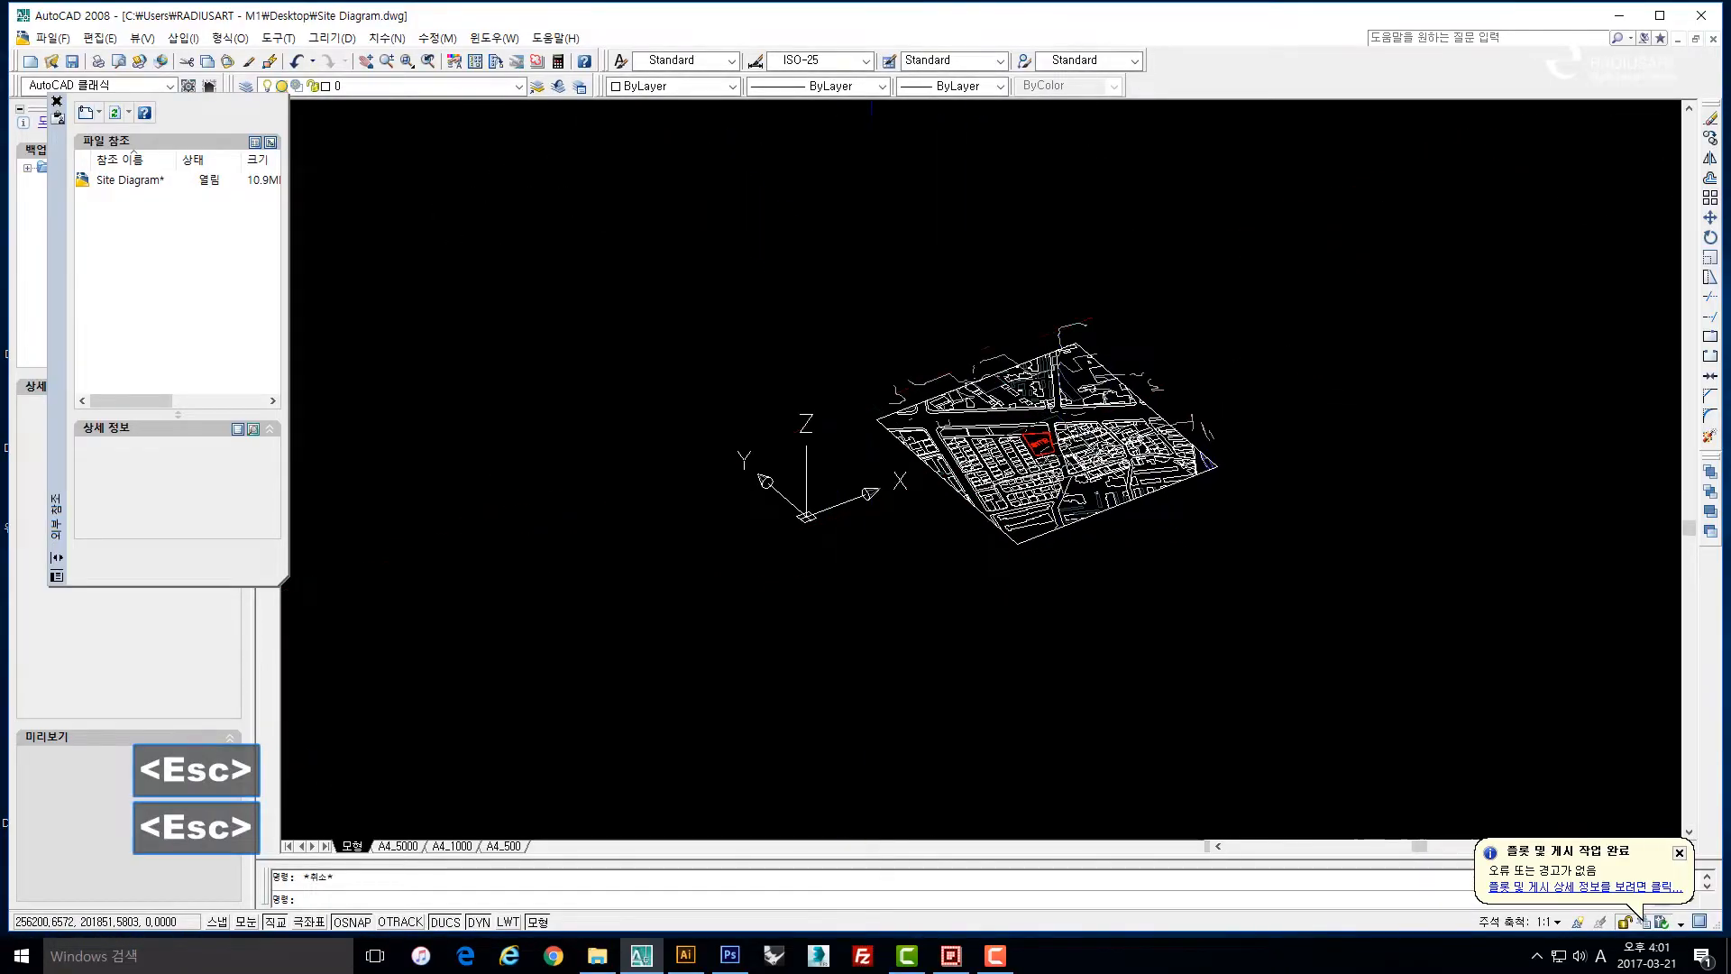
Look up the 3d2d.lsp routine in the AutoLISP application loader without loading it, and close the loader.
left_click(273, 38)
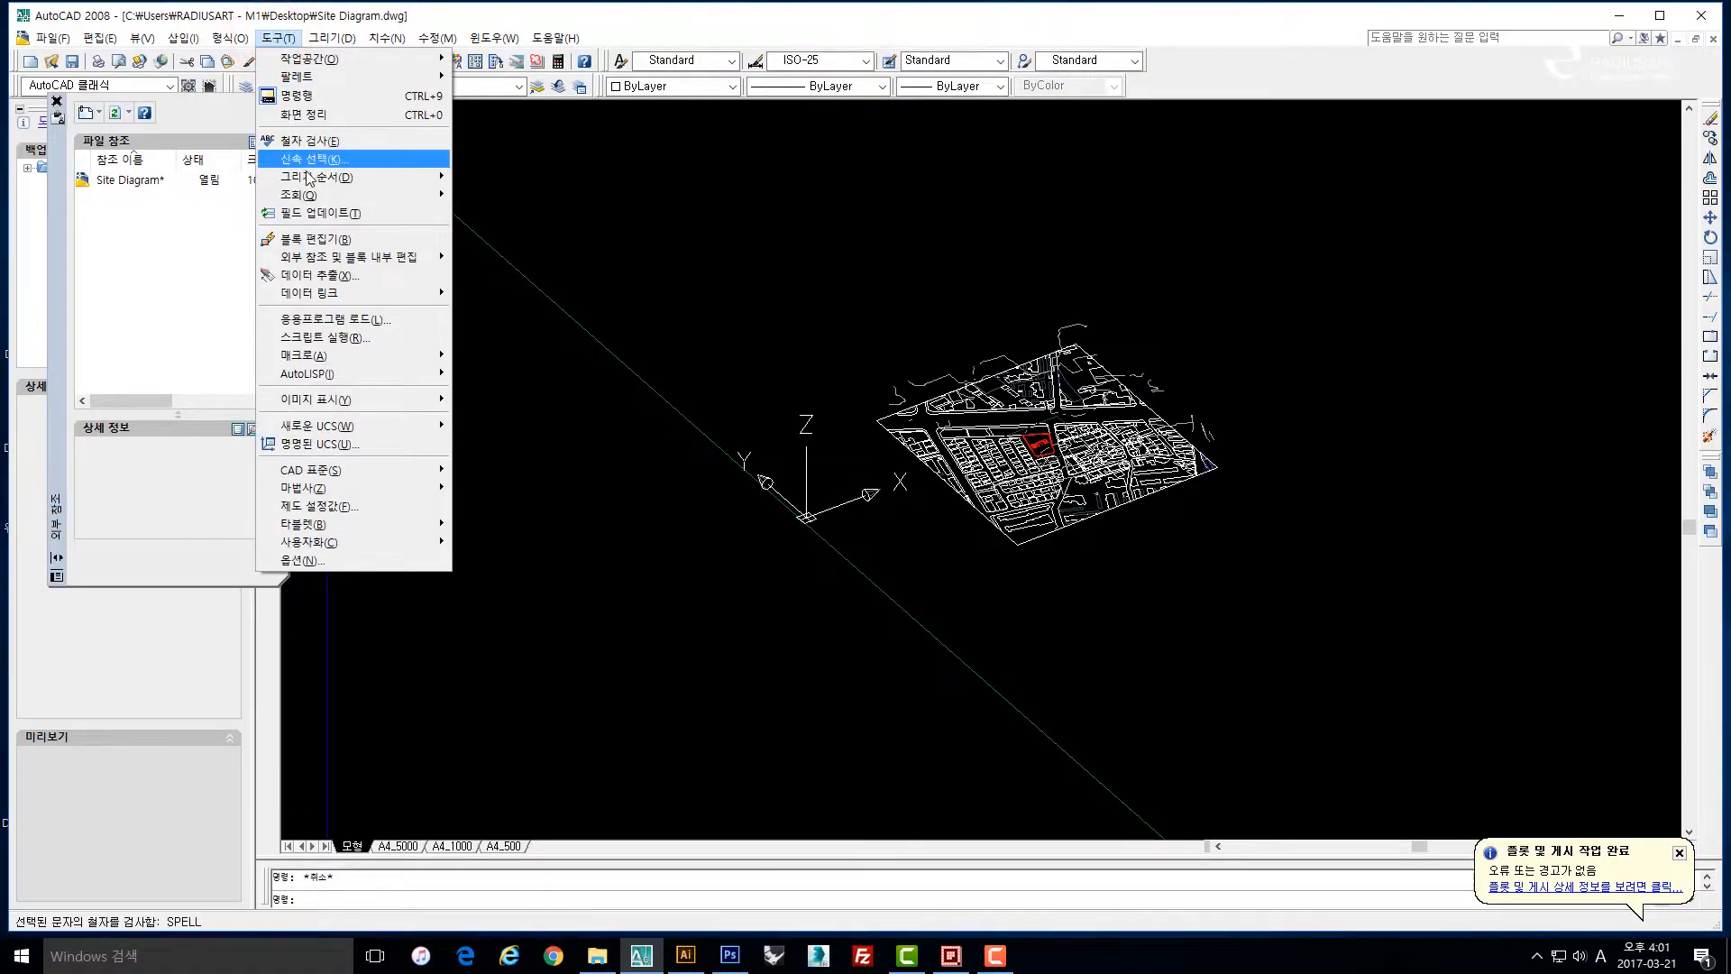
mouse_move(355, 377)
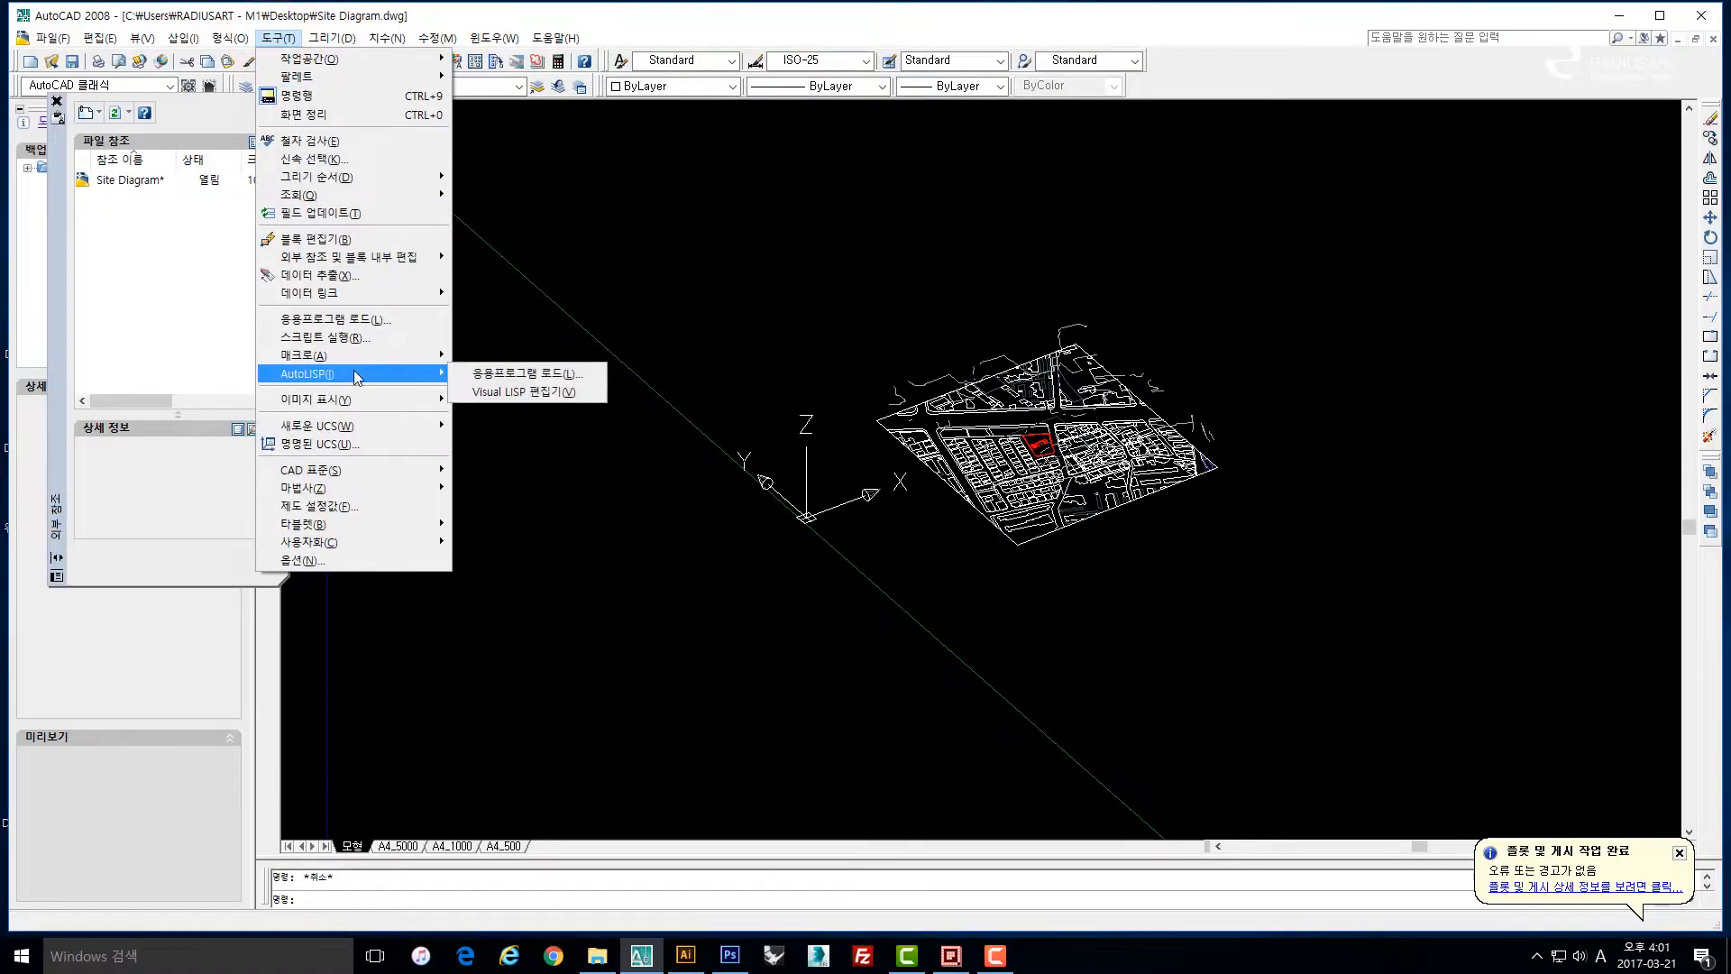
left_click(471, 371)
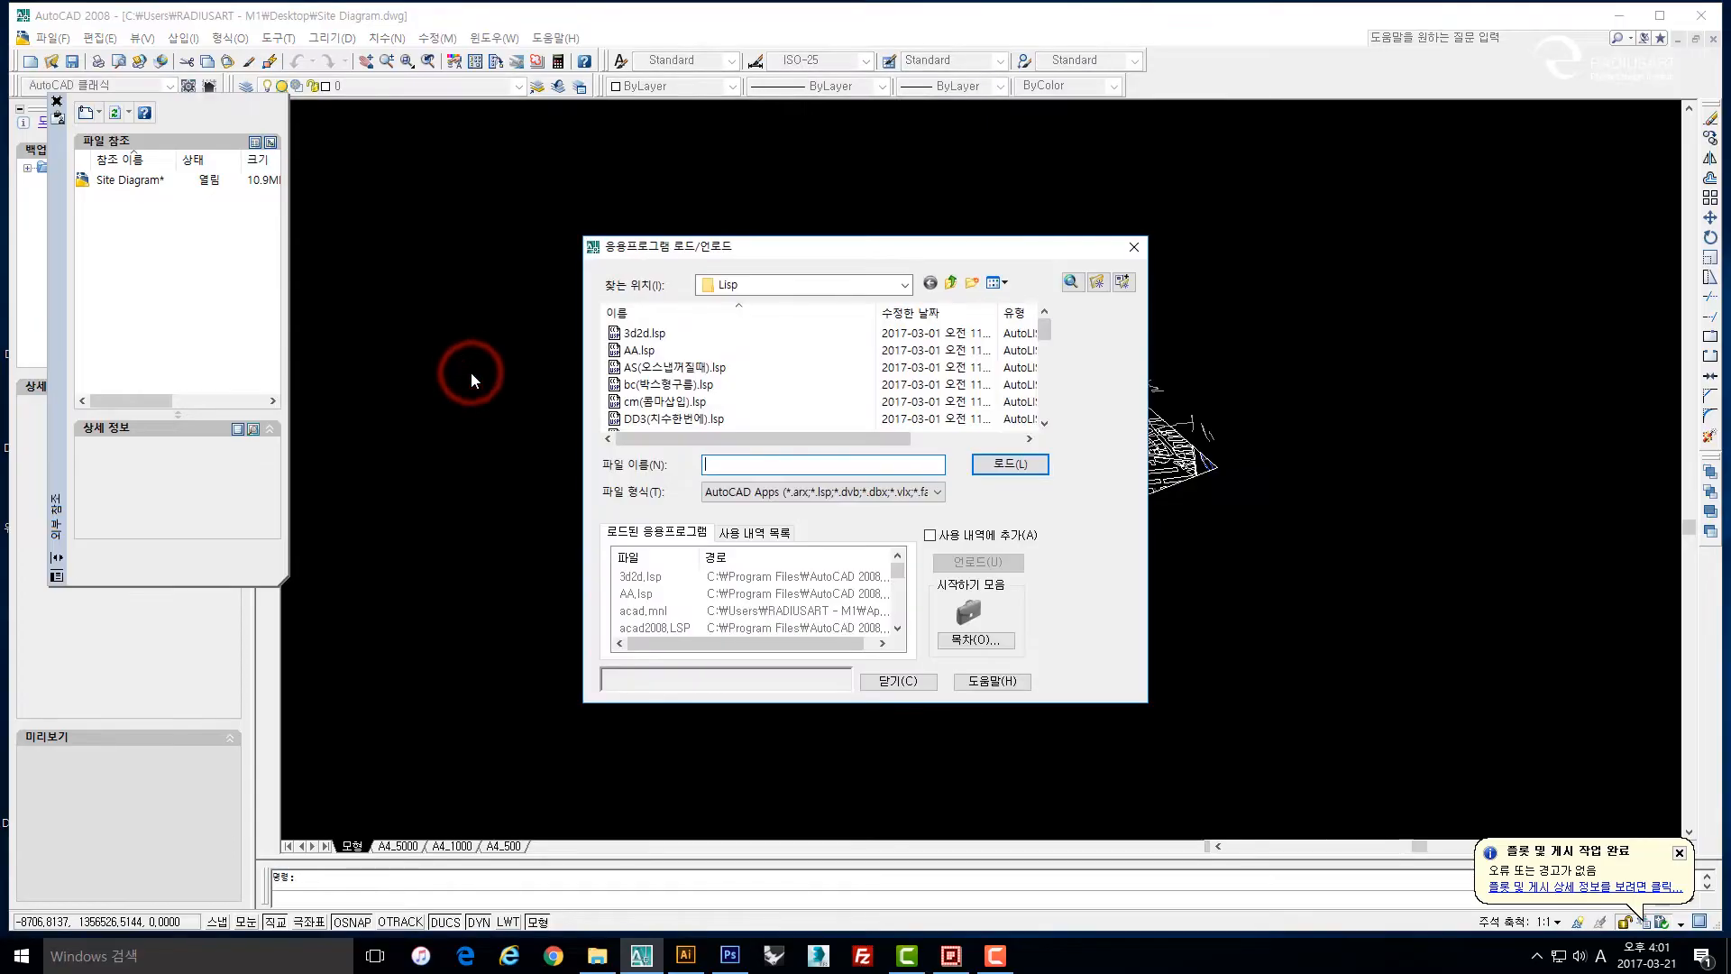
left_click(622, 339)
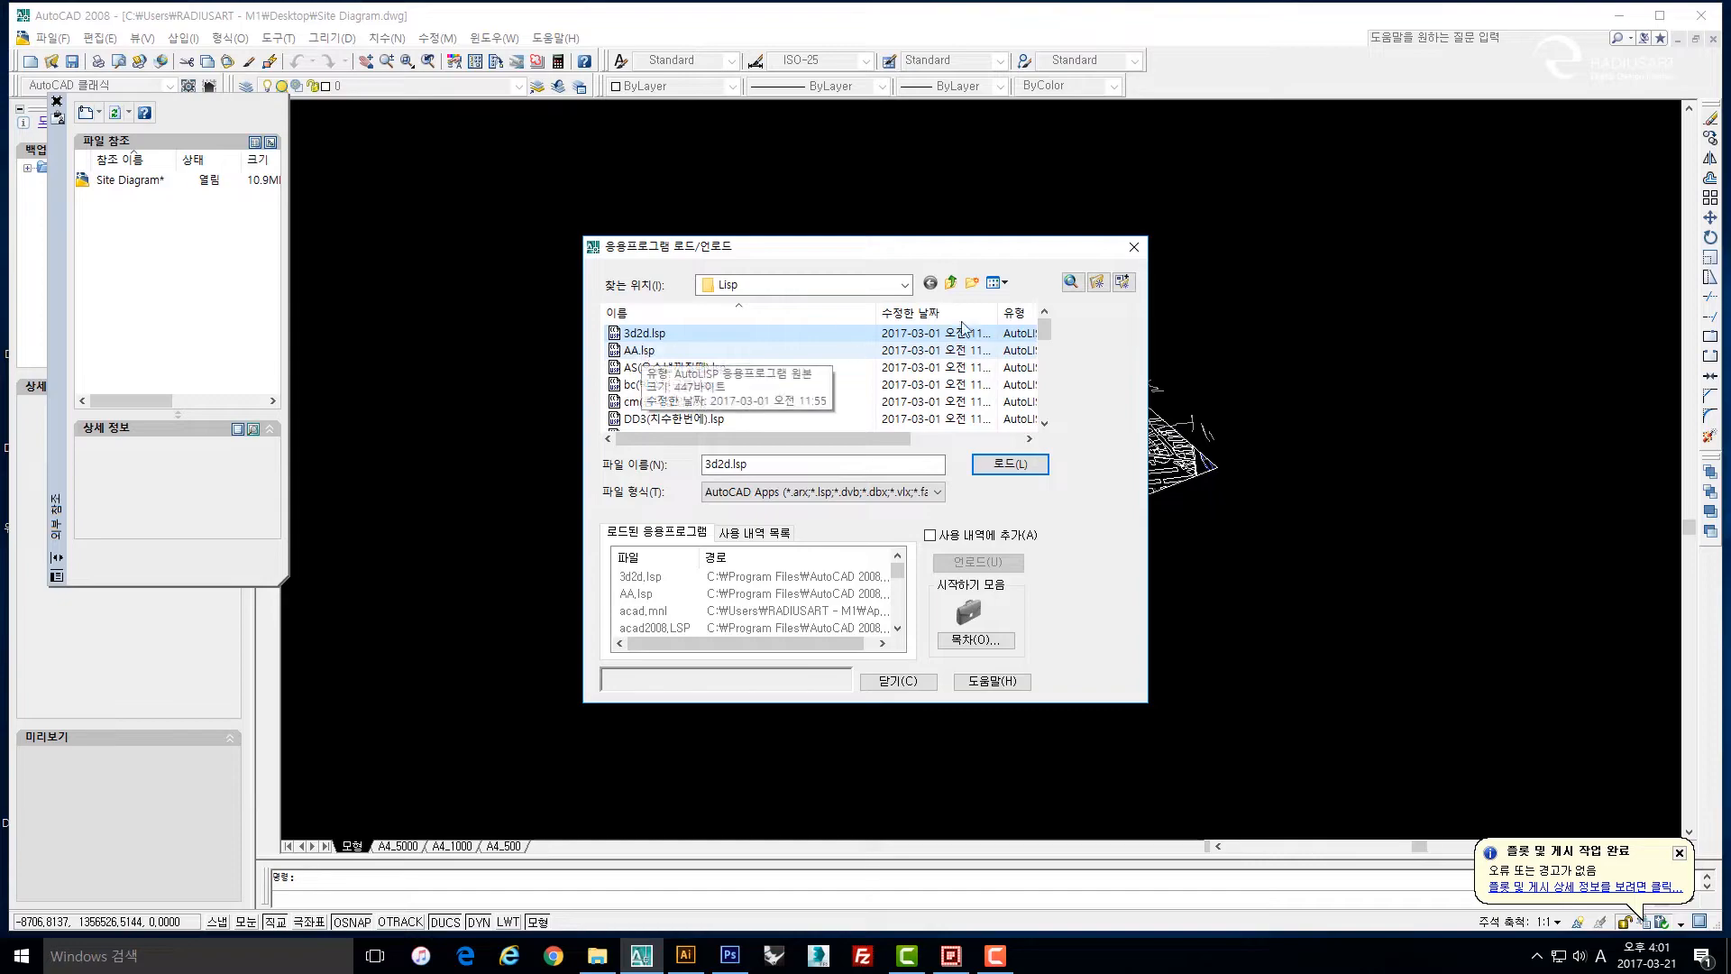
left_click(1134, 246)
key("Escape")
key("Escape")
Select the entire site map and flatten its linework with the 3D2D routine.
left_click(1228, 657)
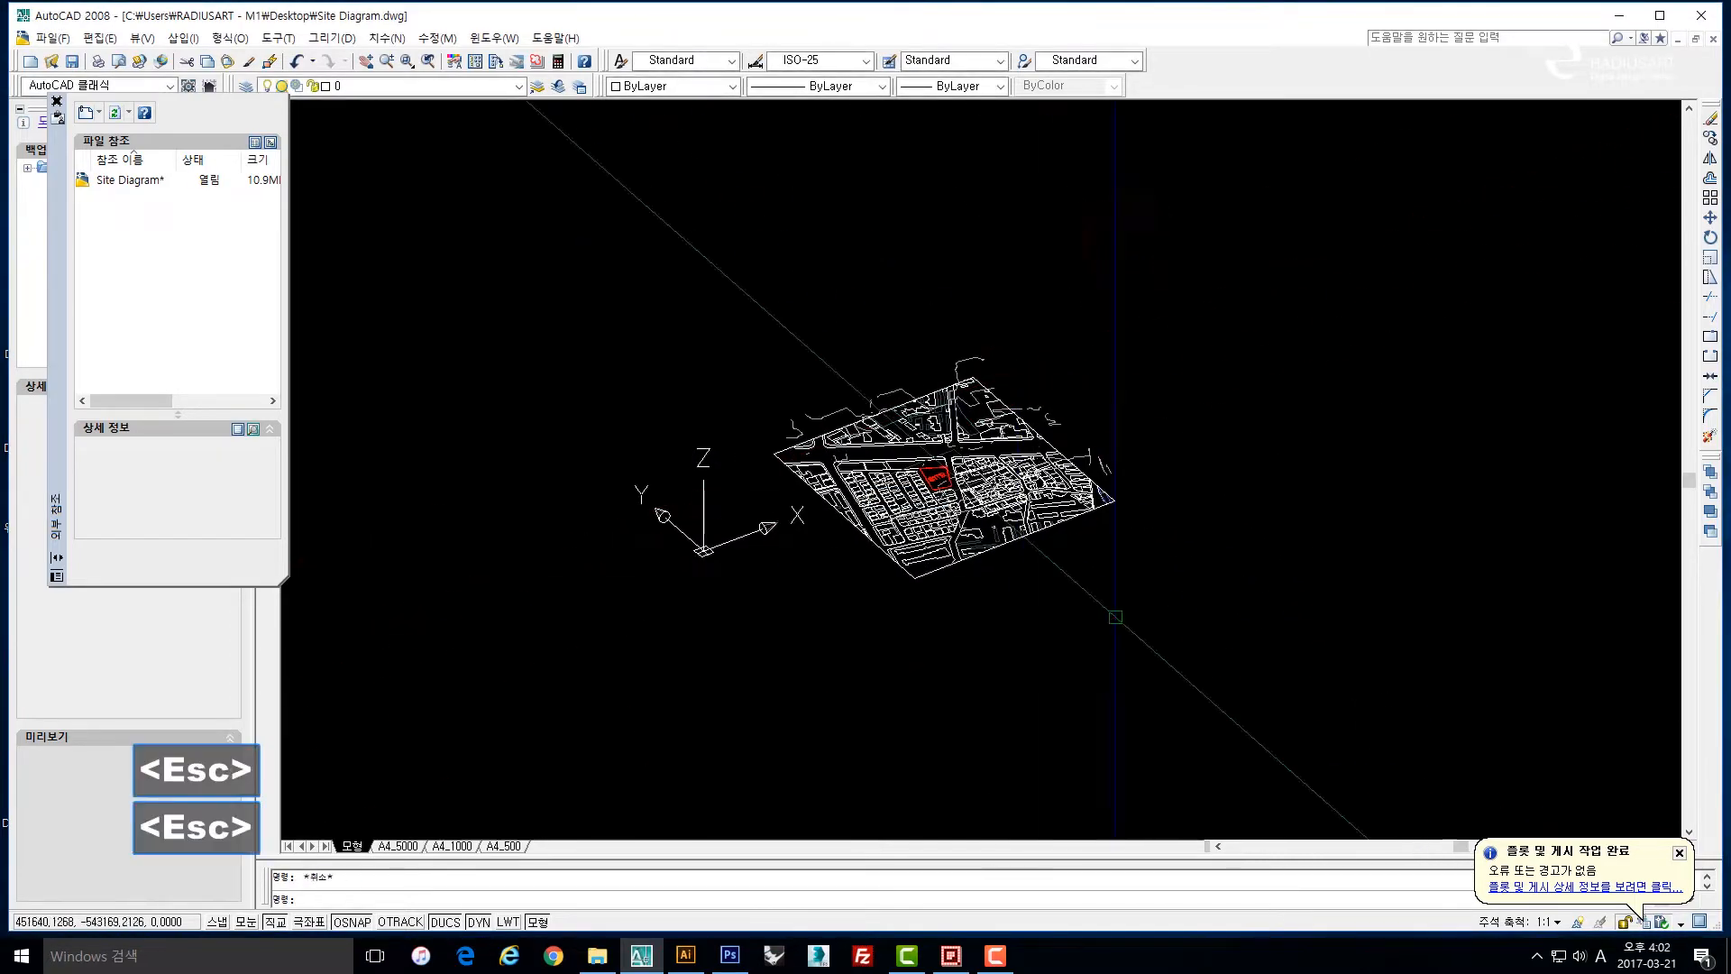
left_click(616, 191)
type("3D2D")
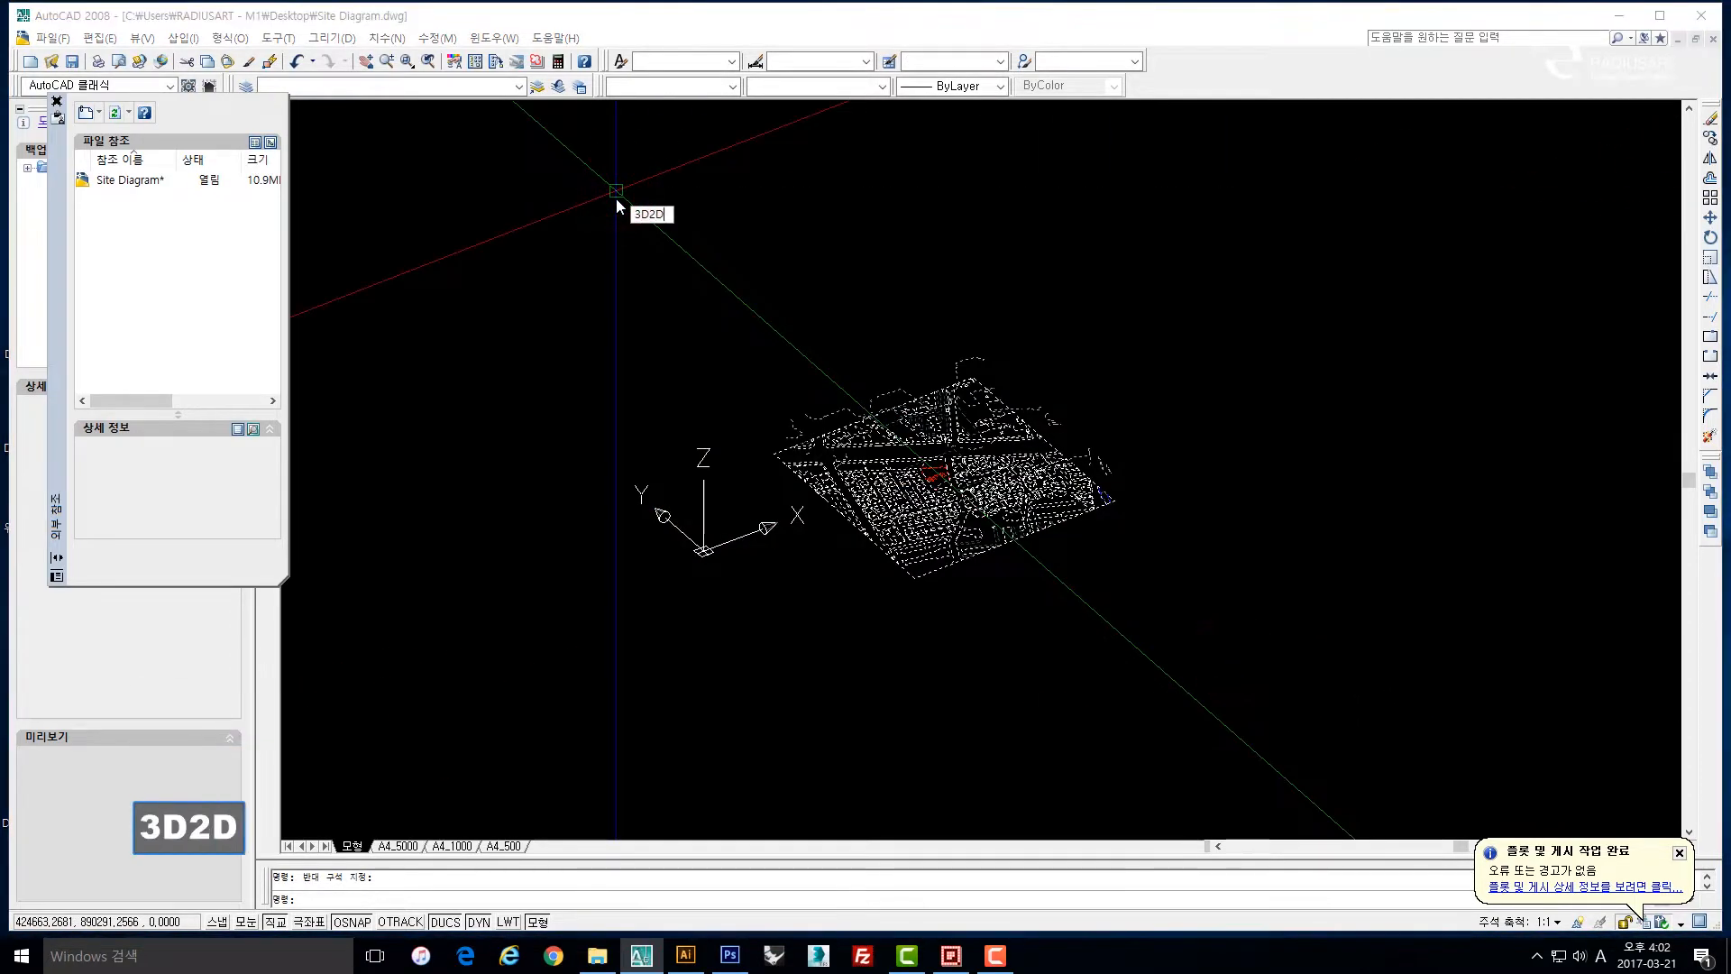
key("space")
Examine the site map's linework from the tilted 3D view to check its flatness.
mouse_move(955, 499)
left_mouse_down()
mouse_move(969, 467)
mouse_move(824, 477)
mouse_move(902, 449)
left_mouse_up()
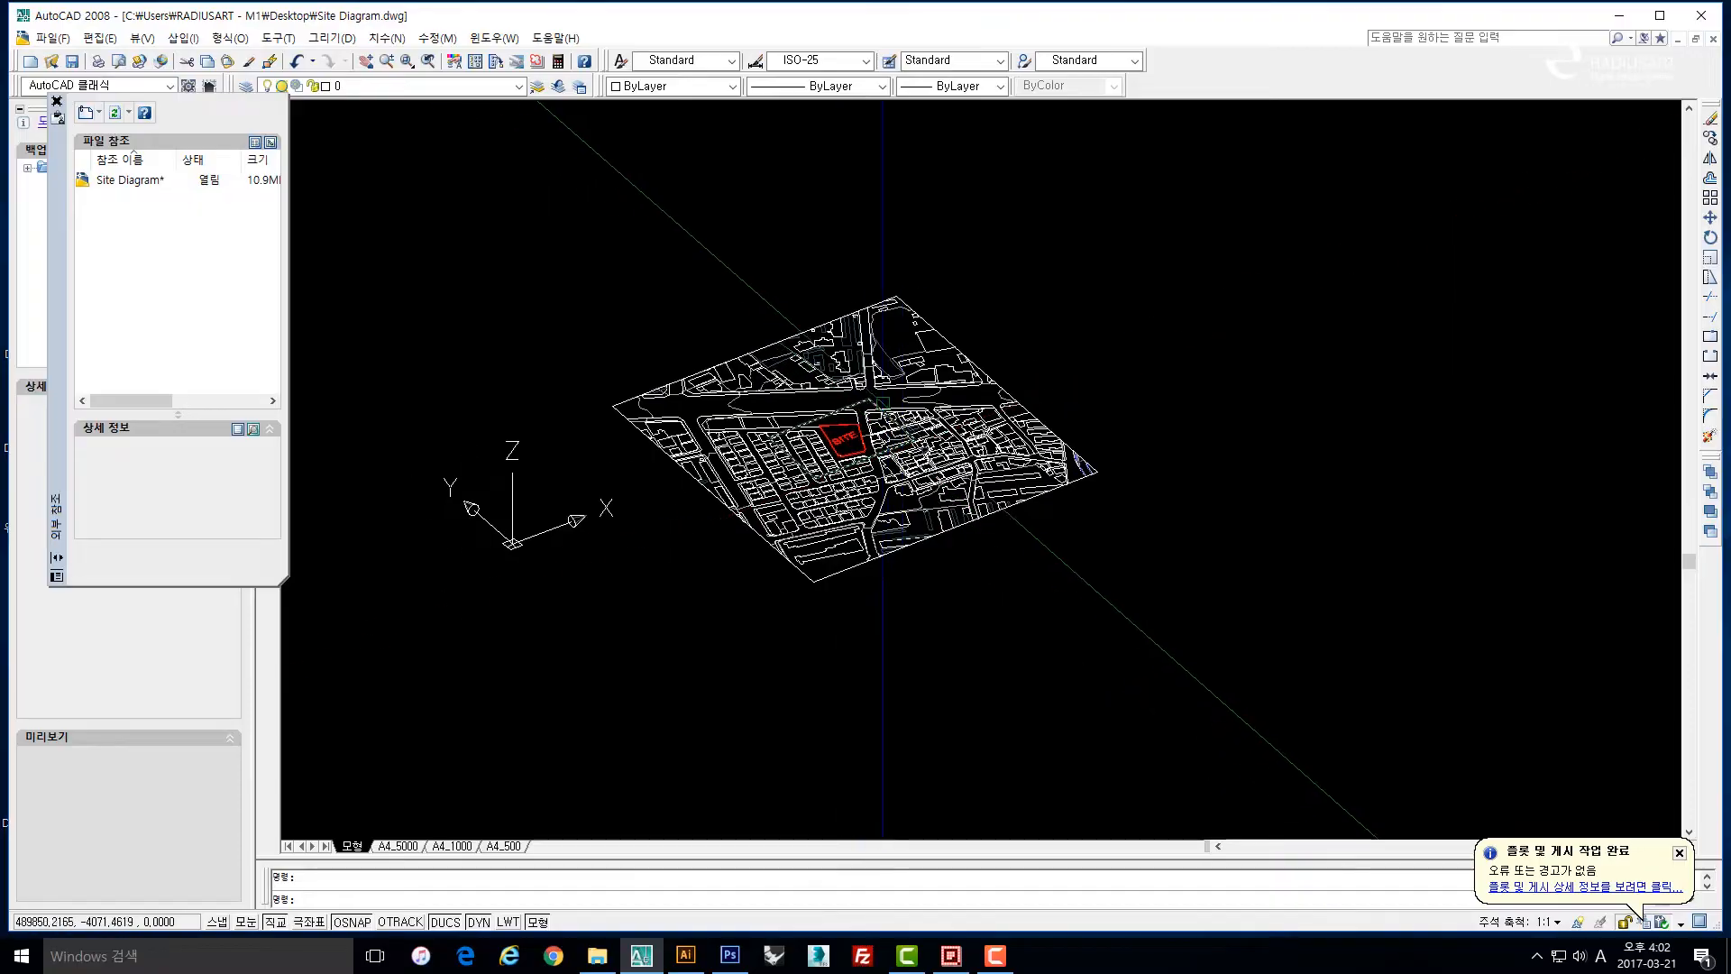
left_click_drag(962, 598, 912, 625)
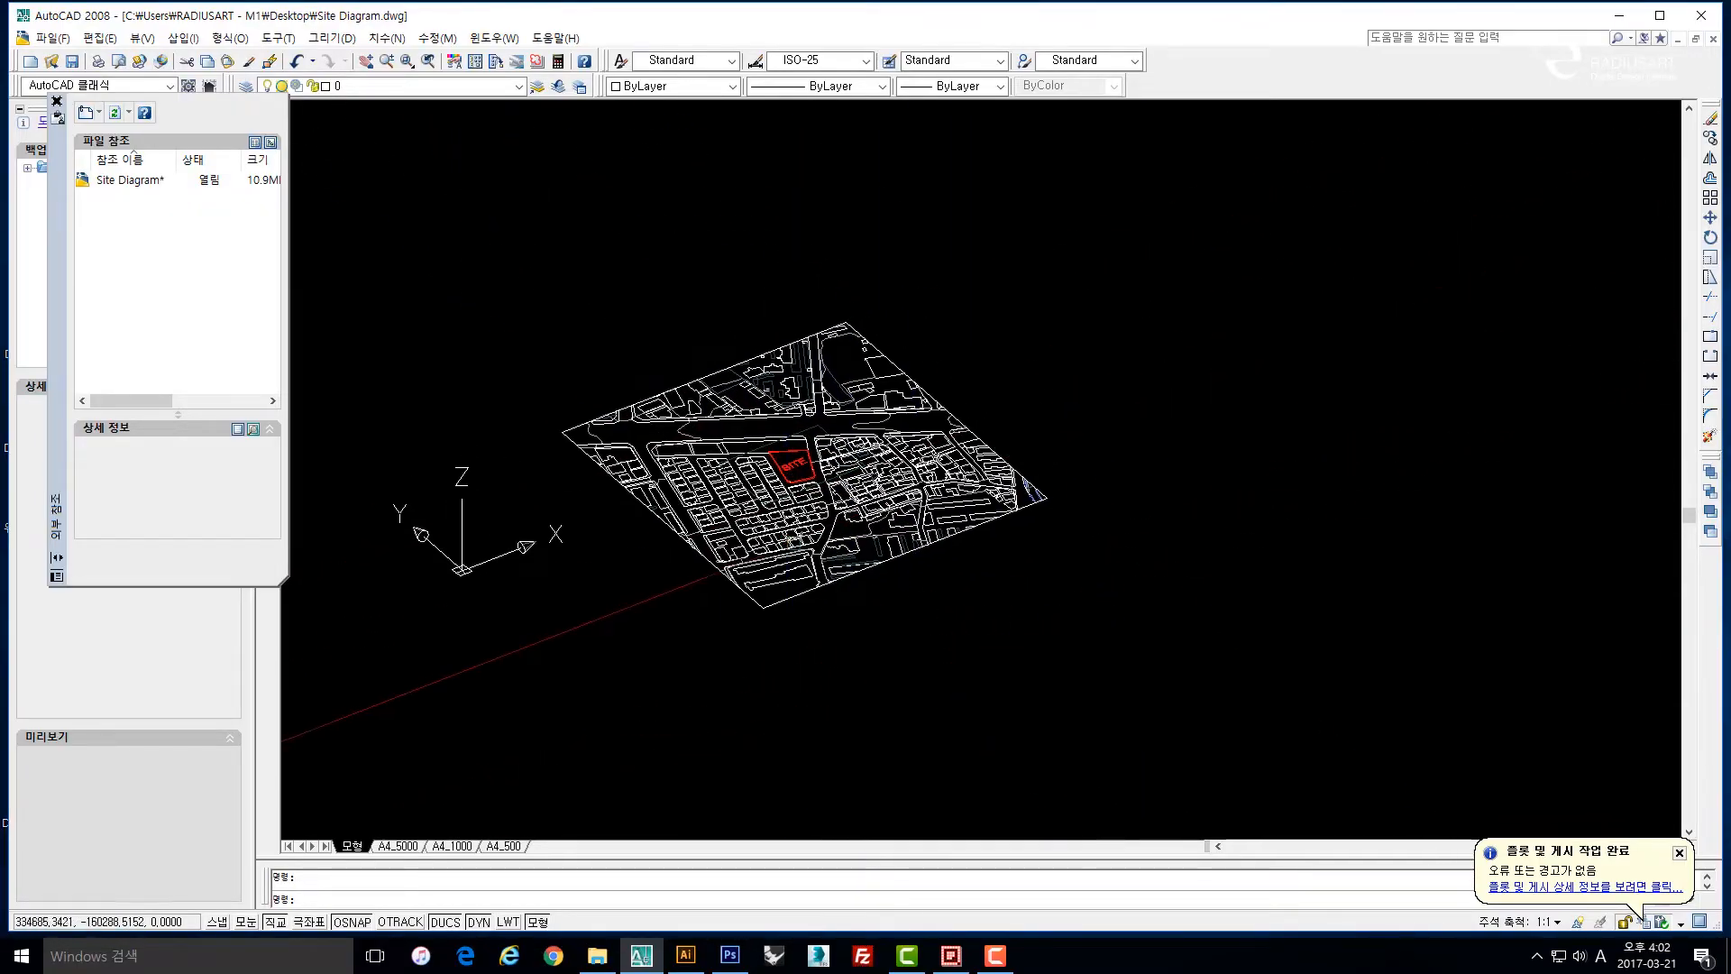
left_click_drag(1121, 533, 1029, 590)
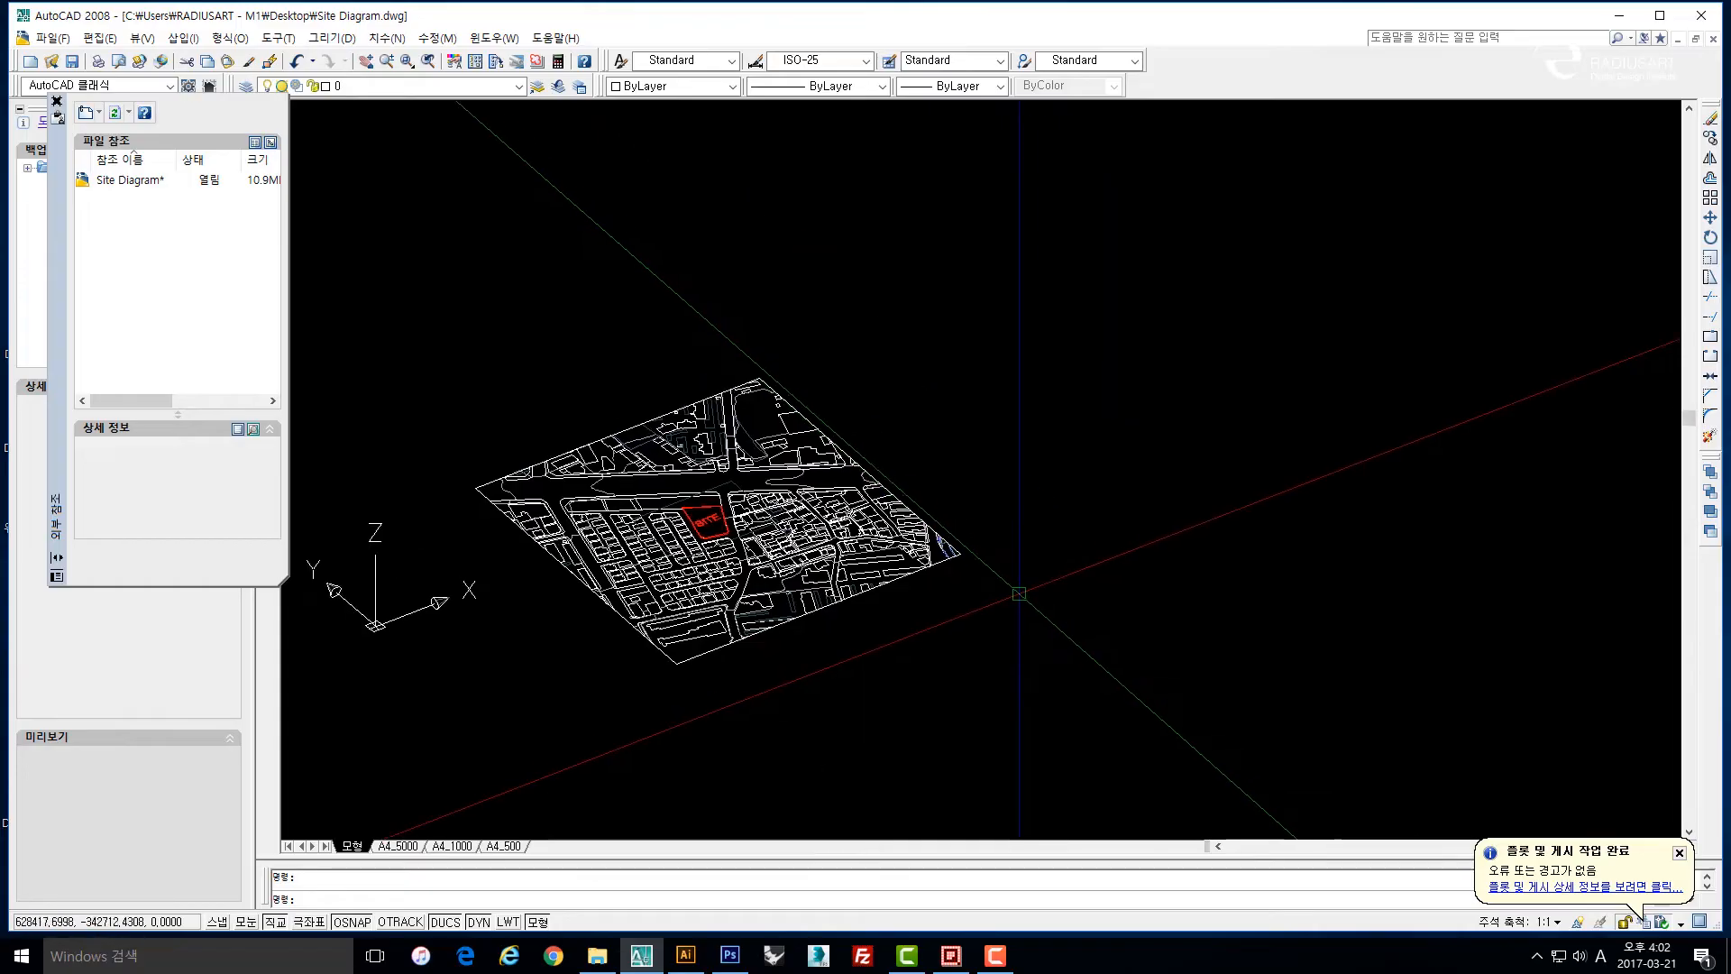
left_click_drag(861, 407, 914, 381)
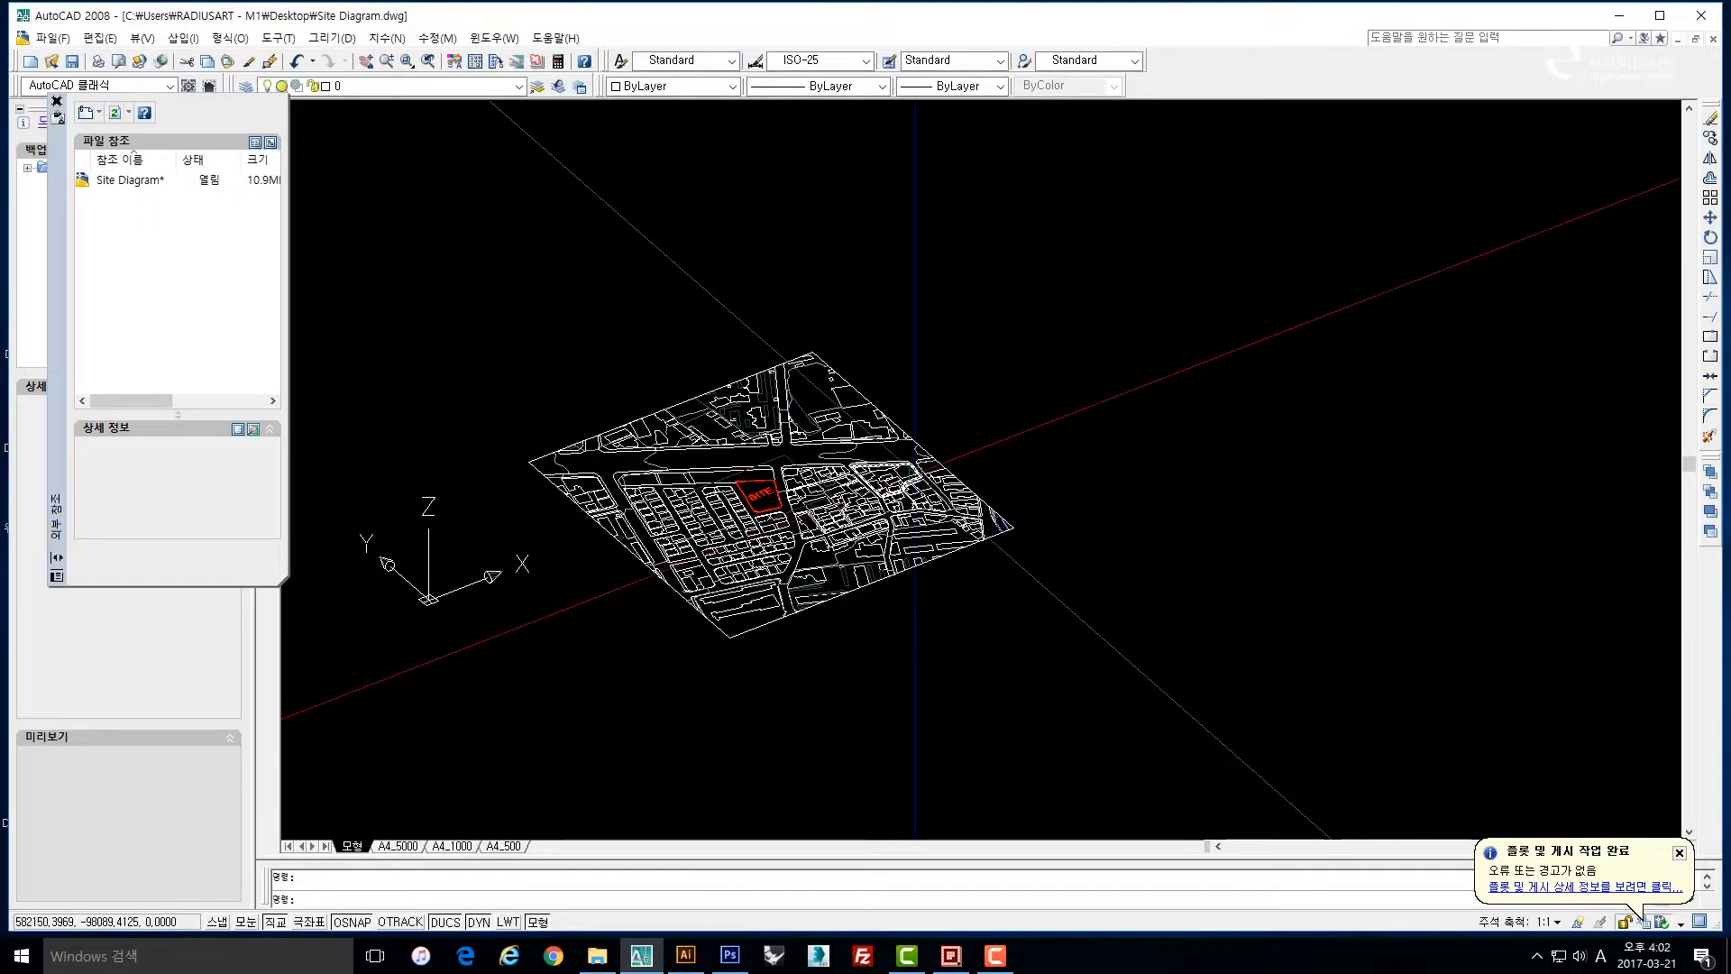
mouse_move(825, 490)
left_mouse_down()
mouse_move(851, 451)
mouse_move(717, 461)
mouse_move(847, 445)
left_mouse_up()
scroll(718, 462, "up", 3)
scroll(812, 455, "down", 2)
scroll(843, 442, "up", 2)
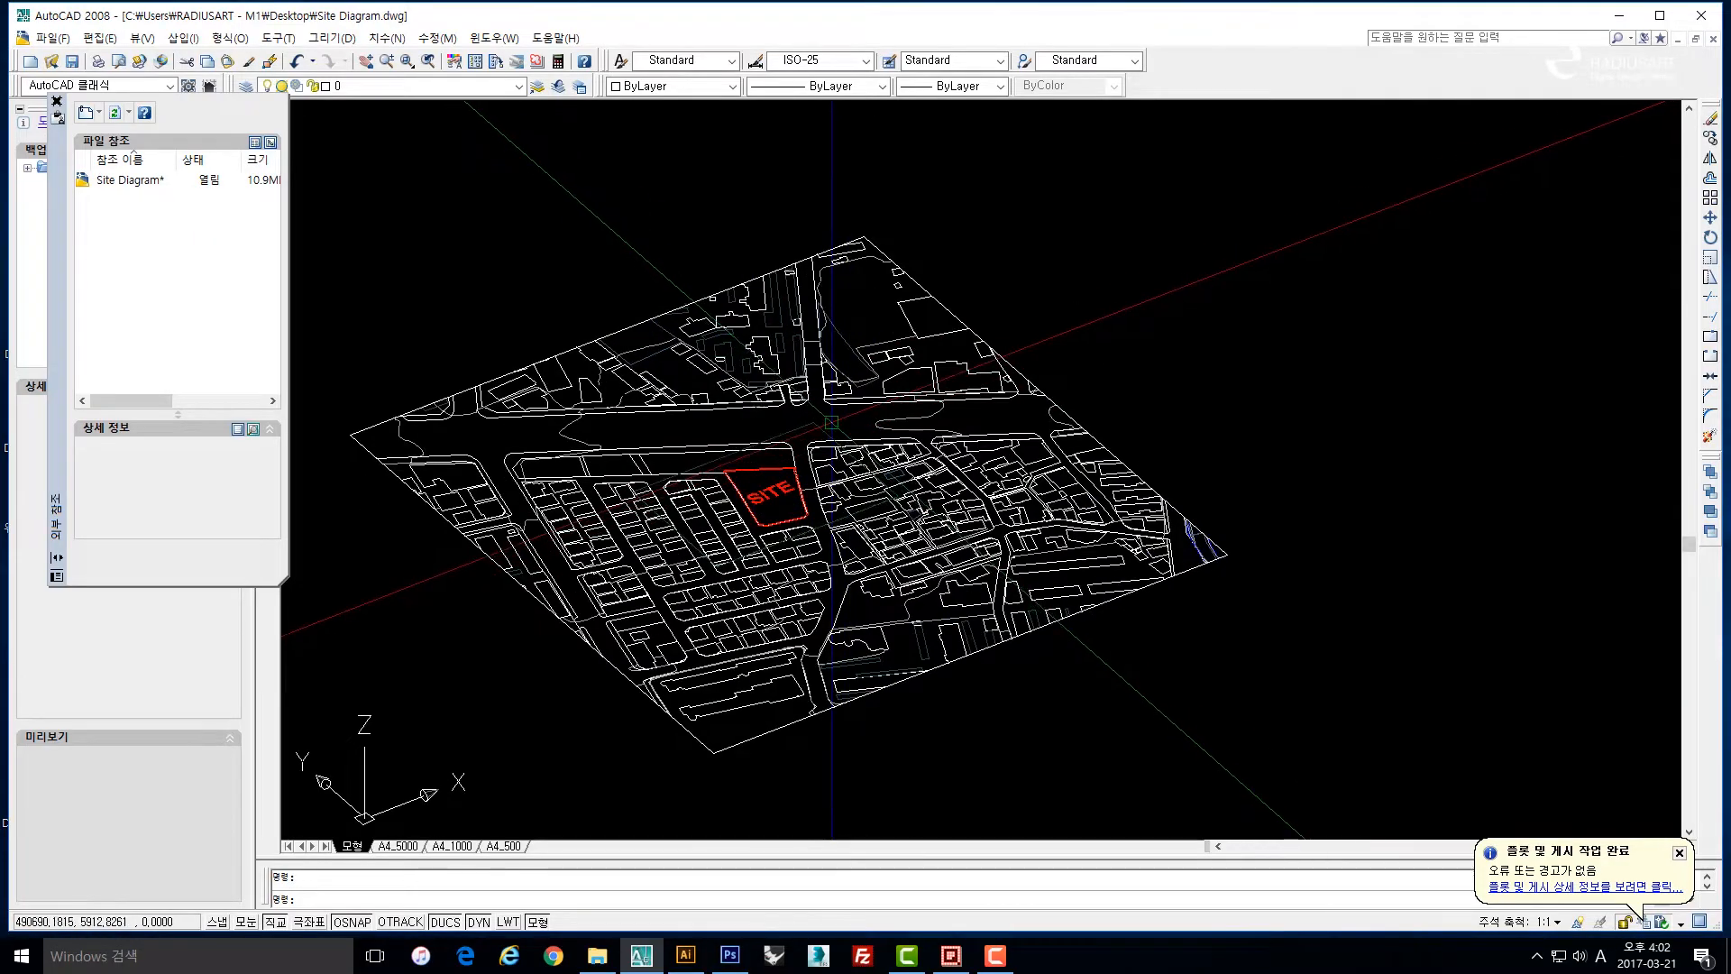
Return the site map to the top plan view.
left_click(143, 38)
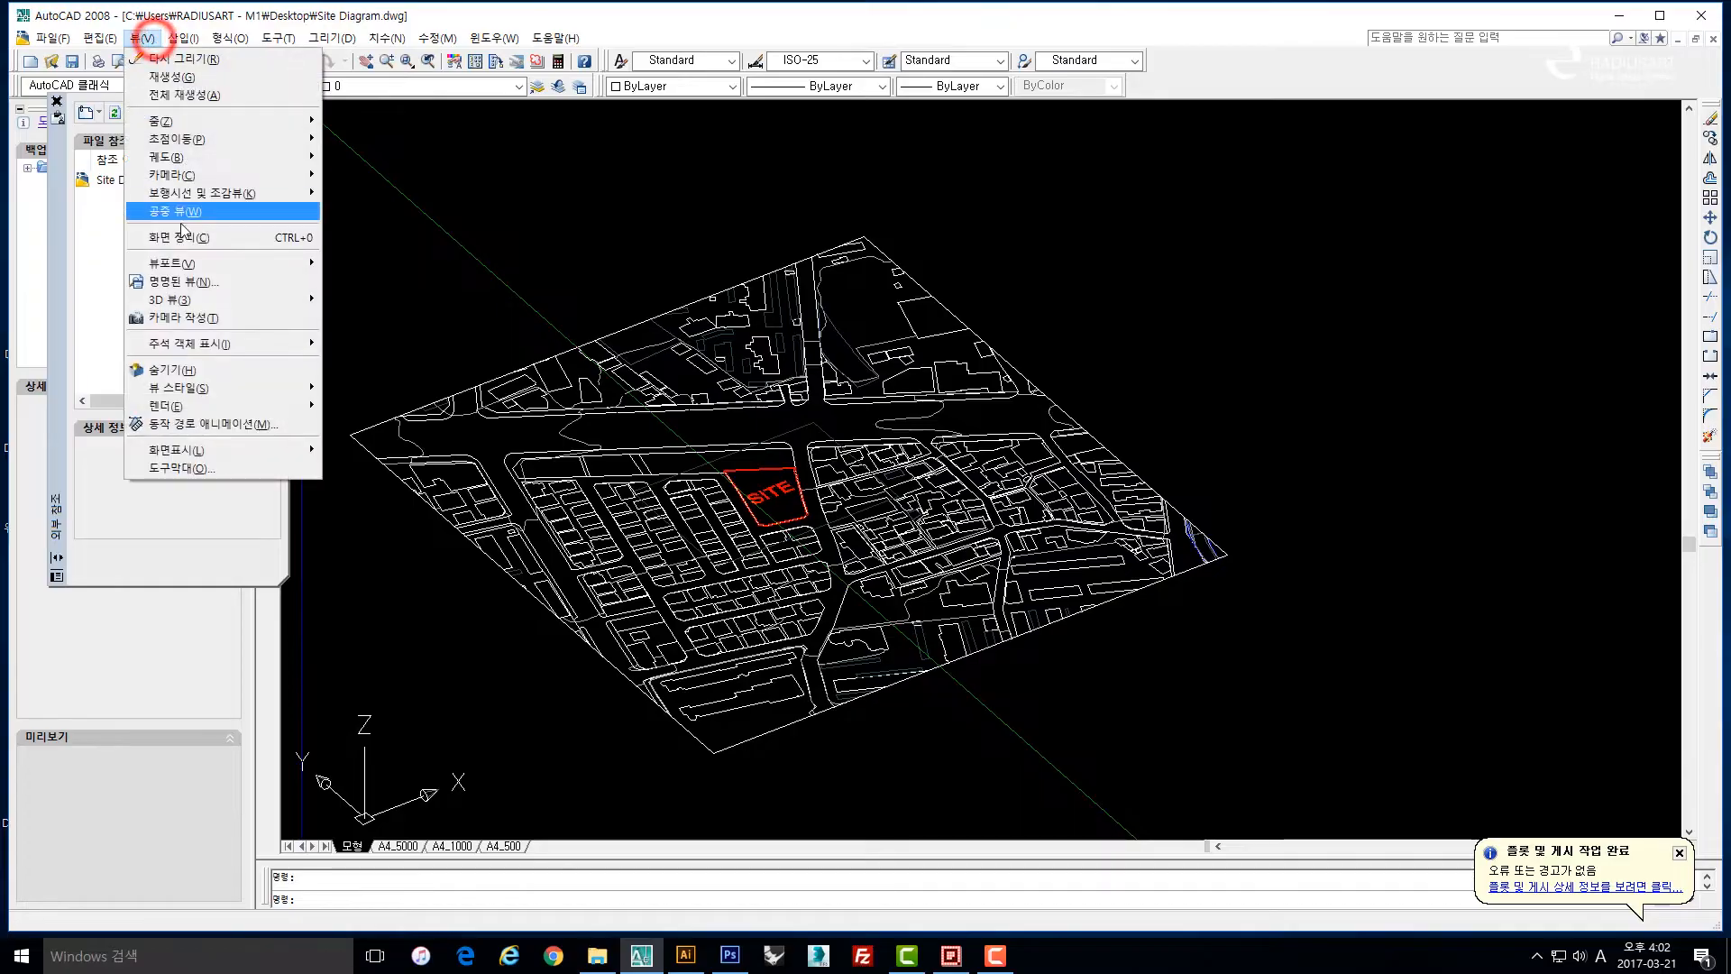
mouse_move(209, 299)
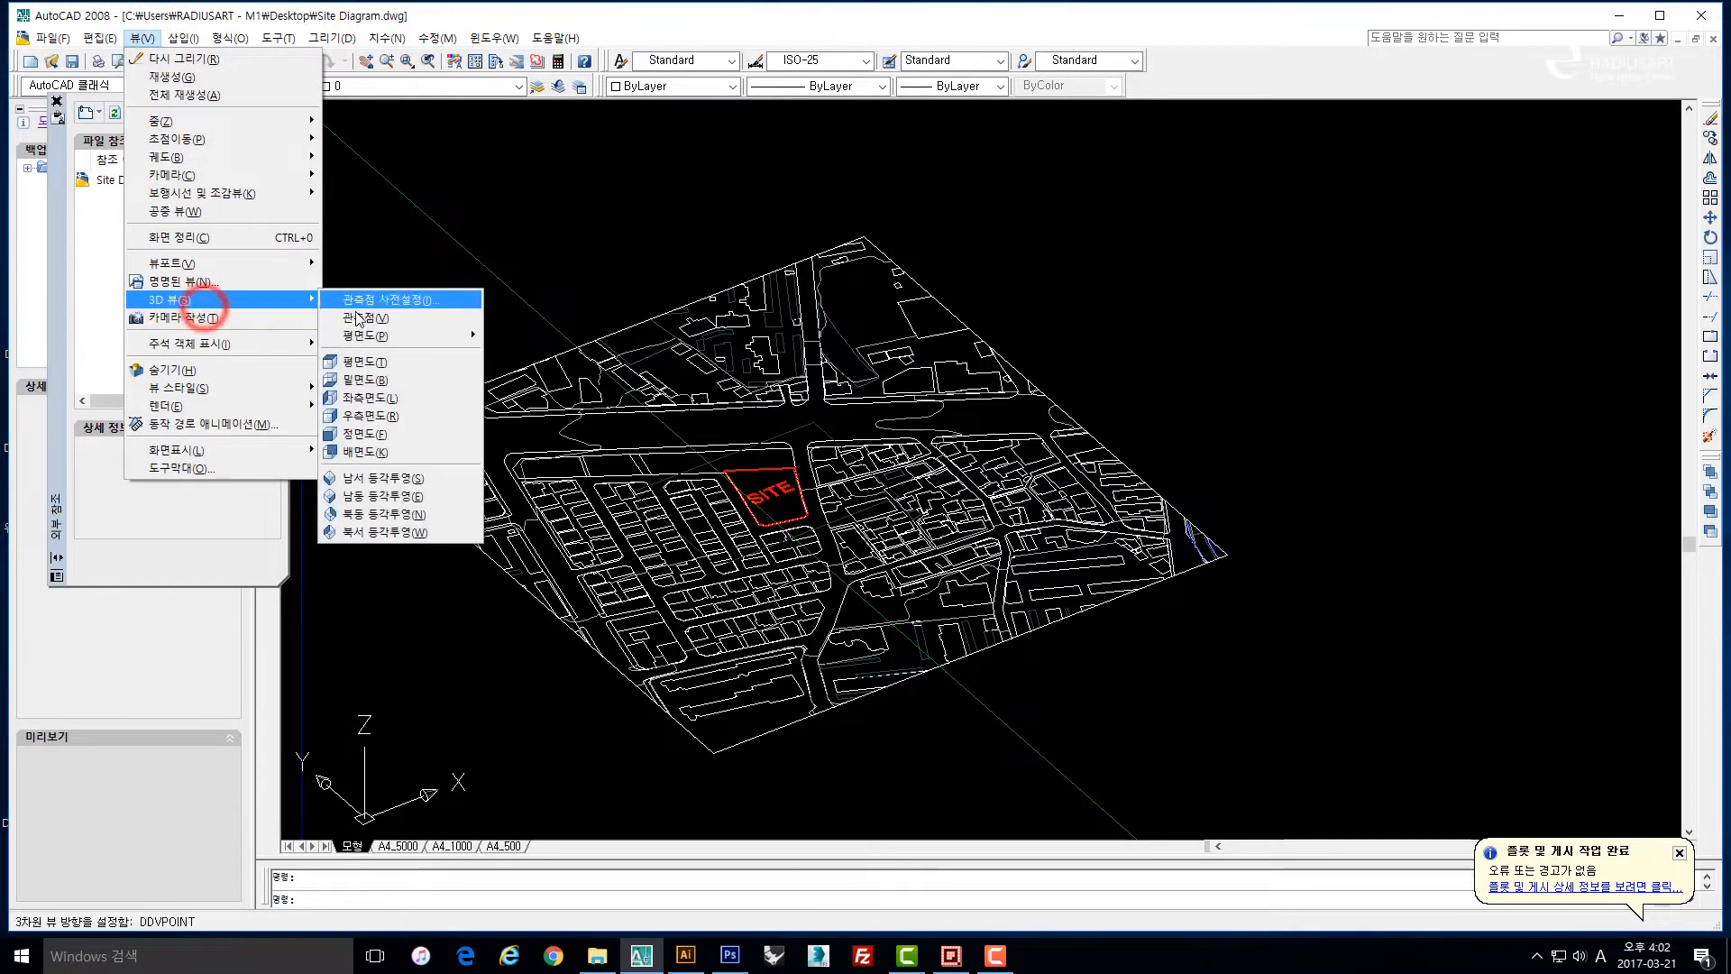
left_click(382, 358)
Erase the landscape-layer outline that surrounds the site.
scroll(958, 394, "up", 2)
left_click(959, 395)
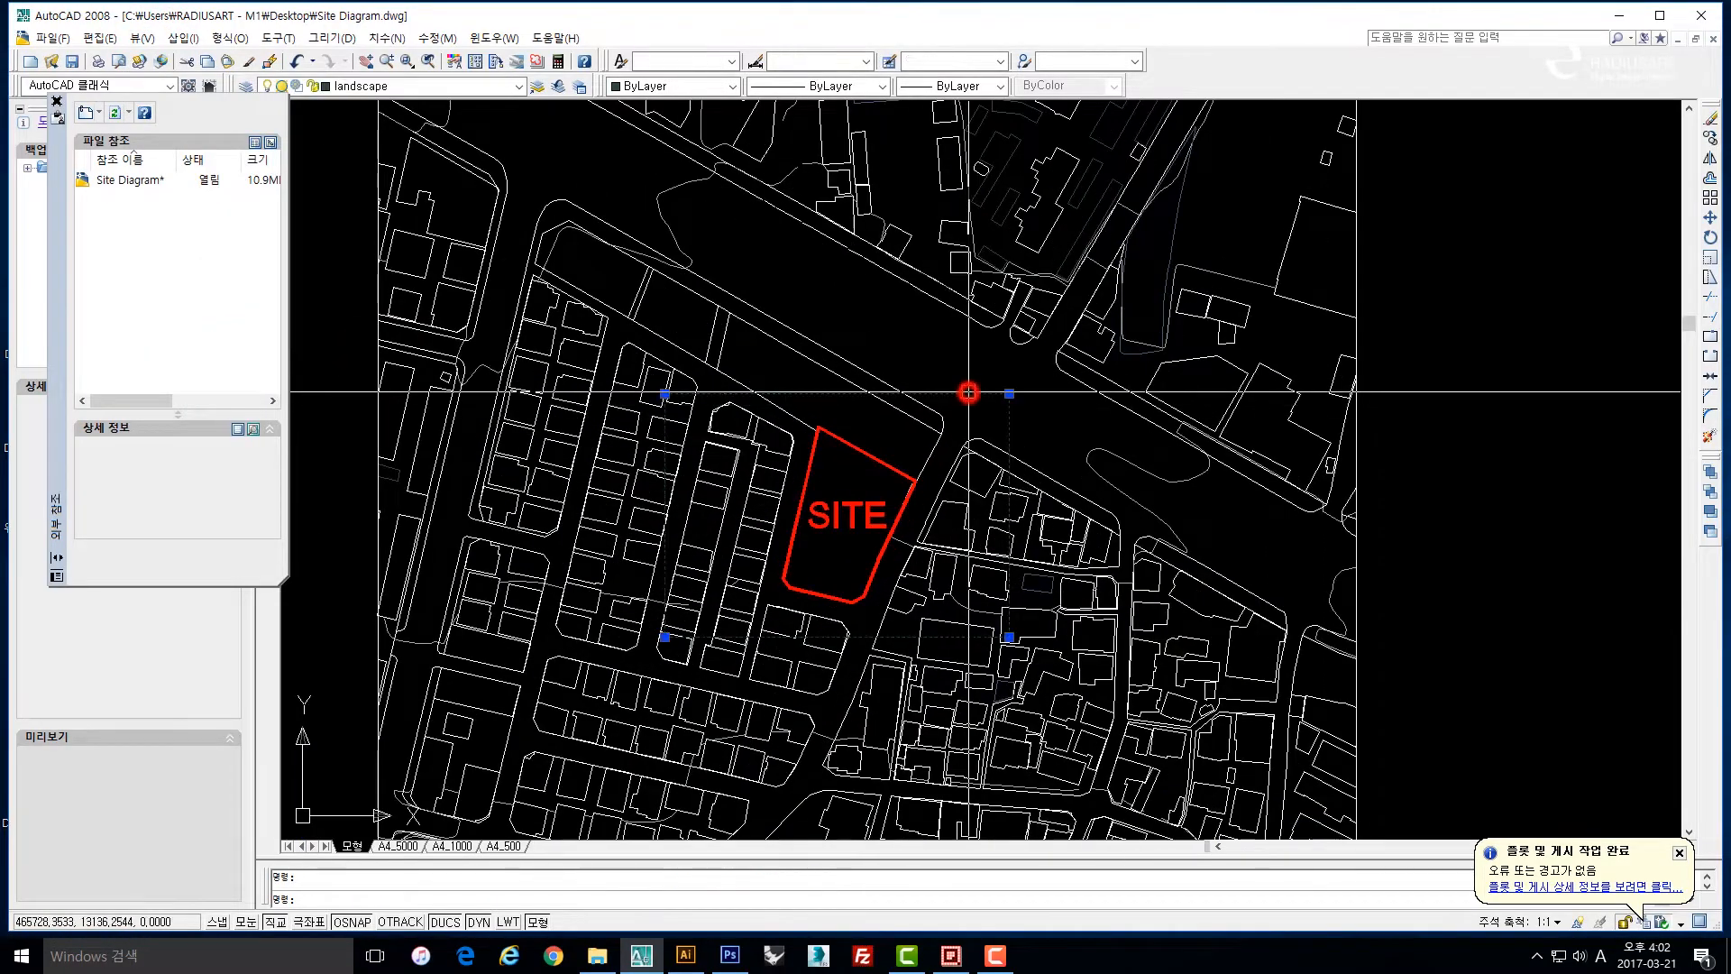
key("e")
key("space")
key("Escape")
key("Escape")
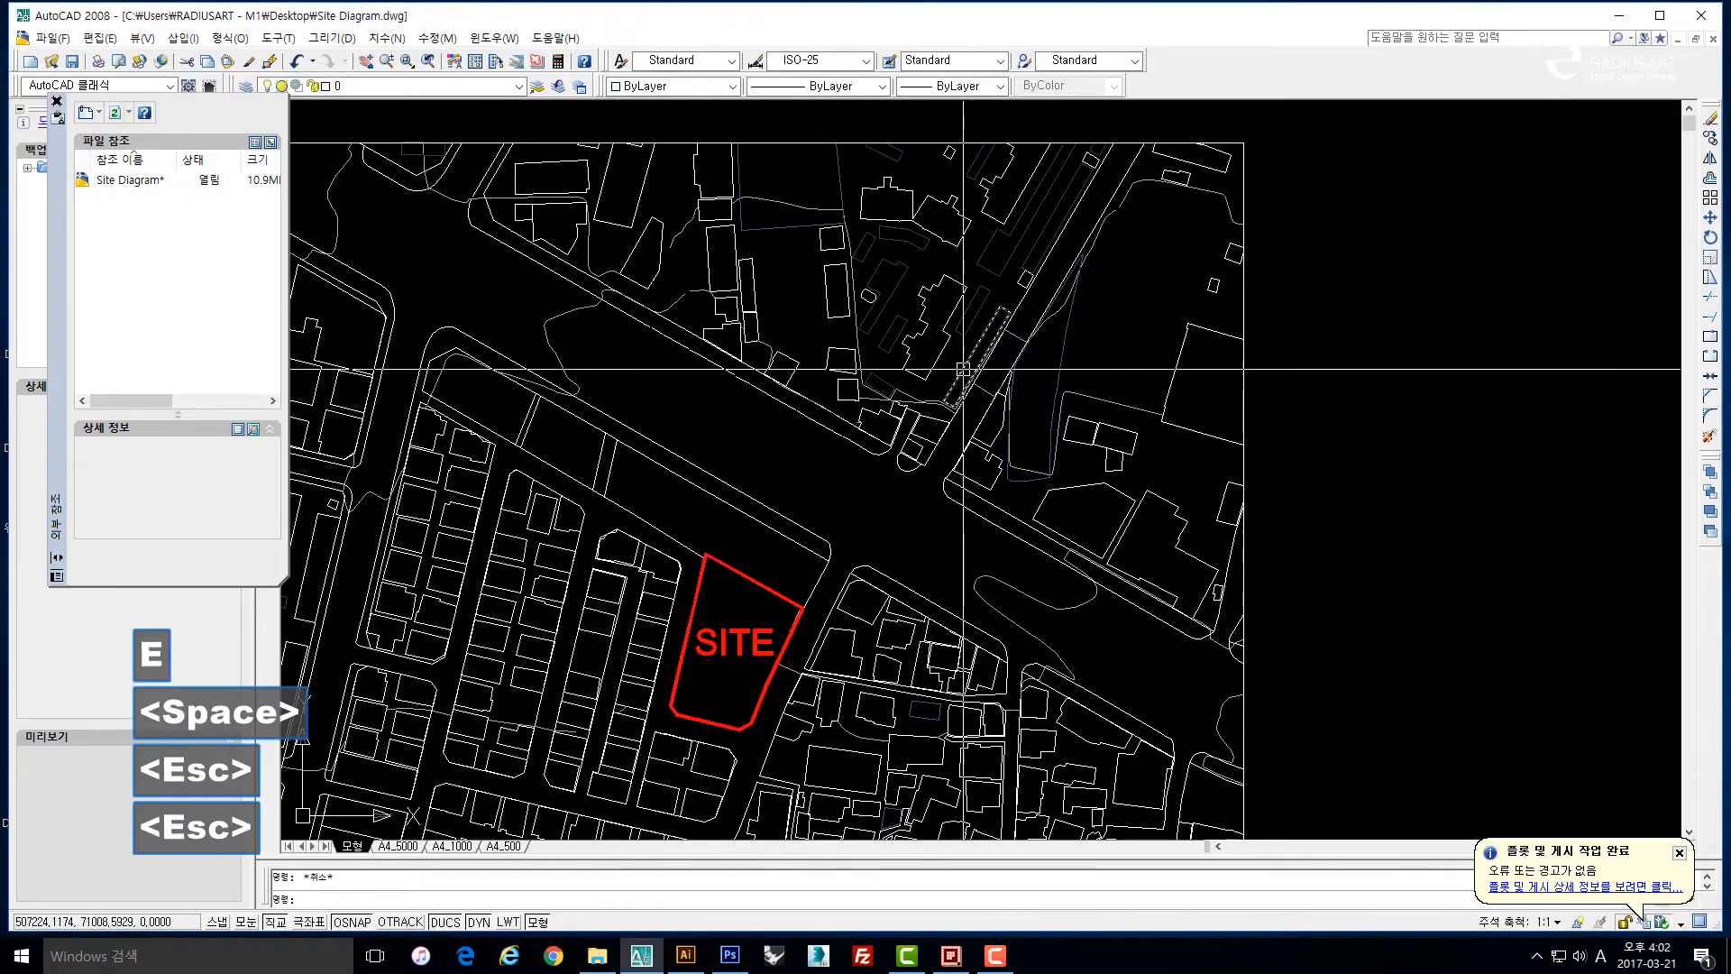
Erase the two topo contour curves crossing the main road east of the site.
scroll(1029, 482, "up", 2)
left_click_drag(1165, 561, 928, 441)
type("e")
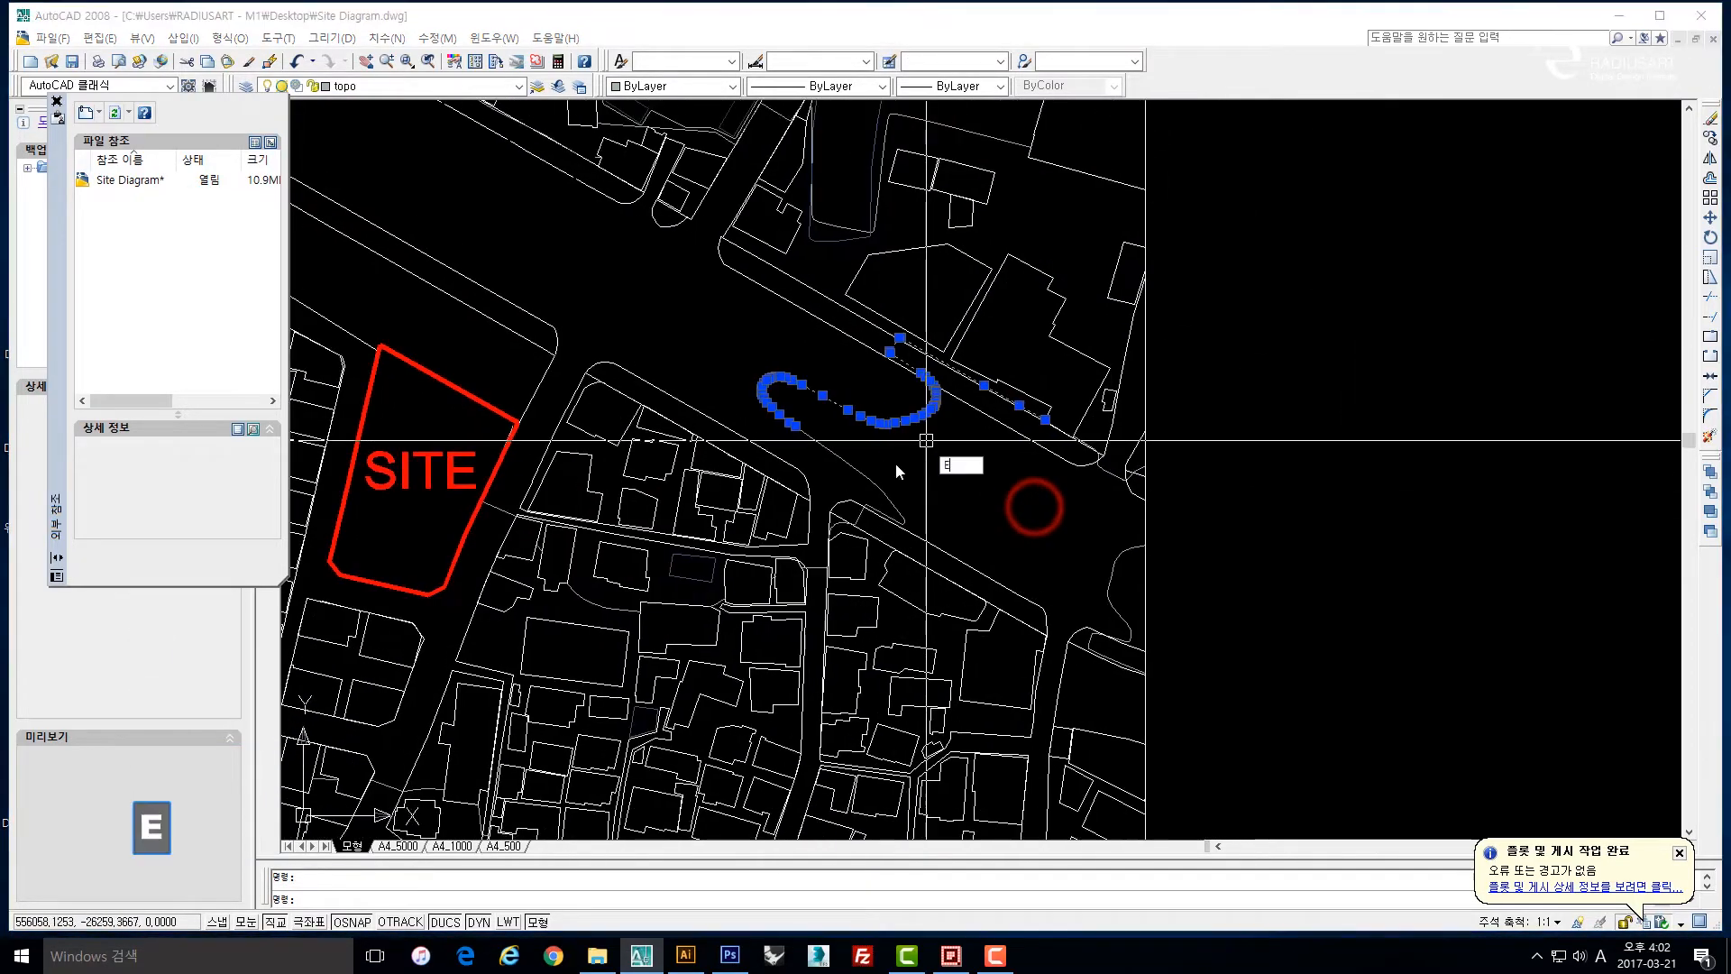
key("space")
left_click(863, 469)
key("space")
Isolate the topo layer using the contour curve at the map's east edge.
left_click(1120, 582)
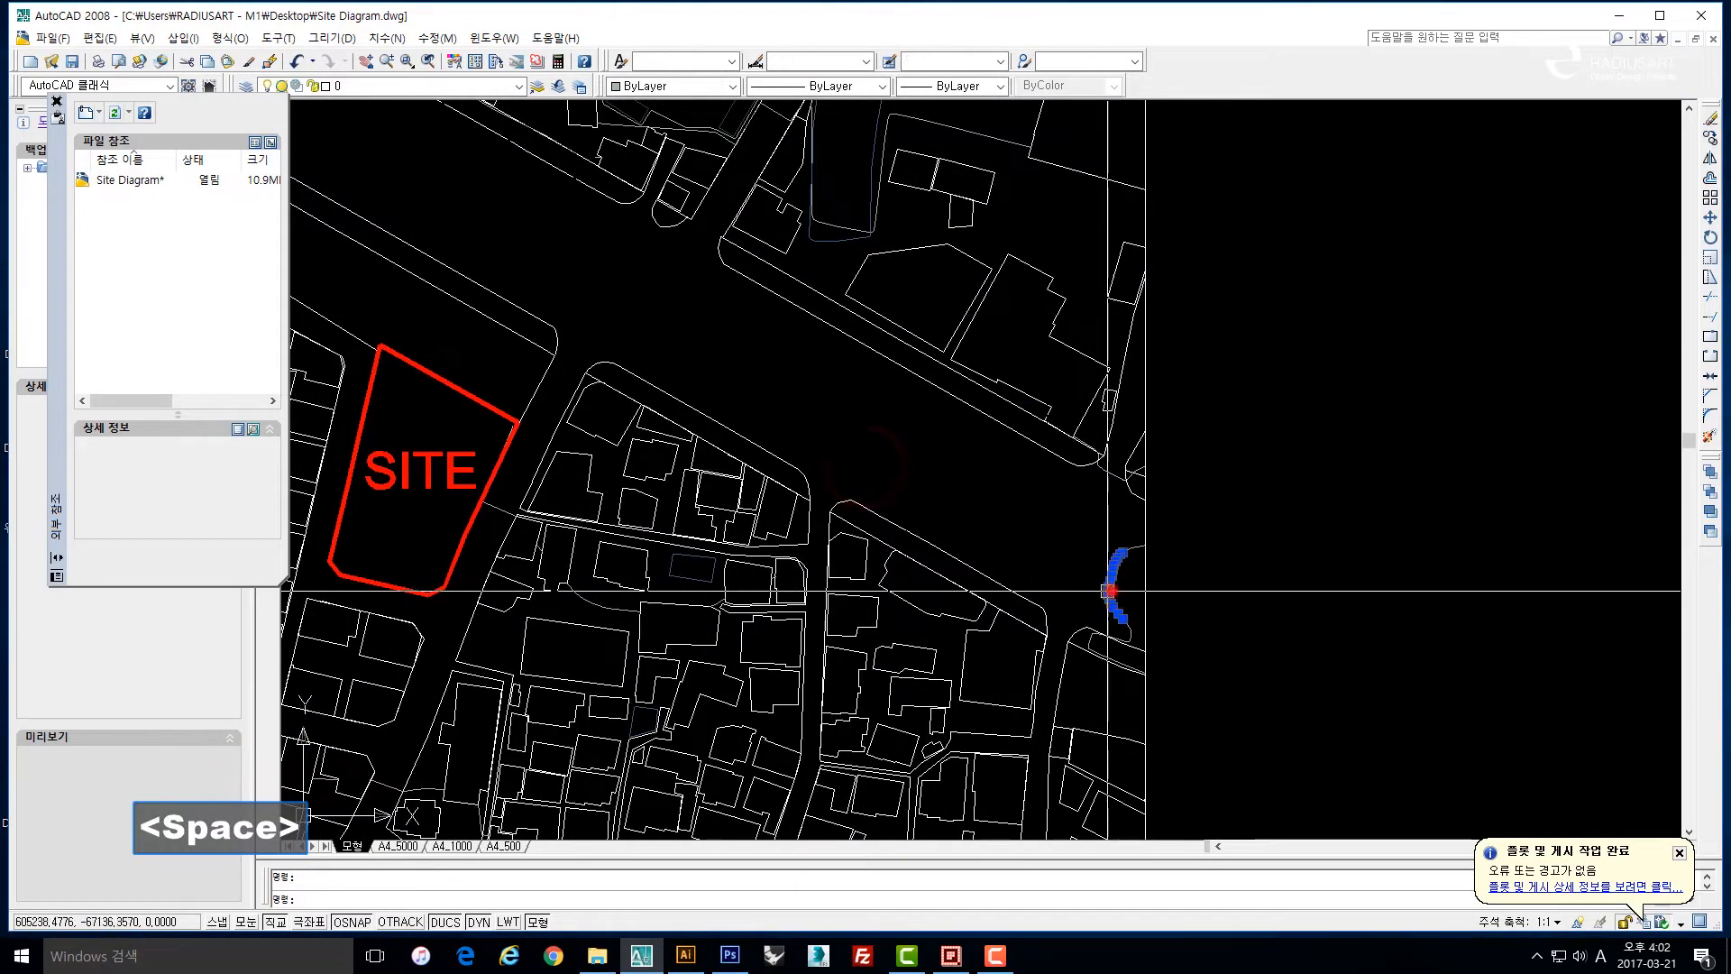
scroll(1063, 541, "up", 3)
type("sf")
key("space")
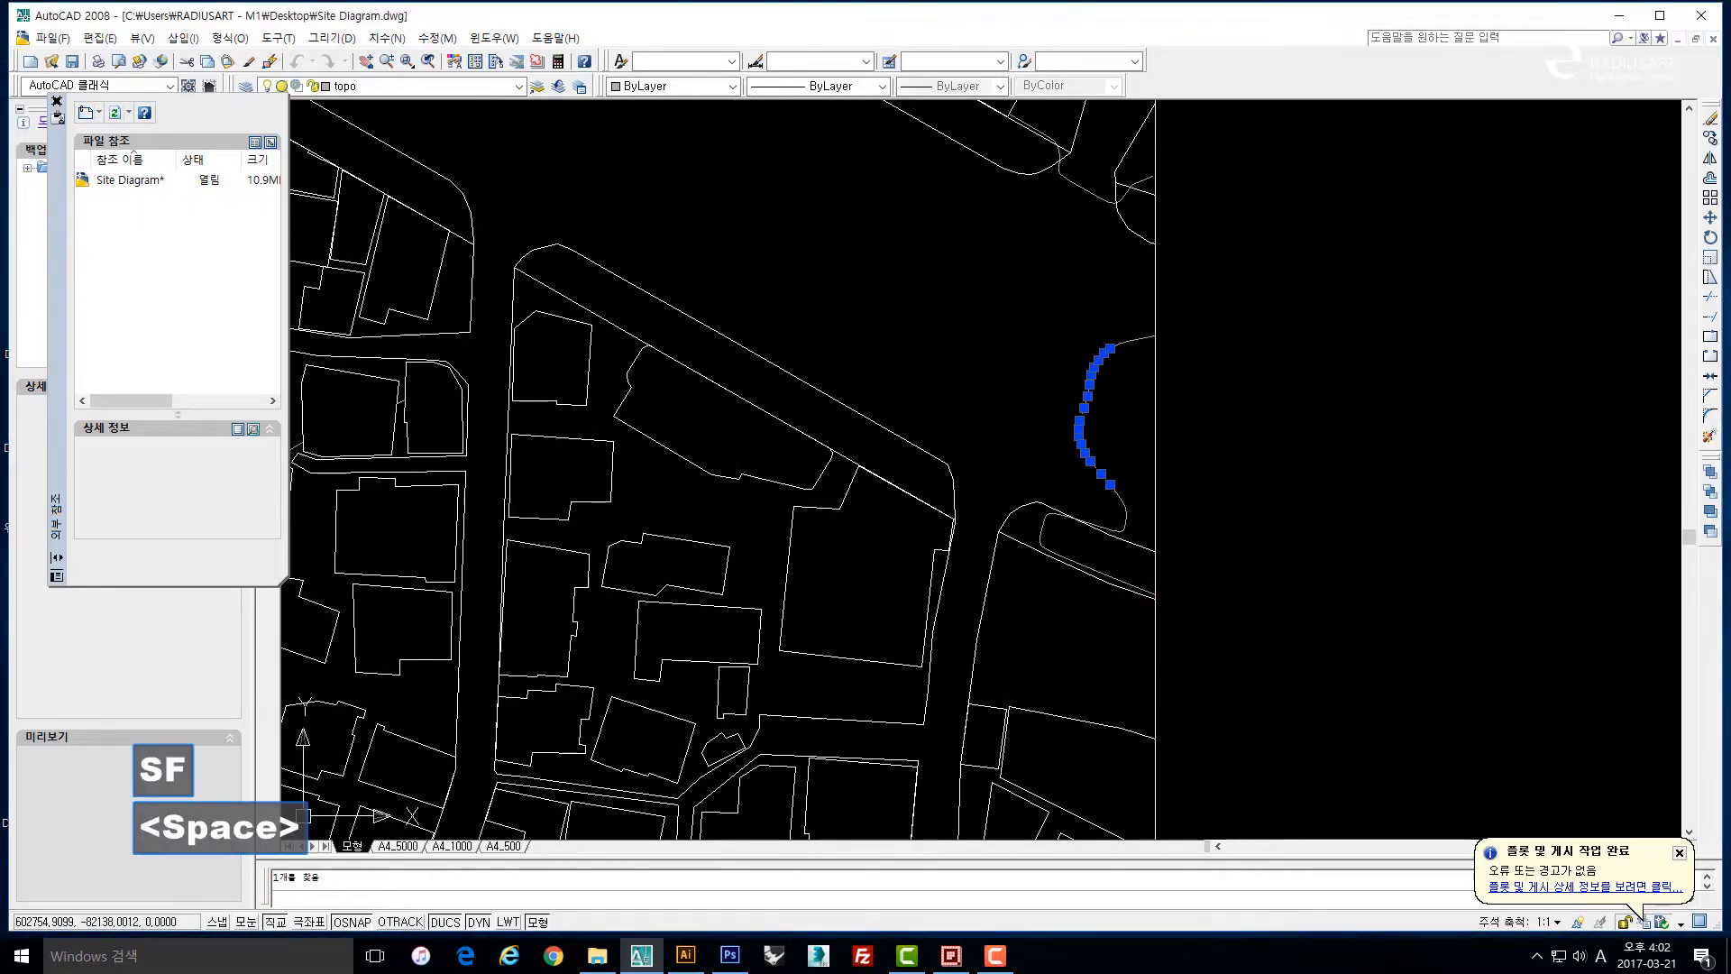
key("Escape")
key("Escape")
Erase all the isolated topo contour linework and bring back all the other layers.
left_click(1159, 699)
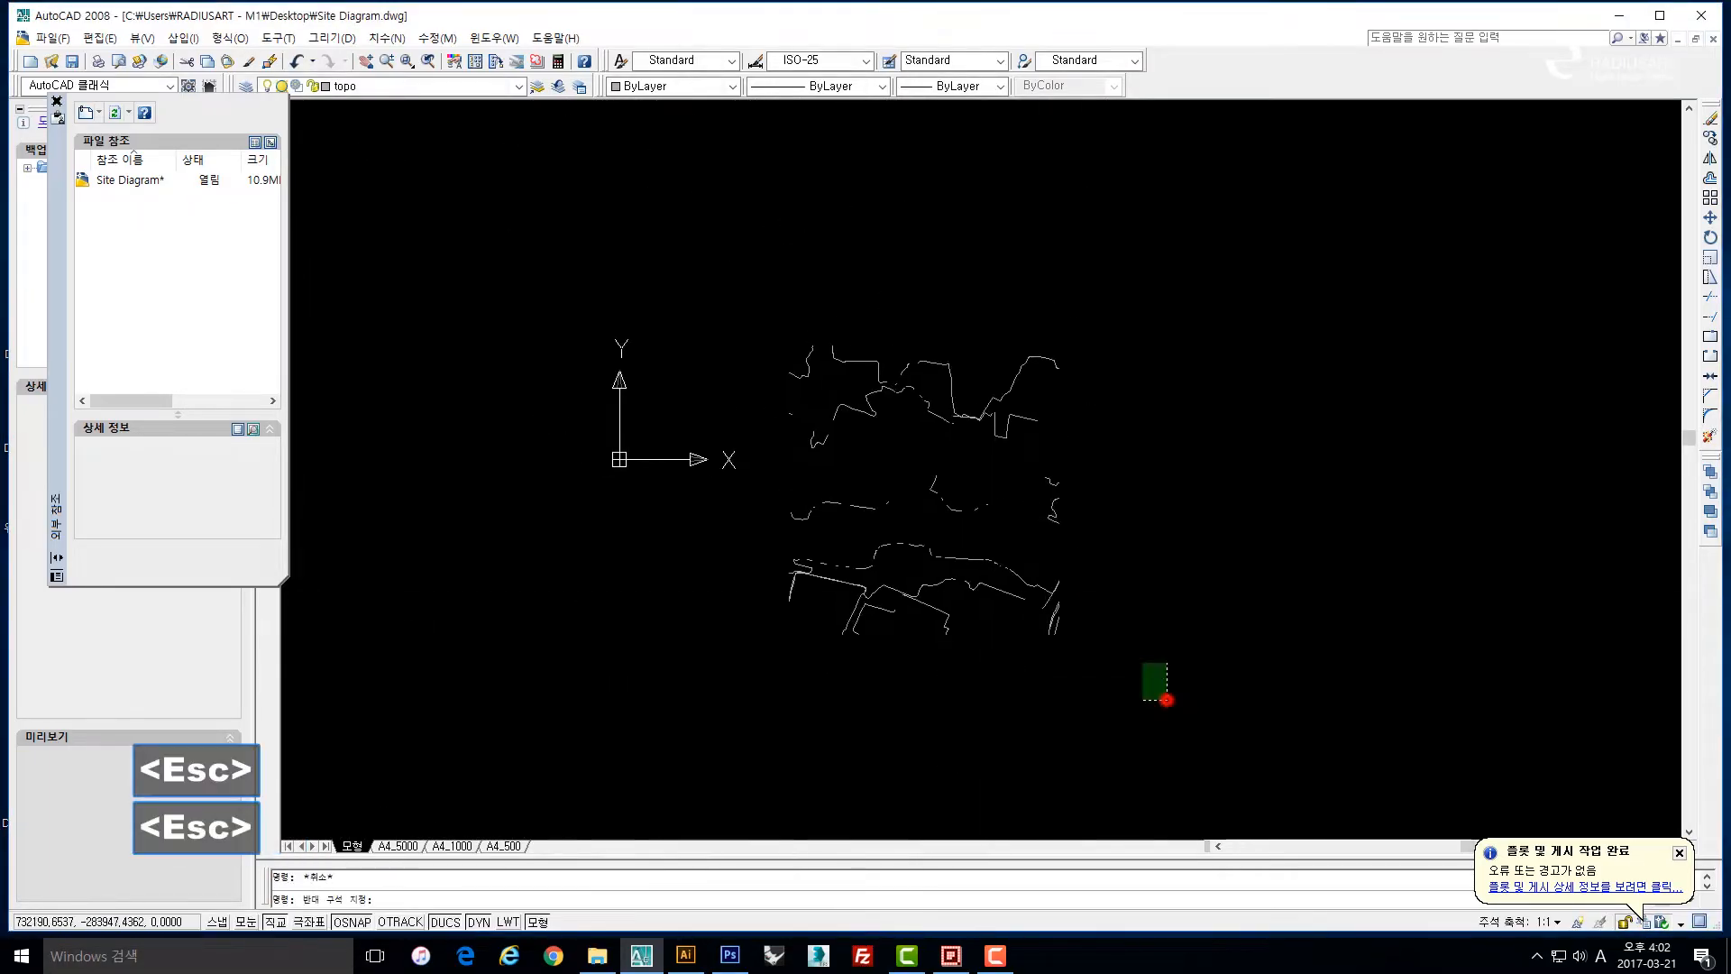
left_click(665, 297)
type("e")
key("space")
type("a")
key("space")
key("Escape")
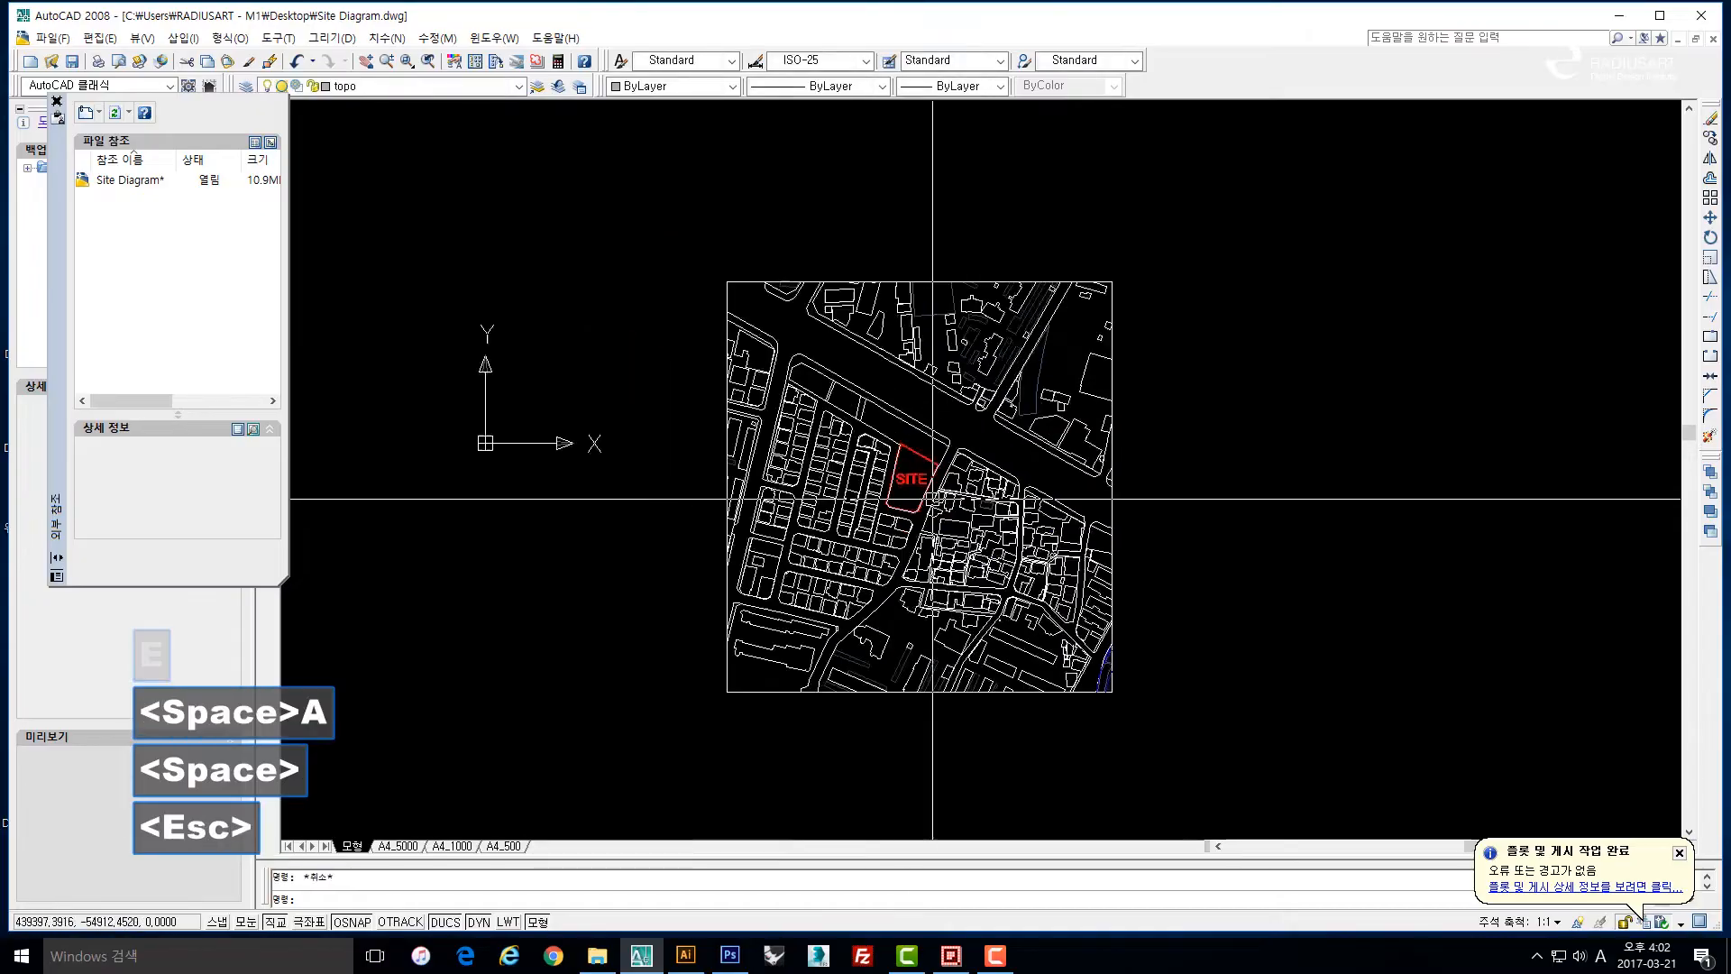
Erase the narrow field-layer outline beside the road in the map's northeast block.
scroll(1012, 360, "up", 8)
left_click_drag(1013, 317, 1014, 361)
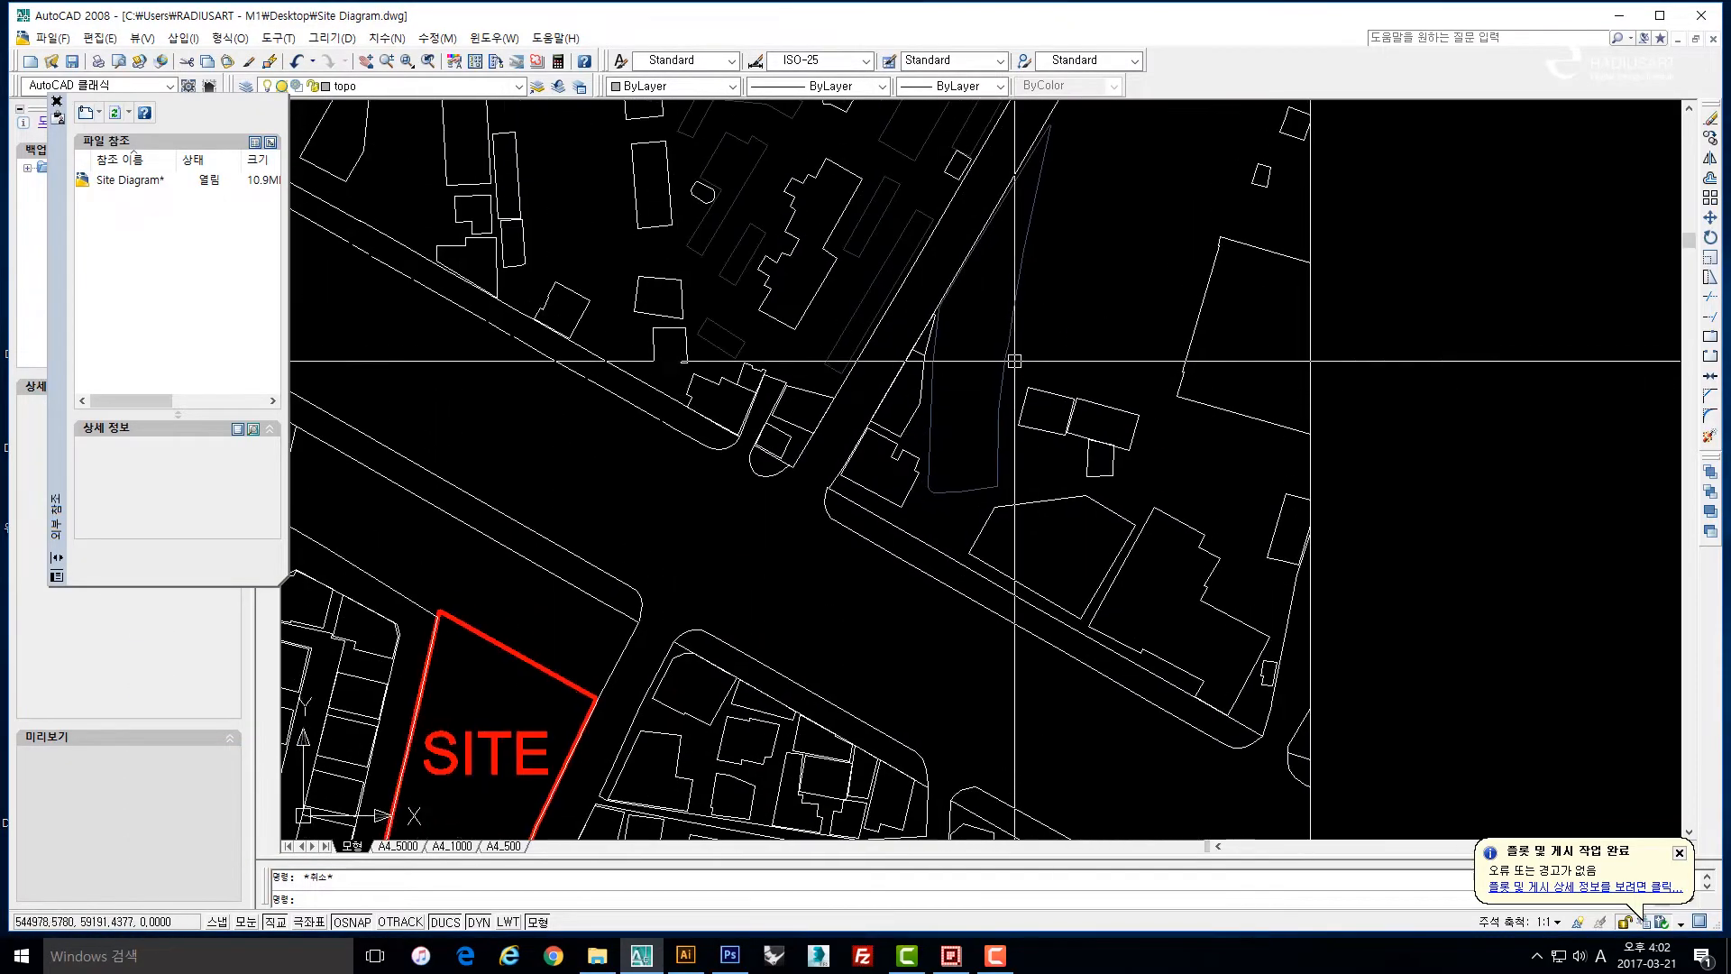
left_click(1013, 351)
scroll(1013, 352, "down", 5)
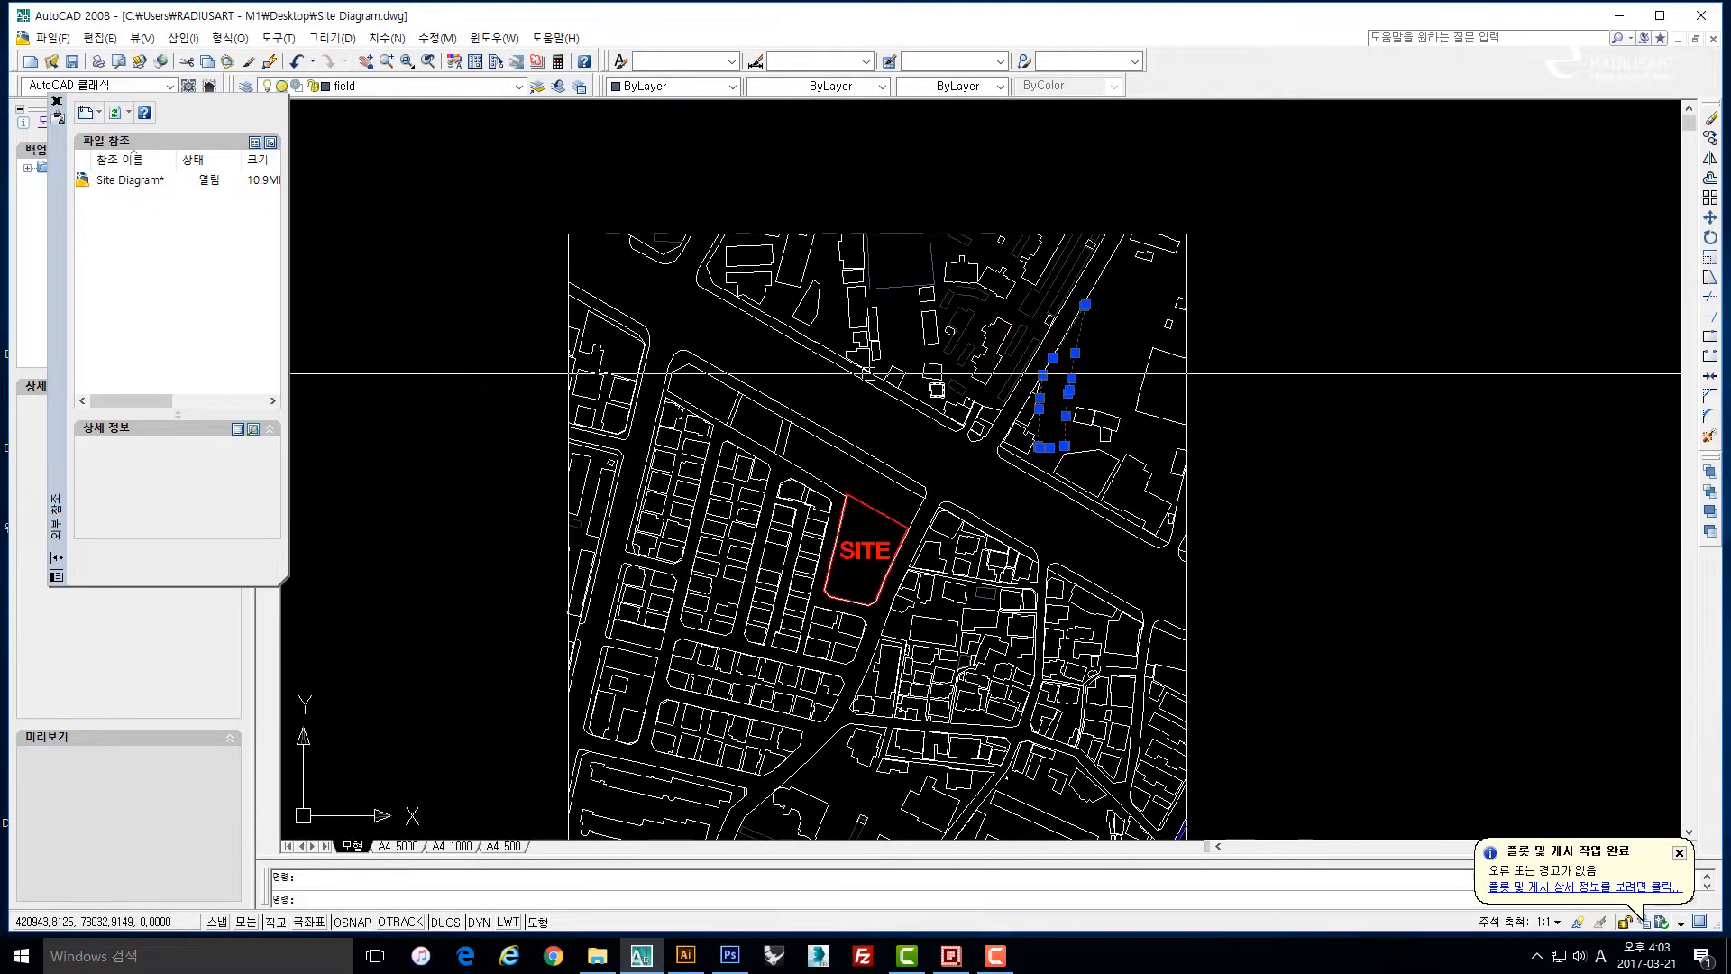
scroll(1048, 420, "up", 3)
key("e")
key("space")
Erase the large dim open outline along the map's north edge, above the small square building.
left_click_drag(1001, 343, 1028, 490)
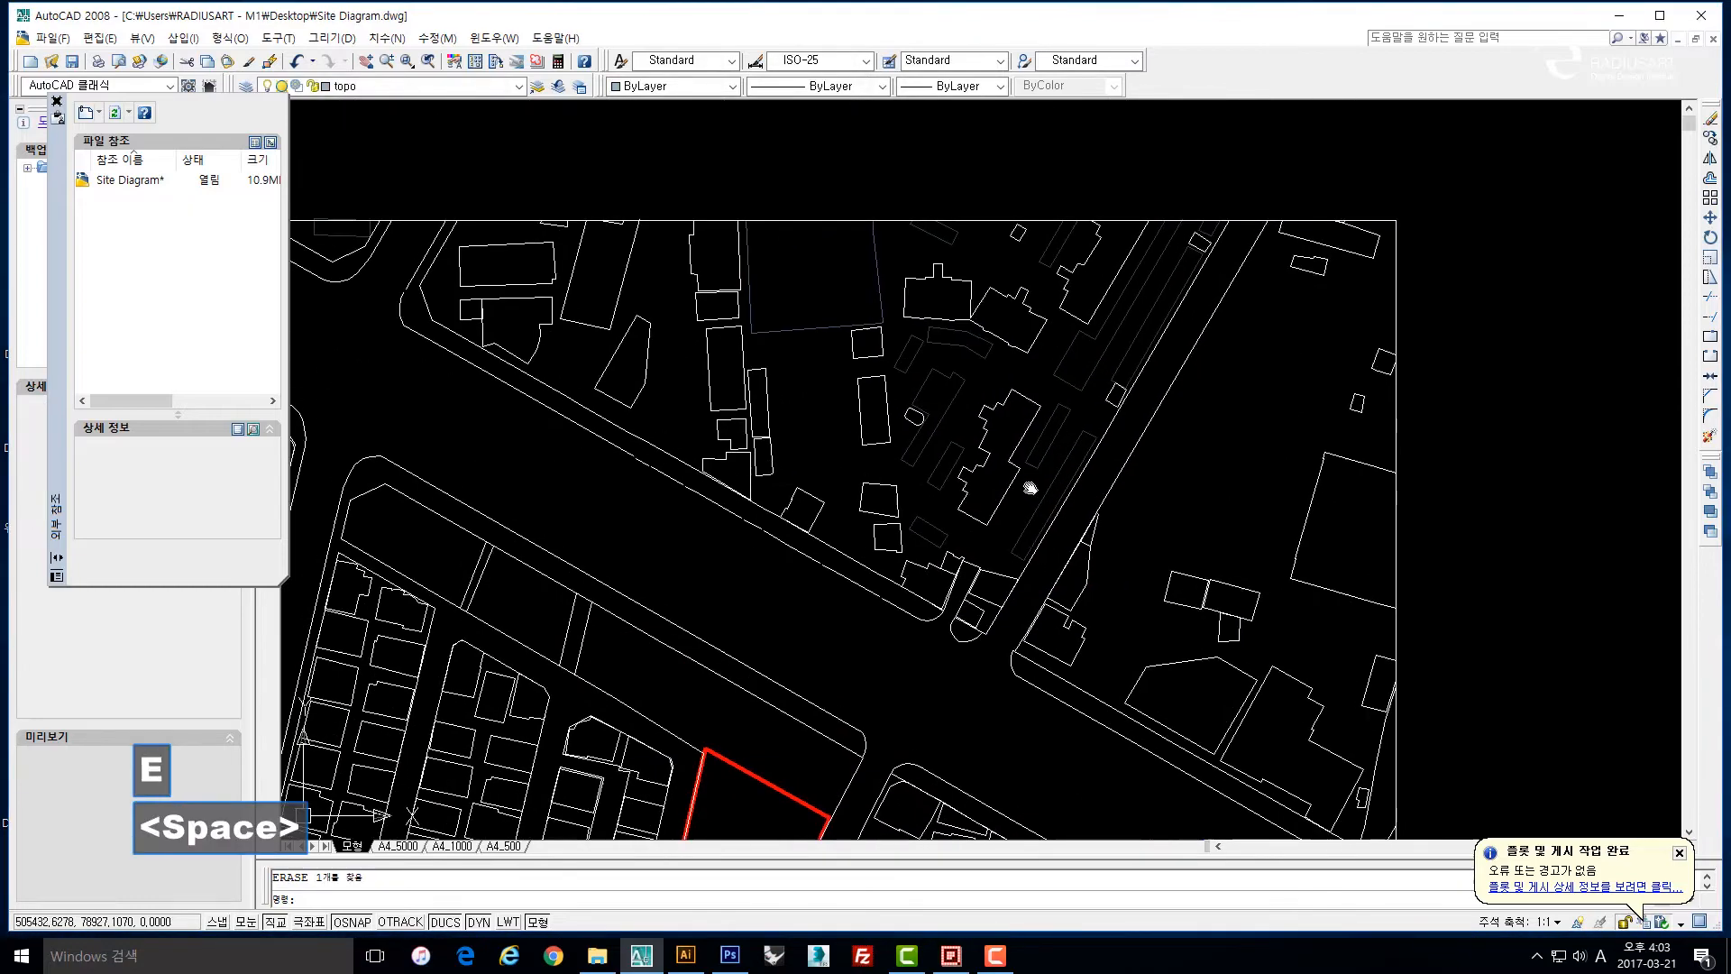
key("Escape")
key("Escape")
left_click_drag(952, 423, 1070, 445)
left_click(921, 360)
key("Escape")
key("Escape")
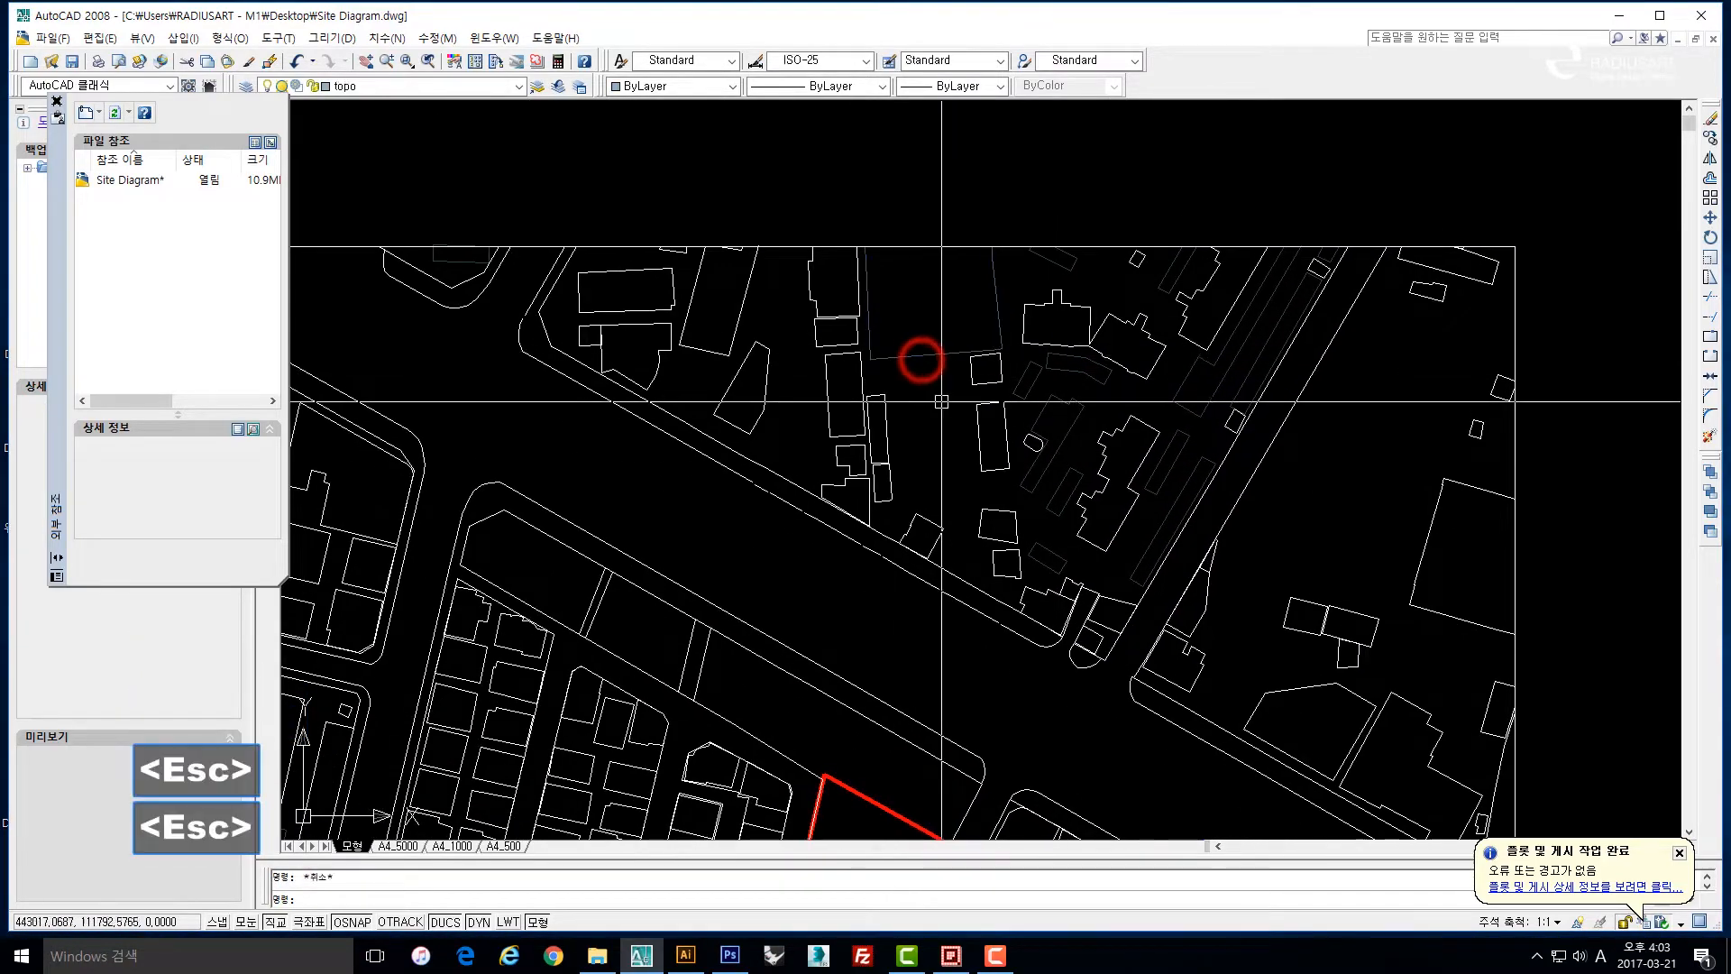
left_click_drag(943, 403, 989, 337)
key("e")
key("space")
key("Escape")
Match the dim outlines in the northern apartment block to the properties of the small square building.
type("ma")
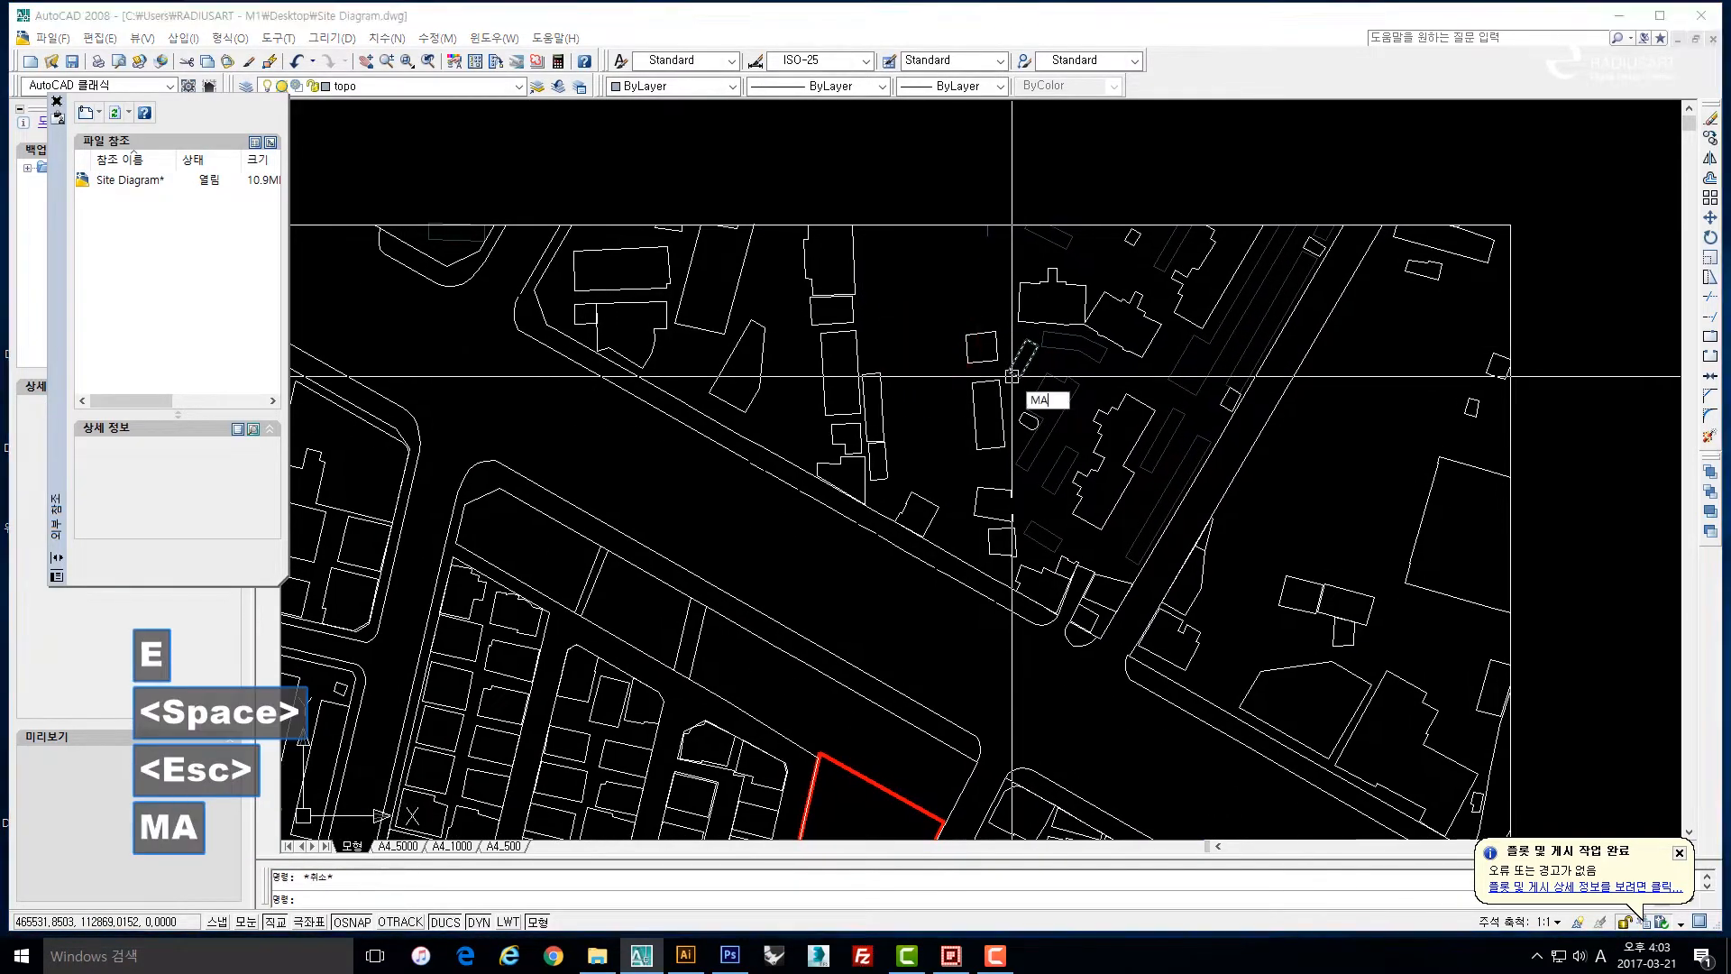
key("space")
scroll(1177, 482, "up", 2)
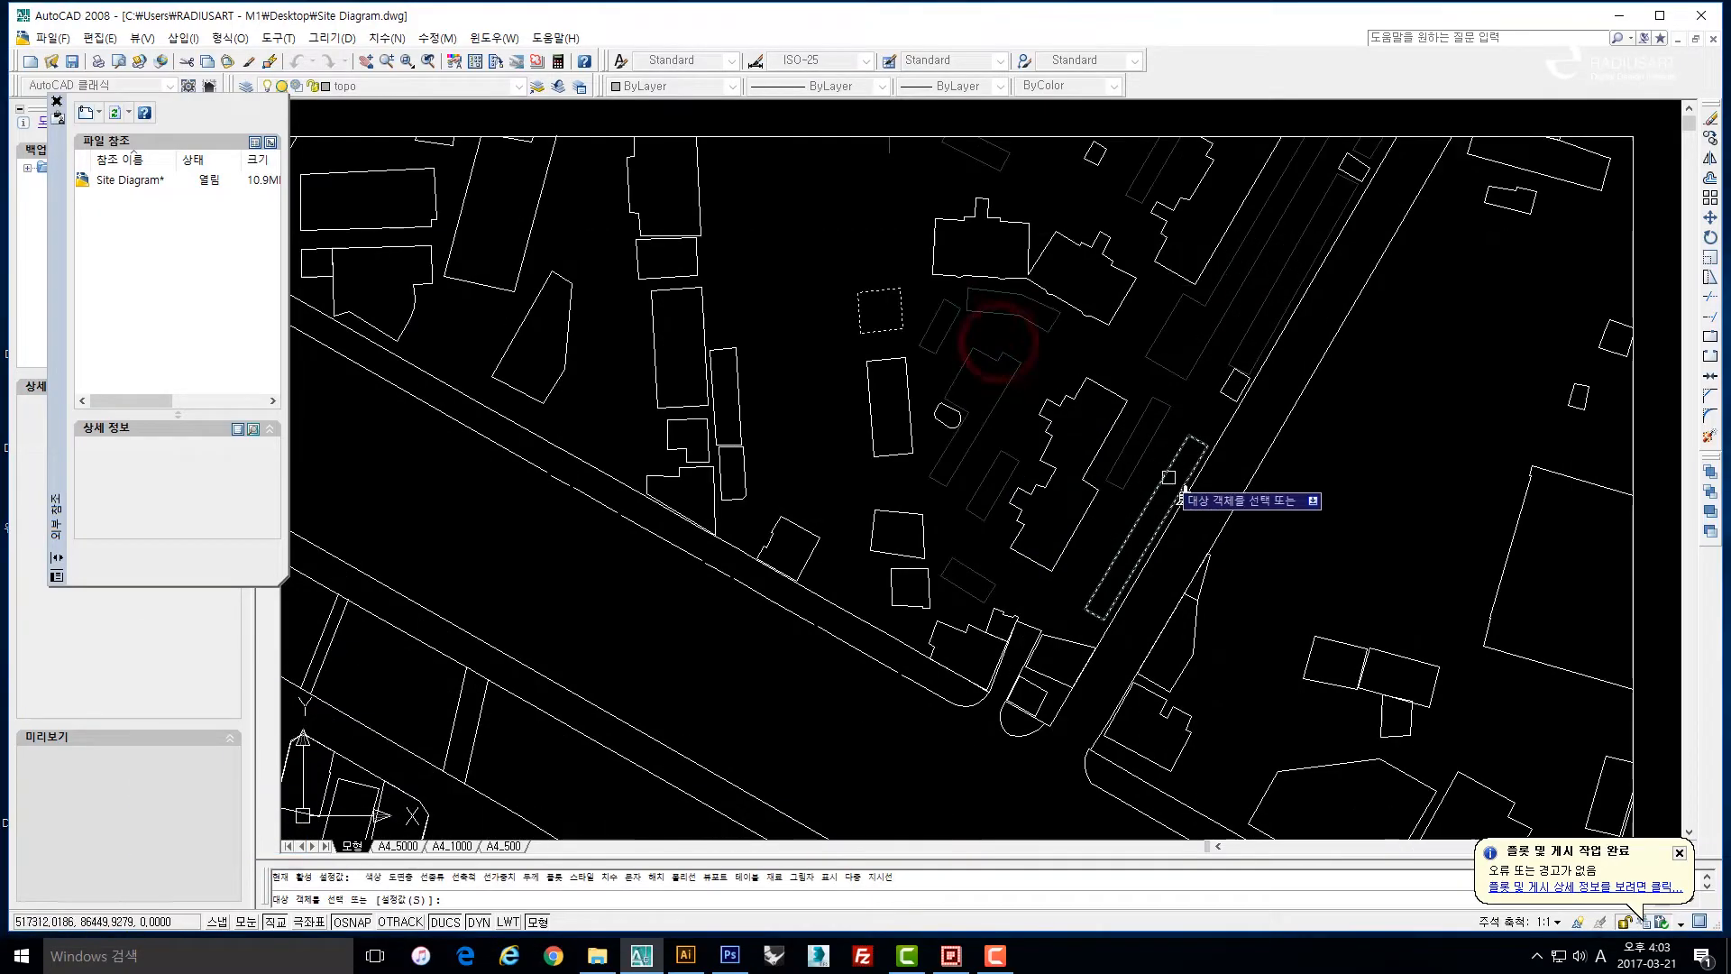
left_click(1387, 583)
left_click(954, 139)
left_click_drag(916, 253, 916, 328)
key("Escape")
key("Escape")
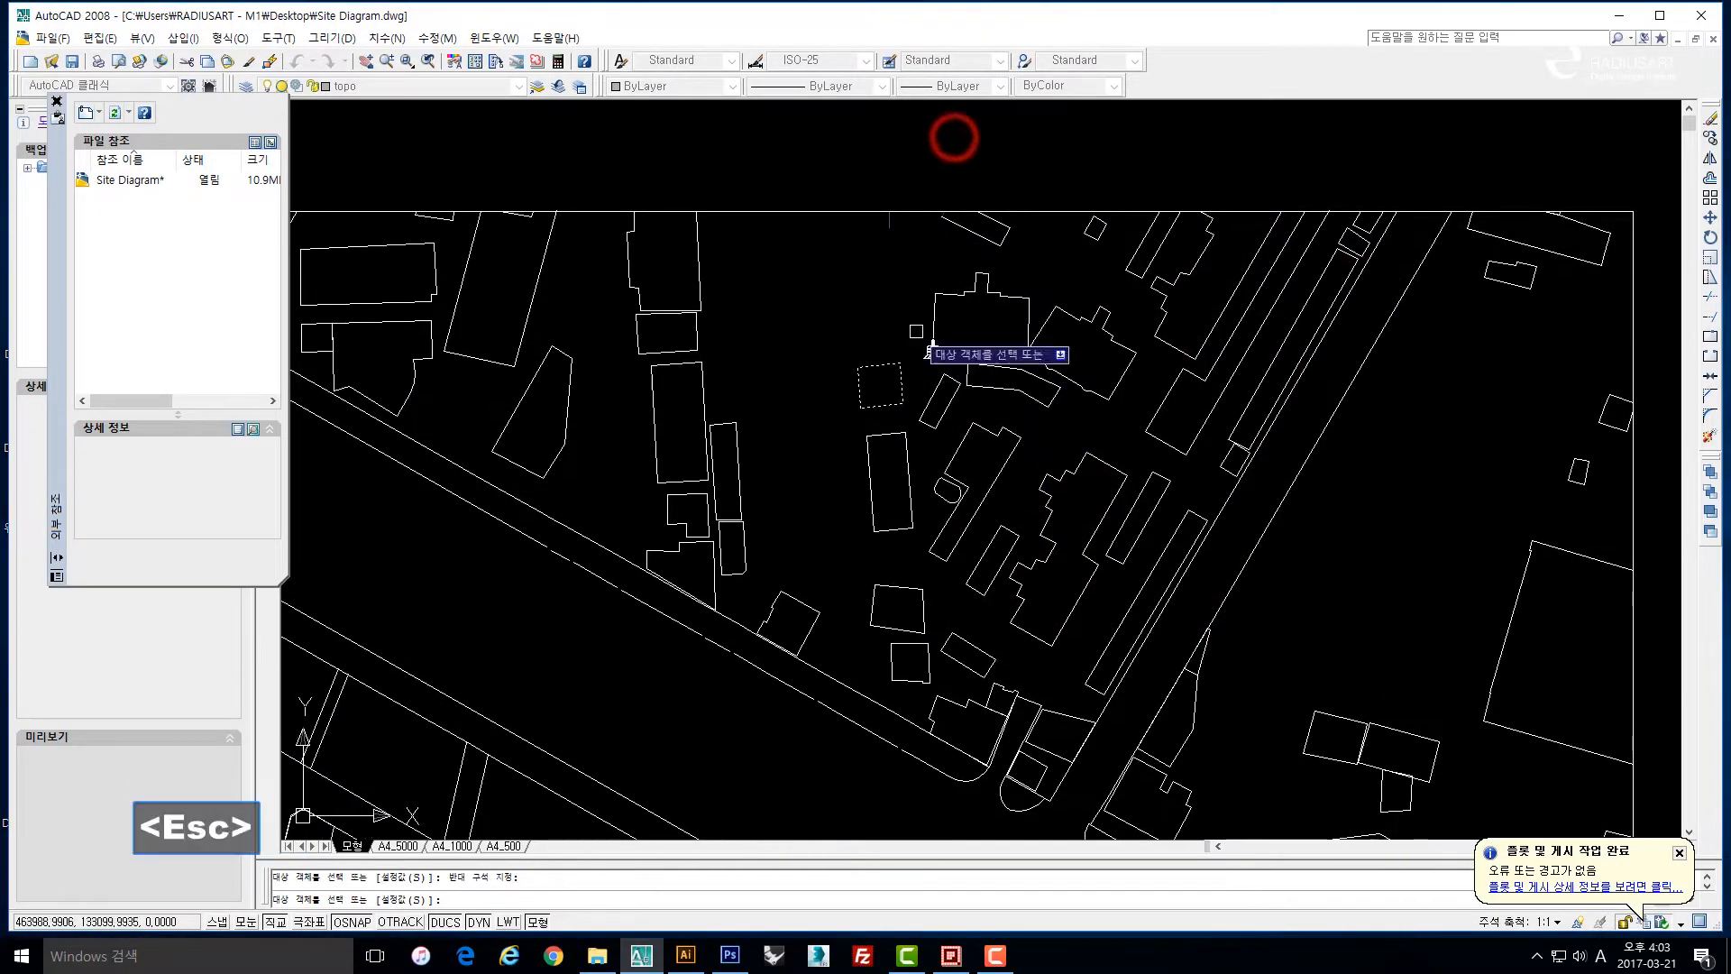
Erase the short stray line left at the map's north boundary.
left_click(847, 181)
left_click(927, 255)
type("e")
key("space")
key("Escape")
key("Escape")
Set the global width of the red site boundary polyline to 0.
scroll(902, 256, "down", 4)
left_click_drag(789, 367, 897, 331)
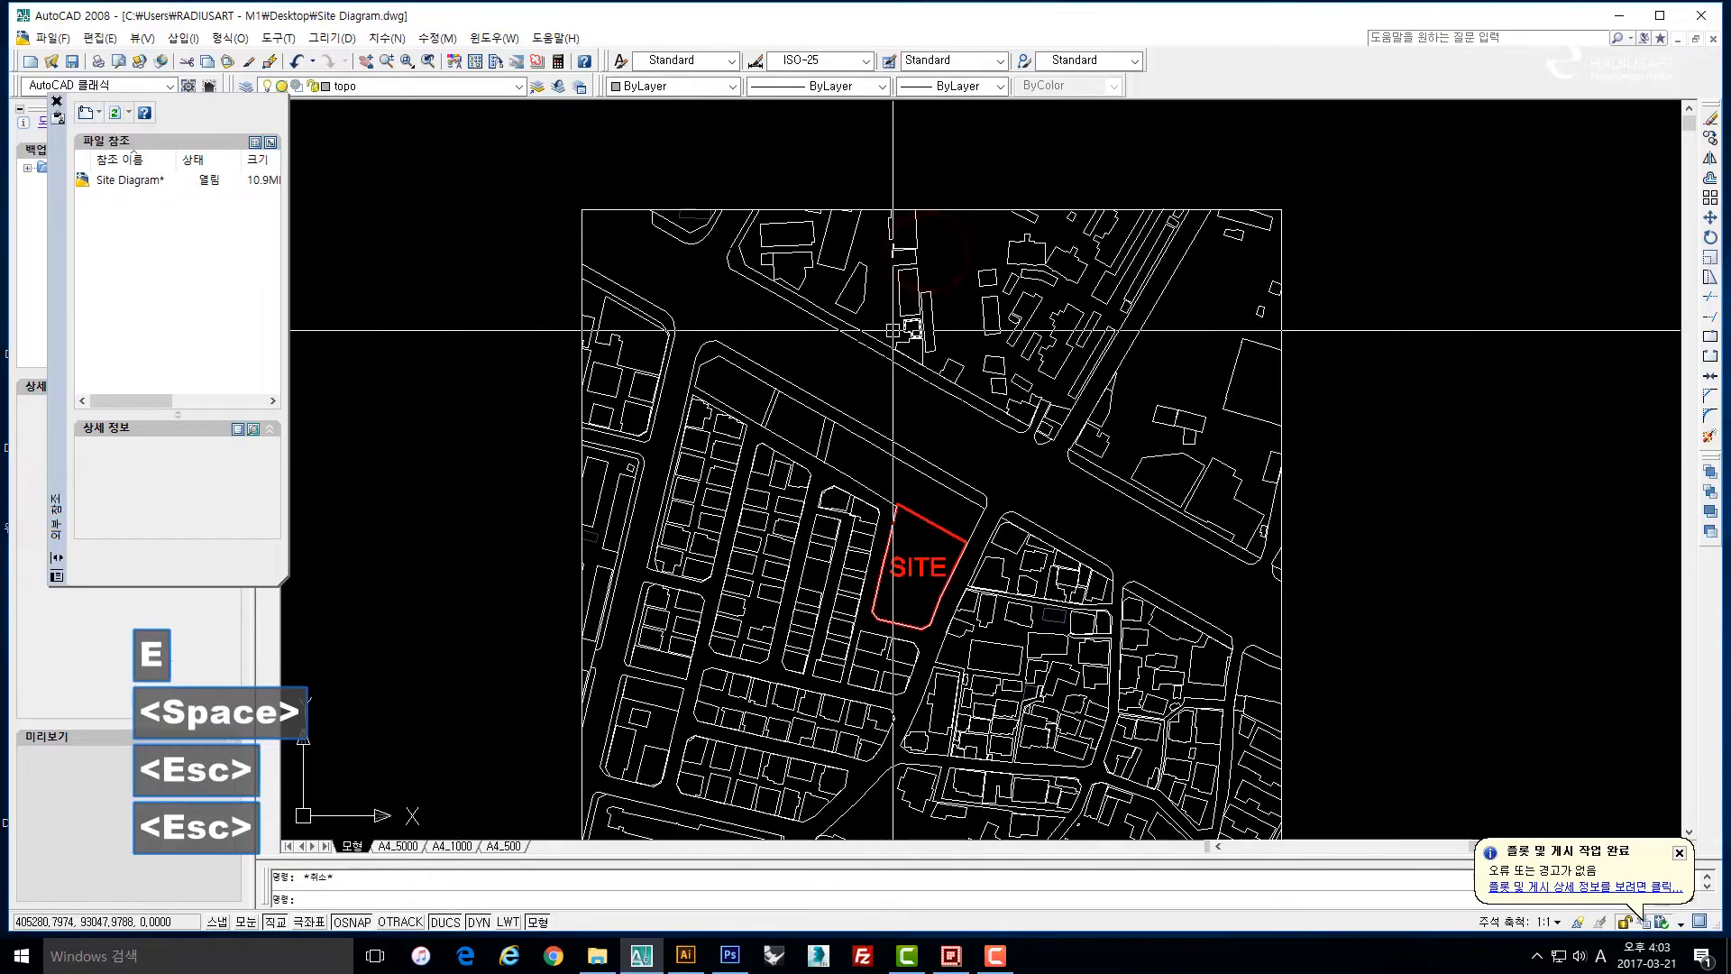
left_click_drag(927, 546, 951, 452)
scroll(928, 417, "up", 4)
scroll(927, 378, "down", 4)
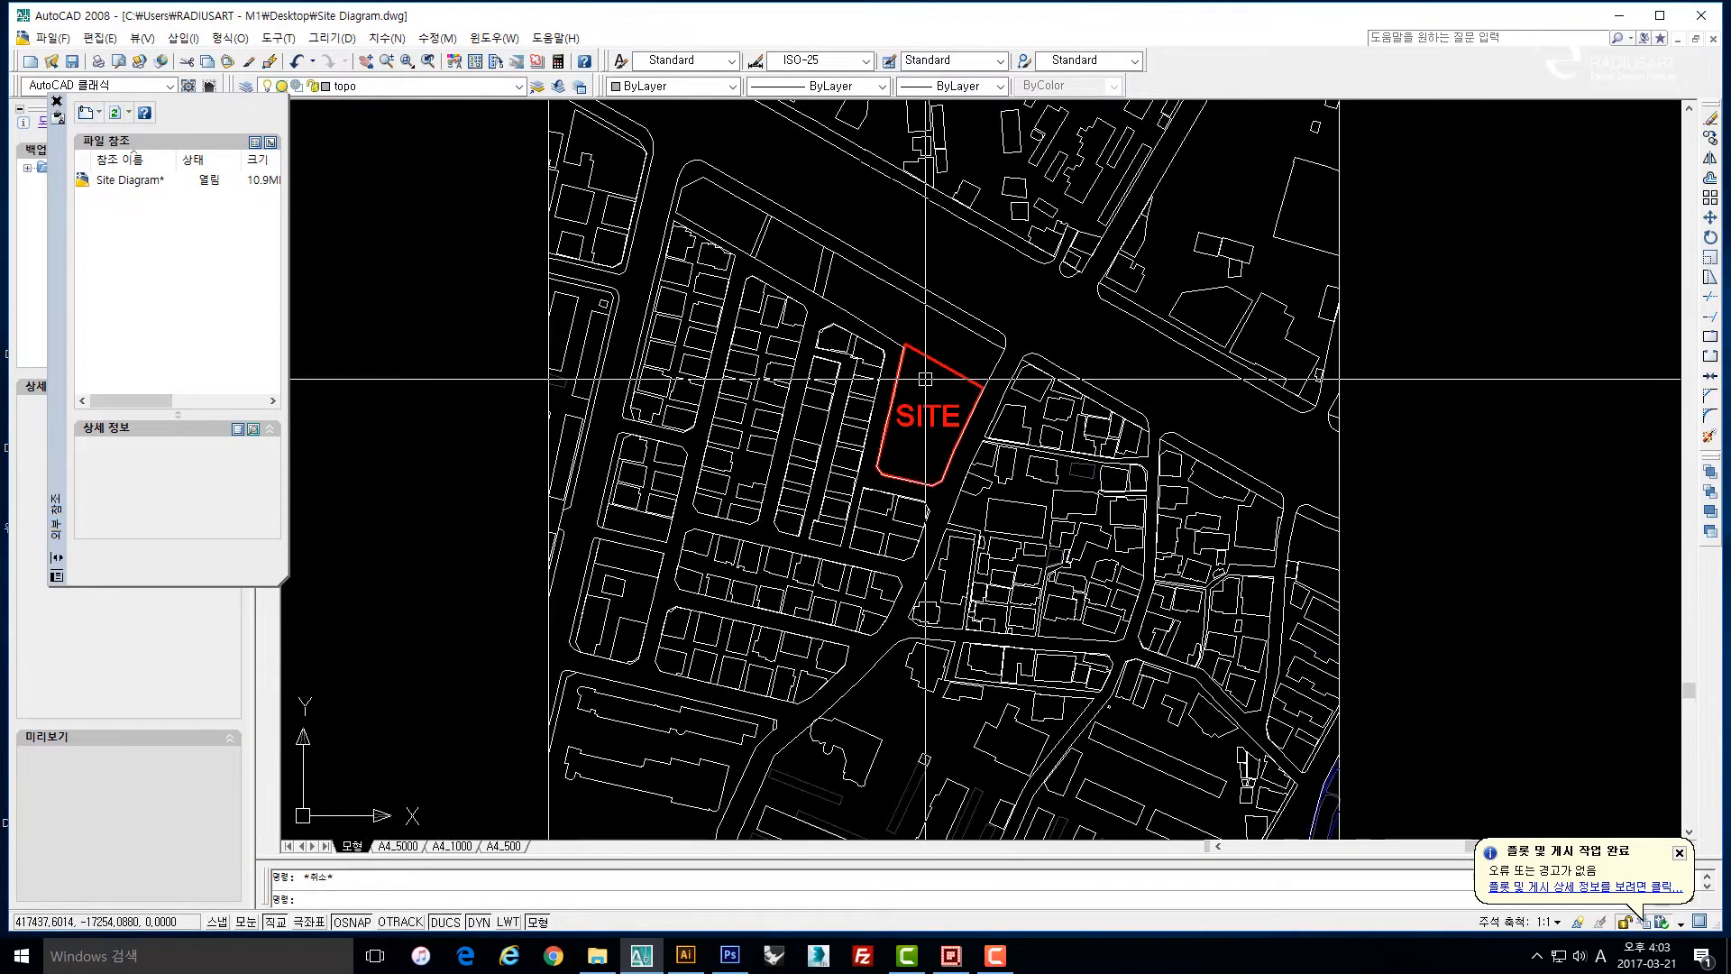
scroll(915, 344, "up", 4)
left_click(926, 306)
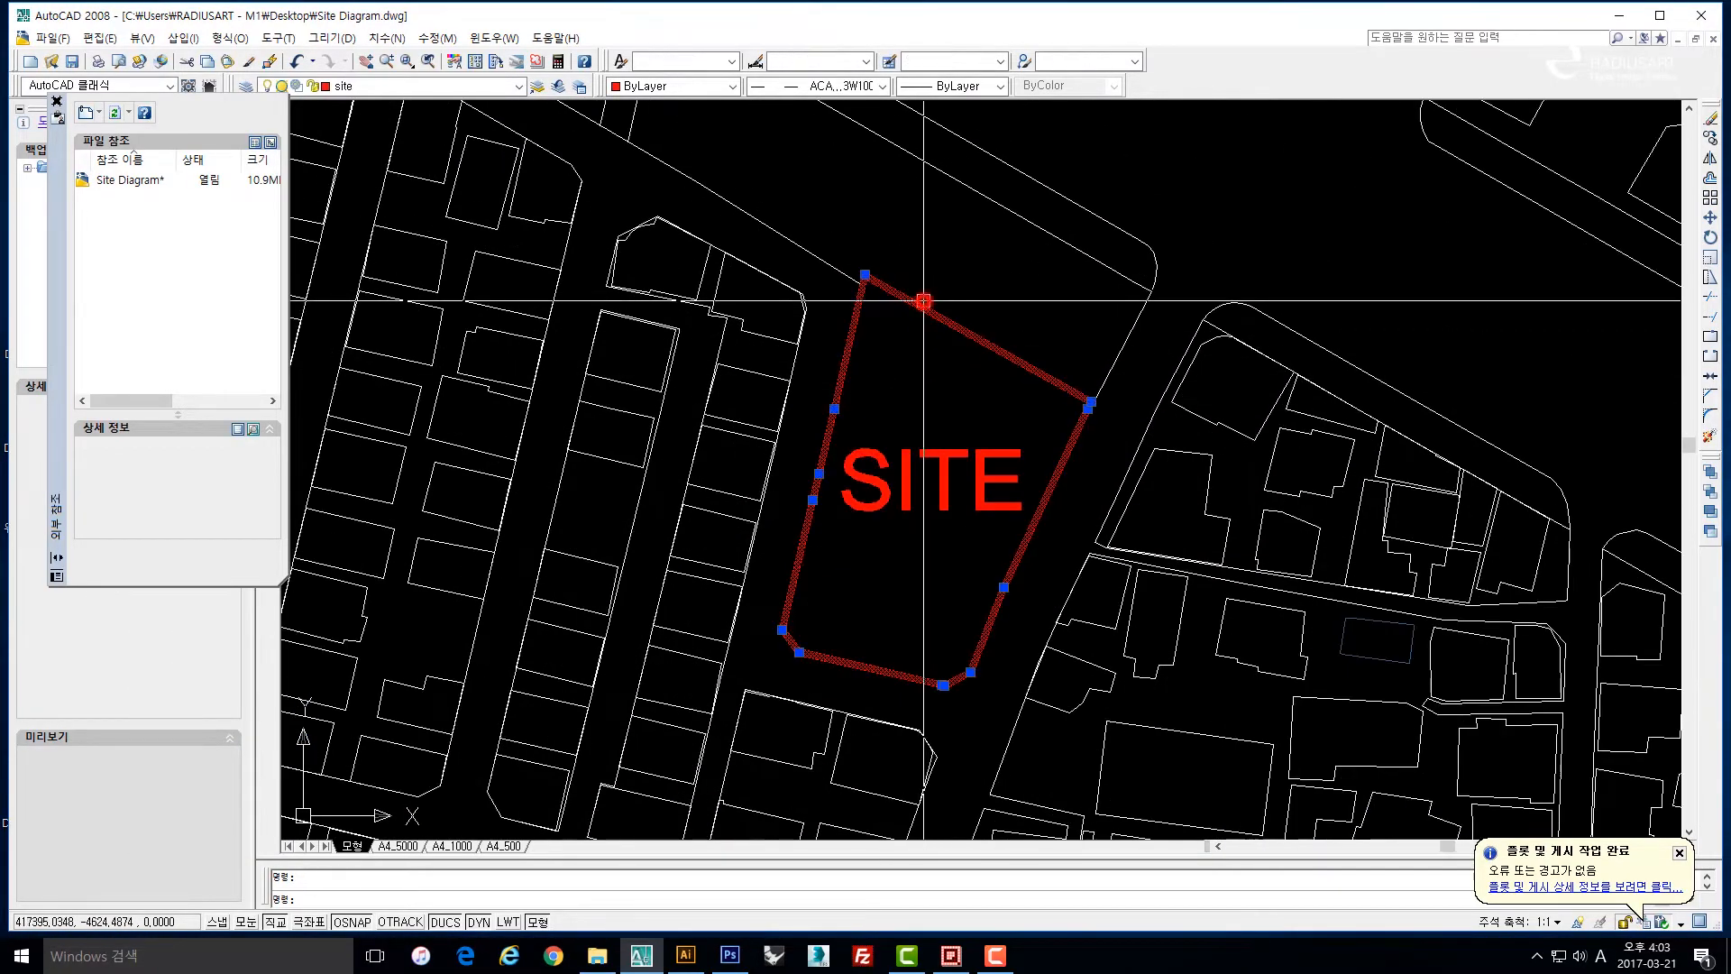
left_click(56, 102)
key("ctrl+1")
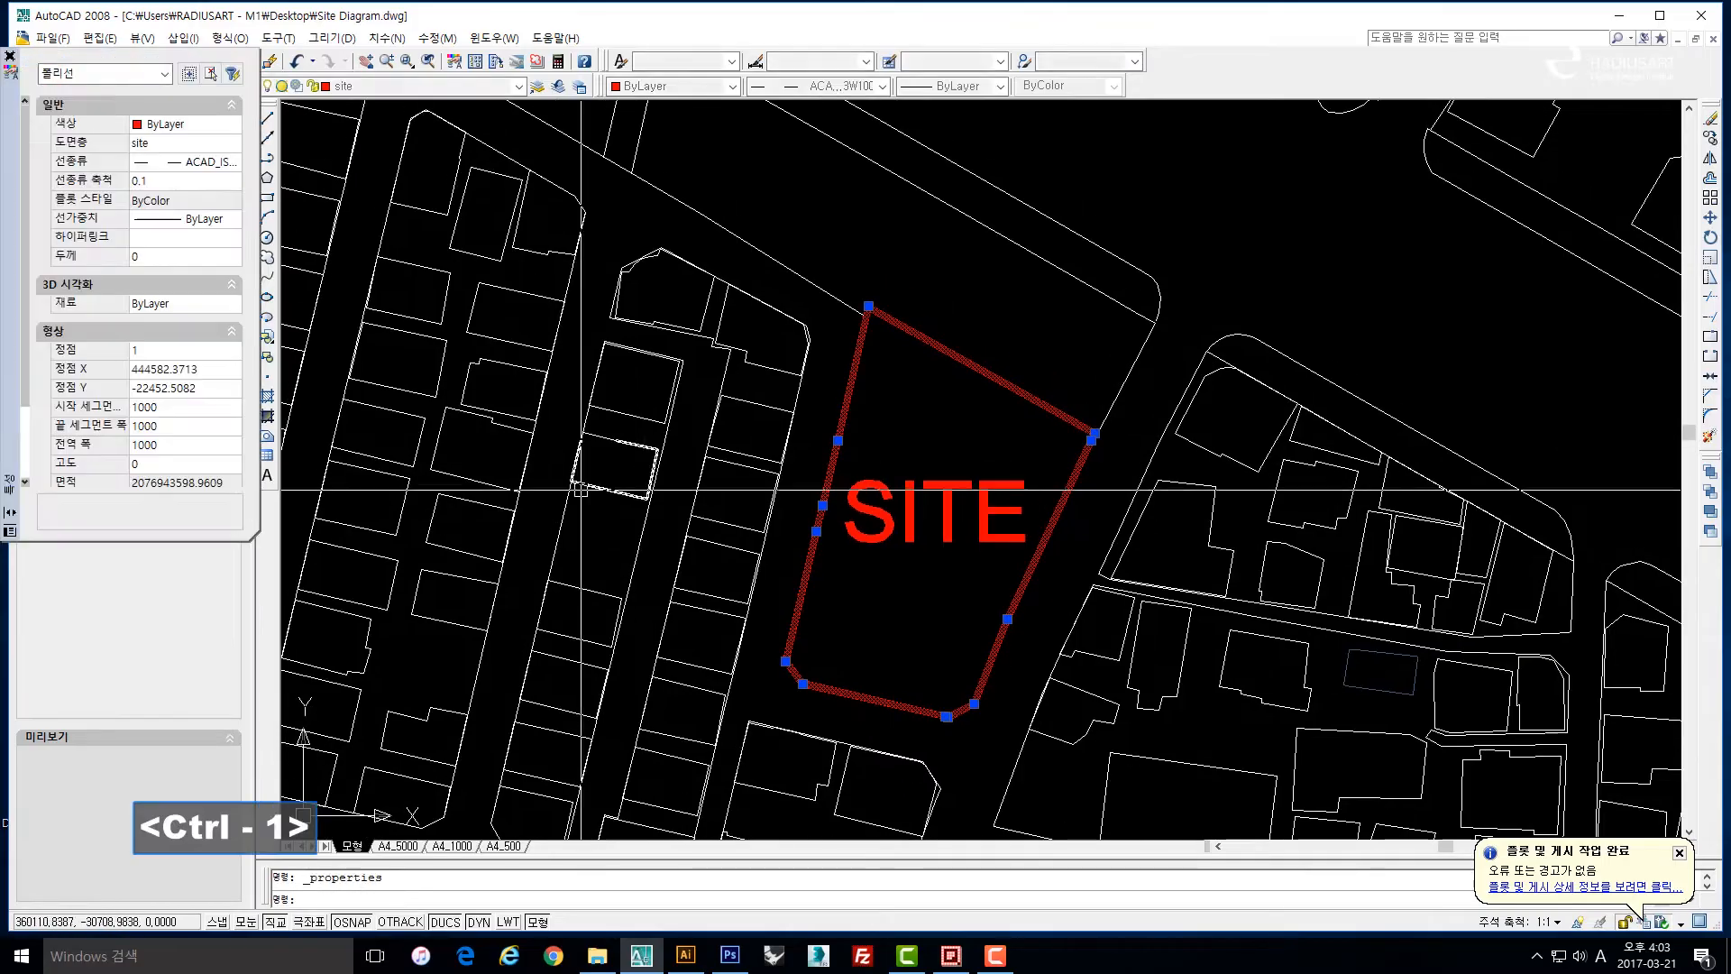
left_click(178, 446)
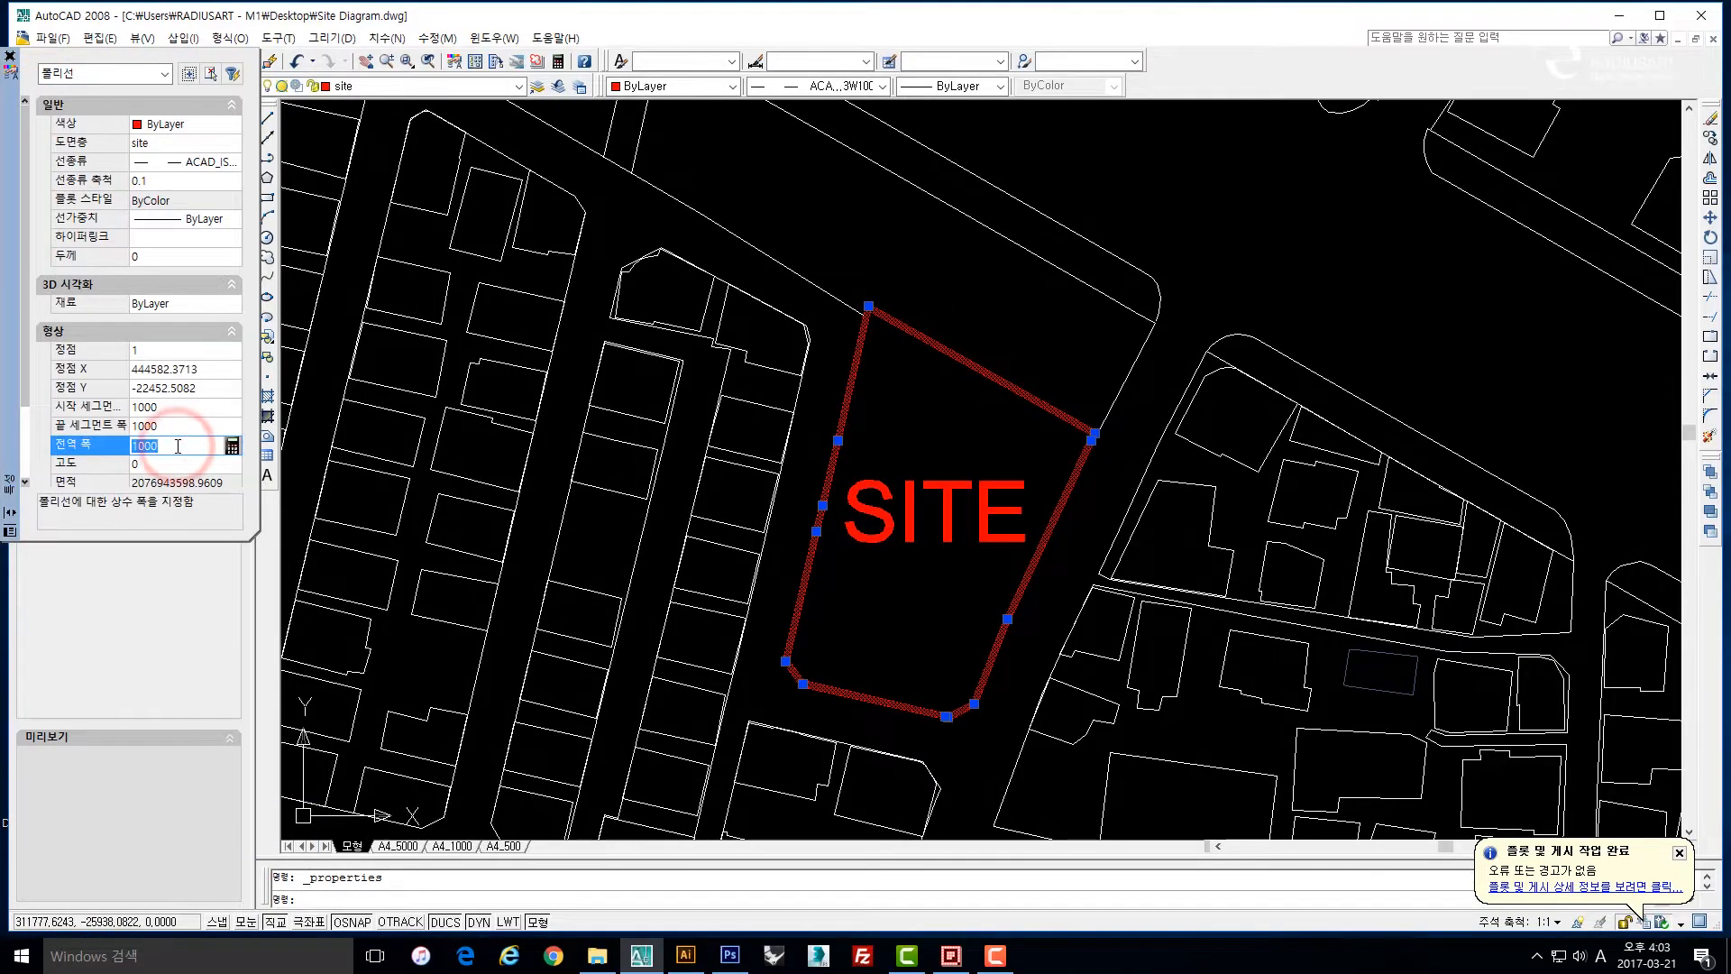
type("0")
key("Return")
key("Escape")
key("Escape")
scroll(988, 350, "down", 8)
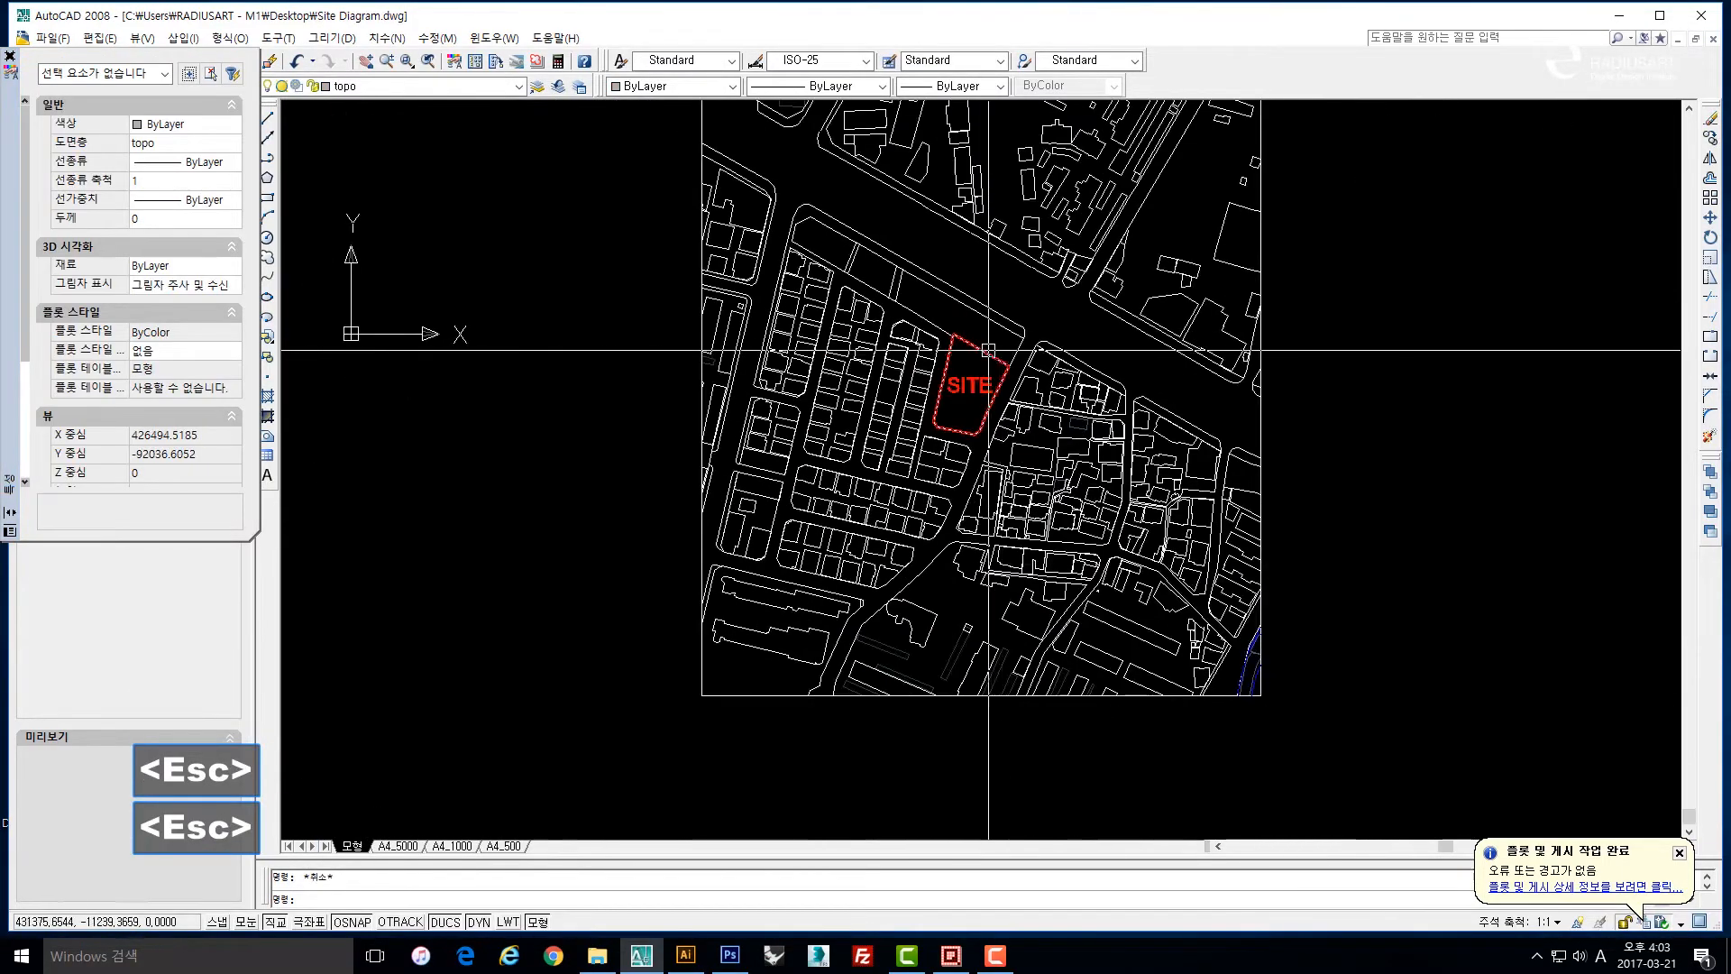
Isolate the layers of the river and adjacent bank lines in the map's southeast corner.
mouse_move(988, 350)
left_mouse_down()
mouse_move(934, 438)
mouse_move(873, 421)
mouse_move(927, 410)
left_mouse_up()
key("Escape")
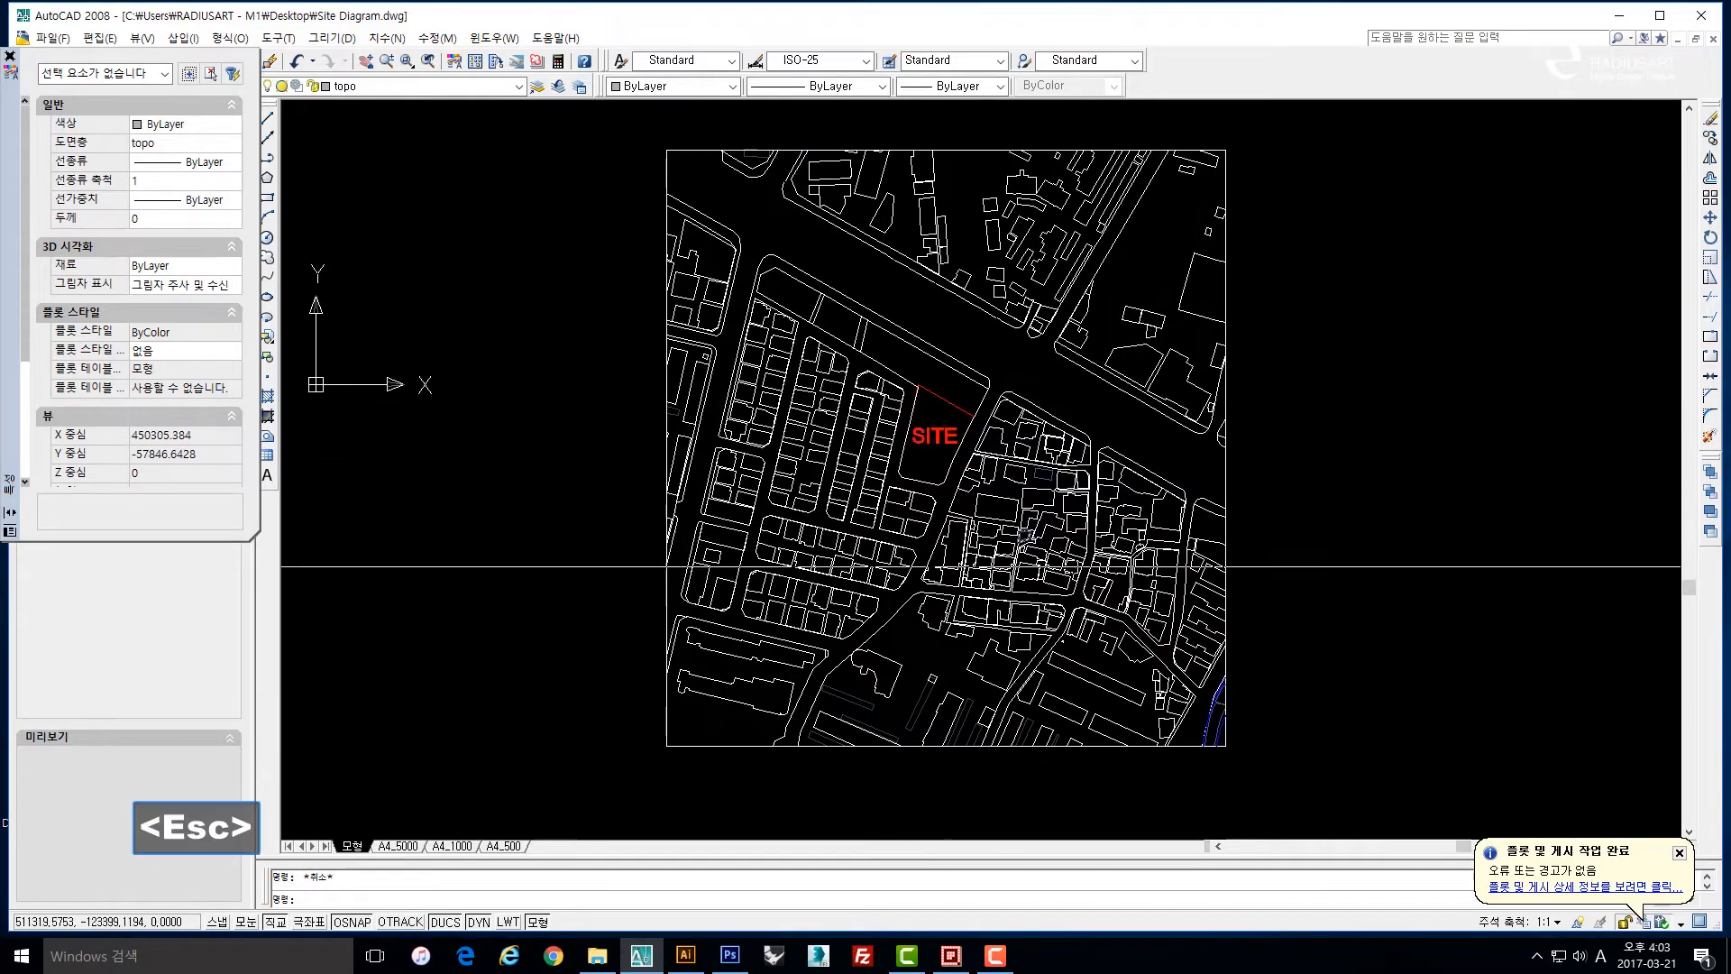
key("Escape")
left_click_drag(1072, 567, 1154, 357)
scroll(1251, 510, "up", 8)
left_click_drag(1343, 491, 1119, 472)
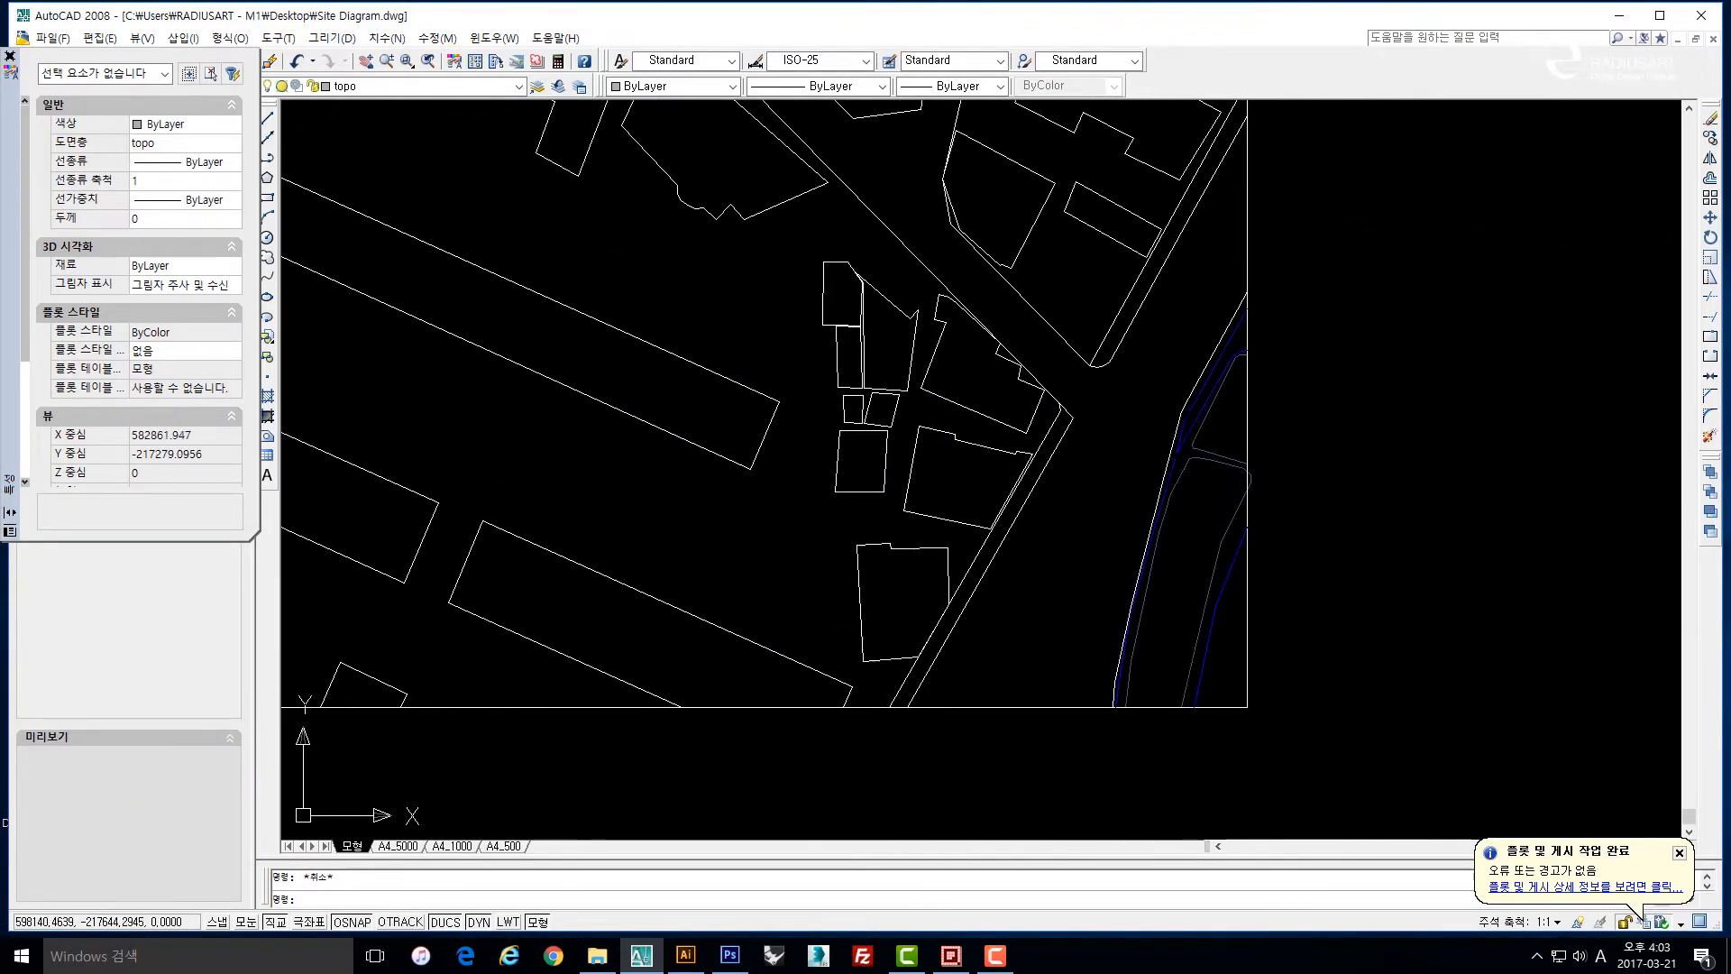
scroll(1246, 464, "up", 2)
left_click(1208, 363)
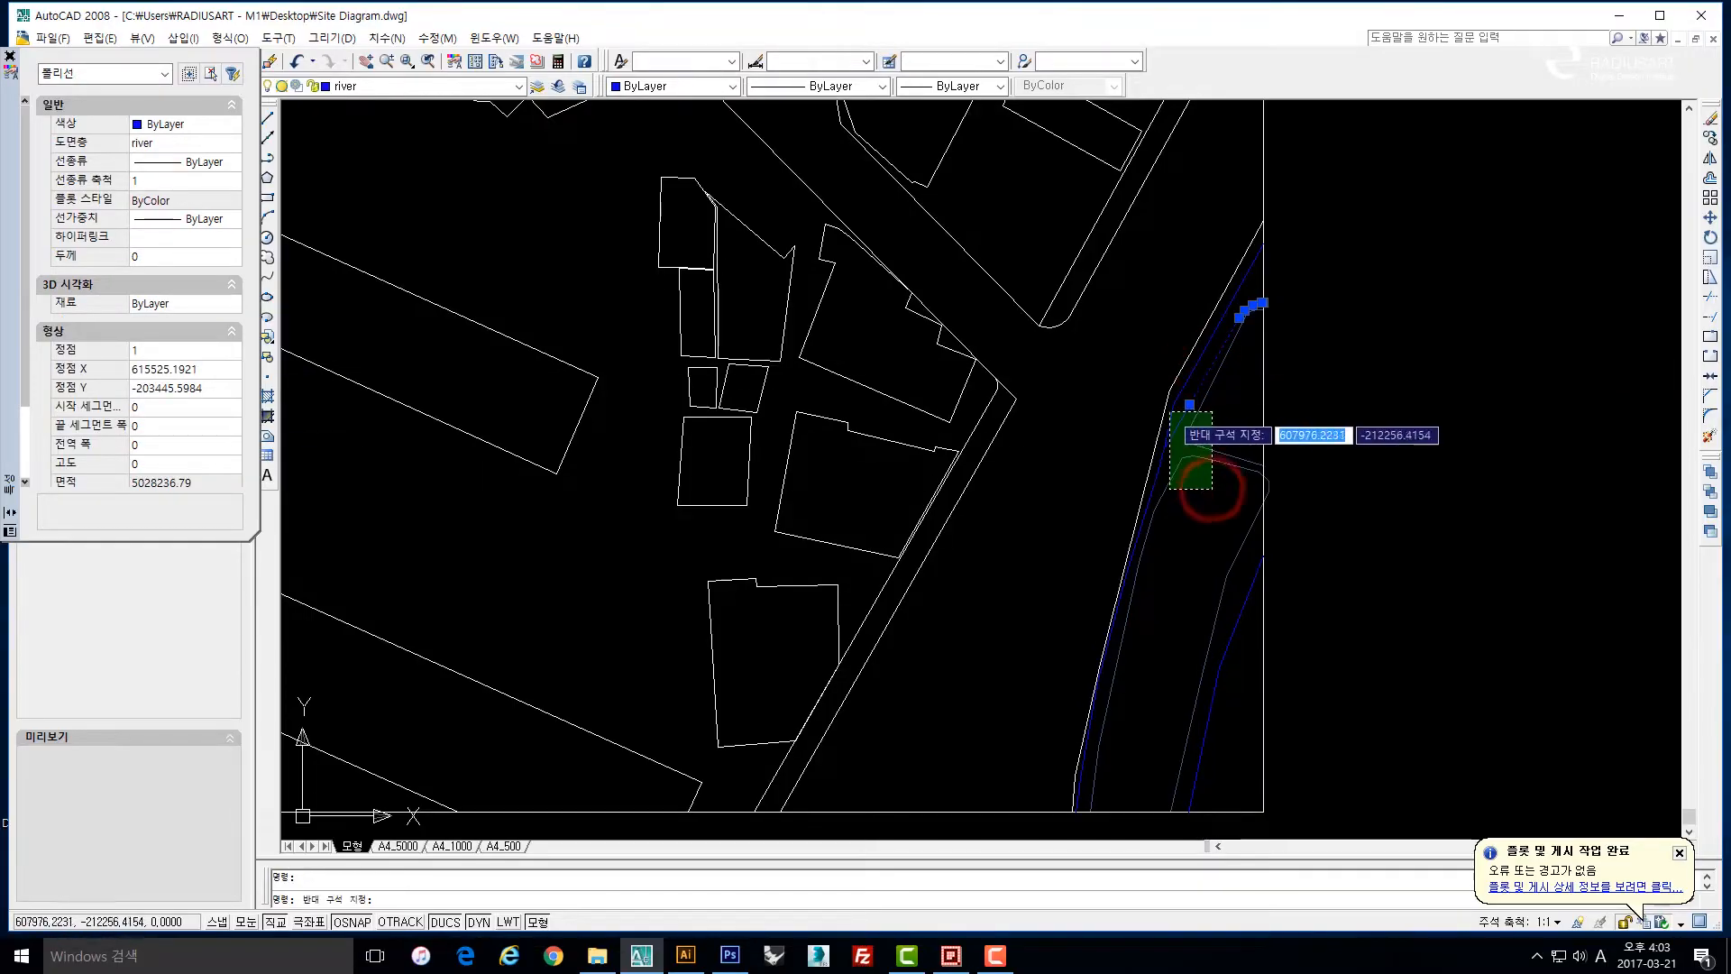
left_click(1170, 412)
type("sf")
key("space")
Erase all the isolated river and bank polylines and bring back all the other layers.
left_click(1296, 721)
left_click(1033, 302)
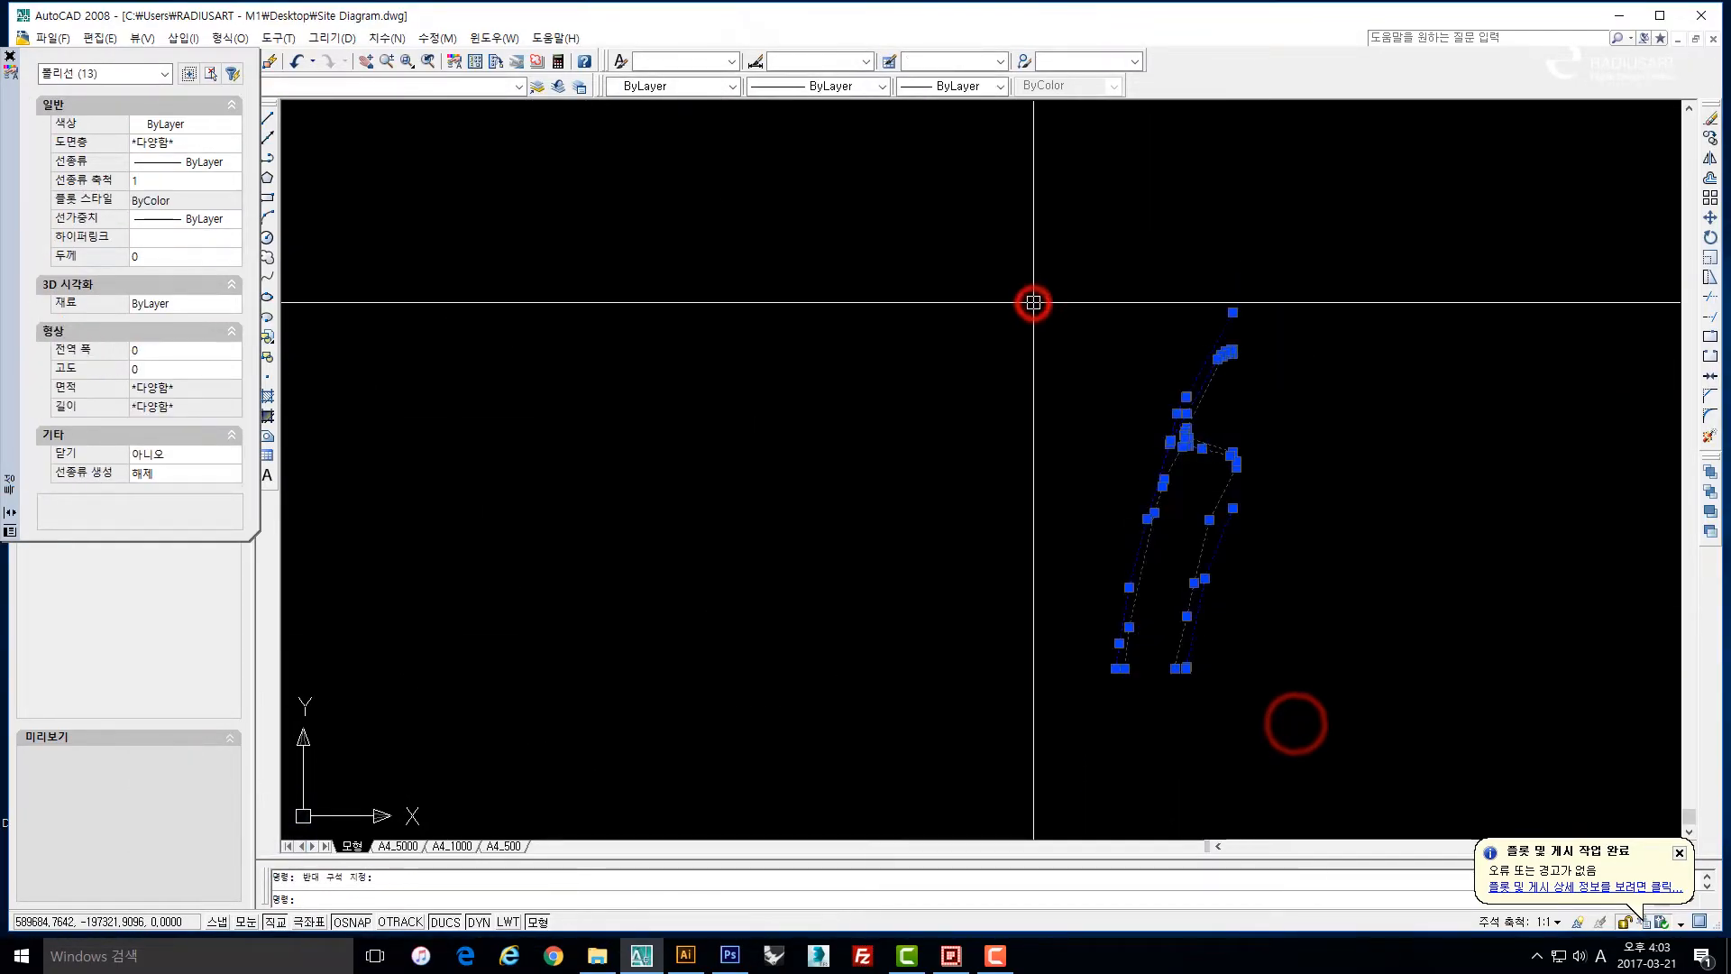
type("e")
key("space")
key("Escape")
type("a")
key("space")
scroll(778, 446, "down", 5)
key("Escape")
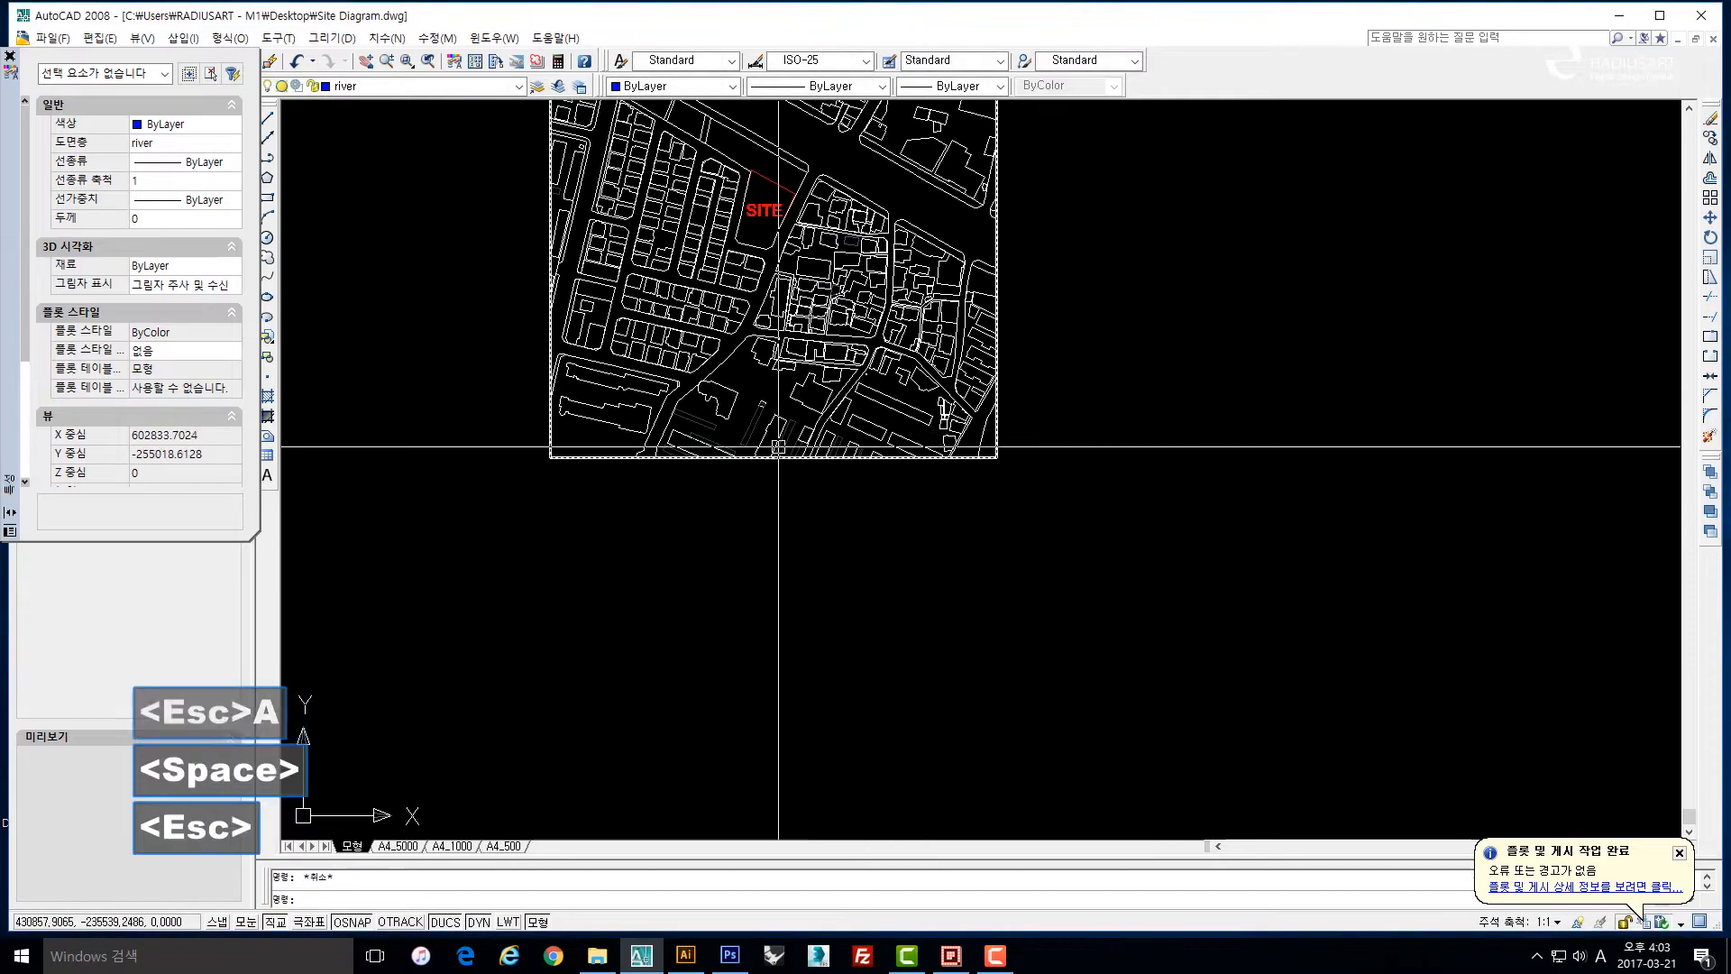
Erase the slanted parking-layer strip below the small building near the map's south edge.
scroll(778, 446, "up", 5)
type("ma")
key("Escape")
left_click(728, 411)
type("e")
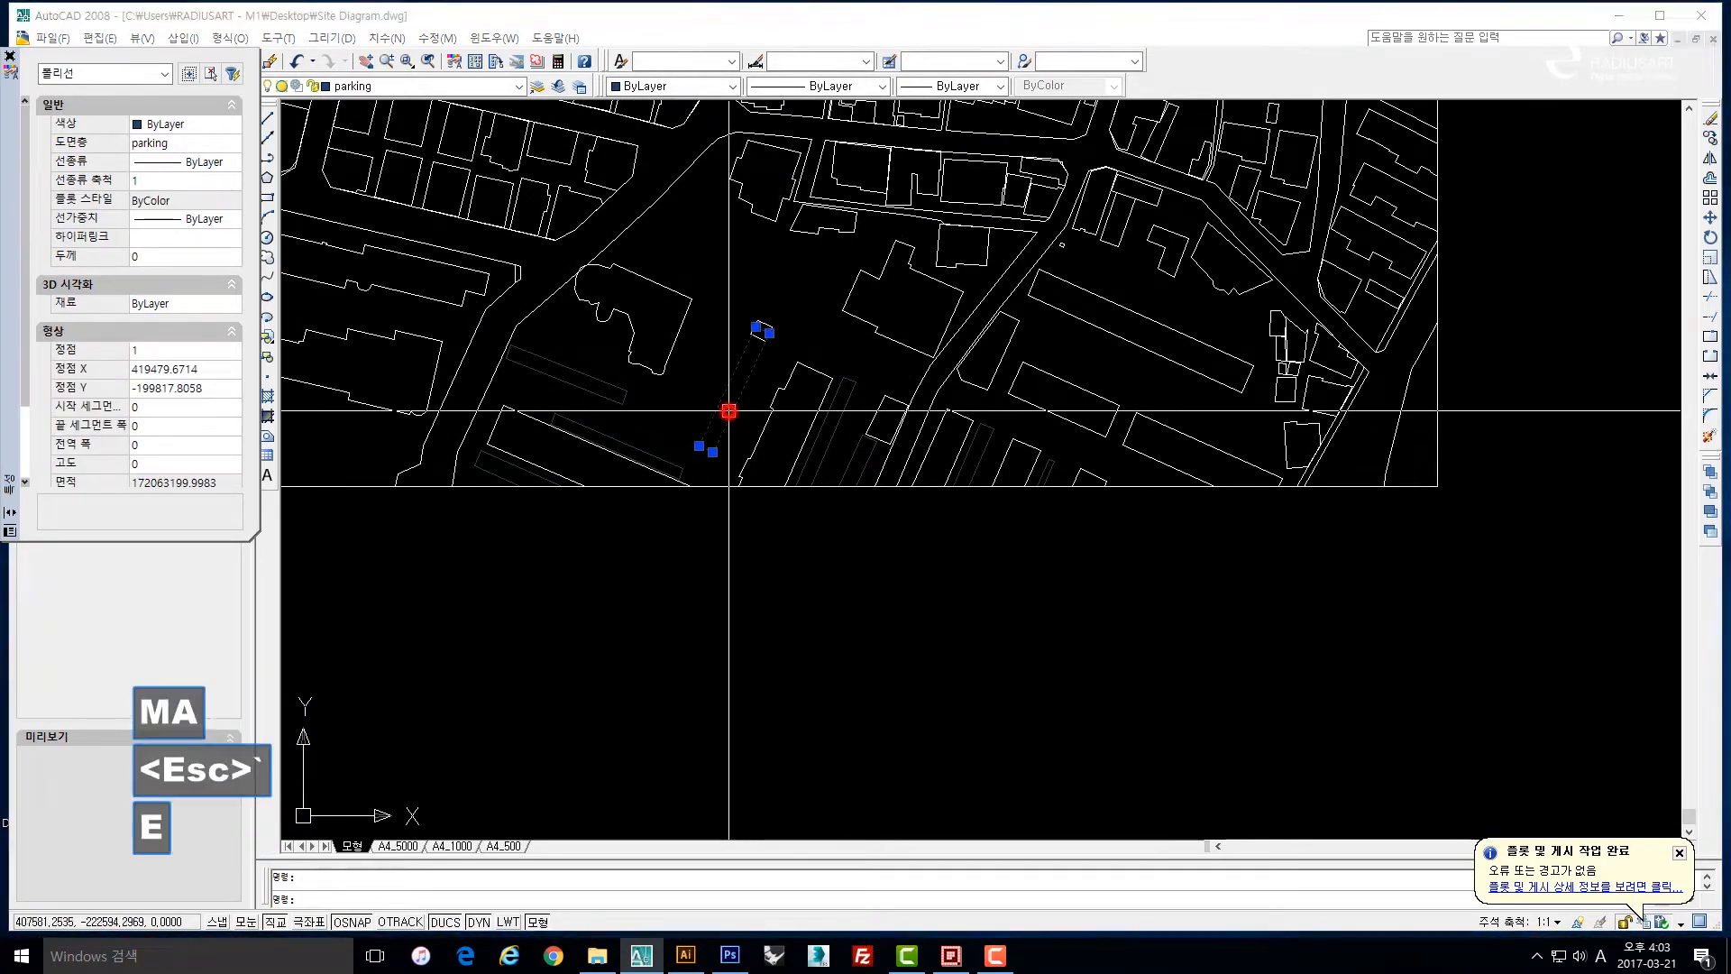
key("space")
Isolate the parking layer from a parking strip at the south edge and erase its outlines there.
left_click(850, 390)
left_click(870, 449)
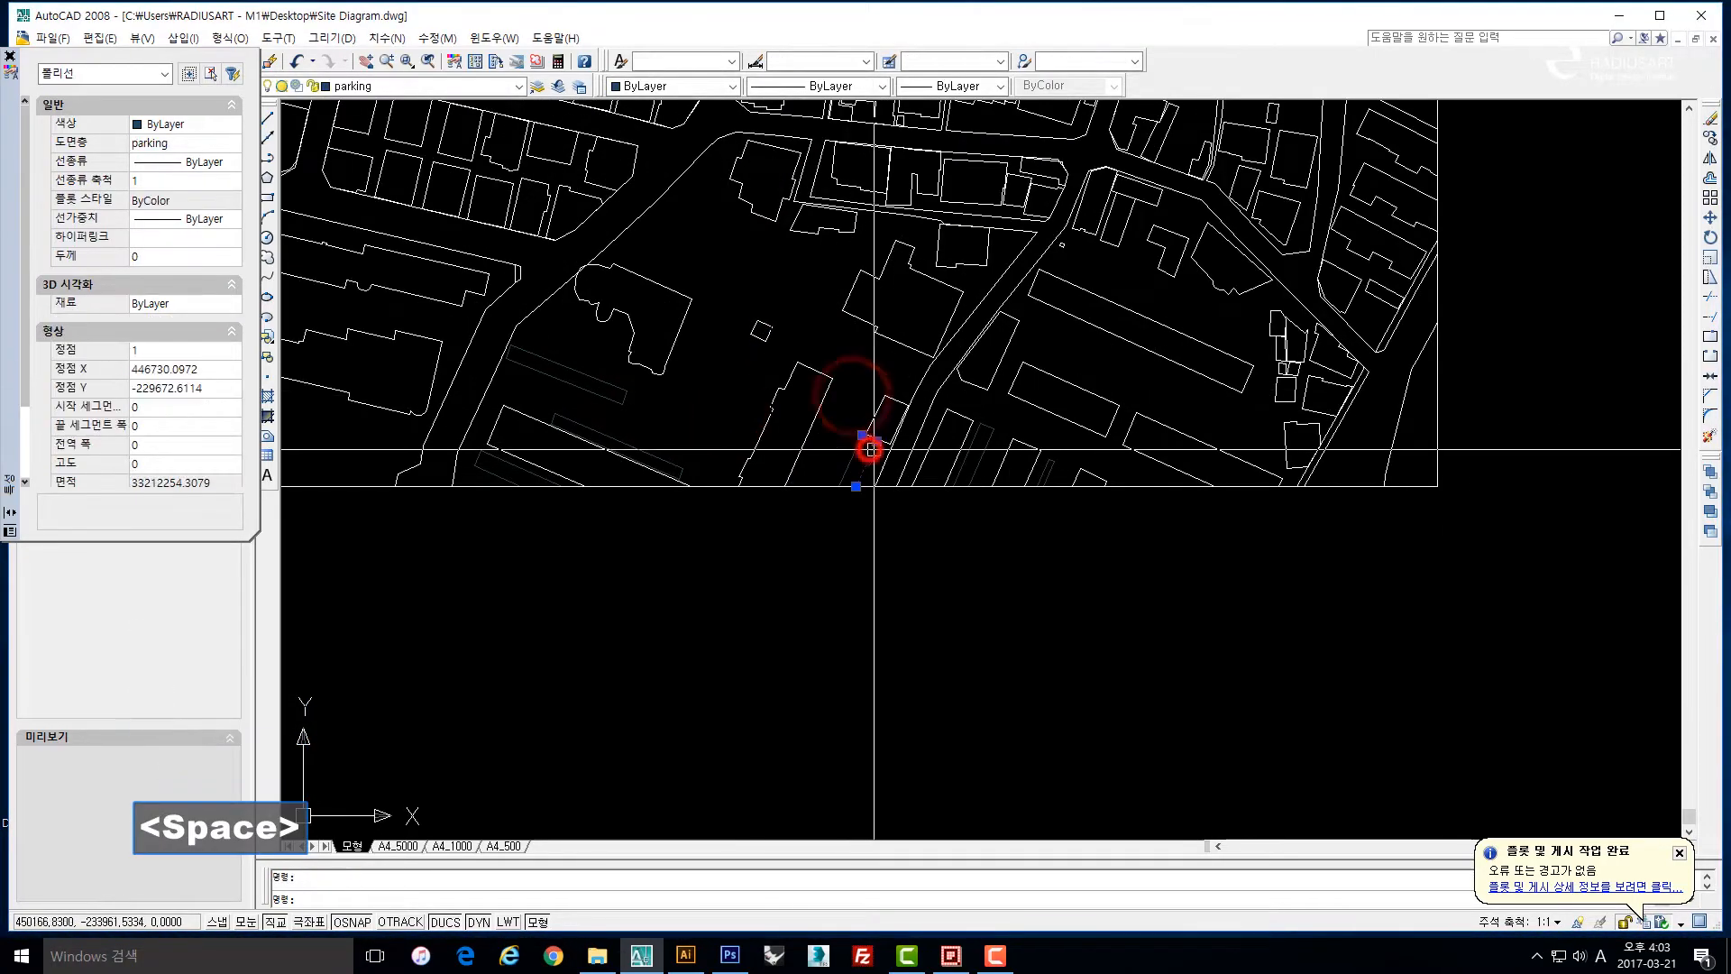
type("sf")
key("space")
key("Escape")
left_click(1033, 545)
left_click(650, 433)
type("e")
key("space")
key("Escape")
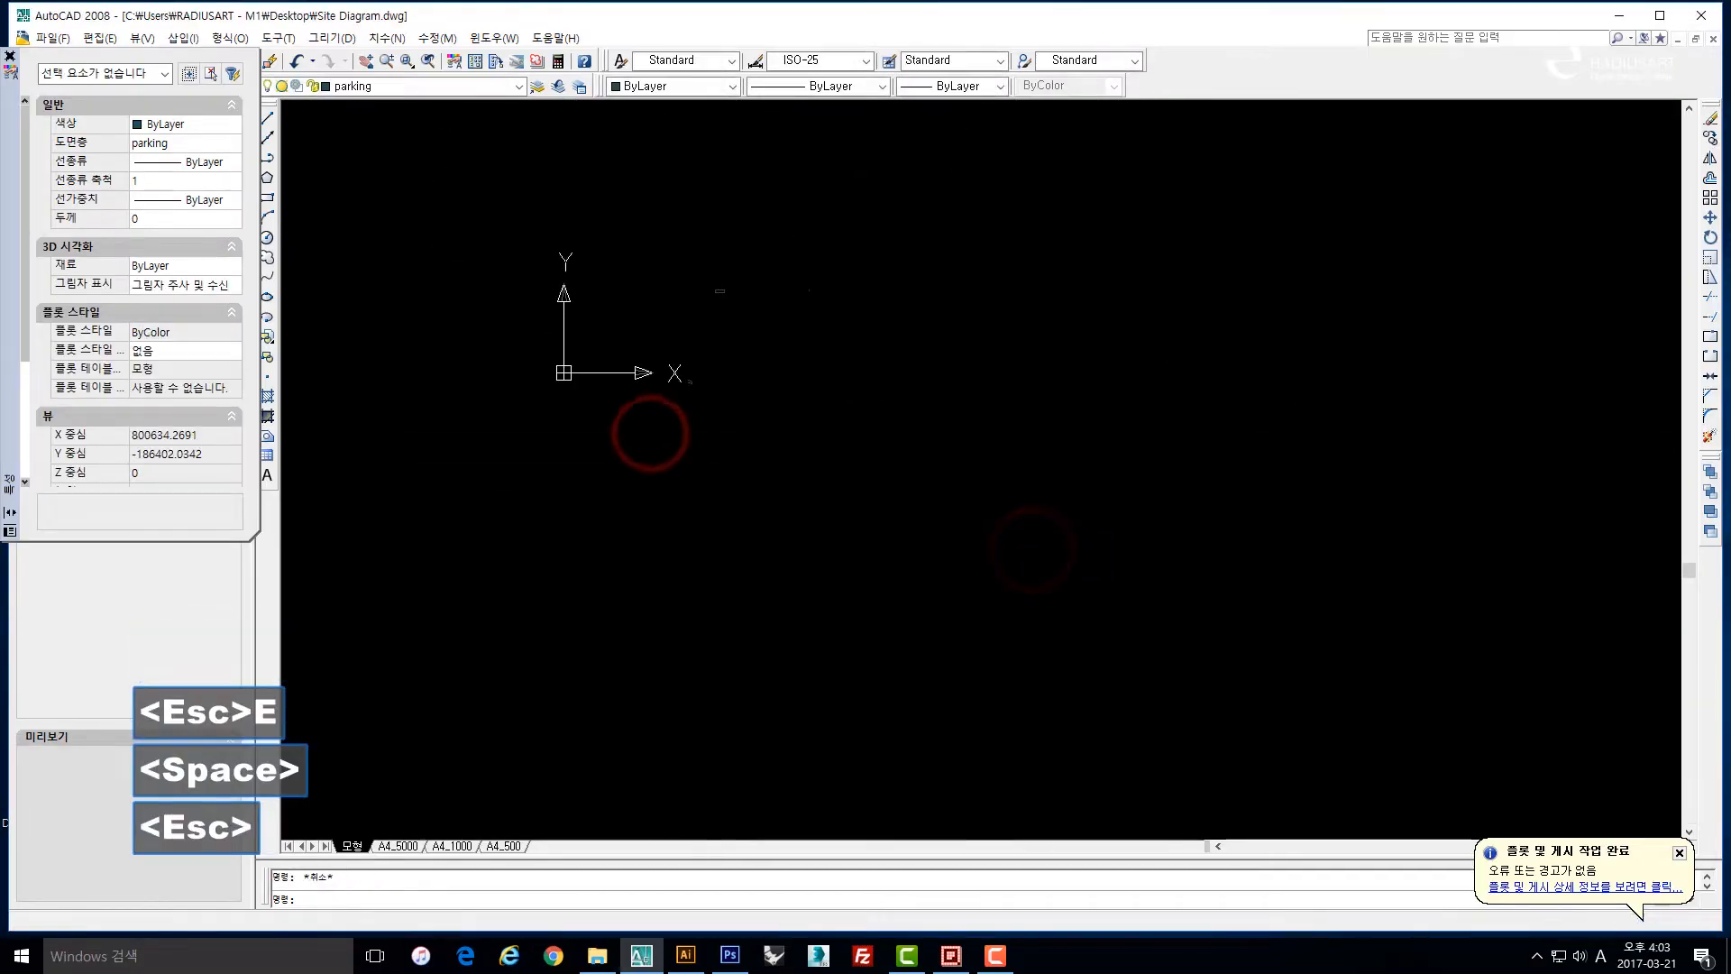
Erase the remaining isolated parking outlines and bring back all the other layers.
left_click(854, 425)
left_click(549, 209)
key("space")
key("Escape")
left_click(1140, 602)
left_click(553, 244)
key("Escape")
key("space")
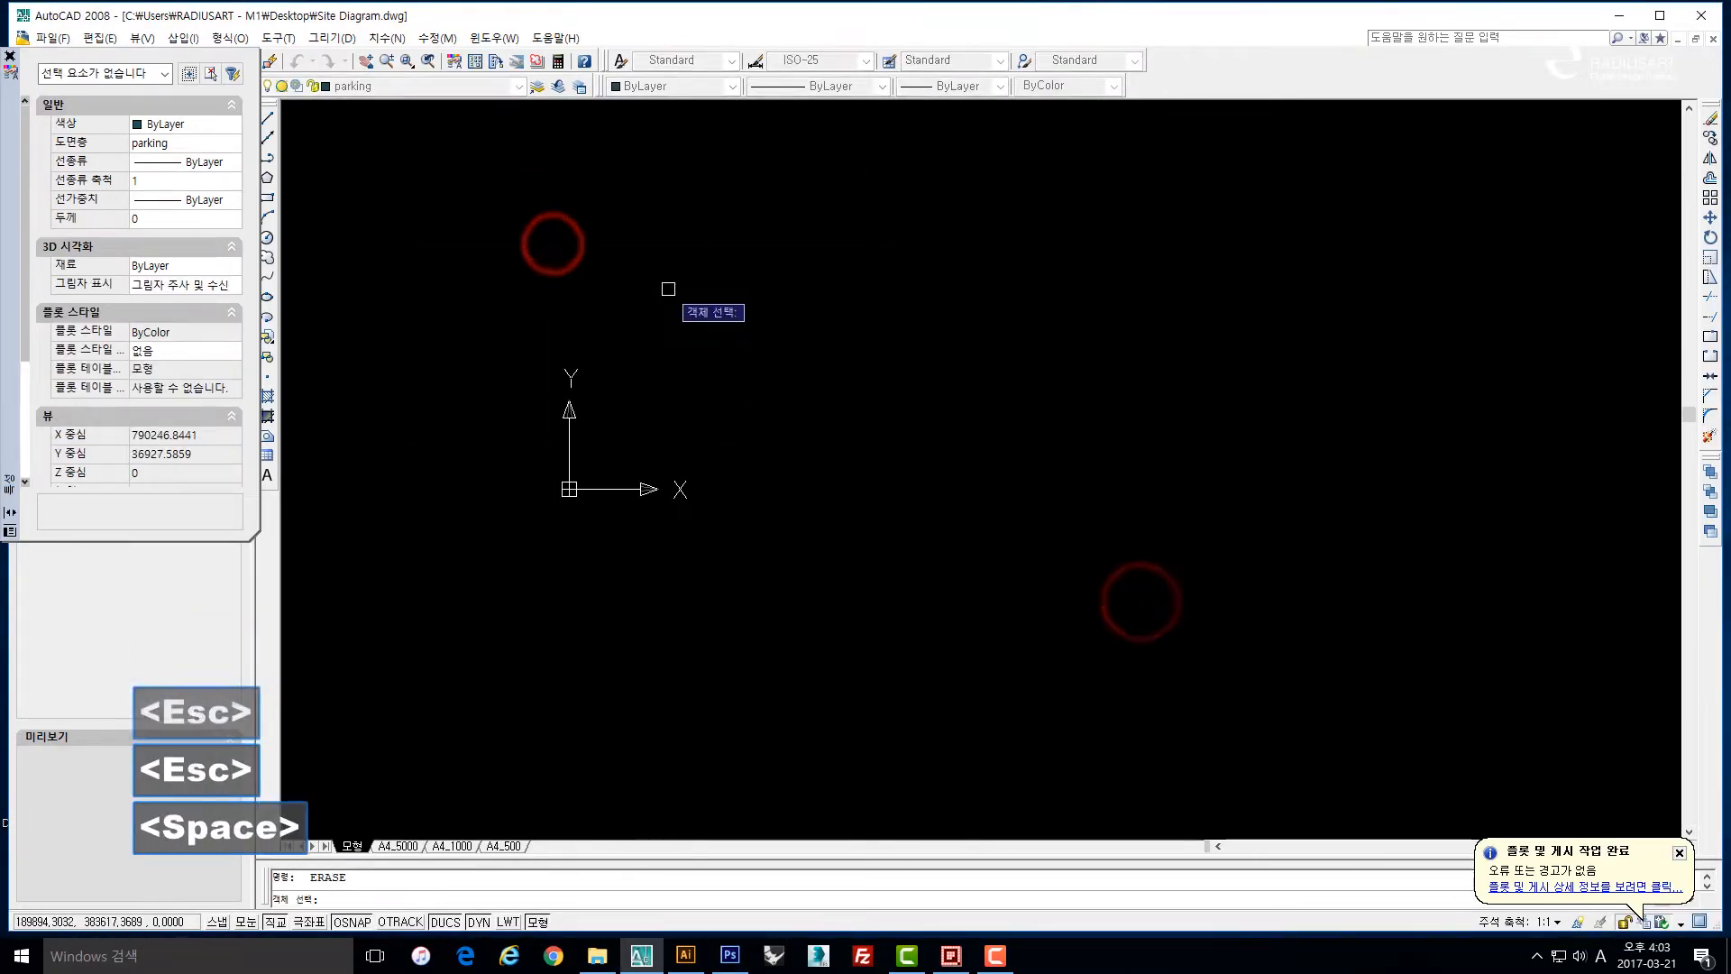
type("q")
key("Escape")
type("a")
key("space")
key("Escape")
scroll(759, 530, "up", 3)
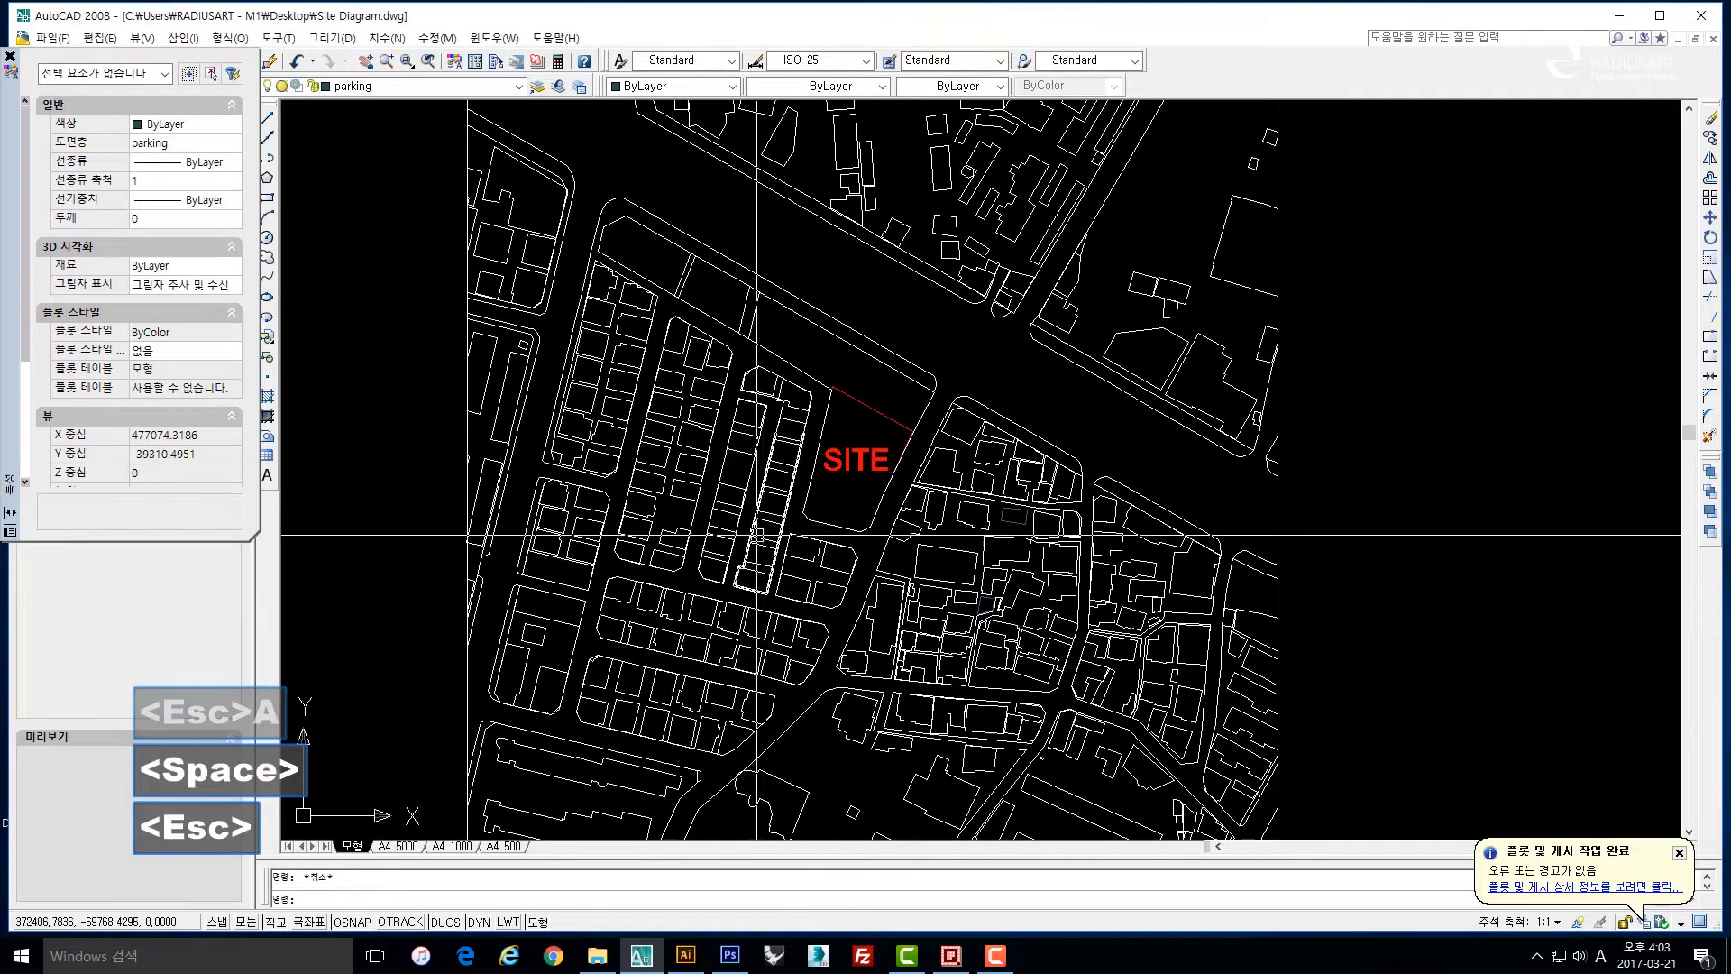
scroll(757, 534, "down", 5)
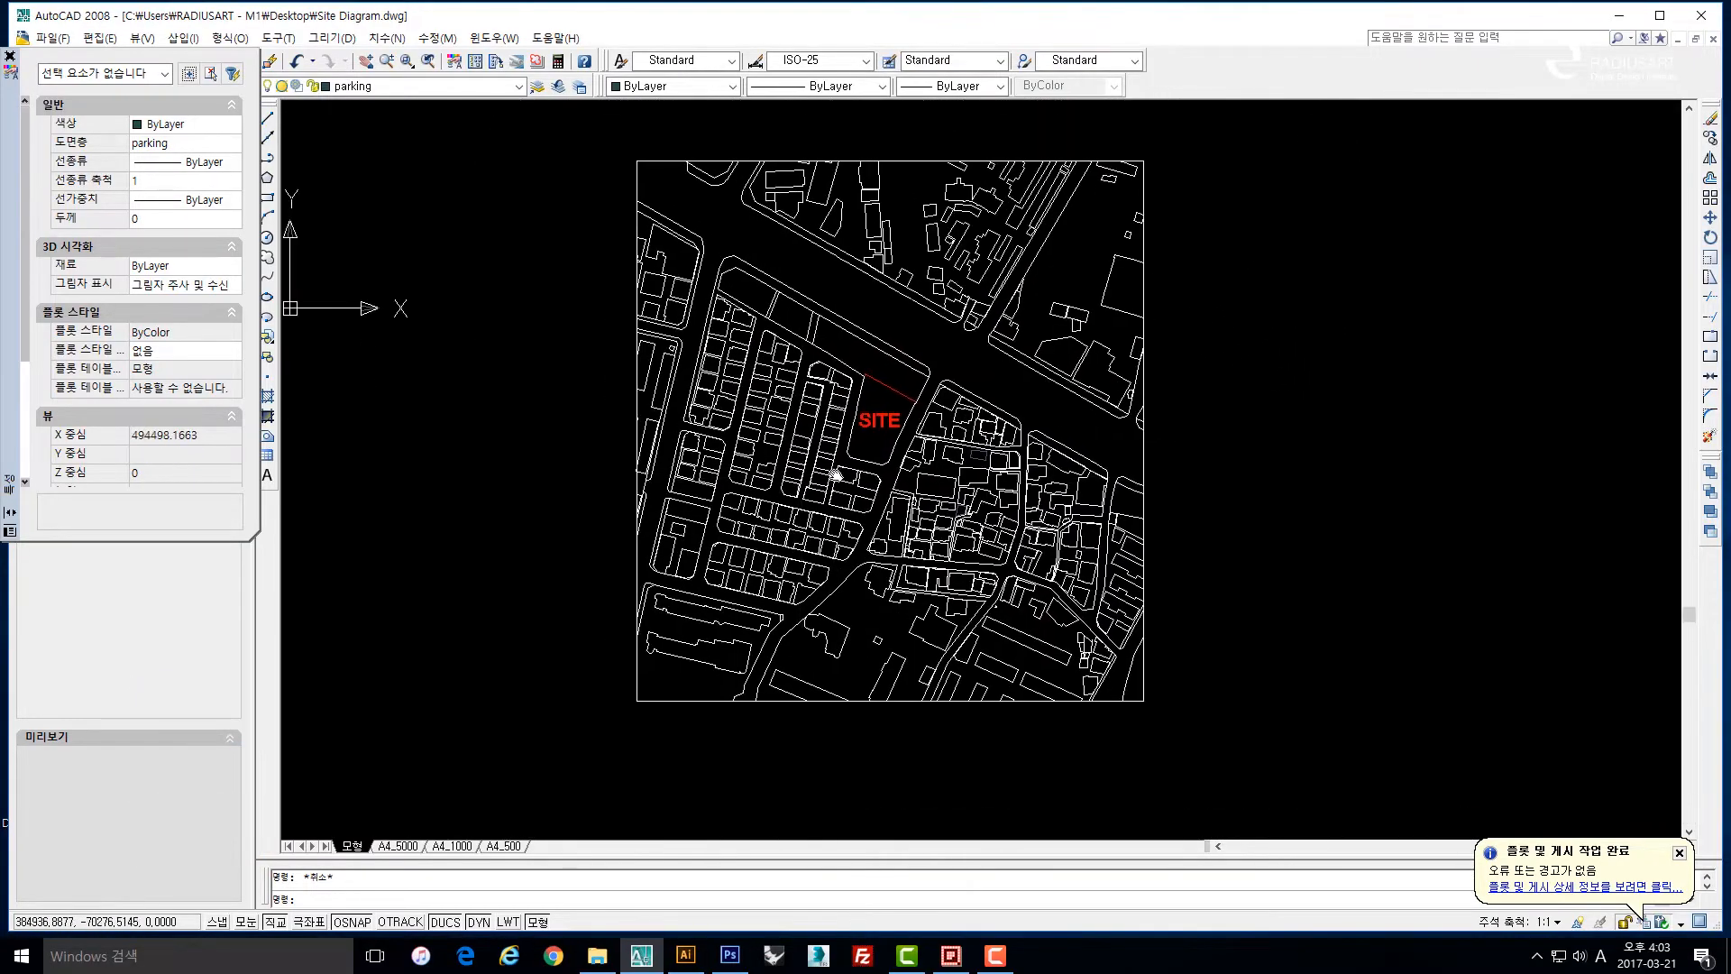
scroll(836, 475, "down", 2)
scroll(825, 405, "up", 2)
left_click_drag(763, 367, 797, 354)
left_click_drag(880, 416, 733, 410)
scroll(700, 362, "down", 2)
scroll(717, 389, "up", 2)
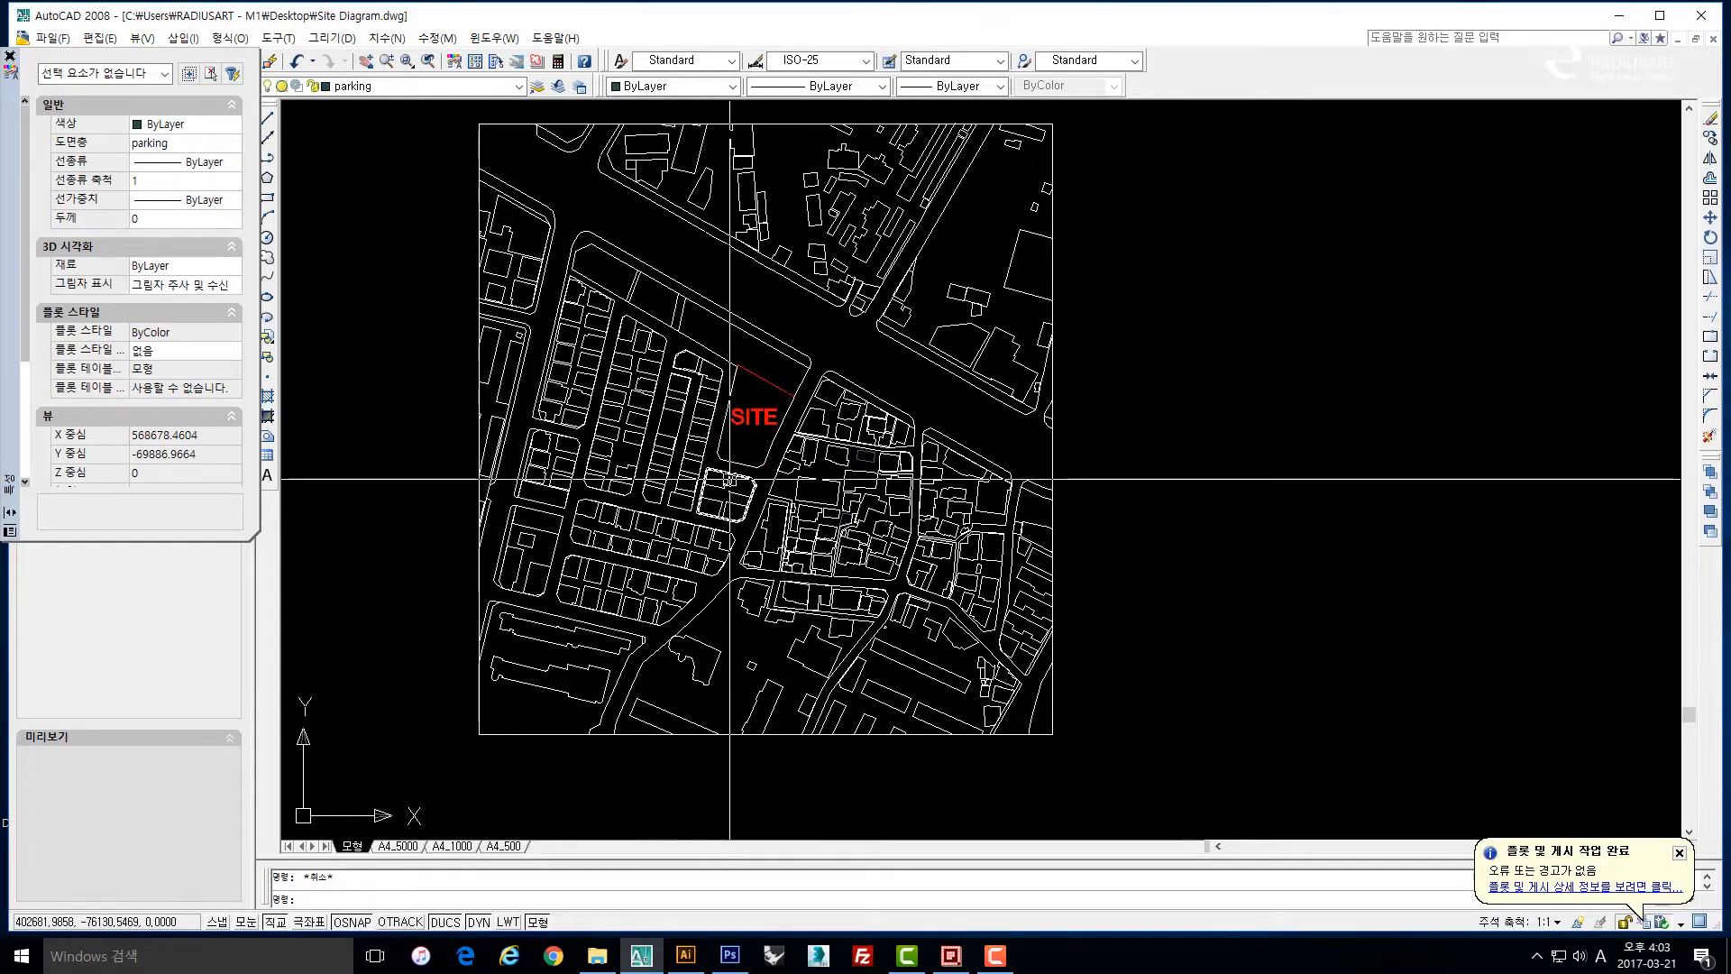
Close the properties palette and draw a circle centred on the SITE label with object snap turned off, enclosing the surrounding blocks.
left_click(9, 56)
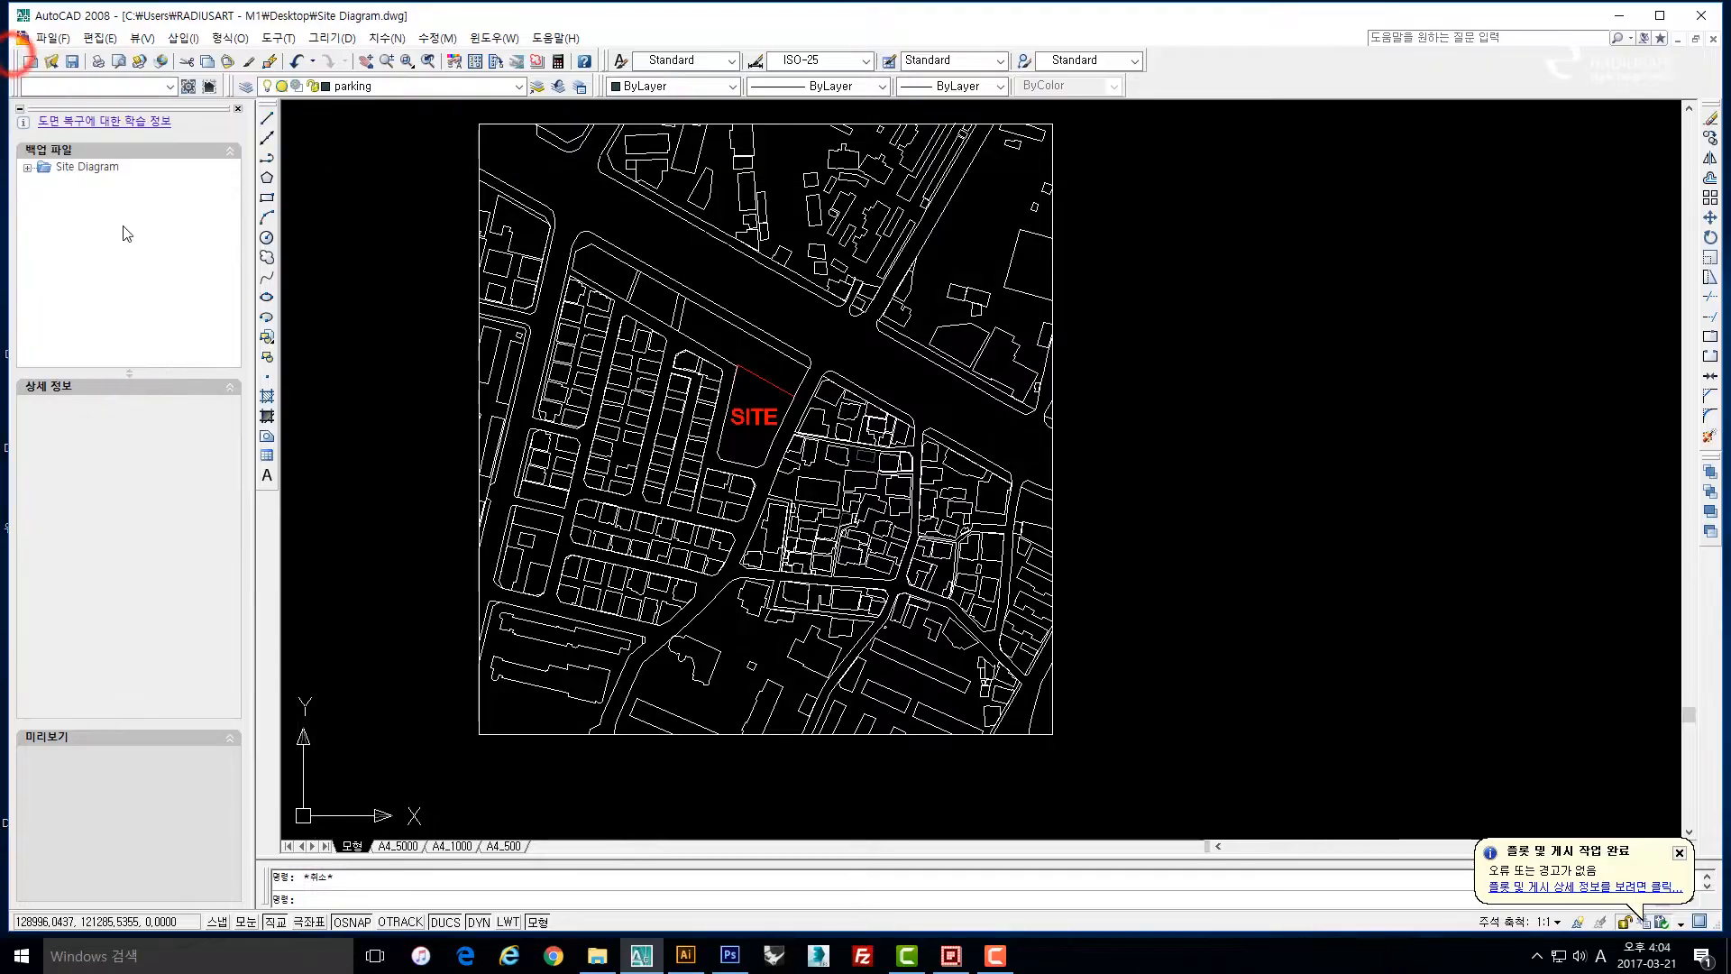
left_click(267, 238)
scroll(732, 418, "up", 4)
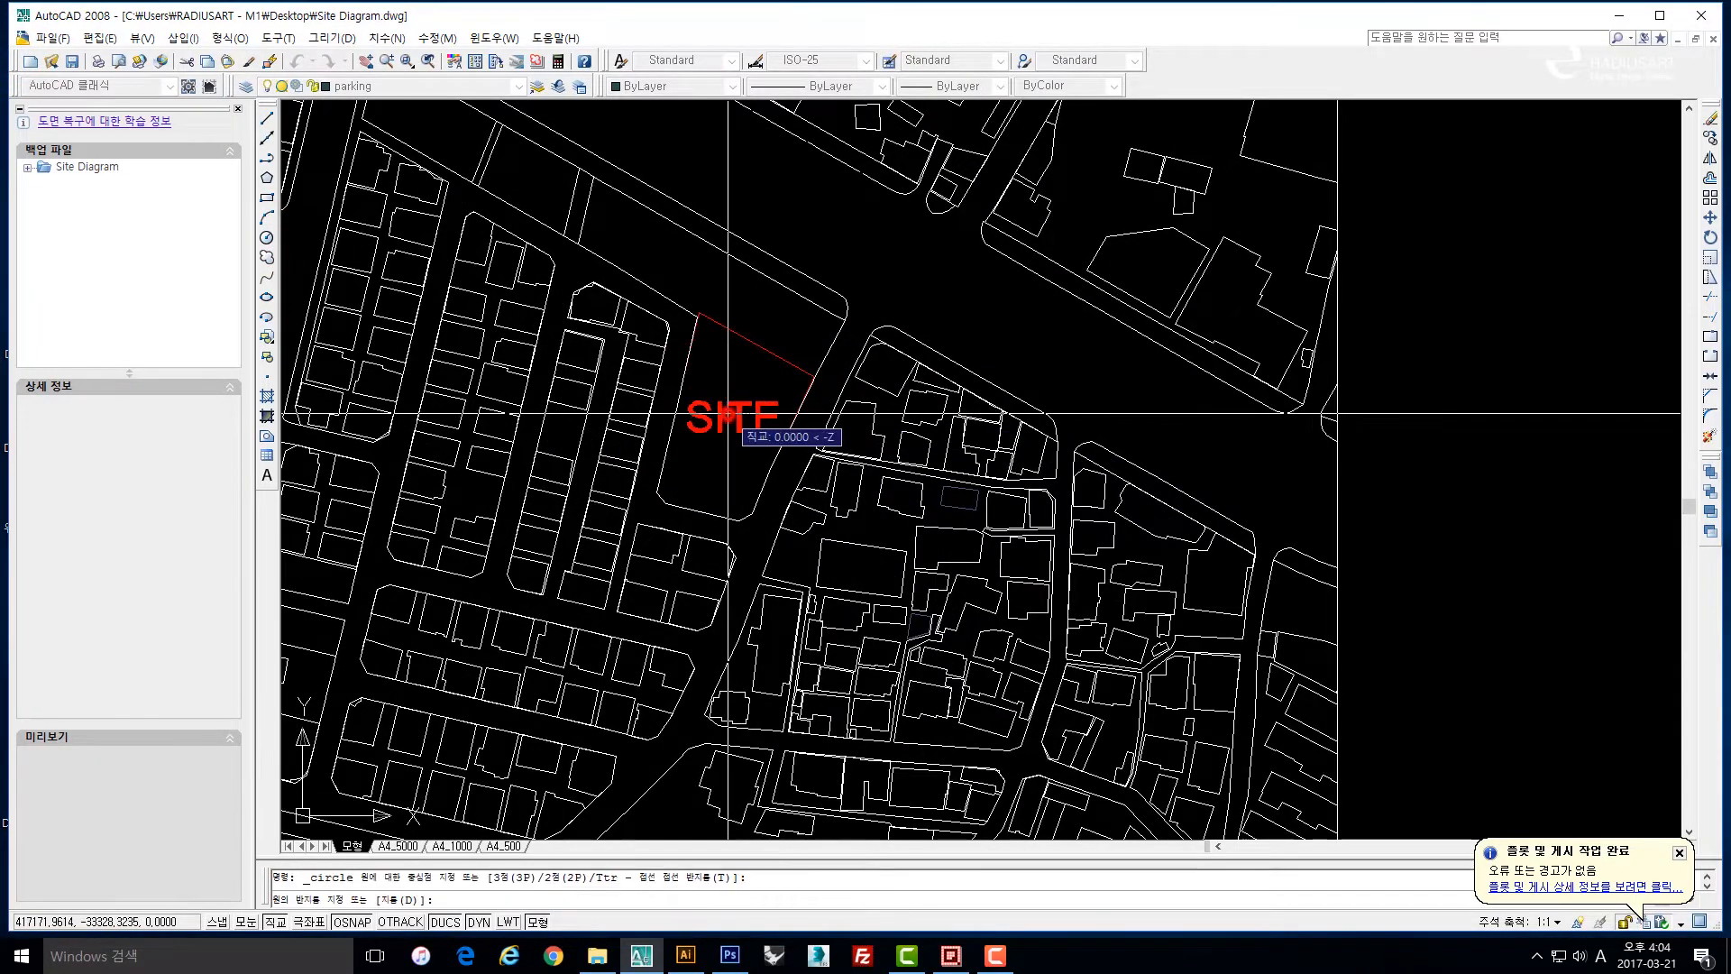
scroll(727, 413, "down", 6)
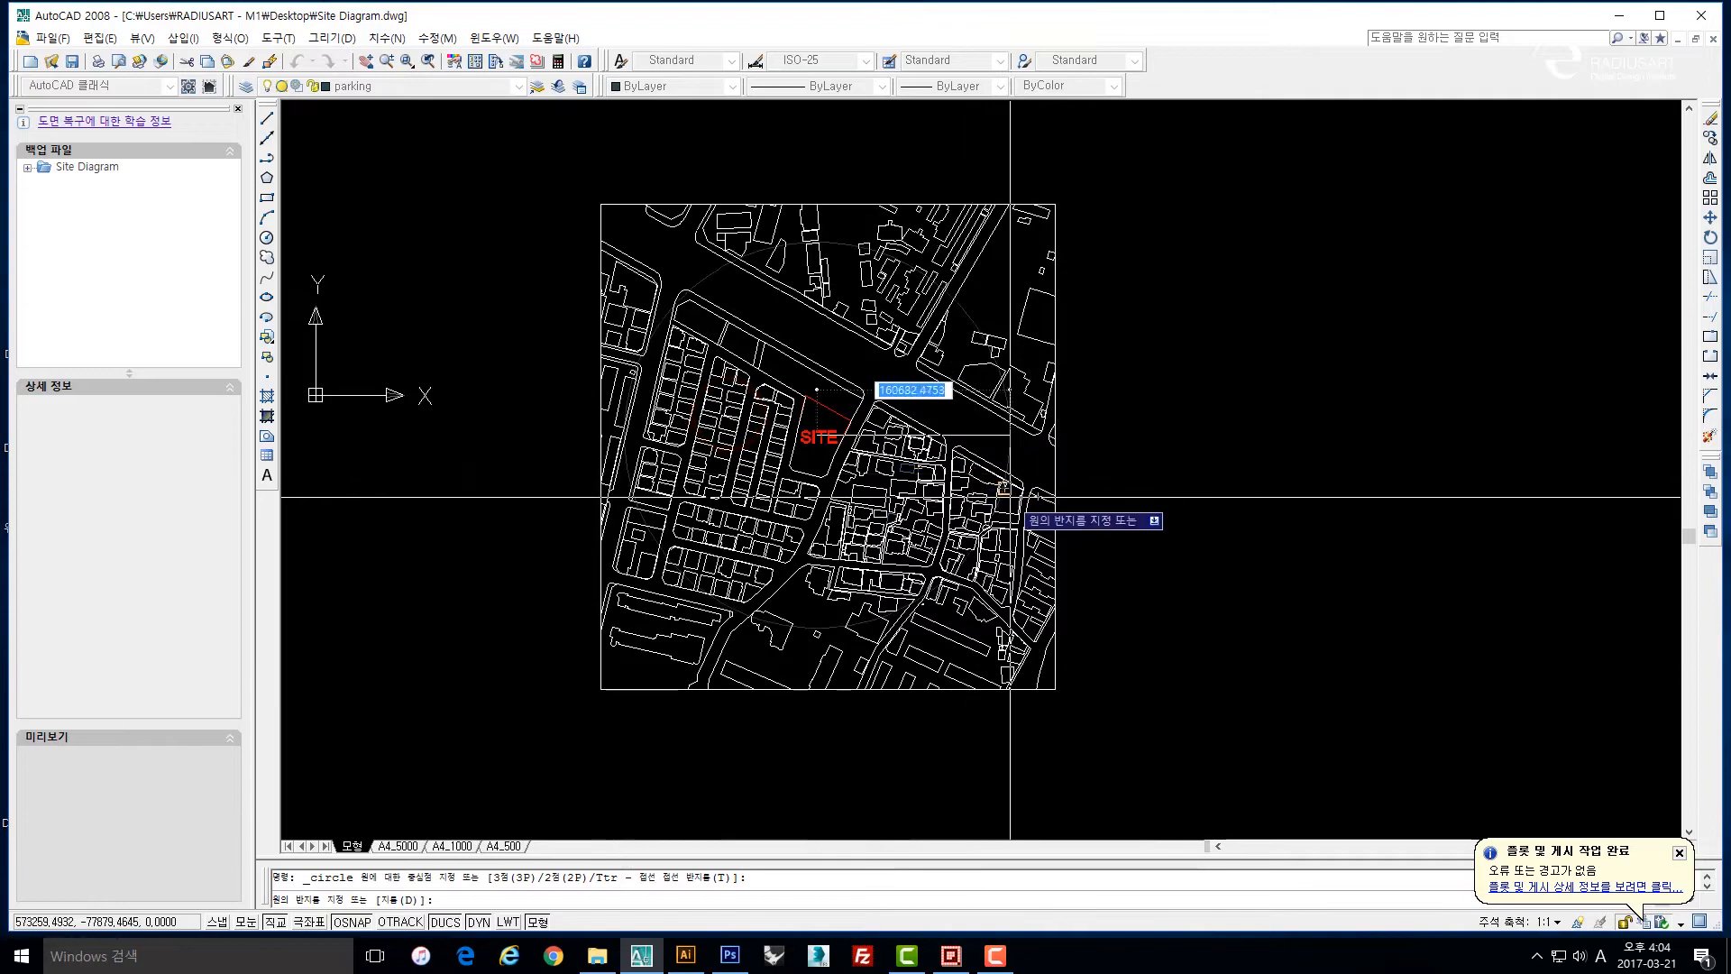
key("F3")
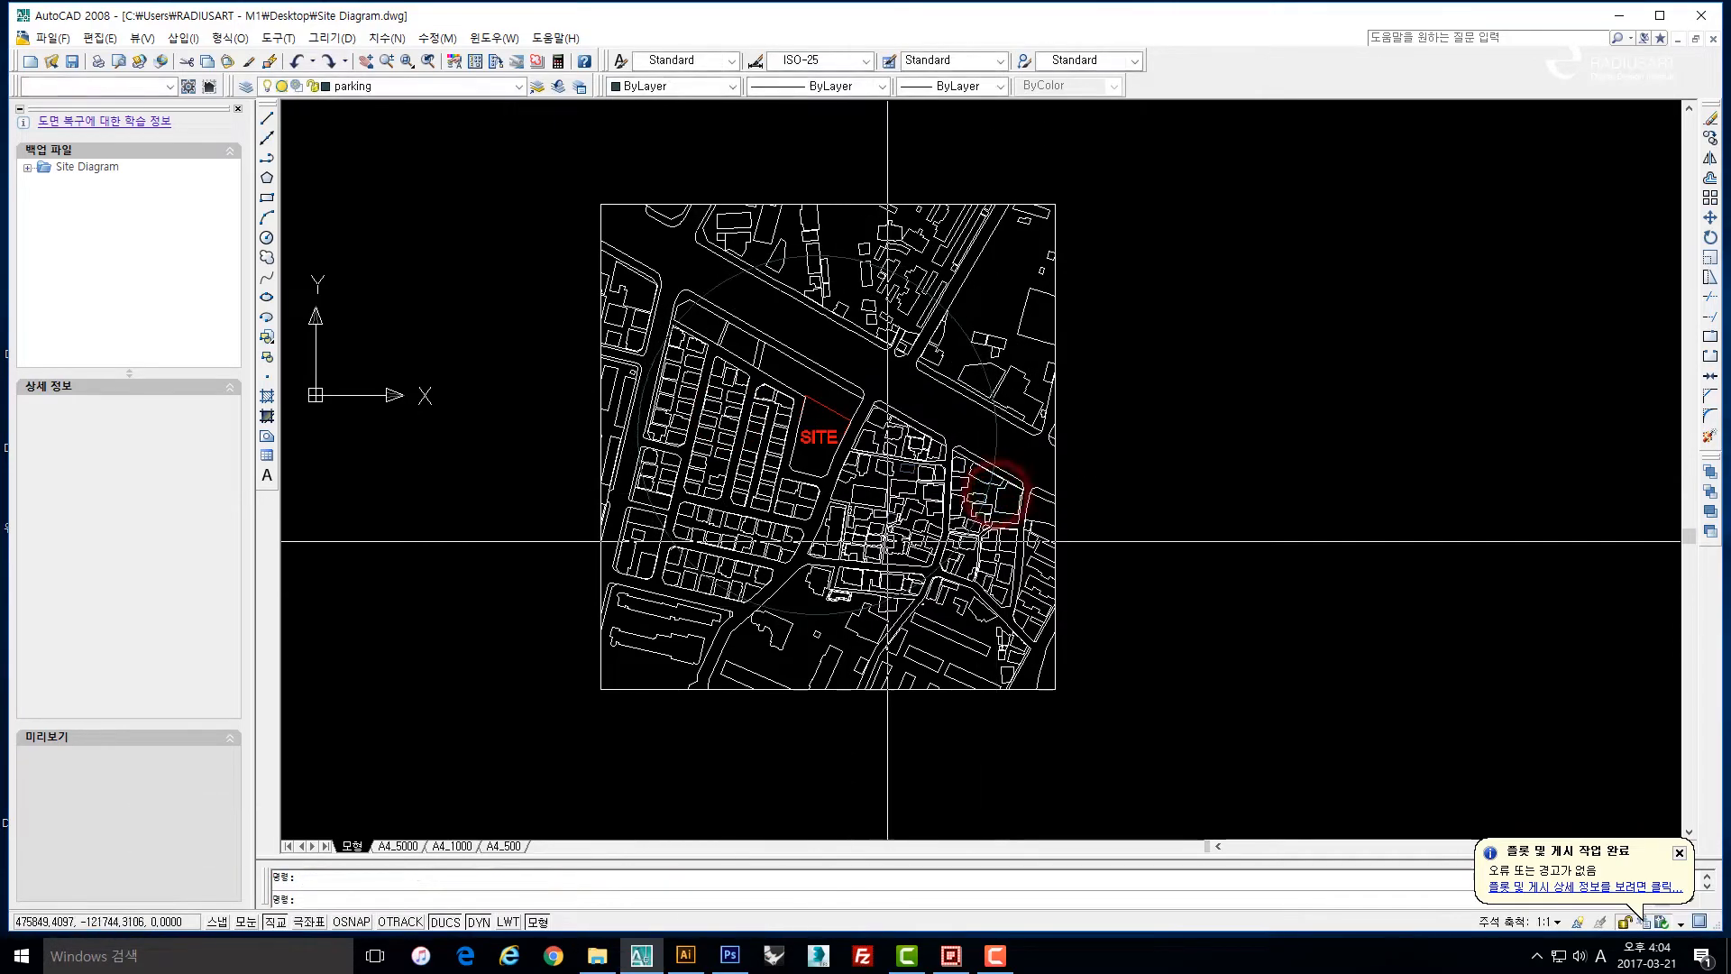
key("Escape")
key("Escape")
Move the circle around the site onto layer 0 and clear the selection.
left_click(986, 456)
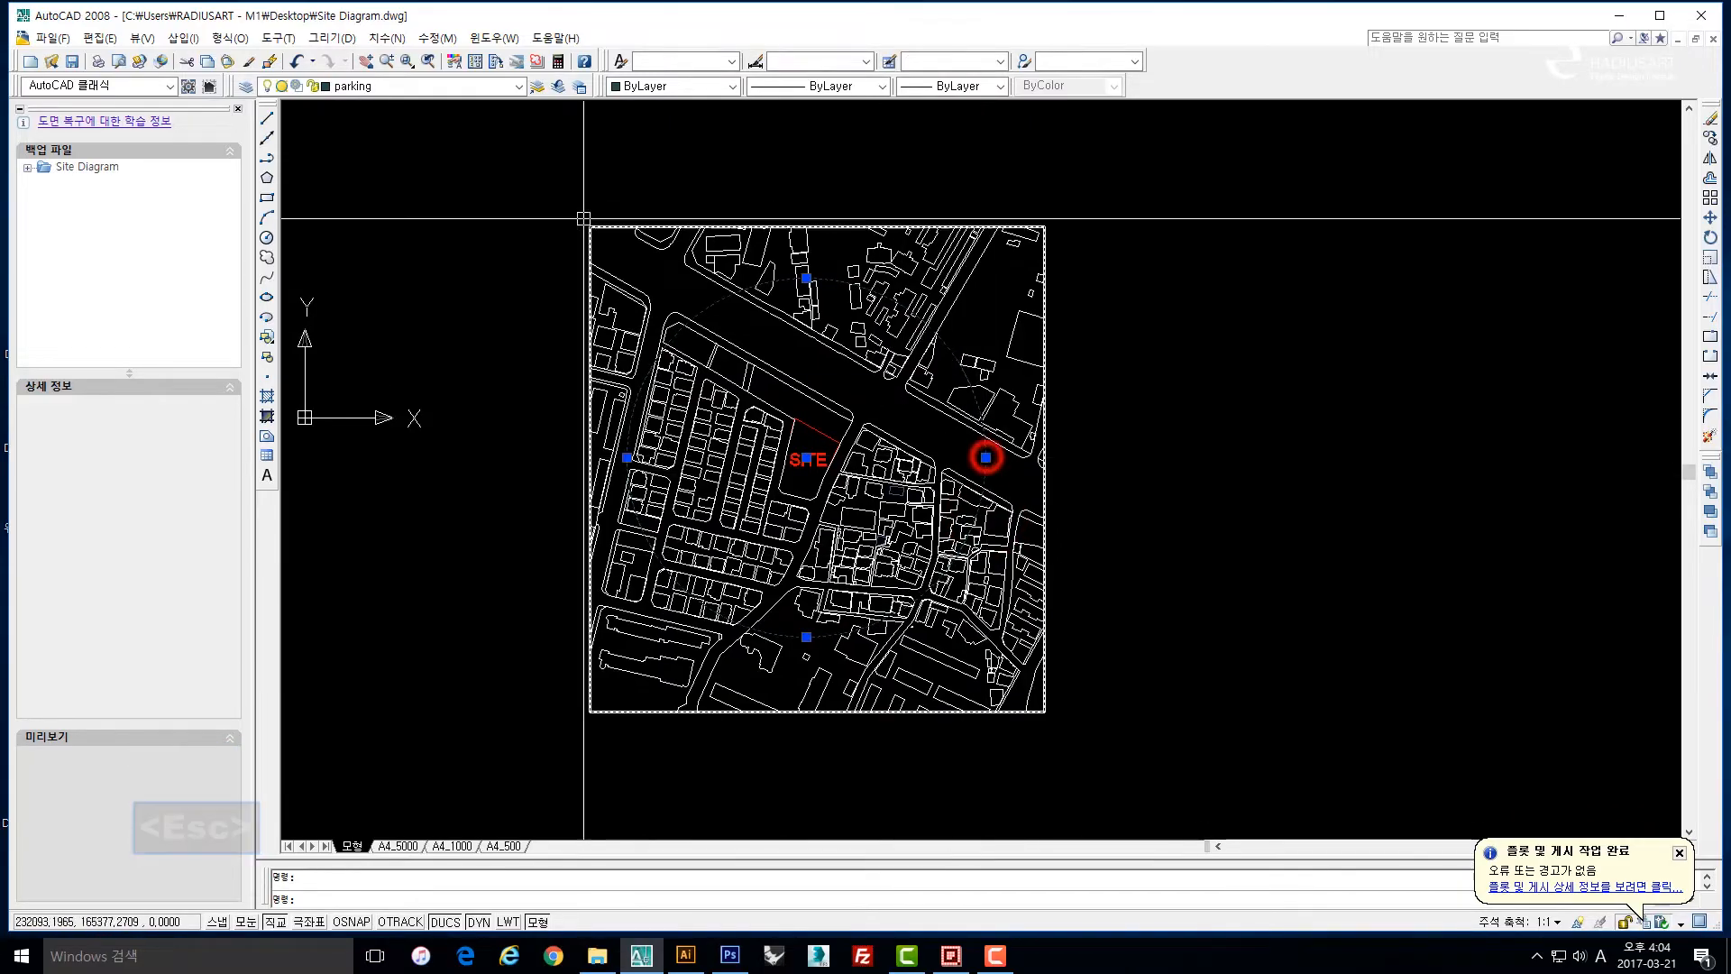
left_click(388, 86)
key("0")
key("Return")
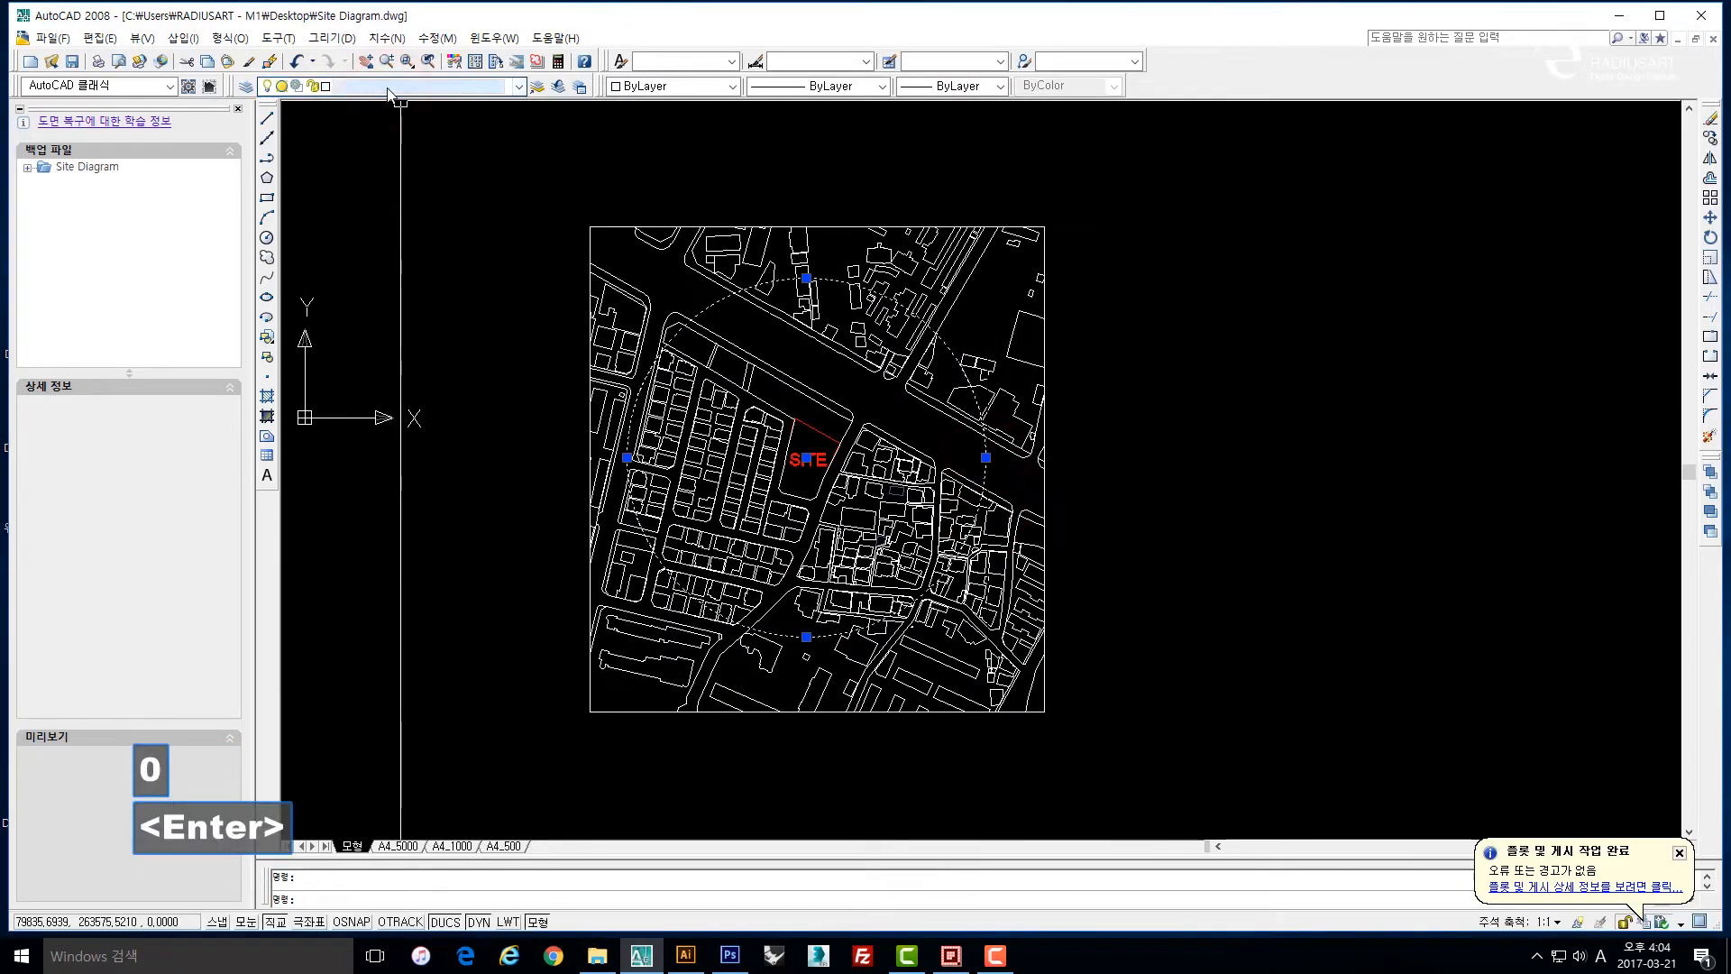
key("Escape")
key("Escape")
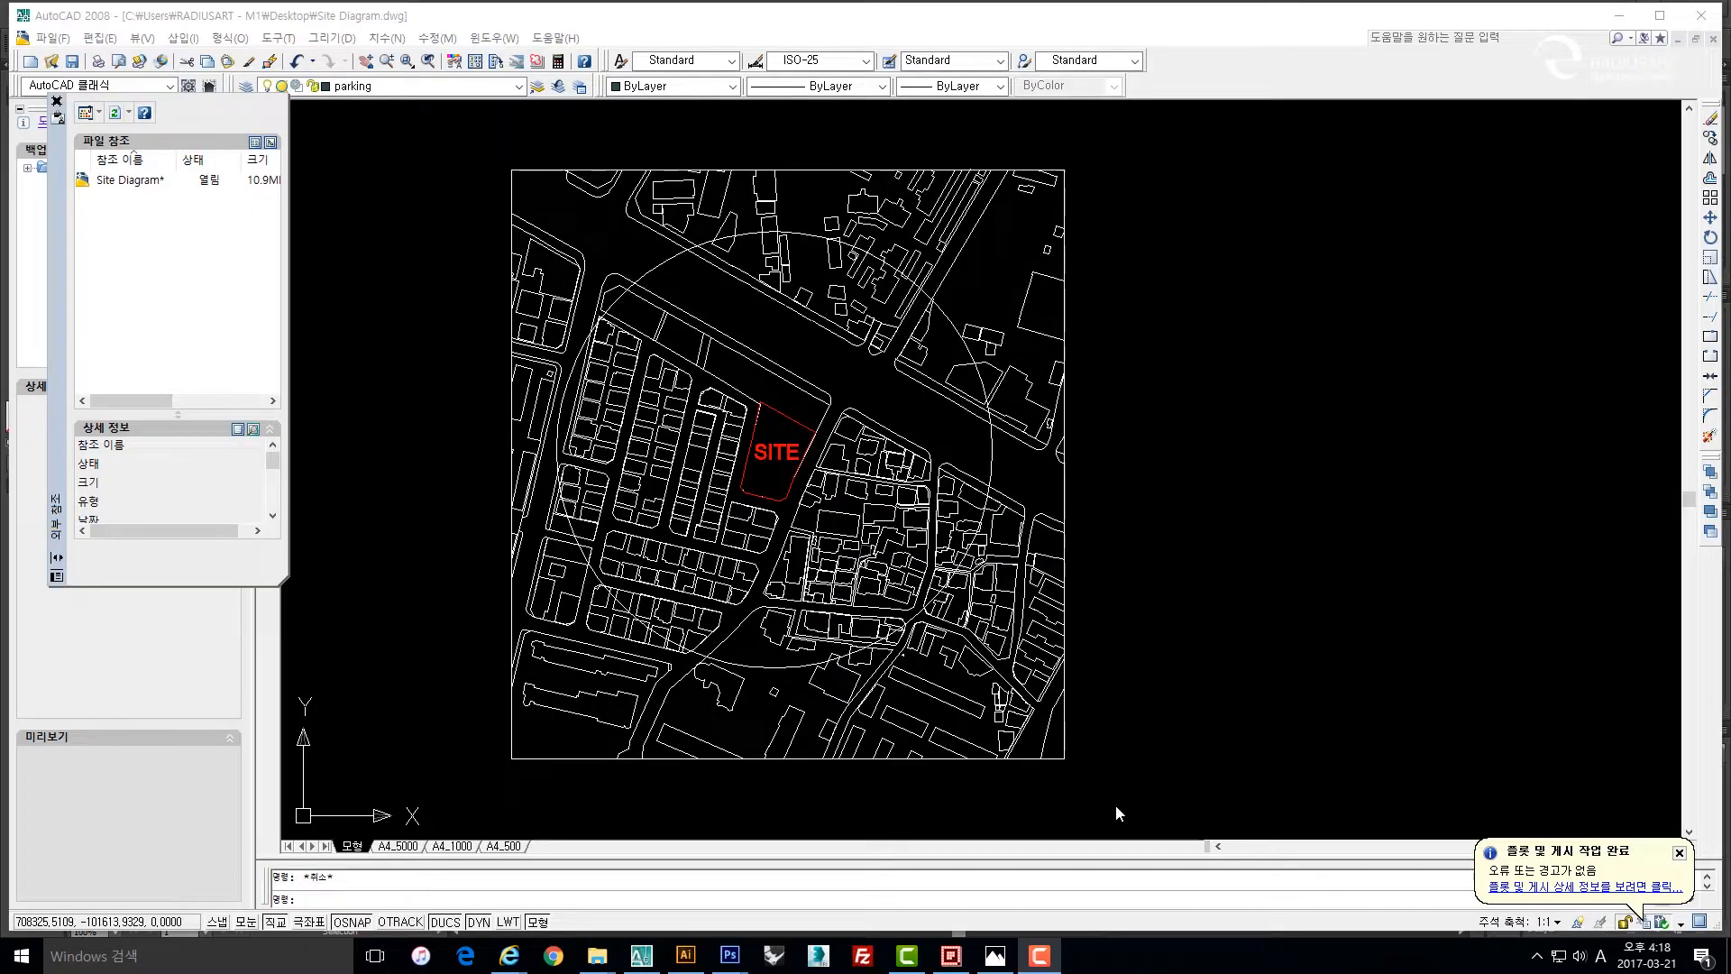
Copy the red boundary polyline around the SITE label to the clipboard.
left_click(1203, 625)
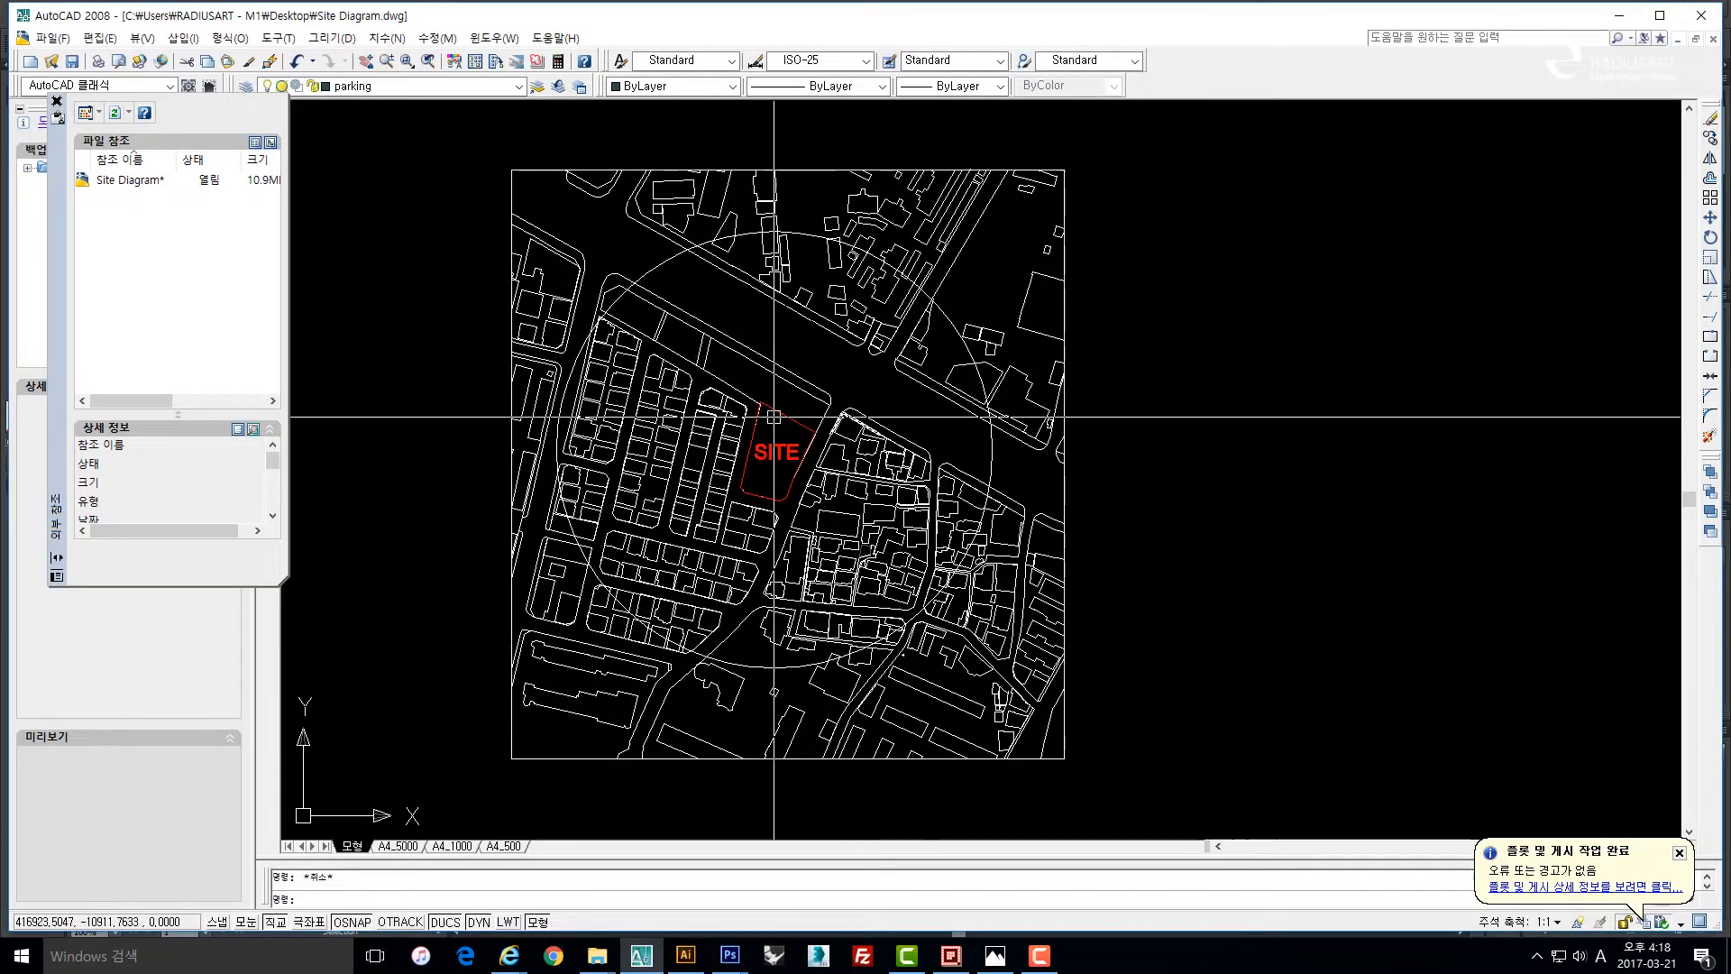
scroll(774, 416, "up", 2)
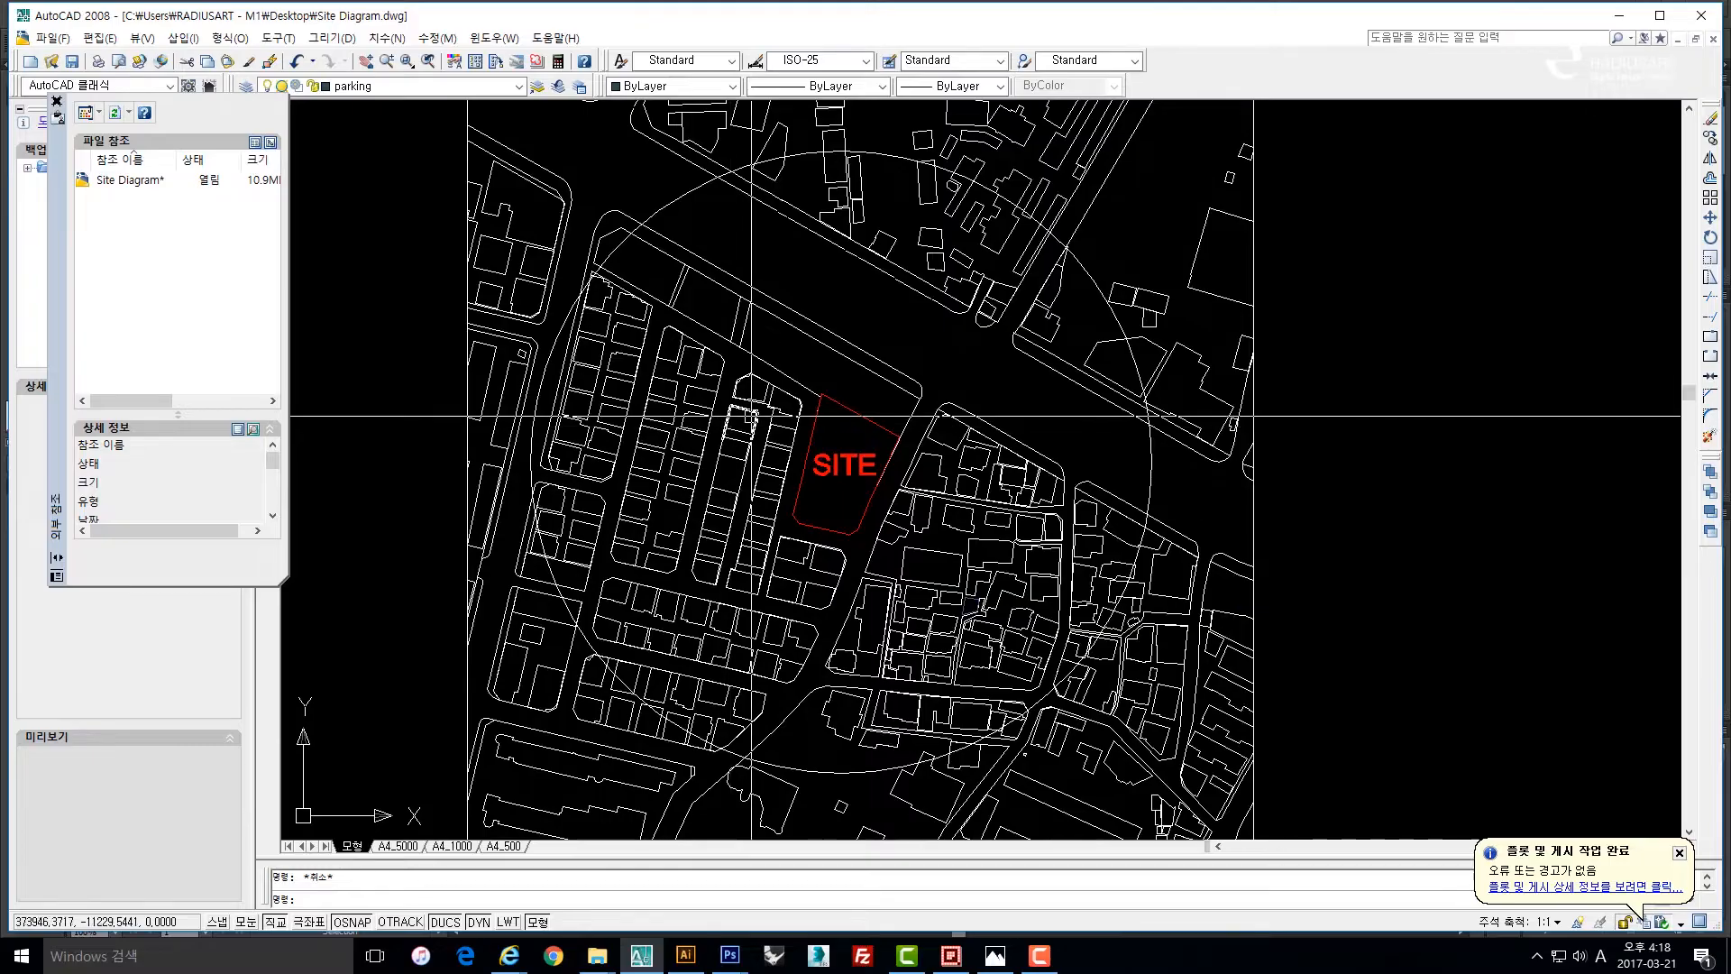
left_click(843, 410)
scroll(805, 462, "up", 3)
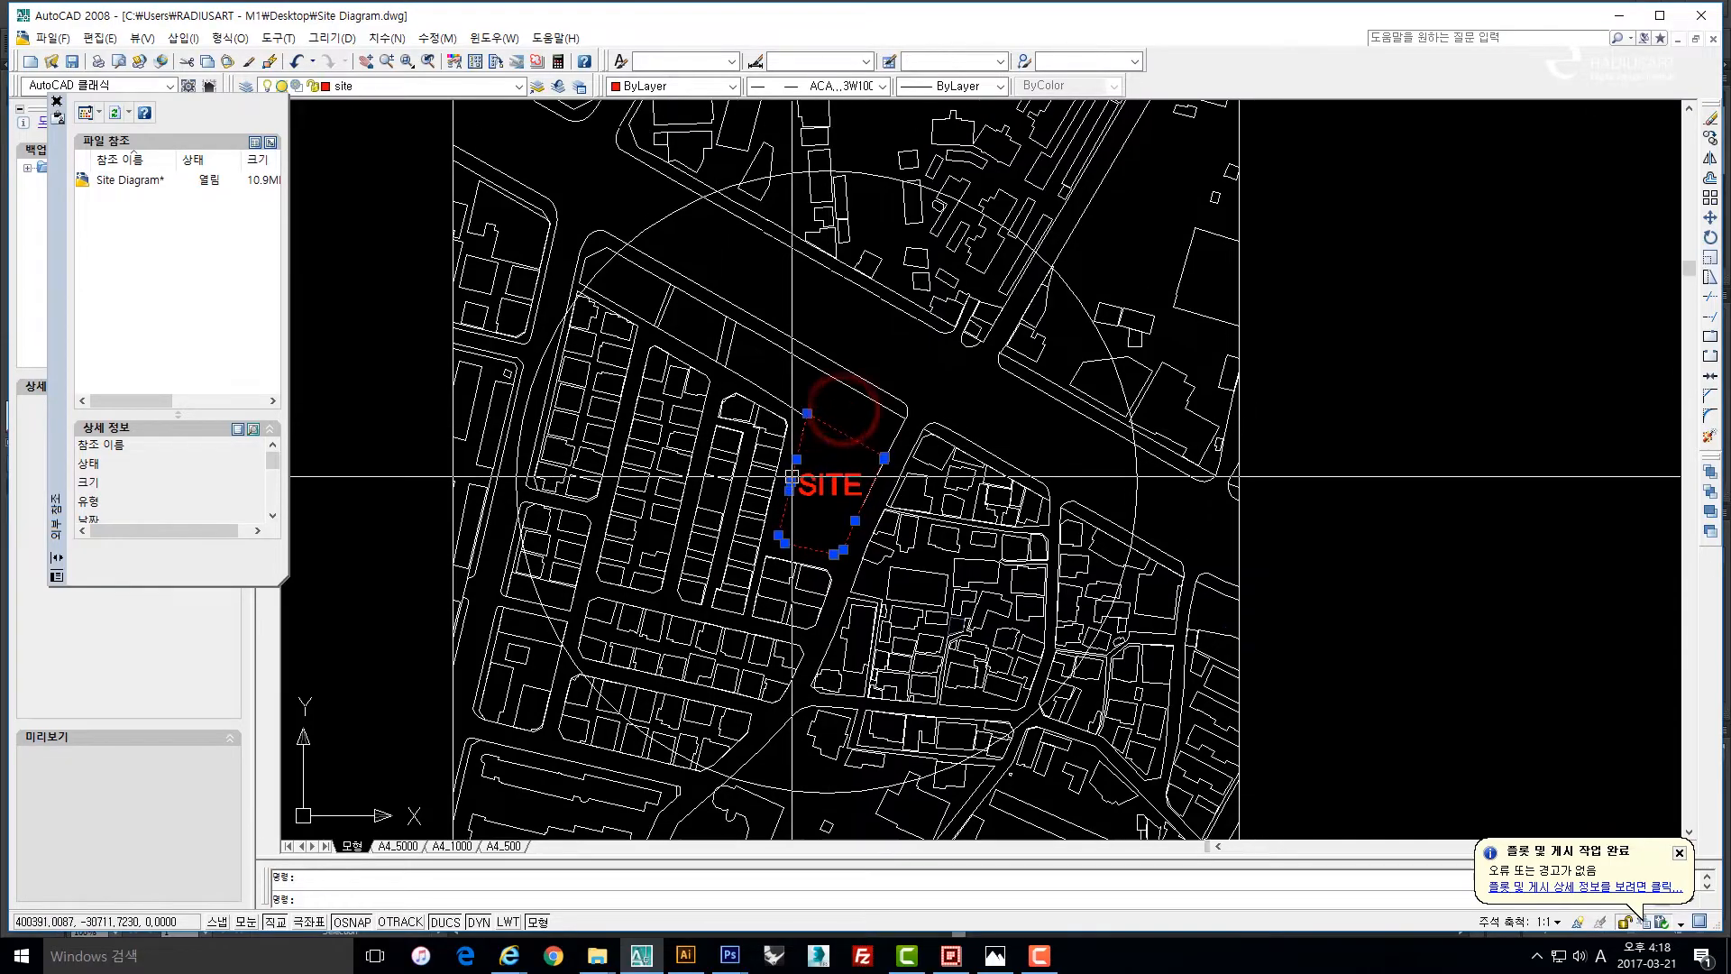
key("ctrl+c")
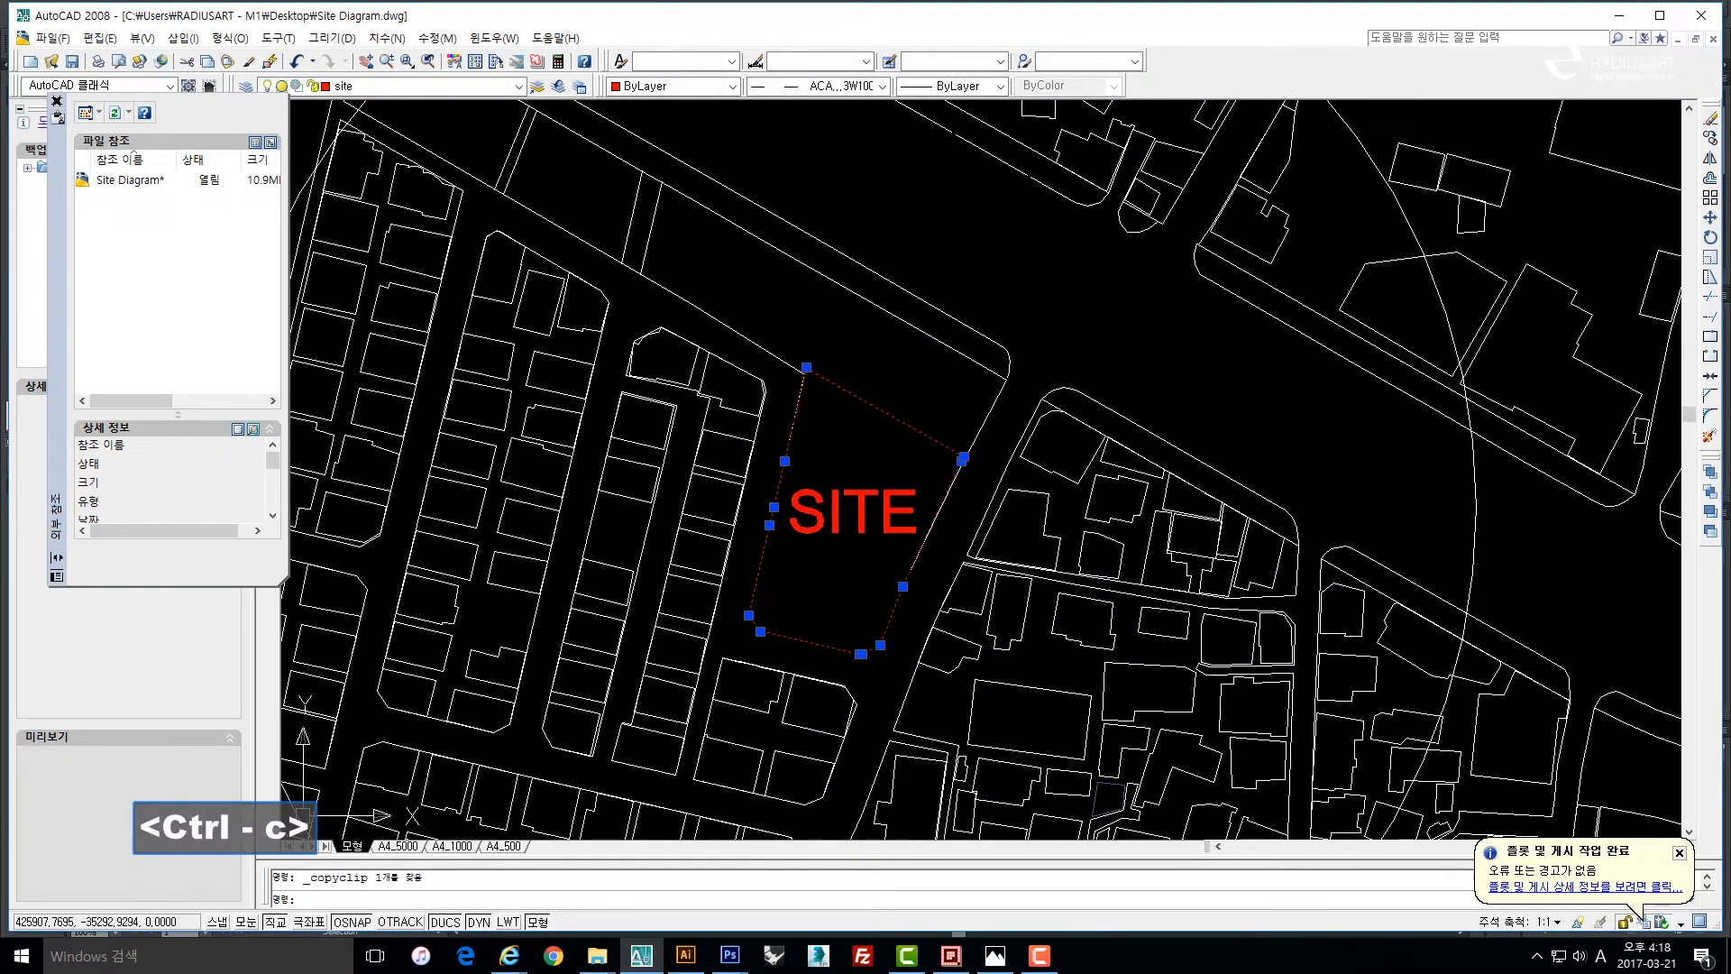
Switch to the 위치도-1.jpg aerial photo in Photoshop, paste the boundary as a new layer and shift it slightly up.
left_click(731, 956)
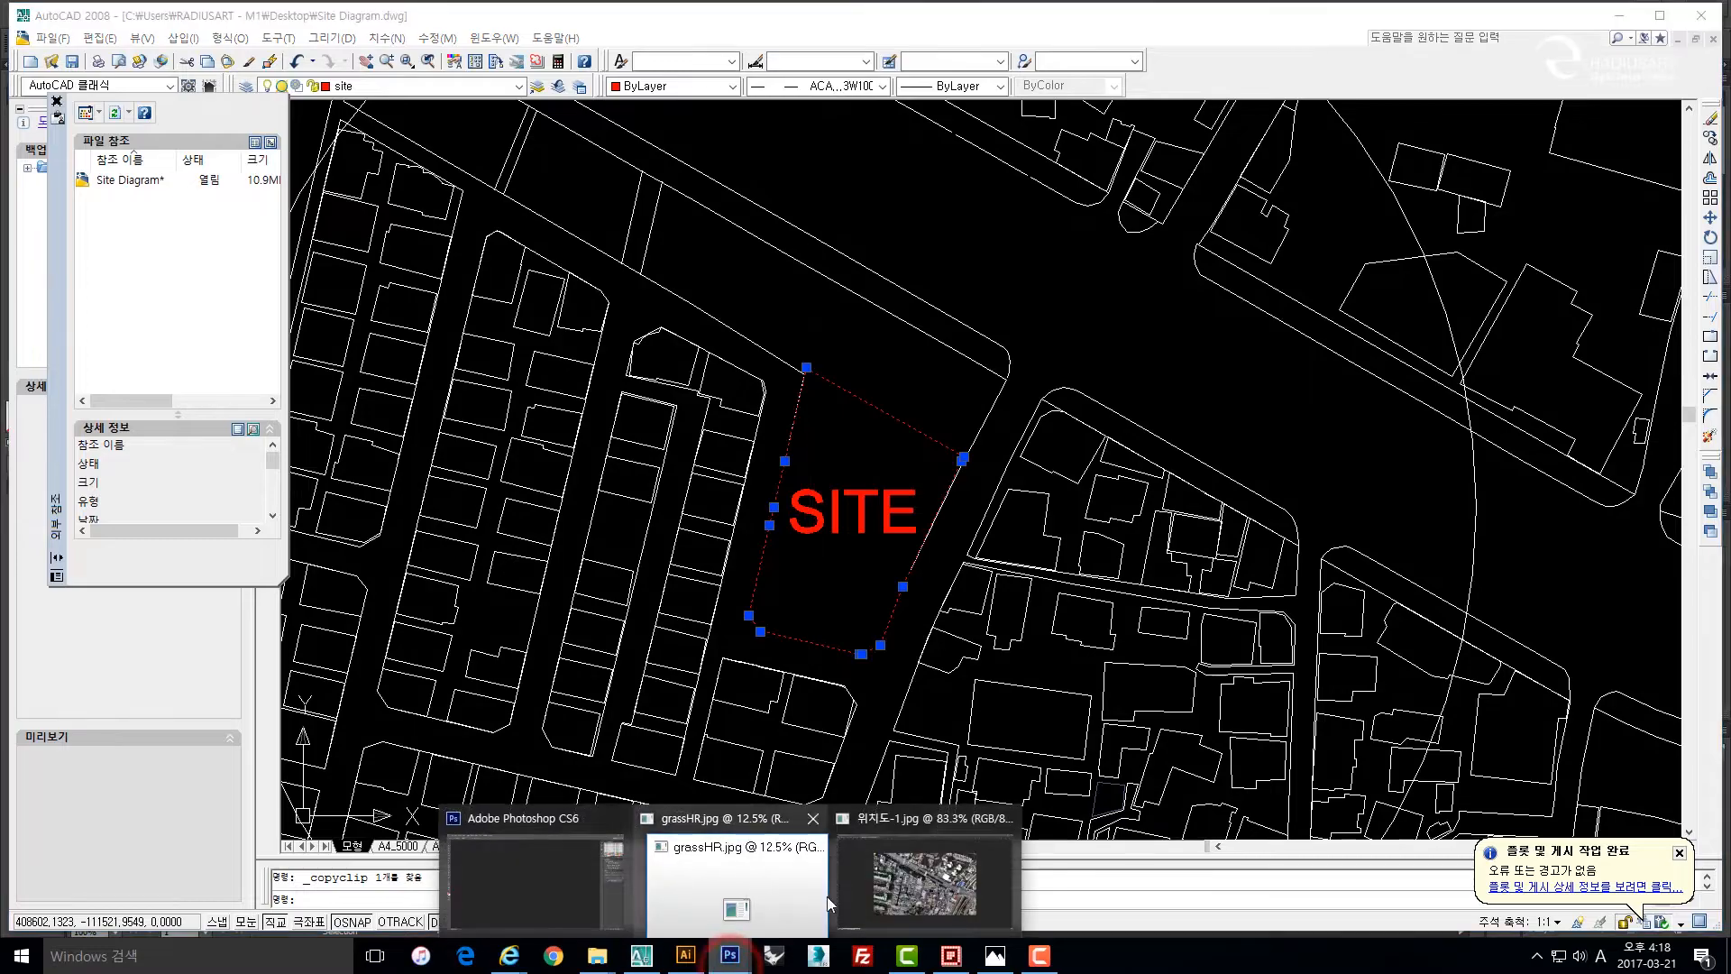
left_click(888, 882)
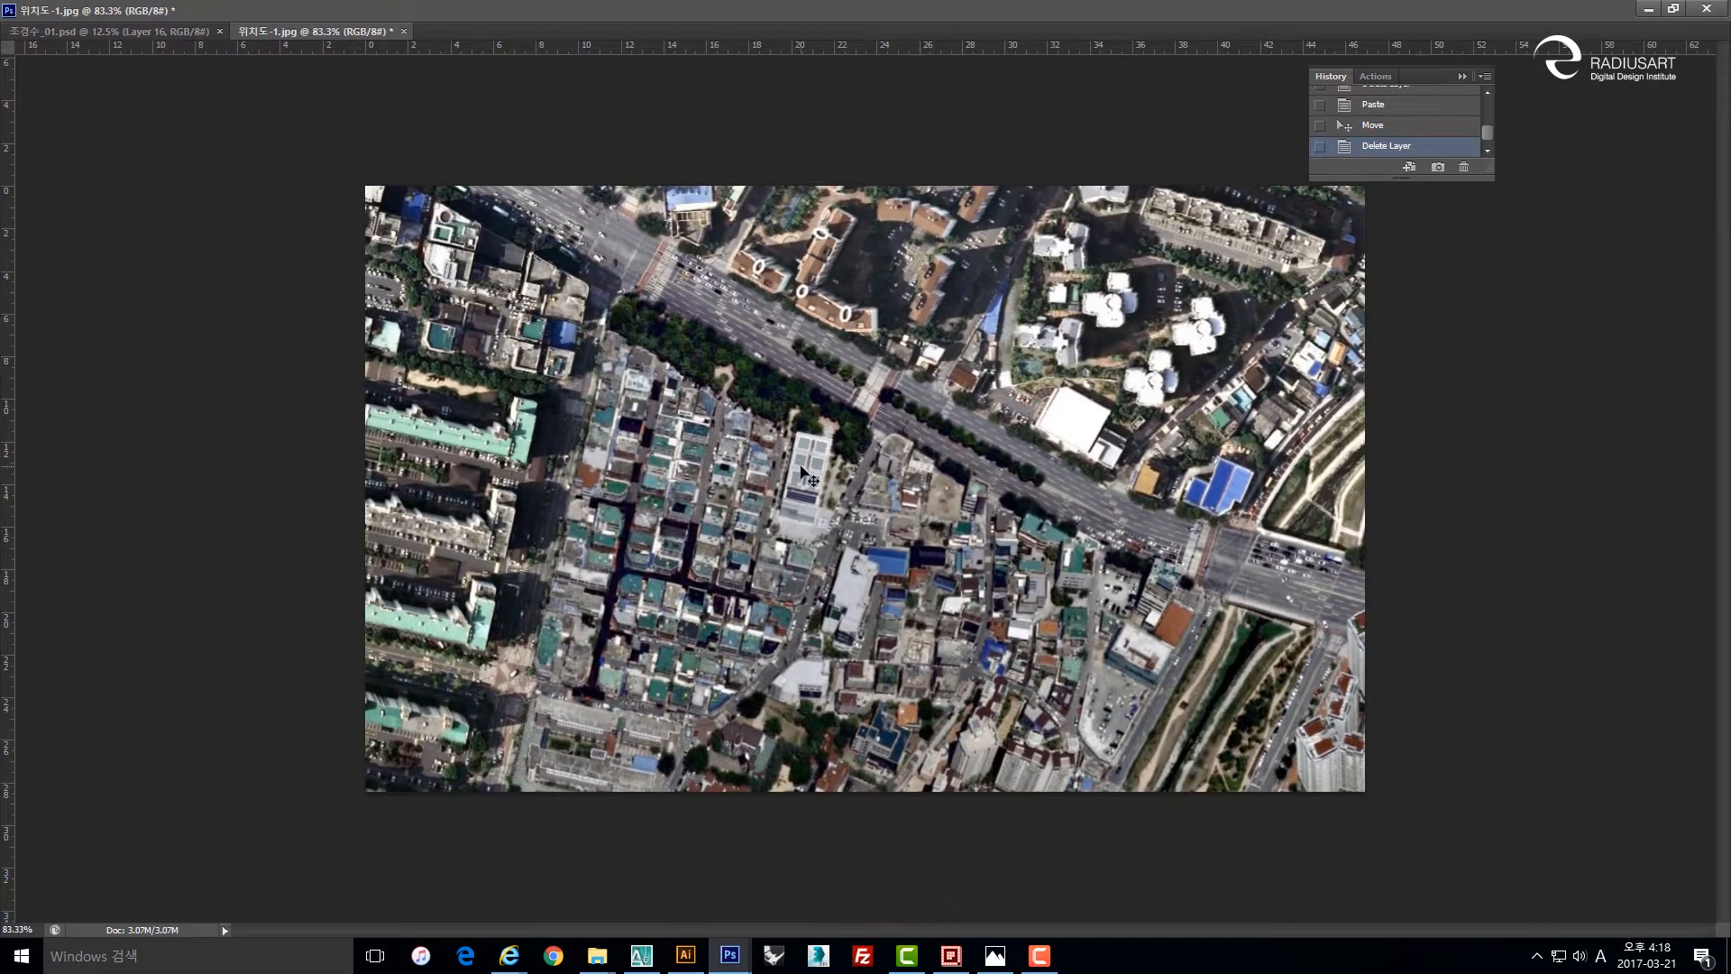
key("space")
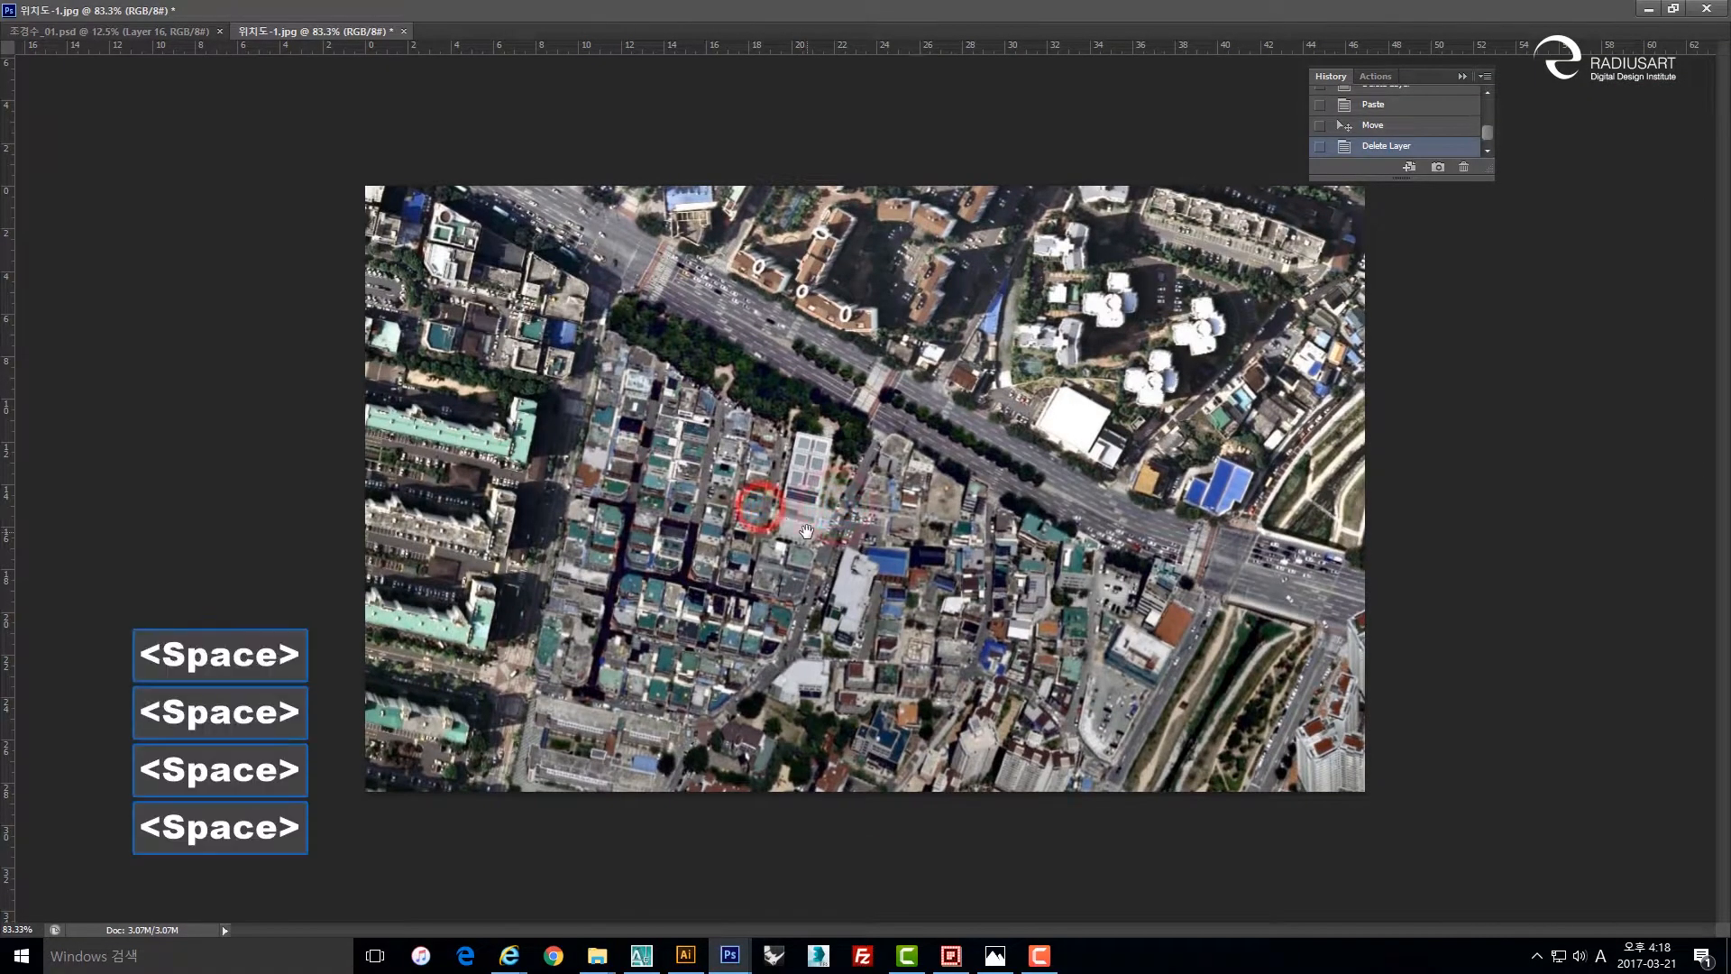
key("ctrl+v")
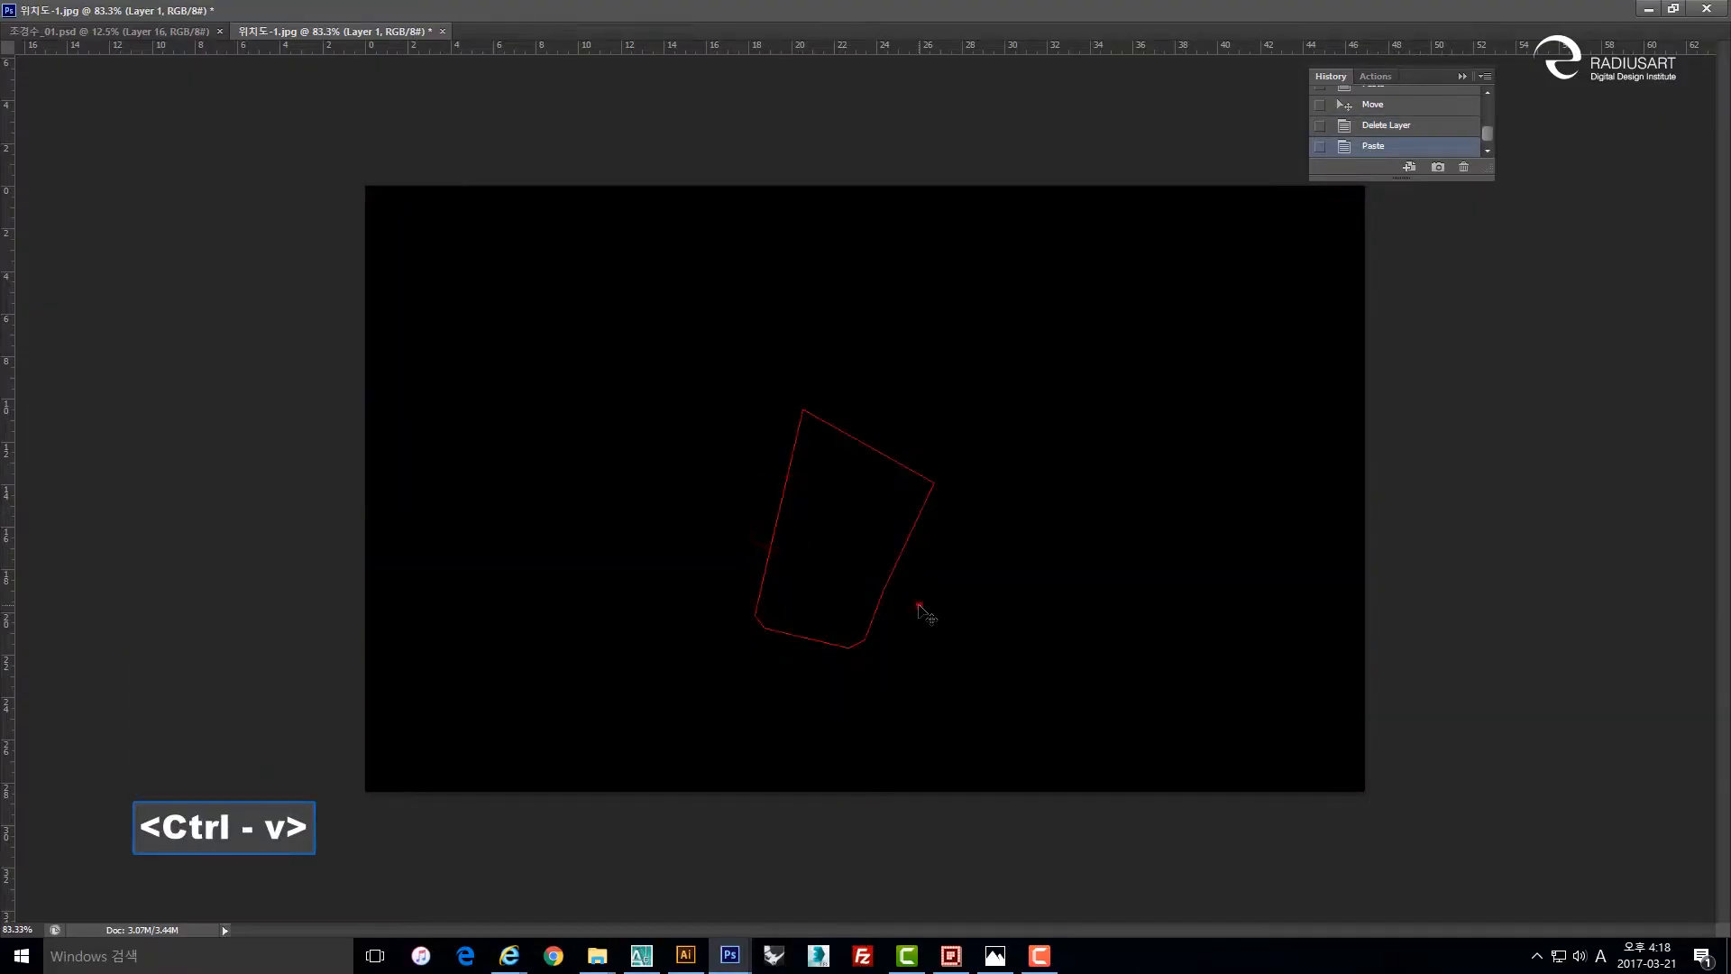
left_click_drag(919, 606, 901, 587)
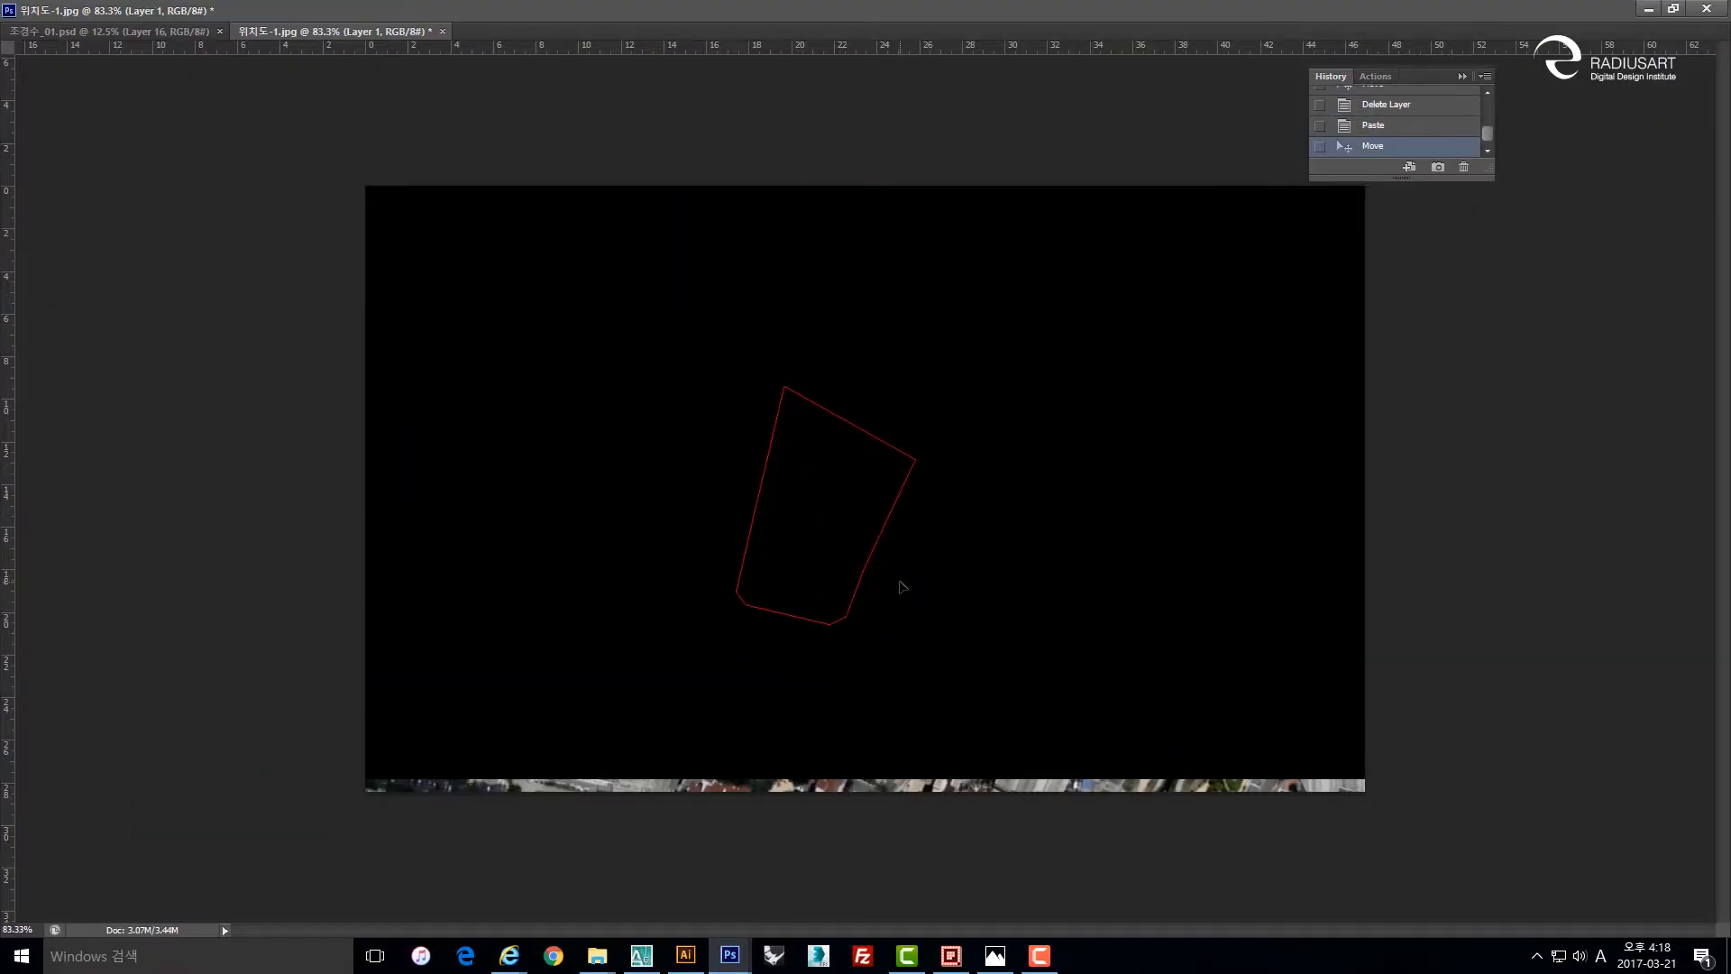
Leave the full-screen view, lower the pasted boundary layer's opacity to 42% and reposition it over the aerial photo.
key("f")
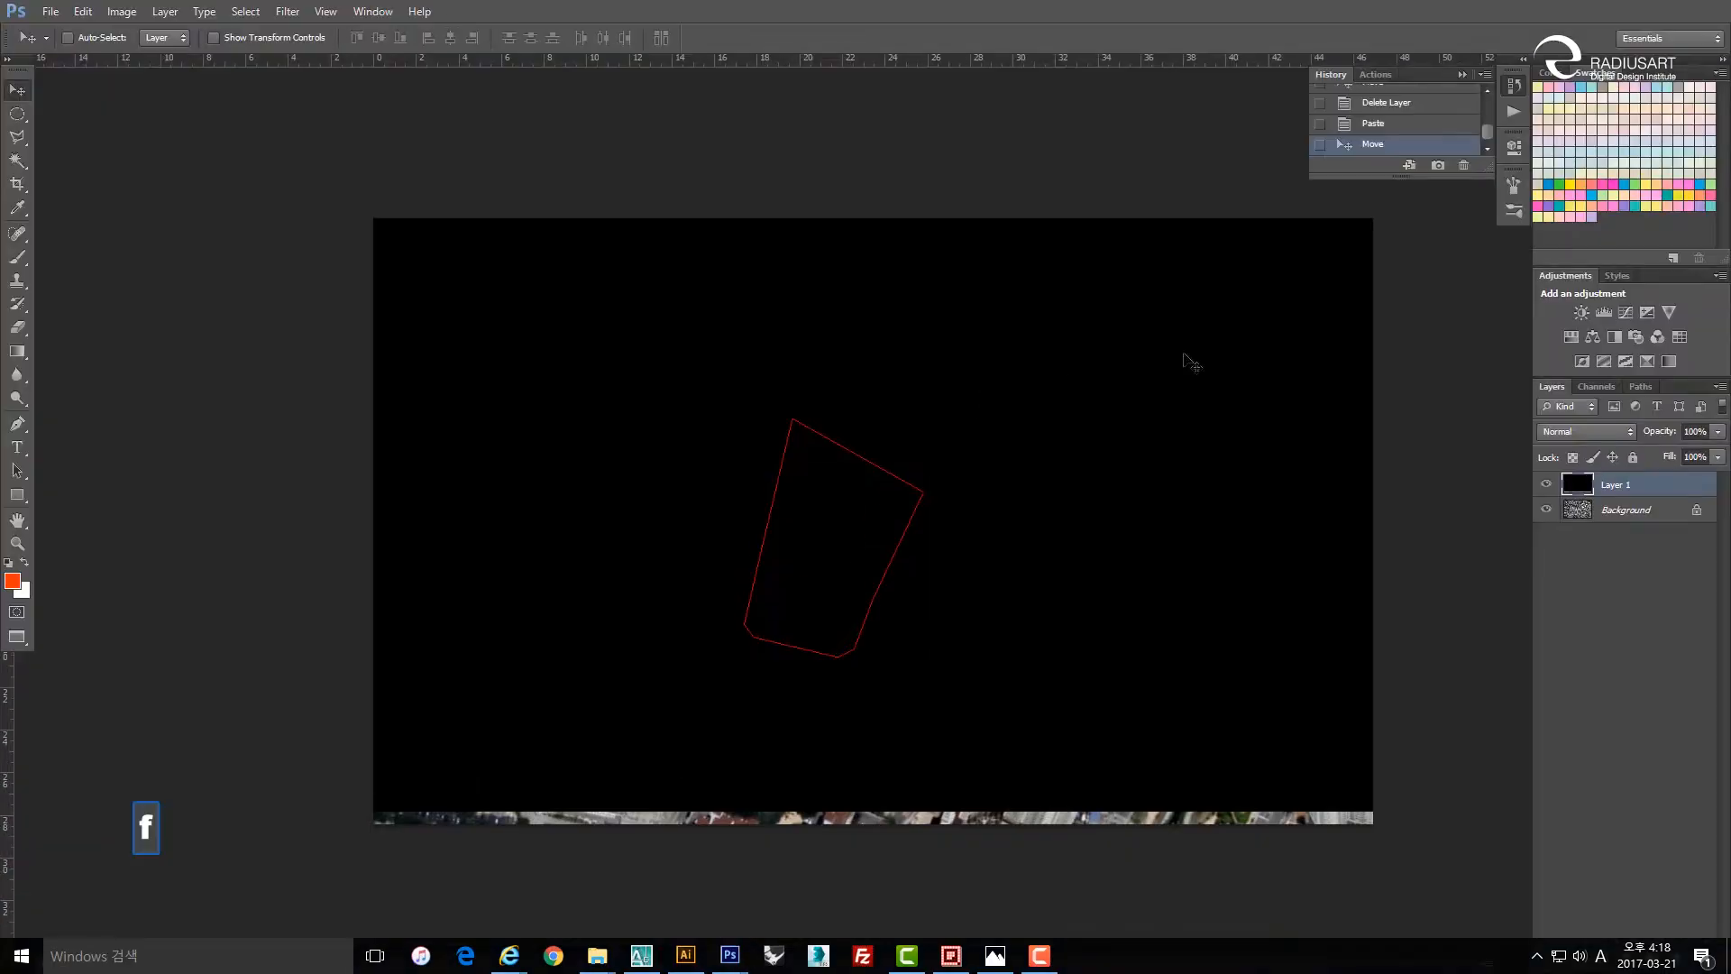
left_click_drag(1664, 452, 1664, 451)
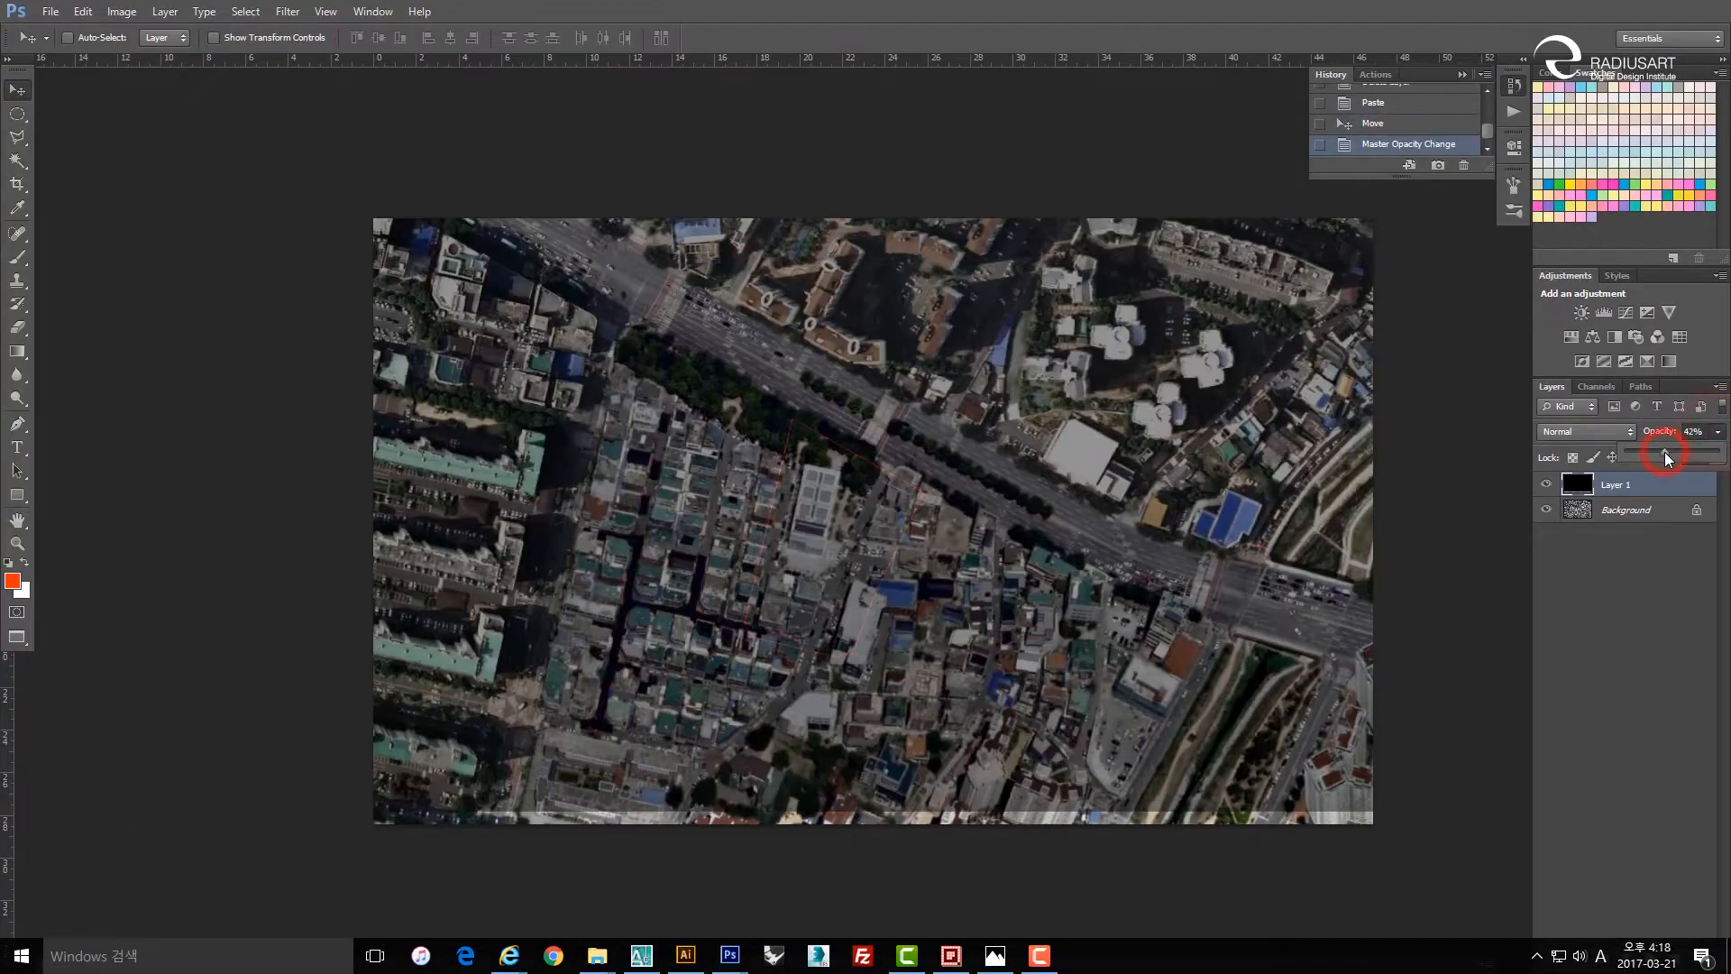
left_click_drag(963, 534, 965, 527)
Scale the pasted boundary layer to about 58% with Free Transform and move it over the site block in the aerial photo.
key("ctrl+t")
scroll(968, 527, "down", 1, "alt")
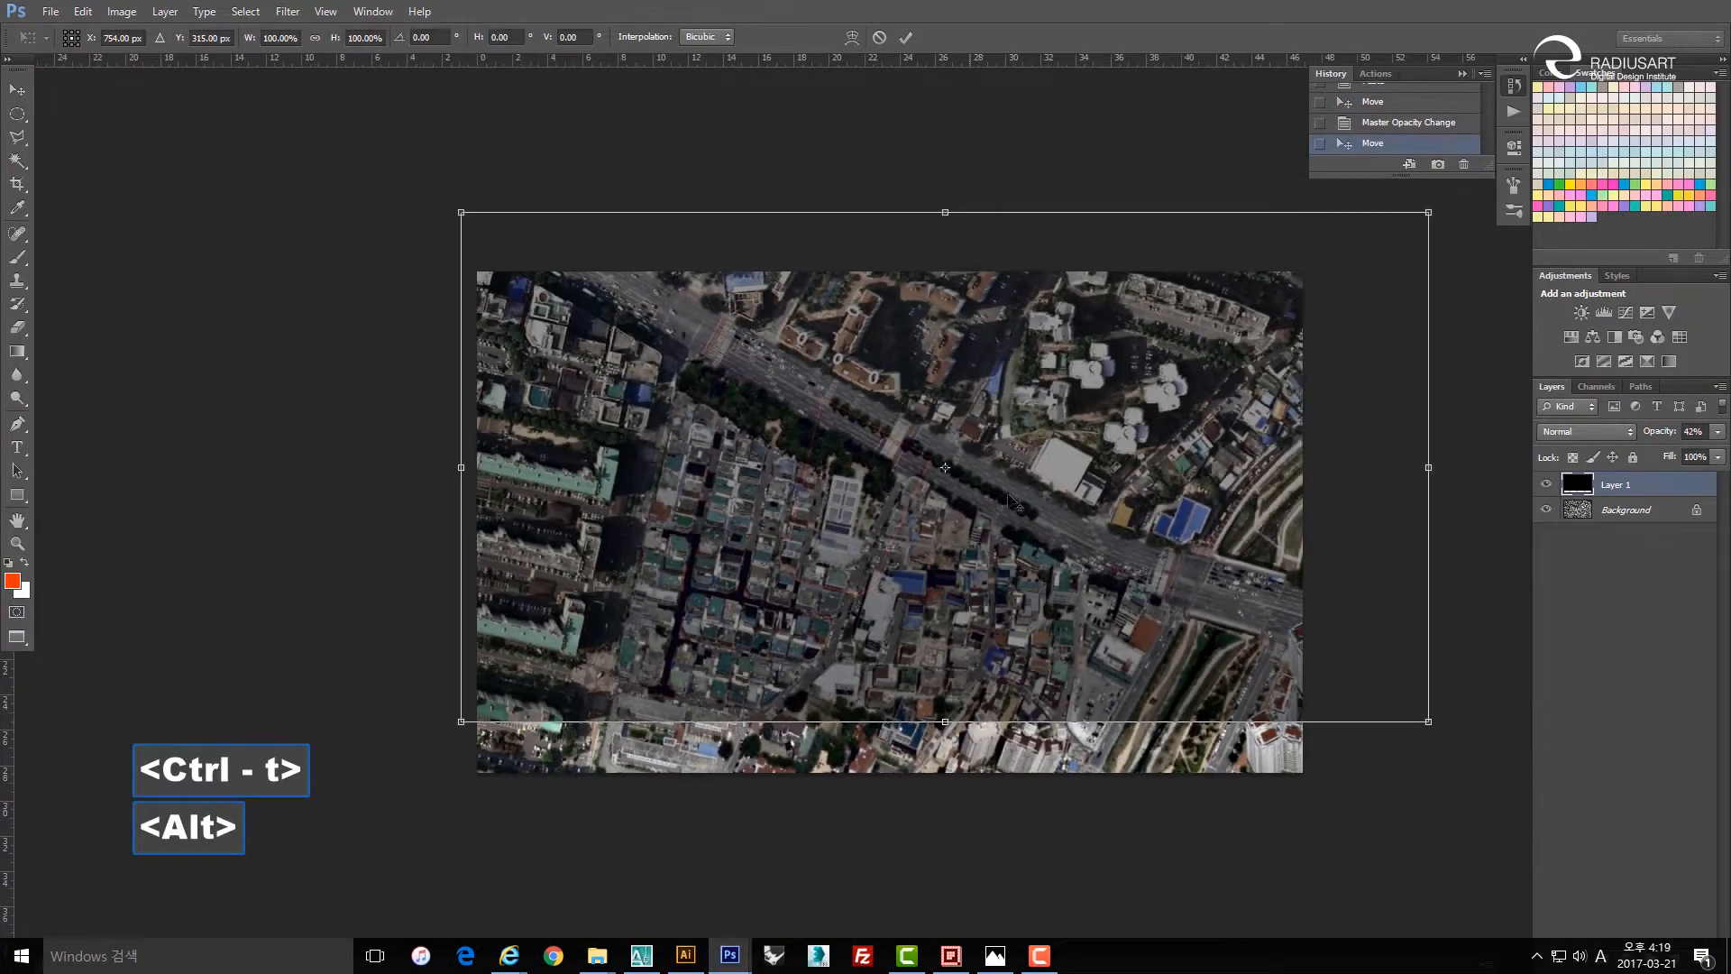
left_click_drag(1428, 212, 1153, 358)
scroll(904, 540, "up", 1, "alt")
left_click_drag(828, 637, 974, 563)
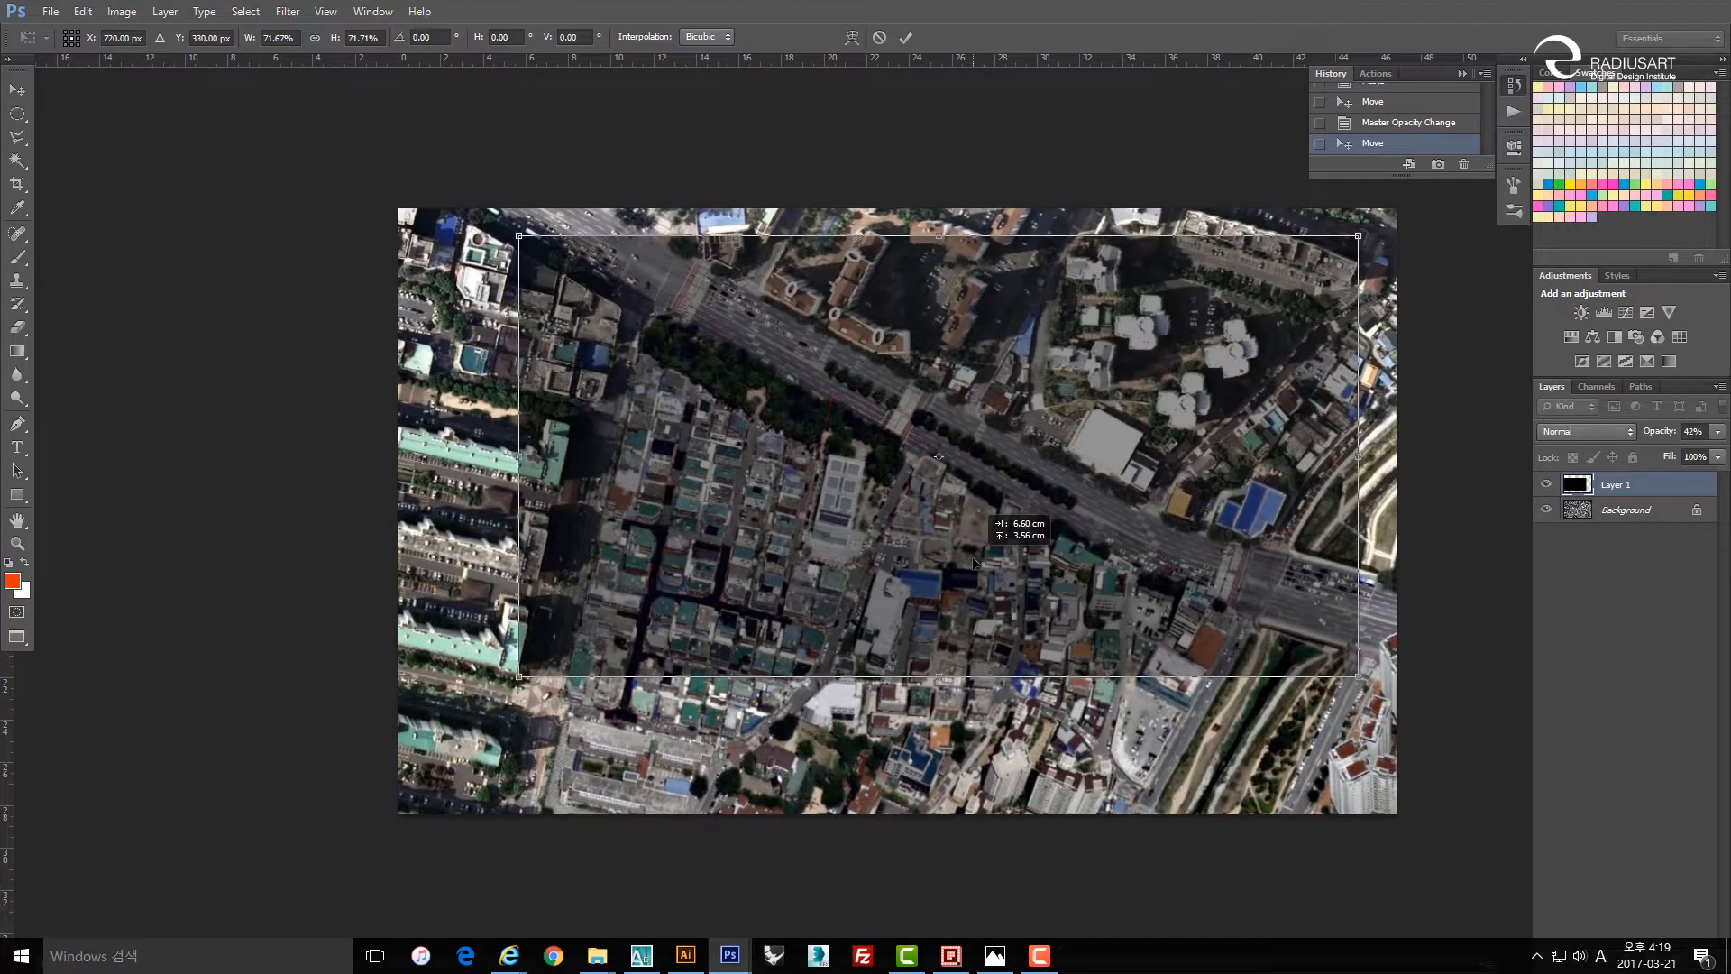
left_click_drag(1358, 237, 1199, 329)
scroll(915, 593, "up", 1)
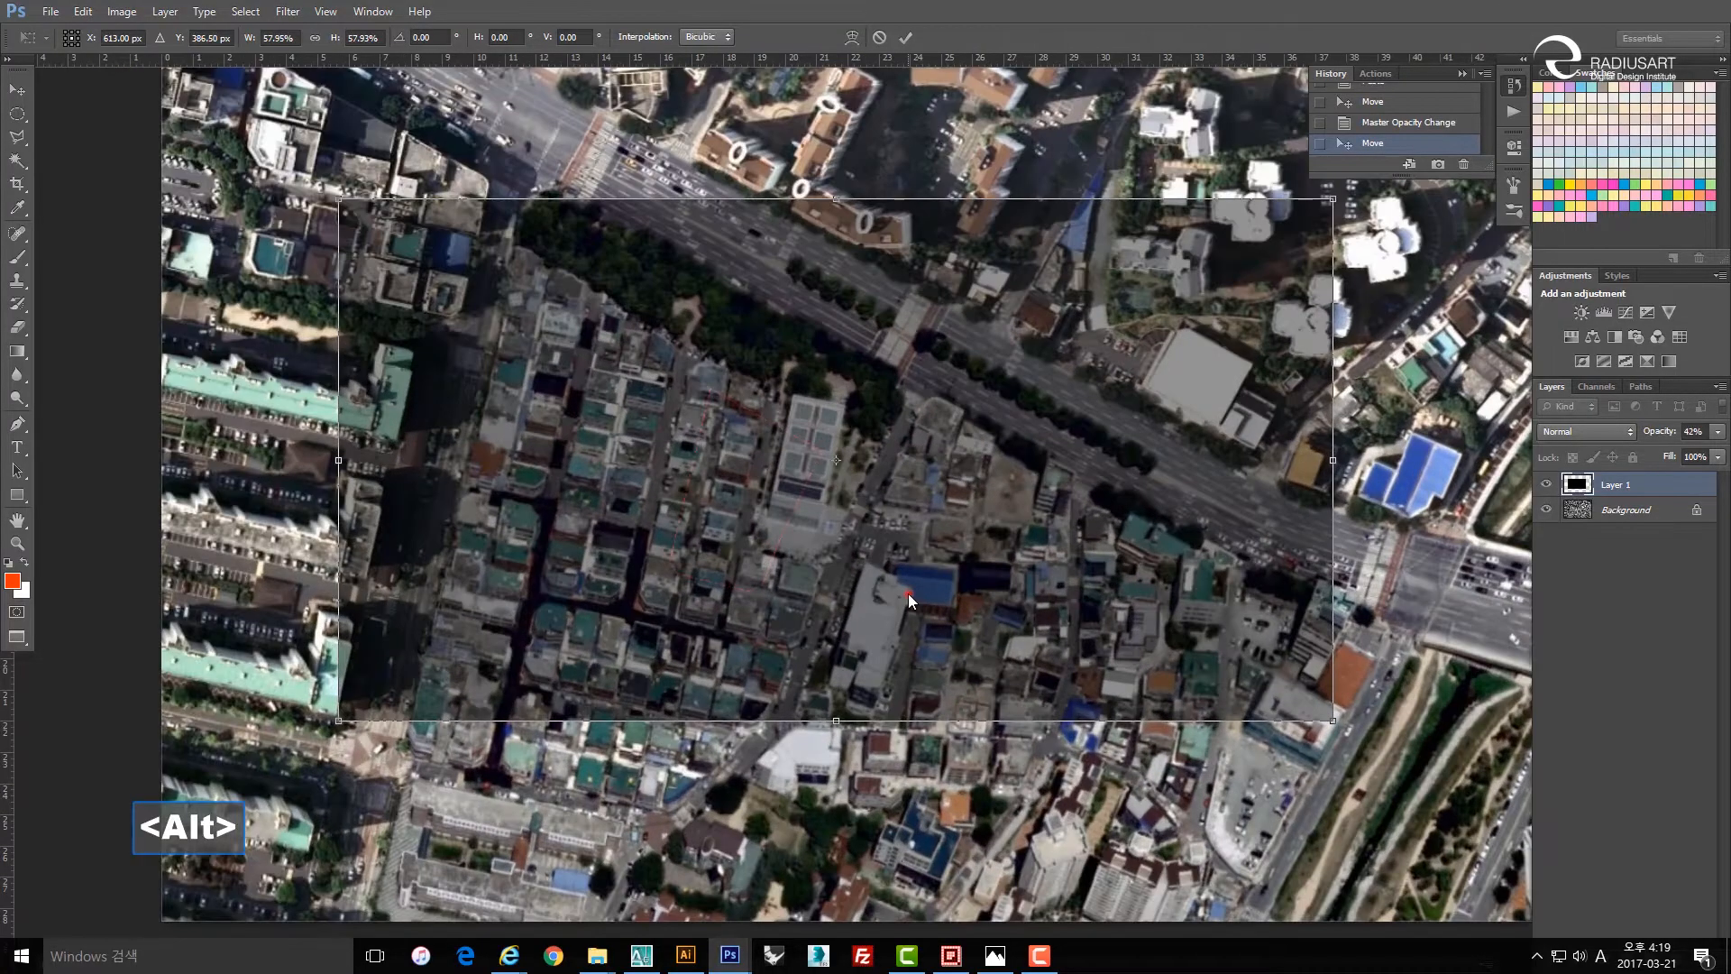
left_click_drag(907, 593, 982, 566)
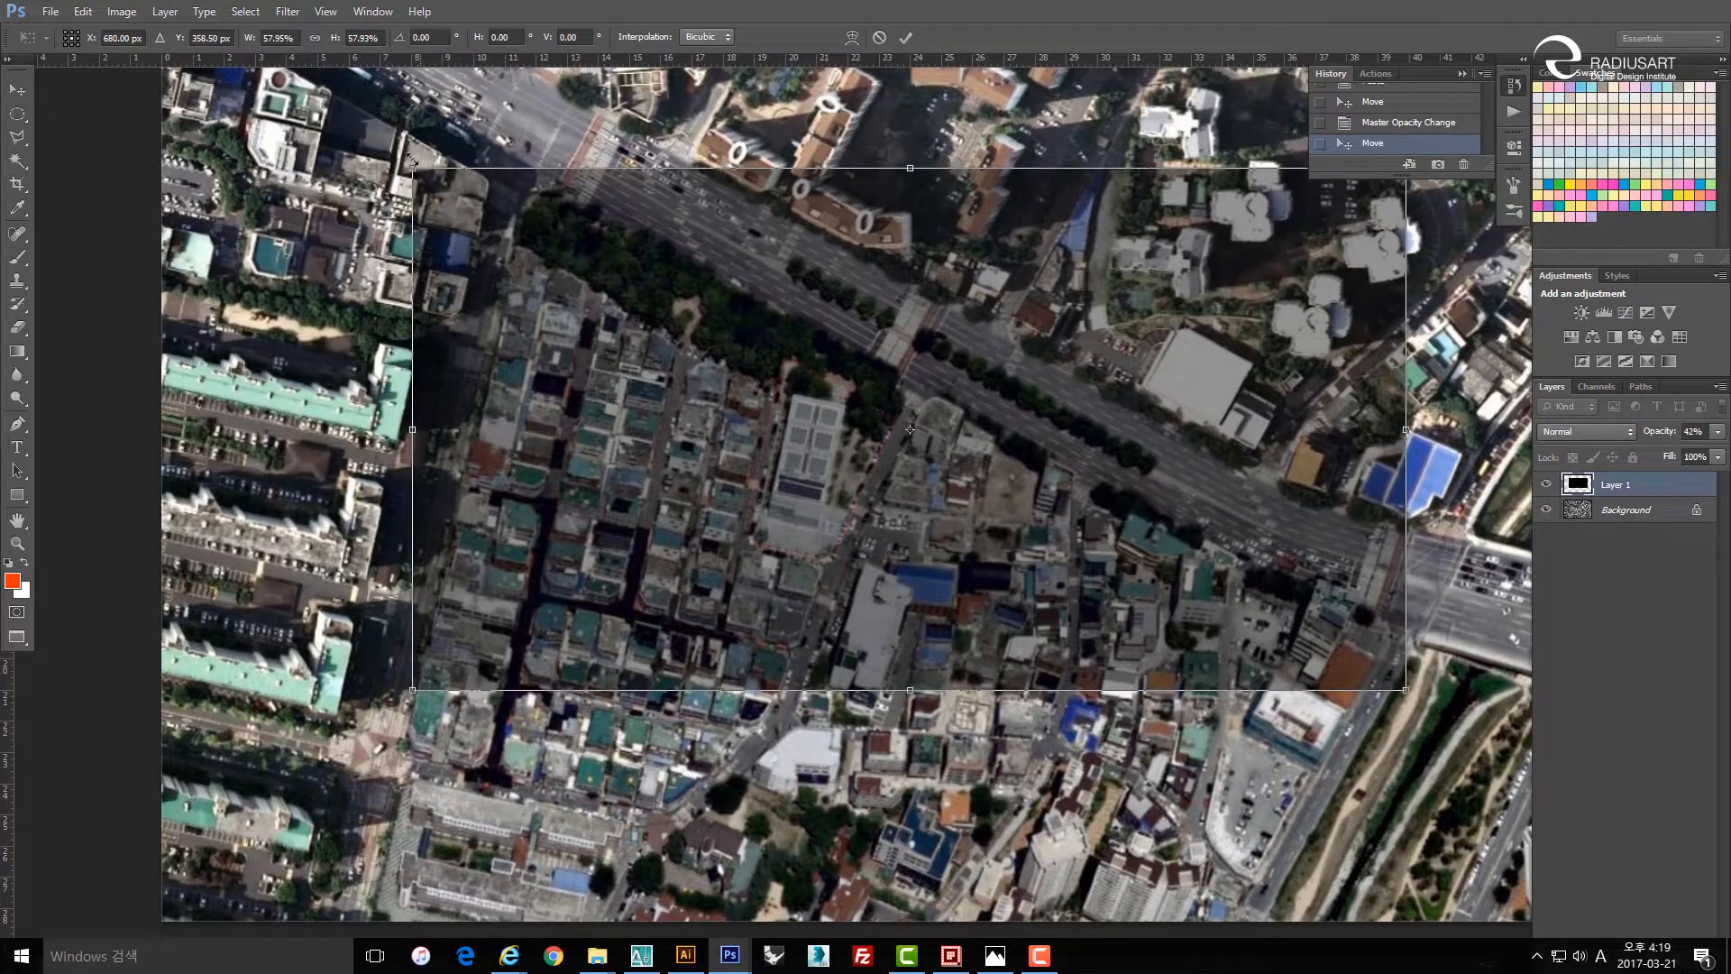
Refine the boundary layer's scale to about 53%, align its outline with the site's edges and apply the transform.
left_click_drag(411, 167, 427, 176)
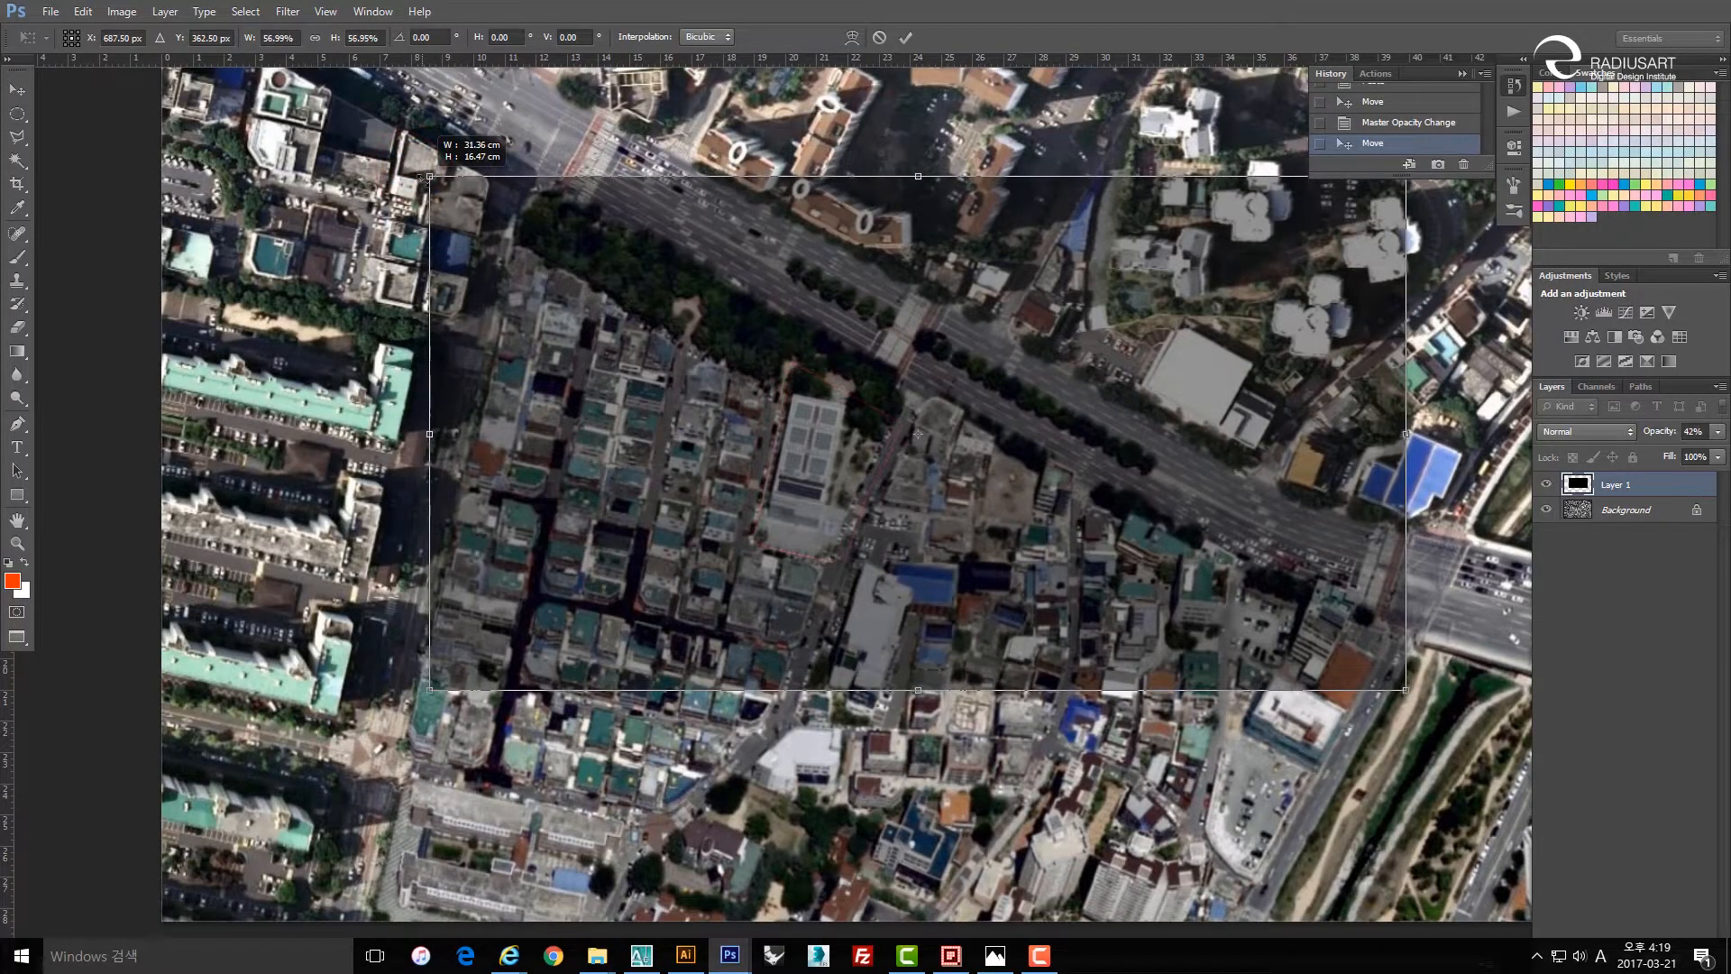
left_click_drag(1409, 694, 1369, 672)
left_click_drag(1071, 567, 1075, 583)
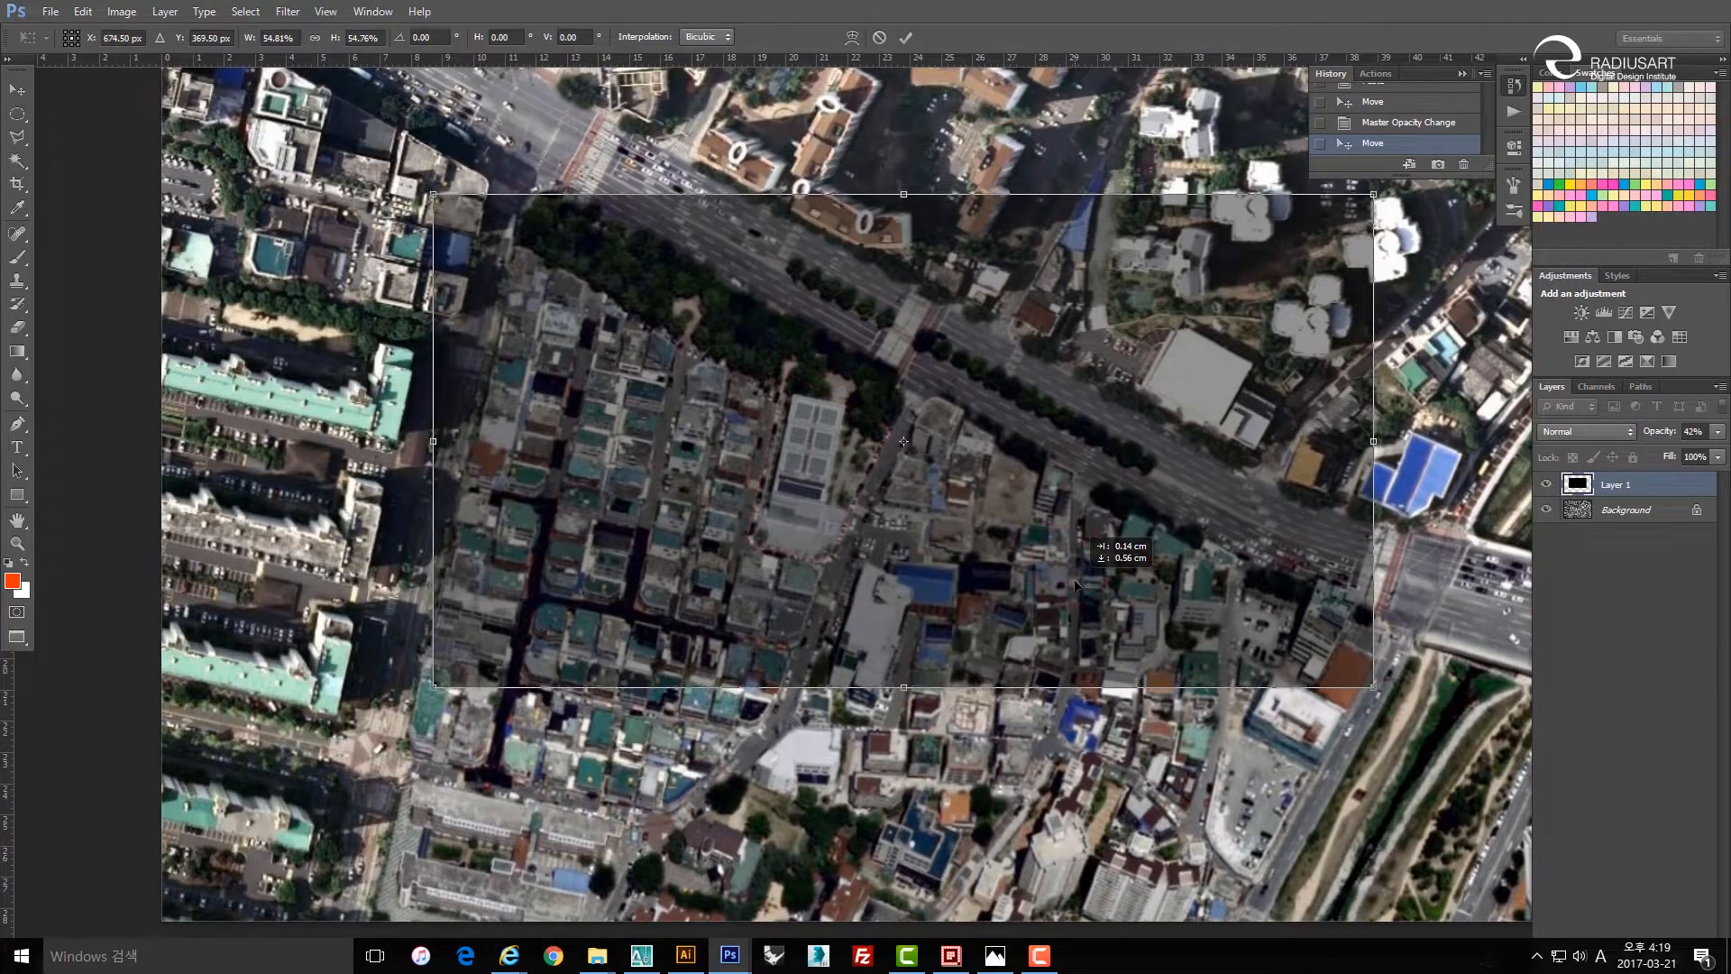
left_click_drag(1374, 689, 1344, 672)
left_click_drag(1076, 532, 1087, 539)
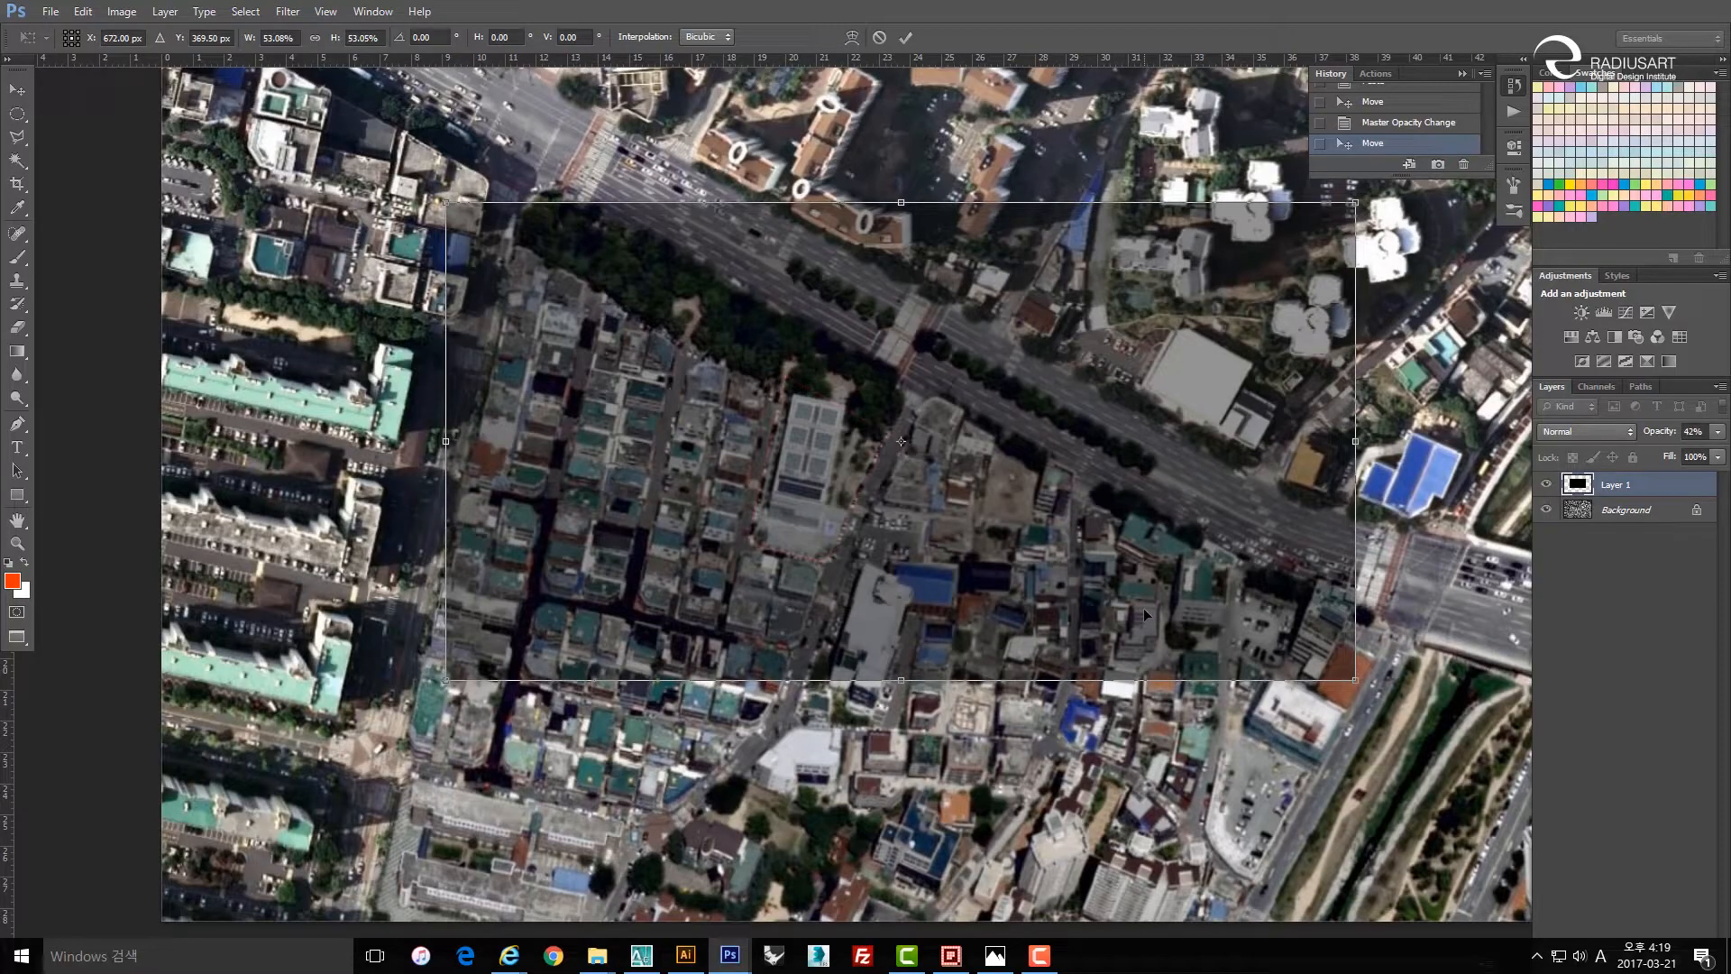
key("Return")
key("Return")
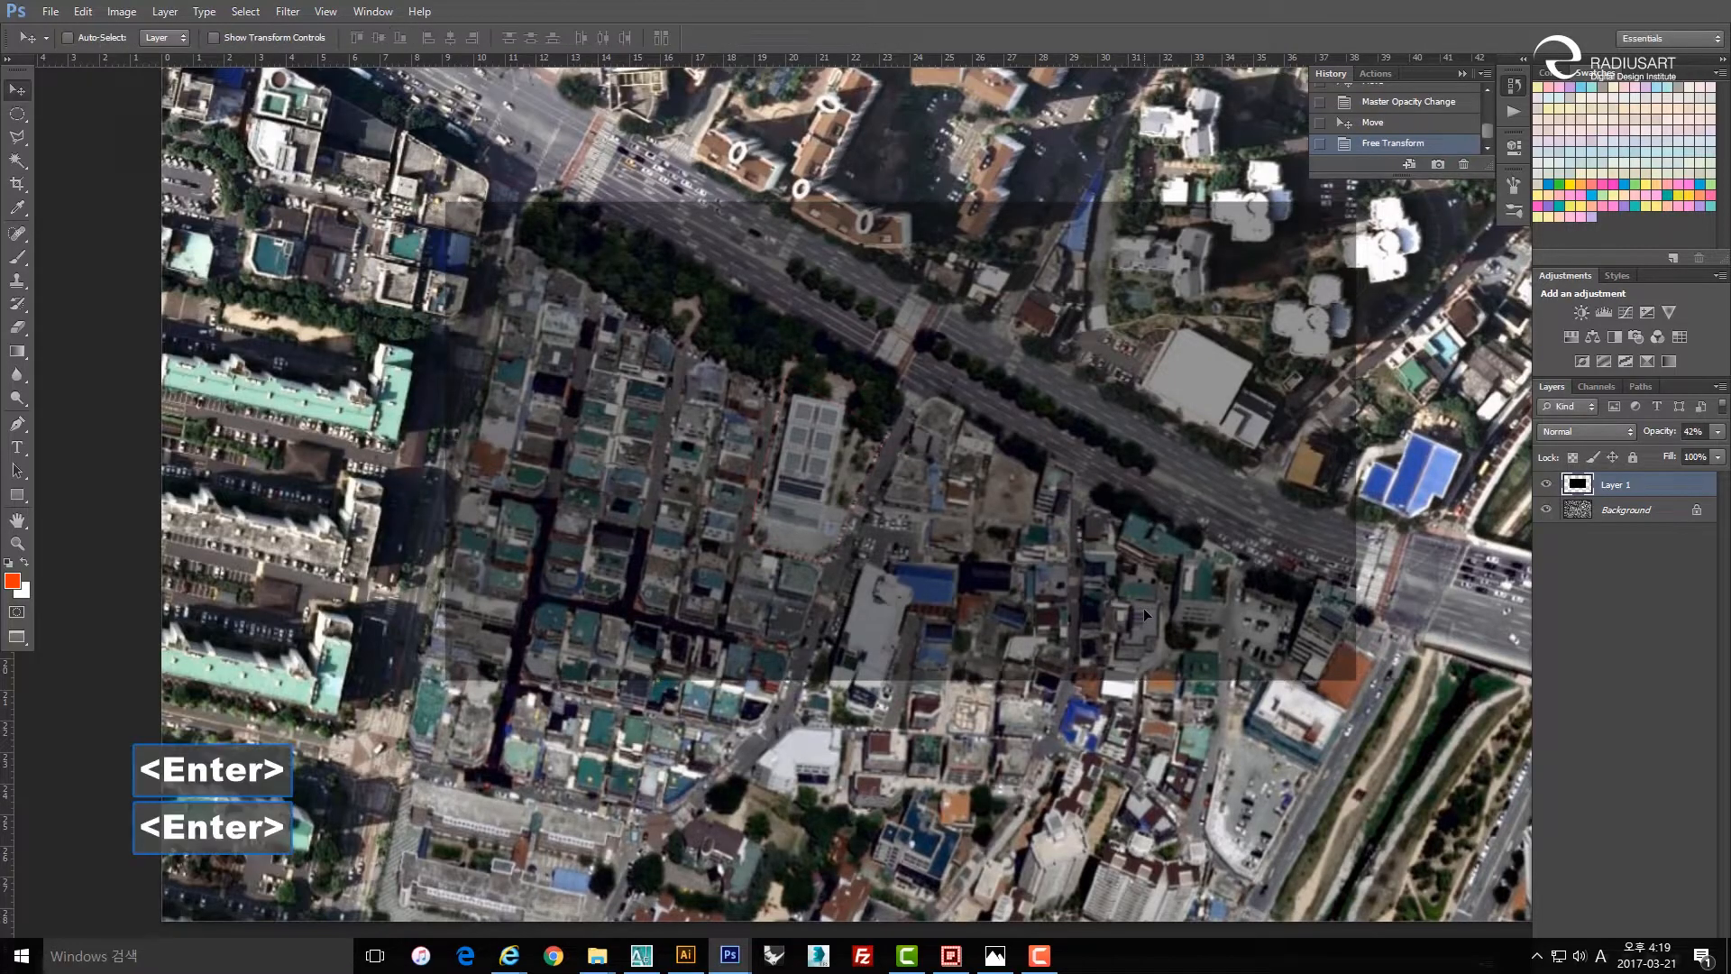
Restore the boundary layer's opacity to 100%.
key("0")
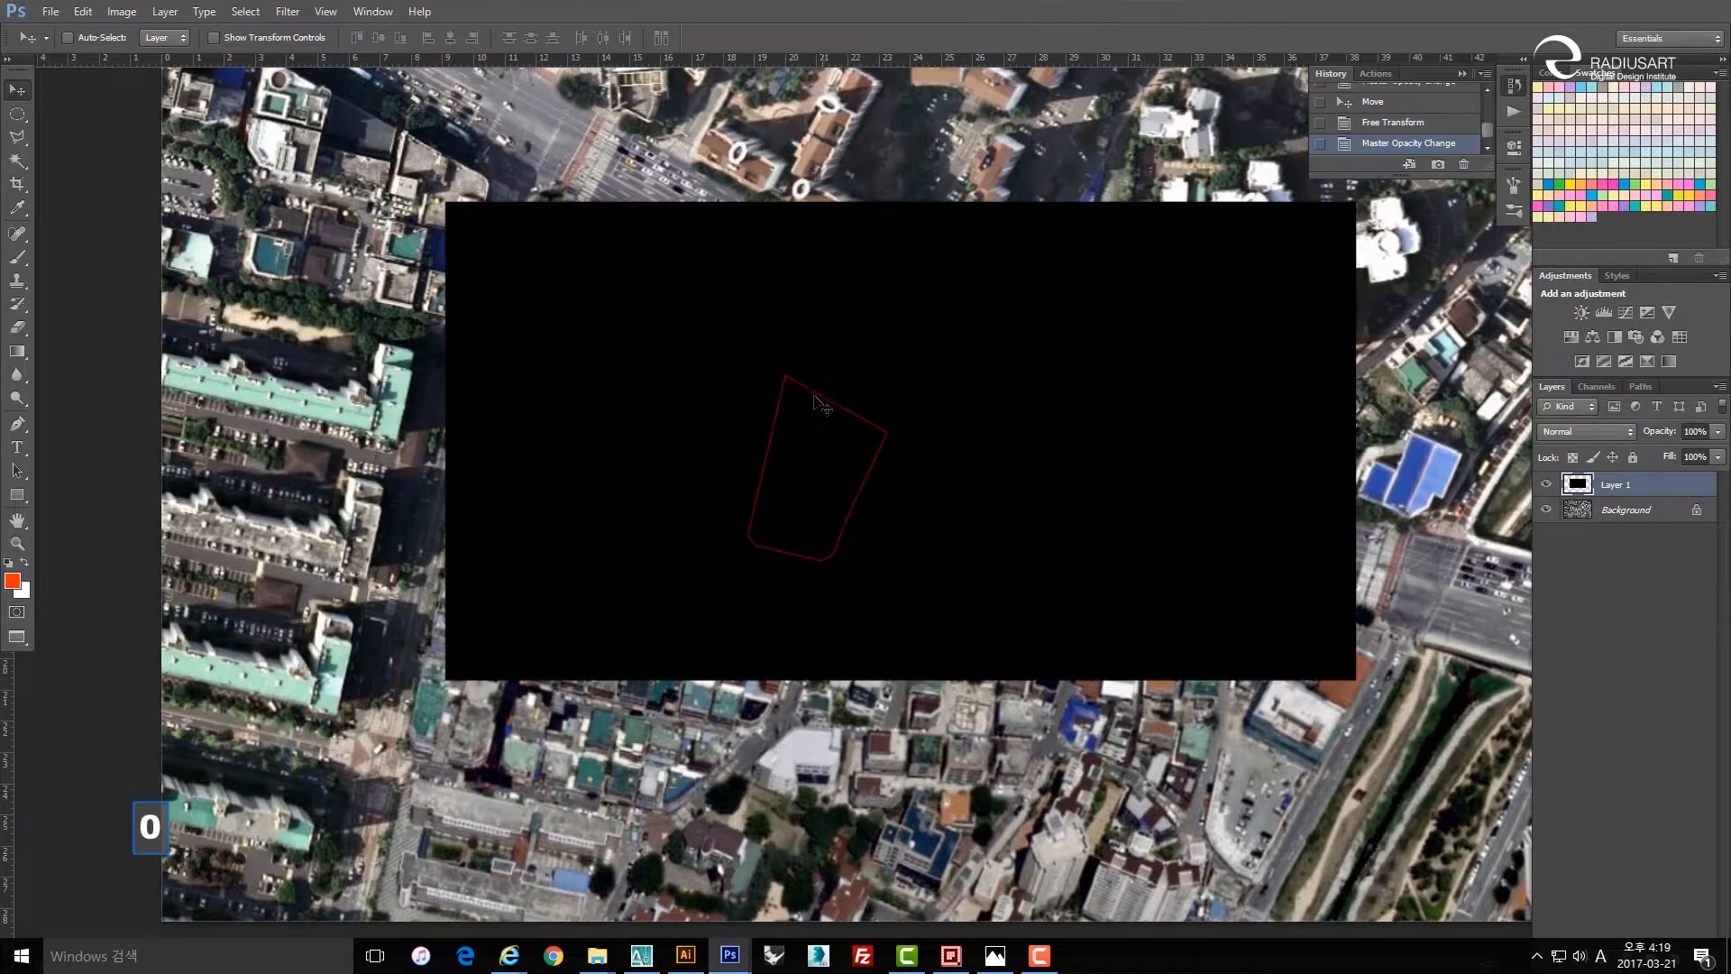
scroll(805, 472, "up", 4)
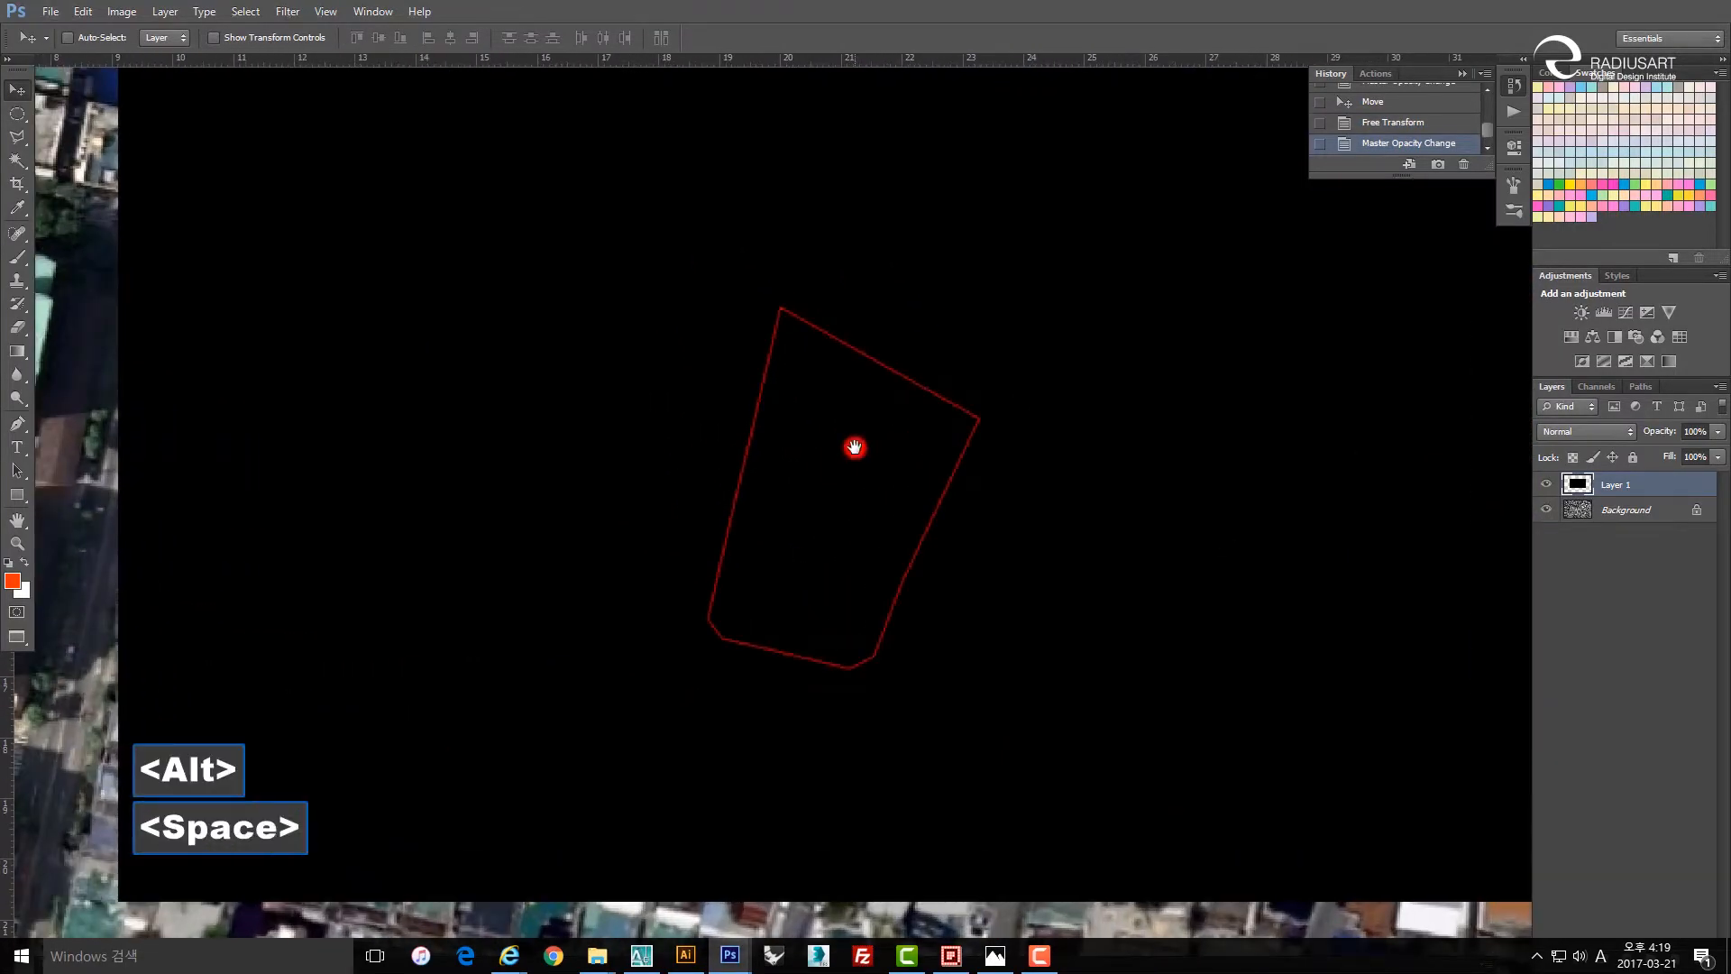
key("w")
scroll(789, 437, "down", 3)
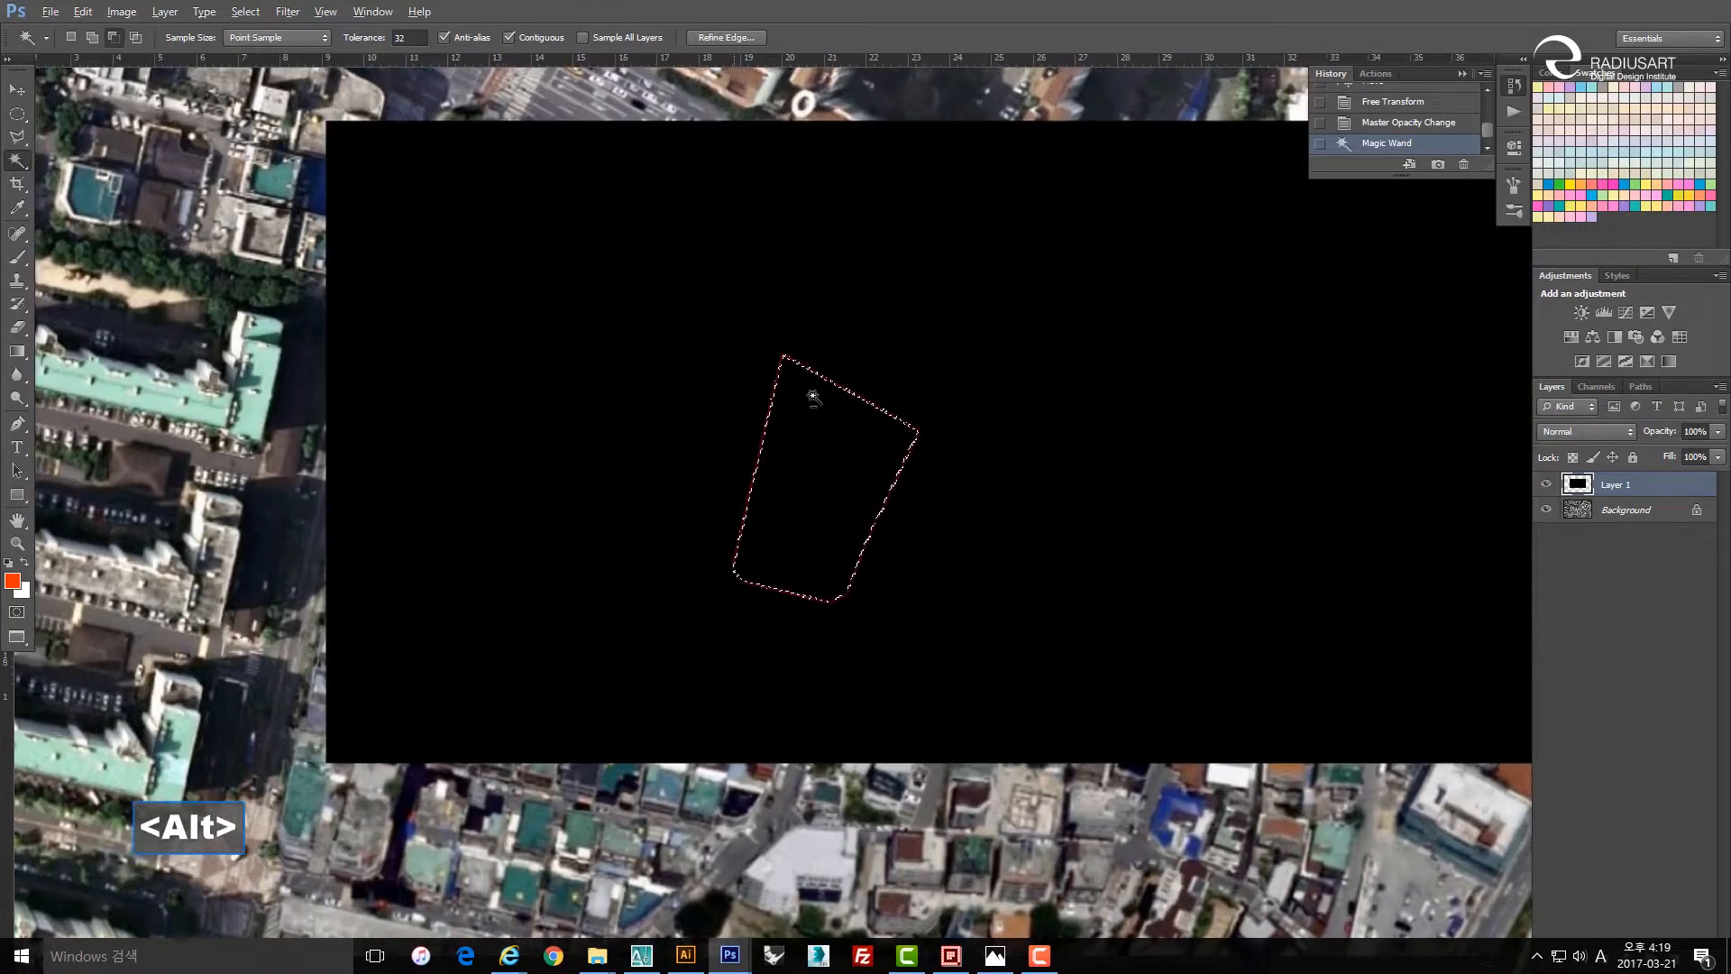
scroll(812, 388, "up", 4)
key("ctrl+d")
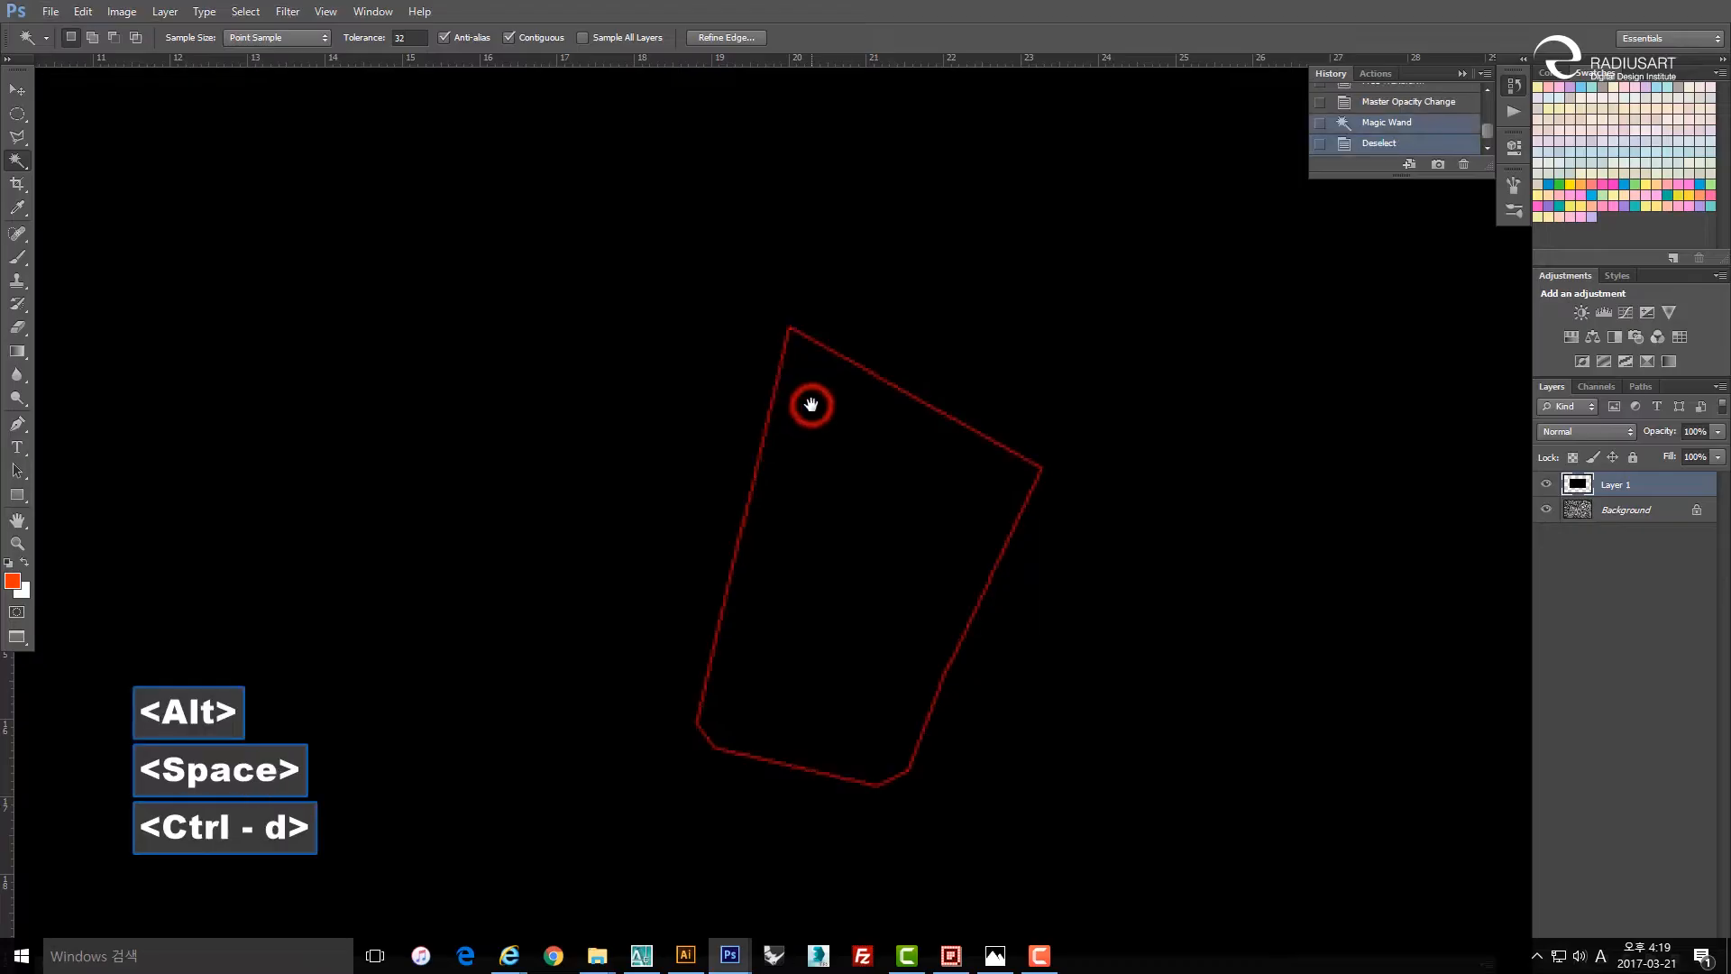
Trace the red site outline with the Polygonal Lasso tool to make a closed selection of the site area.
key("space")
key("l")
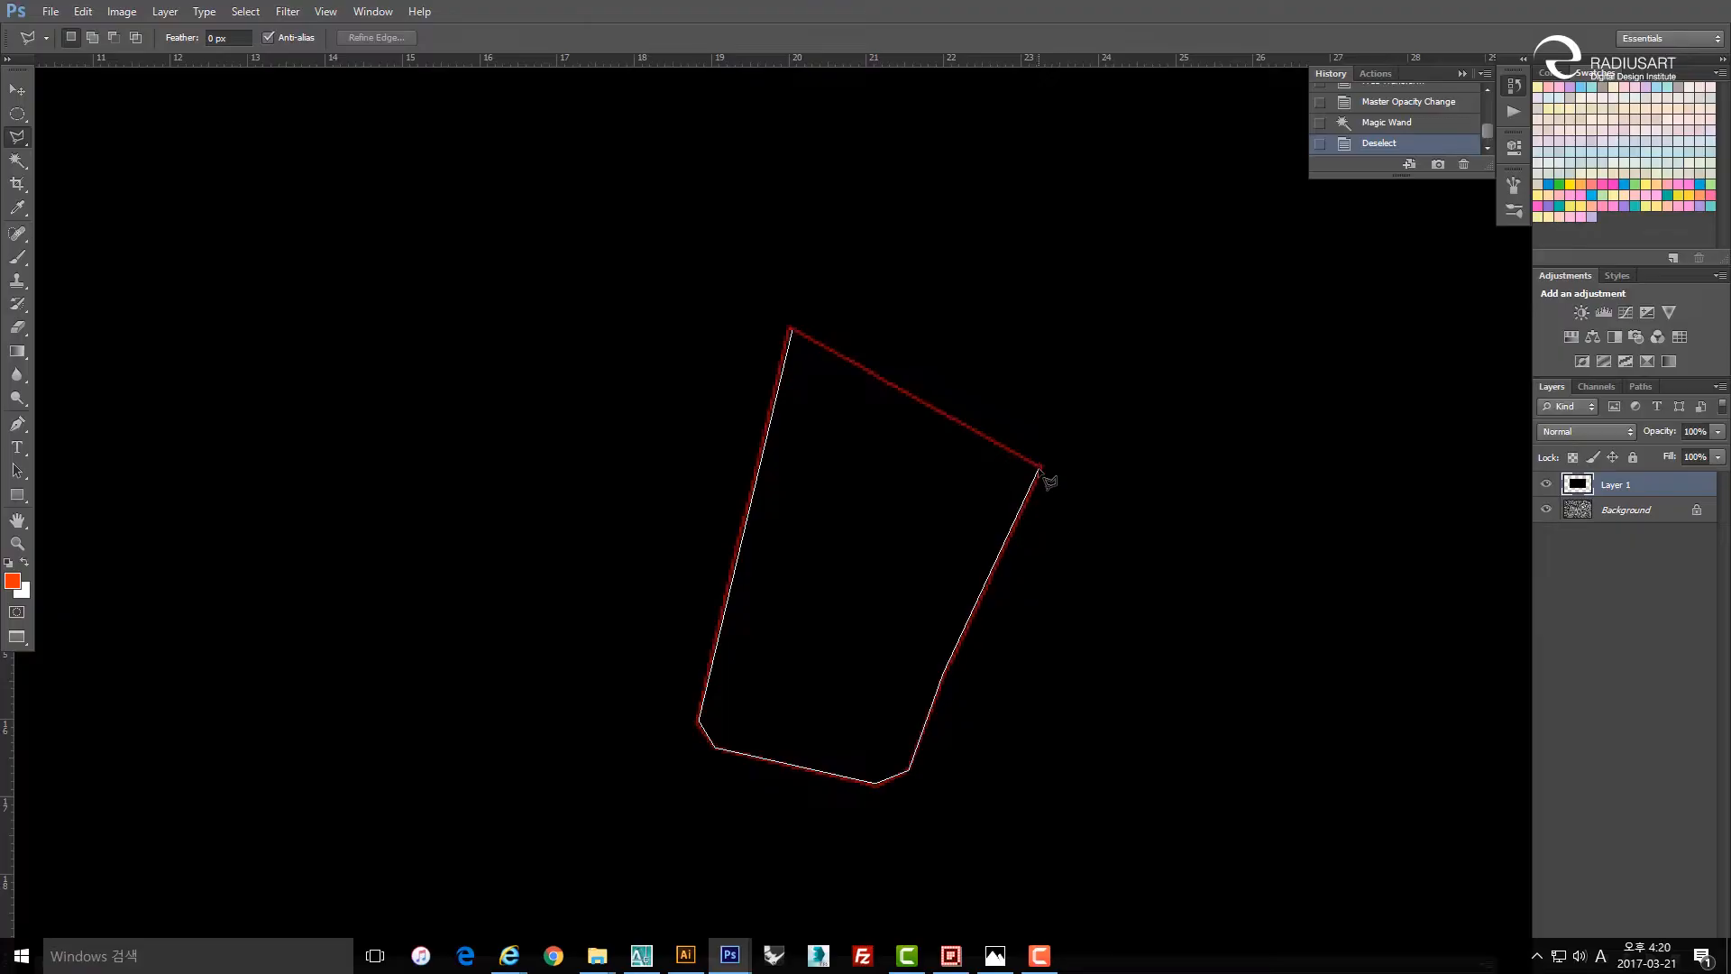
key("ctrl")
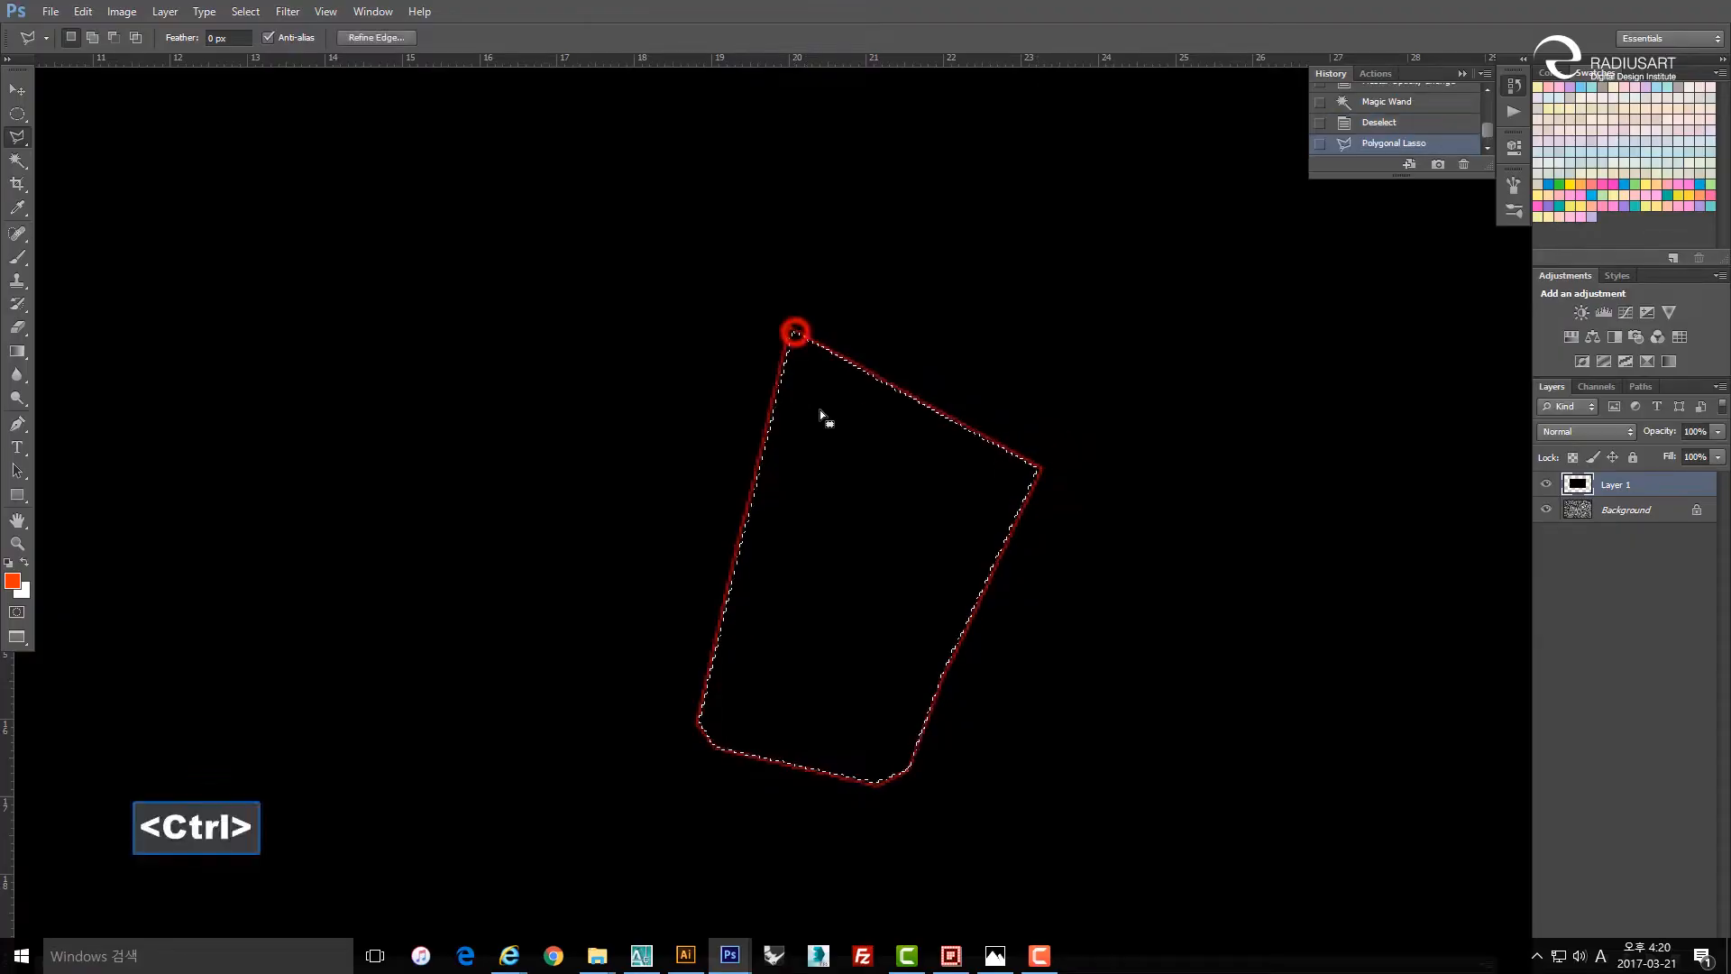
scroll(852, 439, "down", 2)
left_click(969, 468)
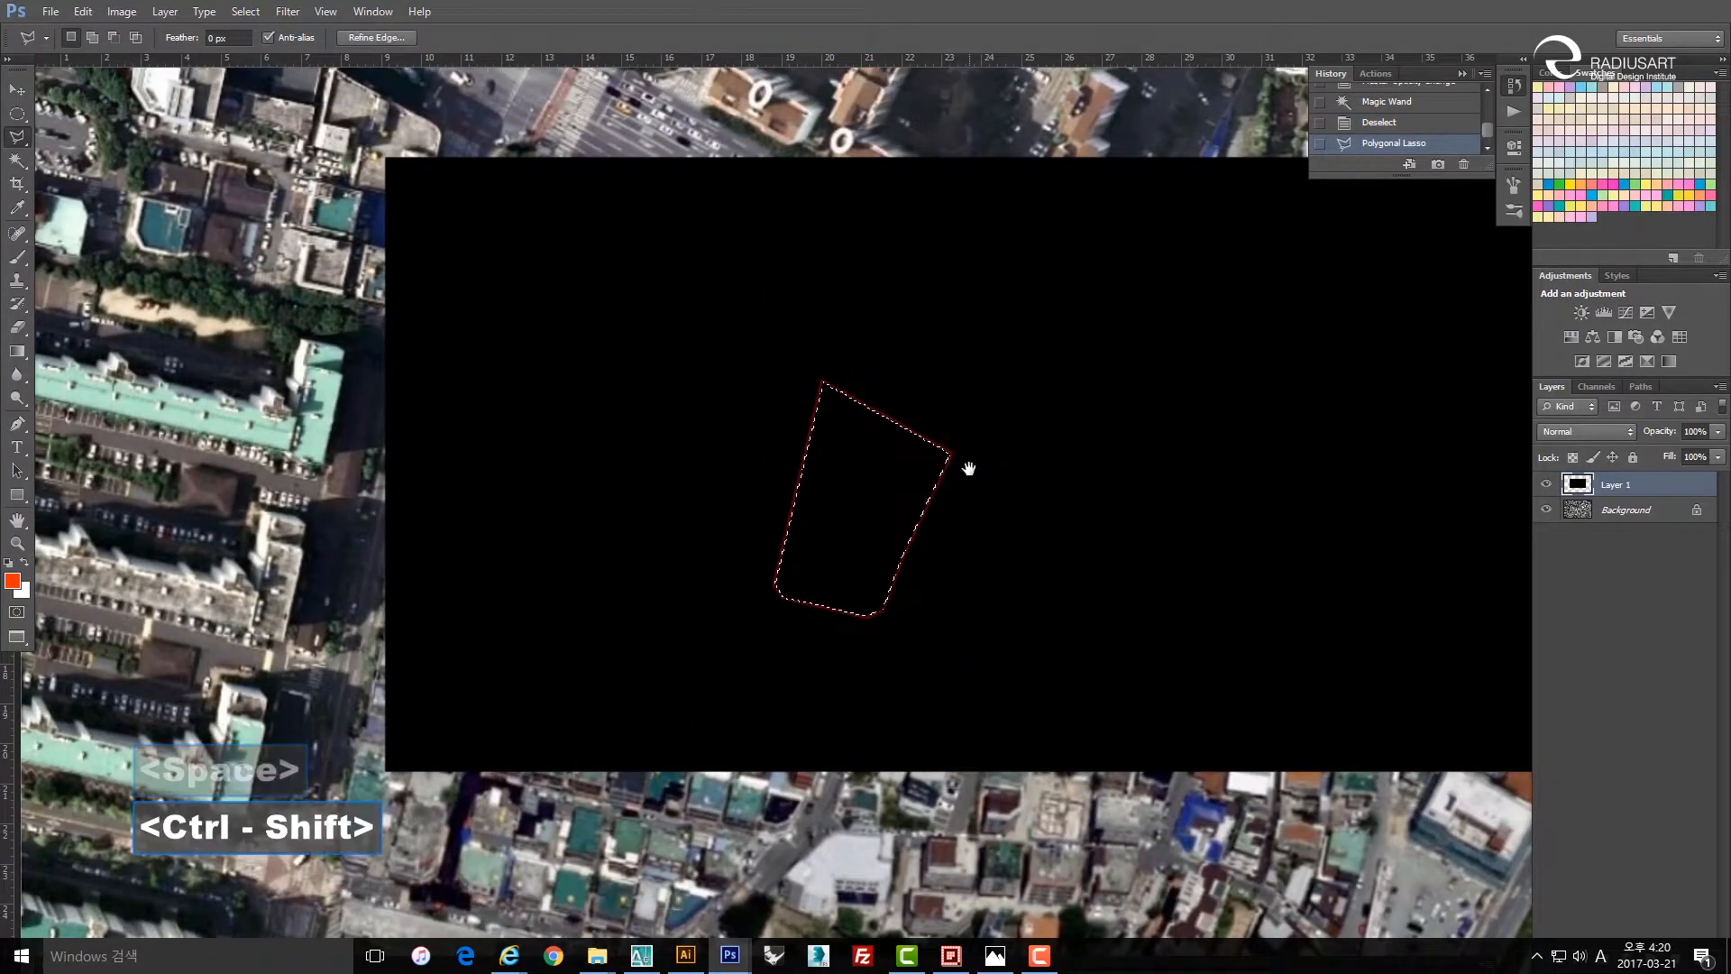
Create a new layer, fill the site selection with the orange-red foreground colour and deselect.
key("ctrl+shift+n")
key("Return")
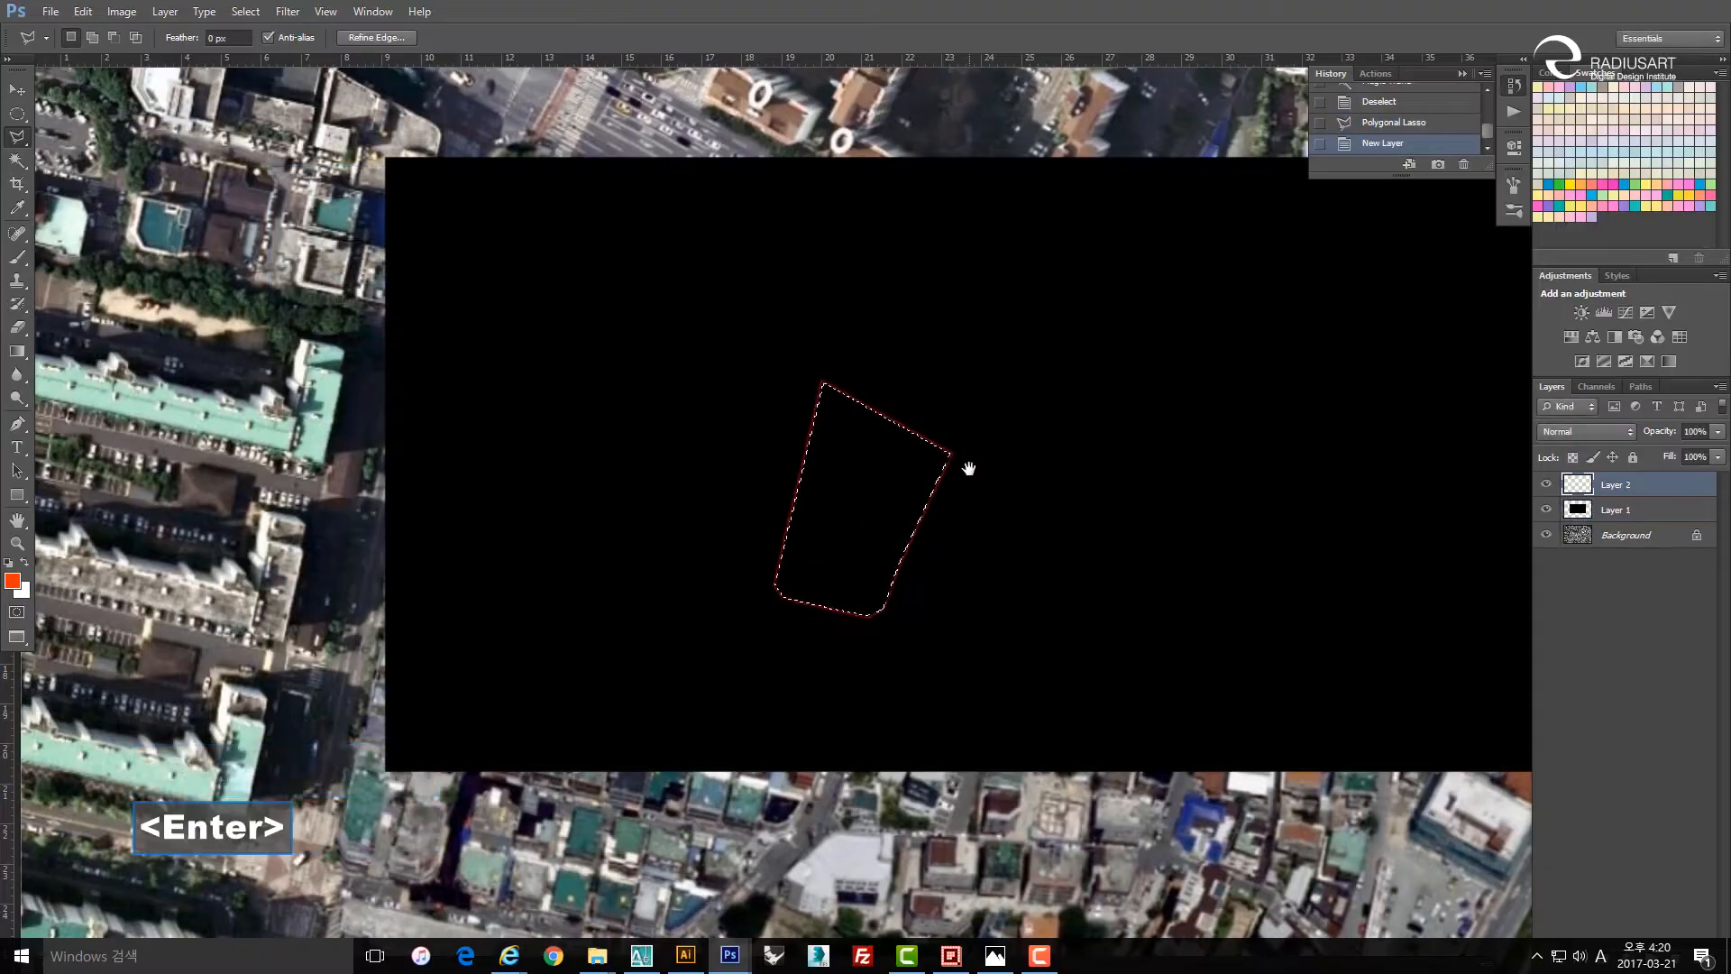
key("alt")
key("alt+Delete")
key("ctrl+d")
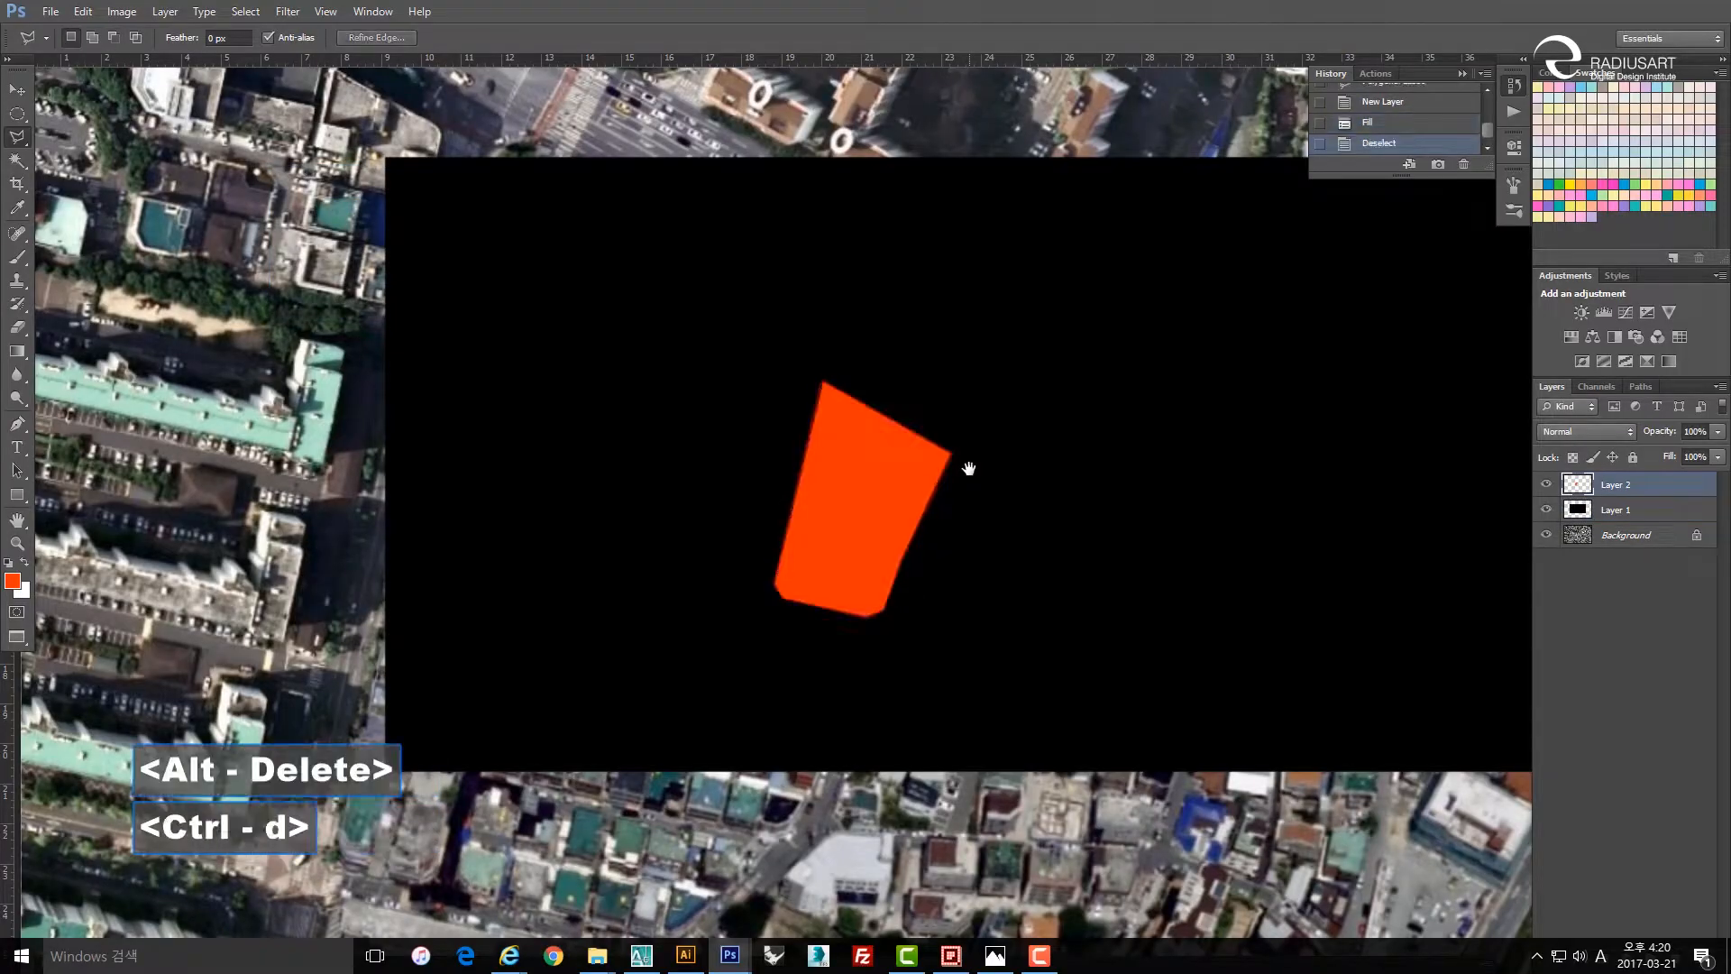
Delete the black boundary layer beneath the orange-red site shape to reveal the aerial photo.
key("space")
left_click(960, 431)
key("v")
left_click(1079, 373, "ctrl")
key("Delete")
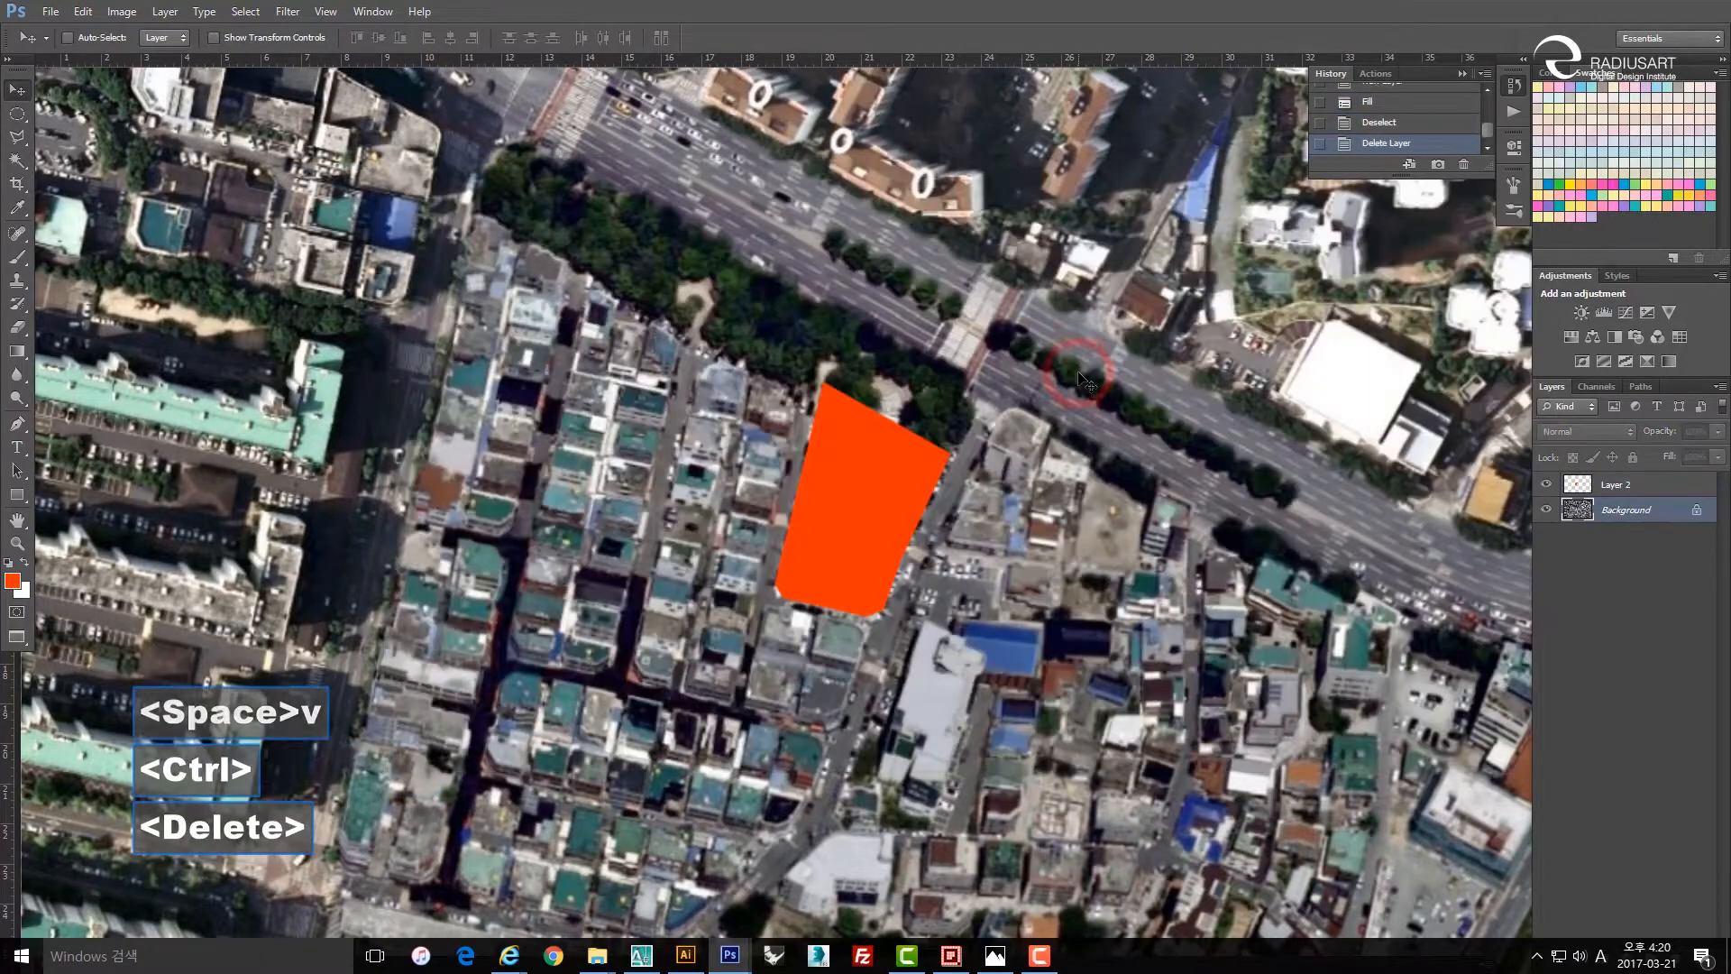
scroll(954, 372, "down", 3)
scroll(954, 372, "up", 2)
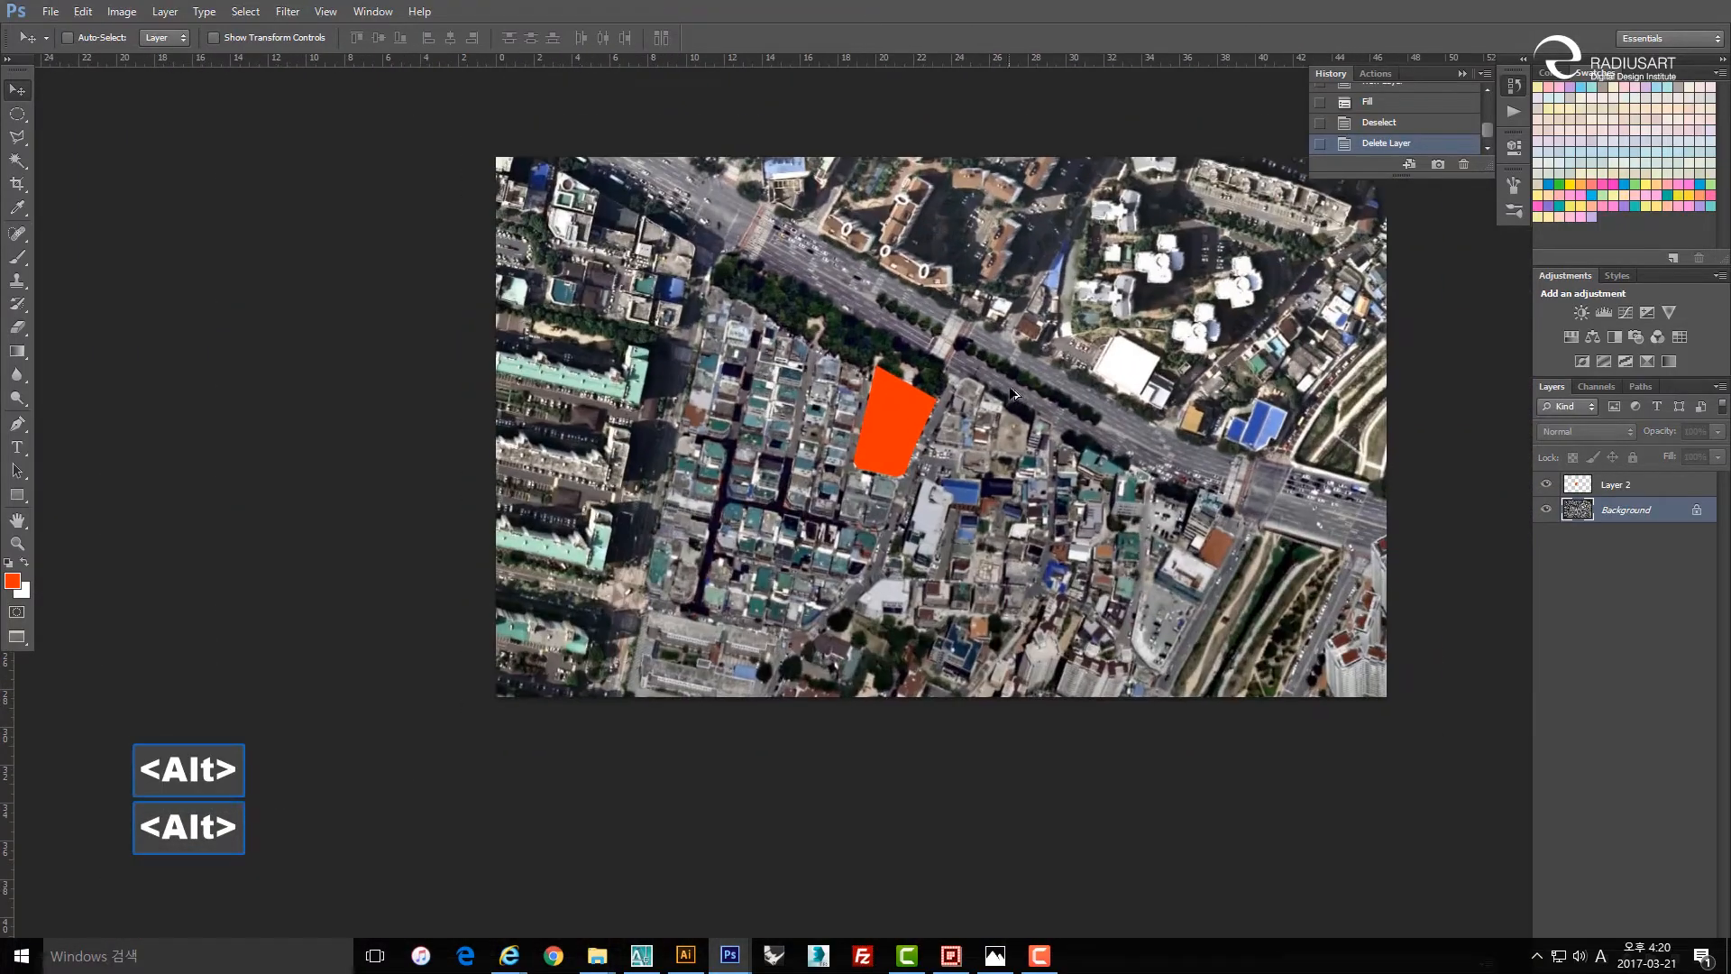
Reduce the Background aerial photo's saturation to about -35 with Hue/Saturation.
key("space")
key("v")
left_click(985, 323)
key("space")
left_click(1626, 510)
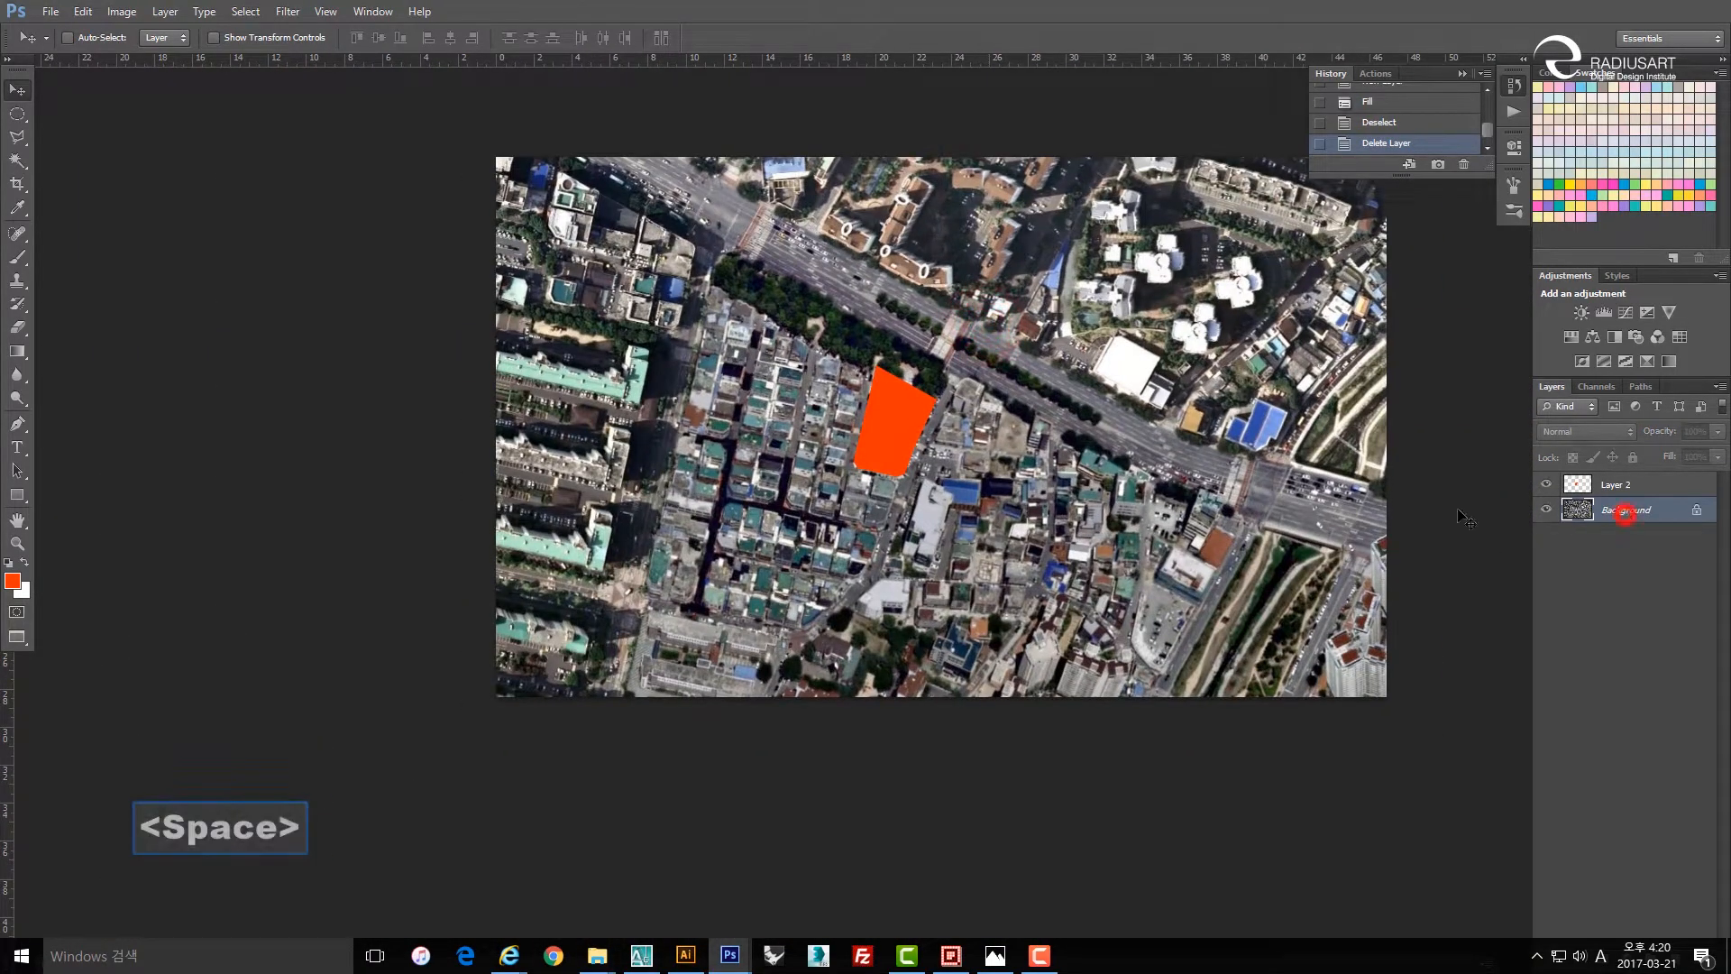
key("space")
left_click(974, 387)
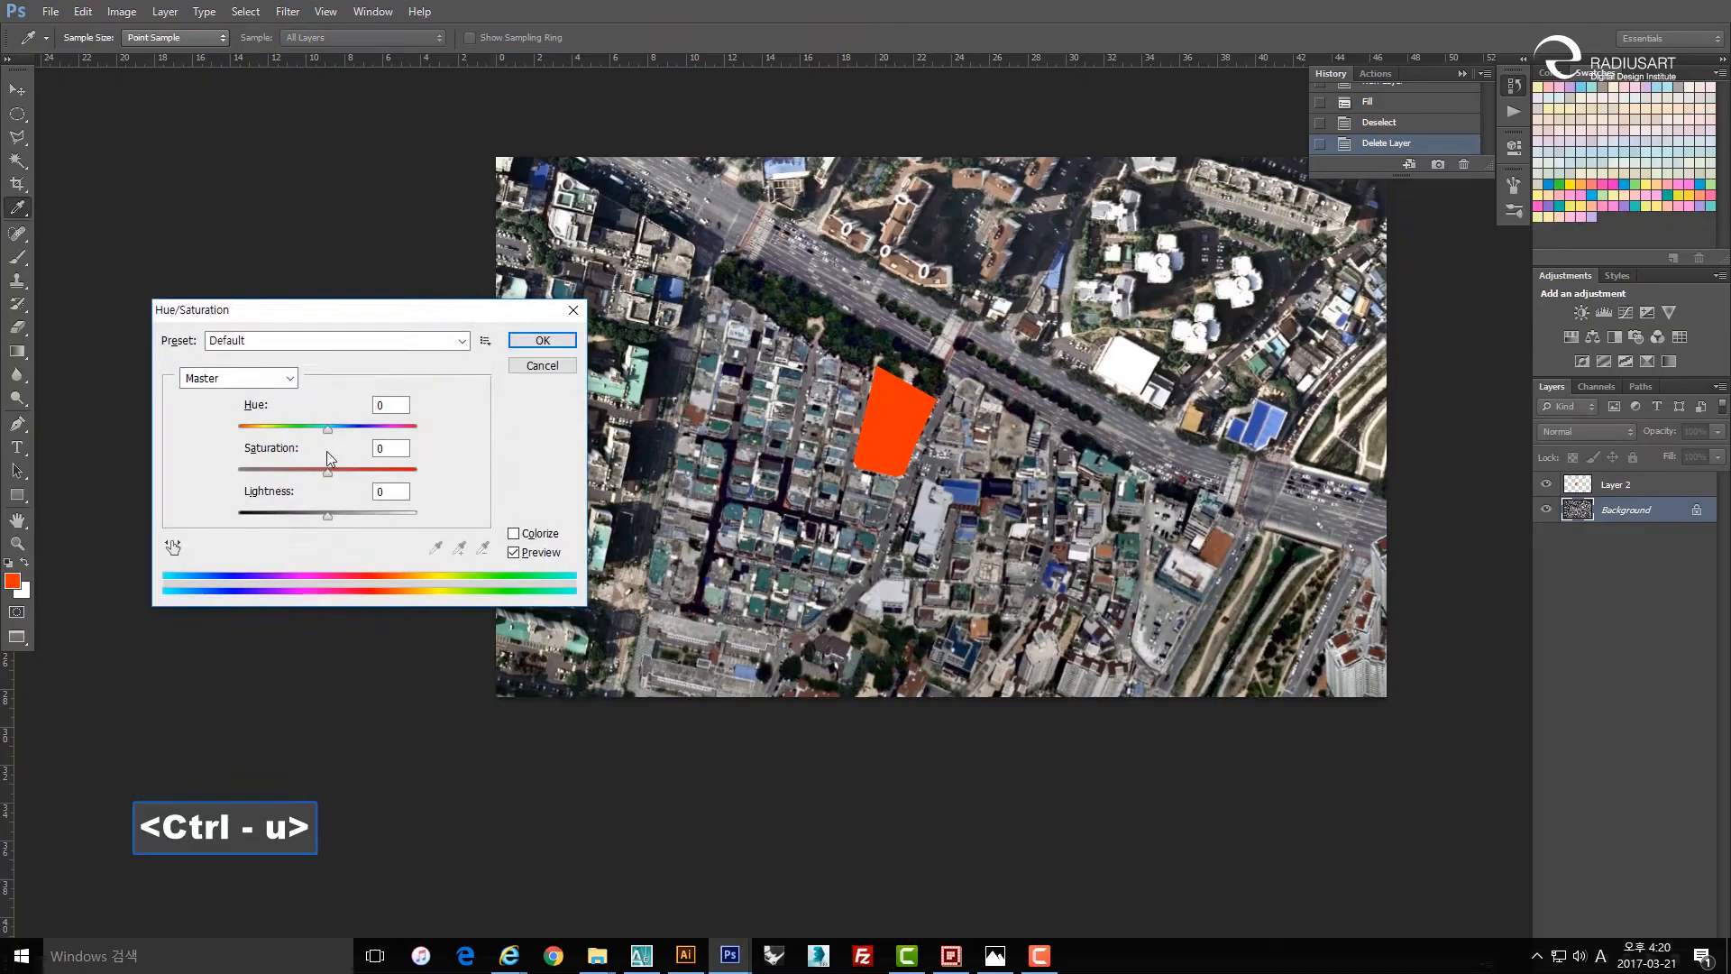
left_click_drag(329, 471, 302, 475)
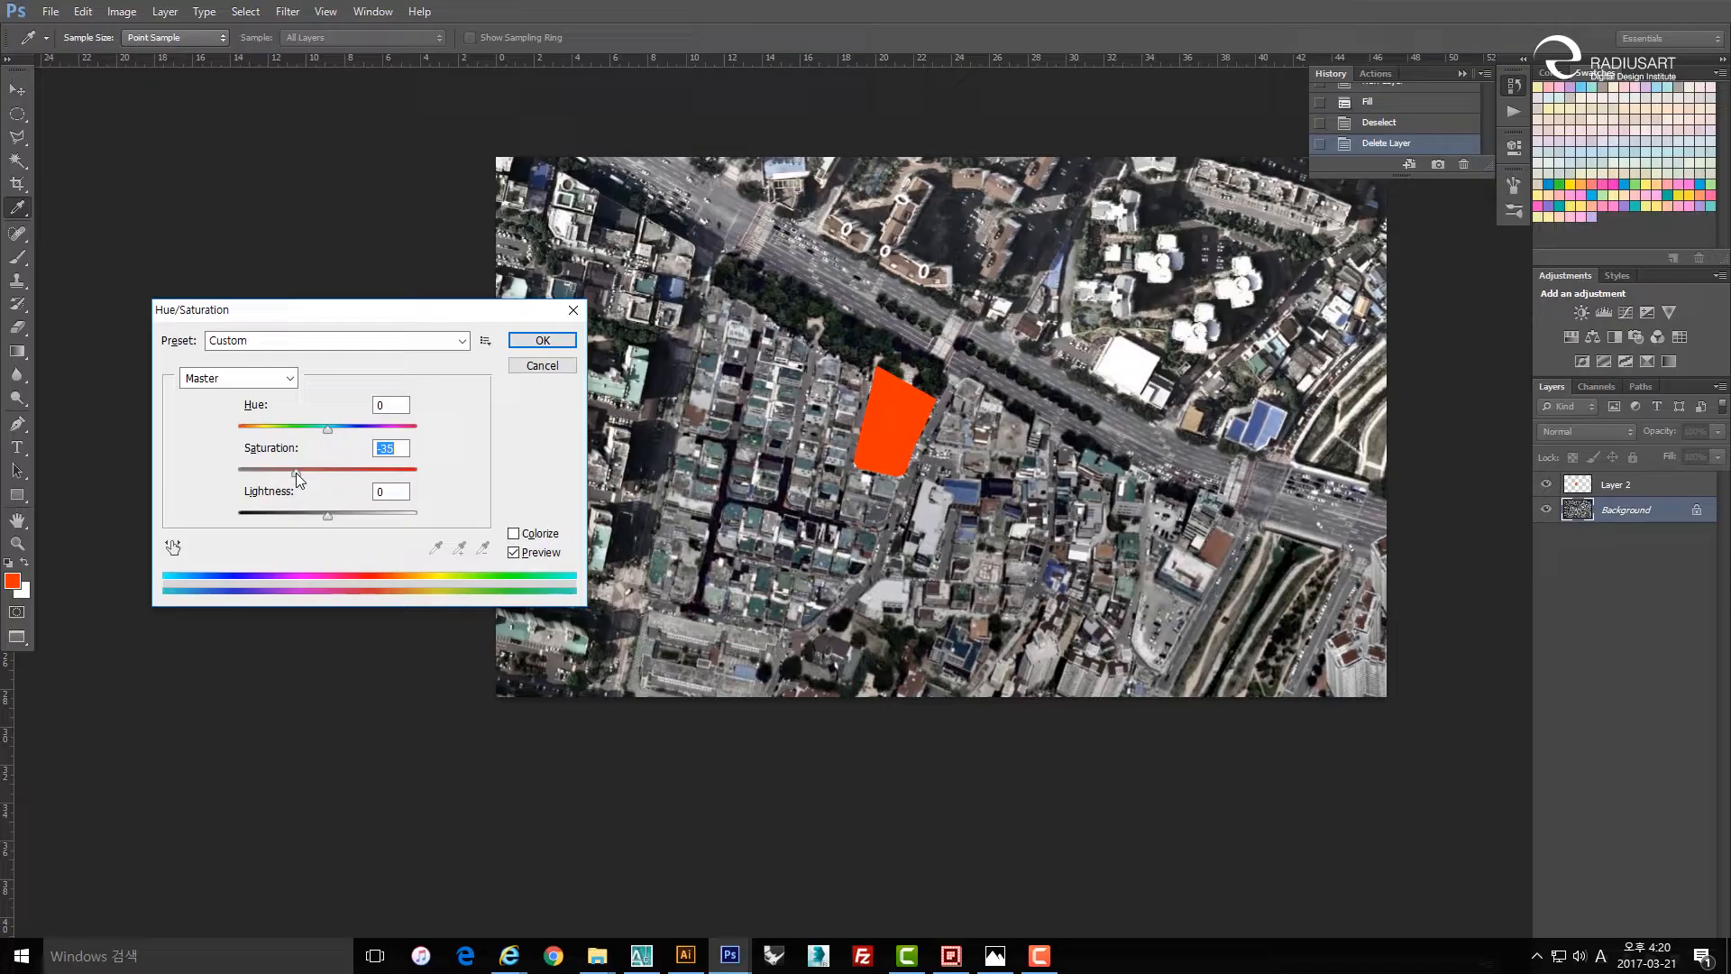
left_click(541, 340)
key("v")
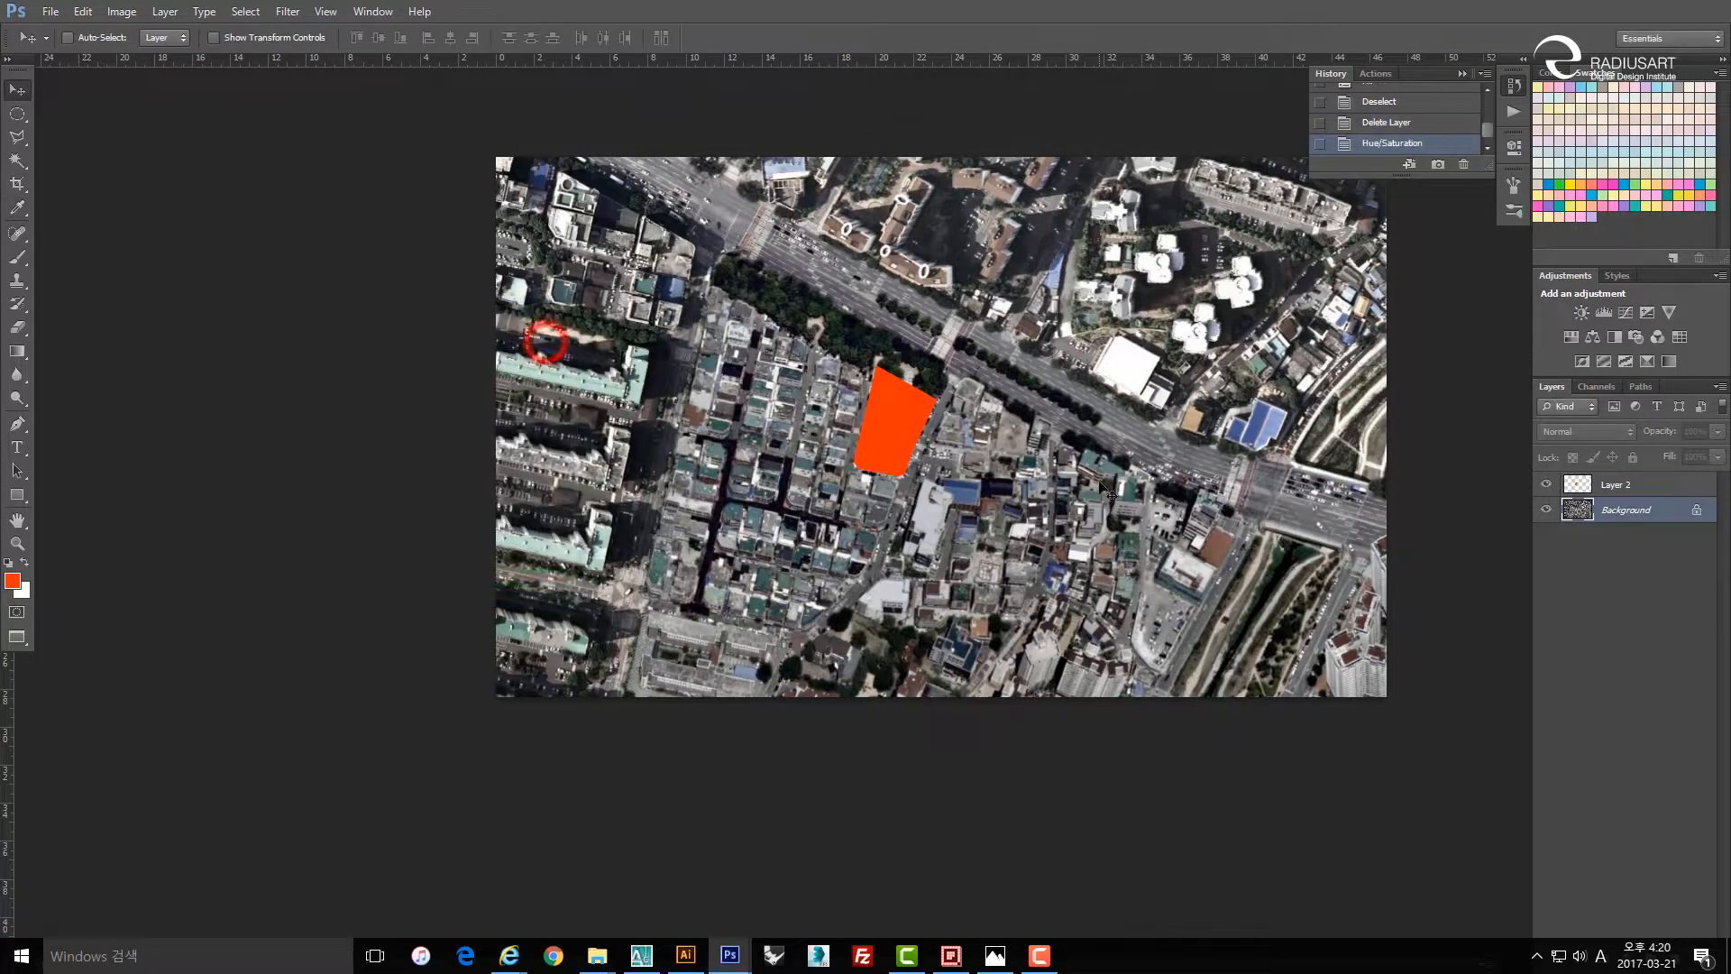
Save a JPEG copy of the image as 위치도-R in the Map S folder at Maximum quality 12.
key("space")
left_click_drag(955, 339, 944, 360)
scroll(952, 313, "down", 1)
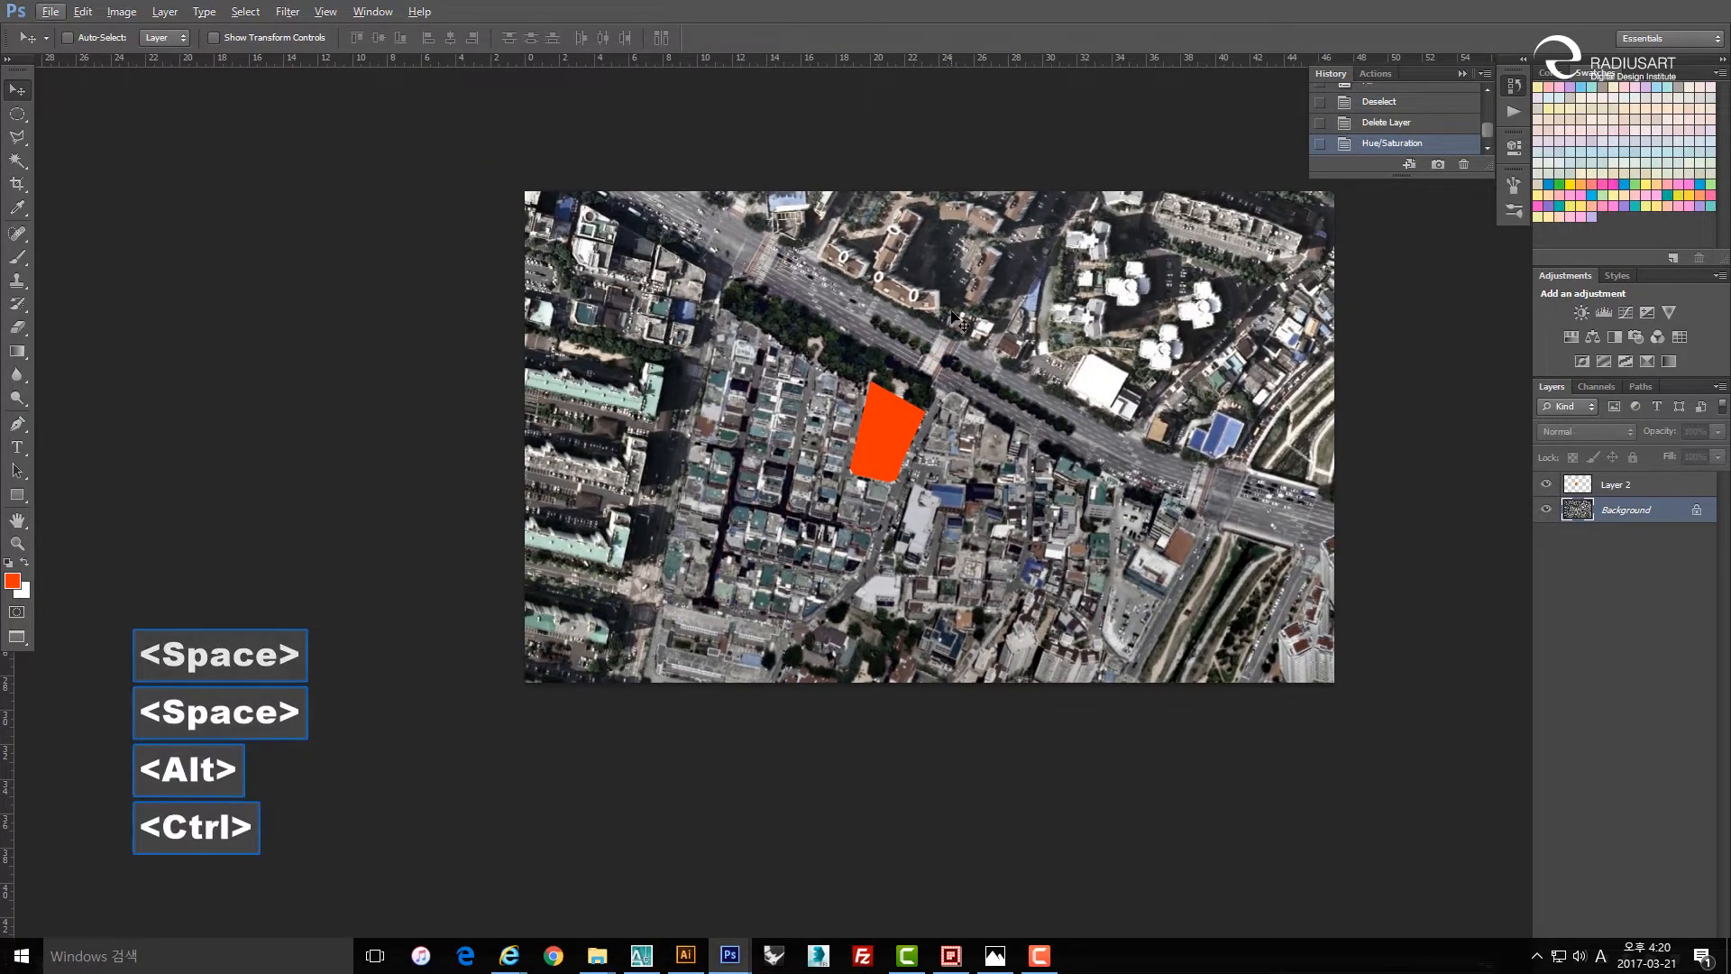
key("ctrl+alt+s")
left_click(926, 368)
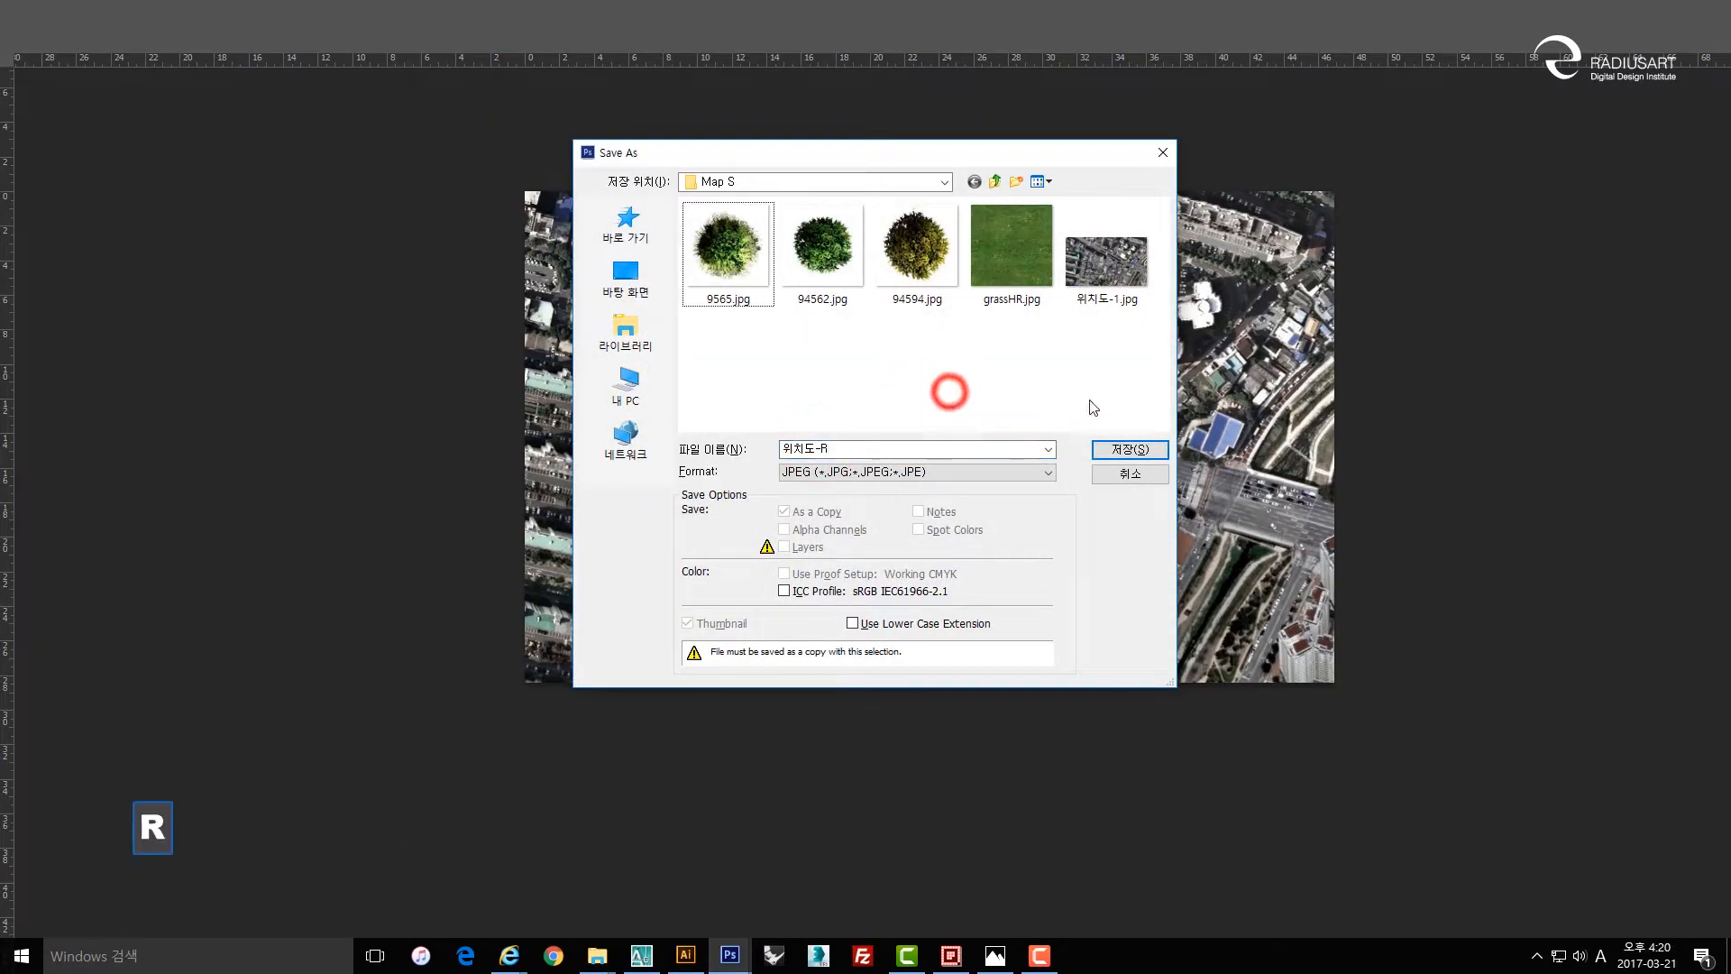
left_click(1137, 448)
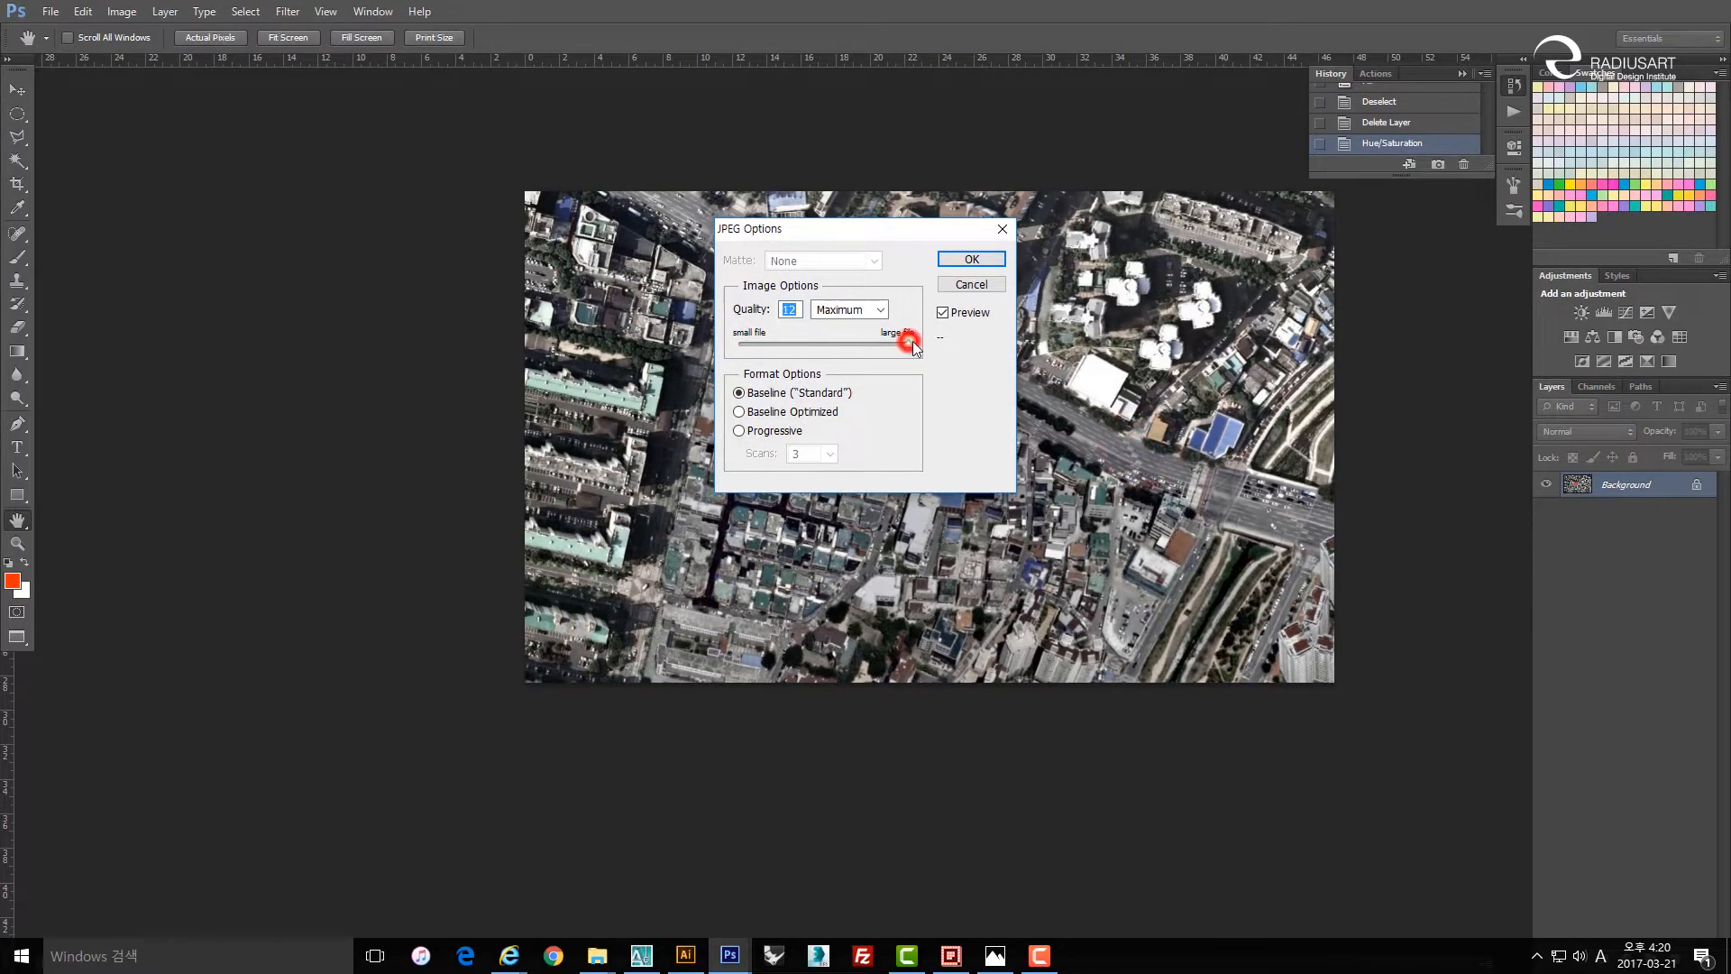
left_click(996, 260)
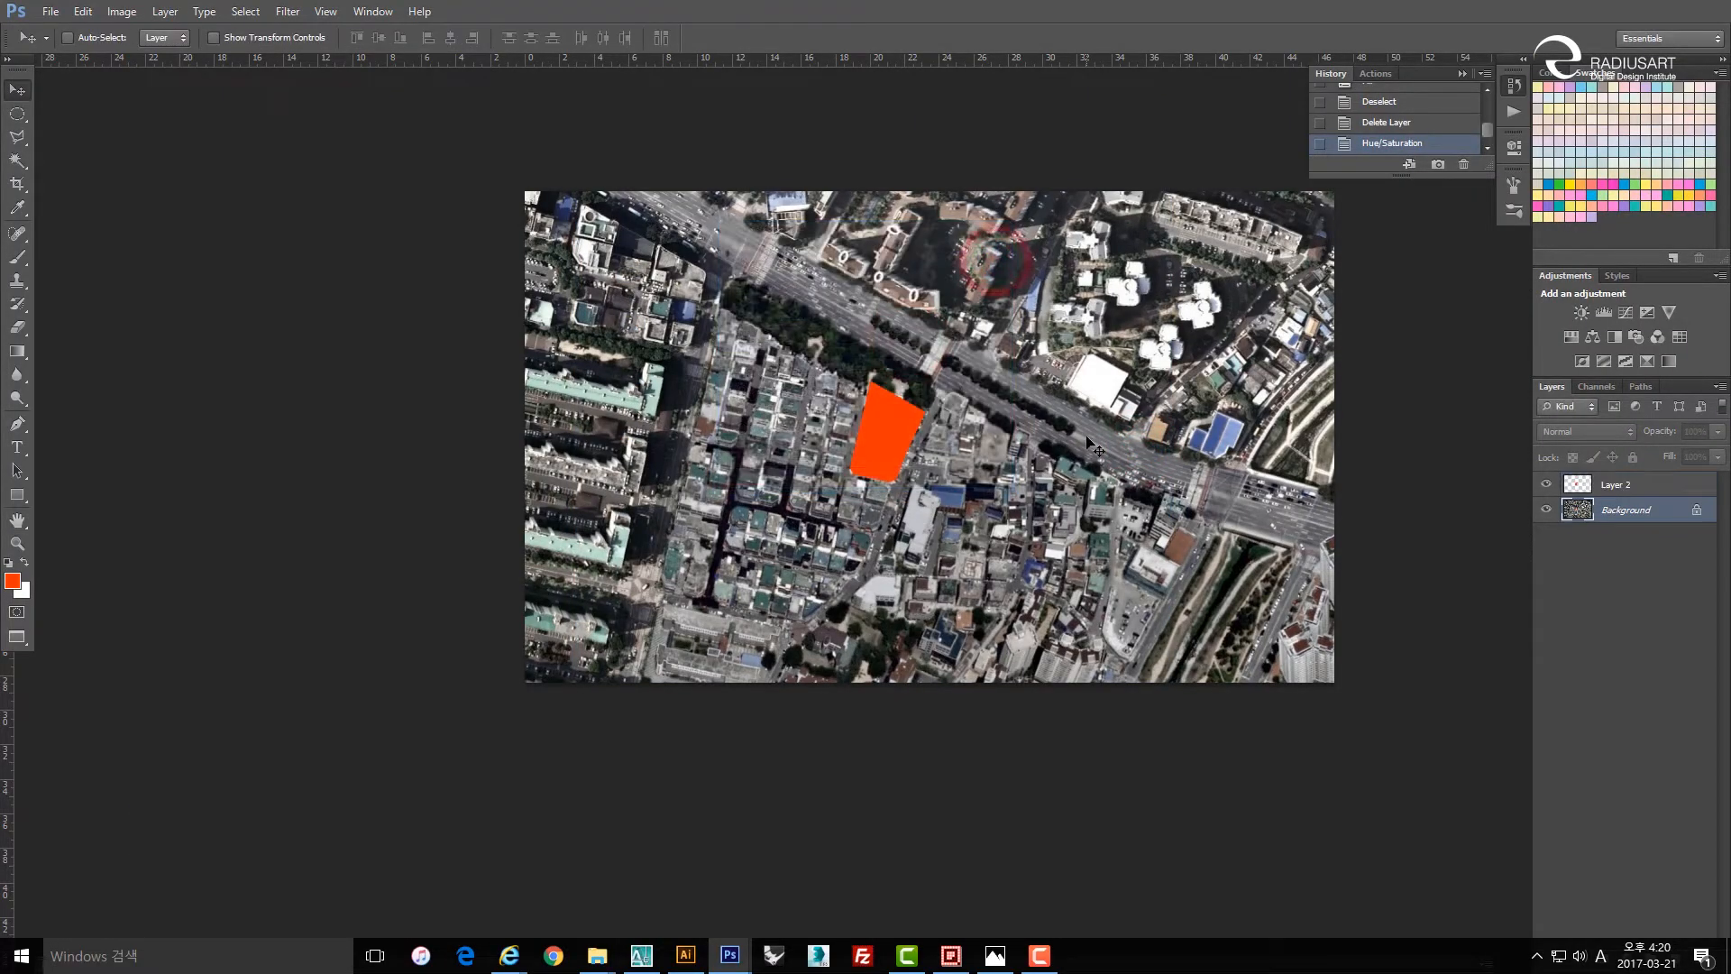
Switch to the Site Diagram drawing in AutoCAD and clear the current selection.
key("space")
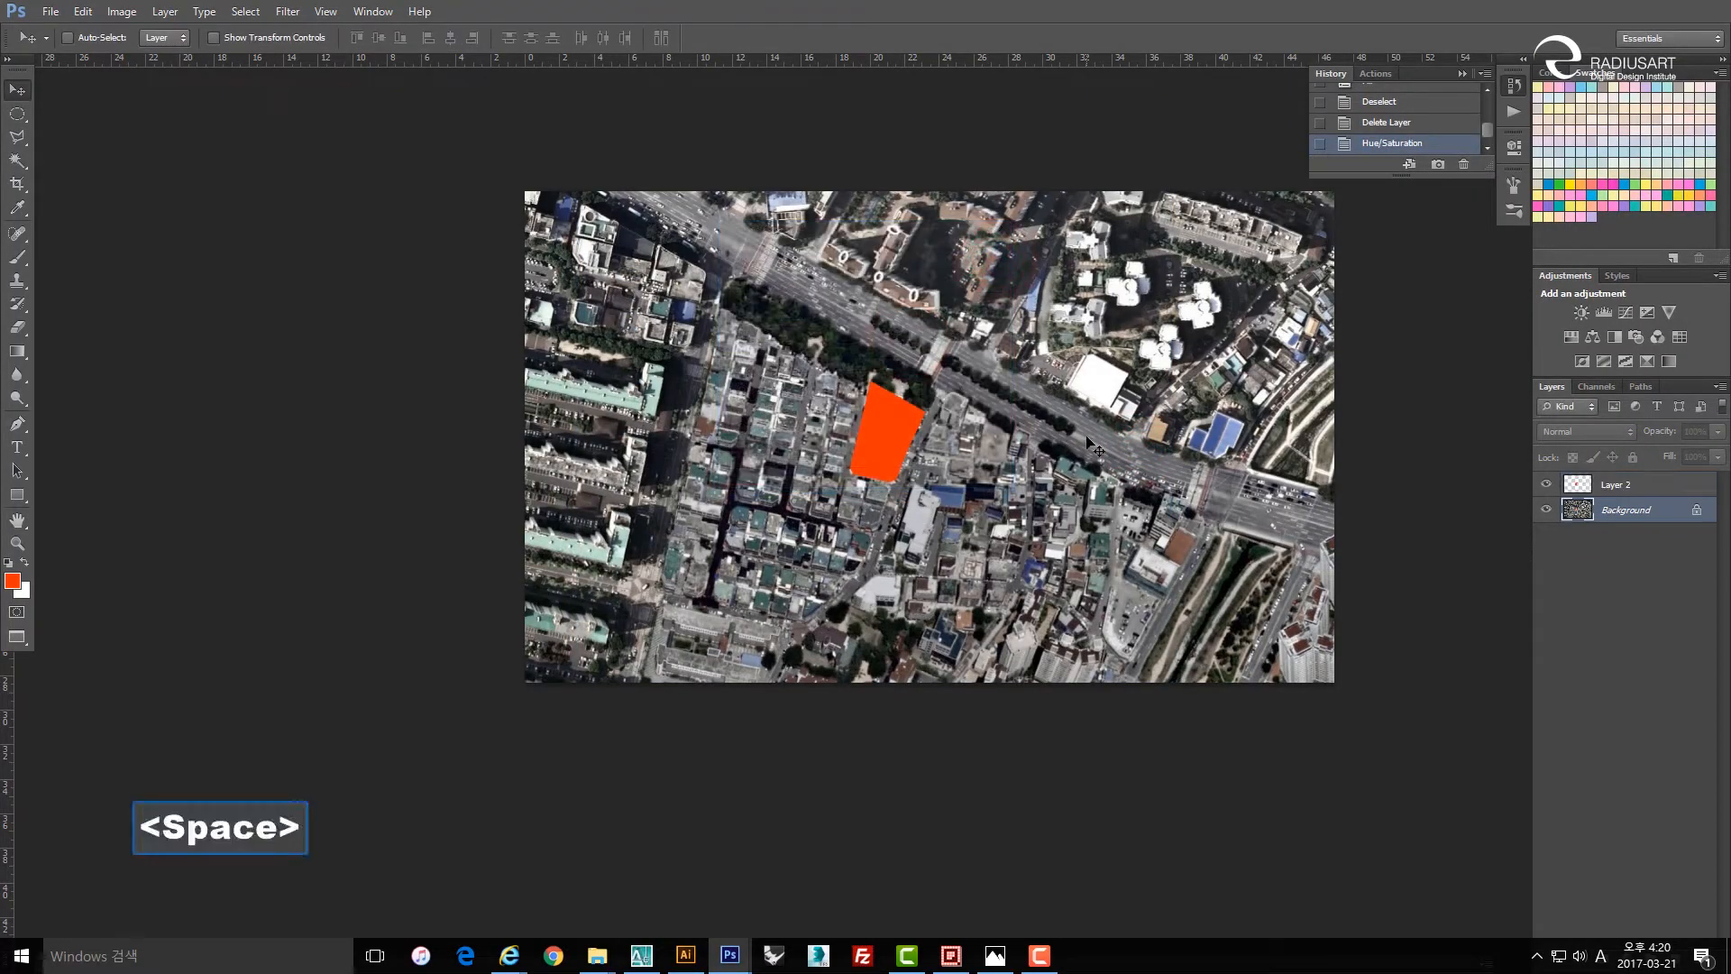
left_click_drag(1088, 442, 1037, 441)
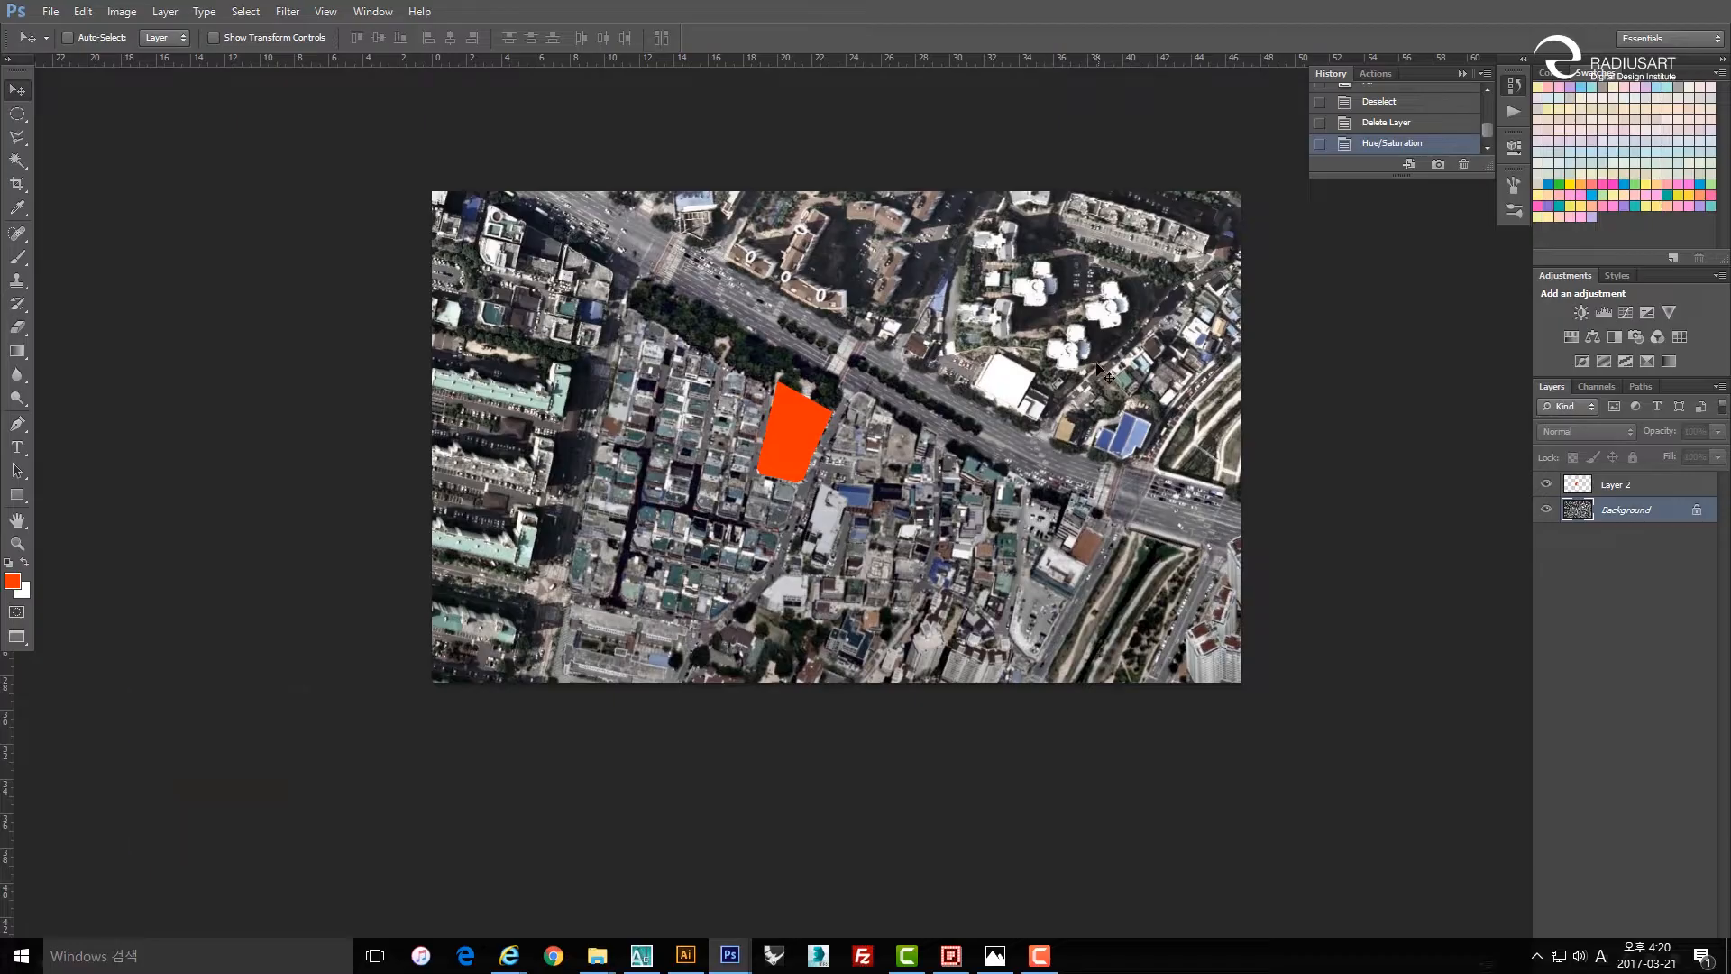
key("f")
key("f")
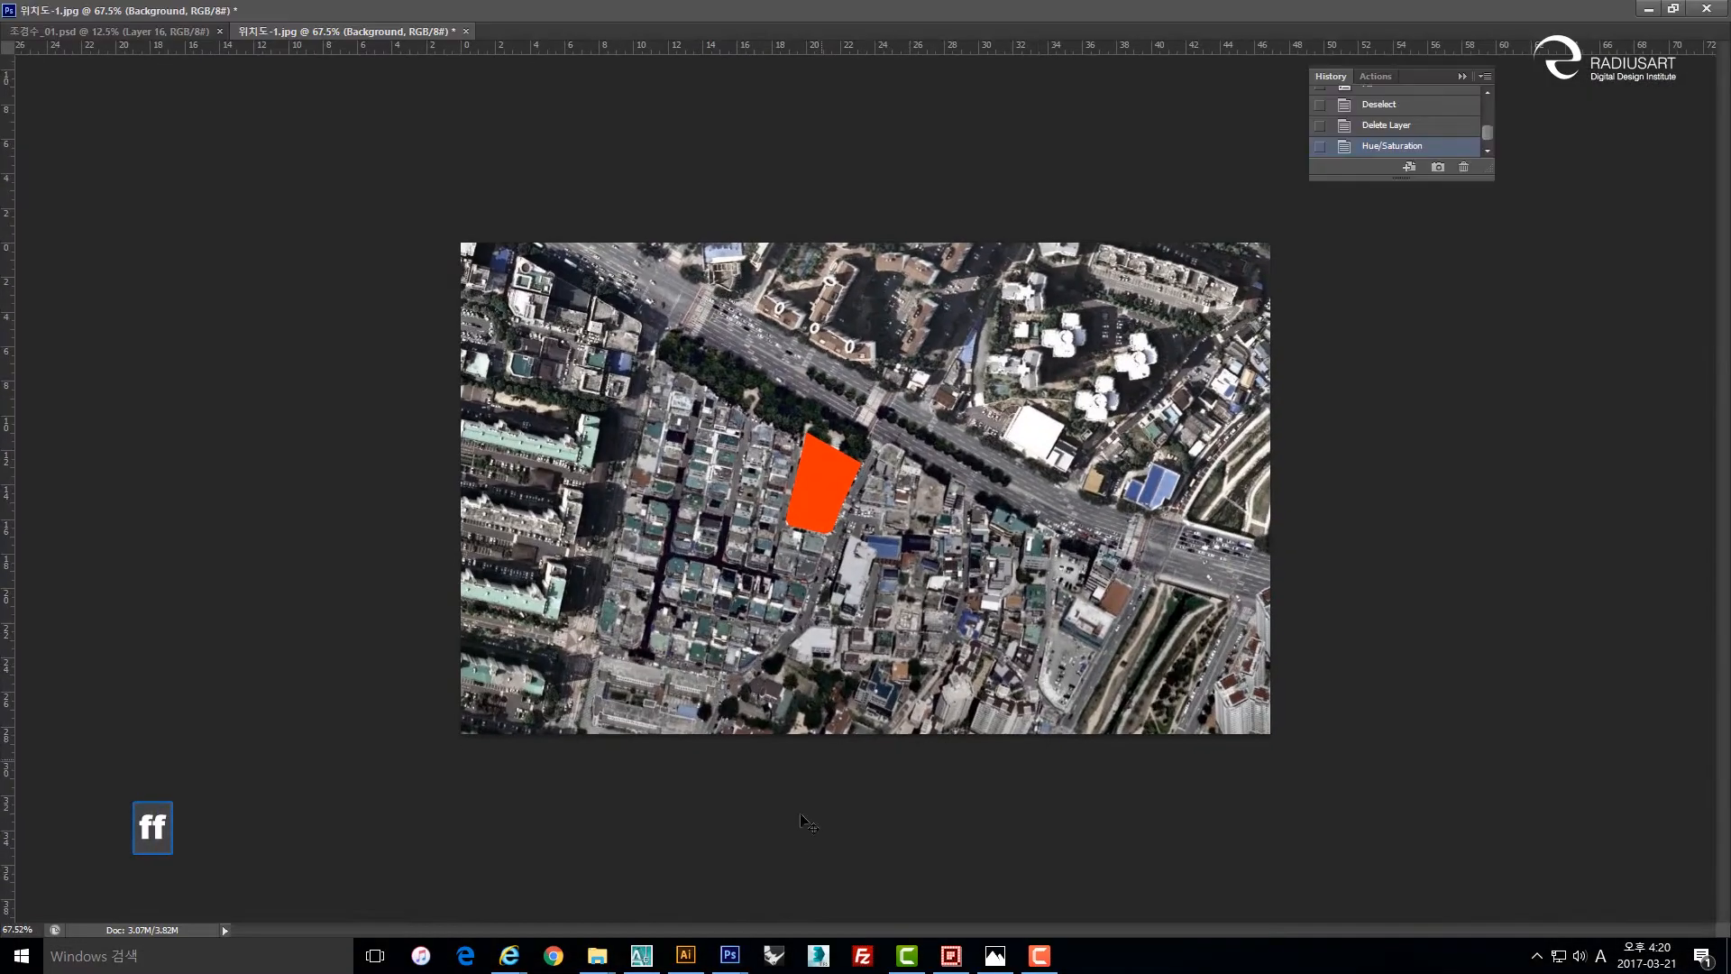
left_click(663, 956)
scroll(773, 422, "down", 6)
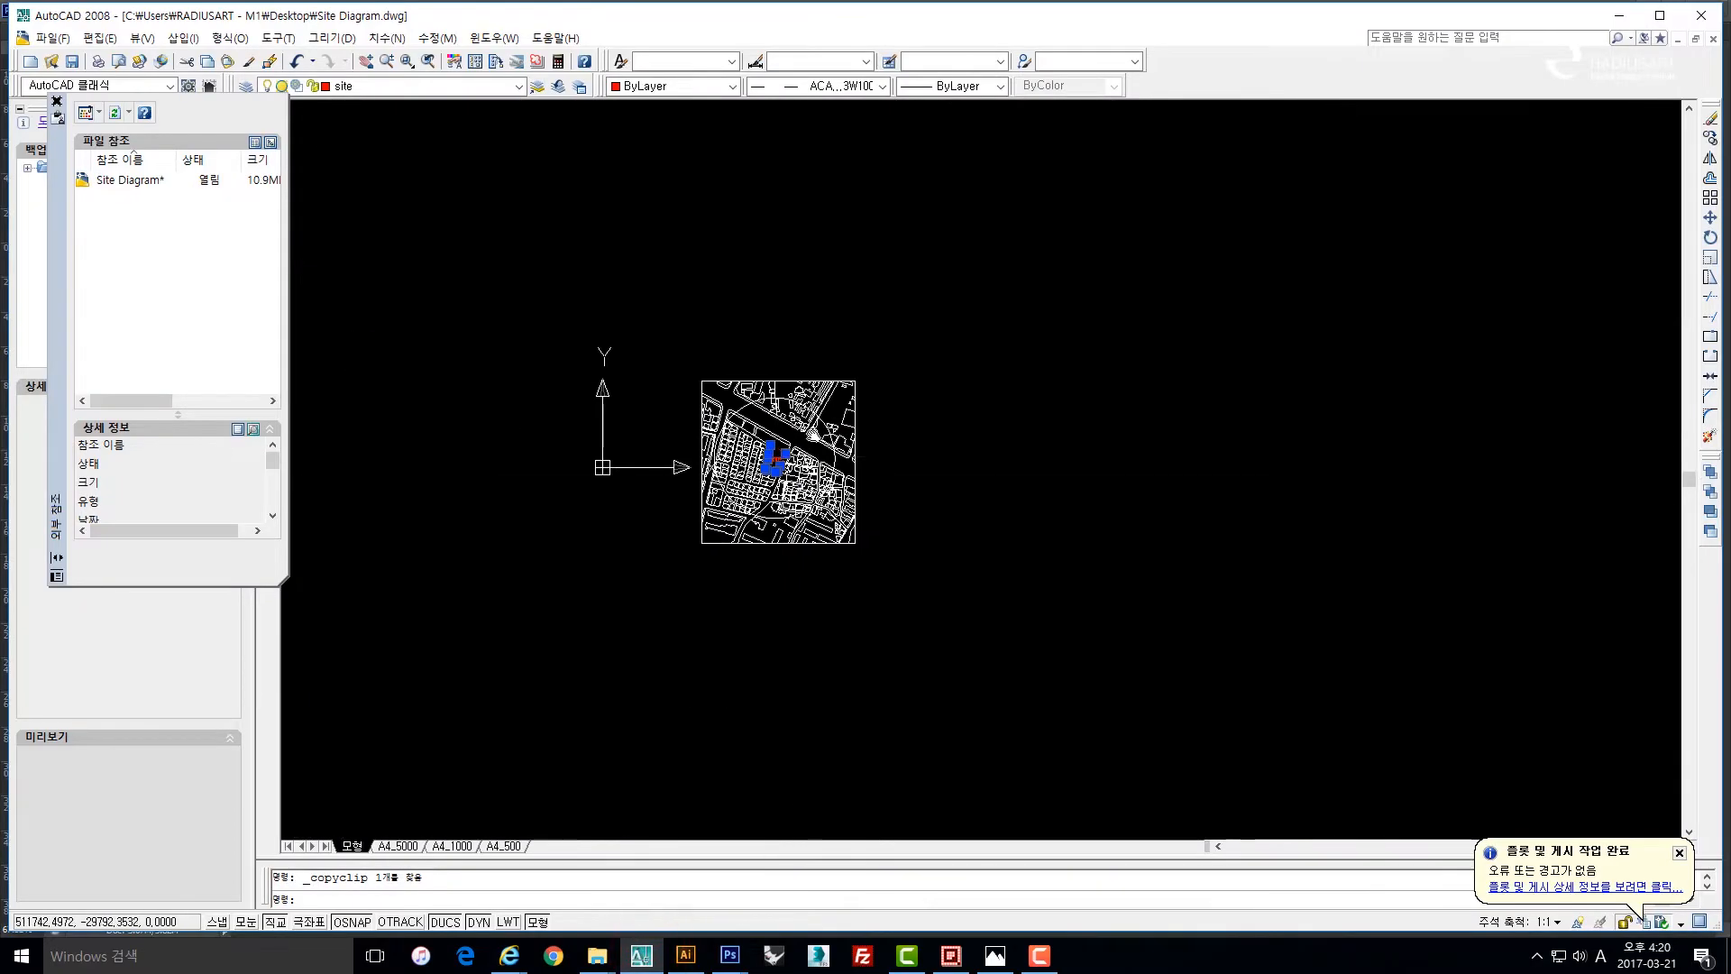
key("Escape")
key("Escape")
scroll(647, 194, "up", 5)
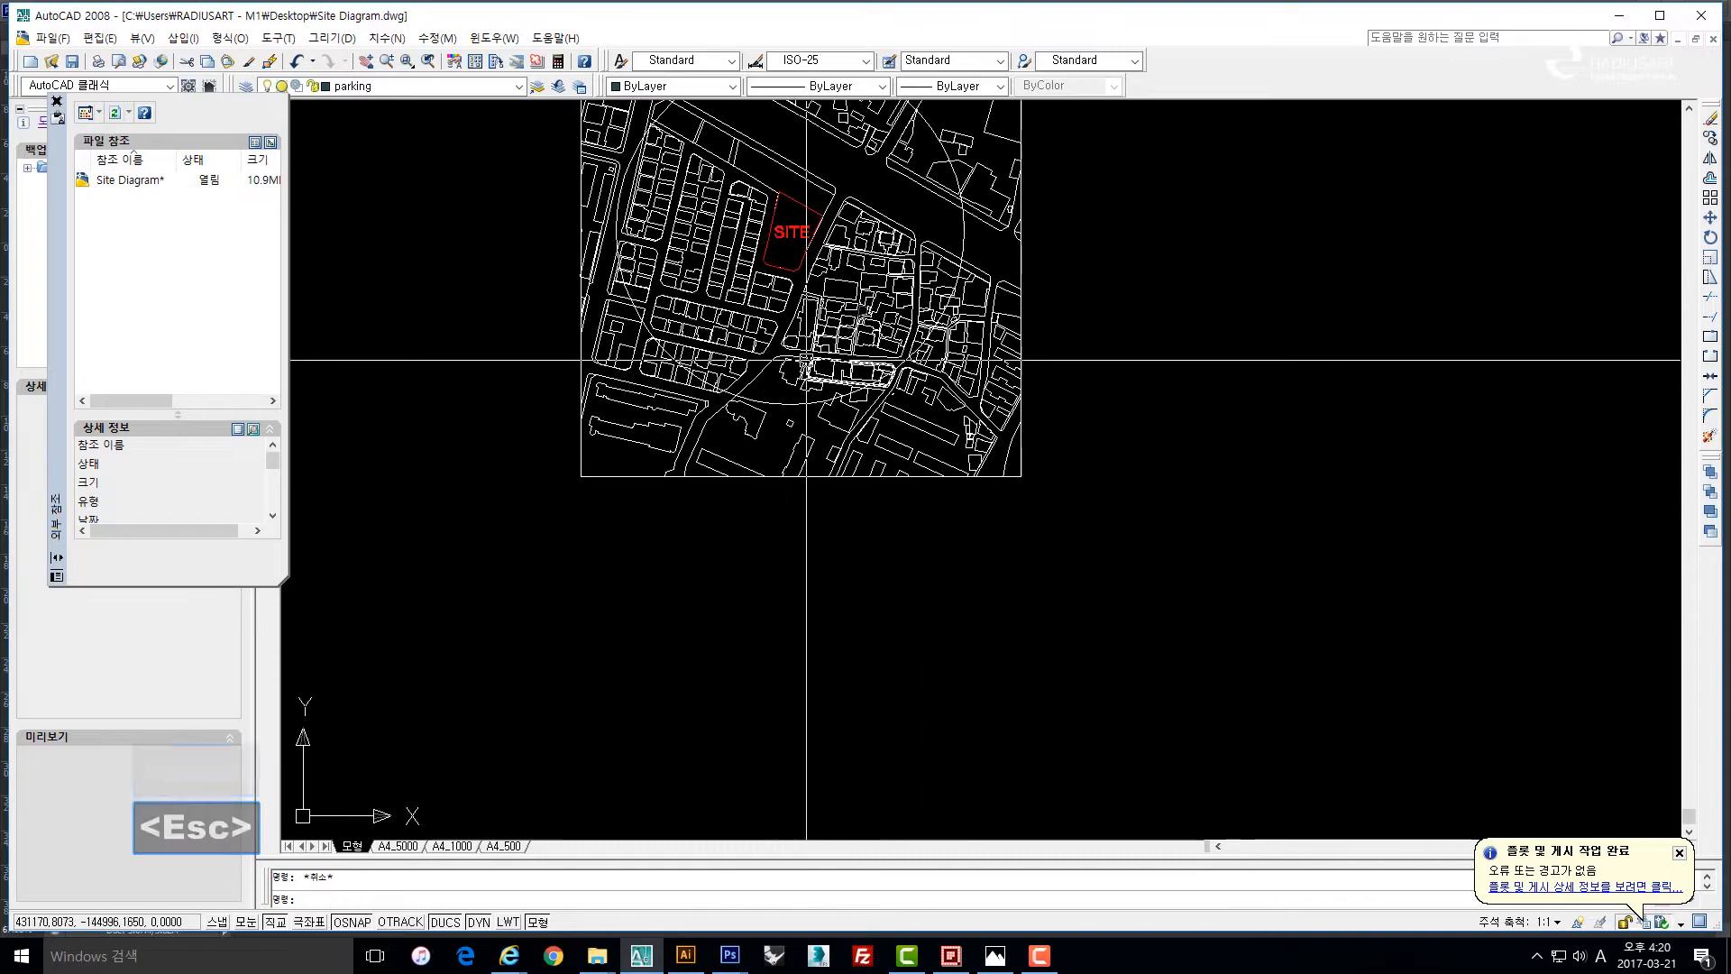
scroll(748, 397, "down", 4)
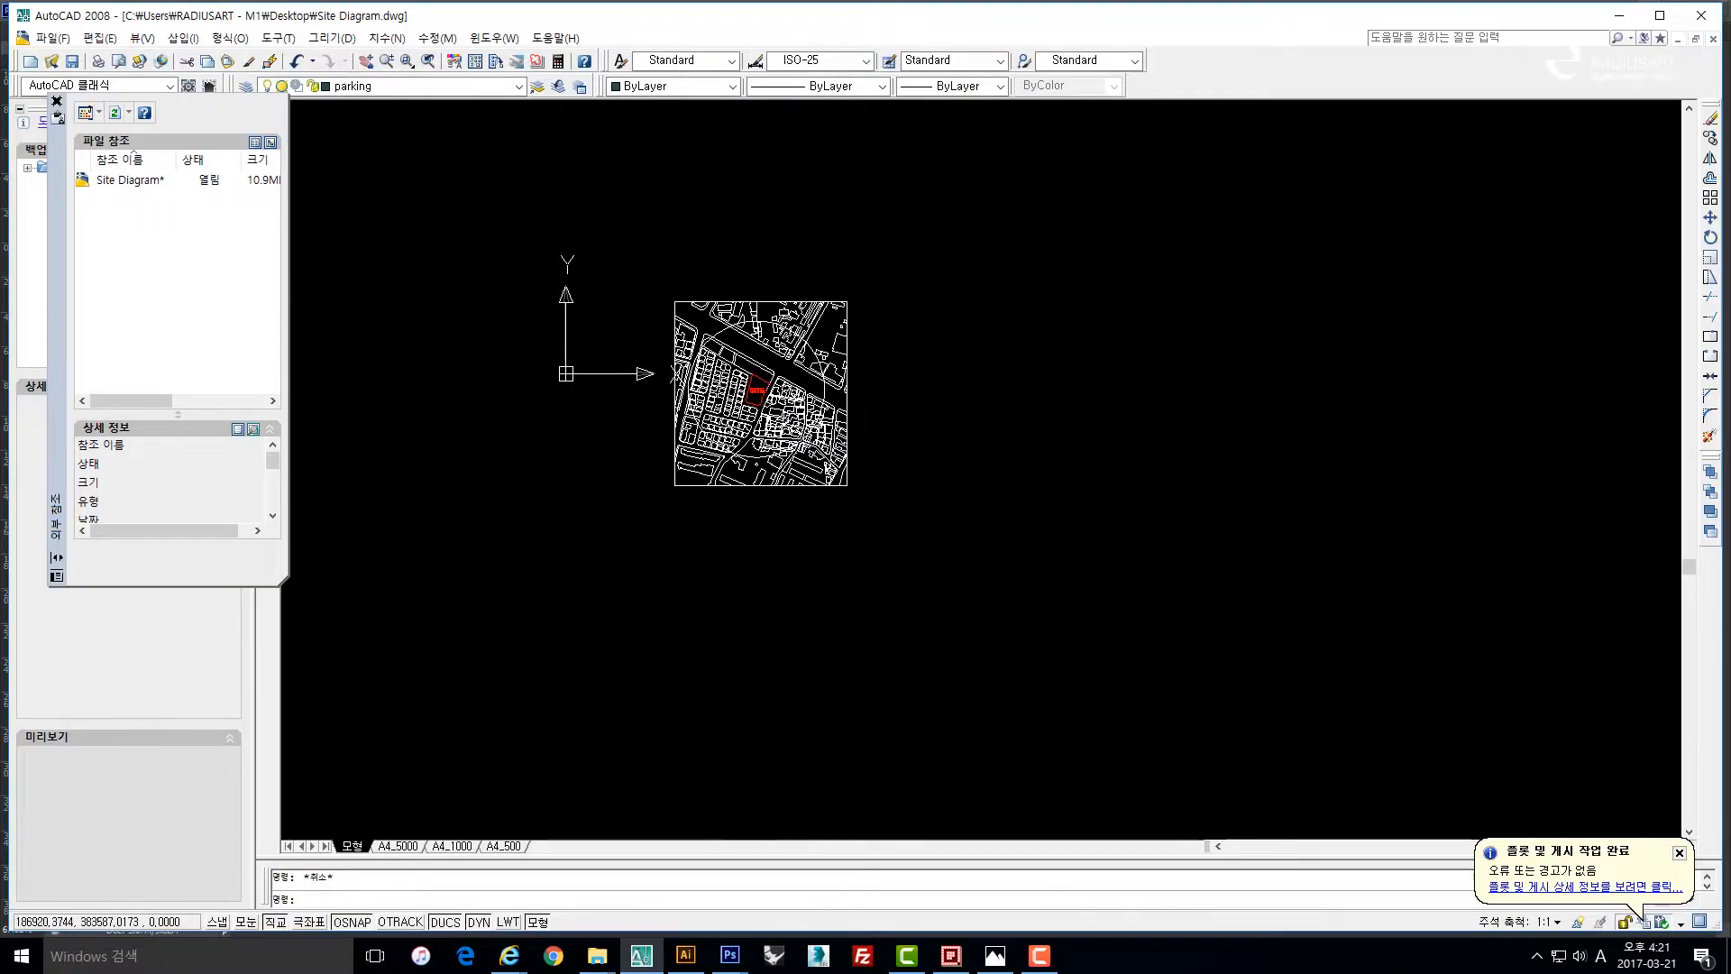
left_click(281, 39)
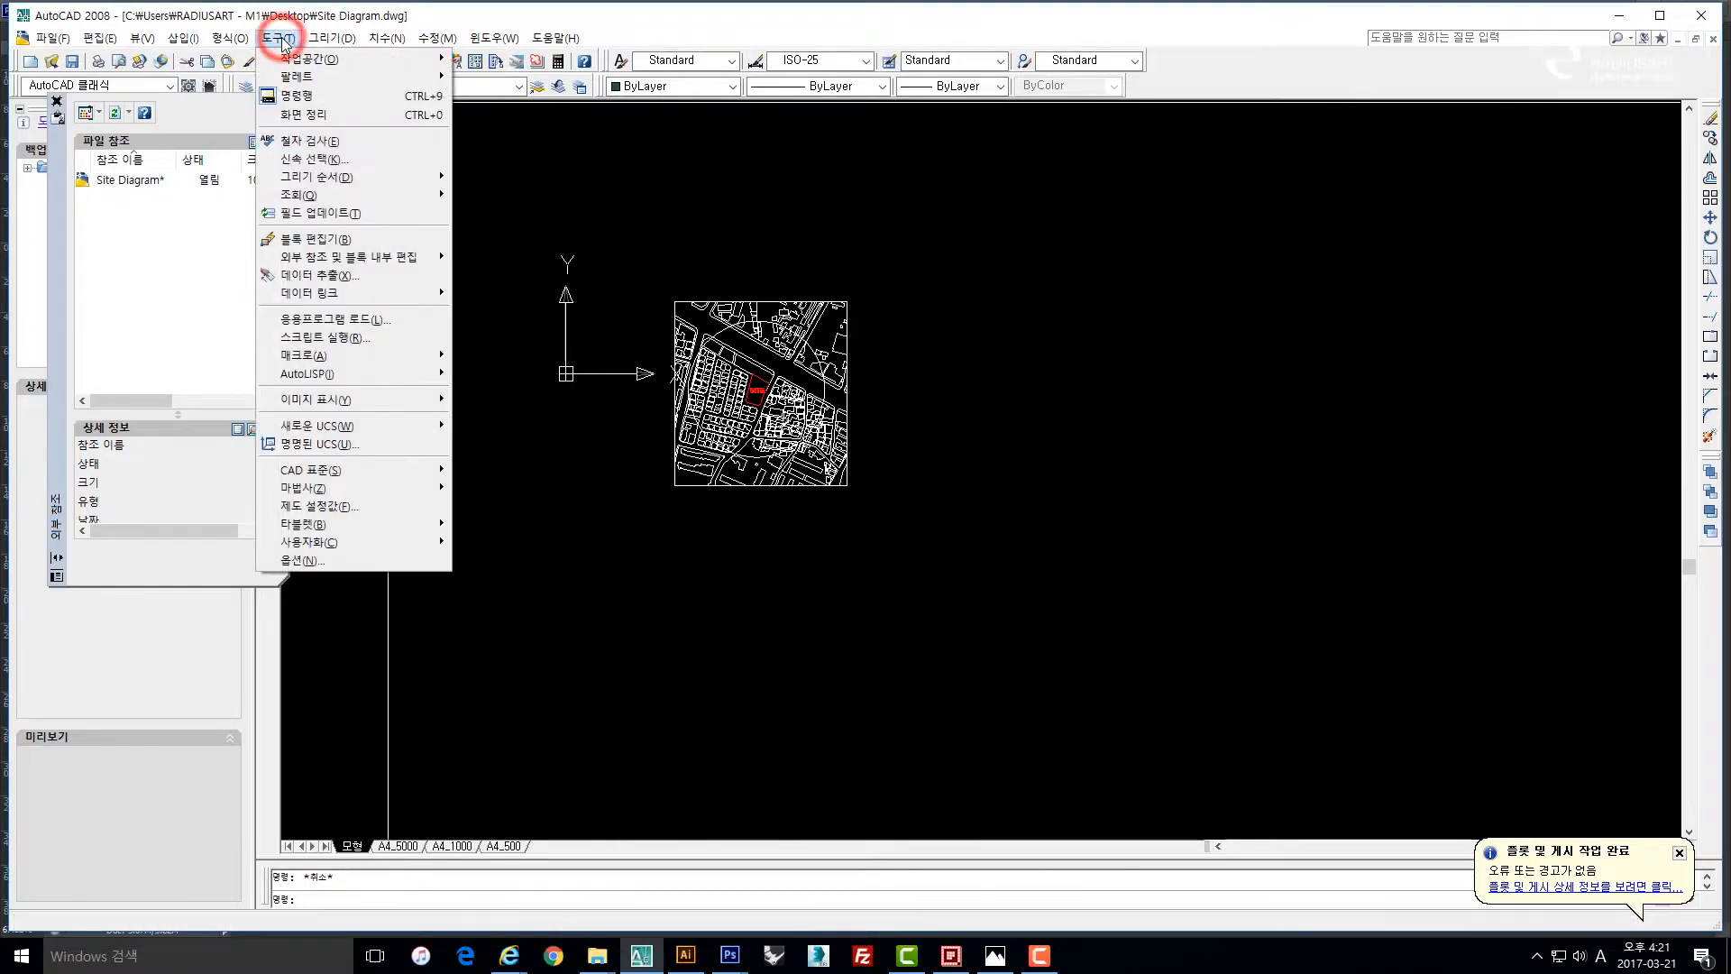
mouse_move(139, 39)
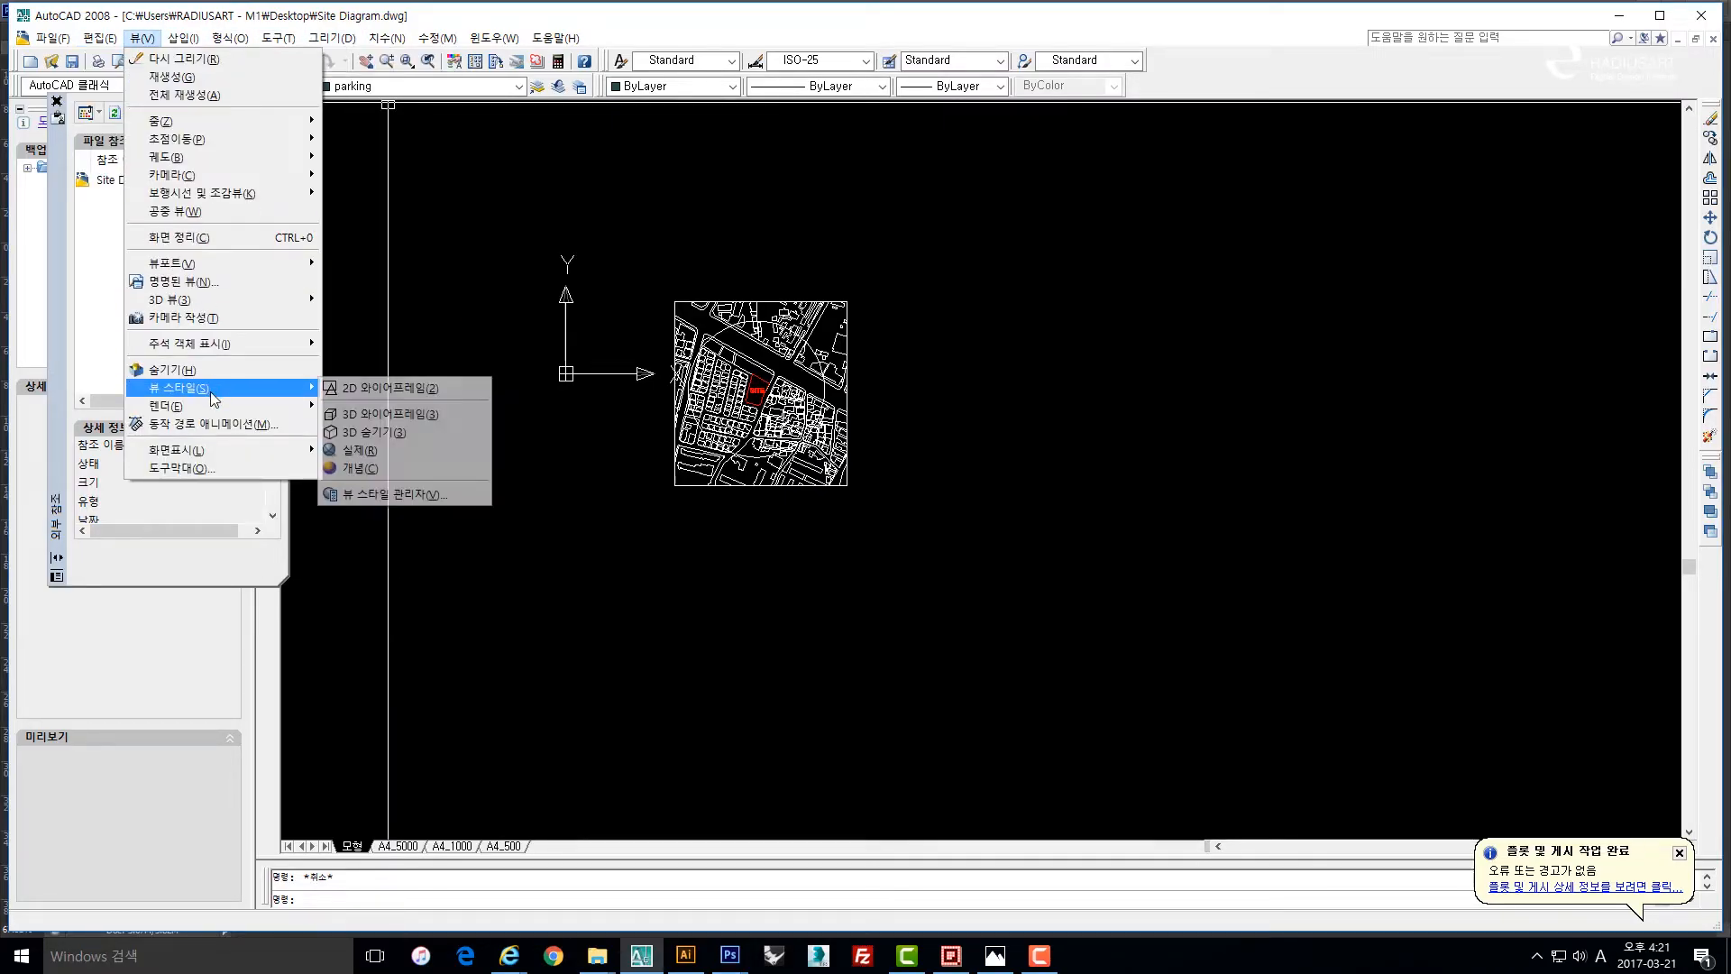
mouse_move(213, 300)
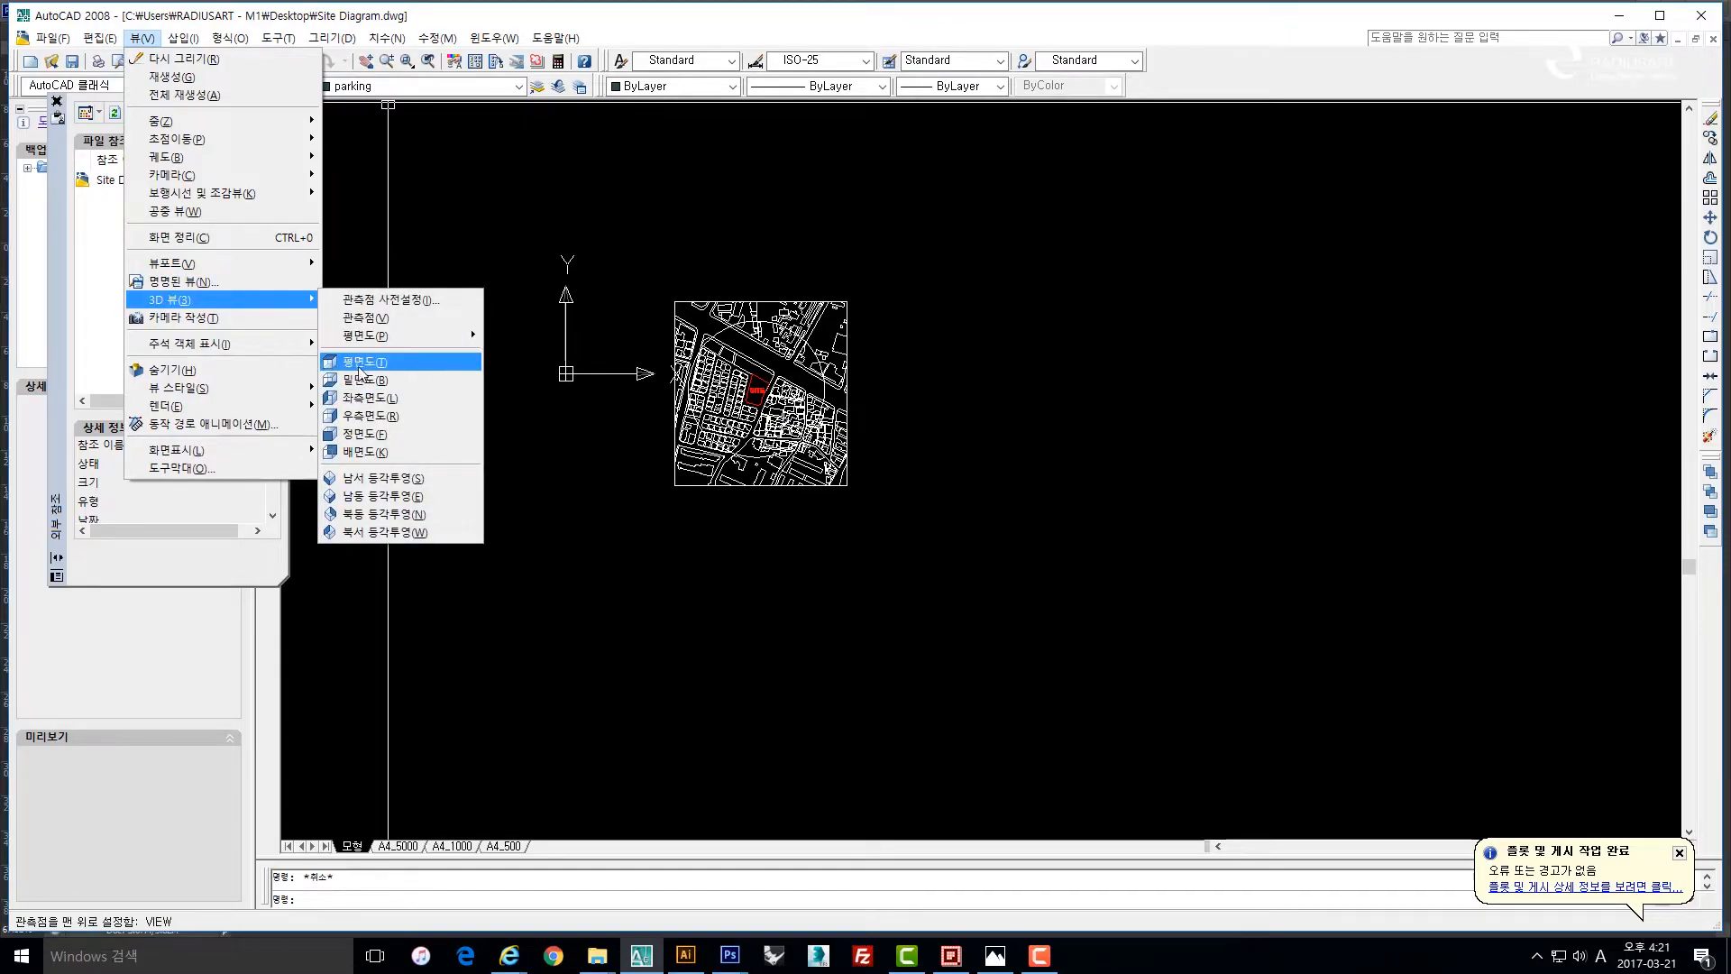
key("Escape")
key("Escape")
key("Escape")
scroll(939, 517, "up", 3)
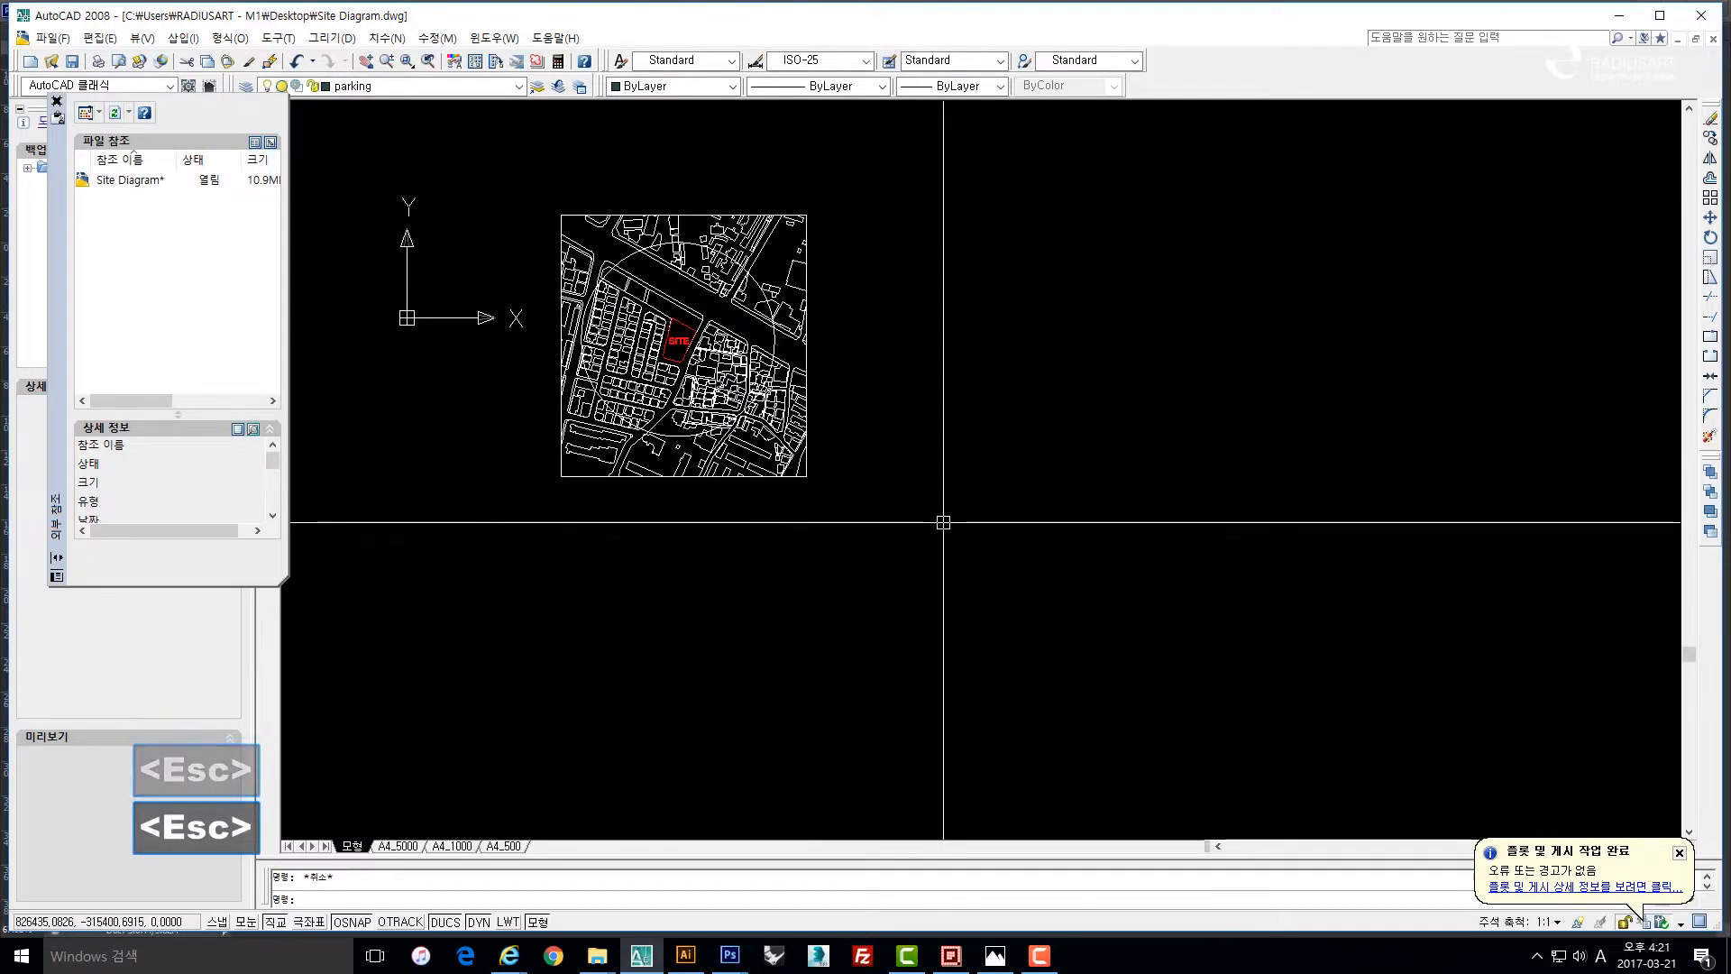
scroll(992, 619, "up", 2)
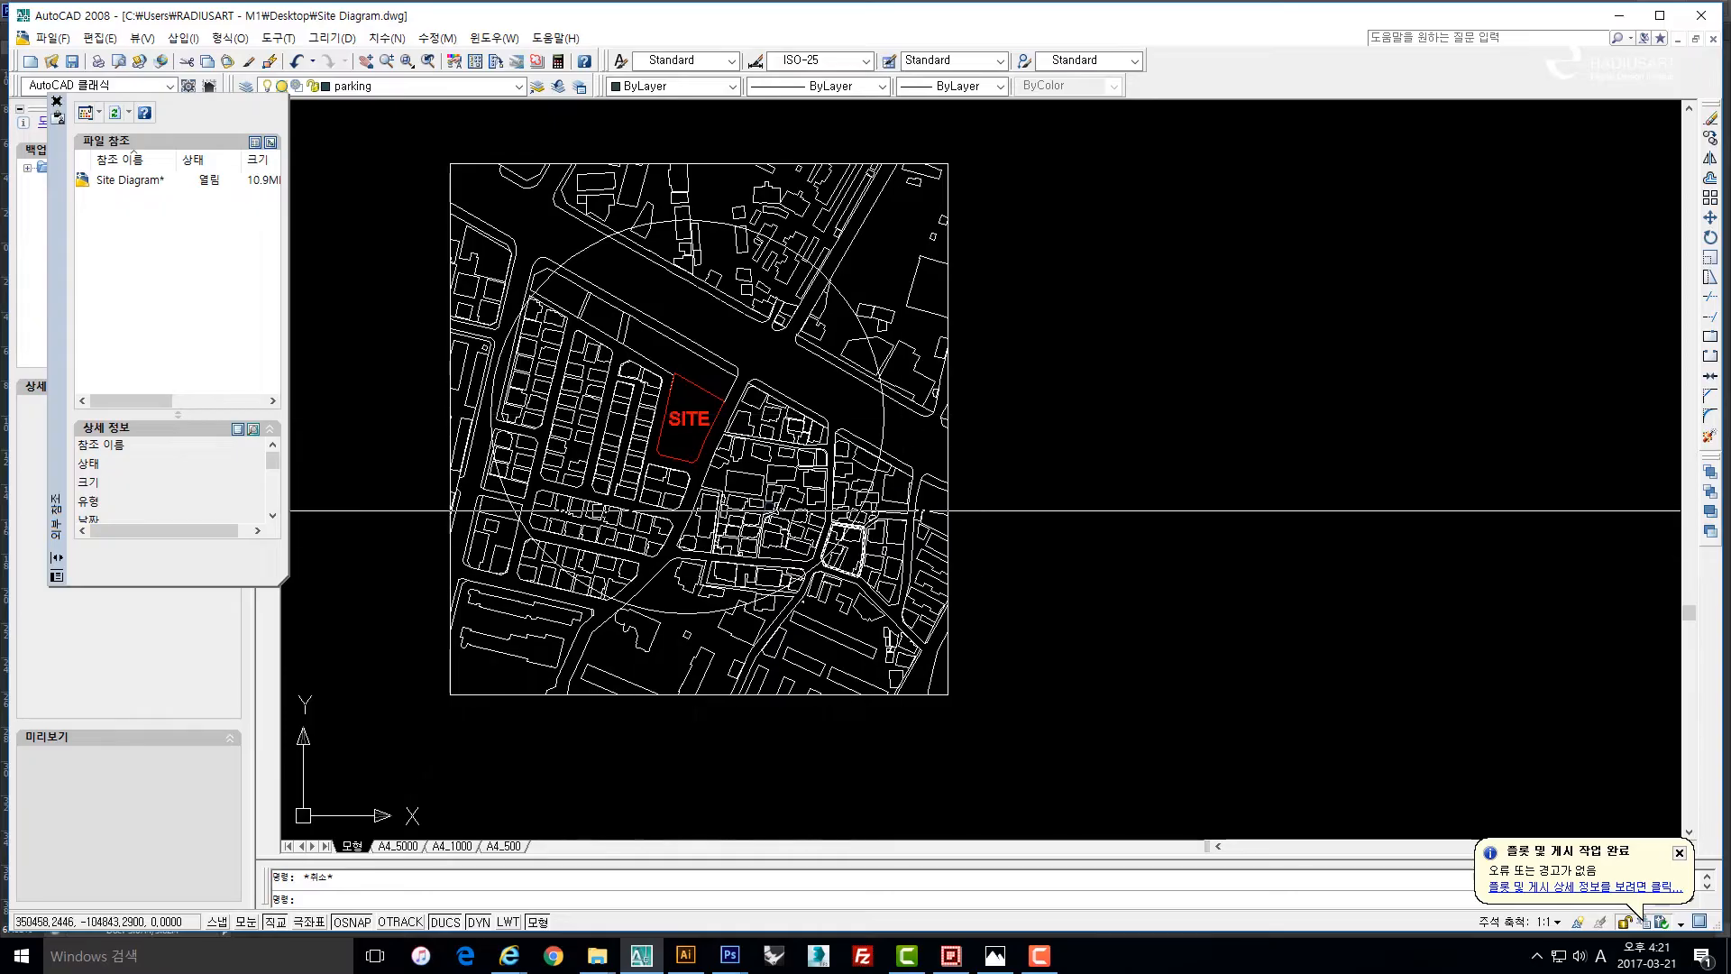
scroll(774, 373, "down", 2)
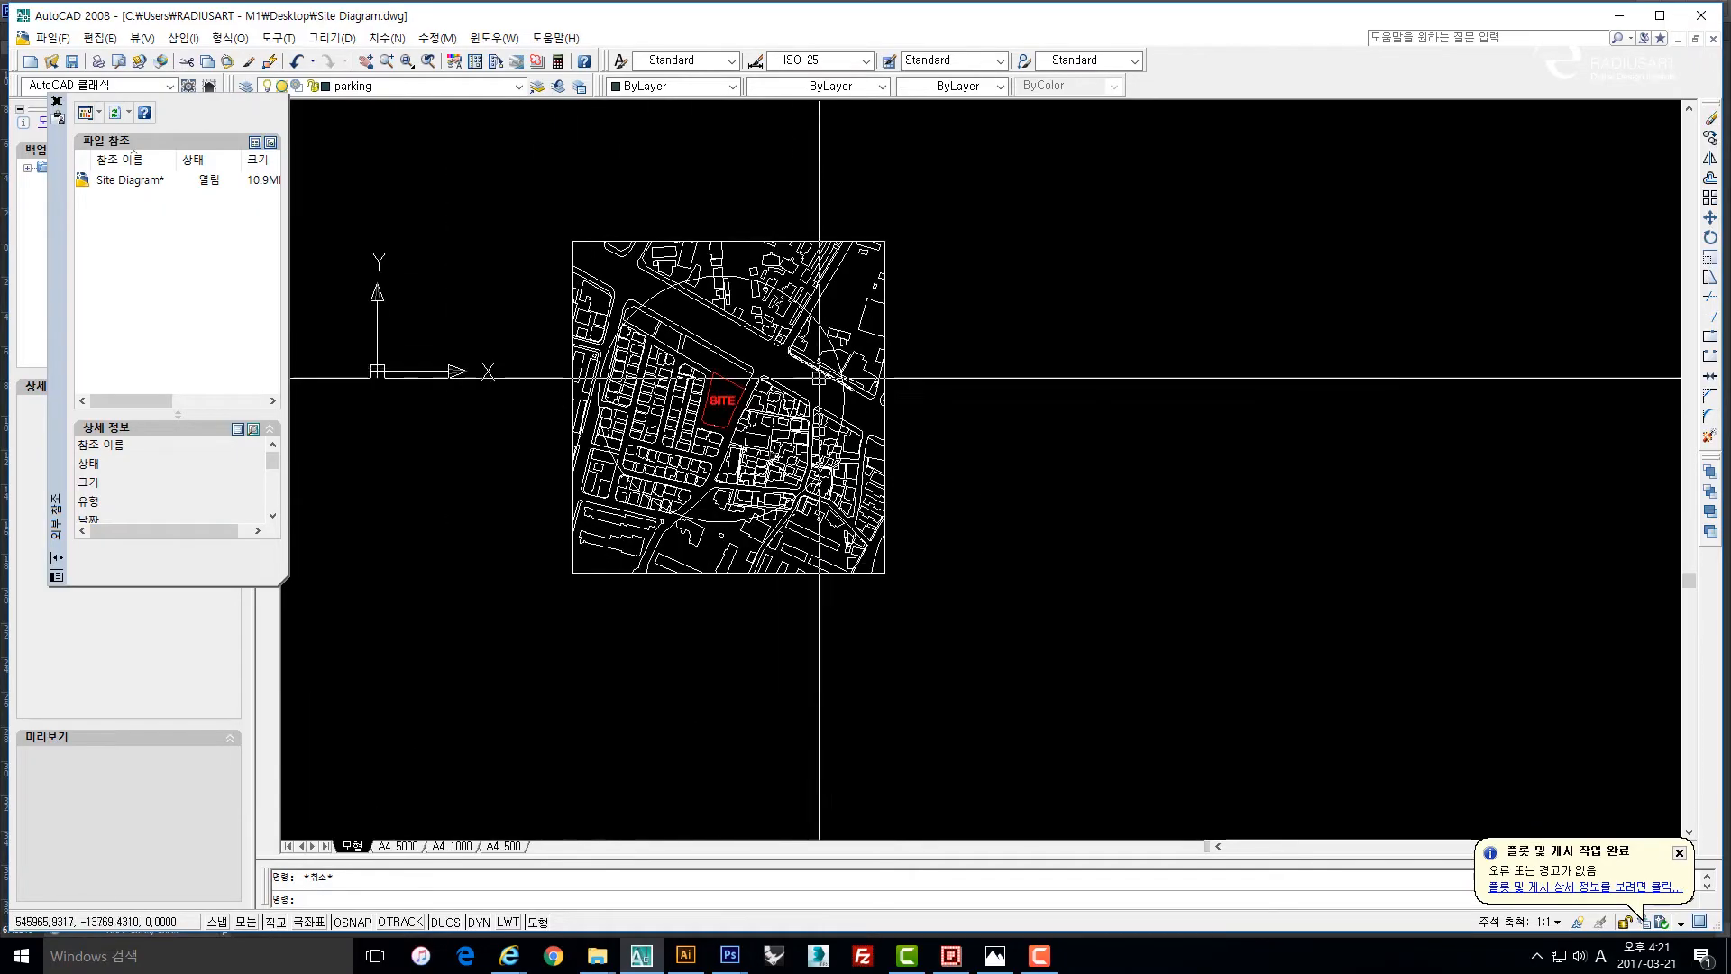
scroll(856, 370, "down", 2)
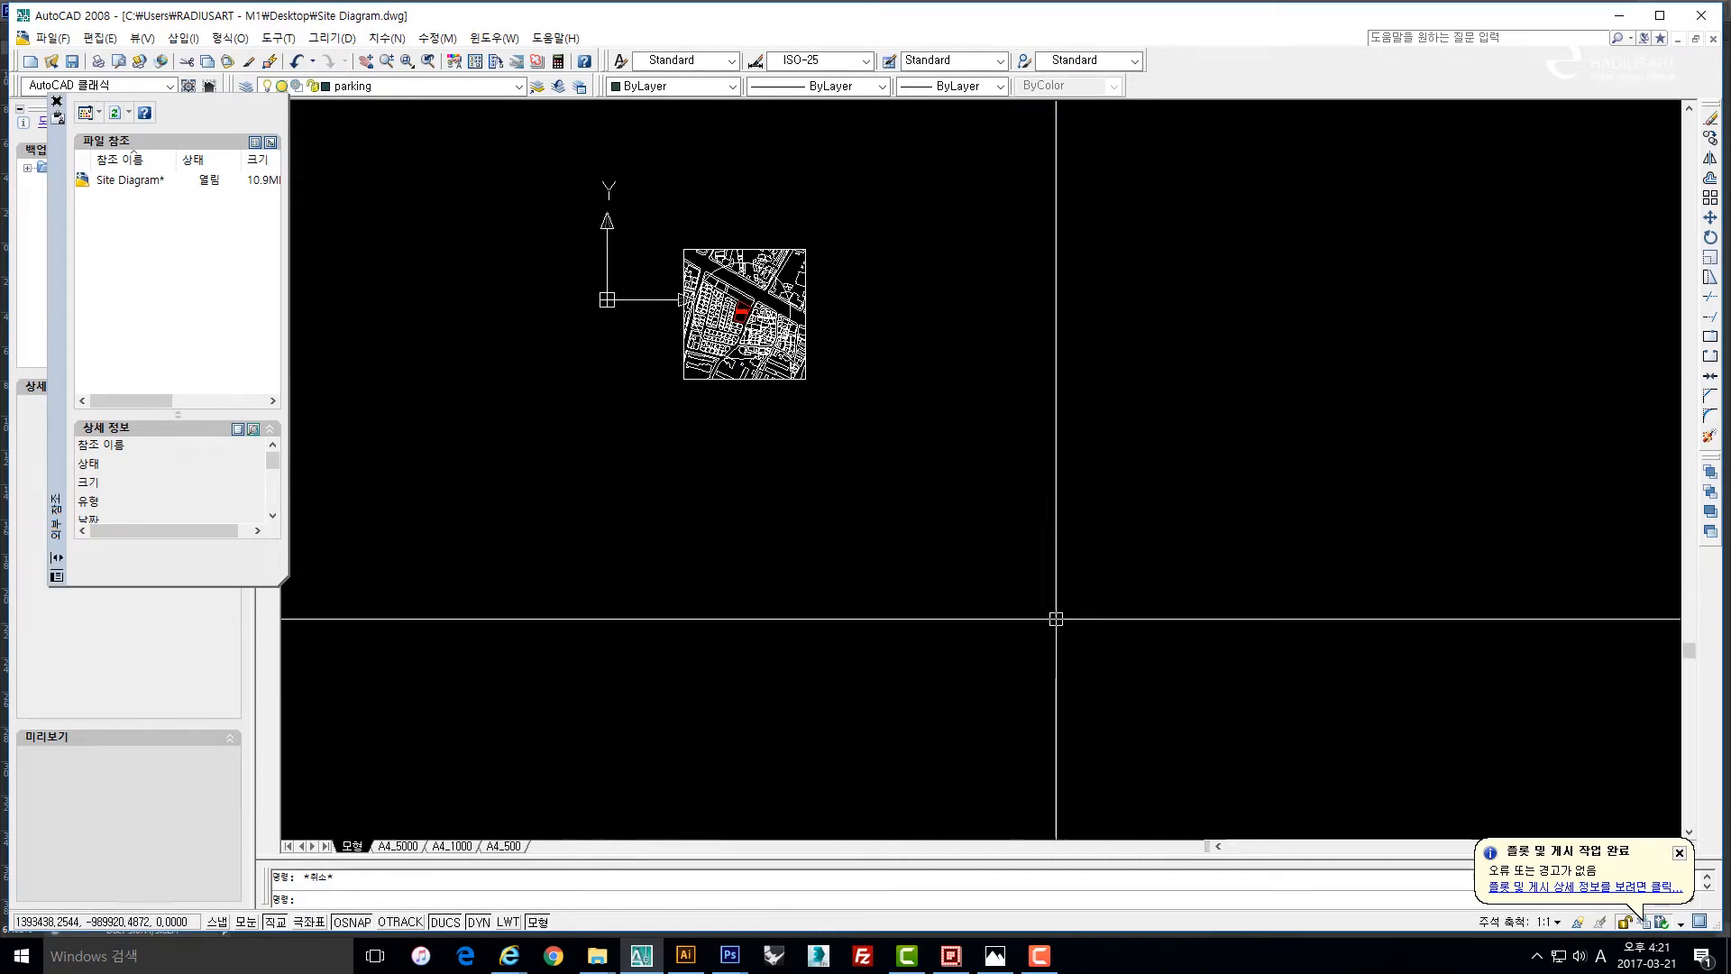
left_click_drag(931, 505, 900, 511)
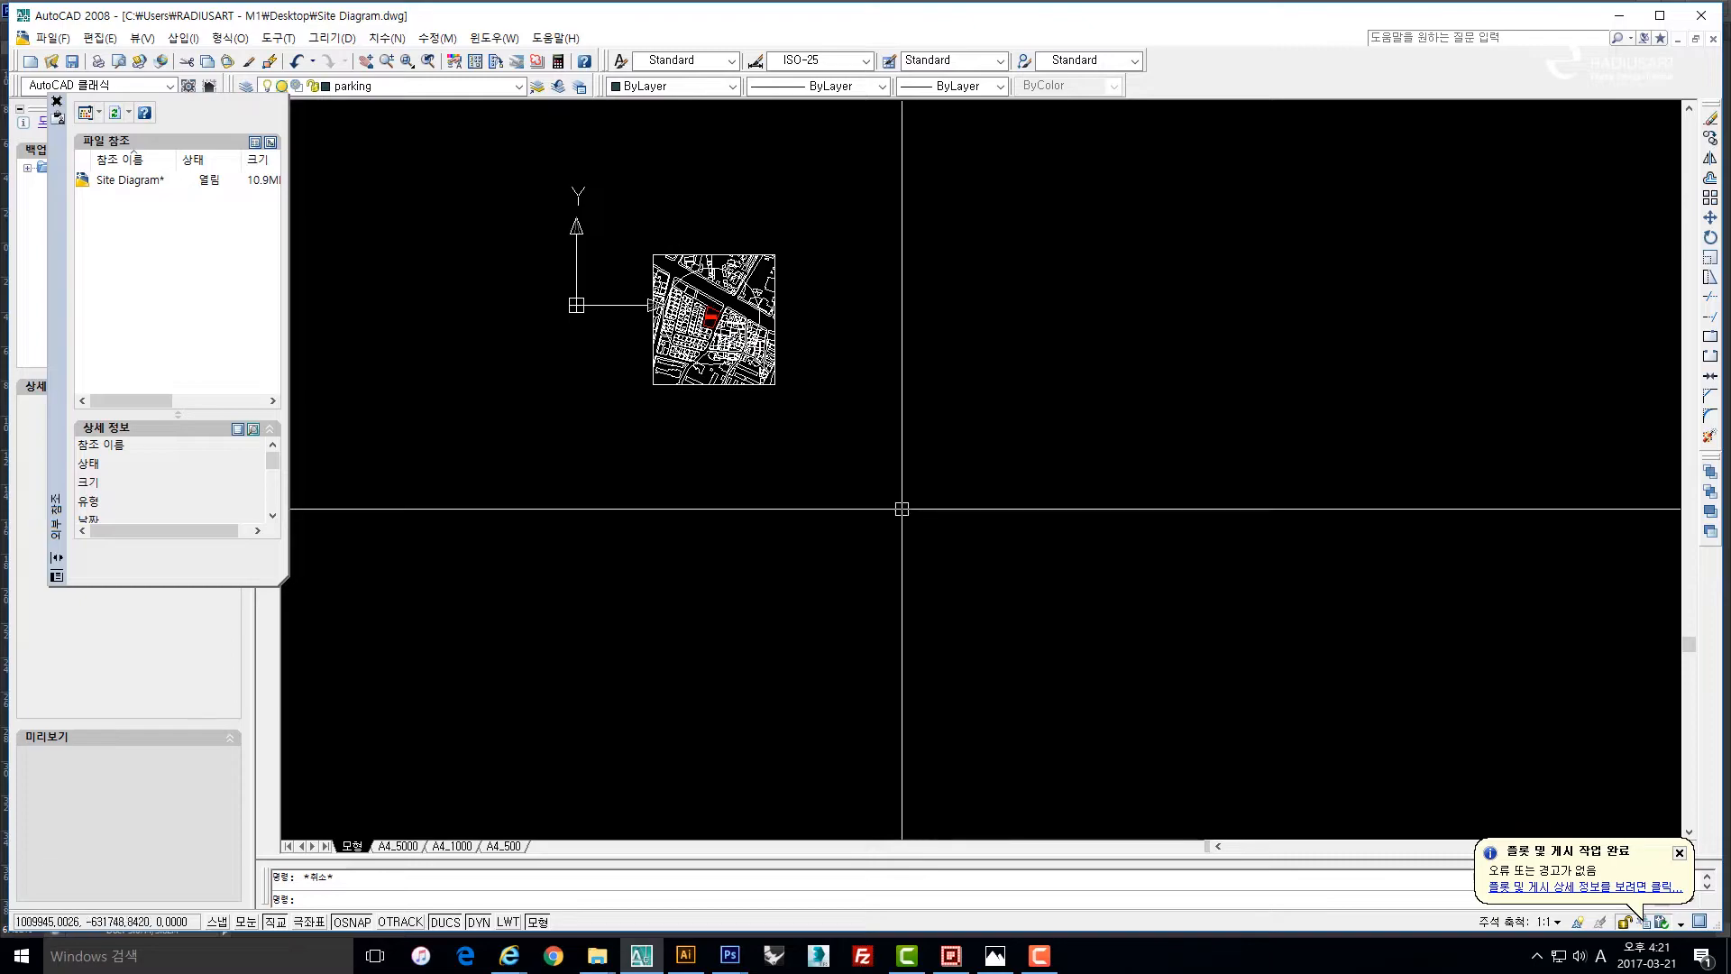
Attach the image 위치도-R.JPG from the Map S folder, with insertion point and scale specified on screen.
left_click(57, 100)
key("Escape")
key("Escape")
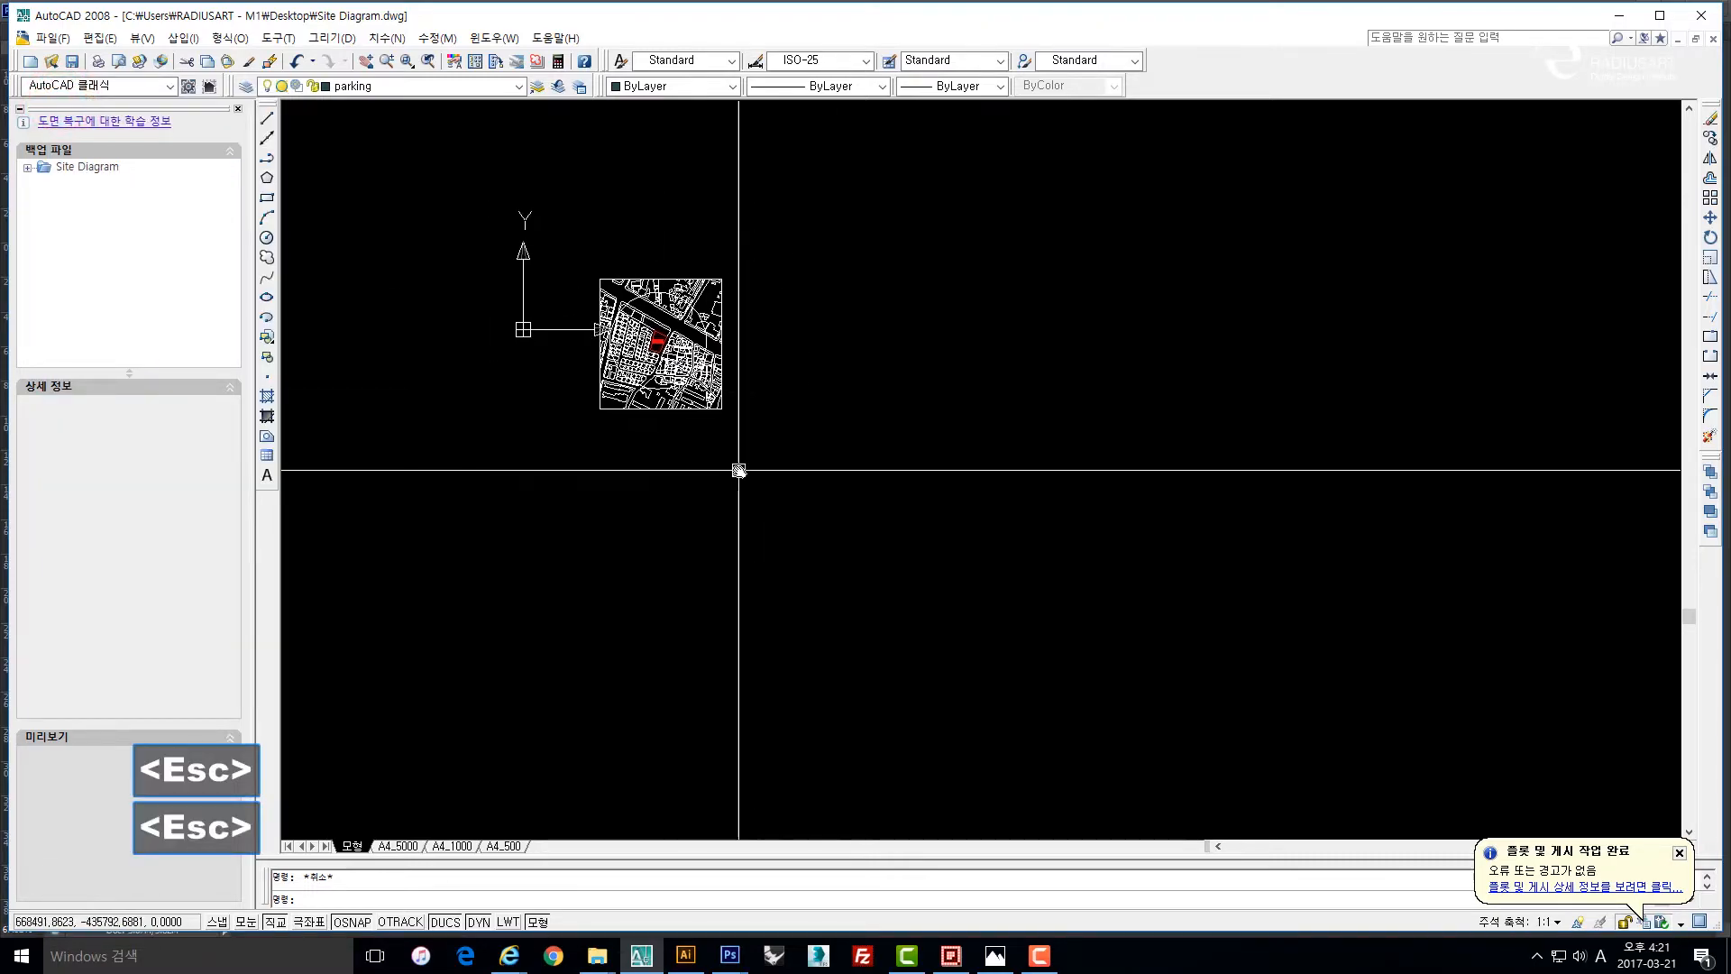
type("image")
key("space")
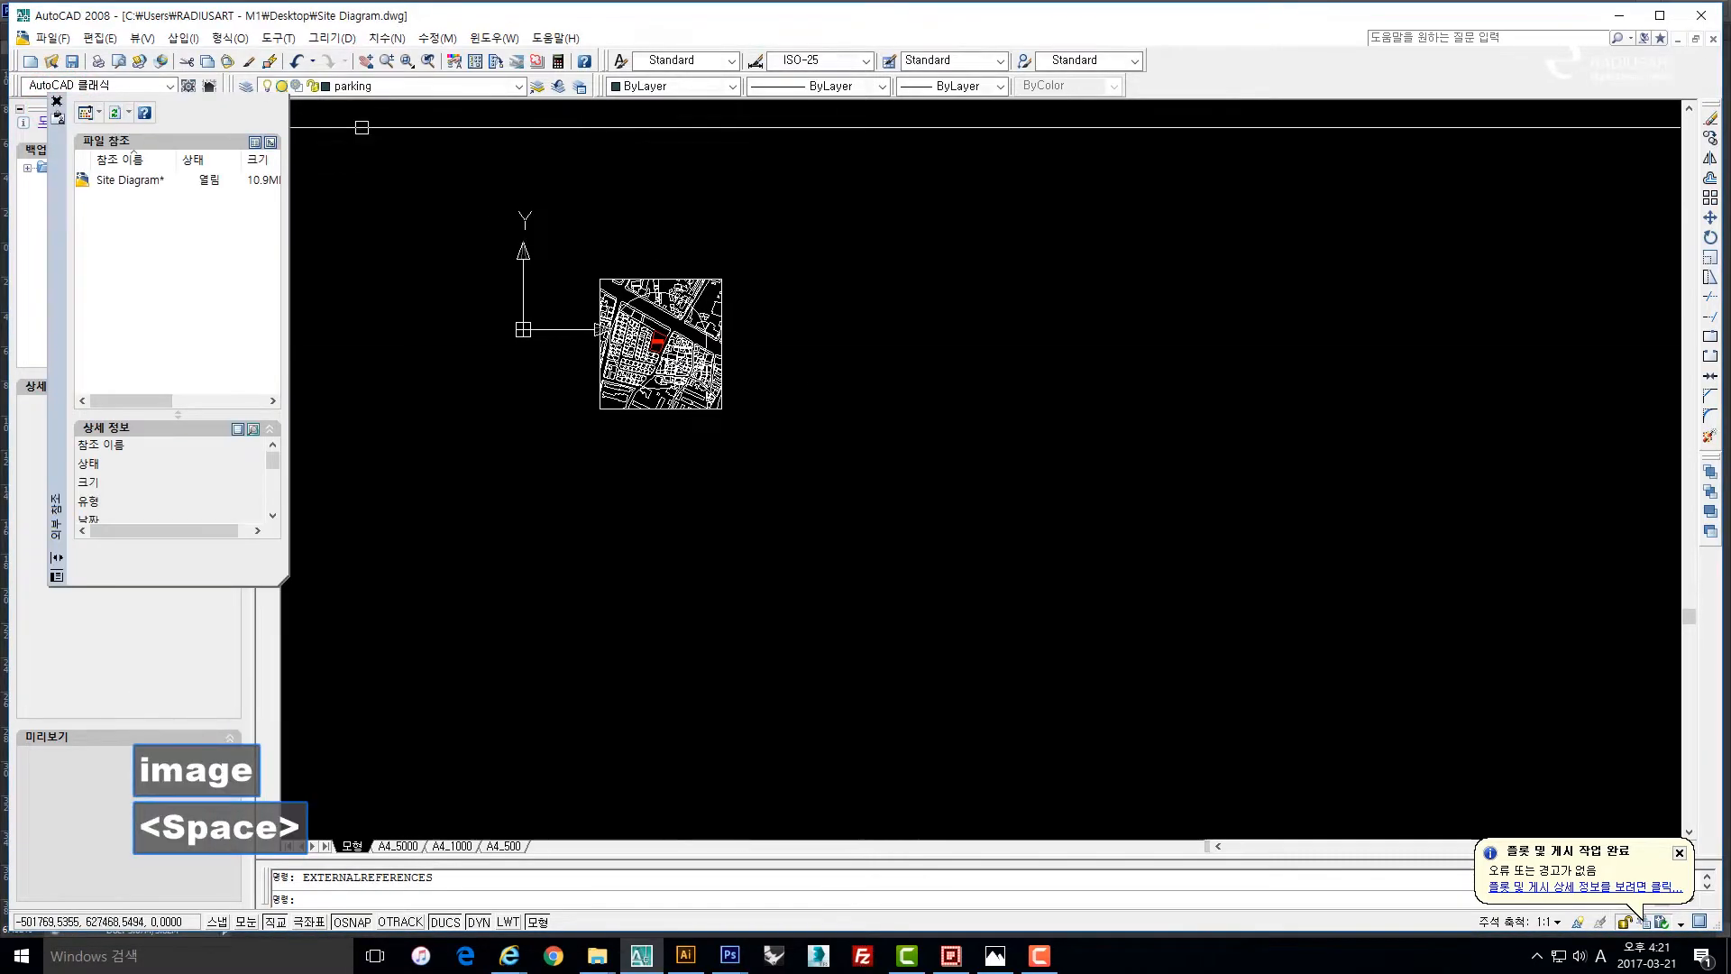
left_click(98, 112)
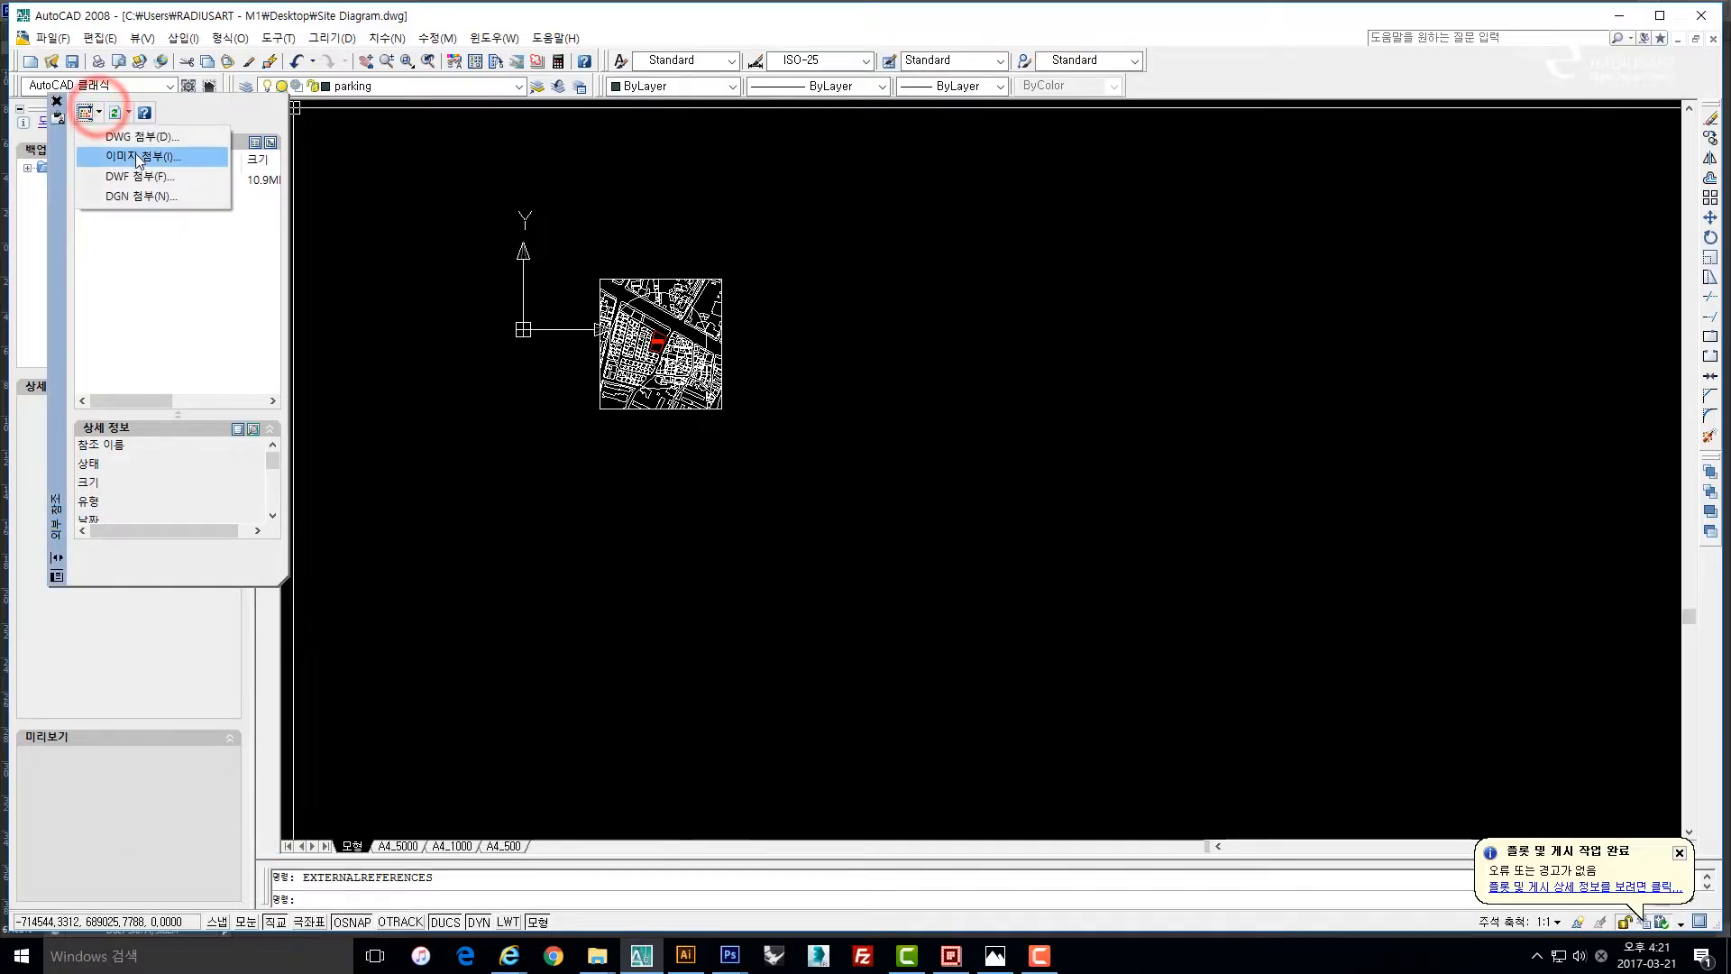
left_click(135, 155)
left_click(935, 460)
scroll(935, 459, "down", 2)
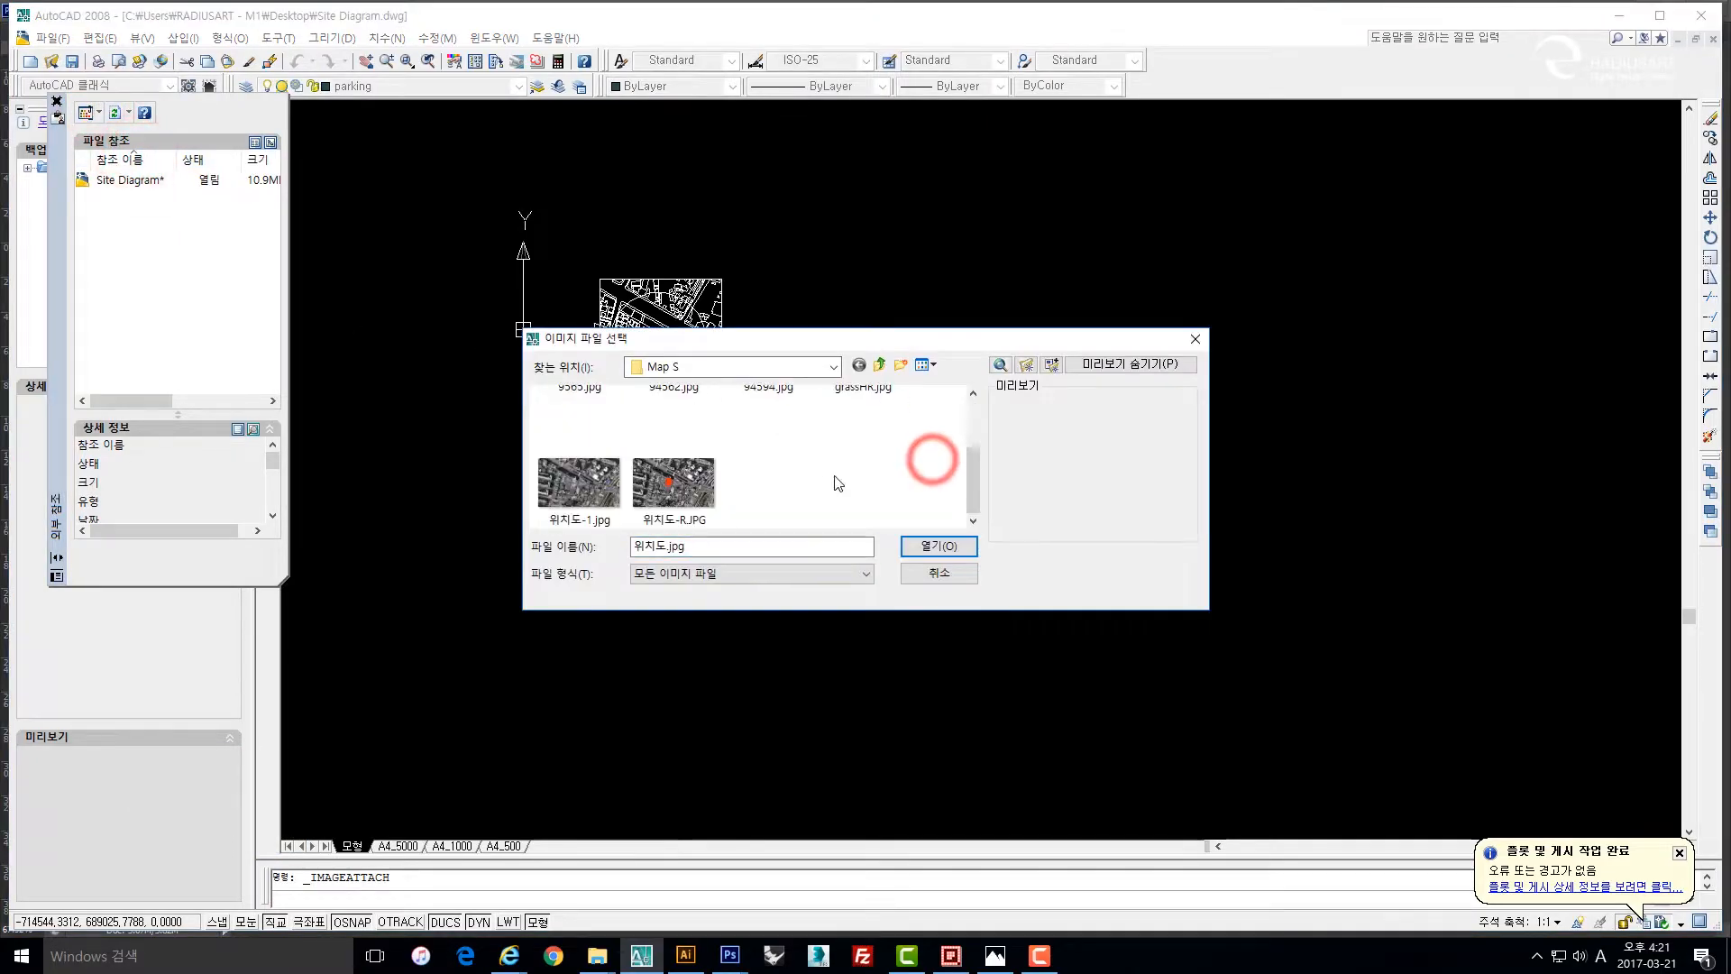
left_click(825, 477)
double_click(692, 483)
left_click(777, 588)
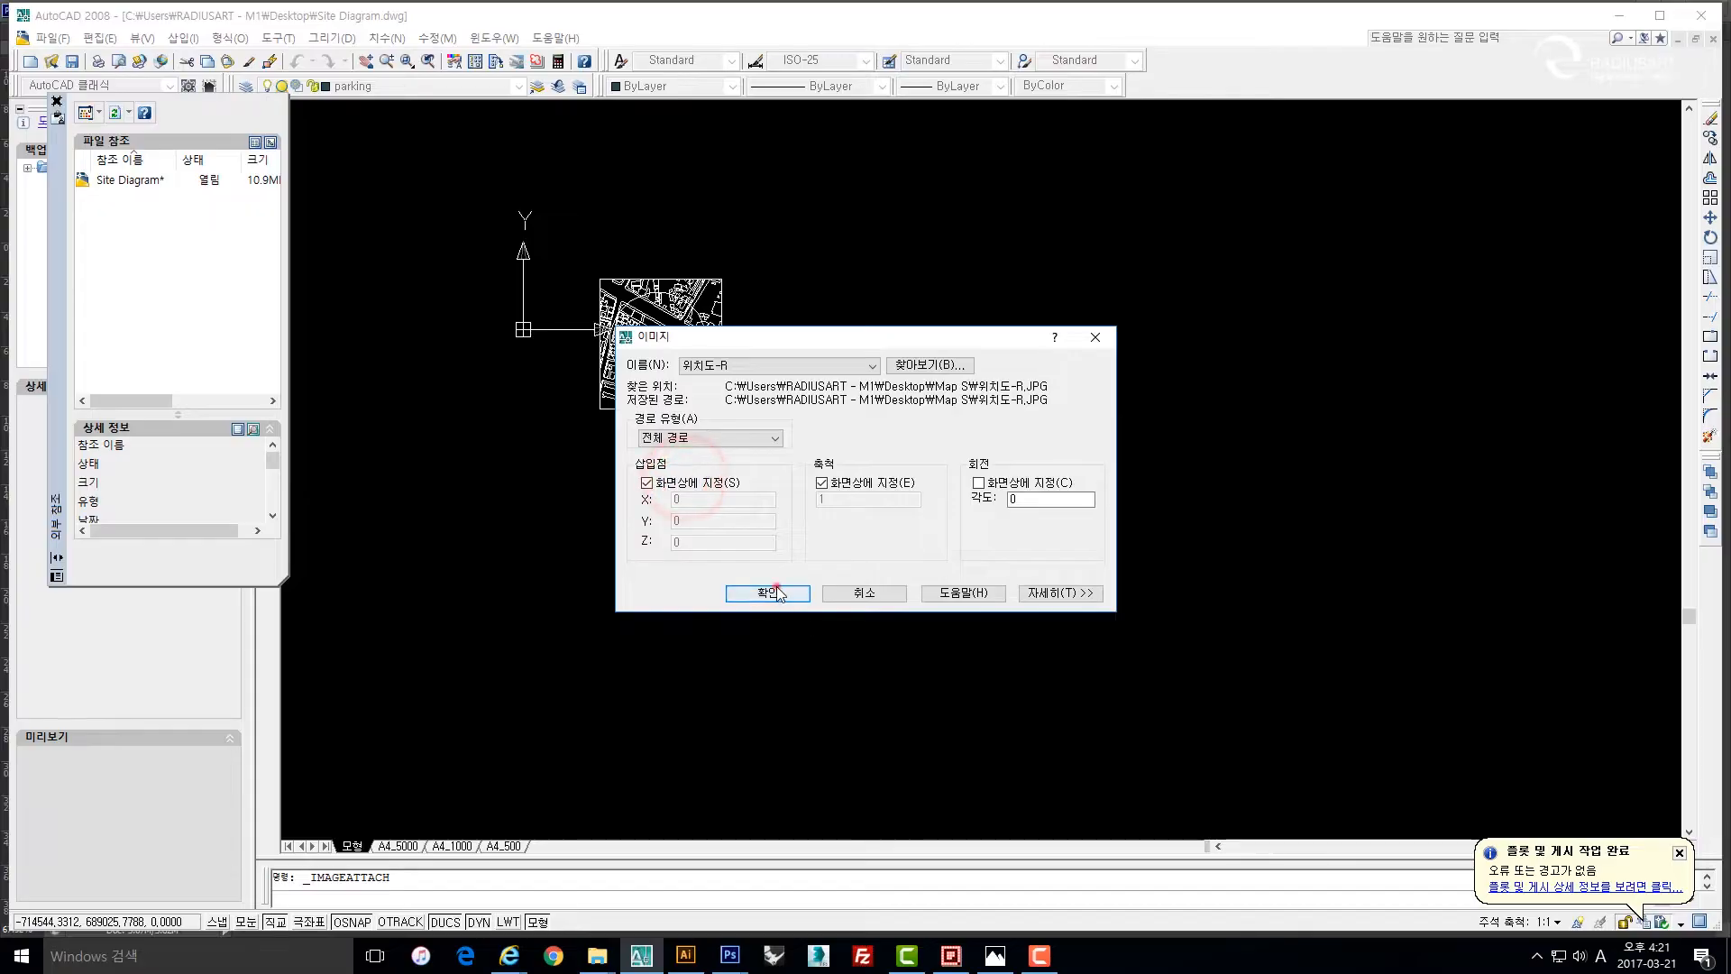
Place the attached aerial photo in the empty area below and to the right of the site map, scaling it by eye.
left_click(874, 562)
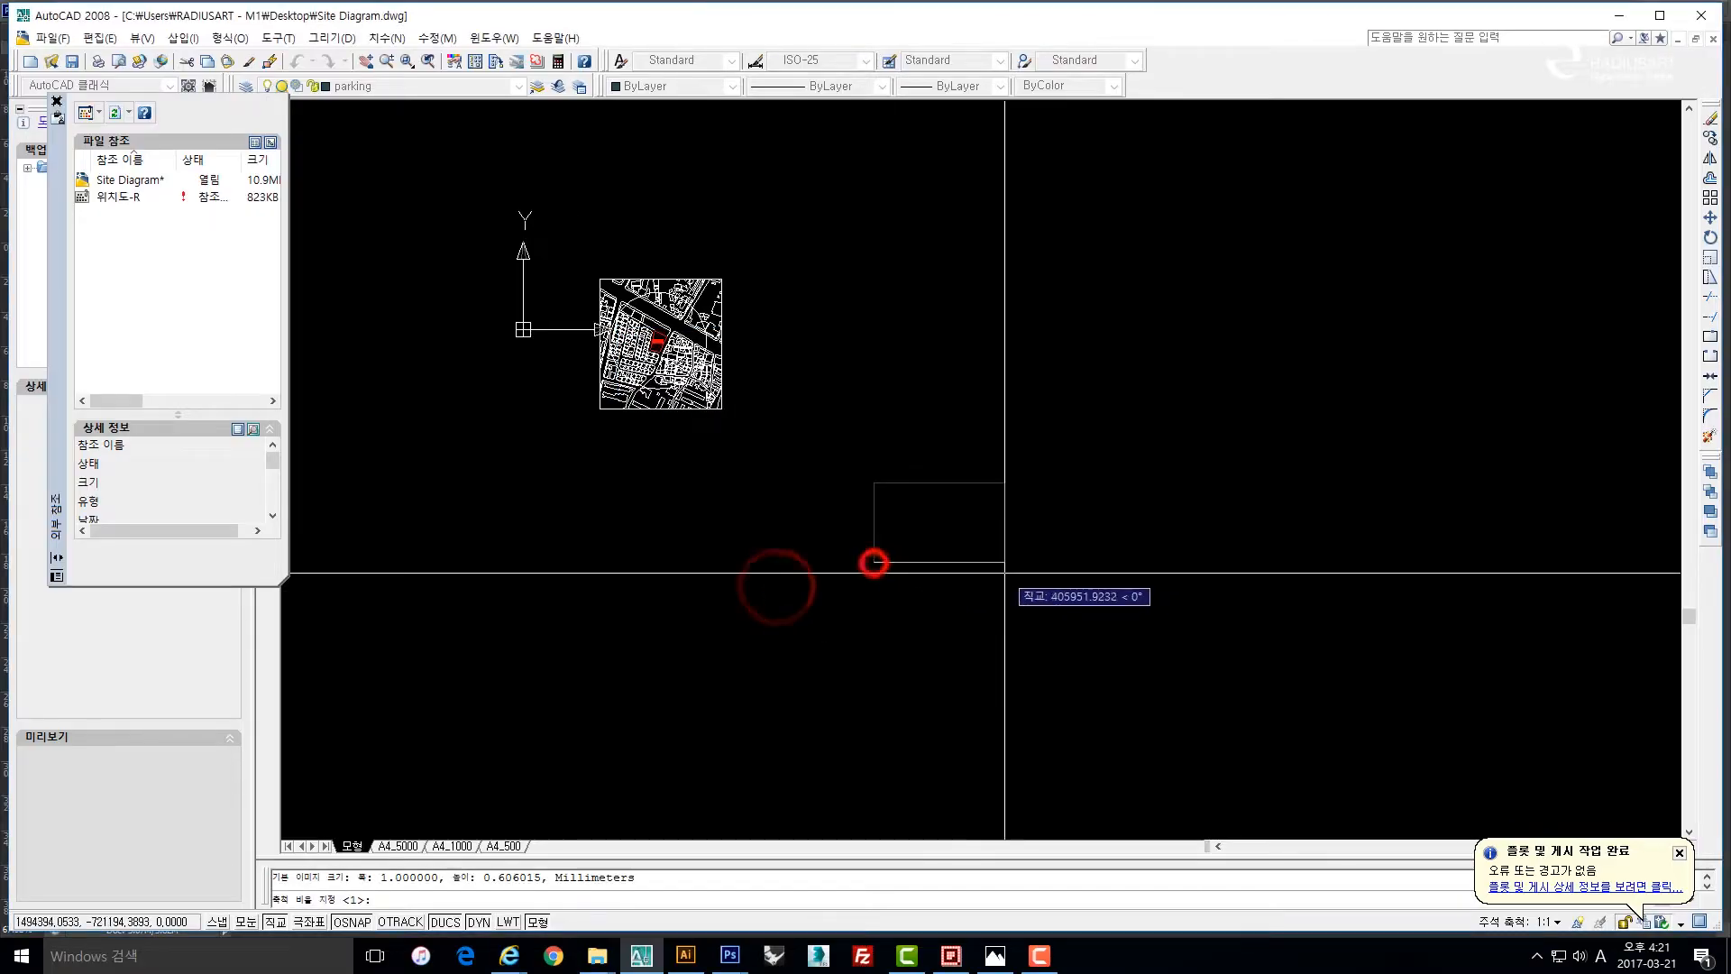
left_click(1084, 565)
key("Escape")
key("Escape")
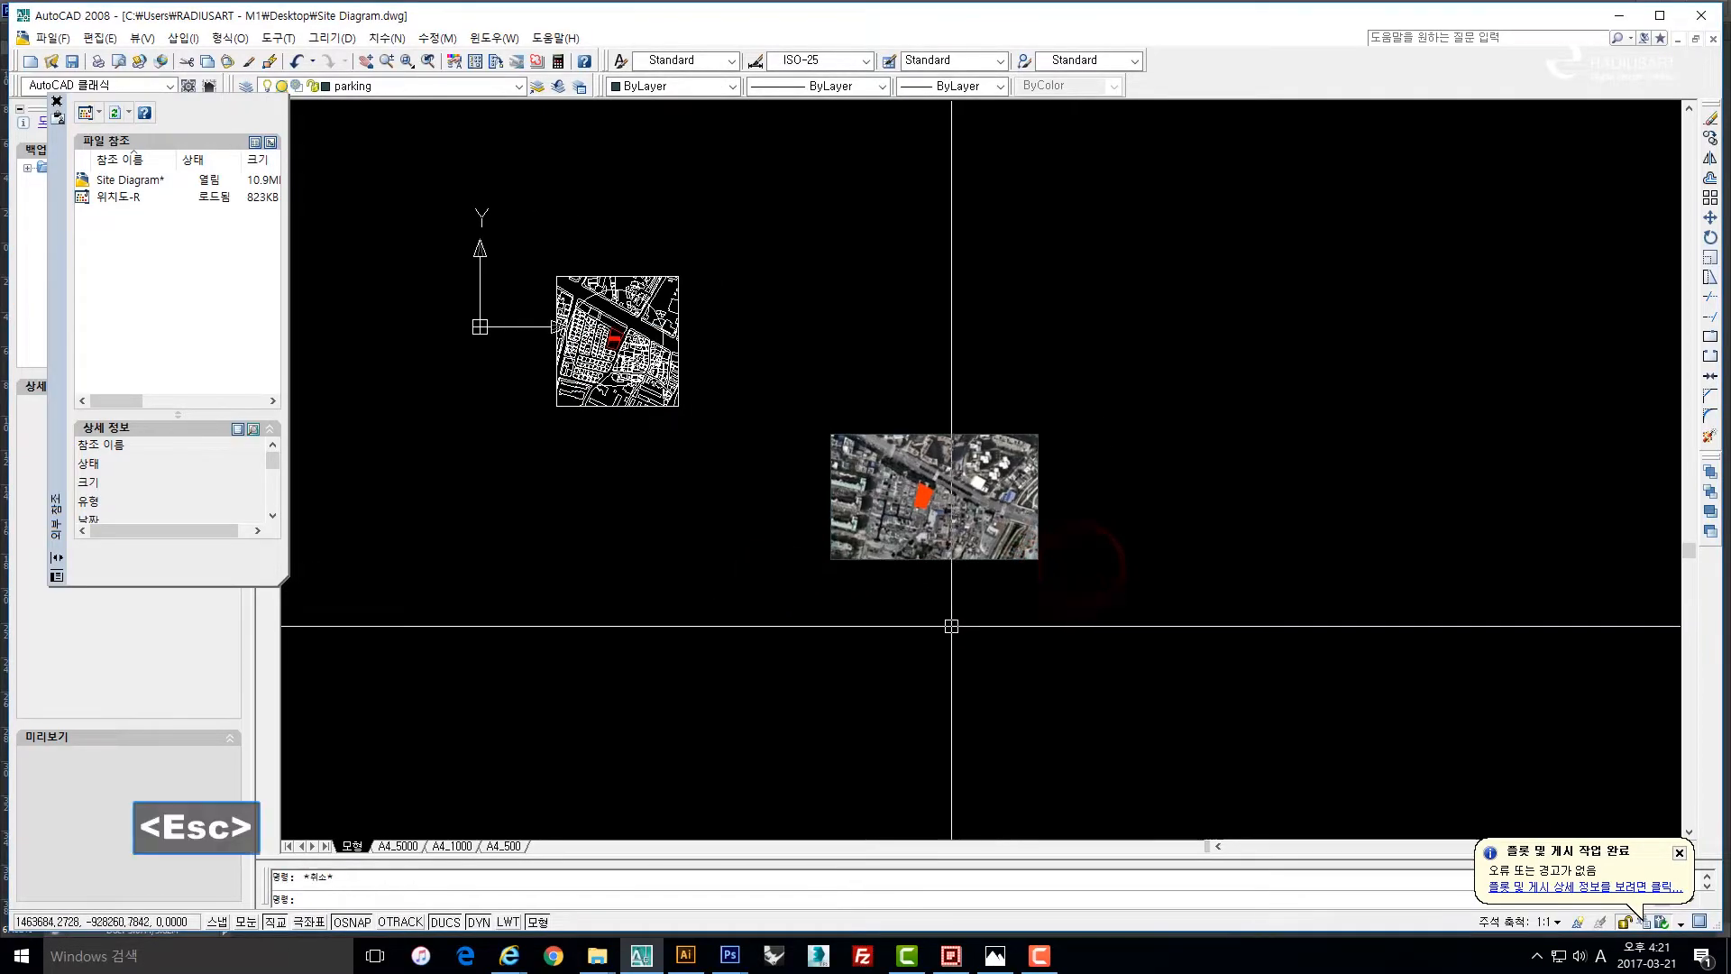
Move the aerial photo freely, with Ortho off, to directly below the site map.
scroll(844, 550, "up", 2)
left_click_drag(501, 259, 777, 393)
scroll(777, 393, "up", 2)
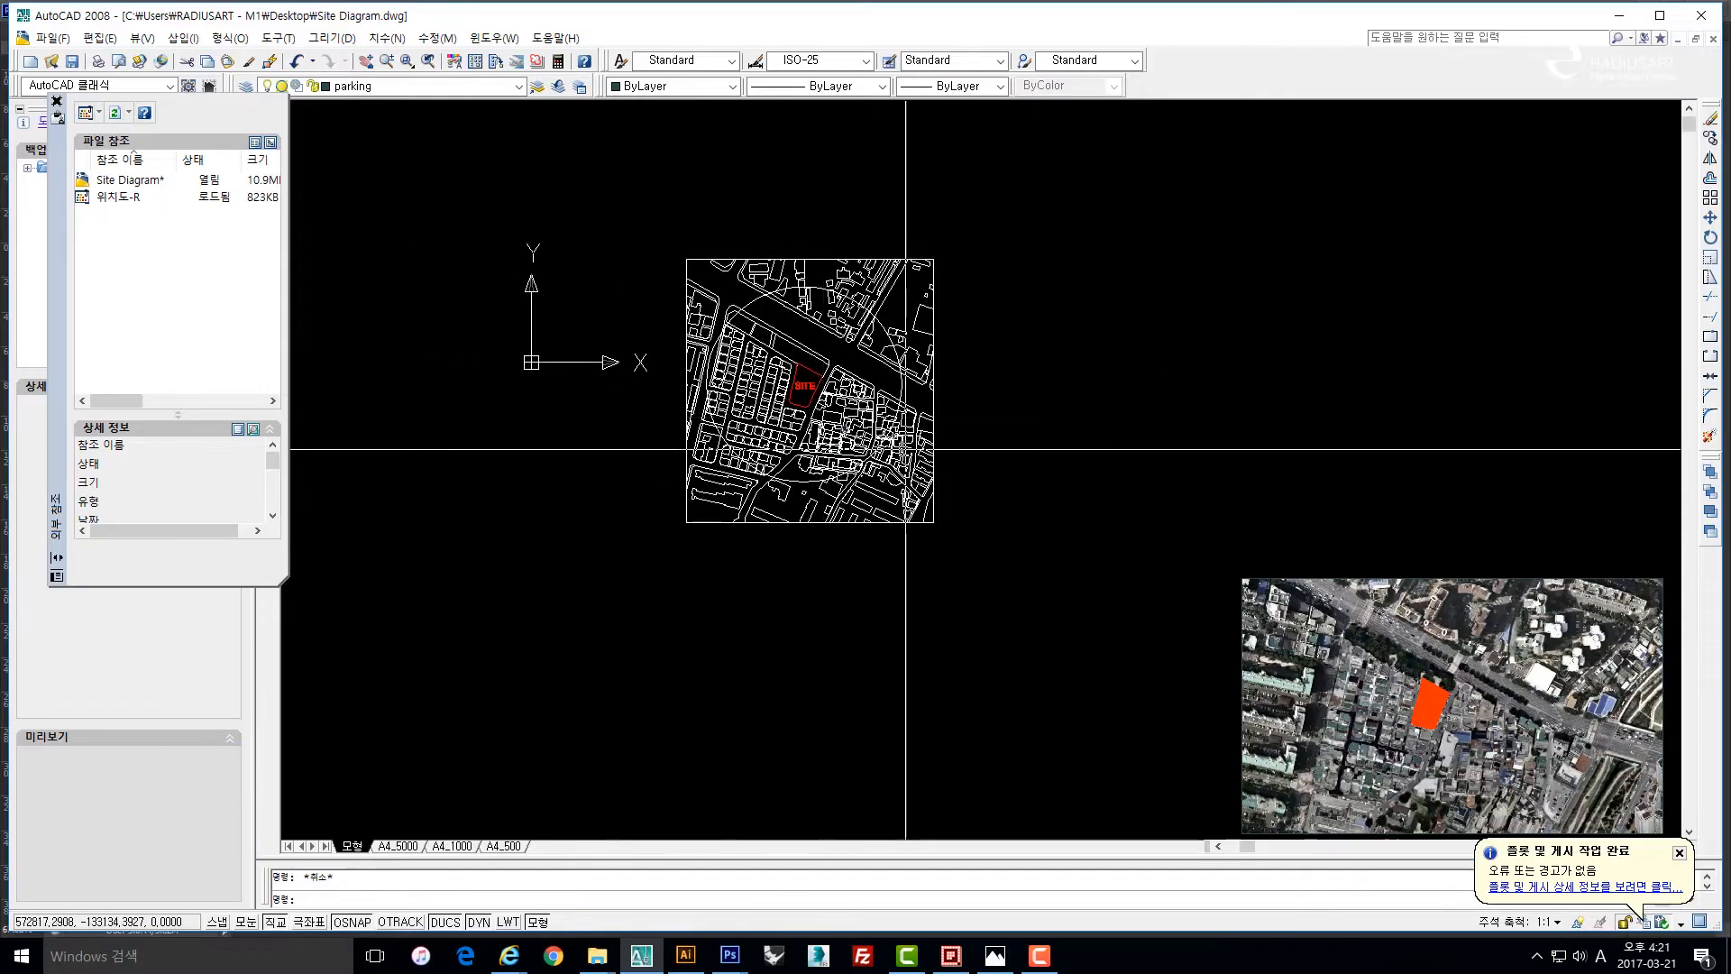
left_click_drag(1049, 513, 941, 379)
scroll(942, 381, "up", 2)
scroll(1198, 606, "down", 5)
left_click(1316, 724)
left_click(1230, 623)
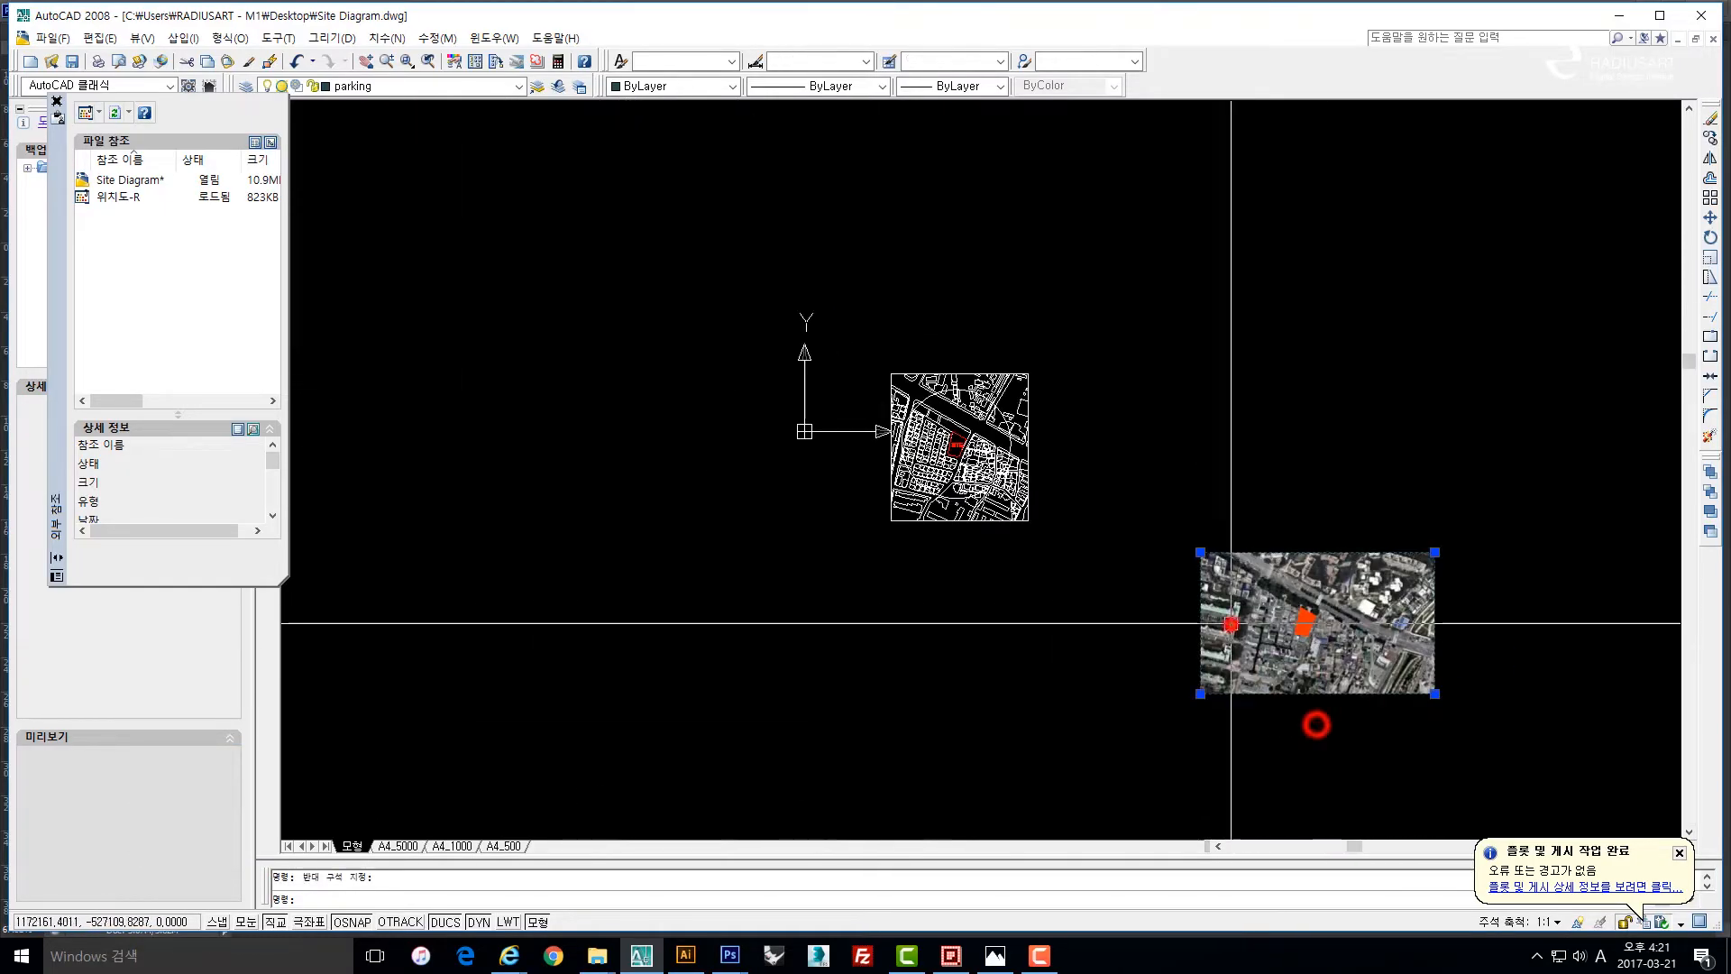
left_click_drag(1020, 558, 720, 445)
type("m")
key("space")
left_click(1228, 413)
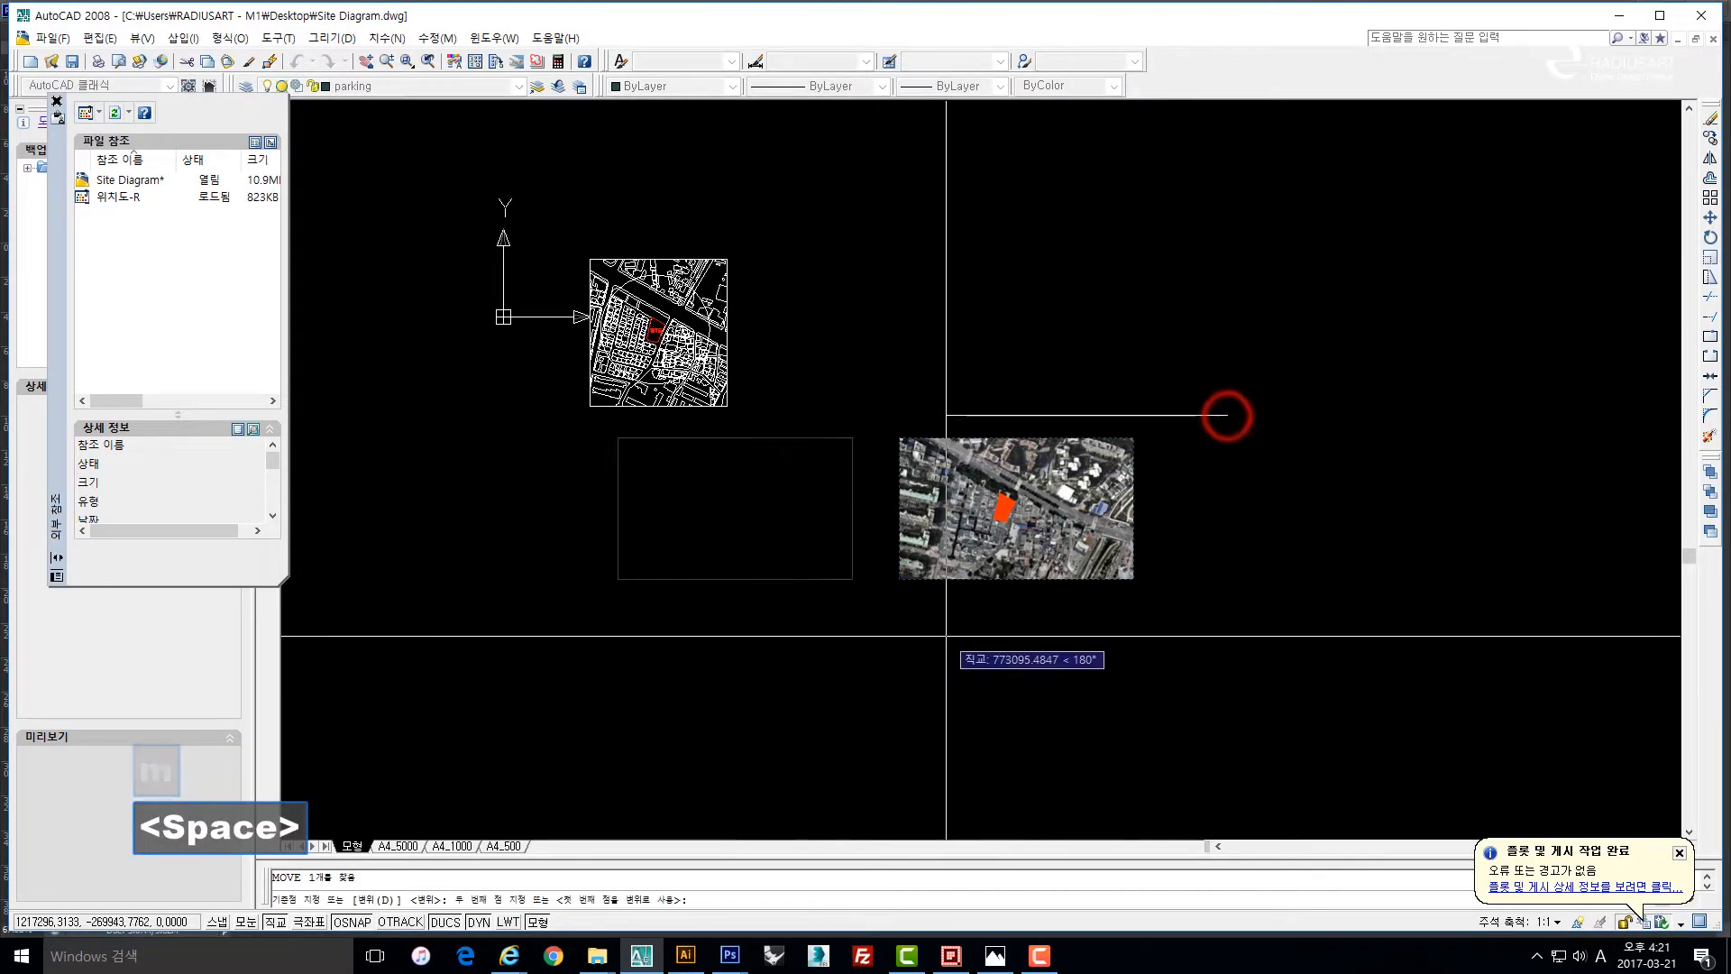
key("F8")
left_click(871, 626)
key("Escape")
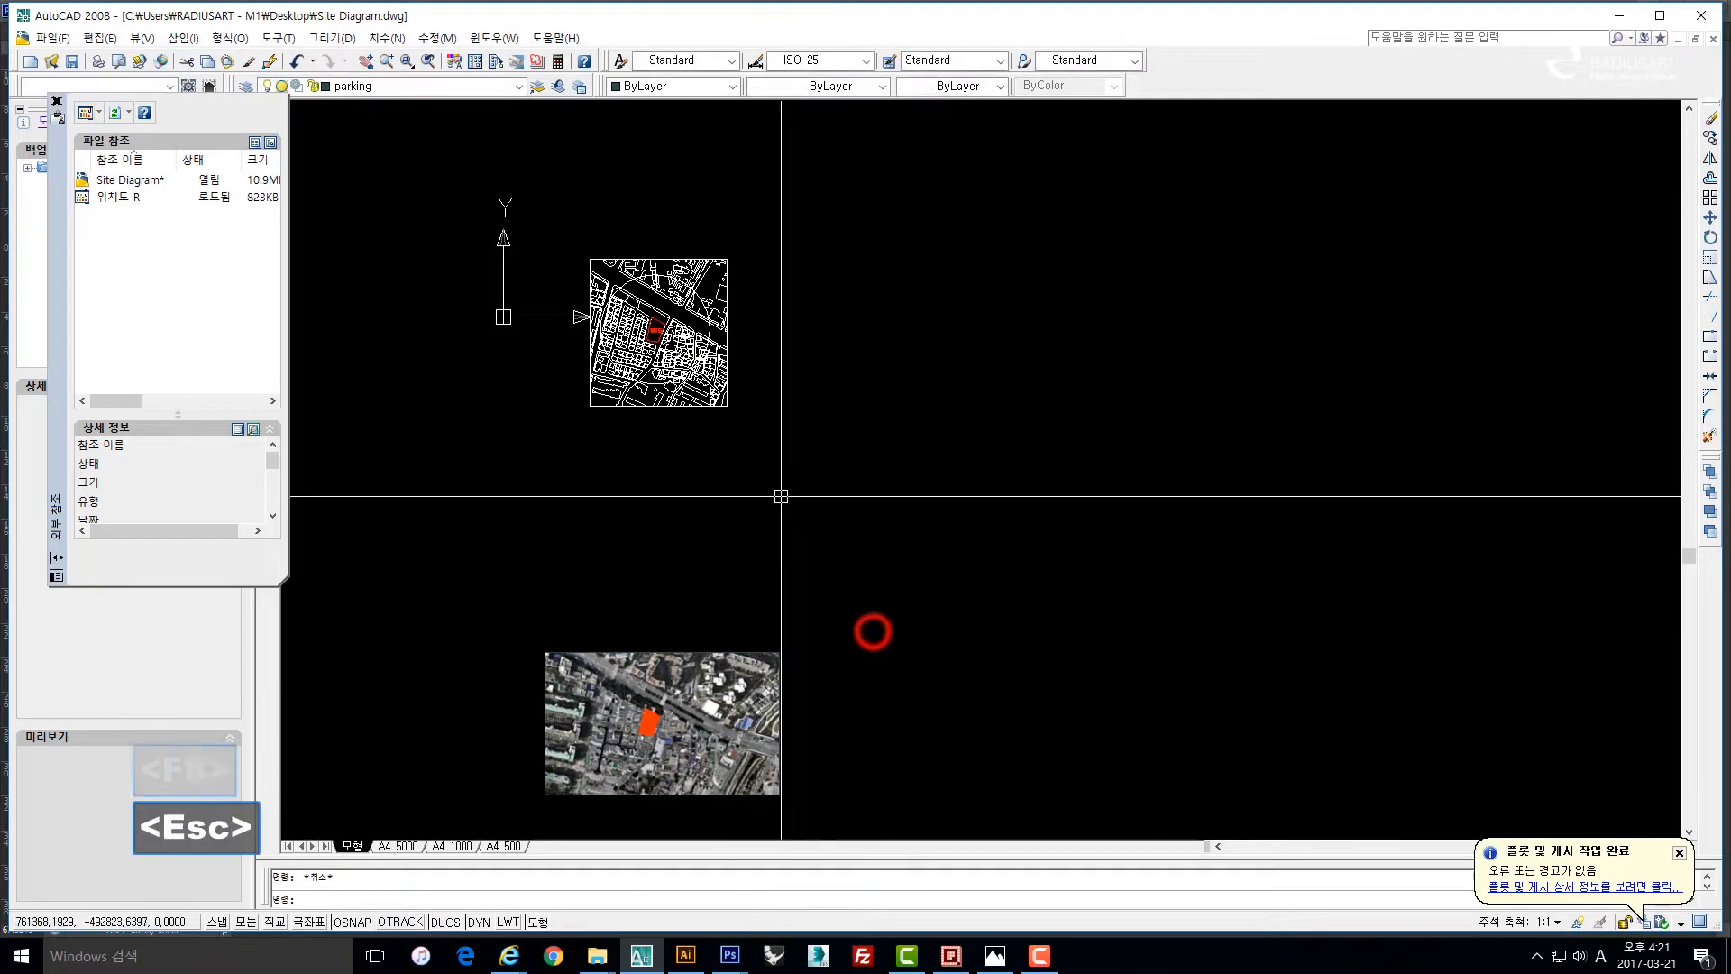
Erase the red fill inside the site boundary on the site map, keeping the outline.
key("Escape")
left_click_drag(832, 505, 966, 500)
scroll(812, 339, "up", 5)
mouse_move(783, 275)
left_mouse_down()
mouse_move(823, 328)
mouse_move(799, 380)
left_mouse_up()
left_click(720, 329)
type("e")
key("space")
key("Escape")
scroll(721, 330, "down", 4)
key("Escape")
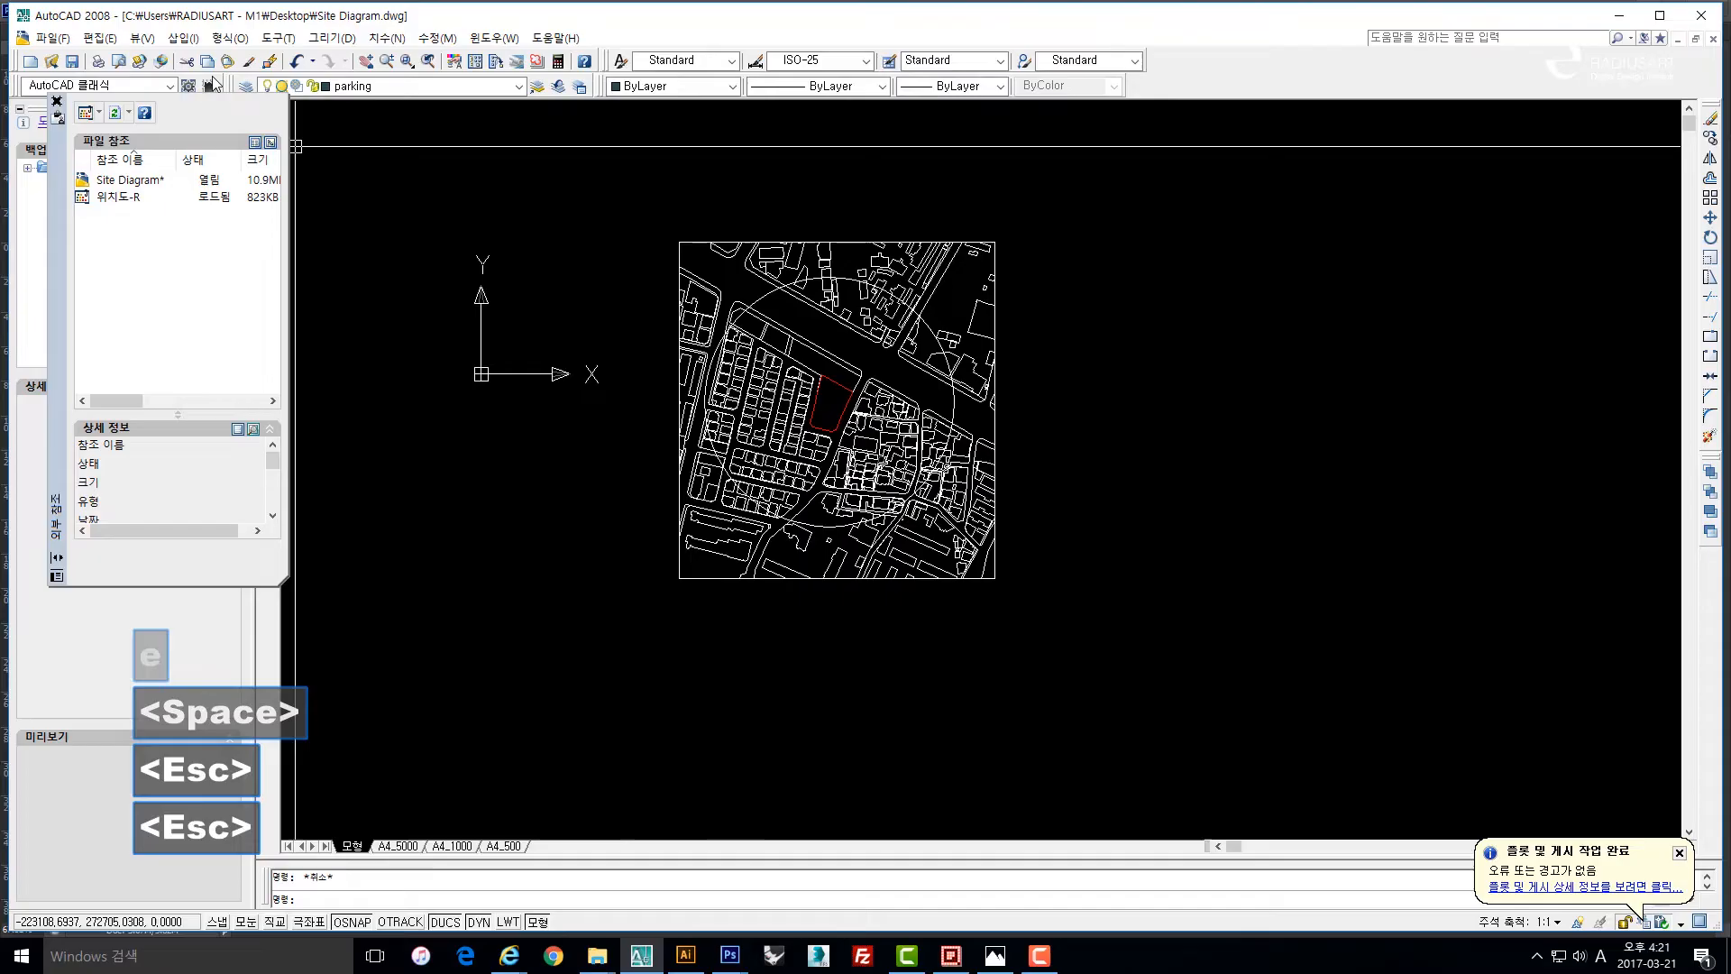
Change the drawing to the preset southwest isometric 3D view.
left_click(146, 40)
left_click(217, 296)
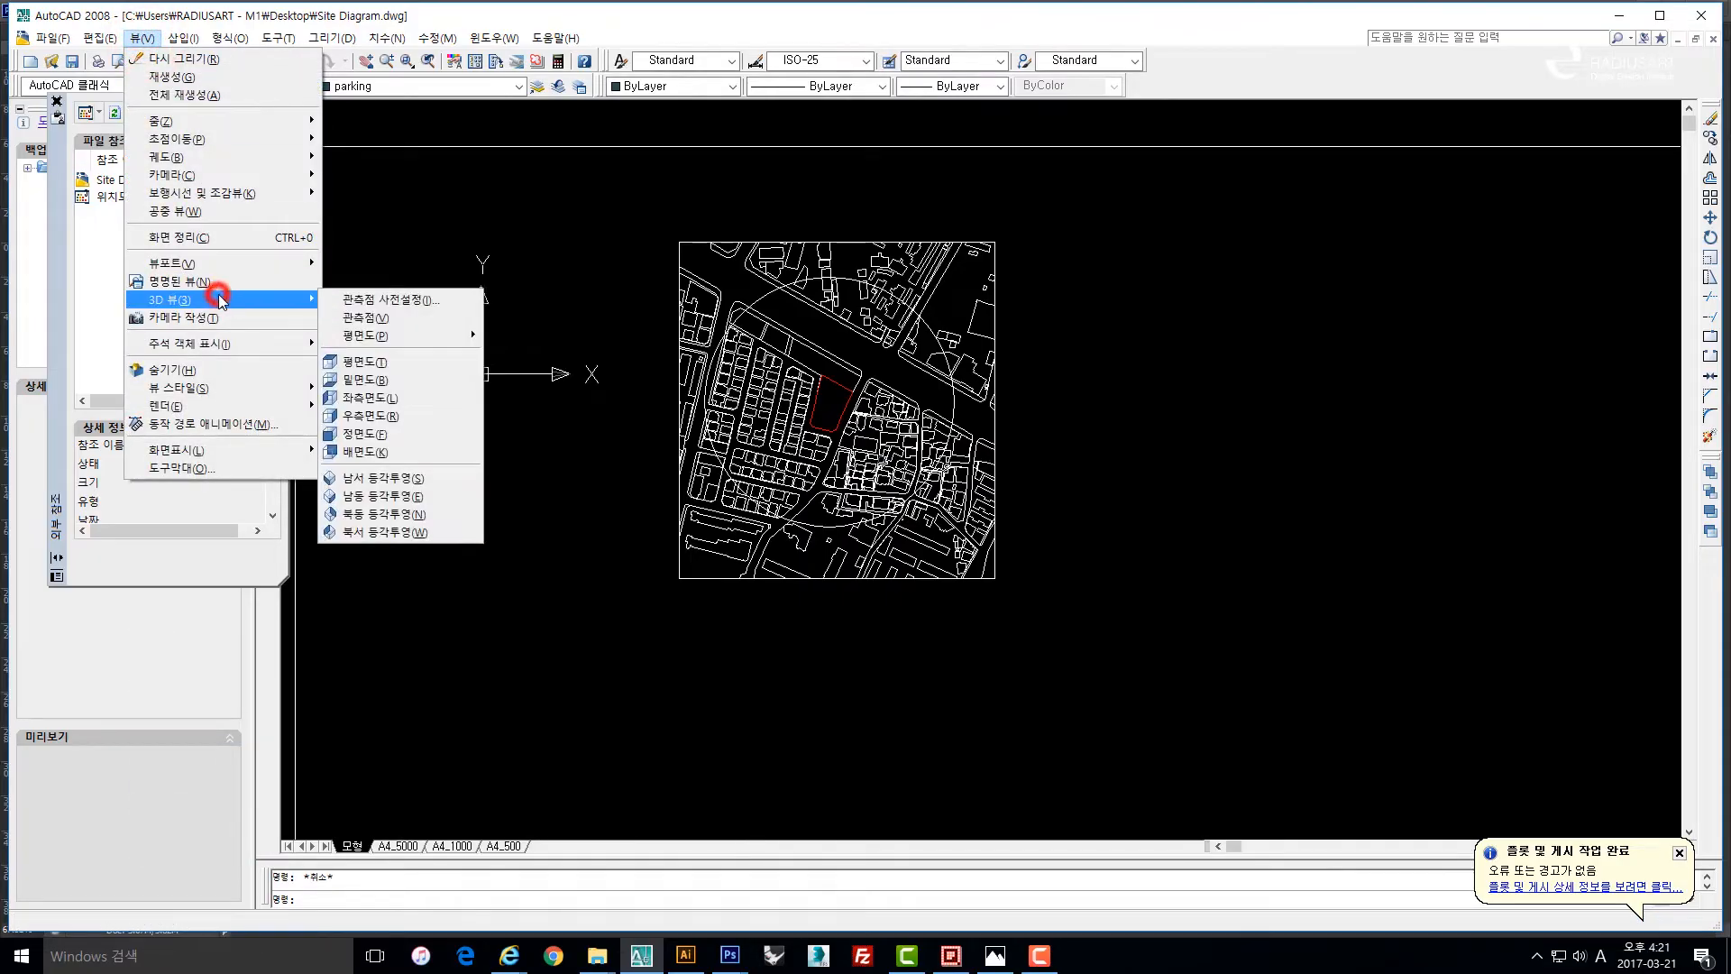
left_click(433, 475)
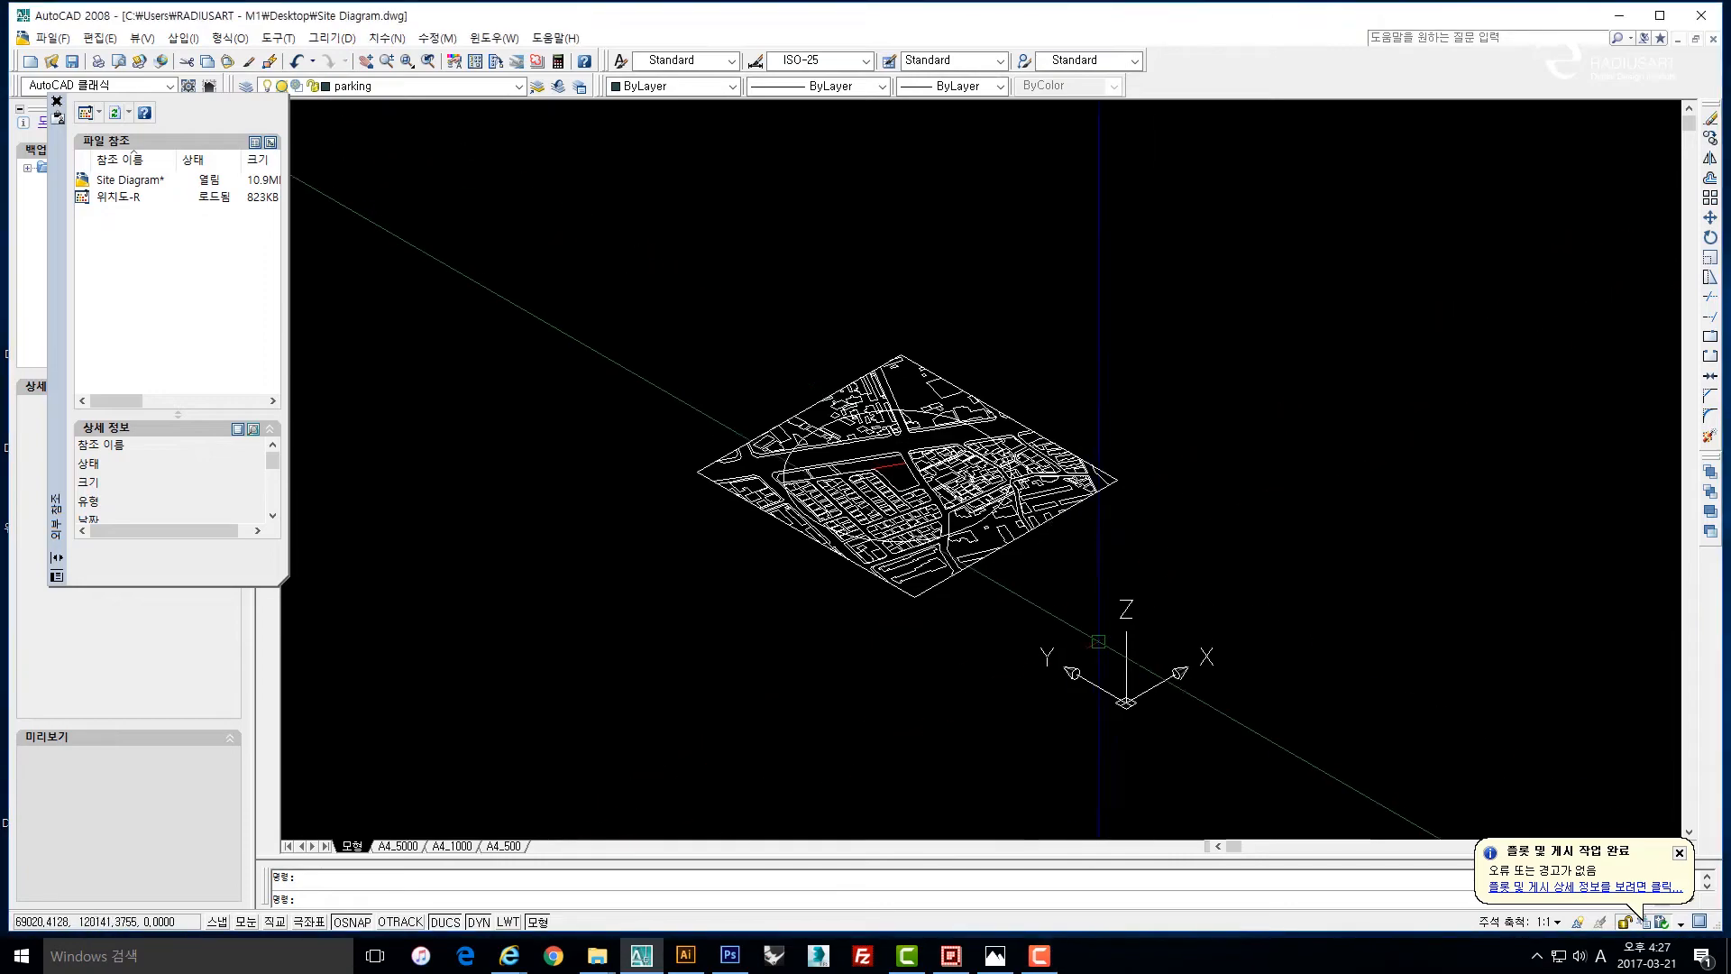
Copy the whole isometric site map linework and paste it into the blank Untitled-1 document in Illustrator.
left_click(1184, 674)
left_click(630, 301)
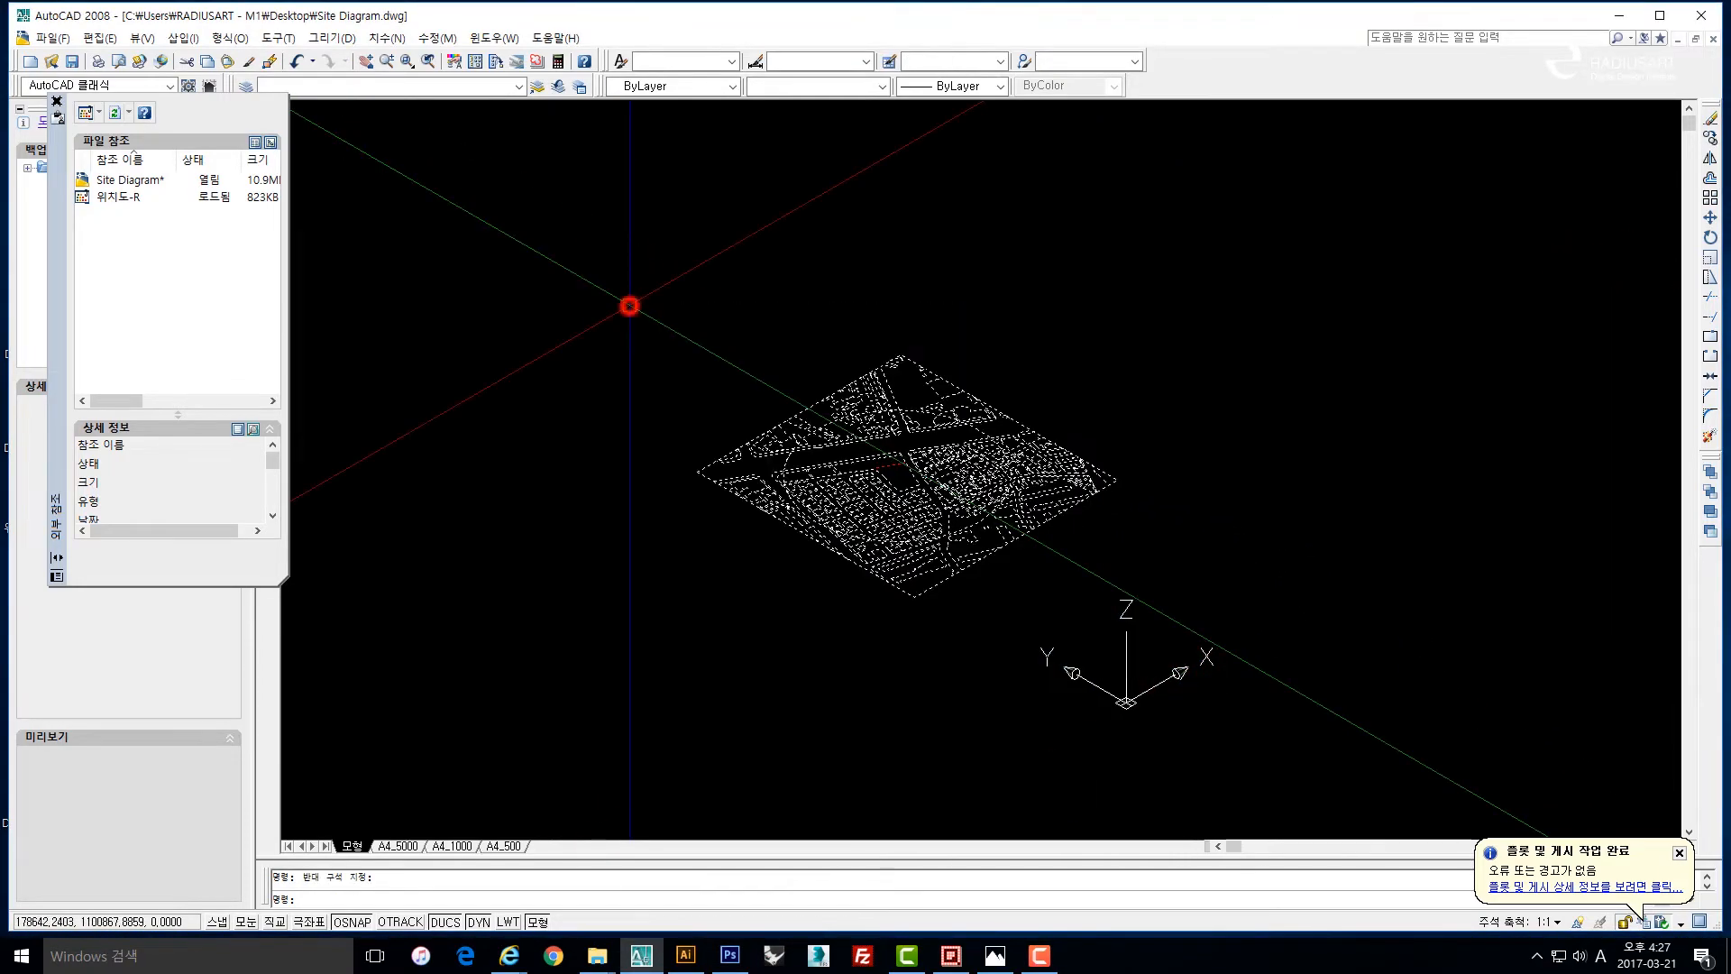
key("ctrl+c")
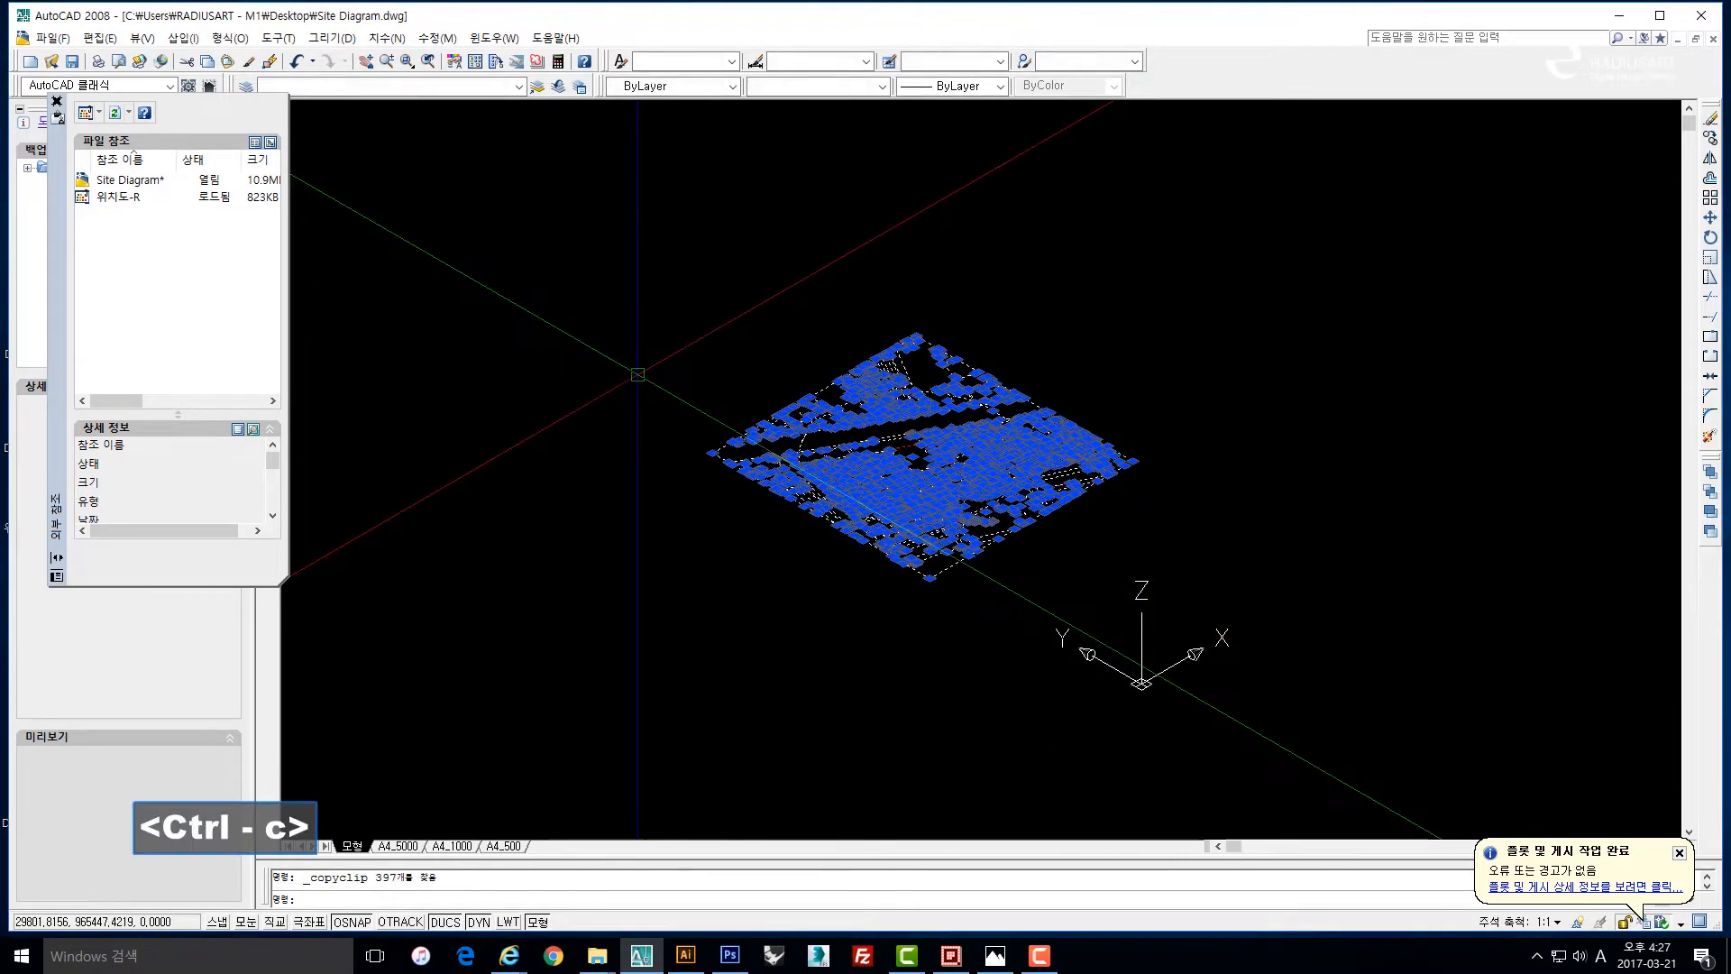
left_click(689, 957)
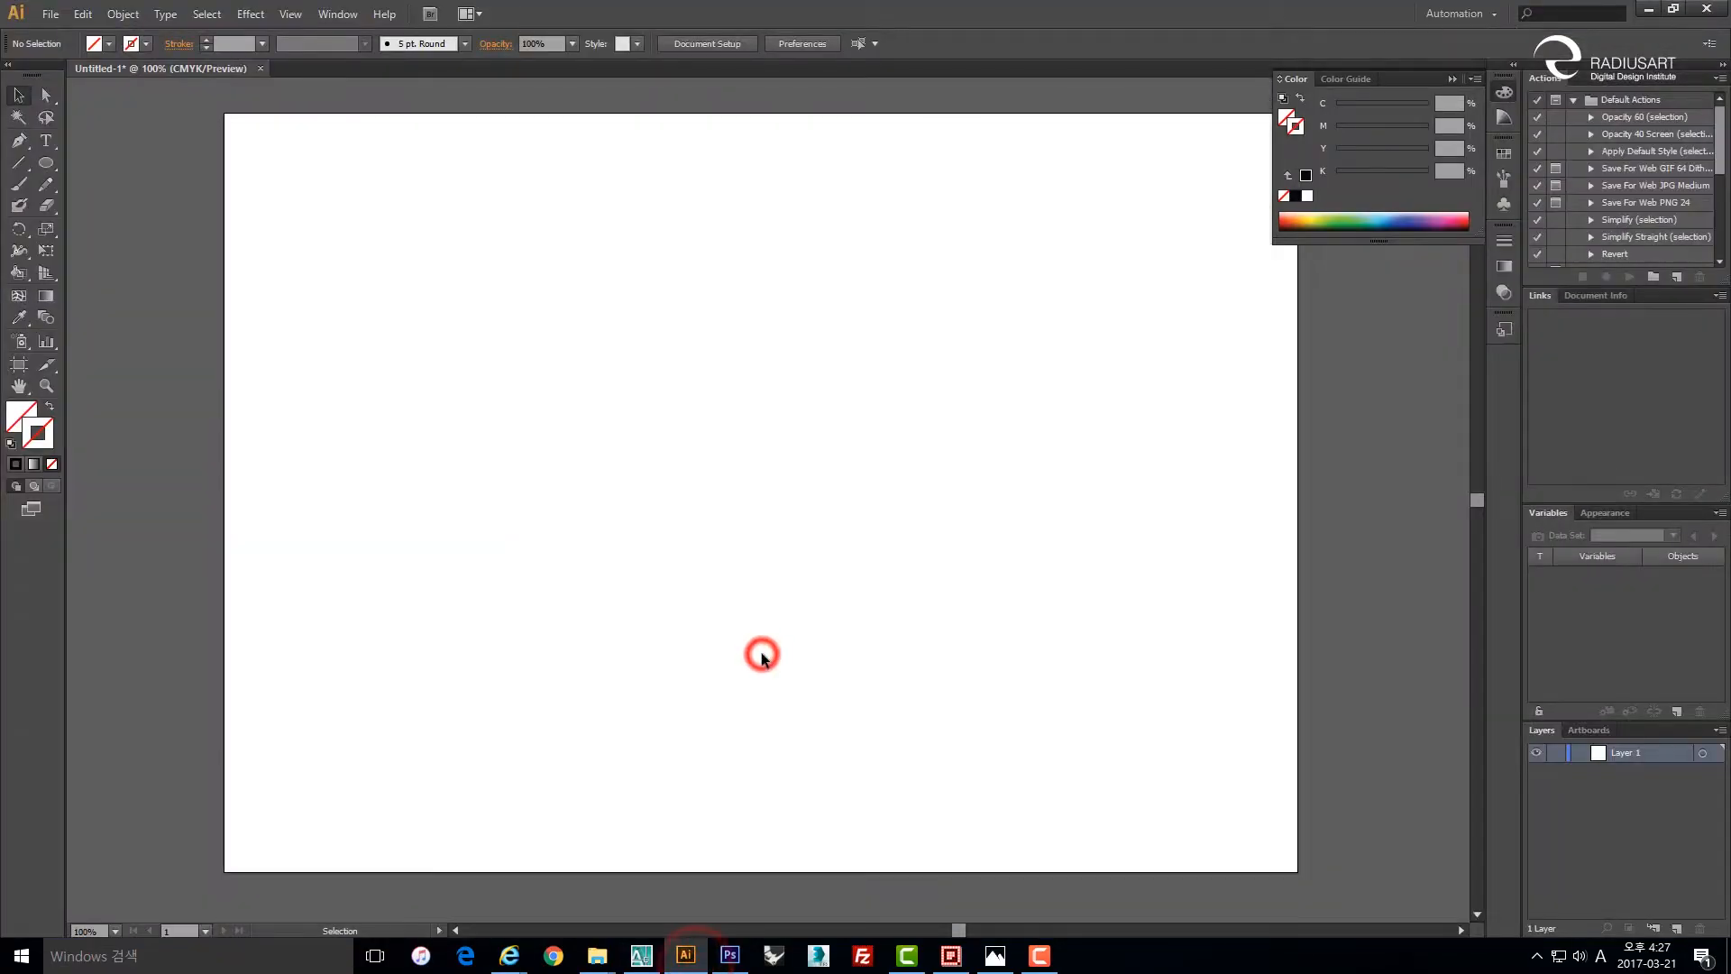
key("ctrl+v")
left_click(568, 447)
key("space")
left_click_drag(569, 448, 587, 506)
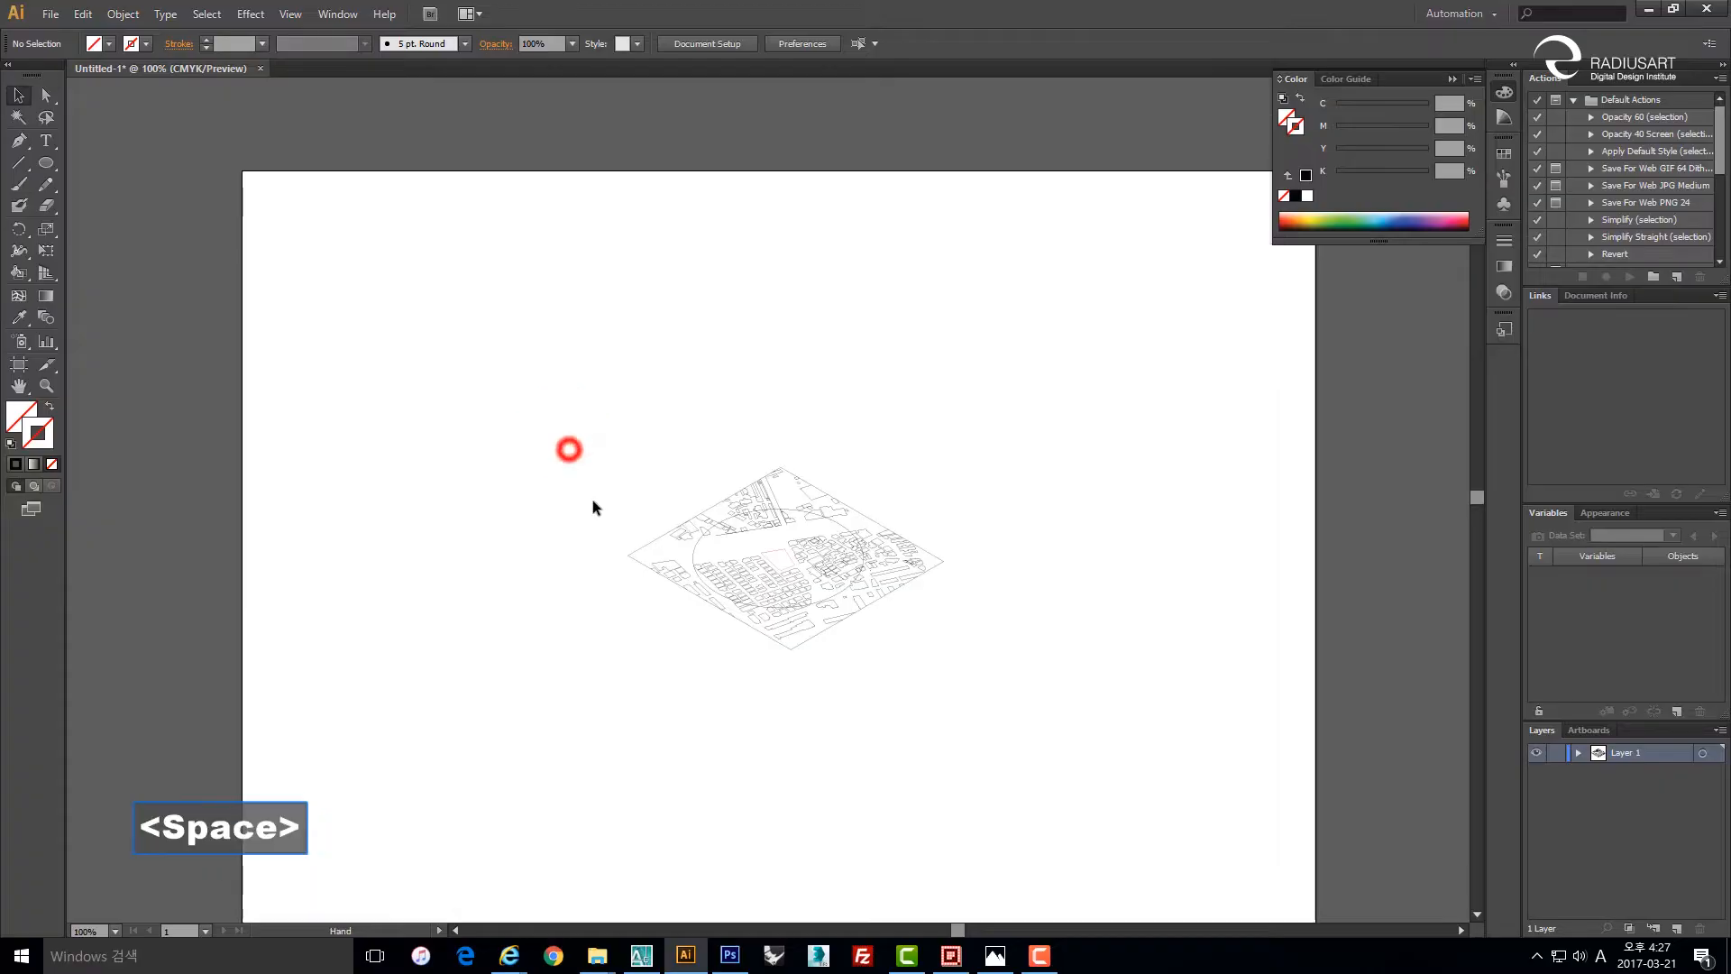
Move the pasted site map to the upper-left area of the artboard and deselect it.
key("v")
left_click_drag(754, 505, 470, 302)
left_click(821, 425)
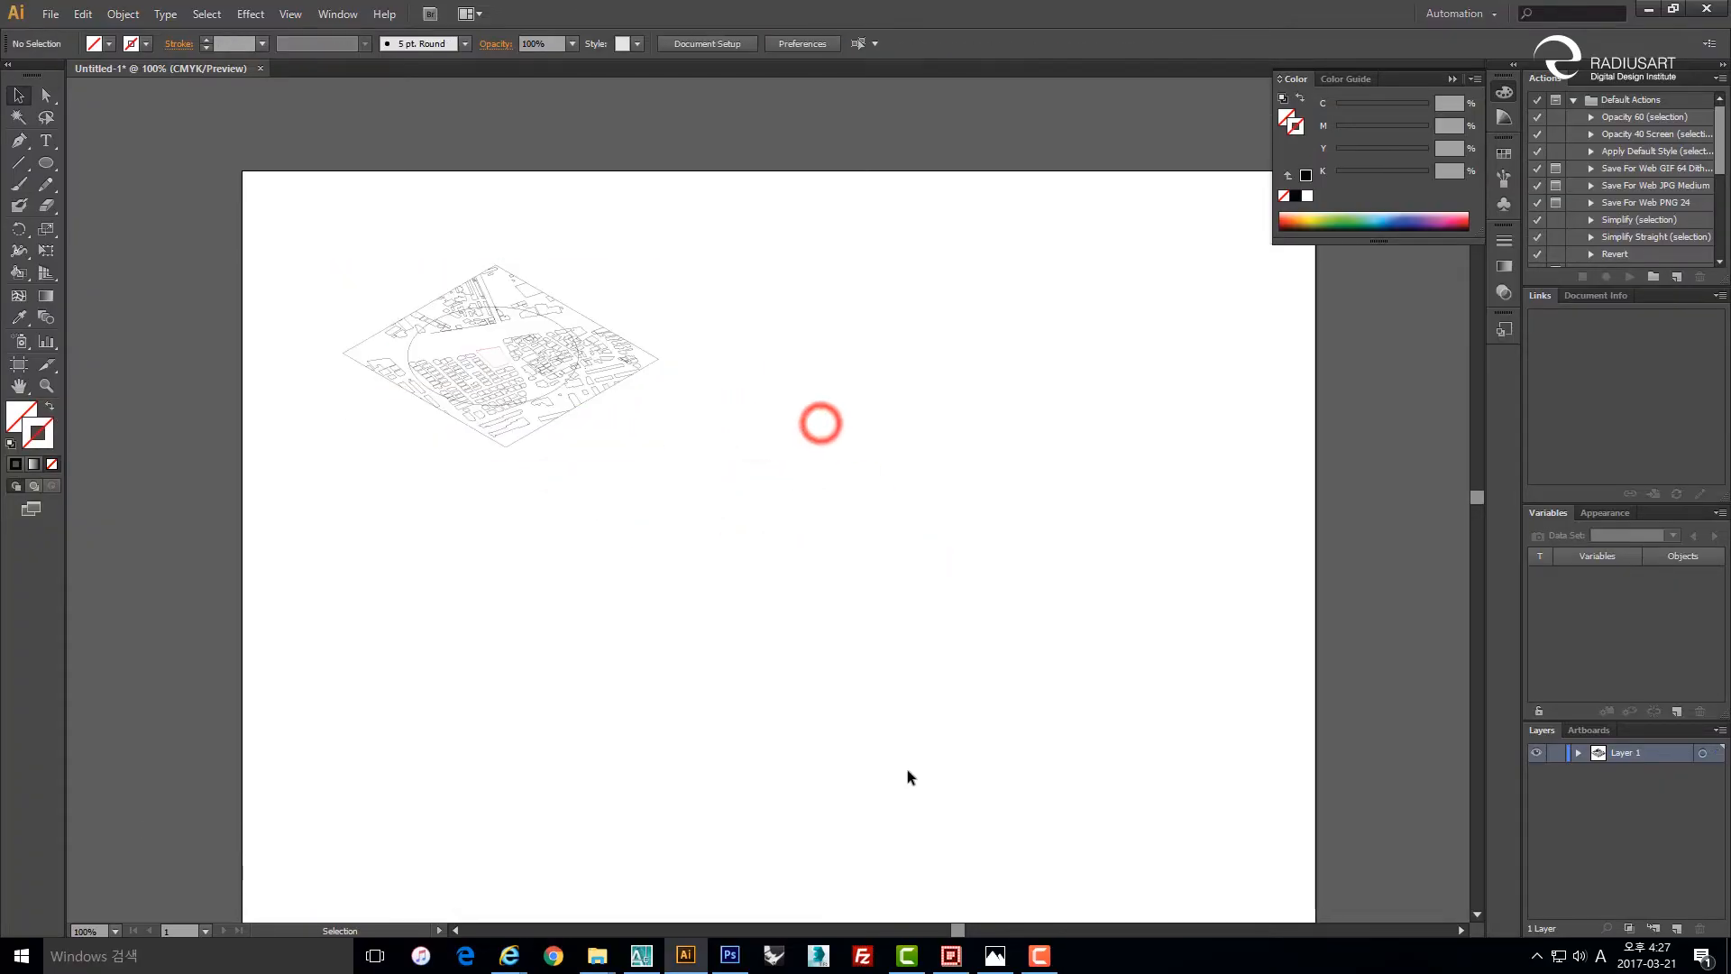
Switch back to AutoCAD and start plotting the isometric aerial photo on ISO A3 (420.00 x 297.00 mm) paper.
left_click(652, 957)
scroll(1067, 469, "down", 2)
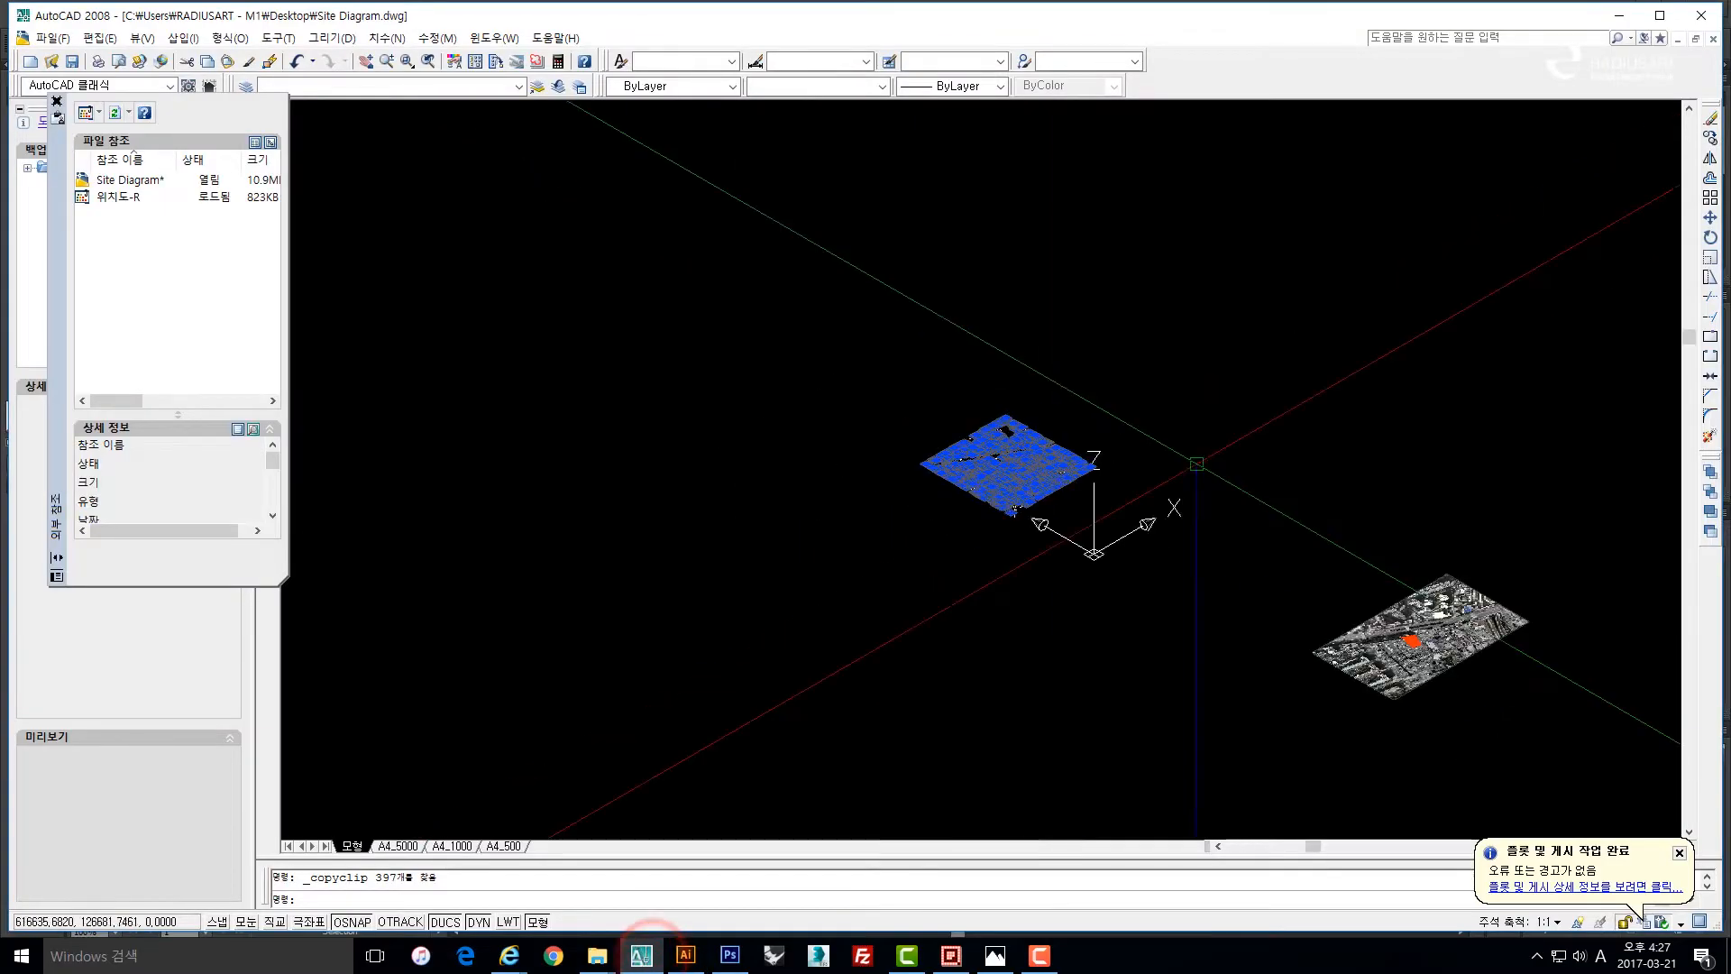
left_click_drag(1271, 510, 1101, 432)
left_click_drag(1406, 658, 1078, 558)
scroll(1197, 577, "up", 3)
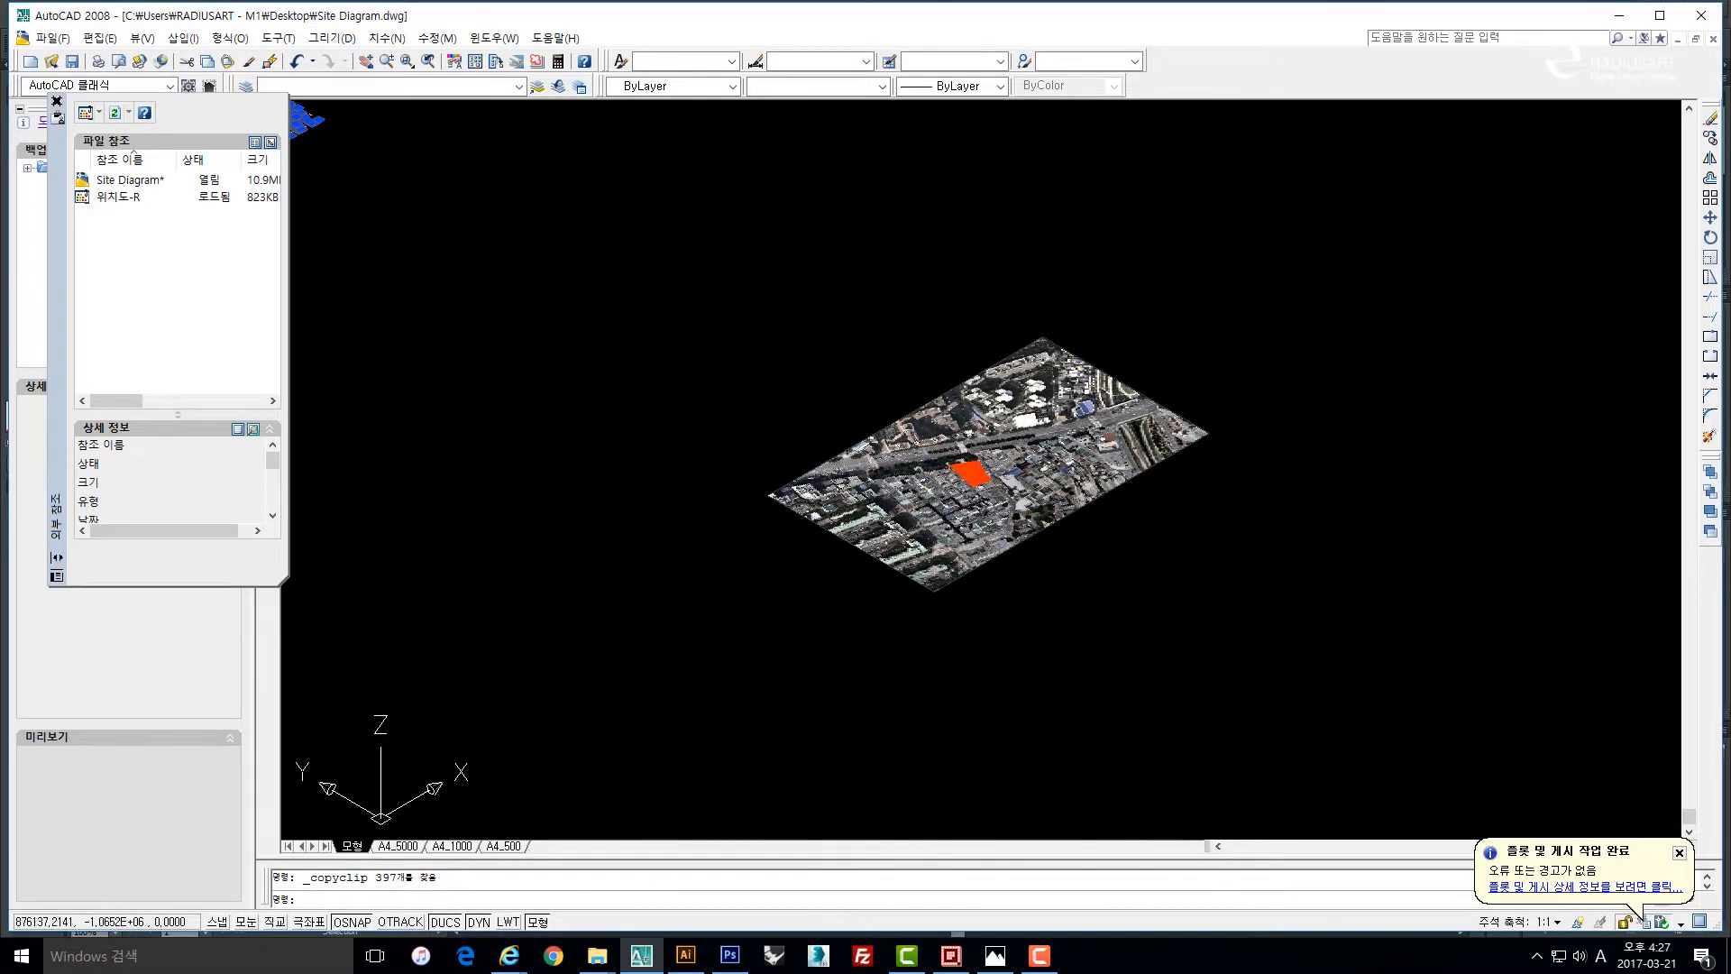
left_click_drag(1273, 546, 1203, 557)
key("ctrl+p")
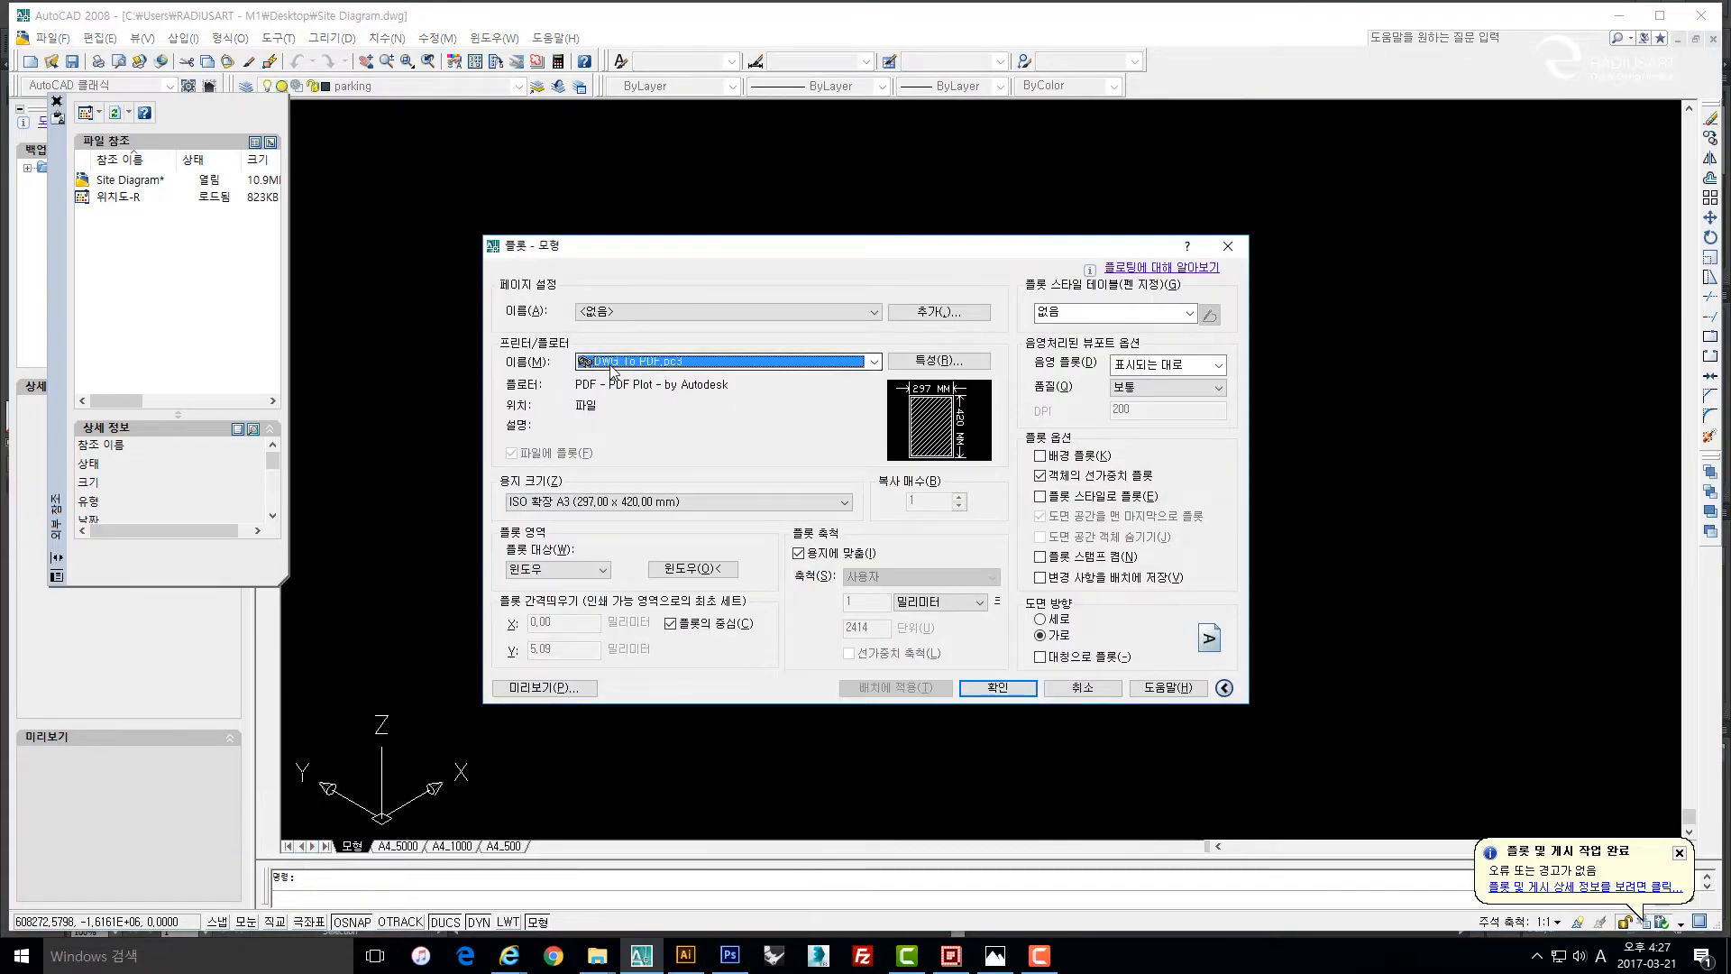
left_click(643, 503)
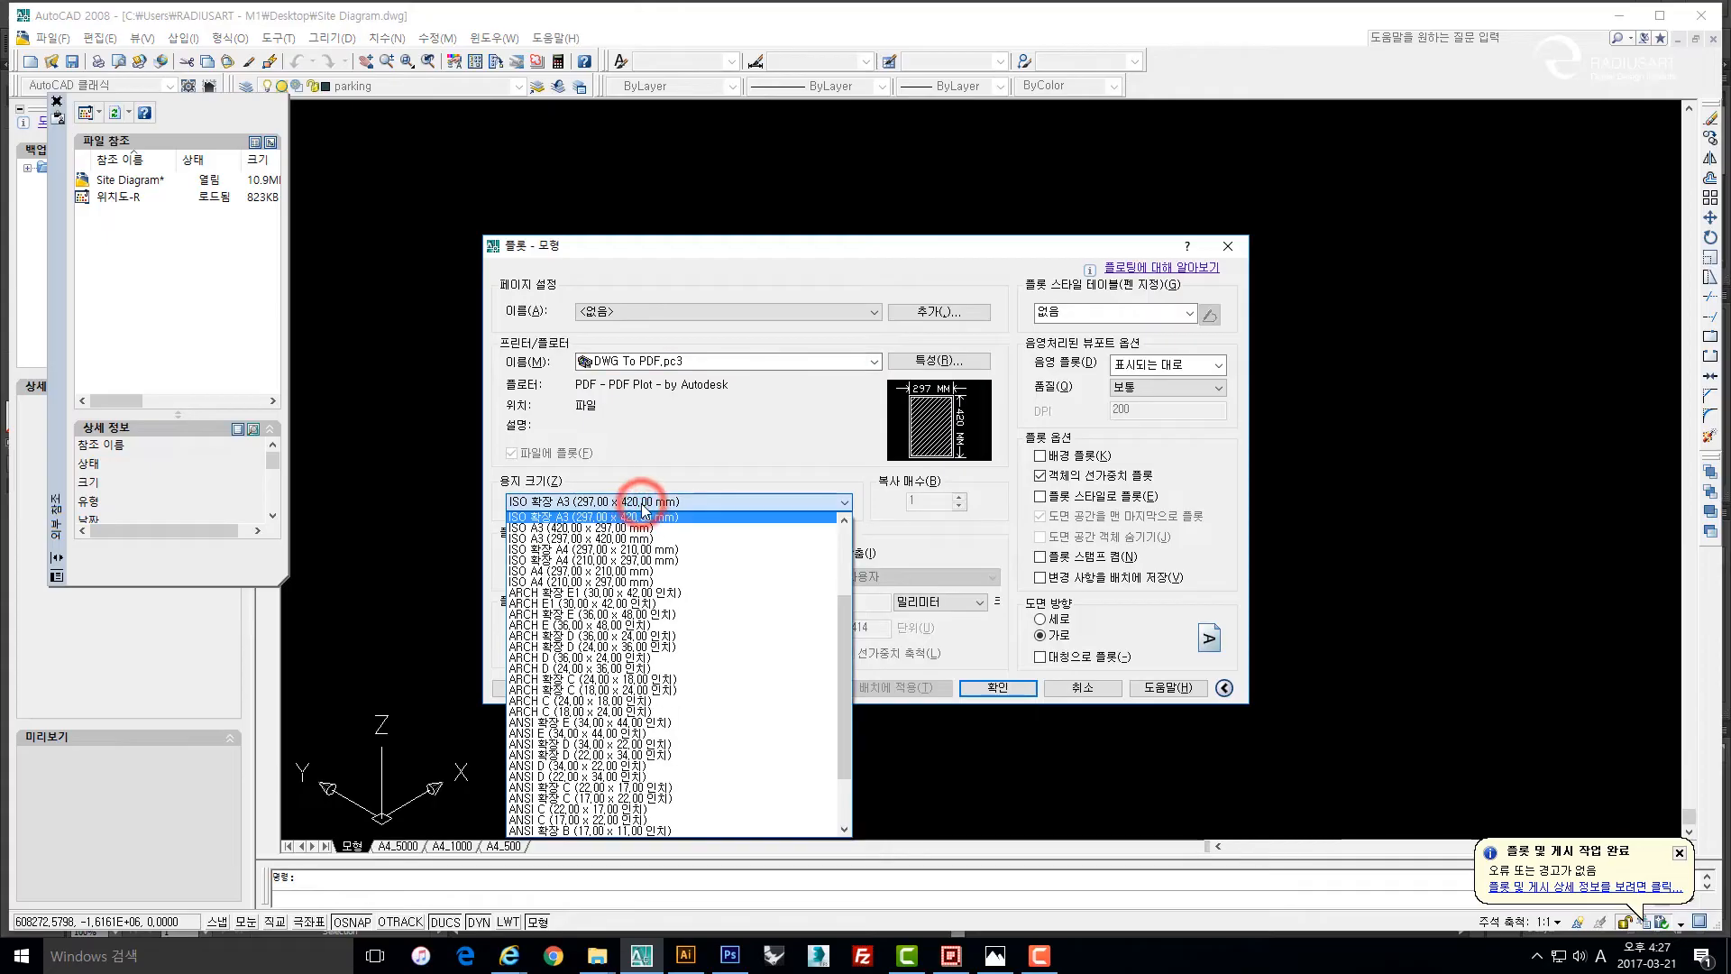
scroll(658, 569, "up", 3)
scroll(658, 571, "down", 5)
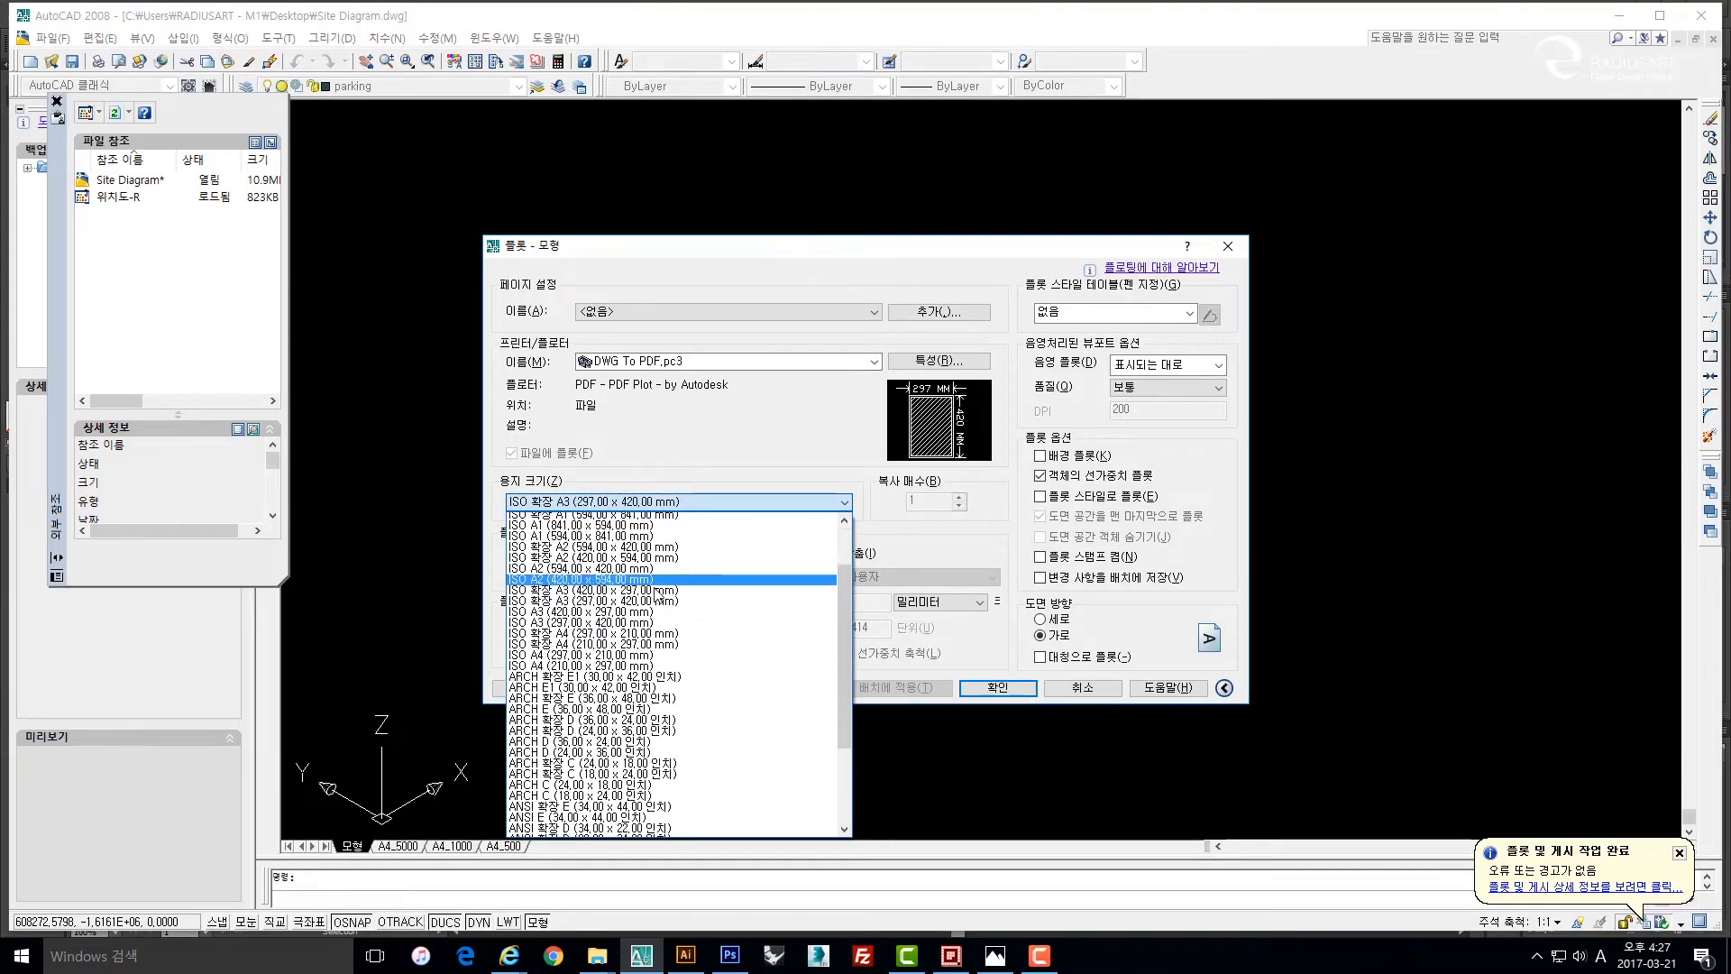
scroll(658, 596, "up", 6)
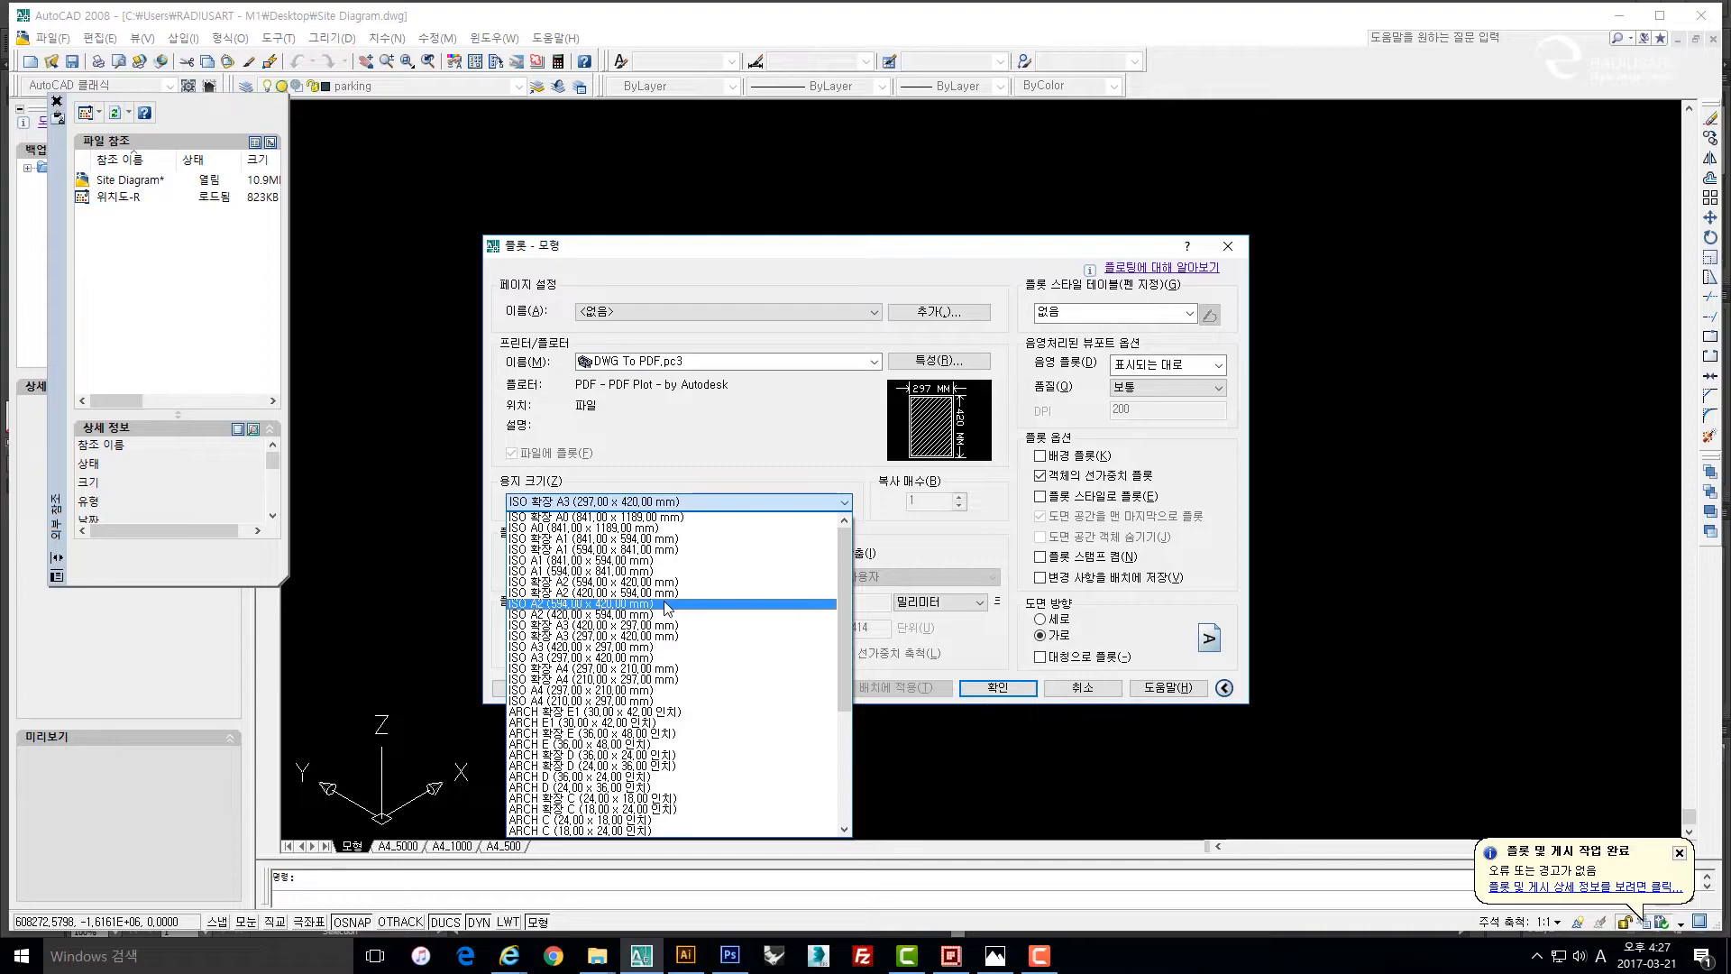
left_click(640, 648)
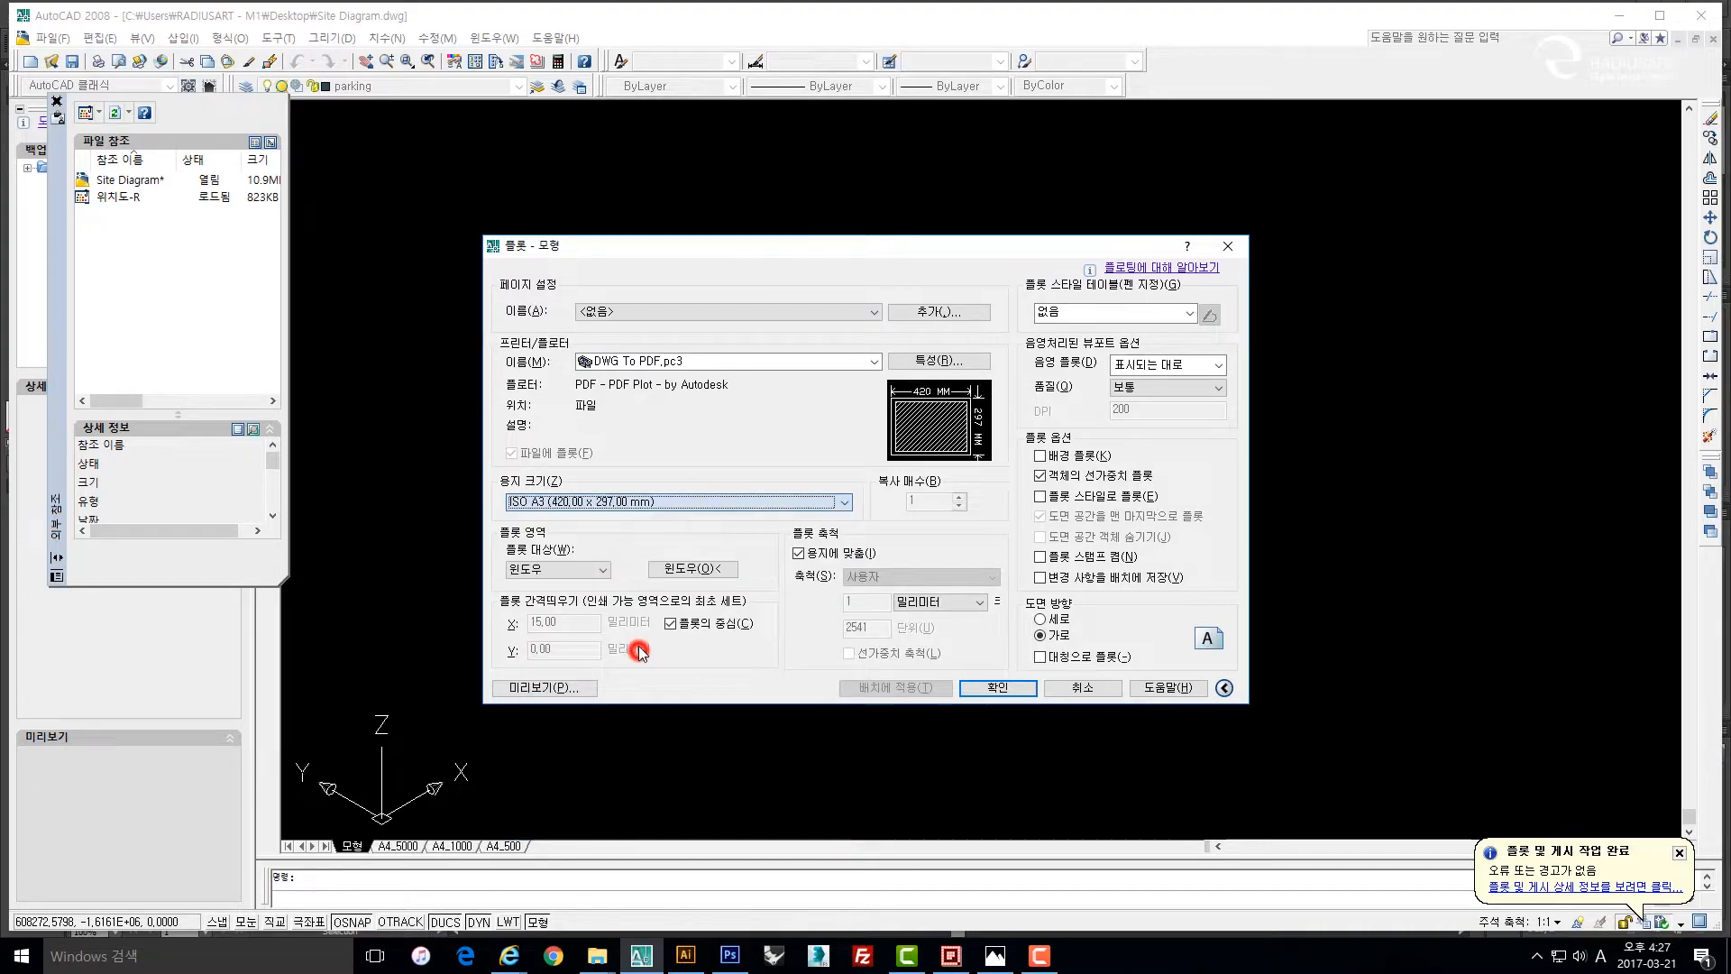
Define the plot window around the entire aerial photo and preview the plot.
left_click(719, 570)
left_click(650, 290)
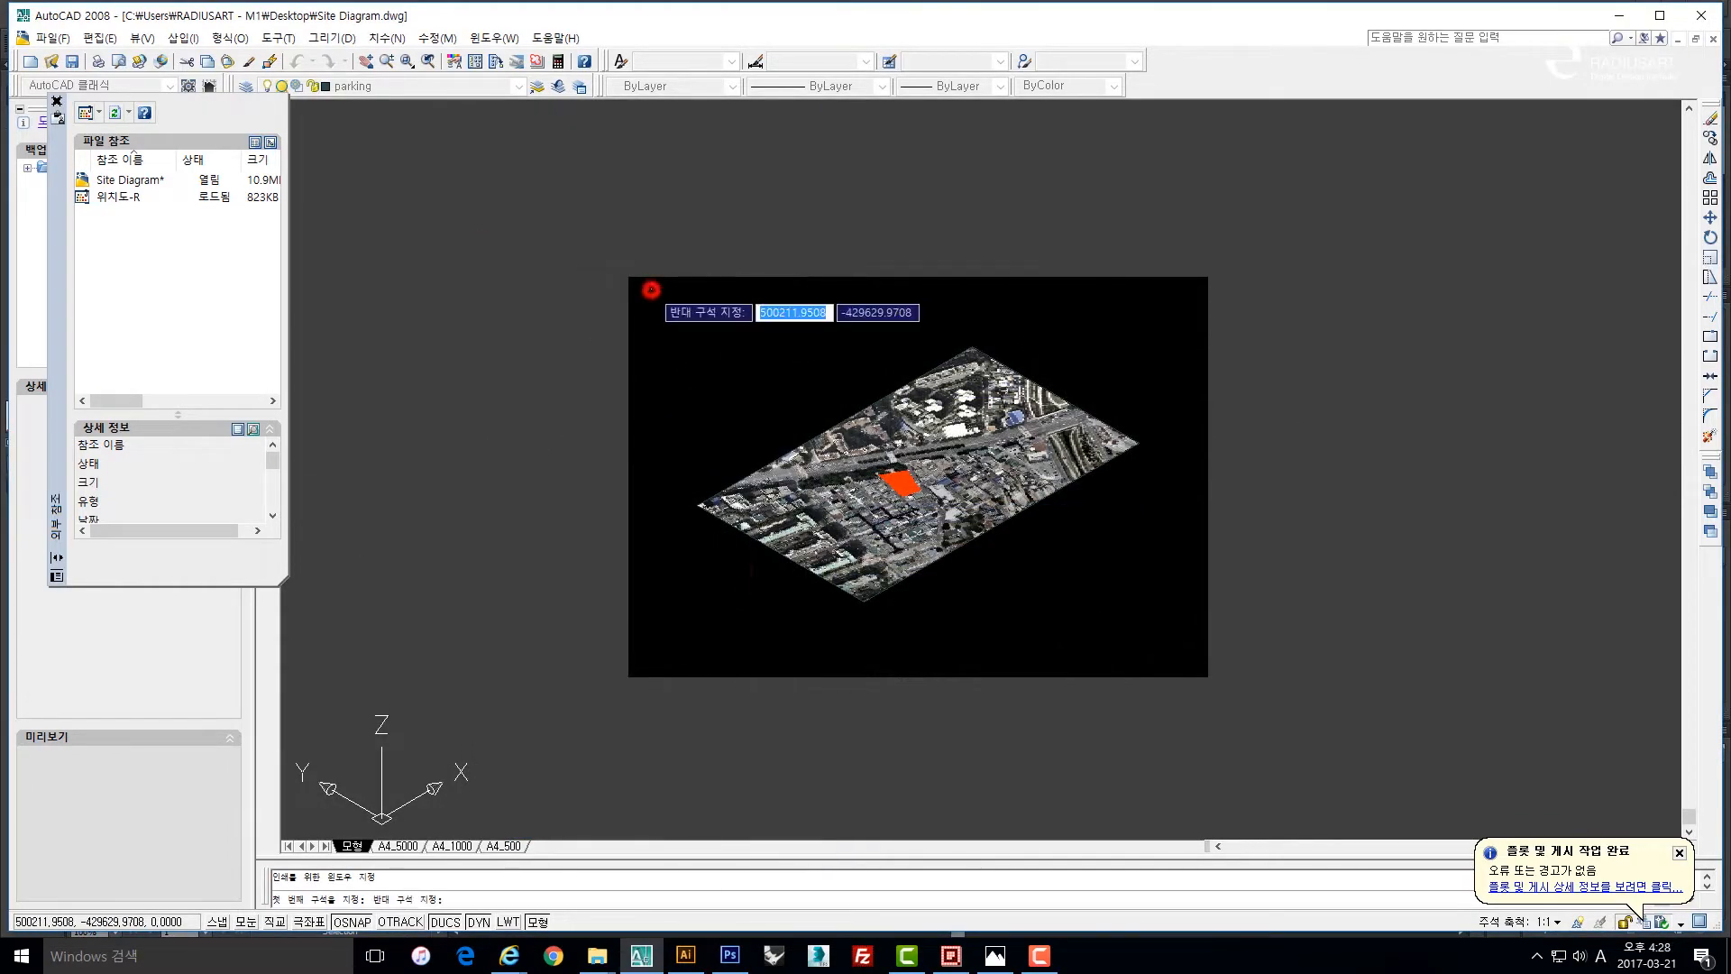
left_click(1190, 636)
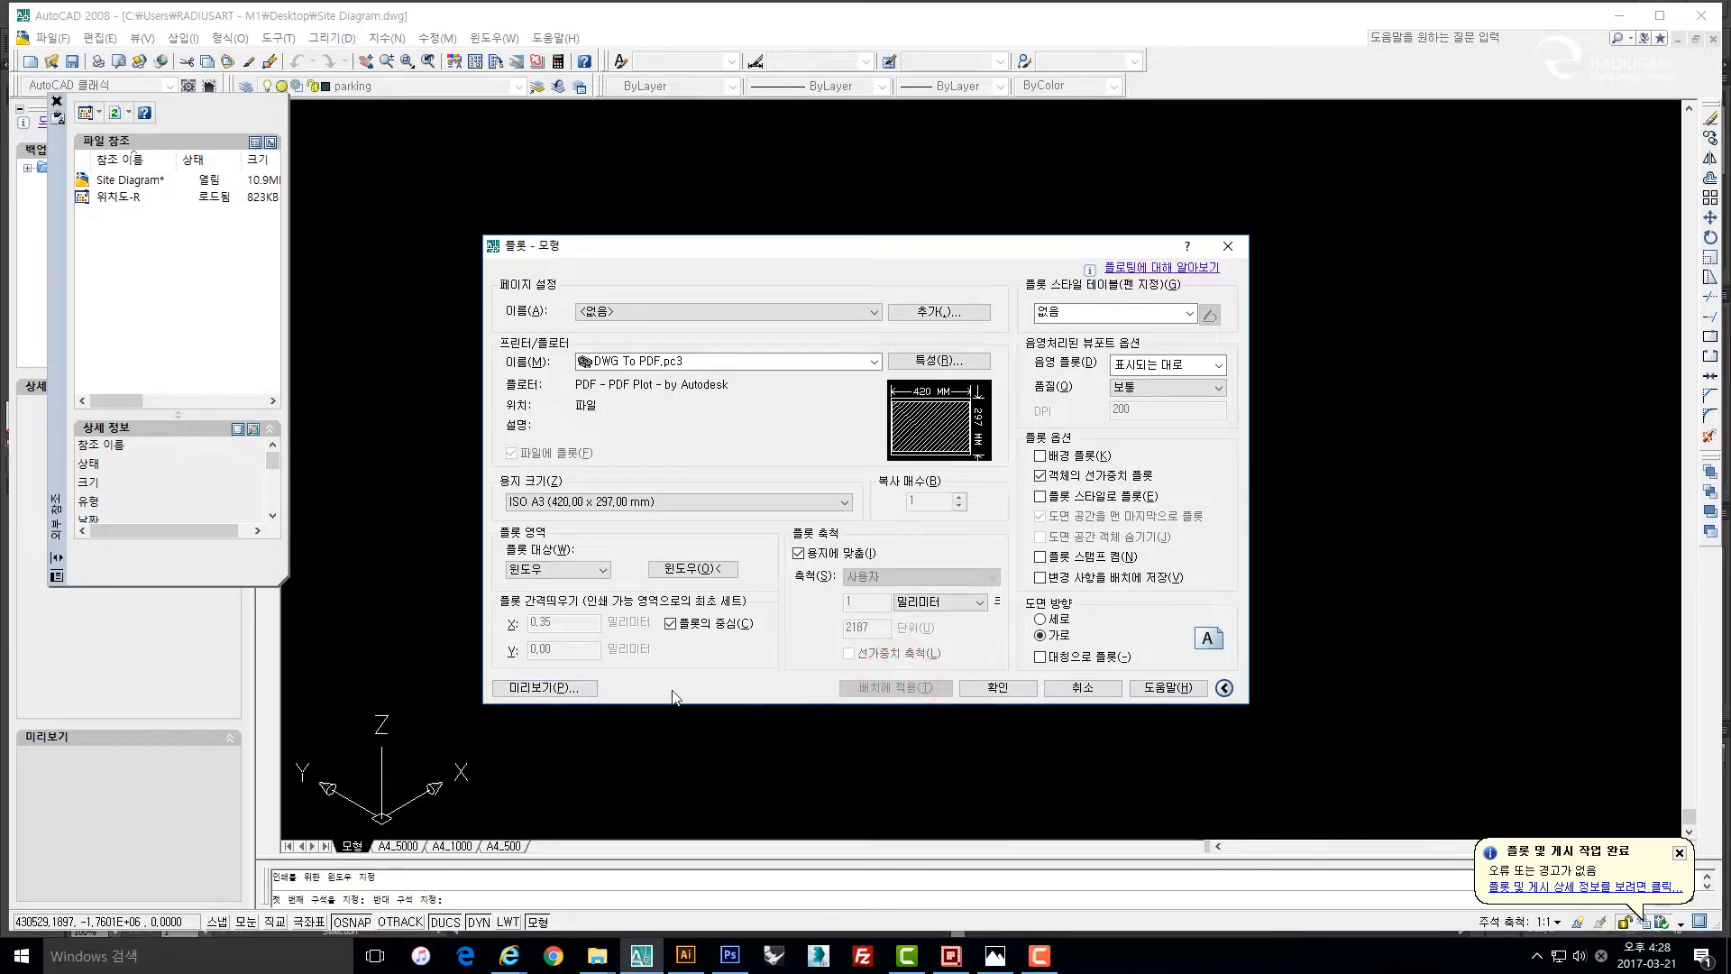
left_click(568, 688)
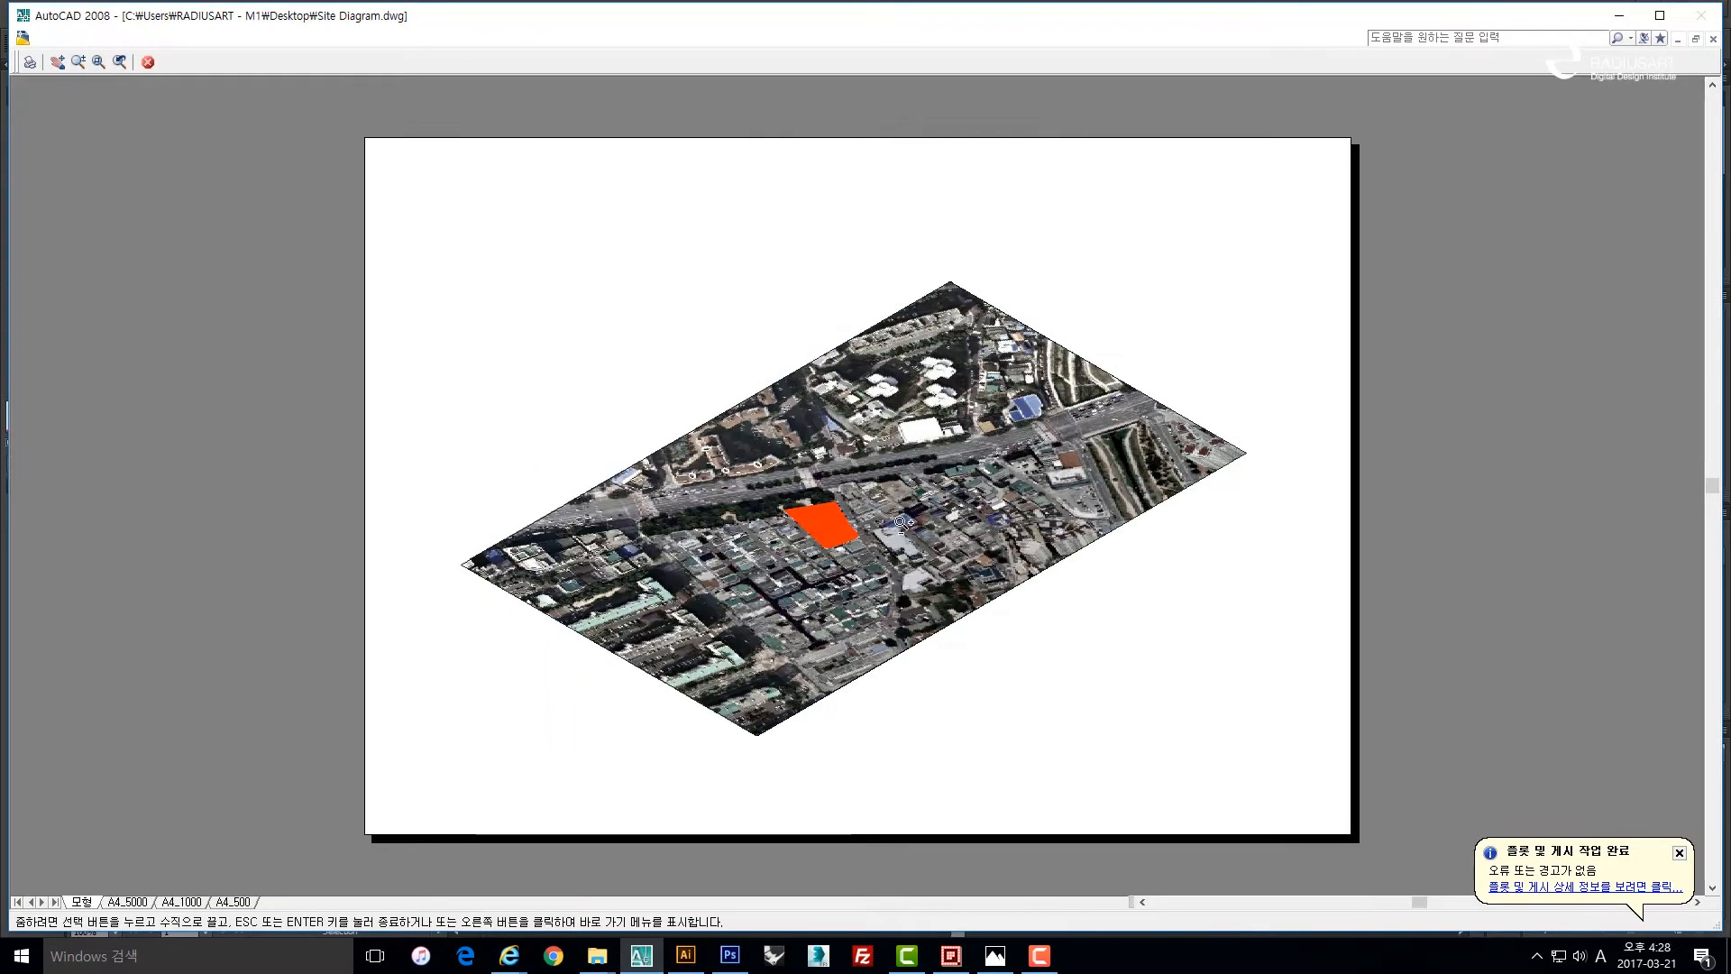
key("Escape")
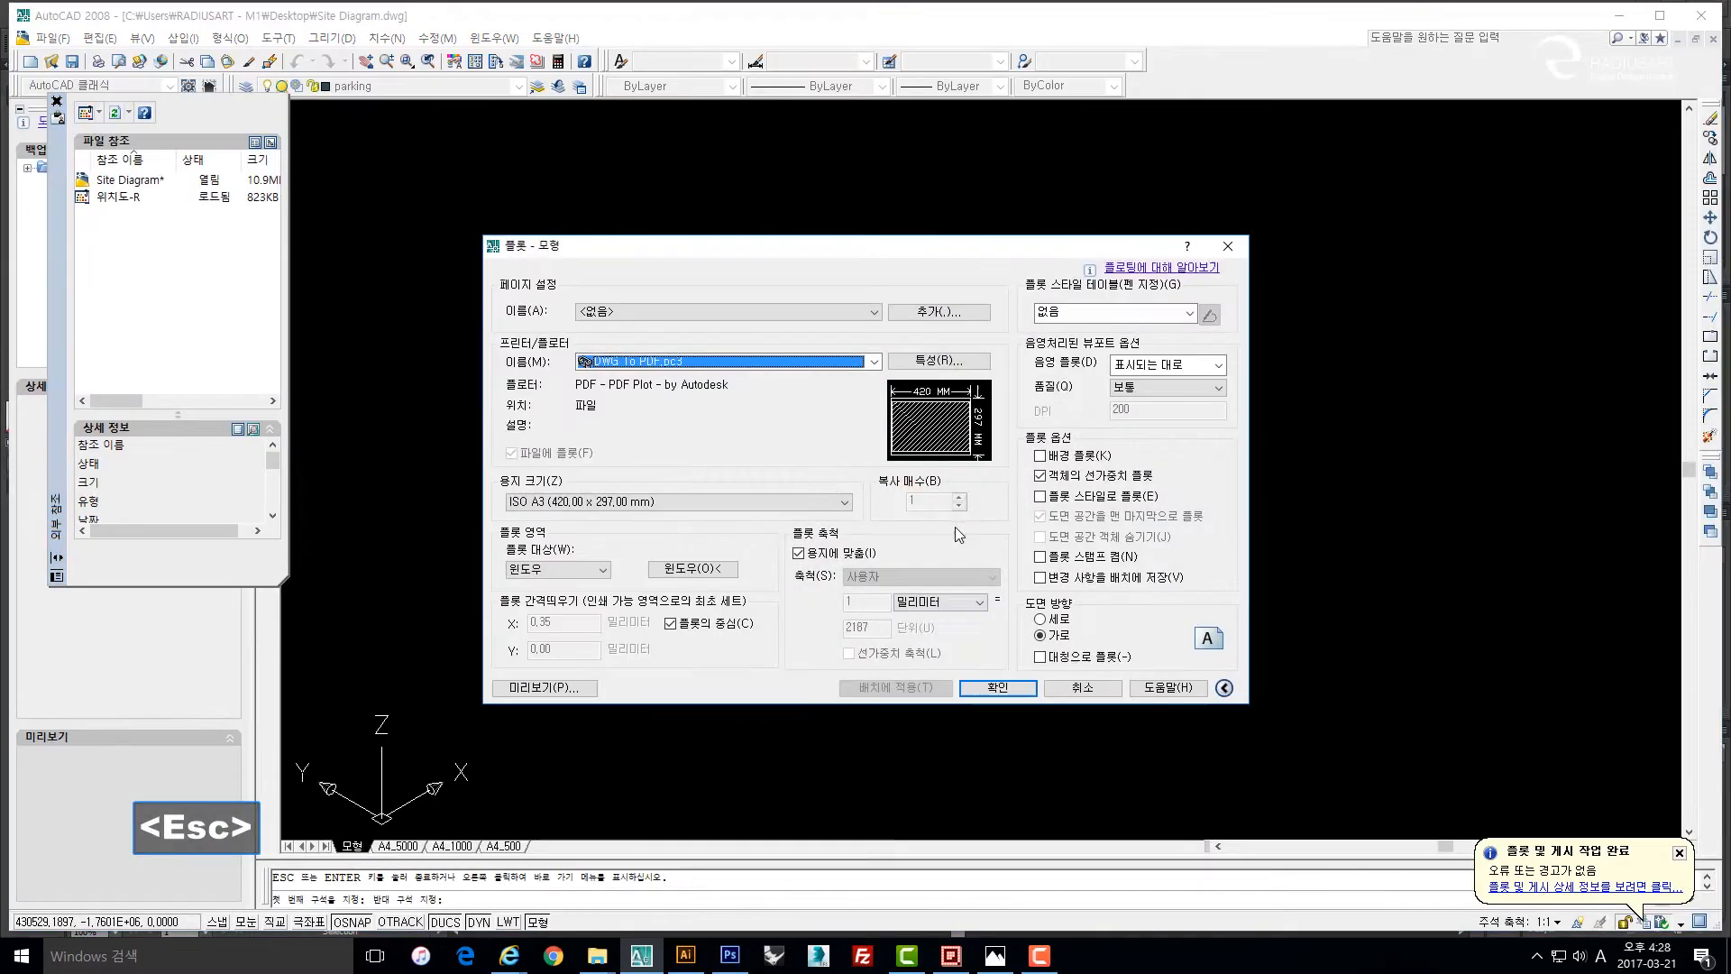
Plot the aerial photo to a PDF on the desktop named Map - 1.
left_click(985, 689)
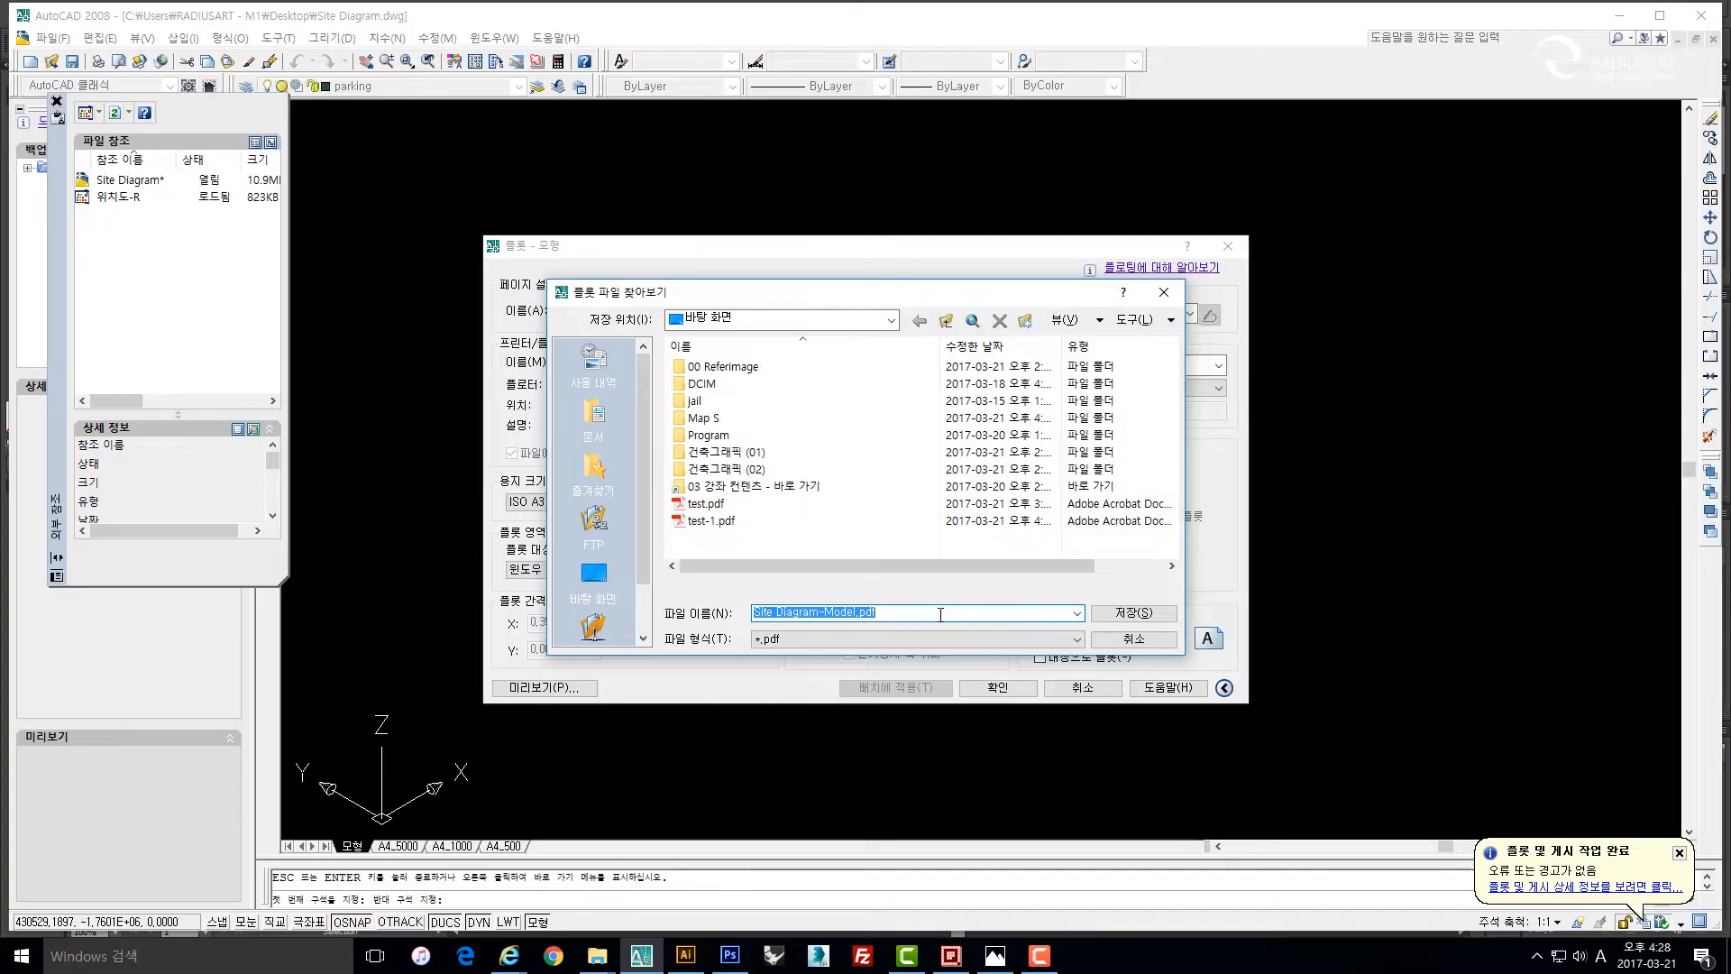
type("Ma")
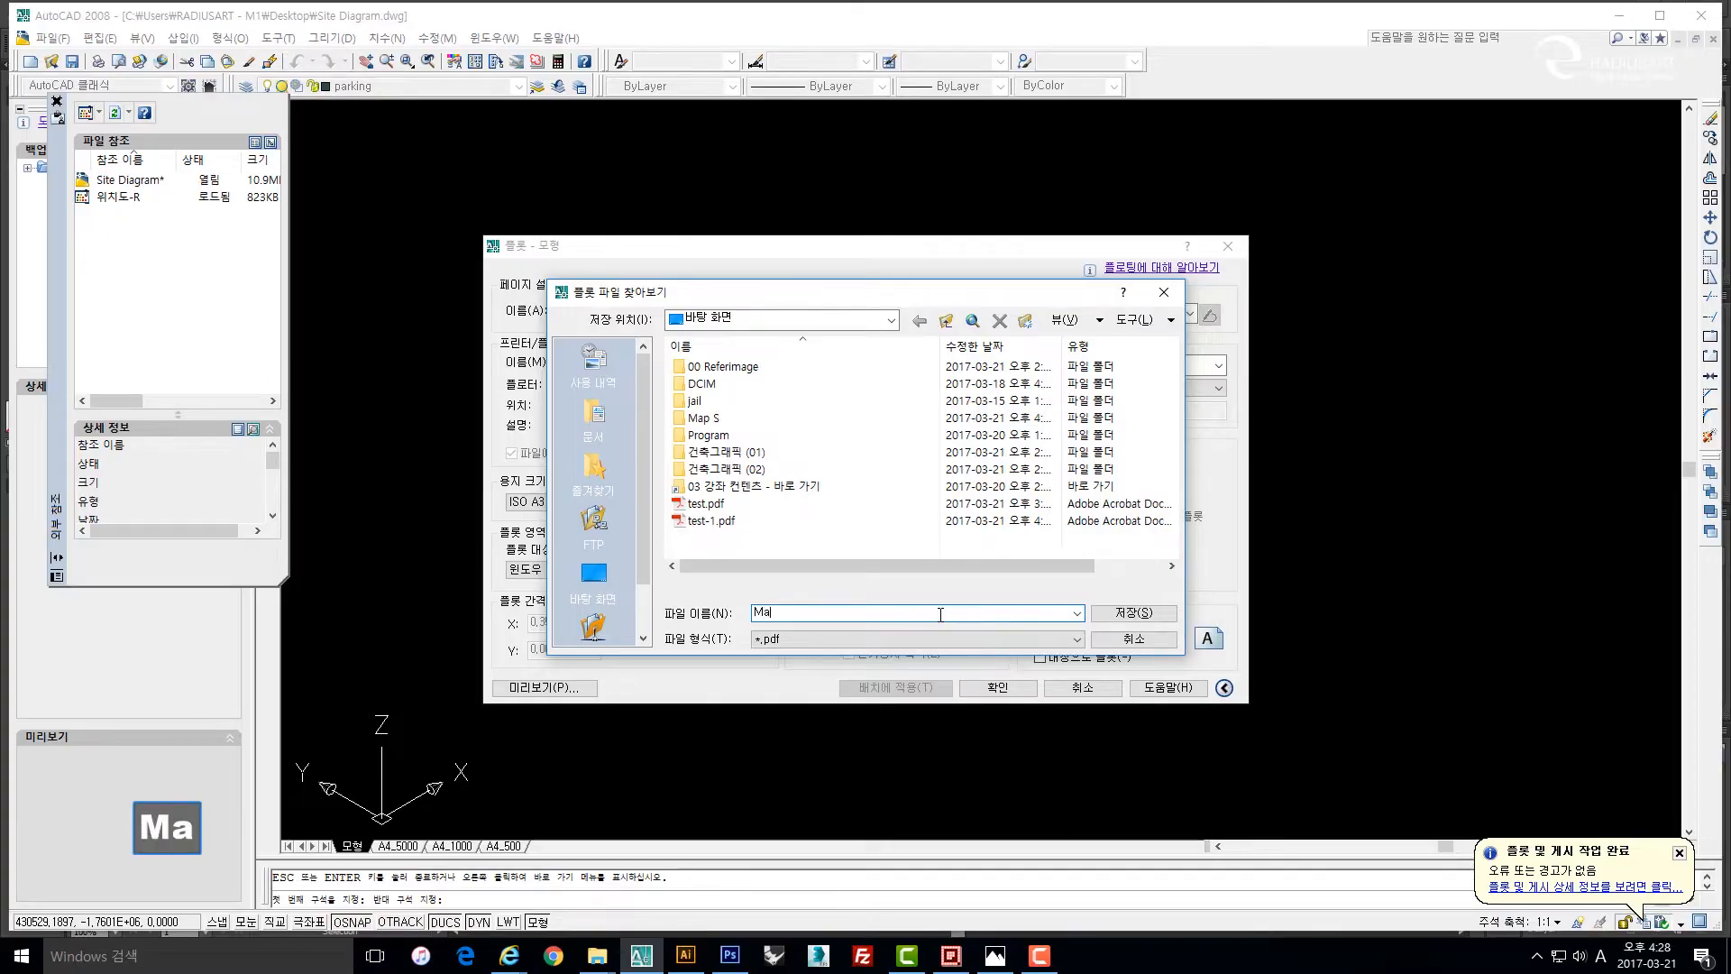
type("p - ")
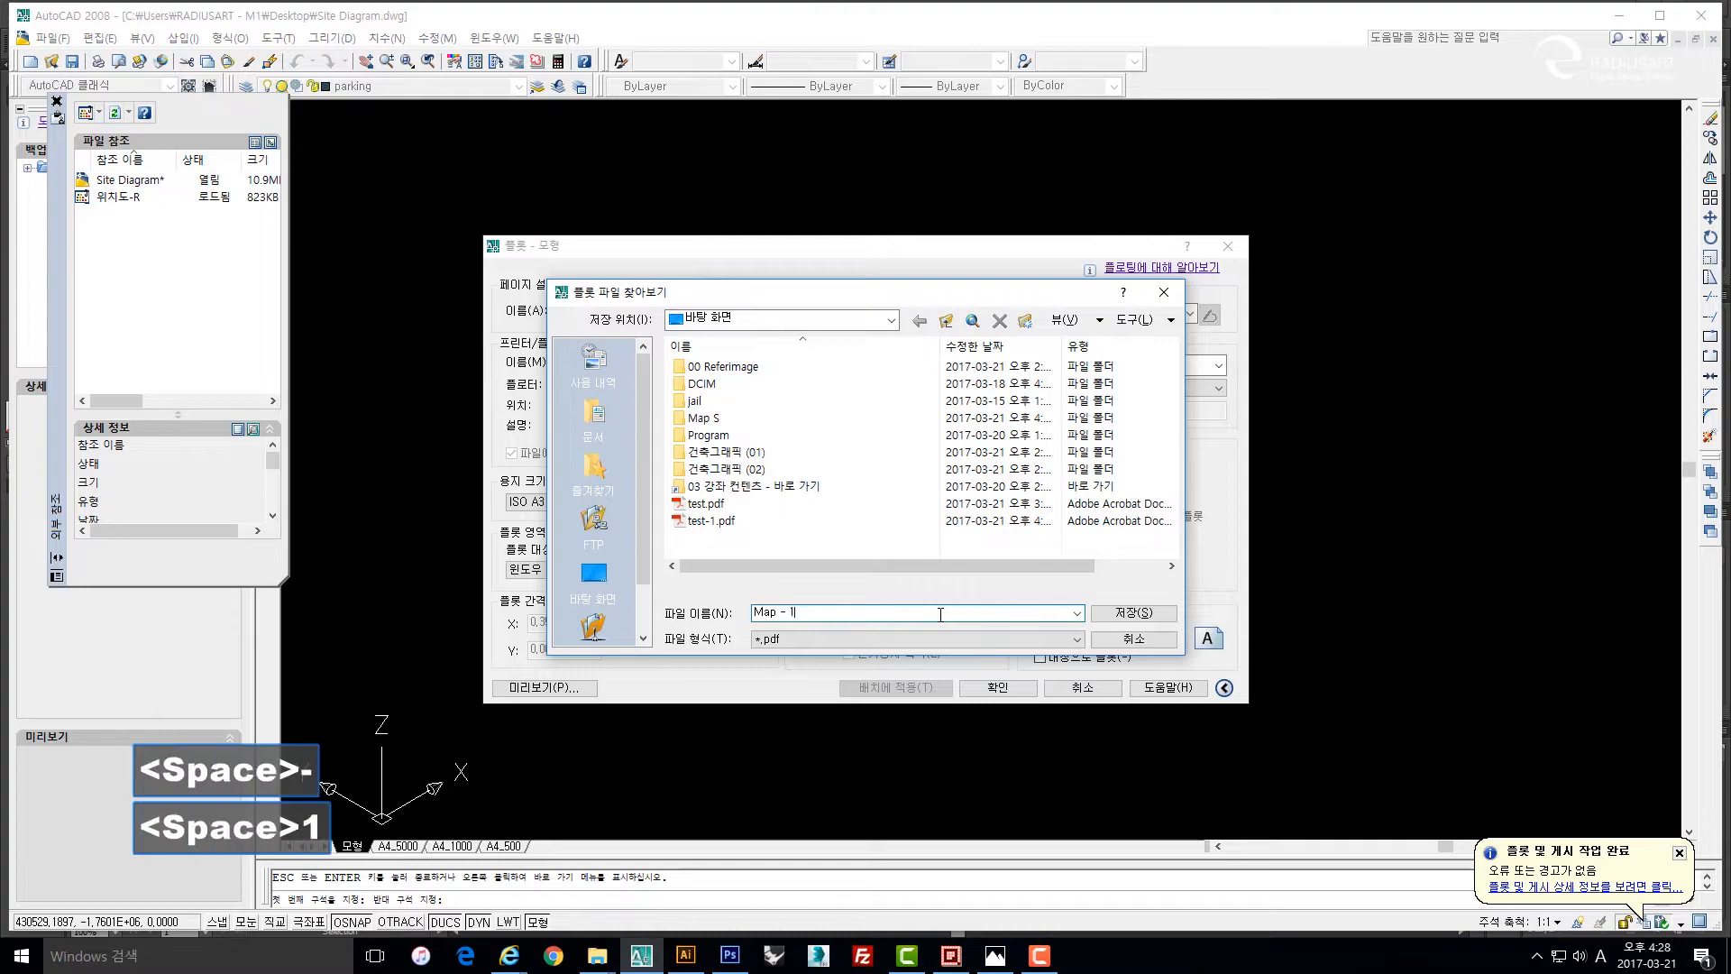
type("1")
left_click(1138, 613)
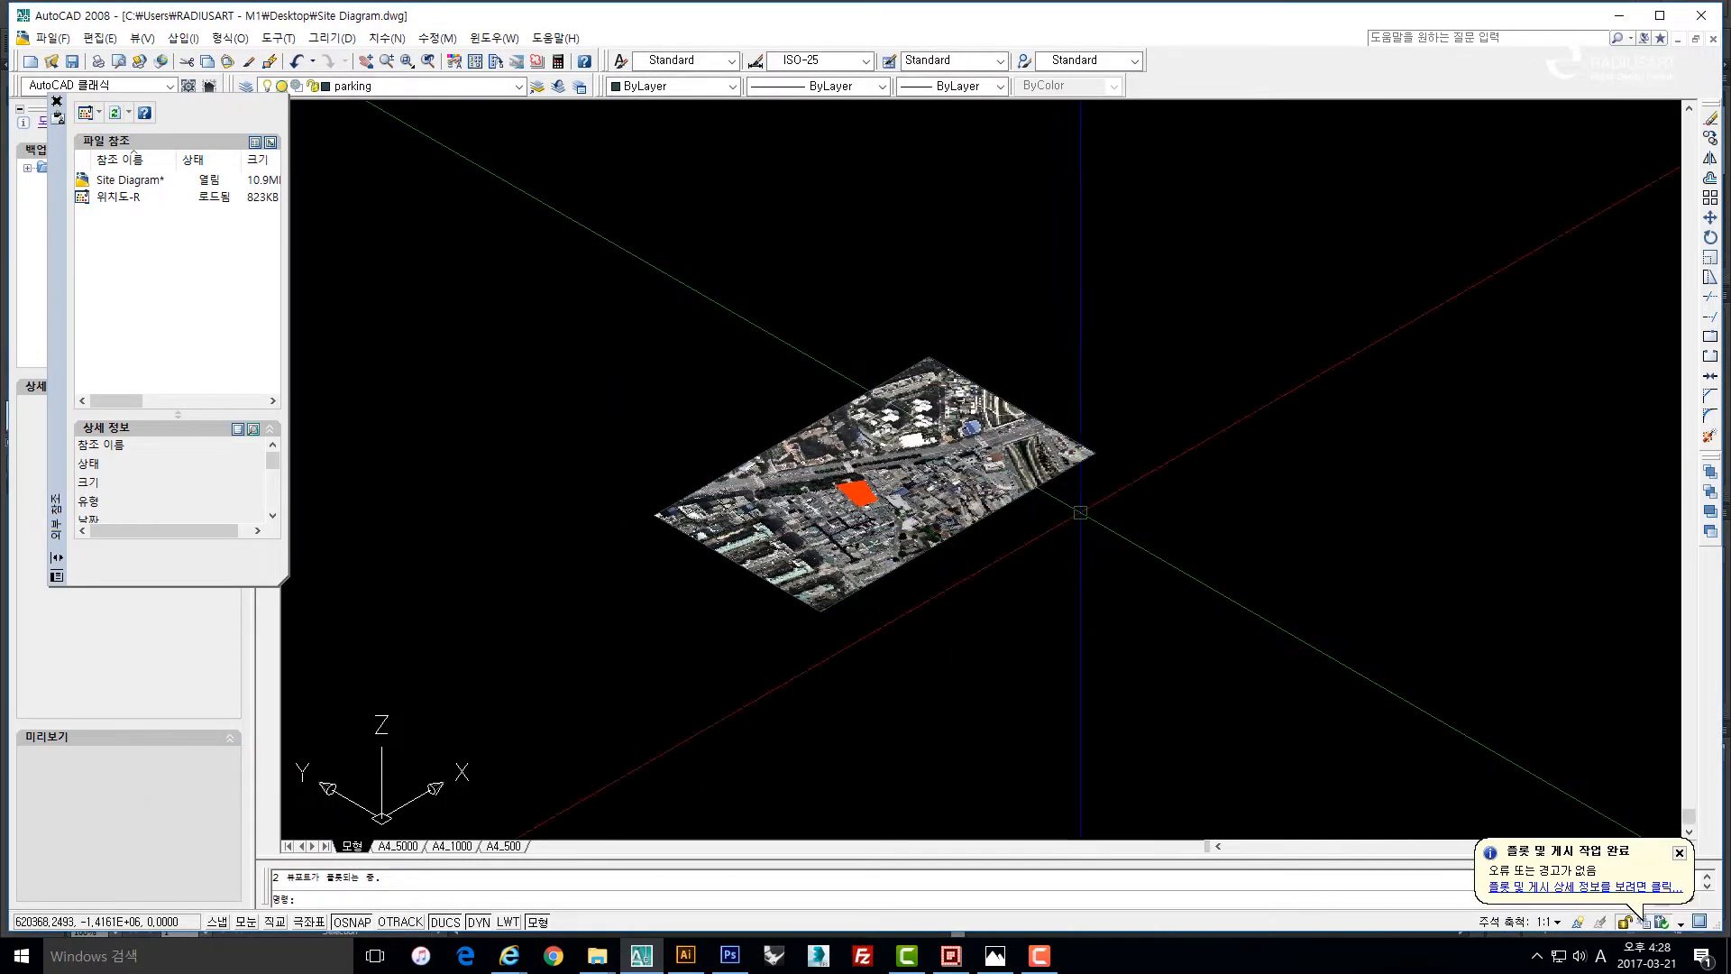
Open Map - 1.pdf from the desktop to examine the plotted aerial photo, and minimize the viewer.
left_click_drag(1079, 512, 1072, 519)
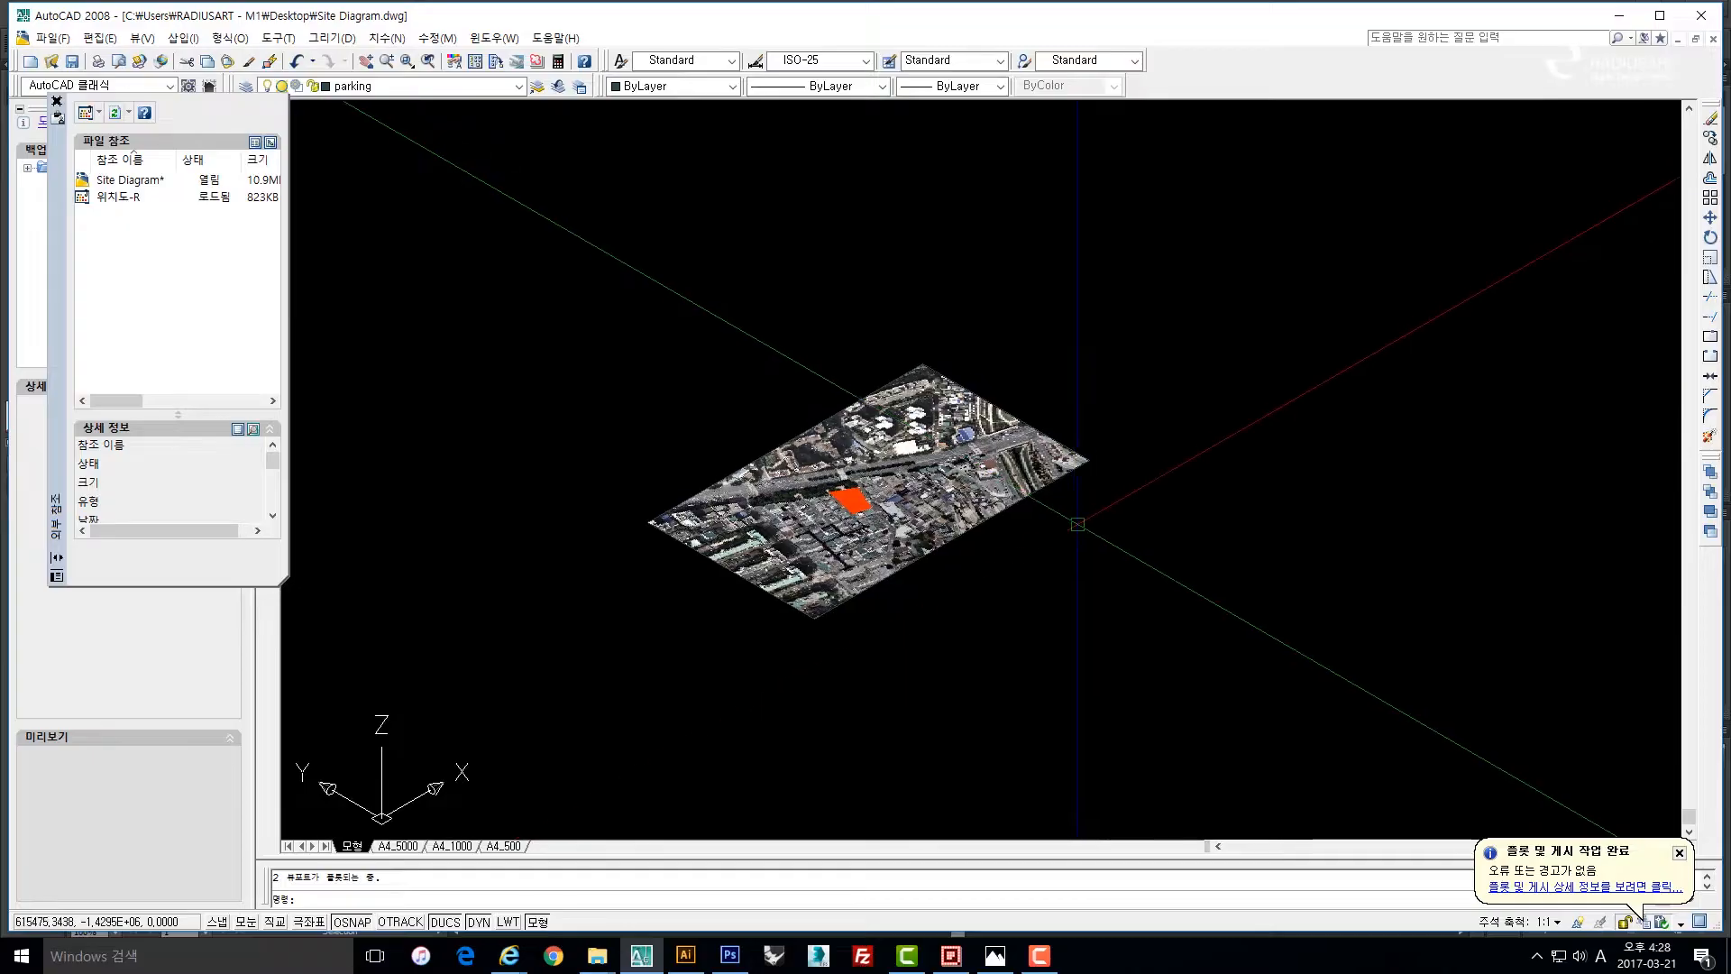
left_click(1613, 16)
key("super+d")
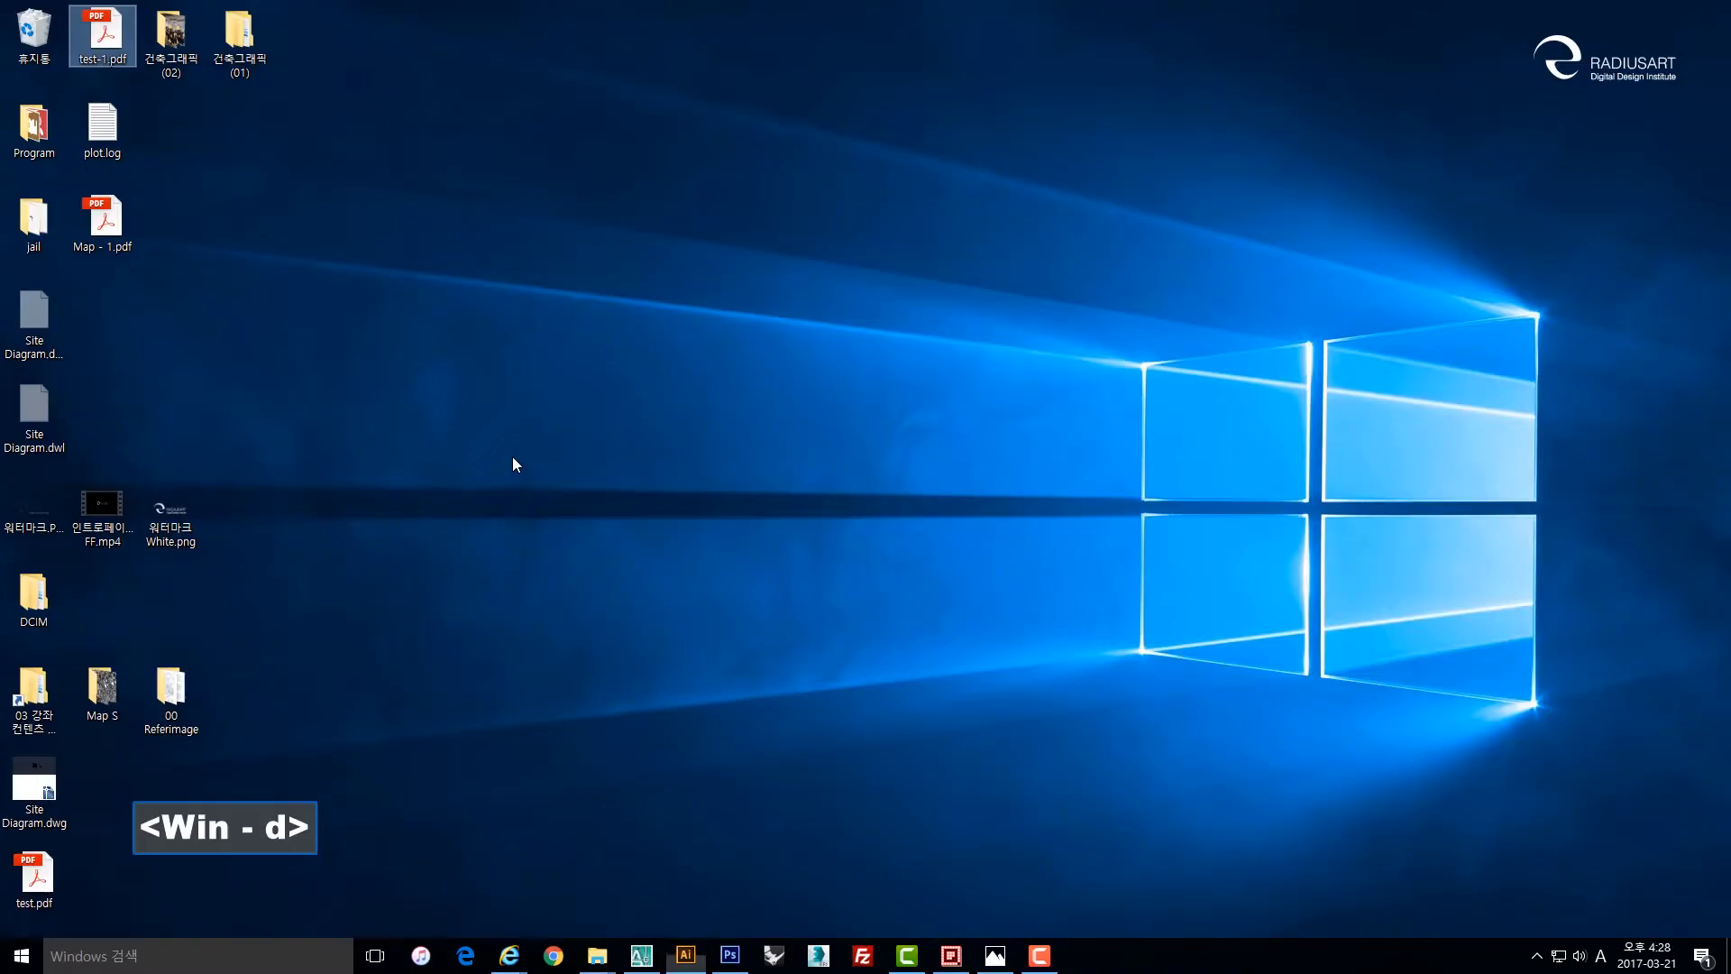
double_click(113, 226)
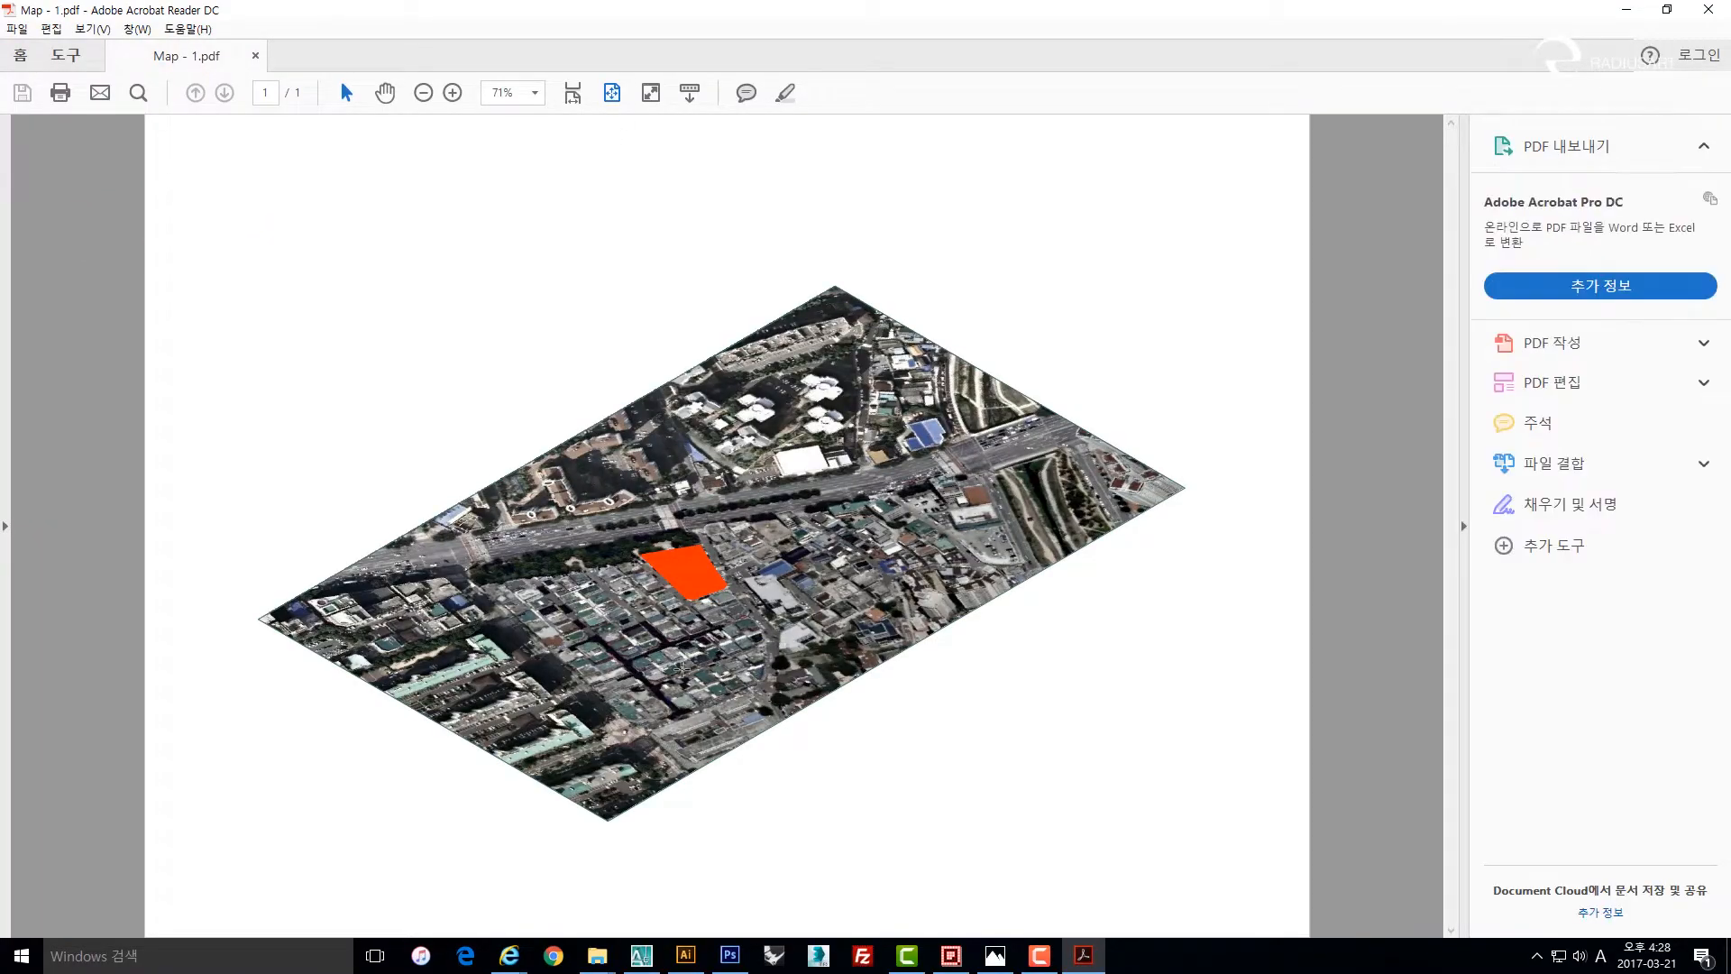
left_click(1627, 10)
left_click(905, 506)
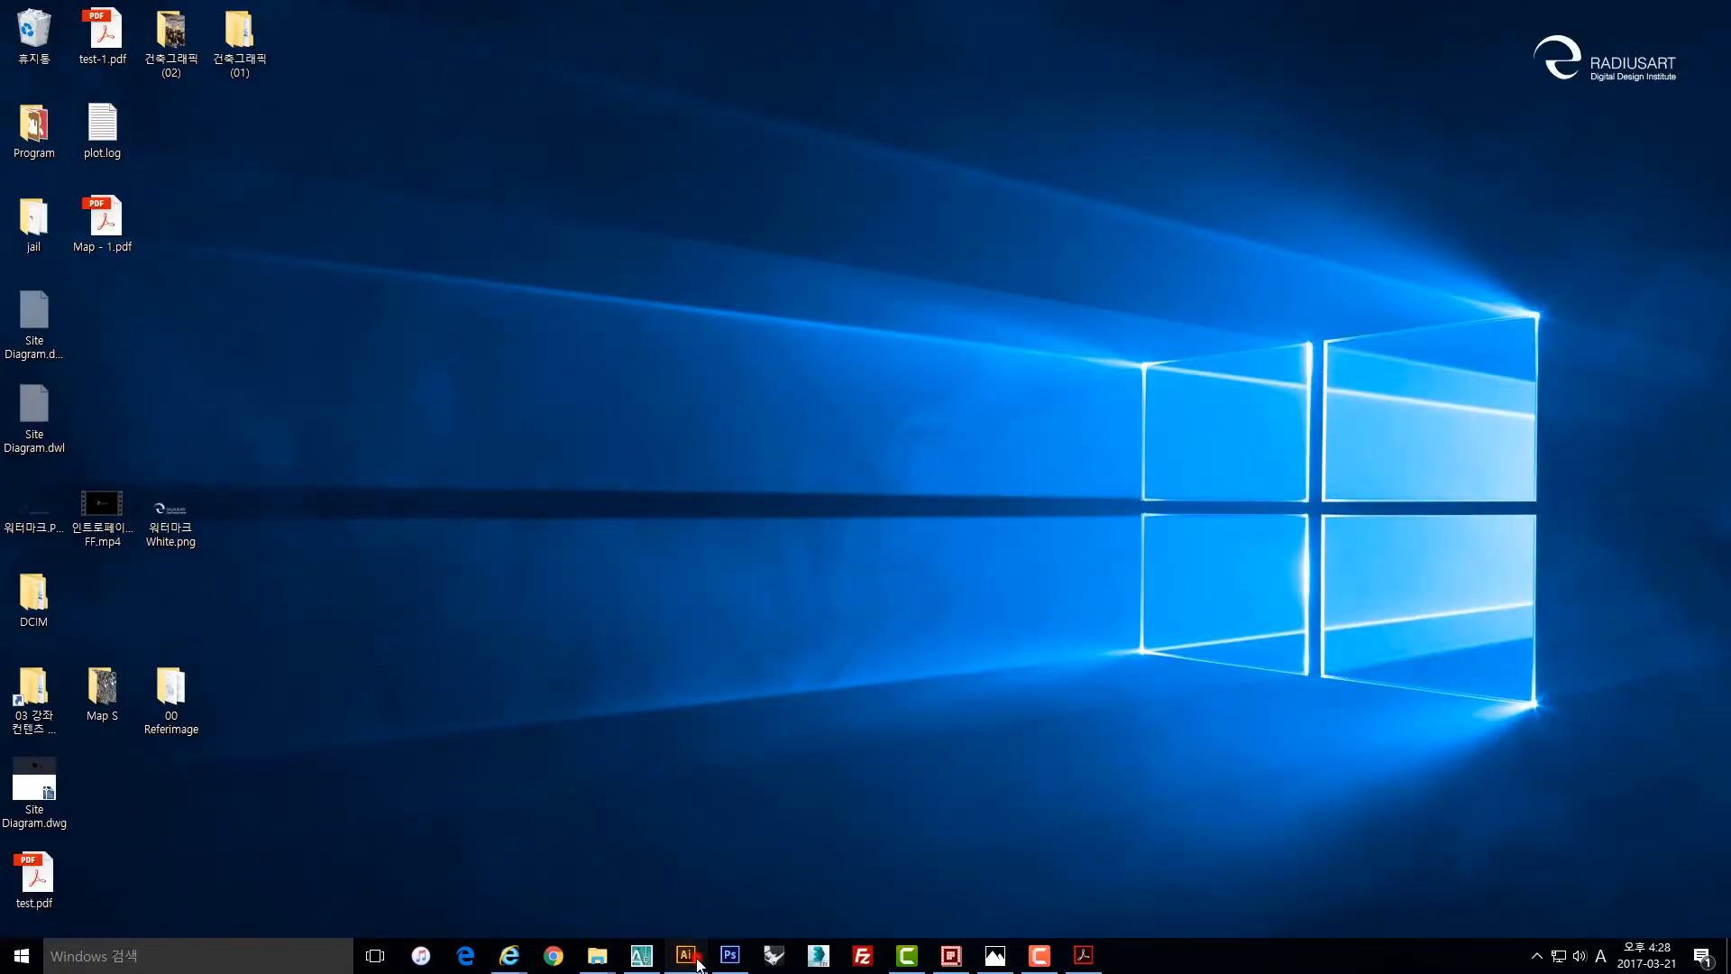
Switch to Illustrator and open Map - 1.pdf from the desktop as a separate document.
left_click(697, 961)
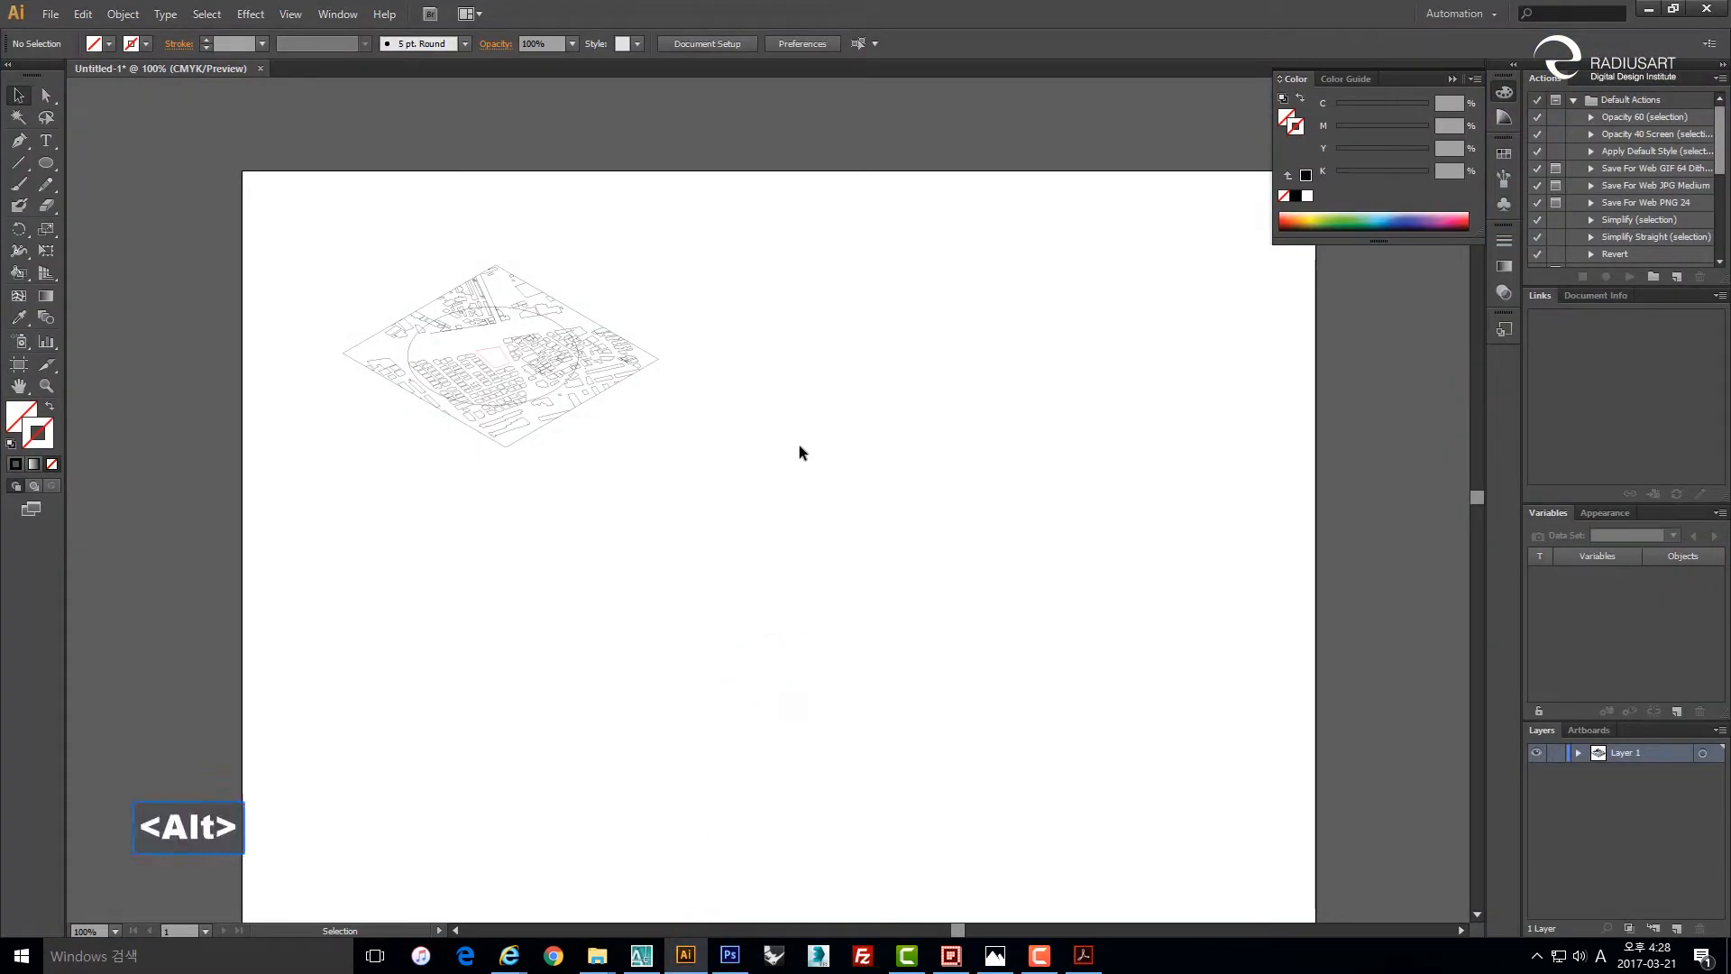
scroll(798, 446, "down", 2)
left_click_drag(850, 451, 809, 456)
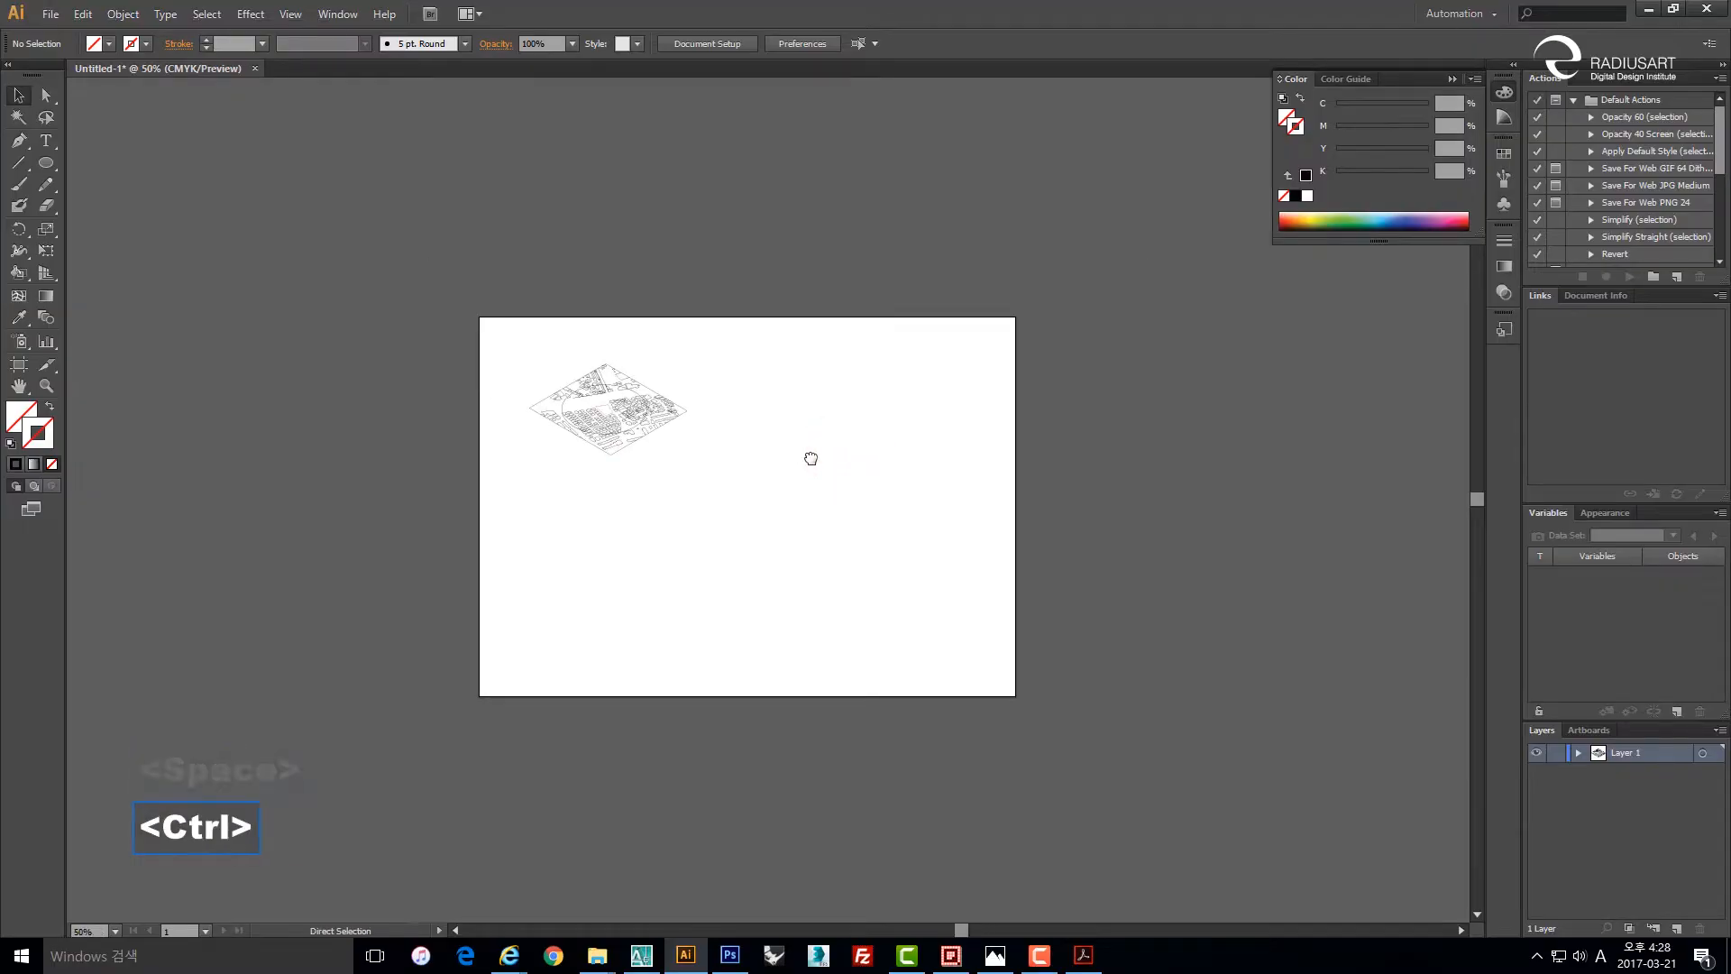
key("ctrl+o")
left_click(499, 205)
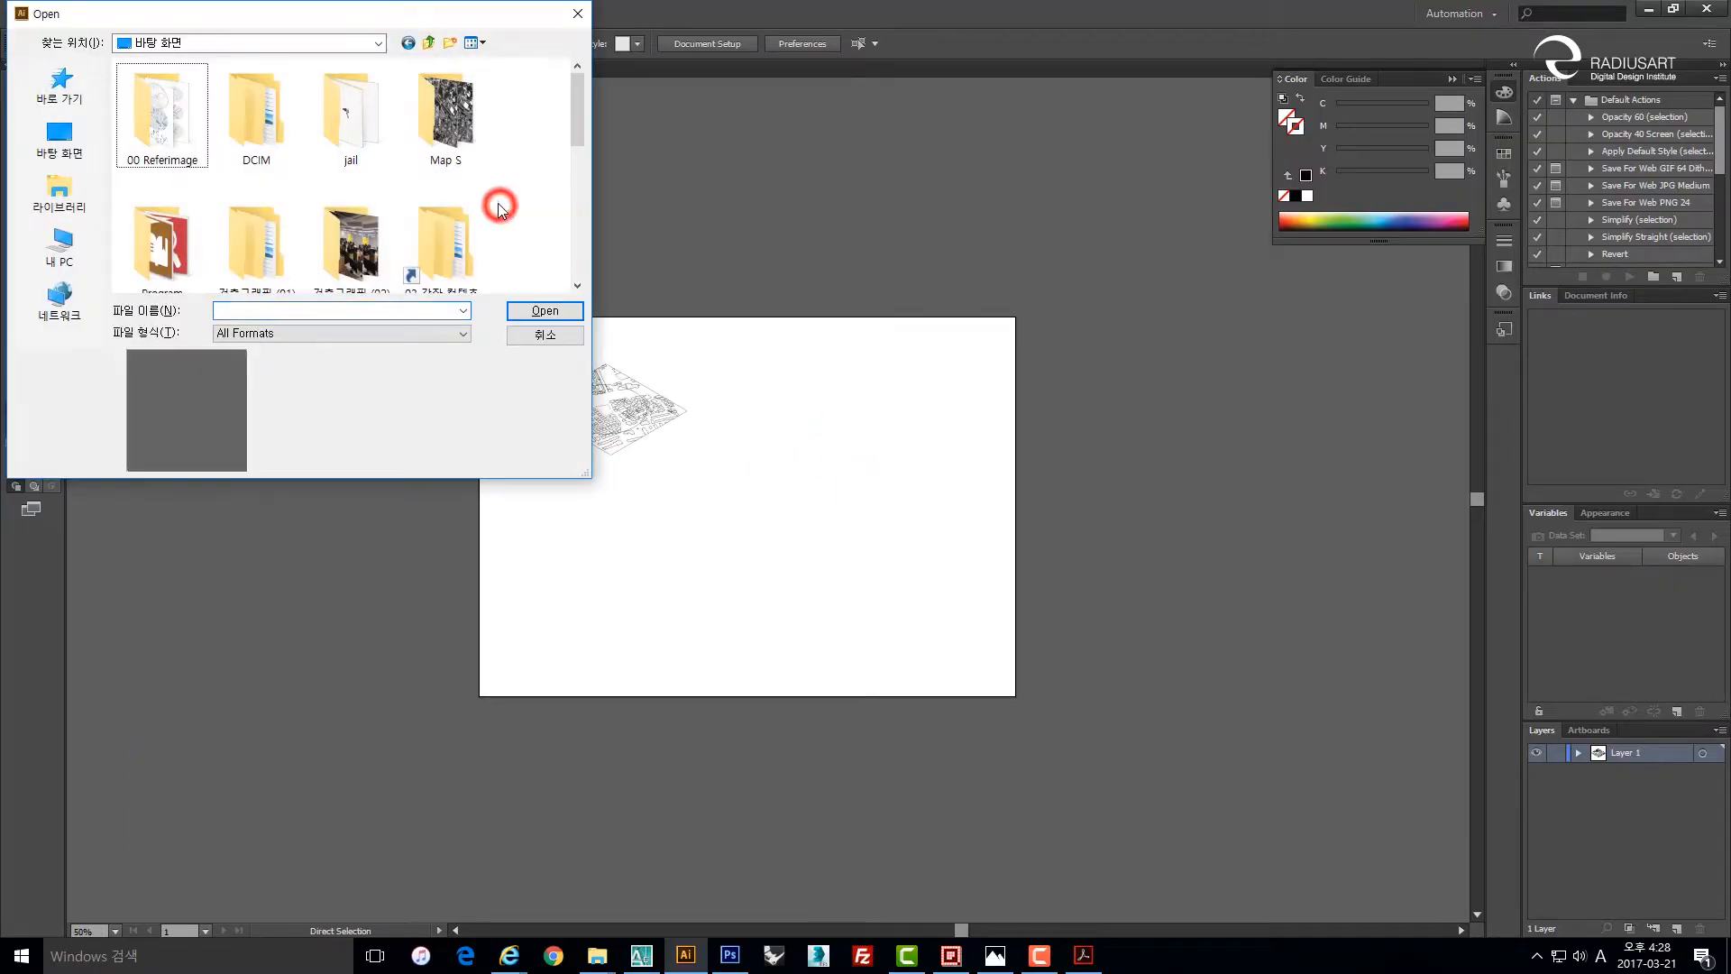
scroll(501, 218, "down", 5)
scroll(385, 207, "up", 2)
double_click(164, 100)
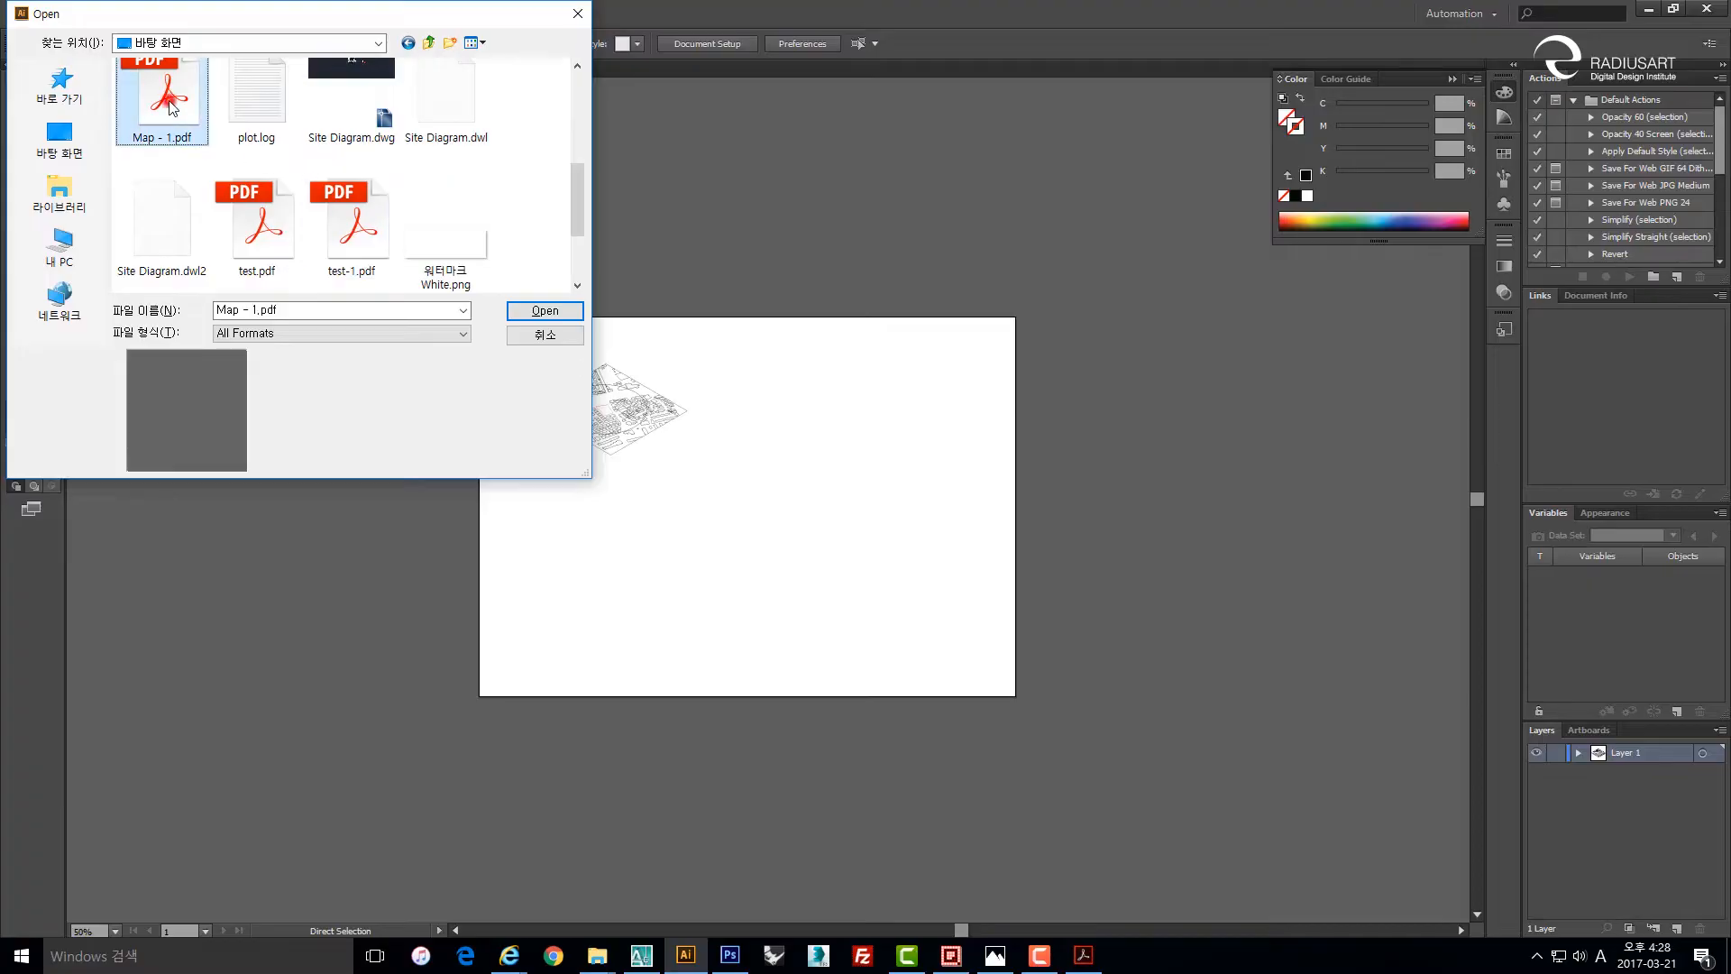
Copy the aerial photo's clip group from Map - 1.pdf and paste it into Untitled-1 with the site map.
left_click(829, 426)
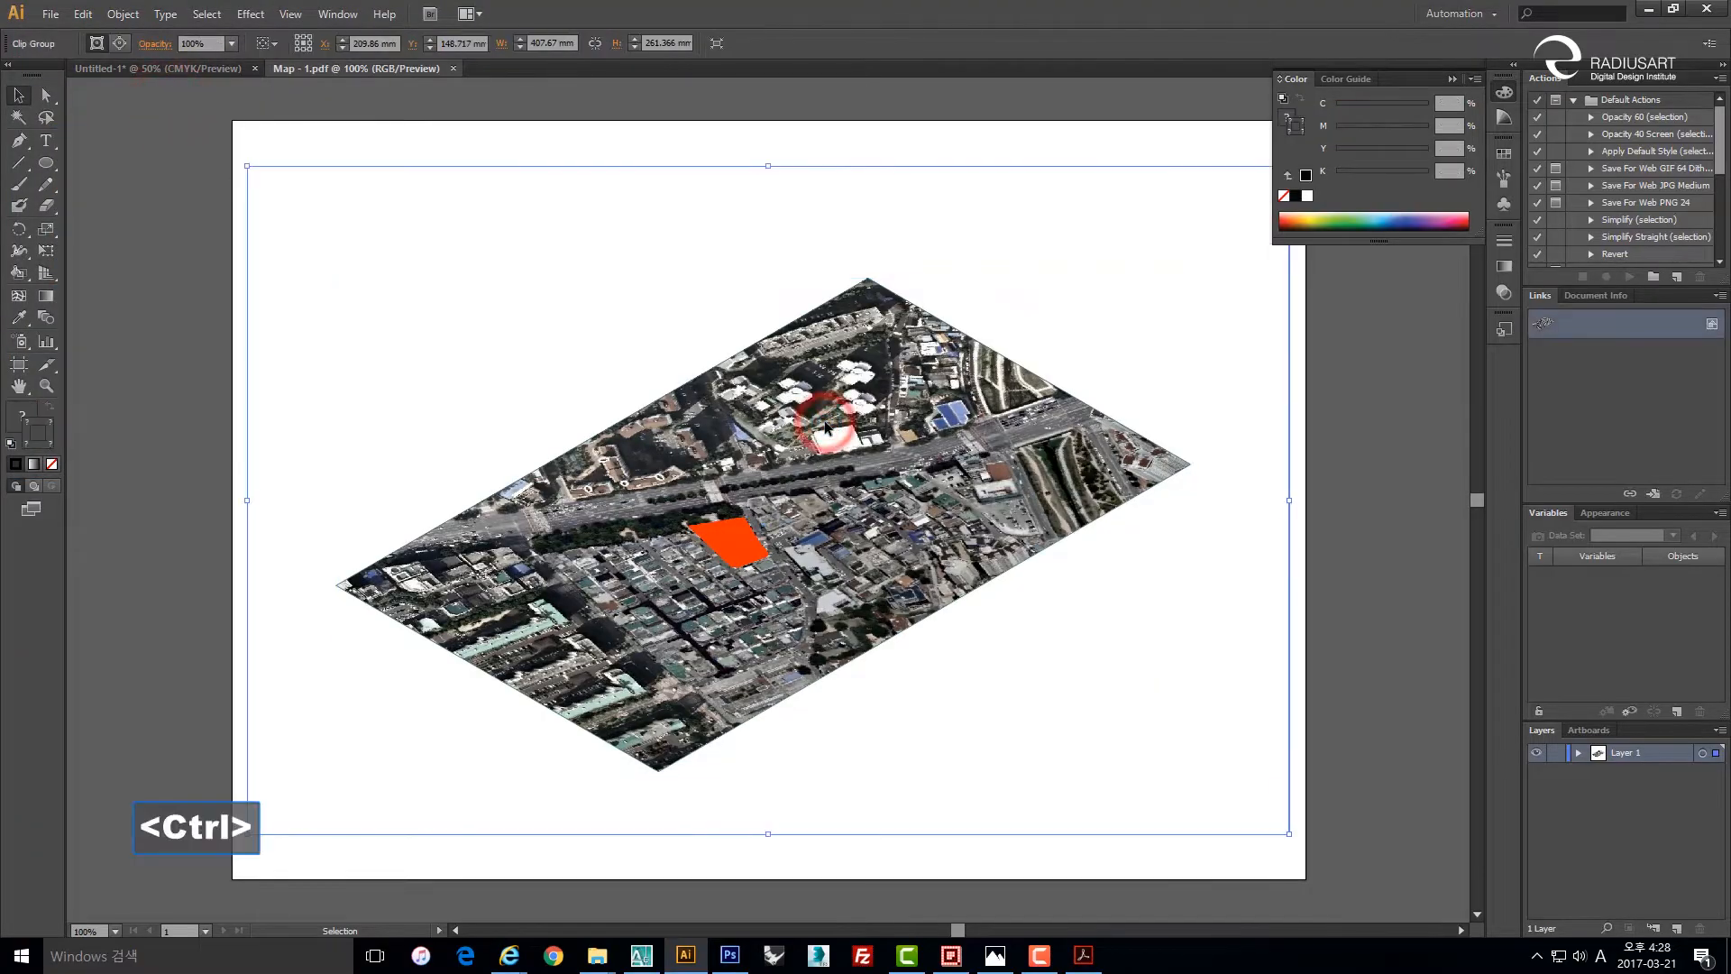
left_click(1263, 568)
left_click(796, 456, "ctrl")
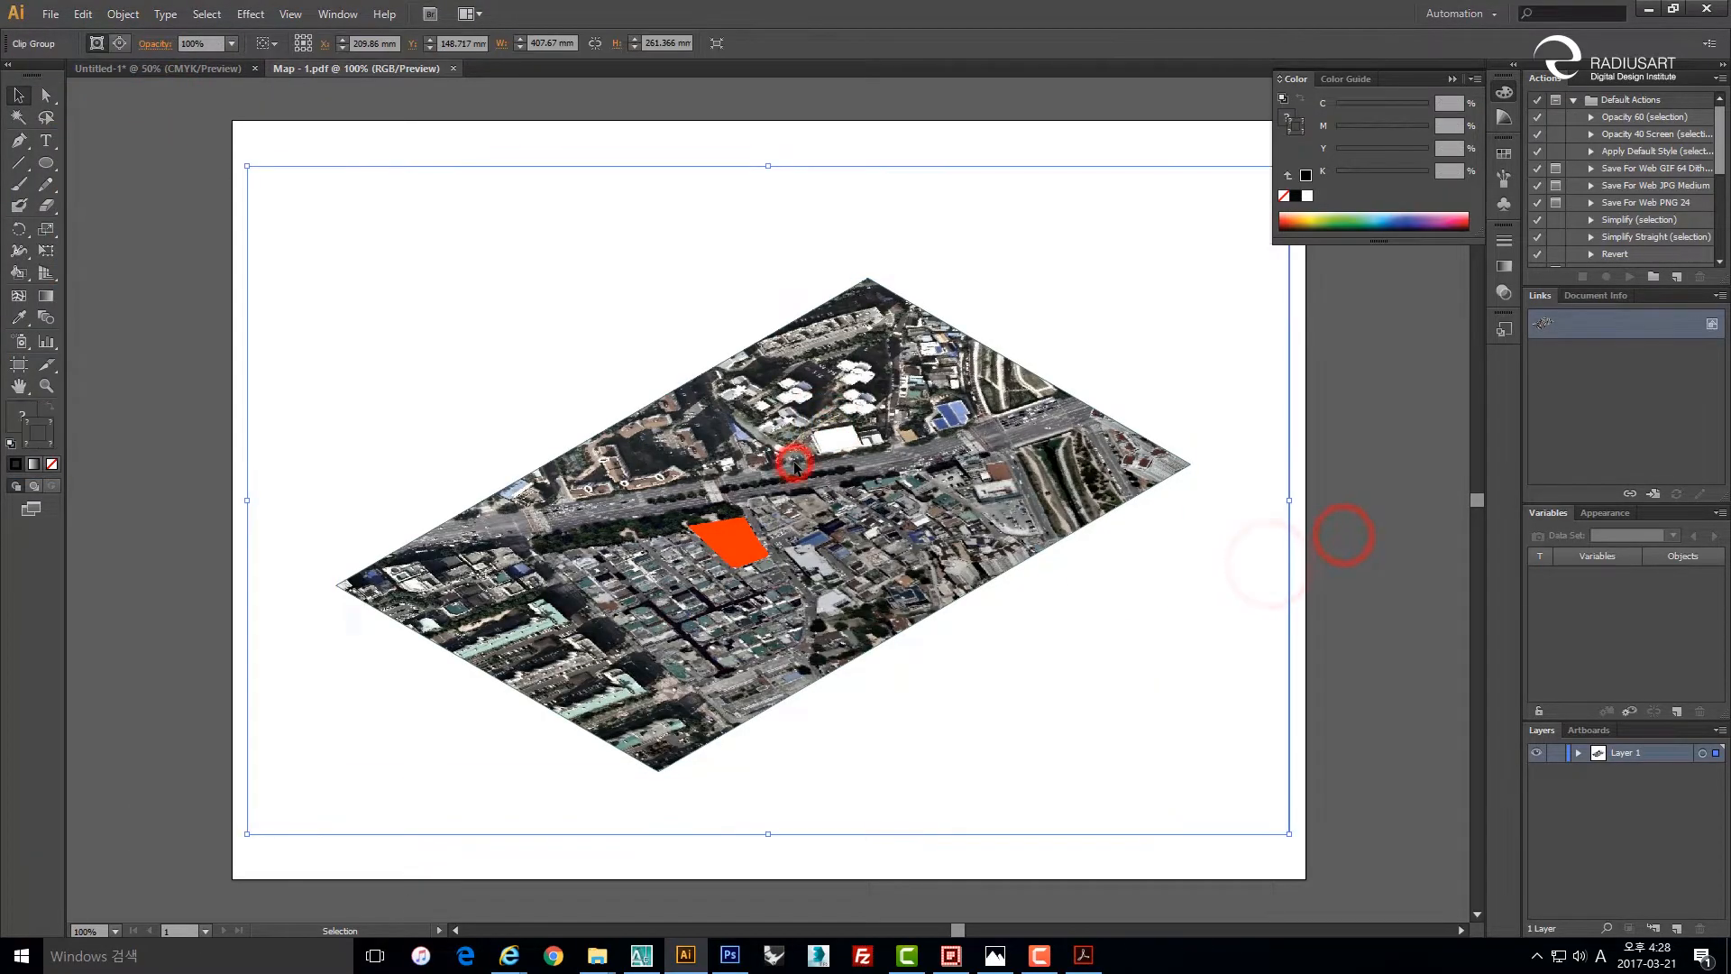
key("ctrl+c")
left_click(166, 74)
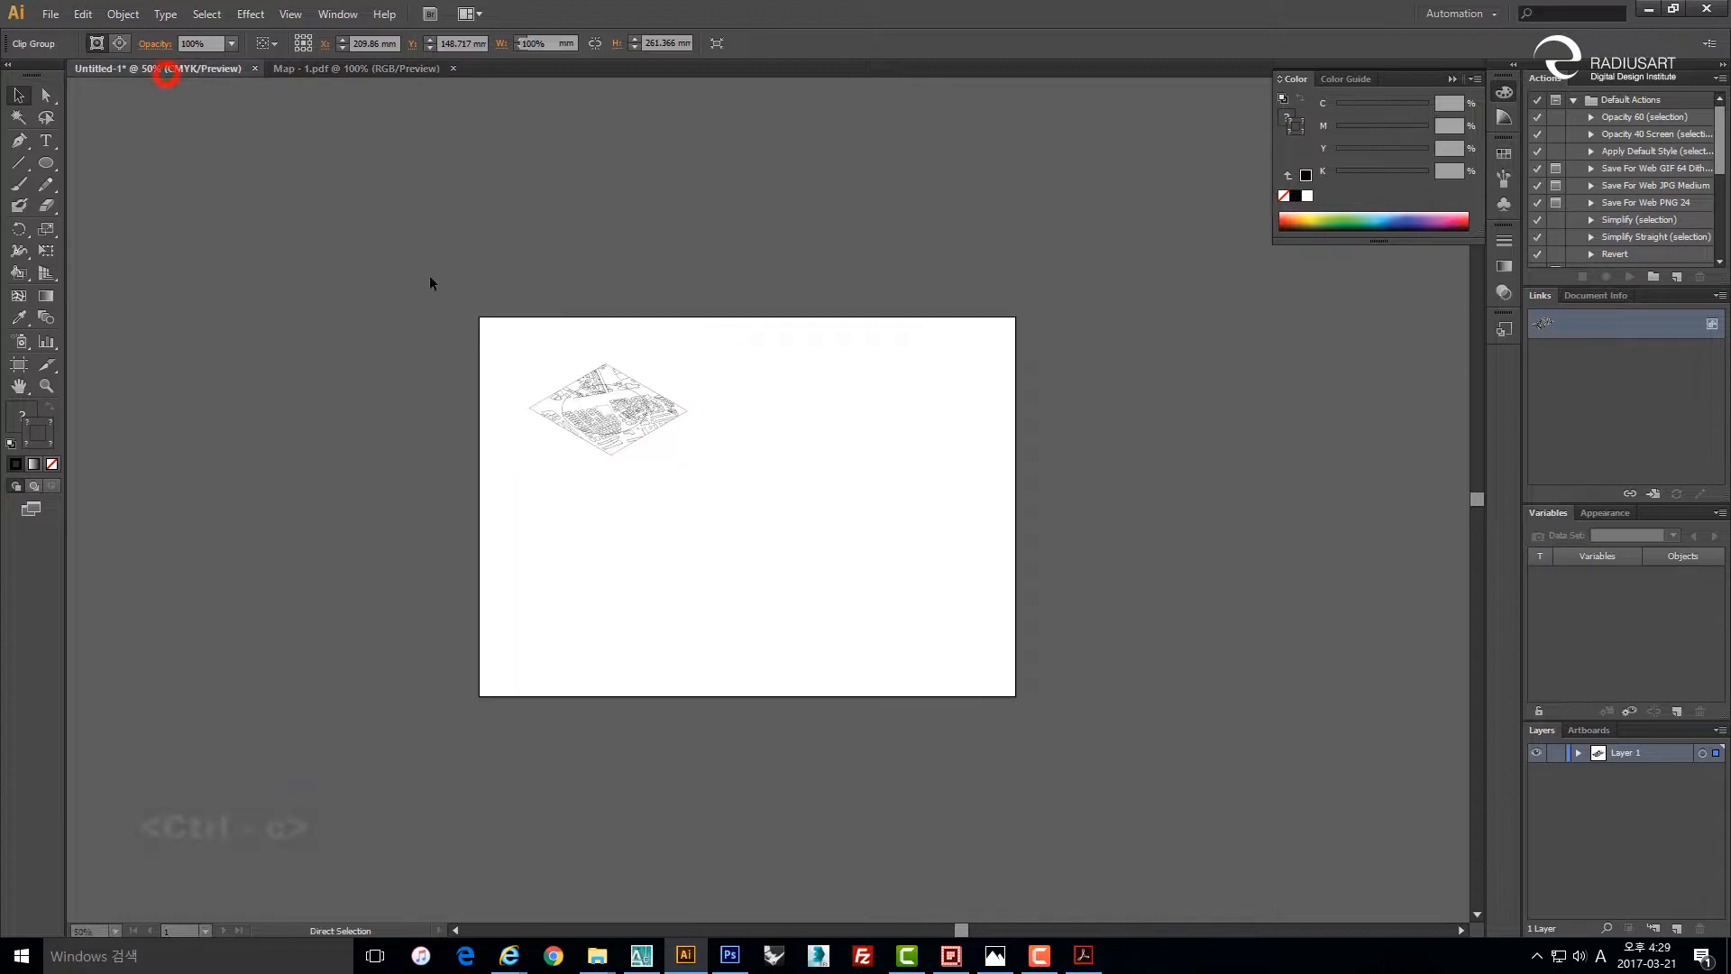
left_click(966, 413)
key("ctrl+v")
left_click(1116, 517)
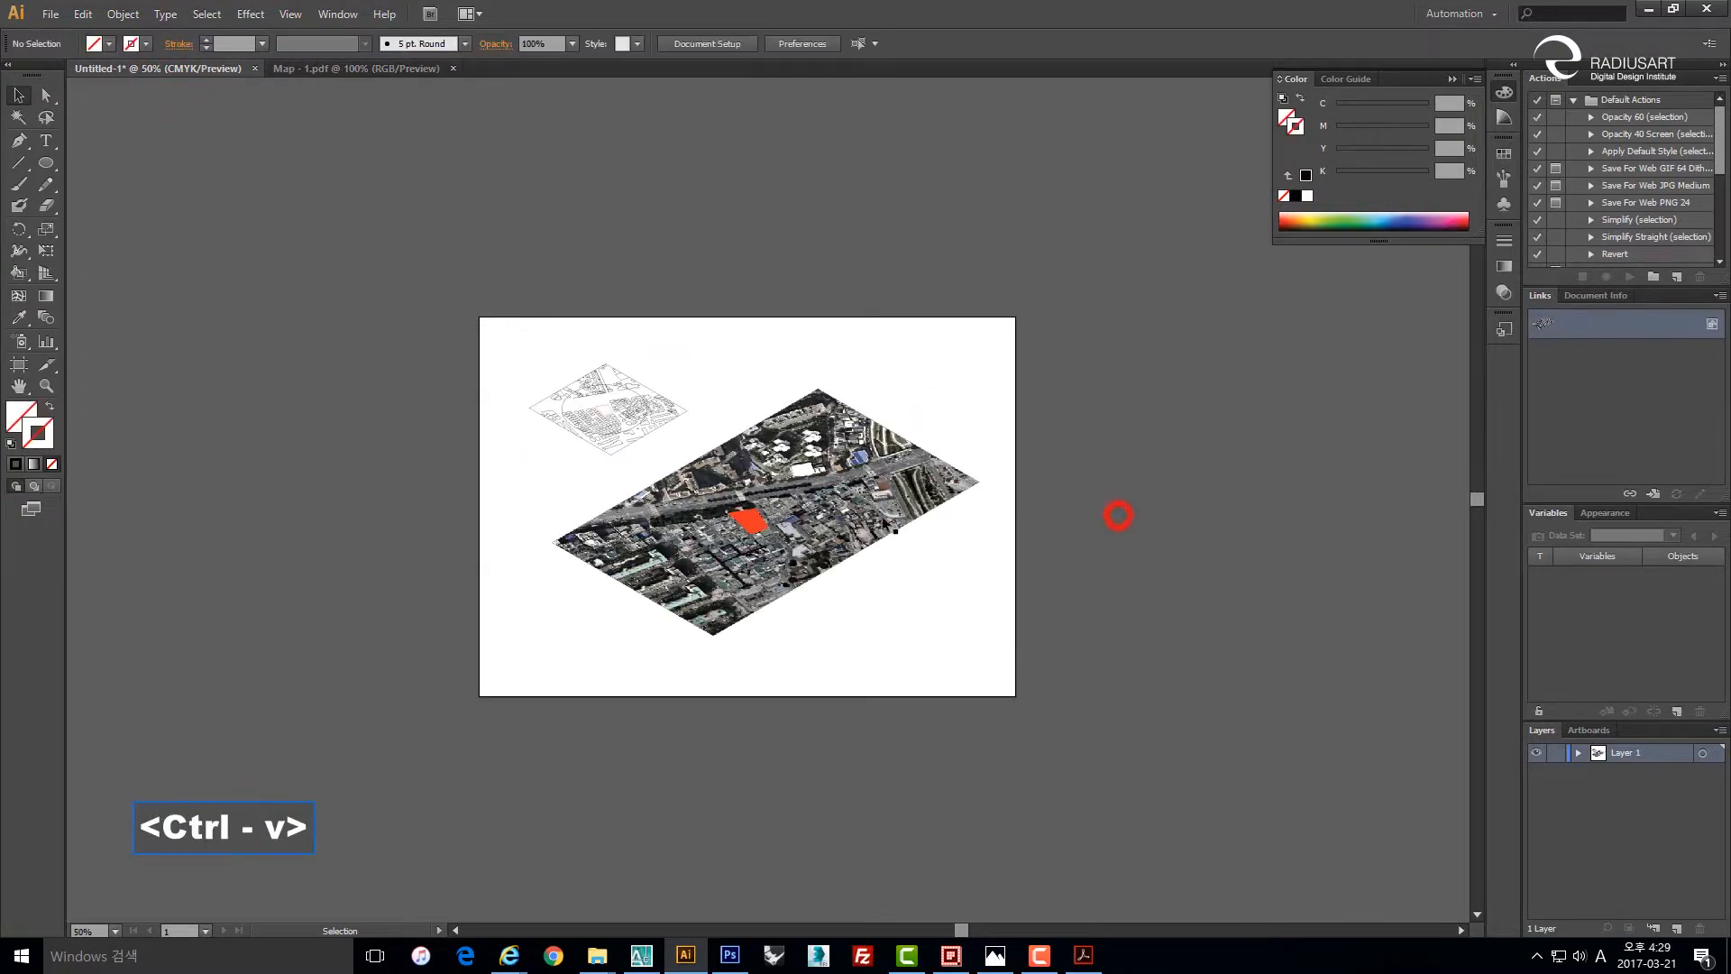
Move the pasted aerial photo toward the artboard's lower-right corner, clear of the line-drawn site map.
left_click_drag(862, 503, 902, 559)
left_click(1110, 533)
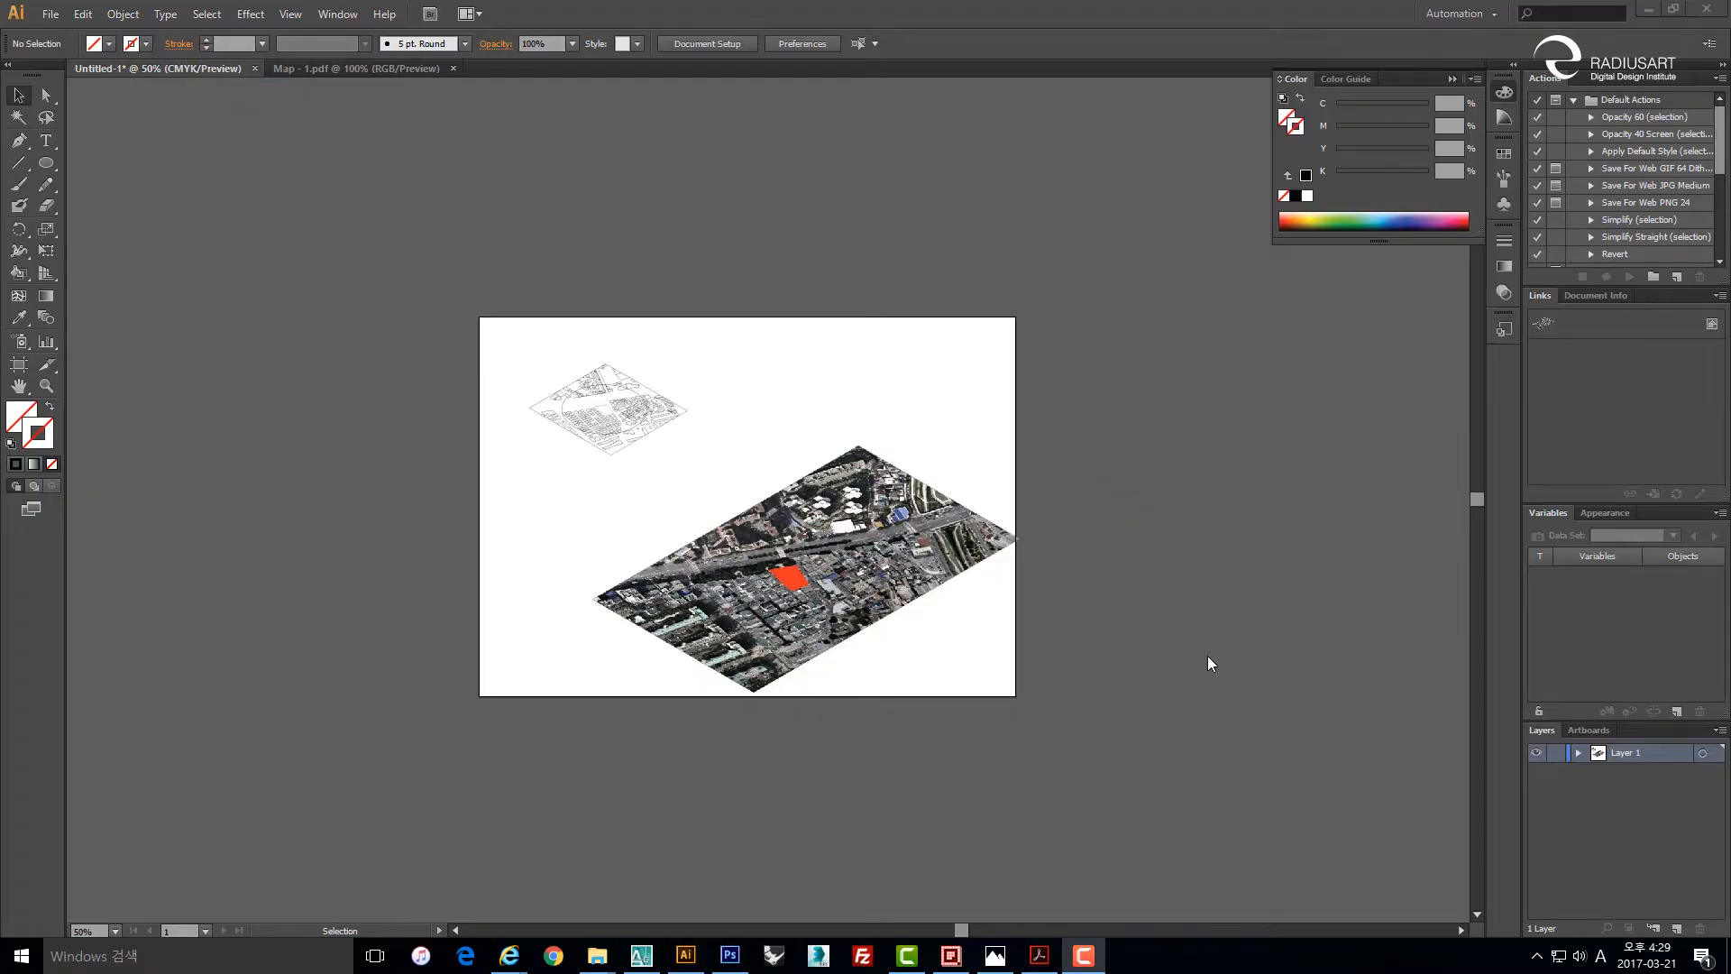
left_click(1182, 633)
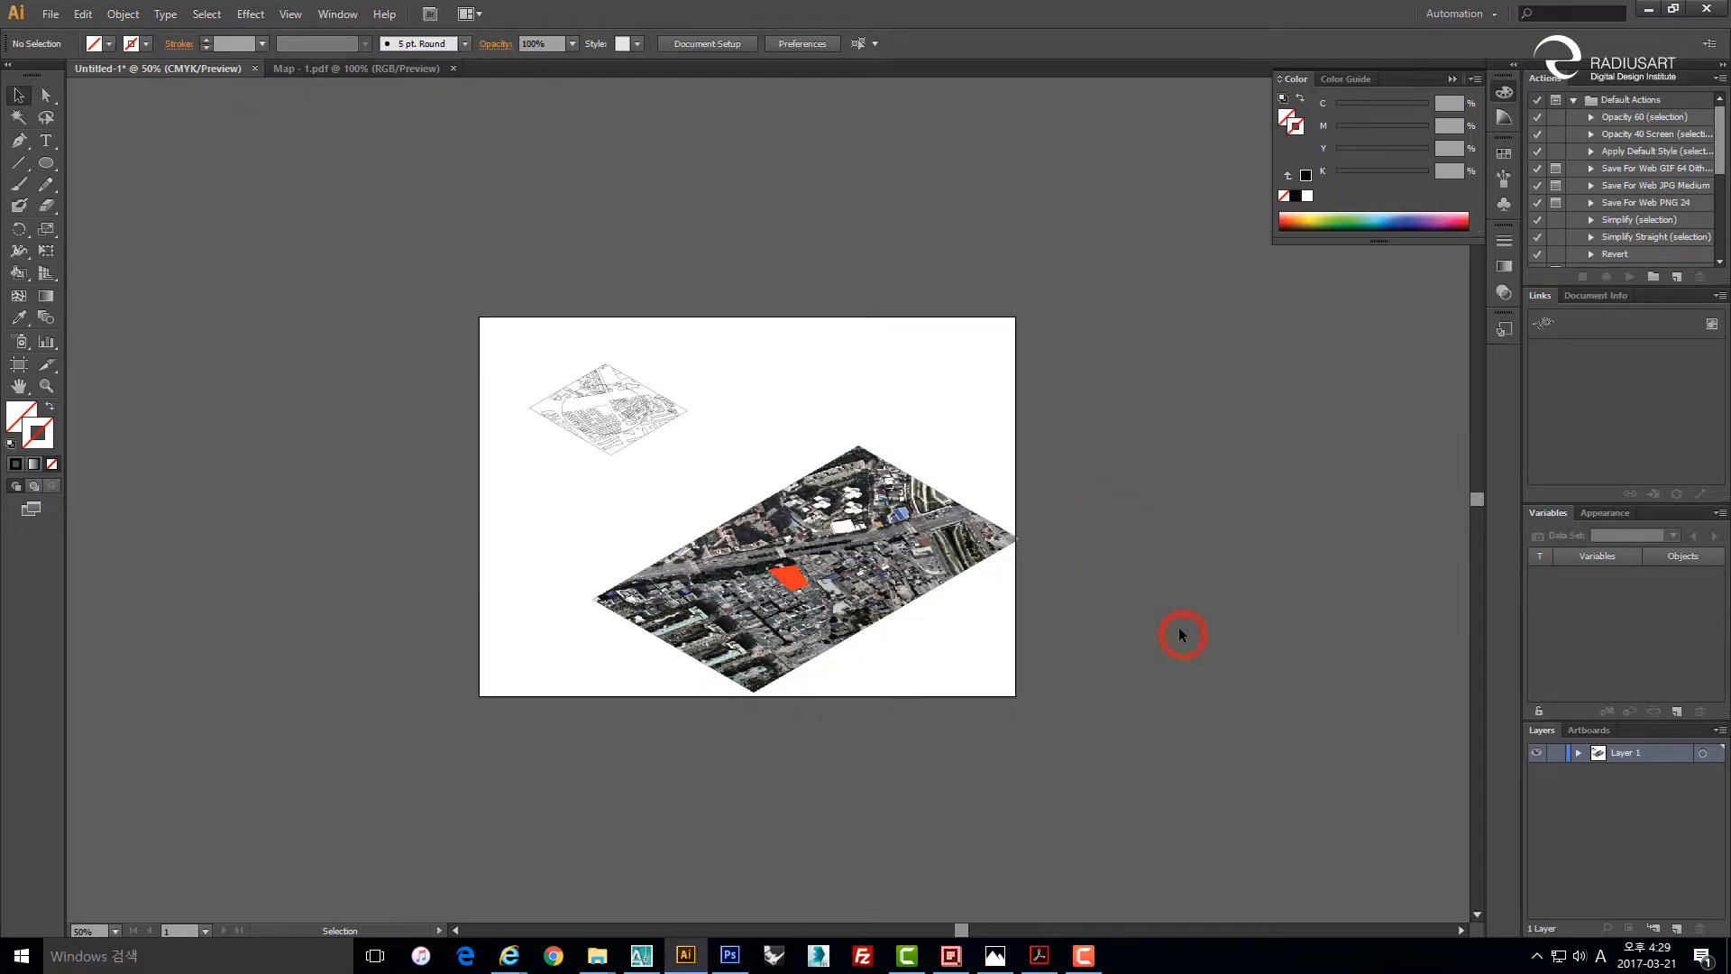
scroll(676, 483, "up", 3)
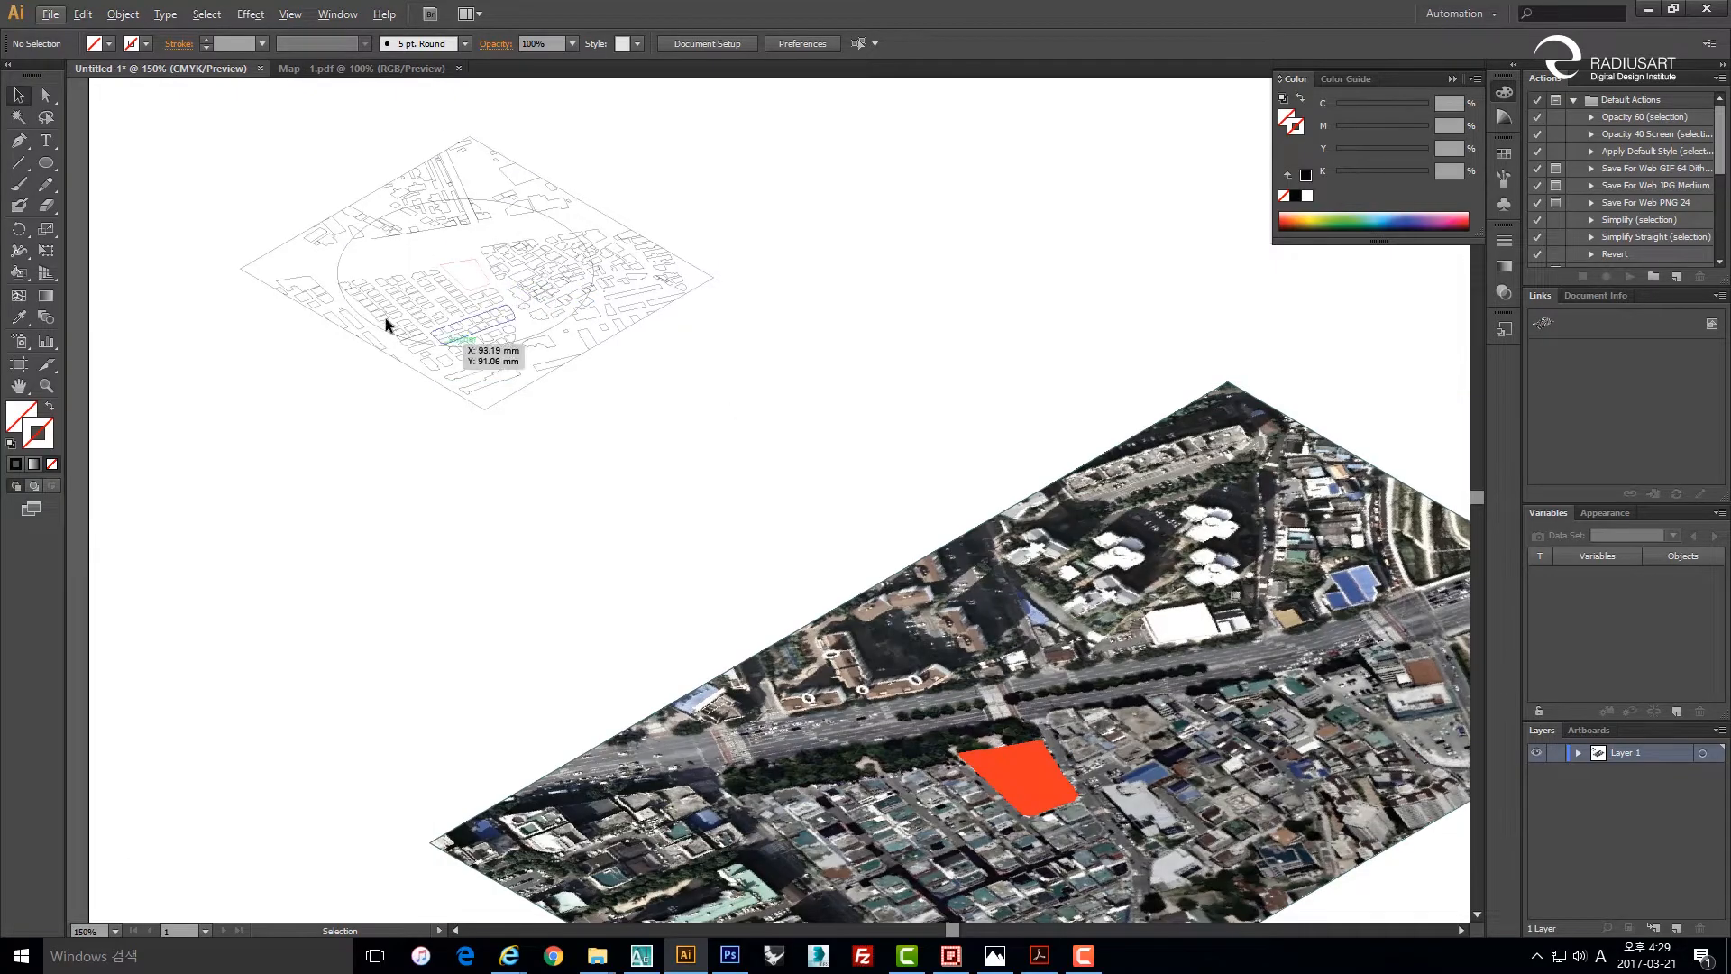
scroll(589, 359, "down", 2)
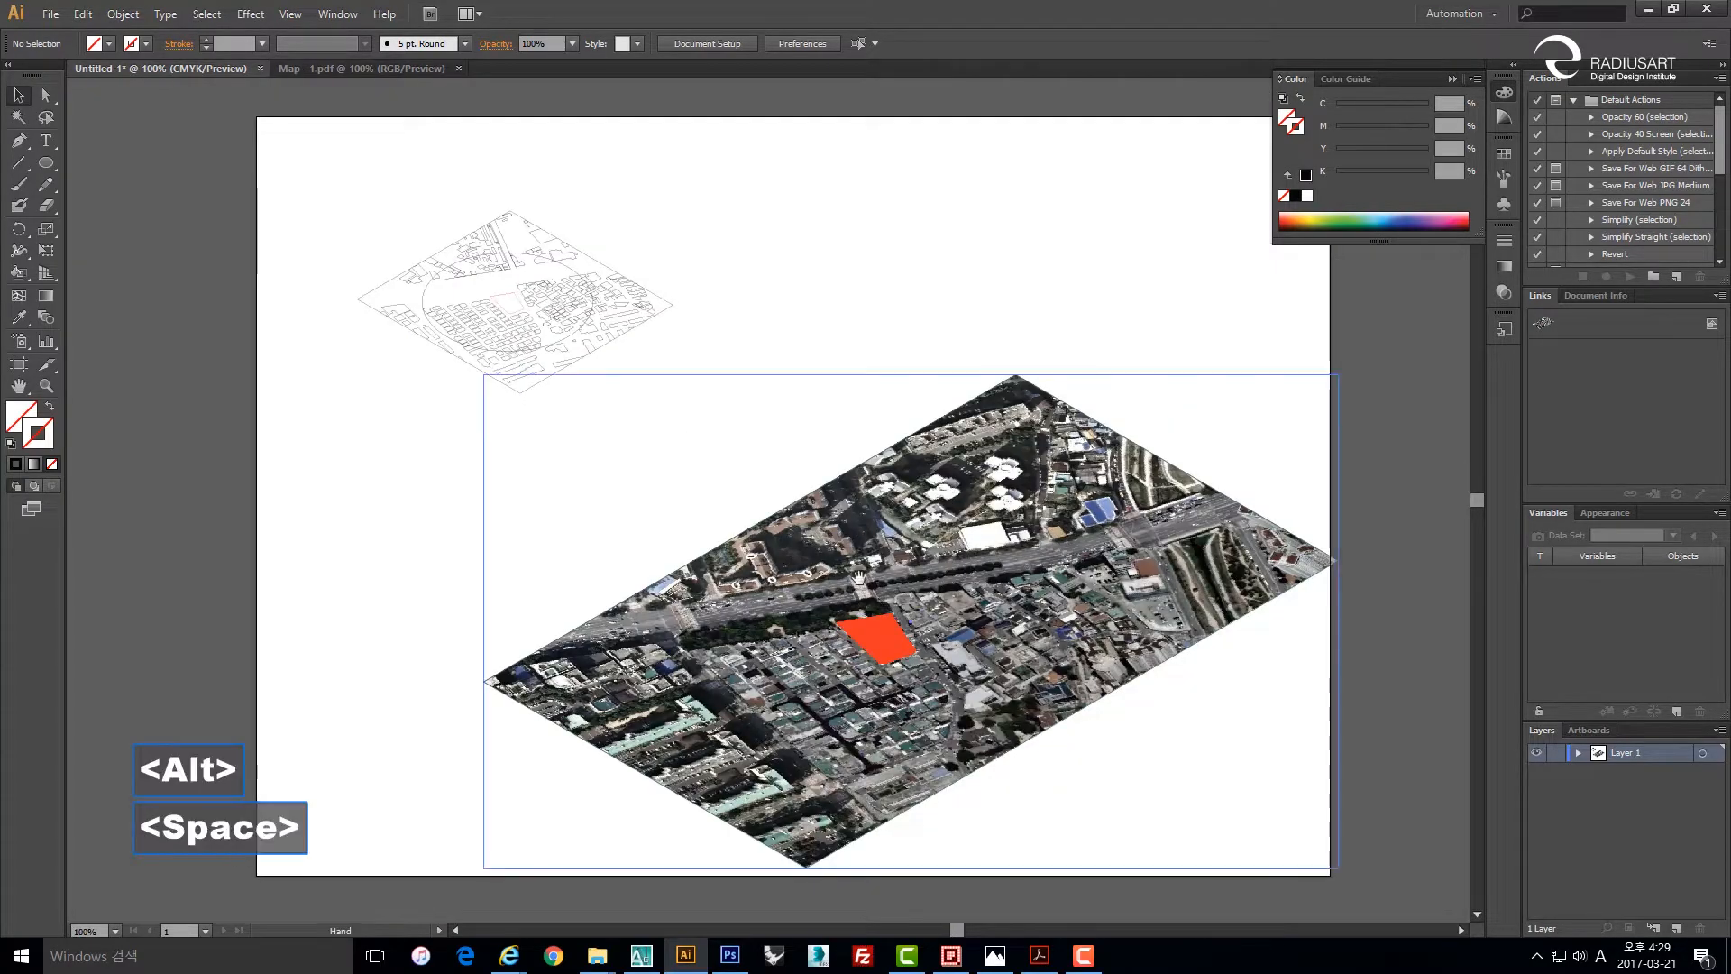
left_click_drag(859, 580, 789, 570)
left_click(789, 570)
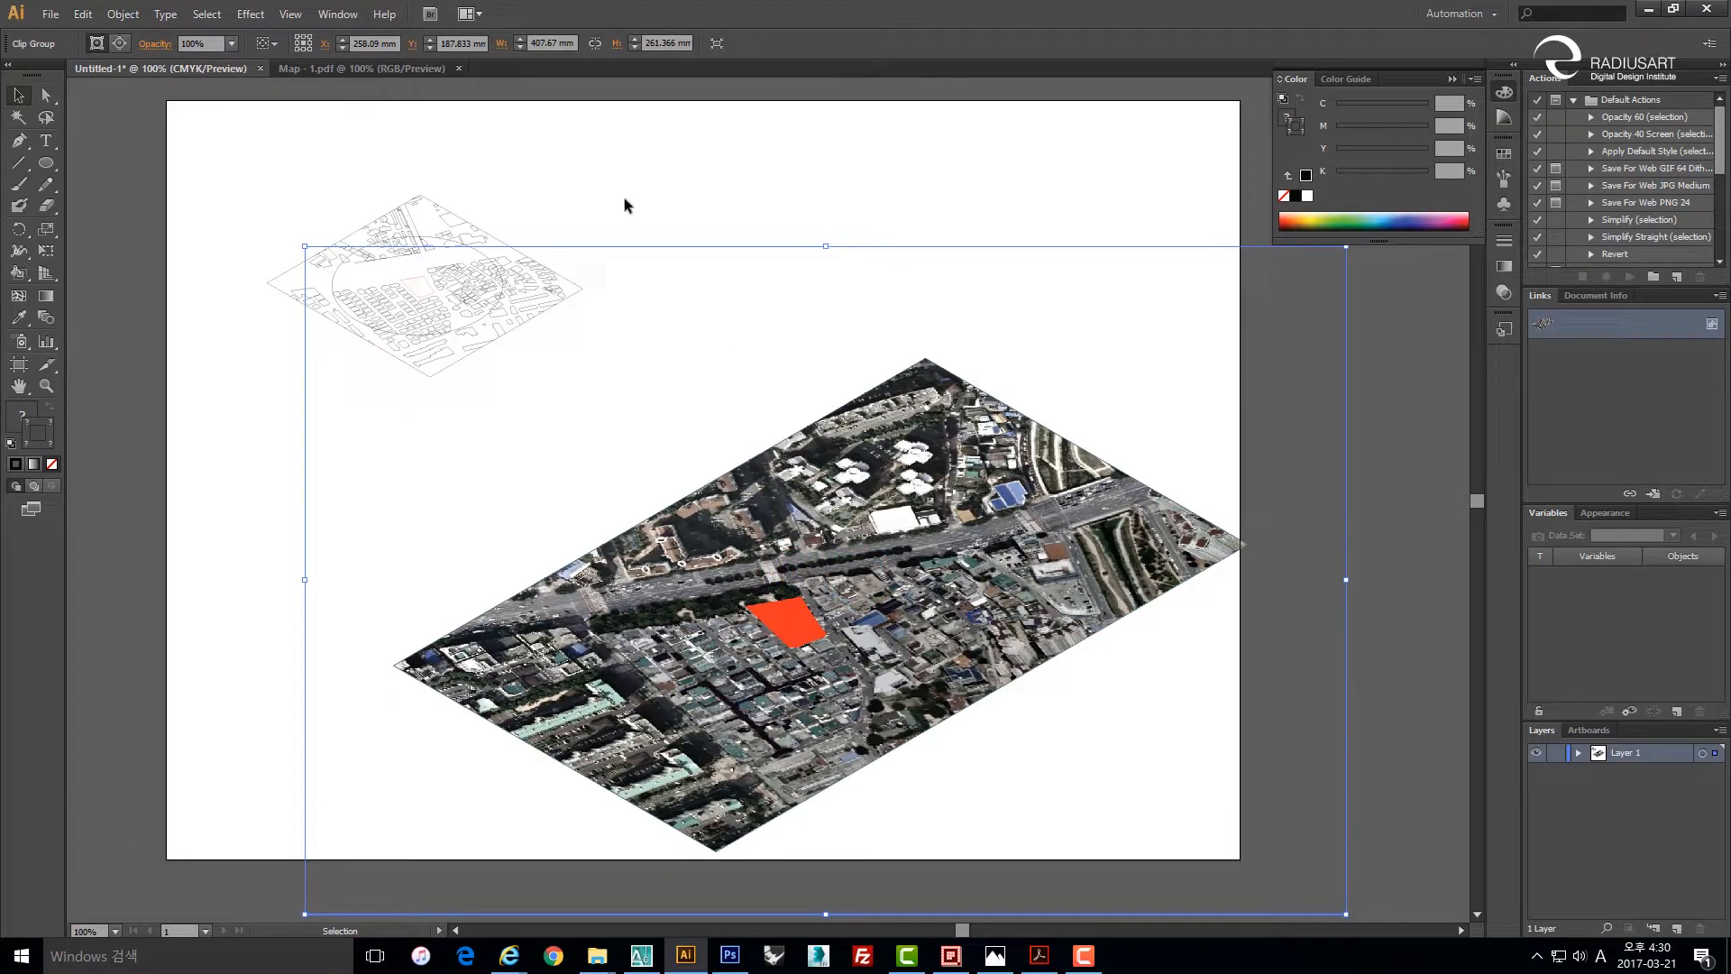
left_click(591, 175)
left_click_drag(576, 239, 550, 239)
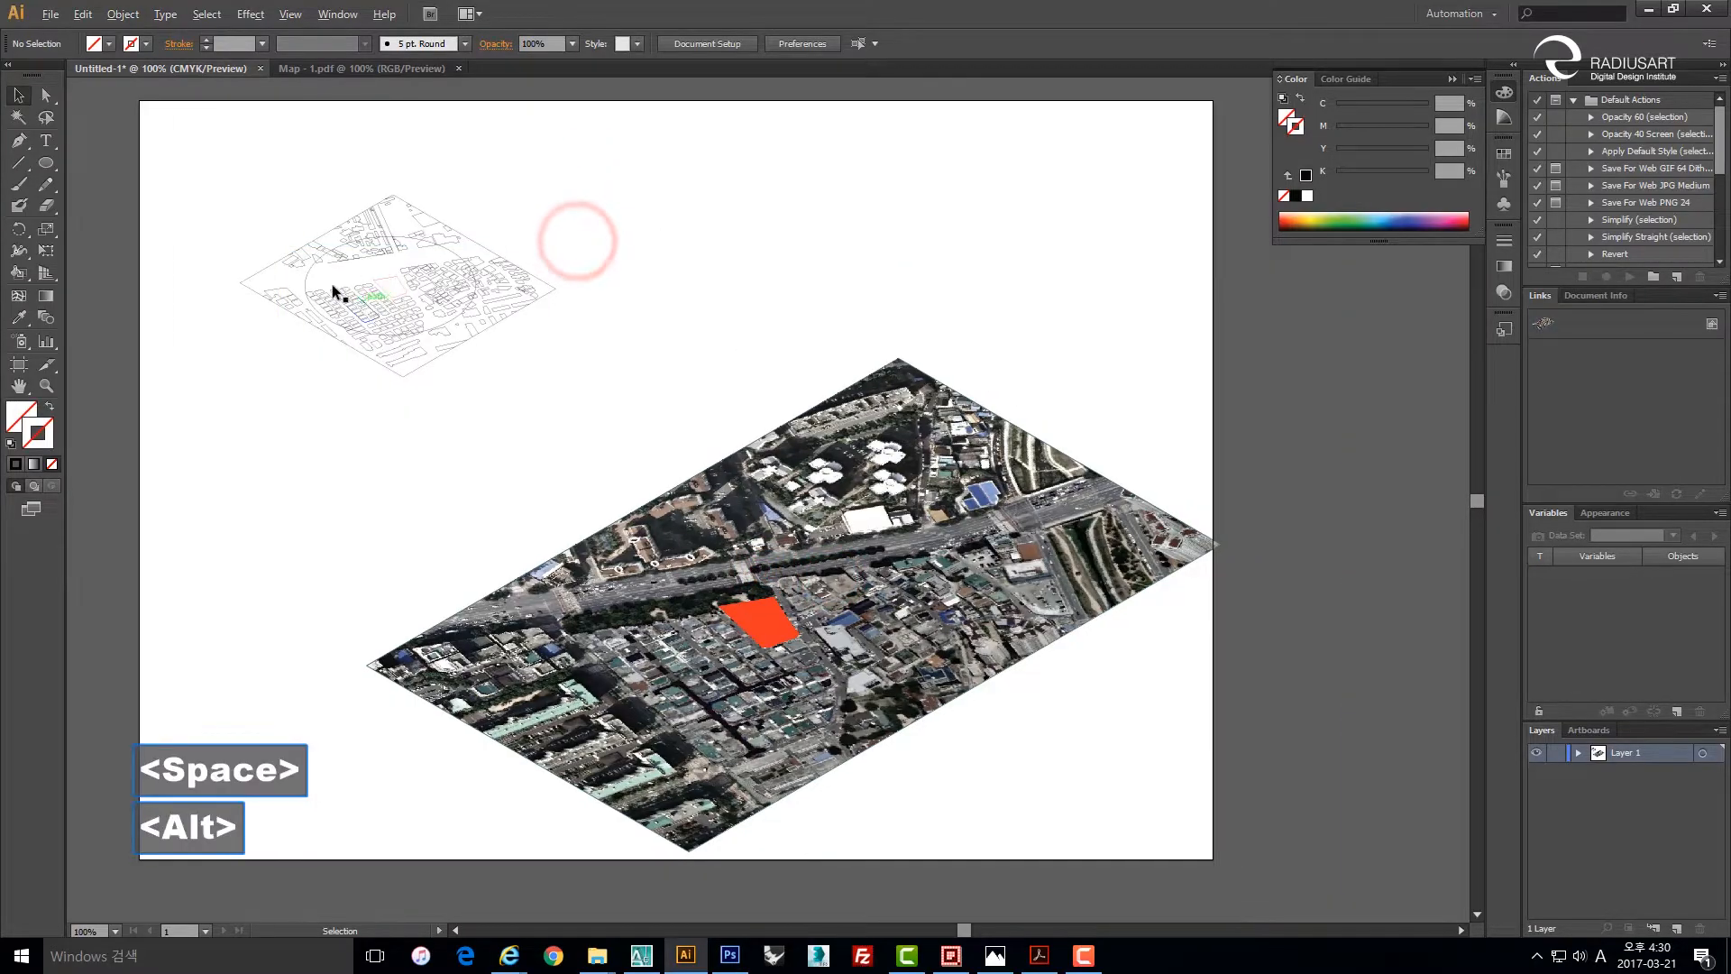
Isolate the site map group and copy its large ellipse together with the central site outline.
scroll(333, 316, "up", 3)
left_click_drag(383, 293, 438, 416)
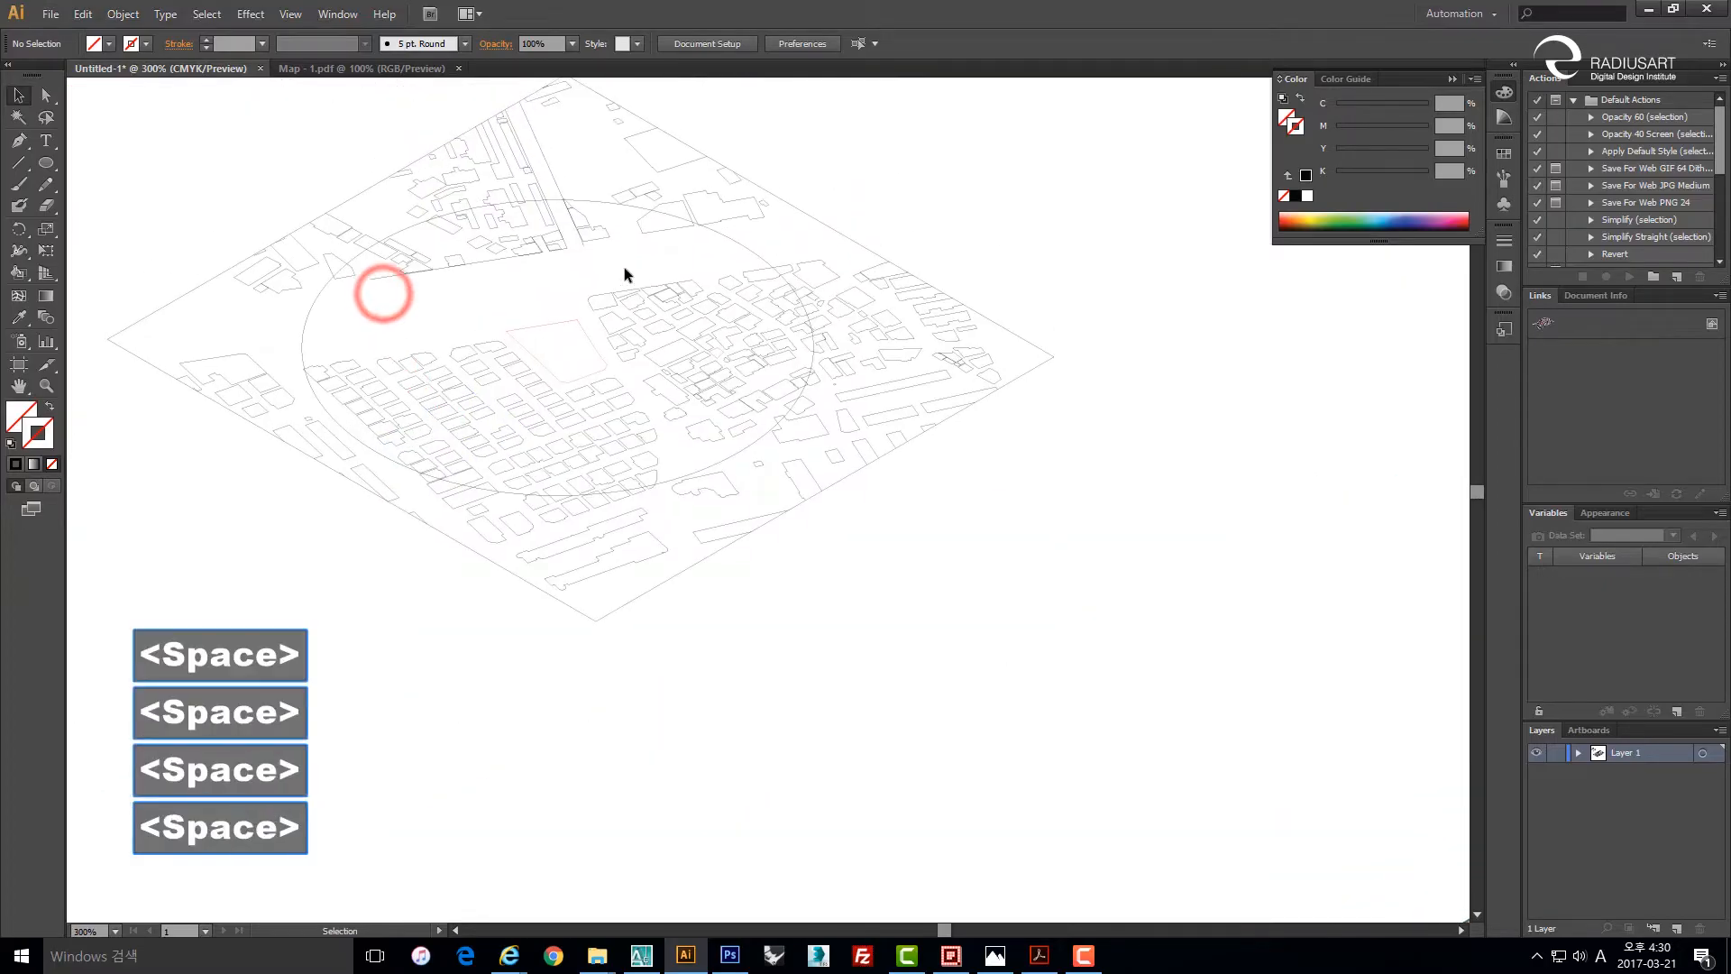
left_click_drag(463, 321, 619, 442)
left_click(751, 330)
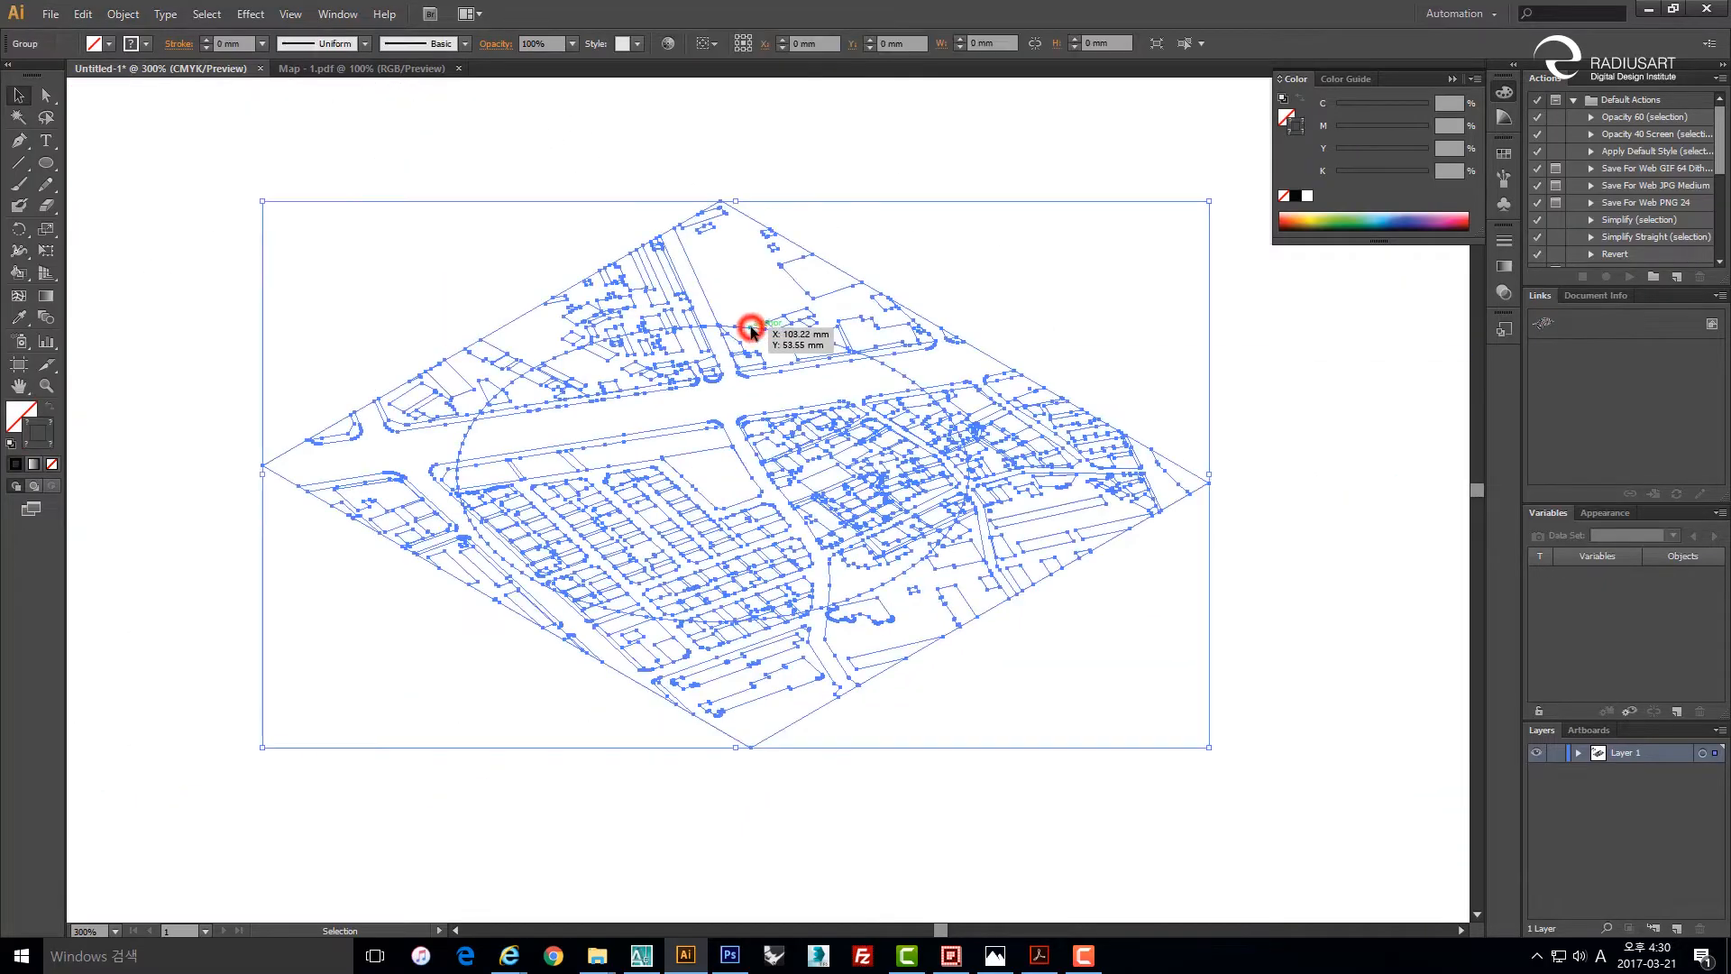
double_click(751, 330)
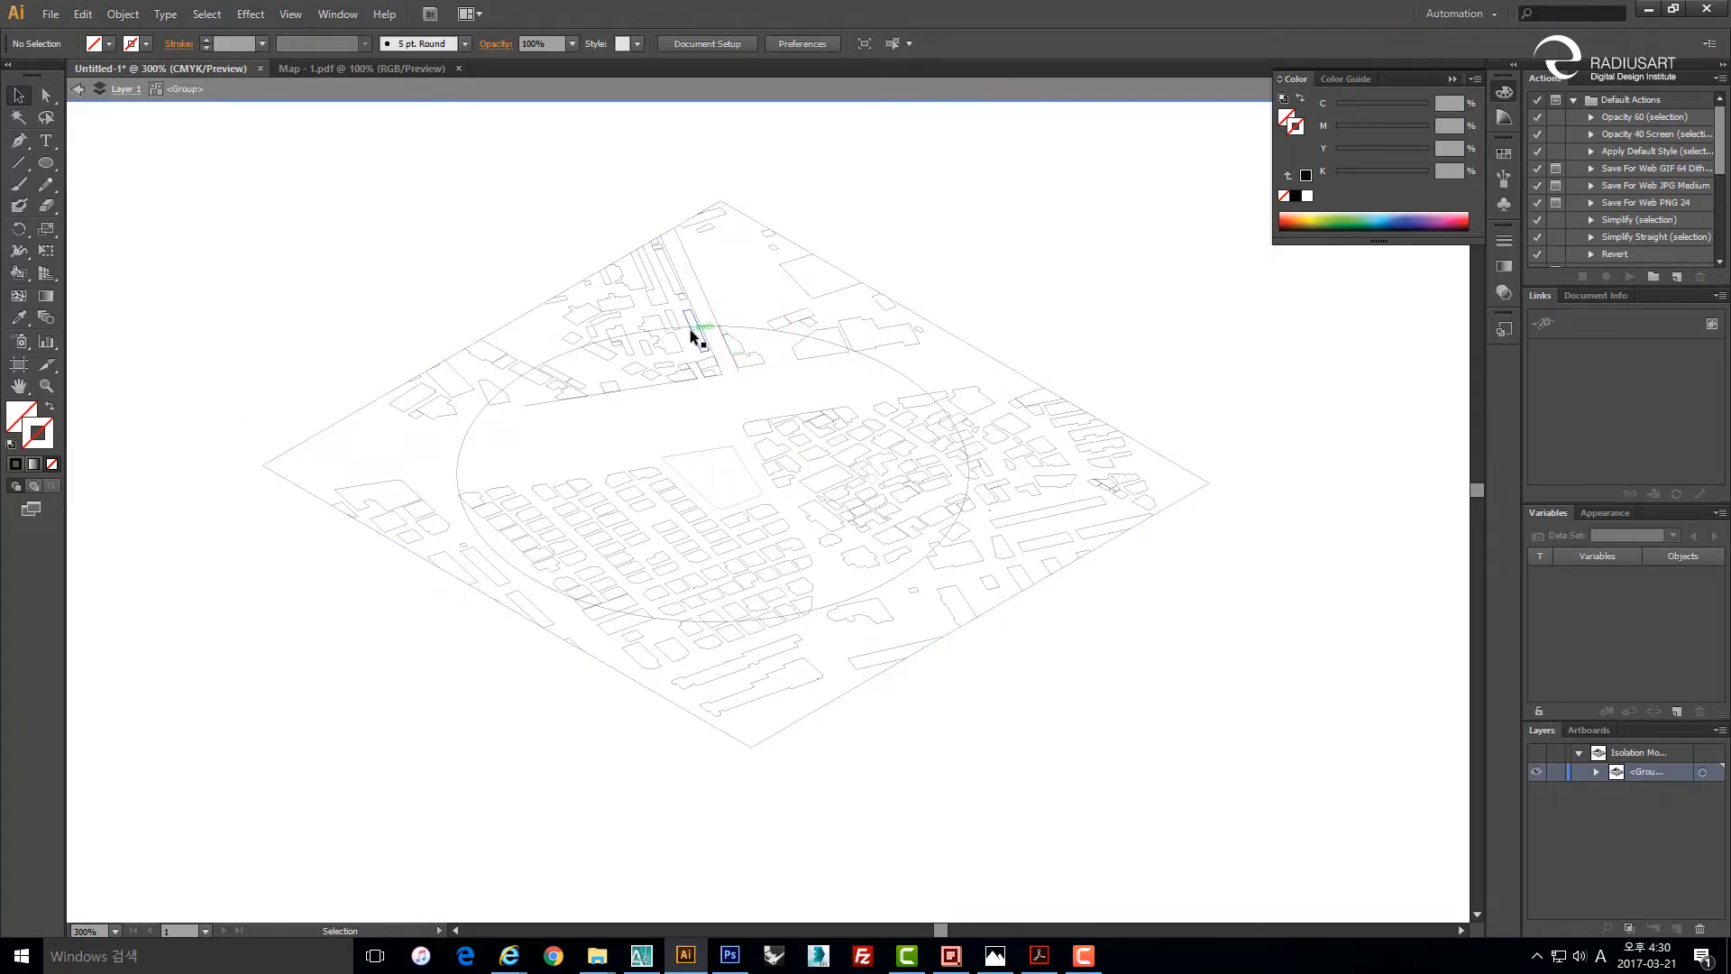
left_click(728, 326)
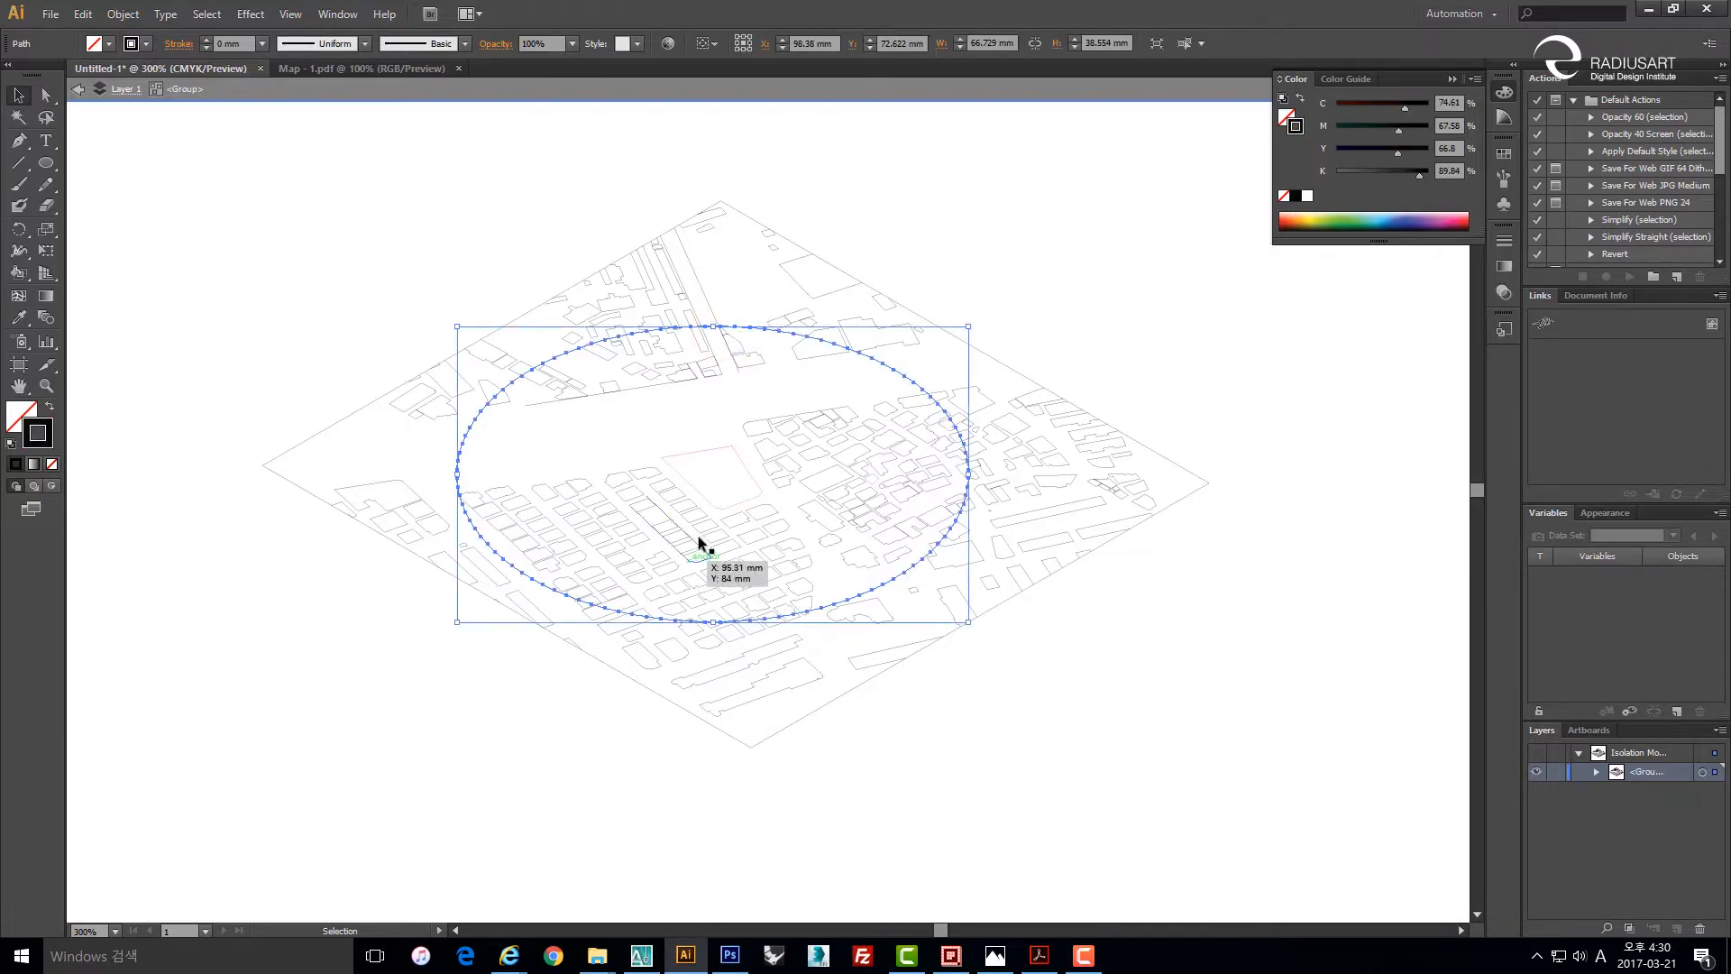
left_click(714, 447, "shift")
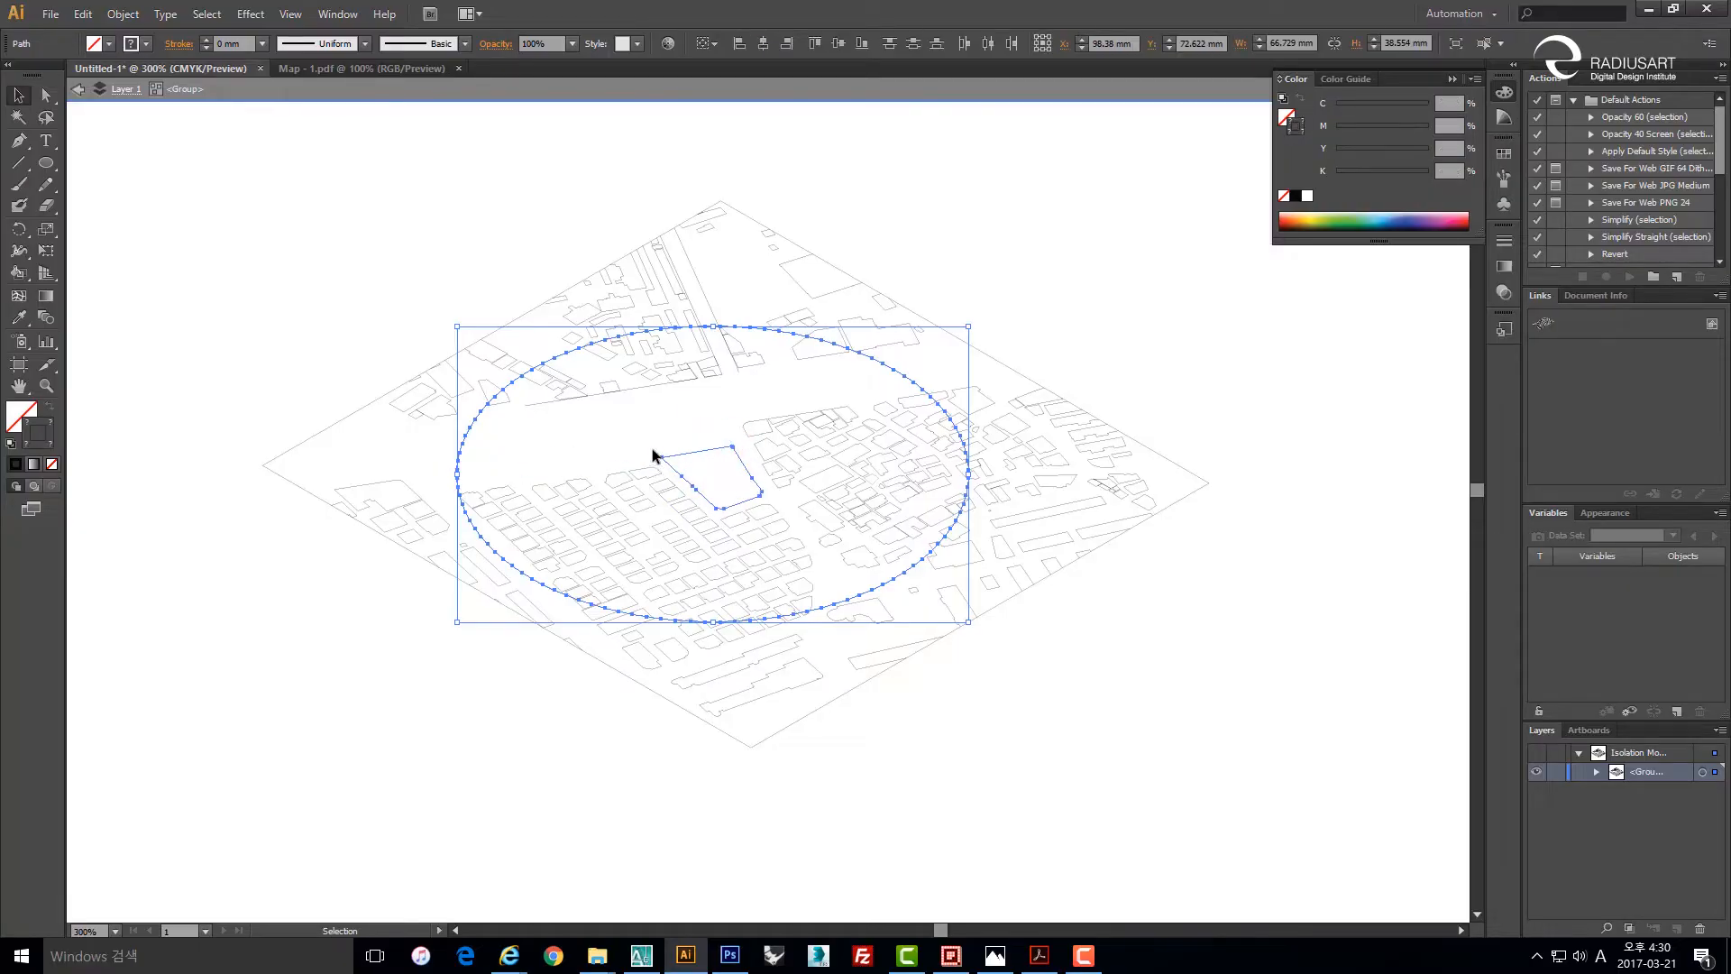
key("ctrl+c")
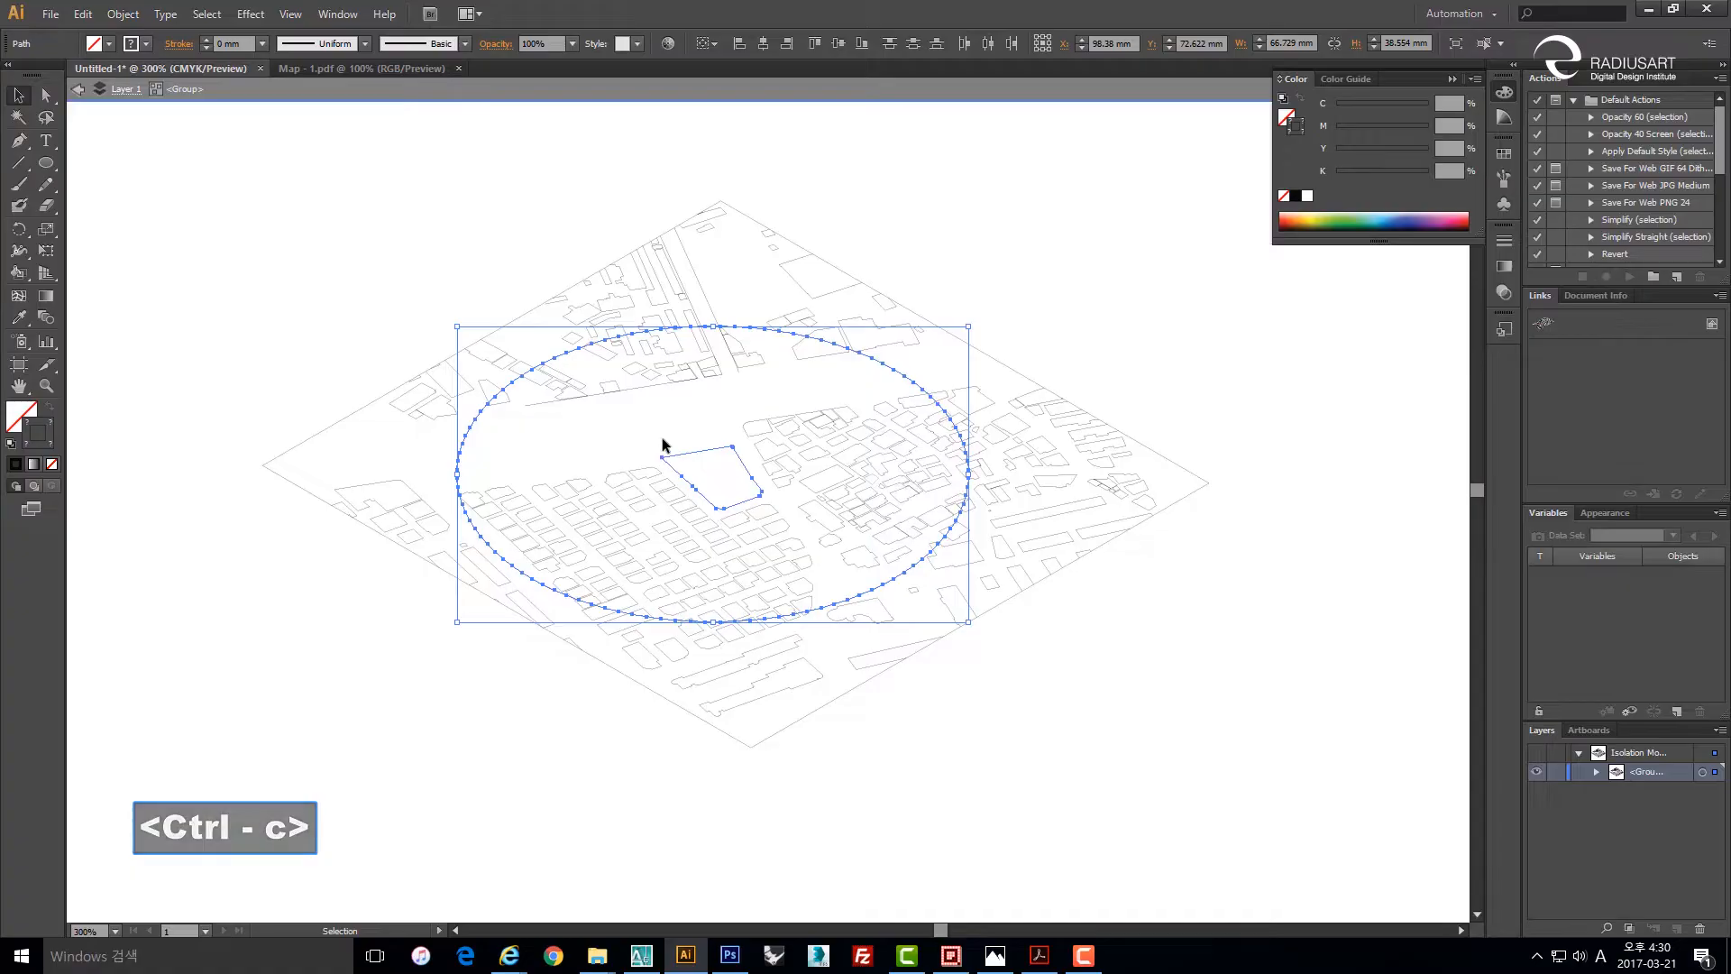
Exit the group isolation and paste the ellipse and site outline into the empty area beside the site map.
double_click(1062, 182)
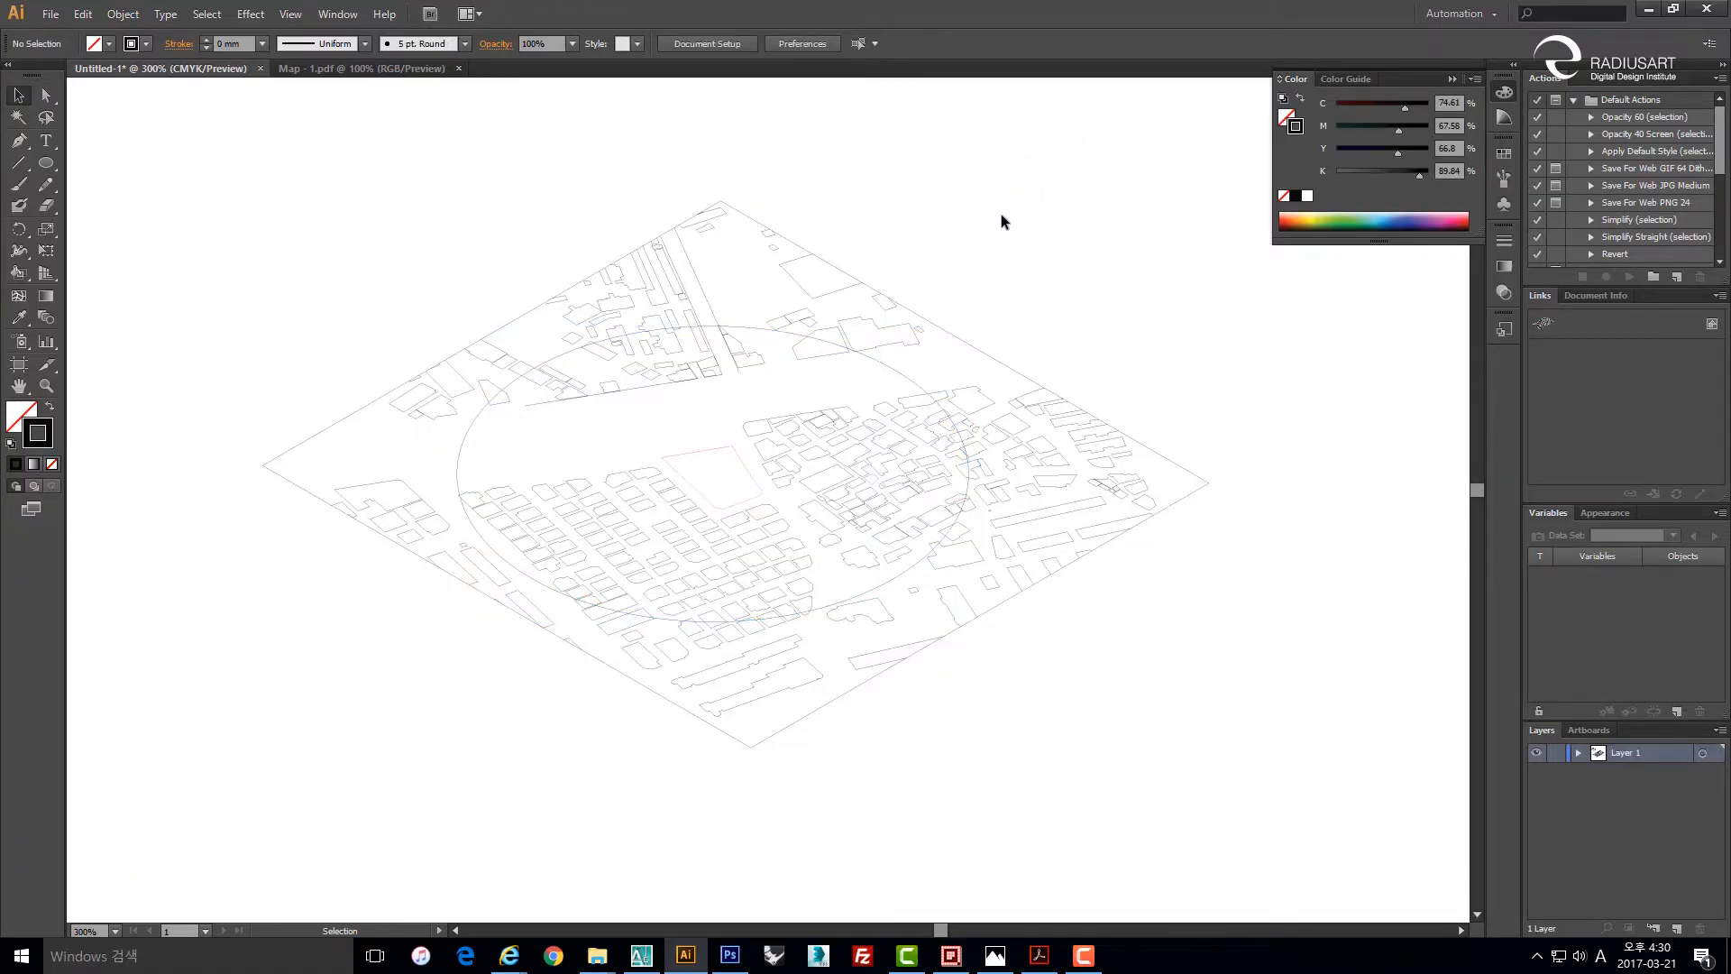
scroll(1001, 214, "down", 2)
left_click_drag(1128, 275, 624, 446)
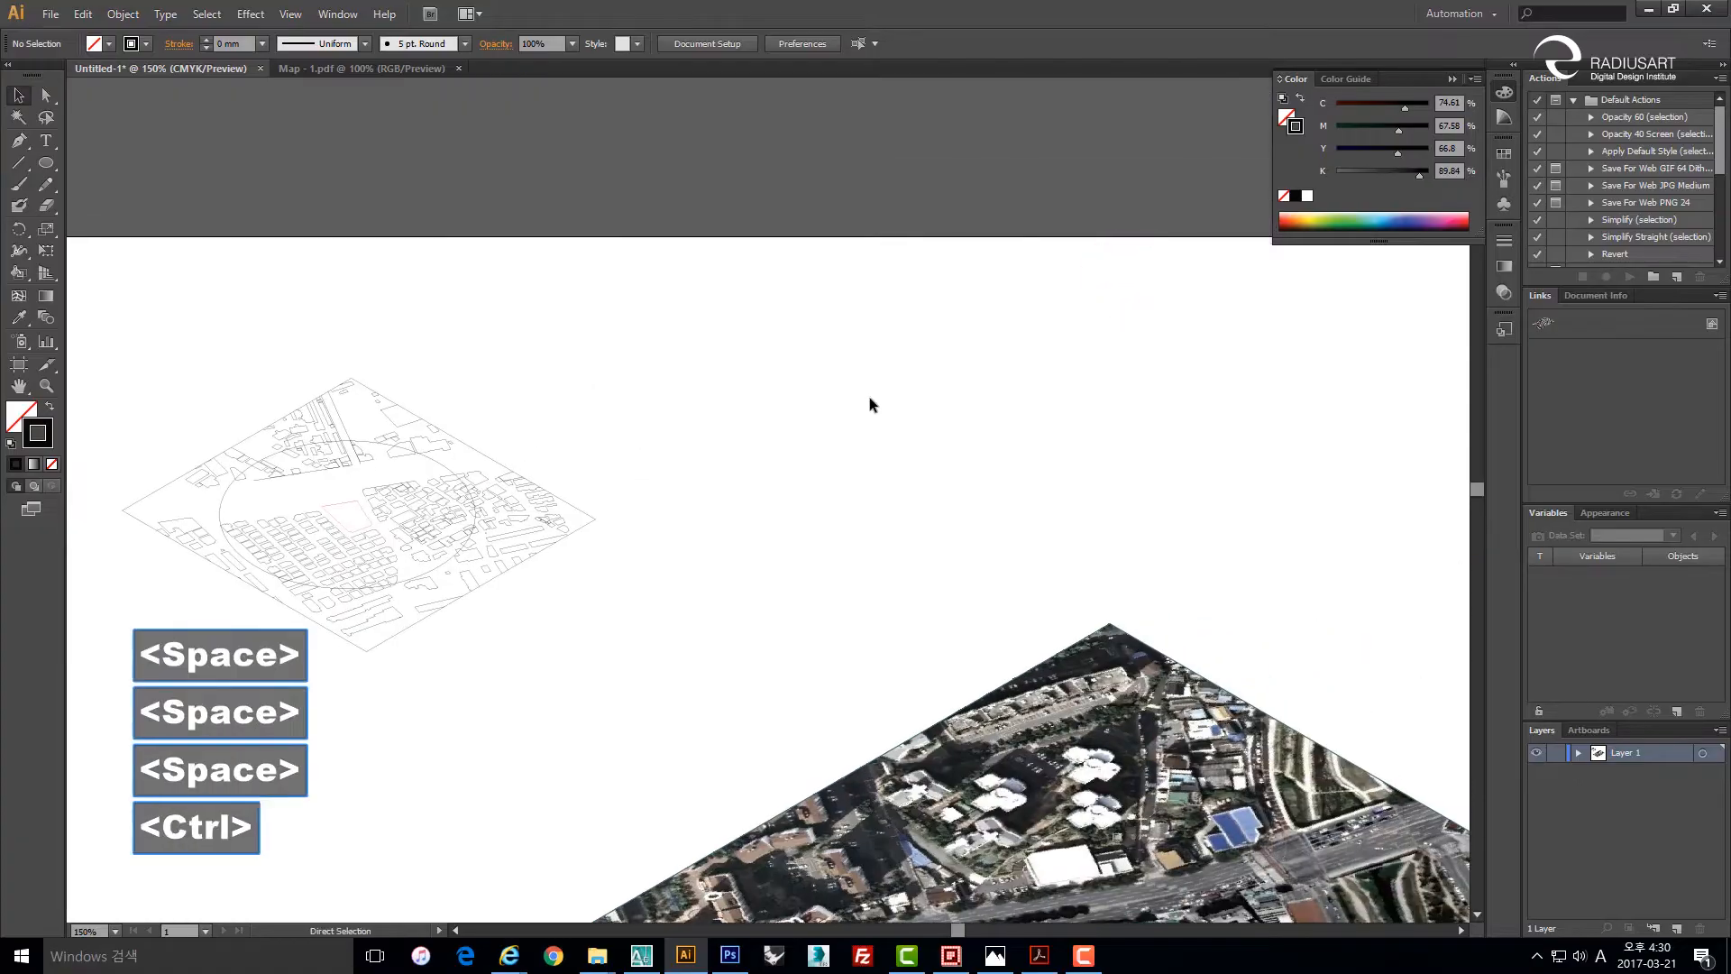
key("ctrl+v")
left_click(1001, 429)
left_click_drag(796, 527, 867, 420)
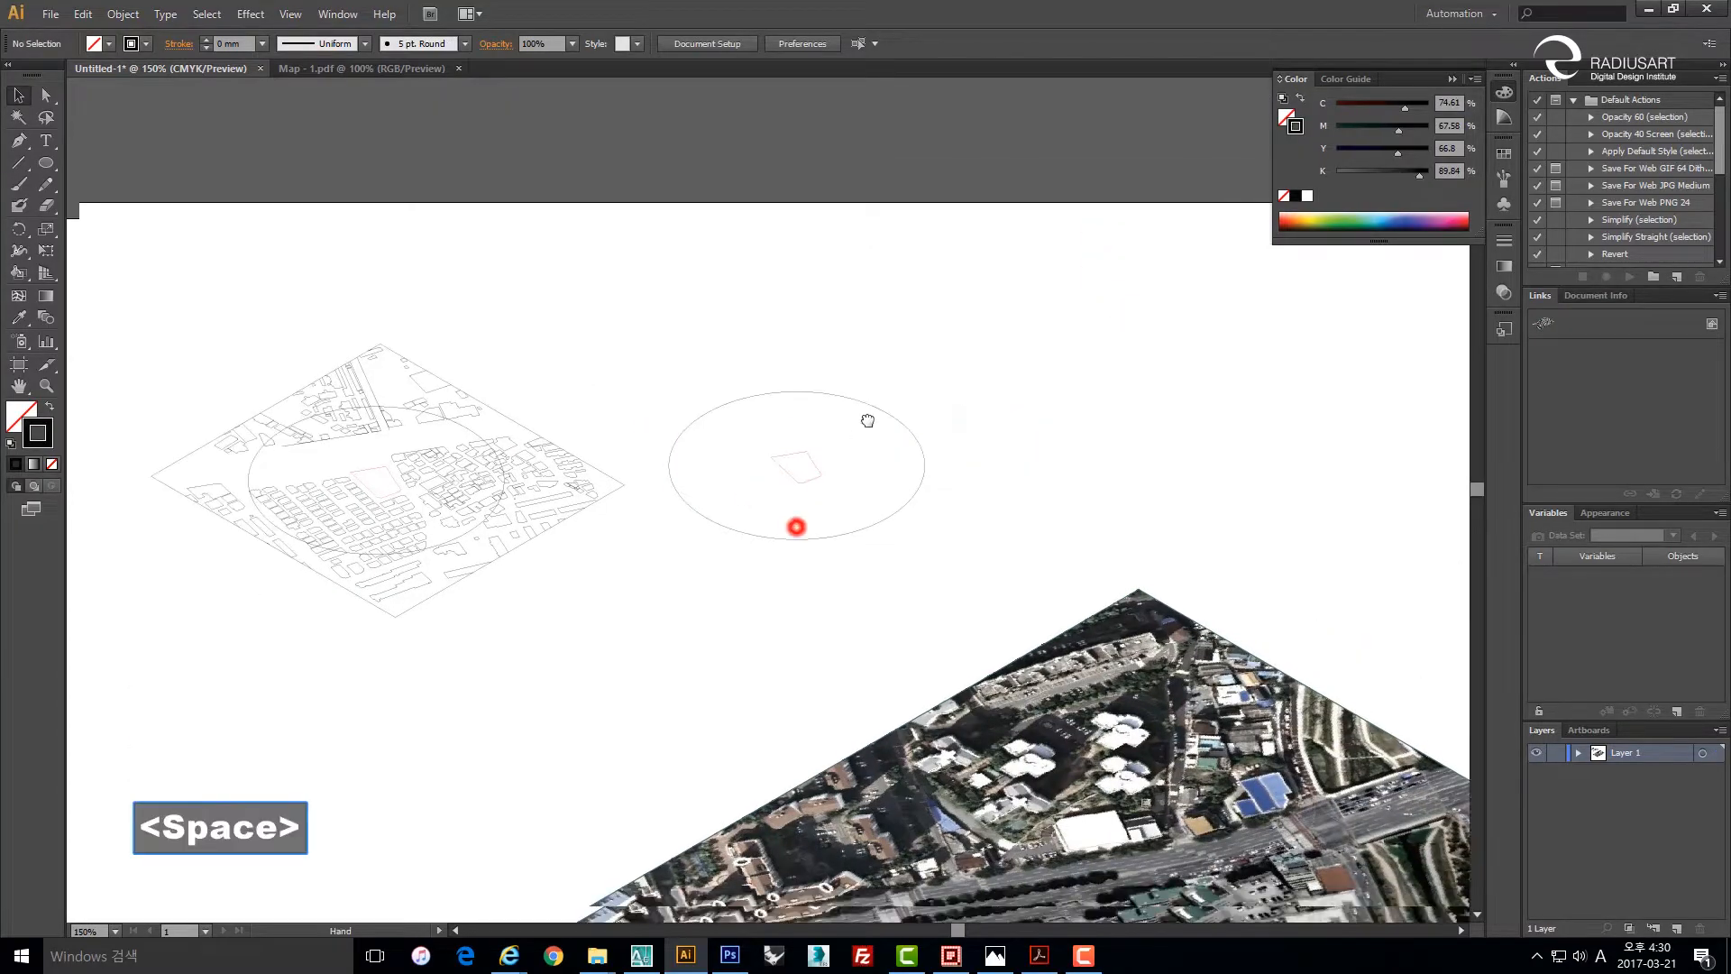
Fill the pasted site outline with white (FFFFFF), keeping its red stroke.
left_click(862, 402)
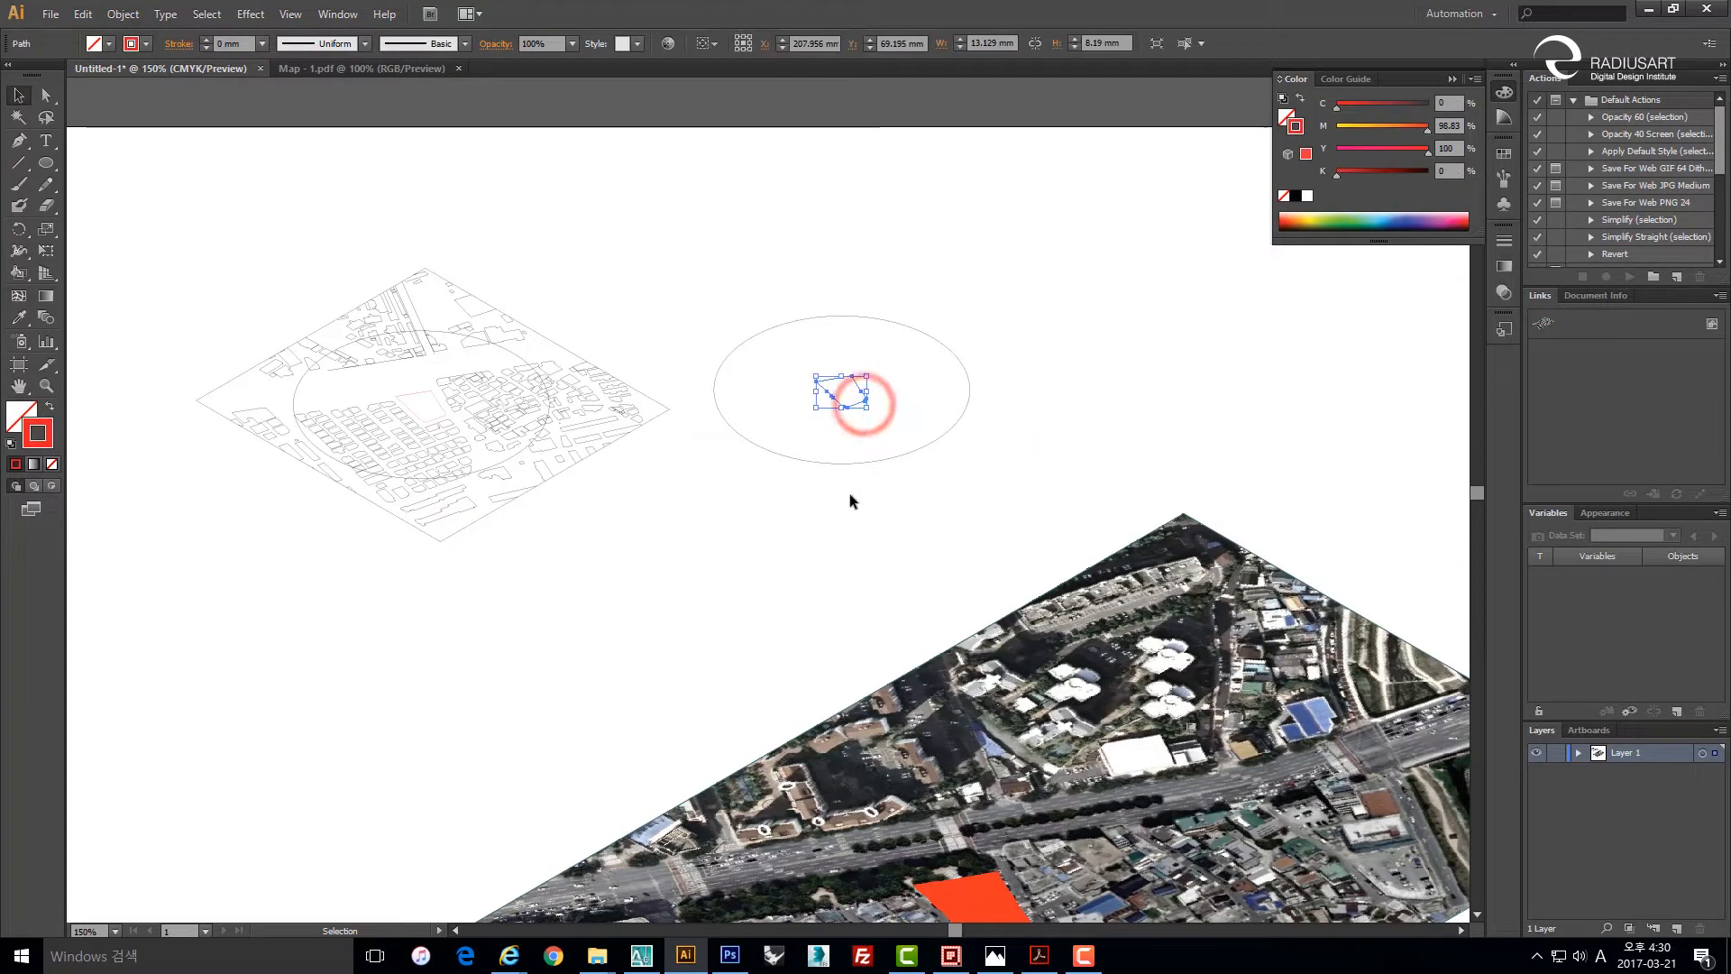
left_click(850, 501)
left_click(855, 399)
left_click(32, 416)
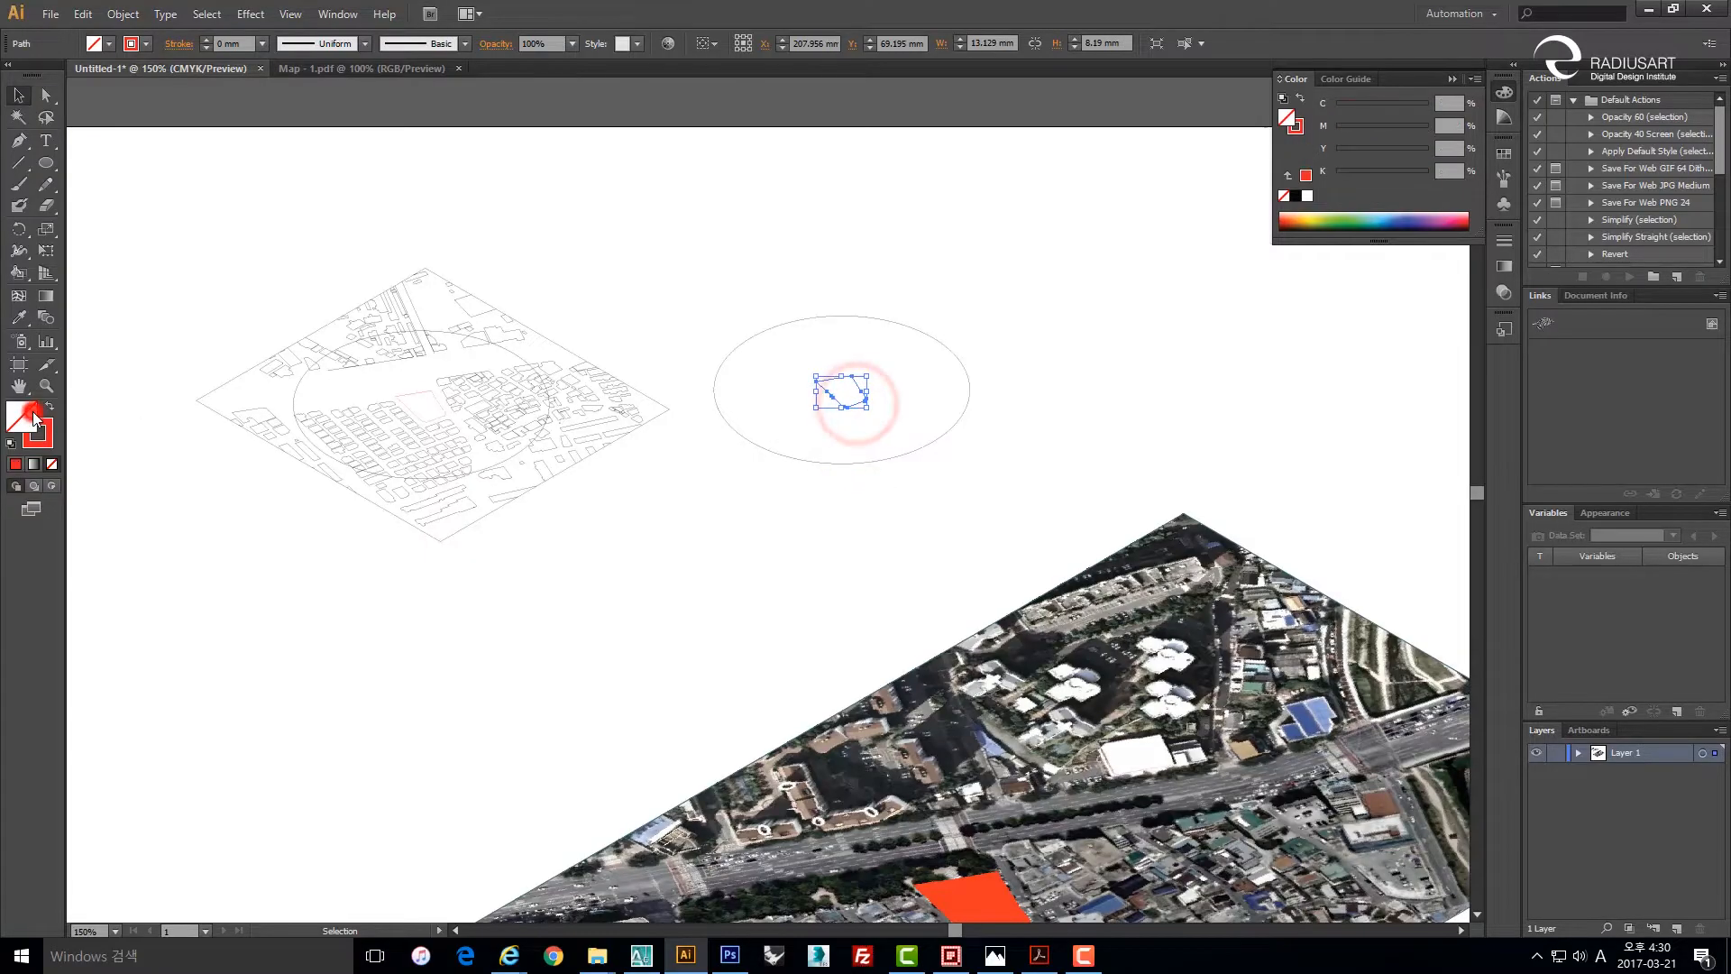
double_click(32, 416)
left_click(412, 298)
left_click(833, 295)
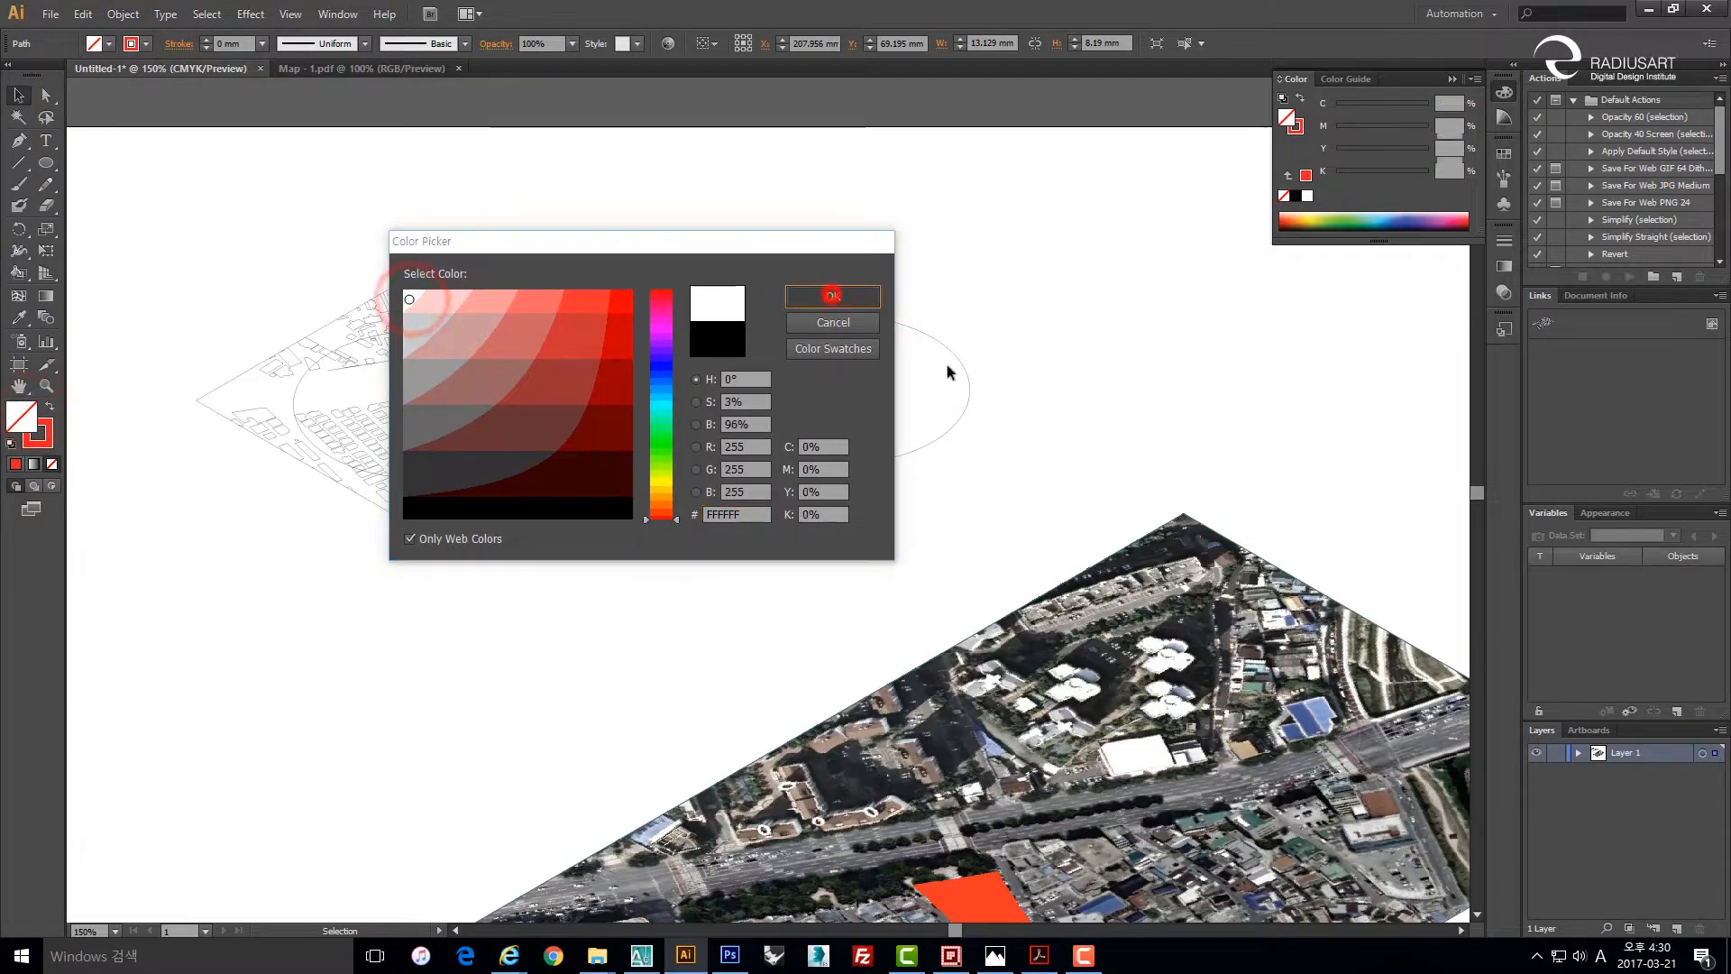
left_click(1082, 335)
left_click(820, 387)
left_click(1043, 383)
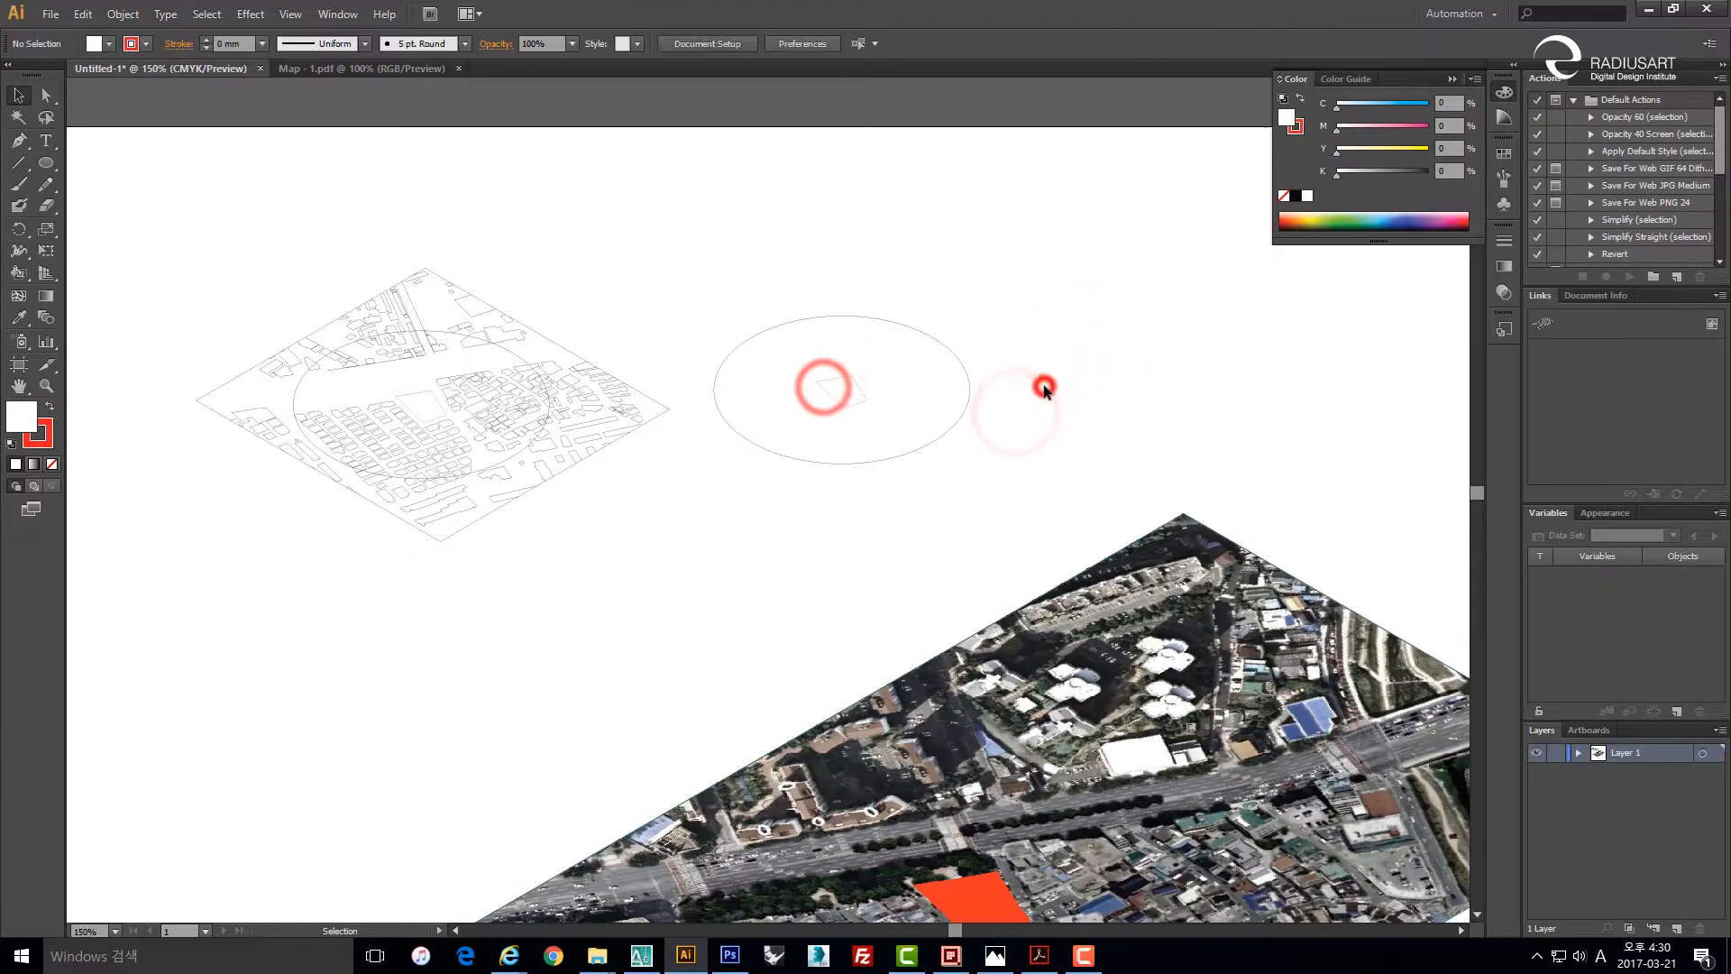
Group the pasted ellipse with the white site outline.
left_click_drag(994, 486, 1012, 648)
key("ctrl+g")
left_click(1114, 361)
Bring the ellipse group to the front and move it so the site outline lies over the photo's red site.
left_click_drag(814, 622, 710, 320)
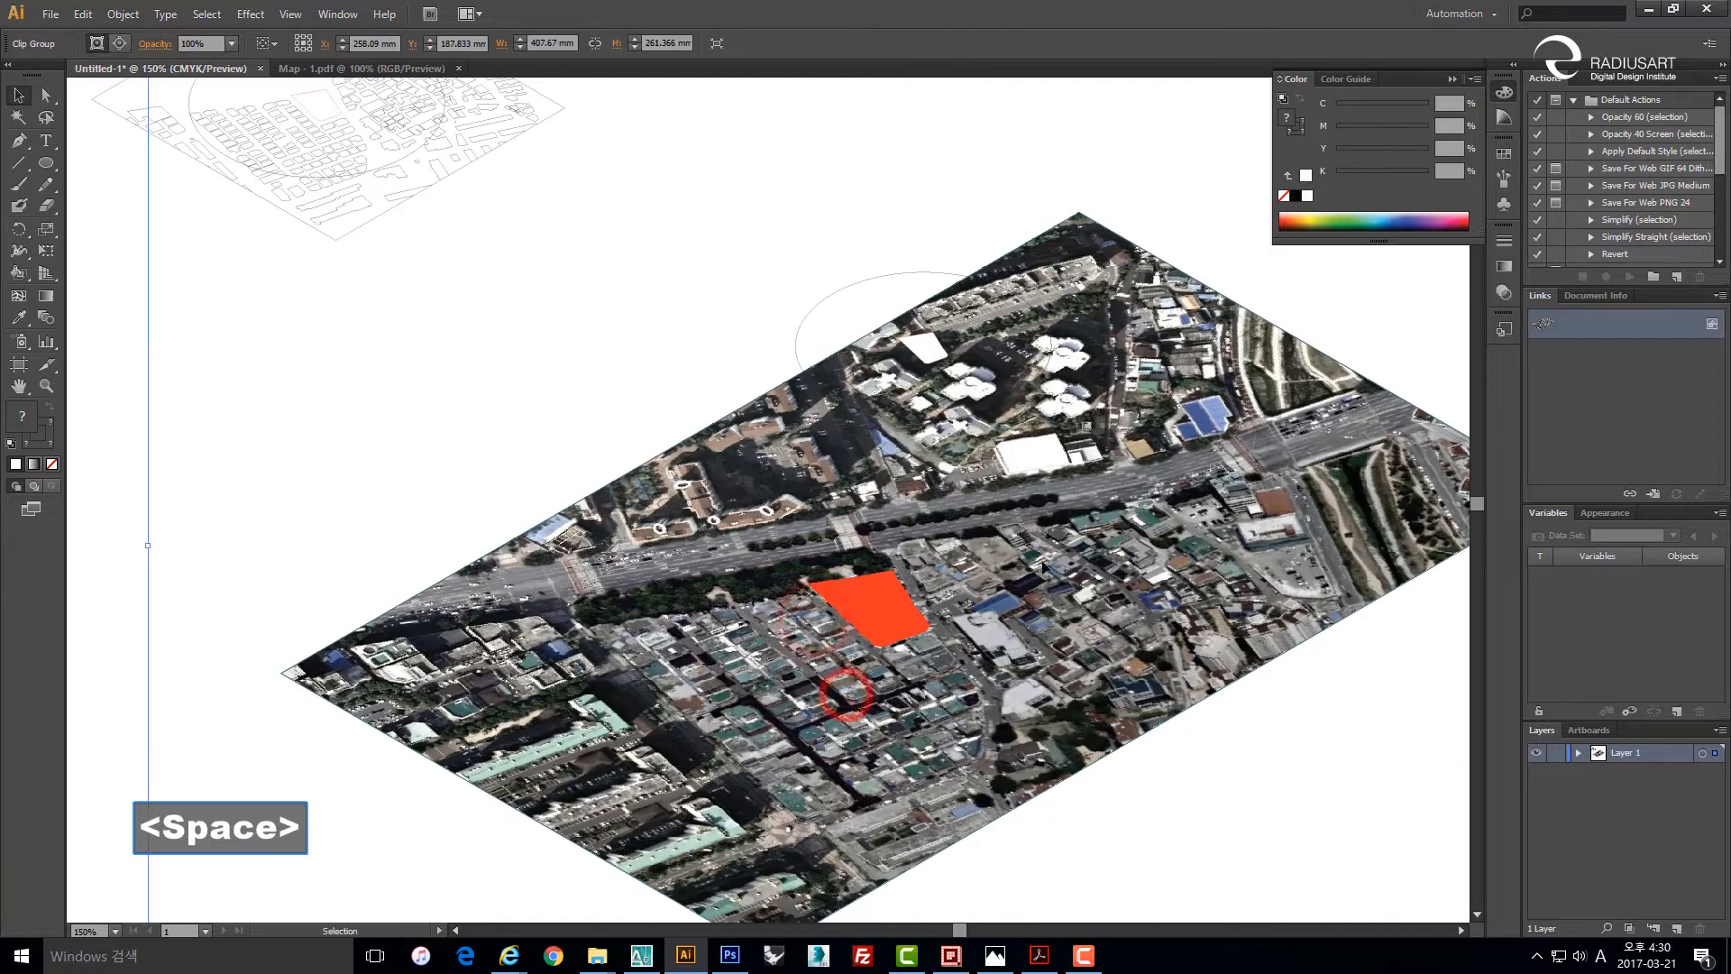
left_click(1055, 573)
left_click_drag(1195, 518, 1008, 525)
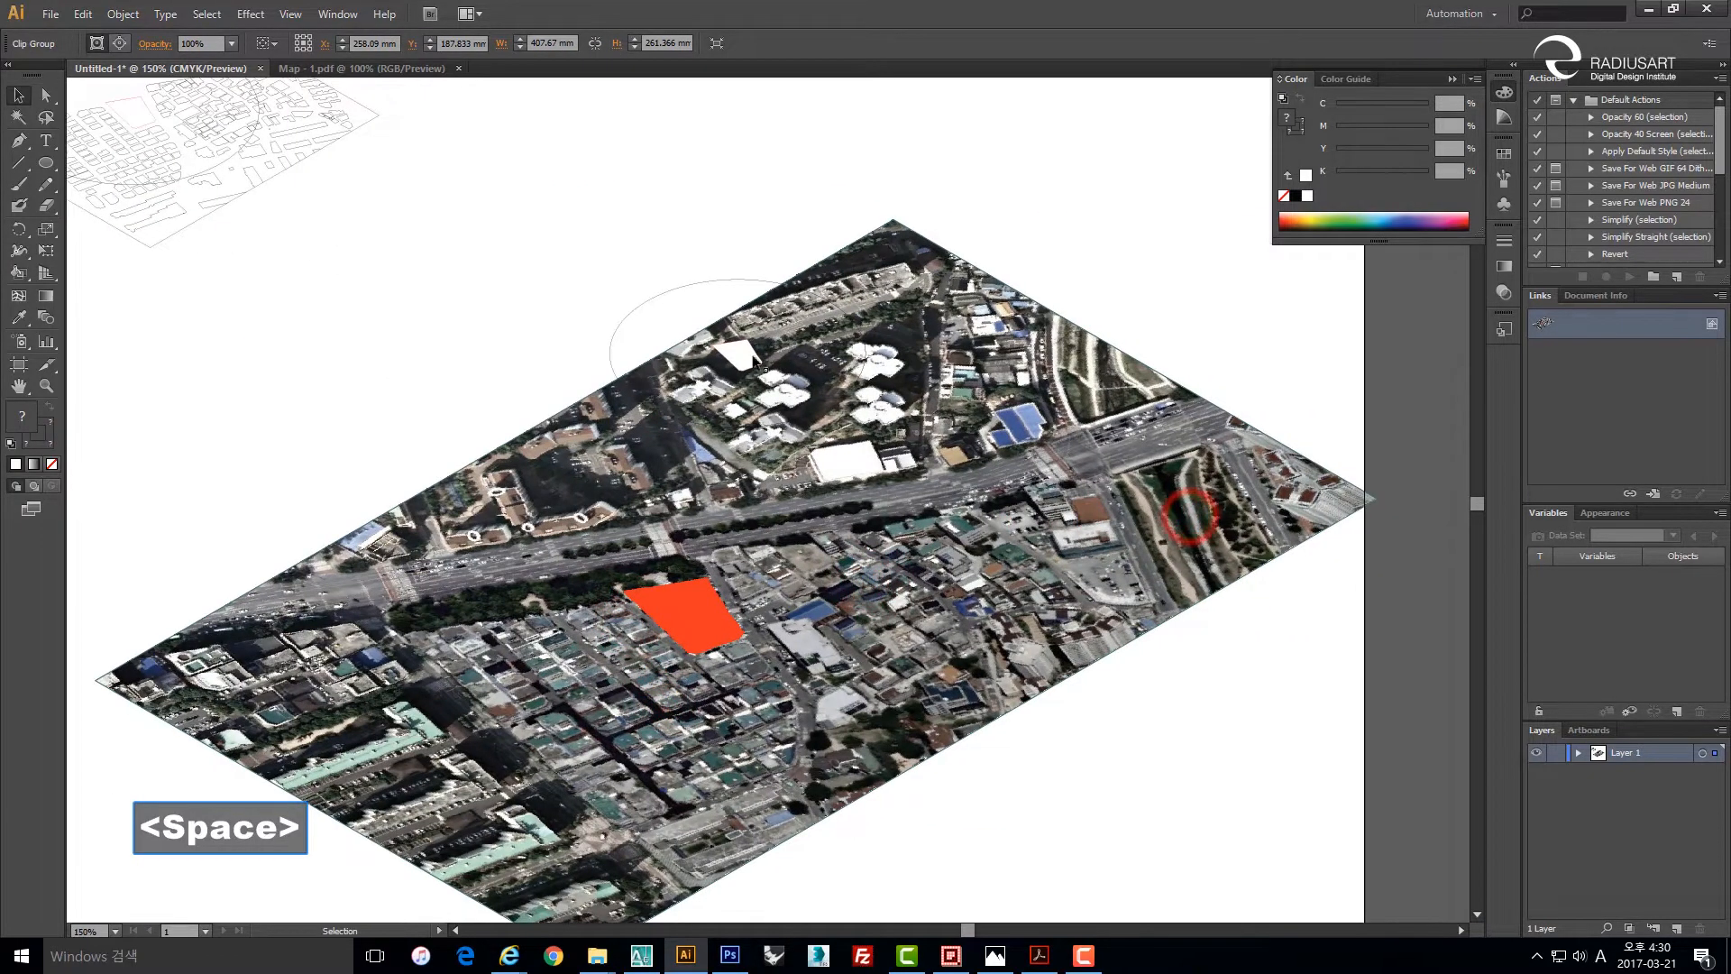
left_click(739, 351)
left_click_drag(740, 352, 670, 290)
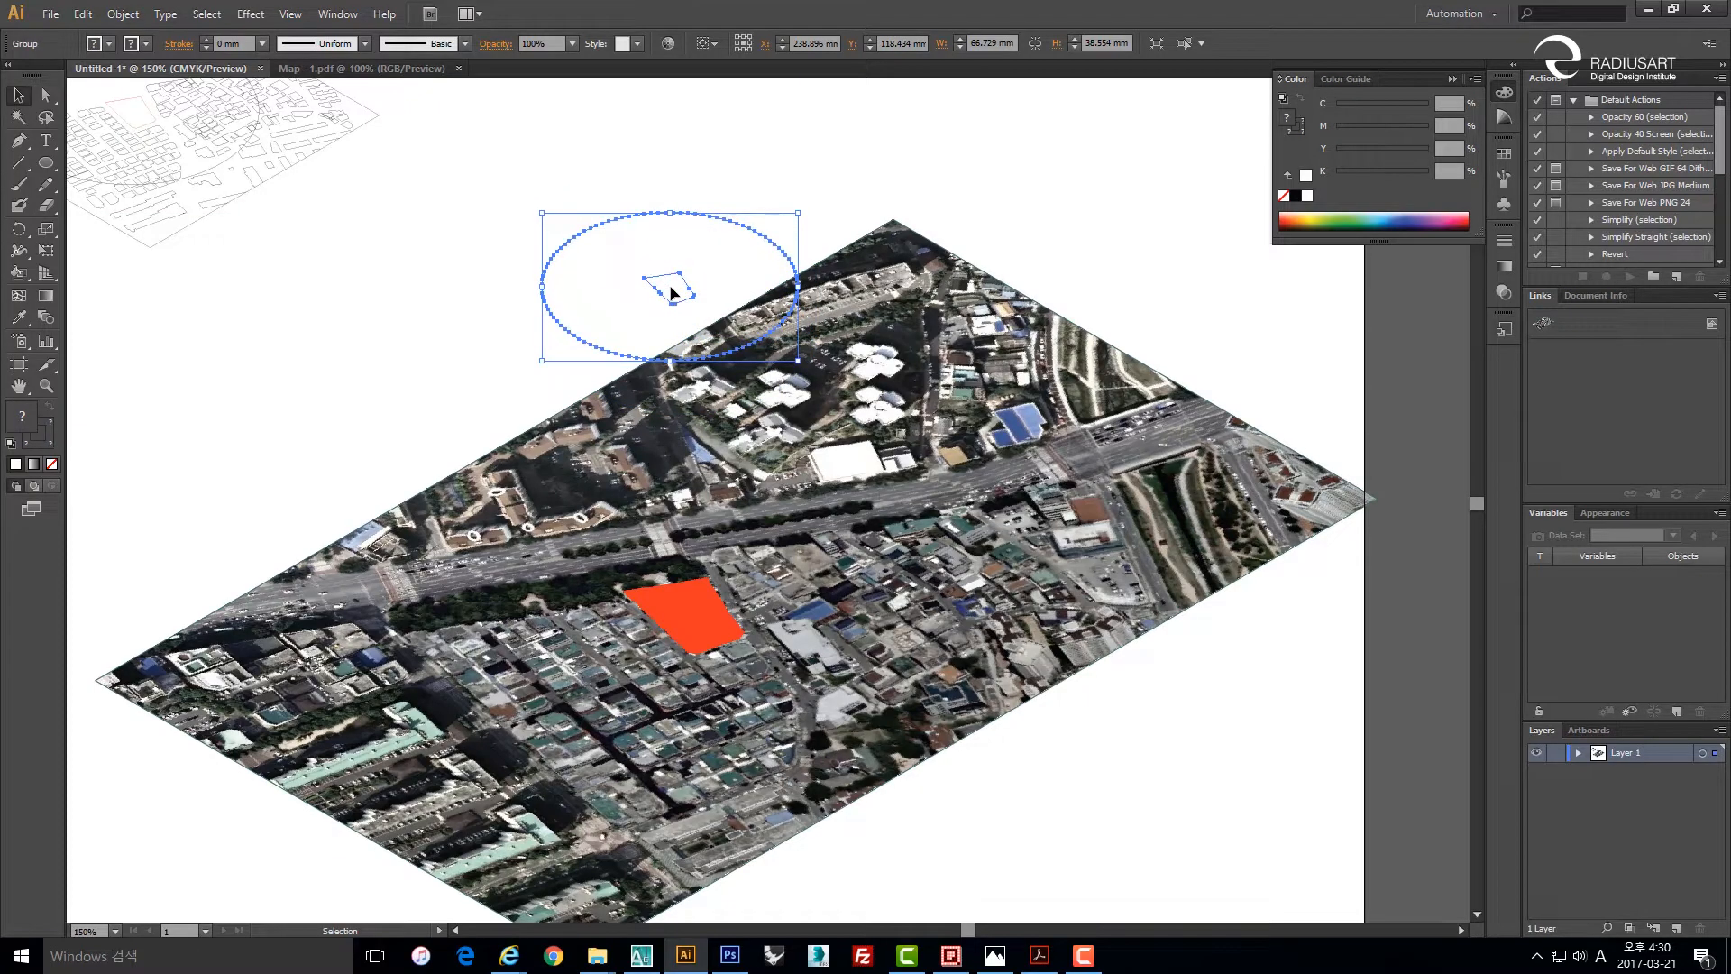
key("ctrl+shift")
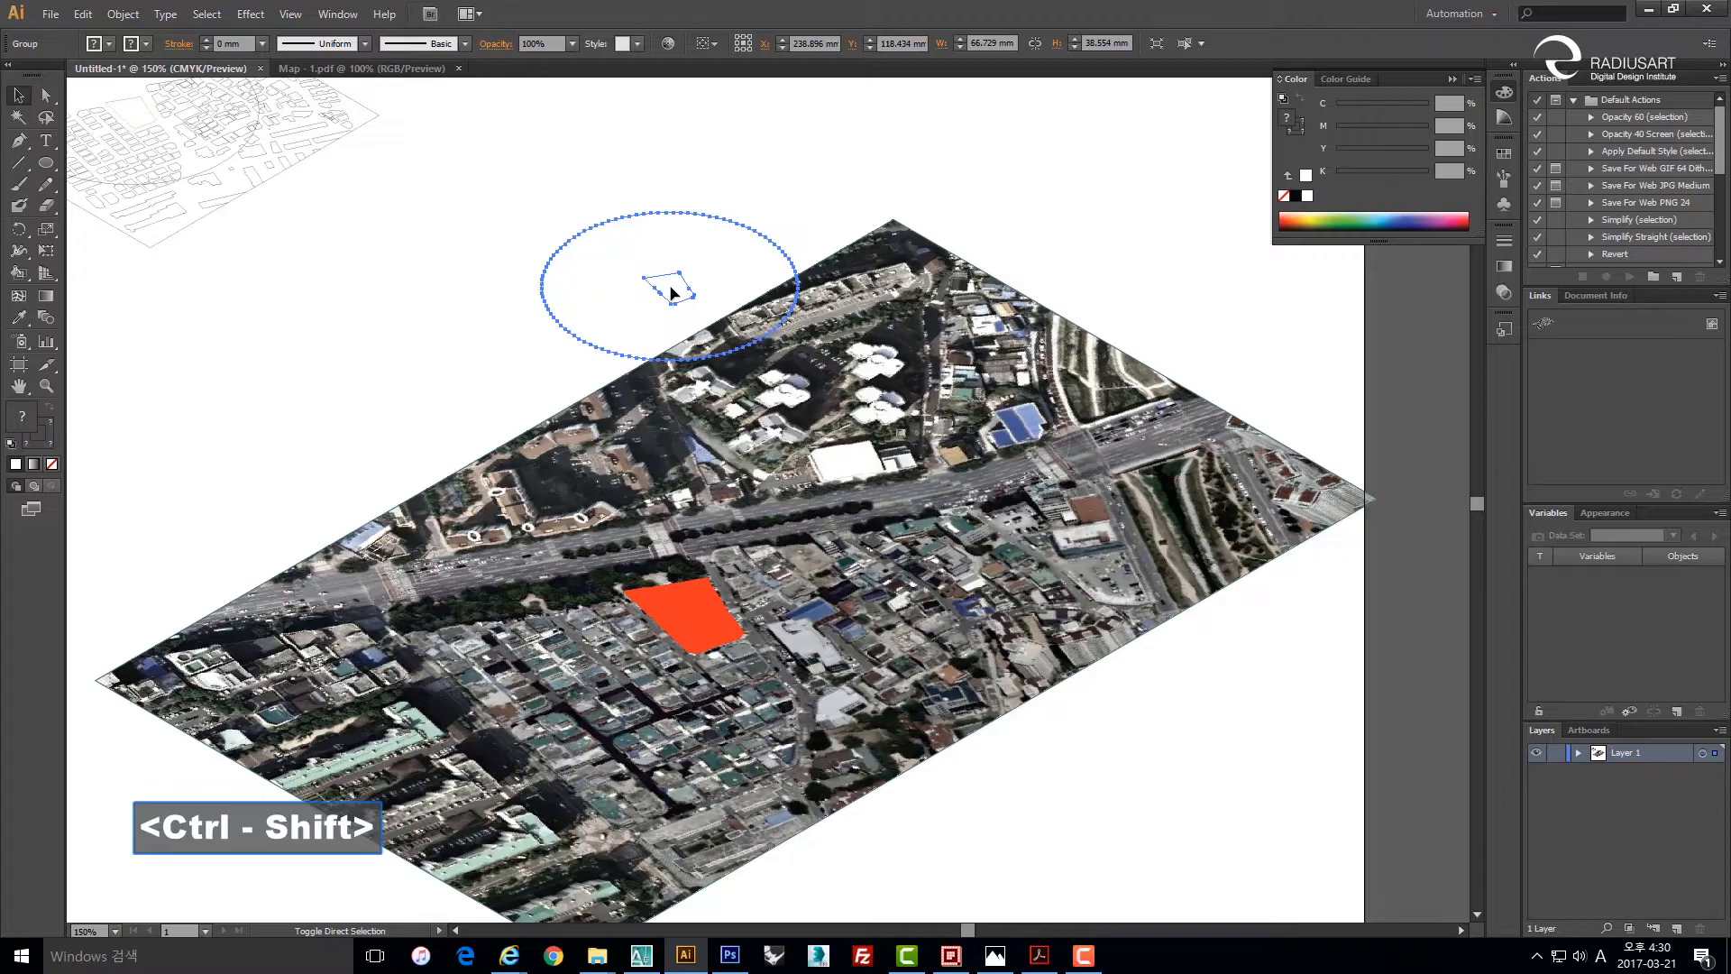
key("ctrl+shift+bracketright")
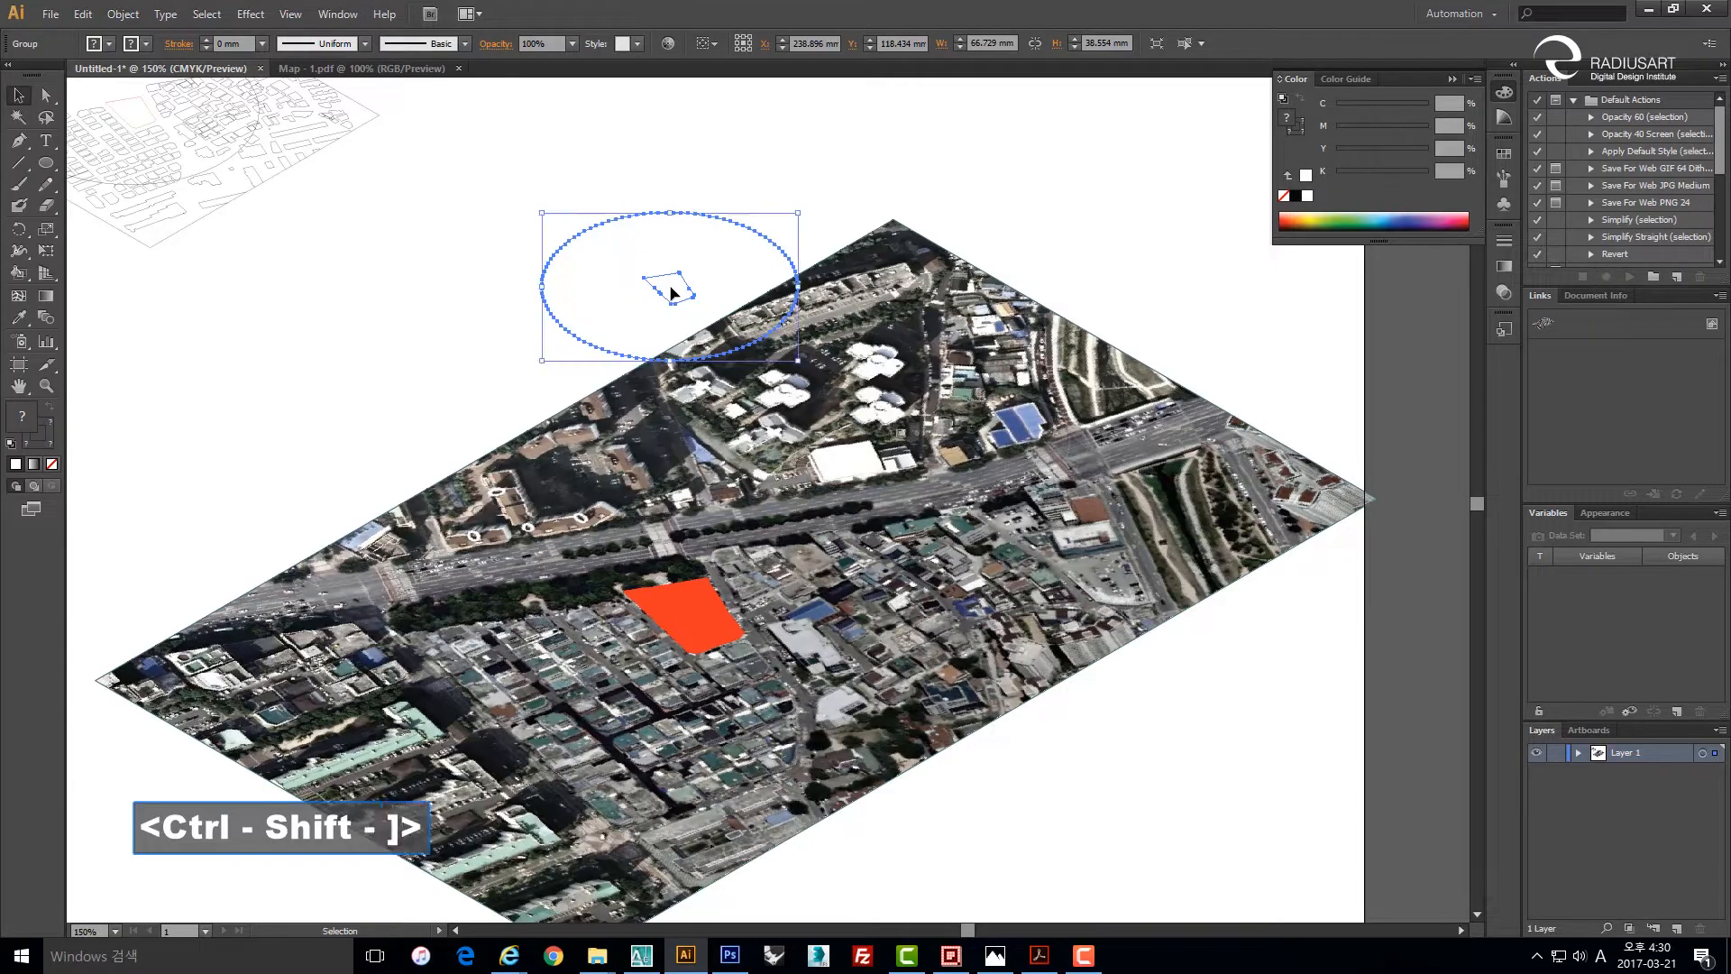
left_click_drag(671, 290, 668, 618)
Scale the aerial photo's clip group down to about 172 × 110 mm so its red site approaches the outline's size.
left_click(961, 493)
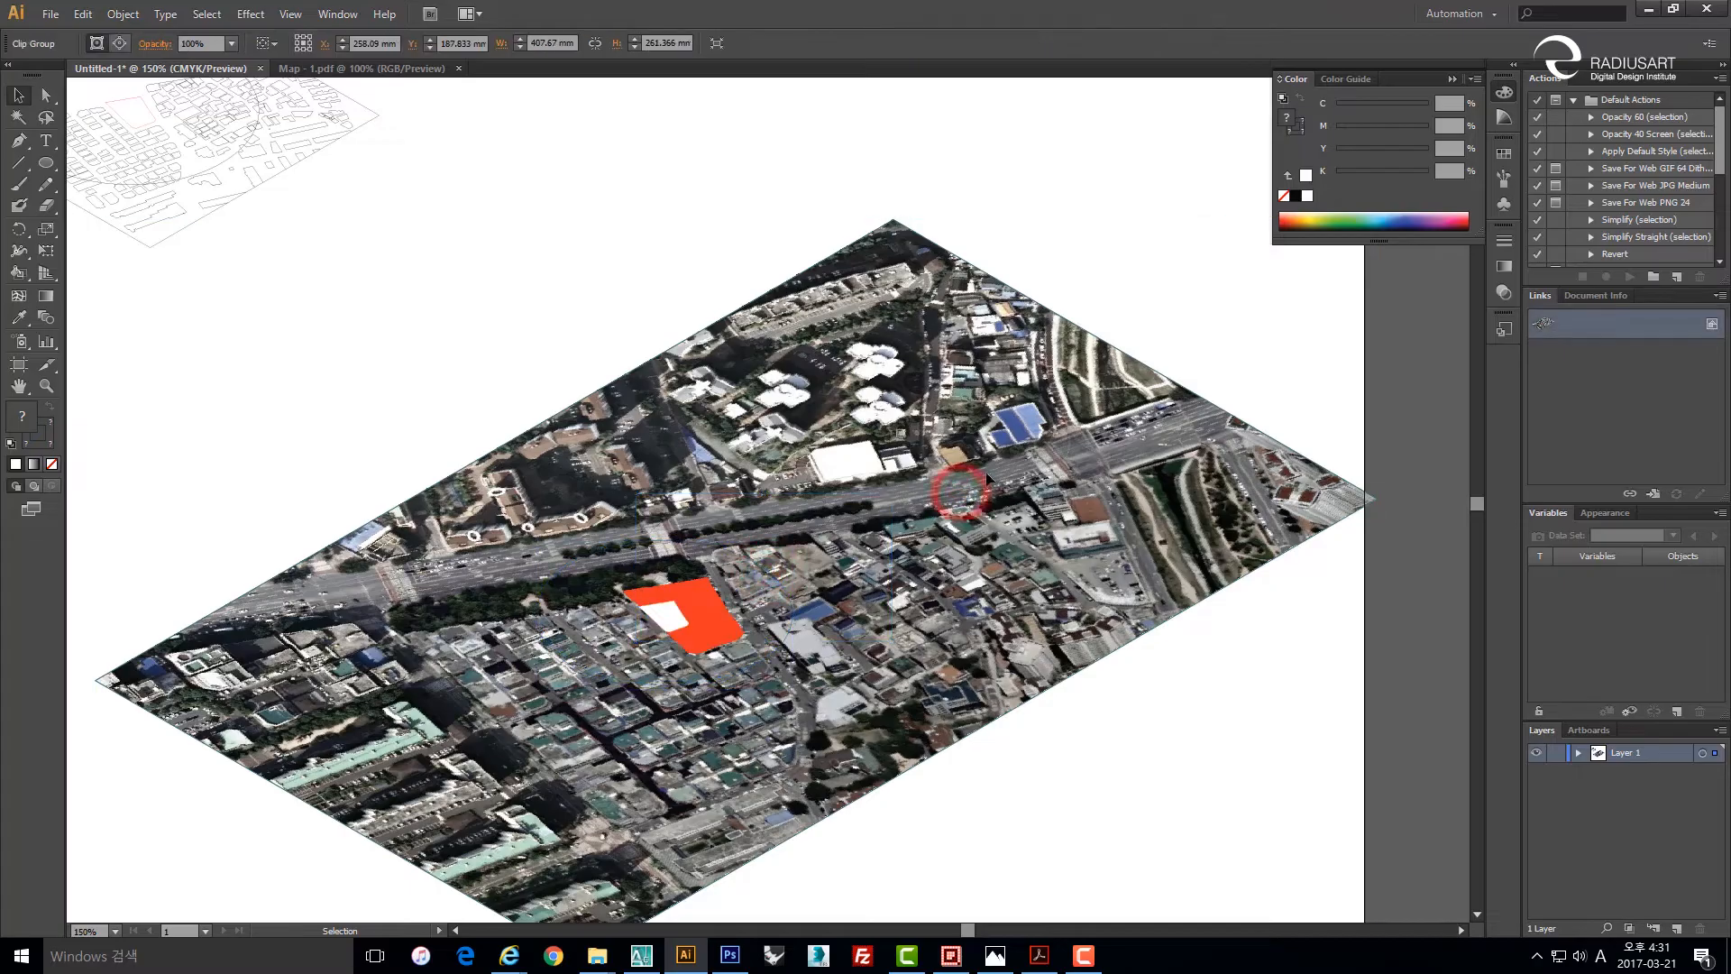
scroll(976, 492, "down", 2, "alt")
left_click_drag(1197, 268, 1070, 379)
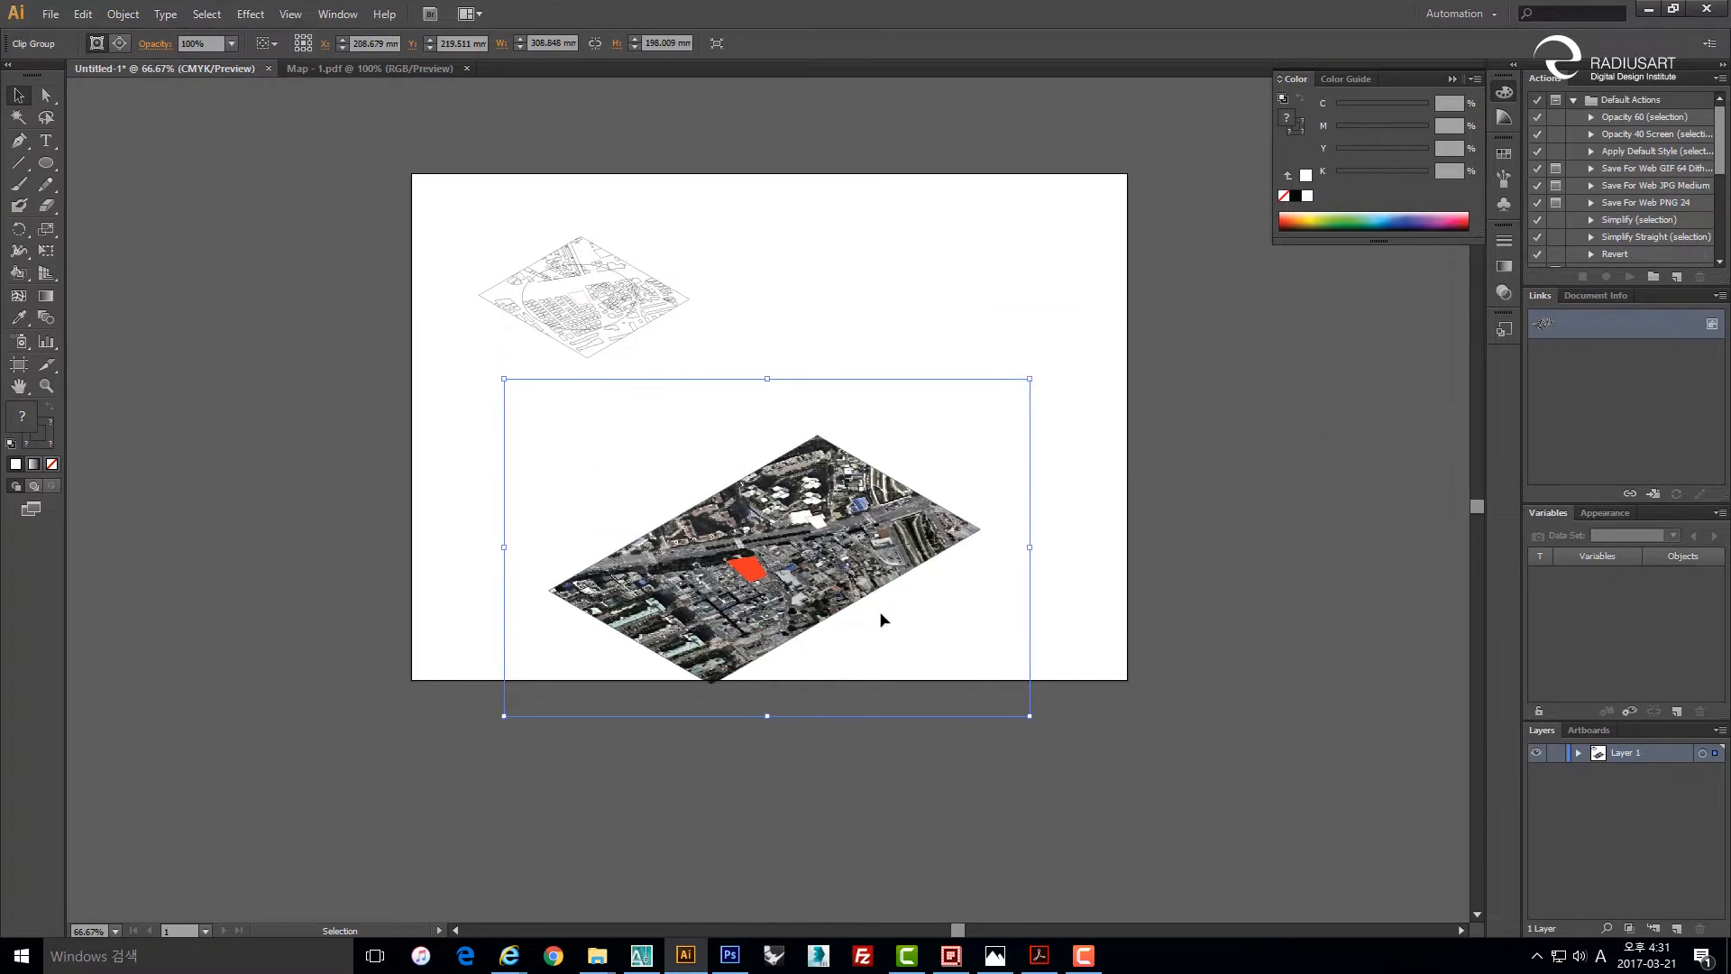
scroll(881, 619, "up", 1, "alt")
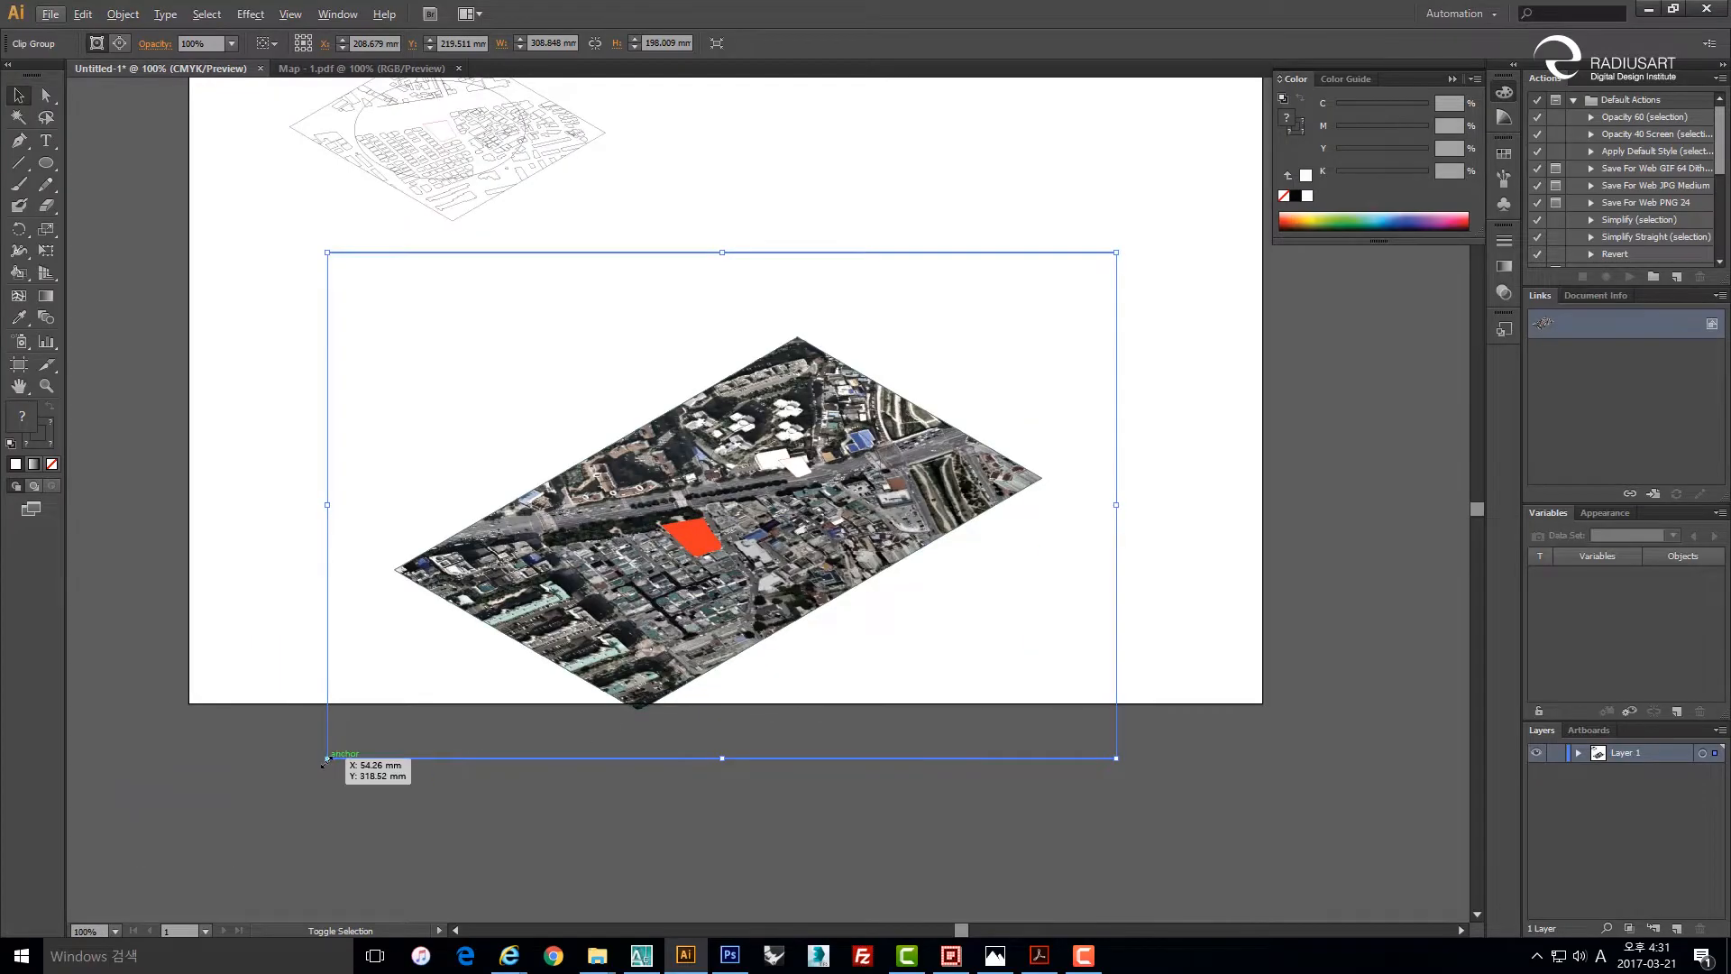
left_click_drag(327, 758, 534, 624)
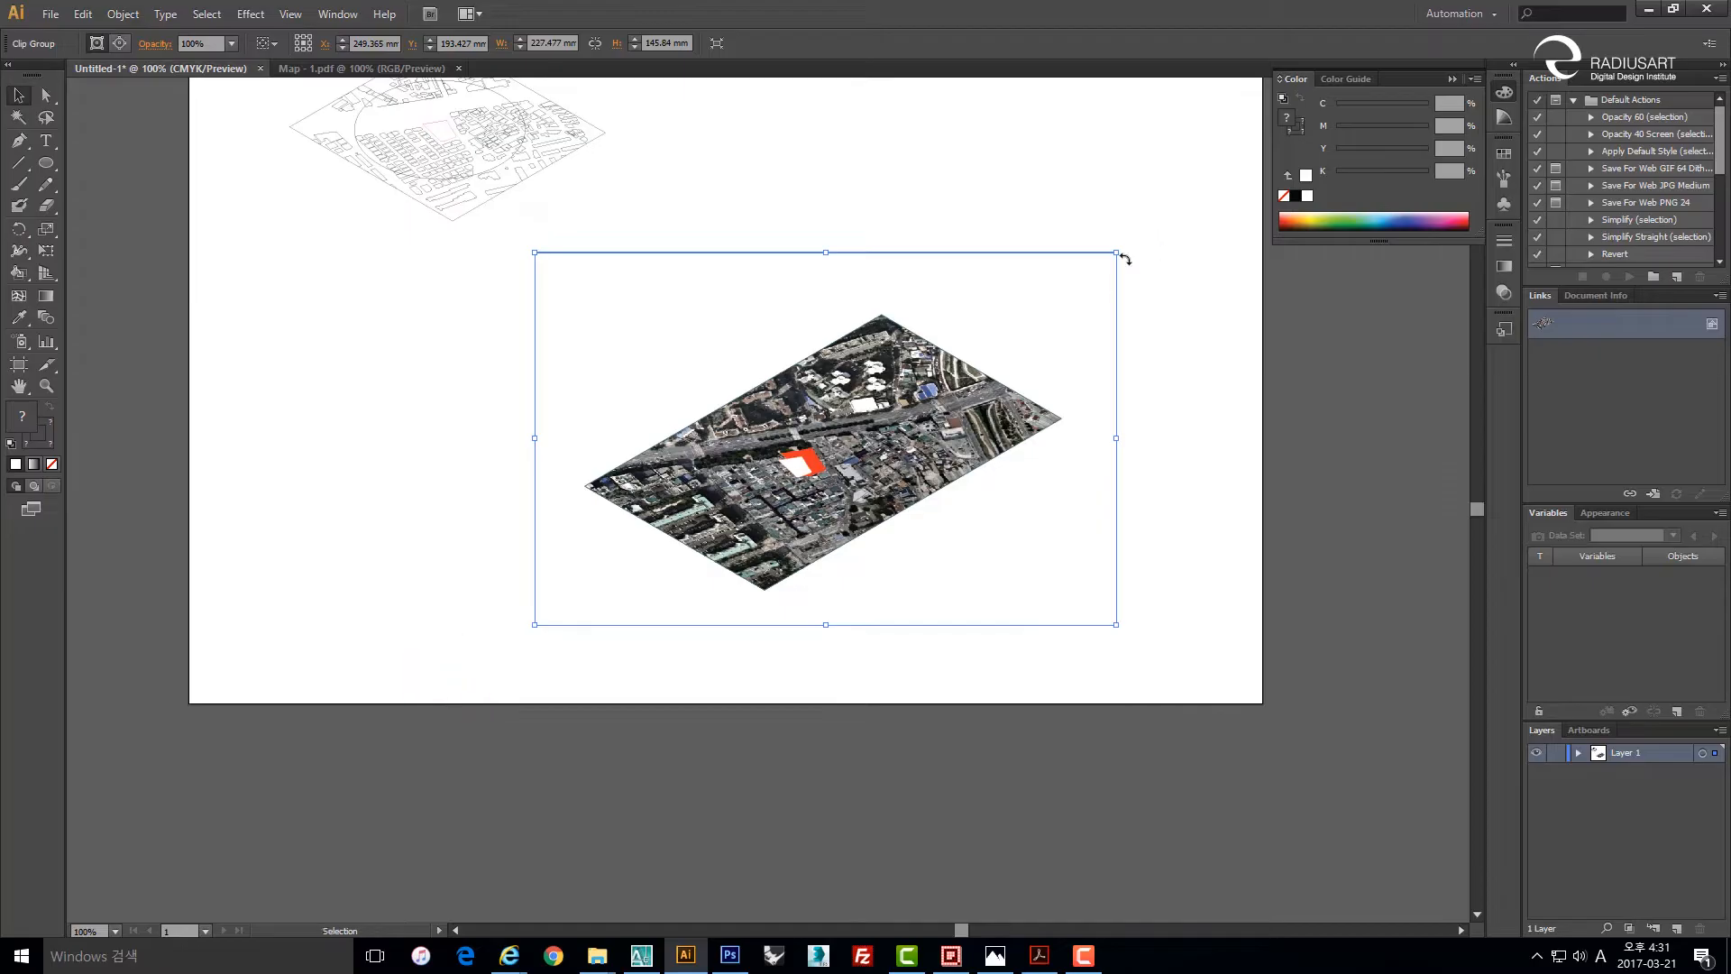
left_click_drag(1116, 253, 1029, 309)
left_click_drag(534, 624, 590, 589)
Reduce the aerial photo to about 165 × 106 mm and move it so its red site sits under the white outline.
scroll(773, 524, "up", 2)
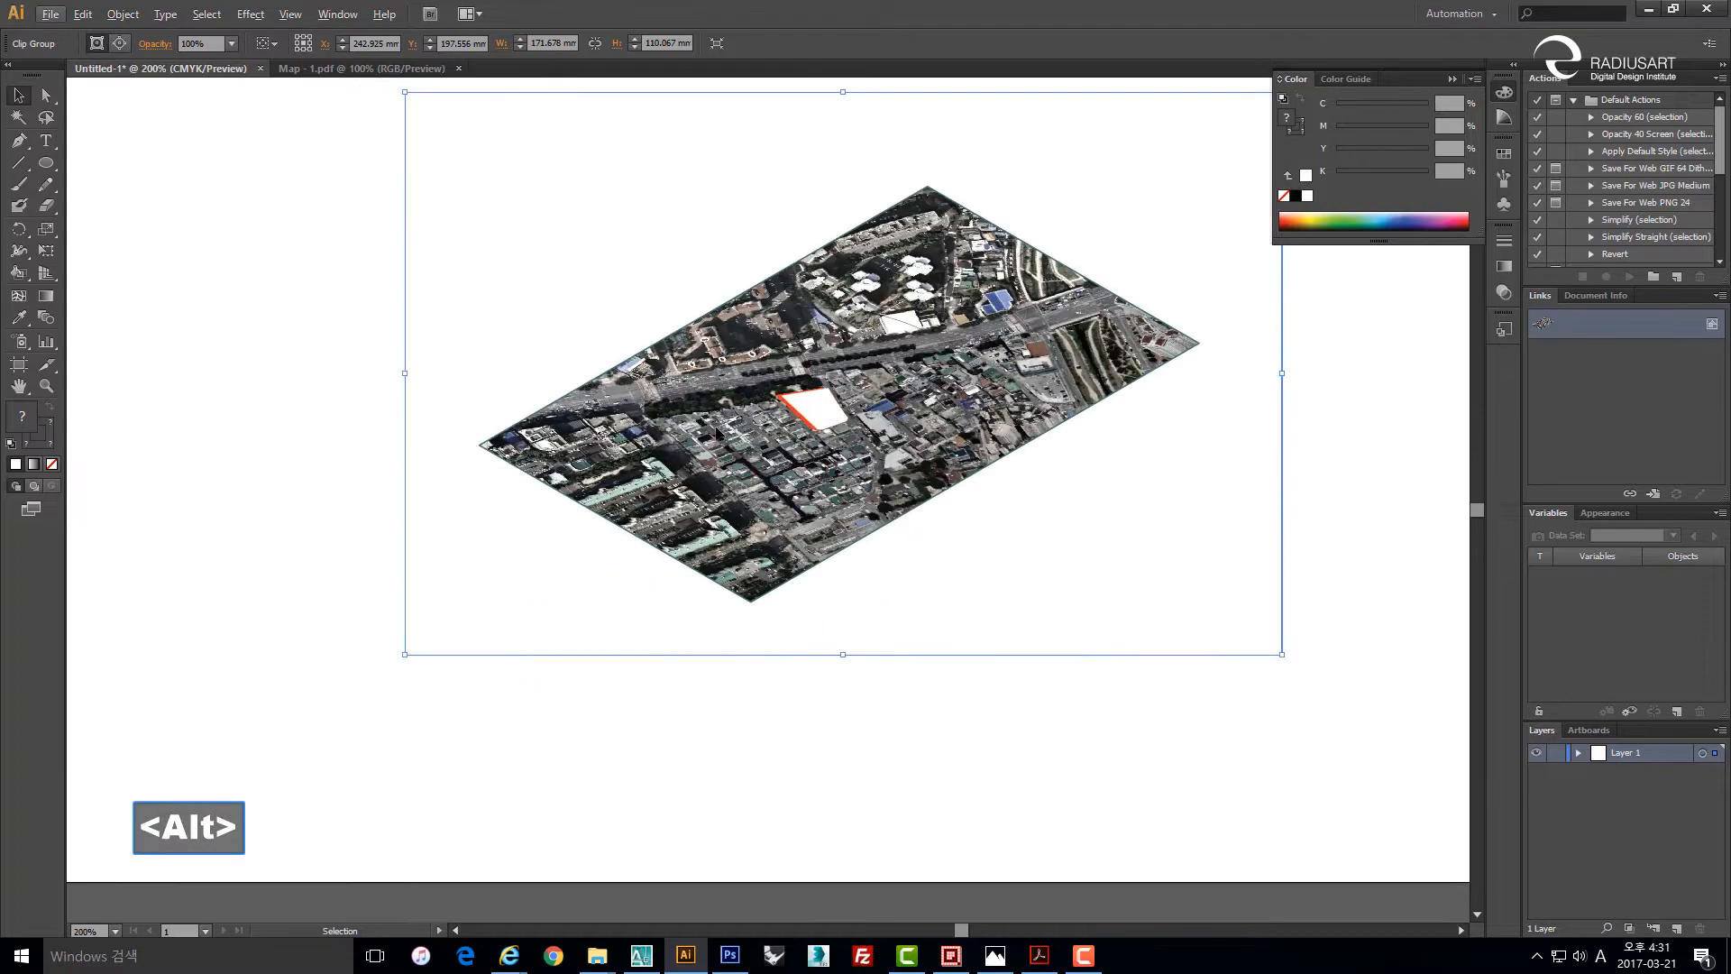
left_click_drag(515, 195, 535, 289)
mouse_move(437, 194)
left_mouse_down()
mouse_move(433, 179)
mouse_move(458, 209)
left_mouse_up()
left_click(785, 796)
left_click_drag(904, 700, 892, 691)
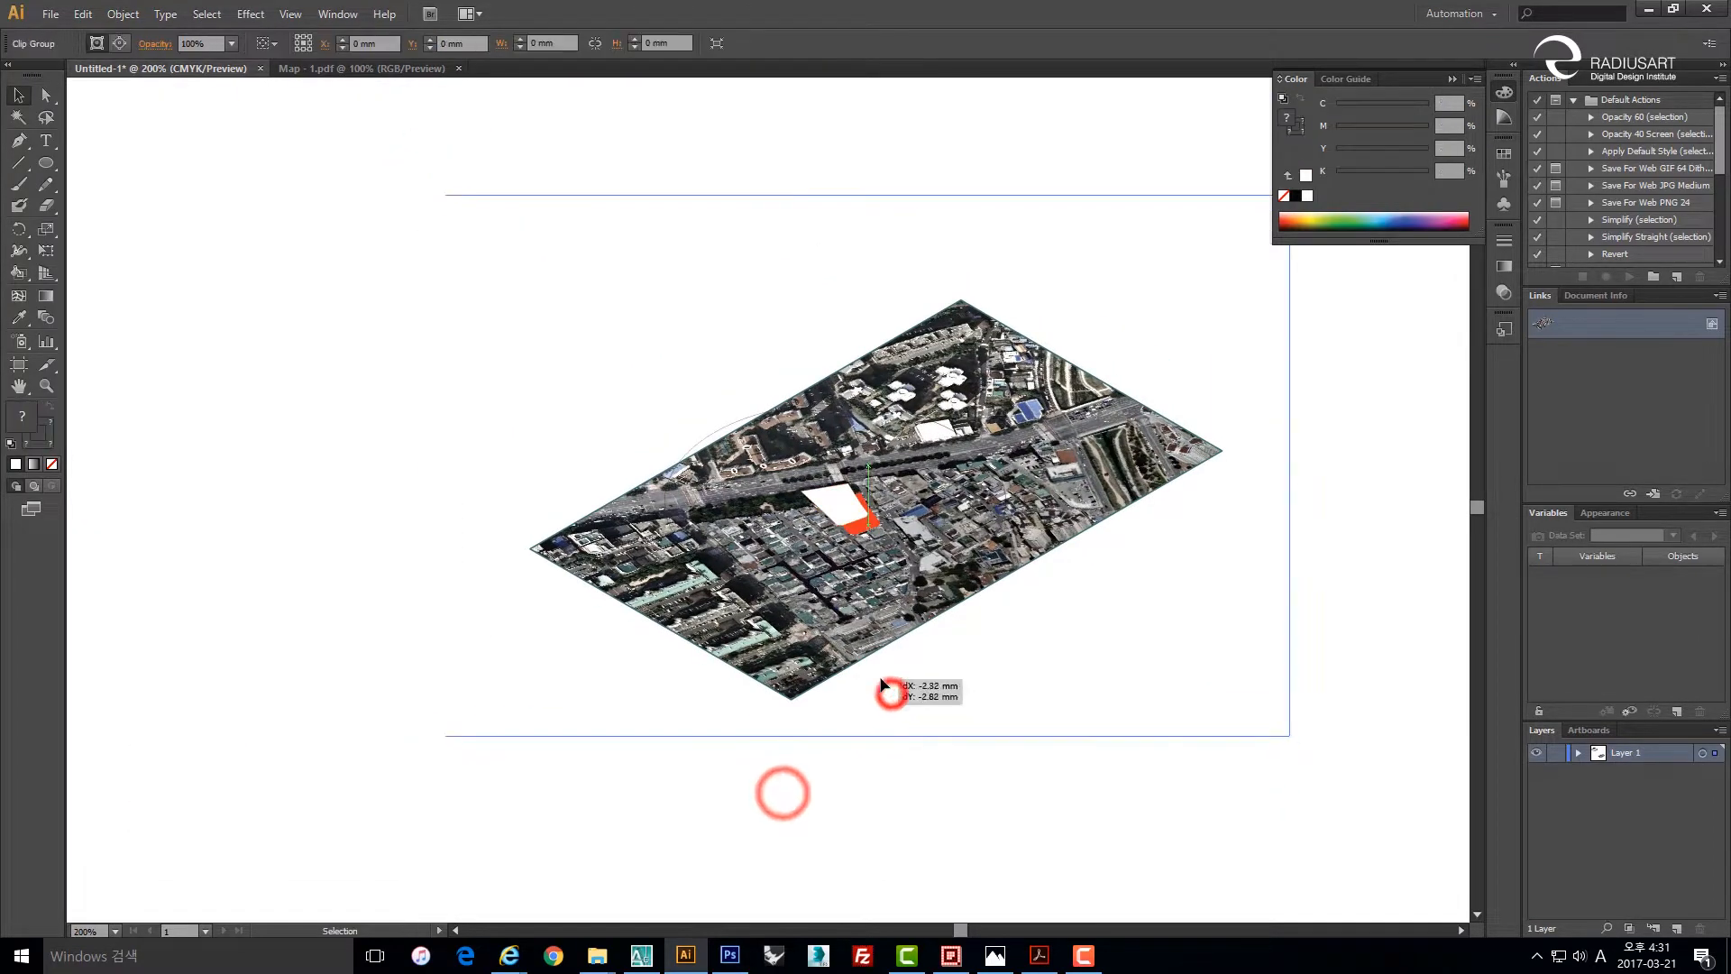
left_click(884, 759)
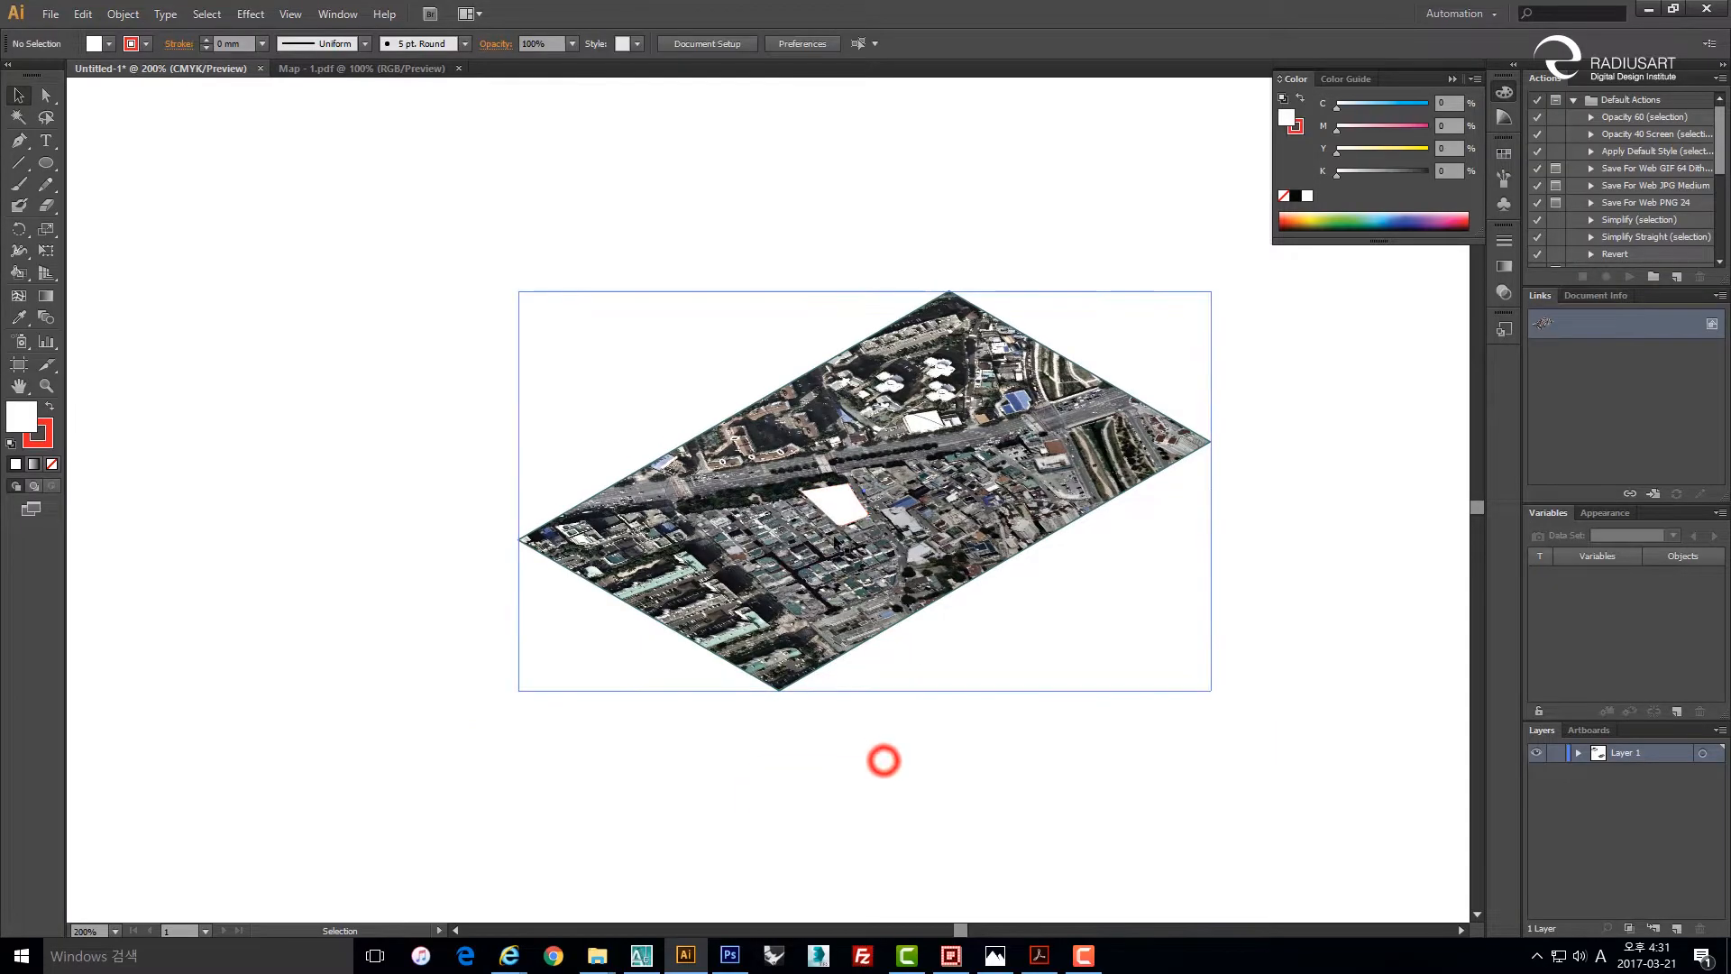
Set the opacity of the ellipse and site outline group to 50%.
left_click(834, 518)
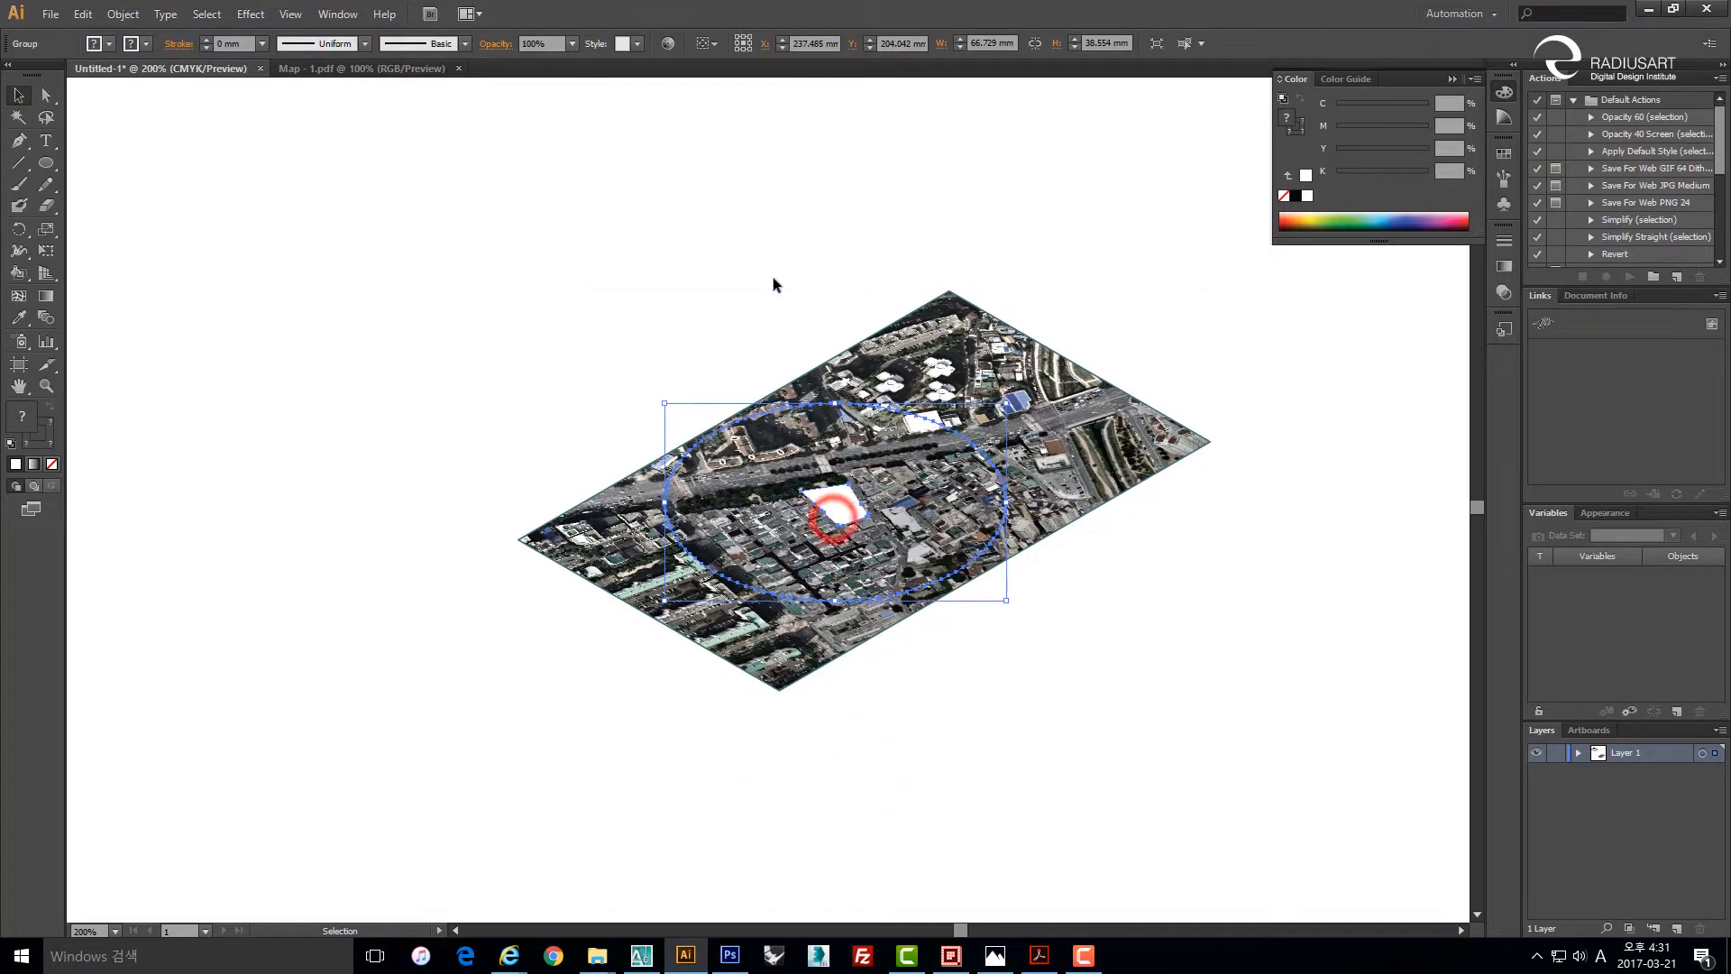
left_click(572, 43)
left_click(608, 160)
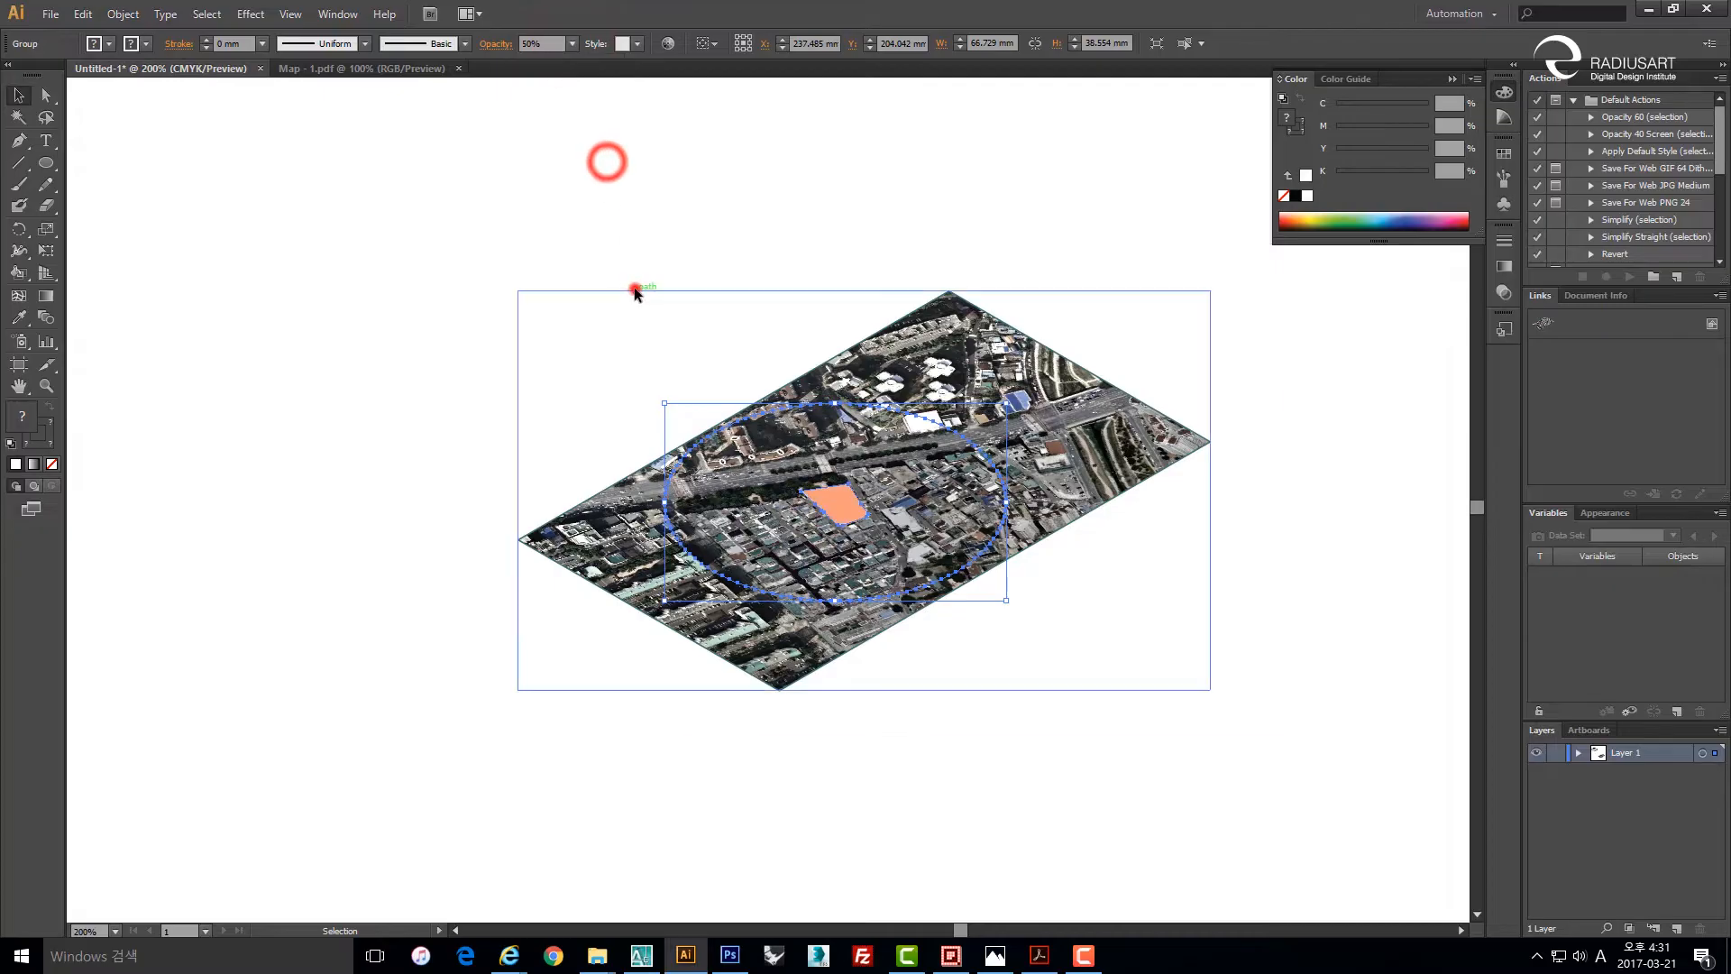
Nudge the aerial photo slightly so its red site matches the semi-transparent site outline.
left_click(636, 290)
scroll(793, 557, "up", 3)
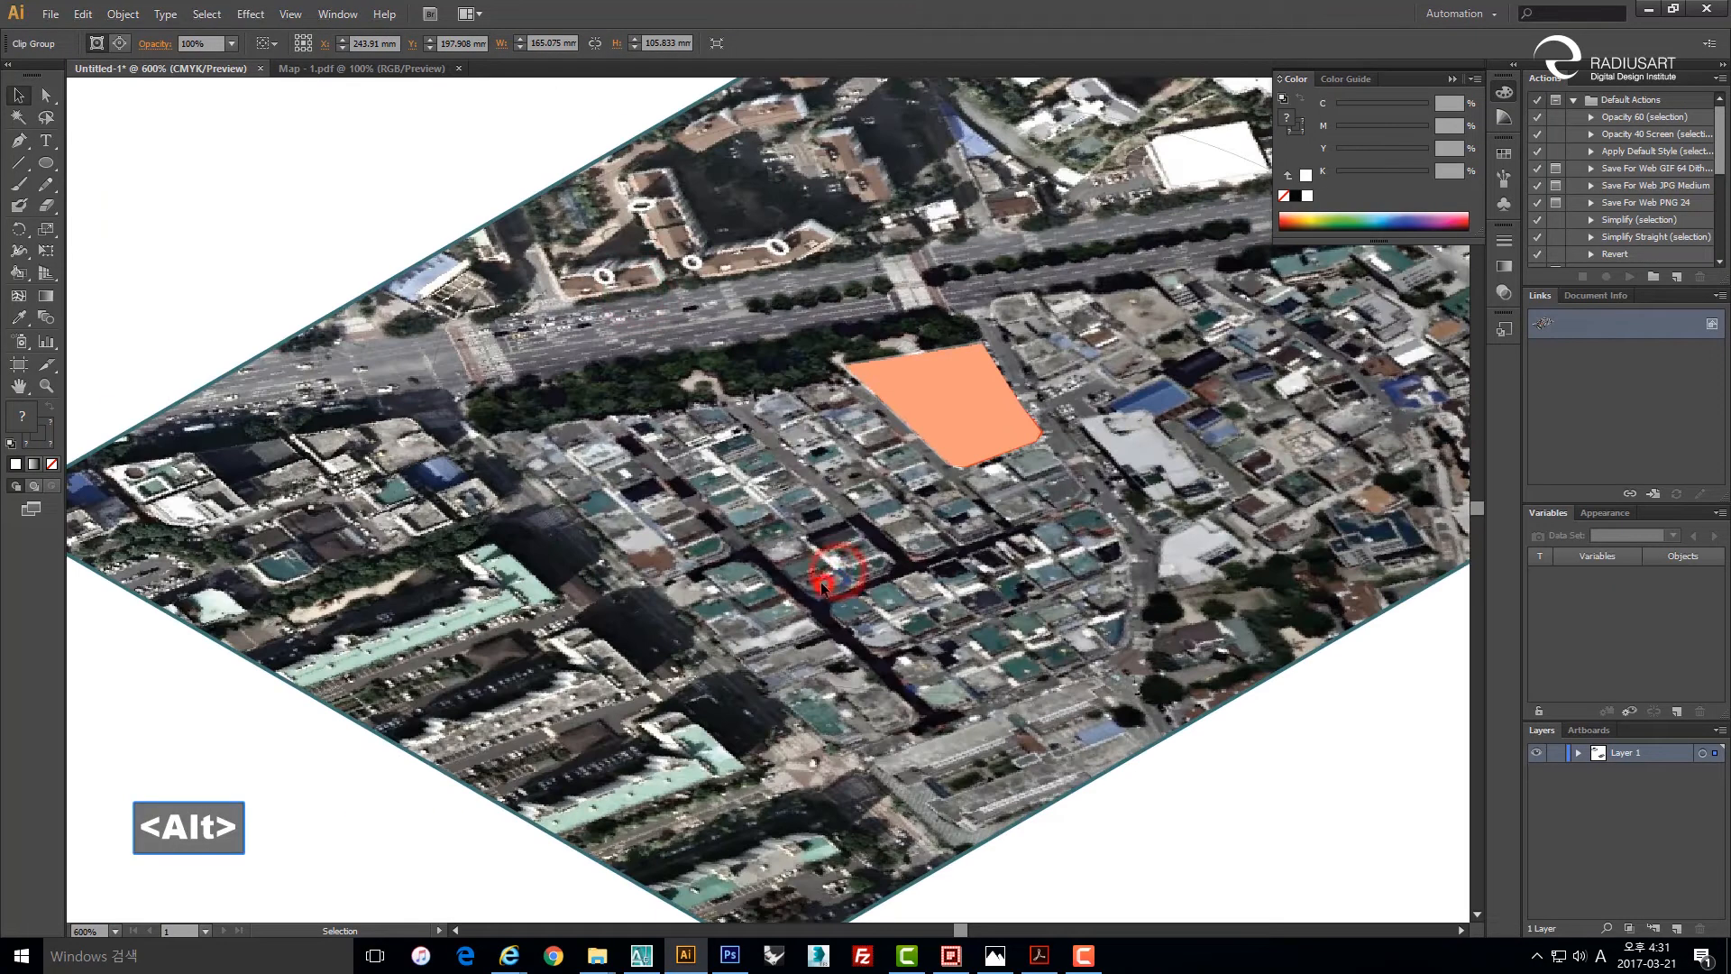
left_click_drag(822, 586, 813, 591)
scroll(754, 483, "down", 2)
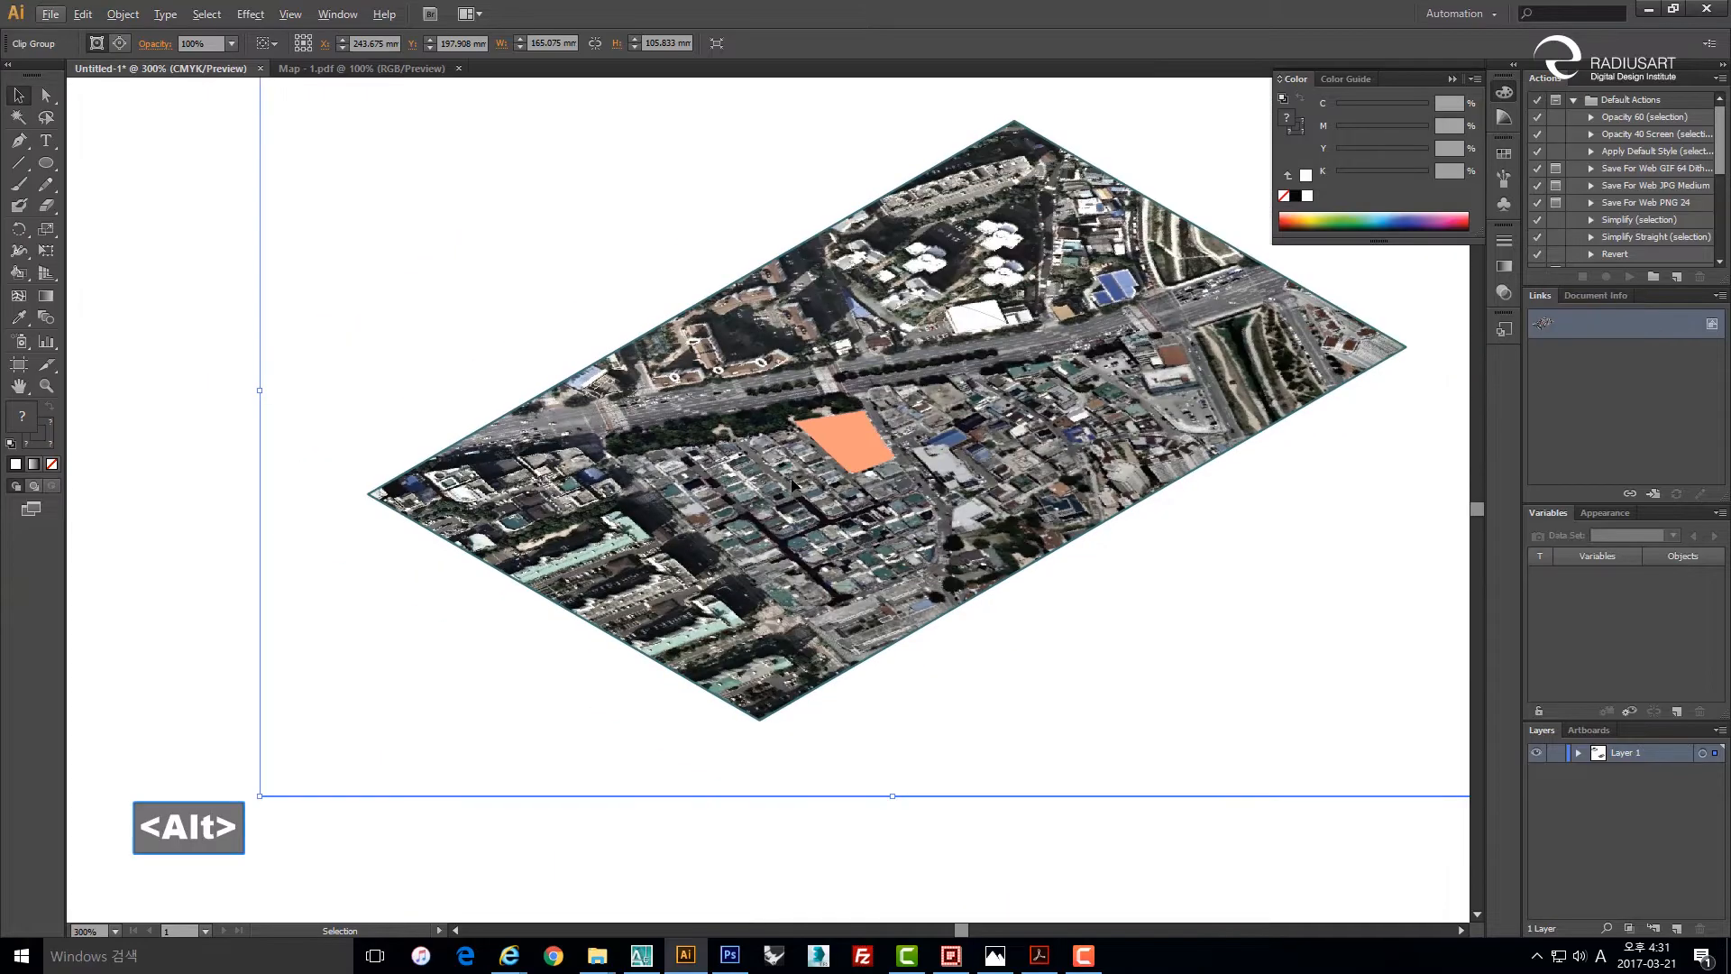
Ungroup the ellipse and the site outline lying over the aerial photo.
left_click(843, 452)
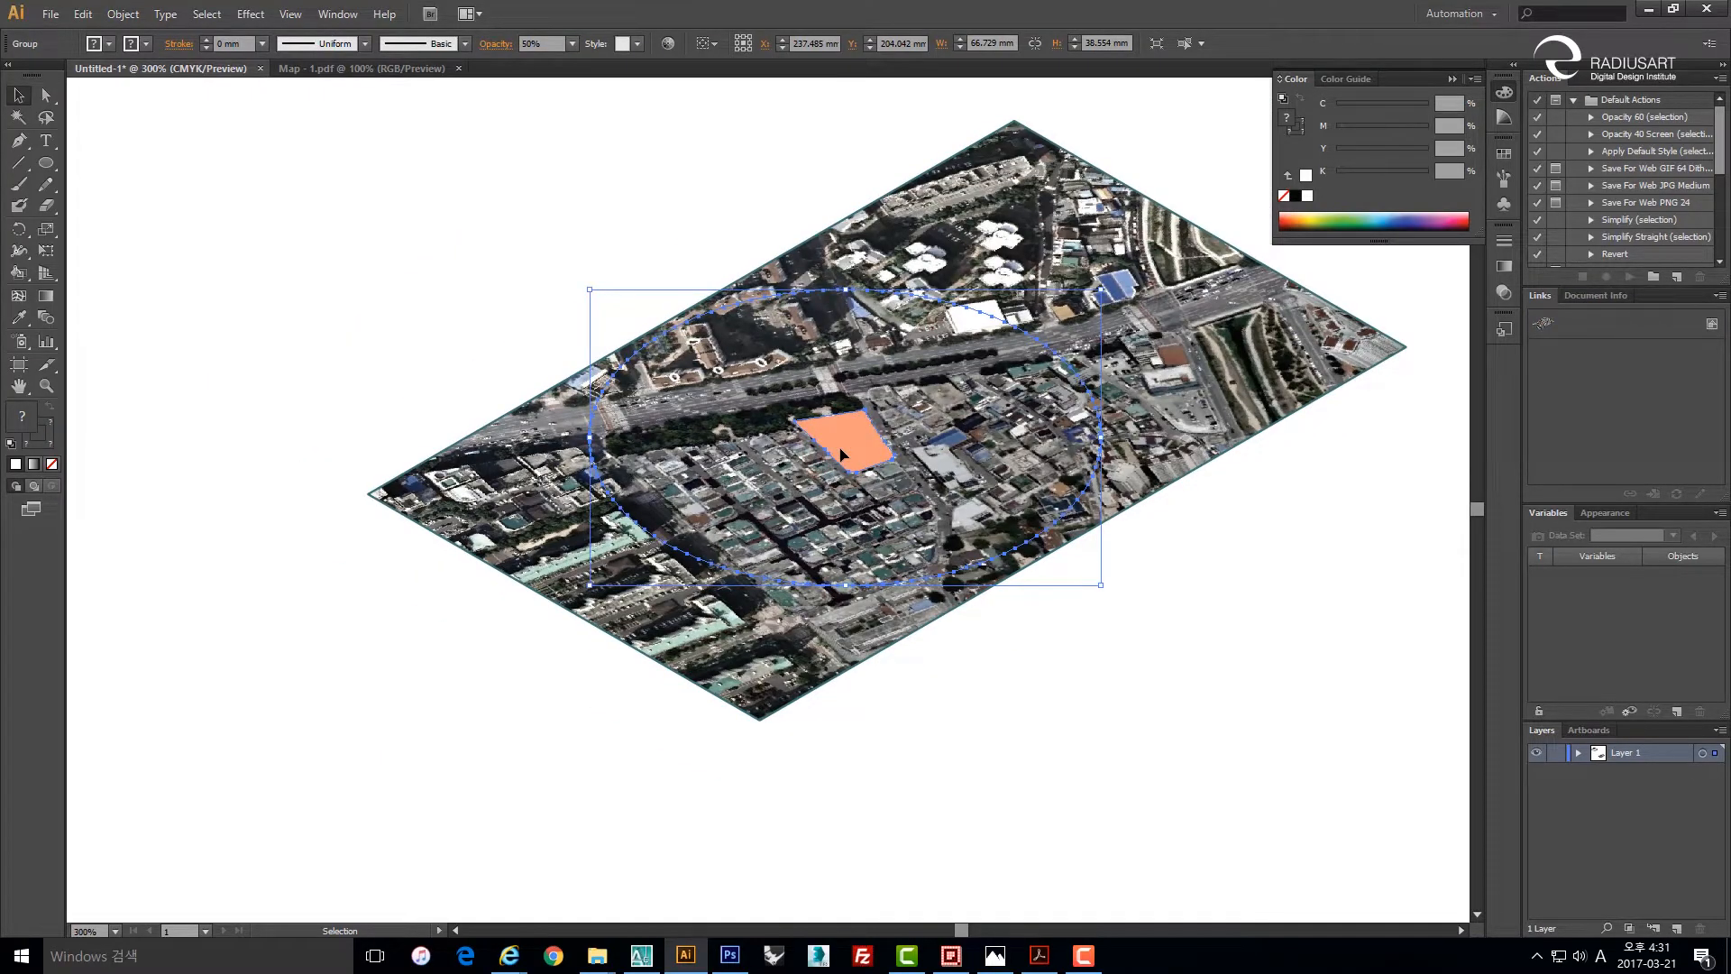
key("ctrl+shift+g")
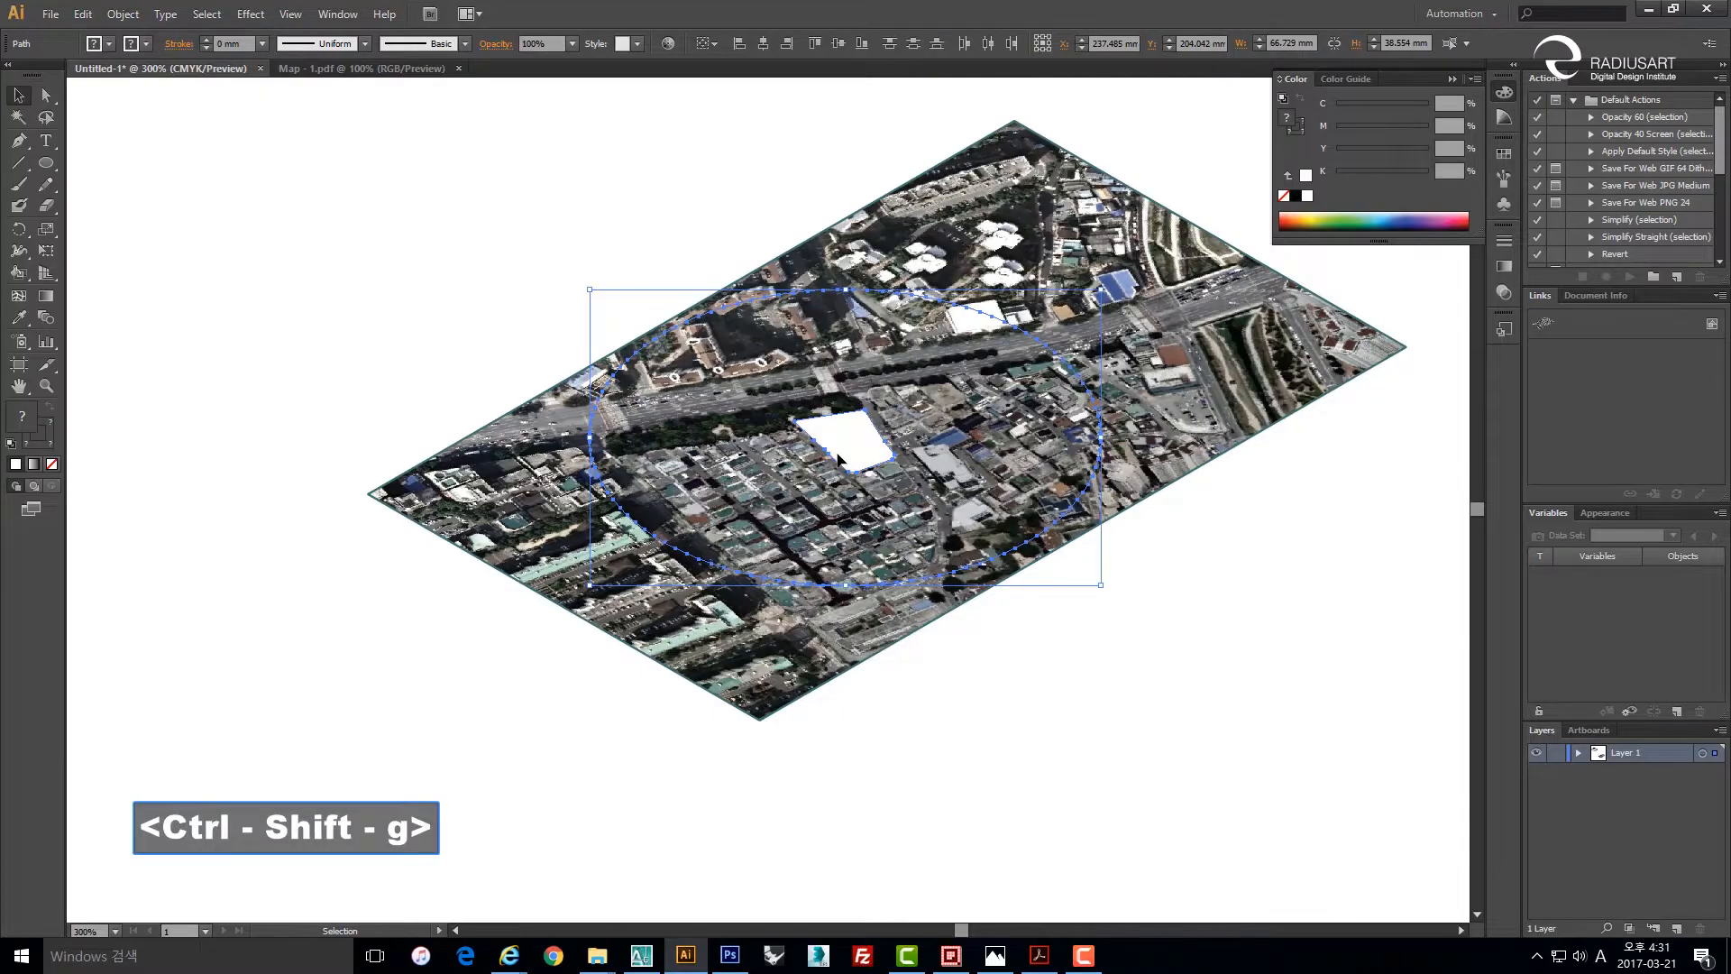
left_click(983, 802)
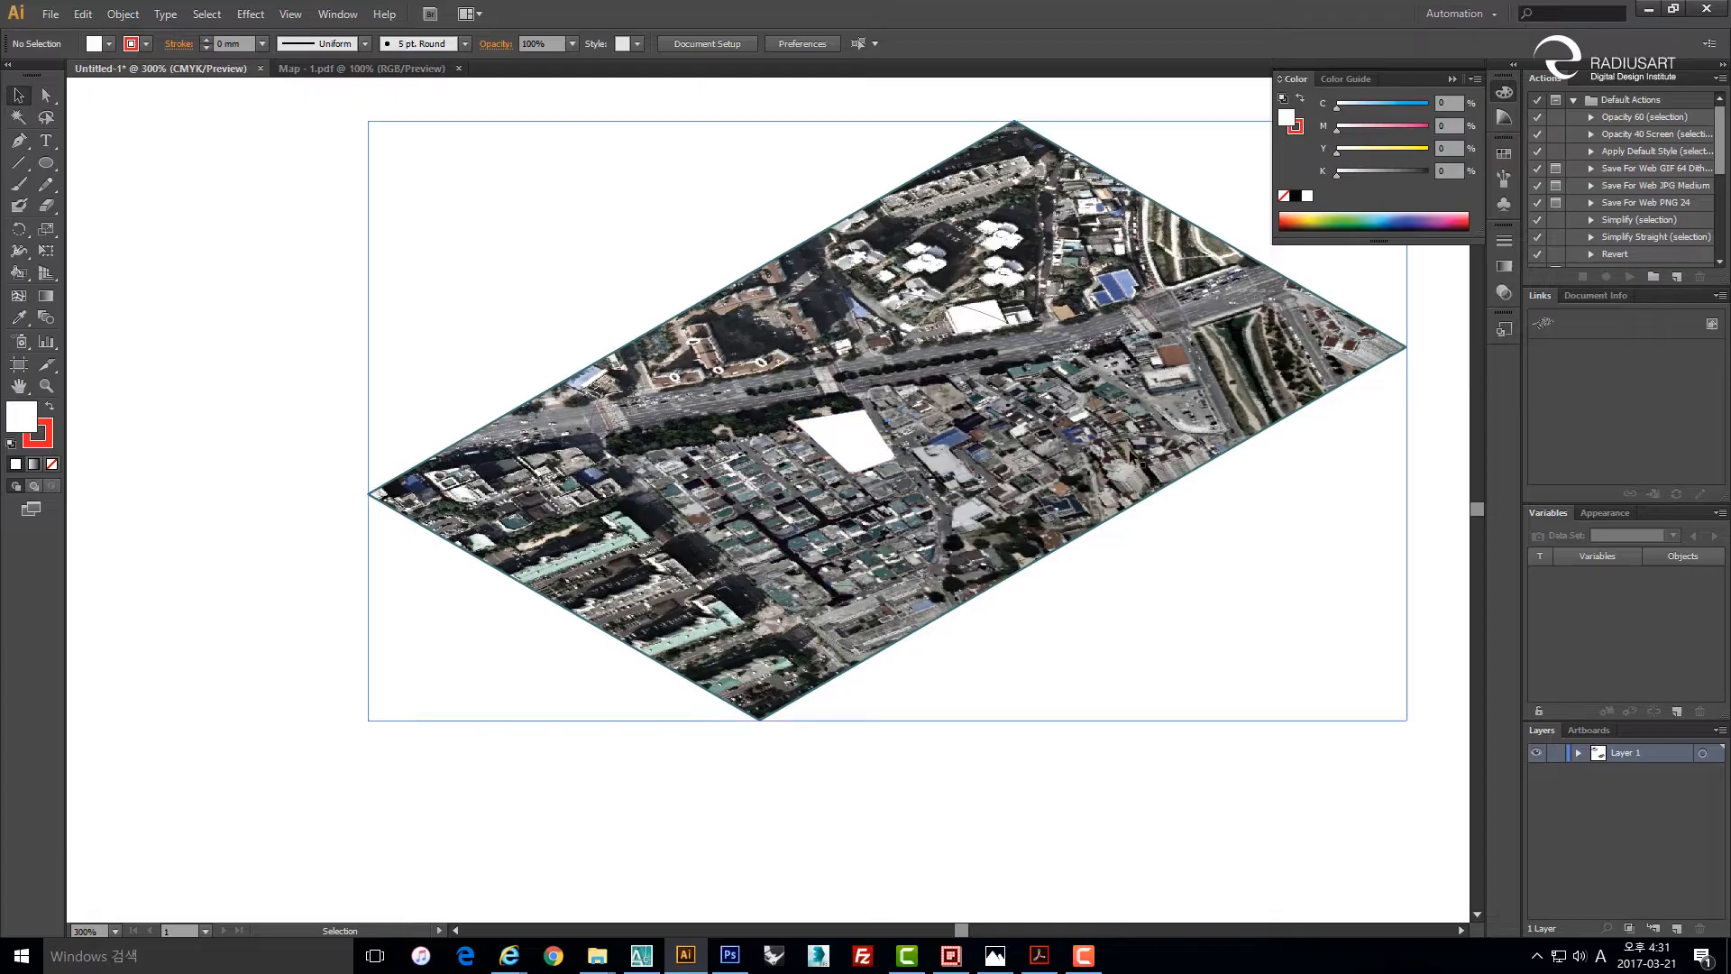
left_click(1170, 560)
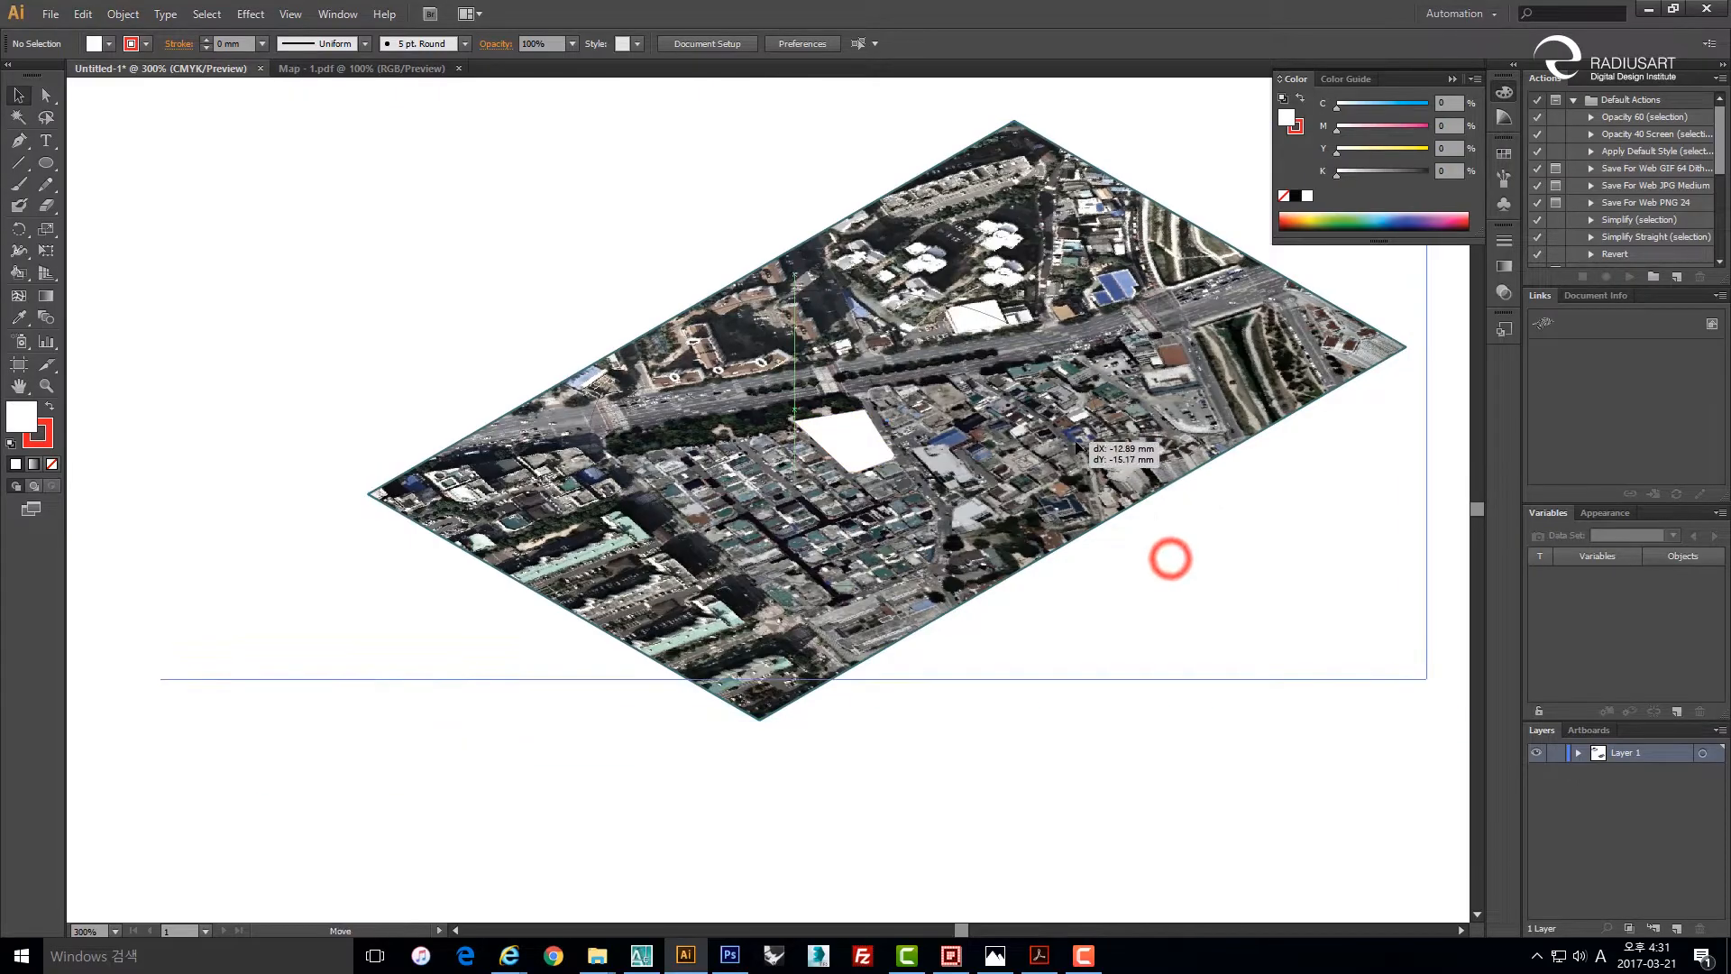
key("ctrl+z")
Make a clipping mask that crops the aerial photo to the ellipse.
left_click(1099, 423)
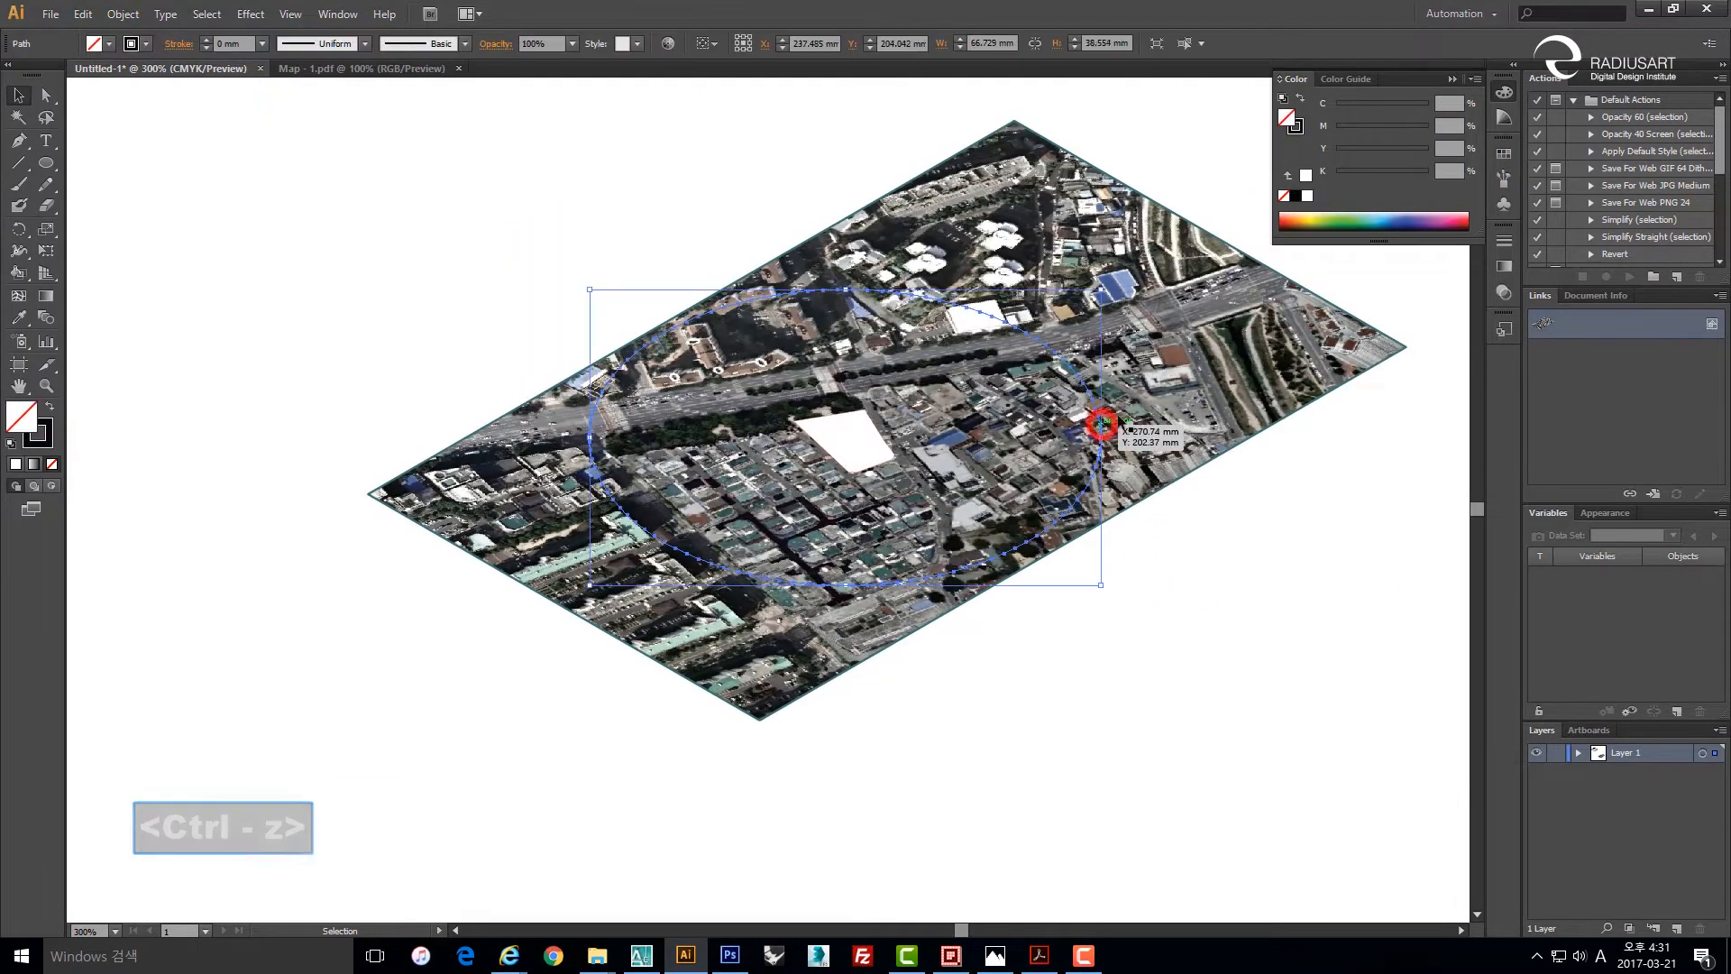
left_click(1179, 381, "shift")
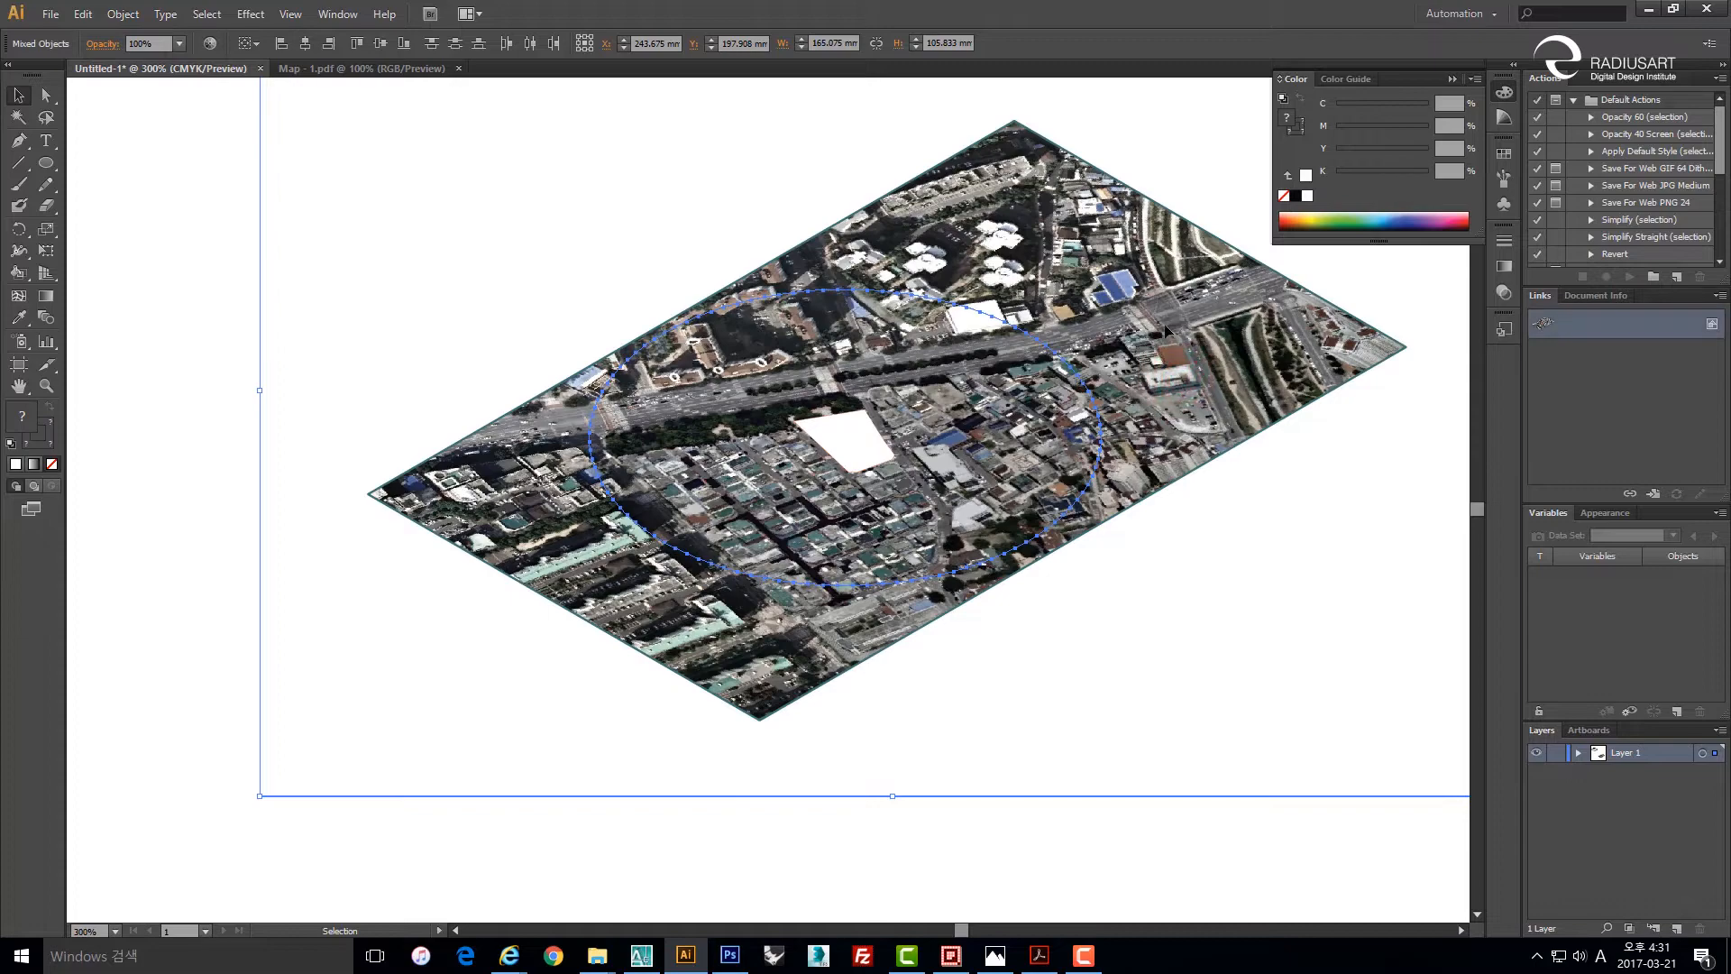
right_click(1128, 326)
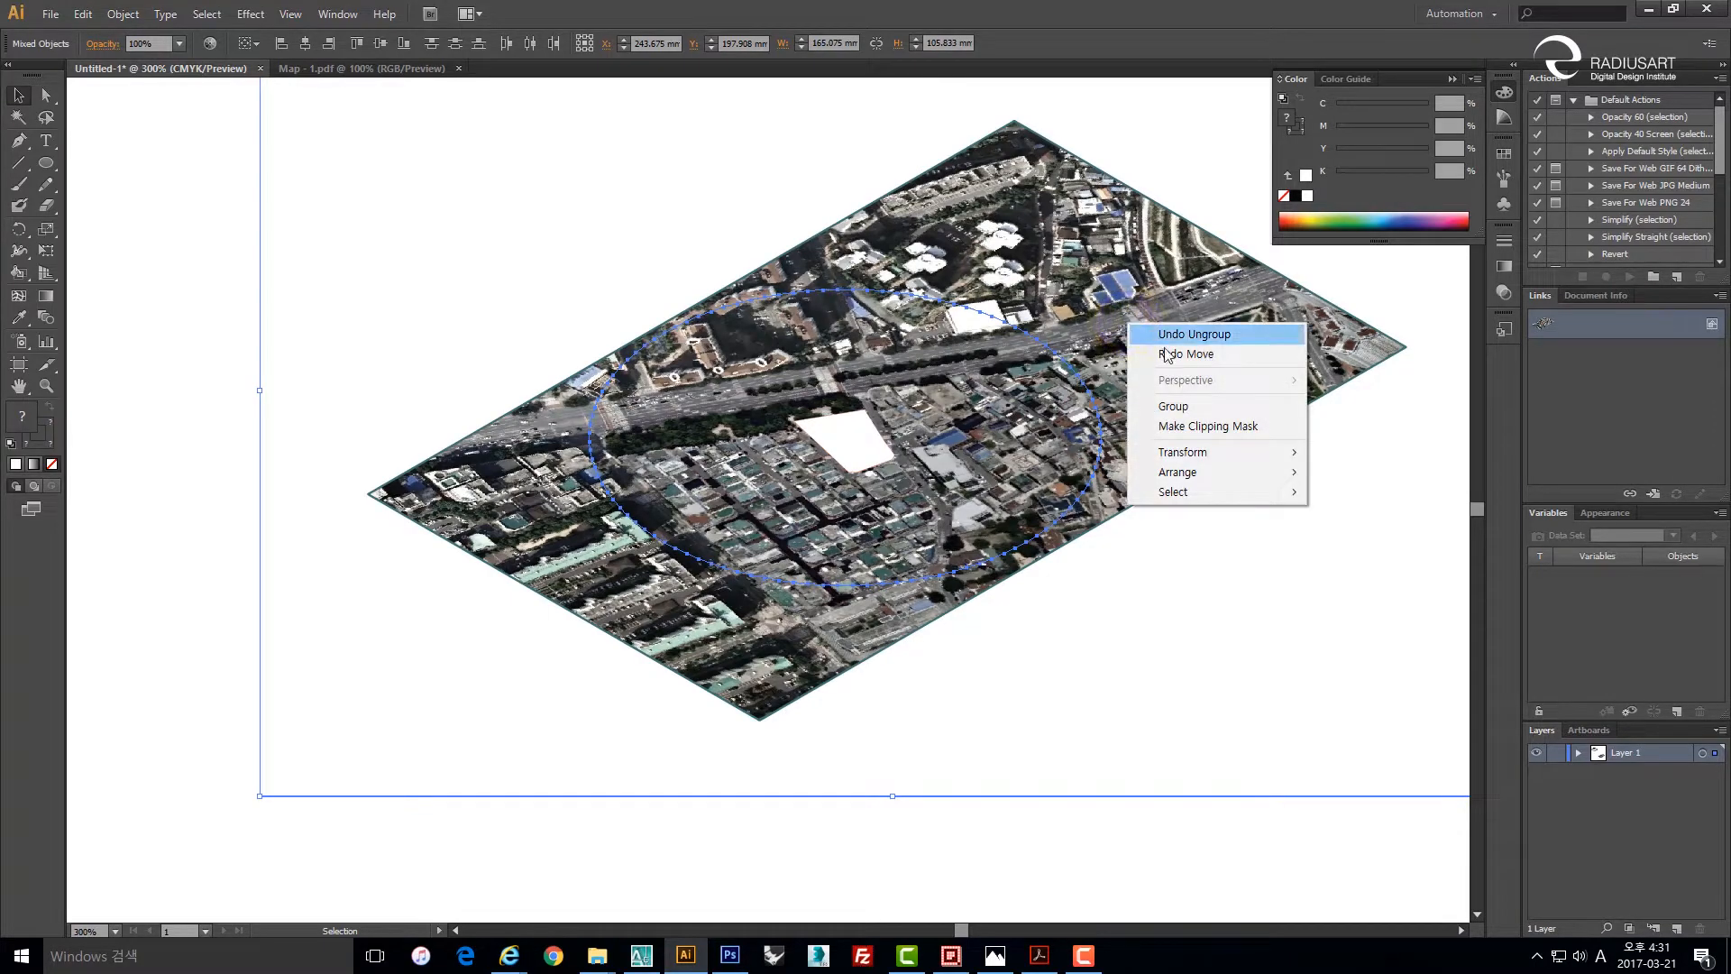
left_click(1196, 427)
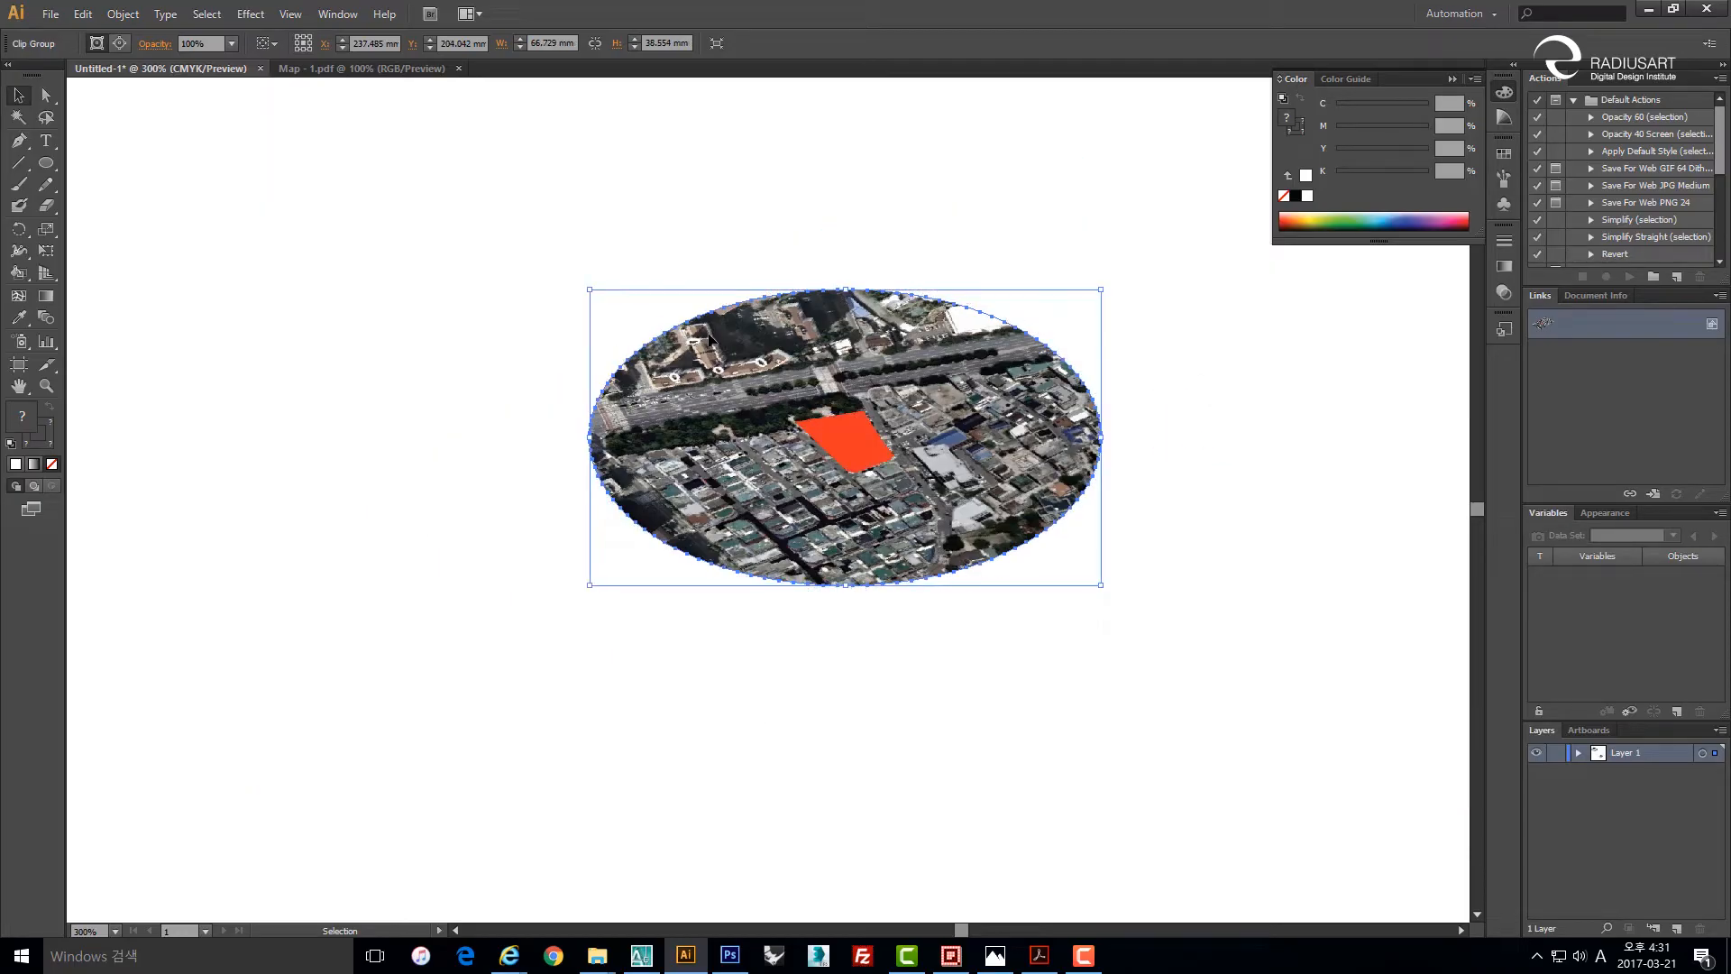
left_click(1197, 494)
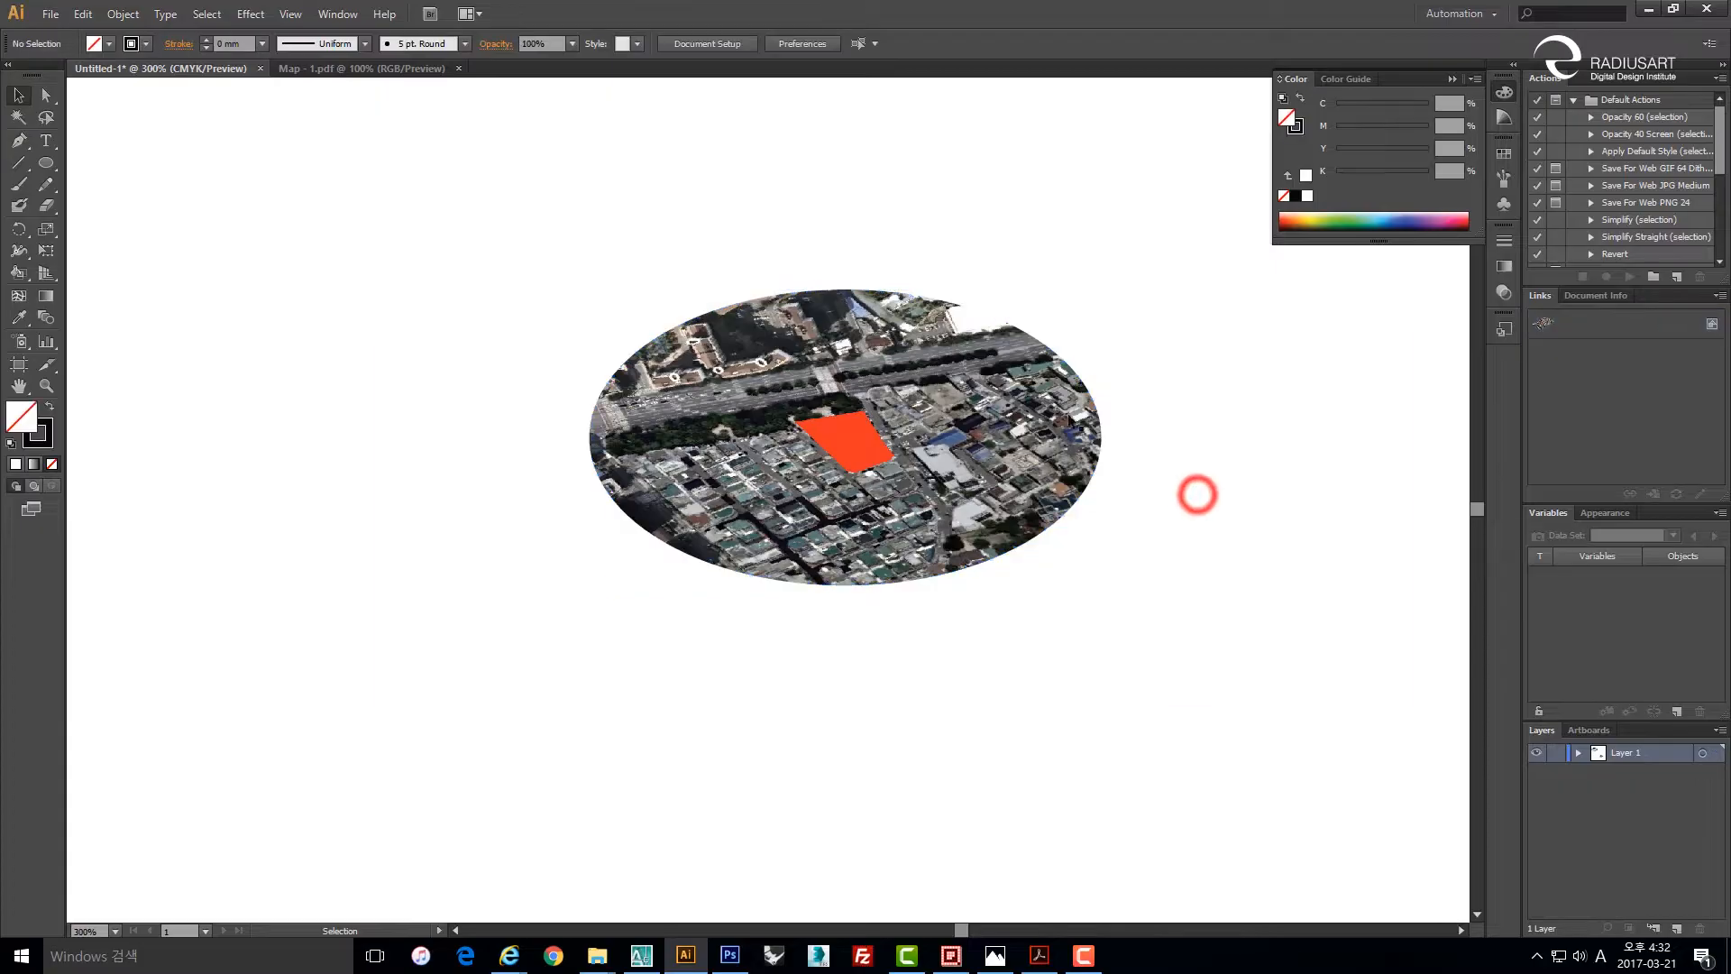
Group the elliptical clipped photo together with the site outline inside it.
scroll(942, 503, "down", 2)
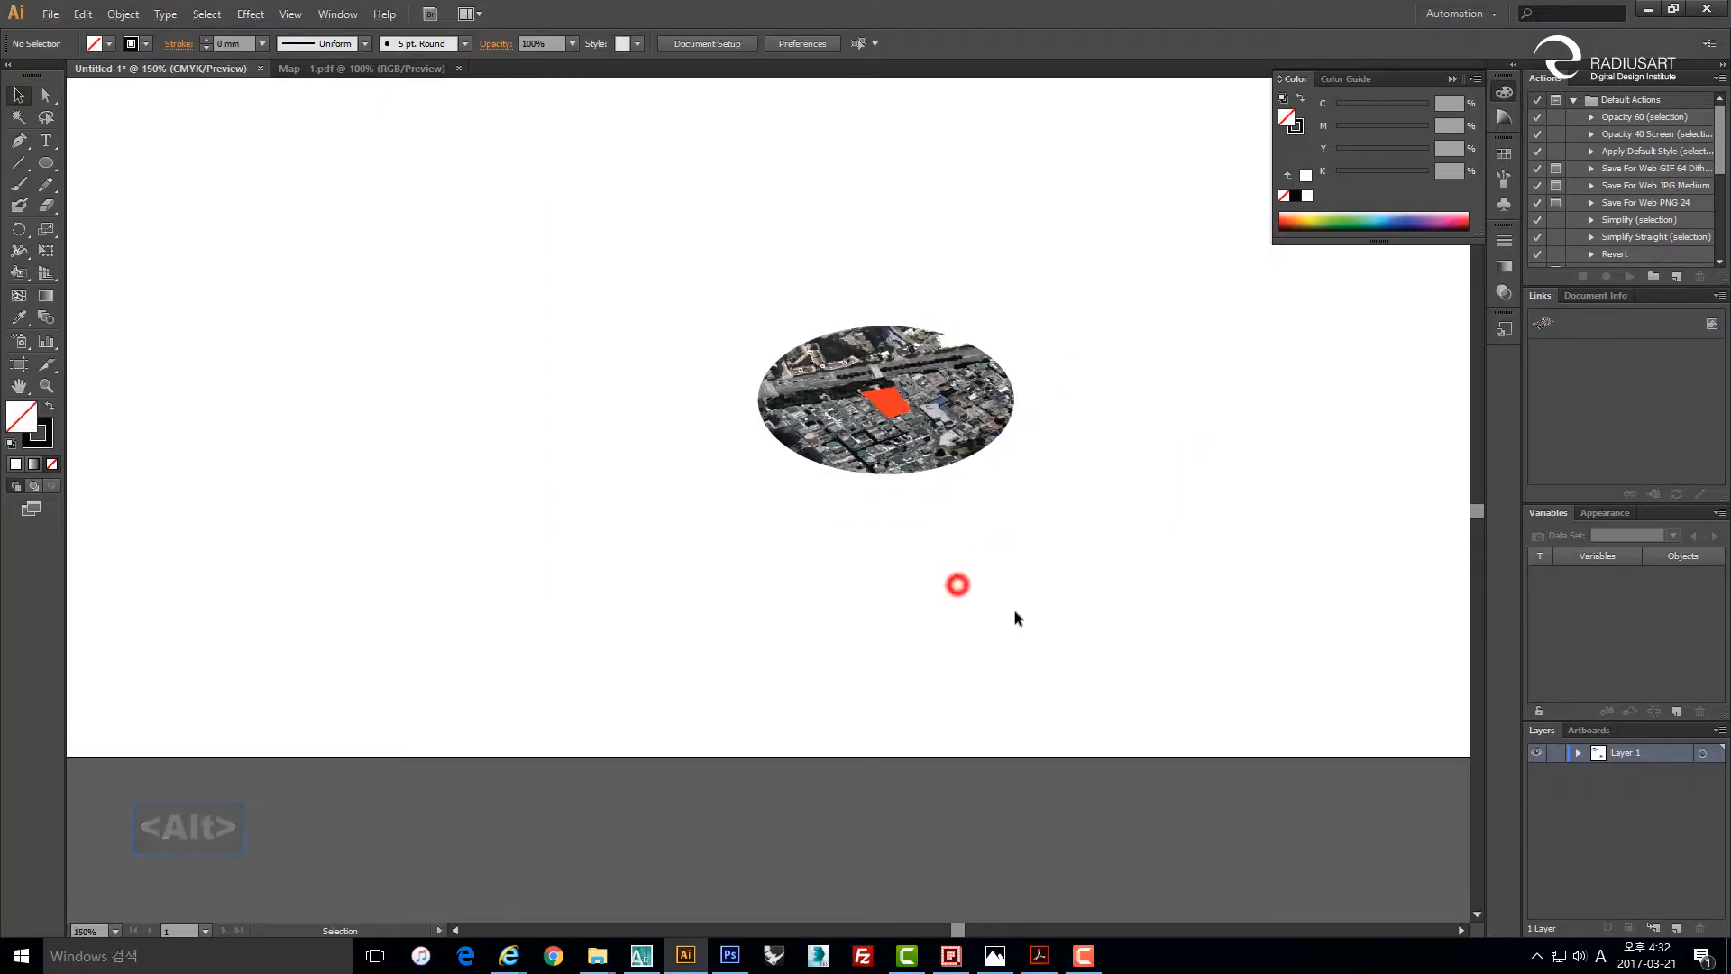
left_click_drag(954, 586, 667, 327)
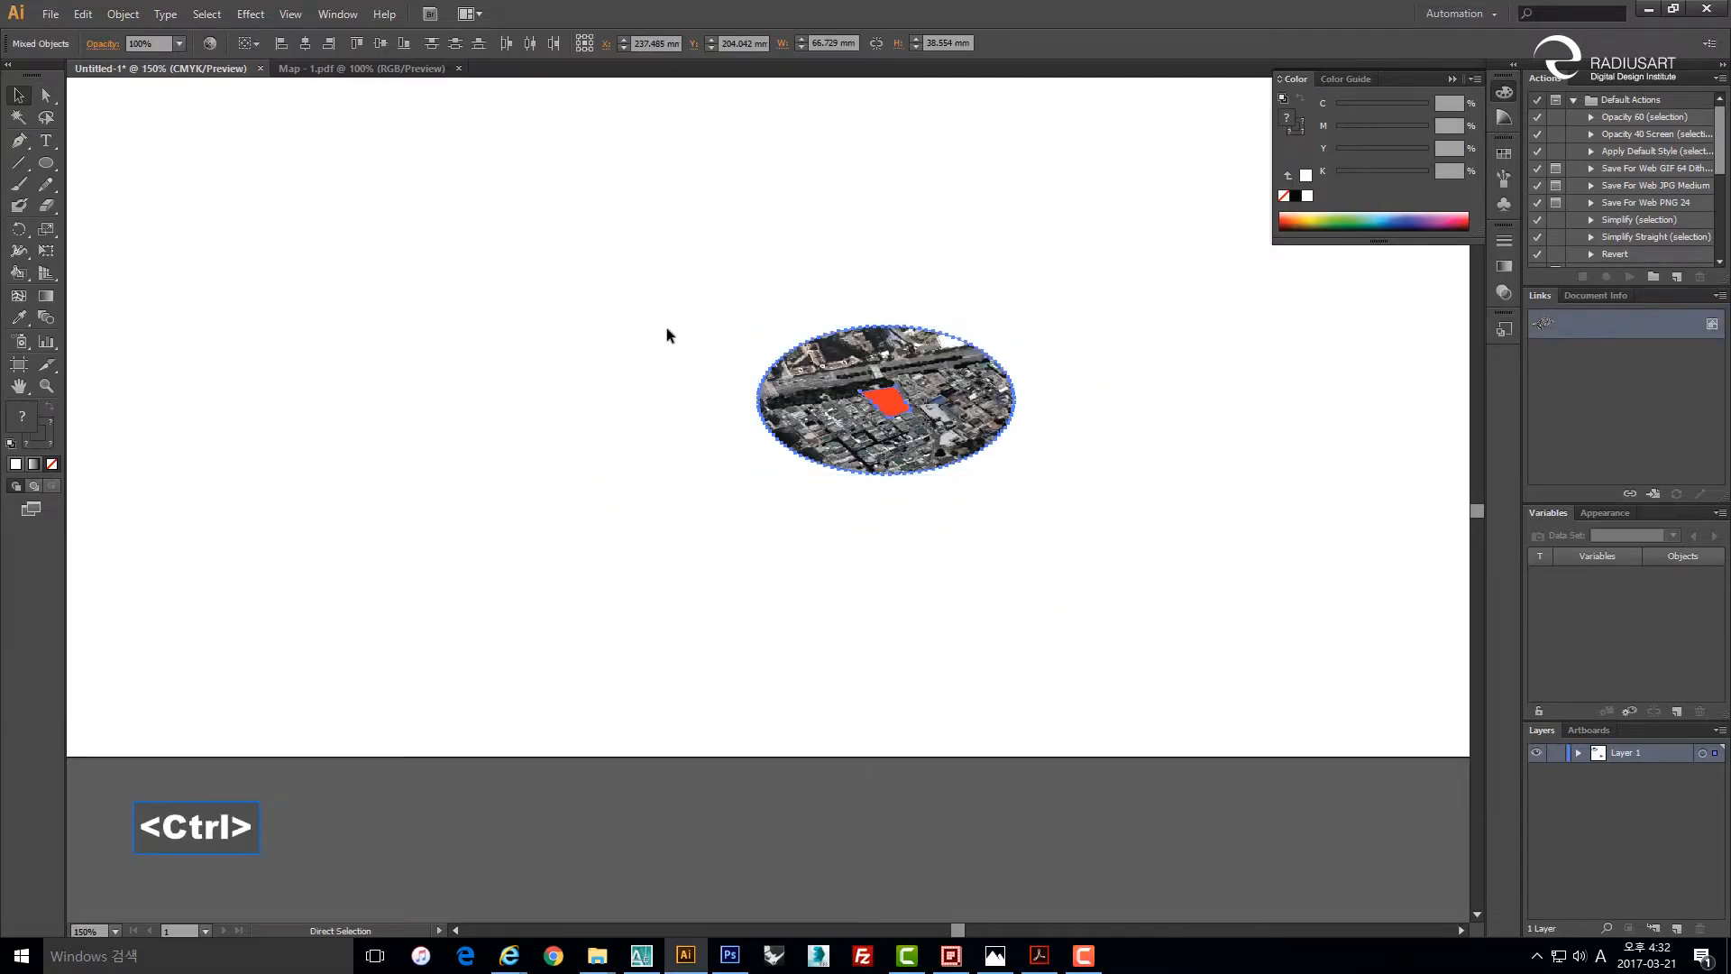
key("ctrl+g")
left_click(668, 505)
left_click_drag(622, 457, 750, 525)
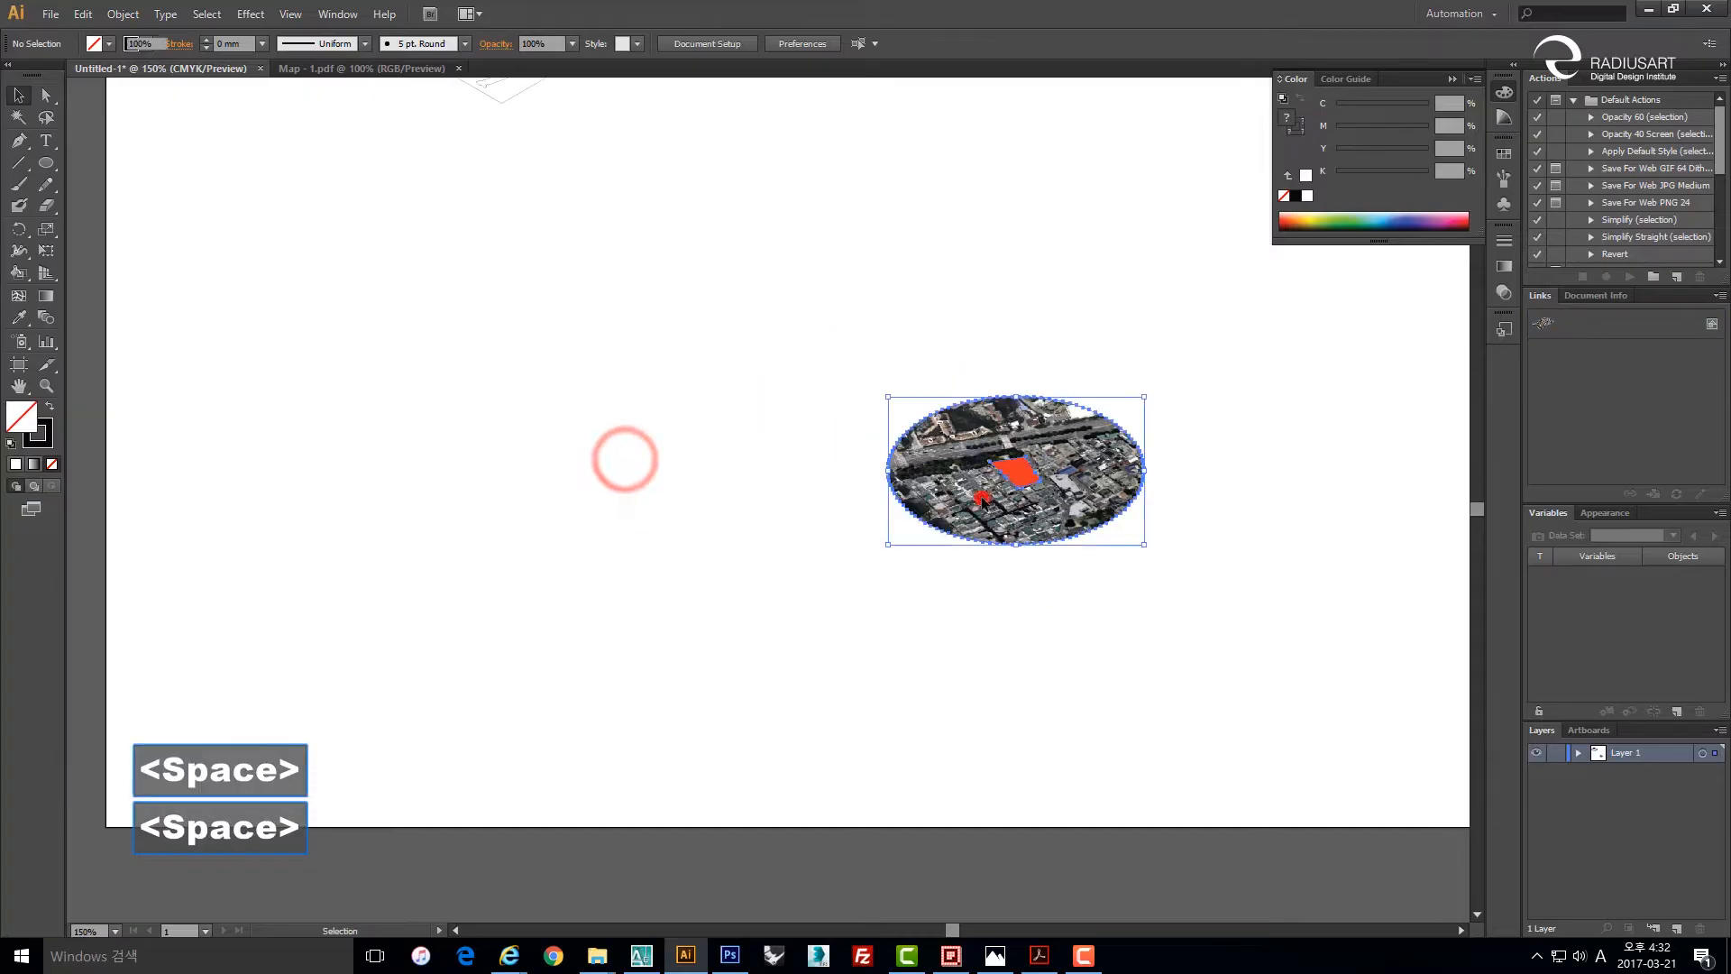
Move the elliptical photo group so it lies directly below the isometric line map.
left_click(1036, 599)
left_click_drag(1055, 520, 985, 684)
left_click(1126, 524)
left_click_drag(1127, 524, 1051, 537)
left_click_drag(1016, 424, 985, 458)
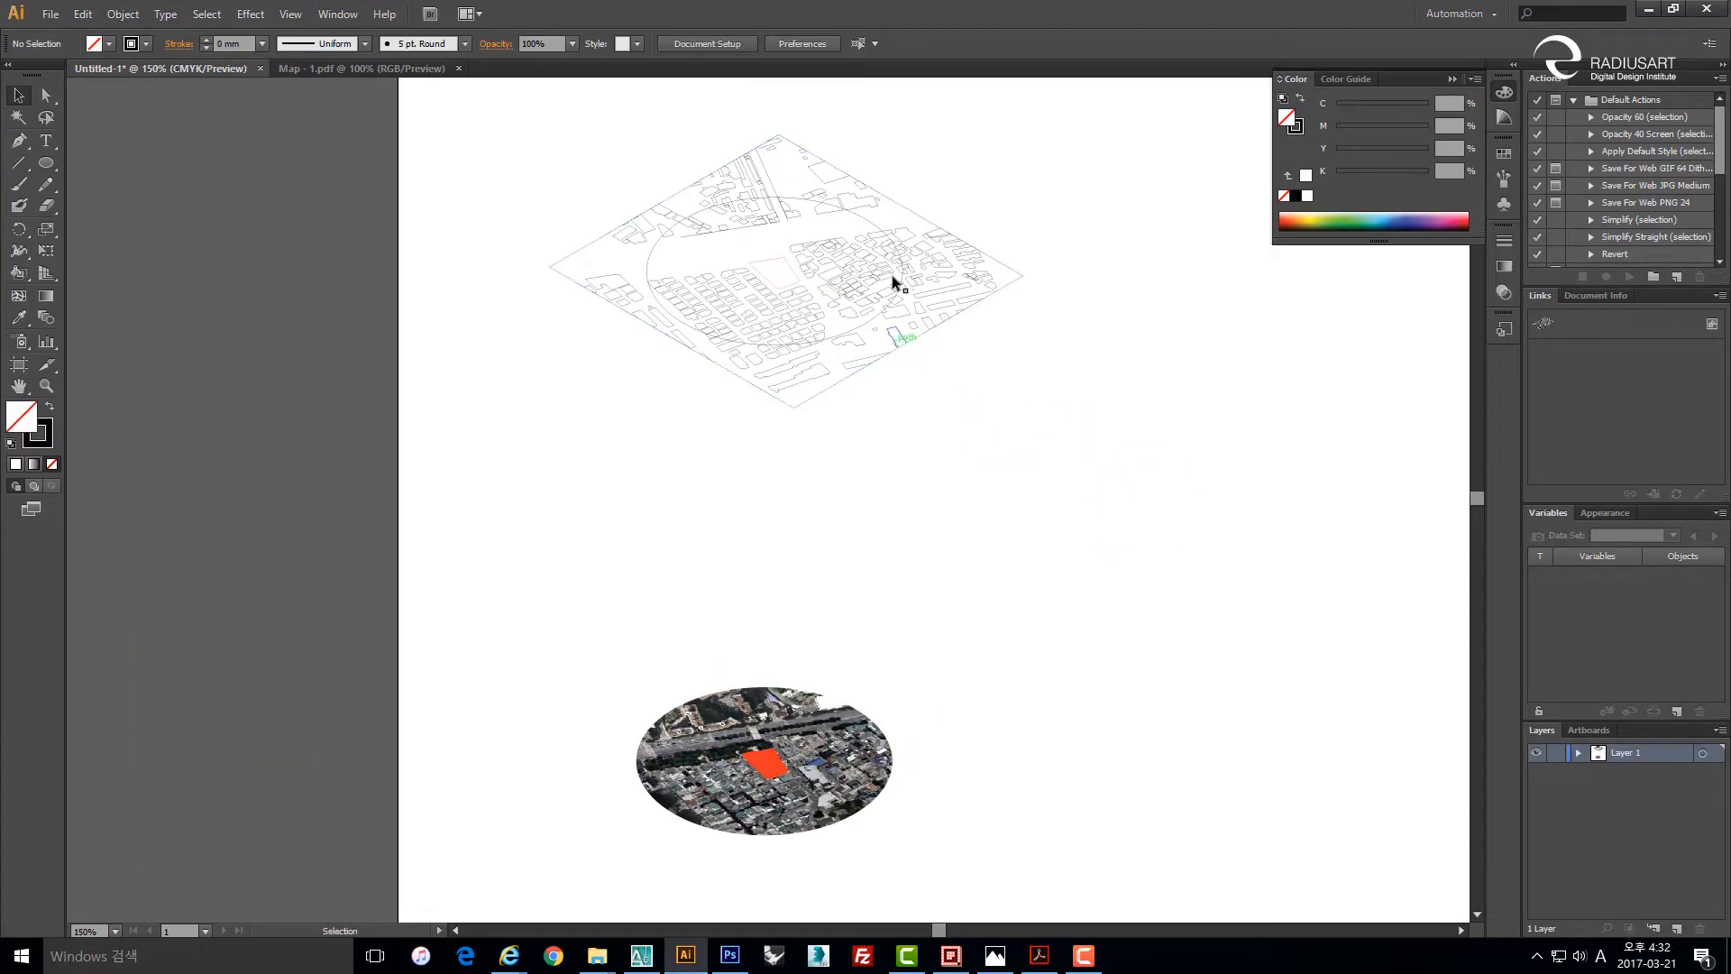
Set the stroke colour of the whole isometric line map group to Black.
scroll(634, 240, "up", 4, "alt")
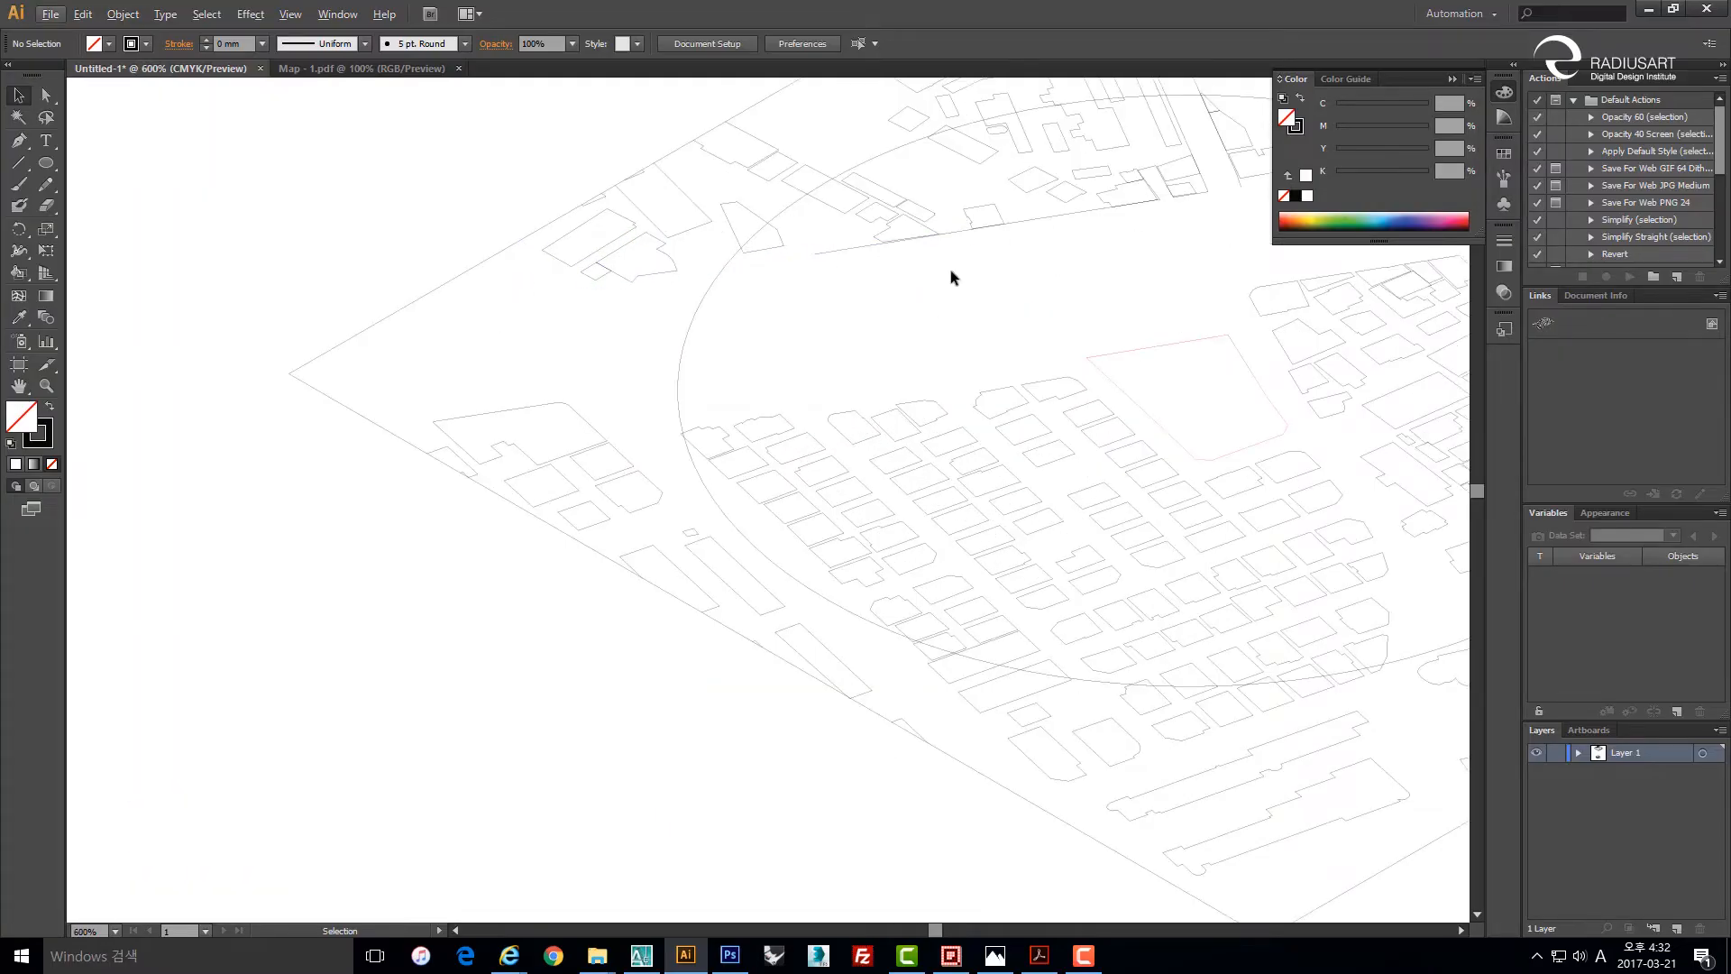
scroll(931, 309, "down", 2, "alt")
left_click_drag(1149, 373, 997, 386)
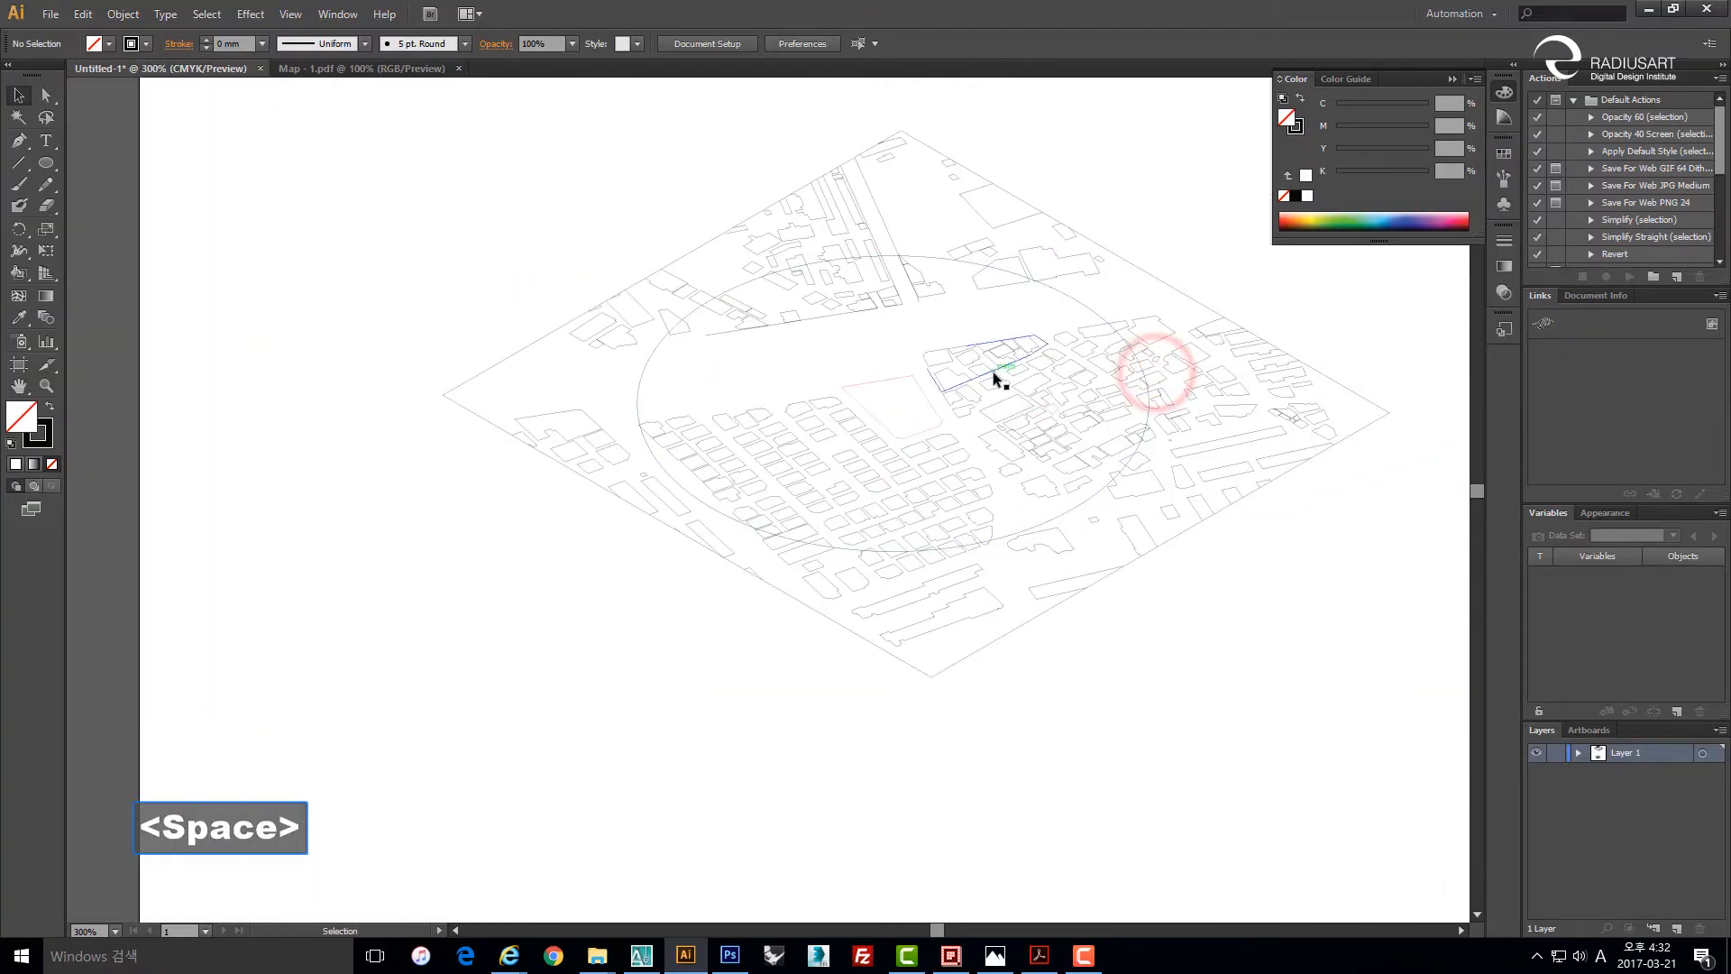
scroll(990, 383, "down", 2, "alt")
left_click_drag(1001, 470, 944, 440)
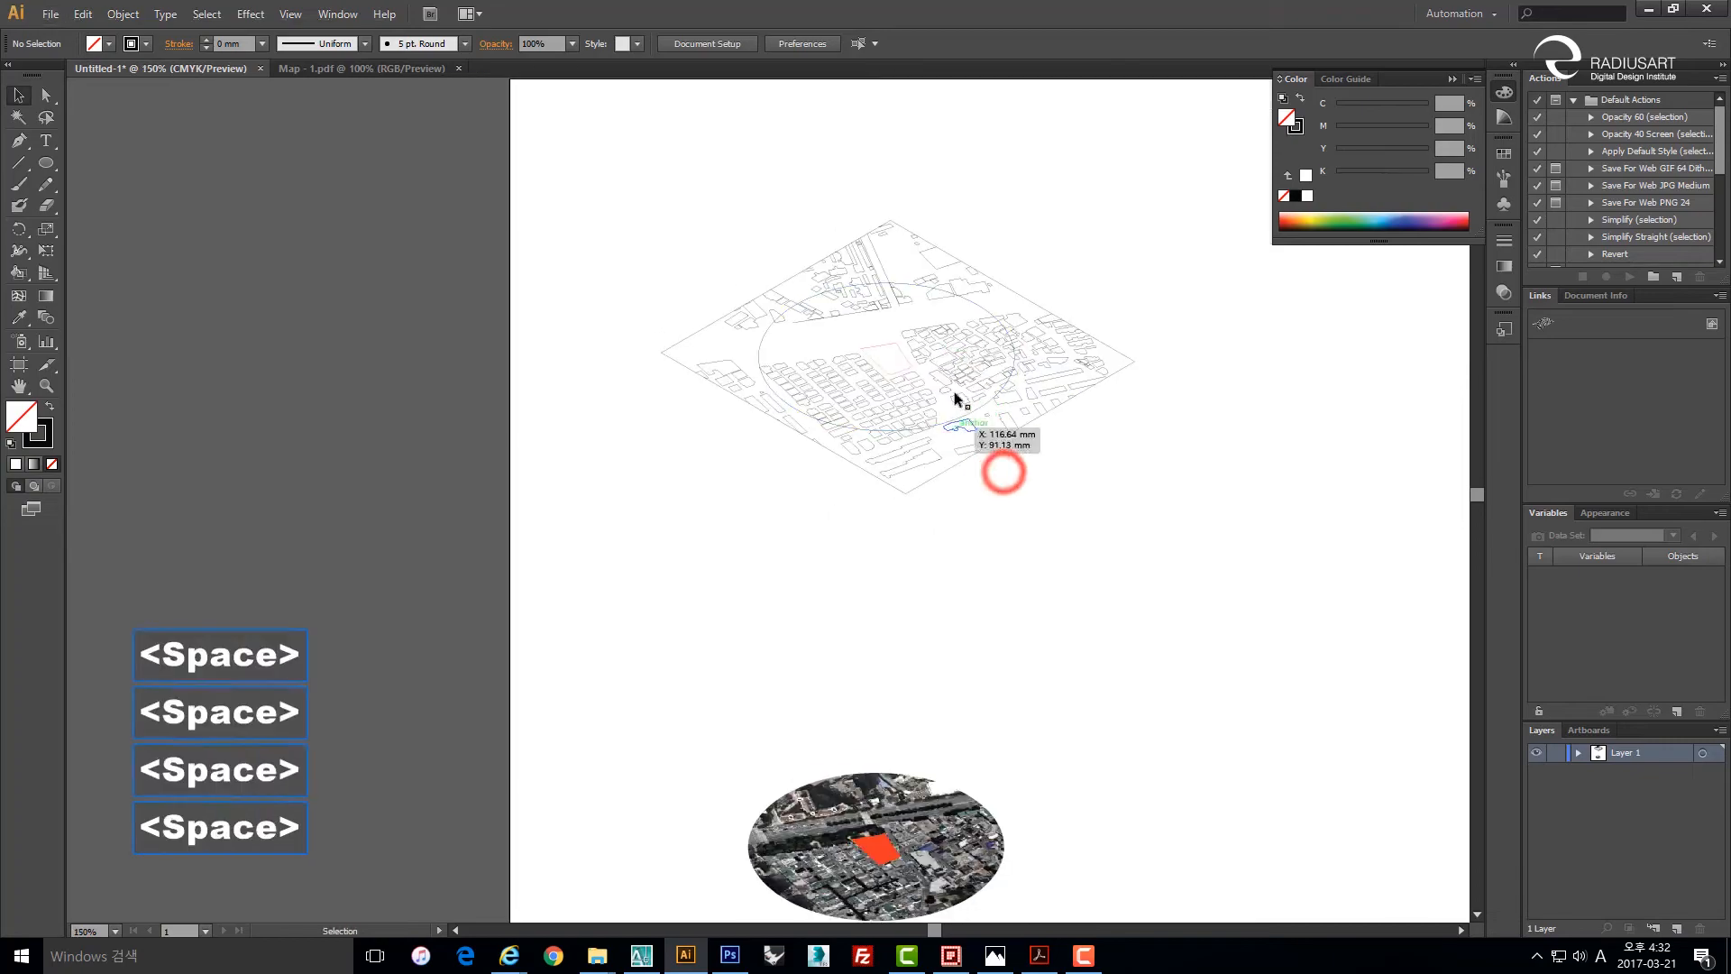
scroll(953, 388, "up", 1, "alt")
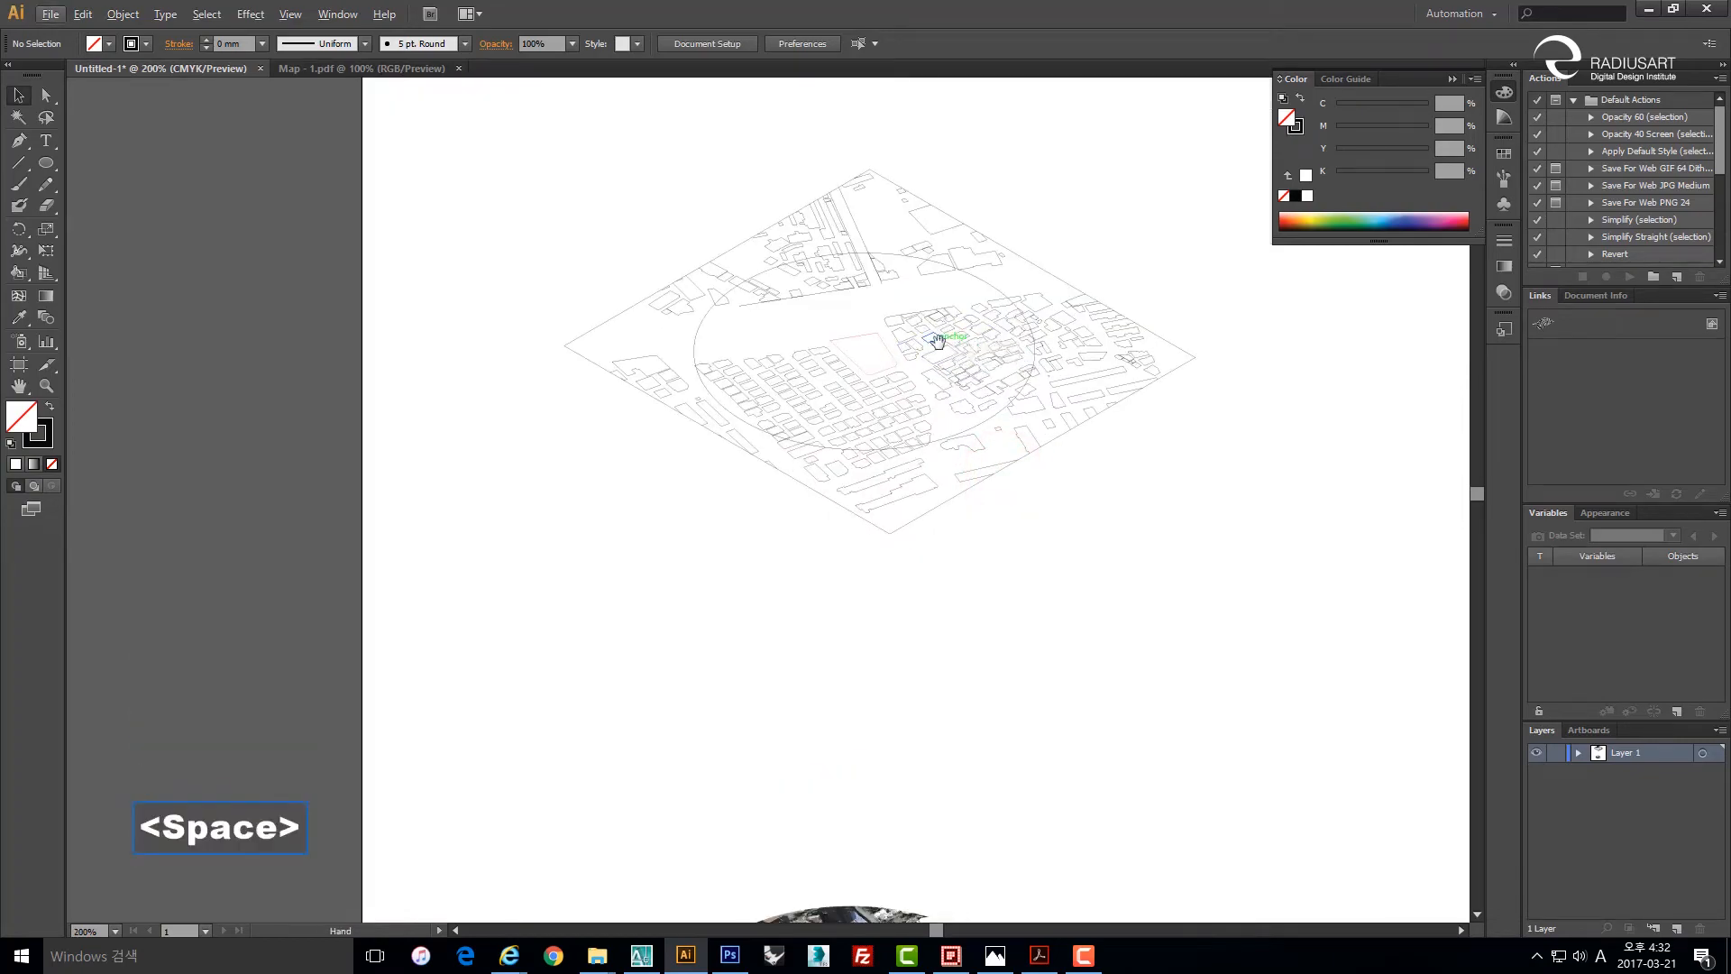
left_click_drag(939, 339, 911, 364)
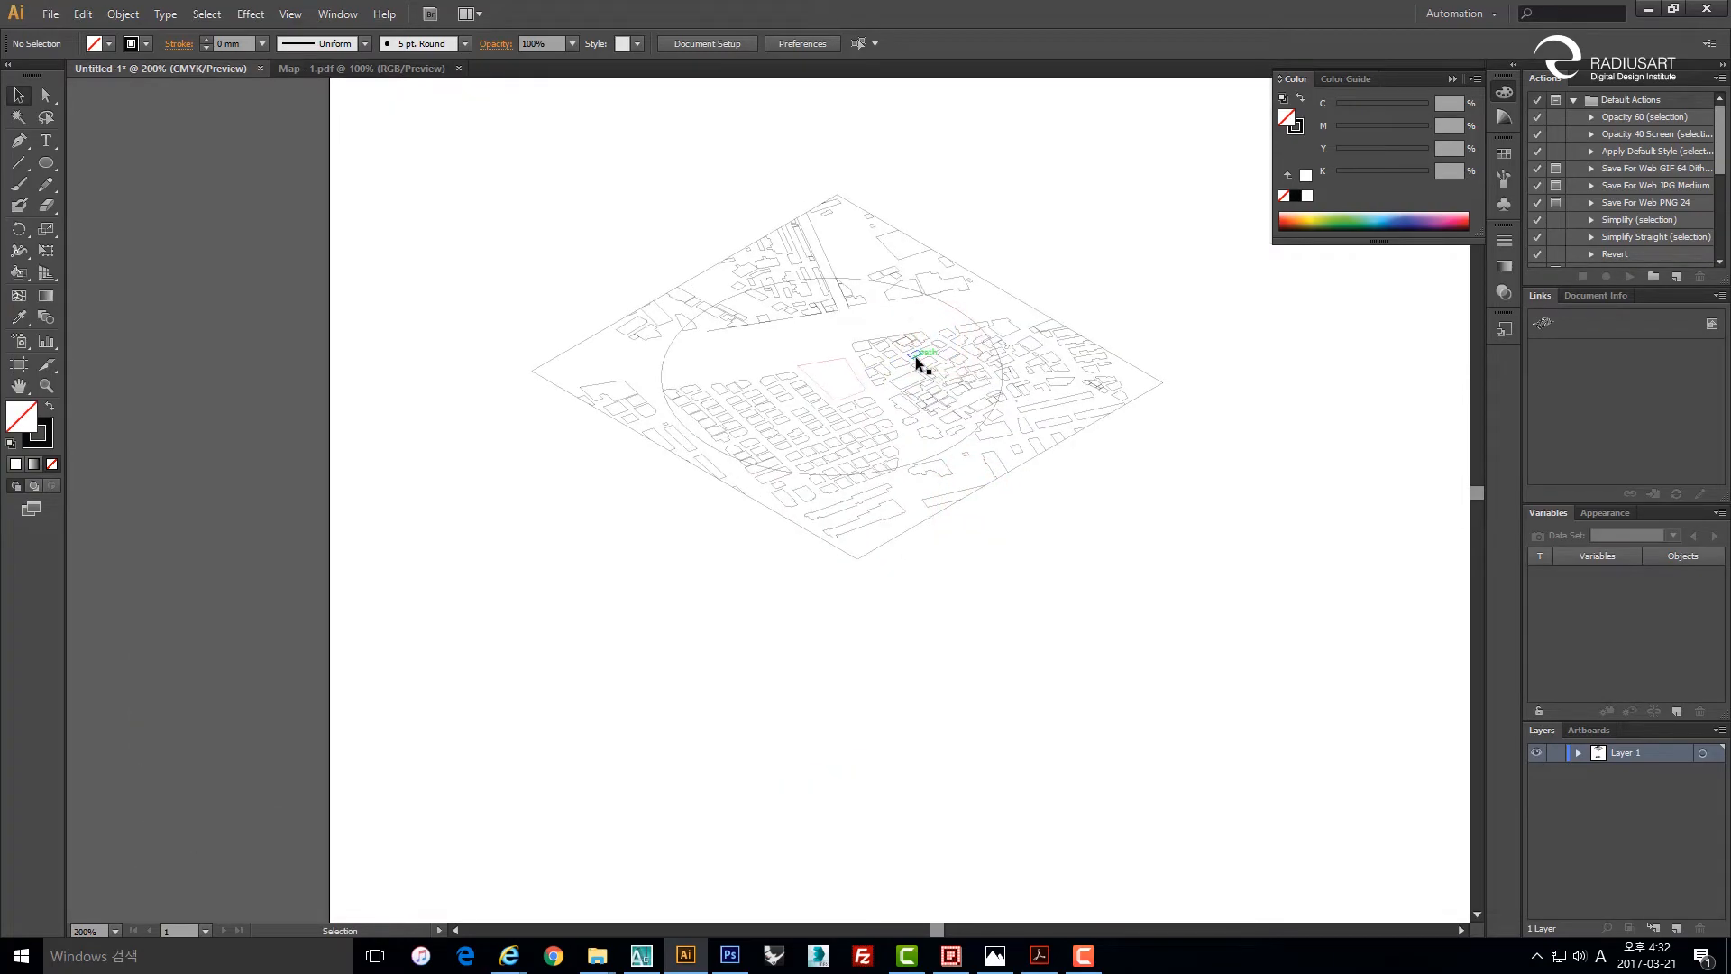
left_click(916, 355)
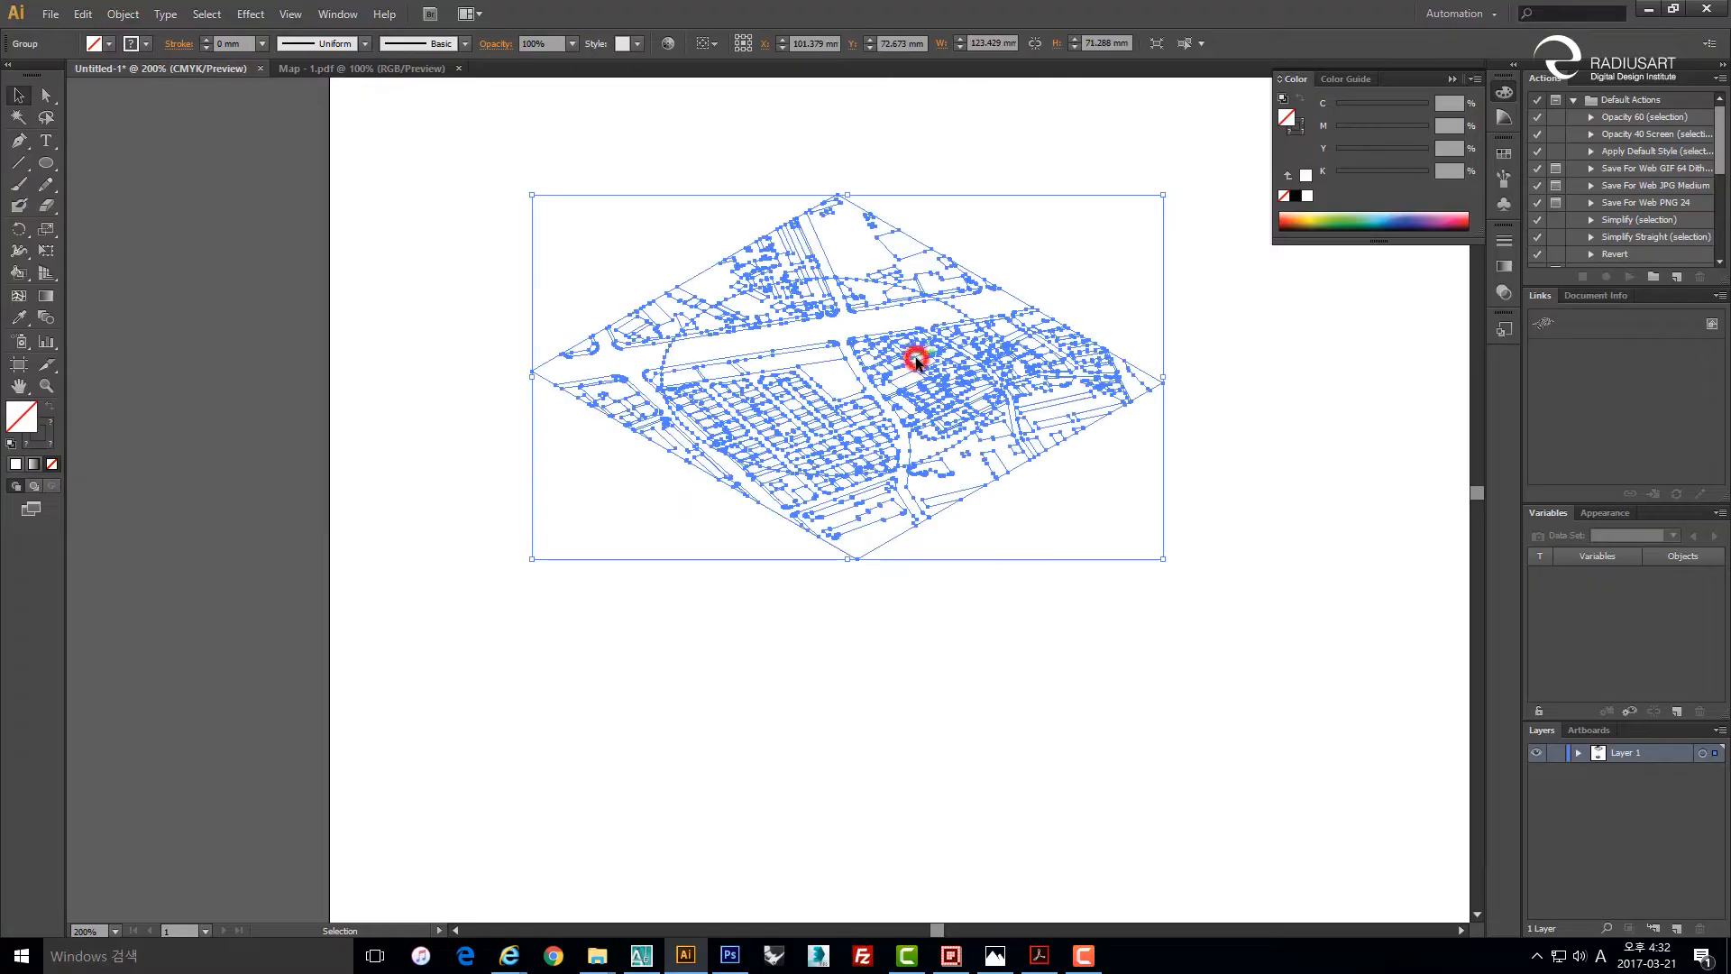
left_click(148, 47)
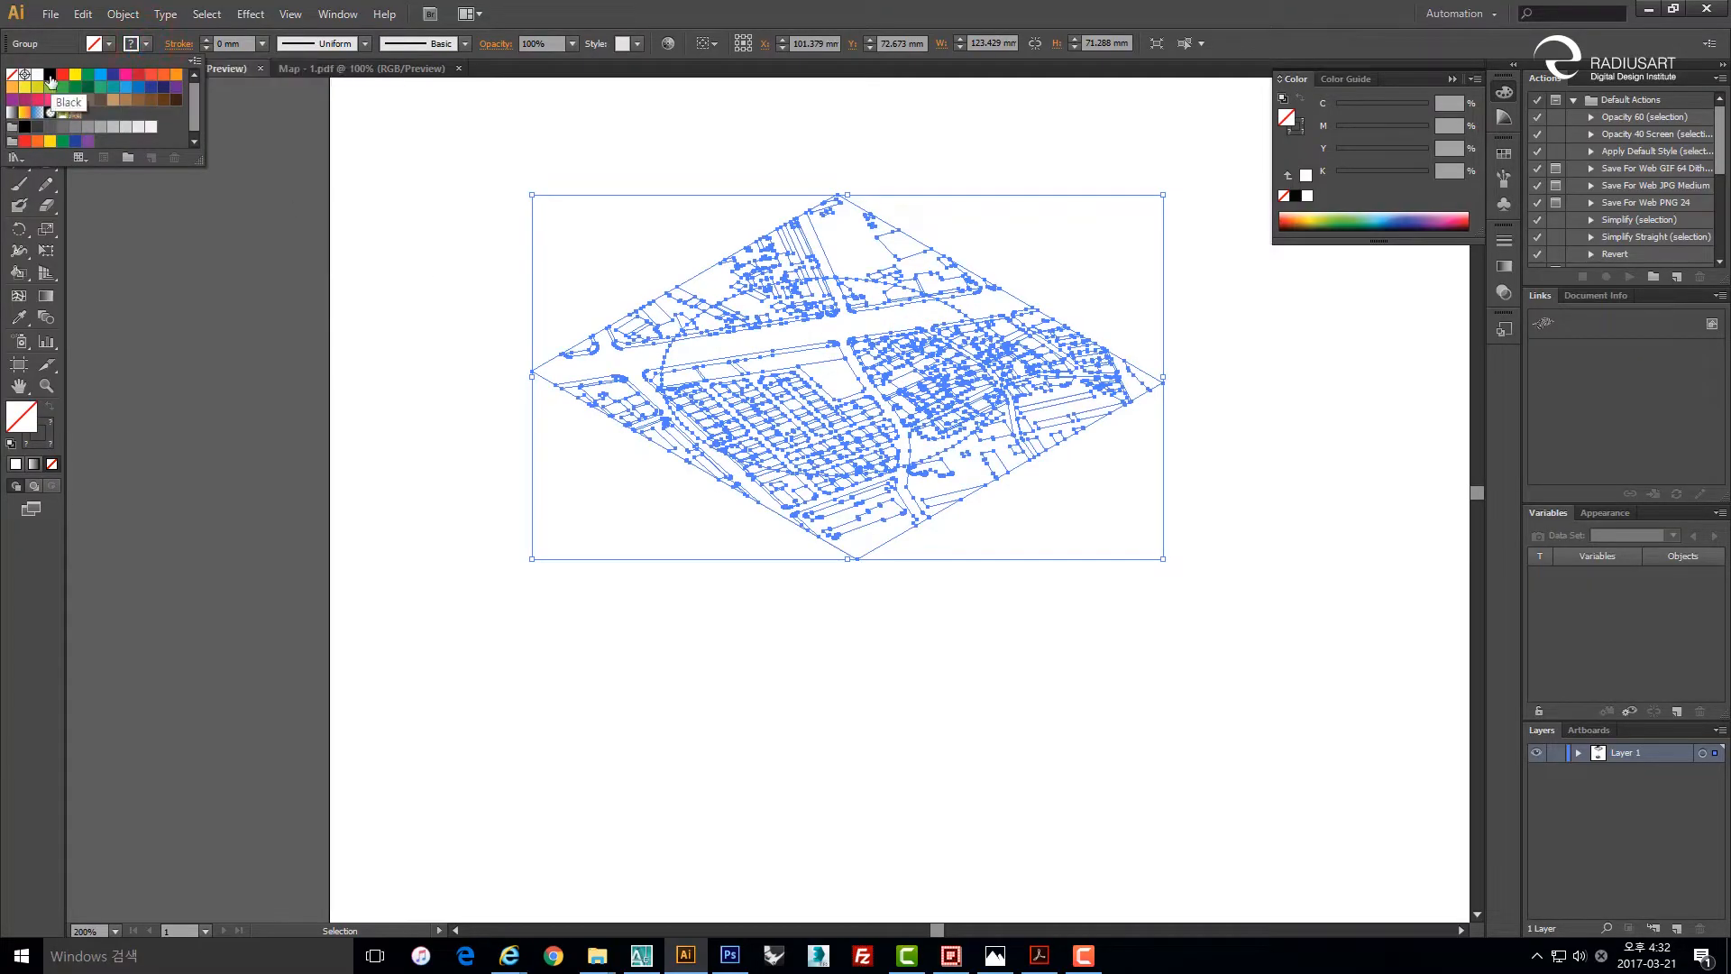
left_click(342, 454)
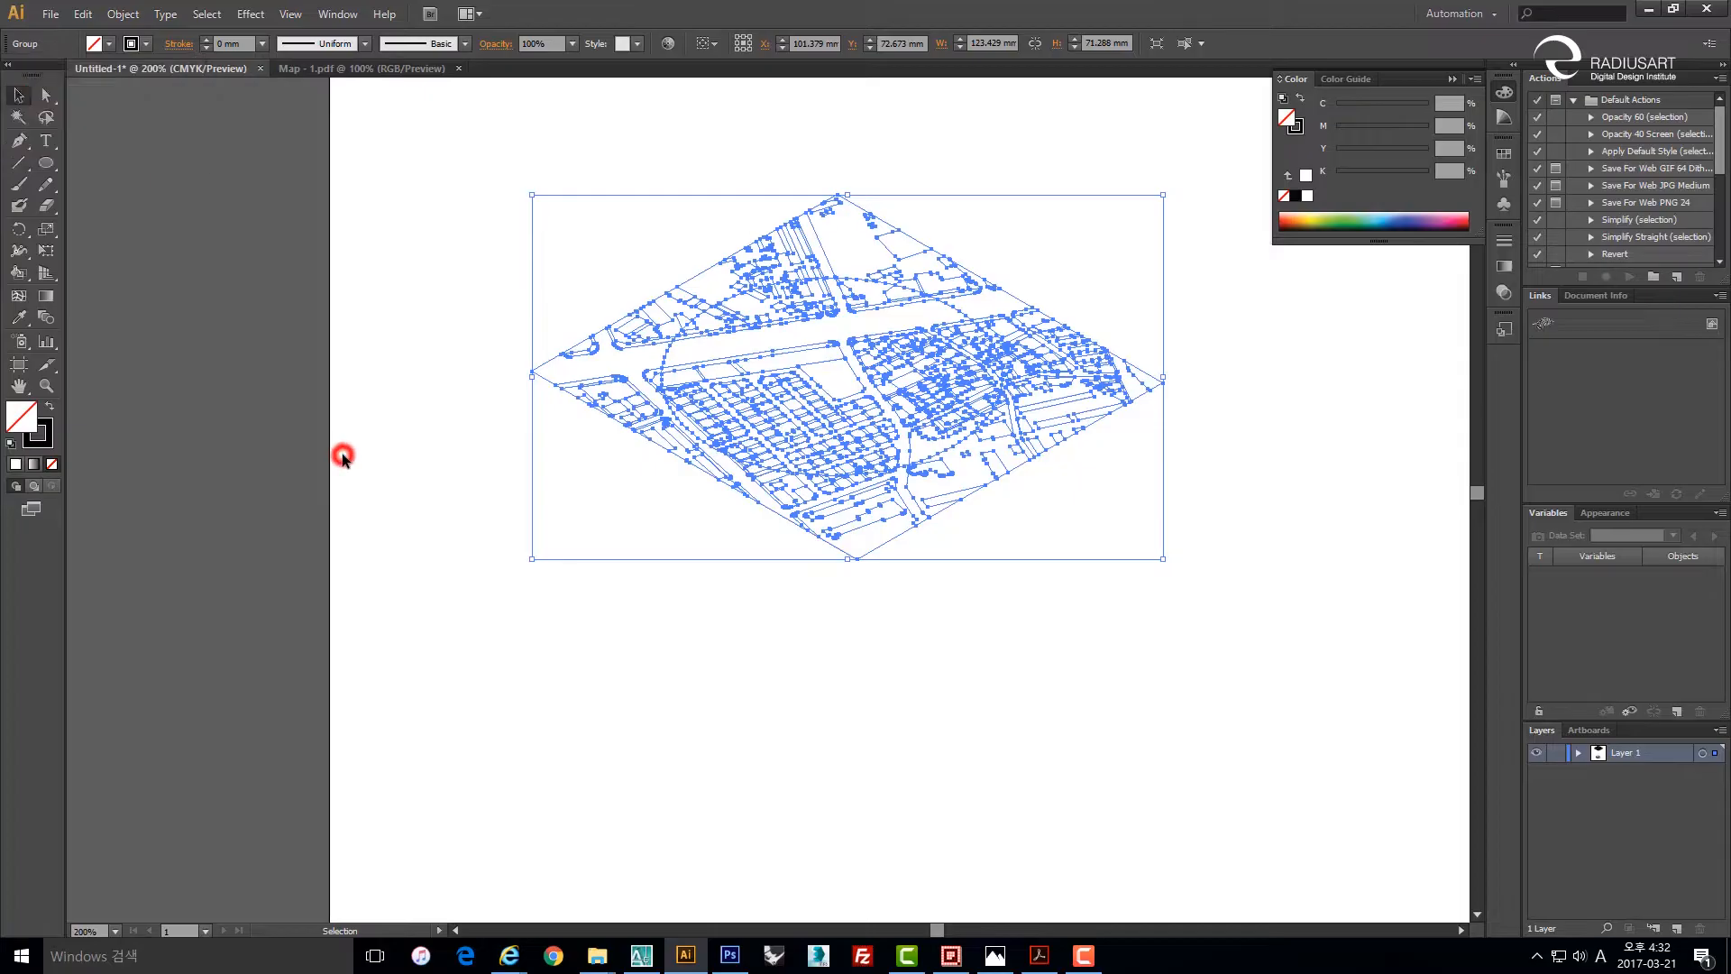
left_click(342, 454)
left_click(481, 554)
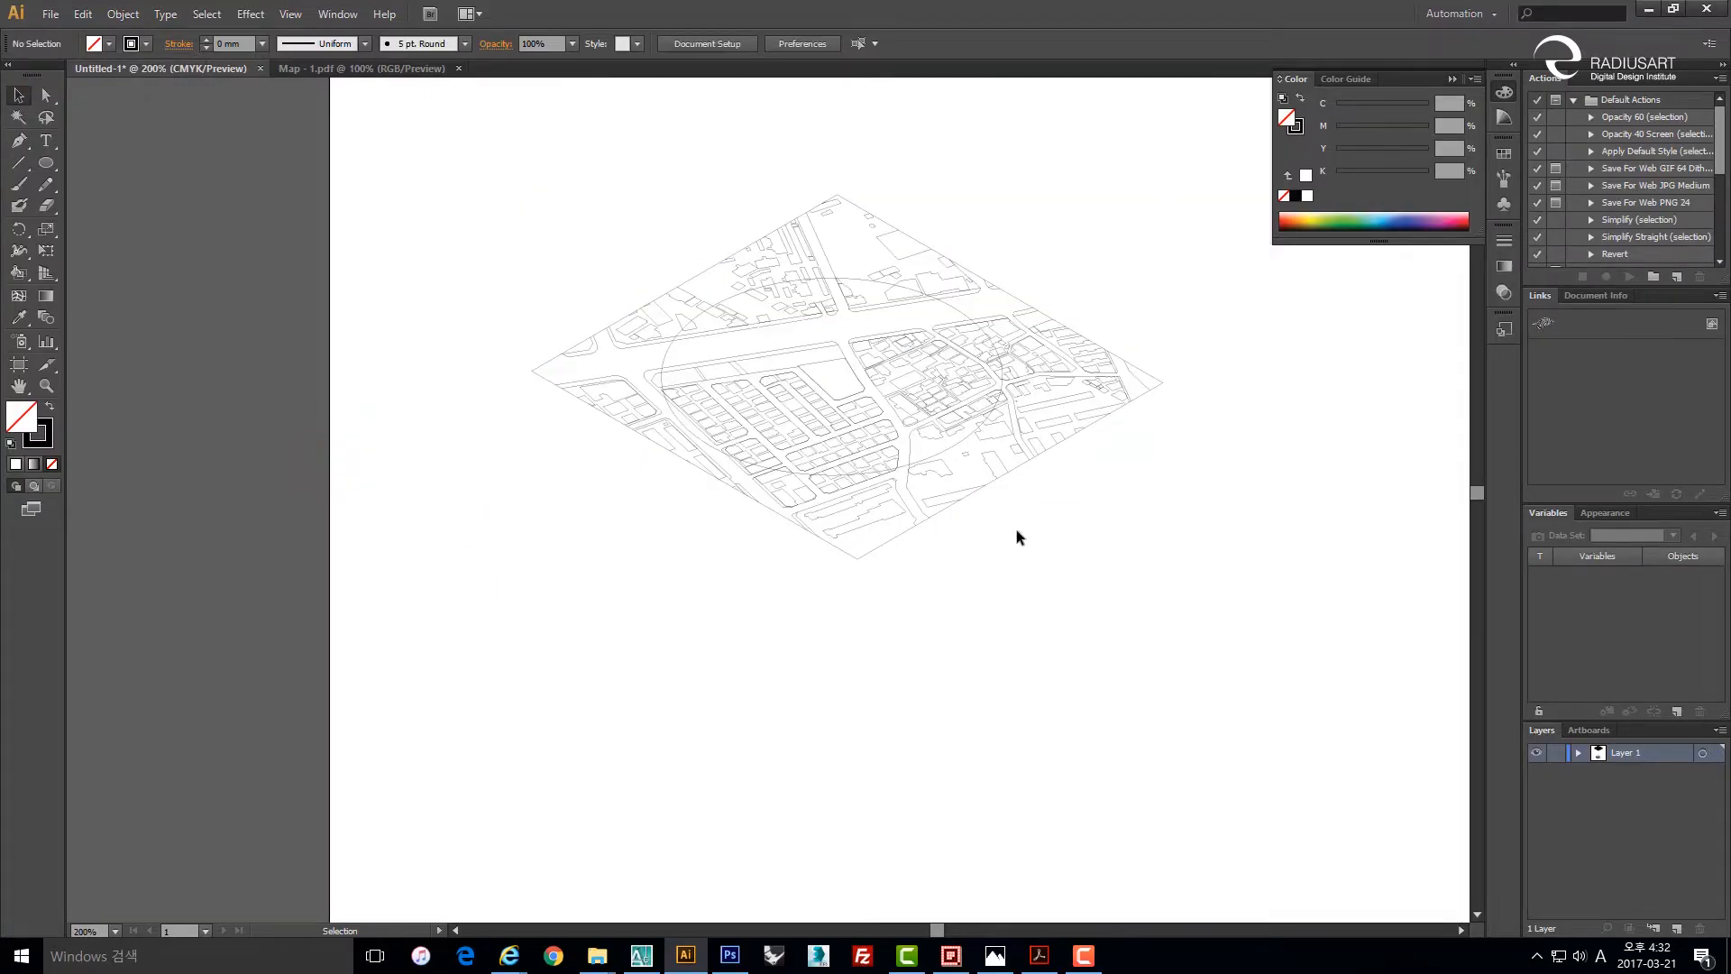
key("space")
left_click_drag(1016, 532, 966, 537)
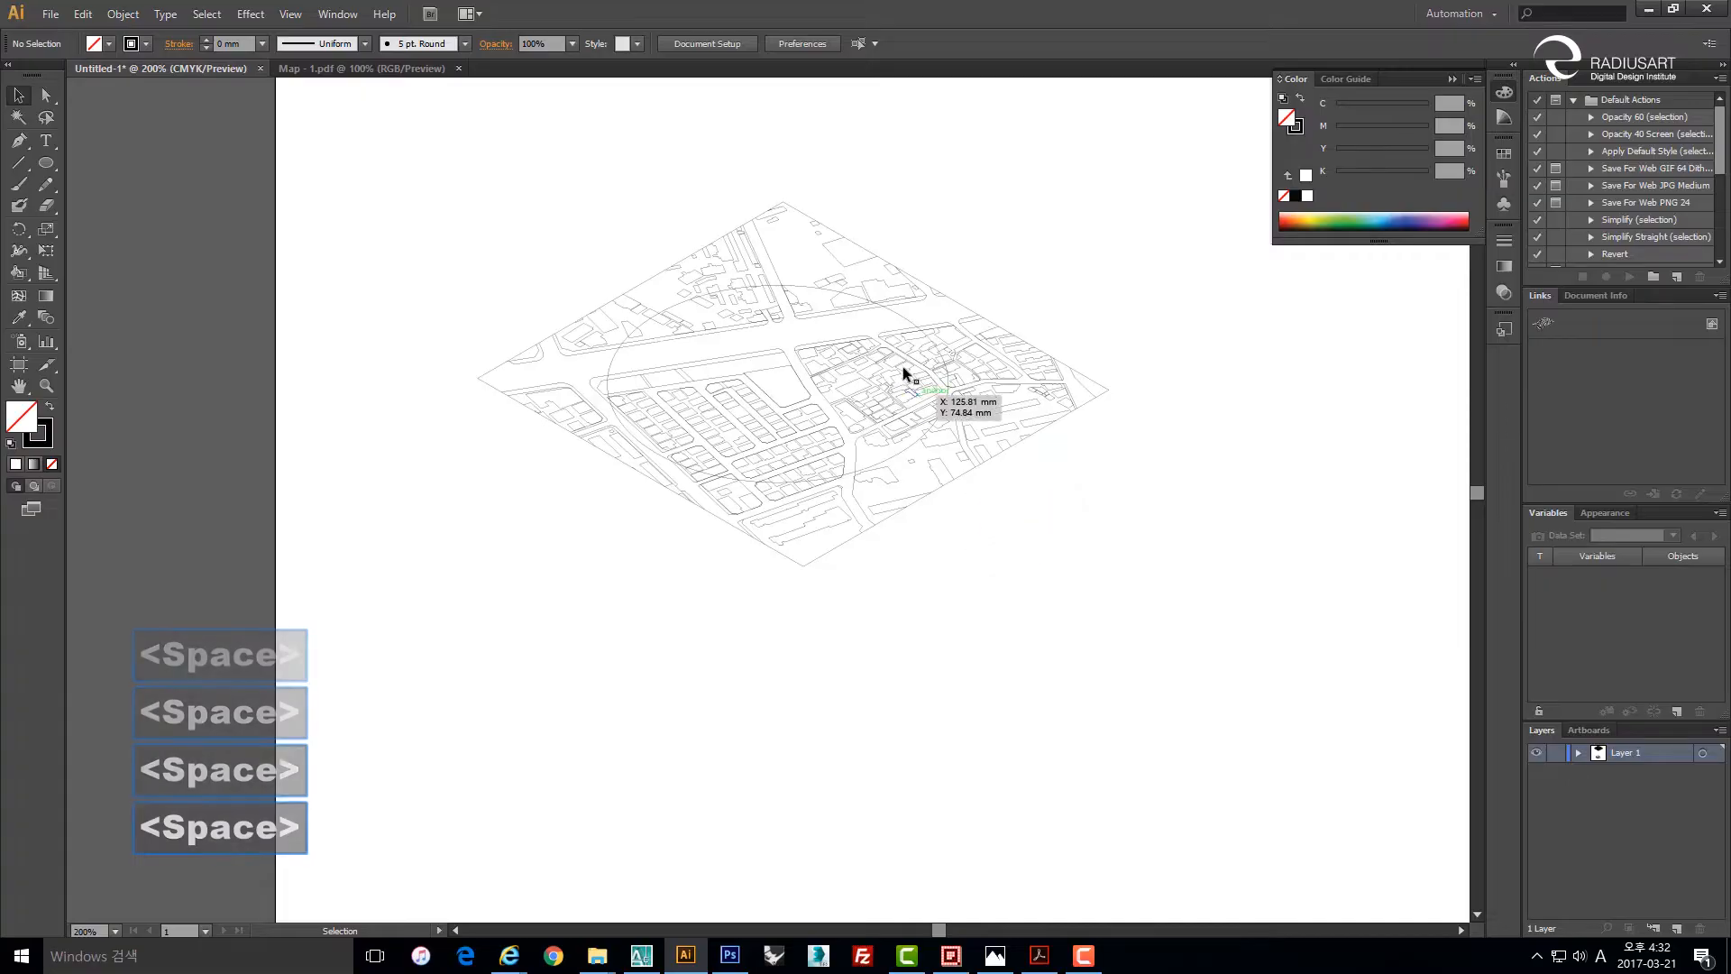
left_click(904, 316)
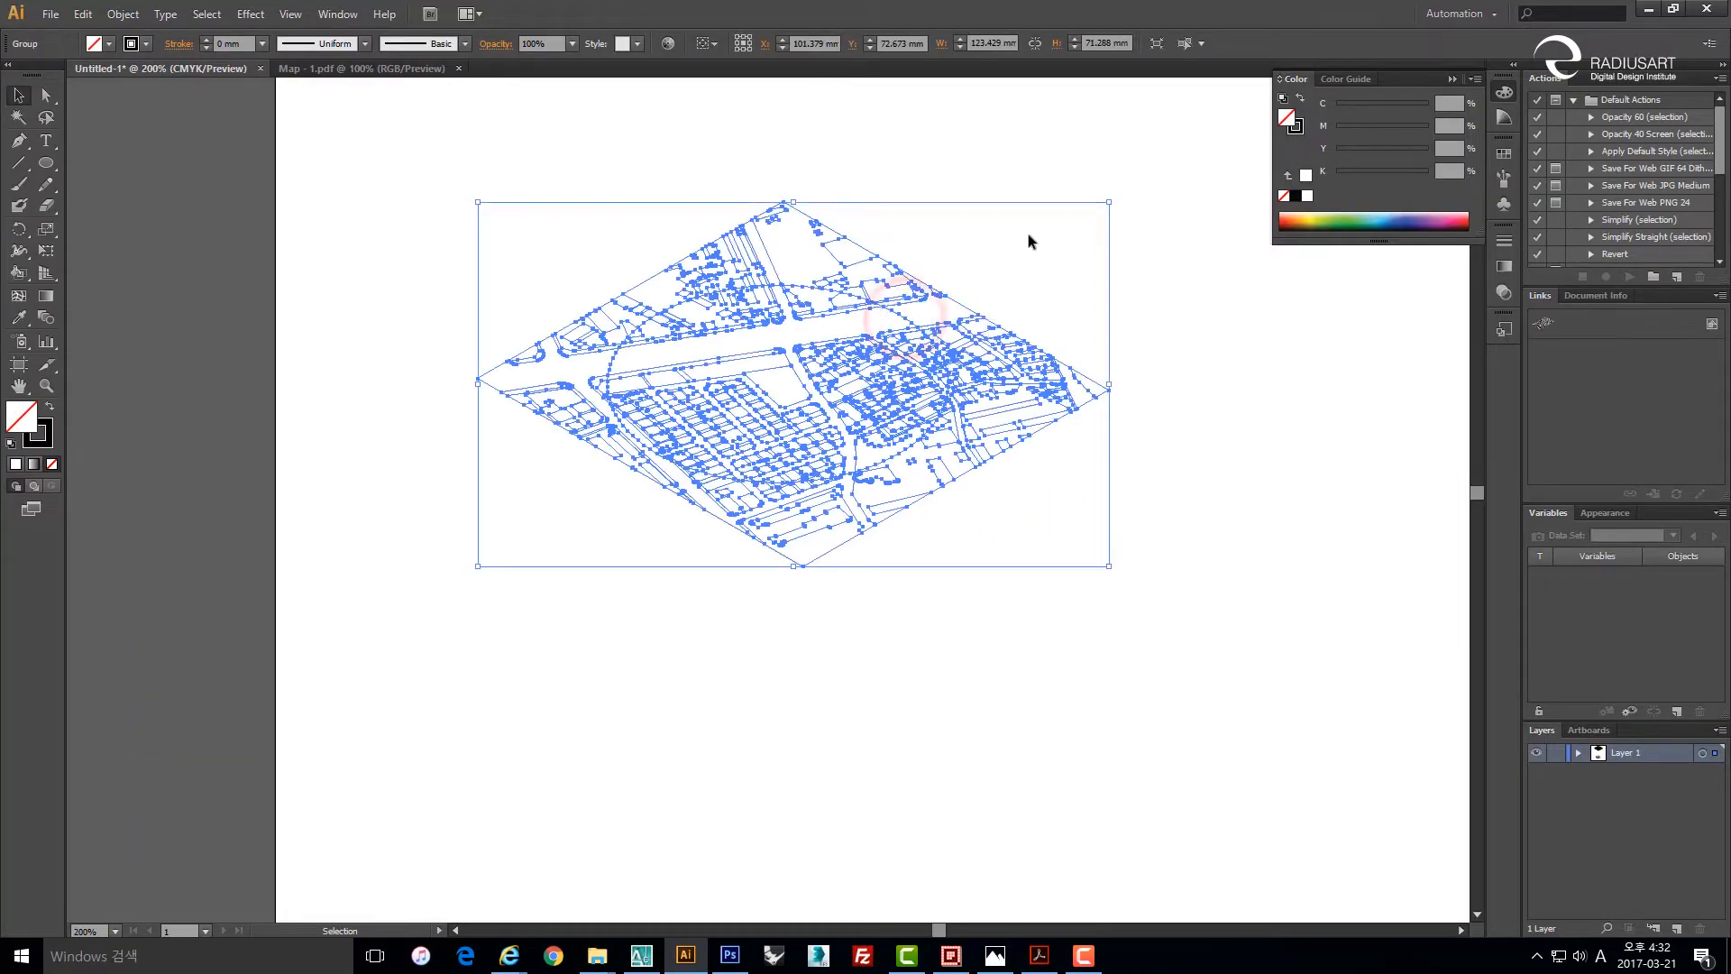
left_click(1150, 314)
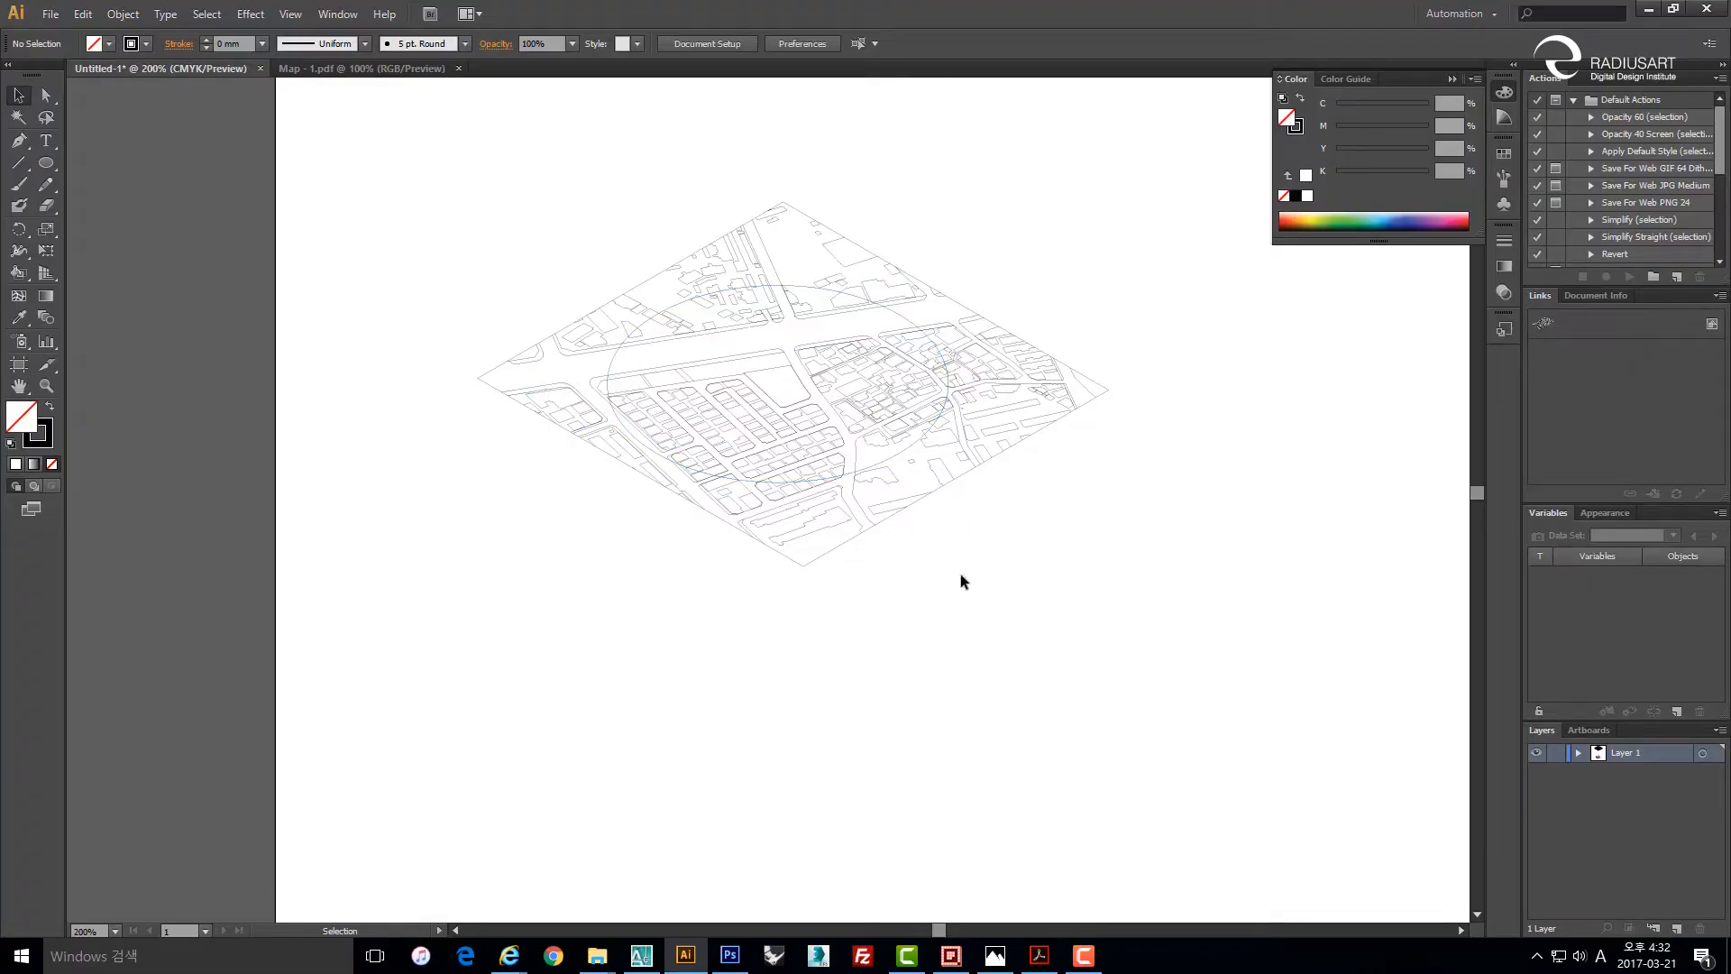
Isolate the line map group, copy the ellipse inside it and leave isolation mode.
key("space")
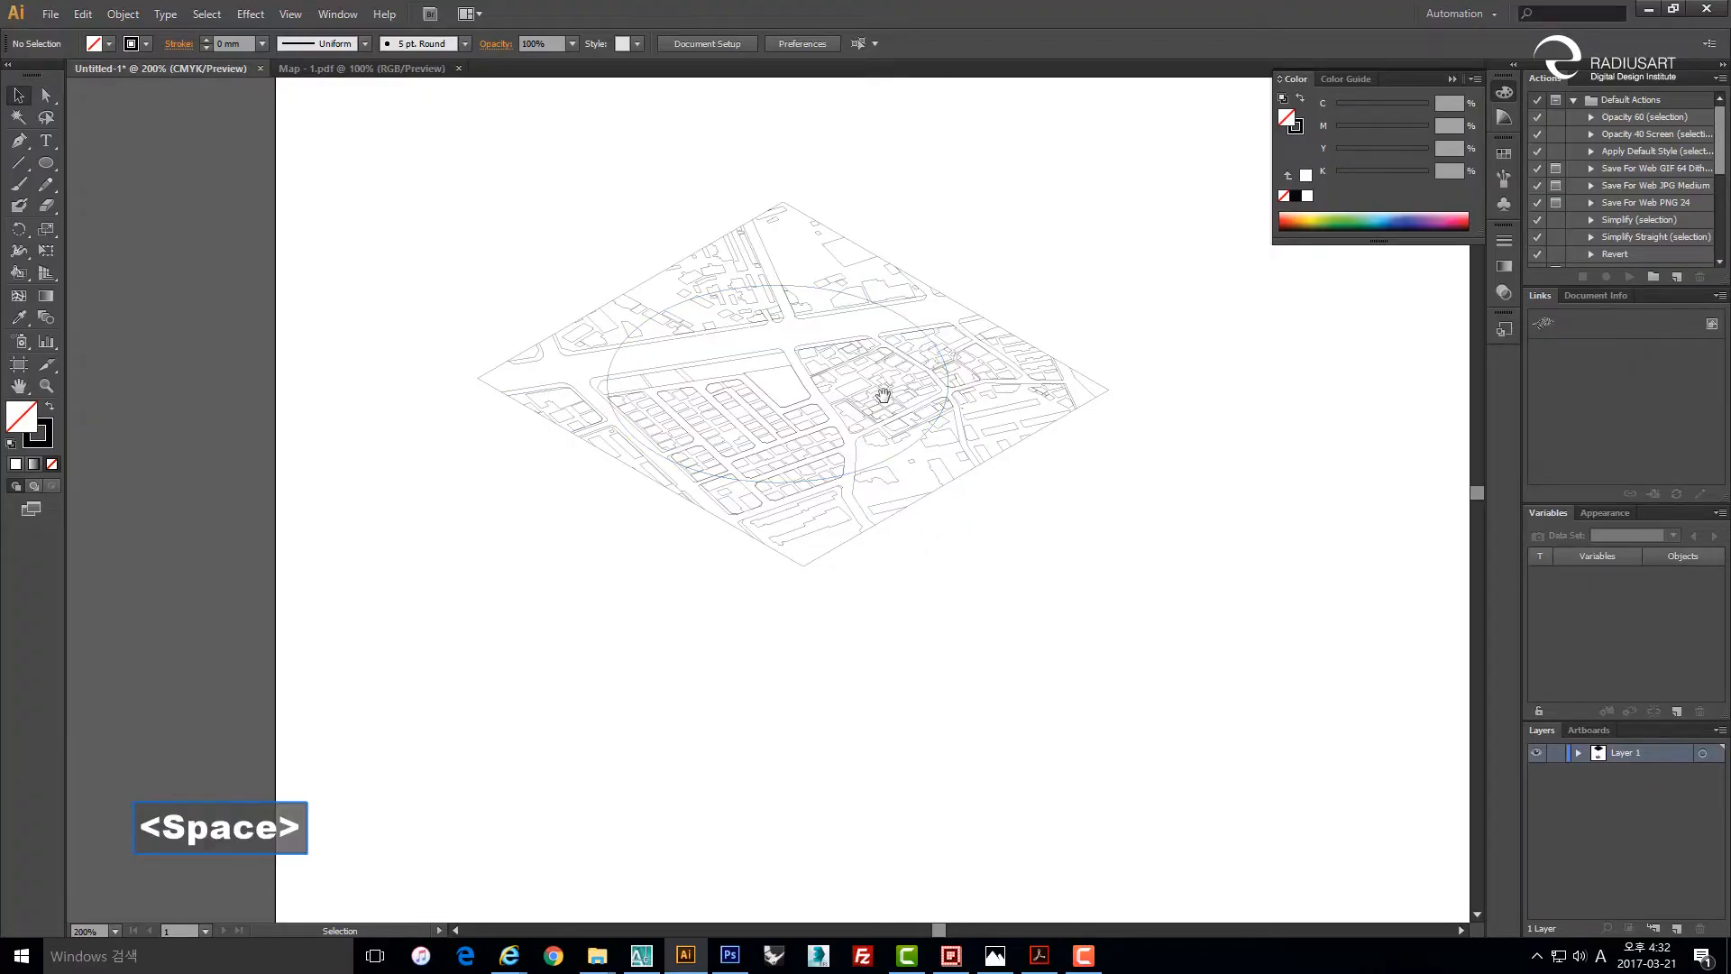
left_click_drag(882, 367, 880, 396)
double_click(896, 345)
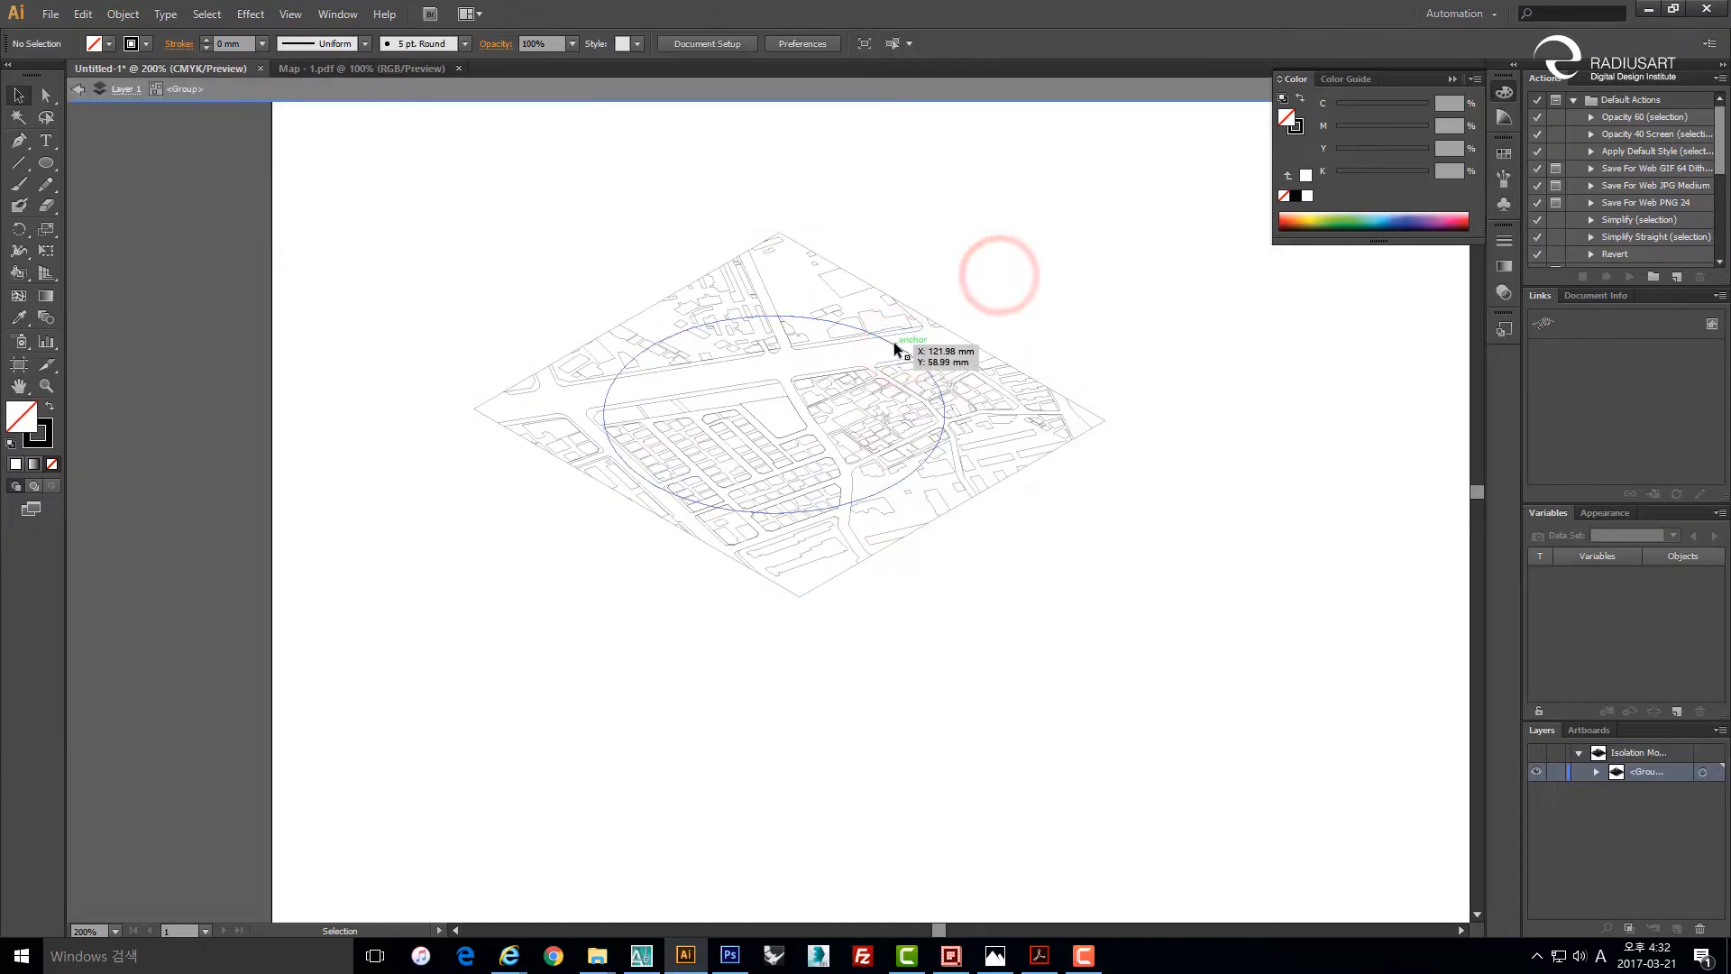
left_click(901, 347)
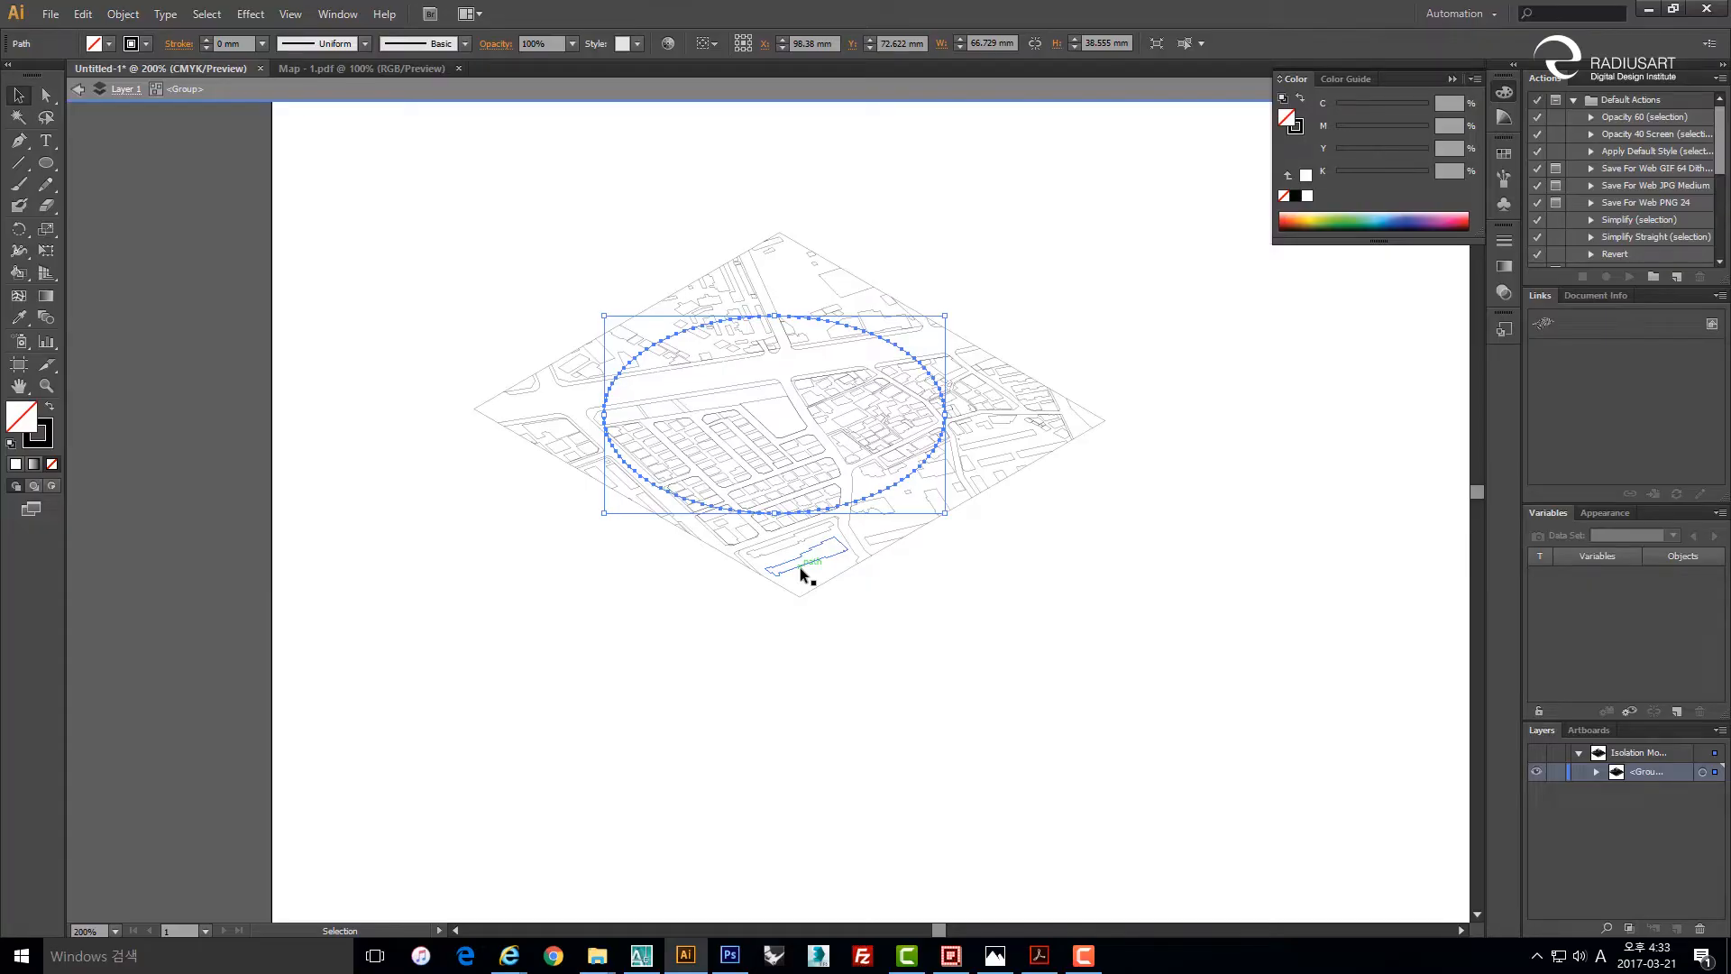
key("ctrl")
key("ctrl+c")
double_click(1037, 606)
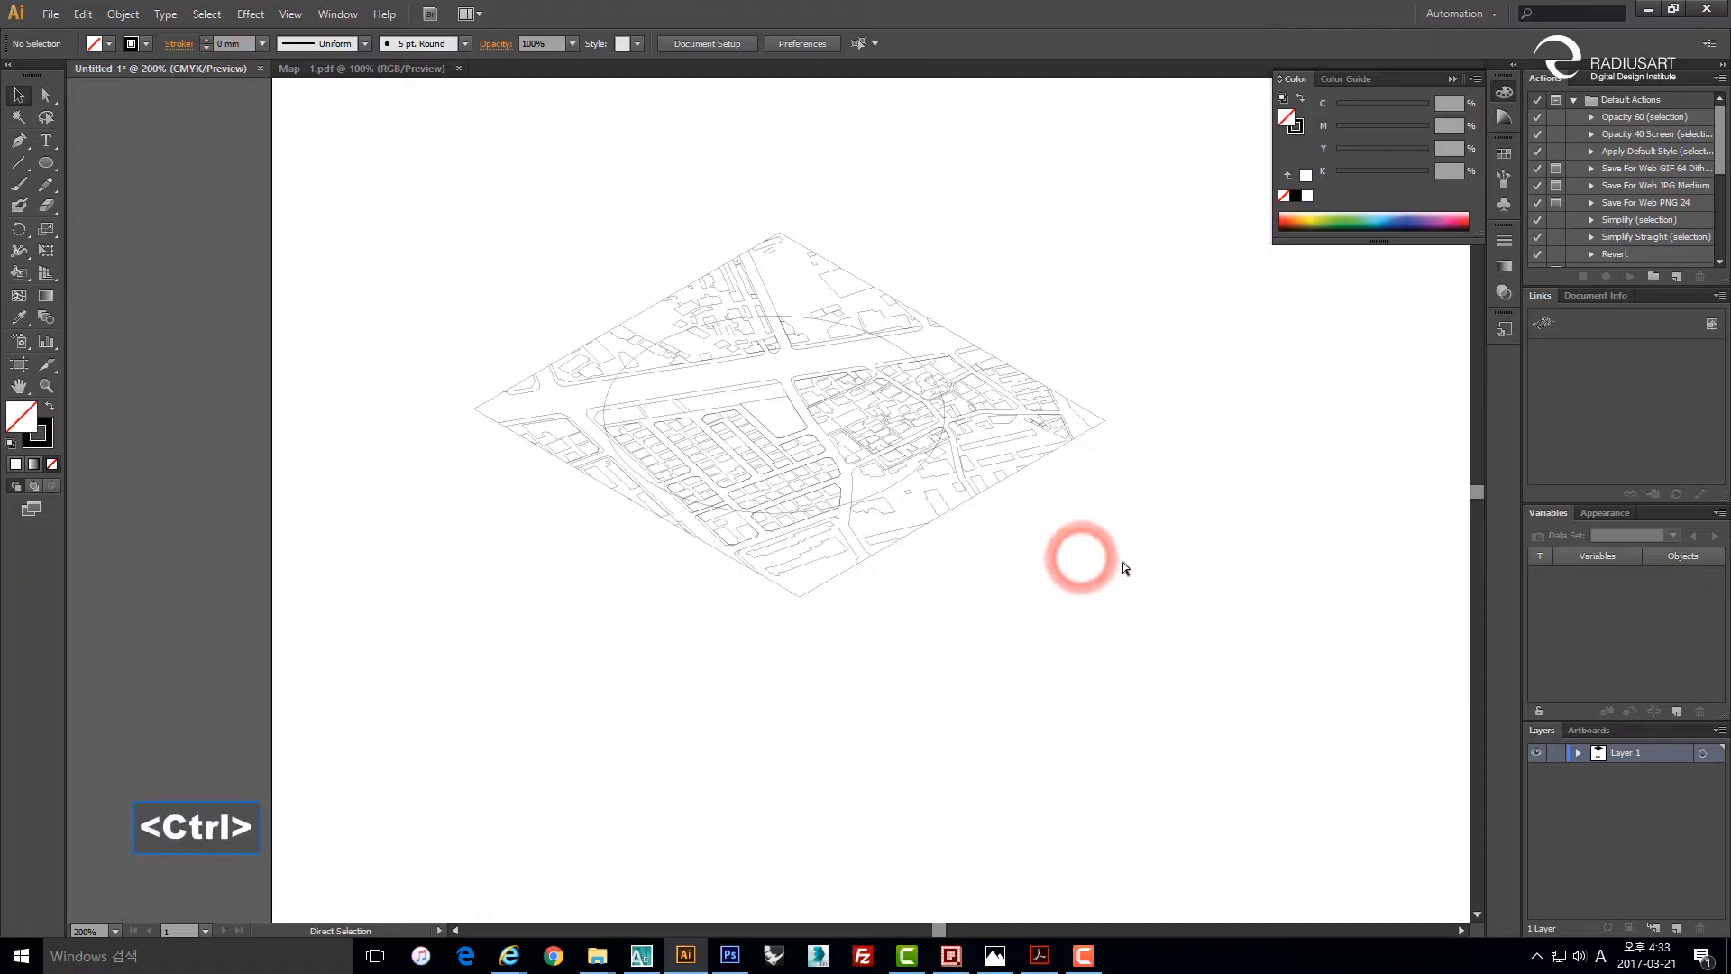
Paste the copied ellipse in place over the line map as a separate path.
key("ctrl+v")
left_click_drag(913, 557, 769, 330)
left_click(1247, 586)
scroll(595, 403, "up", 8, "alt")
scroll(811, 351, "down", 6)
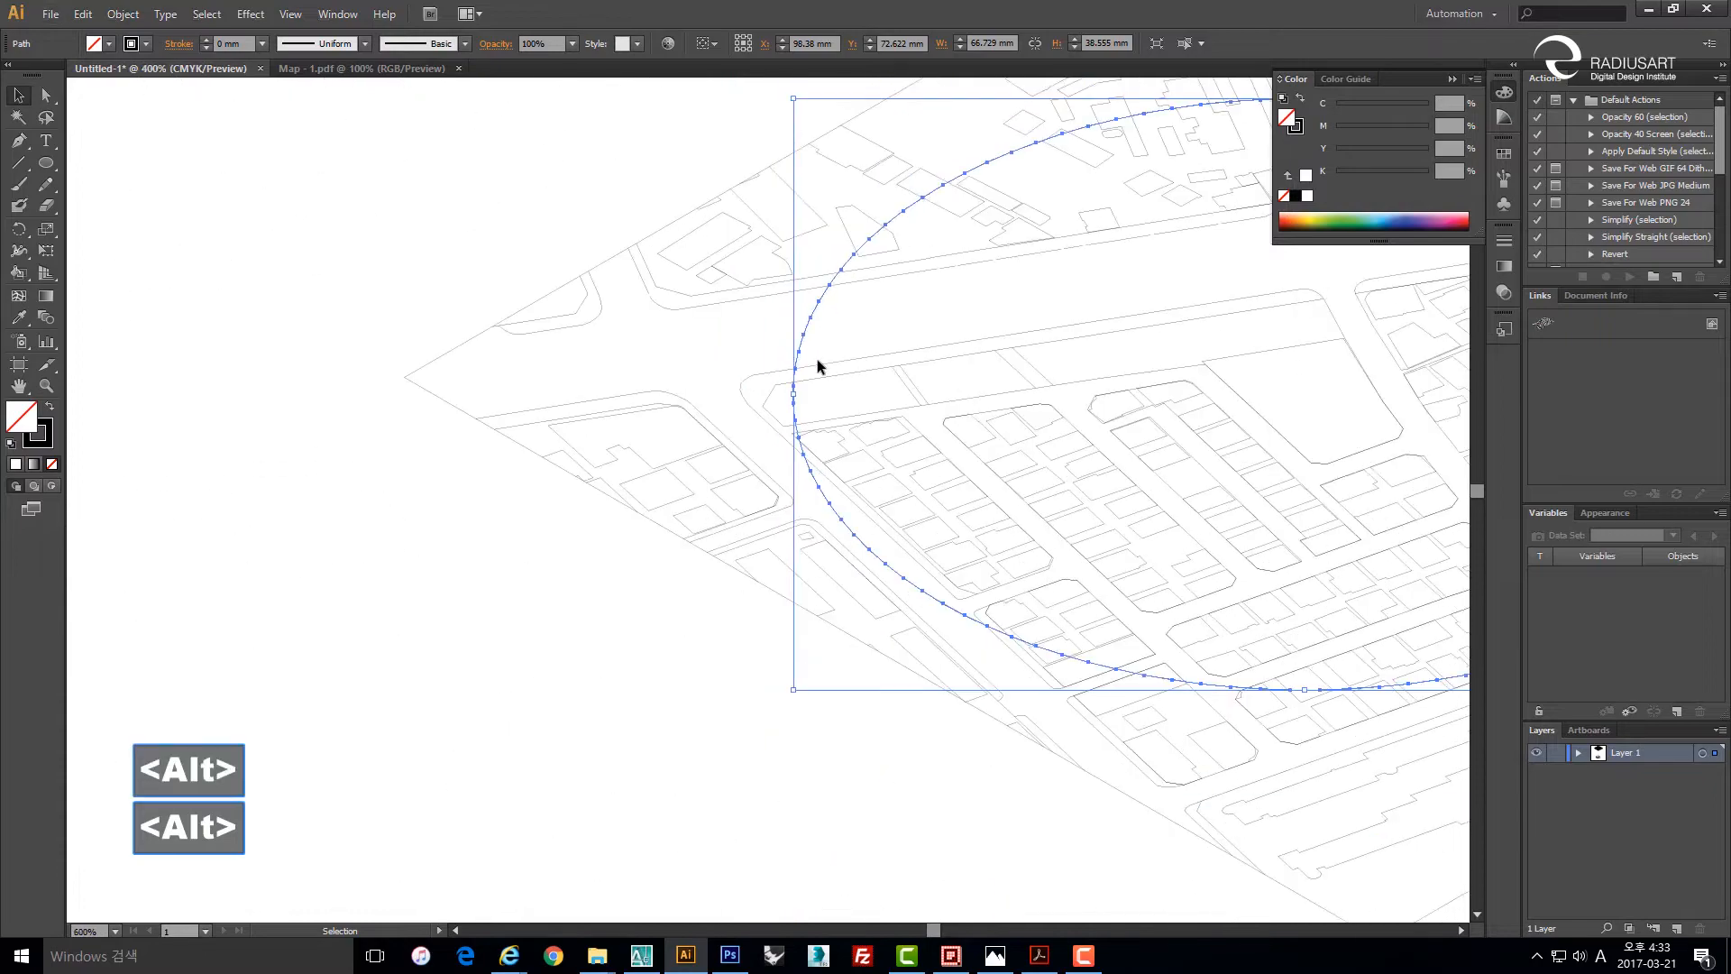
scroll(818, 365, "down", 2)
left_click_drag(997, 402, 850, 429)
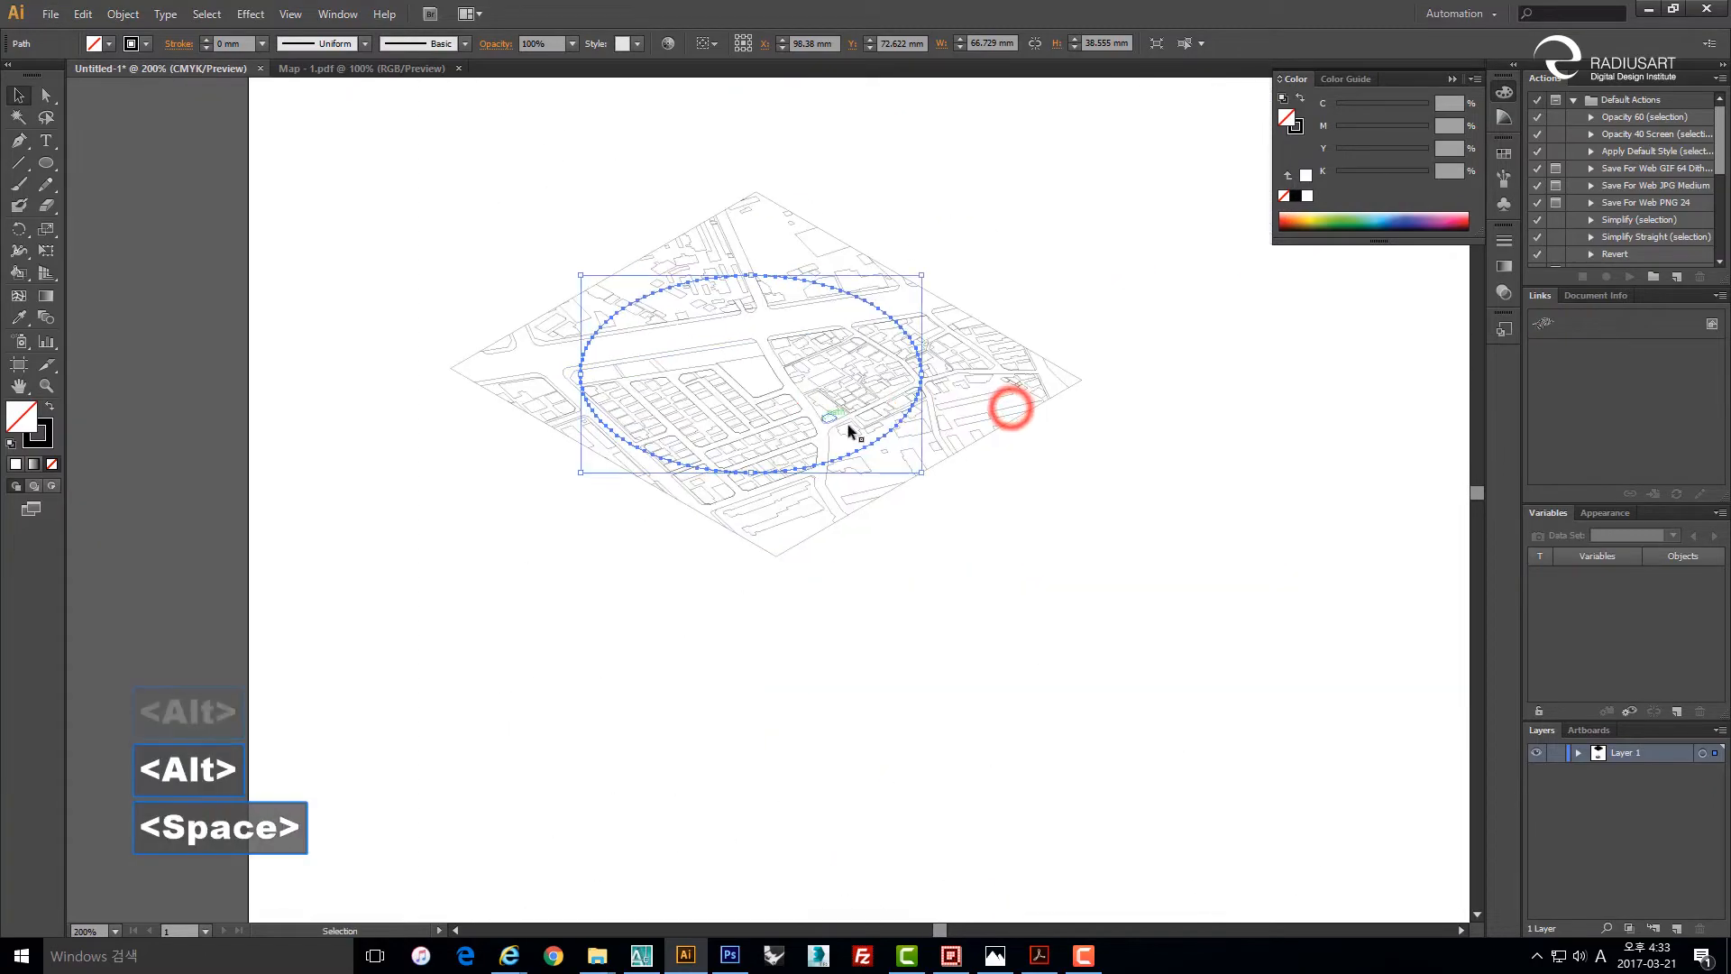
Set the stroke weight of the whole line map group to 0.1 mm.
left_click(988, 371)
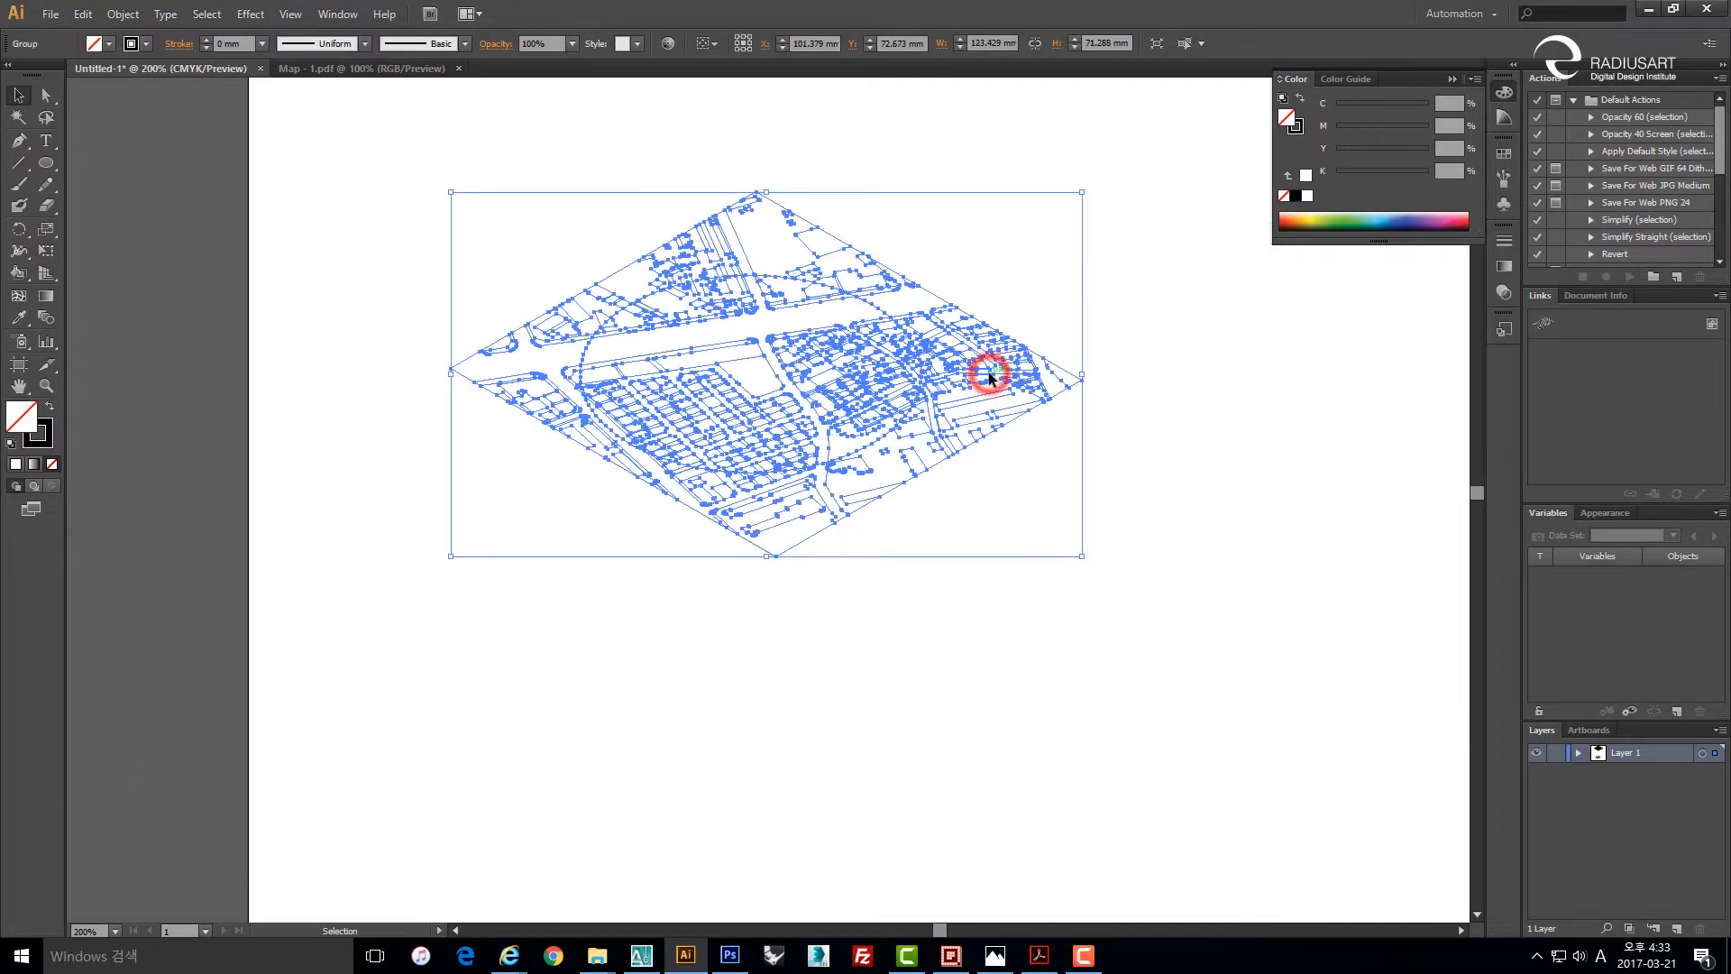
left_click(1141, 439)
left_click(986, 359)
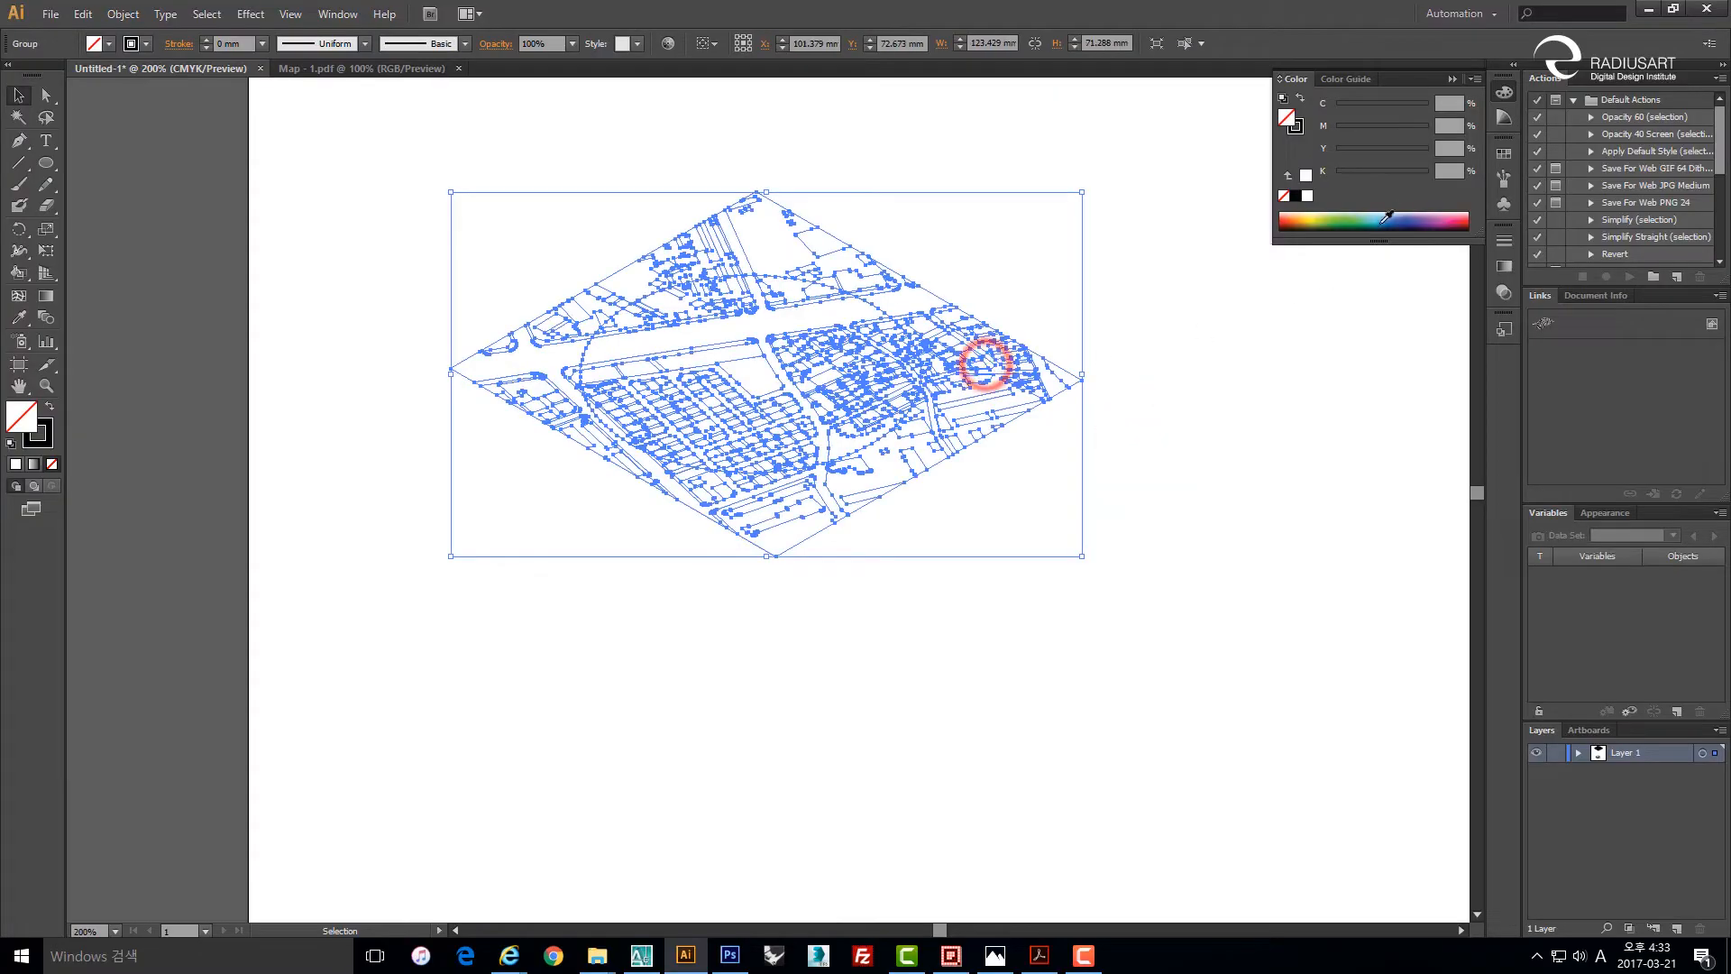
left_click(1509, 244)
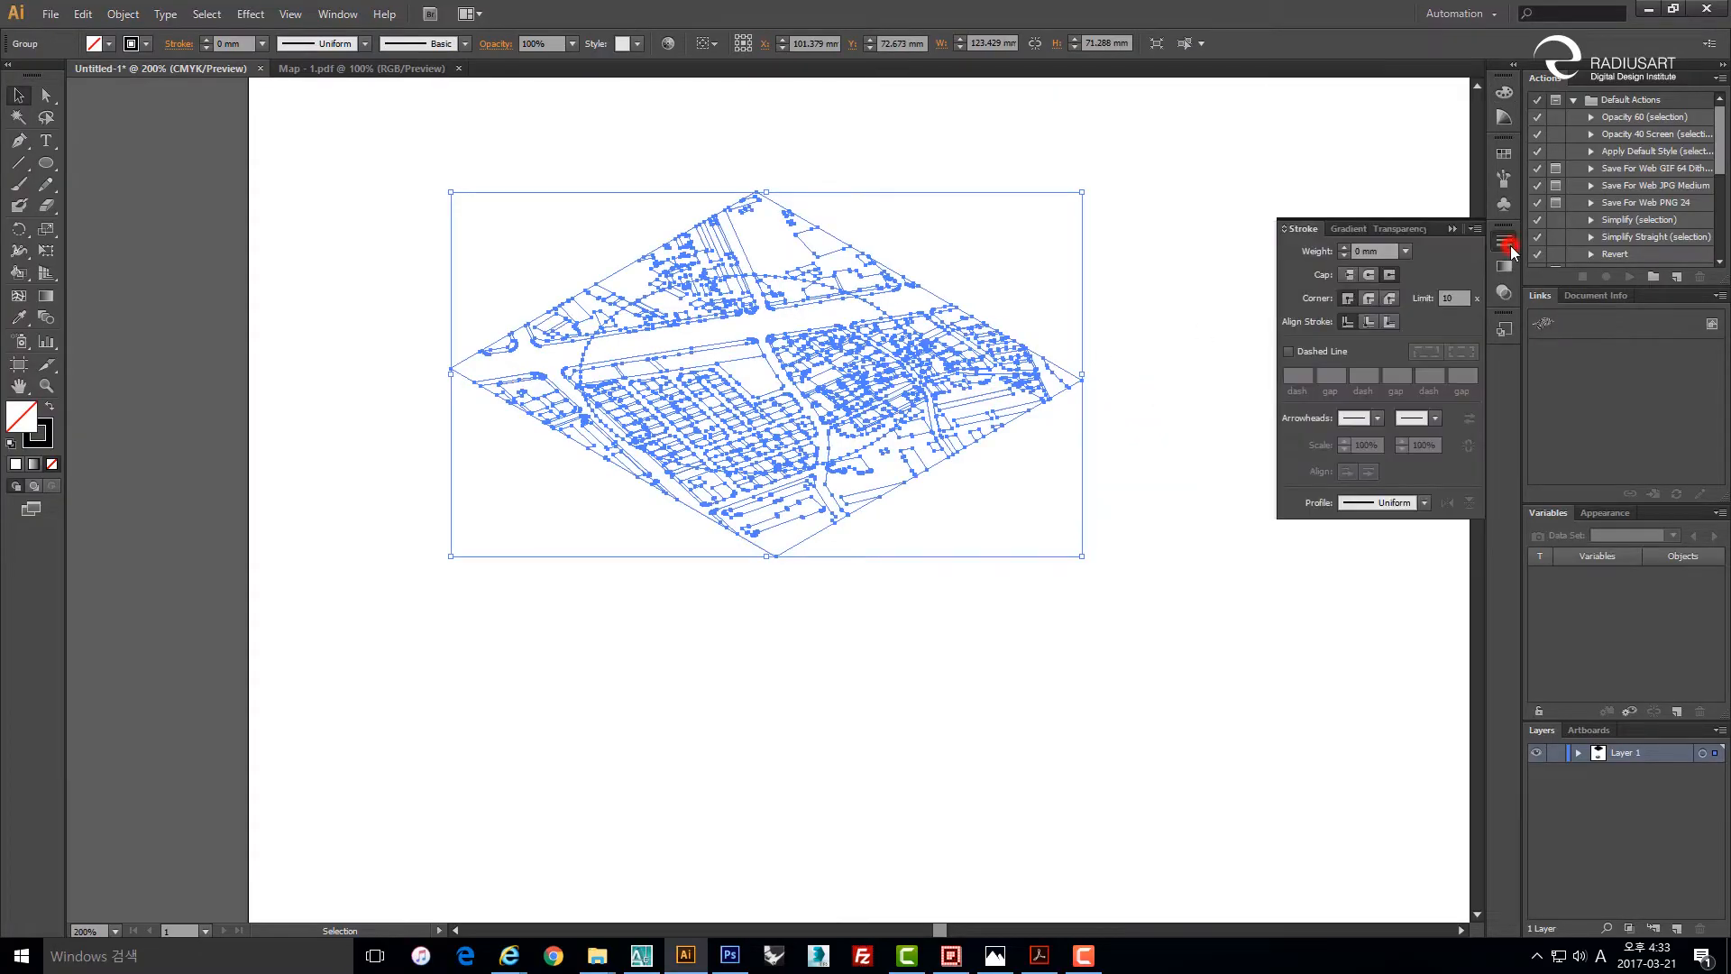
left_click(1404, 252)
left_click(1423, 272)
left_click(1157, 481)
left_click(1124, 498)
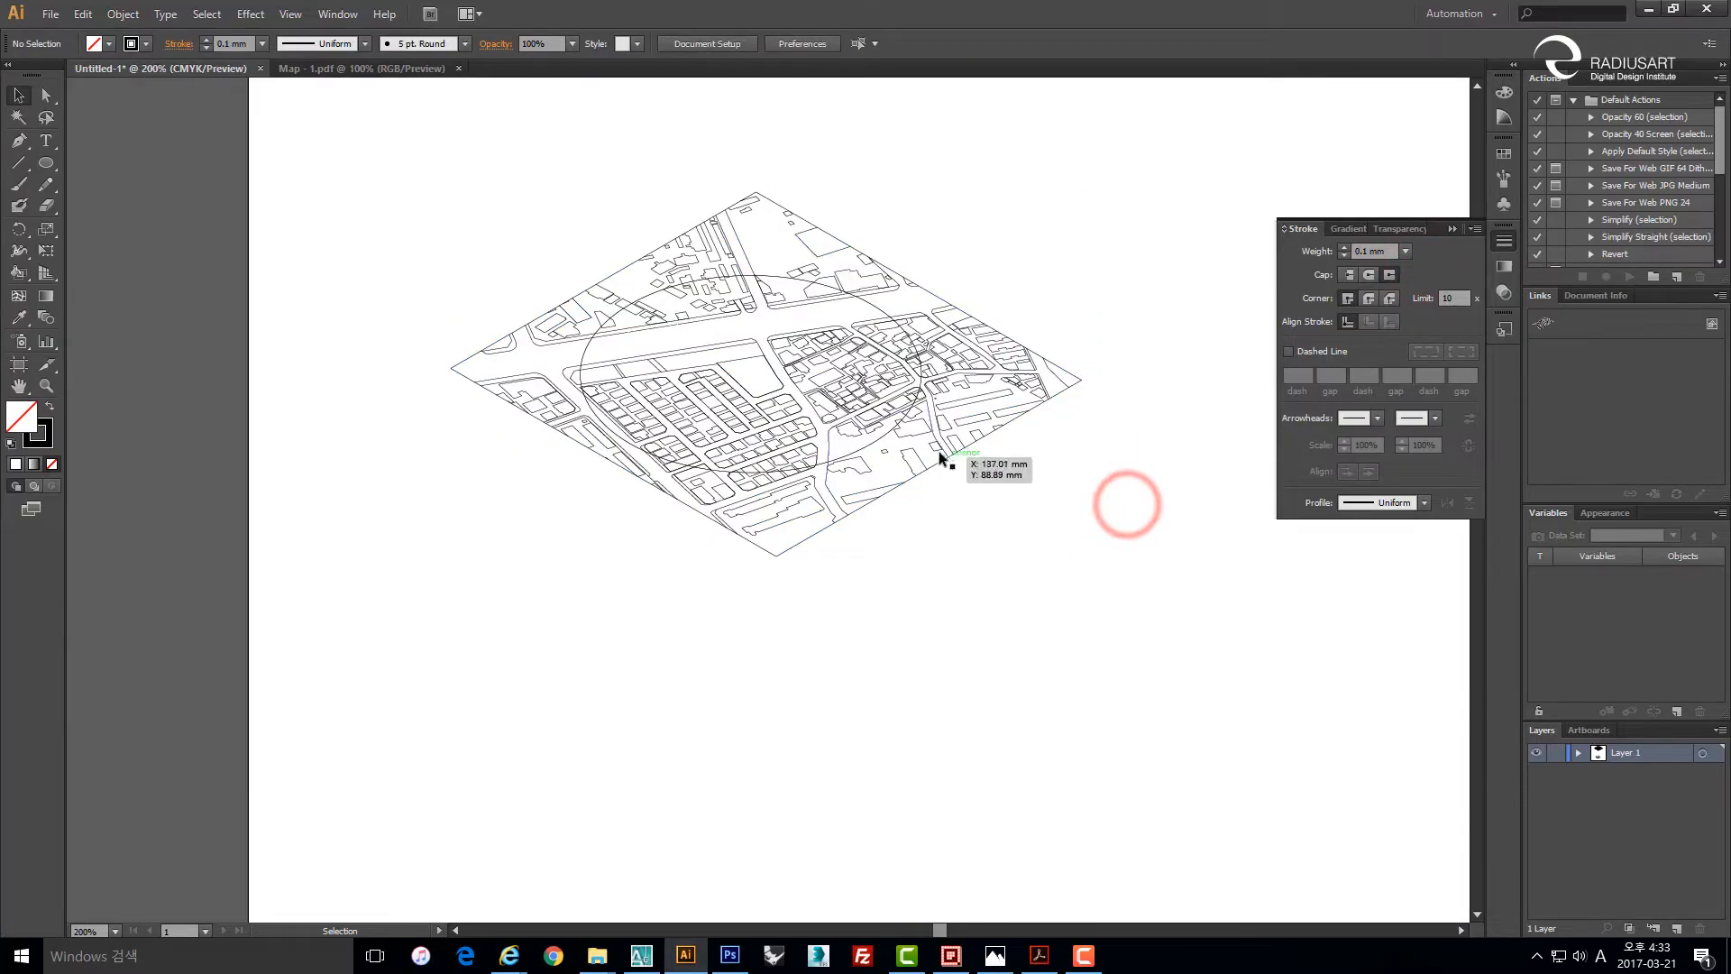
Clip the isometric line map to the pasted ellipse by making a clipping mask from both.
scroll(830, 377, "up", 2)
scroll(826, 384, "down", 2)
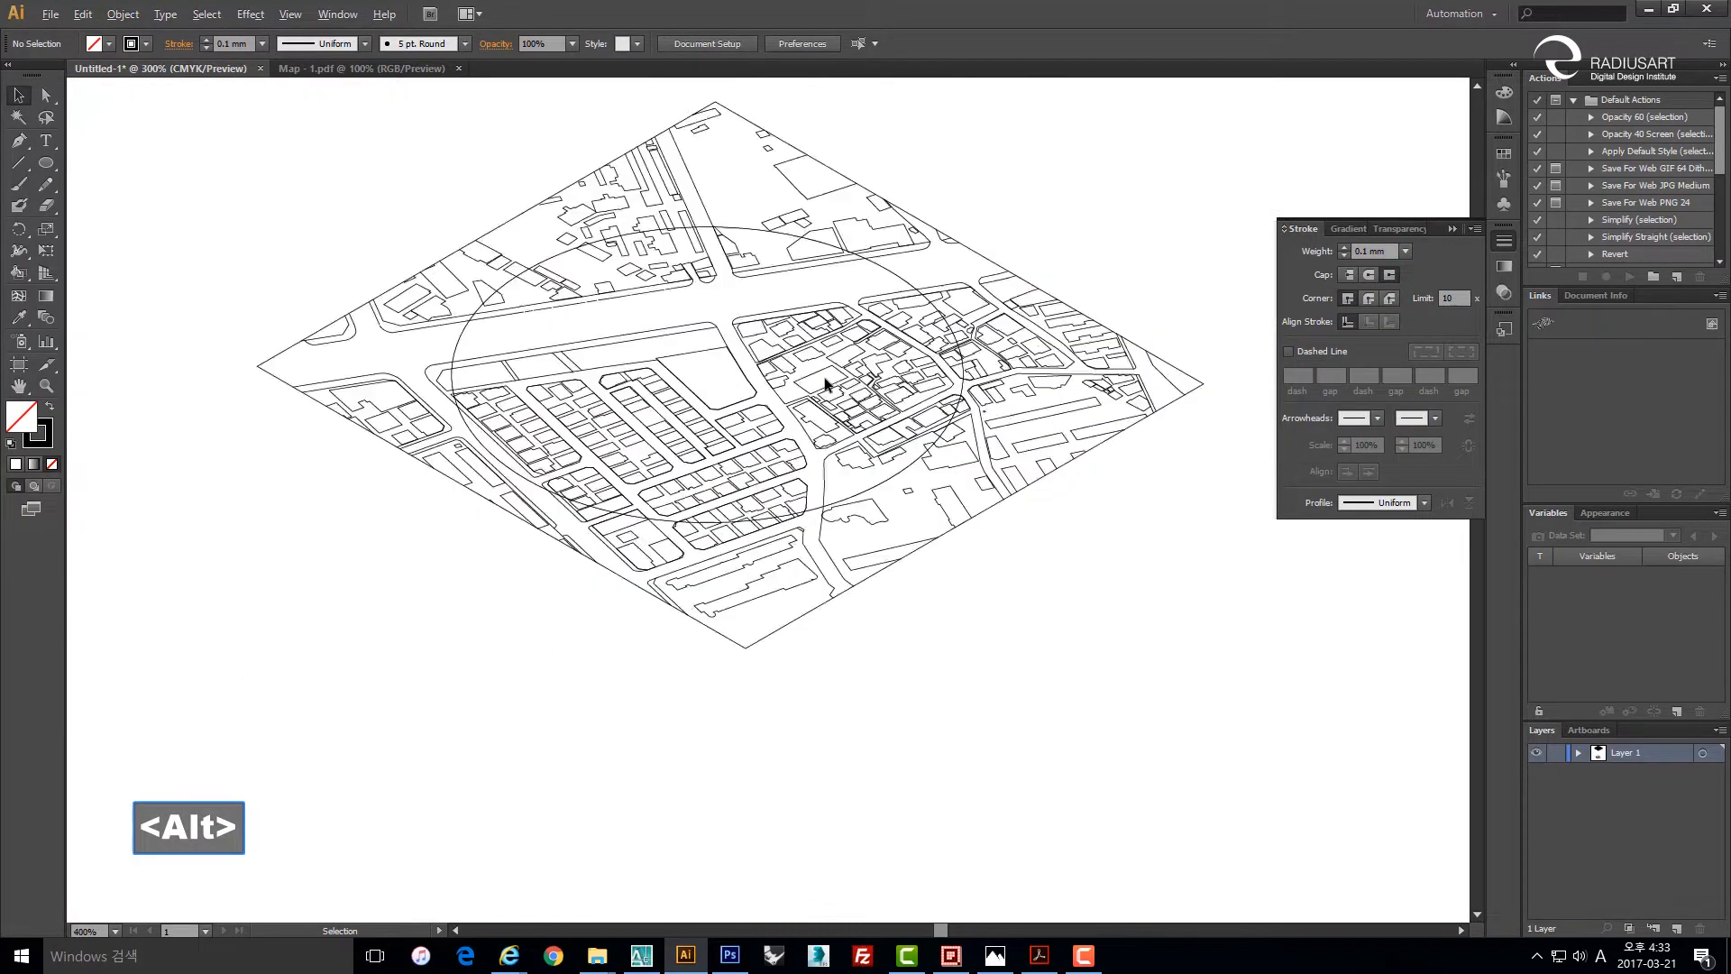
scroll(819, 424, "down", 2)
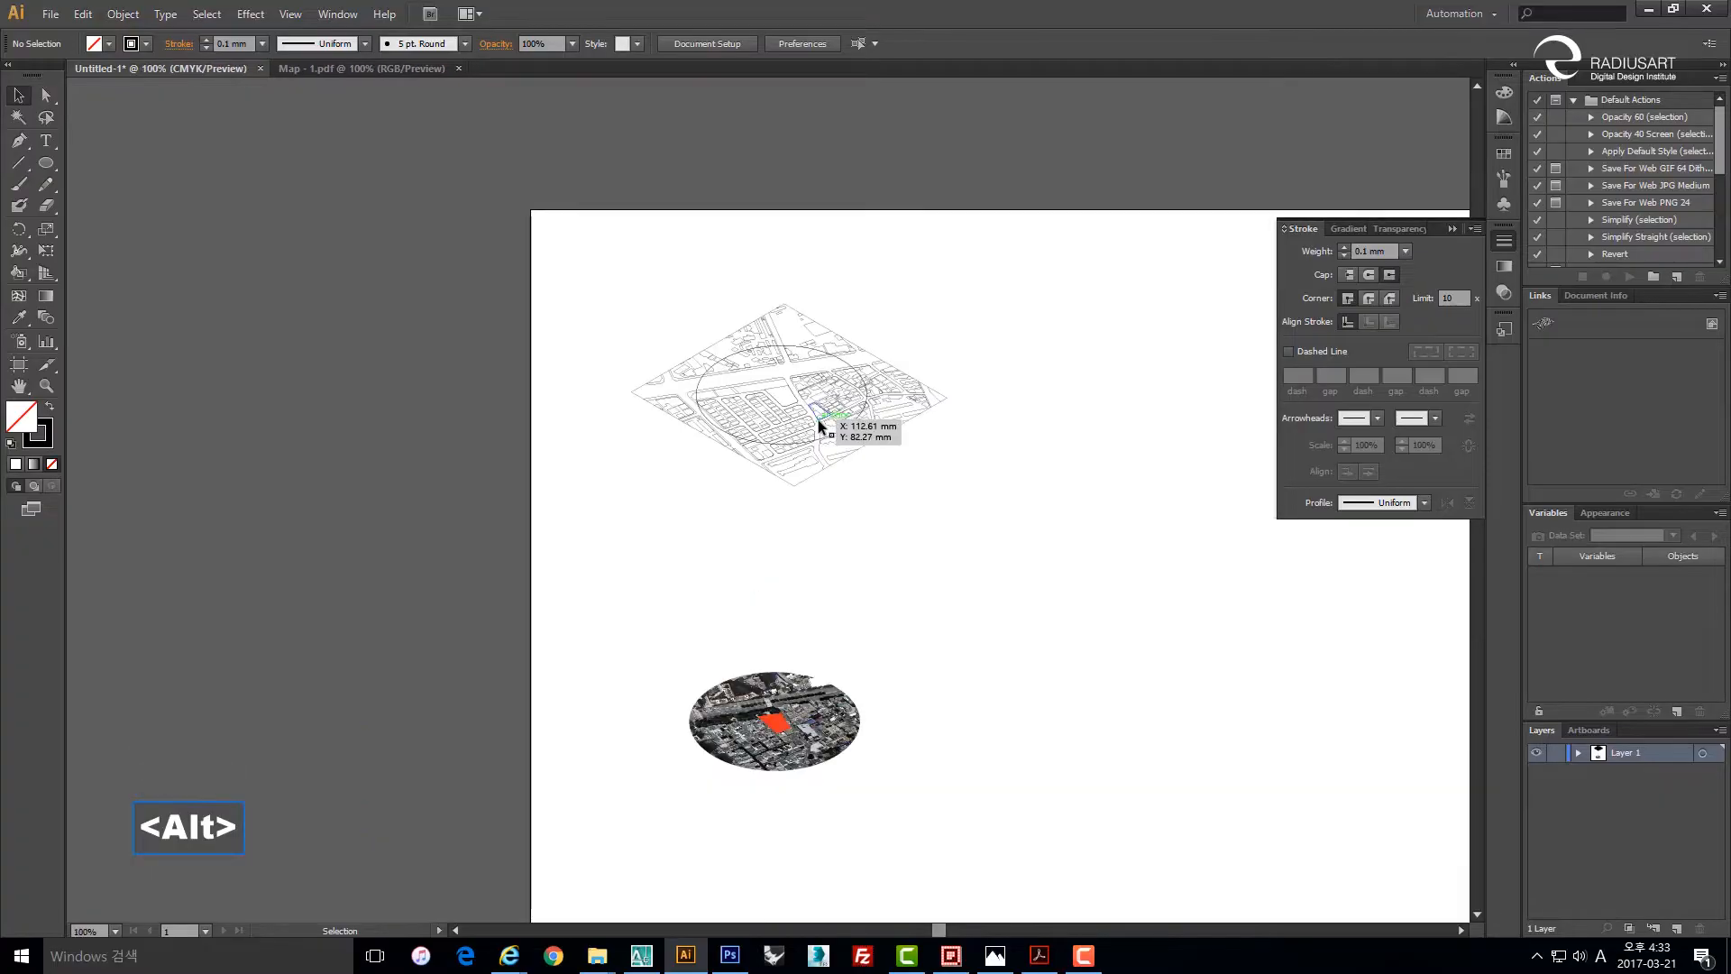
scroll(822, 431, "up", 2)
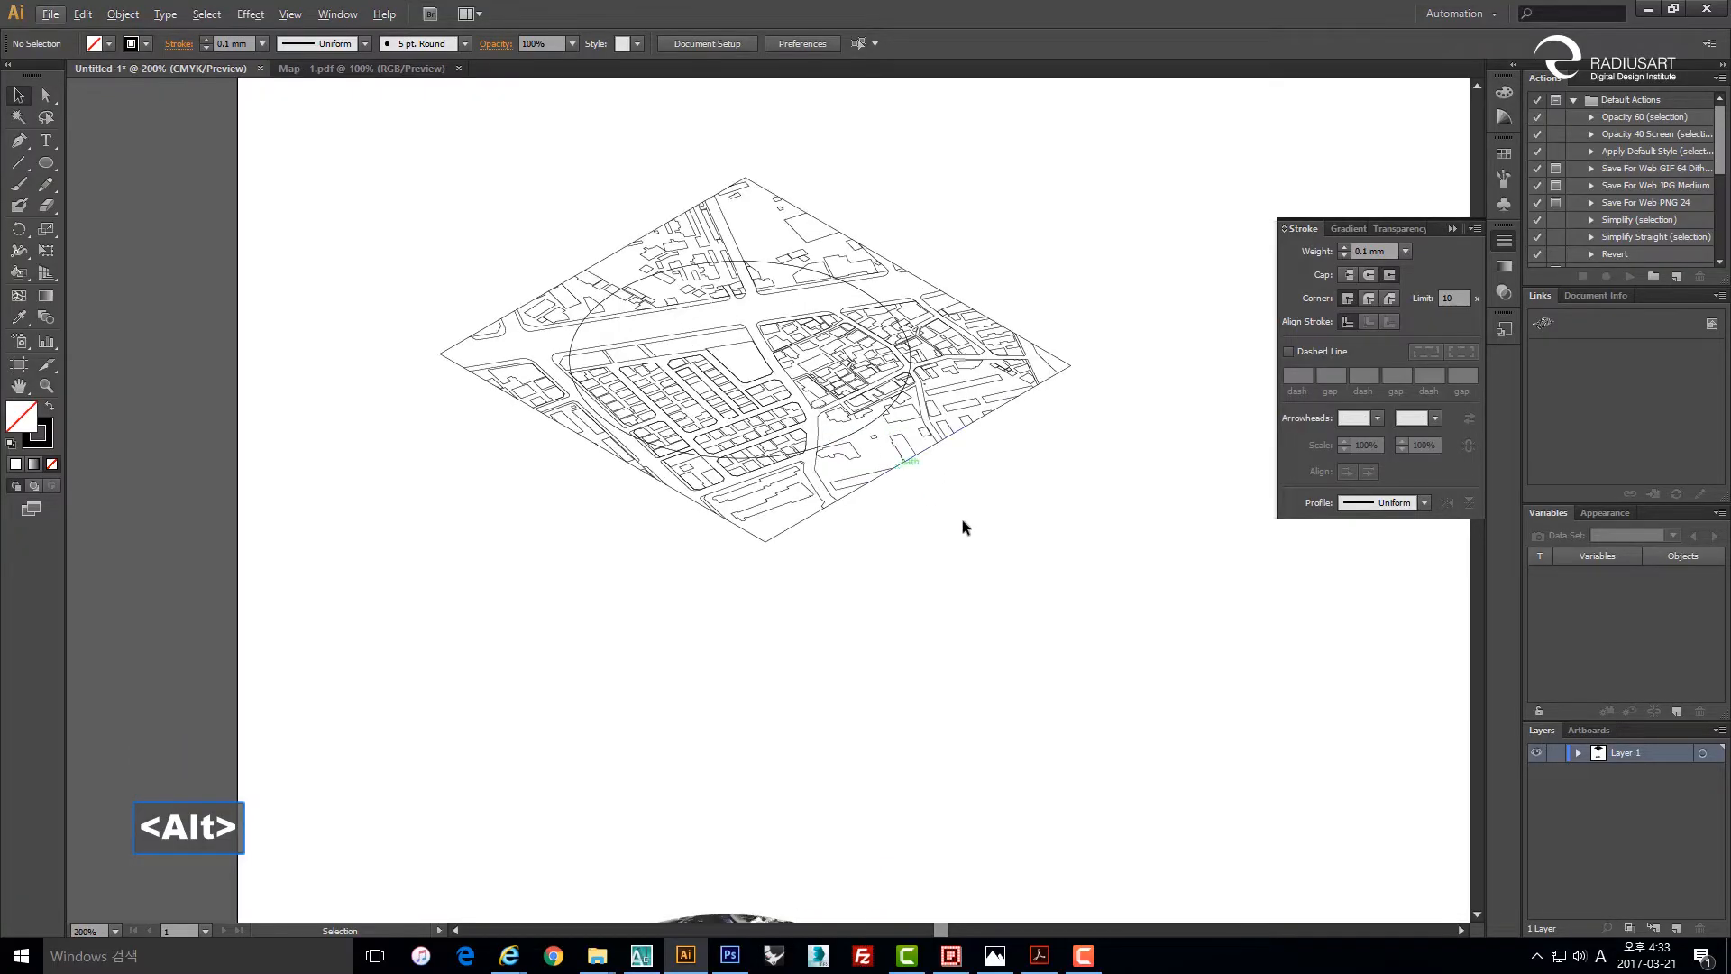
left_click(867, 288)
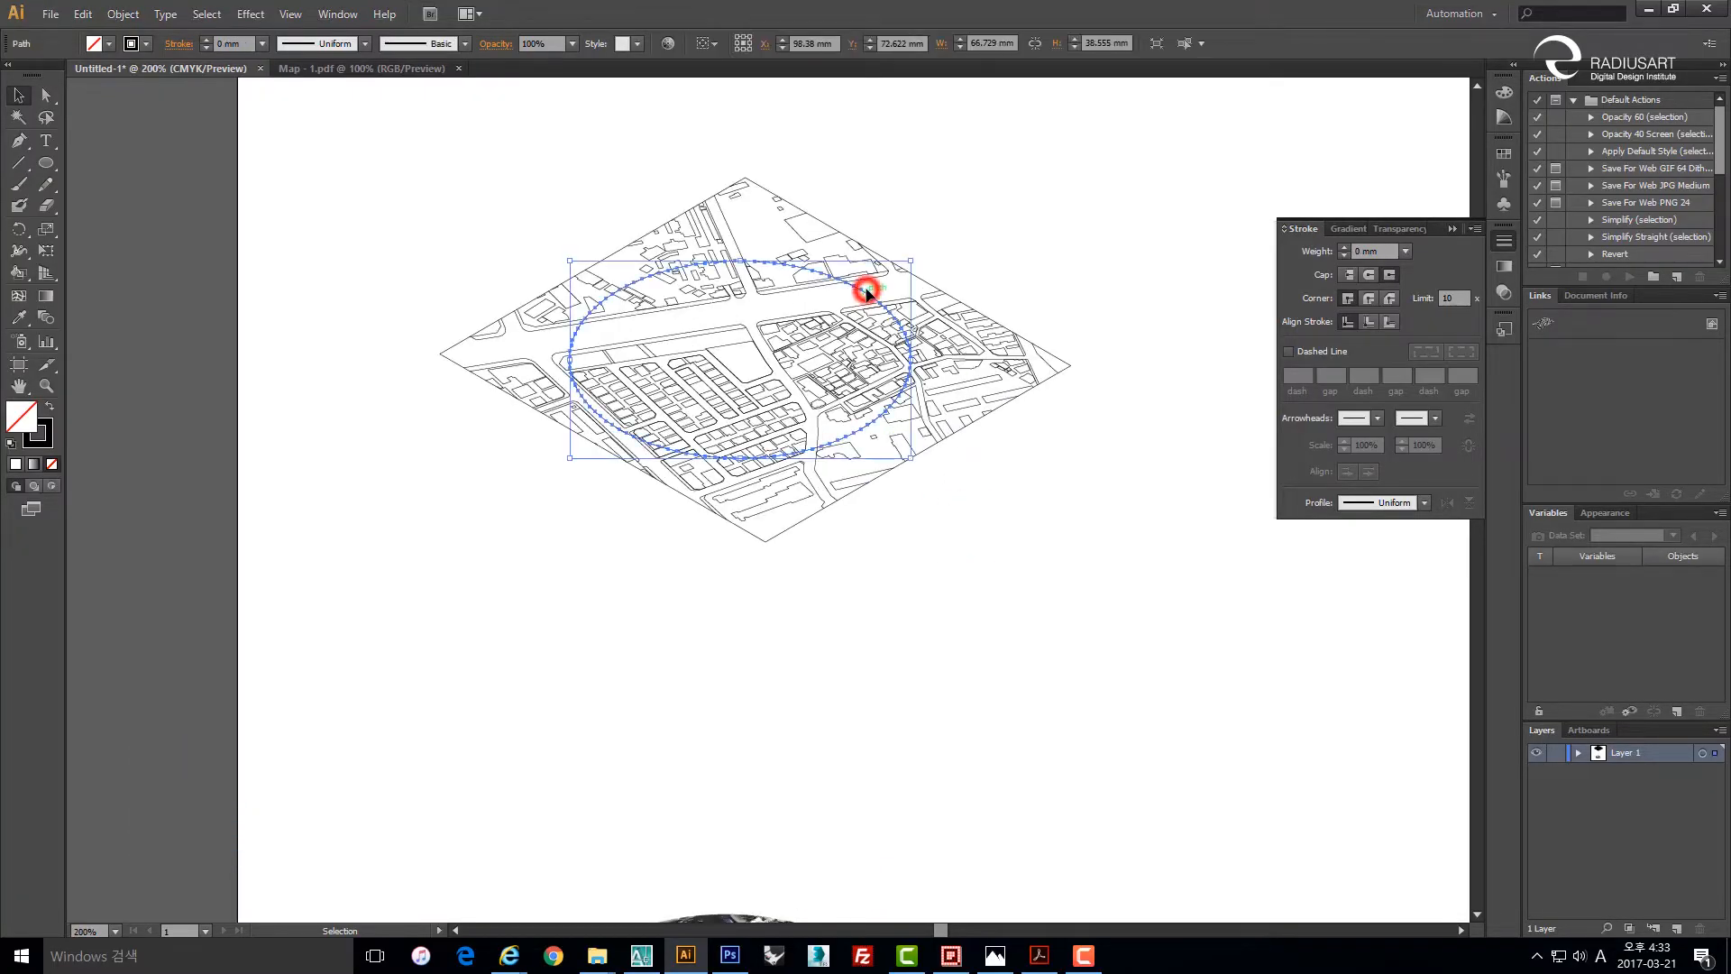
left_click(938, 310)
scroll(934, 305, "down", 1)
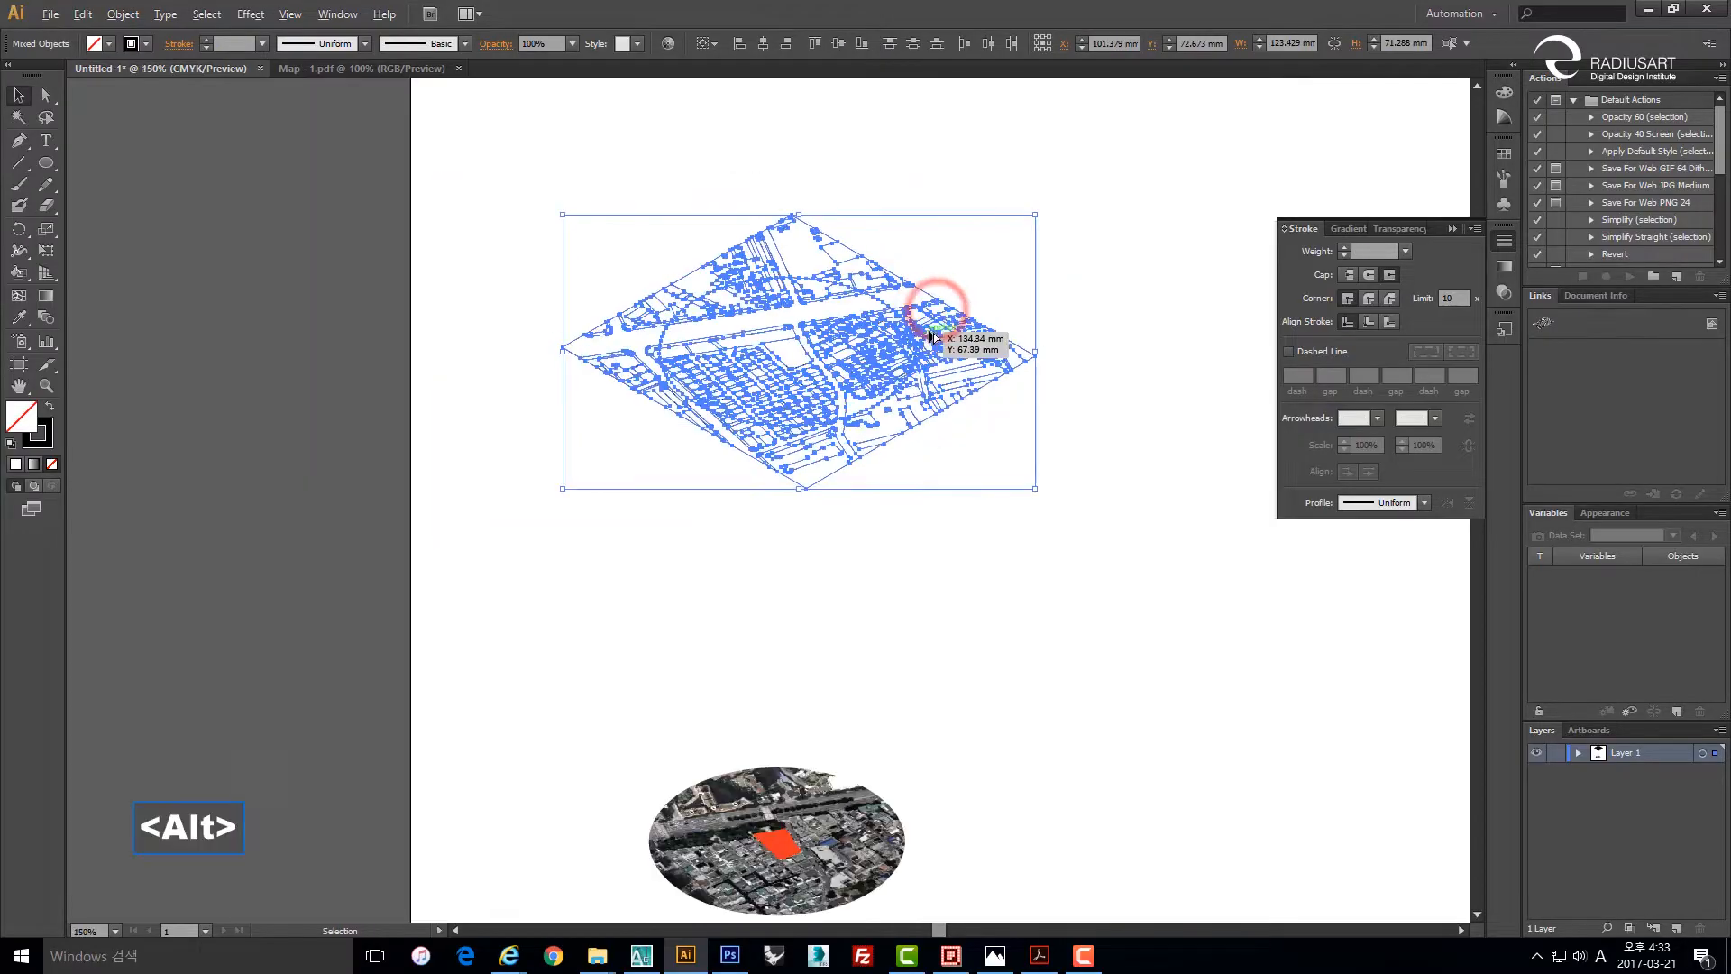
right_click(882, 274)
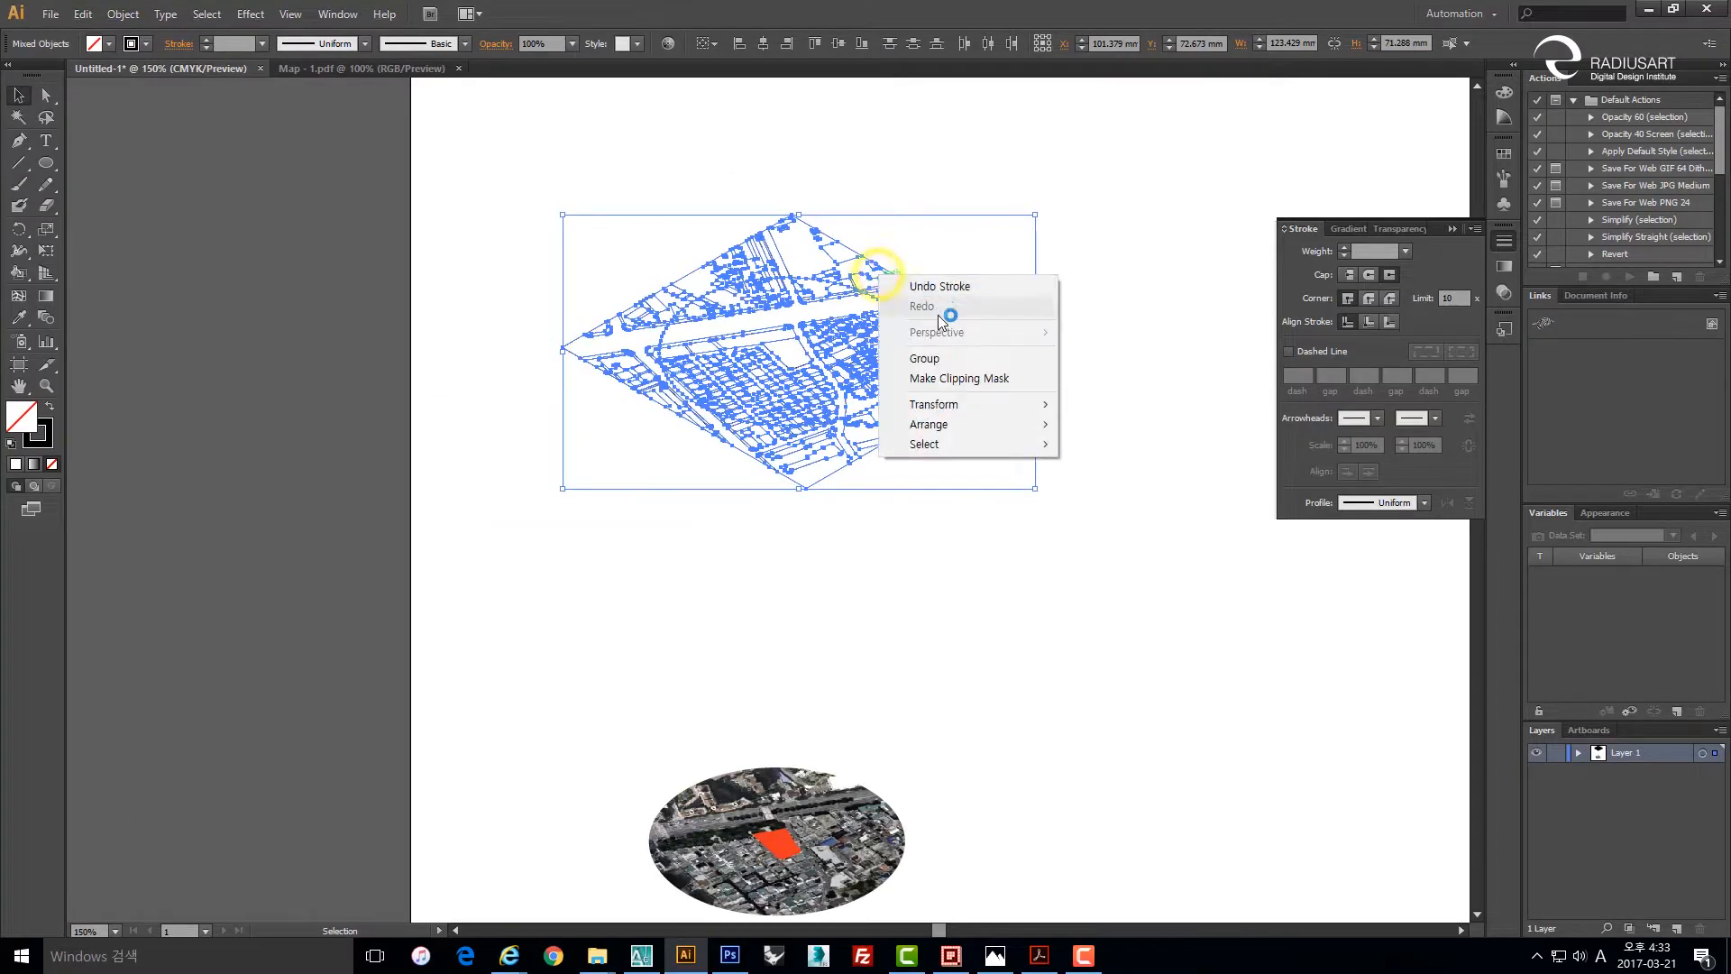
left_click(952, 377)
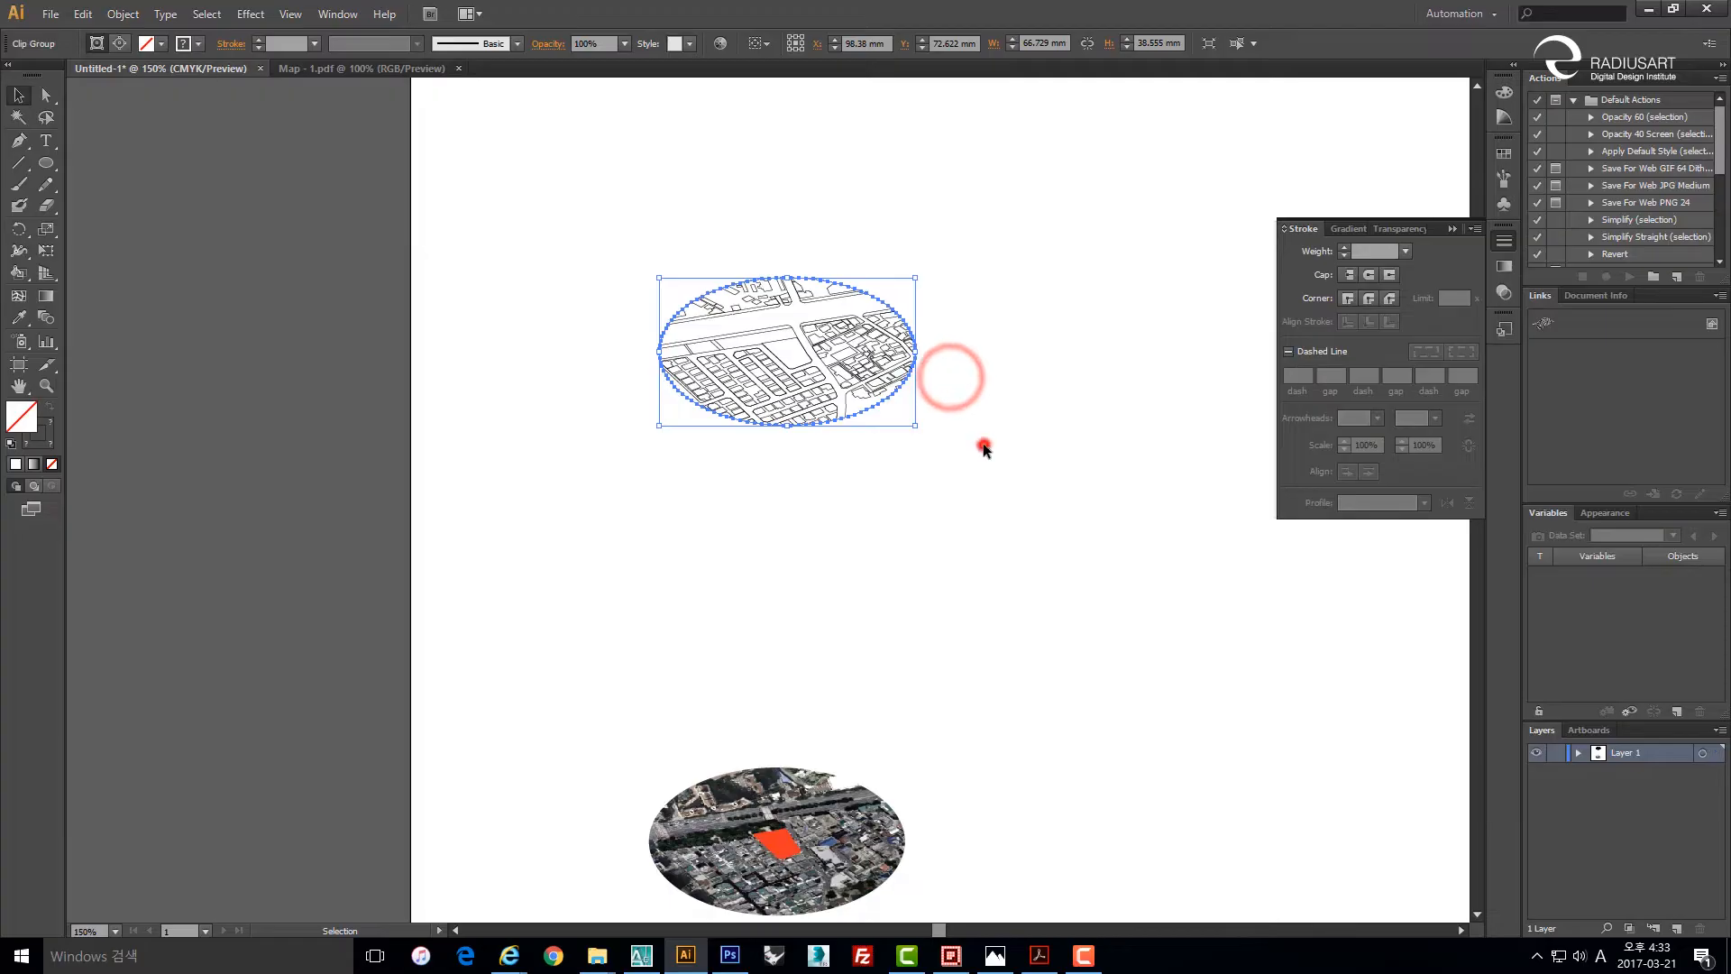
left_click(982, 445)
left_click(881, 355)
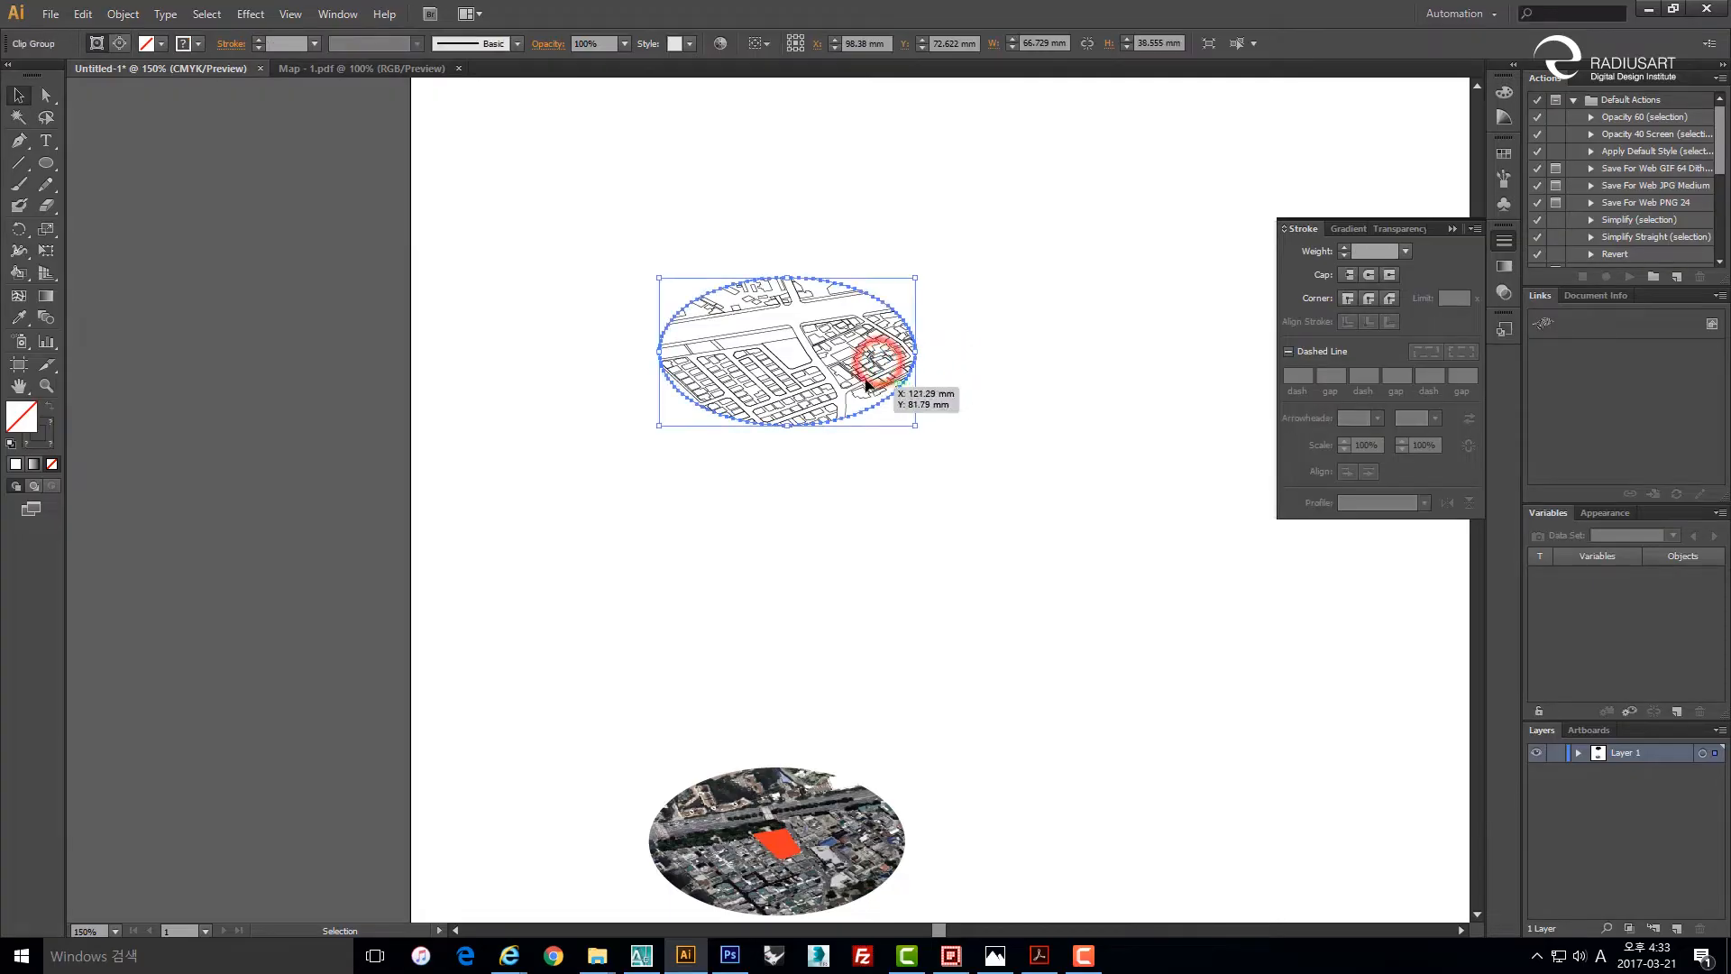
left_click(935, 460)
left_click(968, 445)
Scale the clipped line map and the aerial photo up together proportionally to about 88 mm wide and 212 mm high overall.
left_click(791, 352)
scroll(792, 353, "down", 2, "alt")
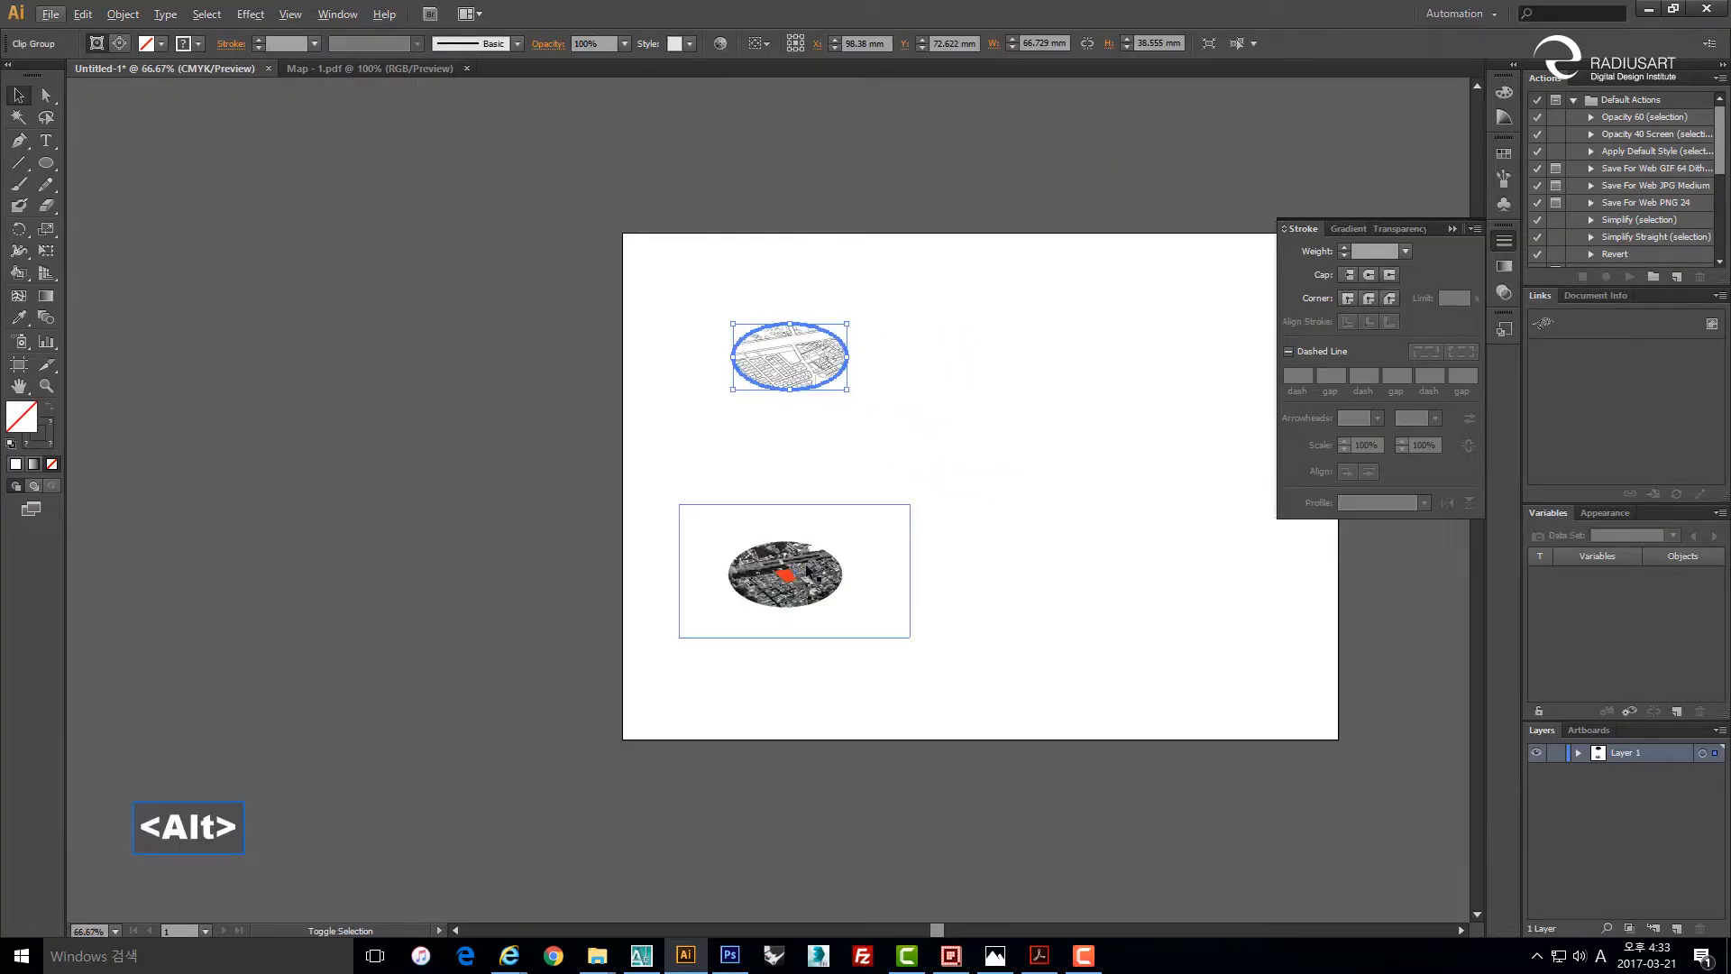
left_click(808, 570, "shift")
left_click(915, 580)
left_click_drag(916, 611, 656, 288)
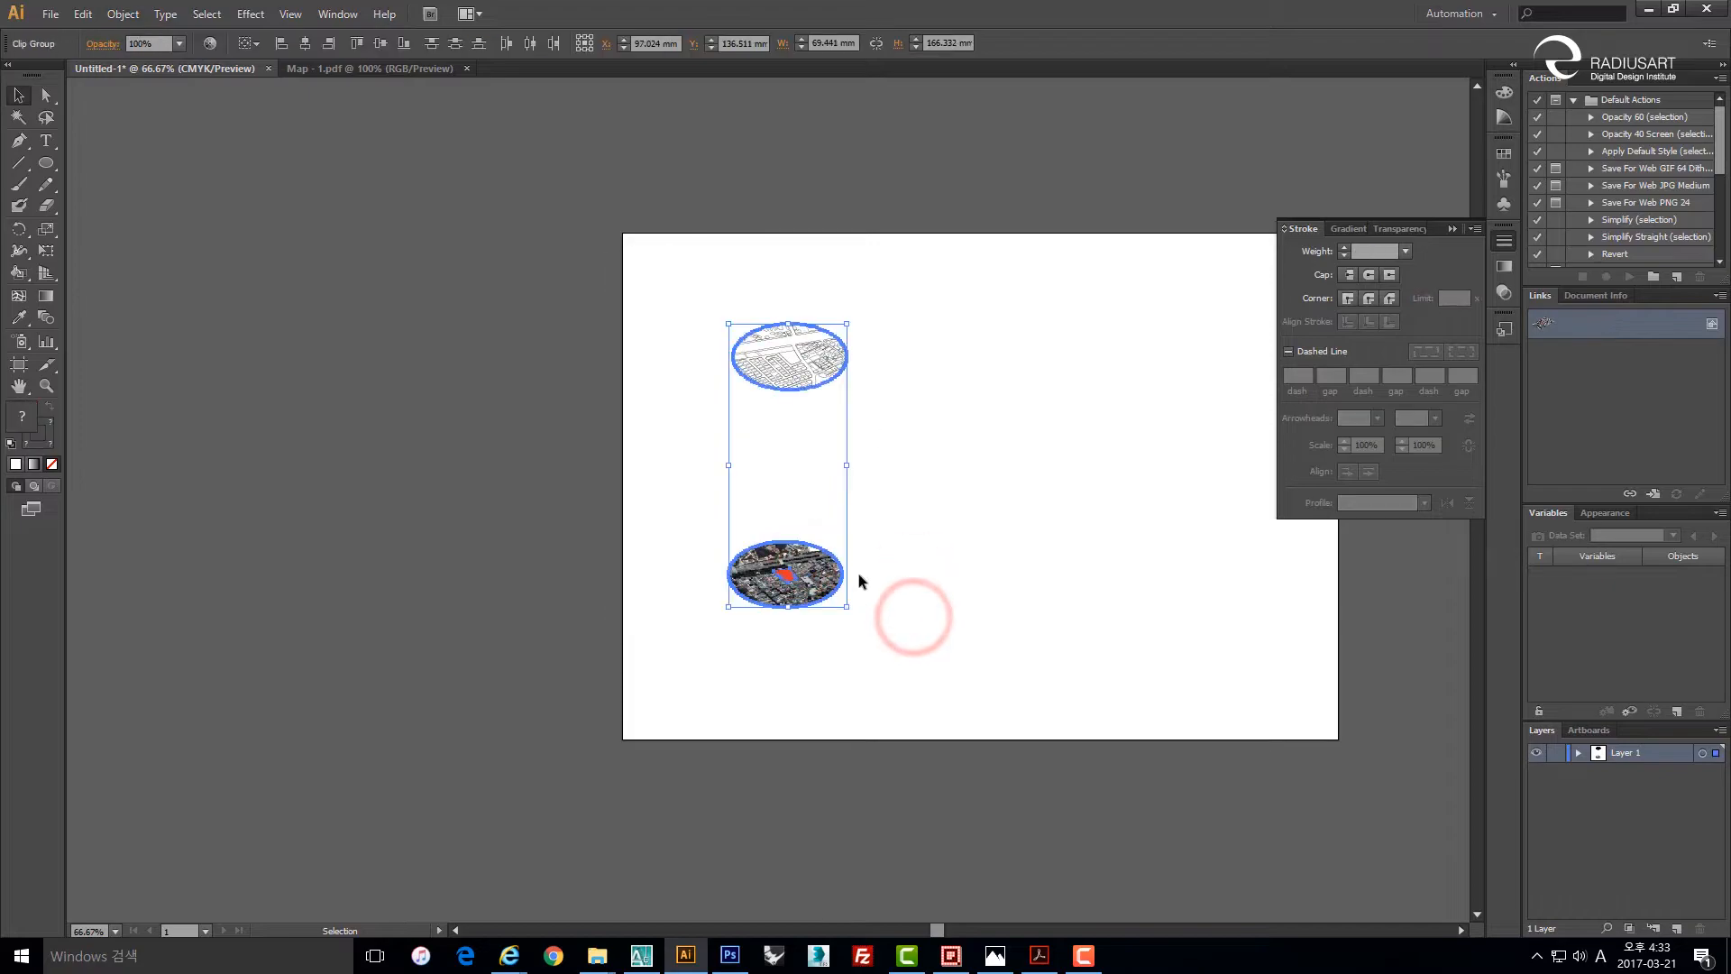
left_click_drag(847, 607, 955, 680)
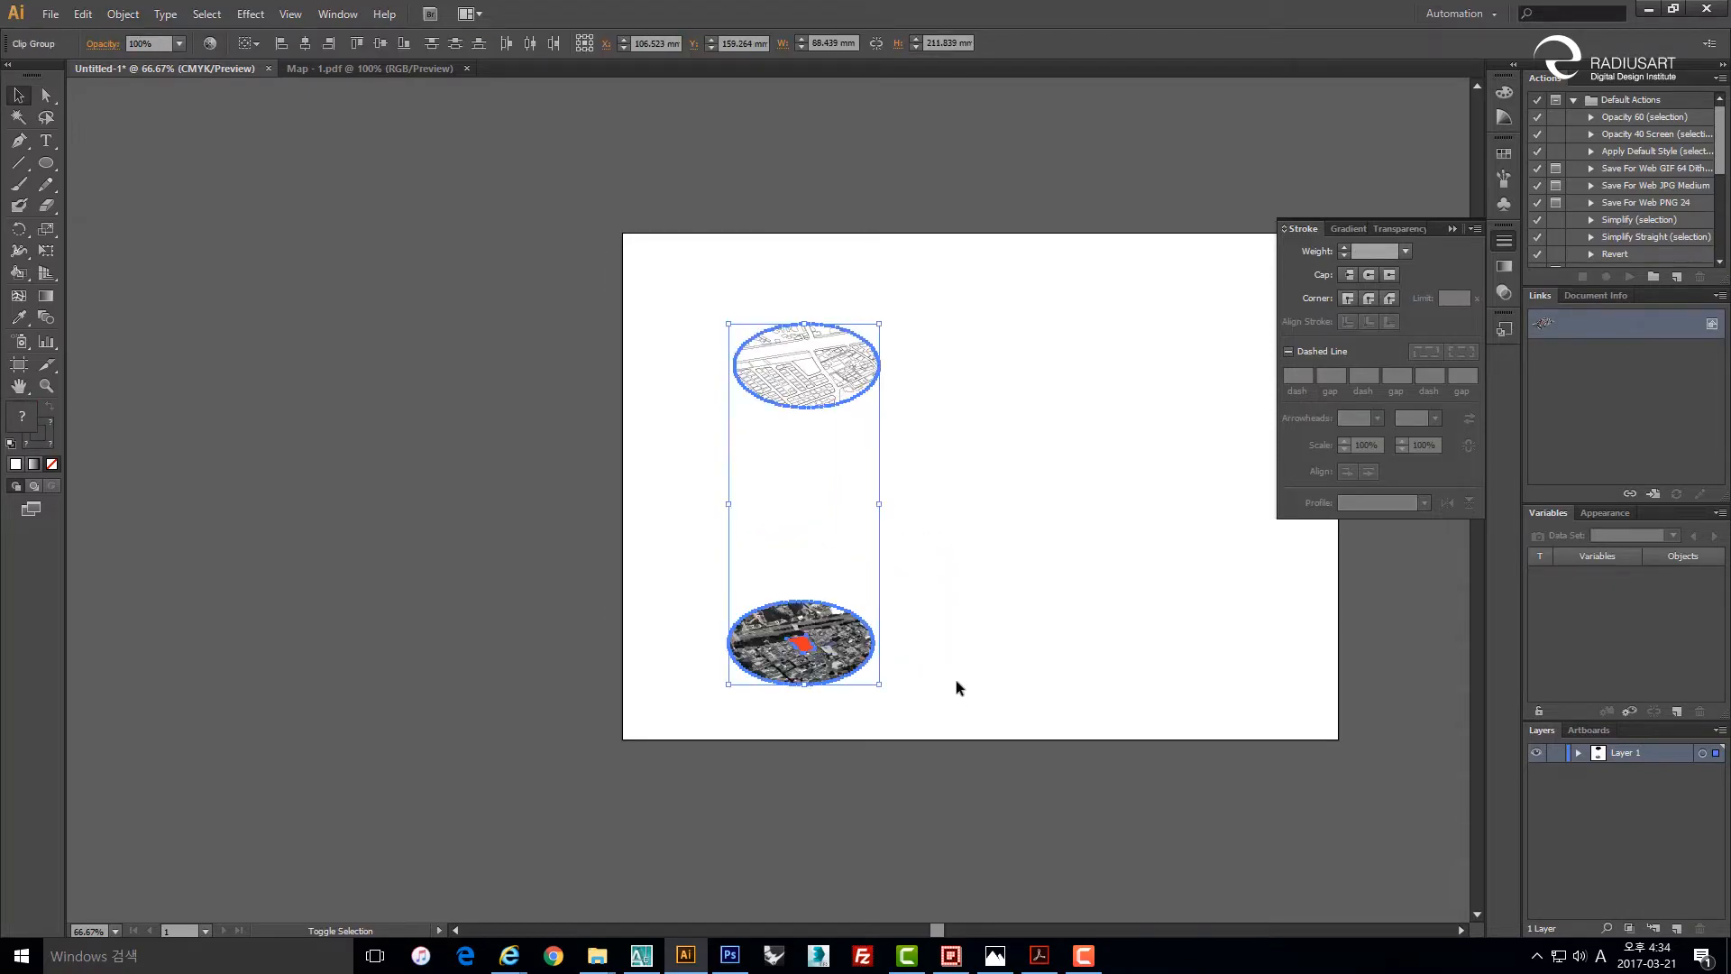
left_click(981, 534)
scroll(833, 393, "up", 3)
scroll(829, 393, "up", 2)
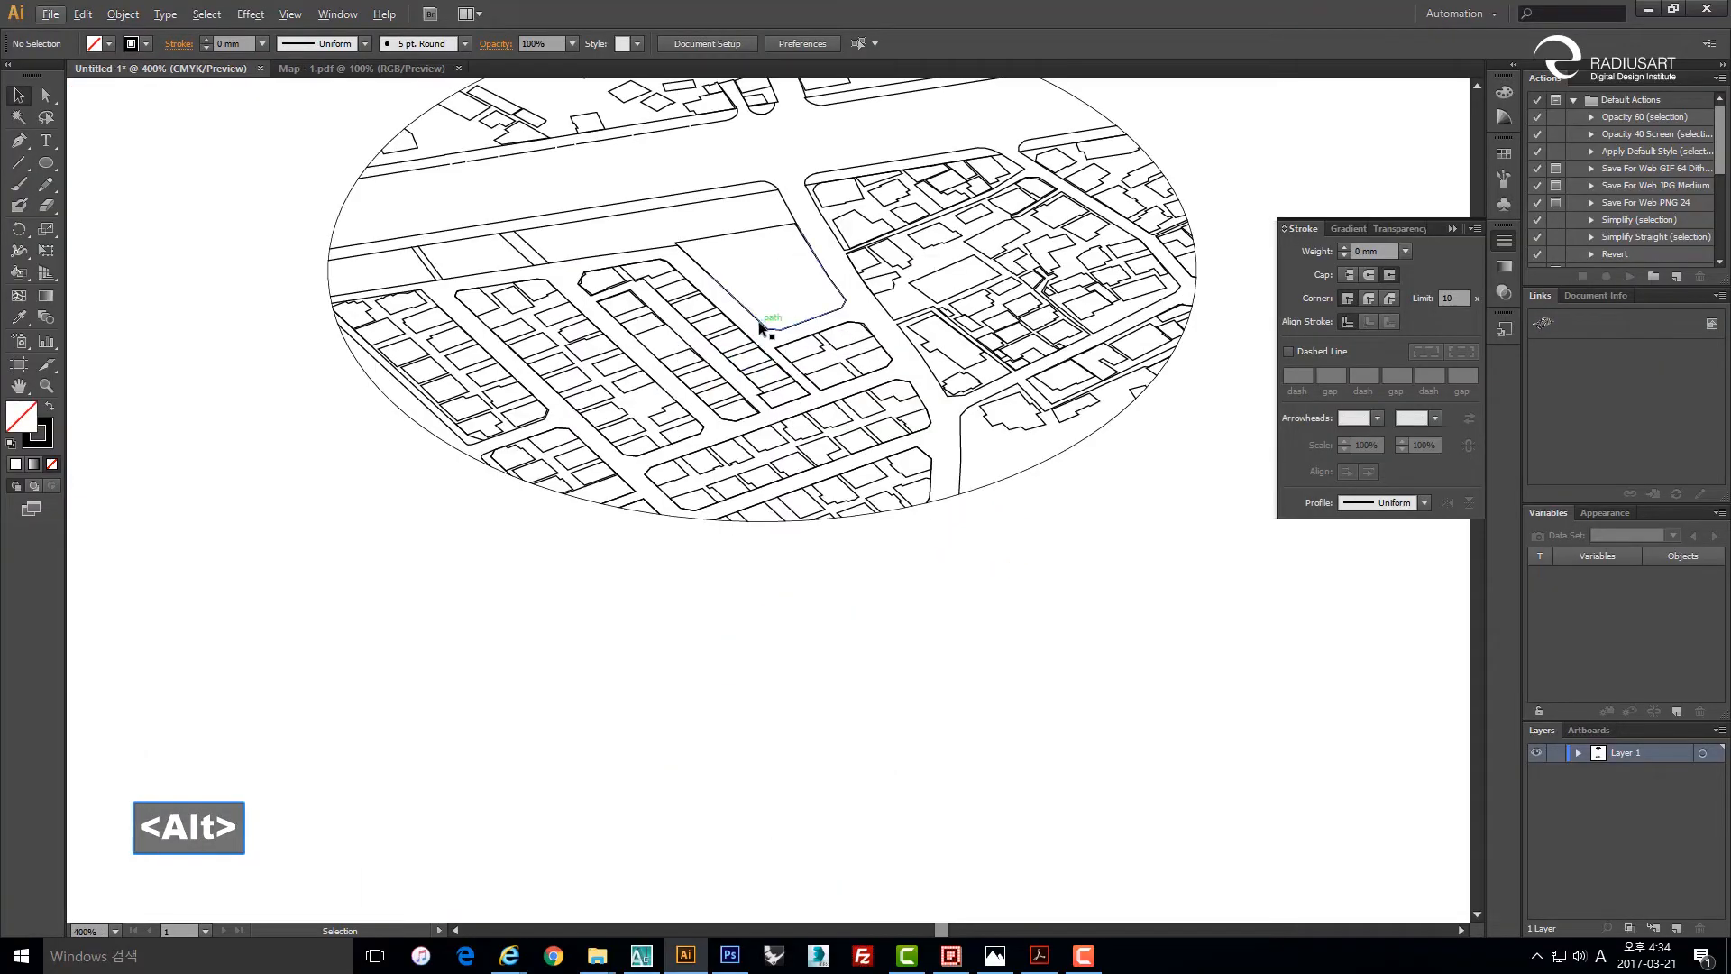
left_click(760, 324)
left_click_drag(861, 394, 788, 458)
left_click(1092, 664)
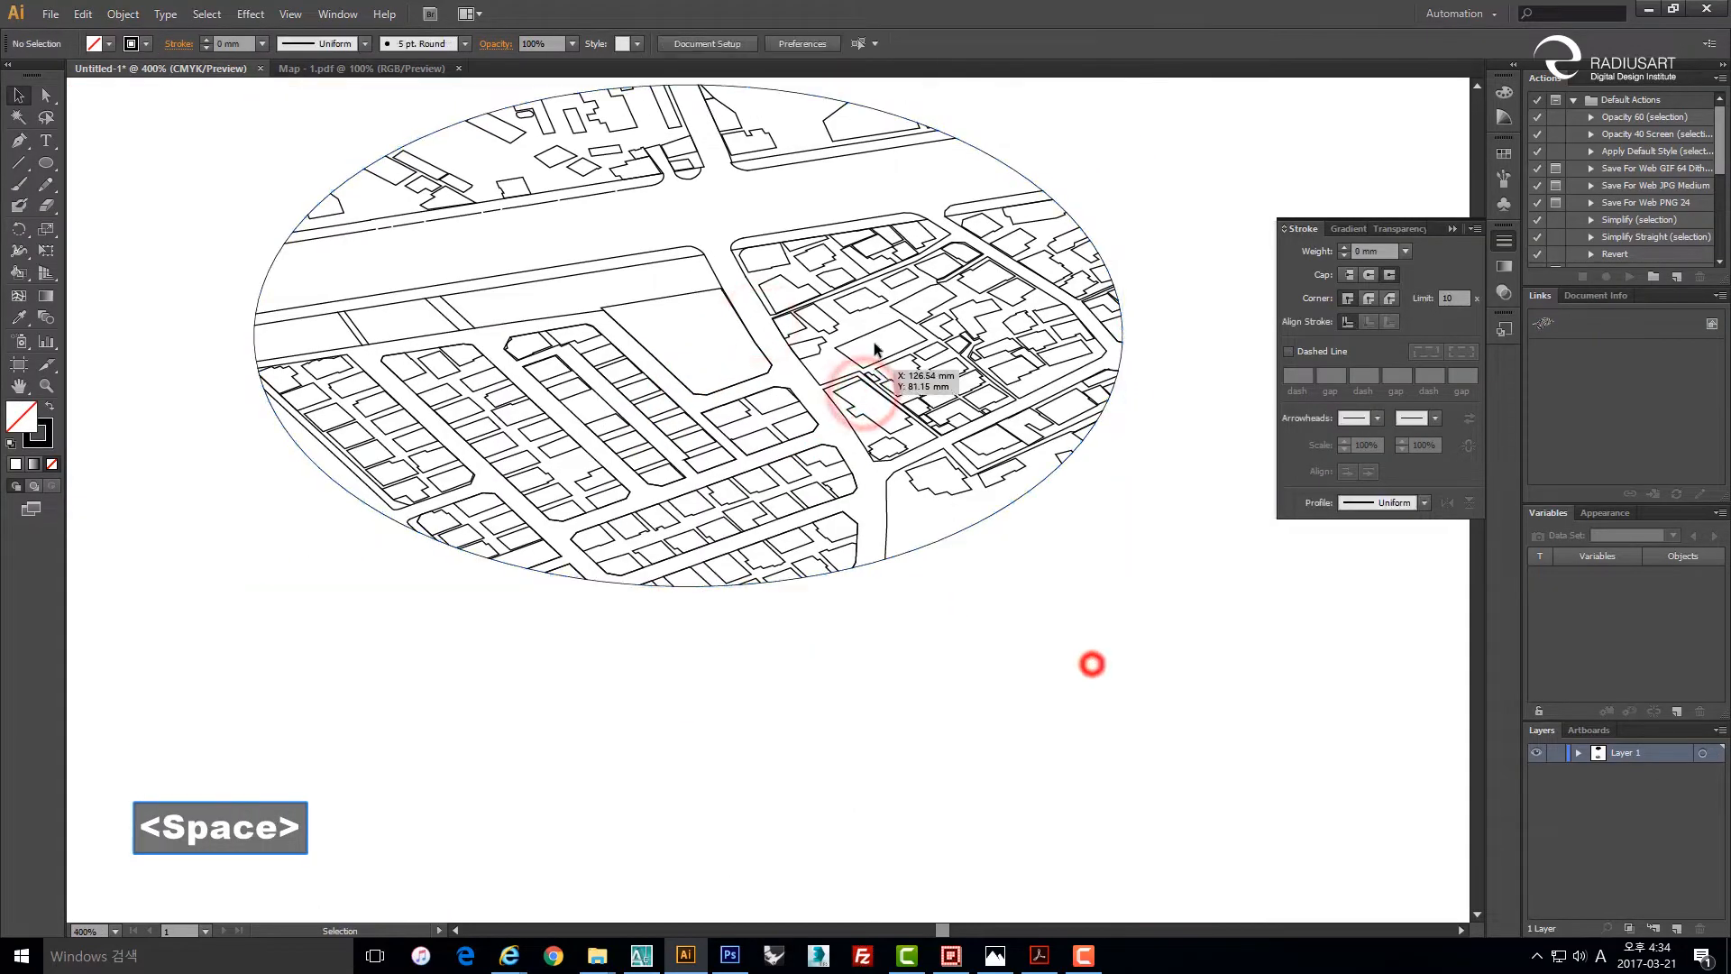
left_click(876, 333)
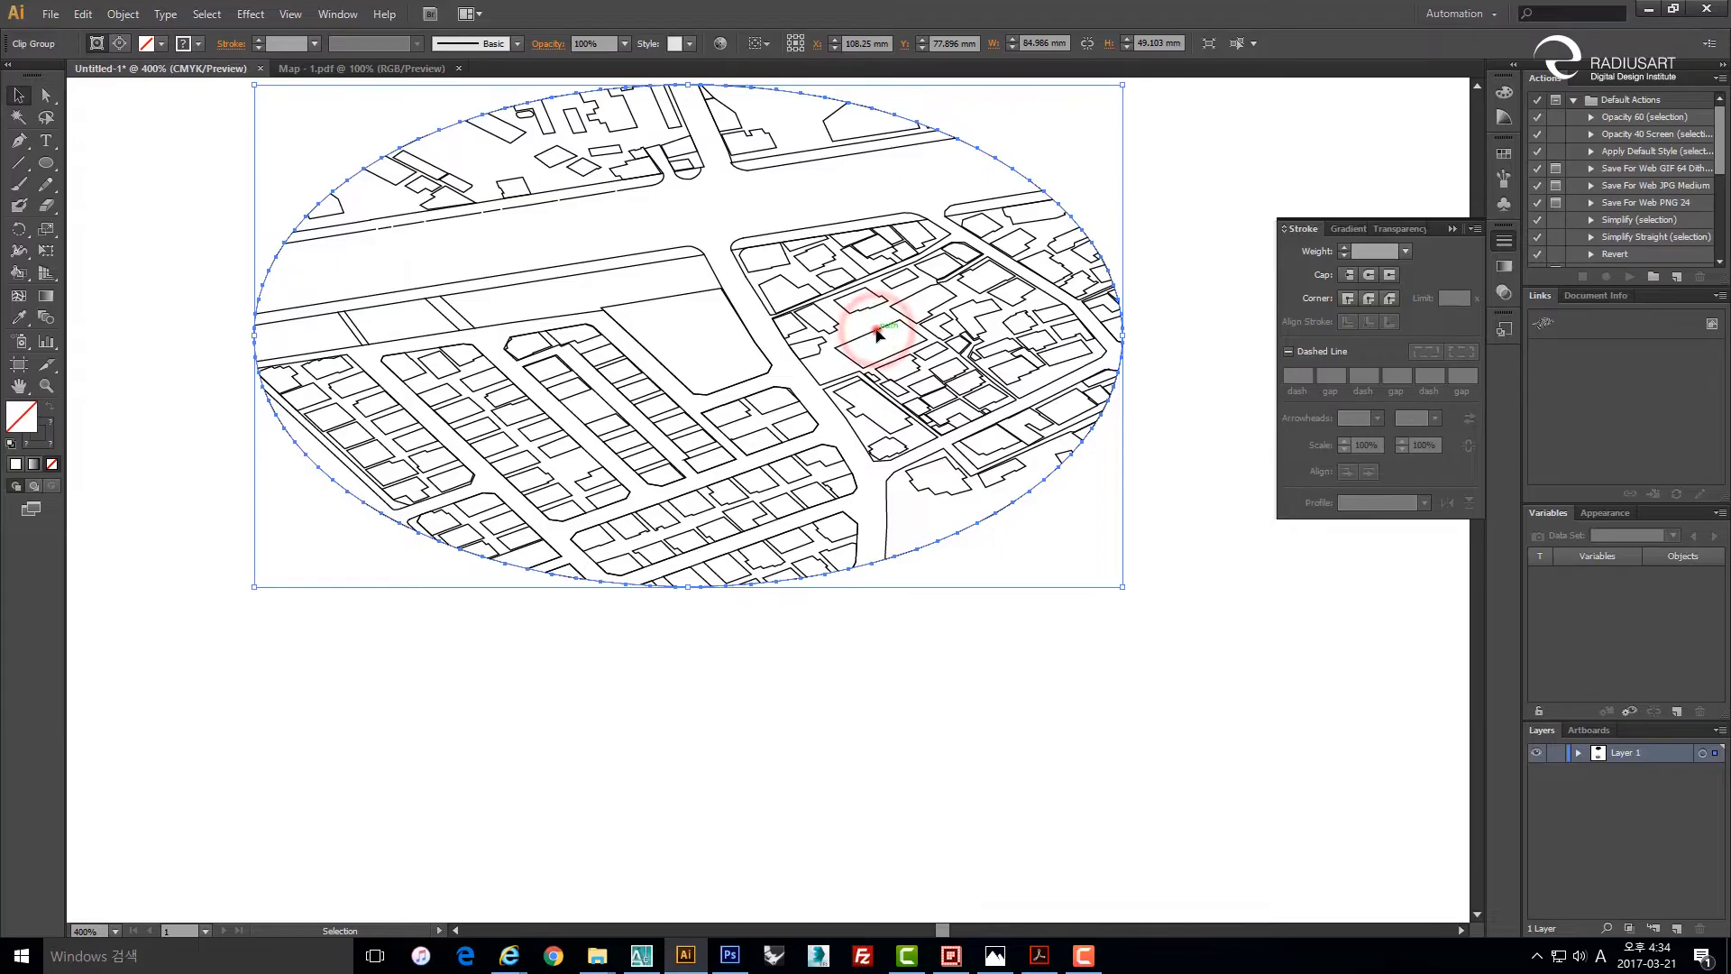
left_click_drag(876, 333, 554, 433)
key("ctrl+z")
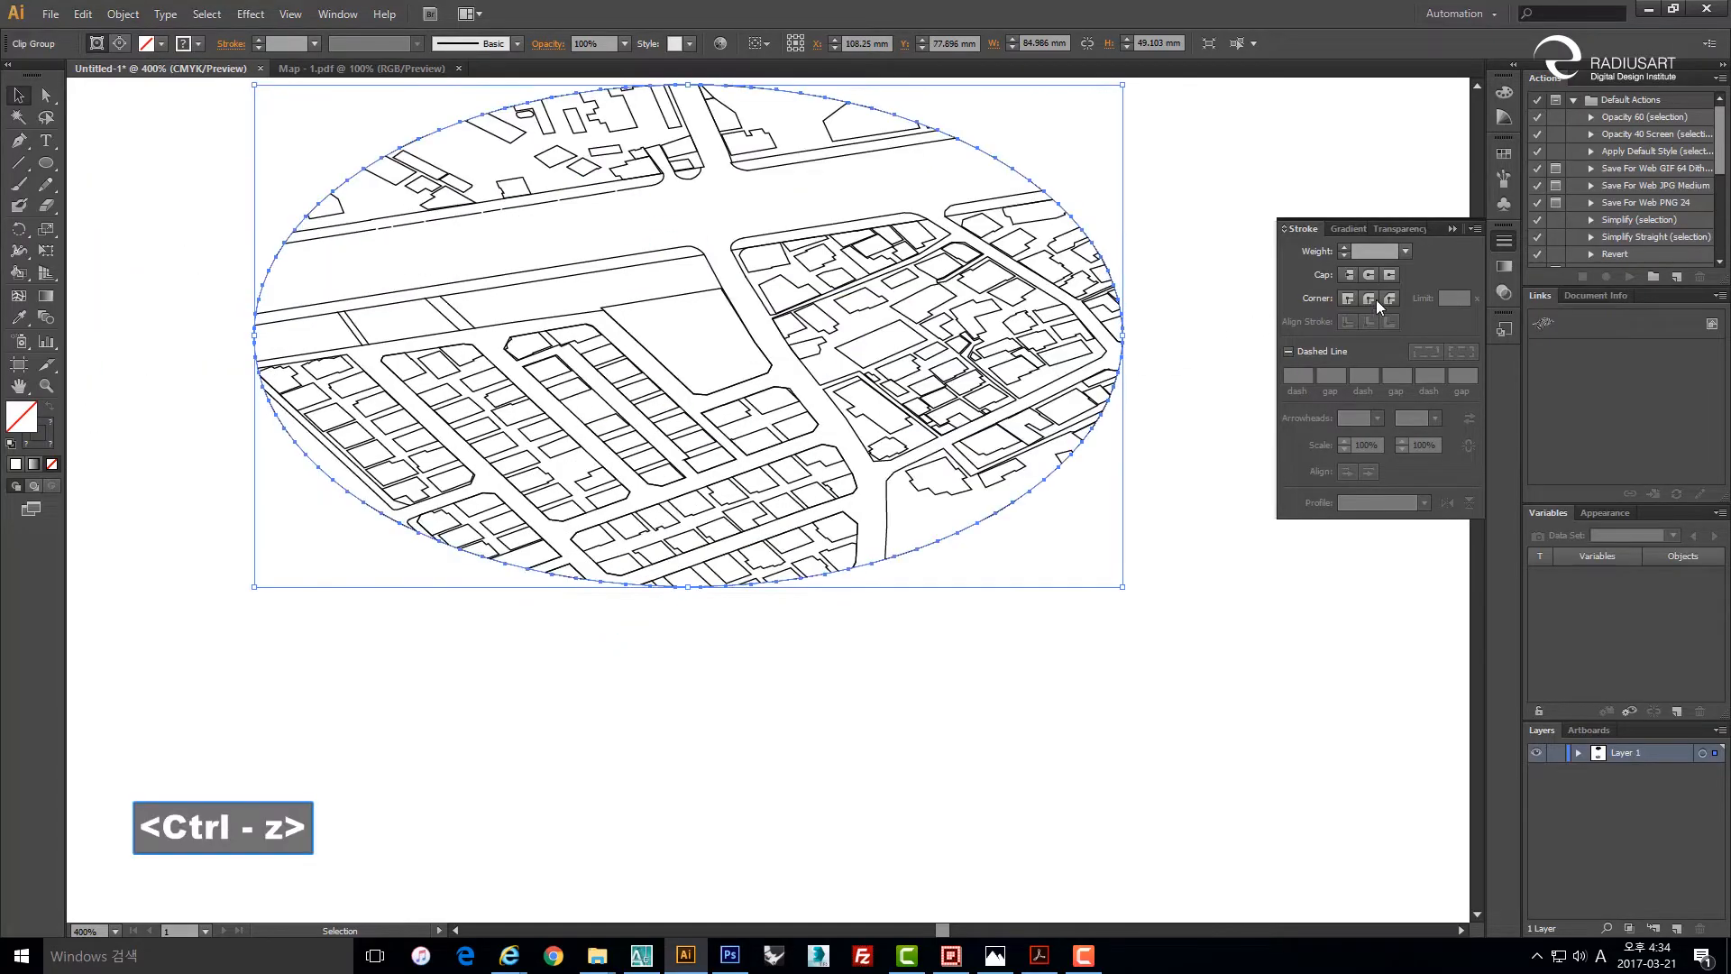
left_click(1403, 252)
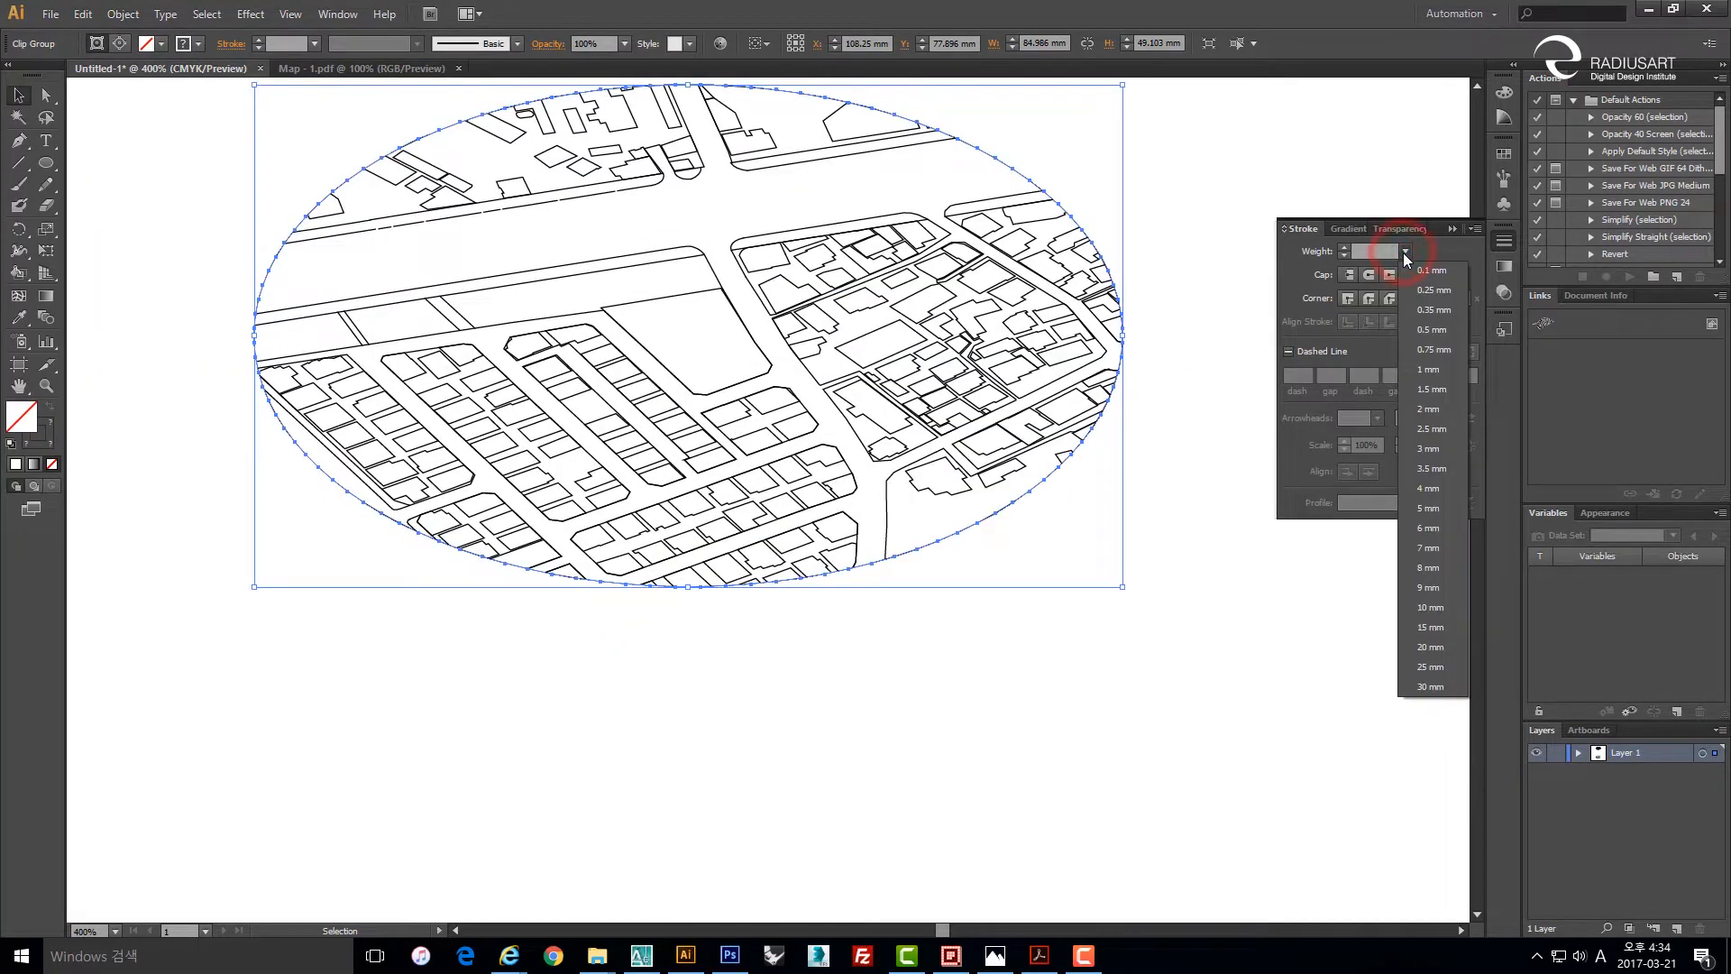
left_click(1182, 321)
left_click(1193, 154)
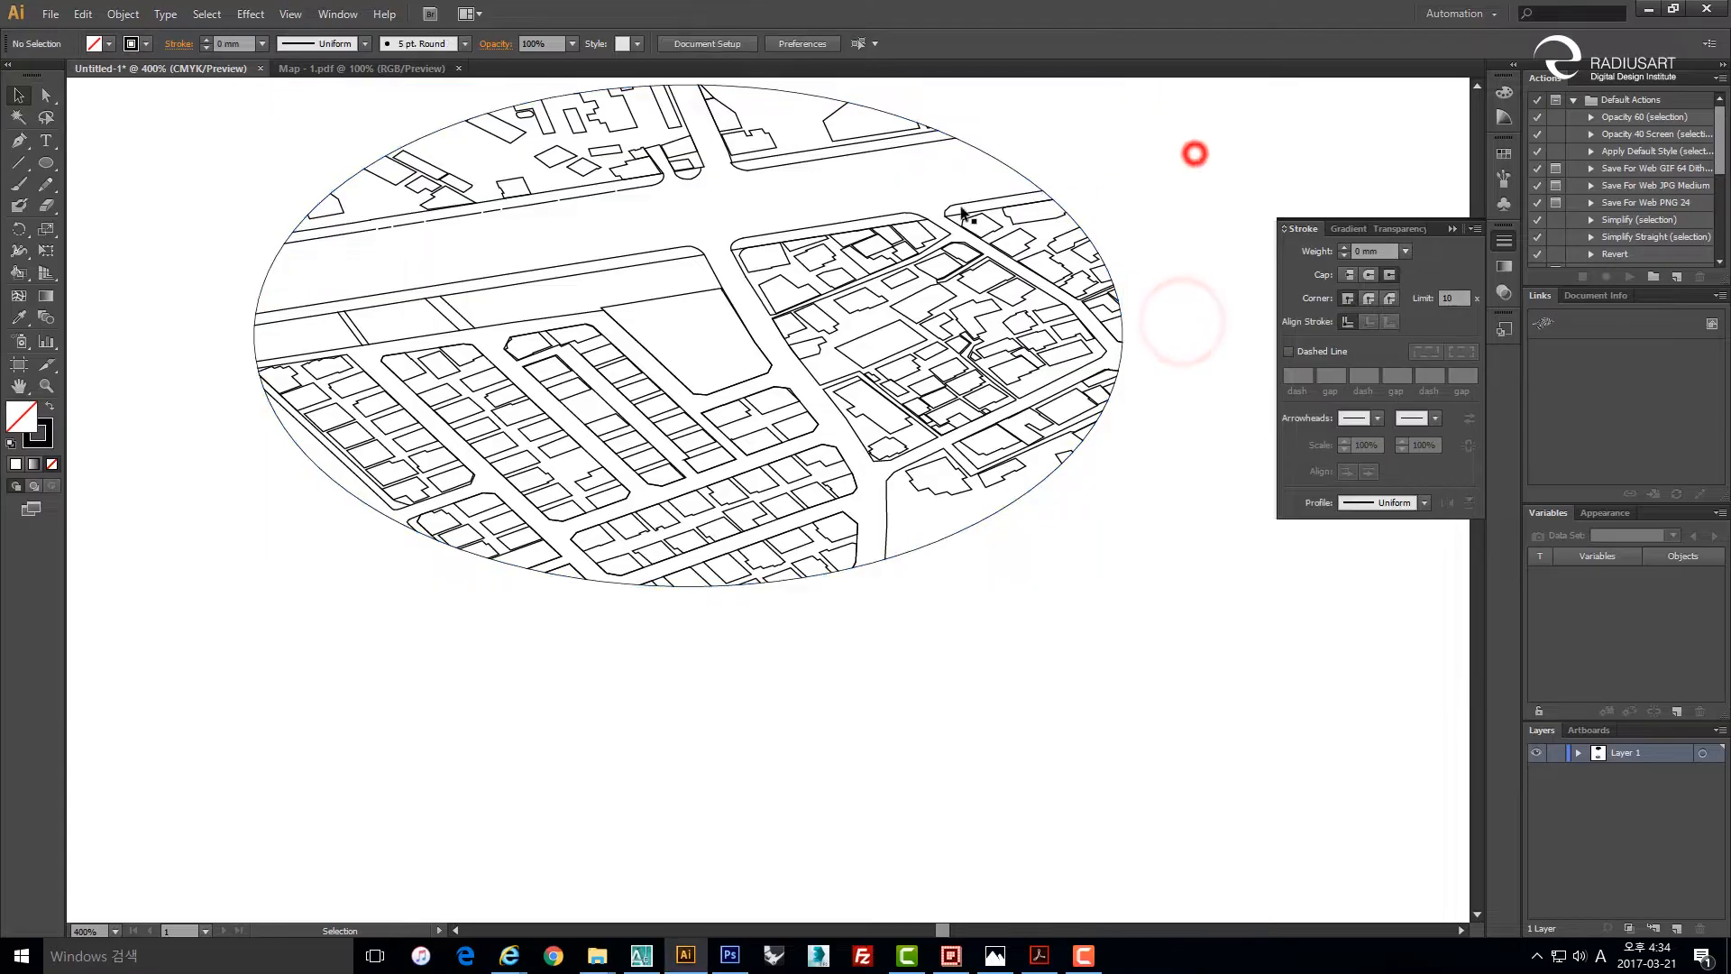
Isolate the clipped map, set the stroke weight of its line group to 0.07 mm and leave isolation mode.
double_click(960, 216)
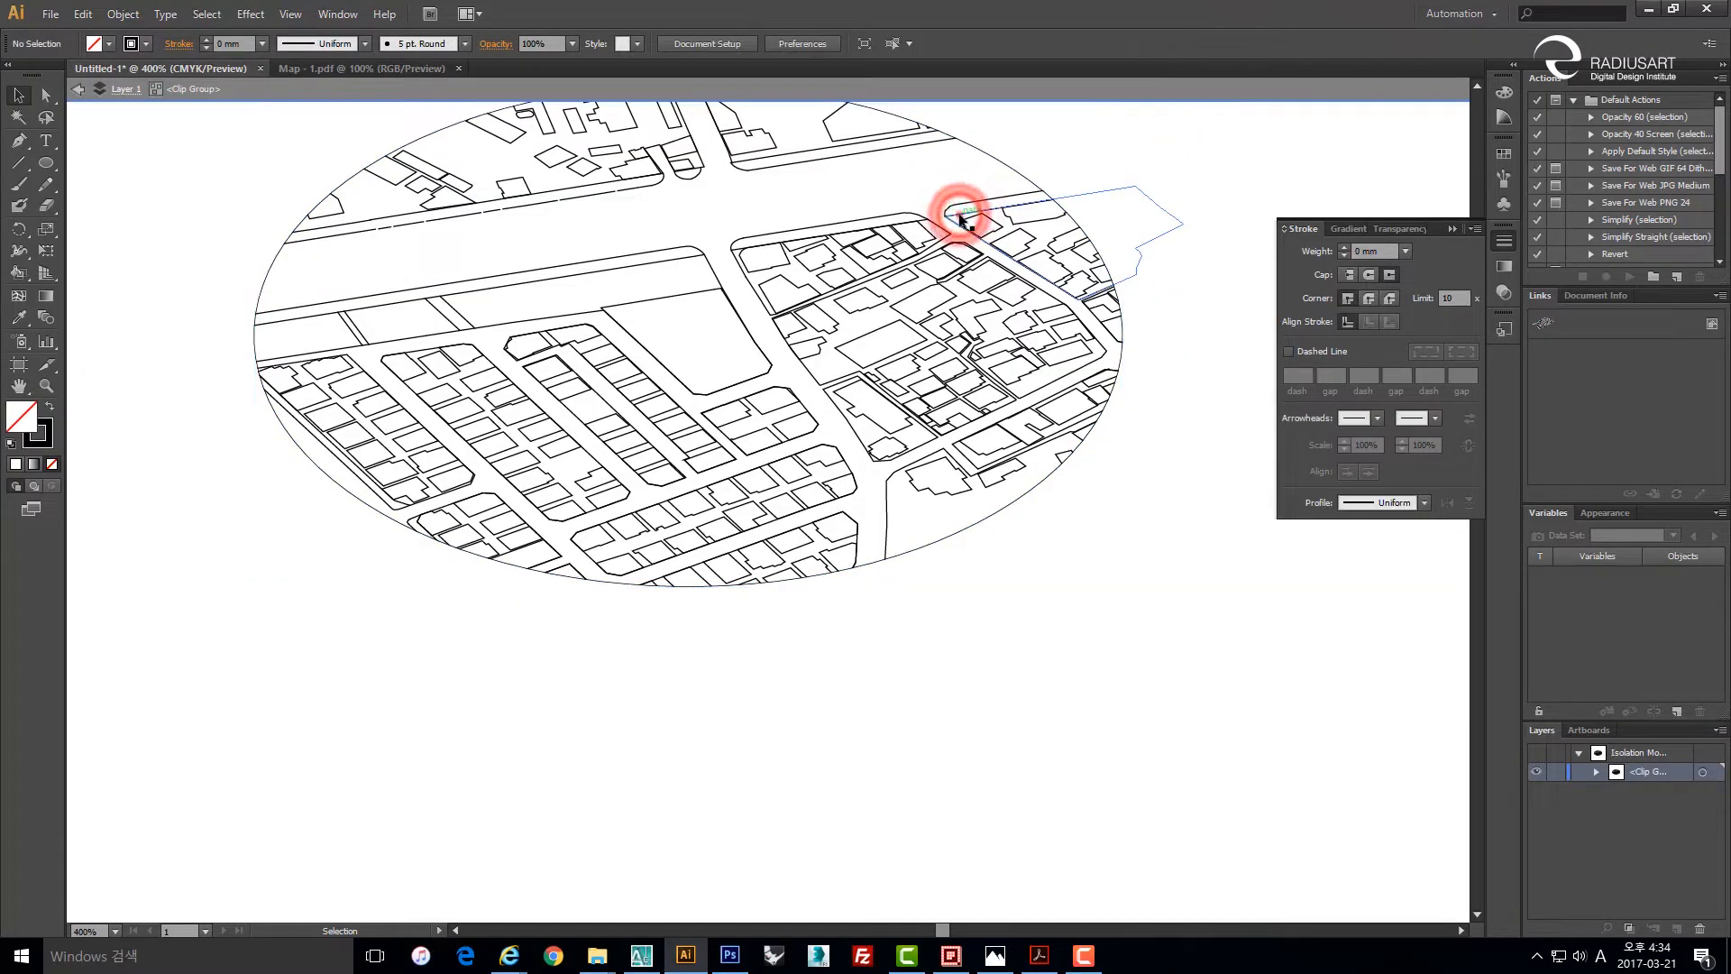
left_click(960, 217)
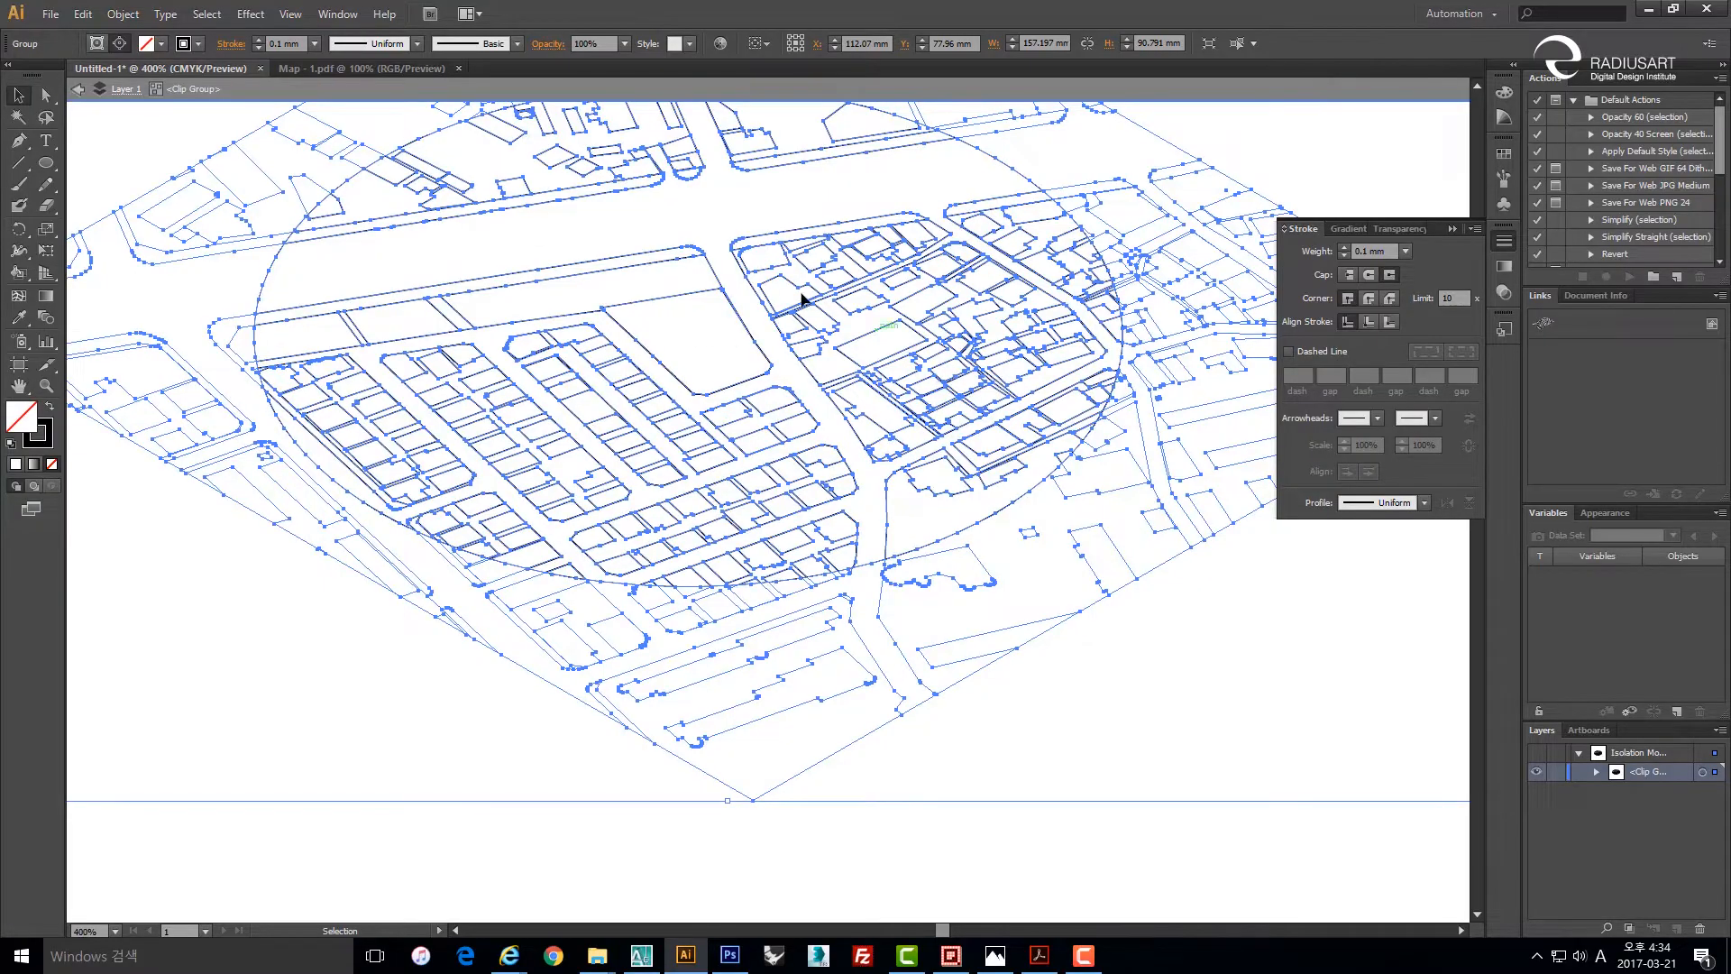
left_click(767, 218)
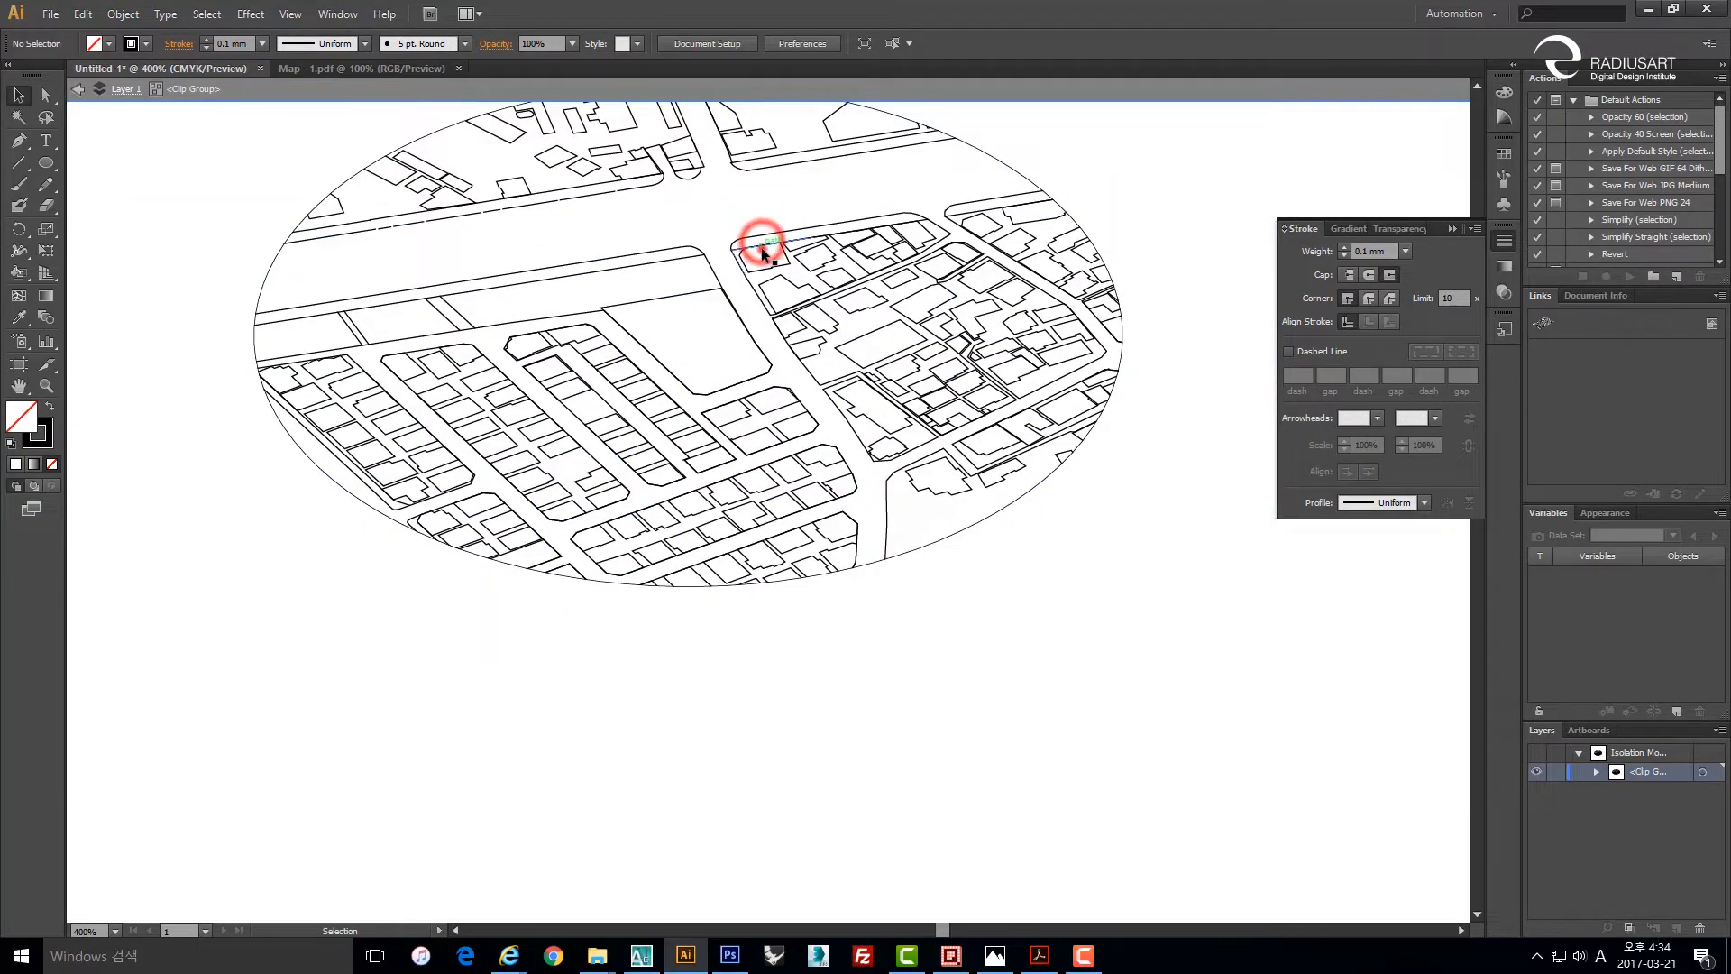
left_click(762, 253)
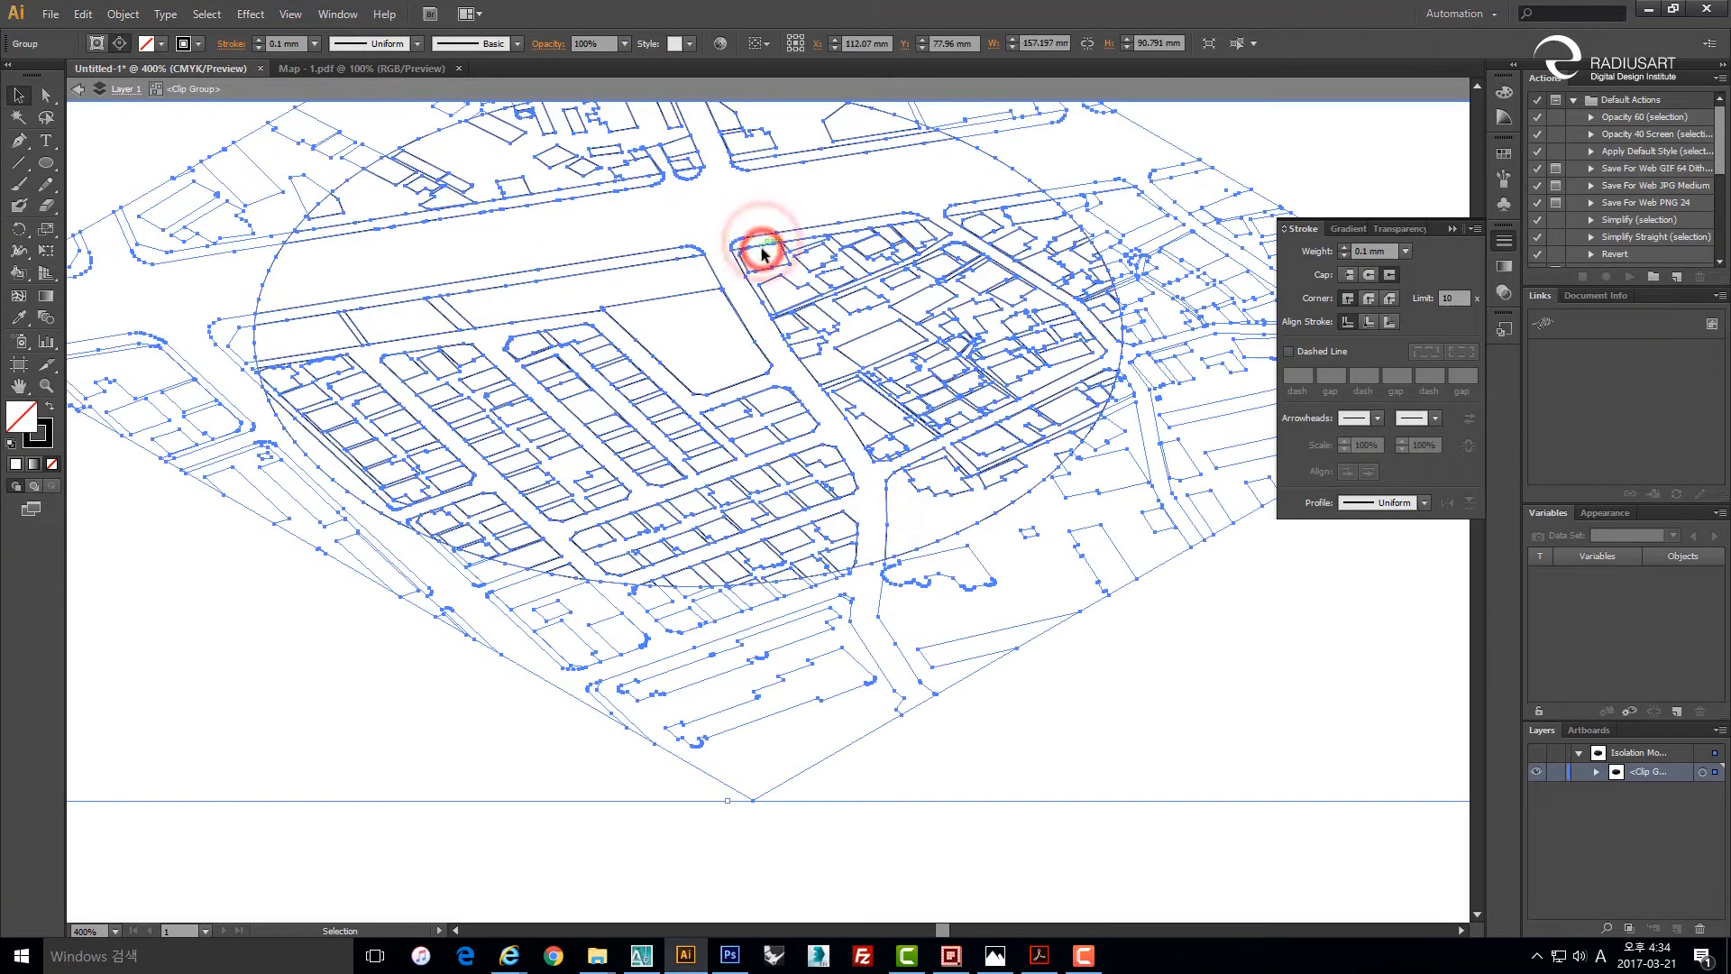
left_click(1405, 252)
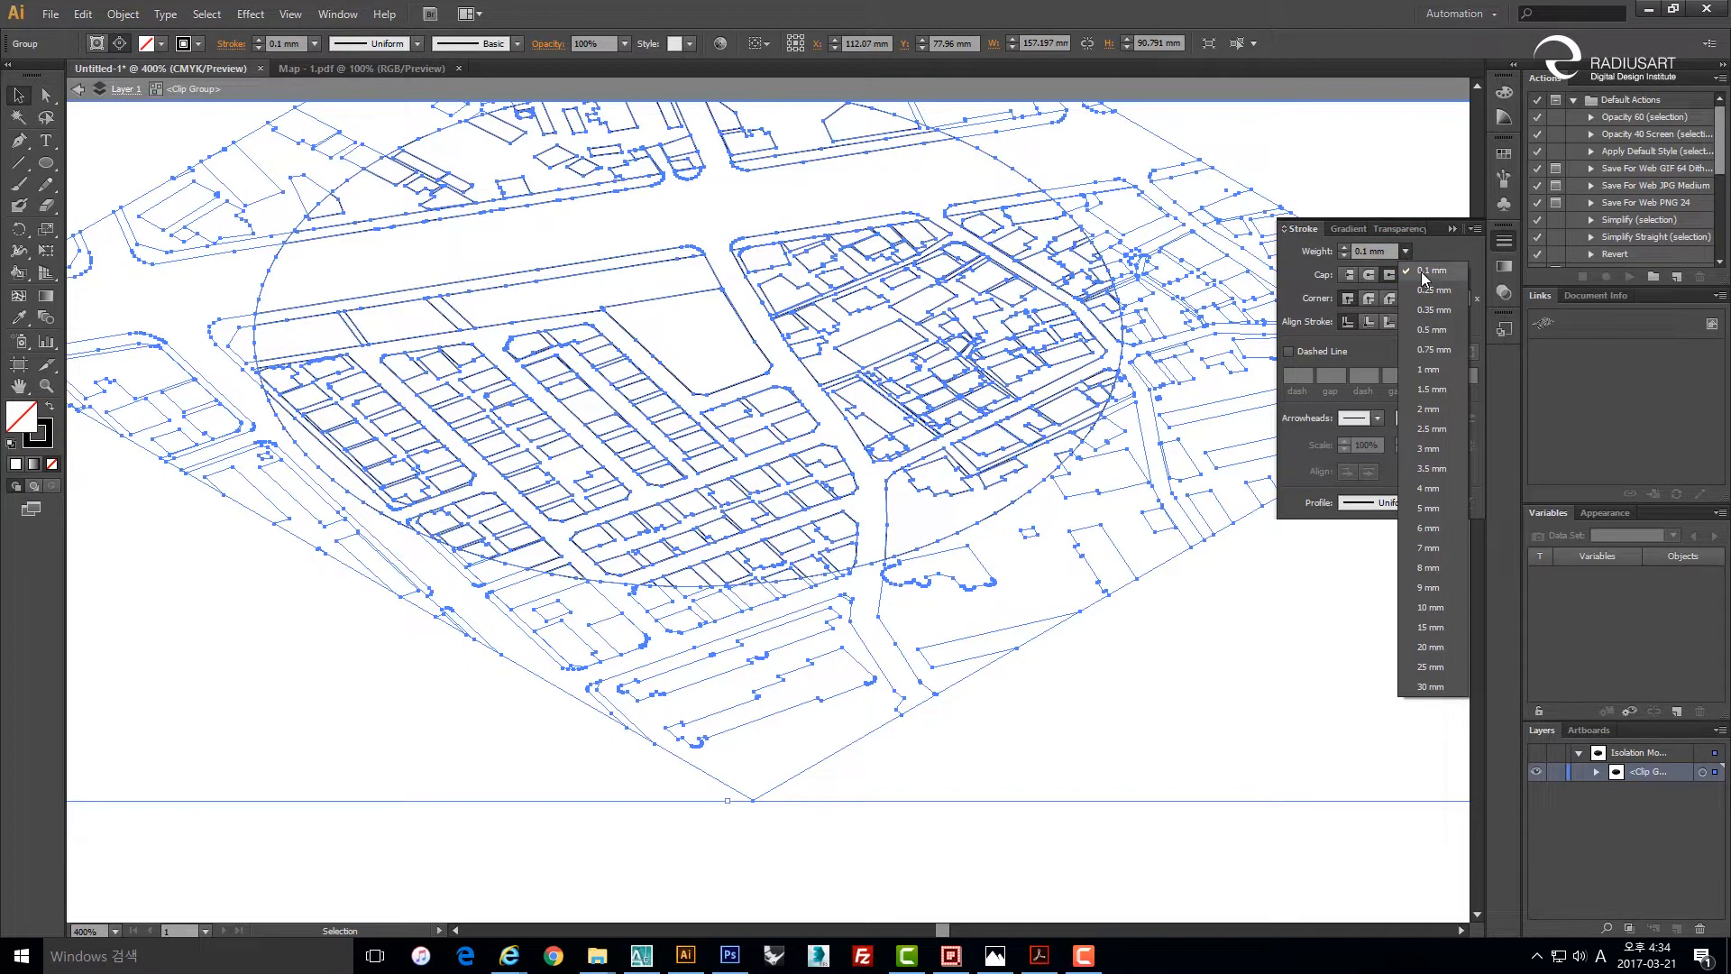
left_click(1363, 252)
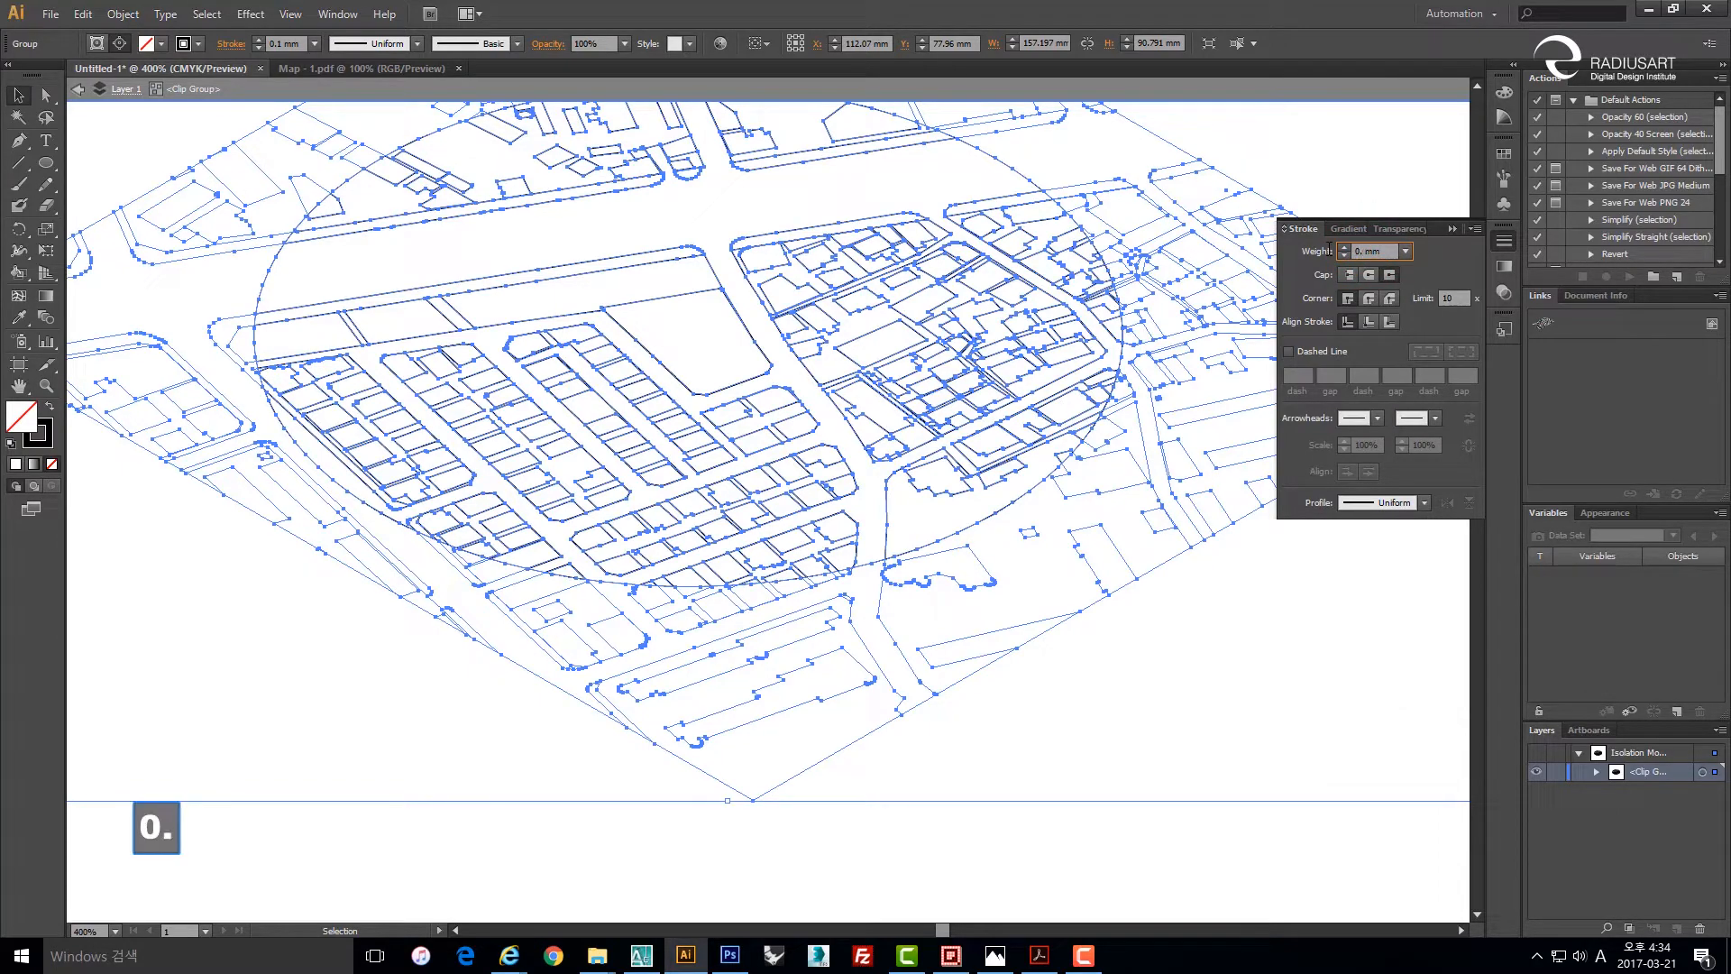
type("0.07")
key("Return")
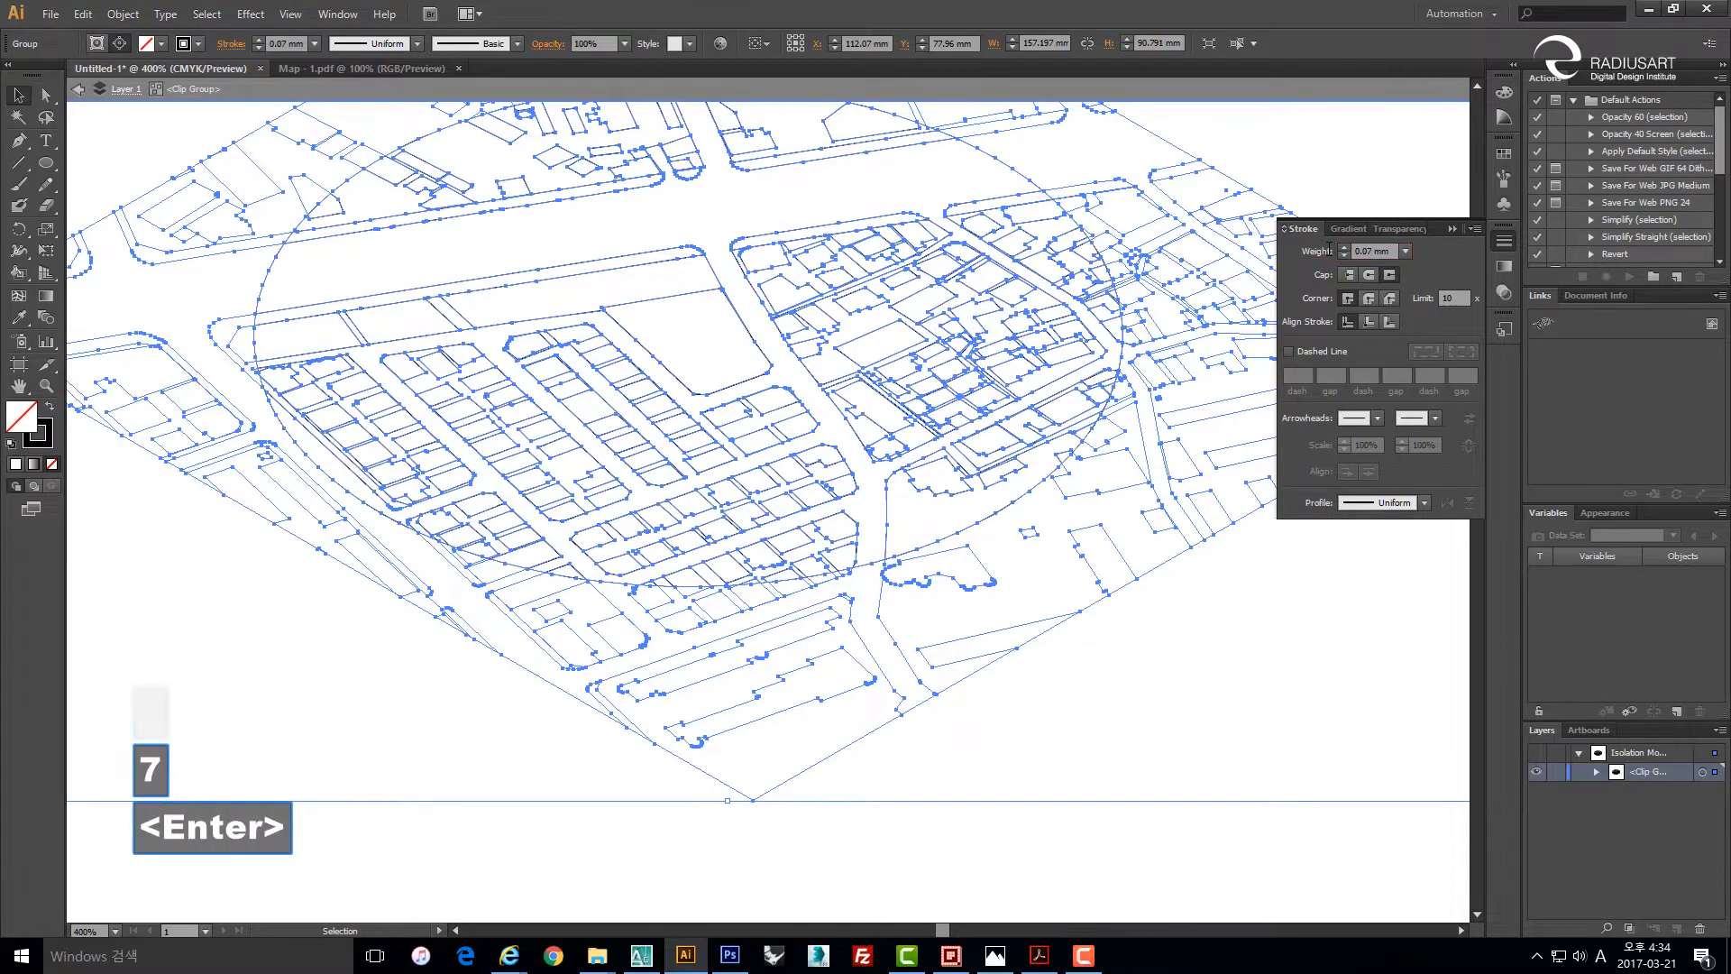
left_click(1255, 163)
scroll(429, 390, "up", 3)
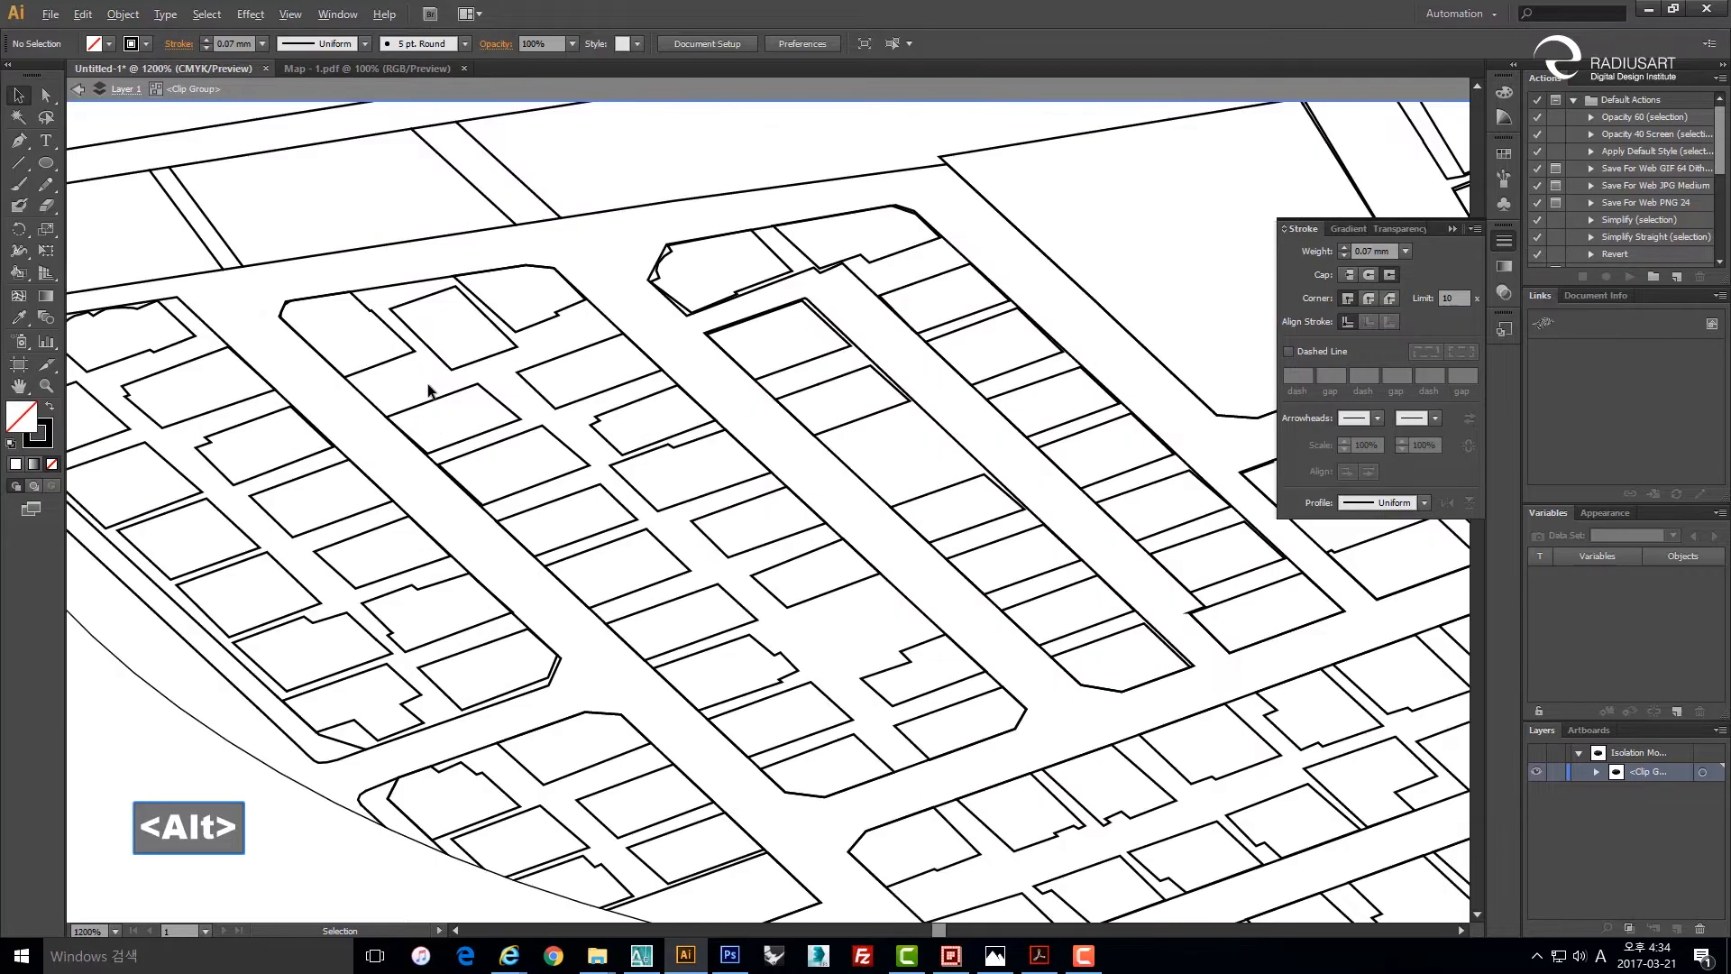
scroll(429, 390, "down", 6)
left_click_drag(506, 499, 715, 415)
double_click(746, 472)
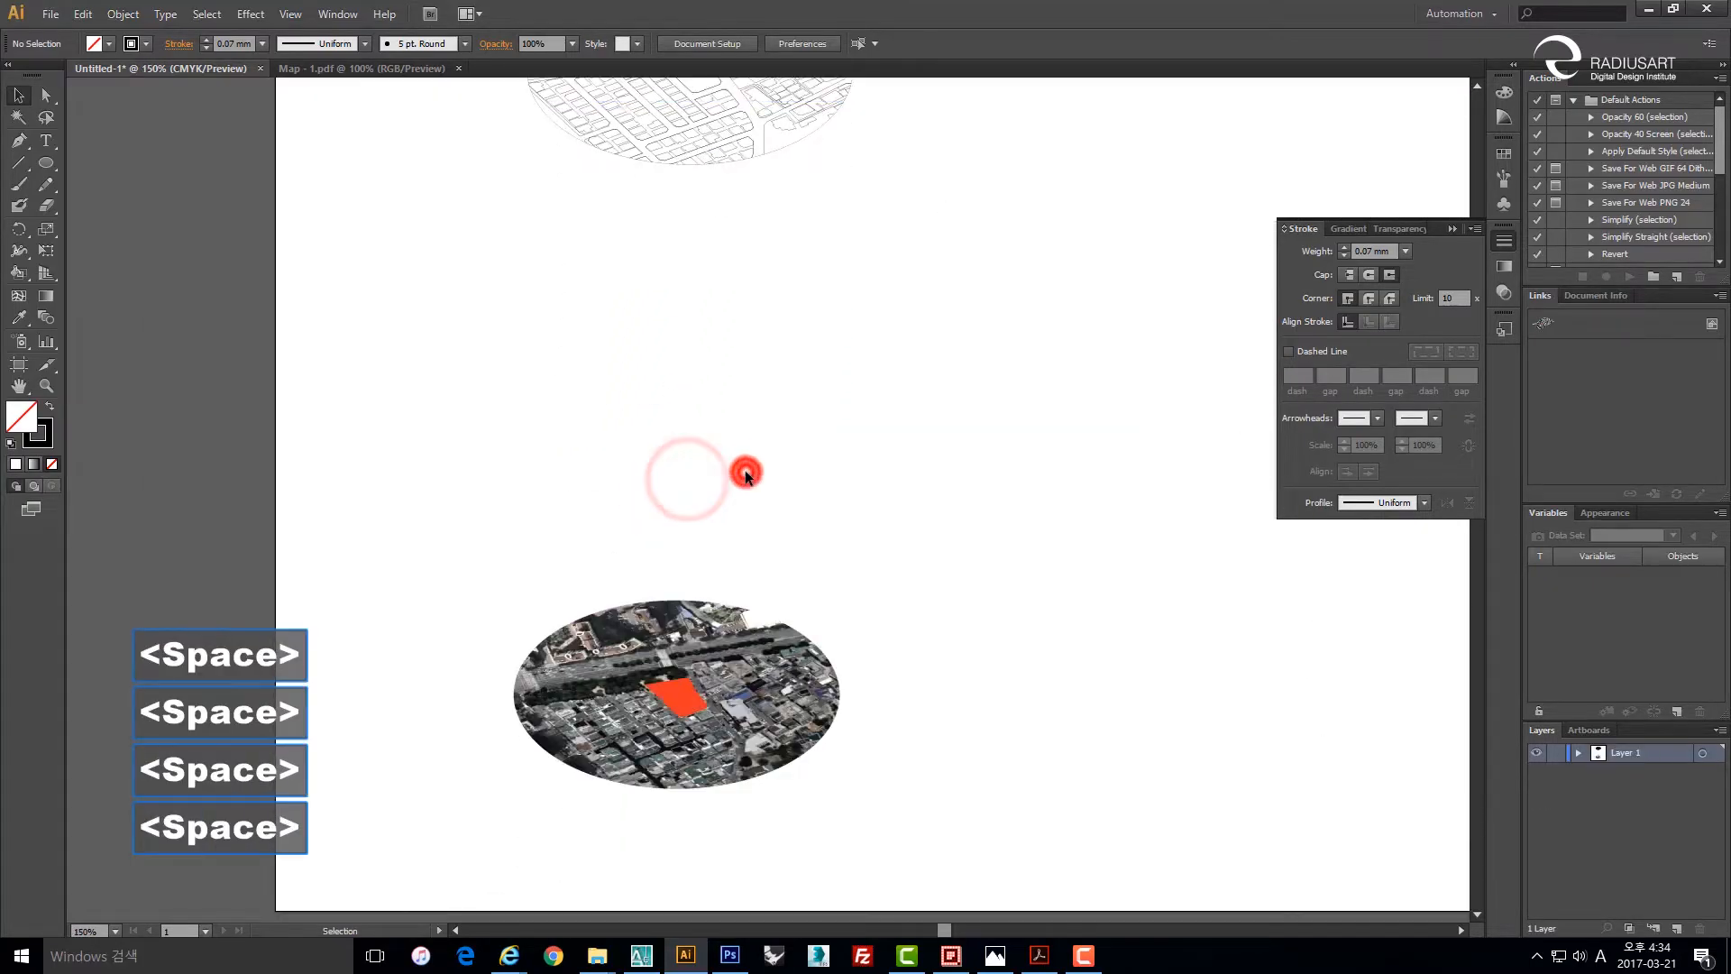
Duplicate the clipped line map straight down, leaving a gap below the original.
left_click_drag(766, 294, 783, 430)
scroll(678, 189, "up", 1)
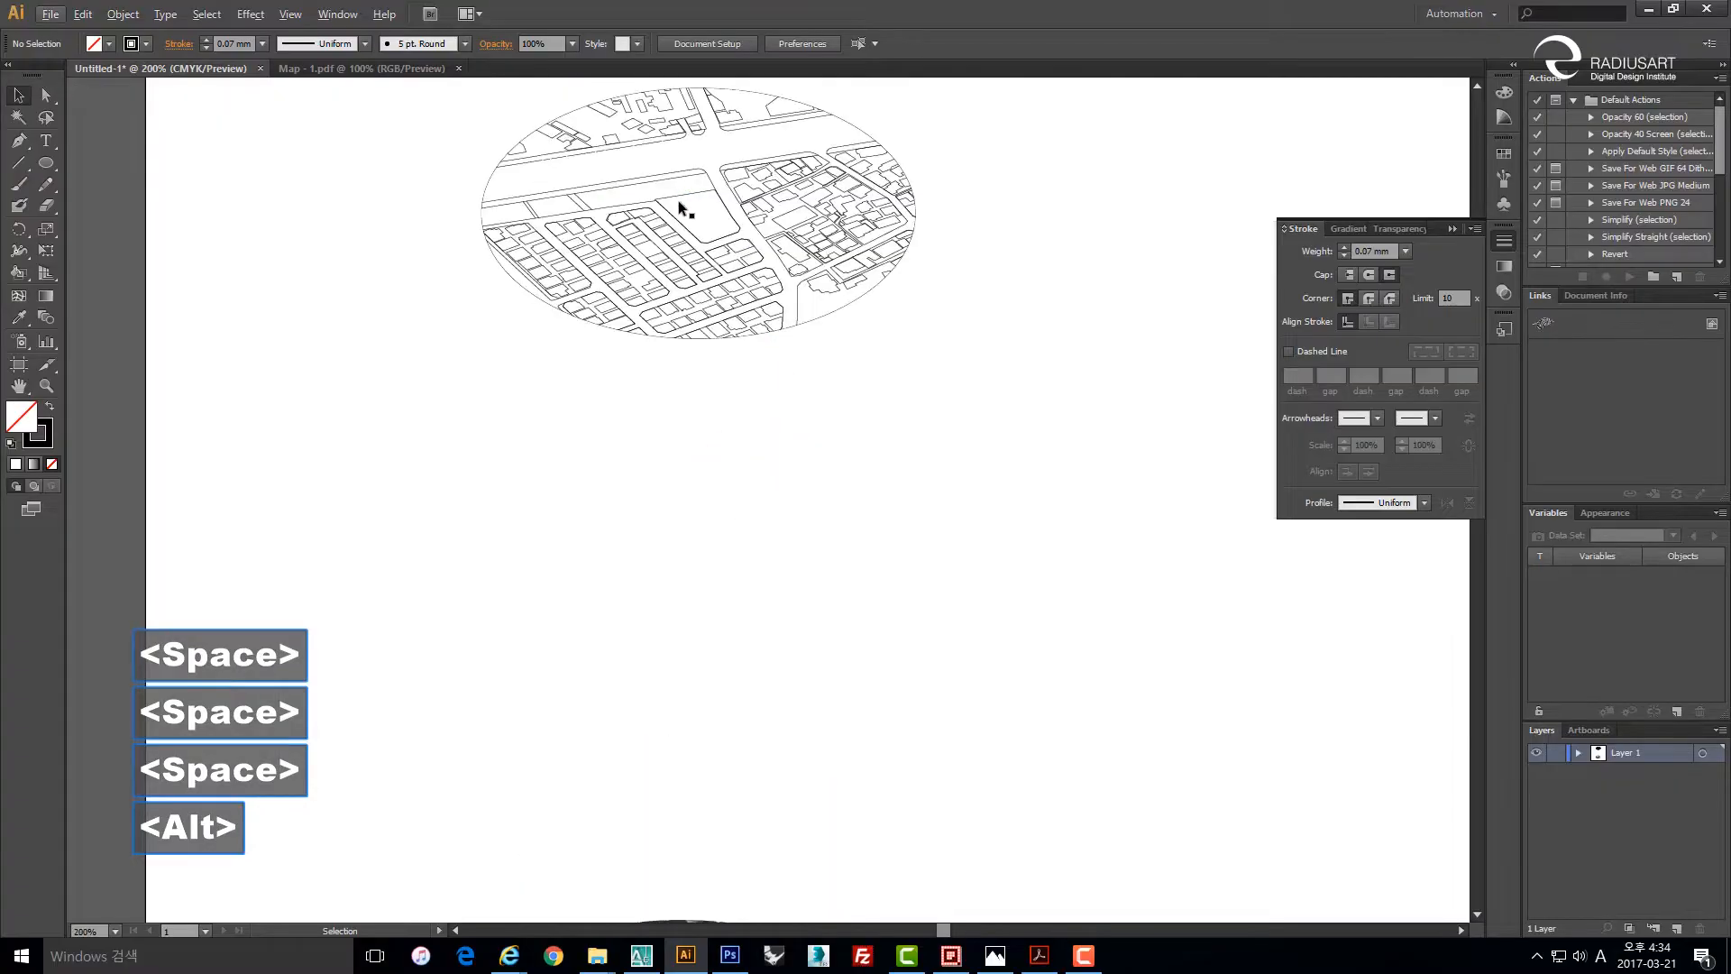
left_click_drag(687, 279, 725, 420)
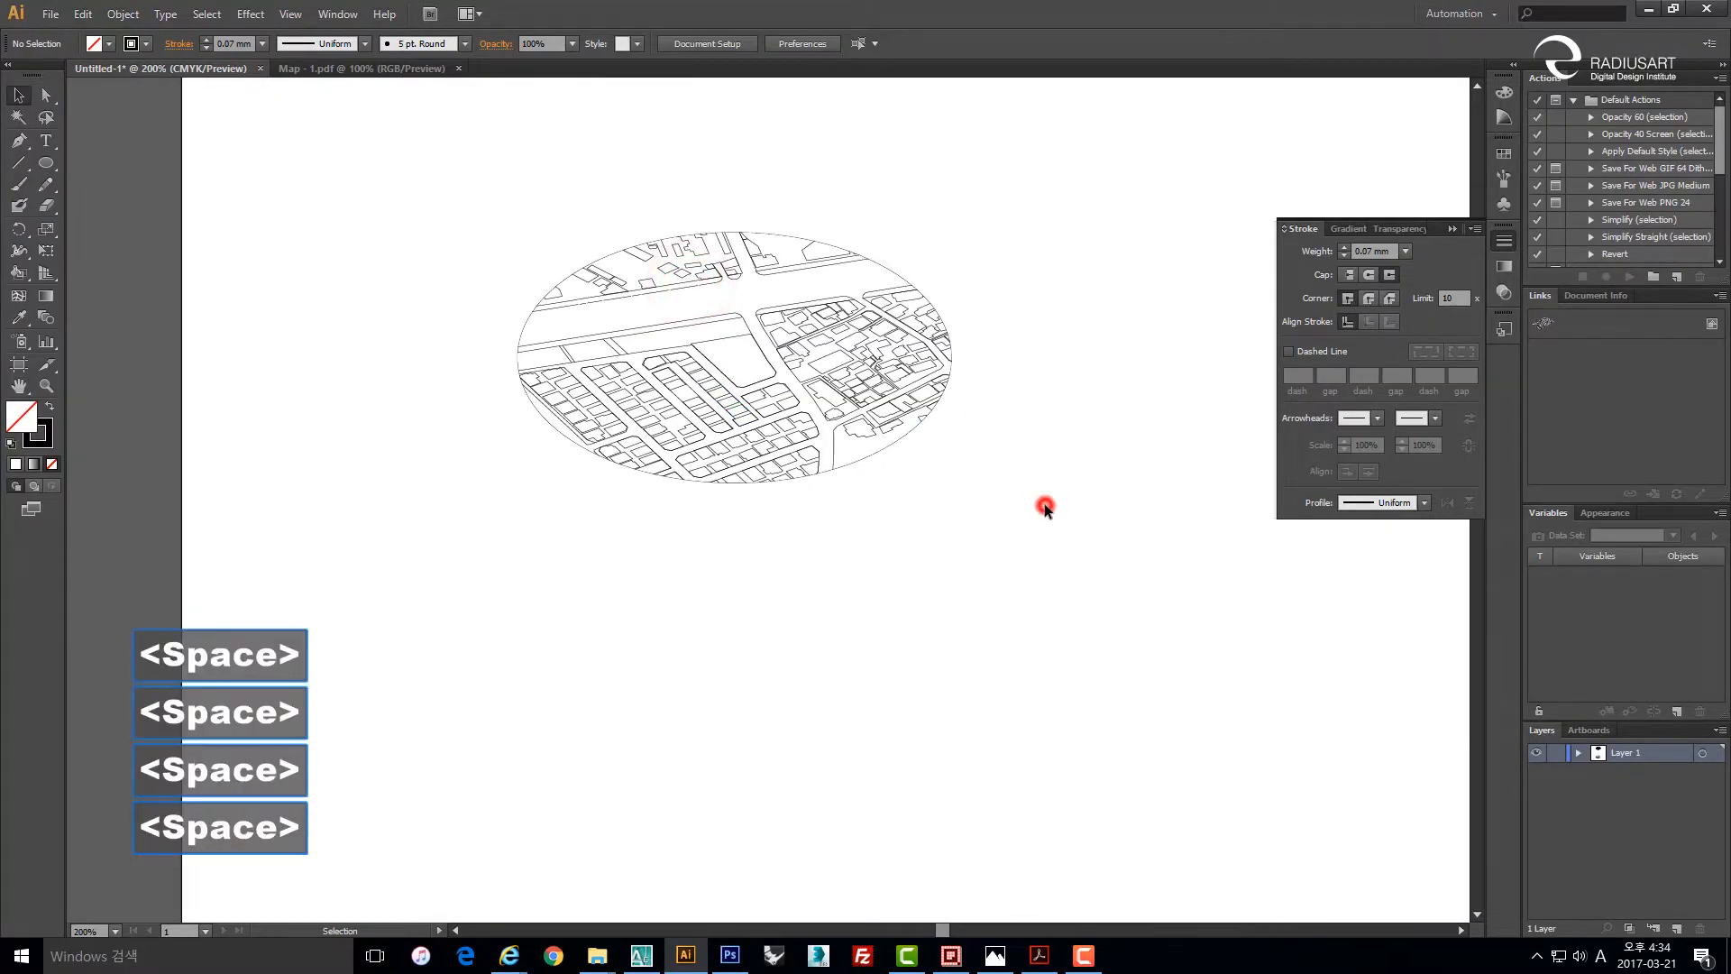
left_click_drag(1024, 488, 1010, 460)
left_click(863, 352)
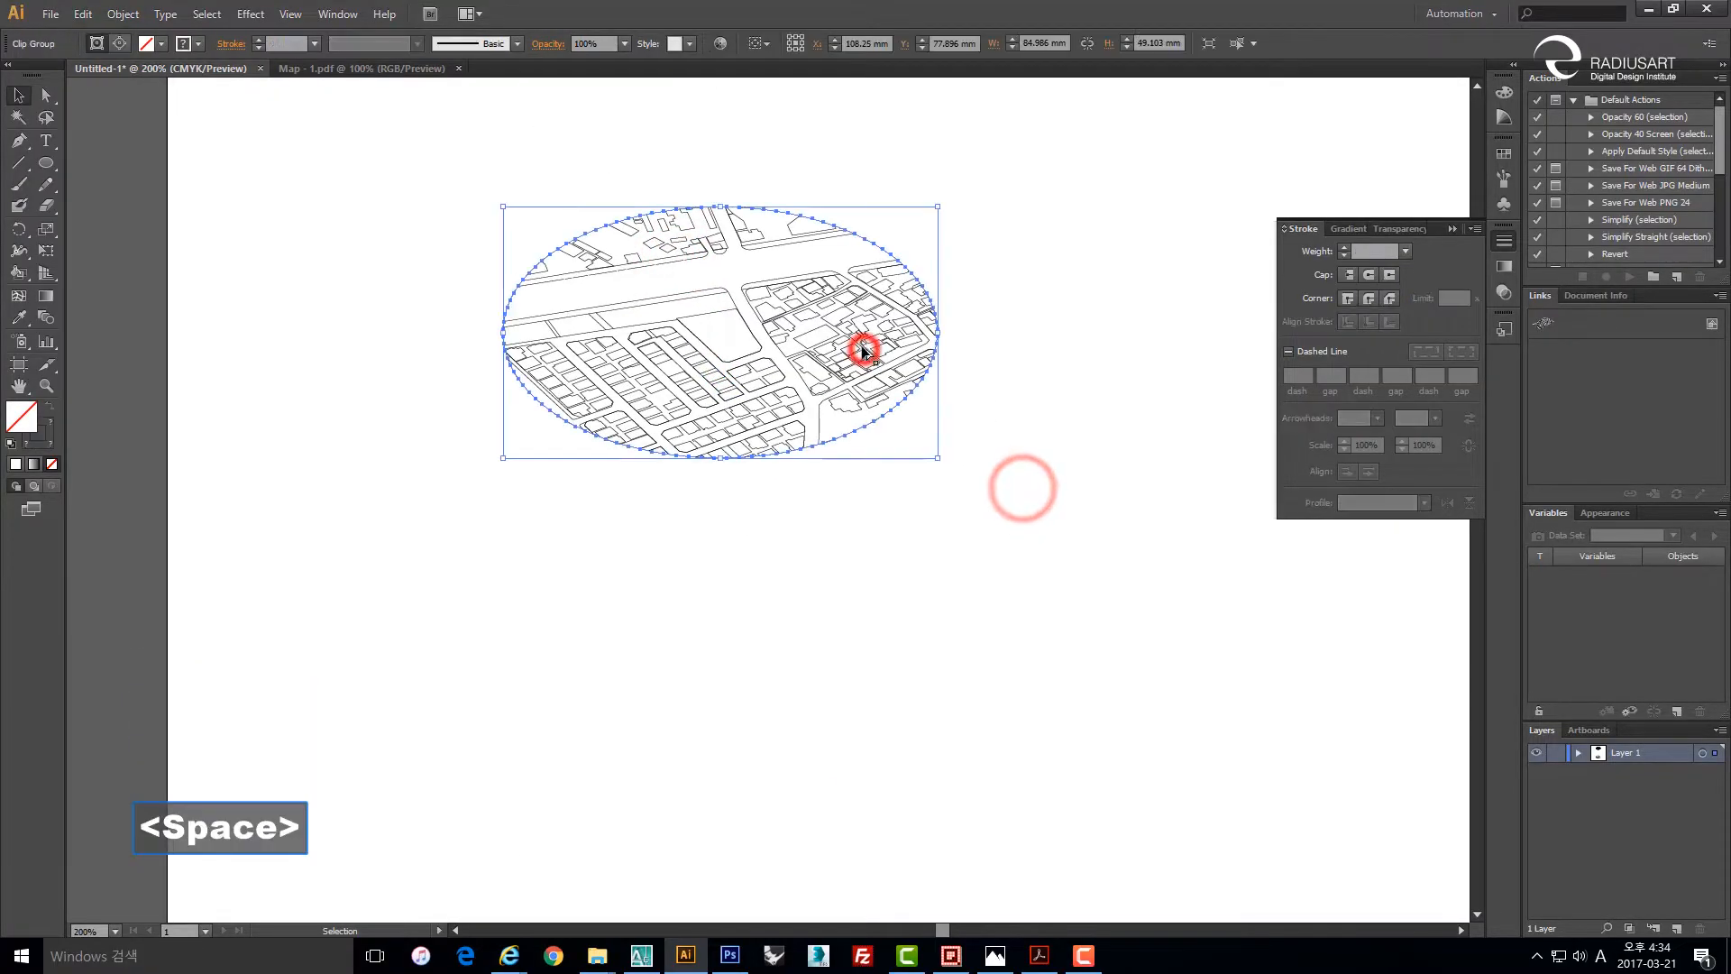
left_click_drag(863, 351, 863, 692)
left_click(825, 602, "alt")
mouse_move(823, 607)
left_mouse_down()
mouse_move(823, 360)
mouse_move(824, 603)
left_mouse_up()
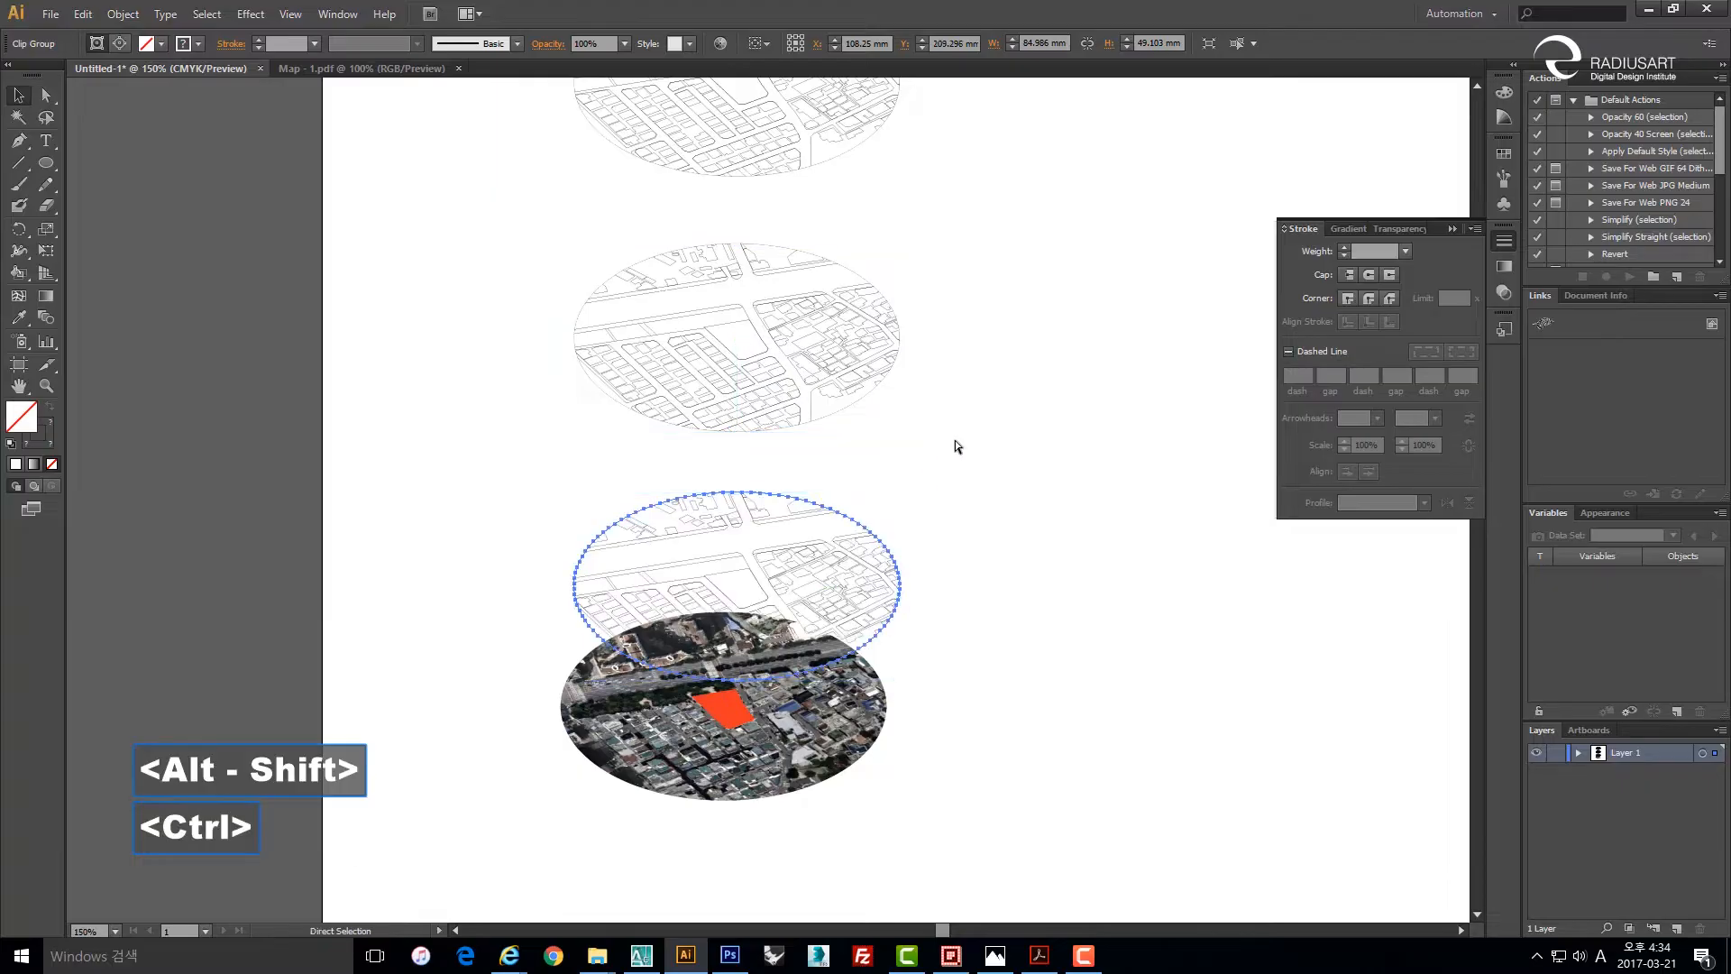
key("ctrl+z")
Repeat the downward duplication twice to make a column of four evenly spaced line maps.
key("ctrl+d")
key("ctrl+d")
key("space")
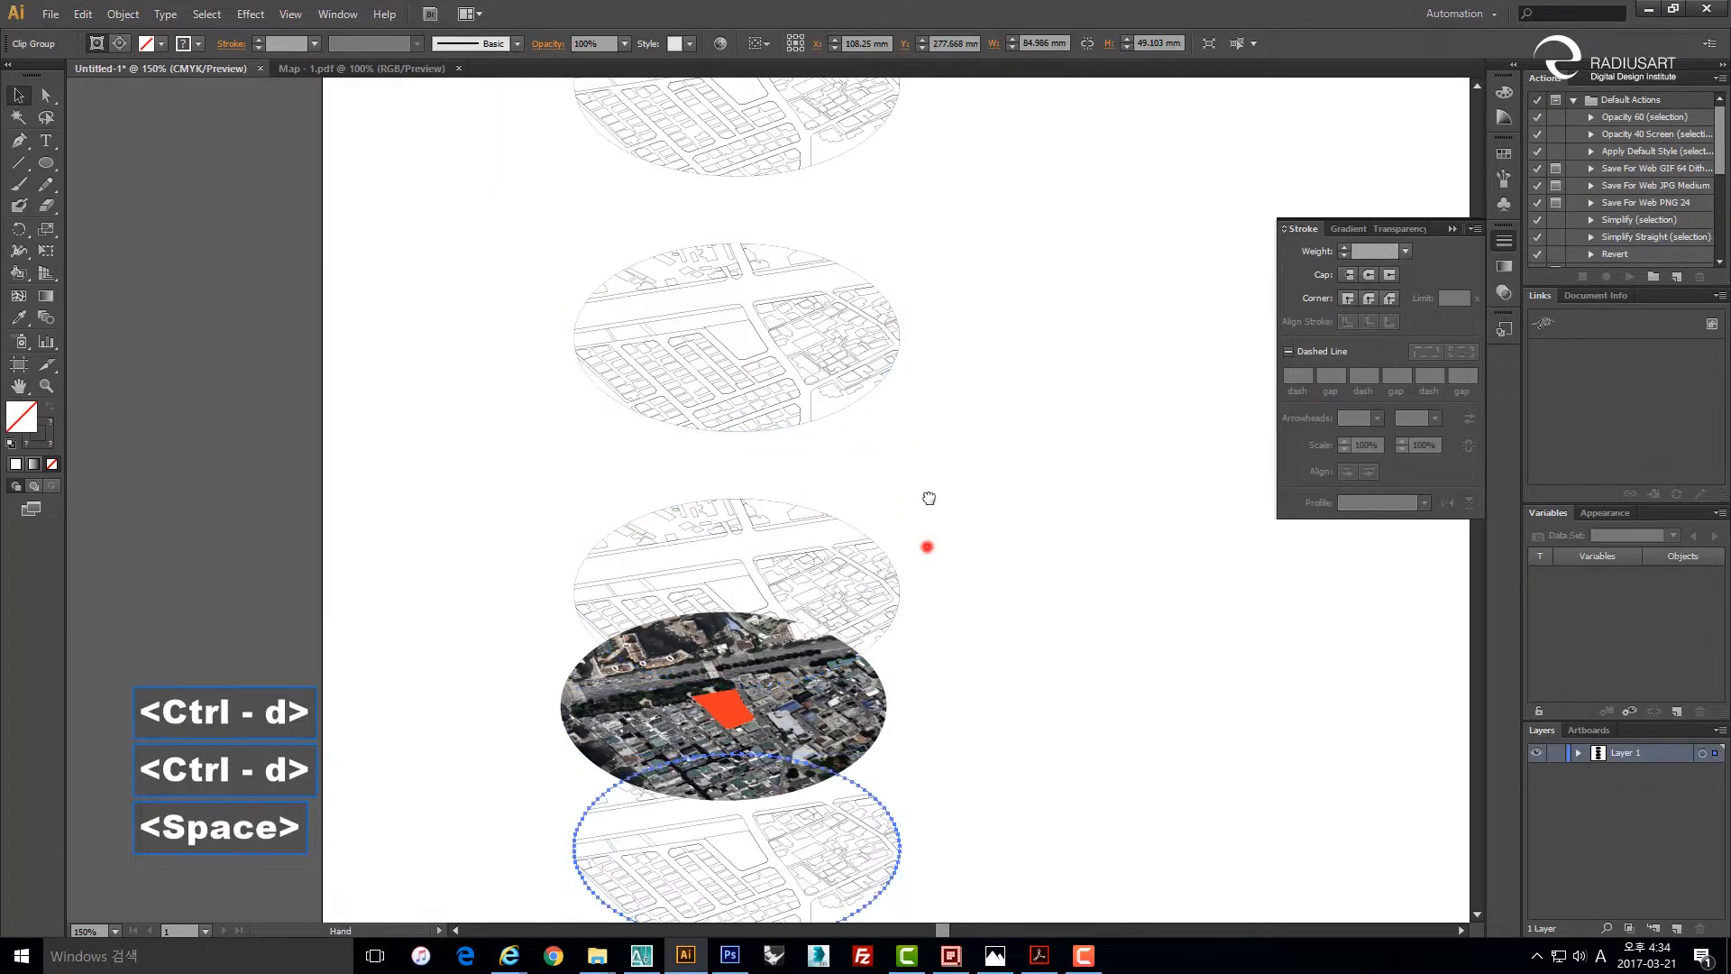
left_click_drag(929, 498, 934, 282)
left_click(981, 531)
Move the aerial photo group with its red site shape down below the lowest line map, to about Y 336.8 mm.
left_click(842, 484)
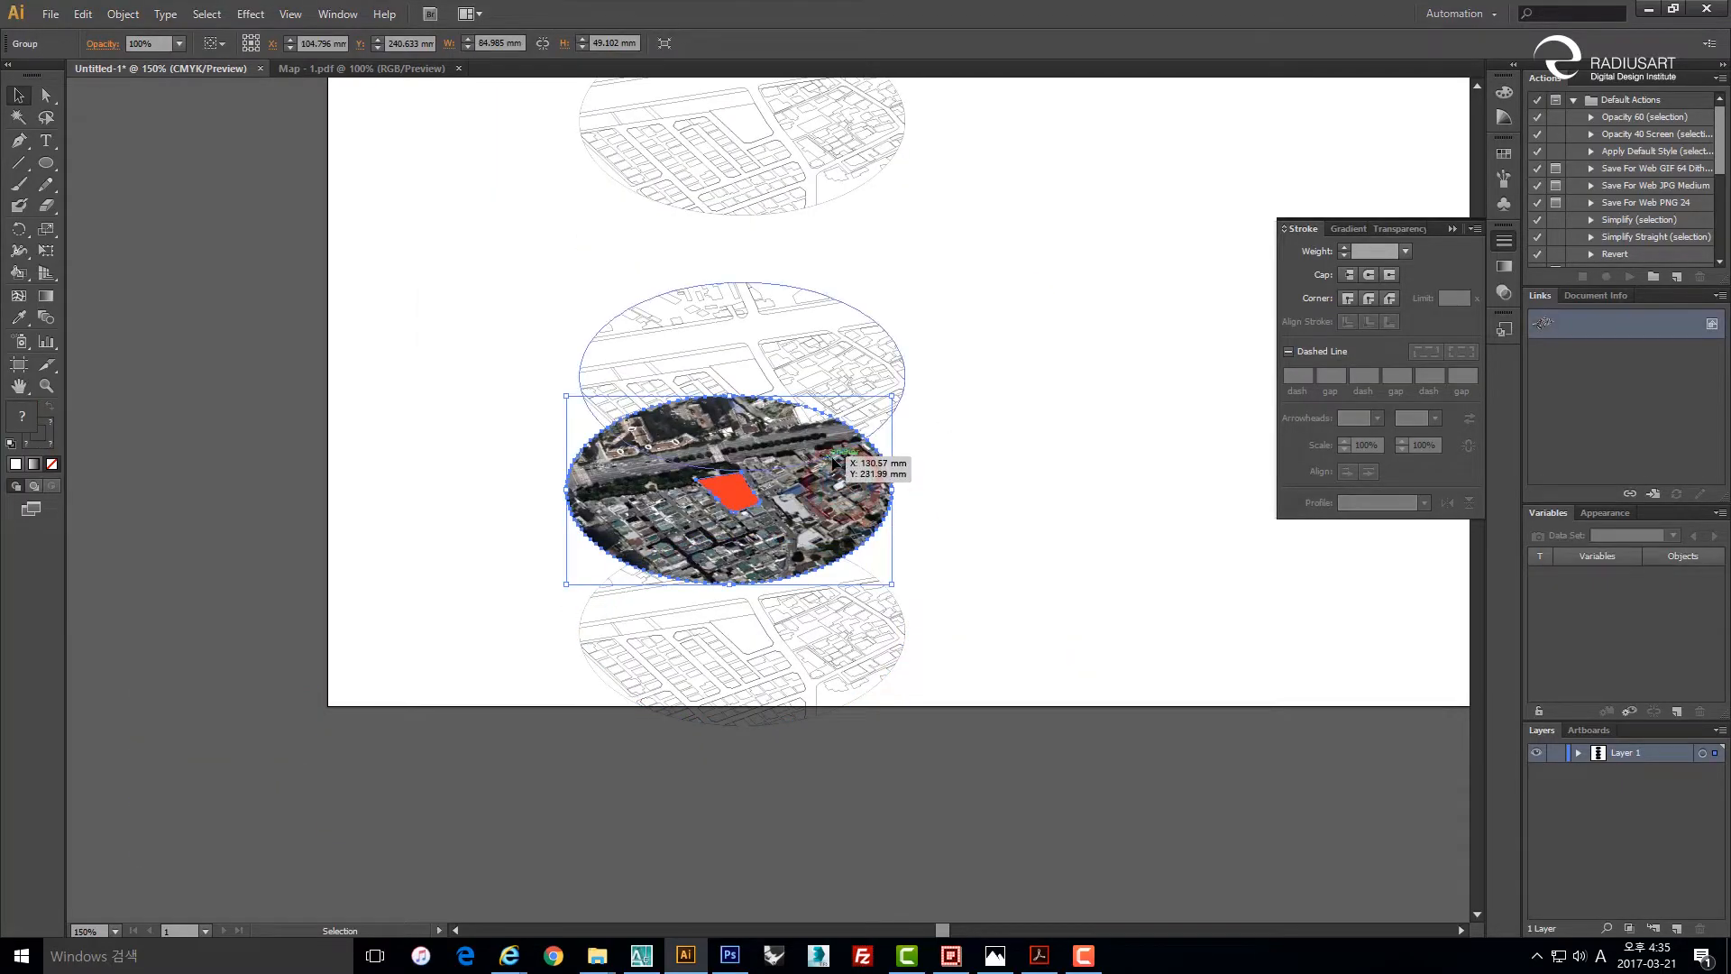
left_click_drag(824, 490, 831, 845)
scroll(992, 395, "down", 2)
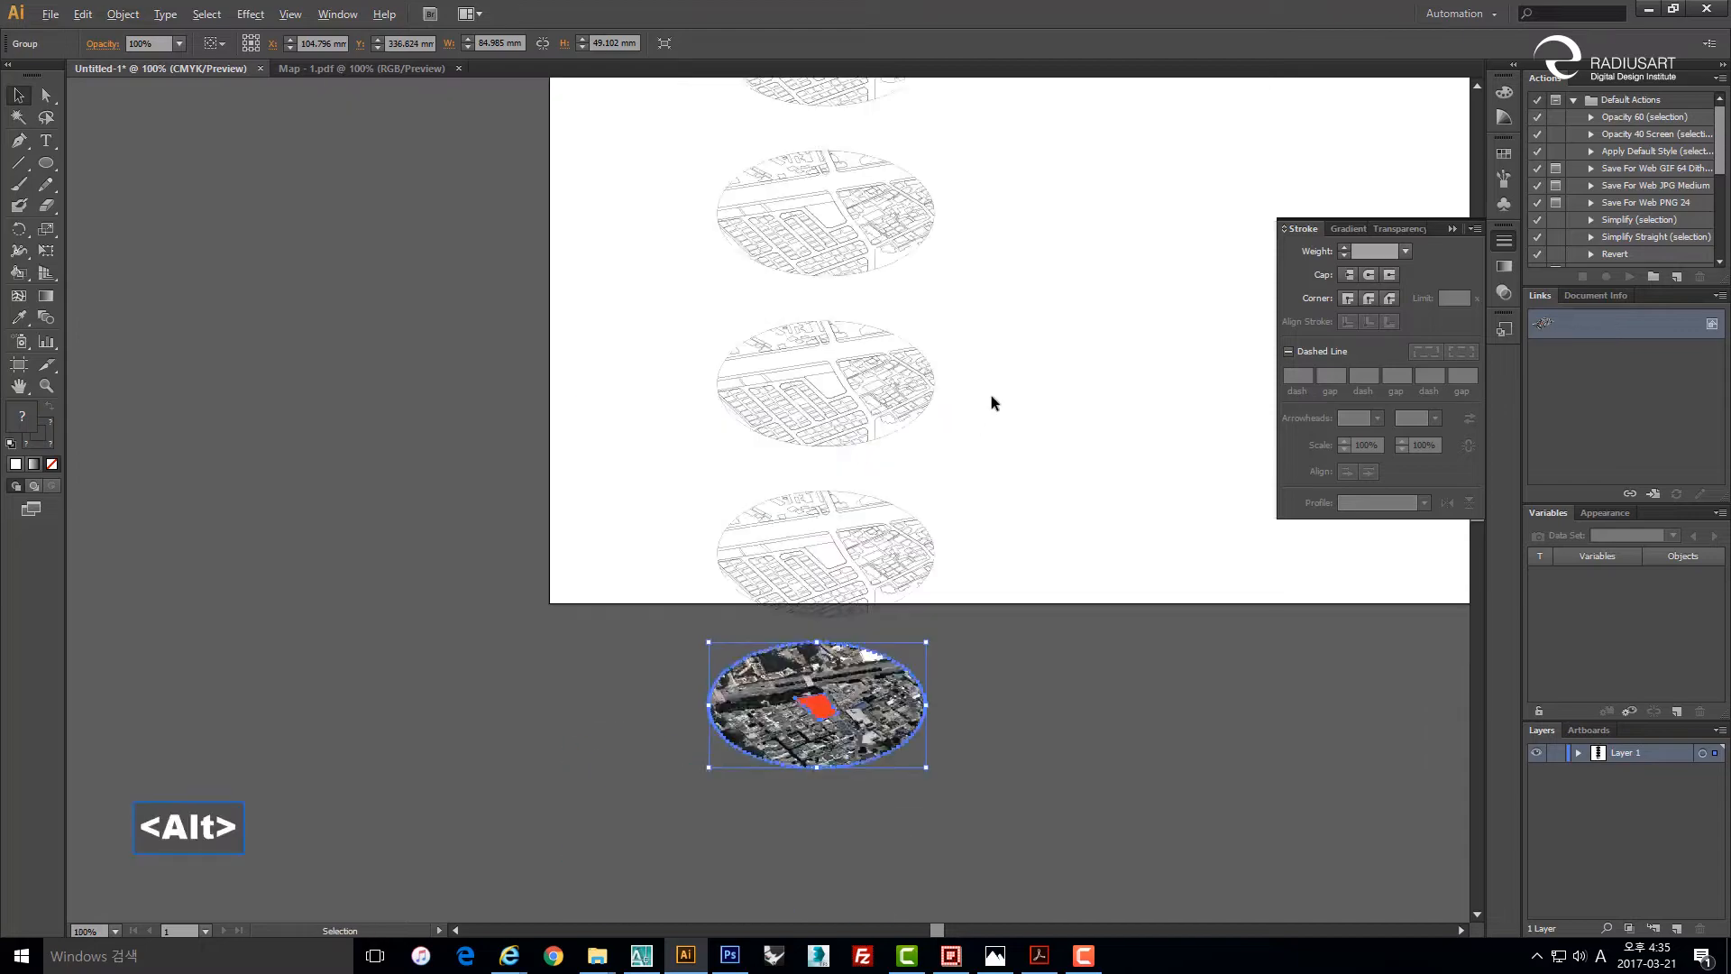
key("space")
left_click(951, 444)
left_click_drag(942, 435, 929, 508)
key("space")
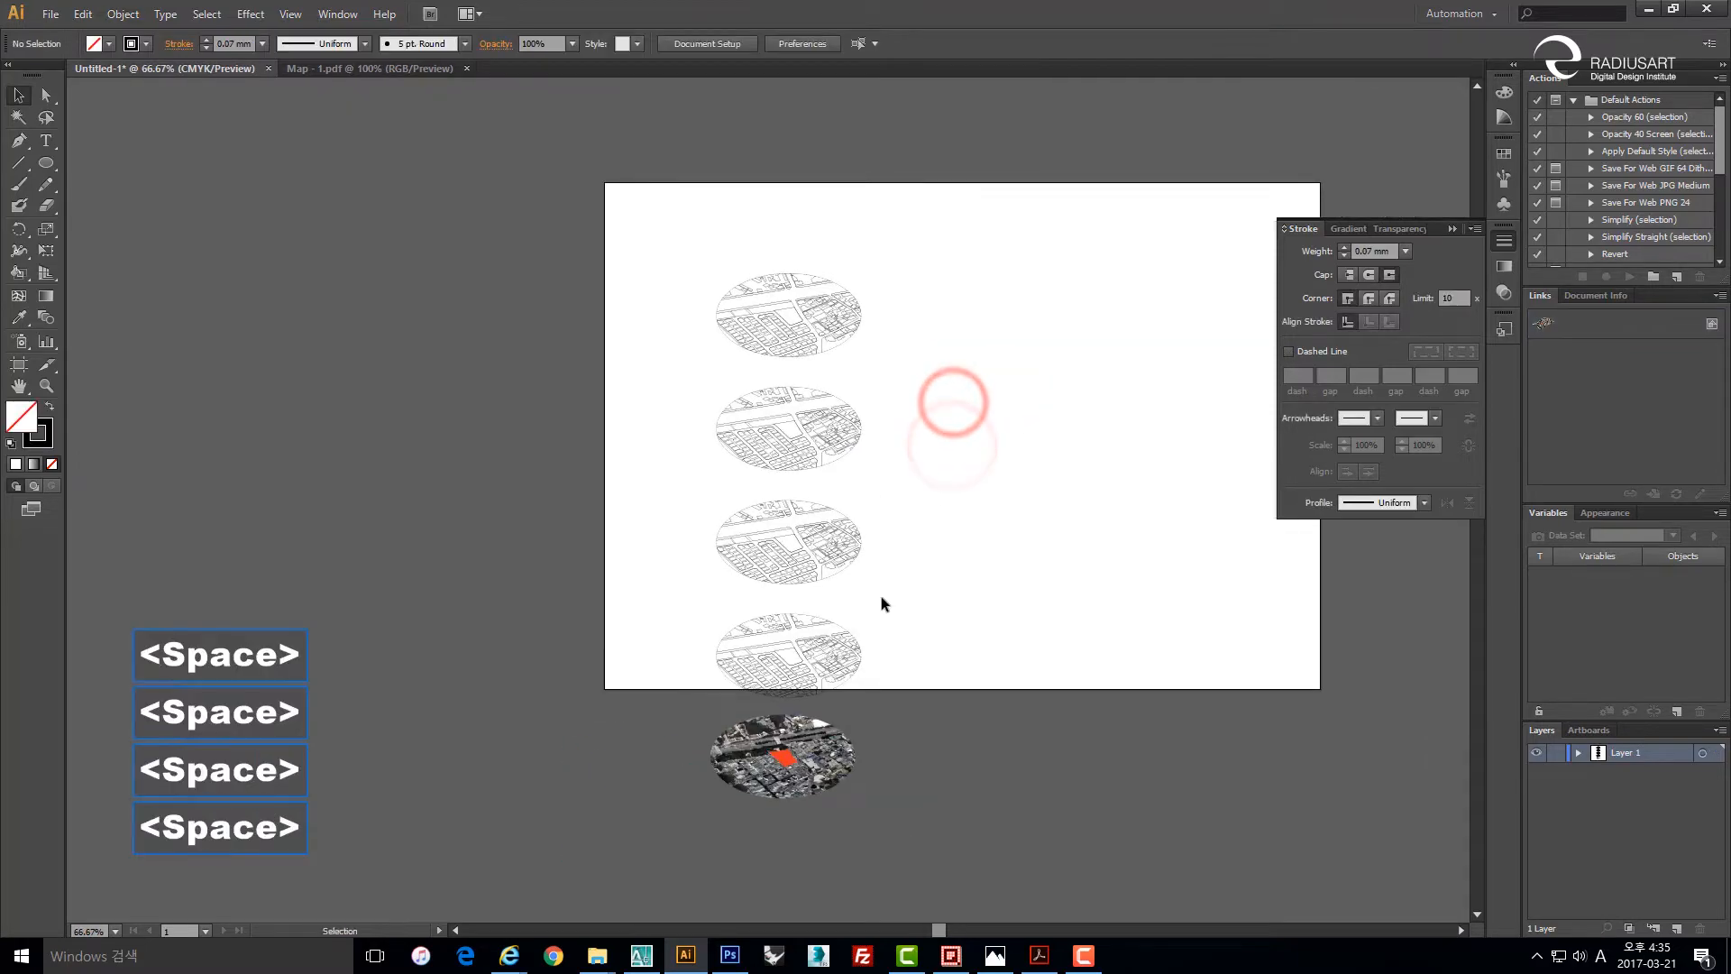
Move the lowest line map straight up onto the artboard so it slightly overlaps the map above it.
left_click_drag(795, 639, 795, 600)
left_click(933, 667)
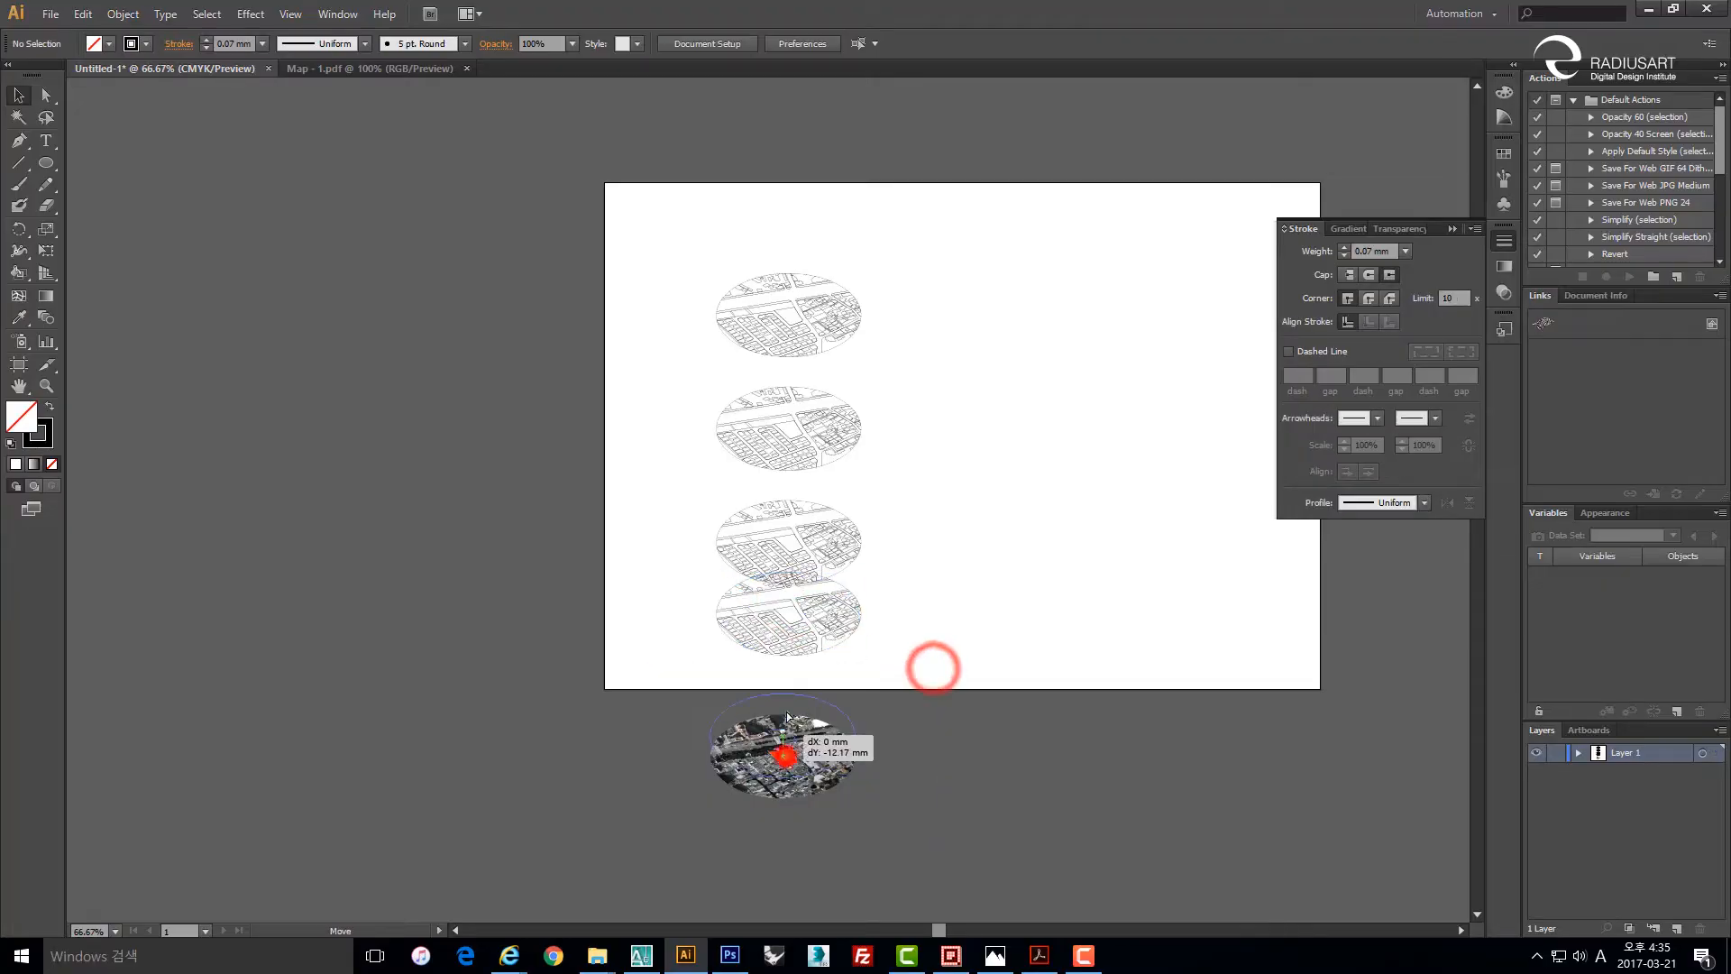
Move the aerial photo group up to the artboard's lower edge, about Y 272.7 mm, and shift the topmost line map slightly up.
left_click_drag(793, 760, 792, 649)
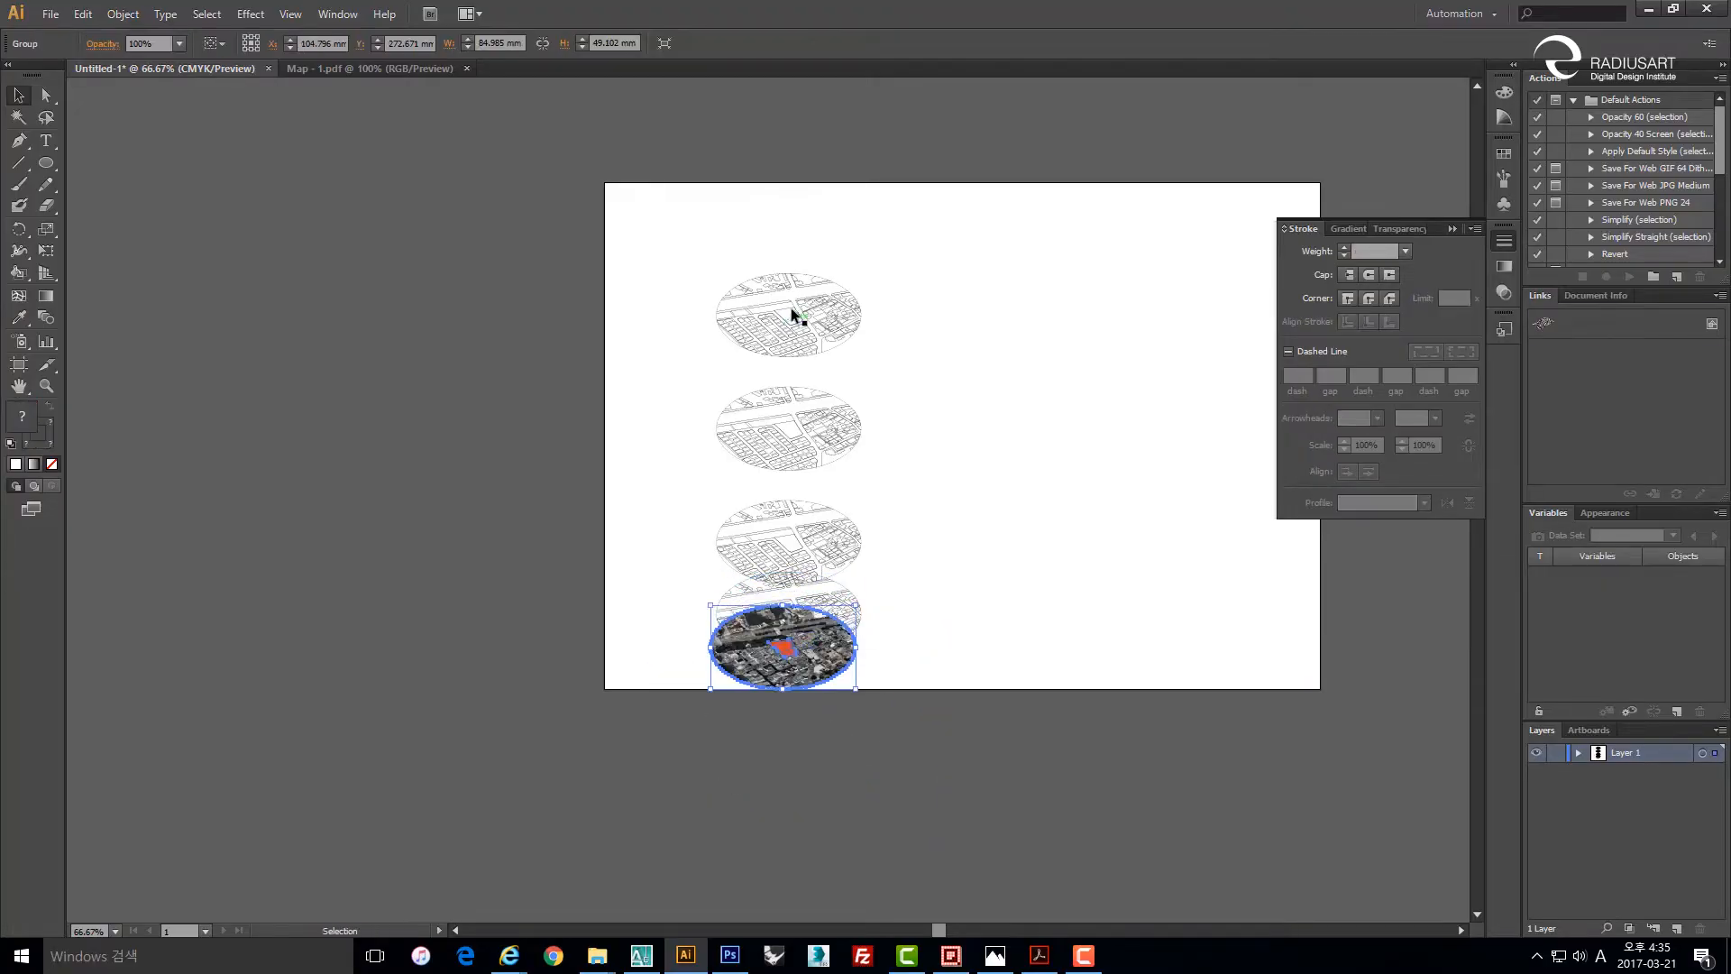
left_click_drag(792, 285, 788, 295)
left_click(938, 386)
Distribute the four line maps and the aerial photo evenly in the vertical direction.
left_click_drag(913, 669, 759, 245)
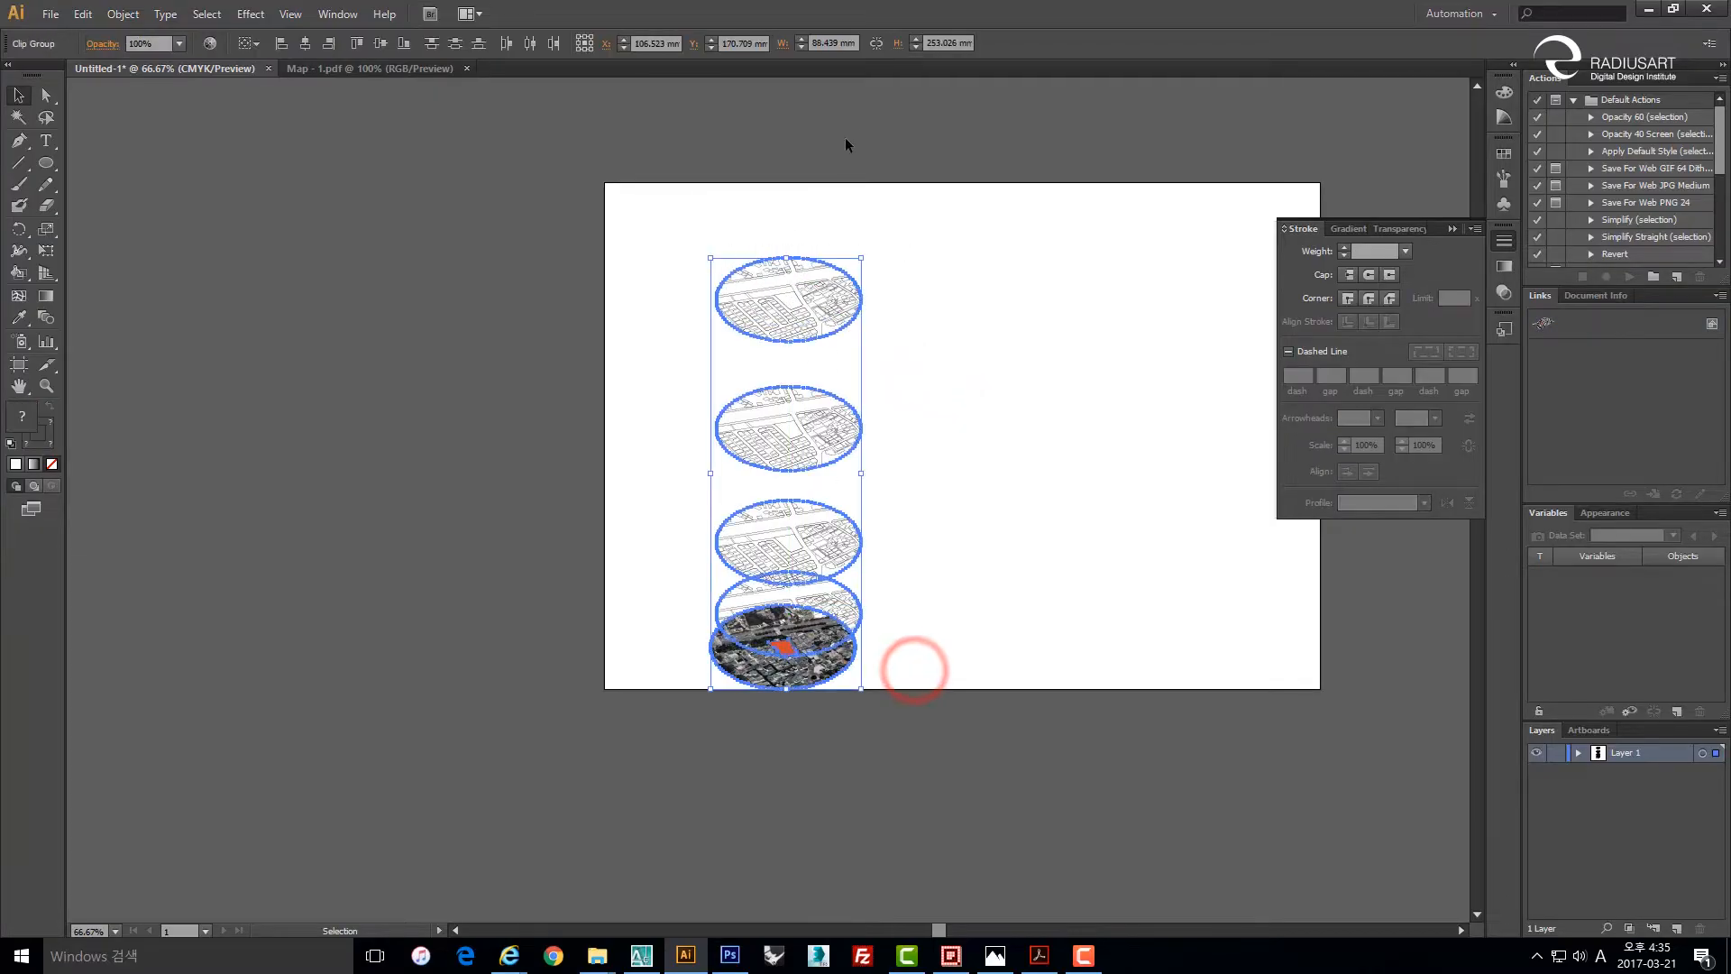
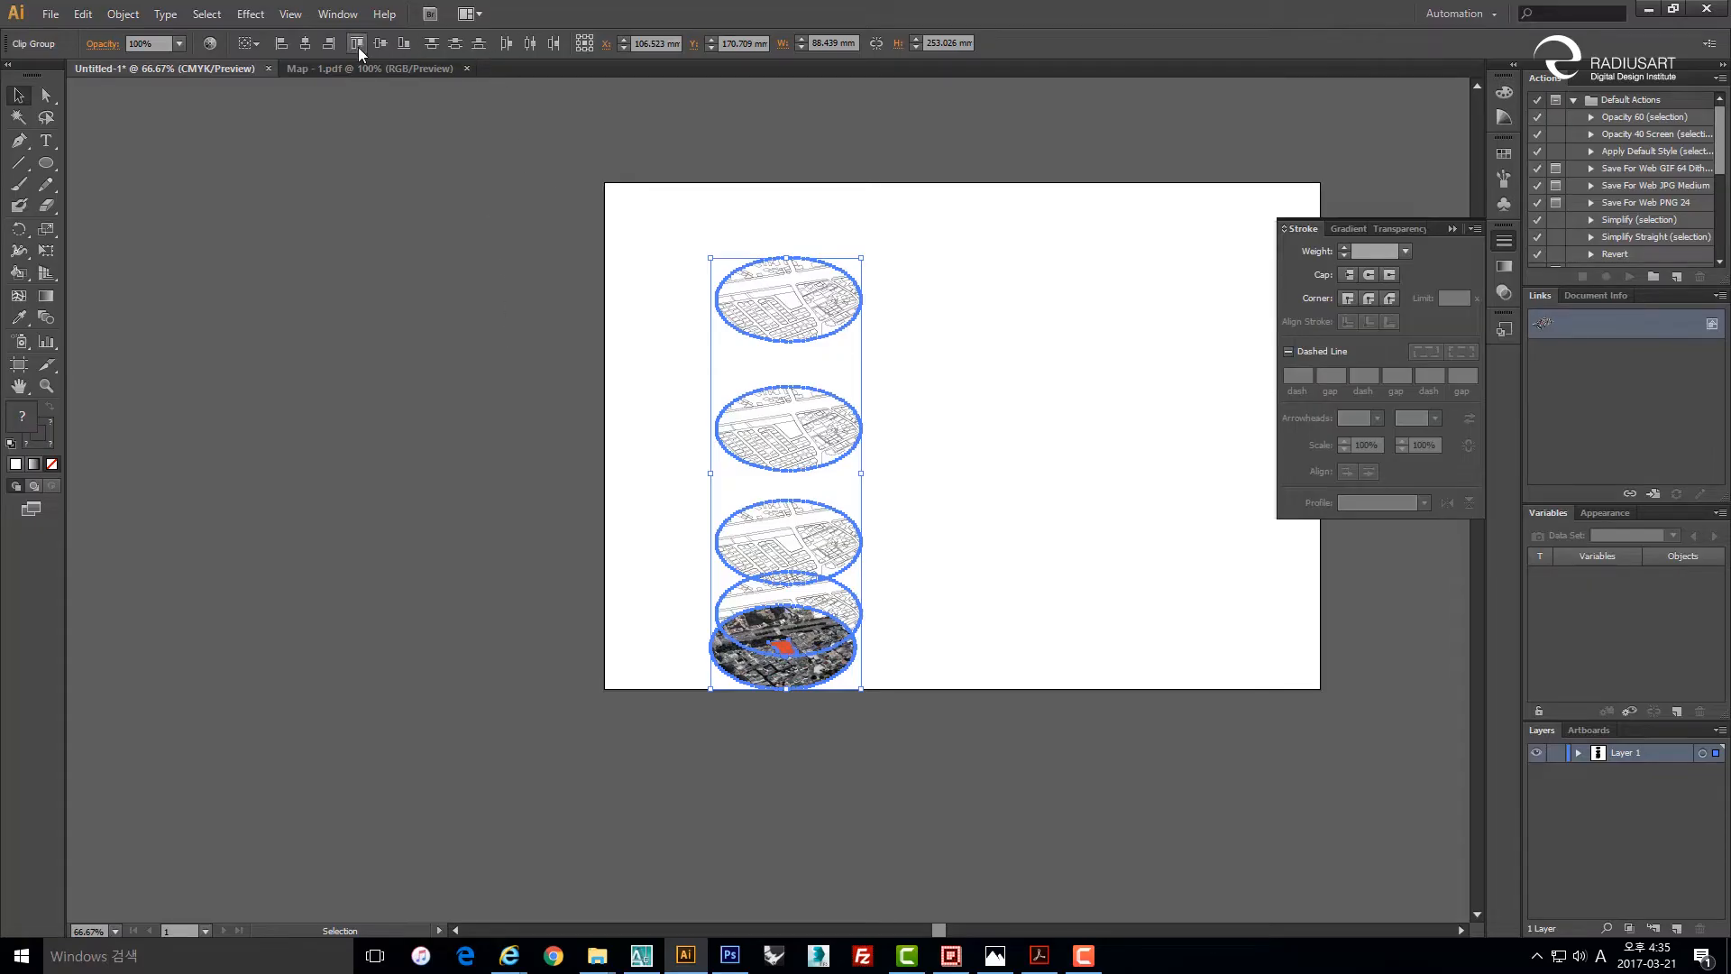
left_click(458, 45)
left_click(1096, 599)
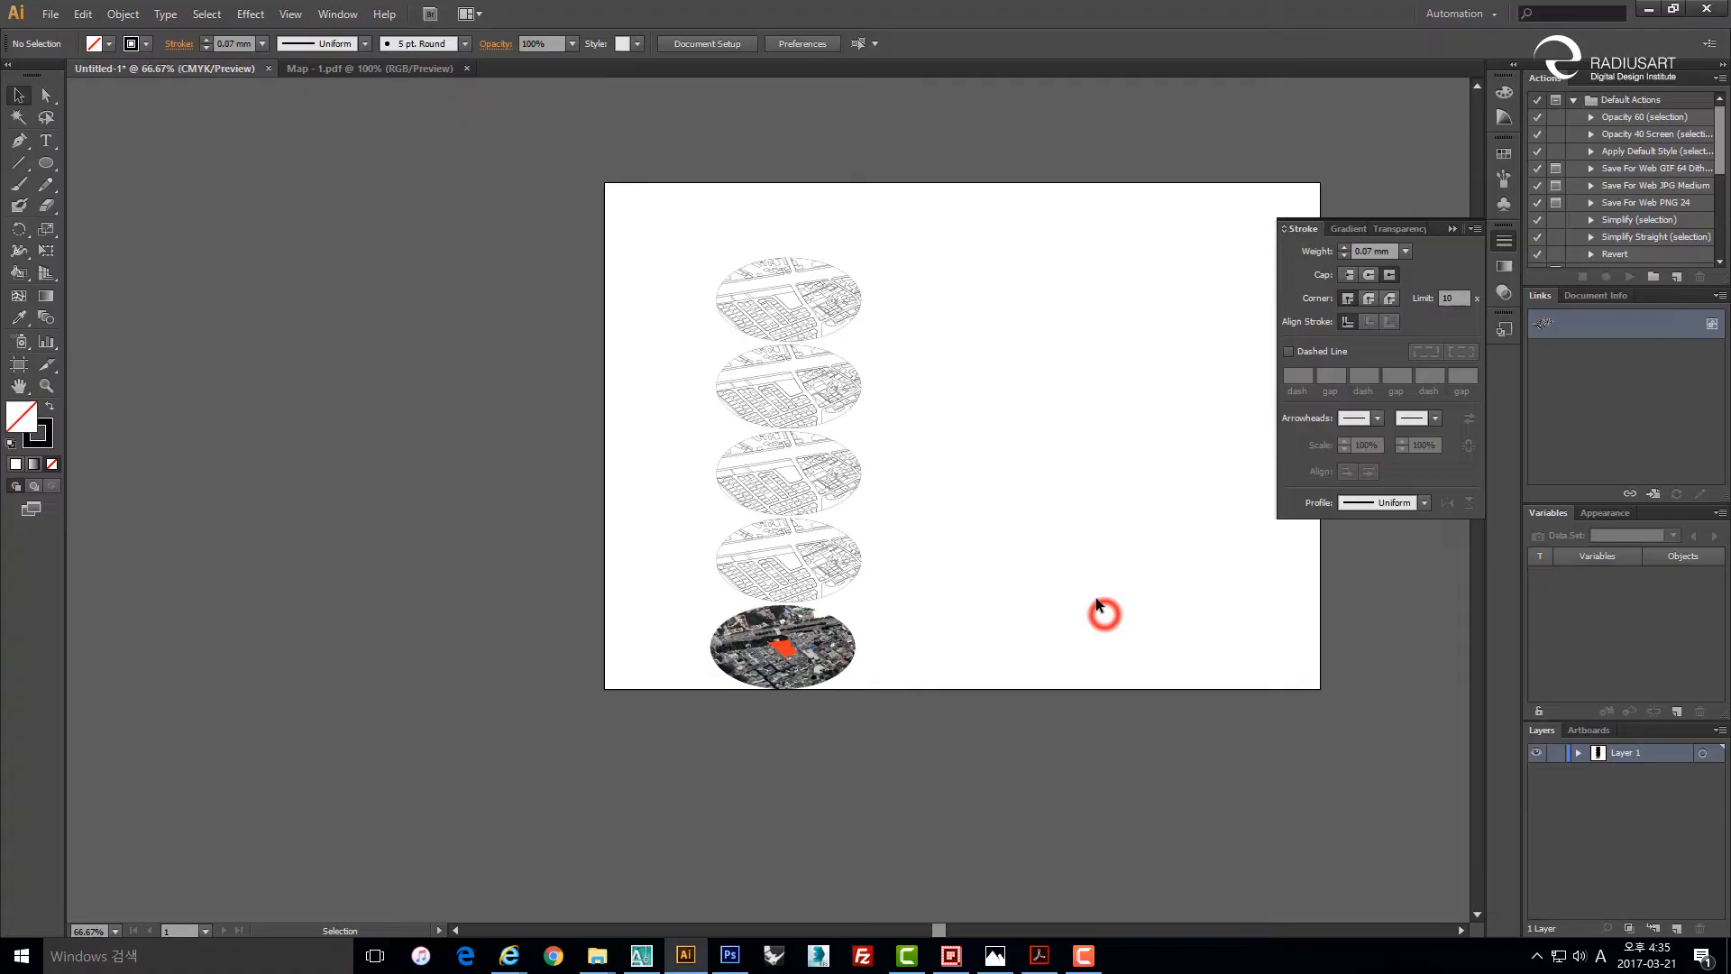
Move the whole column up on the artboard and lower the aerial photo slightly to leave a gap below the line maps.
left_click(942, 518)
key("space")
left_click_drag(911, 640, 767, 277)
left_click(935, 321)
left_click_drag(797, 629, 797, 649)
left_click(891, 600)
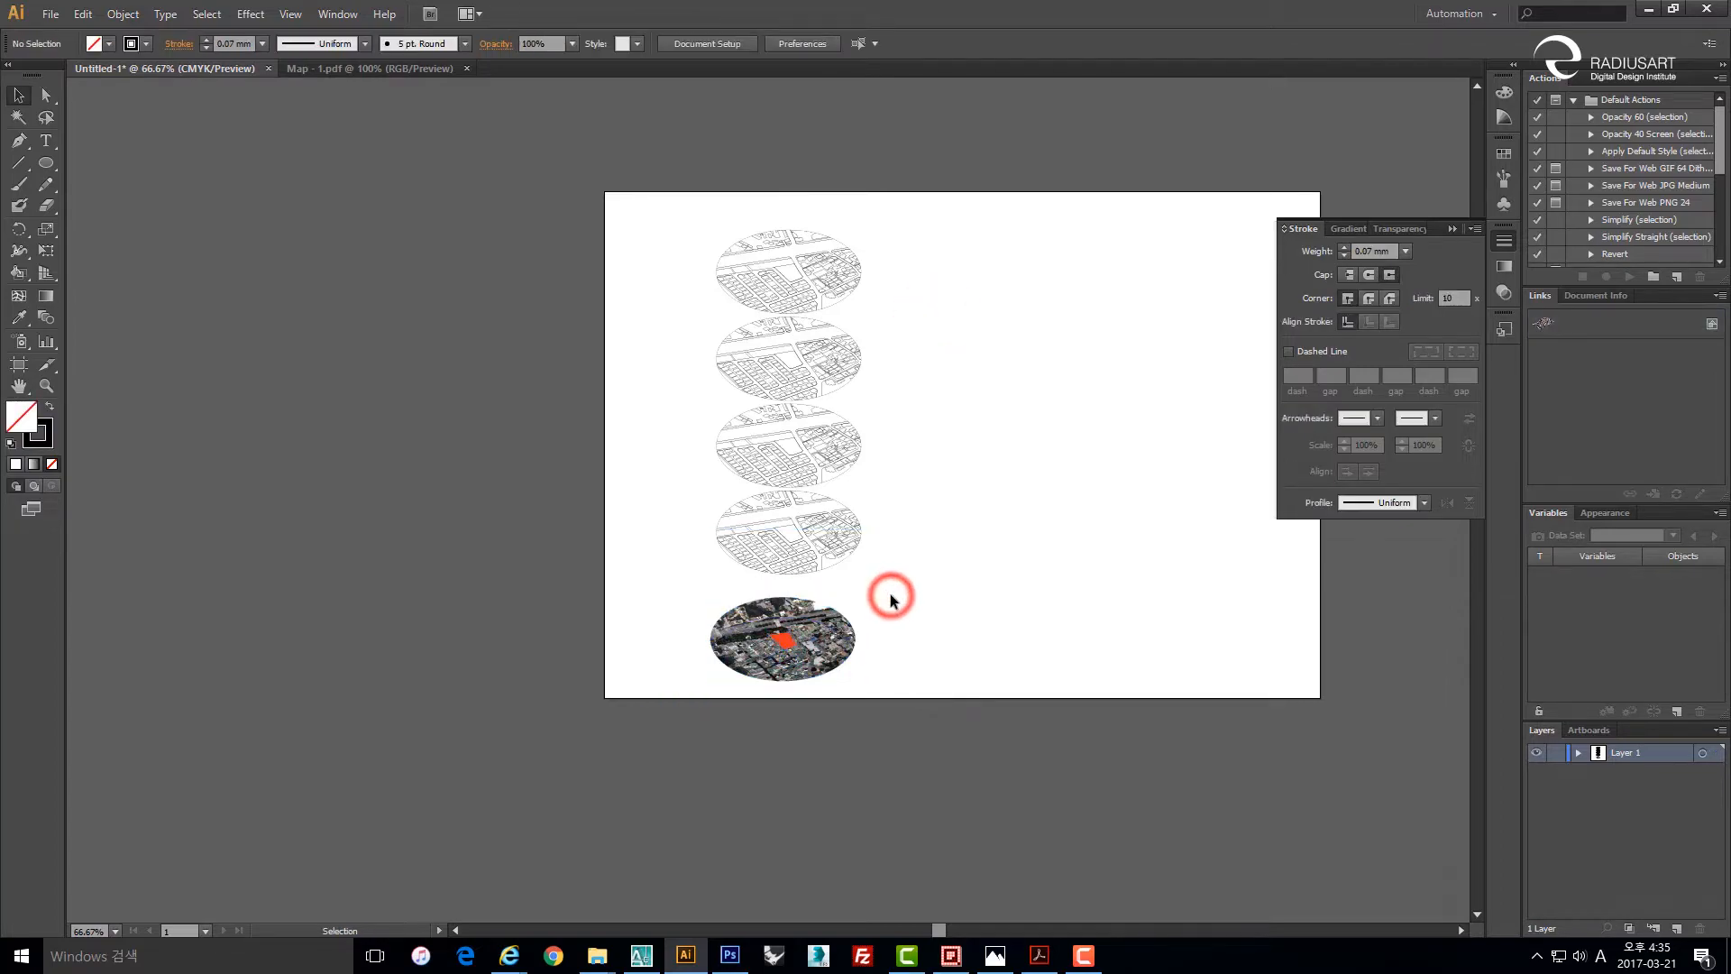
Scale the whole column down to about 78 mm wide and 233 mm high, and raise the topmost line map towards the artboard's upper edge.
left_click_drag(904, 657, 844, 255)
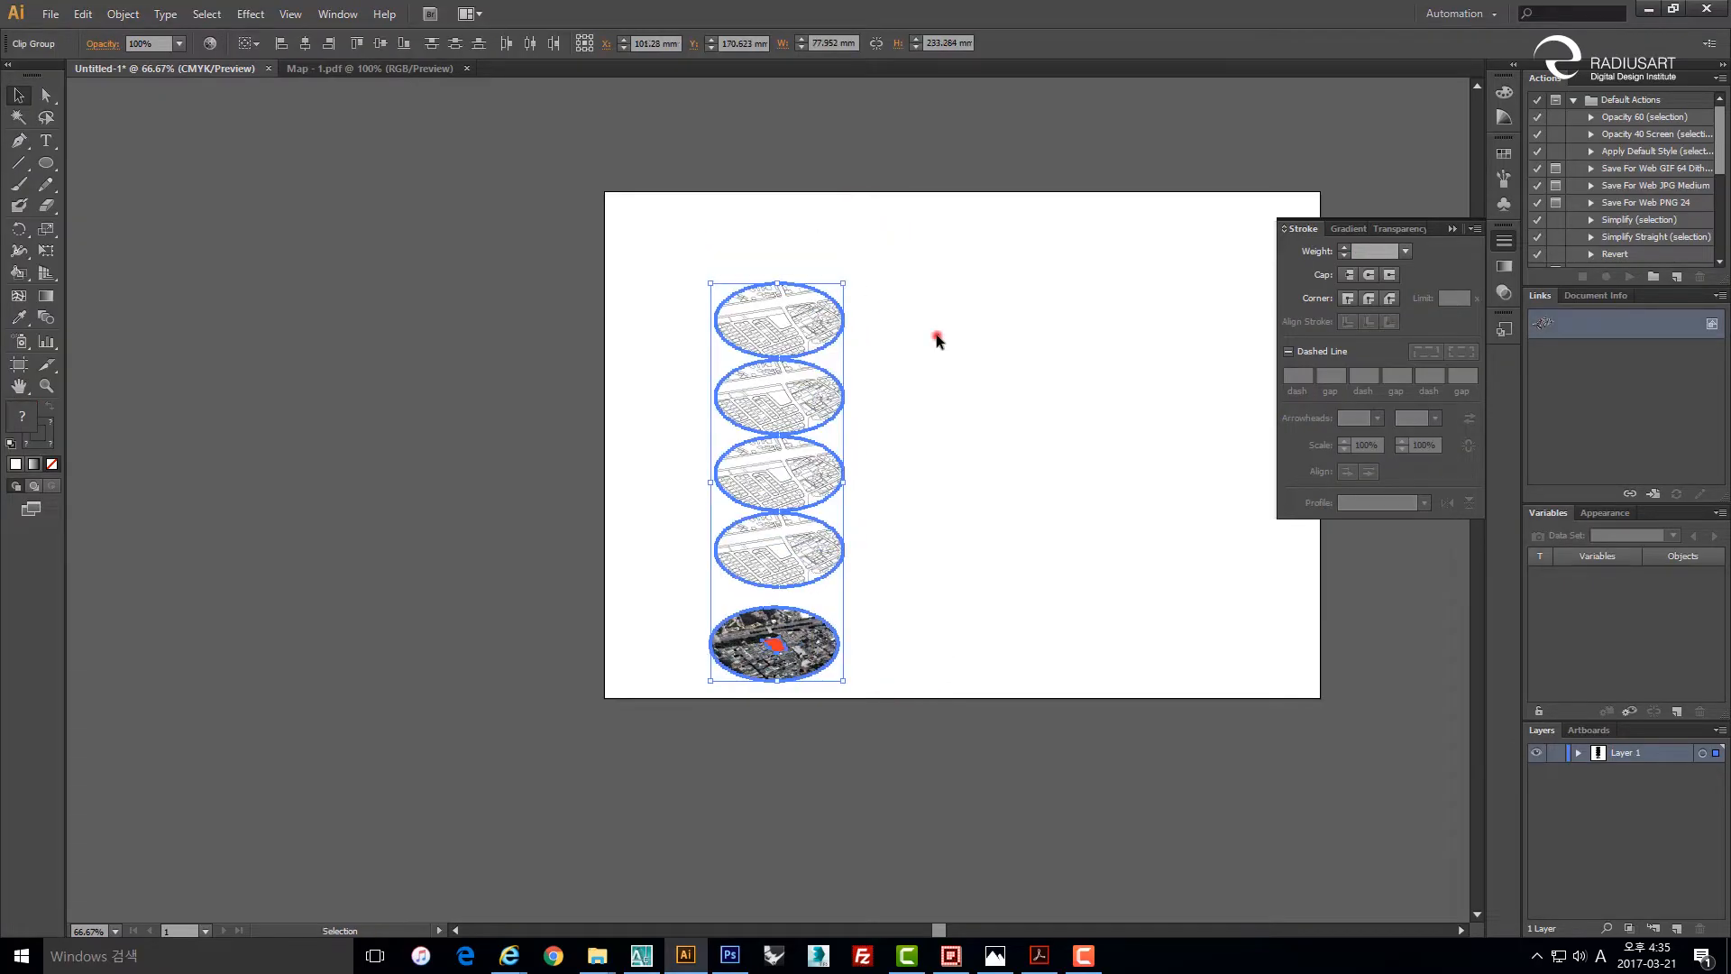
left_click(936, 338)
left_click_drag(777, 309, 777, 271)
left_click(926, 363)
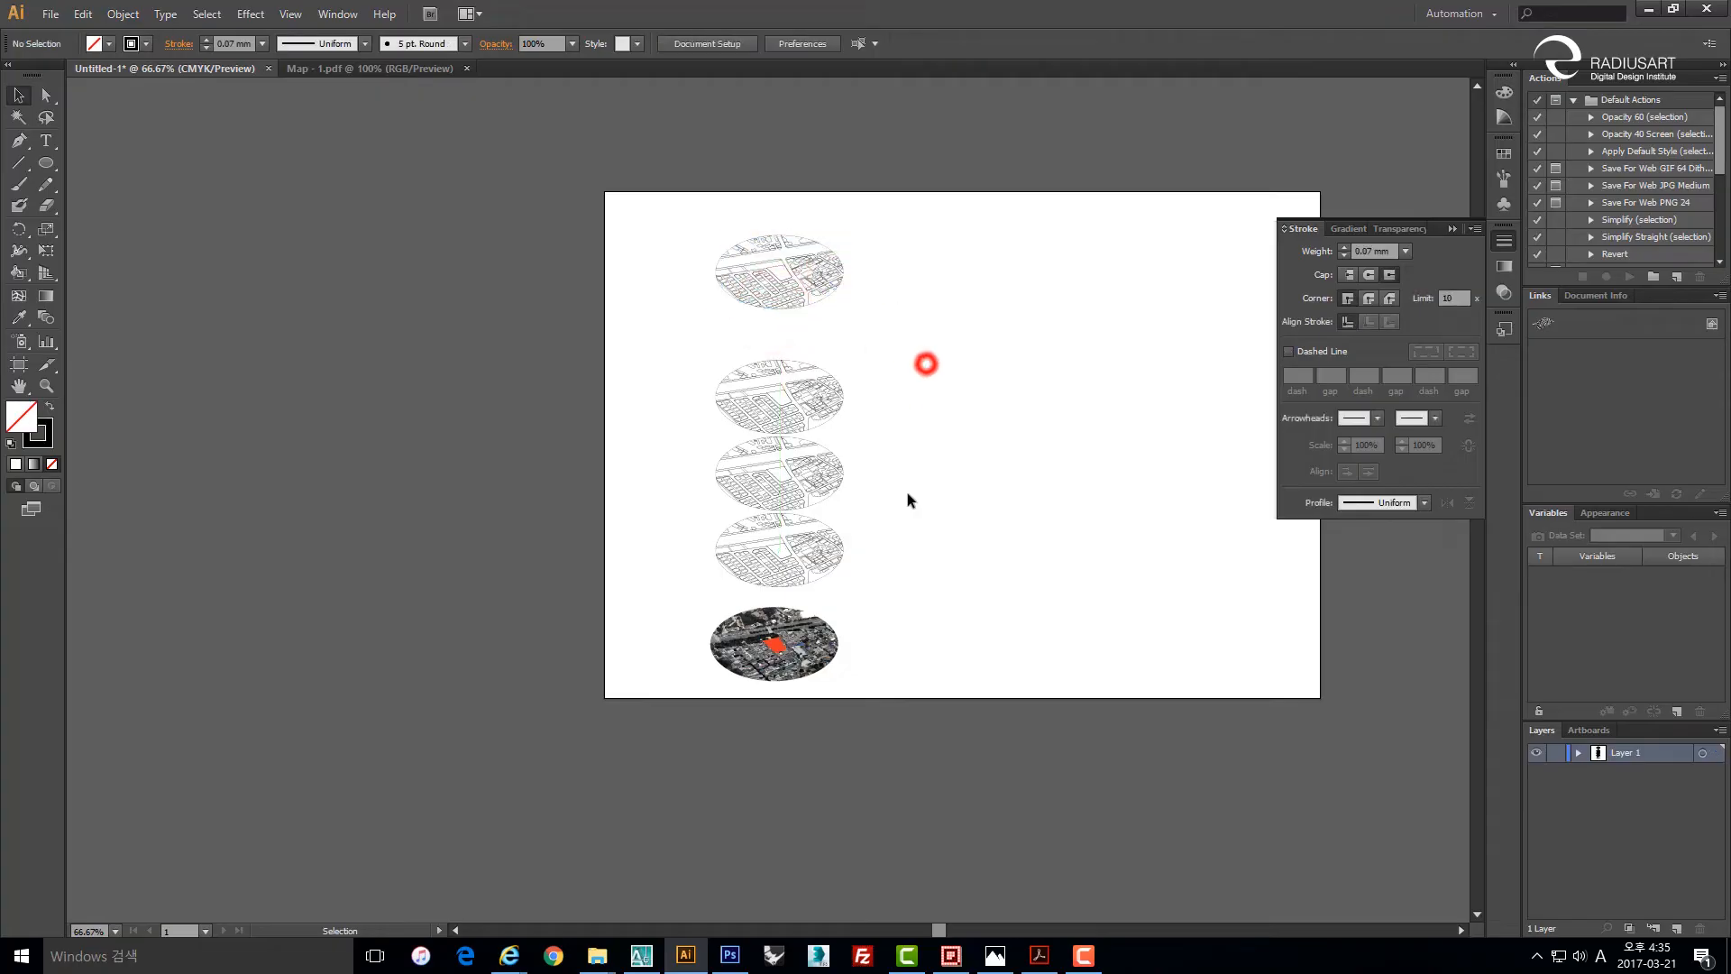
Distribute all five ellipses vertically by their centers so the gaps between the layers are equal.
left_click_drag(782, 367, 772, 262)
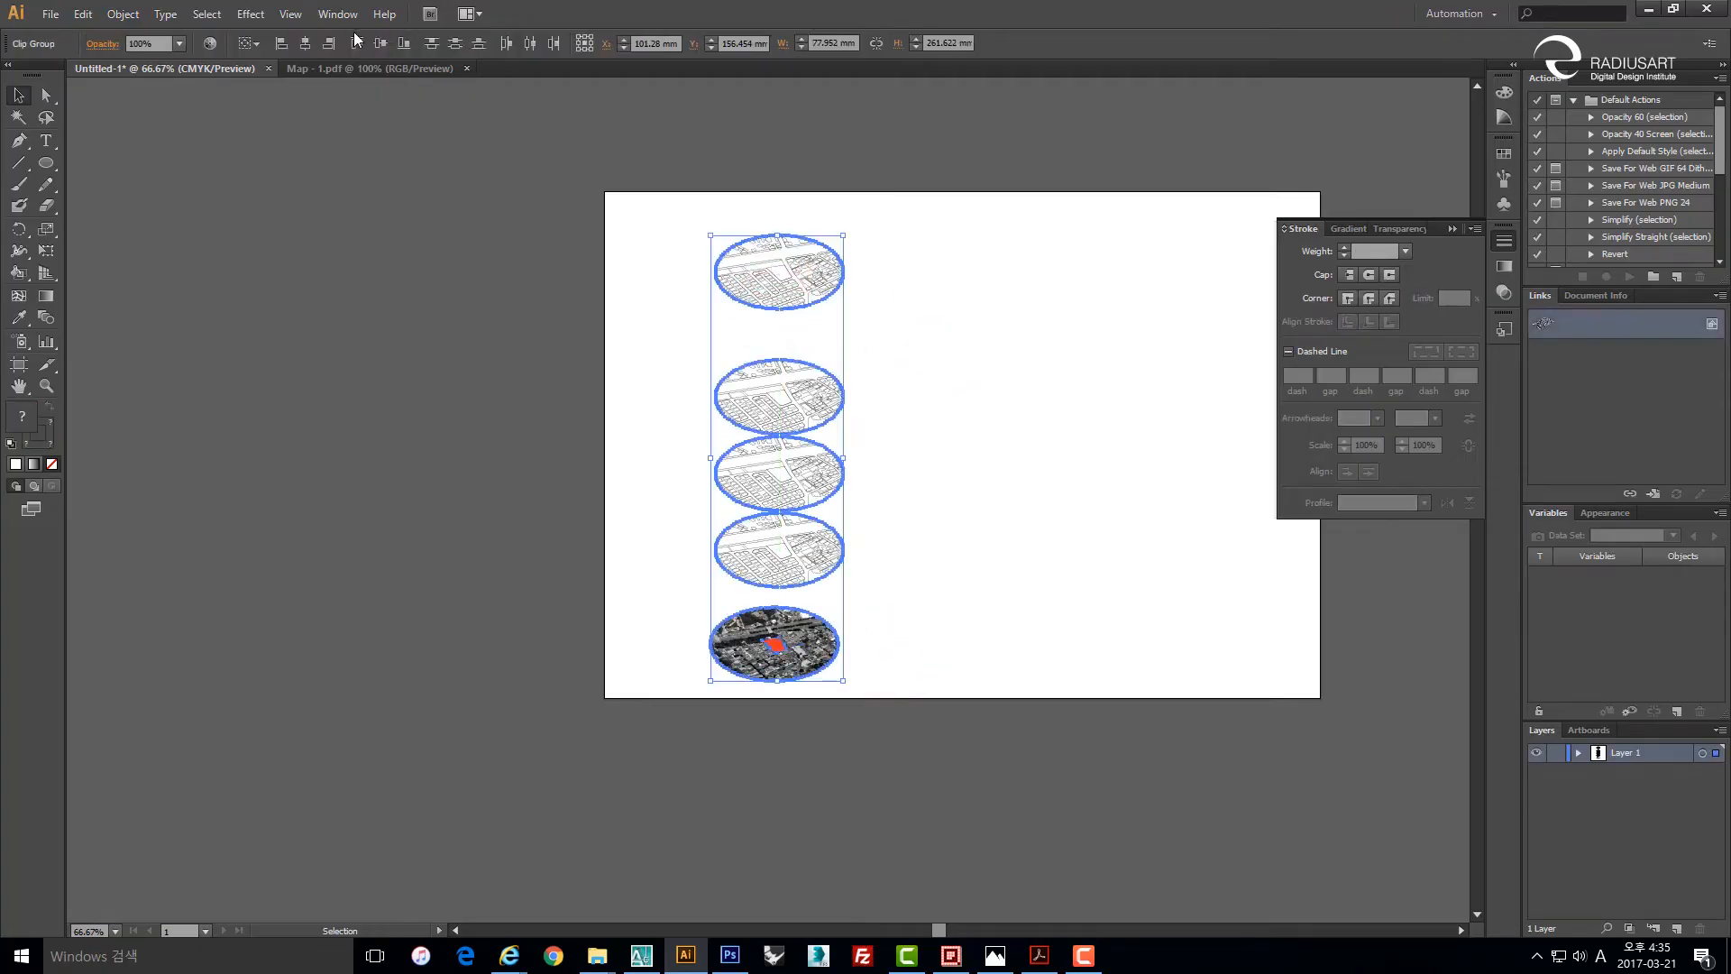
left_click(450, 43)
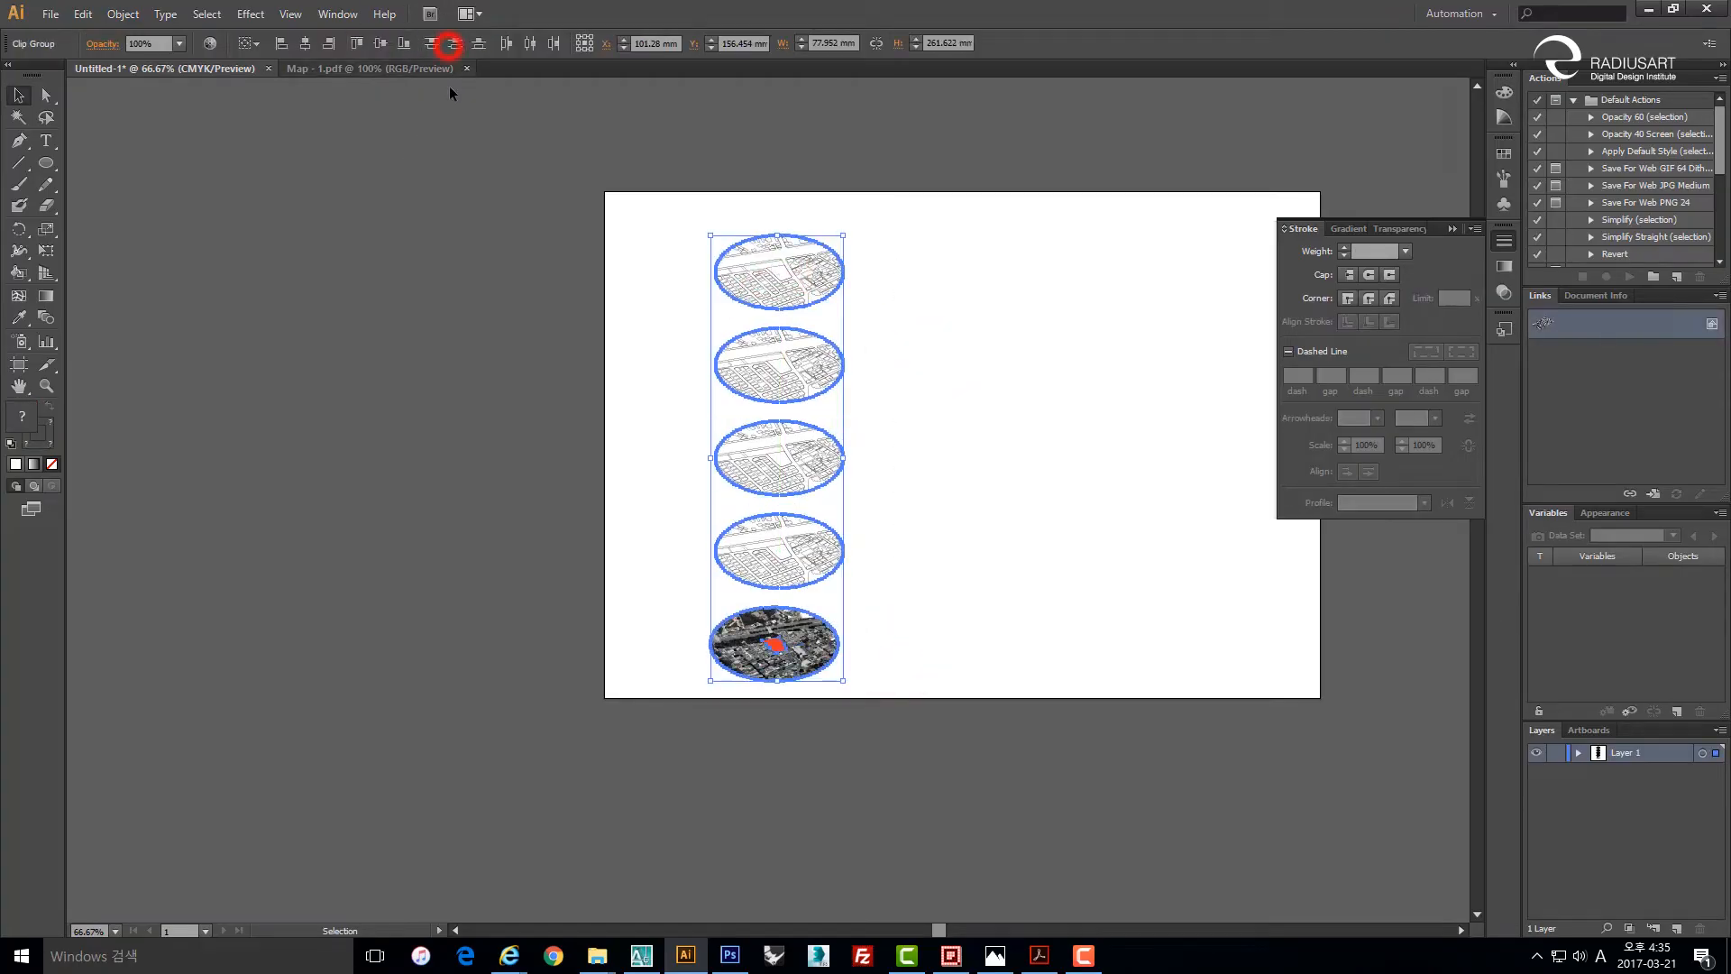
left_click(882, 487)
Examine the spacing of the line maps and aerial photo up close and across the whole artboard.
scroll(787, 642, "up", 4)
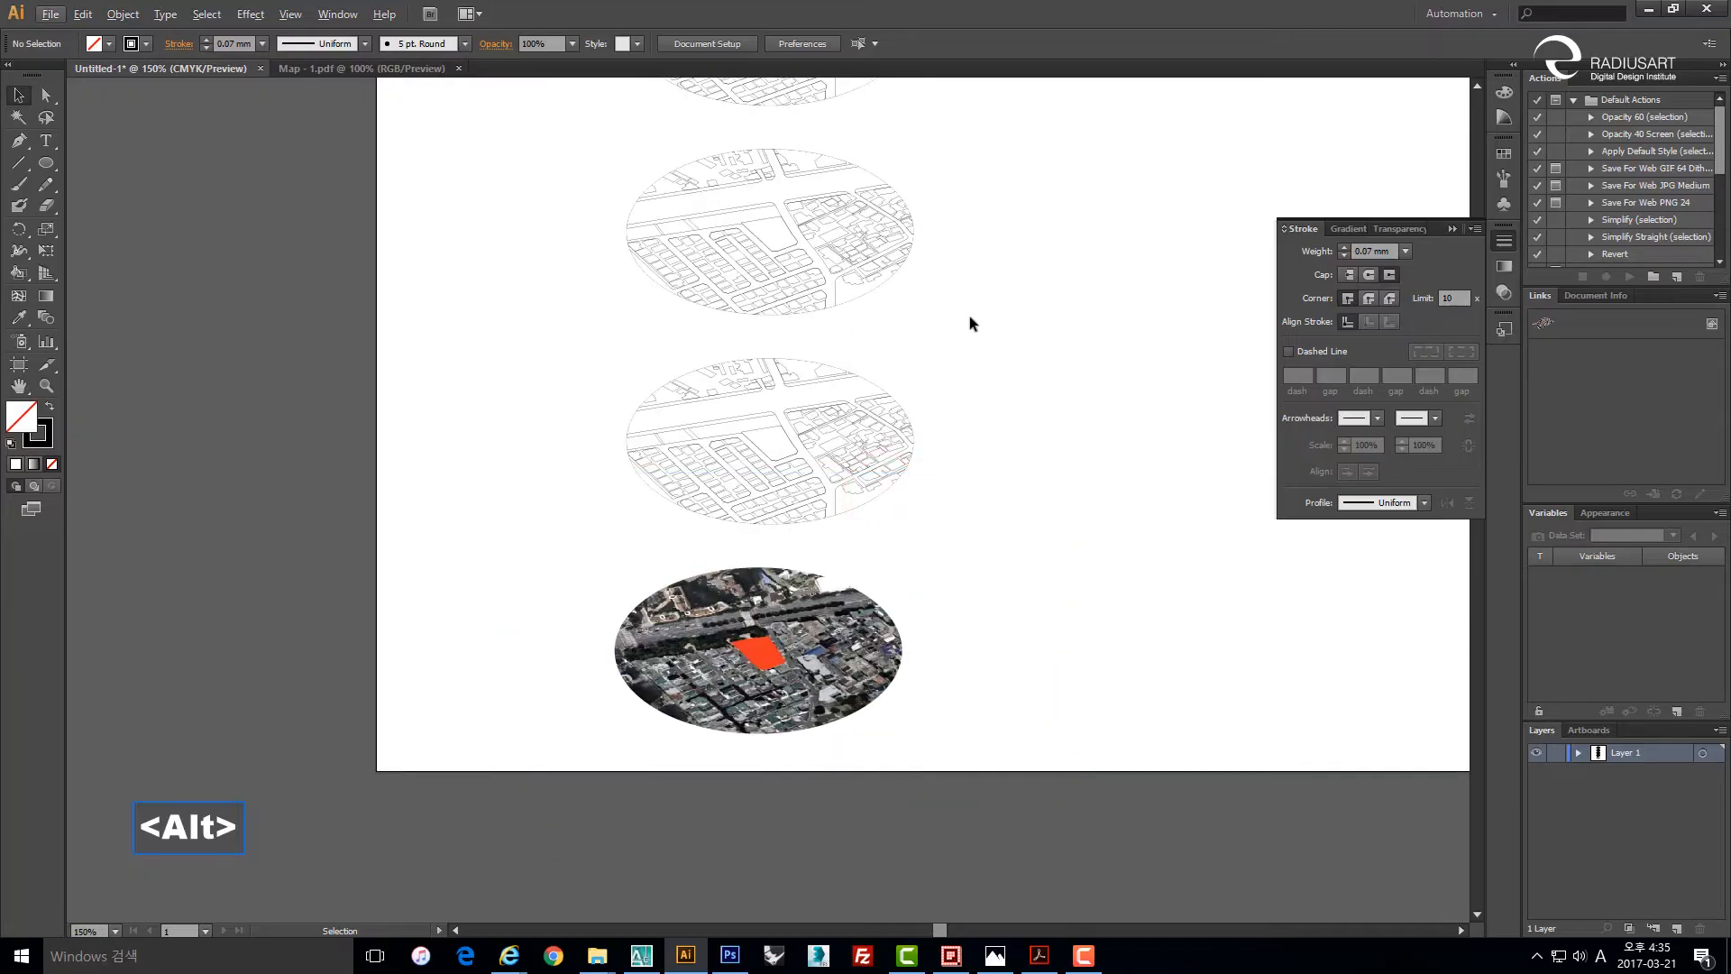
left_click_drag(970, 252, 958, 560)
left_click_drag(931, 289, 935, 405)
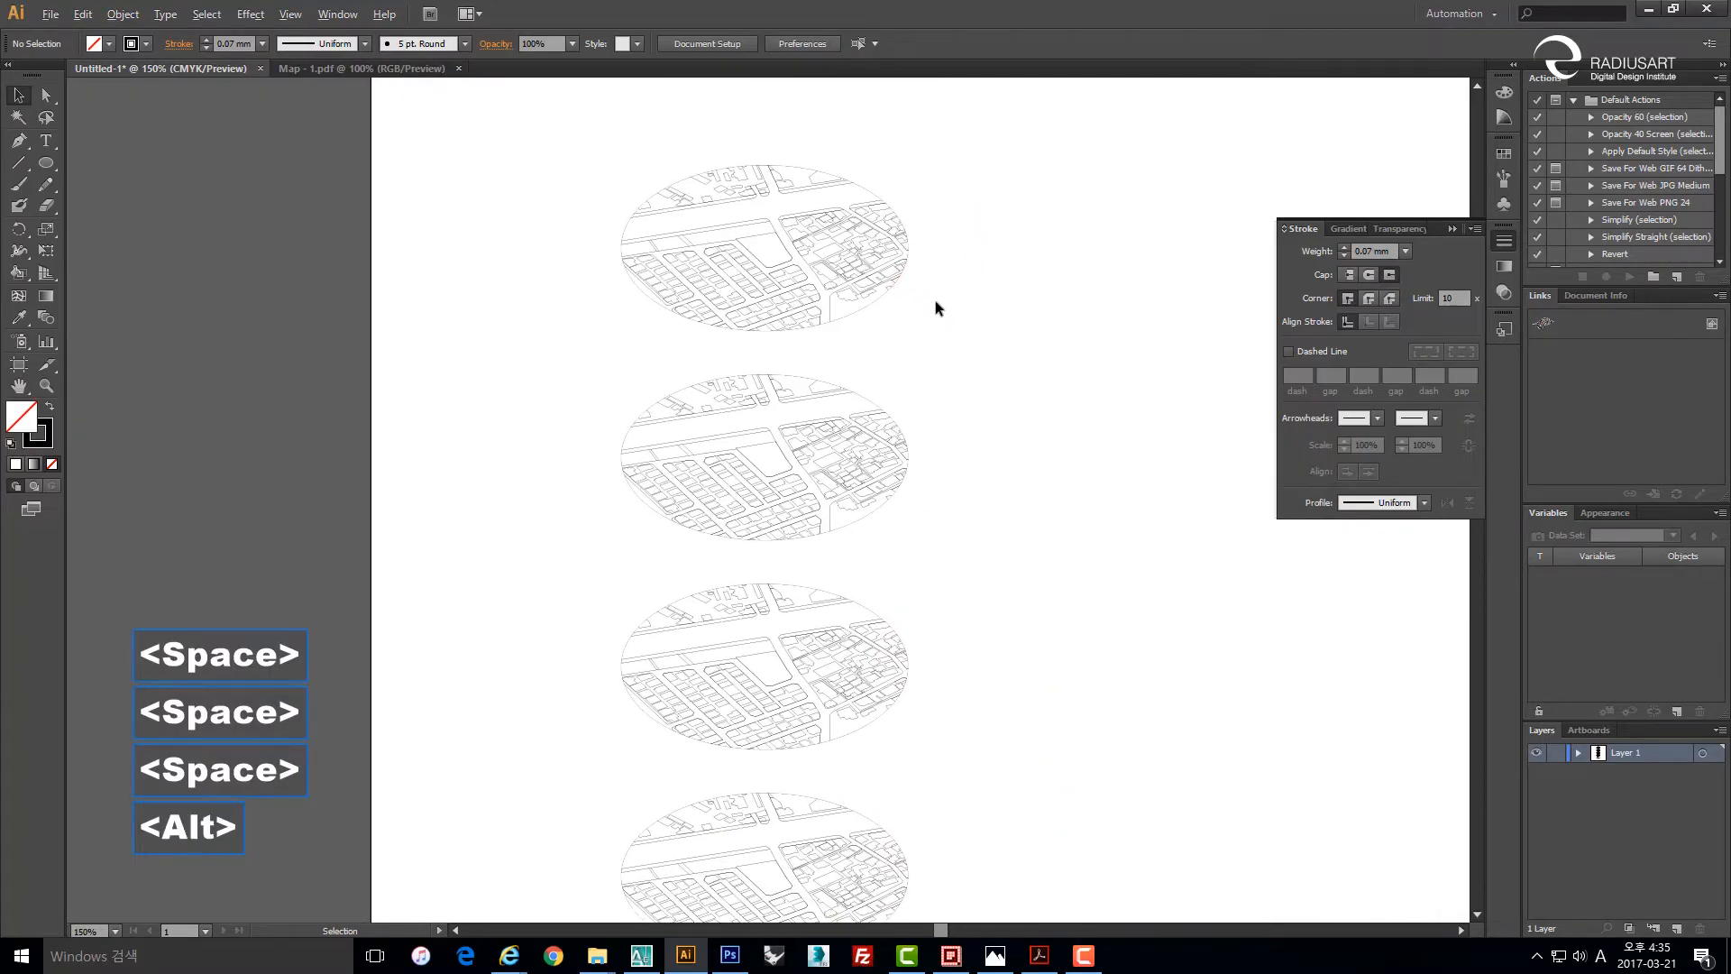
scroll(934, 300, "down", 1)
left_click_drag(1028, 416, 927, 359)
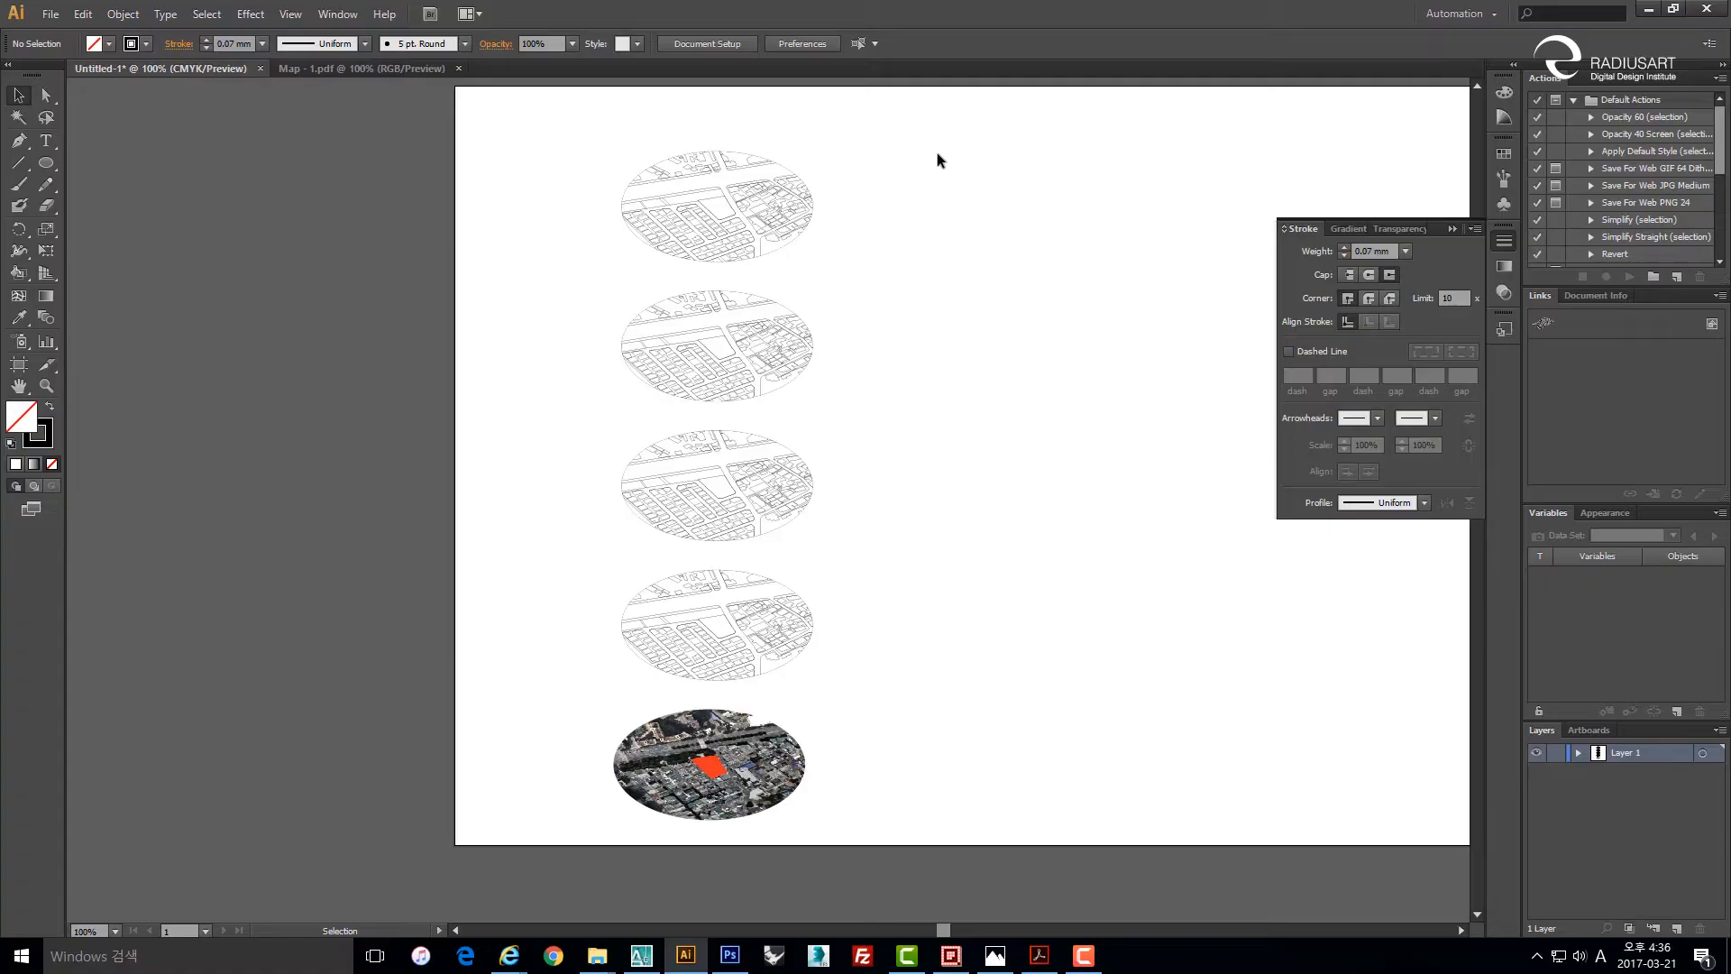
scroll(894, 199, "down", 1)
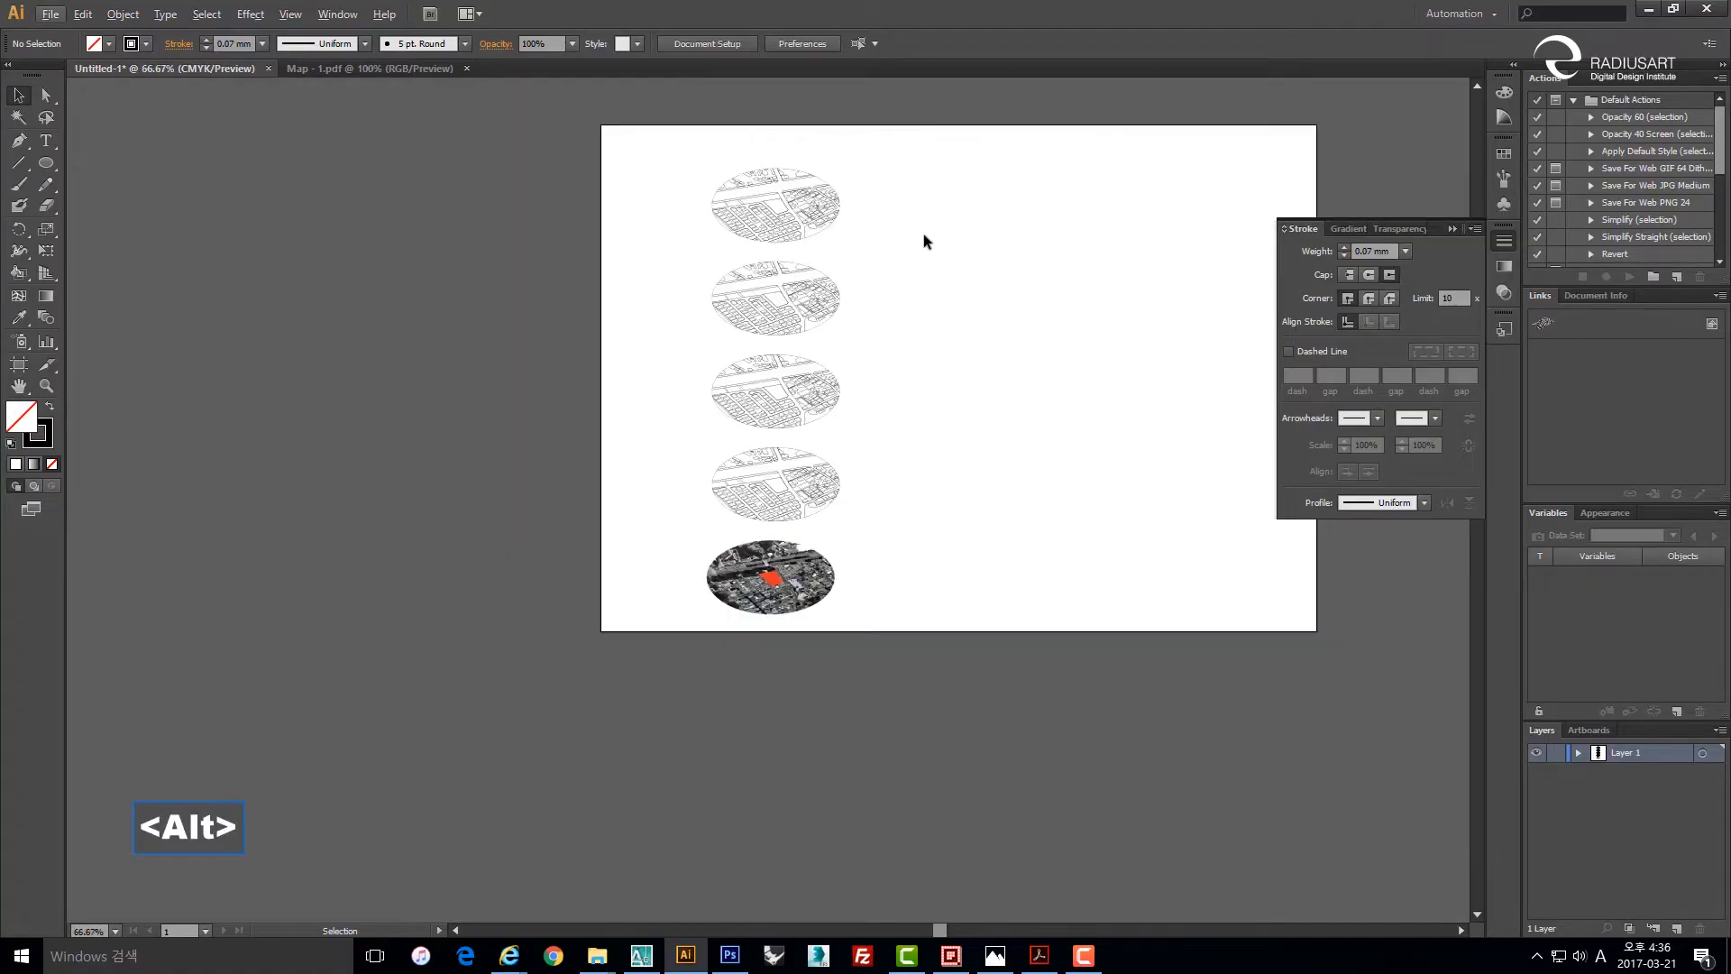
left_click_drag(923, 234, 882, 232)
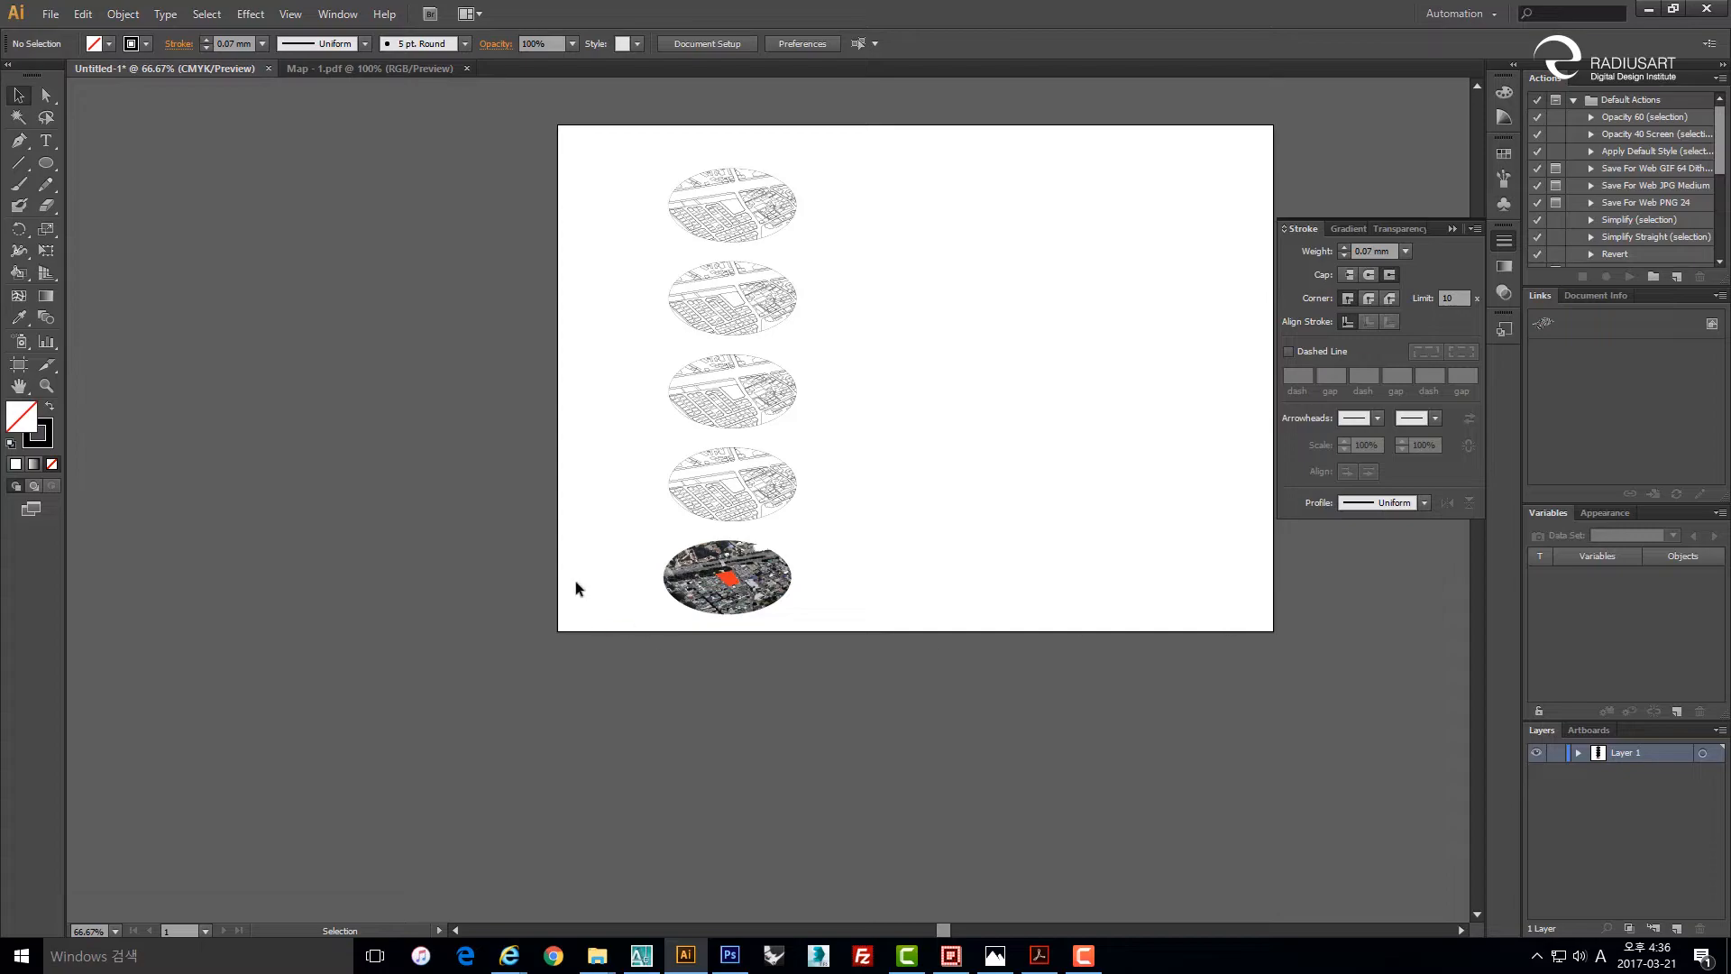
left_click_drag(992, 472, 897, 511)
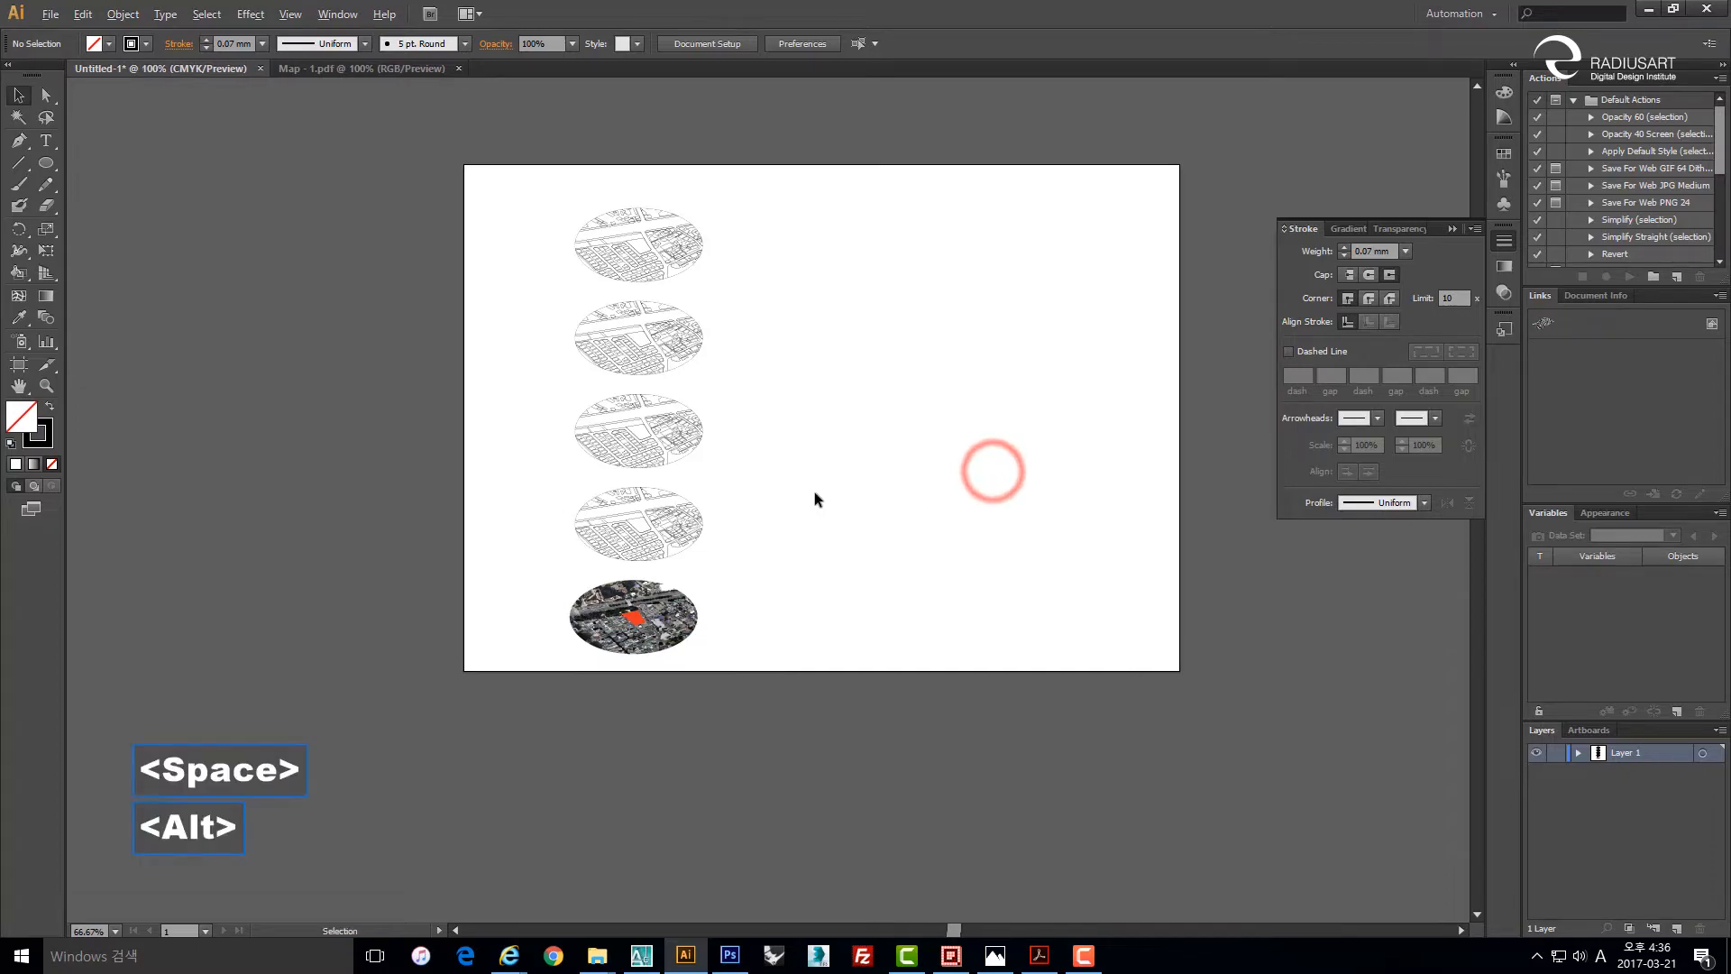
scroll(814, 490, "up", 1)
left_click_drag(814, 451, 815, 553)
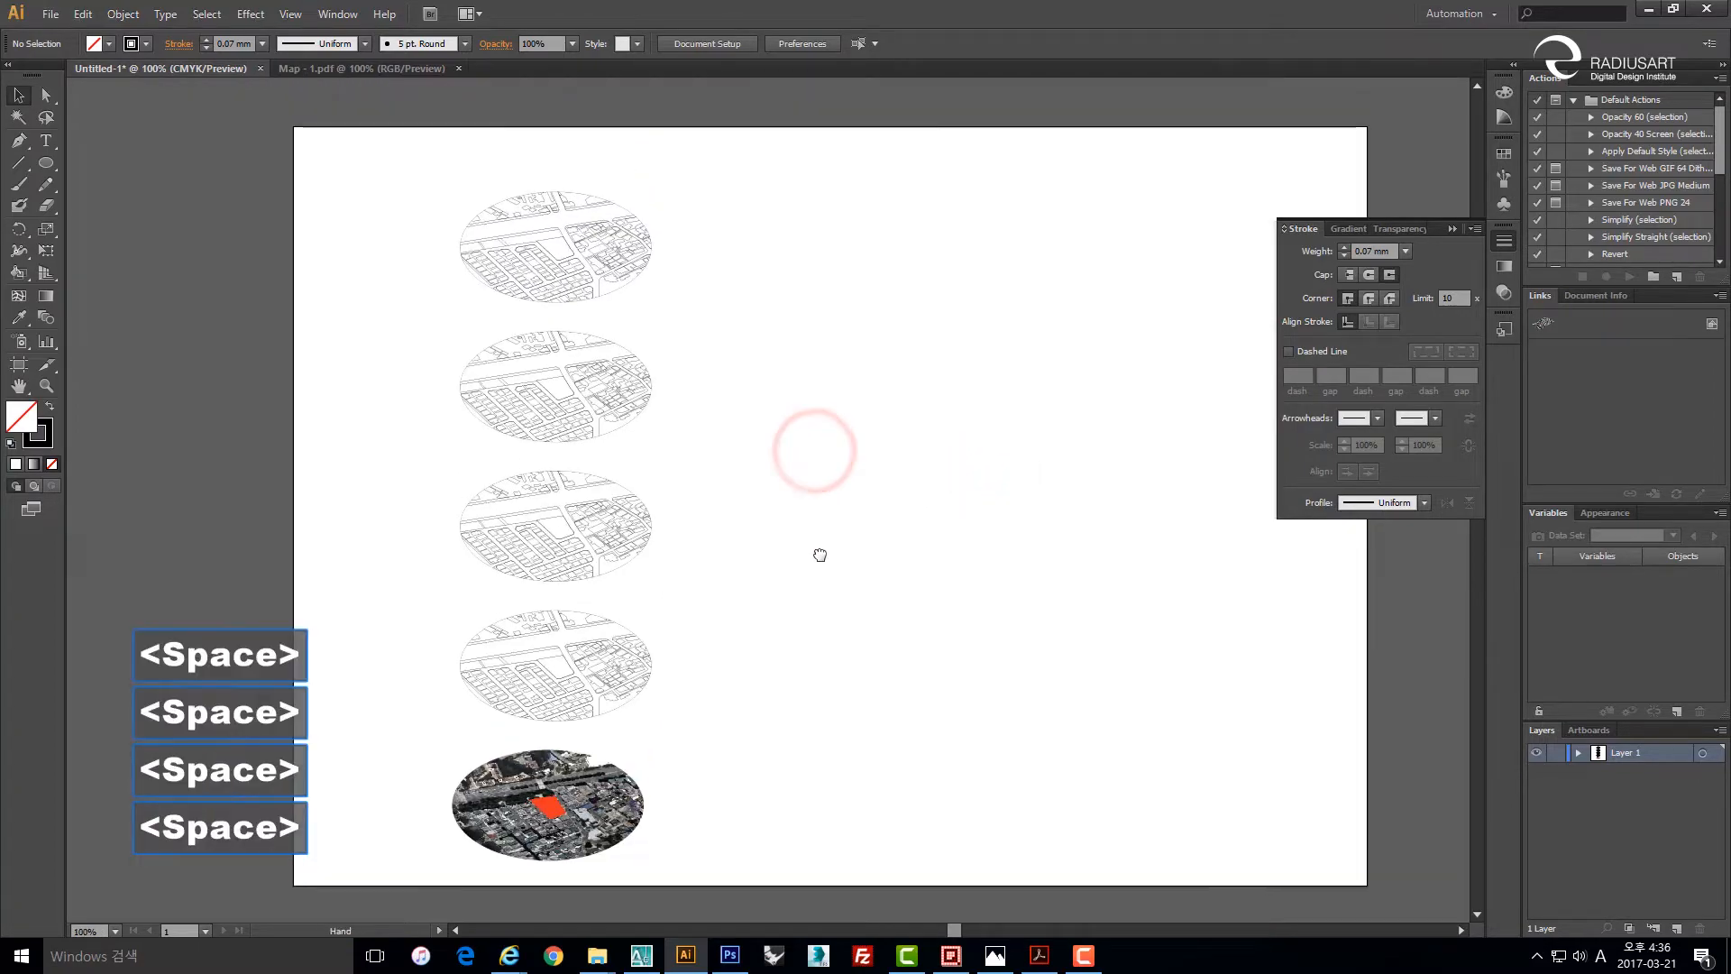
left_click(996, 544)
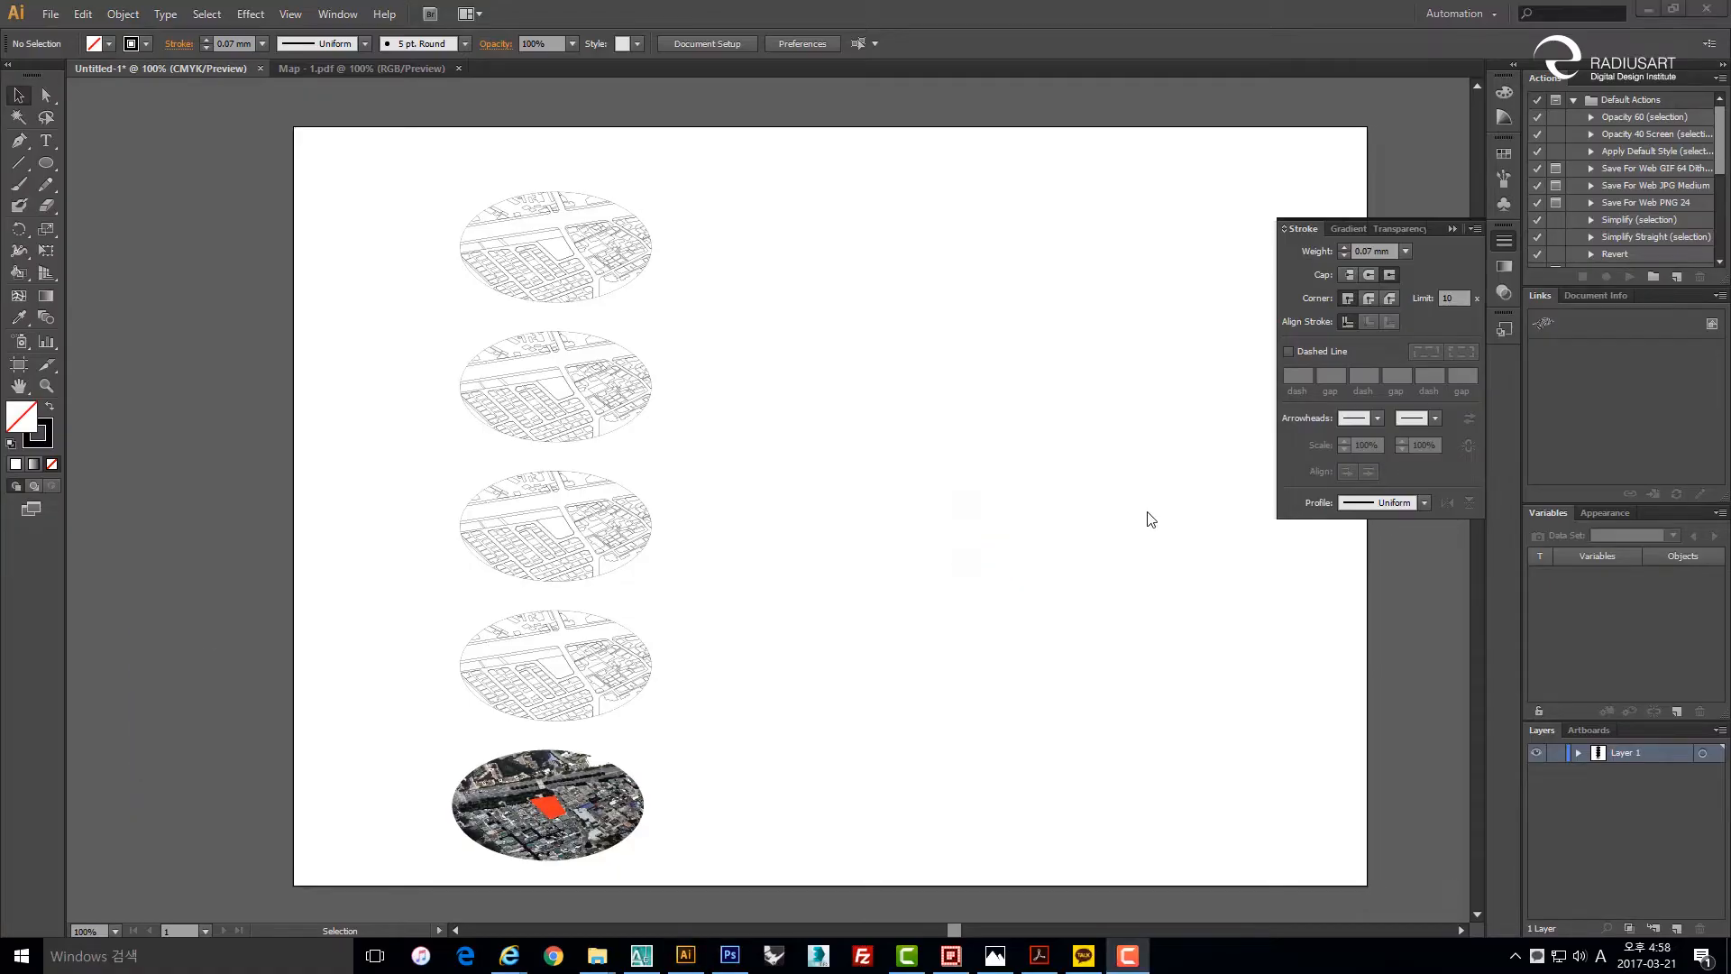
Add a "Site Location" text label to the right of the topmost elliptical map.
left_click(983, 487)
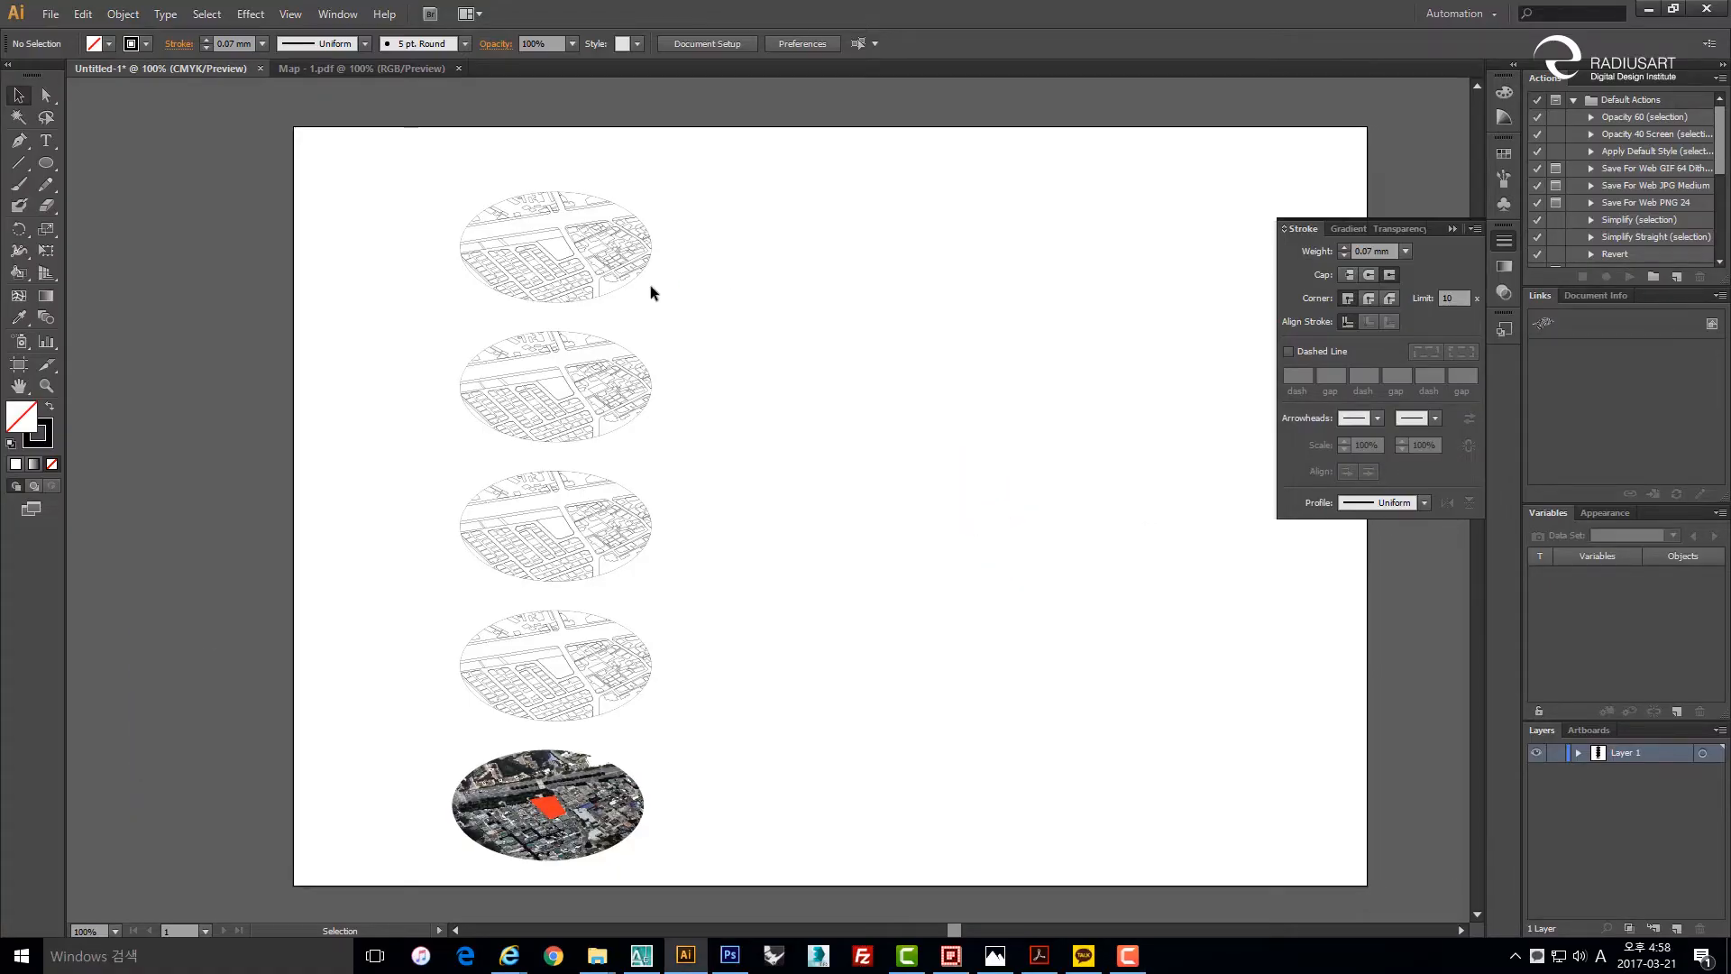
key("t")
left_click(758, 247)
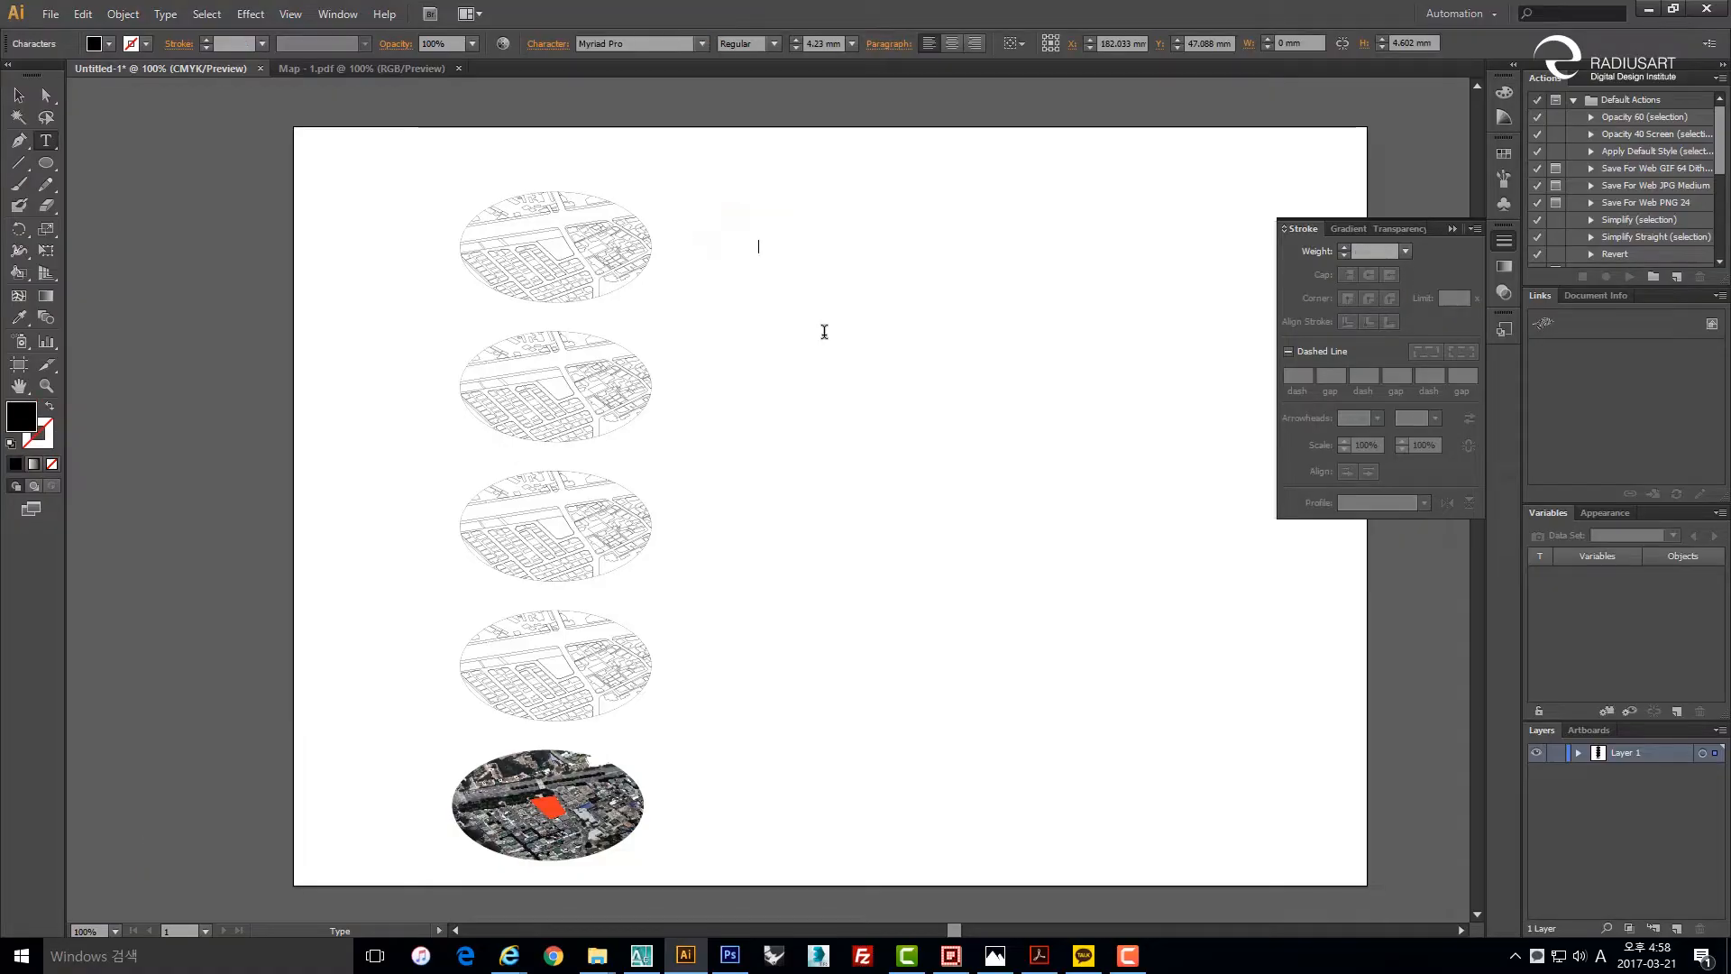
type("site")
key("BackSpace")
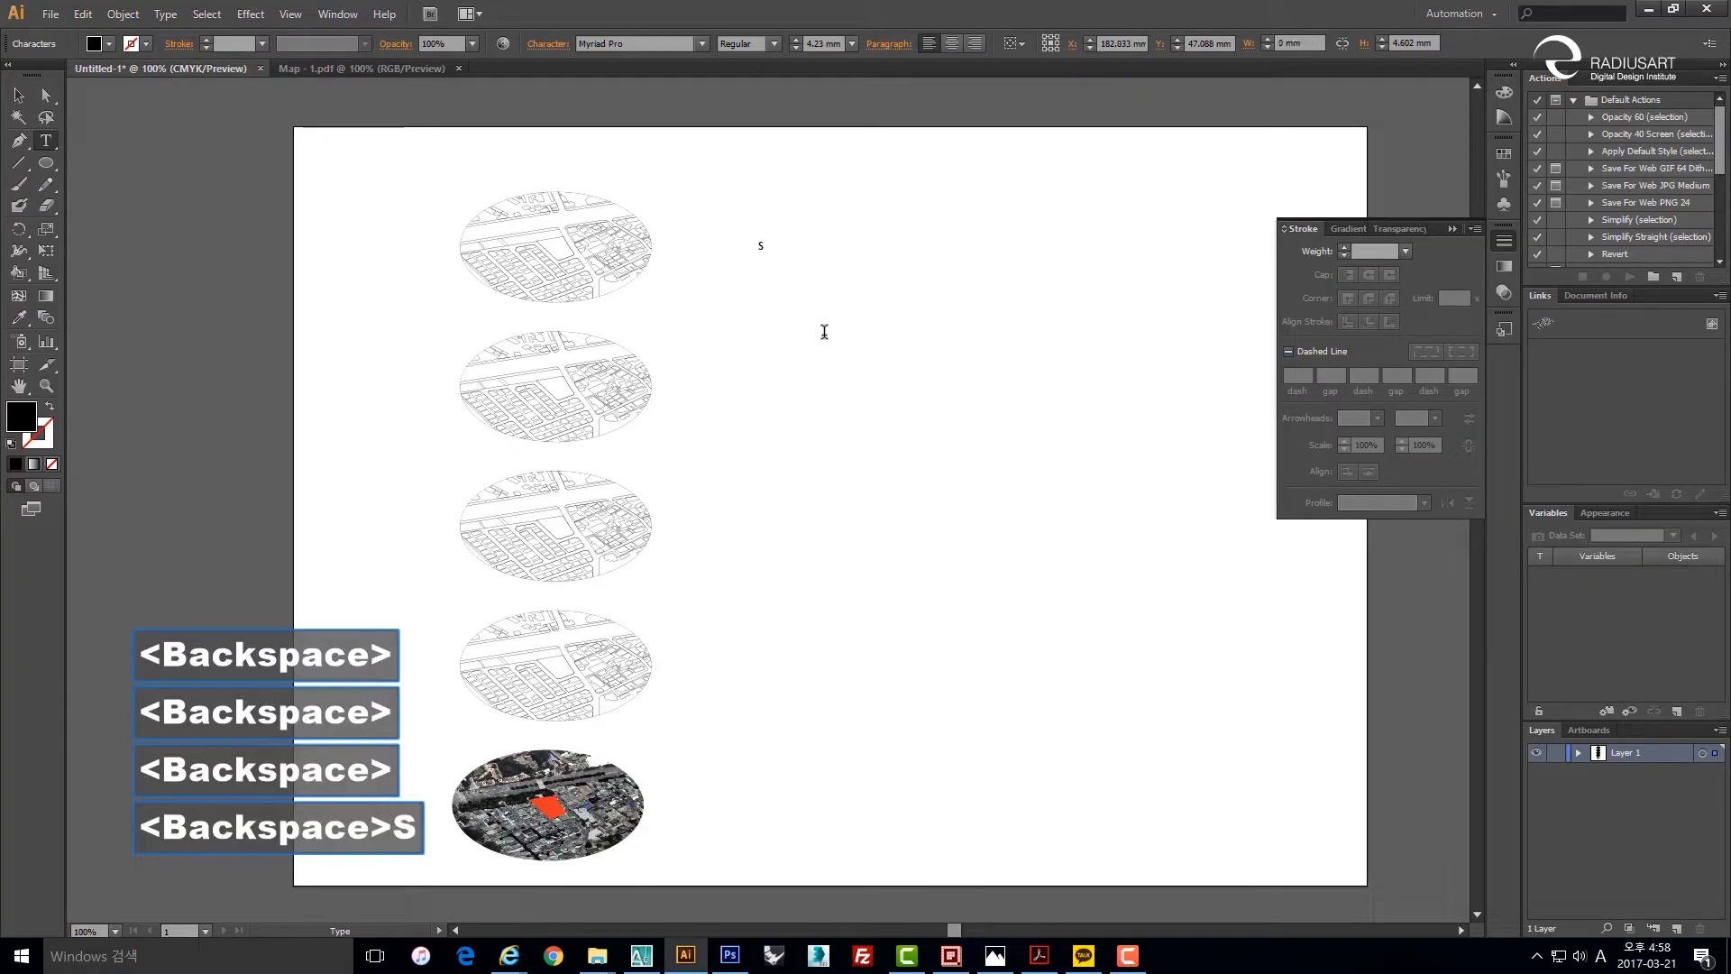
type("ite Location")
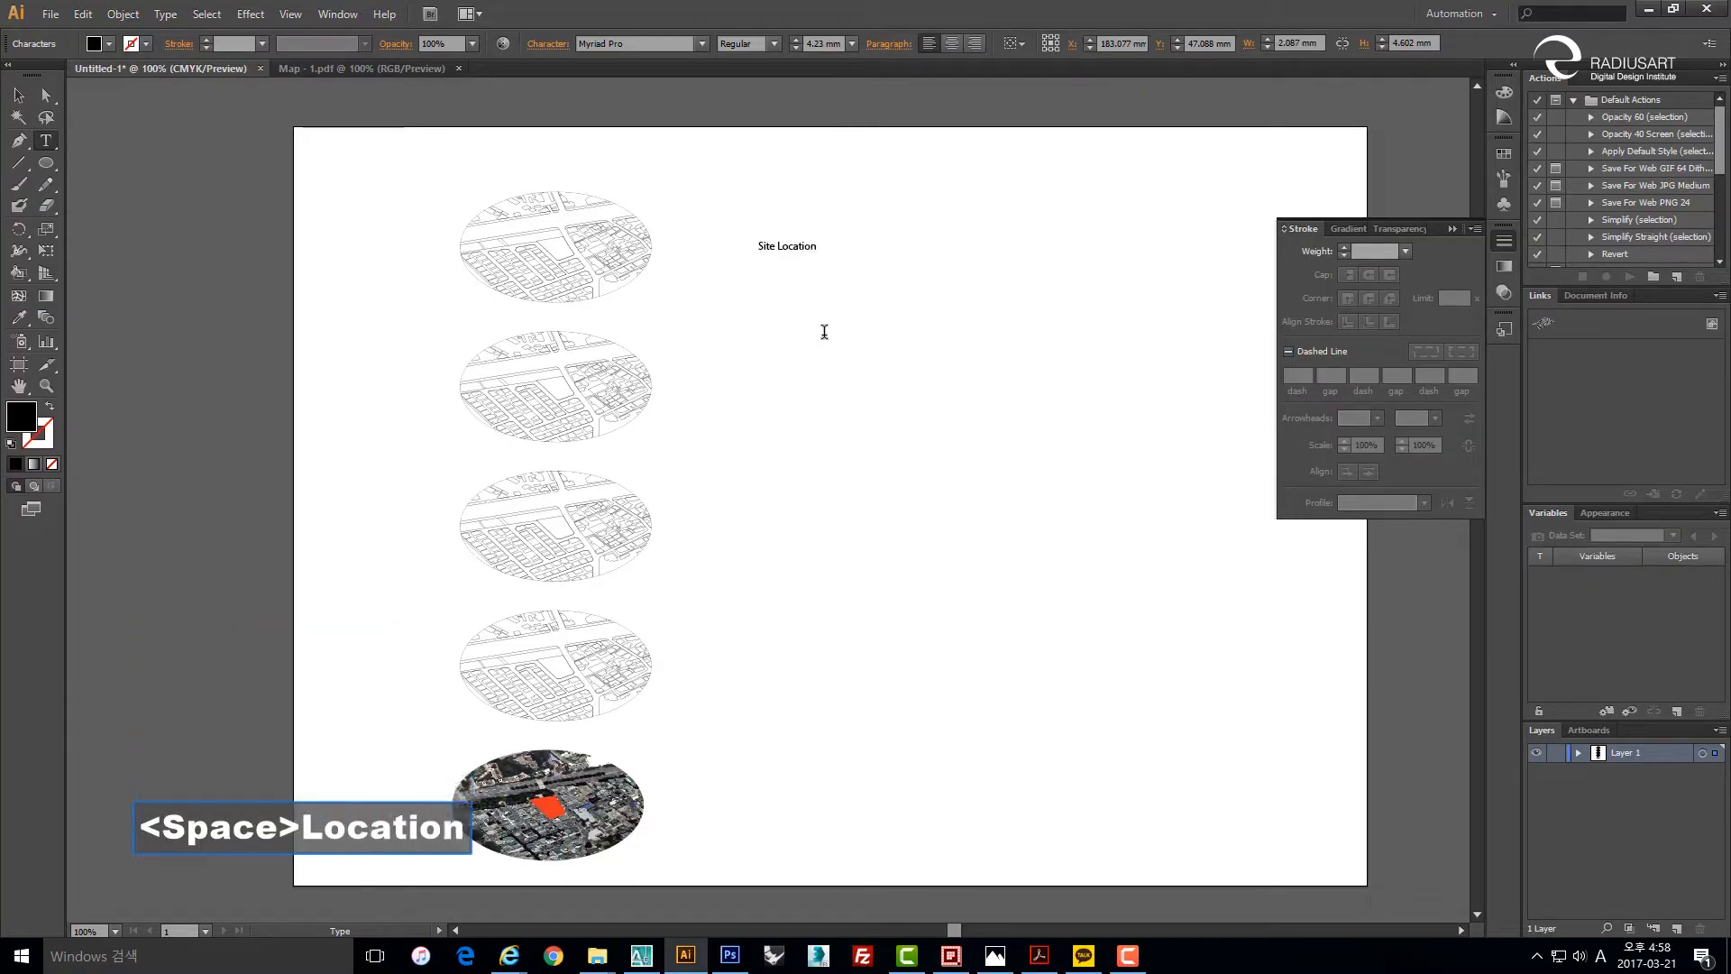
key("Escape")
left_click(824, 332)
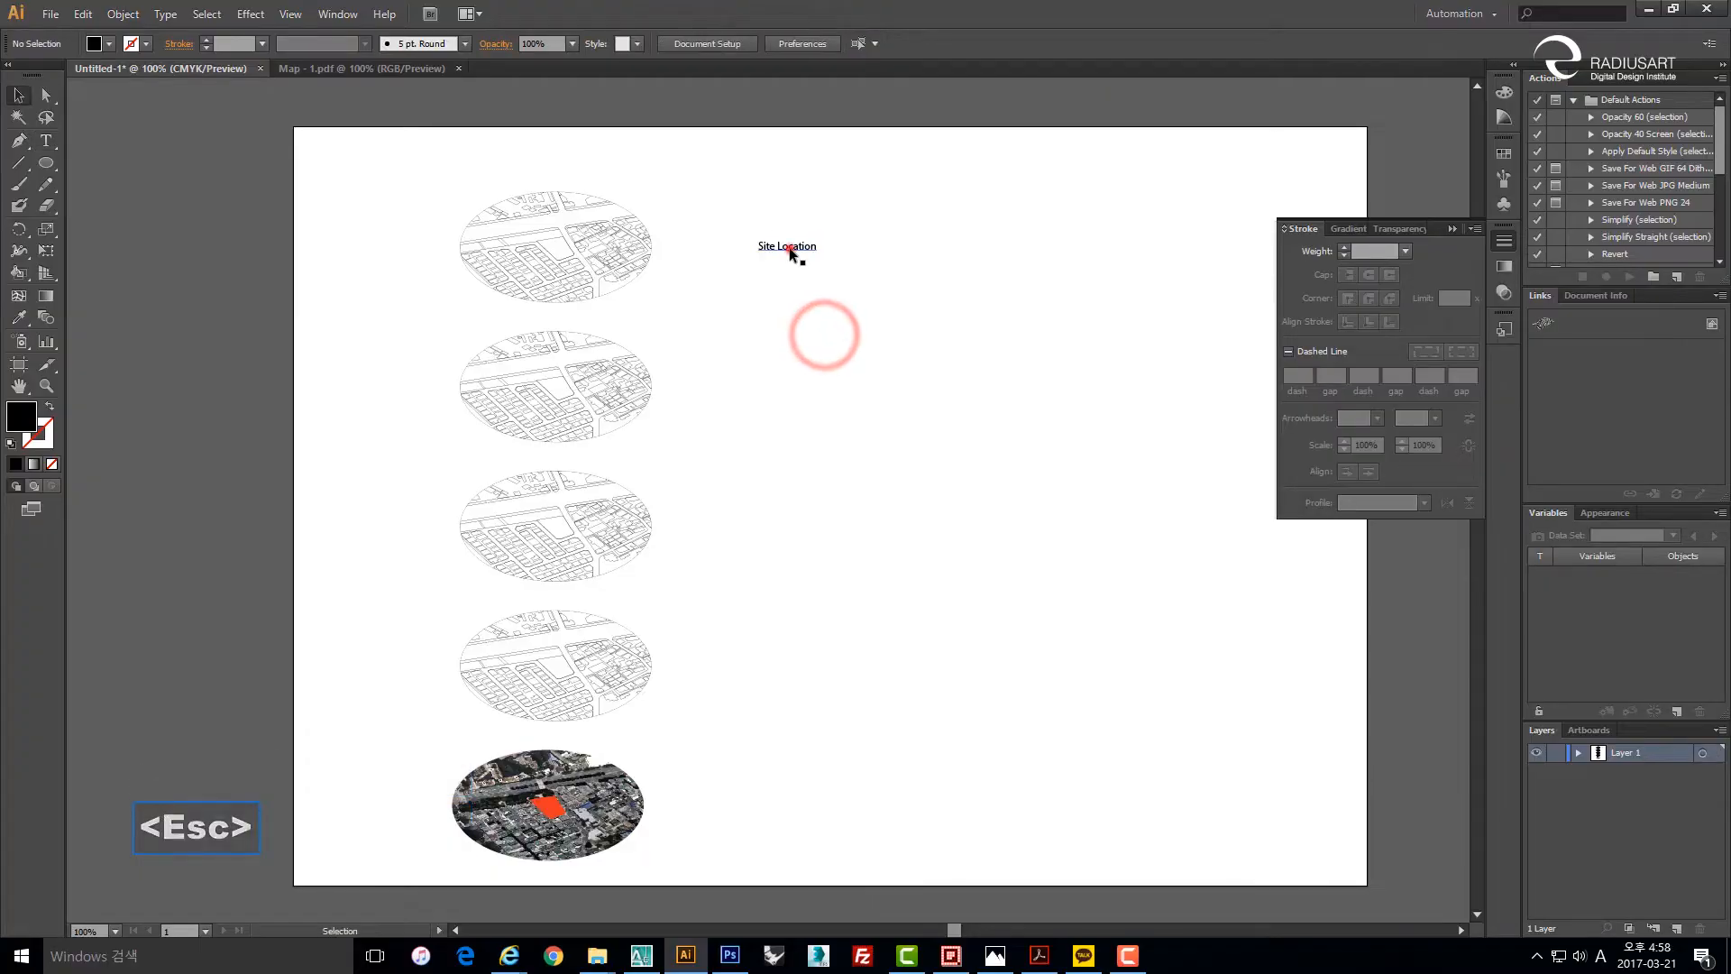
Move the "Site Location" label closer to the top map and place a copy of it beside the second map.
left_click_drag(789, 249, 743, 385)
left_click(735, 287)
left_click(741, 450)
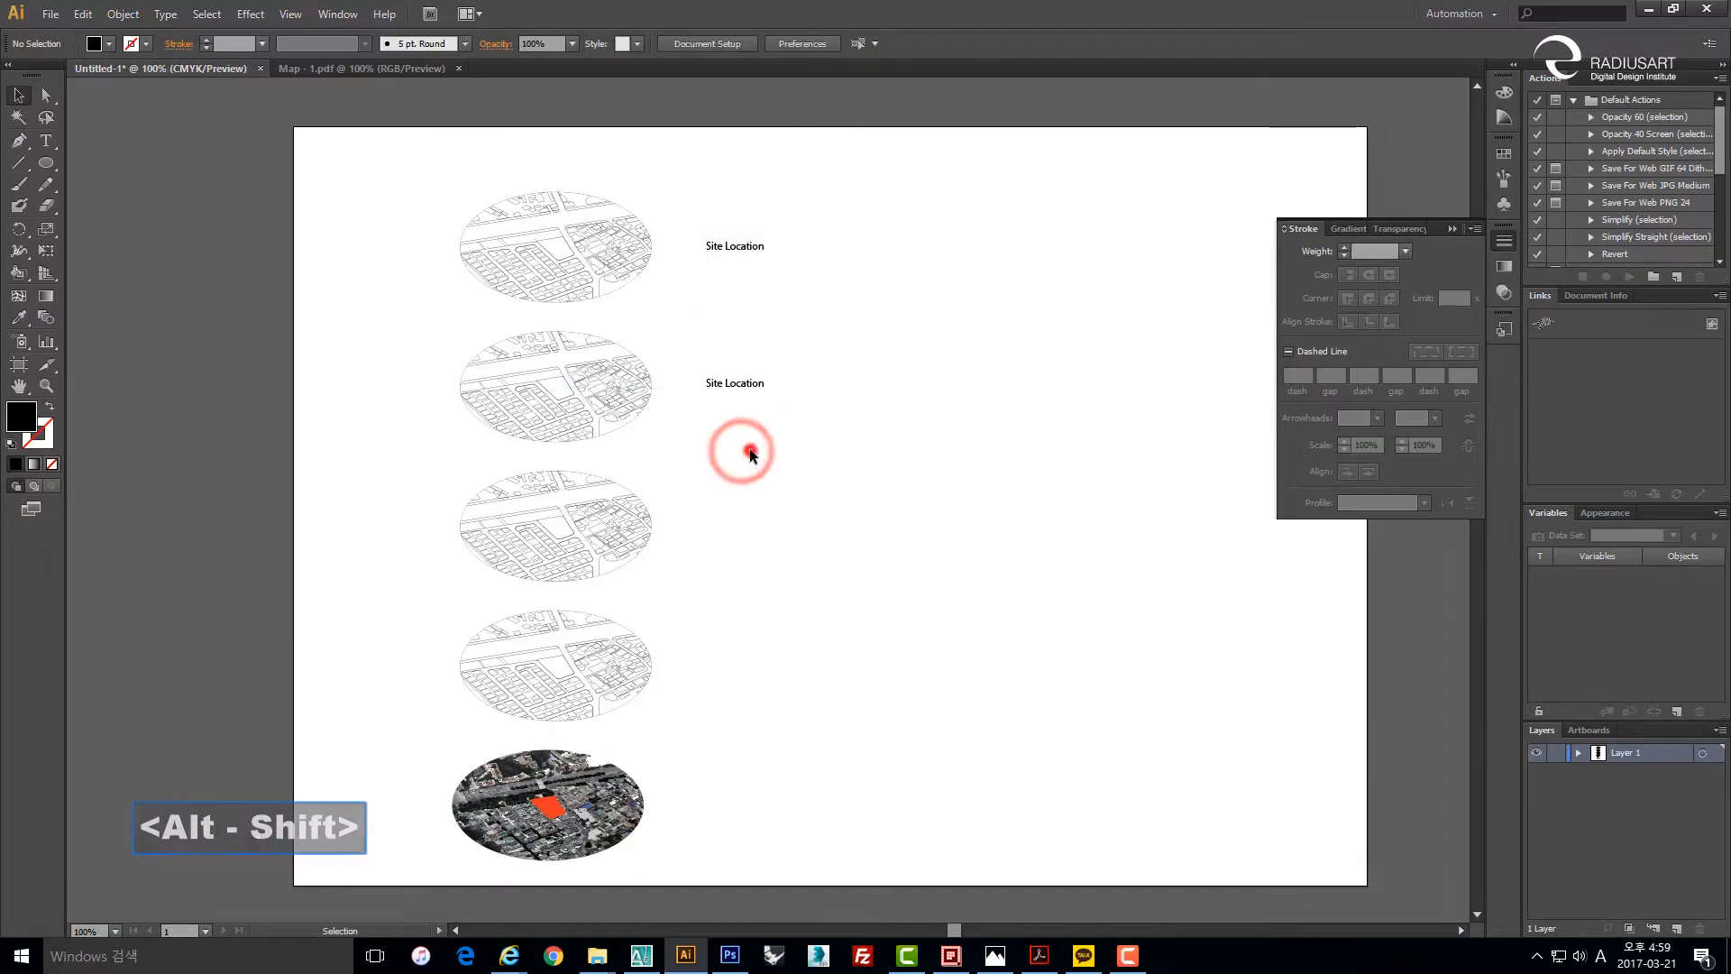
Change the text of the label beside the second map to "Green Space".
double_click(743, 387)
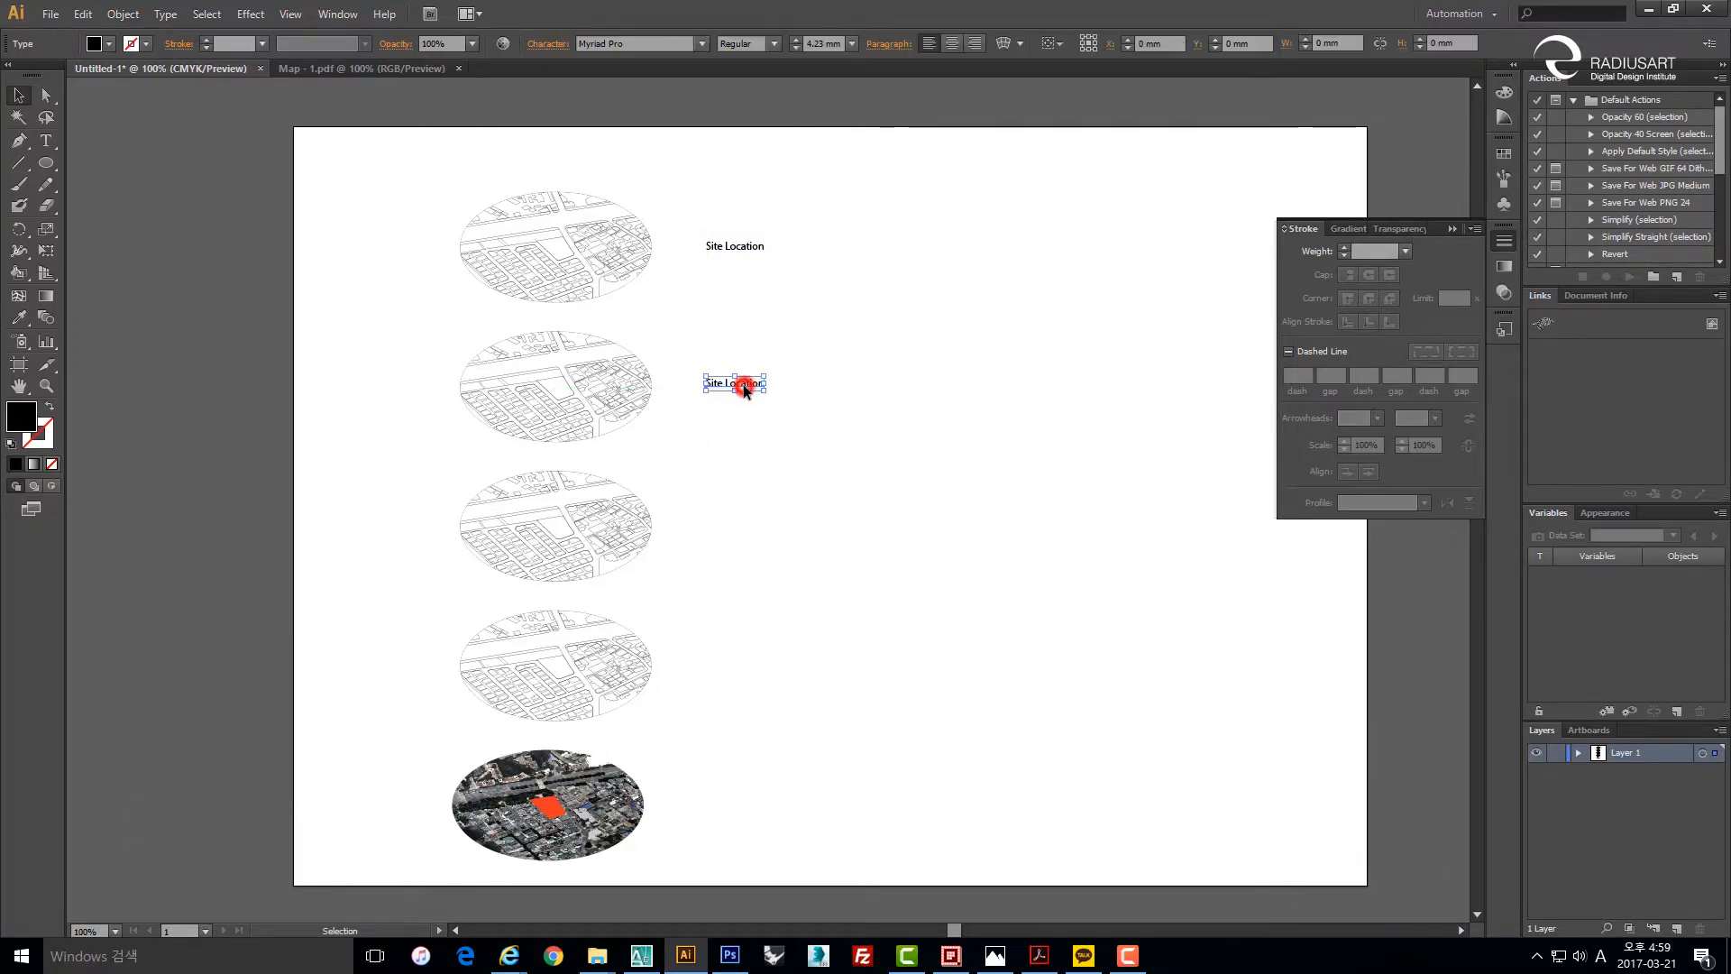
left_click_drag(764, 382, 623, 383)
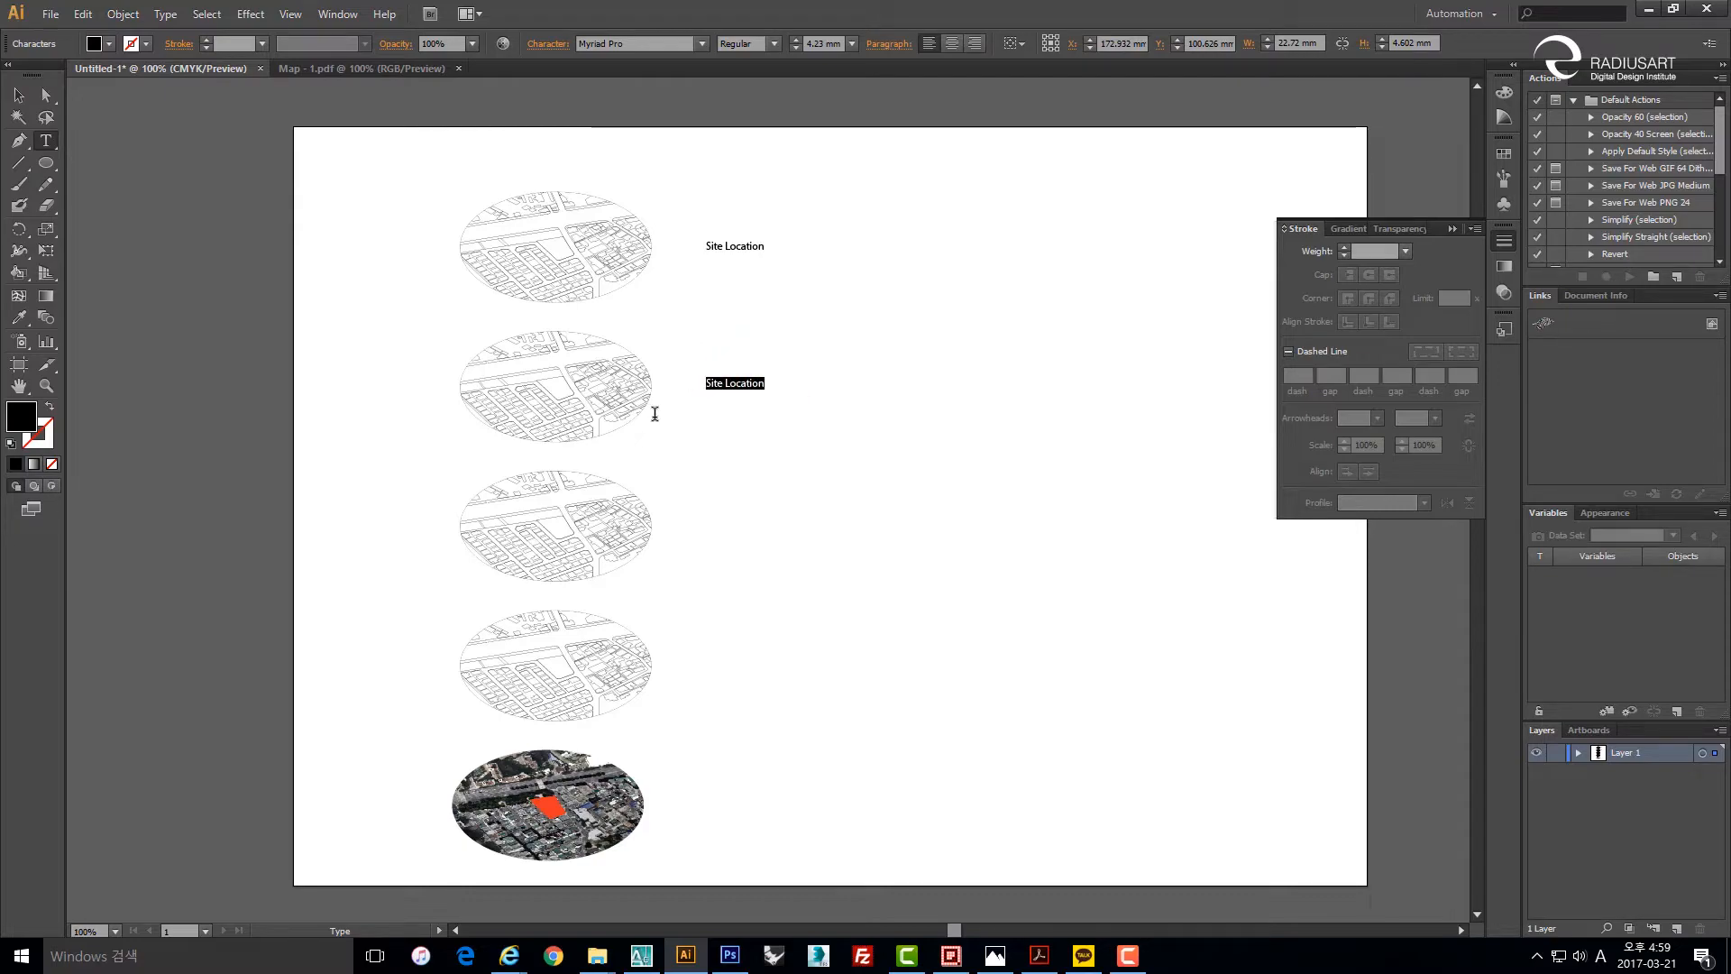
type("Gree")
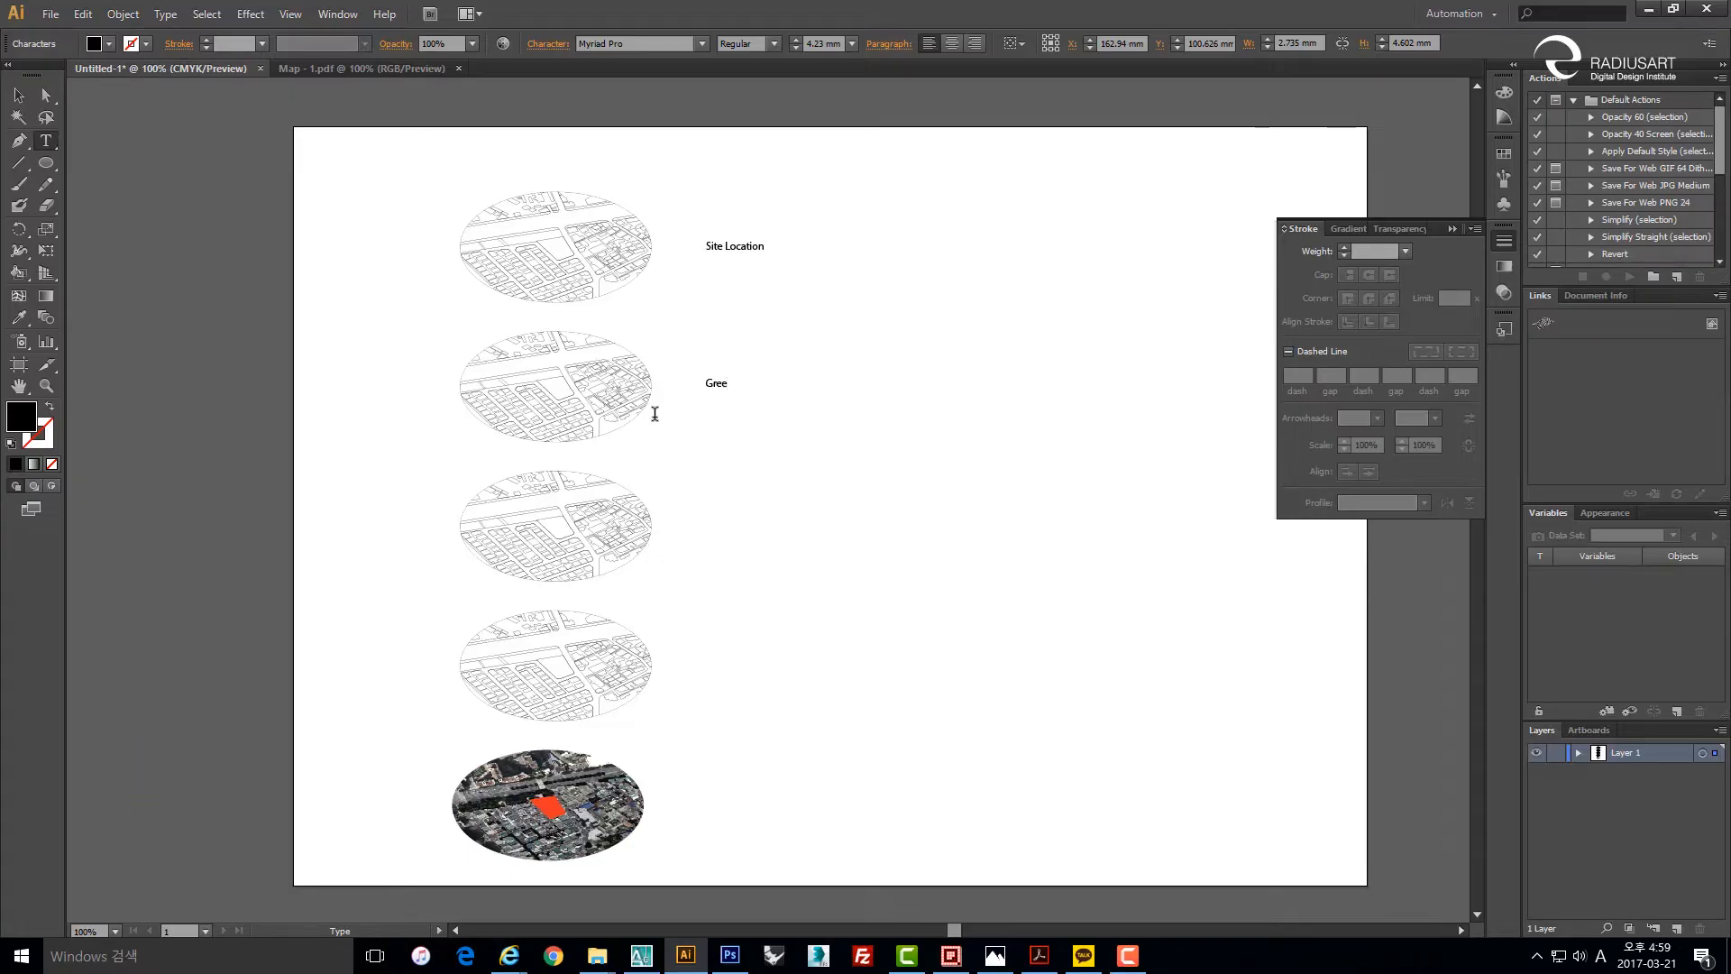
type("n Space")
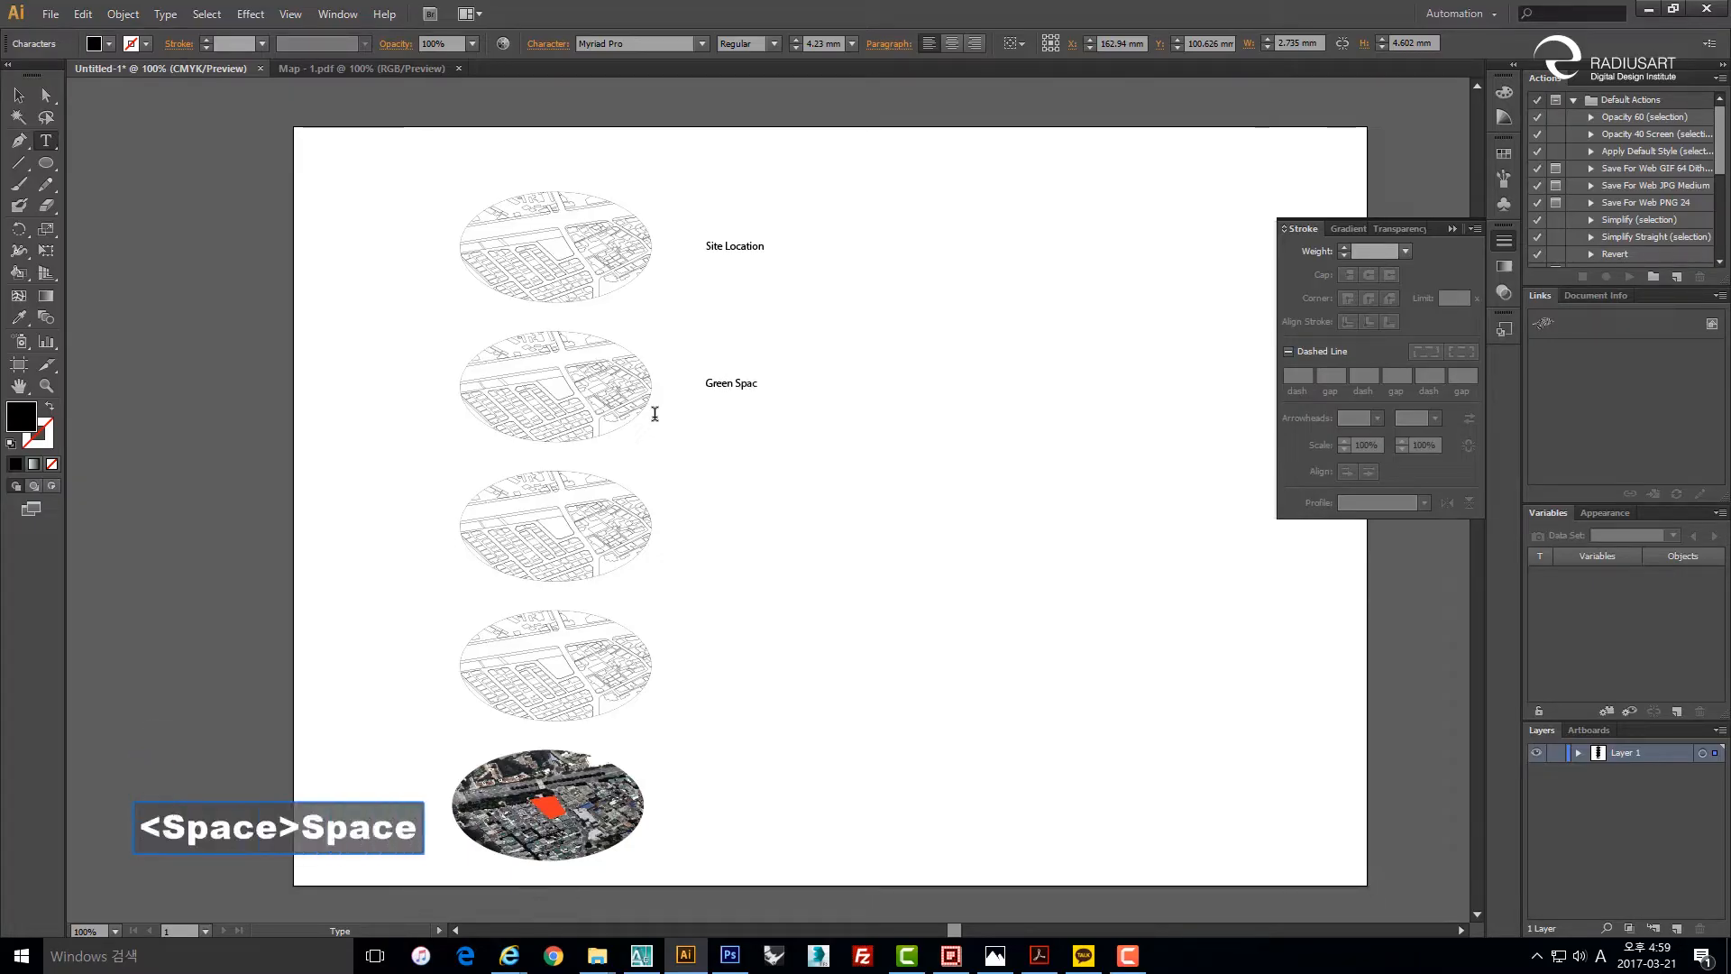
key("Escape")
left_click(761, 462)
Copy the "Green Space" label straight down beside the third map and change the copy's text to "Path / Traffic".
left_click(754, 383)
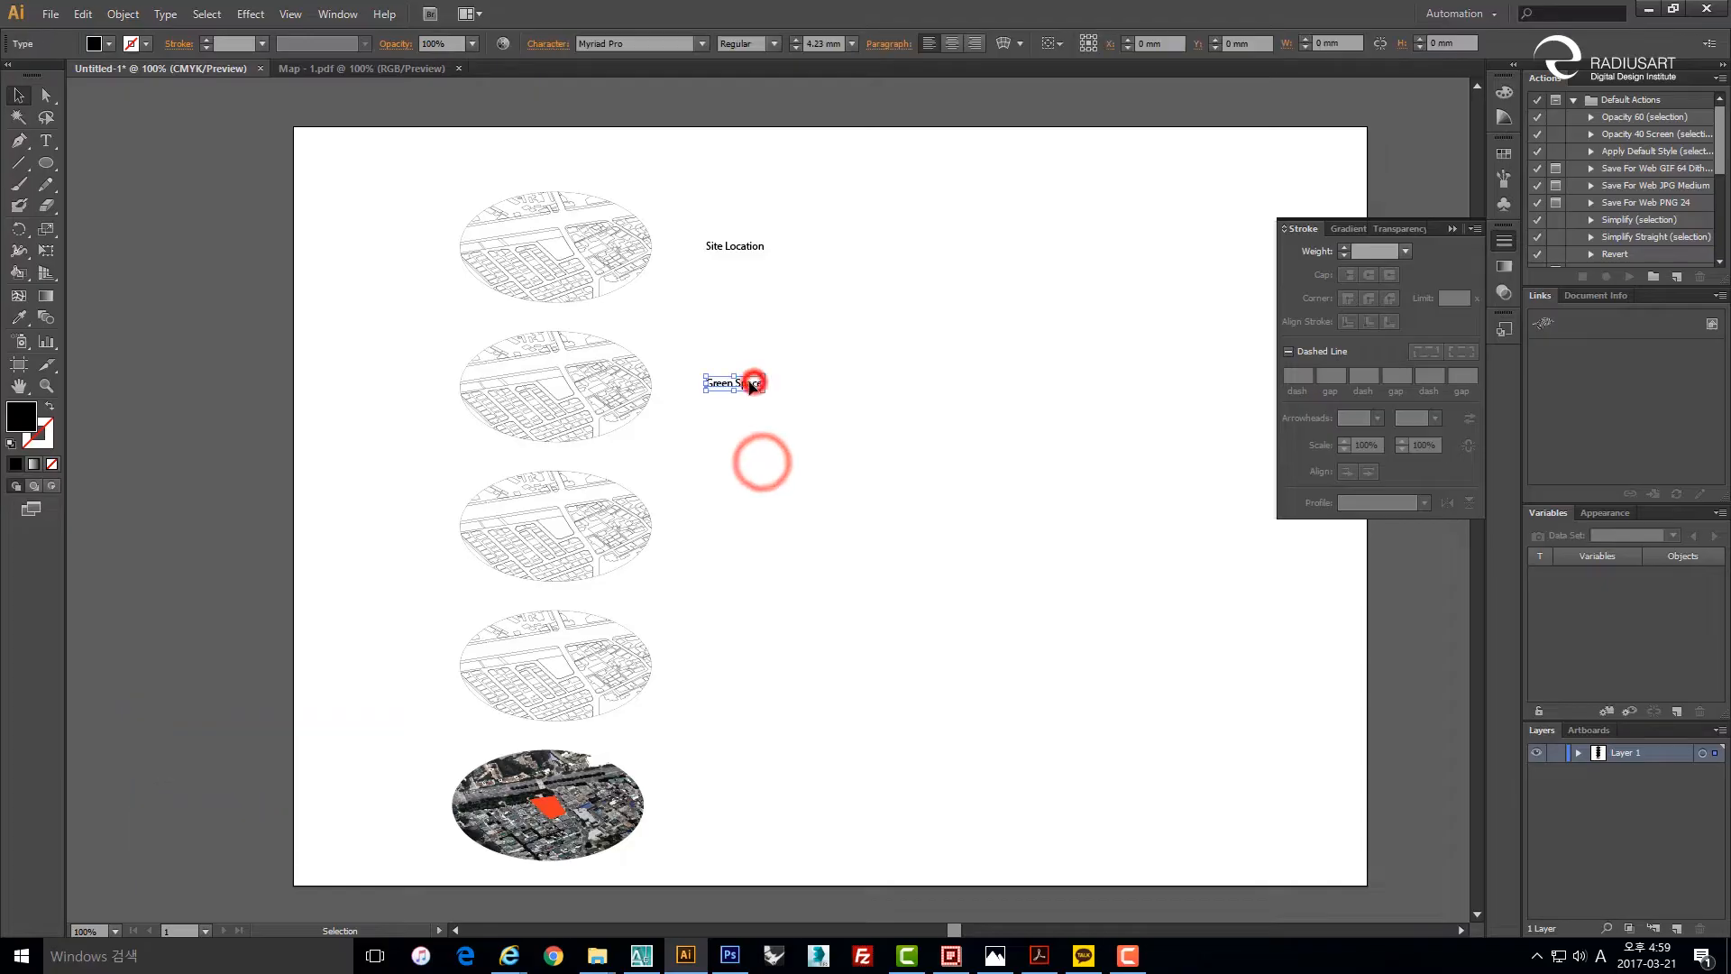
left_click_drag(753, 383, 757, 527)
left_click(767, 563)
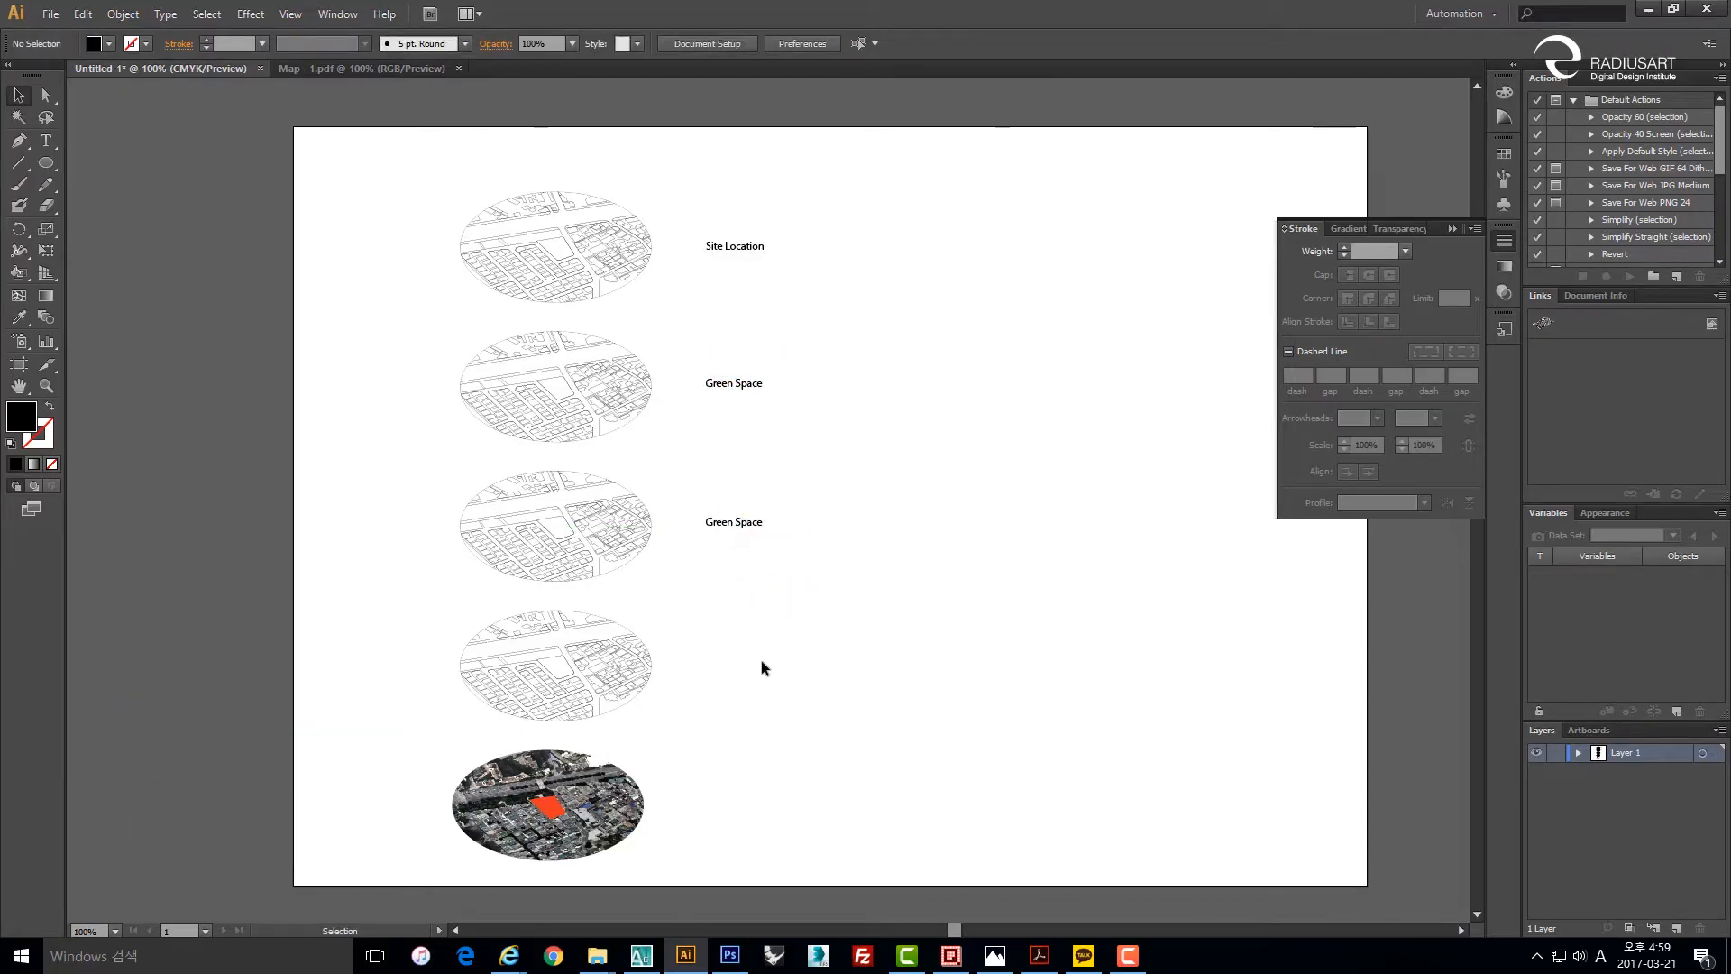
double_click(739, 528)
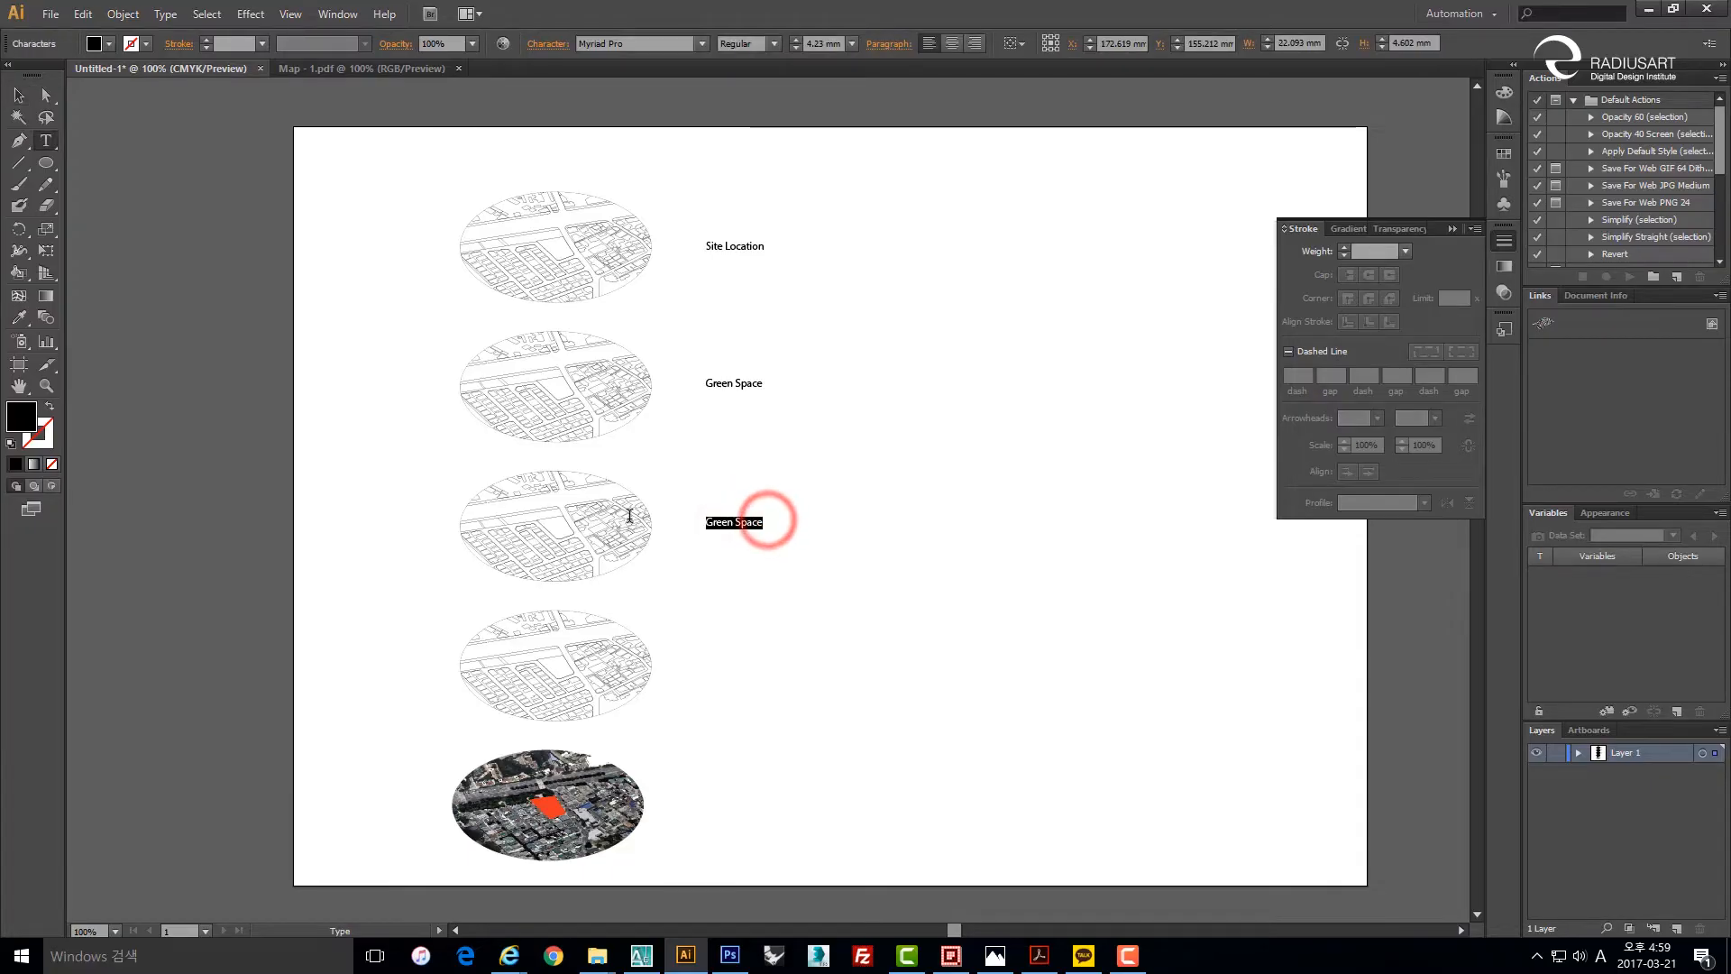
type("Pat")
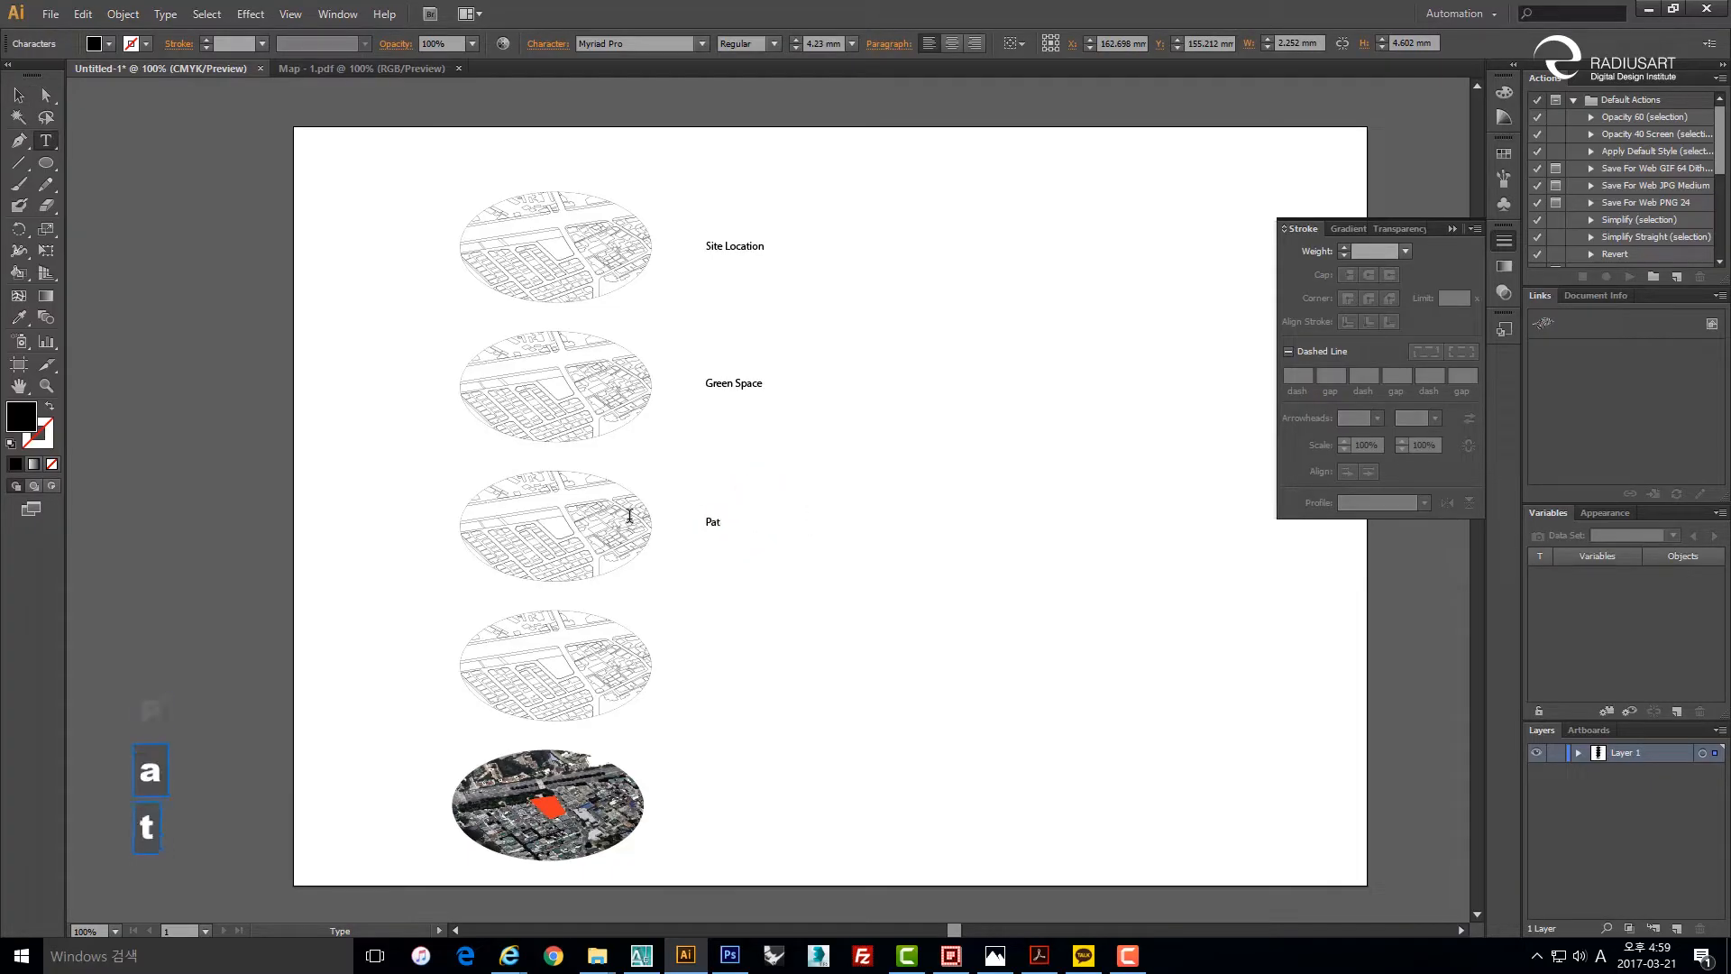
type("h ")
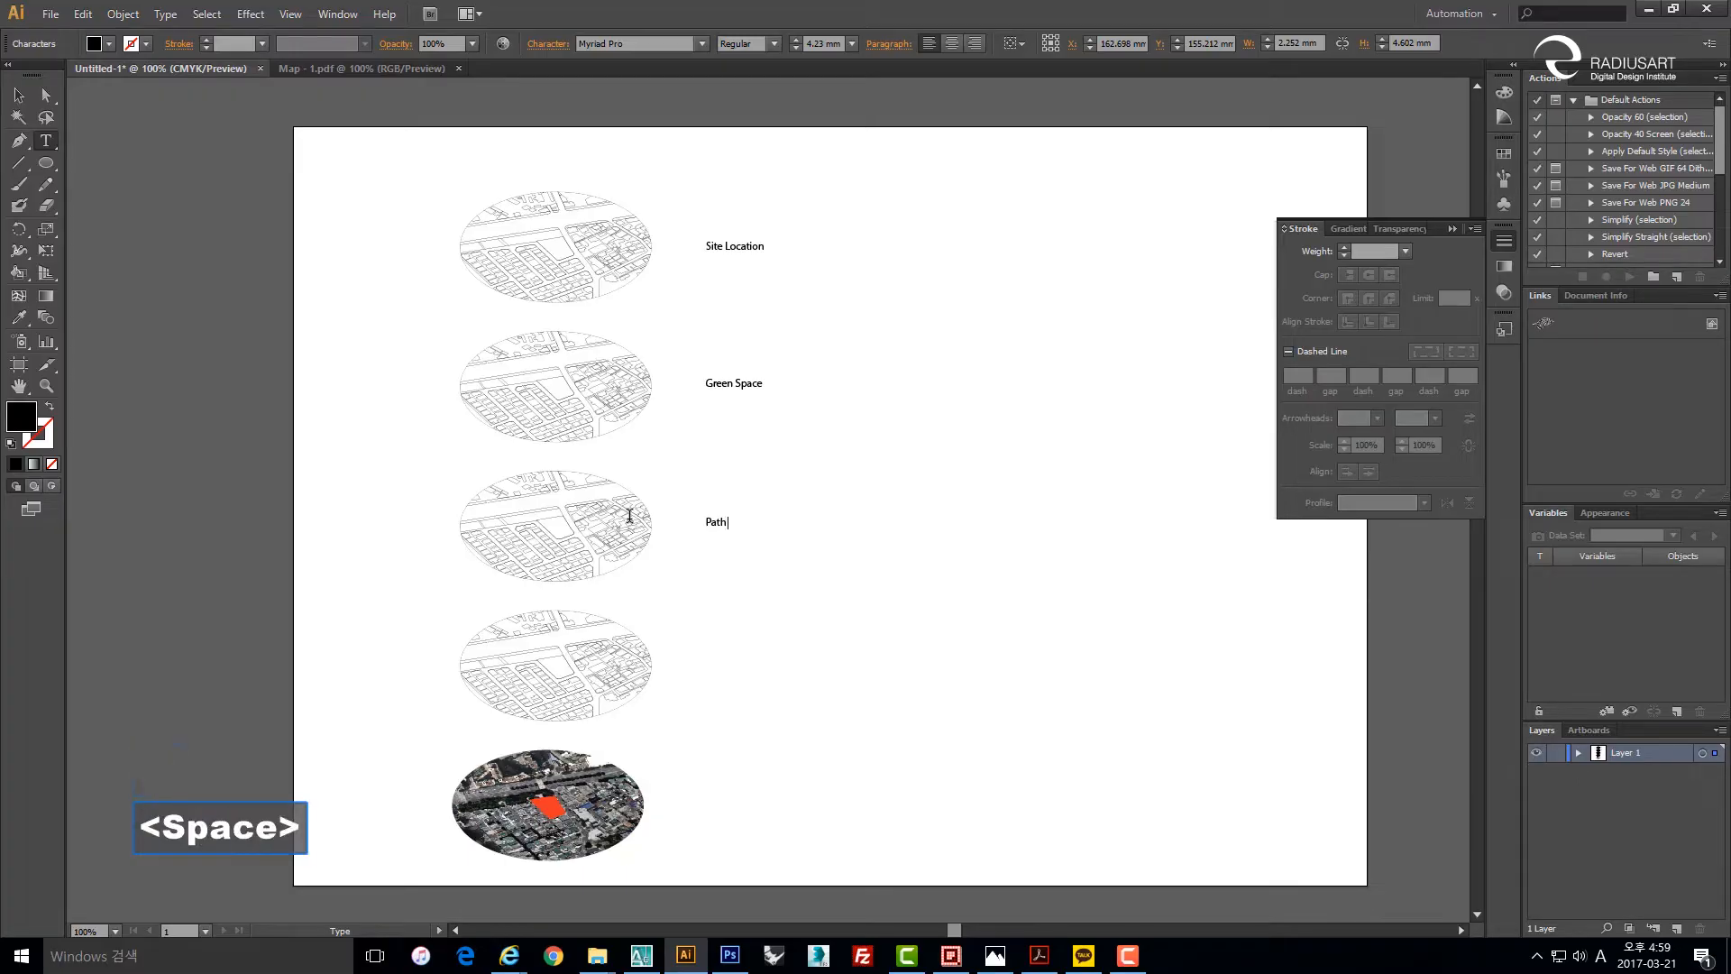
type("/ Tra")
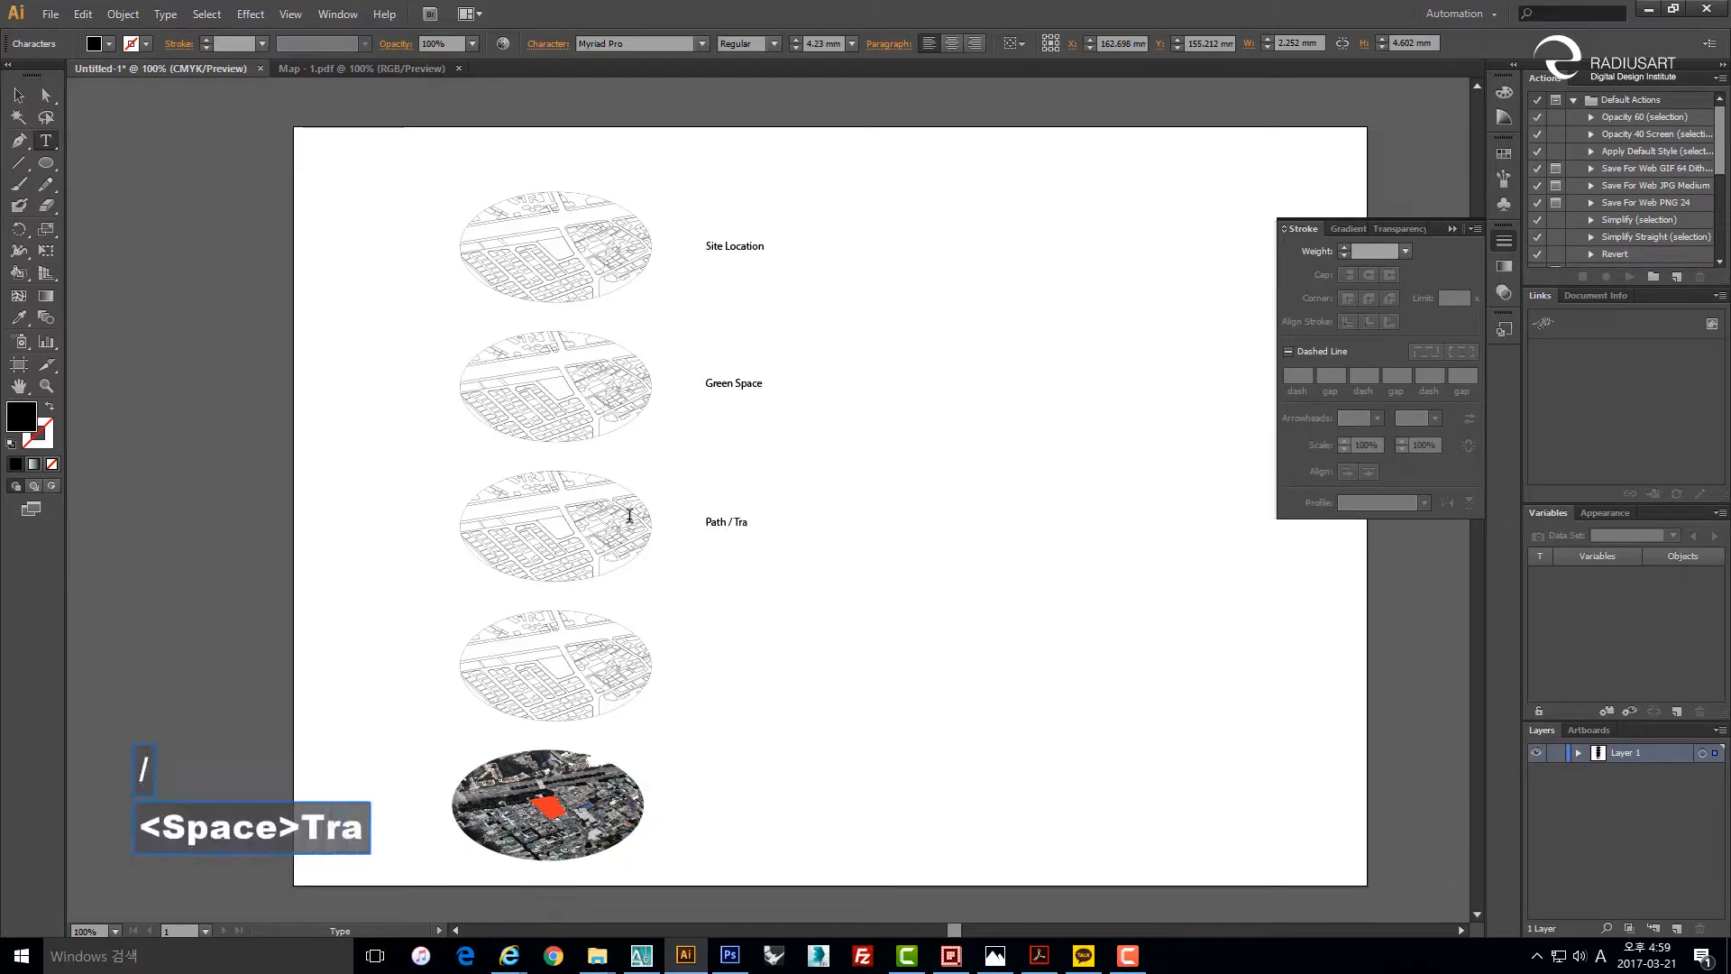
type("ffice")
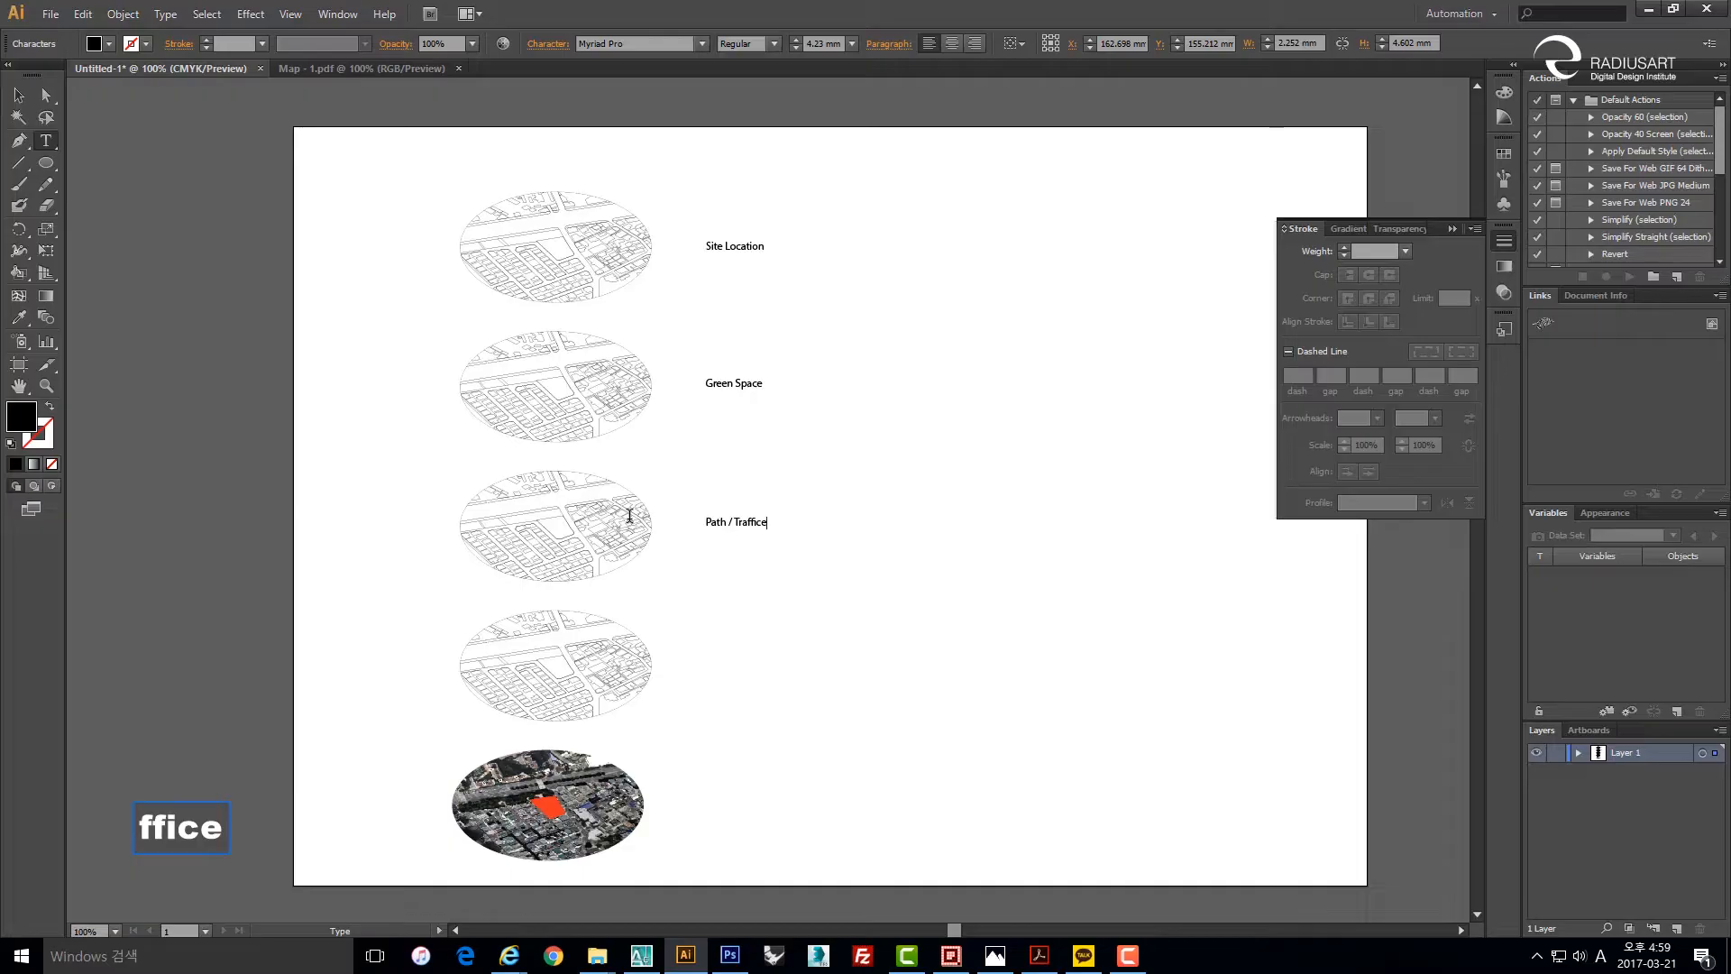
key("BackSpace")
key("Escape")
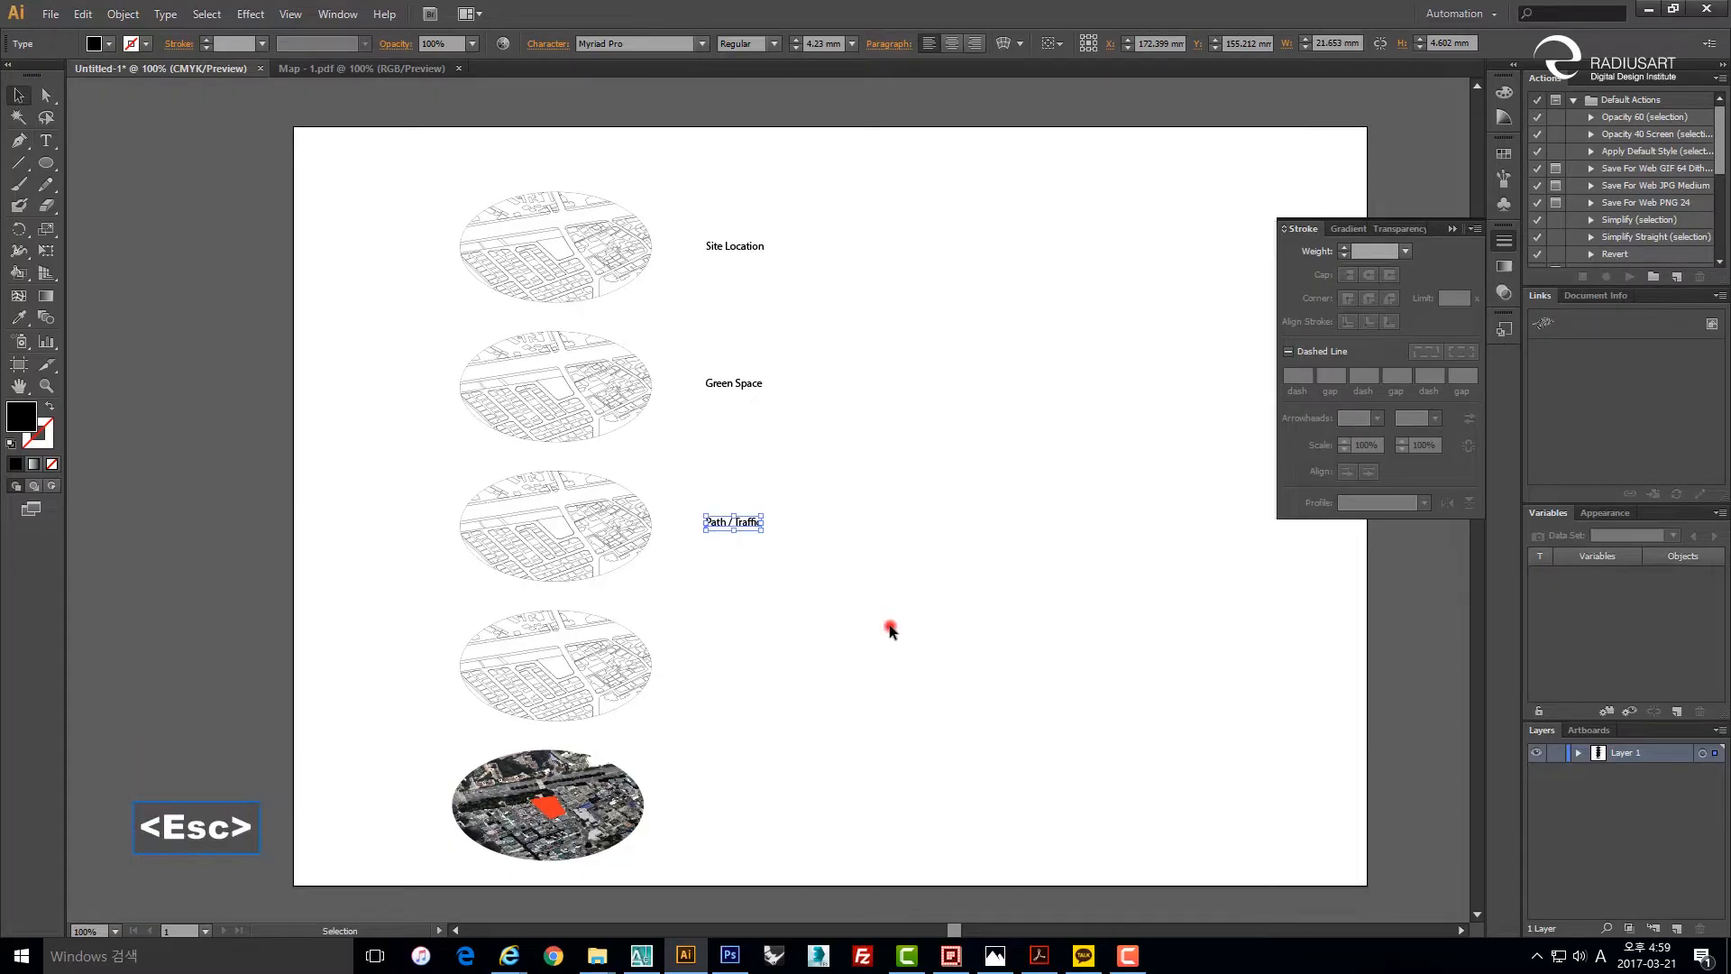
left_click(891, 624)
Copy the "Path / Traffic" label straight down beside the fourth map and change the copy's text to "Figure / Ground".
left_click_drag(749, 523, 756, 664)
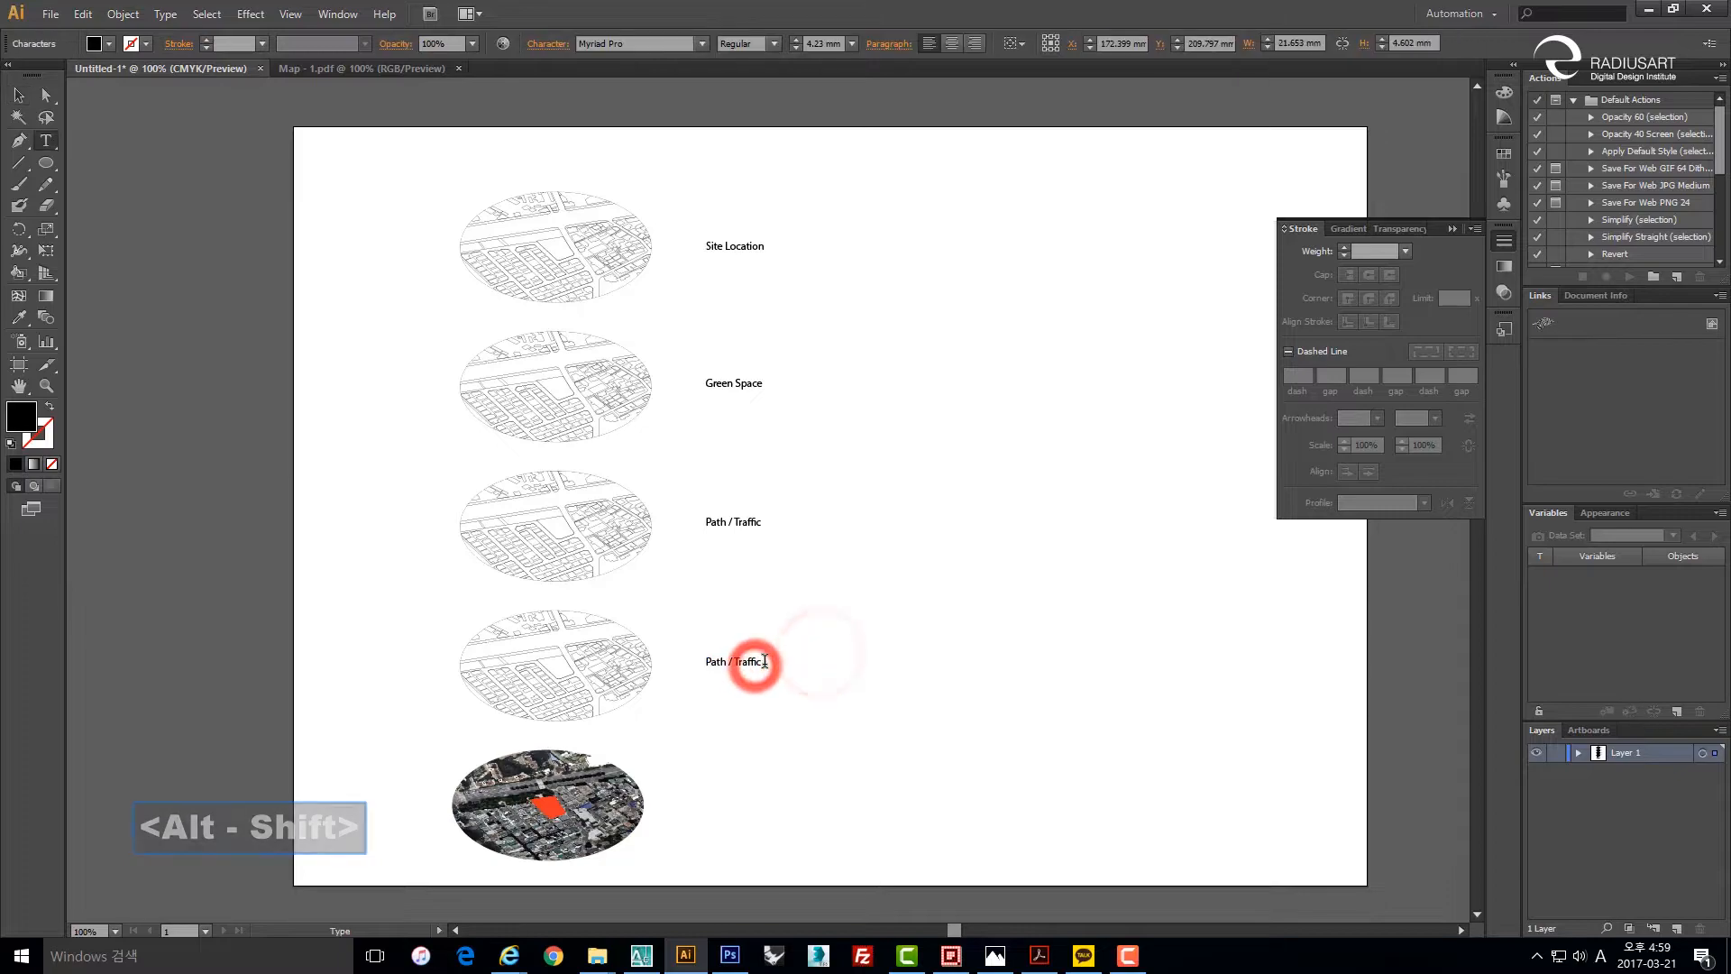
triple_click(752, 662)
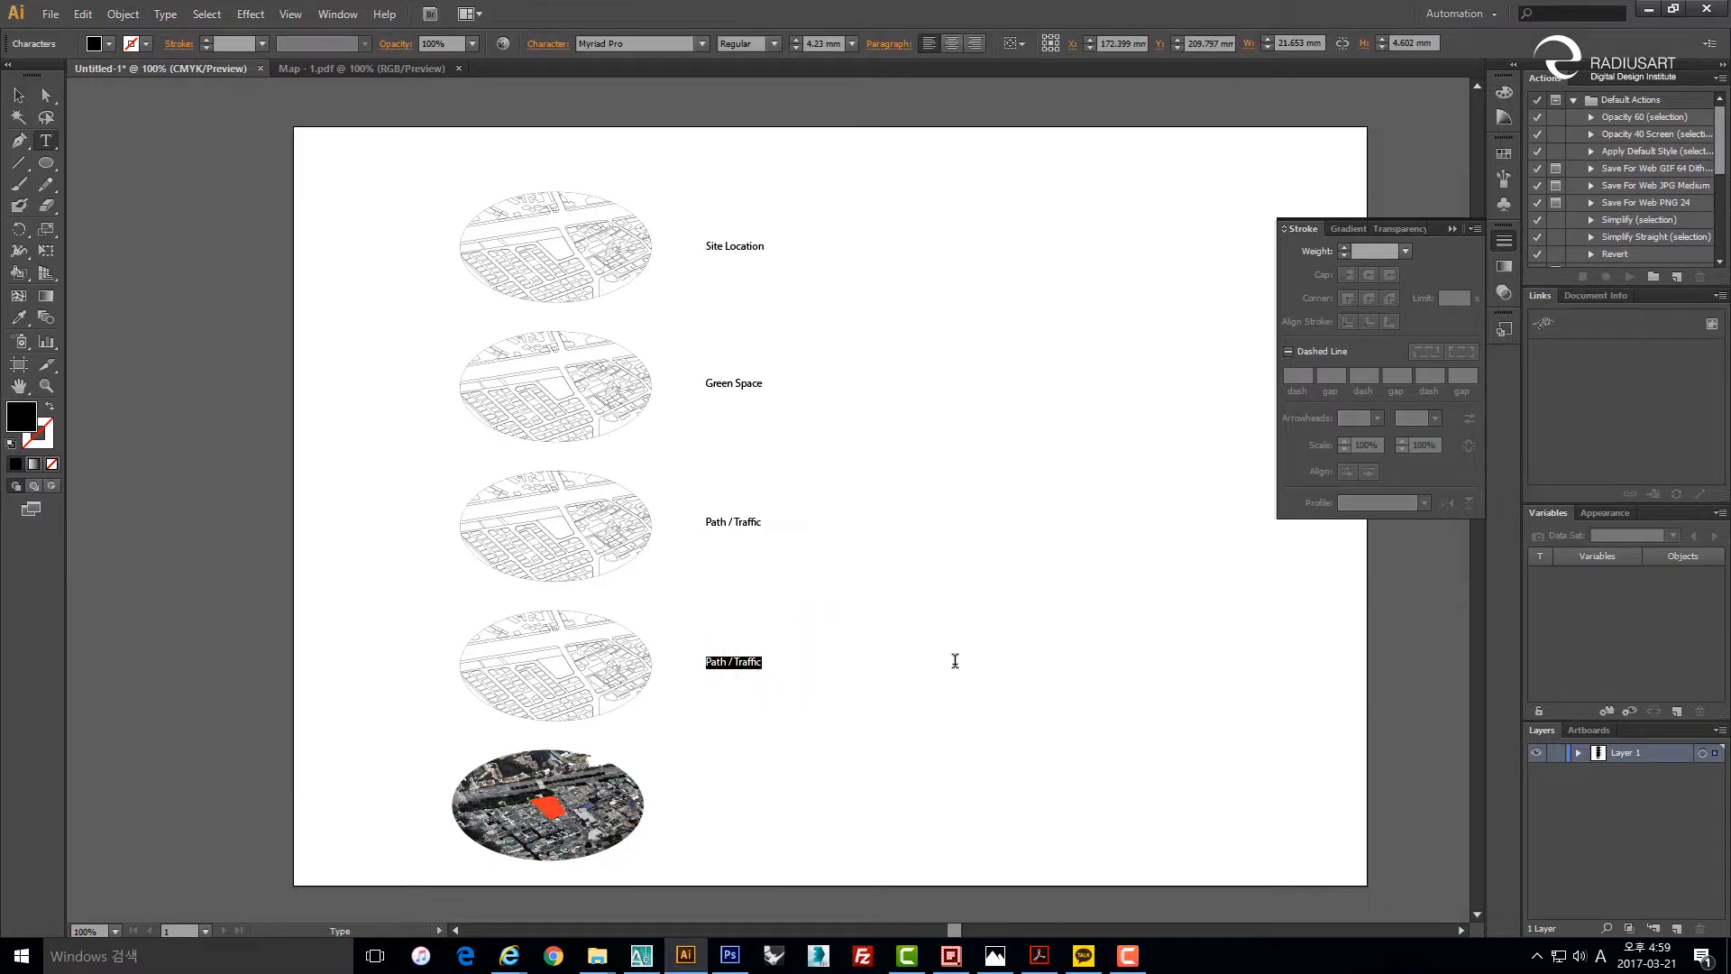
type("Fi")
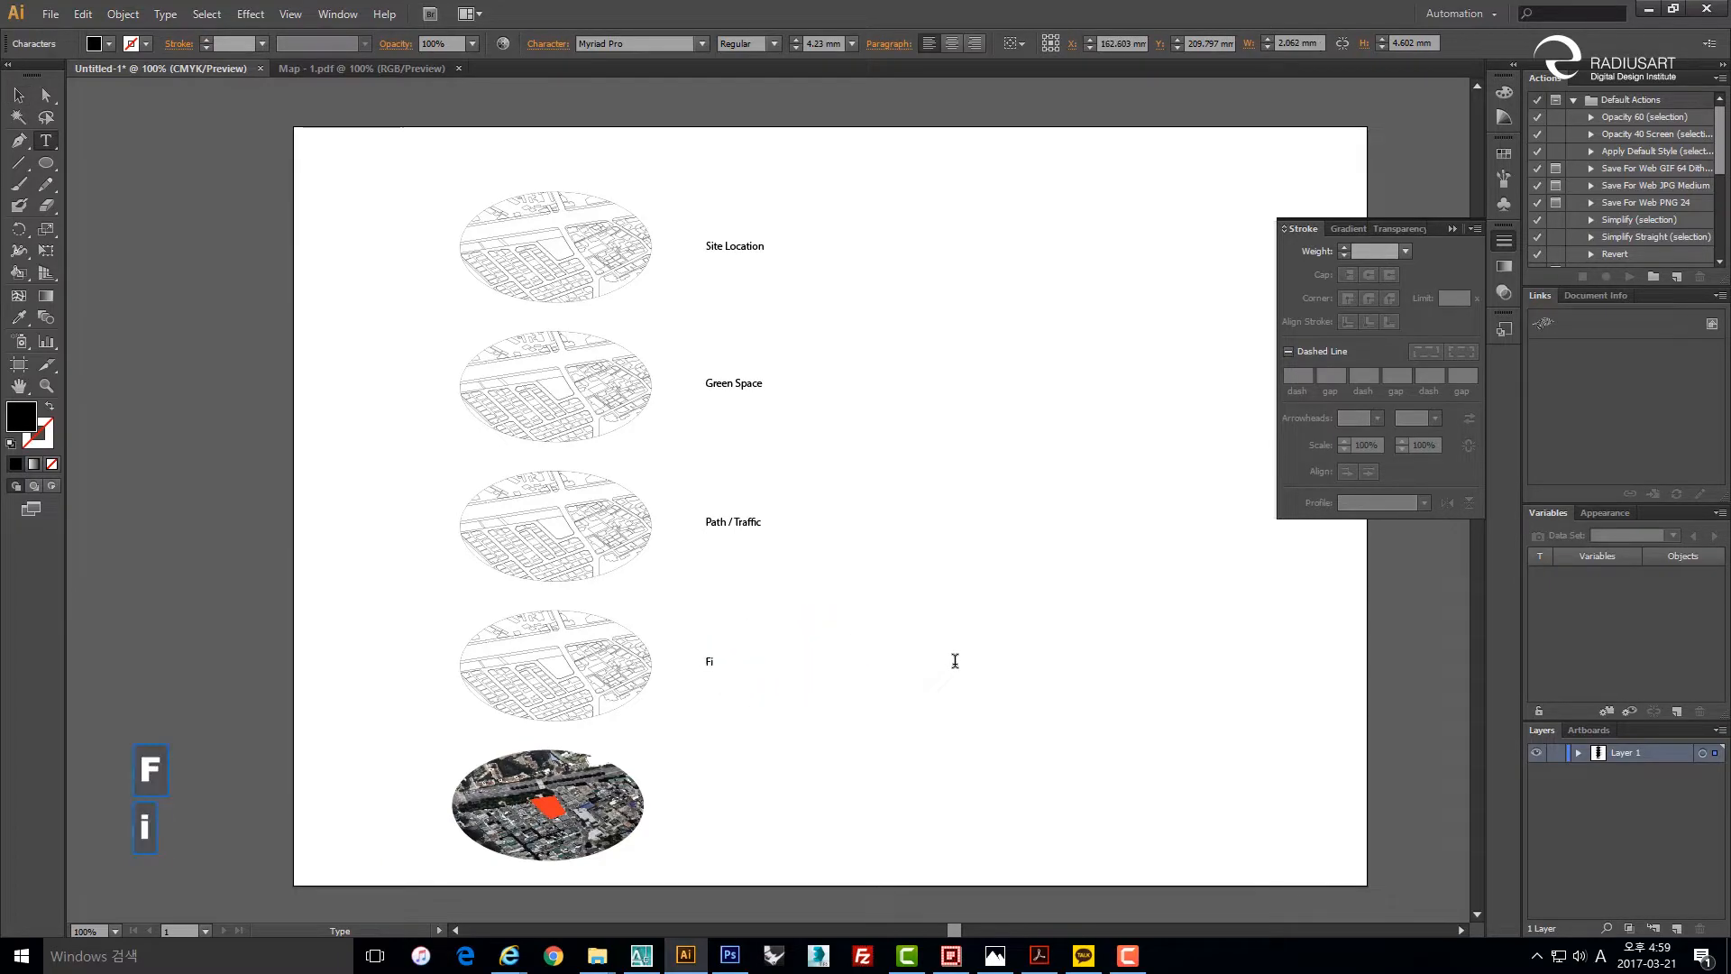
type("gure /")
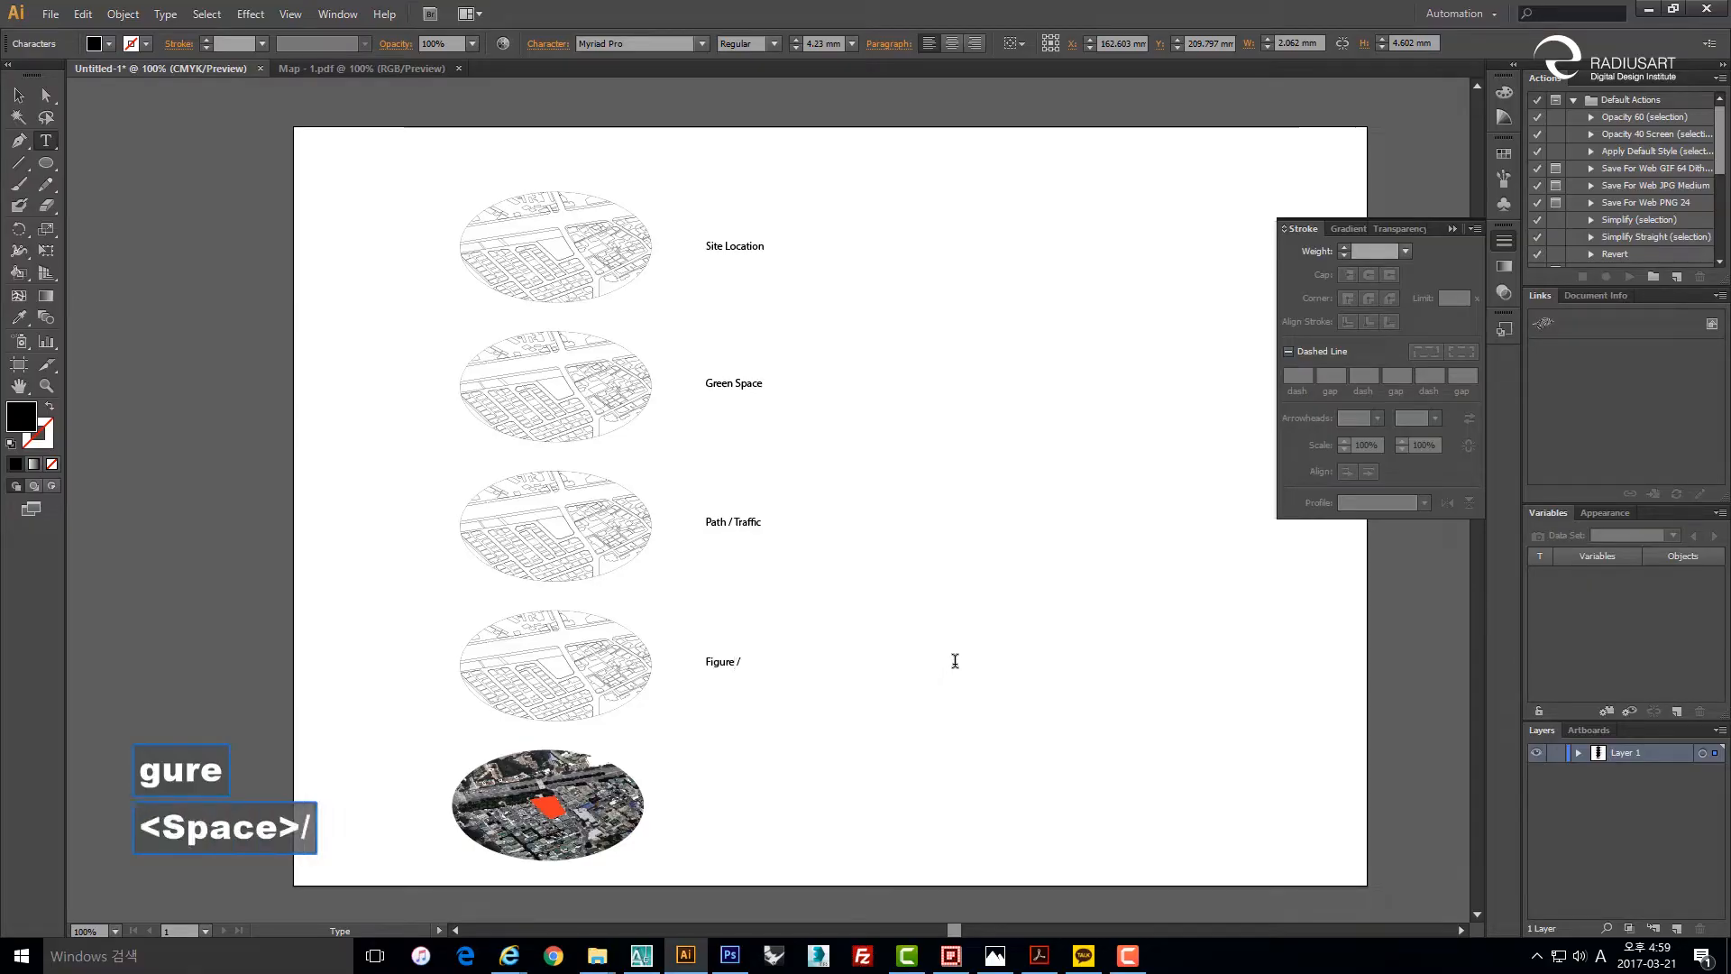
type(" Gr")
type("ound")
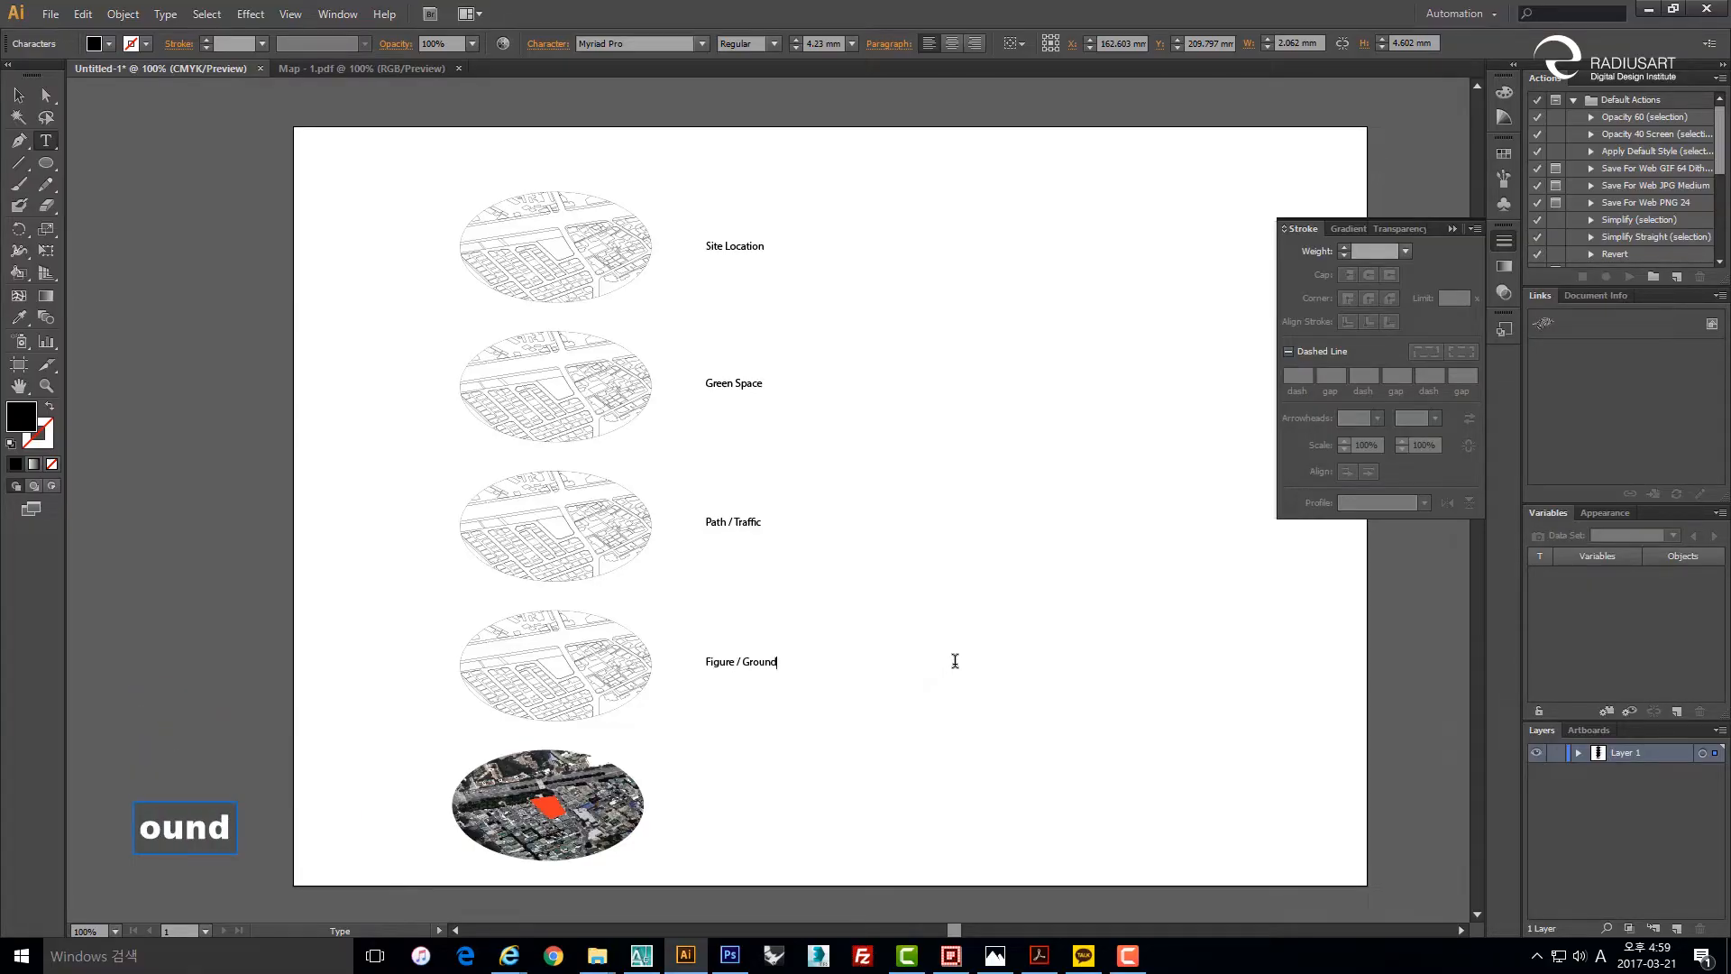
key("Escape")
left_click(871, 658)
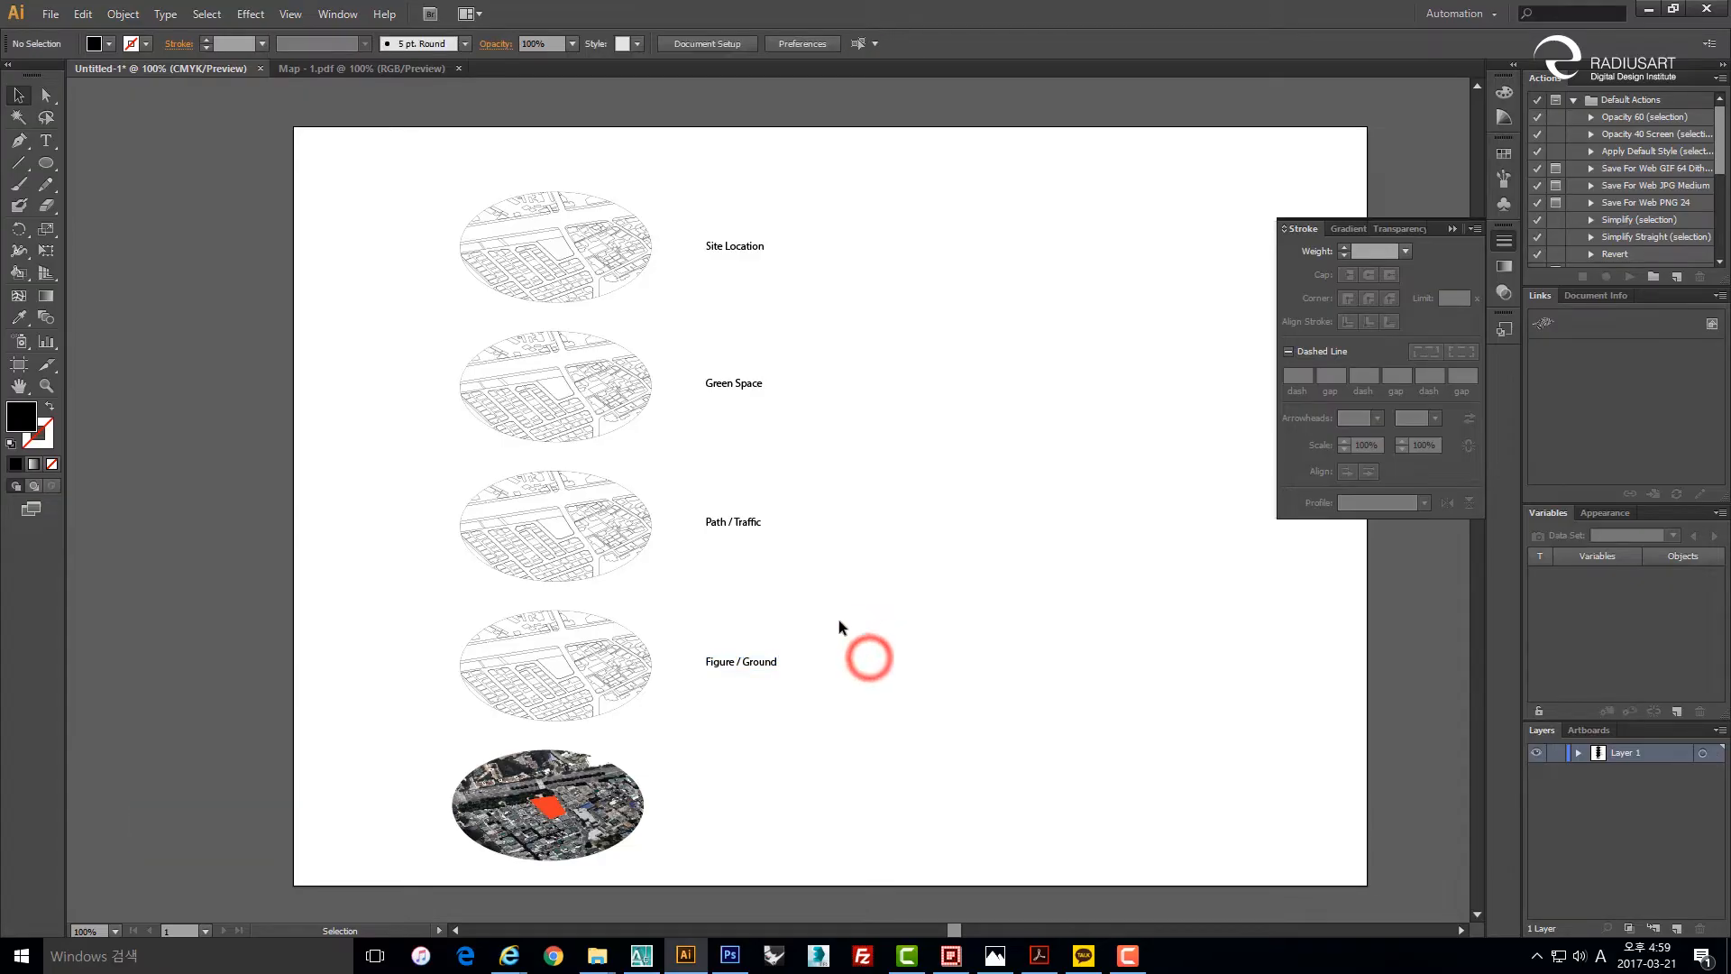
Duplicate the topmost elliptical line map horizontally, placing the copy to the right of the "Site Location" label.
key("space")
left_click_drag(829, 613, 899, 536)
key("space")
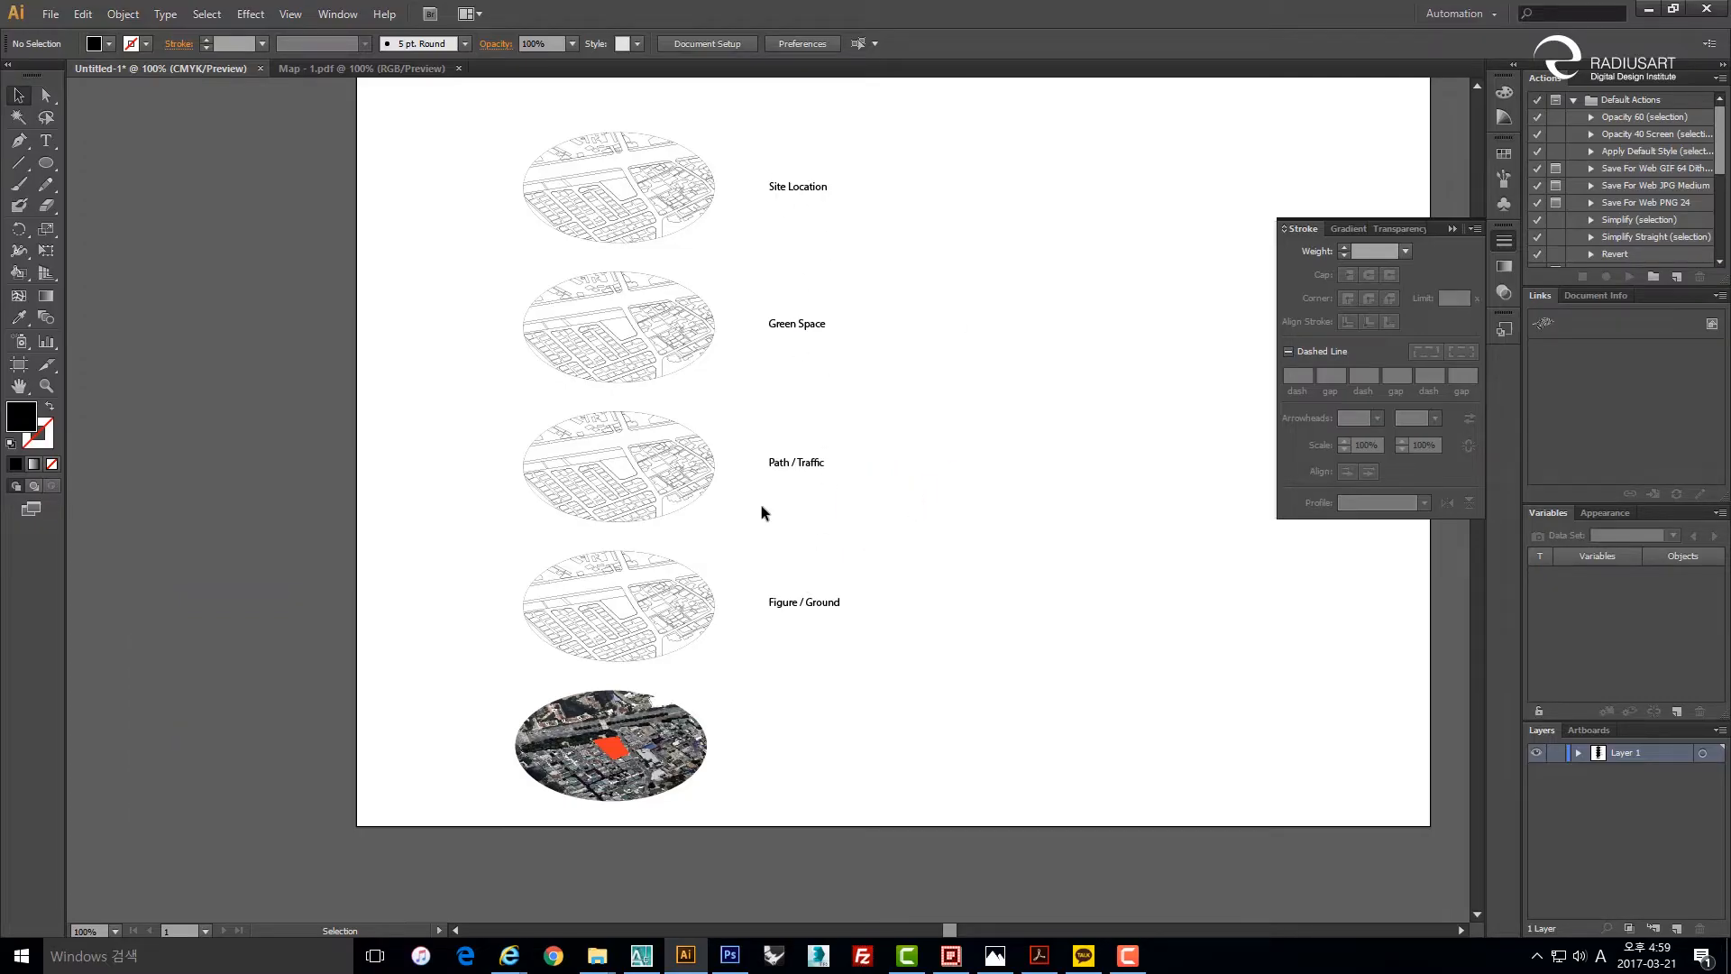
key("space")
left_click_drag(693, 256, 816, 363)
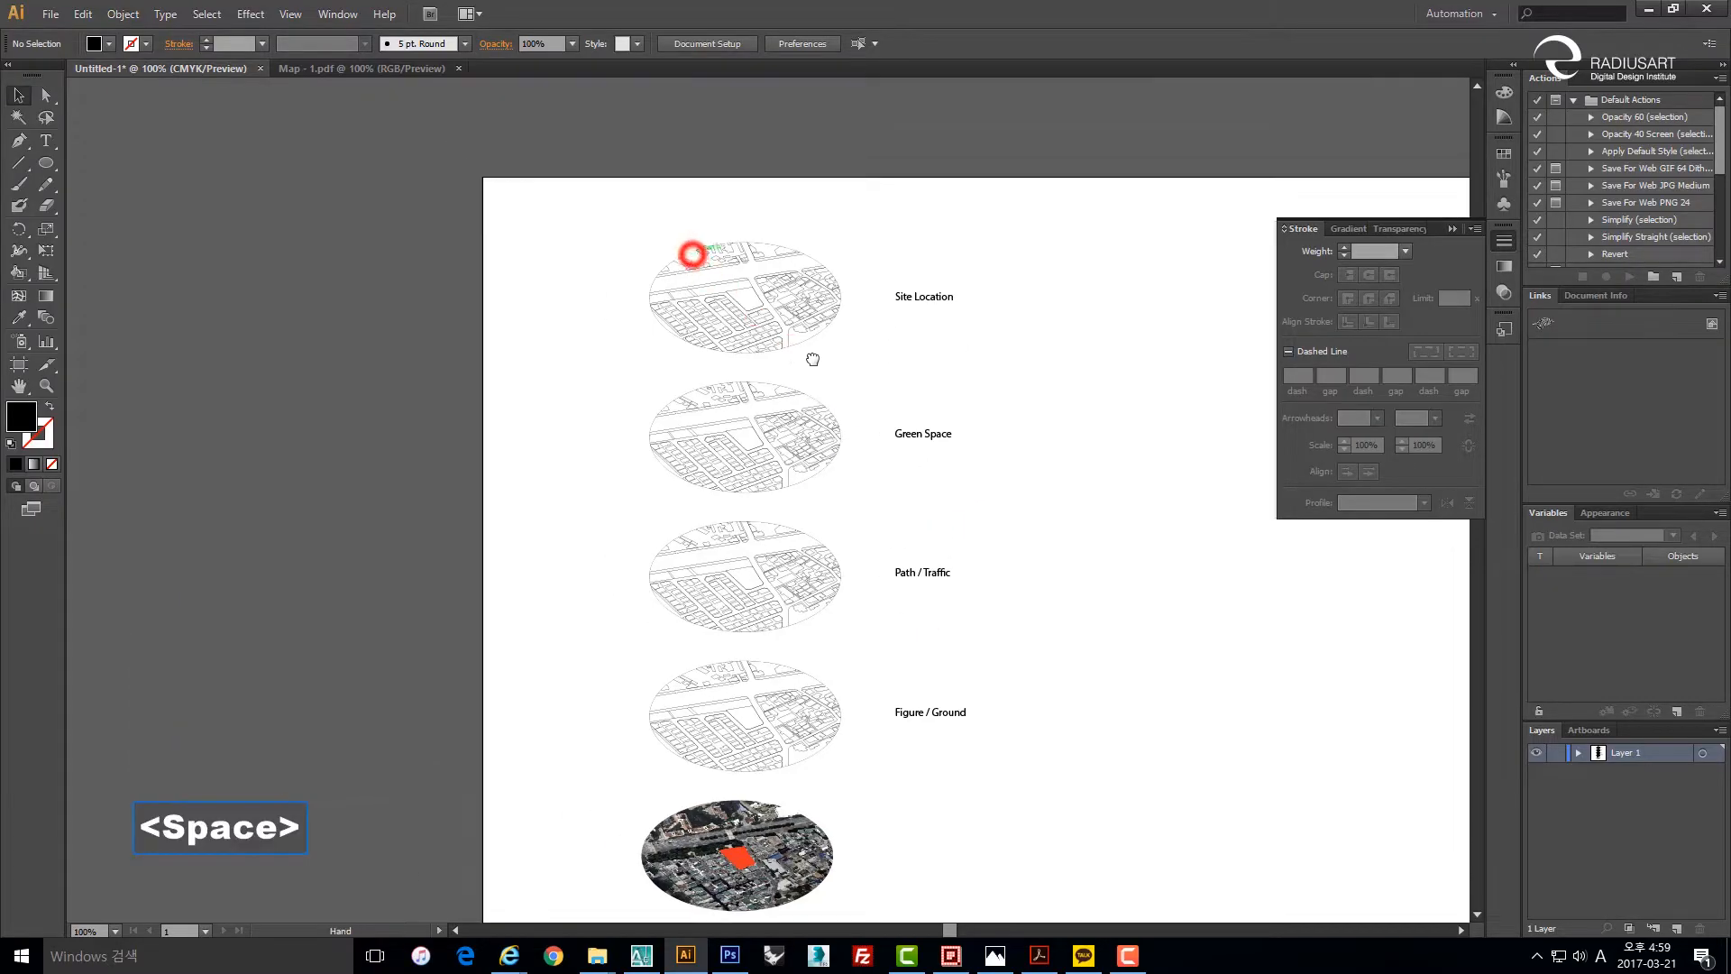
scroll(754, 315, "up", 3)
key("space")
left_click_drag(783, 297, 703, 382)
key("space")
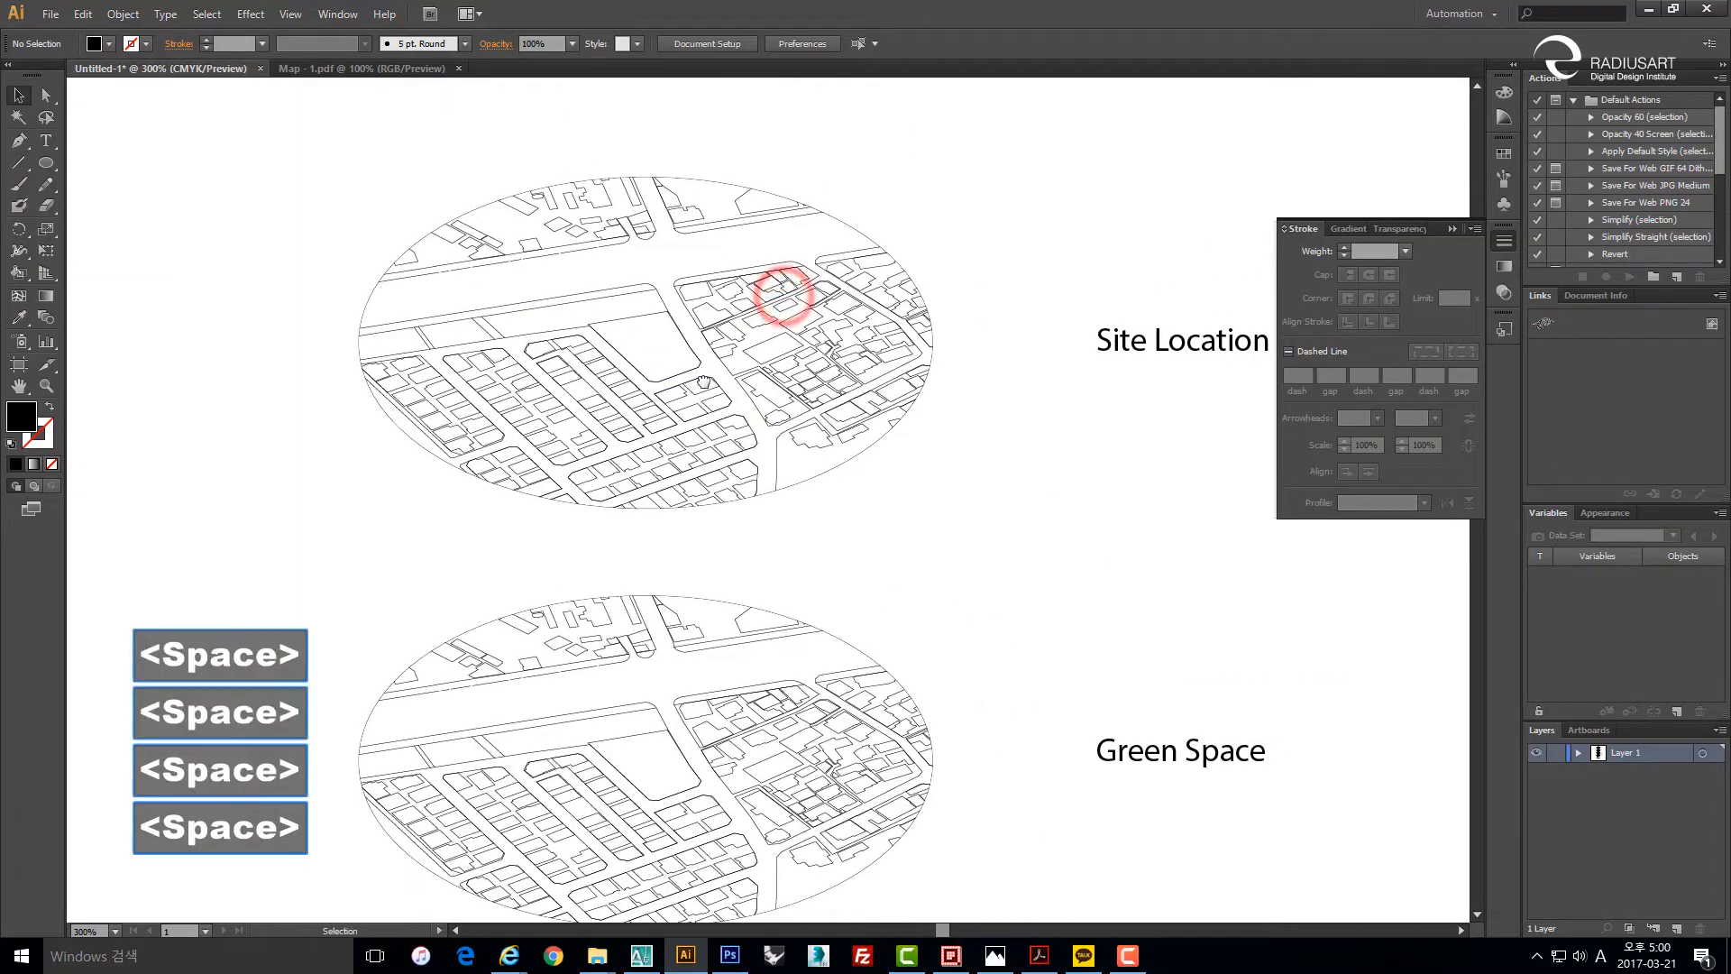
left_click_drag(635, 323, 664, 356)
left_click(661, 350)
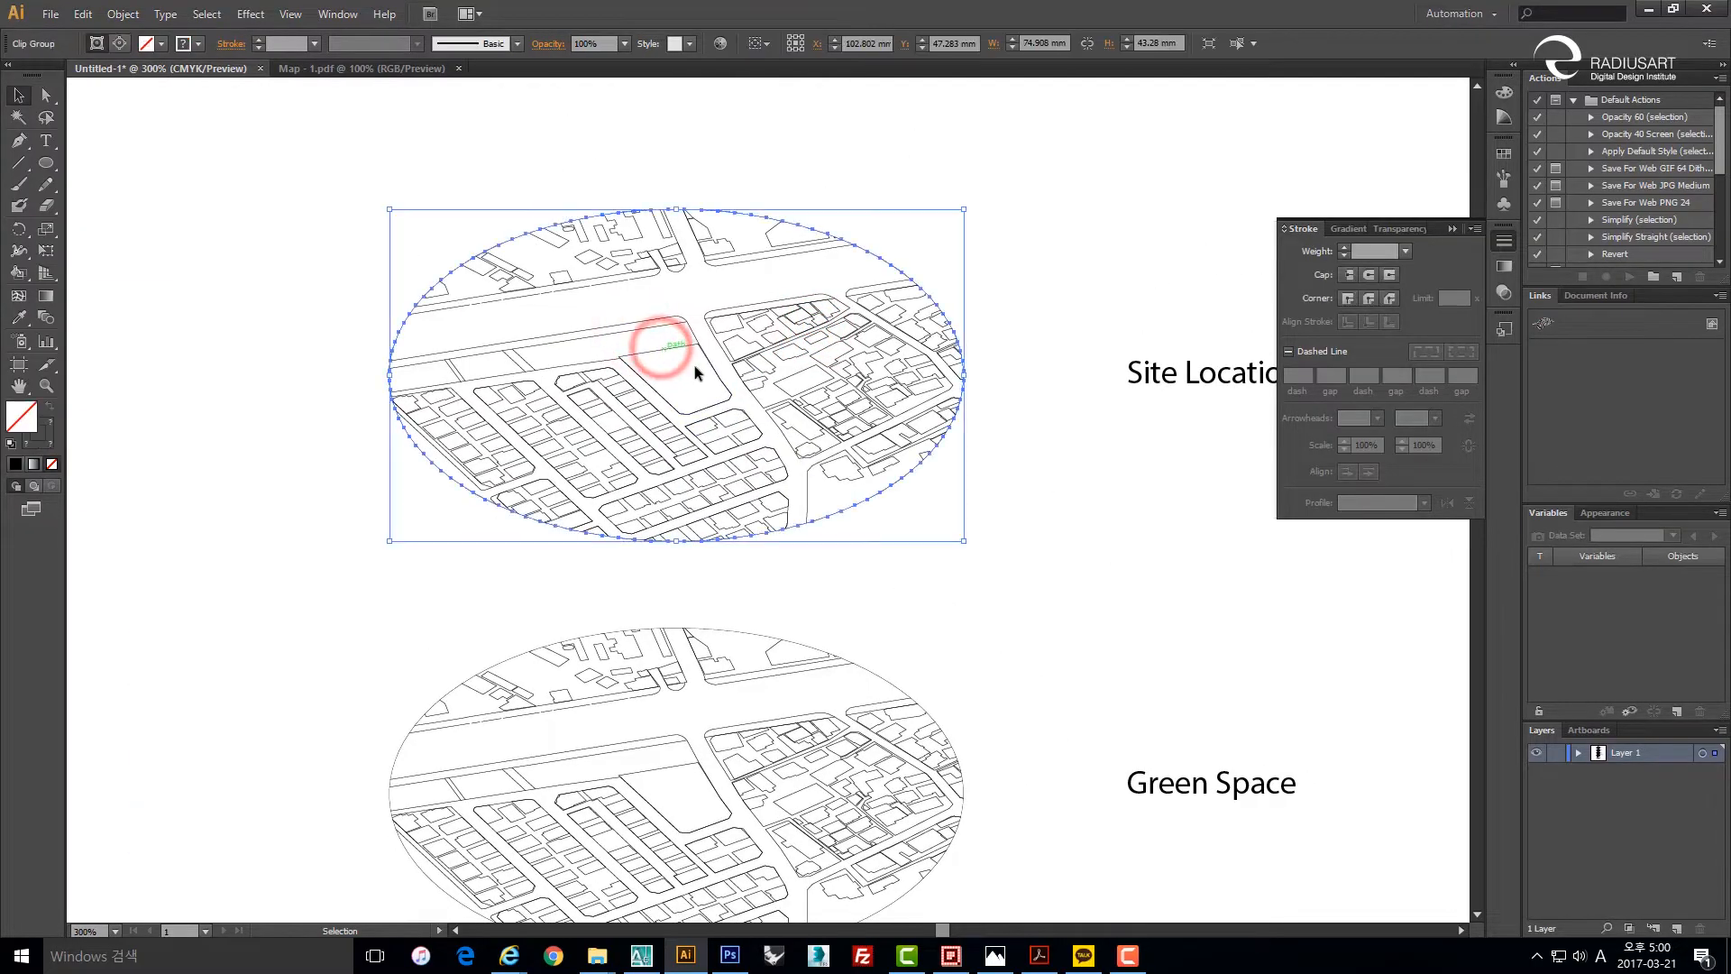
left_click(1043, 530)
left_click(678, 347)
scroll(678, 347, "down", 2)
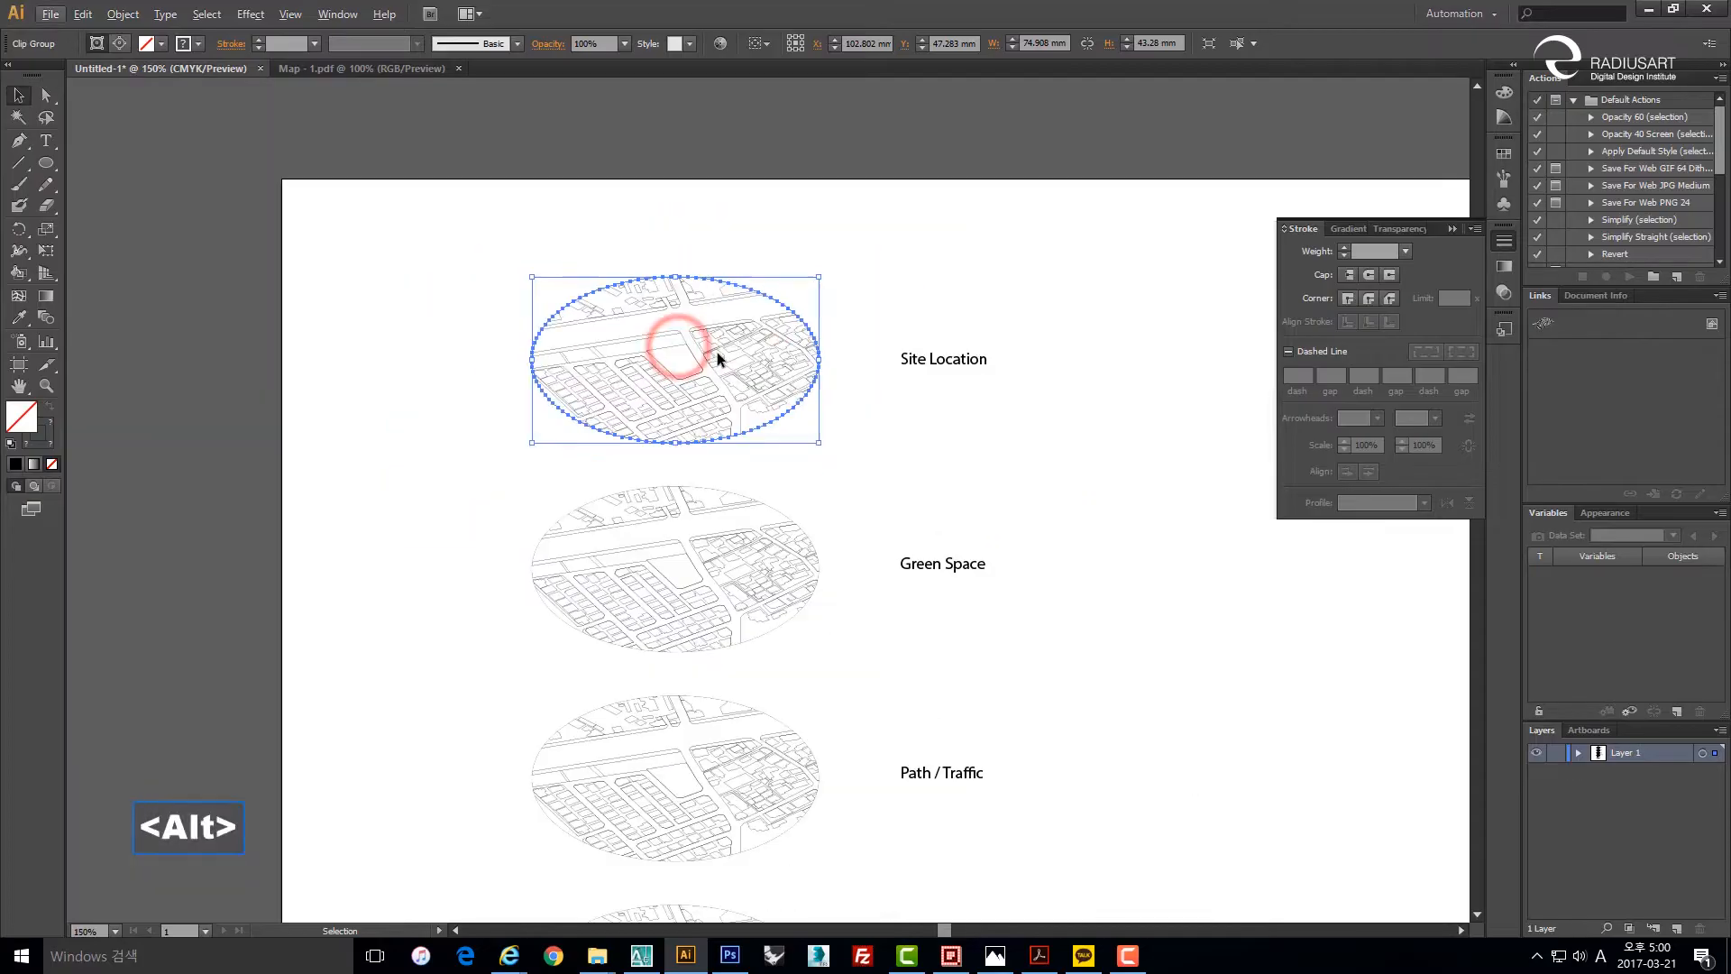
key("space")
left_click_drag(715, 355, 1043, 386)
left_click(1070, 571)
Move the copied map farther right, away from the "Site Location" label.
key("space")
left_click_drag(1100, 544, 944, 535)
scroll(913, 417, "up", 1)
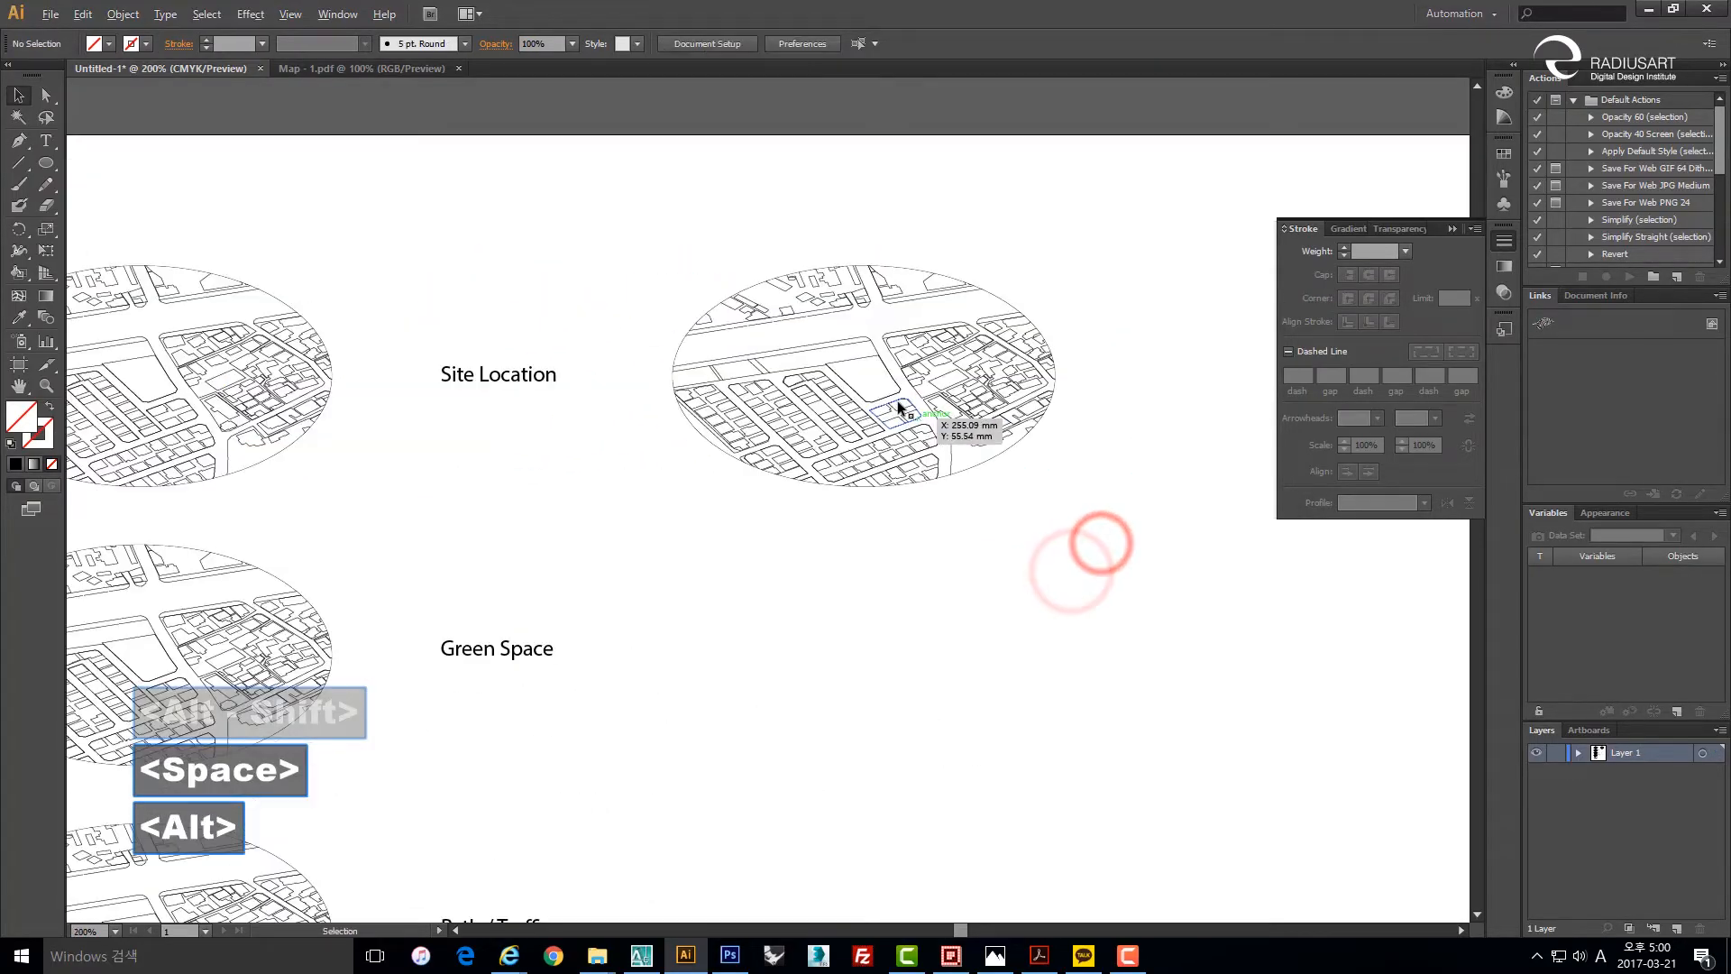
left_click(875, 351)
key("space")
left_click_drag(874, 371, 1039, 393)
key("space")
left_click_drag(986, 464, 863, 489)
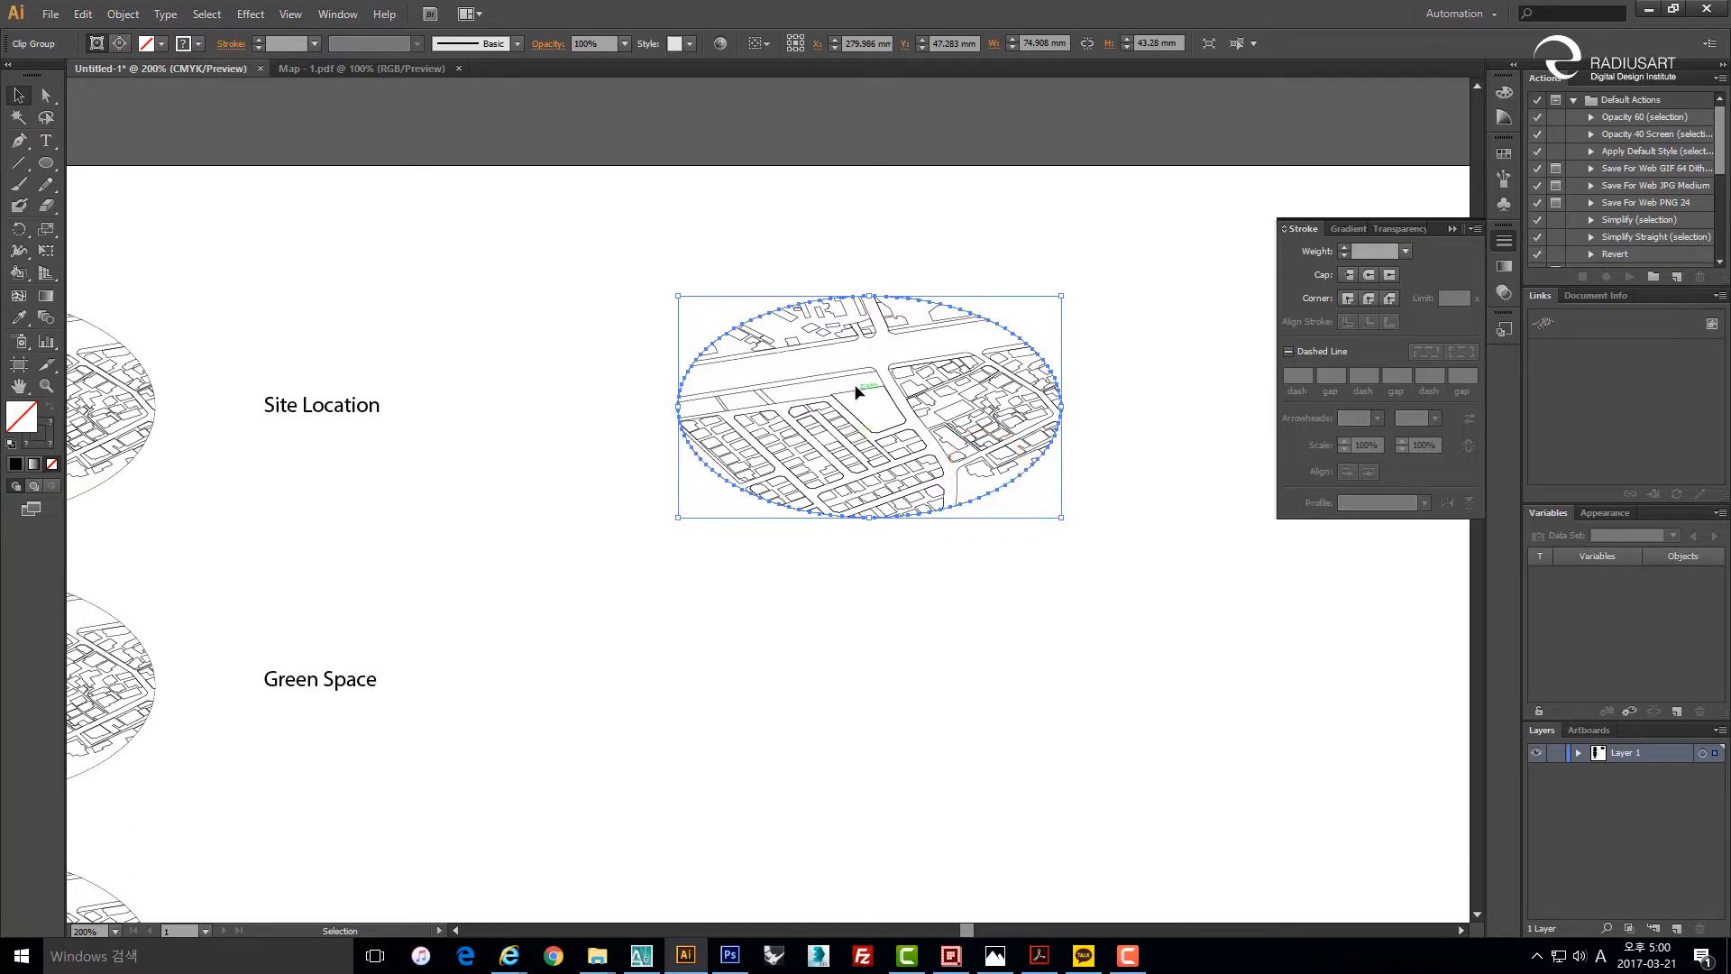
Release the clipping mask of the copied map, delete the leftover ellipse path, and select the remaining map linework.
right_click(856, 379)
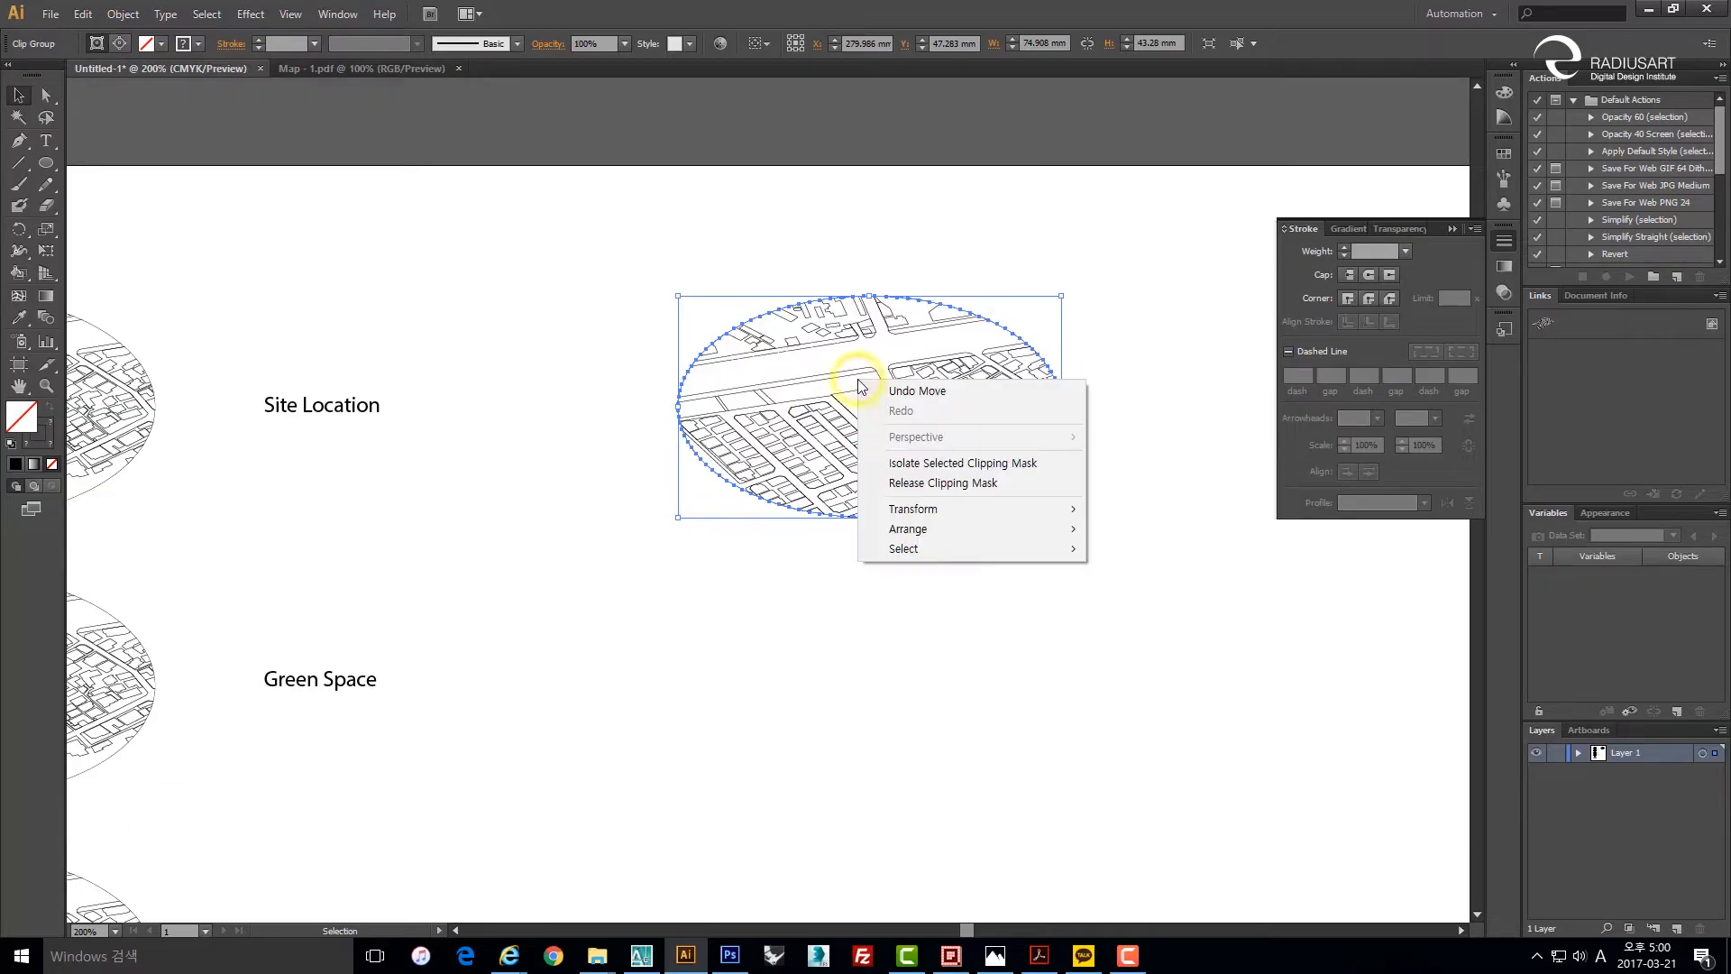
left_click(953, 482)
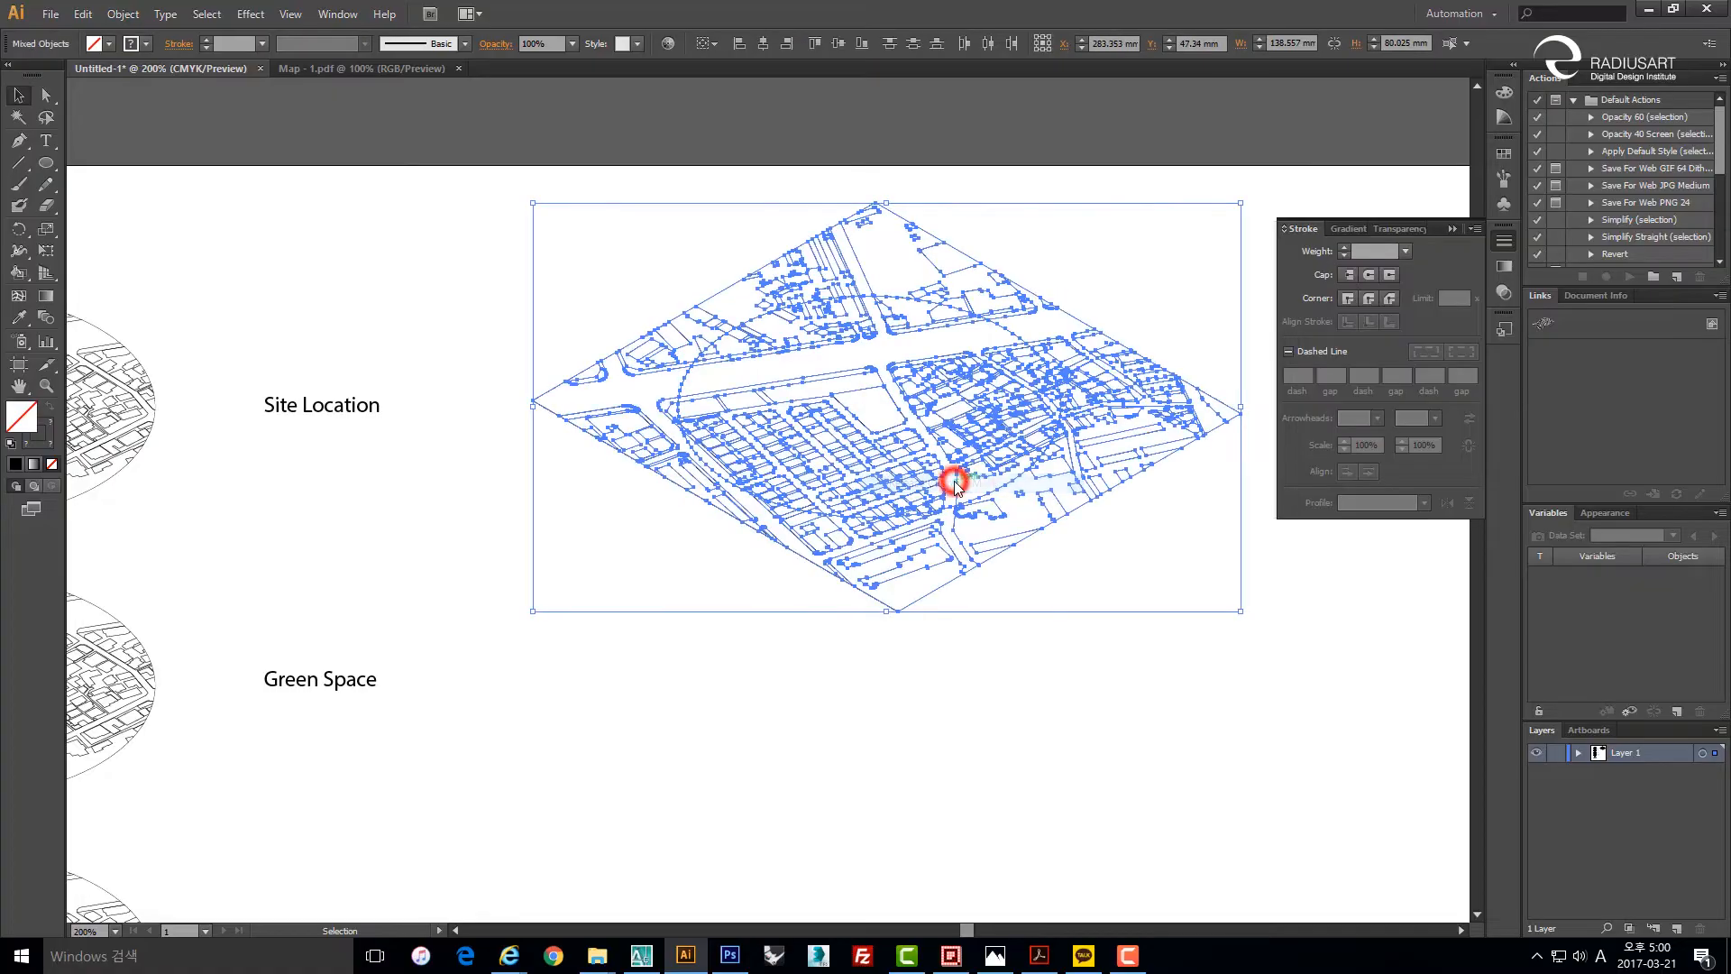
left_click(1009, 695)
left_click(904, 292)
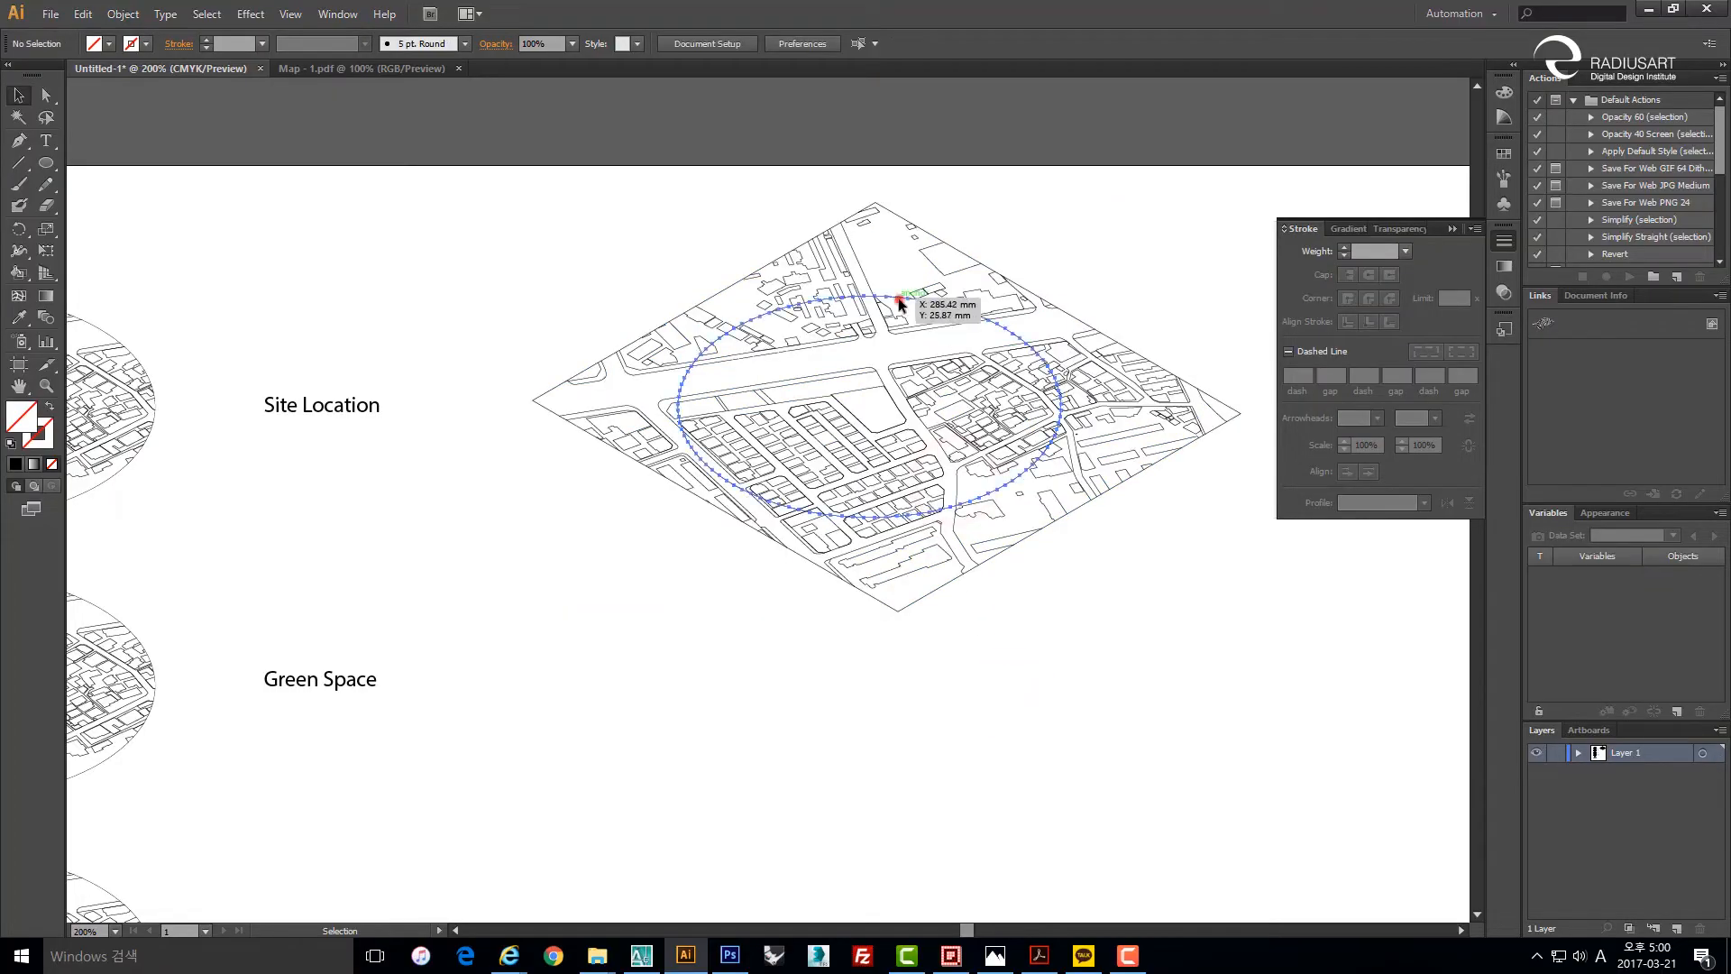
key("Delete")
left_click(857, 389)
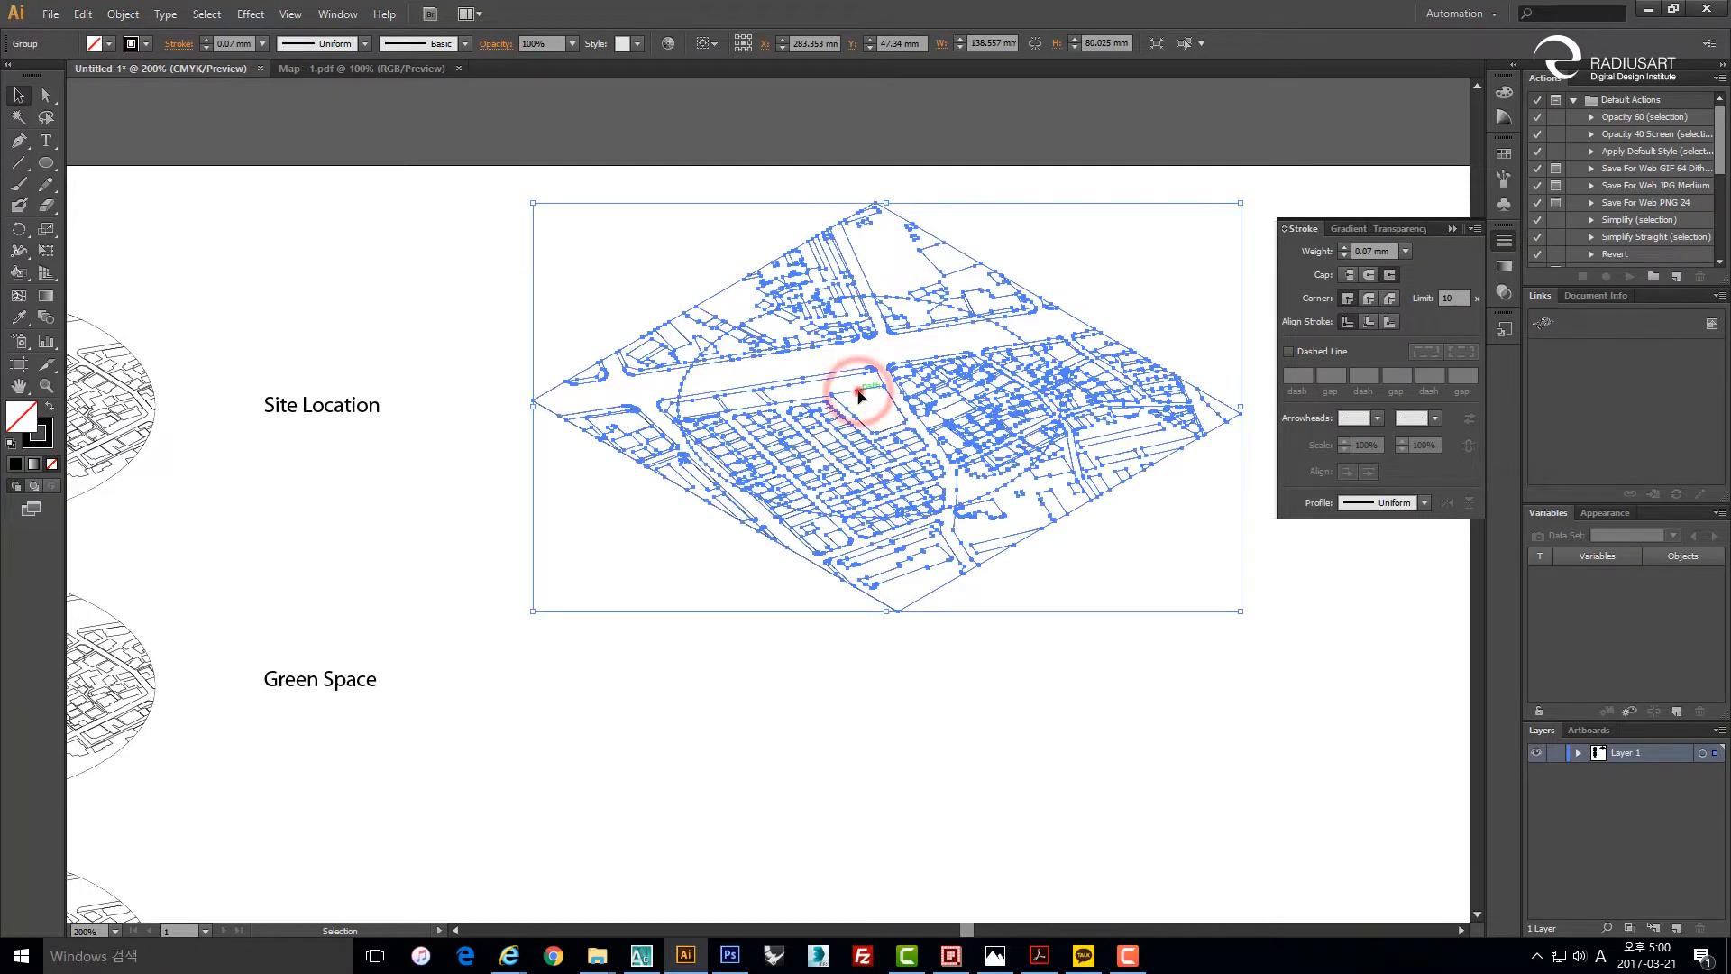
Copy the site parcel's outline from inside the unmasked map group and paste it into the empty area below that map.
double_click(857, 389)
left_click(858, 389)
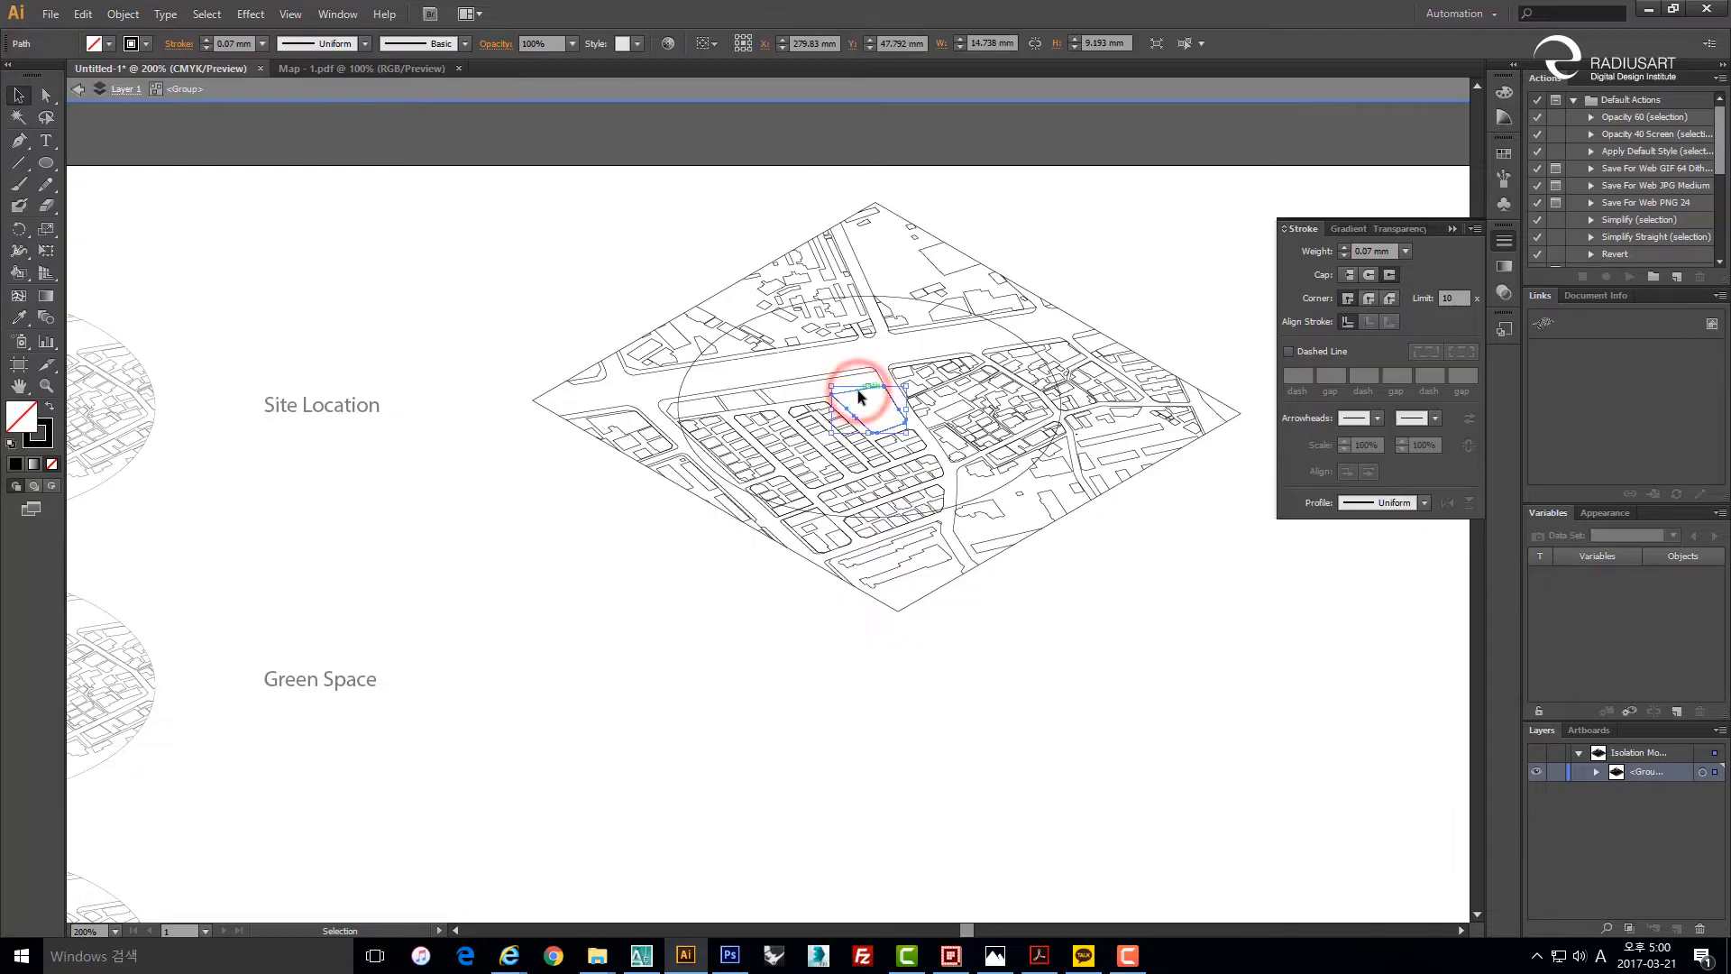
key("ctrl+c")
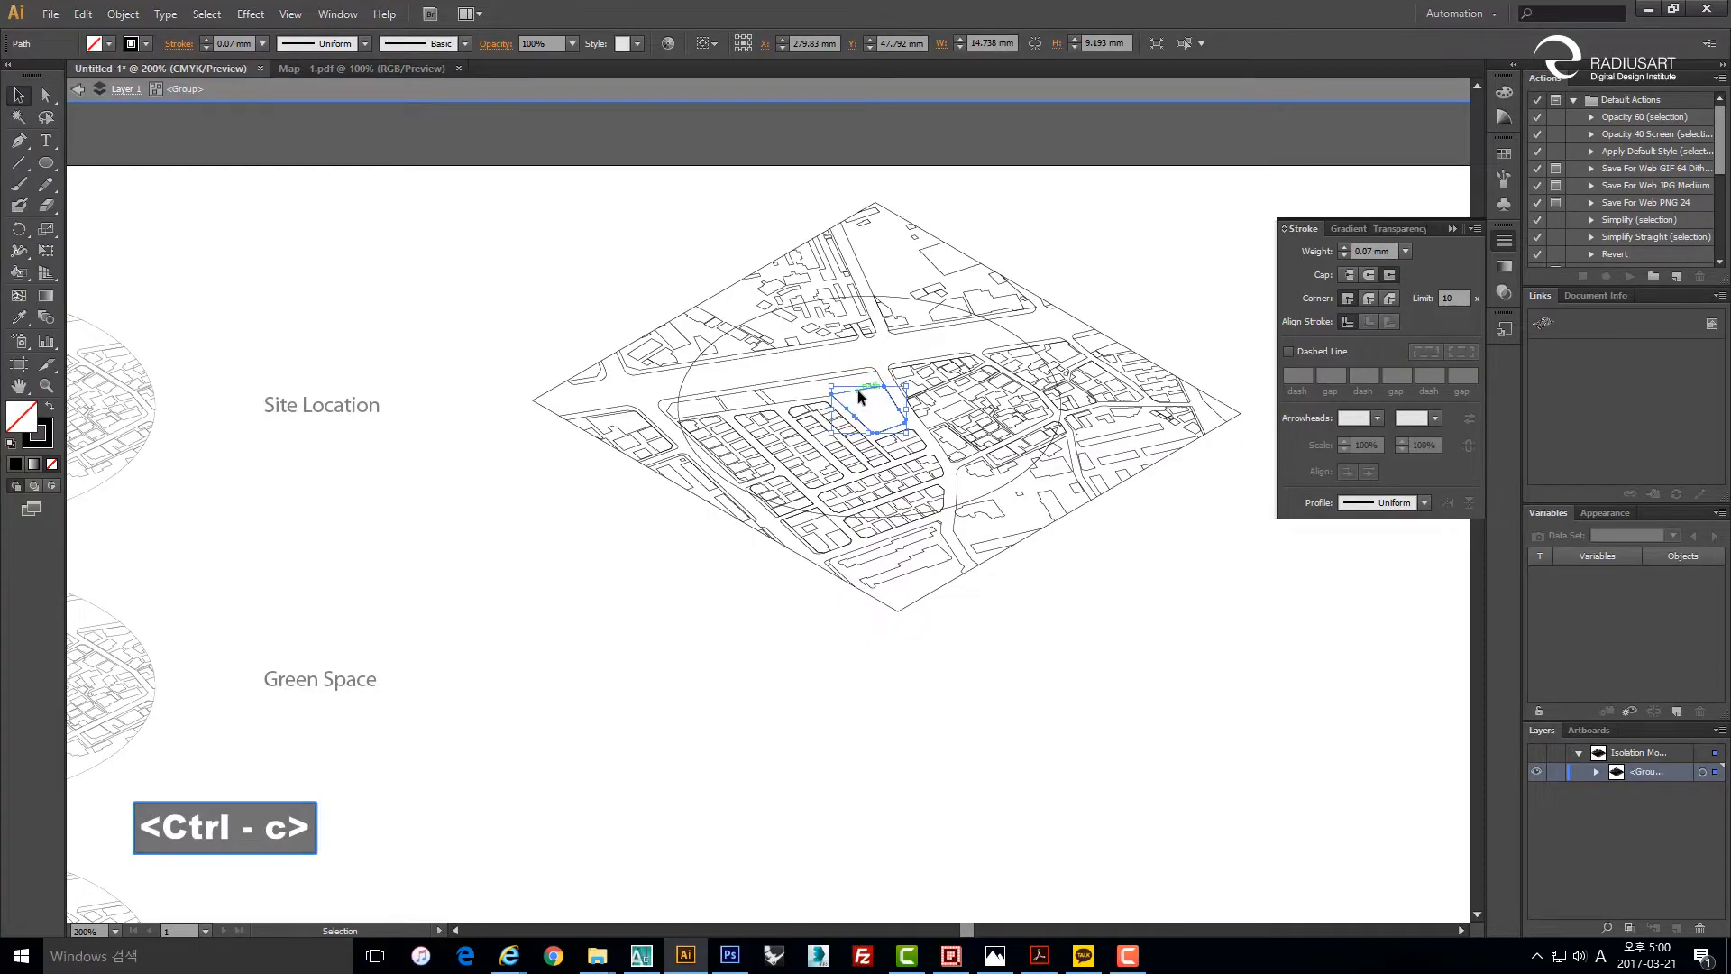
double_click(1129, 595)
left_click_drag(1129, 626, 902, 456)
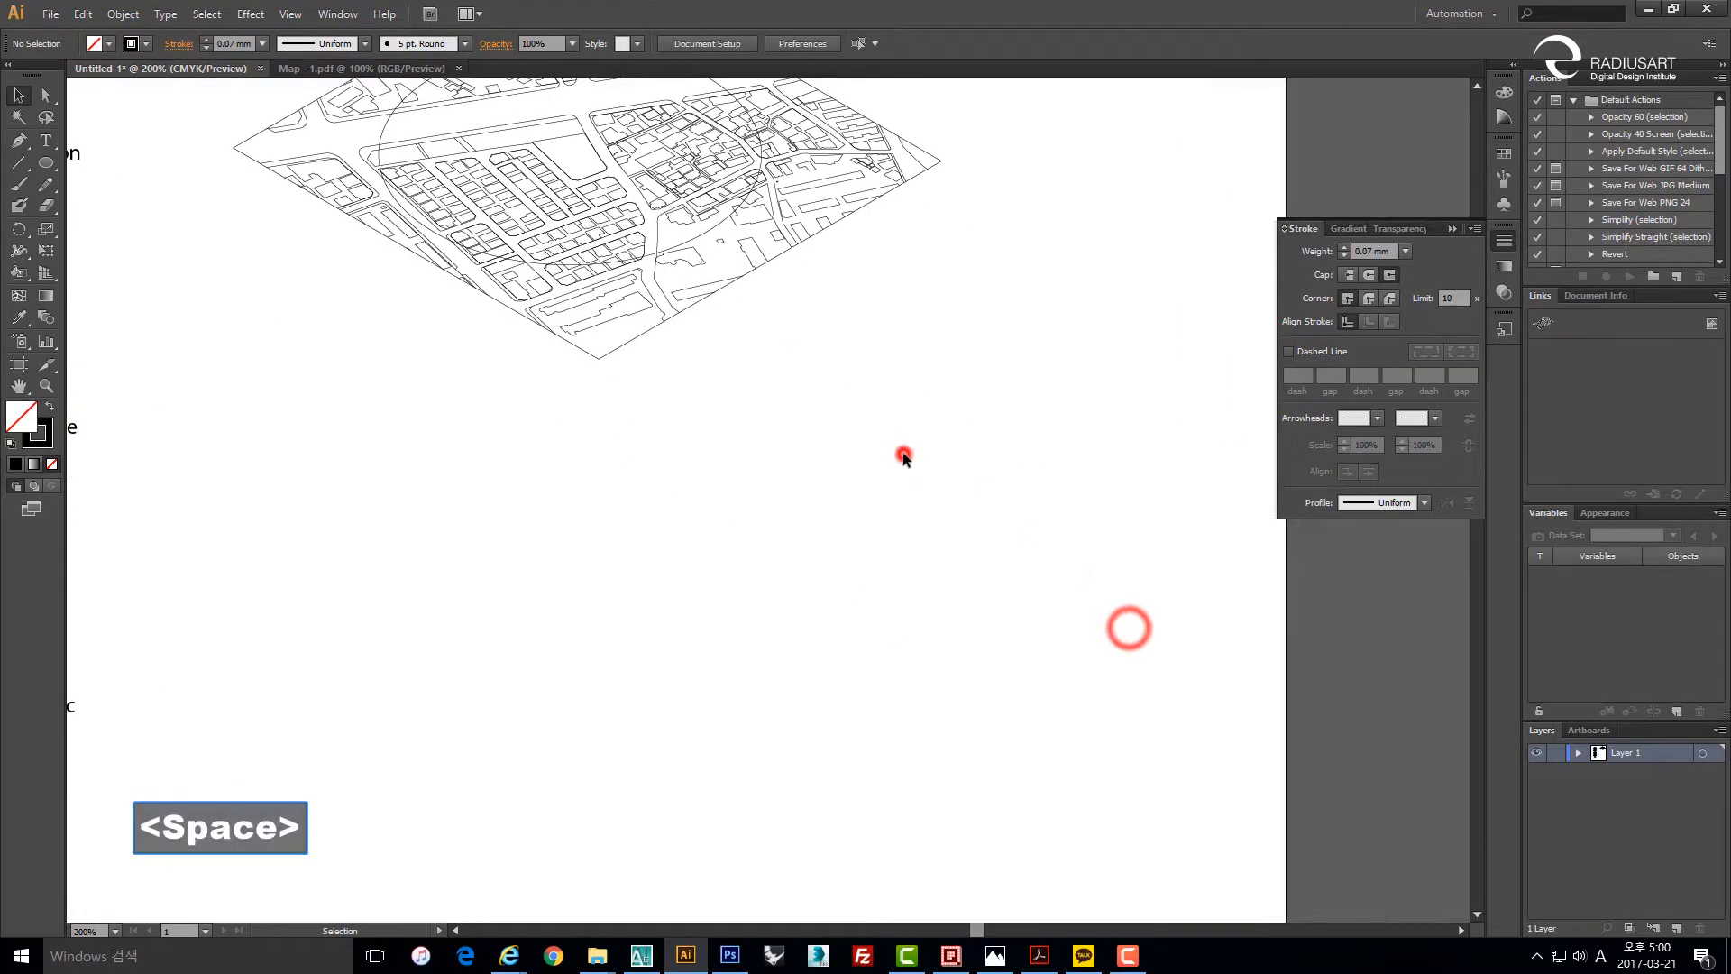
key("ctrl+v")
left_click(942, 568)
left_click_drag(835, 509, 785, 453)
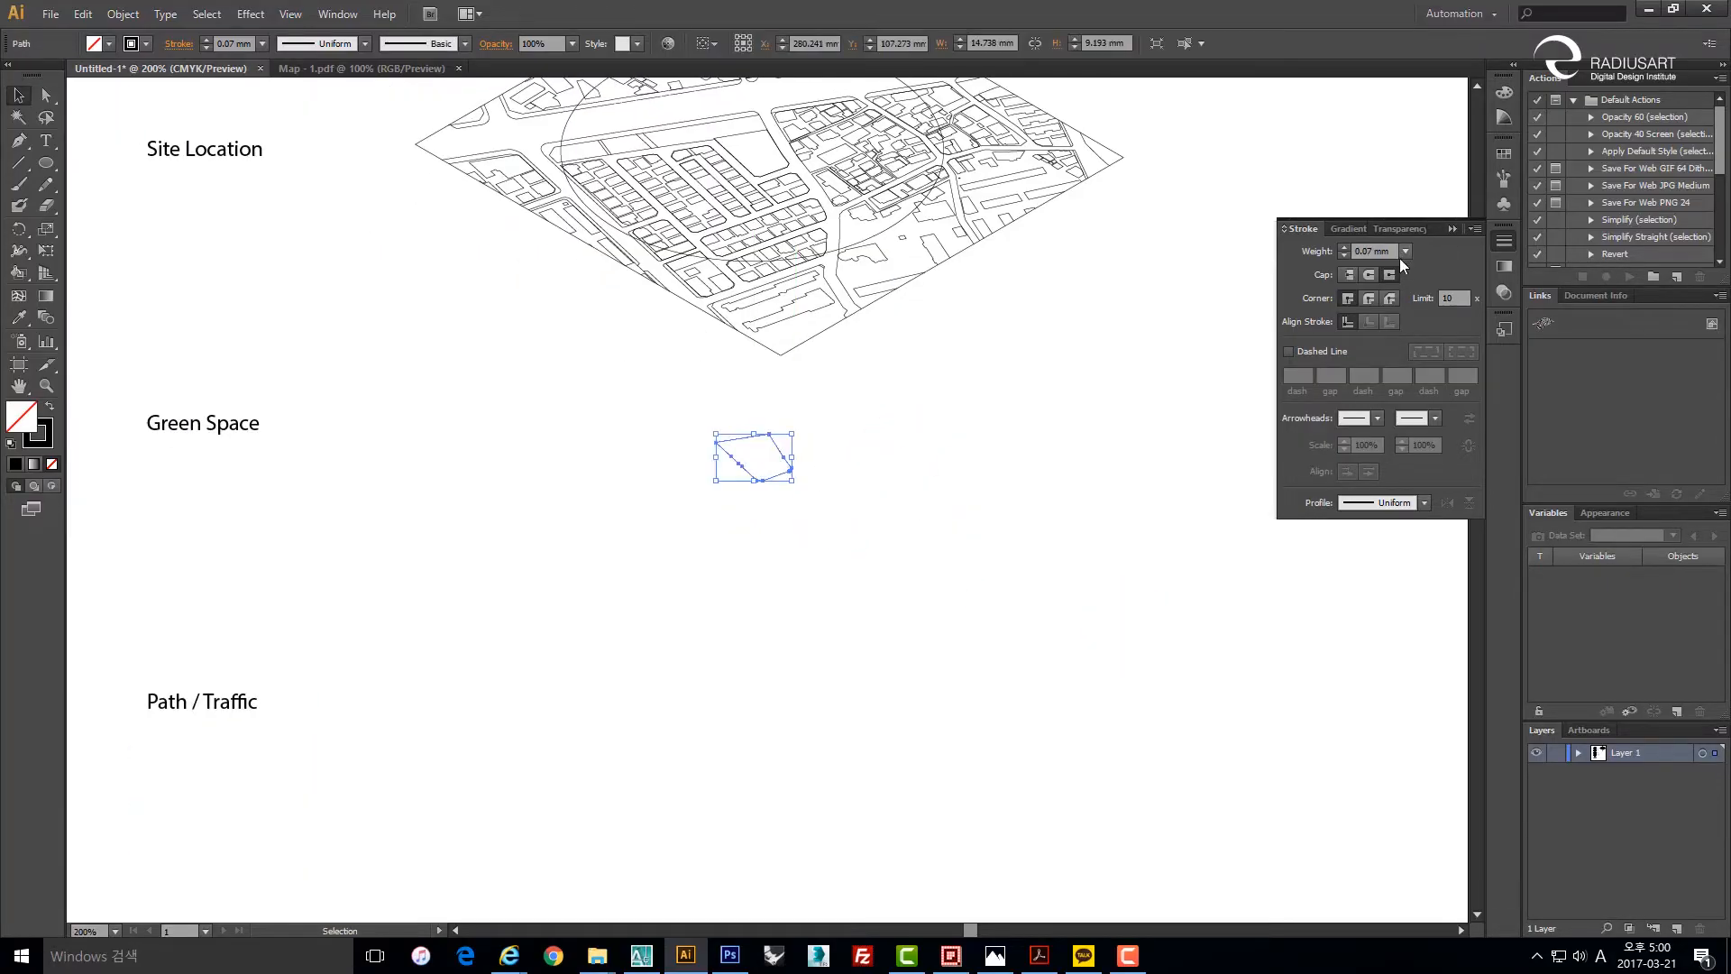
Set the stroke weight of the pasted site outline to 0.5 mm.
left_click(1404, 253)
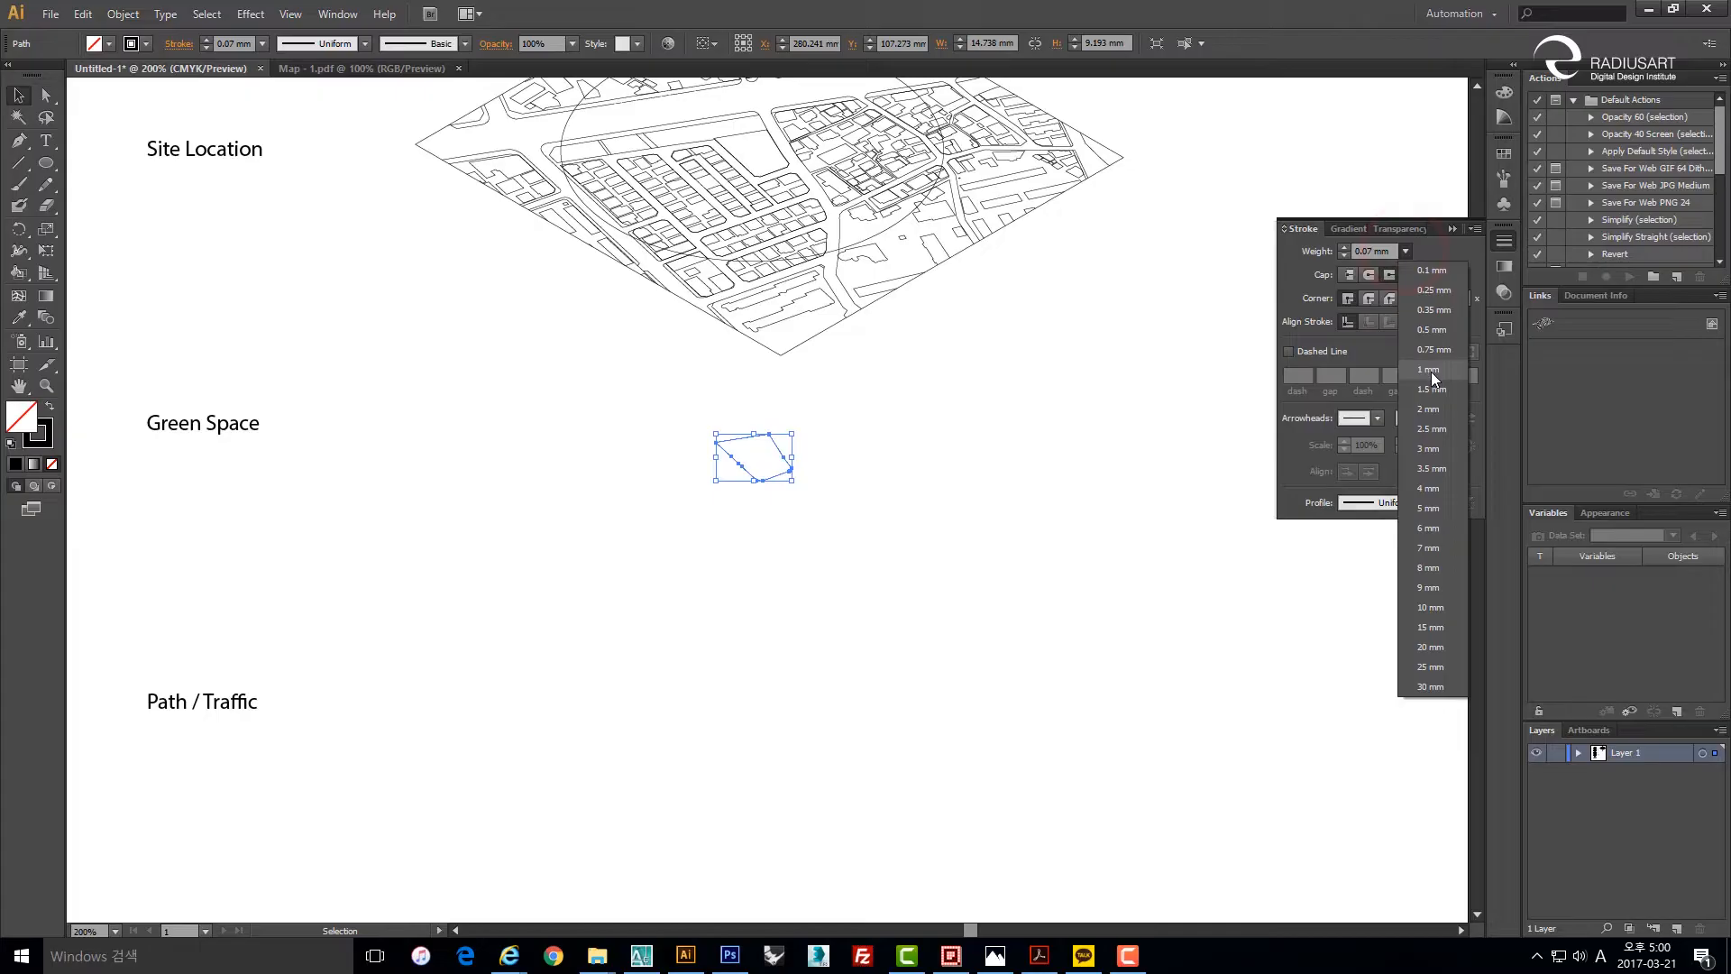
left_click(1432, 394)
left_click(1407, 252)
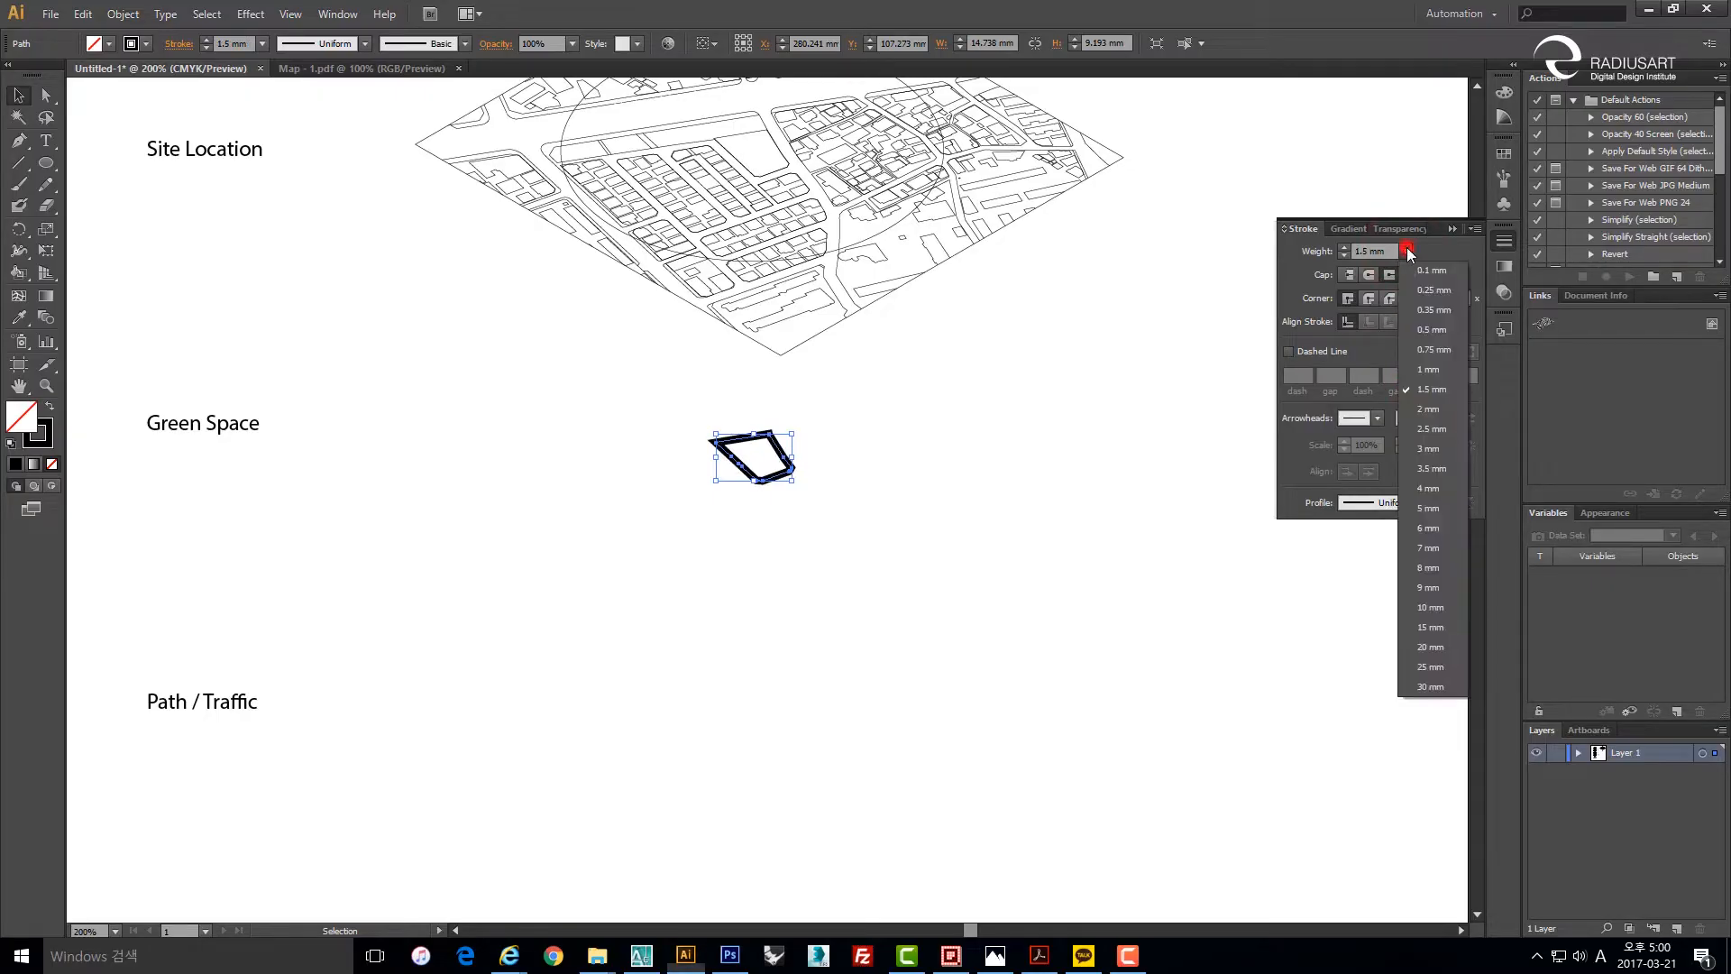
left_click(1438, 362)
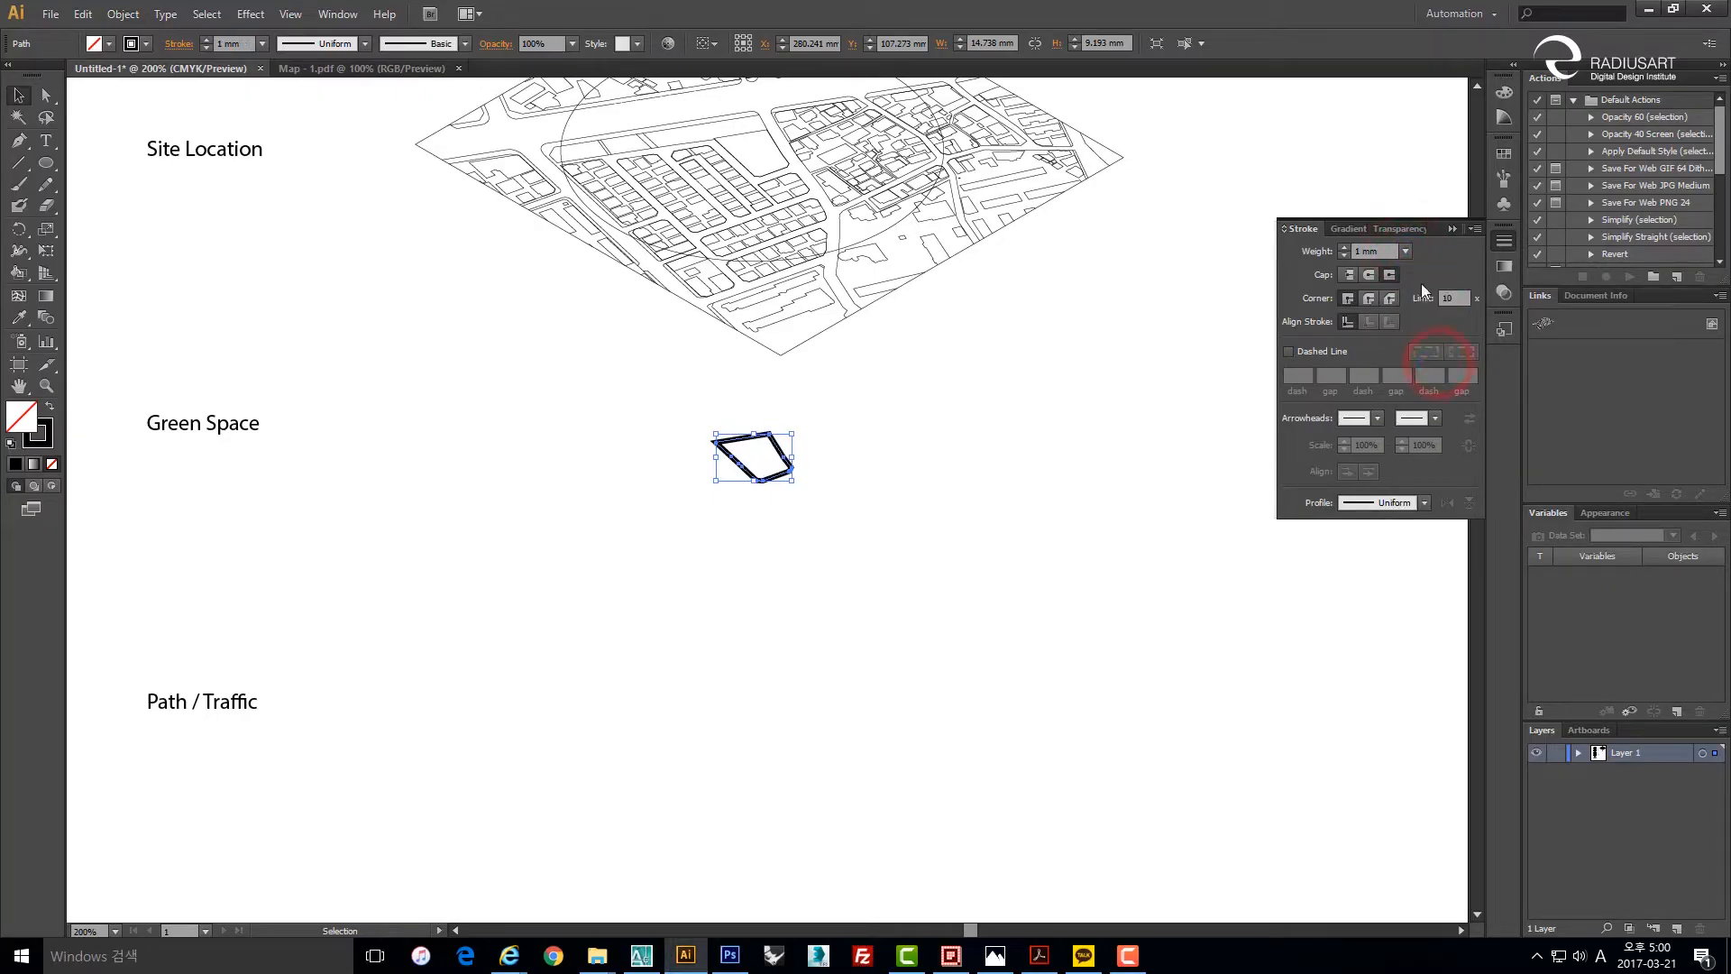
left_click(1361, 252)
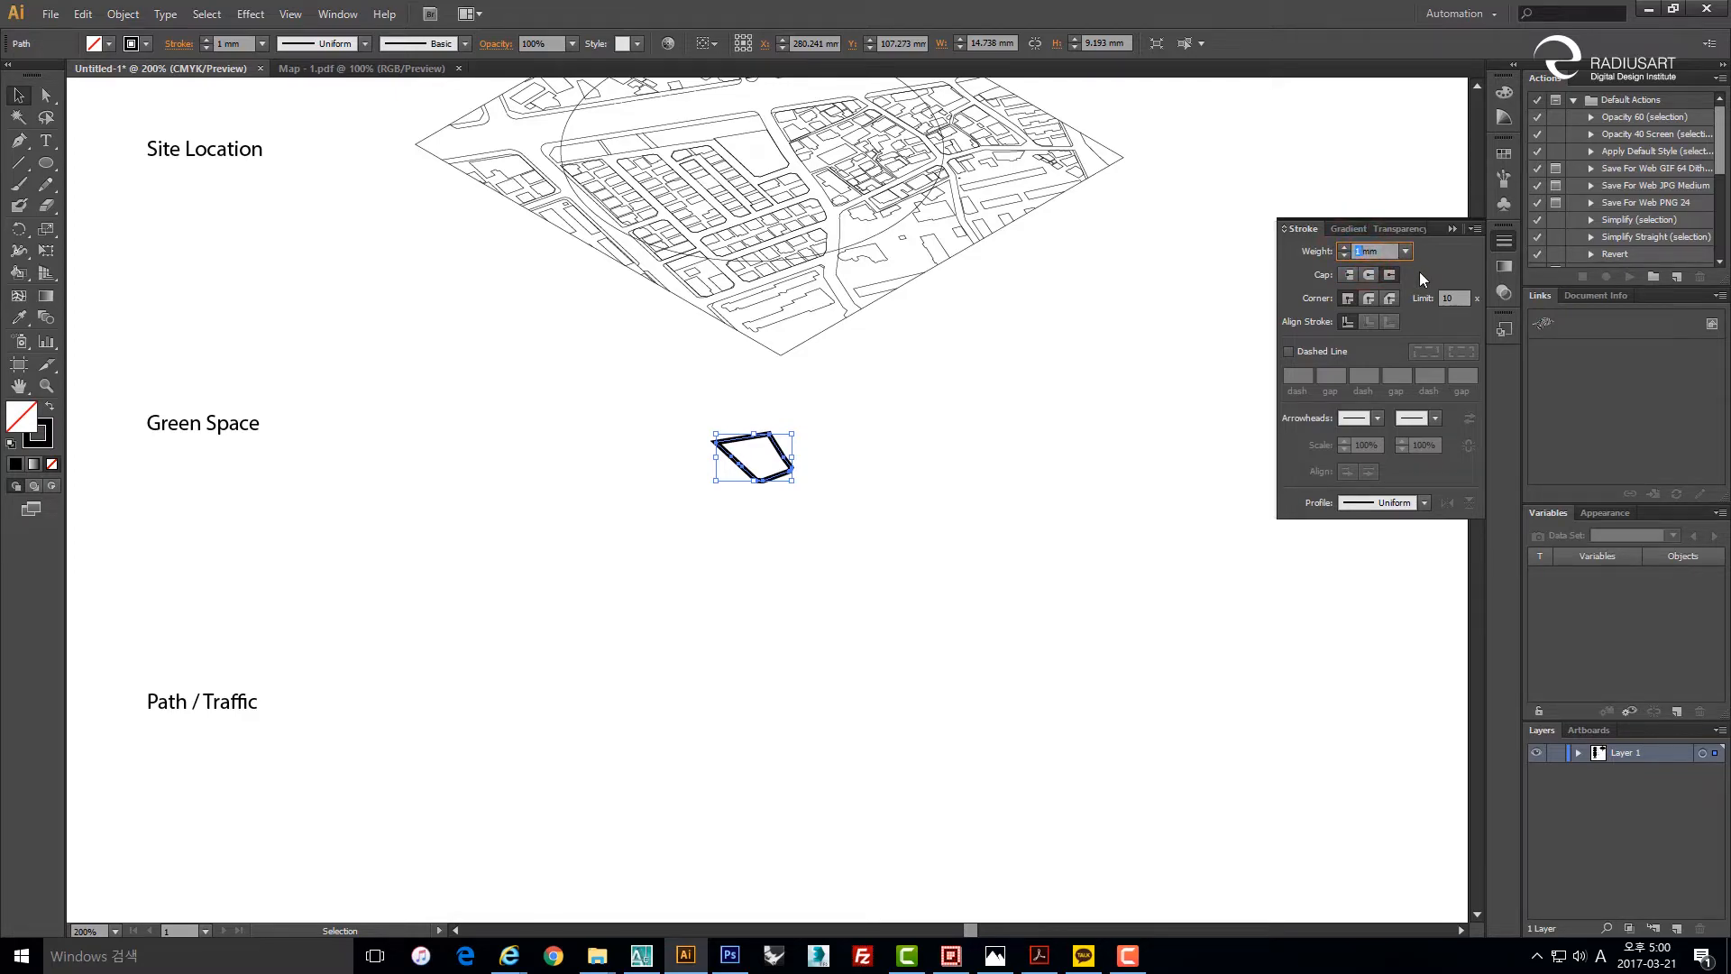
type("0.5")
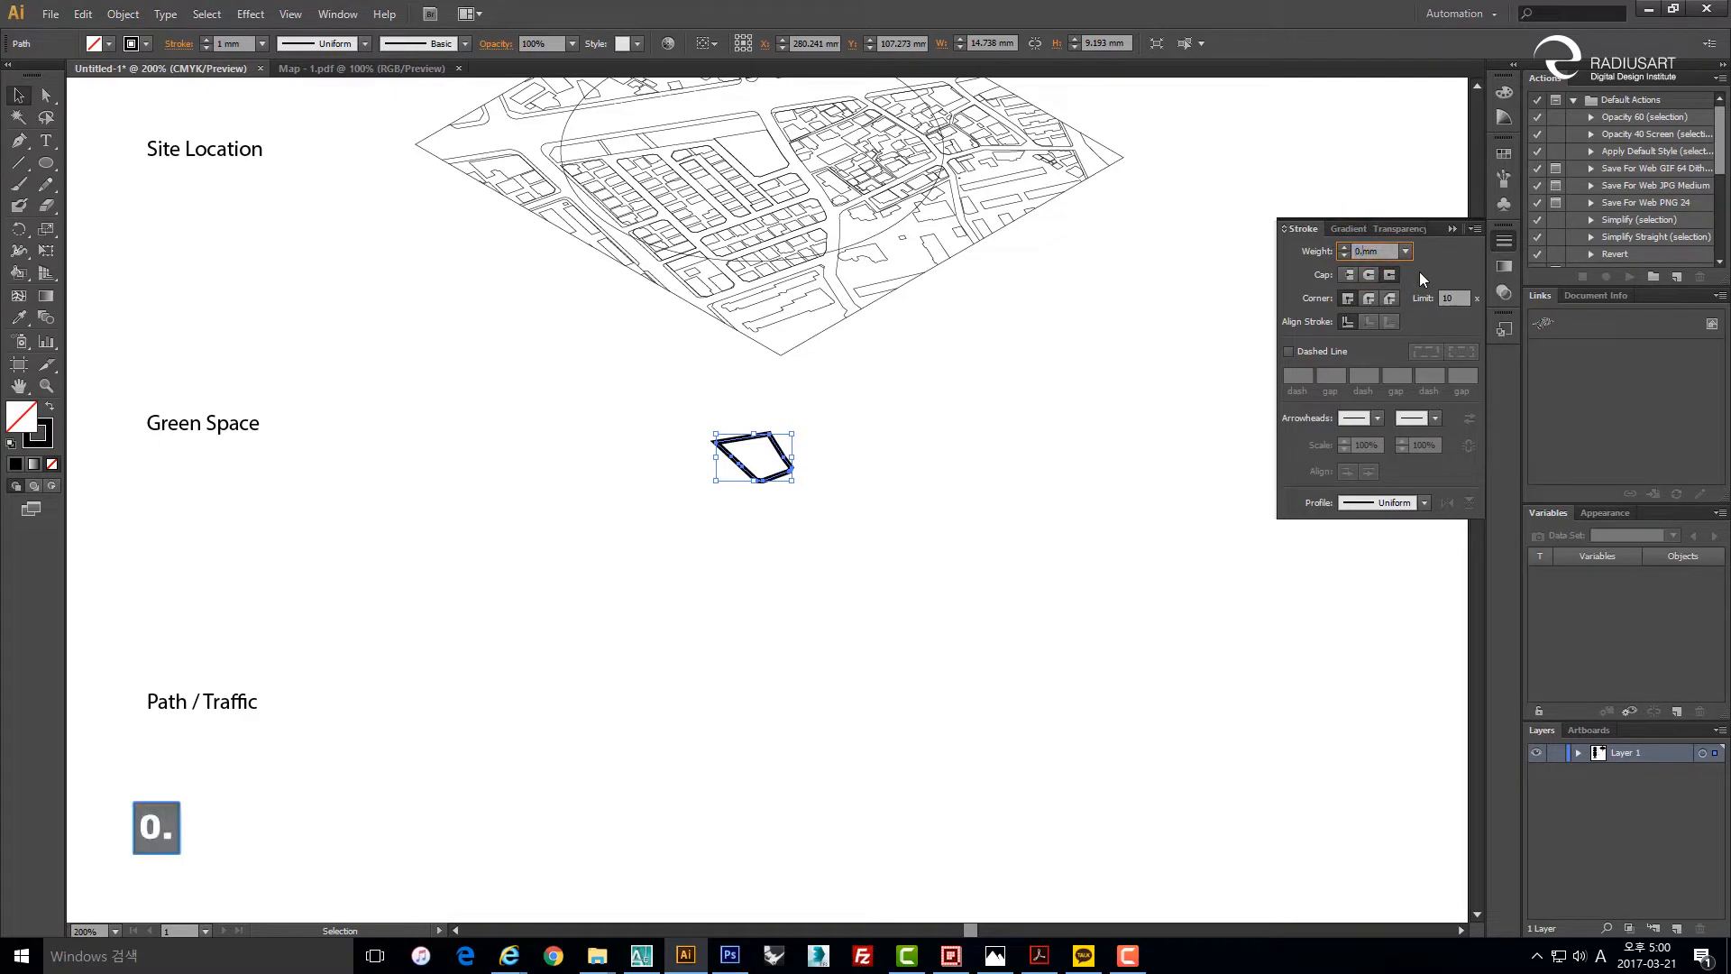
key("Return")
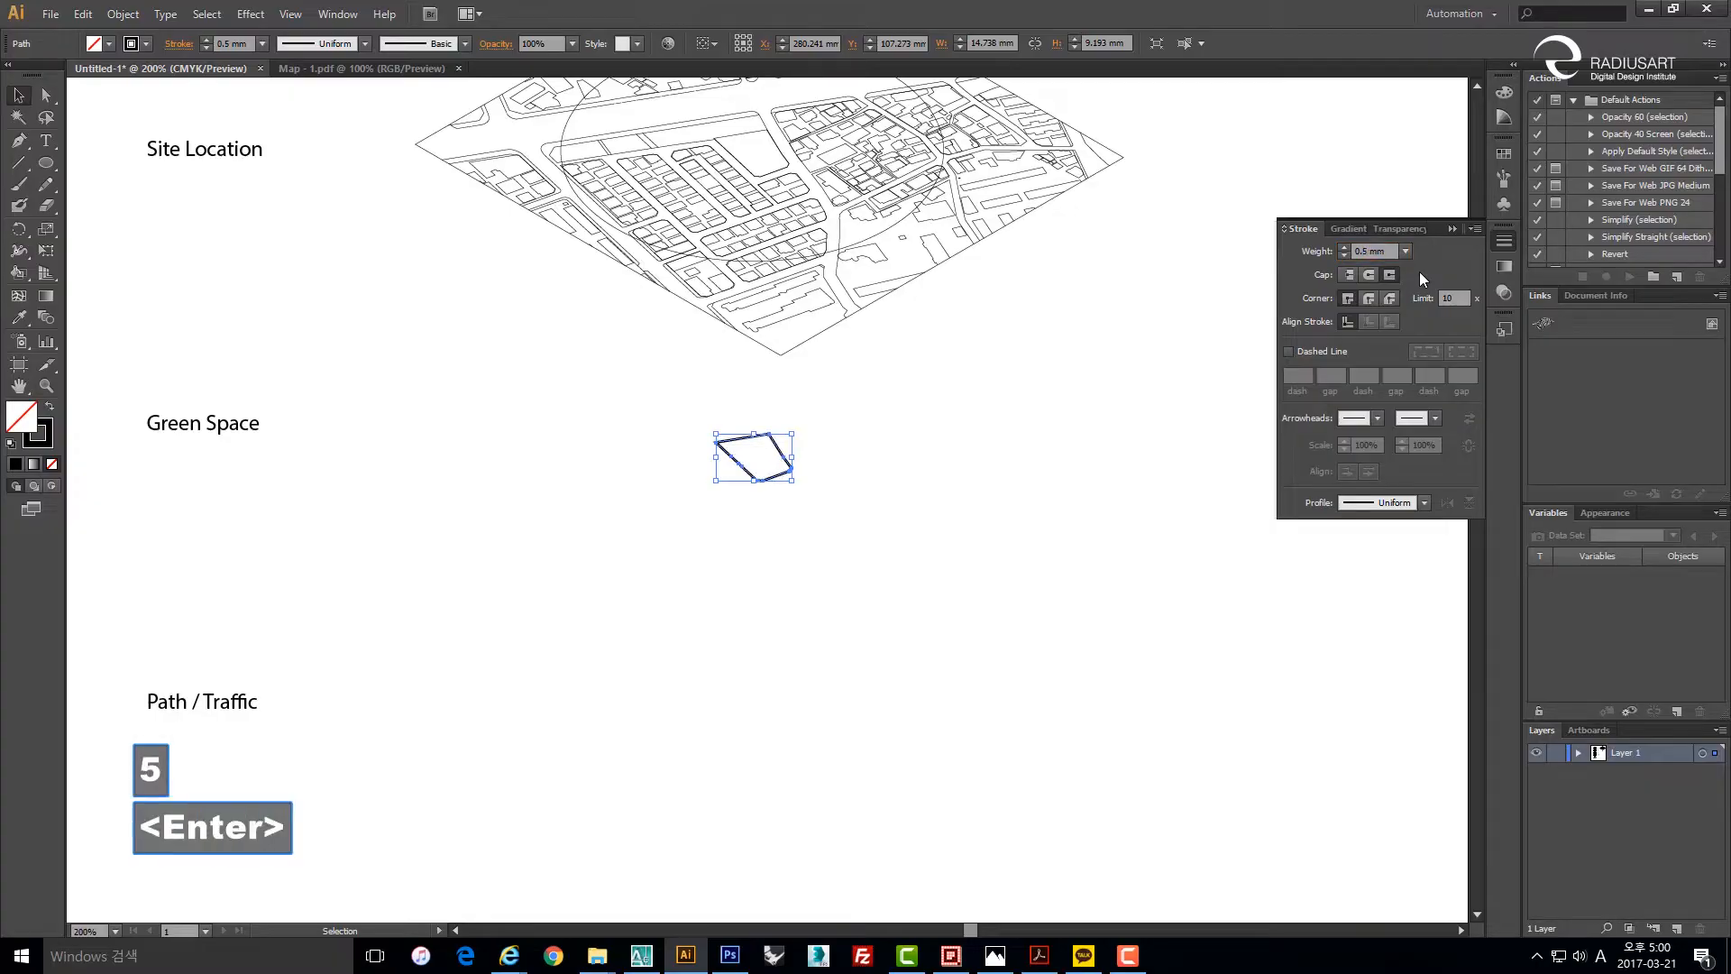
left_click(843, 588)
left_click_drag(808, 572, 836, 556)
scroll(790, 496, "up", 3)
left_click(773, 491)
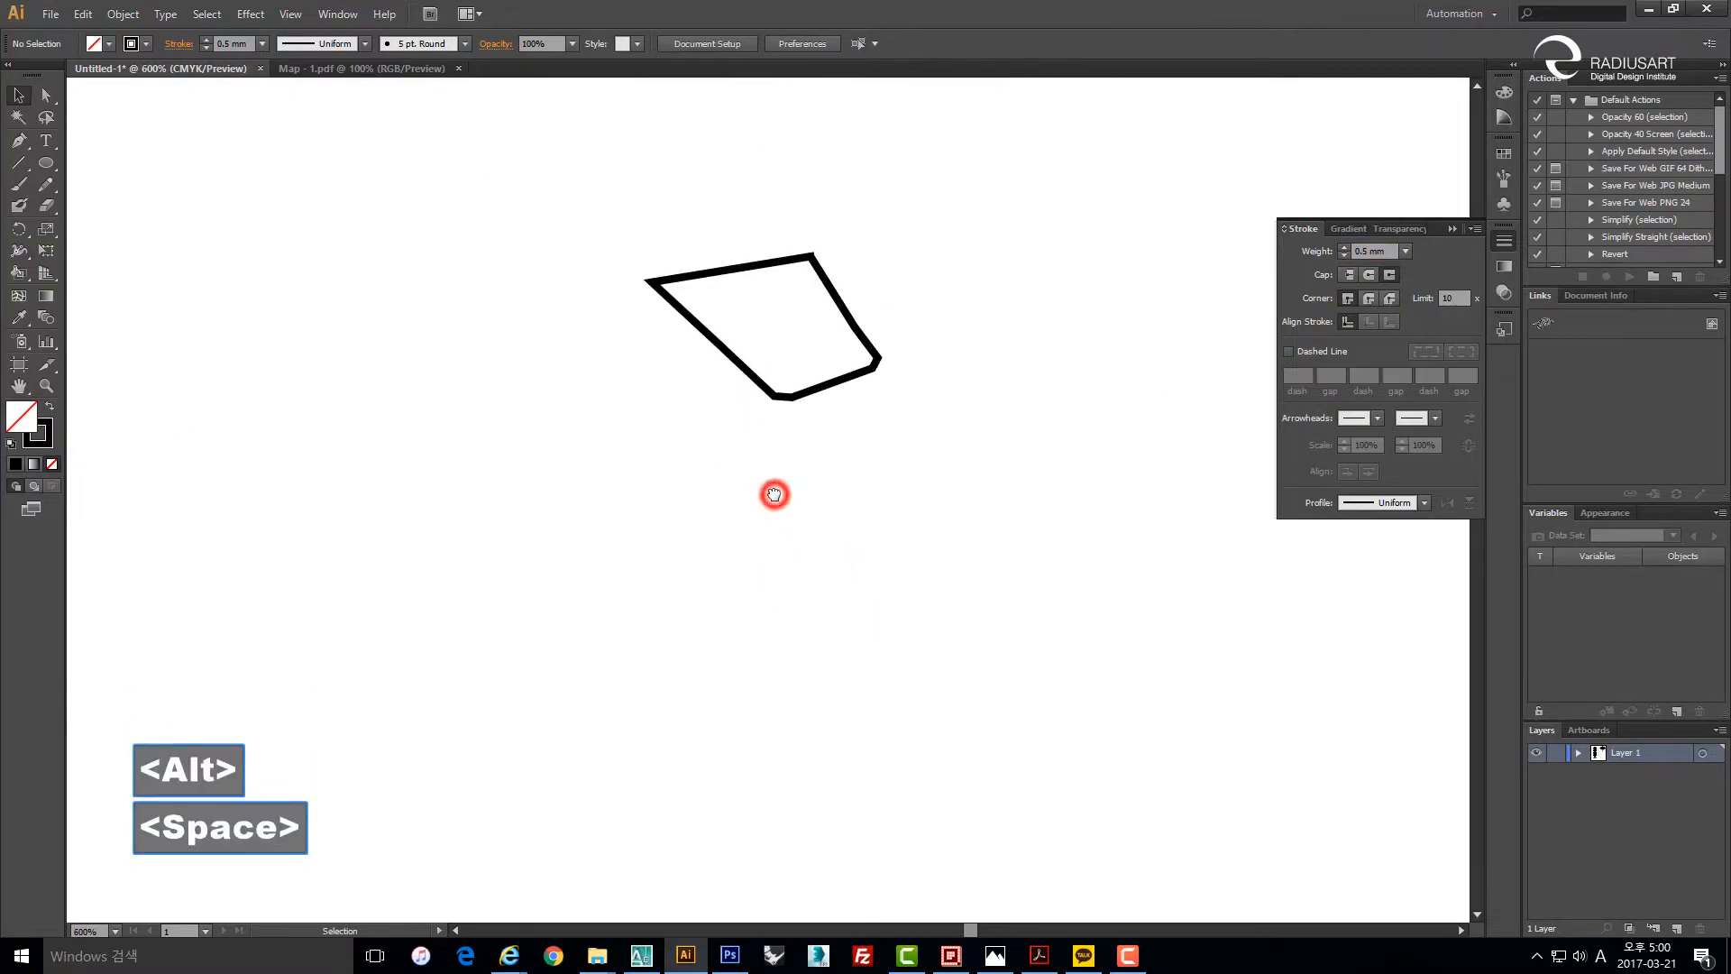
key("v")
key("p")
left_click(696, 528)
left_click(902, 529)
key("v")
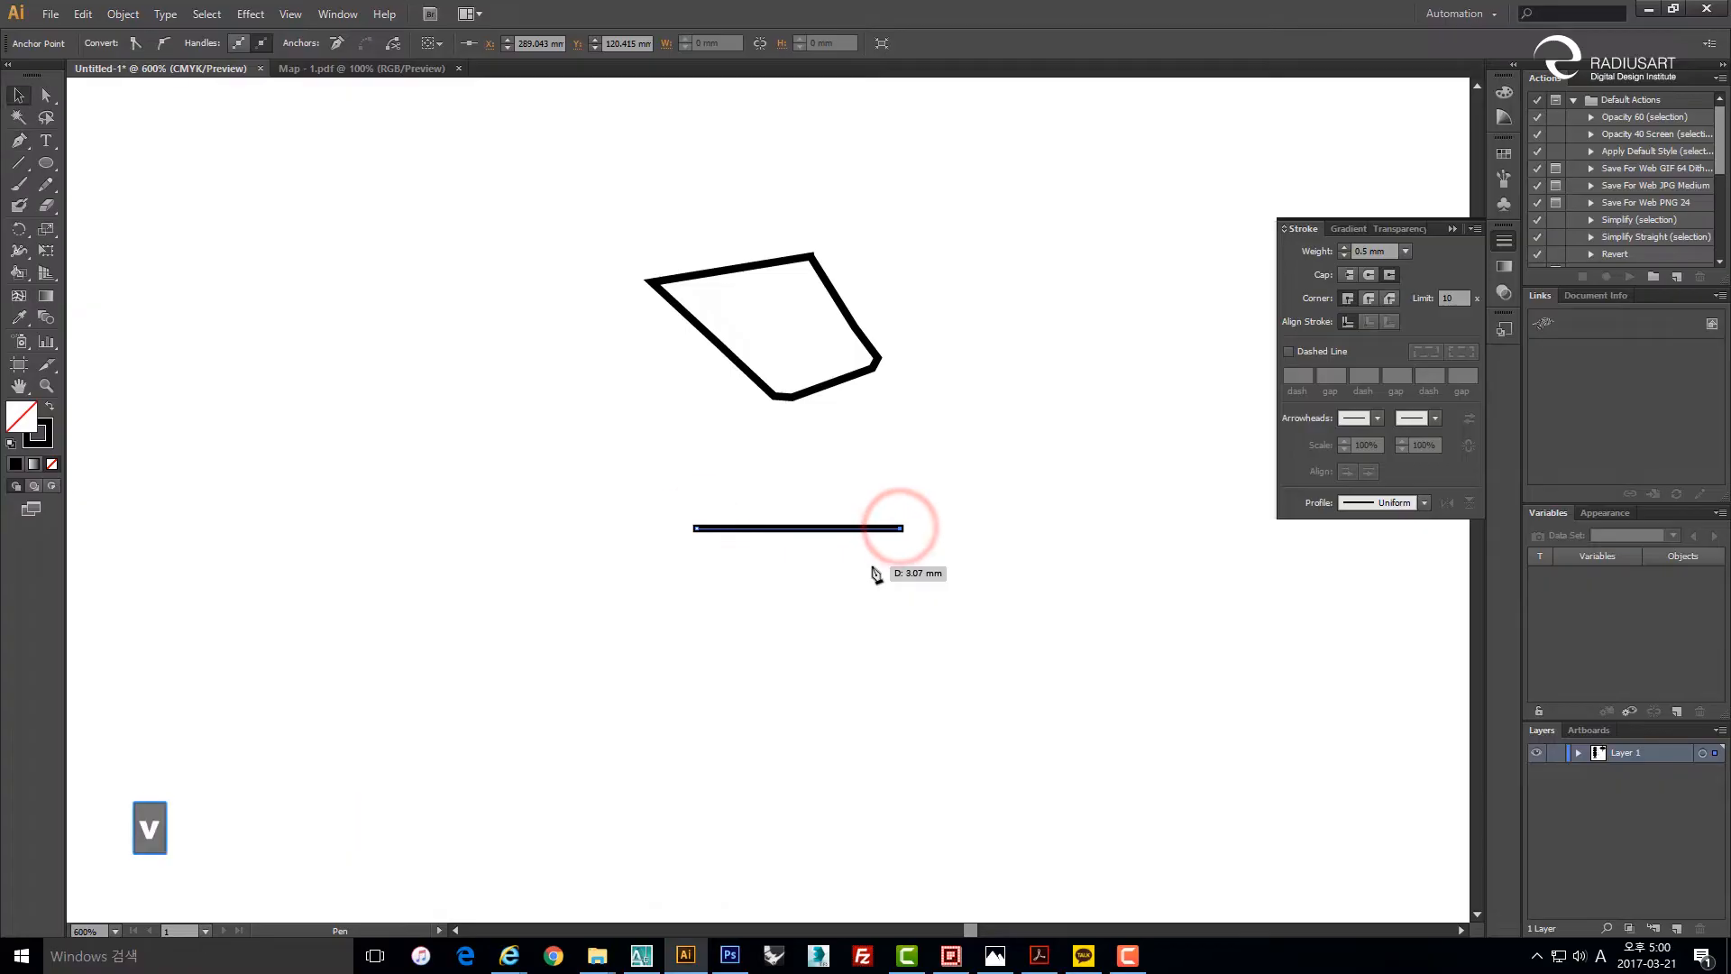
key("Delete")
Delete the stray anchor point and place the site outline exactly over its parcel on the topmost elliptical map.
scroll(675, 339, "down", 1)
scroll(674, 339, "down", 3)
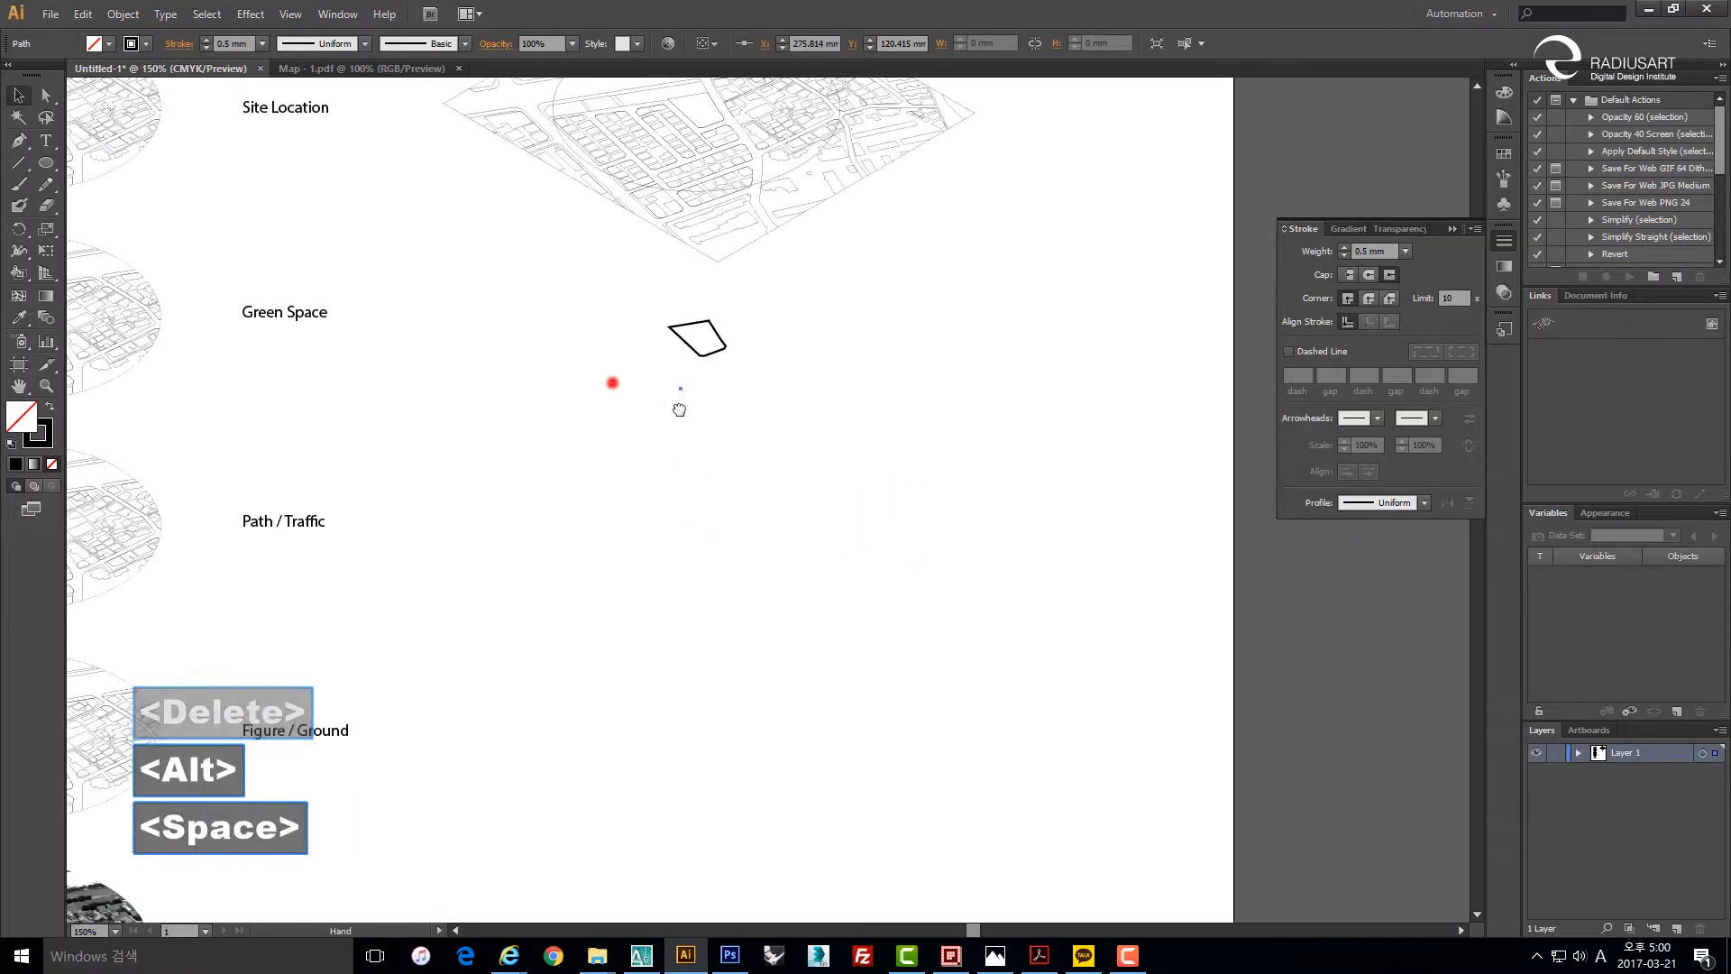
key("v")
left_click_drag(610, 378, 525, 268)
key("Delete")
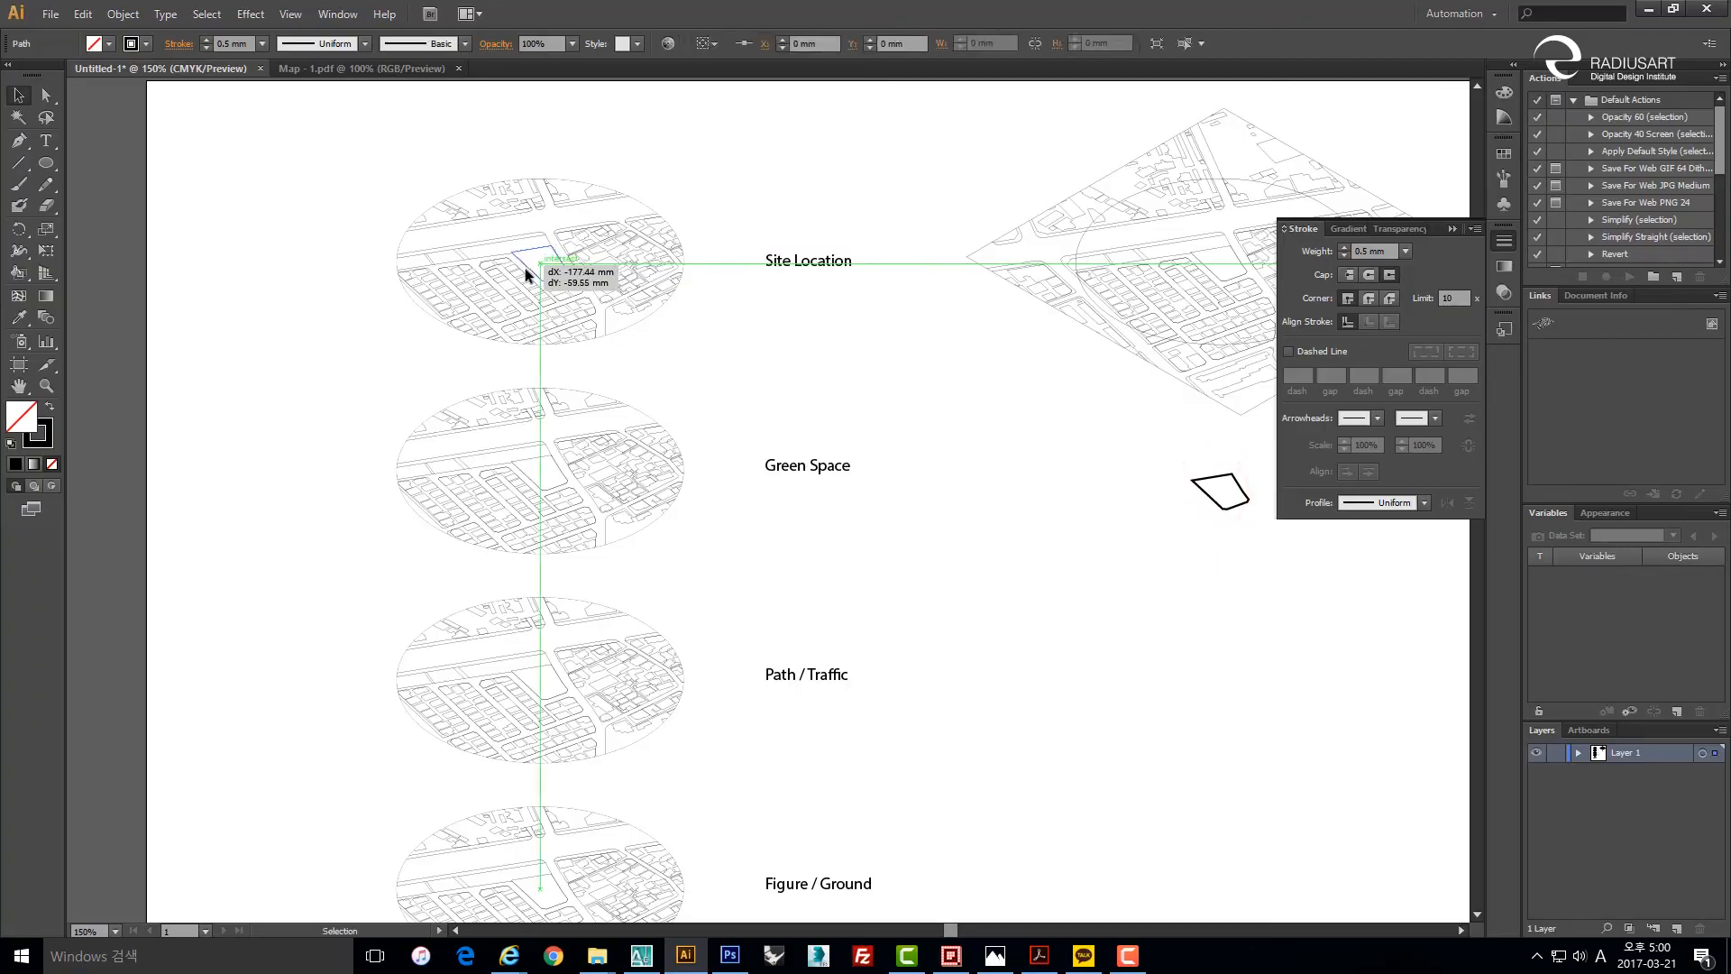
scroll(525, 268, "up", 4)
left_click(1061, 586)
scroll(890, 494, "down", 4)
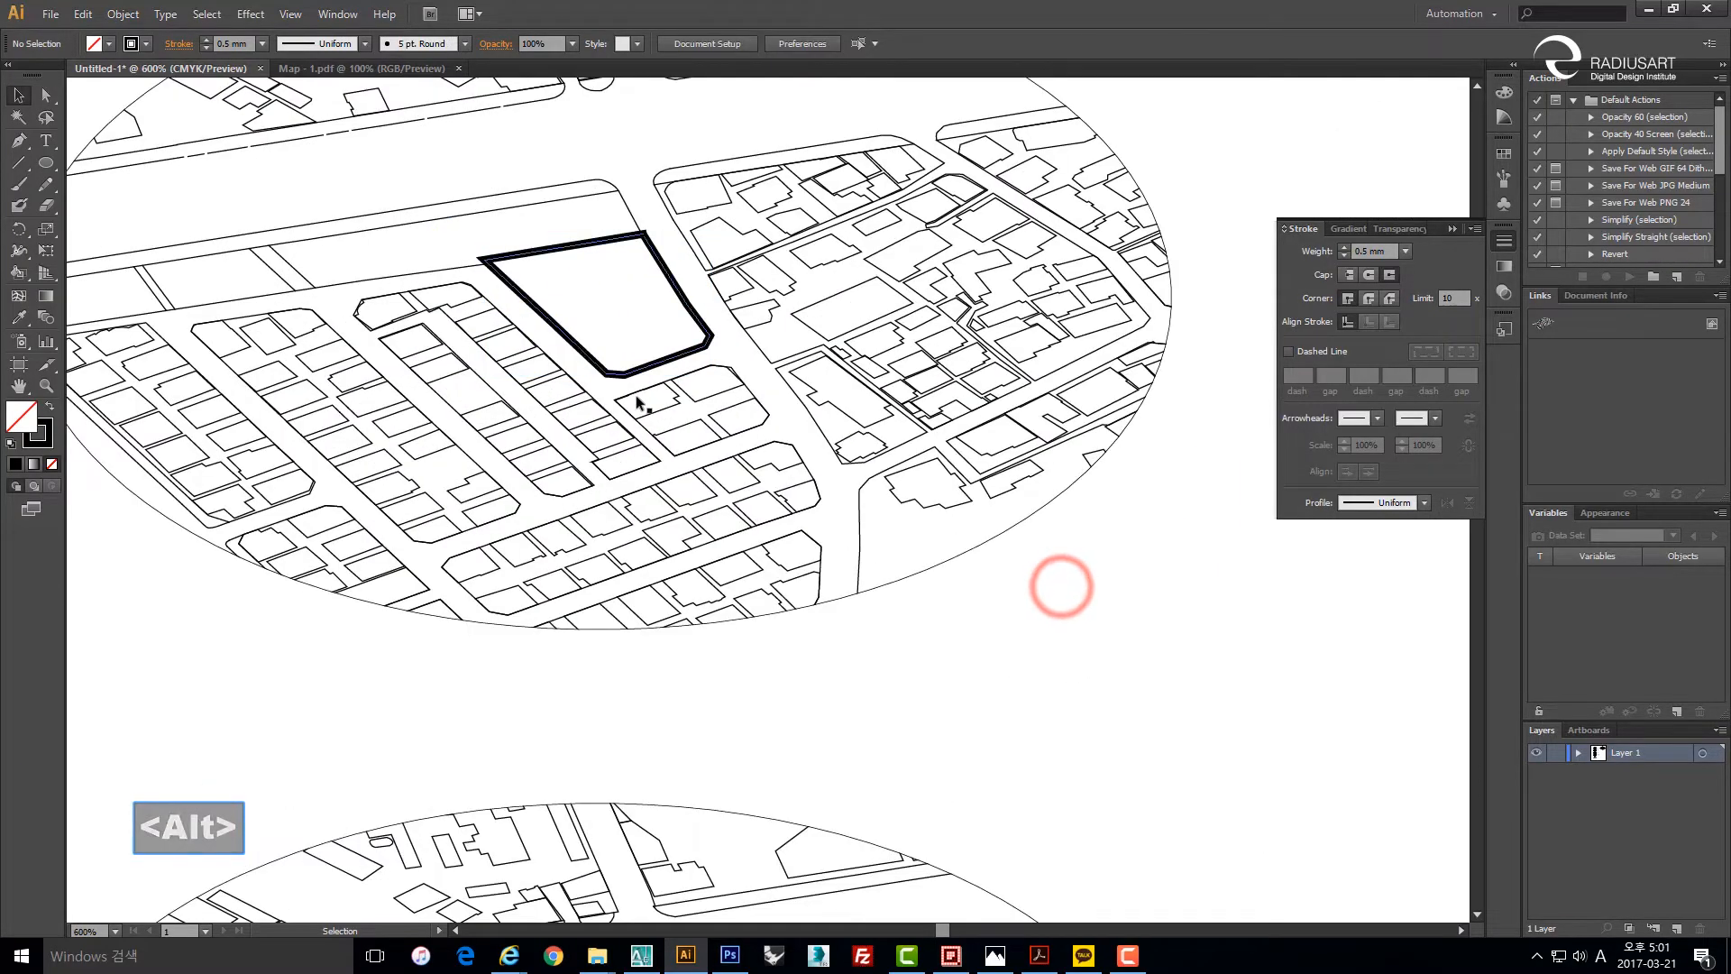
left_click_drag(618, 457, 742, 511)
key("ctrl+z")
Fill the bold site outline on the "Site Location" map with light gray.
left_click(925, 418)
left_click_drag(830, 356, 833, 365)
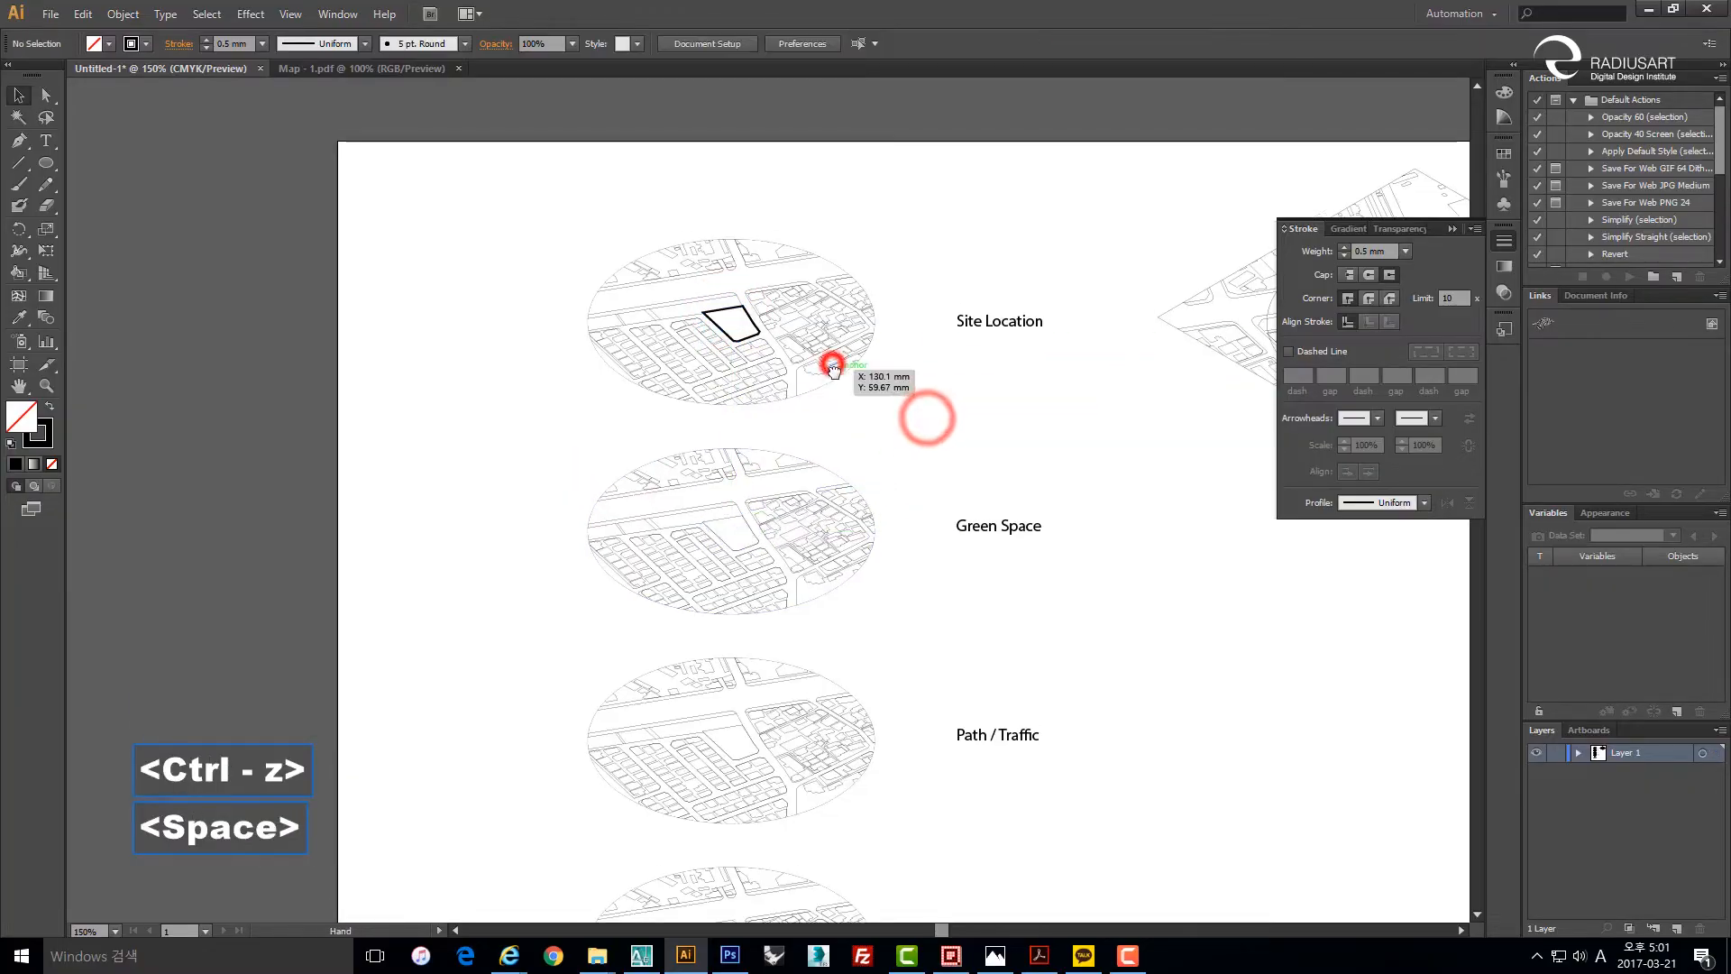
scroll(662, 321, "up", 2)
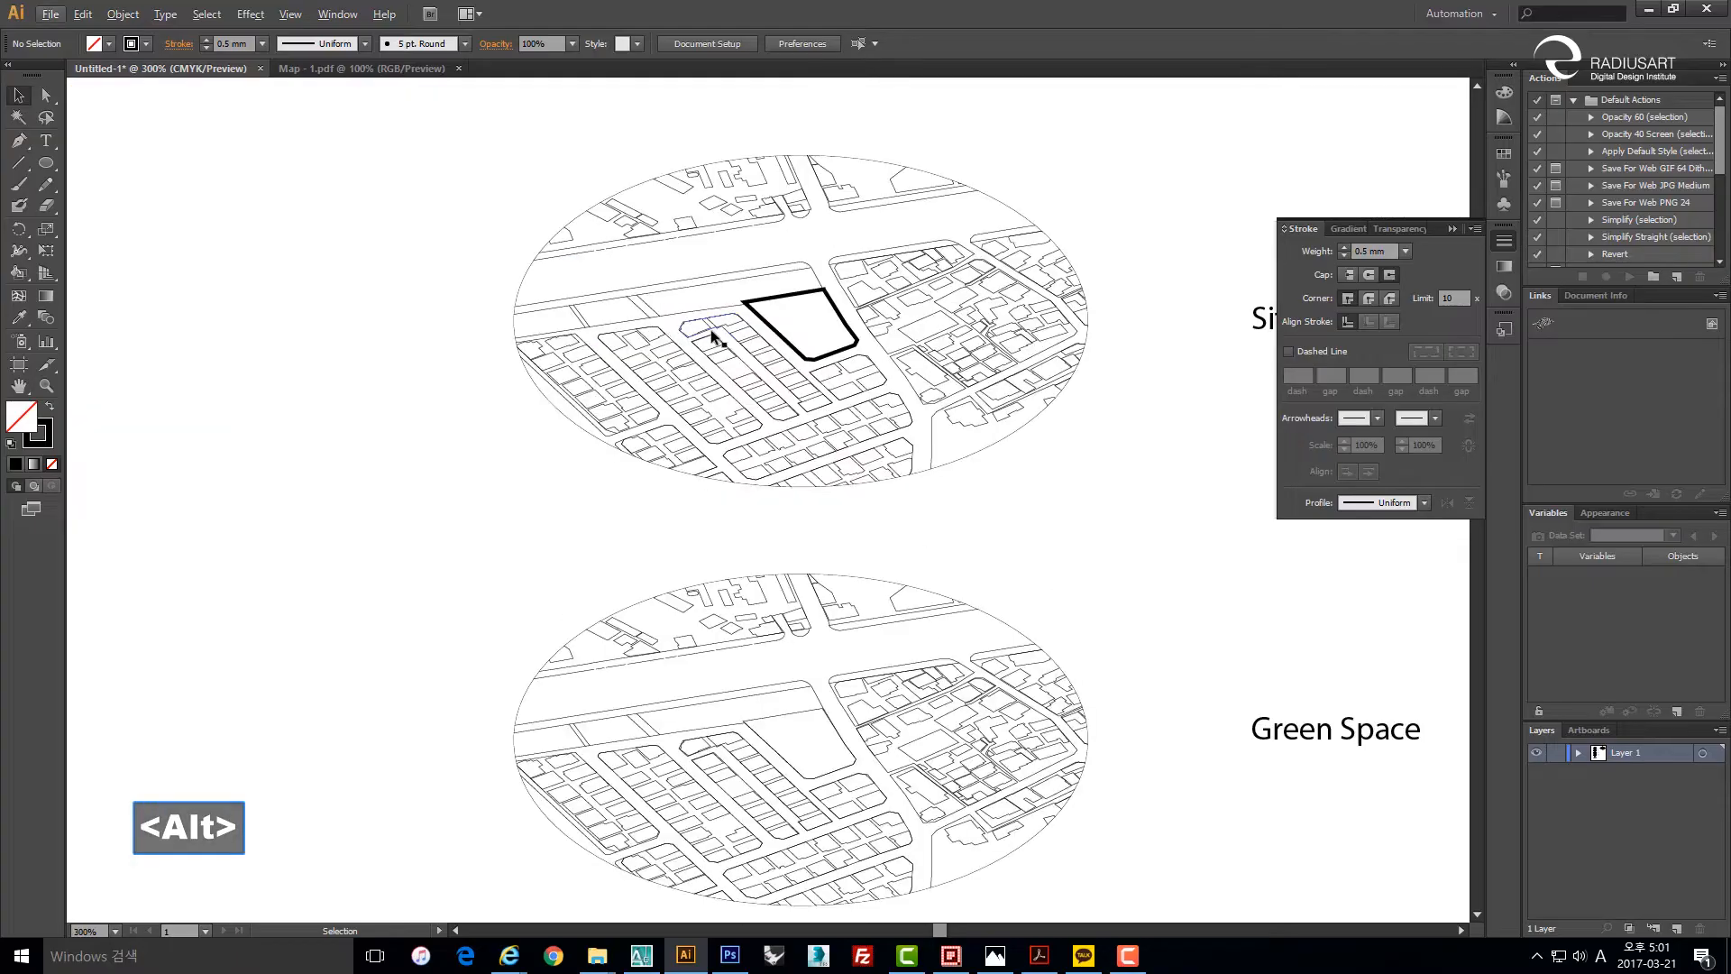
left_click_drag(765, 394, 761, 402)
left_click(751, 324)
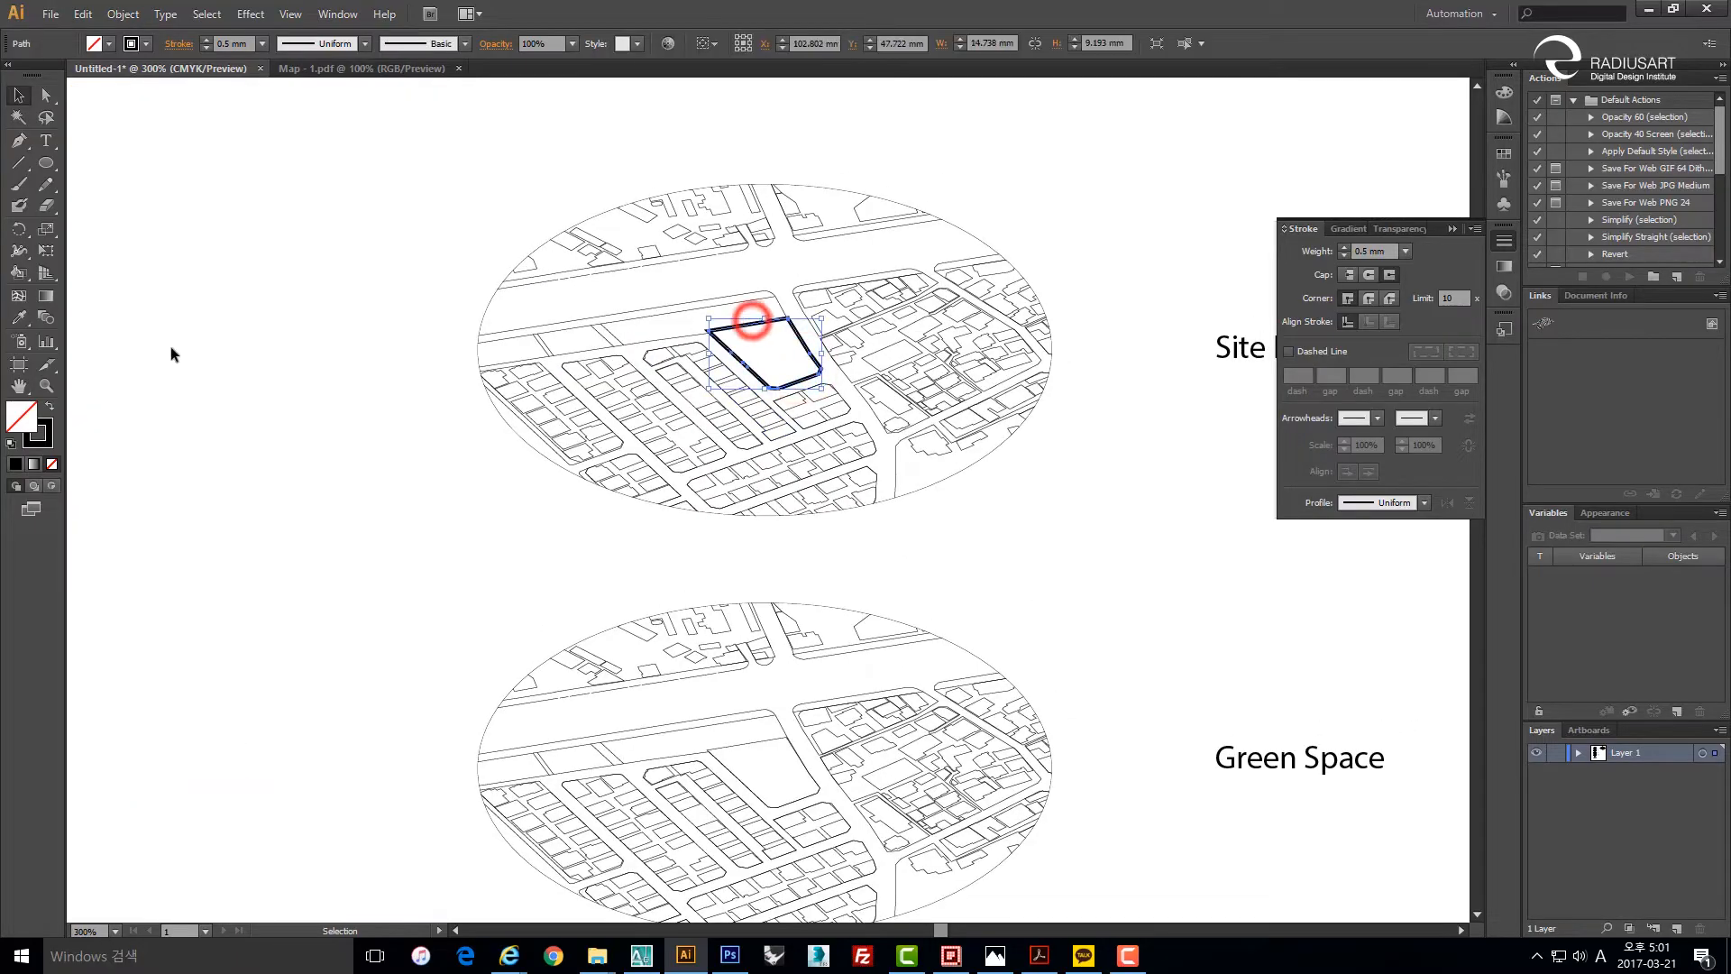
double_click(30, 423)
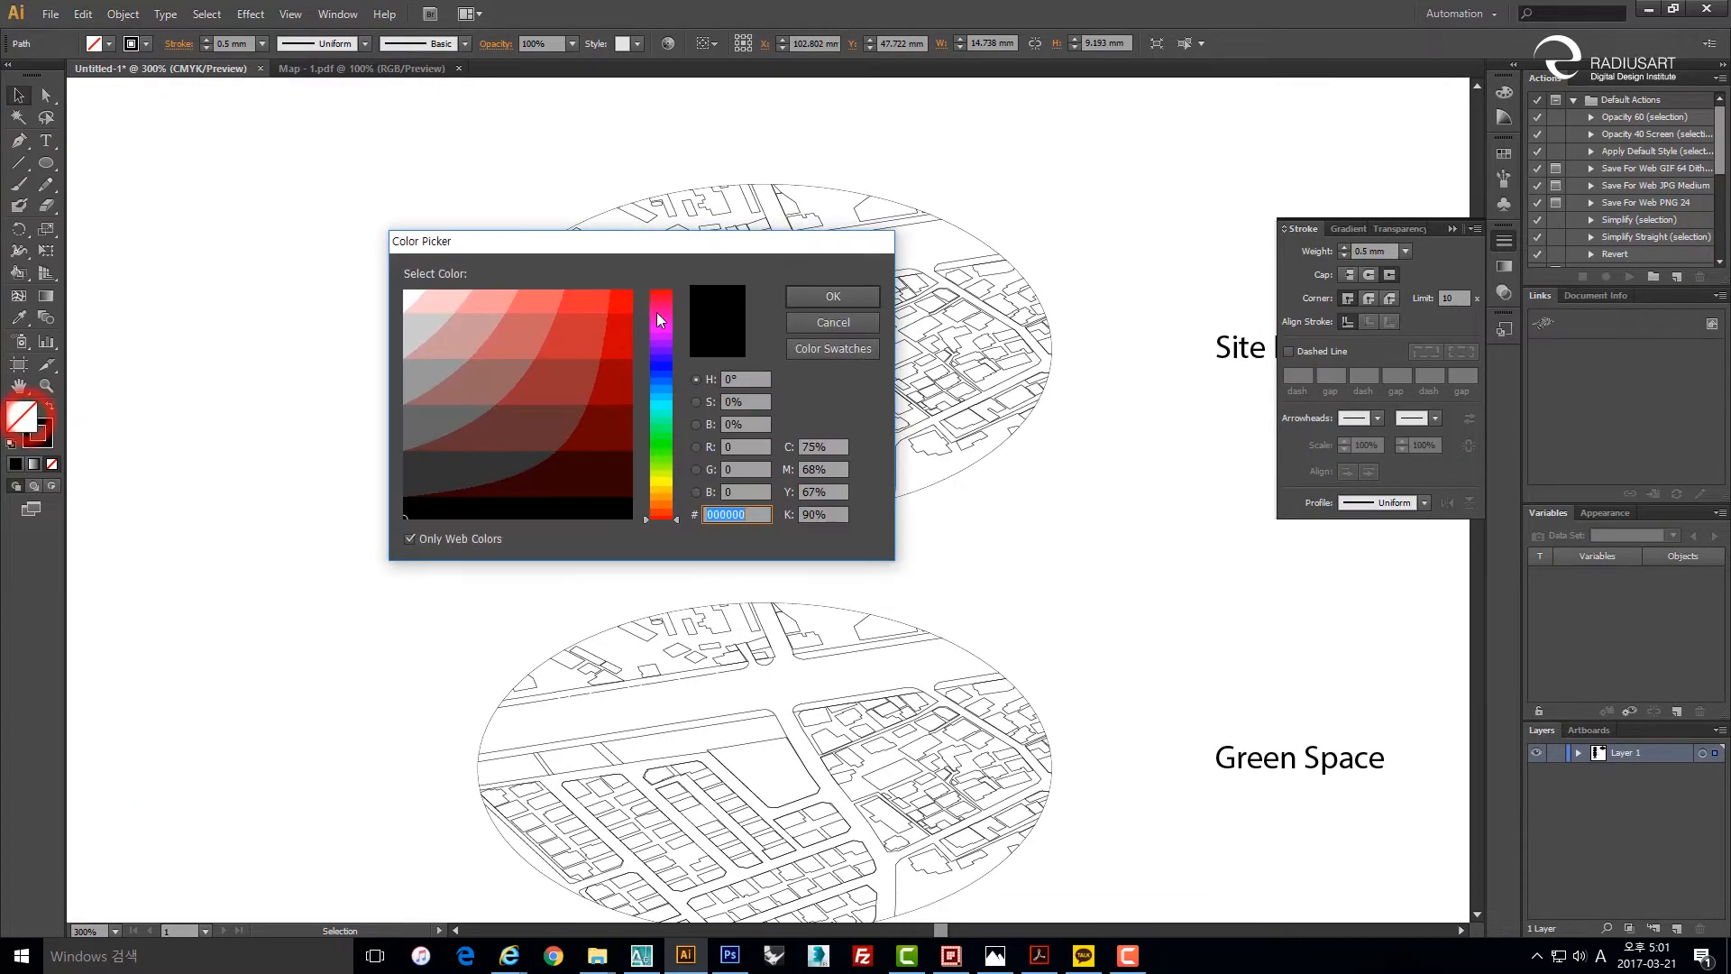
left_click(417, 338)
left_click(833, 295)
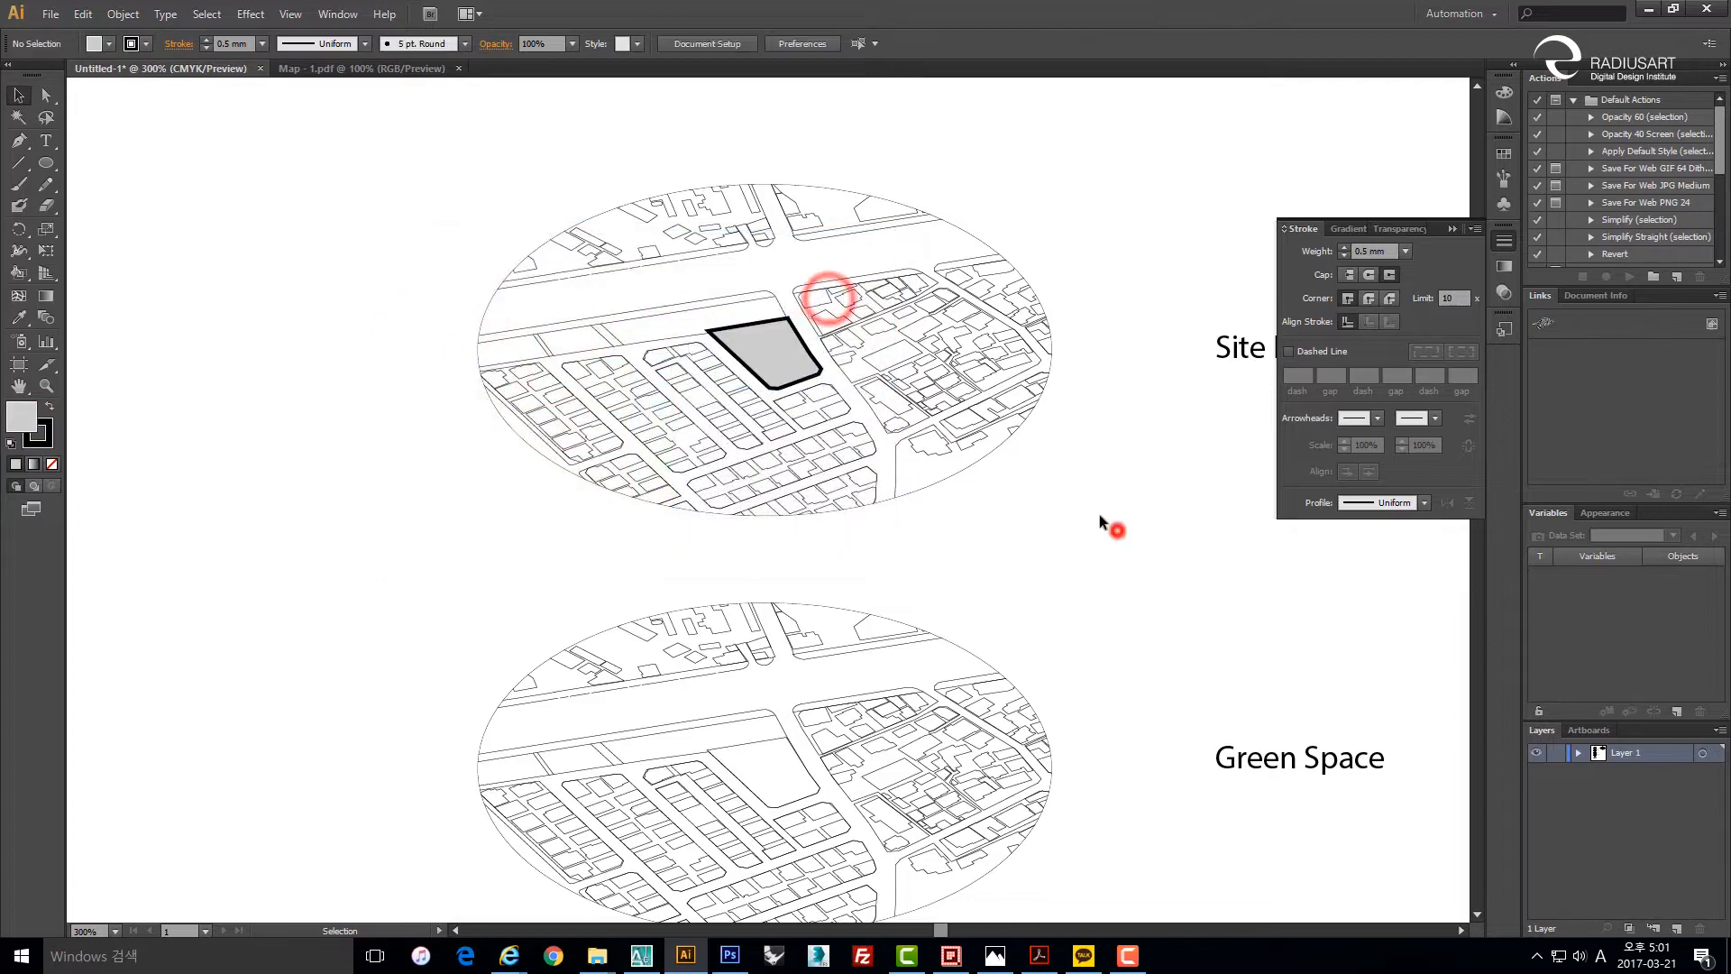
left_click(1101, 520)
Review the stacked elliptical maps and their labels from "Site Location" down to "Figure / Ground".
key("space")
left_click_drag(1099, 493, 1009, 500)
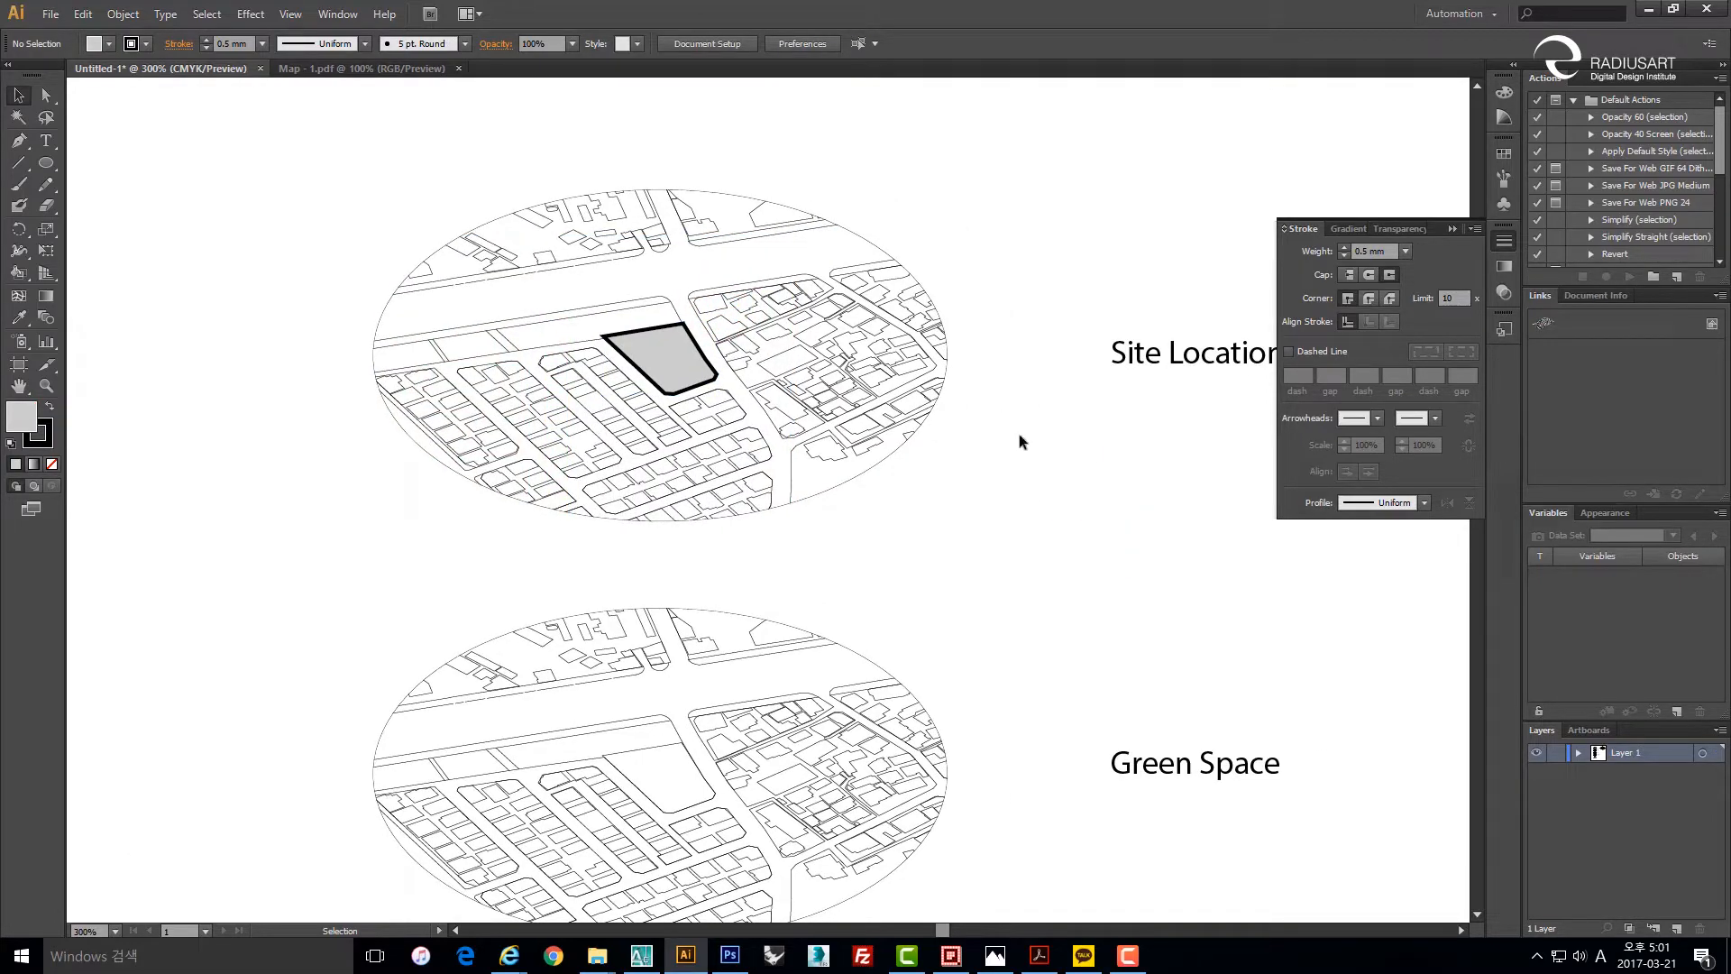
key("space")
left_click_drag(1011, 434, 879, 436)
key("alt")
key("space")
left_click_drag(818, 517, 824, 455)
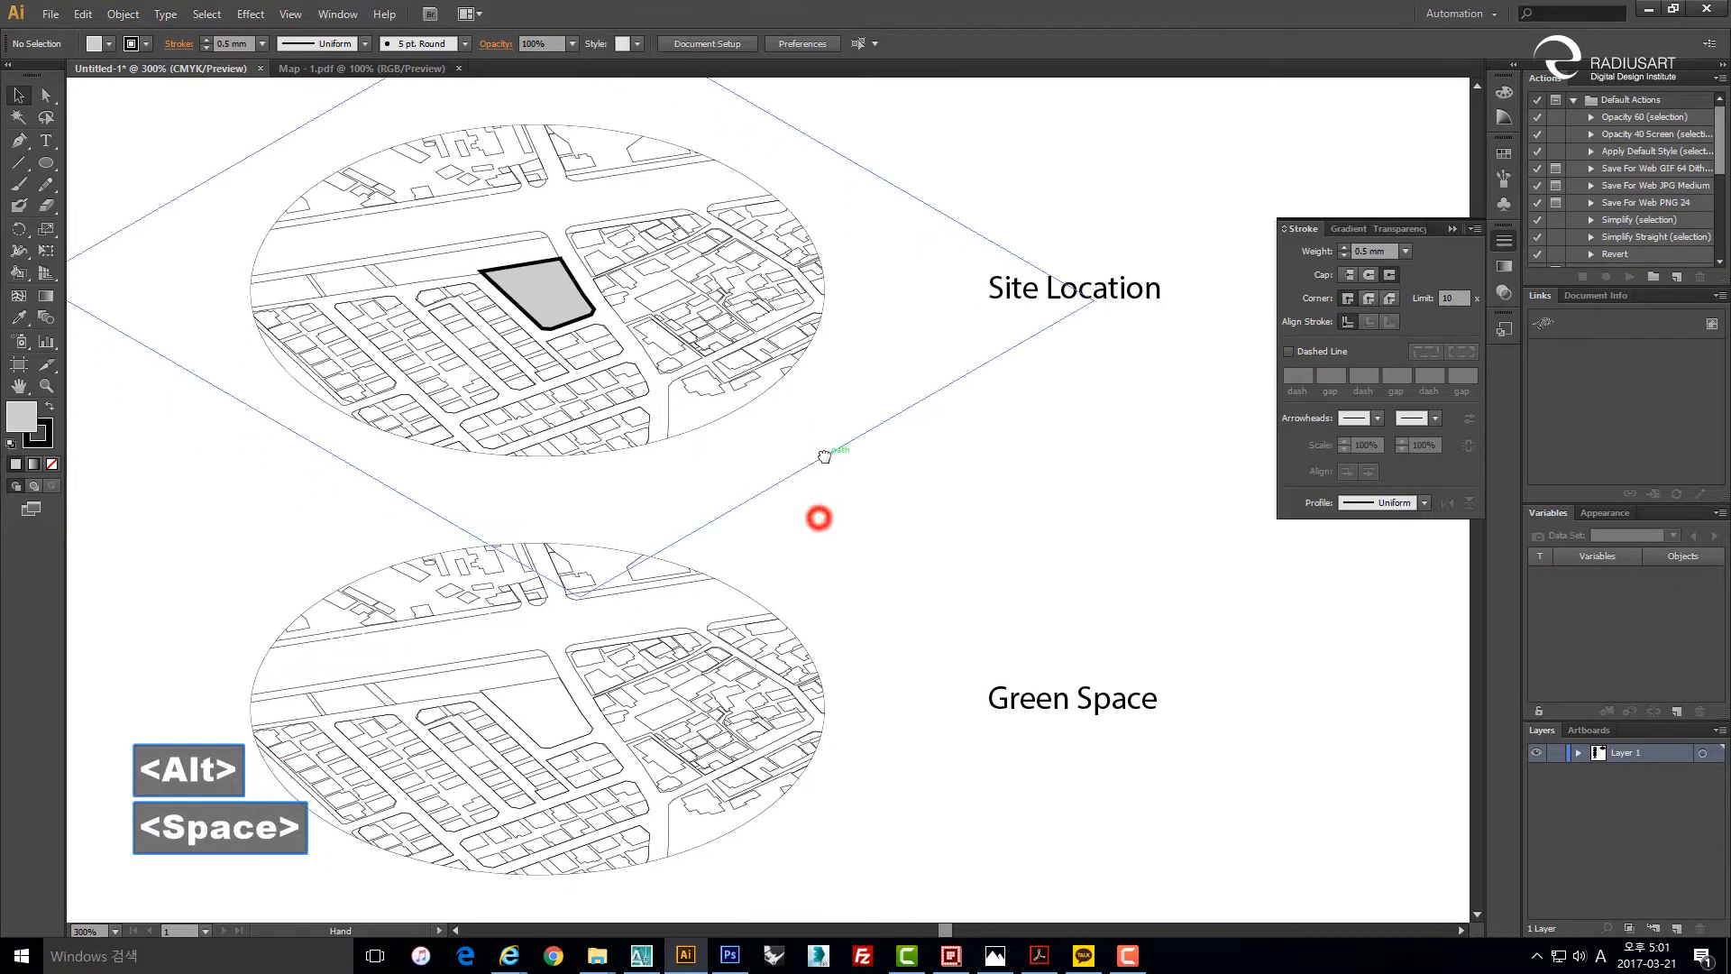
left_click(911, 576)
scroll(851, 512, "down", 2)
key("space")
left_click_drag(869, 559, 869, 448)
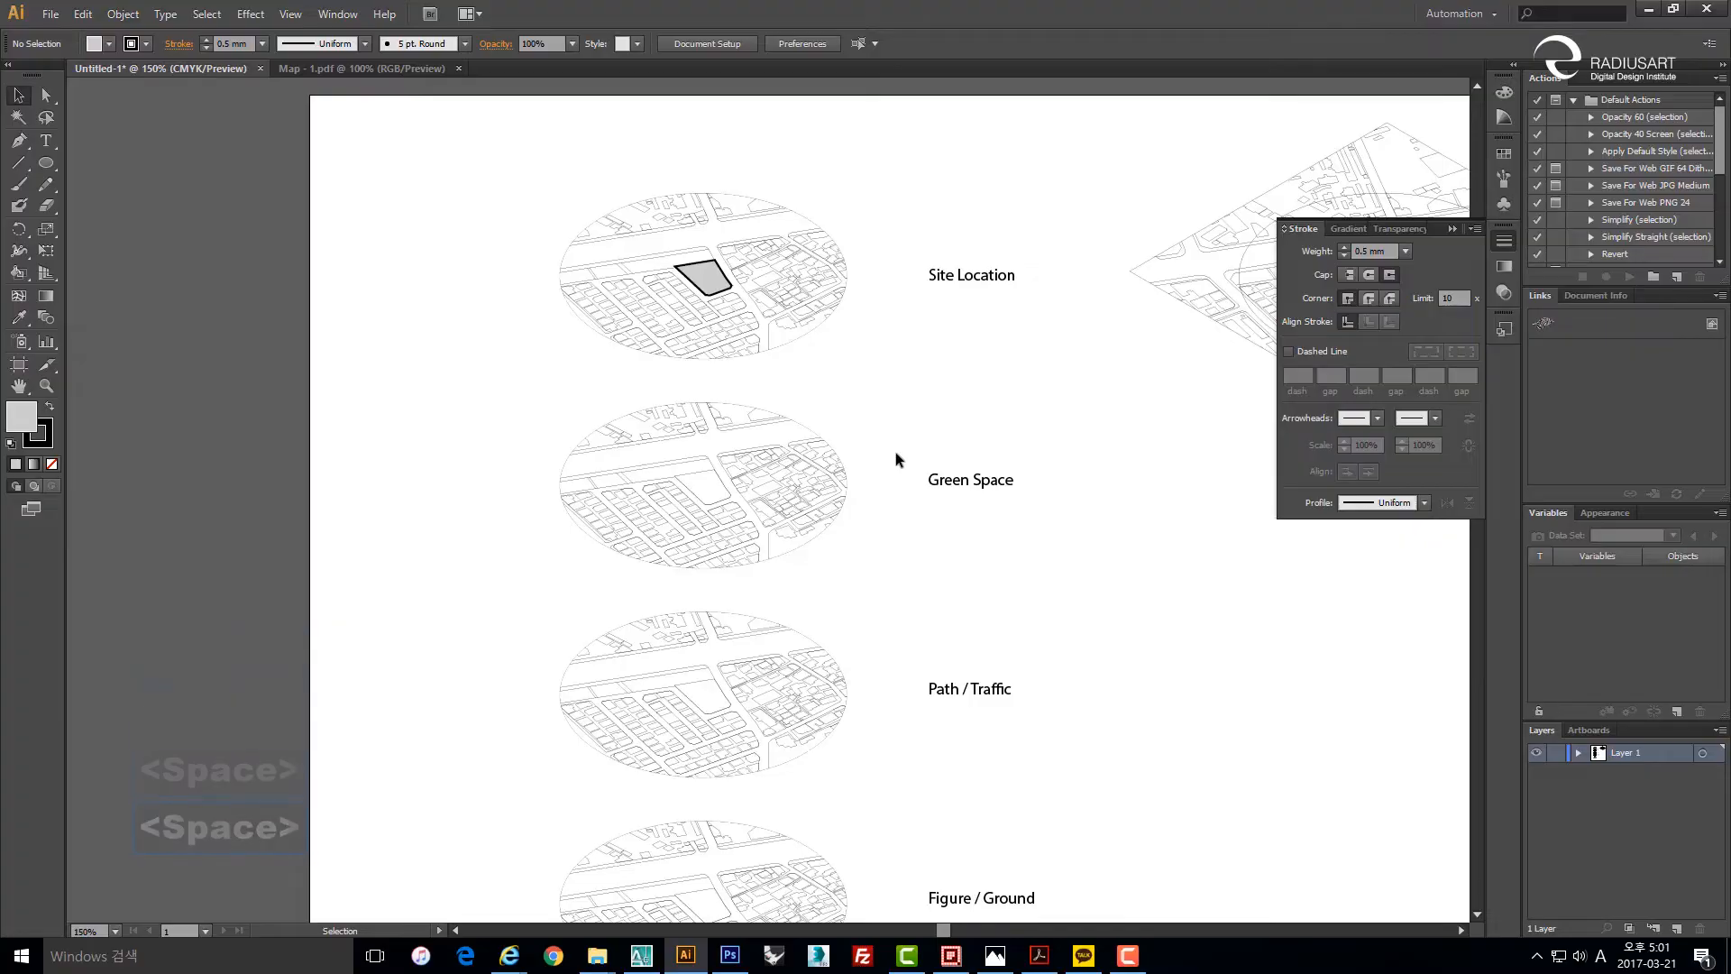
key("space")
left_click_drag(913, 591, 877, 515)
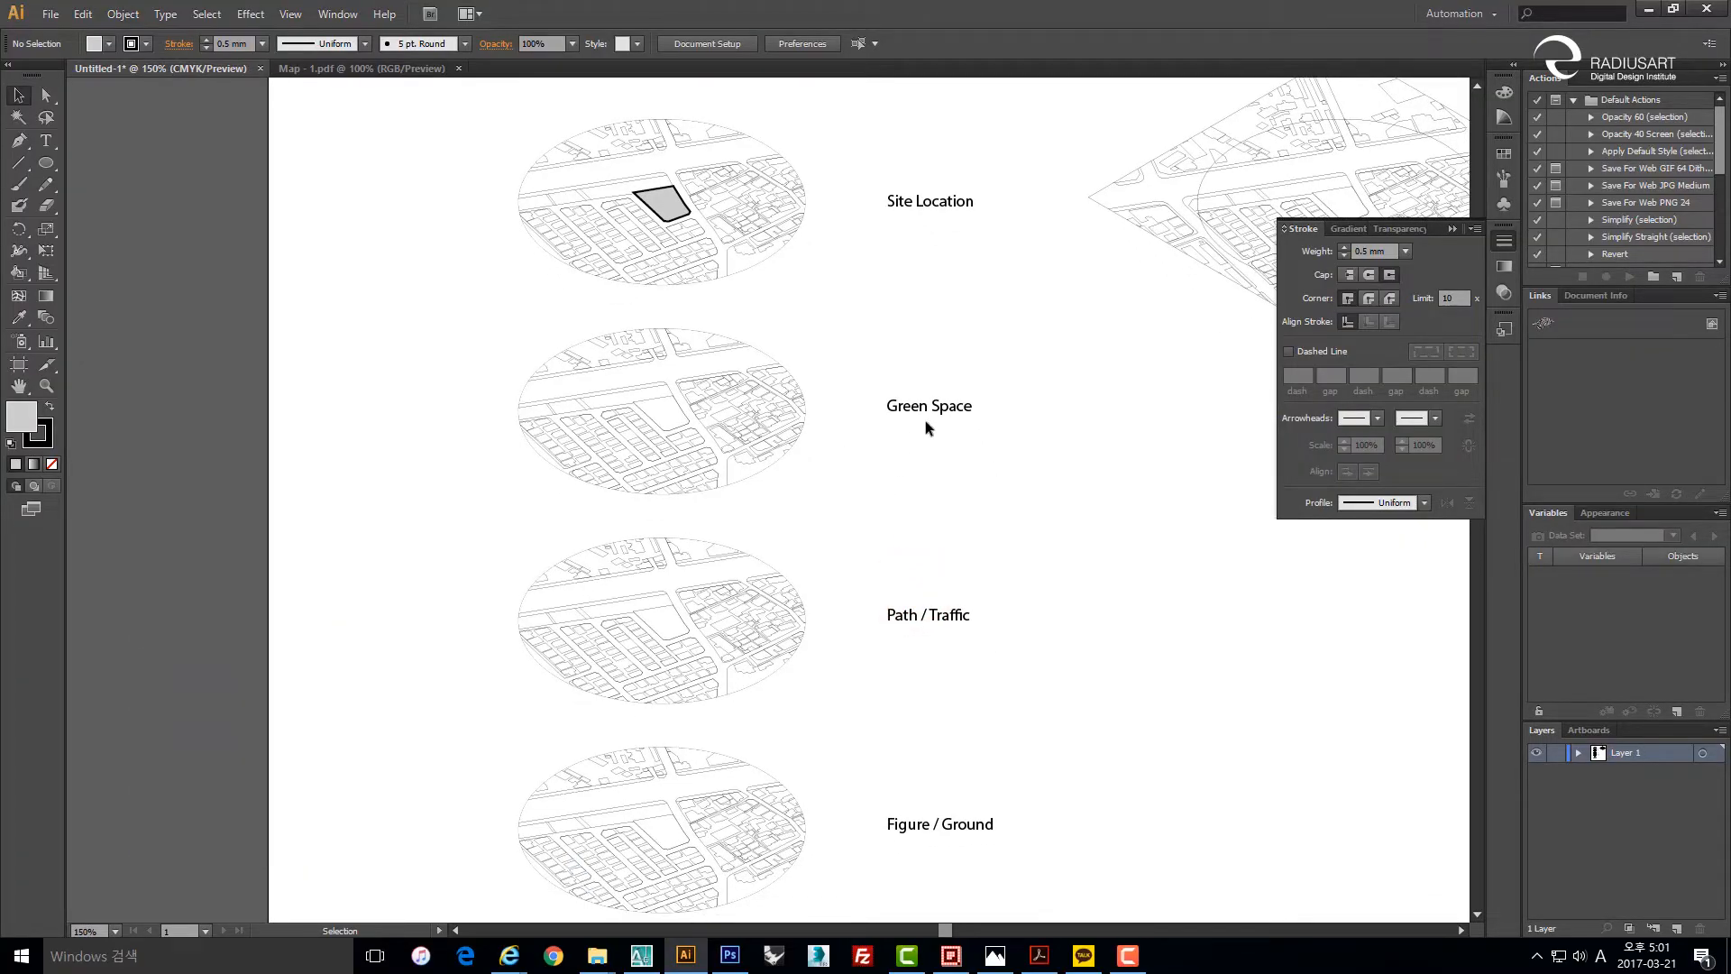
key("space")
left_click_drag(780, 690, 812, 512)
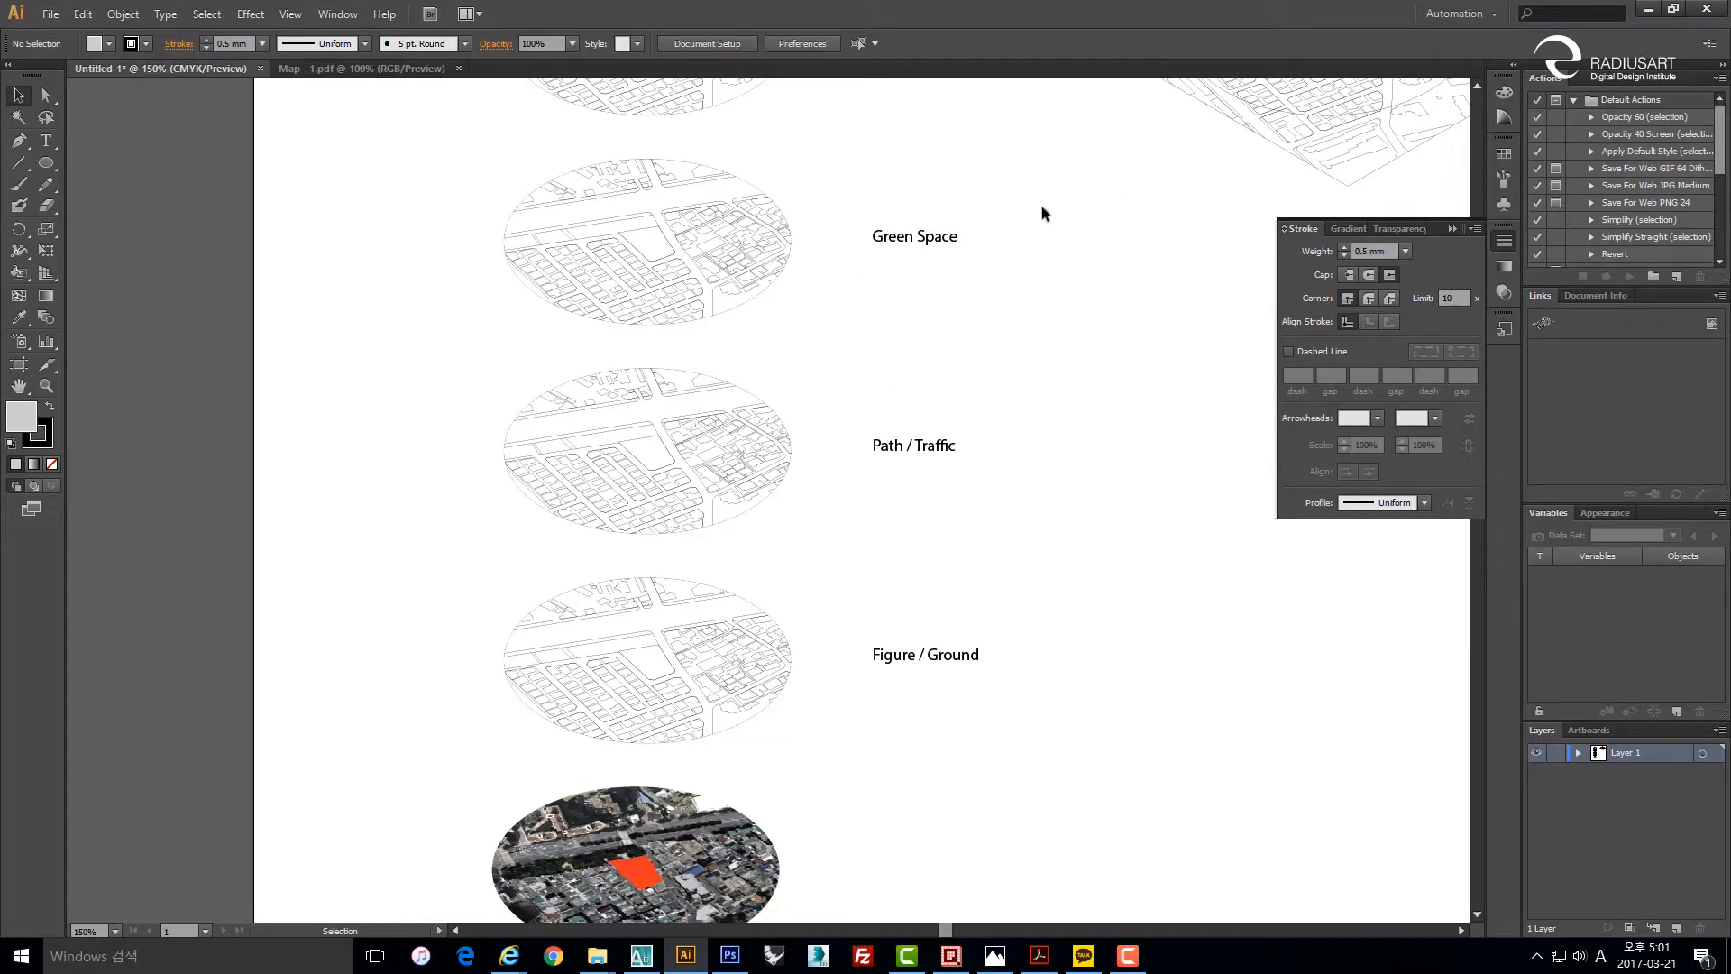
Try to fill the roads of the "Path / Traffic" map's clip group with dark blue using the Live Paint Bucket.
scroll(635, 434, "up", 3, "alt")
left_click(630, 414)
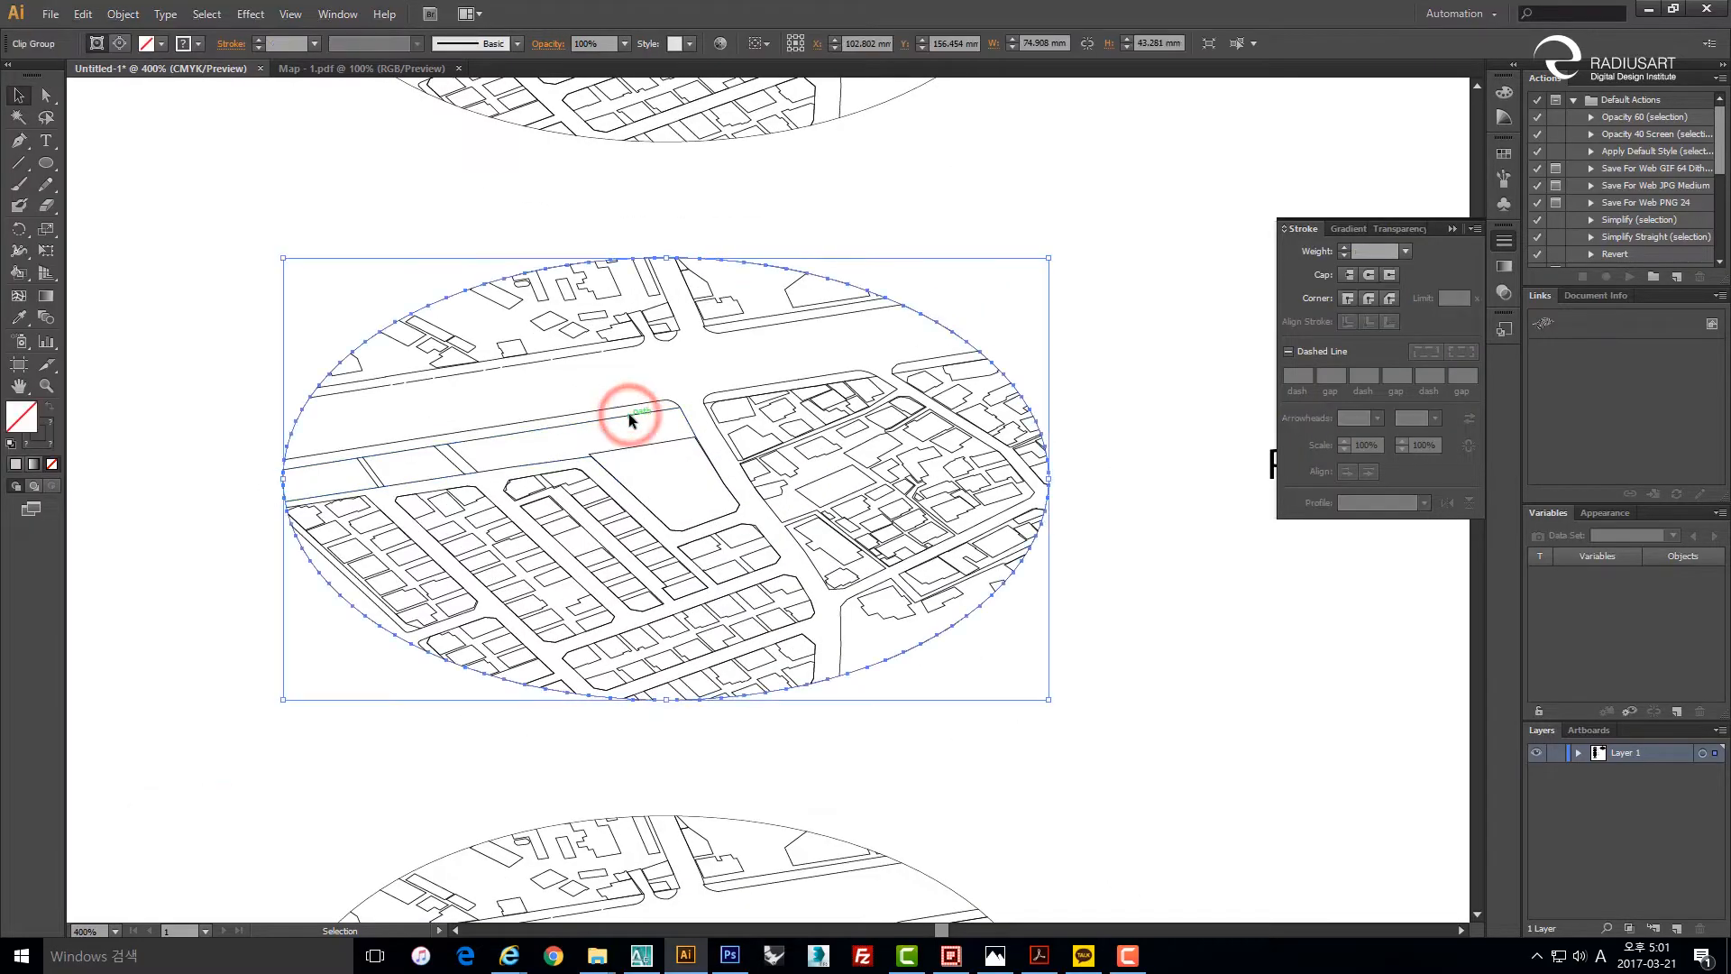
left_click(629, 413)
left_click(28, 272)
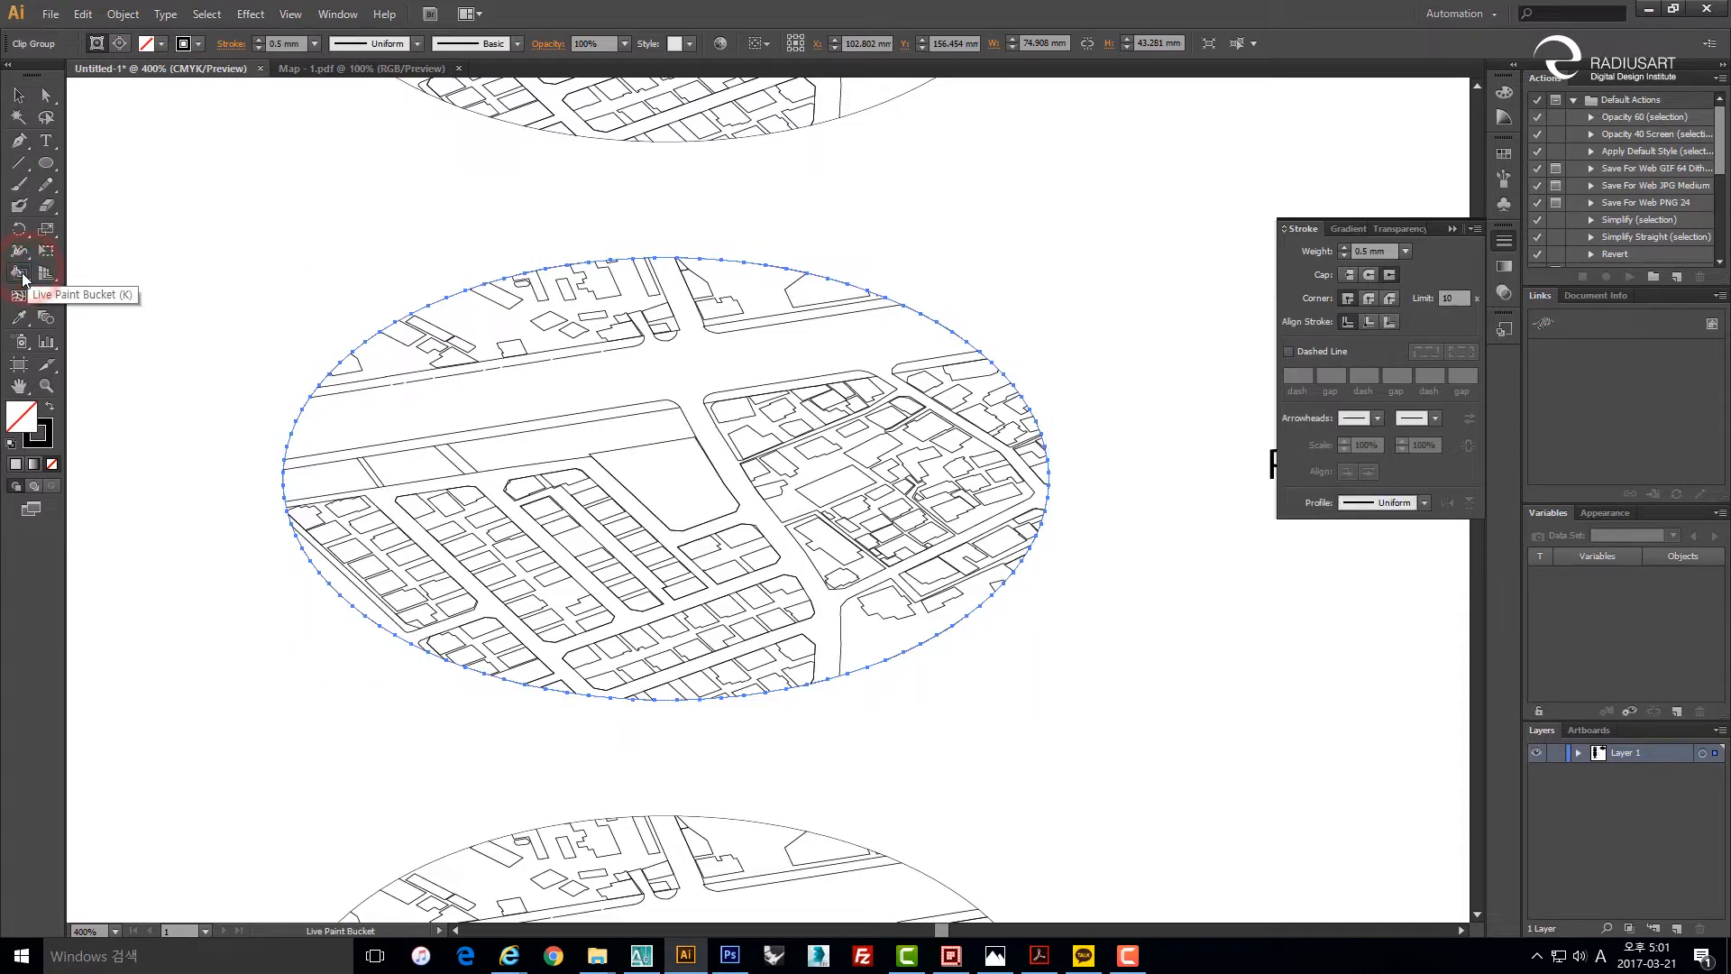
left_click_drag(23, 280, 105, 296)
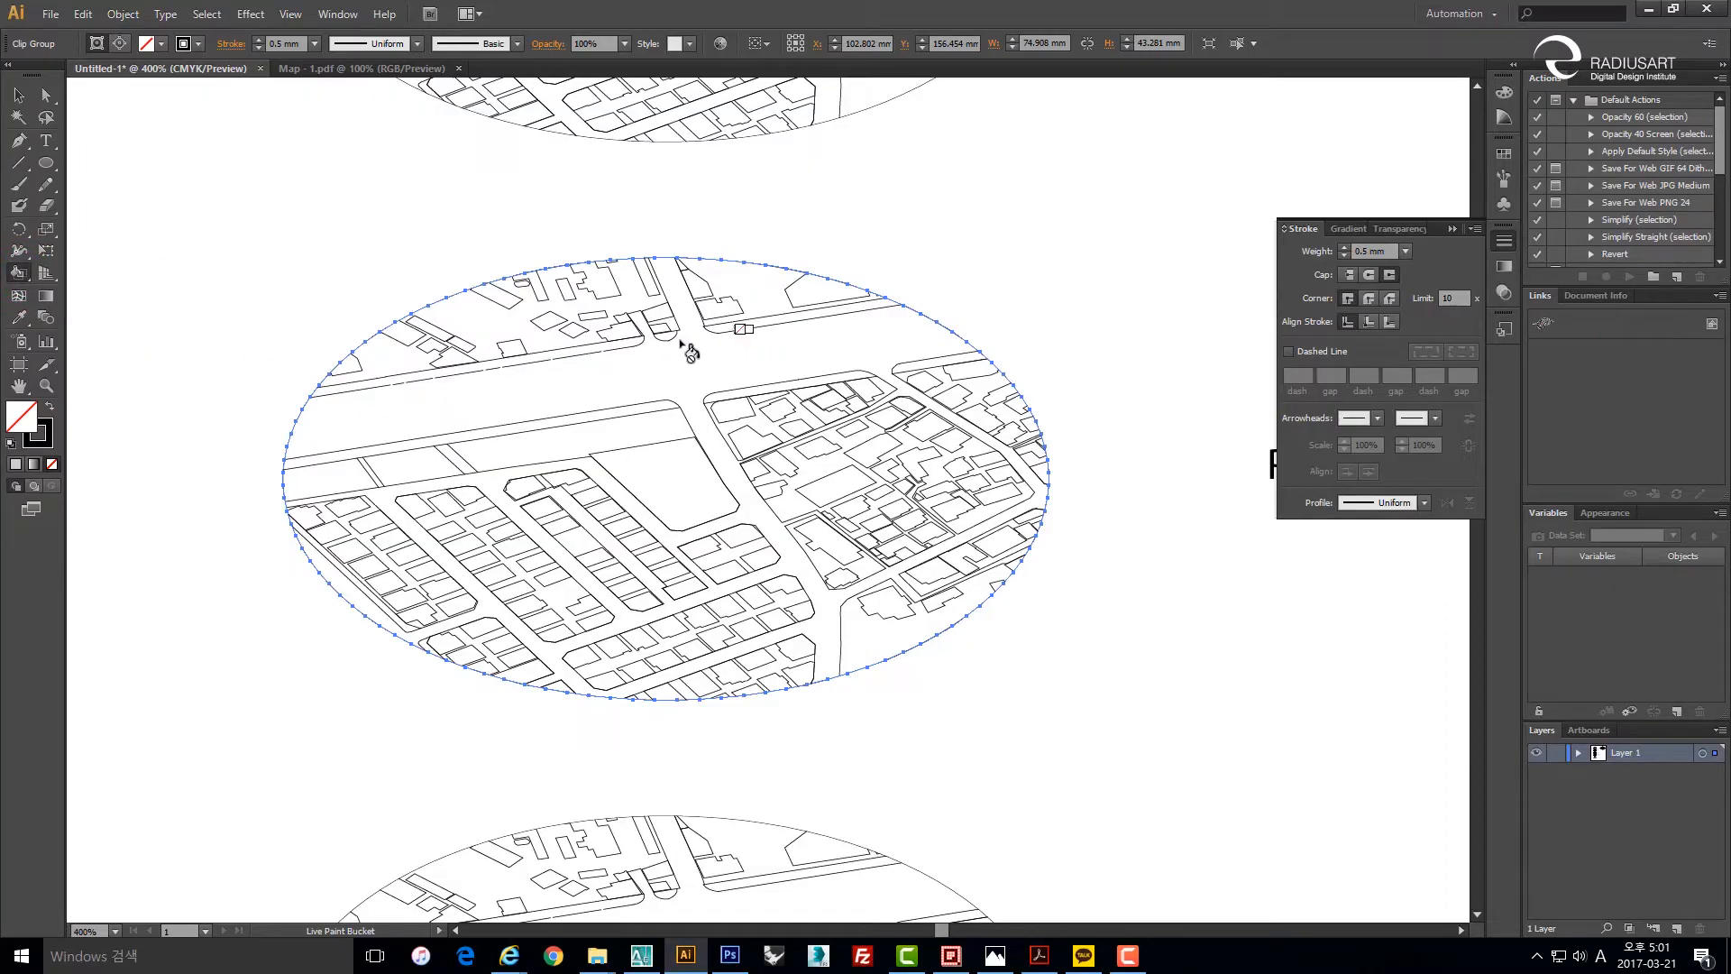
left_click(1504, 153)
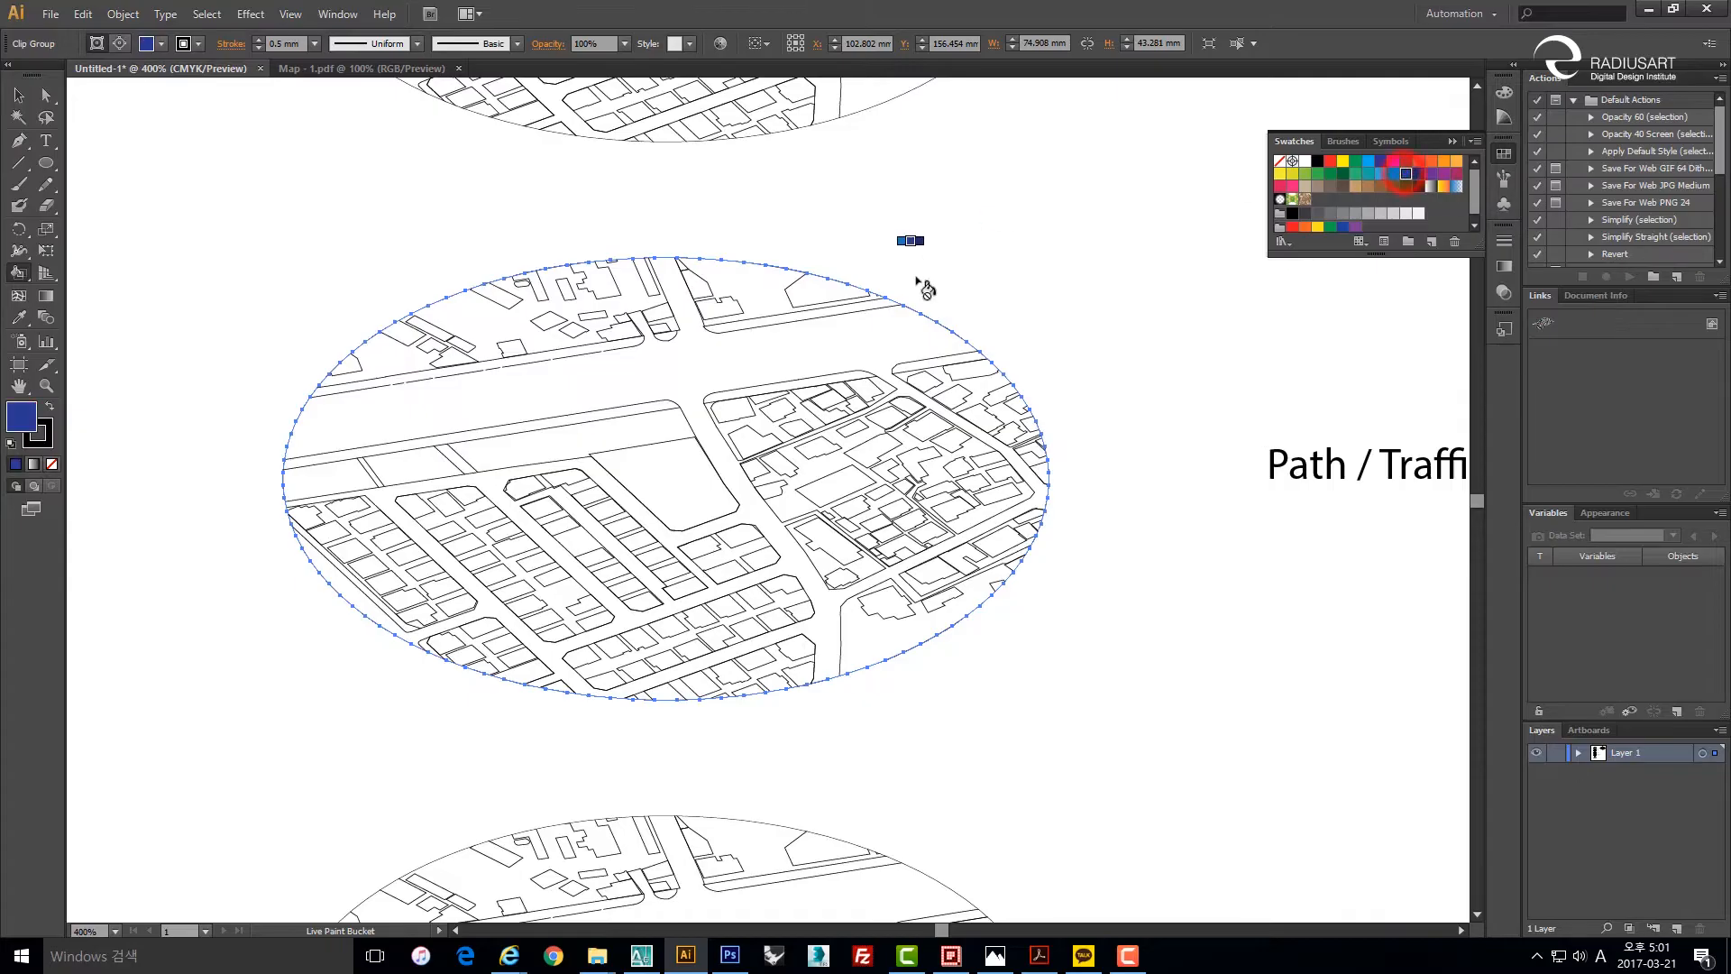
left_click(718, 370)
left_click(1052, 538)
Isolate the "Path / Traffic" clip group, convert its linework to Live Paint, fill the road network dark blue, and exit isolation.
key("v")
left_click(715, 399)
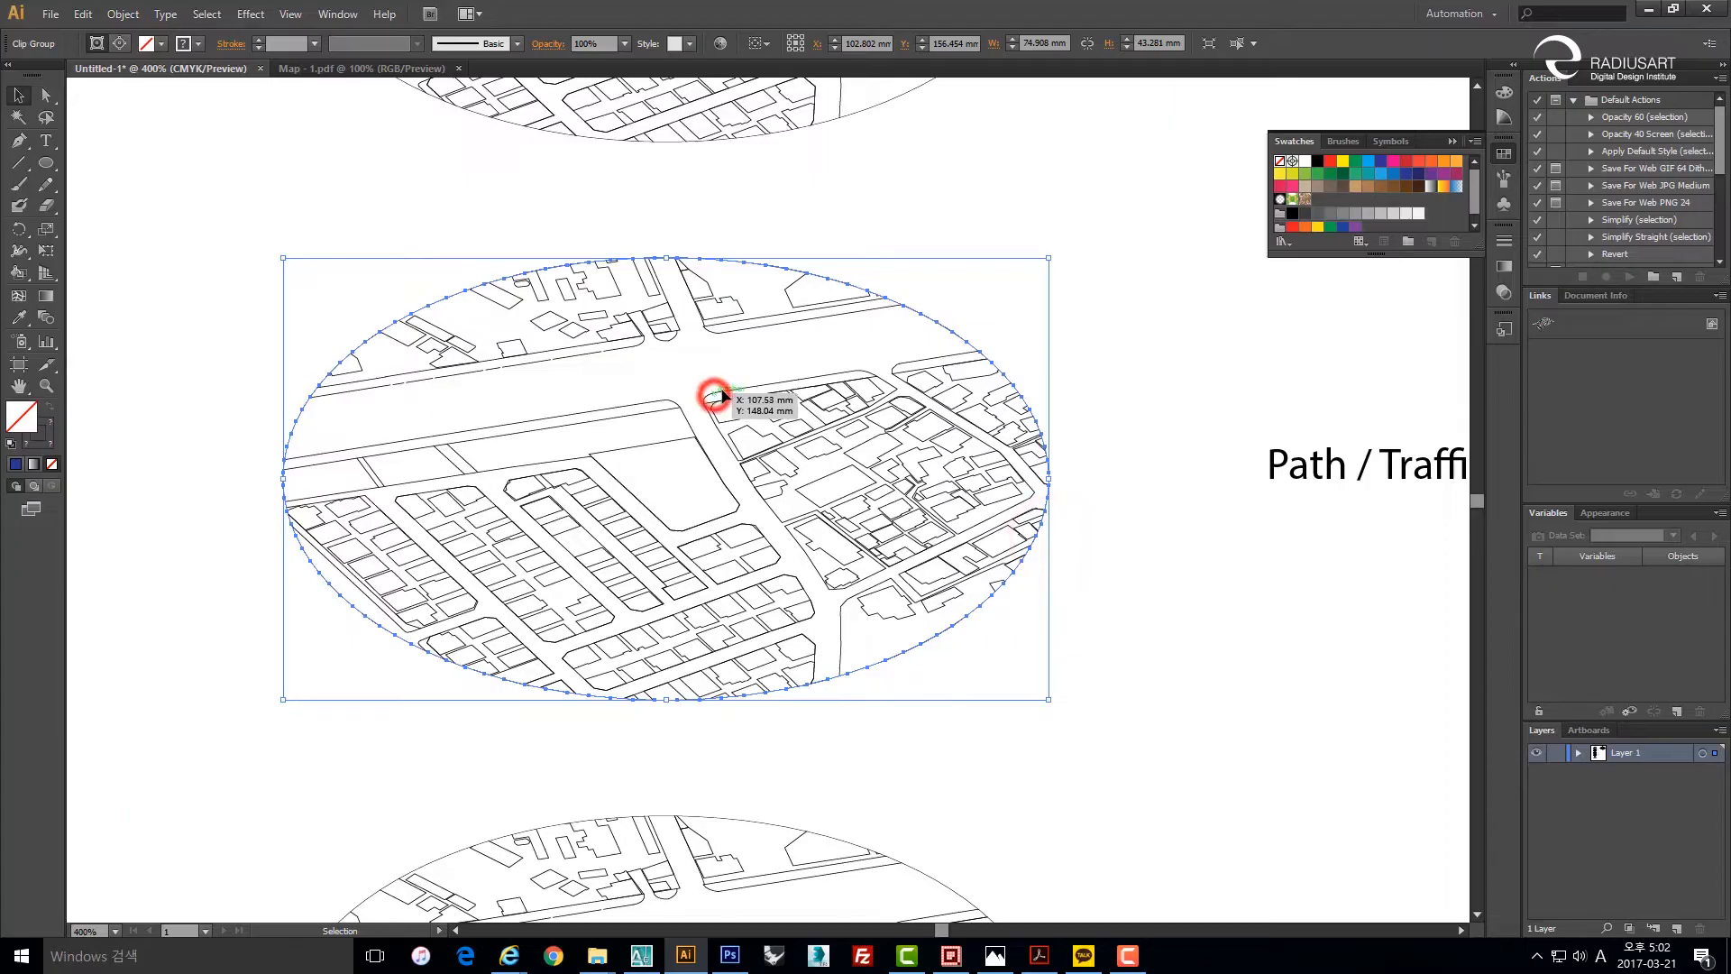
left_click(1243, 421)
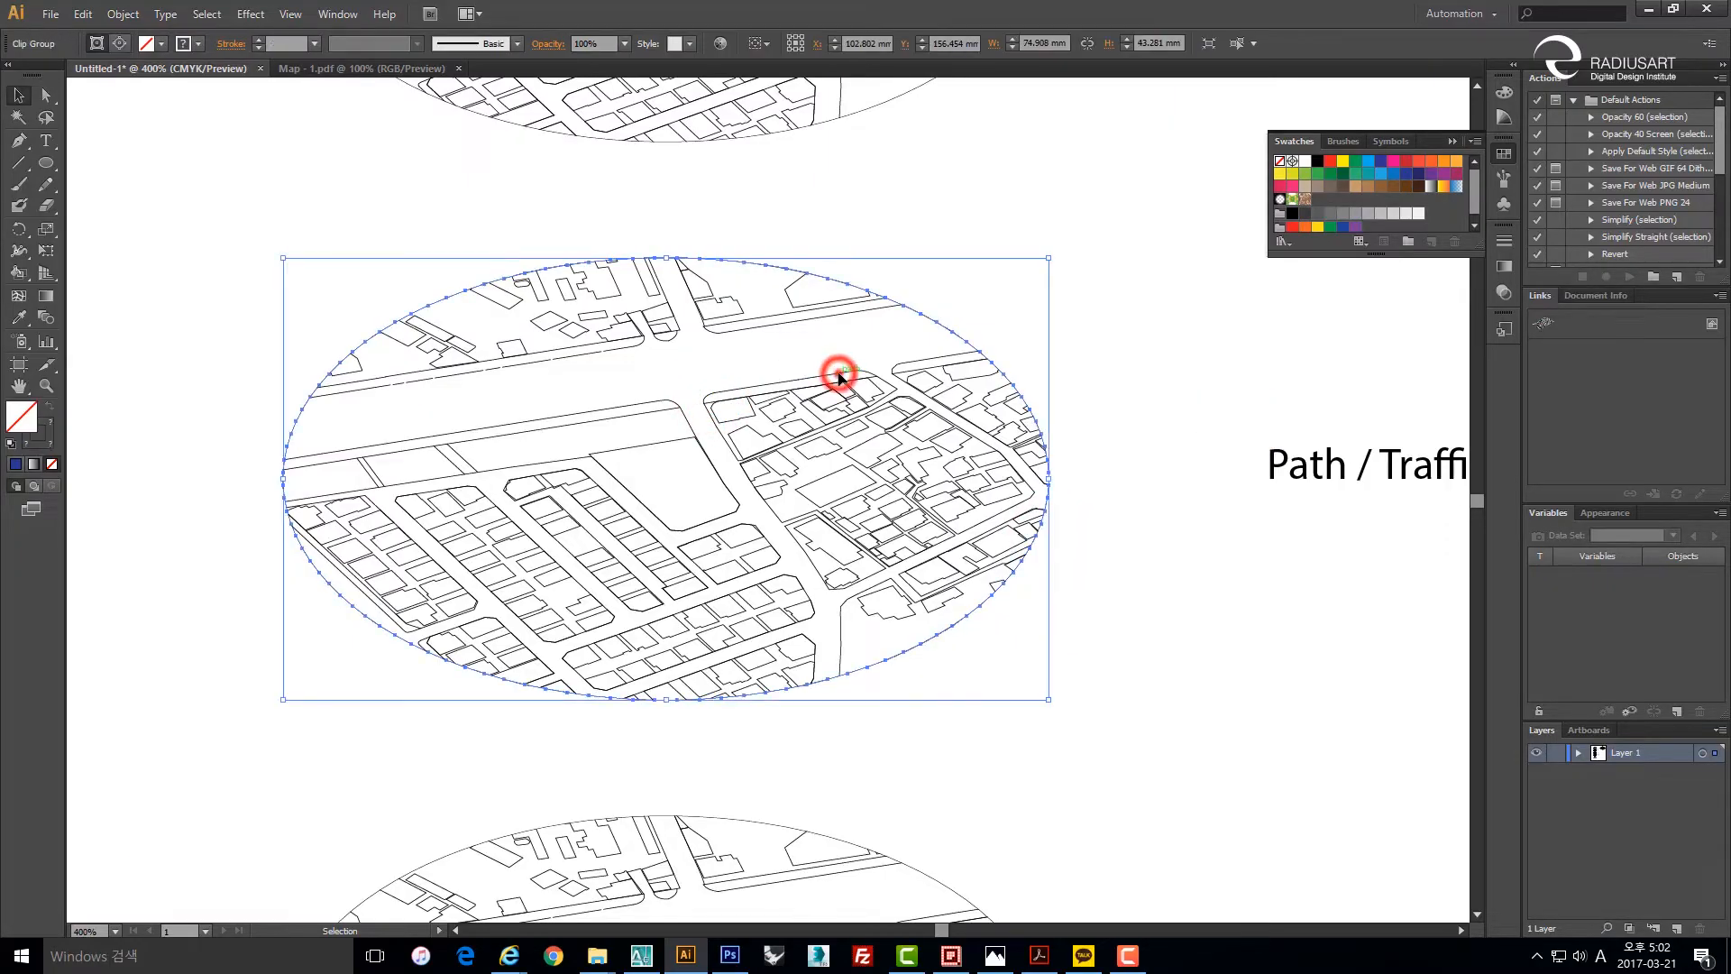
double_click(838, 377)
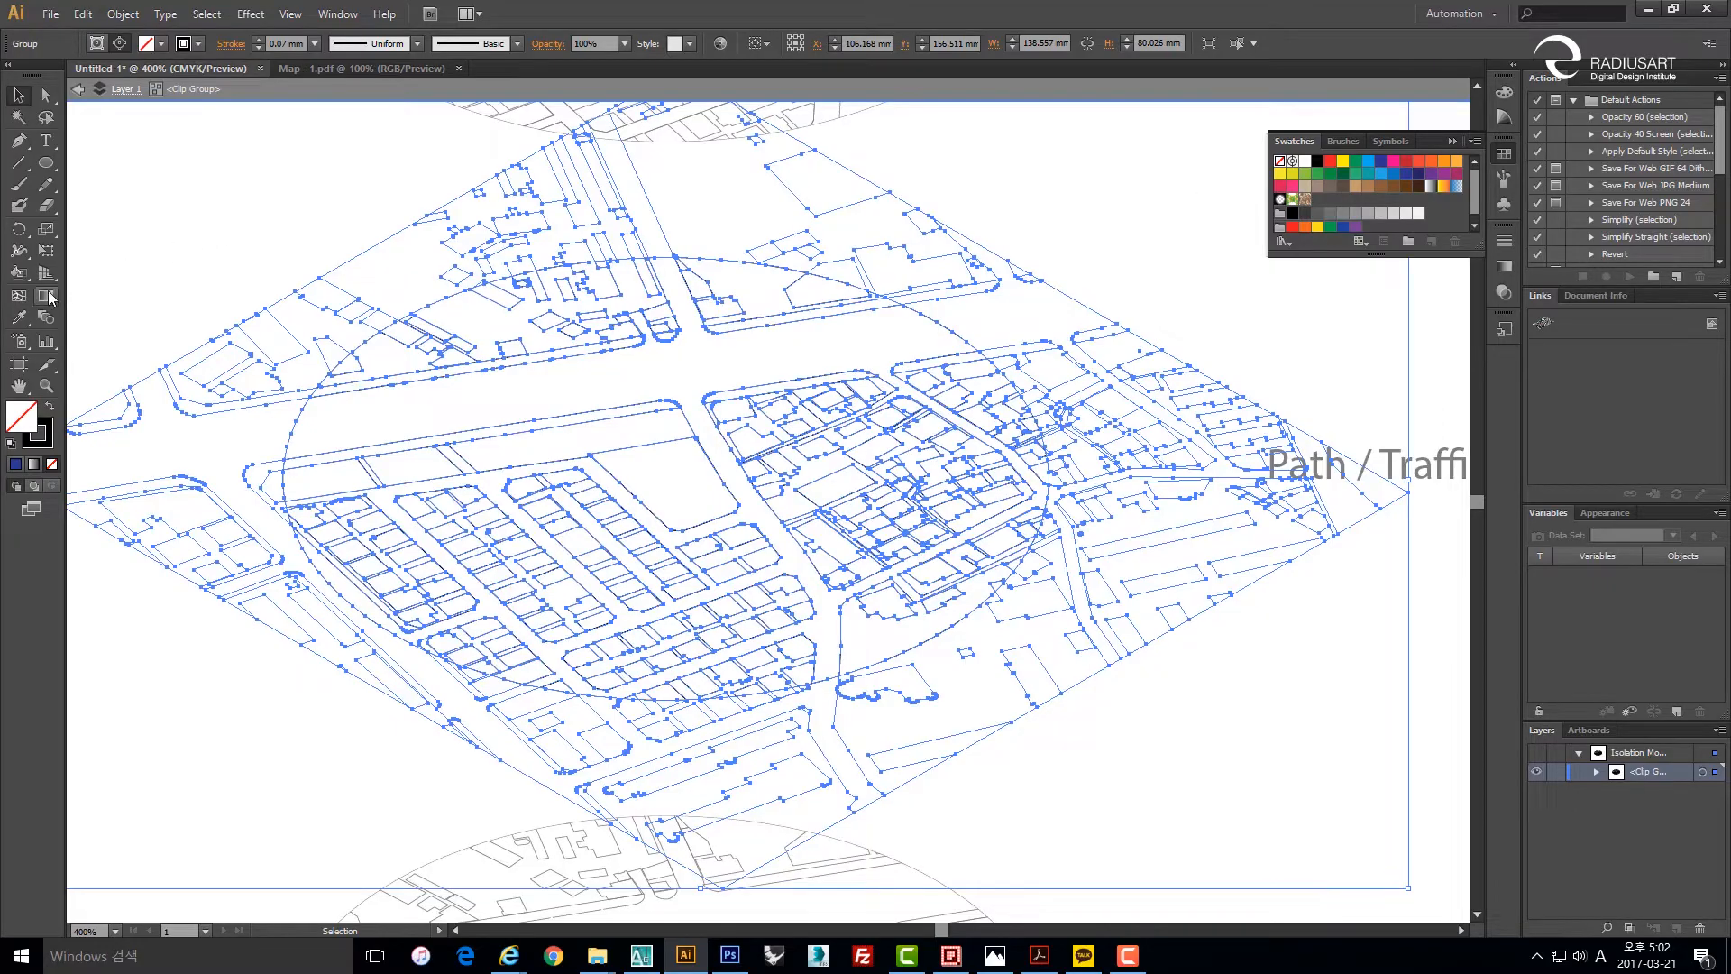
left_click(19, 272)
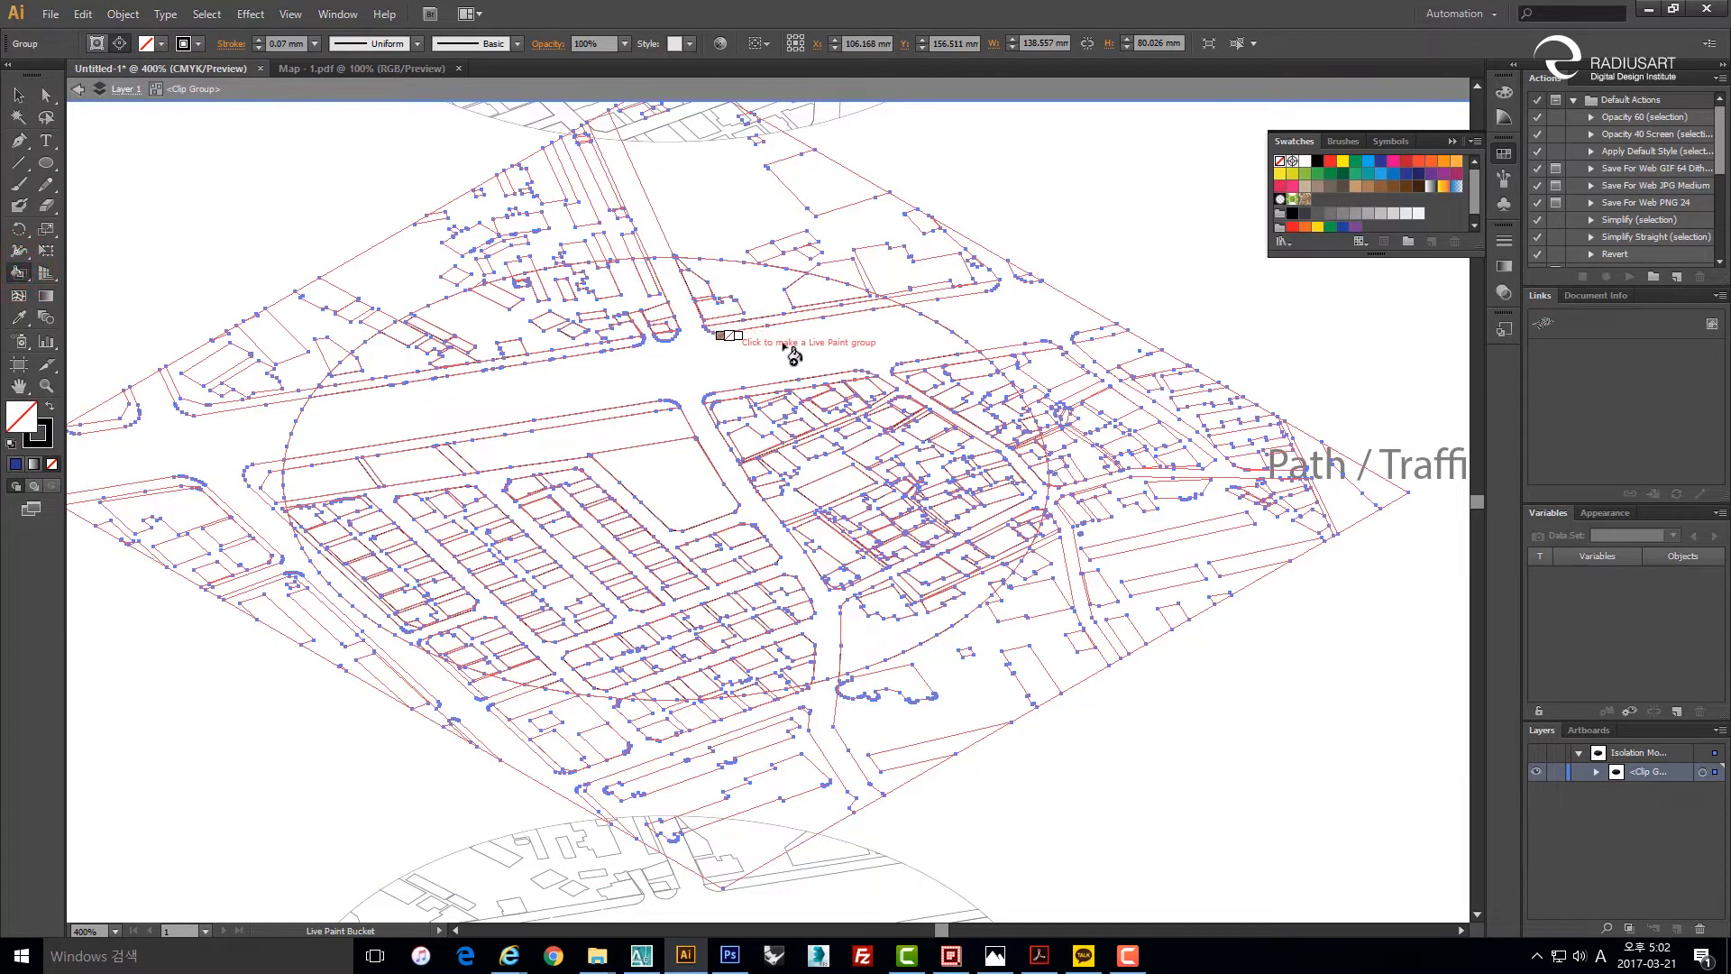
left_click(1407, 175)
left_click(849, 326)
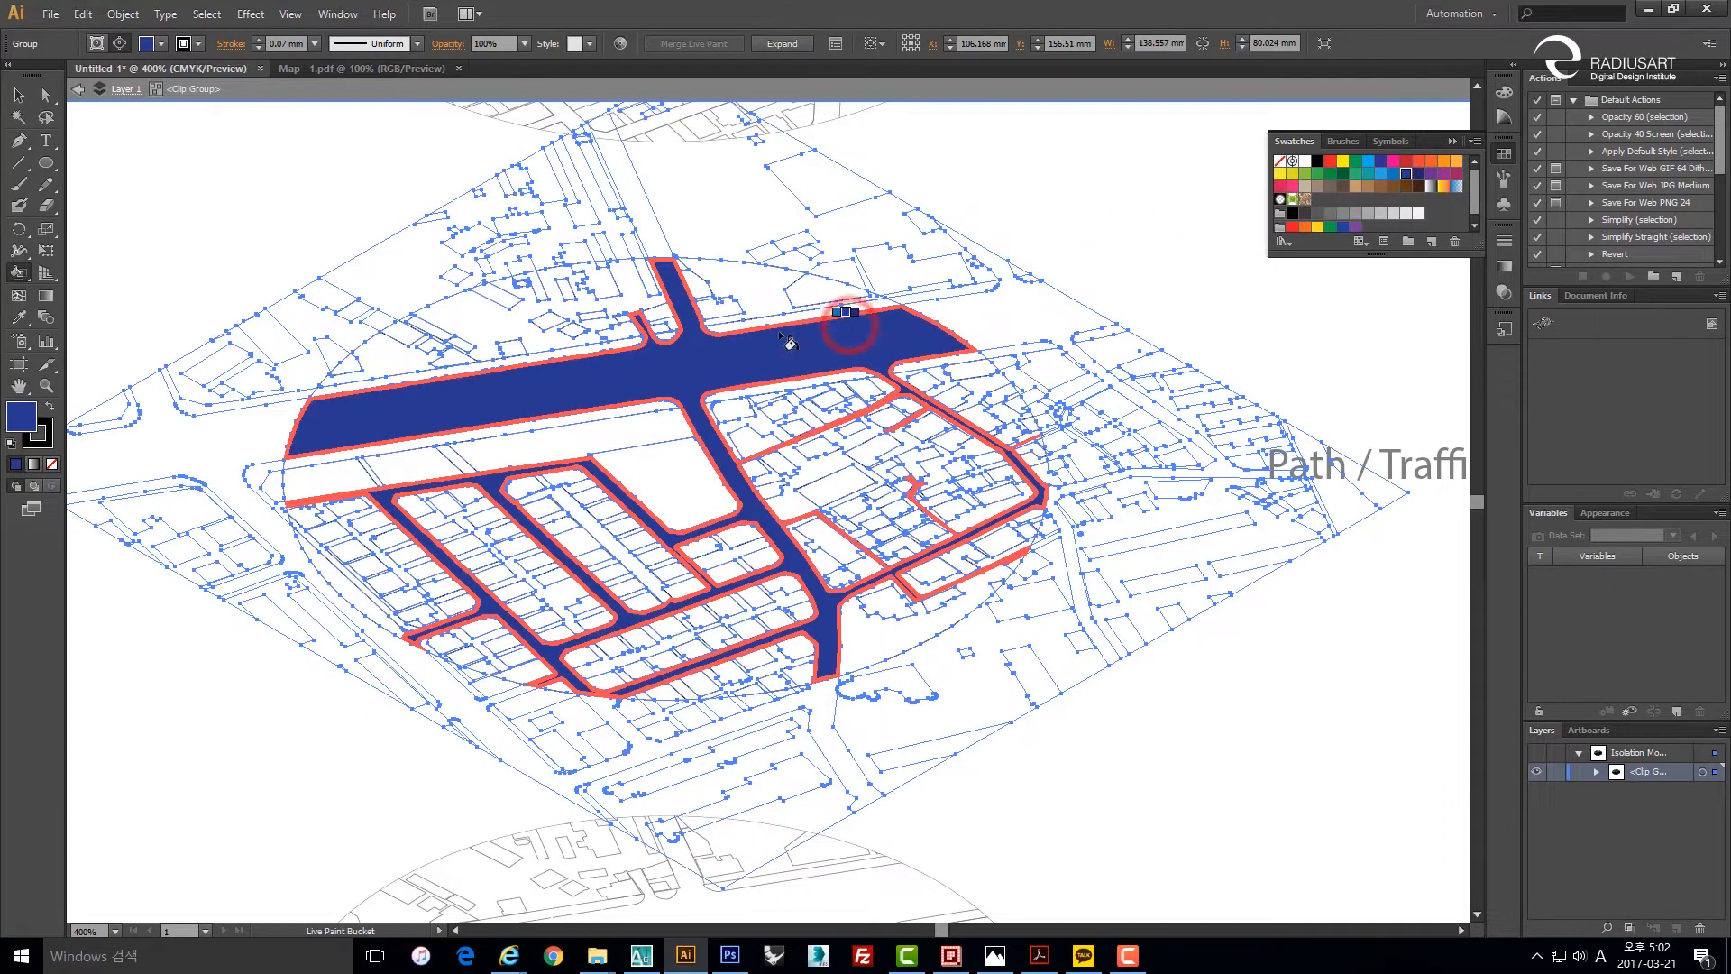
key("v")
double_click(1160, 746)
left_click(1174, 684)
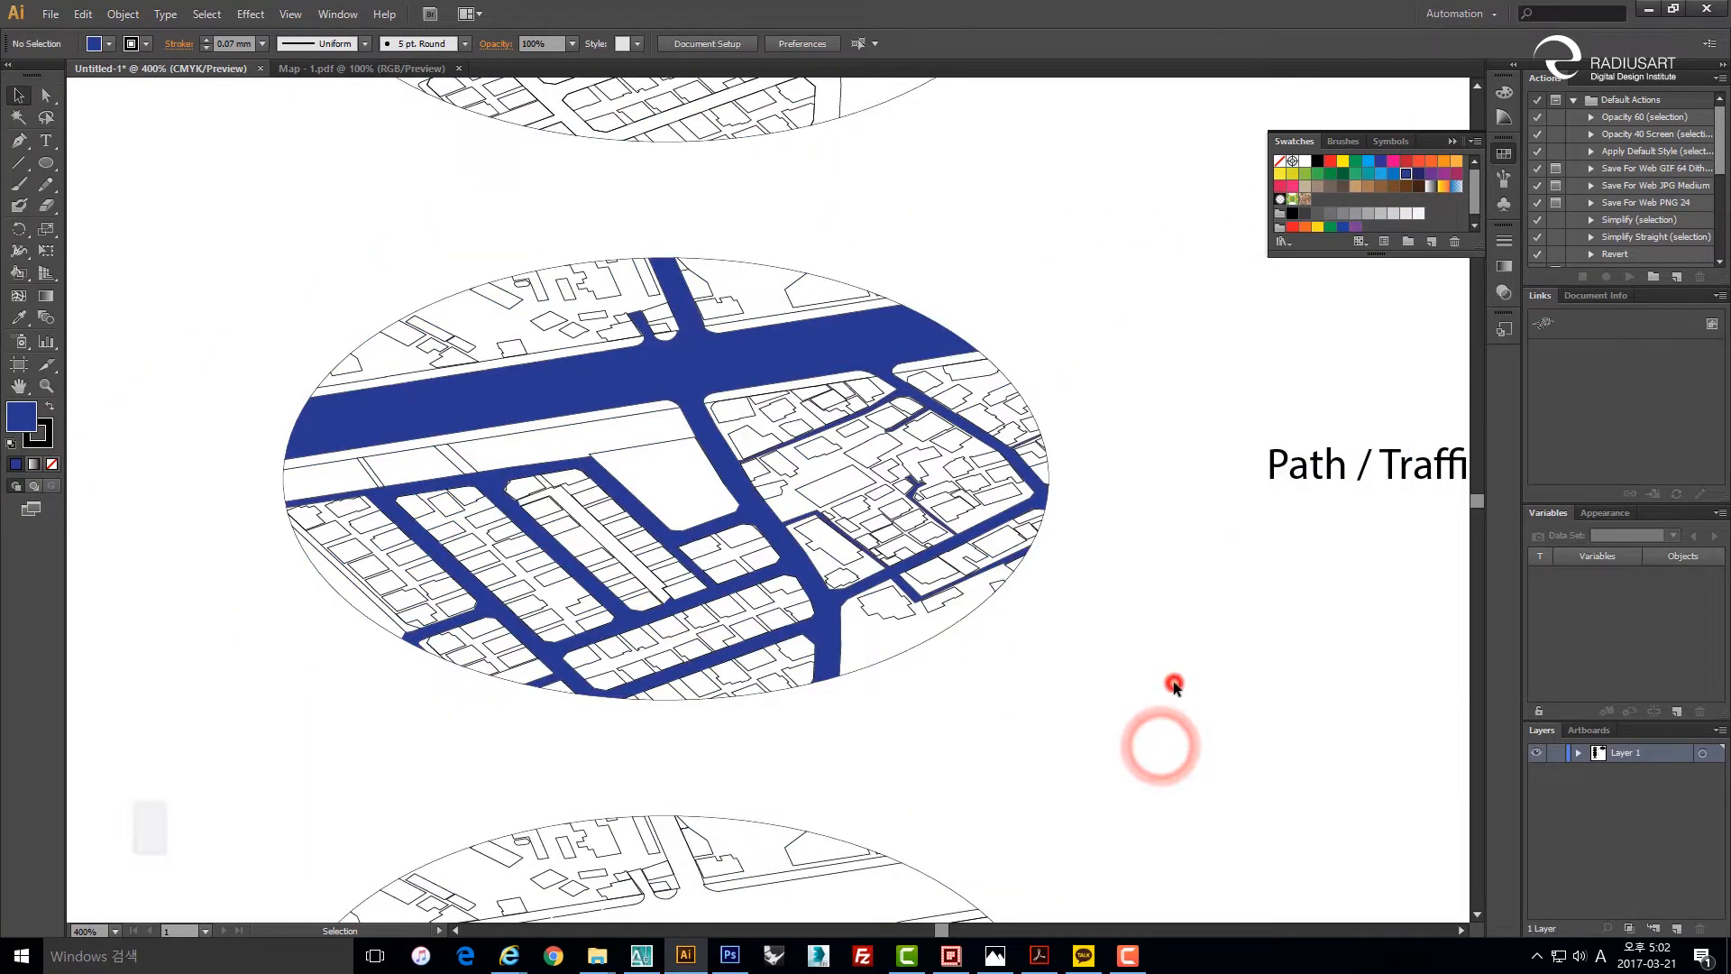
Draw a short horizontal line about 5 mm long with the Pen tool in the blank area beside the "Path / Traffic" map.
scroll(1054, 480, "down", 2)
left_click_drag(1094, 563, 920, 539)
scroll(777, 523, "up", 1)
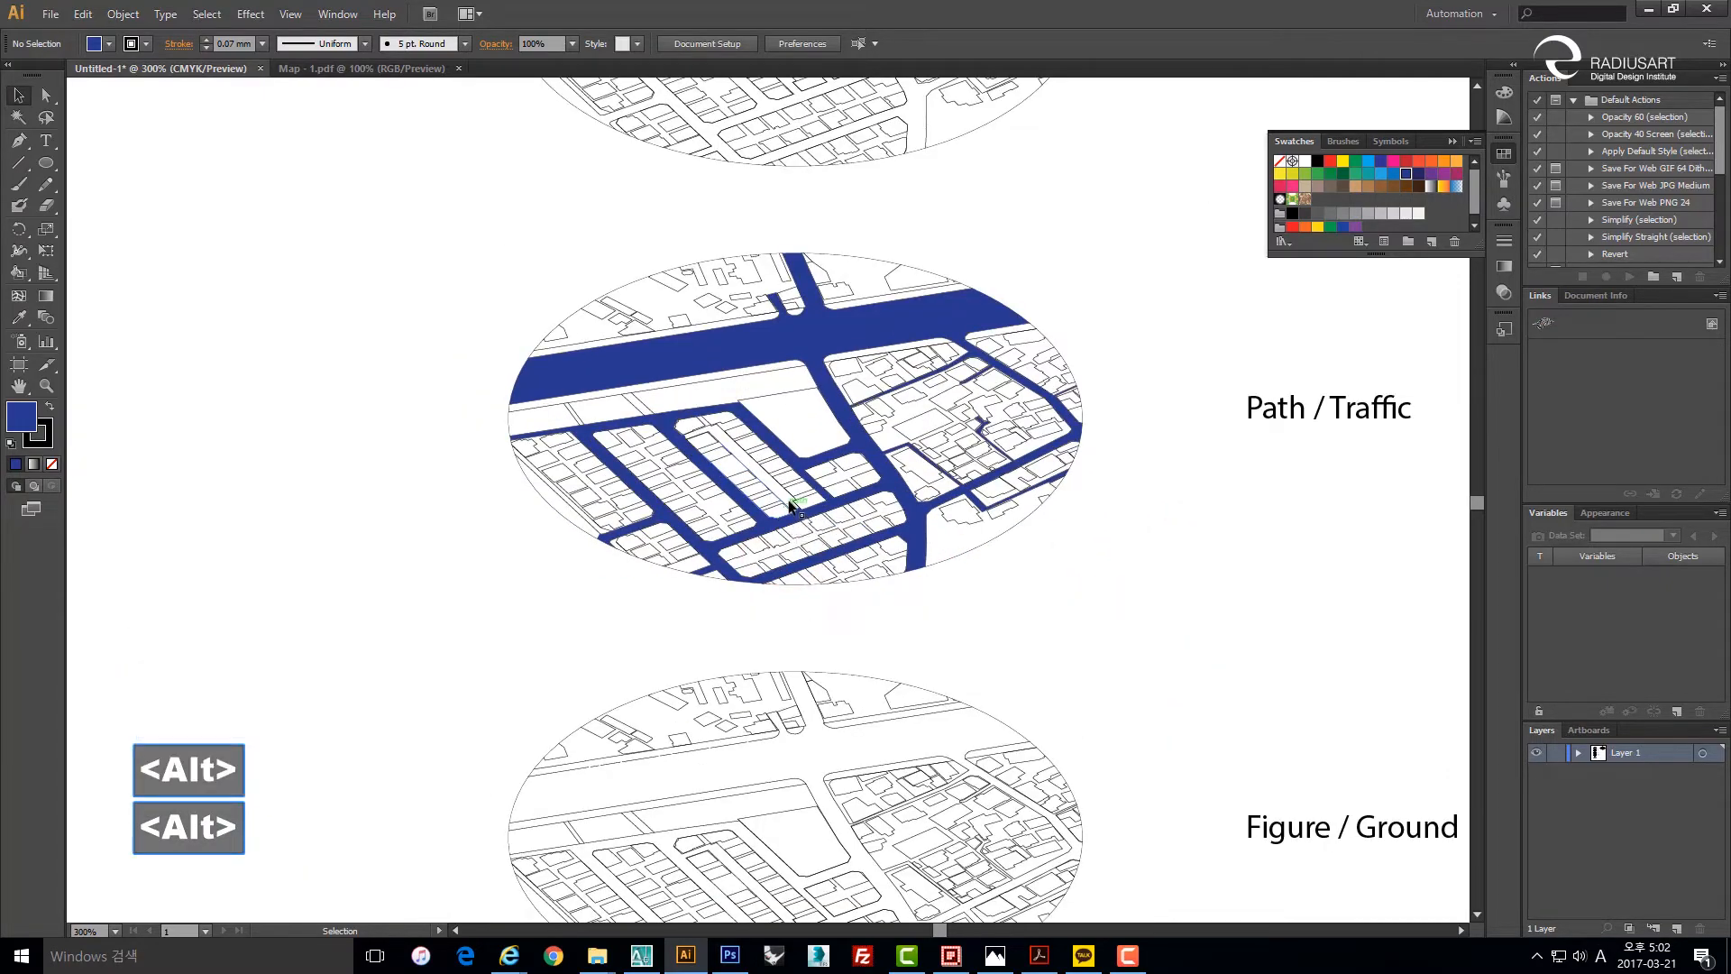
scroll(782, 516, "up", 2)
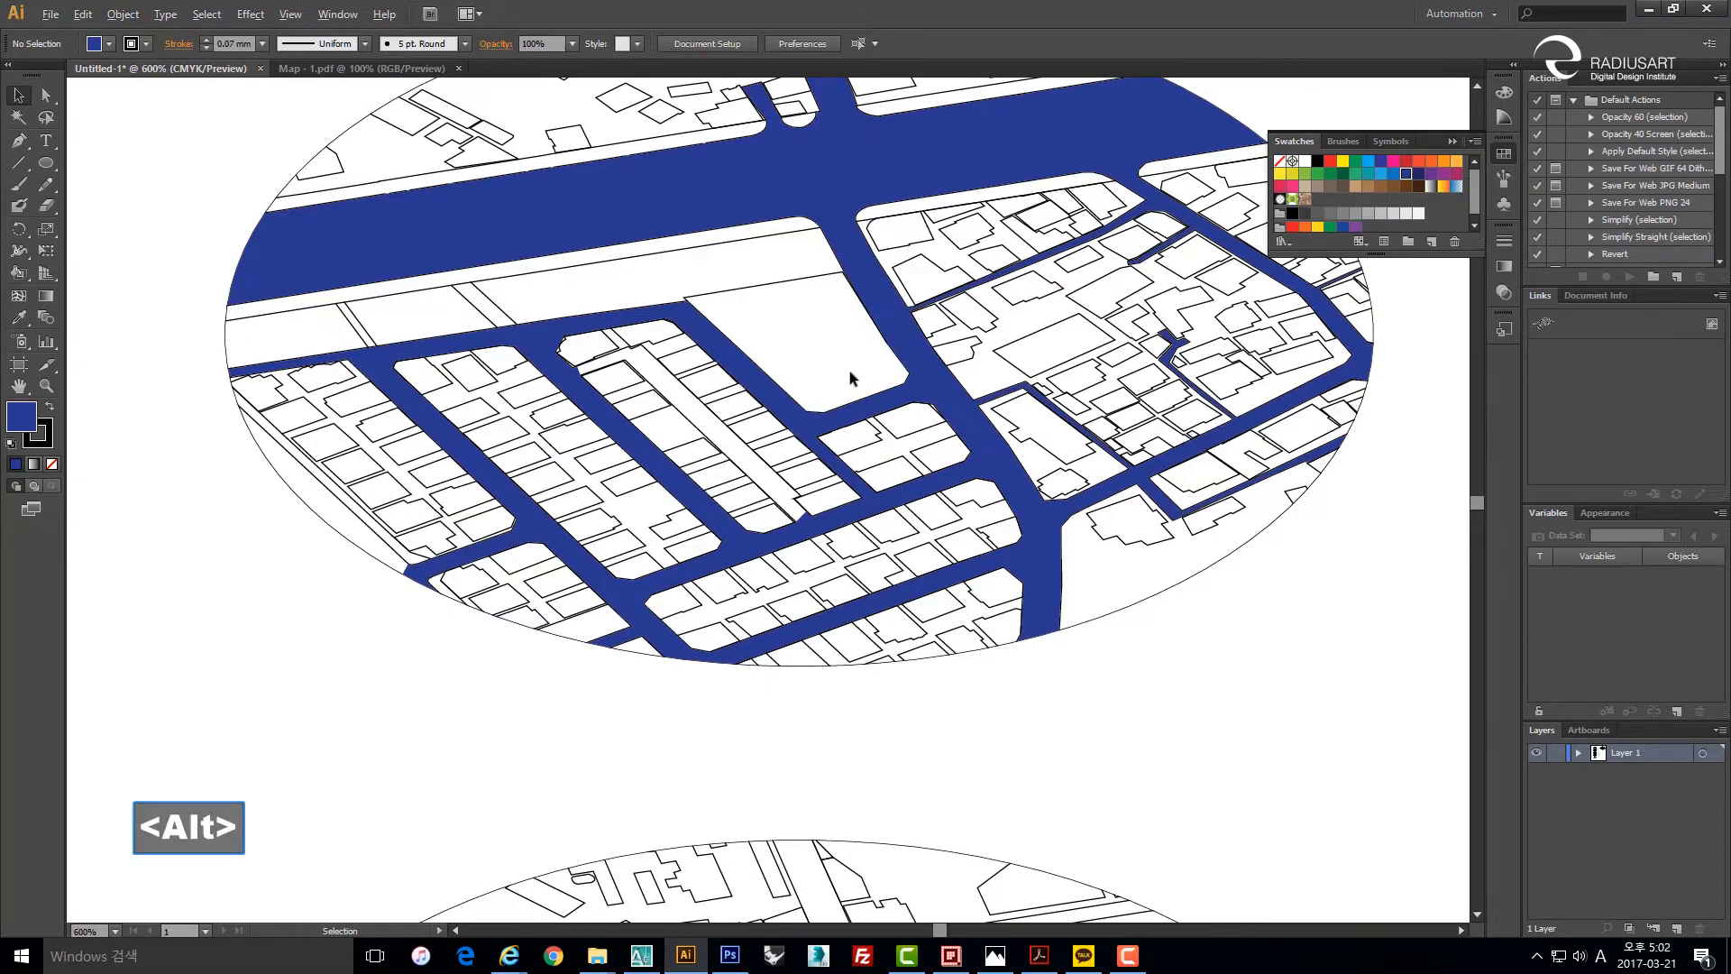
scroll(849, 370, "down", 2)
left_click_drag(1158, 533, 1060, 488)
key("v")
key("p")
scroll(1071, 495, "up", 1)
key("v")
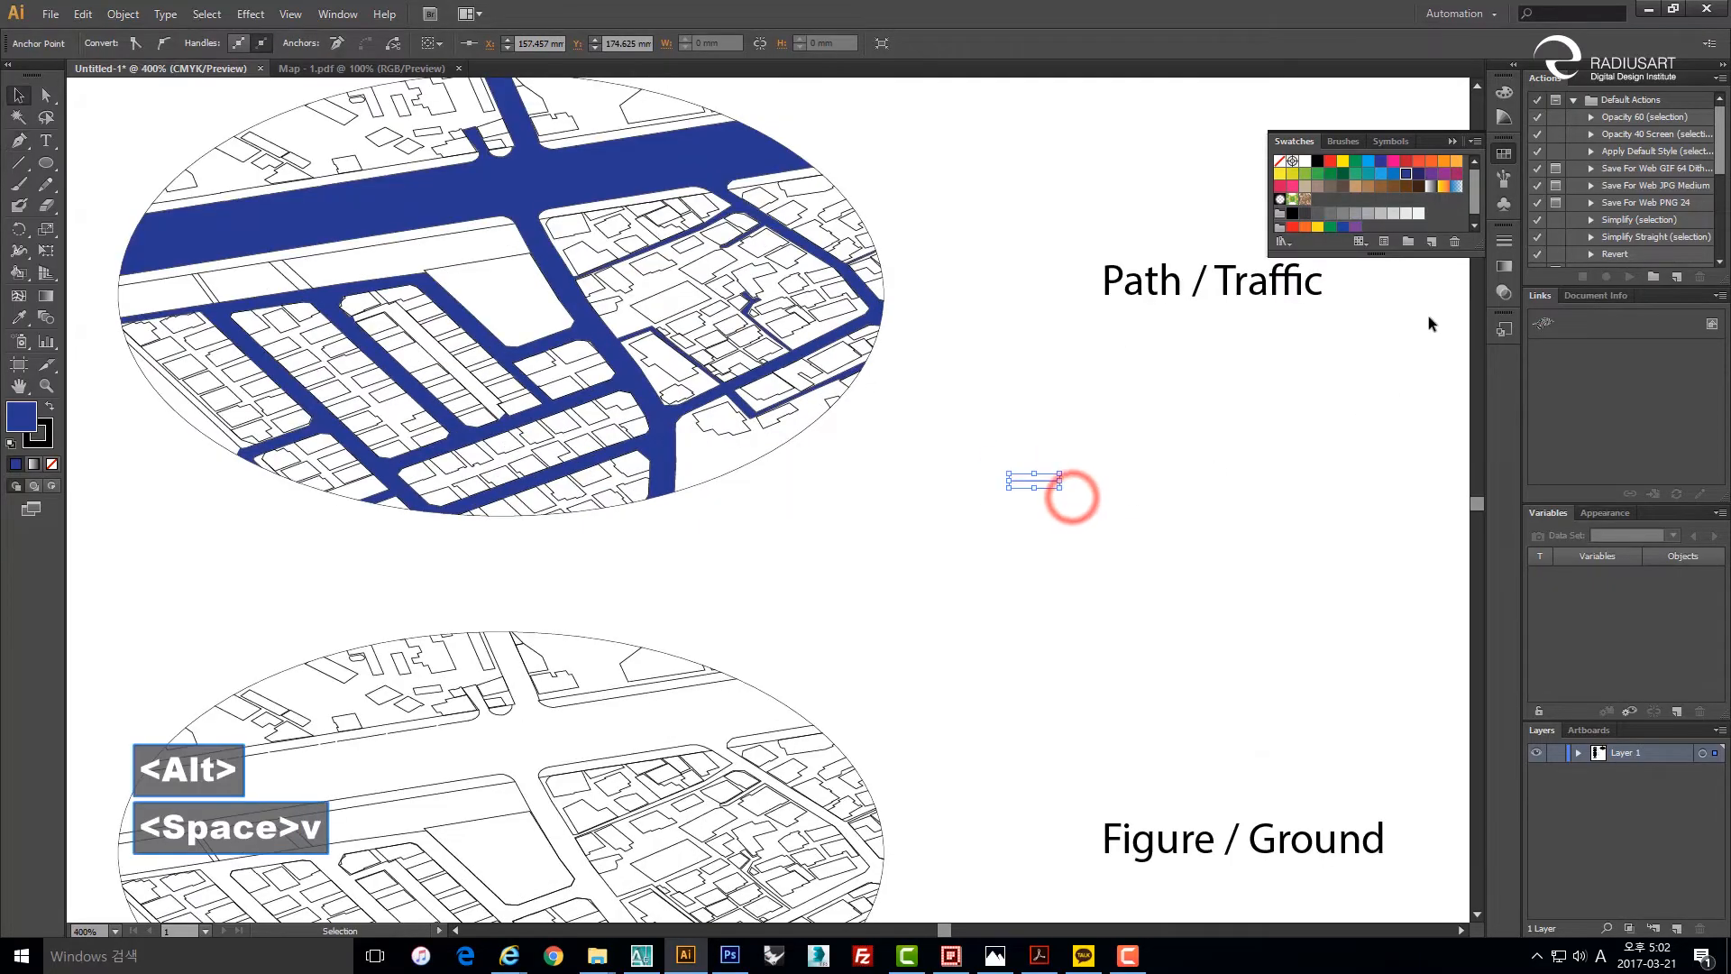
Set the short line's stroke weight to 1 mm.
left_click(1504, 241)
left_click(1406, 253)
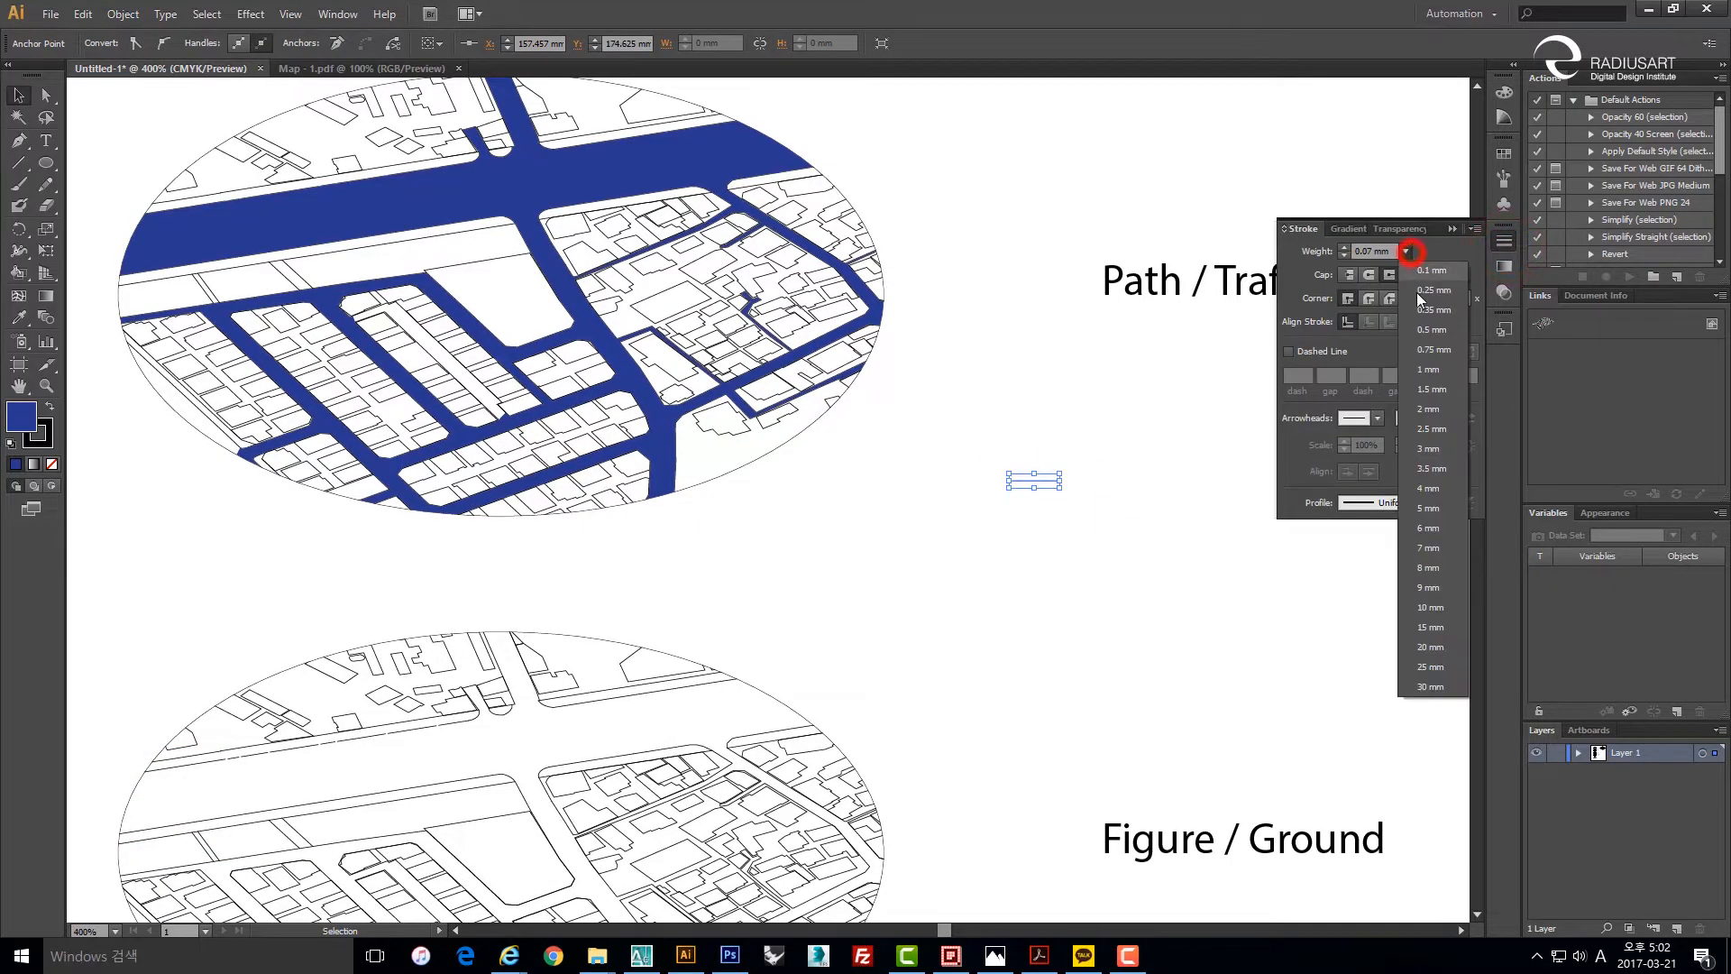
left_click(1451, 458)
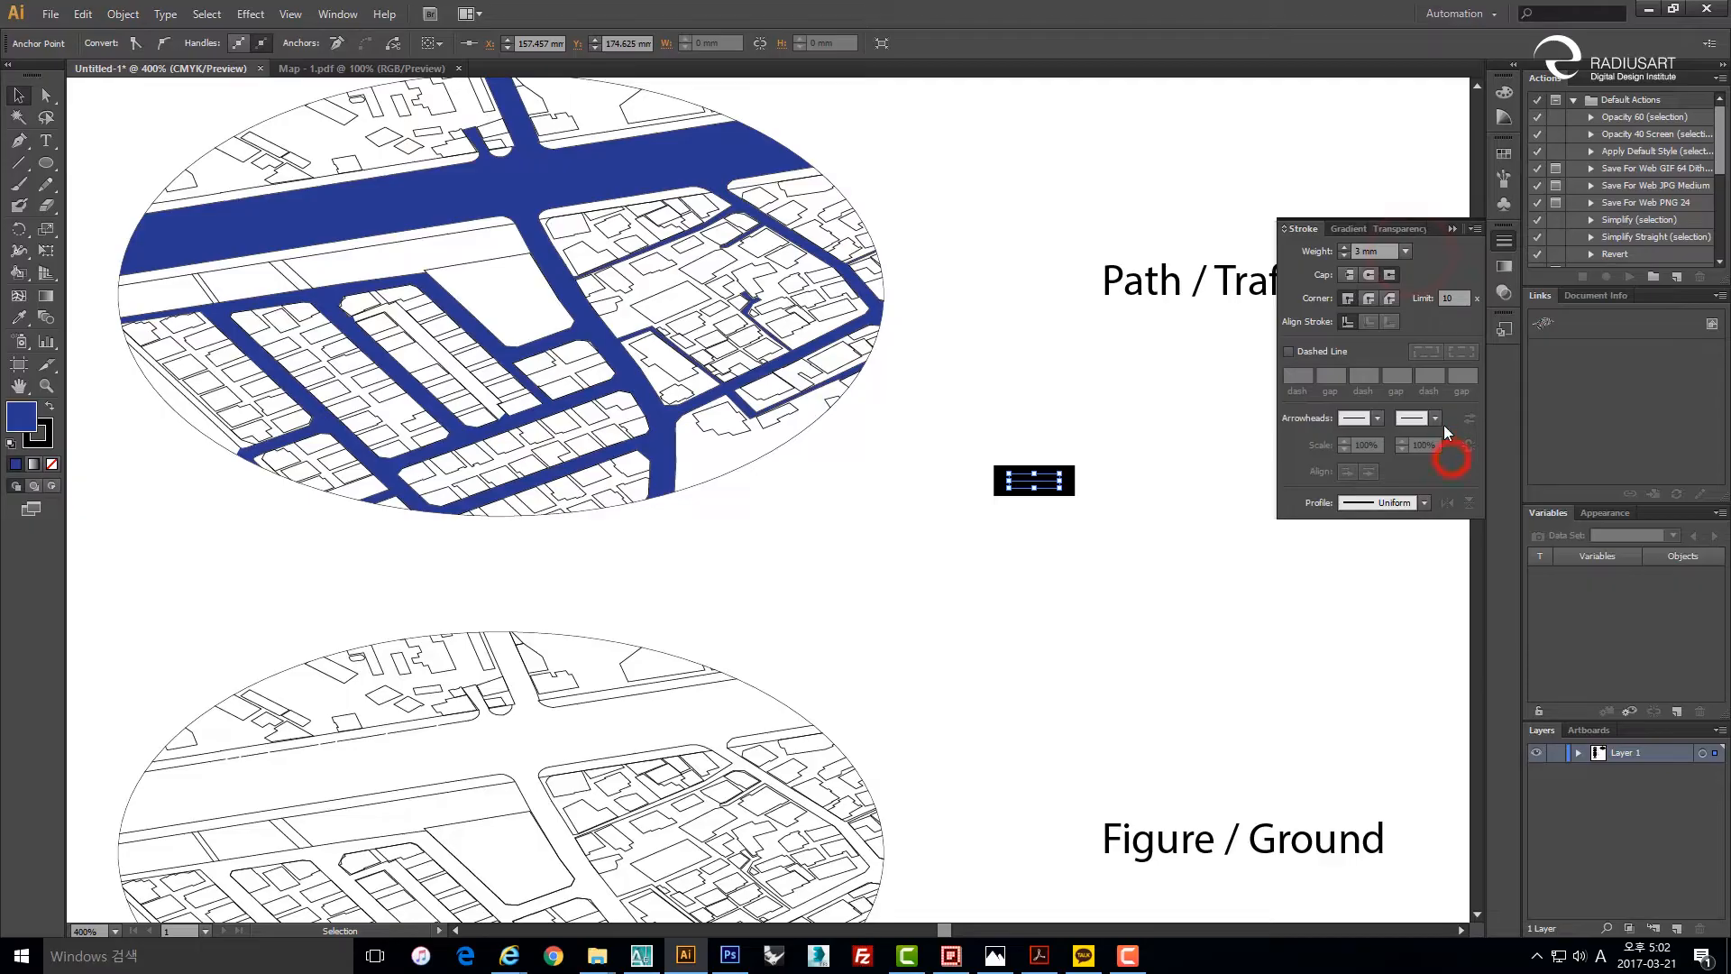
left_click(1405, 251)
left_click(1435, 291)
left_click(1406, 252)
left_click(1435, 330)
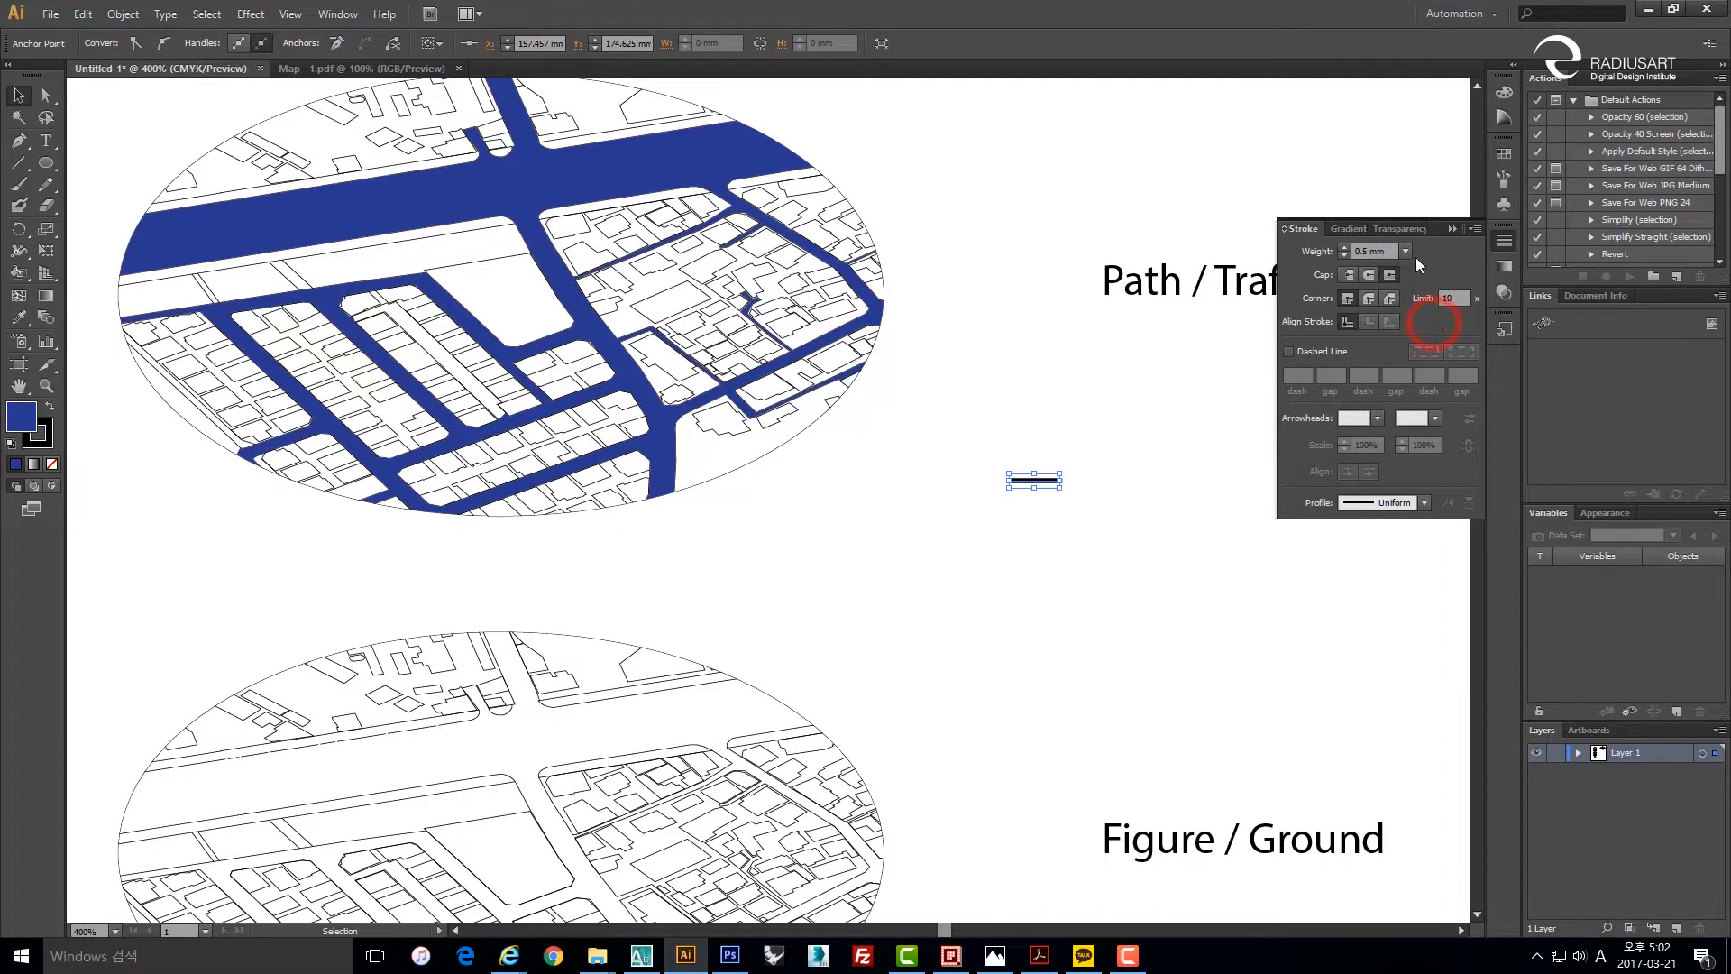
left_click(1404, 251)
left_click(1434, 370)
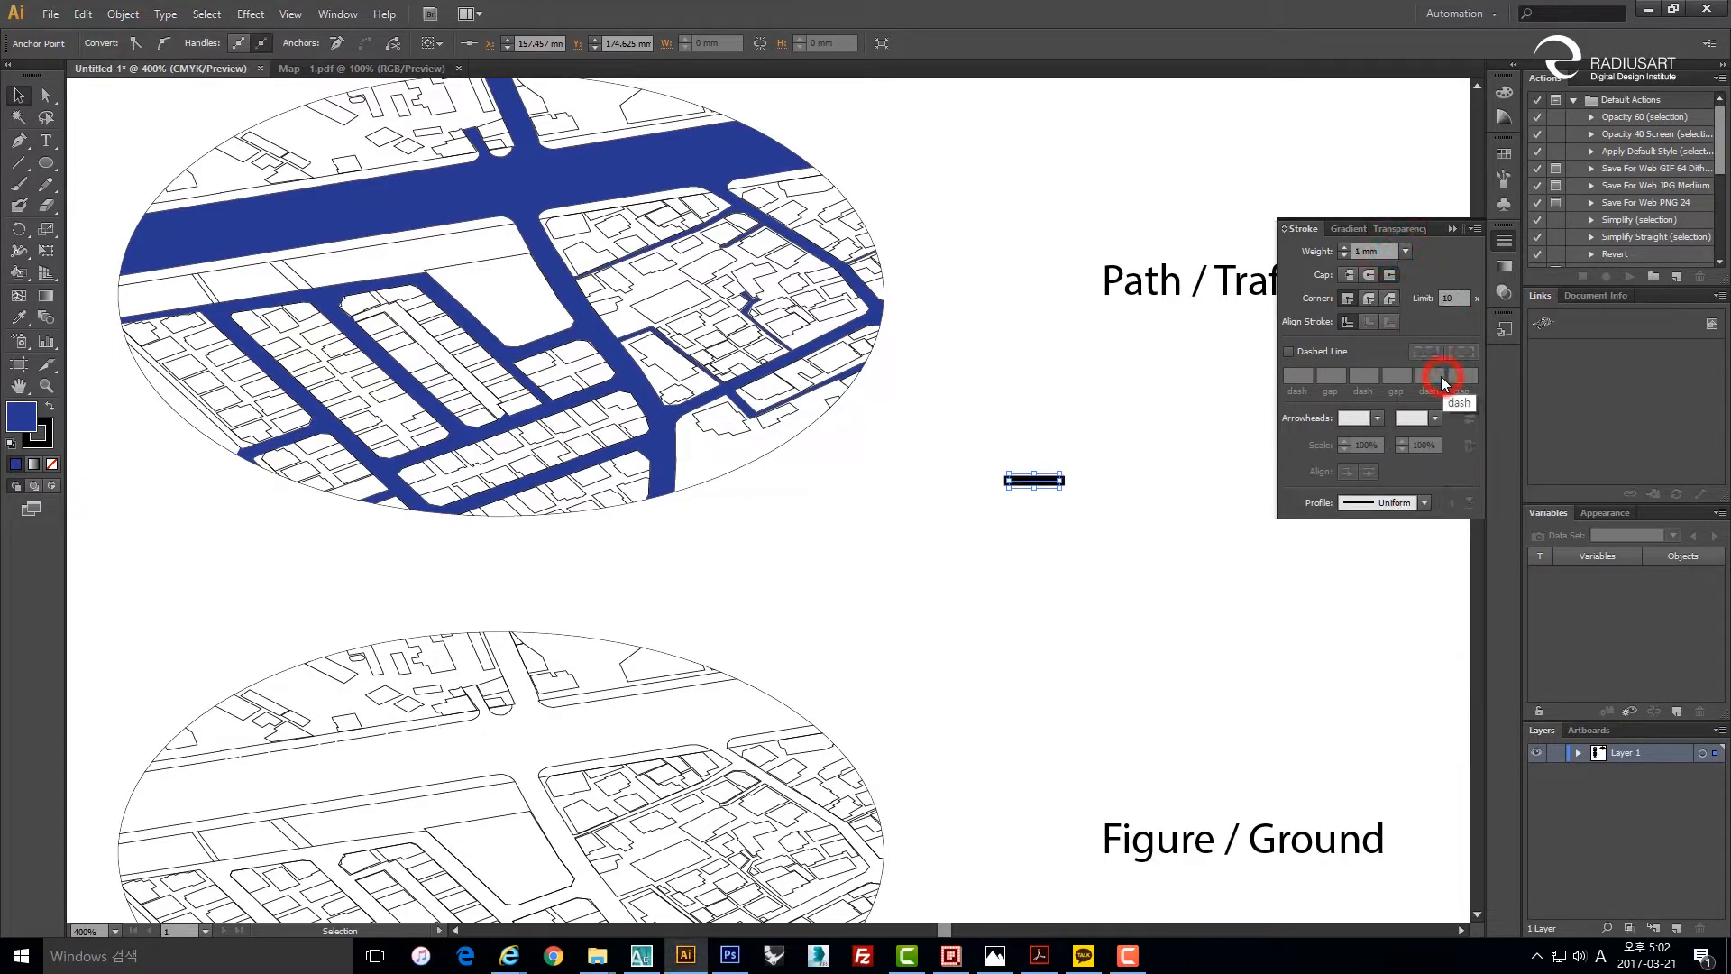
Give the line a butt cap and an Arrow 7 end arrowhead scaled to 25%.
left_click(1348, 274)
left_click(1423, 419)
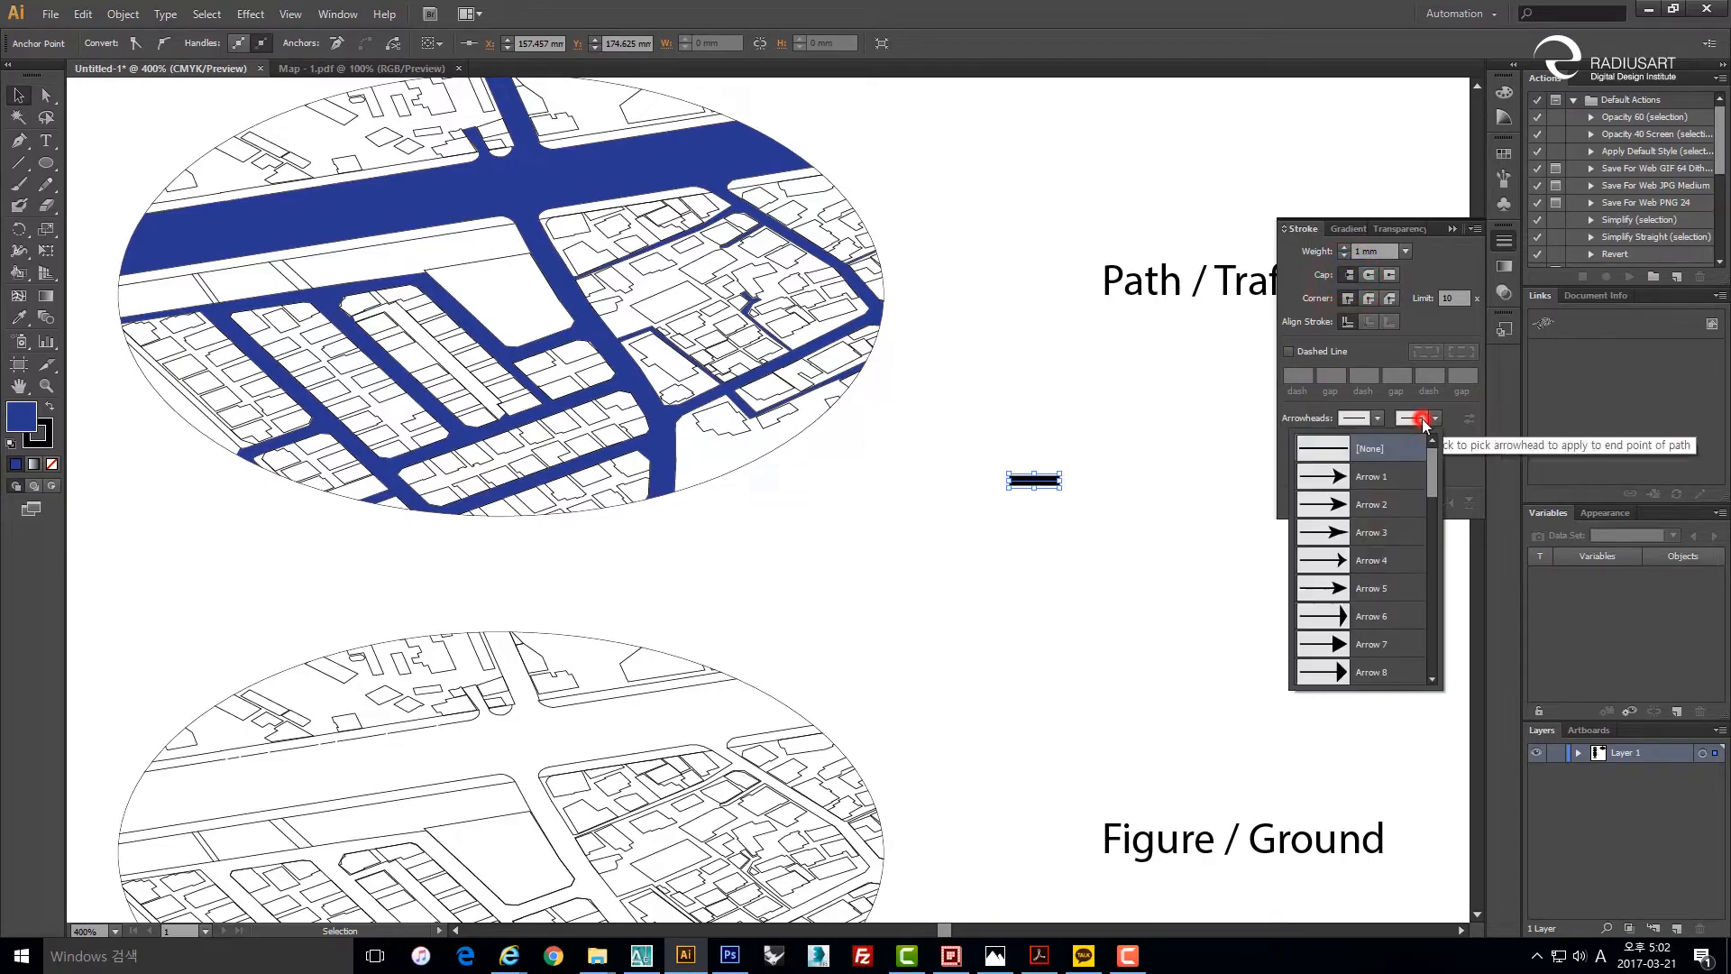
left_click(1376, 645)
type("25")
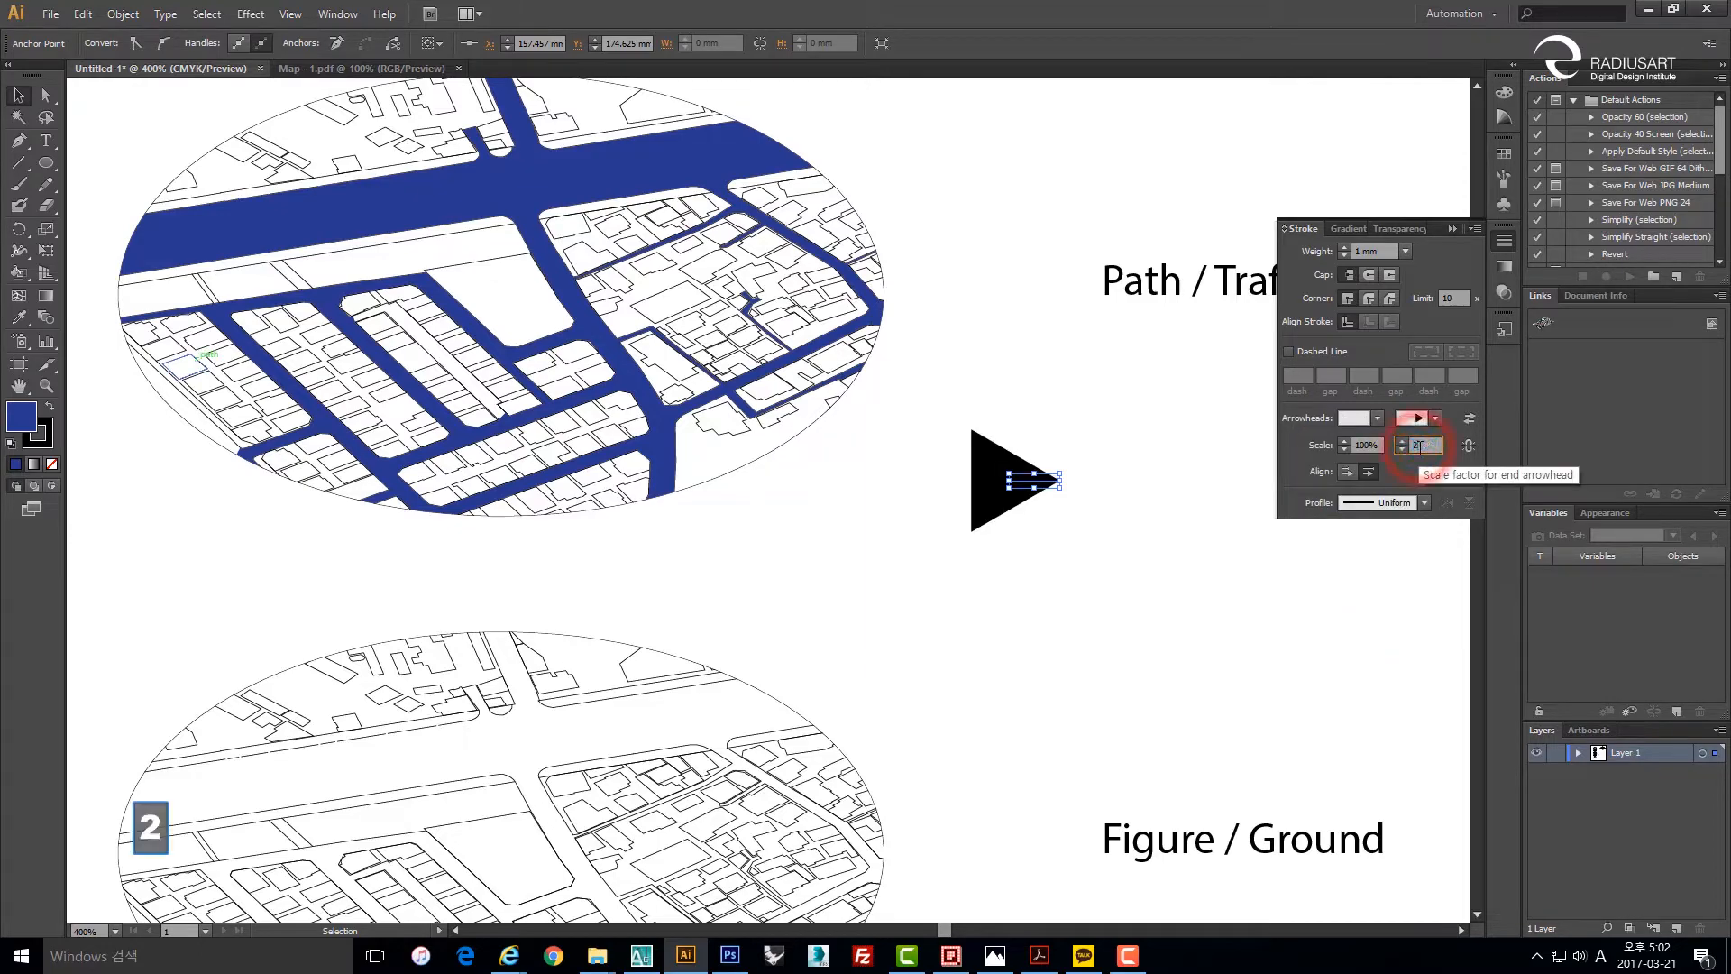
key("Return")
left_click(1121, 572)
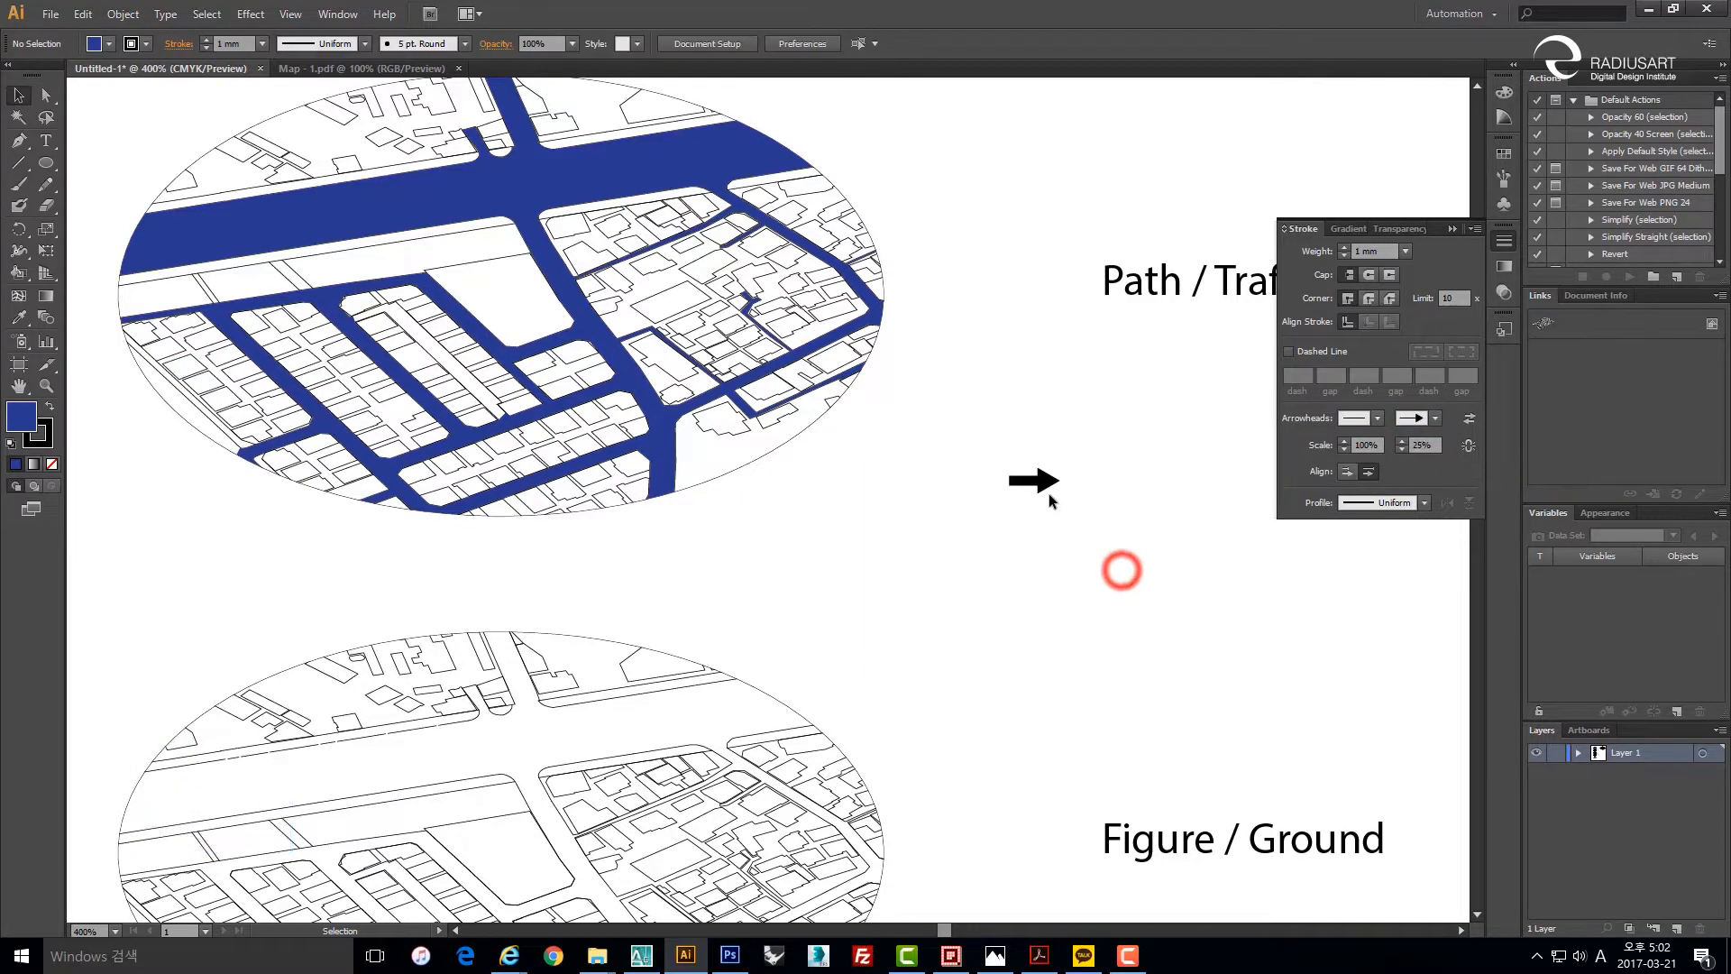
Reposition the arrow, copy it horizontally, and set the copy's stroke weight to 0.5 mm.
left_click_drag(1044, 484, 990, 510)
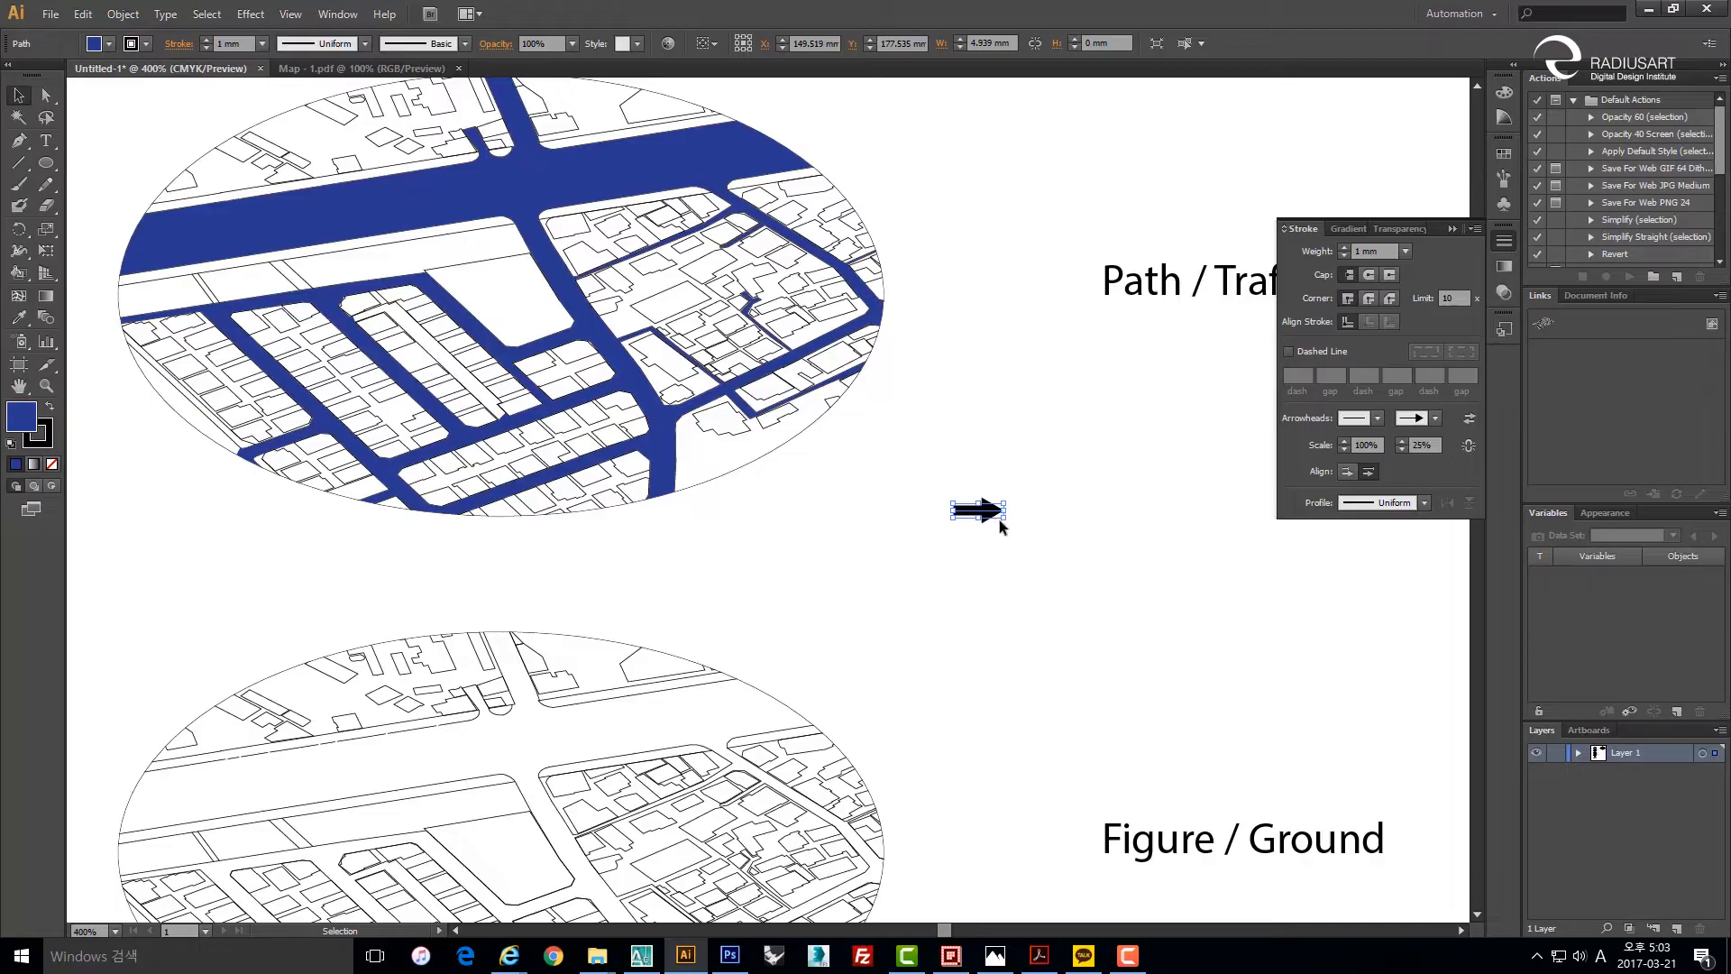
left_click_drag(986, 512, 1143, 546)
left_click(1117, 587)
left_click(1137, 510)
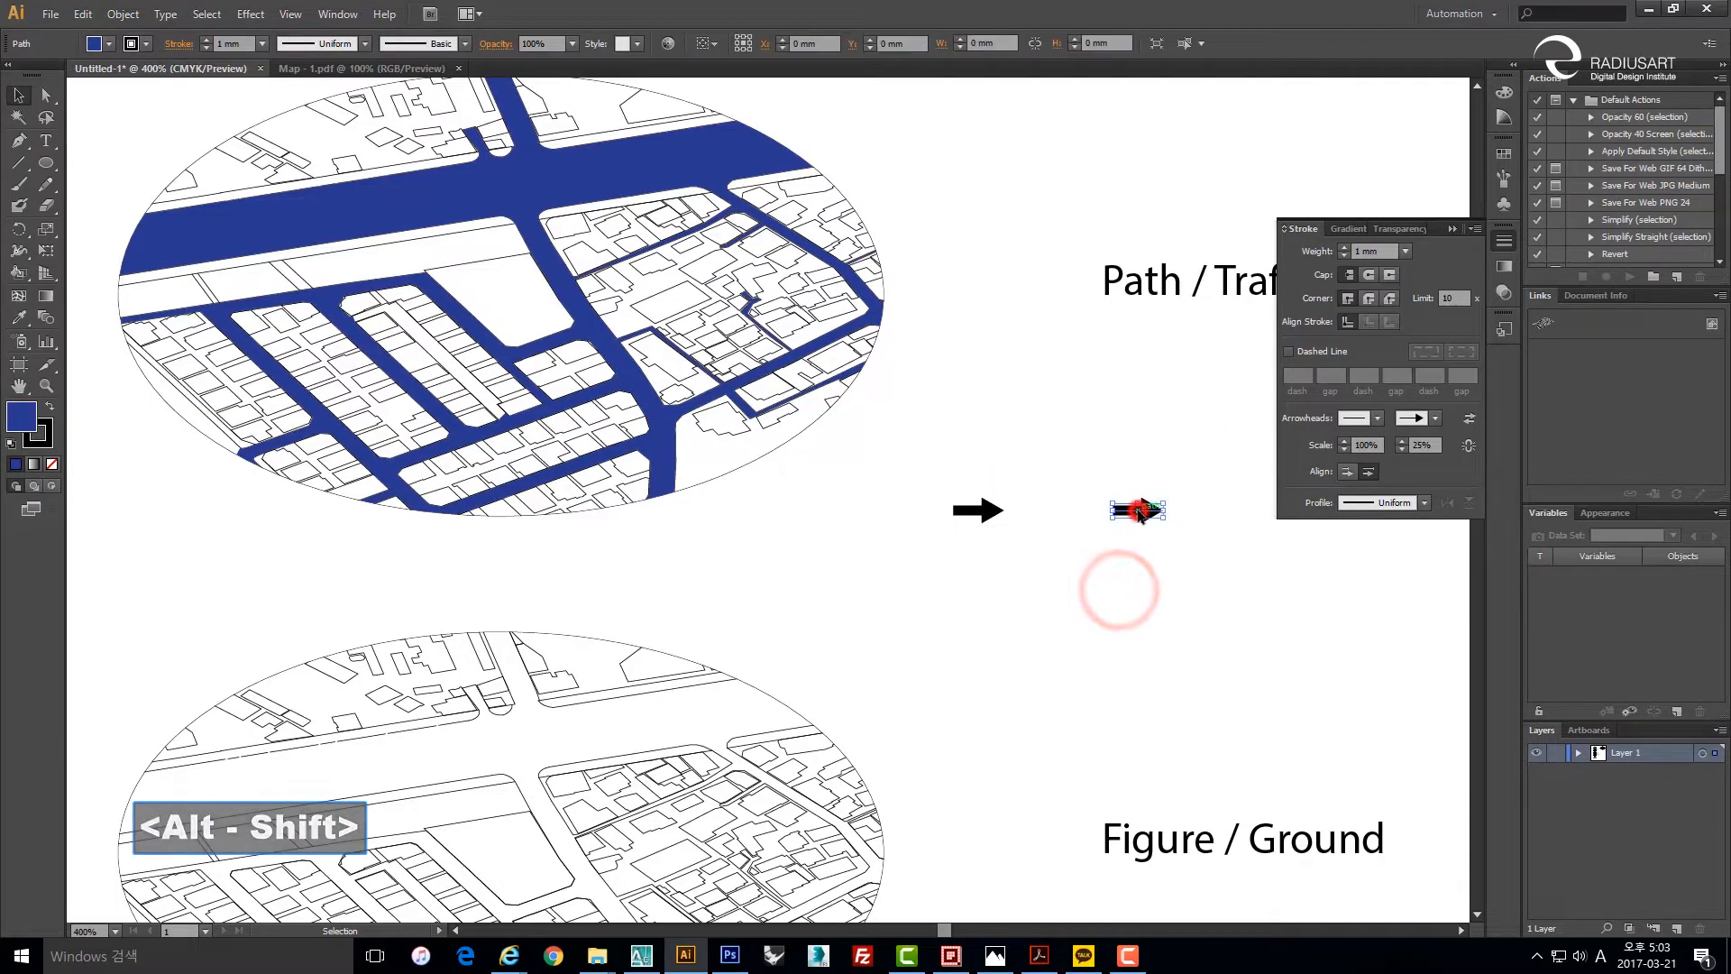
left_click(1403, 251)
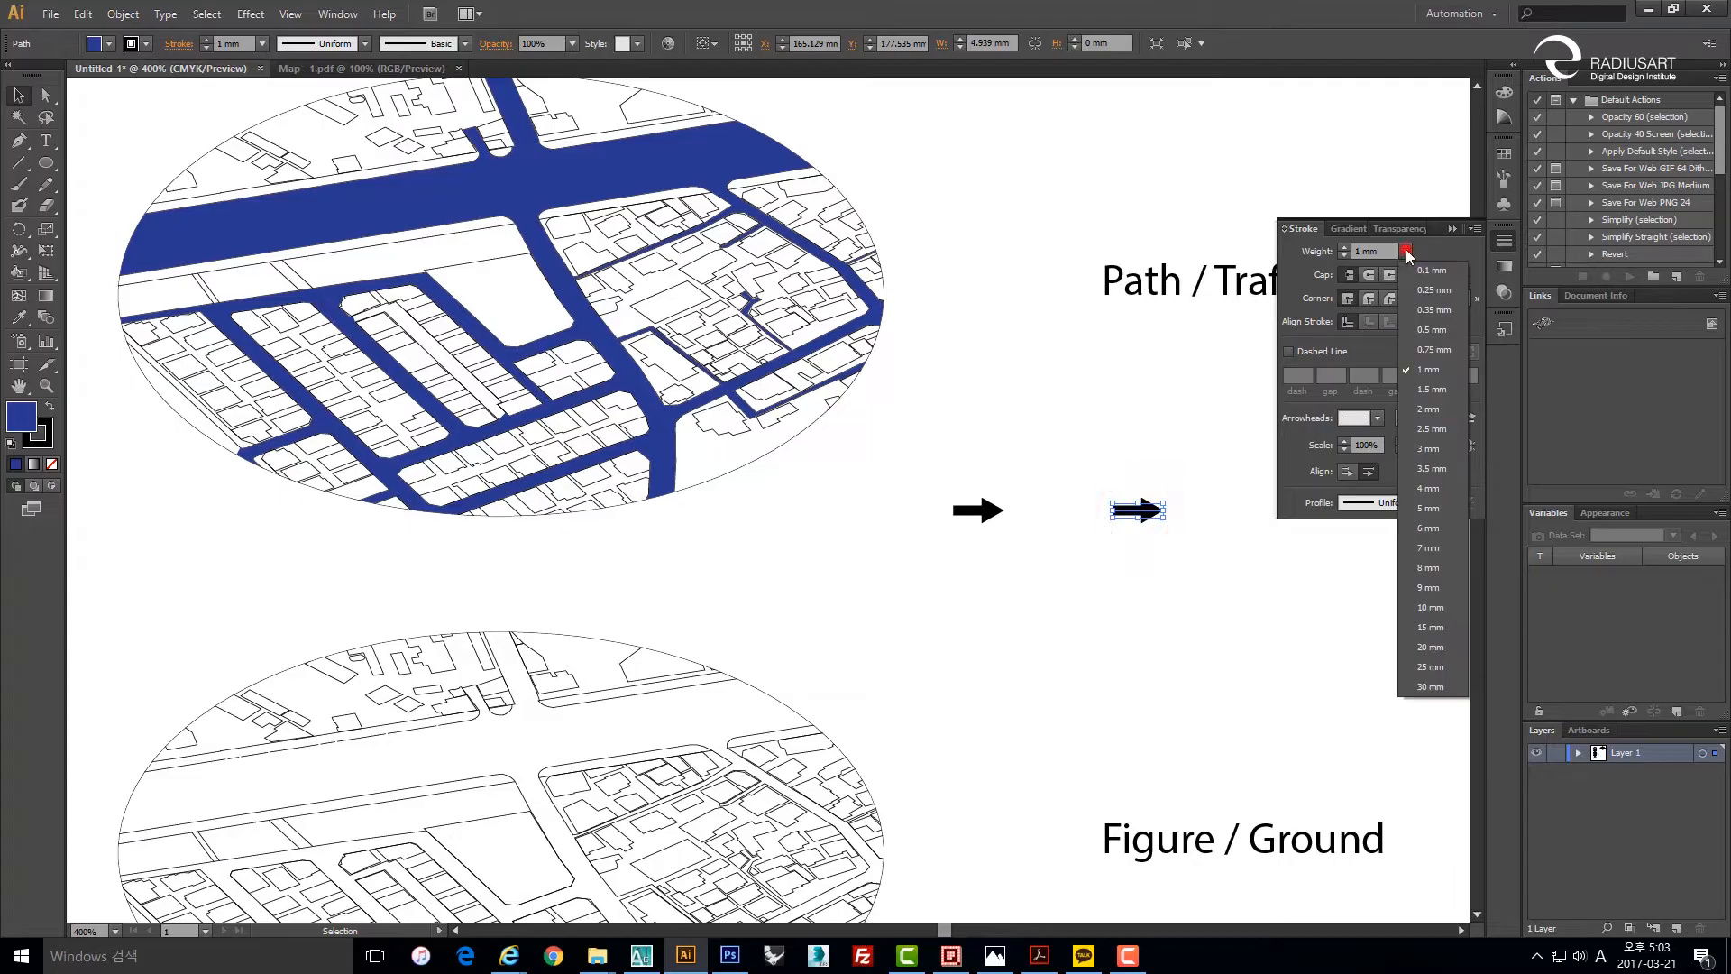
left_click(1442, 332)
left_click(1244, 550)
left_click(1173, 550)
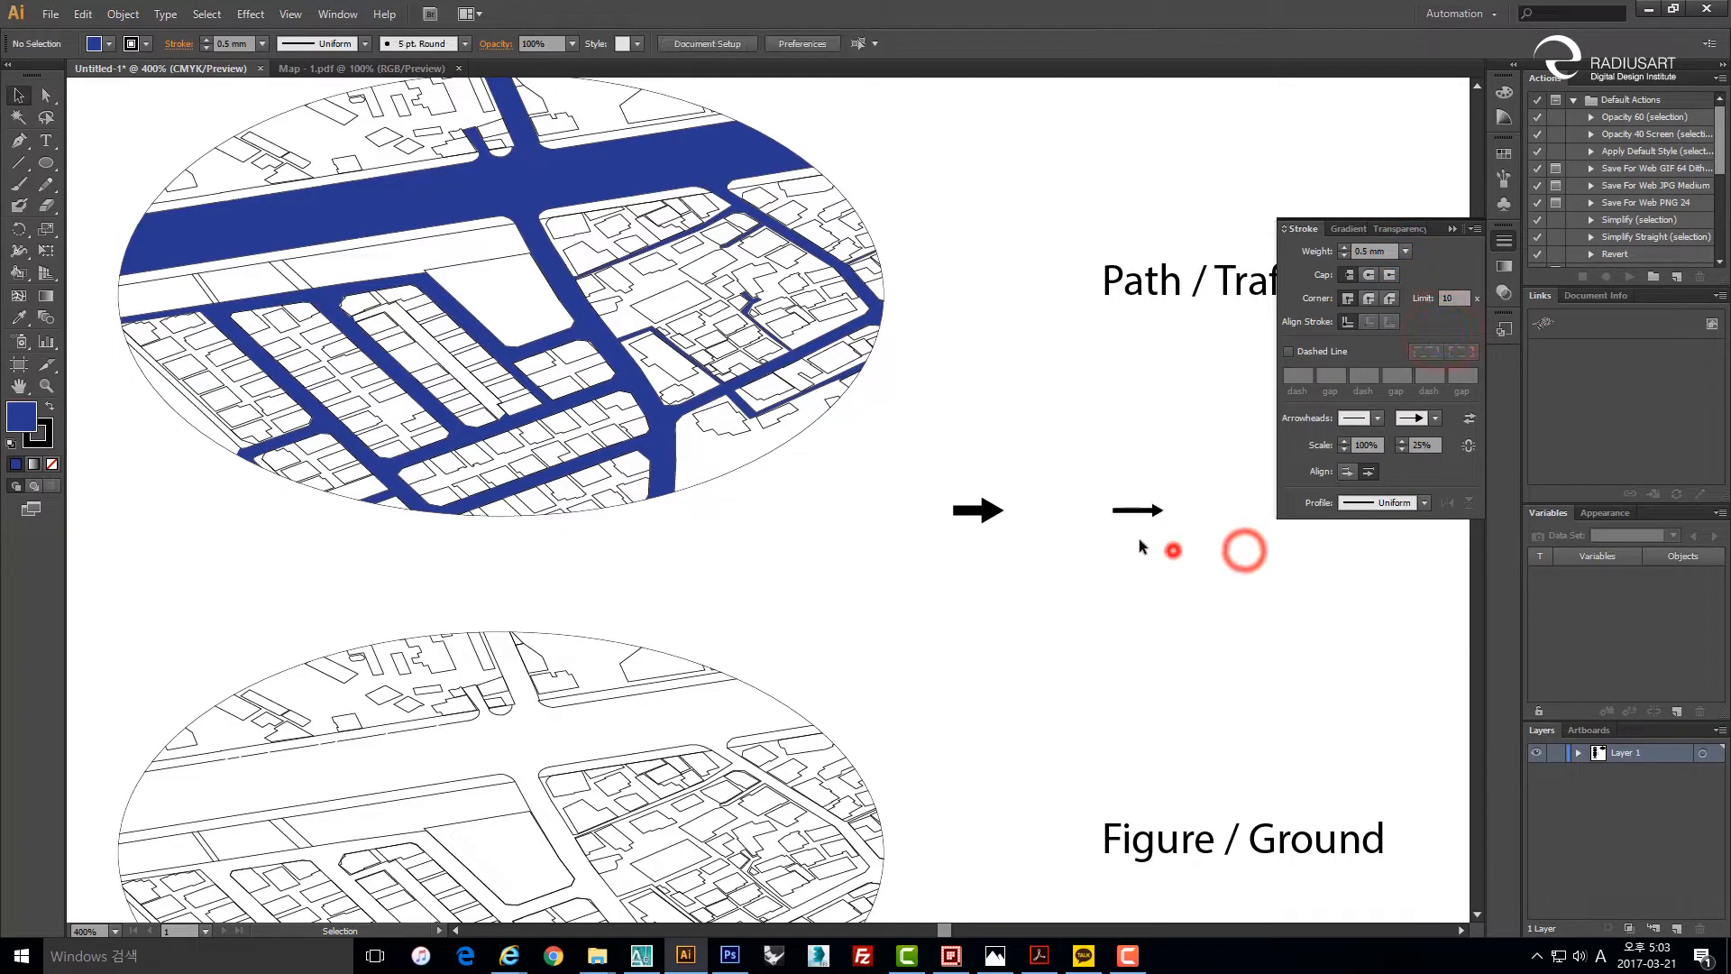
Shorten the thin arrow to about 2.5 mm by moving its start anchor point toward the arrowhead.
key("a")
left_click_drag(1111, 509, 1137, 510)
left_click(1155, 562)
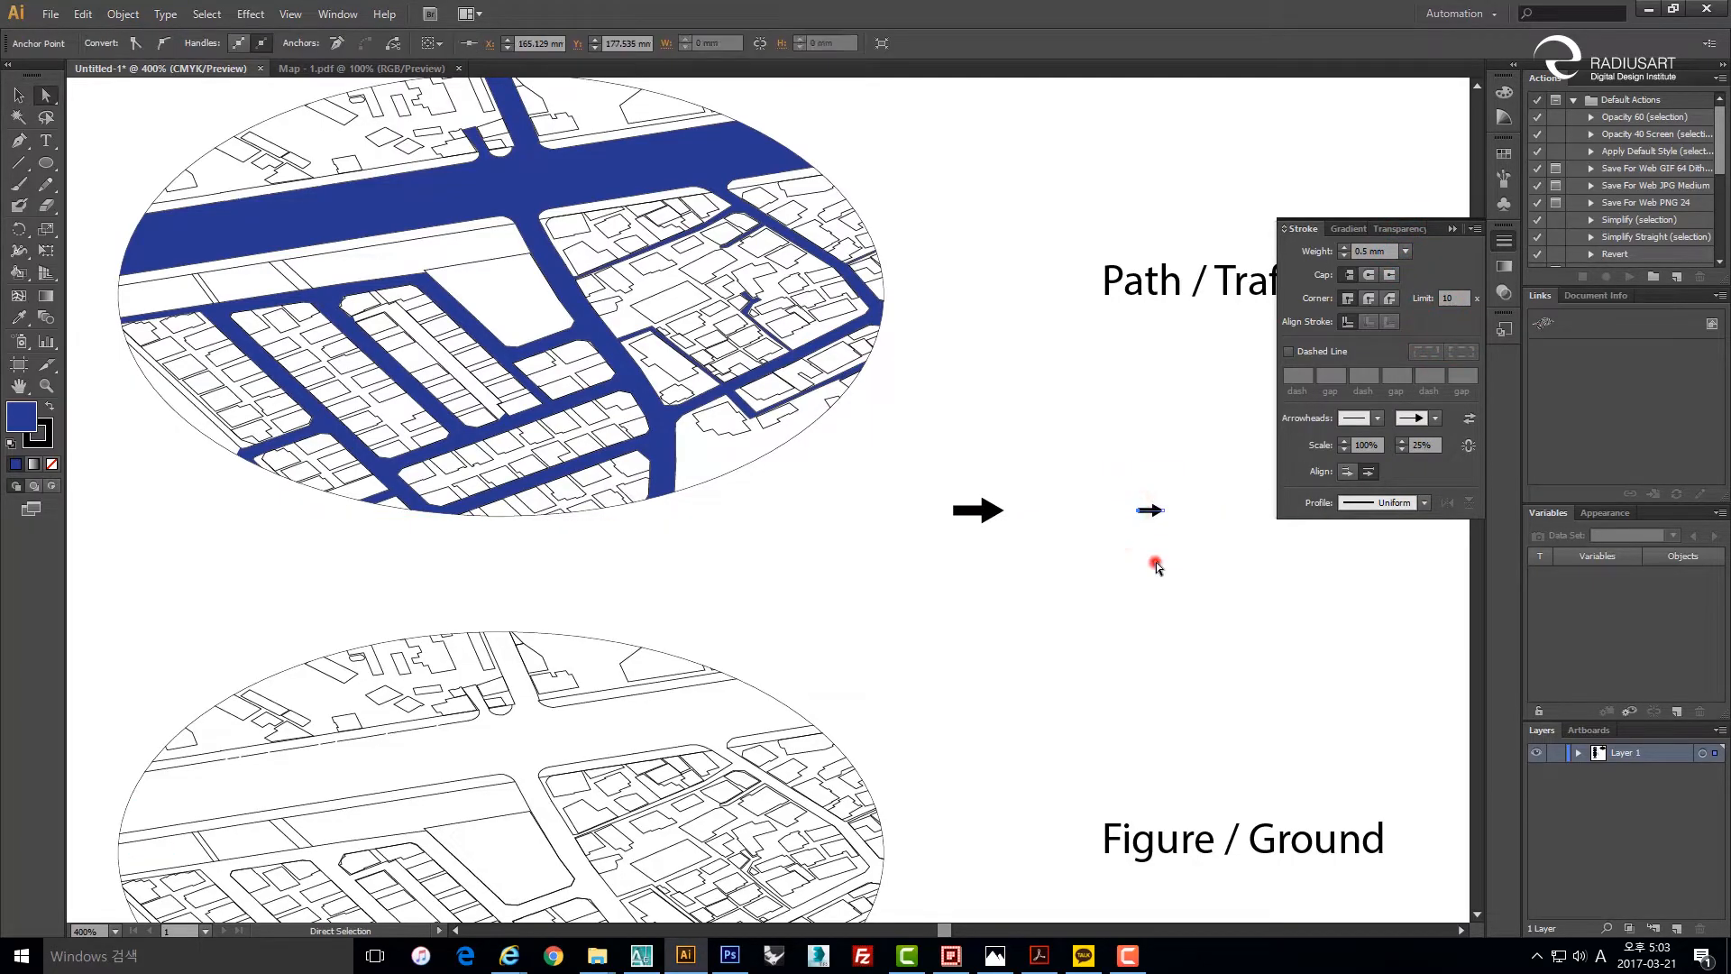
key("v")
left_click(1154, 511)
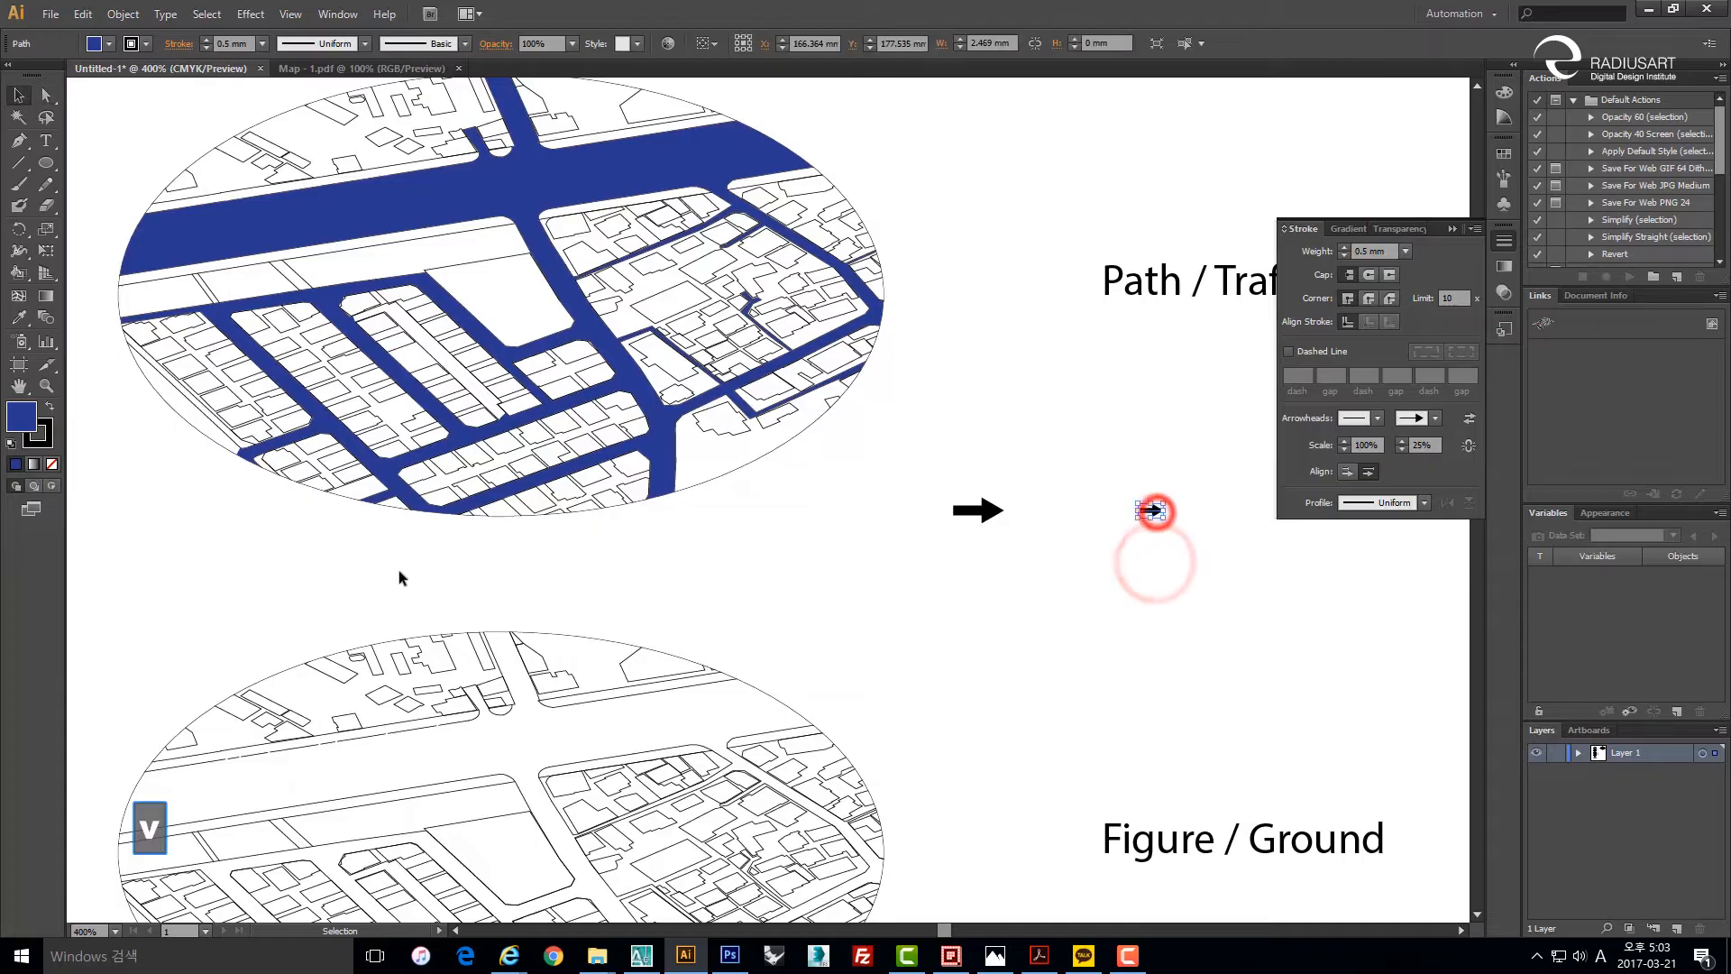
Give the thin arrow no fill and a white stroke.
left_click(43, 440)
double_click(49, 438)
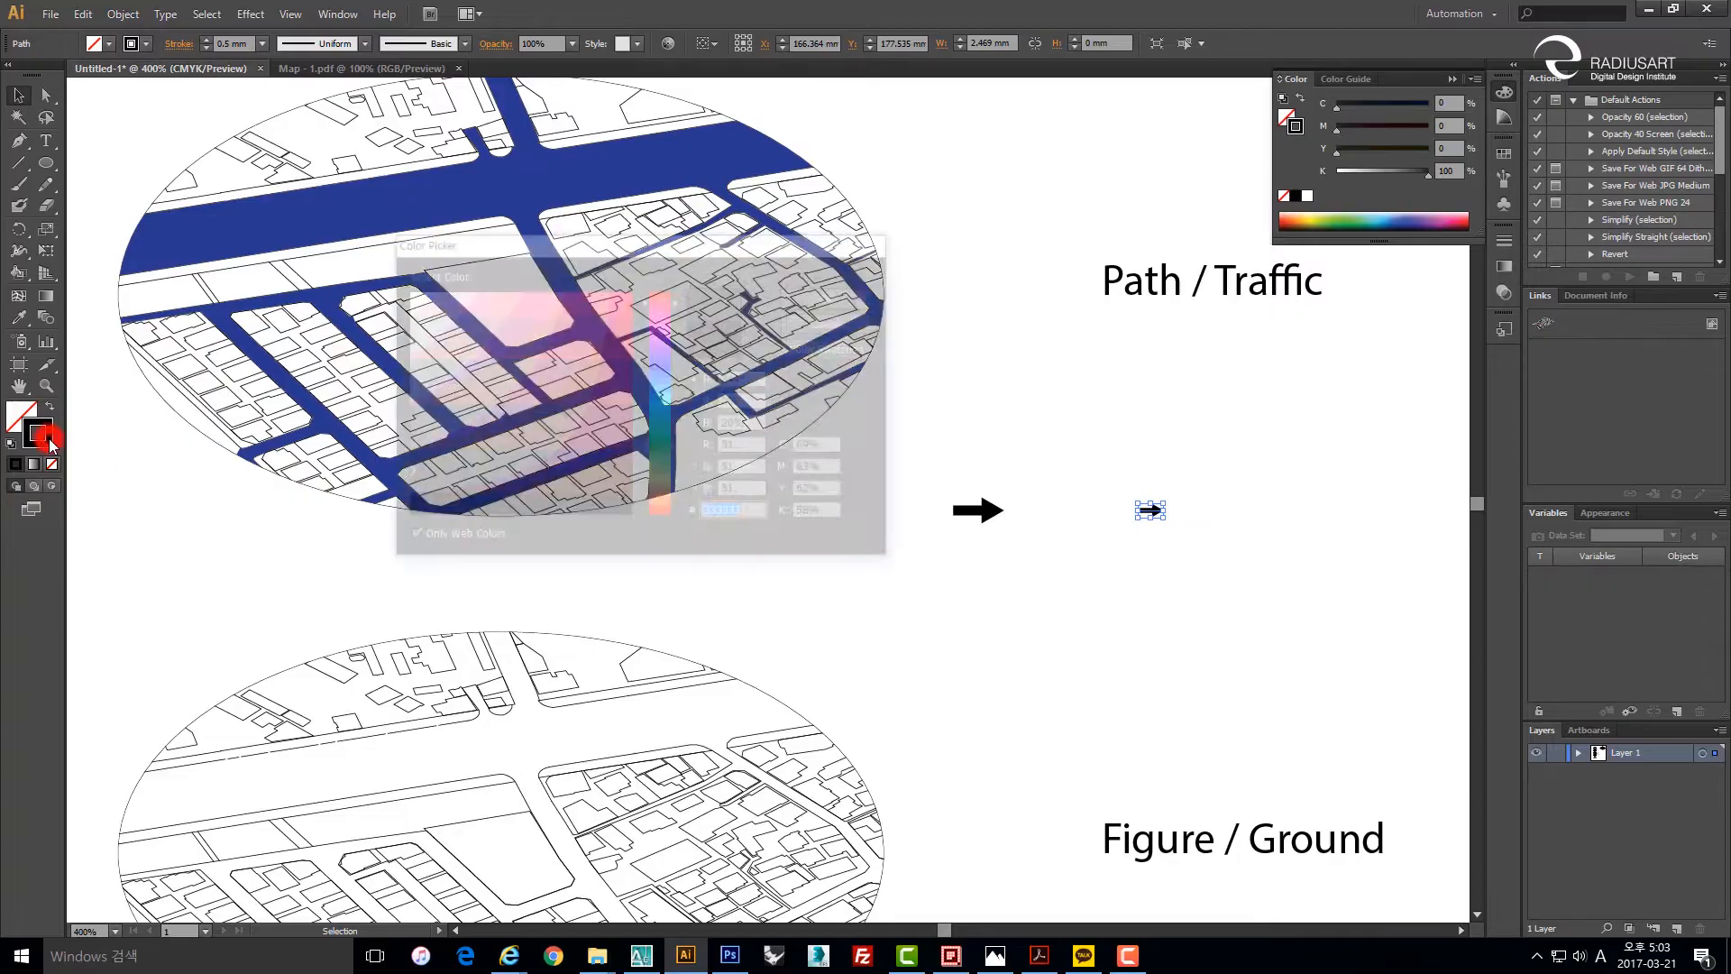
left_click(407, 298)
left_click(833, 296)
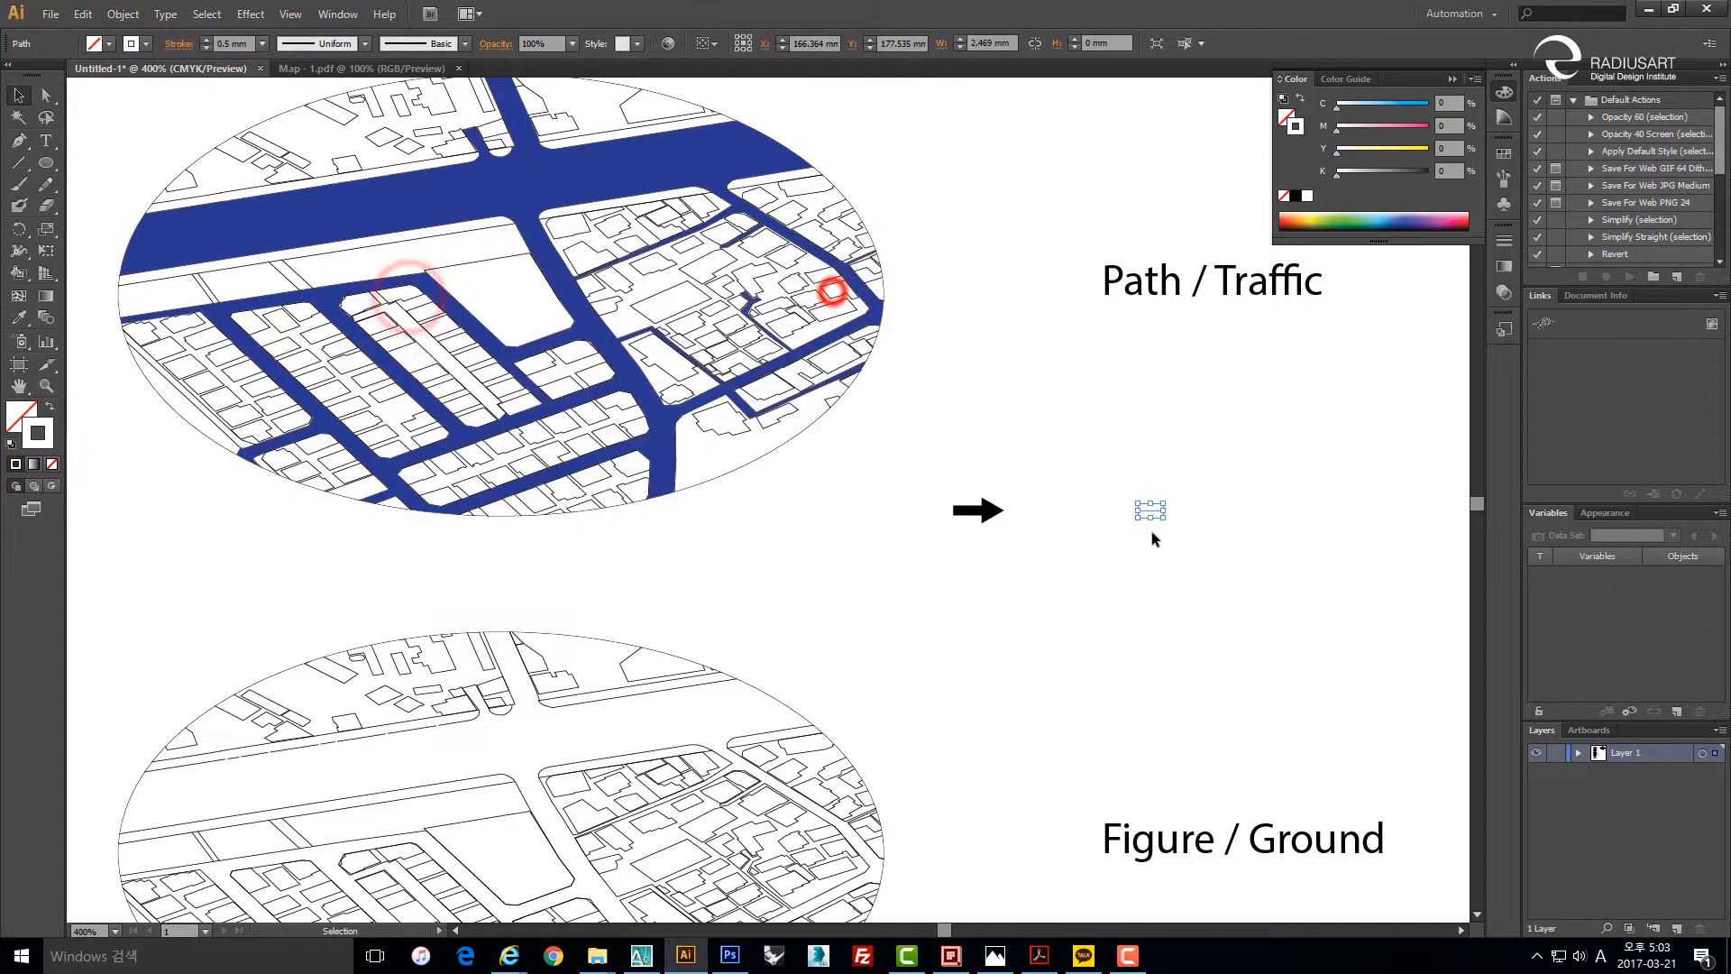
Move the white arrow onto the wide main road of the "Path / Traffic" map and rotate it to follow the road.
left_click_drag(1152, 514, 479, 196)
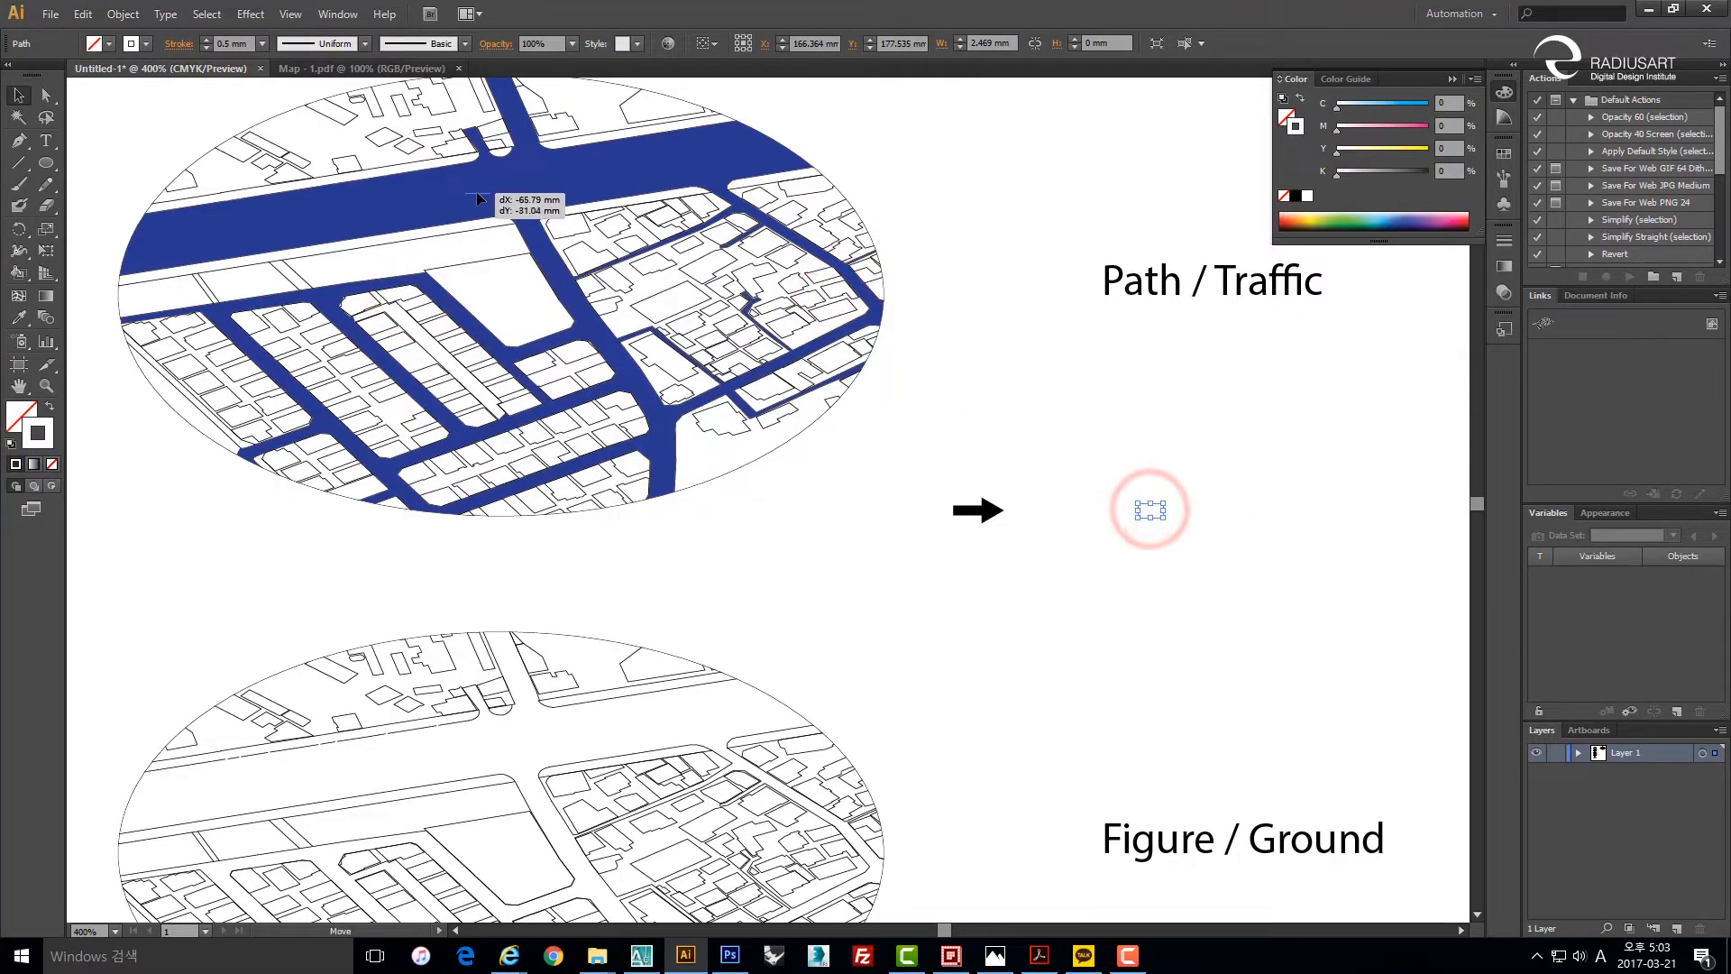
left_click(797, 550)
scroll(800, 547, "up", 1)
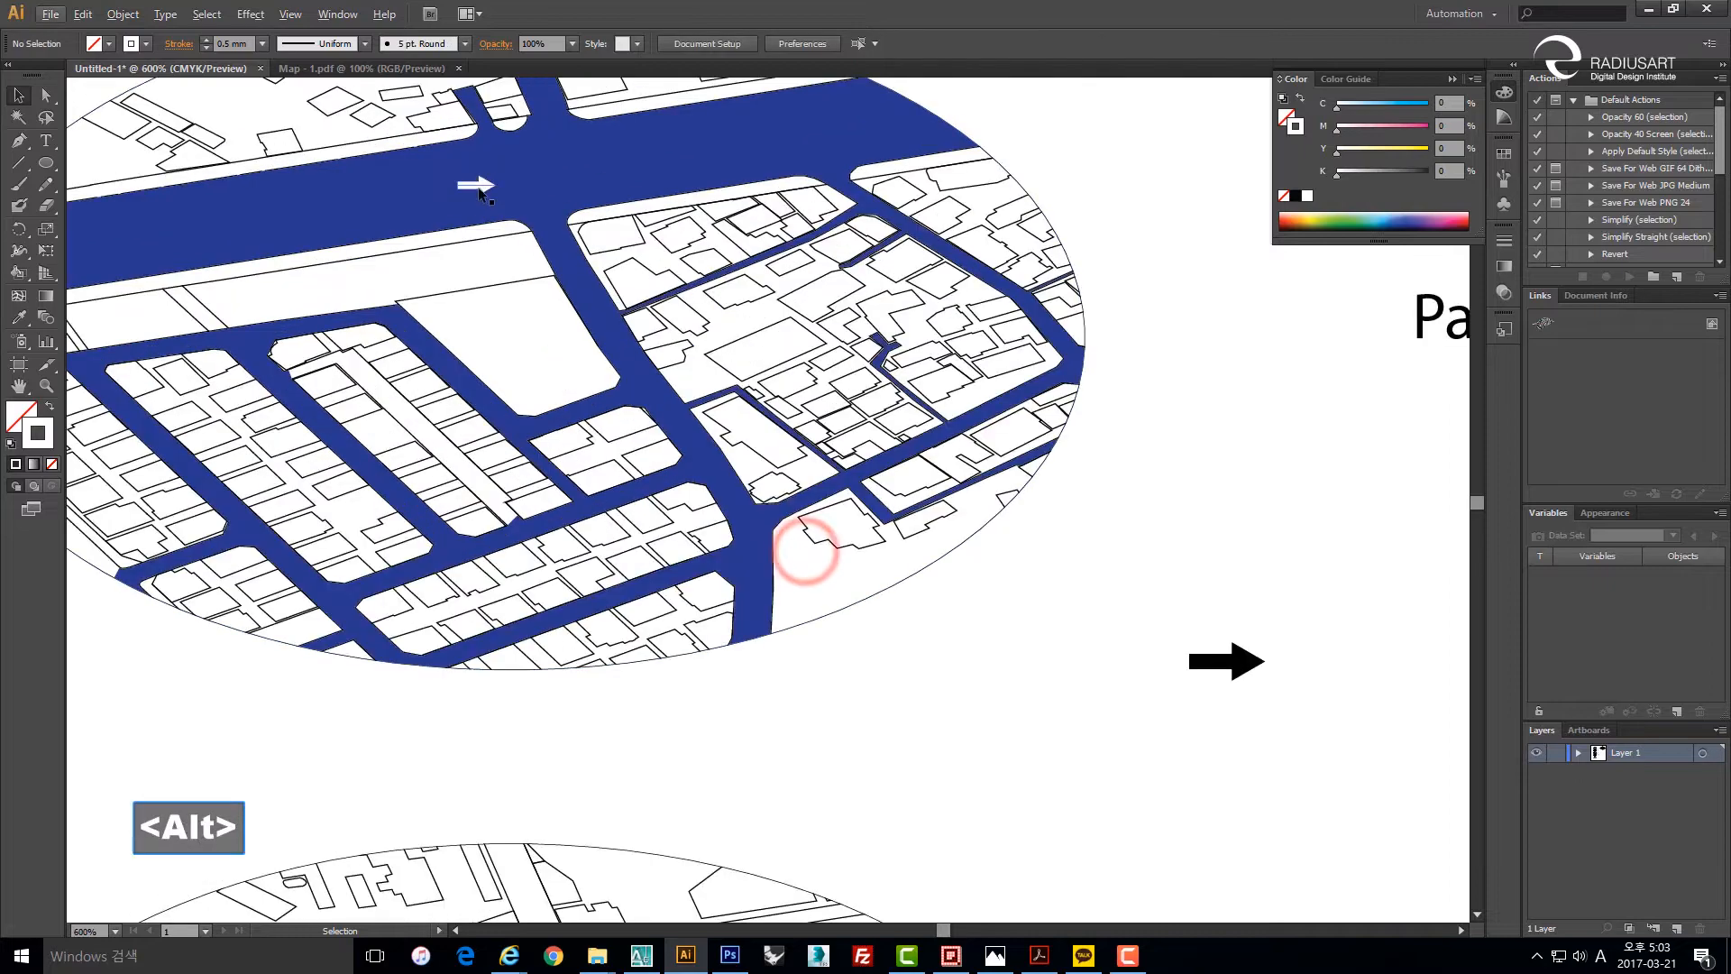
left_click_drag(476, 185, 225, 246)
key("space")
left_click_drag(210, 283, 645, 244)
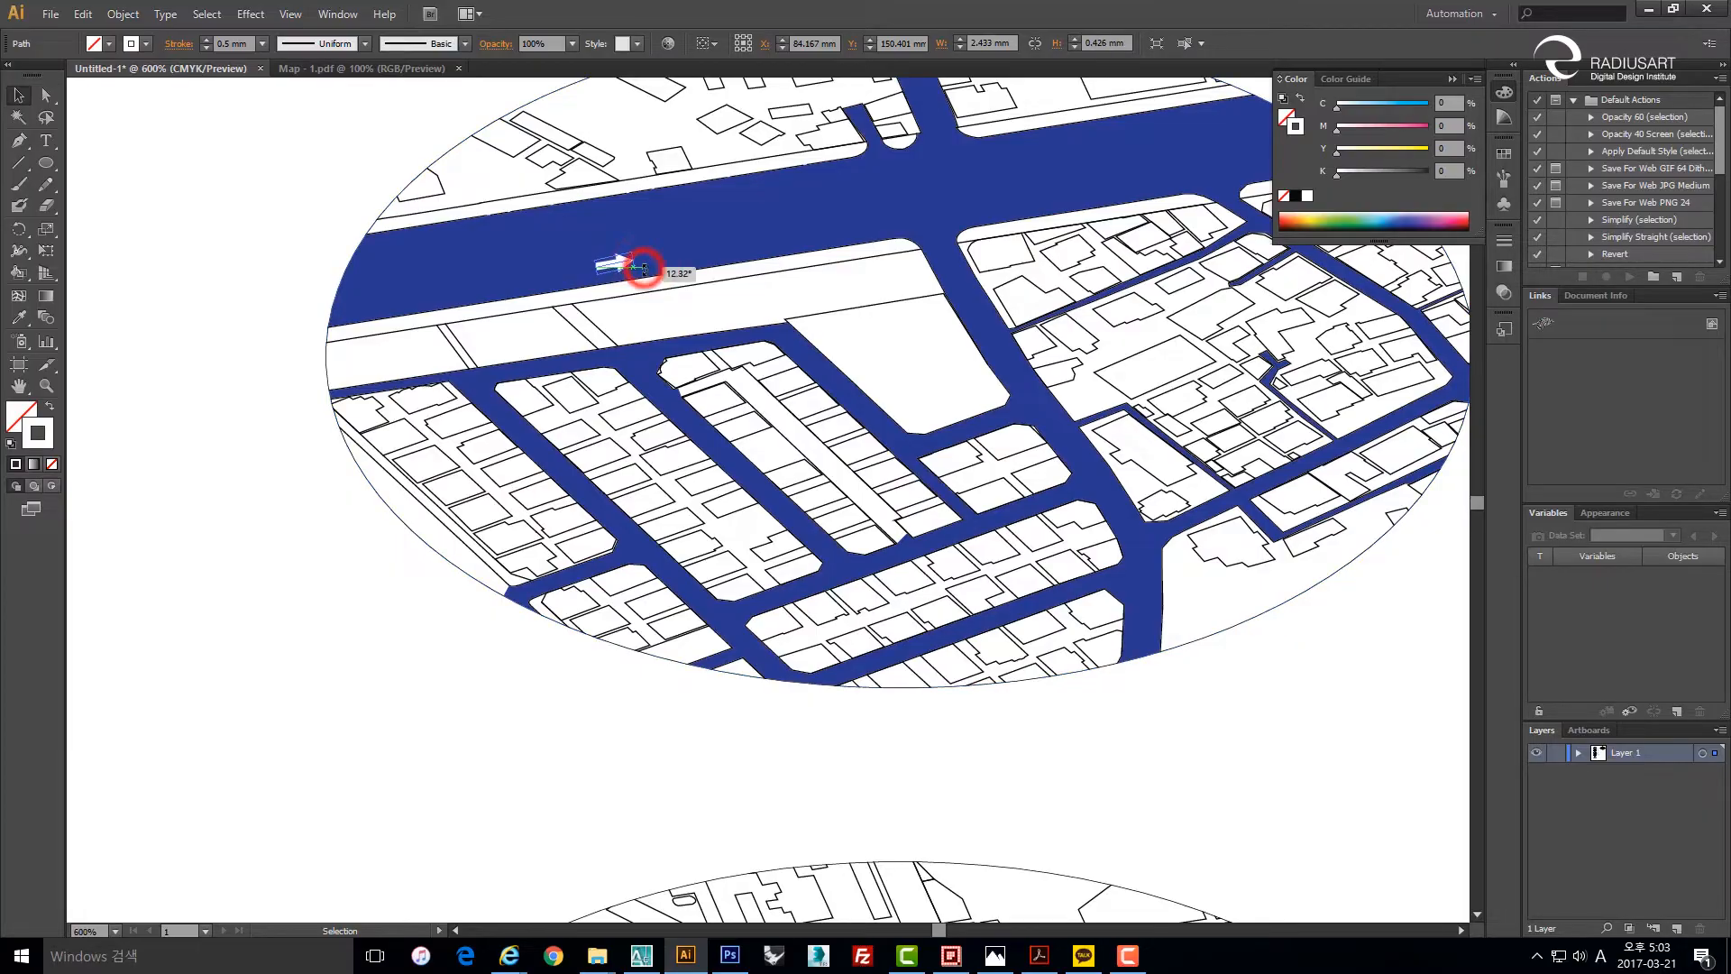
Copy the white arrow along the main road and down the branching road, rotating copies to follow the route into the street below the site.
left_click_drag(665, 268, 527, 279)
left_click_drag(727, 240, 940, 308)
left_click(433, 710)
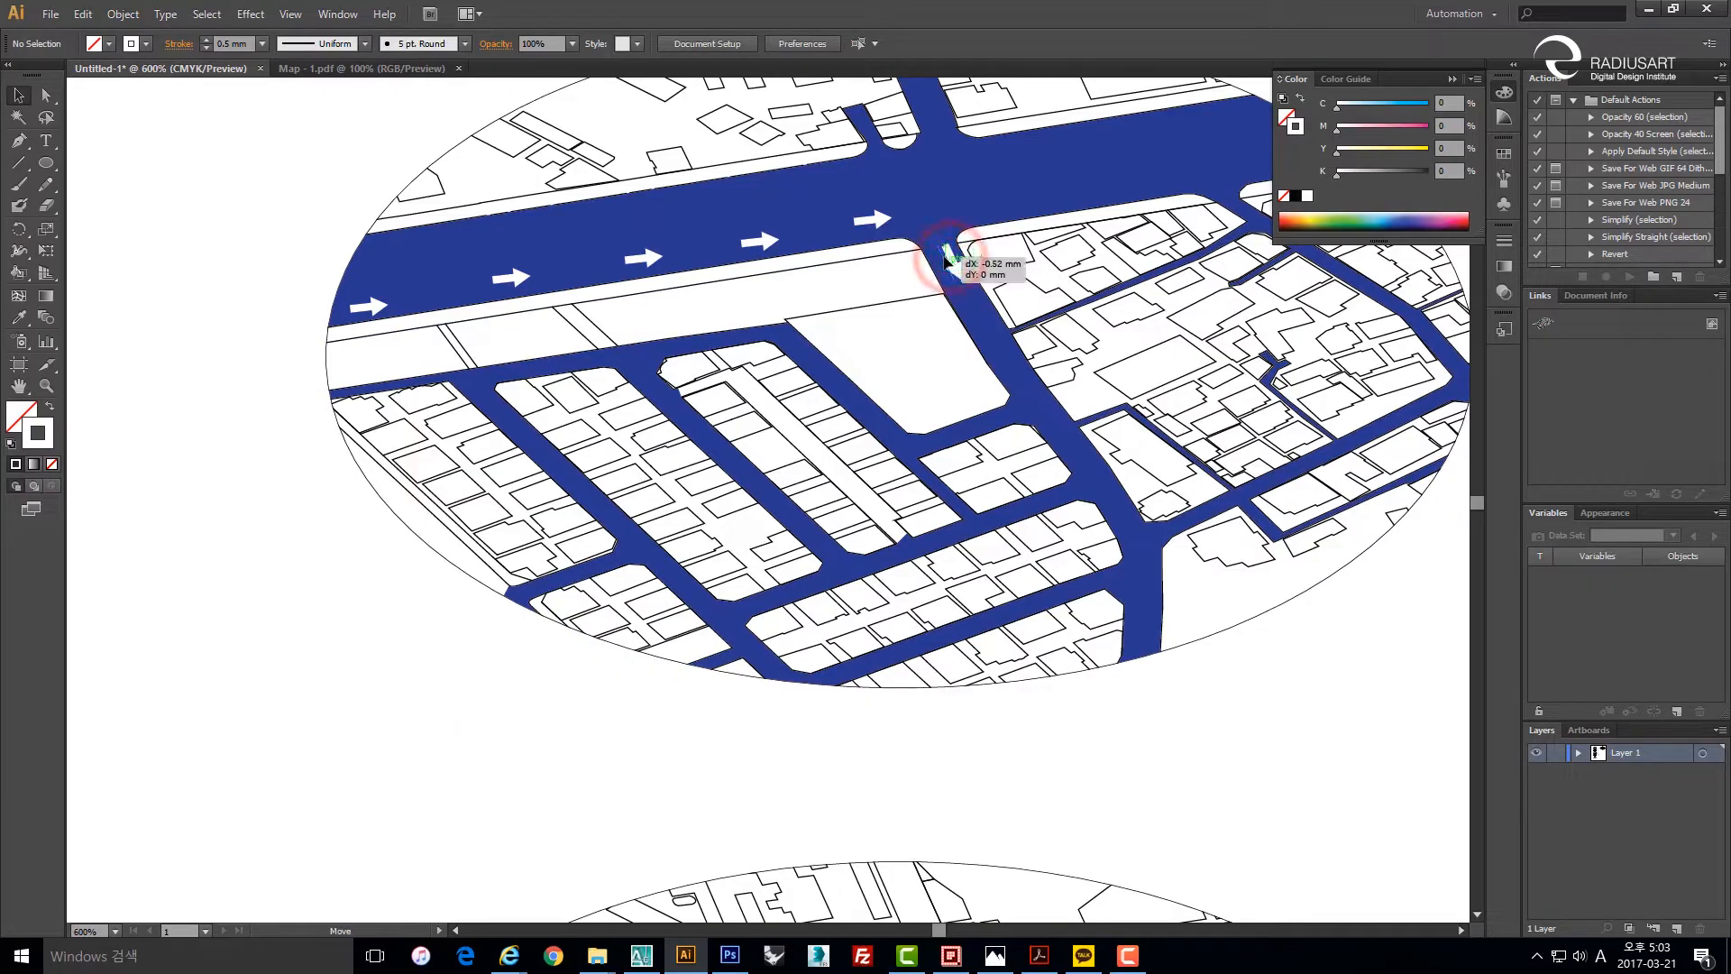
left_click_drag(945, 262, 1037, 403)
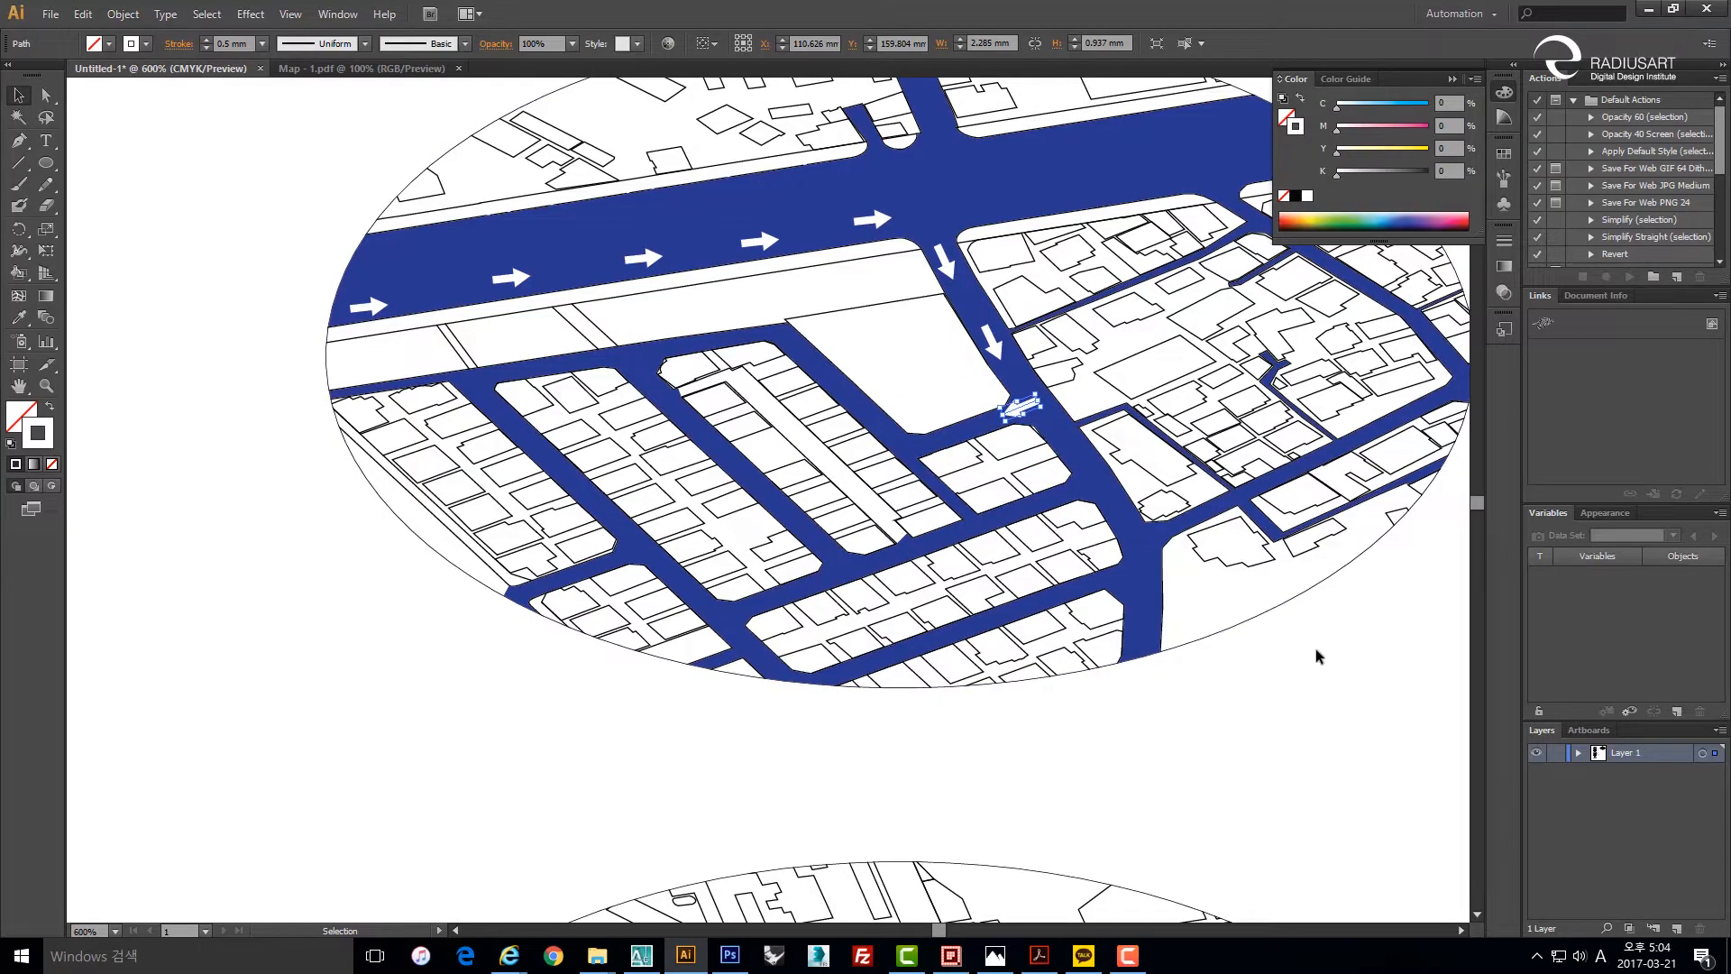
Copy the arrow below the site parcel farther west along the same street.
key("space")
left_click_drag(1236, 610, 765, 552)
key("space")
left_click_drag(1245, 540, 919, 484)
left_click(990, 487)
key("space")
left_click_drag(495, 421, 989, 413)
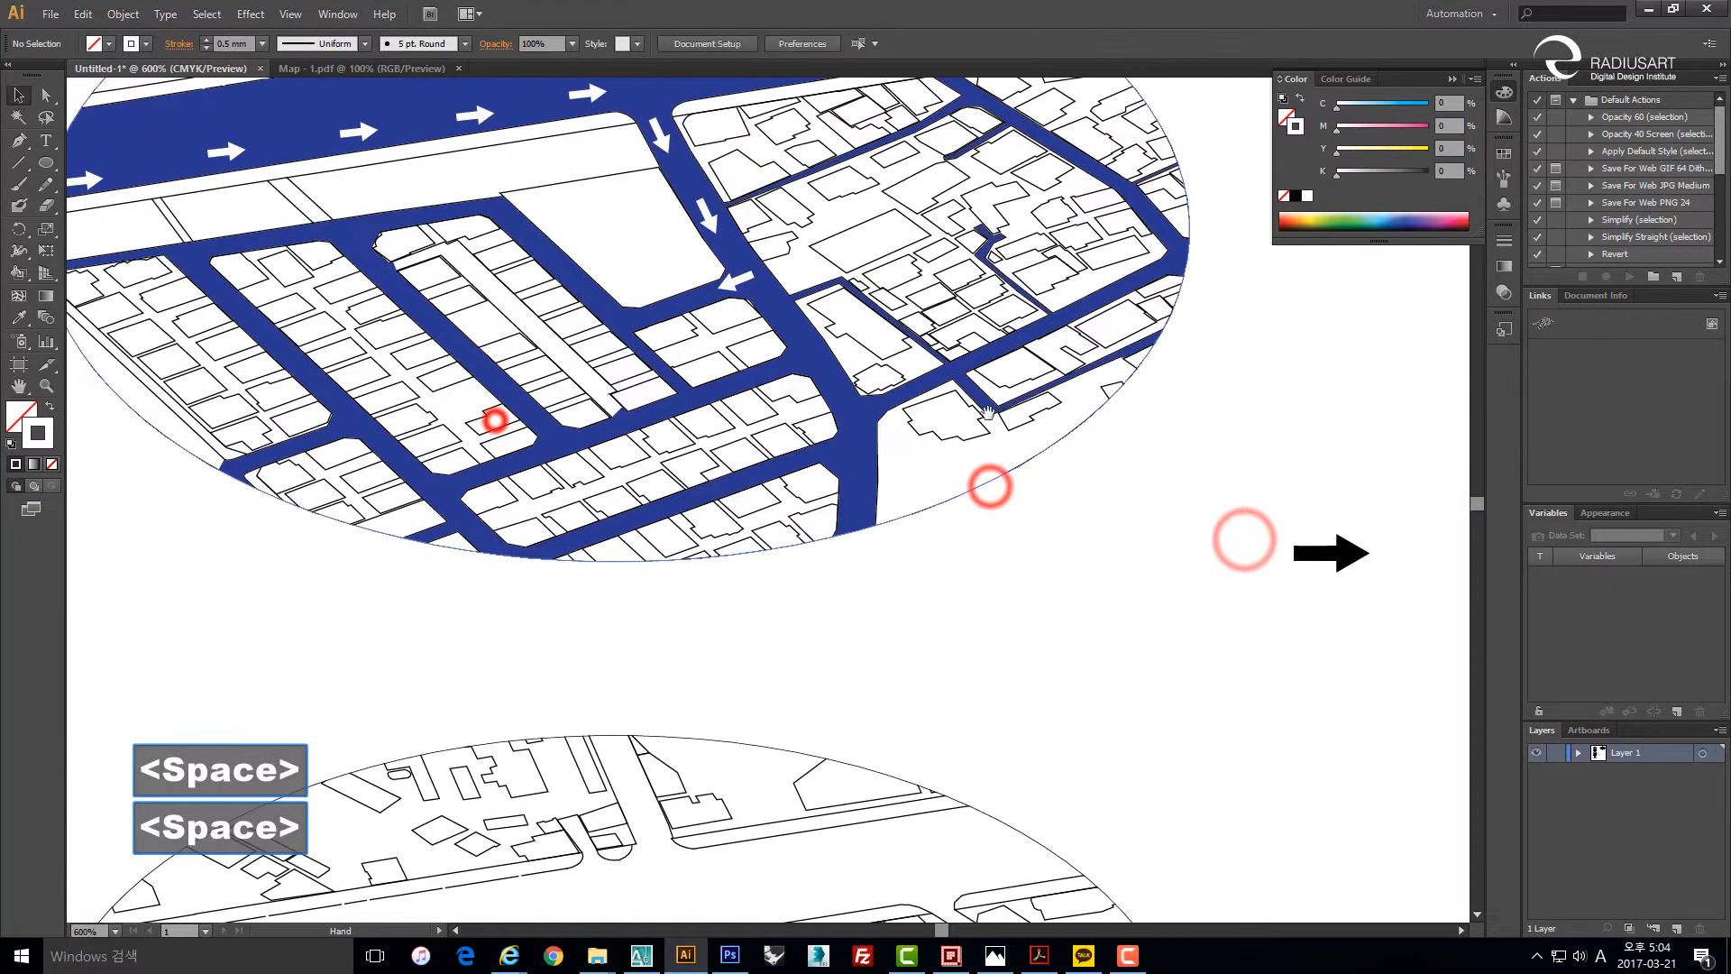
scroll(748, 291, "up", 1)
left_click(743, 275)
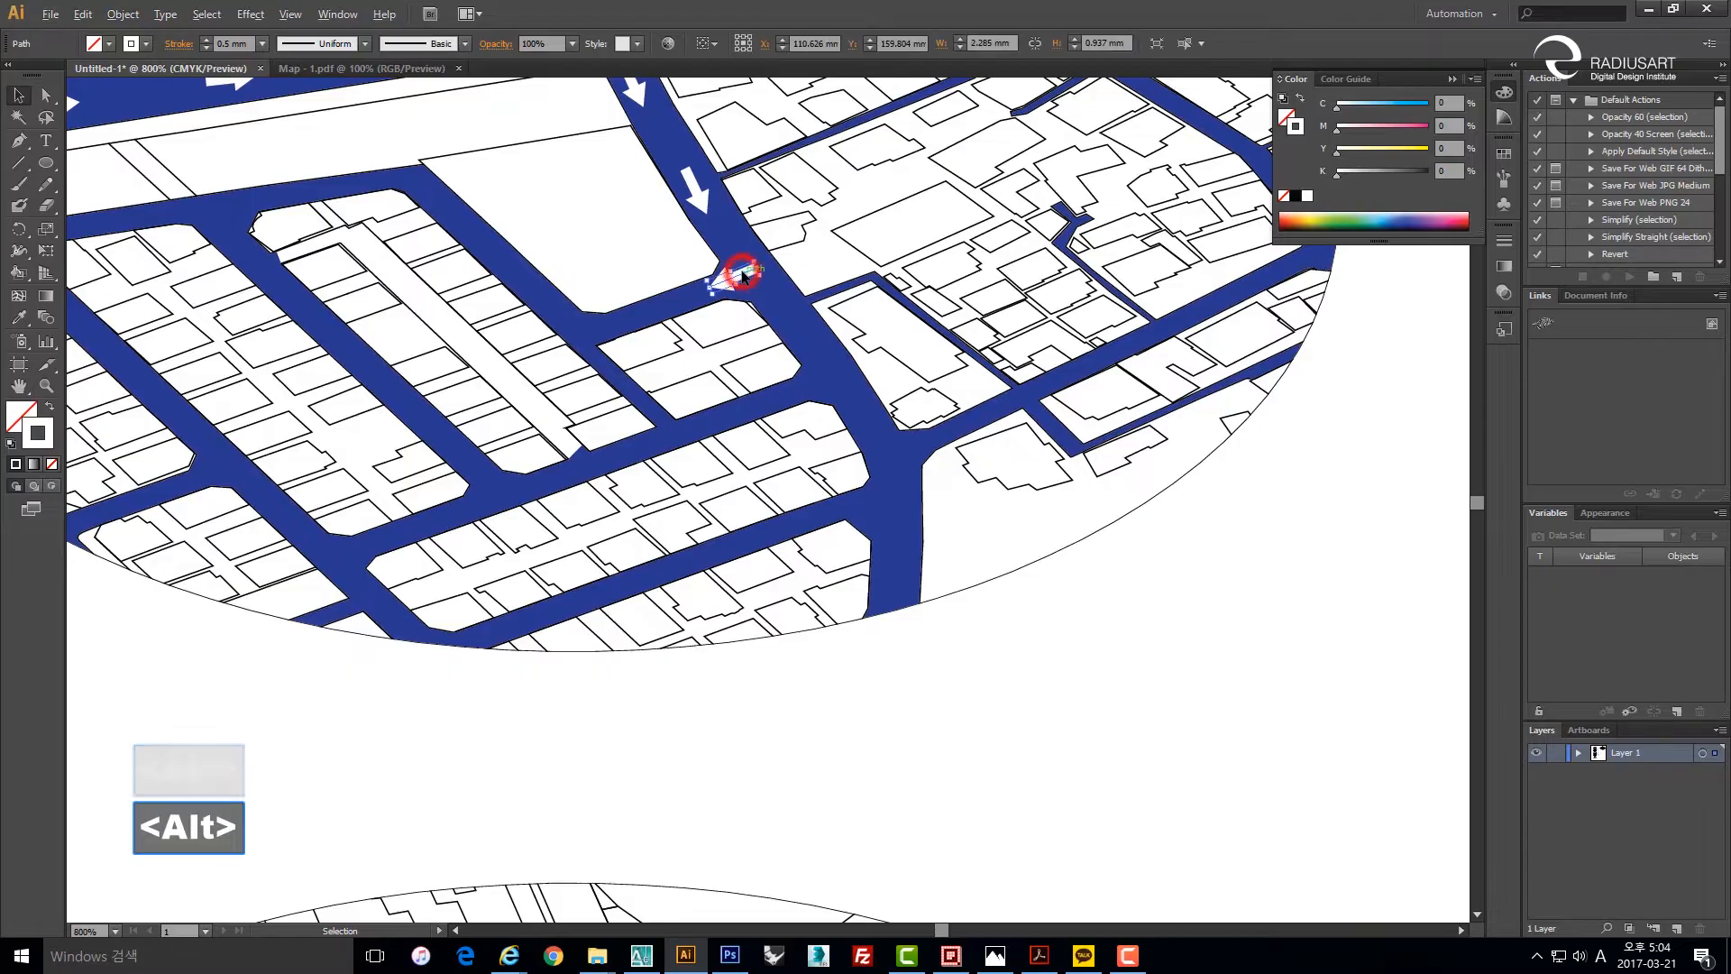
left_click_drag(743, 275, 646, 315)
scroll(606, 315, "up", 4)
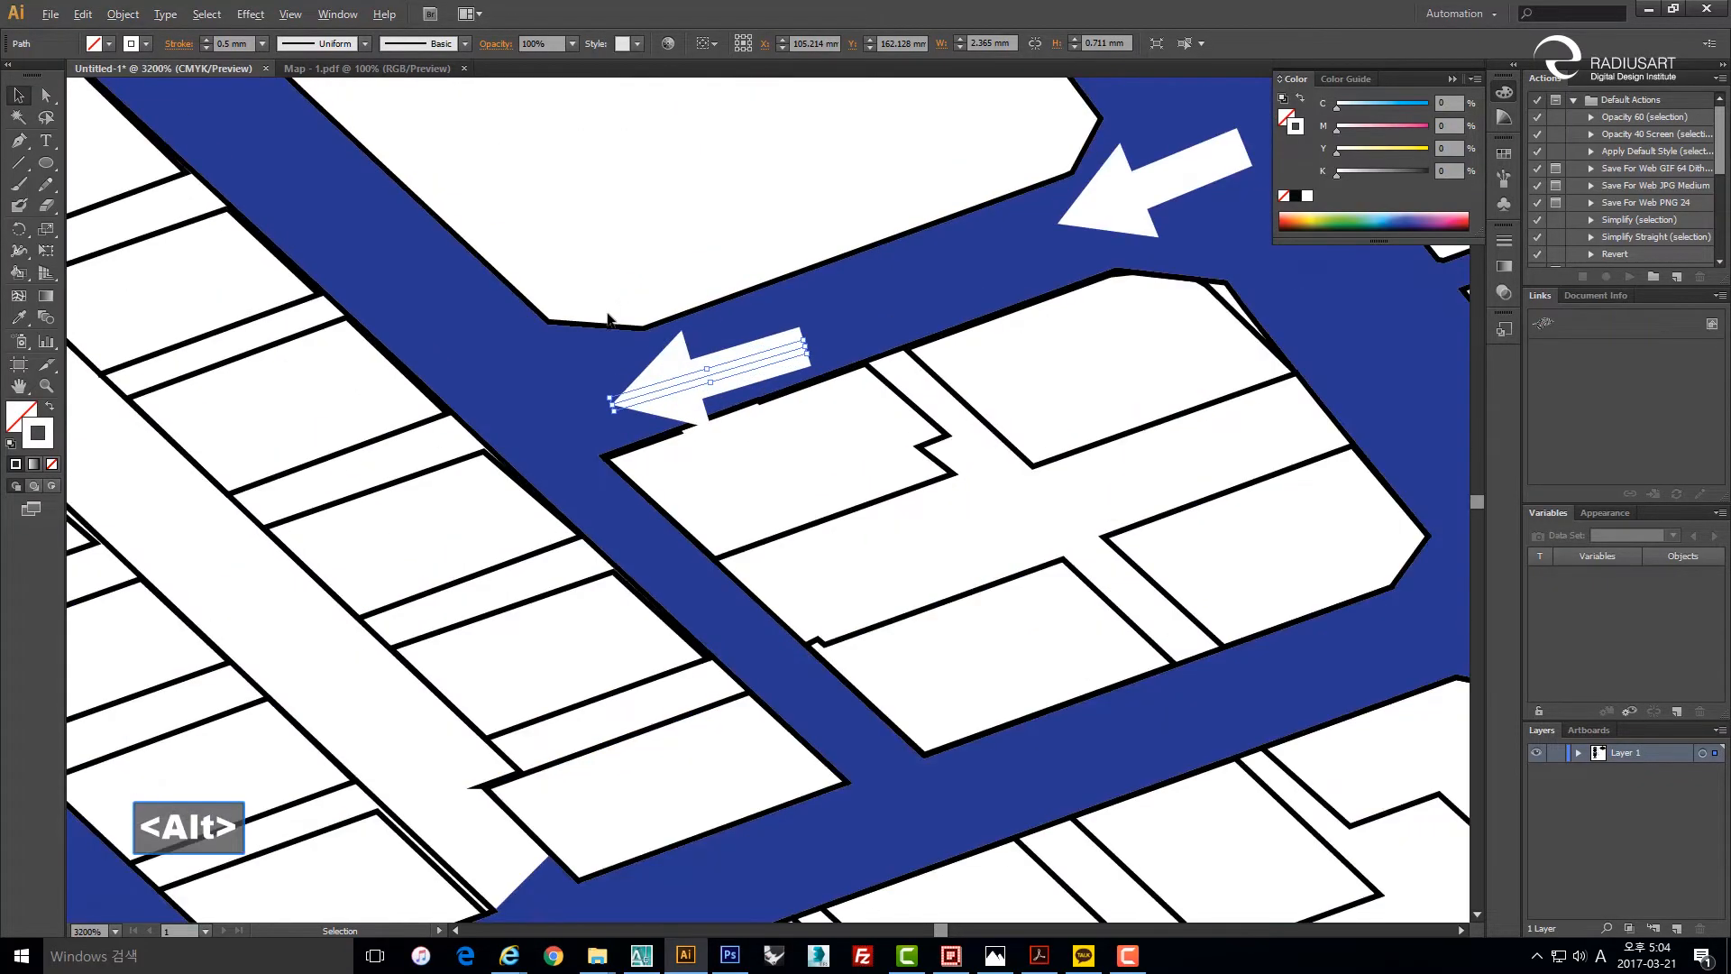
Add two arrows along the diagonal street west of the site parcel, rotated to point up the street.
left_click_drag(687, 382, 528, 354)
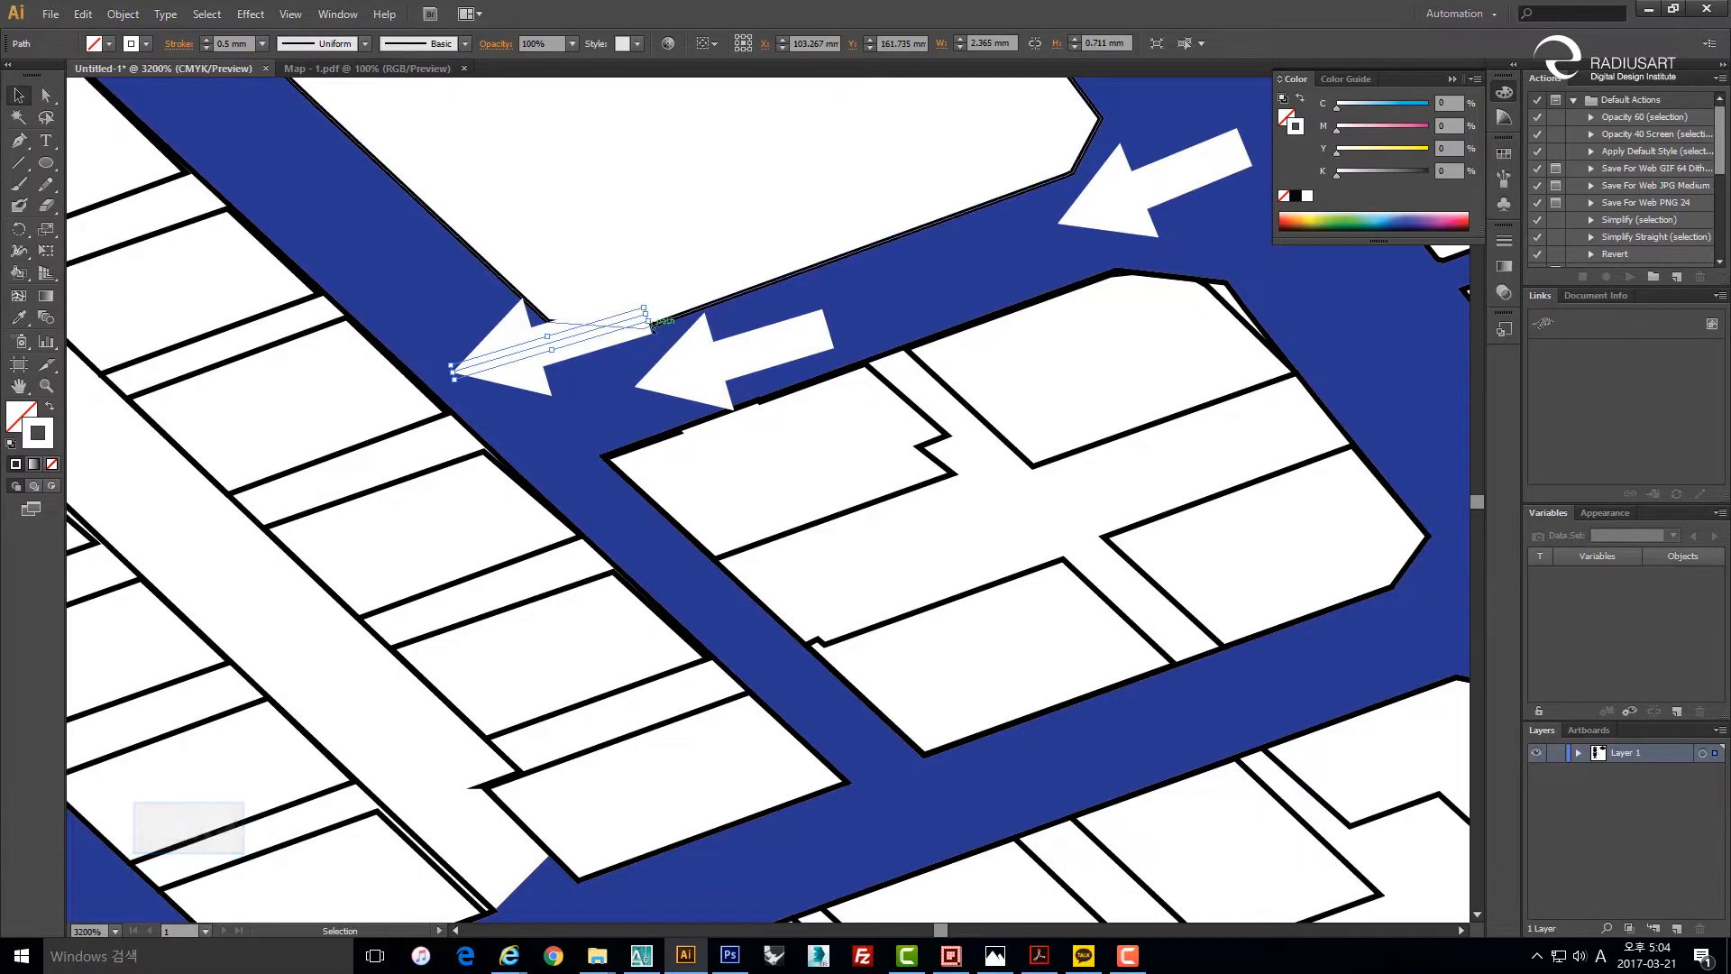
left_click_drag(656, 322, 424, 309)
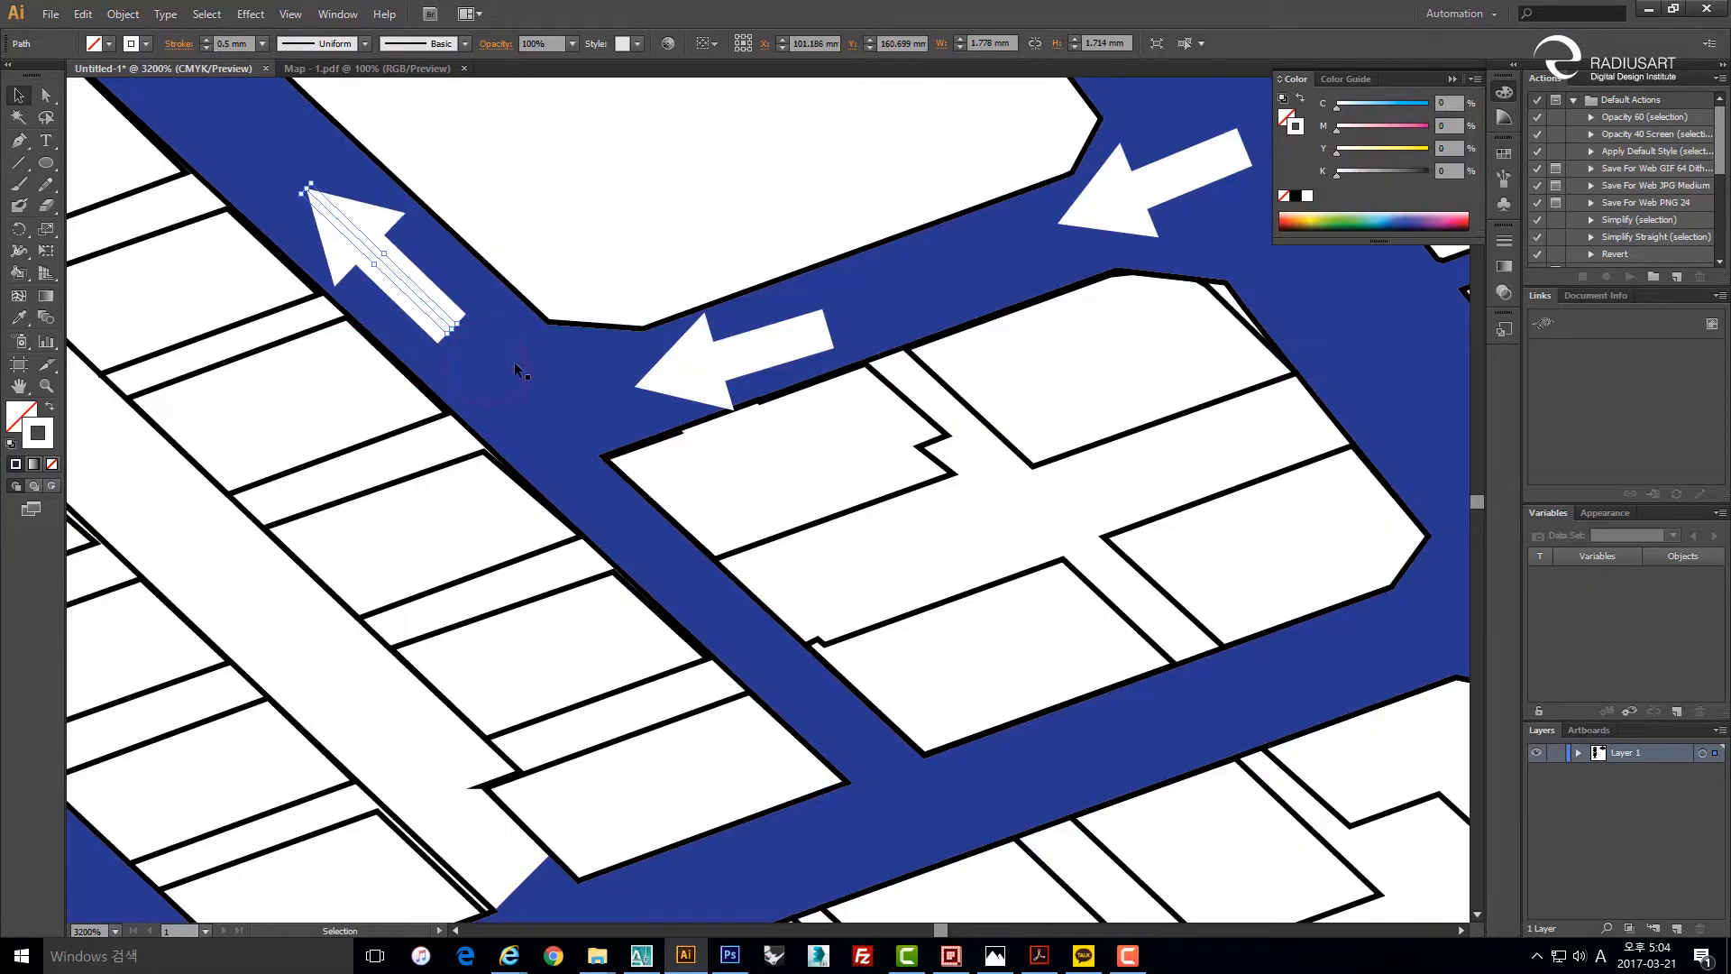
scroll(516, 369, "down", 3)
left_click_drag(468, 383, 551, 408)
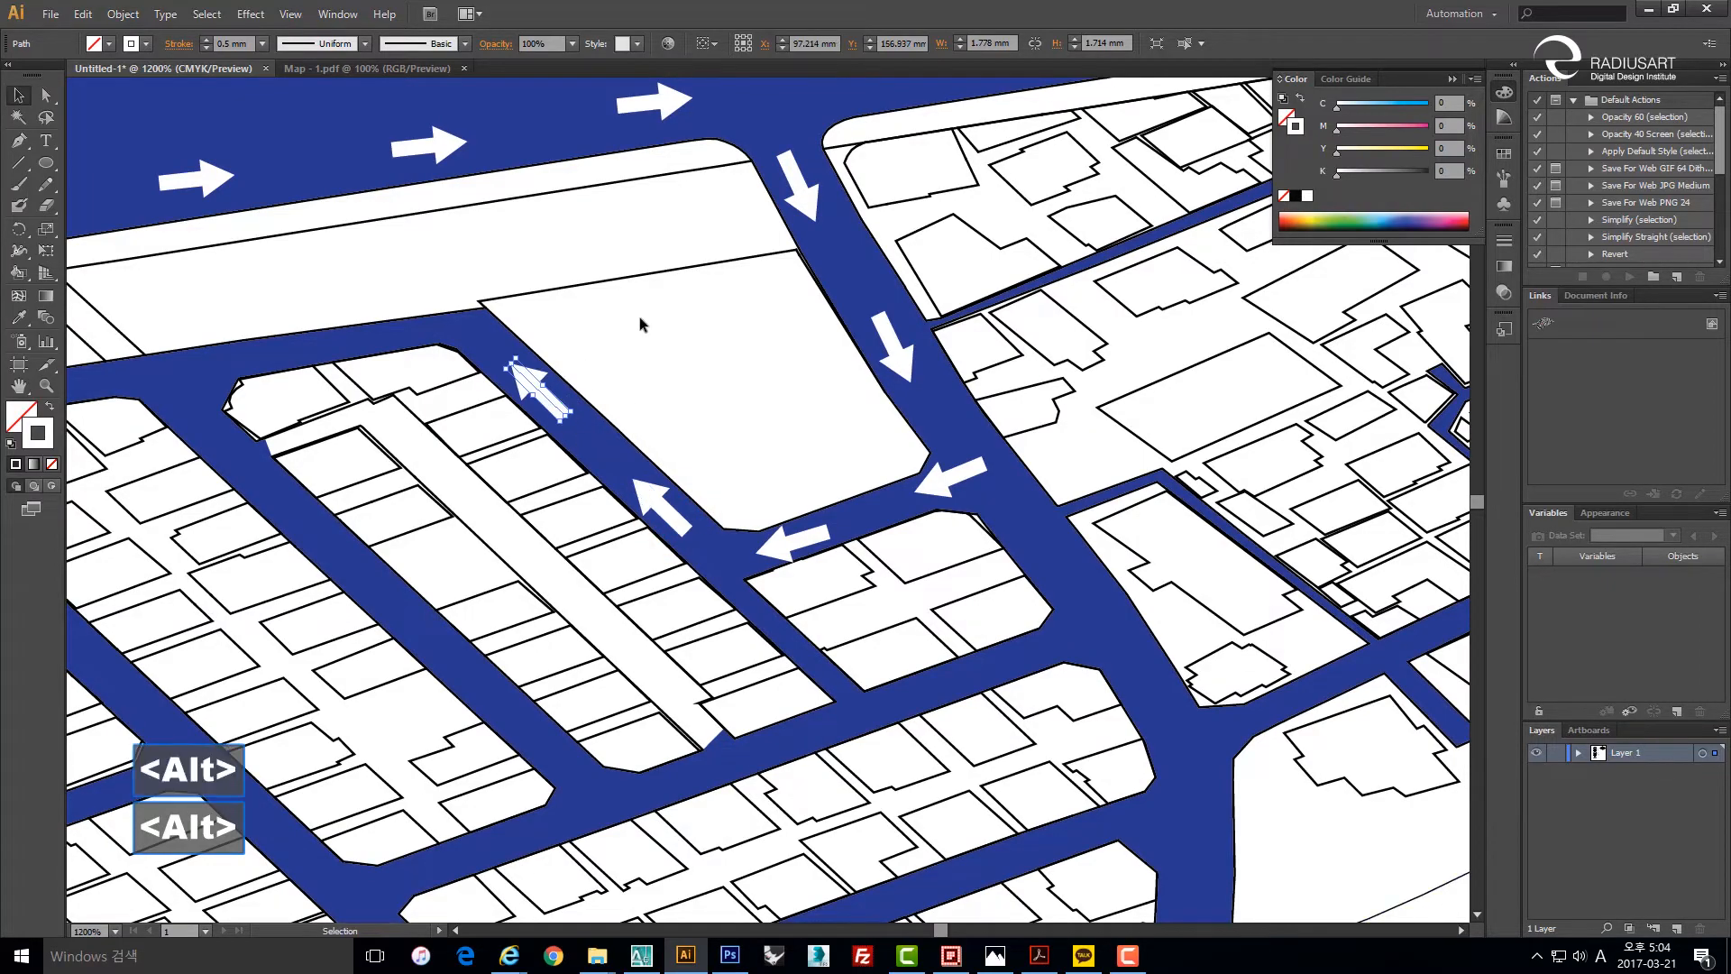
Delete the leftover black arrow beside the "Path / Traffic" map.
scroll(641, 321, "down", 4)
left_click(883, 584)
key("space")
left_click_drag(1064, 523, 1004, 528)
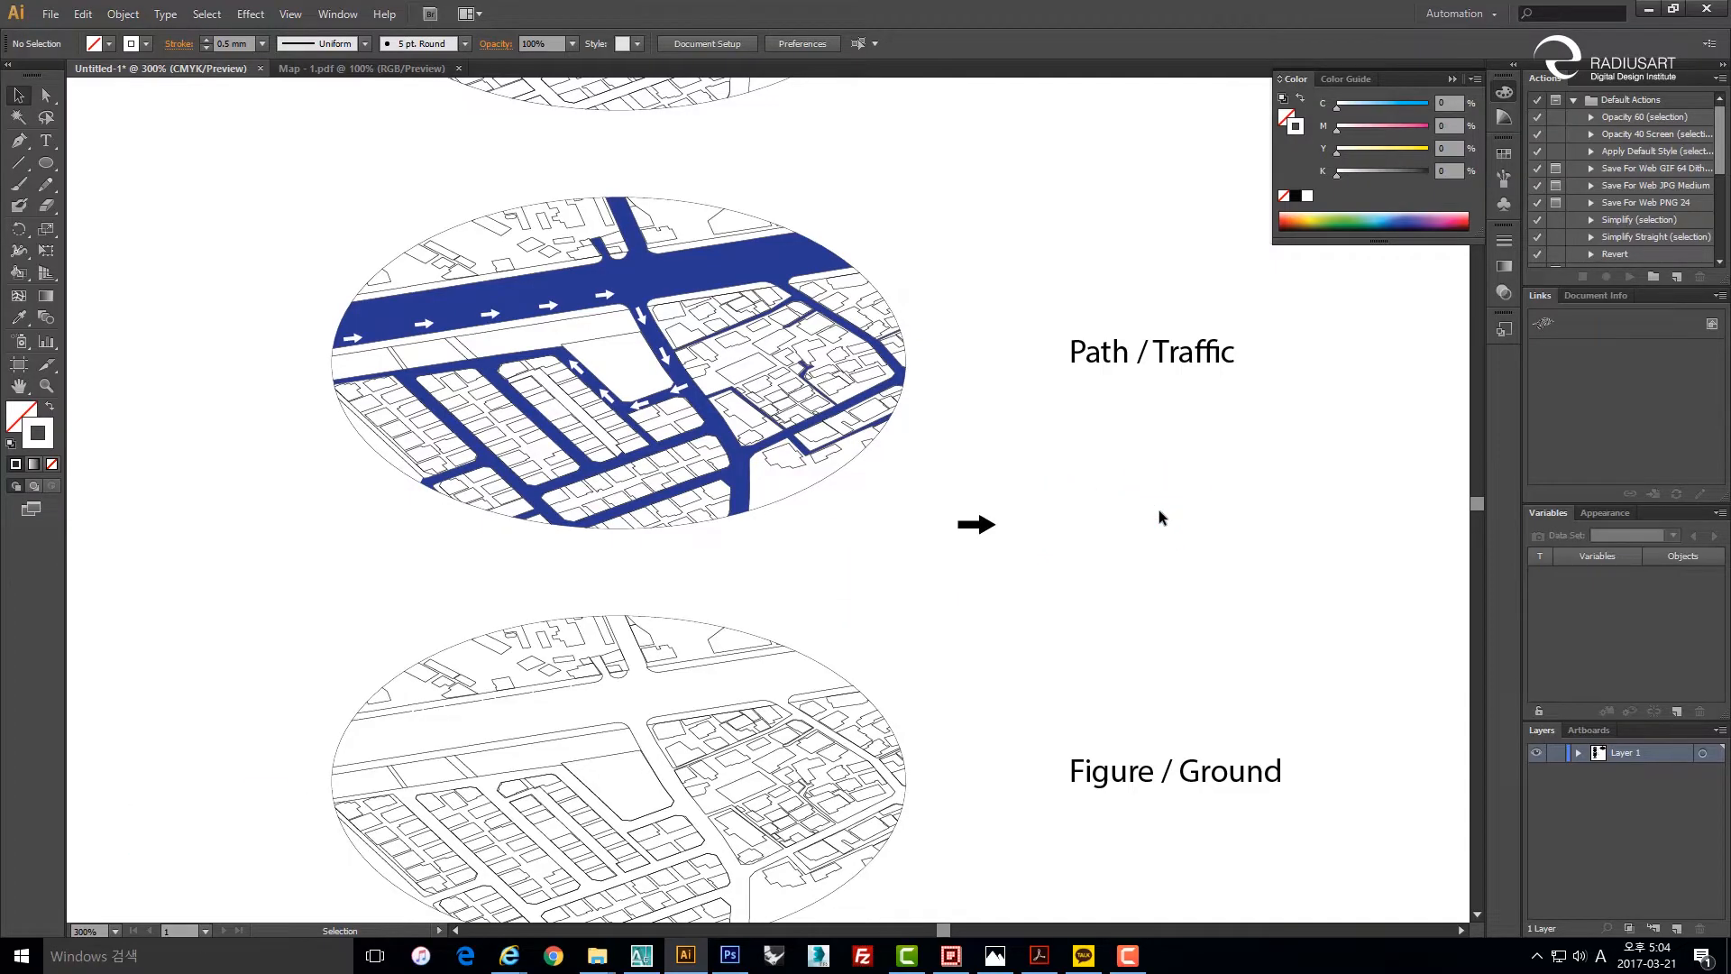
key("space")
left_click_drag(1060, 484, 1024, 486)
left_click_drag(997, 553, 911, 493)
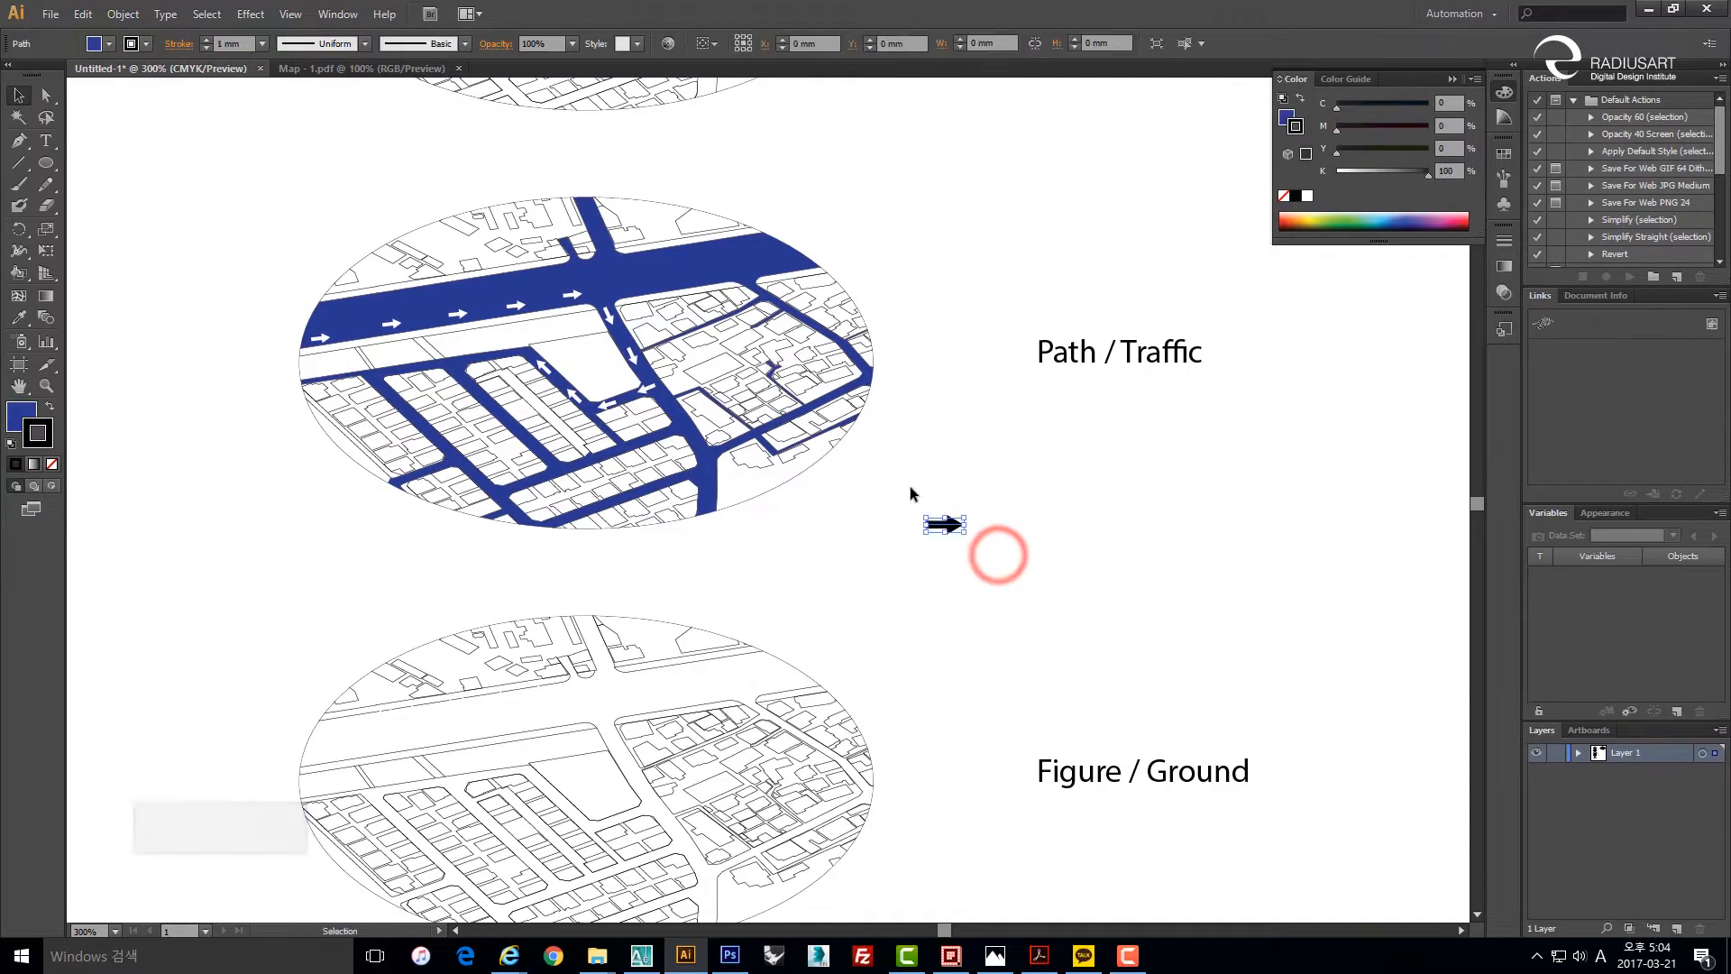
key("Delete")
key("space")
left_click_drag(1028, 453, 1019, 453)
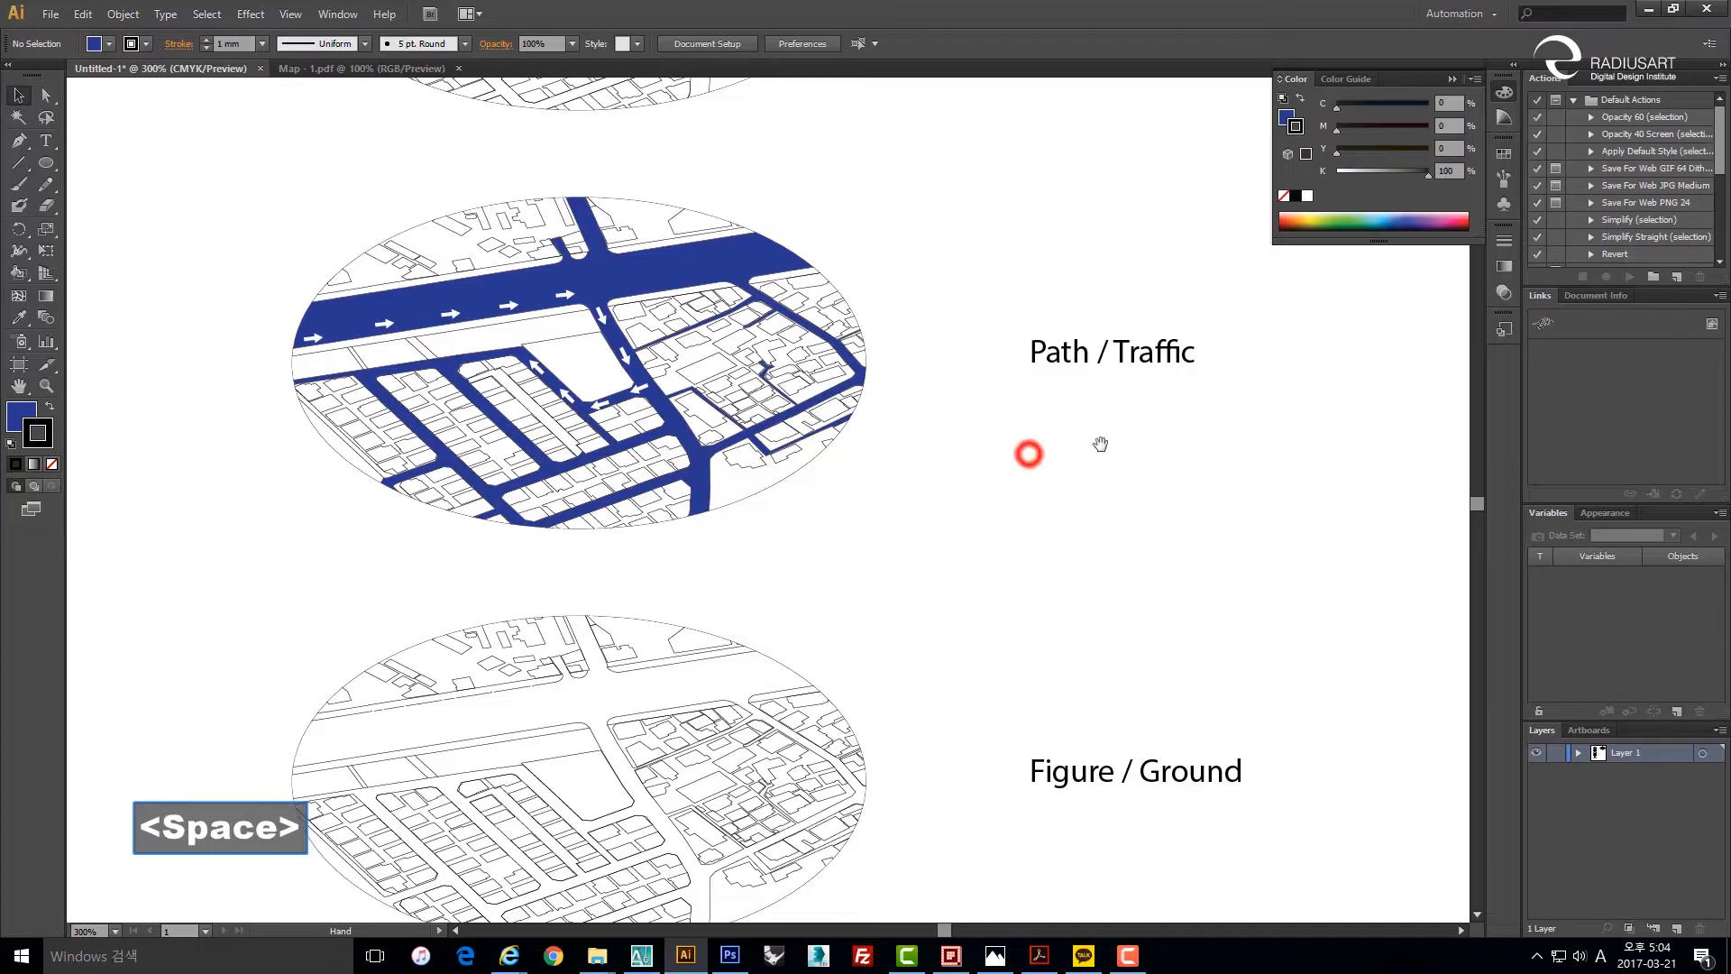
Delete the spare diamond-shaped map beside the column of elliptical maps.
key("space")
left_click_drag(567, 475, 1027, 480)
scroll(1071, 298, "down", 4)
key("space")
left_click_drag(1137, 435, 1000, 448)
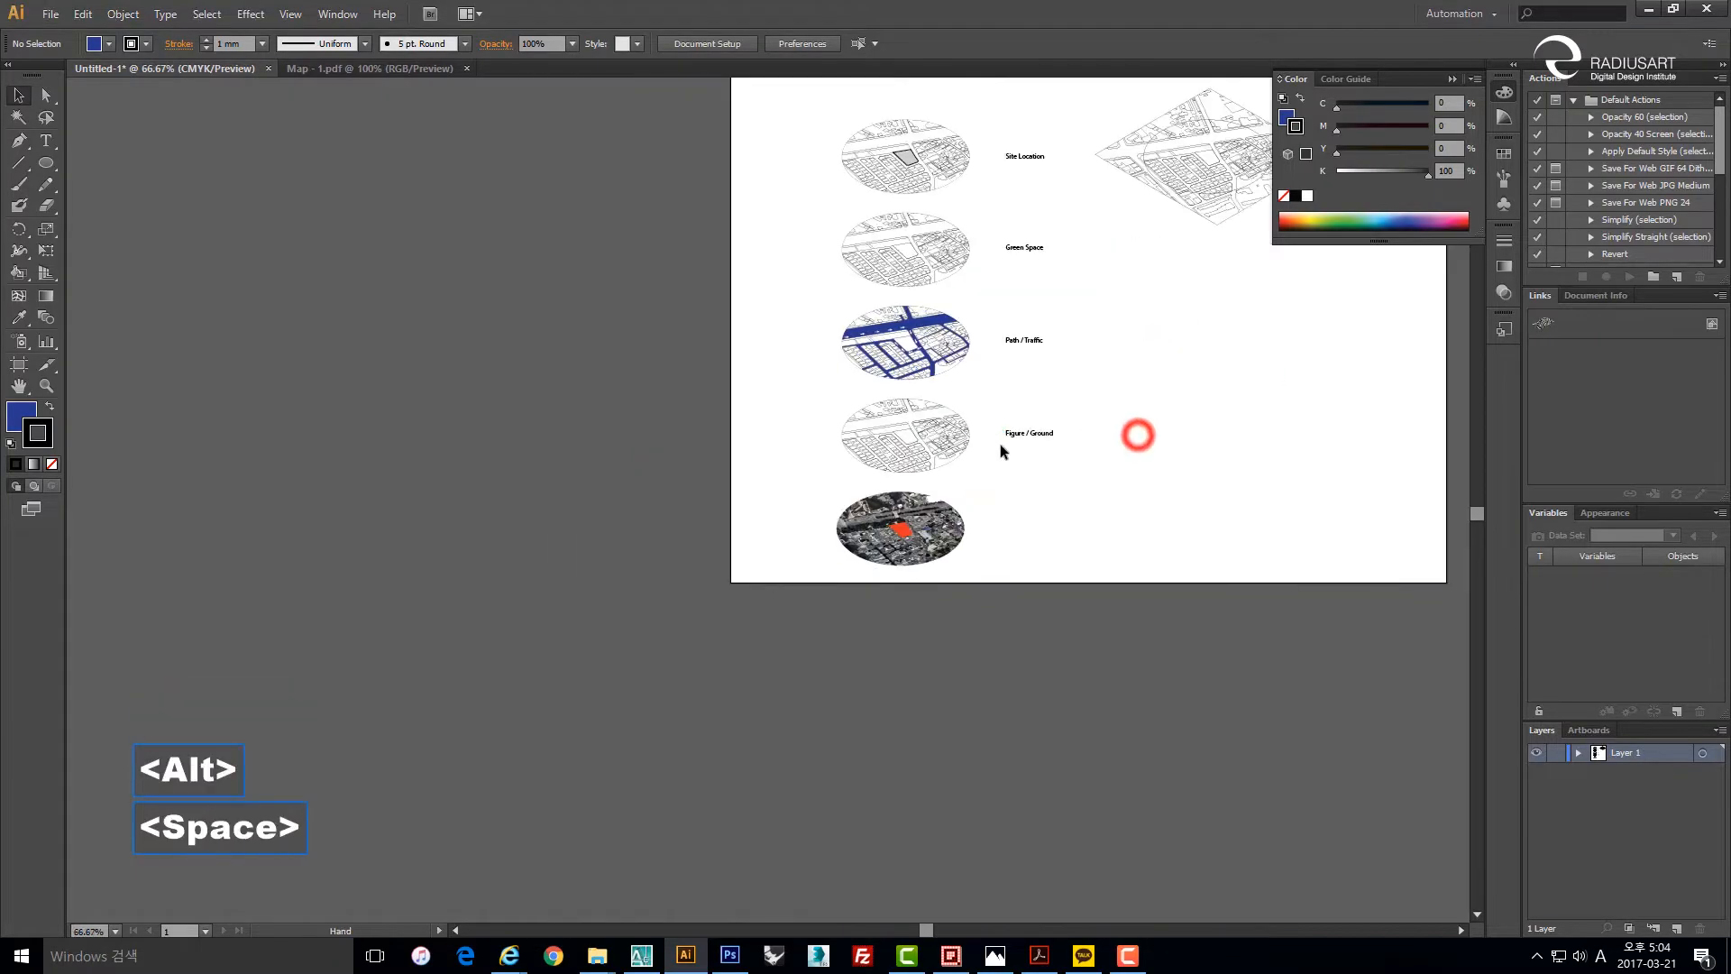
key("space")
left_click_drag(1052, 523, 1010, 601)
left_click_drag(1277, 391, 1163, 254)
key("Delete")
Move all the elliptical maps and their labels horizontally to the right on the artboard.
left_click_drag(1008, 635, 759, 176)
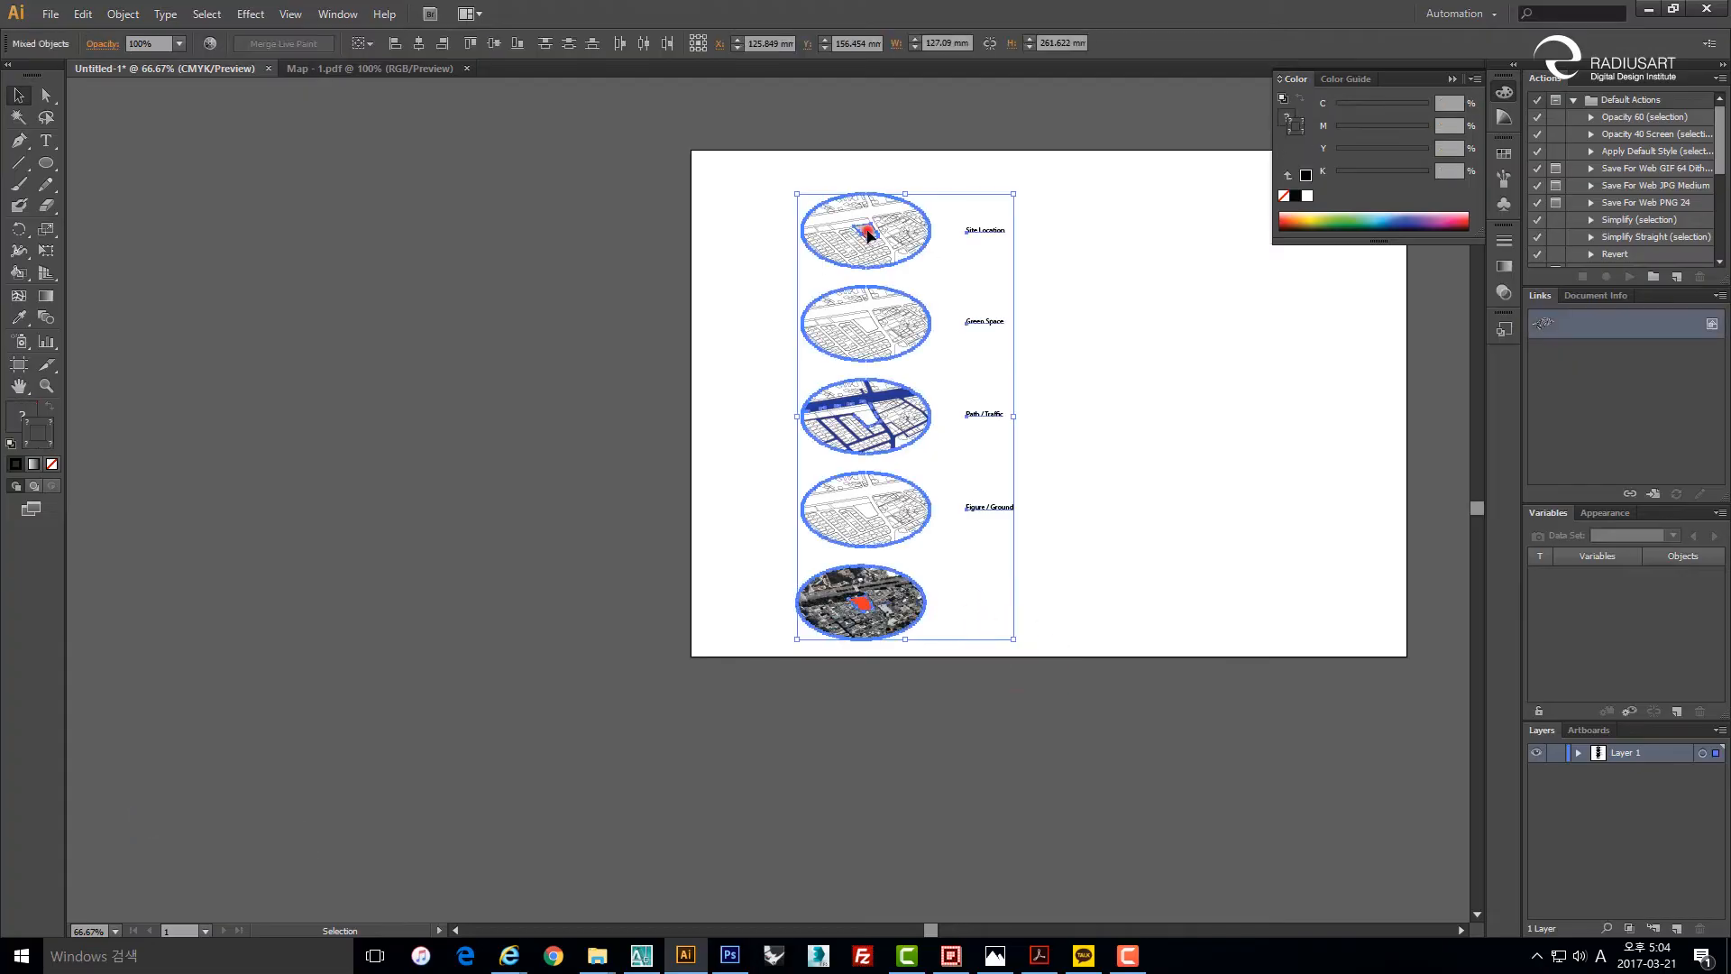
left_click_drag(864, 231, 944, 232)
left_click(1175, 367)
scroll(906, 467, "up", 4)
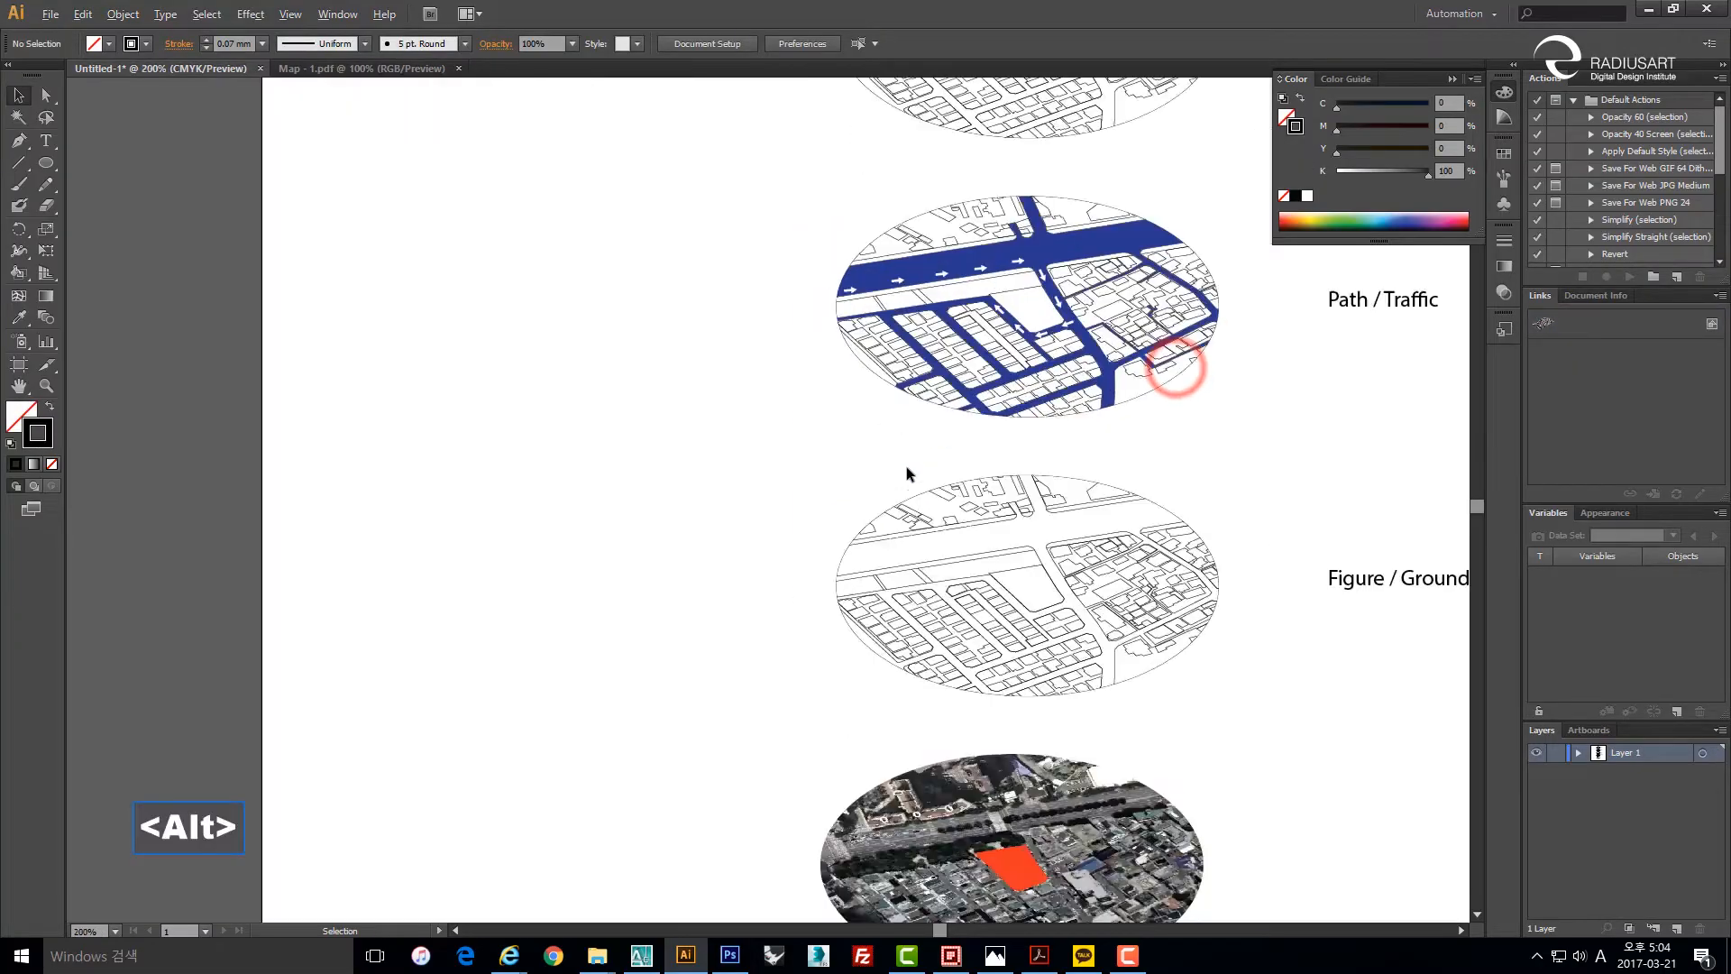
Duplicate the blue road map without its traffic arrows into the empty area west of the "Path / Traffic" map.
left_click(938, 458)
left_click_drag(1186, 220, 545, 256)
left_click(592, 598)
key("space")
left_click_drag(332, 436, 440, 441)
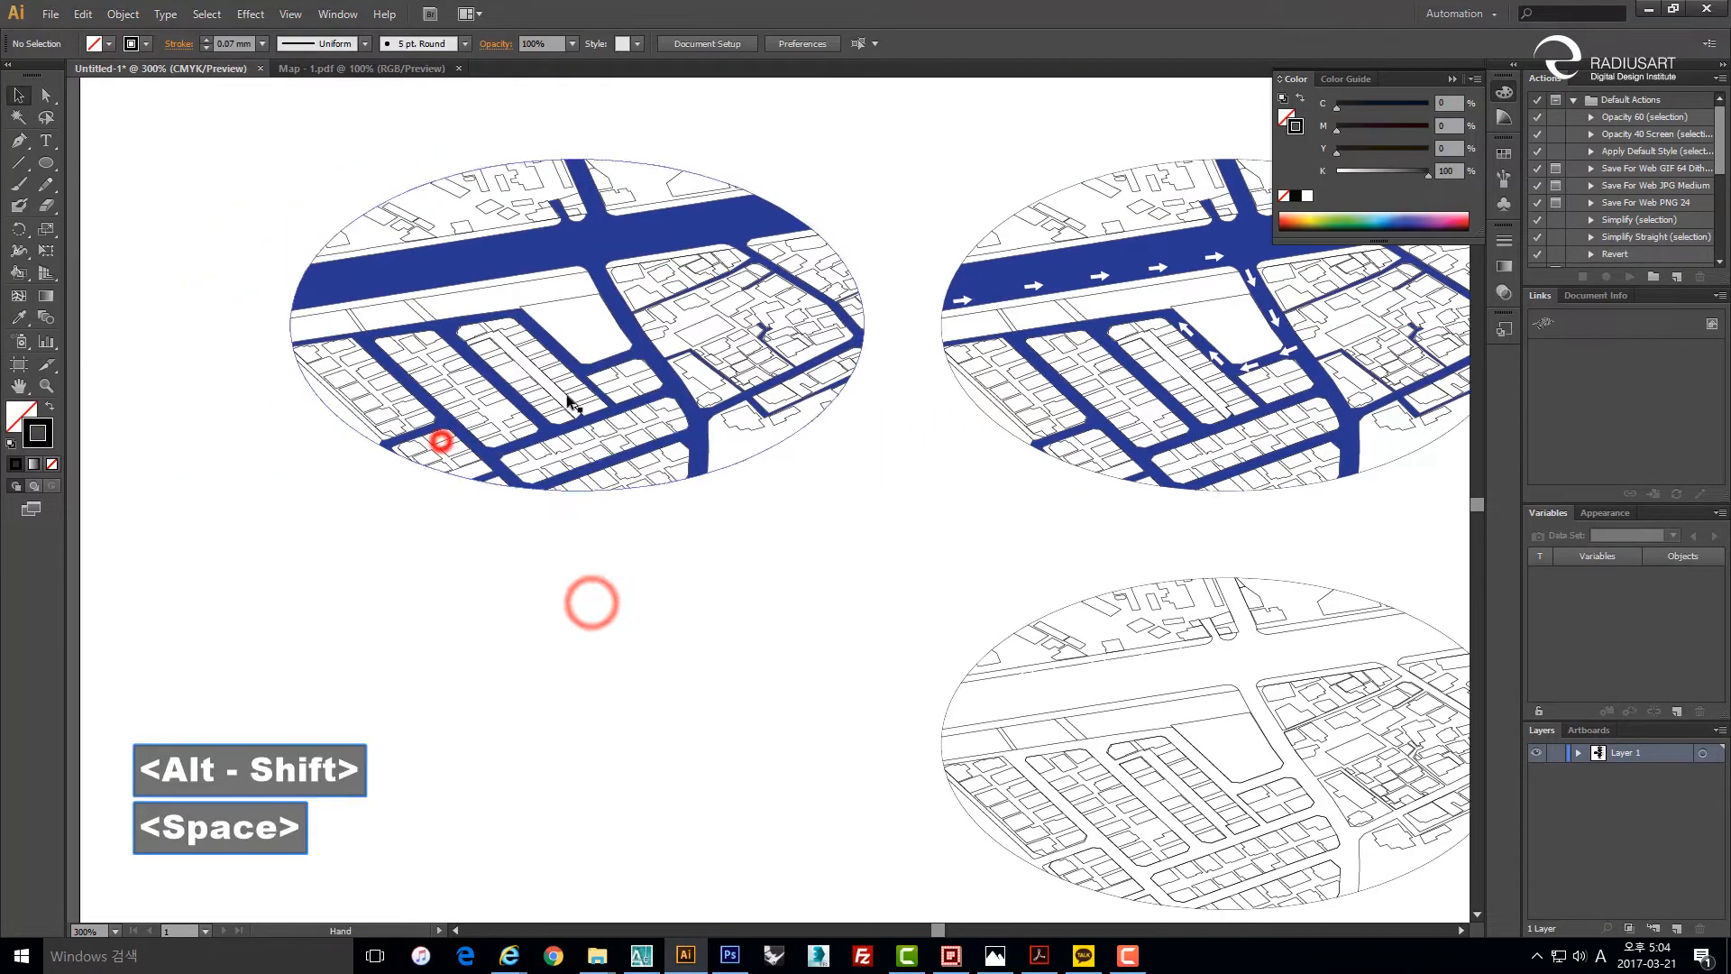
Lock the duplicated road map in place.
left_click(550, 269)
key("space")
left_click_drag(446, 269, 570, 356)
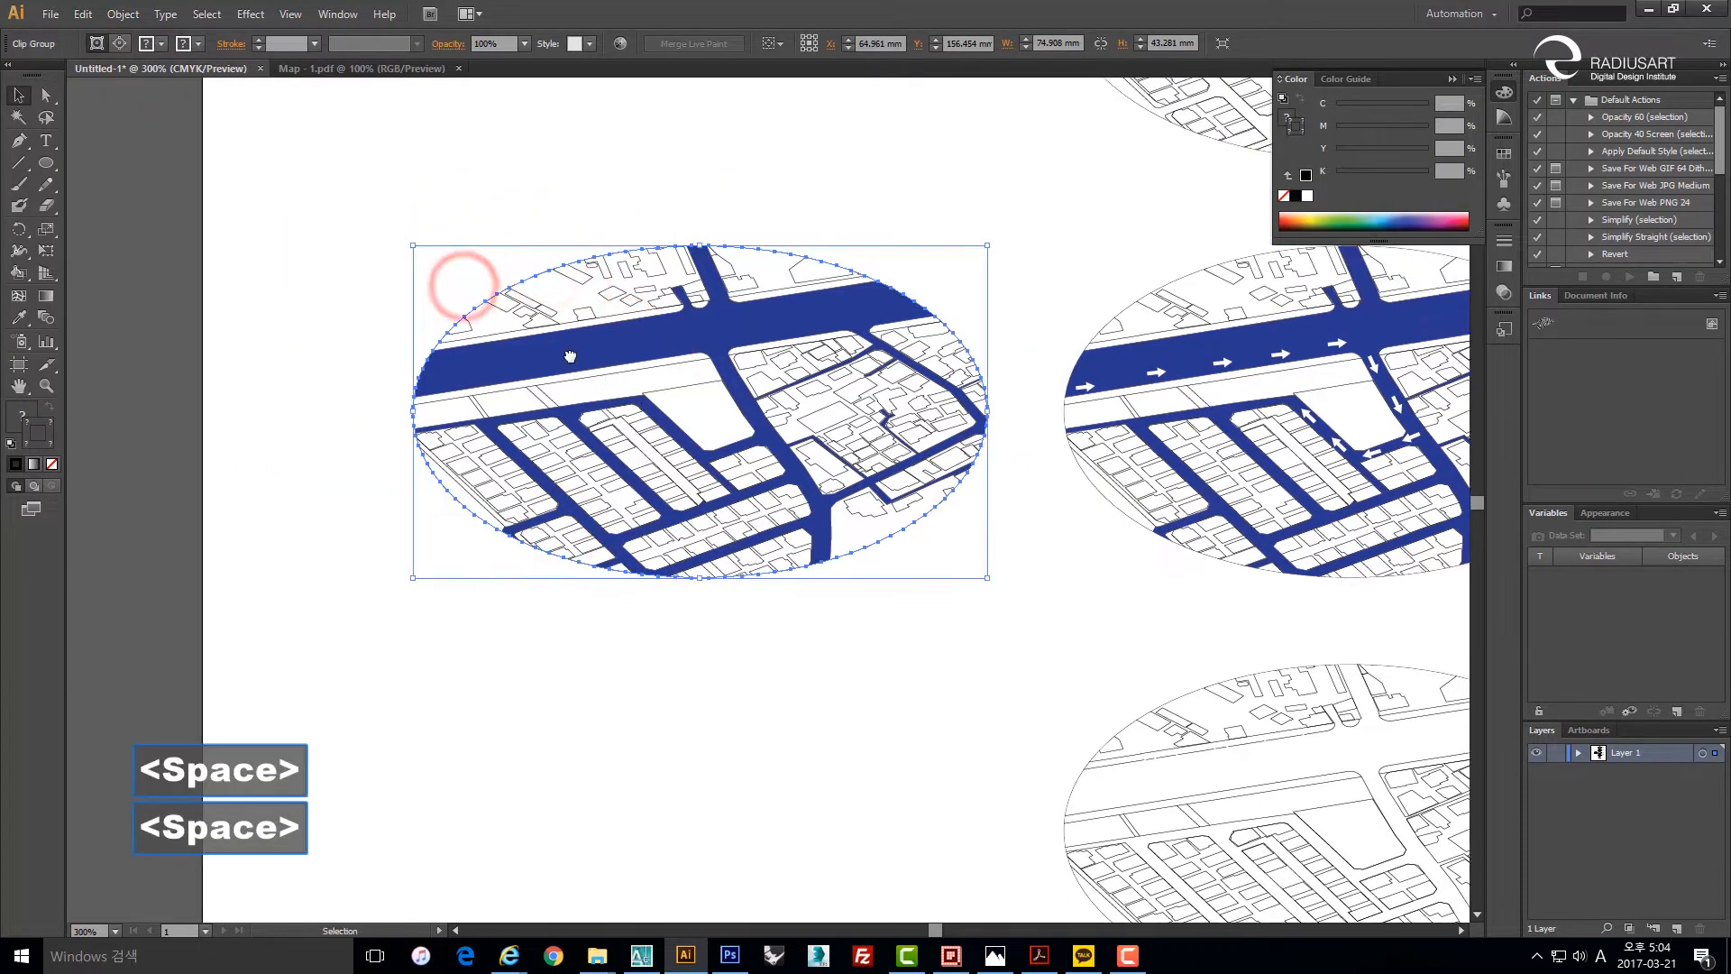
key("ctrl+2")
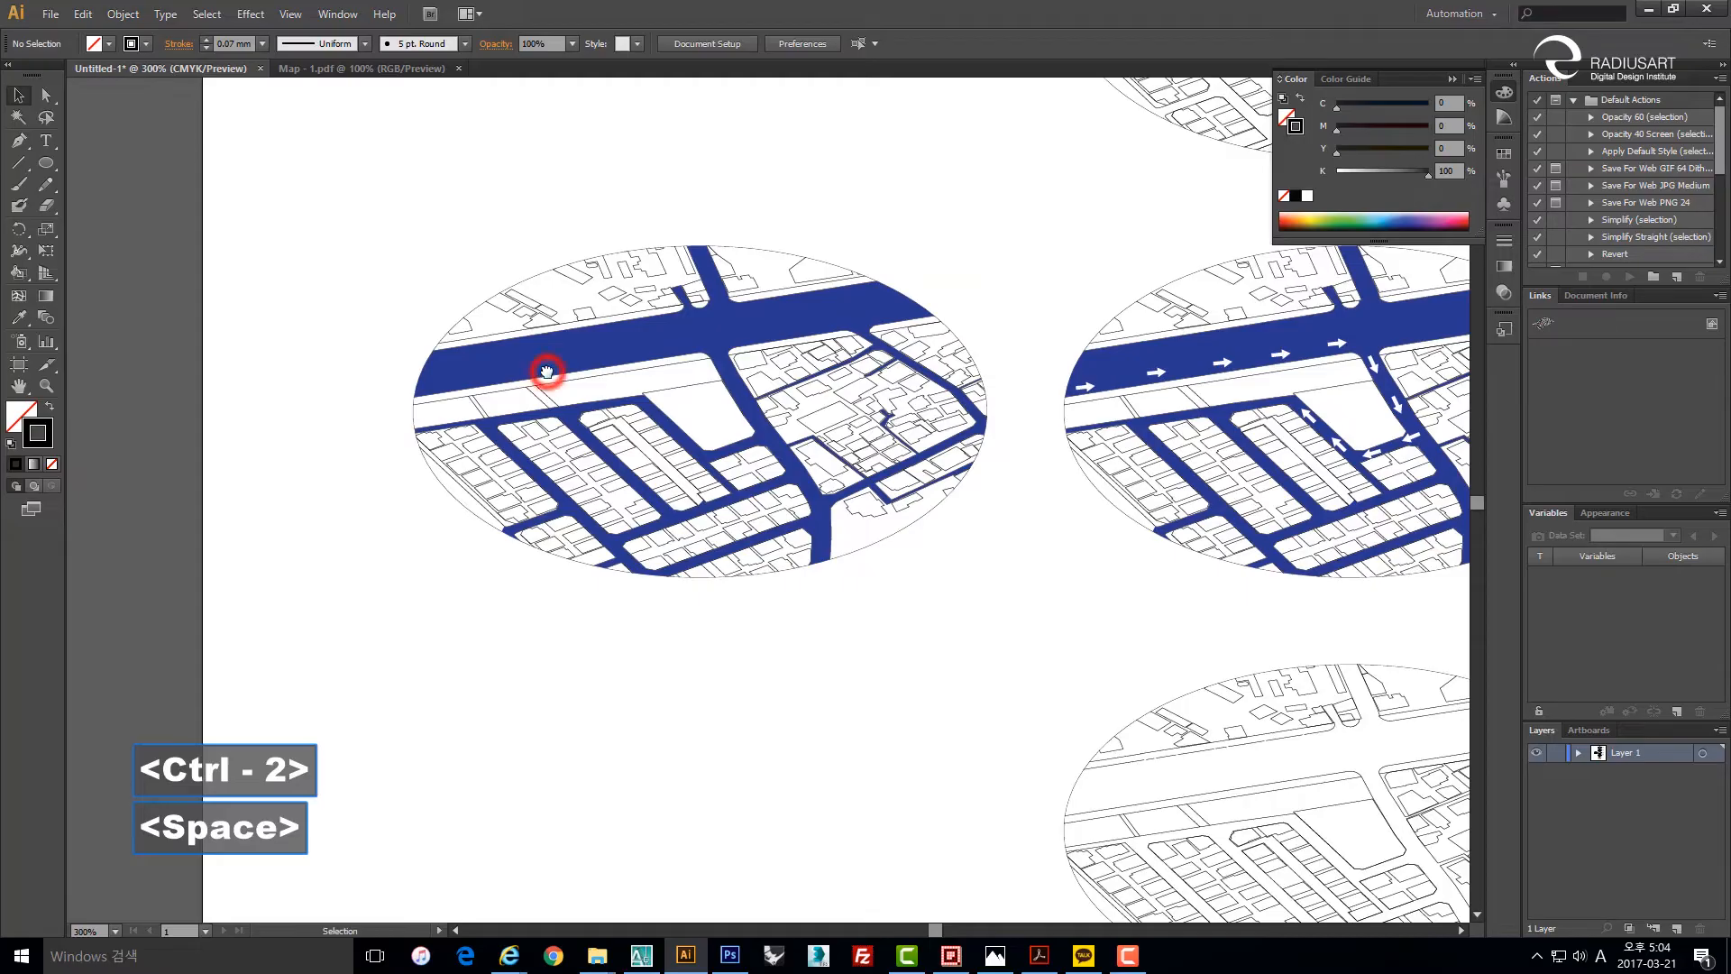
Draw an open Pen path from the main road's west edge, along the road and around the site parcel to its northwest corner.
key("v")
key("p")
scroll(475, 380, "up", 1)
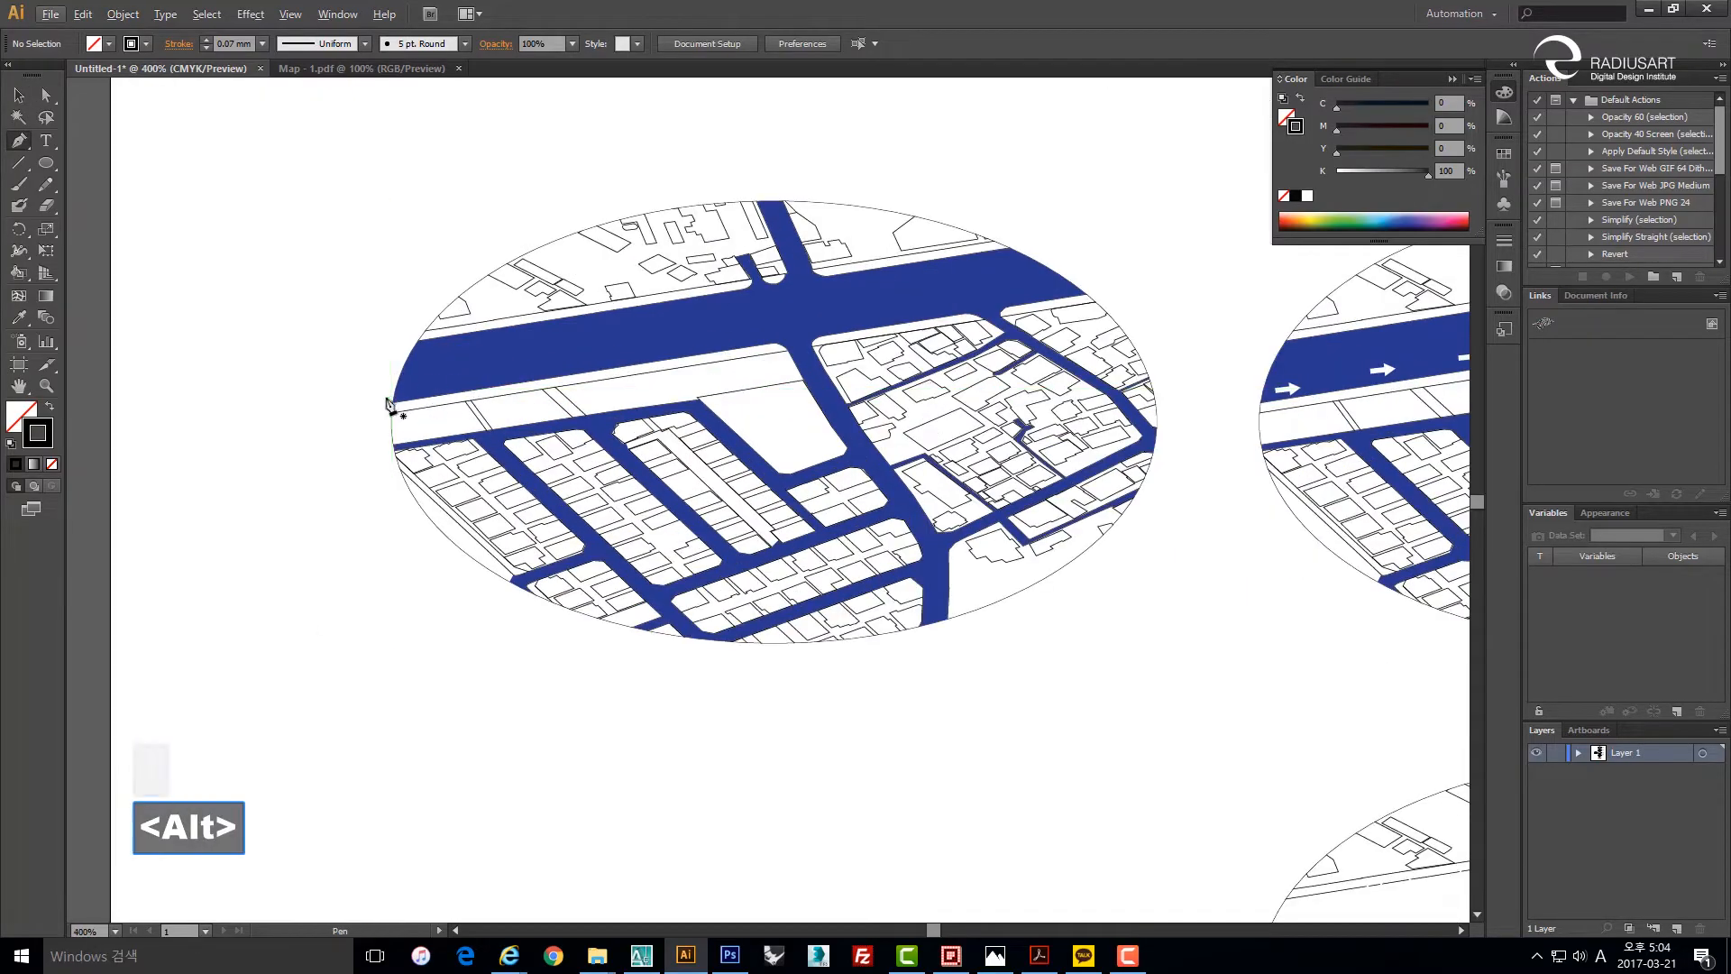
scroll(388, 403, "up", 2)
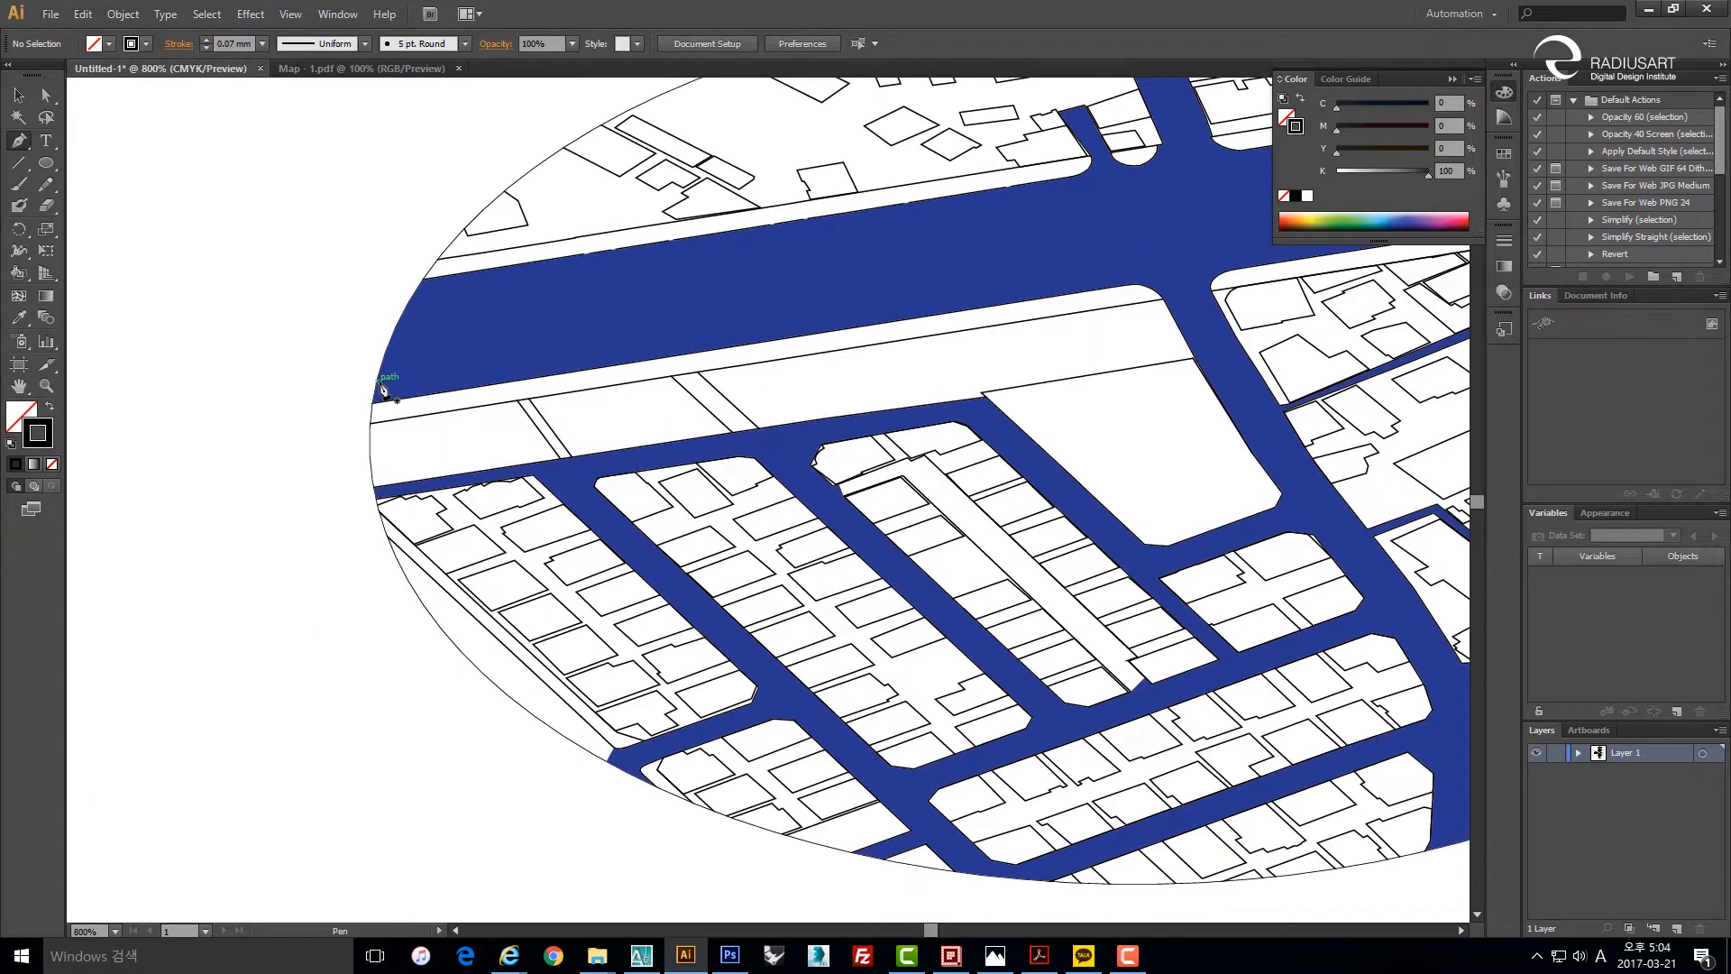
left_click(380, 385)
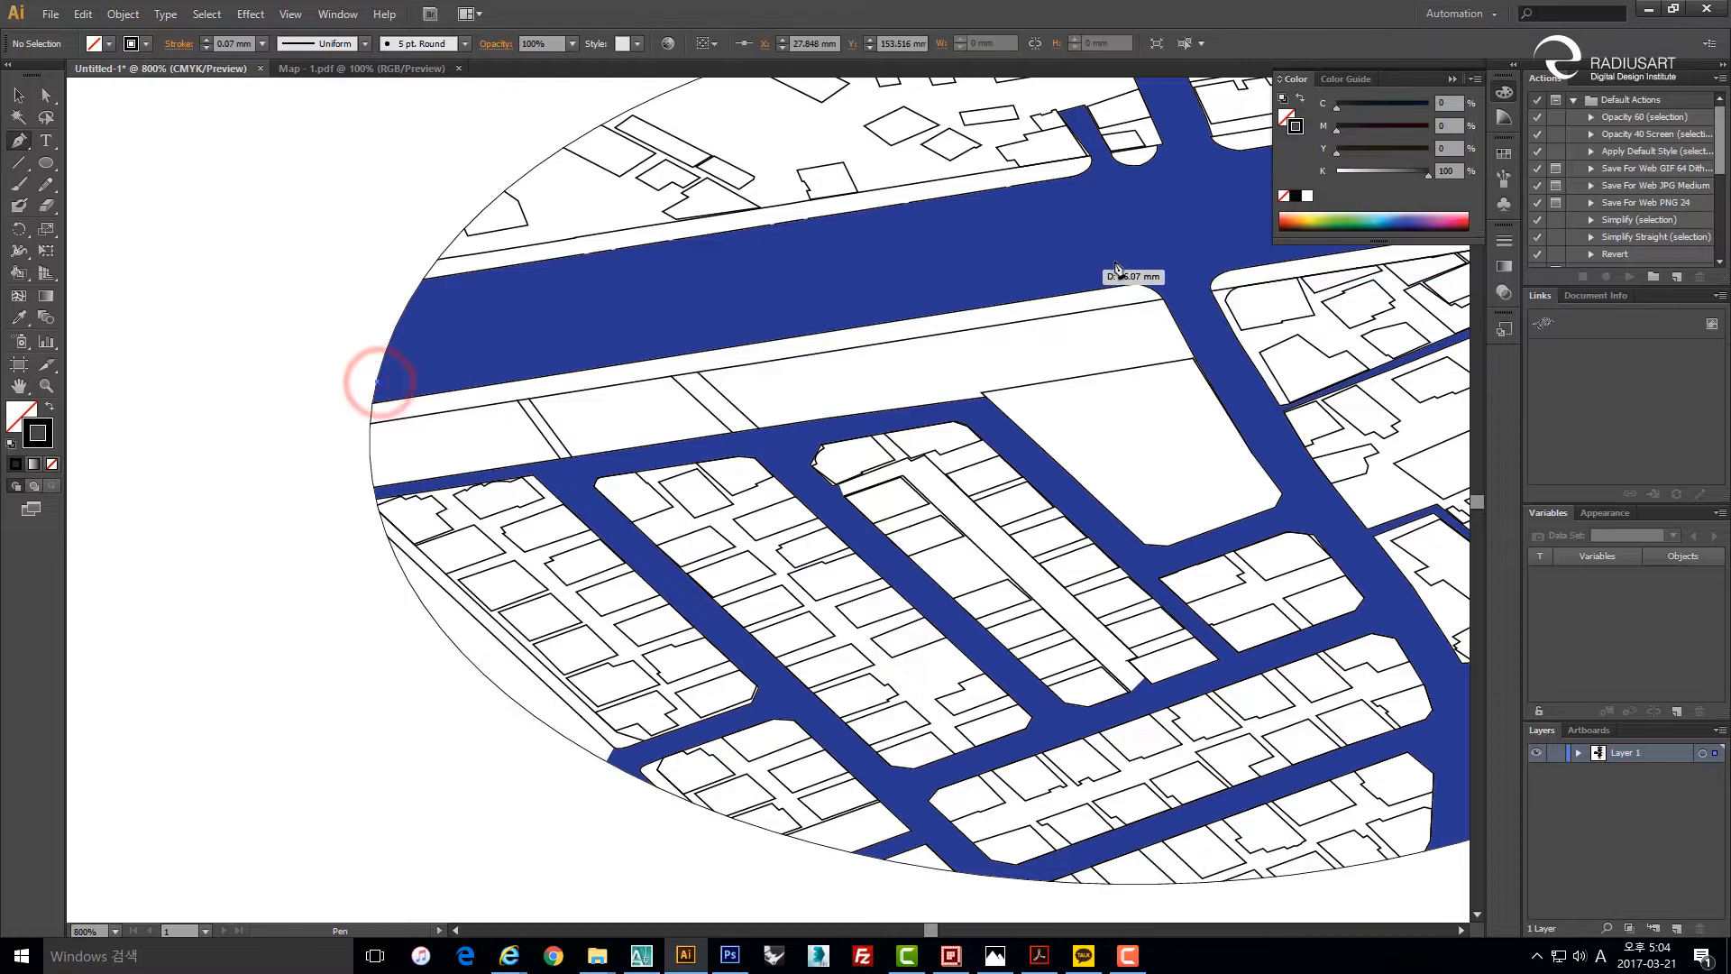
left_click(1171, 256)
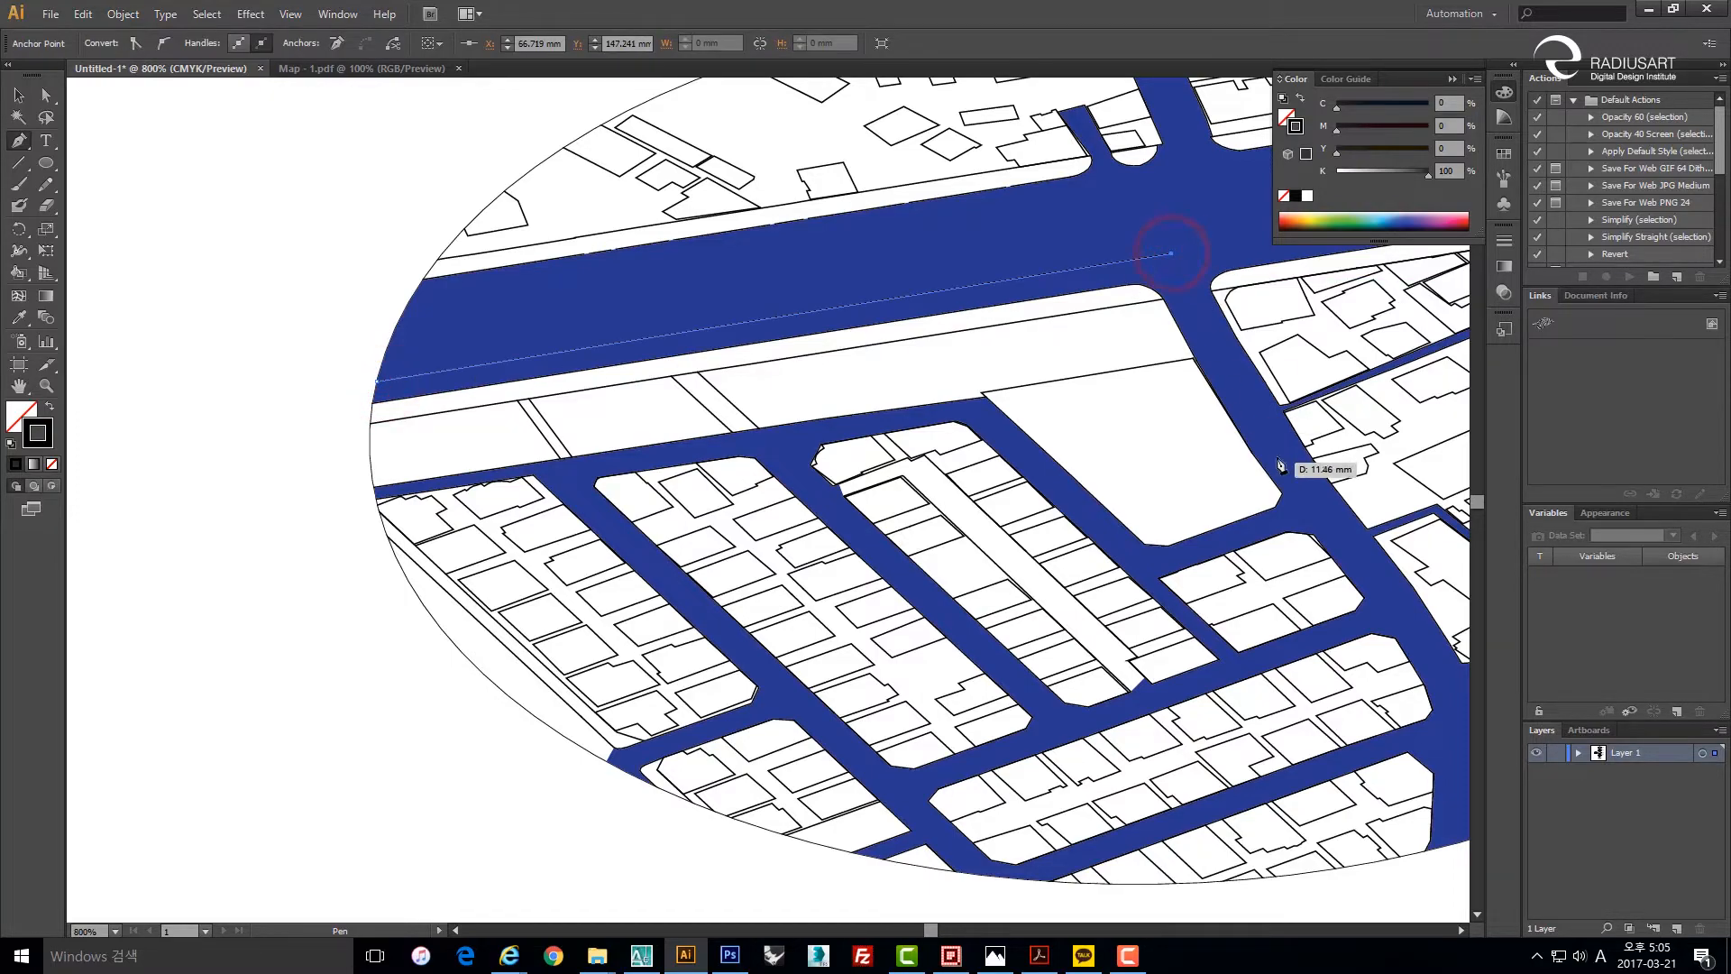
left_click(1249, 409)
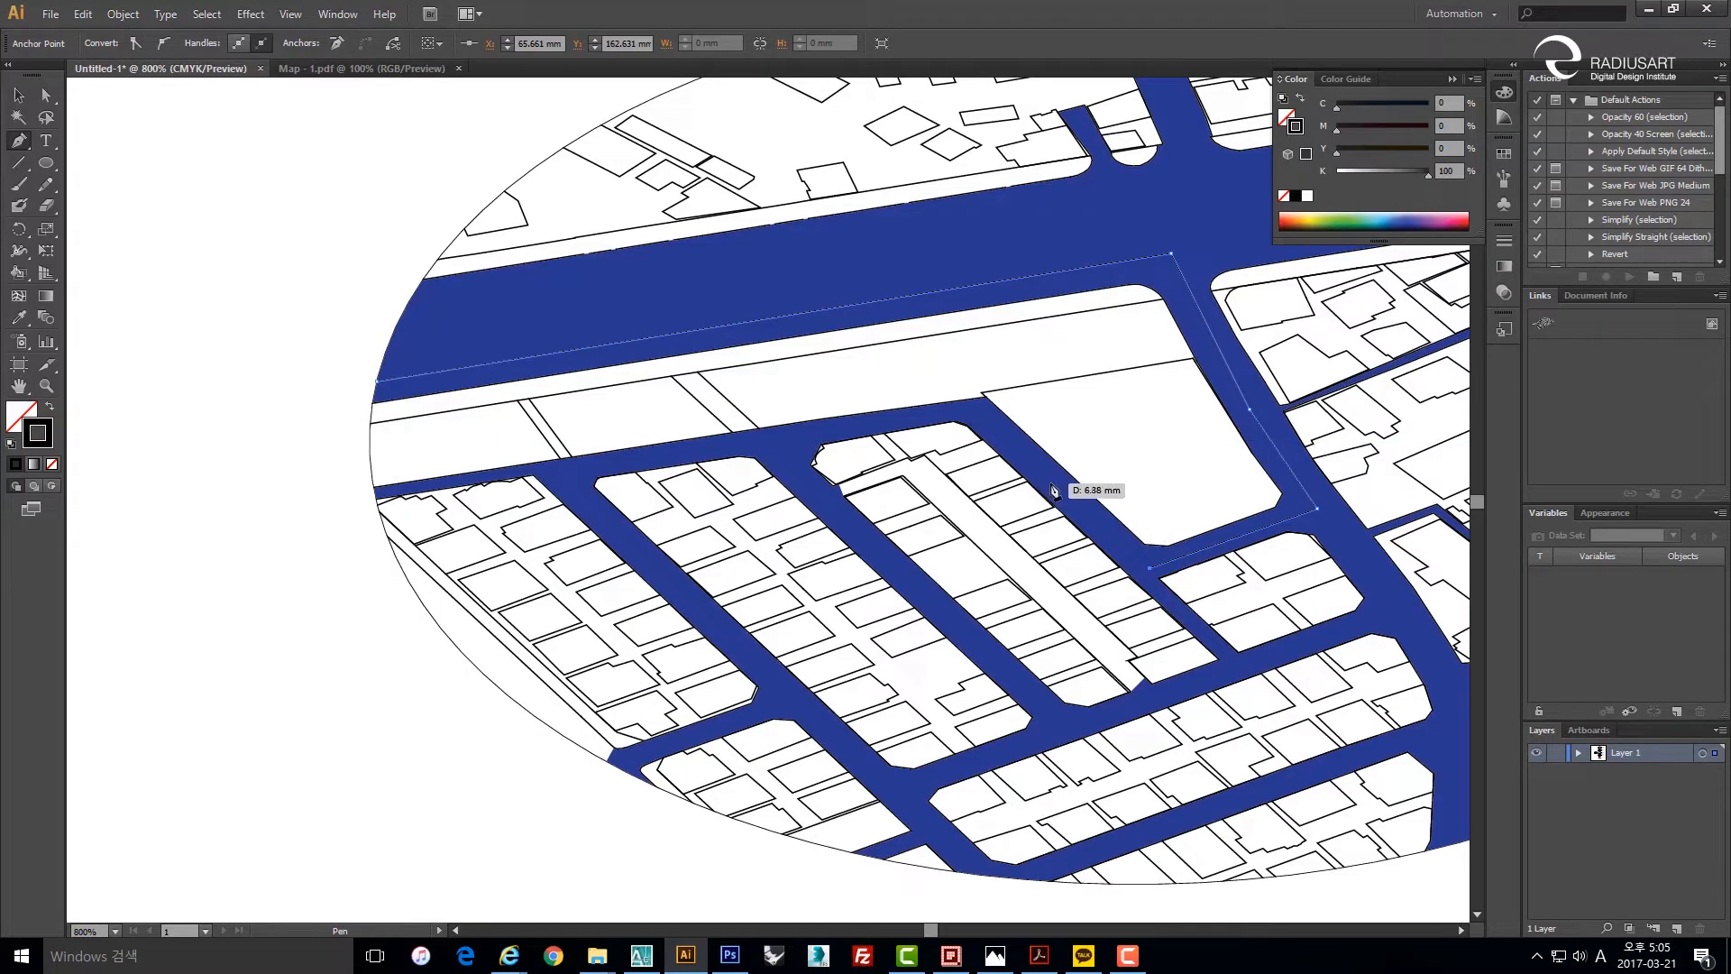
left_click(979, 418)
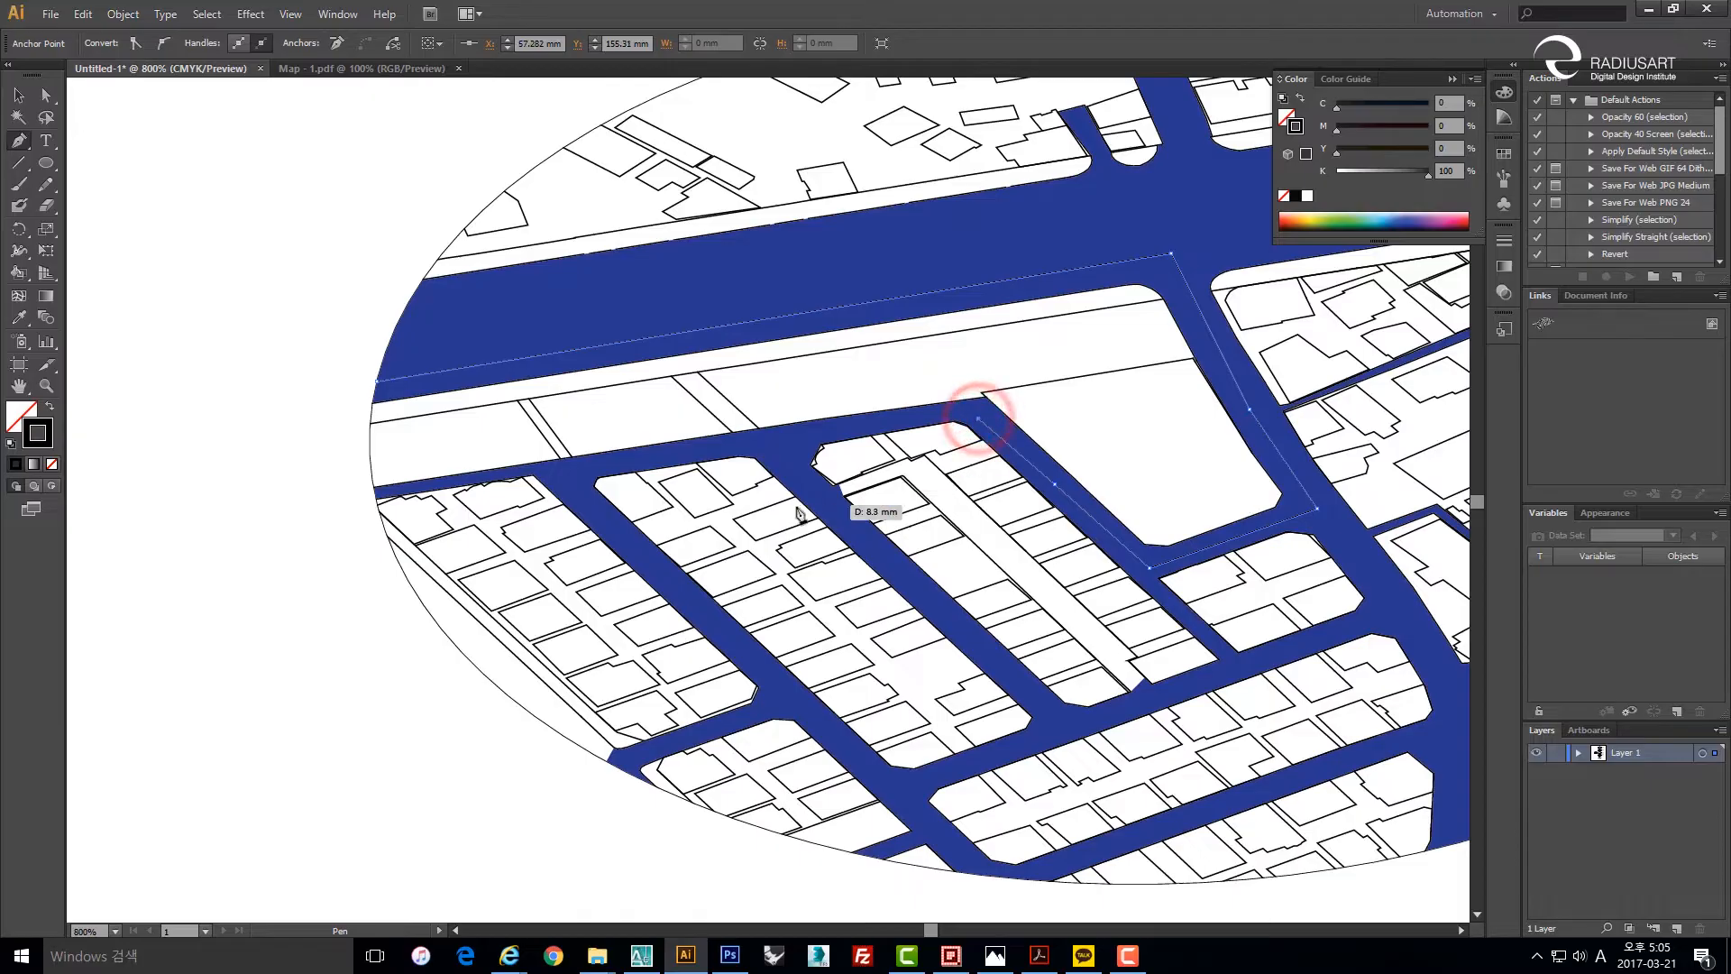
Move the path's end anchor at the parcel's northwest corner about 0.22 mm right and 0.04 mm up.
key("a")
left_click_drag(352, 510, 616, 442)
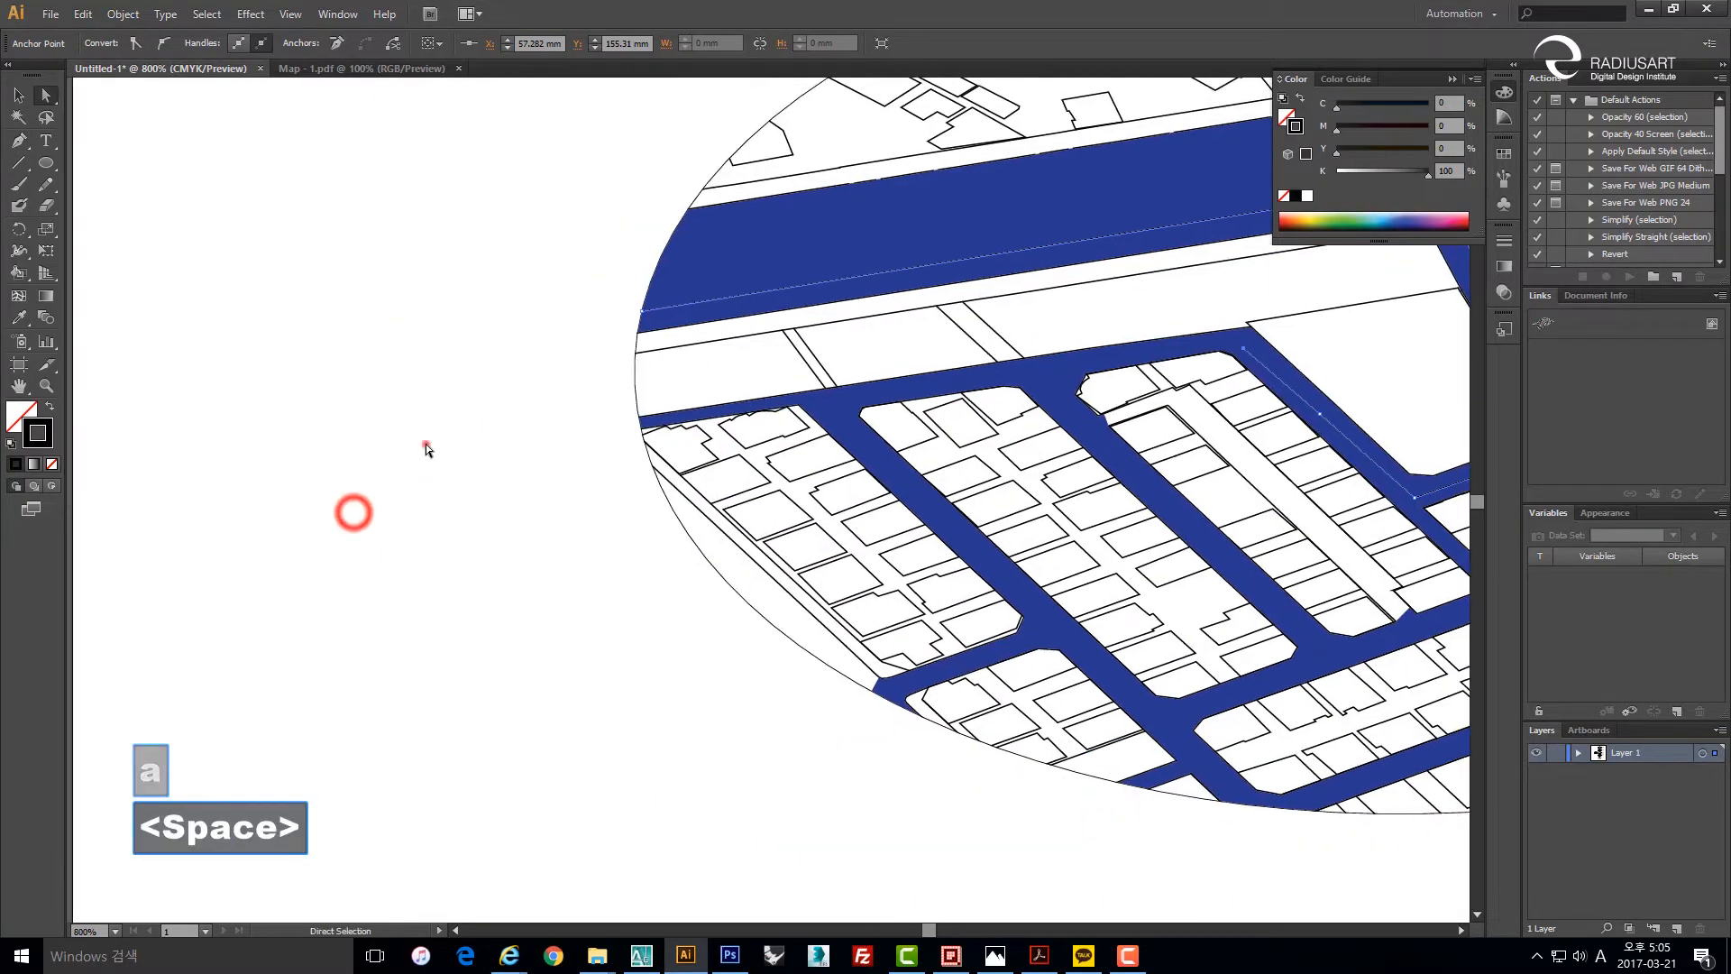
left_click(425, 446)
left_click_drag(1202, 410, 765, 419)
scroll(831, 386, "up", 2)
key("a")
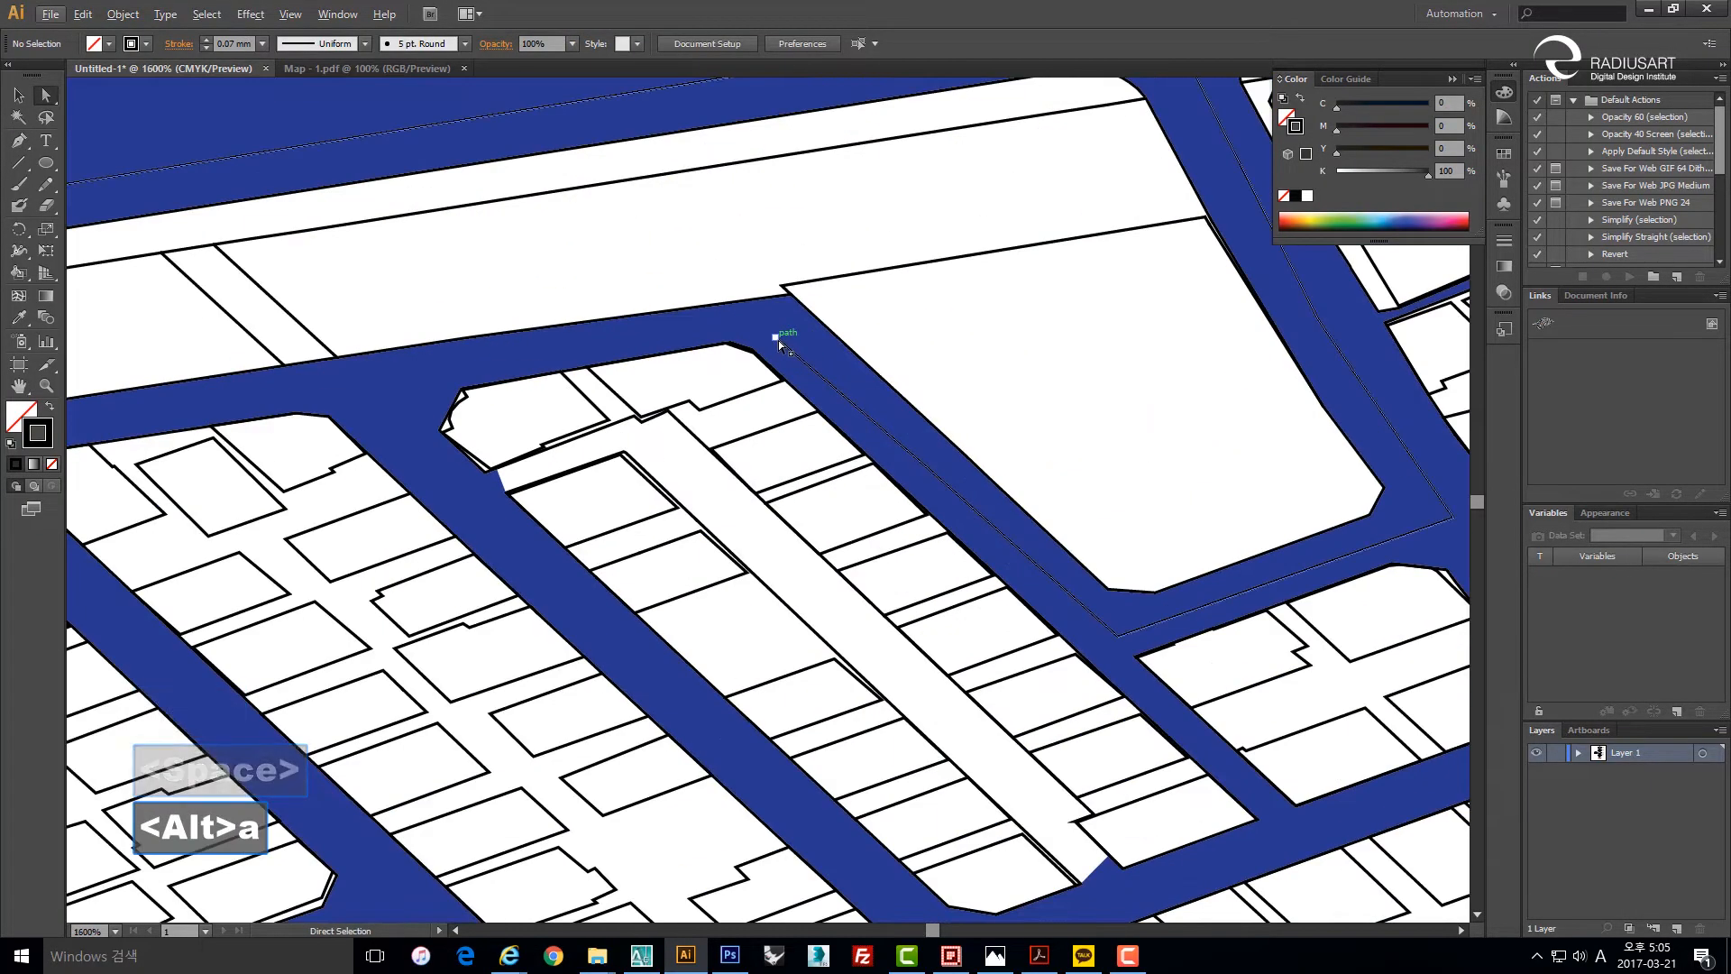
left_click(777, 339)
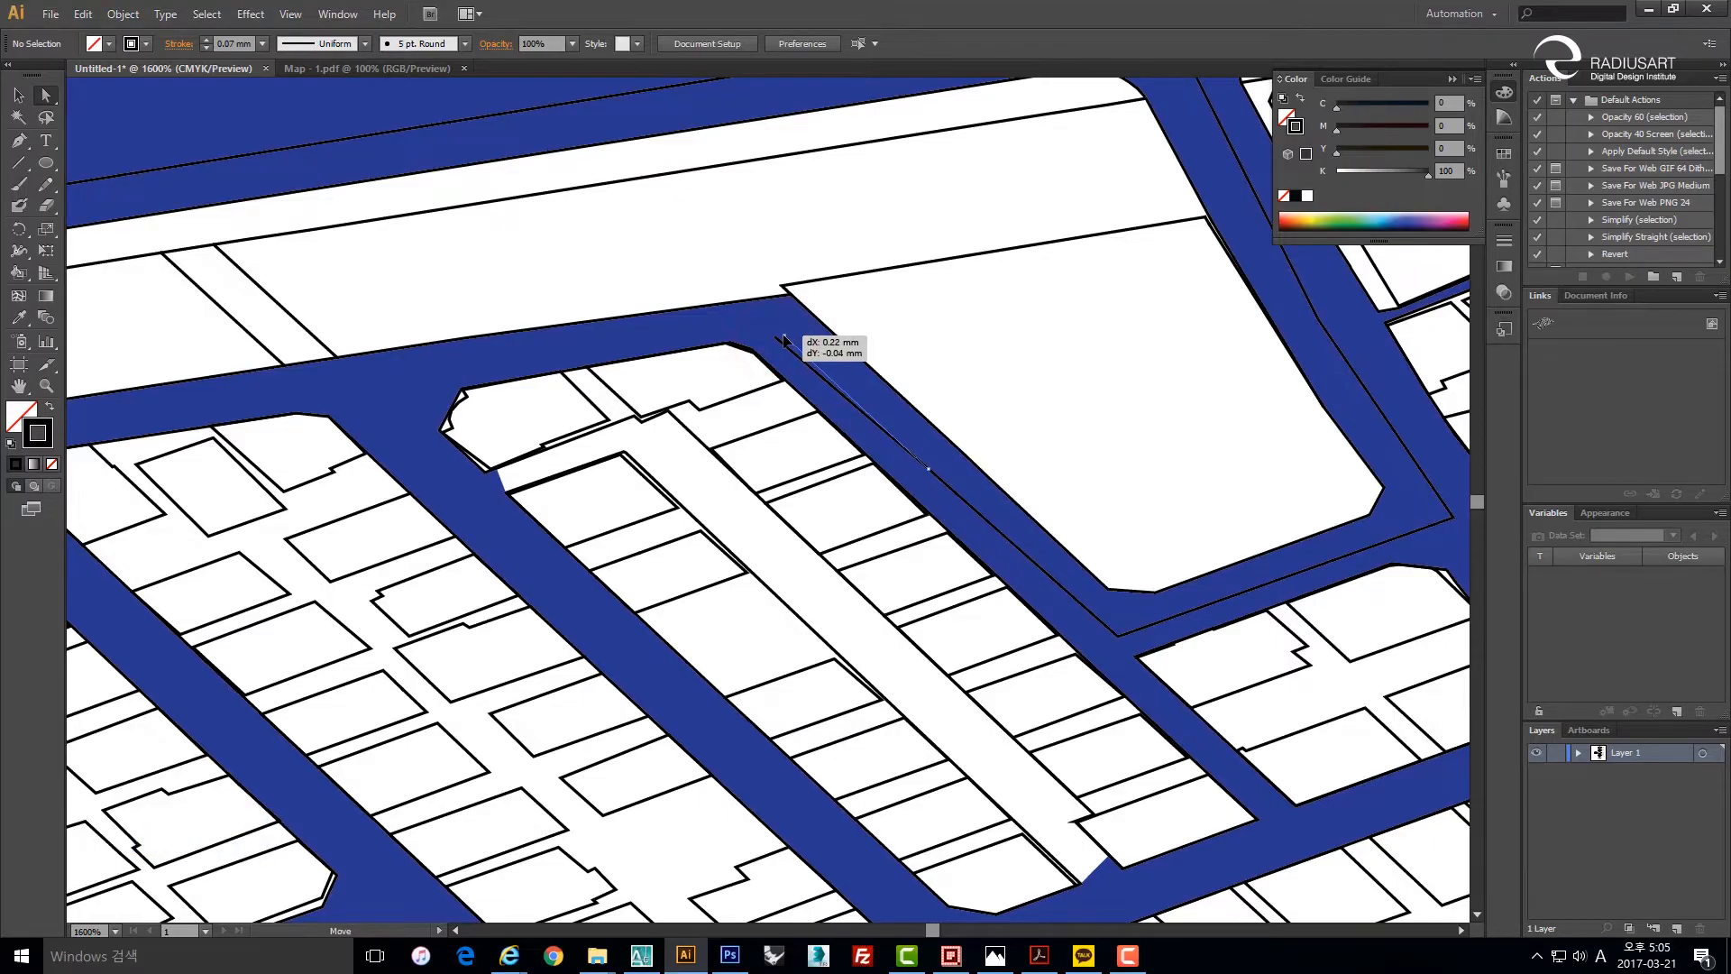
left_click_drag(892, 405, 722, 518)
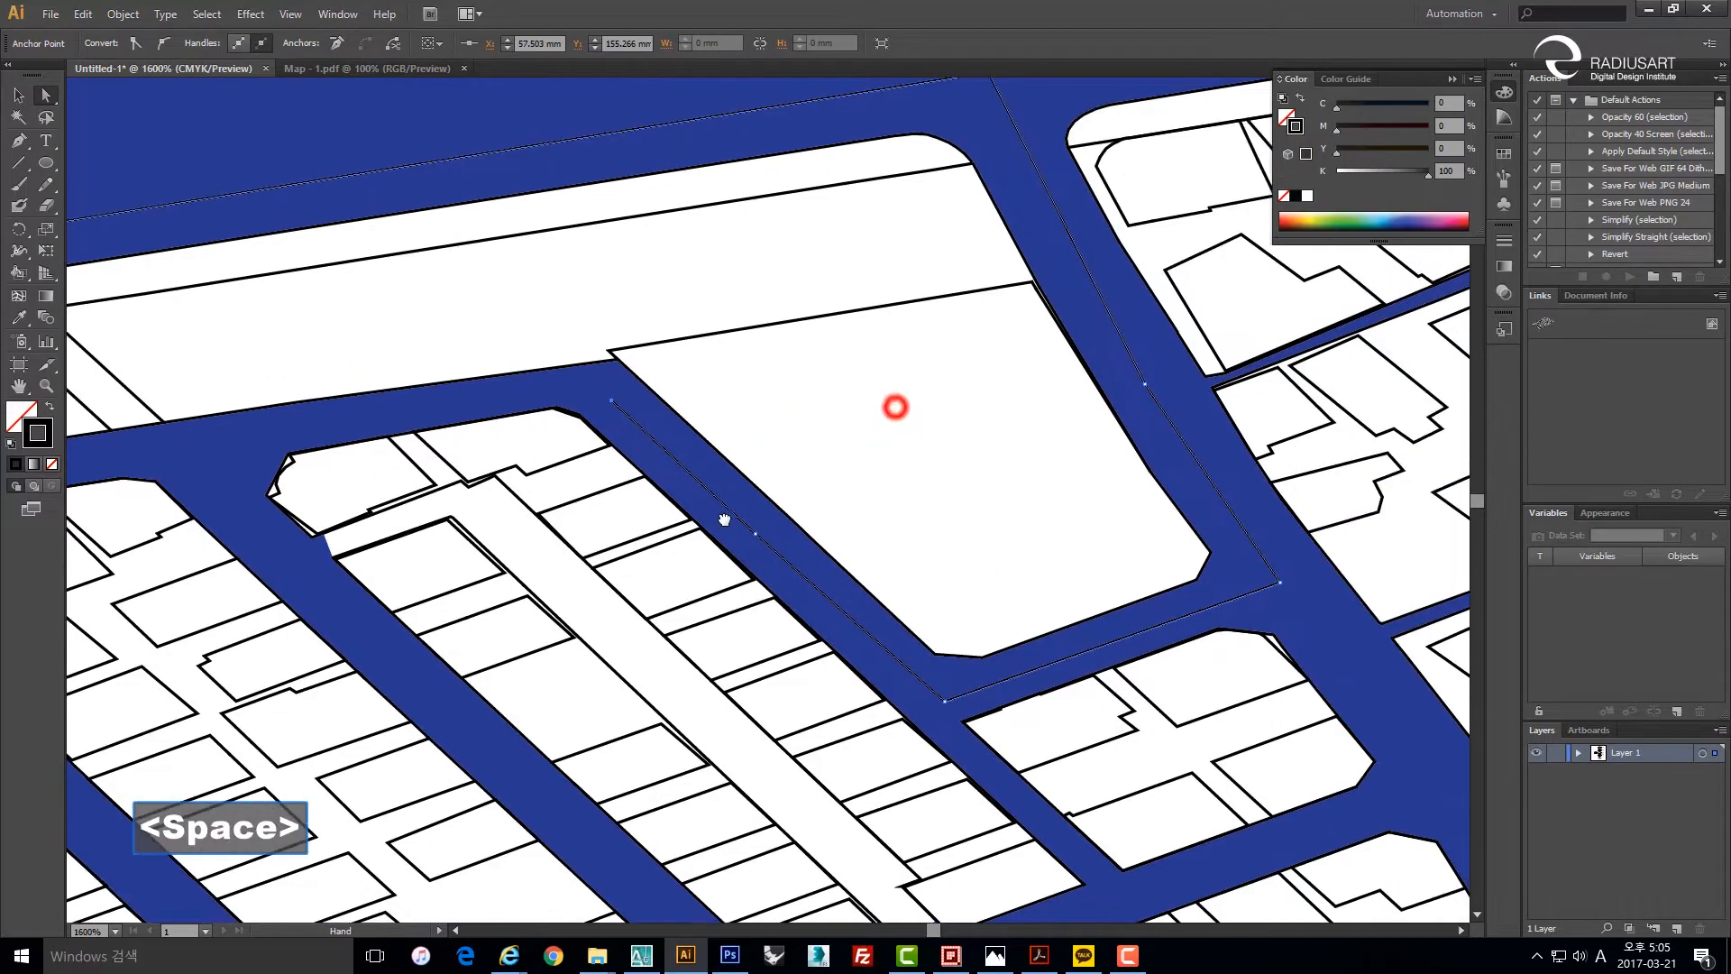
left_click_drag(591, 475, 1044, 513)
left_click_drag(749, 493, 893, 494)
scroll(523, 331, "down", 1)
left_click(529, 367)
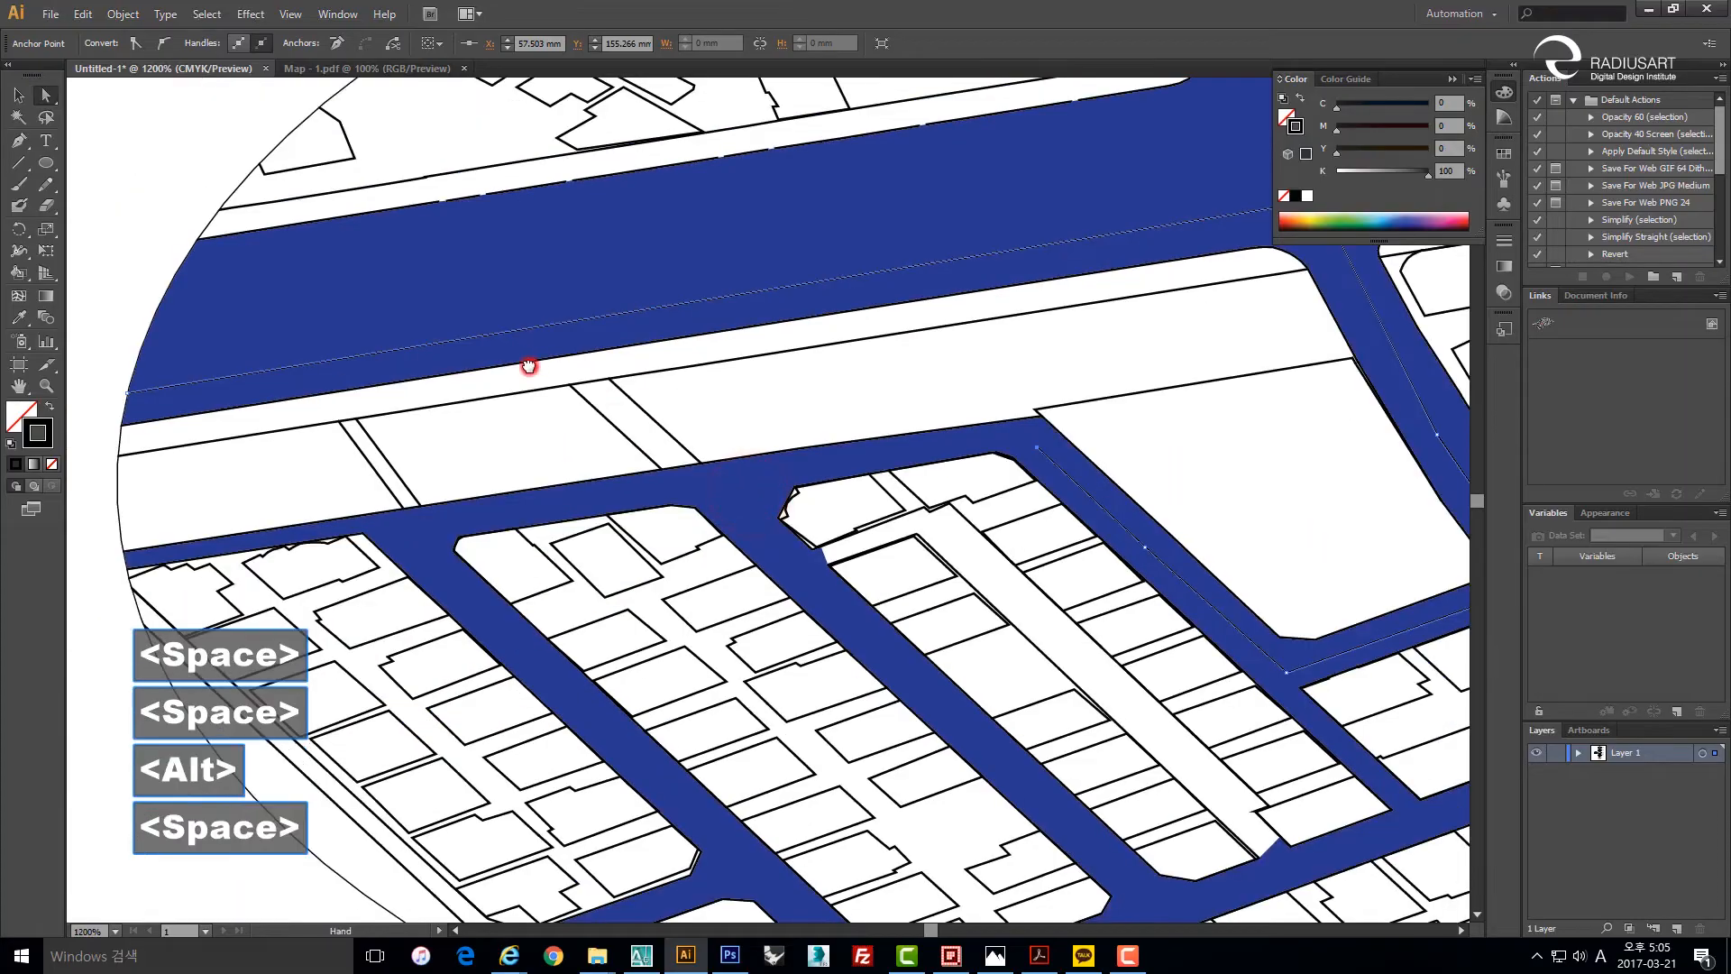
Set the stroke colour of the path around the site parcel to white.
key("v")
left_click(50, 433)
double_click(52, 436)
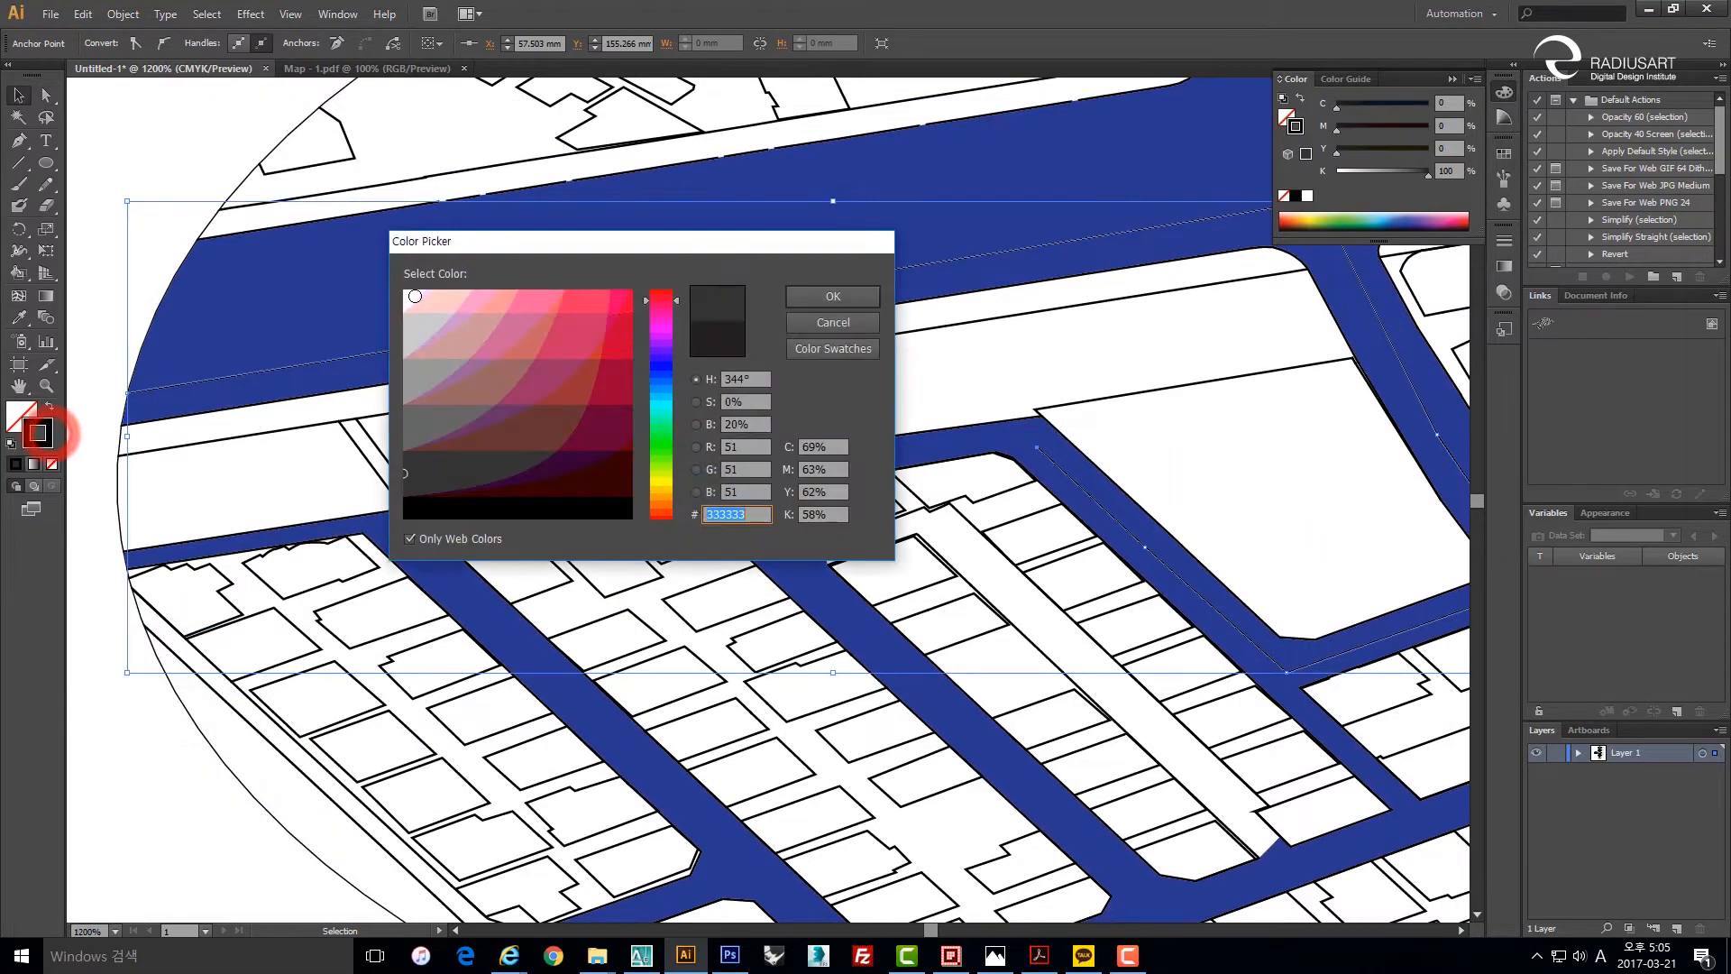
left_click(416, 298)
left_click(808, 299)
scroll(487, 350, "down", 2, "alt")
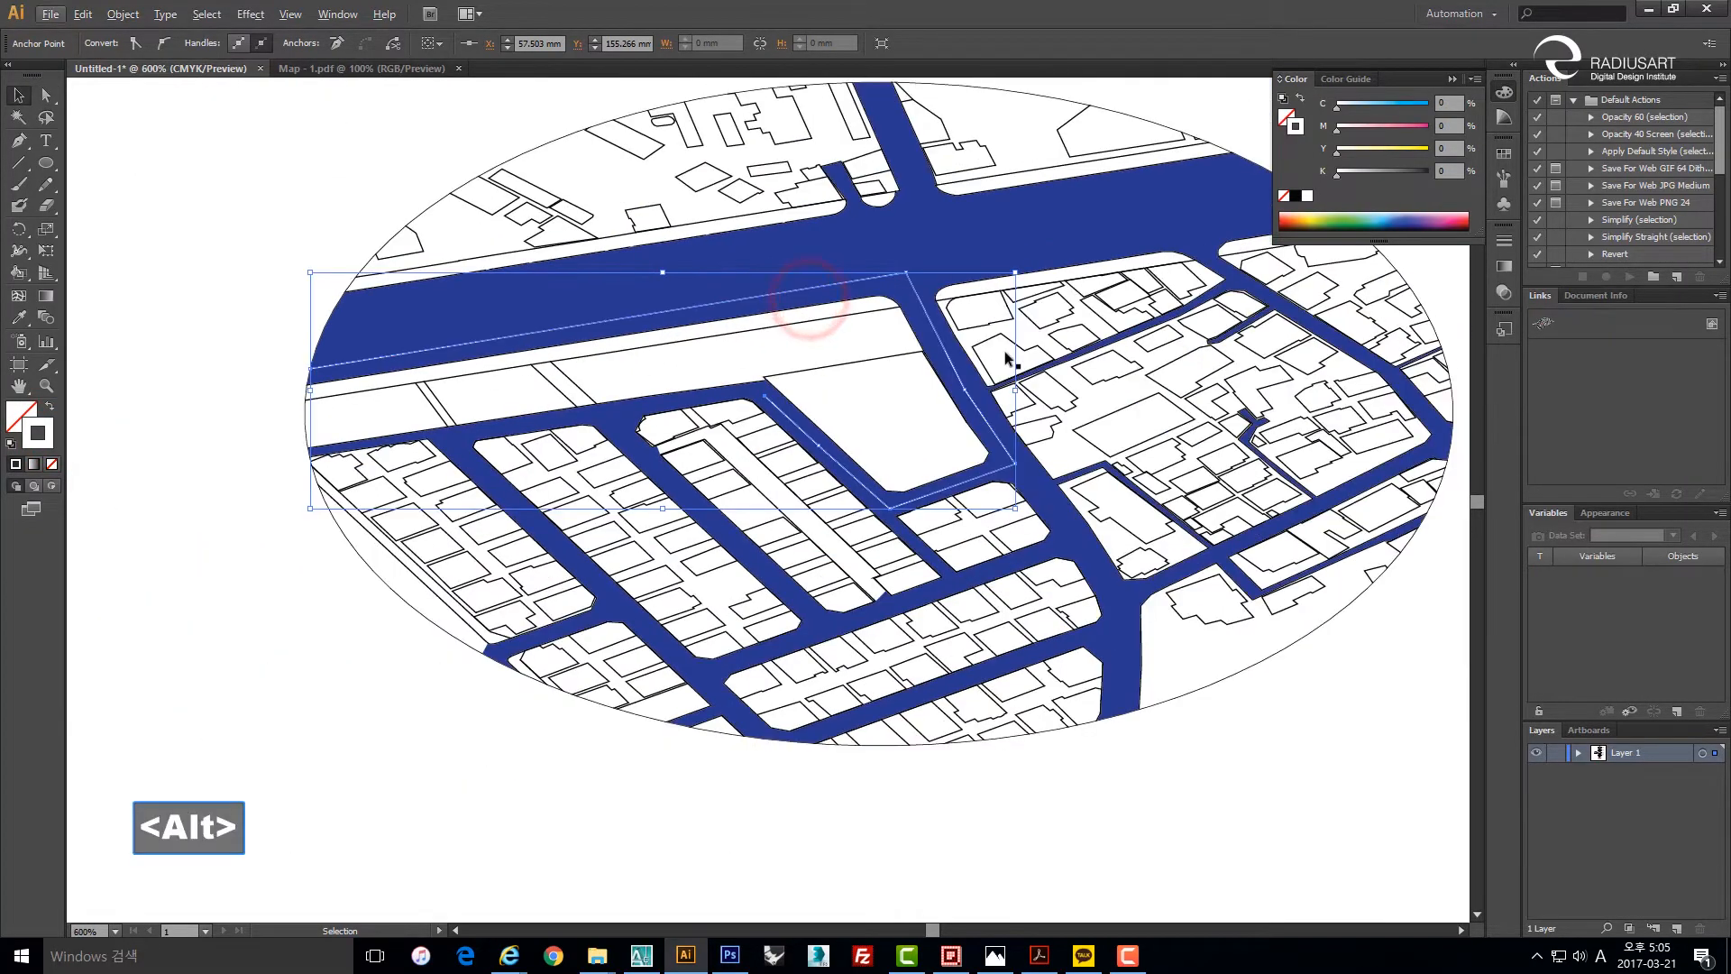
Set the white path's stroke weight to 1 mm.
left_click(1509, 237)
left_click(1405, 251)
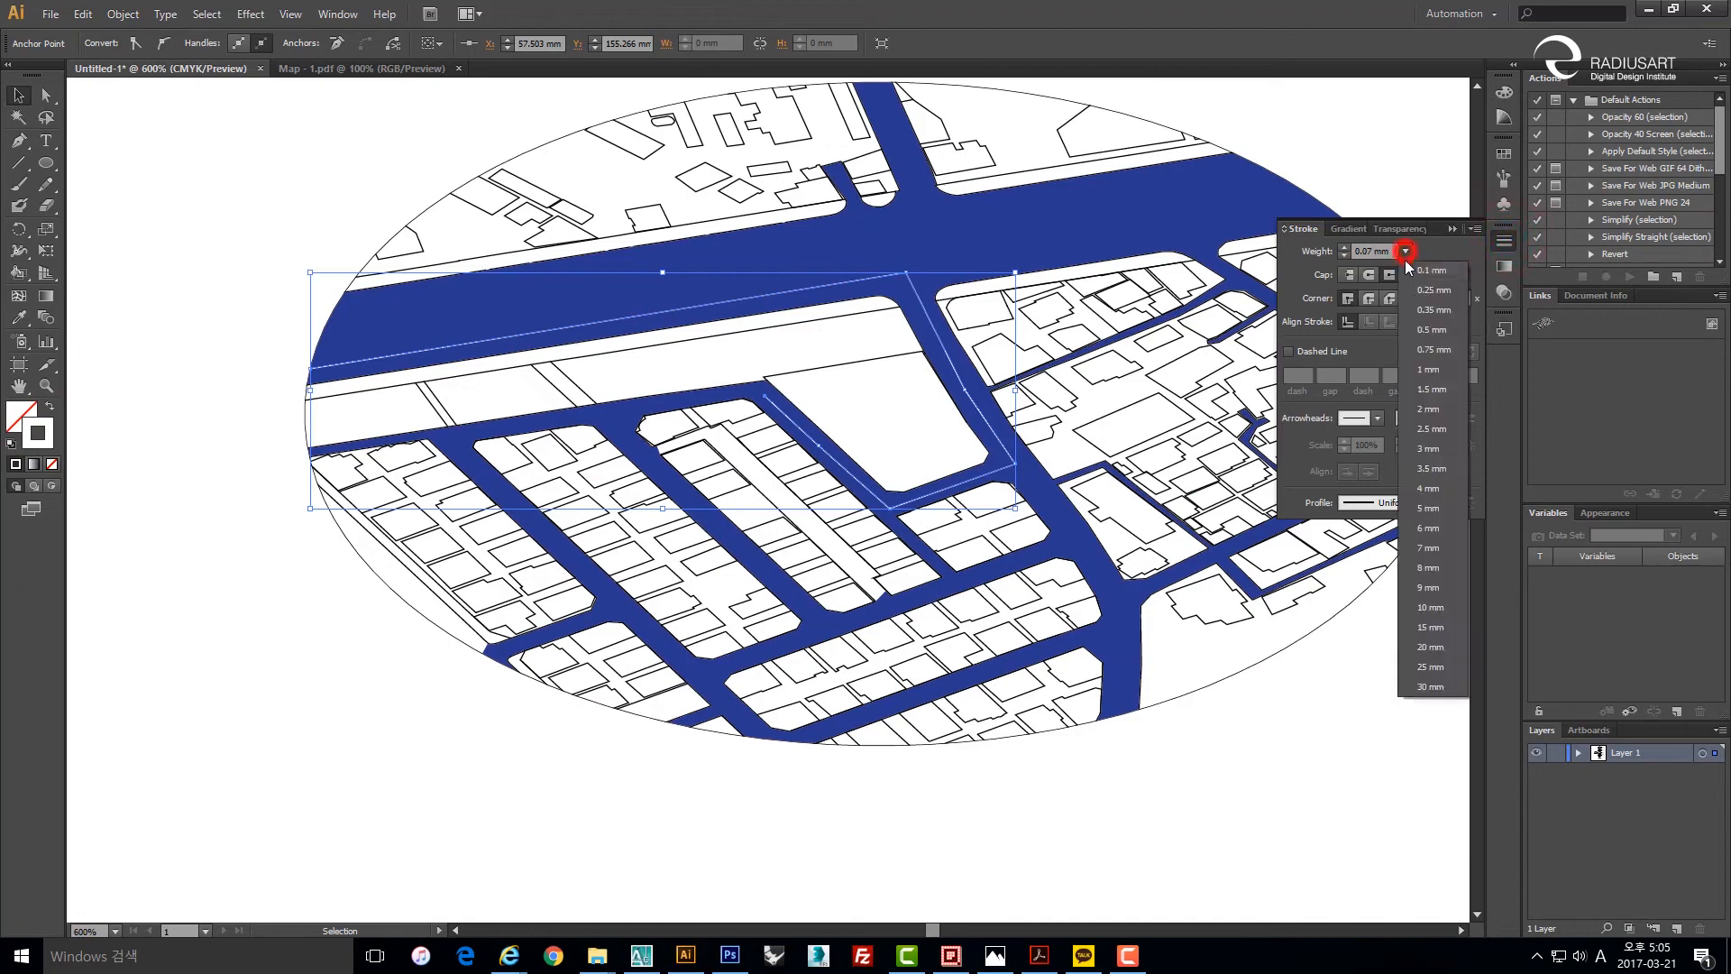
left_click(1437, 371)
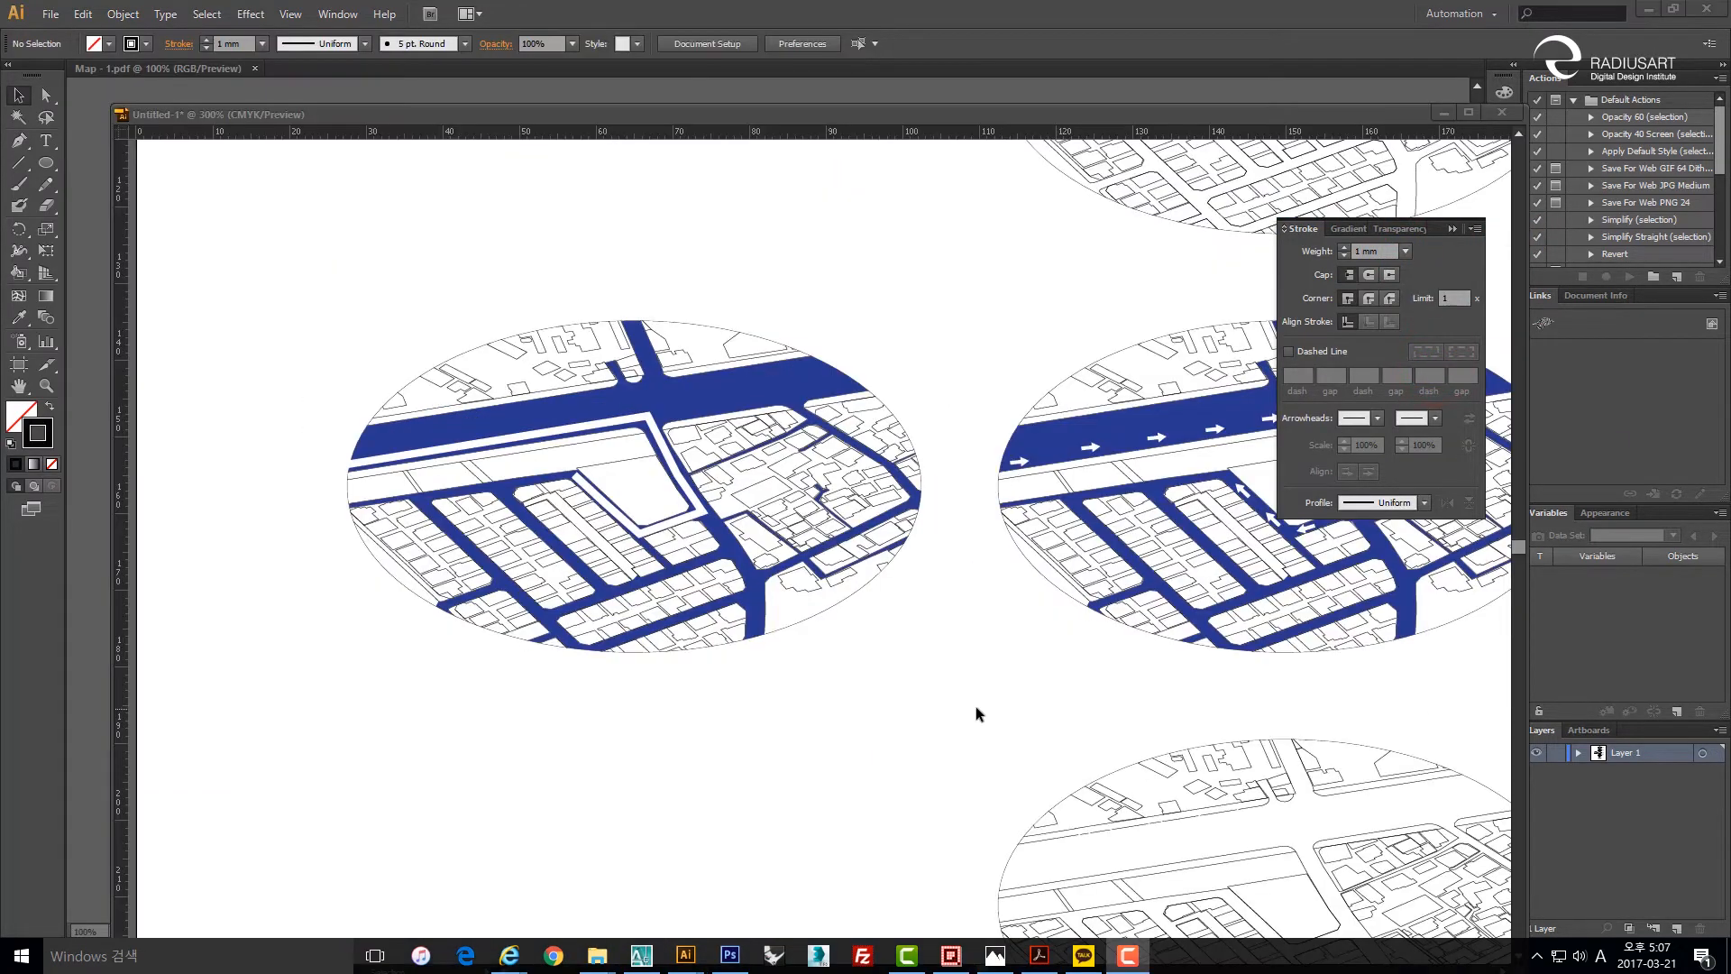
Reduce the white path's stroke weight to 0.5 mm.
left_click(946, 706)
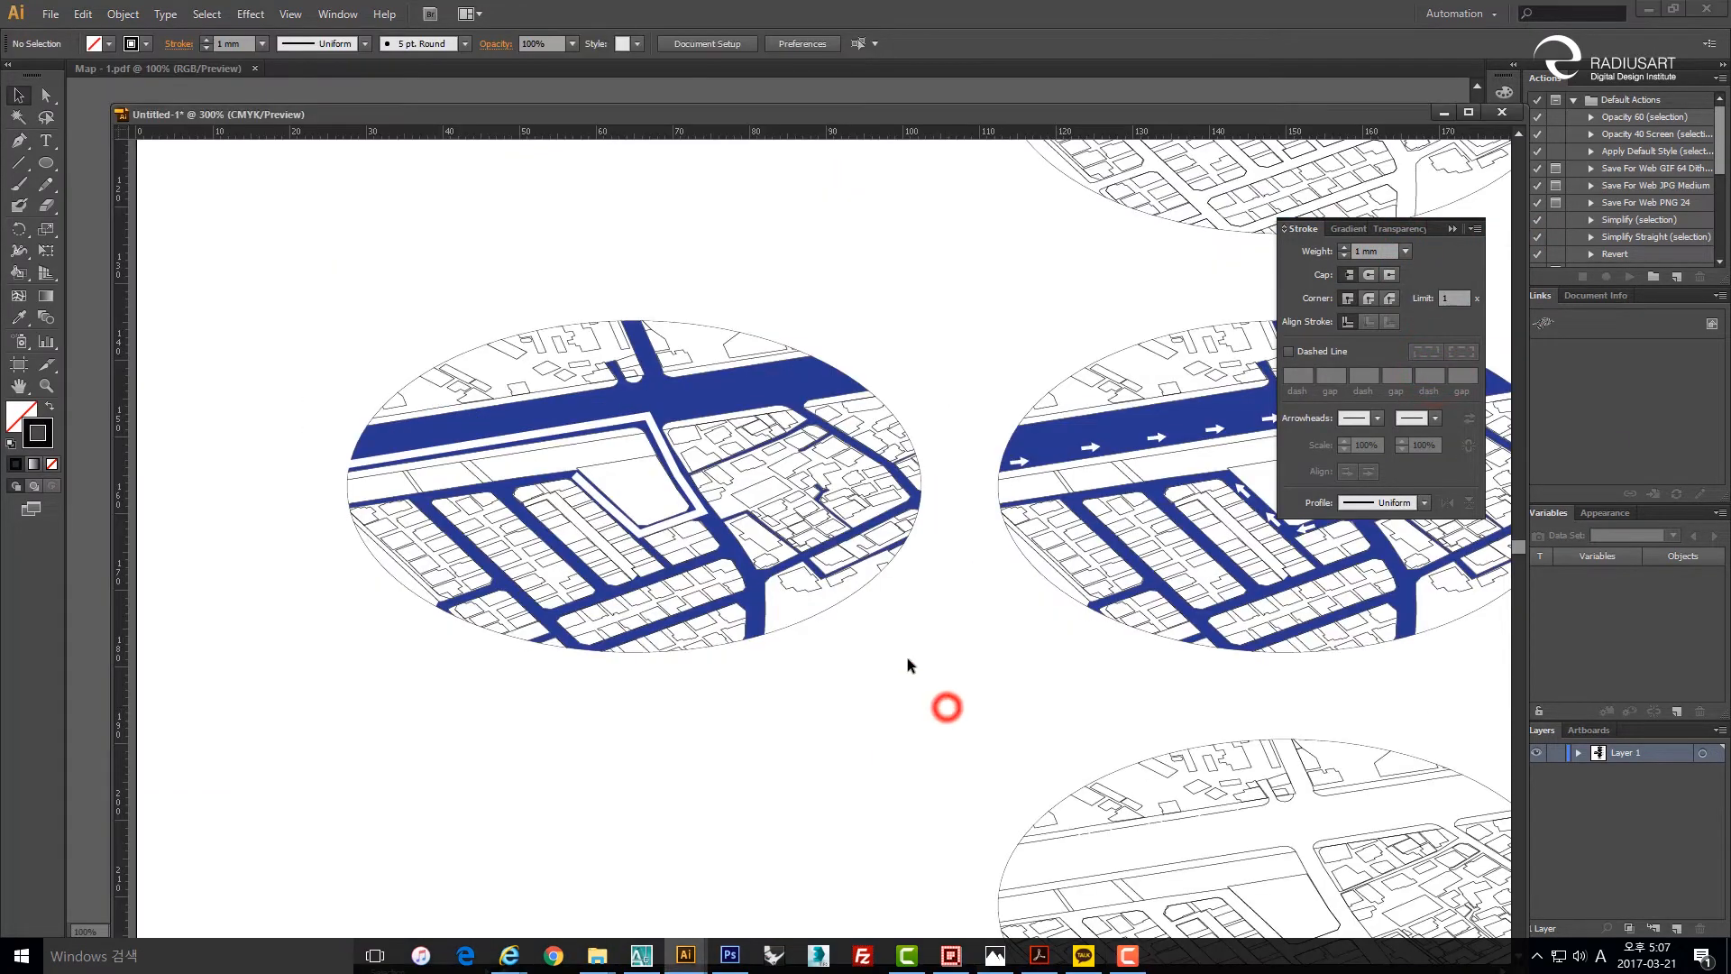
left_click_drag(896, 646, 834, 640)
scroll(535, 431, "up", 2)
left_click(573, 395)
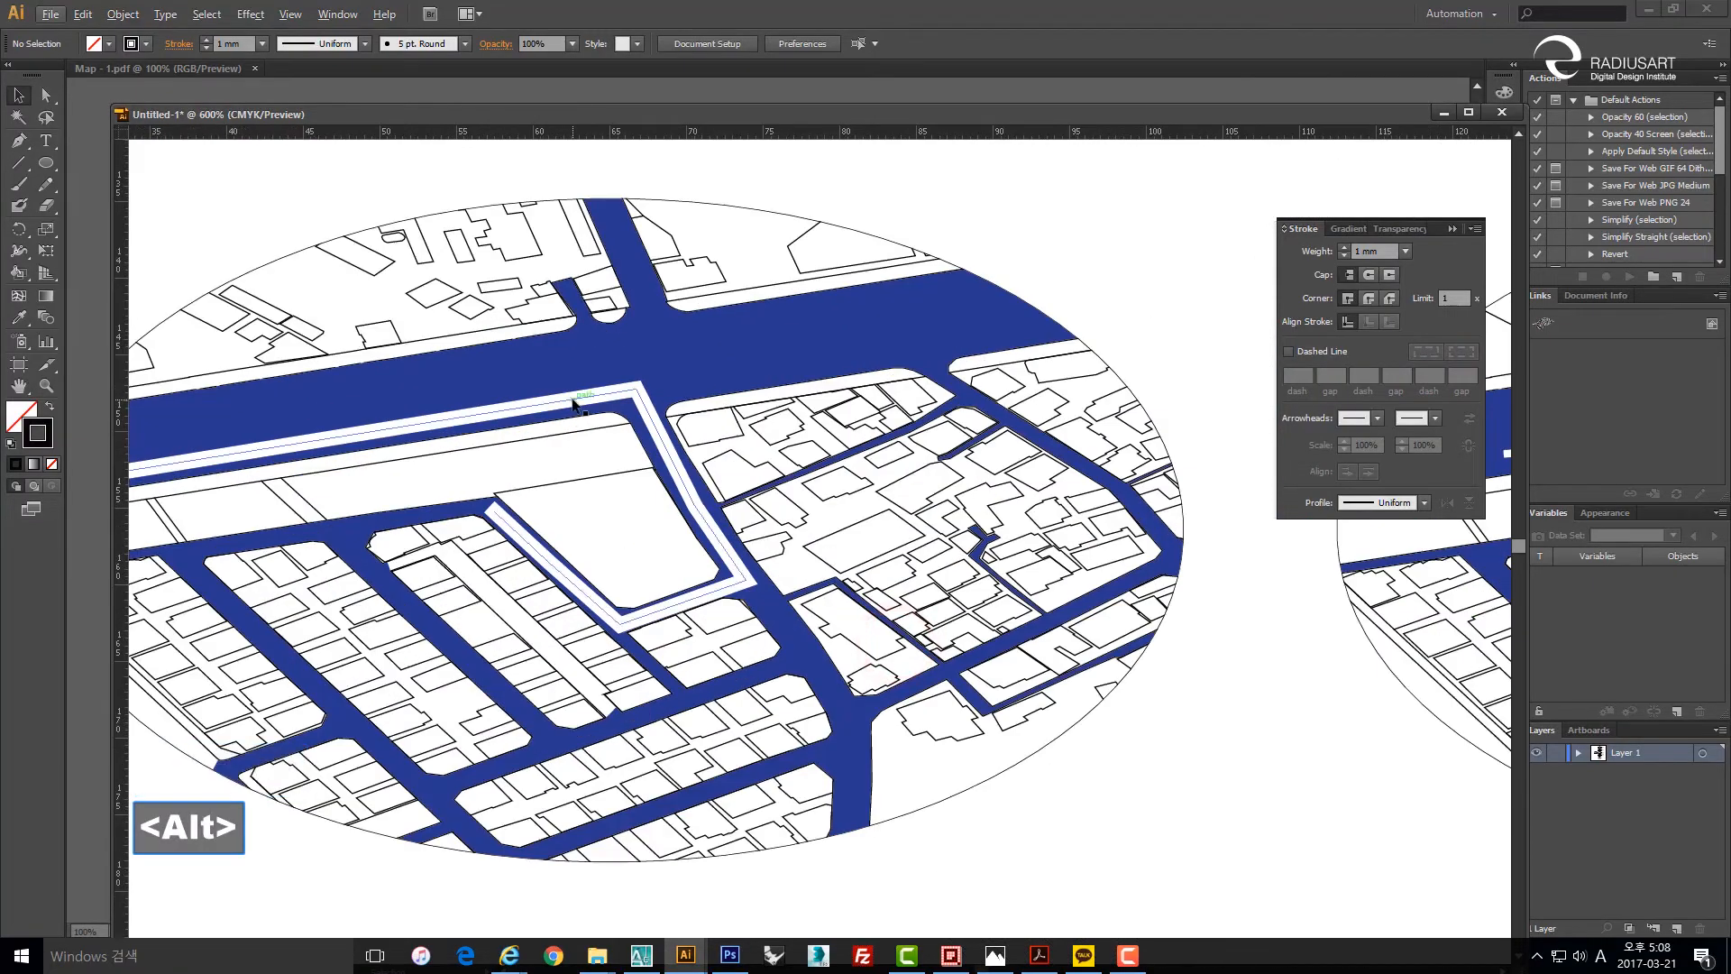
left_click(1405, 252)
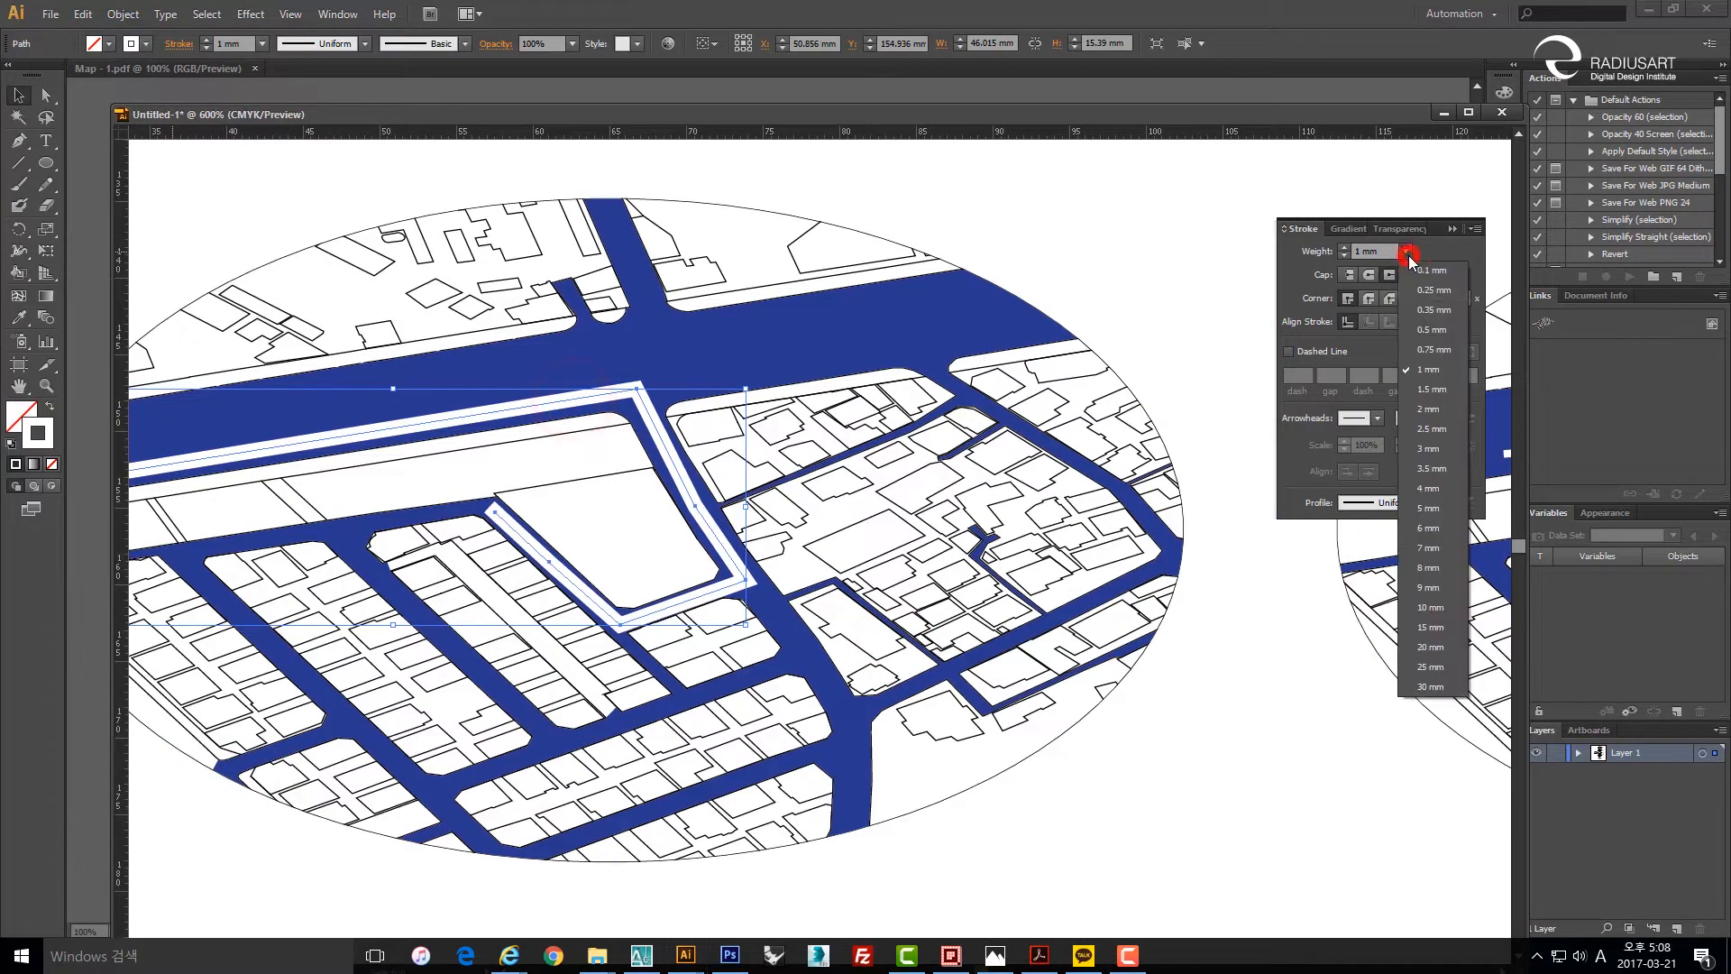
left_click(1423, 326)
left_click(1121, 216)
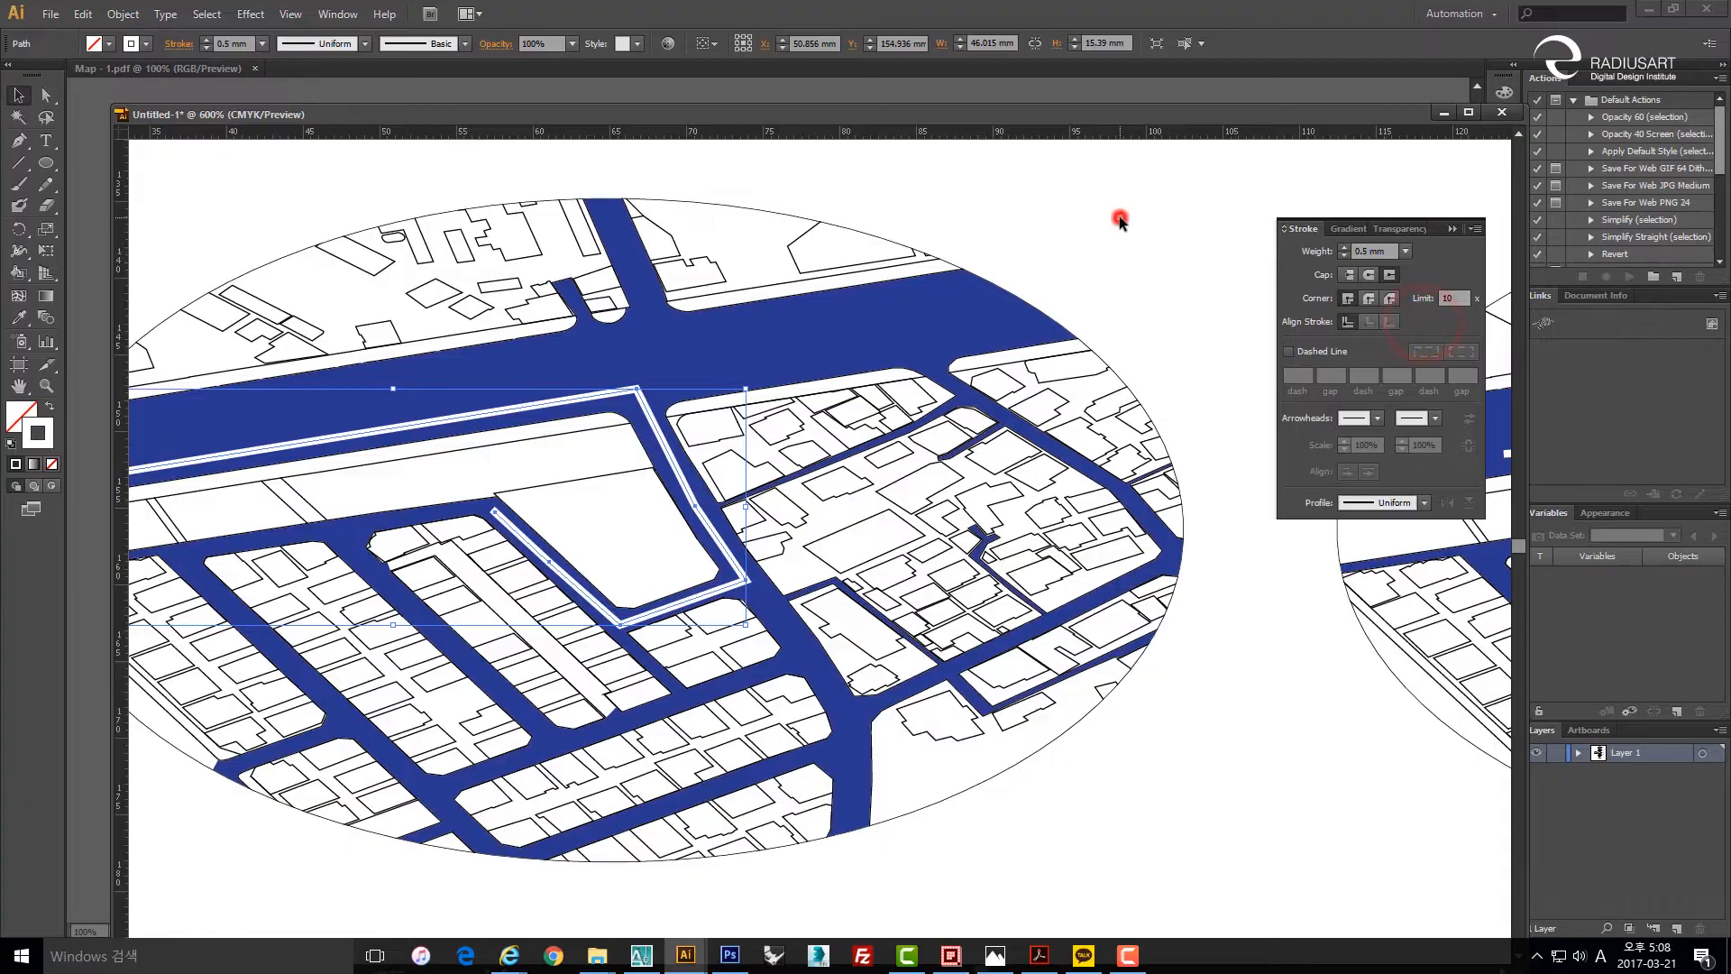
Apply the Round Corners effect to the white path with a 1 mm radius.
key("space")
left_click_drag(644, 461, 979, 435)
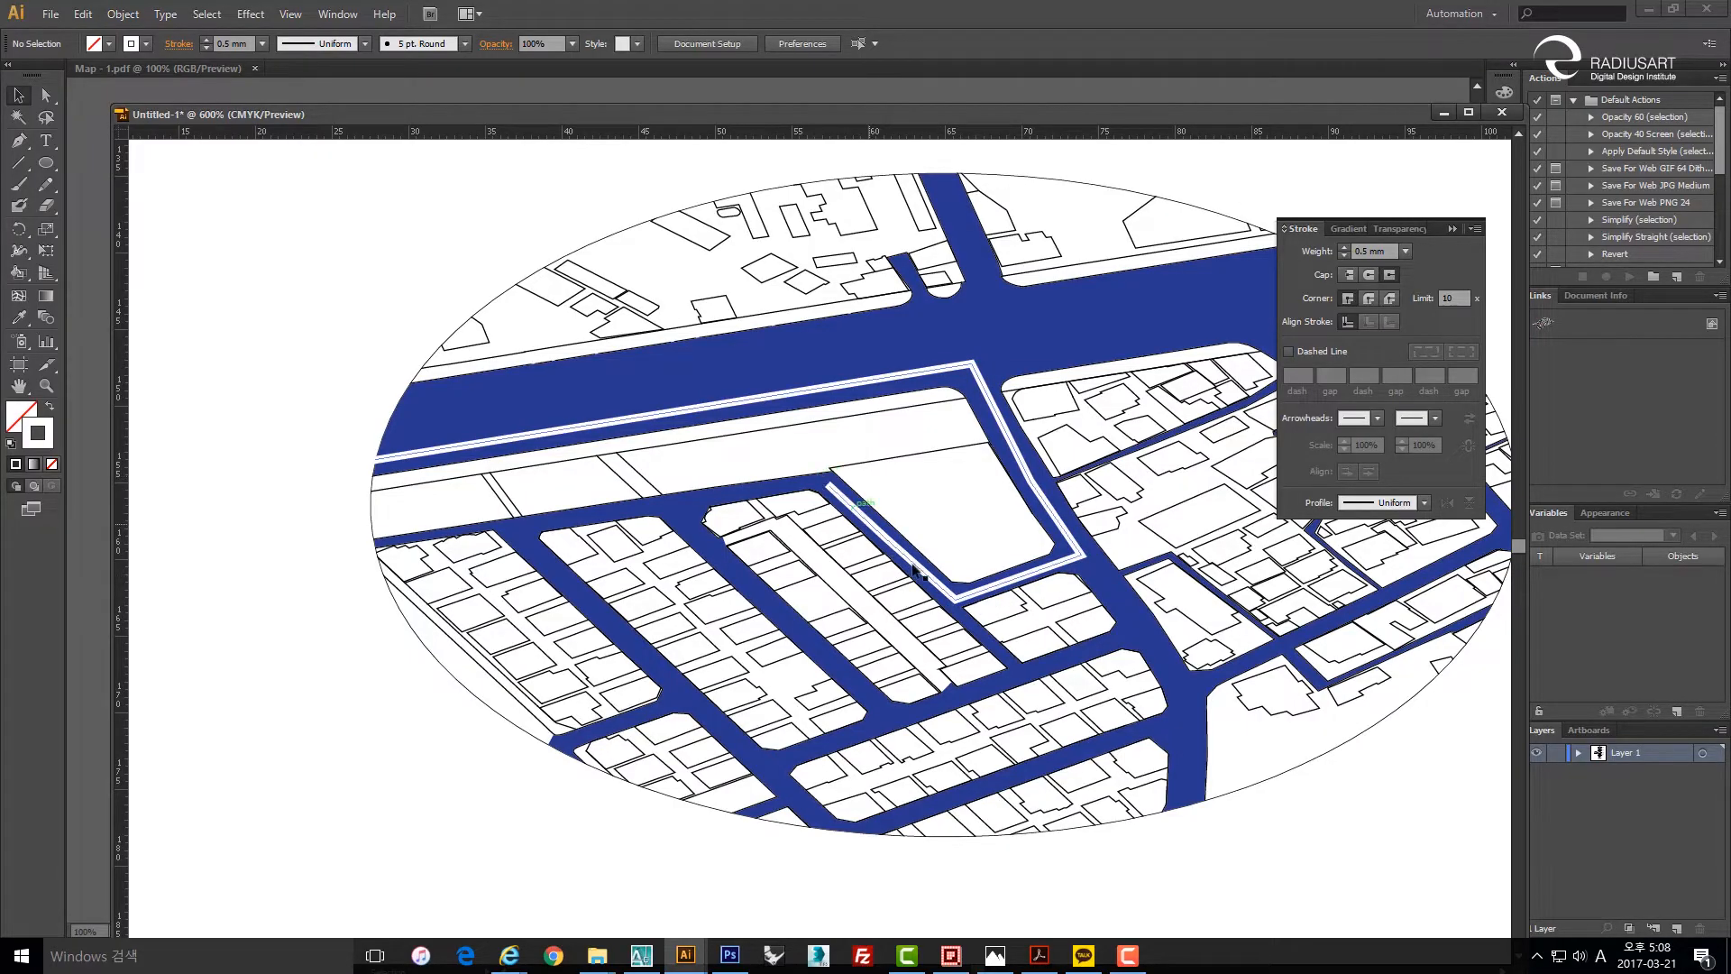
left_click(867, 384)
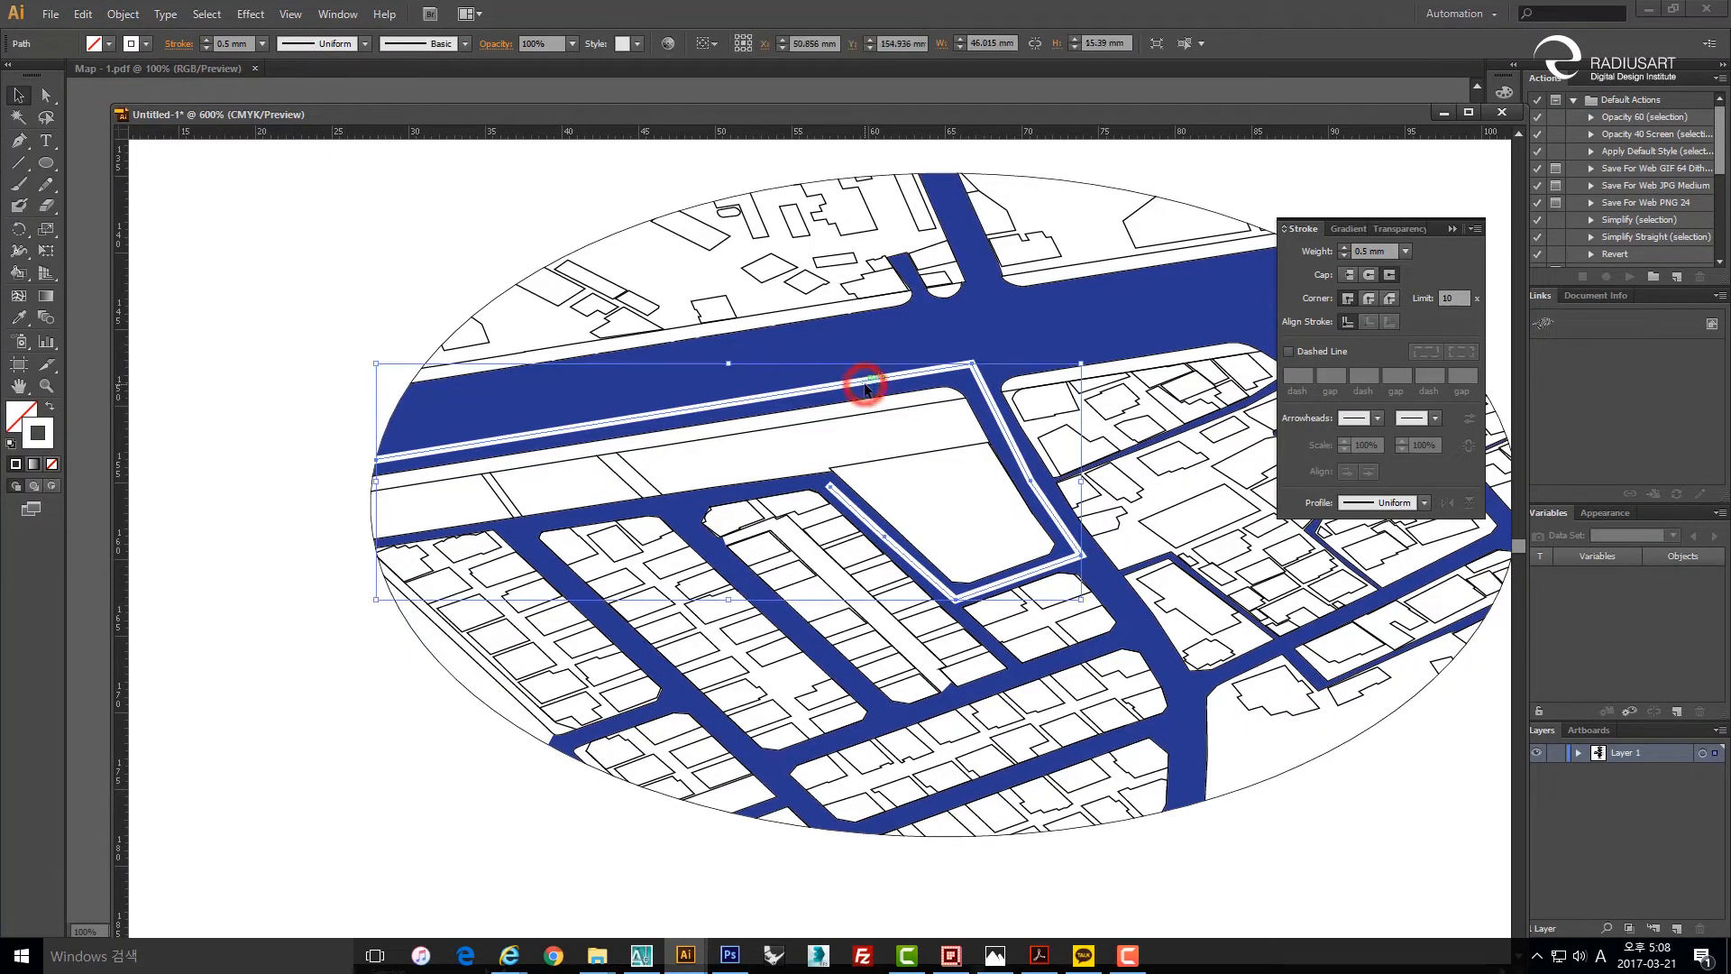
left_click(258, 15)
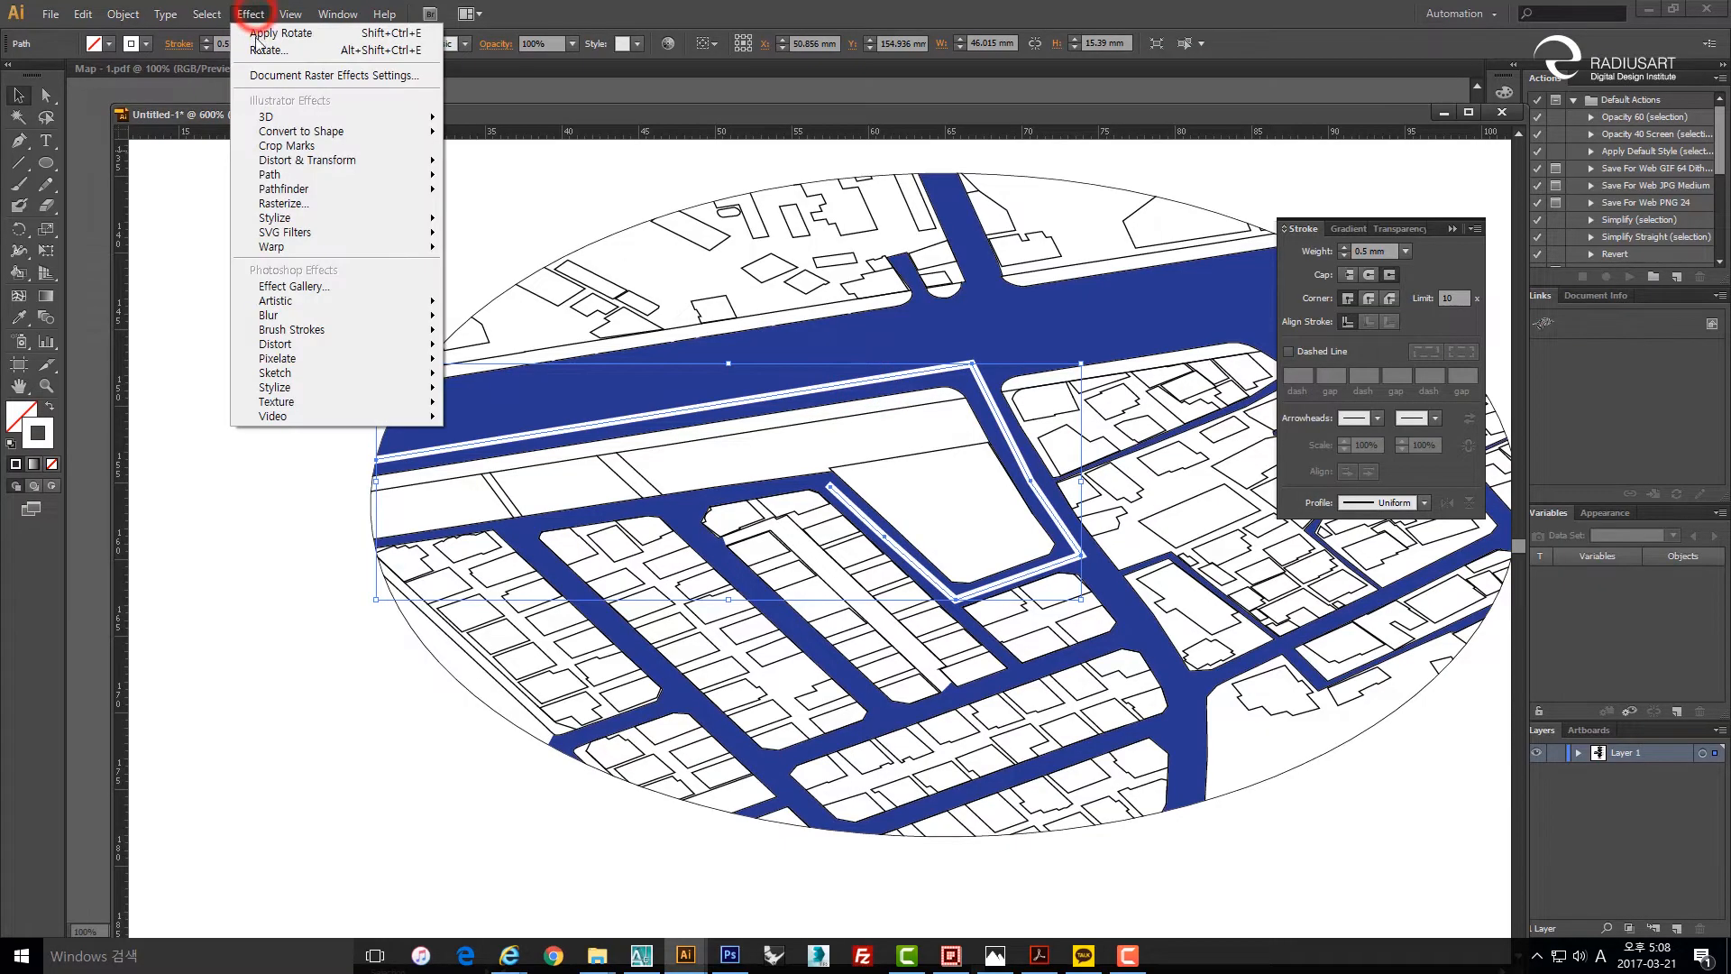
mouse_move(268, 117)
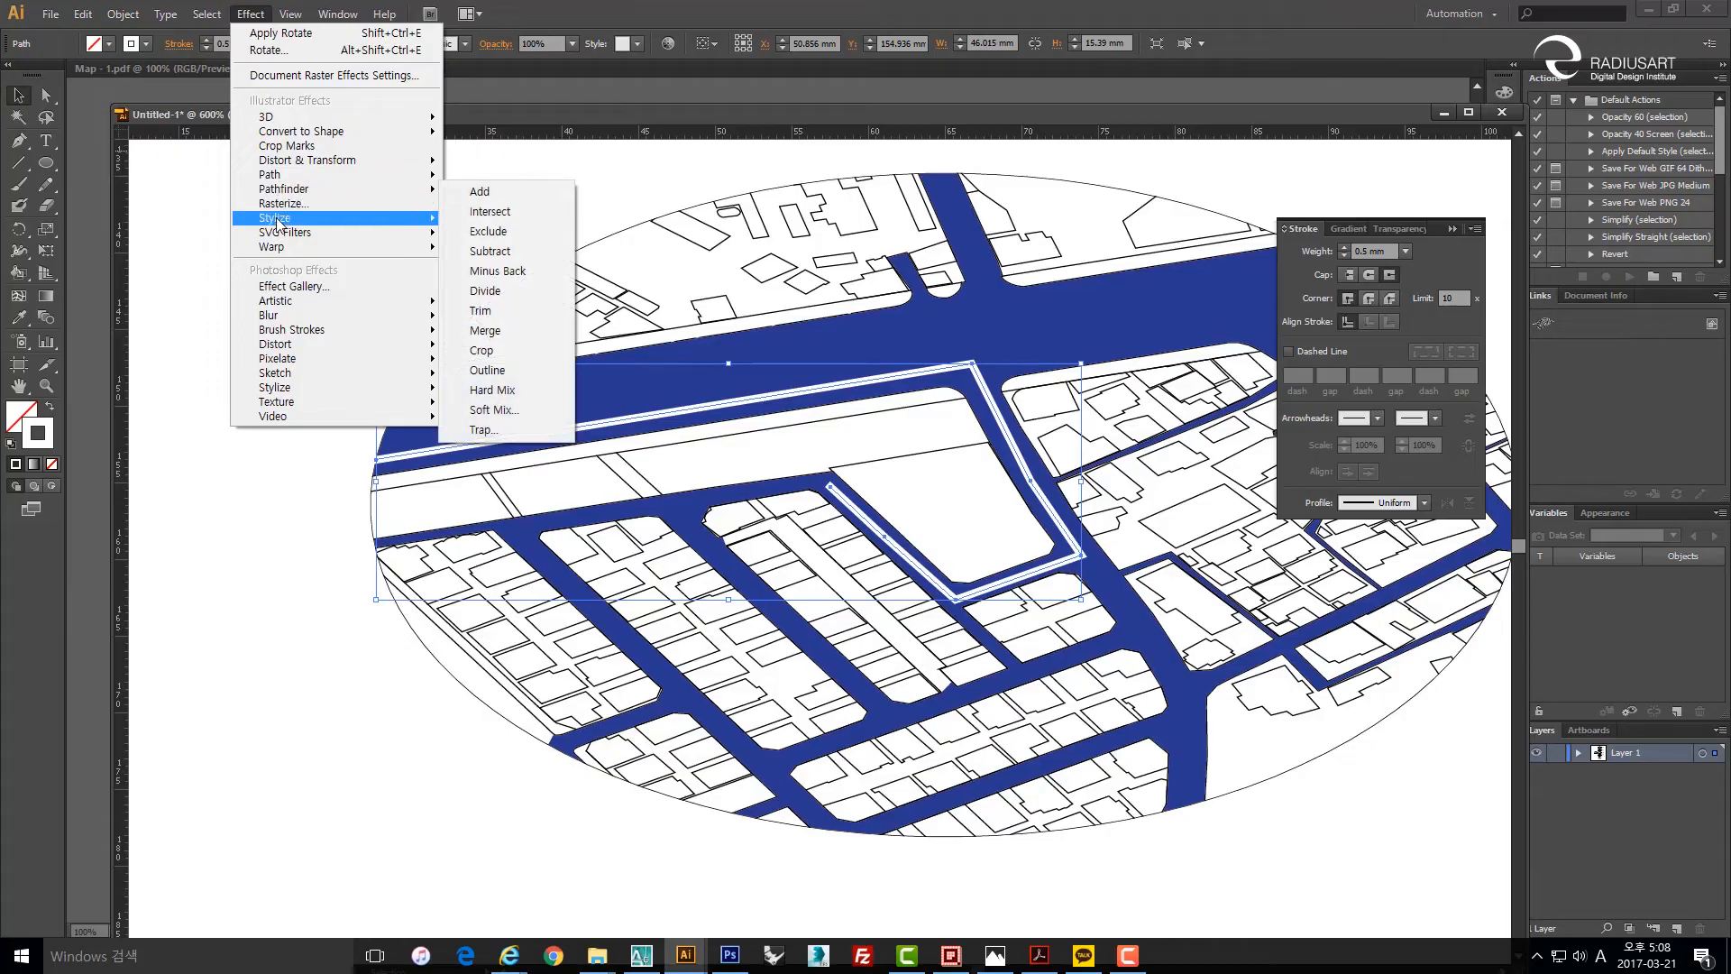
mouse_move(277, 221)
left_click(509, 299)
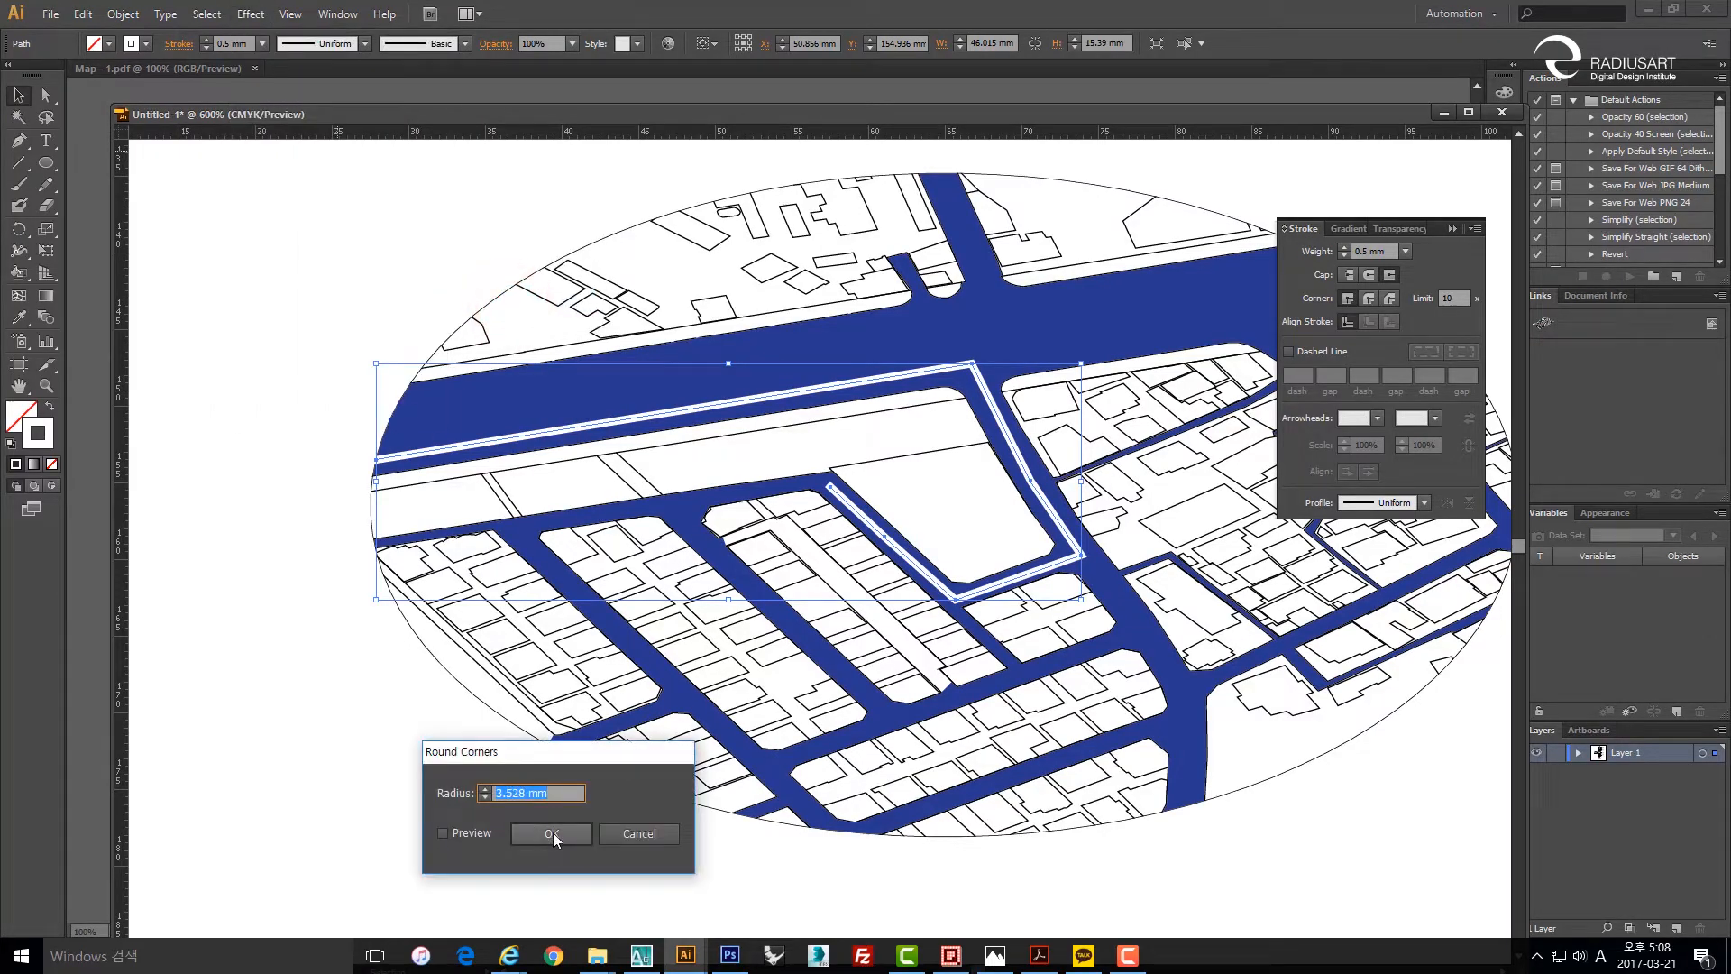
left_click(474, 831)
left_click(474, 835)
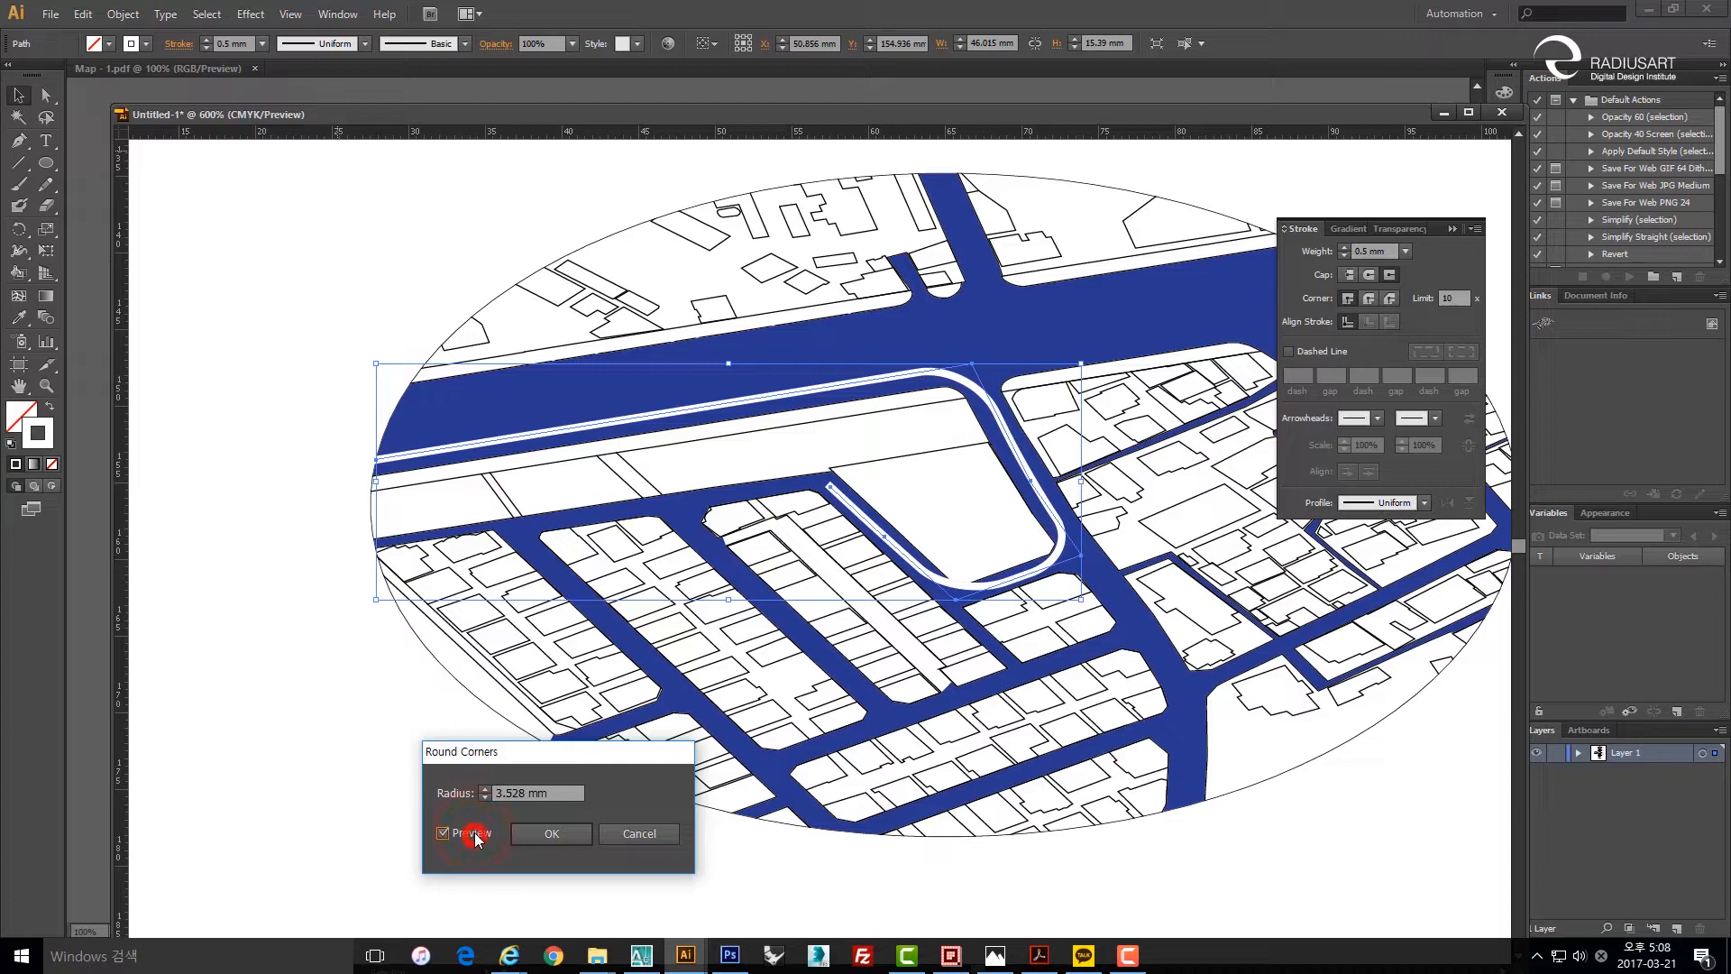
double_click(508, 798)
type("1")
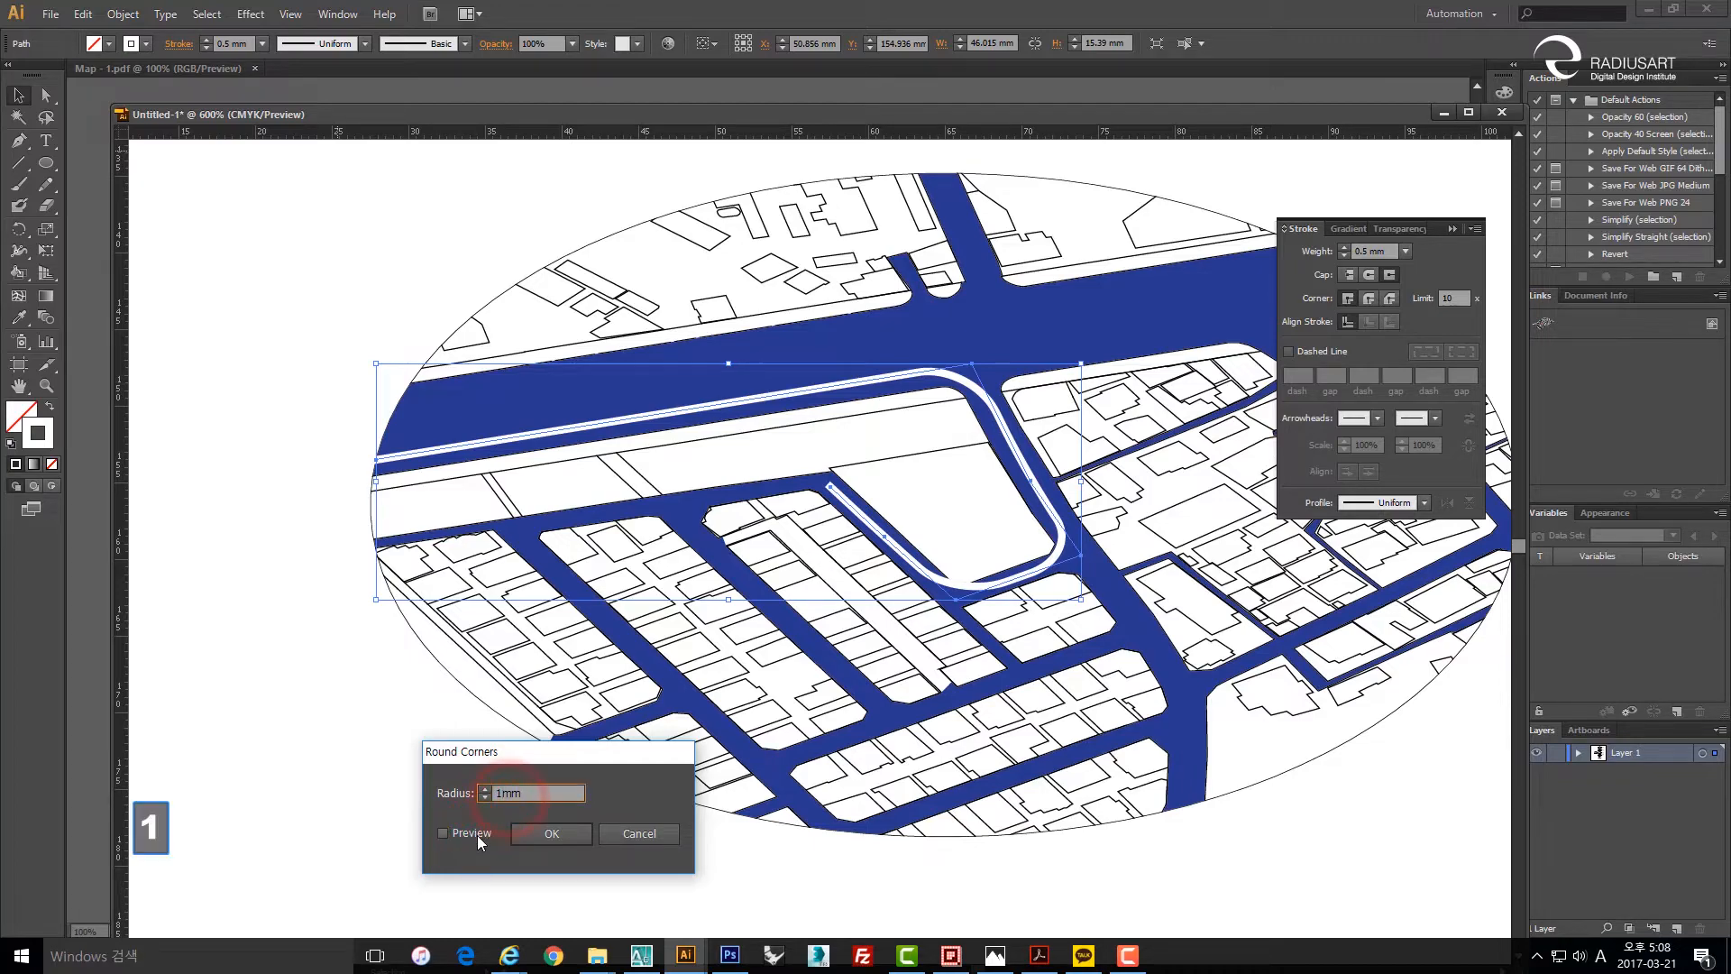
left_click(476, 835)
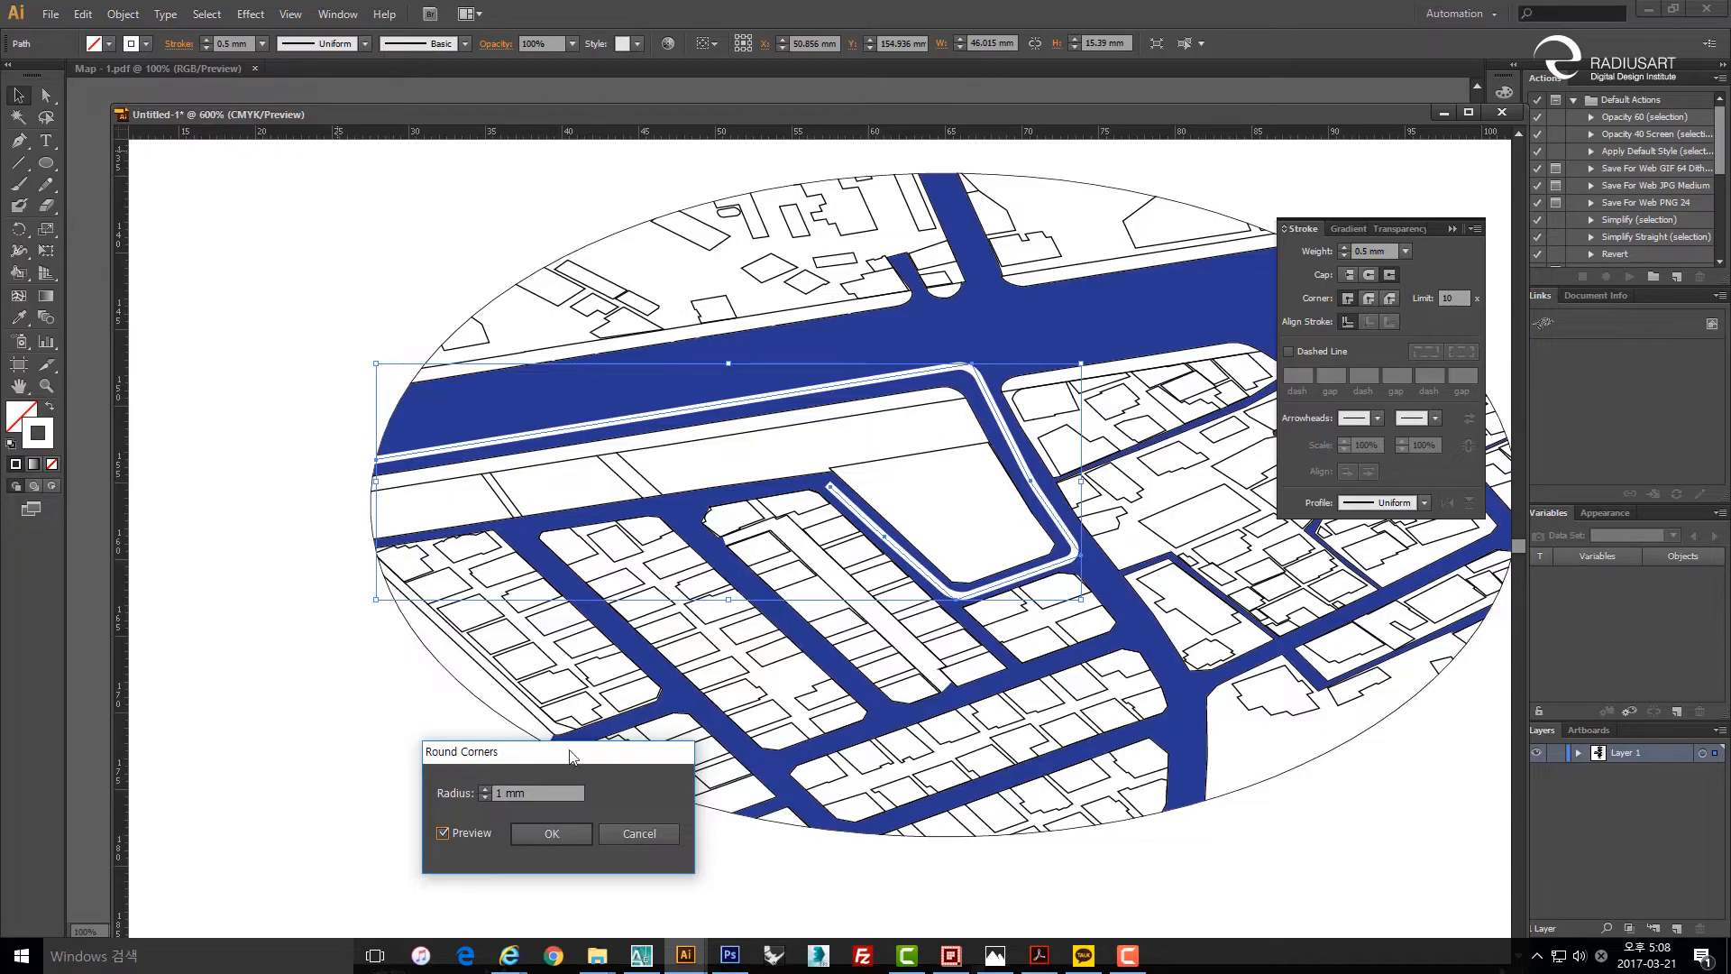
left_click(534, 835)
left_click(456, 830)
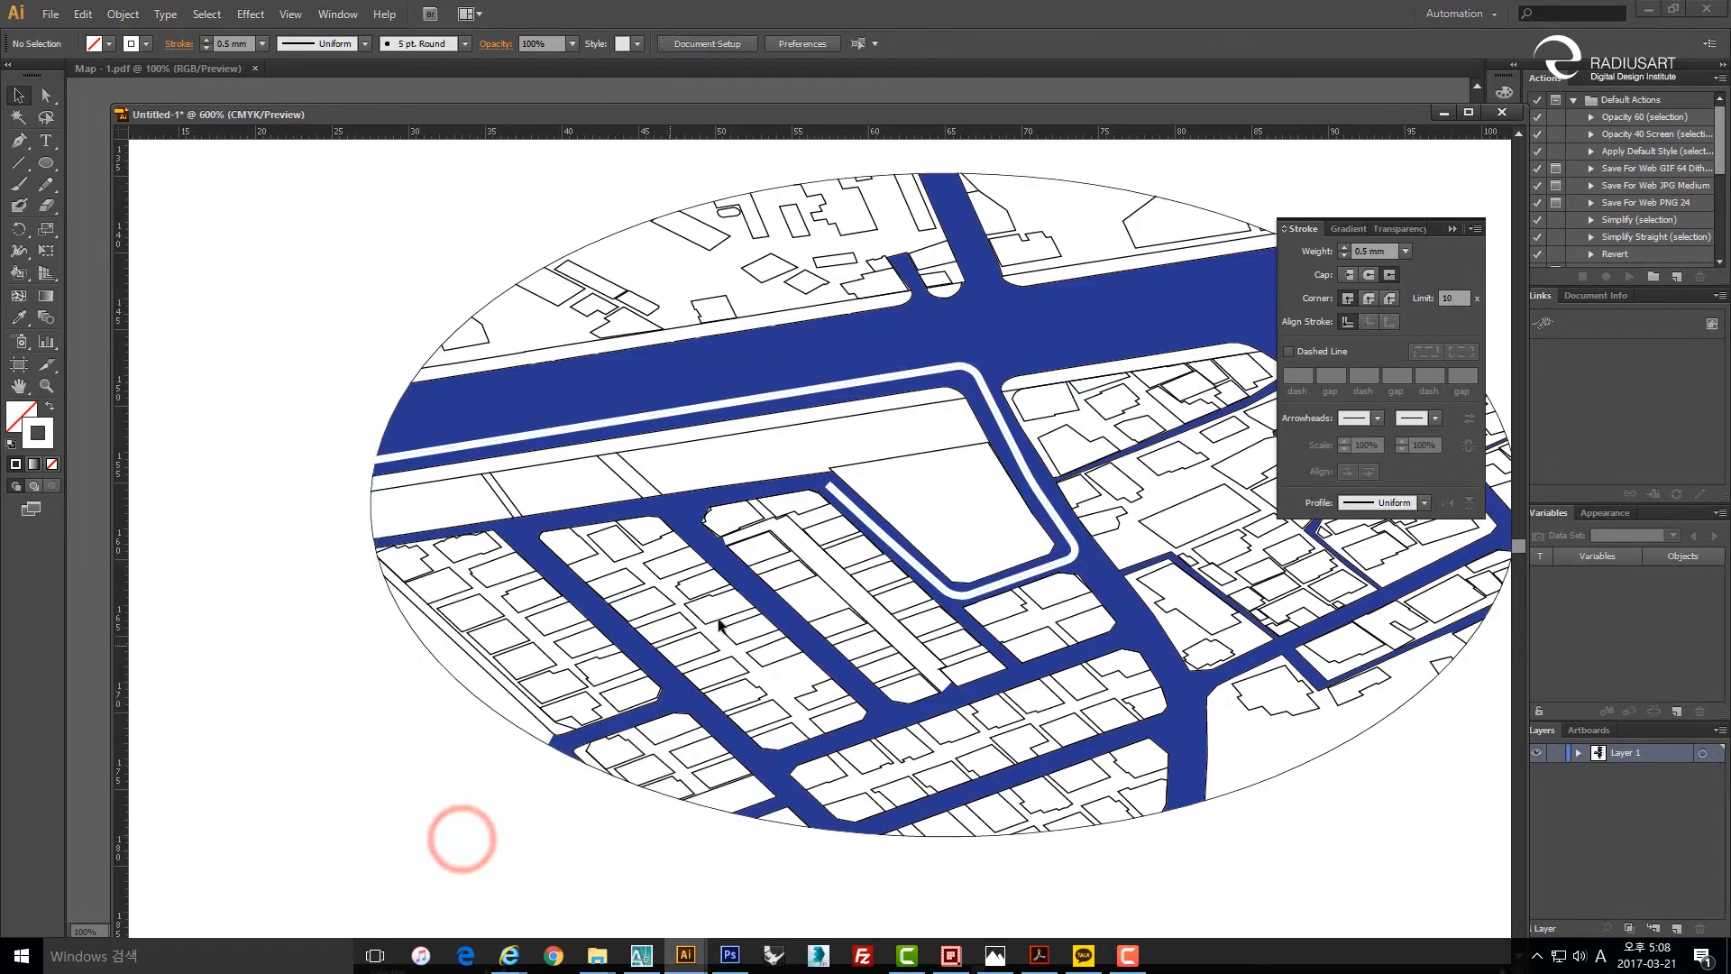
Create a three-sided polygon with a 17.6389 mm radius in the empty area below the map with the white route line.
scroll(705, 561, "down", 3)
key("space")
left_click_drag(799, 604, 720, 546)
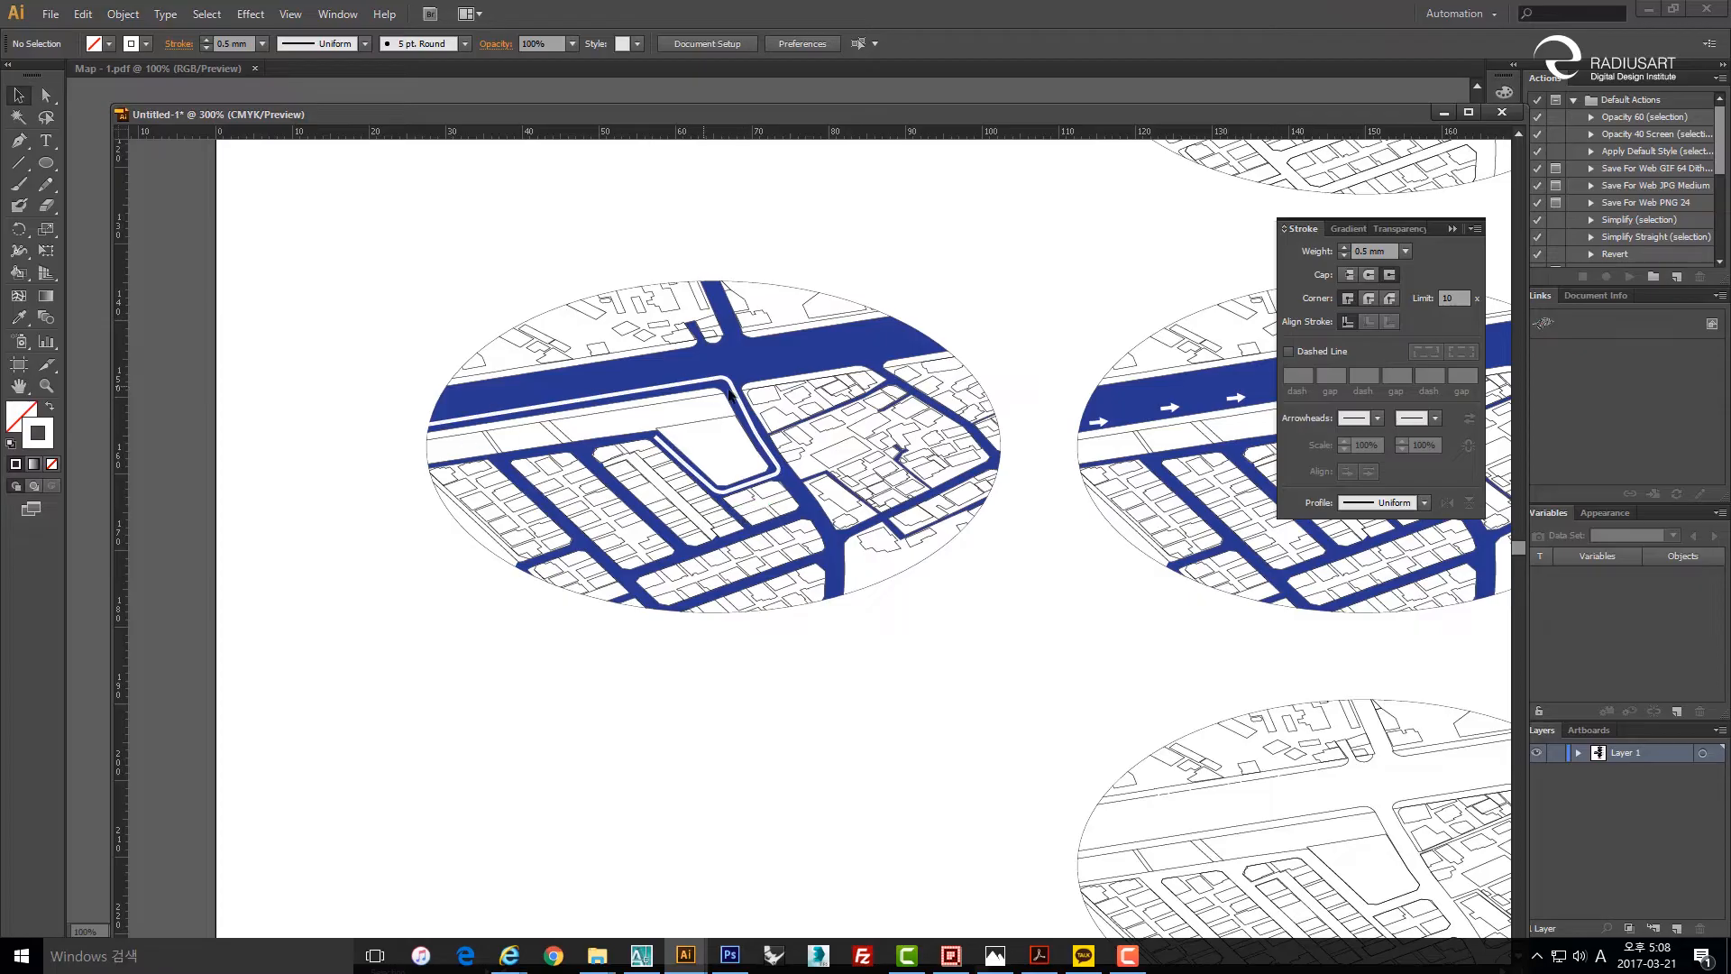
left_click_drag(550, 551, 577, 490)
left_click(497, 605)
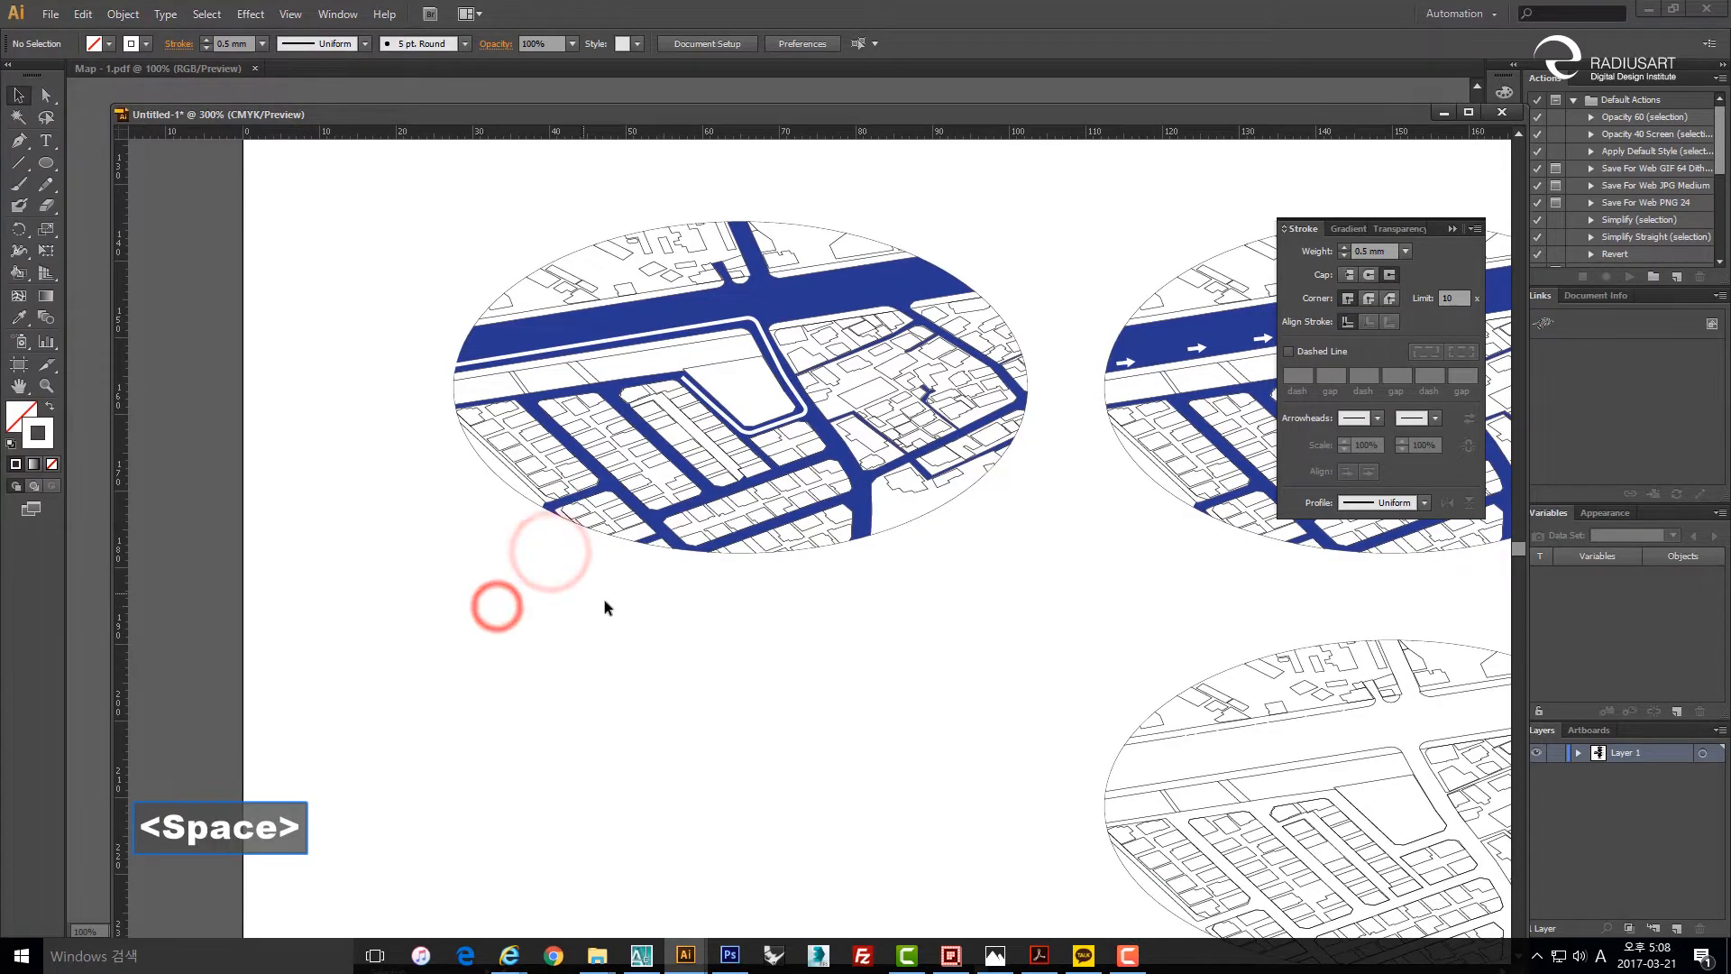
left_click_drag(607, 602, 536, 598)
left_click(544, 610)
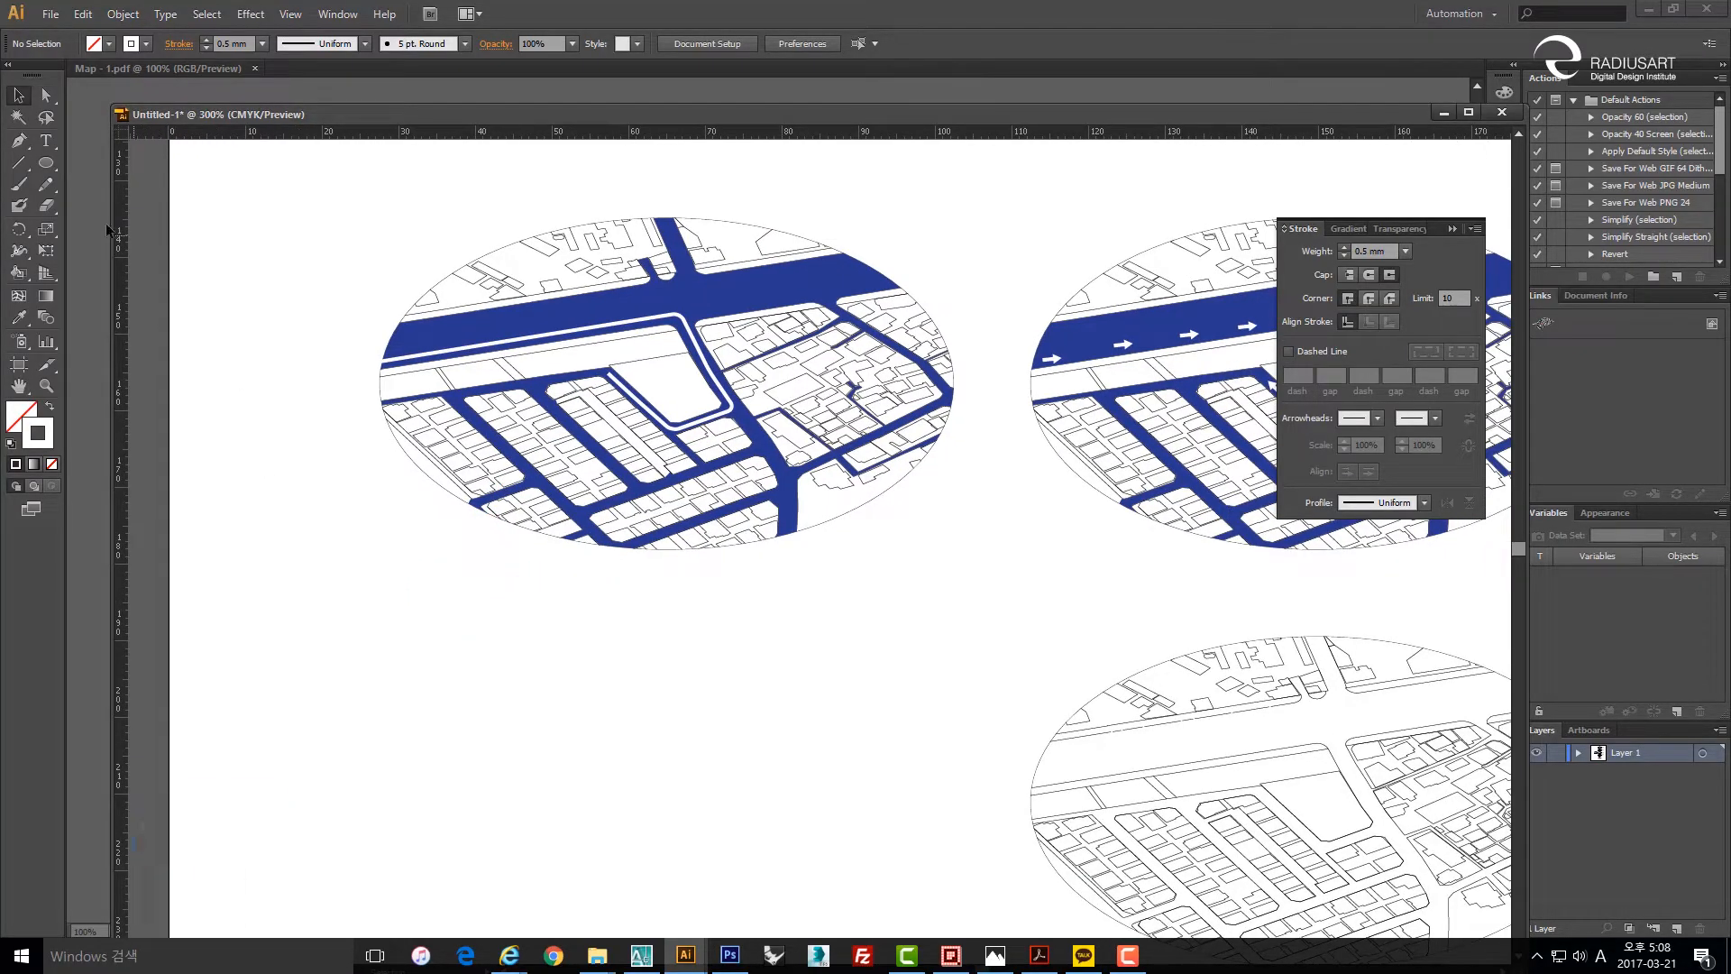
left_click_drag(48, 163, 121, 229)
left_click(429, 672)
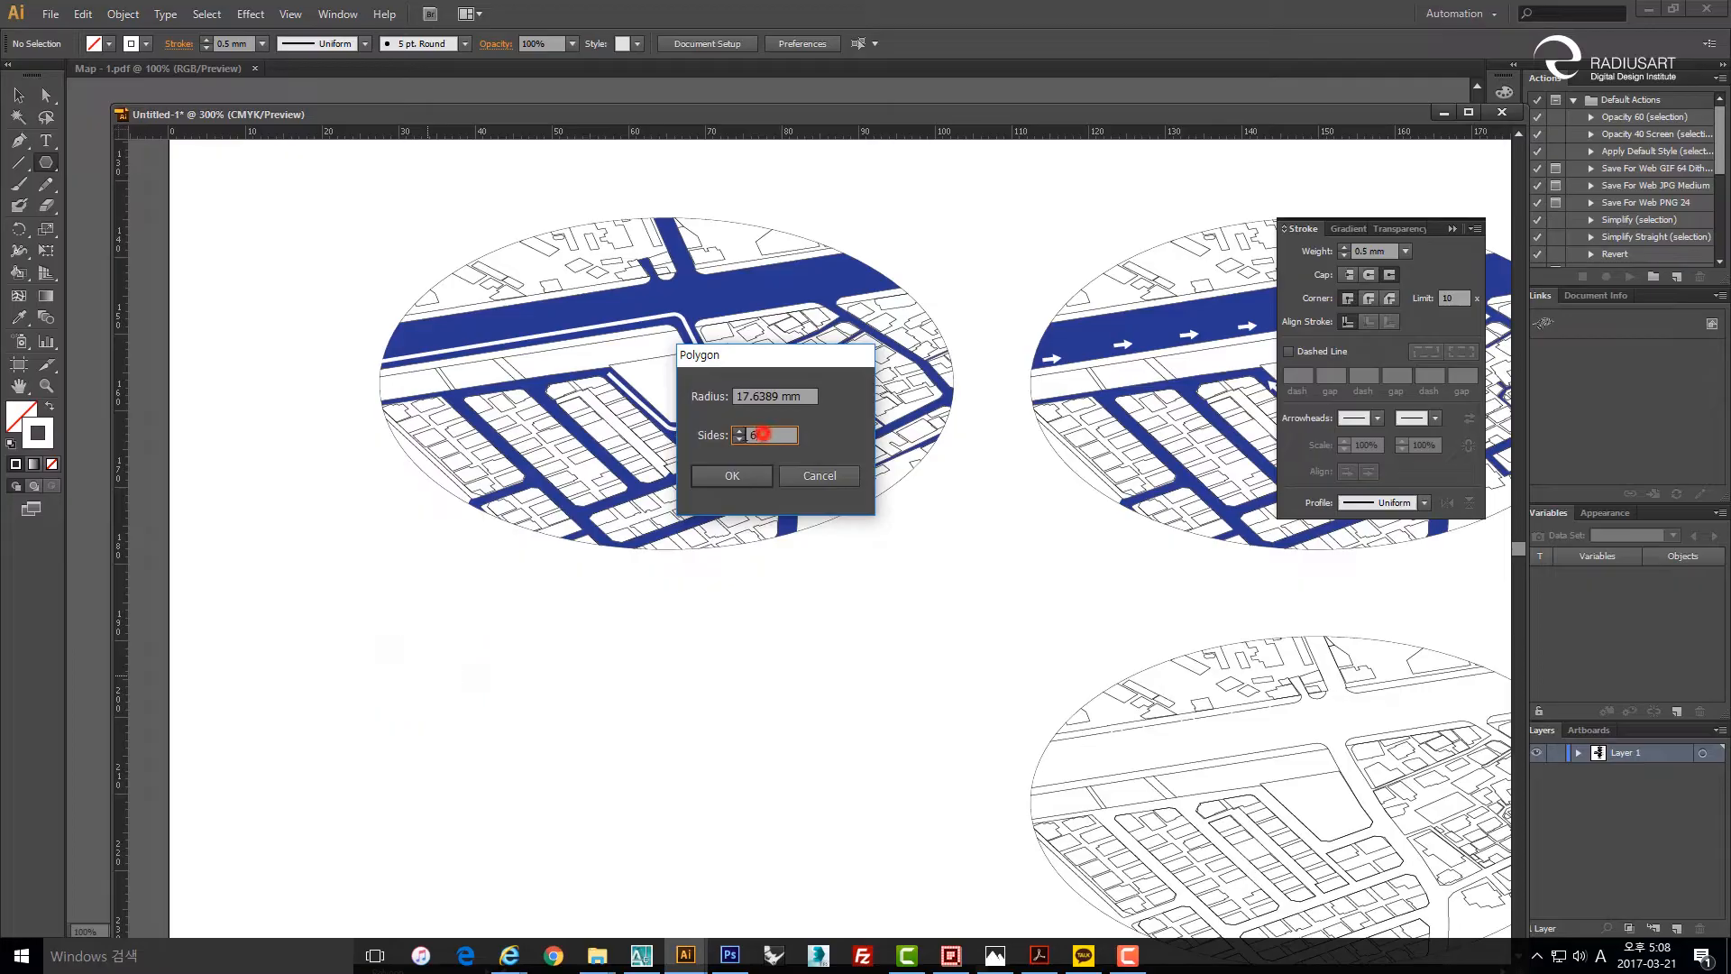
double_click(762, 433)
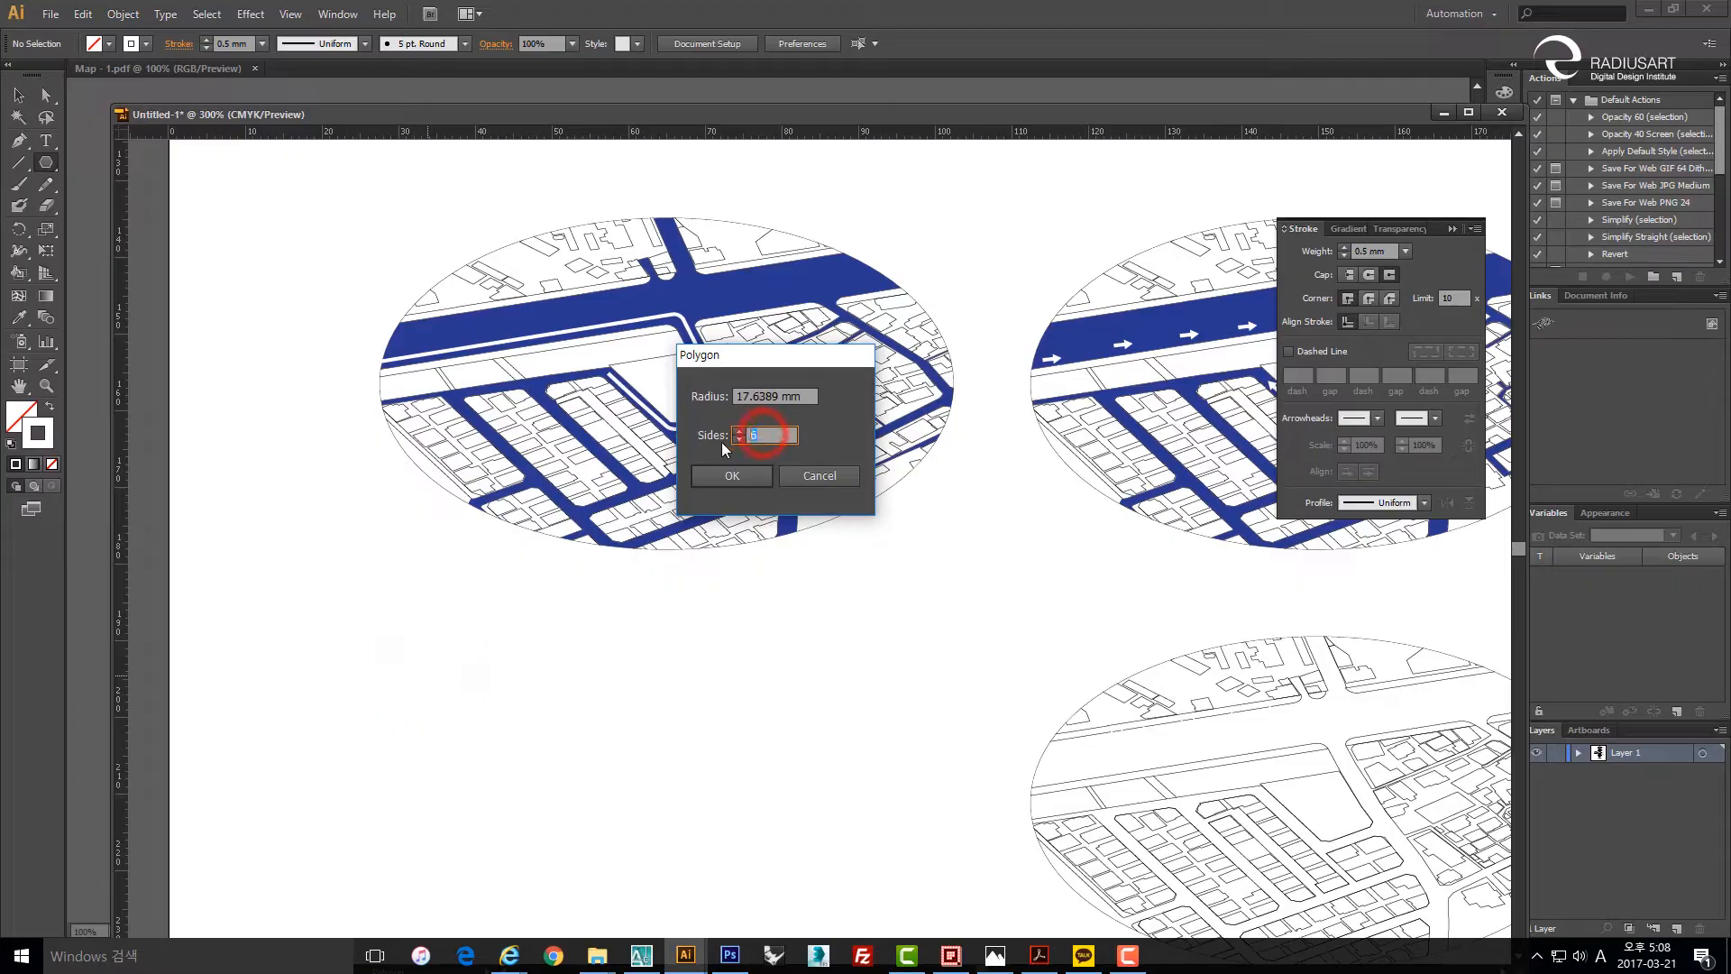
left_click(757, 475)
left_click_drag(401, 679, 463, 657)
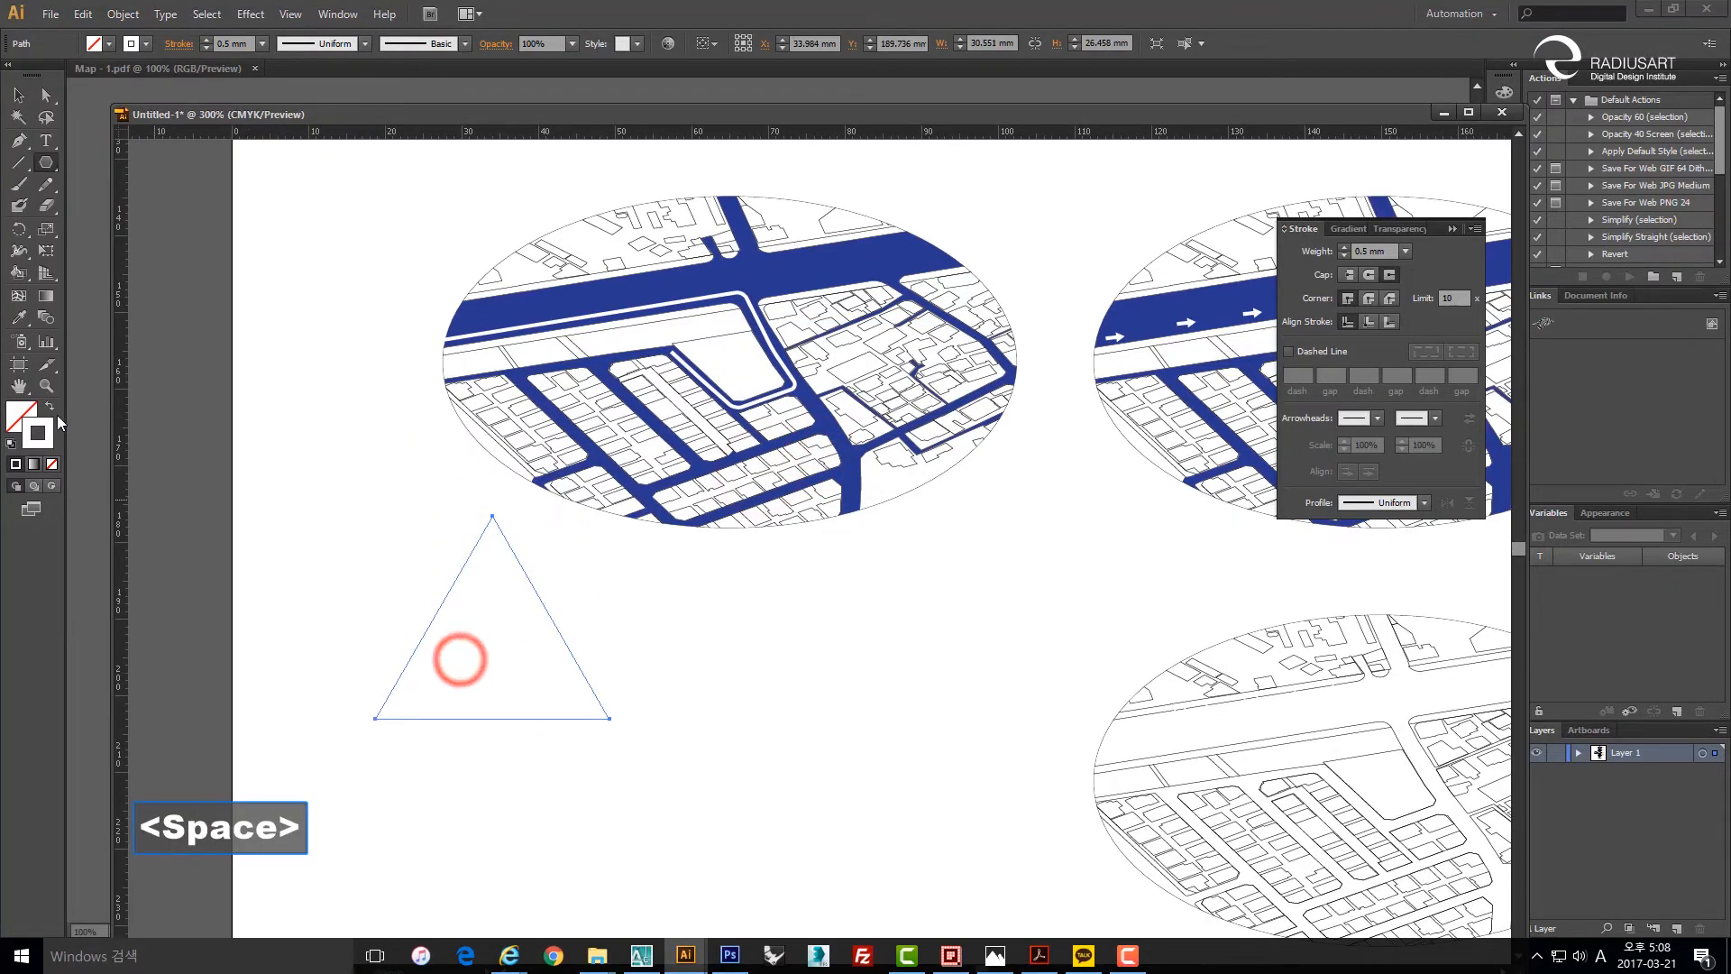
Remove the triangle's stroke and fill it with light grey CCCCCC.
left_click(49, 408)
double_click(22, 416)
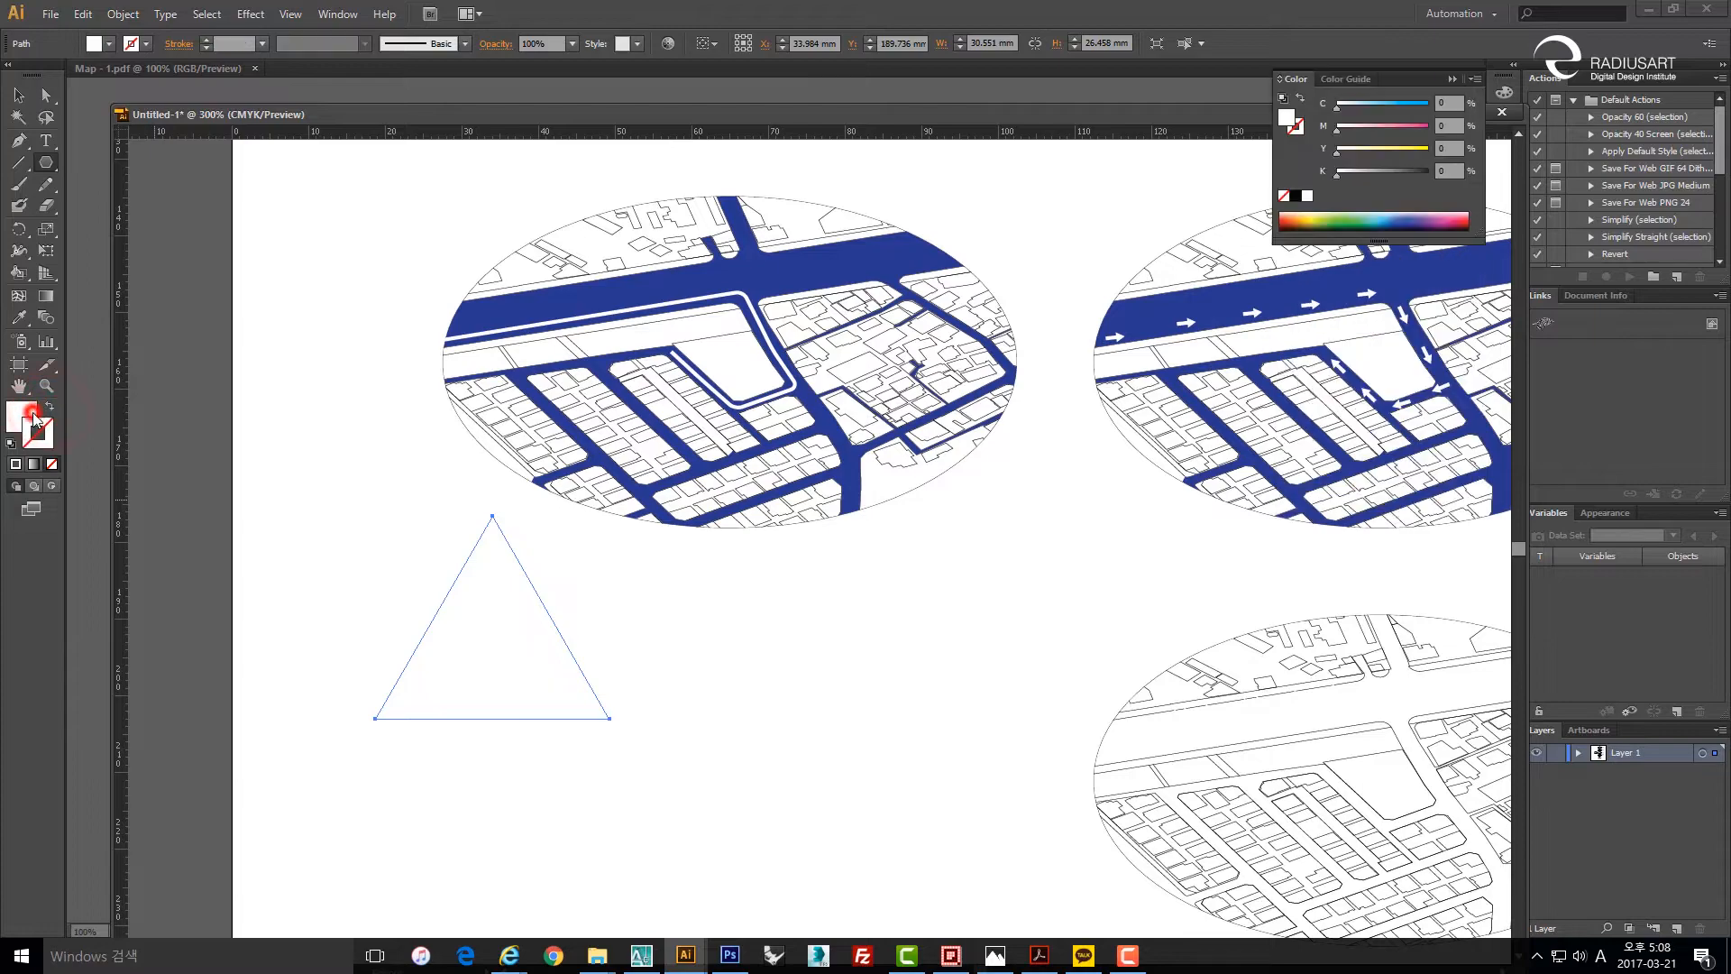
left_click(416, 338)
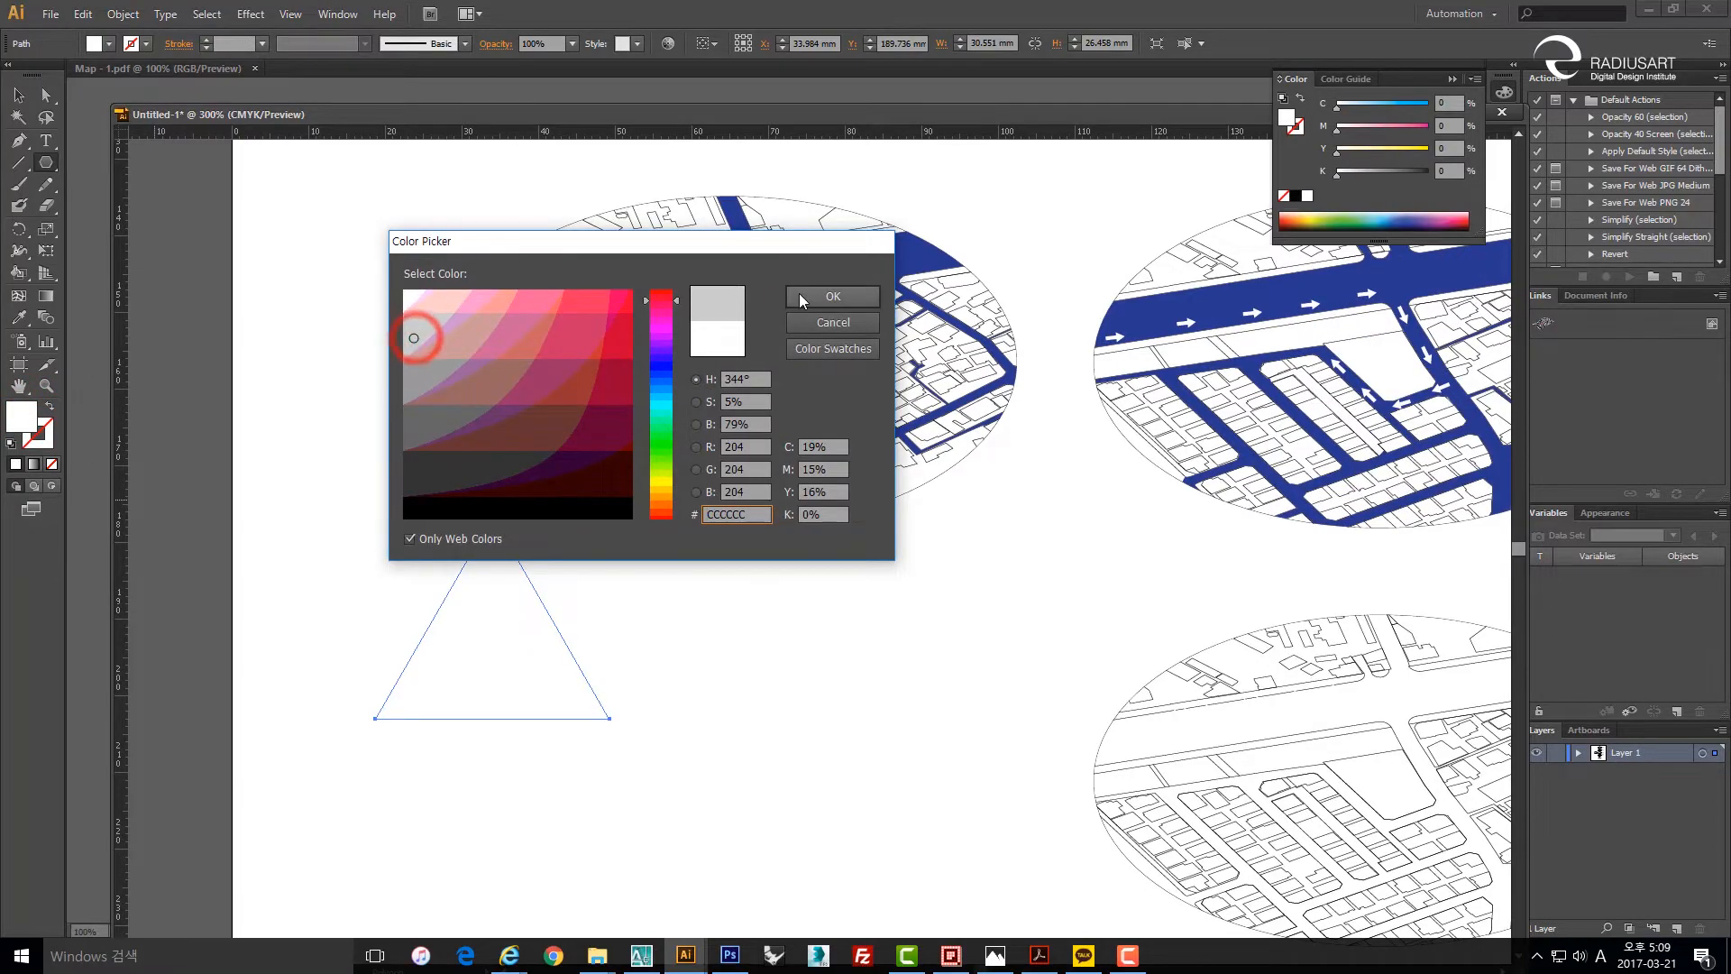
left_click(811, 296)
Scale the grey triangle down proportionally to about 4.9 mm wide and place it just below the map.
left_click_drag(489, 649, 530, 610)
key("v")
left_click(693, 592)
left_click(574, 616)
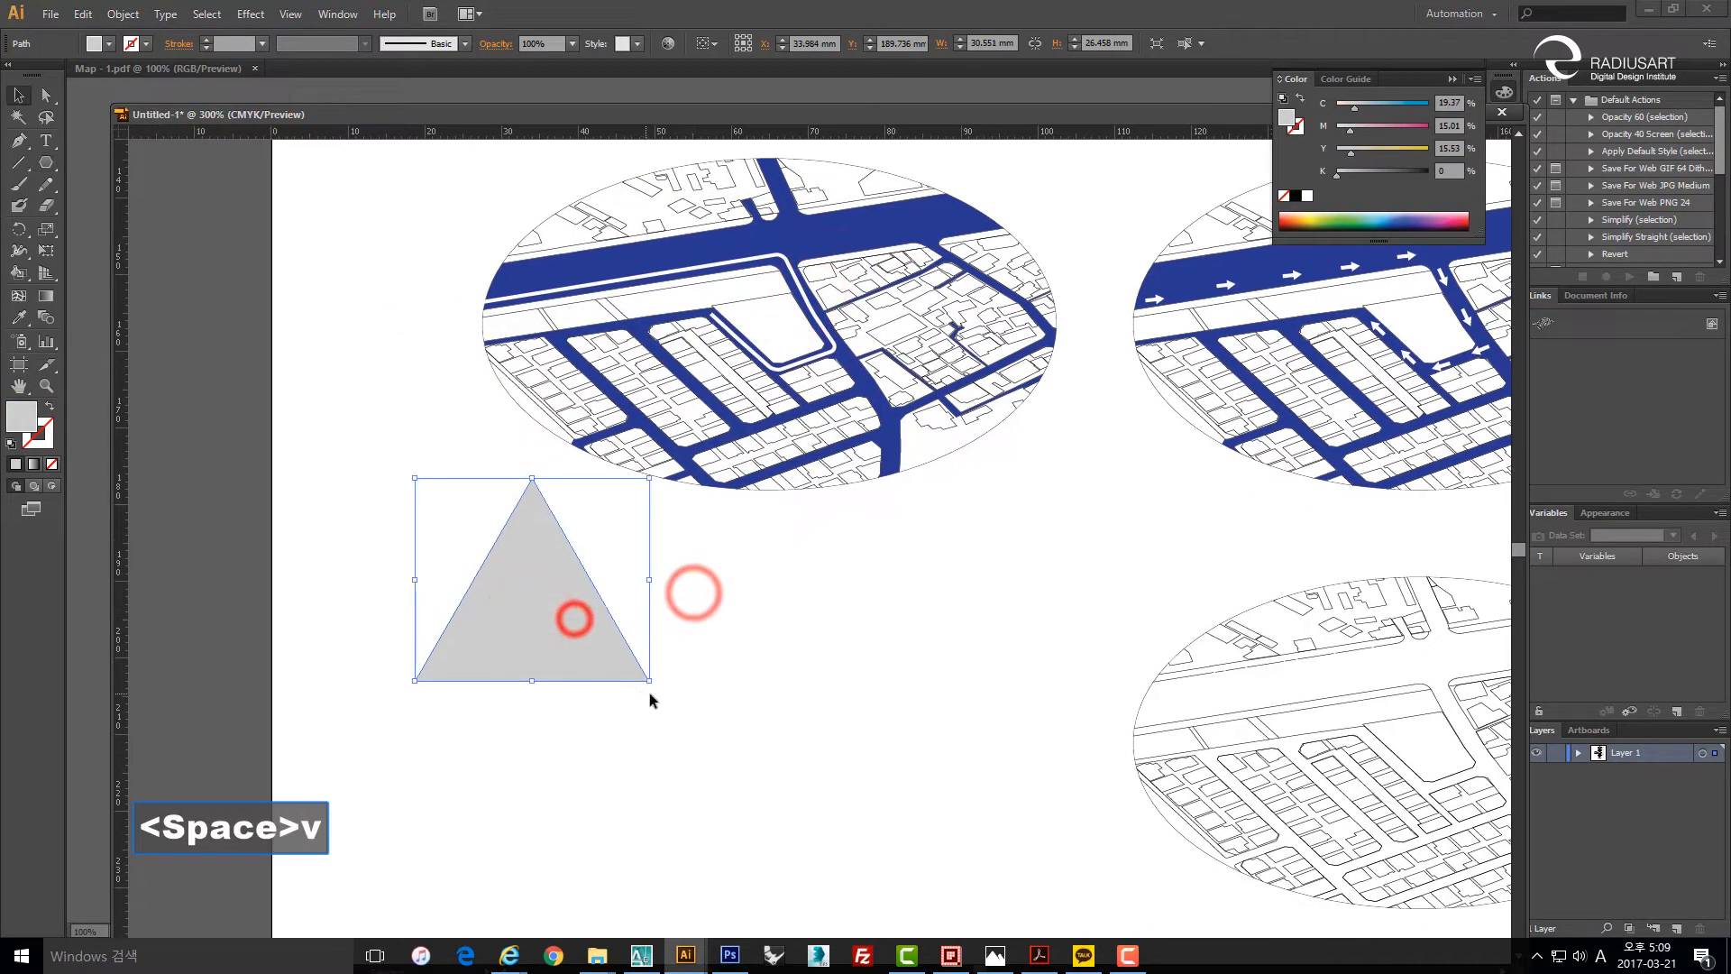
left_click_drag(649, 680, 494, 552)
left_click_drag(447, 497, 607, 624)
left_click(603, 637)
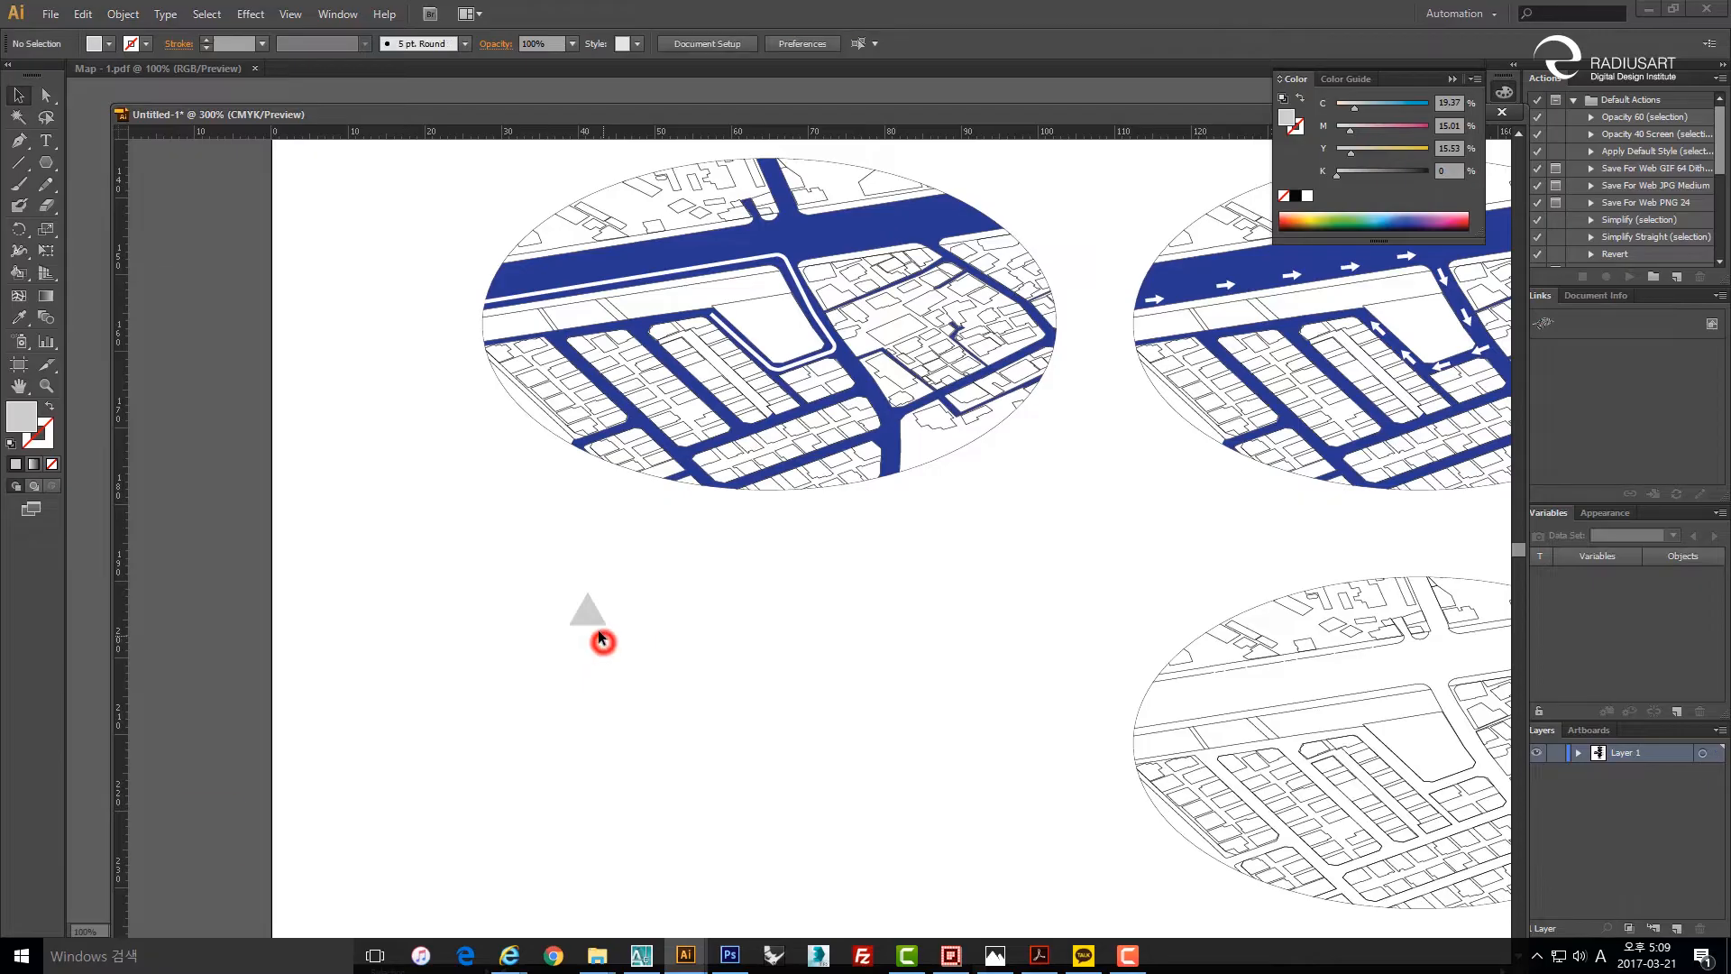
Pull the small triangle's apex upward to make it slimmer, about 5.9 mm tall.
scroll(599, 633, "up", 2)
left_click_drag(622, 527, 618, 649)
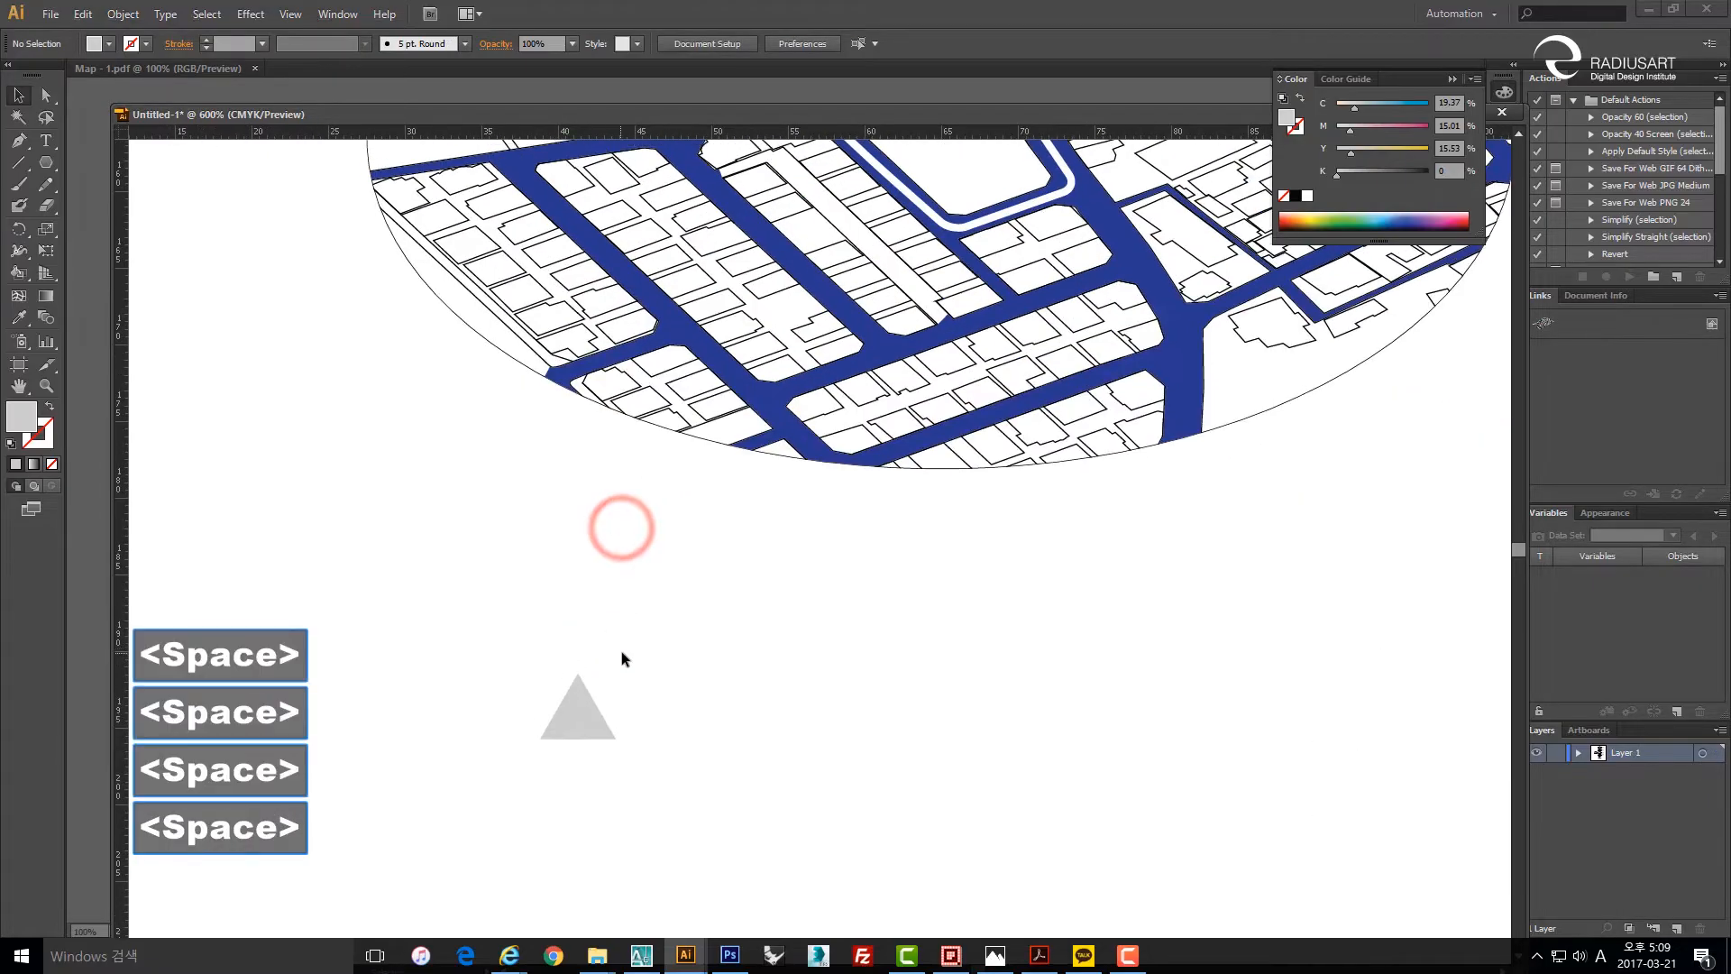
scroll(615, 646, "down", 1)
key("a")
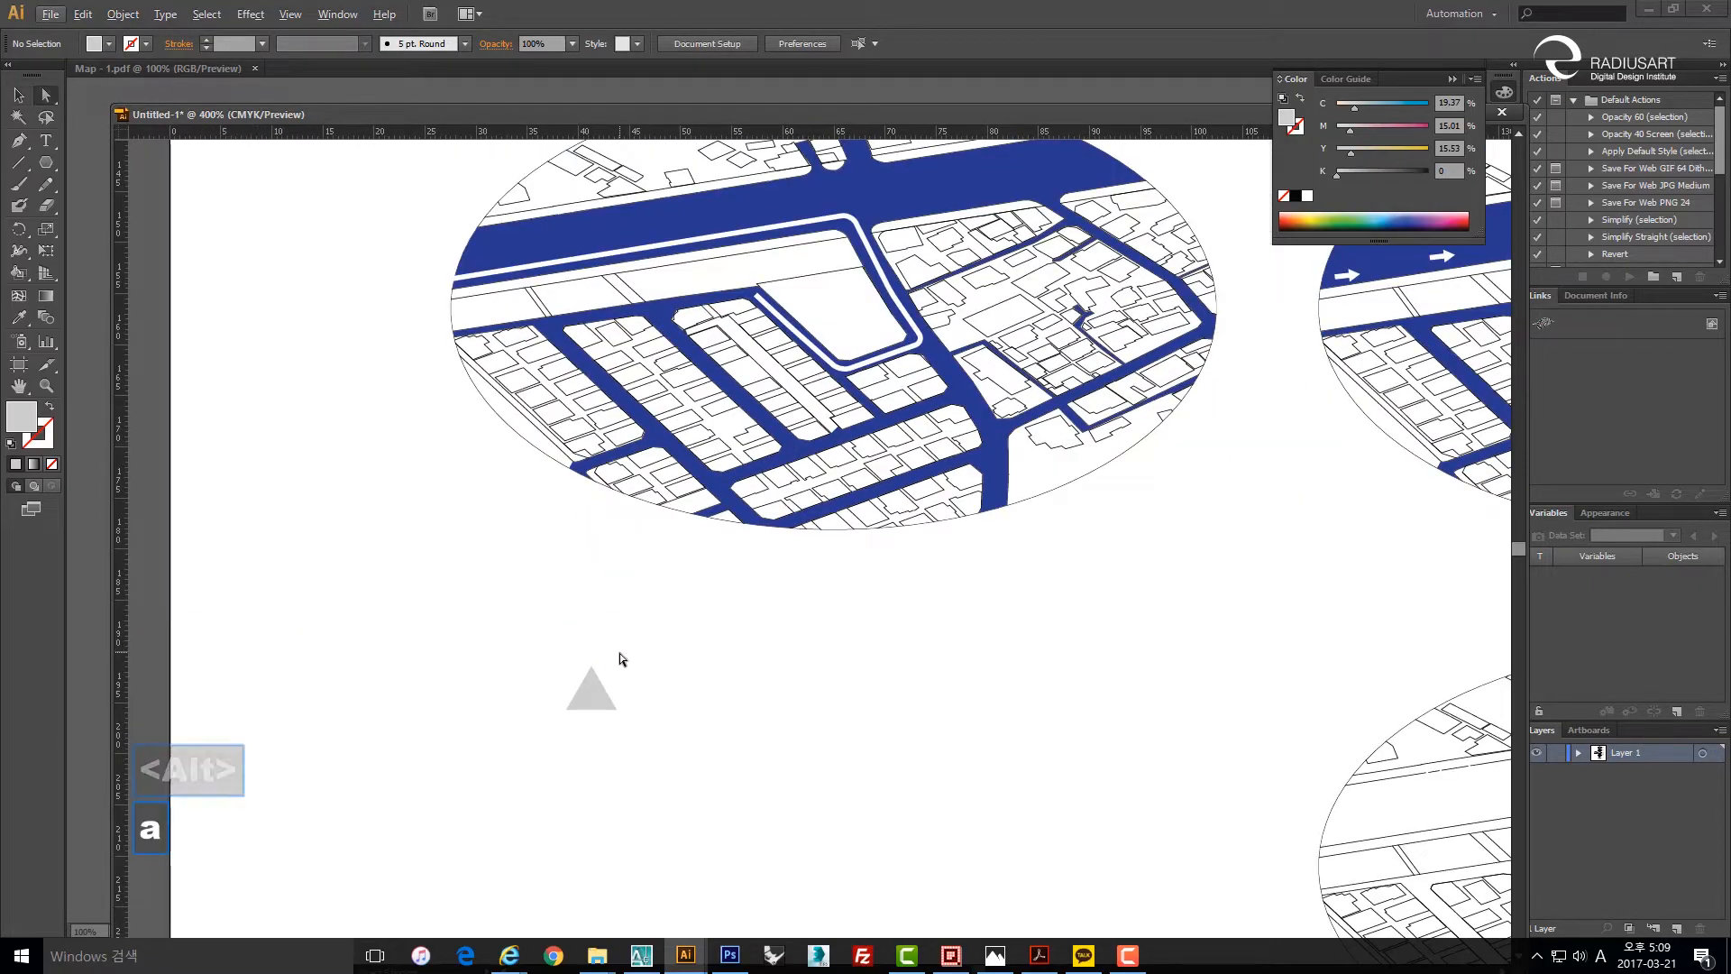
left_click_drag(591, 666, 591, 648)
Rotate the small triangle 90° clockwise so that it points to the right.
key("space")
key("v")
left_click(600, 685)
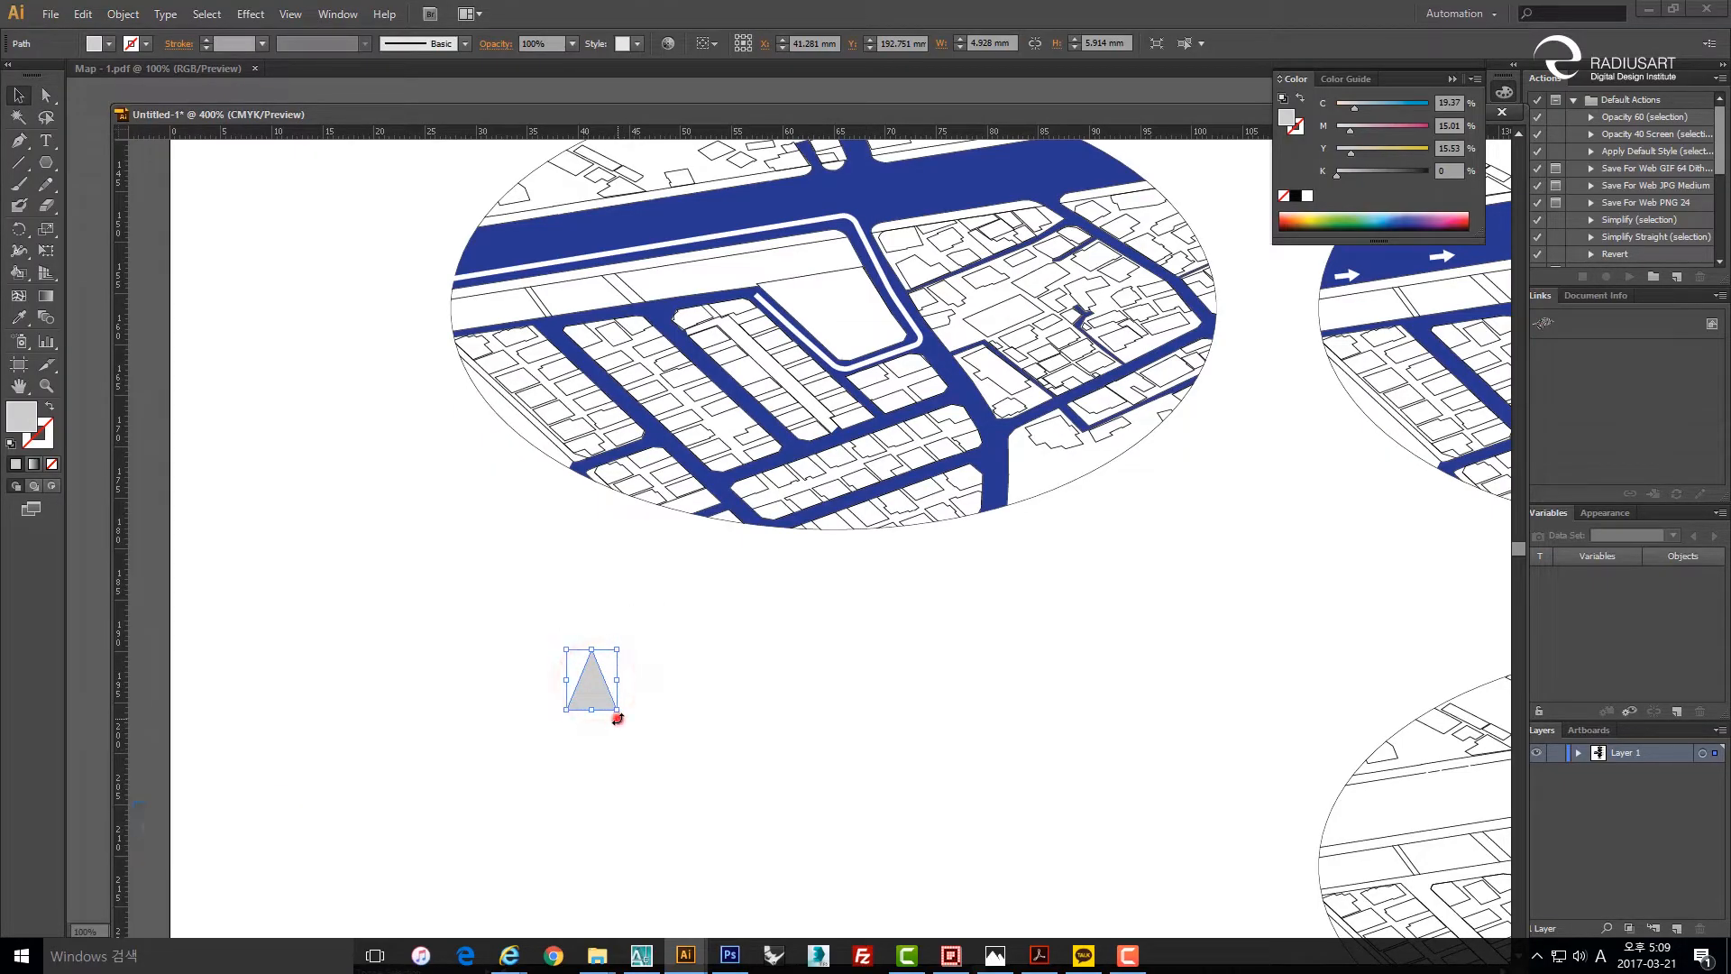
left_click_drag(618, 718, 518, 713)
left_click(735, 695)
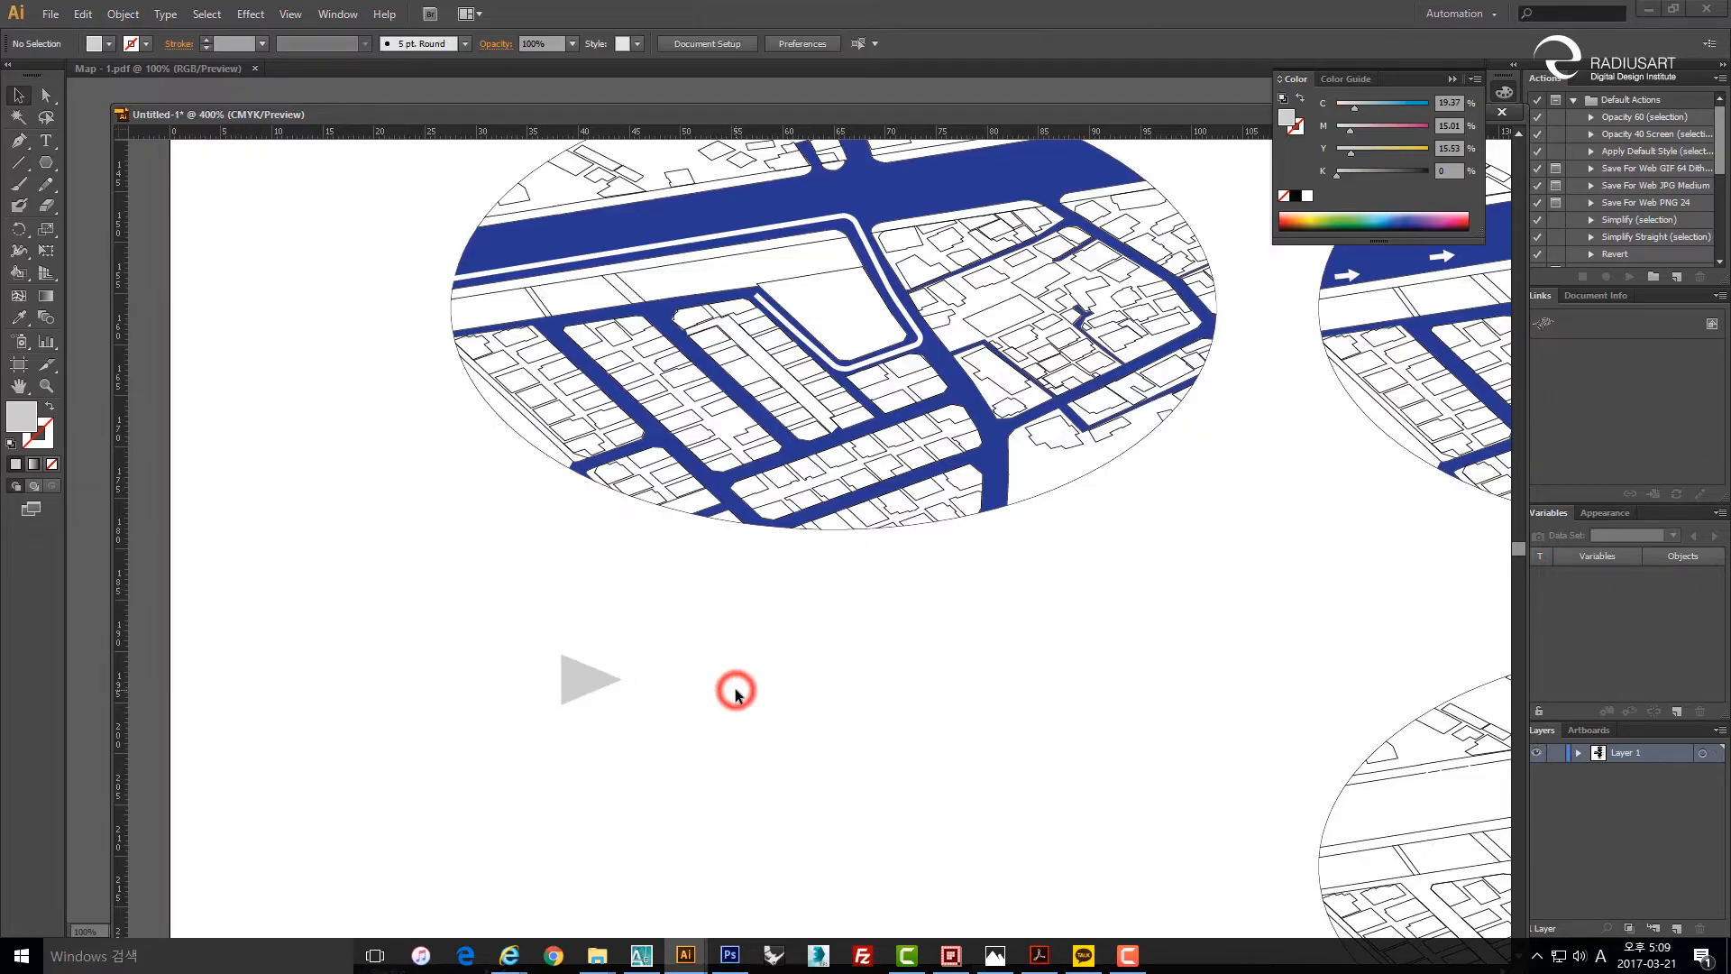
Change the small triangle's fill to white with no stroke and shift it slightly to the right below the map.
key("space")
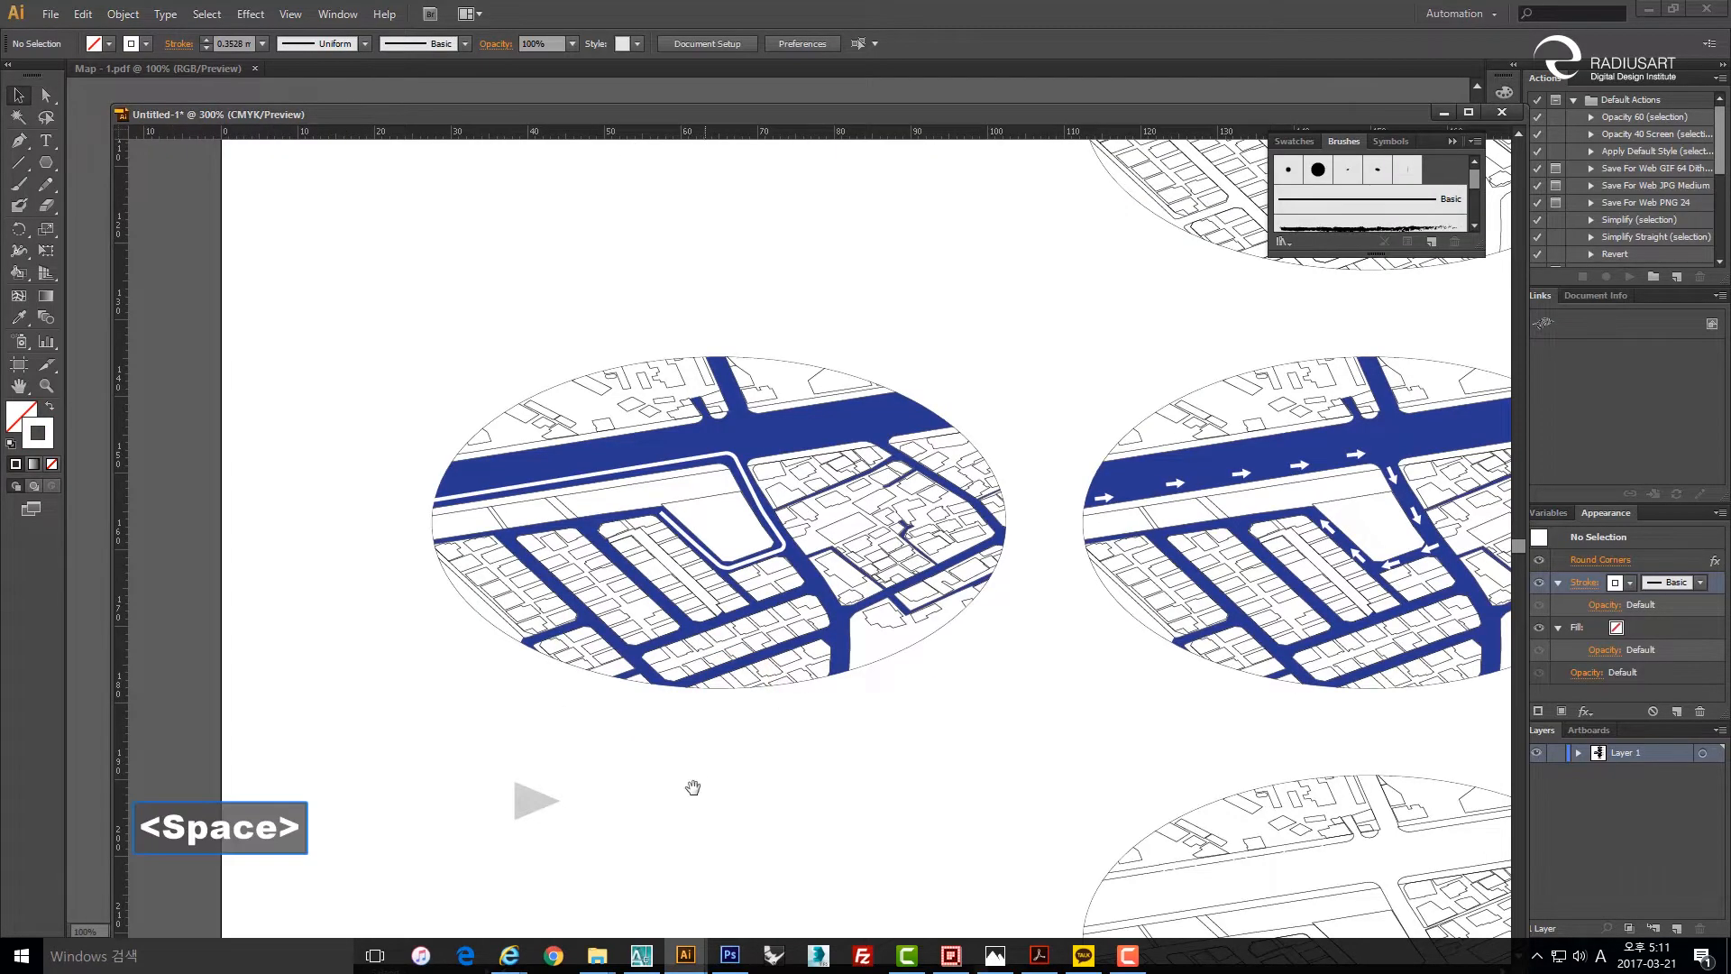
left_click_drag(680, 792, 706, 739)
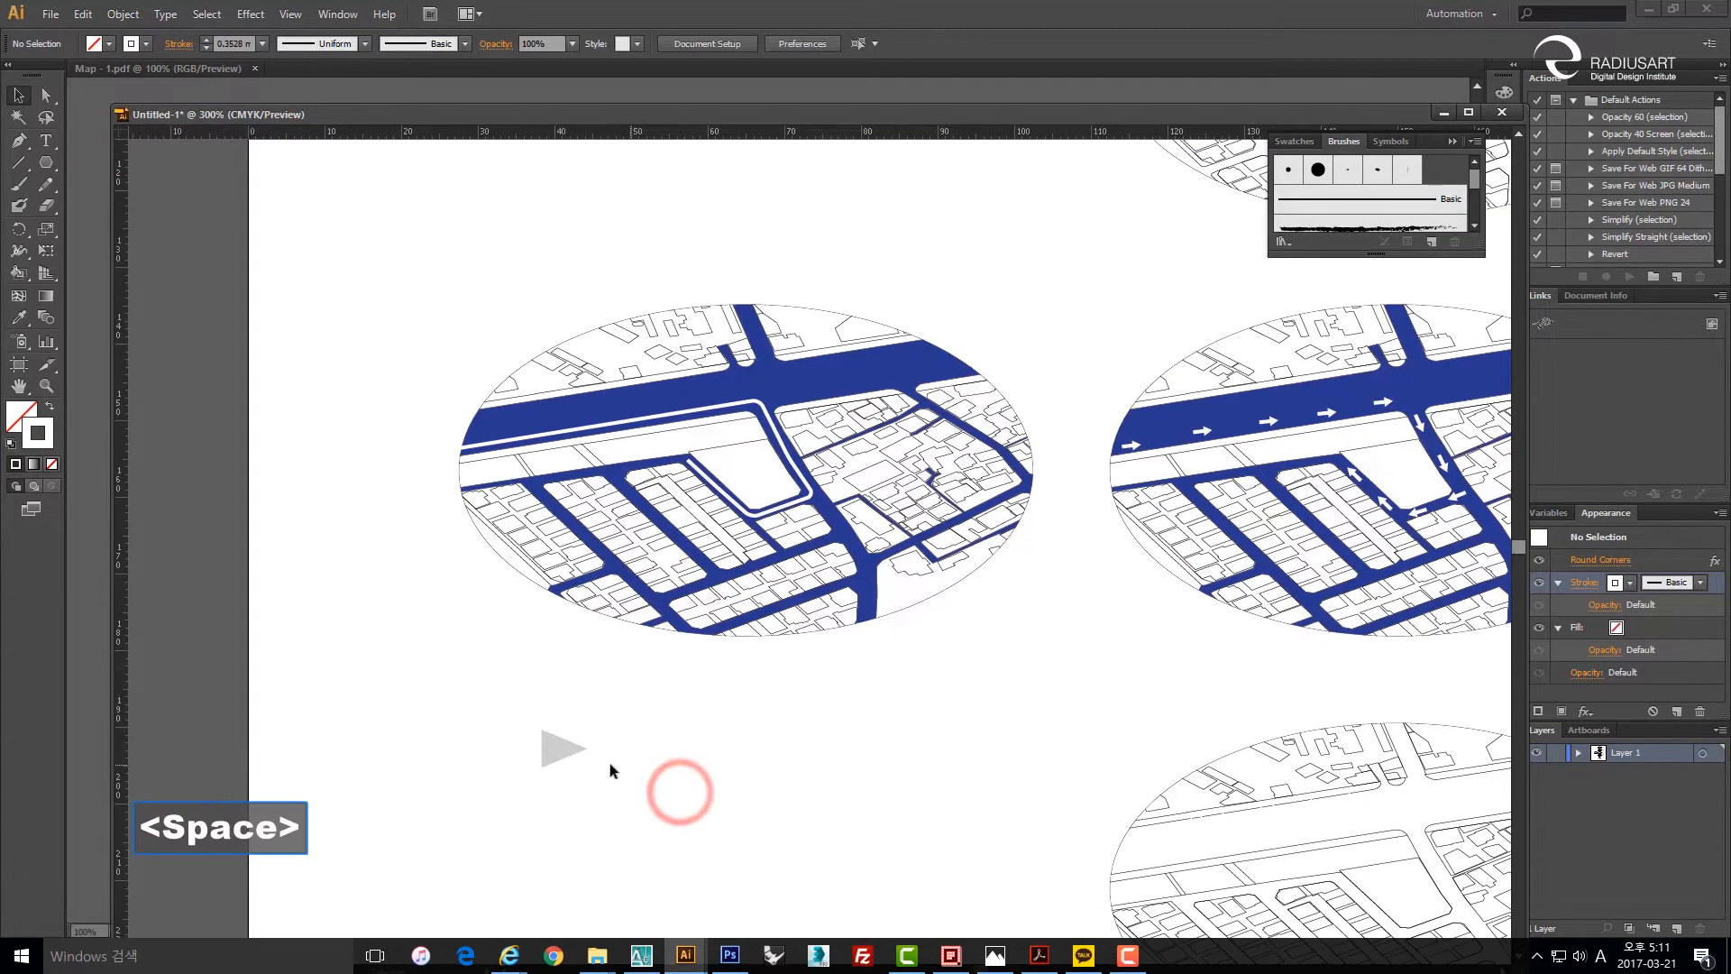
left_click(554, 747)
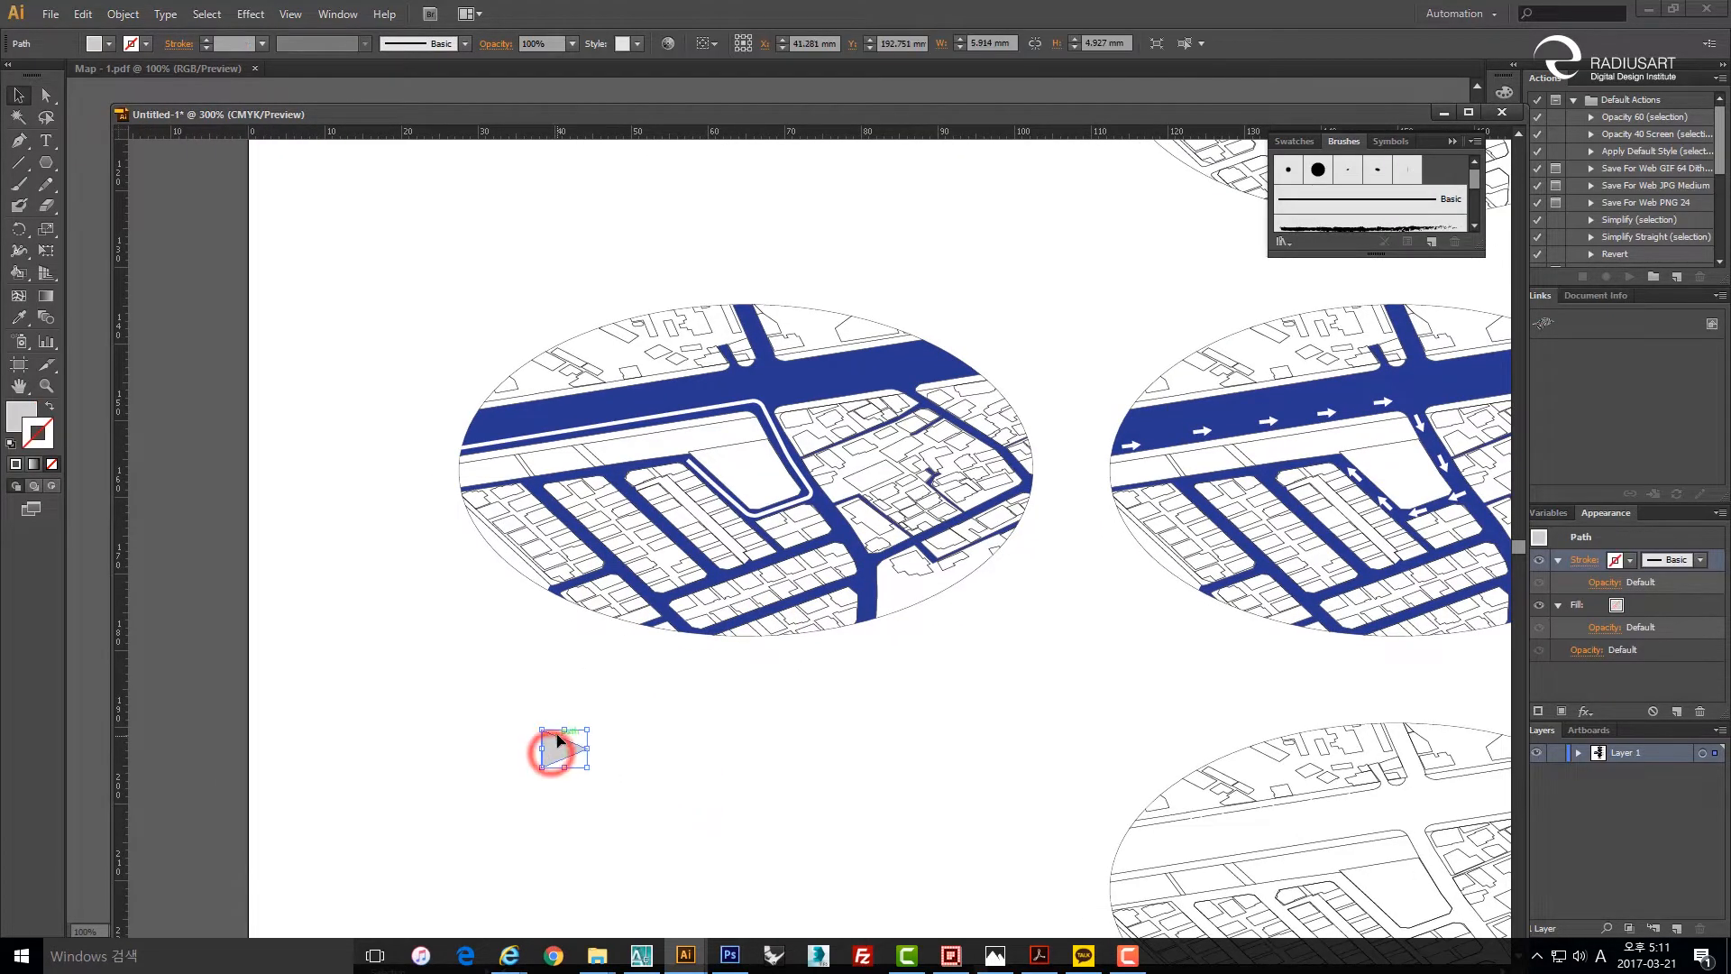
double_click(24, 420)
left_click(403, 295)
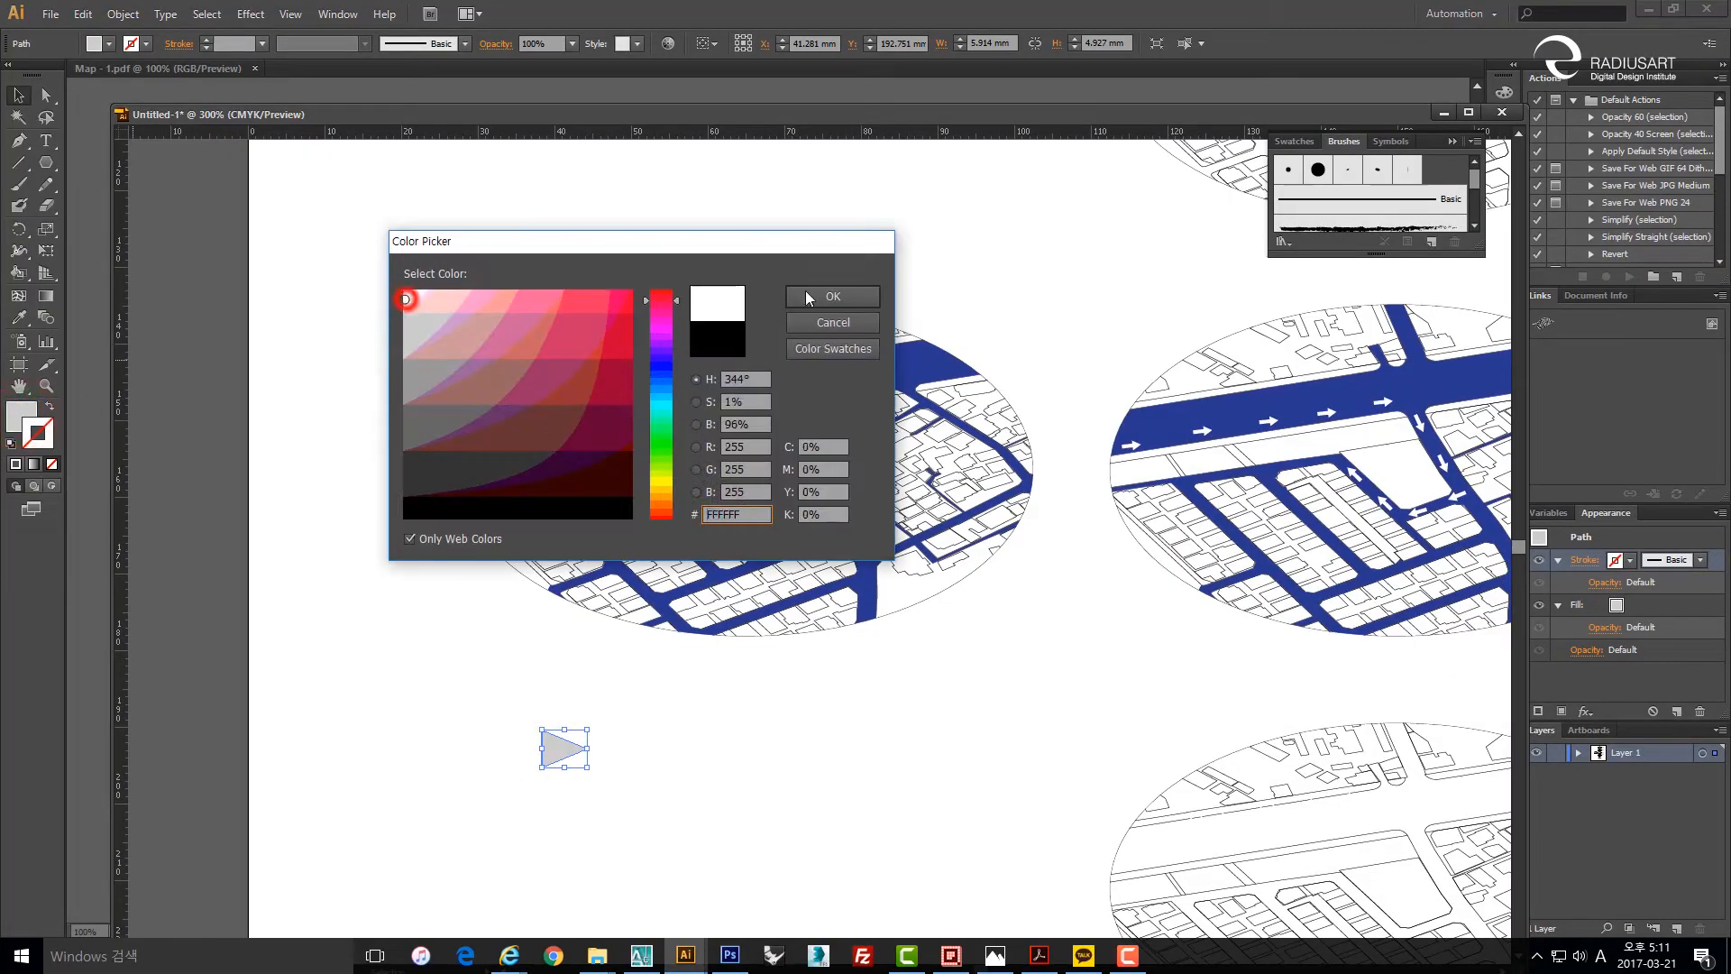
left_click(831, 297)
left_click(630, 767)
left_click(572, 747)
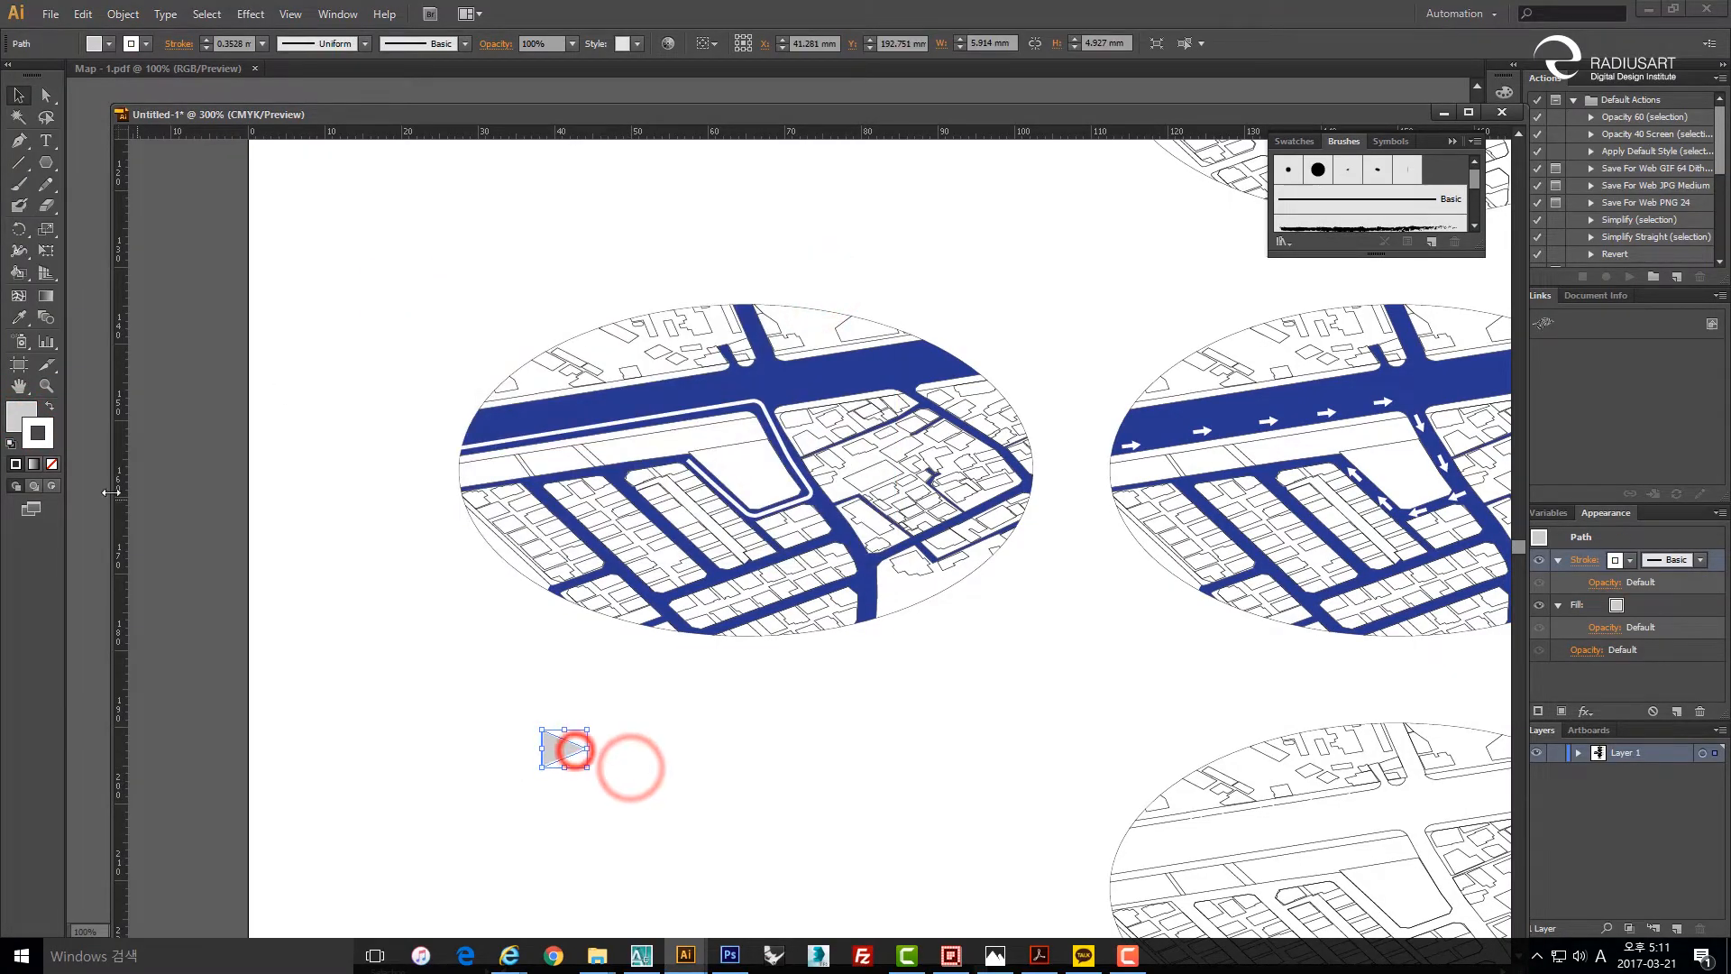
left_click(49, 405)
left_click(53, 464)
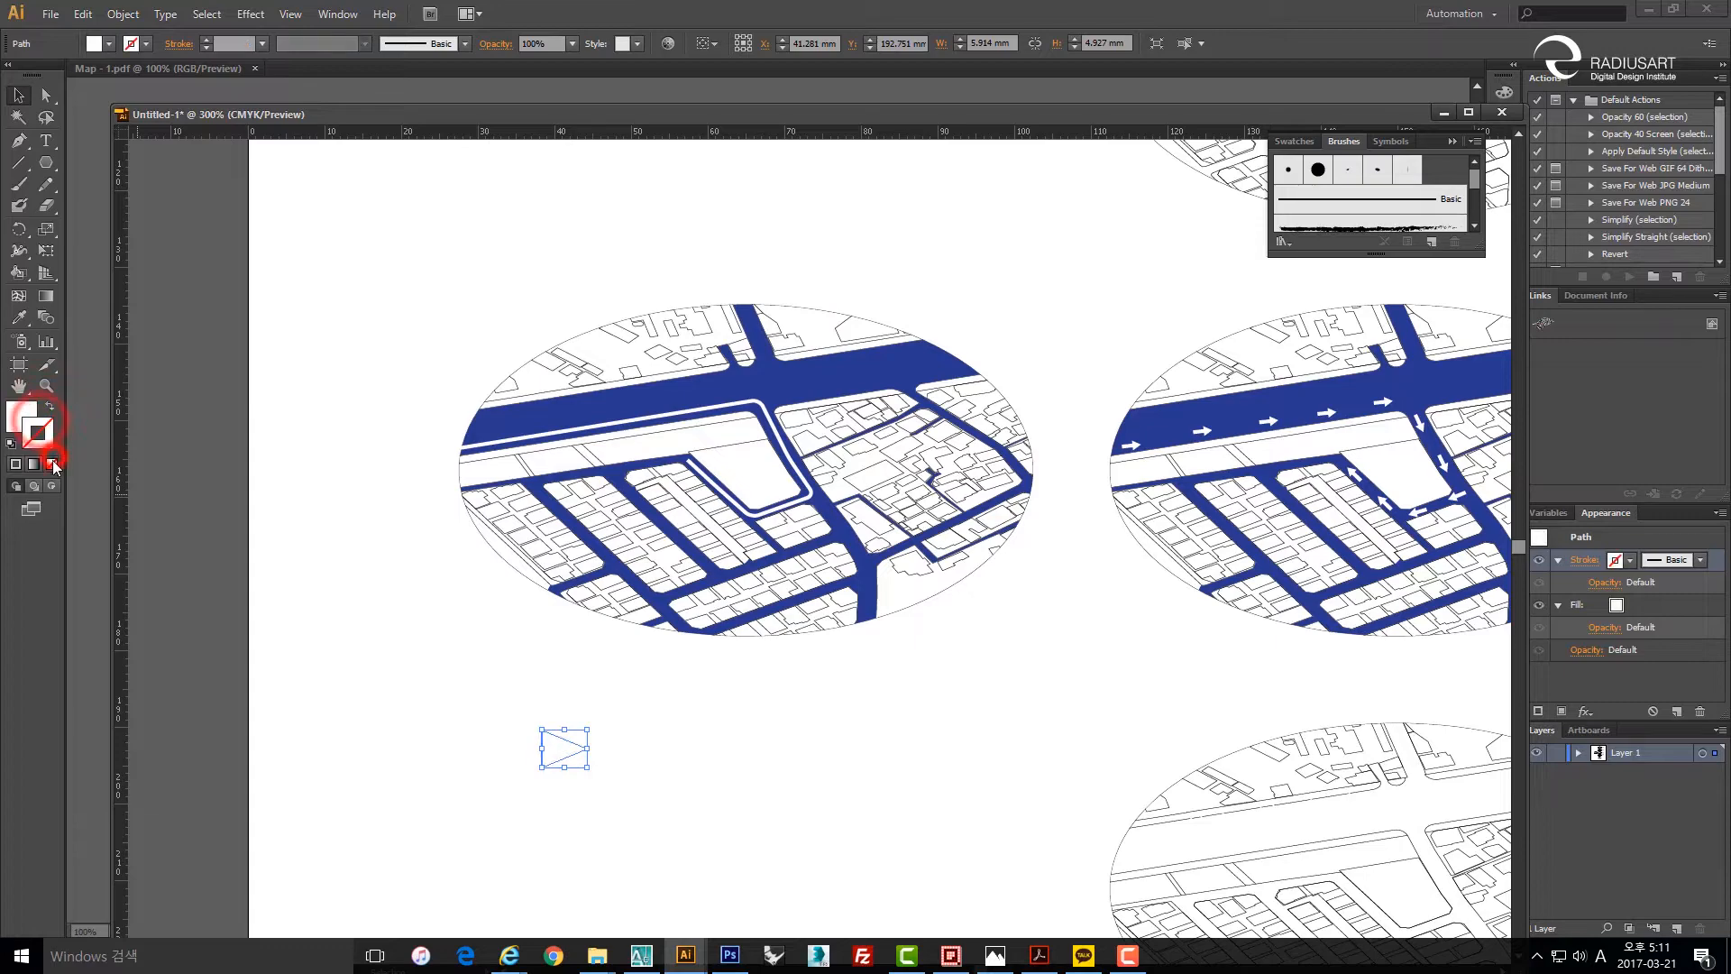
left_click(22, 421)
left_click_drag(556, 752, 715, 778)
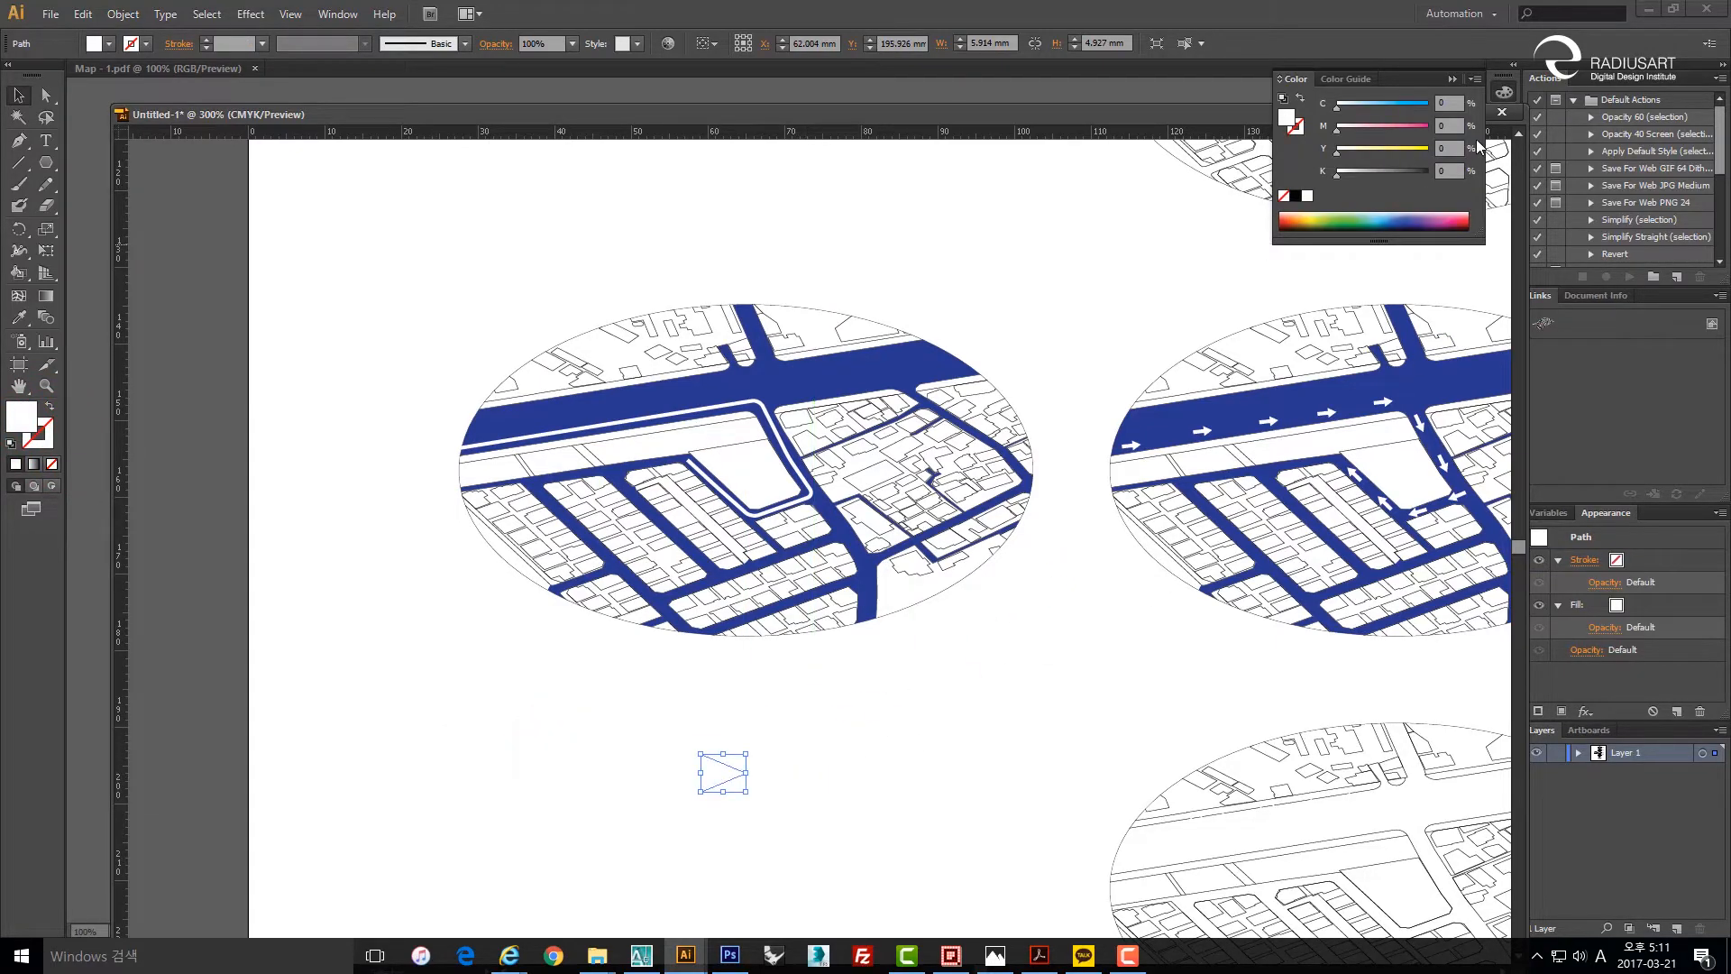
Create a Scatter Brush from the white triangle with the default options.
left_click(1504, 92)
left_click(1503, 92)
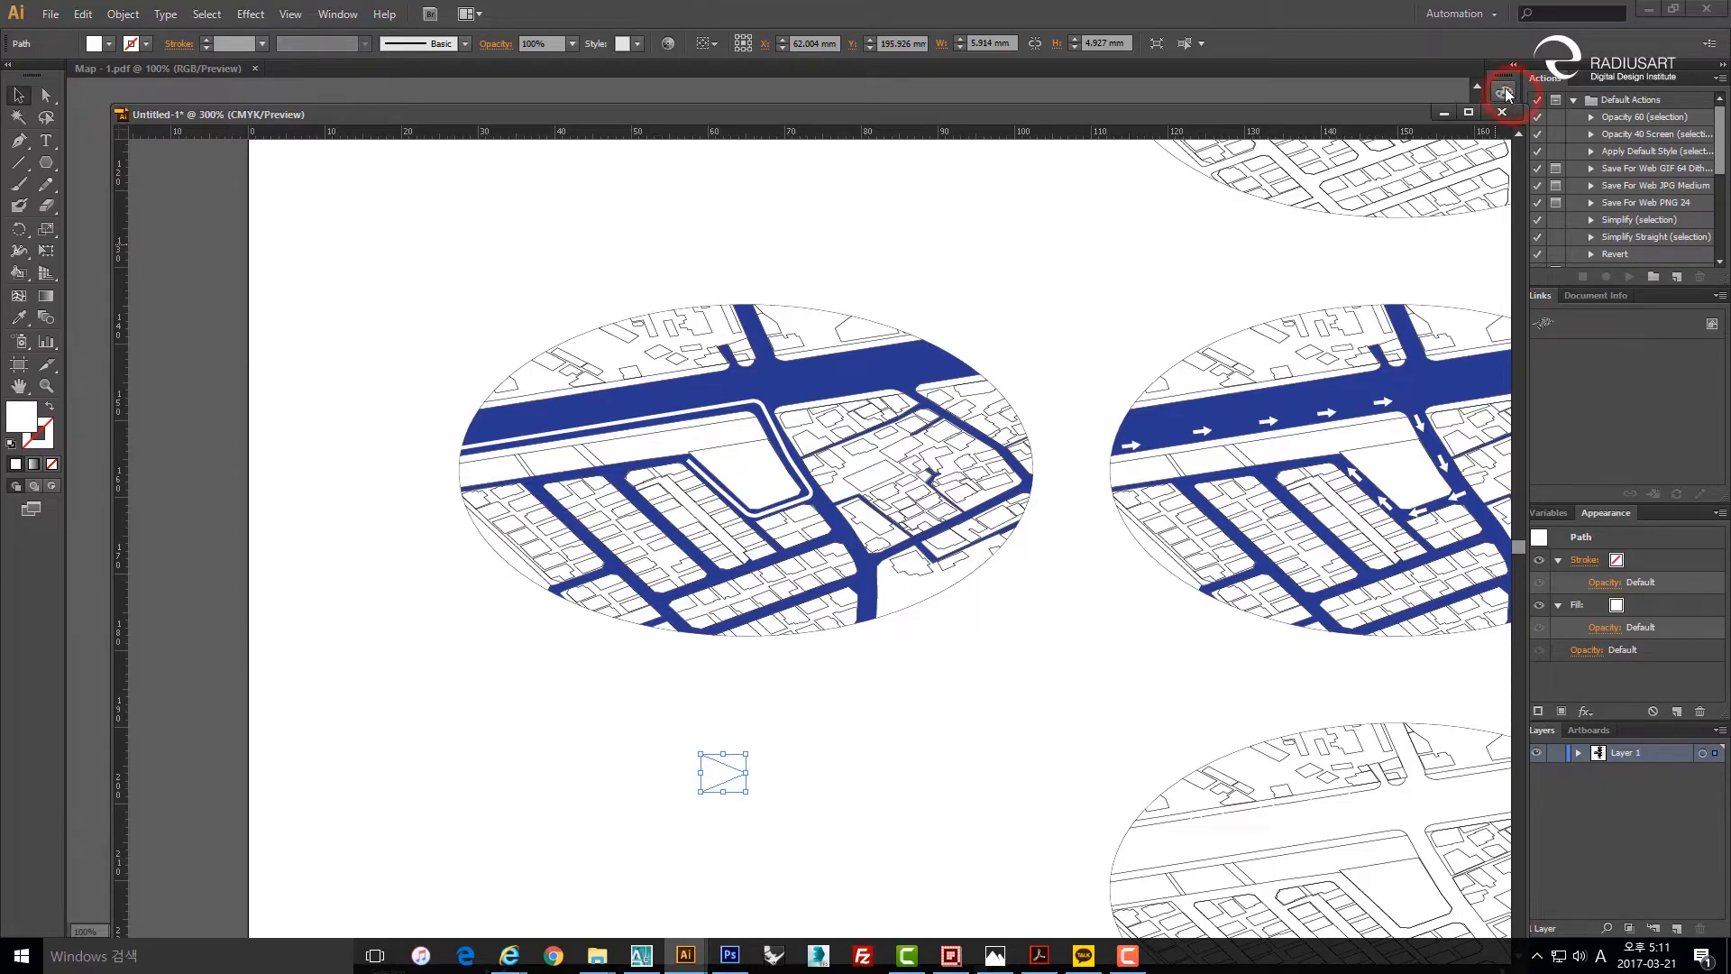
left_click(1227, 95)
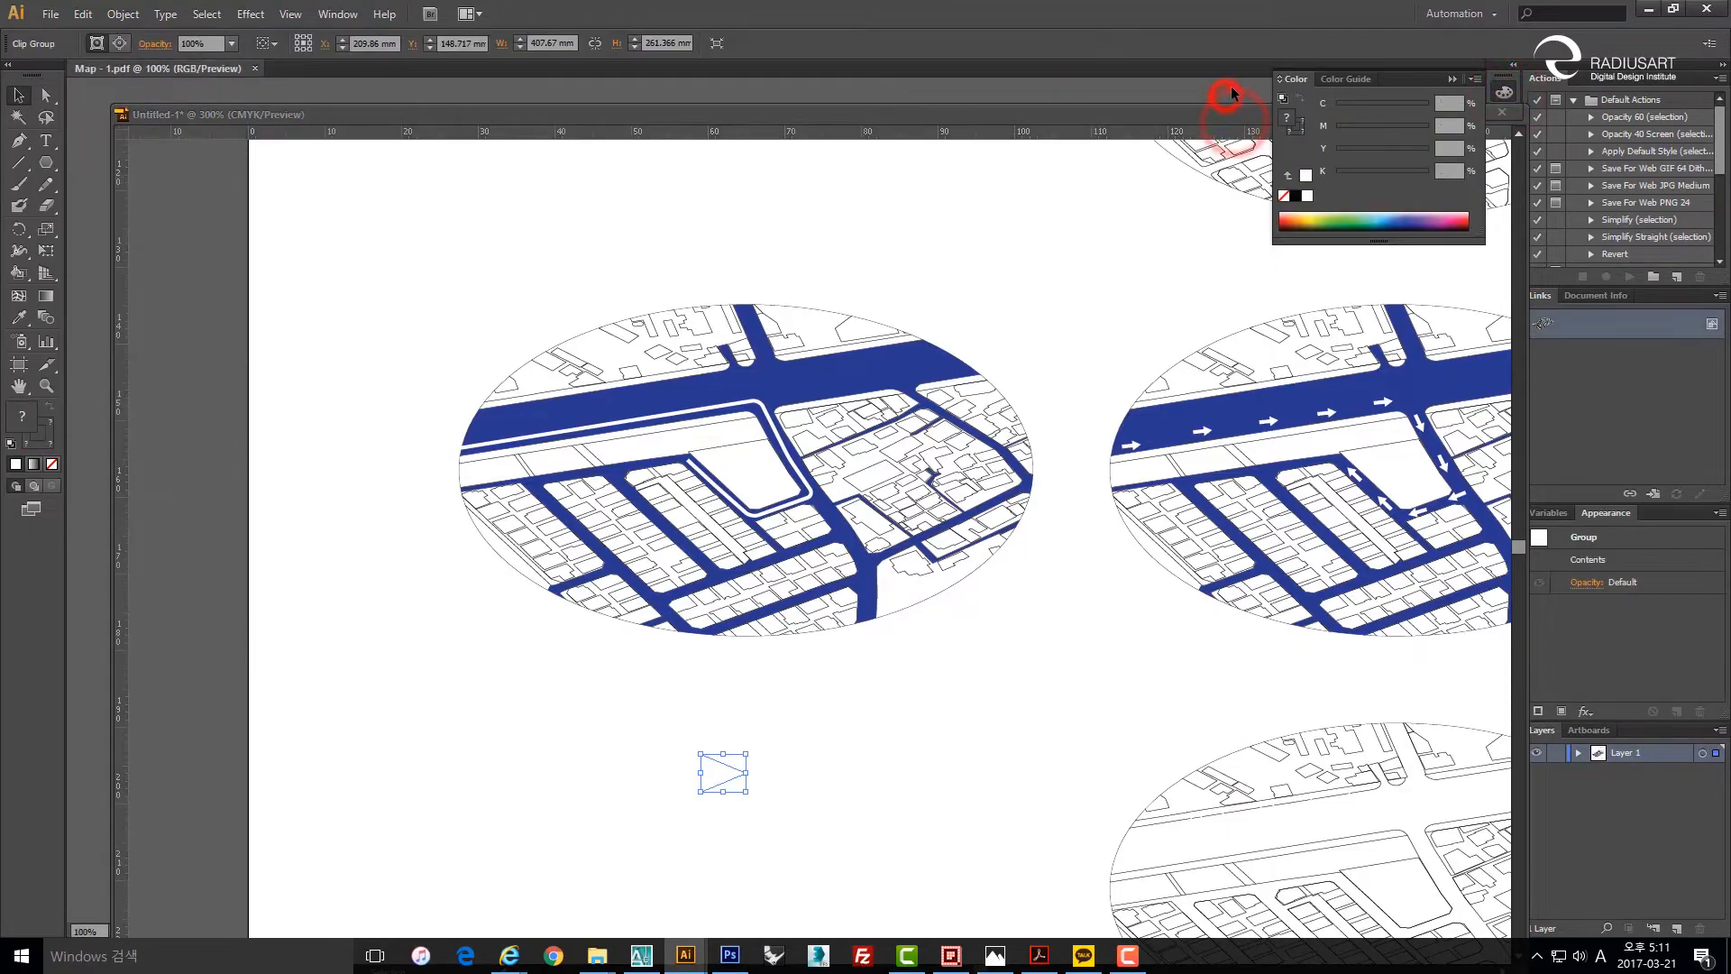
left_click_drag(1017, 116, 793, 122)
left_click(1501, 178)
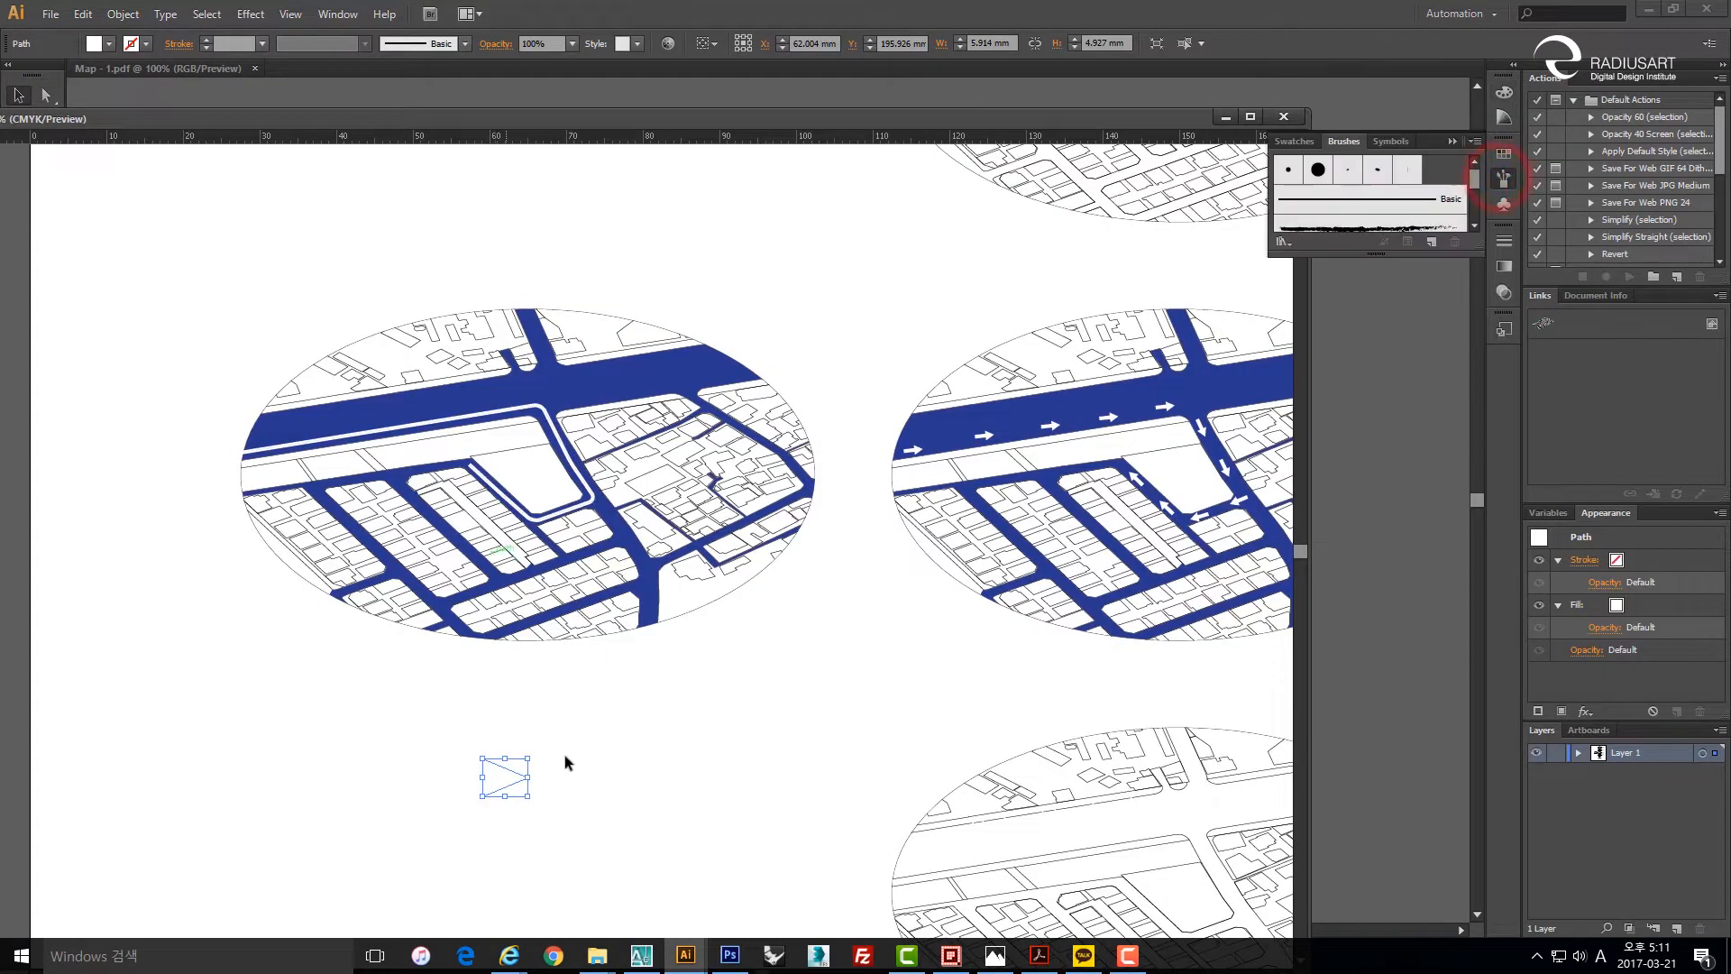
left_click_drag(505, 782, 1429, 185)
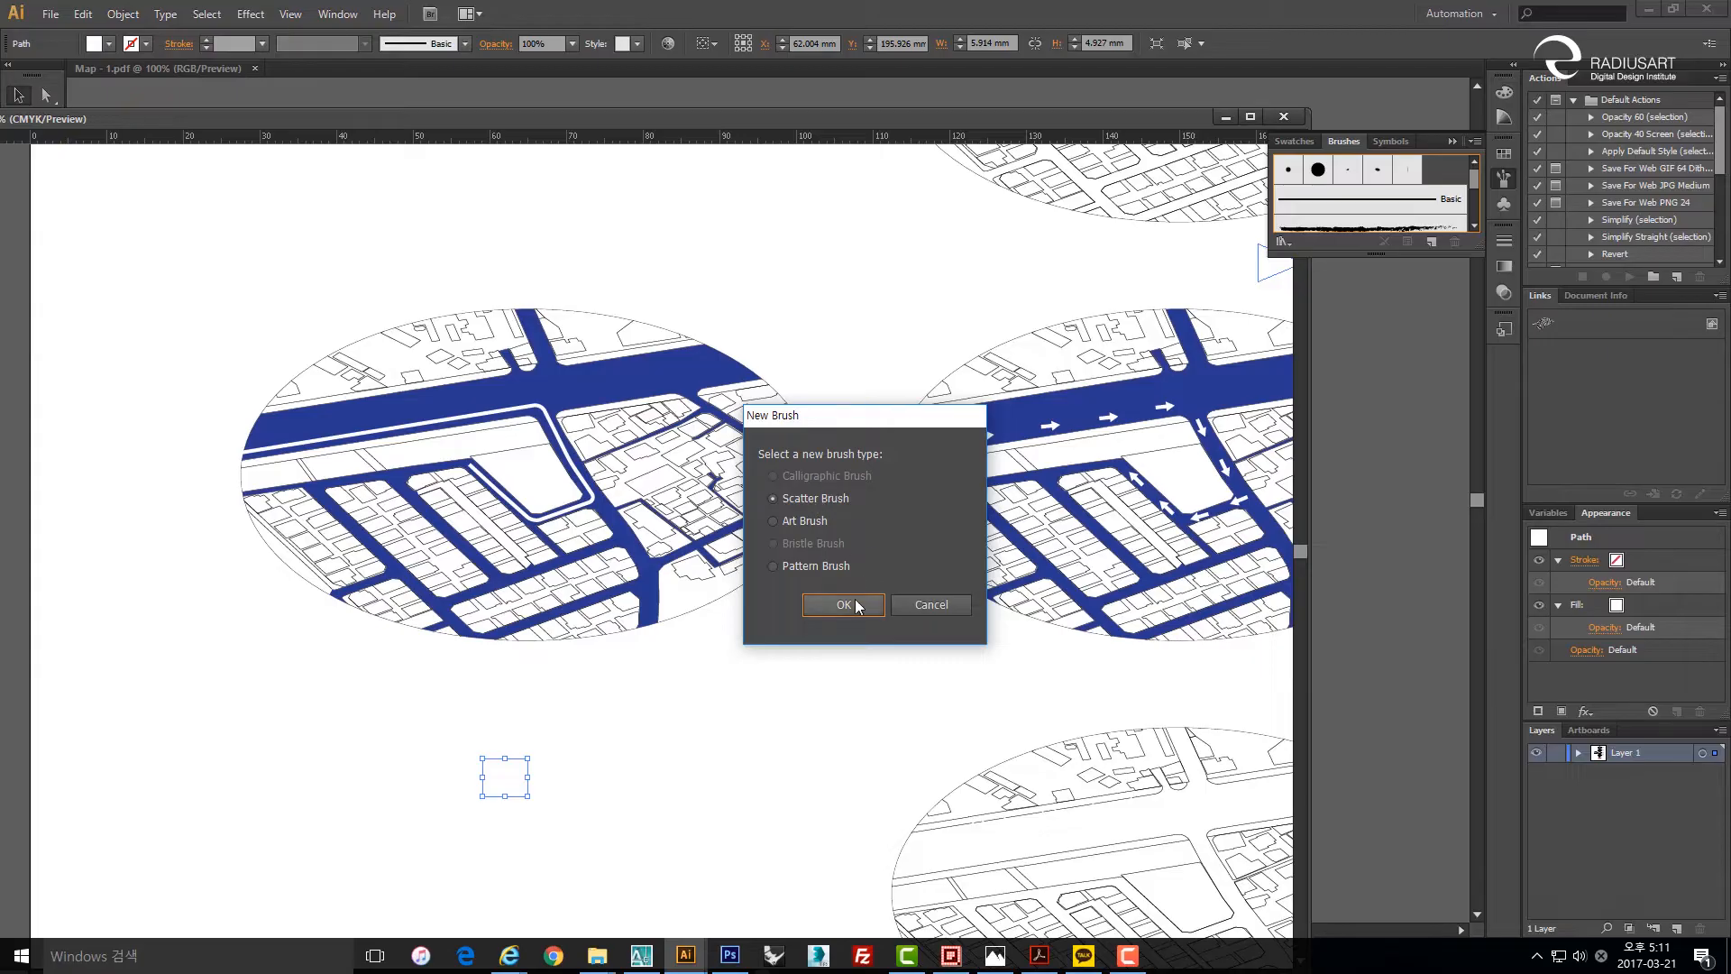
left_click(857, 606)
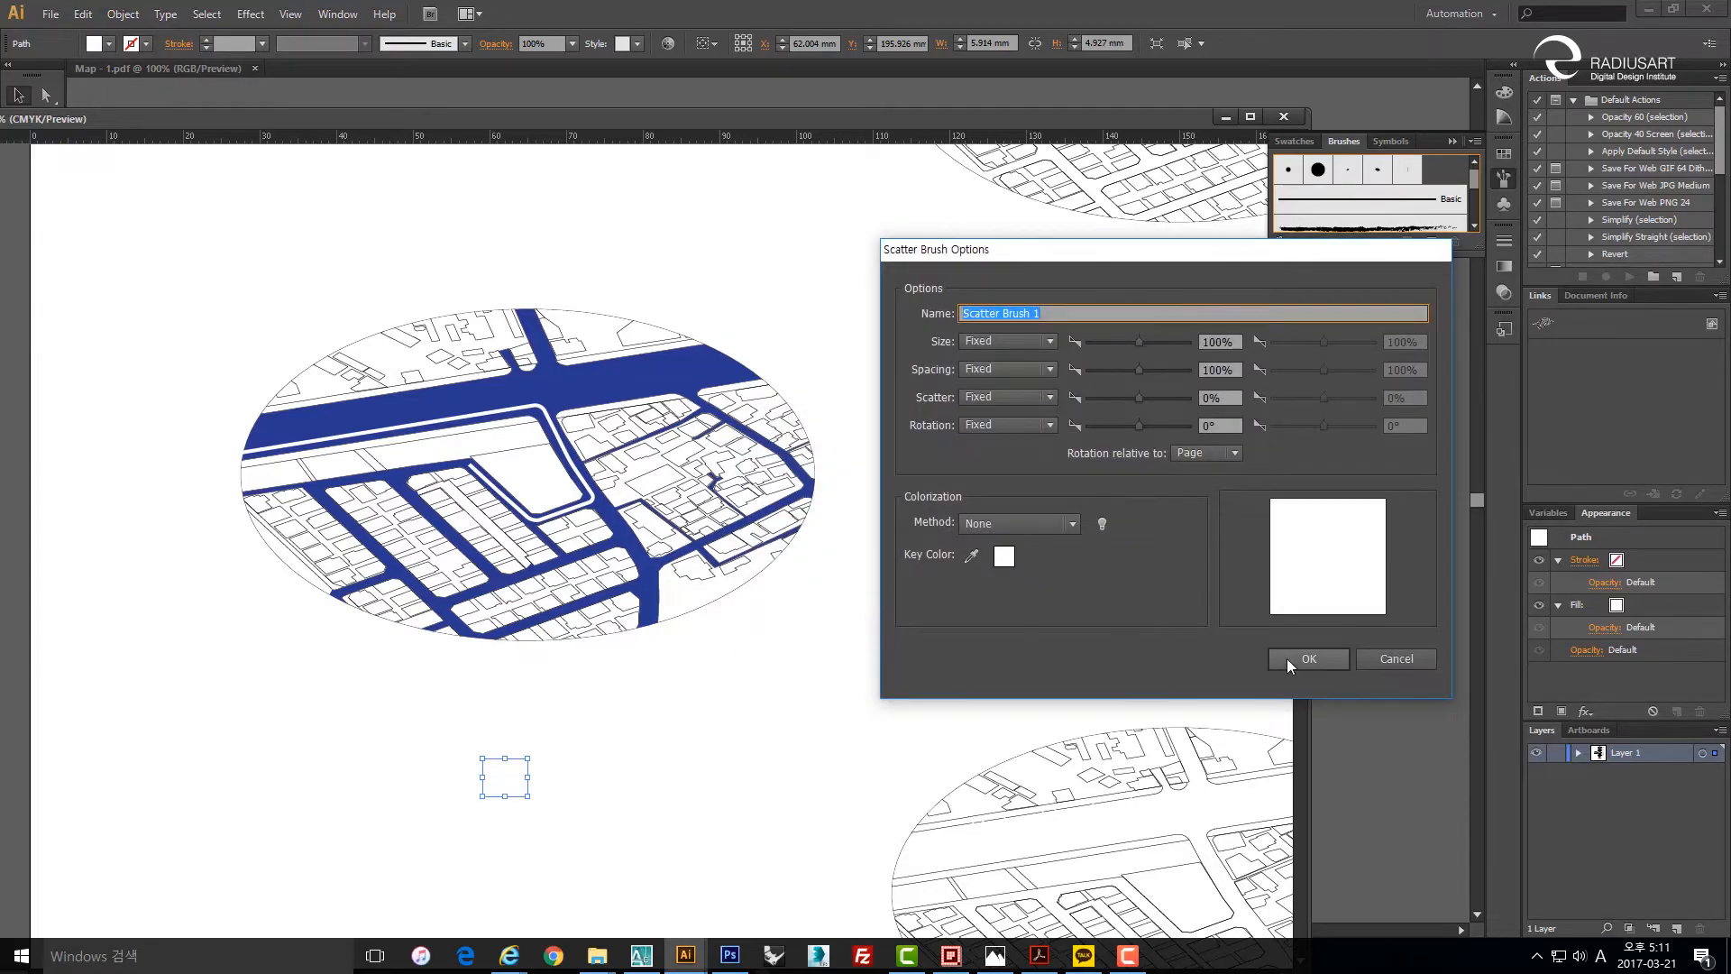
left_click(1285, 658)
Apply the triangle scatter brush to the white route path around the site parcel.
left_click(770, 700)
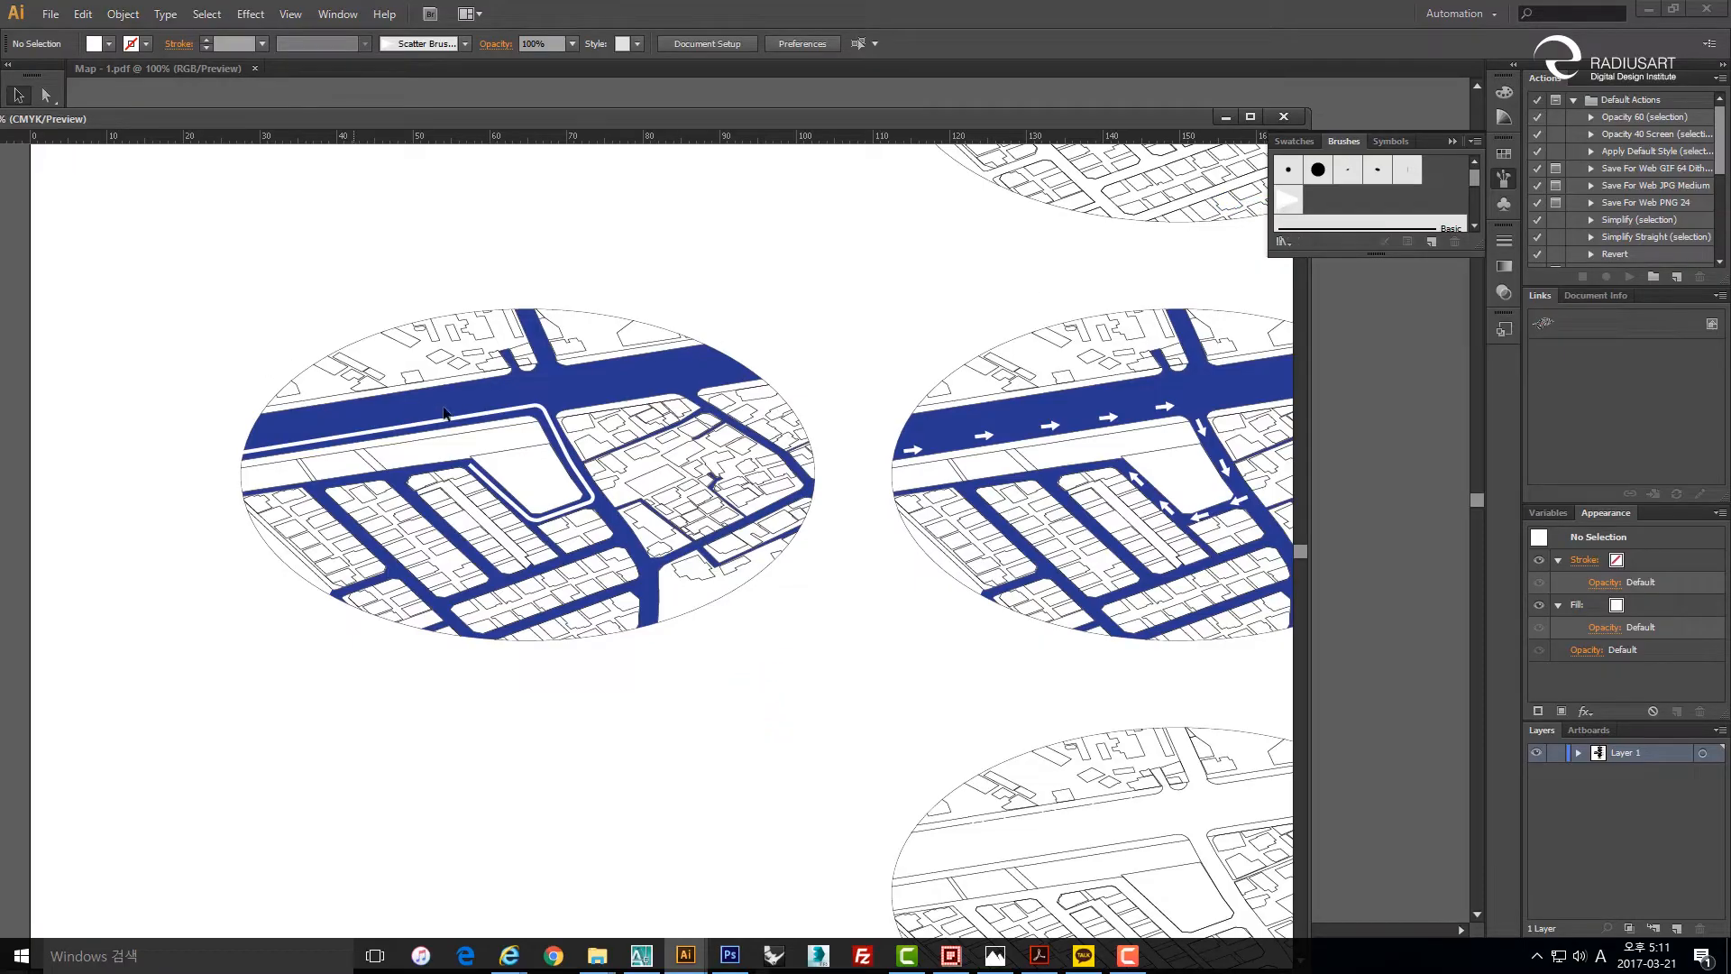
left_click(473, 421)
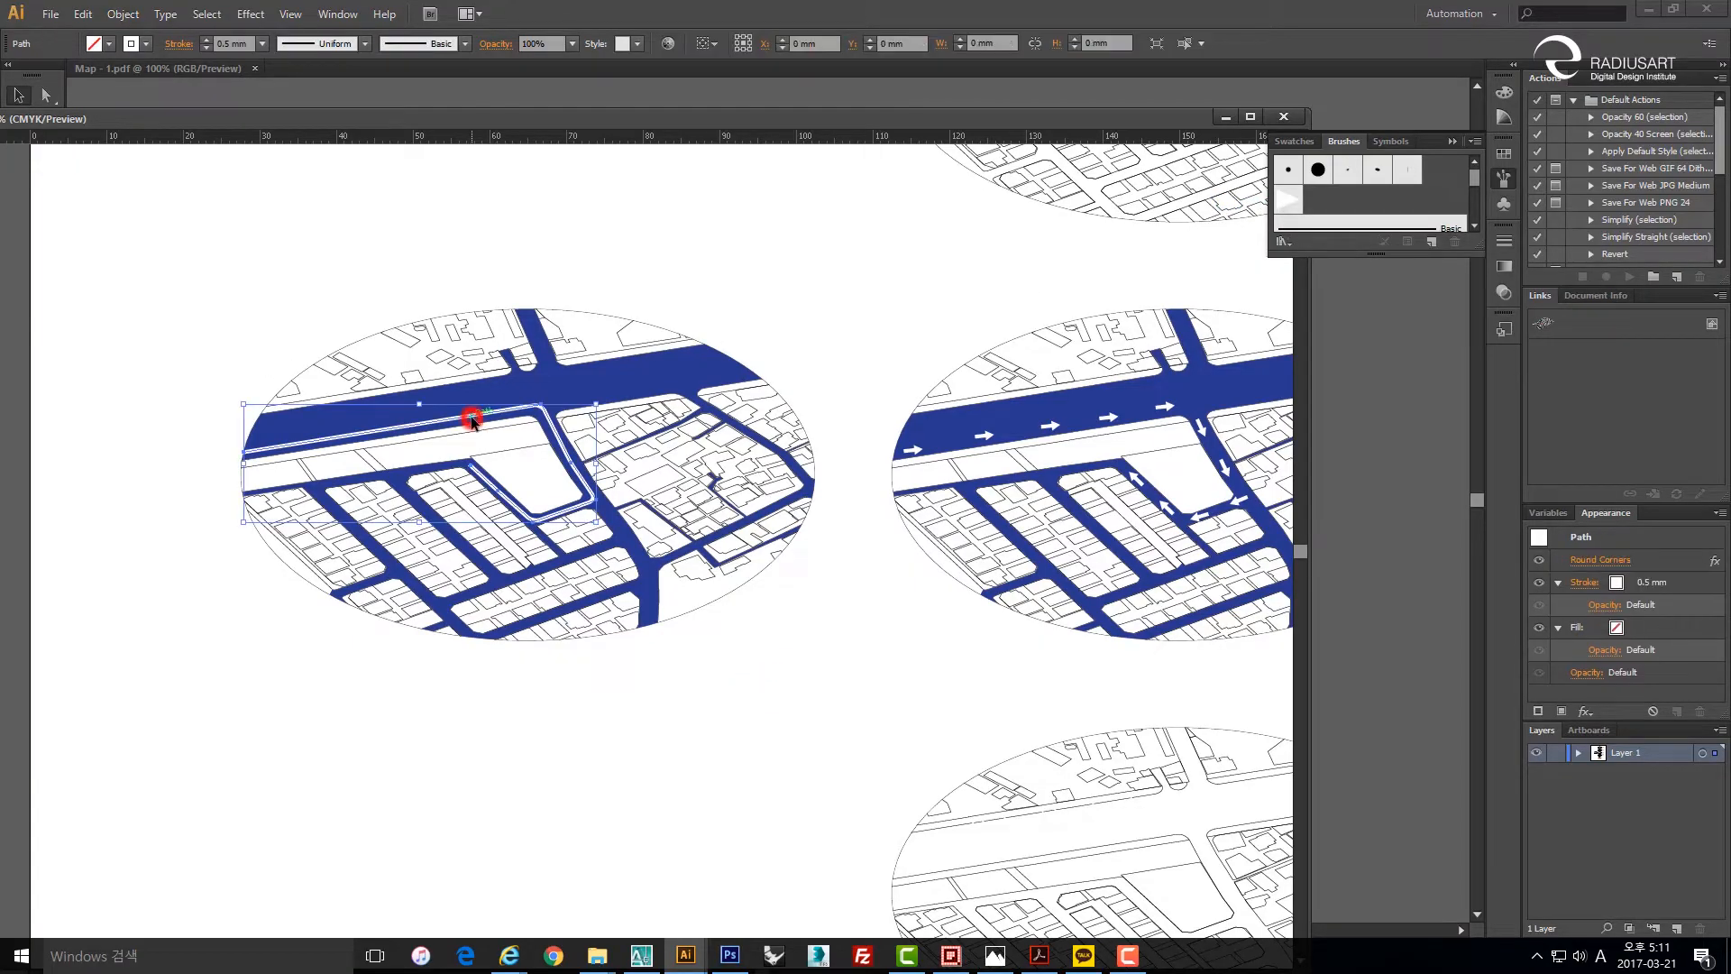
left_click(1287, 201)
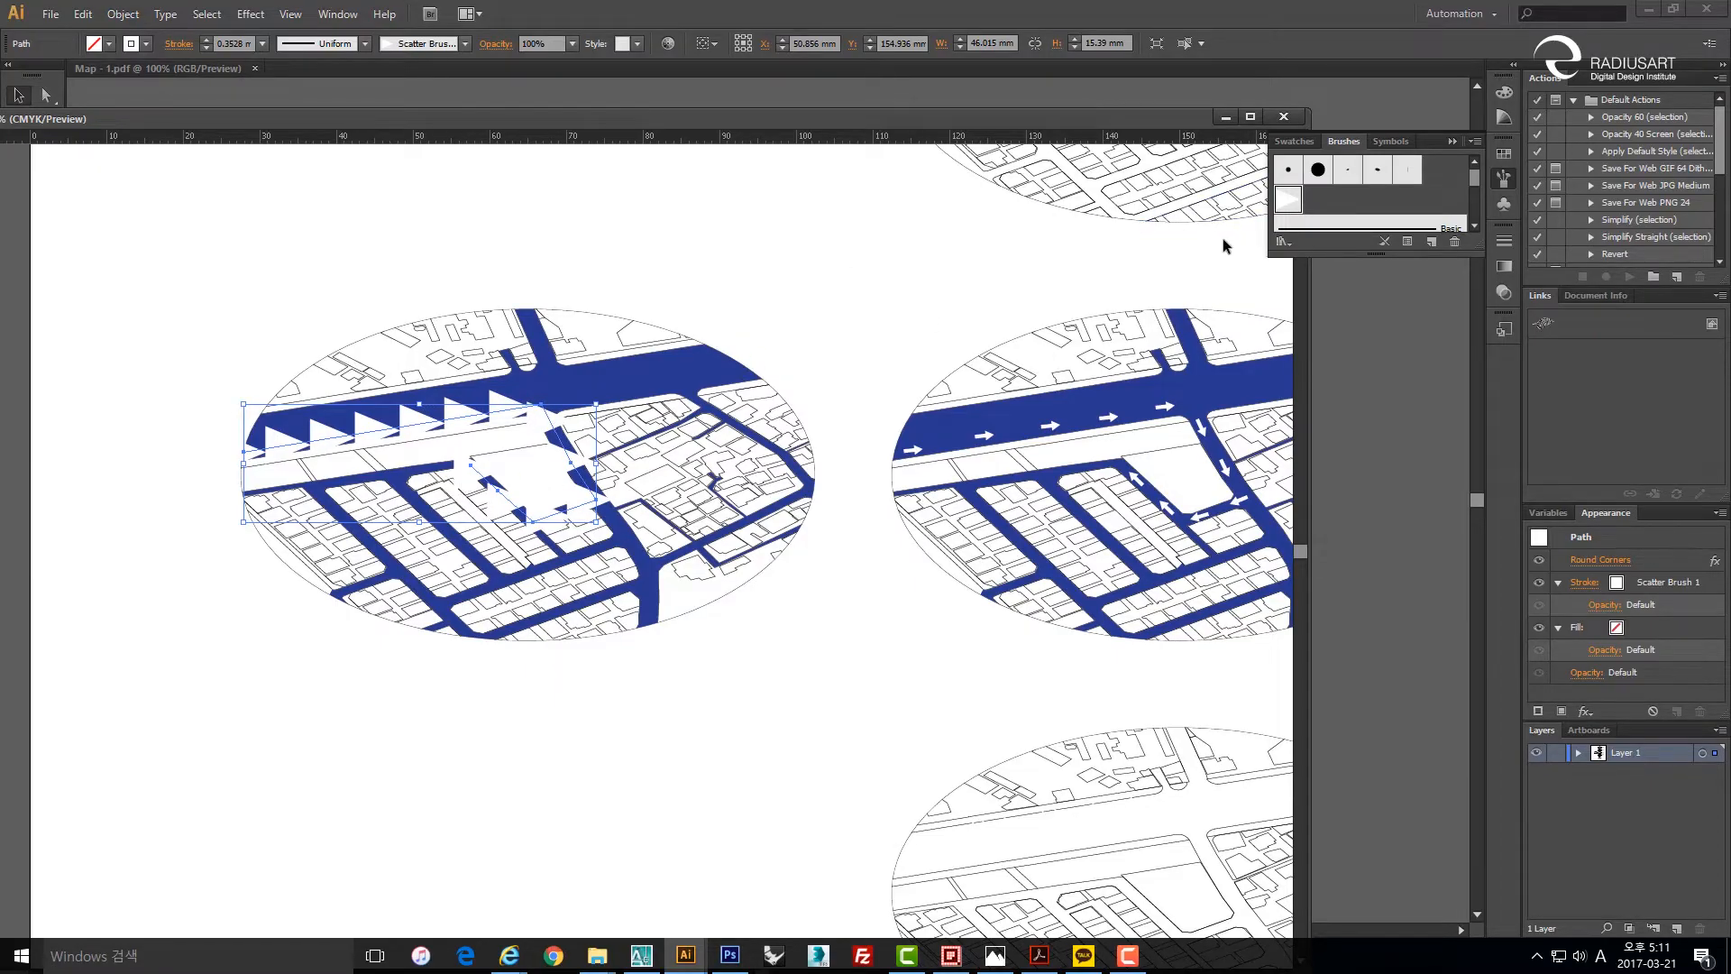
Set the triangle Scatter Brush's rotation relative to the path and its size to 27%, and apply the changes to existing strokes.
double_click(1289, 202)
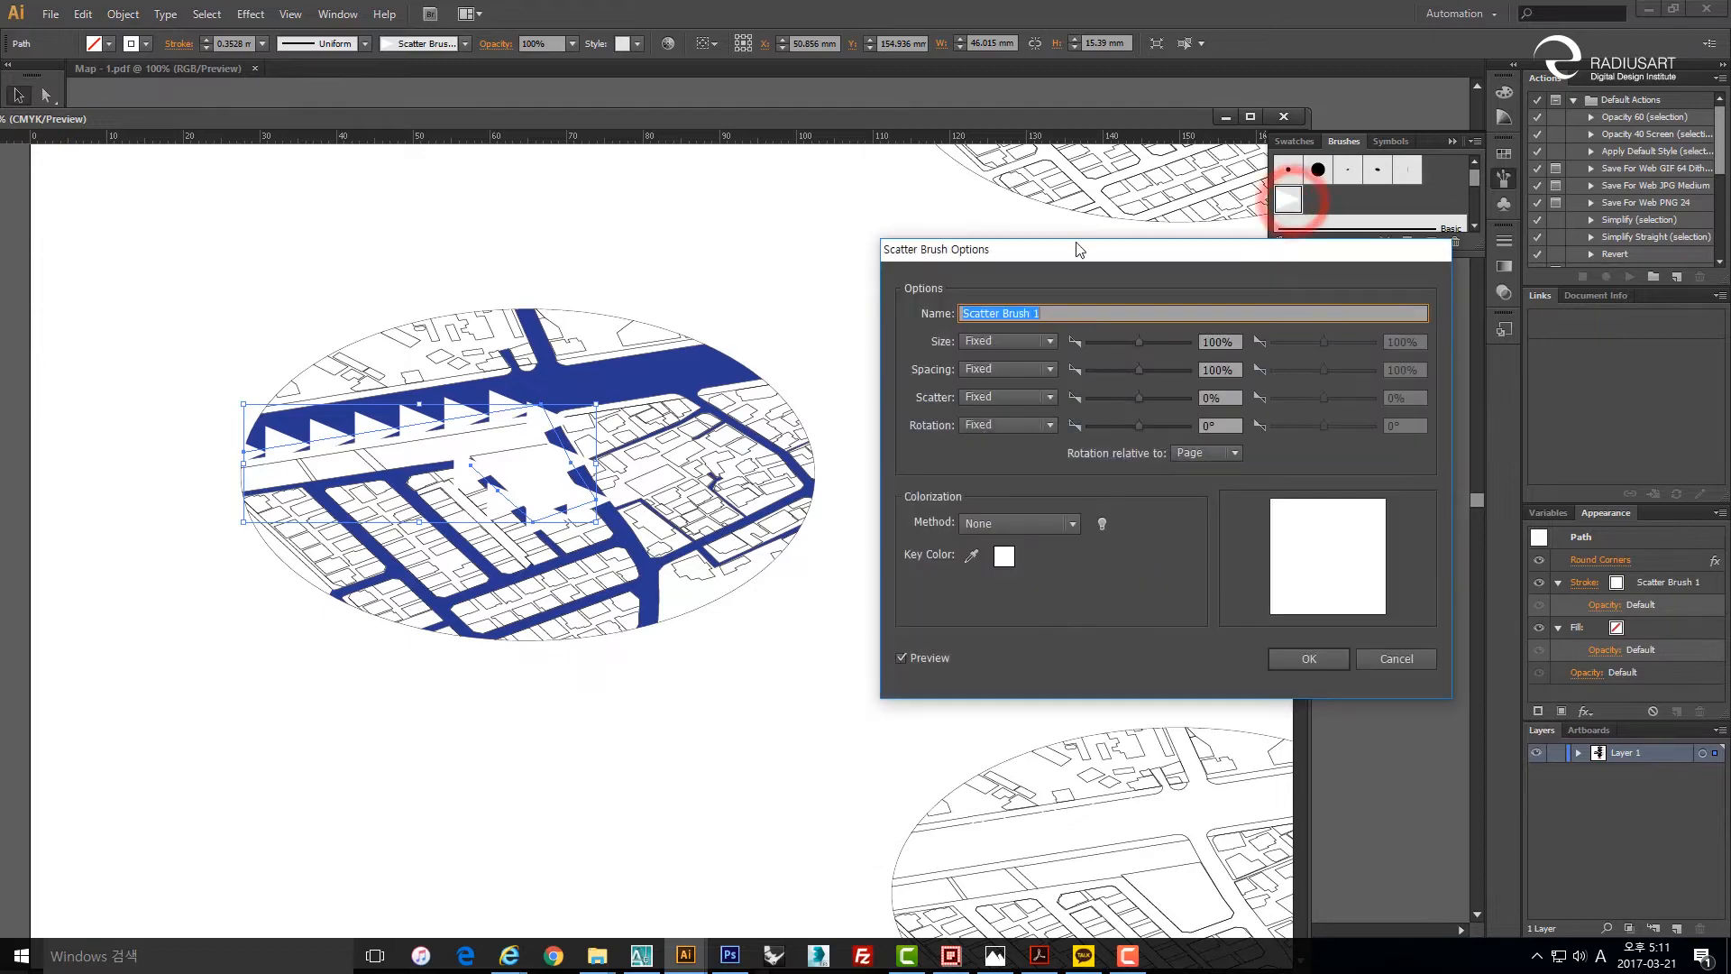
mouse_move(1054, 250)
left_mouse_down()
mouse_move(764, 280)
mouse_move(784, 220)
left_mouse_up()
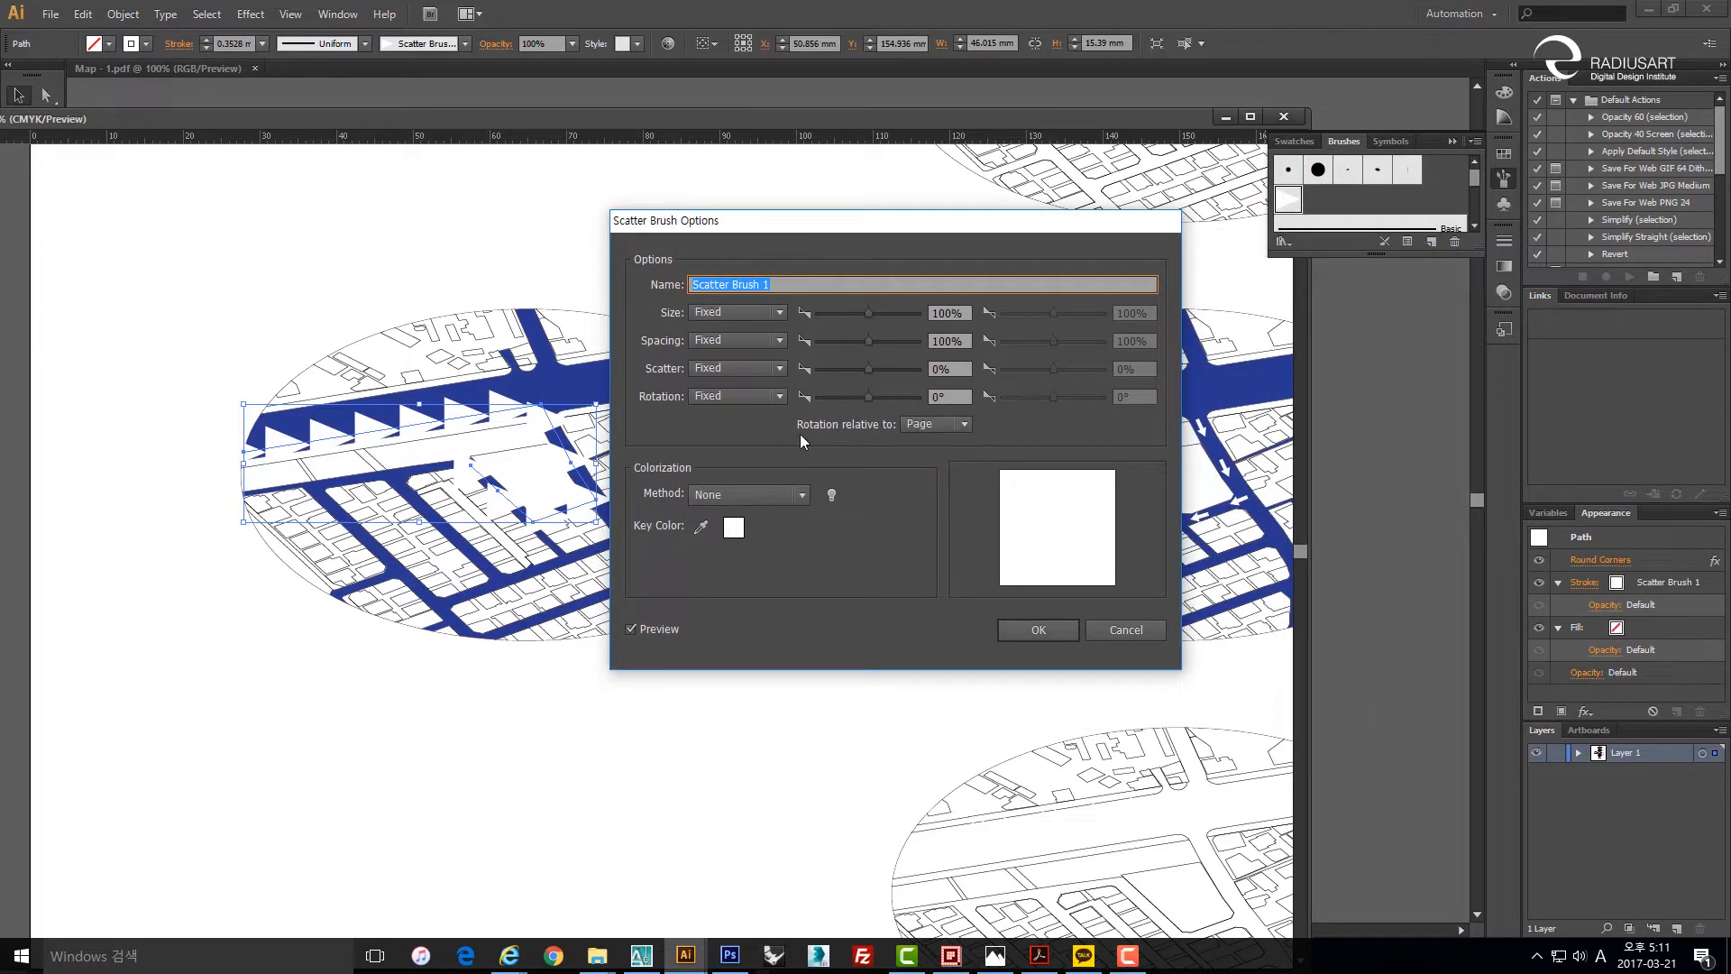
left_click(924, 422)
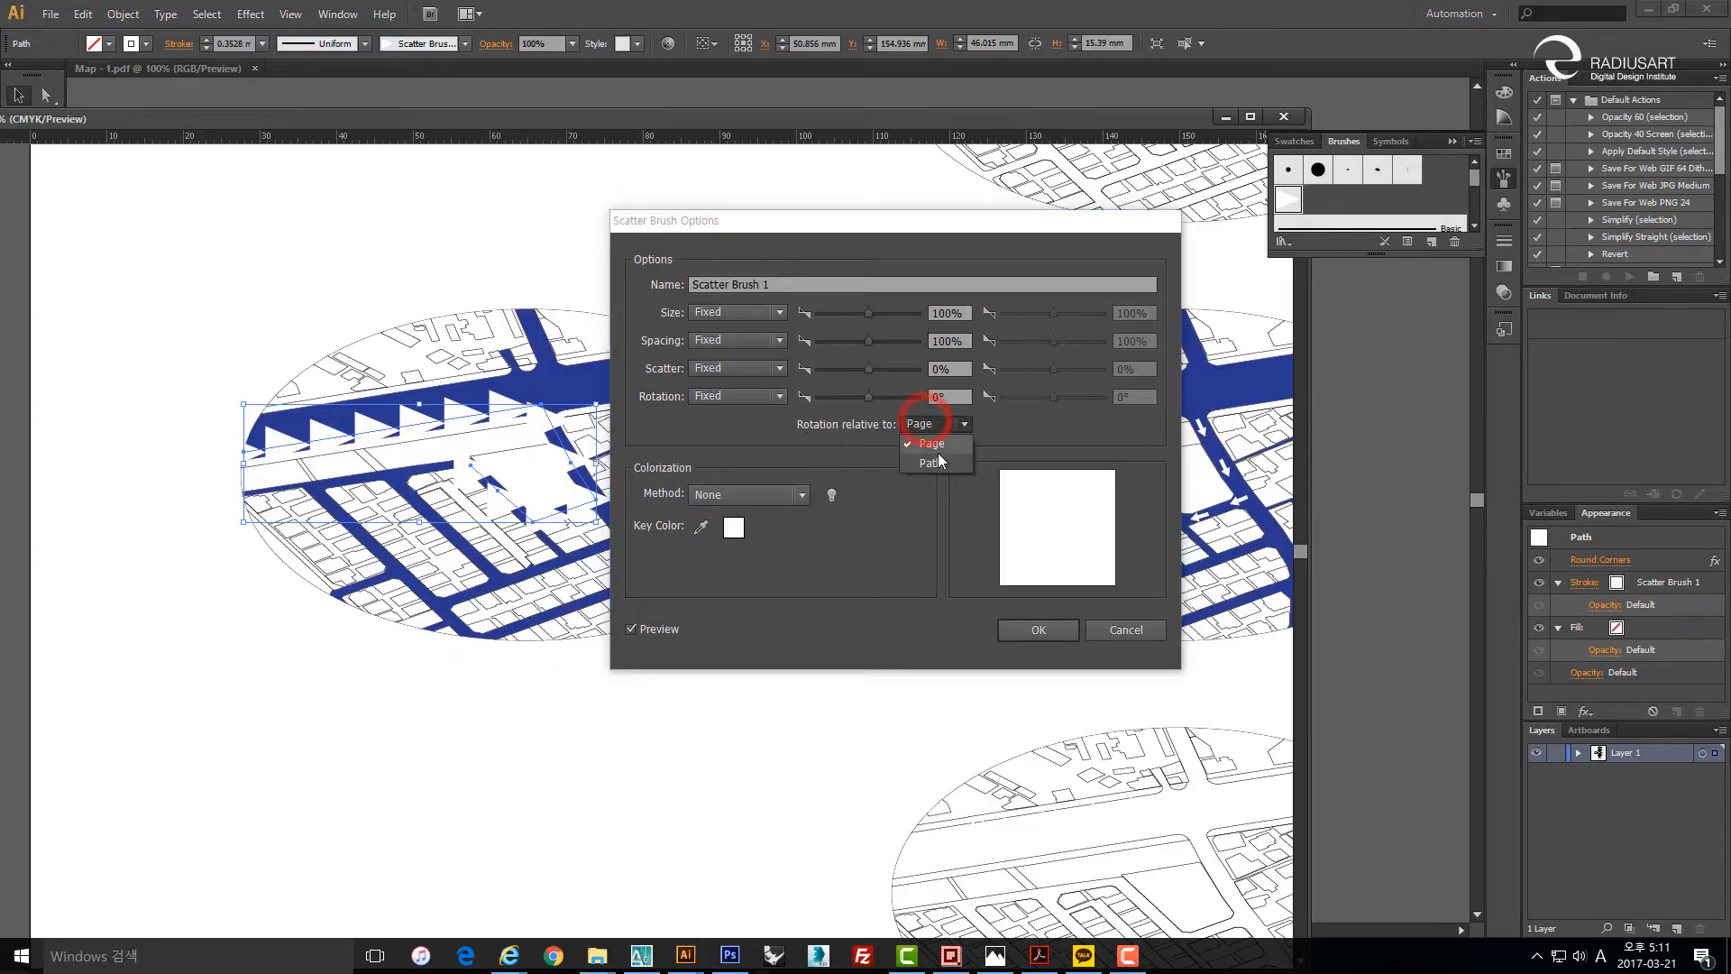
left_click(934, 462)
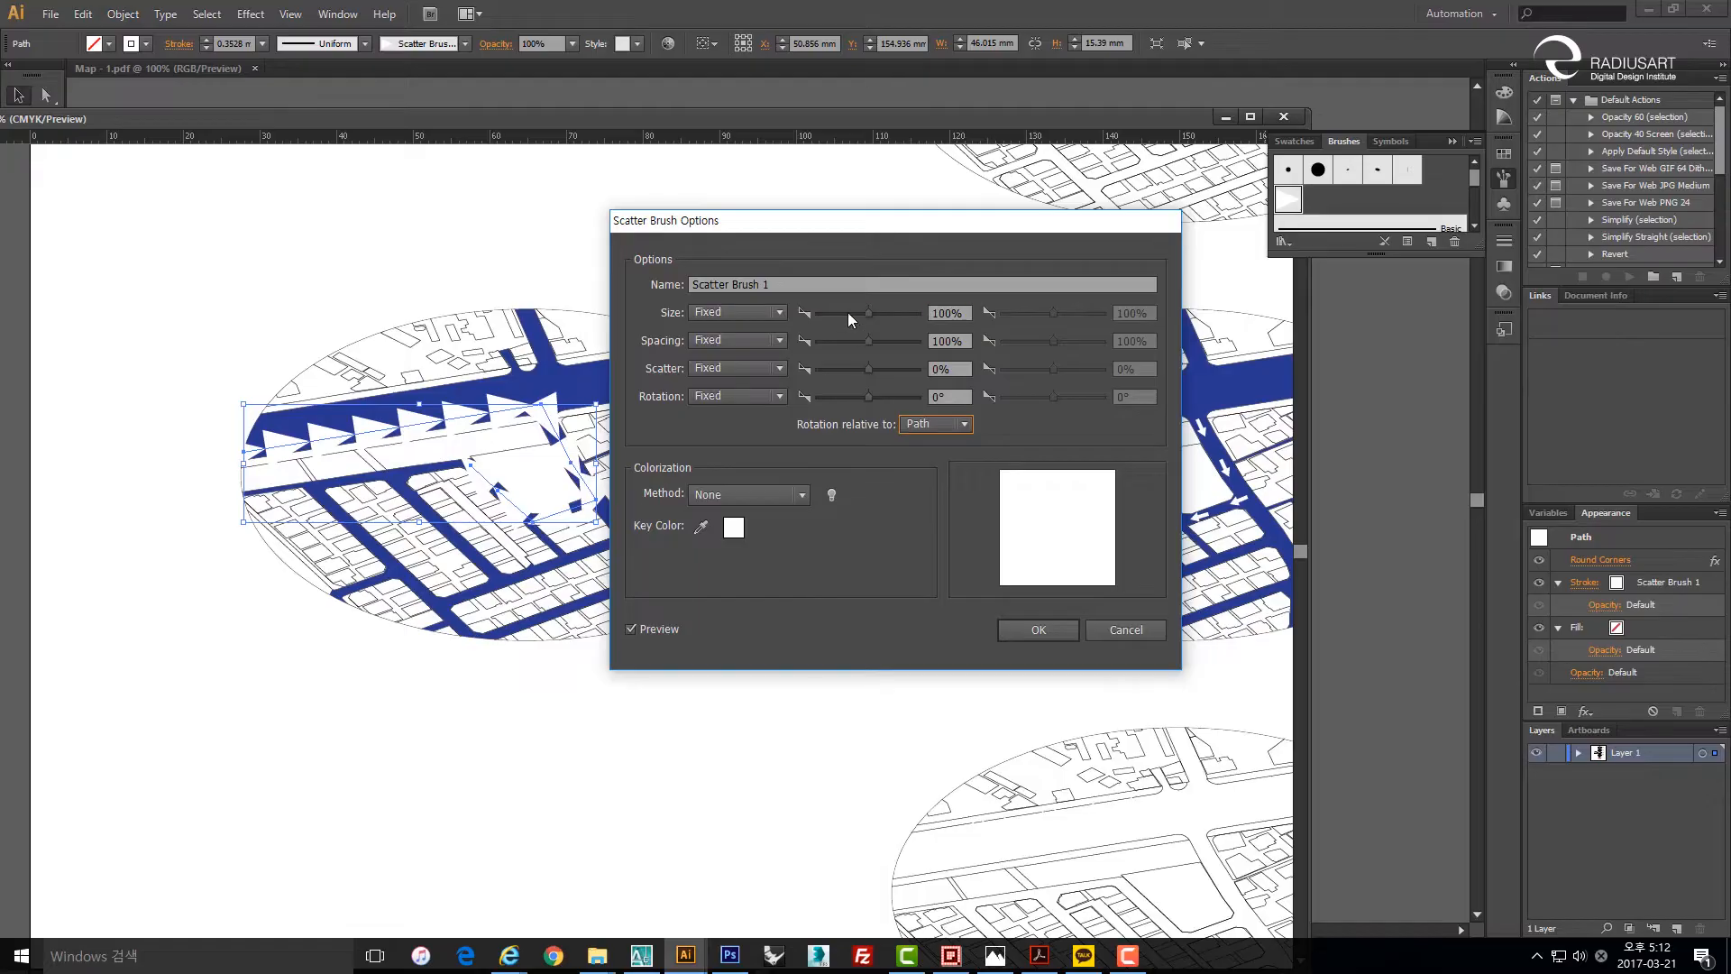
left_click_drag(847, 312, 829, 312)
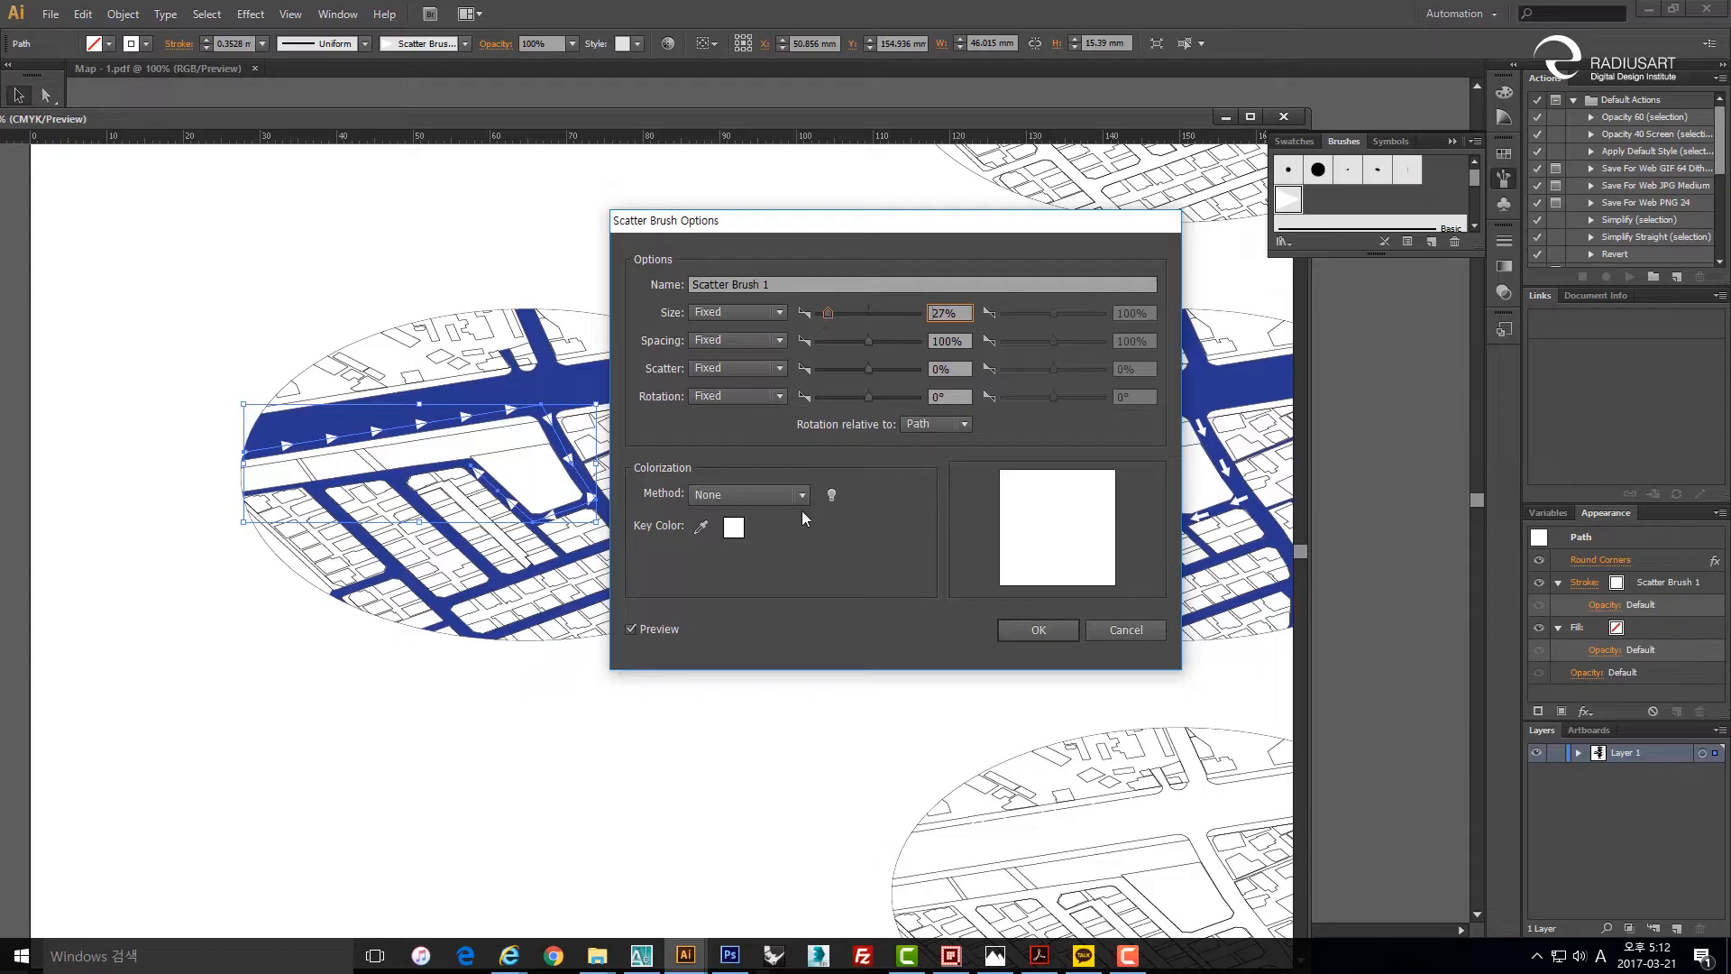
left_click(1015, 630)
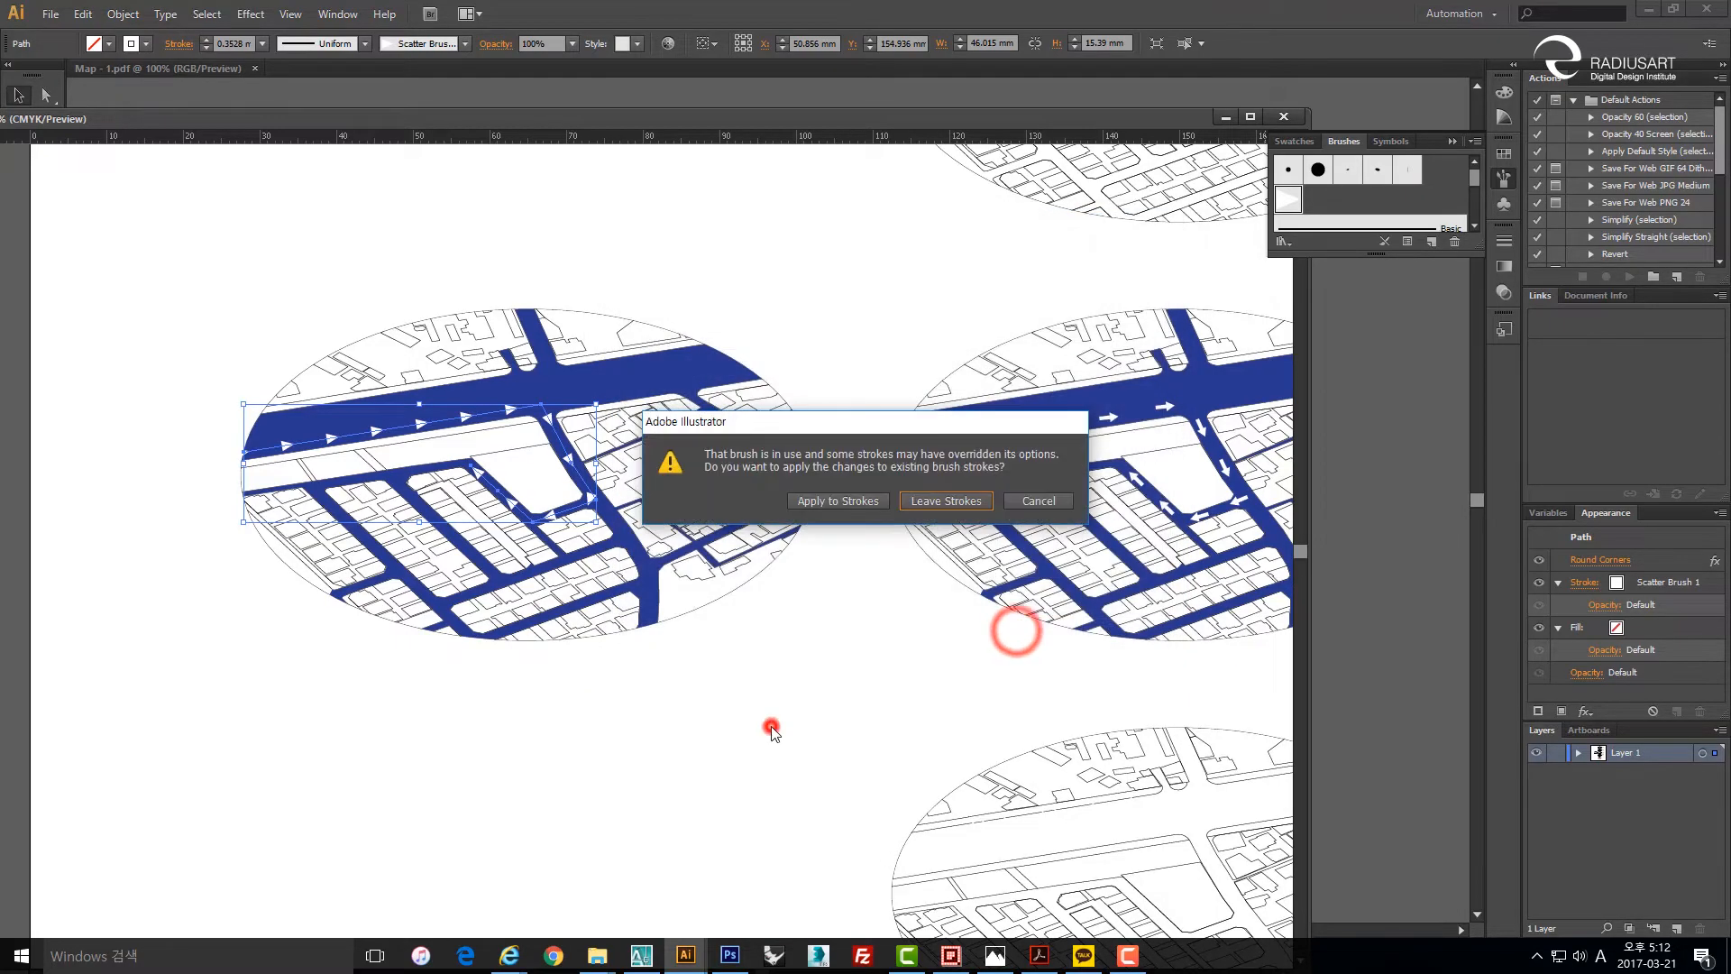
left_click(836, 503)
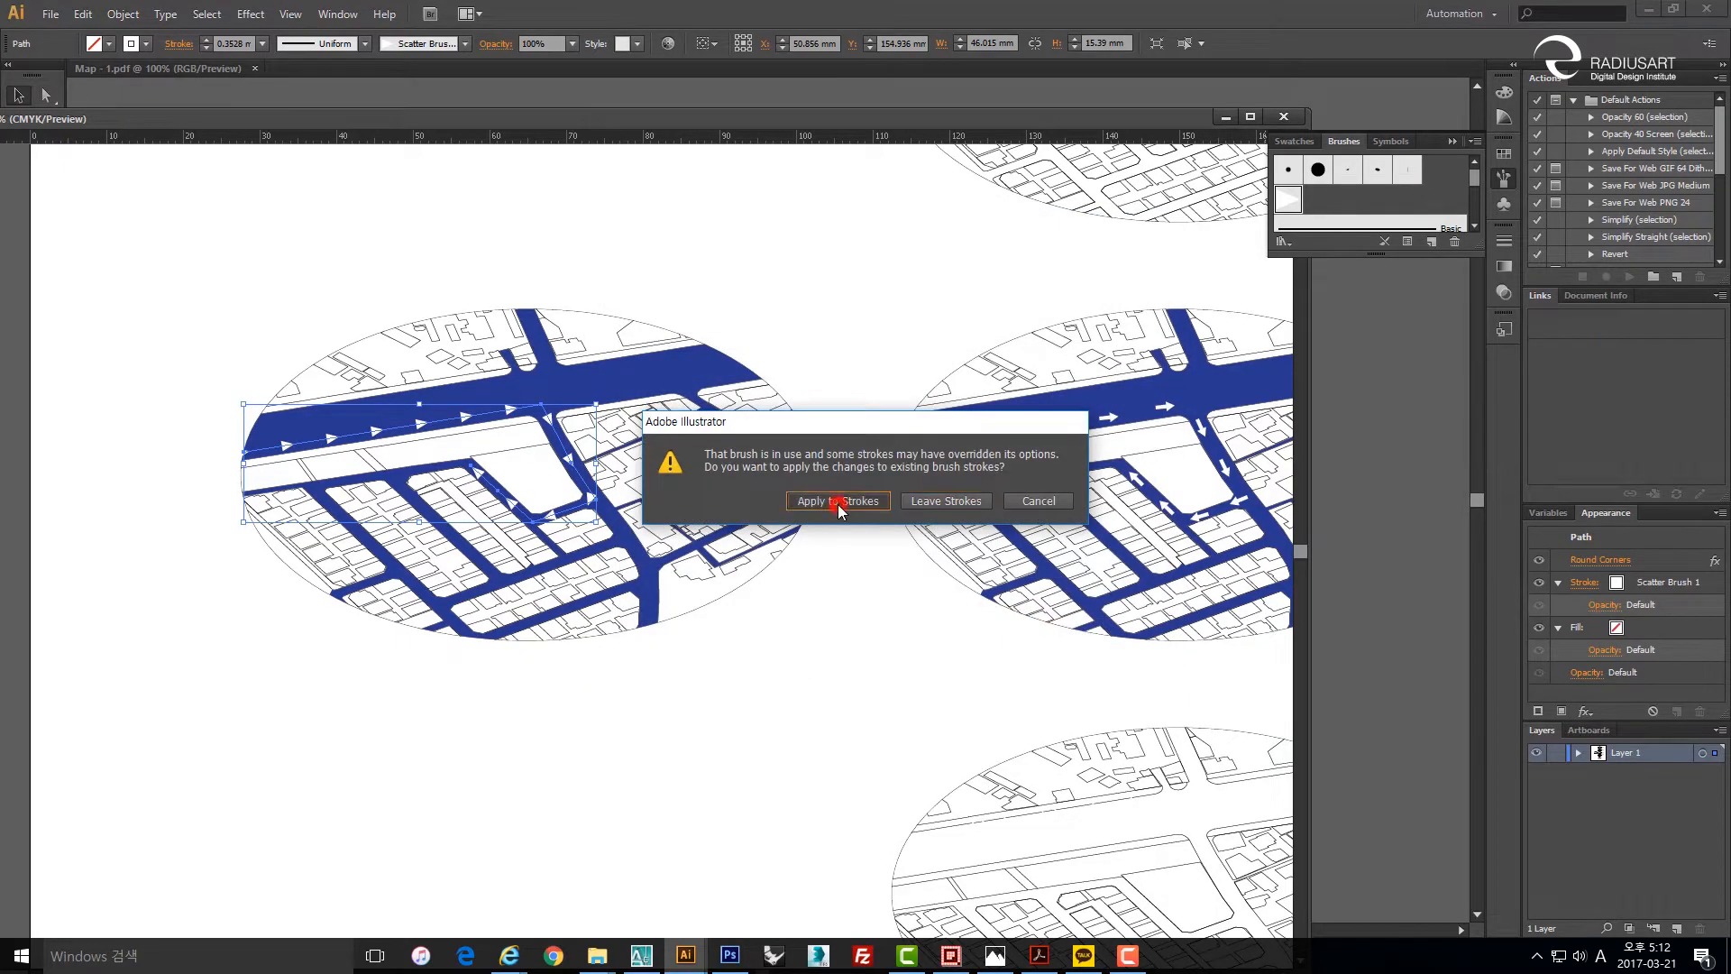
left_click(821, 604)
Delete the leftover white source triangle below the duplicate traffic map.
key("space")
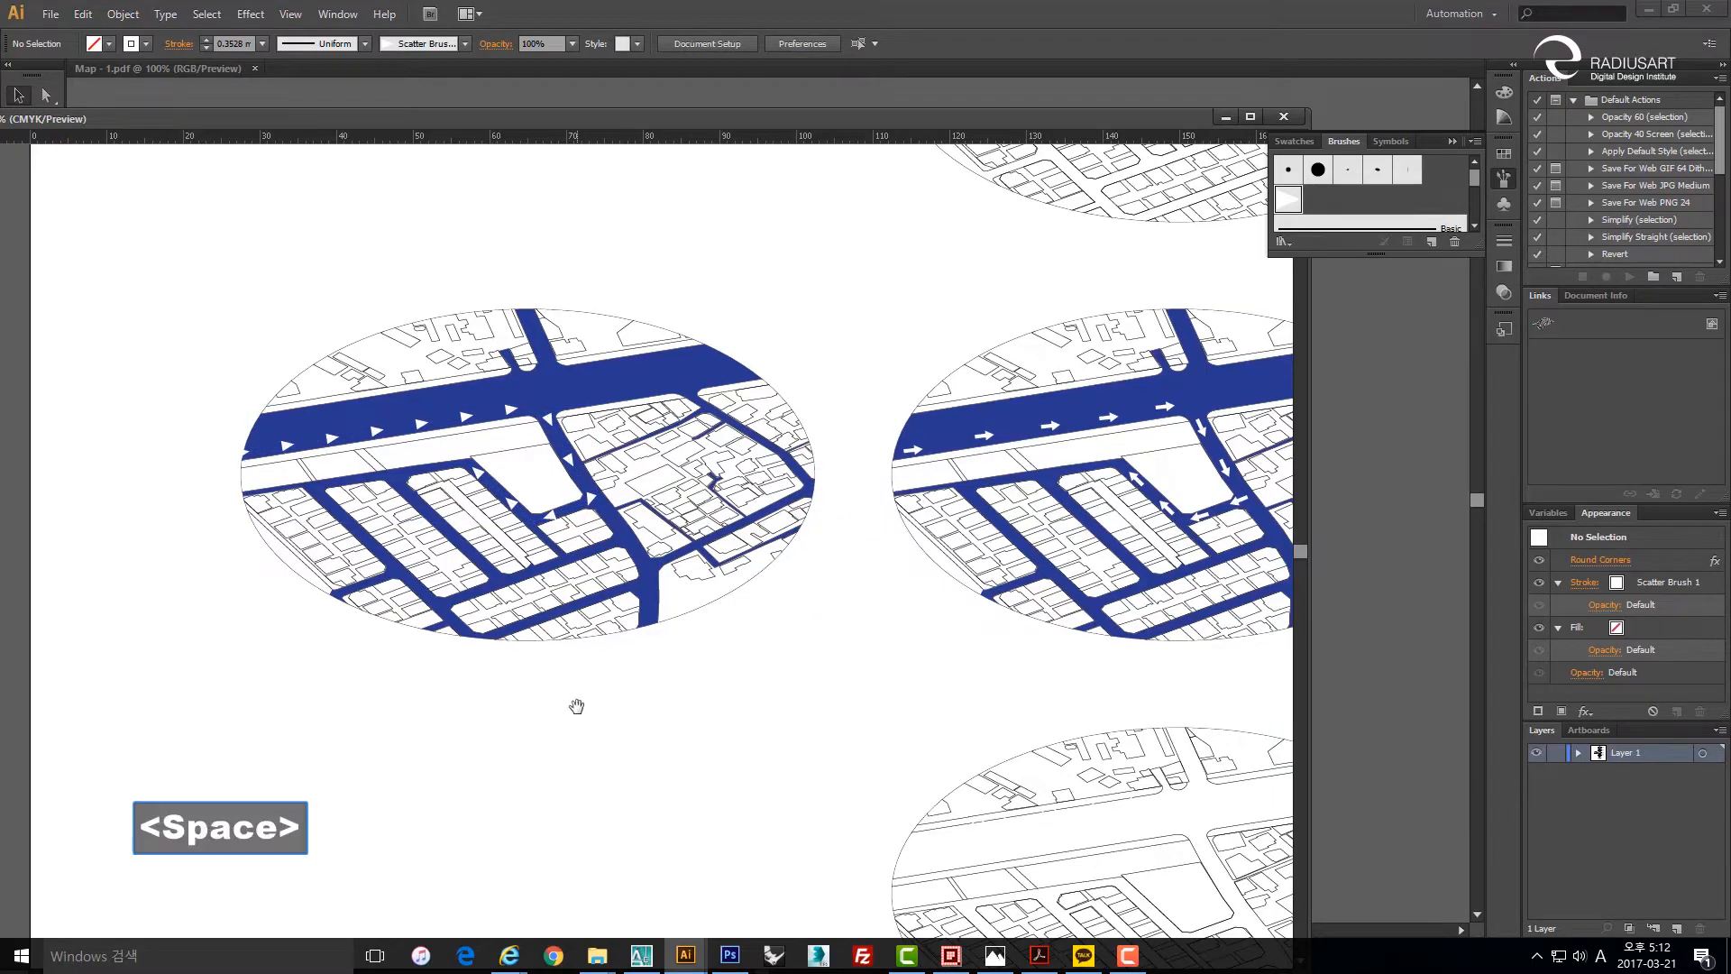
left_click_drag(576, 705, 561, 683)
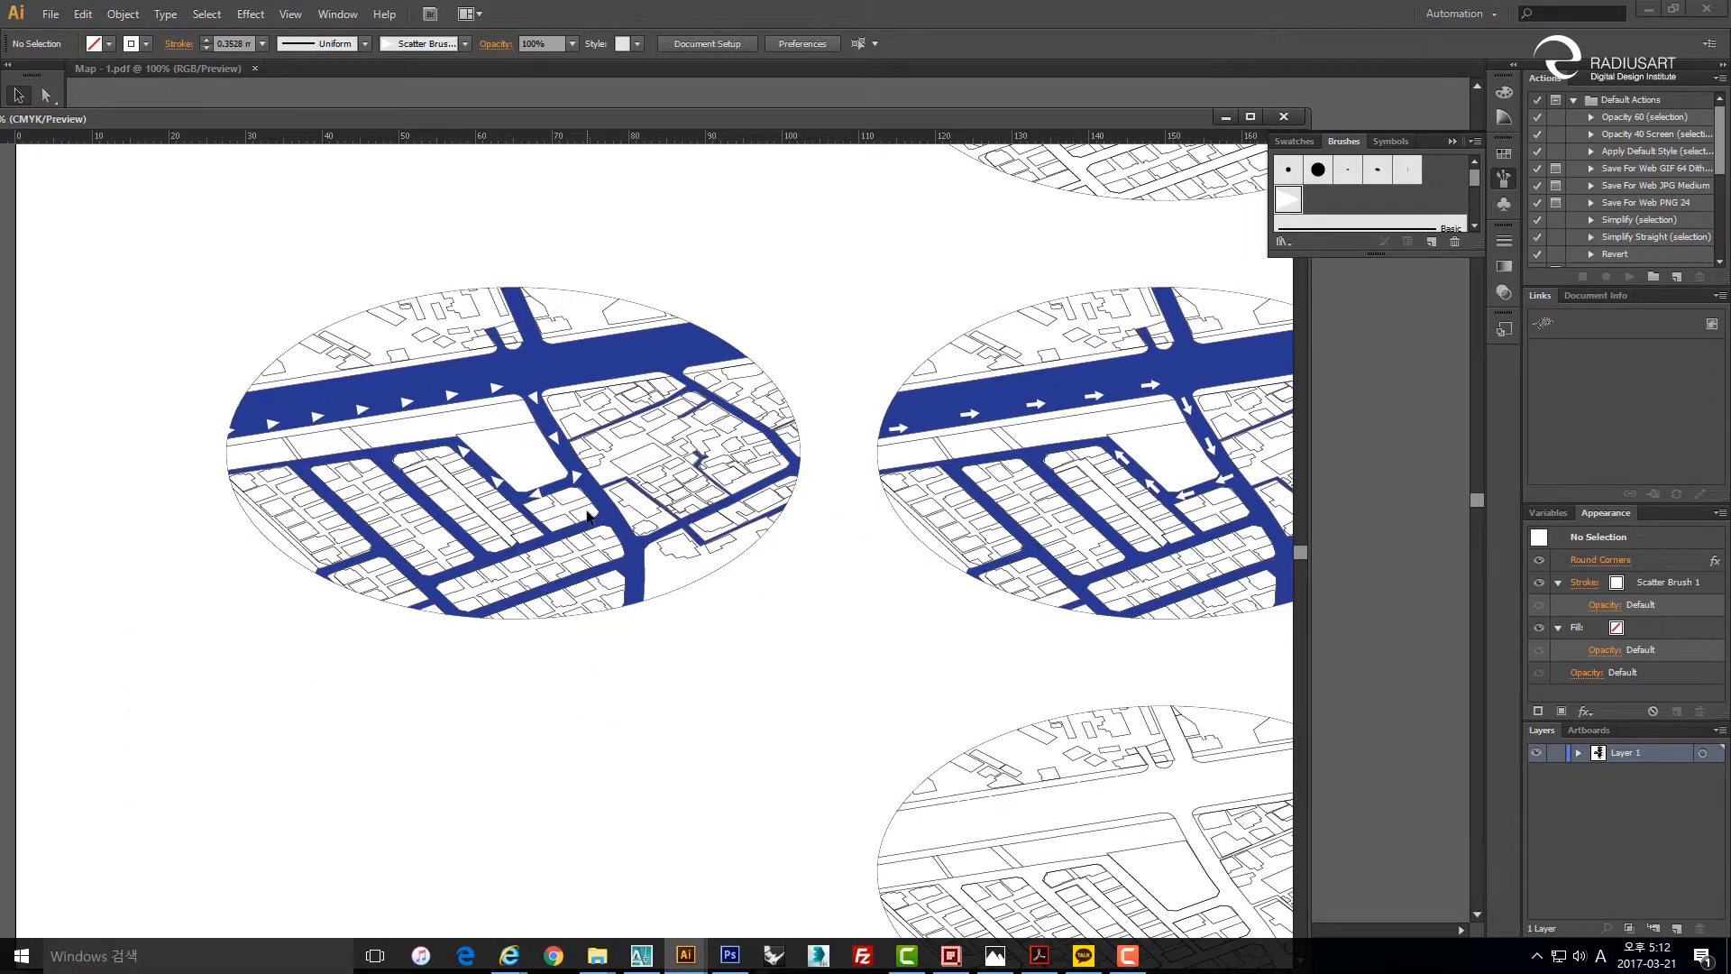
left_click_drag(766, 593, 712, 597)
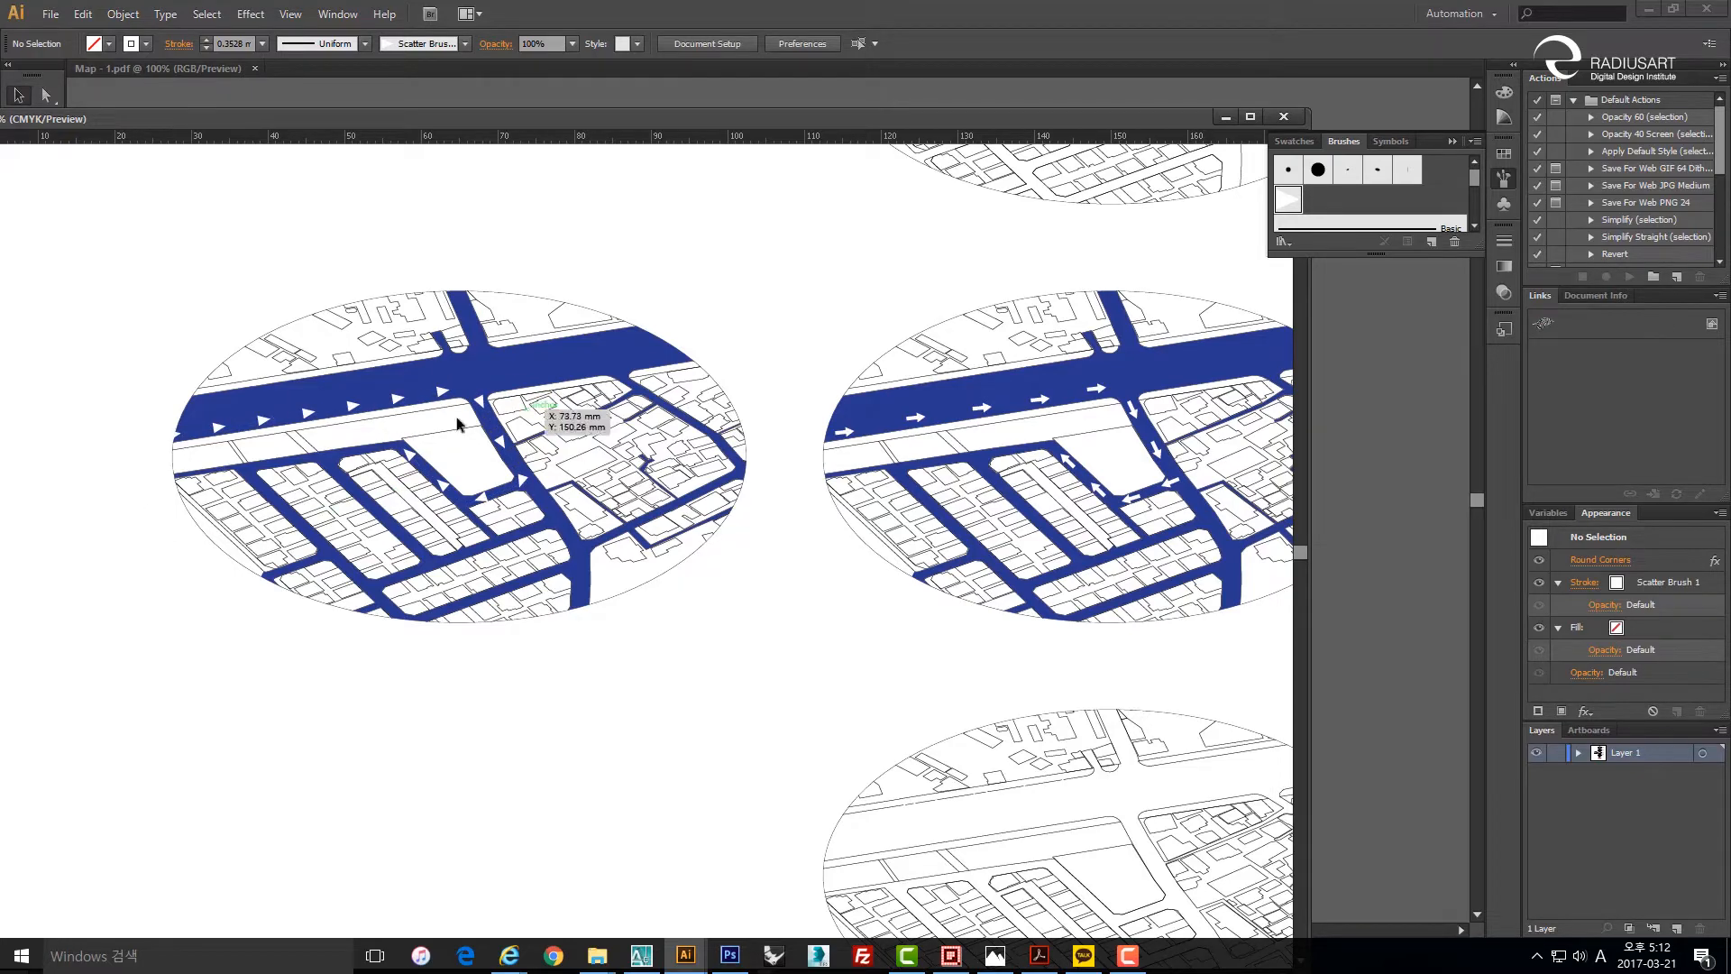
key("space")
left_click_drag(232, 476, 366, 483)
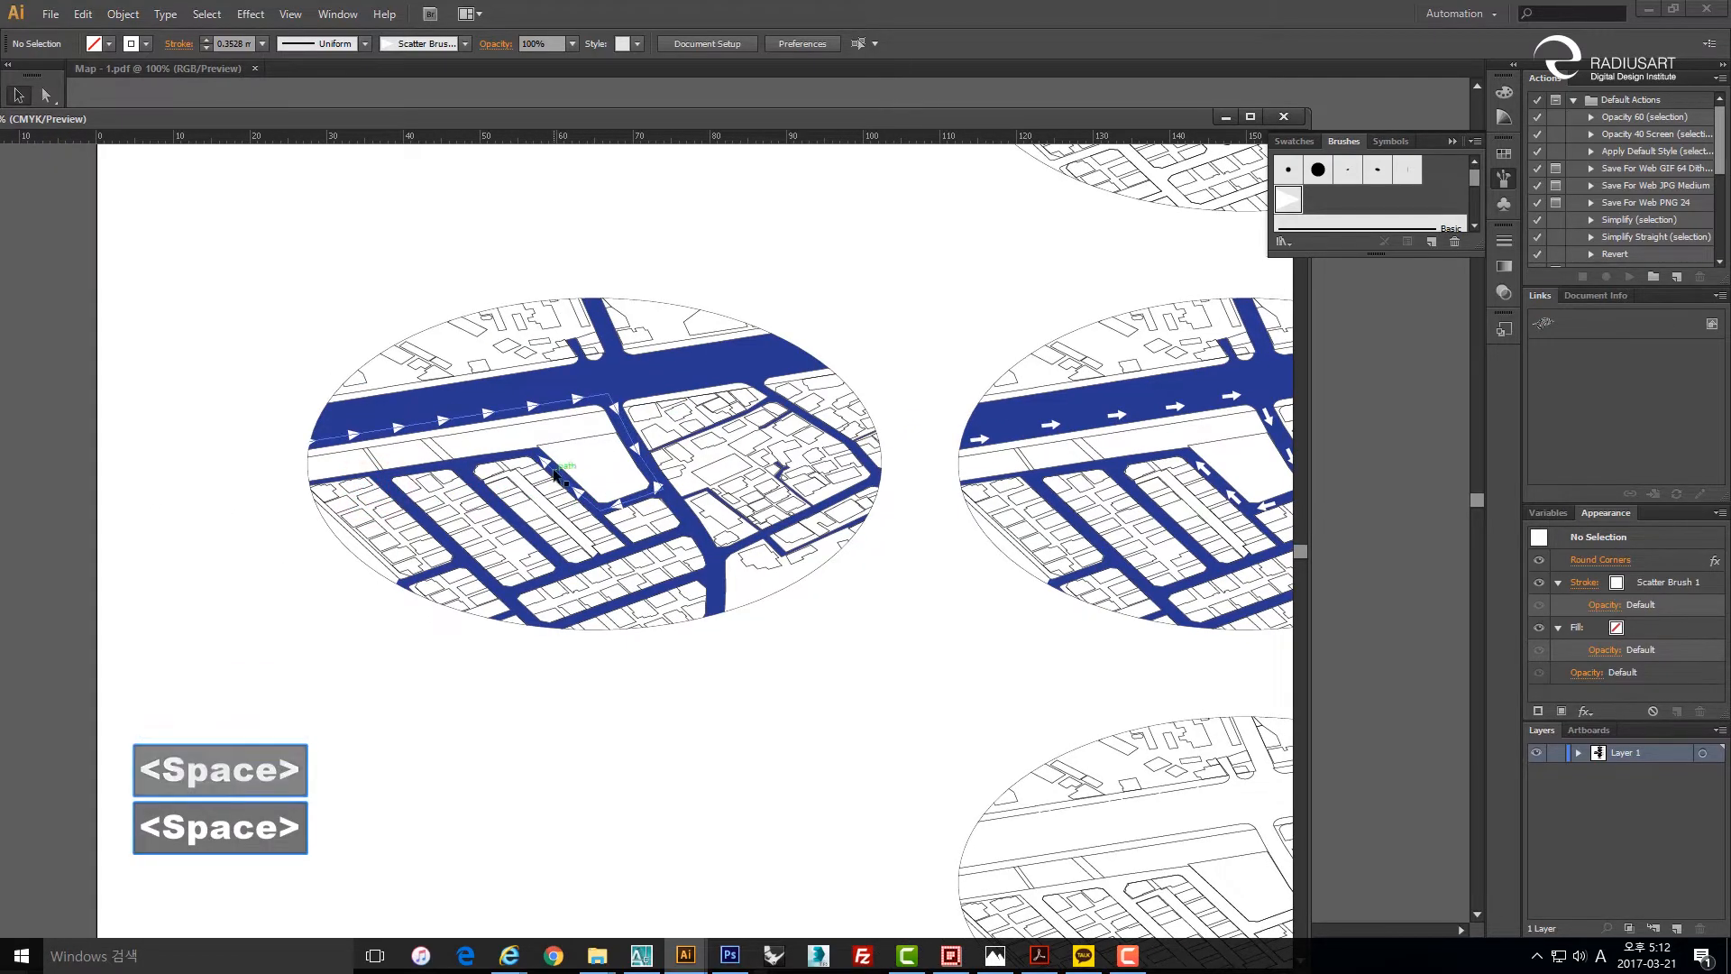
left_click_drag(654, 820, 384, 707)
key("Delete")
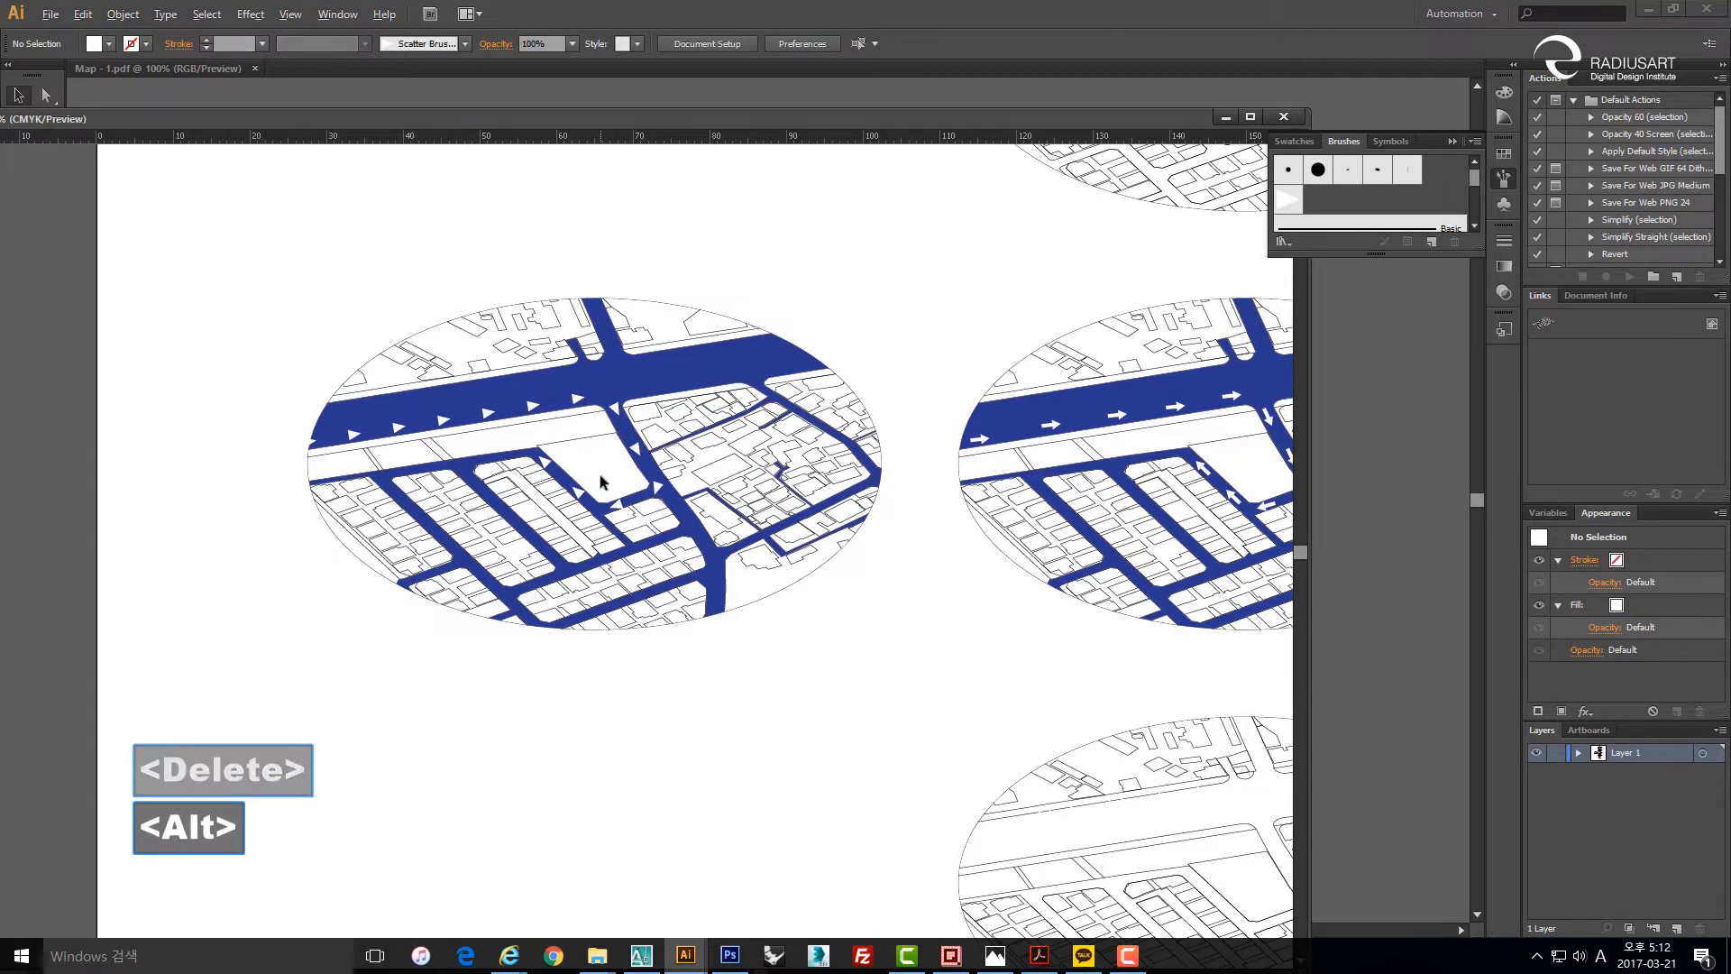
Isolate the Figure / Ground map's clip group and select the line-work group inside it.
scroll(598, 474, "down", 2)
key("space")
left_click_drag(1013, 598, 823, 483)
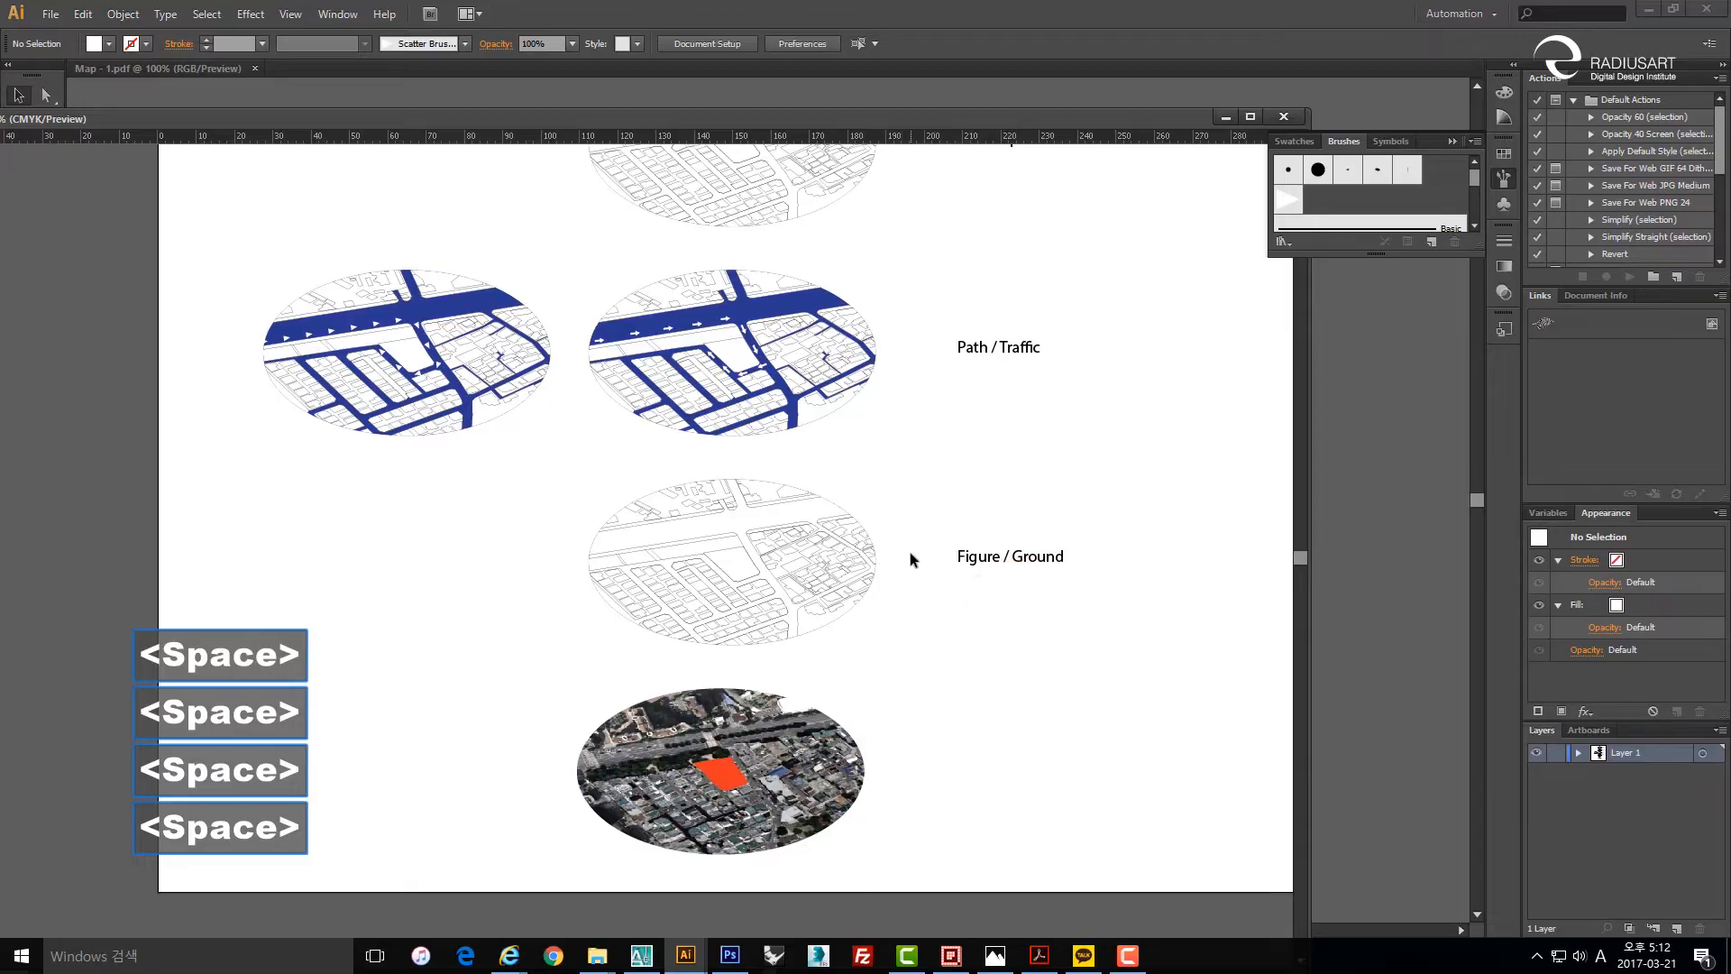
key("space")
left_click_drag(903, 397, 929, 330)
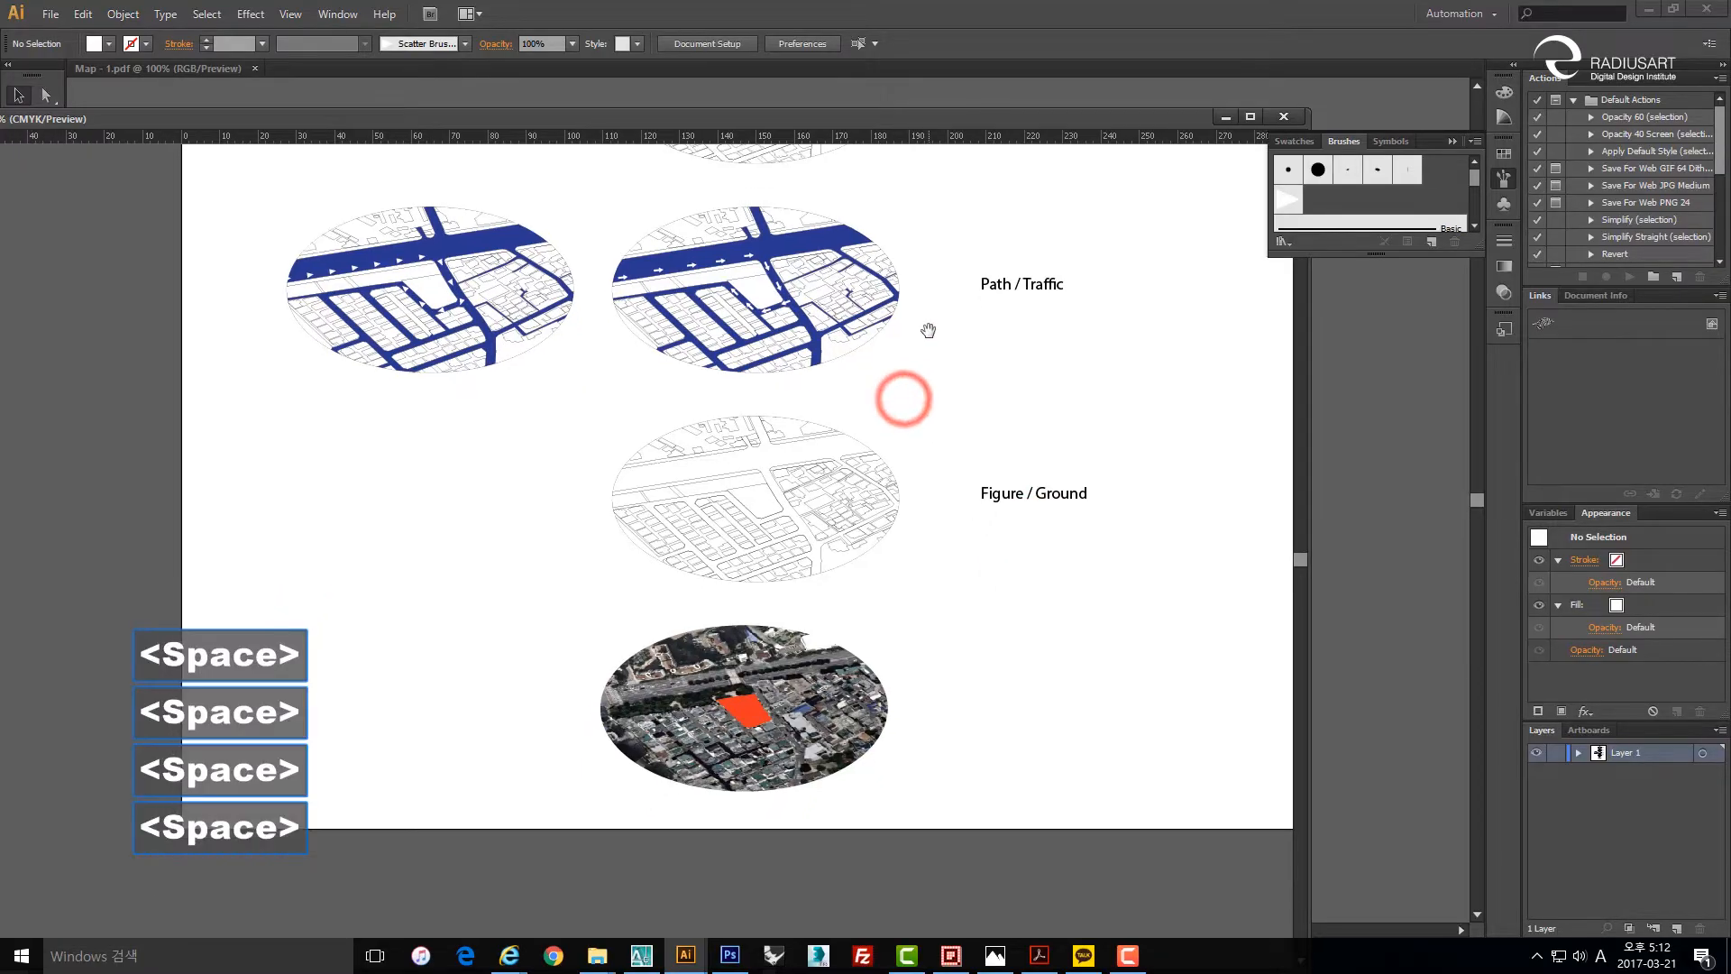
scroll(765, 518, "up", 1)
scroll(811, 541, "up", 2)
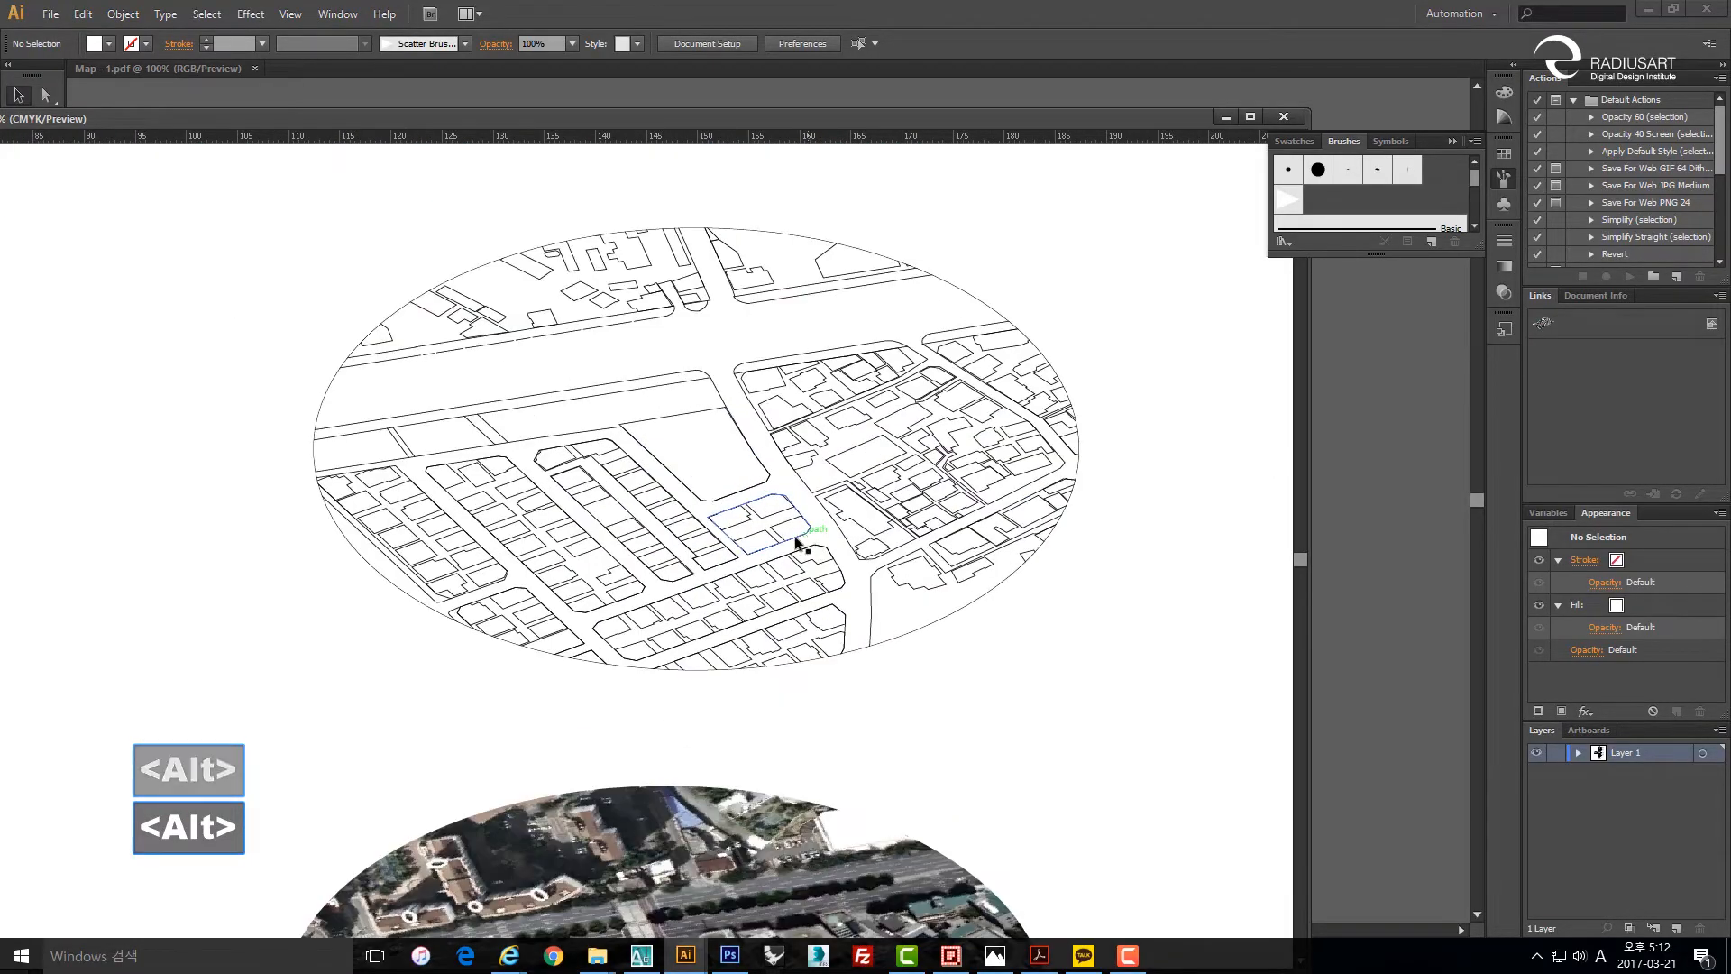
scroll(775, 523, "up", 1)
left_click(791, 463)
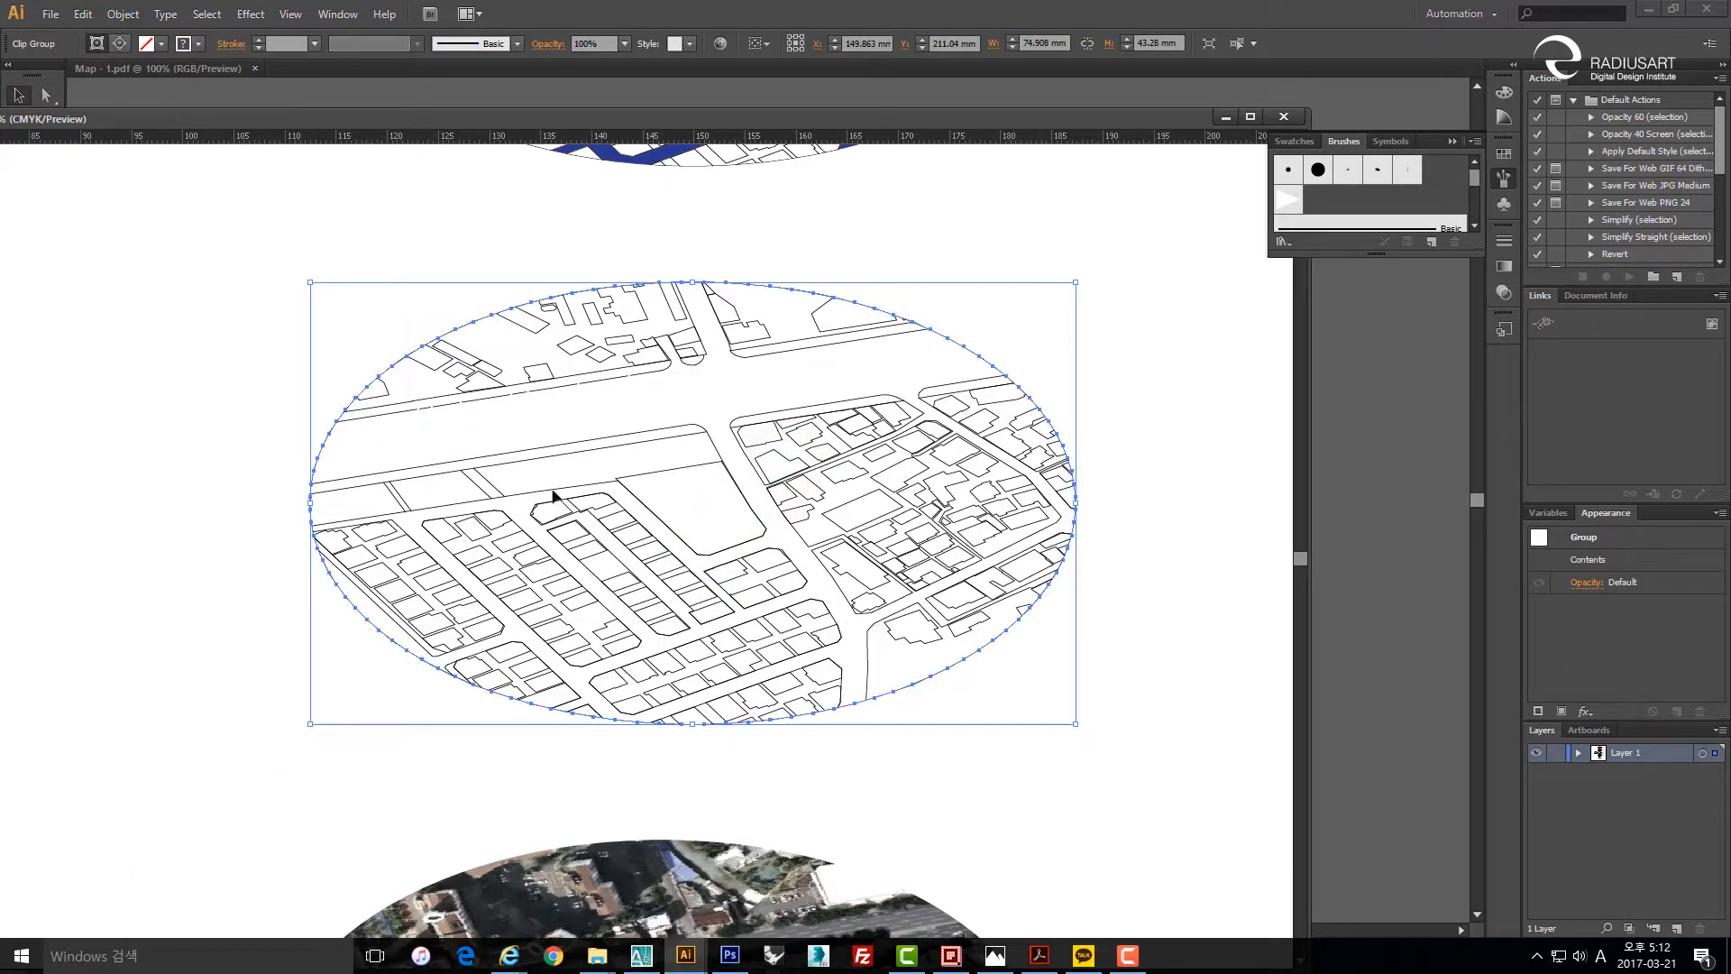
scroll(584, 523, "down", 1)
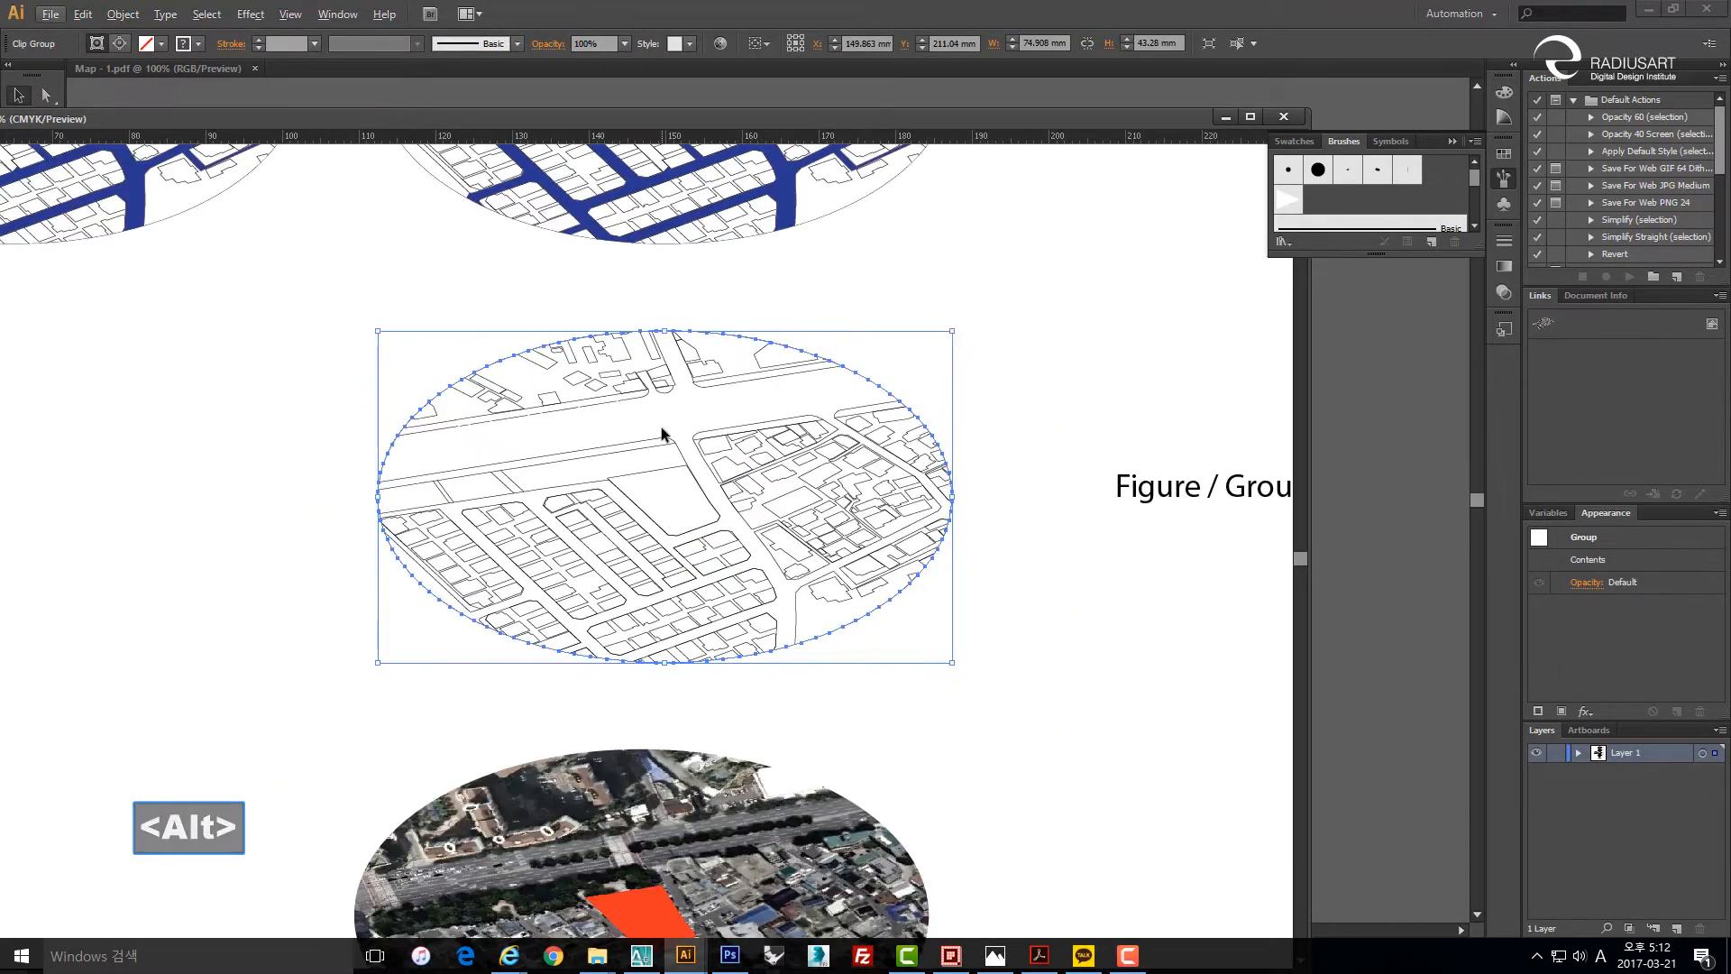
scroll(664, 436, "down", 2)
scroll(662, 429, "down", 1)
left_click_drag(700, 386, 698, 630)
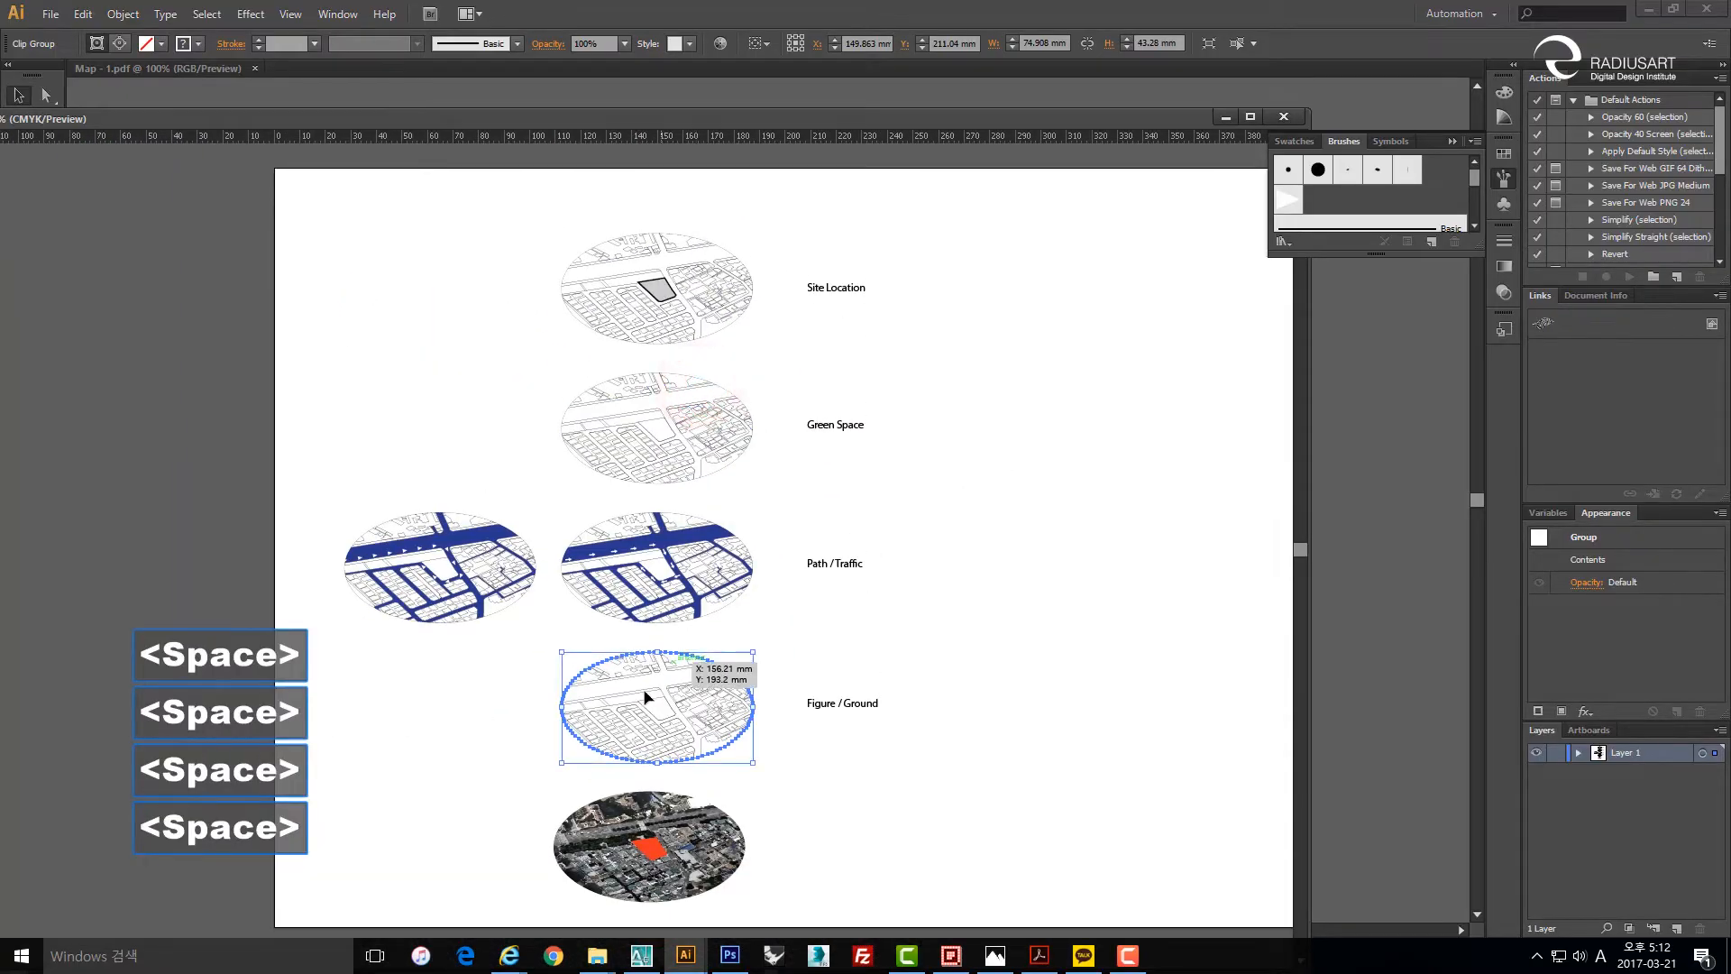
scroll(645, 725, "up", 3)
left_click_drag(652, 732, 652, 619)
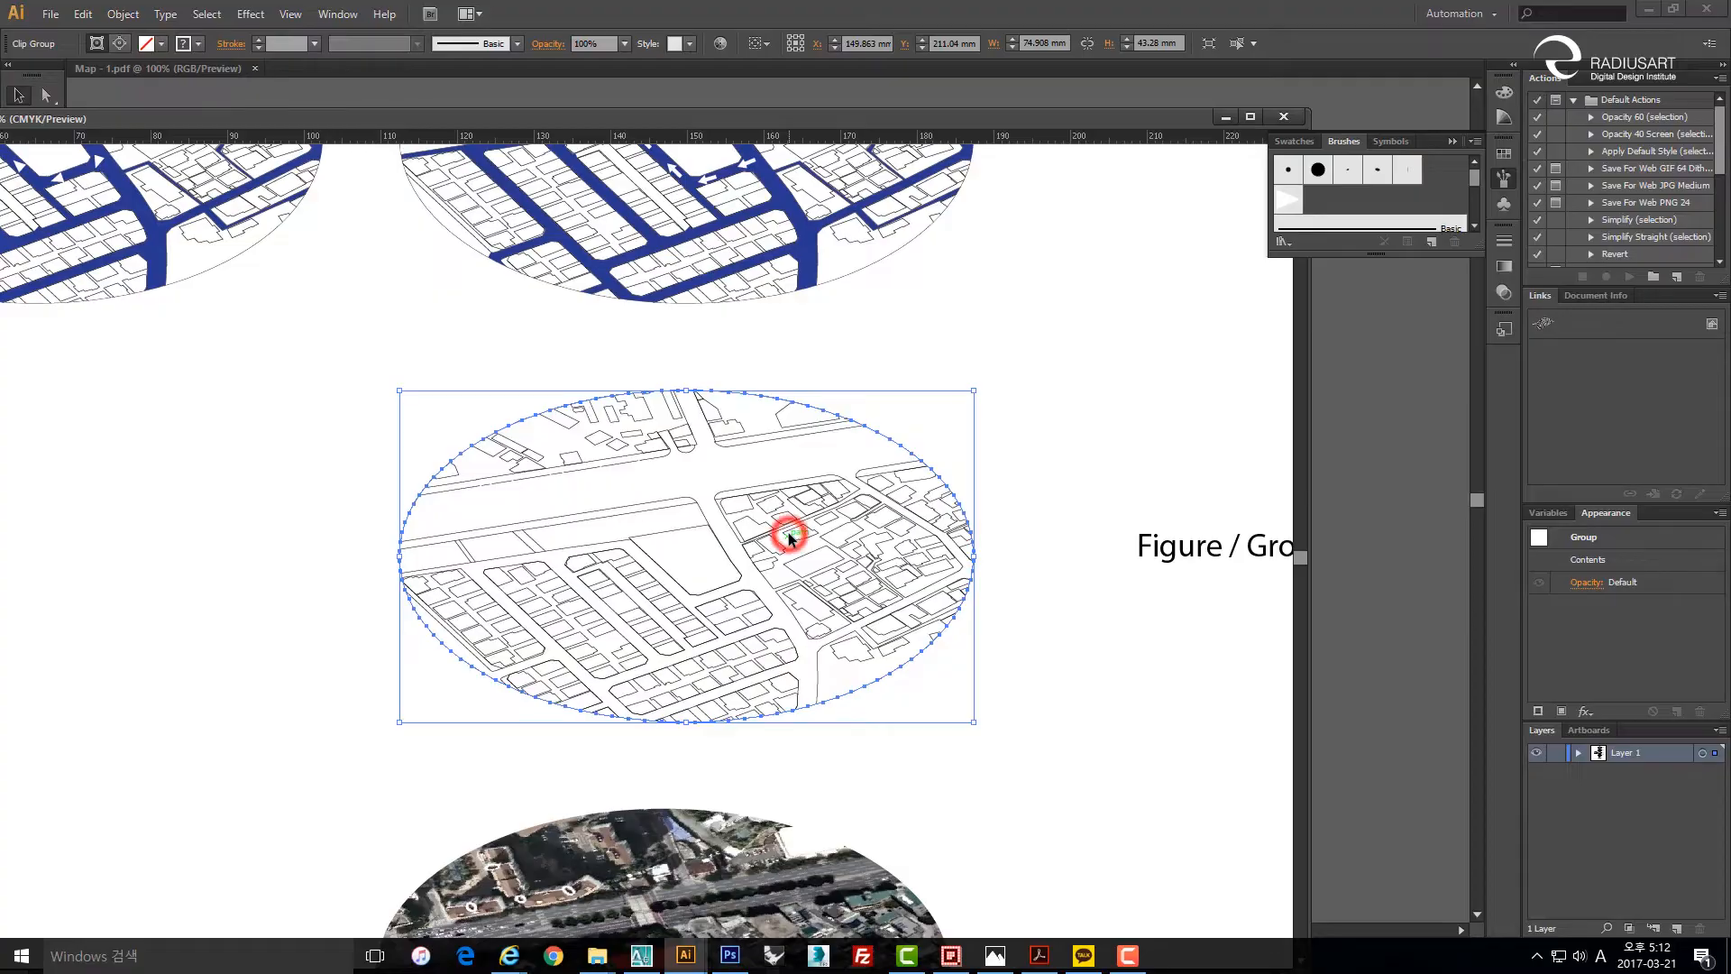
double_click(789, 537)
left_click(788, 534)
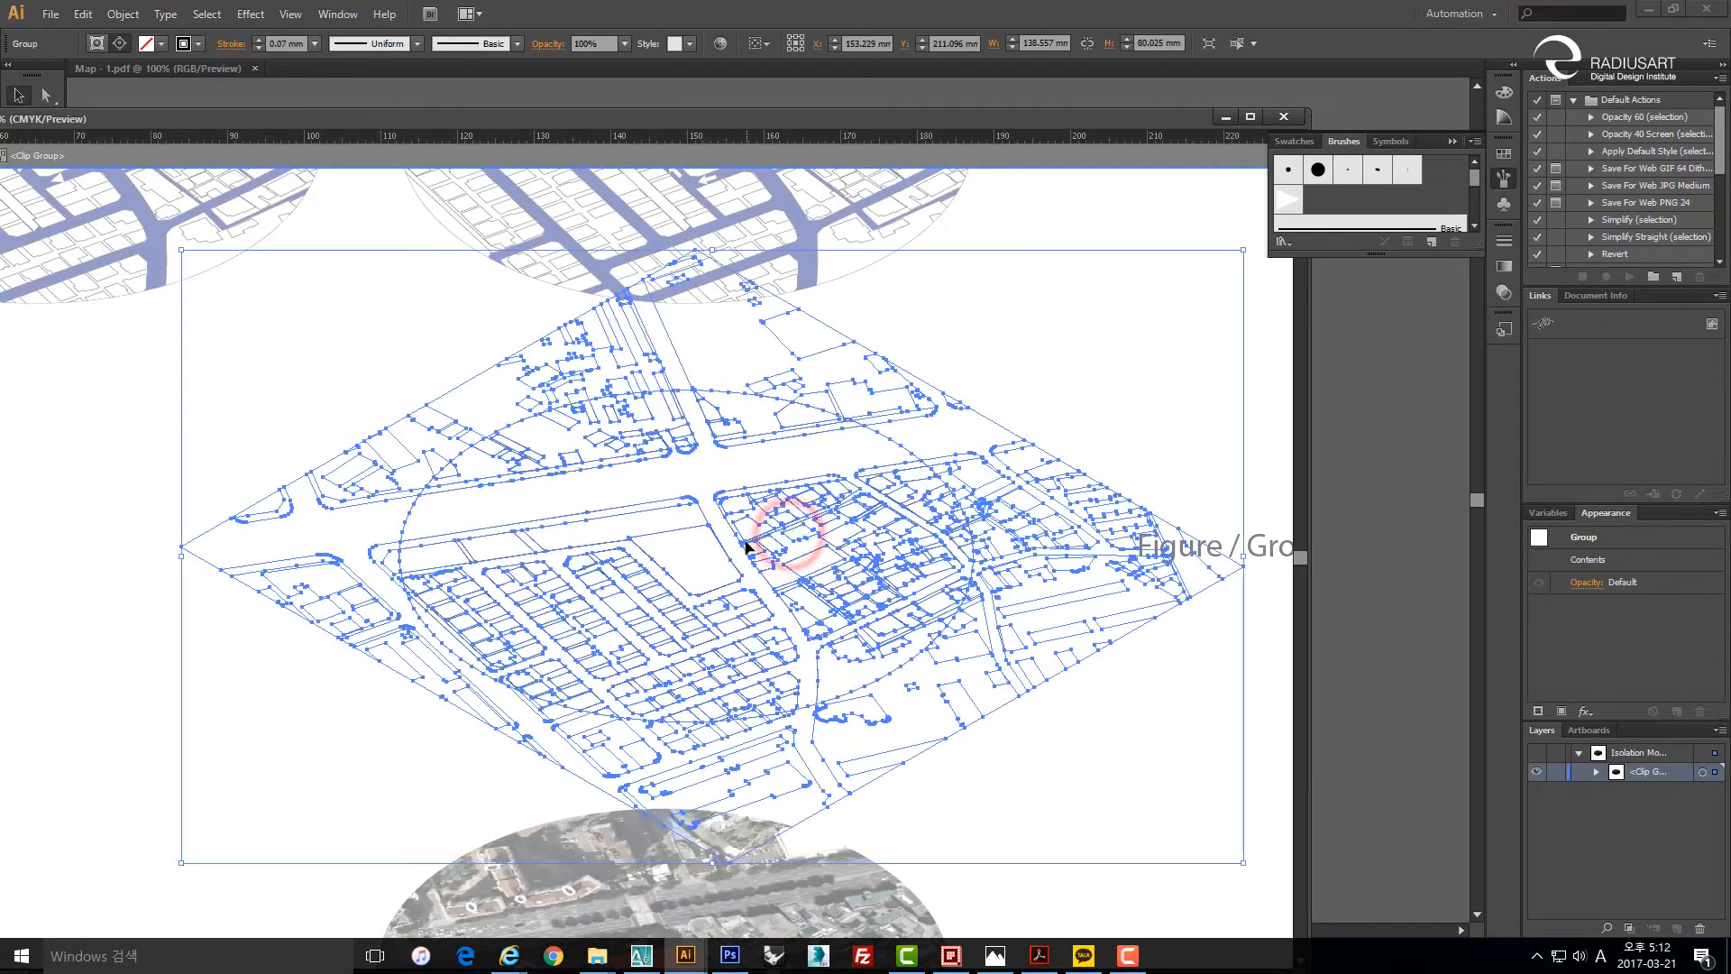
Maximize the document window and set up the Live Paint Bucket with the gray fill 999999.
double_click(279, 118)
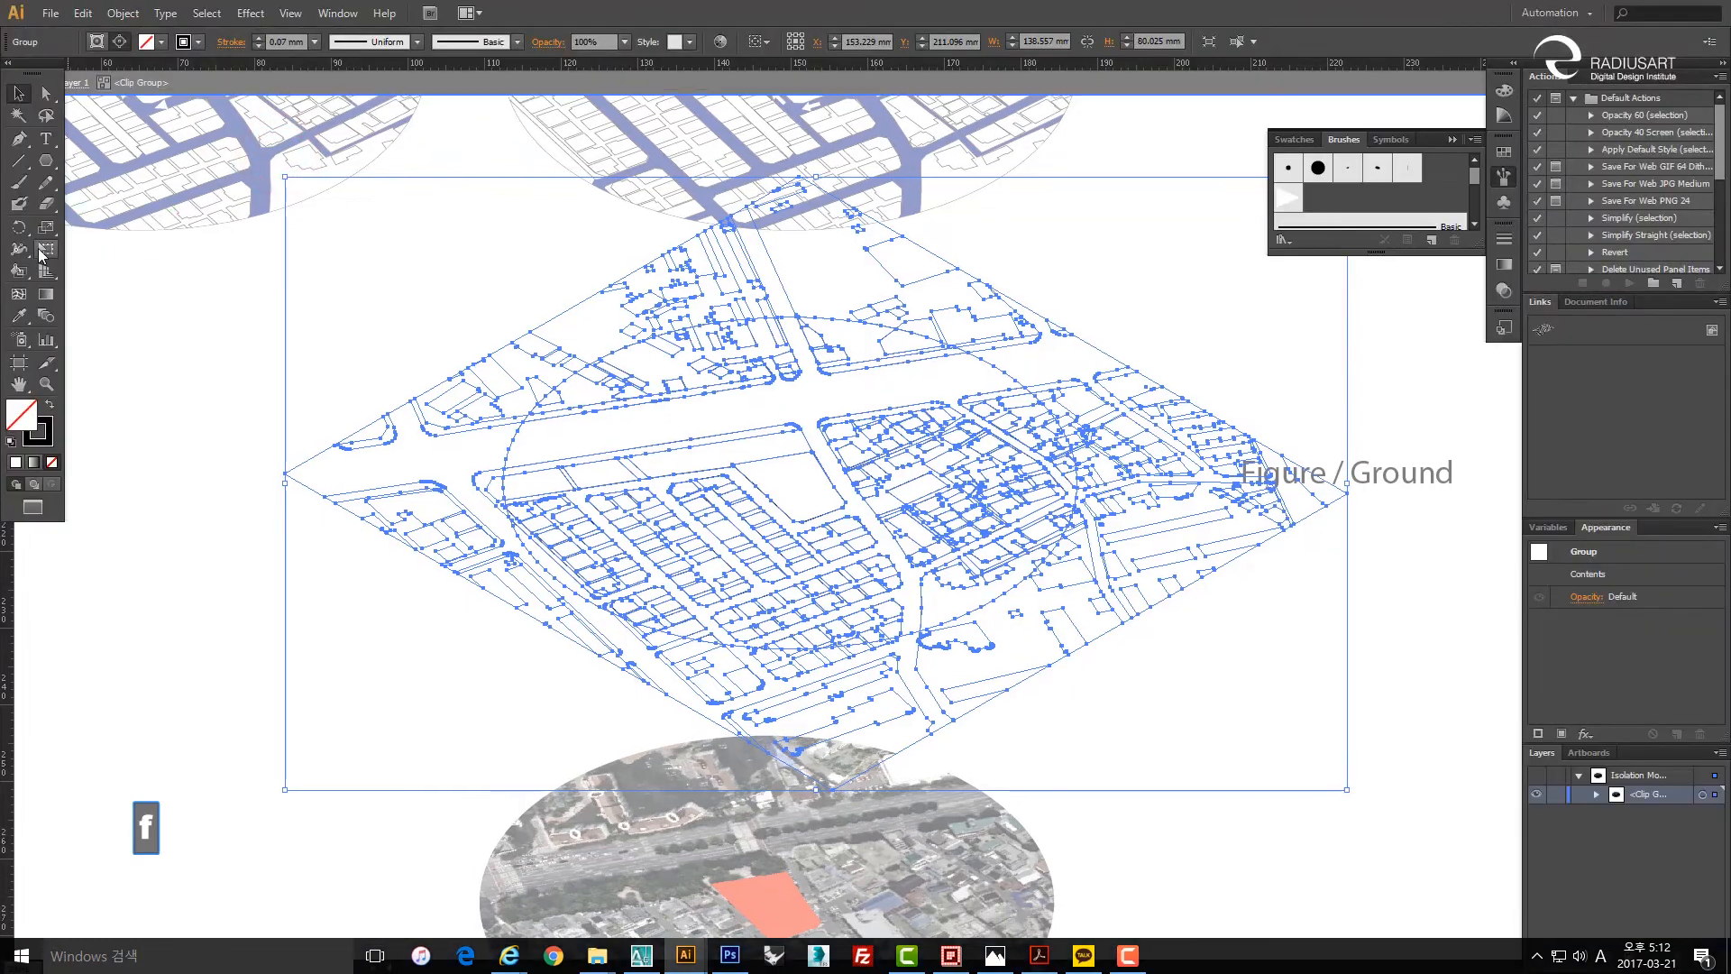
left_click(26, 277)
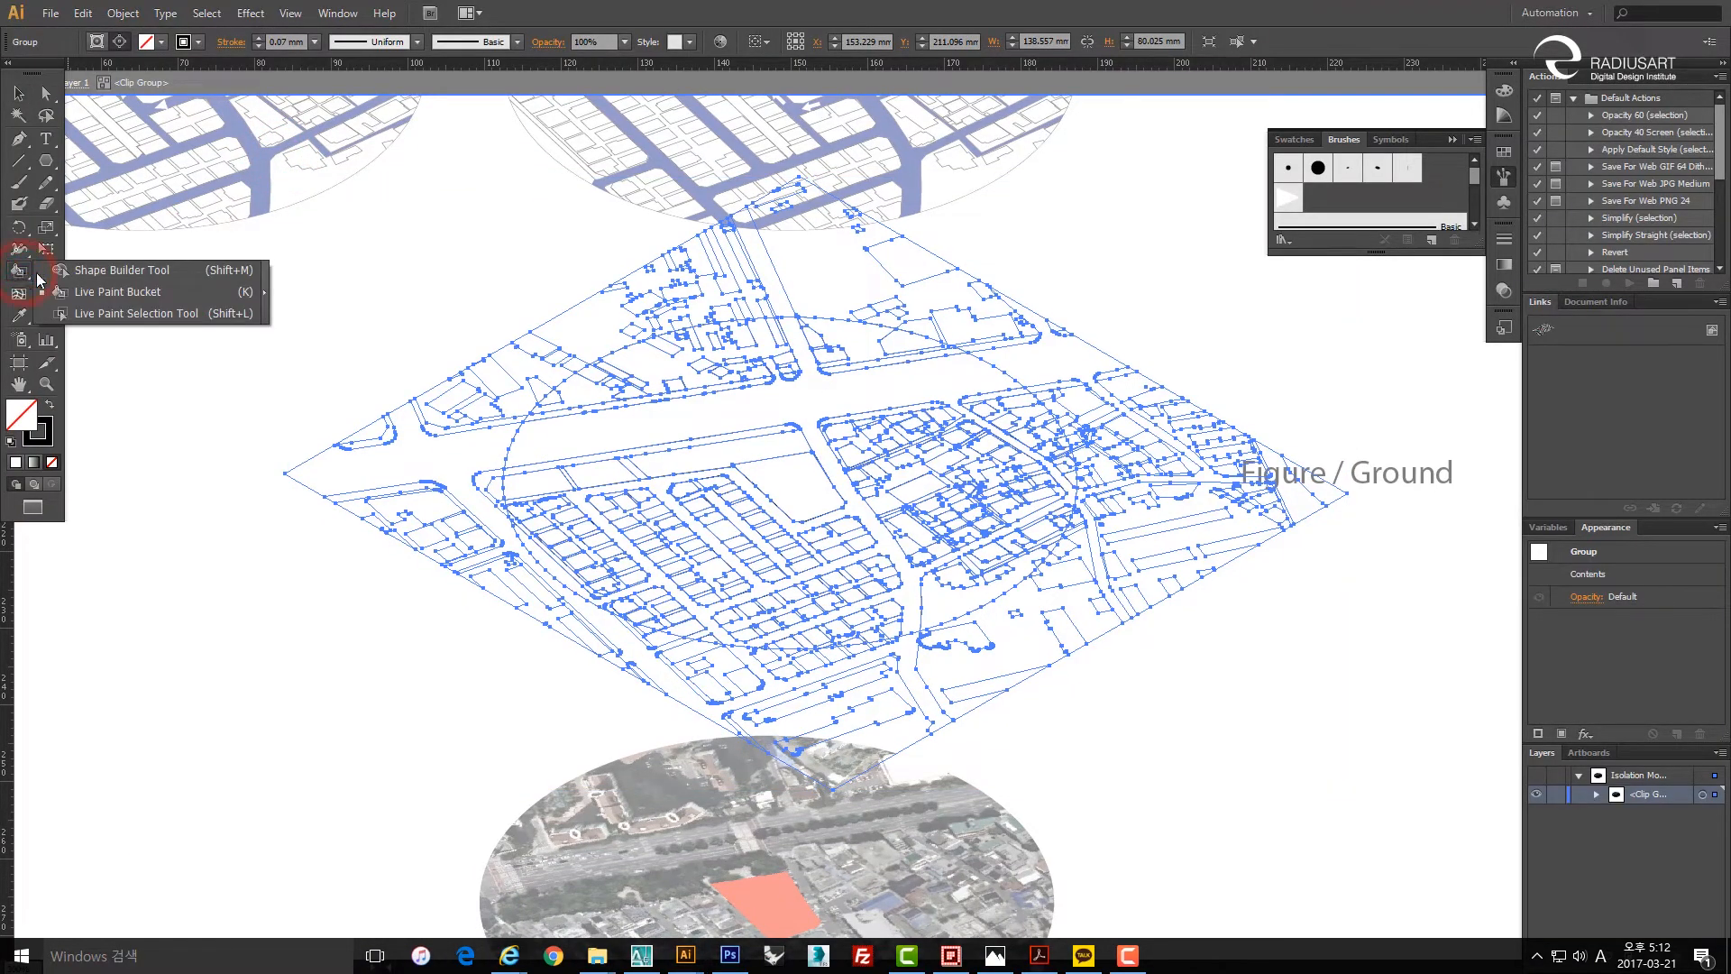
left_click(112, 291)
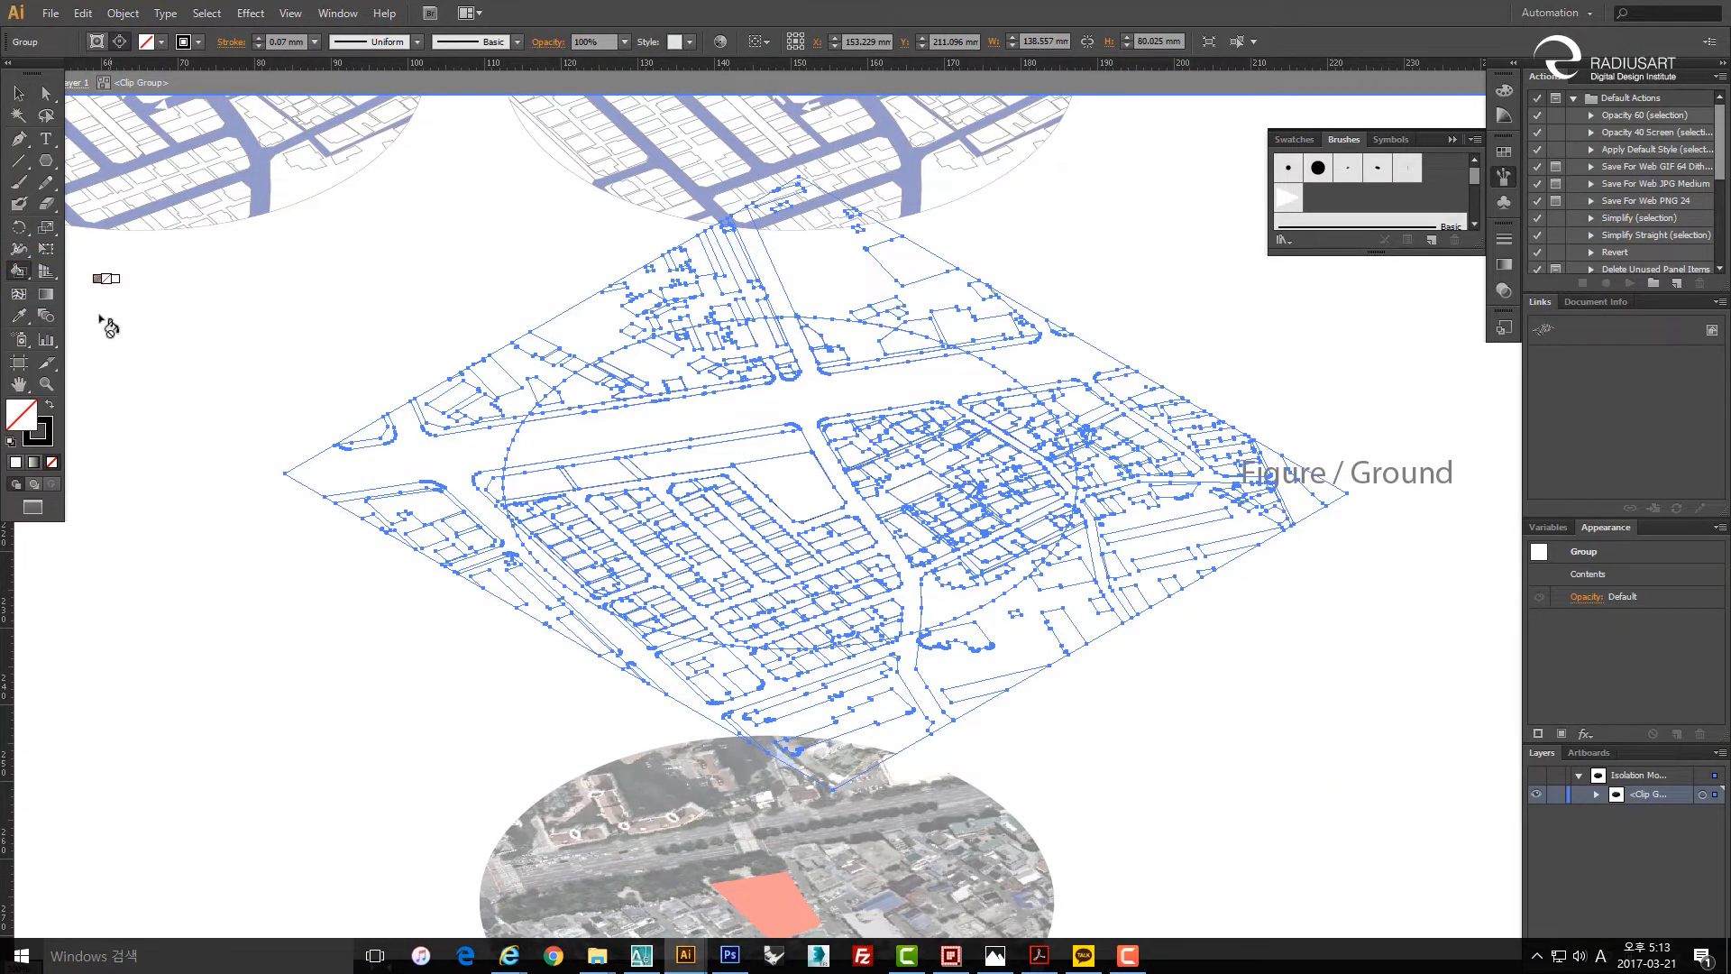
double_click(32, 416)
left_click(413, 375)
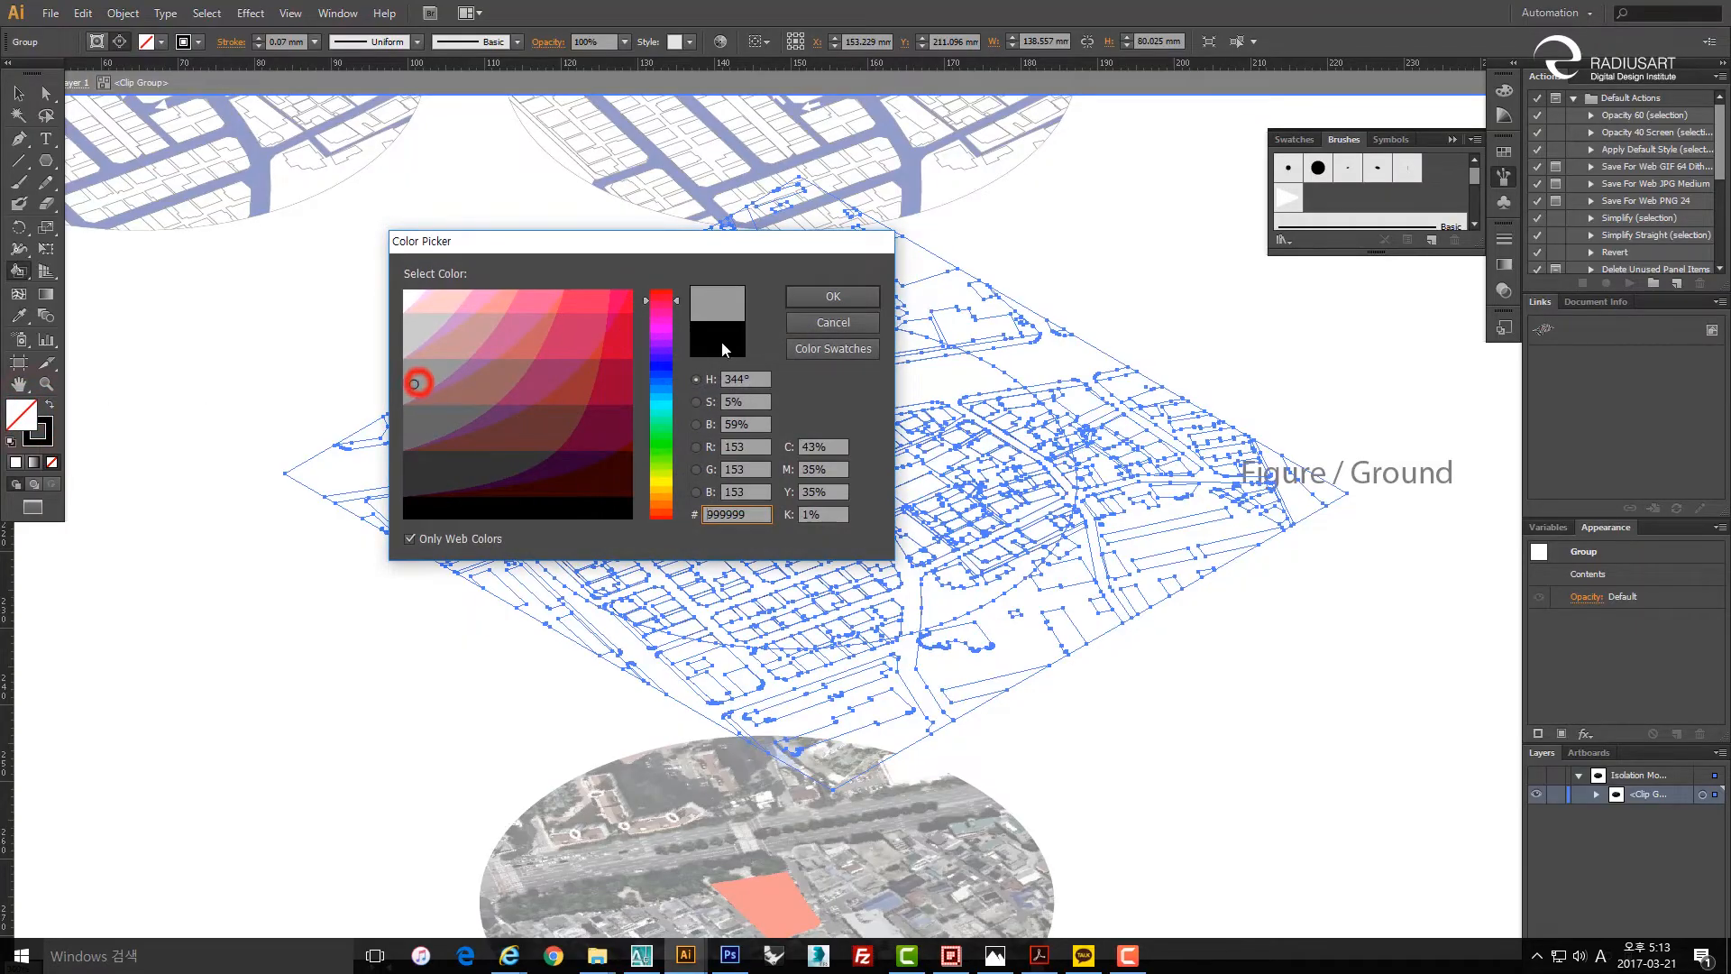
left_click(831, 296)
Make the line work a Live Paint group and fill the buildings of the long block southwest of the site parcel with gray.
scroll(658, 499, "up", 3)
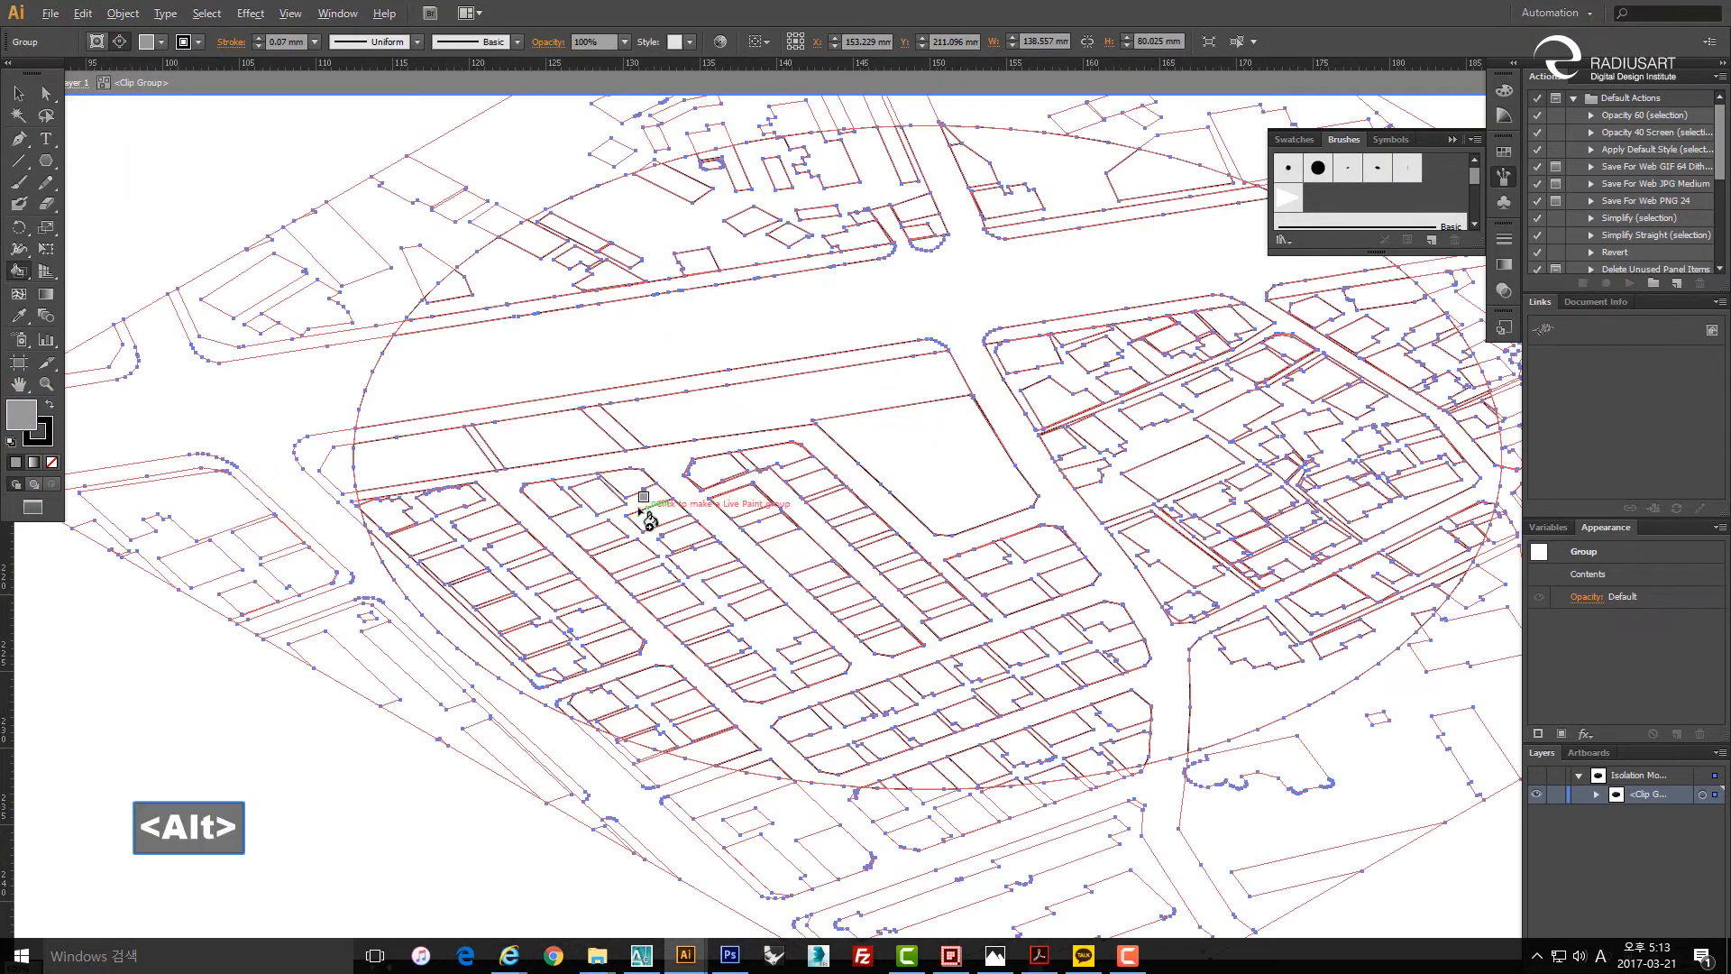
left_click(558, 493)
left_click(602, 537)
left_click(652, 516)
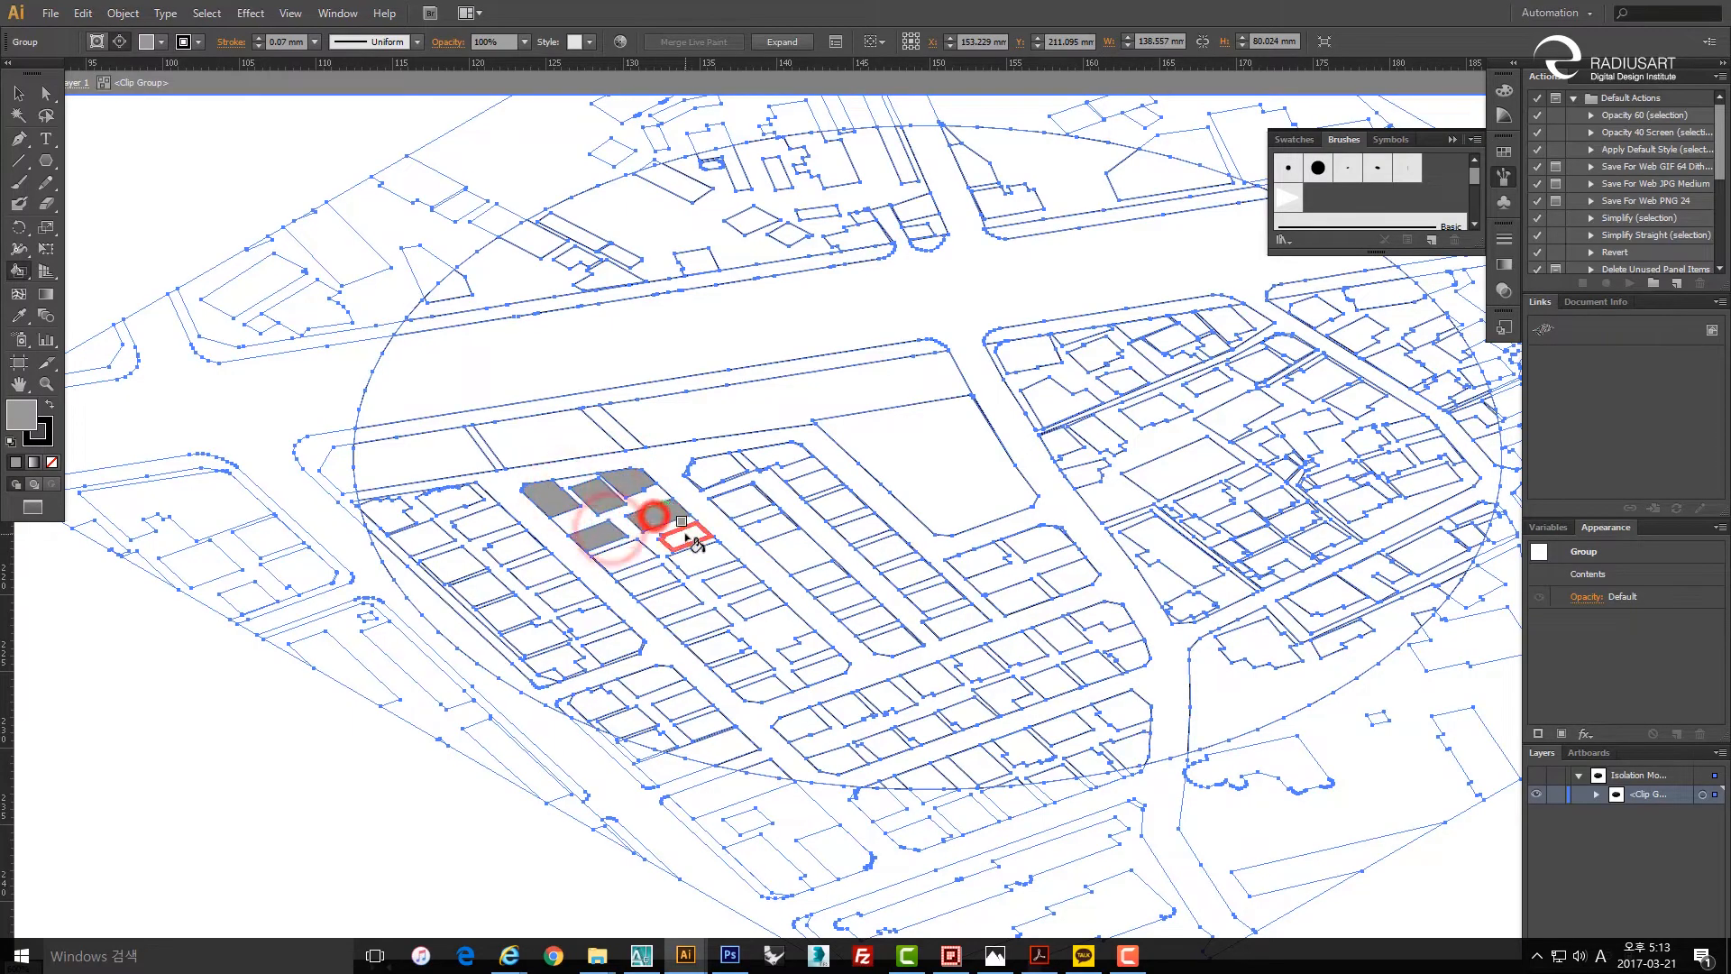
left_click(622, 552)
left_click(653, 580)
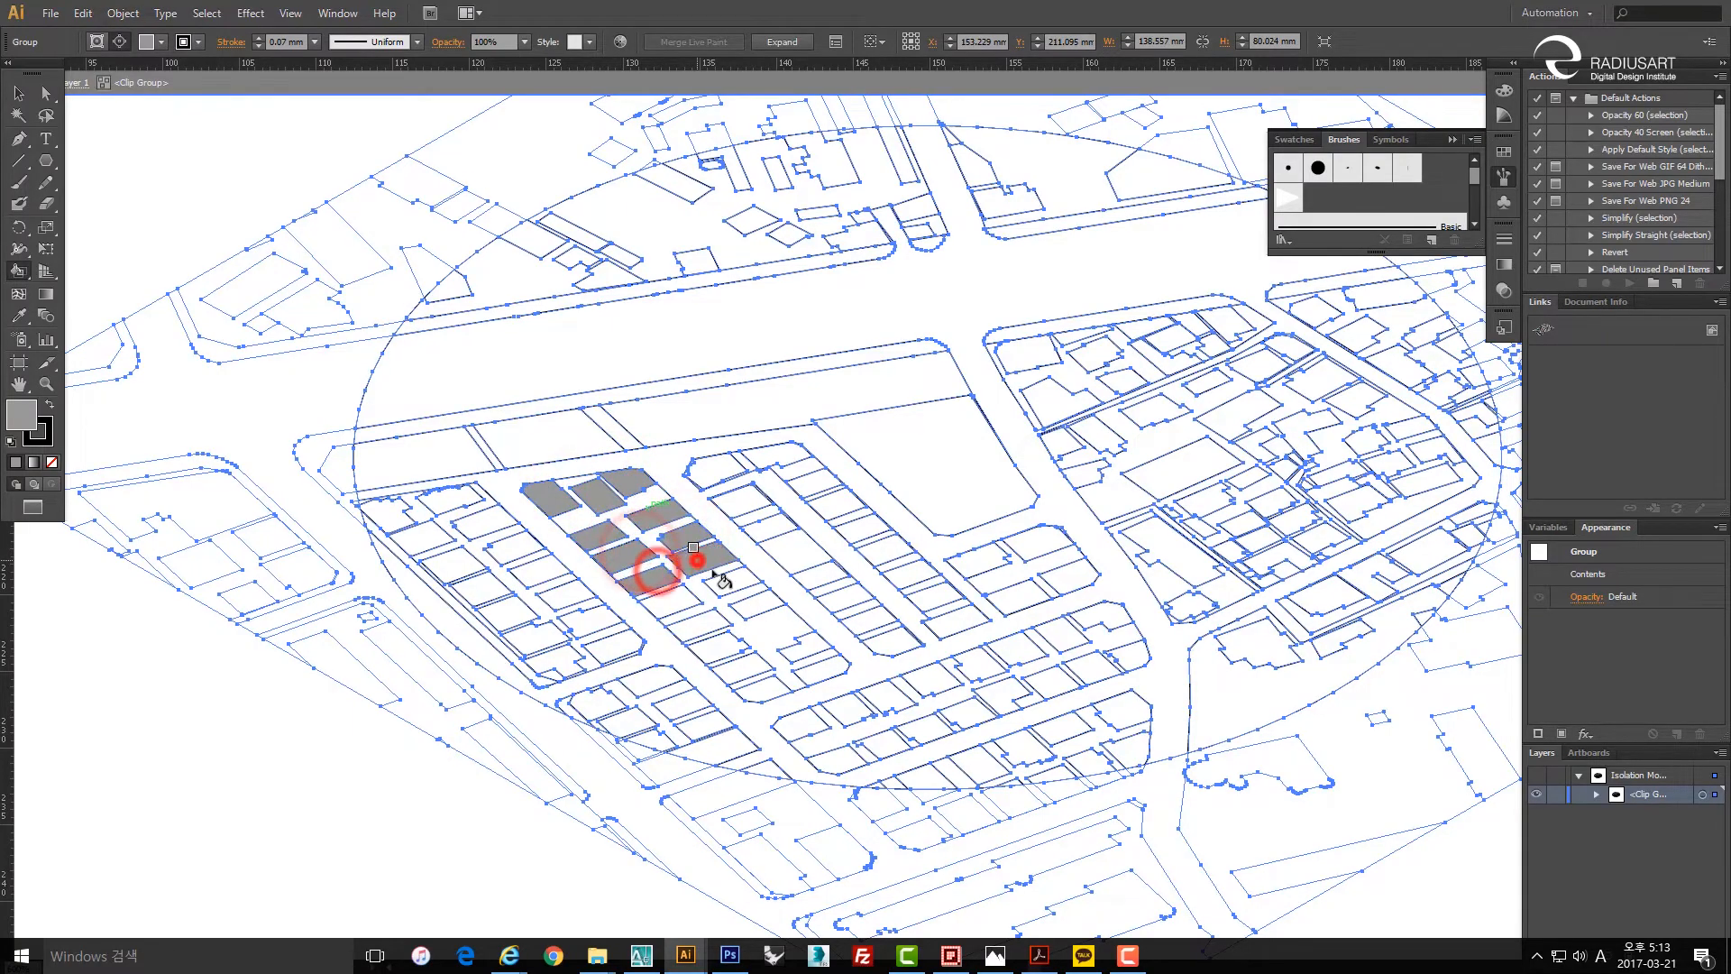
left_click(699, 558)
left_click(740, 581)
left_click(675, 599)
left_click(705, 617)
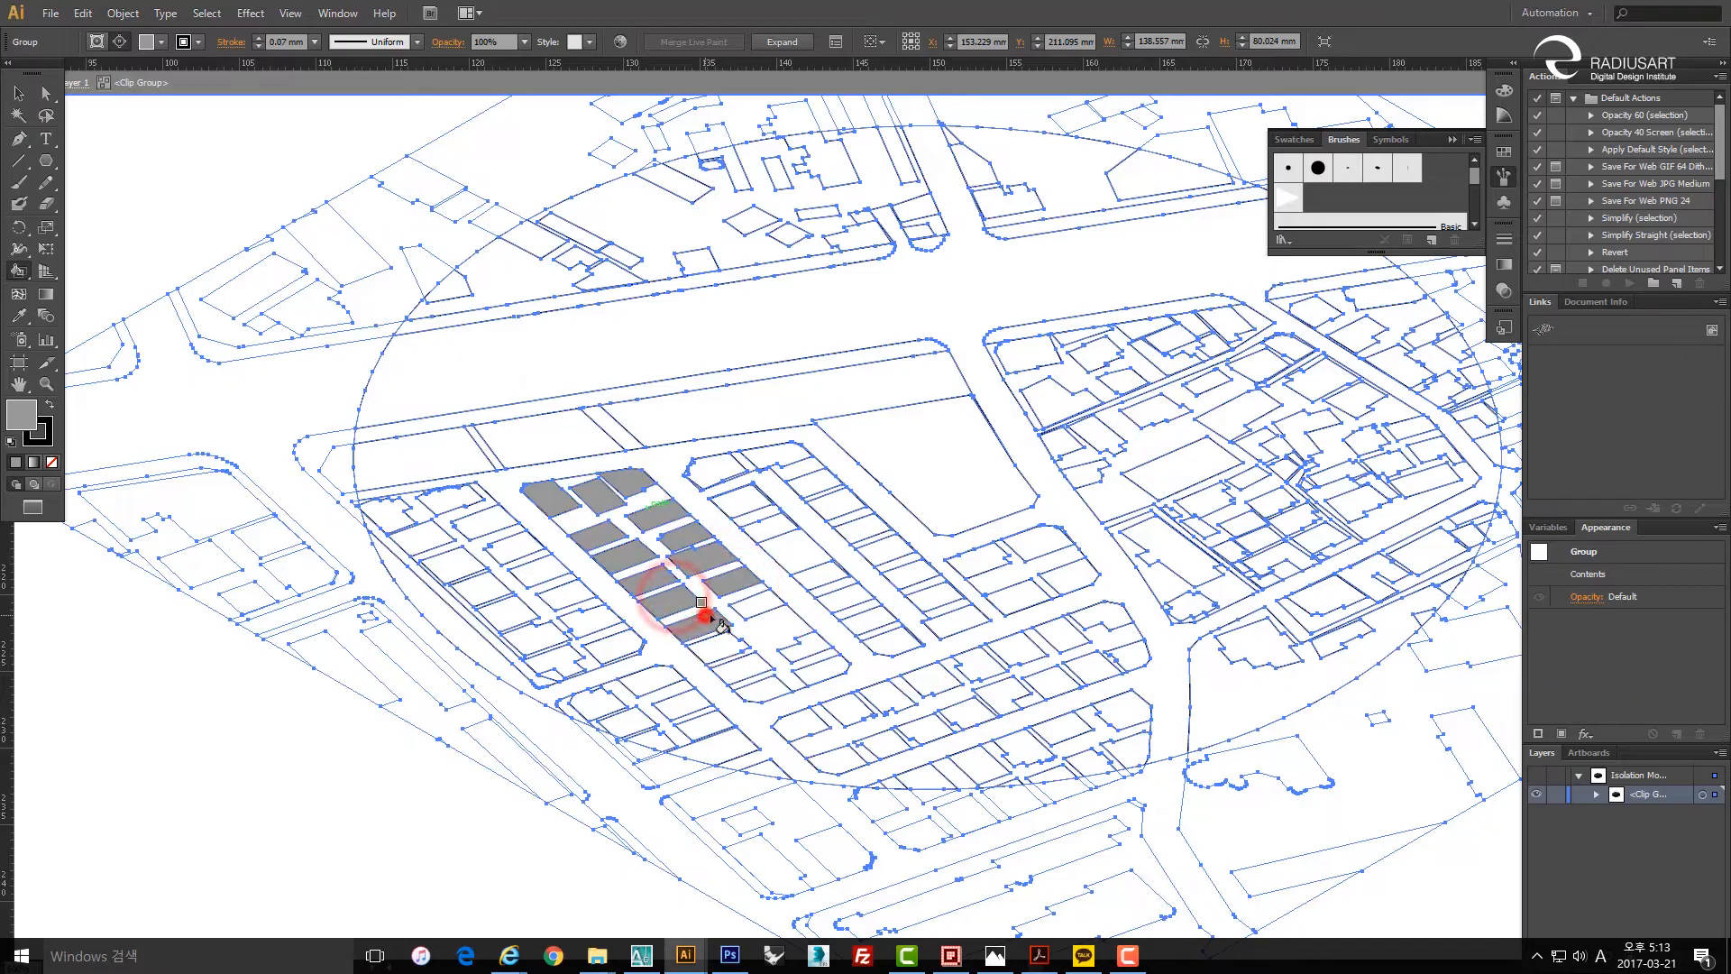
left_click(757, 606)
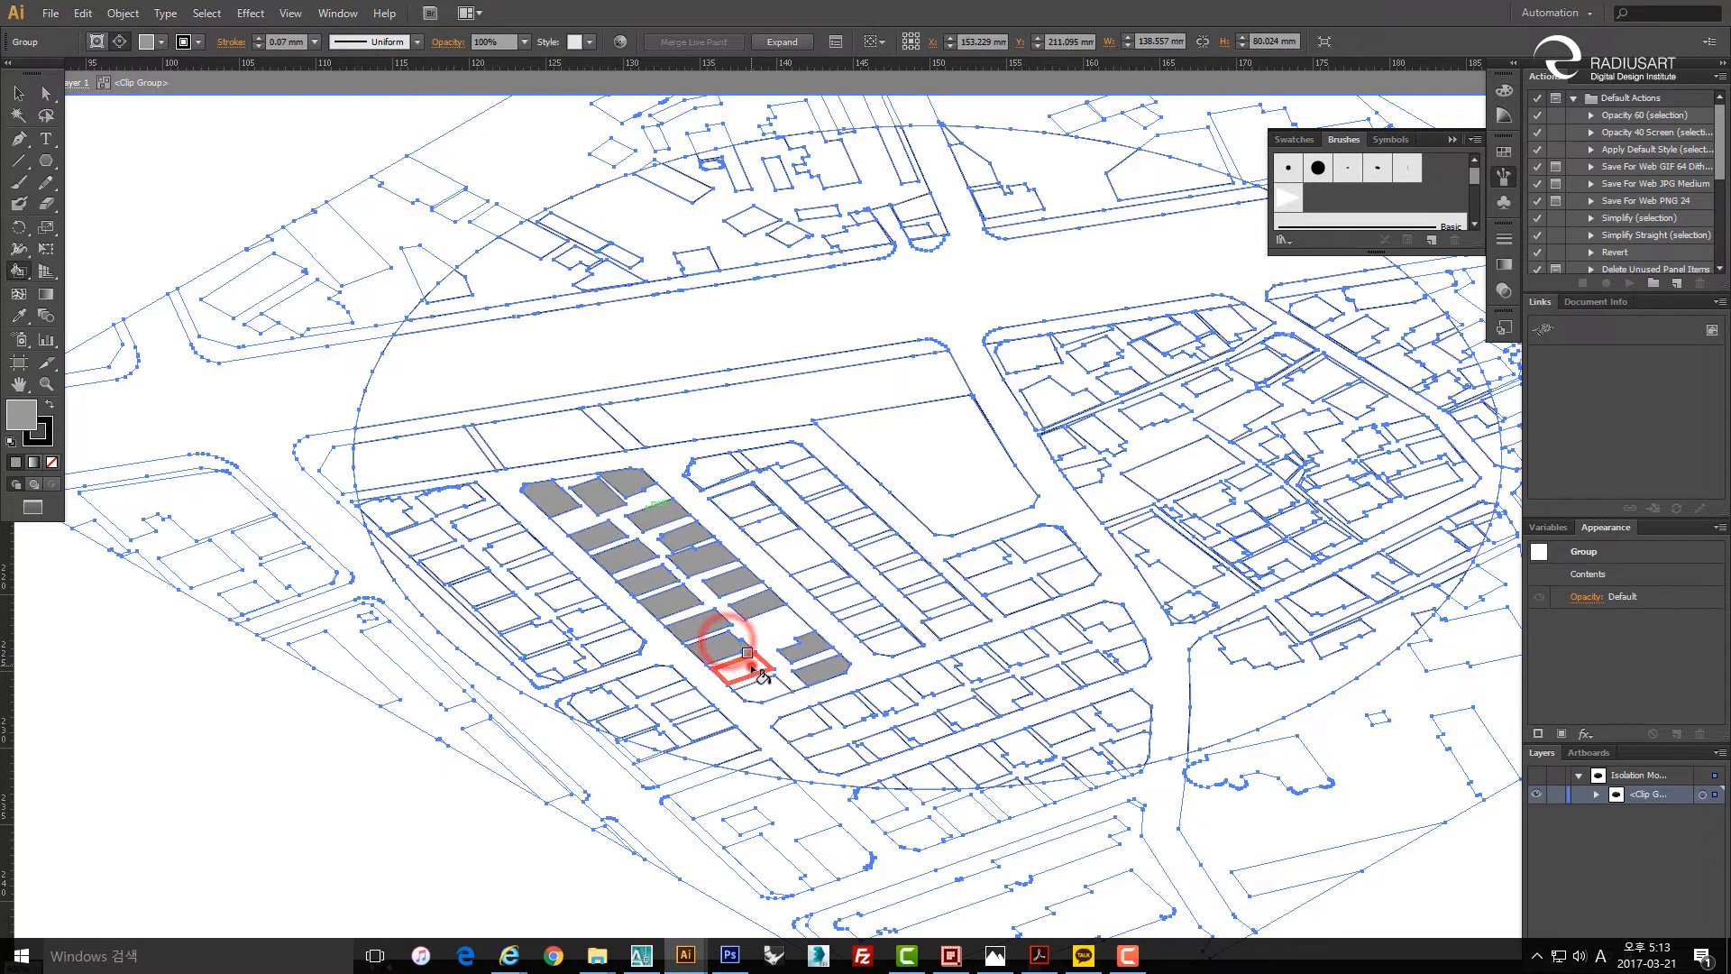
Fill the buildings in both rows of the adjacent long block, next to the site parcel, with the same gray.
scroll(889, 649, "up", 2)
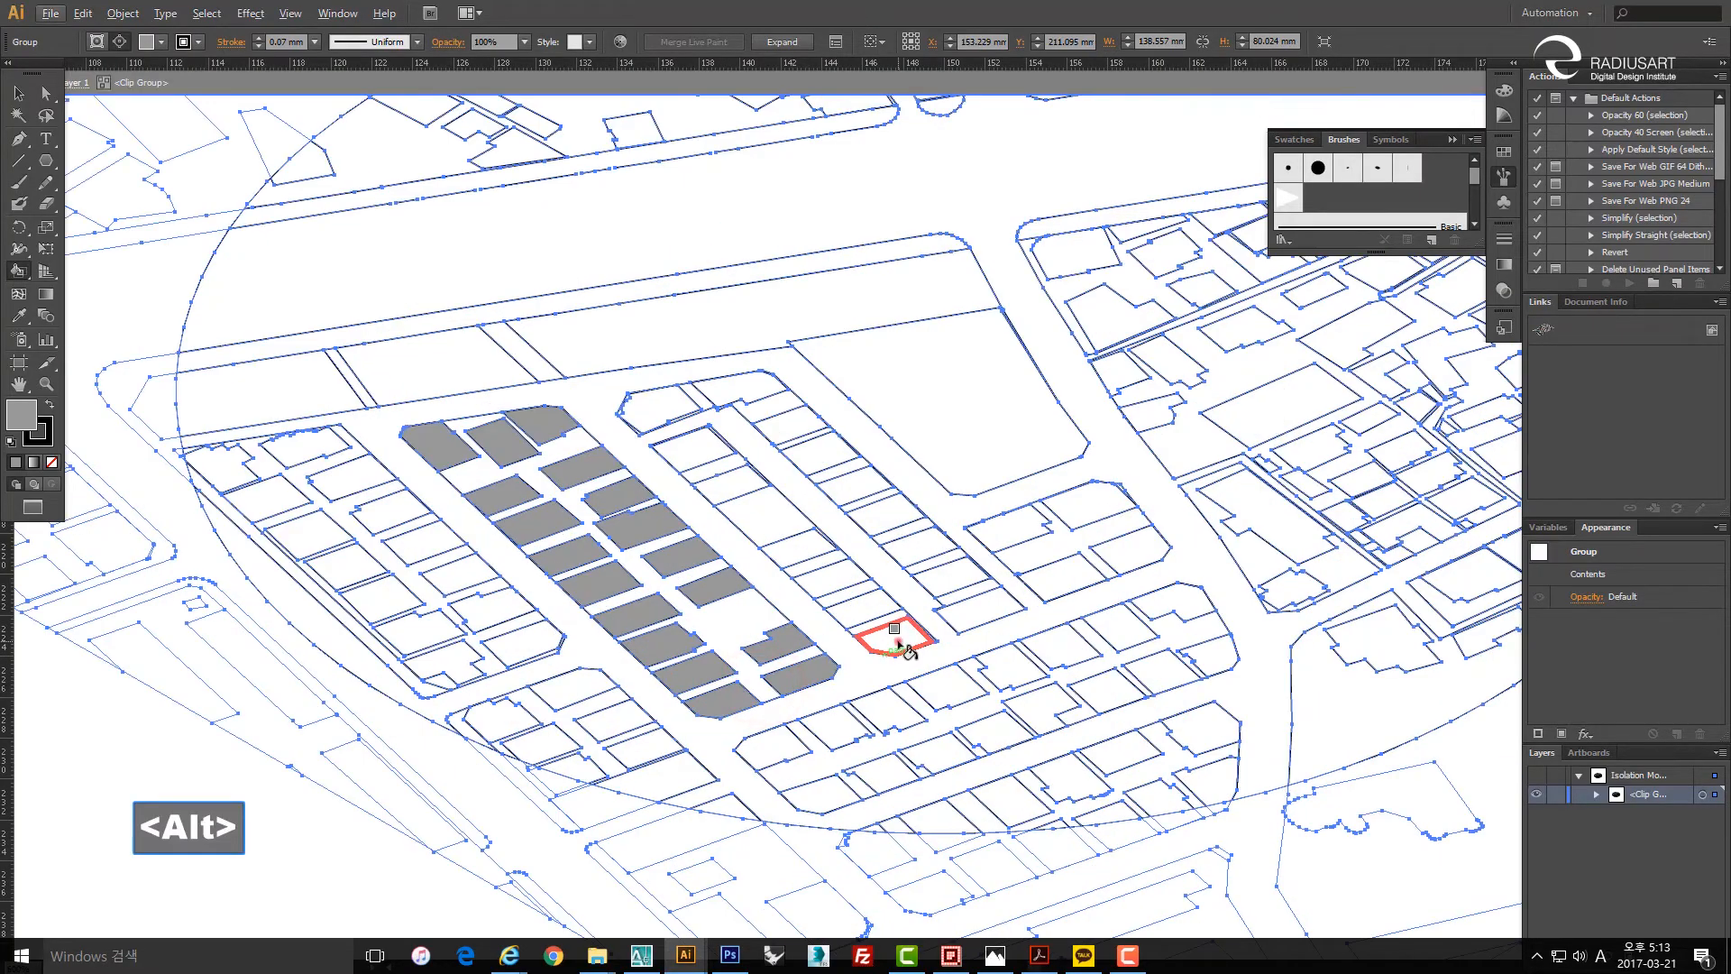
left_click(894, 637)
left_click(871, 604)
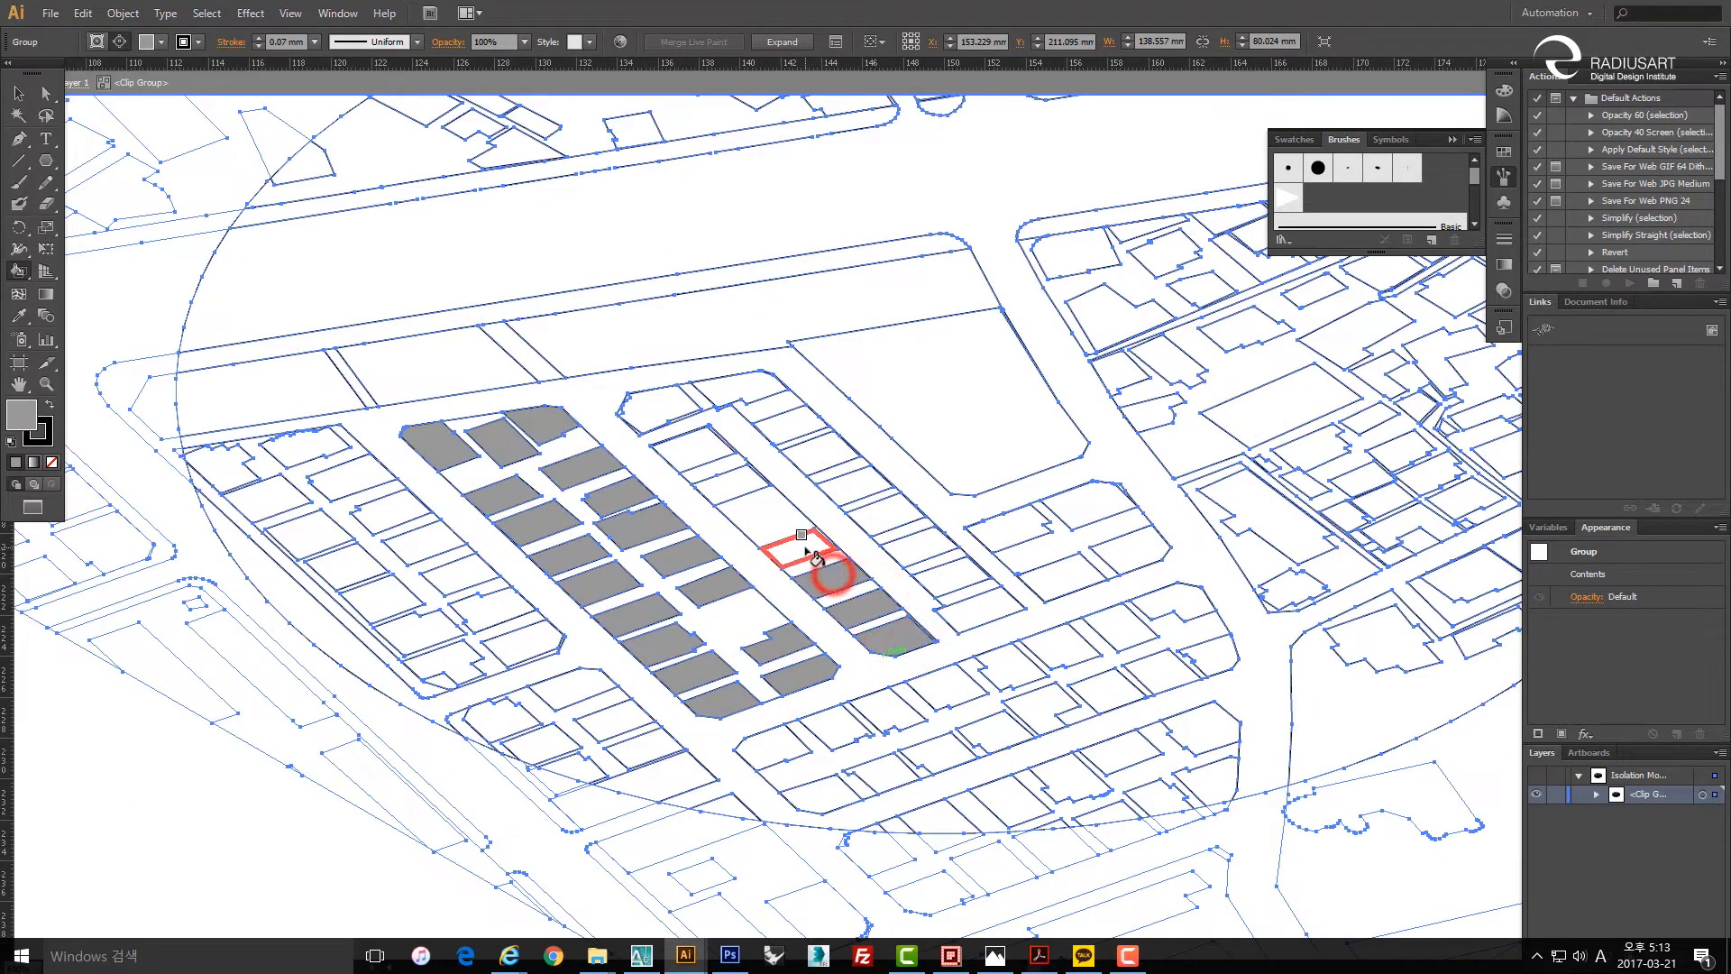
left_click(807, 551)
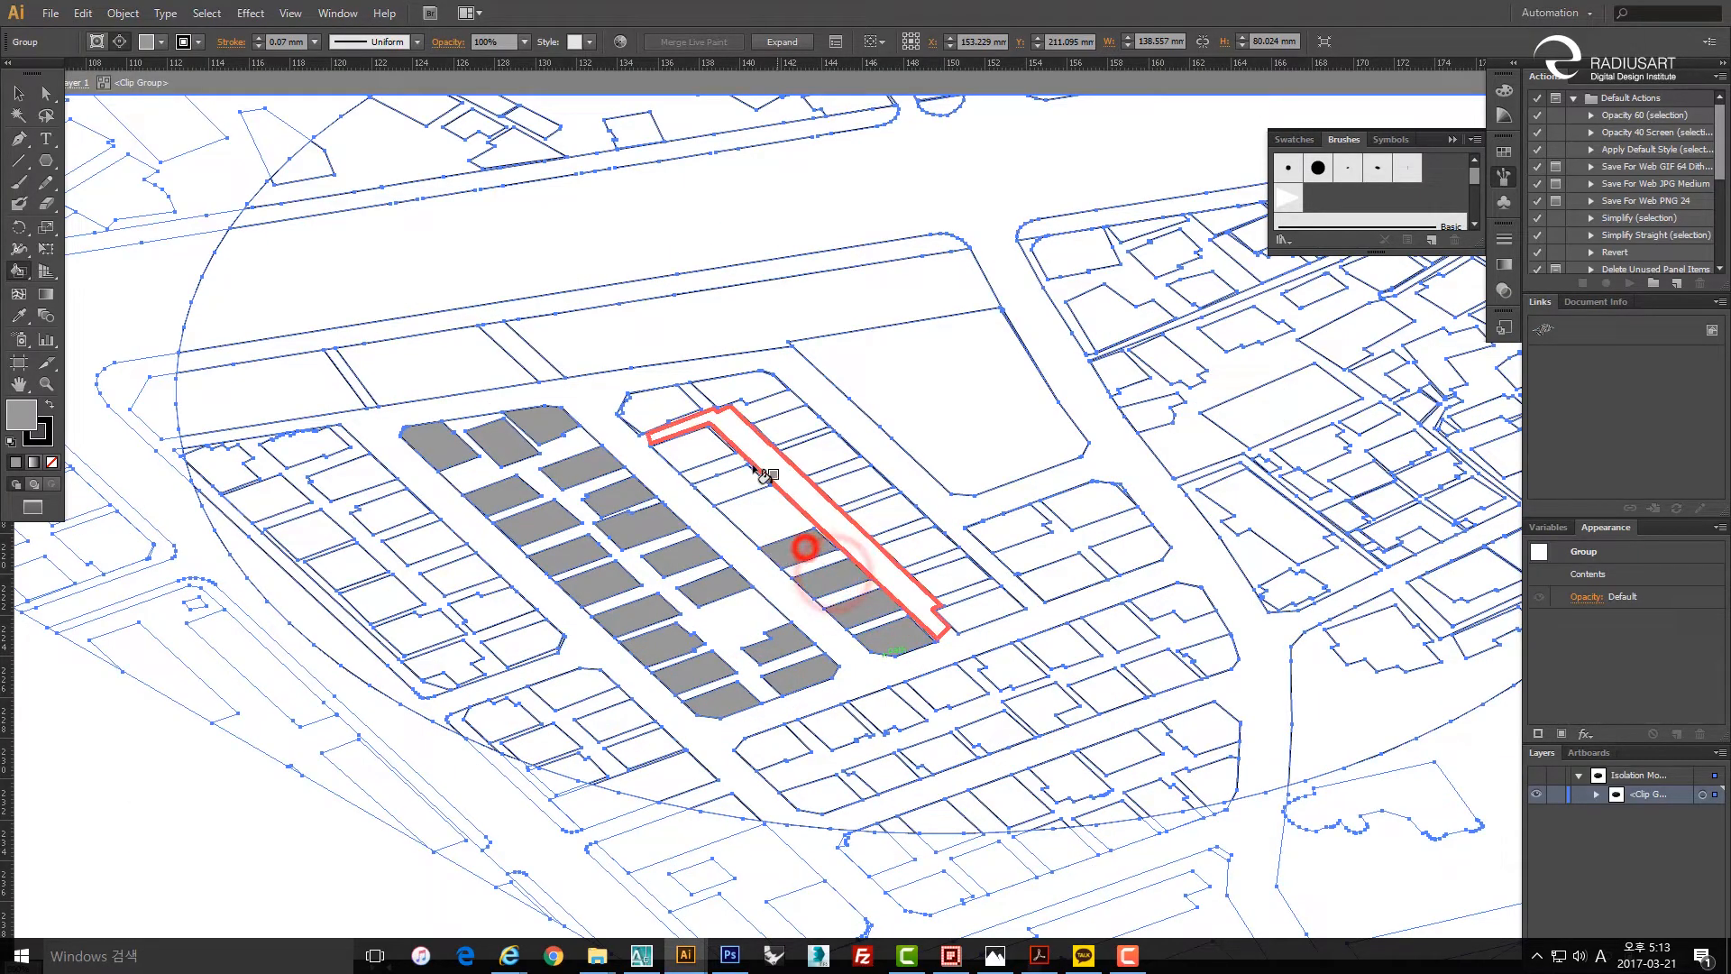
left_click(695, 446)
left_click(662, 401)
left_click(717, 383)
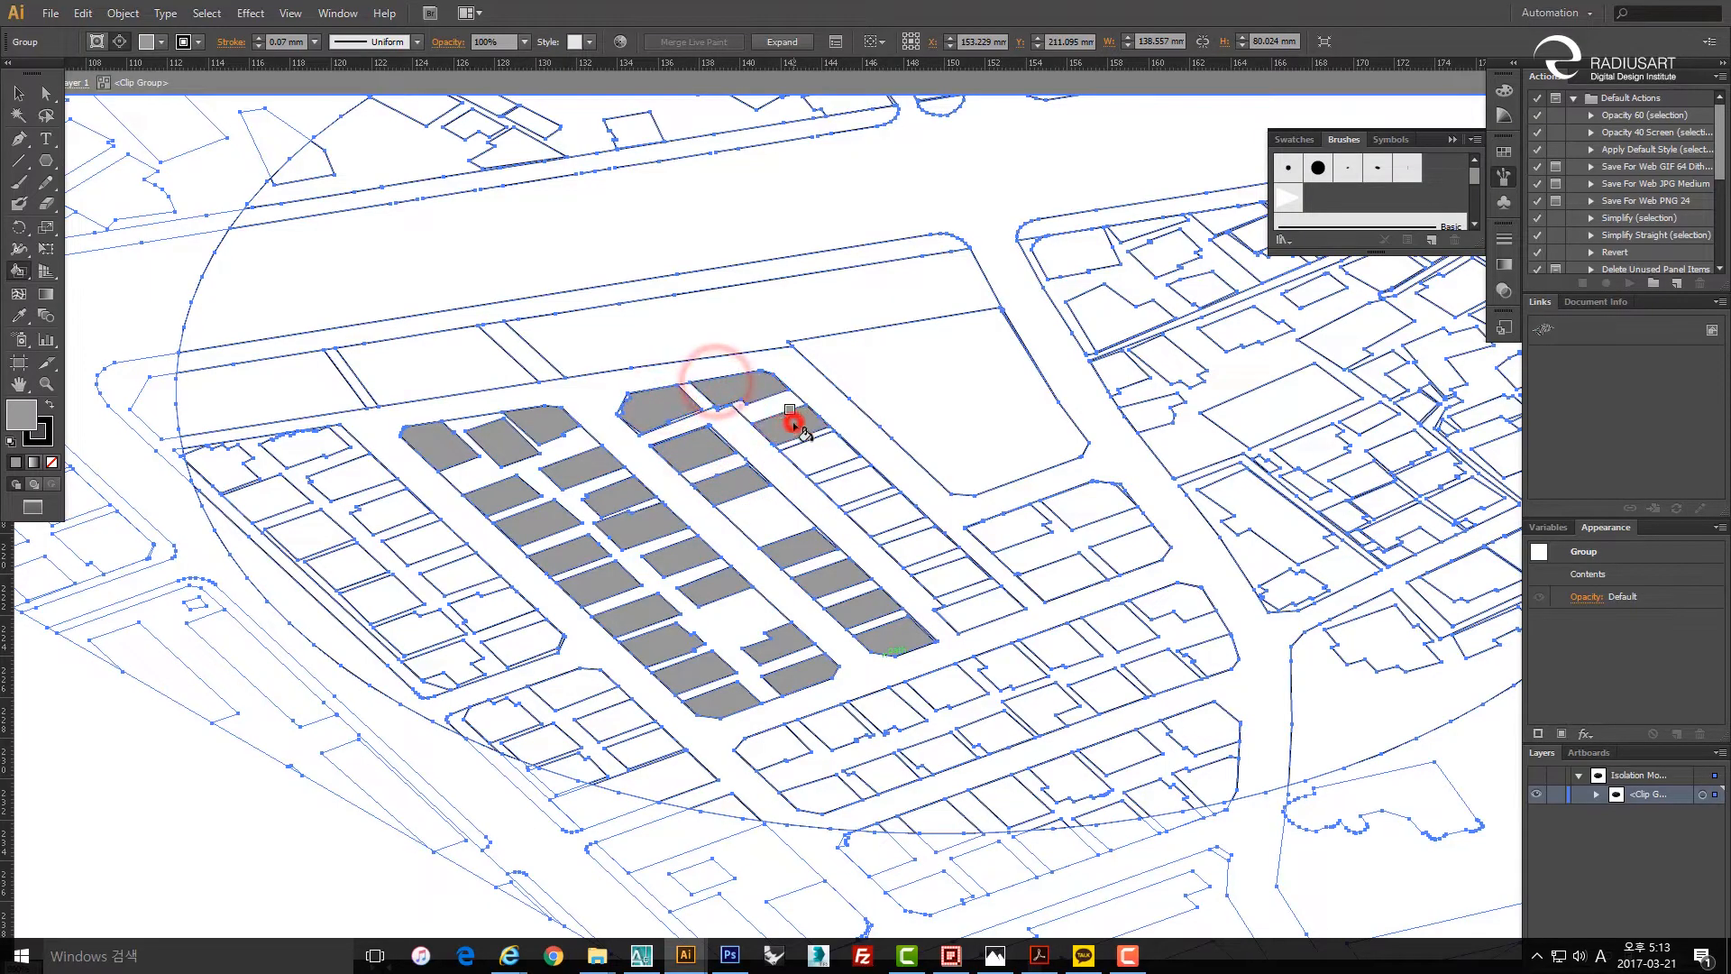
left_click(900, 521)
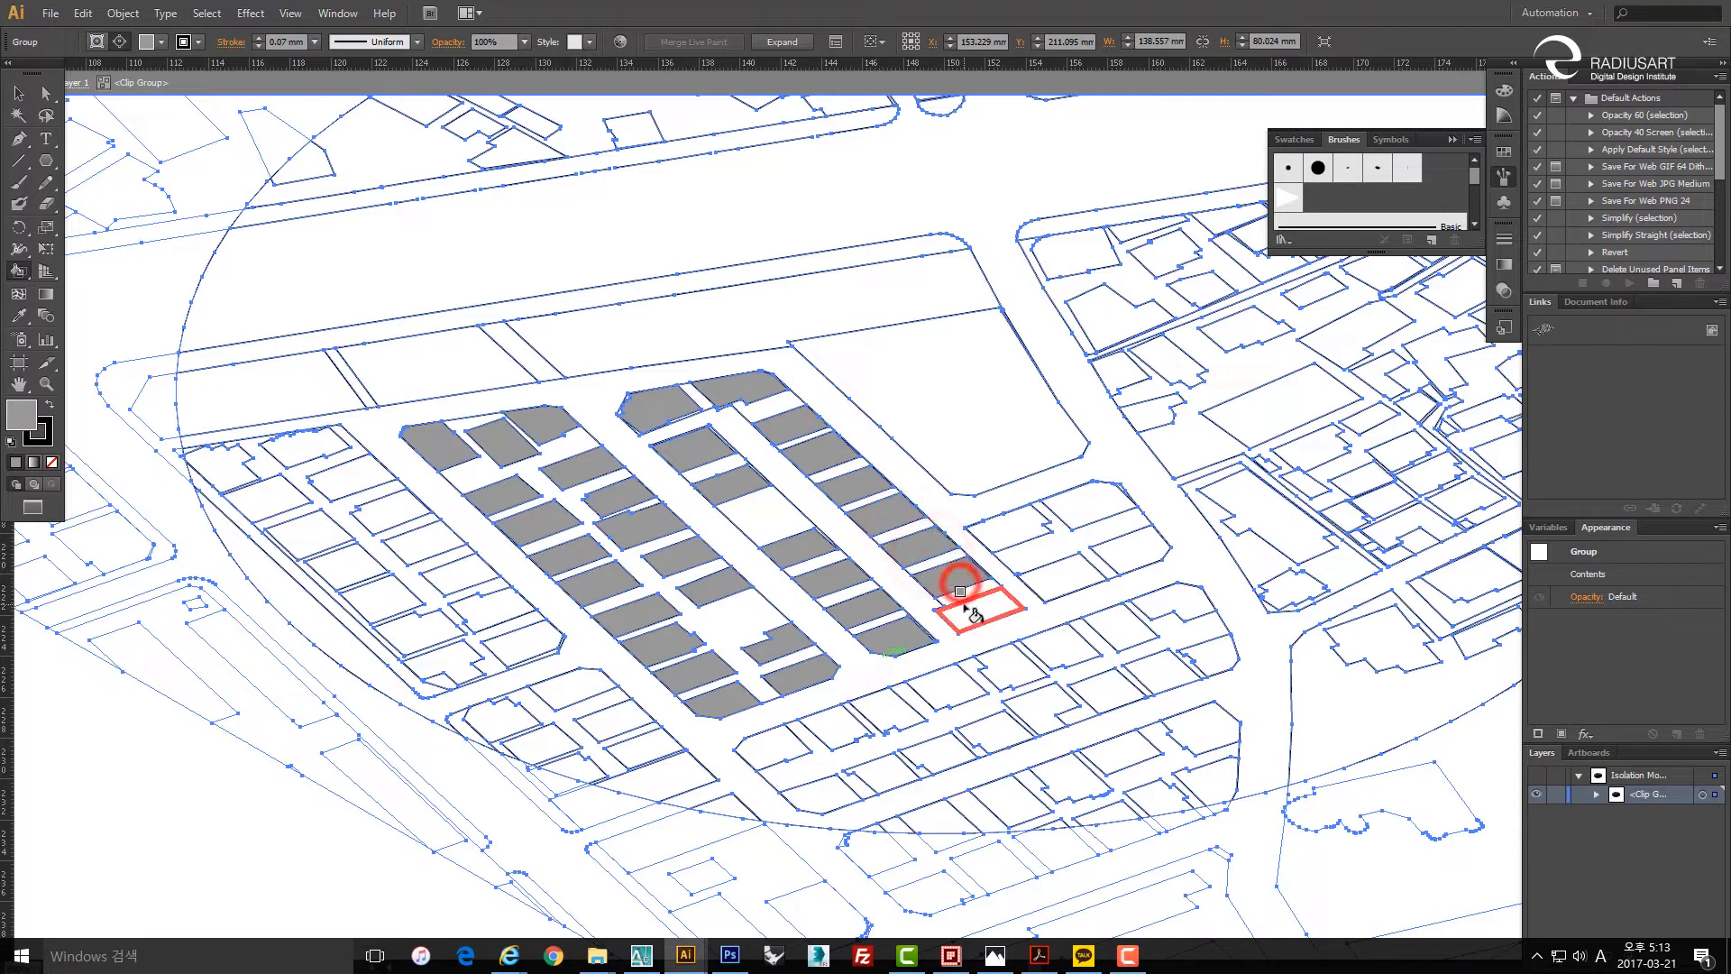
Fill the small block south of the site parcel and the eastern buildings of the two-row block beyond it with gray.
left_click(1023, 517)
left_click(1088, 491)
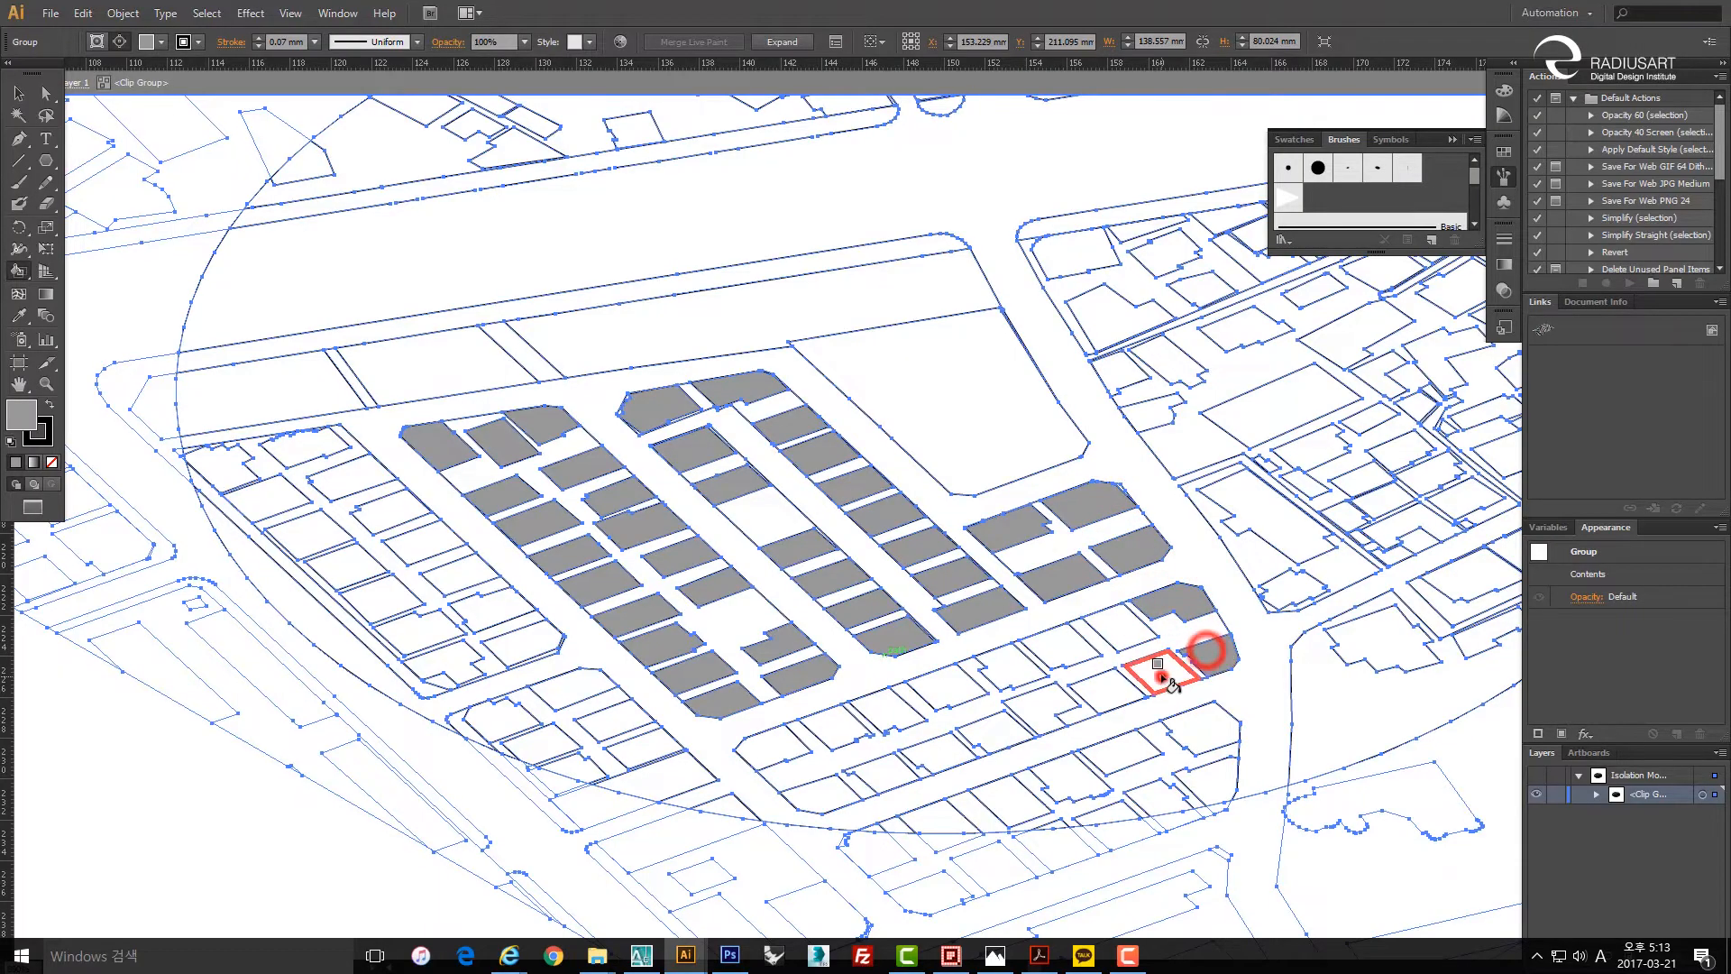
left_click(1161, 674)
left_click(1125, 626)
left_click(1069, 645)
left_click(1104, 689)
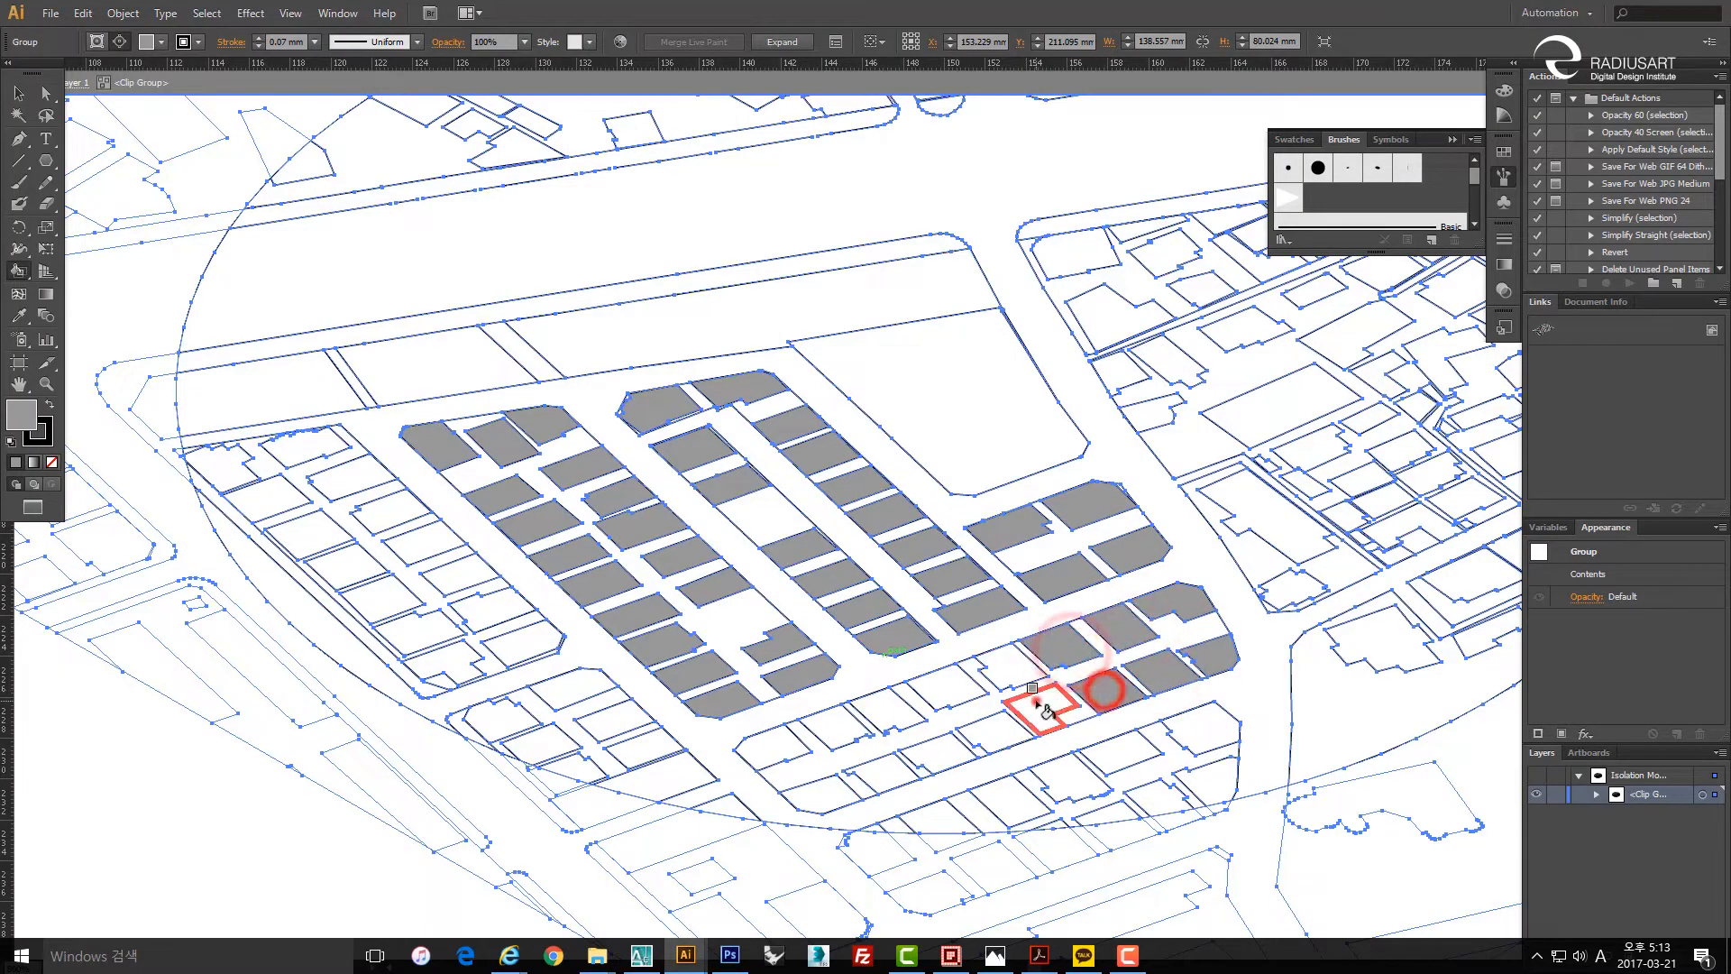
Fill the remaining buildings in both rows of that southern block with gray, through to its western end.
left_click(1046, 709)
left_click(1023, 668)
left_click(960, 687)
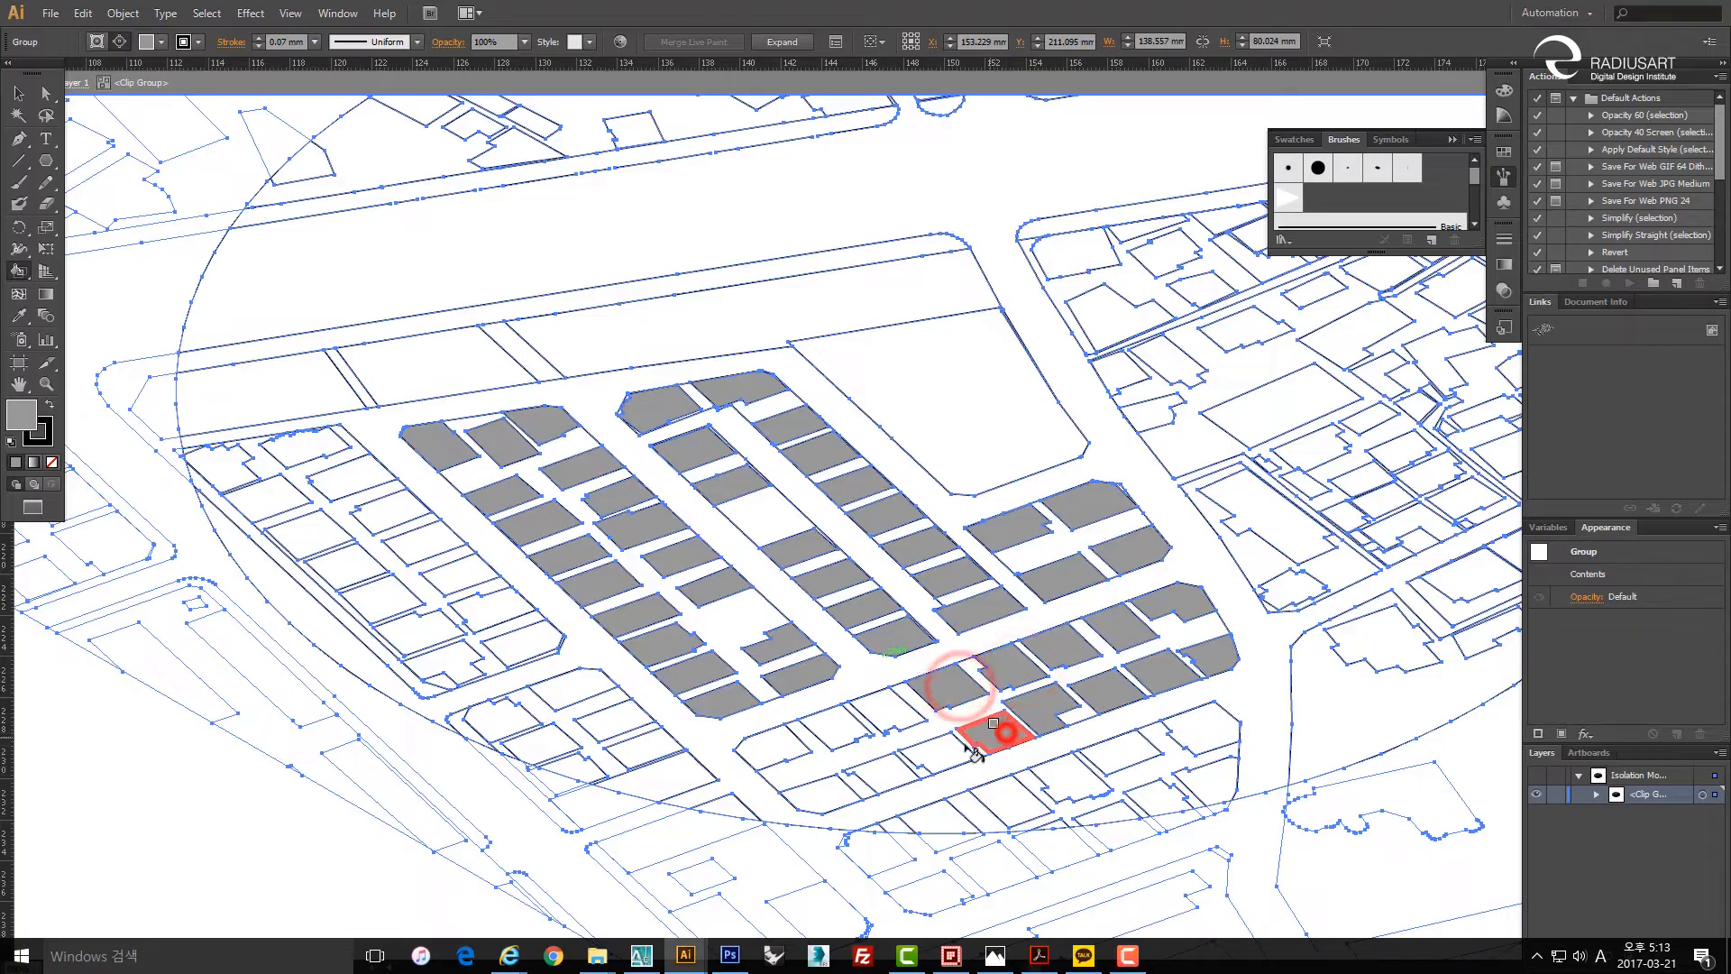
left_click(996, 732)
left_click(926, 746)
left_click(843, 735)
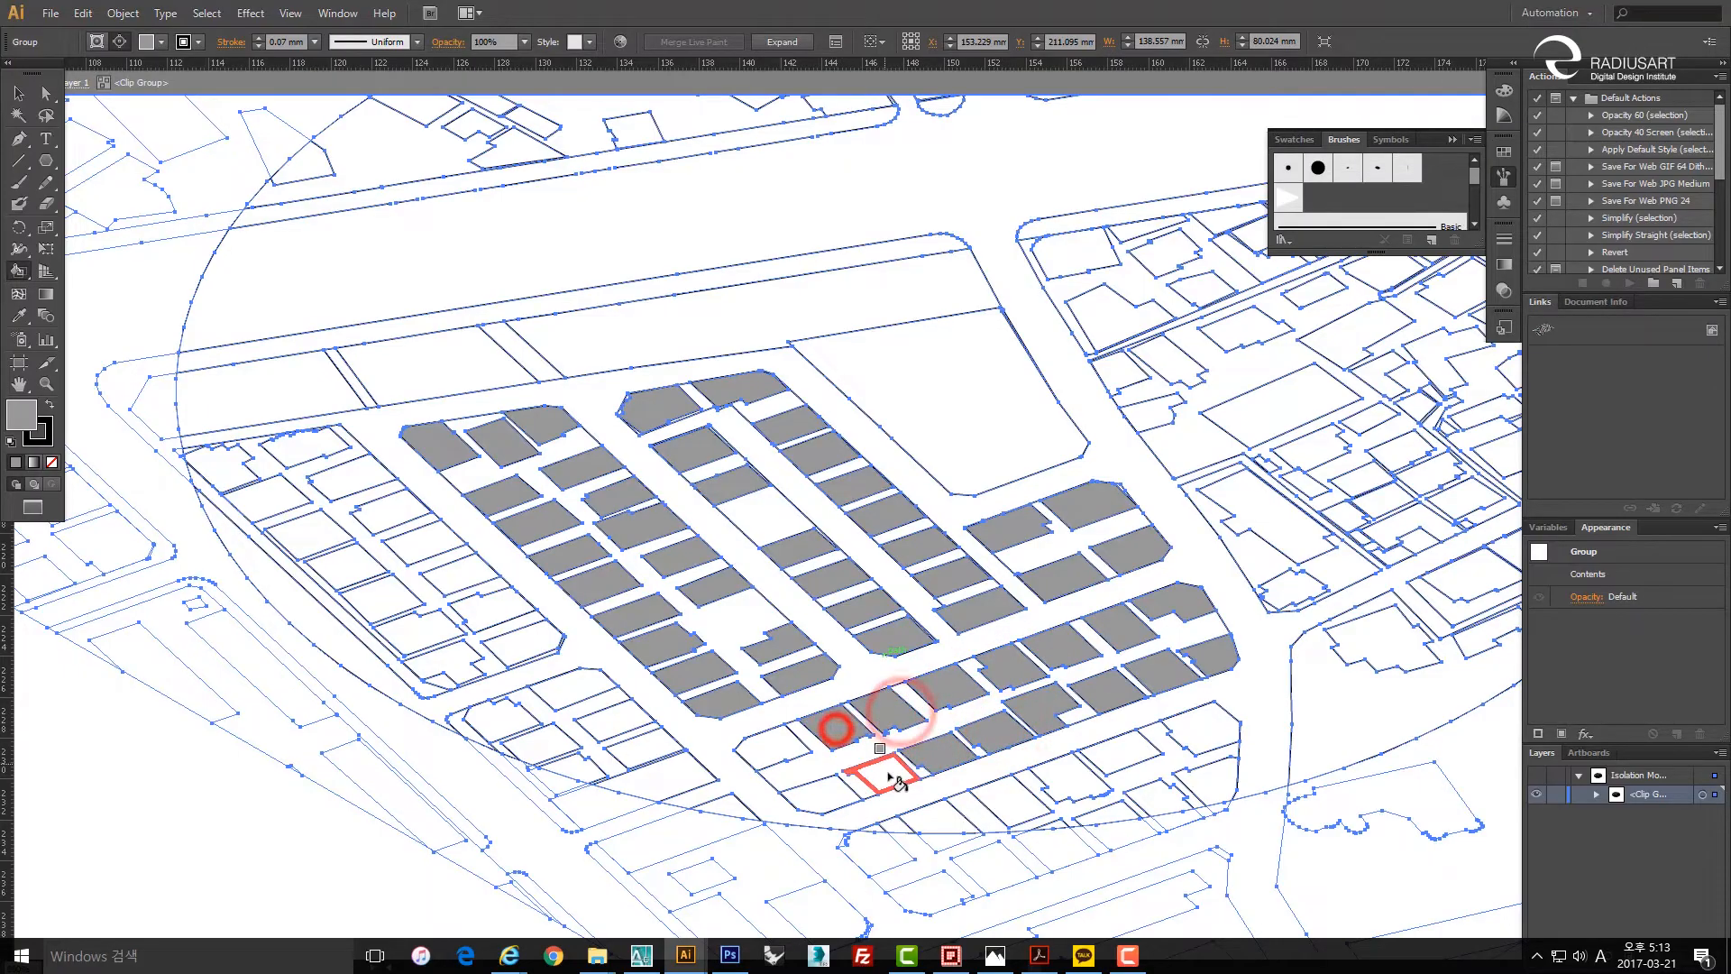
left_click(884, 772)
left_click(833, 791)
left_click(788, 742)
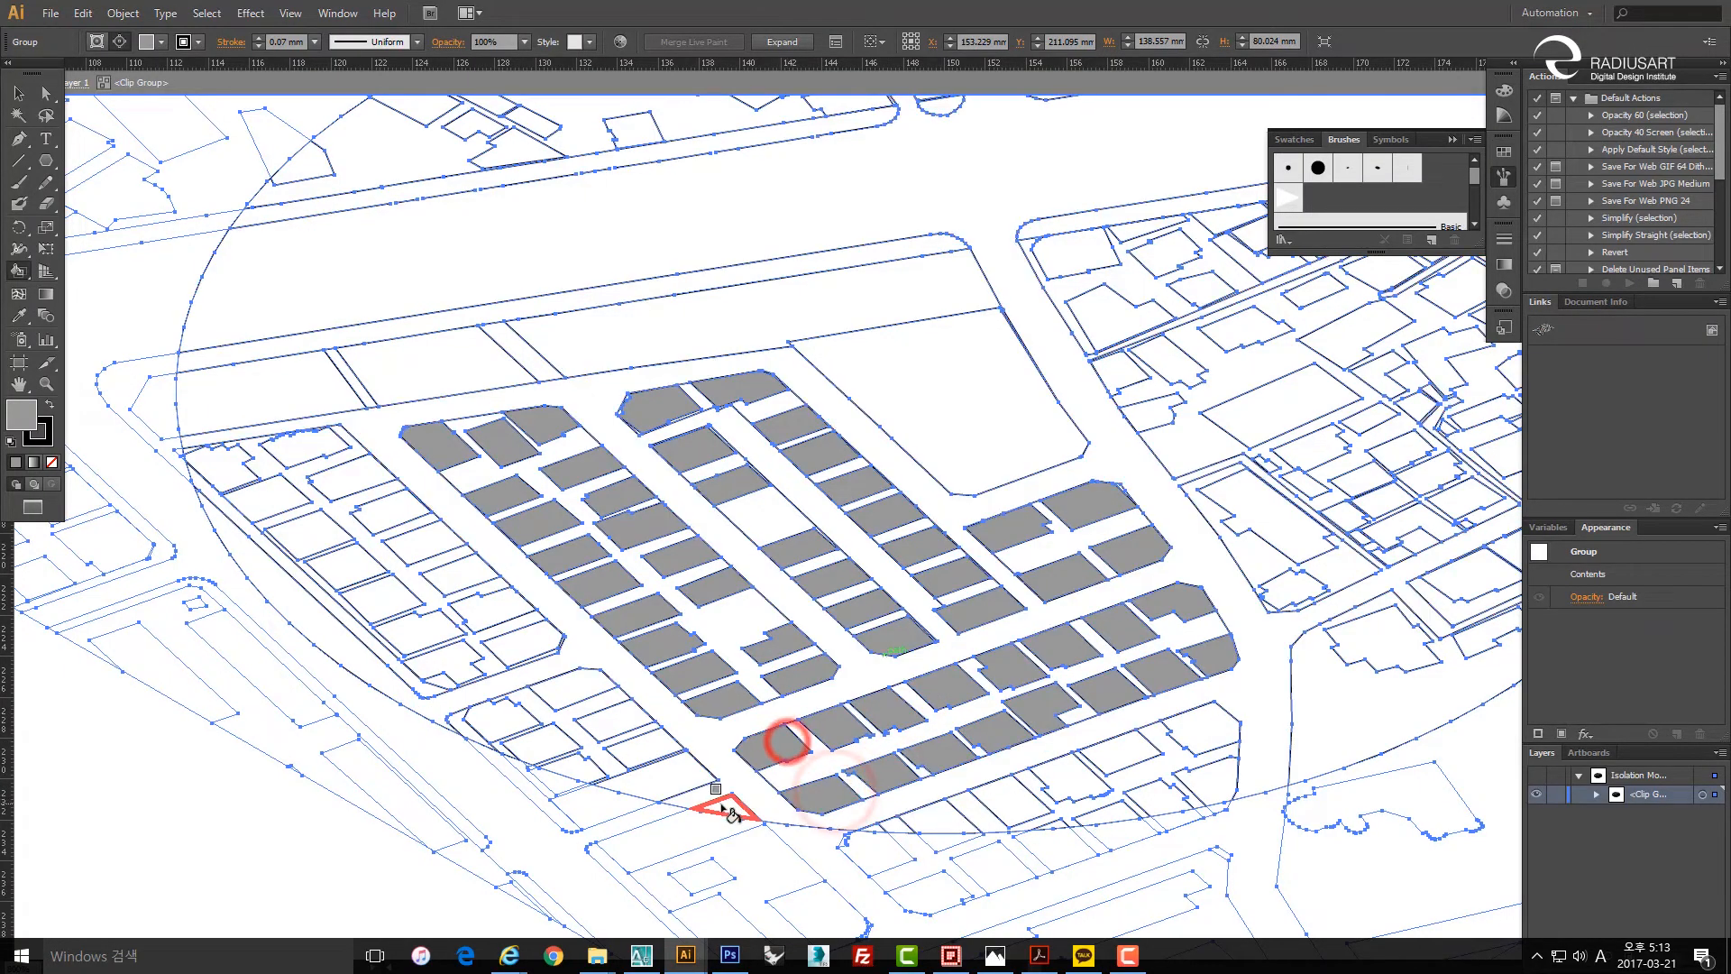
Fill the buildings of the small block at the ellipse's southwest edge with gray.
left_click(621, 722)
left_click(561, 690)
left_click(494, 713)
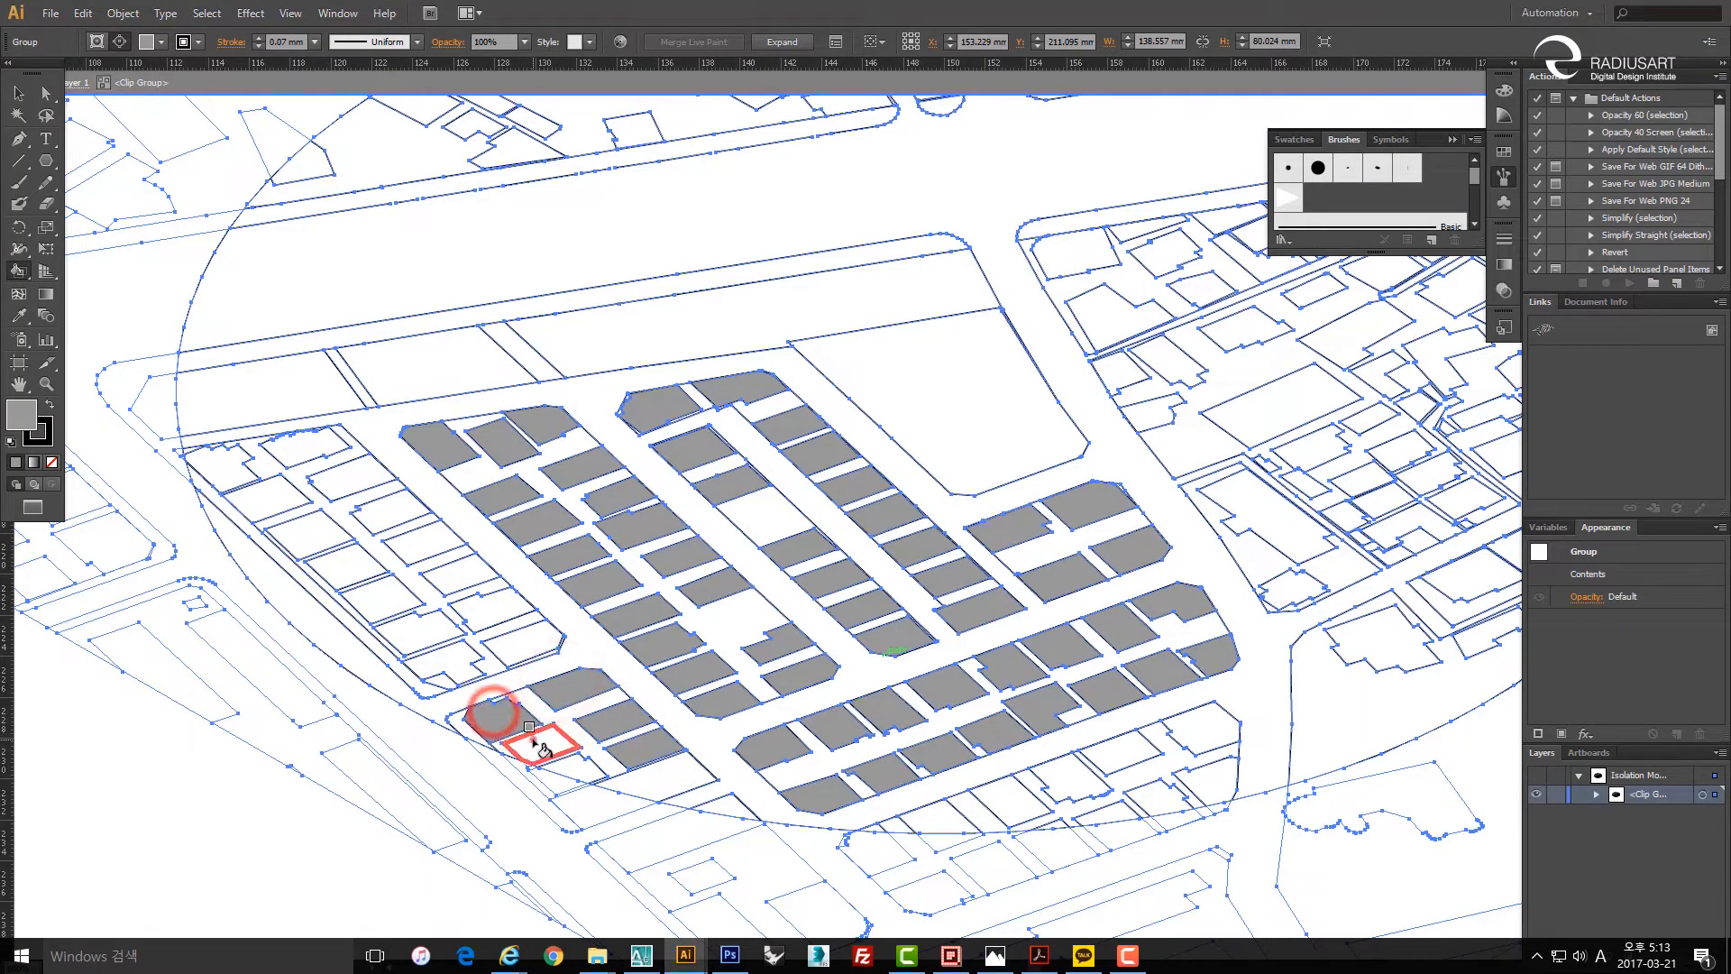
Fill the buildings in the southern half of the westernmost long block with gray.
left_click(456, 662)
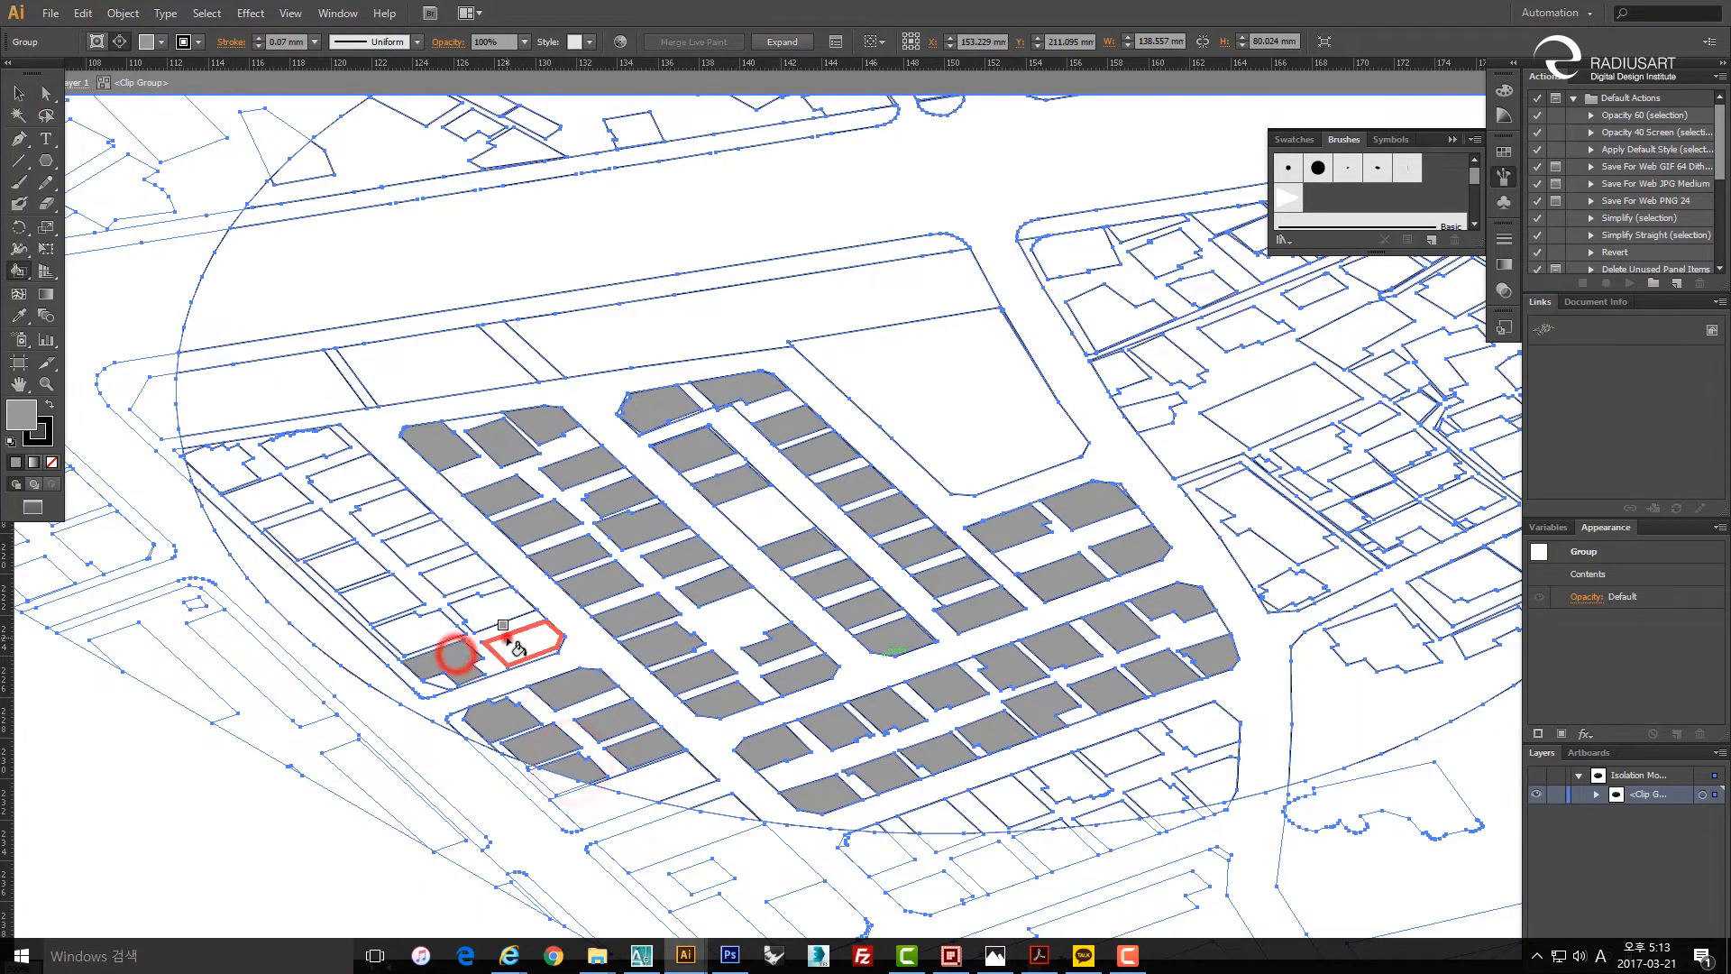
left_click(522, 648)
left_click(494, 616)
left_click(426, 625)
left_click(448, 573)
left_click(394, 591)
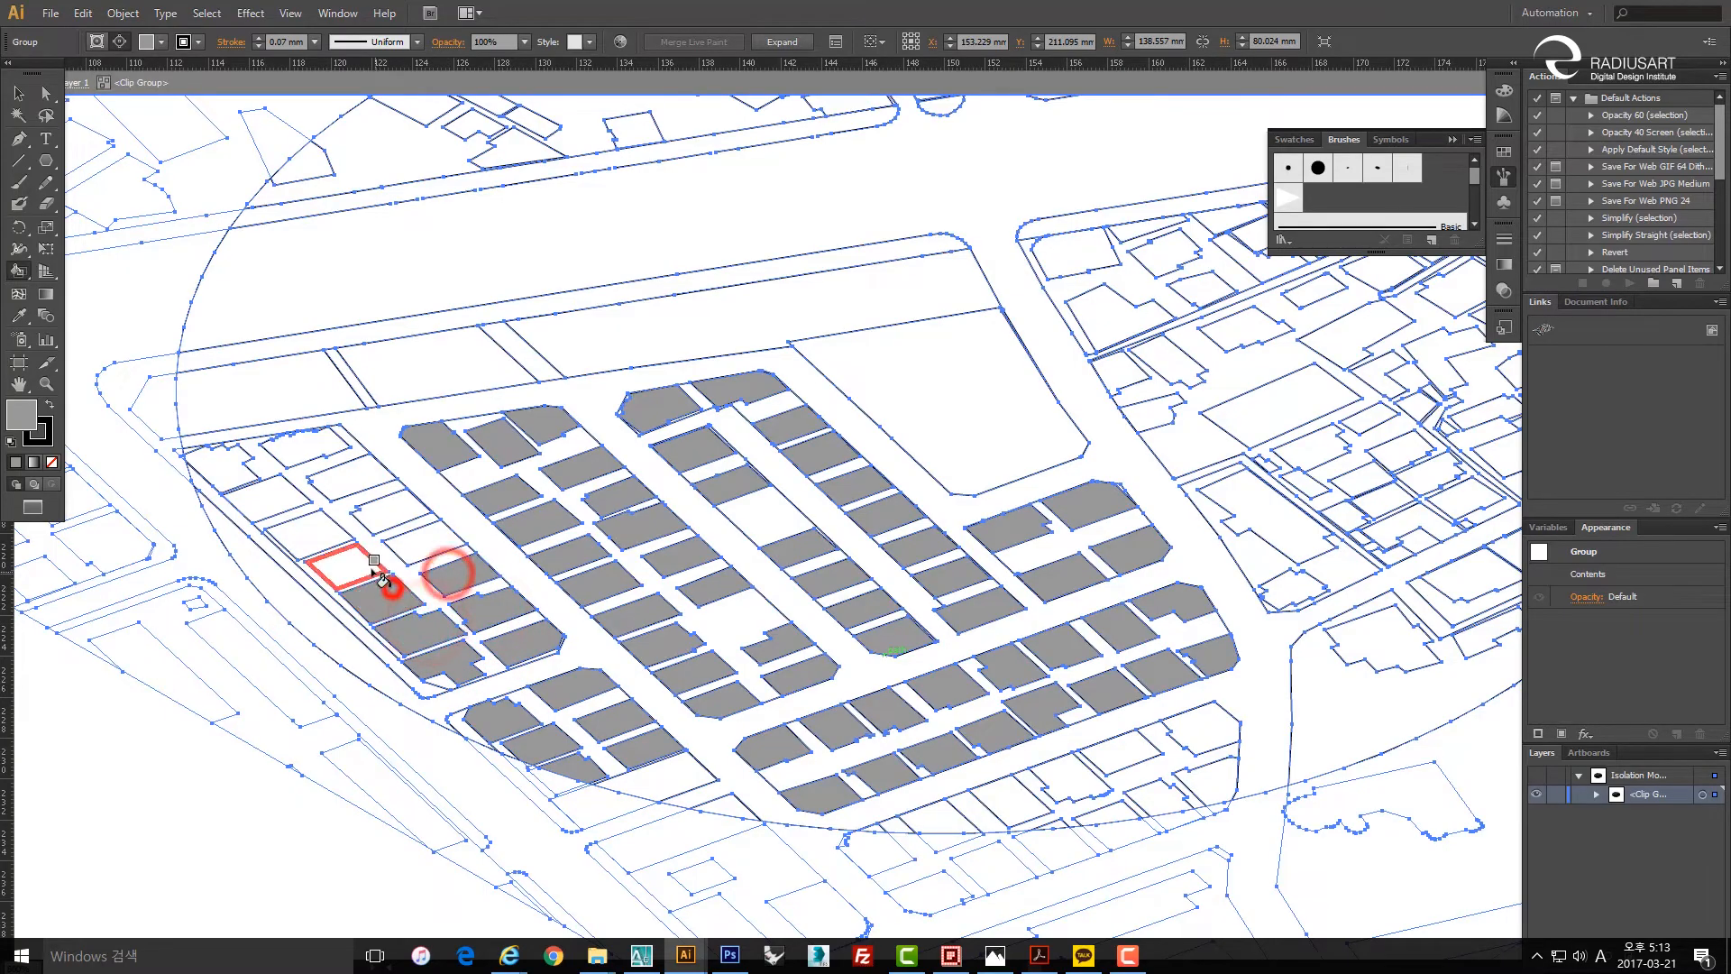
Fill the rest of the westernmost long block, up to its northern corner buildings, with gray.
left_click(360, 568)
left_click(405, 542)
left_click(386, 513)
left_click(316, 530)
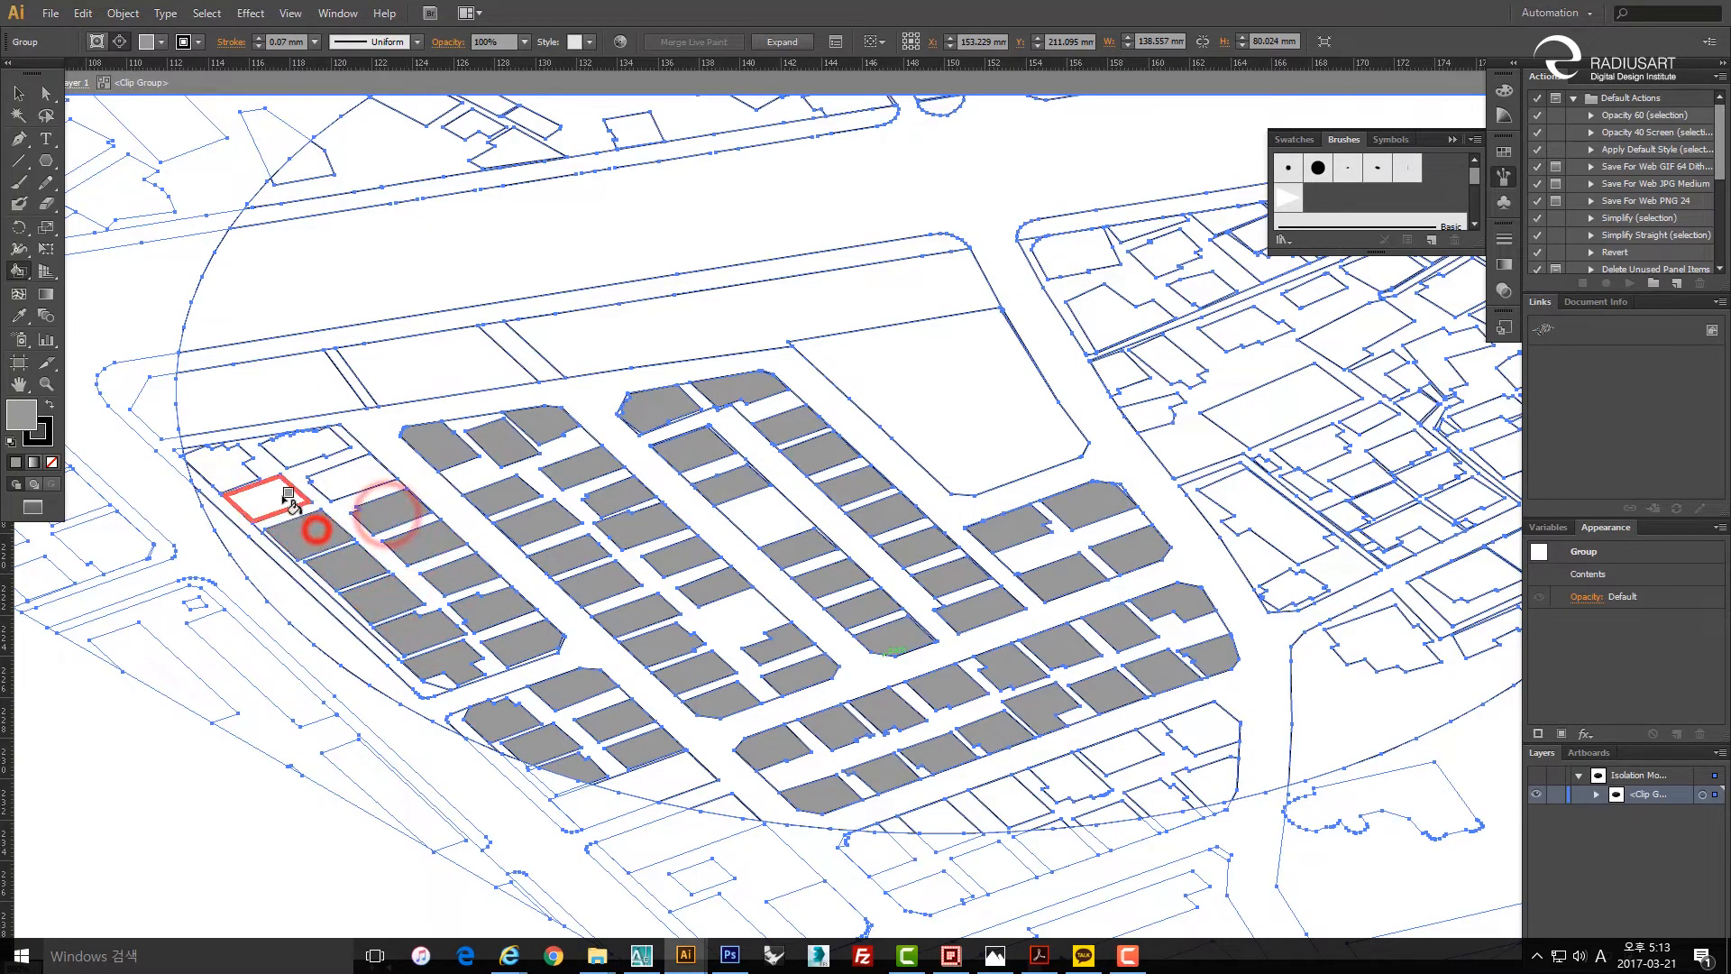
left_click(360, 486)
left_click(278, 492)
left_click(308, 455)
left_click(221, 475)
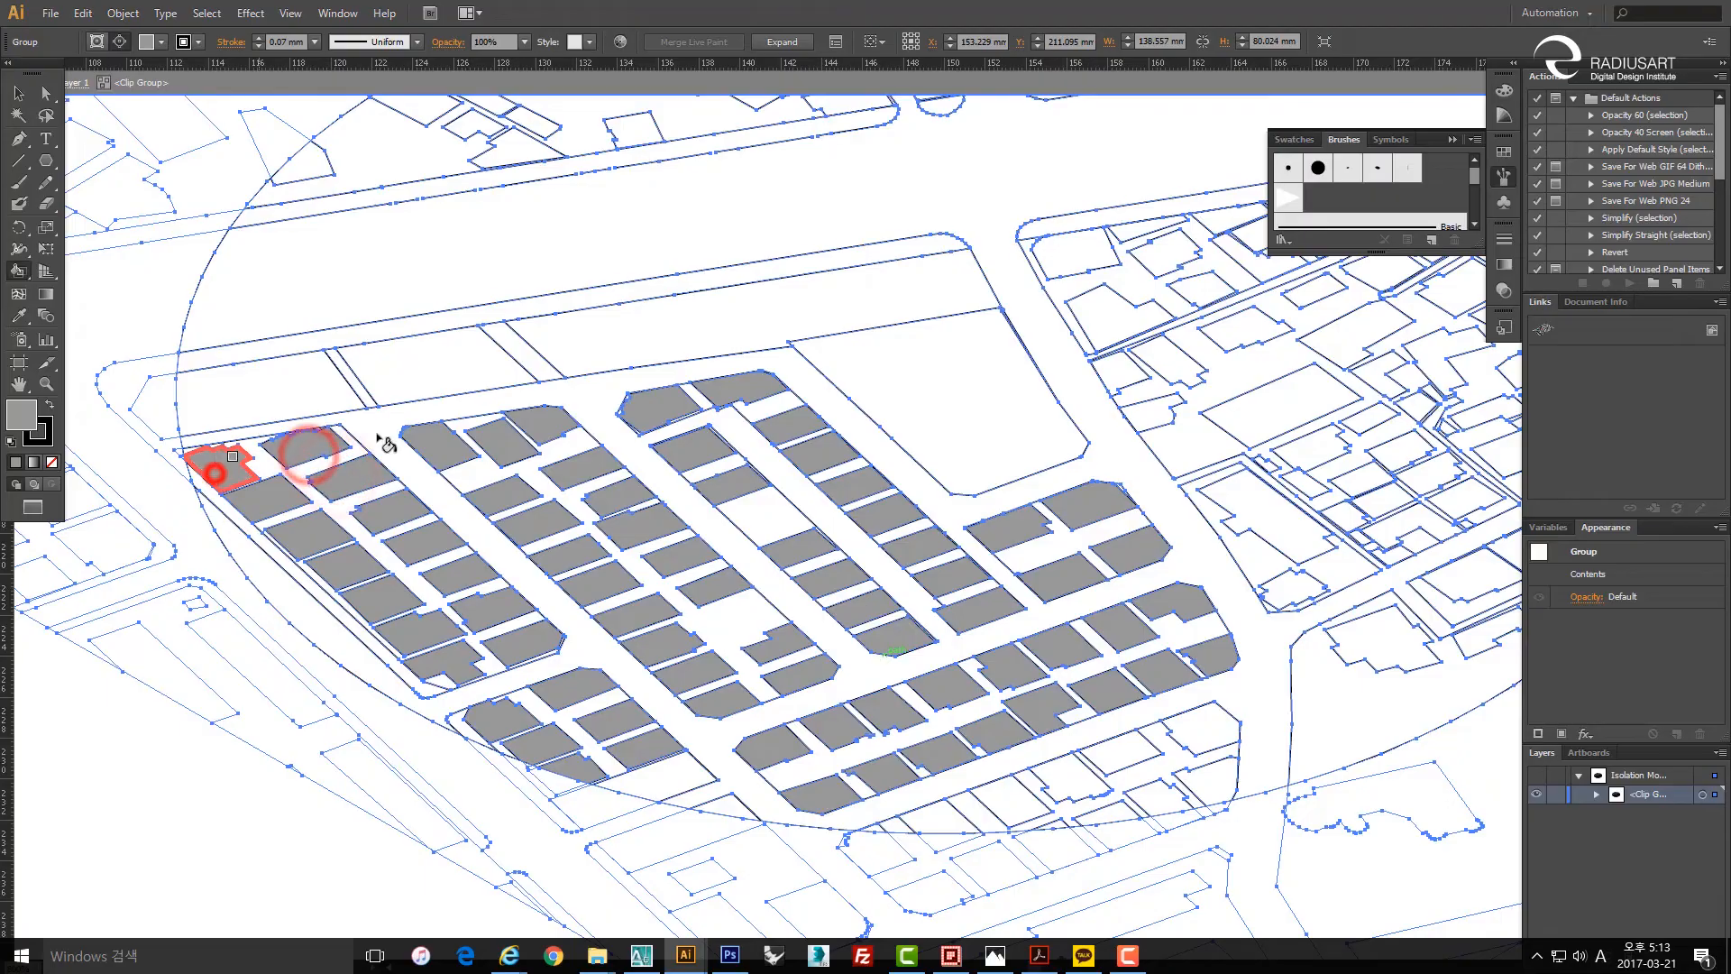
Fill the western cluster of buildings north of the main road with gray.
key("space")
left_click_drag(992, 459, 944, 689)
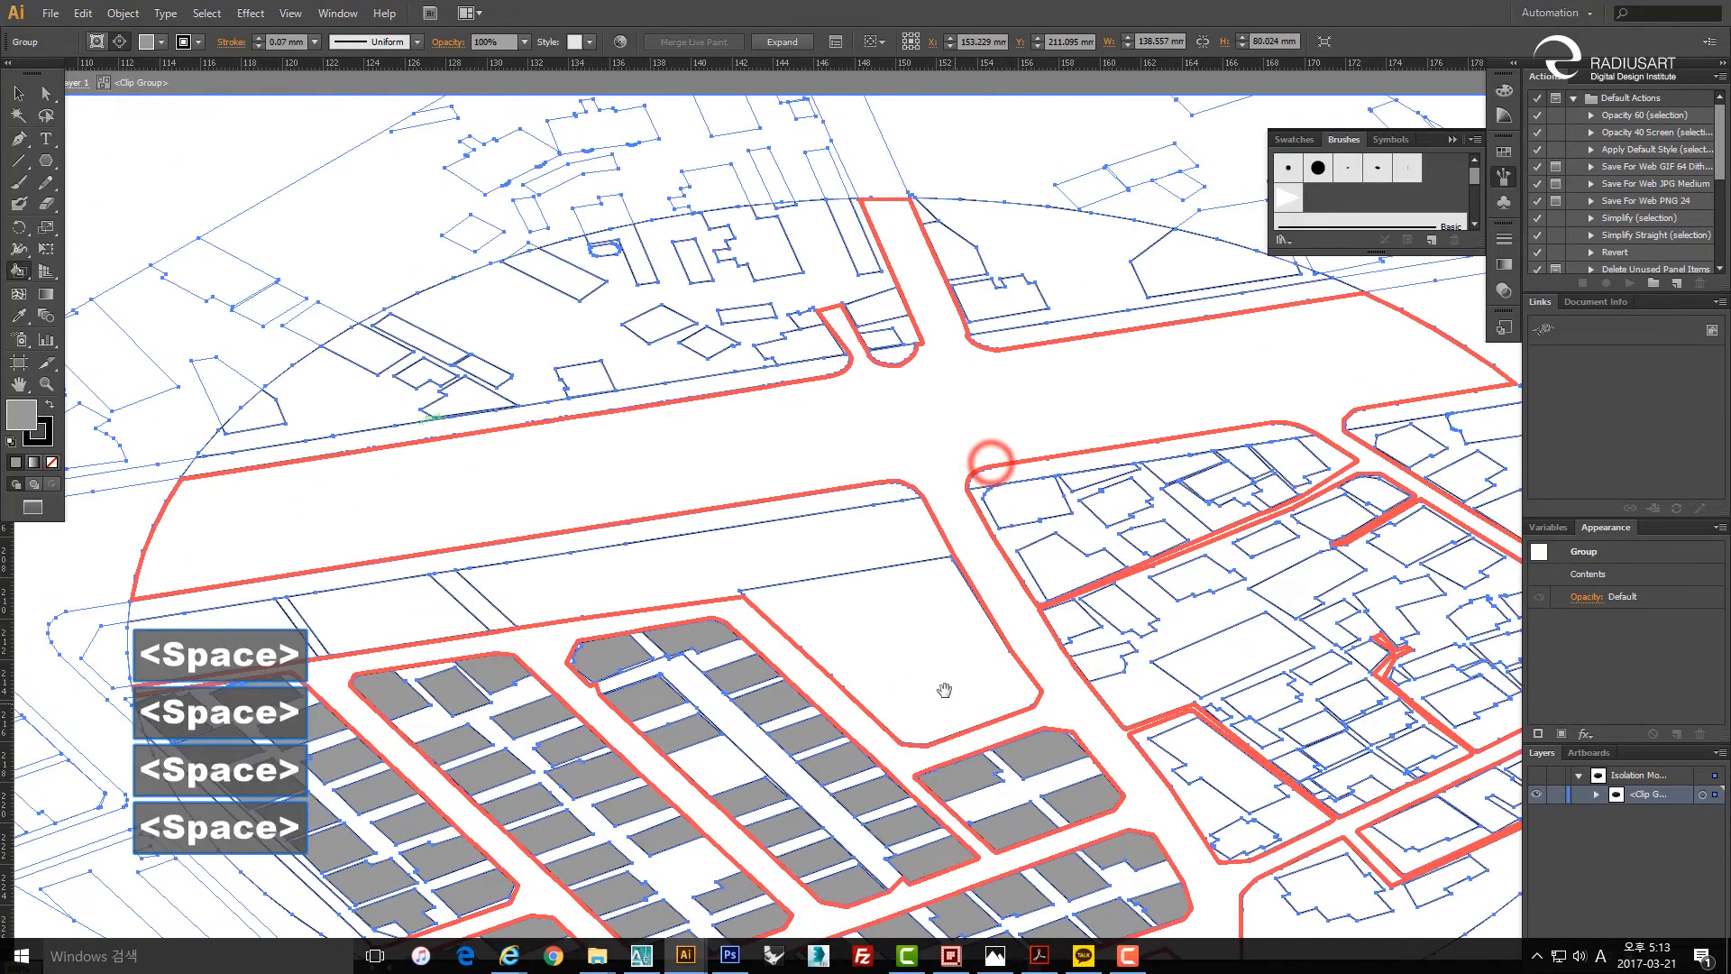
left_click(252, 410)
left_click(476, 397)
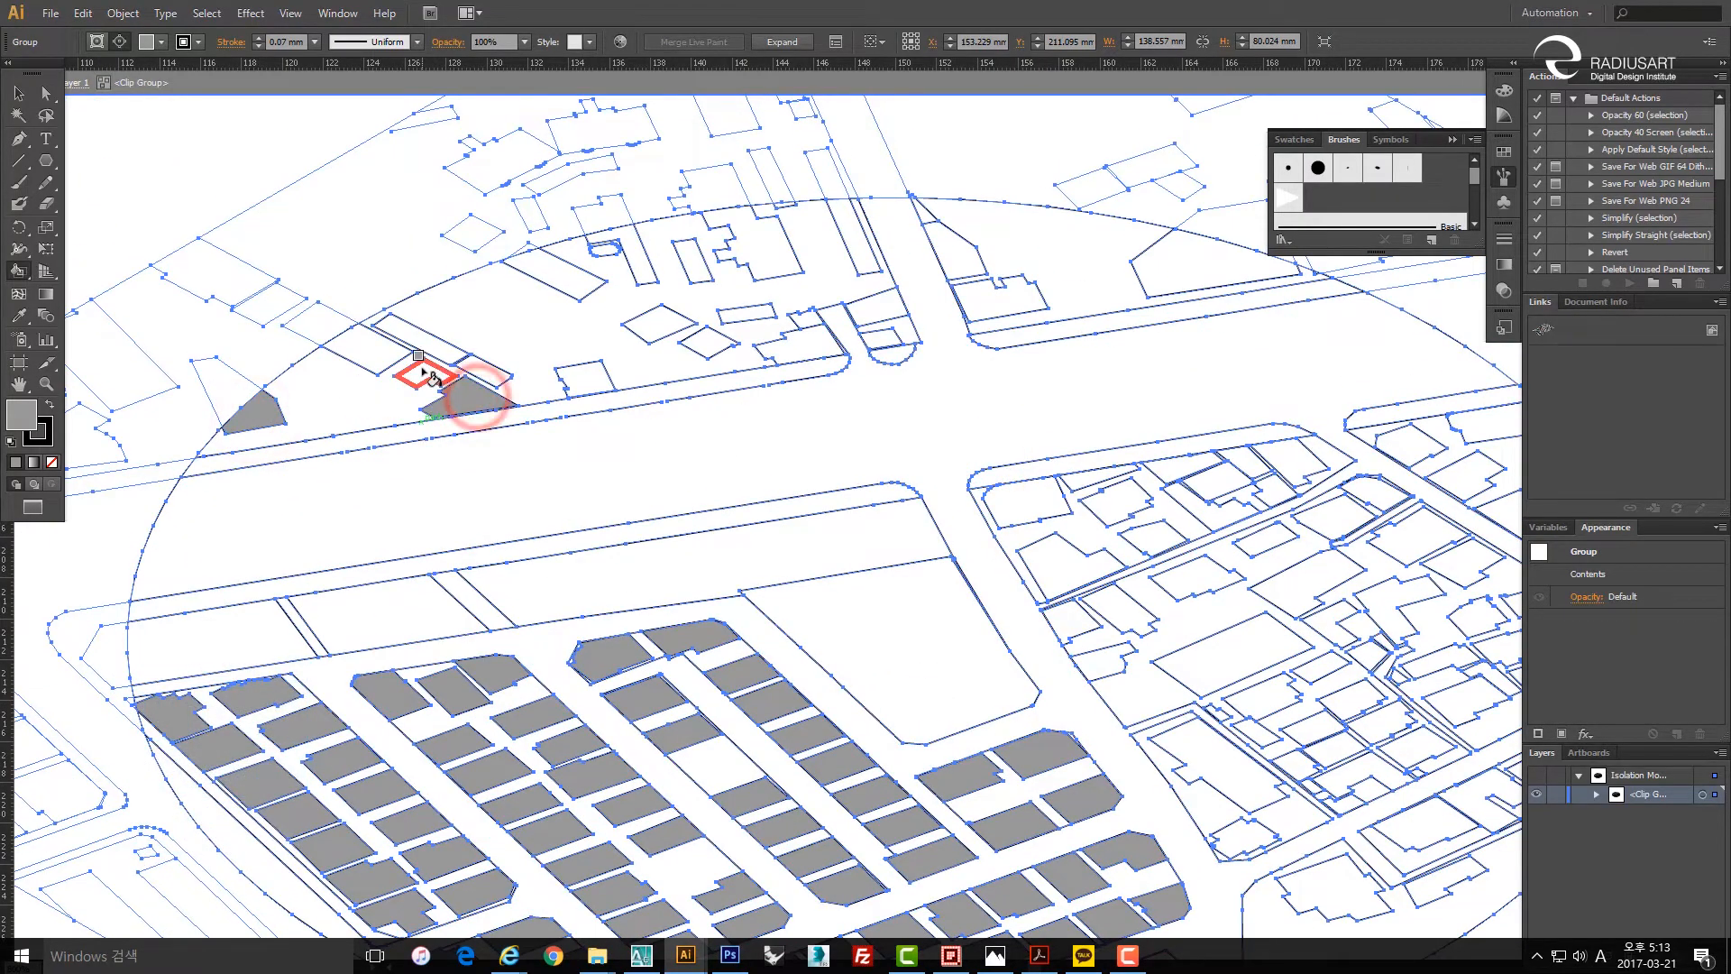
left_click(386, 350)
left_click(432, 344)
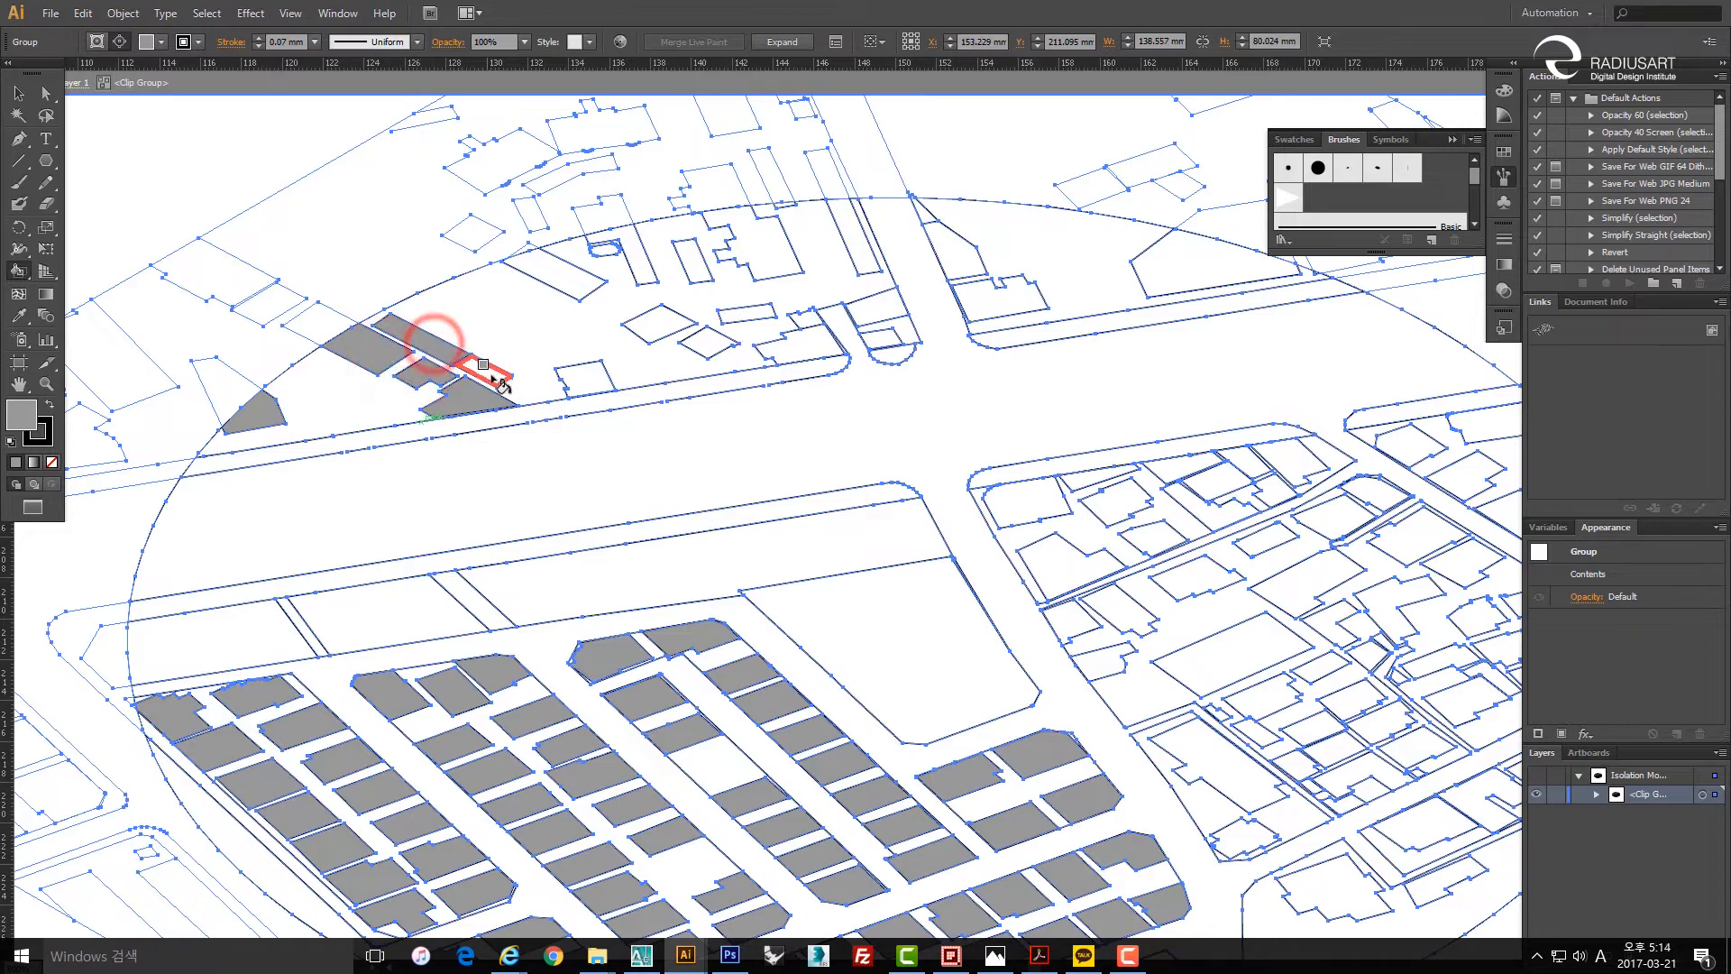
left_click(487, 372)
Fill the scattered buildings in the middle of the area north of the main road with gray.
left_click(580, 378)
left_click(709, 339)
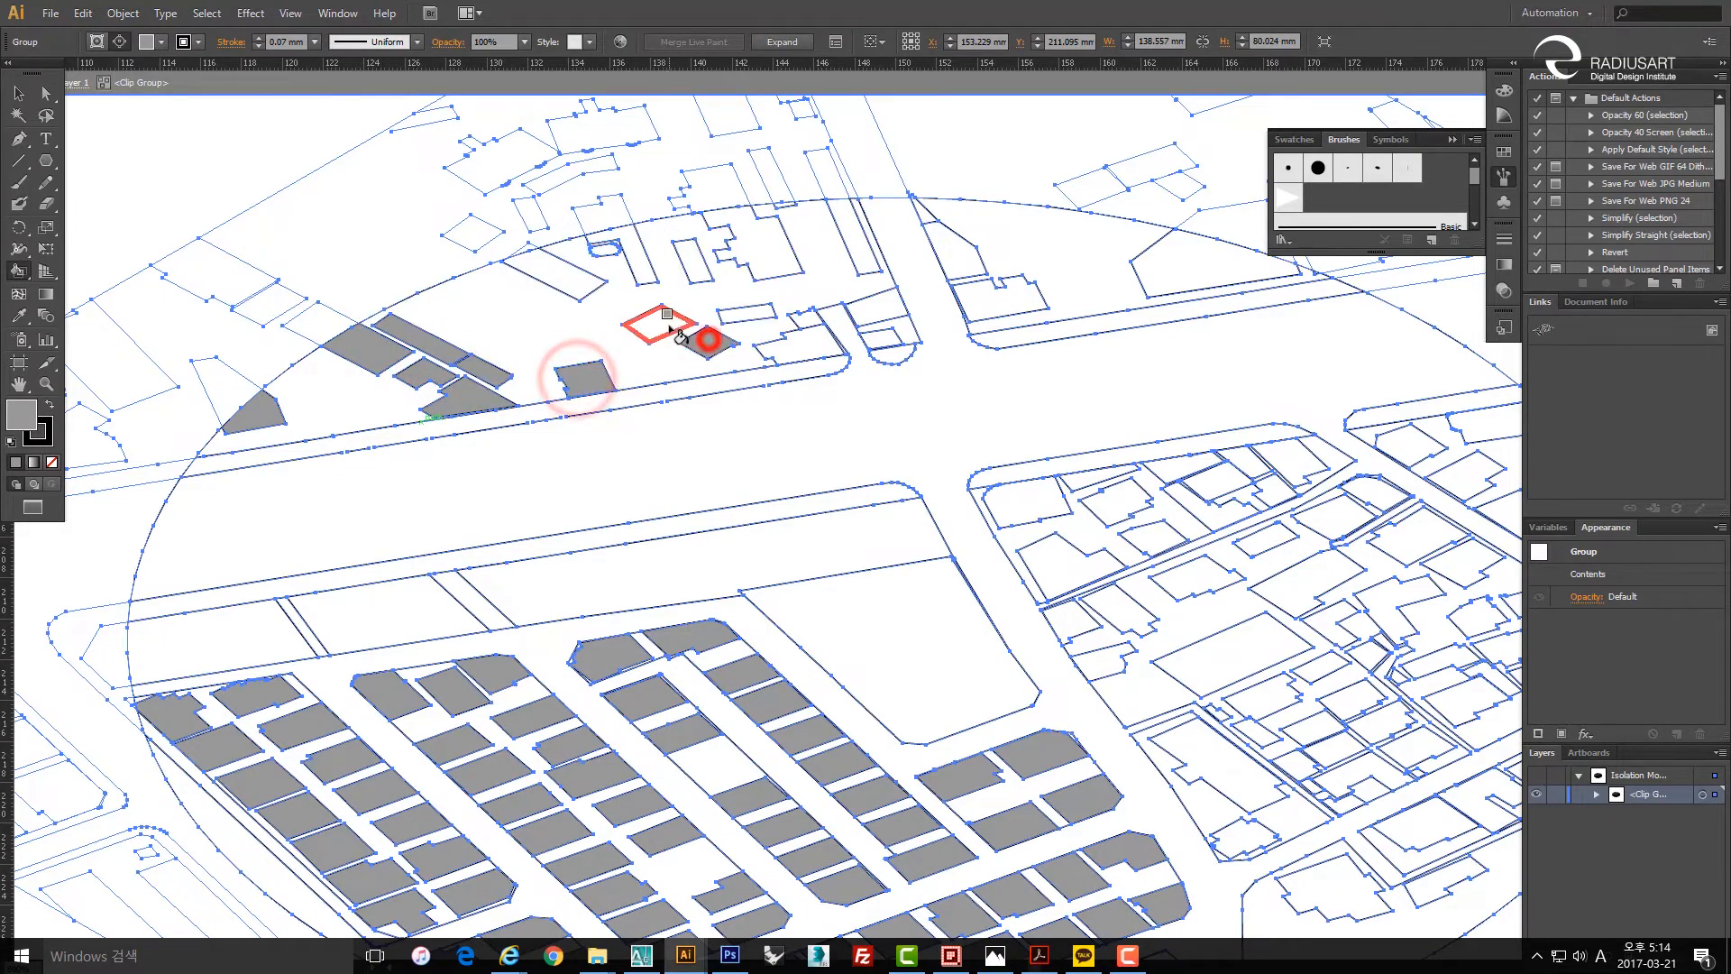
left_click(672, 326)
left_click(568, 270)
left_click(635, 242)
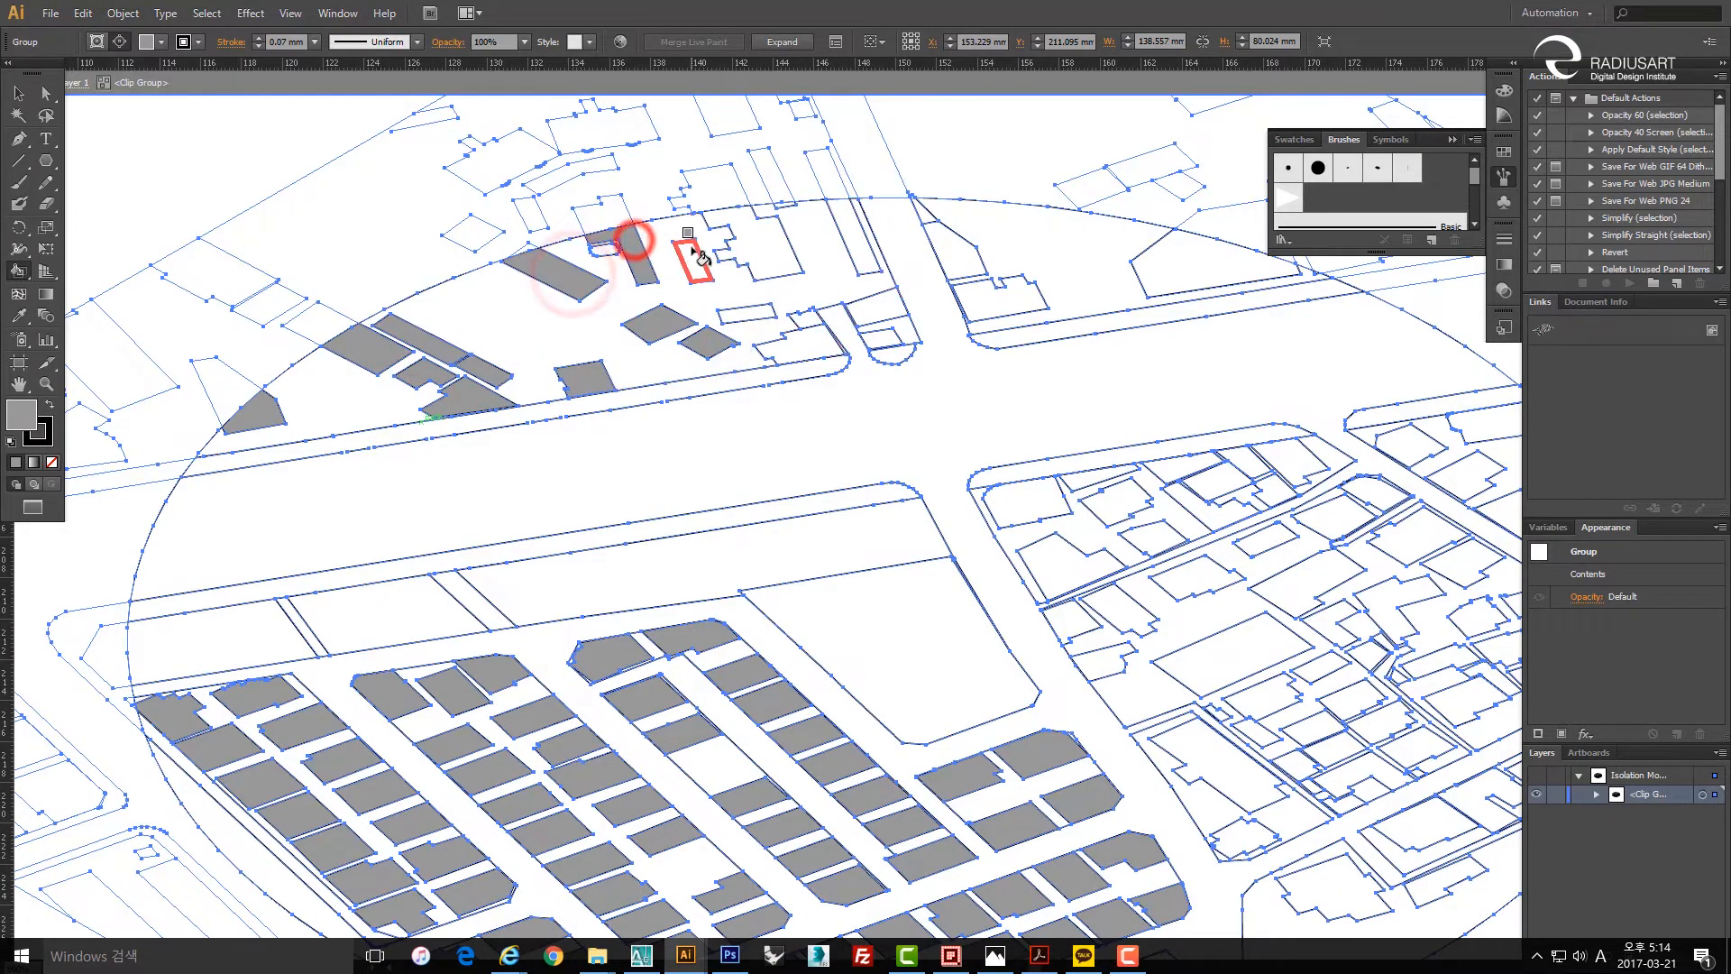
left_click(694, 256)
left_click(762, 232)
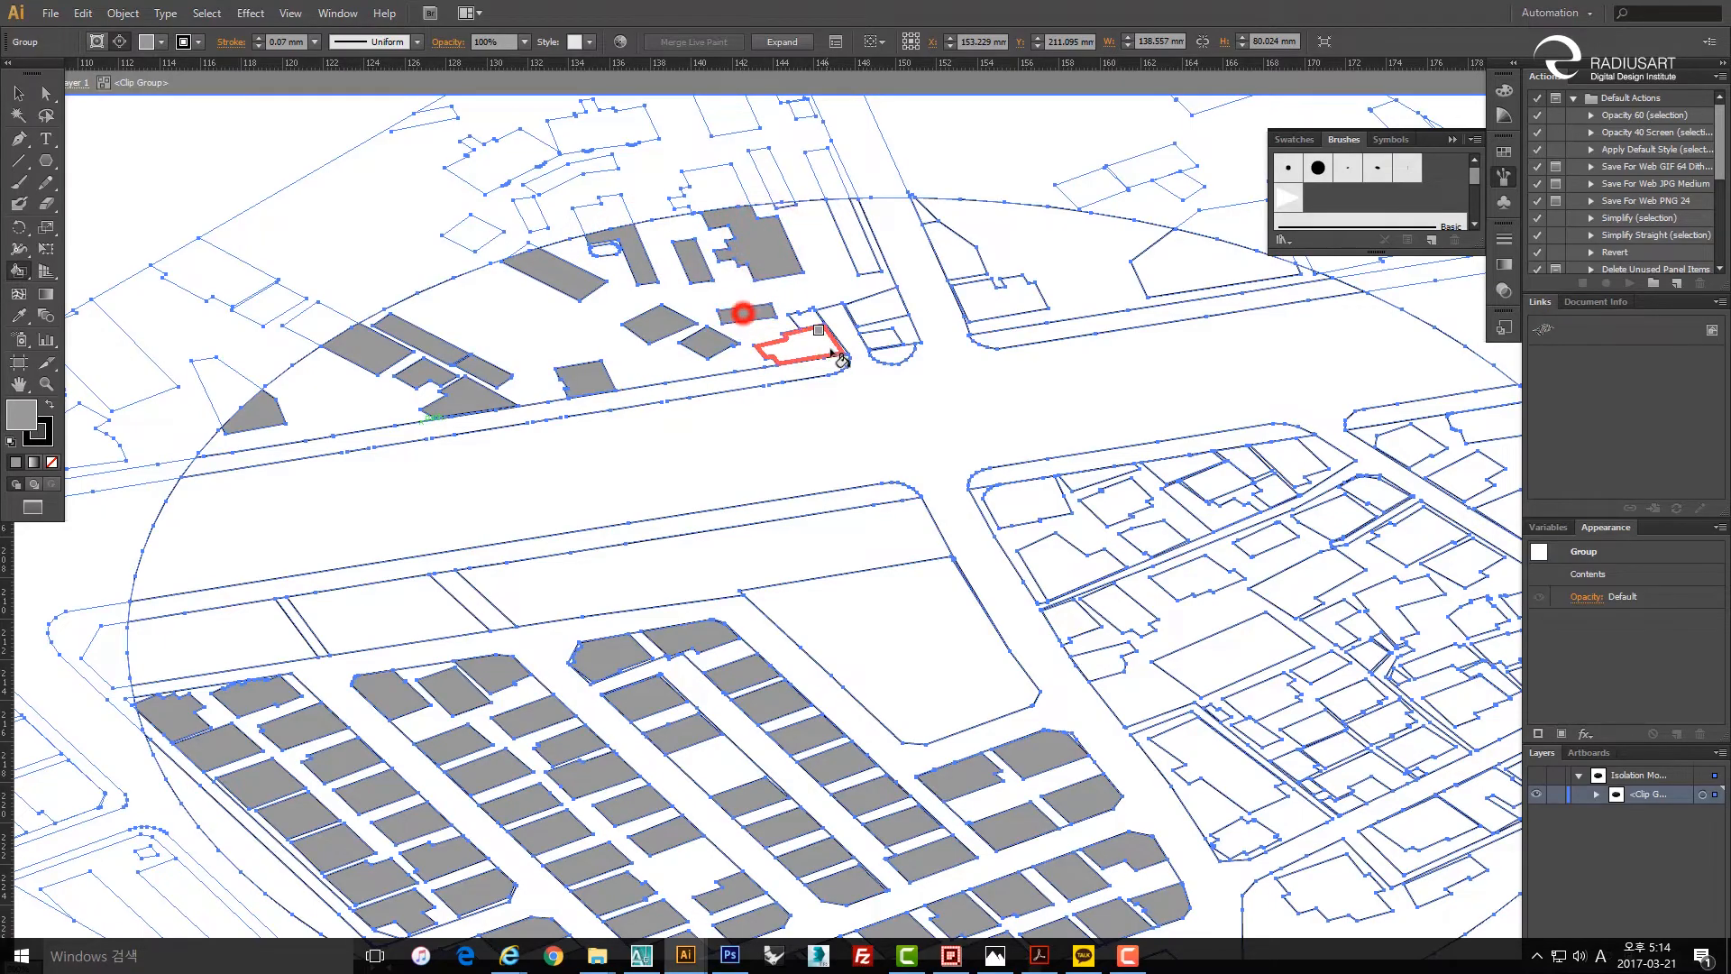
Fill the buildings beside the northern side street and those east of it, along the main road, with gray.
left_click(811, 320)
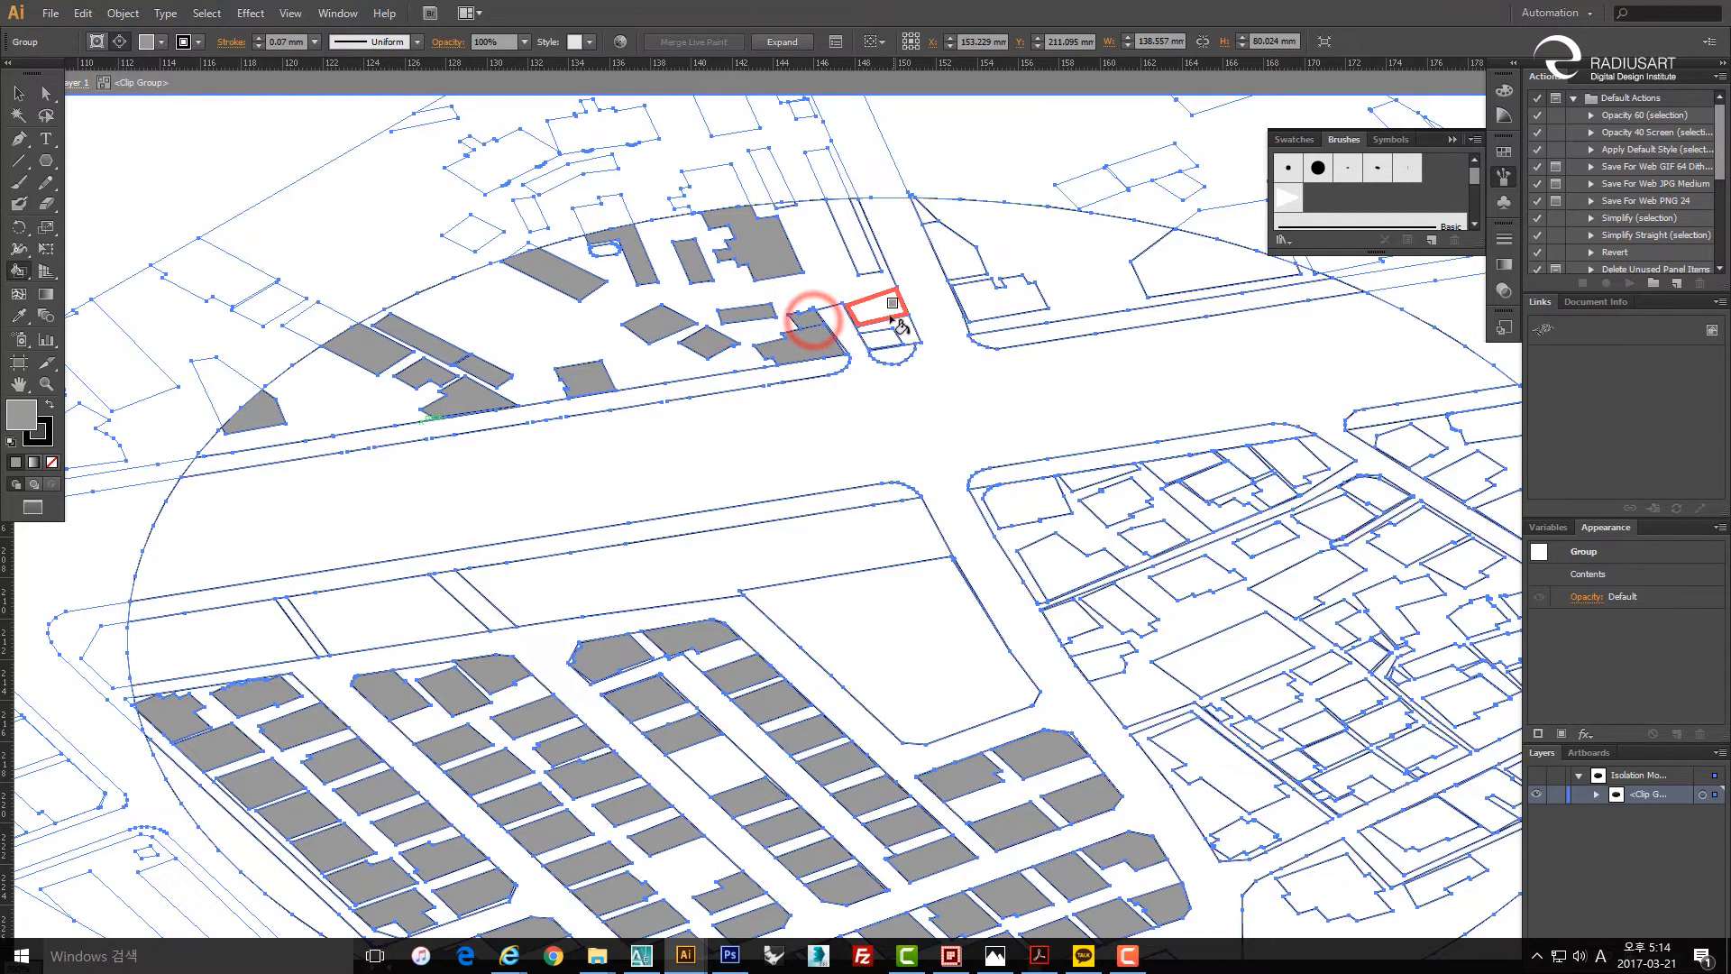
left_click(887, 339)
left_click(858, 234)
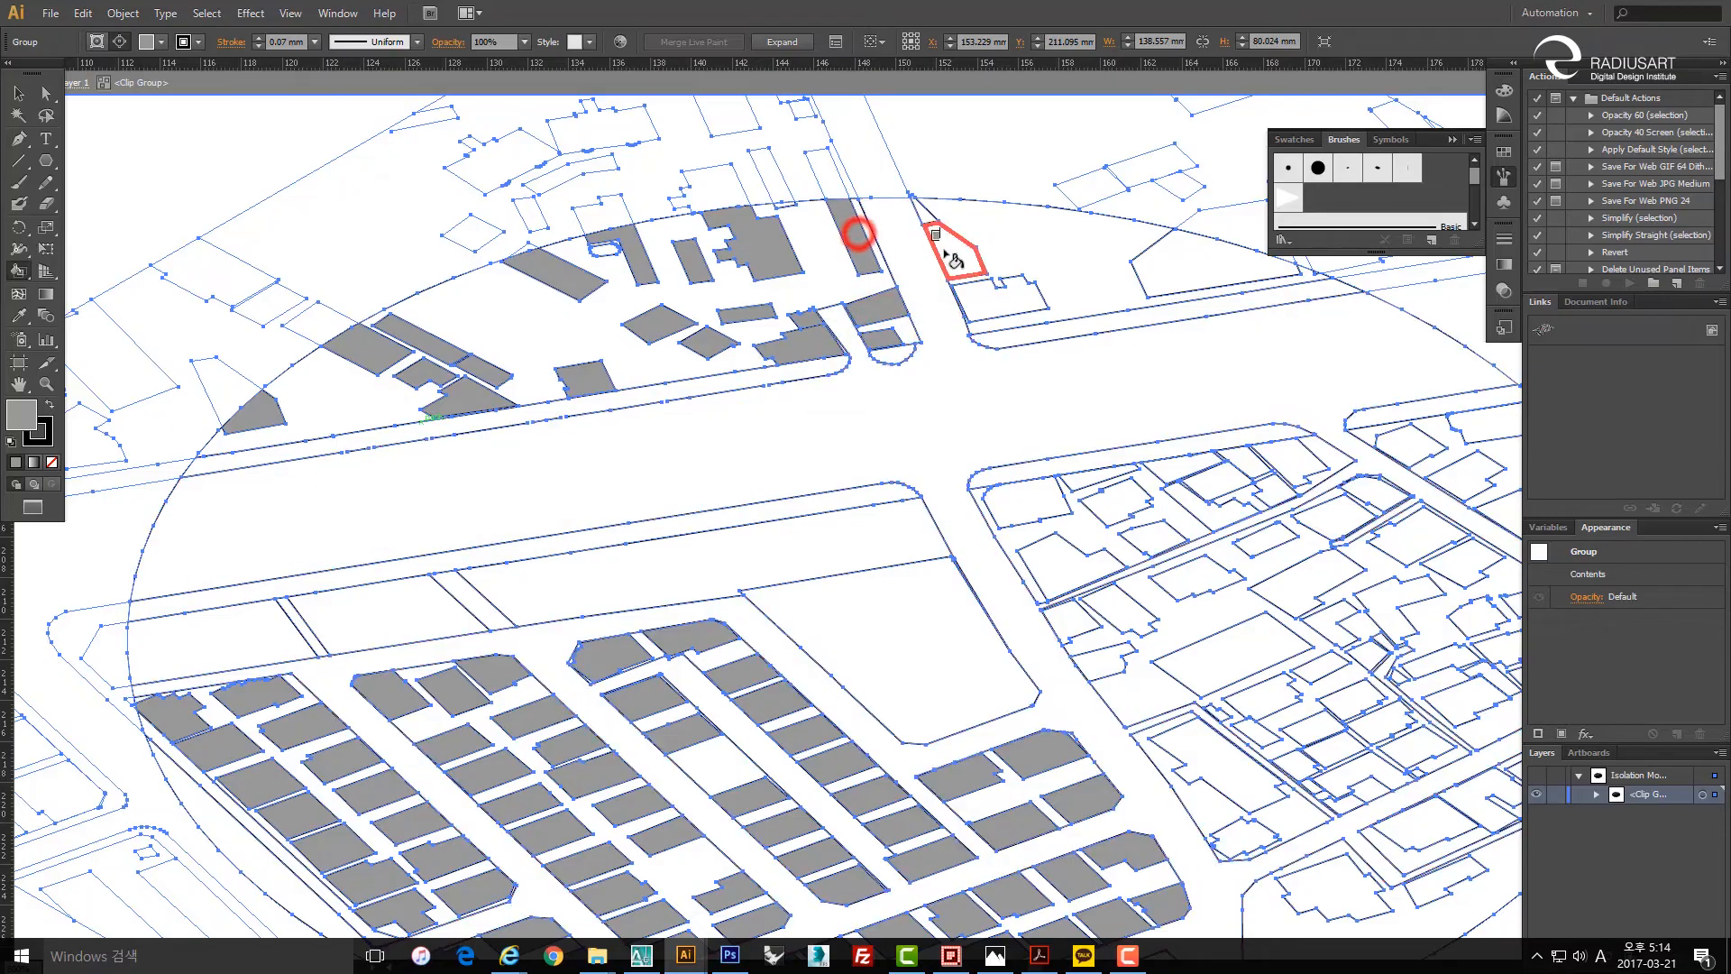
left_click(950, 255)
left_click(1005, 313)
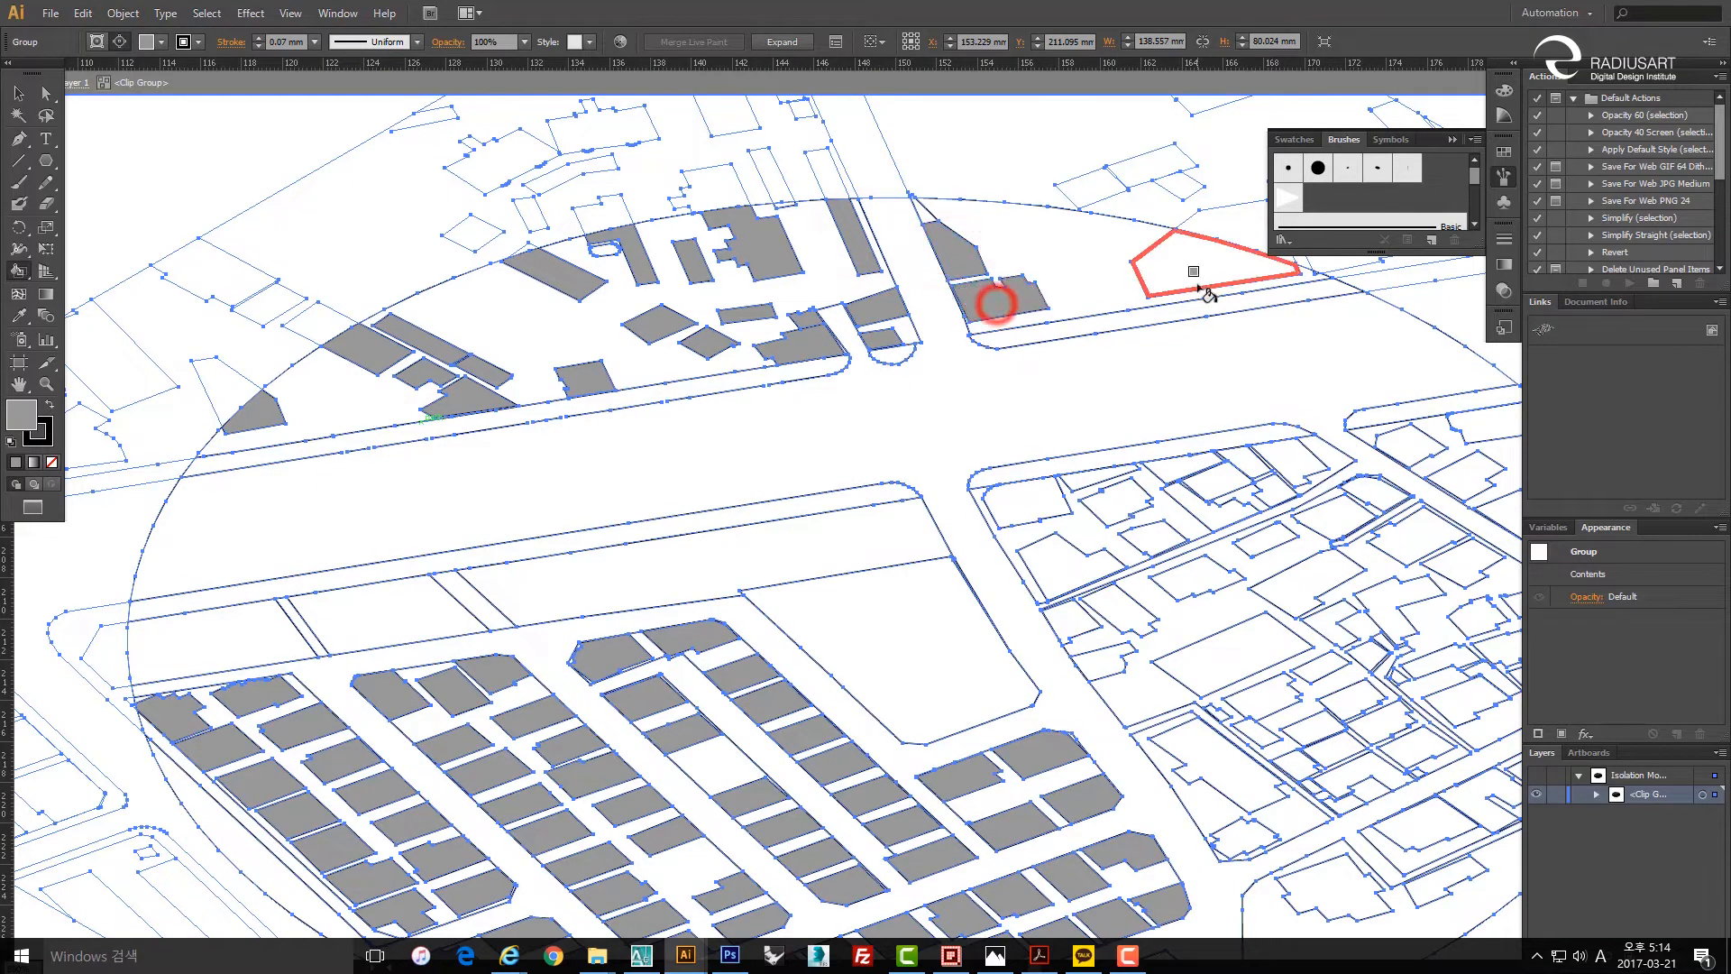
left_click(1202, 281)
Fill the buildings of the narrow block east of the site parcel, along the main road's south side, with gray.
left_click_drag(1193, 472, 1031, 350)
left_click(867, 379)
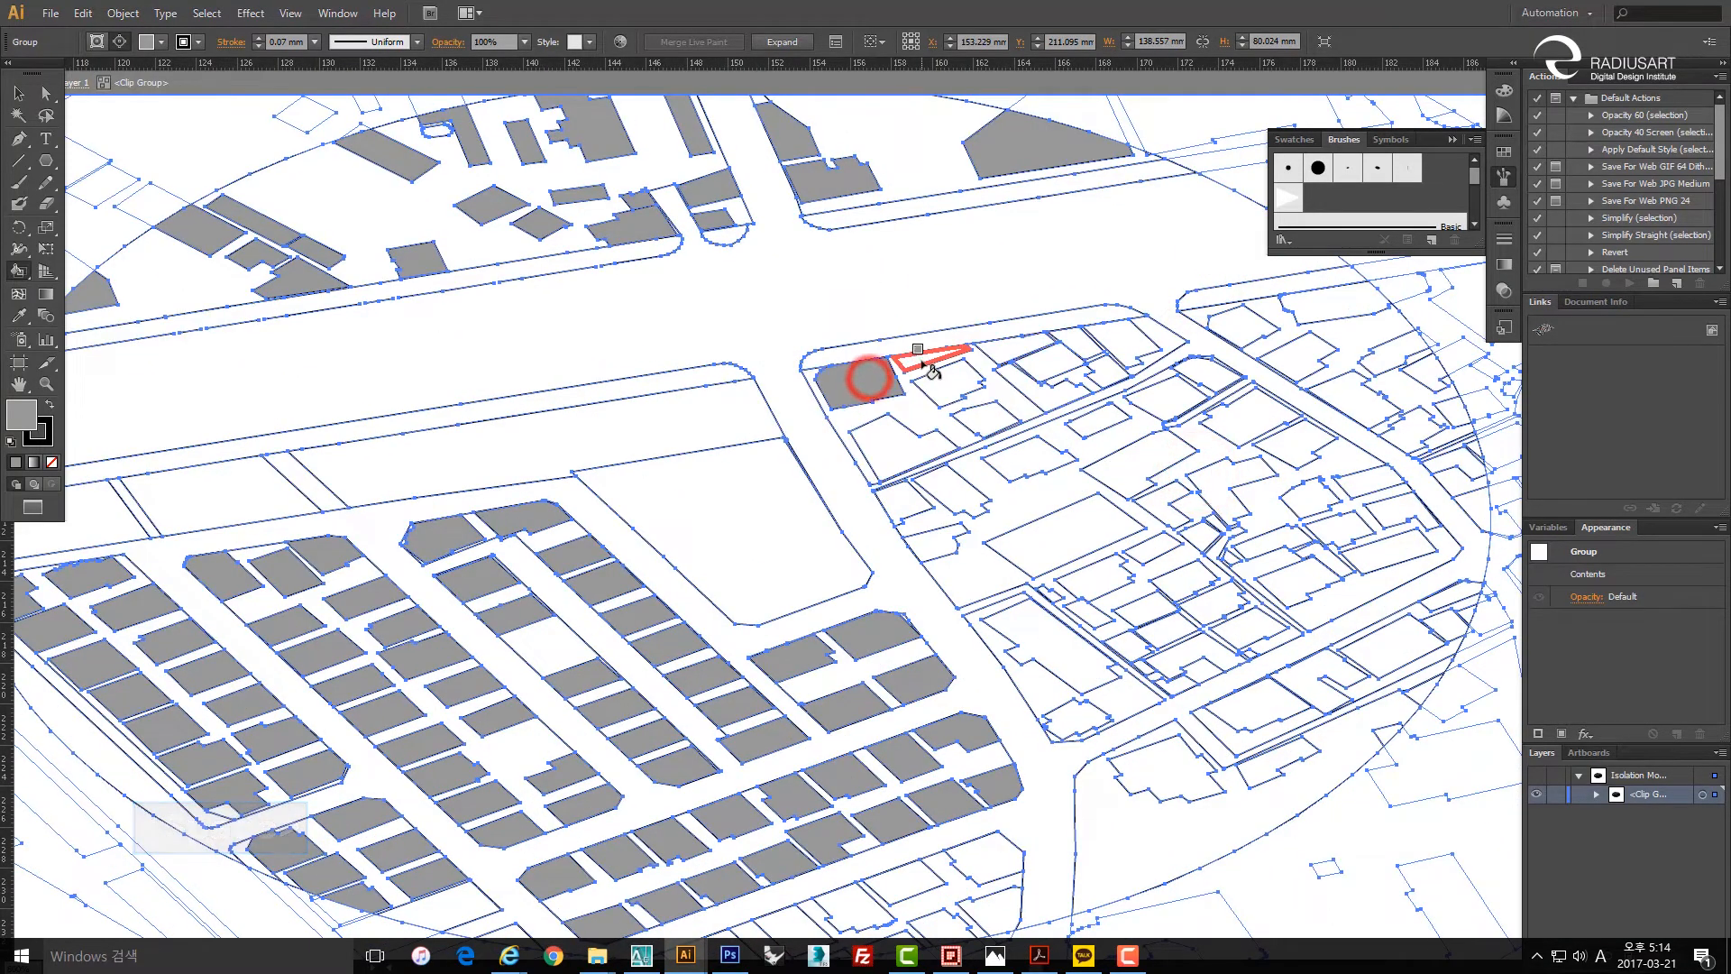
left_click(927, 359)
left_click(1023, 348)
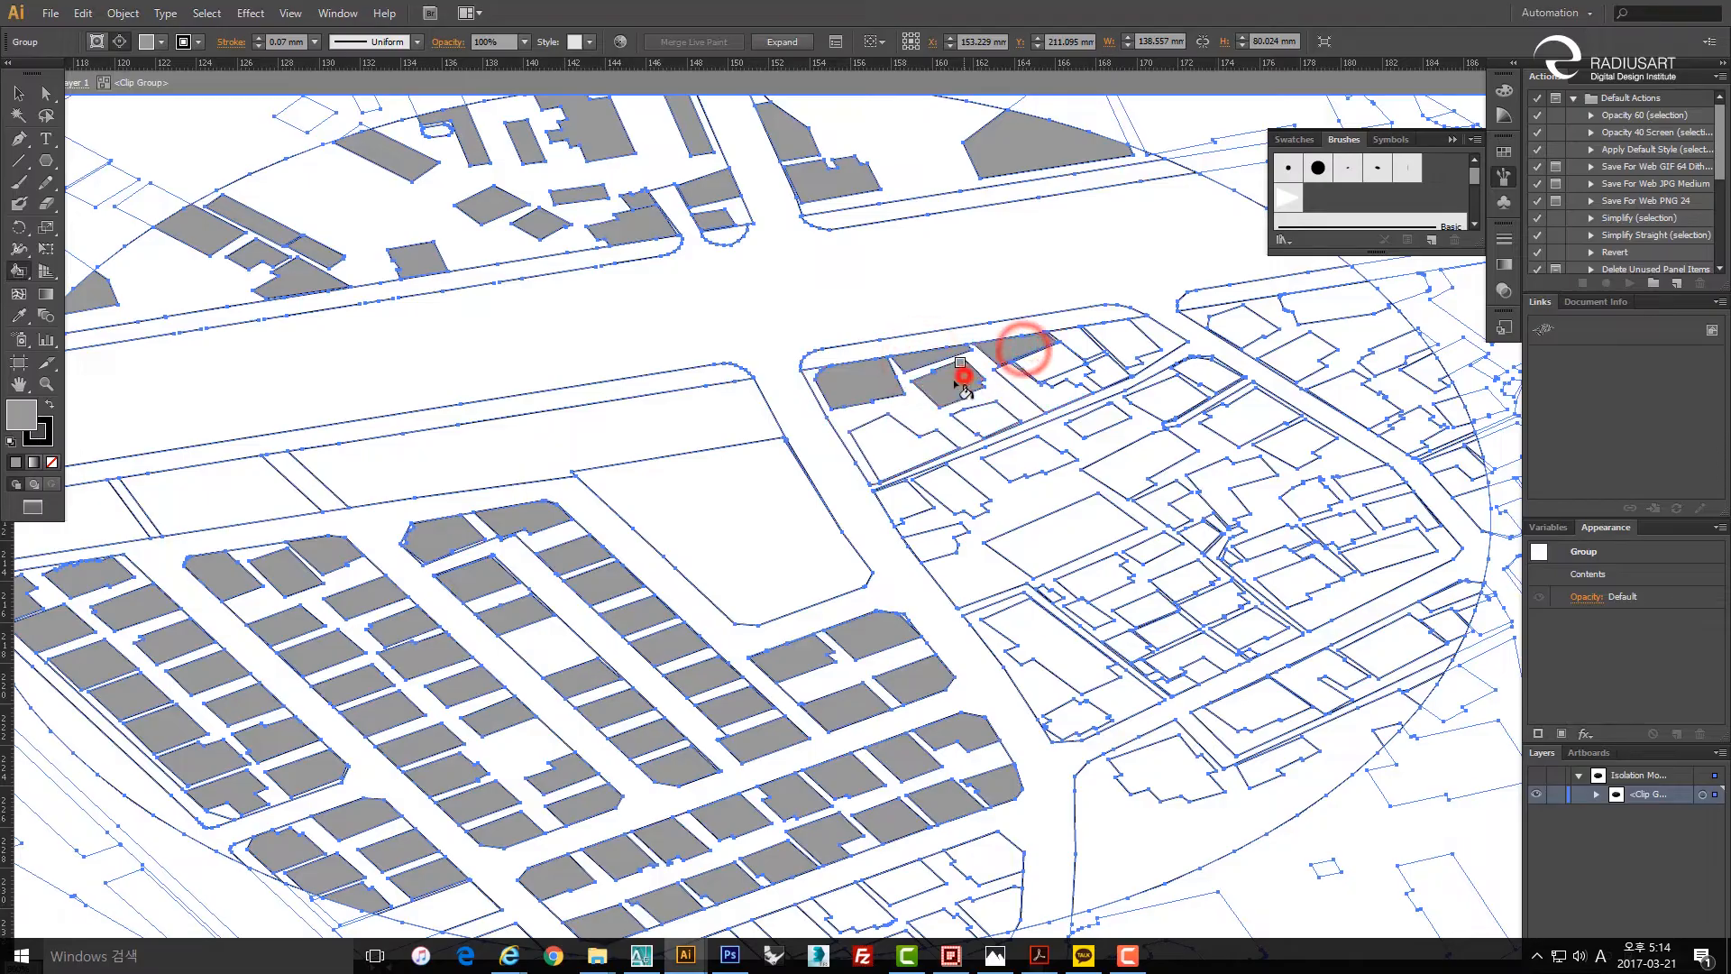
left_click(897, 439)
left_click(989, 414)
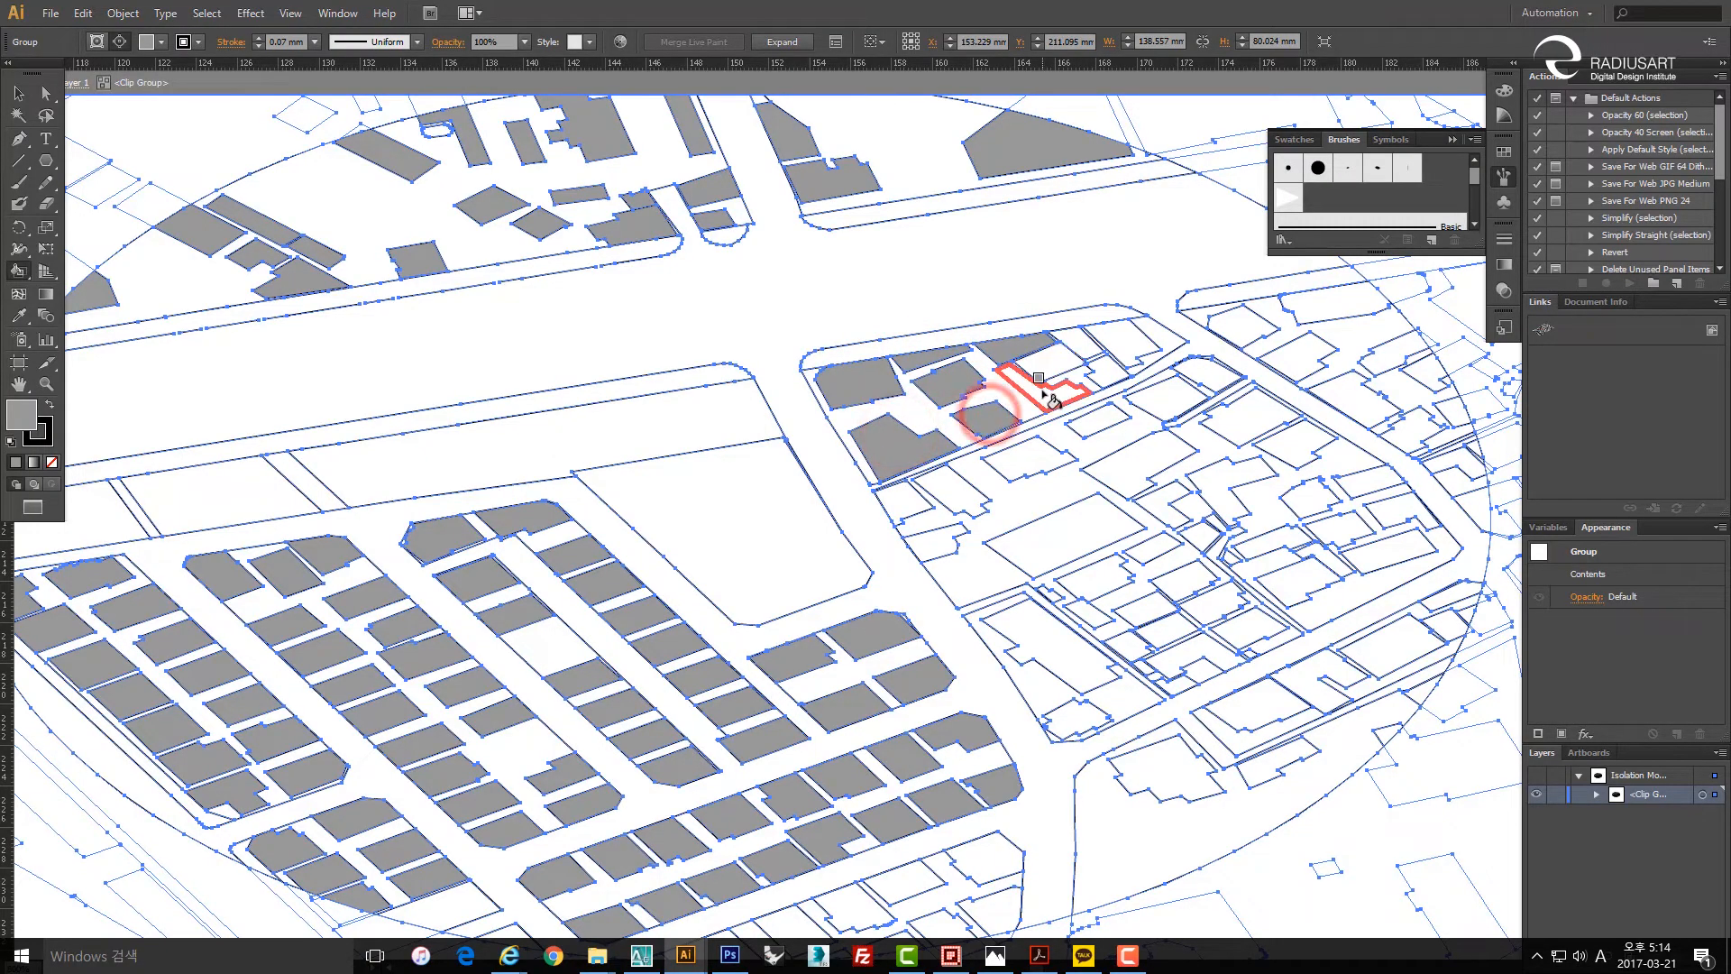
left_click(1049, 395)
left_click(1103, 368)
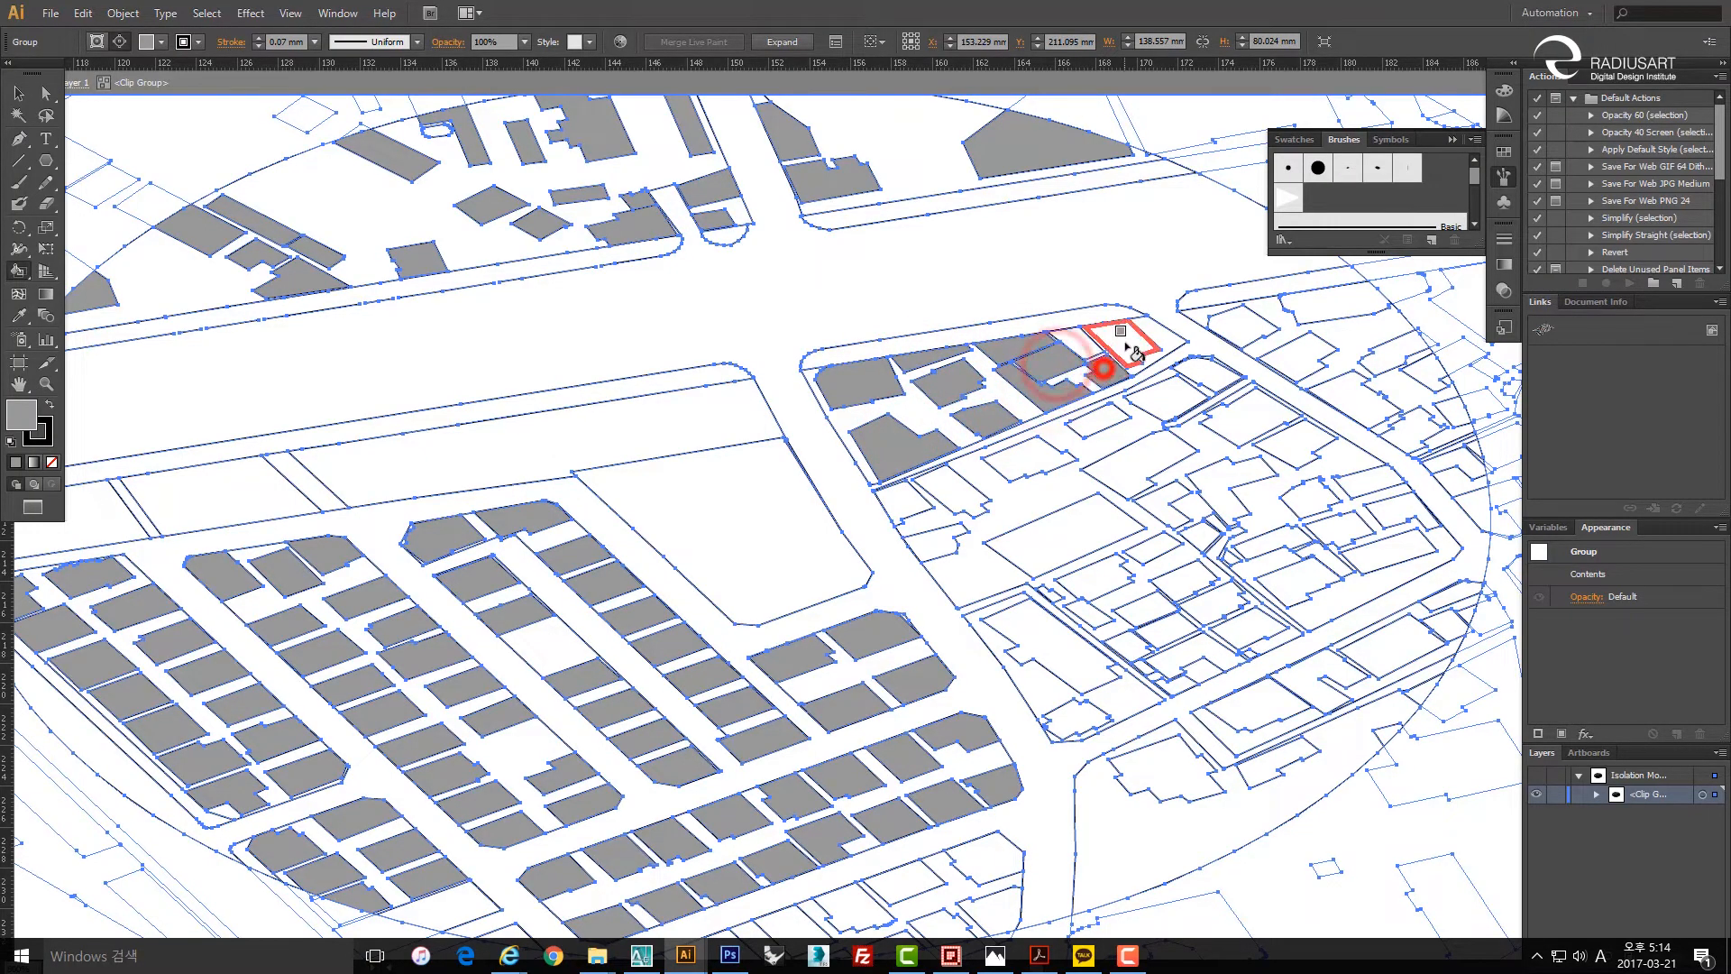
left_click(1077, 340)
Fill the northern buildings of the block at the ellipse's northeast edge with gray.
left_click(1241, 321)
left_click(1334, 297)
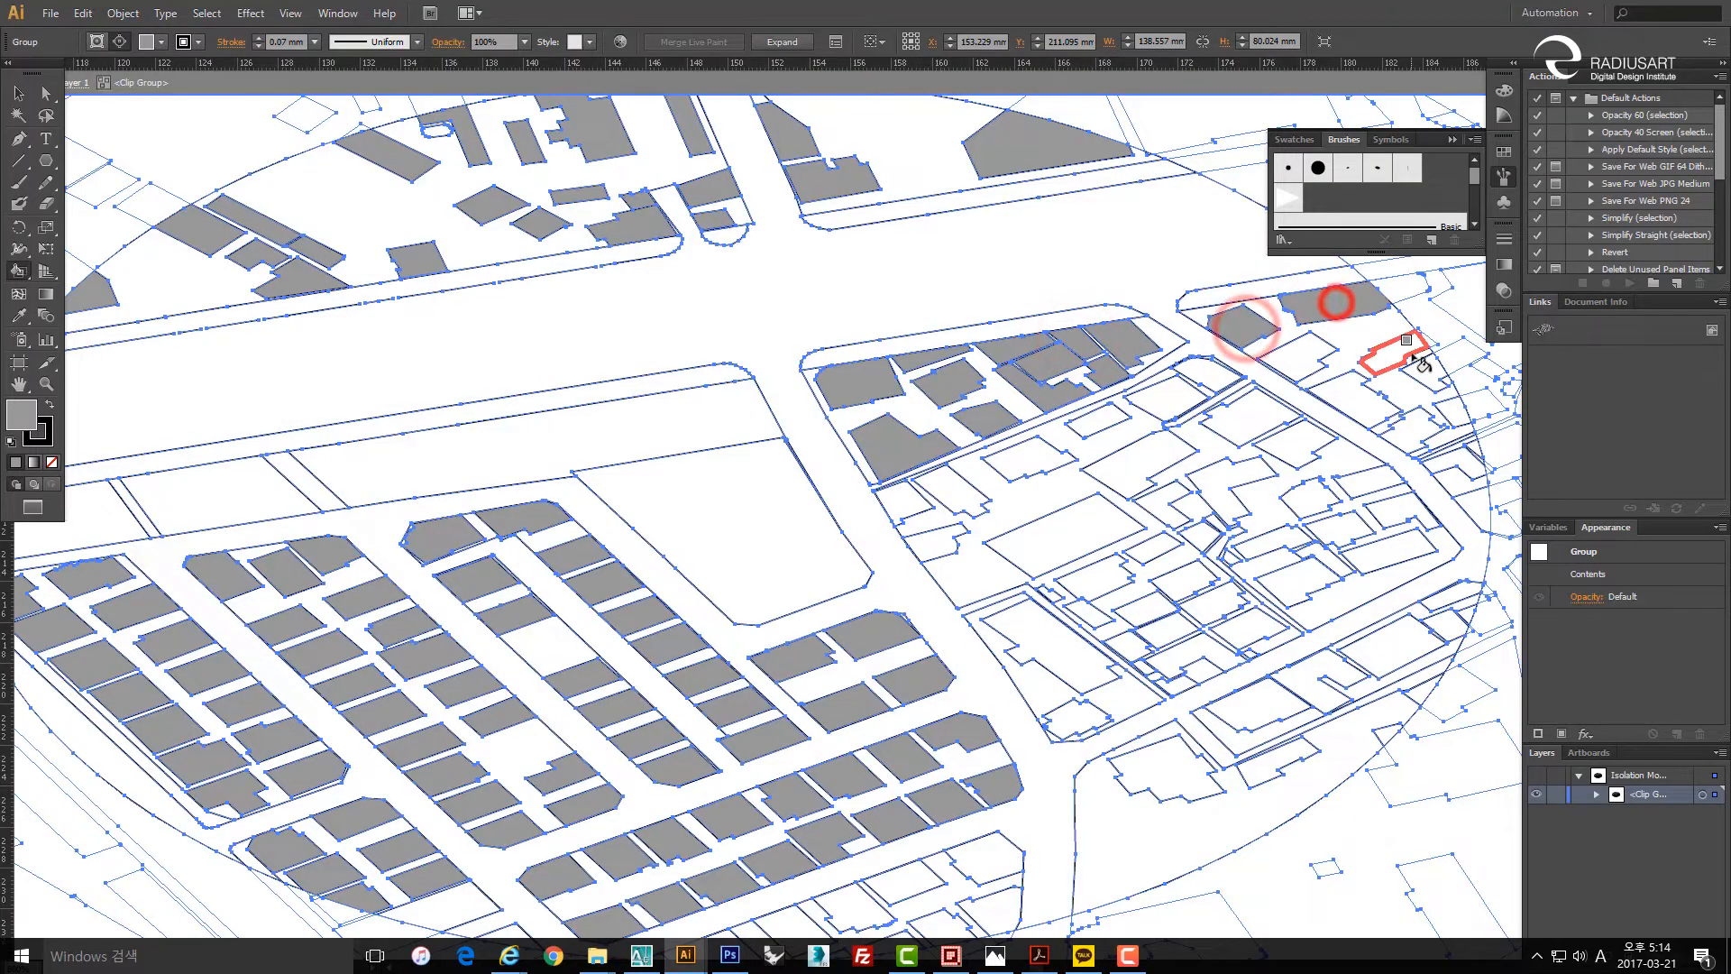
left_click(1399, 356)
Fill the western, northern and central buildings of the large block east of the site parcel with gray.
left_click_drag(1315, 496, 1185, 420)
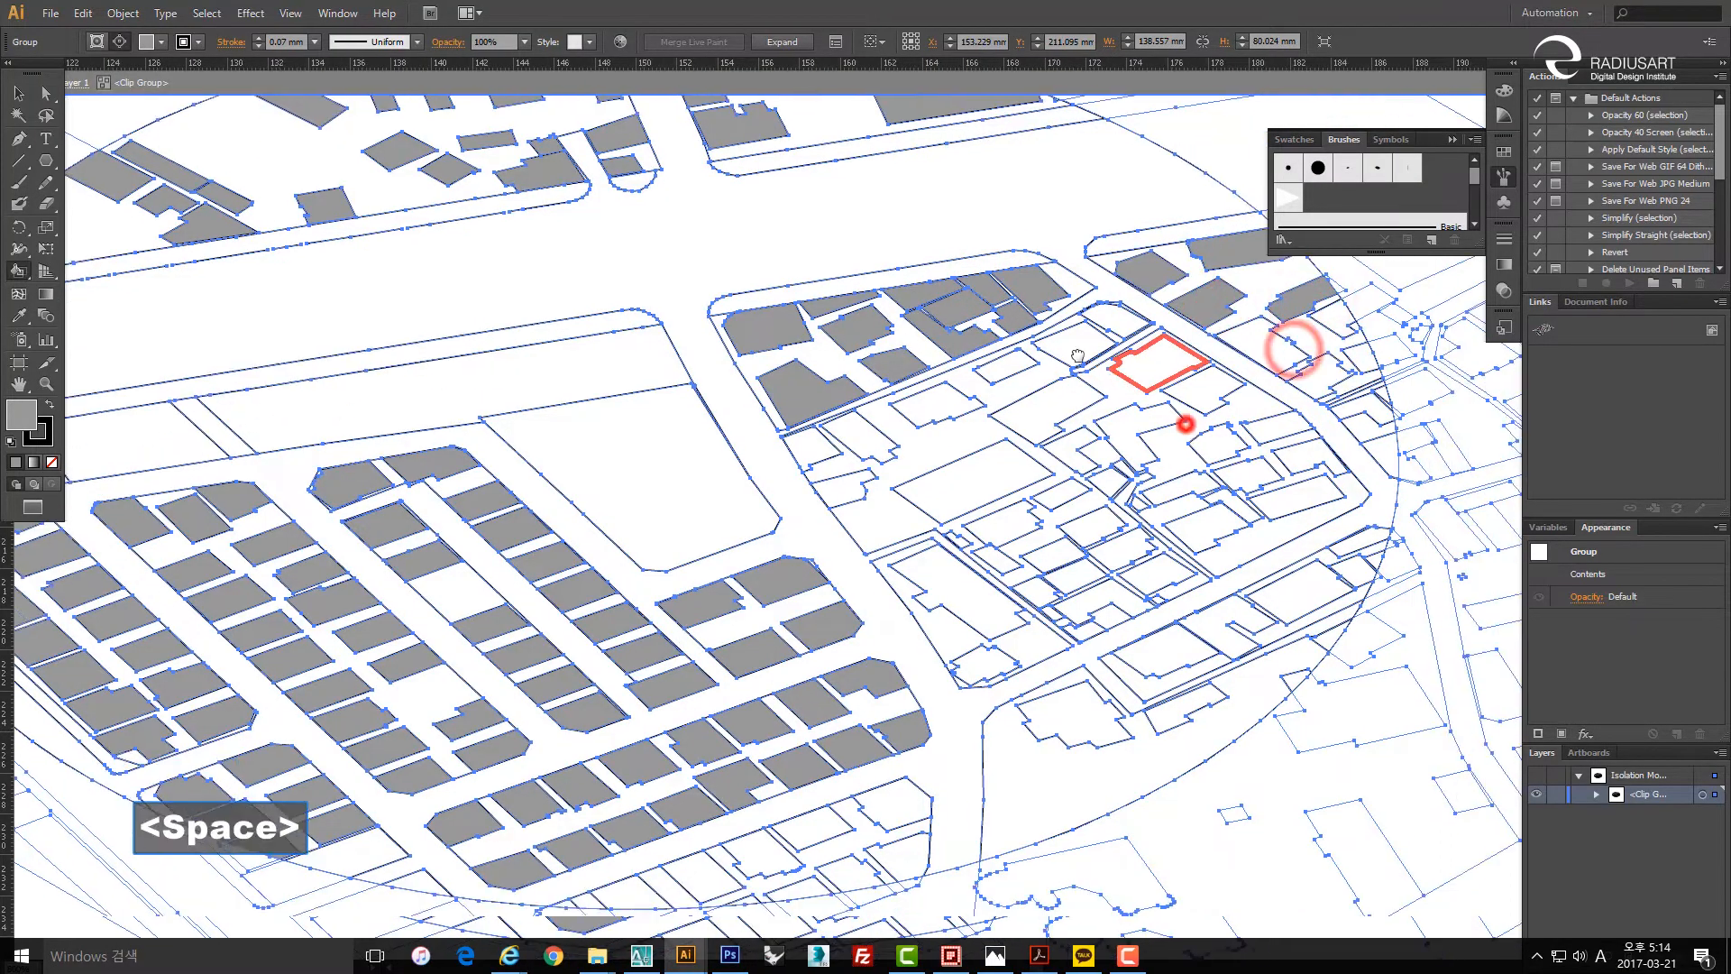
left_click(771, 437)
left_click(799, 466)
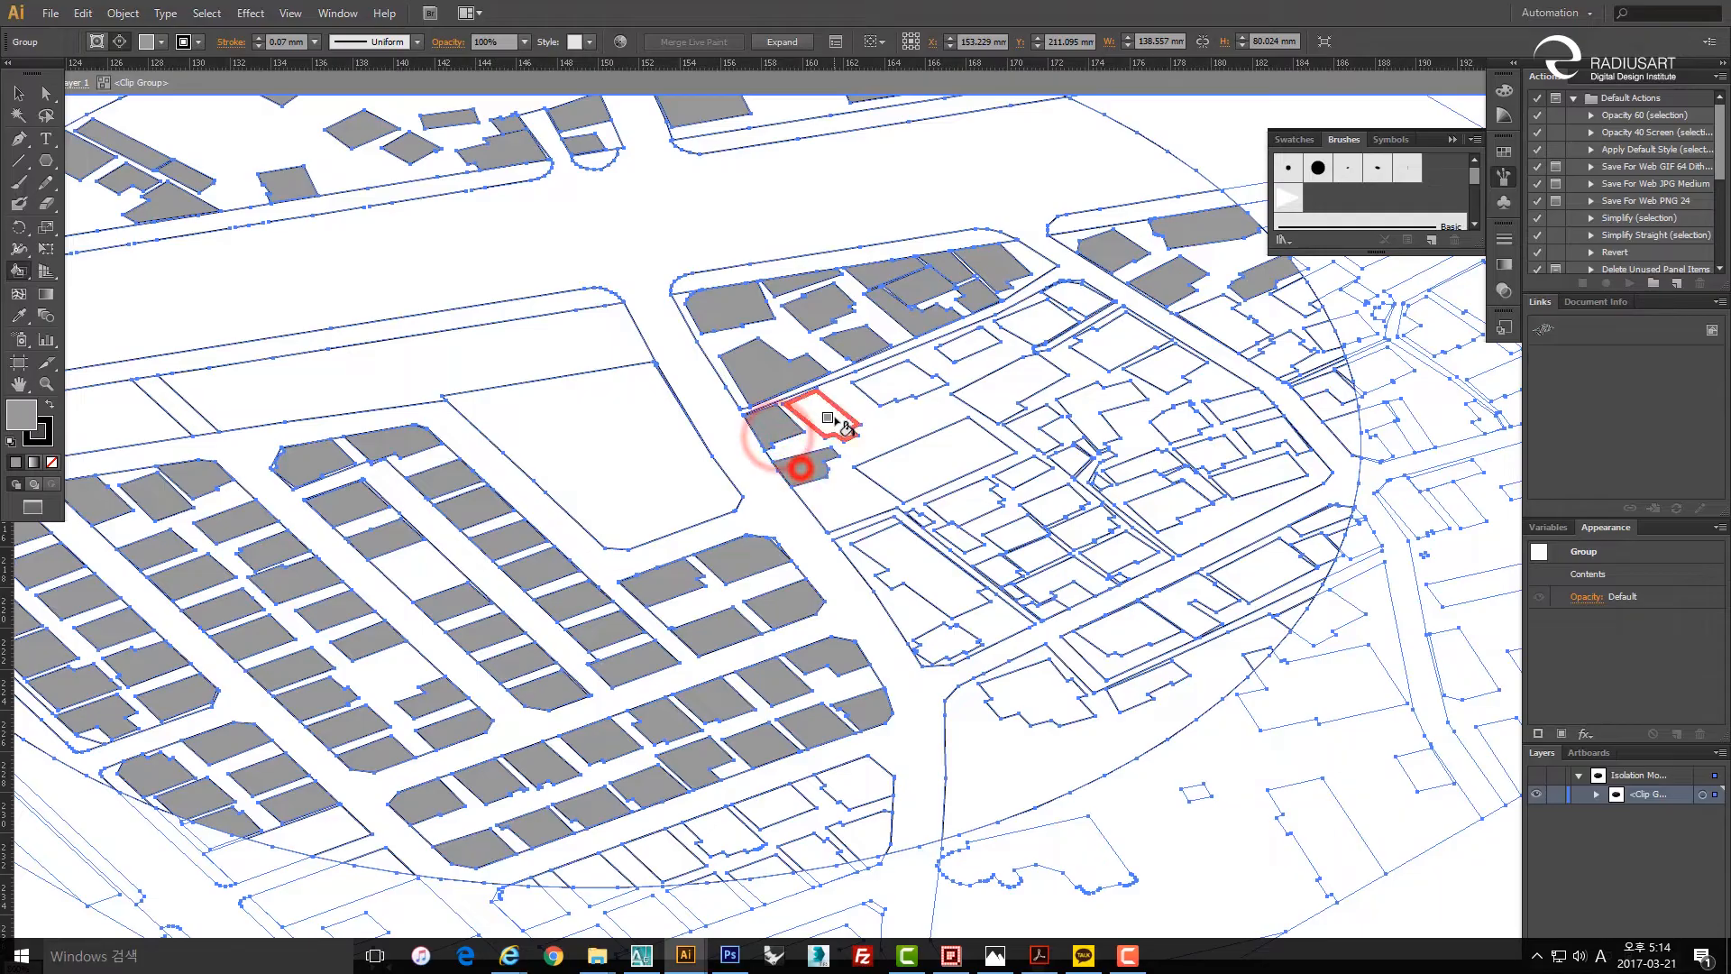
left_click(834, 415)
left_click(904, 383)
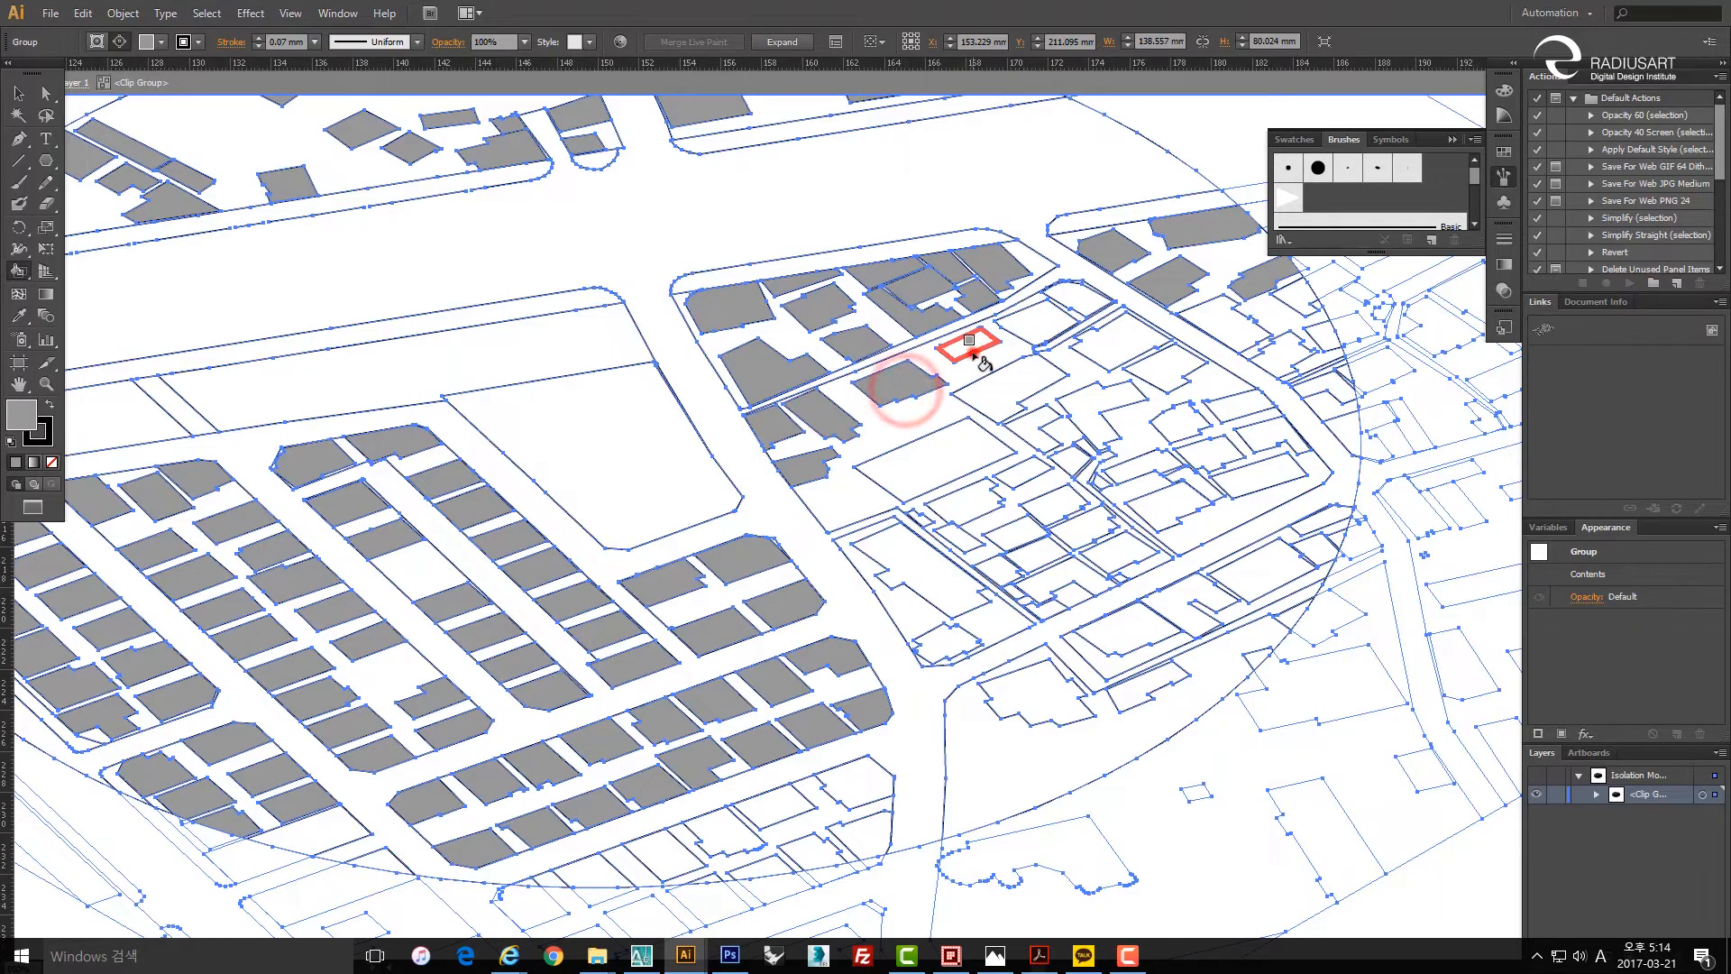
left_click(1046, 328)
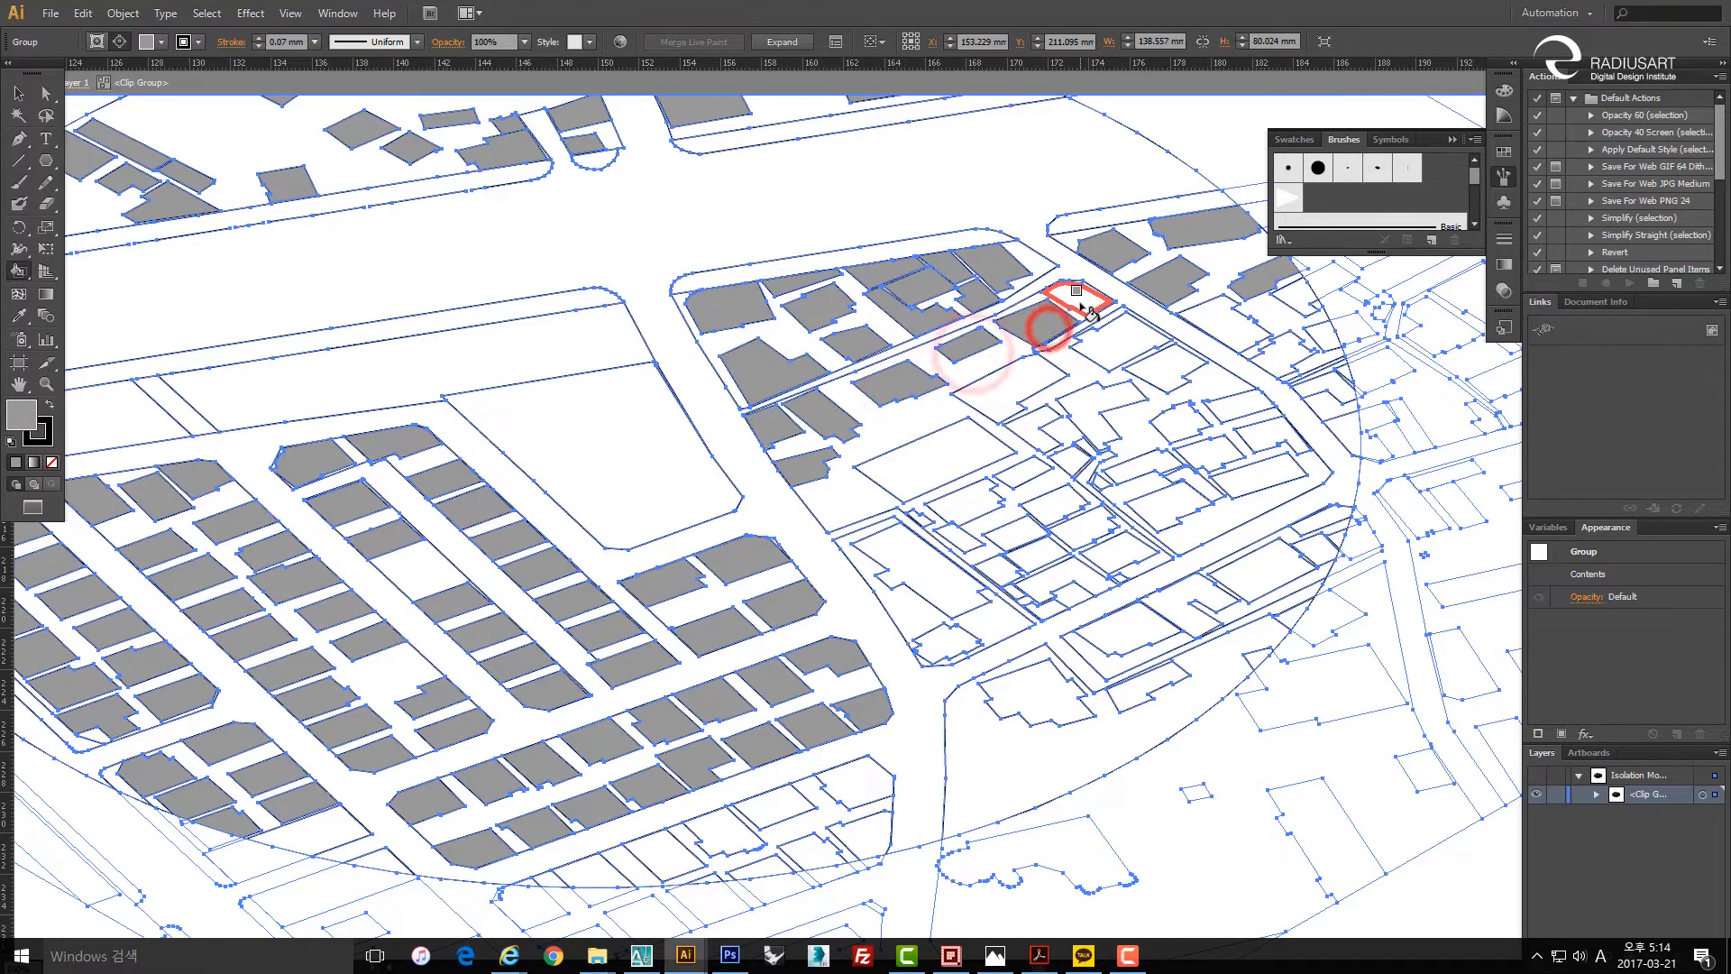
left_click(1110, 341)
left_click(1008, 382)
left_click(955, 448)
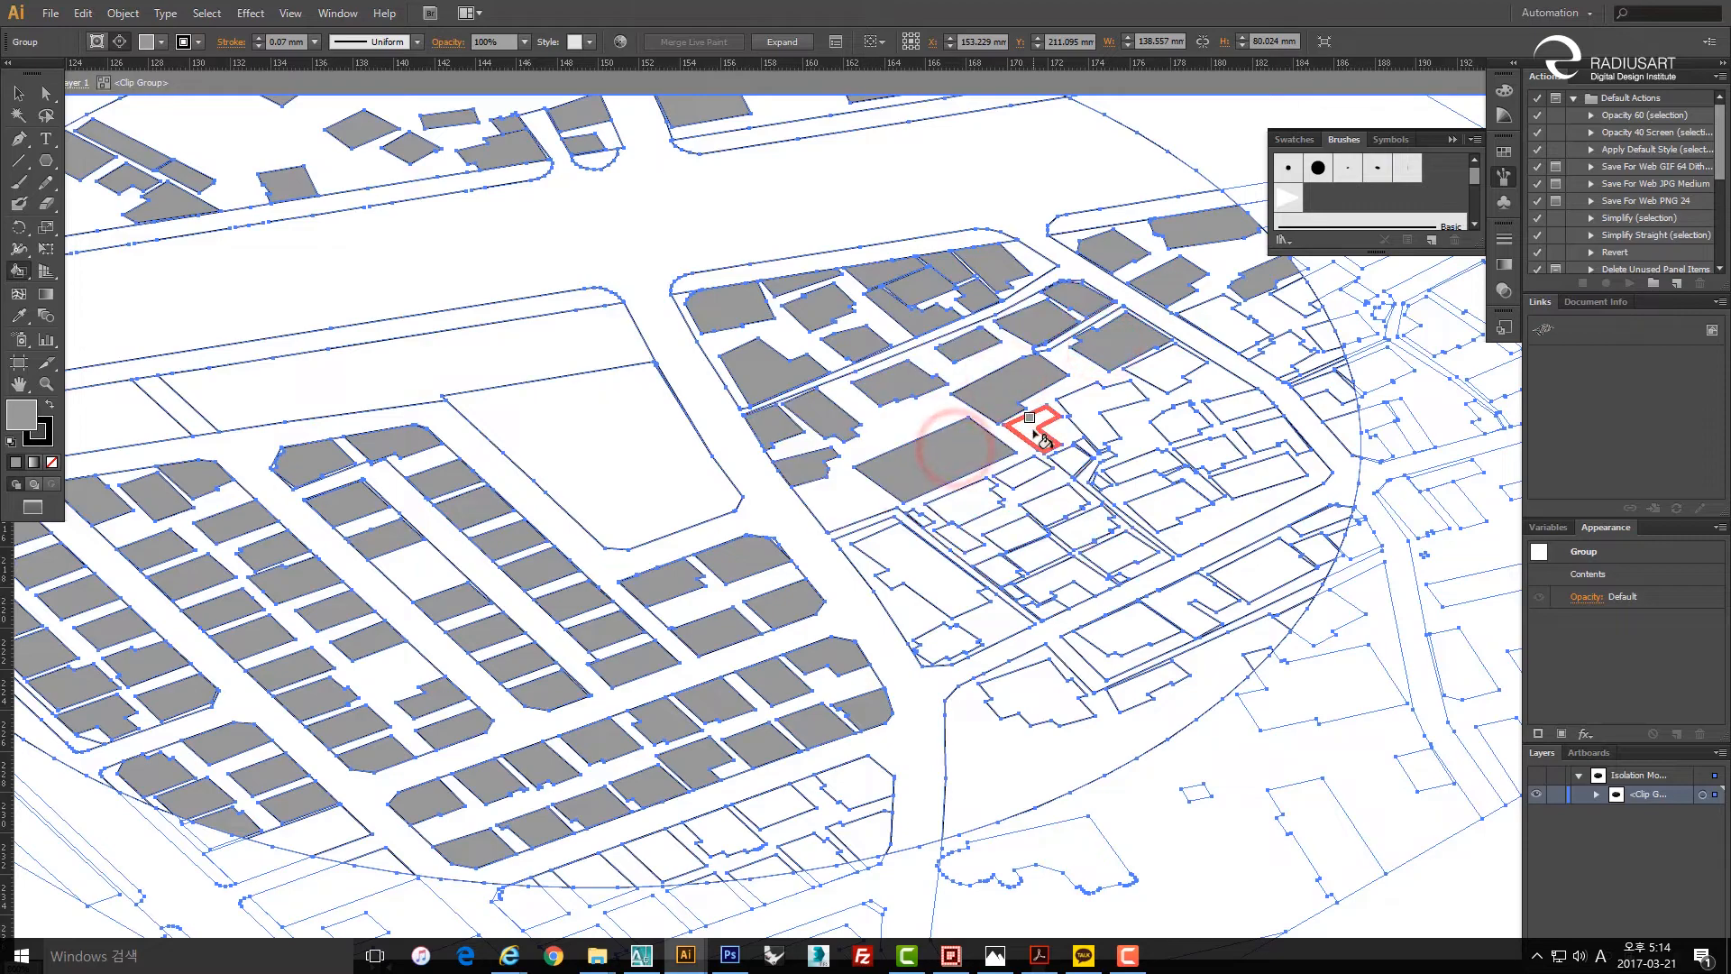
Fill the L-shaped building and the buildings at the eastern end of that large block with gray.
left_click(1097, 401)
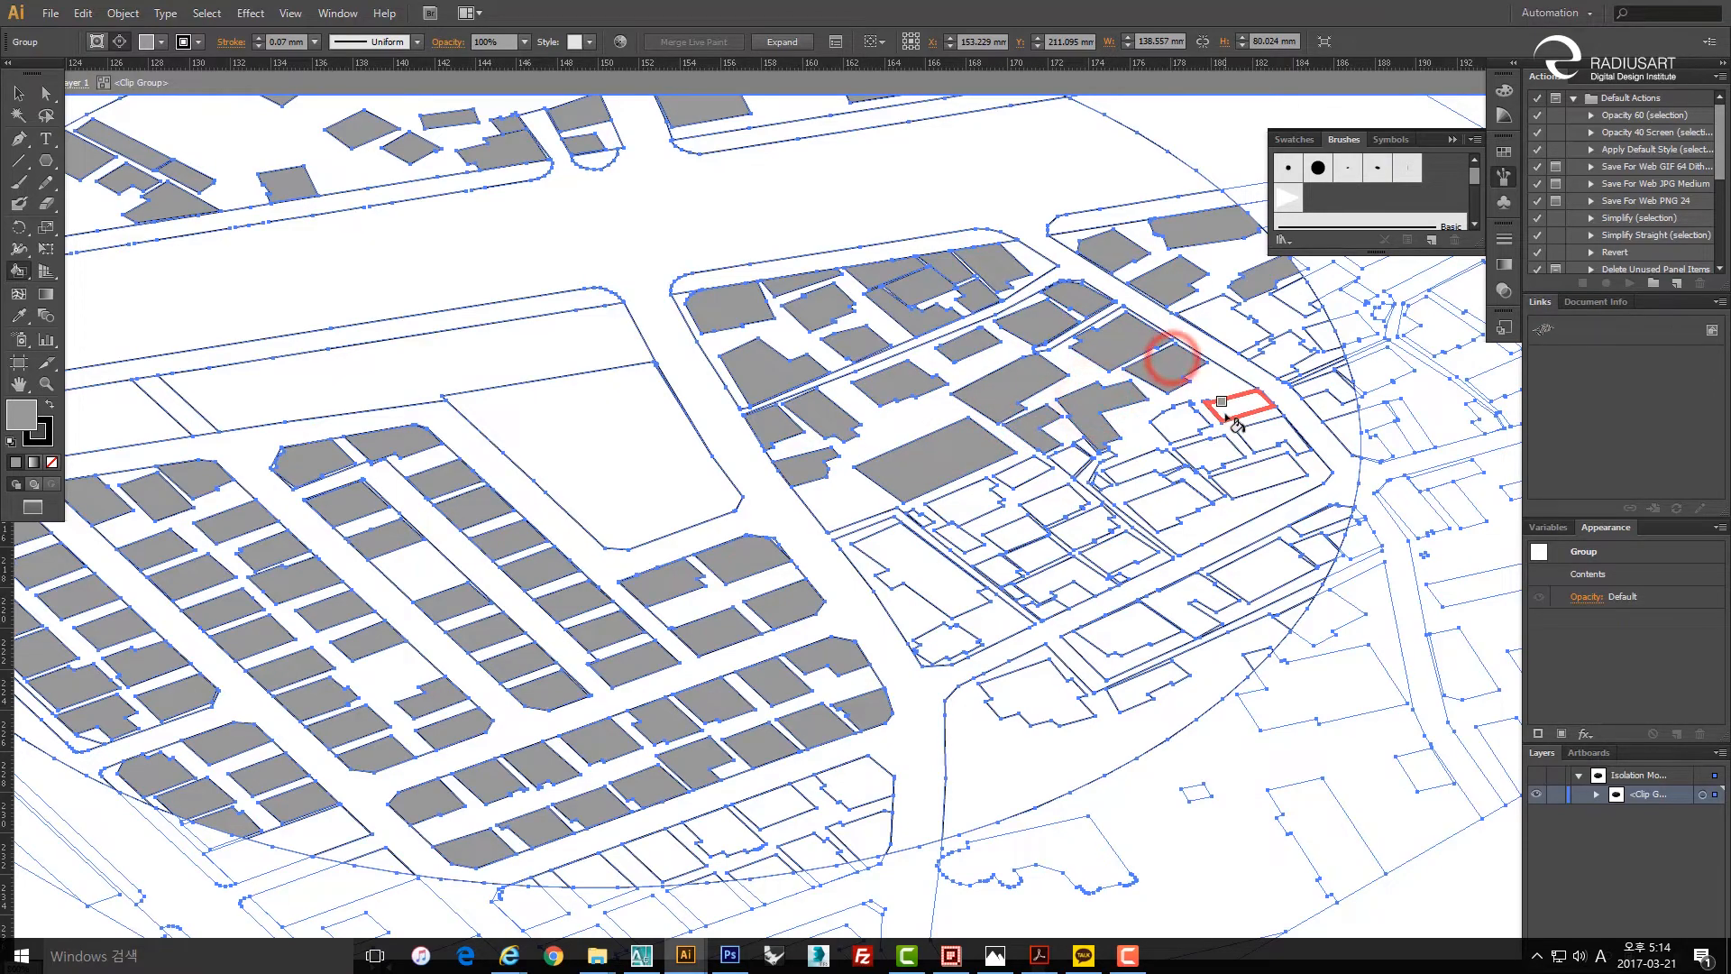
left_click(1186, 412)
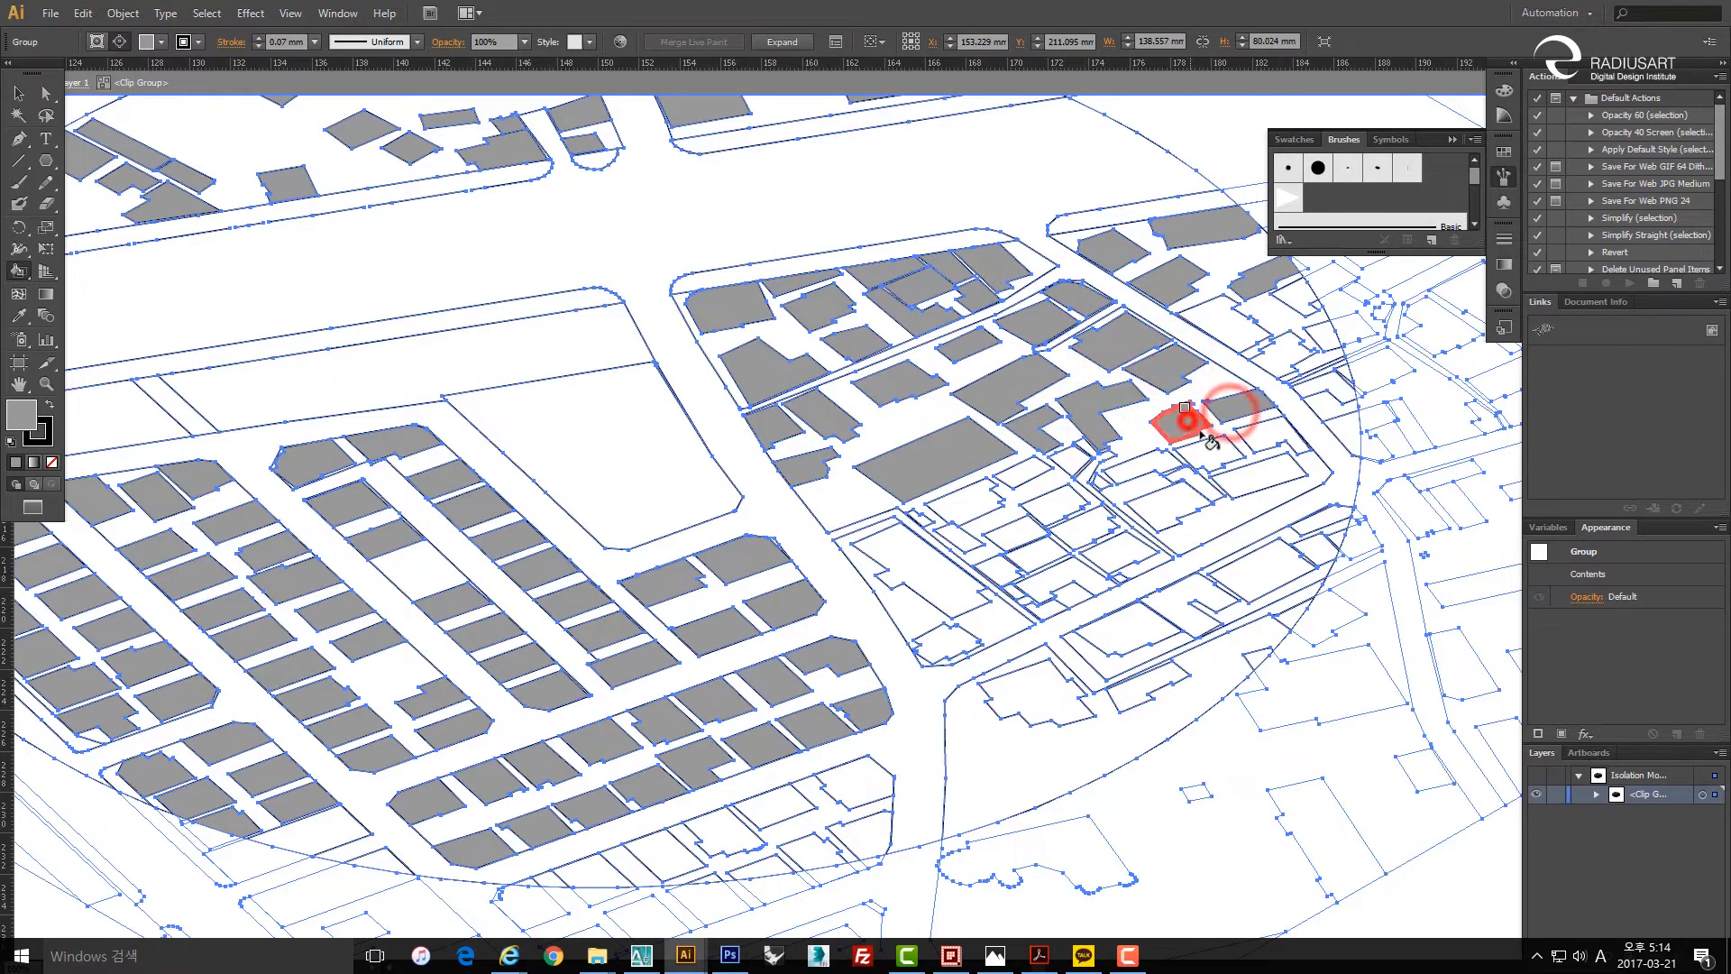
left_click(1260, 437)
left_click(1253, 462)
left_click(1174, 494)
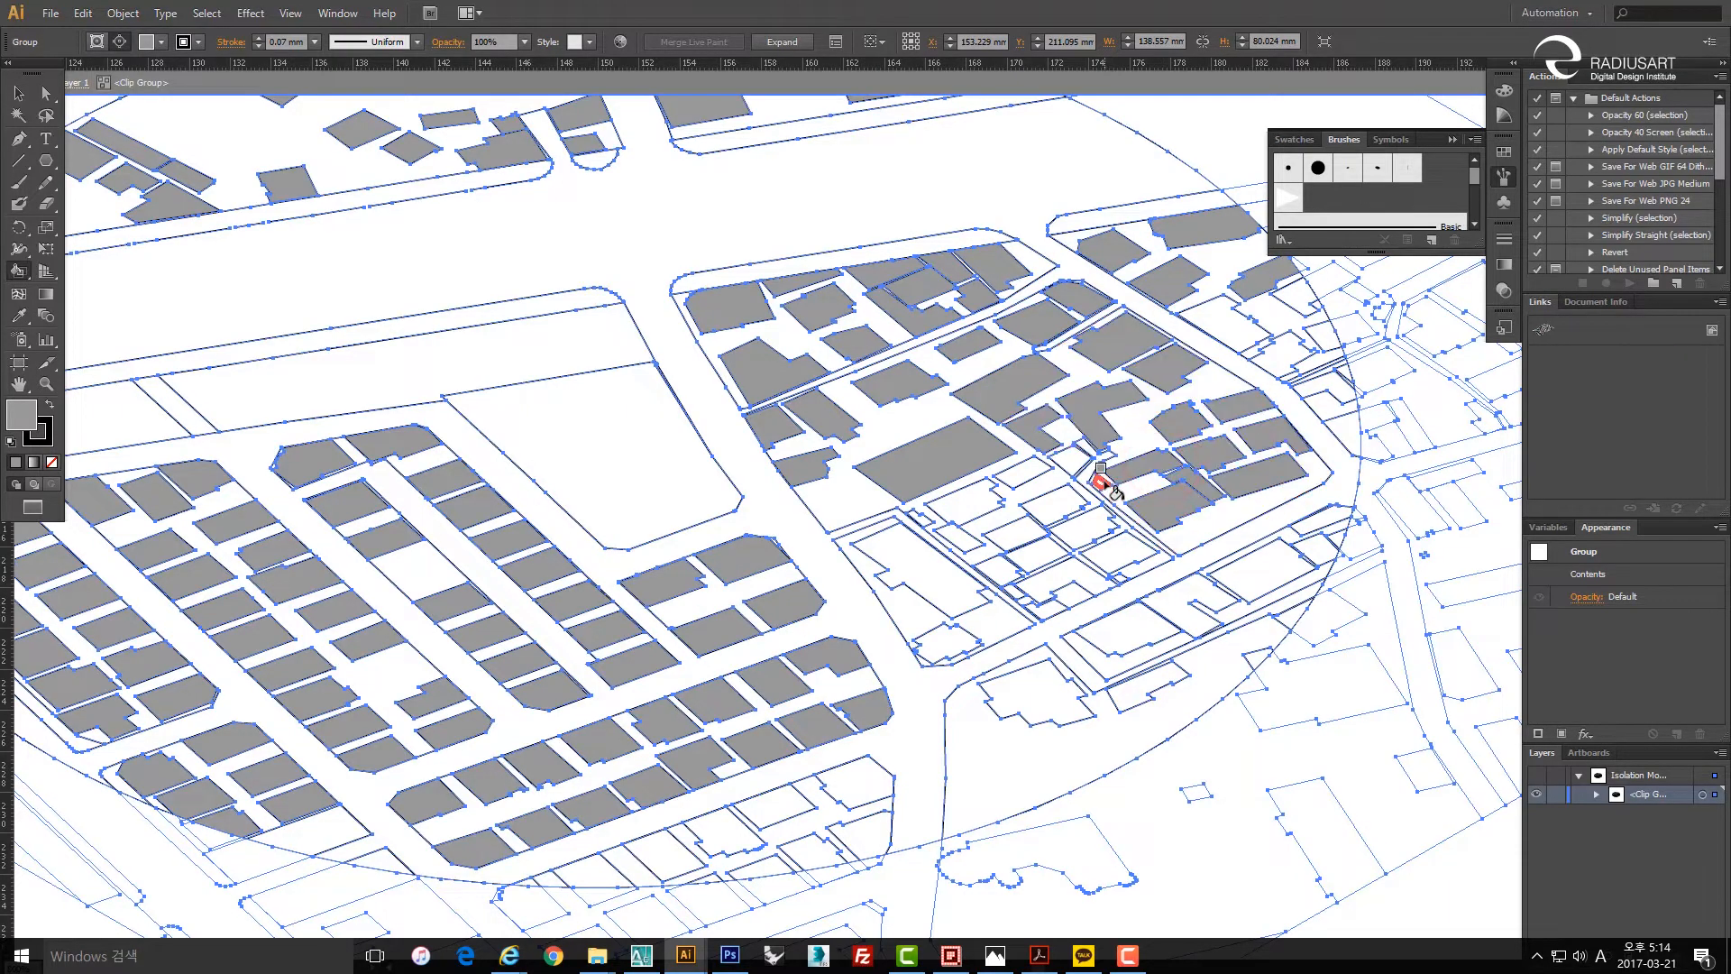
Fill the small buildings beside the mid-block alley, those south of the biggest building, and the stepped building across the lane with gray.
scroll(1112, 473, "up", 2)
left_click(1097, 481)
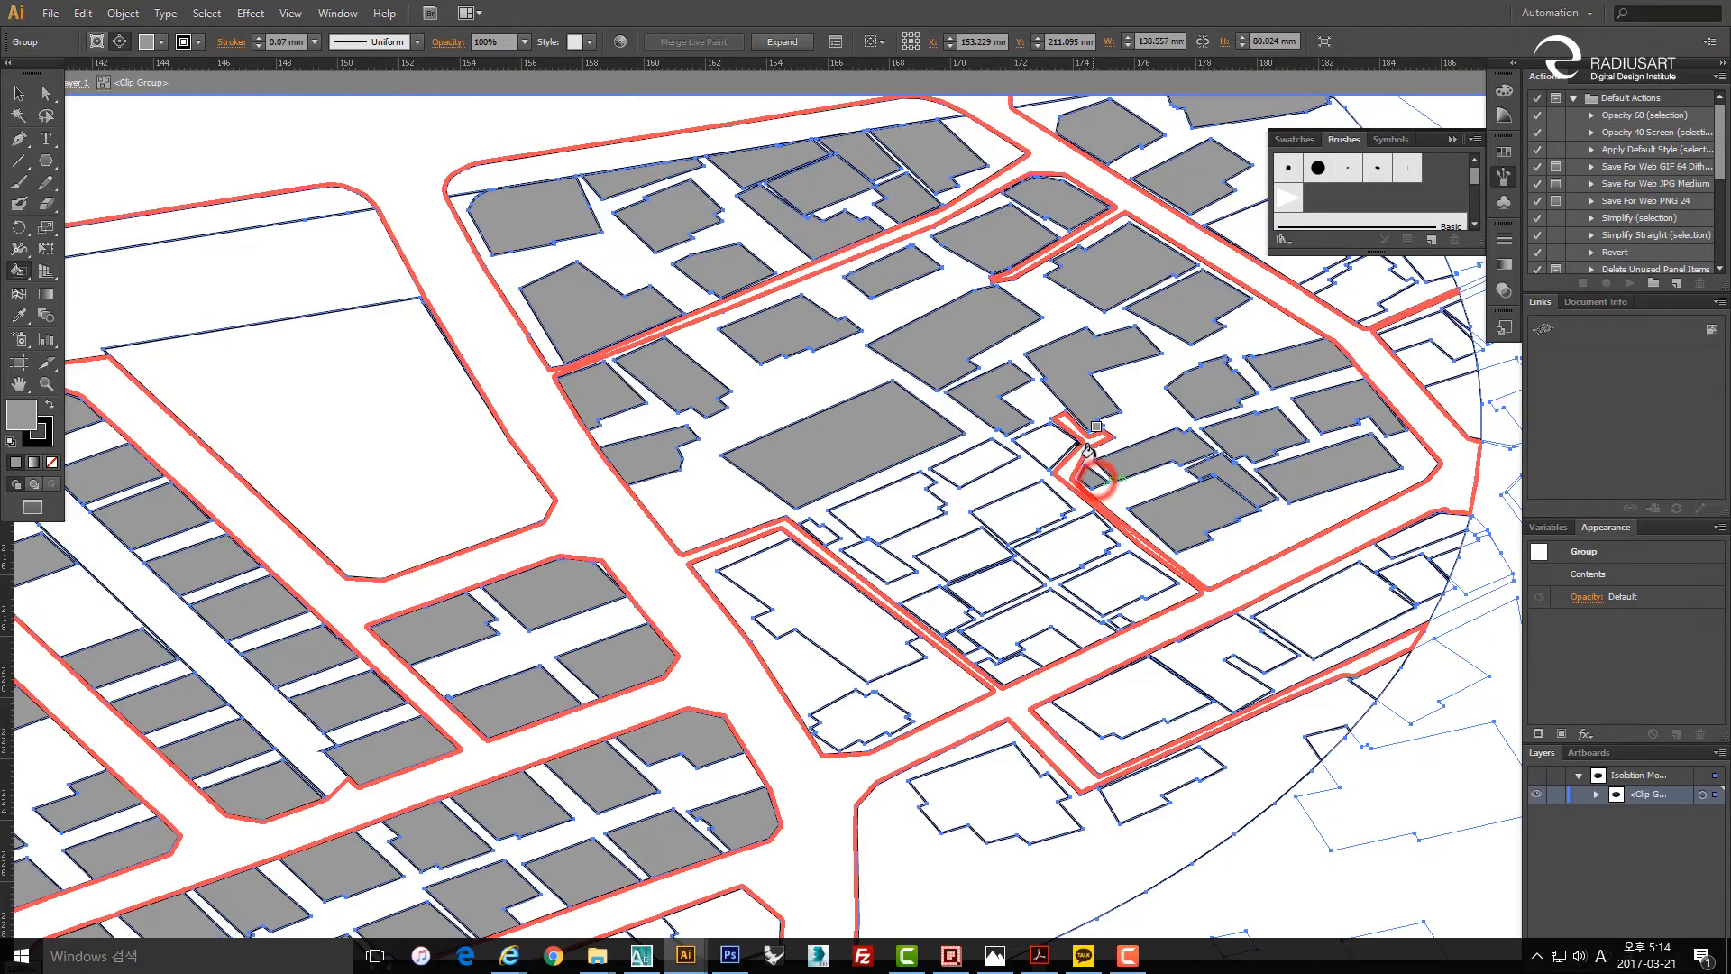
left_click(989, 461)
left_click(905, 493)
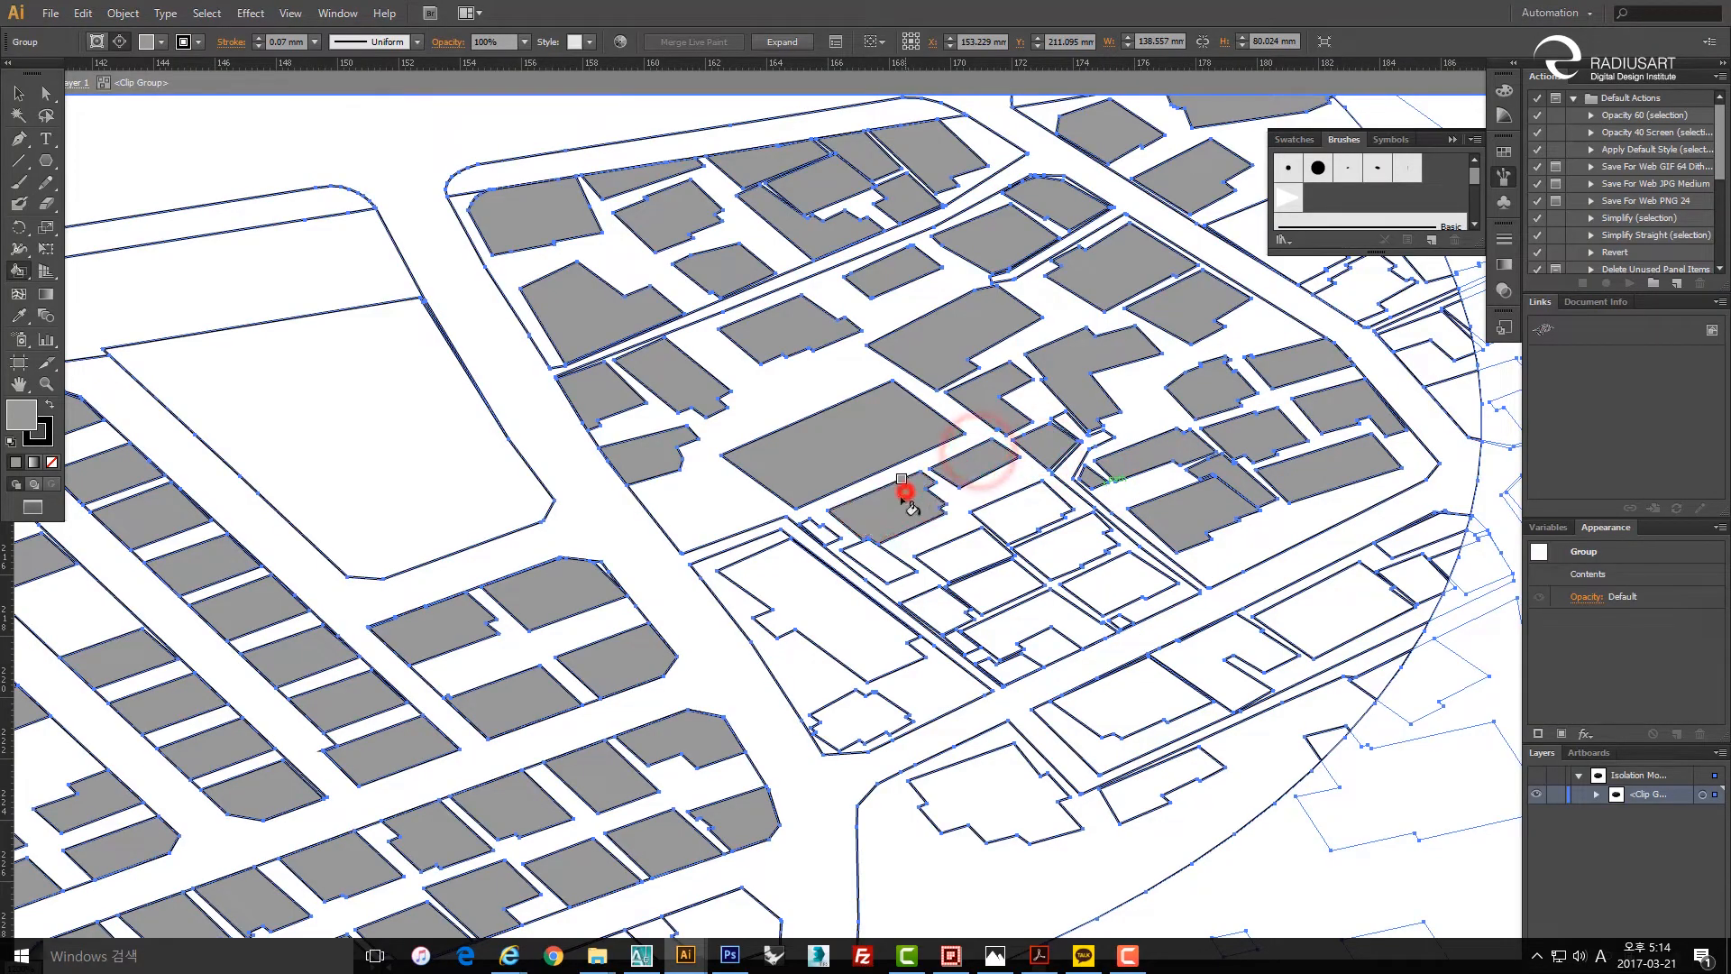
left_click(803, 582)
left_click(873, 558)
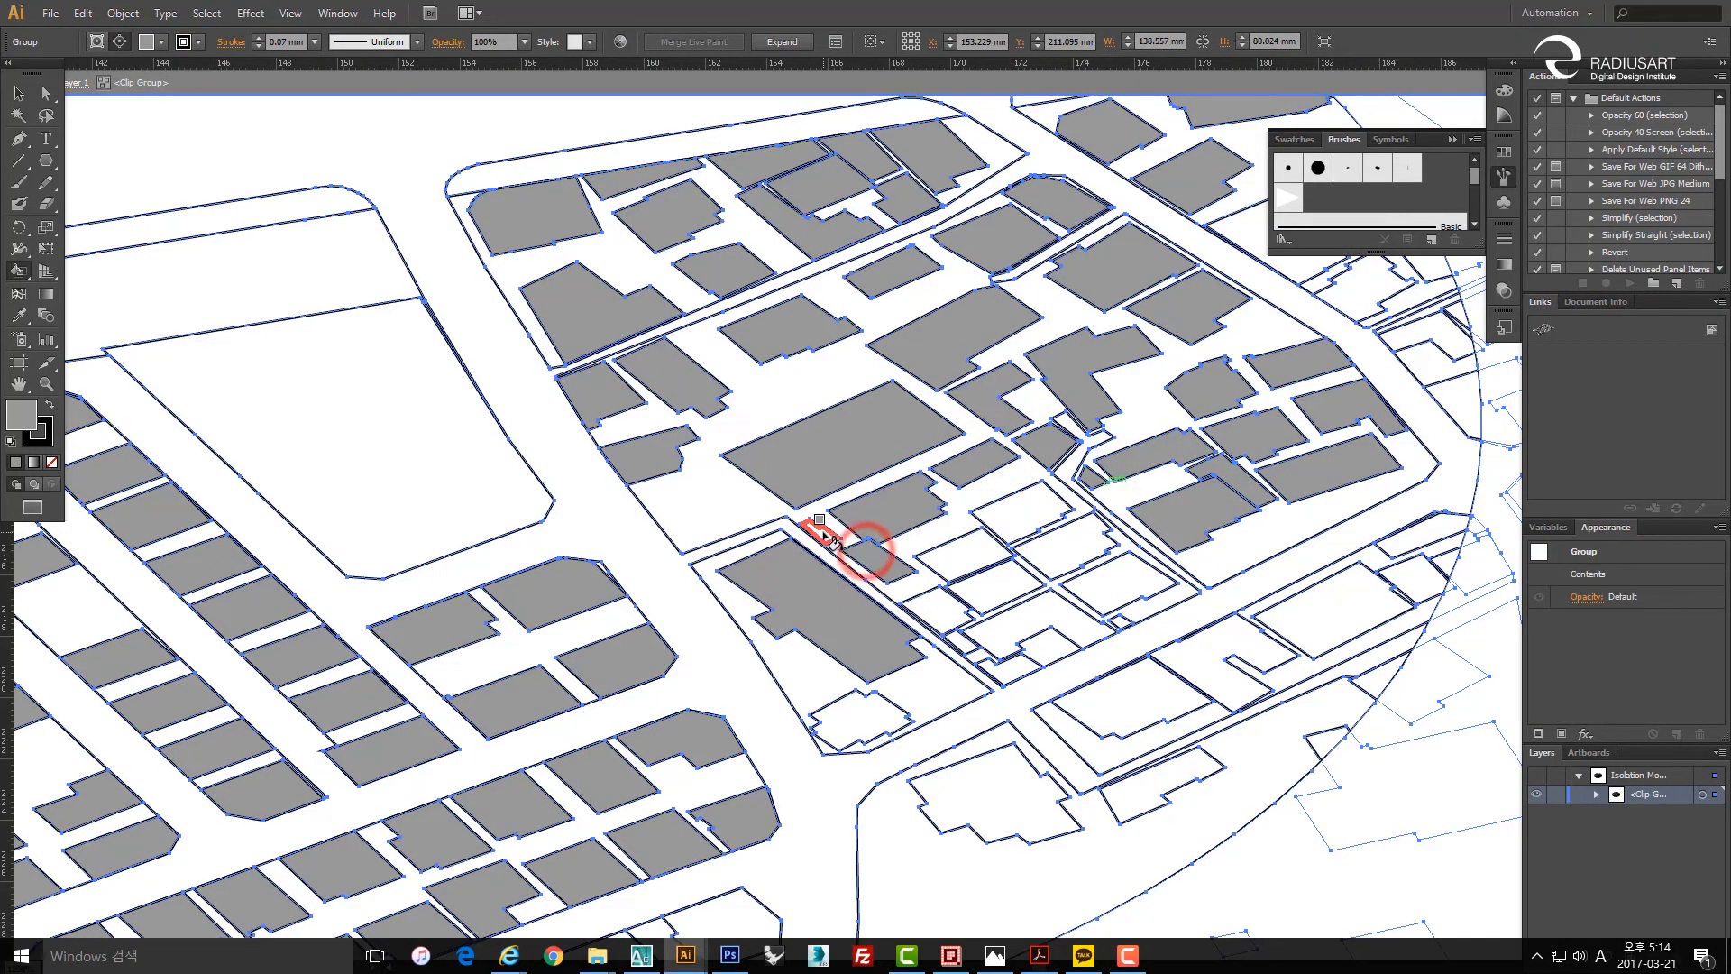
Fill the tightly packed cluster of buildings in the southern part of the large block with gray.
left_click(966, 565)
left_click(935, 606)
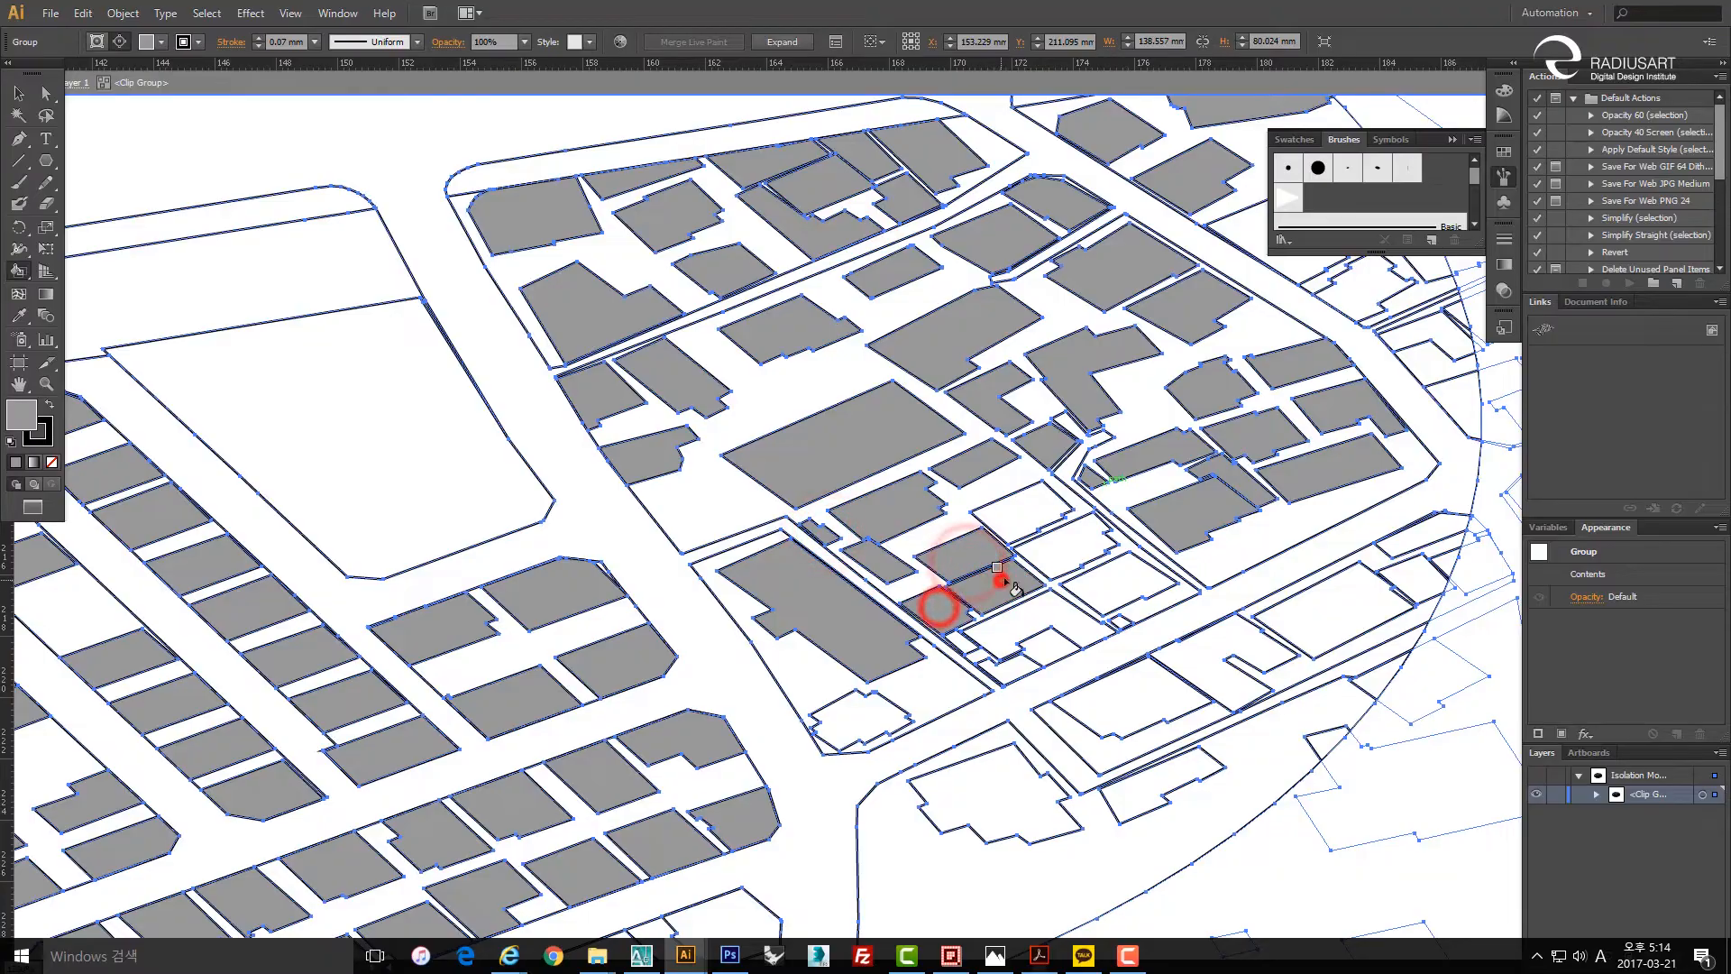
left_click(1001, 586)
left_click(1058, 551)
left_click(1026, 521)
left_click(1113, 584)
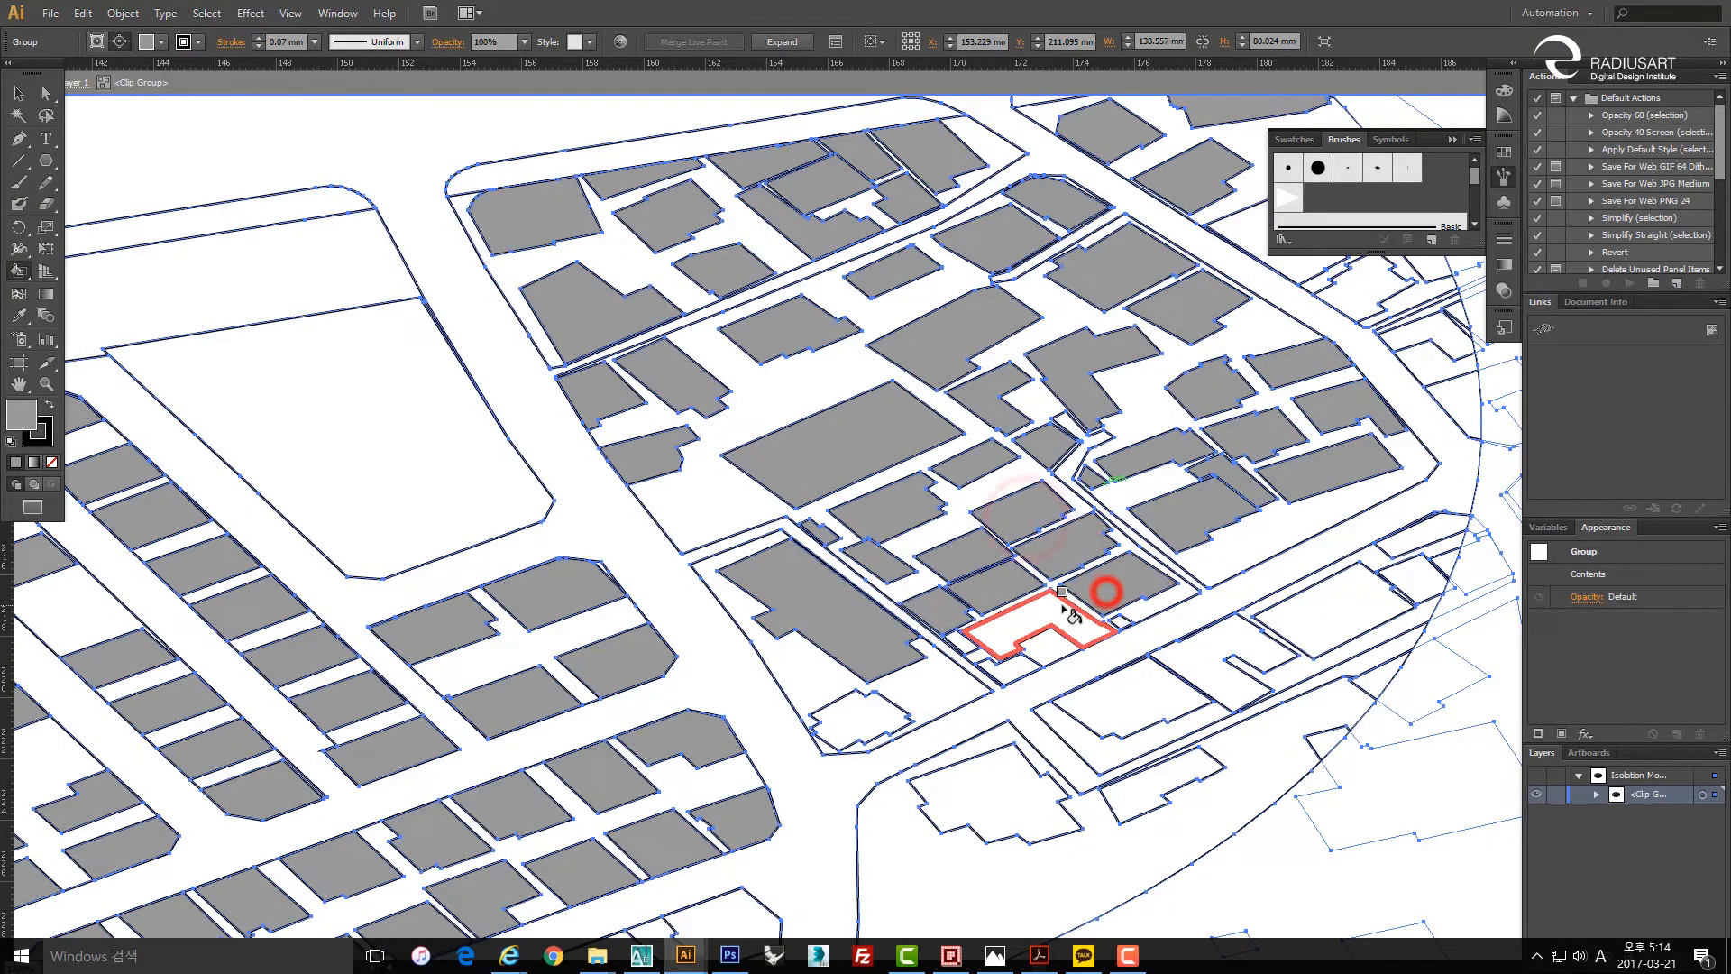
left_click(1045, 606)
Fill the small leftover buildings at the block's southern edge and the jagged building at its southwest corner with gray.
scroll(1139, 618, "up", 2)
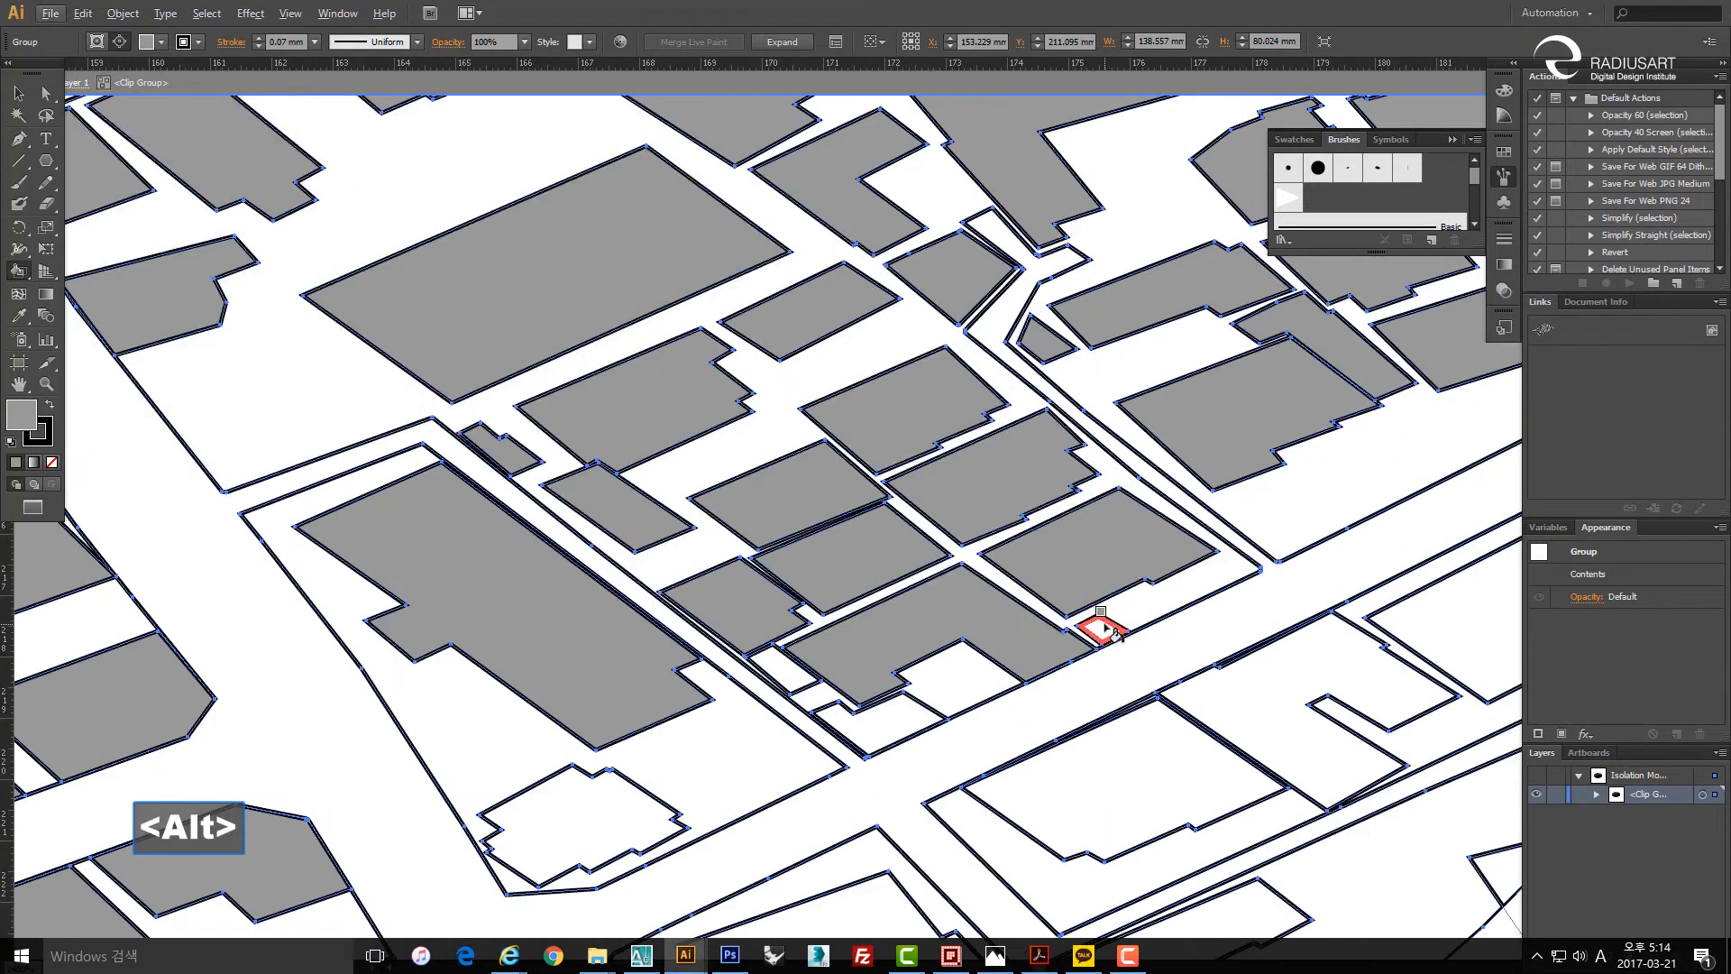
left_click(868, 716)
scroll(807, 687, "down", 2)
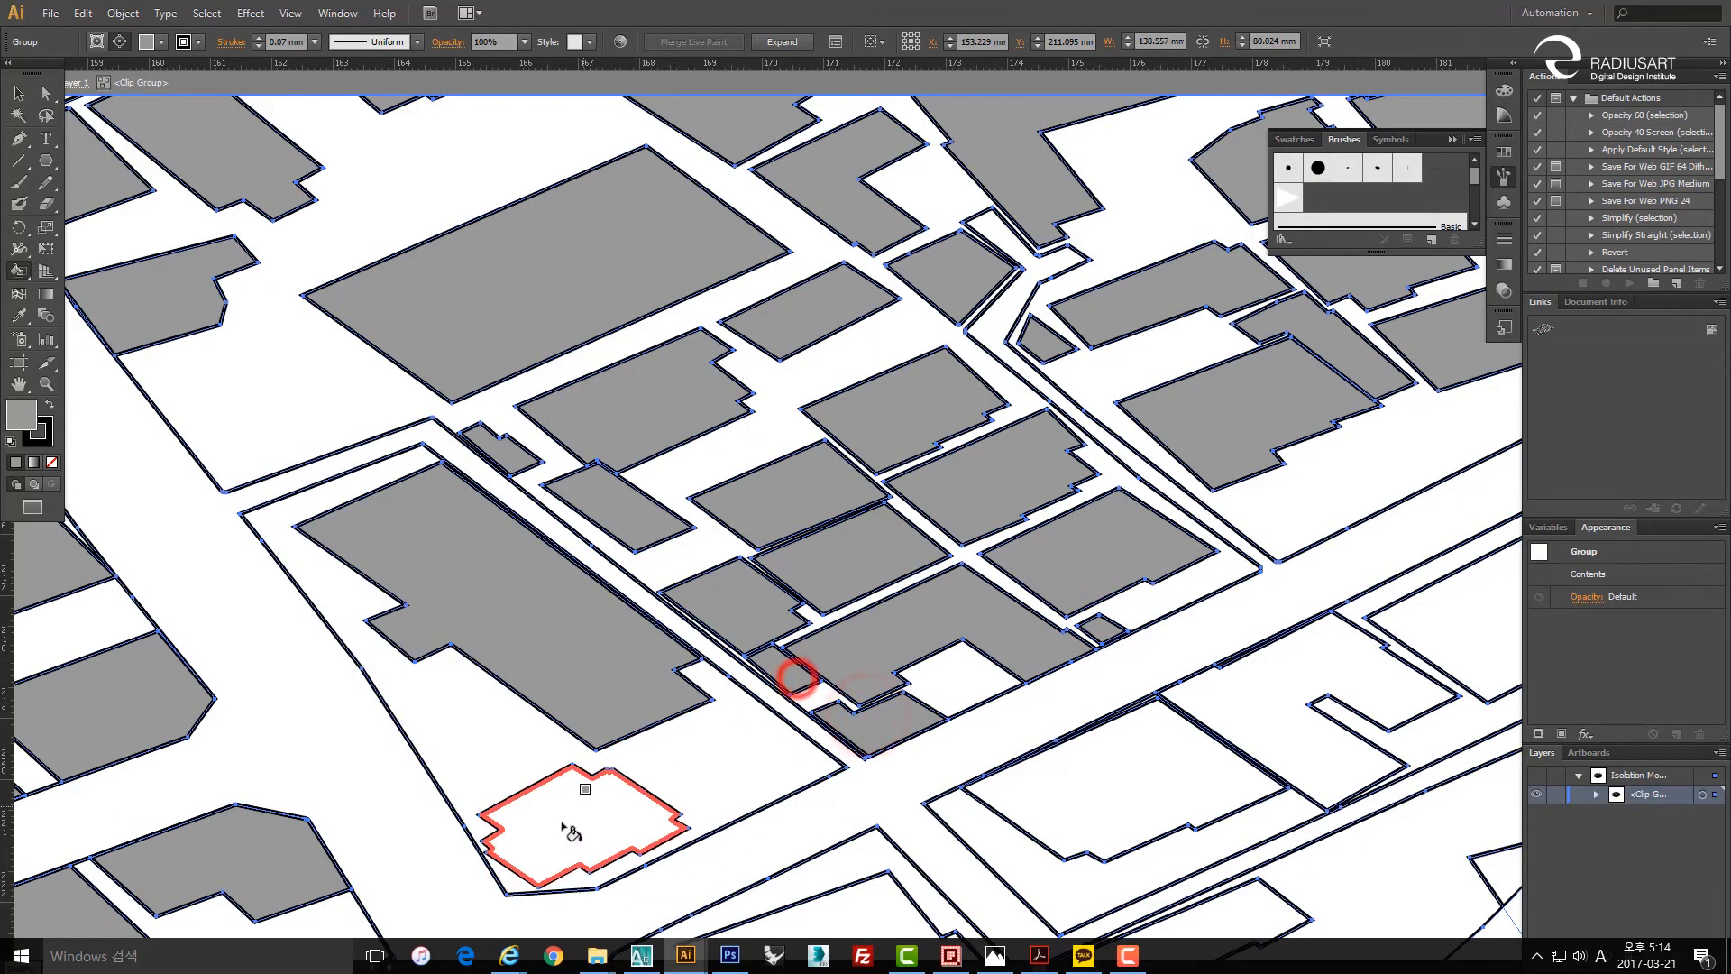
left_click(559, 815)
Fill the buildings across the street south of the large block, up to the ellipse's southeast edge, with gray.
scroll(560, 819, "down", 1)
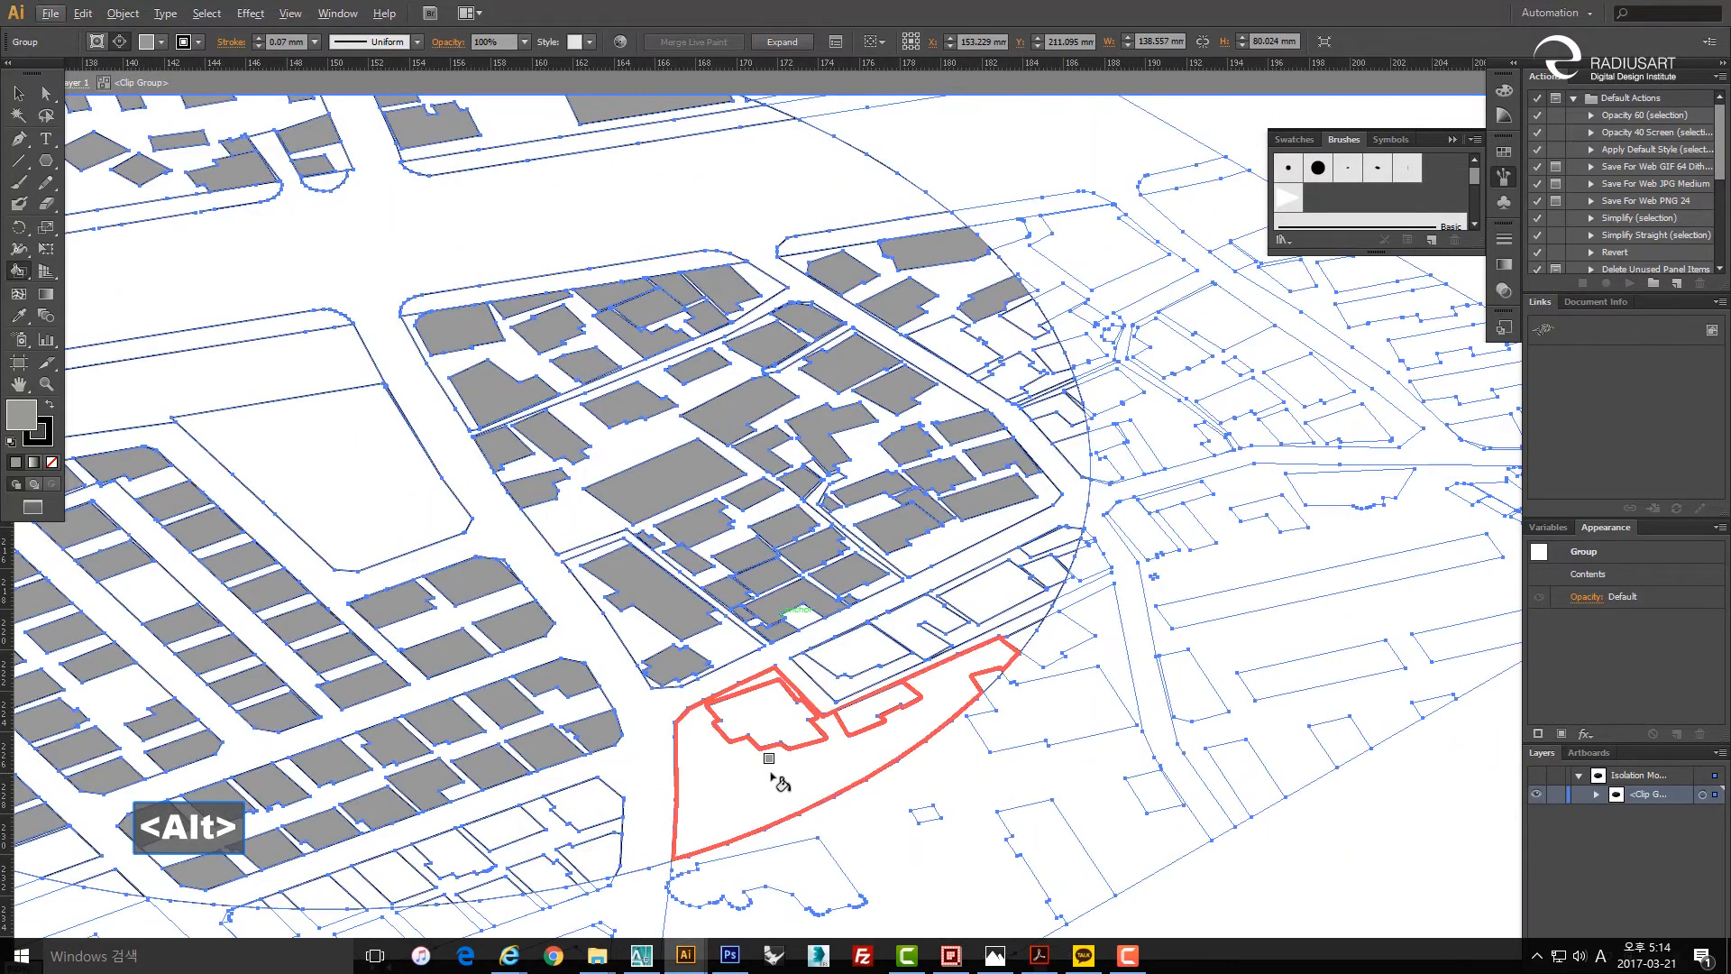
left_click(772, 717)
left_click(844, 658)
left_click(859, 714)
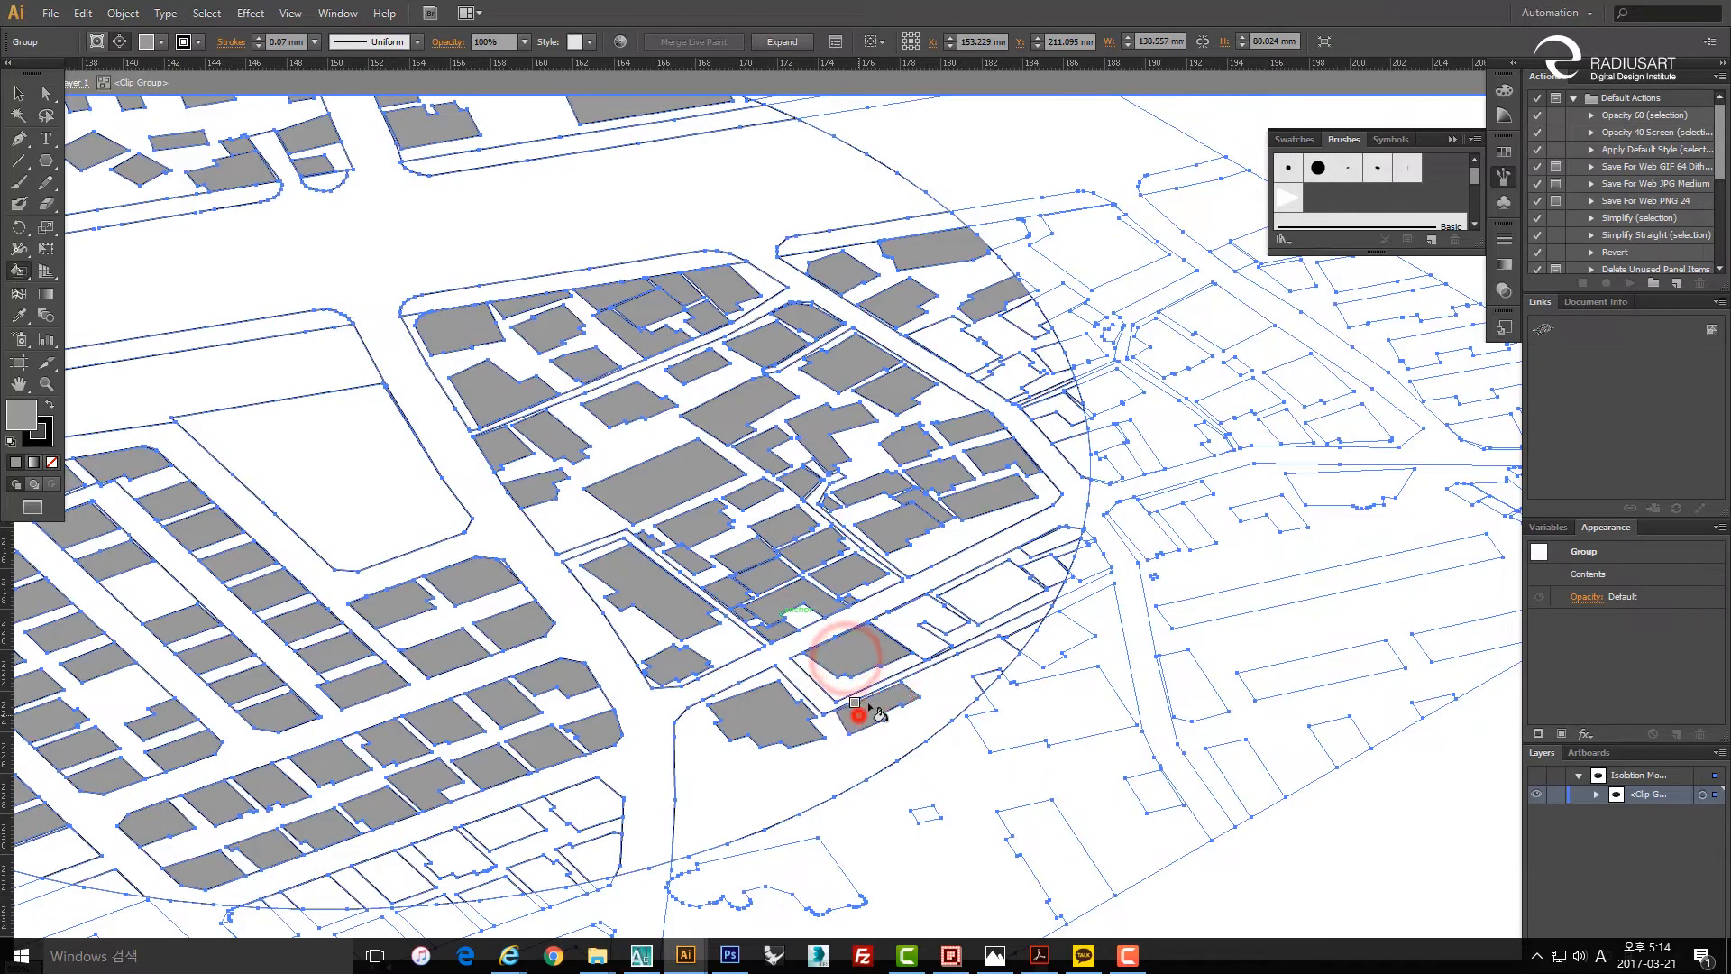
left_click(968, 596)
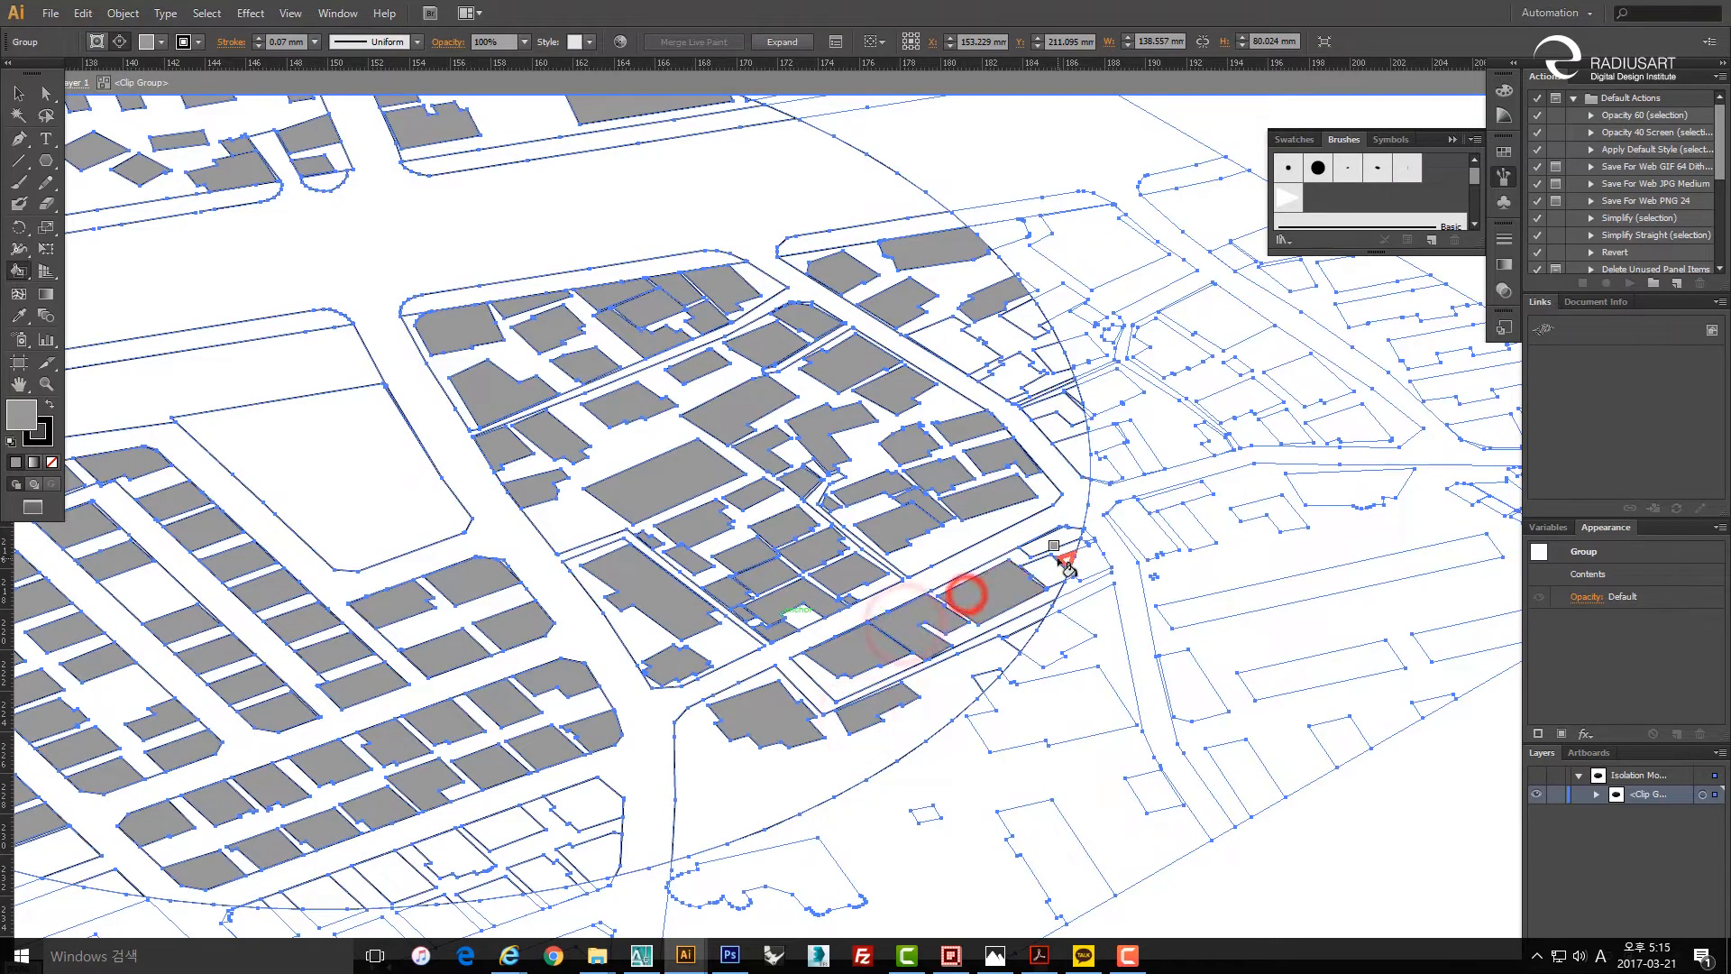
left_click(1052, 572)
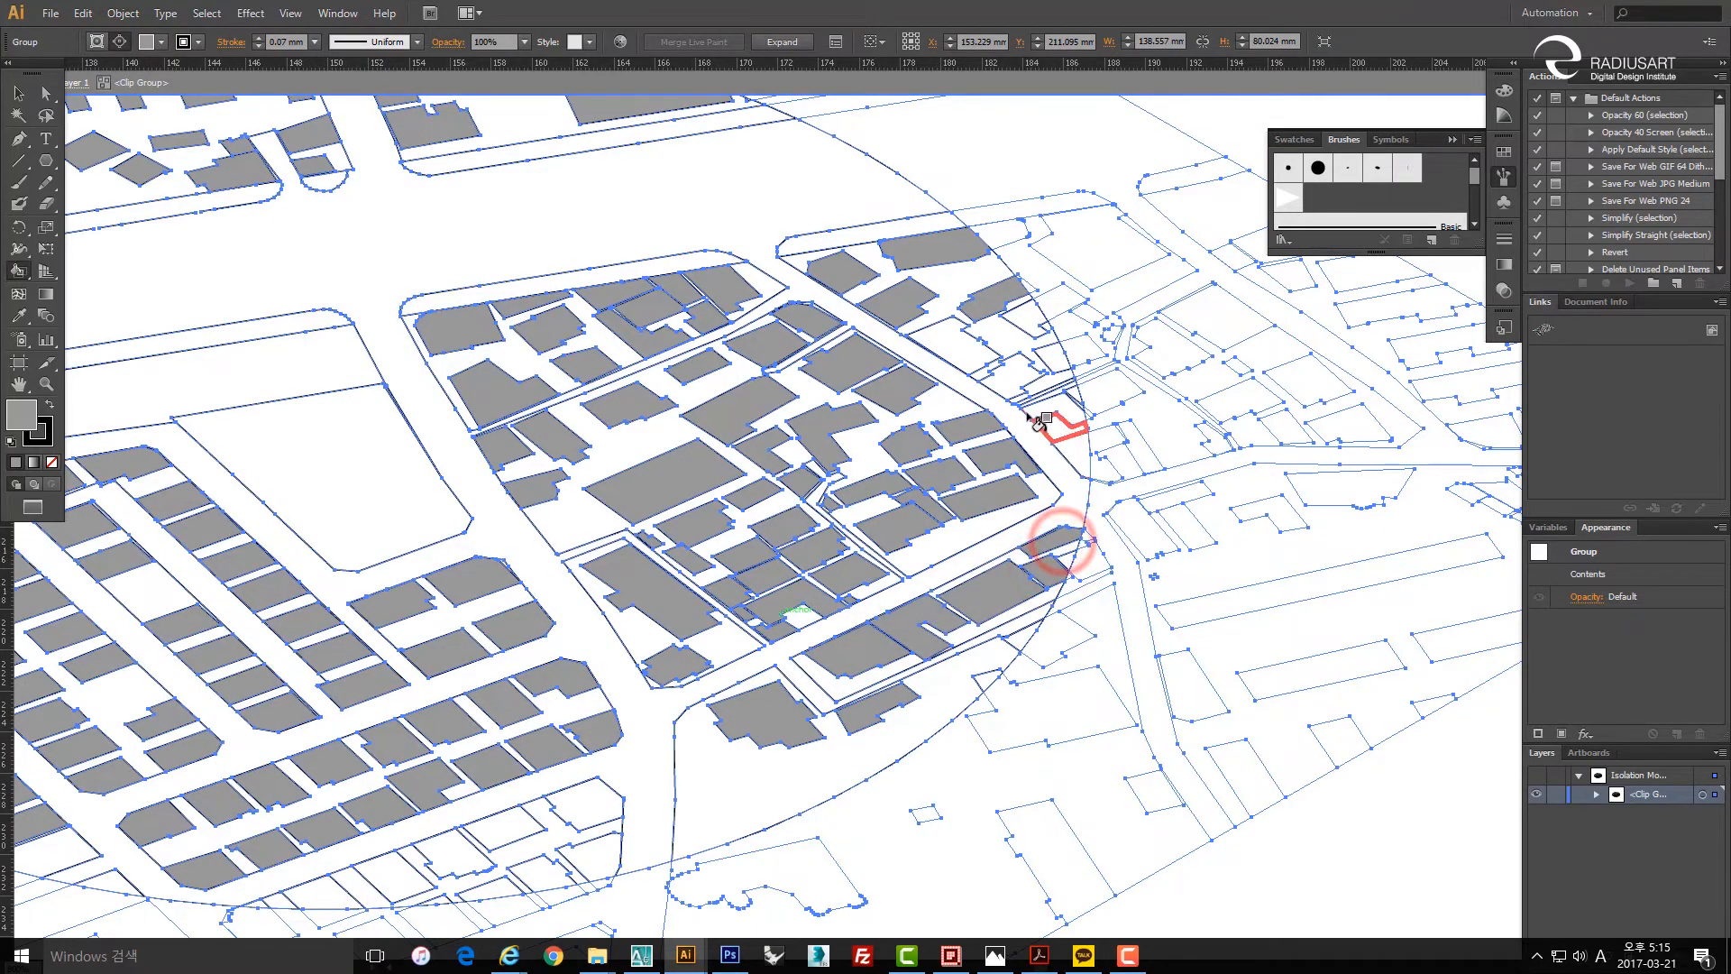
Fill the remaining southern buildings of the northeast edge block and the building just south of its lane with gray.
scroll(1009, 361, "up", 2, "alt")
left_click(949, 359)
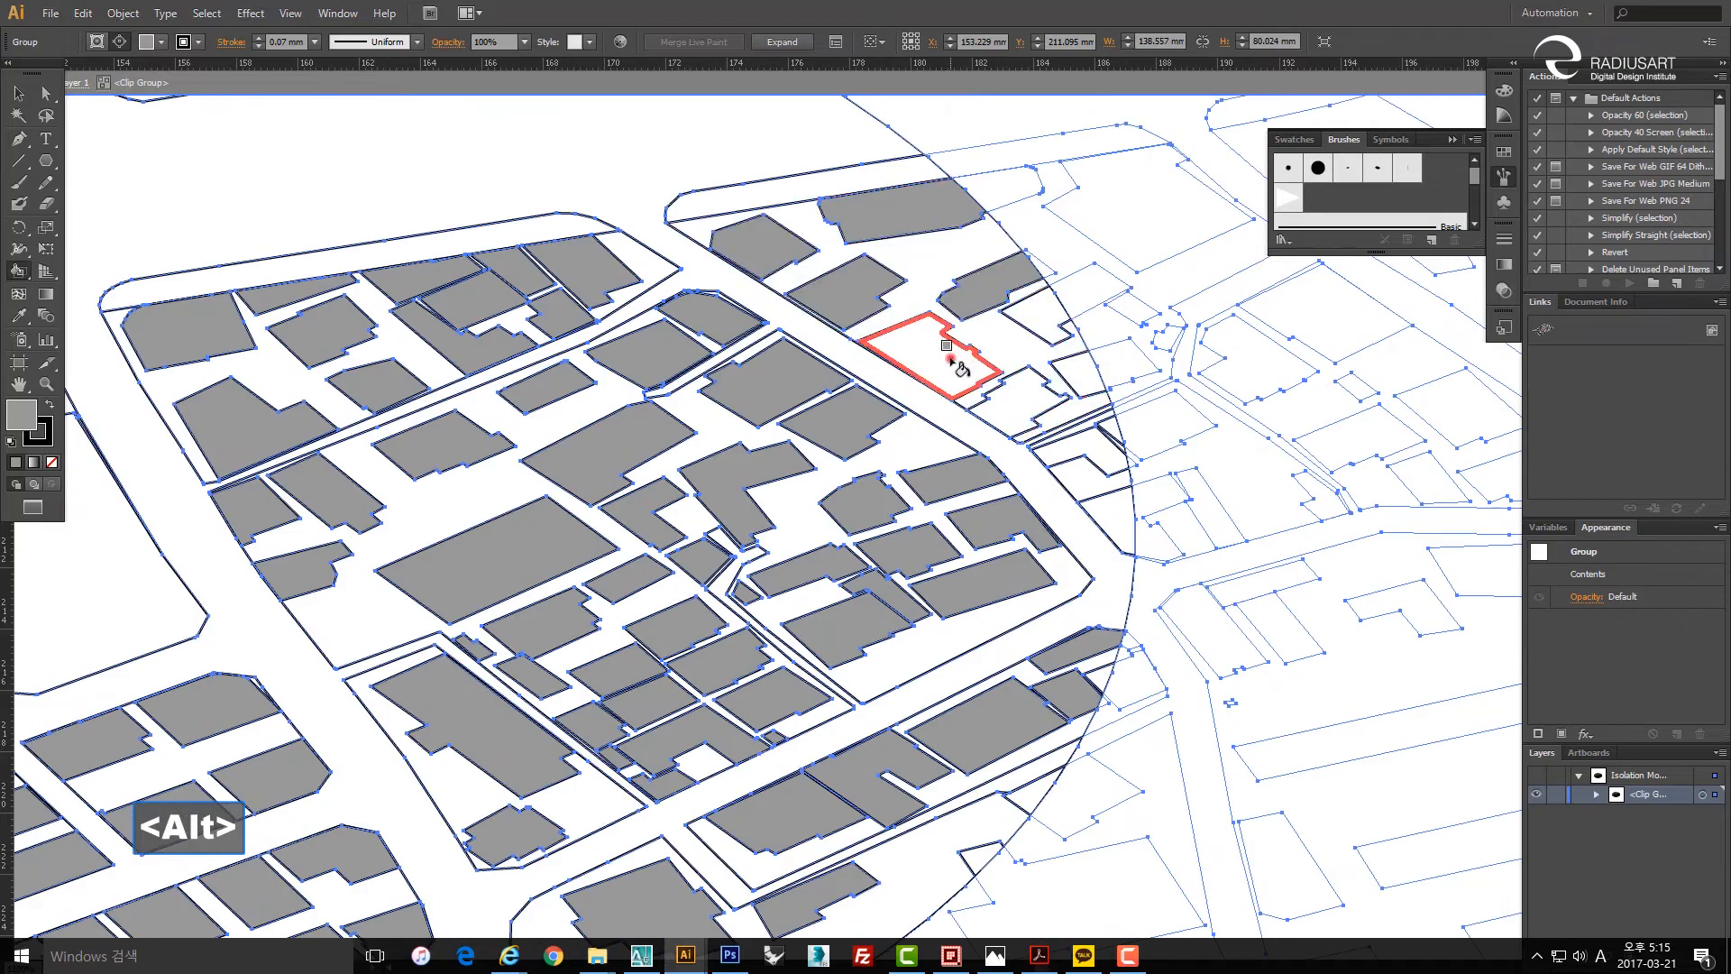
left_click(1013, 390)
left_click(1079, 372)
left_click(1033, 305)
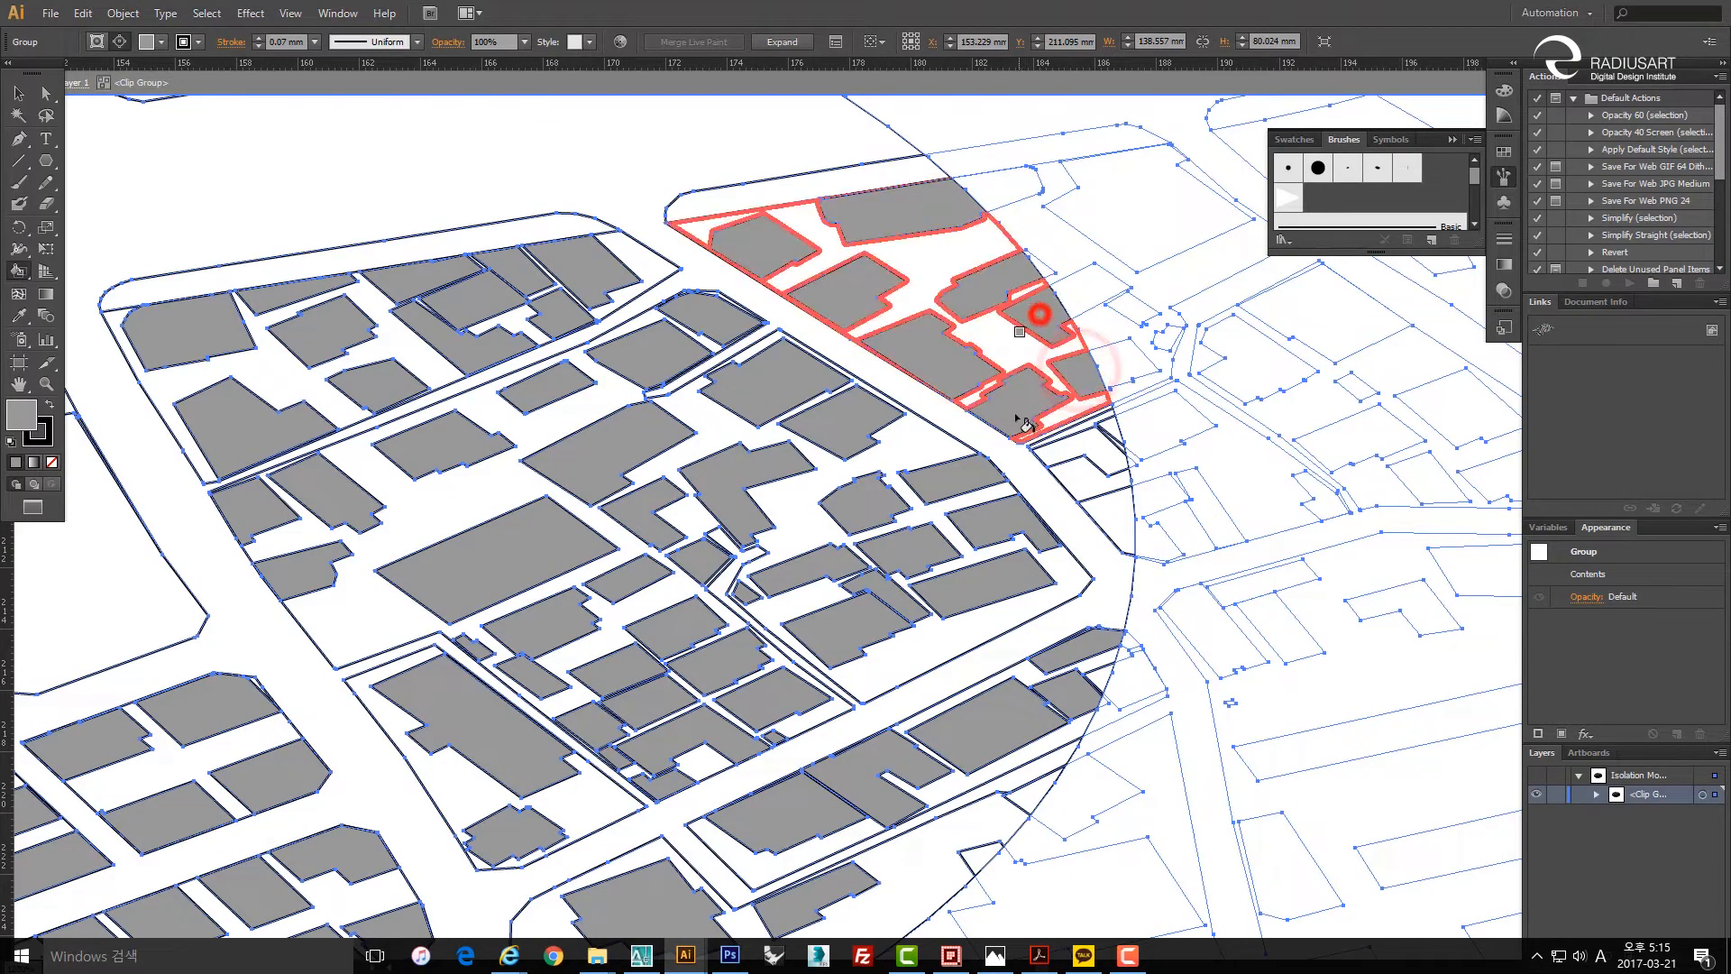
left_click(1104, 448)
Fill both rows of buildings in the southernmost block, cut off by the ellipse's lower edge, with gray.
scroll(834, 511, "down", 2, "alt")
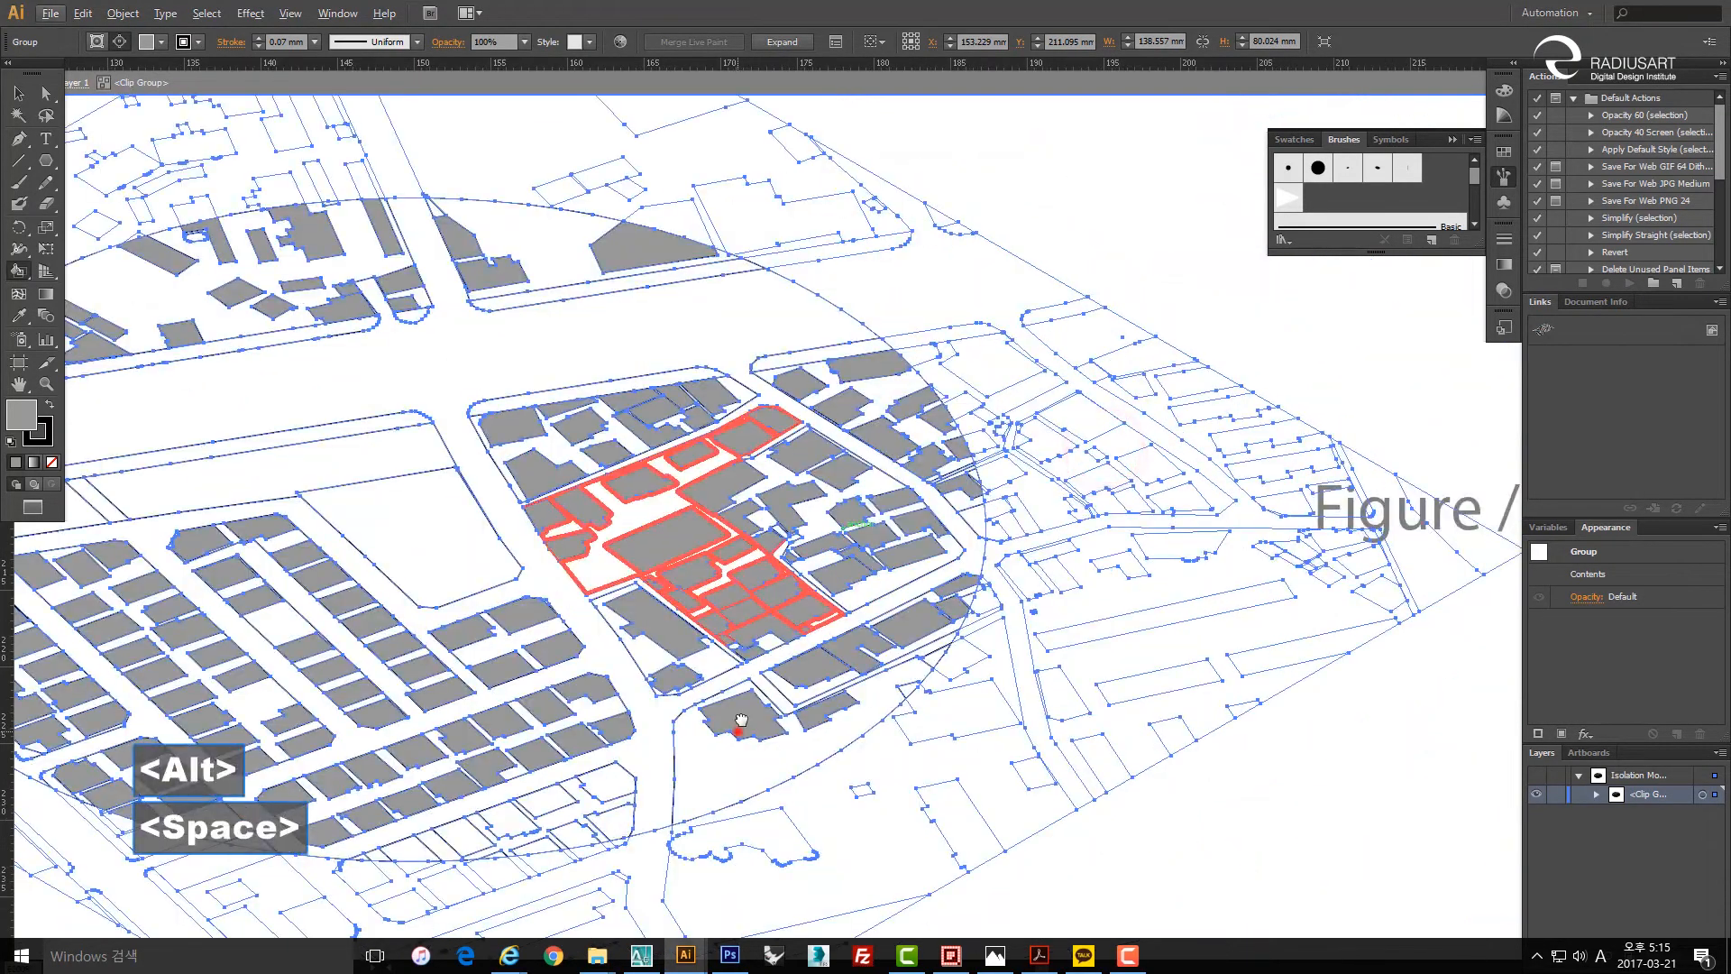
left_click_drag(738, 730, 894, 551)
scroll(546, 661, "up", 2)
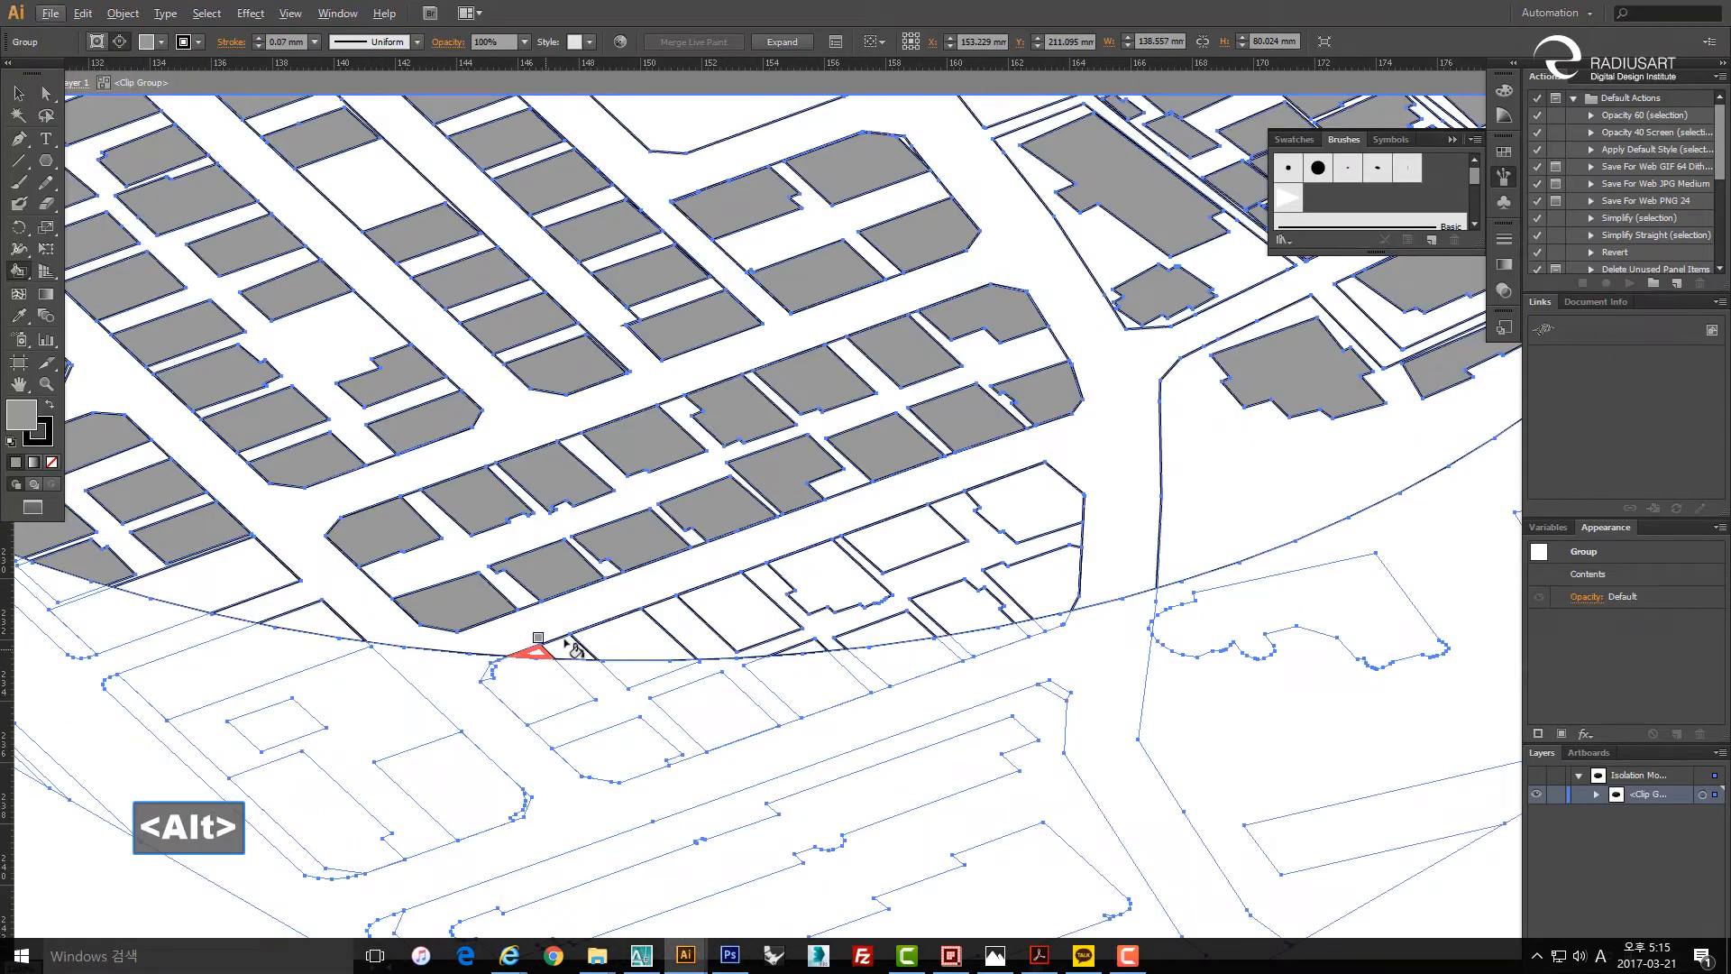
left_click(619, 632)
left_click(721, 604)
left_click(813, 568)
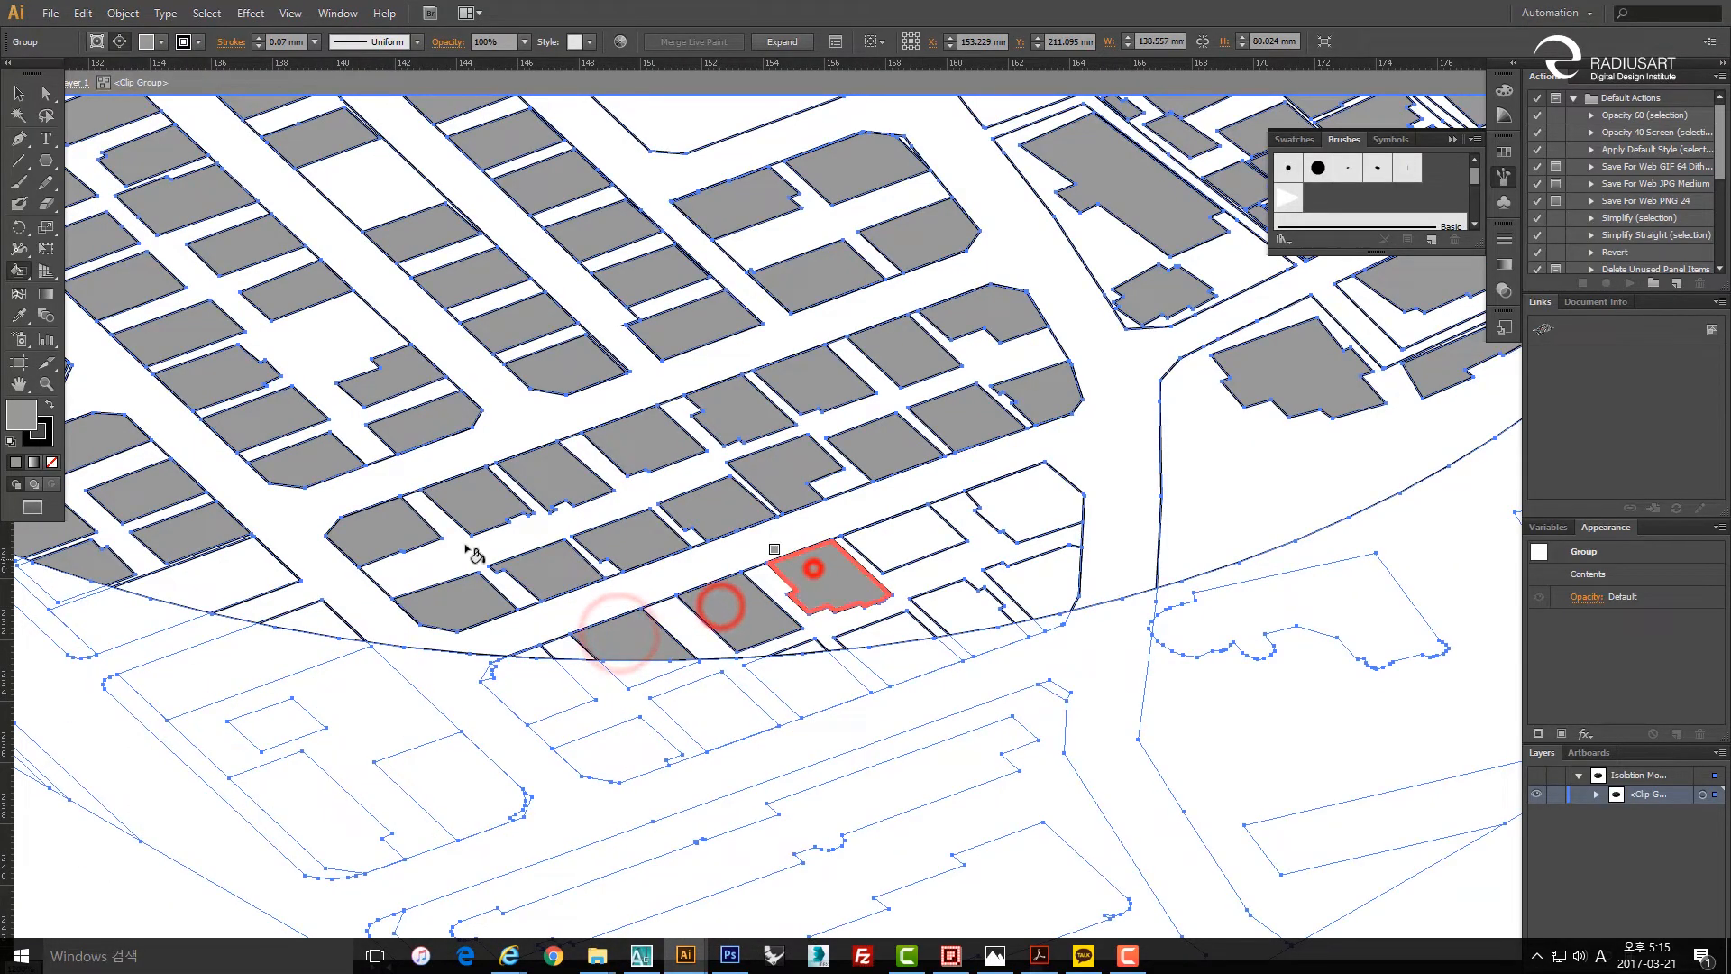
left_click(899, 544)
left_click(889, 625)
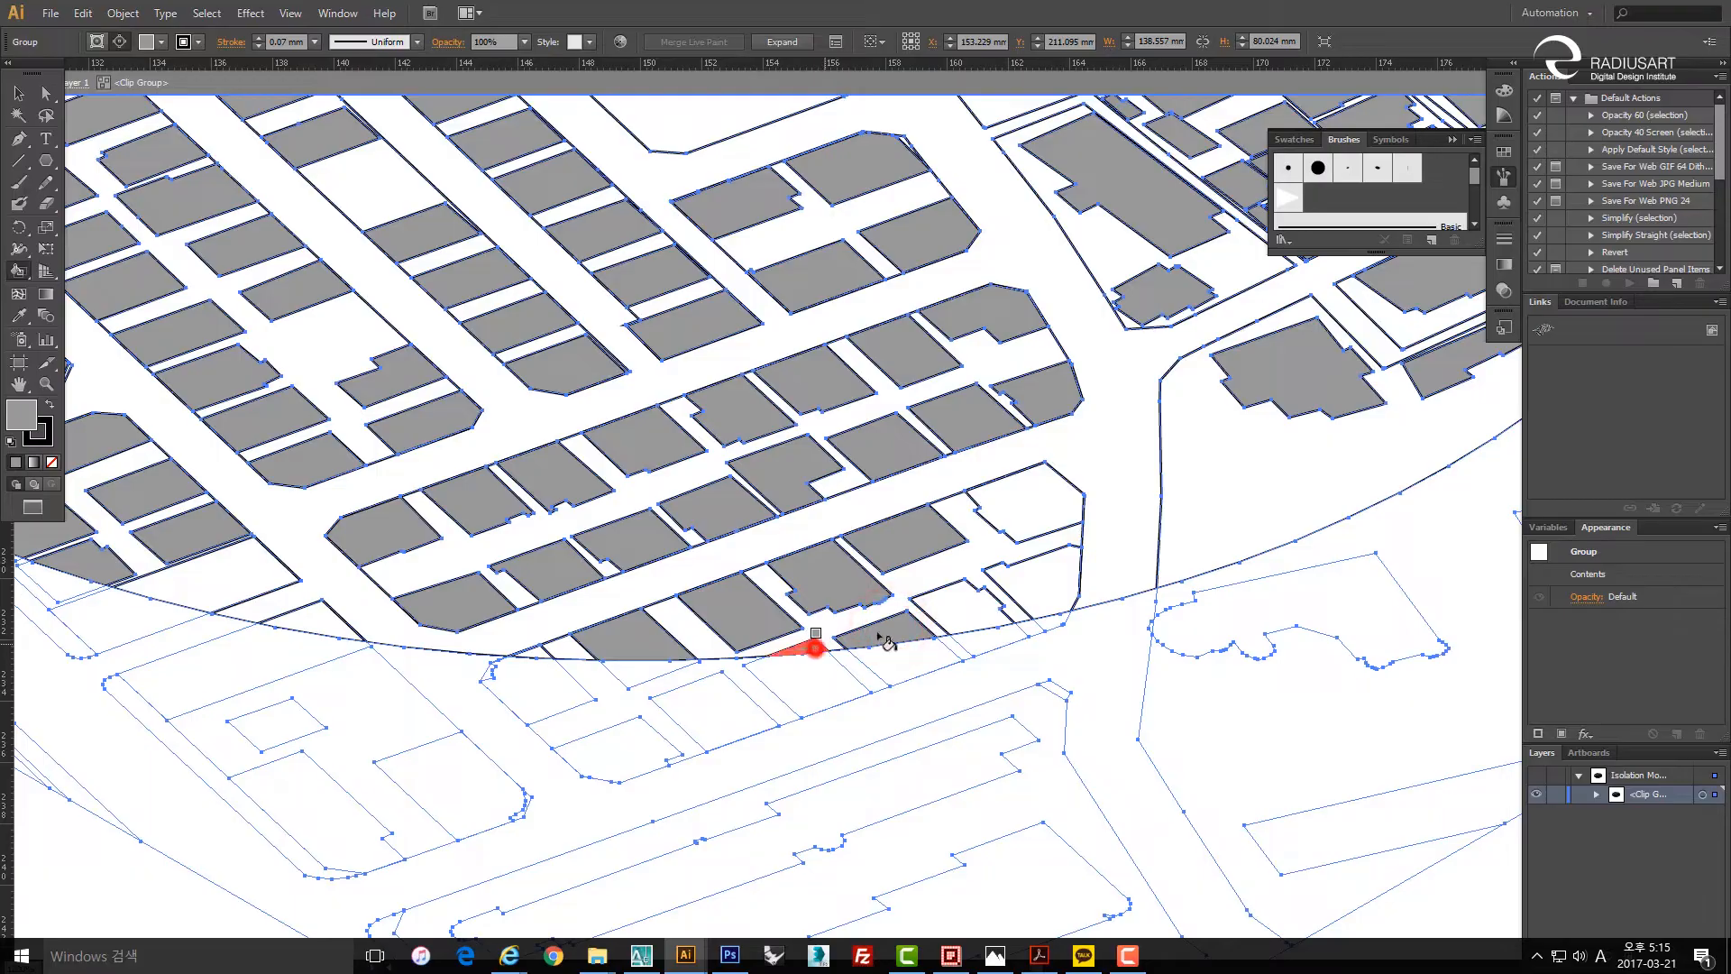
left_click(949, 607)
left_click(1020, 576)
left_click(1039, 514)
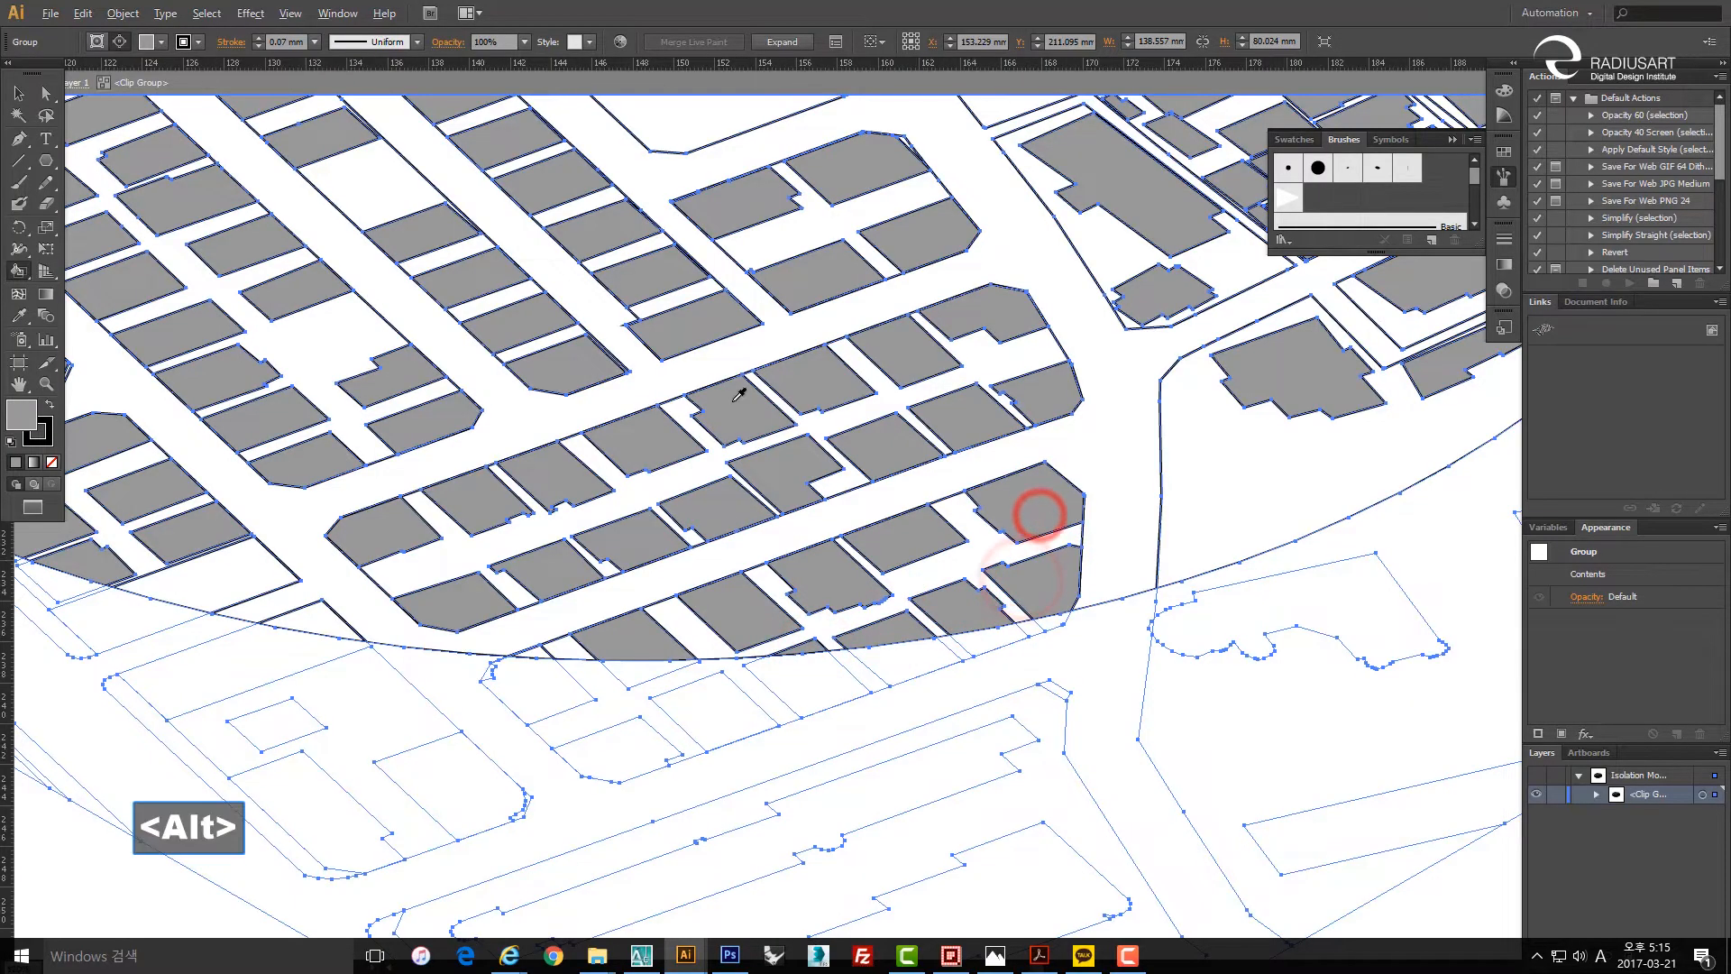
Finish the fills and leave isolation mode of the Figure / Ground map with nothing selected.
scroll(739, 395, "down", 4)
left_click_drag(823, 390, 780, 436)
key("v")
double_click(1338, 559)
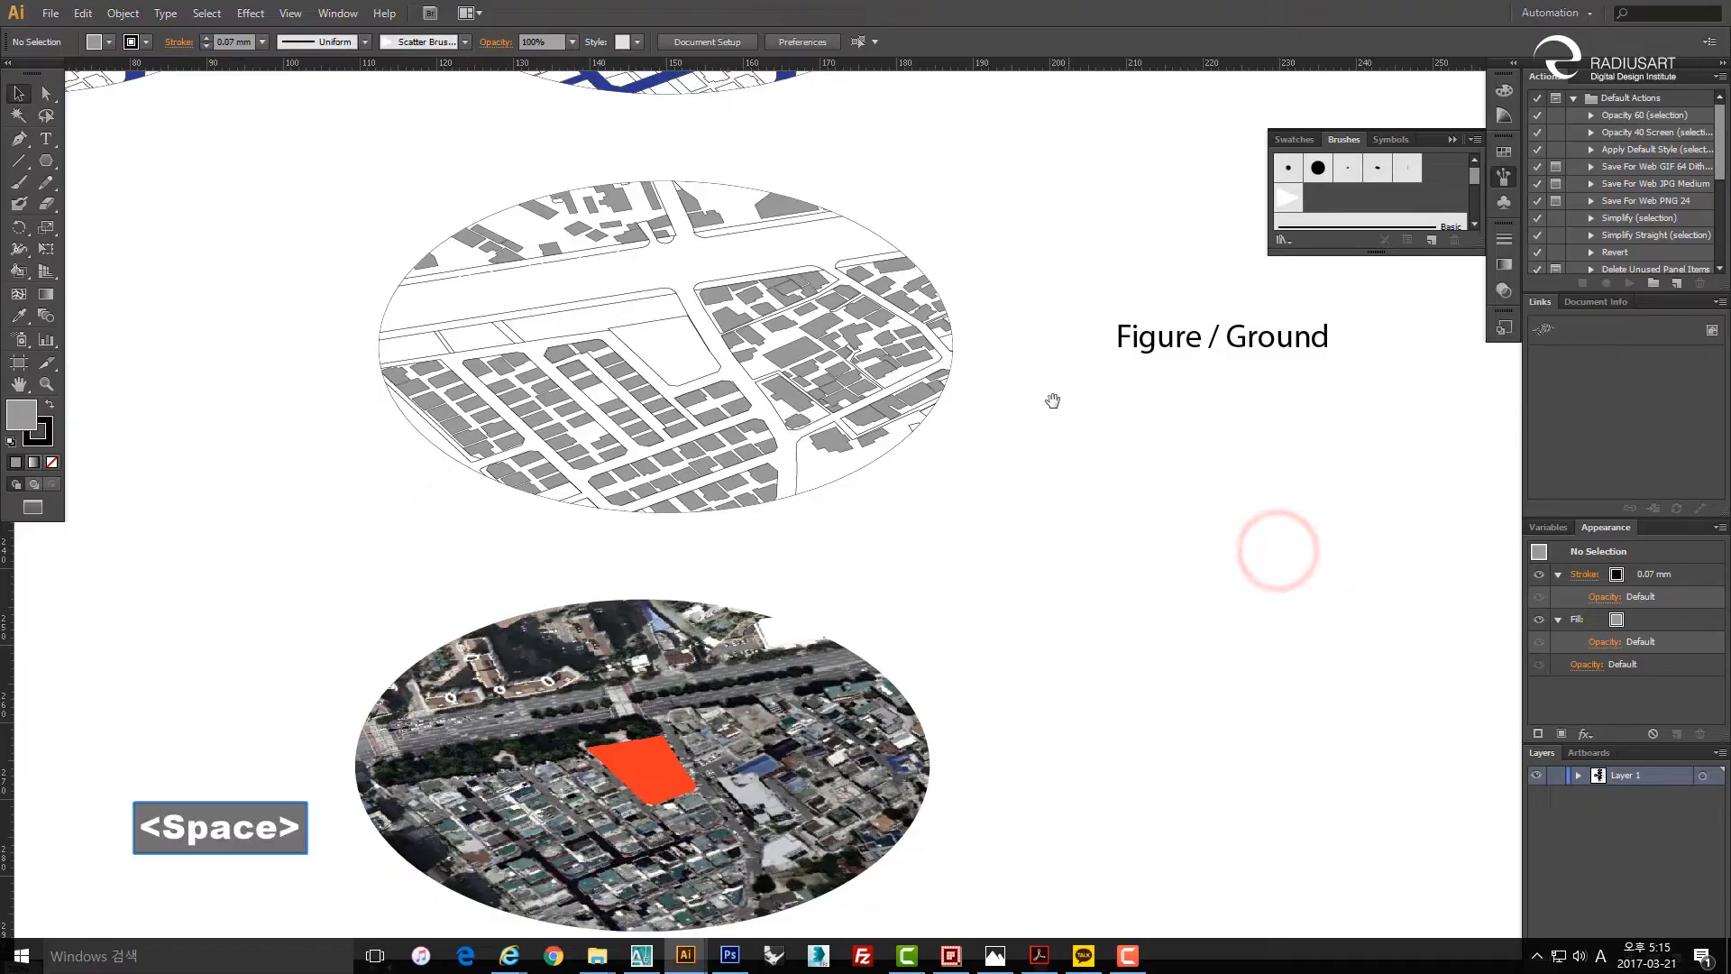
left_click_drag(1046, 397, 1120, 568)
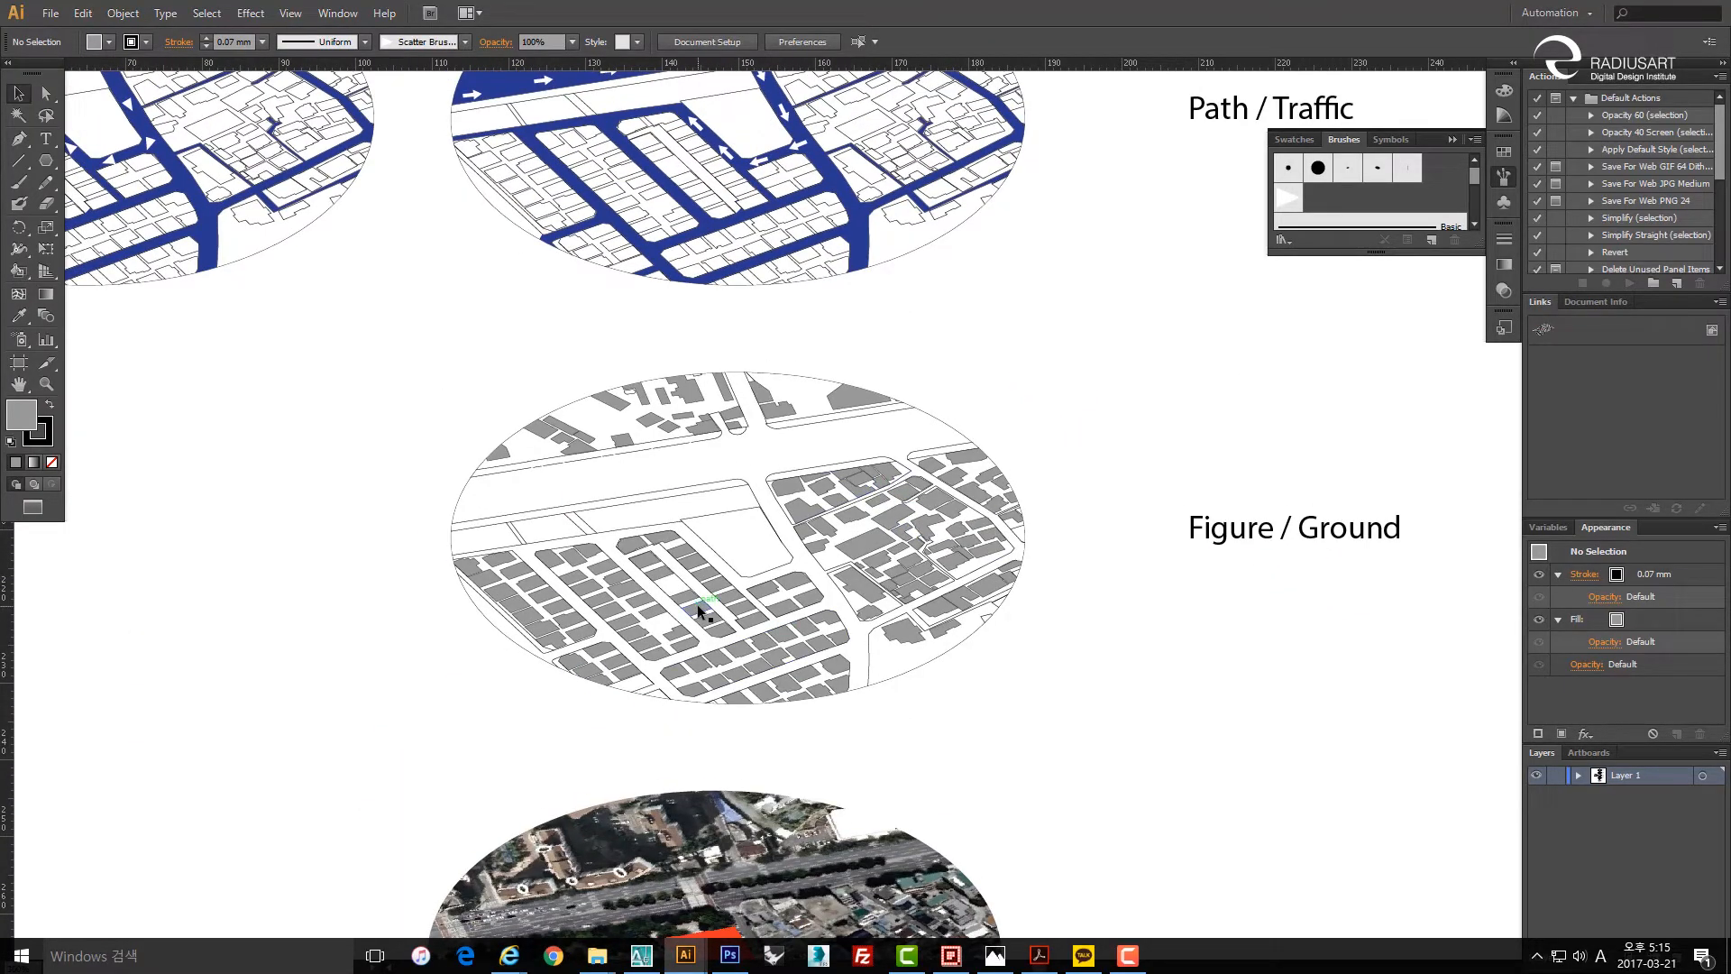
scroll(696, 555, "down", 2)
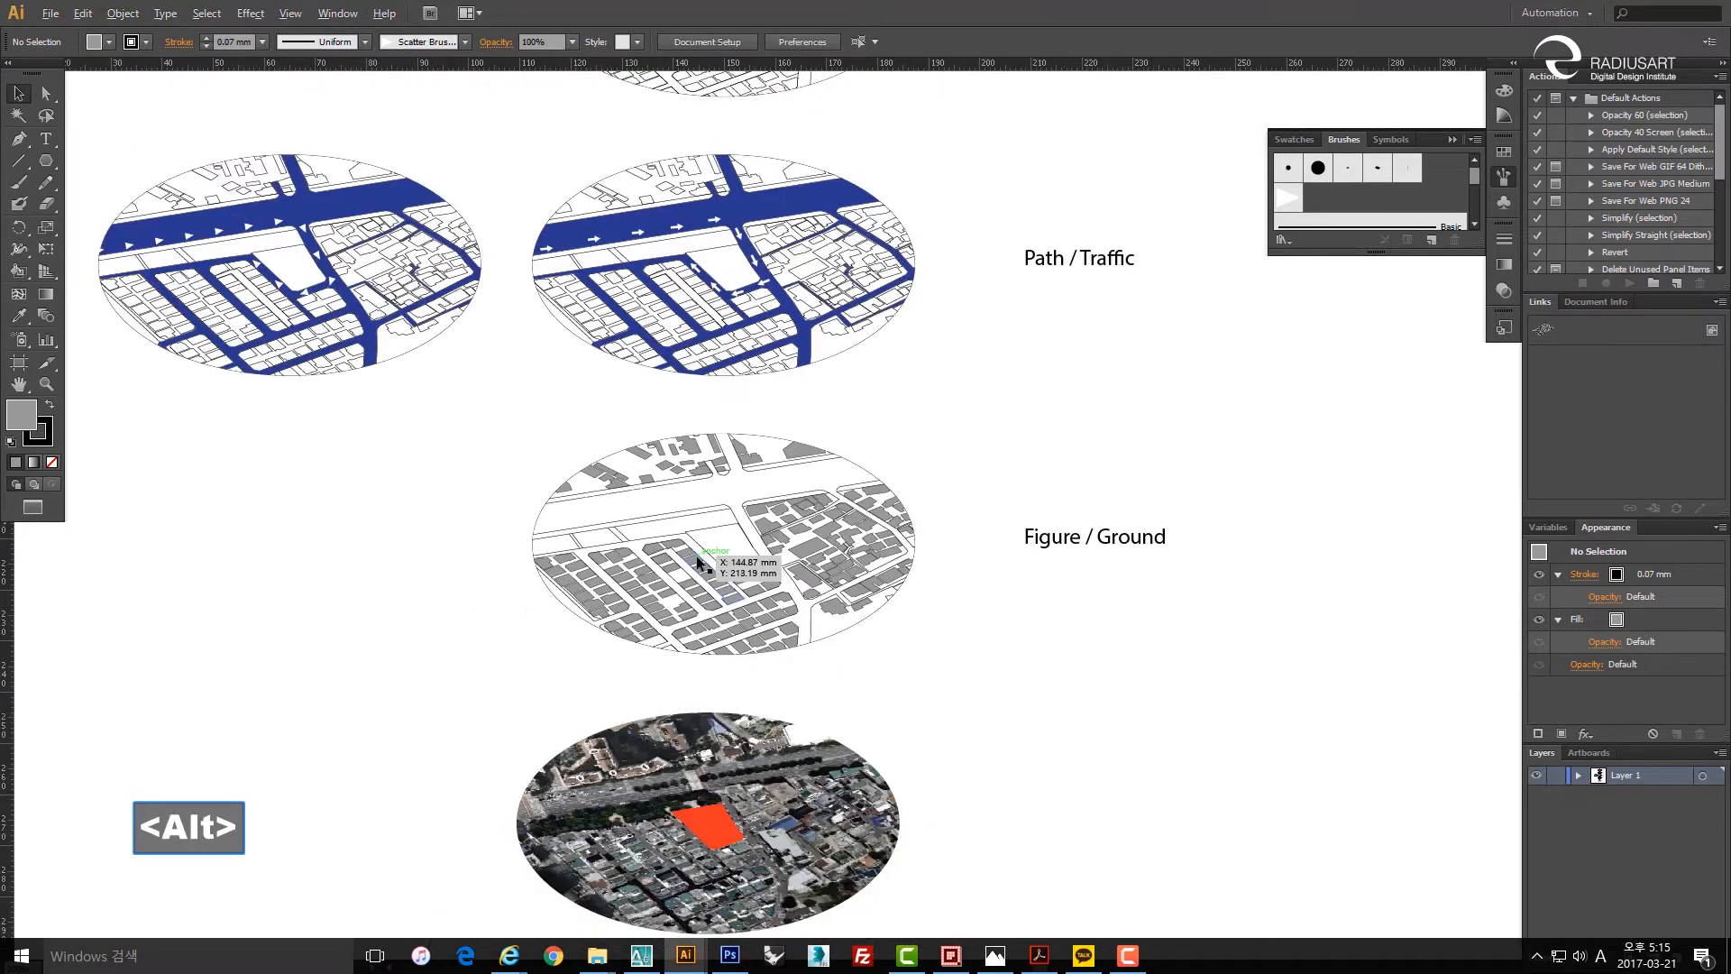
left_click_drag(734, 397, 790, 472)
key("space")
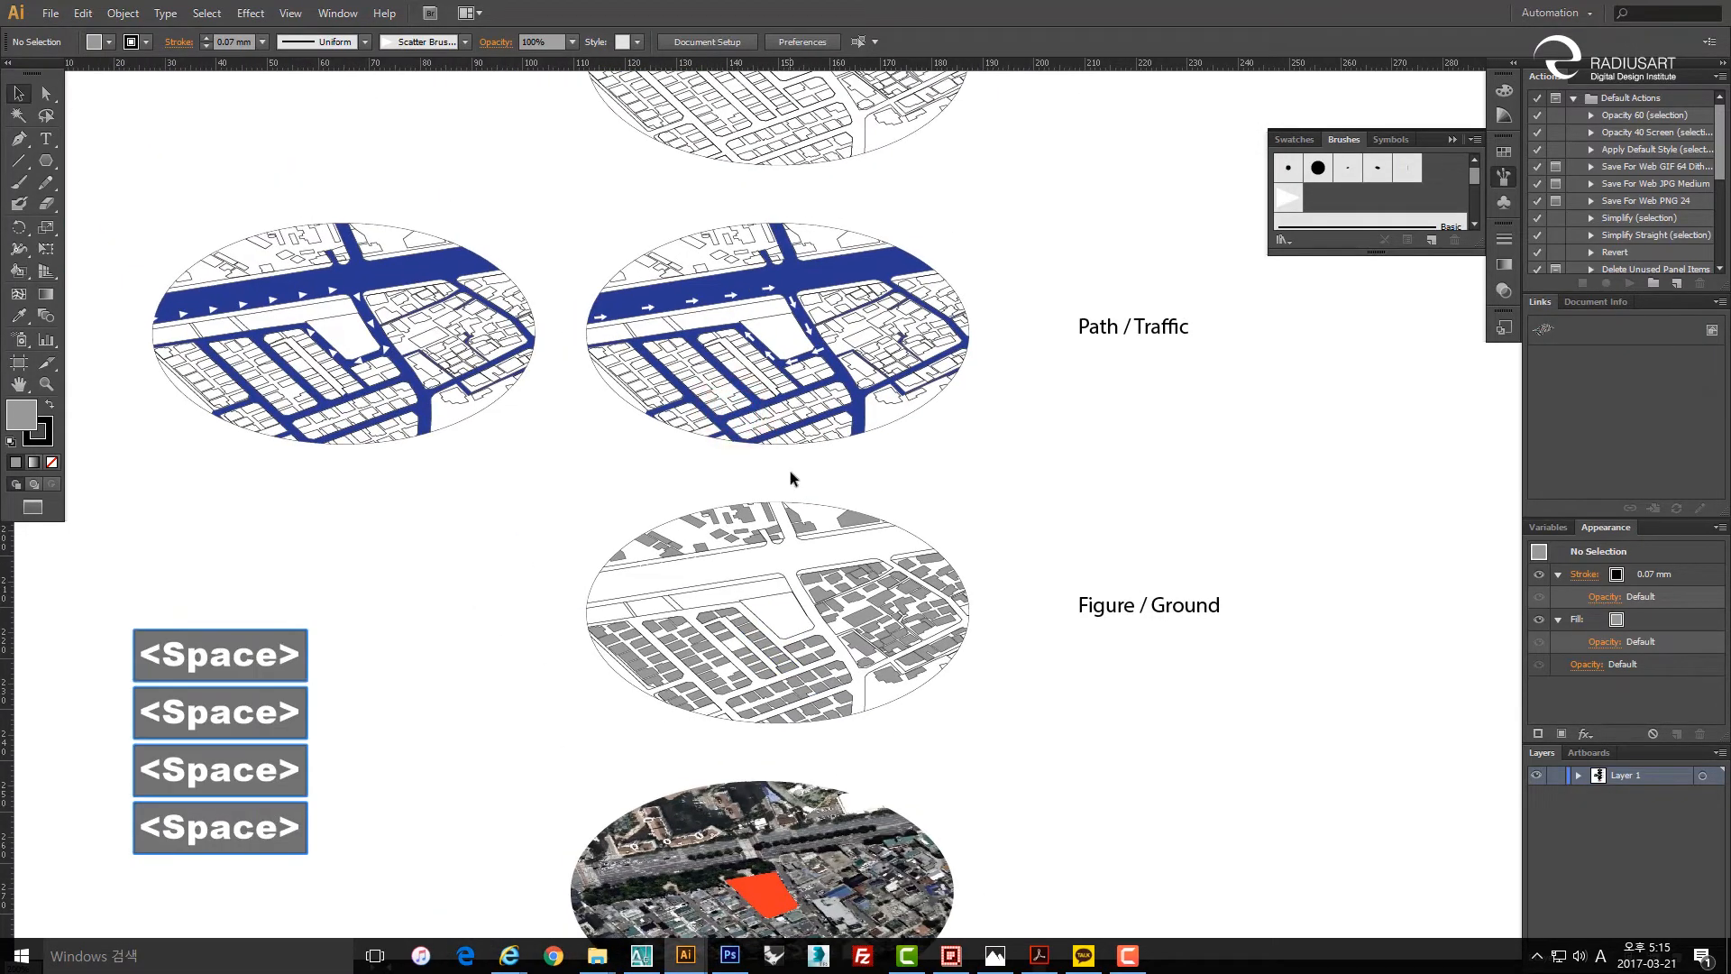
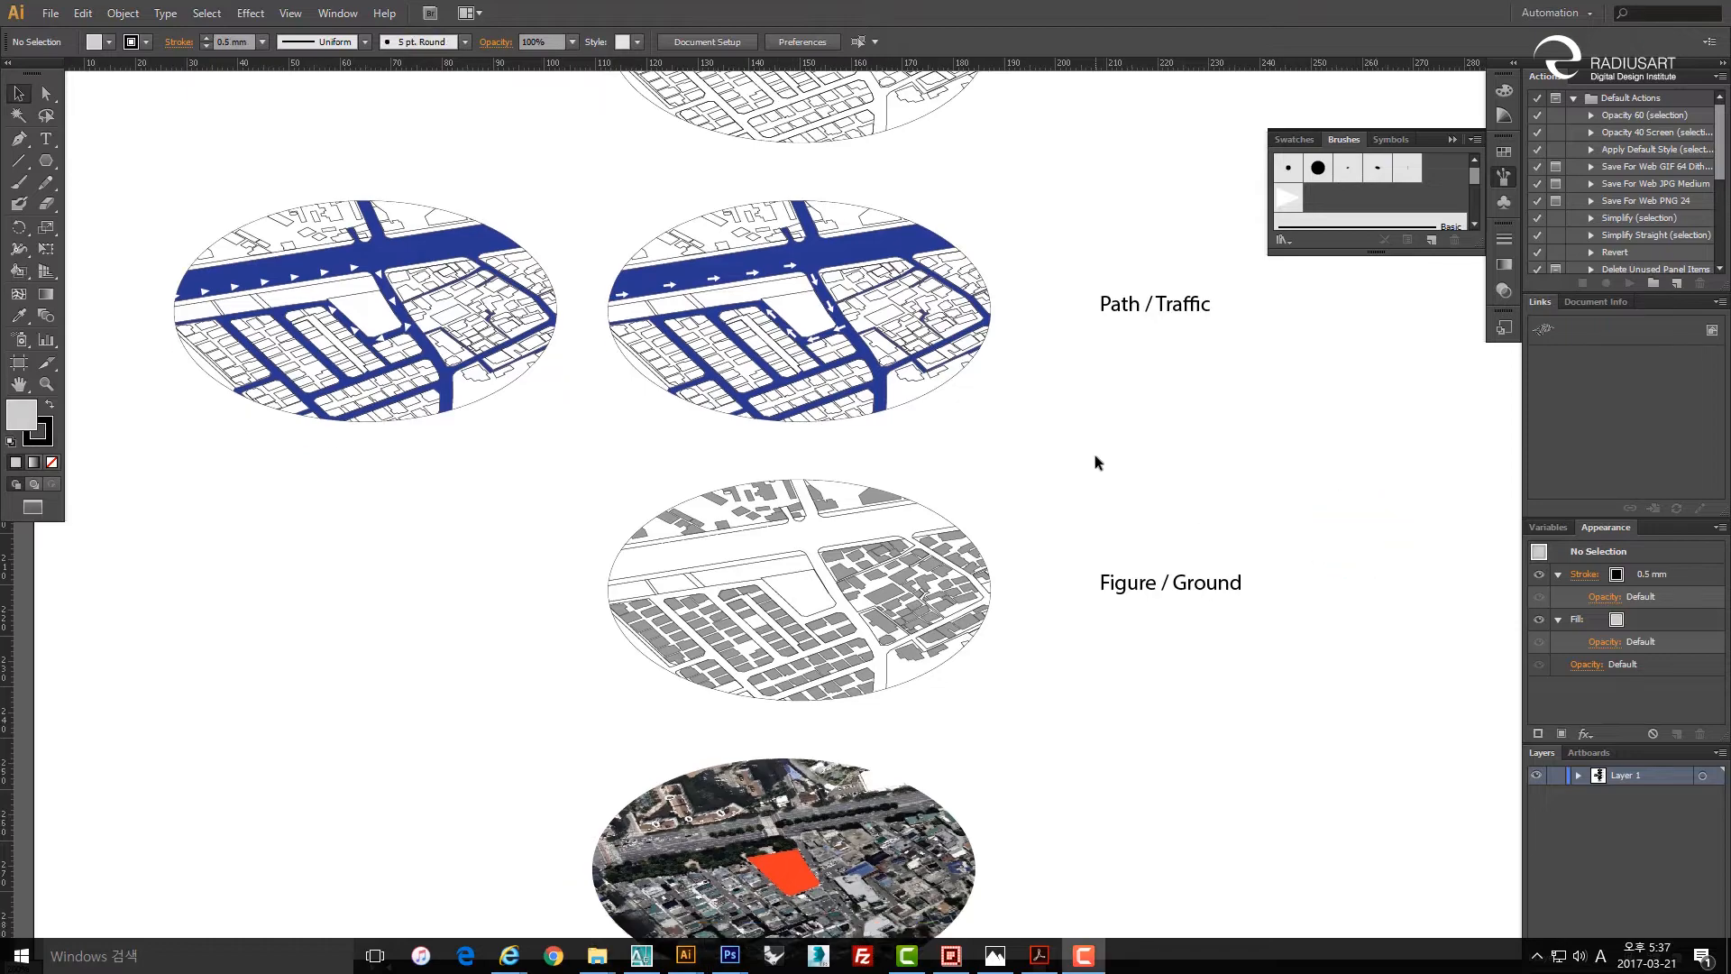
Copy the outlined gray site parcel from the Site Location map straight down onto the Path / Traffic map.
left_click(1096, 457)
key("space")
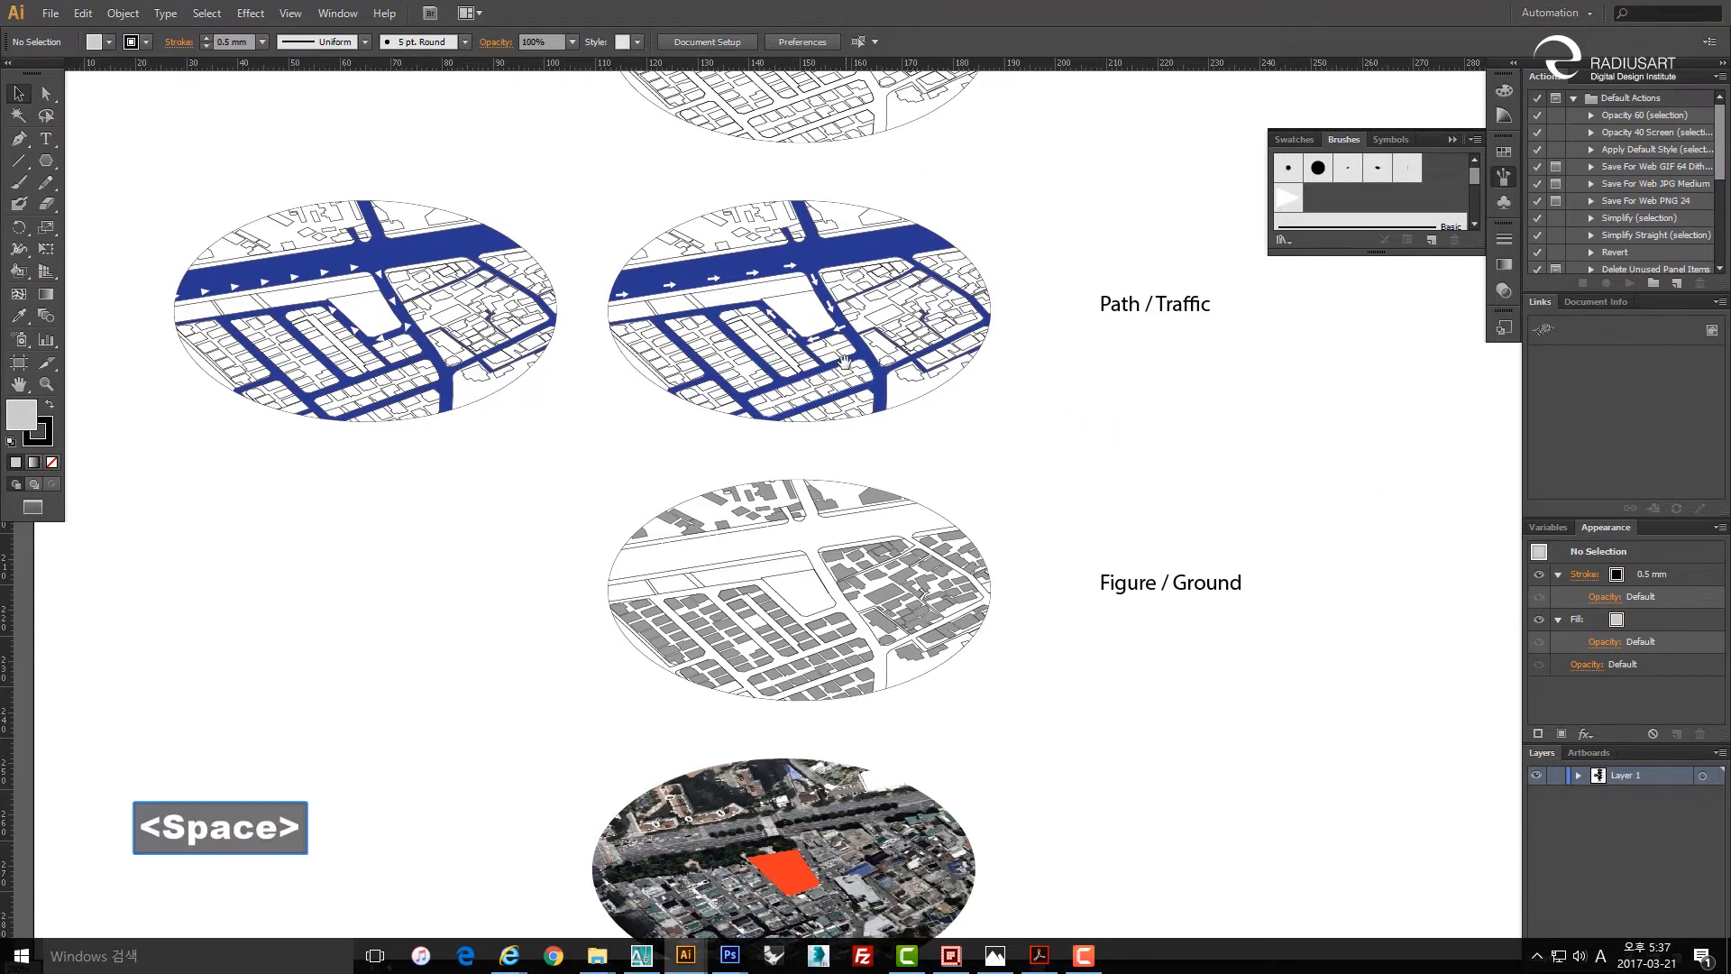
mouse_move(837, 345)
left_mouse_down()
mouse_move(758, 365)
mouse_move(782, 415)
left_mouse_up()
key("space")
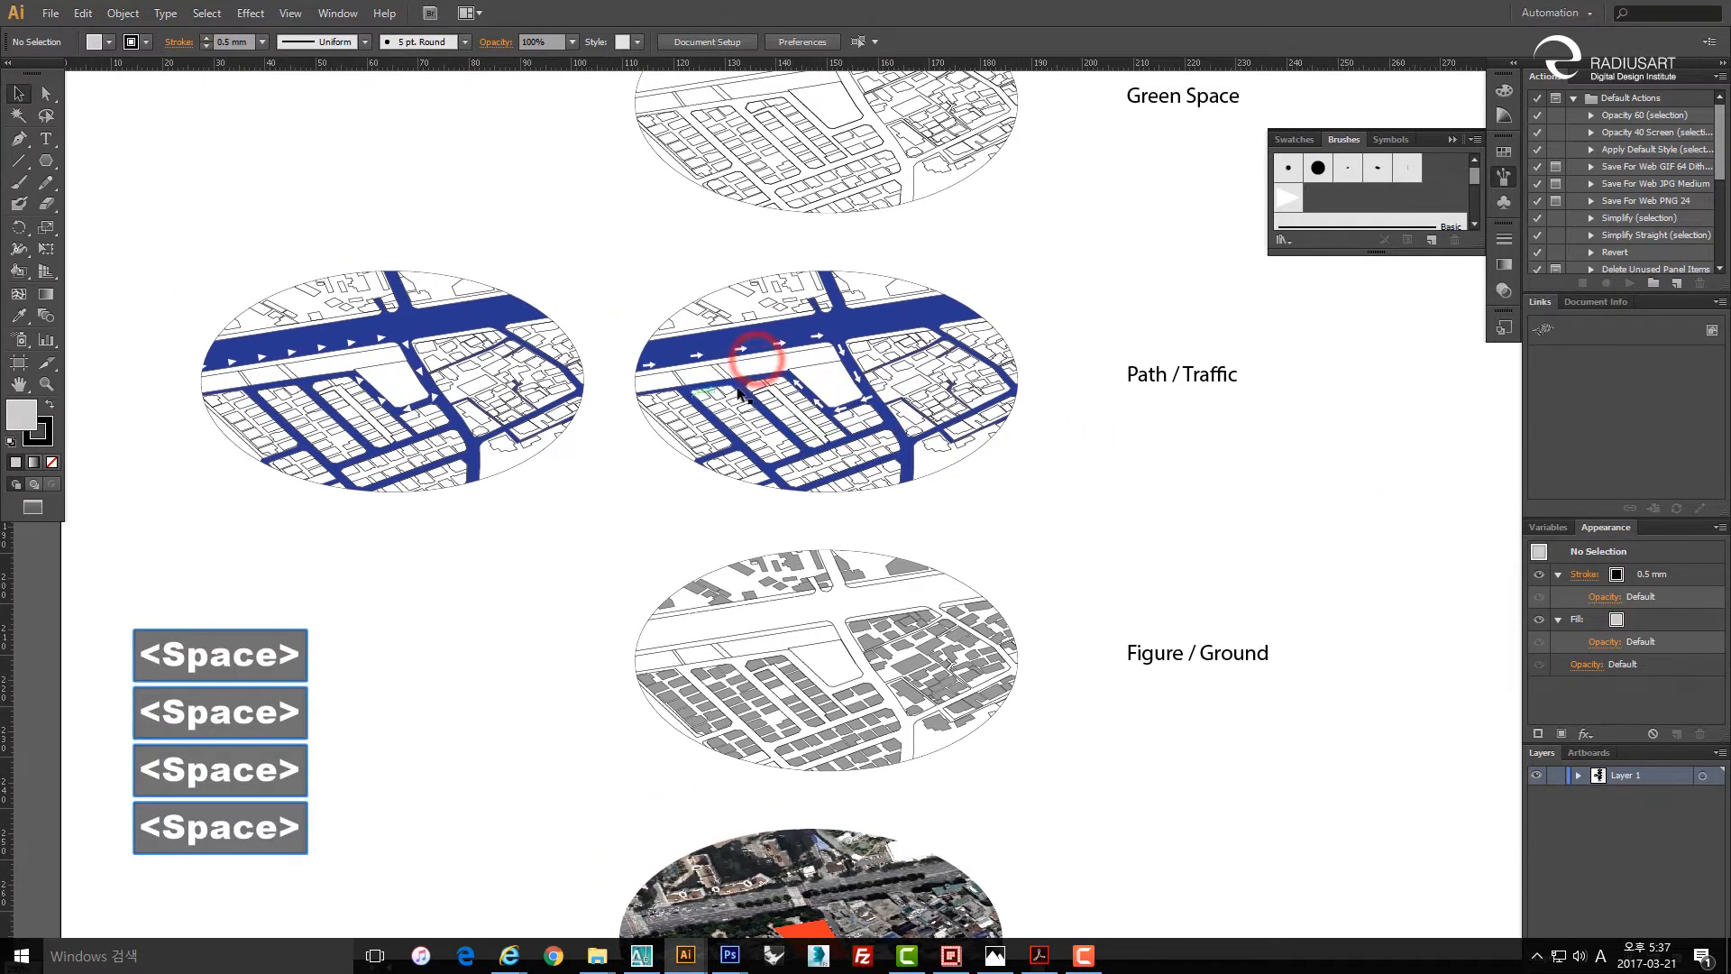
left_click_drag(839, 314, 848, 557)
mouse_move(857, 377)
left_mouse_down()
mouse_move(859, 554)
mouse_move(839, 401)
left_mouse_up()
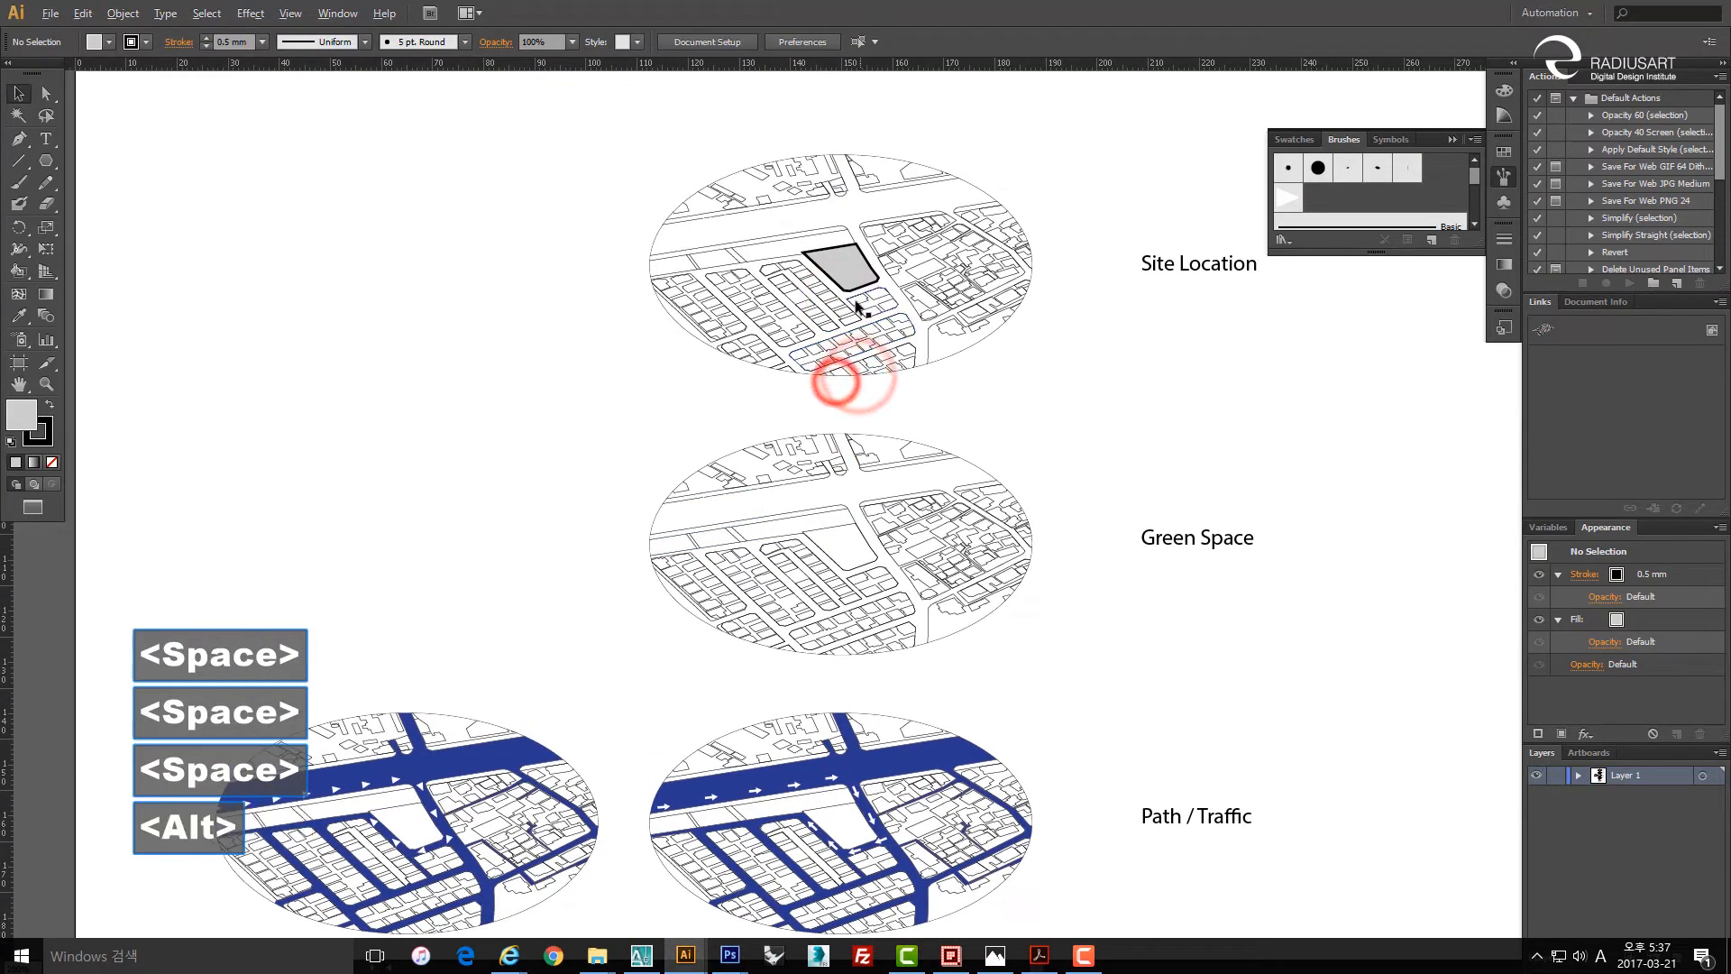
scroll(853, 300, "up", 2)
left_click(852, 231)
scroll(838, 233, "down", 3)
left_click_drag(792, 327, 809, 289)
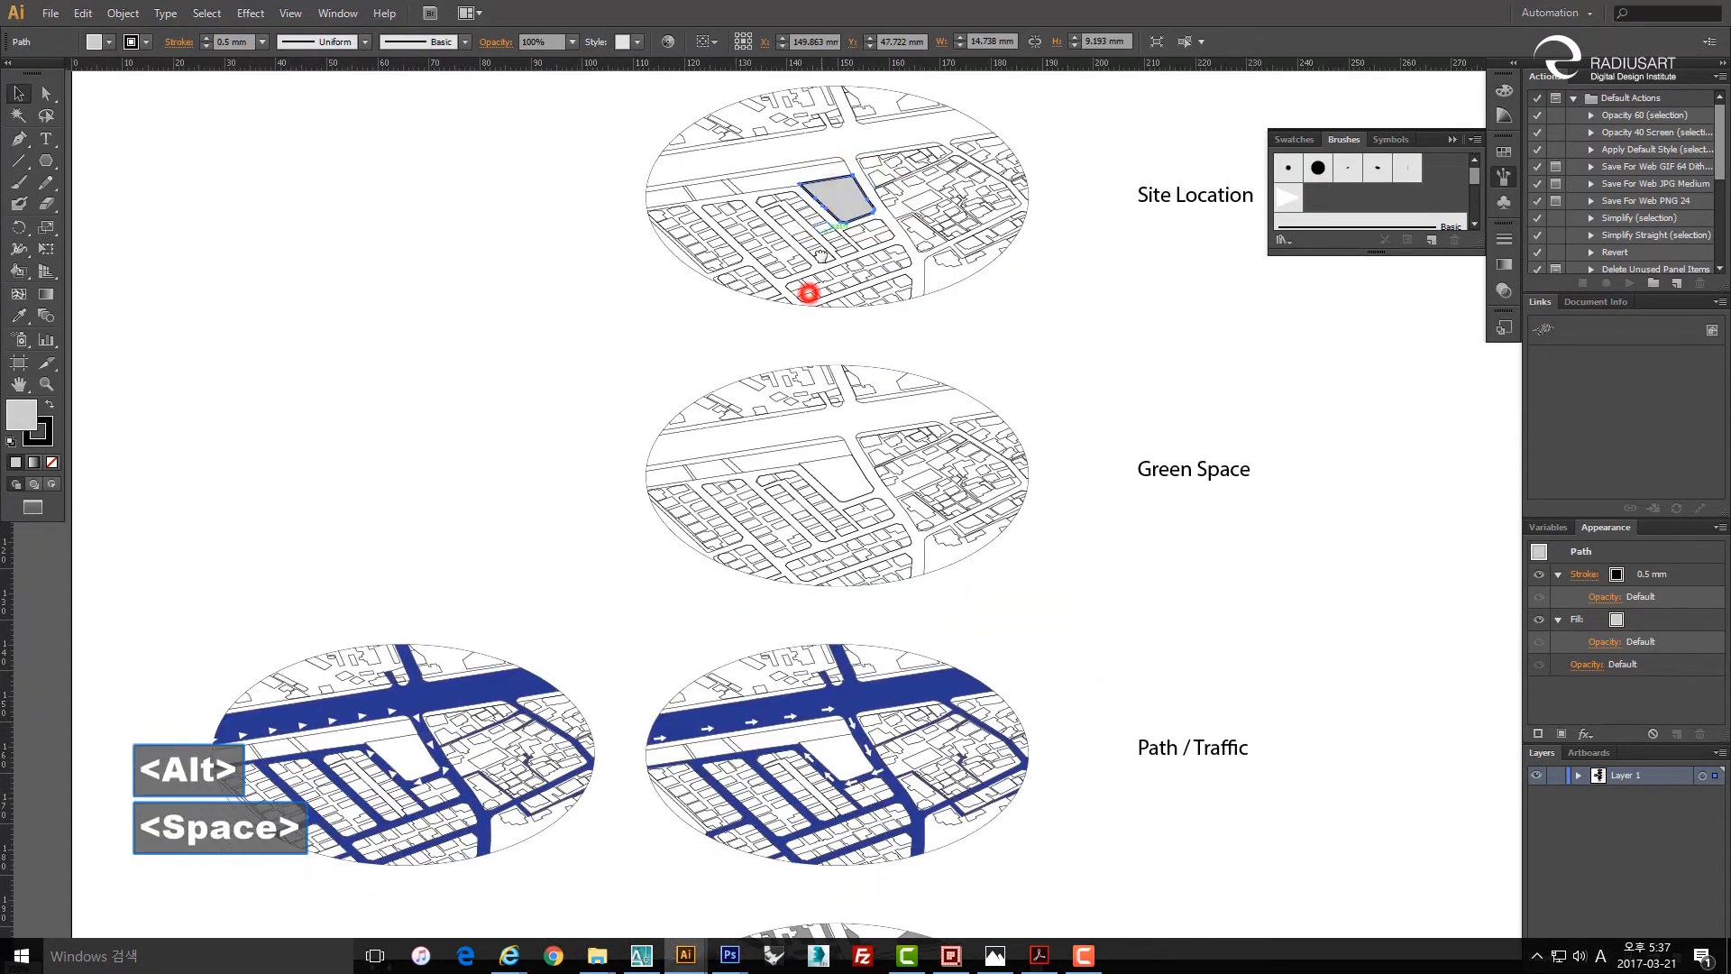
left_click_drag(841, 201, 844, 284)
key("space")
Shift the copied site parcel slightly west so it fits the site boundary on the Path / Traffic map.
scroll(840, 649, "up", 4)
scroll(820, 241, "up", 4)
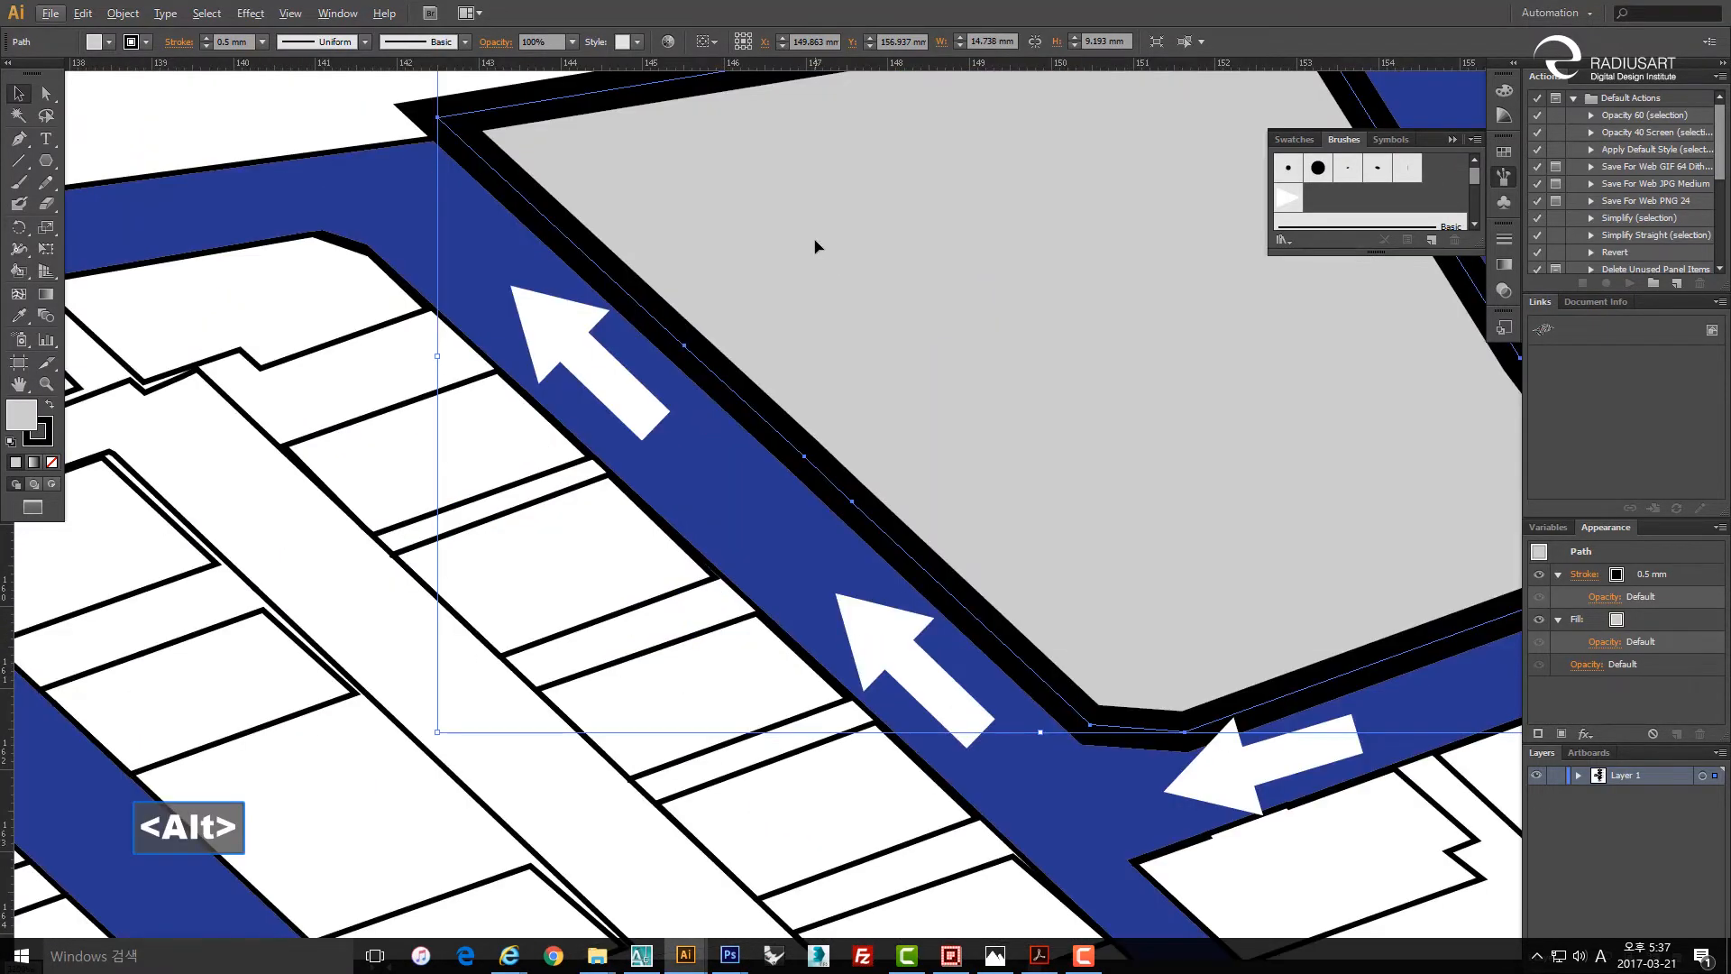
scroll(826, 260, "down", 2)
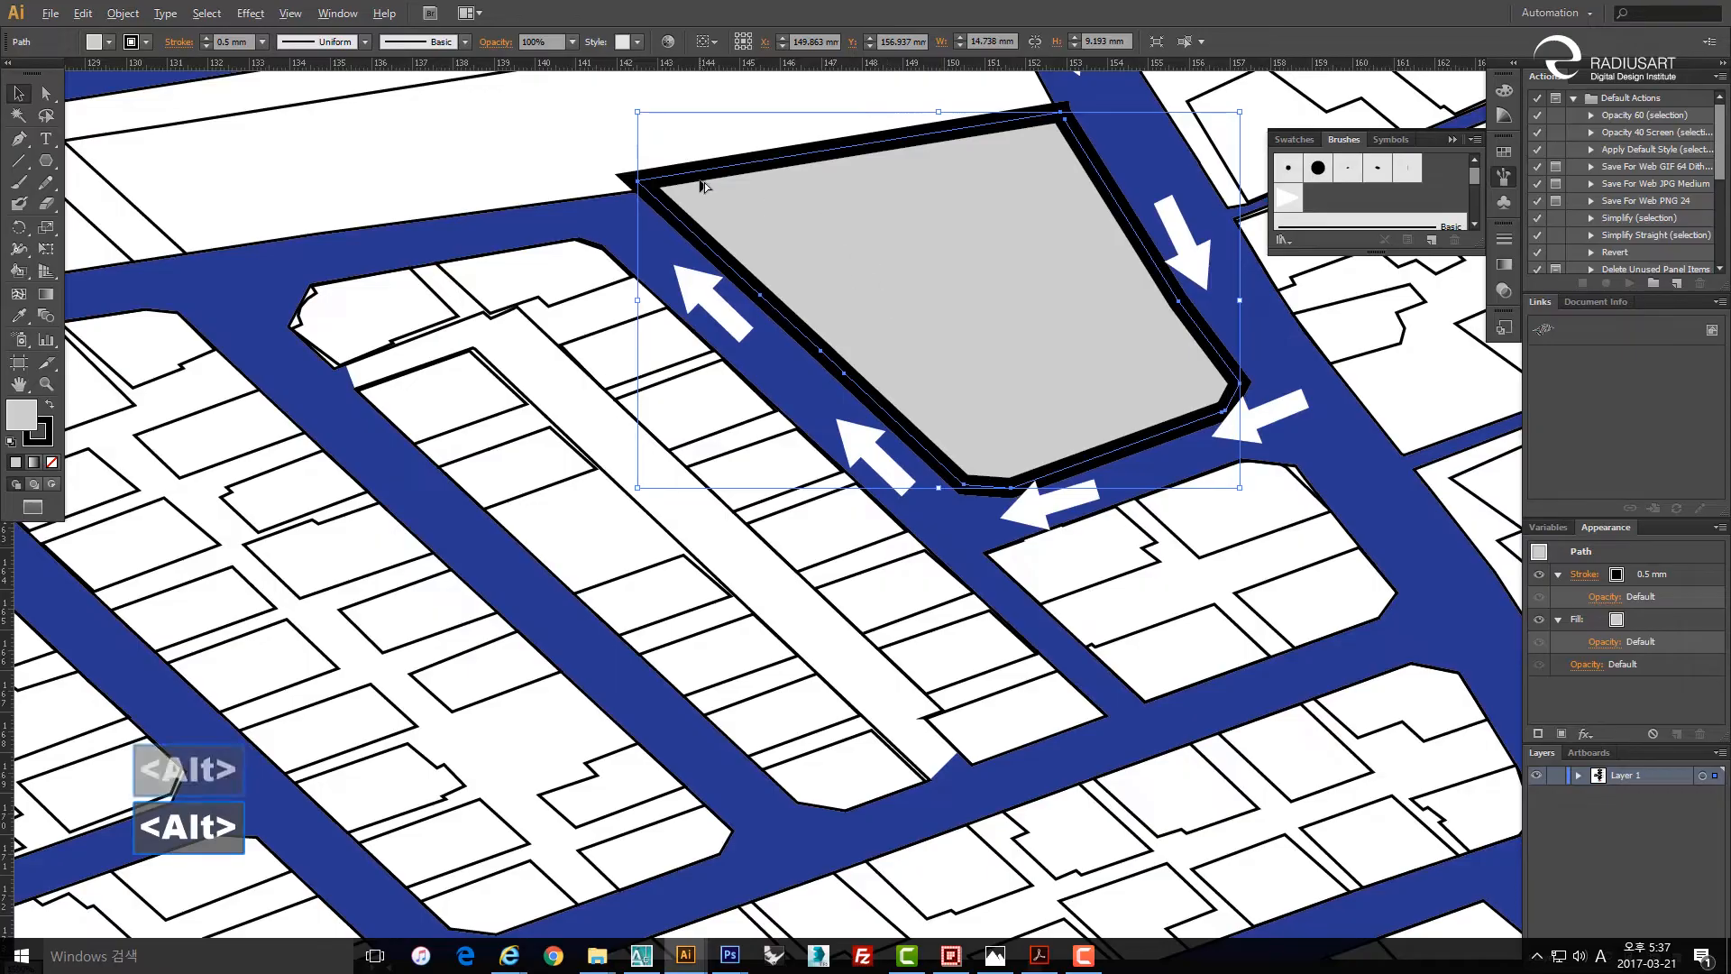
scroll(703, 187, "up", 3)
left_click_drag(803, 232, 692, 208)
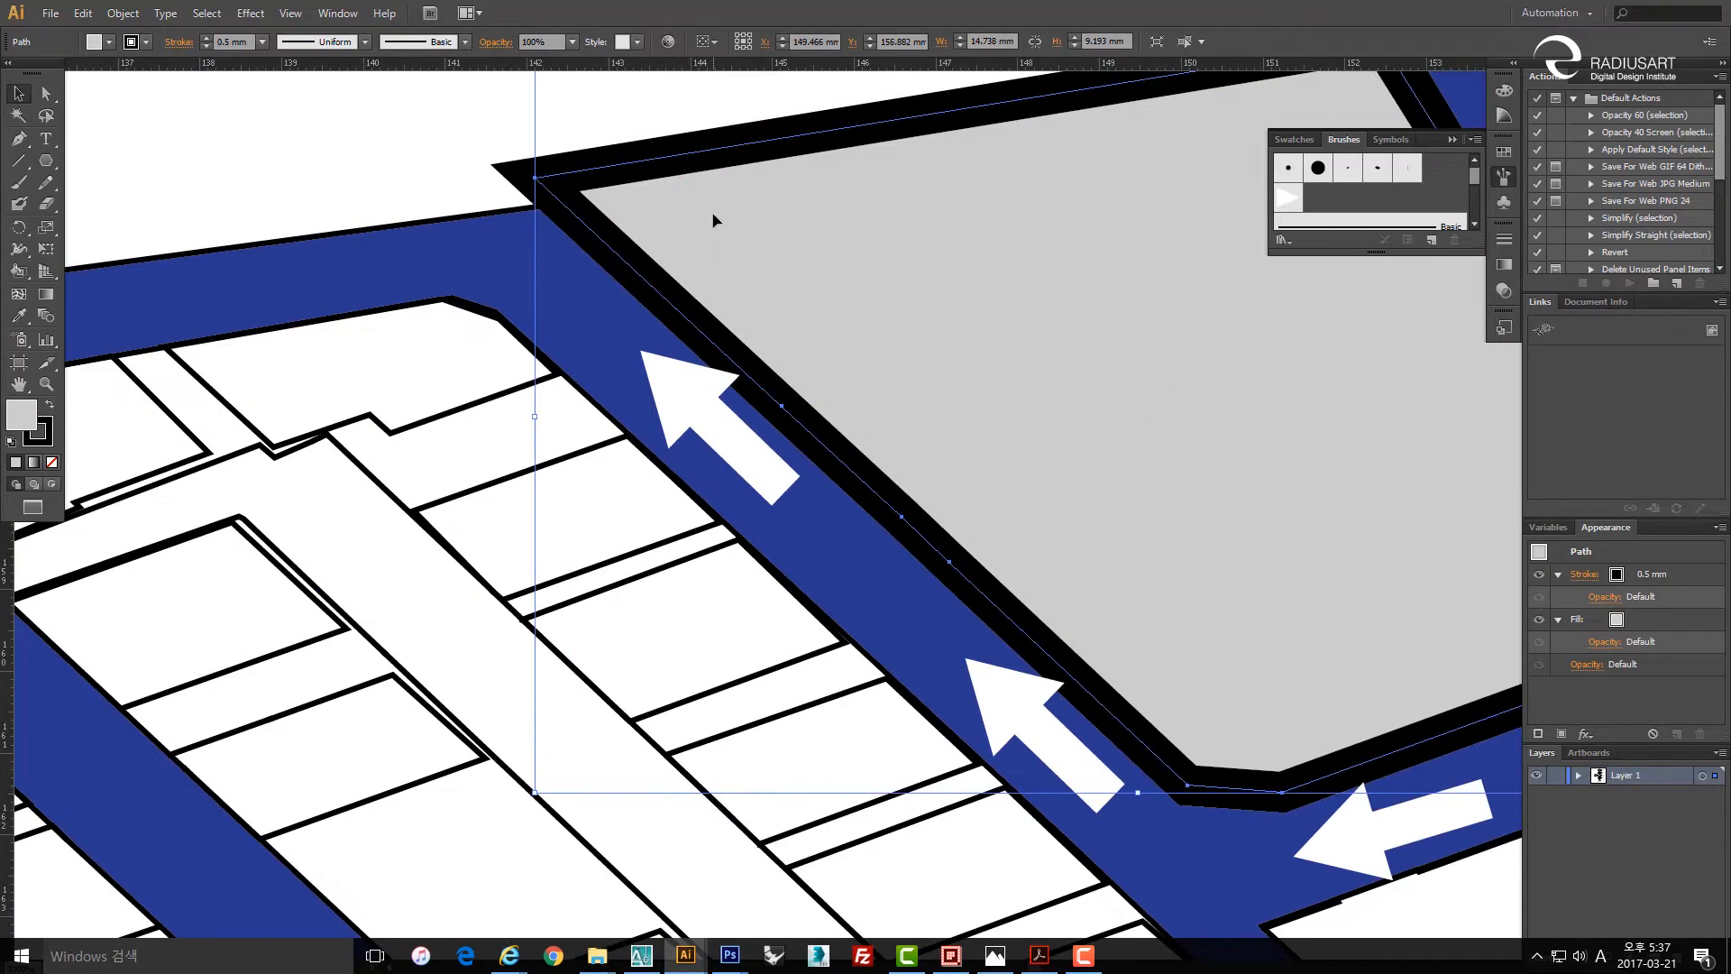
Copy the site parcel from the Path / Traffic map straight down onto the Figure / Ground map and fit it to the site boundary.
scroll(711, 220, "down", 8)
left_click_drag(662, 367, 693, 235)
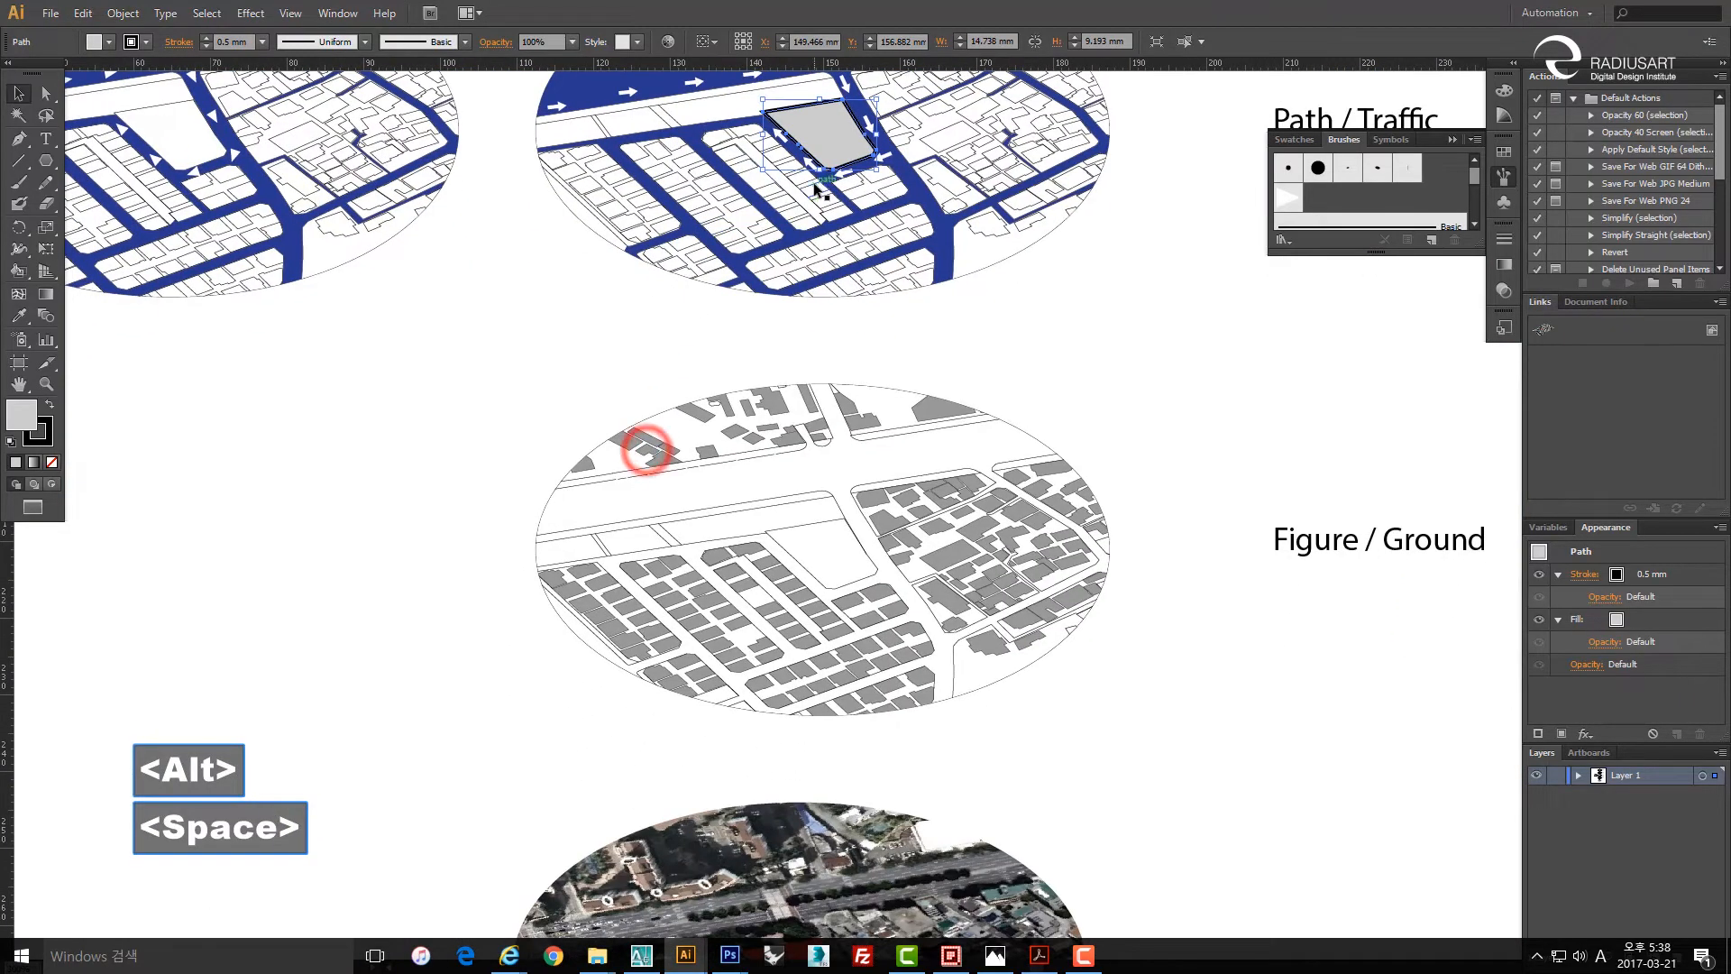
left_click_drag(825, 133, 826, 550)
scroll(824, 585, "up", 5)
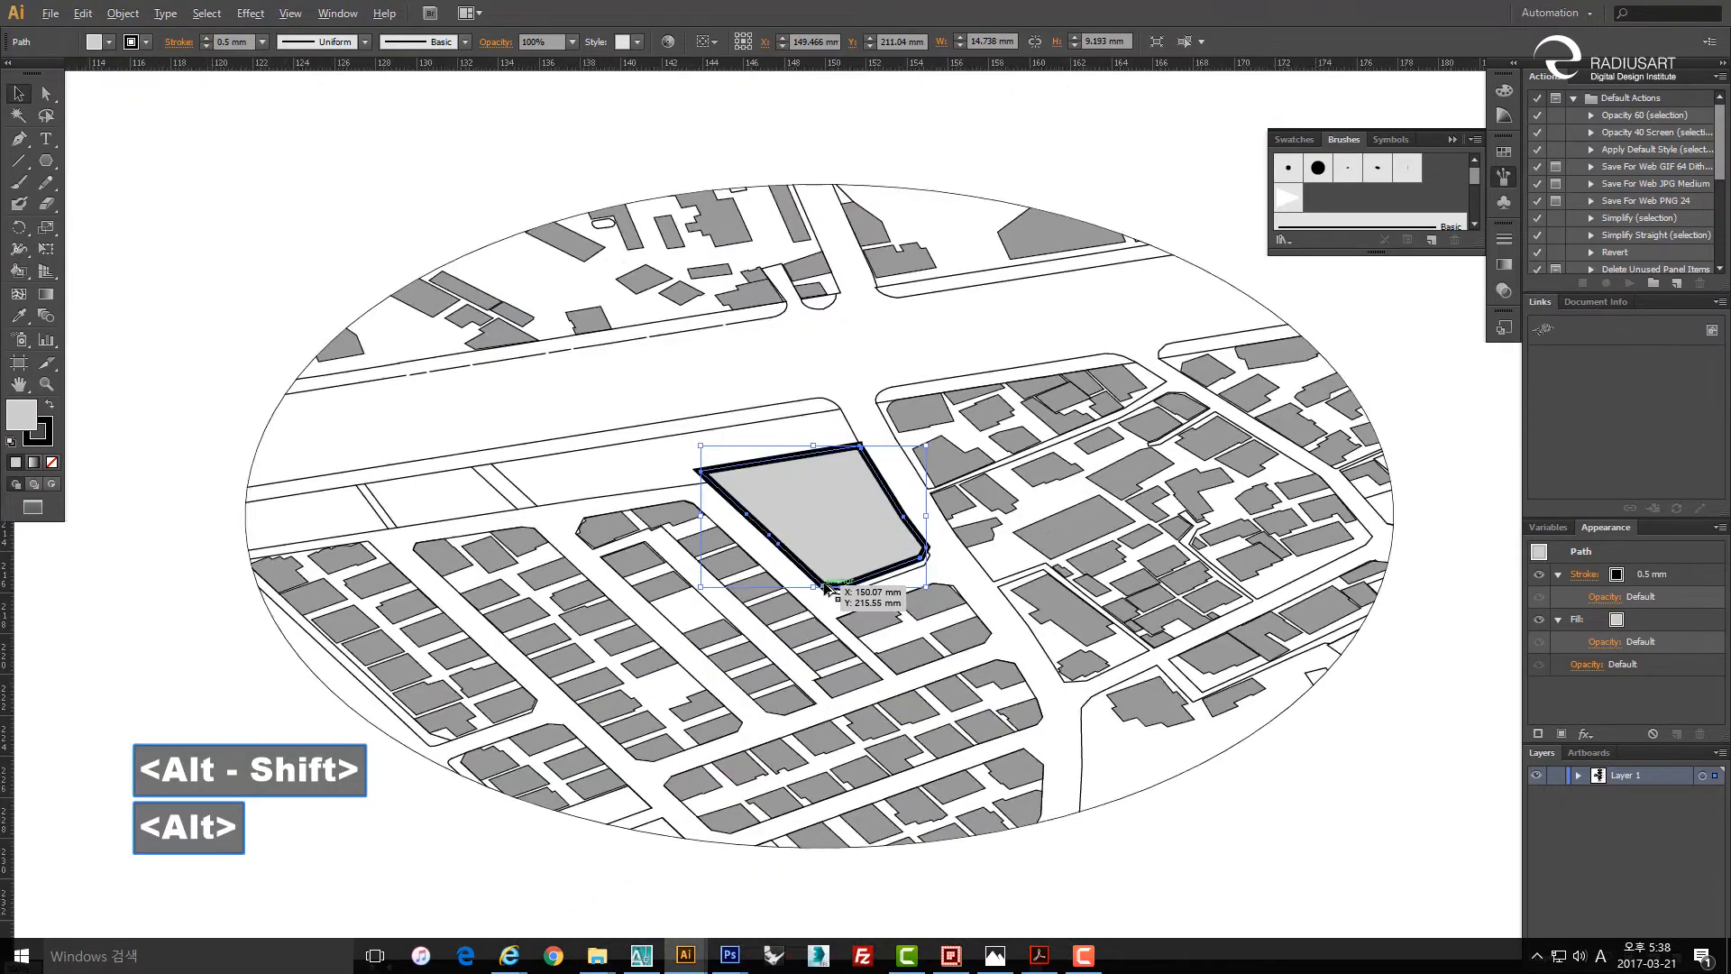
left_click_drag(889, 494, 894, 509)
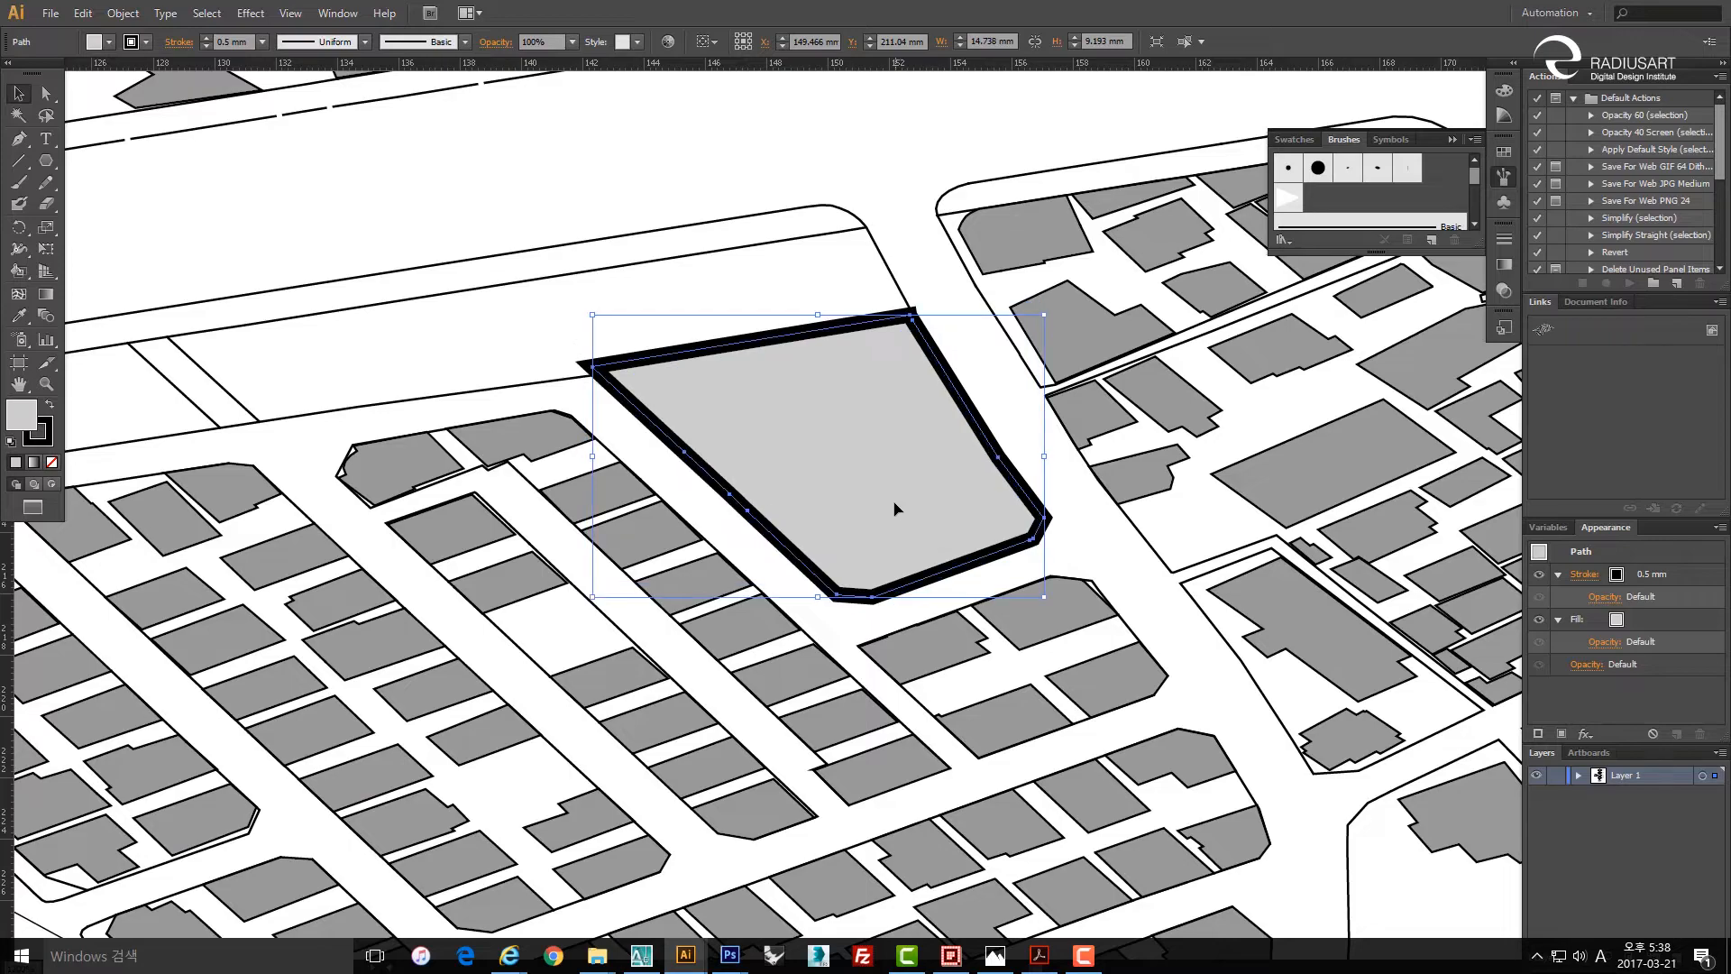
Set the fill of the site parcel on the Figure / Ground map to none, keeping its 0.5 mm black outline.
left_click(52, 463)
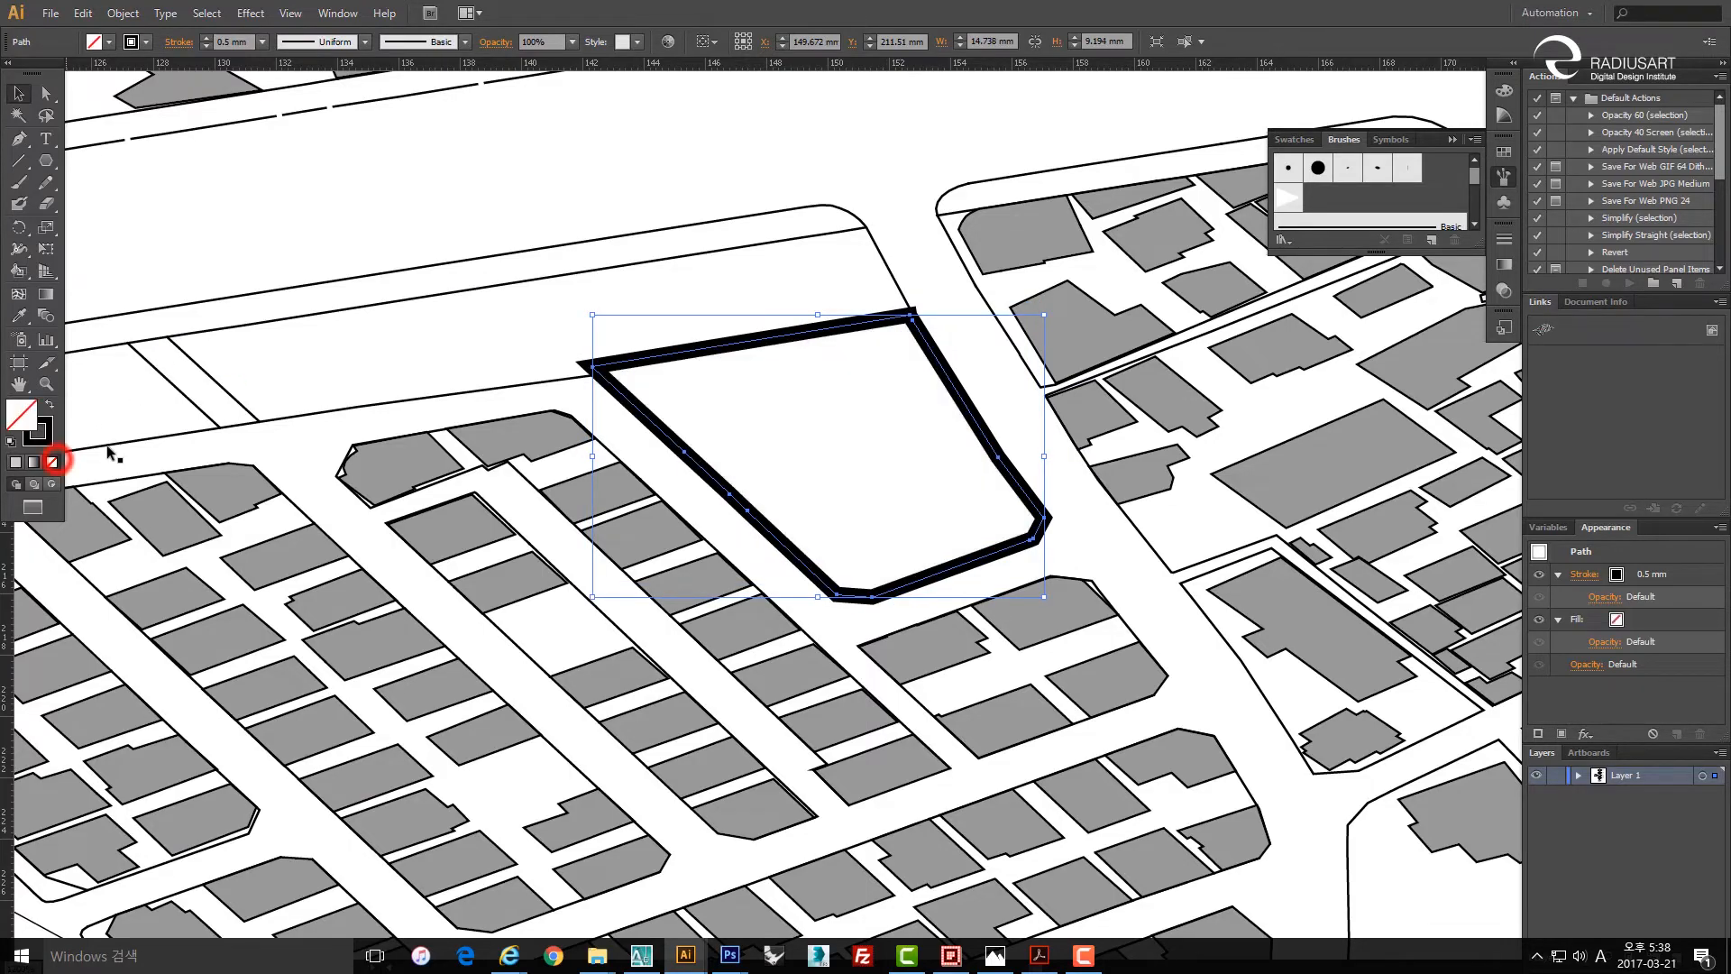
scroll(602, 340, "down", 5)
left_click_drag(666, 247, 721, 590)
left_click_drag(737, 387, 741, 397)
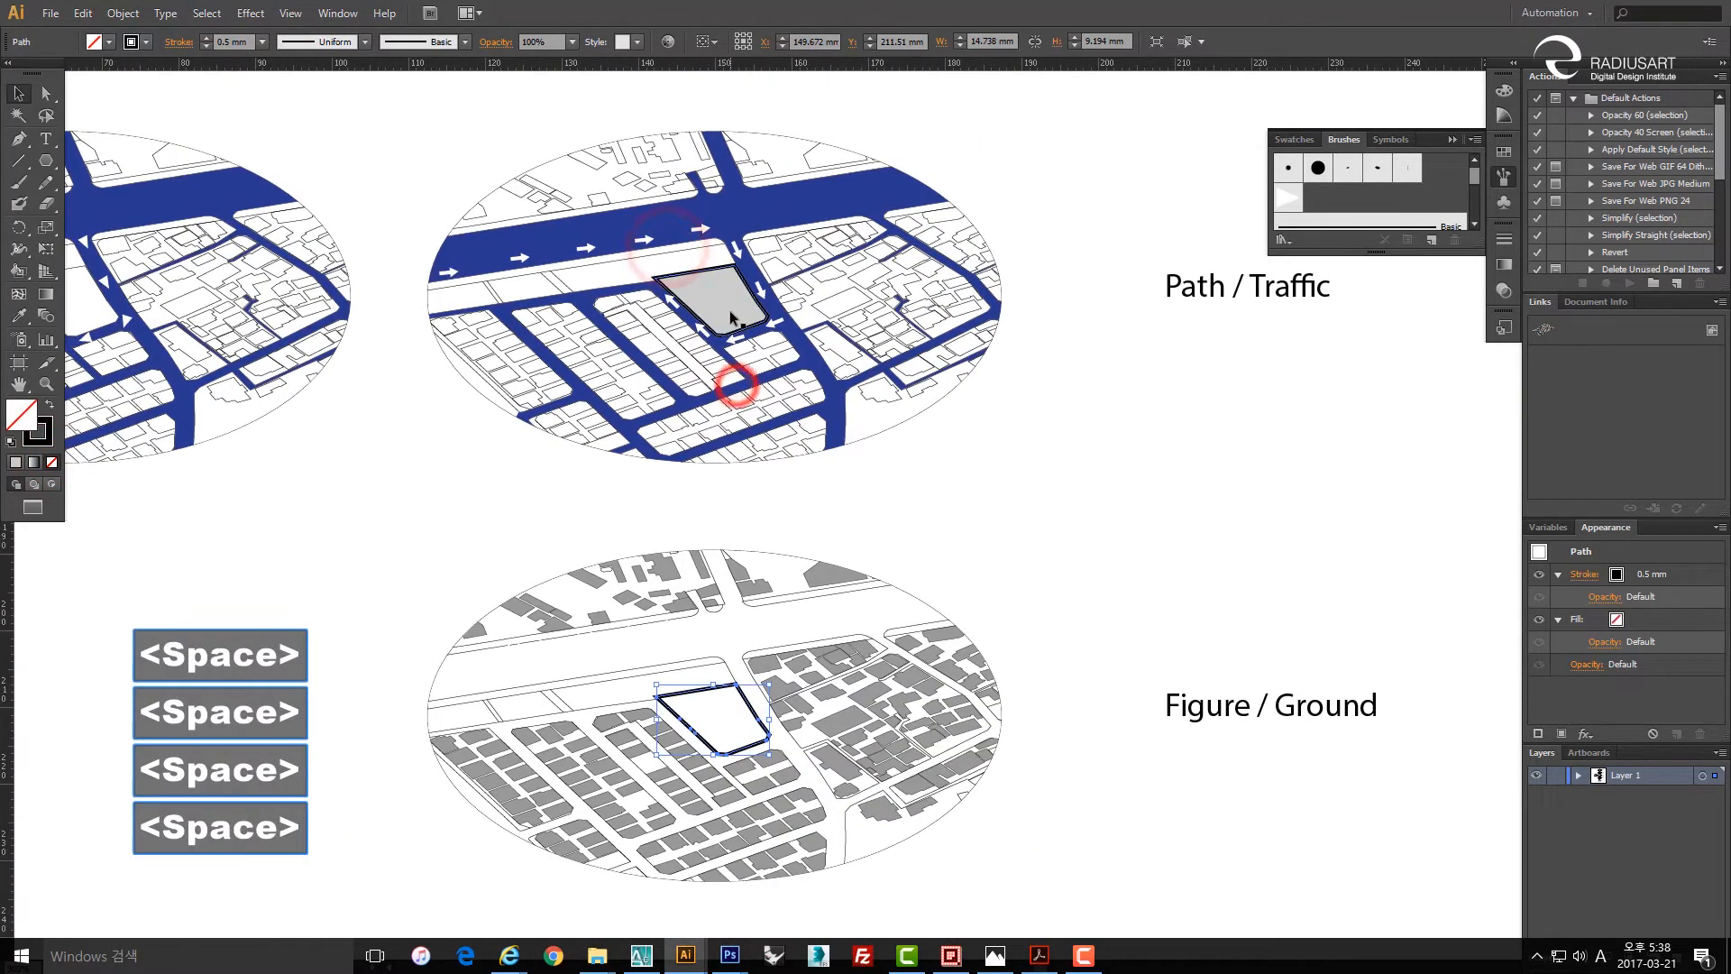
Remove the gray fill from the site parcel on the Path / Traffic map, leaving only its black outline.
left_click(723, 300)
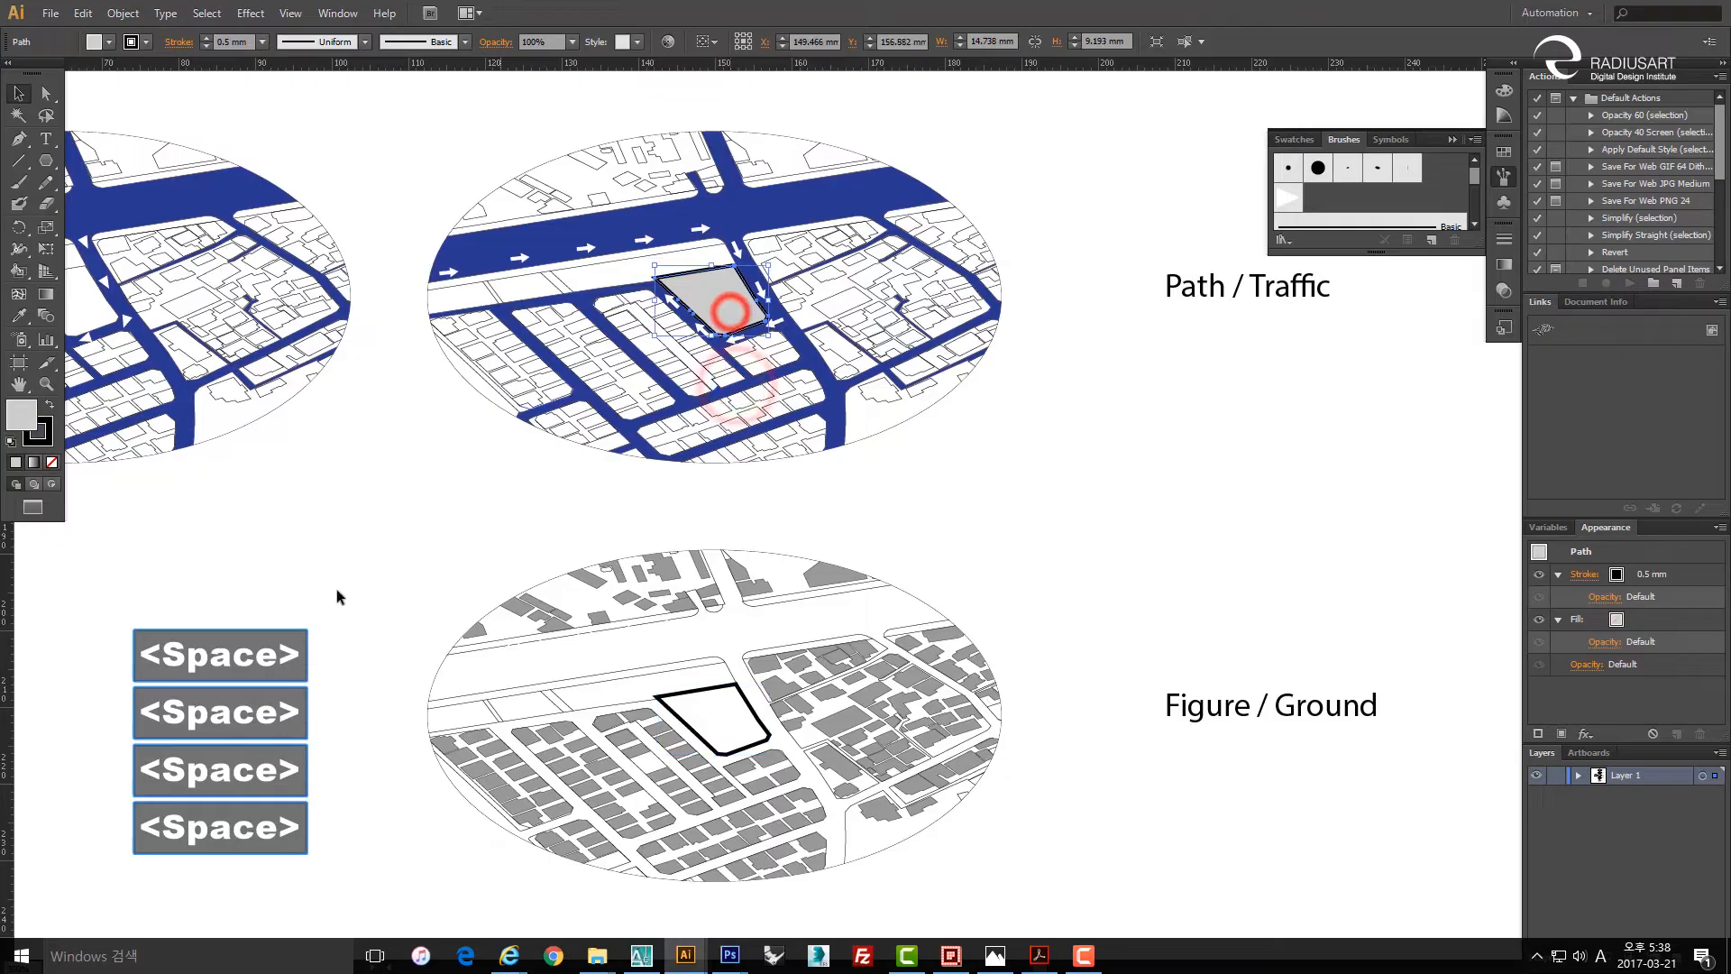
left_click(53, 463)
left_click(212, 568)
left_click_drag(710, 773, 838, 667)
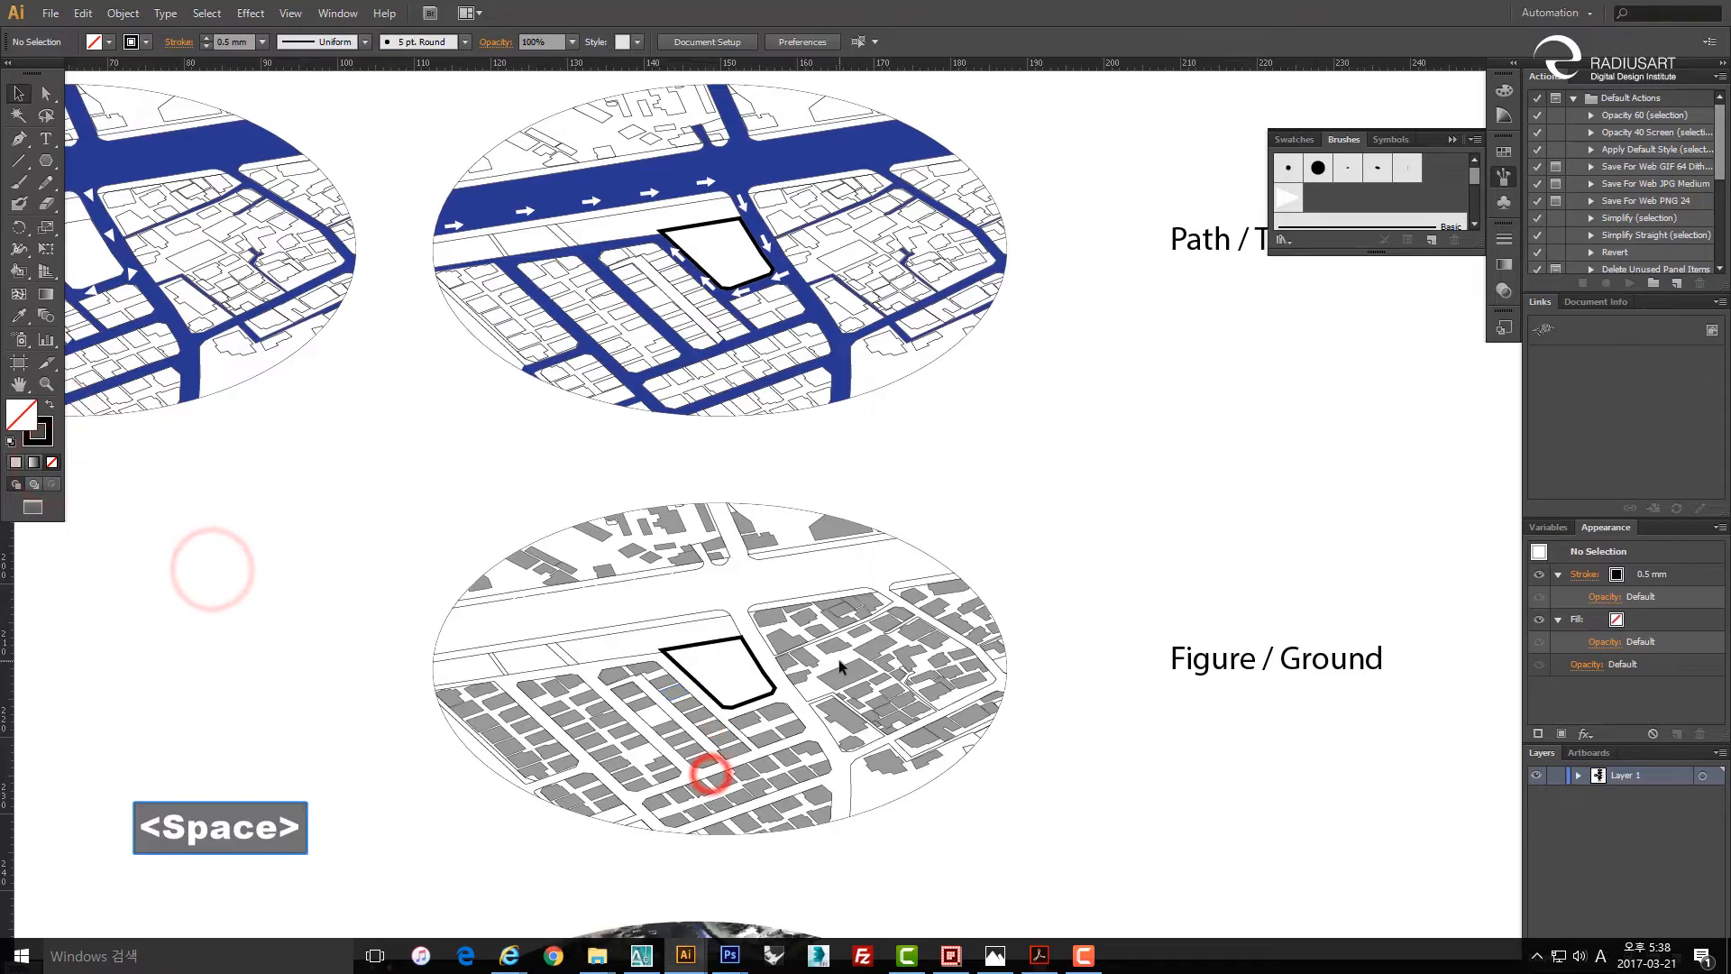
left_click(853, 669)
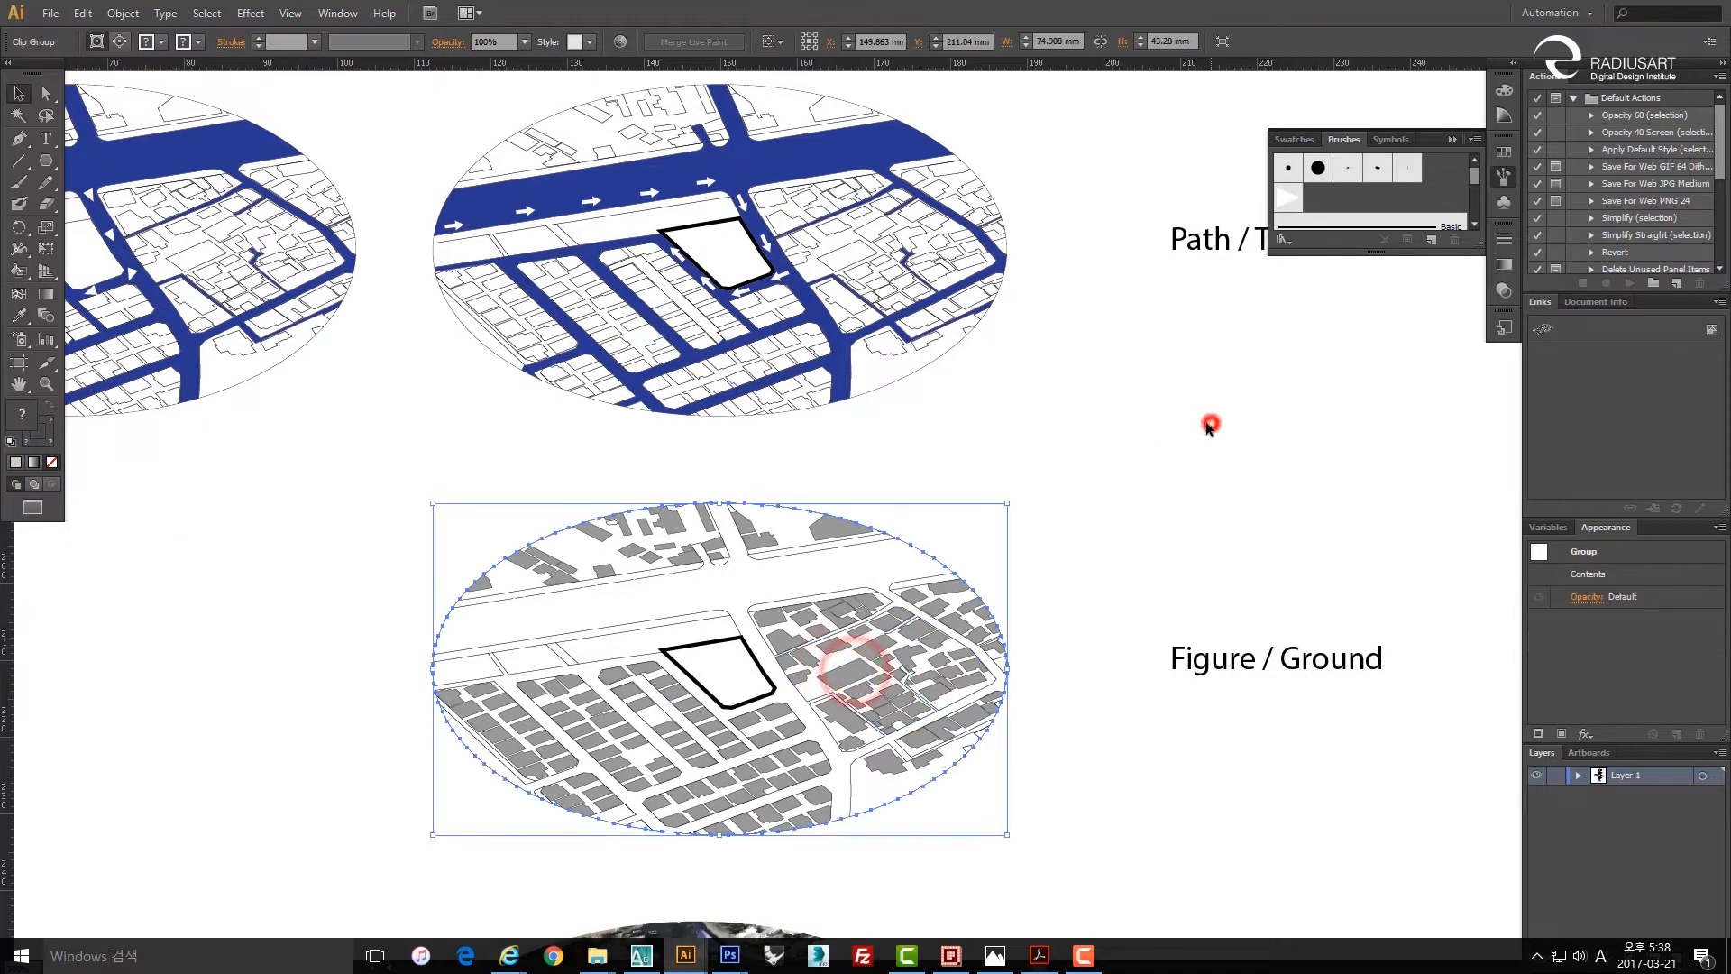
left_click(1211, 424)
Select the Green Space map and copy it to the clipboard, keeping it in its original place.
left_click_drag(1076, 405, 1086, 497)
left_click_drag(723, 394, 784, 396)
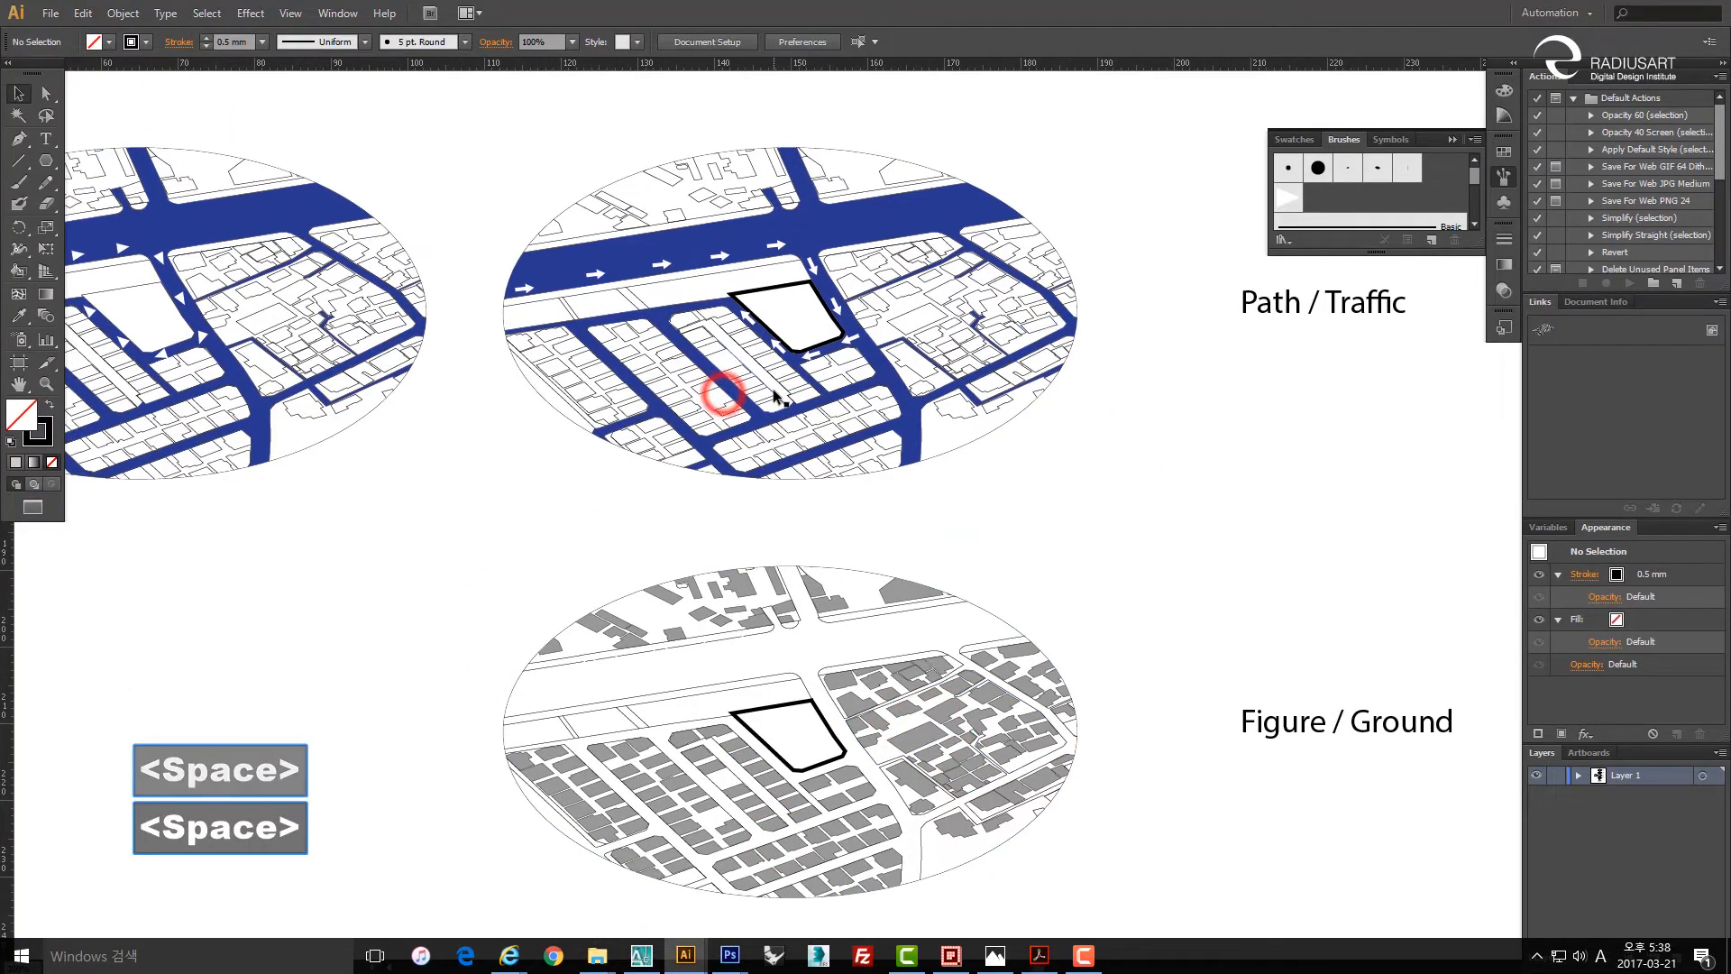
scroll(772, 395, "down", 1)
left_click_drag(842, 262, 859, 476)
left_click_drag(865, 312, 885, 411)
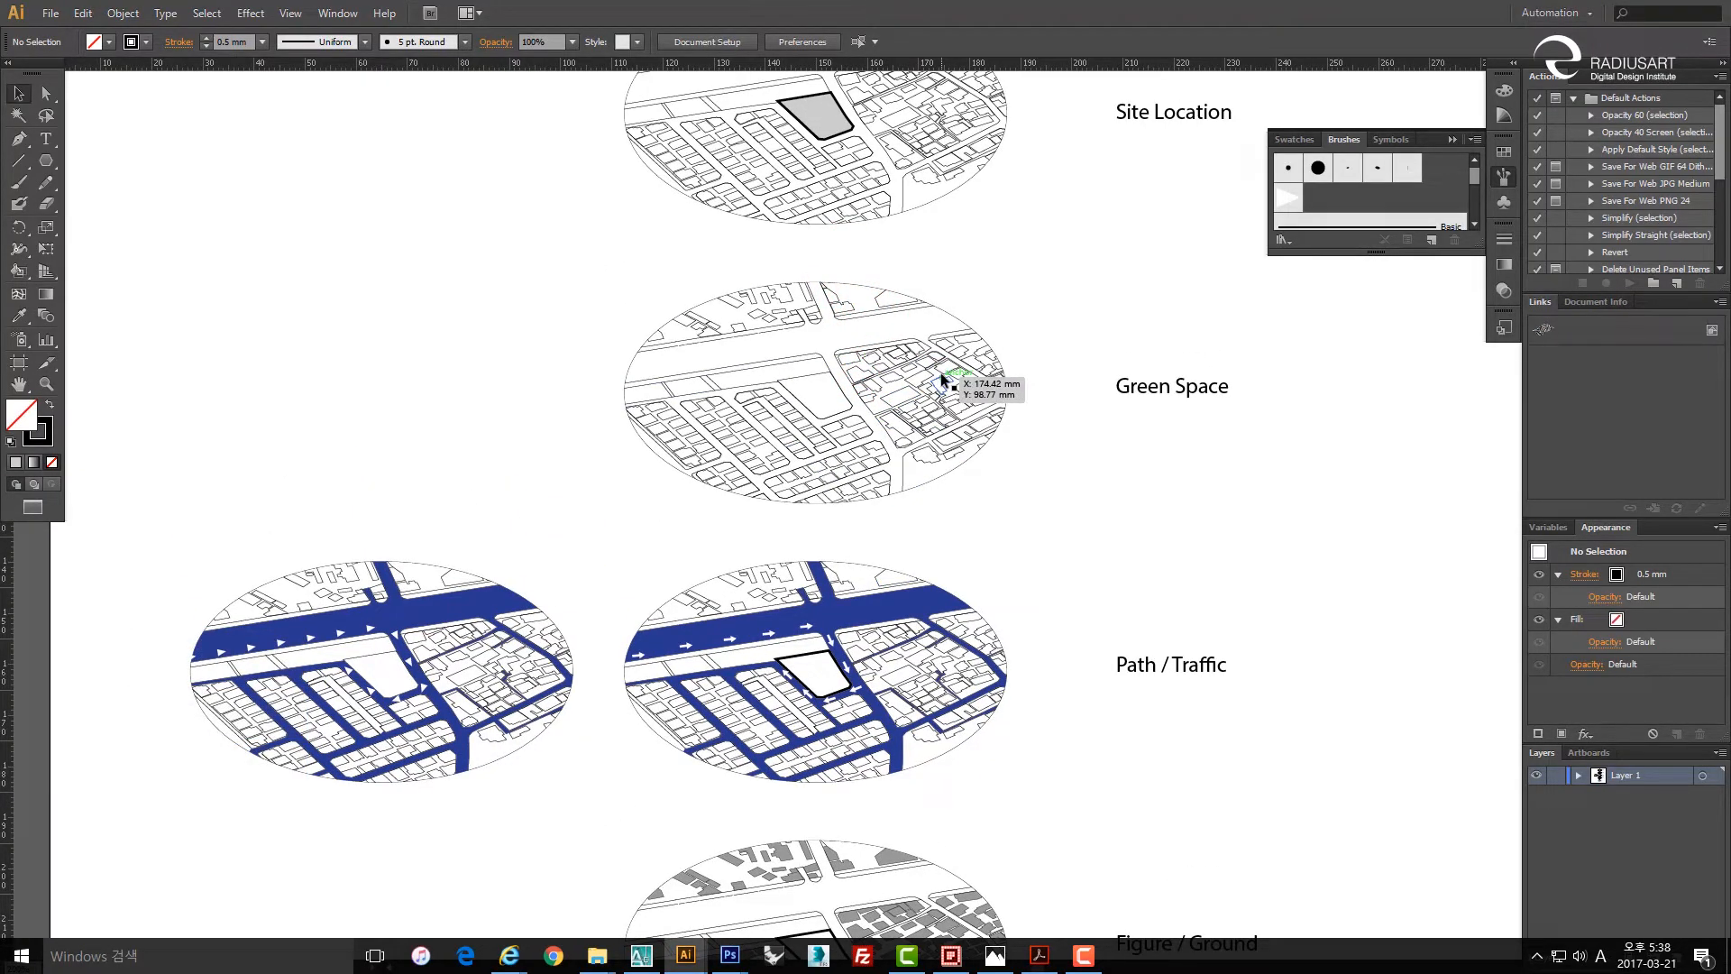
key("space")
left_click_drag(939, 372, 877, 380)
left_click(834, 374)
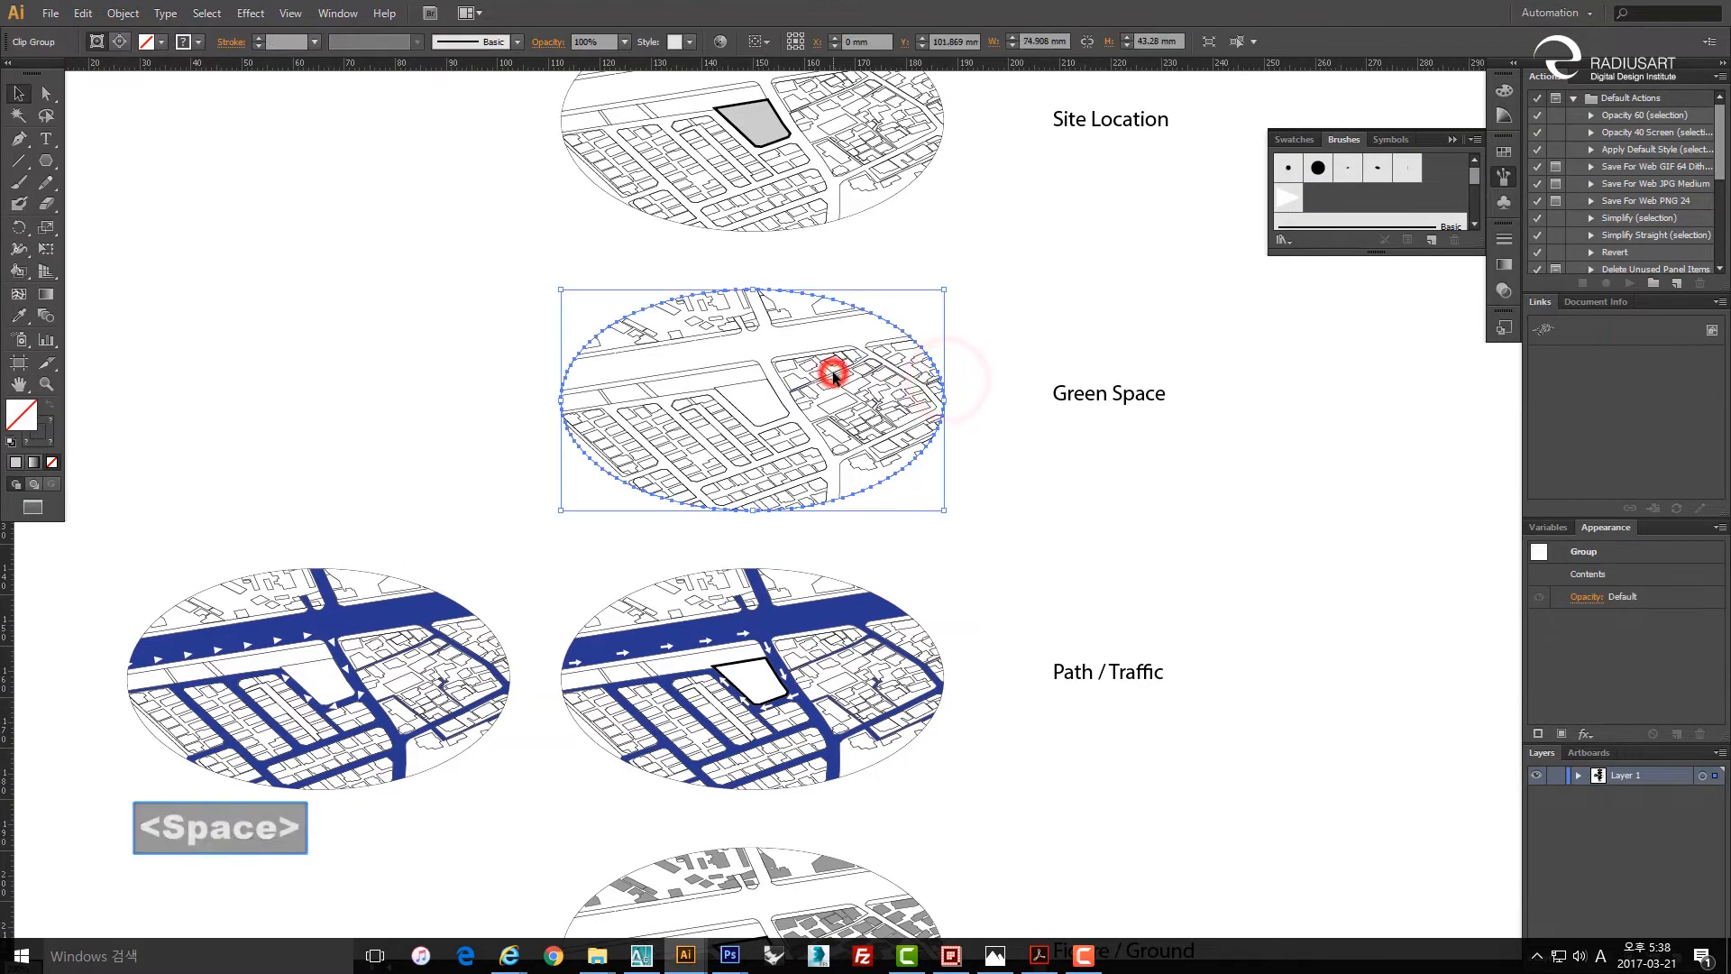
left_click_drag(798, 420, 662, 419)
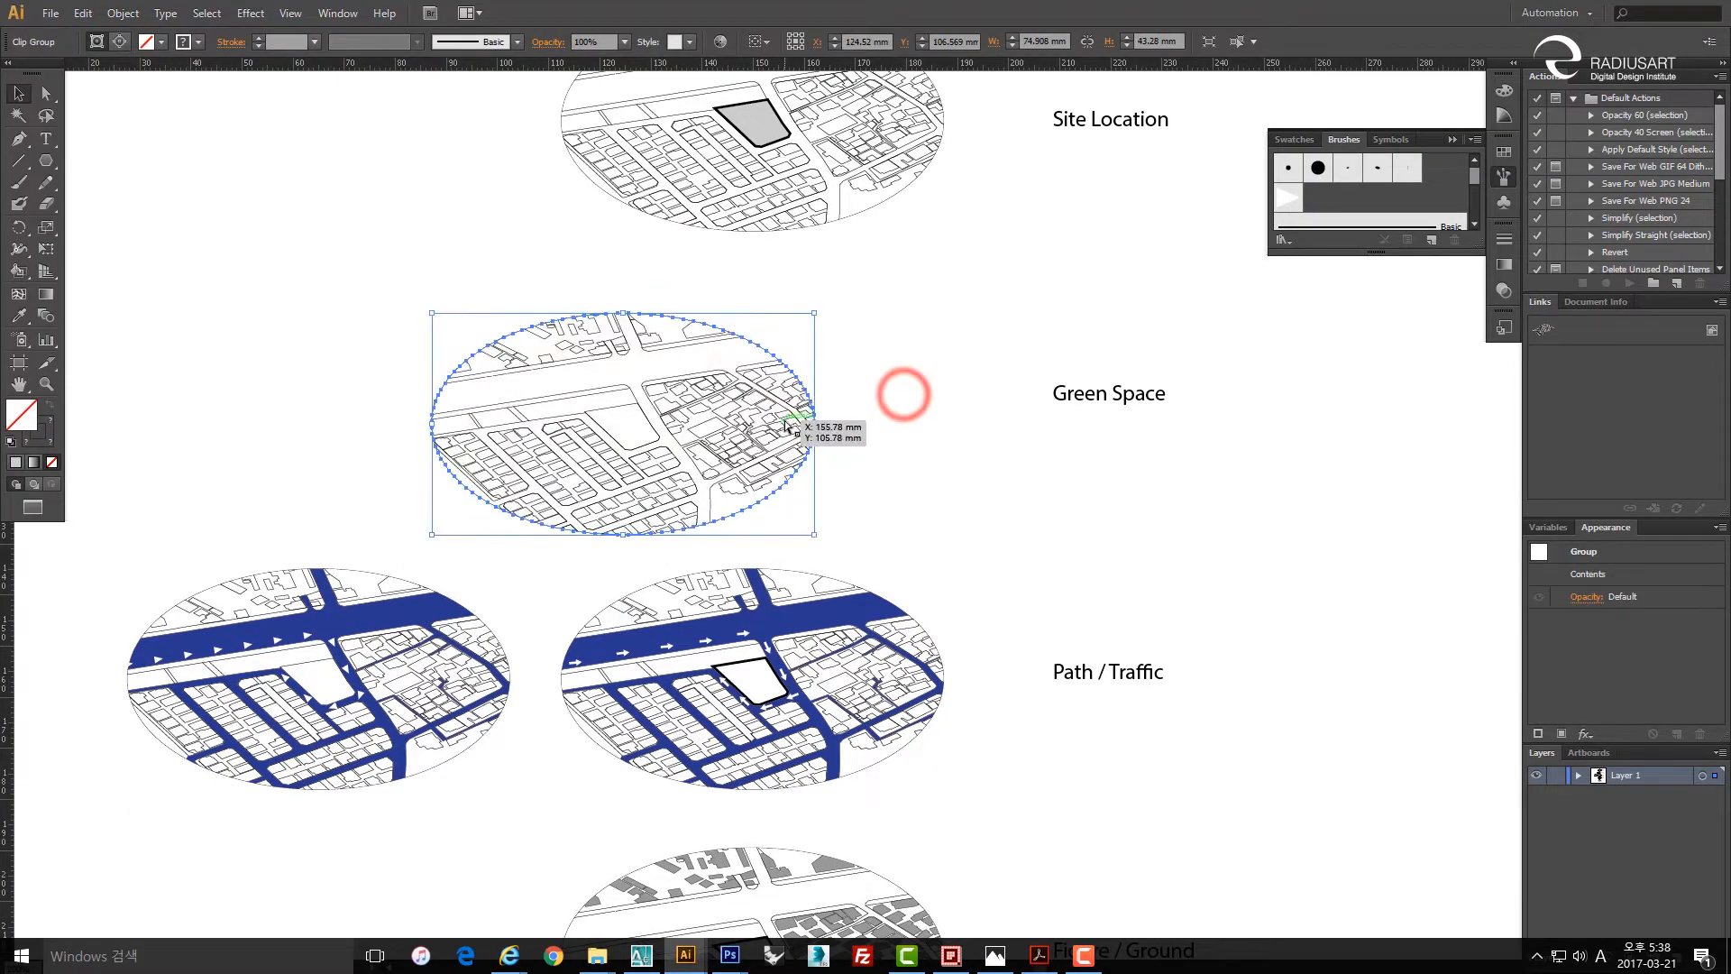
key("ctrl+z")
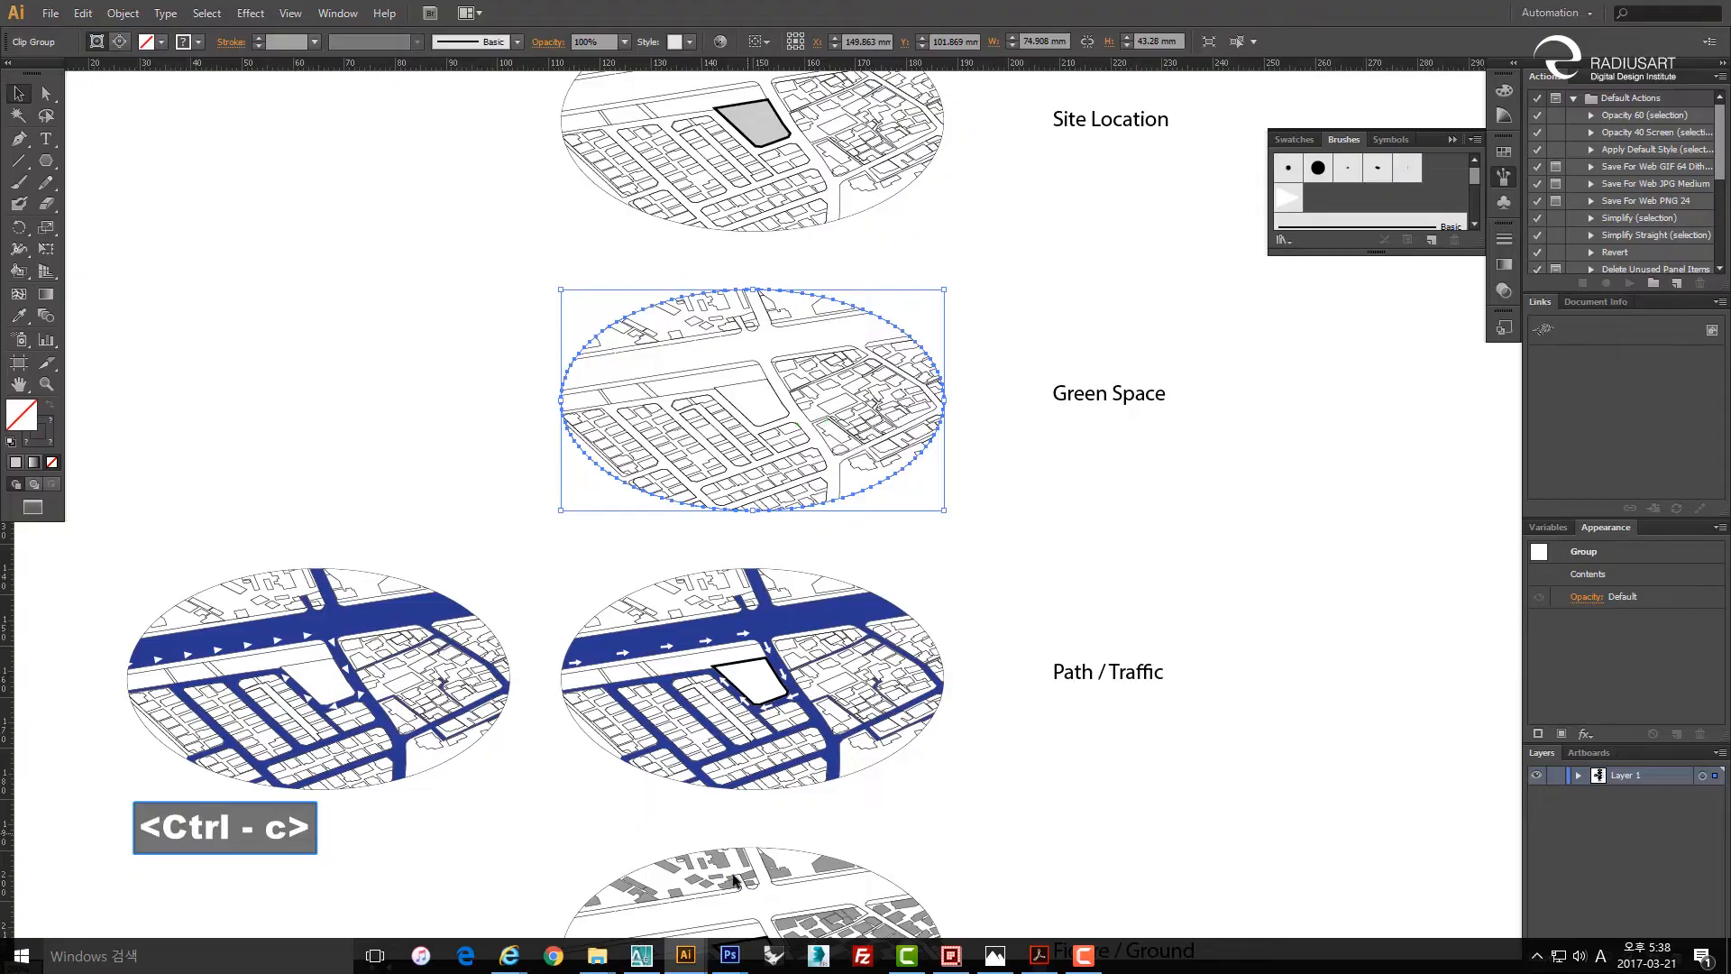
Switch to Photoshop and create a new document from the International Paper preset, 420 mm wide and 297 mm high.
mouse_move(730, 955)
left_click(556, 872)
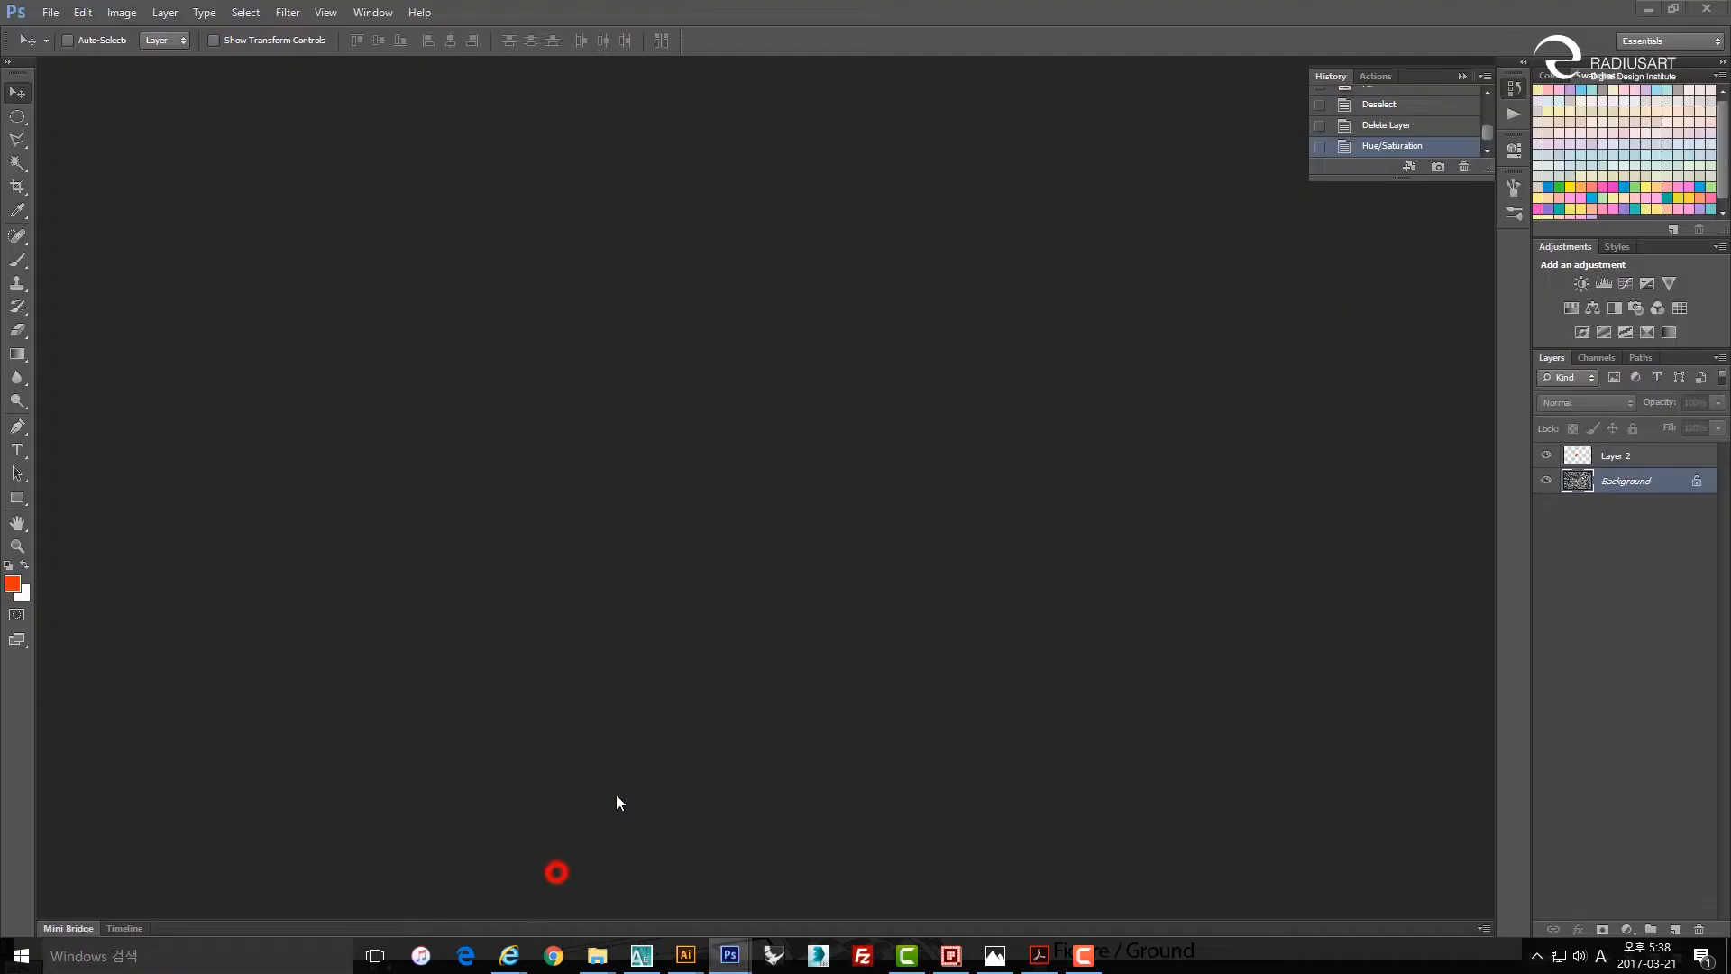
left_click(49, 13)
left_click(56, 32)
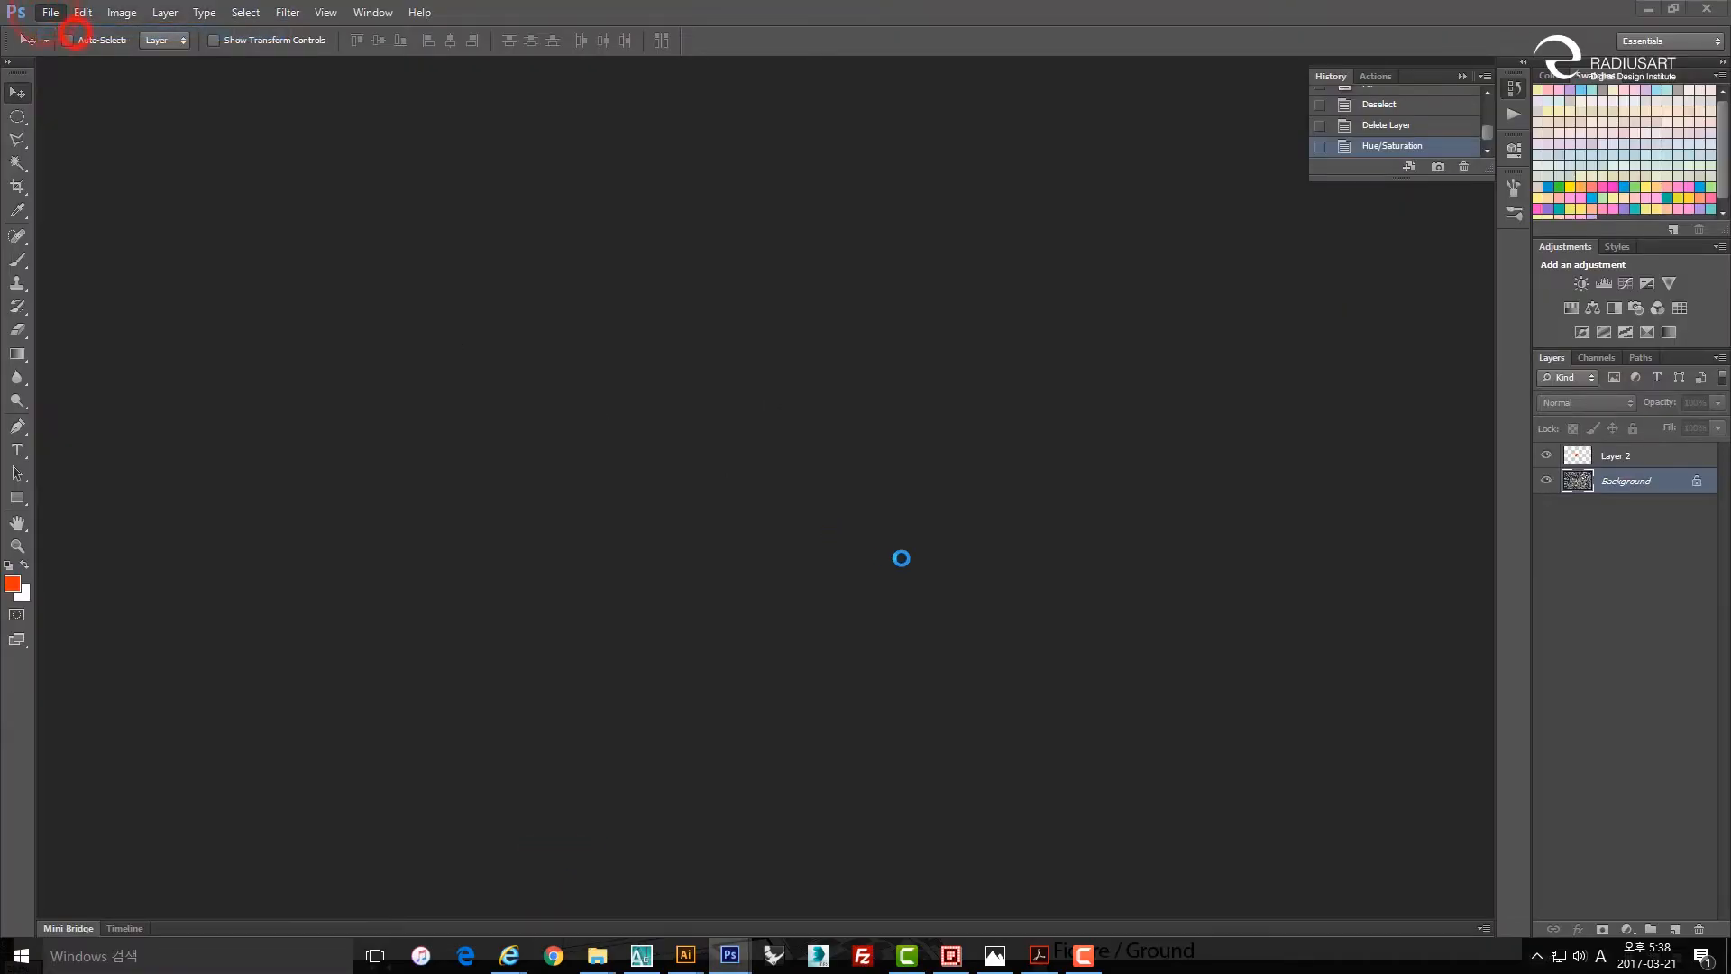
left_click(340, 290)
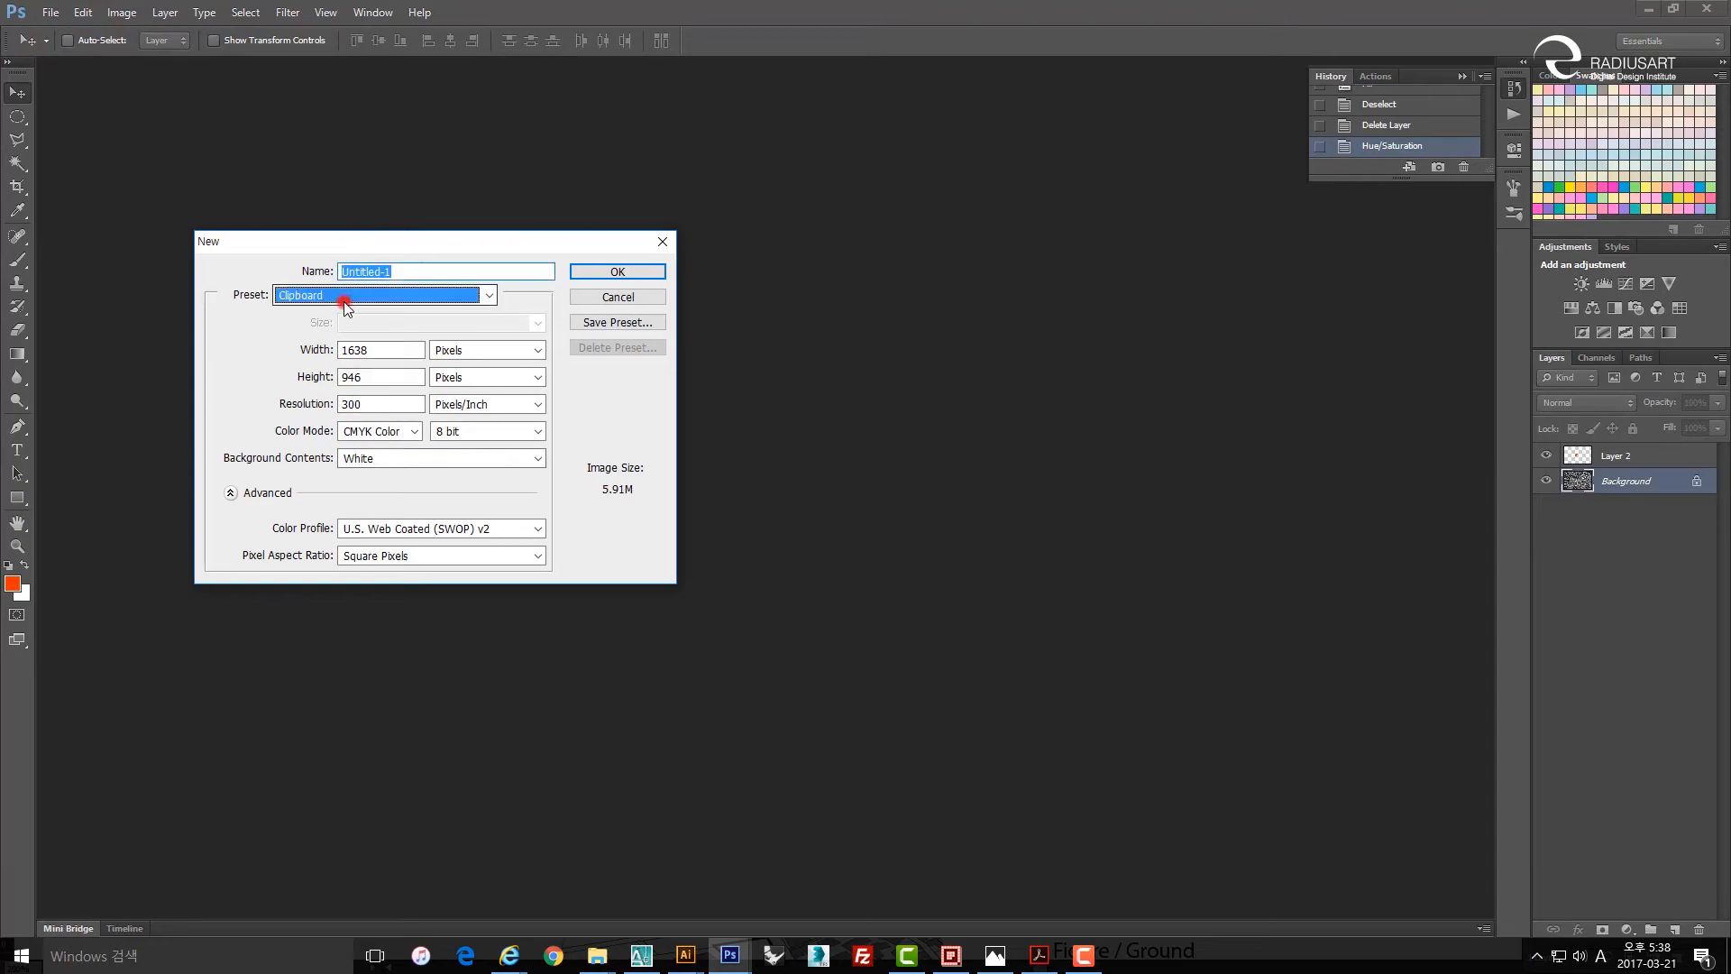
left_click(337, 371)
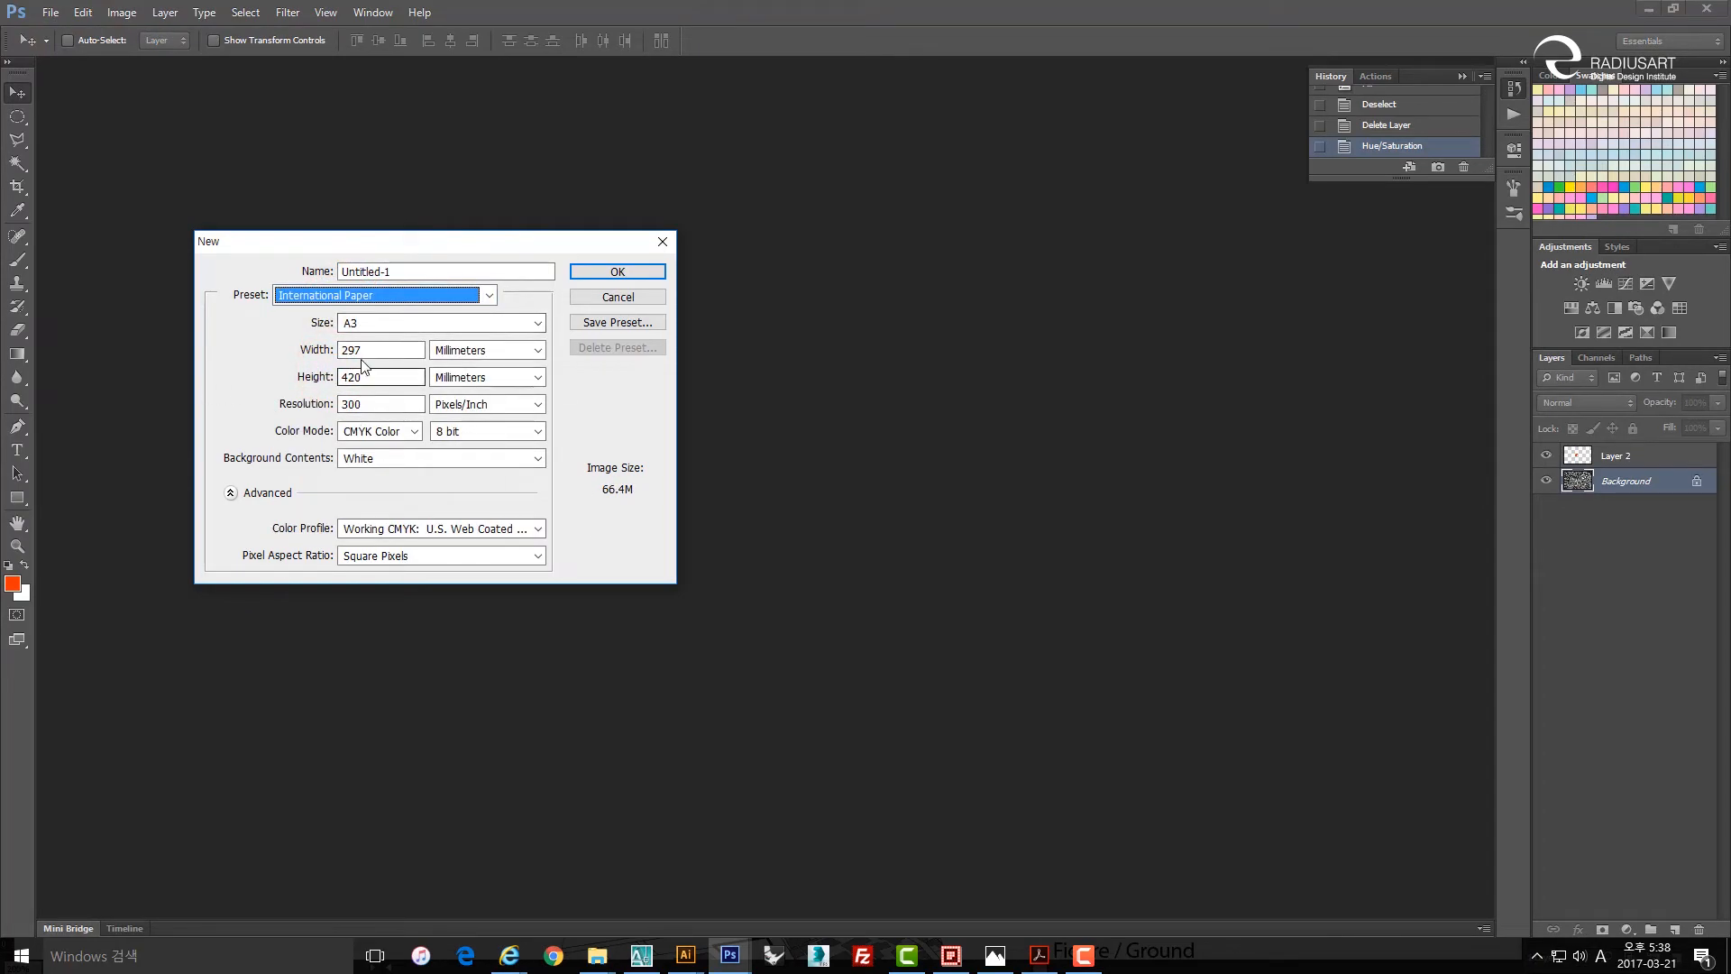
type("420")
key("Tab")
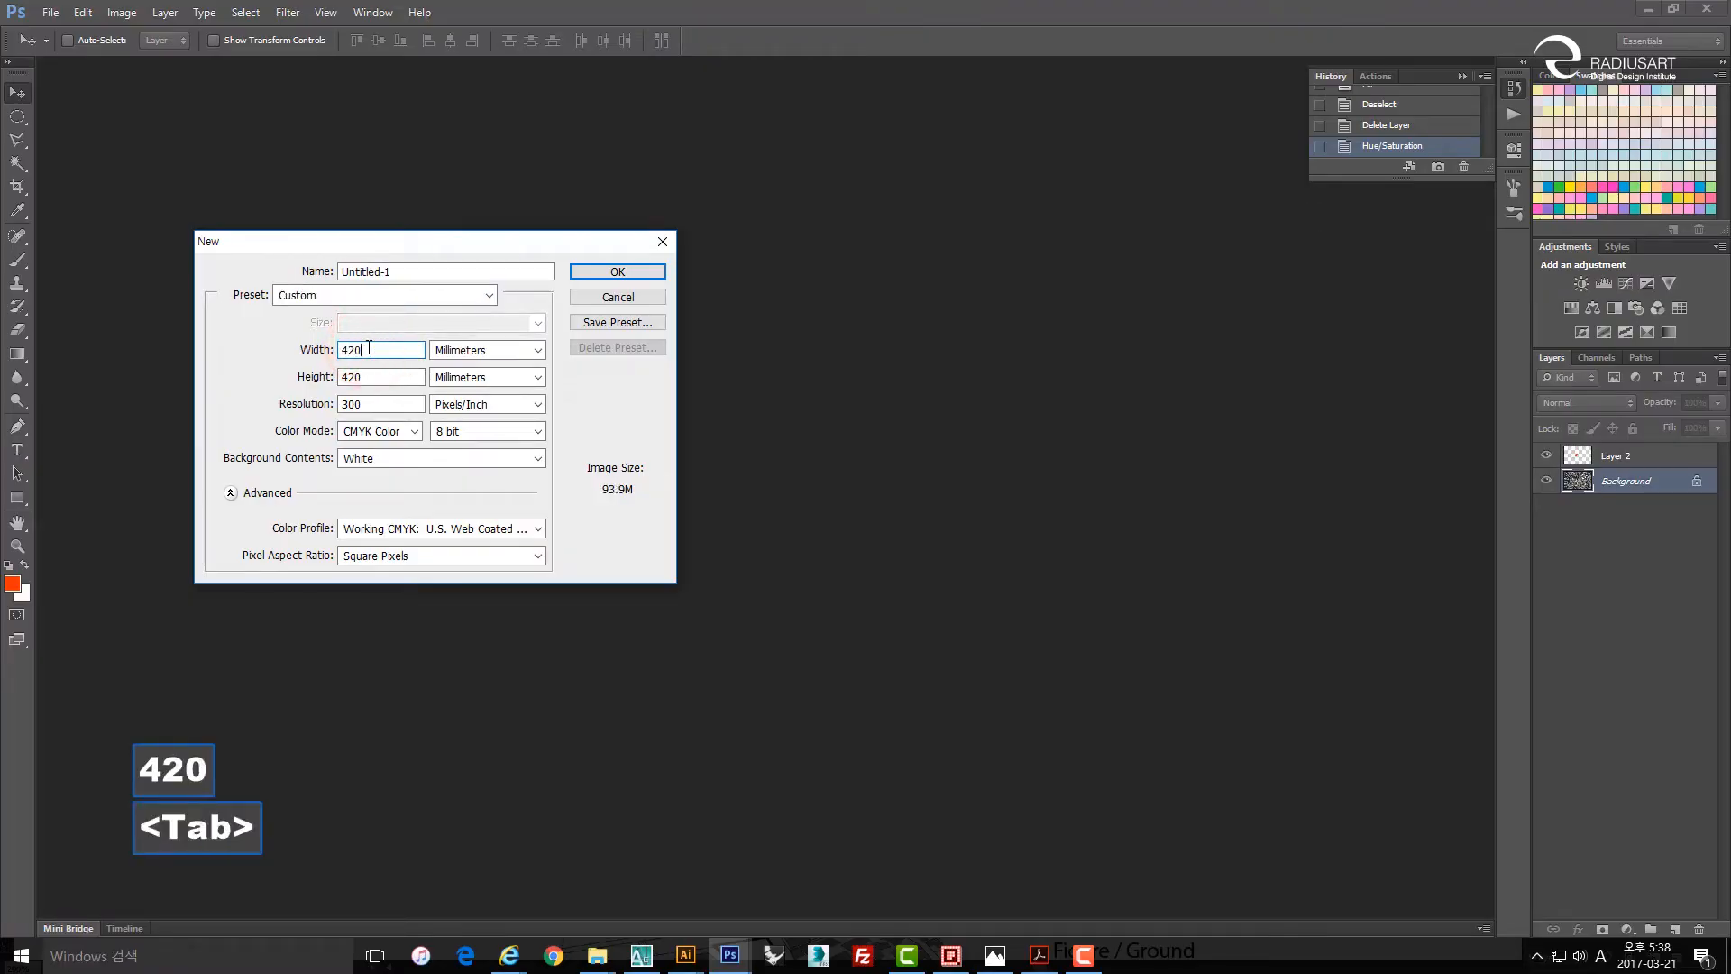
key("Tab")
type("297")
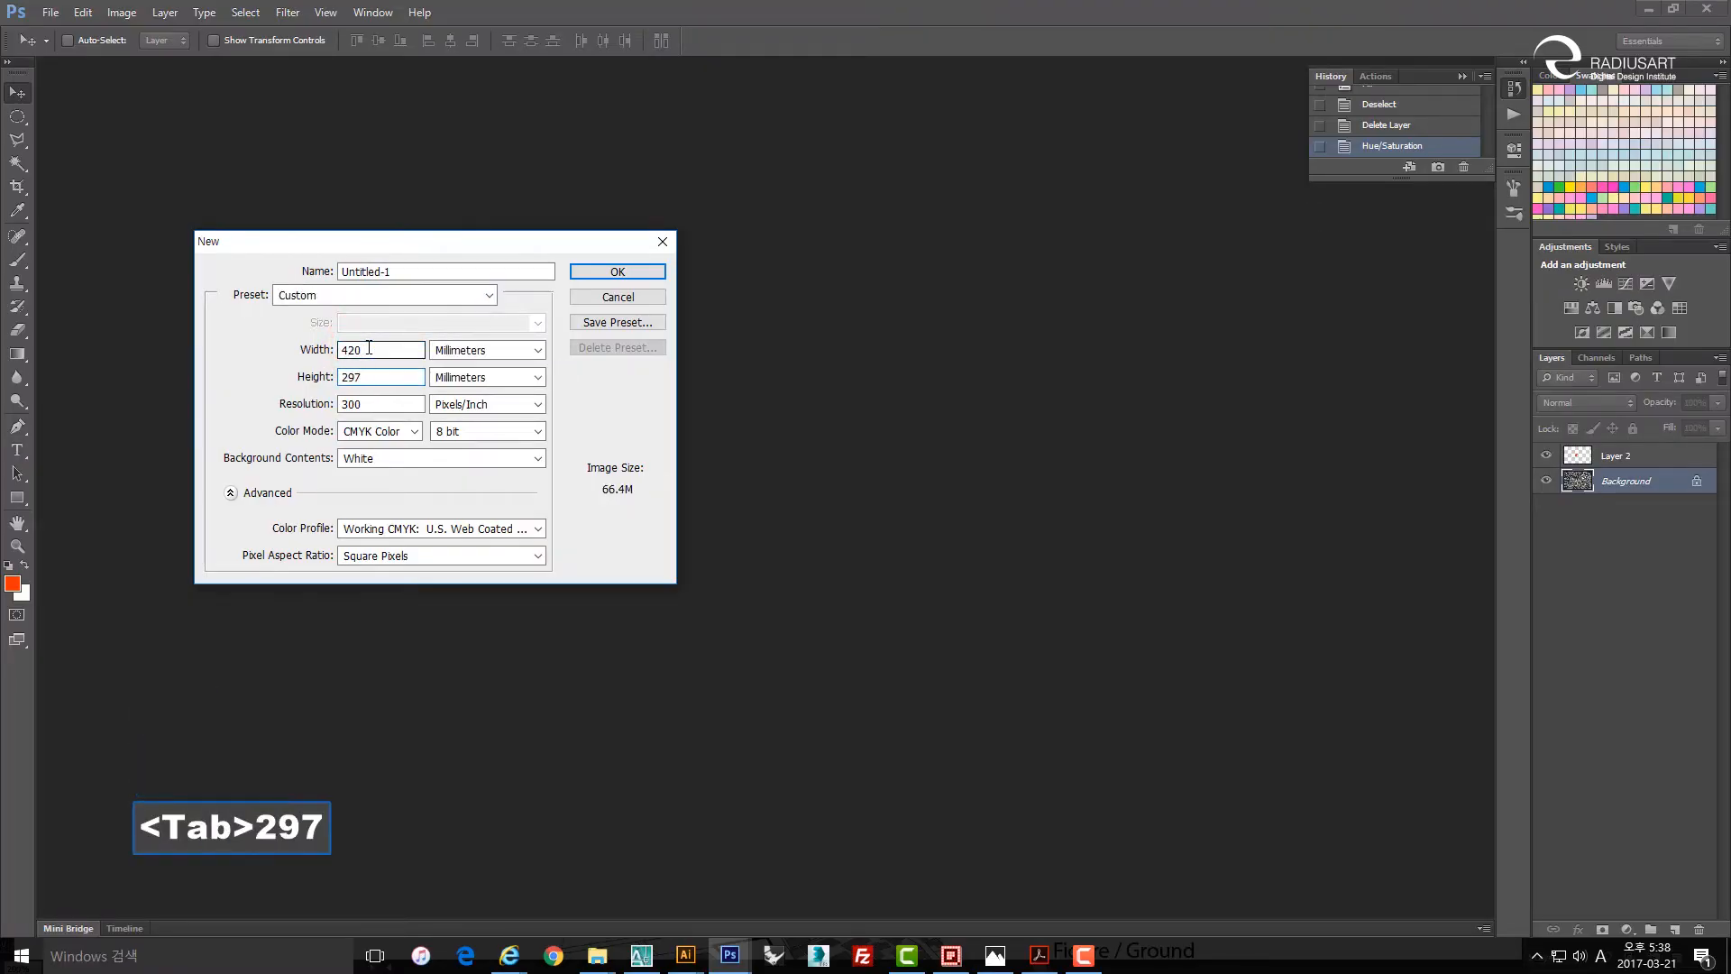
left_click(579, 270)
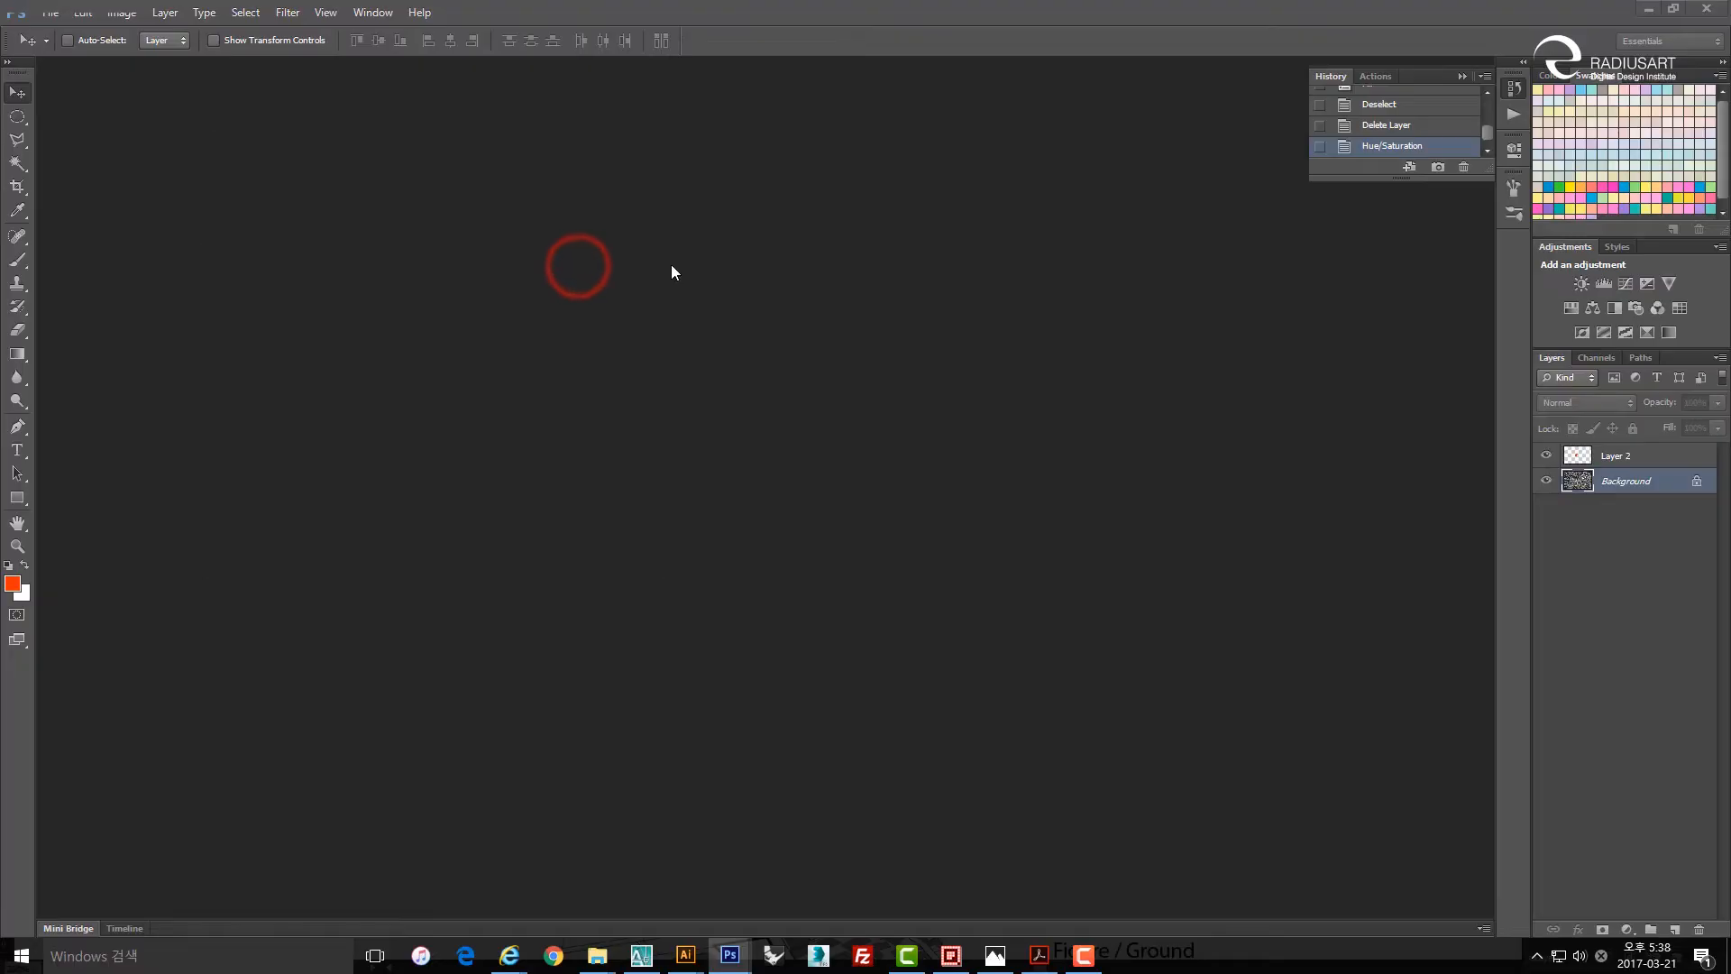
Paste the copied map into the new document as a Smart Object and commit its placement.
key("ctrl+v")
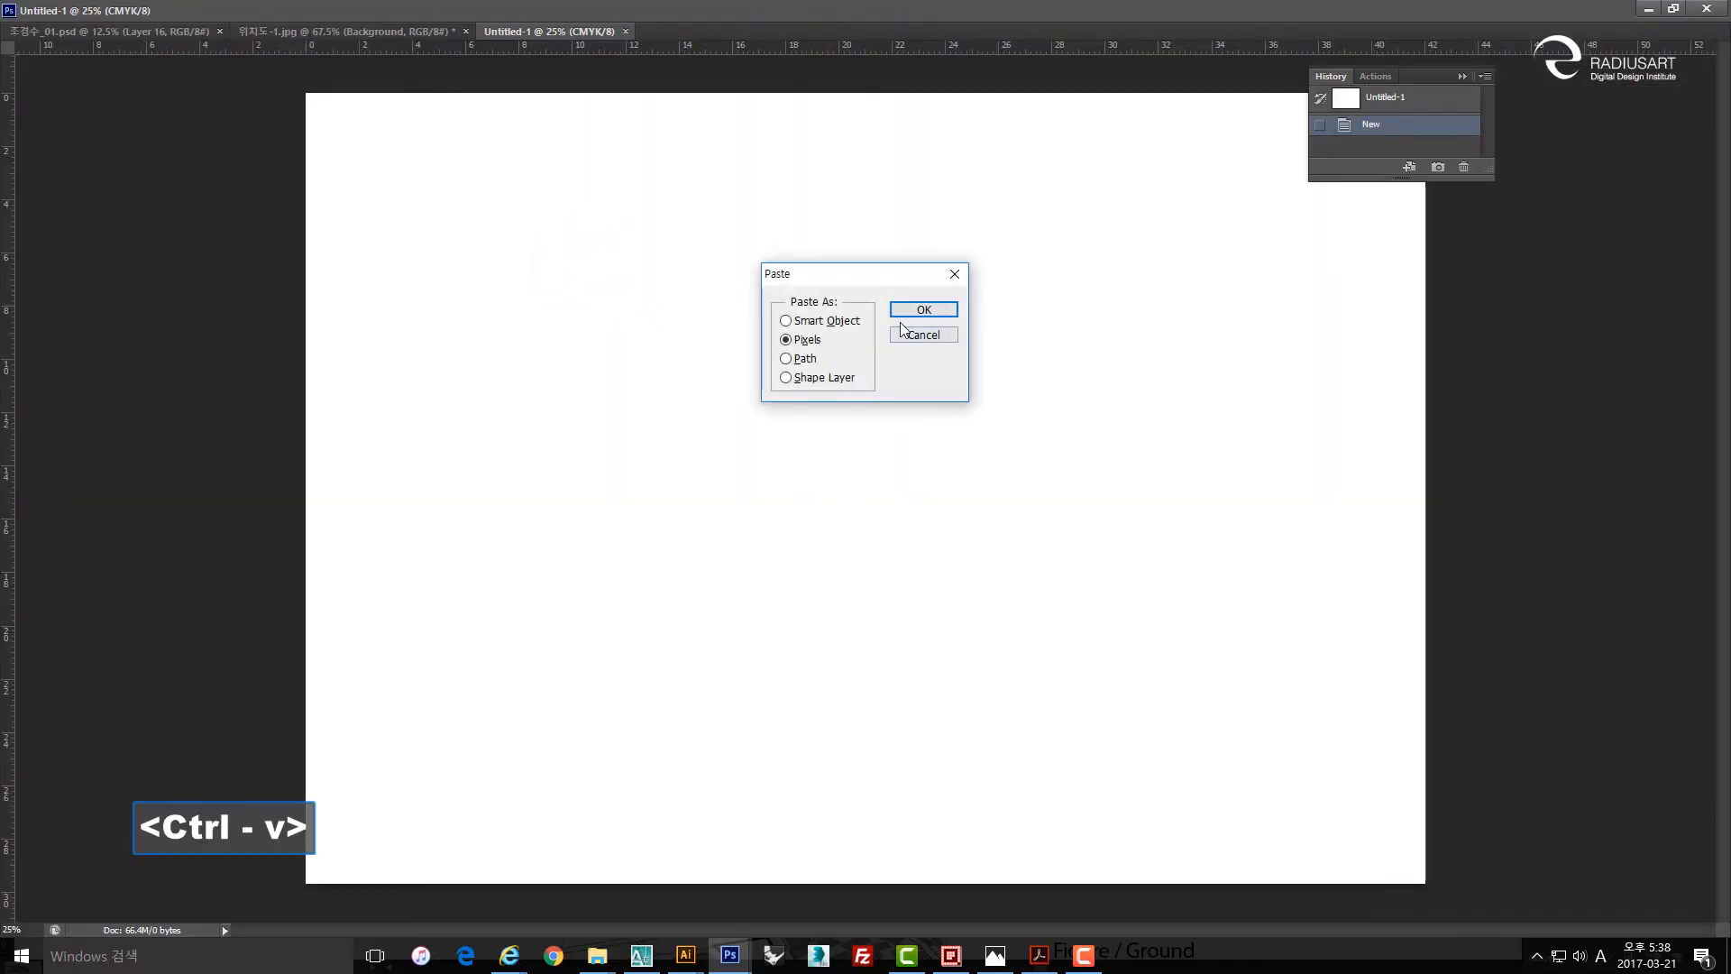
left_click(836, 320)
left_click(924, 306)
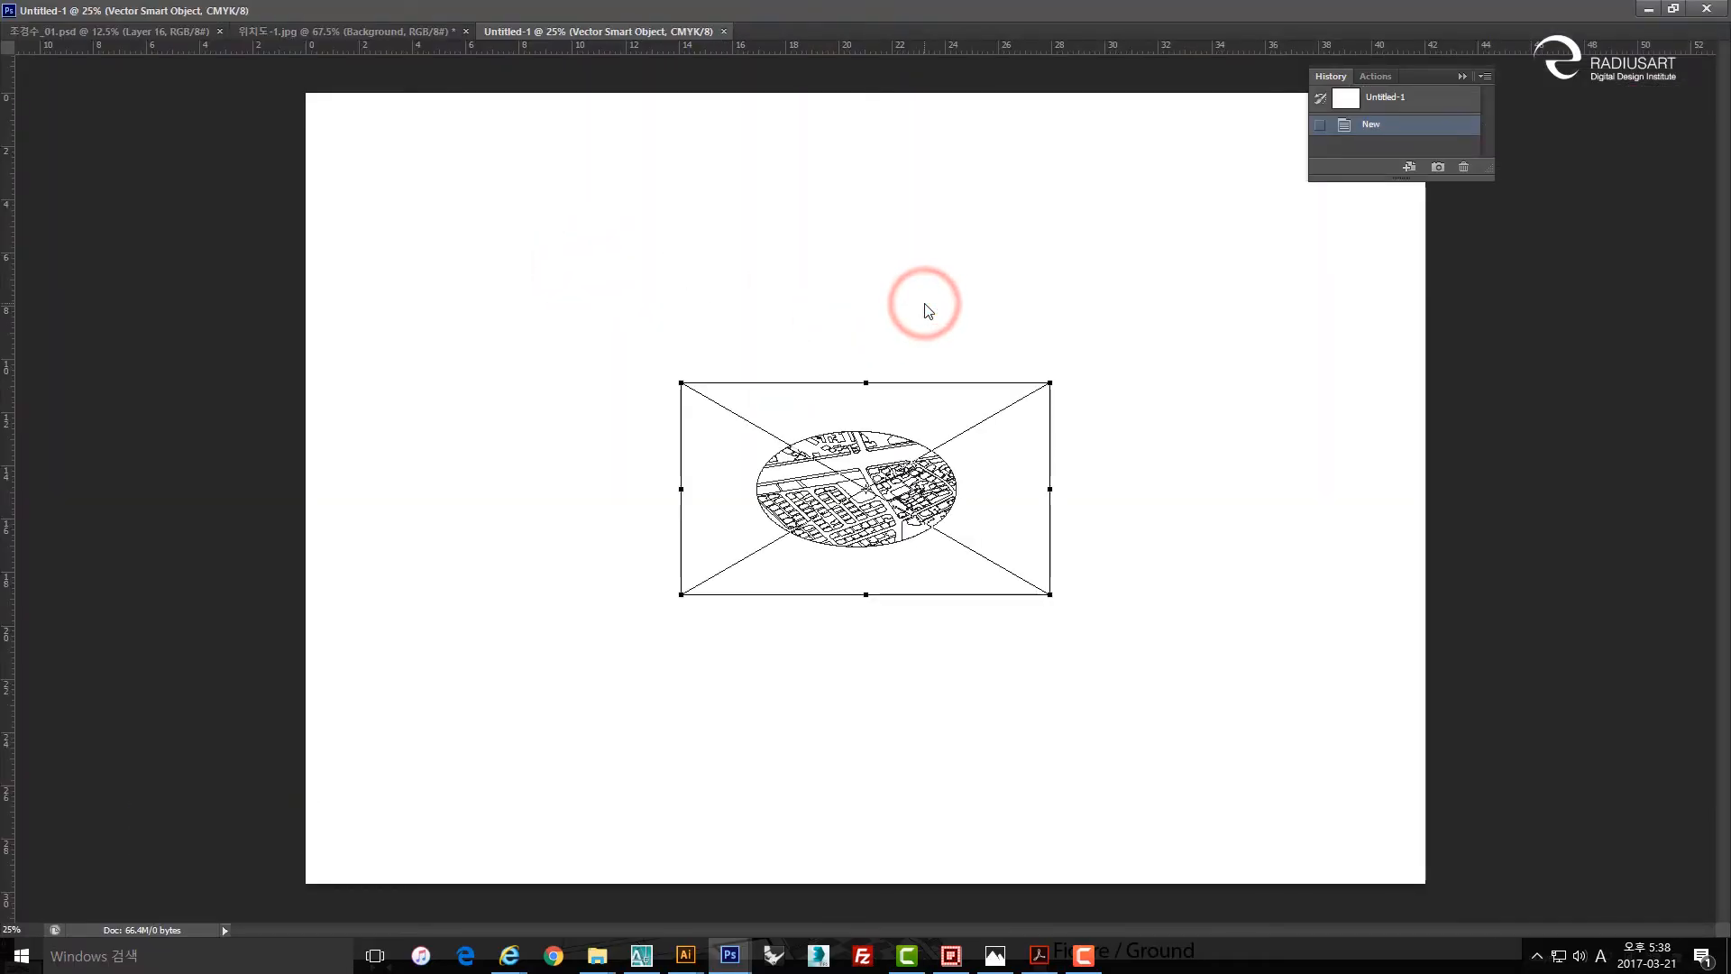
key("Return")
key("Return")
key("Return")
key("Return")
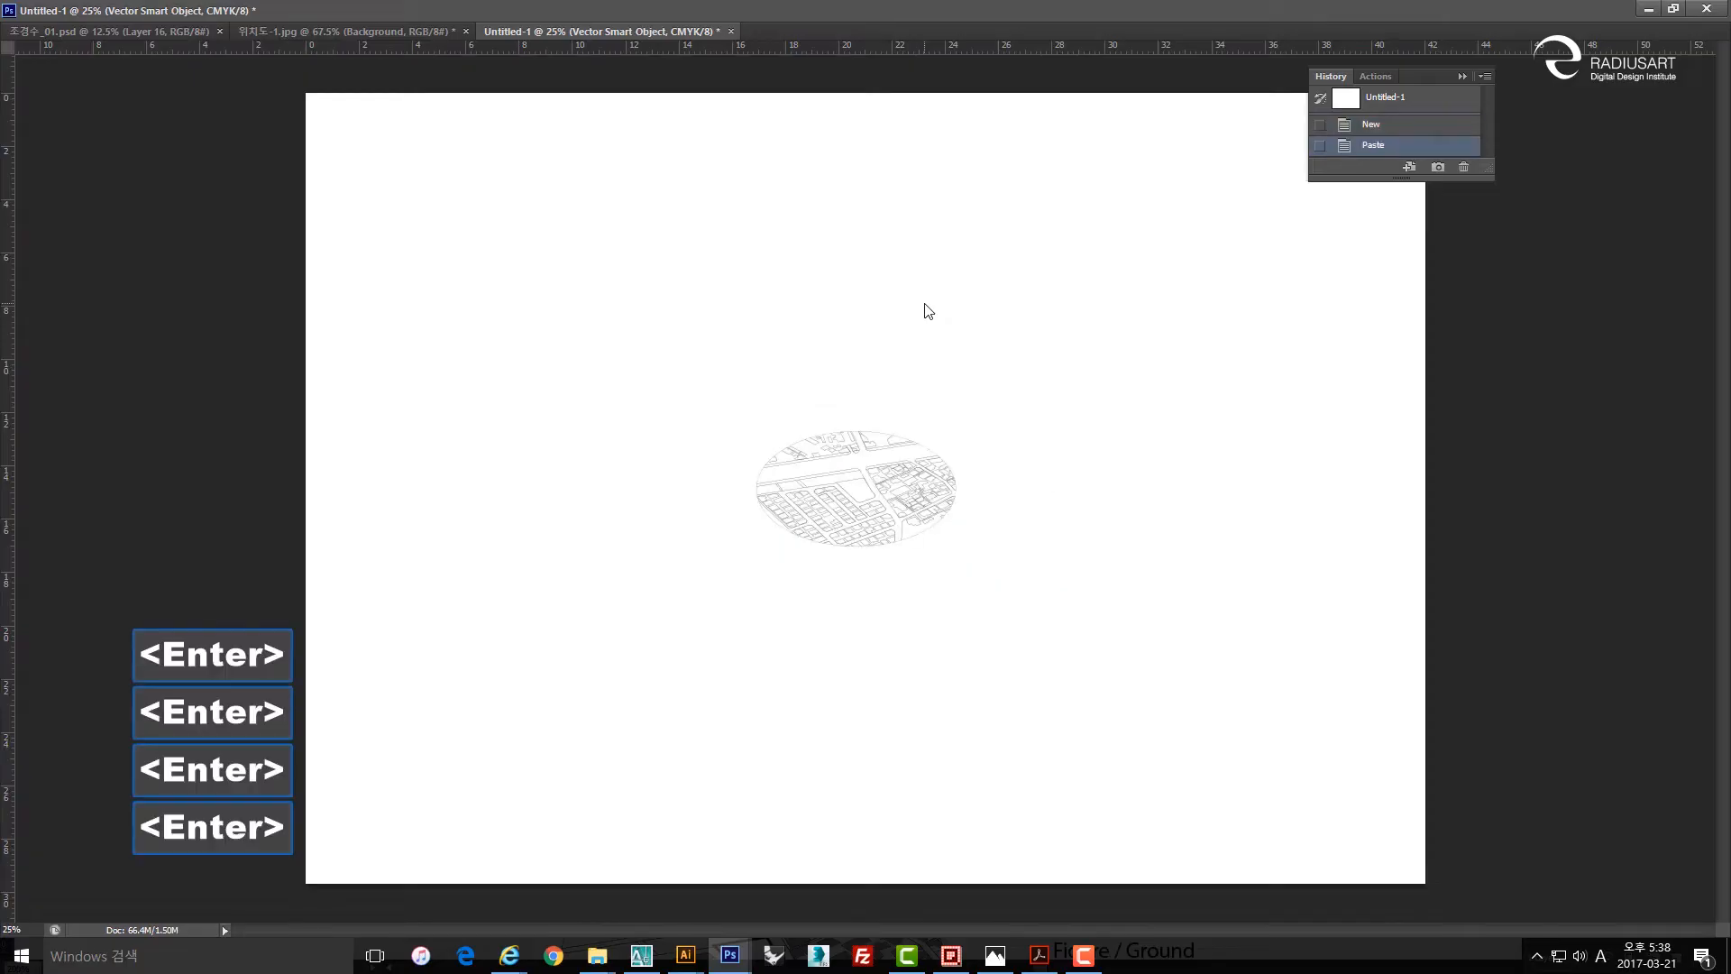
Inspect the pasted map up close and detach the Untitled-1 document into its own floating window.
key("alt")
scroll(879, 498, "up", 6, "alt")
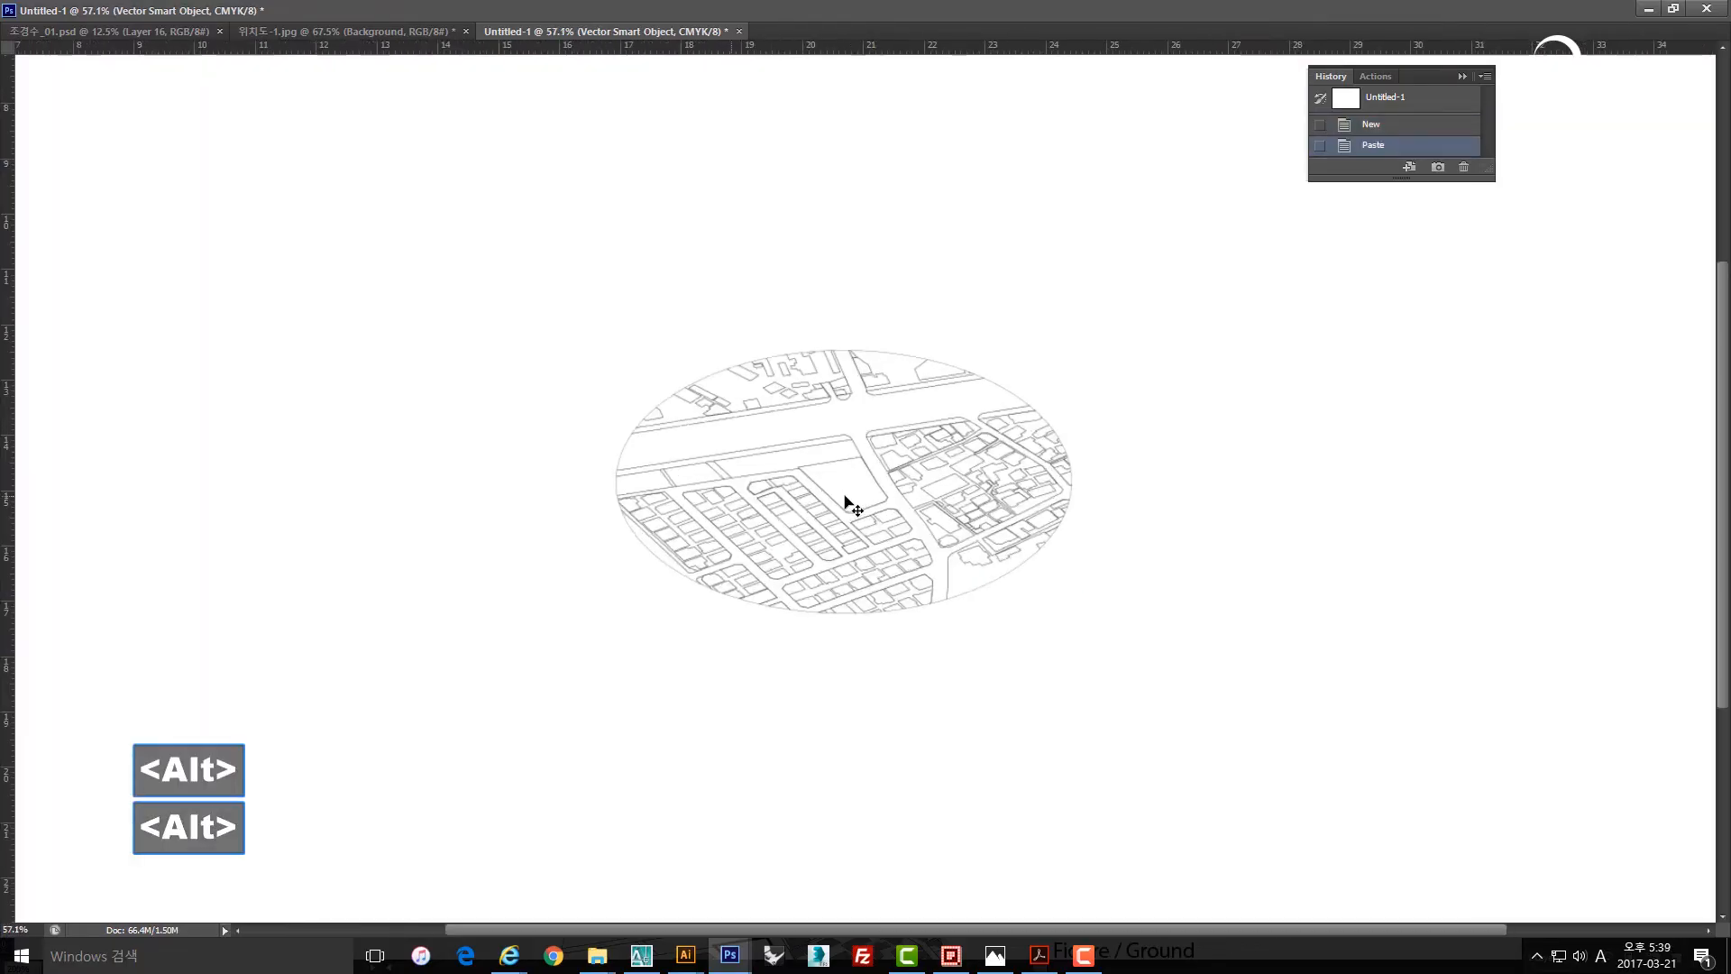
scroll(844, 494, "up", 4, "alt")
scroll(842, 494, "down", 2, "alt")
left_click_drag(884, 475, 861, 514)
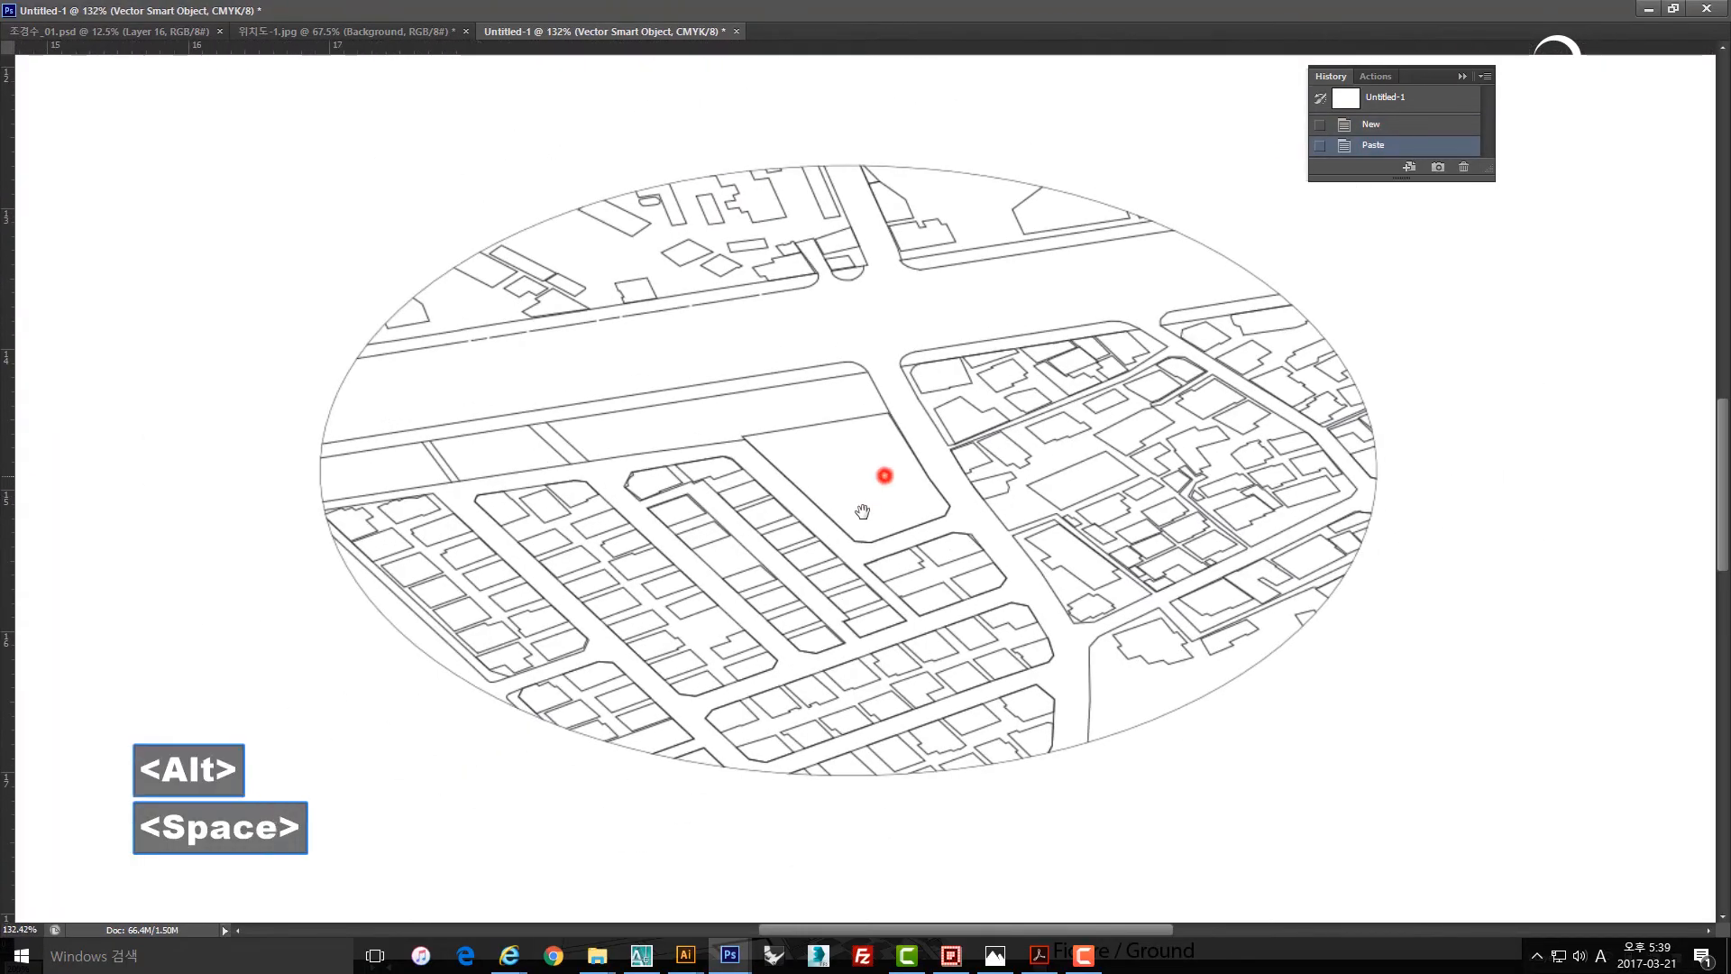
scroll(817, 474, "down", 1, "alt")
left_click_drag(630, 491, 750, 465)
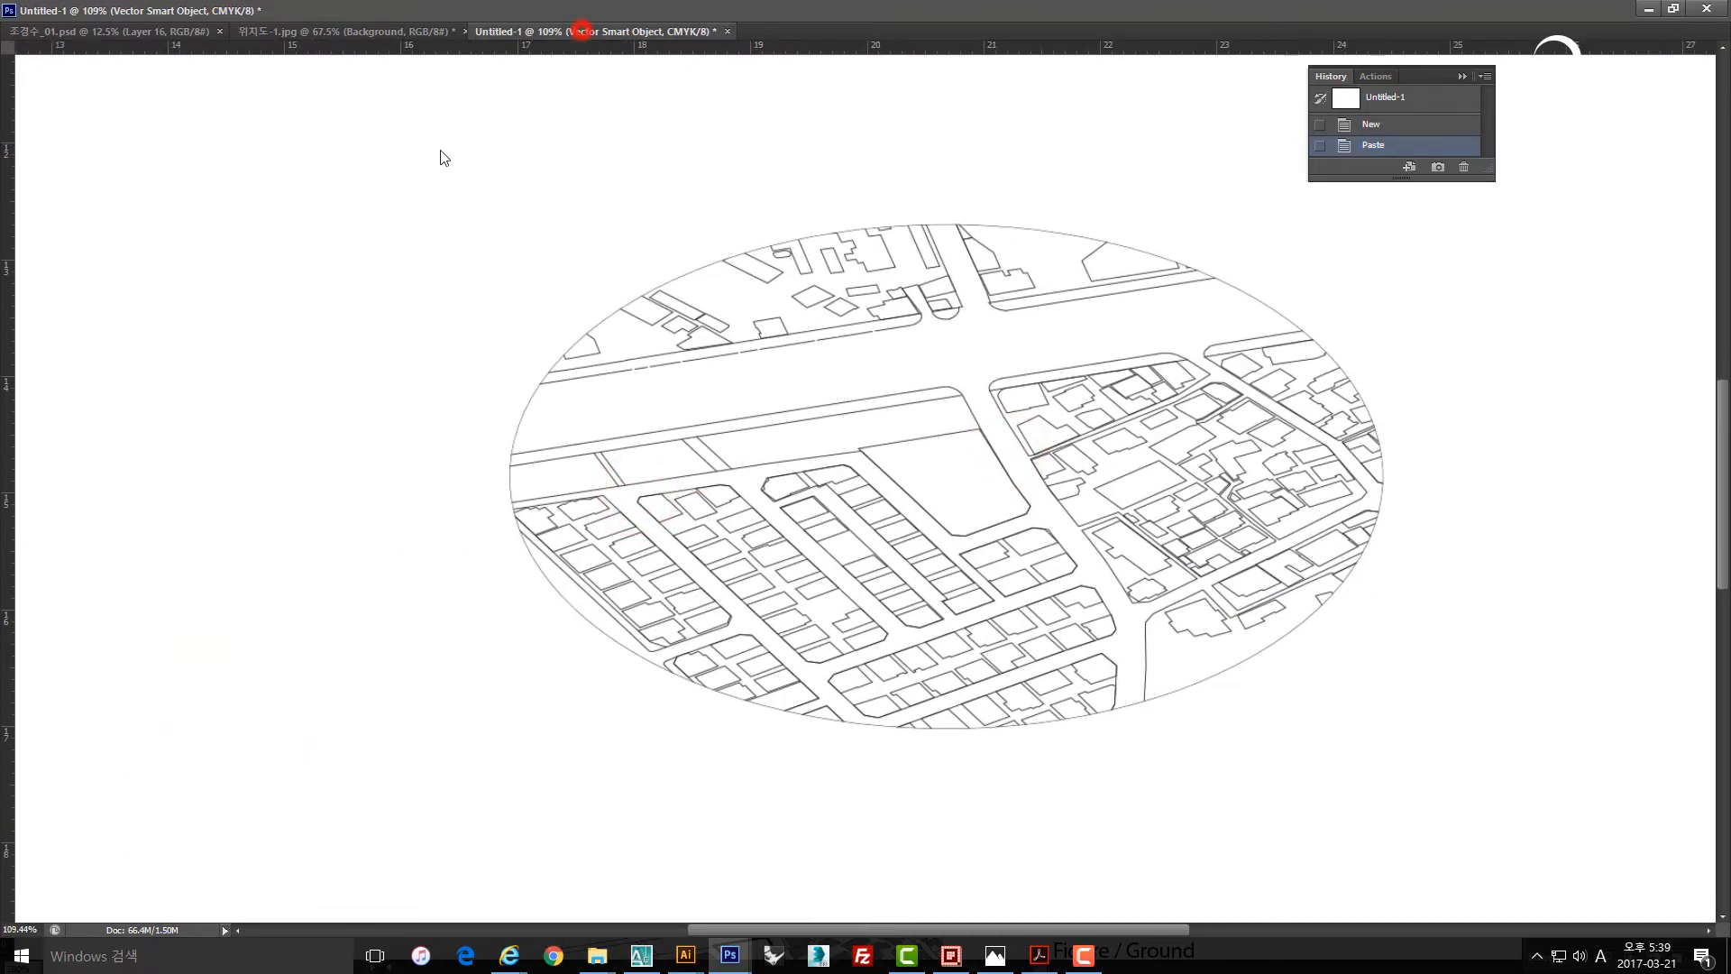
left_click_drag(443, 158, 434, 150)
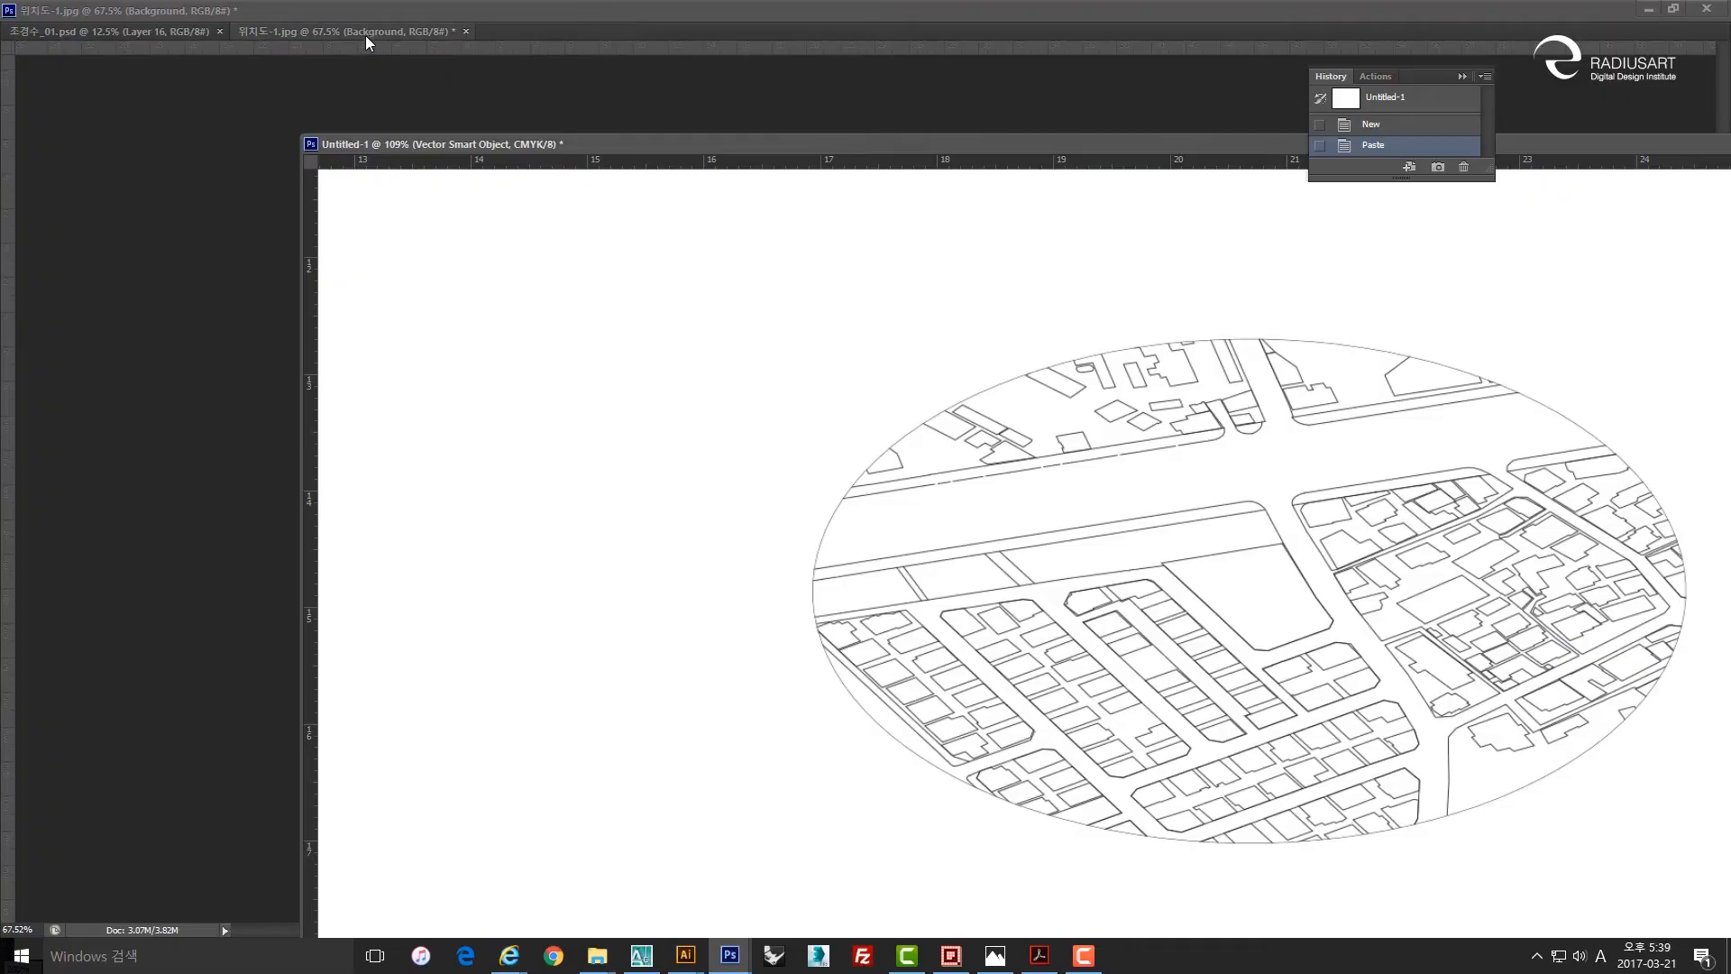
Detach the aerial photo 위치도-1.jpg into a floating window and close it without saving changes.
mouse_move(365, 36)
left_mouse_down()
mouse_move(355, 85)
mouse_move(382, 41)
mouse_move(377, 56)
left_mouse_up()
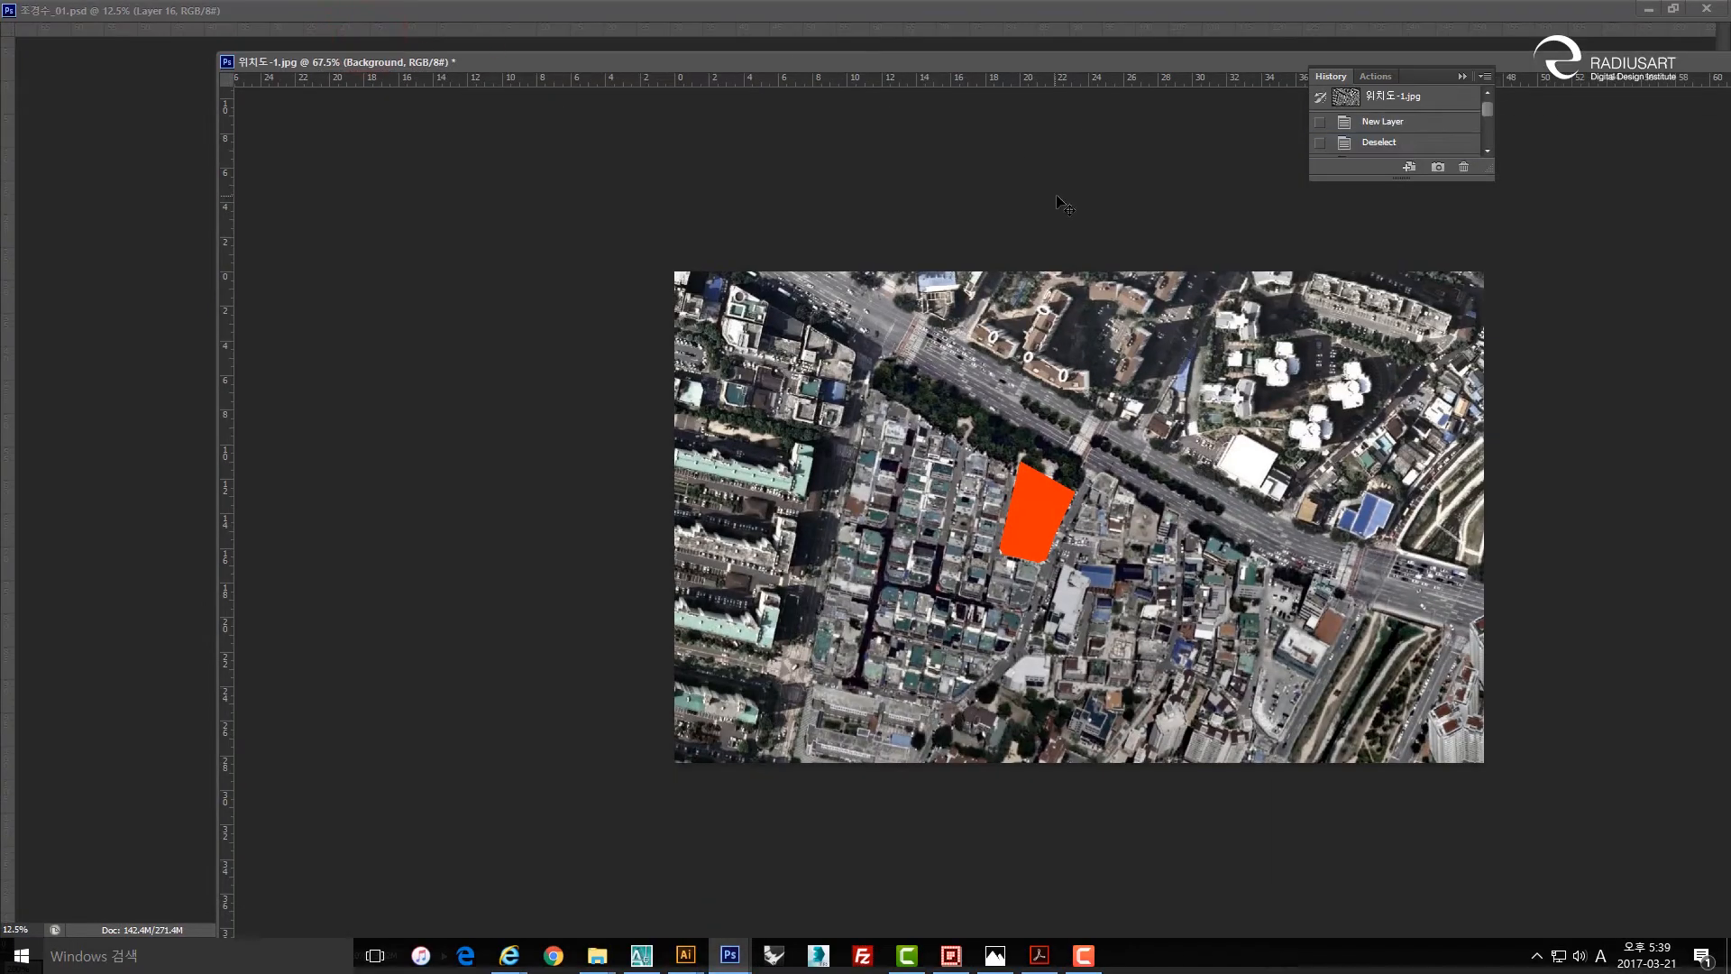
left_click_drag(1677, 60, 1338, 144)
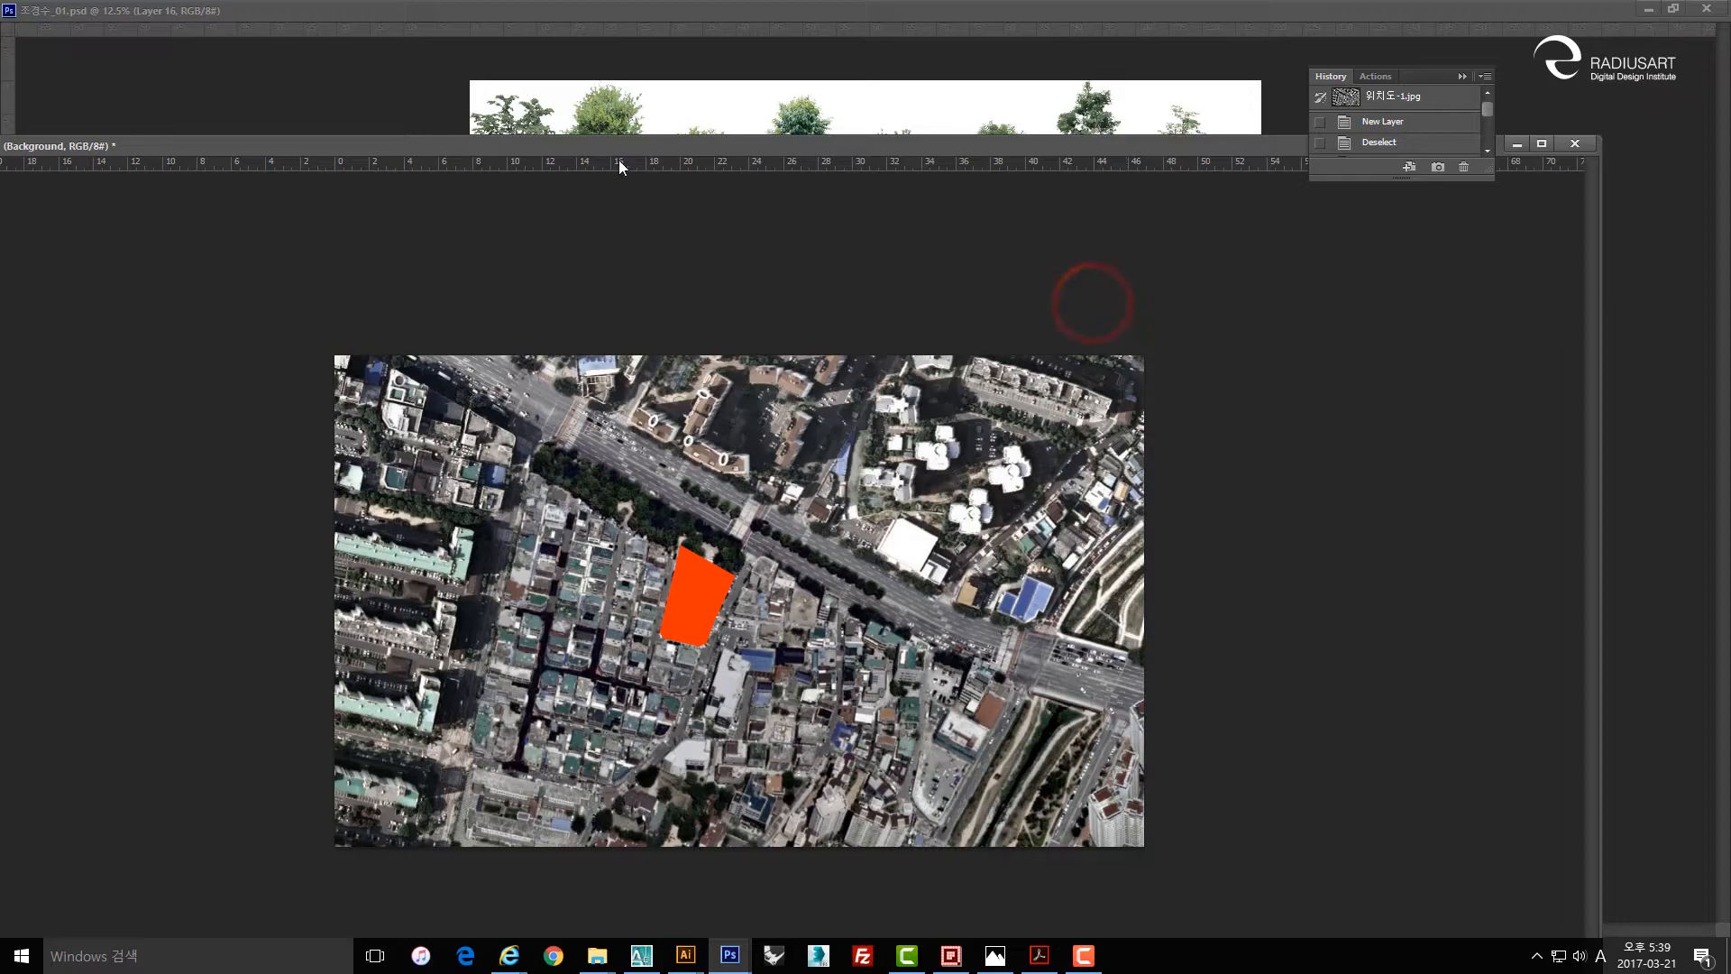
left_click_drag(669, 154, 740, 151)
left_click(1647, 142)
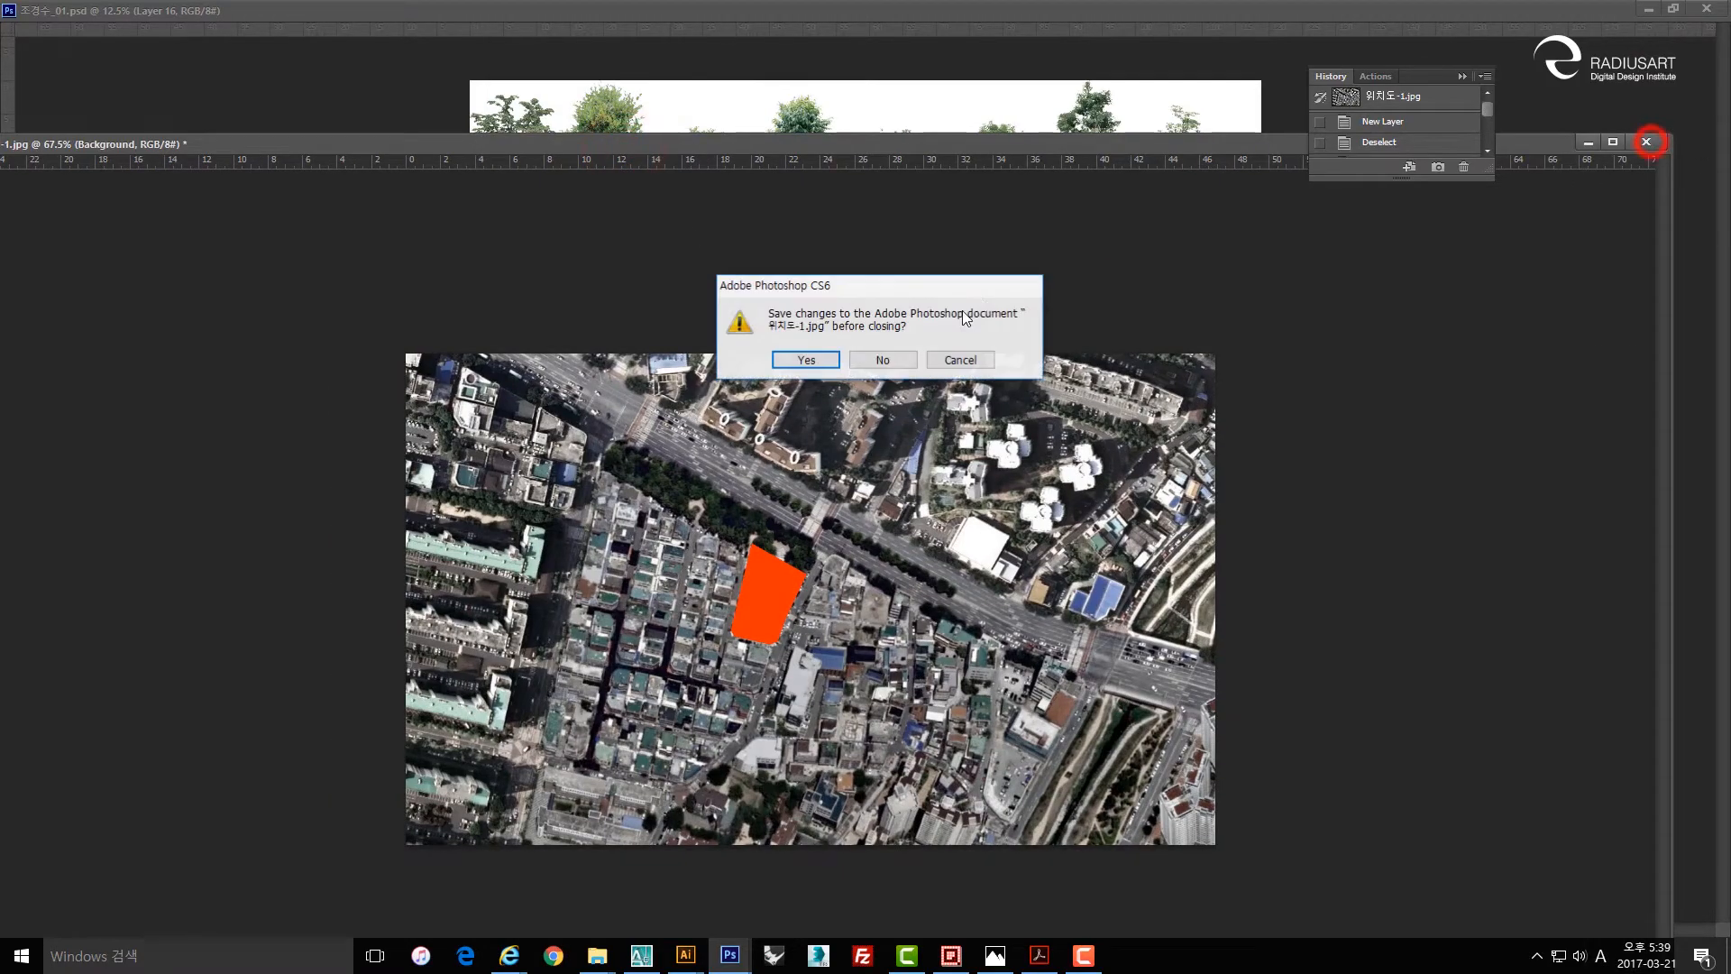
left_click(870, 355)
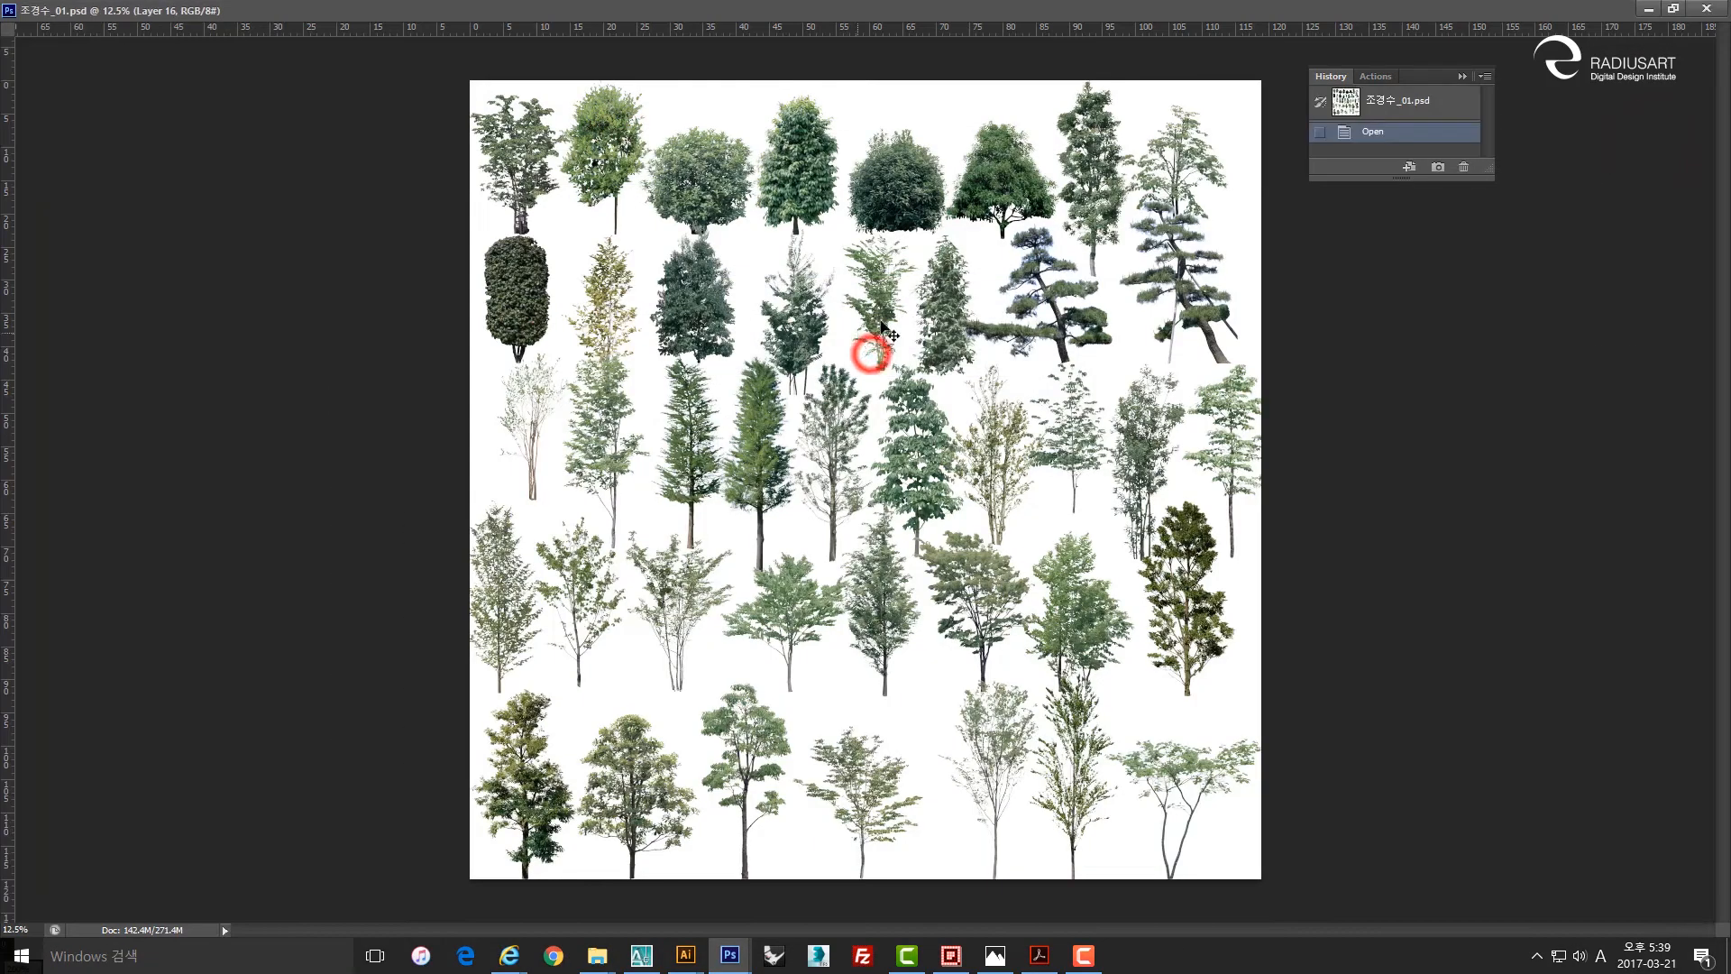
Minimise the tree document, bring up grassHR.jpg and place its window beside the map drawing.
left_click(1649, 9)
key("ctrl+Tab")
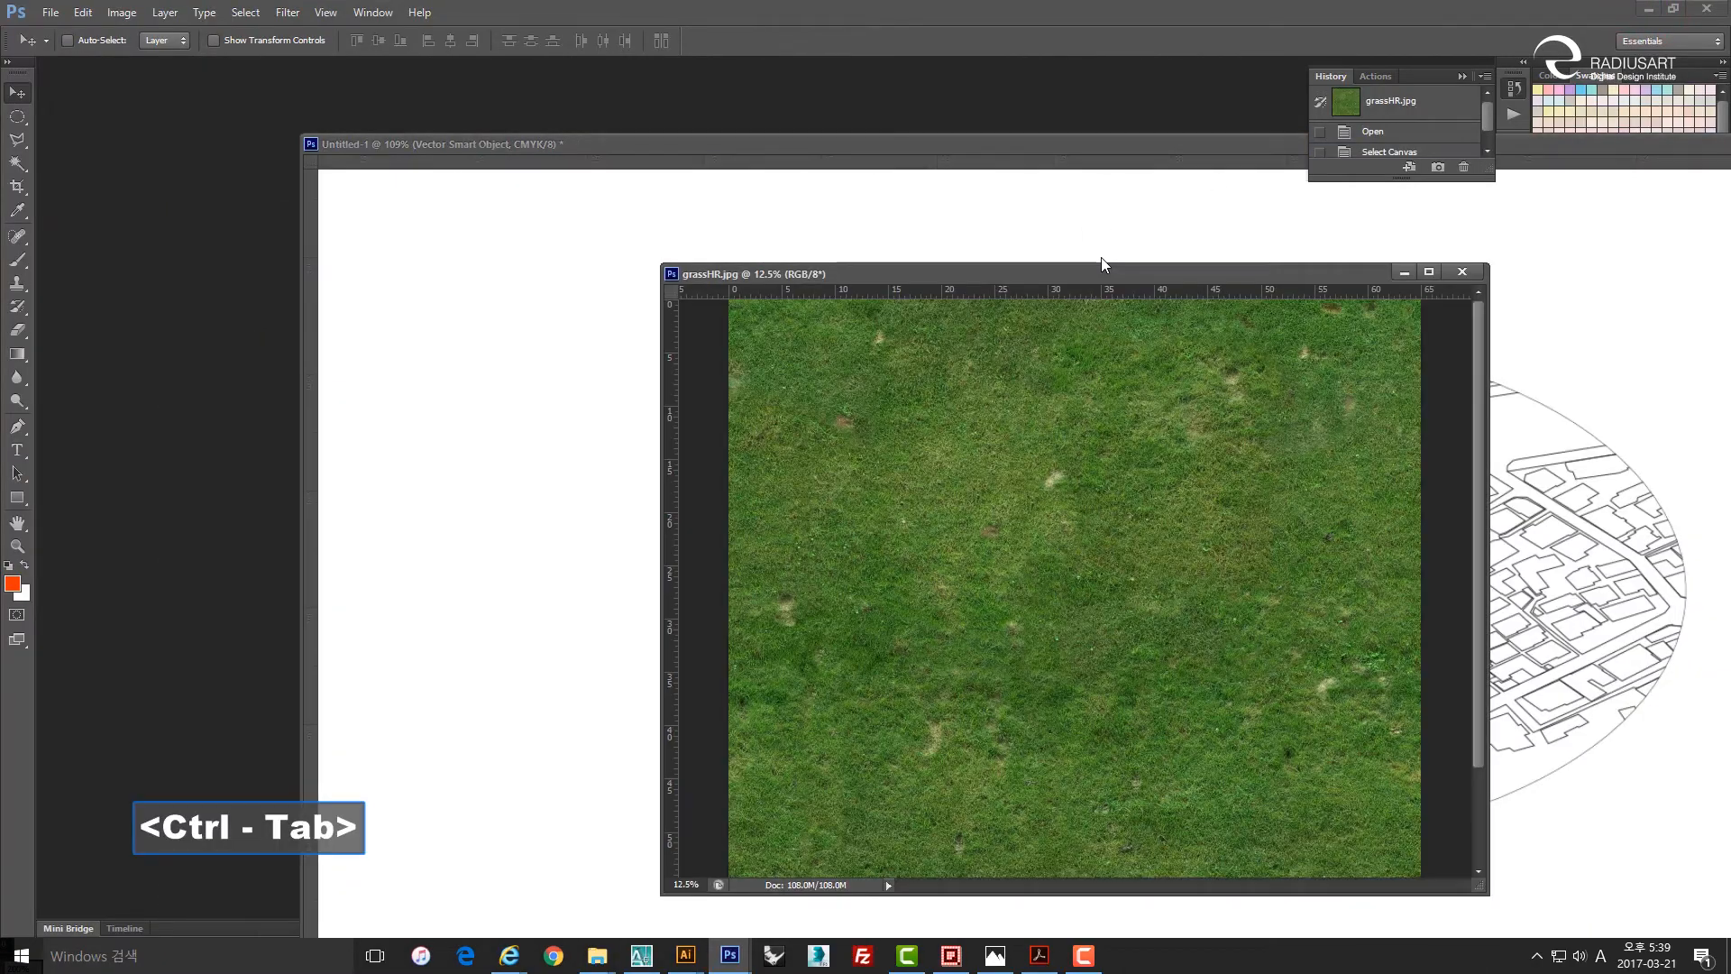
left_click_drag(988, 278, 611, 206)
scroll(673, 312, "down", 2)
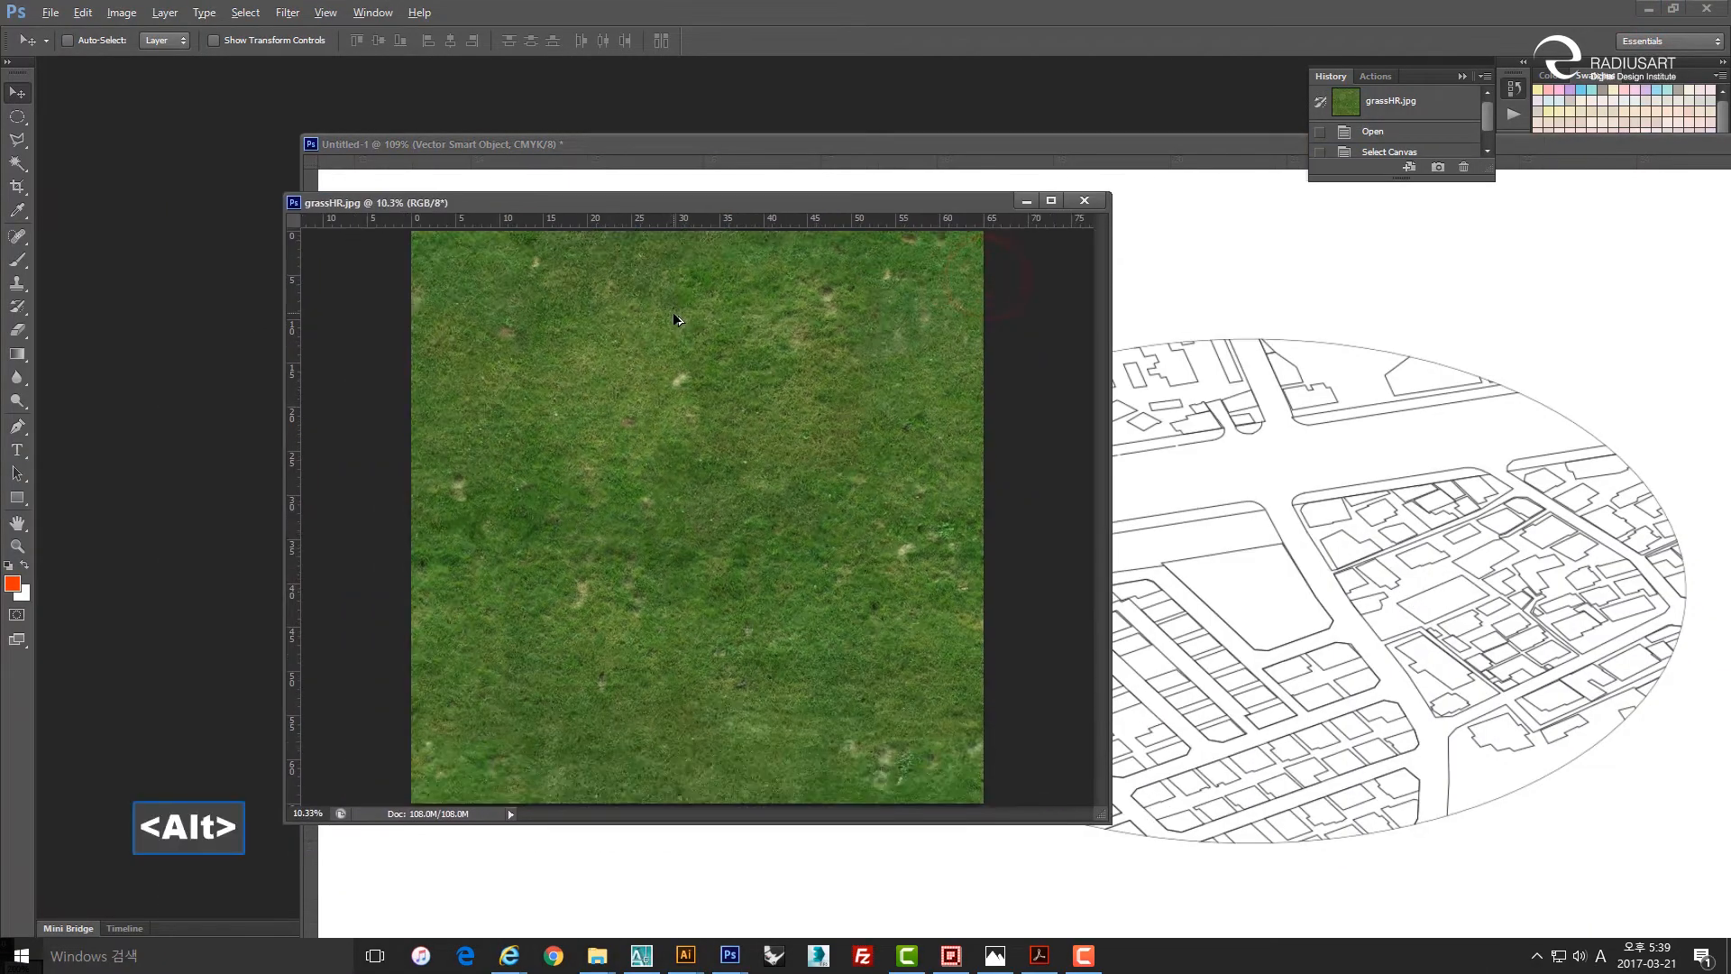
left_click_drag(765, 204, 489, 200)
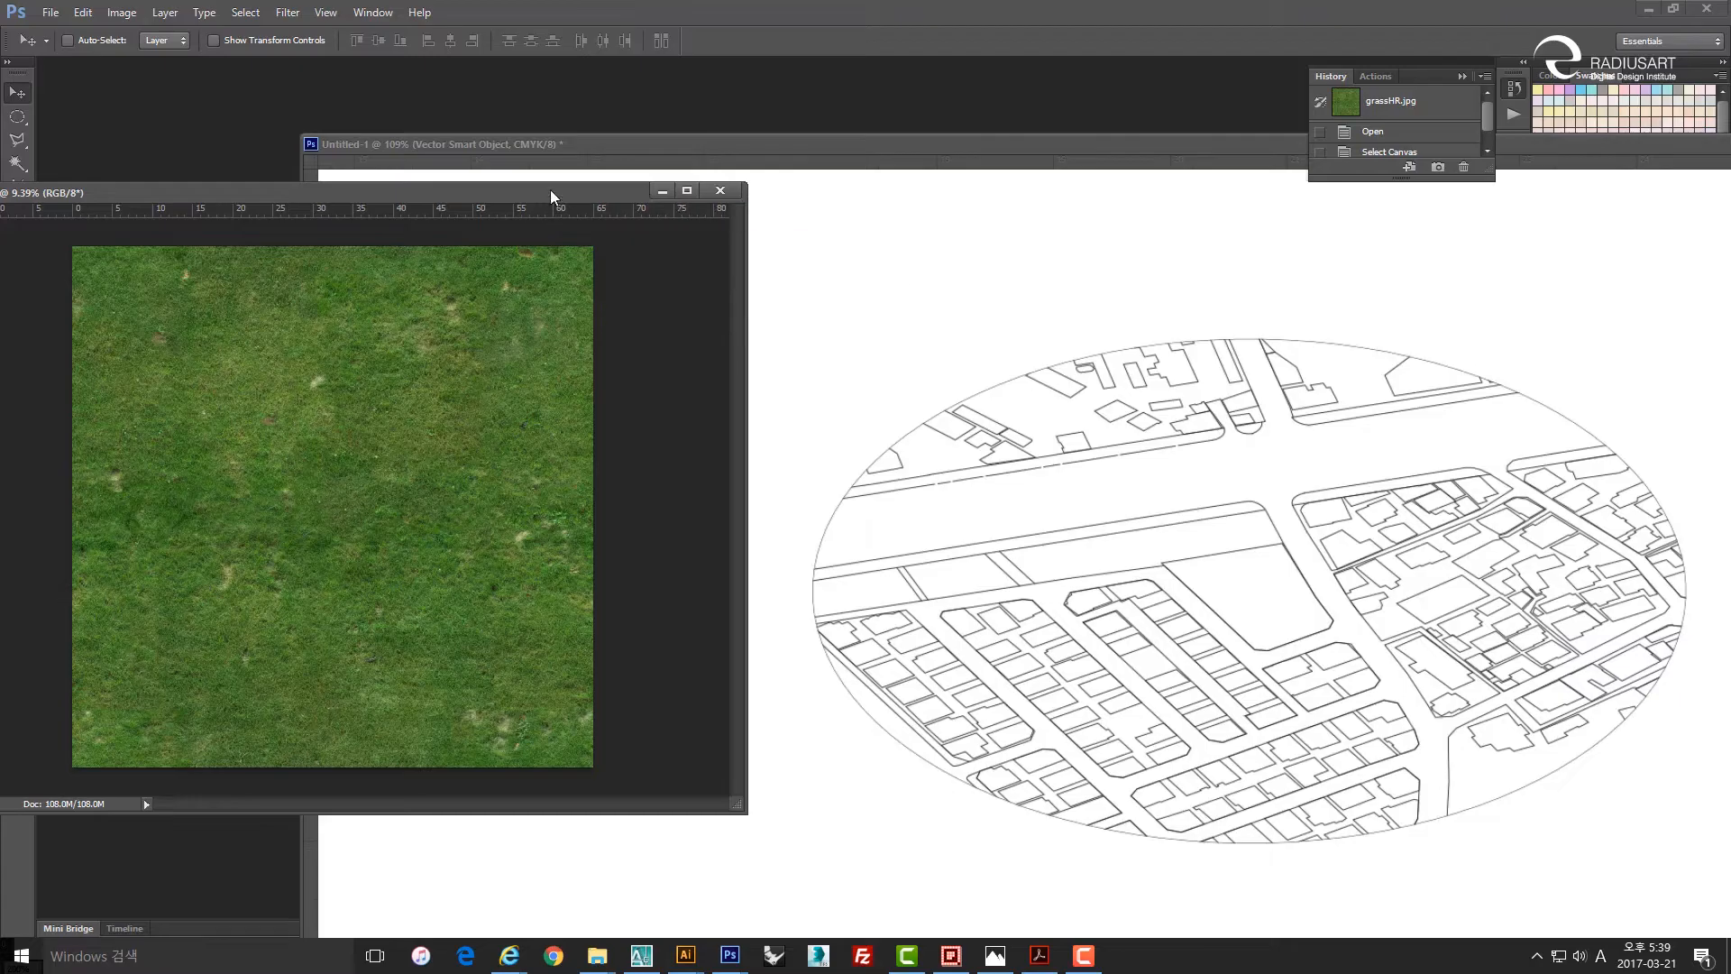
left_click_drag(551, 193, 620, 159)
Select the entire grass image and copy it.
key("ctrl+a")
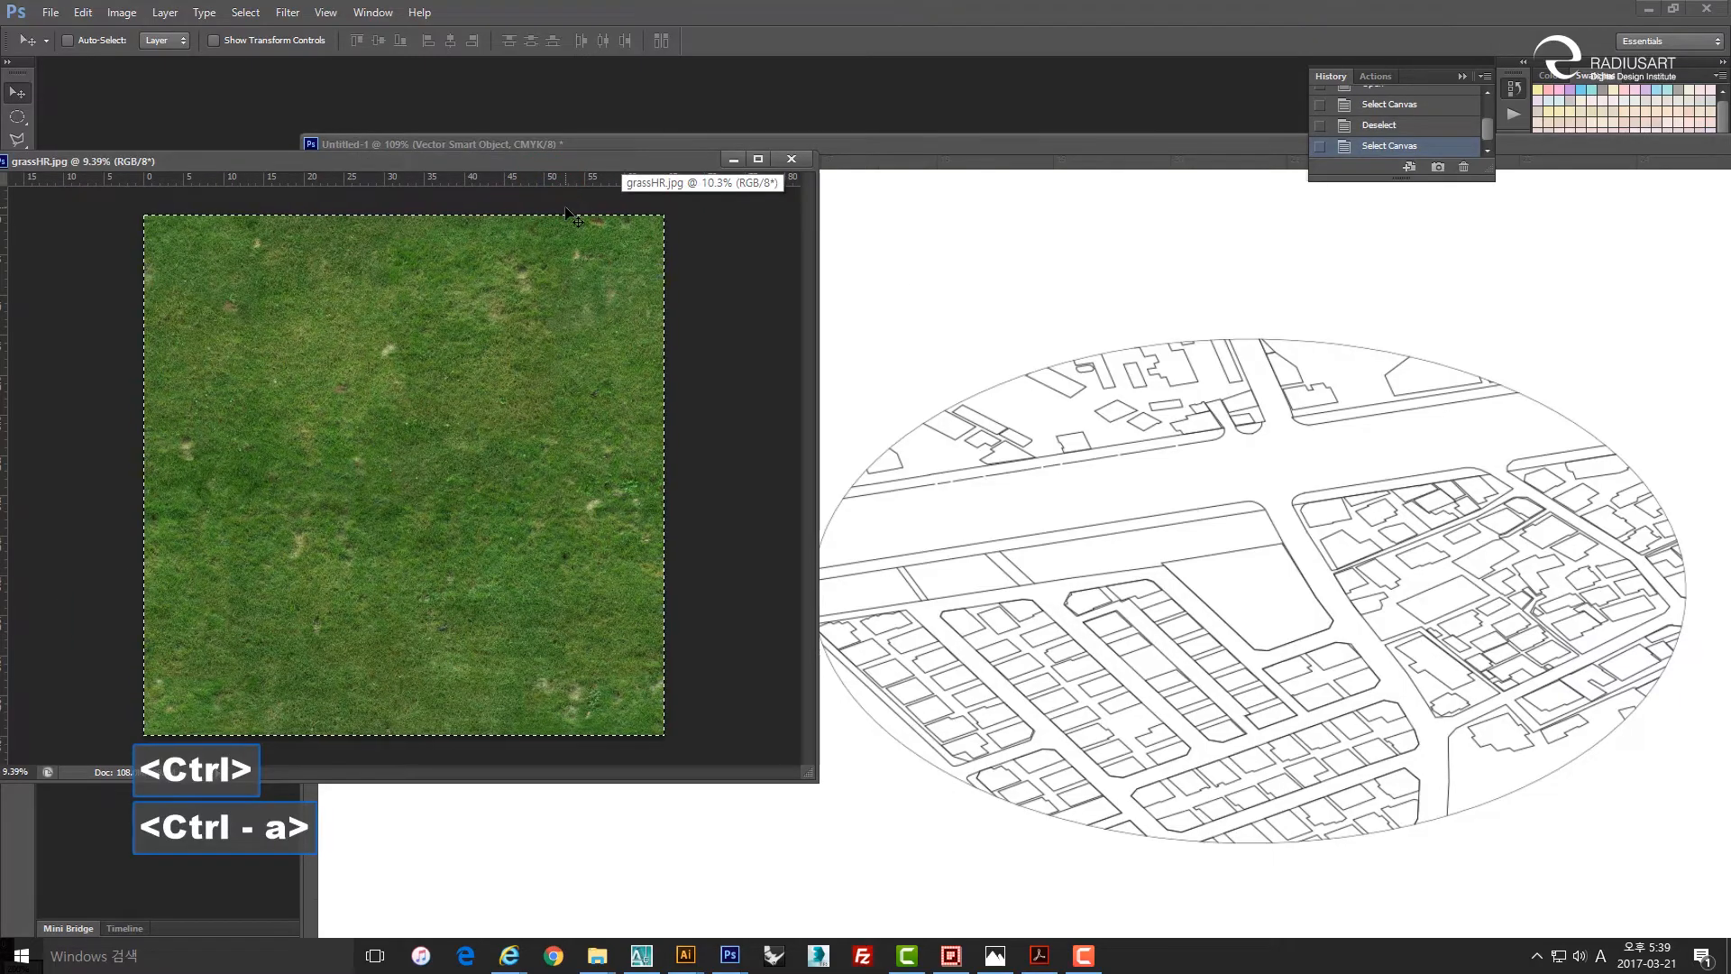
key("ctrl+v")
key("ctrl+c")
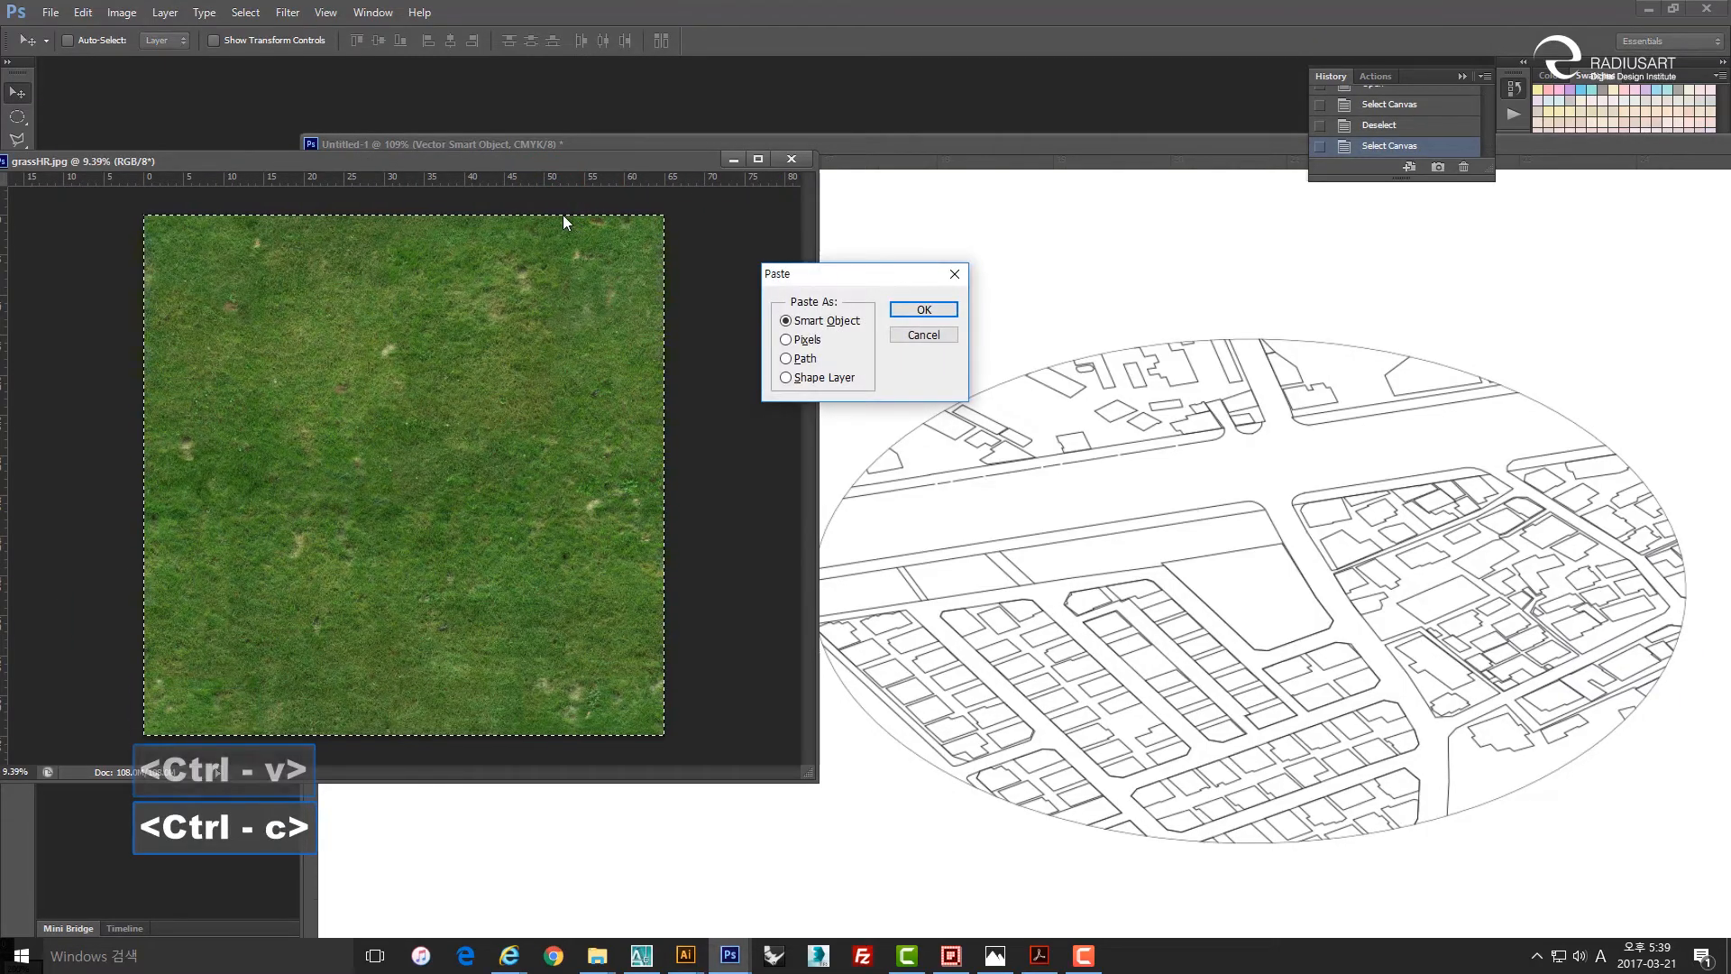
key("Escape")
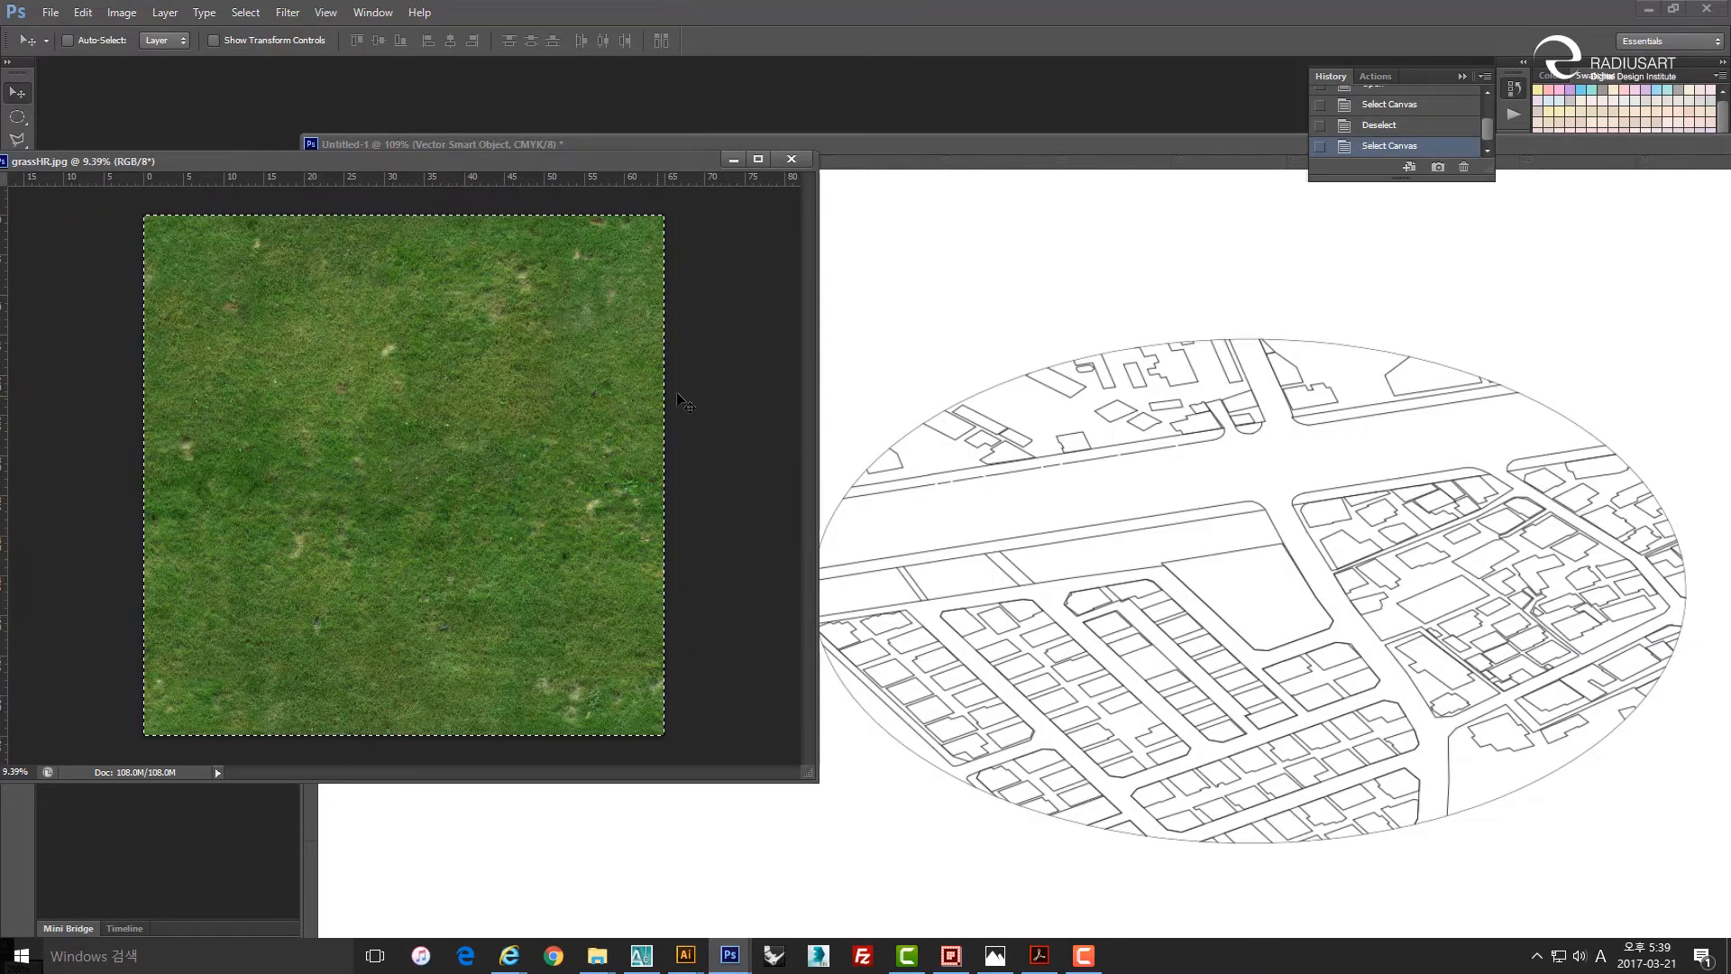
Select the three narrow strip parcels along the main road in the map with the Magic Wand.
left_click(1101, 504)
key("w")
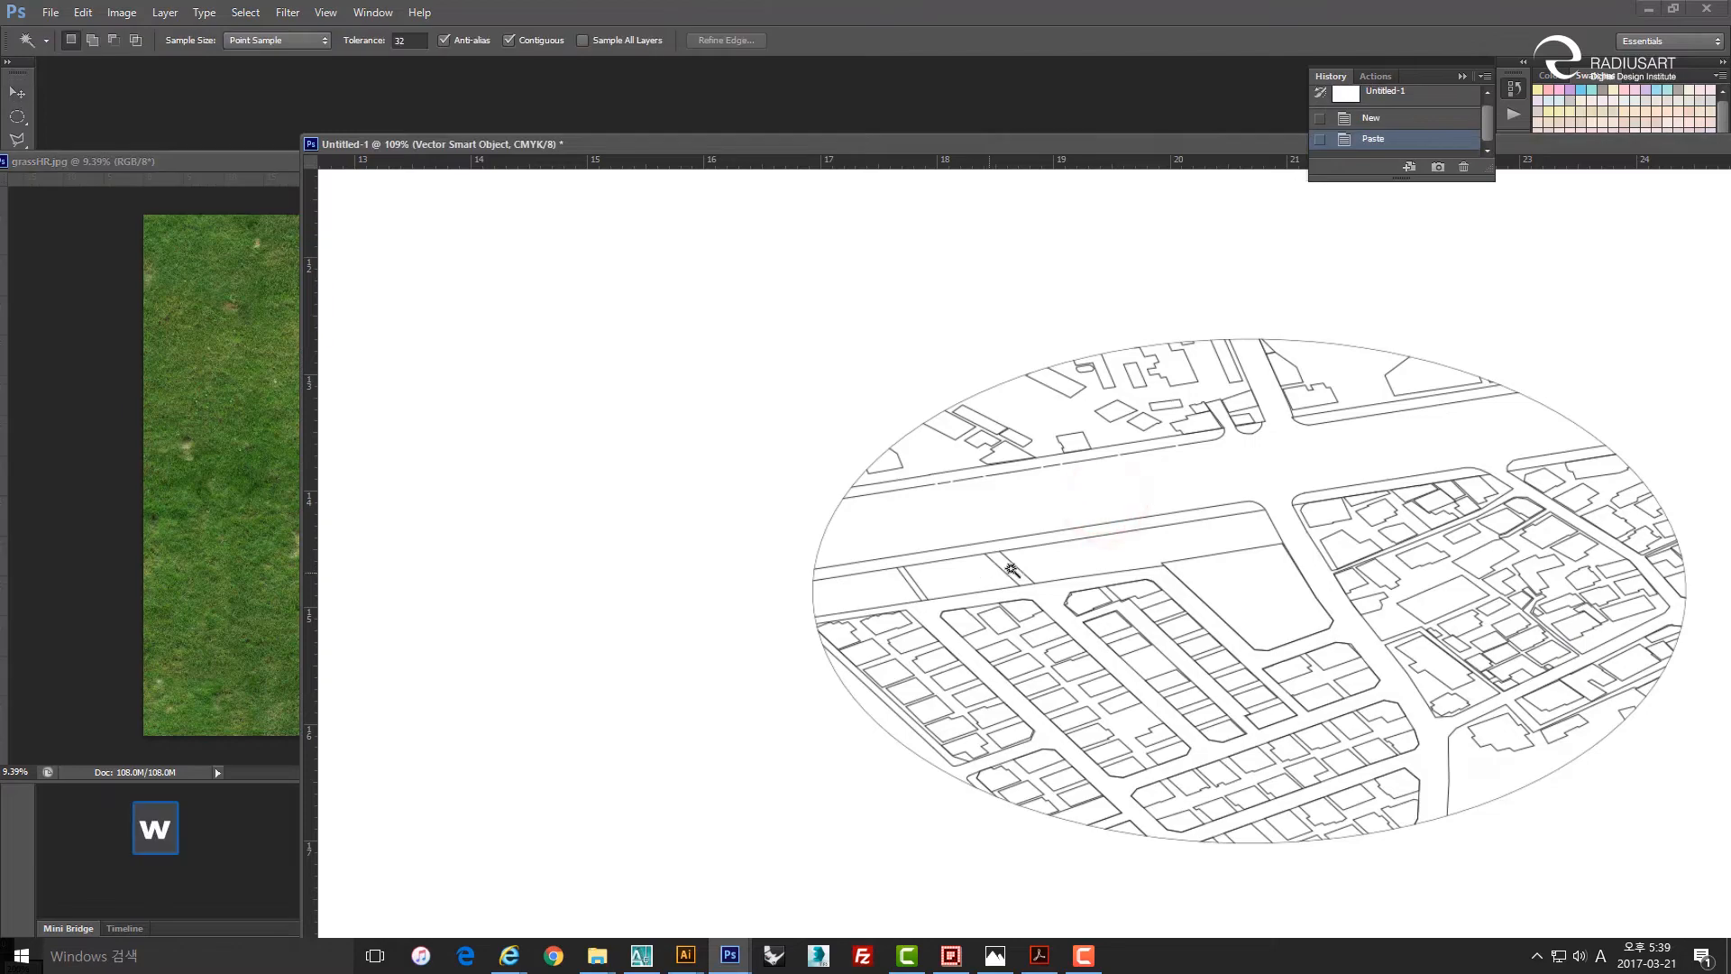
key("space")
left_click_drag(1086, 549, 898, 458)
left_click(884, 462)
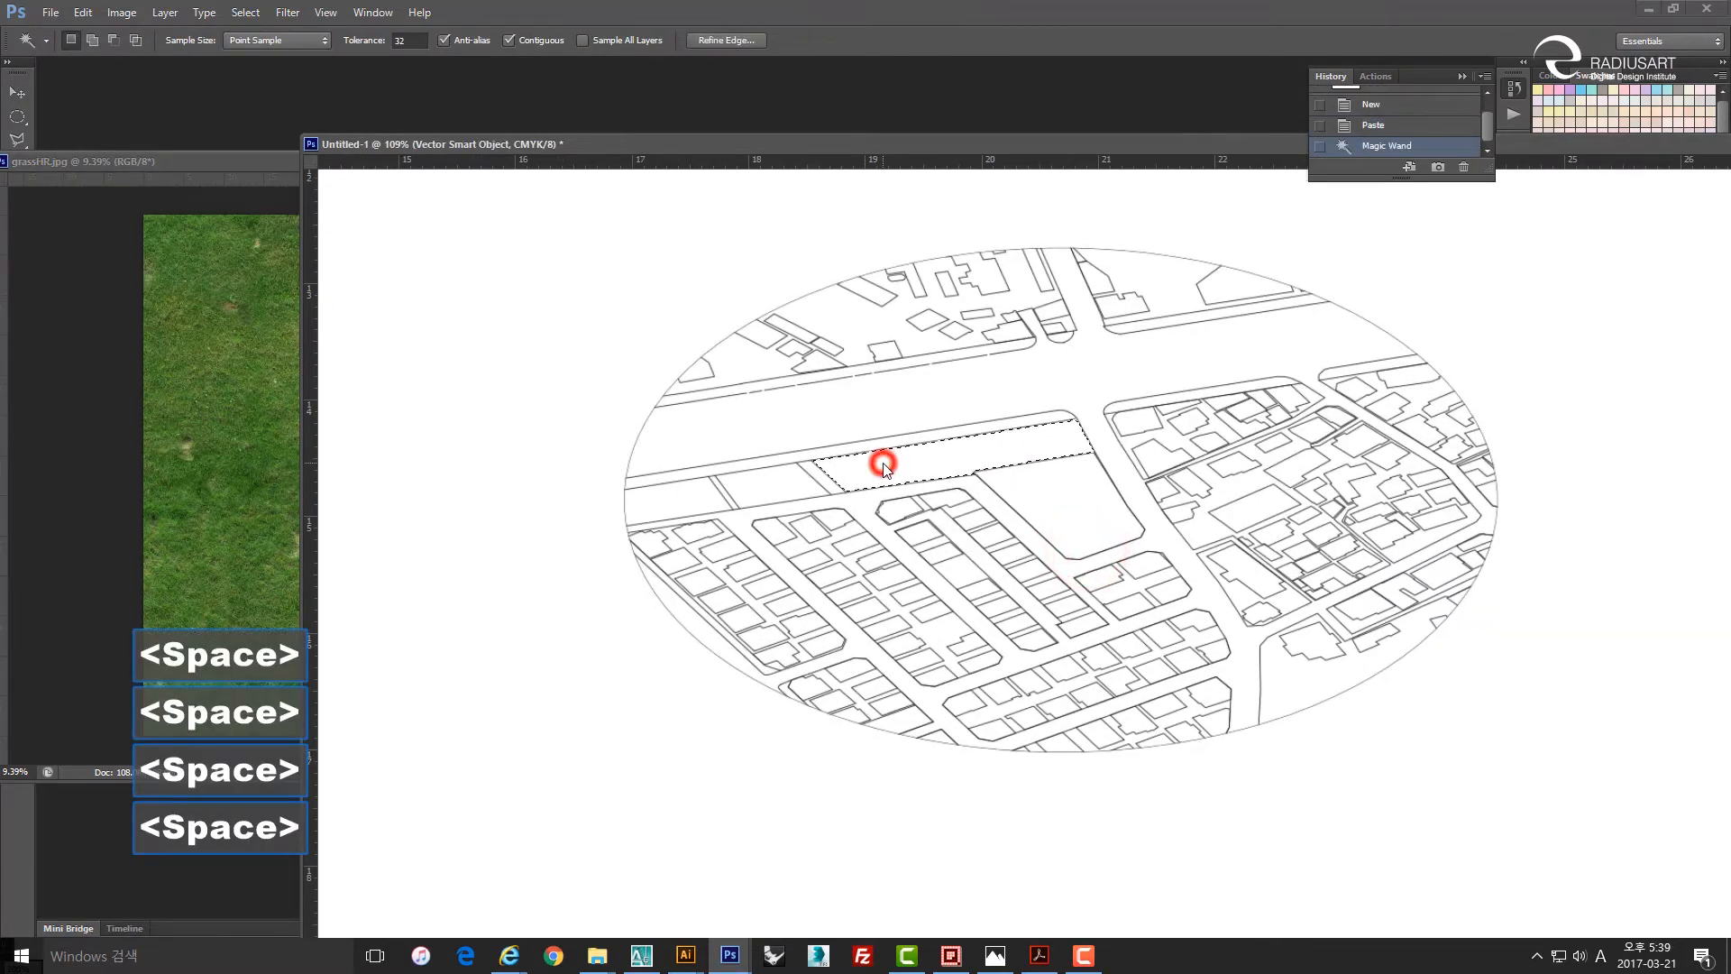
left_click(784, 483, "shift")
left_click(690, 494, "shift")
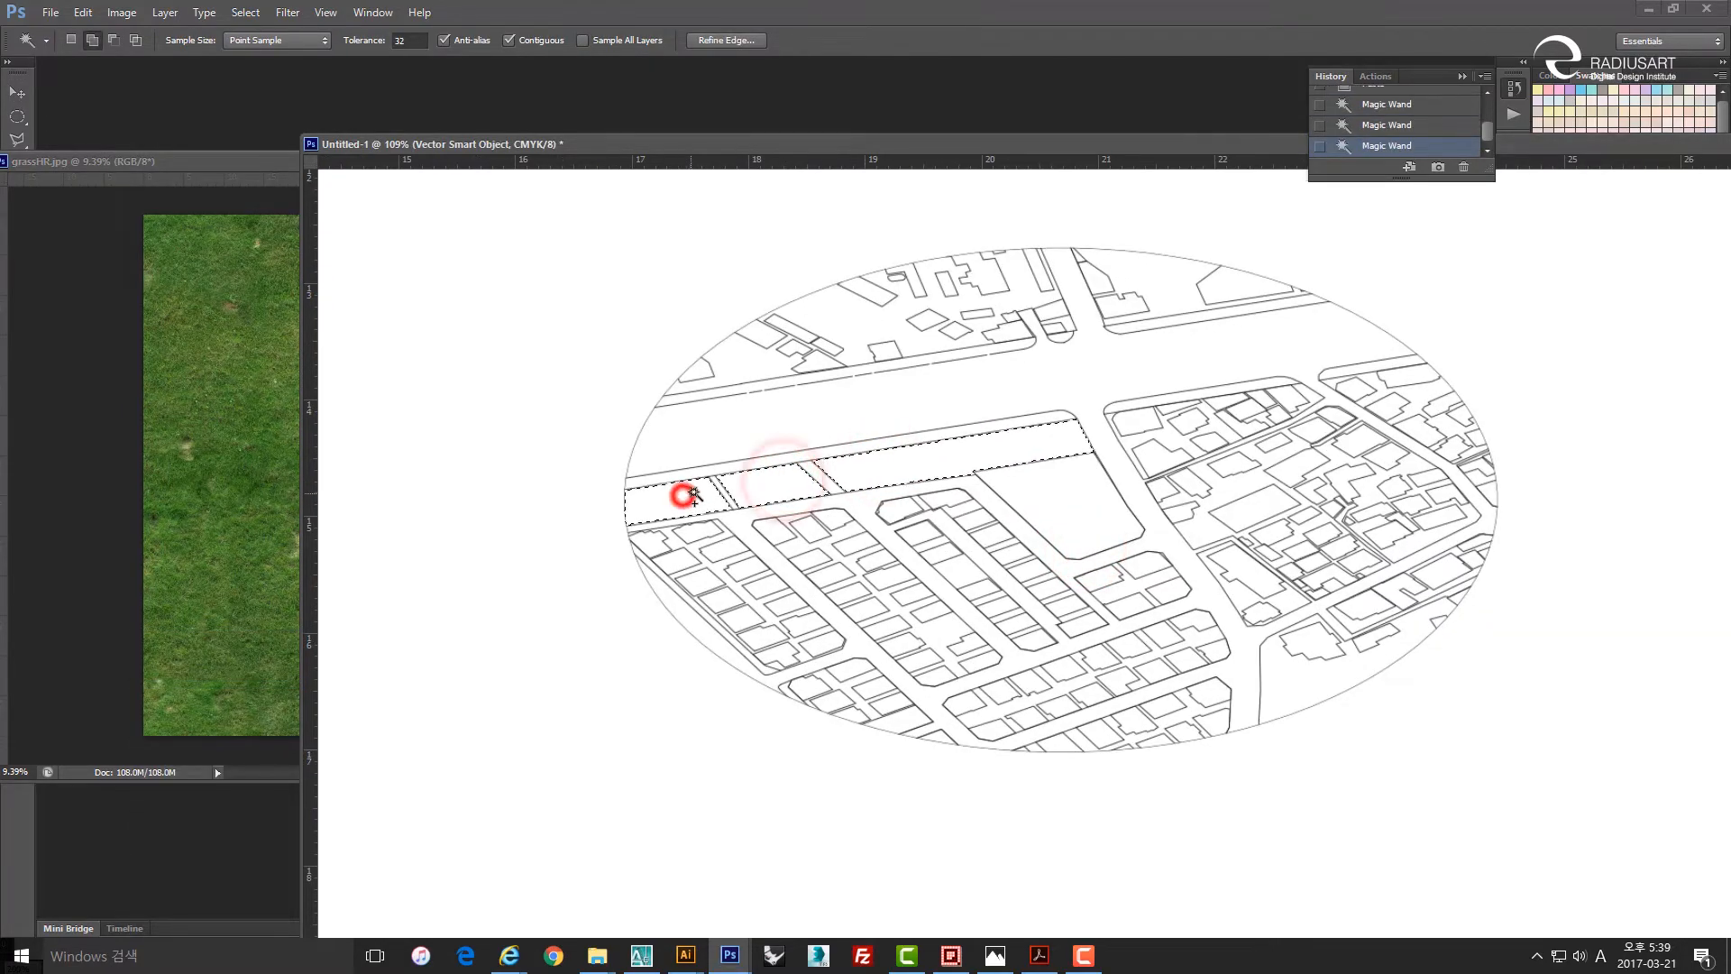
Paste the copied grass into the selected strip parcels so it is masked by the selection.
scroll(873, 371, "down", 5)
scroll(896, 383, "down", 1)
scroll(900, 389, "up", 4)
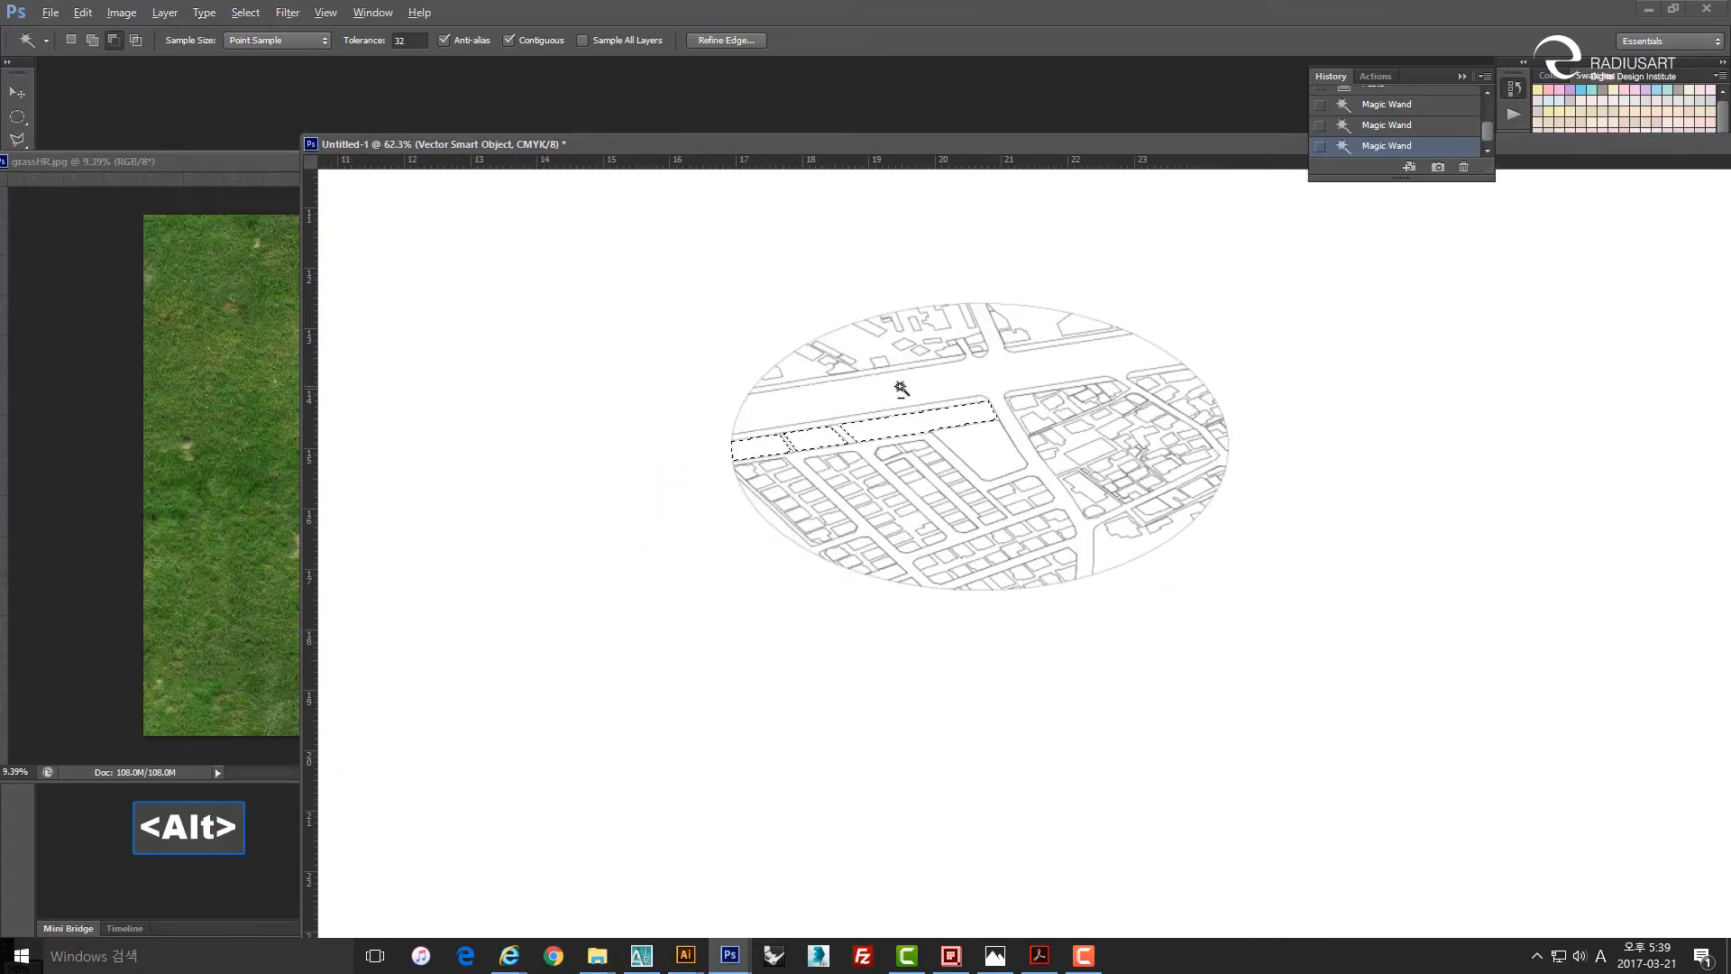
key("space")
left_click_drag(919, 387, 829, 396)
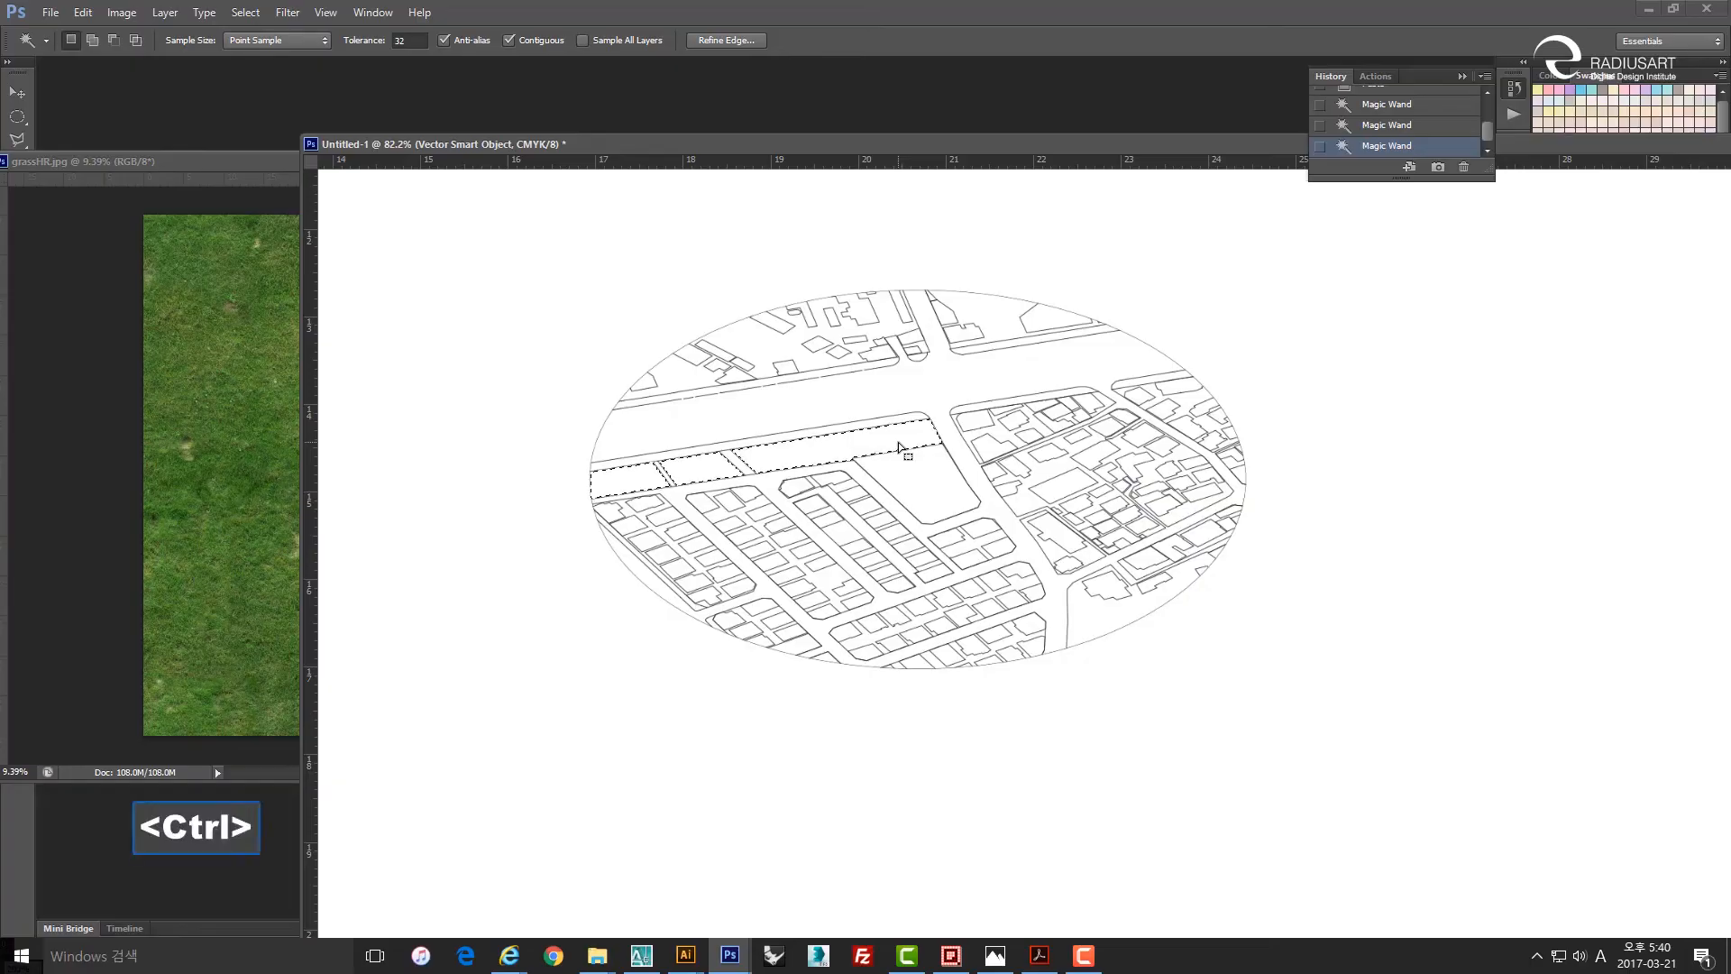
key("ctrl+alt+shift+v")
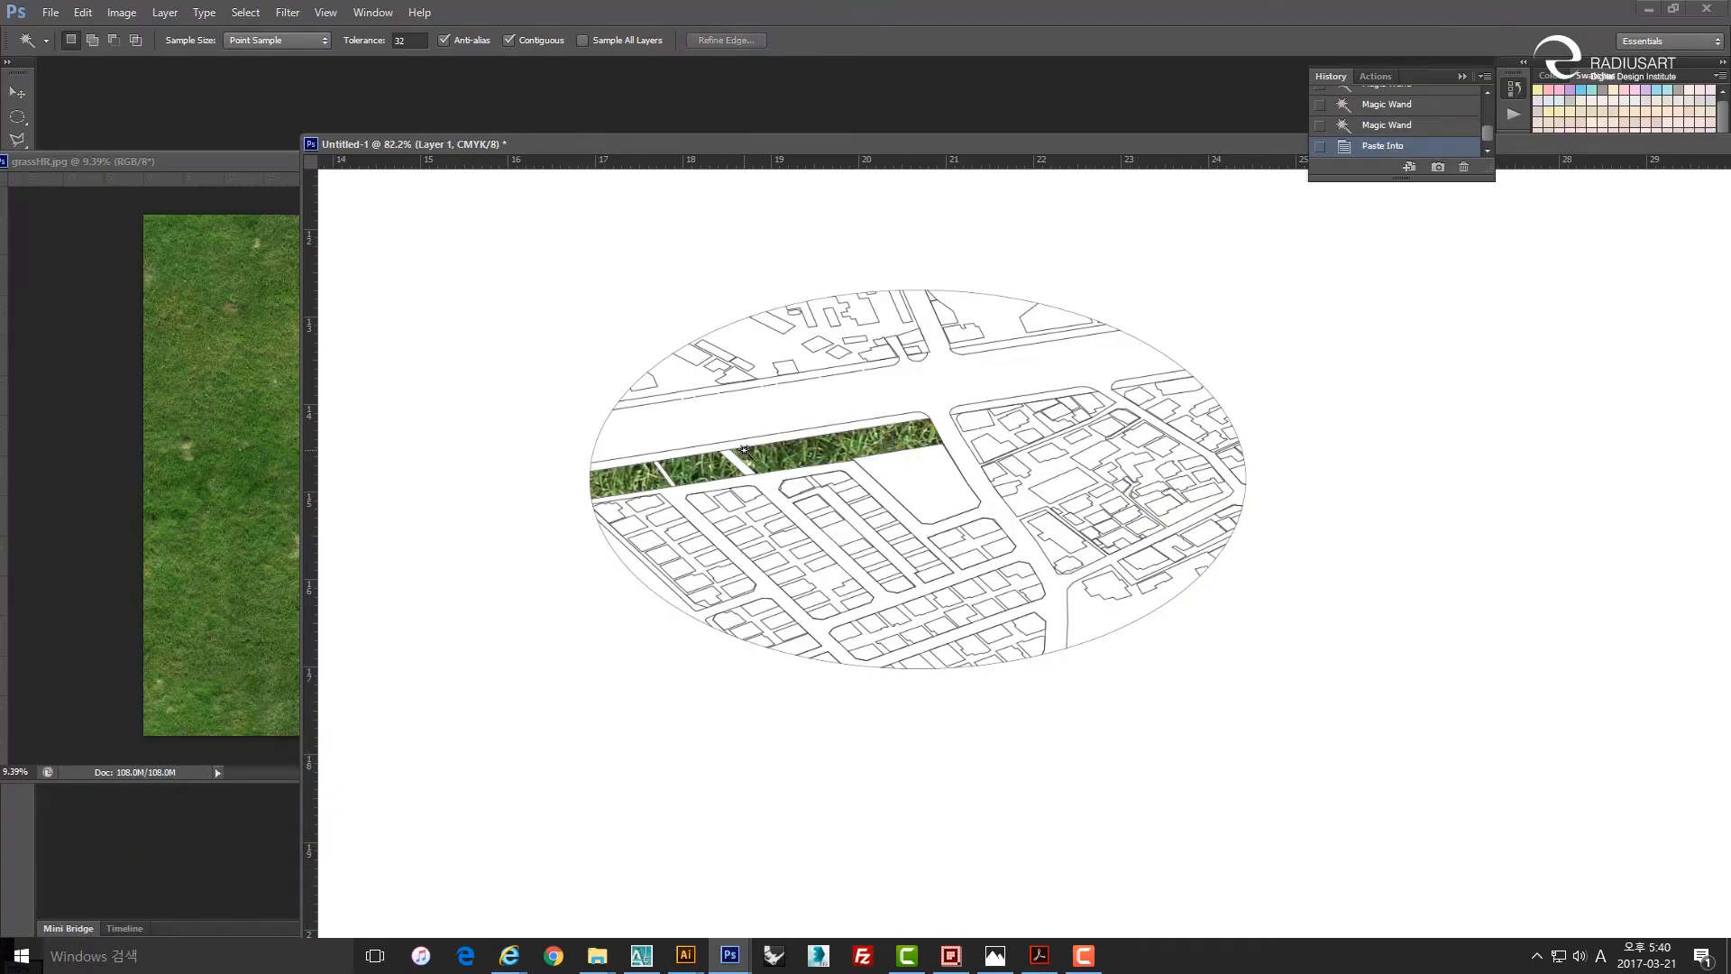
Scale the pasted grass texture proportionally down to about 28% with Free Transform, keeping the strip parcels covered.
key("v")
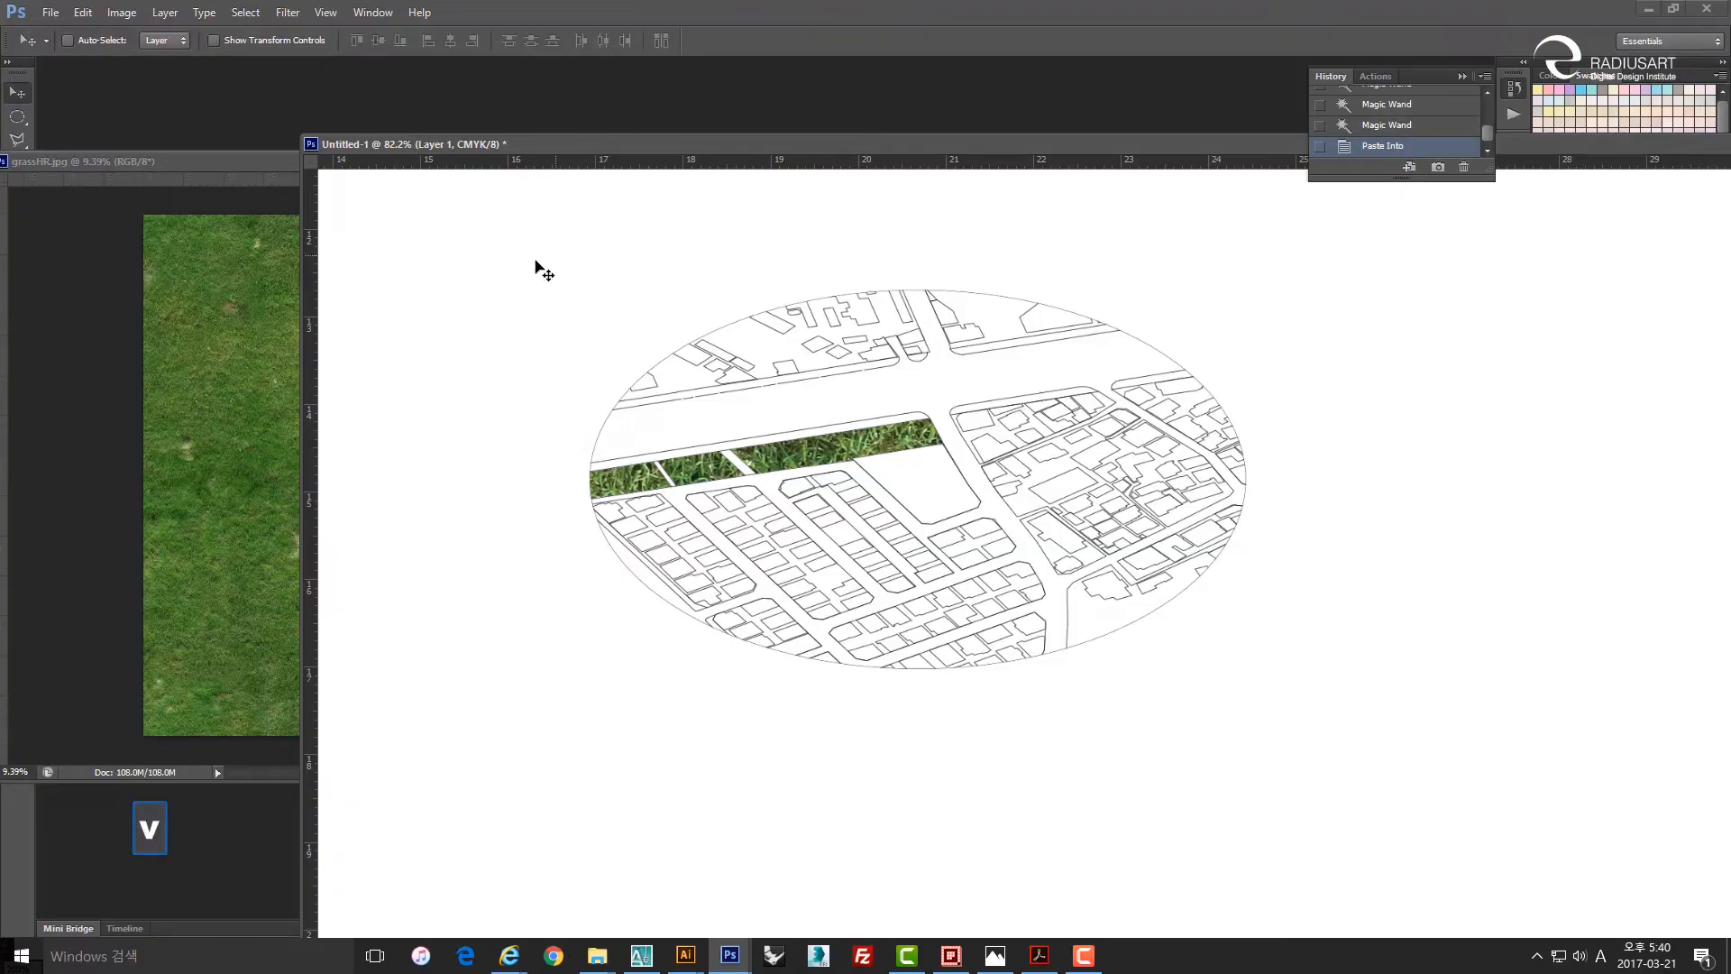
scroll(798, 349, "down", 5)
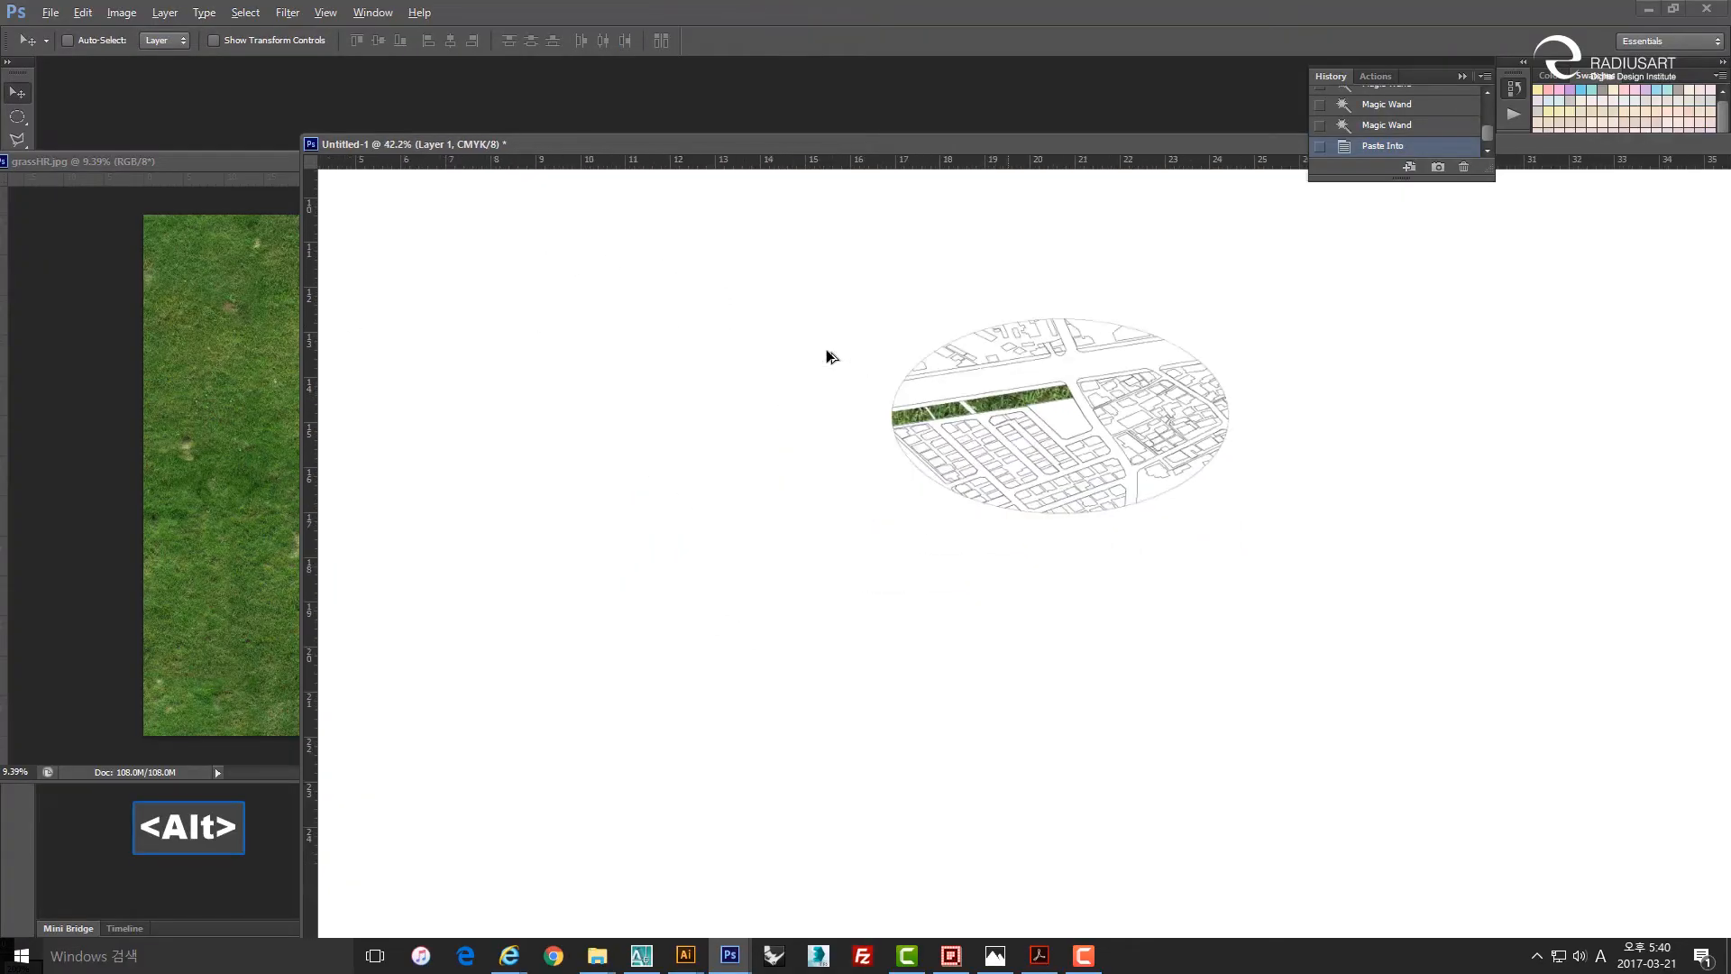
left_click_drag(1112, 395, 886, 420)
key("ctrl+t")
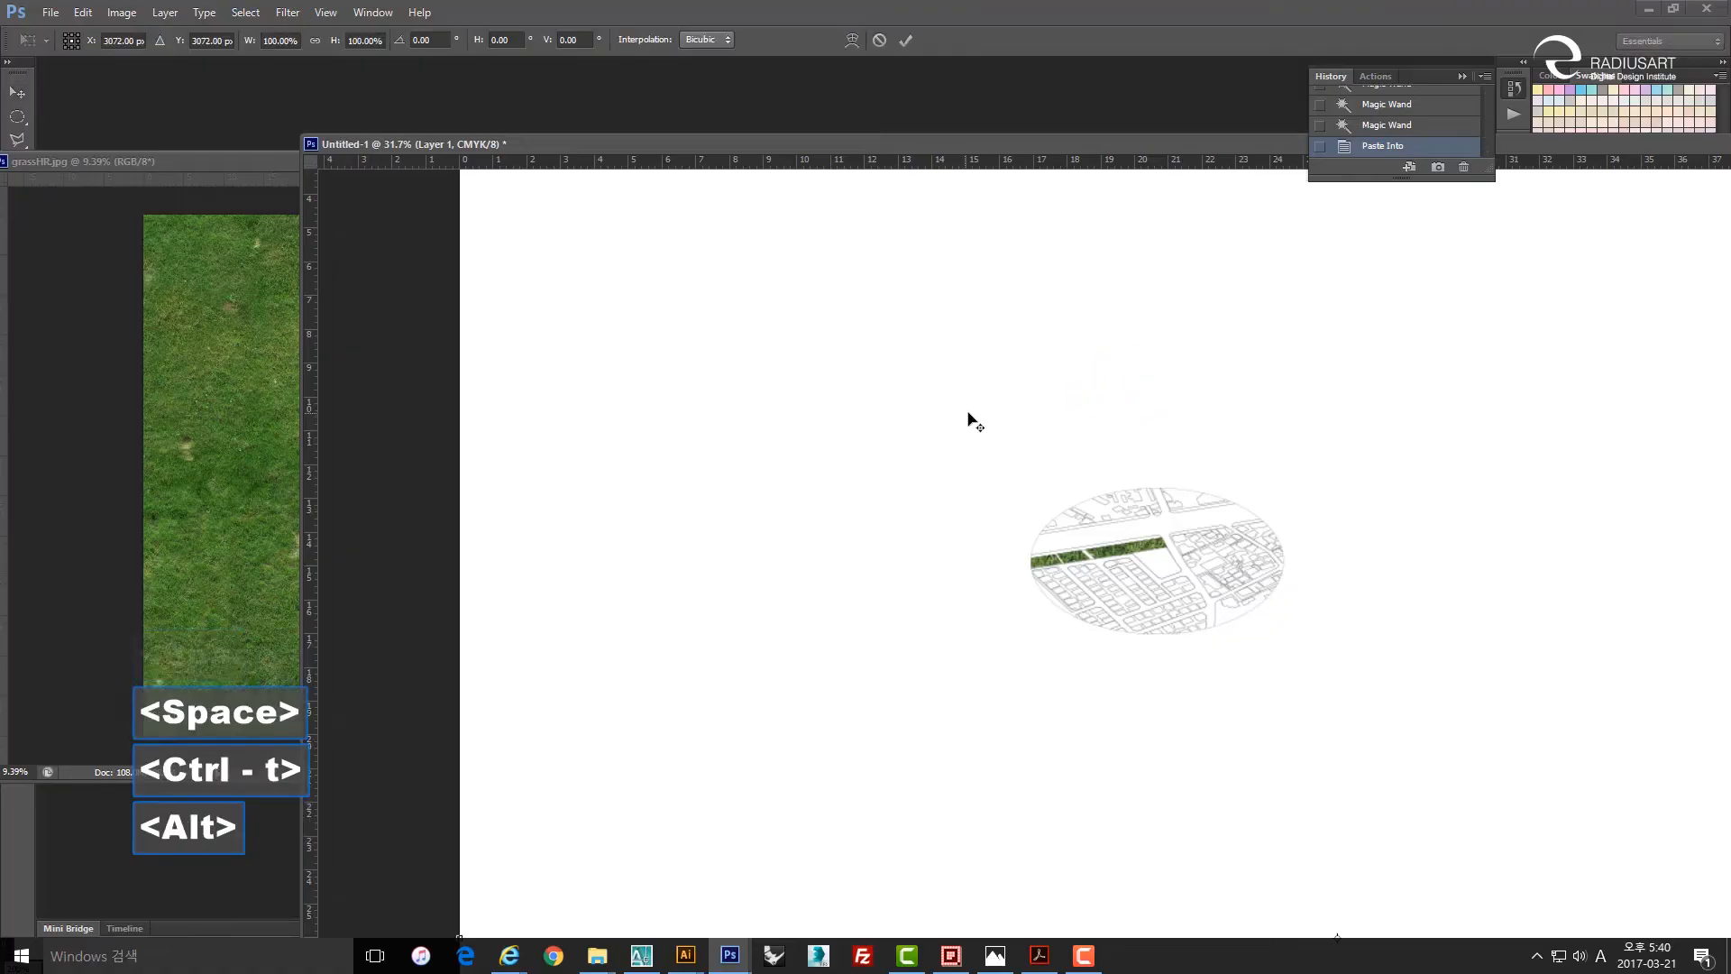
scroll(985, 425, "down", 6)
left_click_drag(1301, 694, 1309, 535)
left_click_drag(1456, 302, 1225, 709)
left_click_drag(1116, 725, 1265, 576)
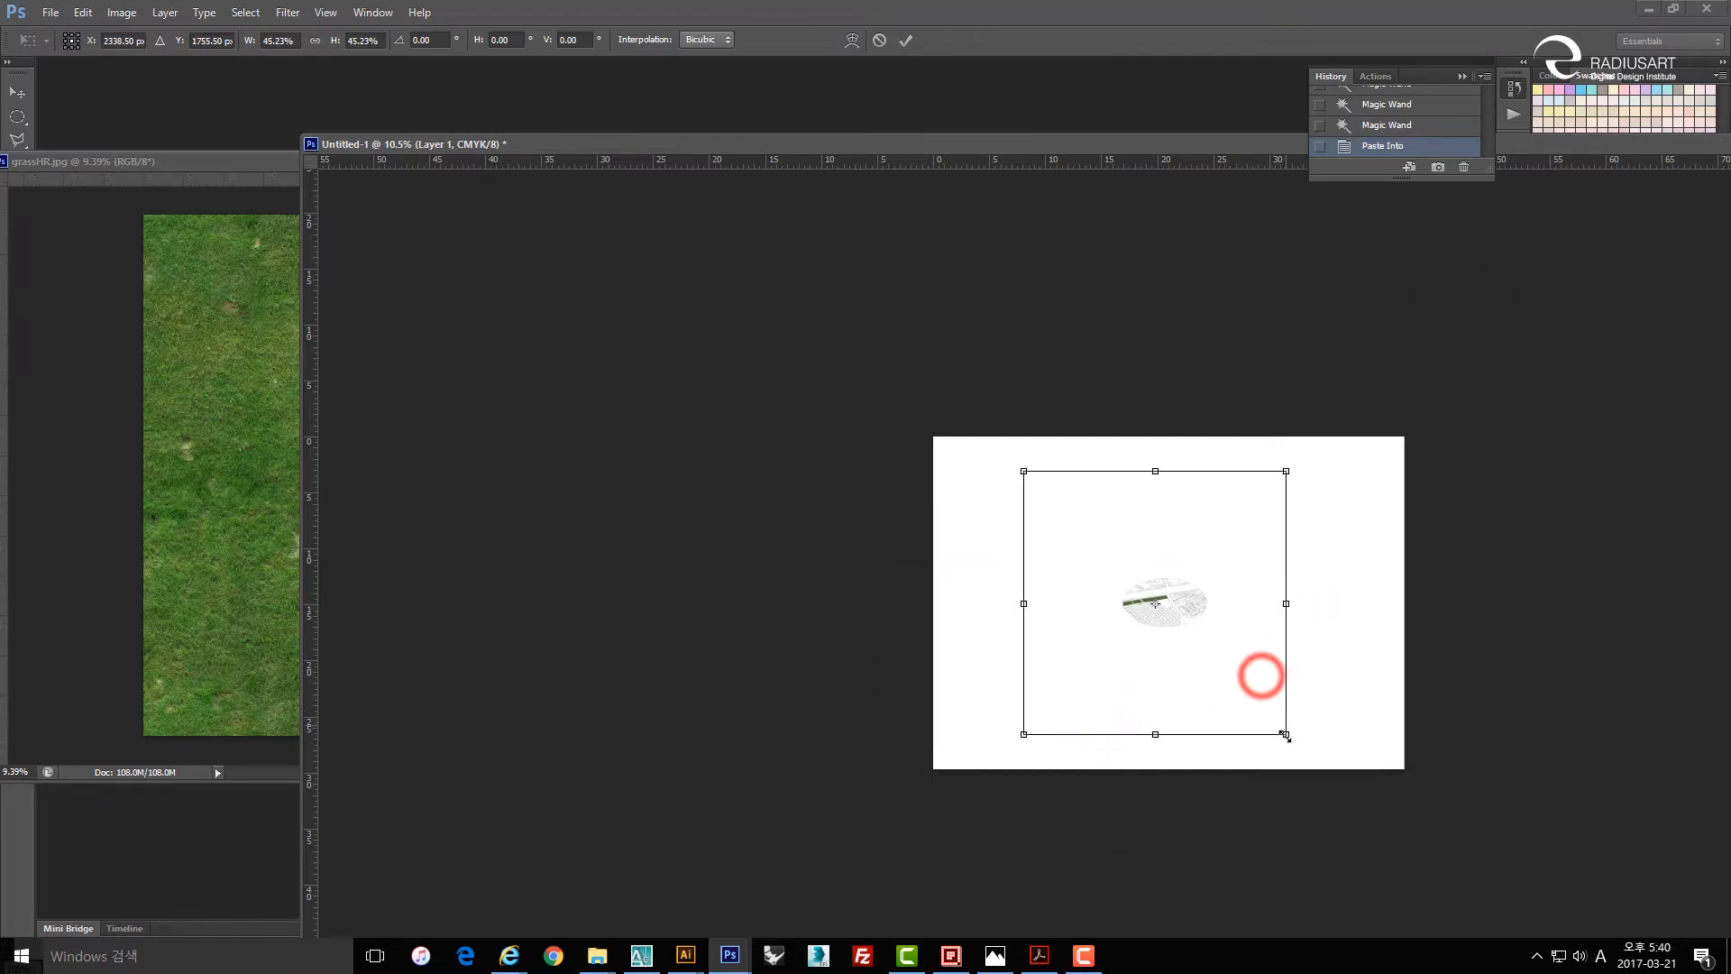
left_click_drag(1285, 735, 1189, 634)
key("Return")
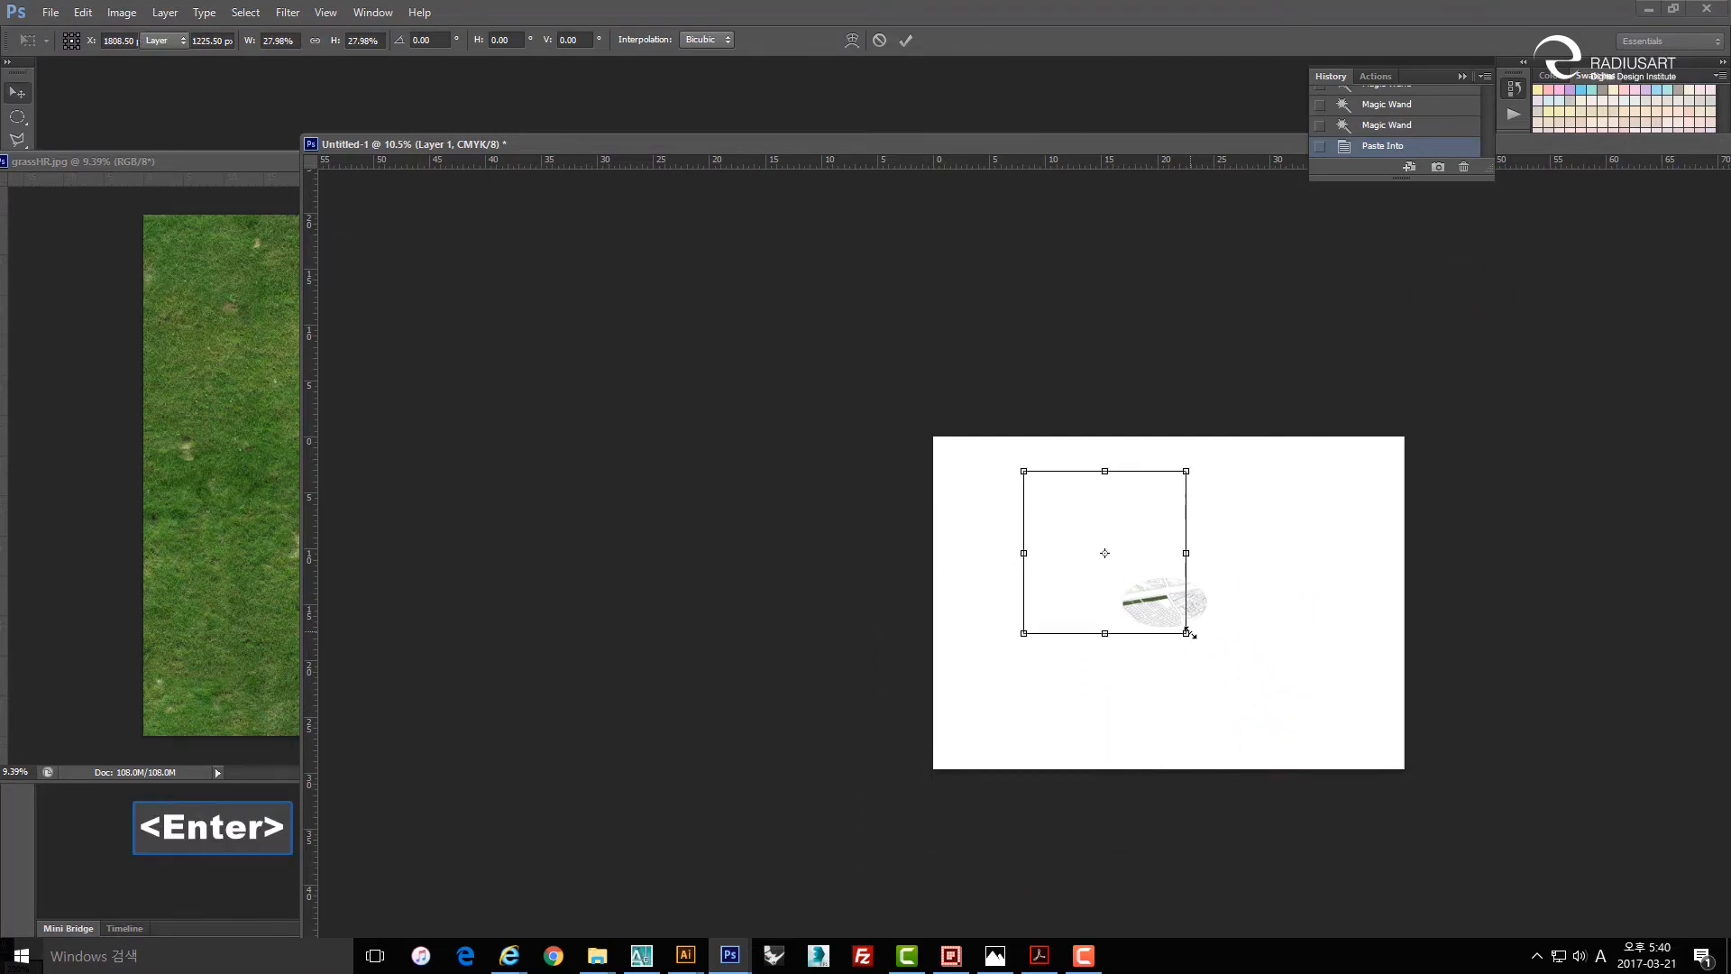
key("Return")
key("Return")
Move the grass texture slightly within the masked strip parcels.
scroll(1199, 636, "up", 2, "alt")
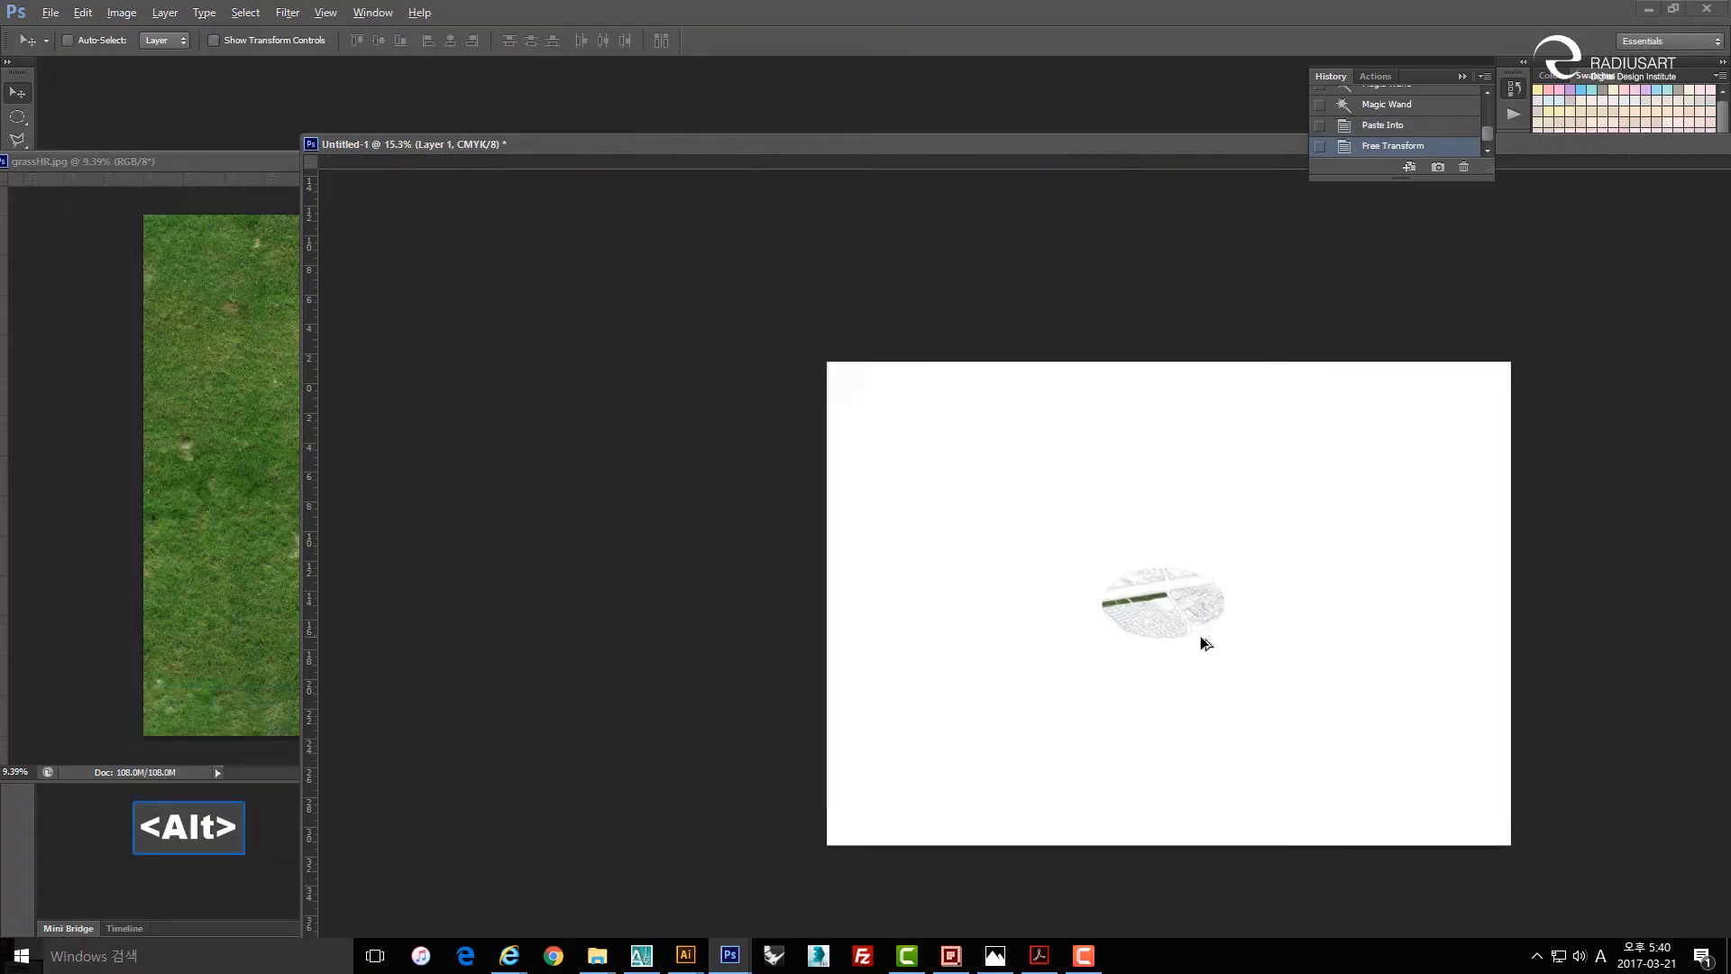
scroll(1199, 635, "up", 6, "alt")
left_click_drag(1172, 638, 1172, 638)
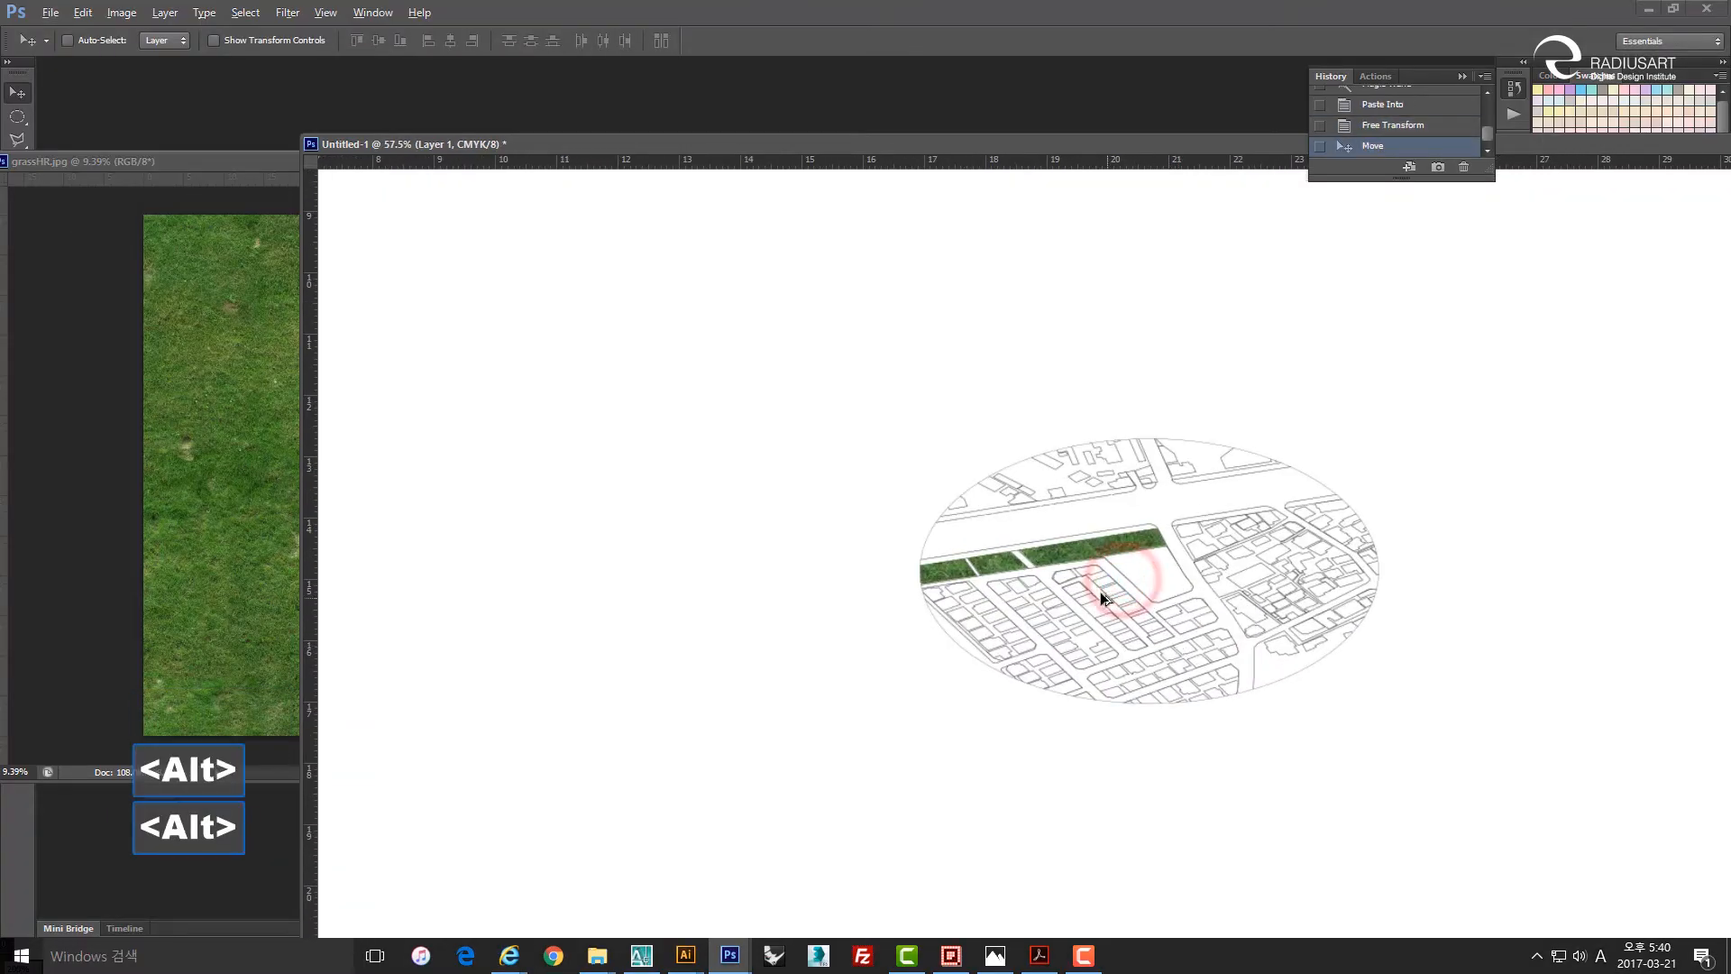
scroll(1100, 592, "up", 3, "alt")
scroll(1065, 565, "down", 3, "alt")
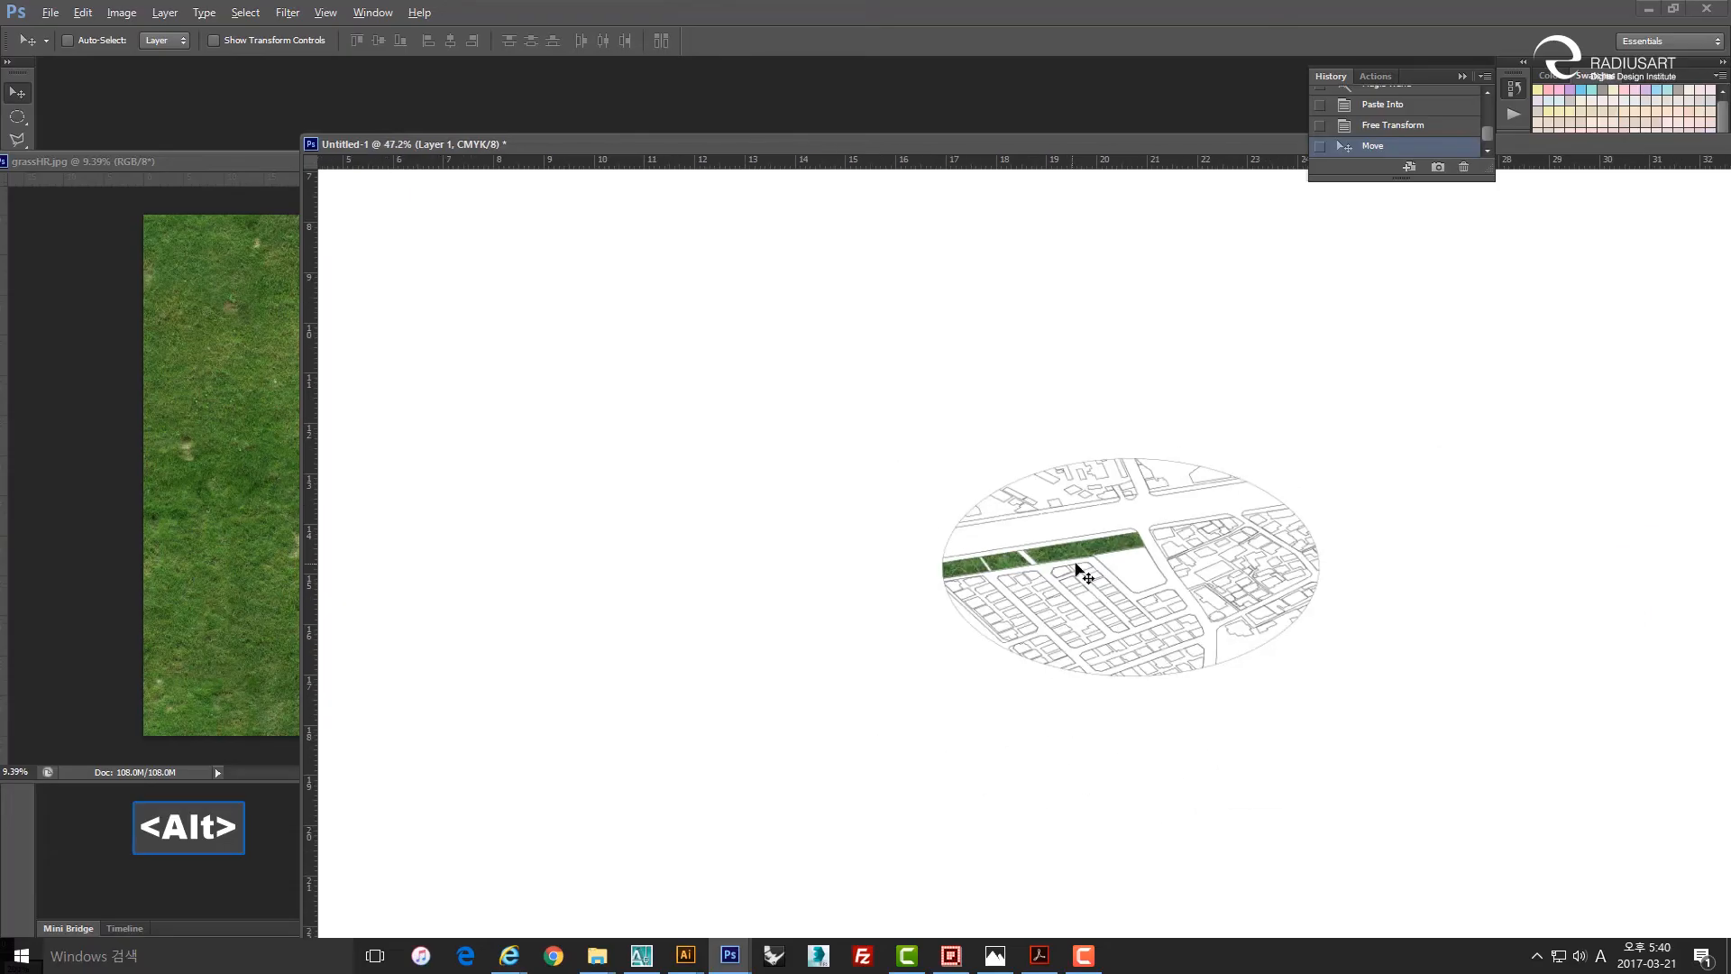
Scale the grass layer proportionally to about 52% with Free Transform and move it back over the strip parcels.
key("space")
key("ctrl+t")
scroll(1215, 518, "down", 1, "alt")
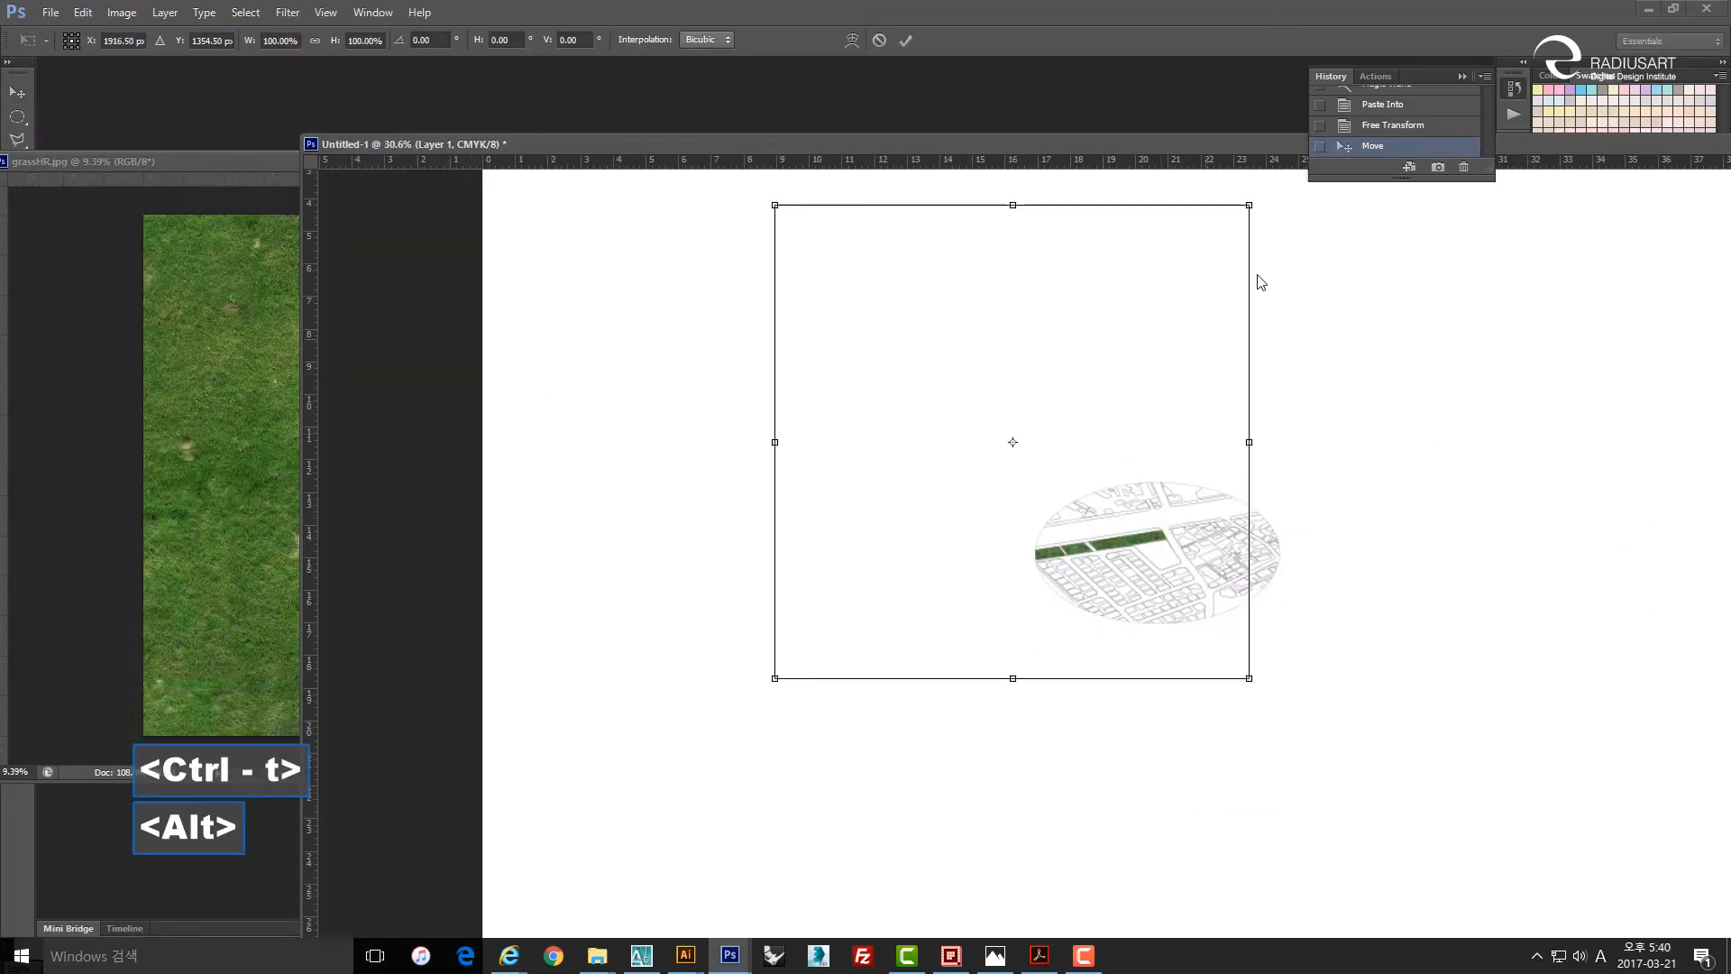
left_click_drag(1248, 202, 1022, 441)
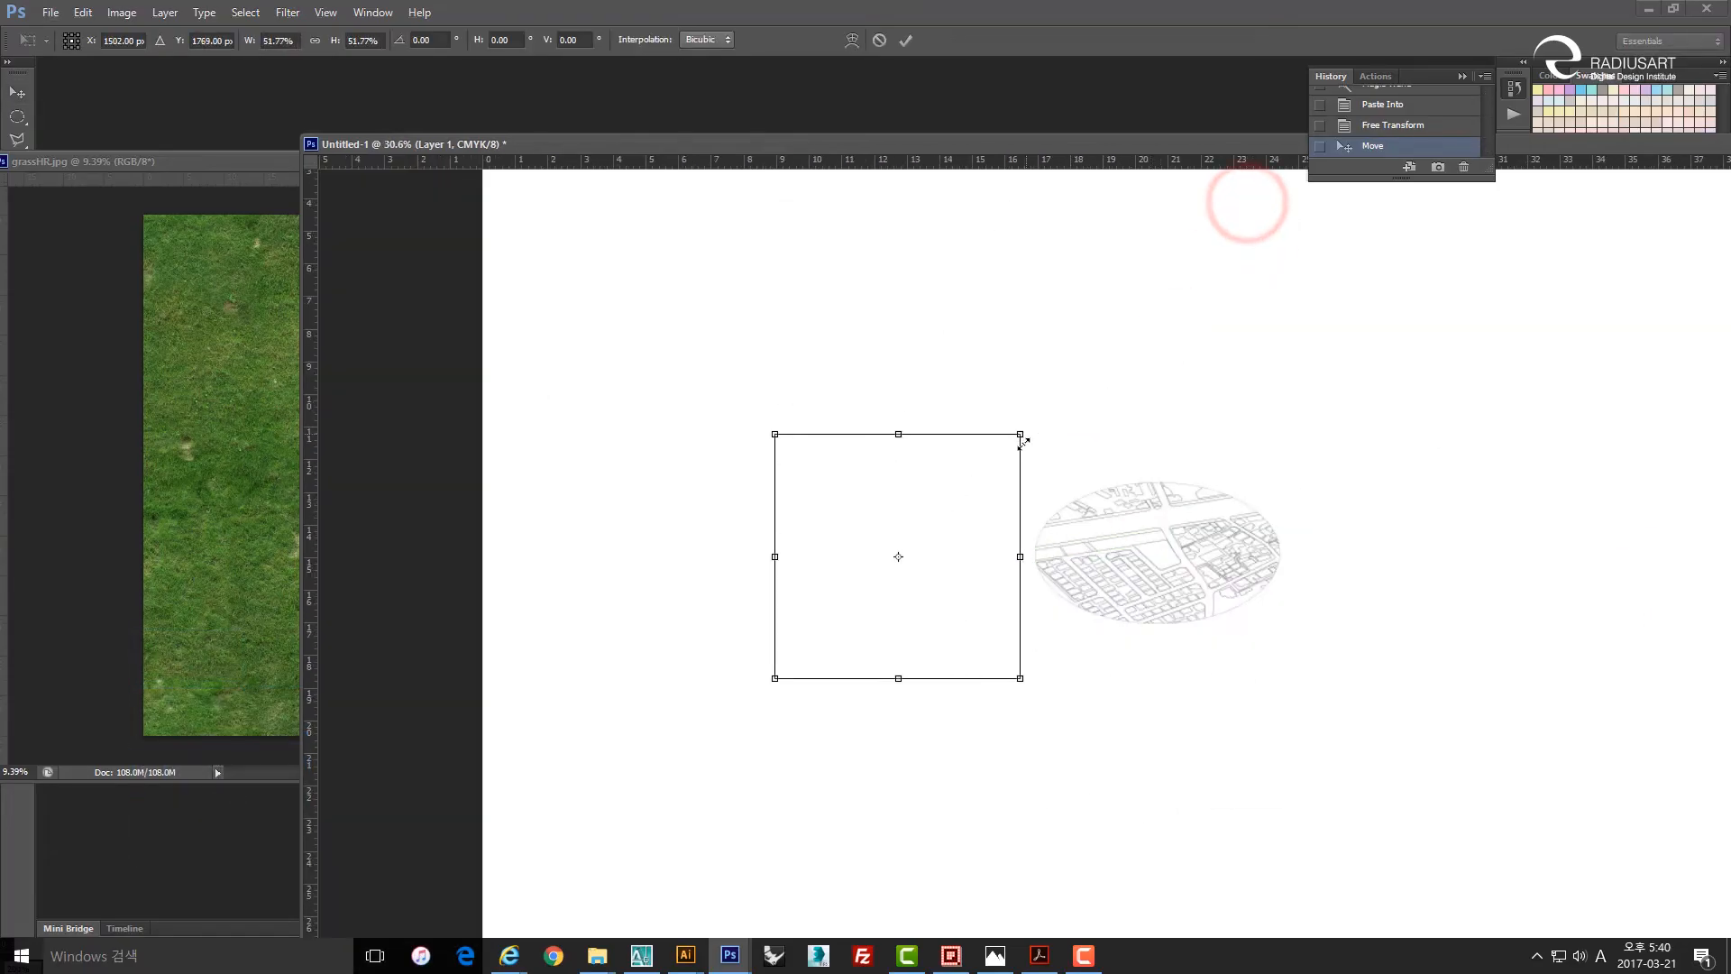
left_click_drag(947, 514, 1131, 489)
scroll(1146, 572, "up", 2, "alt")
scroll(1146, 575, "up", 3, "alt")
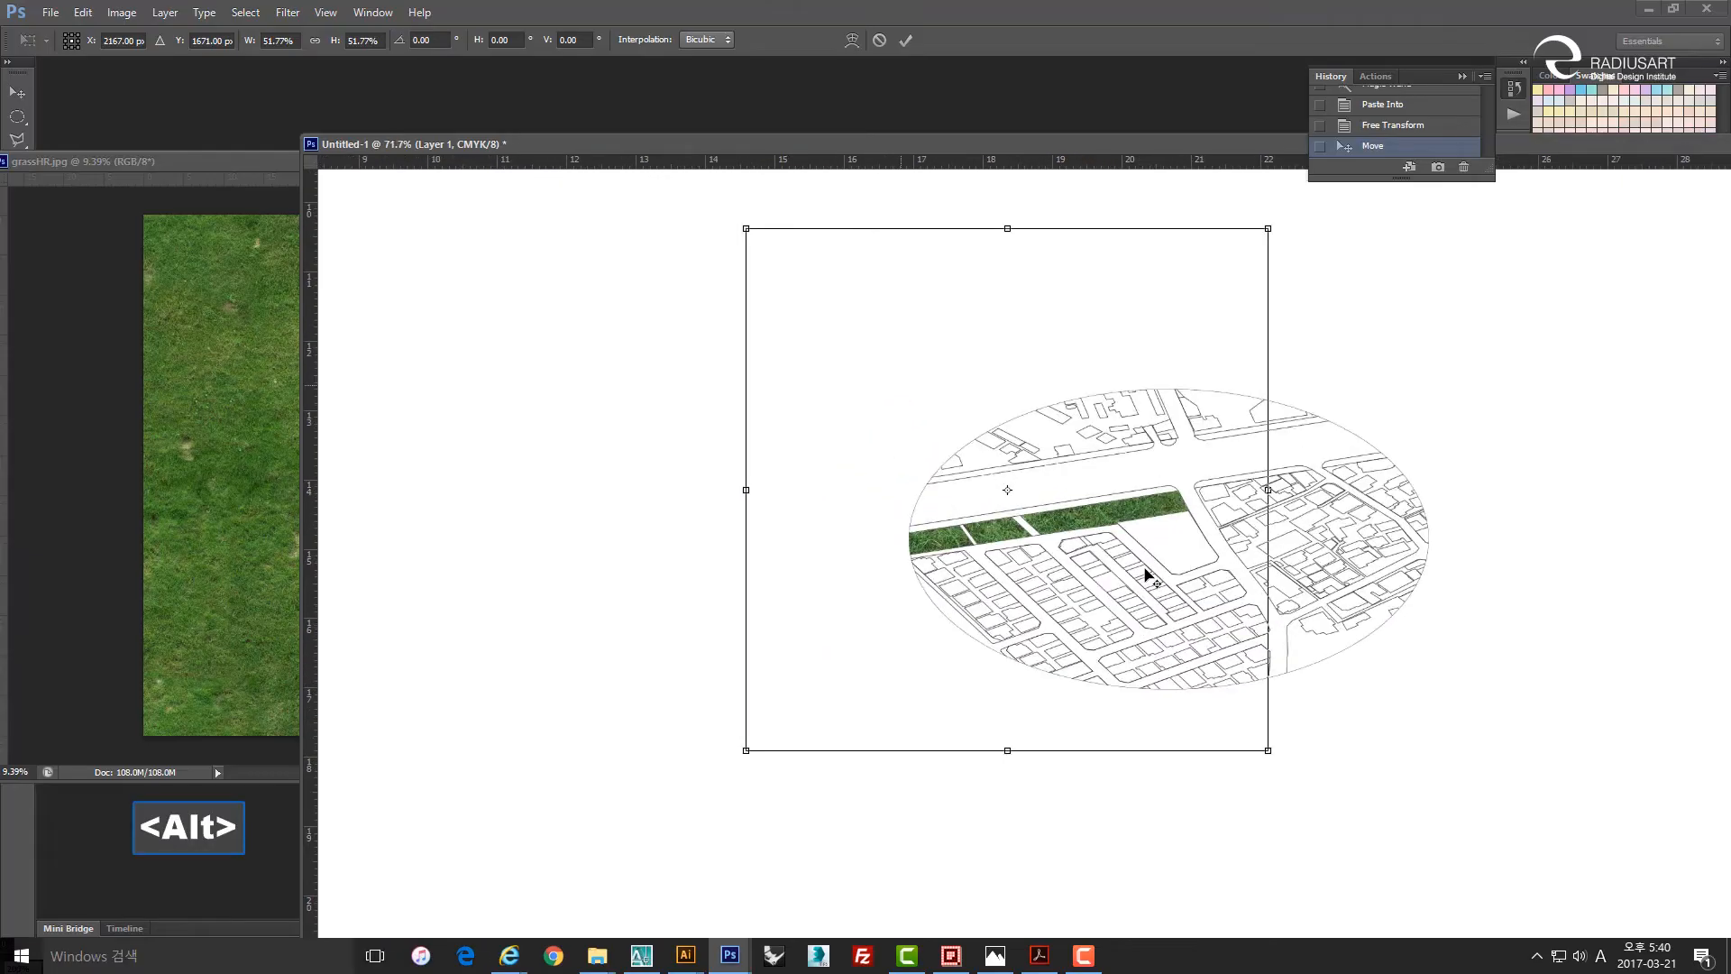
Reduce the grass further to about 28%, a 4.11 cm square, fit it over all three parcels and apply the transform.
left_click_drag(1295, 790, 1141, 600)
left_click_drag(1065, 515, 1228, 635)
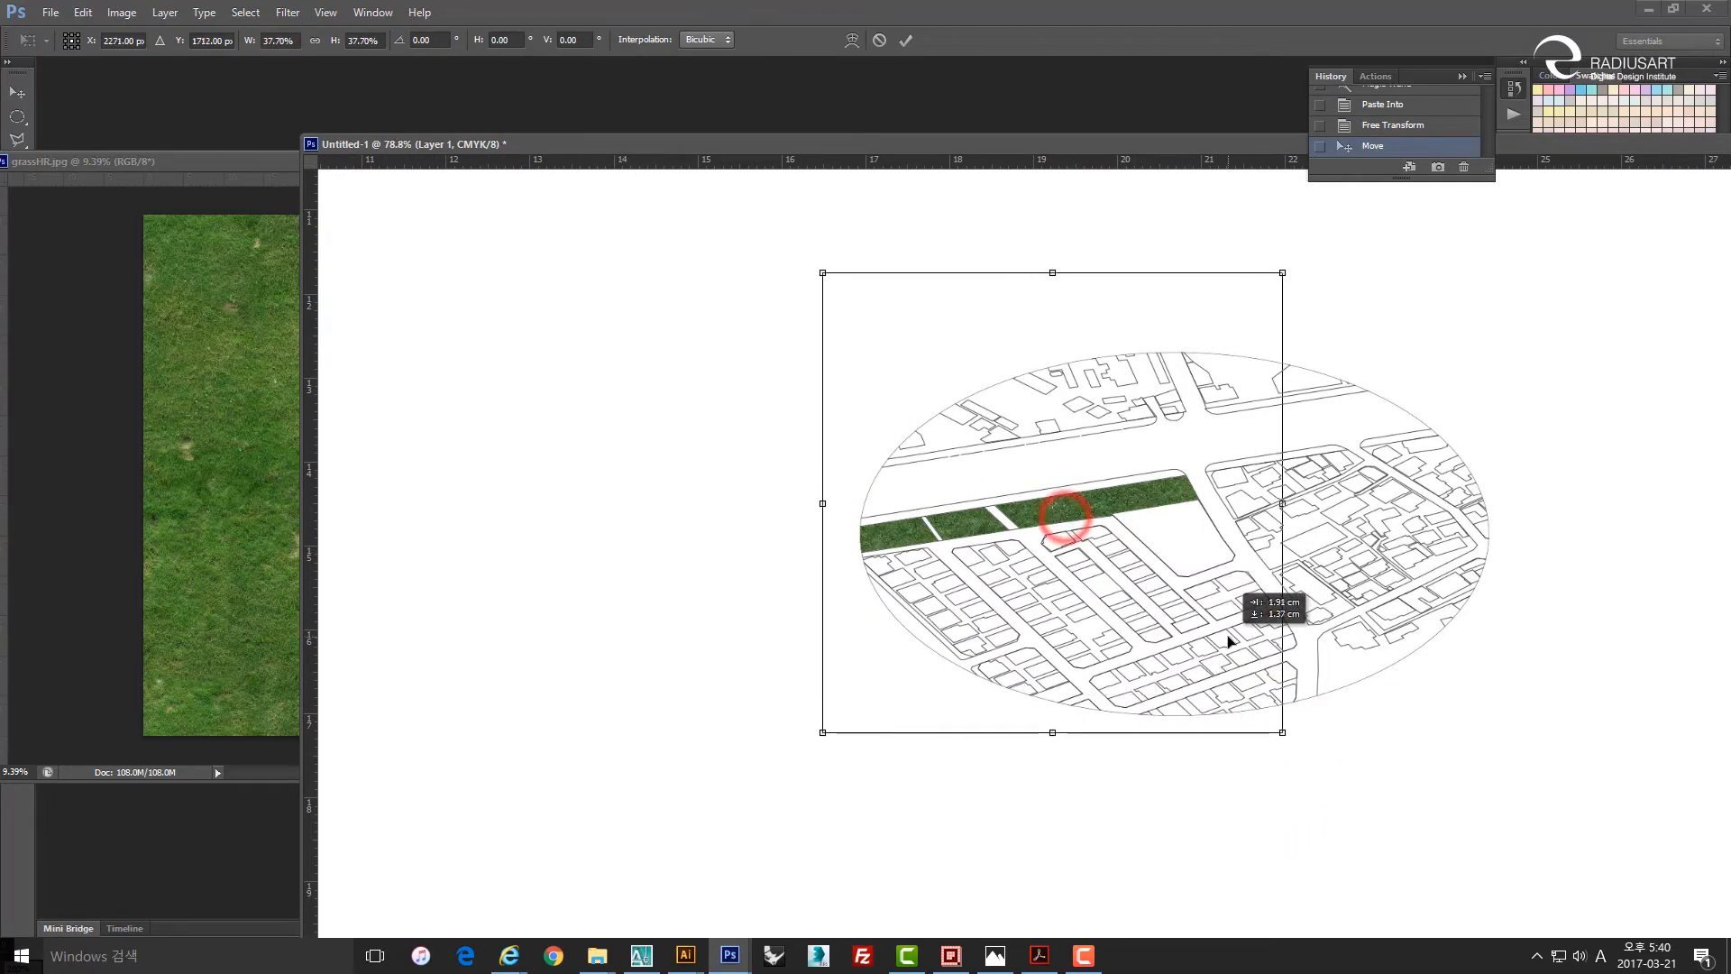
left_click_drag(1288, 741, 1208, 648)
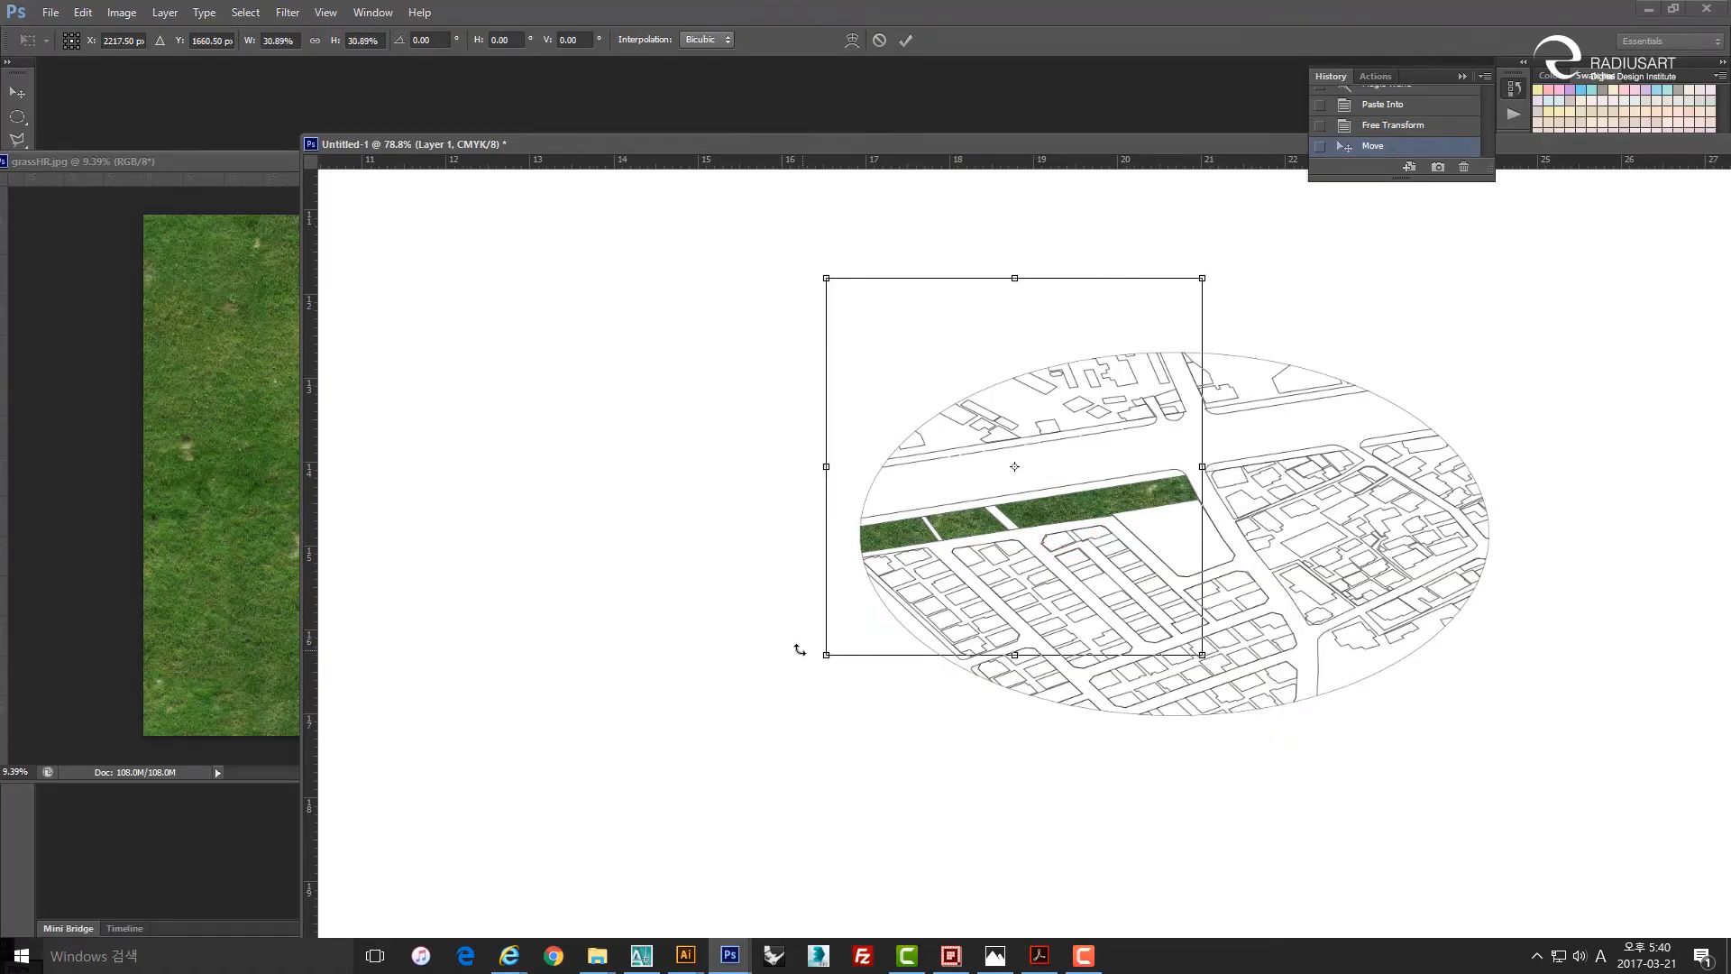
left_click_drag(819, 651, 850, 620)
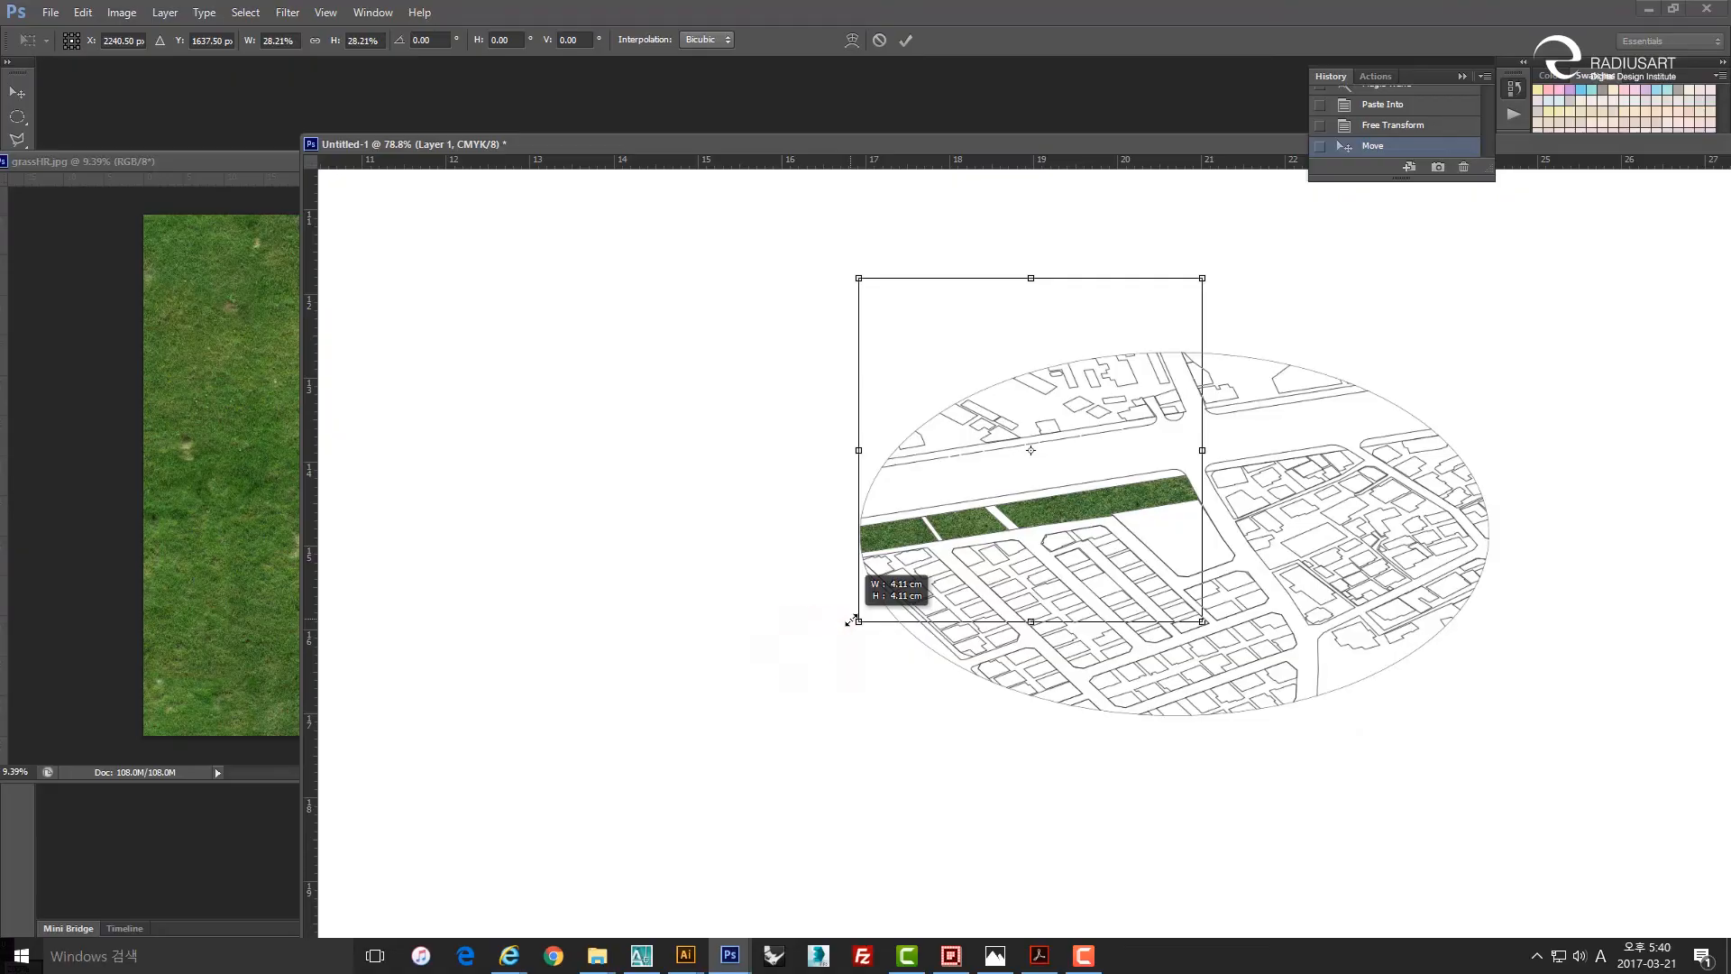
key("Return")
key("Return")
key("Return")
key("Return")
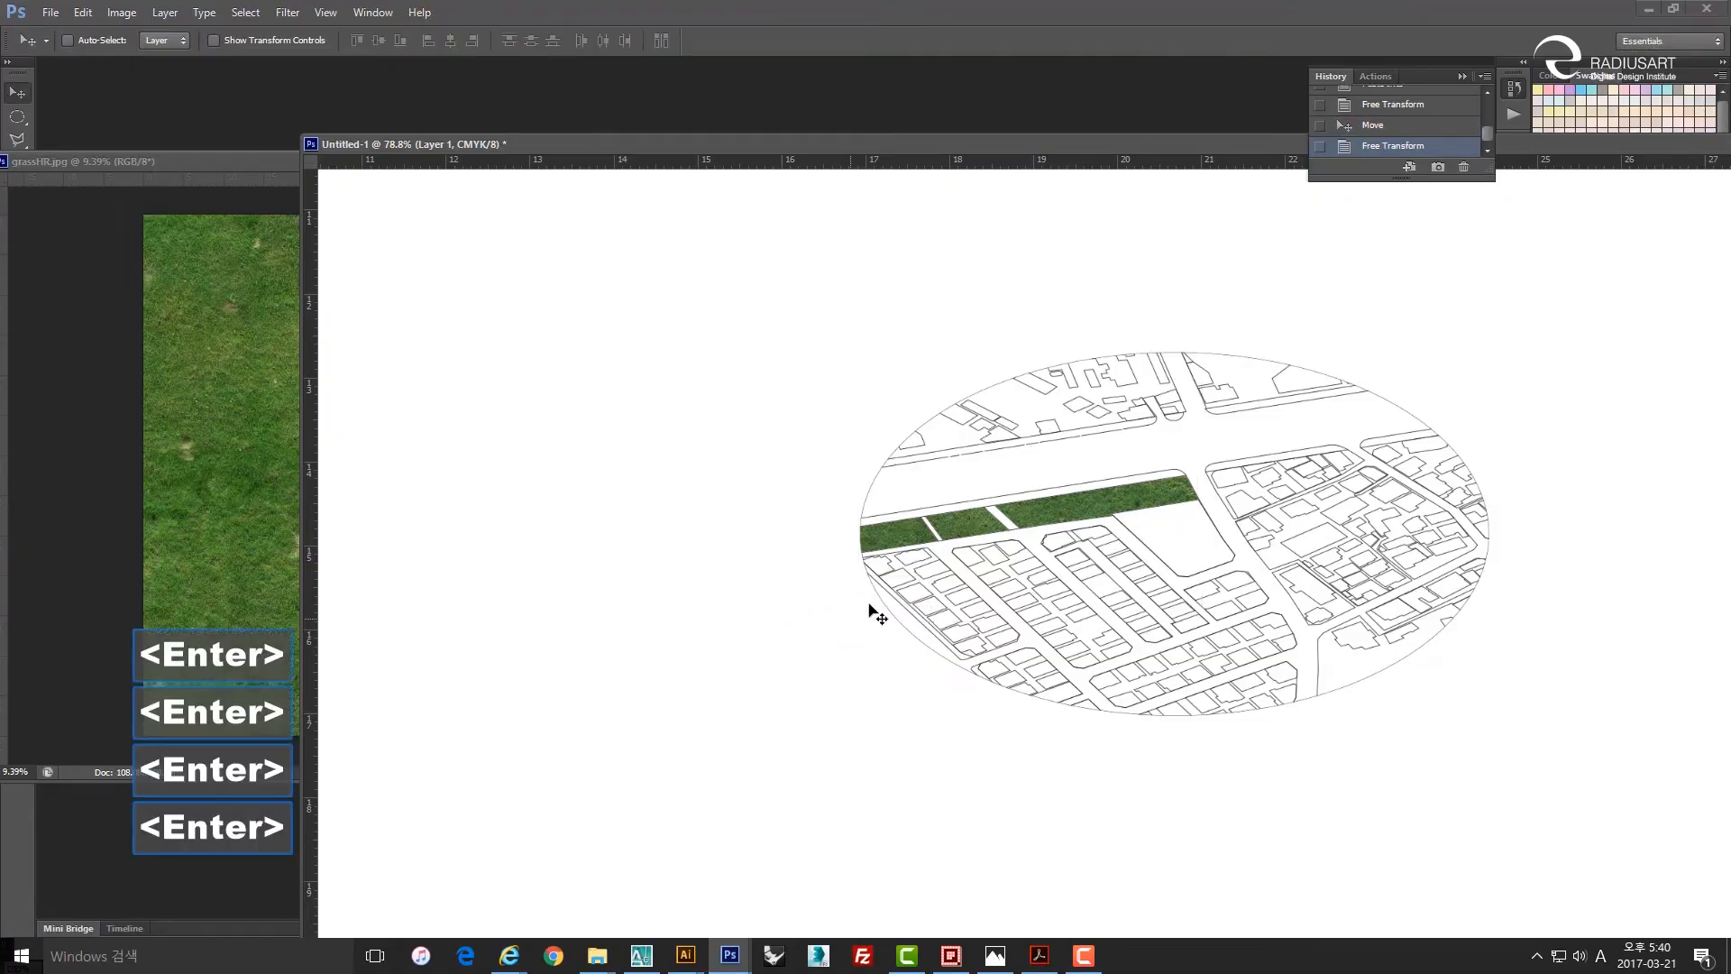
Lower the saturation of the grass layer to about -41 with Hue/Saturation.
left_click_drag(999, 496, 1072, 510)
key("ctrl+u")
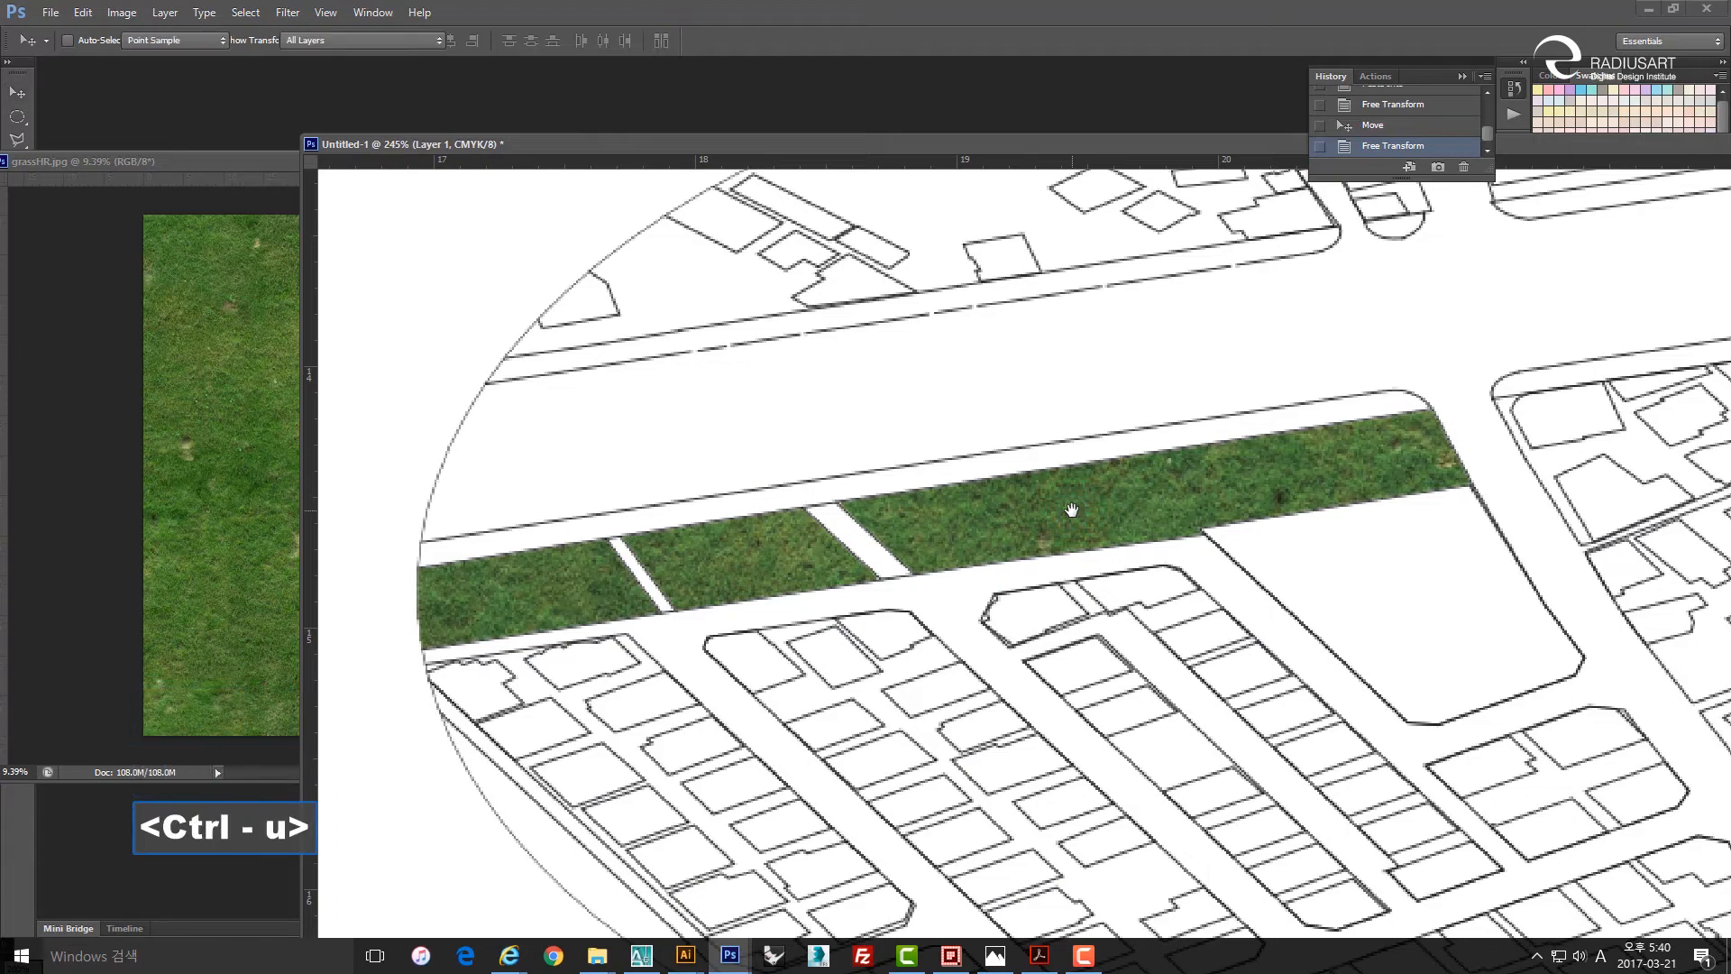
left_click_drag(360, 310, 582, 346)
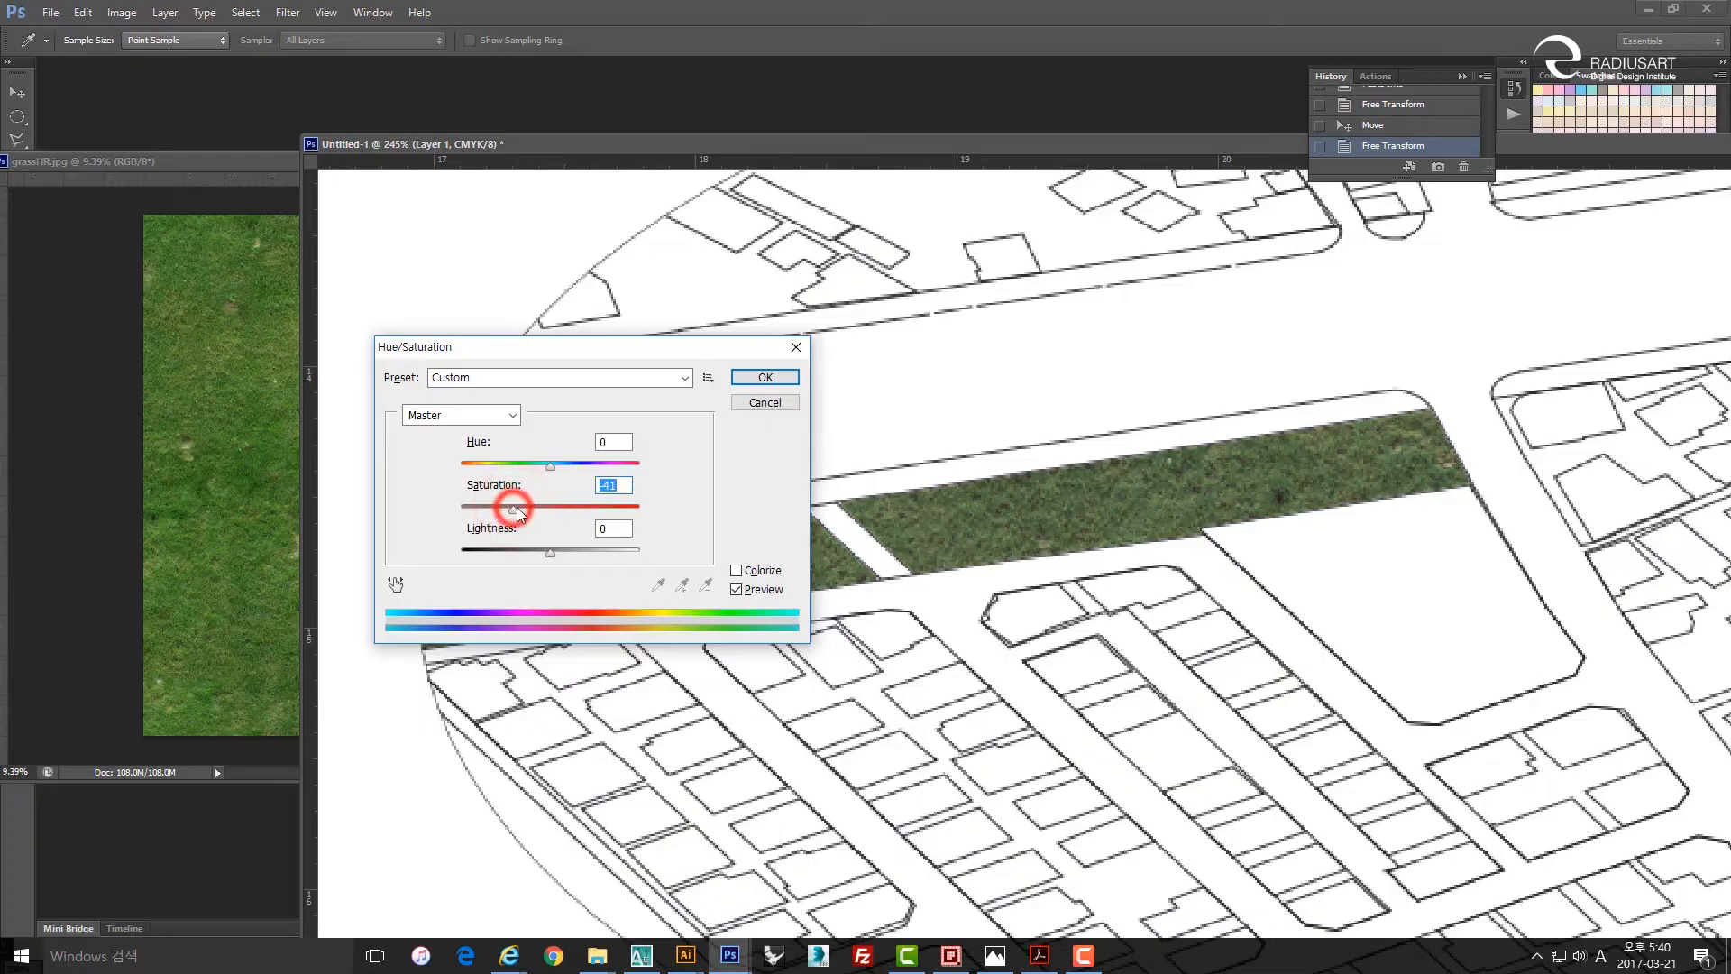
left_click(733, 381)
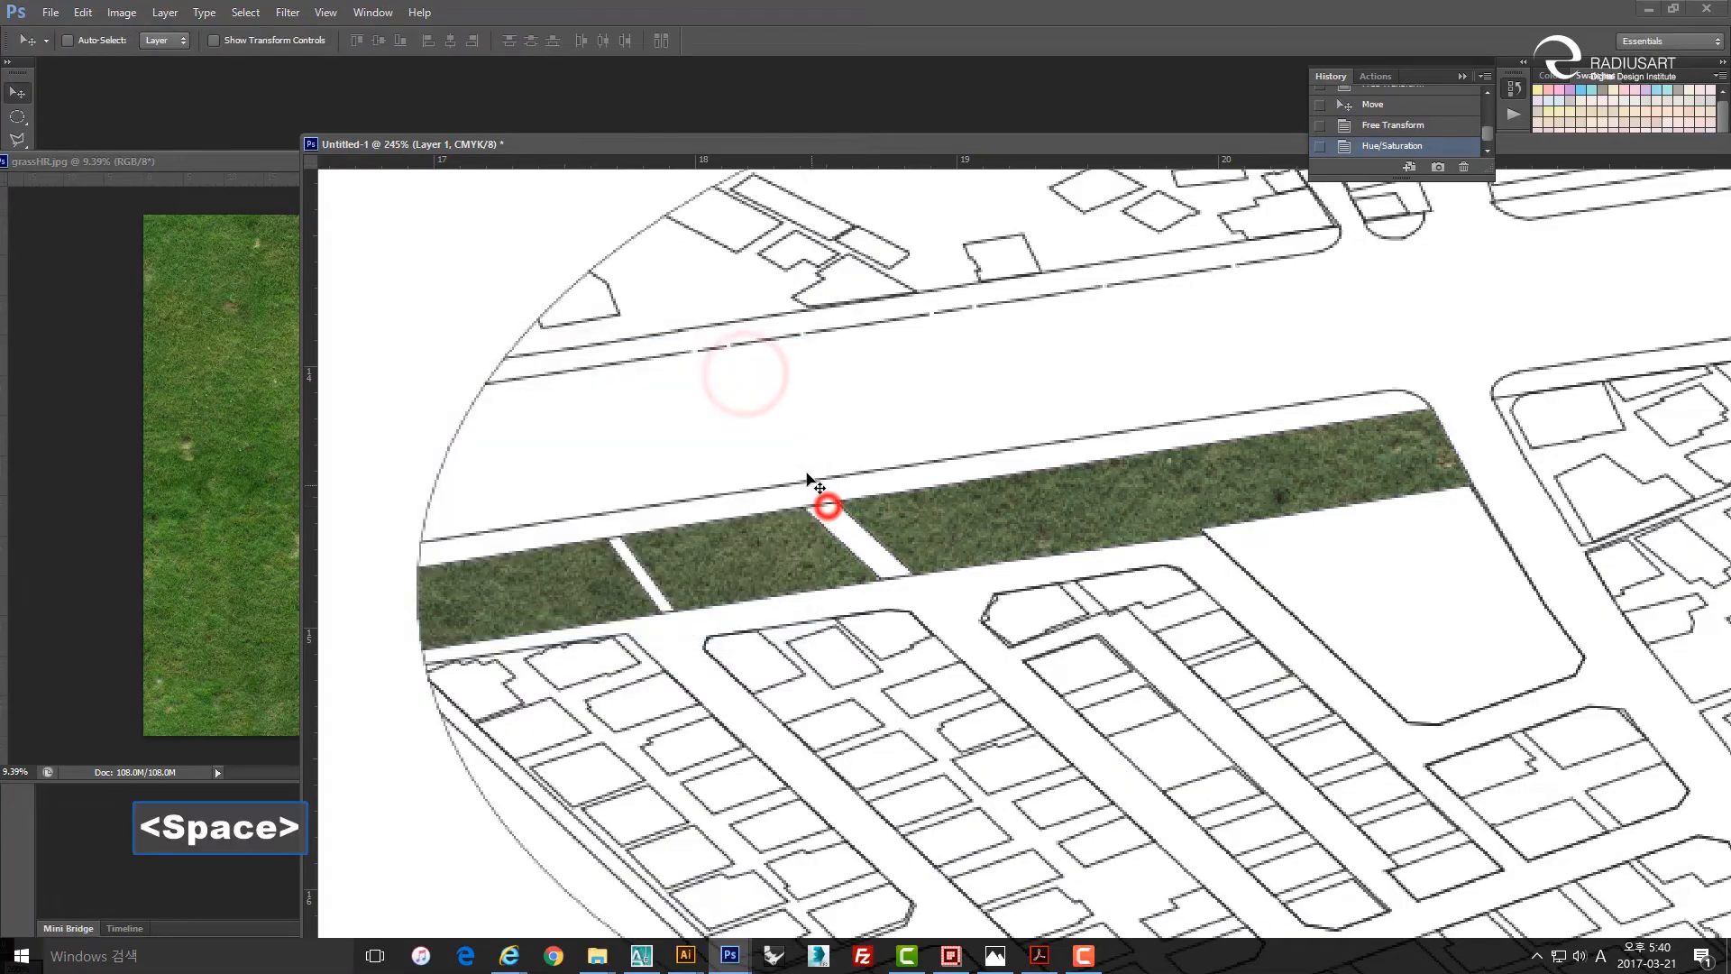
Close the grassHR.jpg document.
left_click(823, 501, "alt")
left_click(808, 470, "alt")
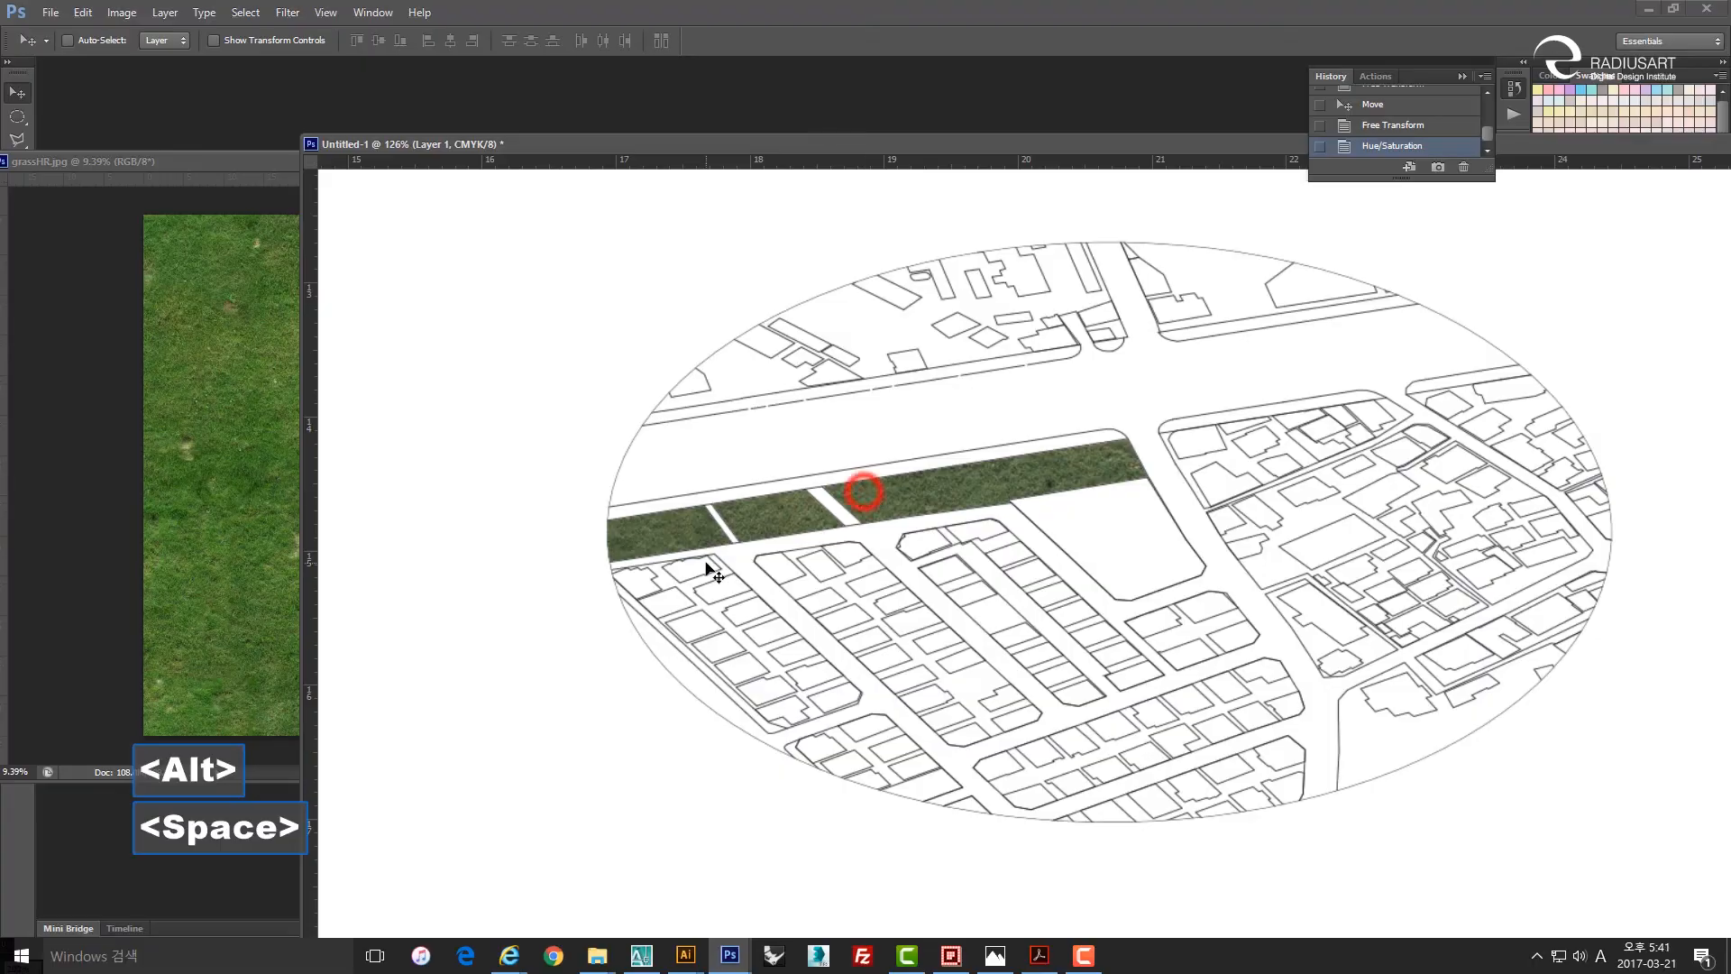
scroll(722, 558, "up", 2)
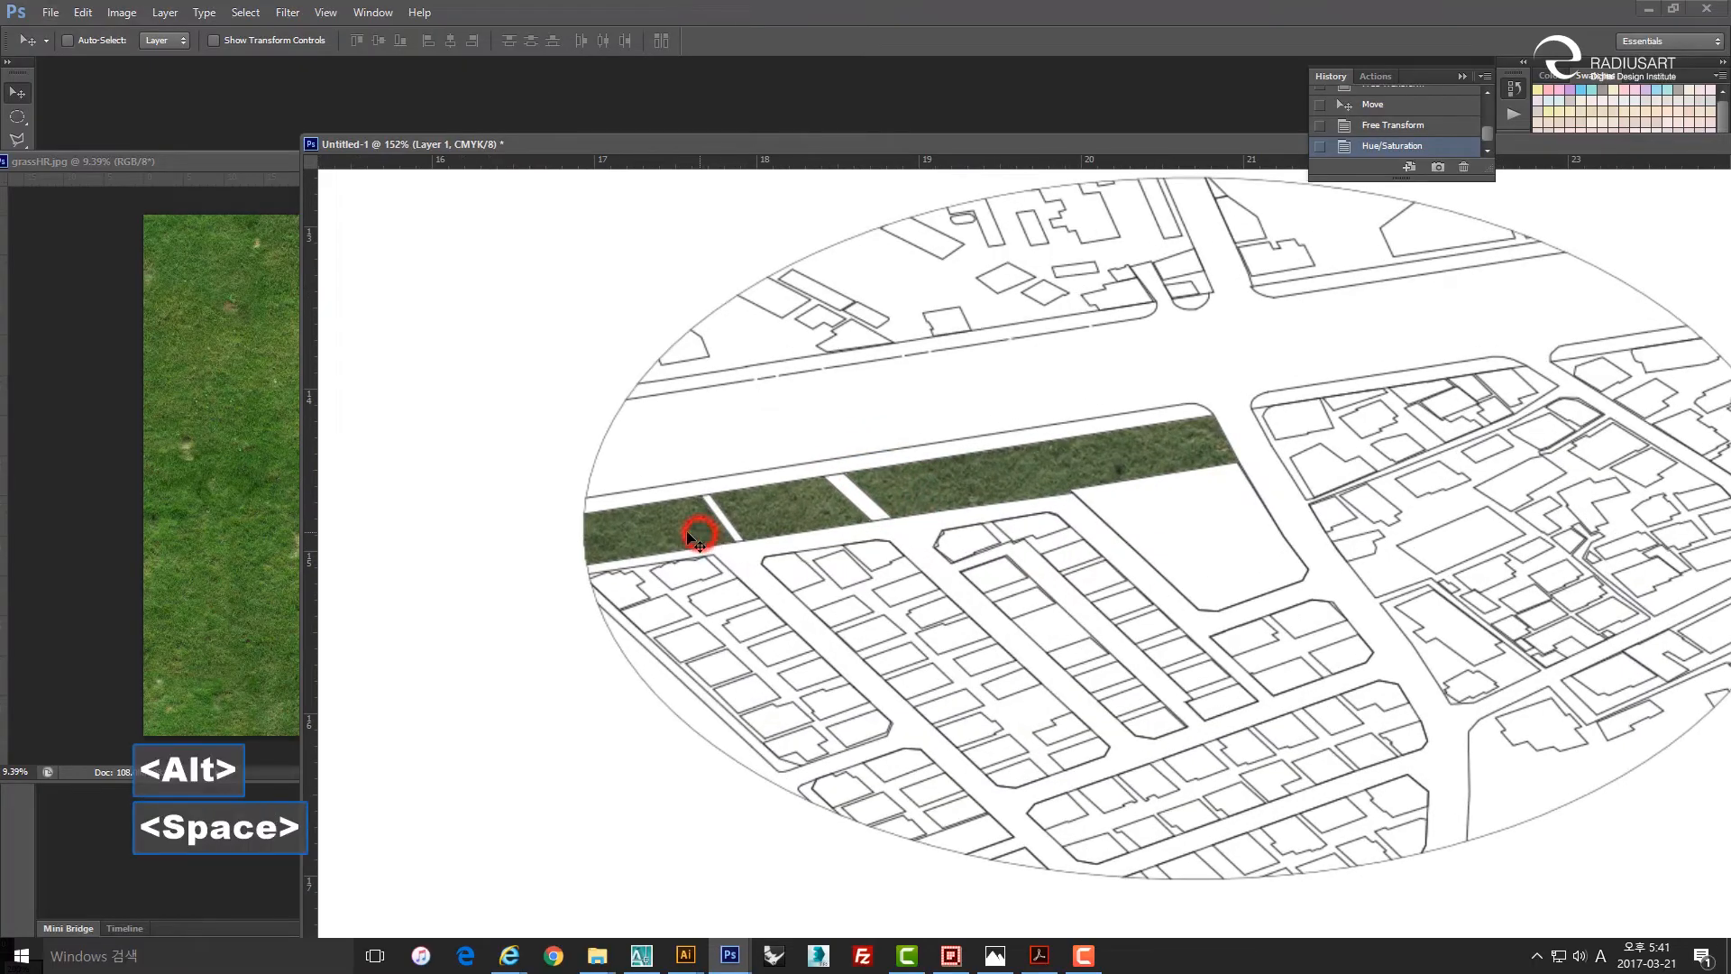
left_click(259, 354)
left_click(793, 163)
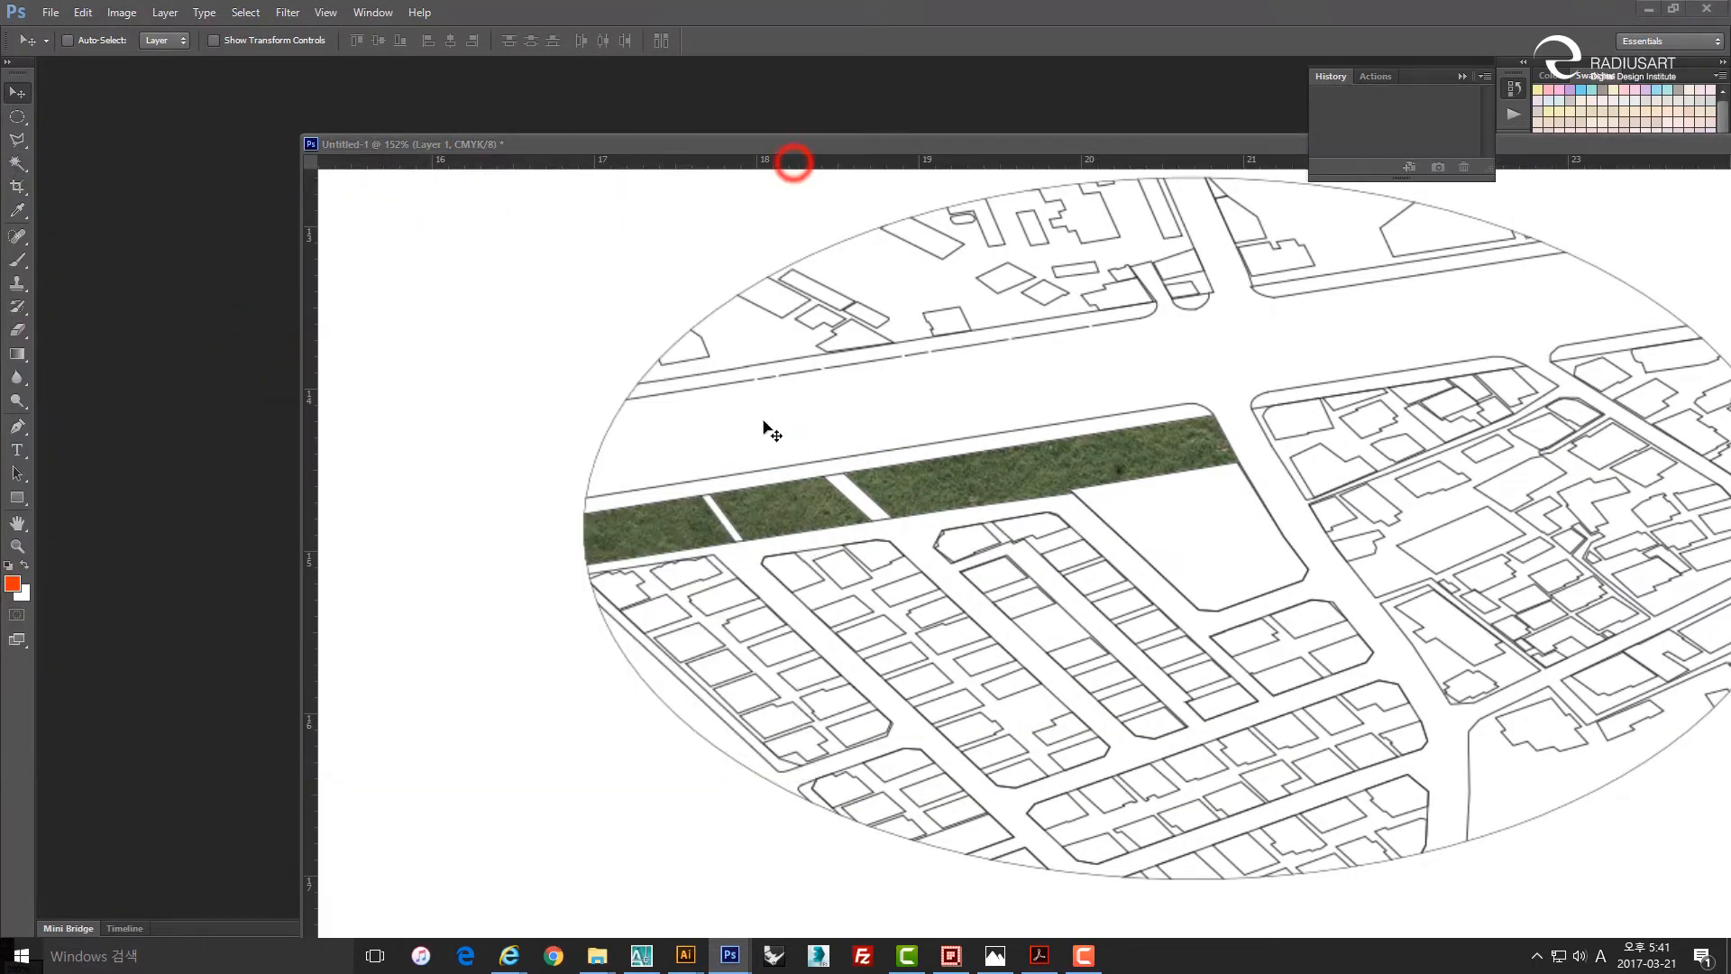
Show the map document in full screen mode with the menu bar and centre the drawing.
left_click(814, 361)
key("f")
key("space")
left_click_drag(954, 385, 826, 383)
Erase softly along the lower edge of the longest grass parcel with the Eraser at 26% opacity.
key("e")
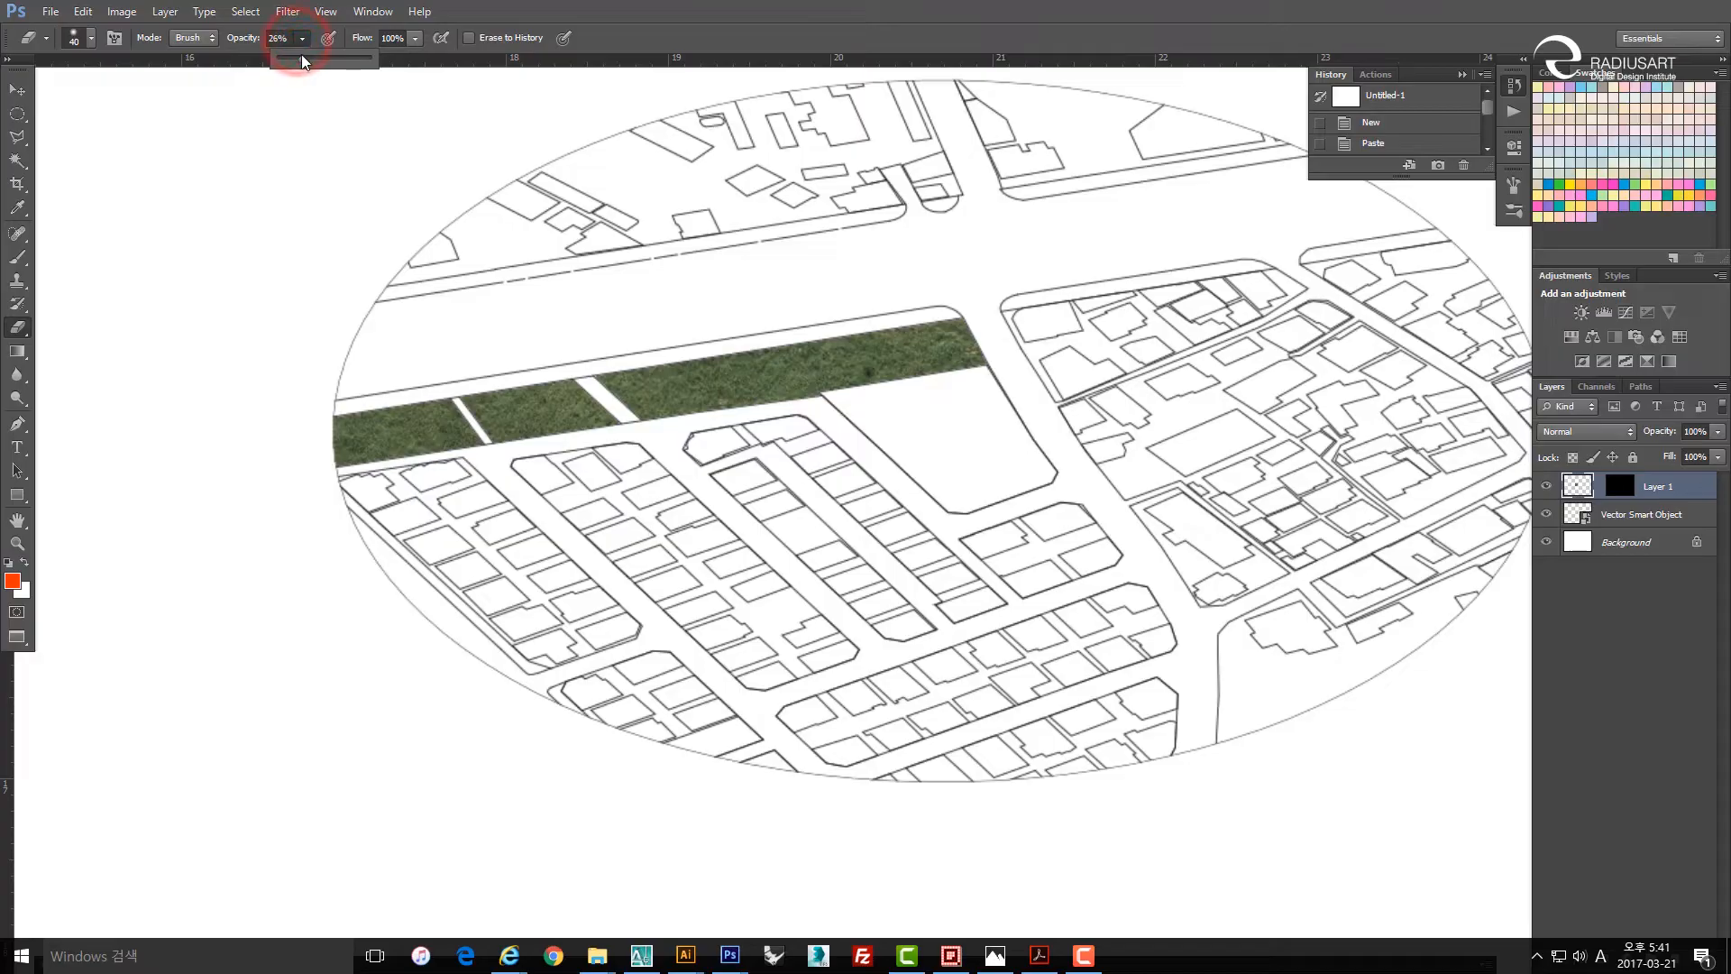
key("space")
left_click(809, 329)
left_click(978, 377)
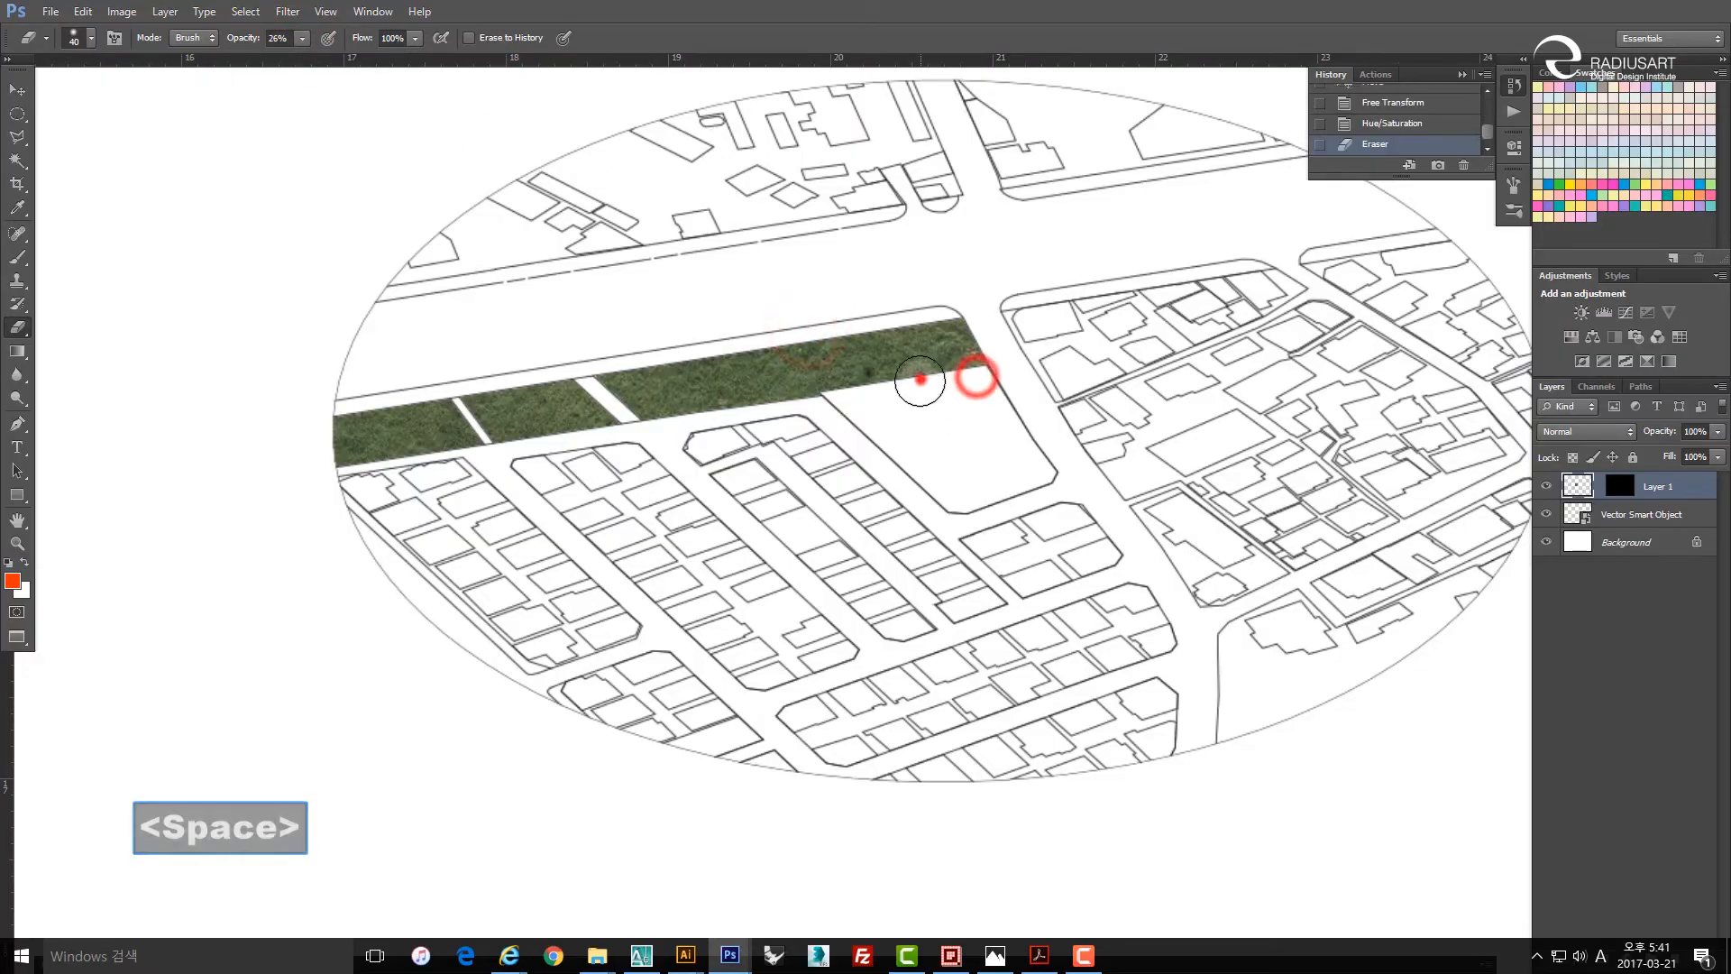
left_click(913, 384)
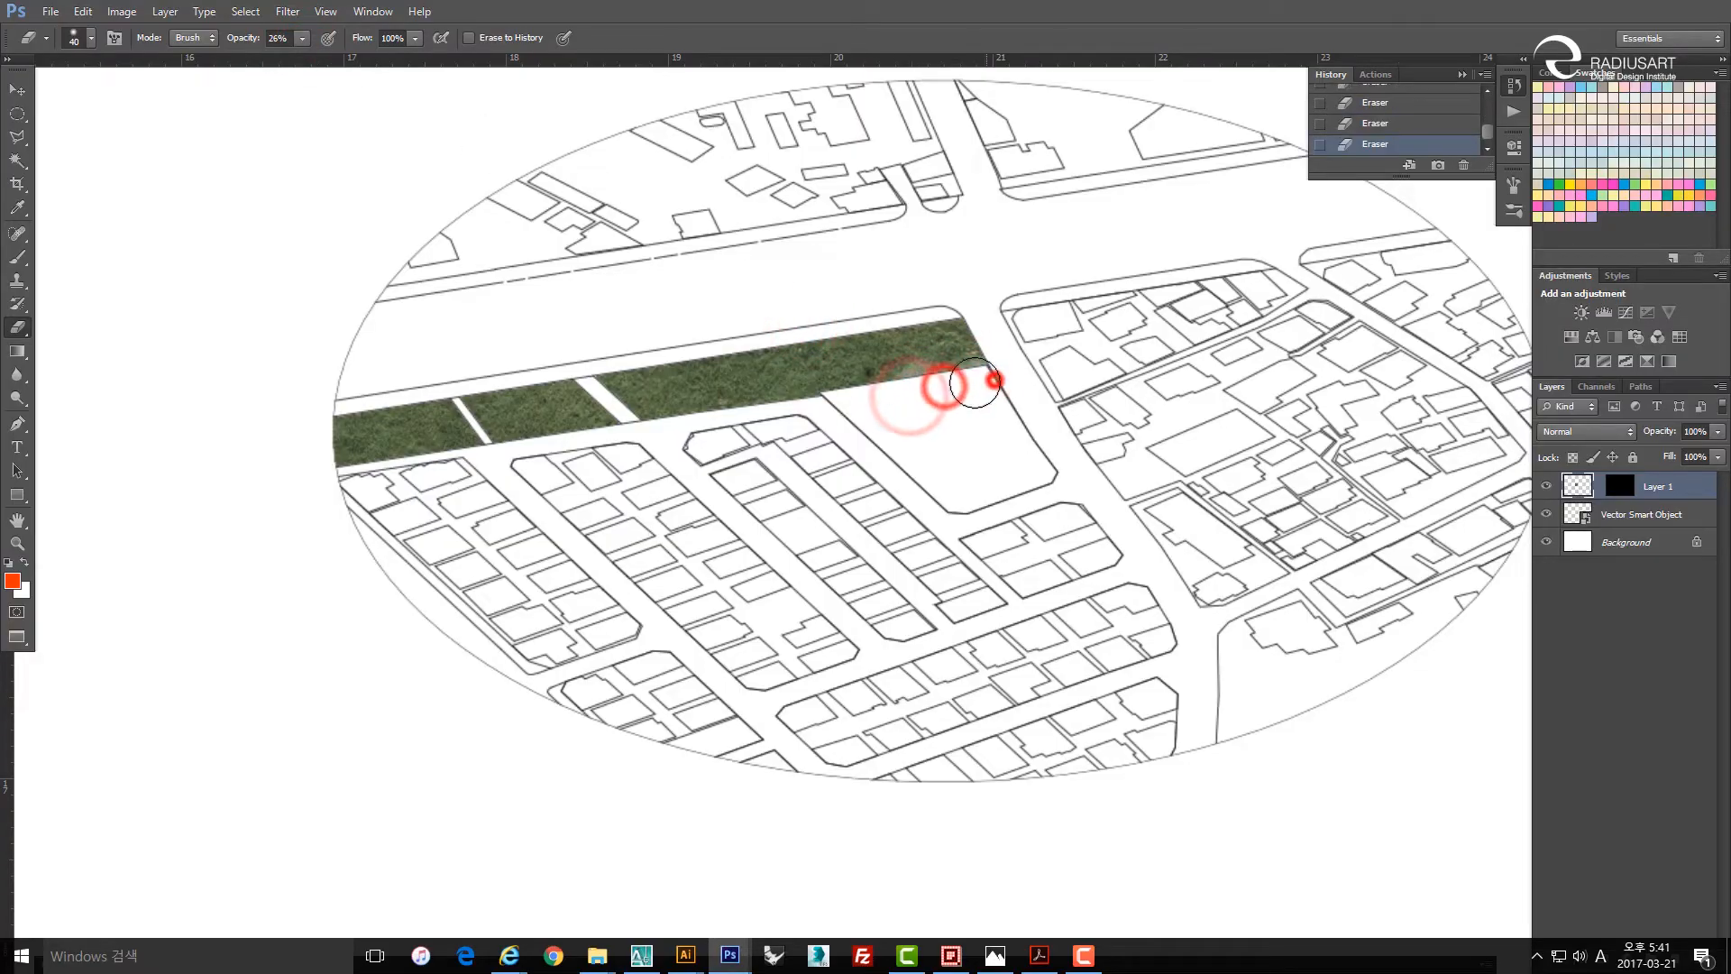
left_click(900, 391)
left_click(822, 406)
left_click(808, 421)
left_click(775, 426)
left_click(757, 423)
left_click(732, 433)
left_click(702, 435)
left_click(662, 444)
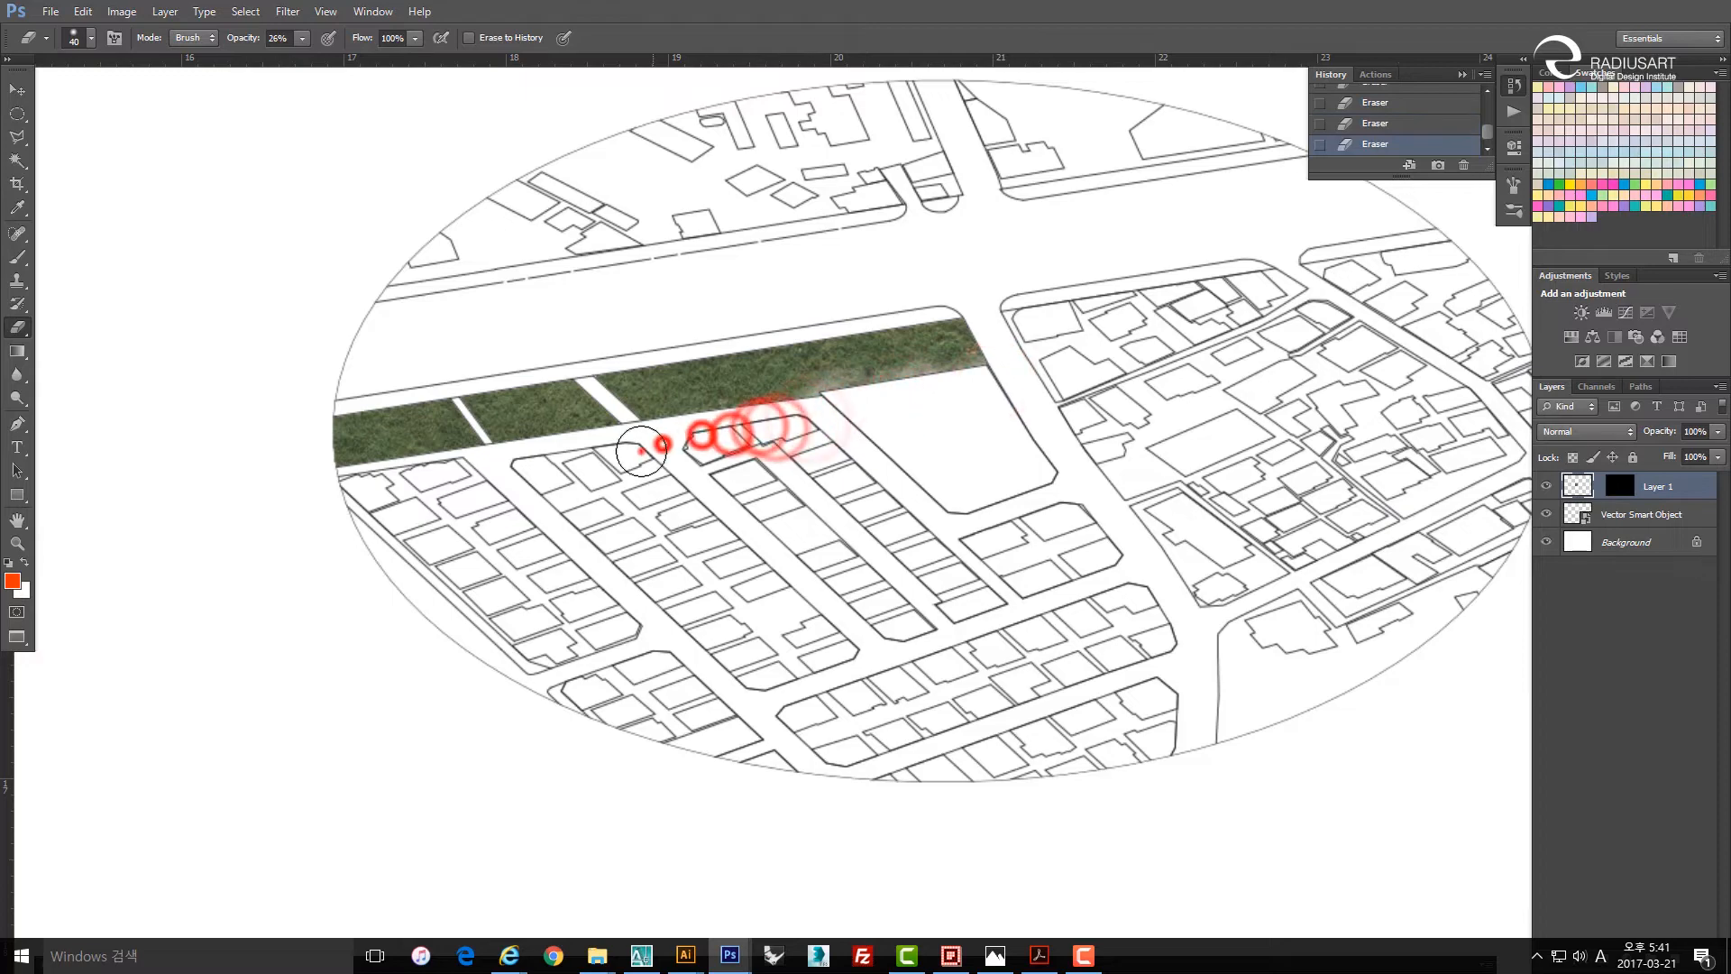
left_click(641, 450)
left_click(665, 436)
left_click(700, 429)
left_click(732, 426)
left_click(738, 413)
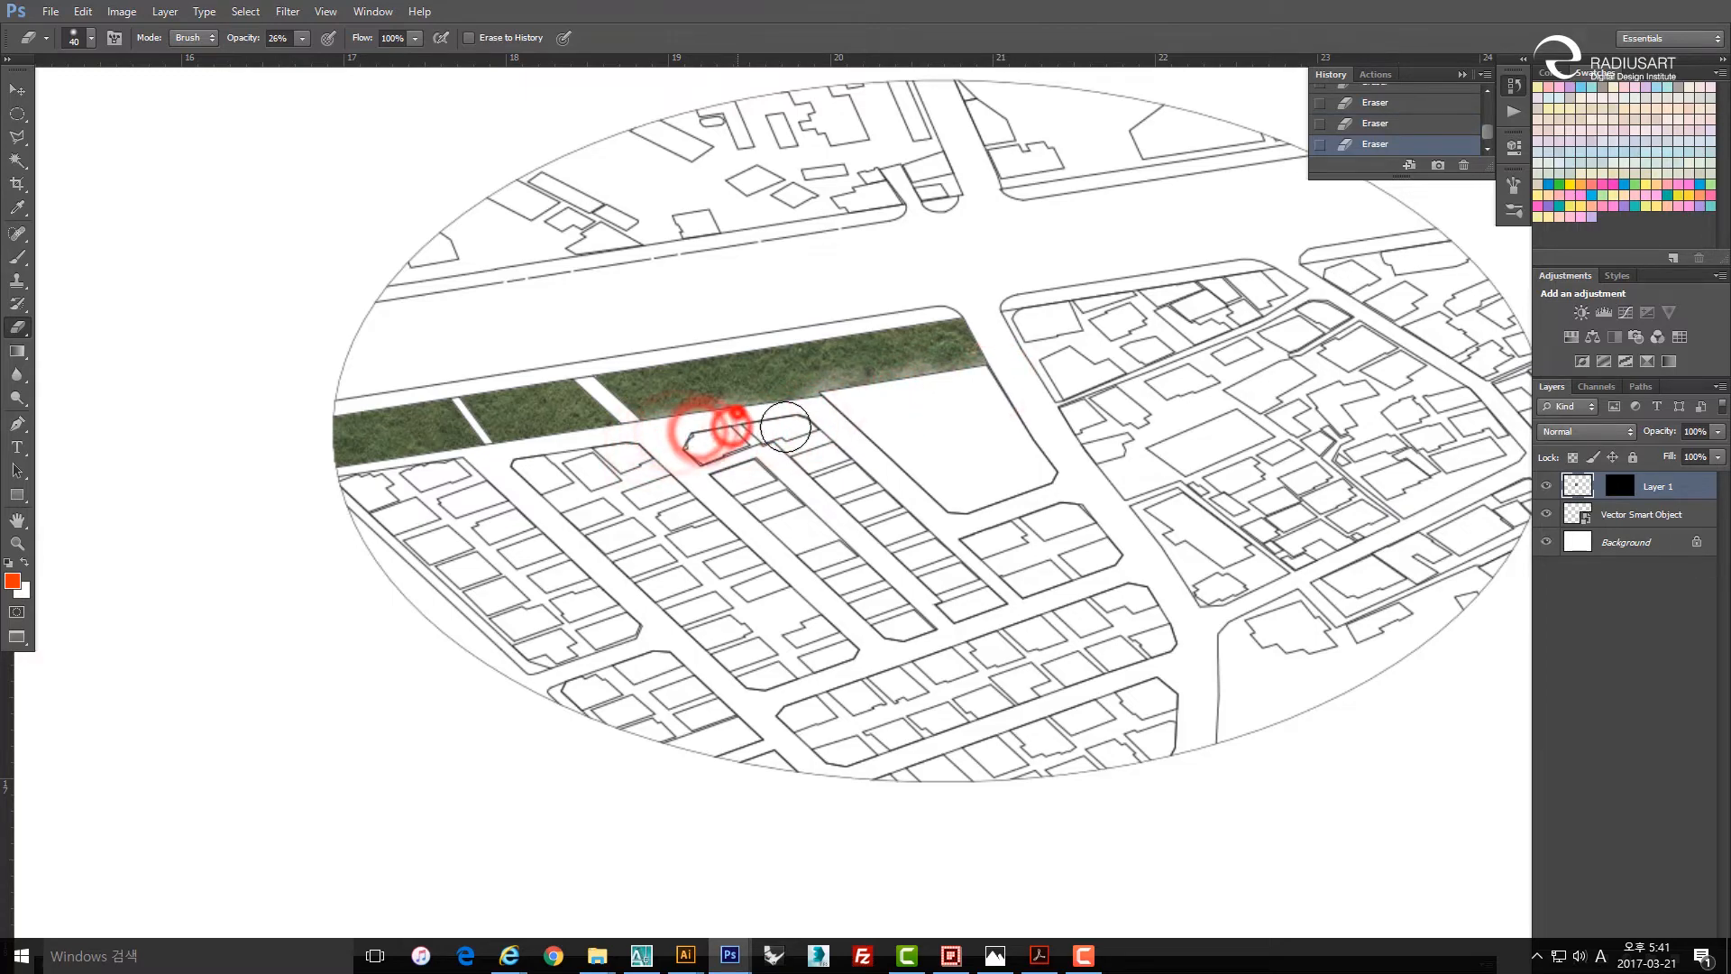
left_click(777, 423)
left_click(795, 421)
left_click(830, 408)
Fade the lower edge of the middle grass parcel with repeated Eraser dabs.
left_click(626, 441)
left_click(605, 445)
left_click(589, 442)
left_click(561, 458)
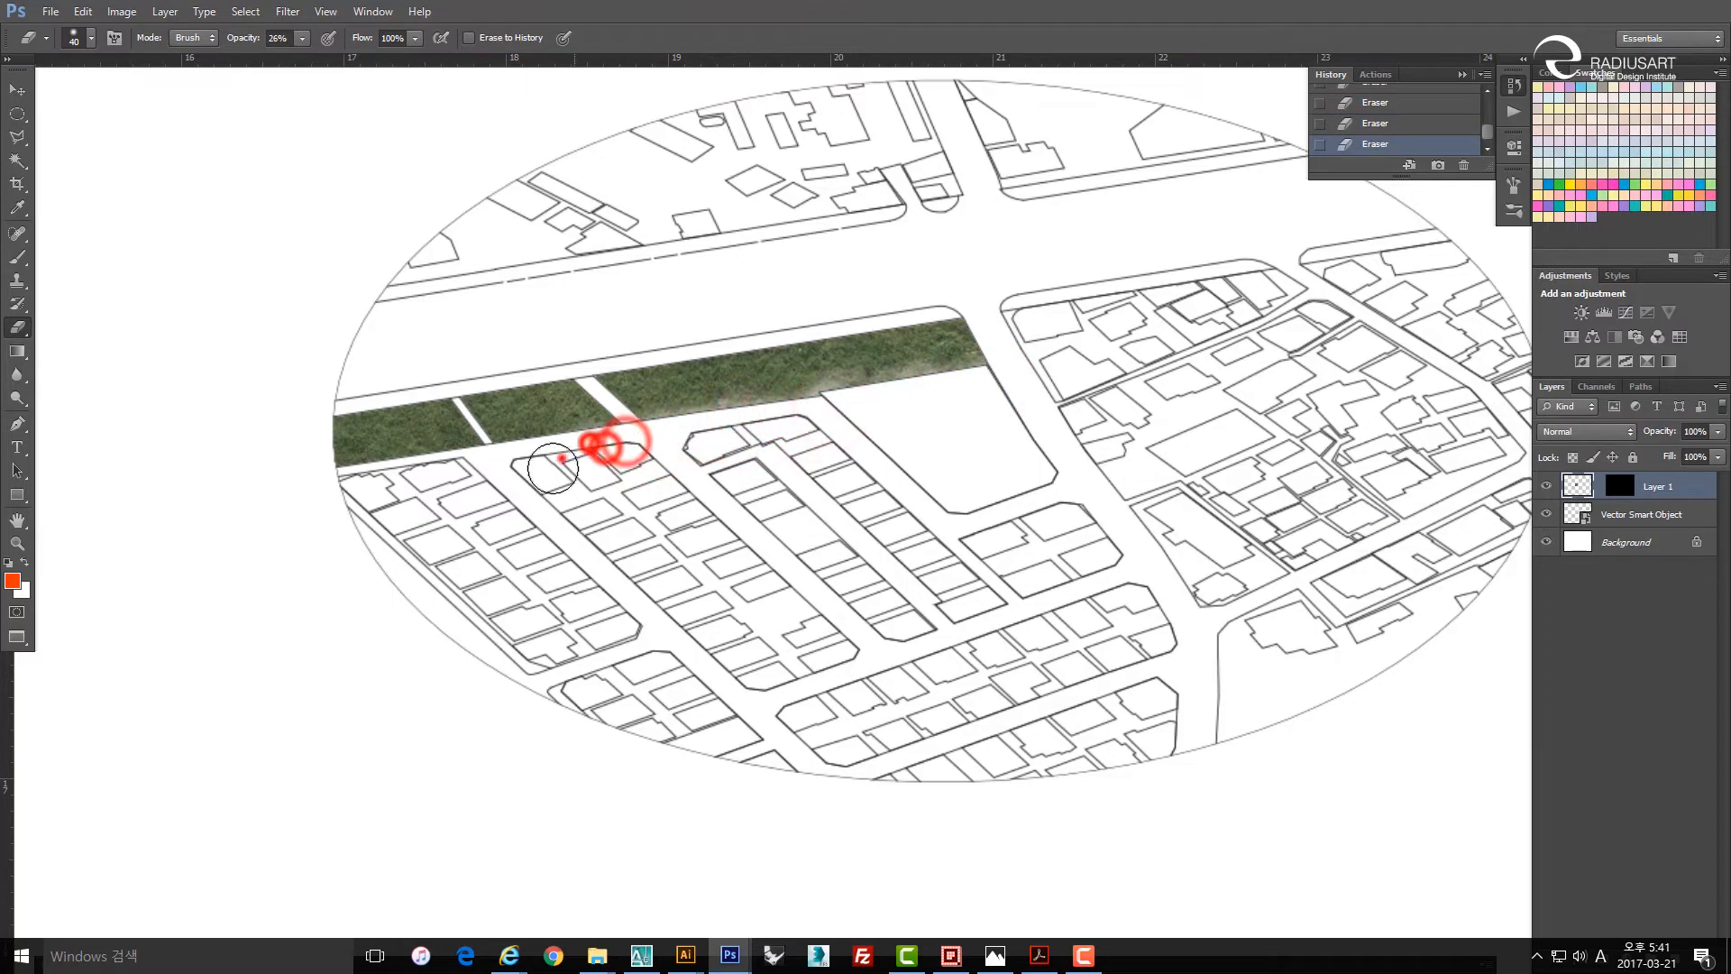
left_click(545, 459)
left_click(512, 463)
left_click(532, 454)
left_click(552, 450)
left_click(571, 447)
left_click(603, 441)
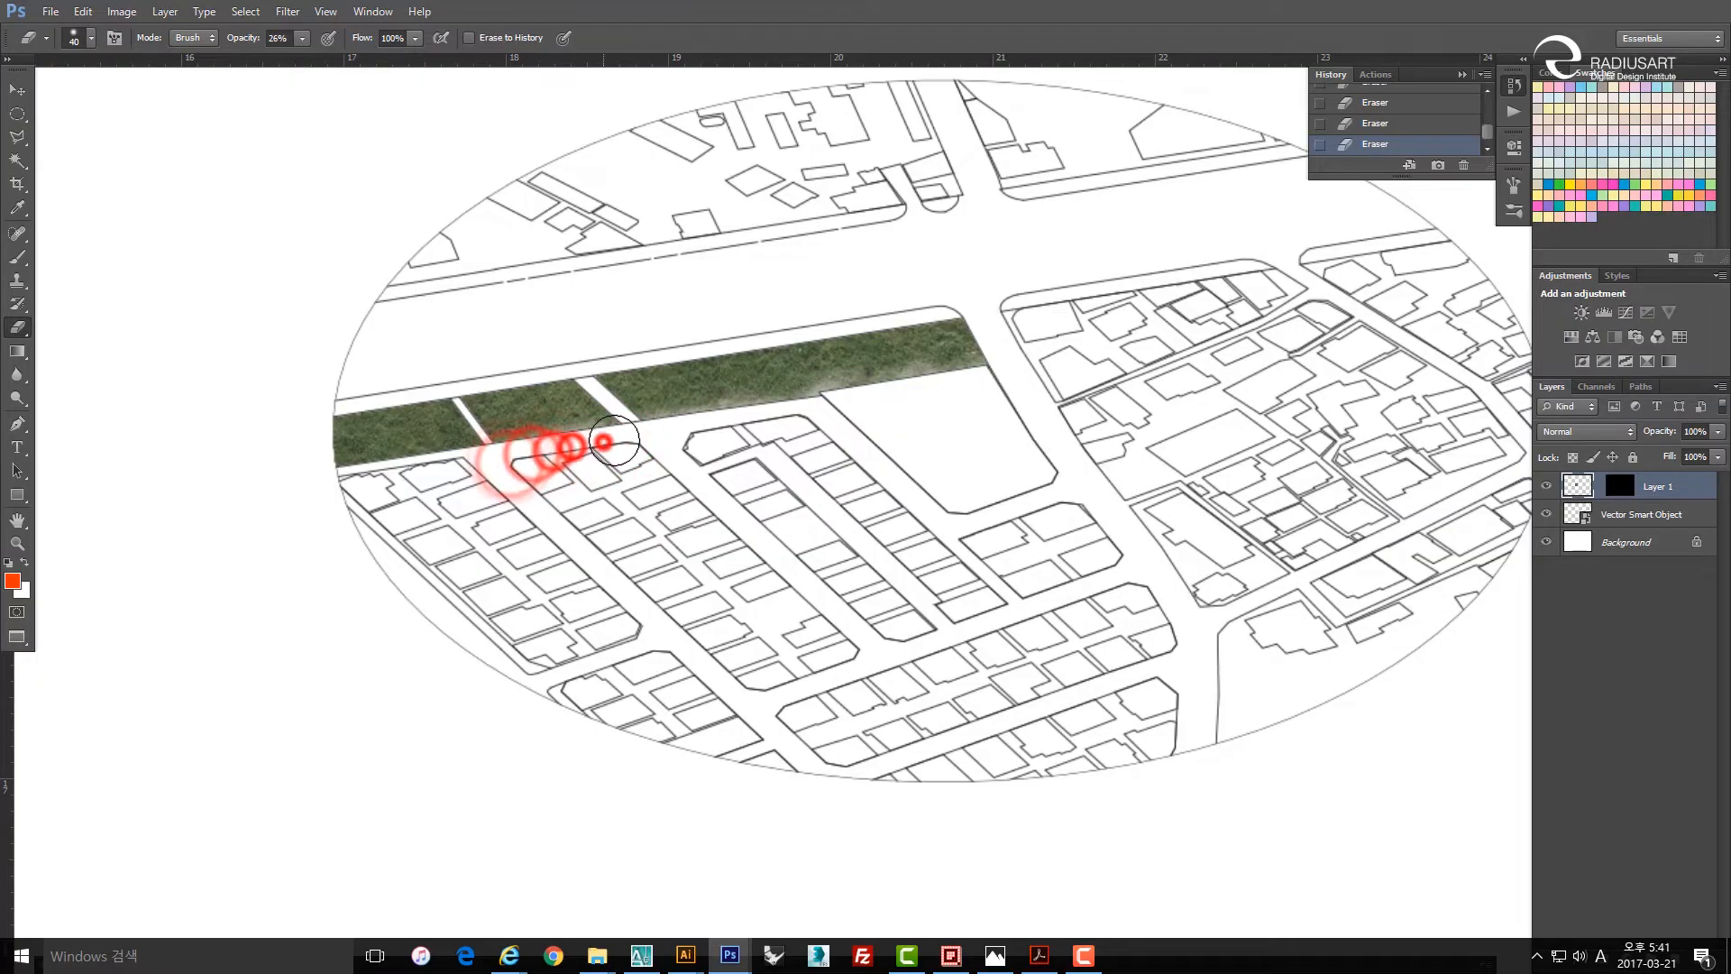
left_click(614, 442)
Fade the lower edge of the westernmost grass parcel out to the oval boundary with the Eraser.
left_click(525, 451)
left_click(495, 452)
left_click(460, 453)
left_click(465, 463)
left_click(415, 463)
left_click(407, 464)
left_click(379, 470)
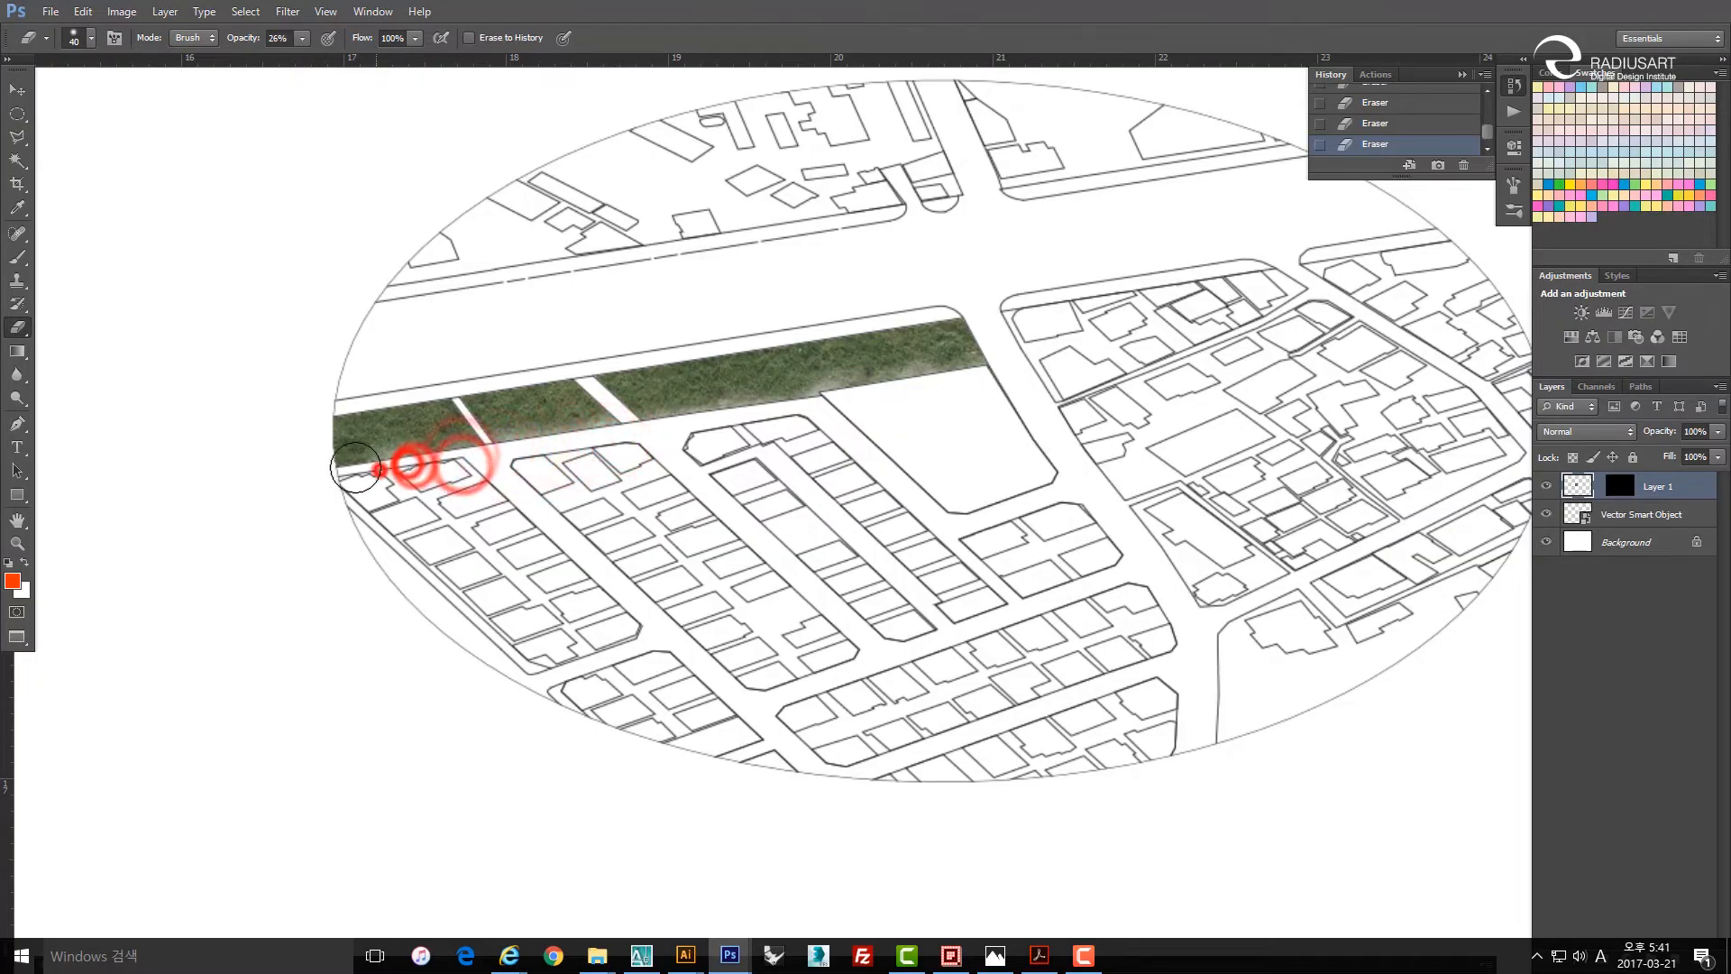
left_click(343, 485)
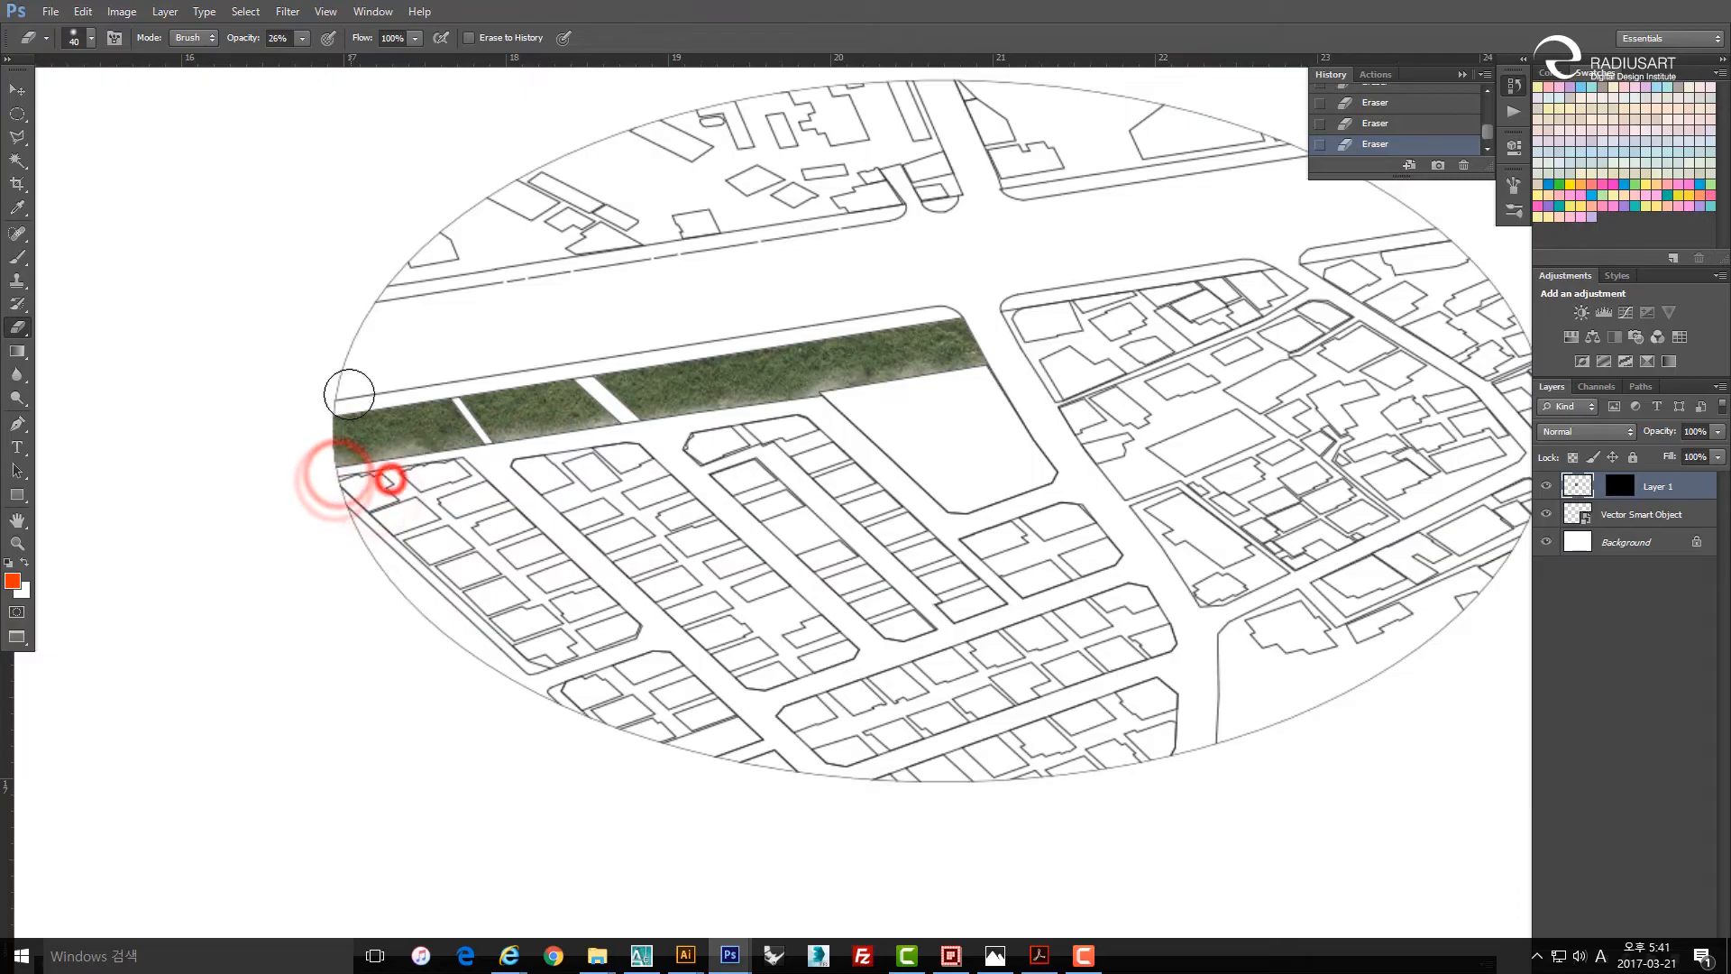
Soften the upper edges of the westernmost and middle grass parcels with the Eraser.
left_click(324, 402)
left_click(360, 390)
left_click(385, 388)
left_click(444, 370)
left_click(461, 368)
left_click(485, 370)
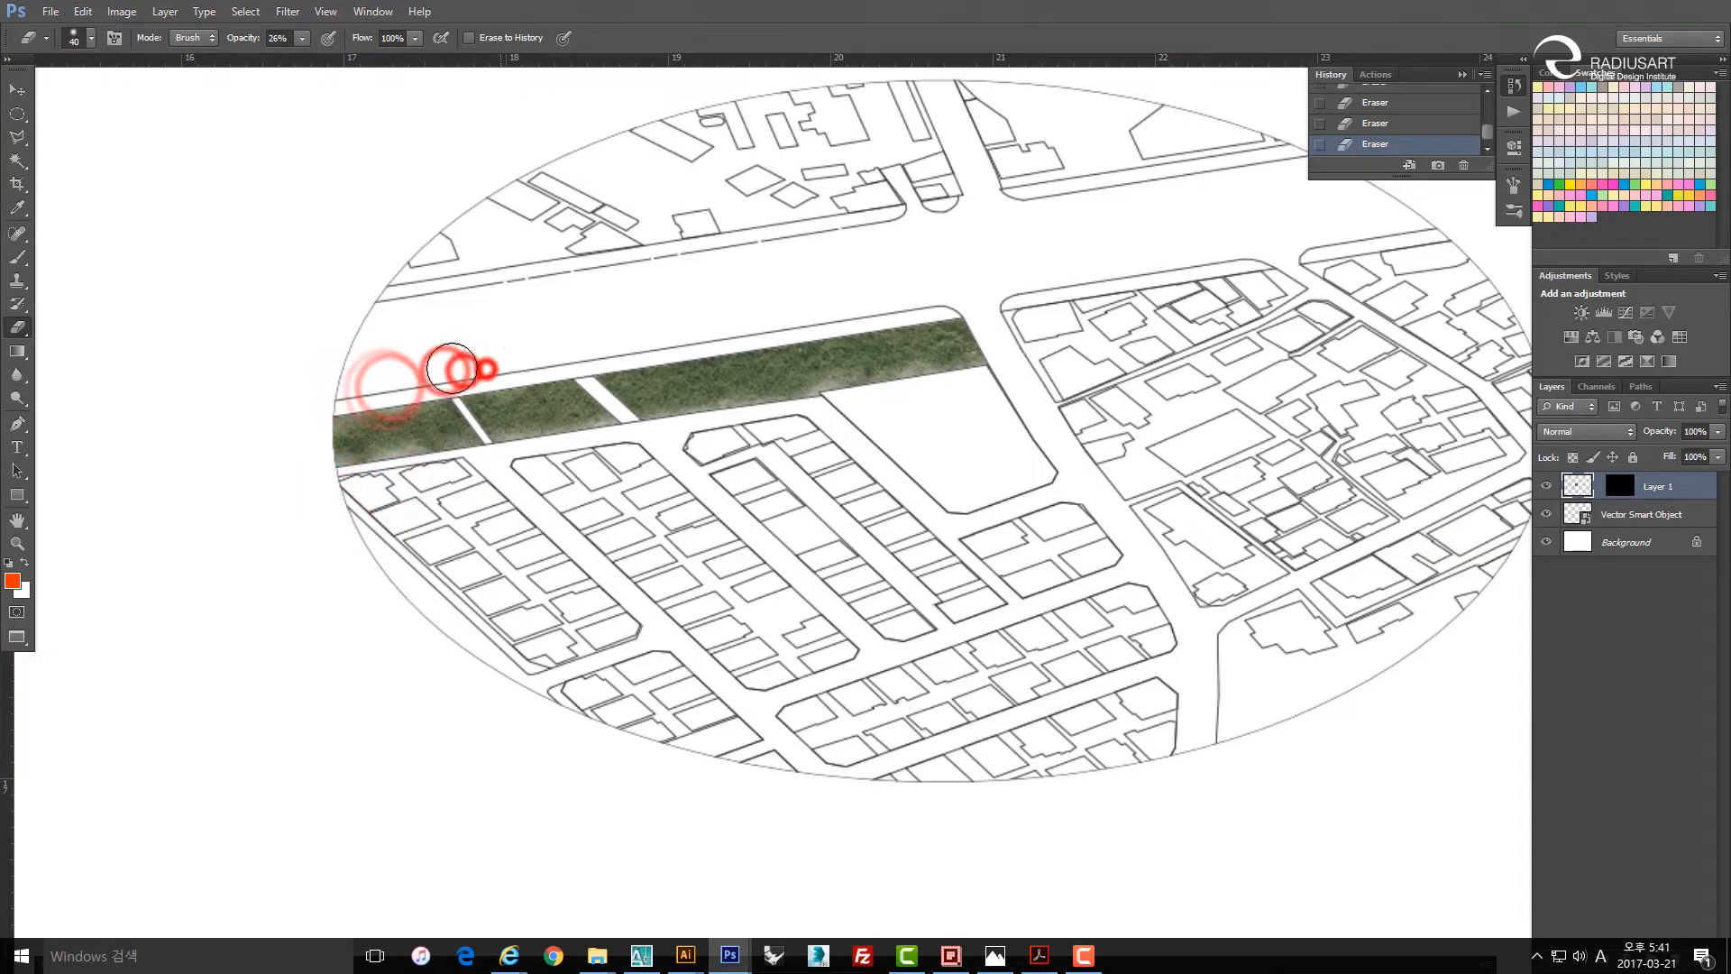
left_click(439, 378)
left_click(463, 396)
left_click(490, 362)
left_click(566, 365)
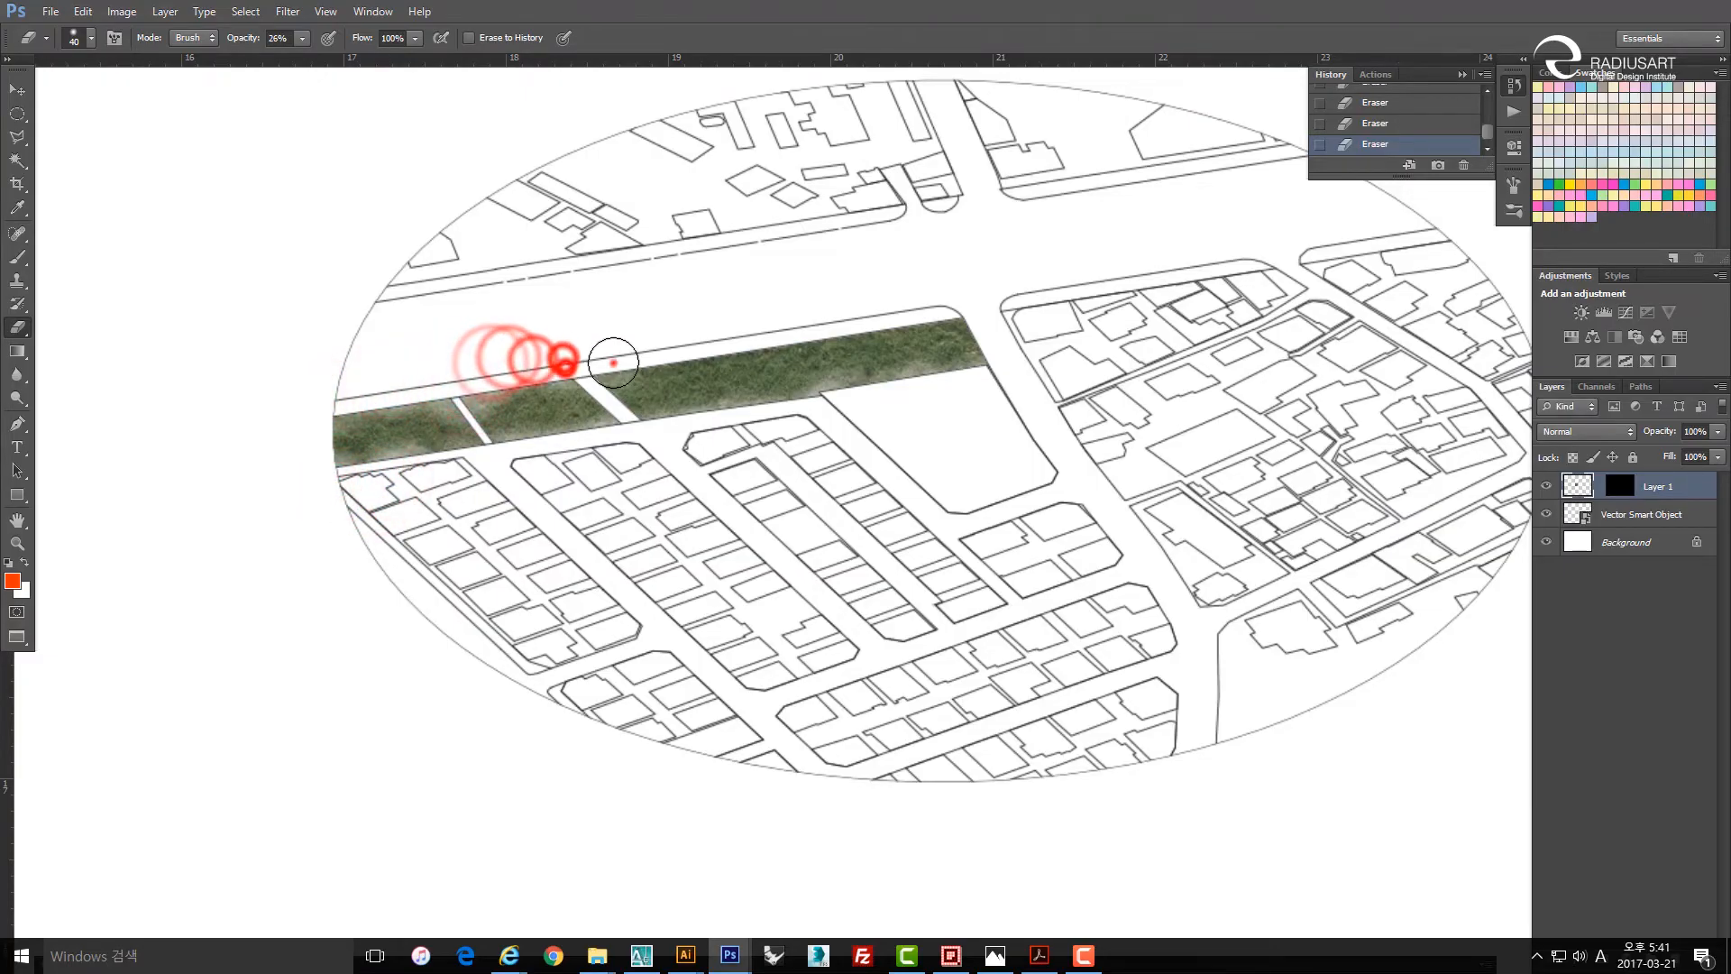
Soften the upper edge of the longest grass parcel up to its rounded street corner with the Eraser.
left_click(612, 359)
left_click(653, 349)
left_click(687, 342)
left_click(757, 336)
left_click(793, 327)
left_click(808, 311)
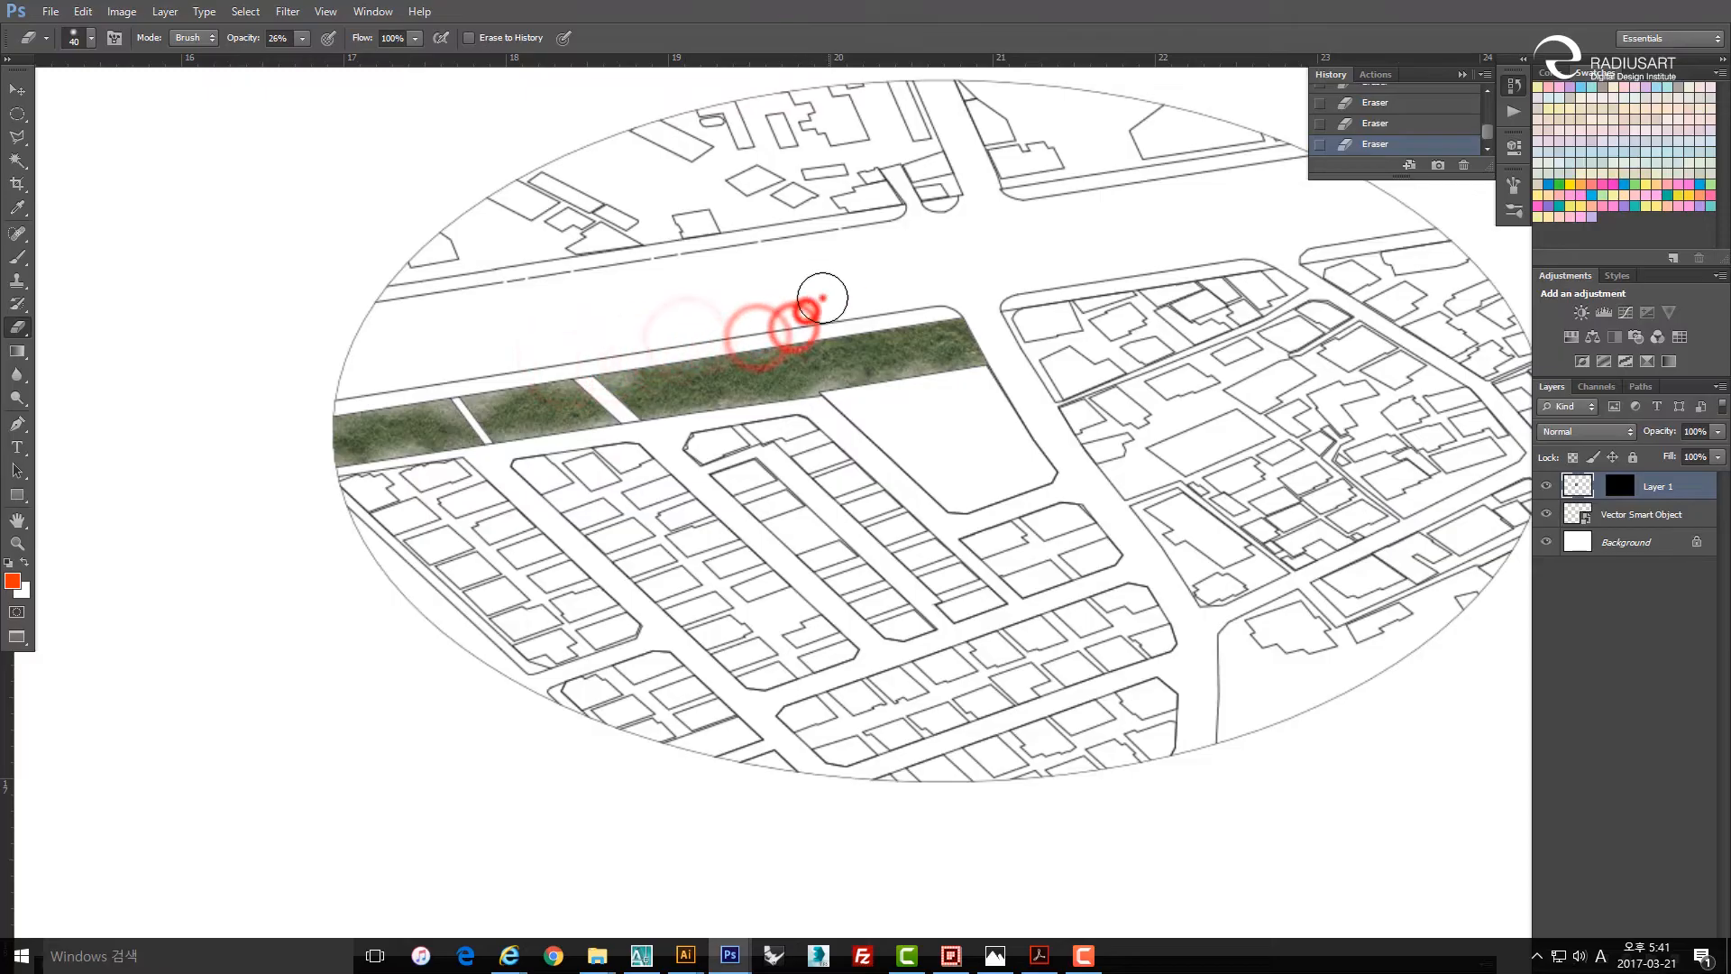
left_click(823, 297)
left_click(819, 323)
left_click(863, 318)
left_click(888, 305)
left_click(901, 312)
left_click(930, 309)
left_click(964, 291)
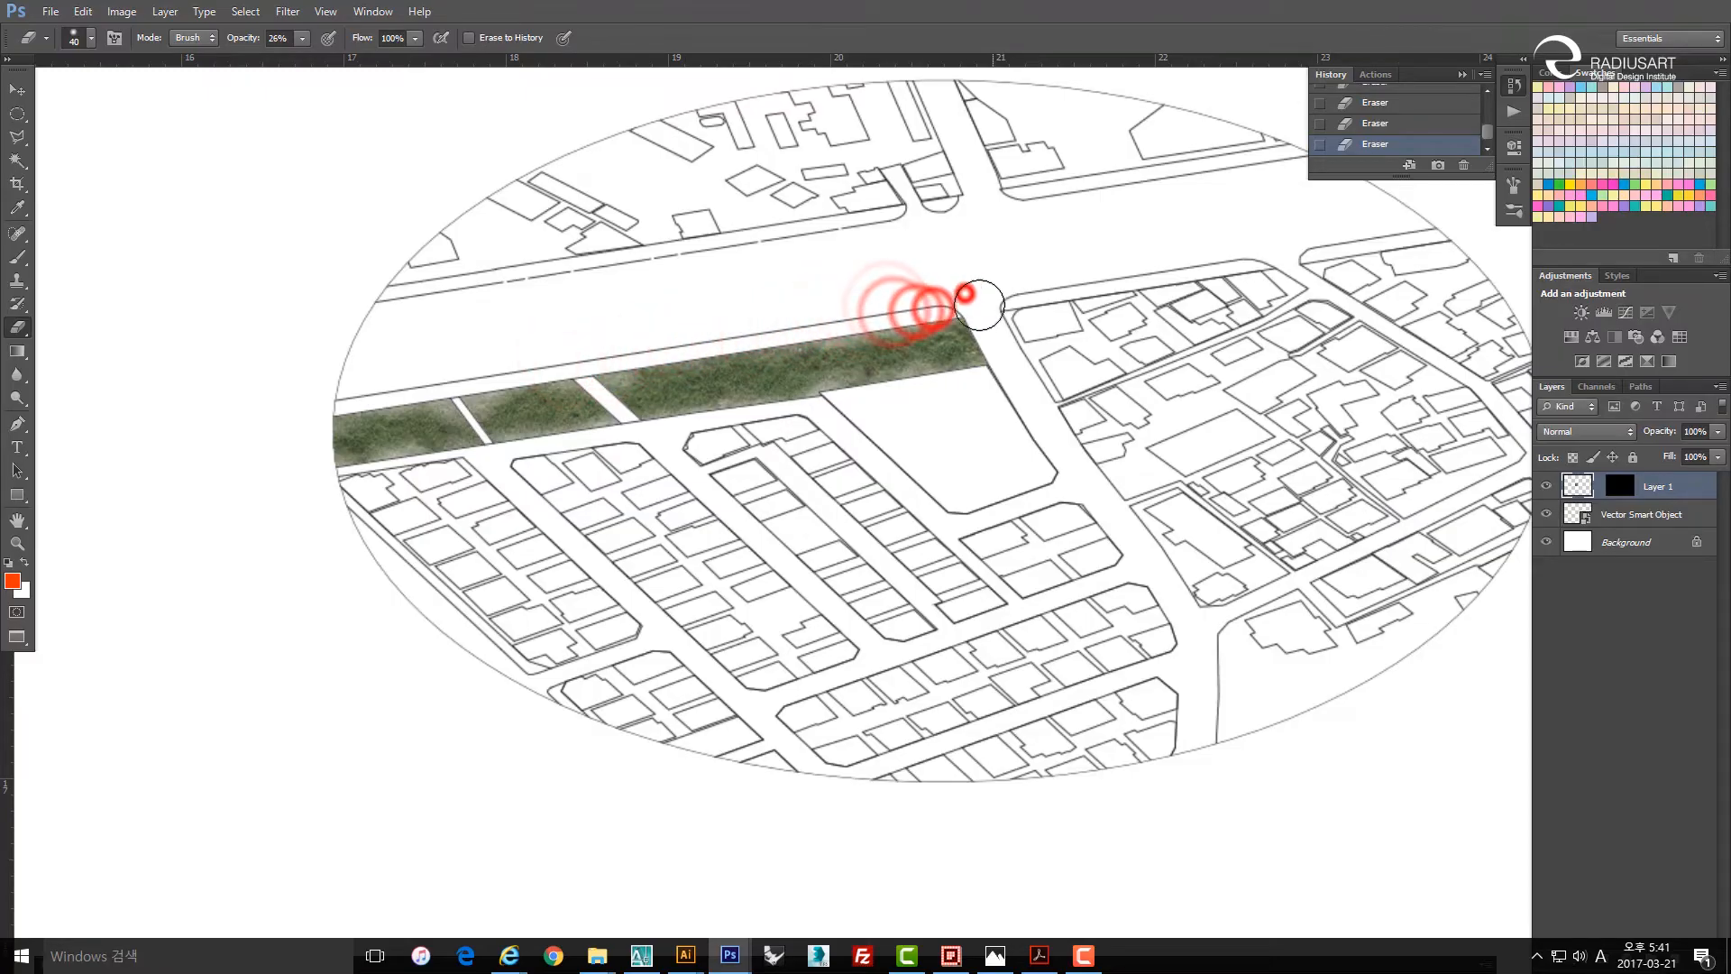
Fade the eastern end and lower corner of the longest grass parcel with the Eraser.
left_click(977, 315)
left_click(998, 315)
left_click(1000, 330)
left_click(1004, 340)
left_click(988, 345)
left_click(1001, 353)
left_click(989, 382)
left_click(946, 388)
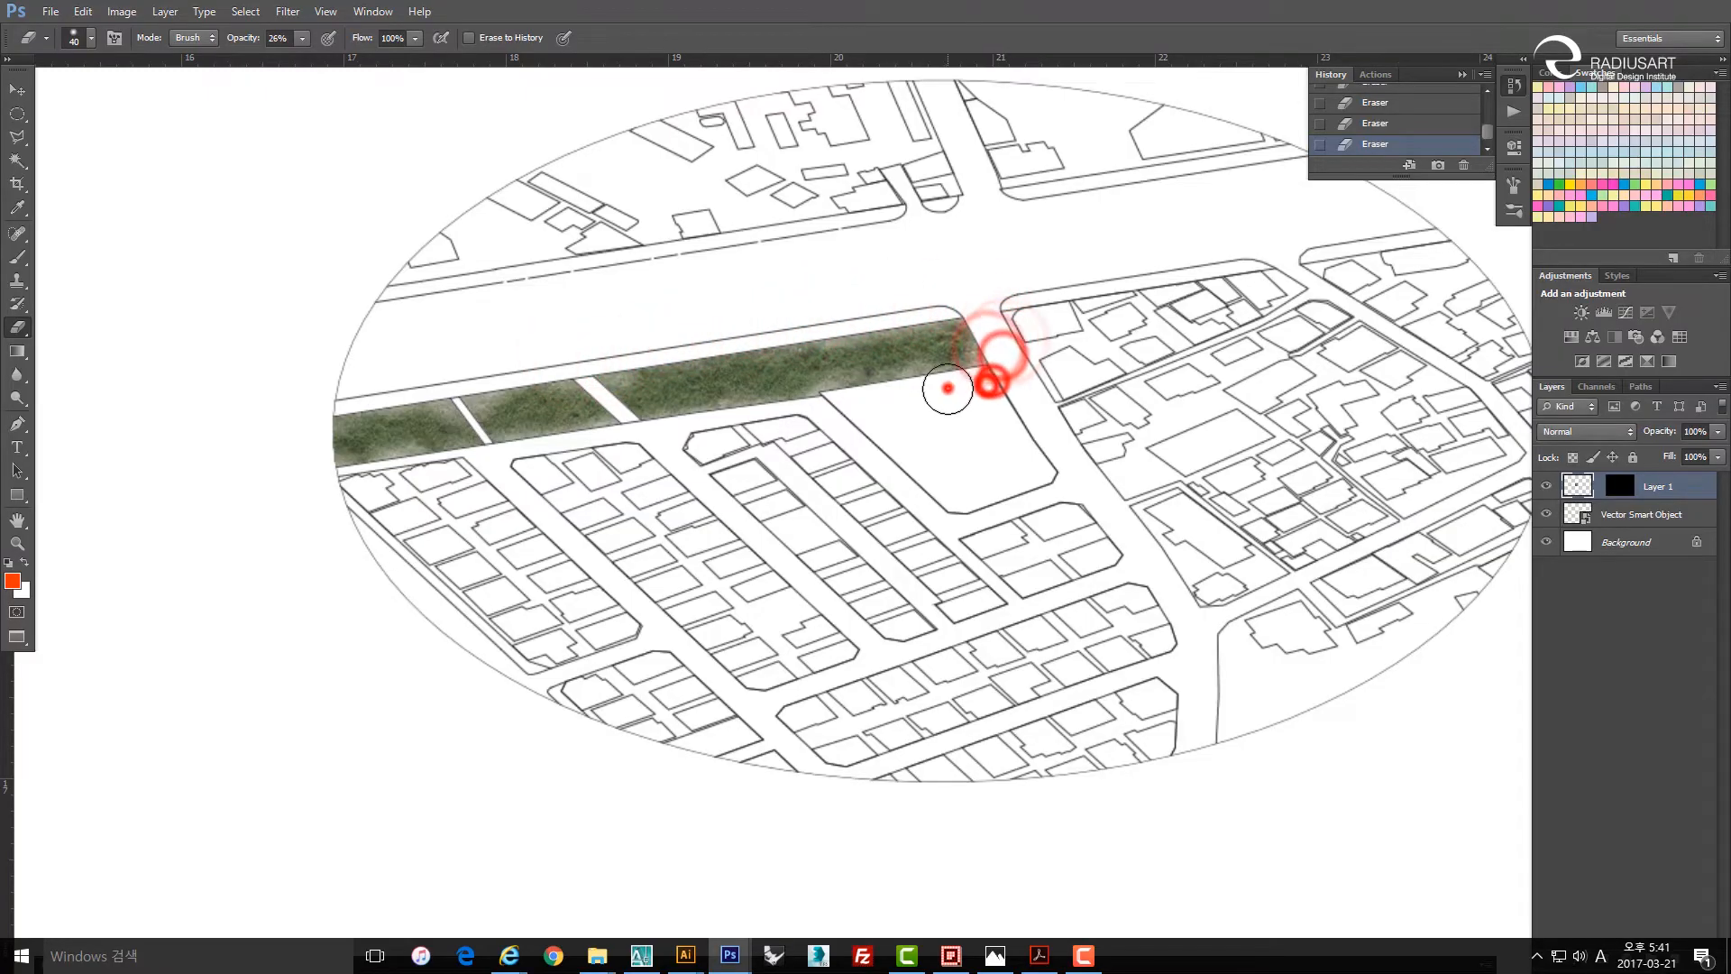
left_click(945, 400)
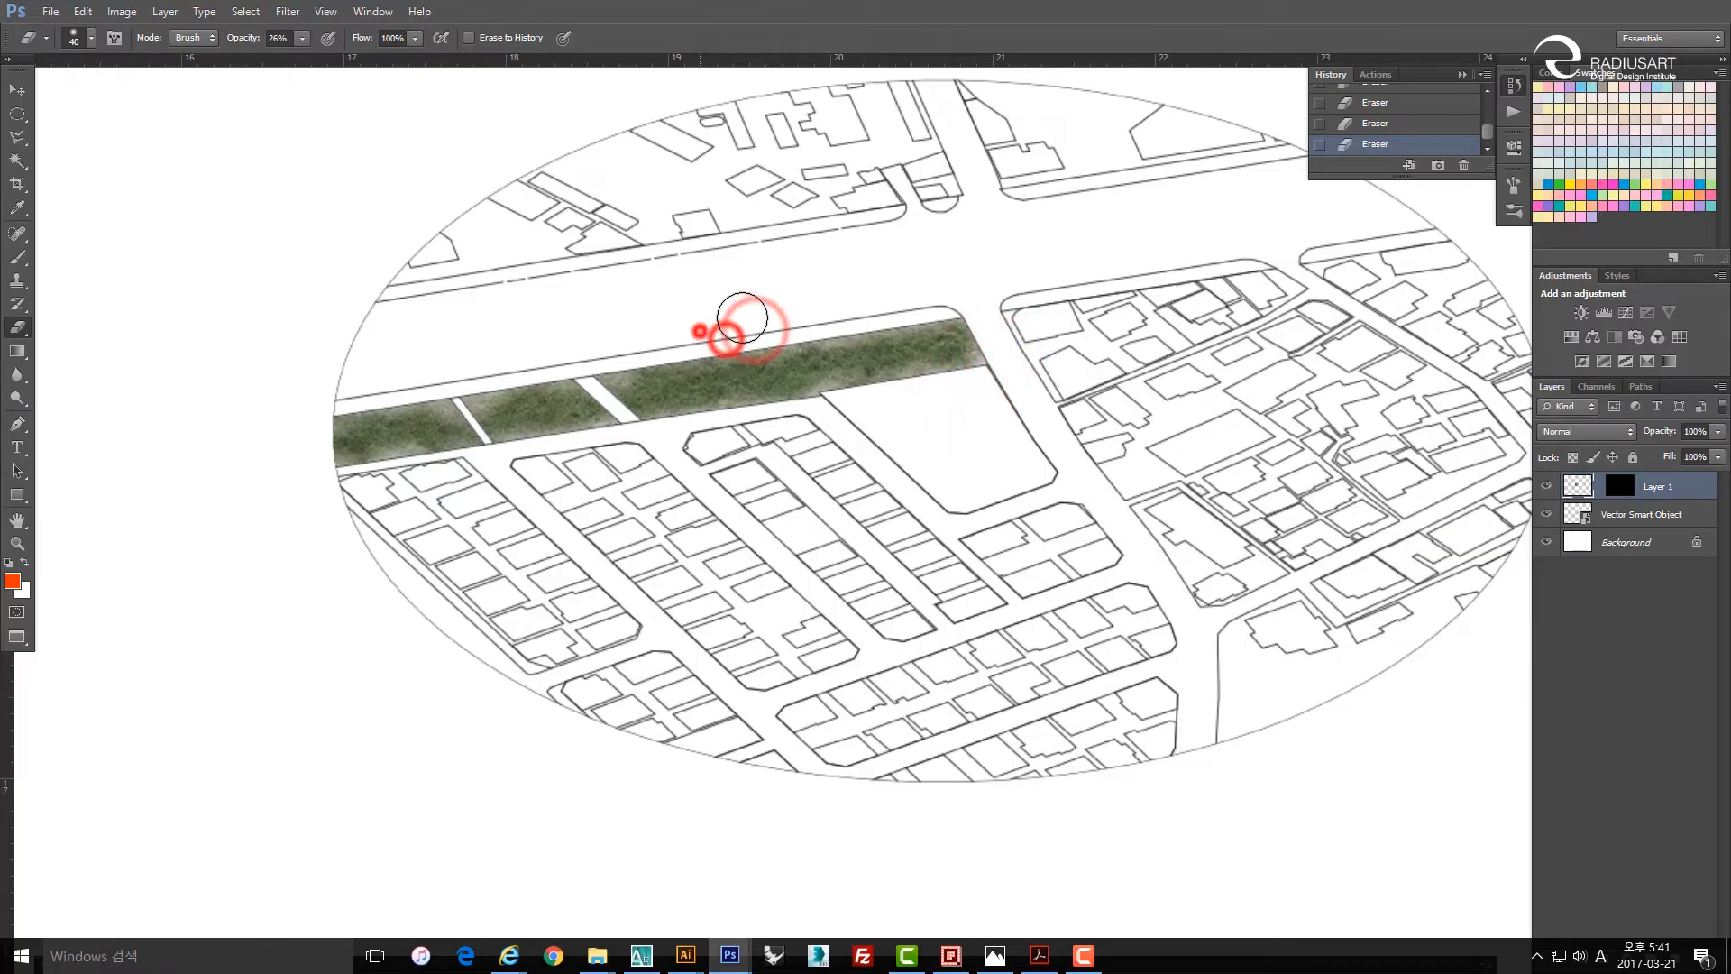
Make a second Eraser pass along the upper edge of the longest parcel and the lower edges of the grass strip.
left_click(680, 339)
left_click(641, 345)
left_click(688, 338)
left_click(734, 324)
left_click(776, 317)
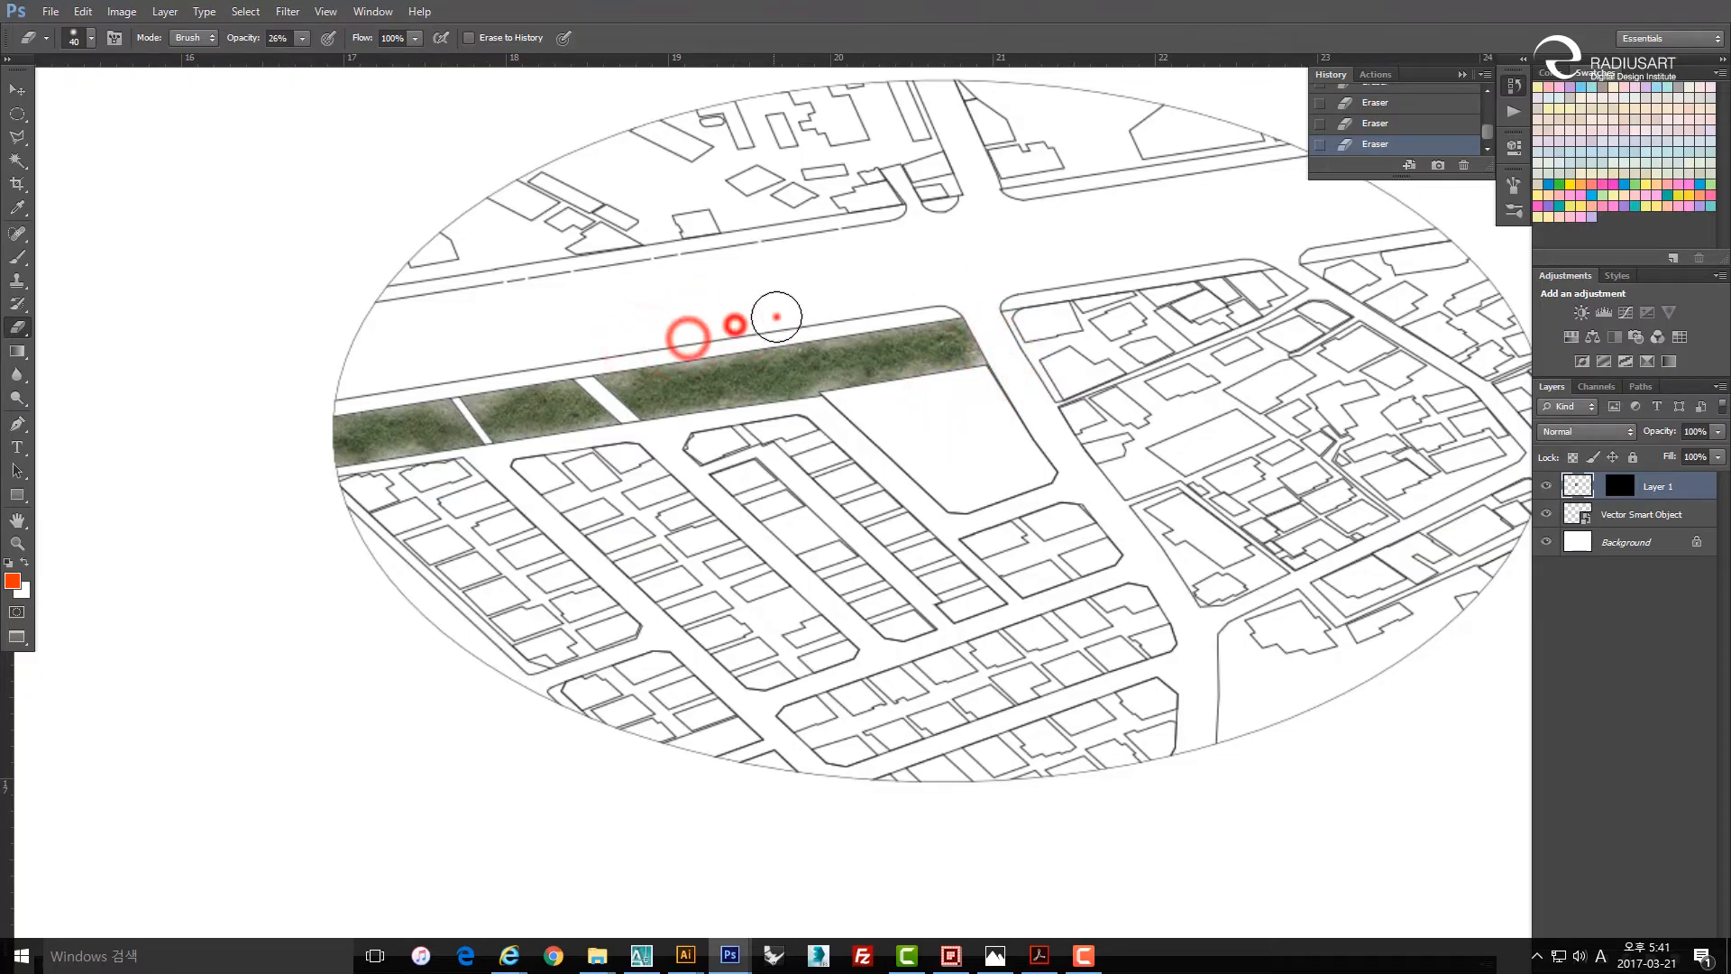
left_click(984, 362)
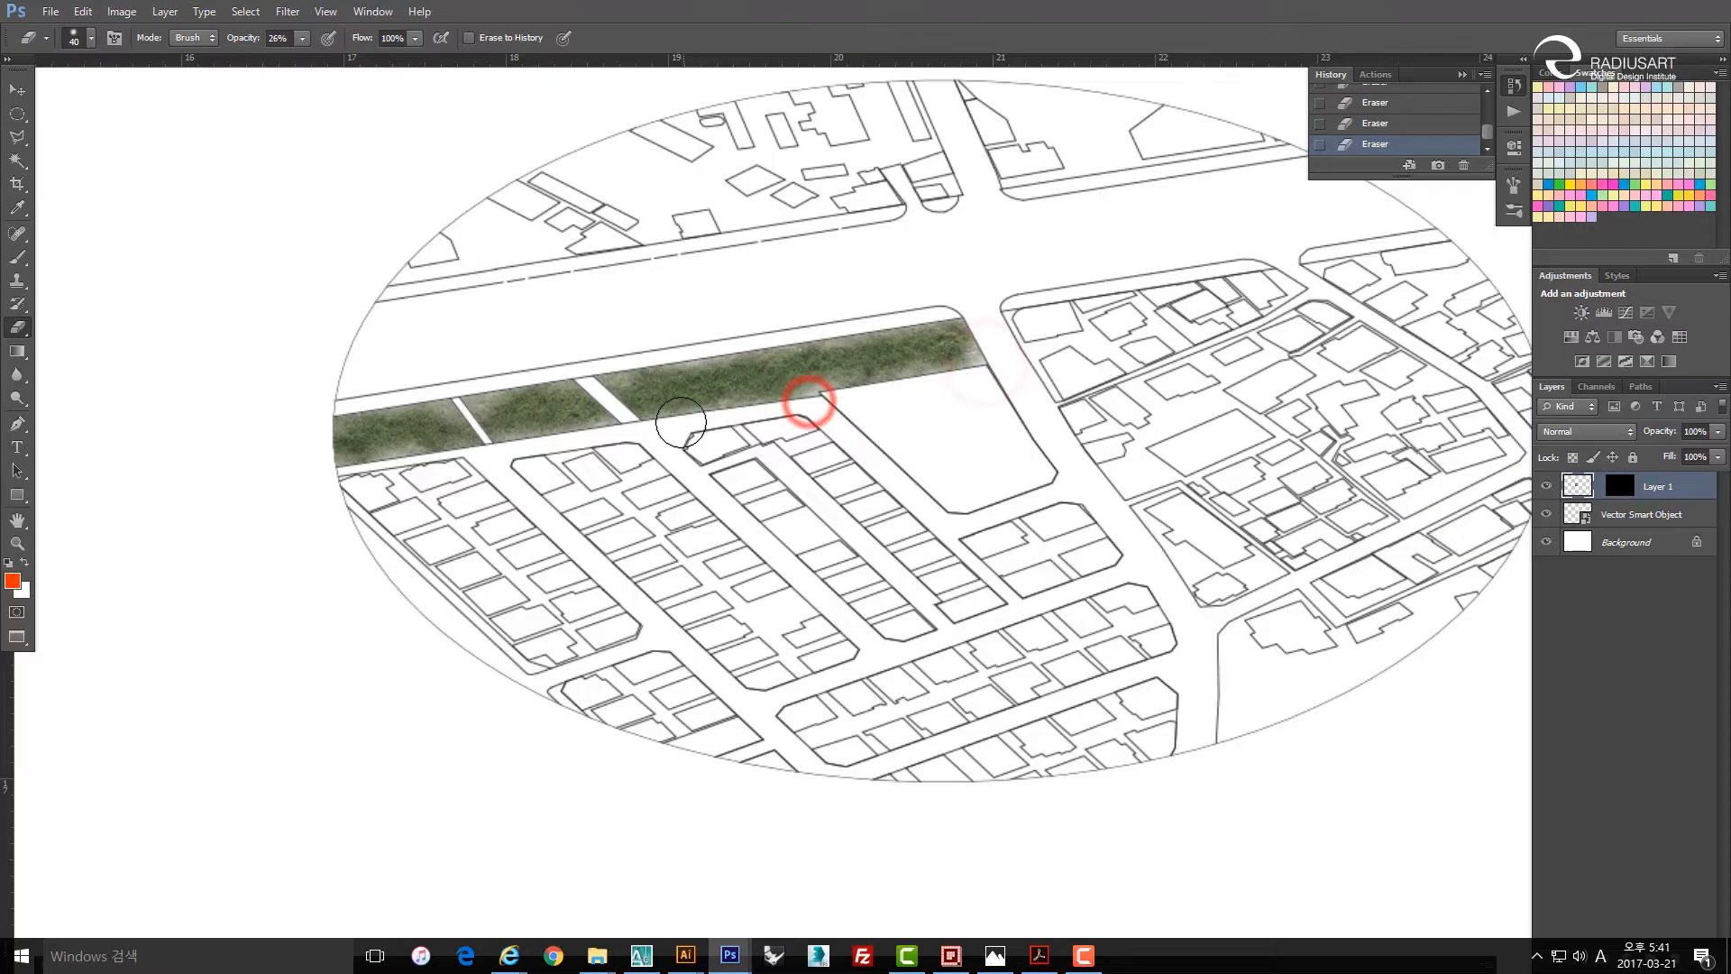
left_click_drag(645, 431, 448, 471)
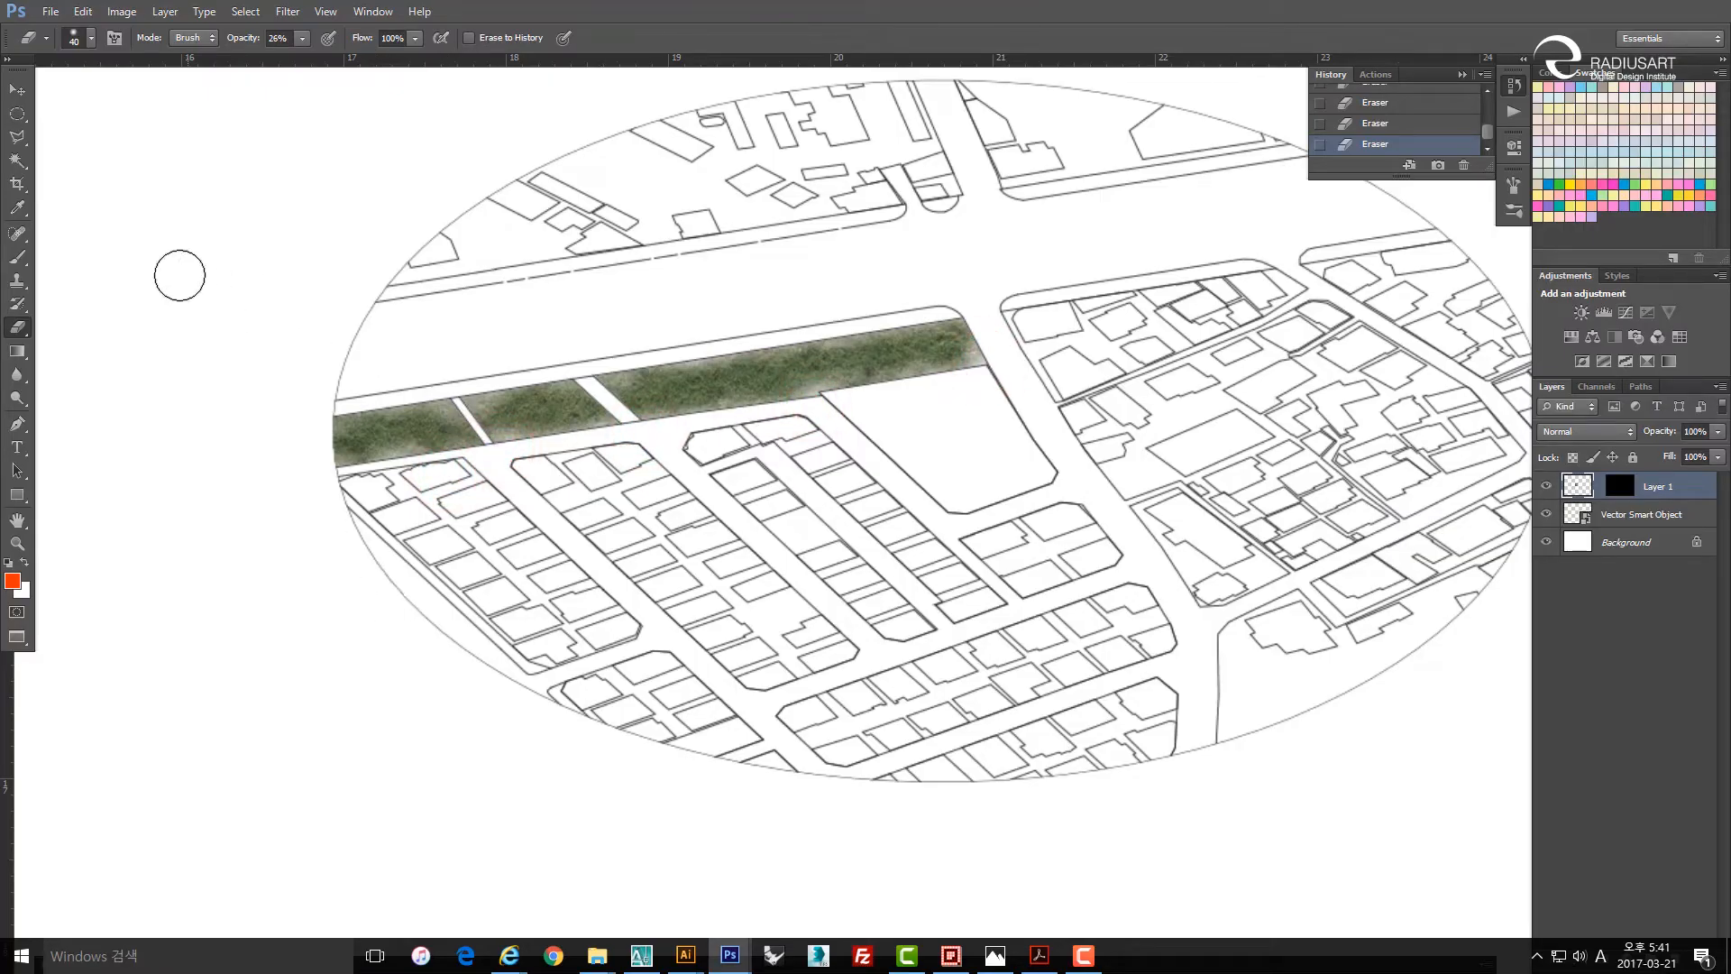
Darken the edges of the two smaller grass parcels with the Burn tool on Midtones at 19% exposure.
left_click(20, 403)
left_click(141, 423)
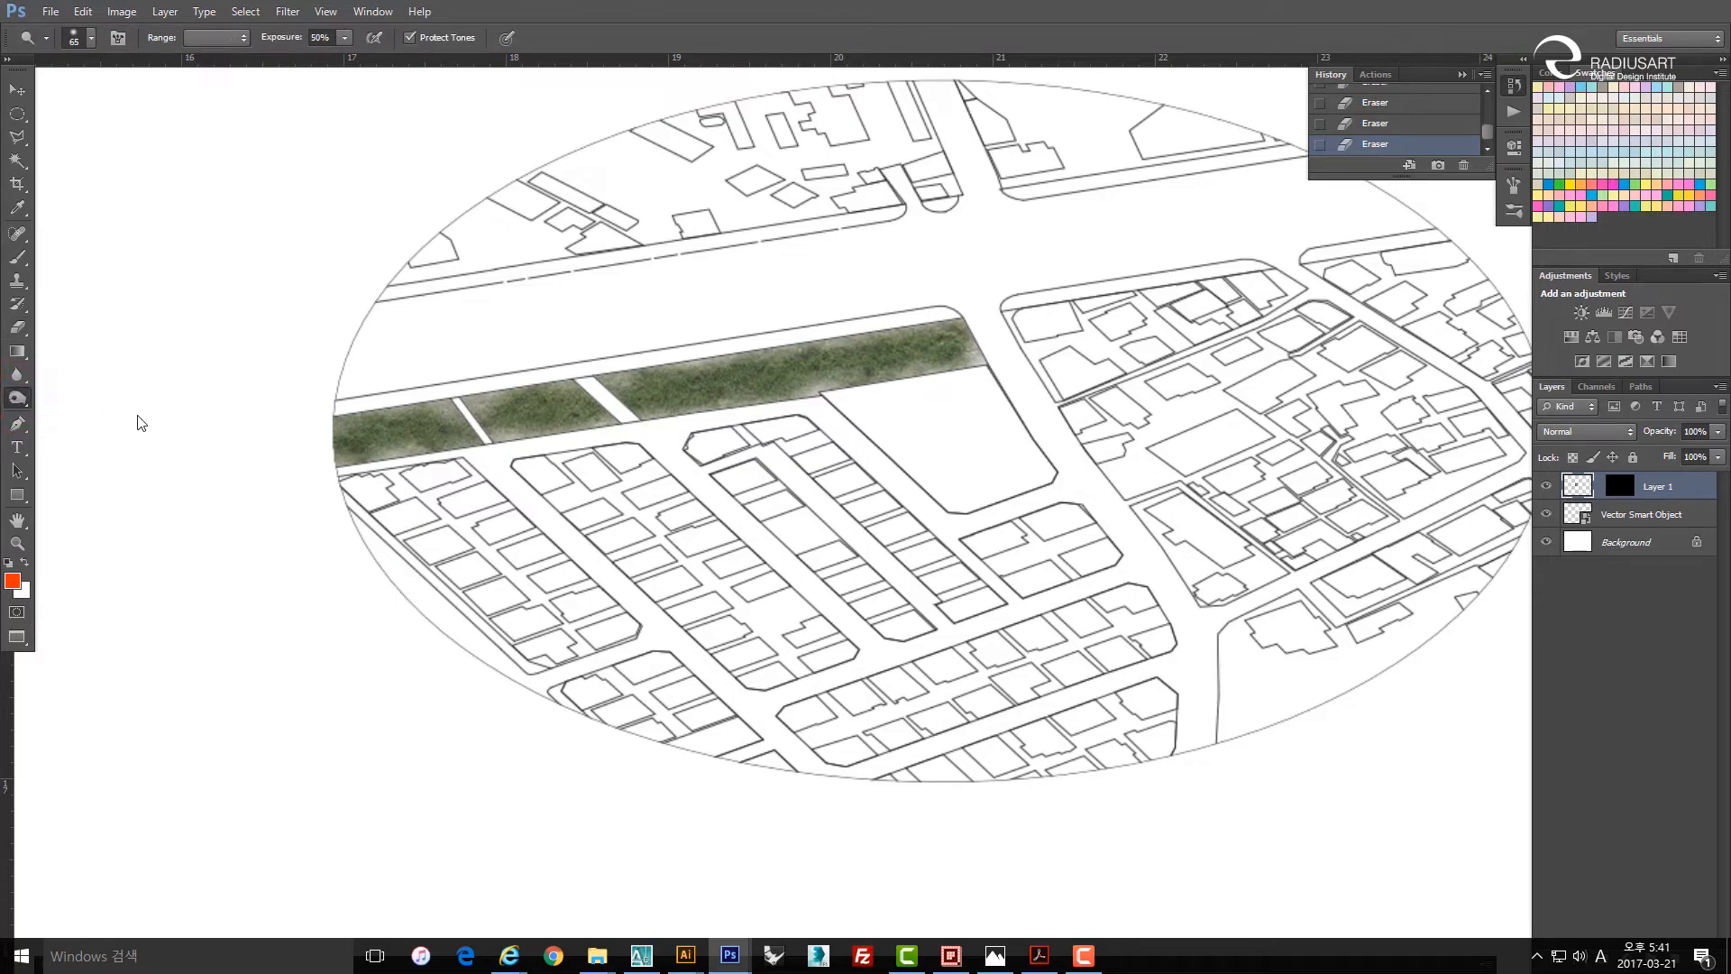
left_click(345, 38)
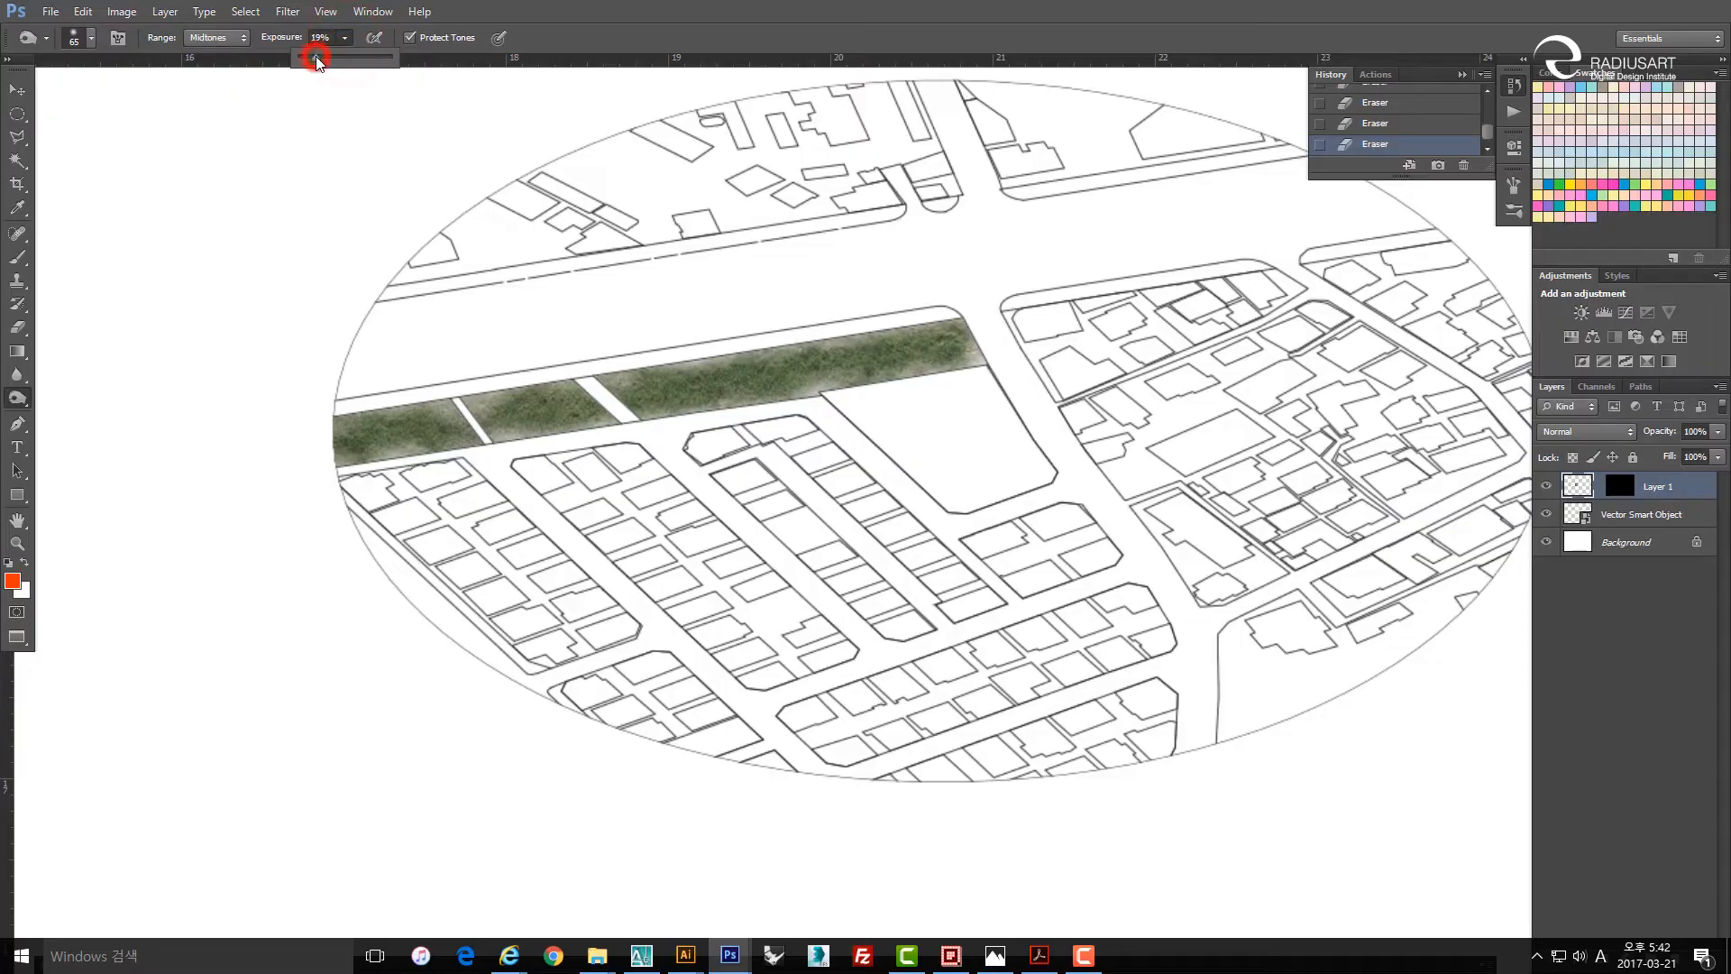
left_click(390, 381)
left_click(436, 390)
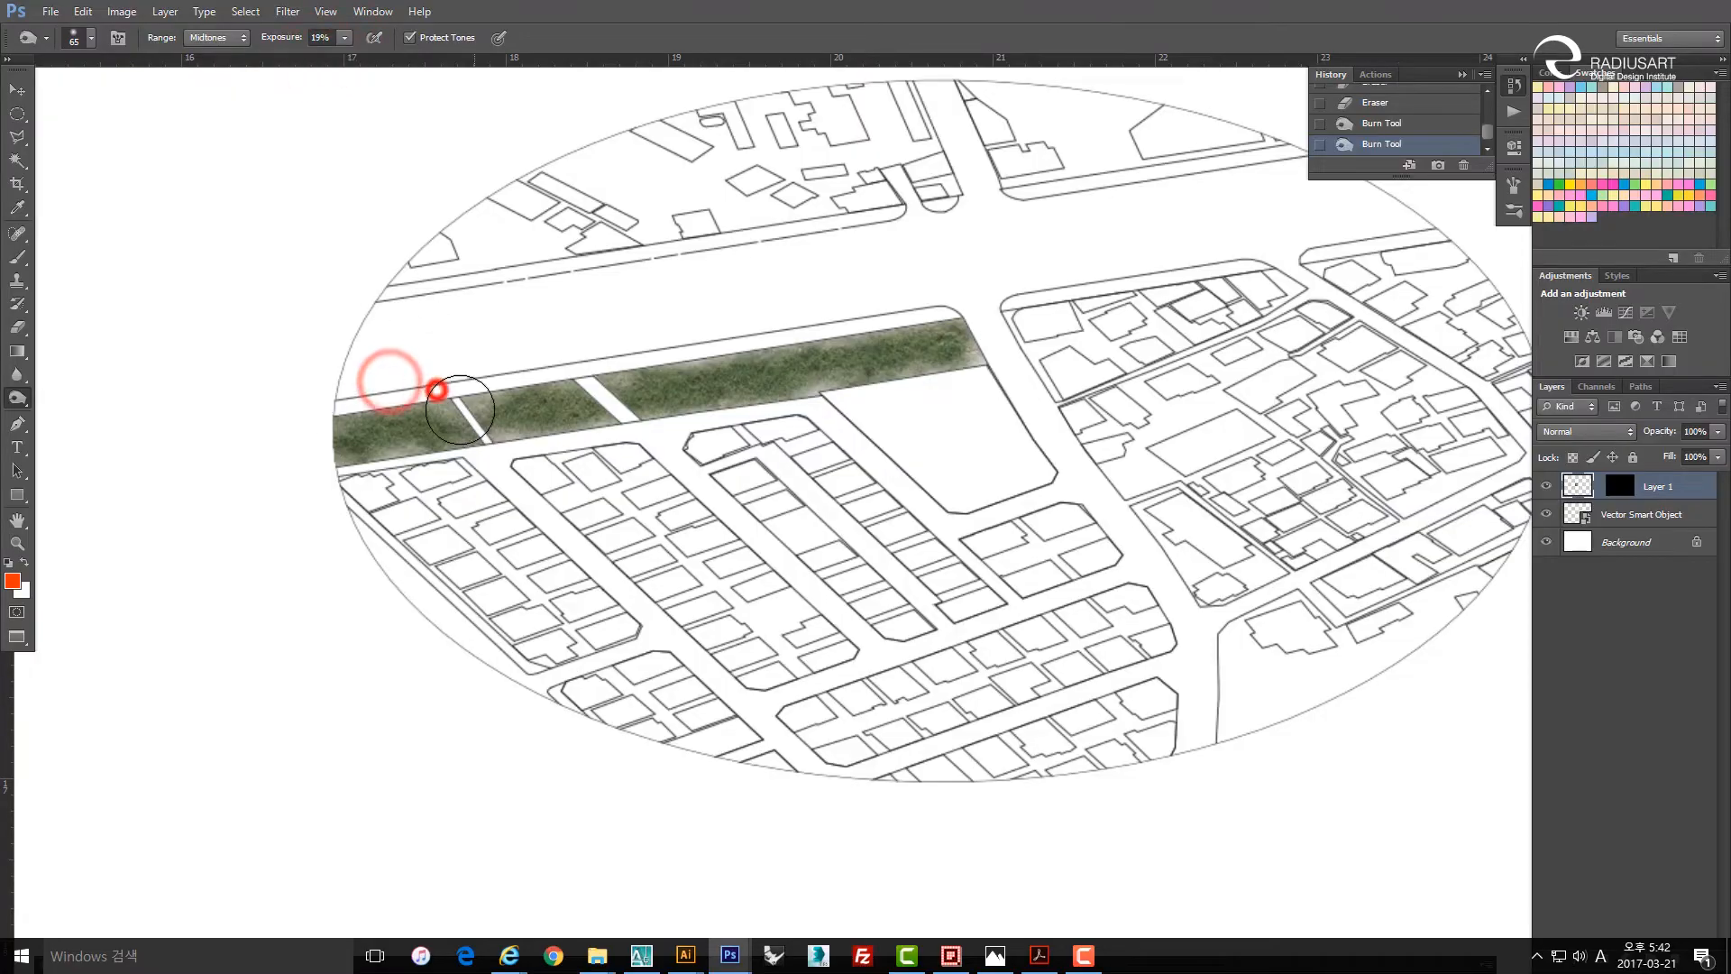
left_click(518, 468)
left_click(399, 485)
left_click(516, 450)
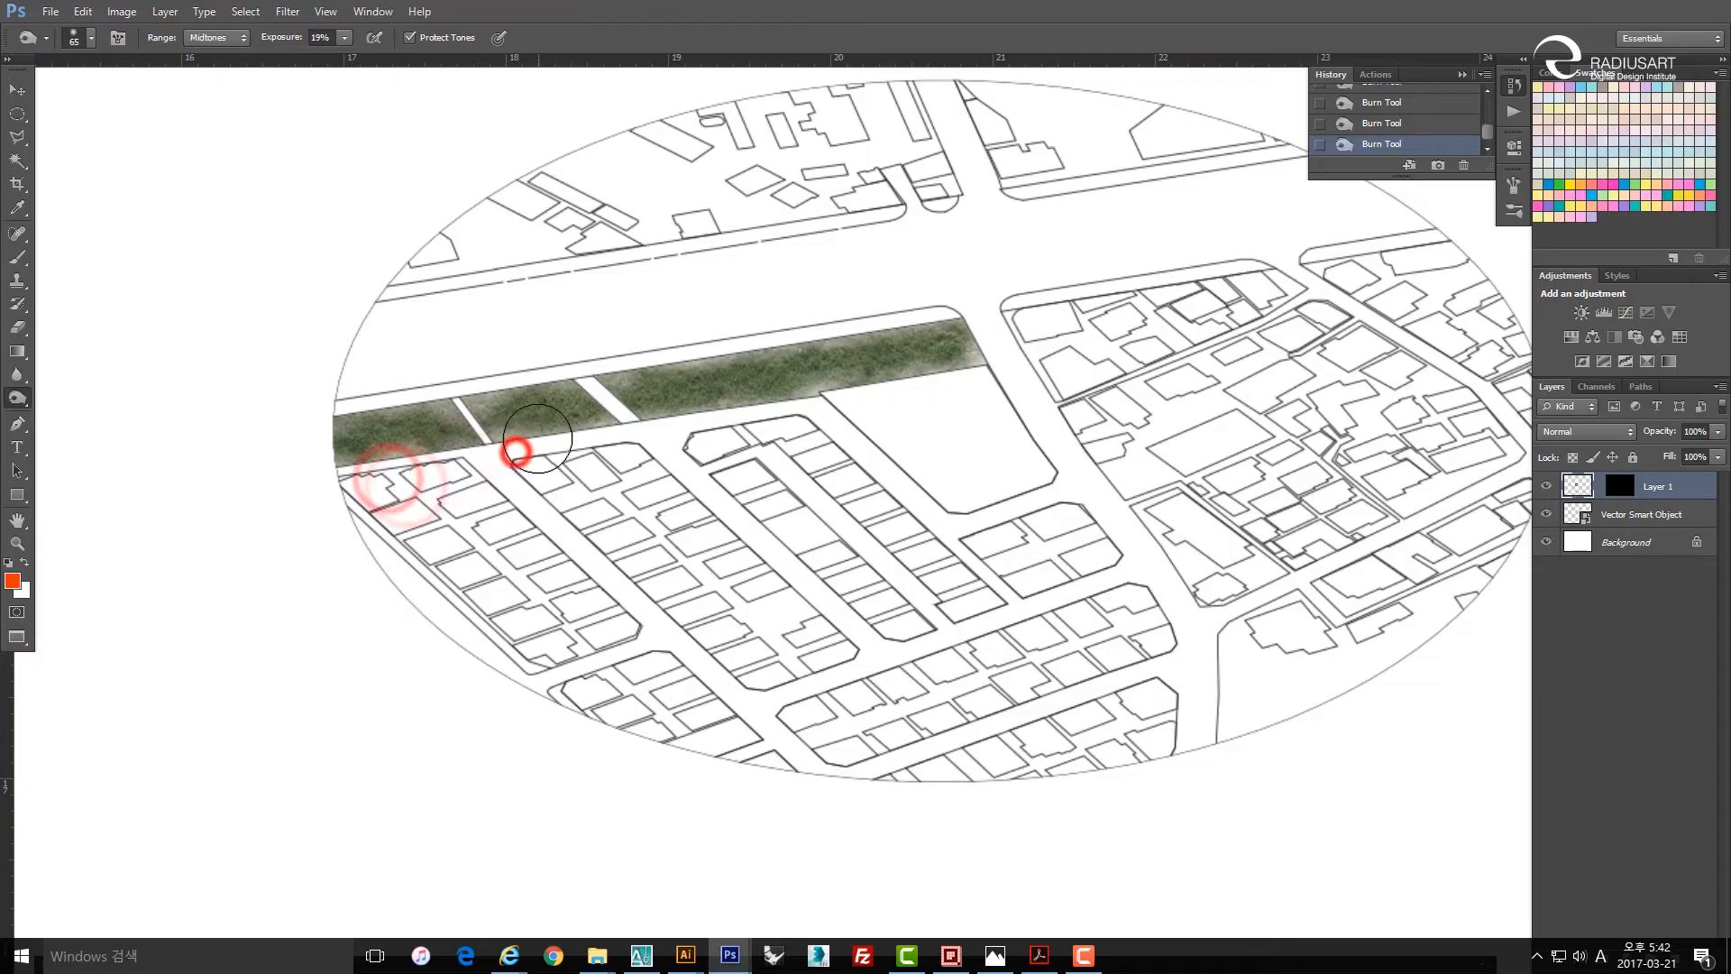
Burn along the edges and eastern end of the longest grass parcel to darken them.
left_click(615, 335)
left_click(638, 433)
left_click(775, 403)
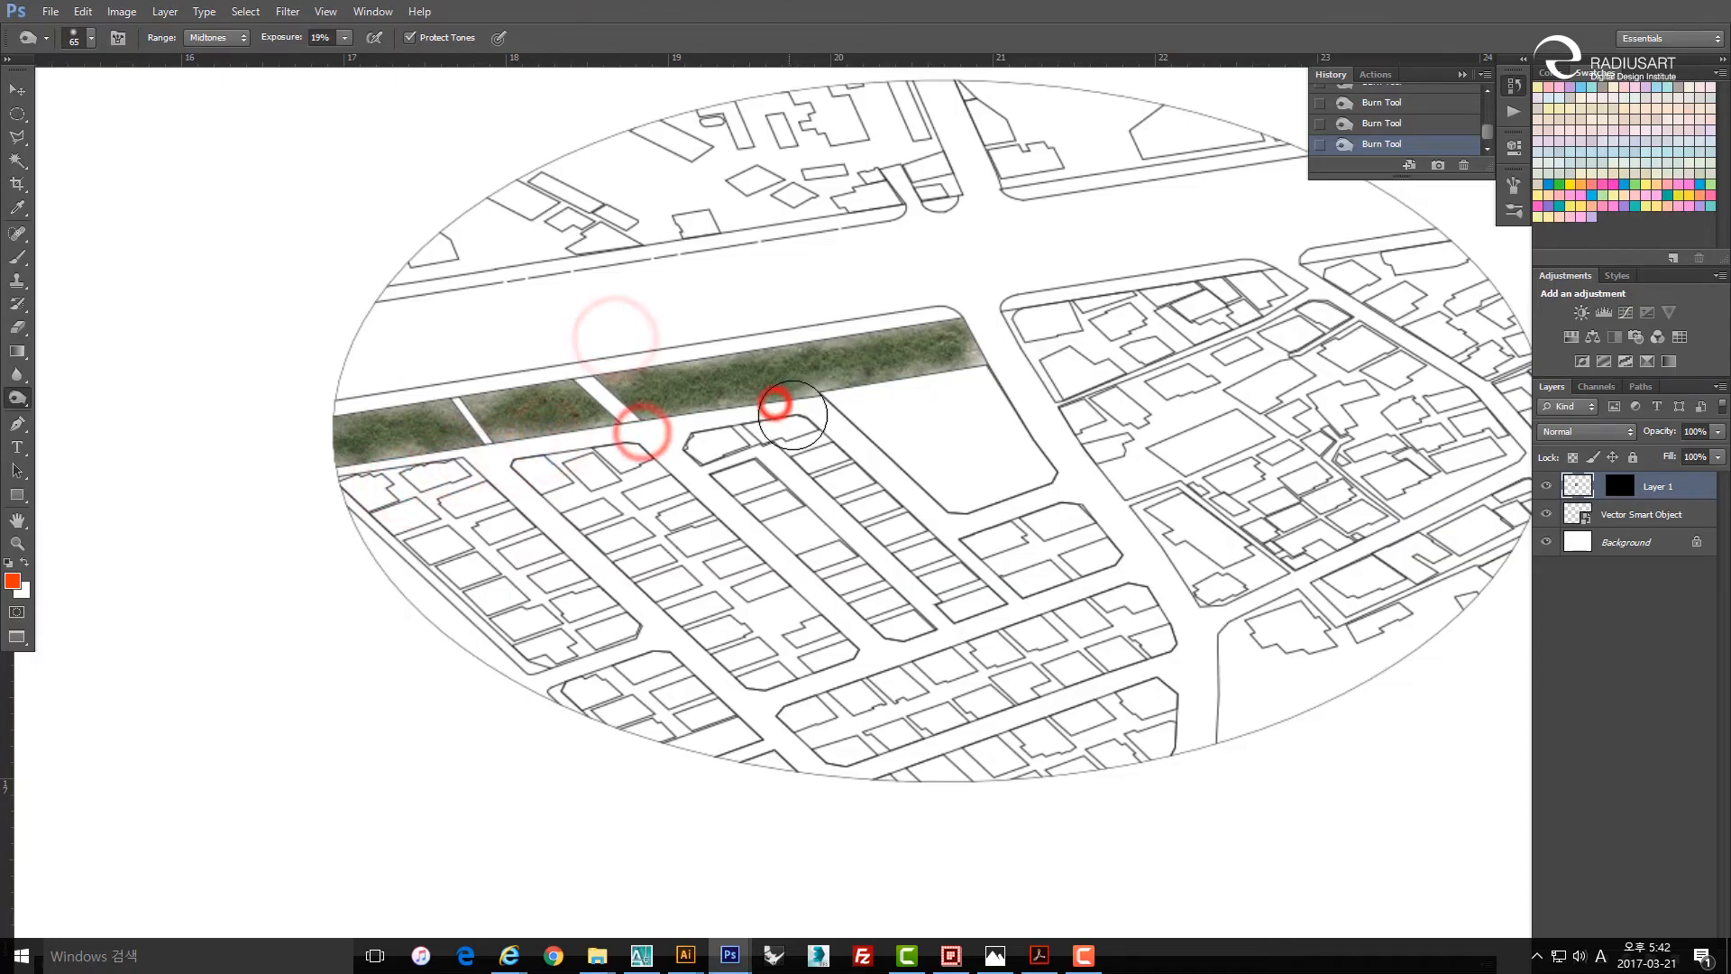
left_click(823, 399)
left_click(962, 371)
left_click(974, 293)
left_click(954, 289)
left_click(662, 300)
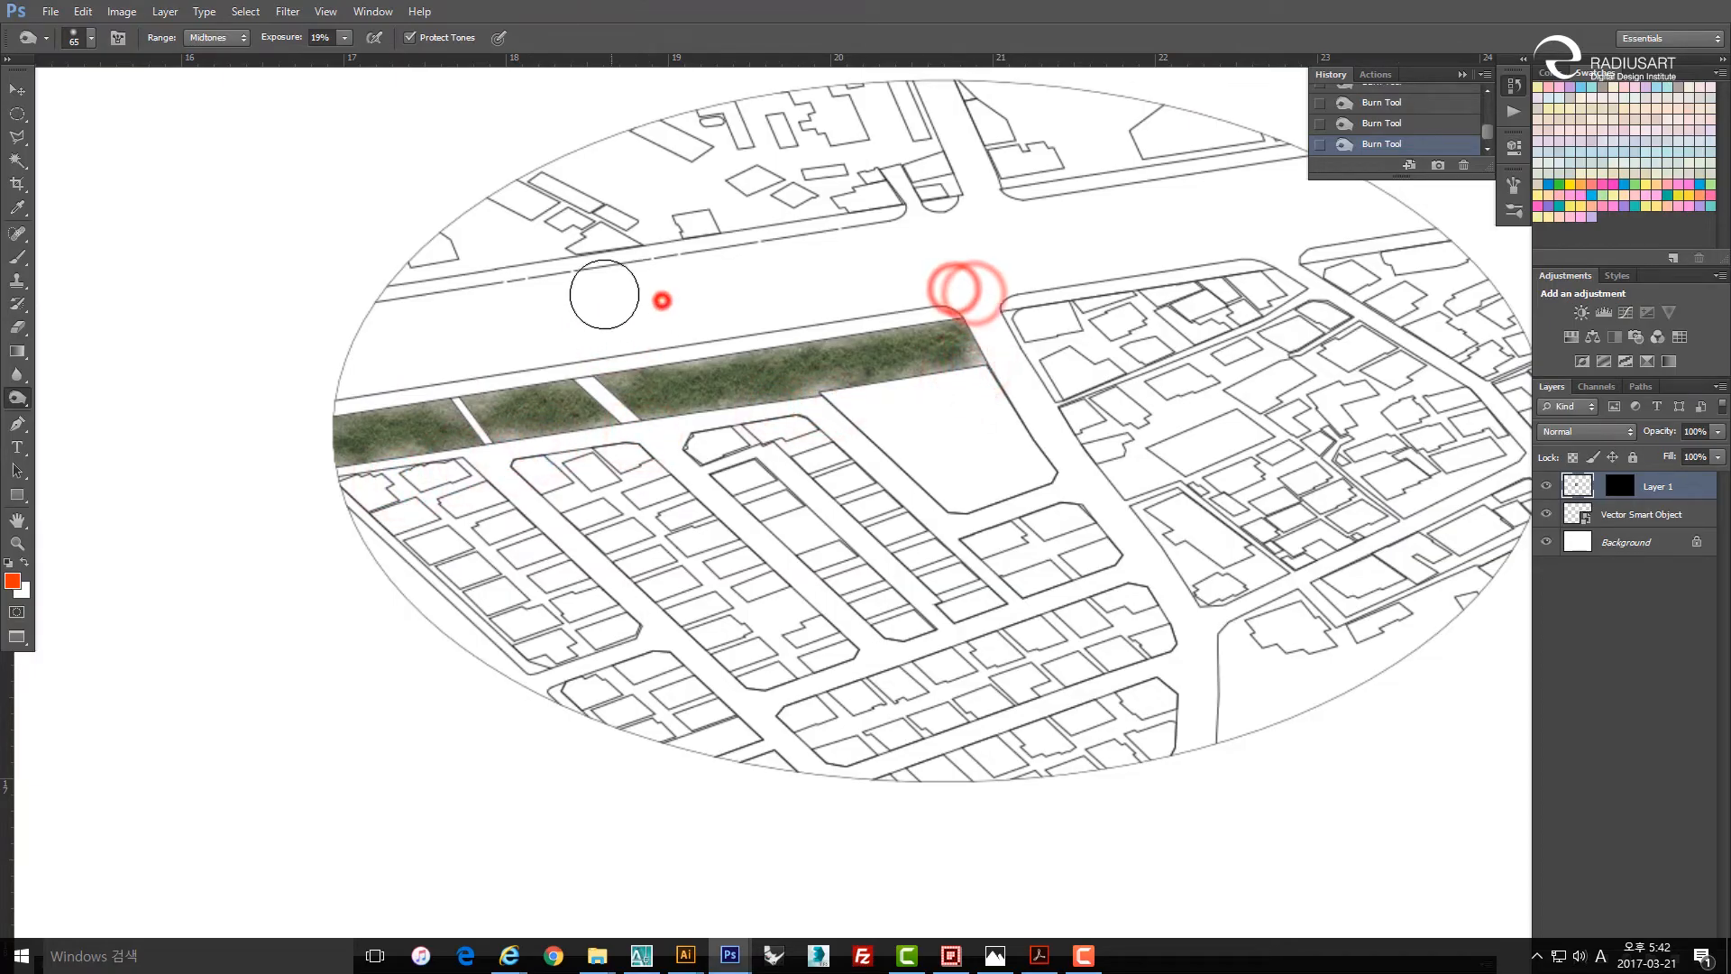
Return the map document to the standard screen mode and reposition its floating window lower in the workspace.
left_click(623, 268, "alt+space")
key("v")
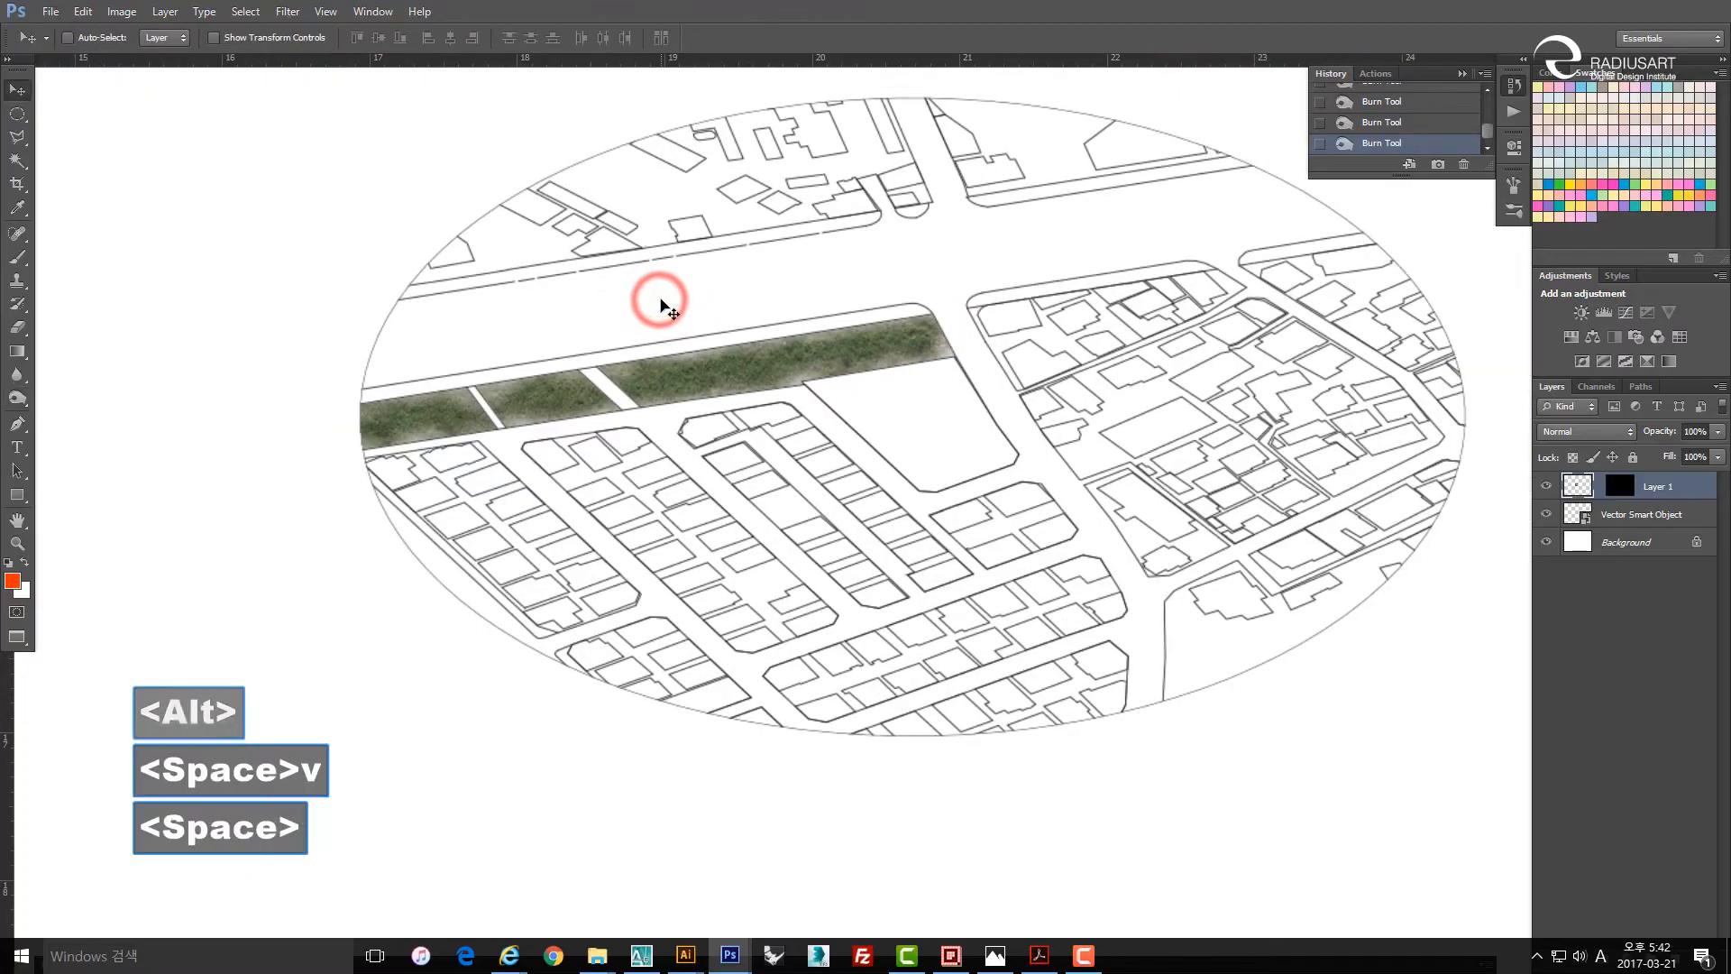
left_click_drag(661, 306, 628, 341)
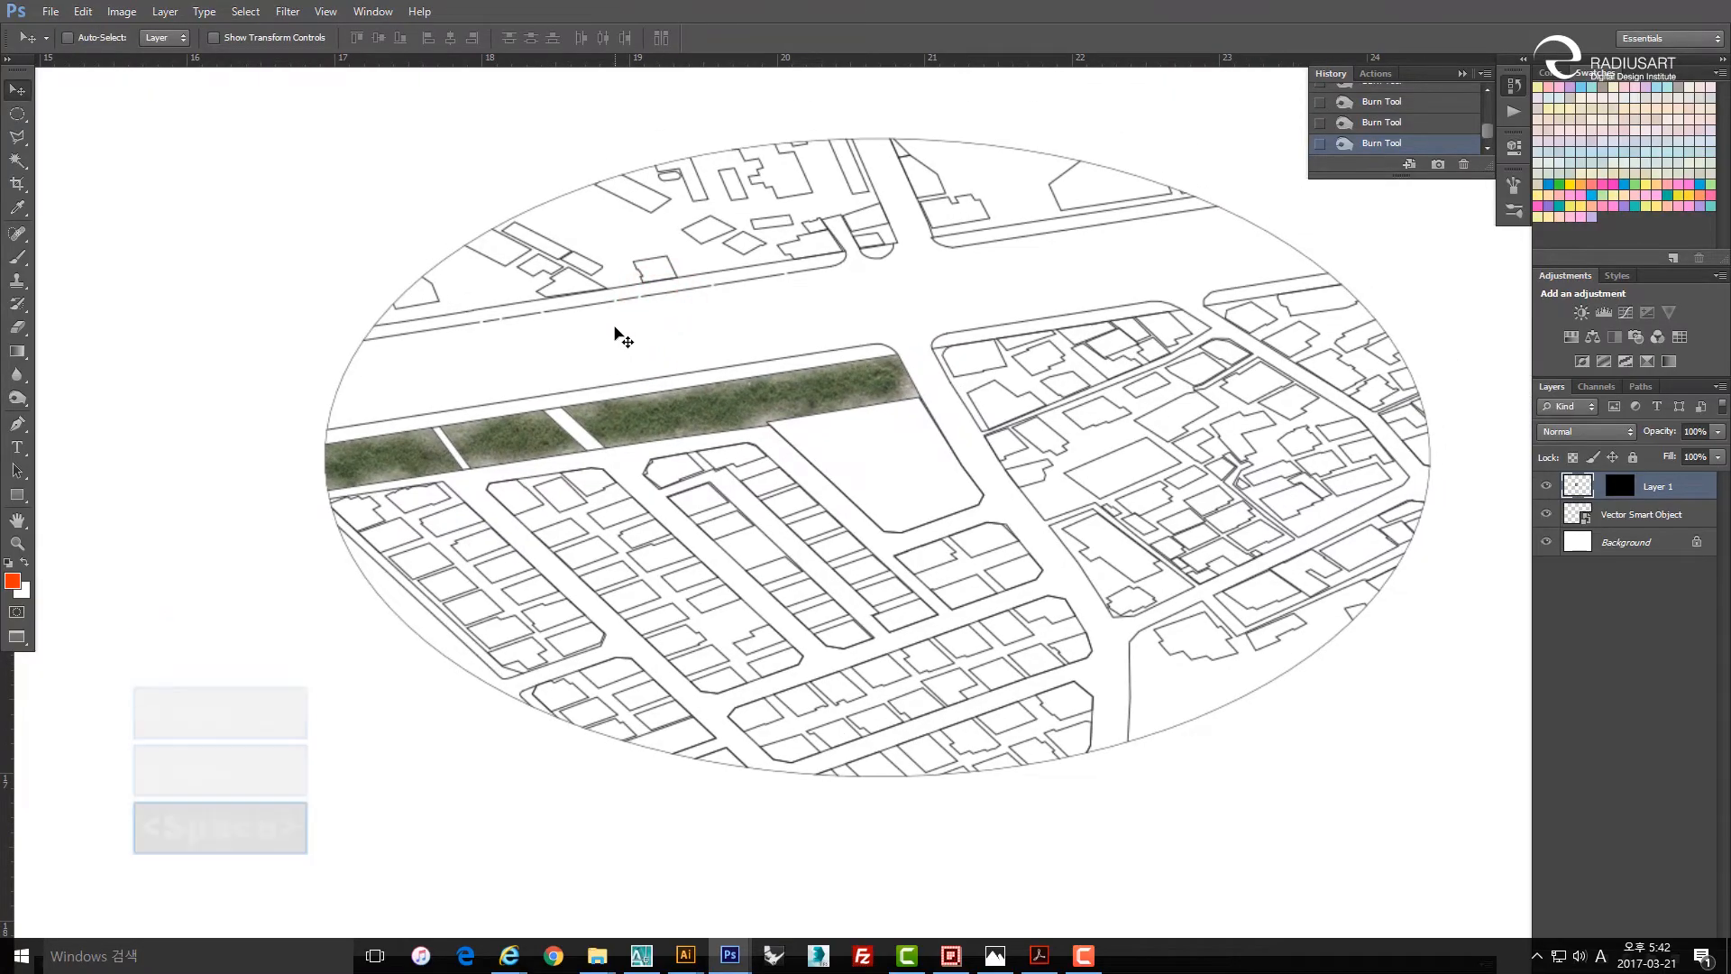
key("f")
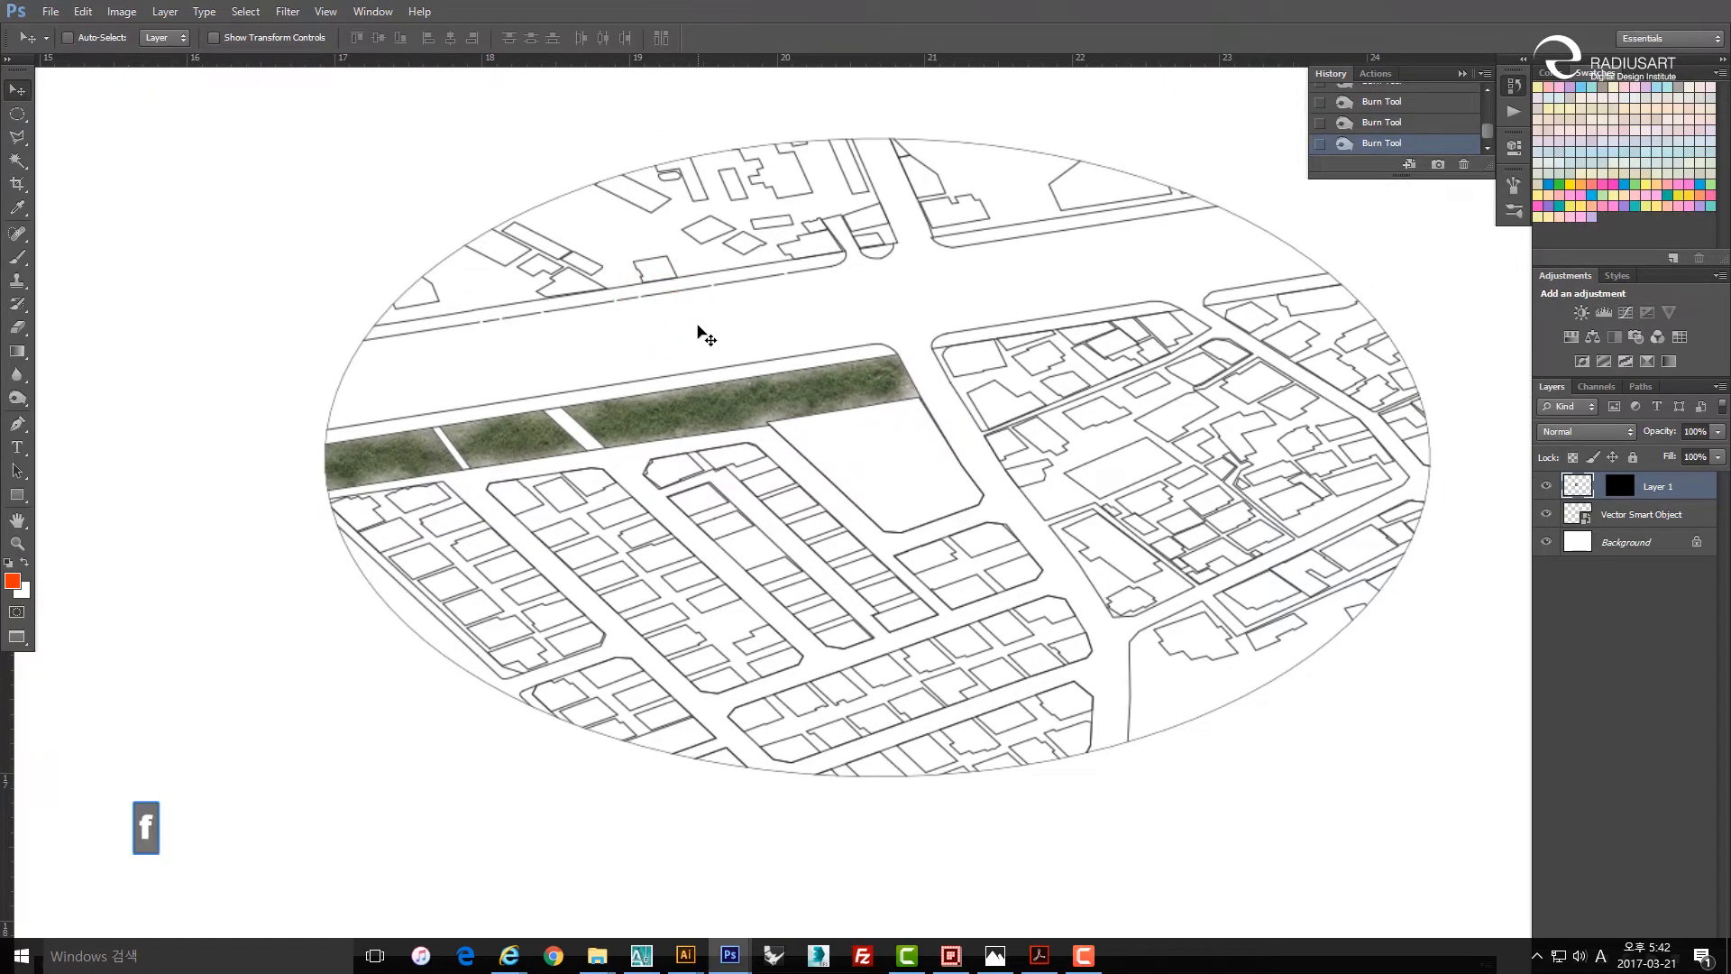
key("f")
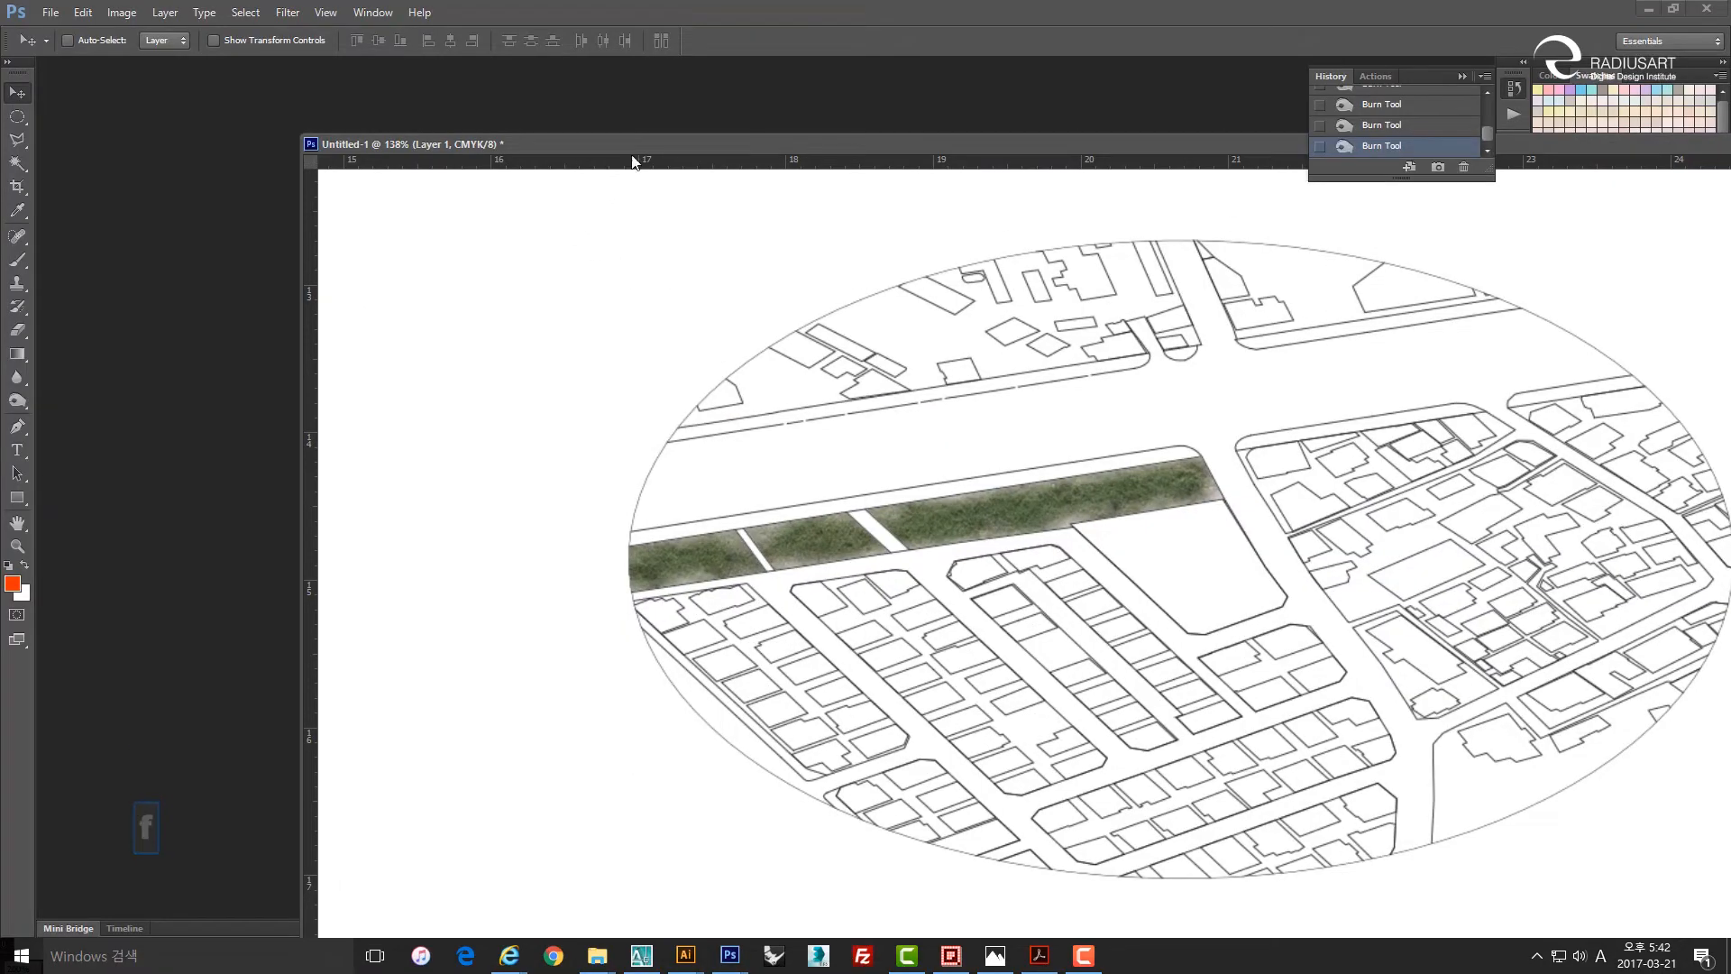
left_click_drag(644, 145, 489, 148)
left_click_drag(1048, 144, 1047, 235)
Switch to the tree document 조경수_01.psd, restore it to a floating window and arrange both document windows.
key("ctrl+Tab")
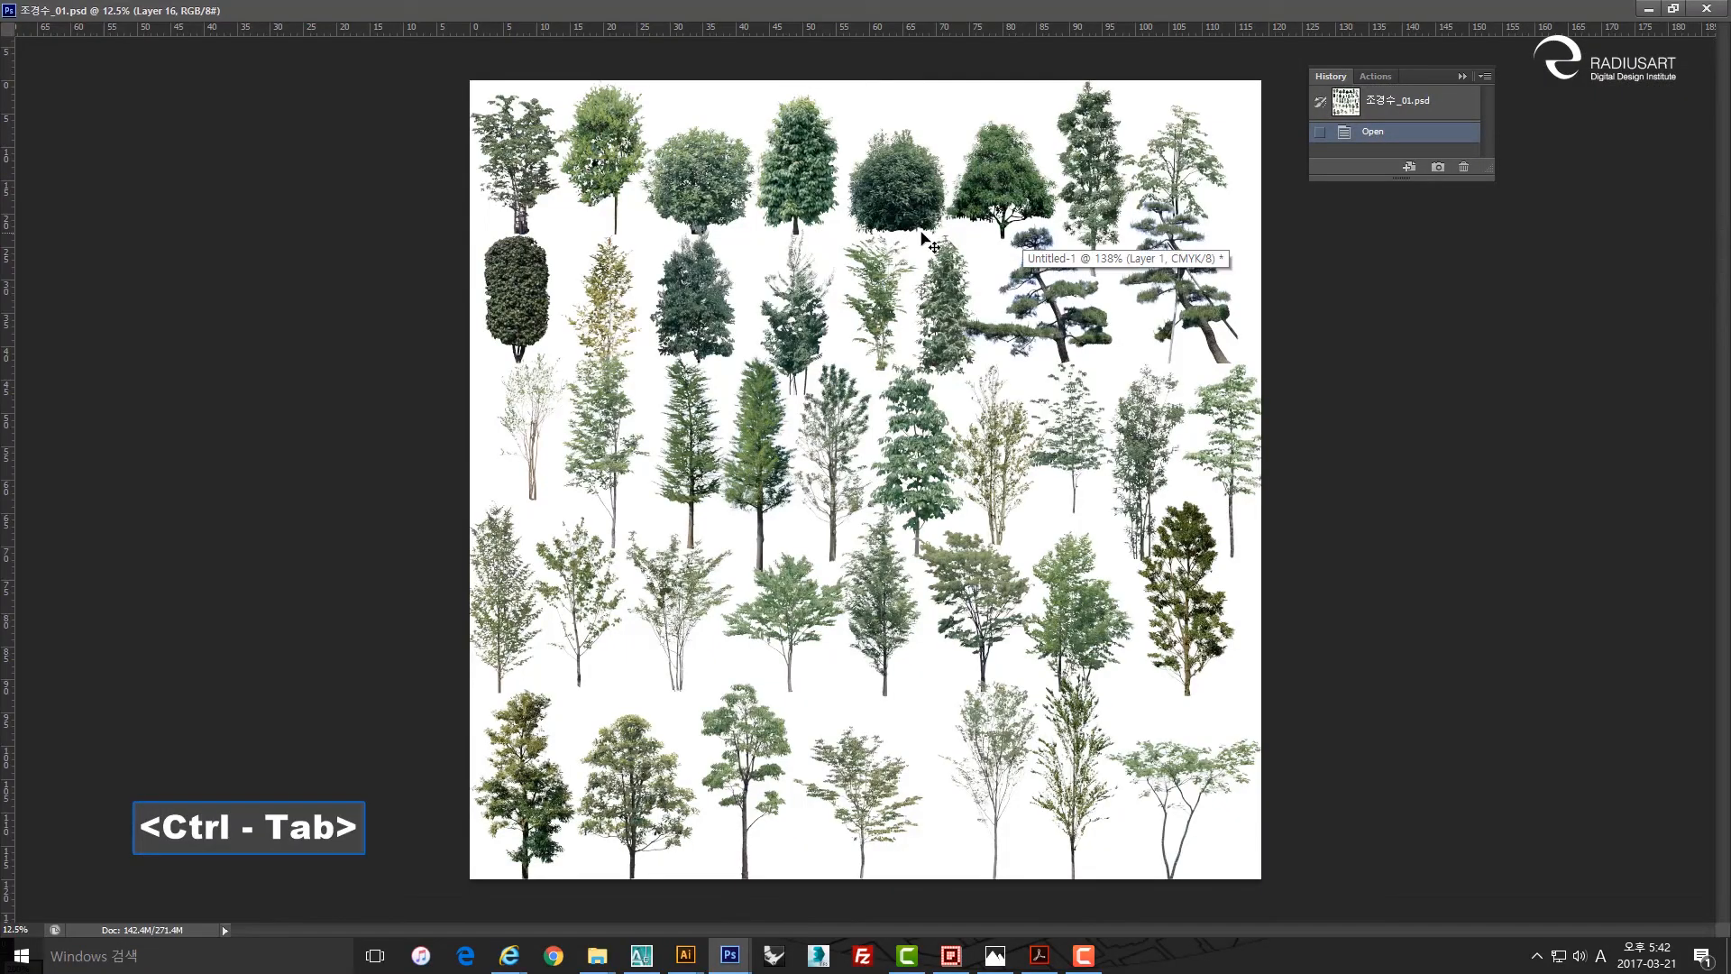
left_click(1672, 9)
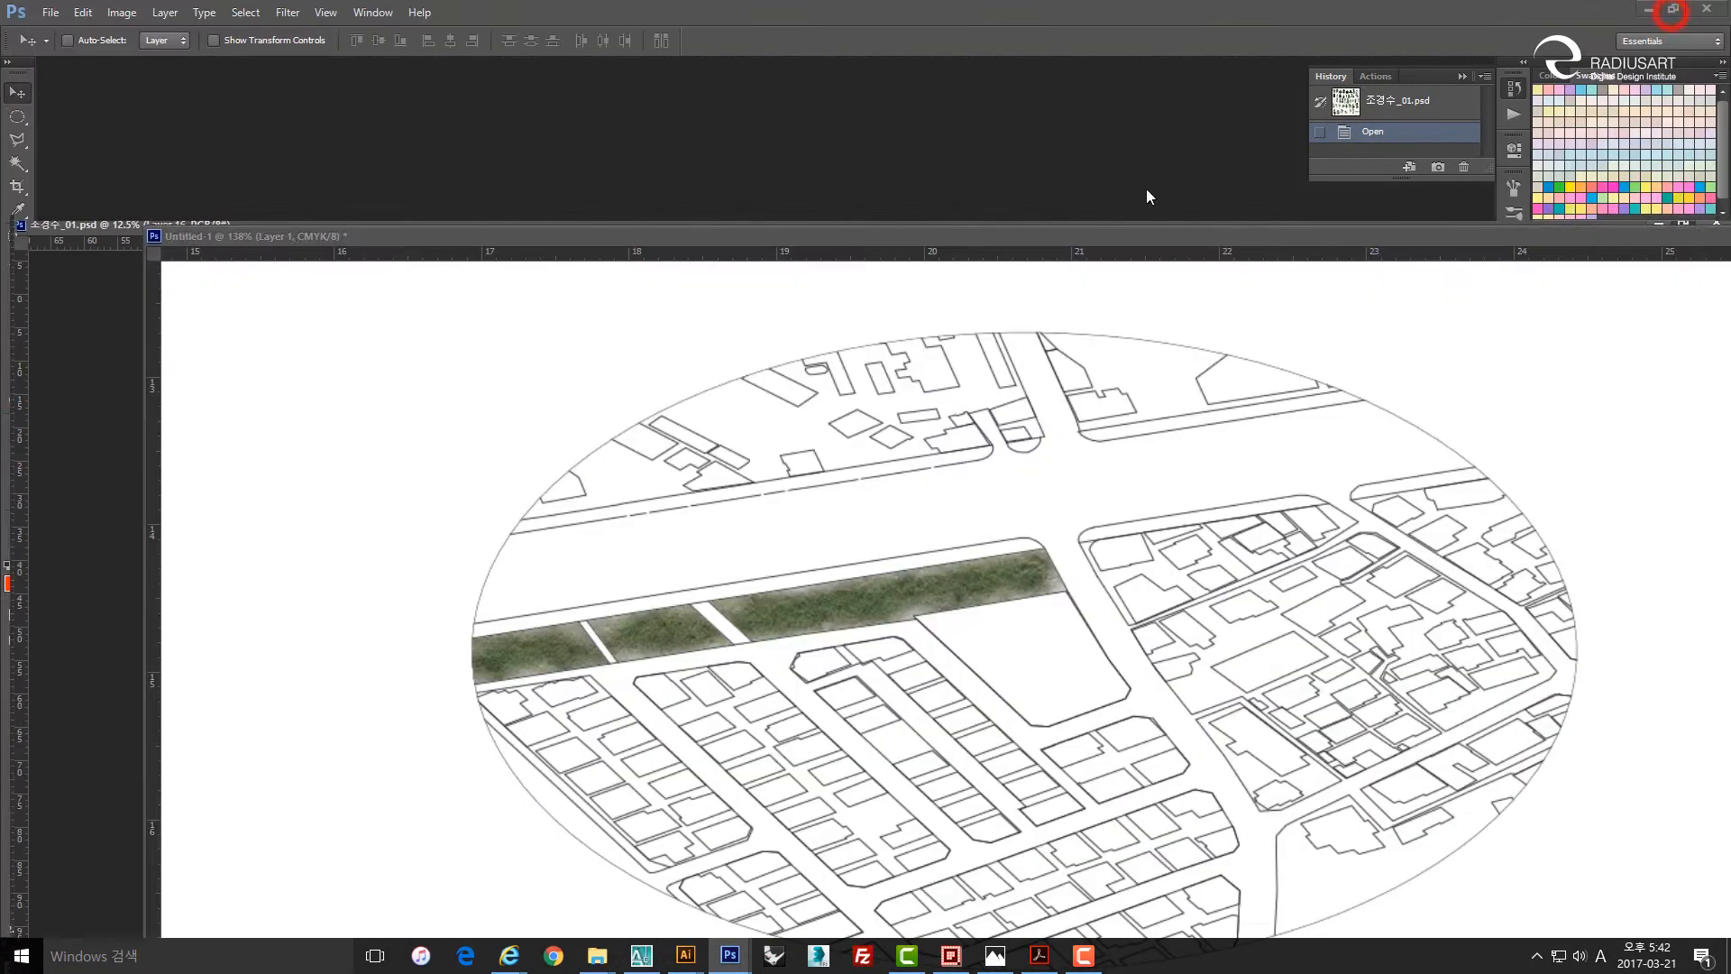
left_click_drag(750, 236, 1161, 207)
left_click(458, 267)
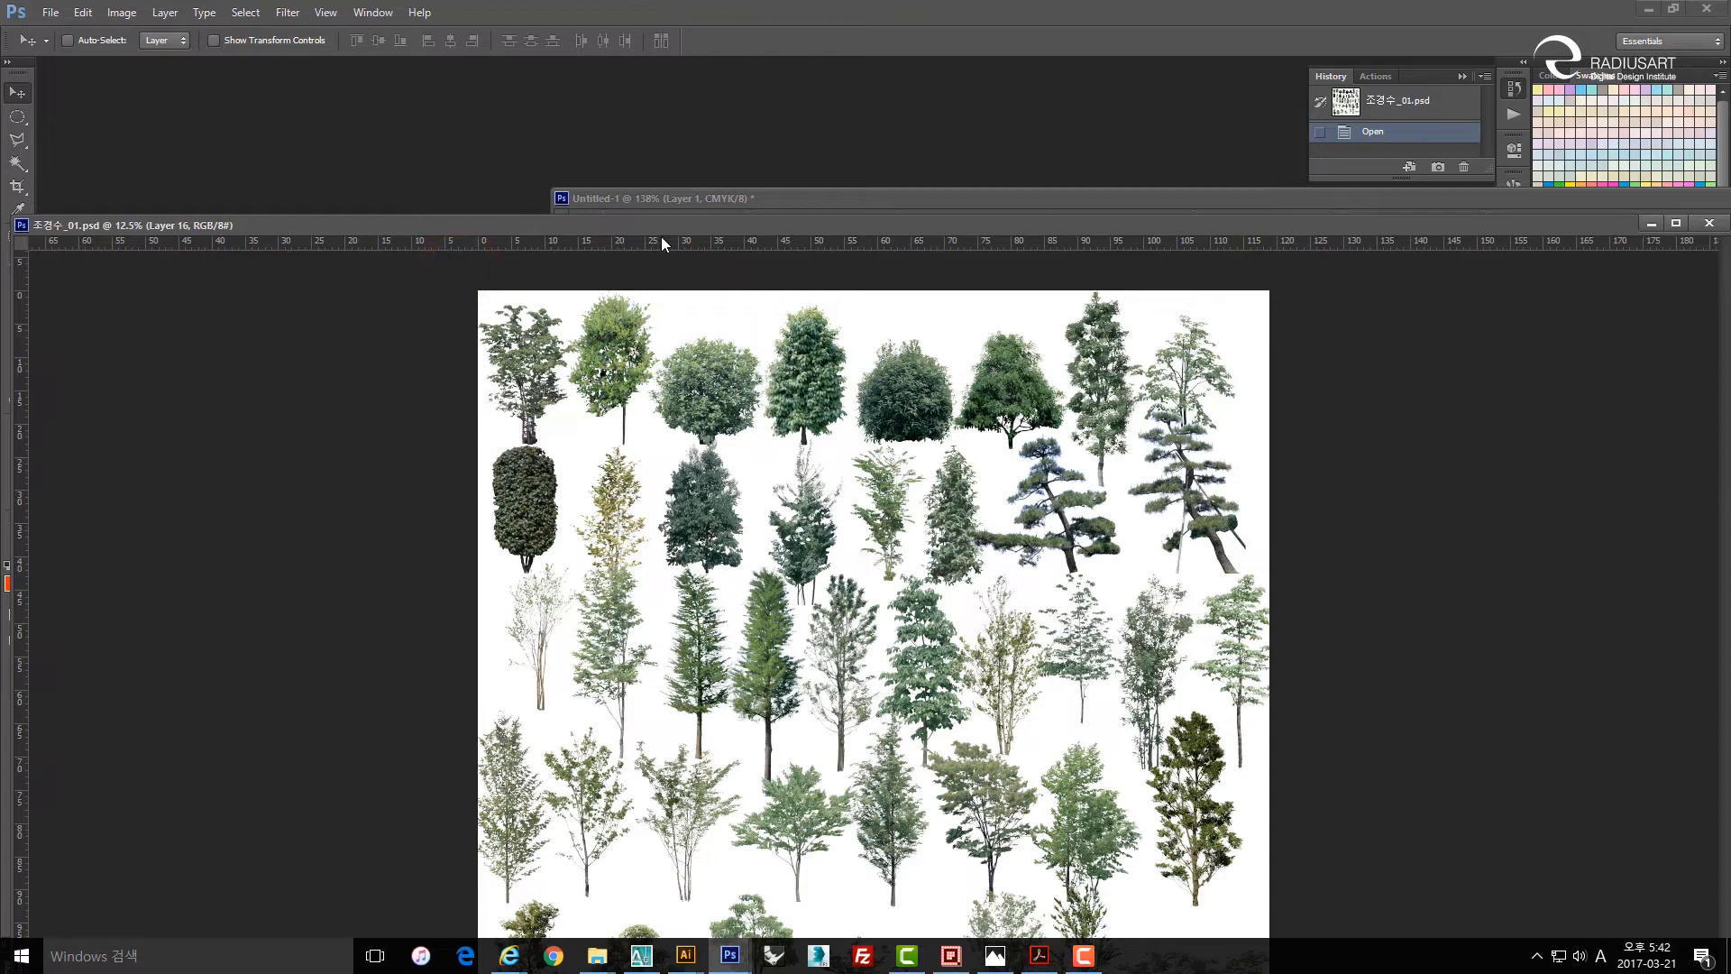
left_click_drag(663, 226, 663, 117)
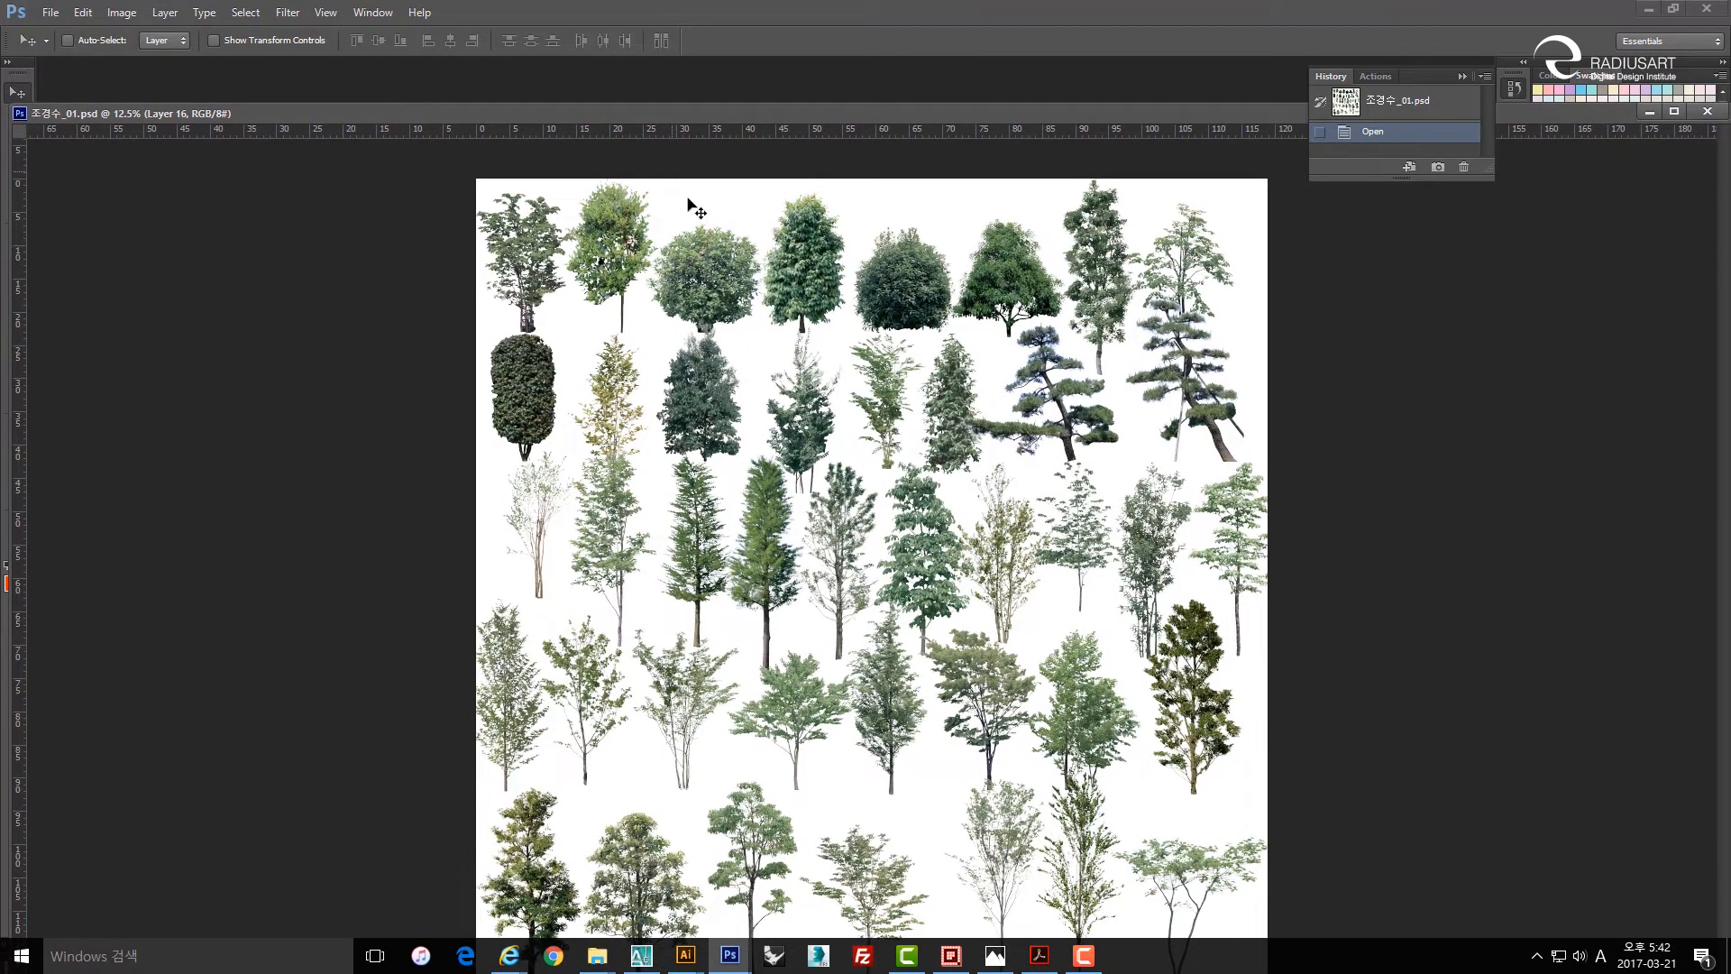
Select the dense green tree on Layer 4 in the top row, shift it slightly and move the tree window to uncover the map.
key("v")
scroll(730, 405, "down", 1)
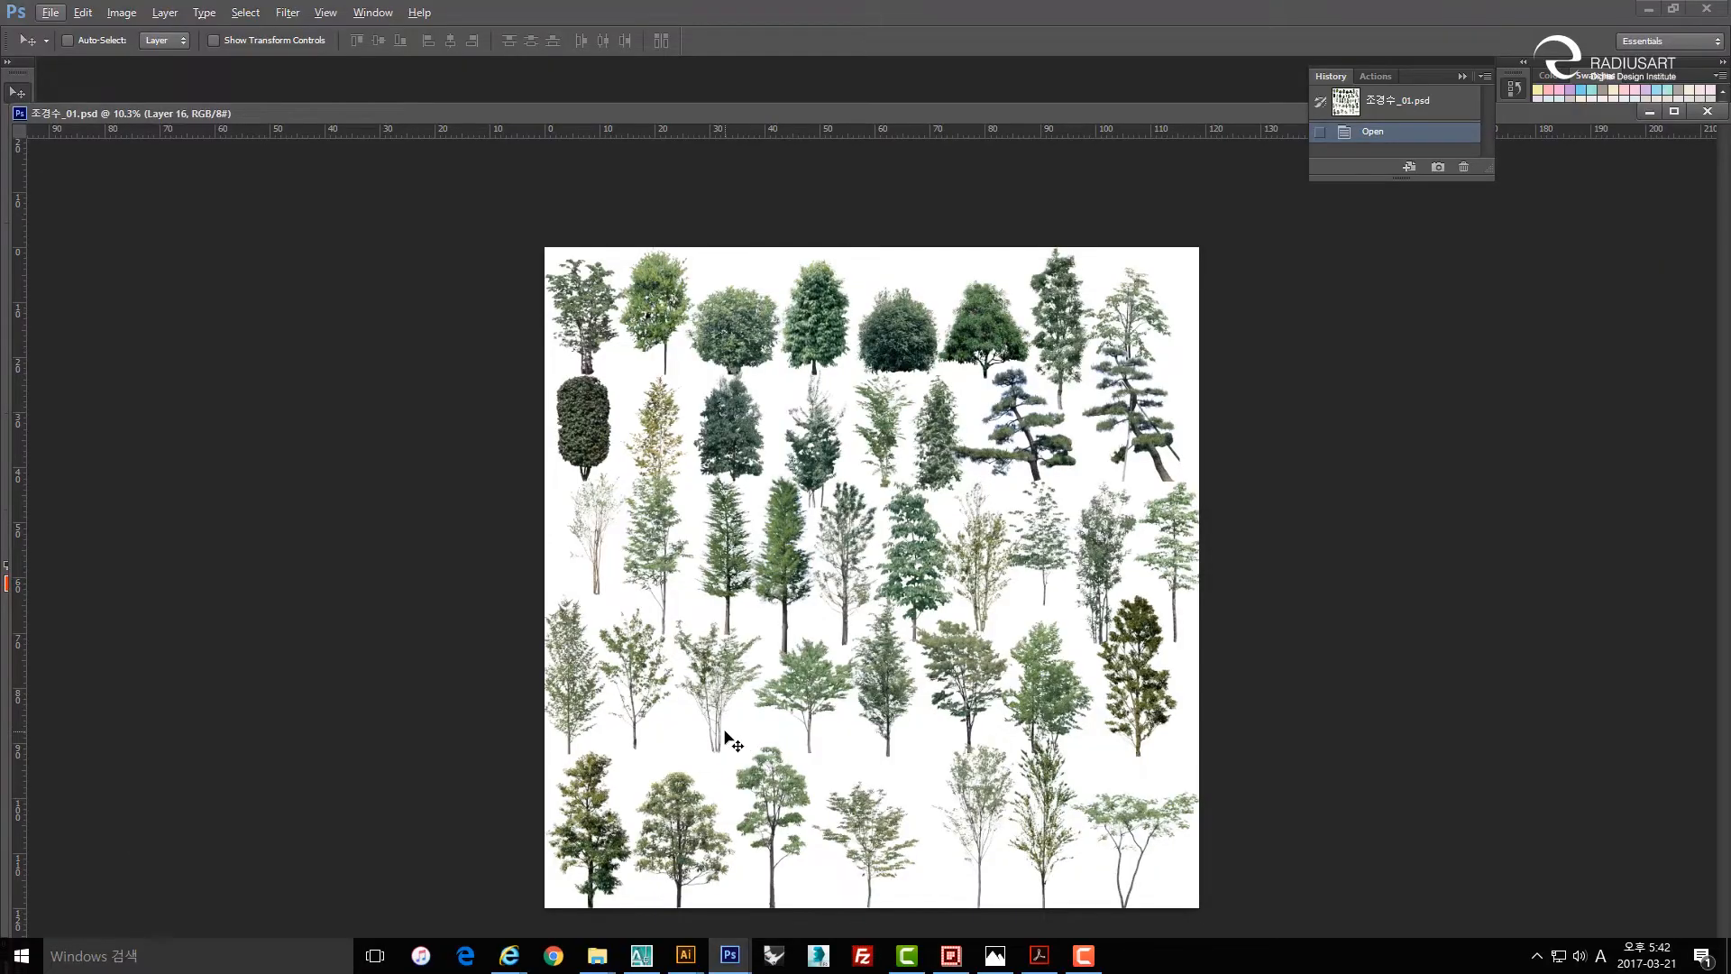
left_click(869, 391, "ctrl")
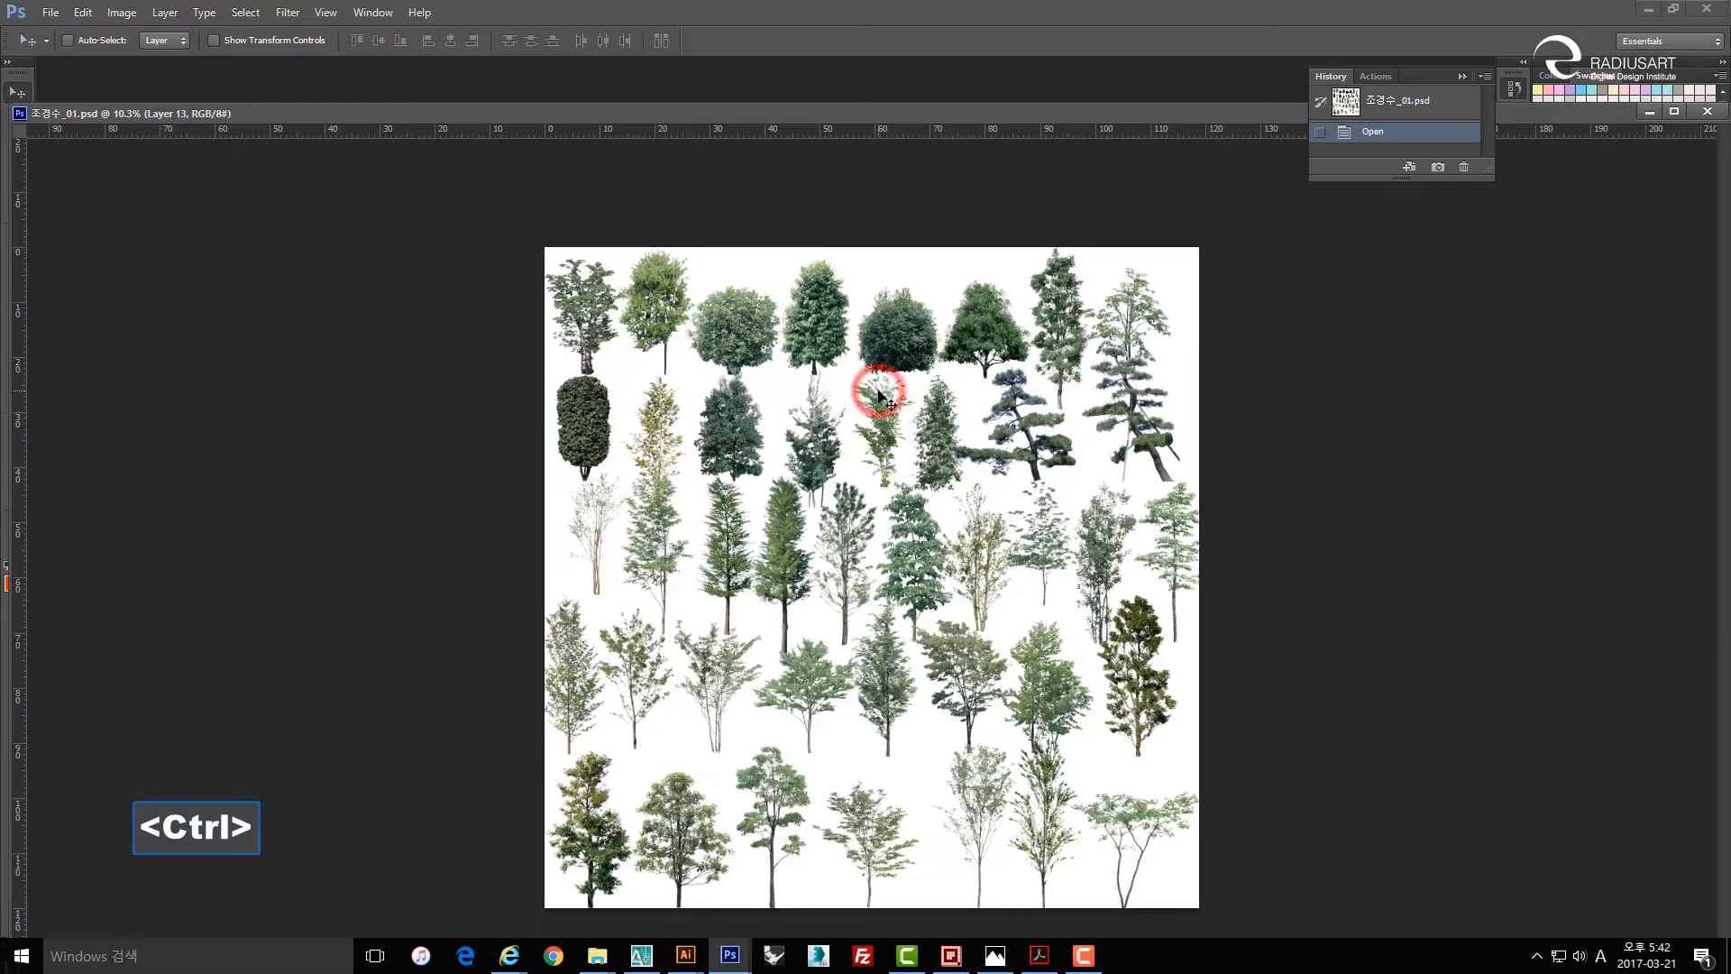
left_click_drag(830, 325, 846, 324)
left_click_drag(820, 197, 763, 404)
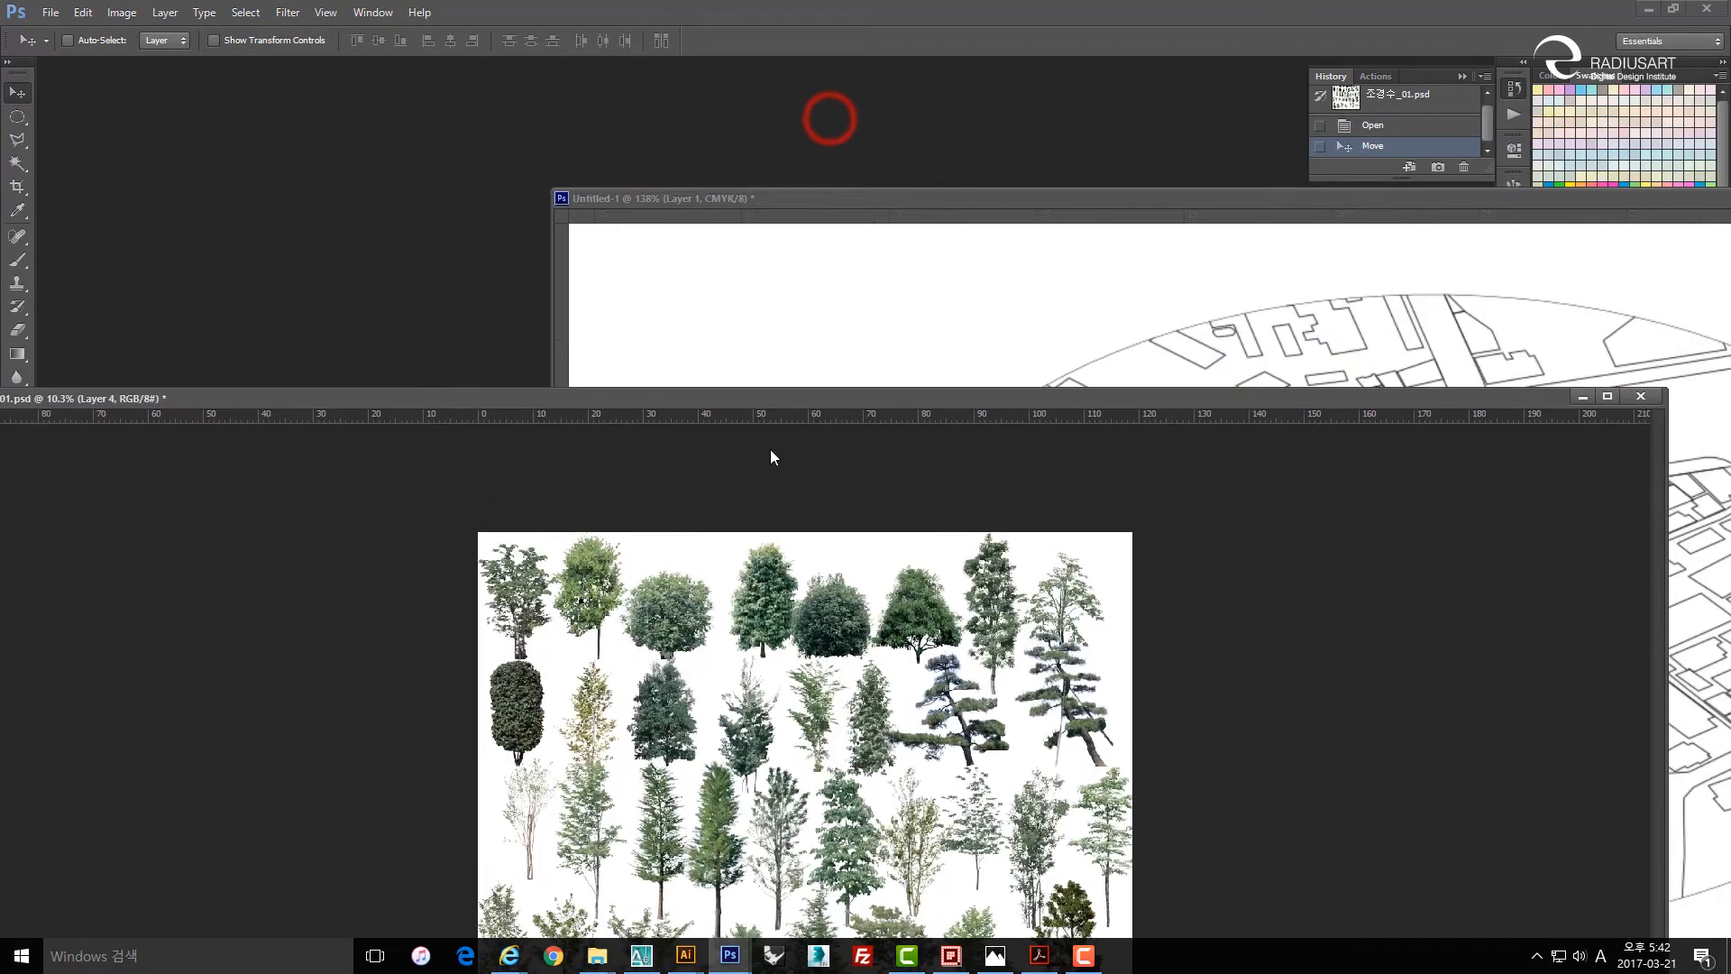
Copy the dense green tree into the map document and scale it down to a small tree at the map's upper-left edge.
left_click_drag(757, 587, 938, 321)
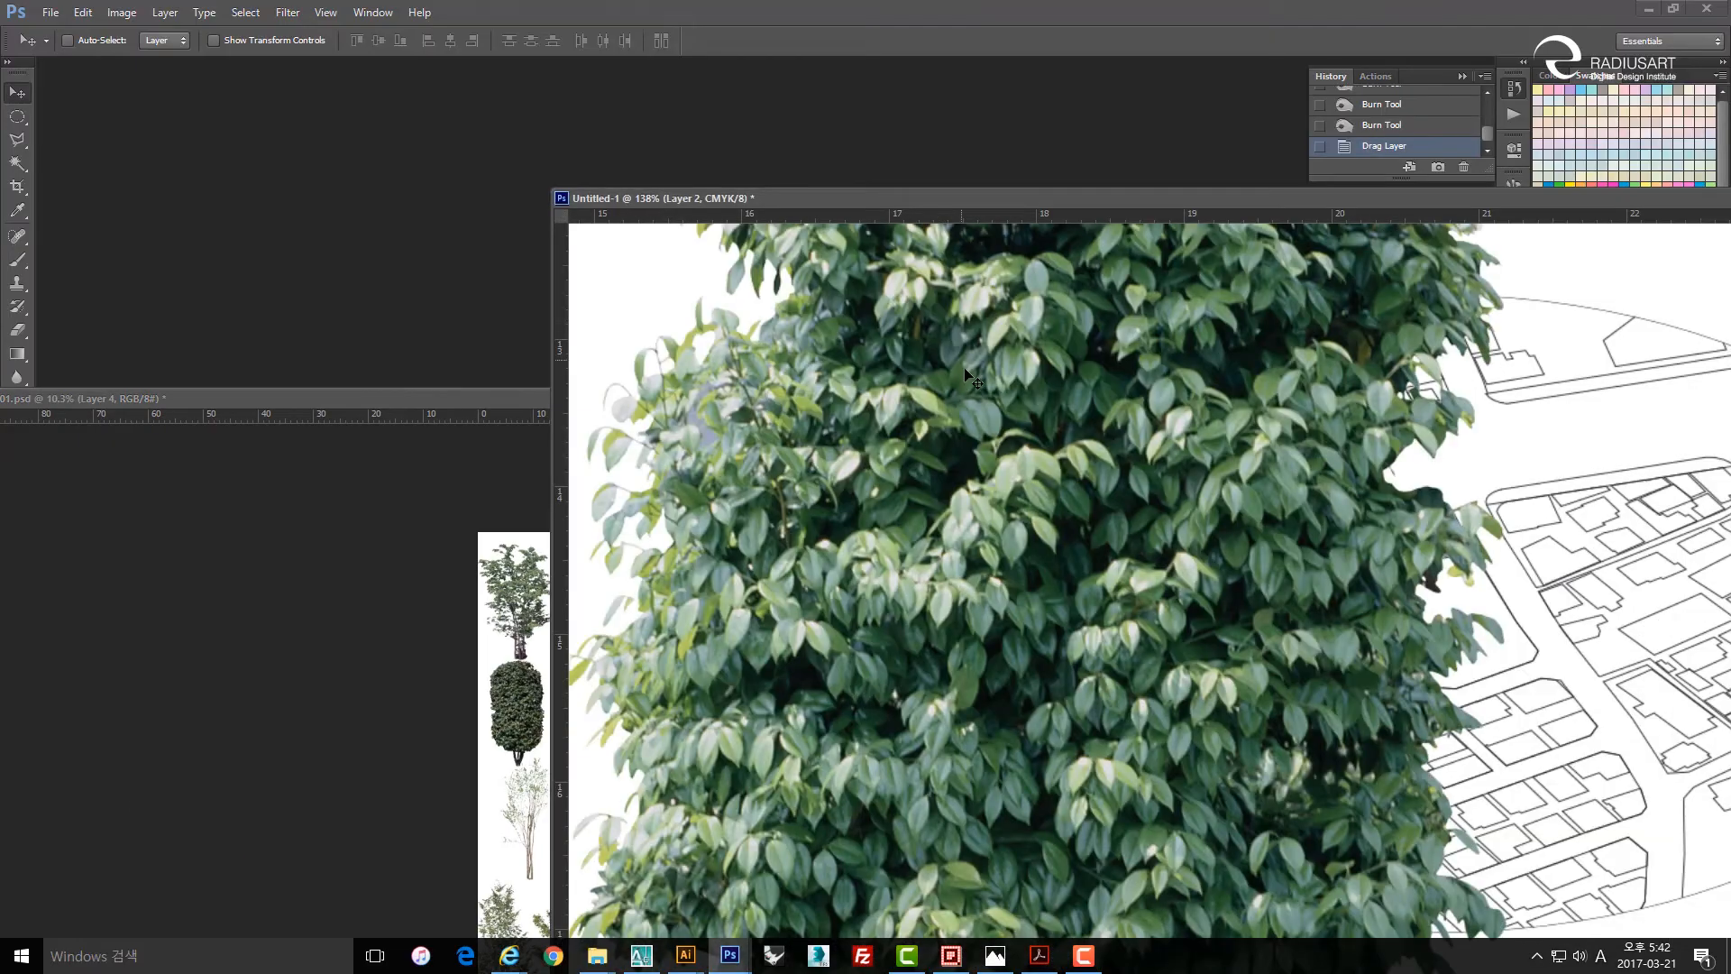
scroll(968, 387, "down", 5)
left_click(971, 403)
key("ctrl+t")
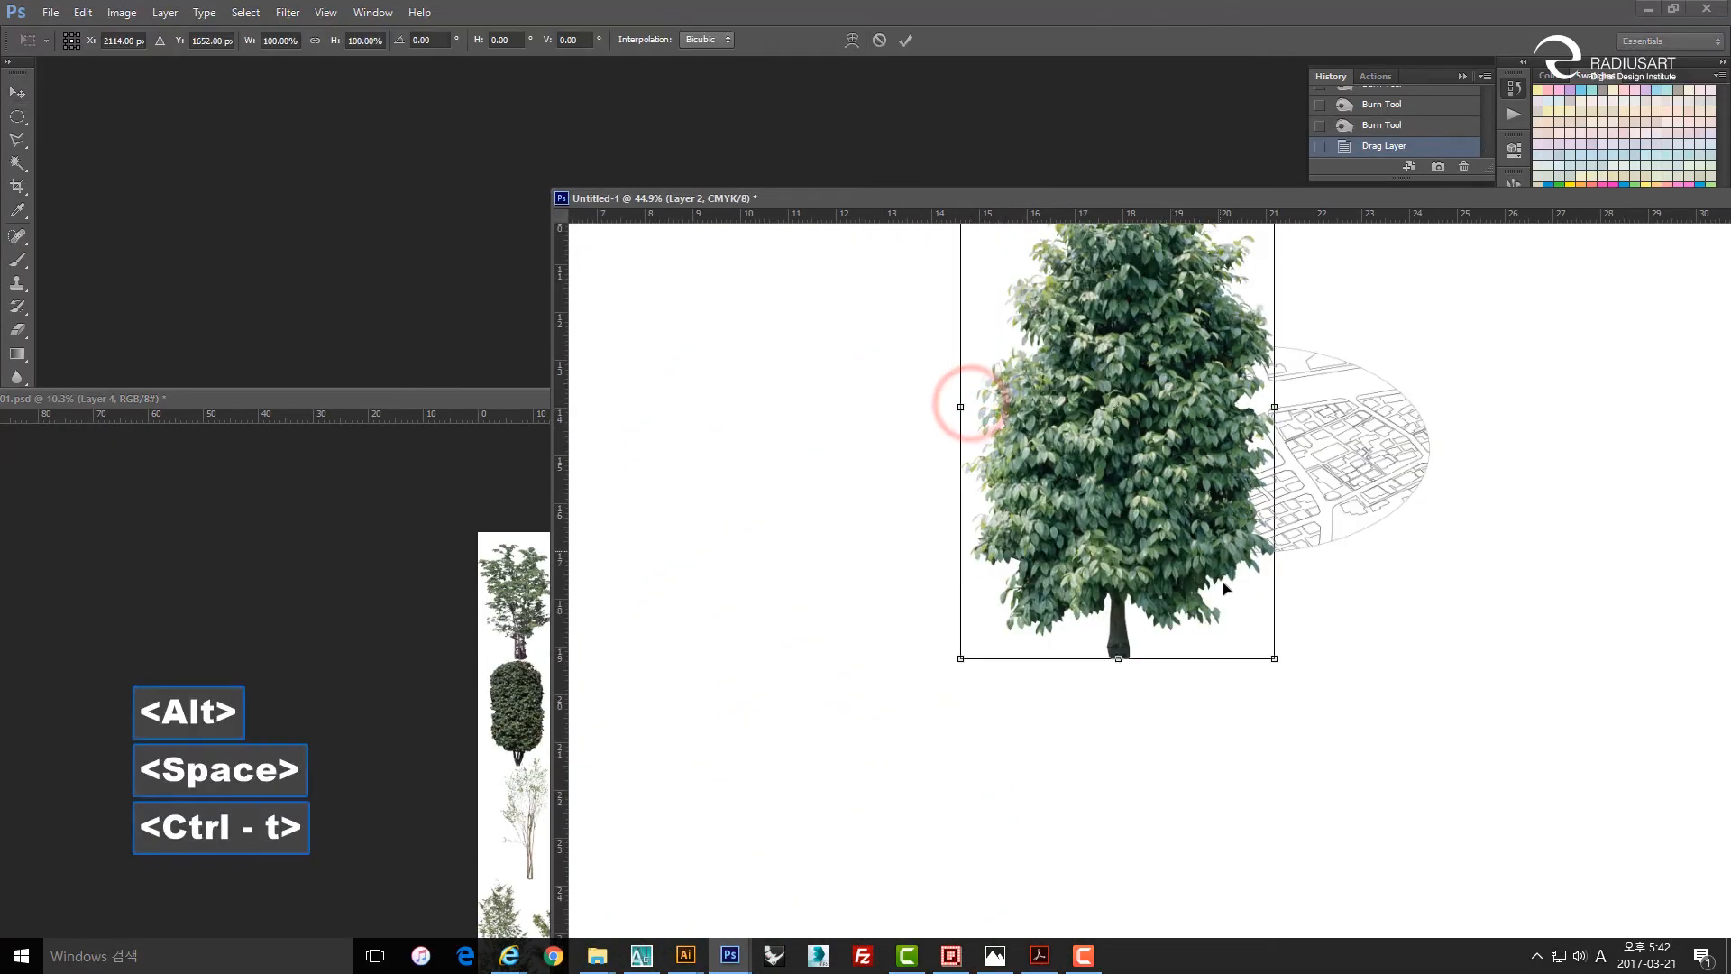
left_click_drag(1274, 657, 1058, 313)
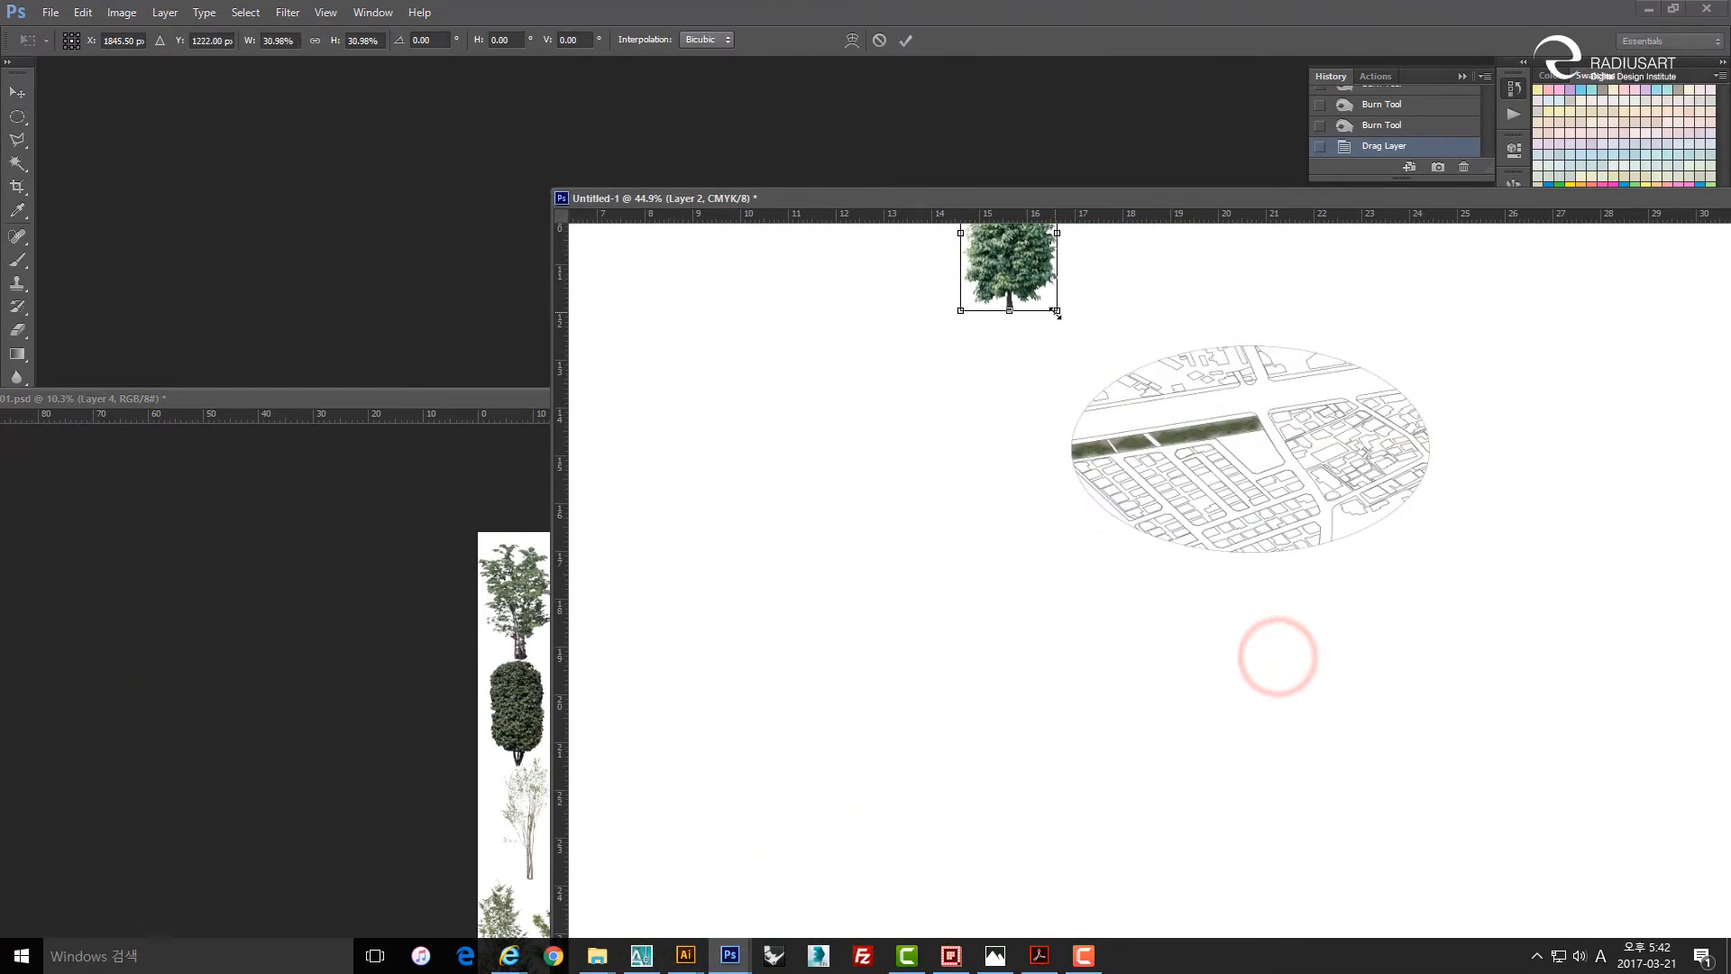
left_click_drag(1013, 251, 1147, 438)
left_click_drag(1188, 497, 1133, 385)
key("Return")
key("Return")
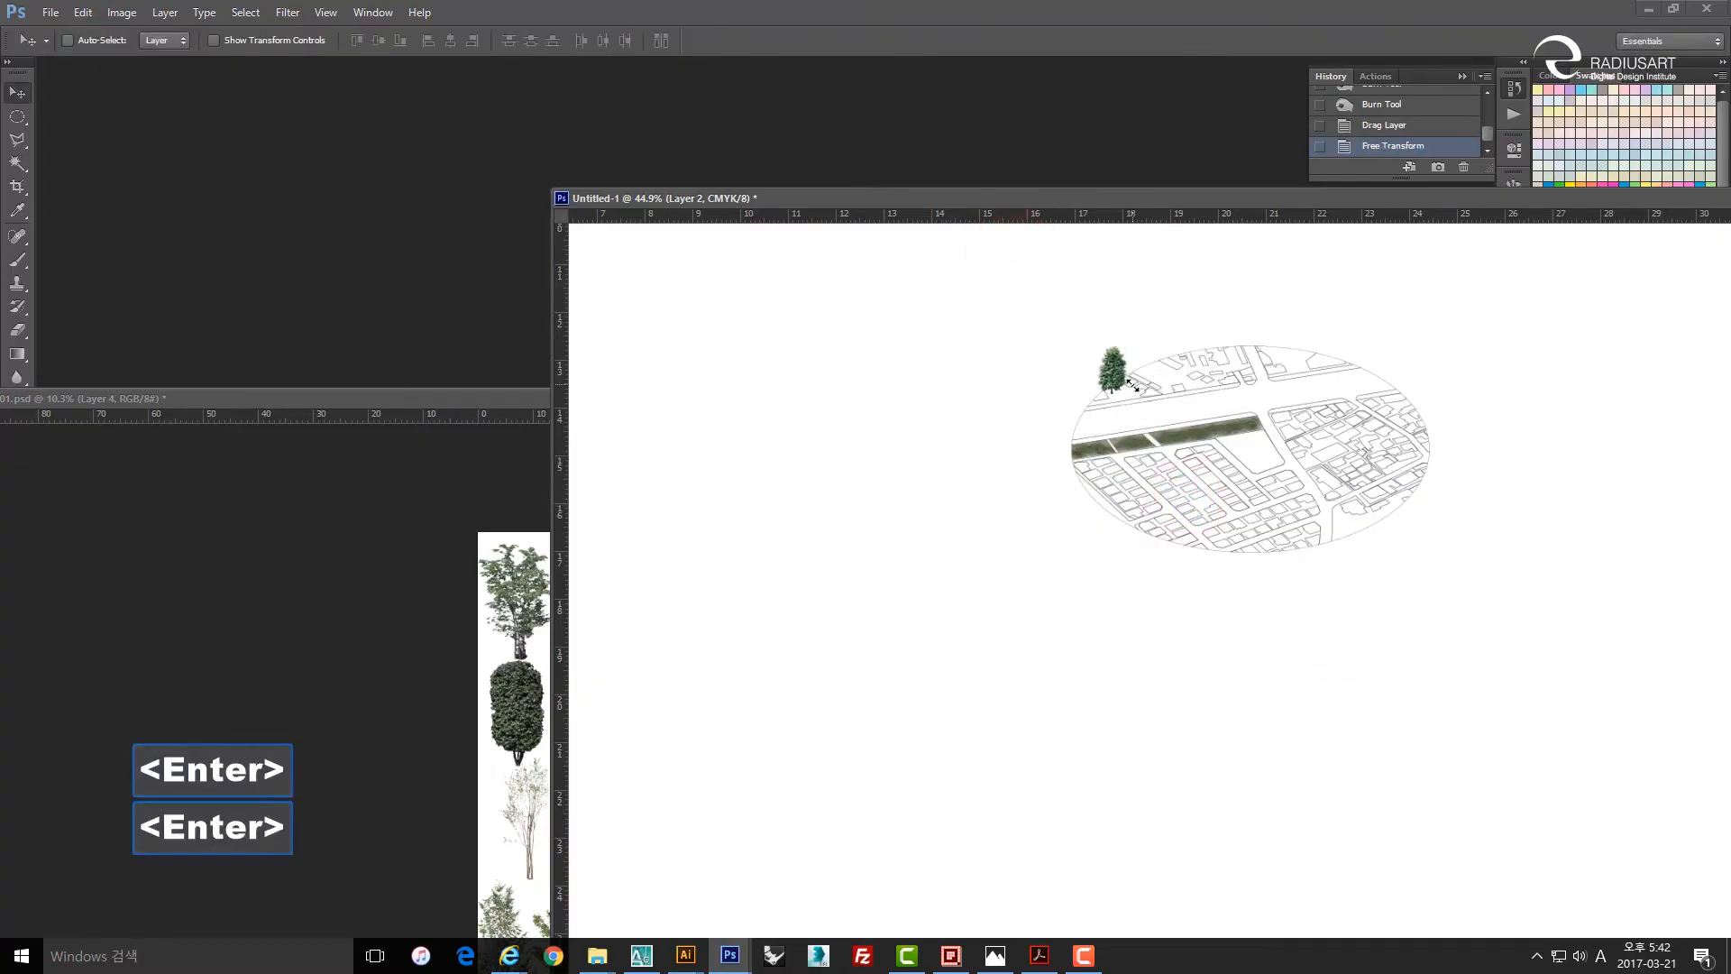
Place the tree on the rear edge of the longest grass parcel and scale it to 40%.
scroll(1138, 389, "up", 5)
left_click_drag(1050, 311, 1215, 440)
scroll(1305, 527, "up", 1)
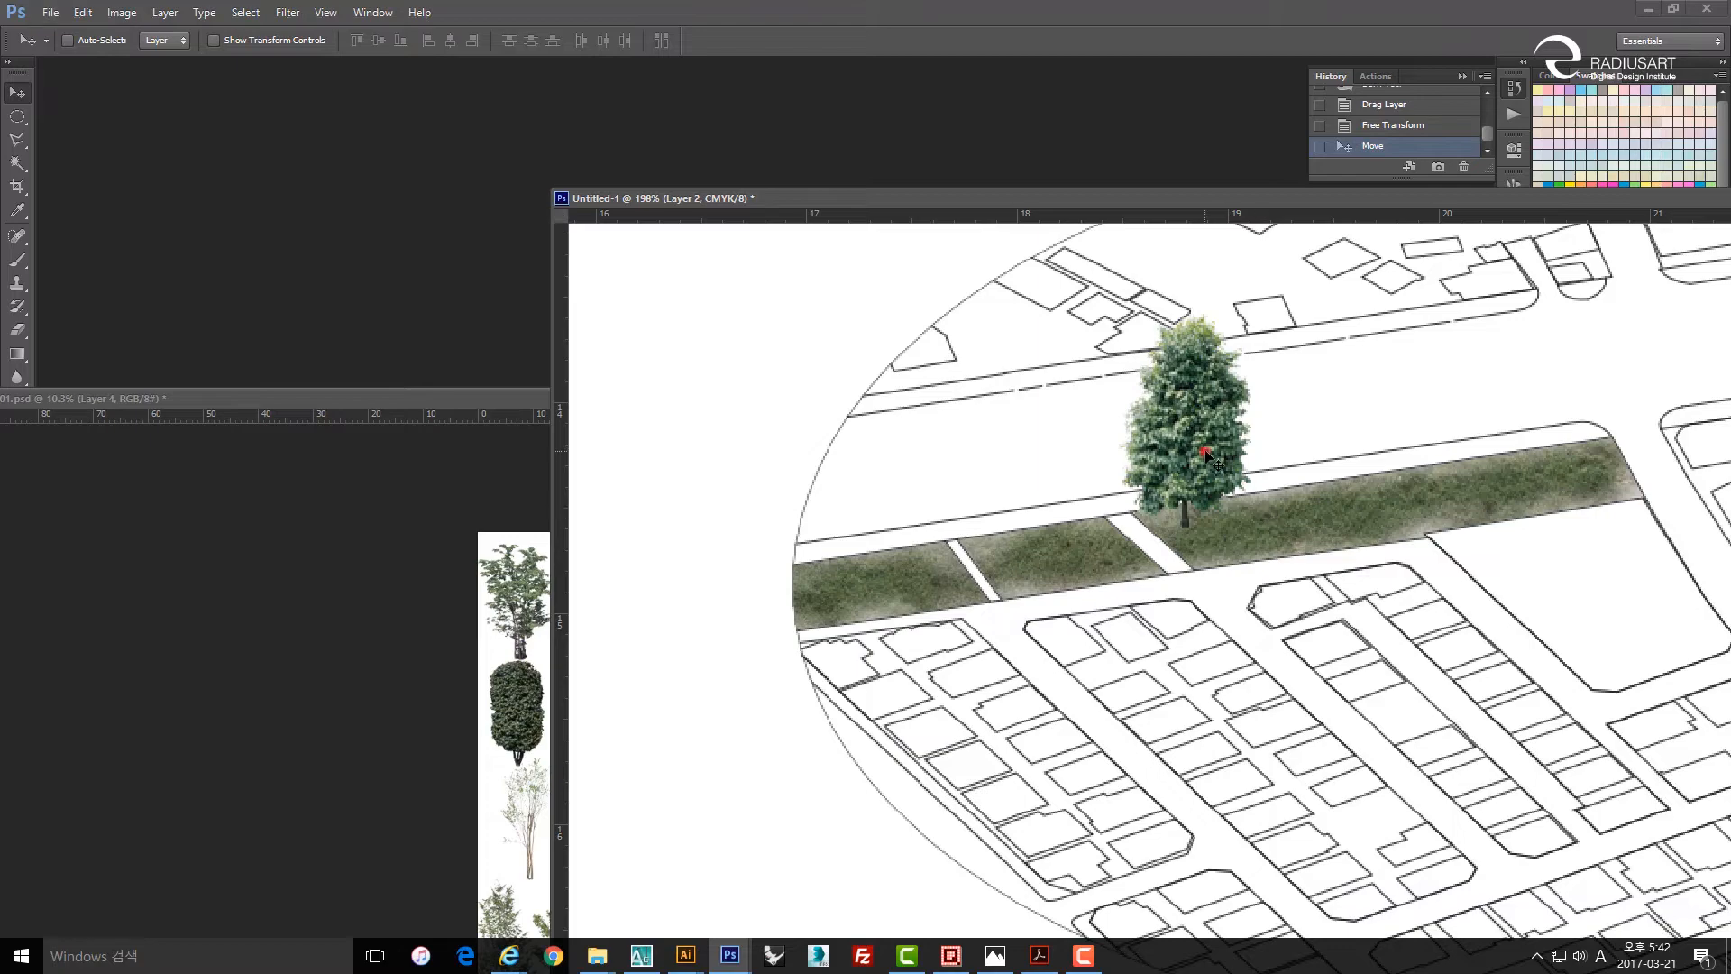
left_click_drag(1206, 455, 1215, 451)
key("ctrl+t")
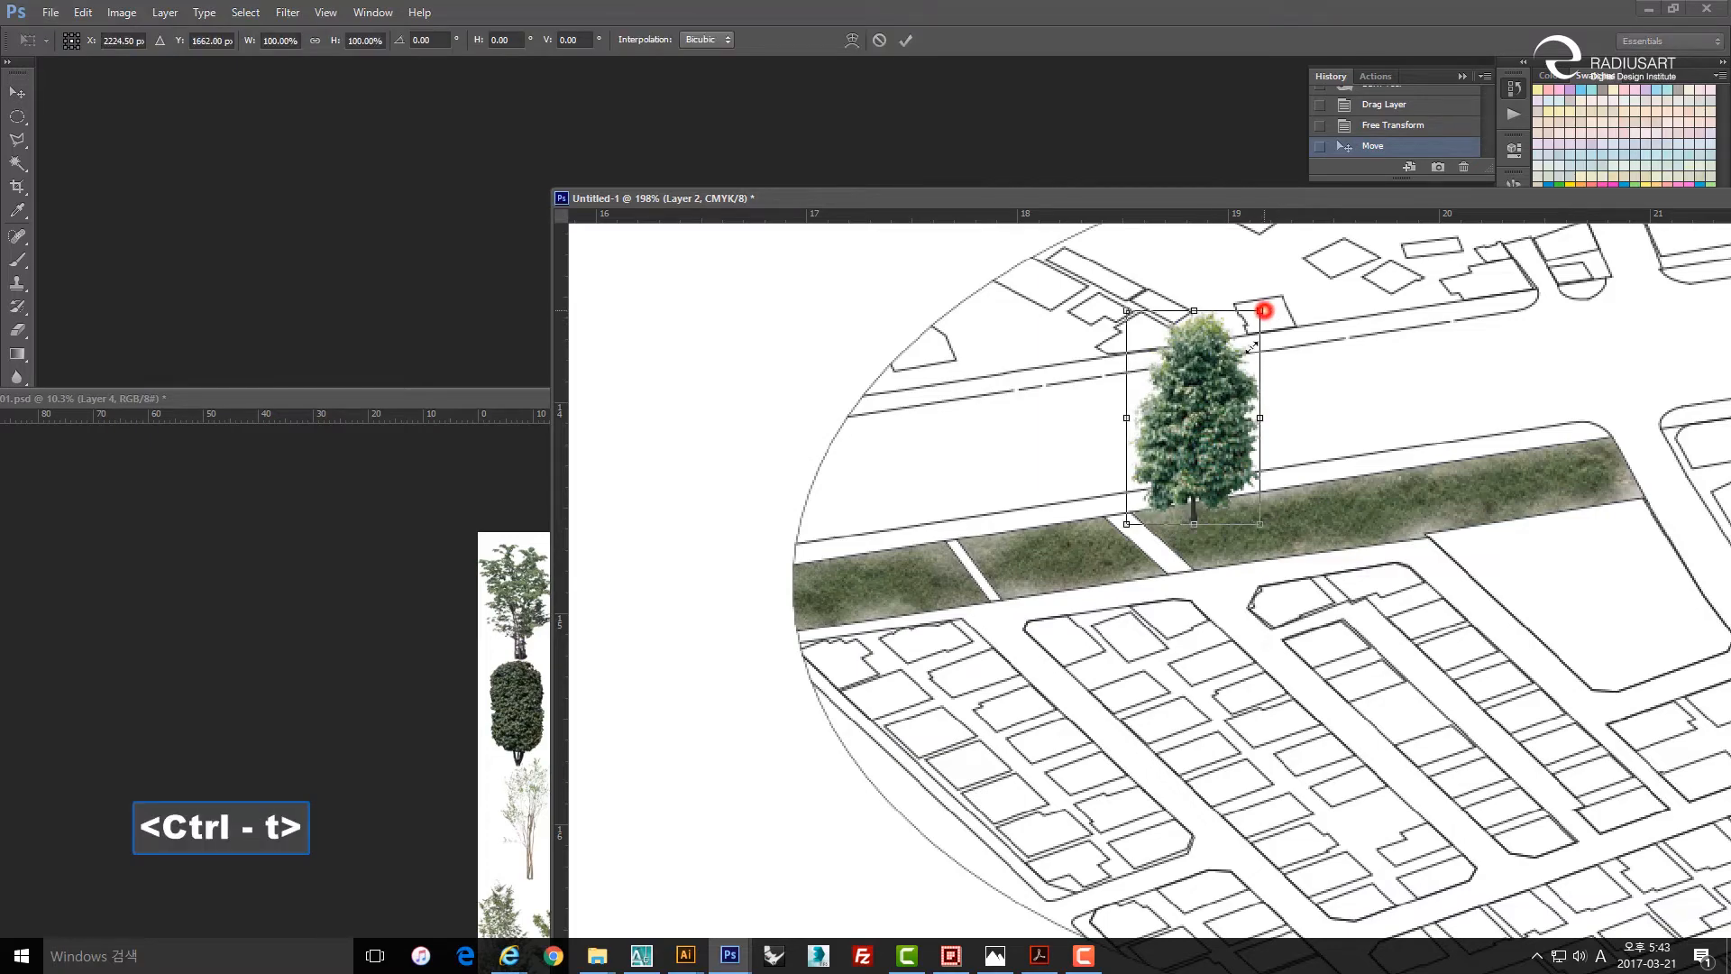
left_click_drag(1252, 347, 1213, 459)
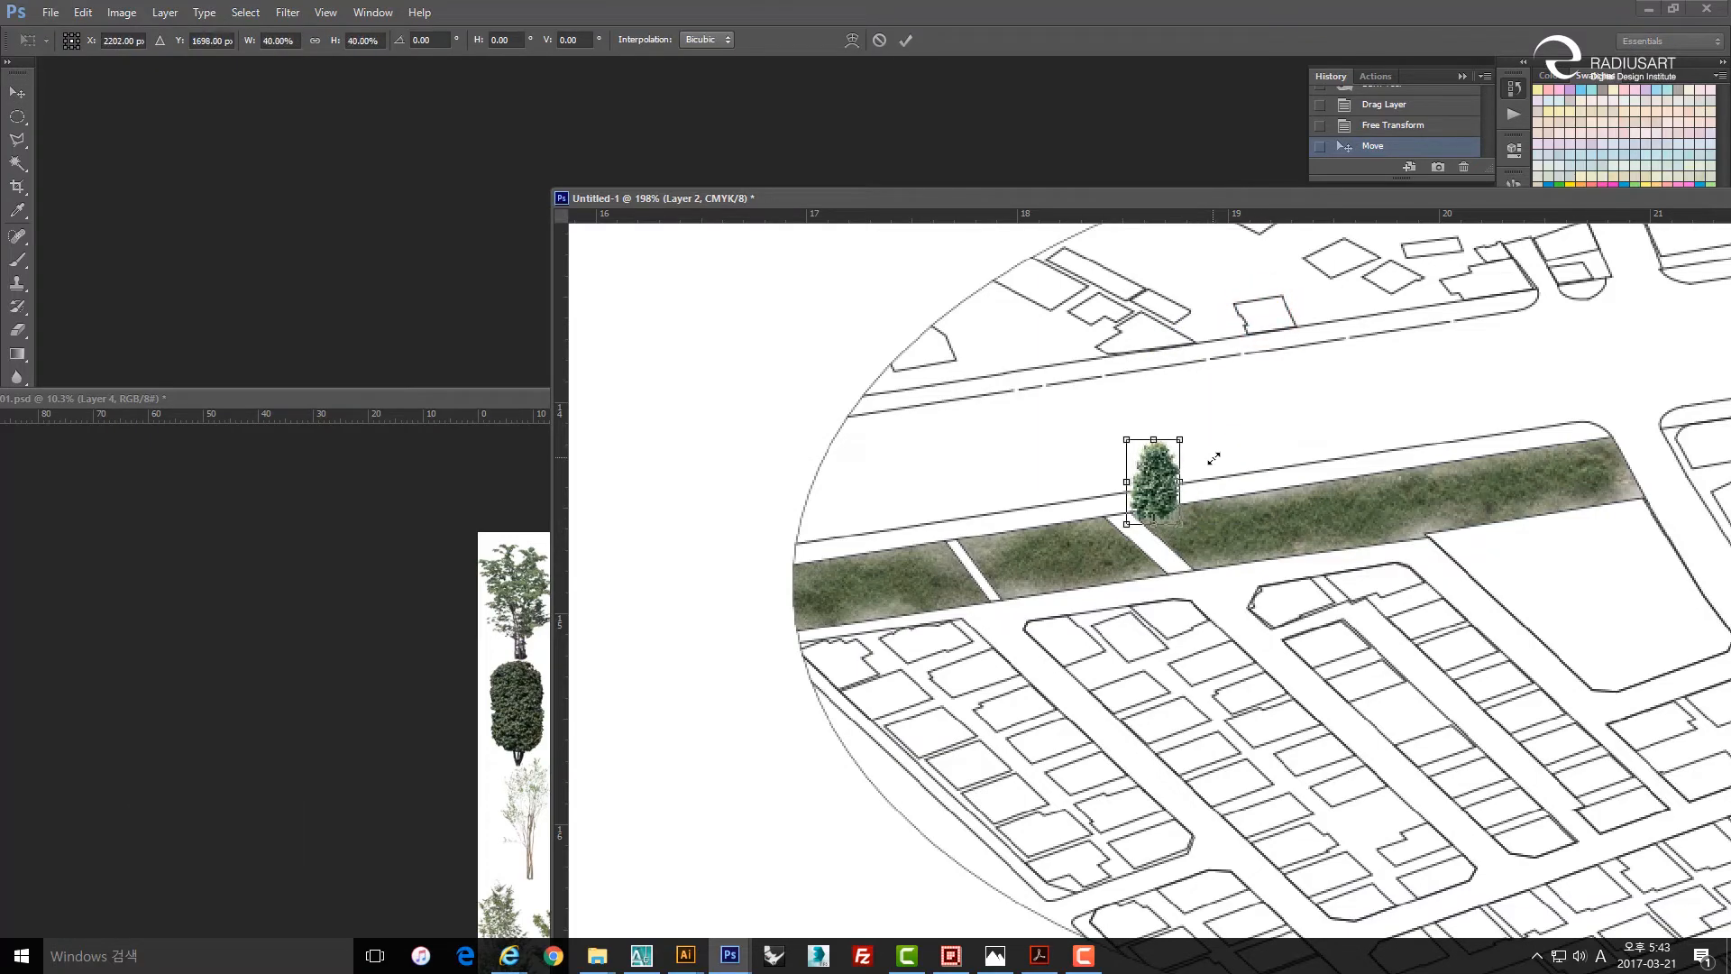
key("Return")
key("Return")
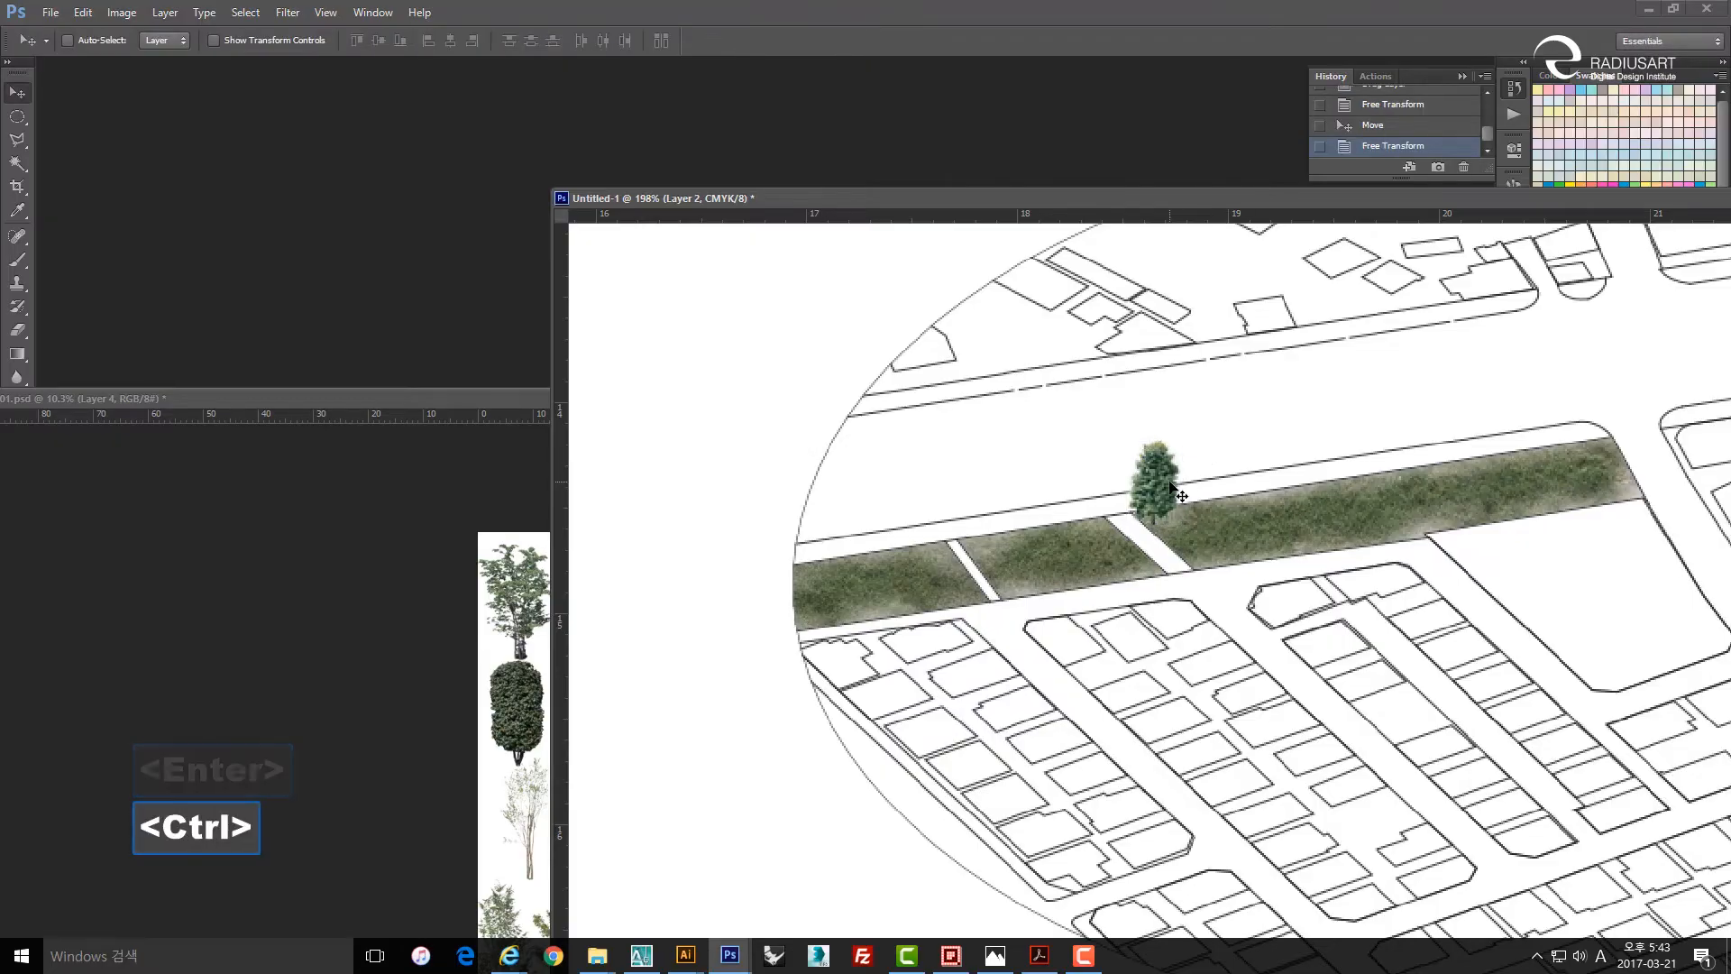
Tone down the tree's colour with Hue/Saturation, using Hue +7 and Saturation -27.
key("ctrl+u")
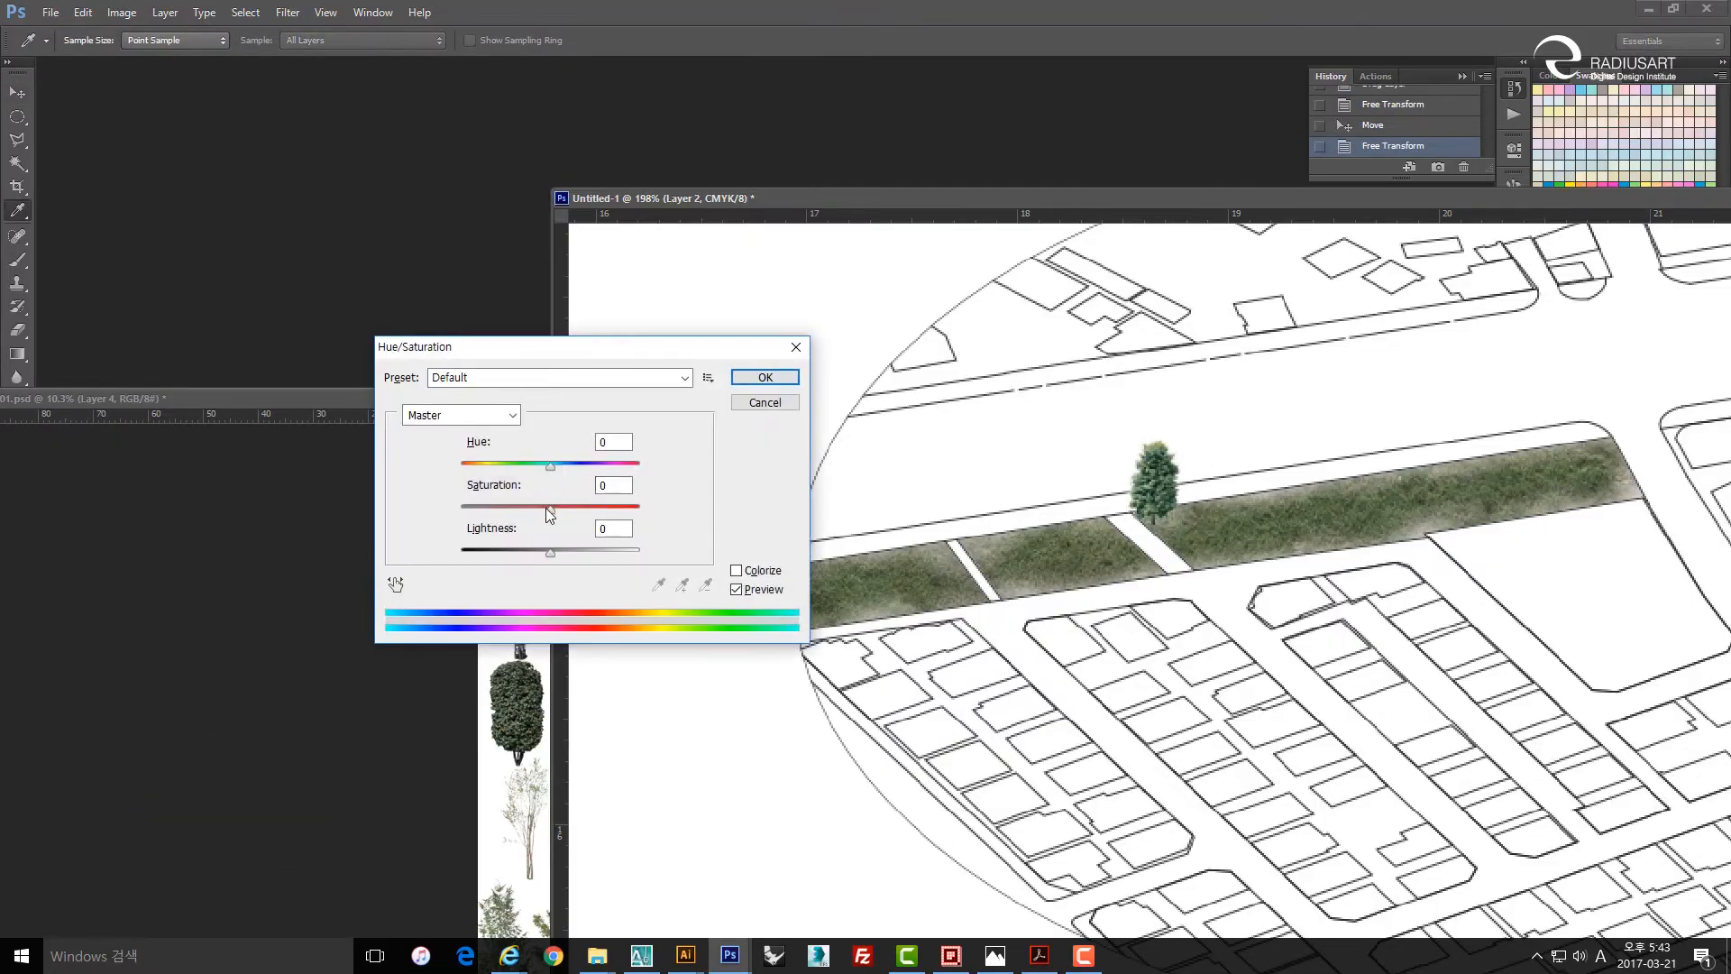
left_click_drag(544, 507, 560, 464)
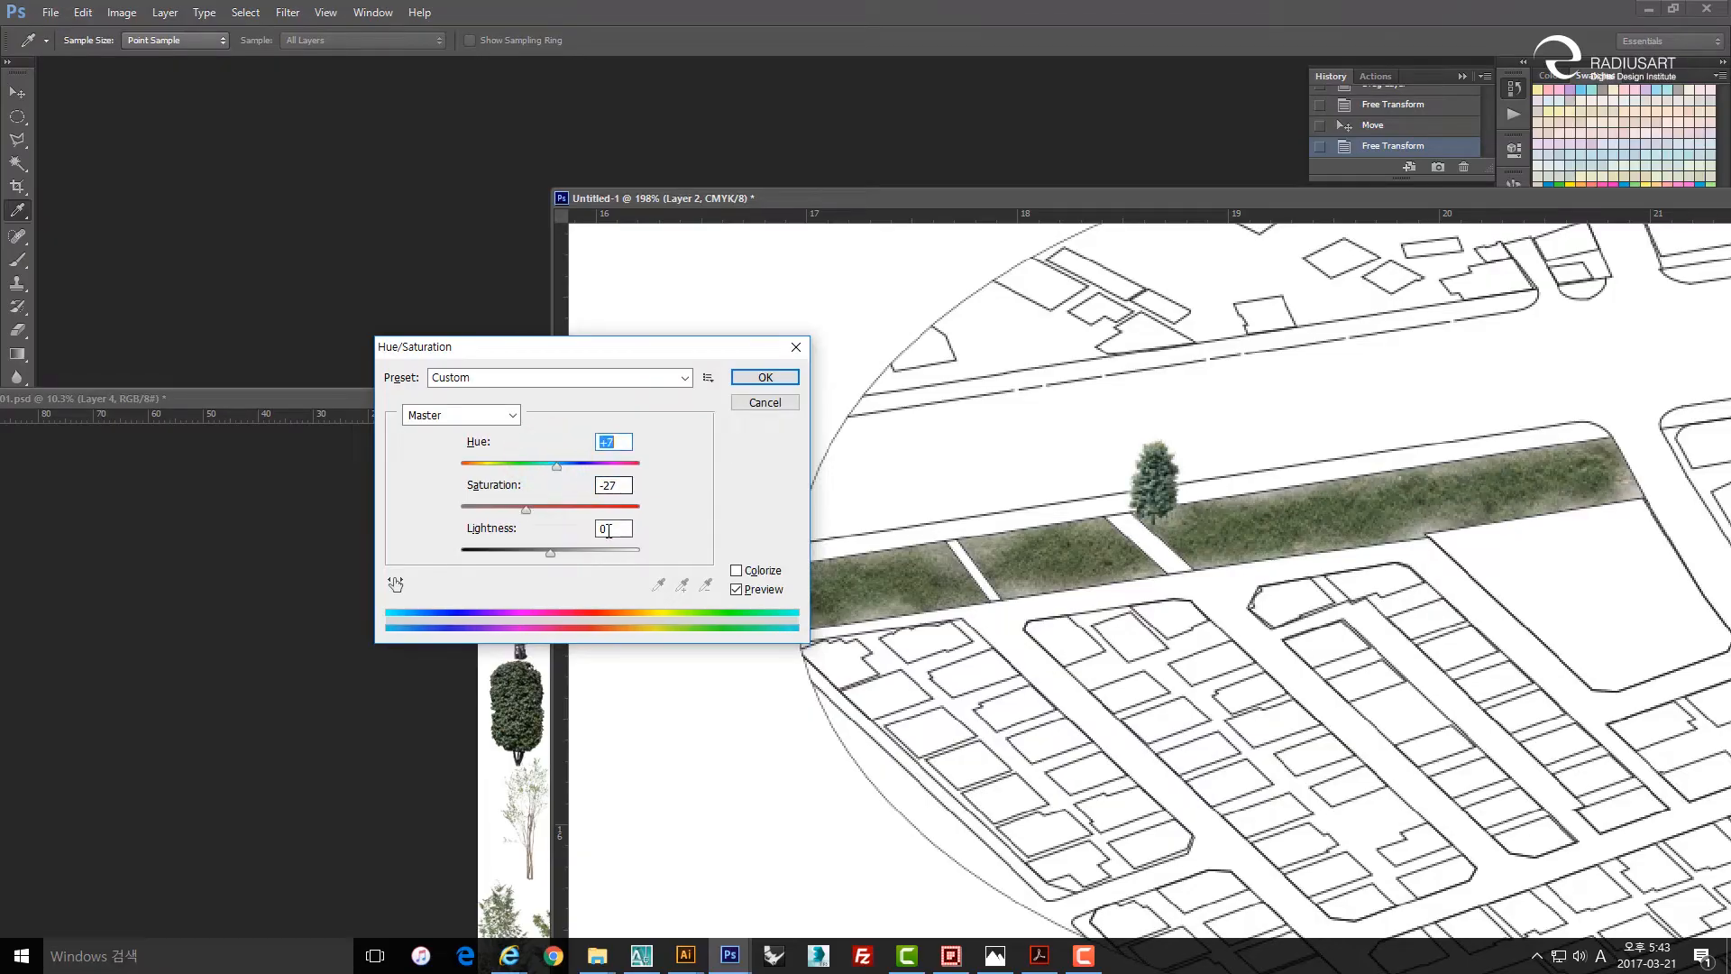
left_click(764, 377)
Duplicate the tree four times in a spaced row along the rear edge of the longest grass parcel.
key("v")
key("space")
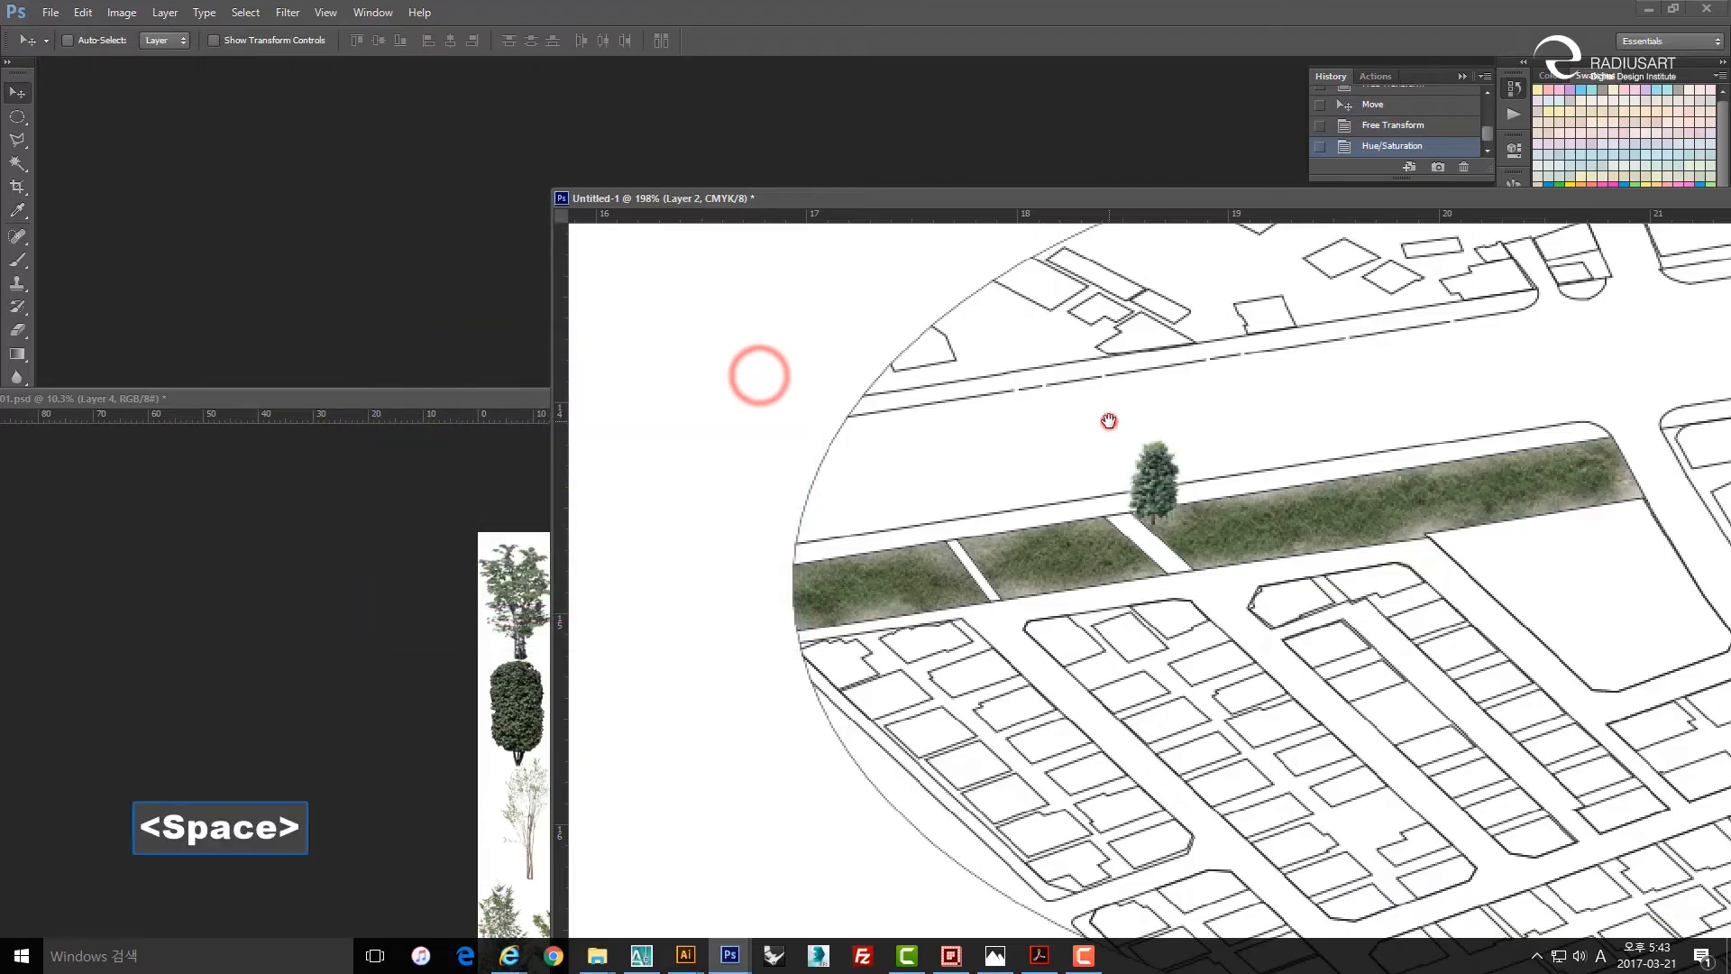
left_click_drag(1221, 457, 748, 527)
left_click_drag(748, 527, 1162, 469, "alt")
left_click_drag(847, 541, 1085, 491)
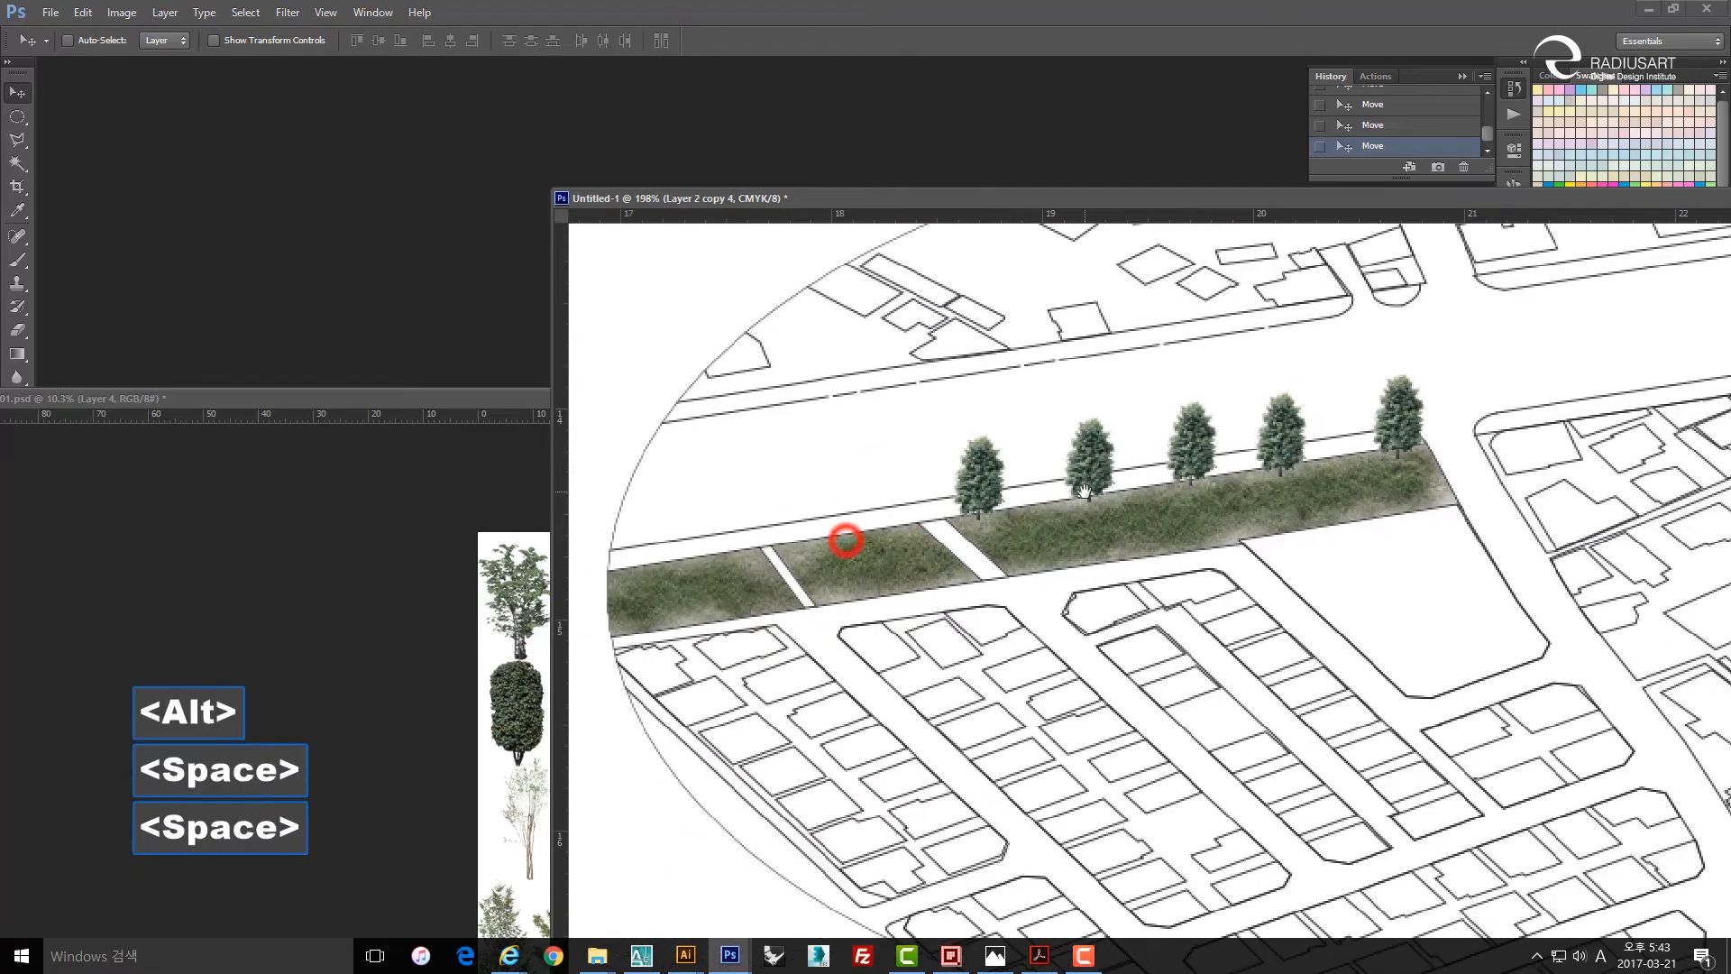
Add three more tree copies westward along the middle and western grass parcels, nudging the second copy into line with the row.
left_click_drag(977, 474, 894, 493, "ctrl+alt")
left_click_drag(903, 486, 795, 516)
key("Down")
key("Down")
key("Down")
key("Down")
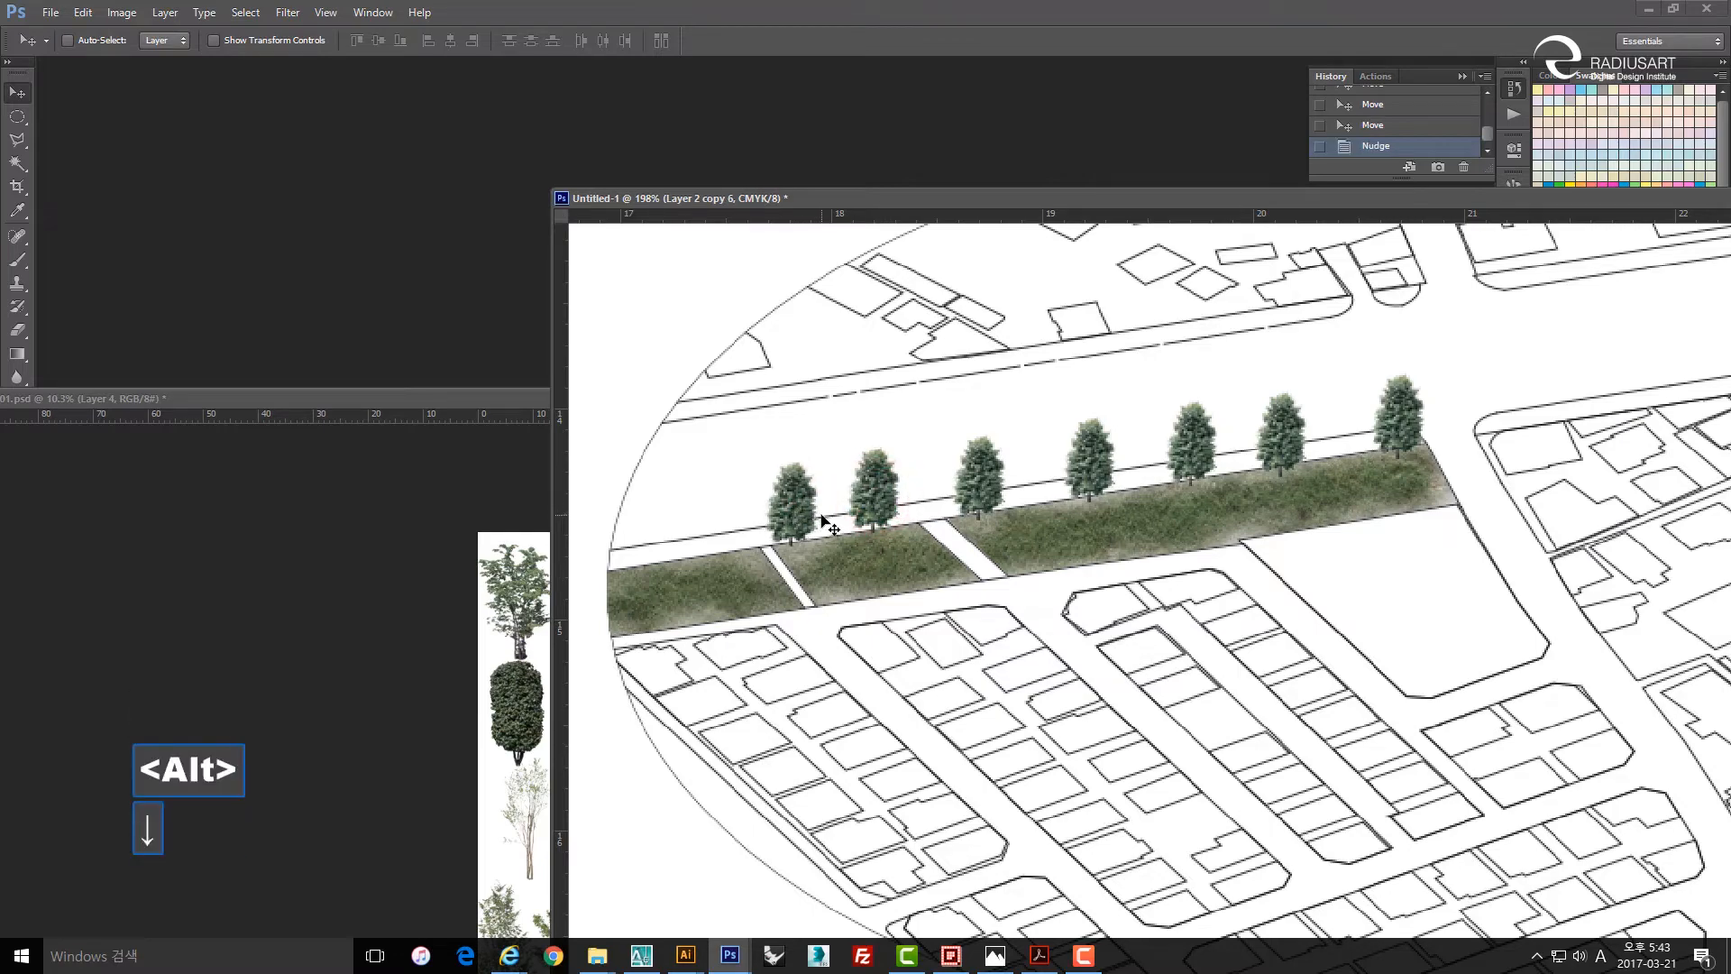
key("Up")
key("Left")
key("Left")
key("Down")
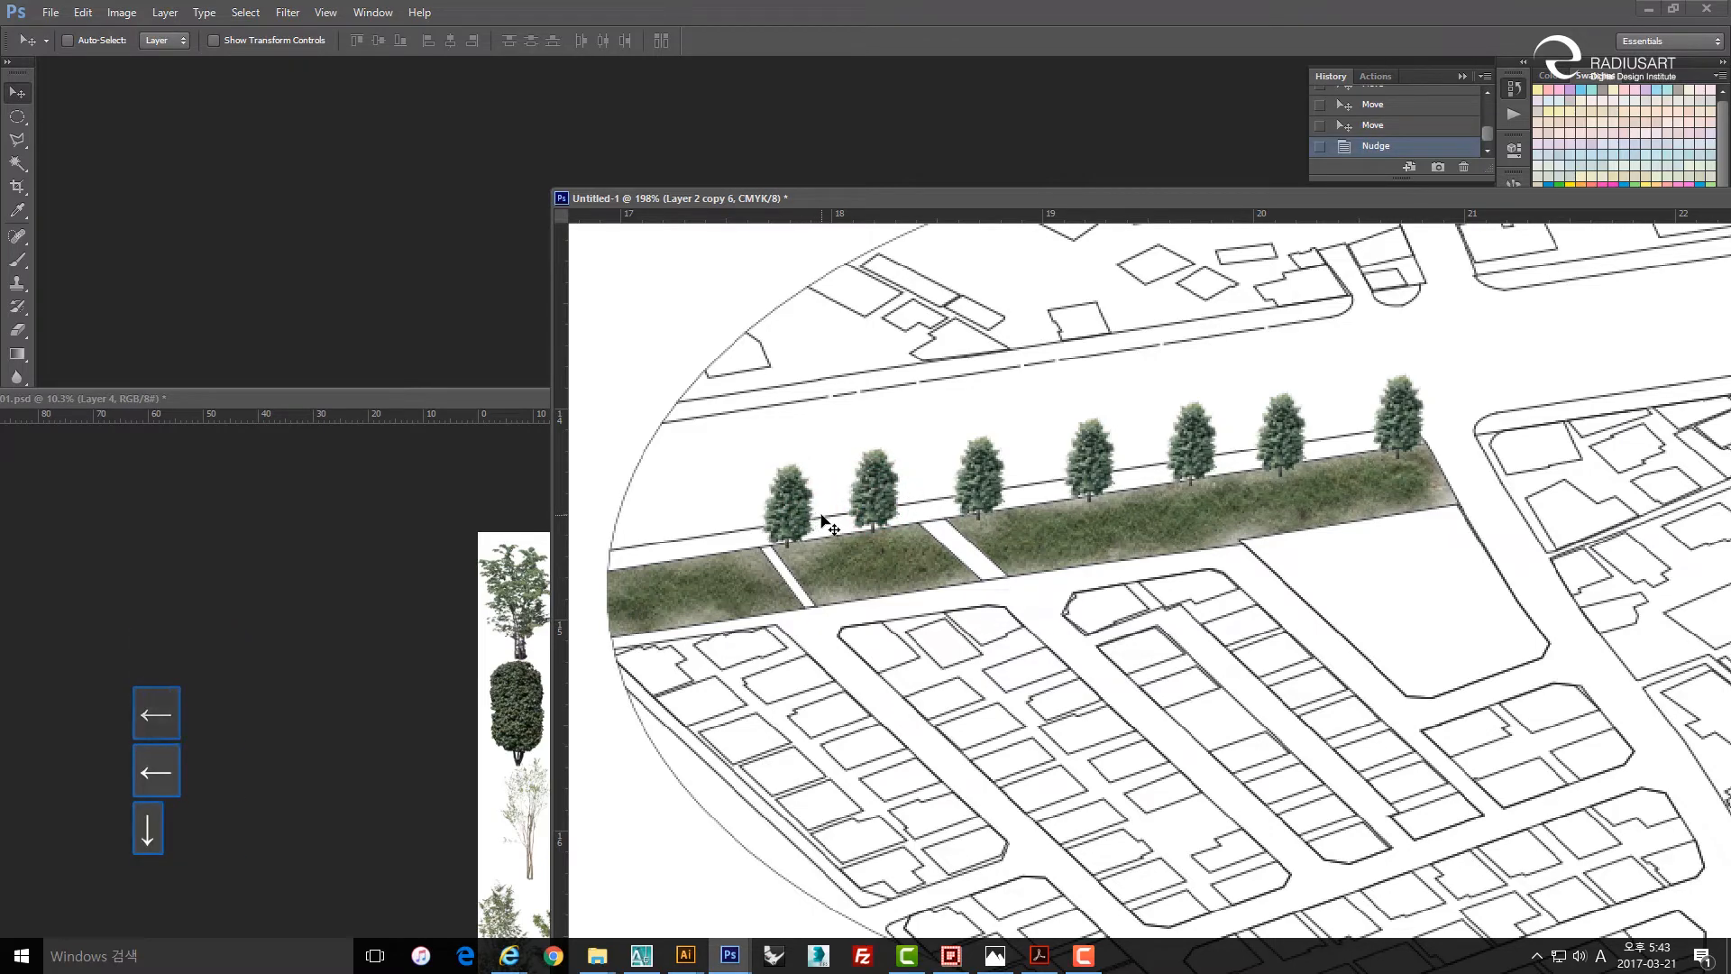
key("Up")
left_click_drag(793, 514, 684, 540, "alt")
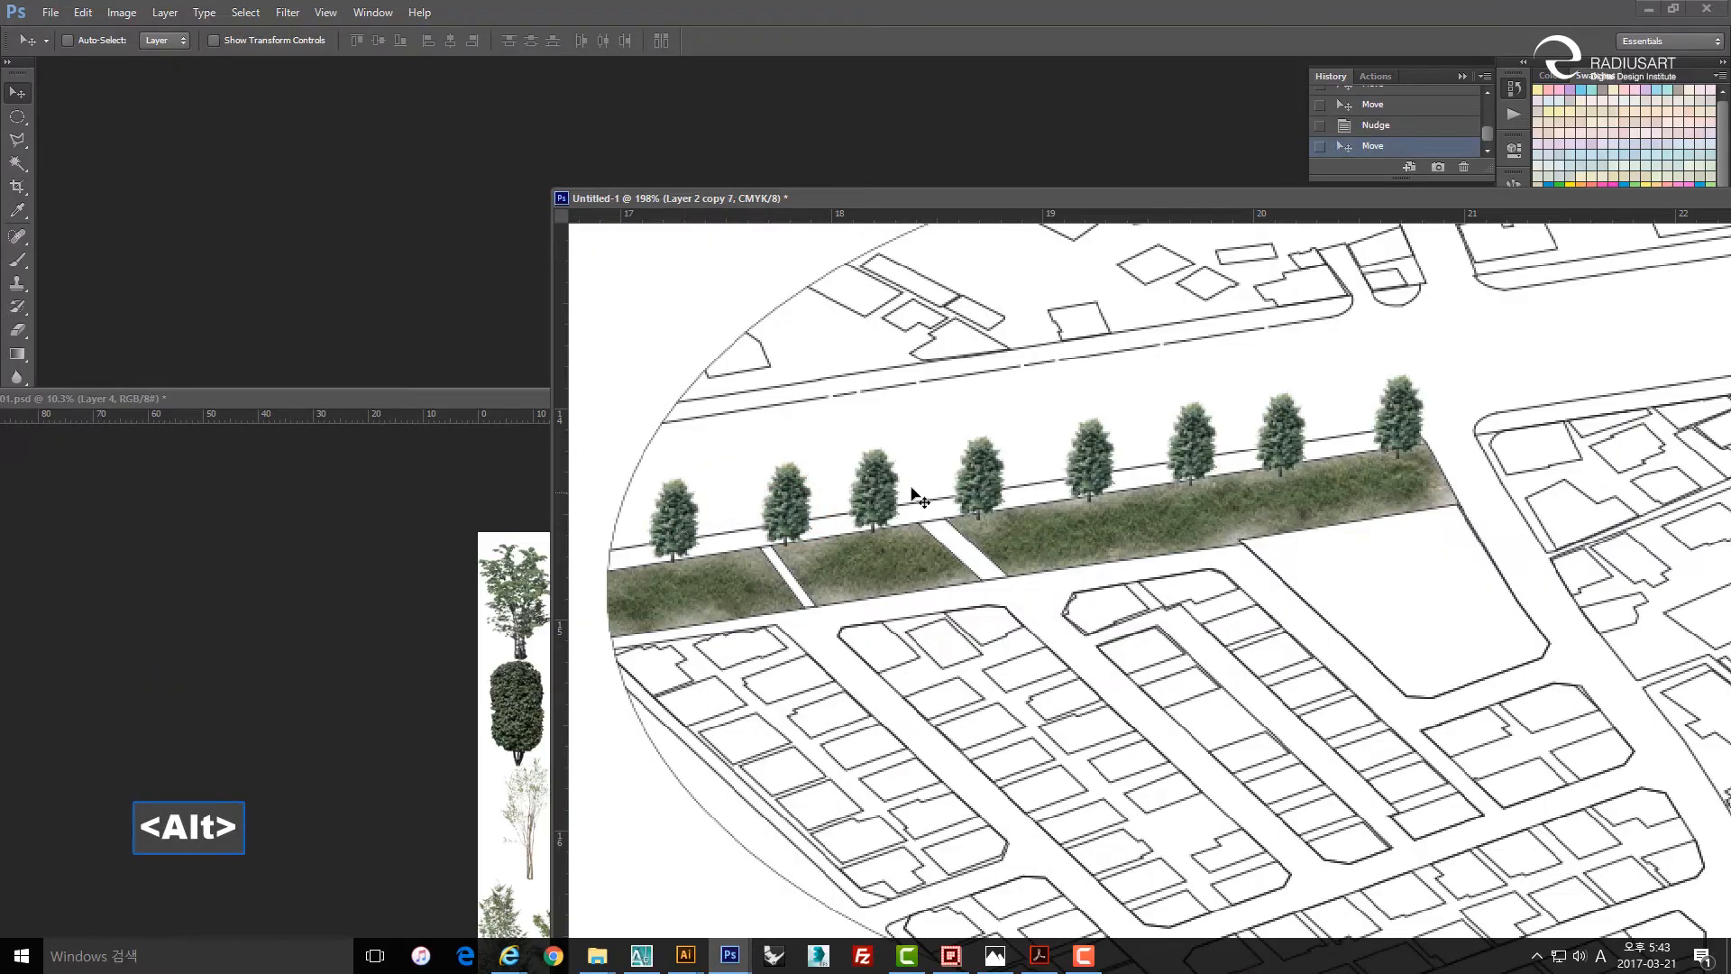
scroll(1322, 455, "down", 3)
left_click_drag(1258, 410, 1095, 424)
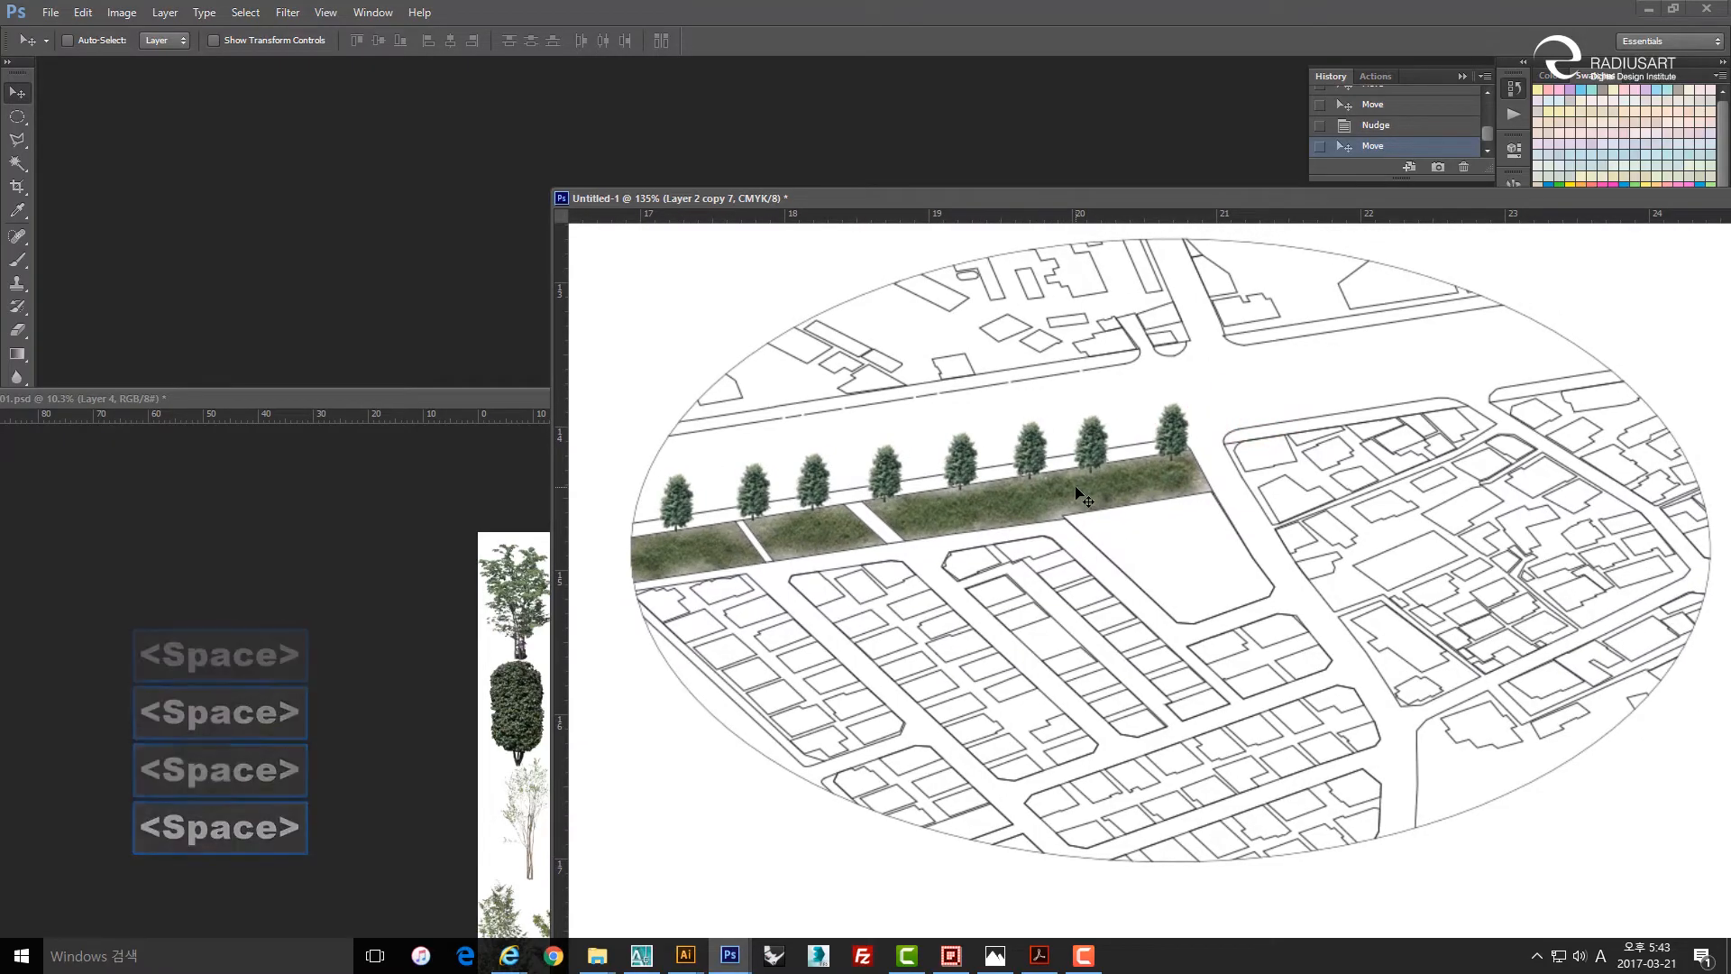
key("alt")
left_click(1140, 487)
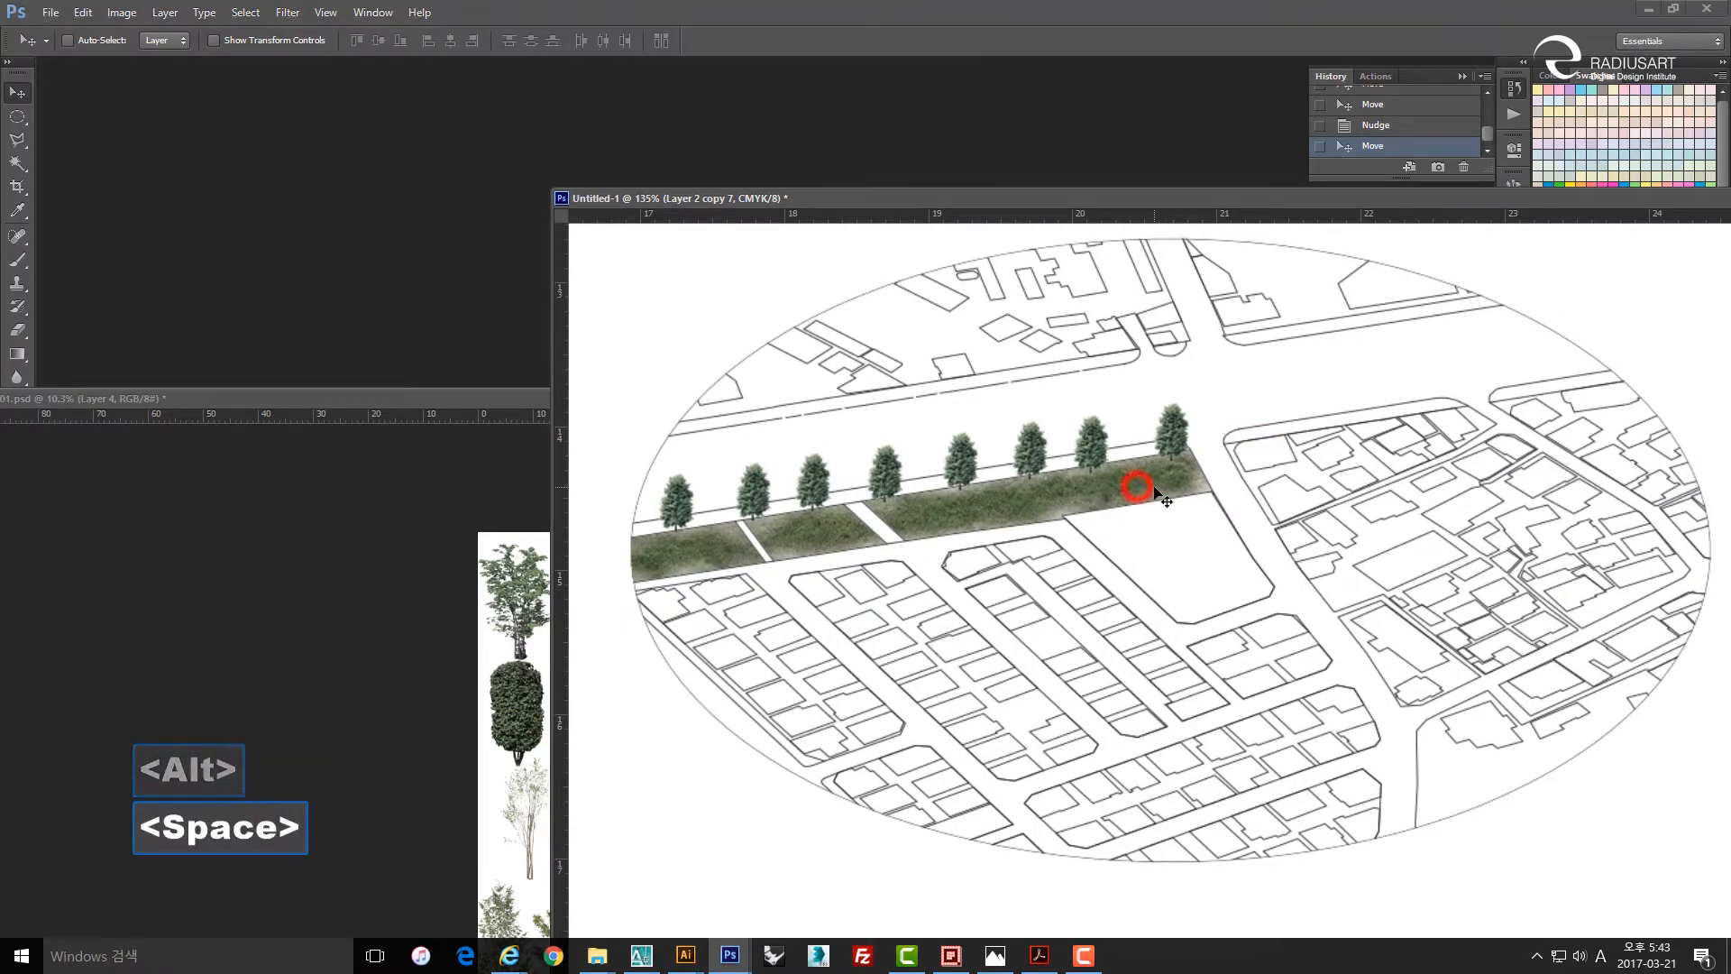
left_click_drag(1195, 463, 1192, 469)
left_click(1173, 470, "alt")
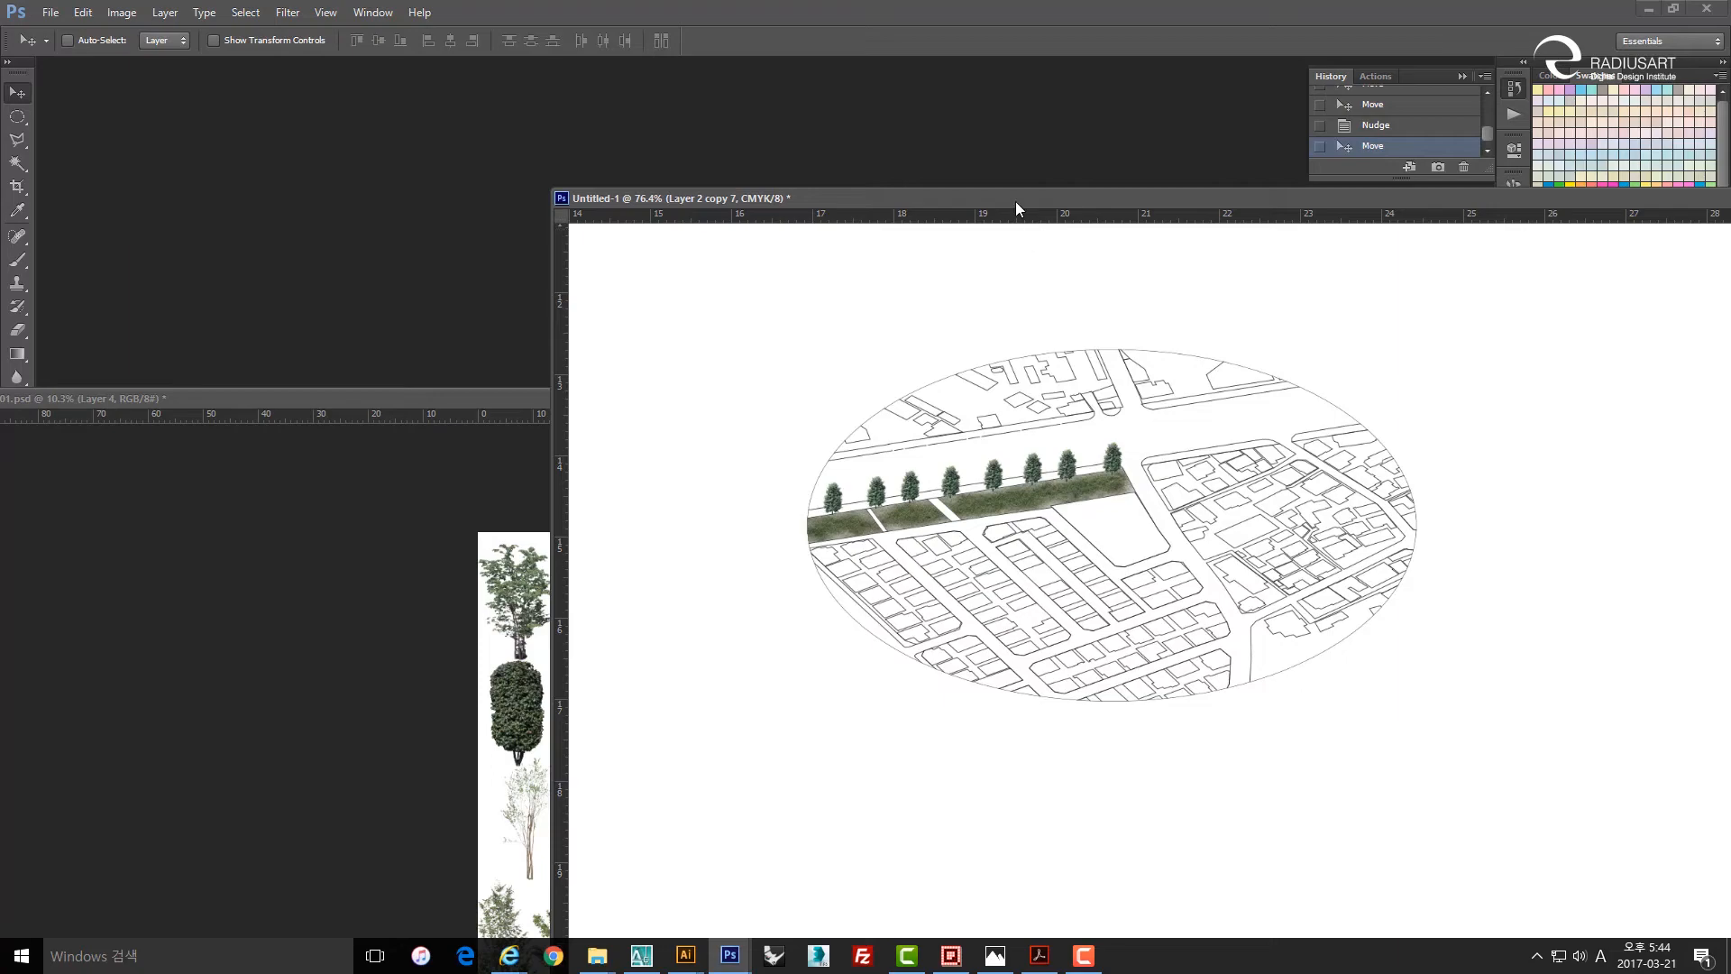
Show the map document in full screen mode with the menu bar and bring the oval map into view.
left_click_drag(1015, 202, 691, 189)
key("f")
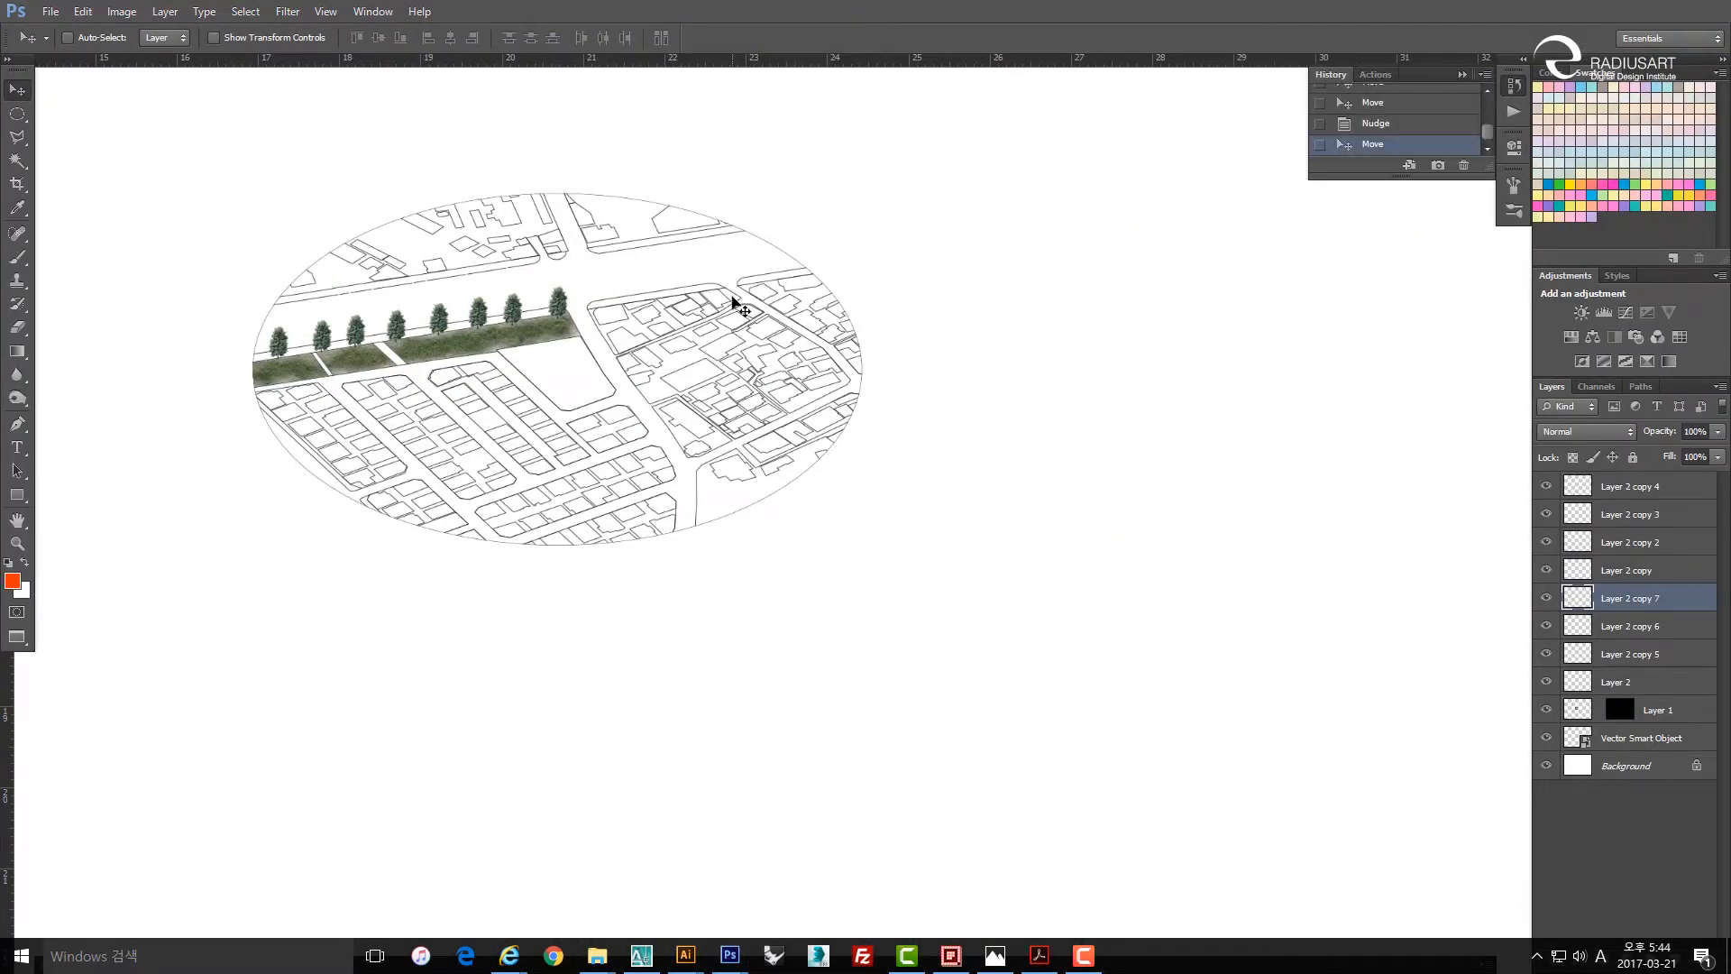
key("space")
left_click_drag(586, 355, 717, 404)
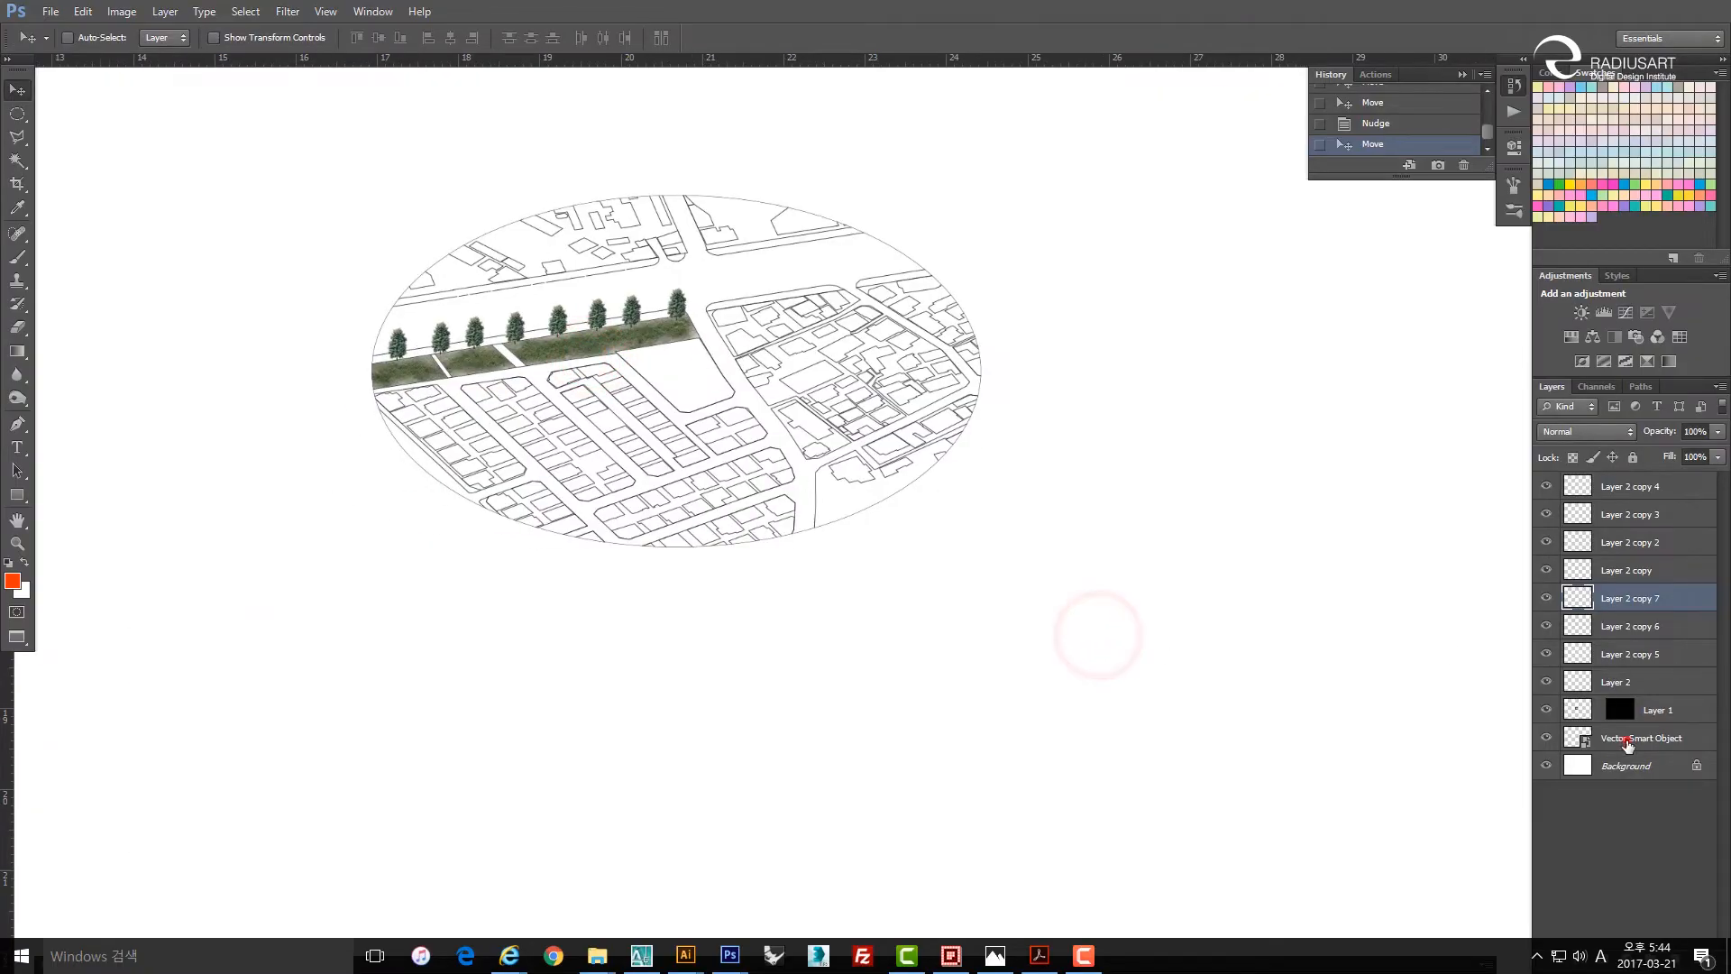
Group the grass layer Layer 1 with all the Layer 2 tree copies, checking the line drawing's and the group's visibility.
left_click(1625, 737)
left_click(1547, 739)
left_click(1547, 739)
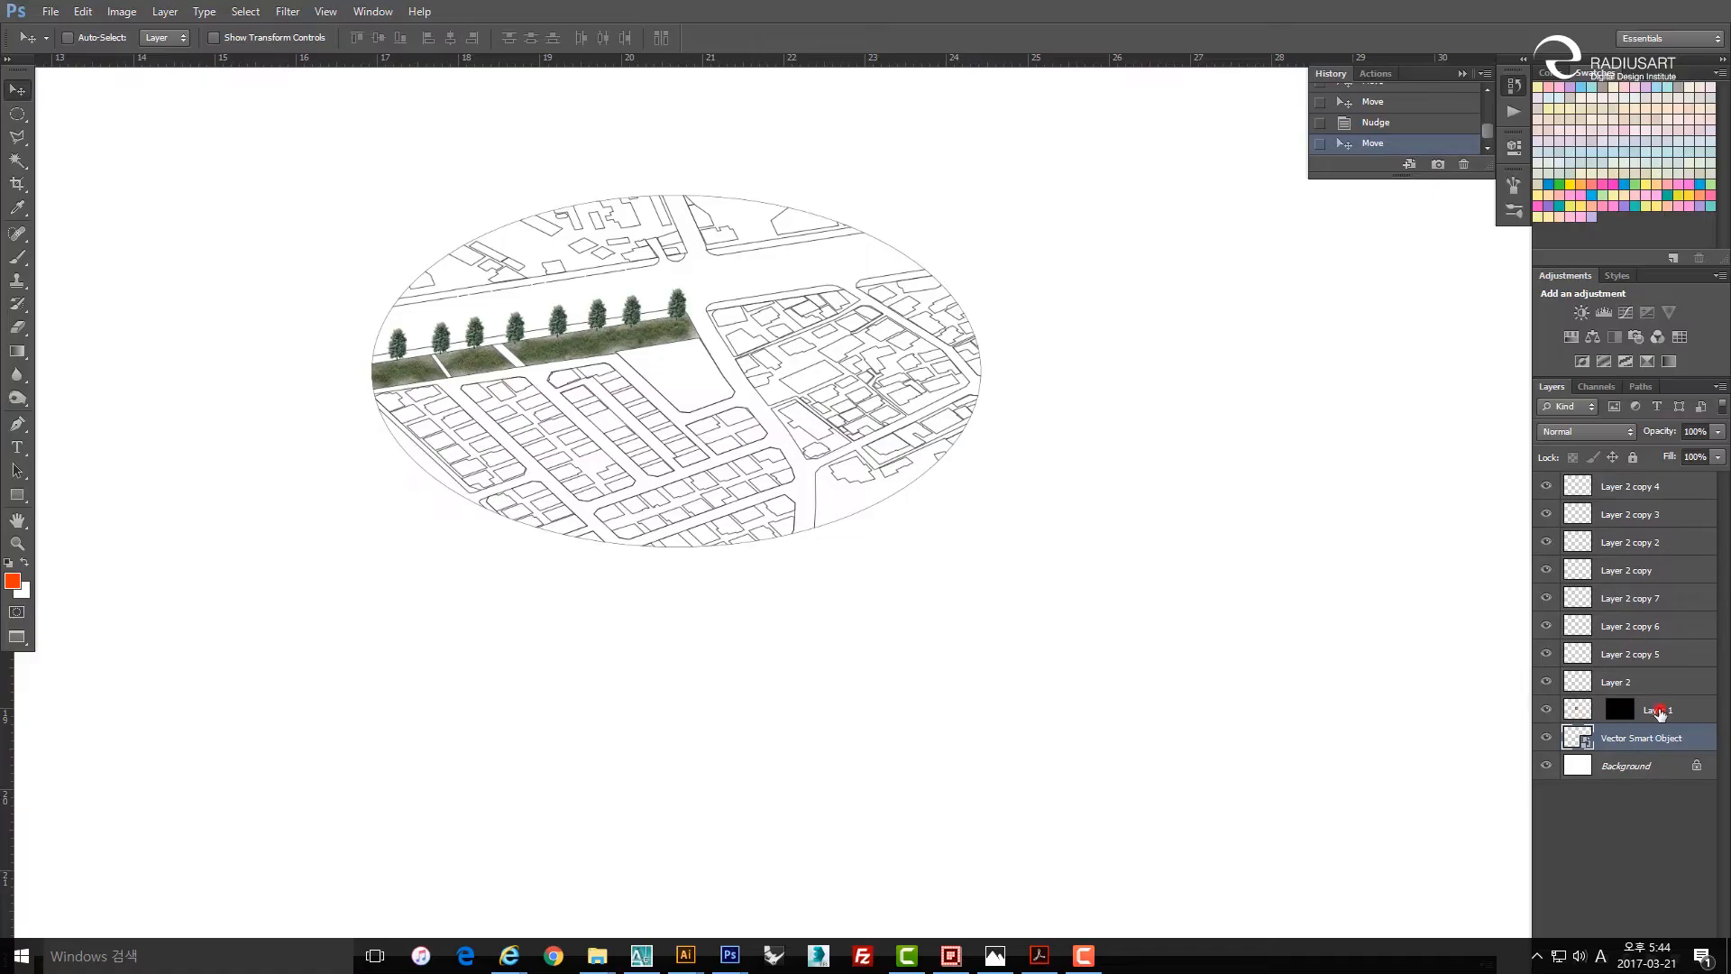
left_click(1659, 711)
left_click(1655, 488, "shift")
key("ctrl+g")
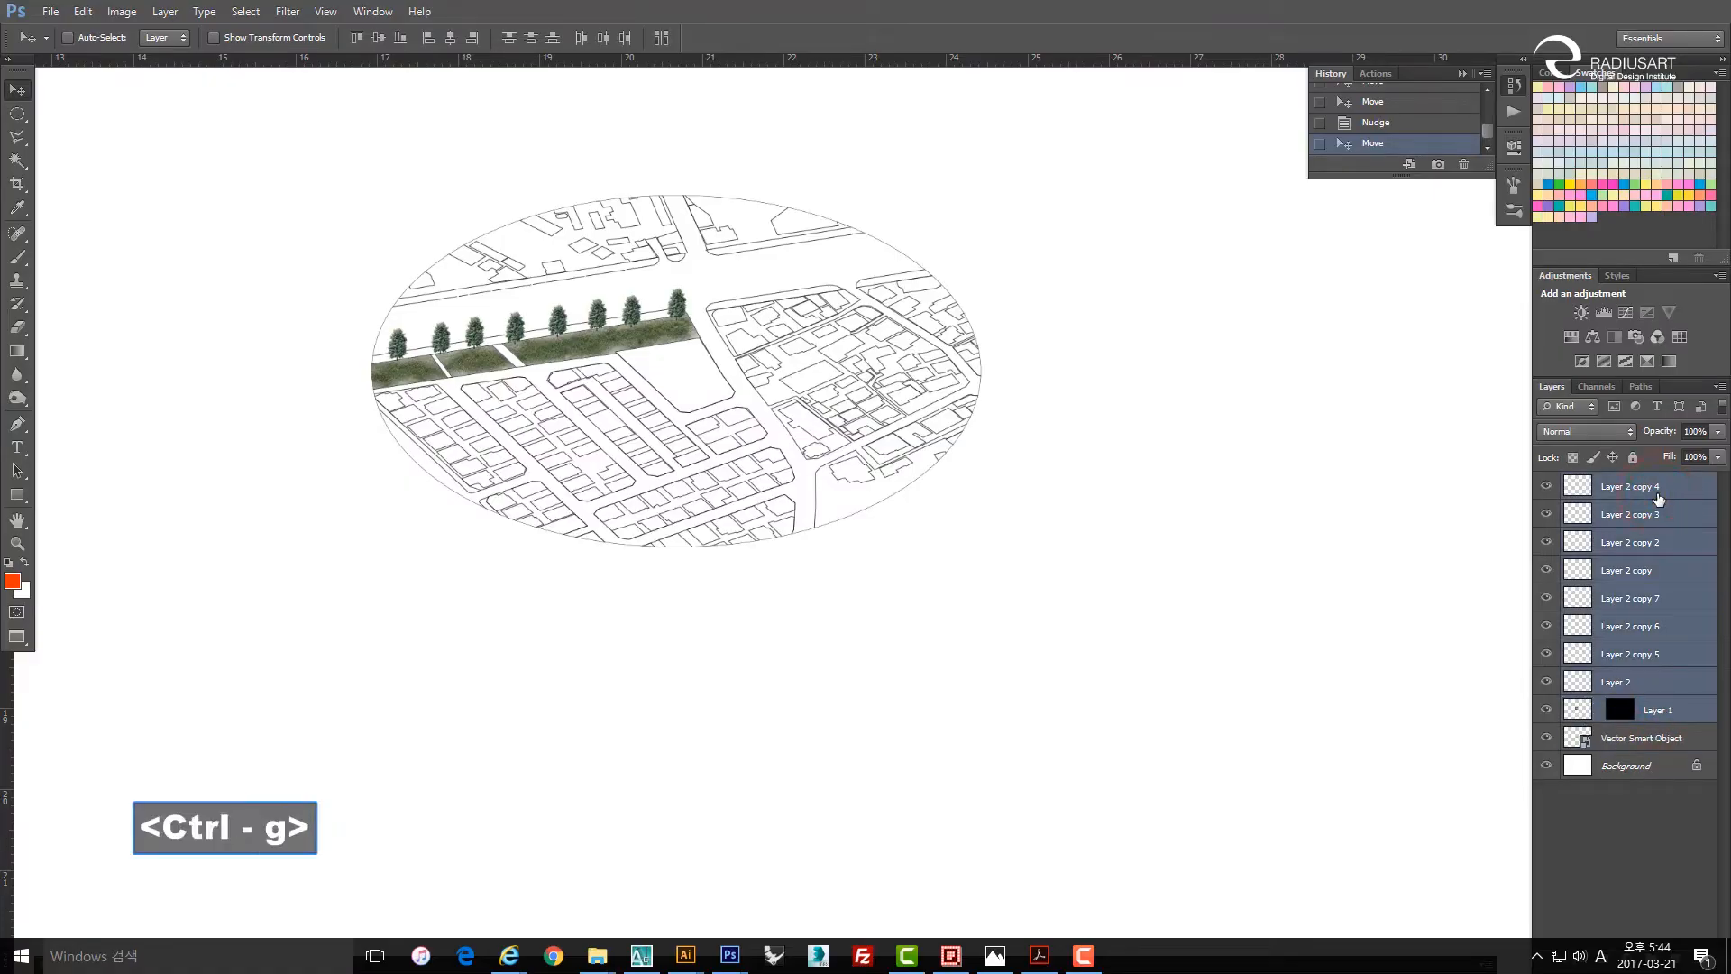
left_click(1546, 484)
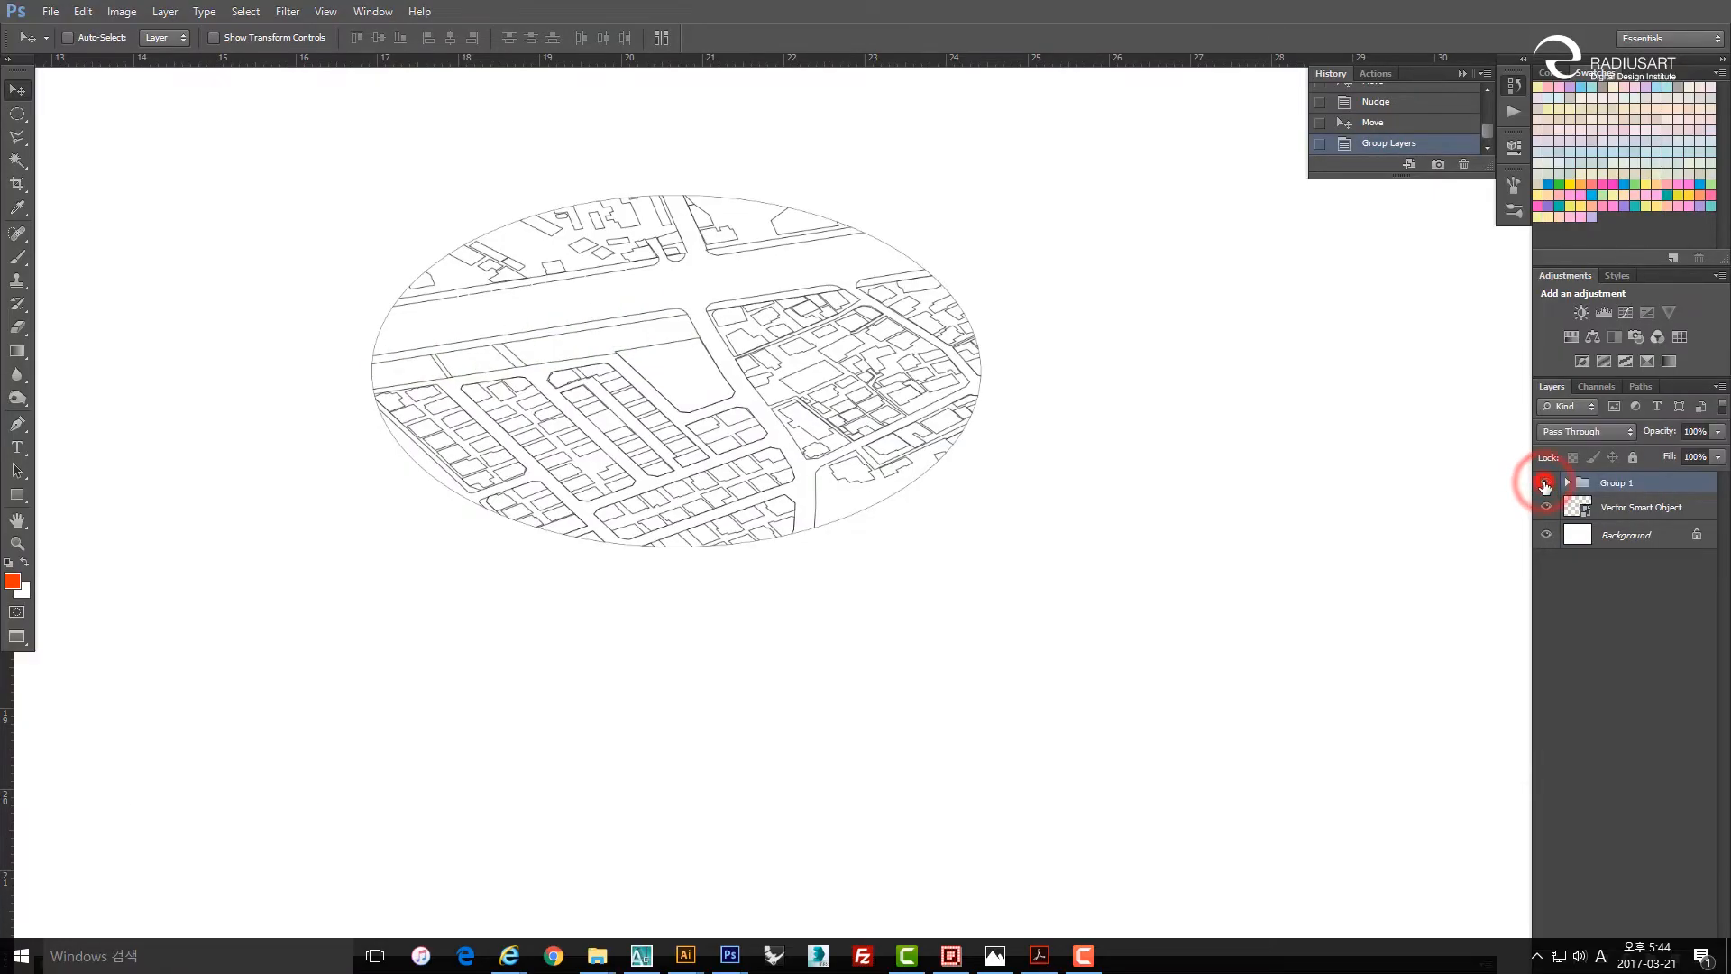
left_click(1545, 485)
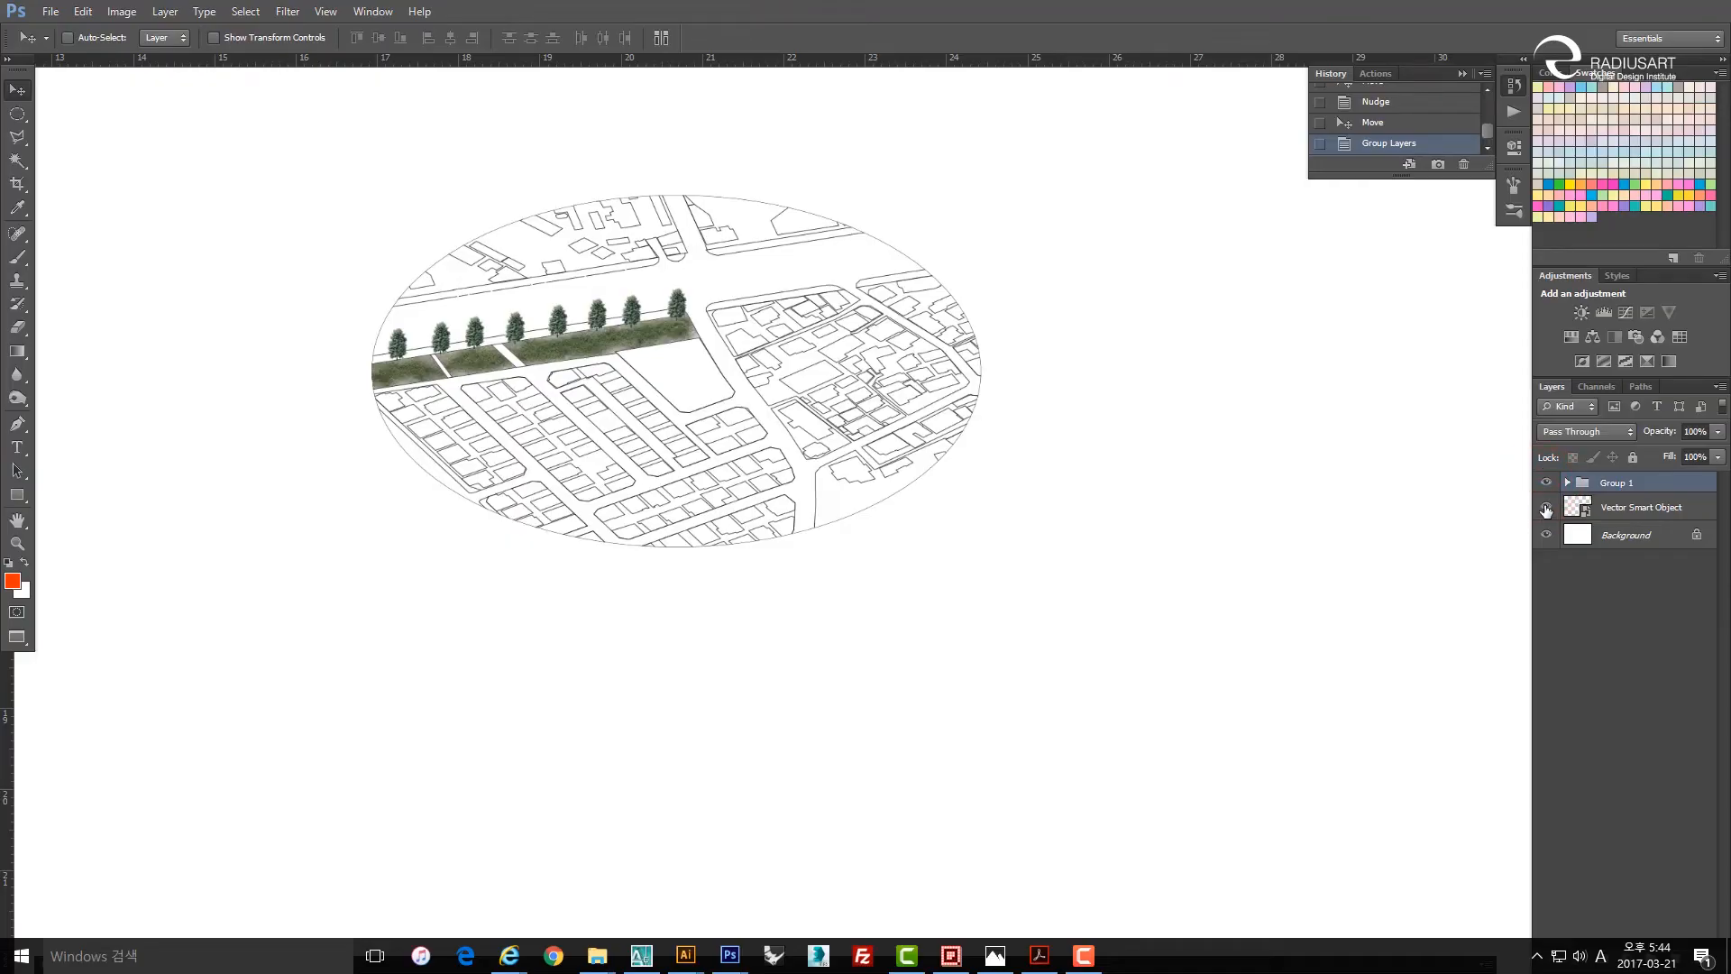
Hide the Vector Smart Object and Background layers so only the grass and tree group shows on transparency.
left_click_drag(1546, 507, 1547, 541)
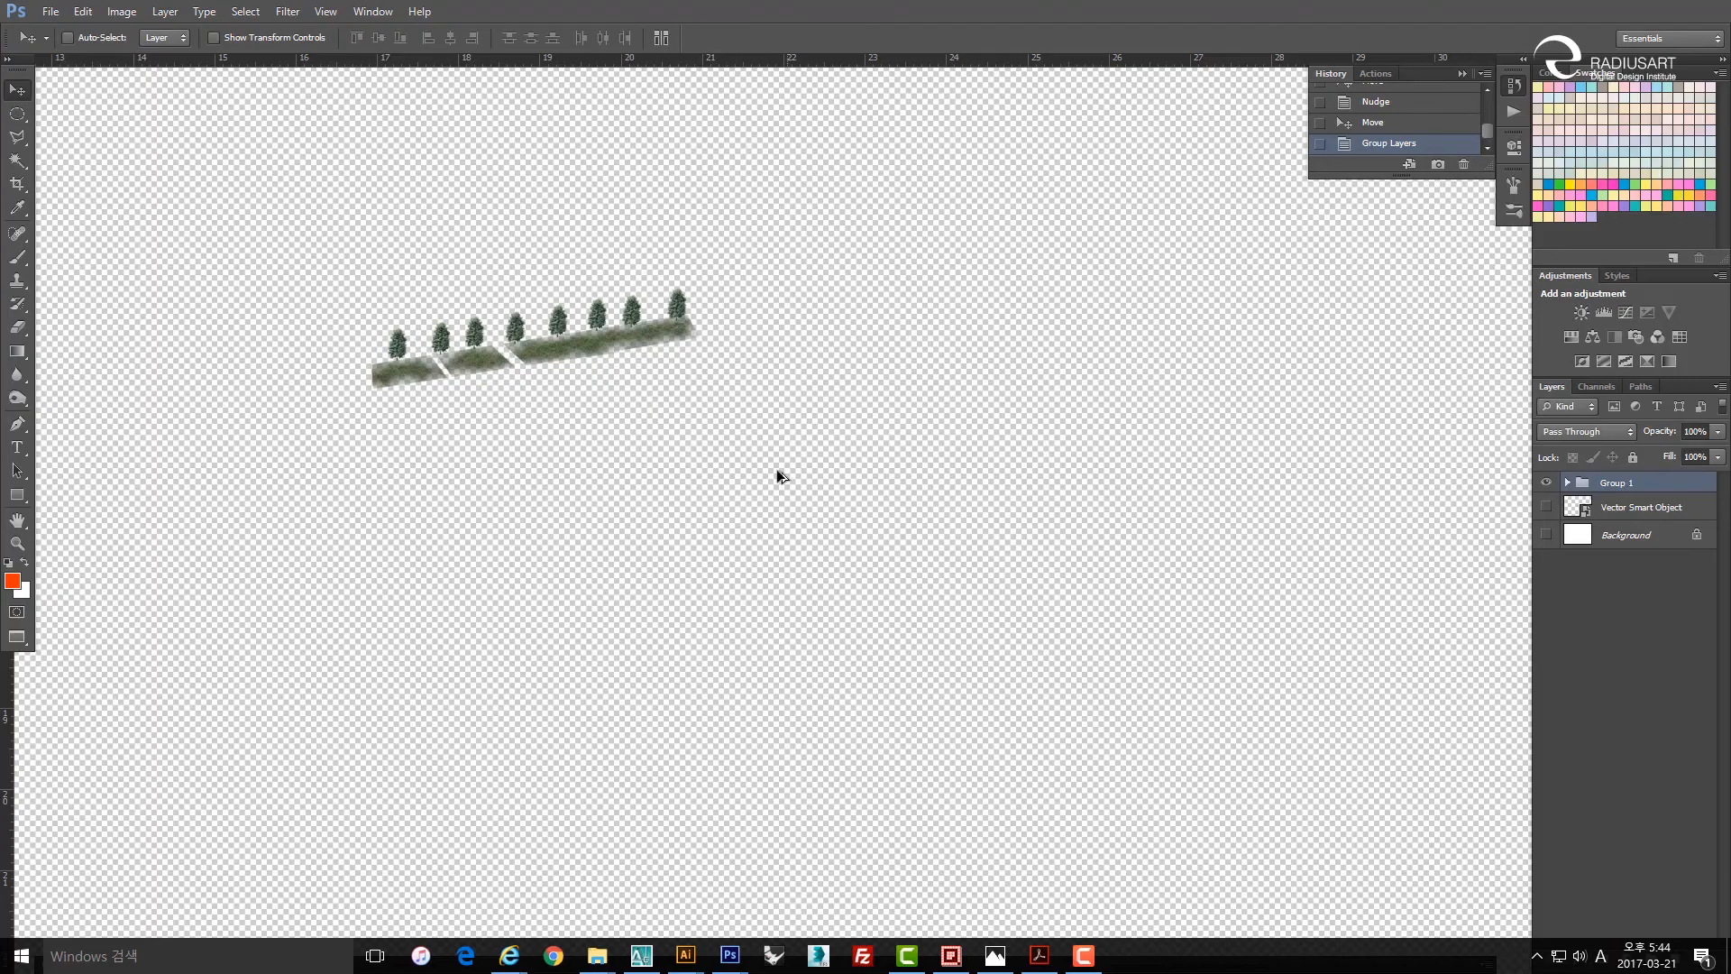
scroll(777, 476, "down", 5)
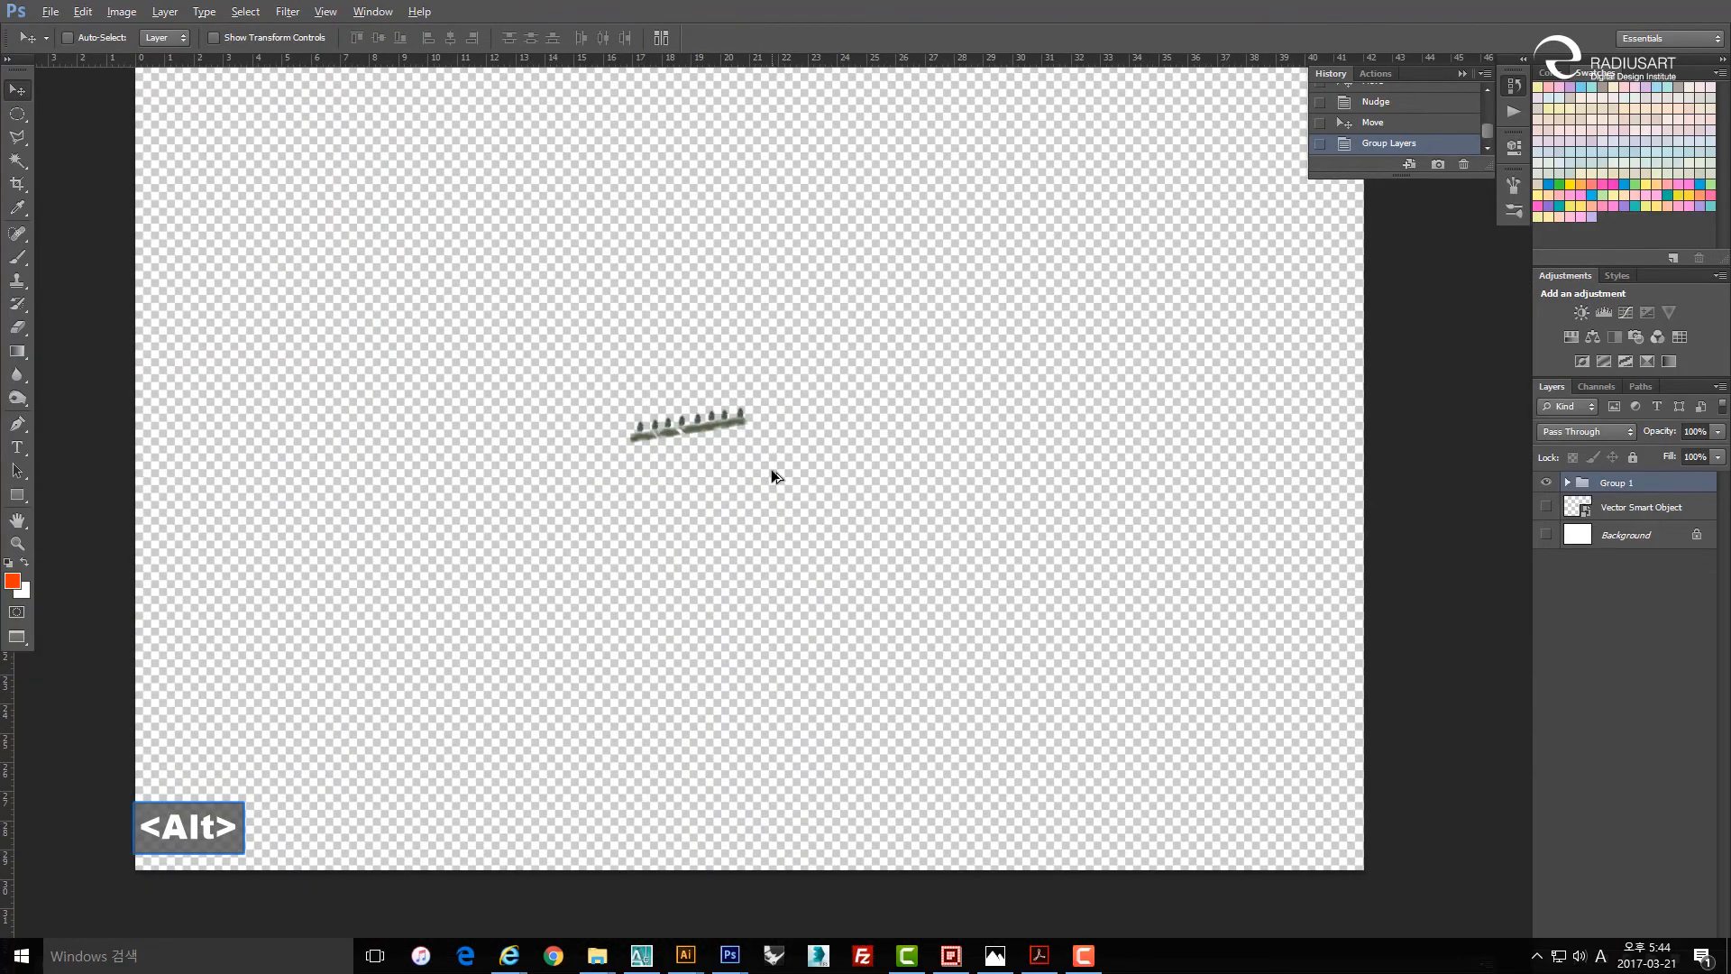
scroll(772, 469, "up", 4)
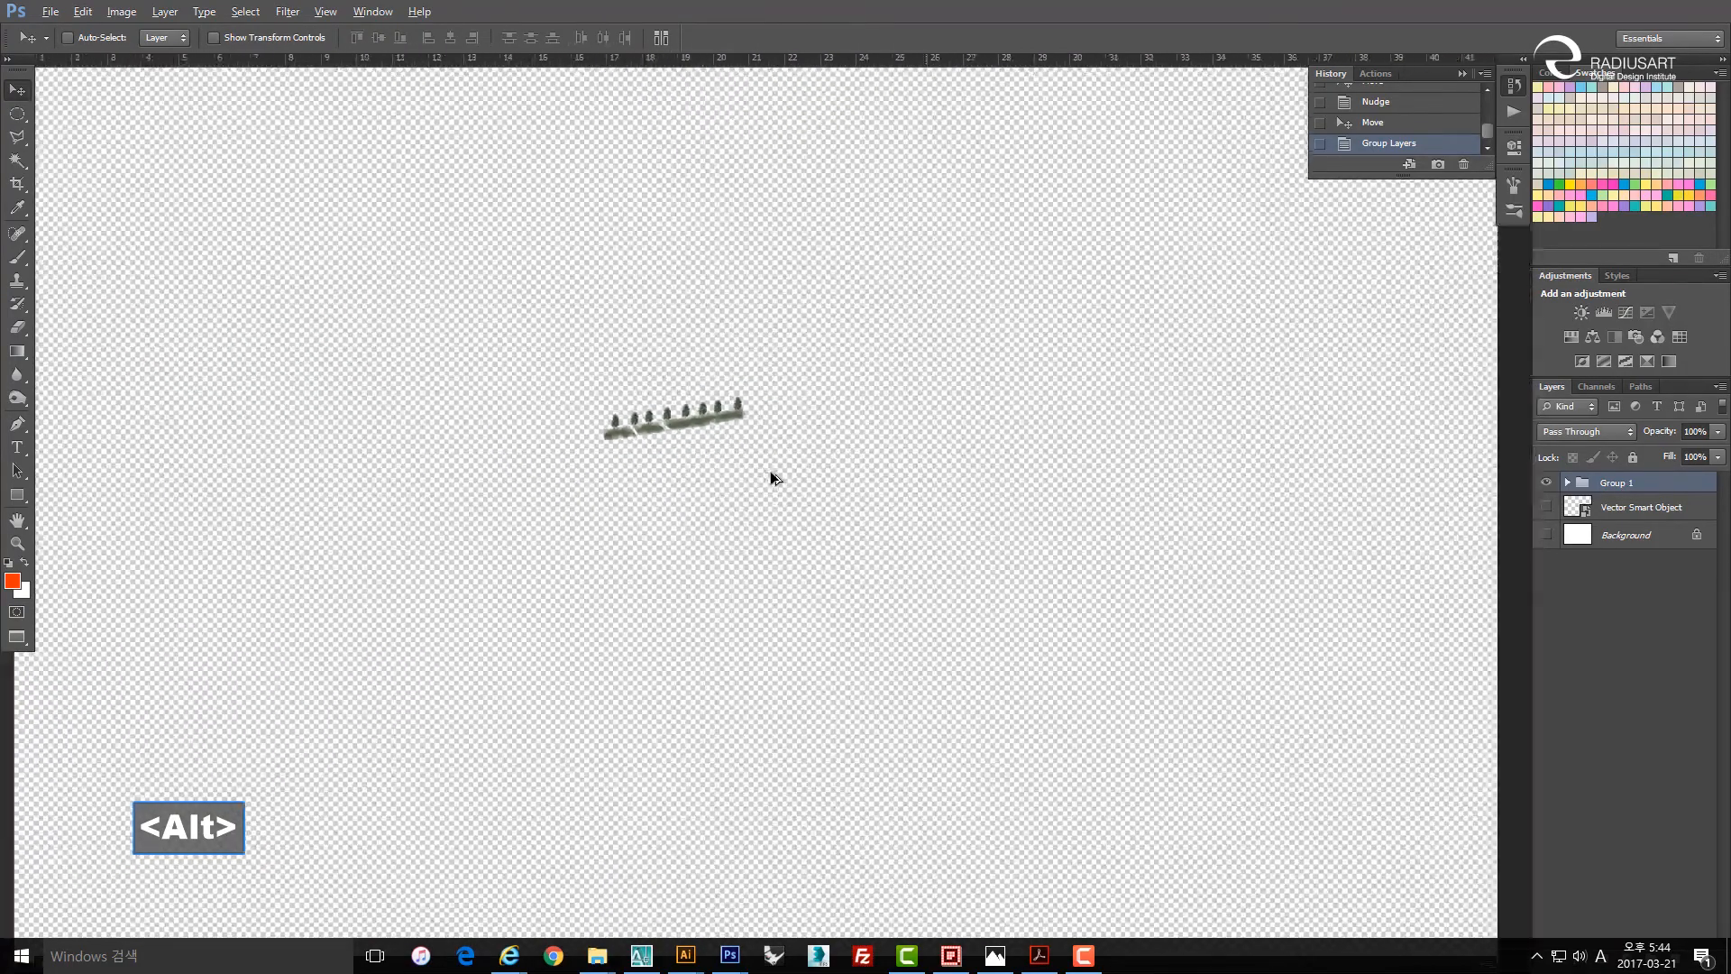
scroll(771, 472, "down", 2)
key("space")
left_click(774, 472)
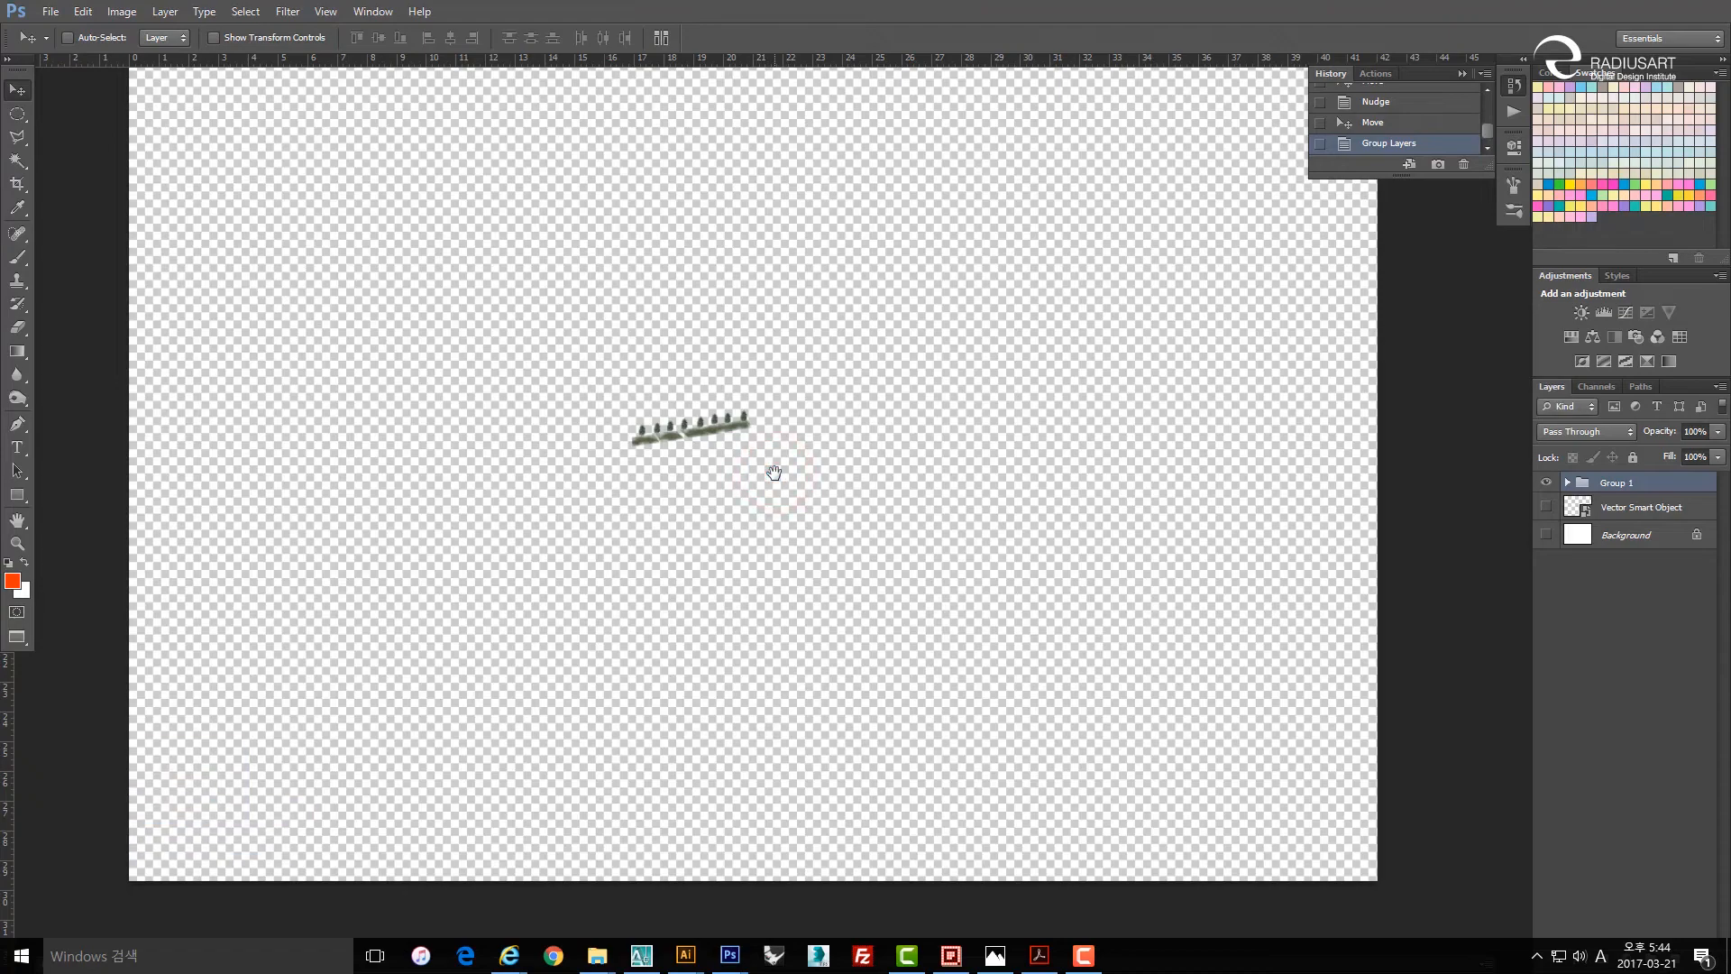
Crop the canvas closely around the grass strip and tree row, leaving a small margin on every side.
key("c")
scroll(657, 450, "up", 2)
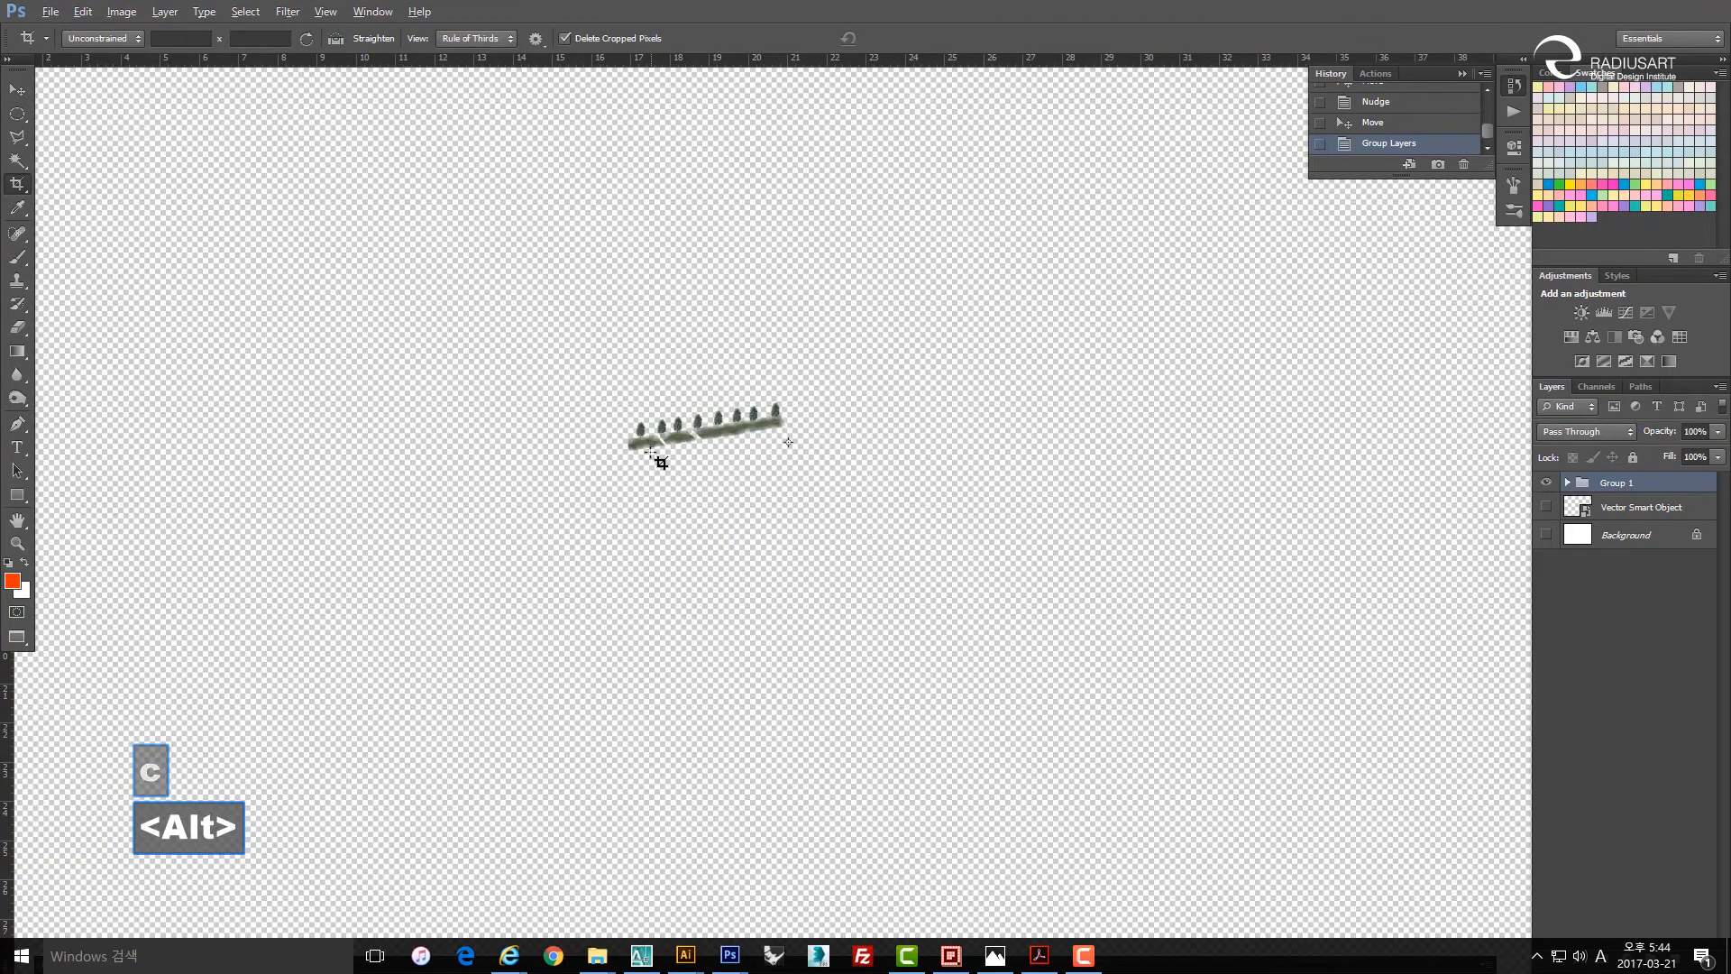
left_click(619, 421)
left_click_drag(588, 381, 834, 499)
key("Return")
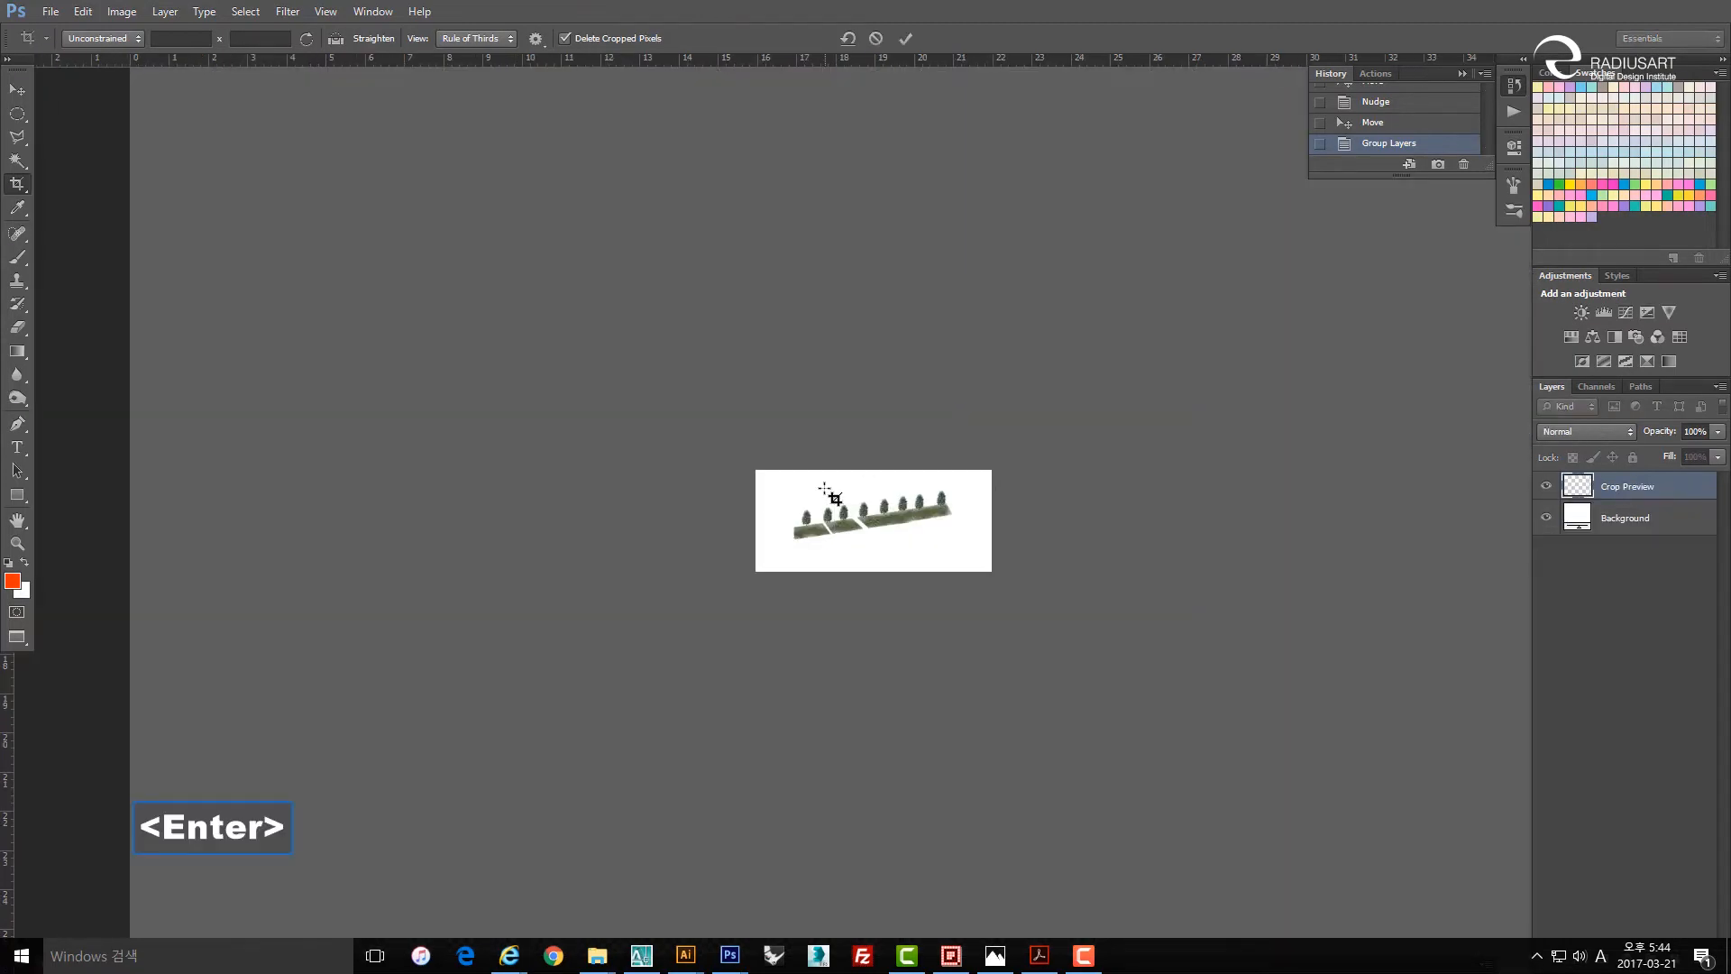
key("Return")
key("v")
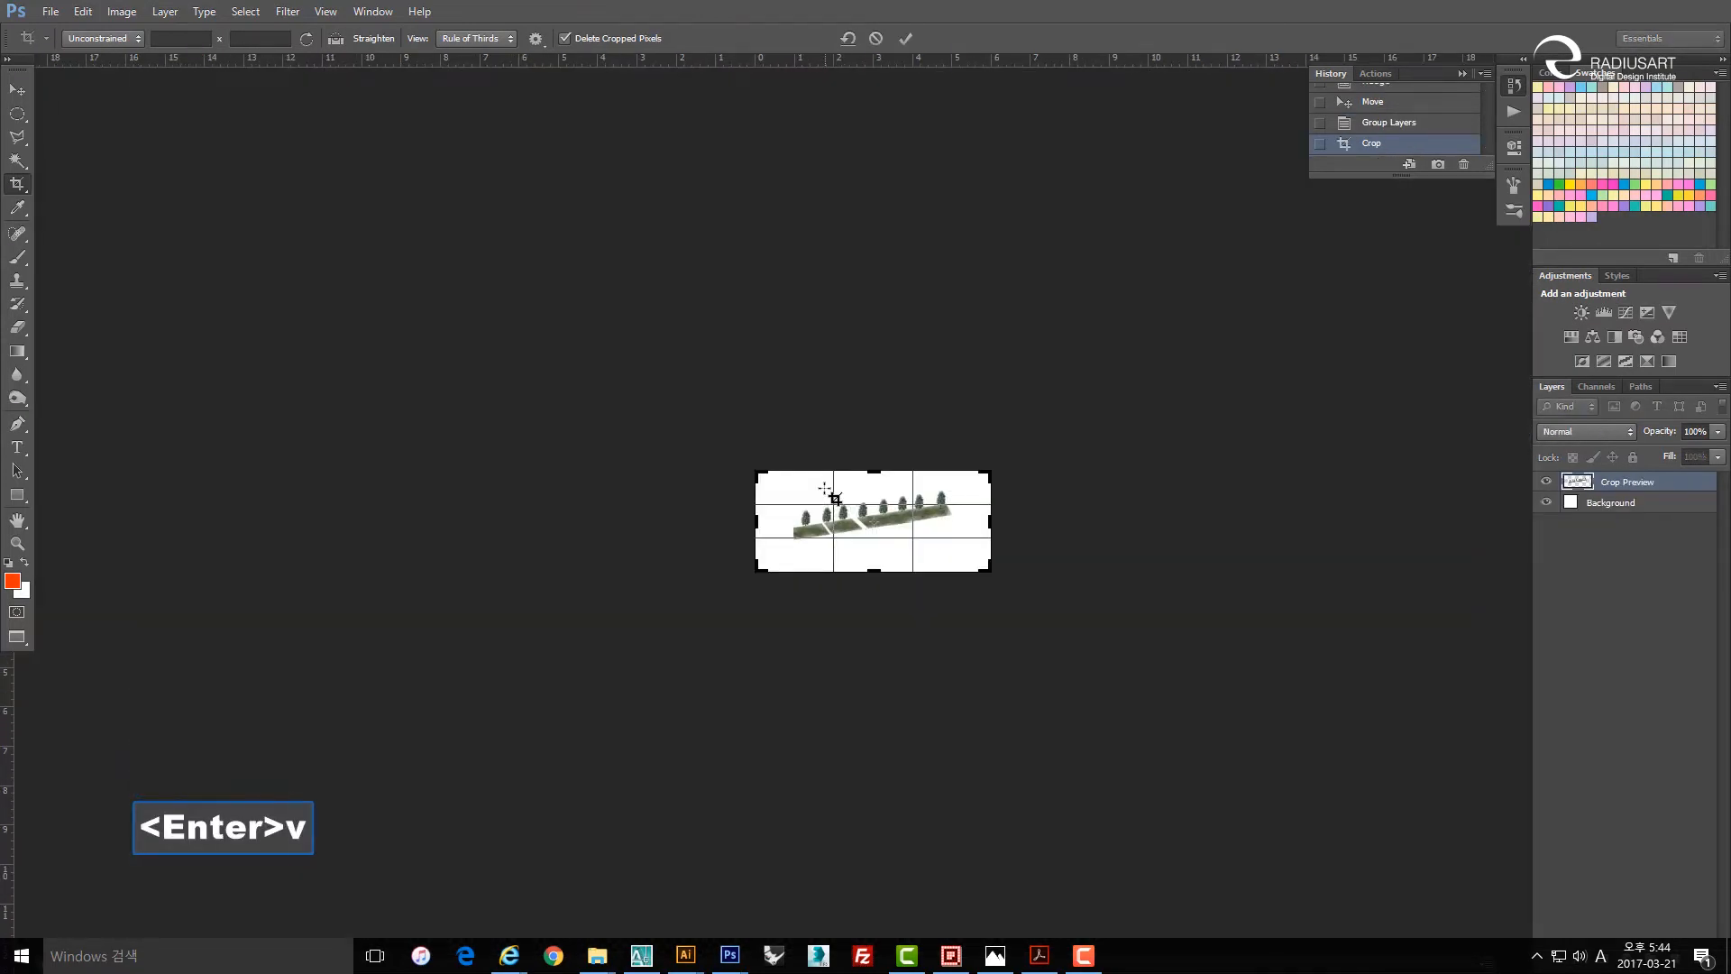
key("Return")
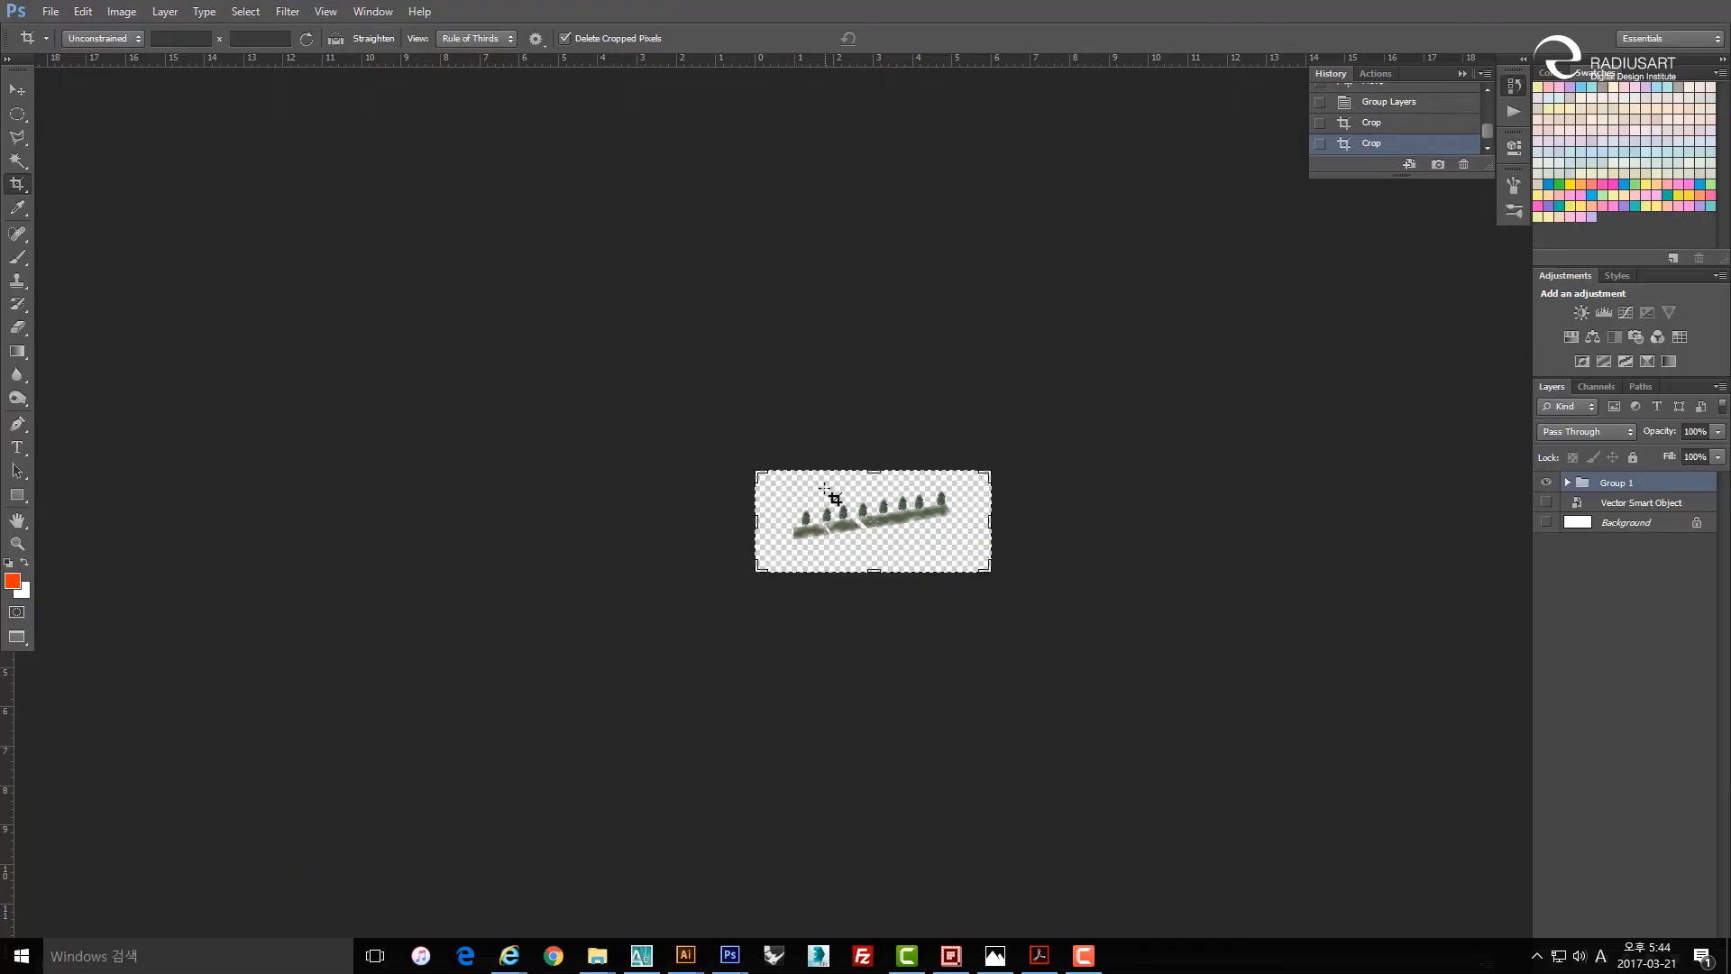
key("v")
key("space")
left_click(756, 597)
scroll(881, 546, "up", 5)
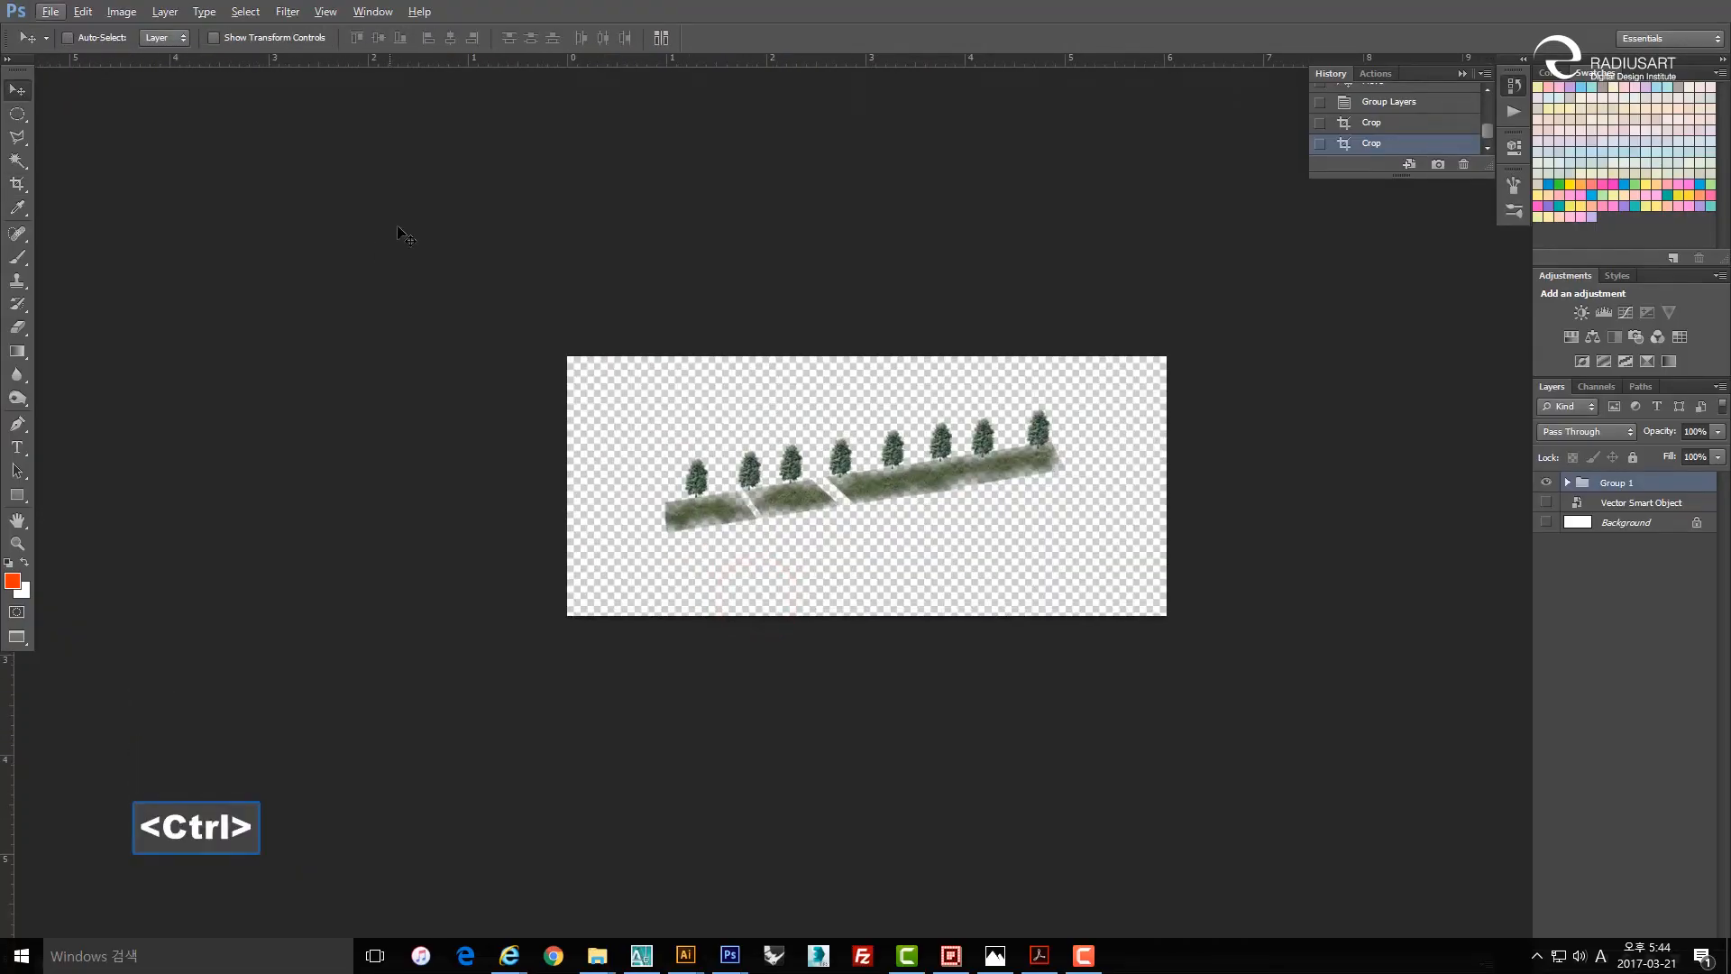
Convert the cropped grass and tree image to RGB Color without rasterizing the smart object or merging the layers.
key("Escape")
left_click(137, 12)
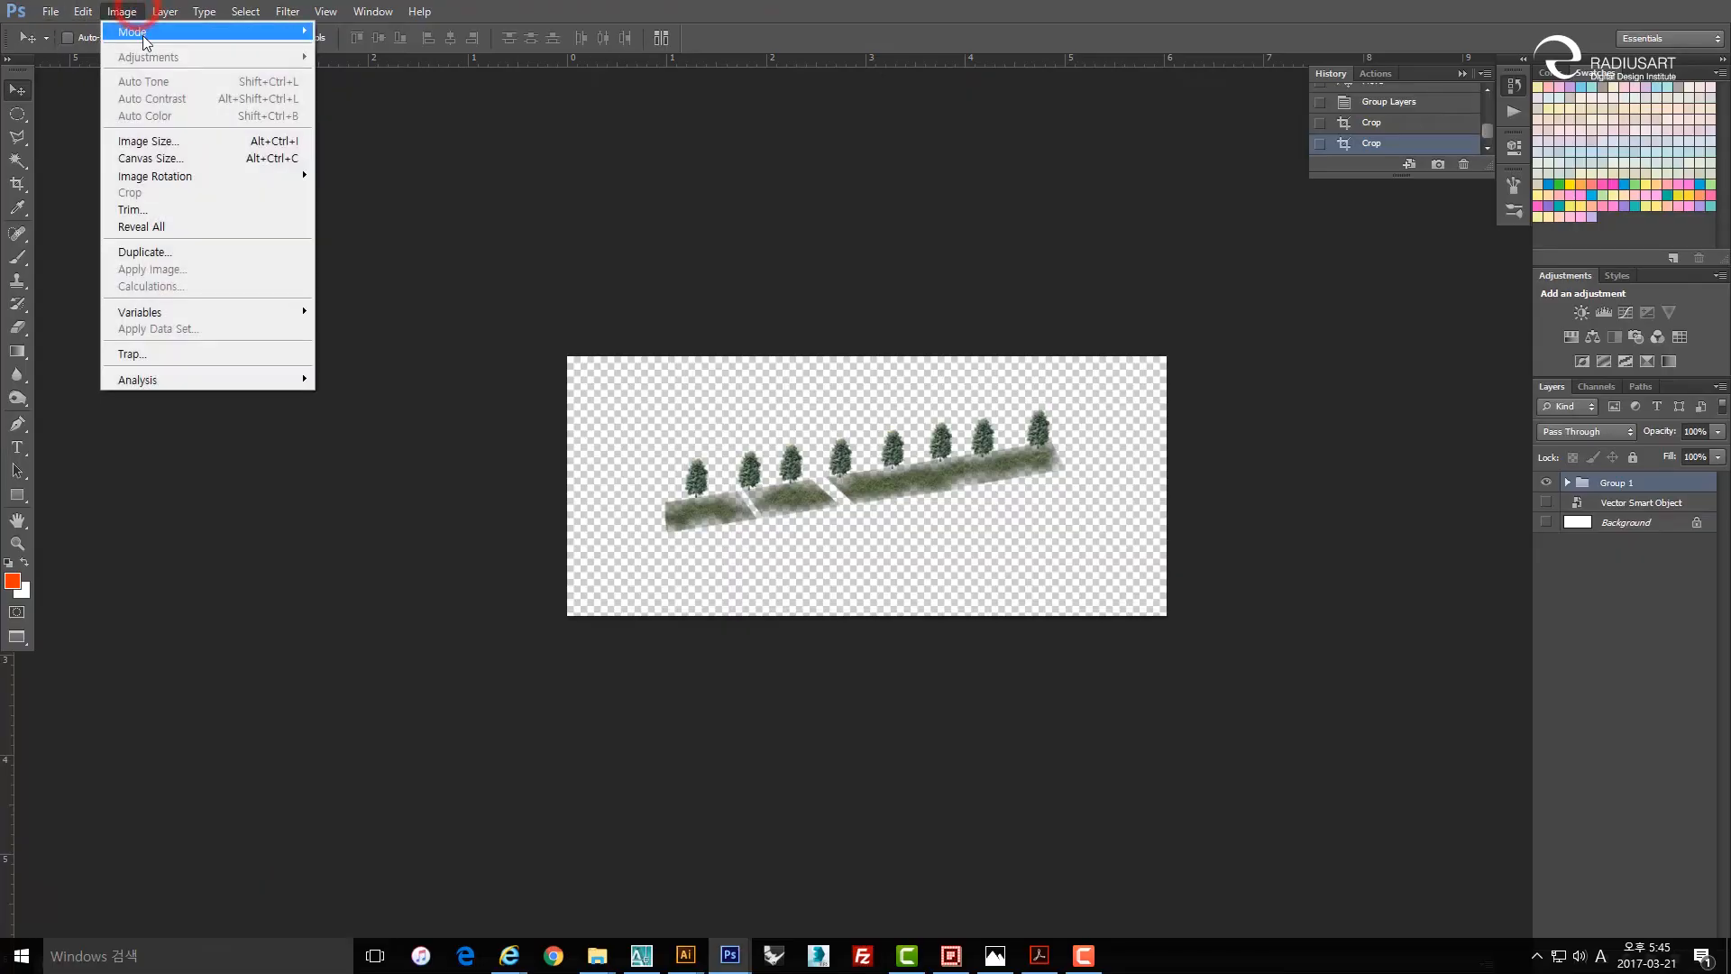
left_click(135, 33)
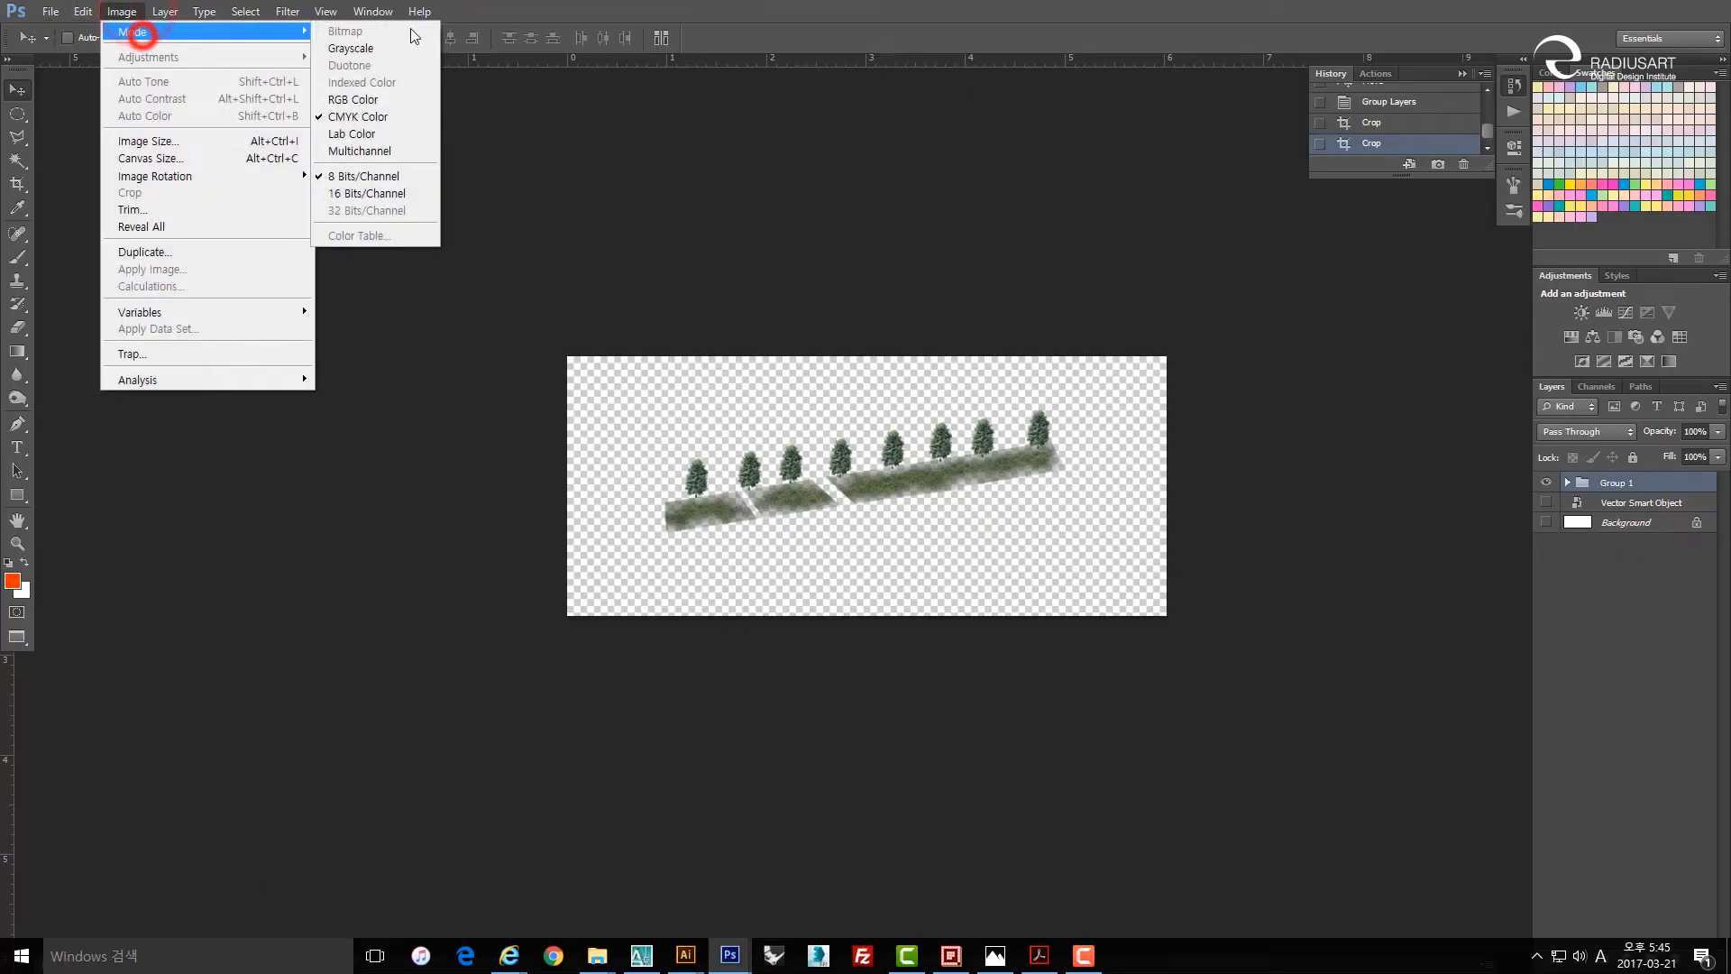
left_click(380, 99)
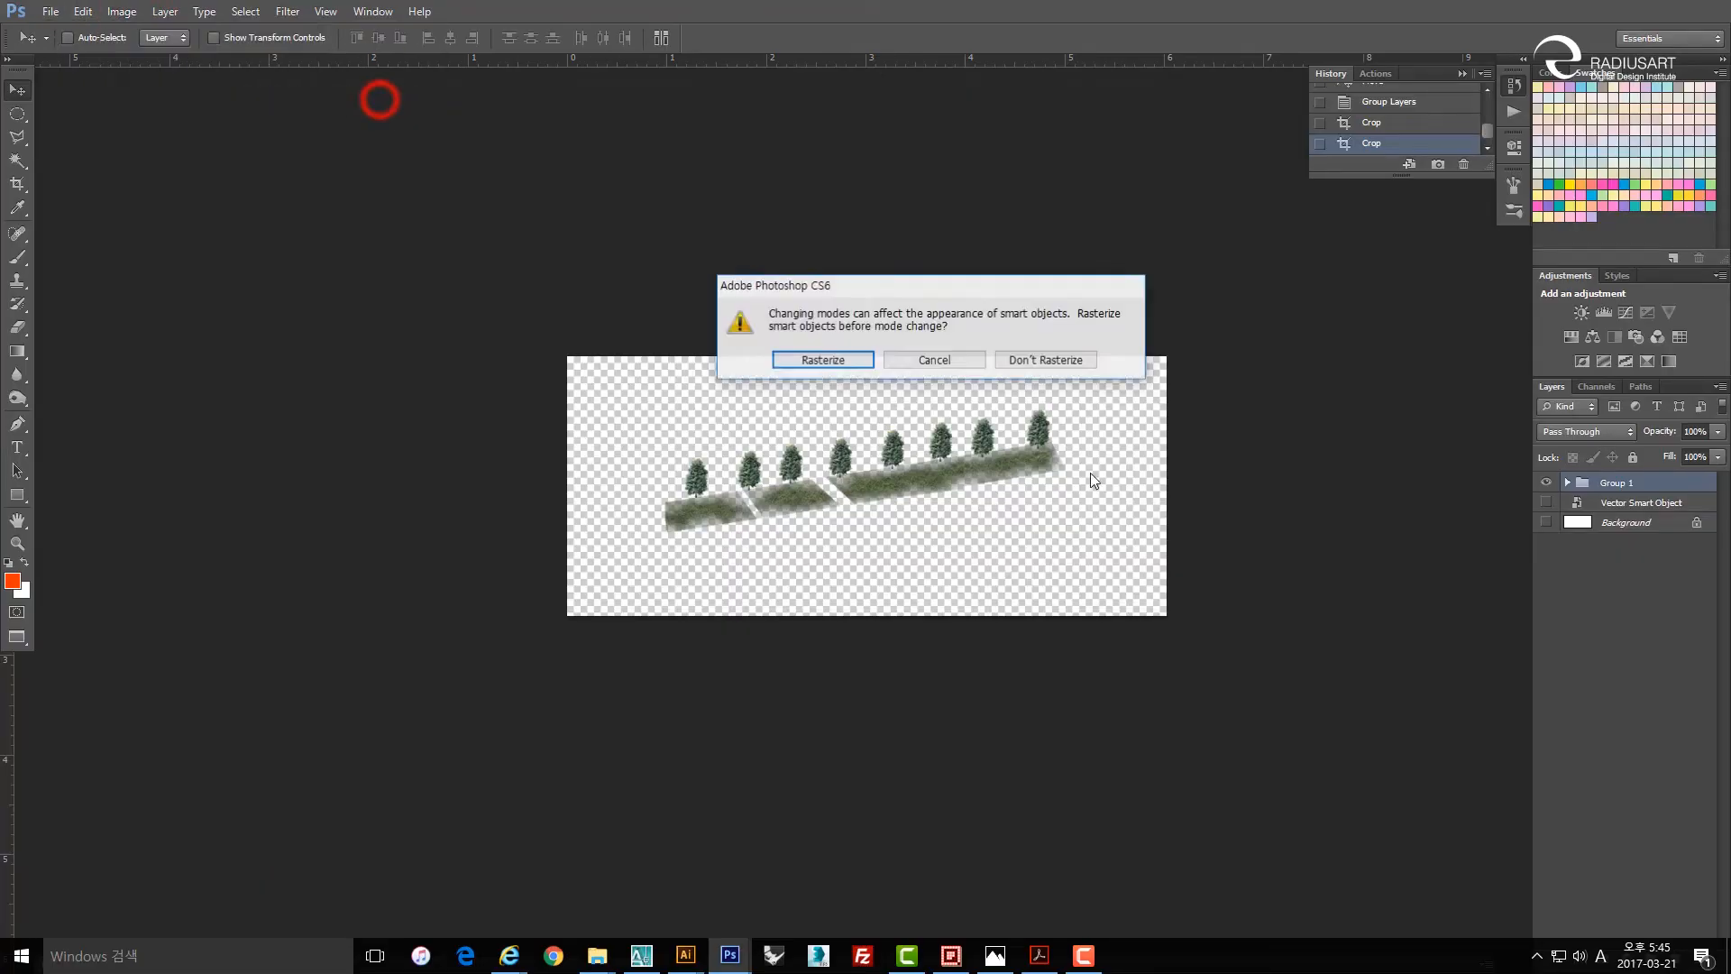
left_click(1056, 365)
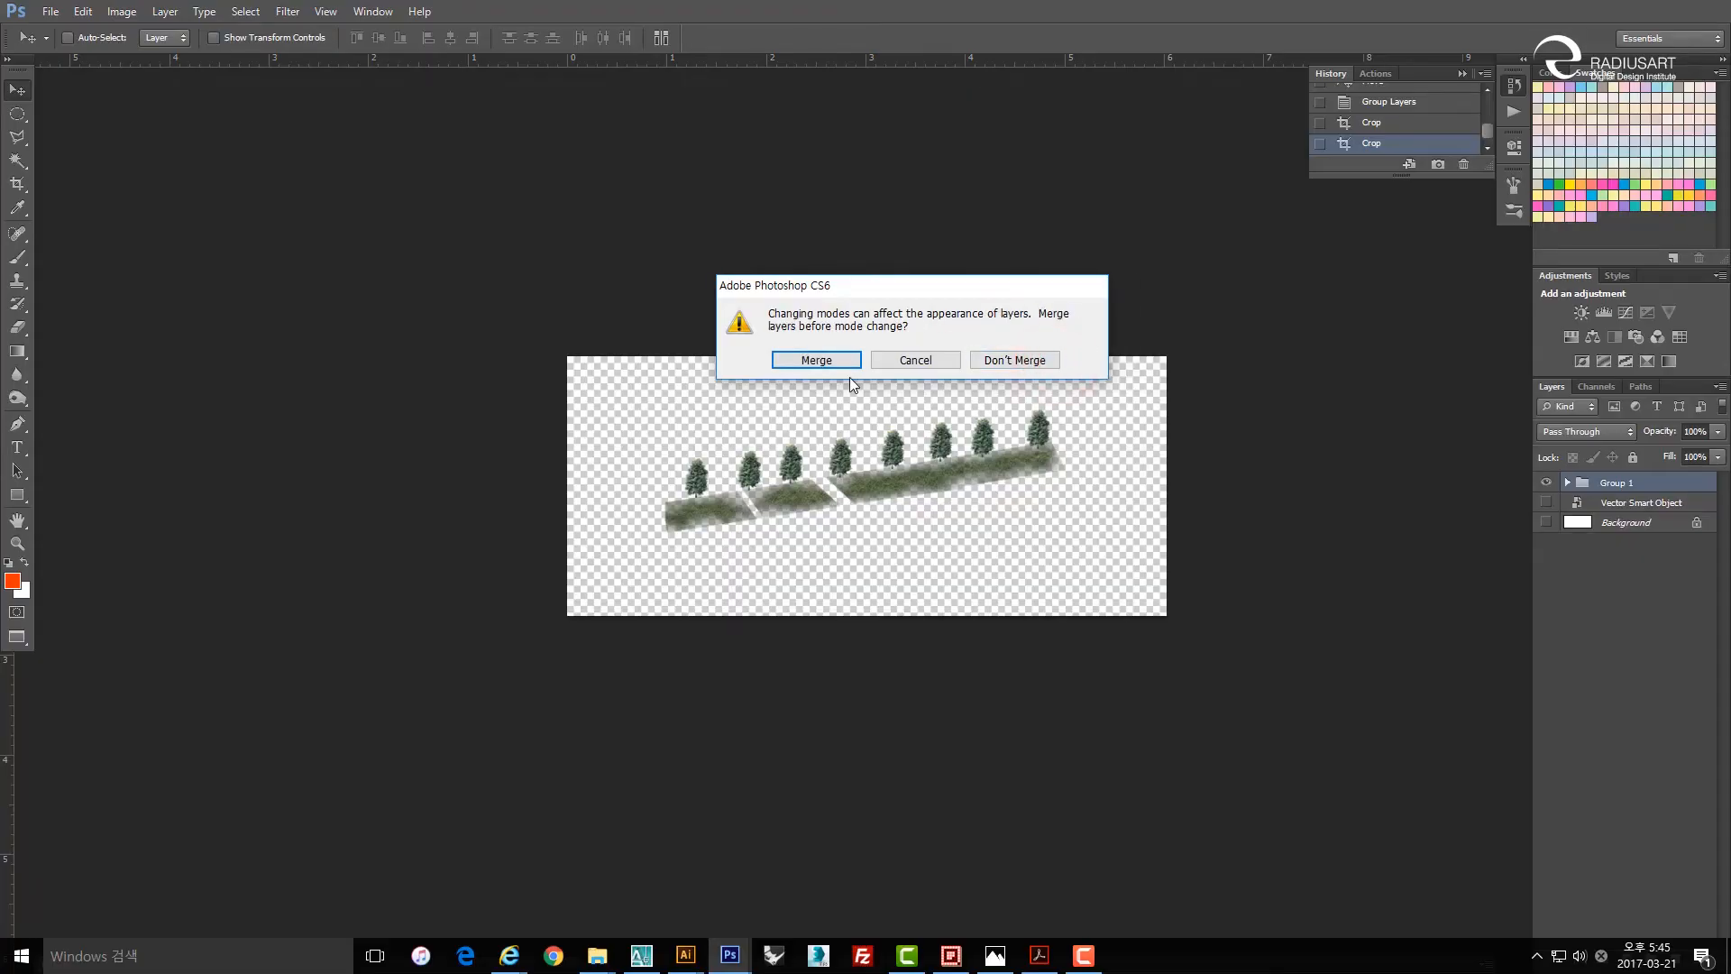
left_click(1001, 365)
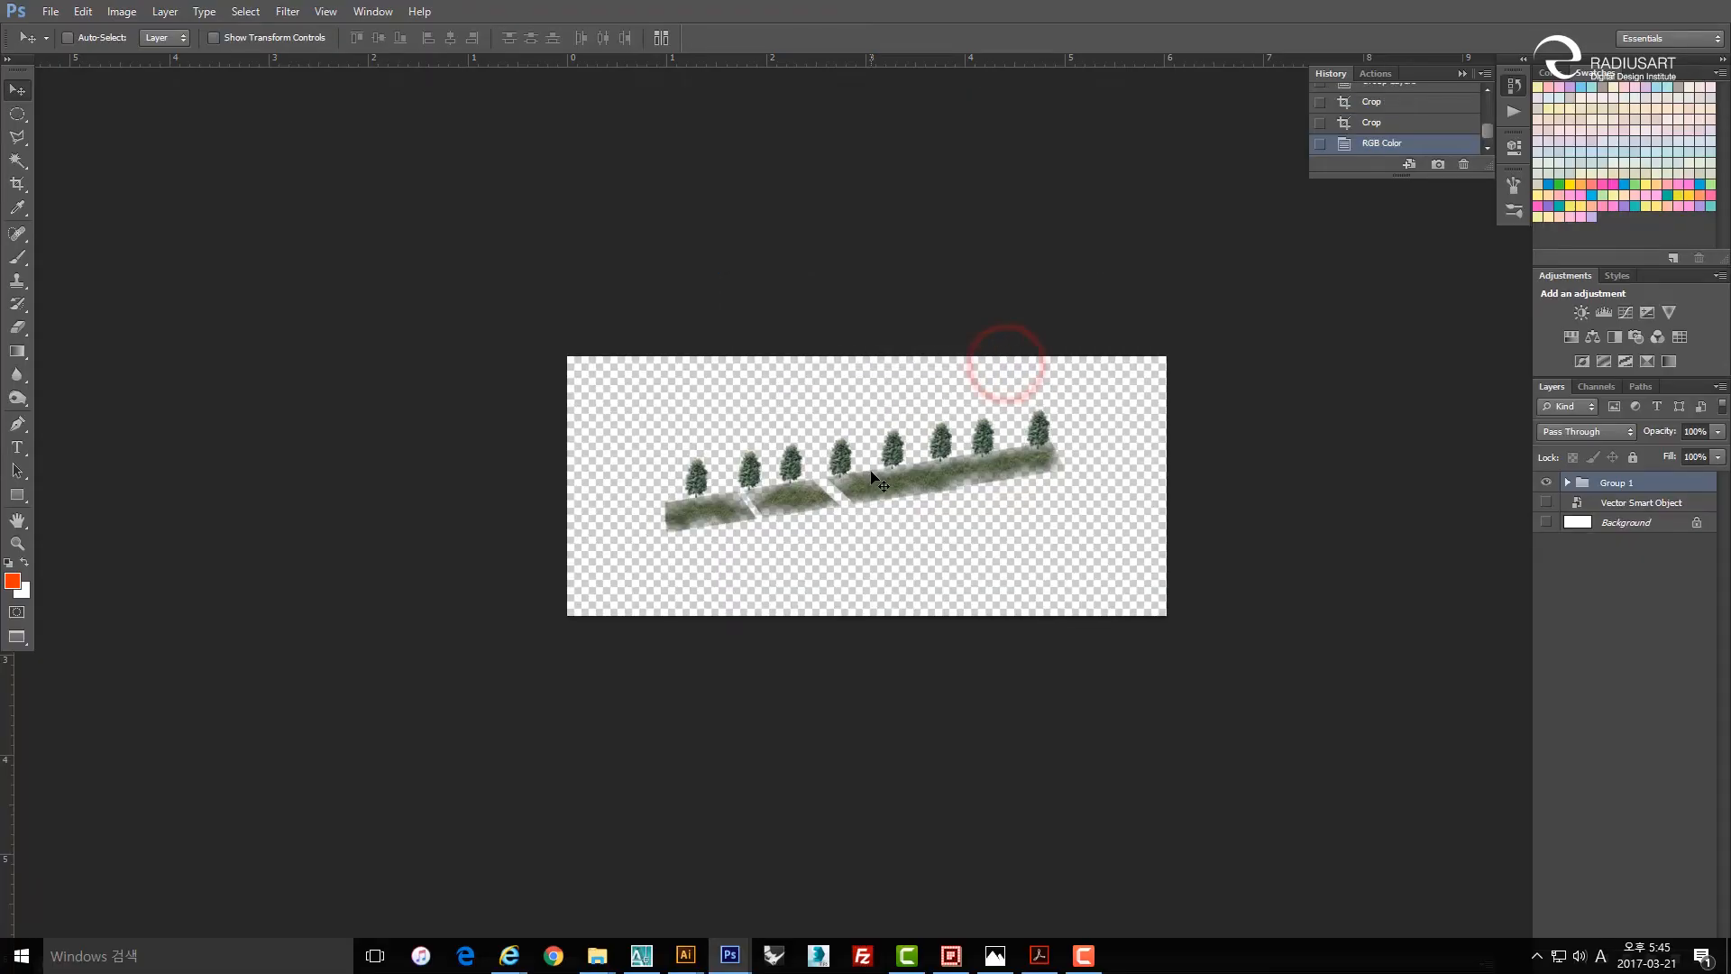
Save a copy as a PNG named Green Icon in the Map S folder, with smallest compression and no interlacing.
key("ctrl+alt+s")
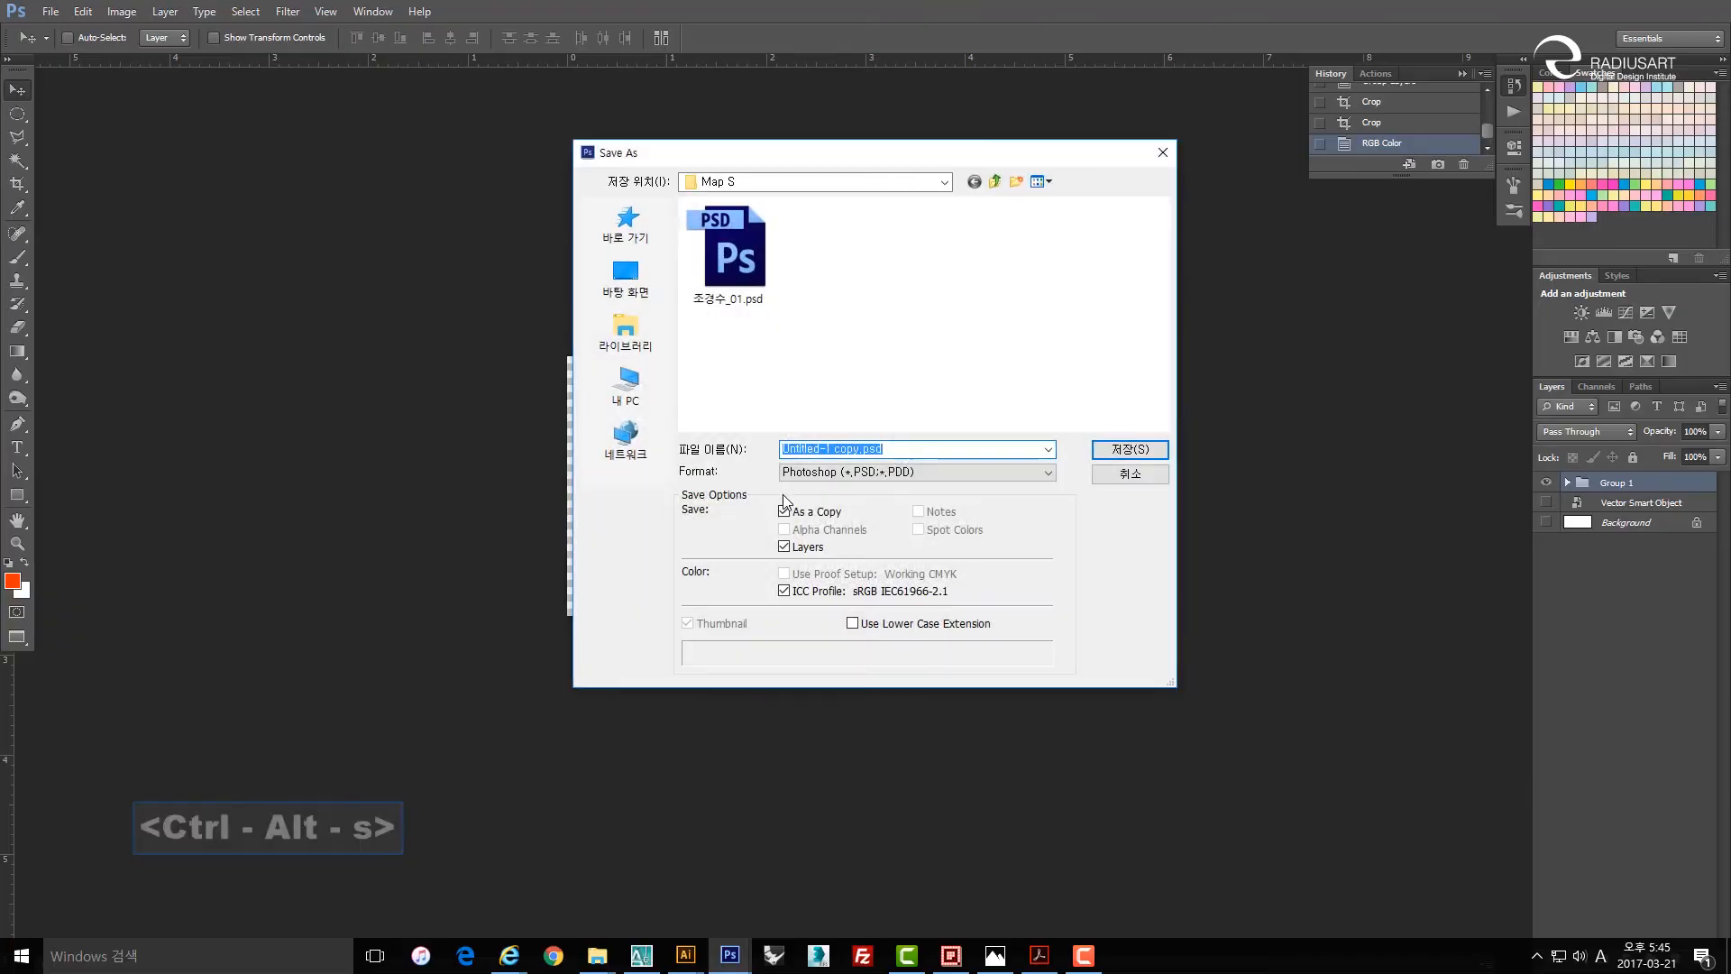
left_click(840, 470)
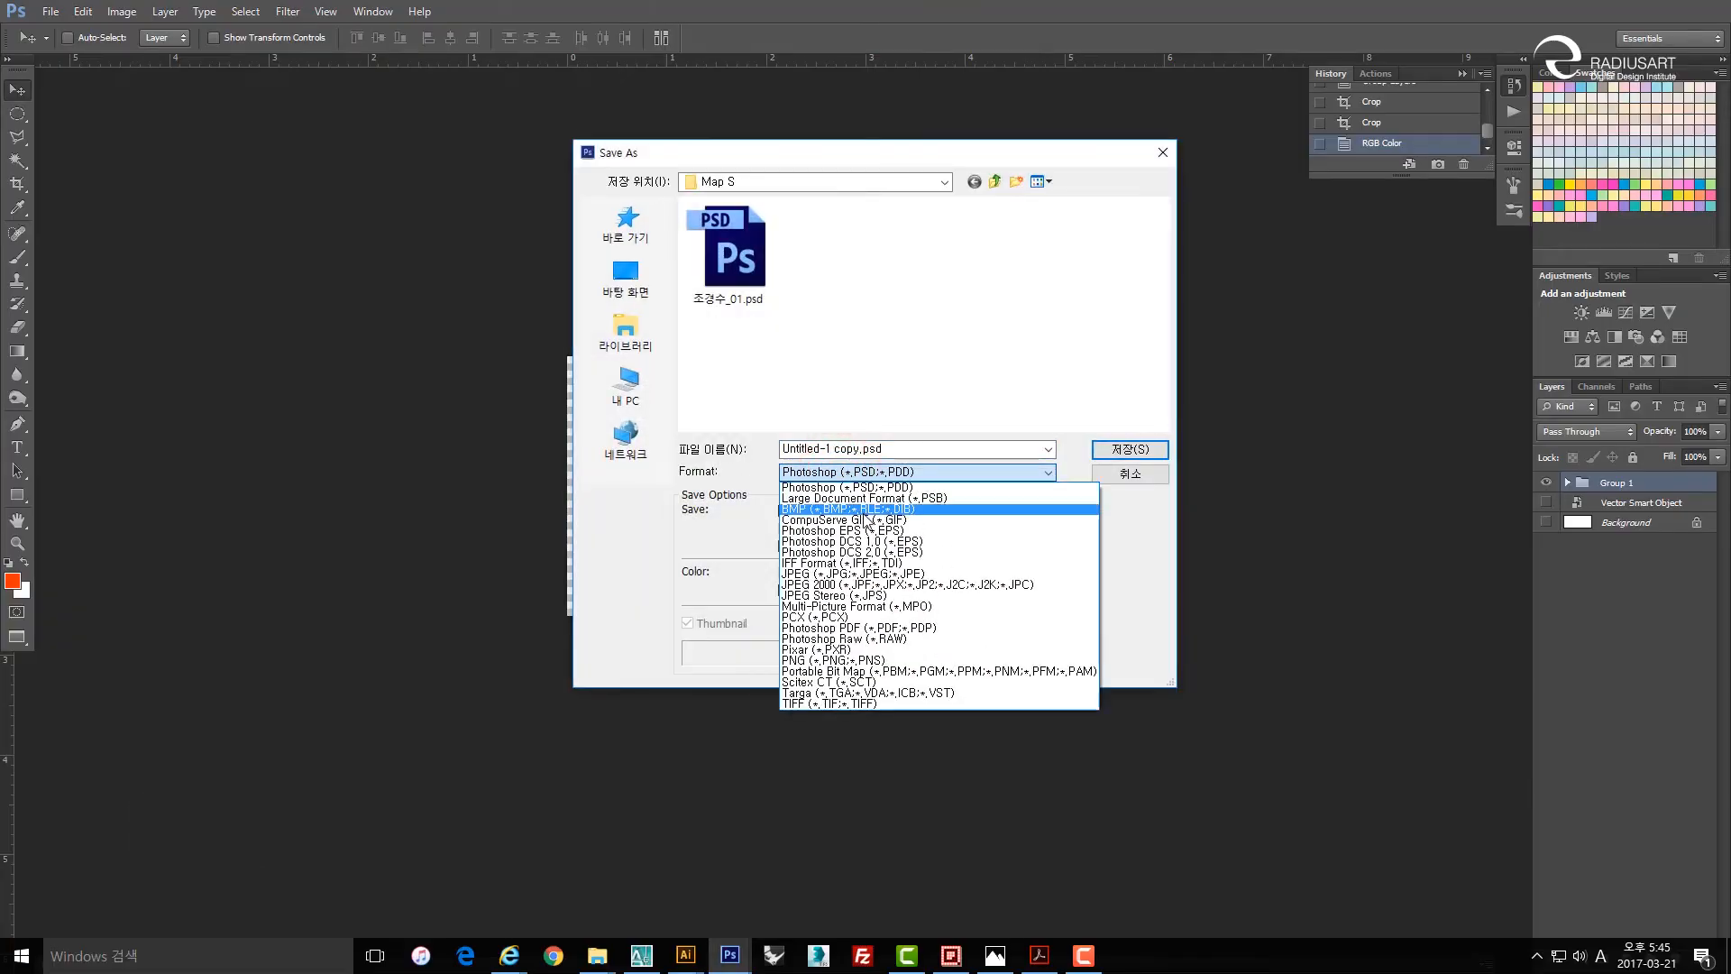
left_click(856, 660)
left_click(895, 448)
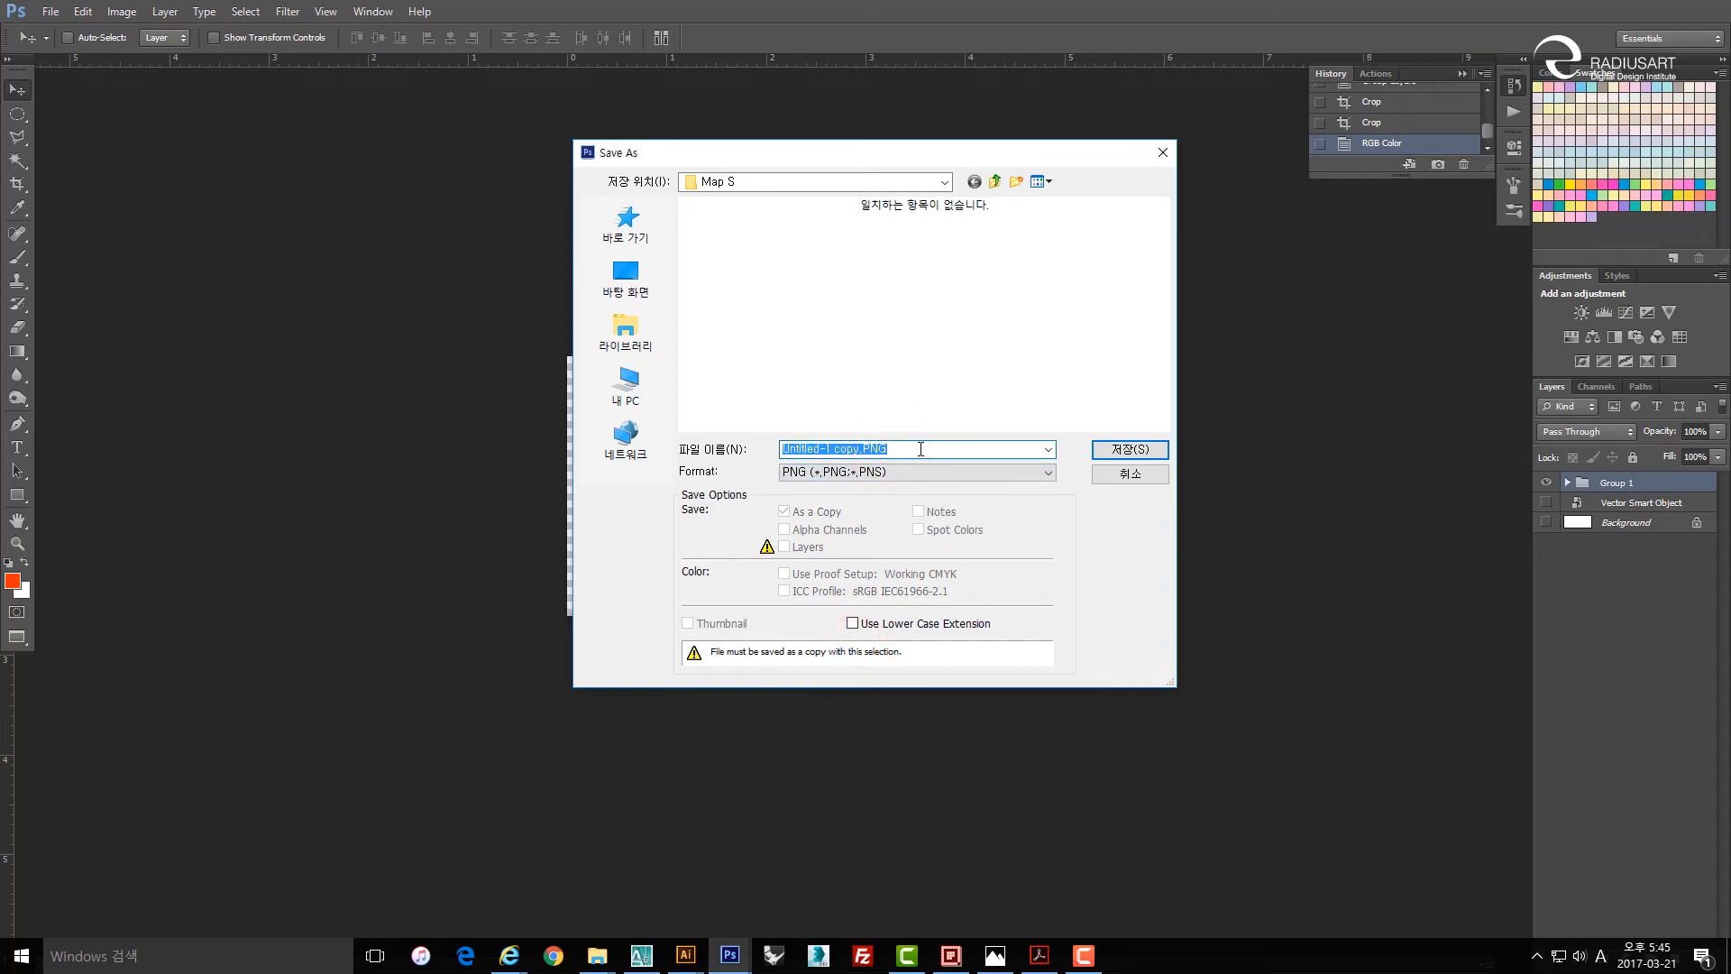
key("Hangul")
type("g")
key("BackSpace")
key("Hangul")
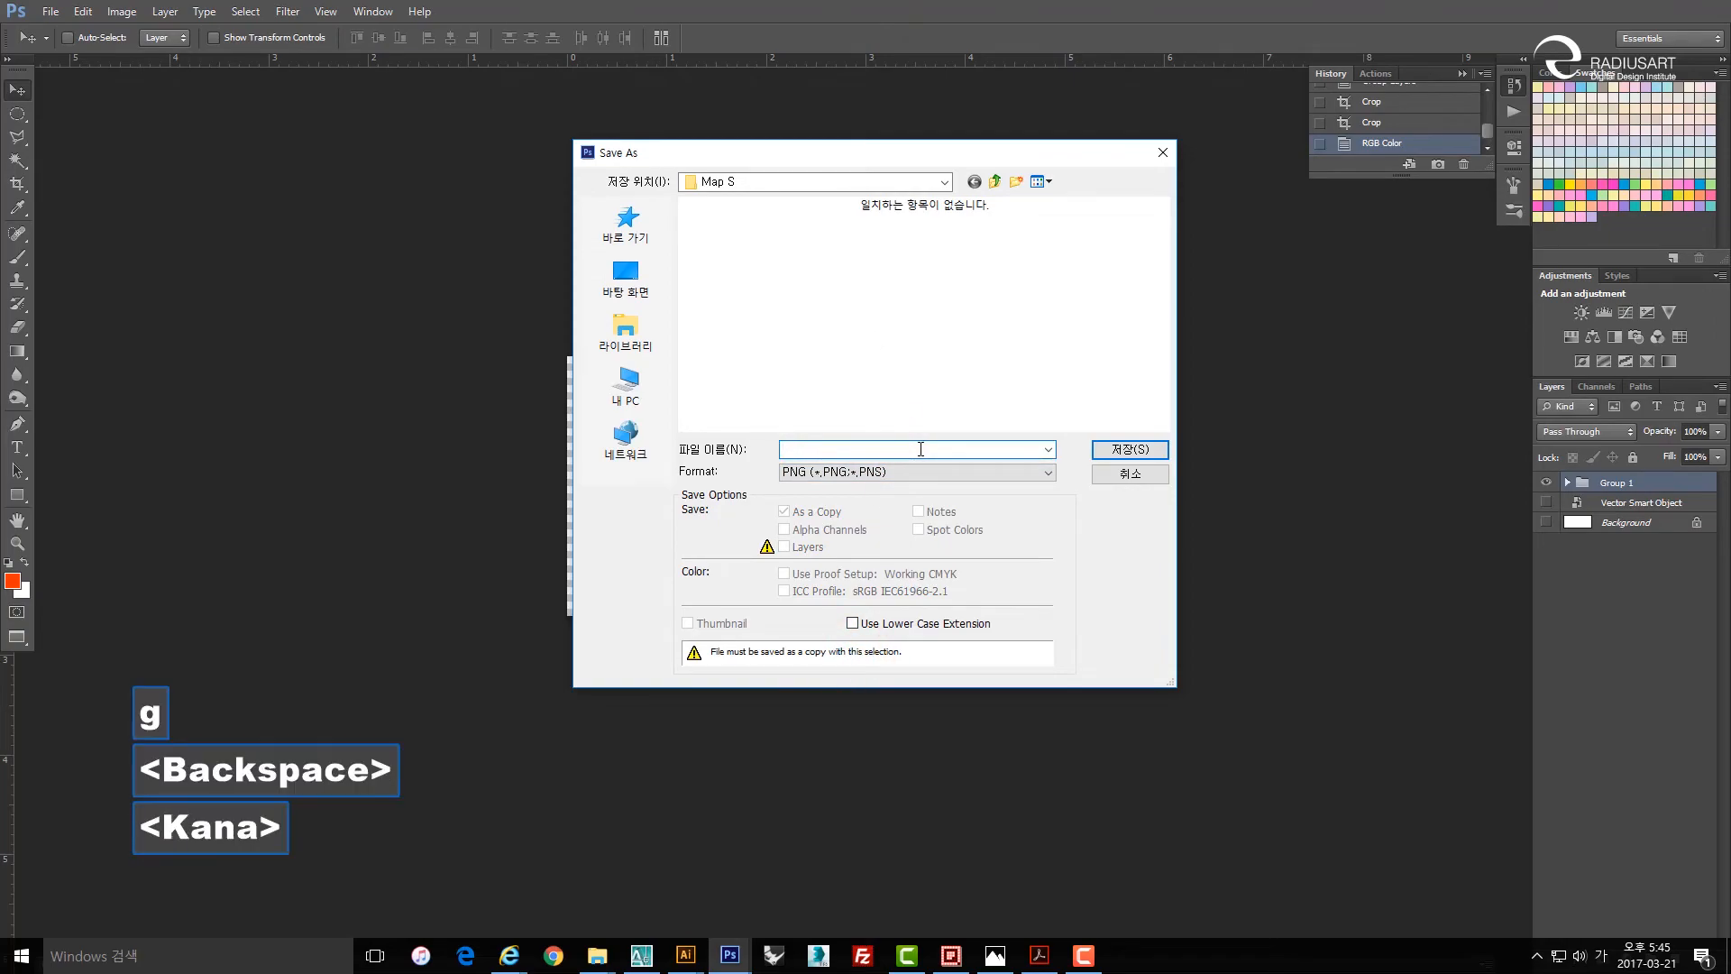
type("Greem")
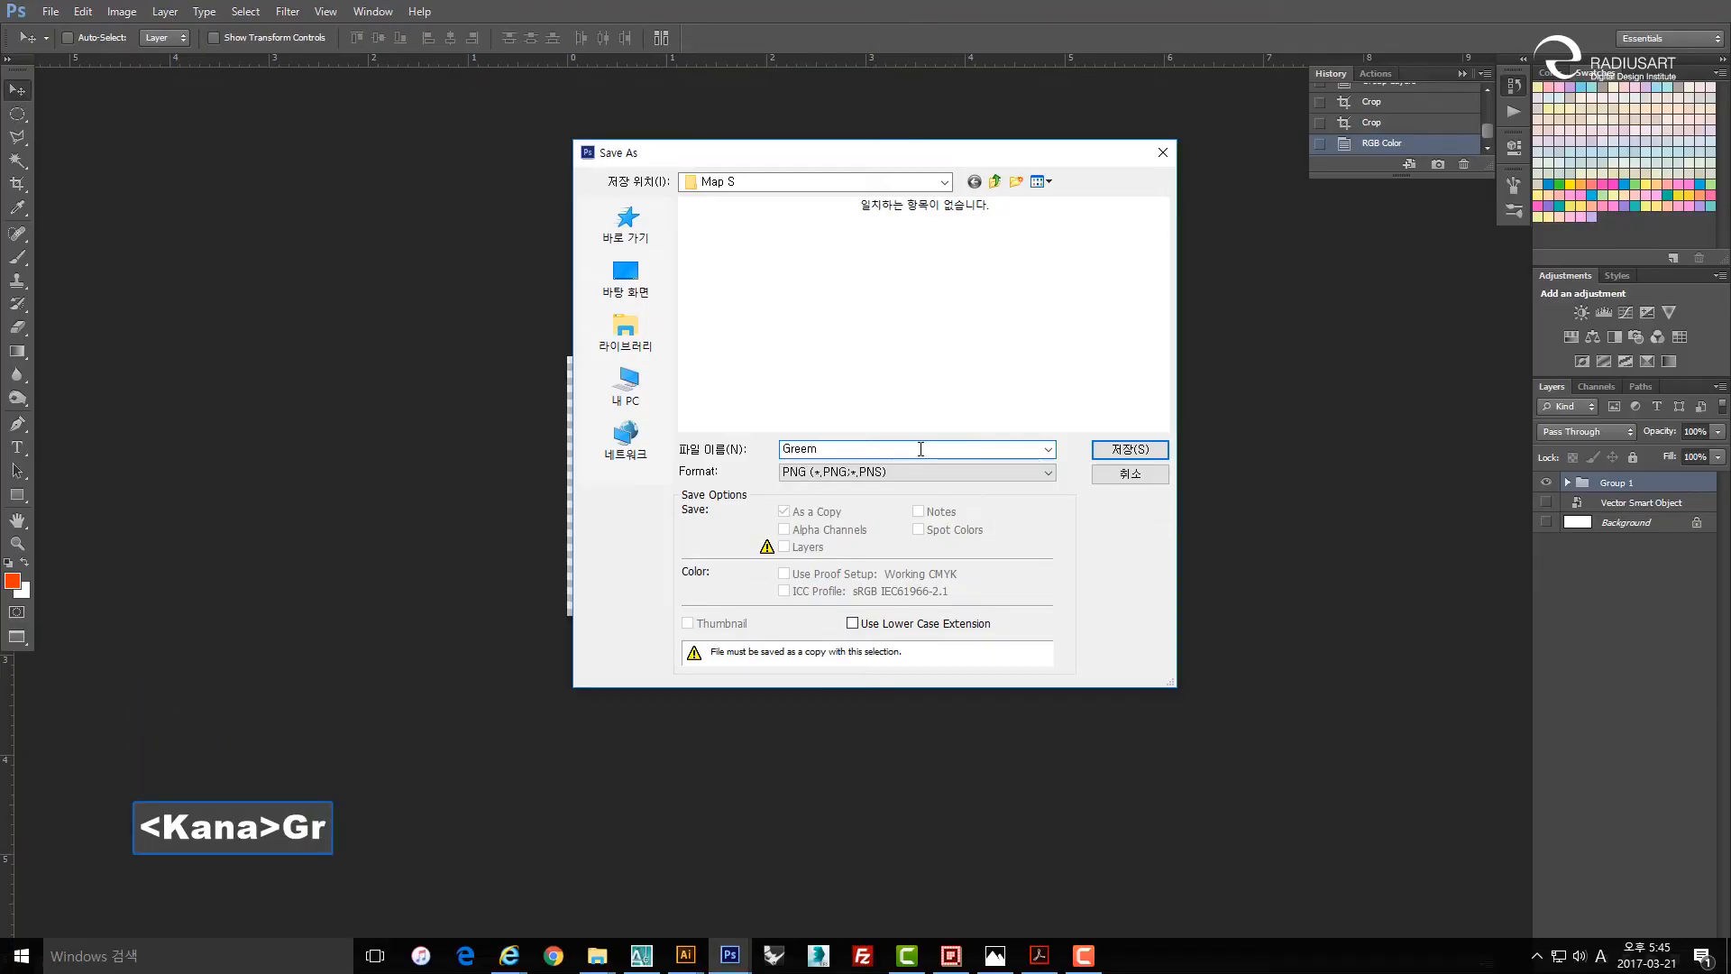
key("BackSpace")
type("n I")
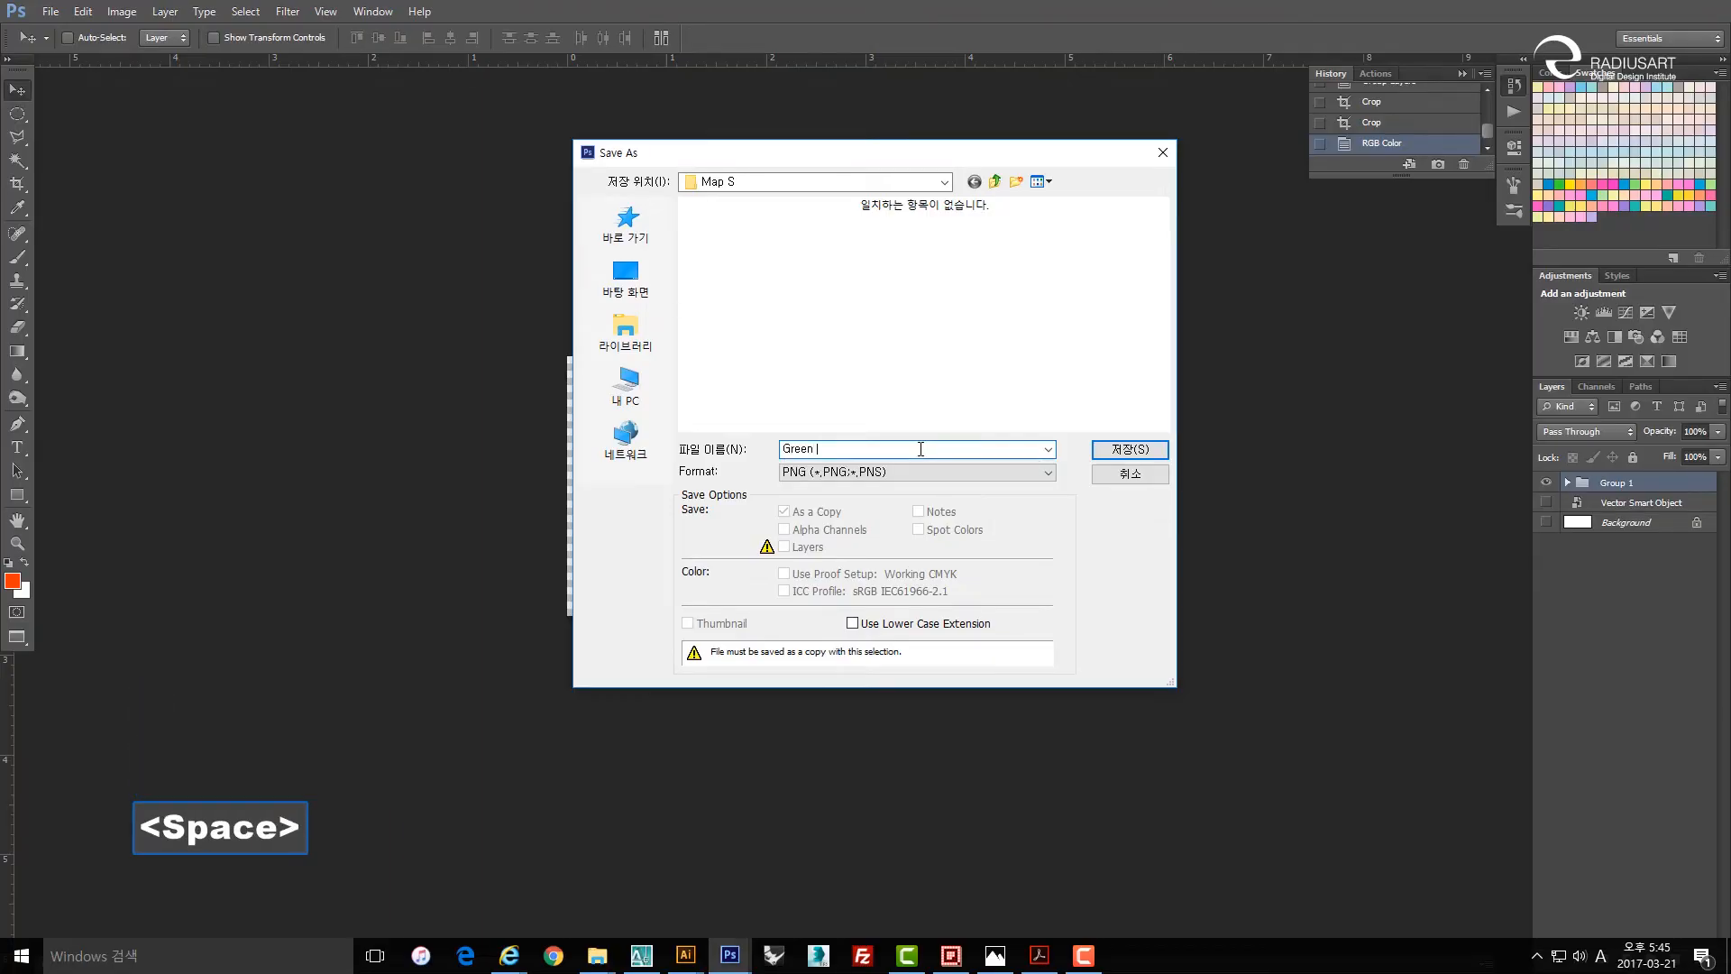
type("con")
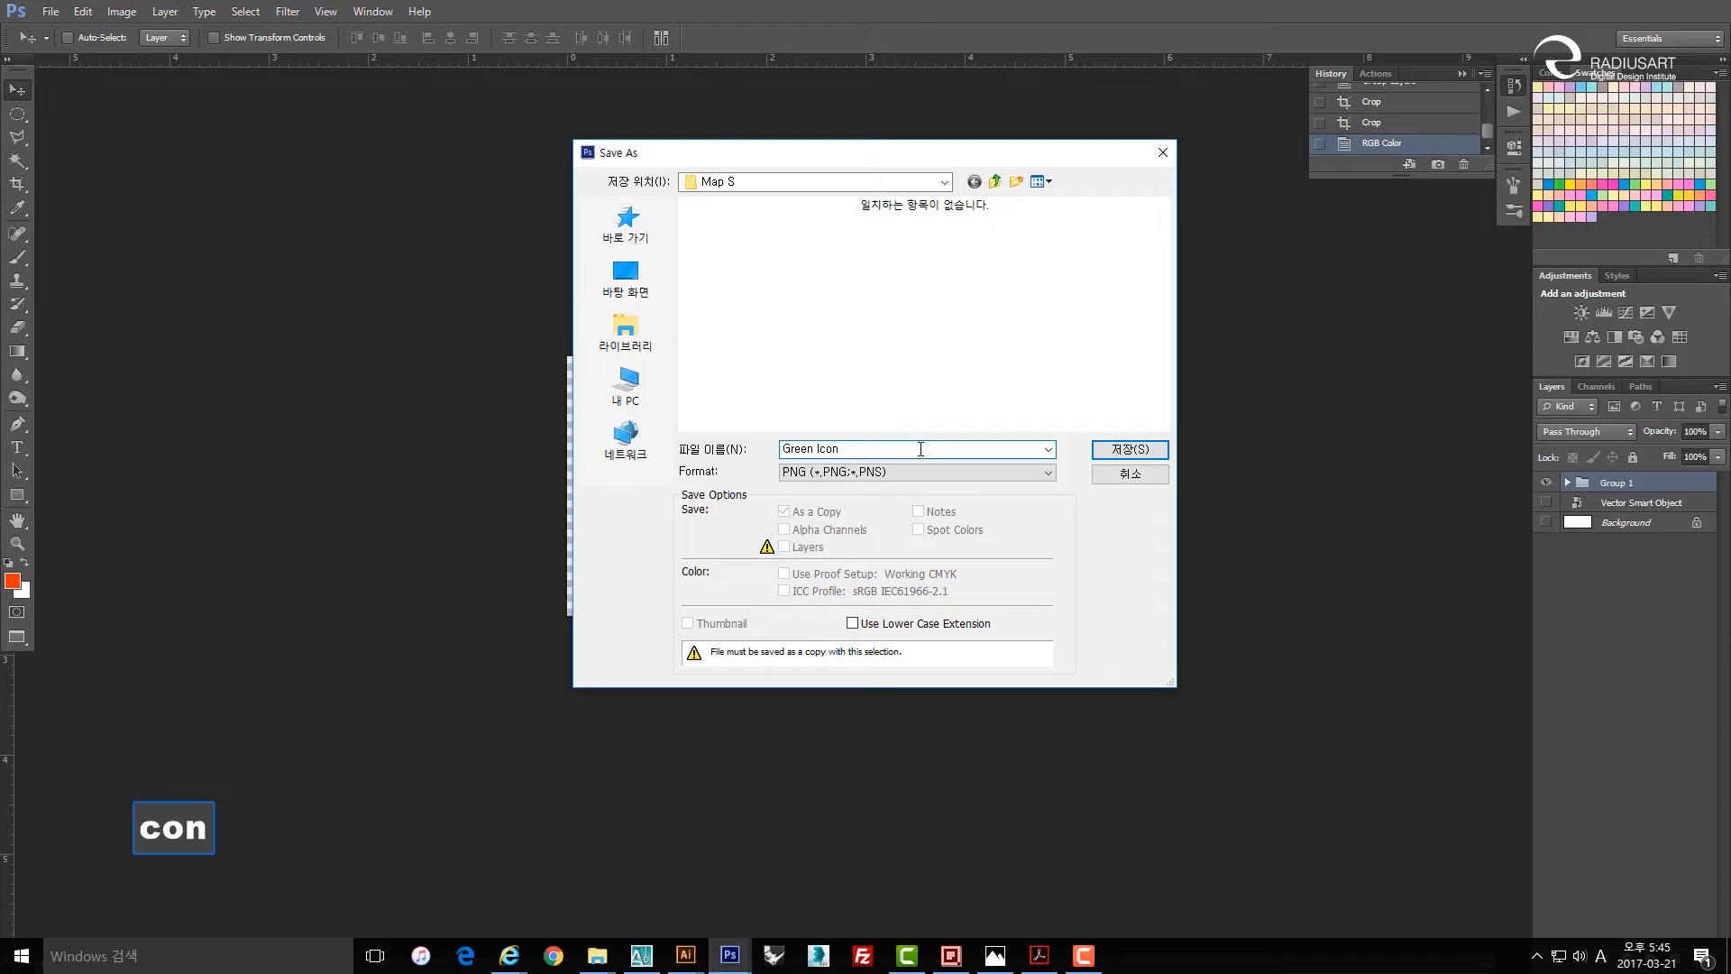
left_click(1102, 450)
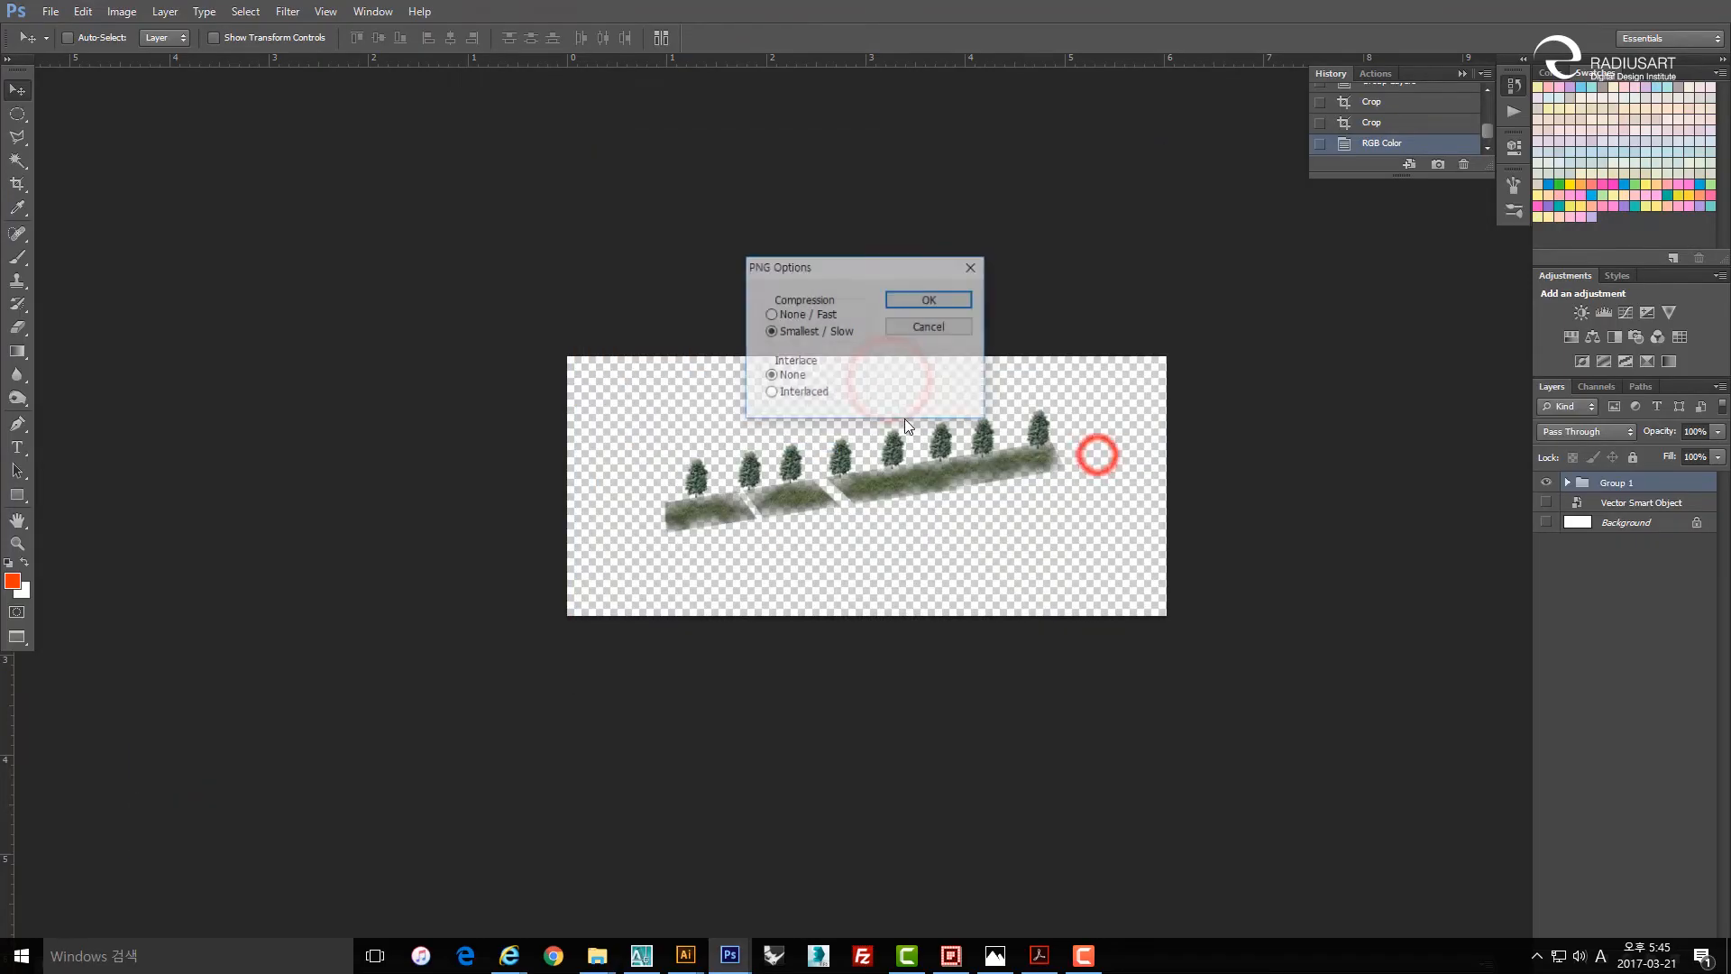
left_click(932, 294)
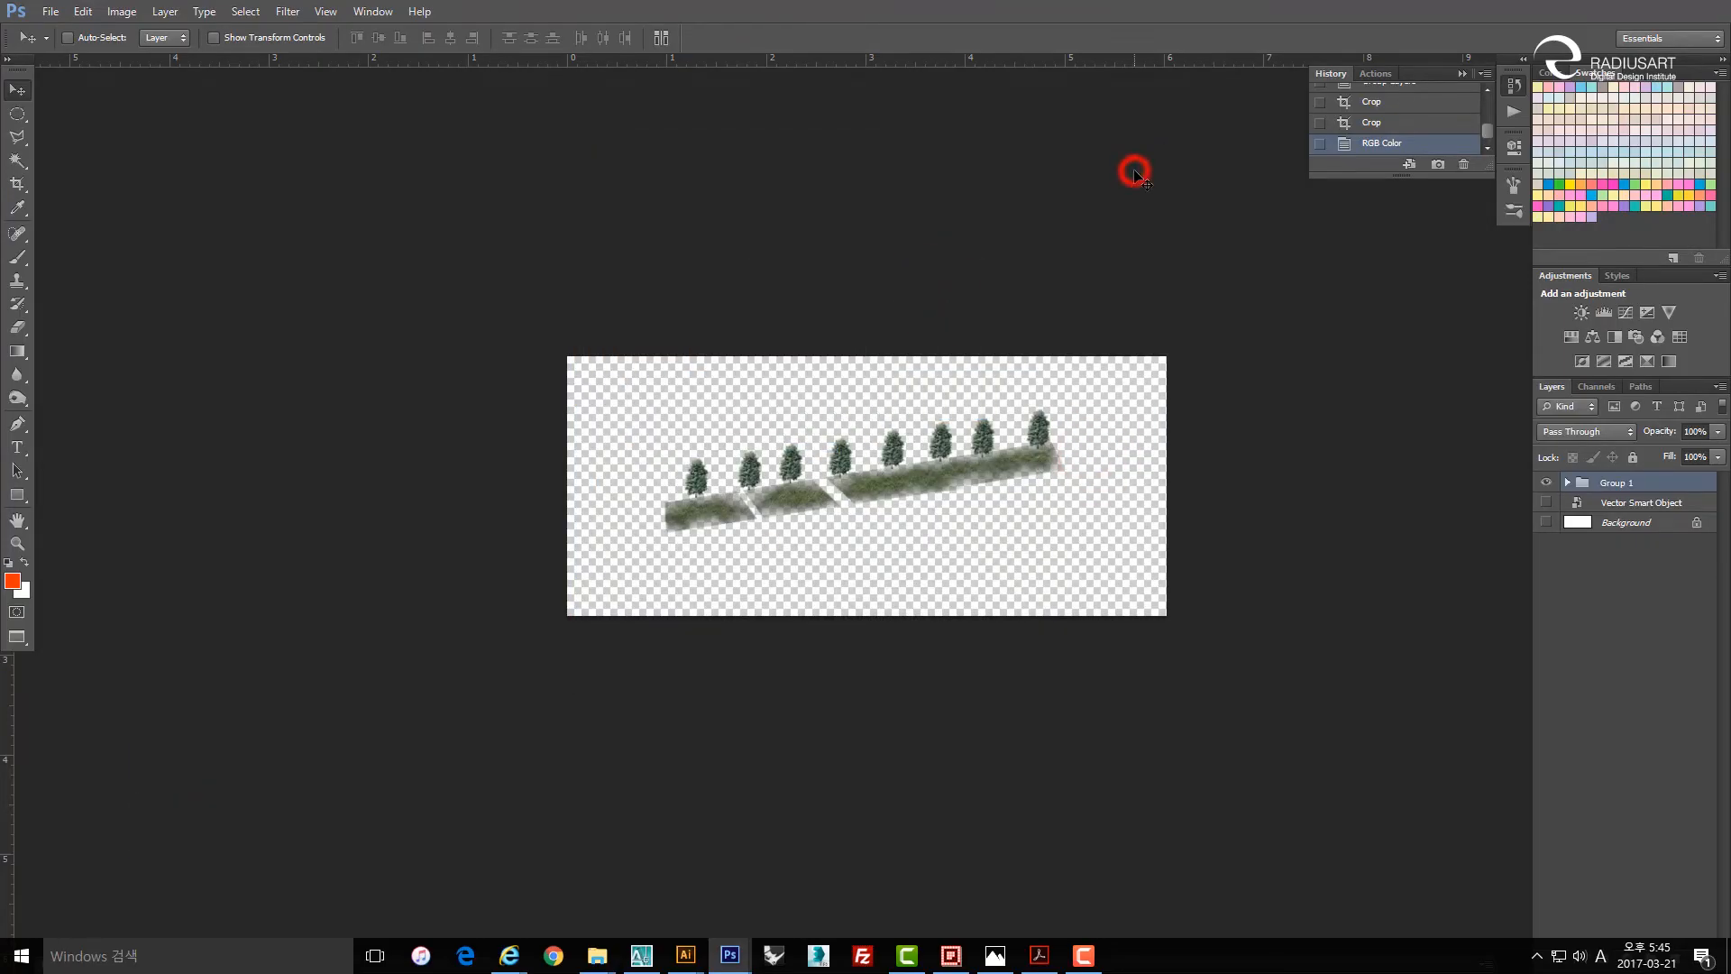
Return the cropped image to standard screen mode and switch to the map document in Illustrator.
key("f")
key("f")
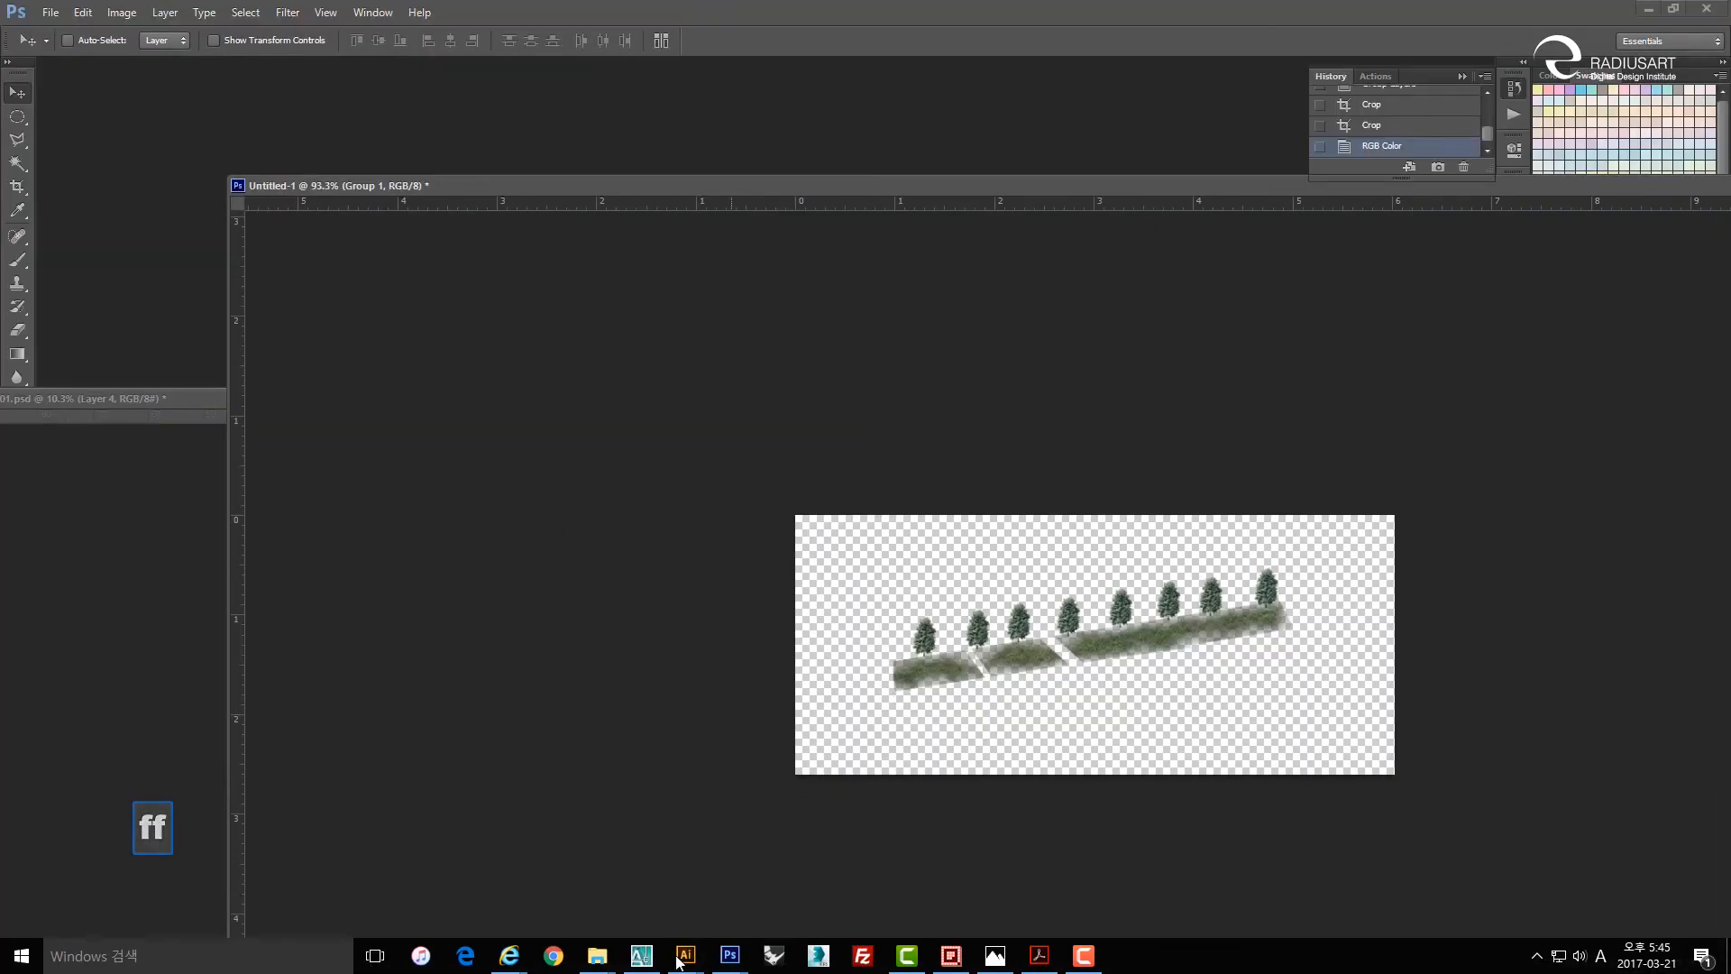
mouse_move(682, 957)
left_click(602, 877)
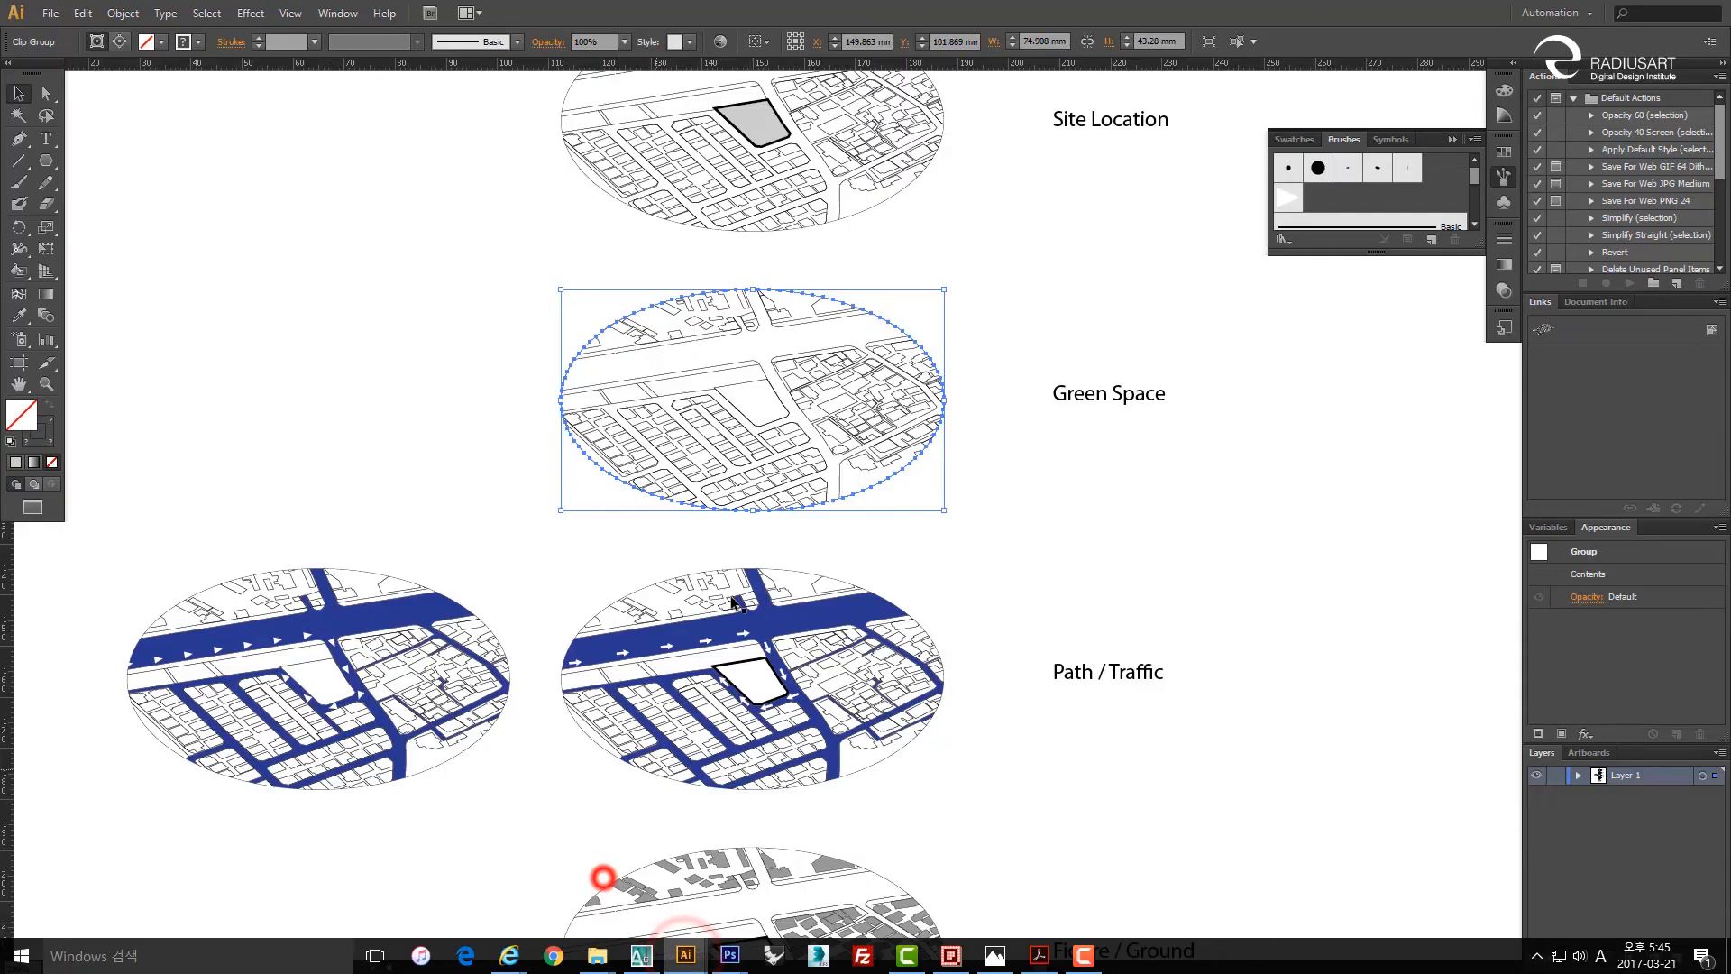
Deselect the Green Space oval map and restore the document to a floating window in normal screen mode.
left_click(483, 233)
key("f")
key("f")
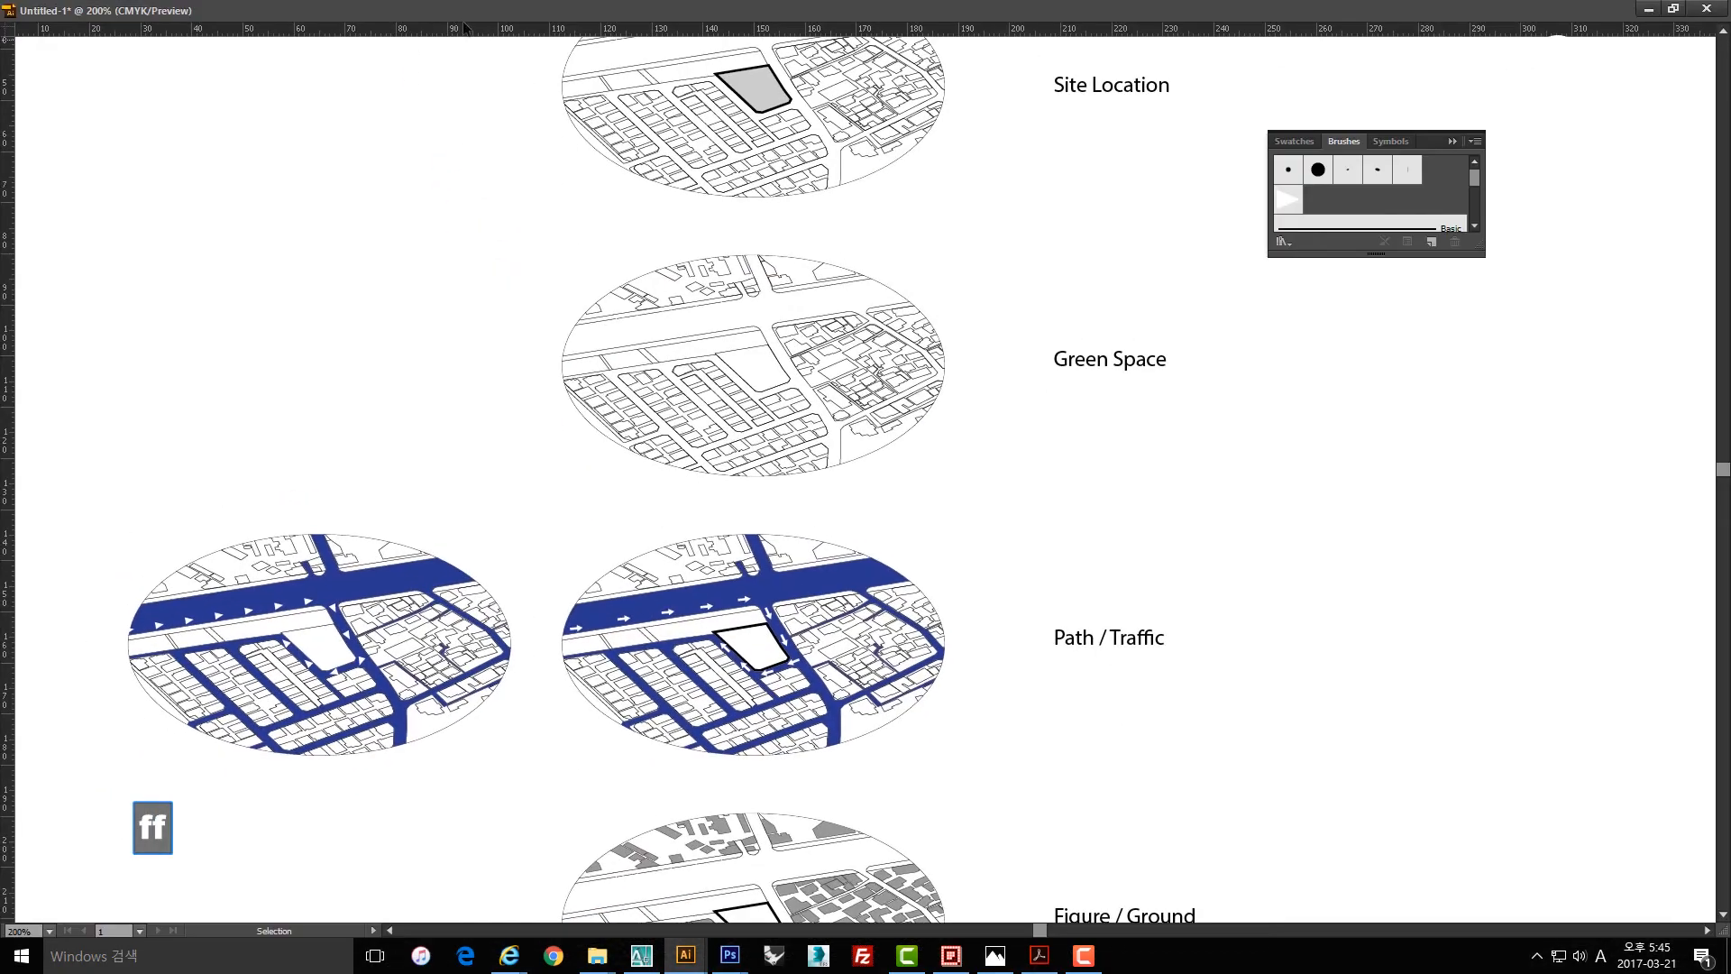
left_click(1657, 9)
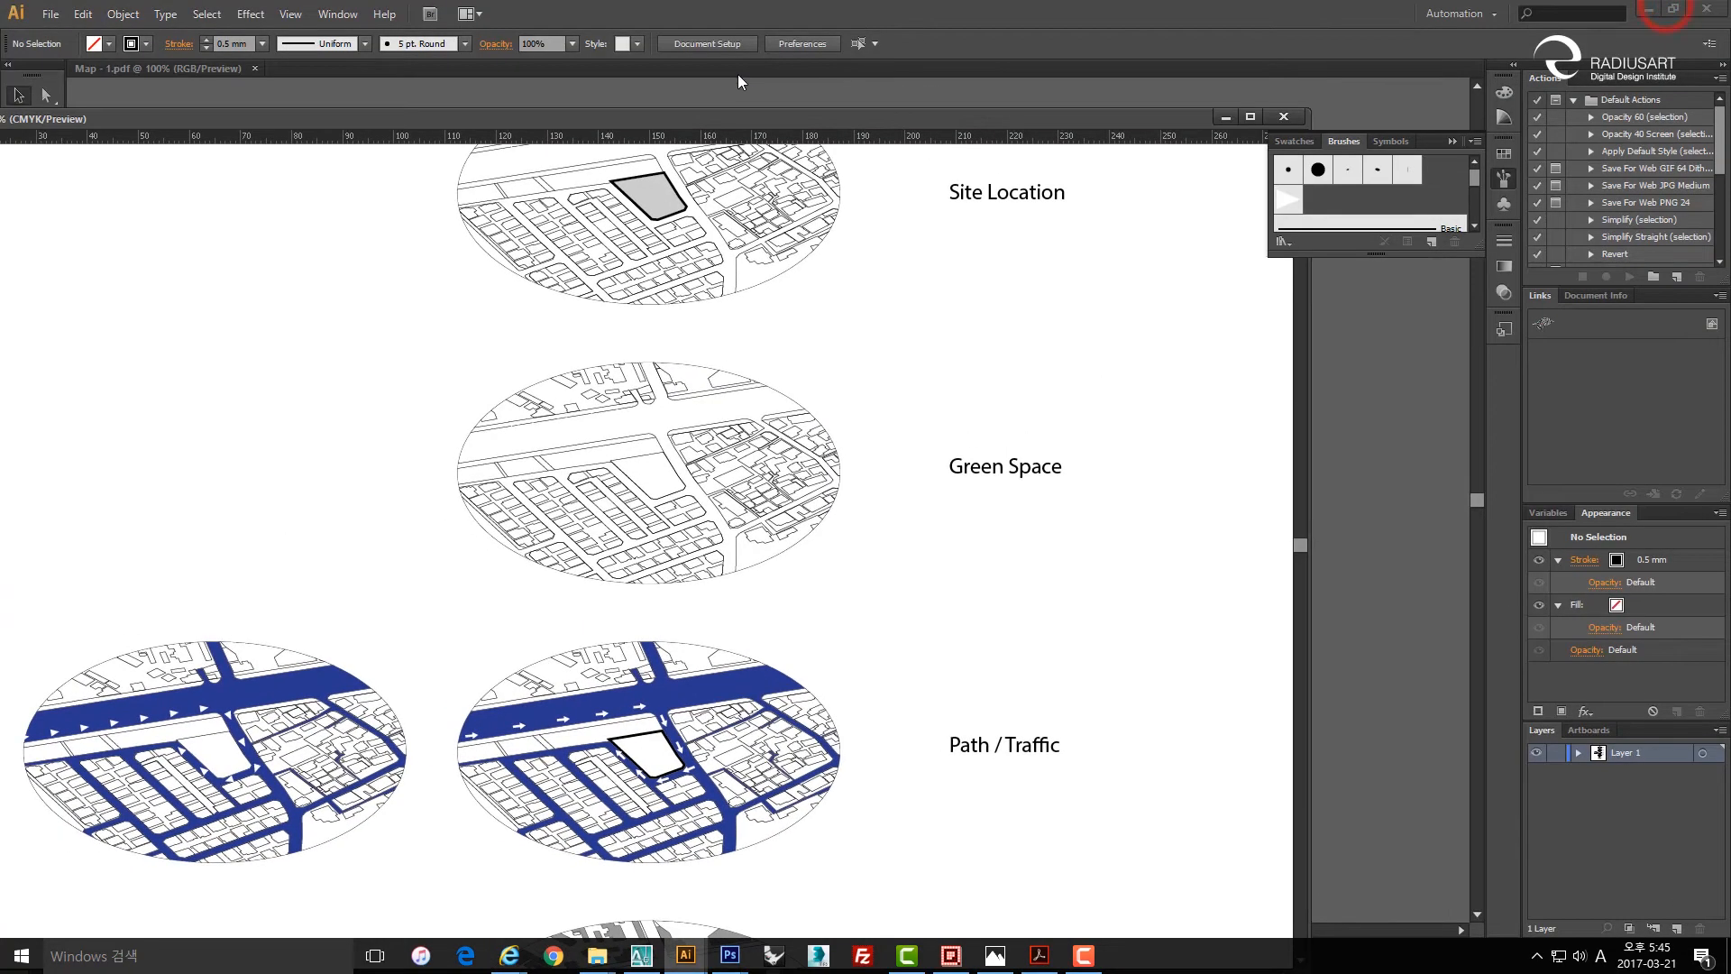
Open Green Icon.PNG from the Map S folder on the desktop.
key("ctrl+o")
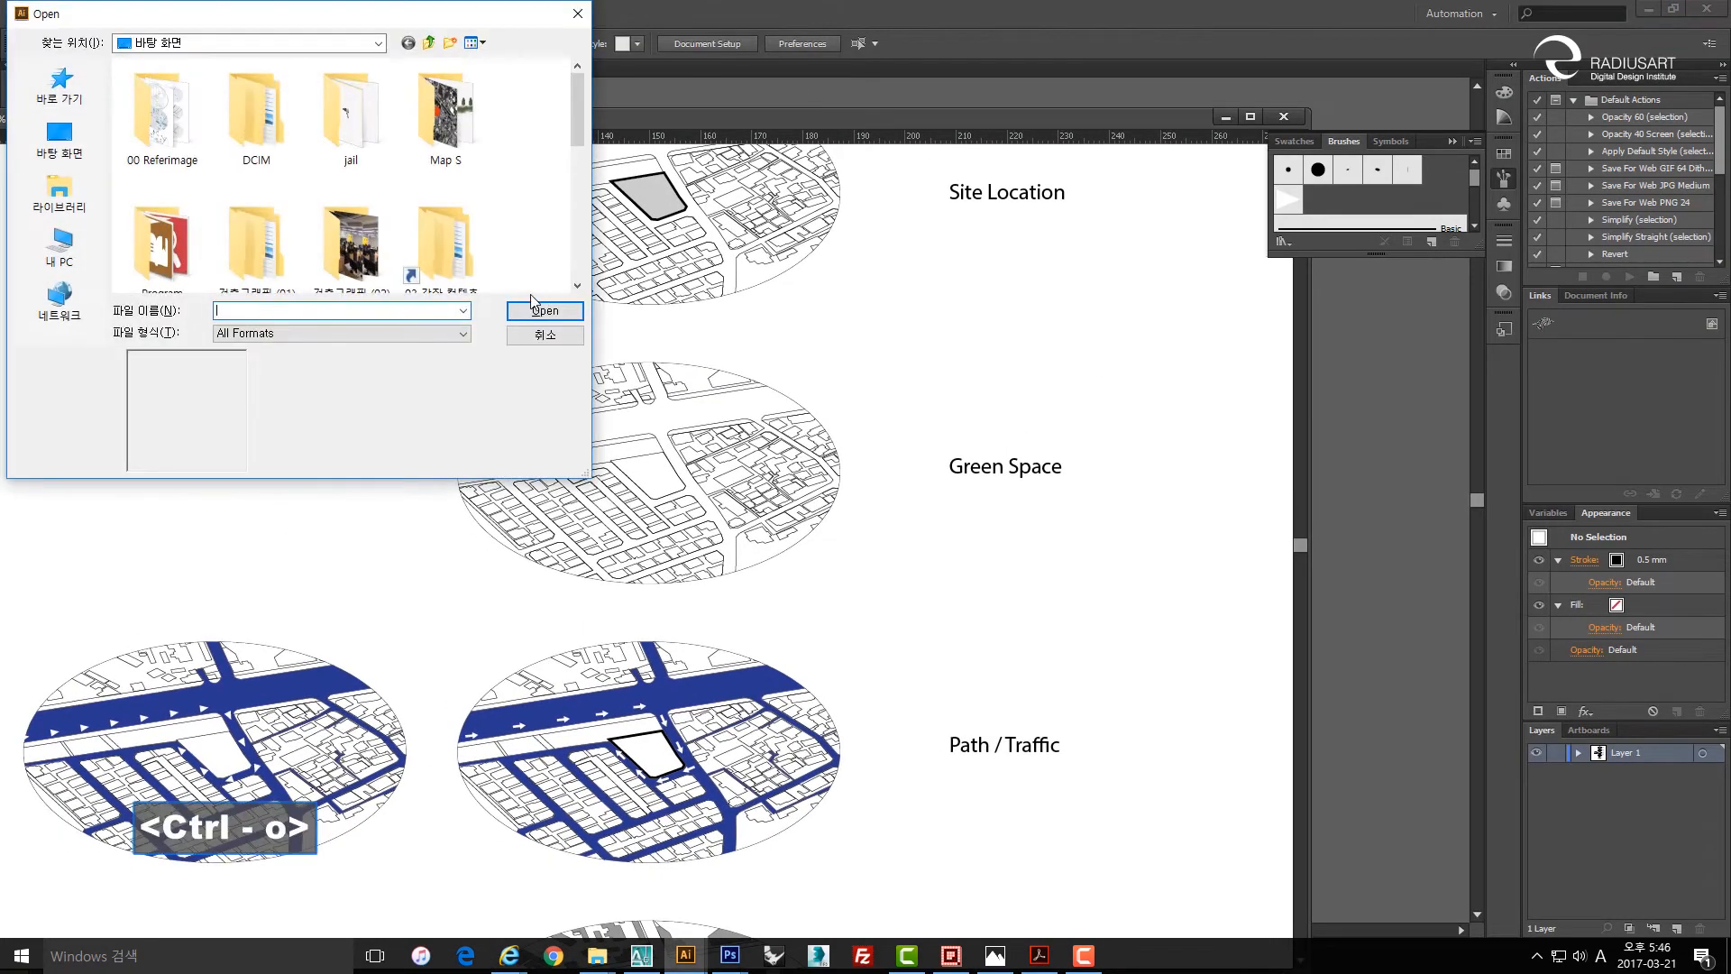
left_click_drag(576, 108, 575, 180)
scroll(519, 169, "up", 3)
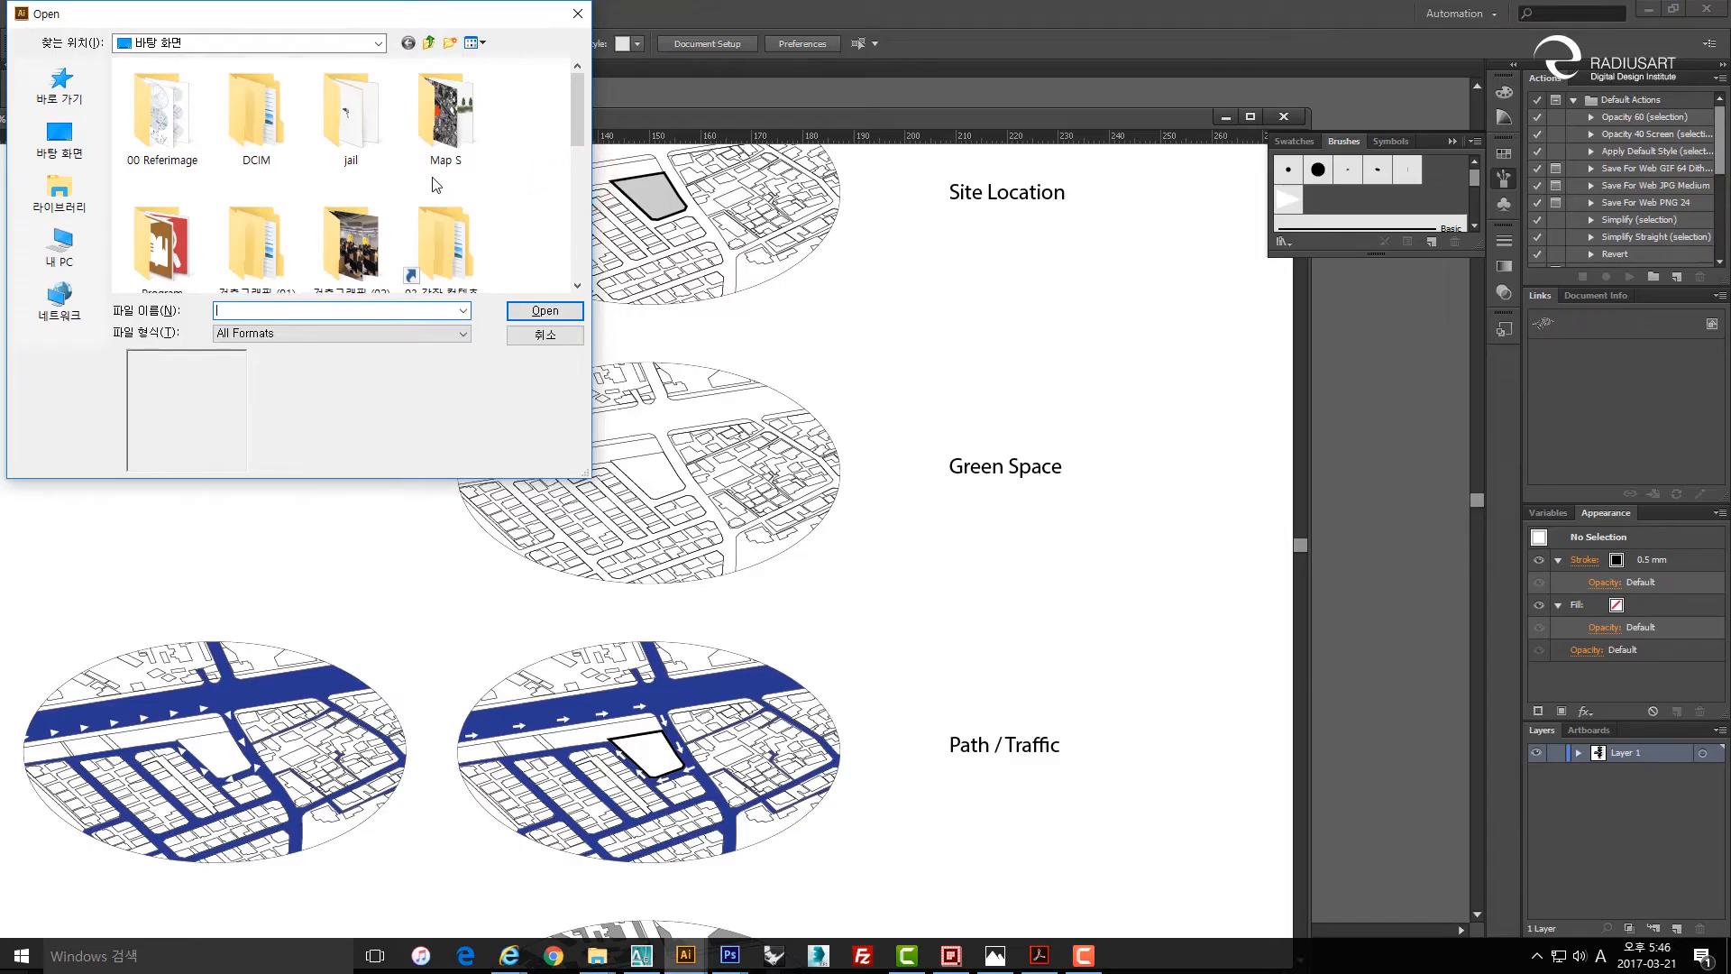
scroll(437, 184, "down", 6)
scroll(499, 183, "up", 3)
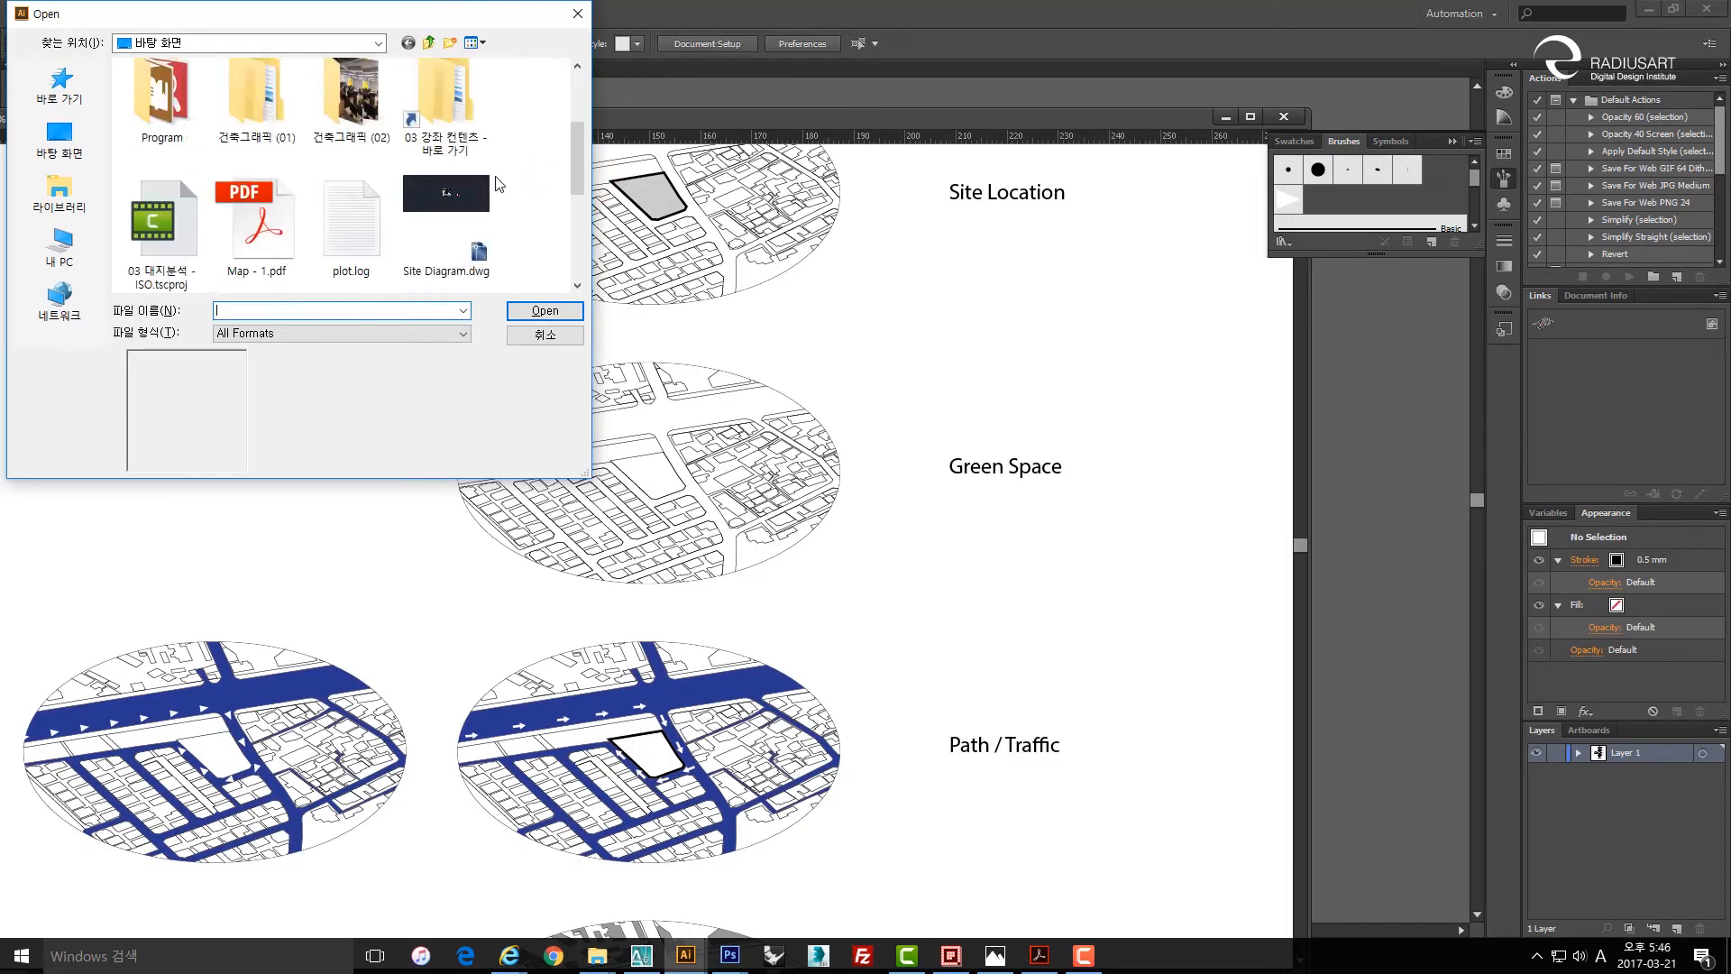
left_click_drag(271, 14, 723, 244)
scroll(779, 431, "up", 2)
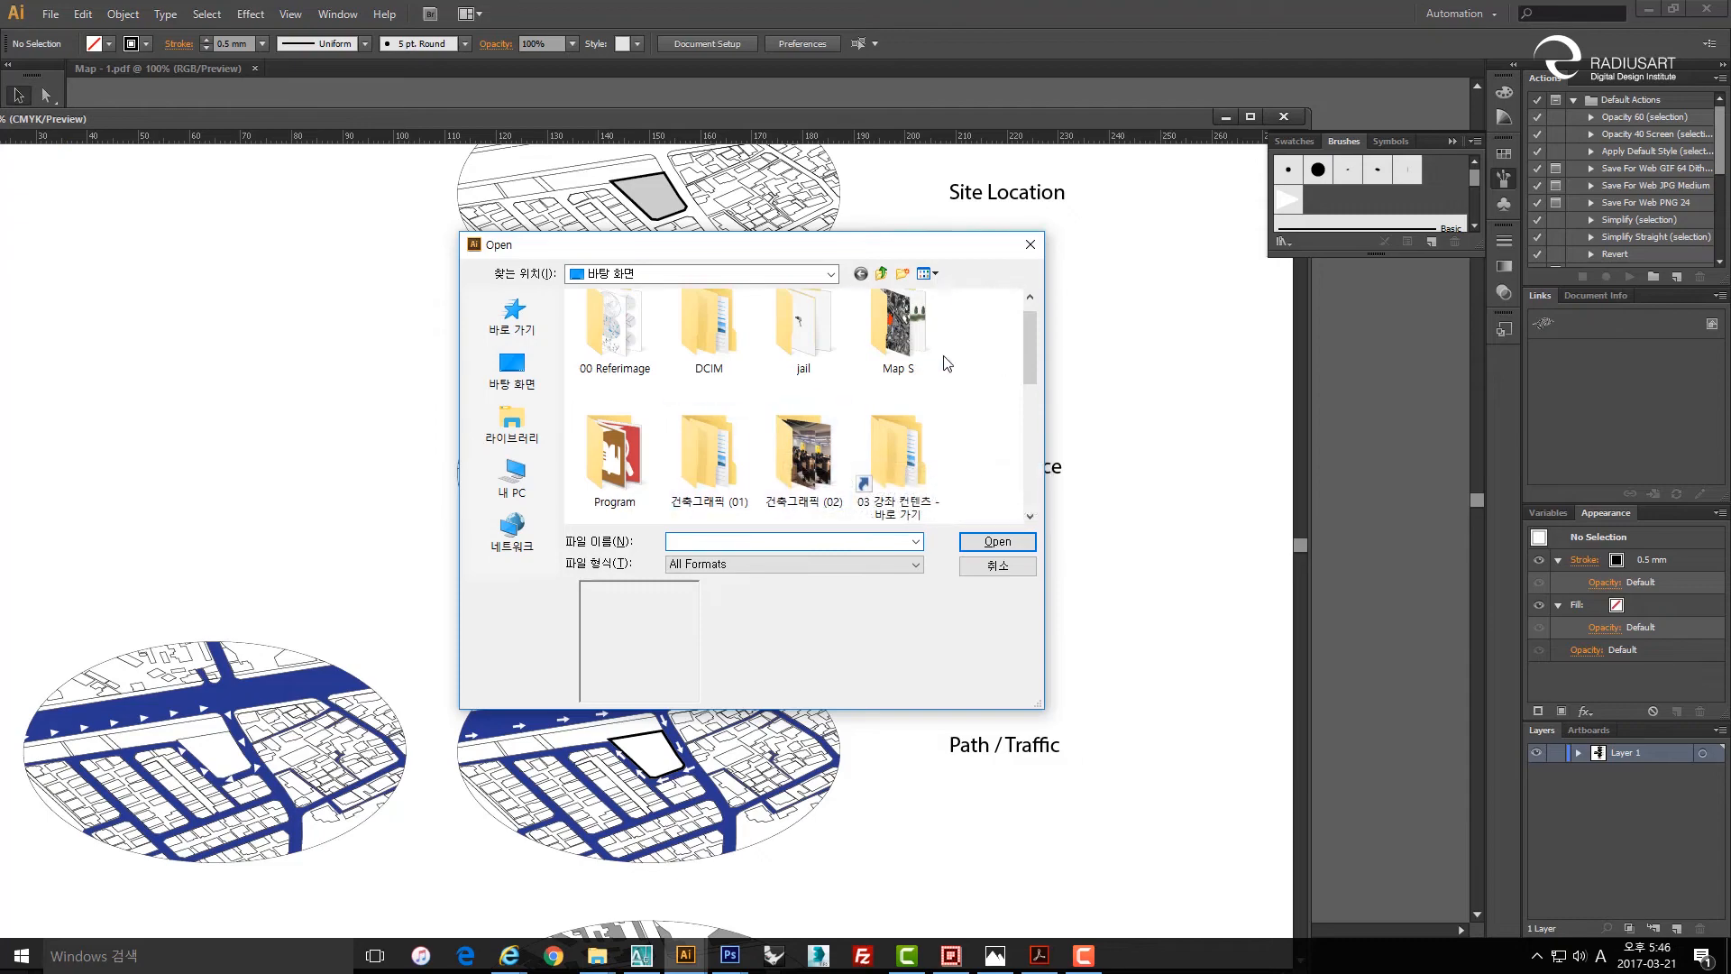
double_click(896, 311)
left_click(973, 377)
left_click(617, 470)
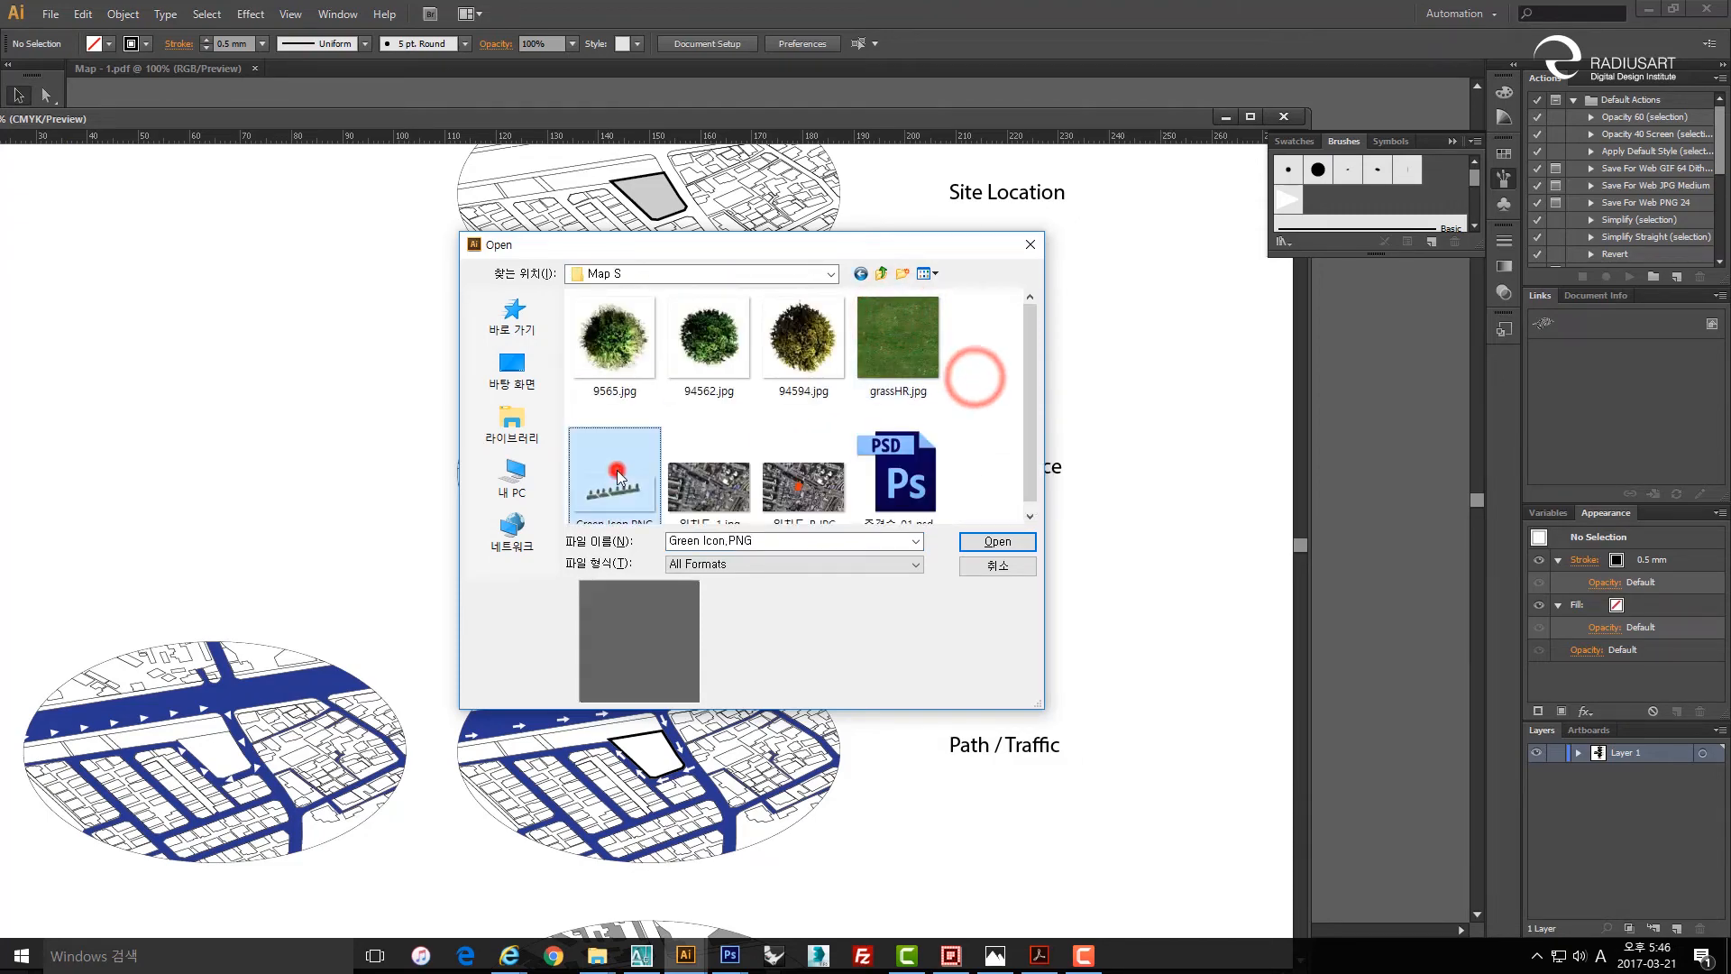
double_click(617, 469)
left_click(761, 488)
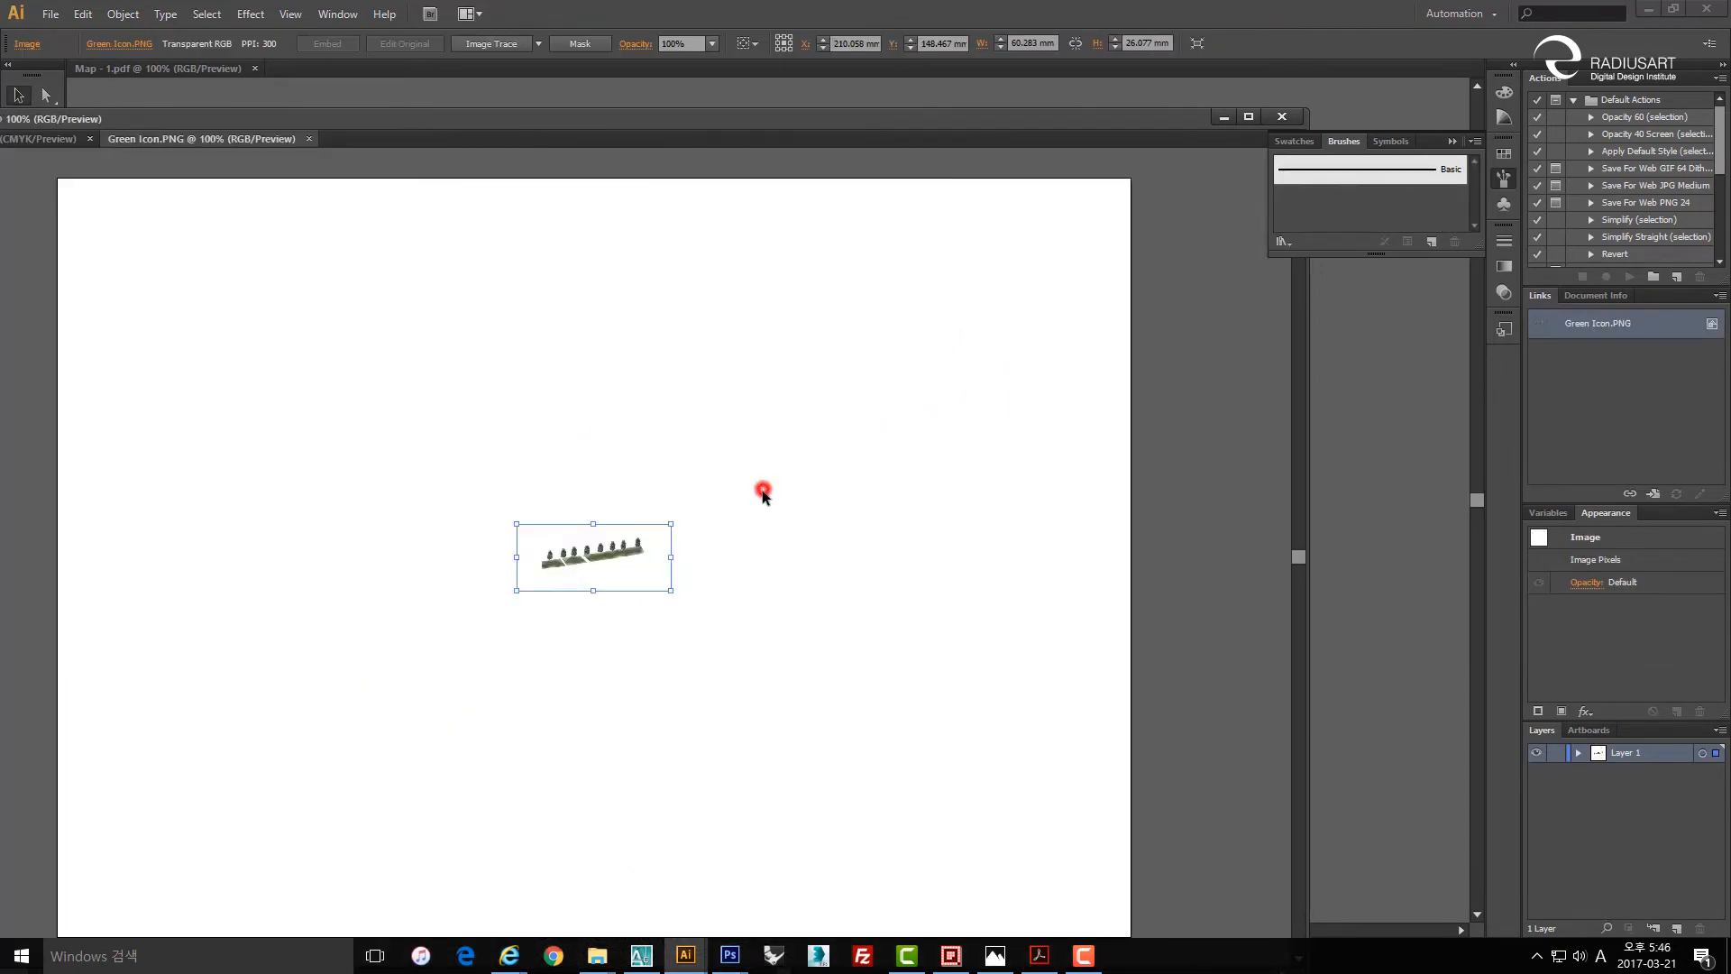
Copy the grass and tree image from Green Icon.PNG and paste it into the Untitled-1 map document.
left_click(616, 561)
key("ctrl+c")
left_click_drag(263, 117, 794, 158)
left_click(541, 174)
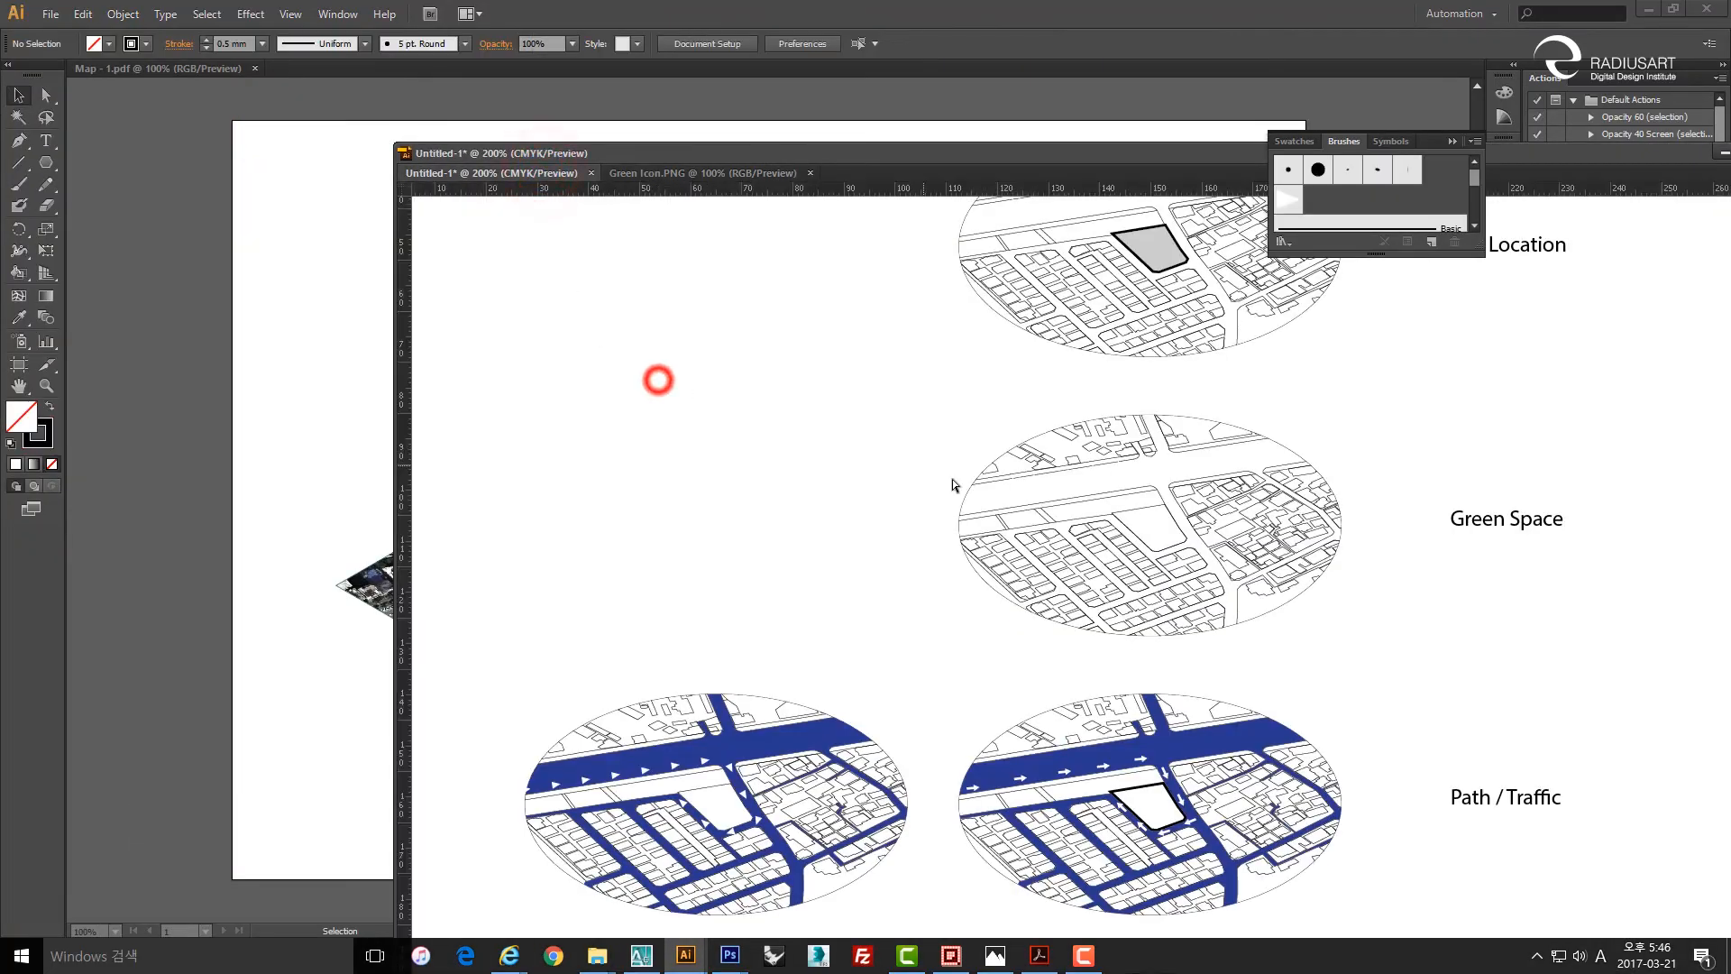
key("ctrl+v")
left_click(886, 559)
Move the pasted grass and tree image onto the strip along the main road in the Green Space oval map.
scroll(1109, 622, "up", 3)
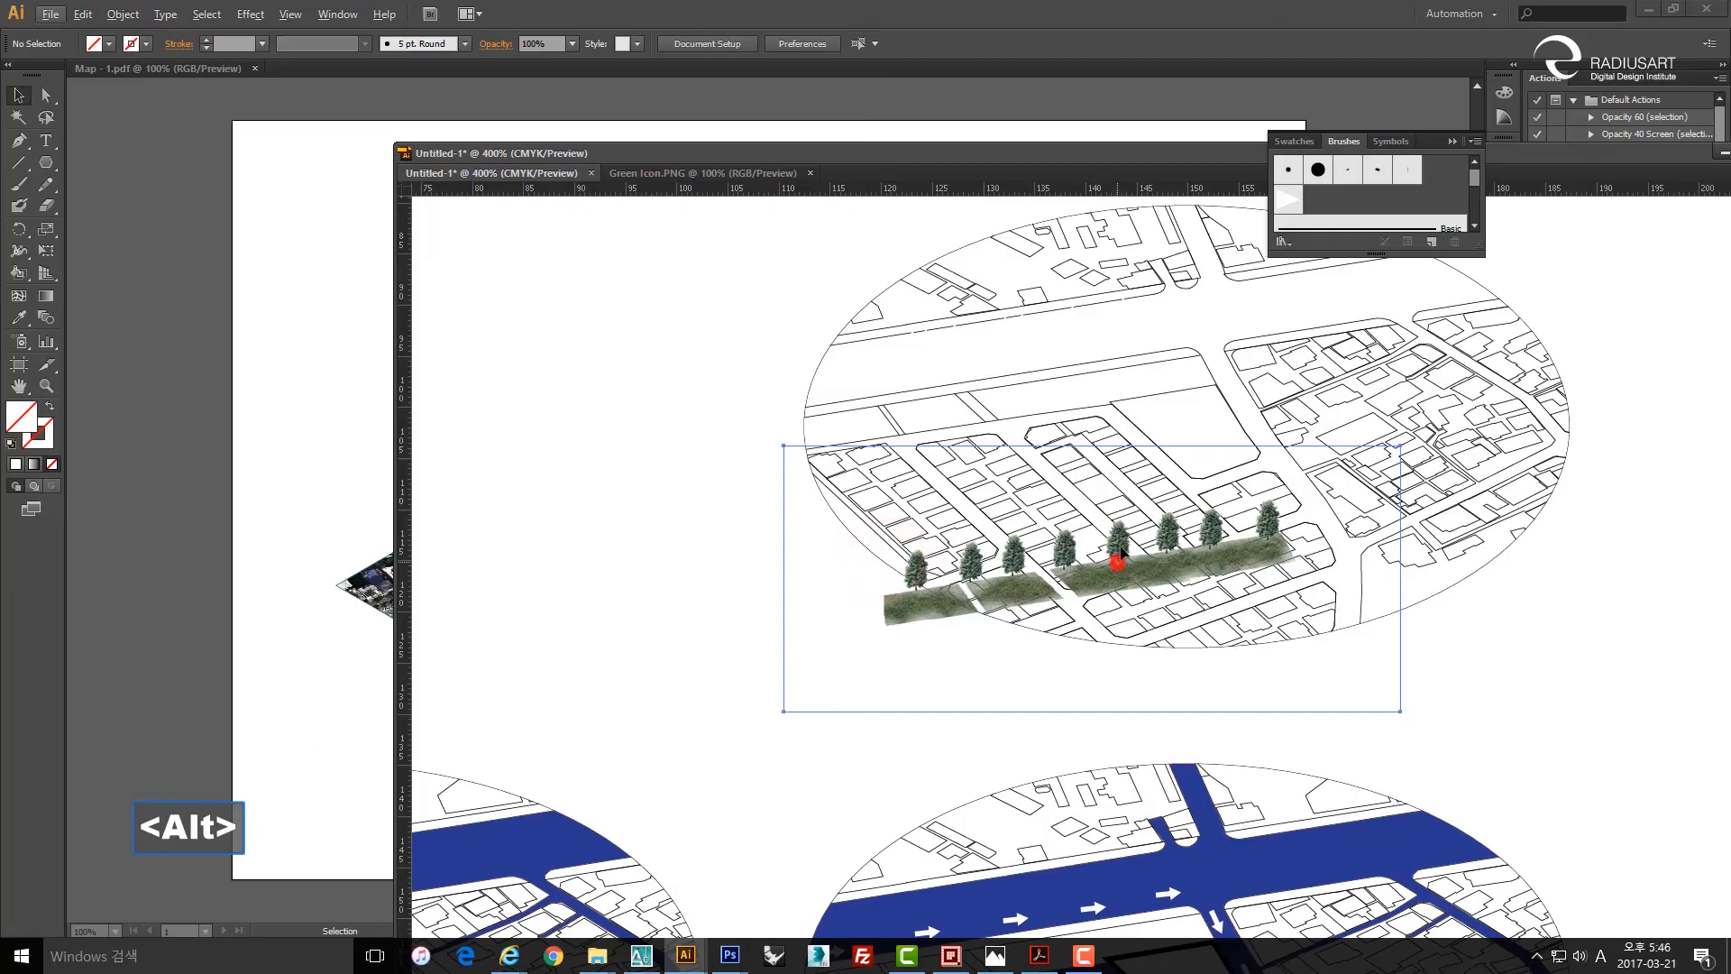
left_click_drag(1120, 552, 1097, 468)
scroll(1117, 435, "up", 3)
scroll(954, 458, "up", 2)
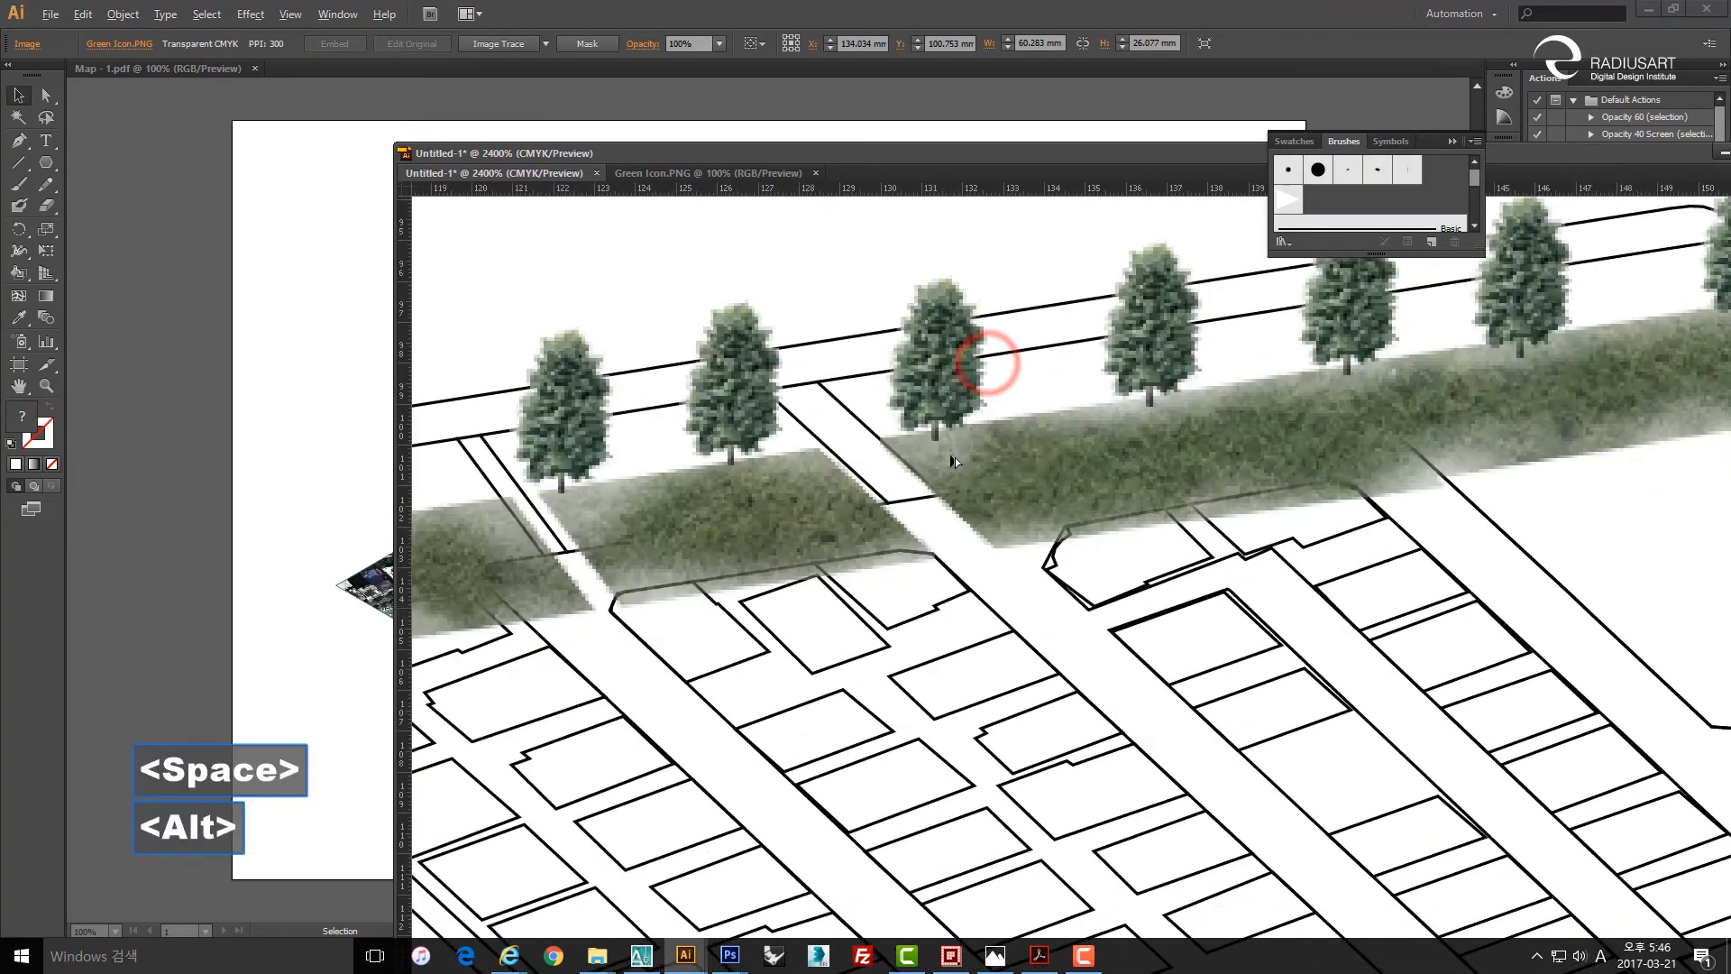
scroll(954, 458, "up", 1)
left_click_drag(965, 467, 871, 373)
left_click_drag(878, 379, 861, 363)
left_click(871, 370)
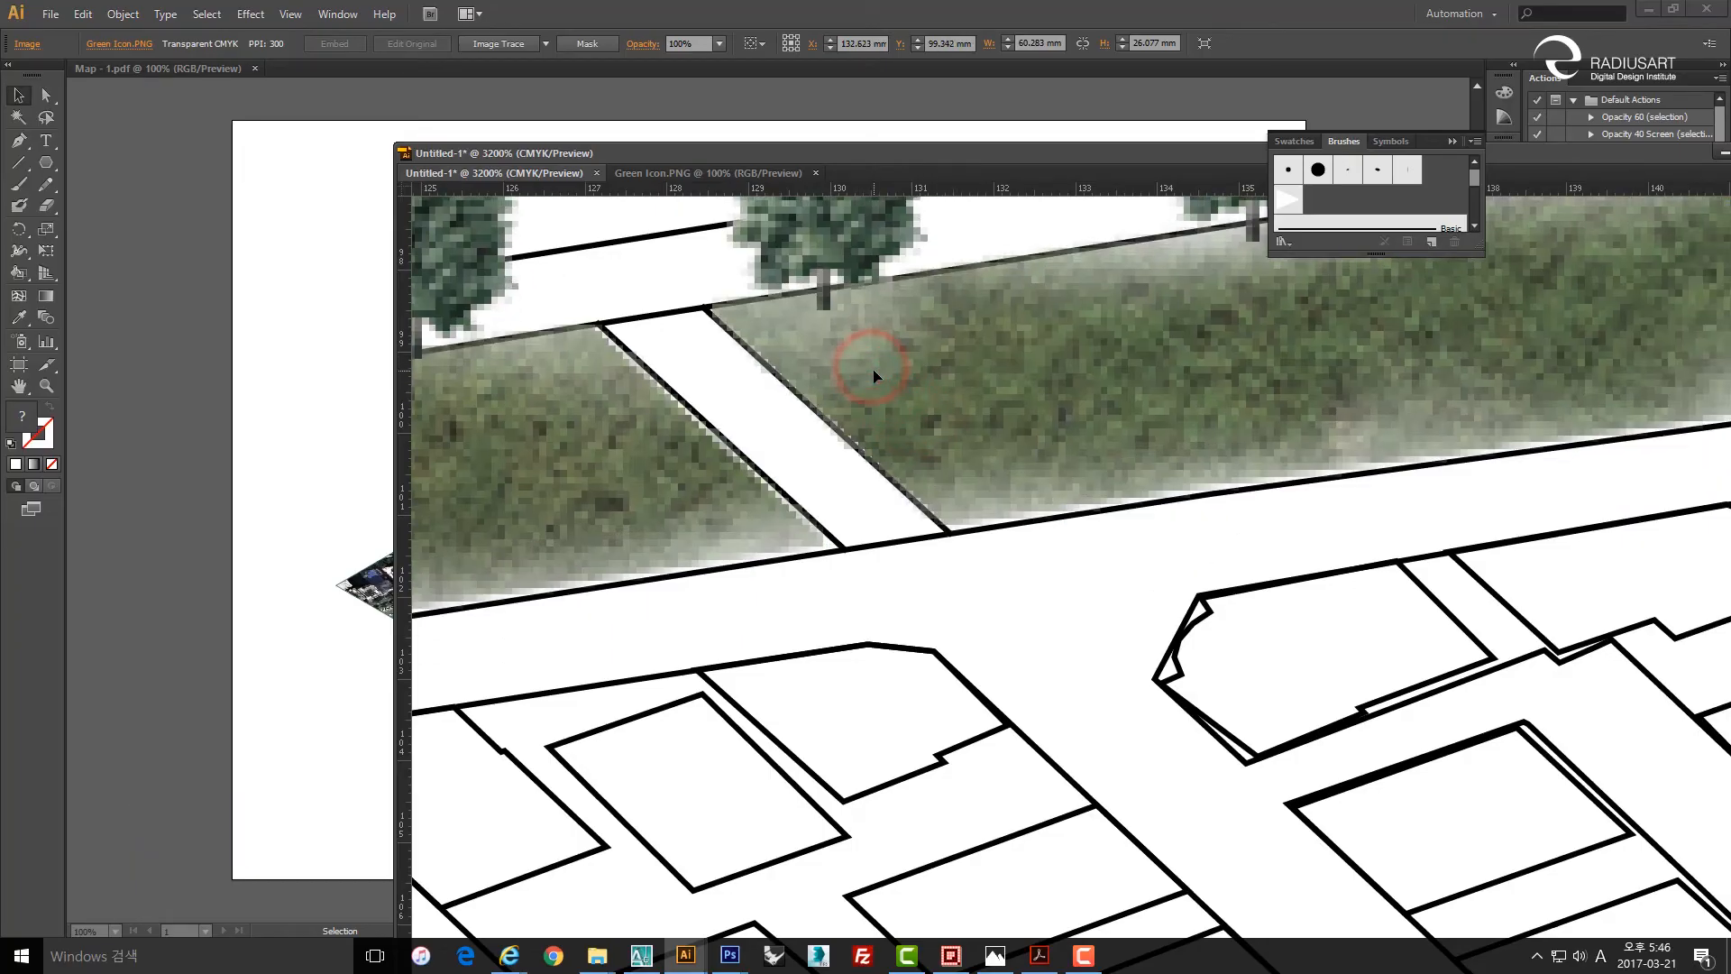
Fine-tune the grass image's position so its edges match the diagonal path lines of the Green Space map, and deselect it.
key("Right")
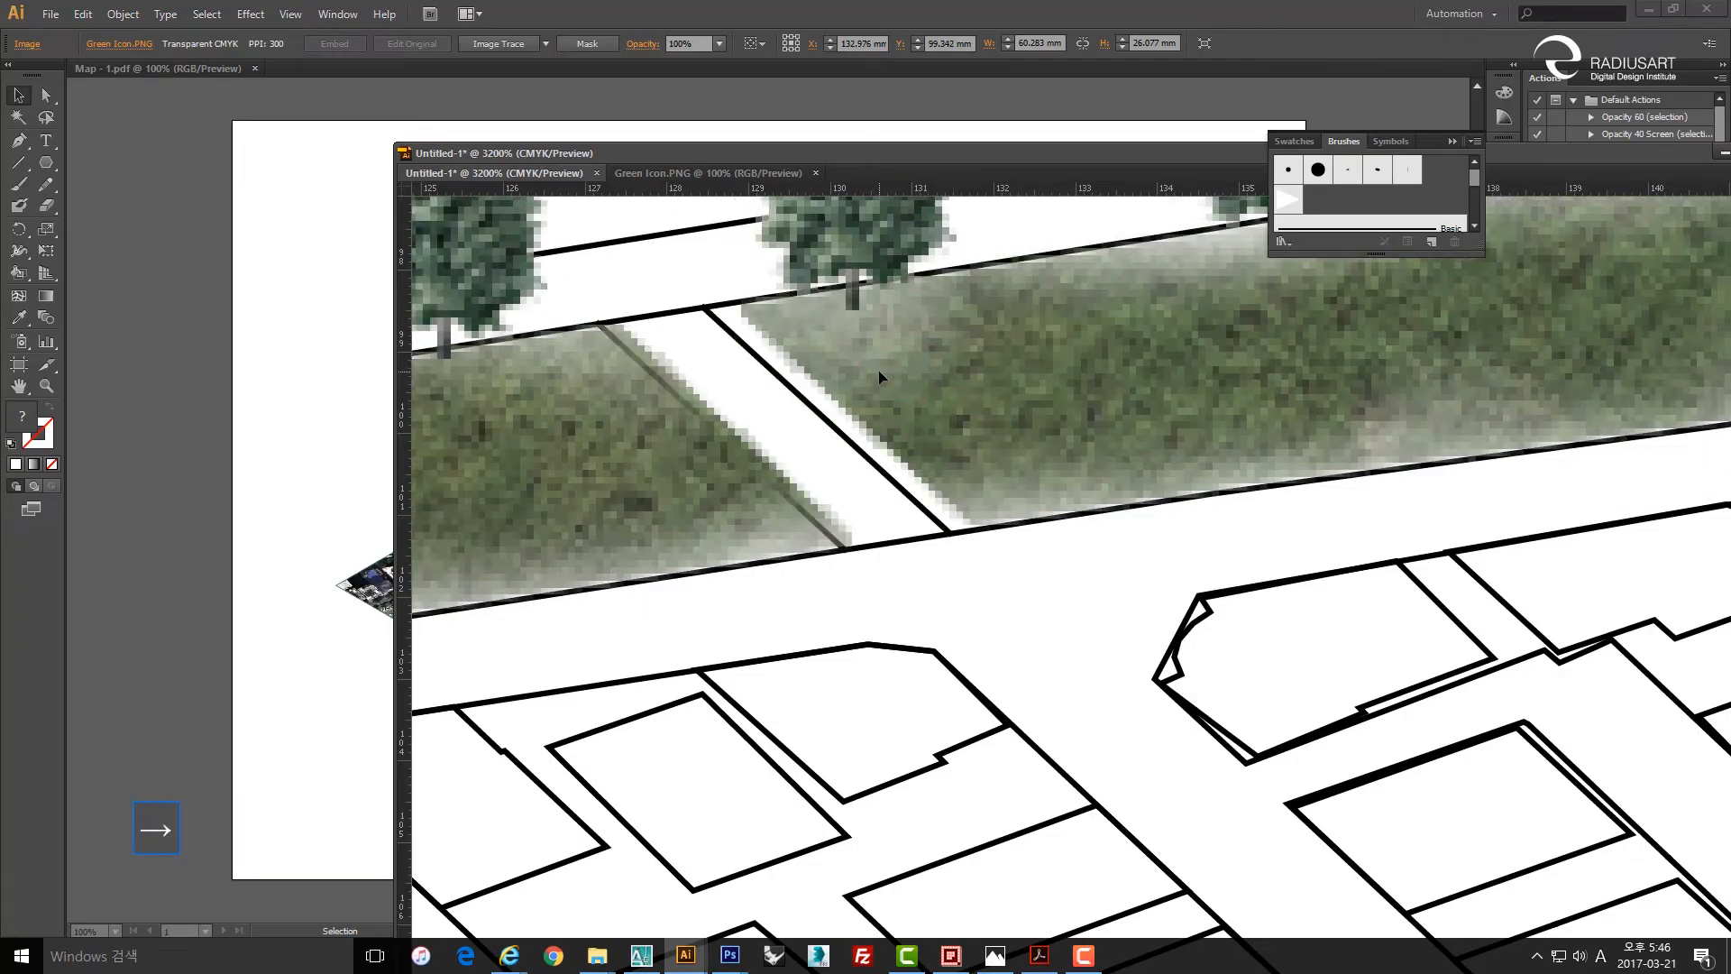
key("Left")
scroll(839, 451, "down", 3)
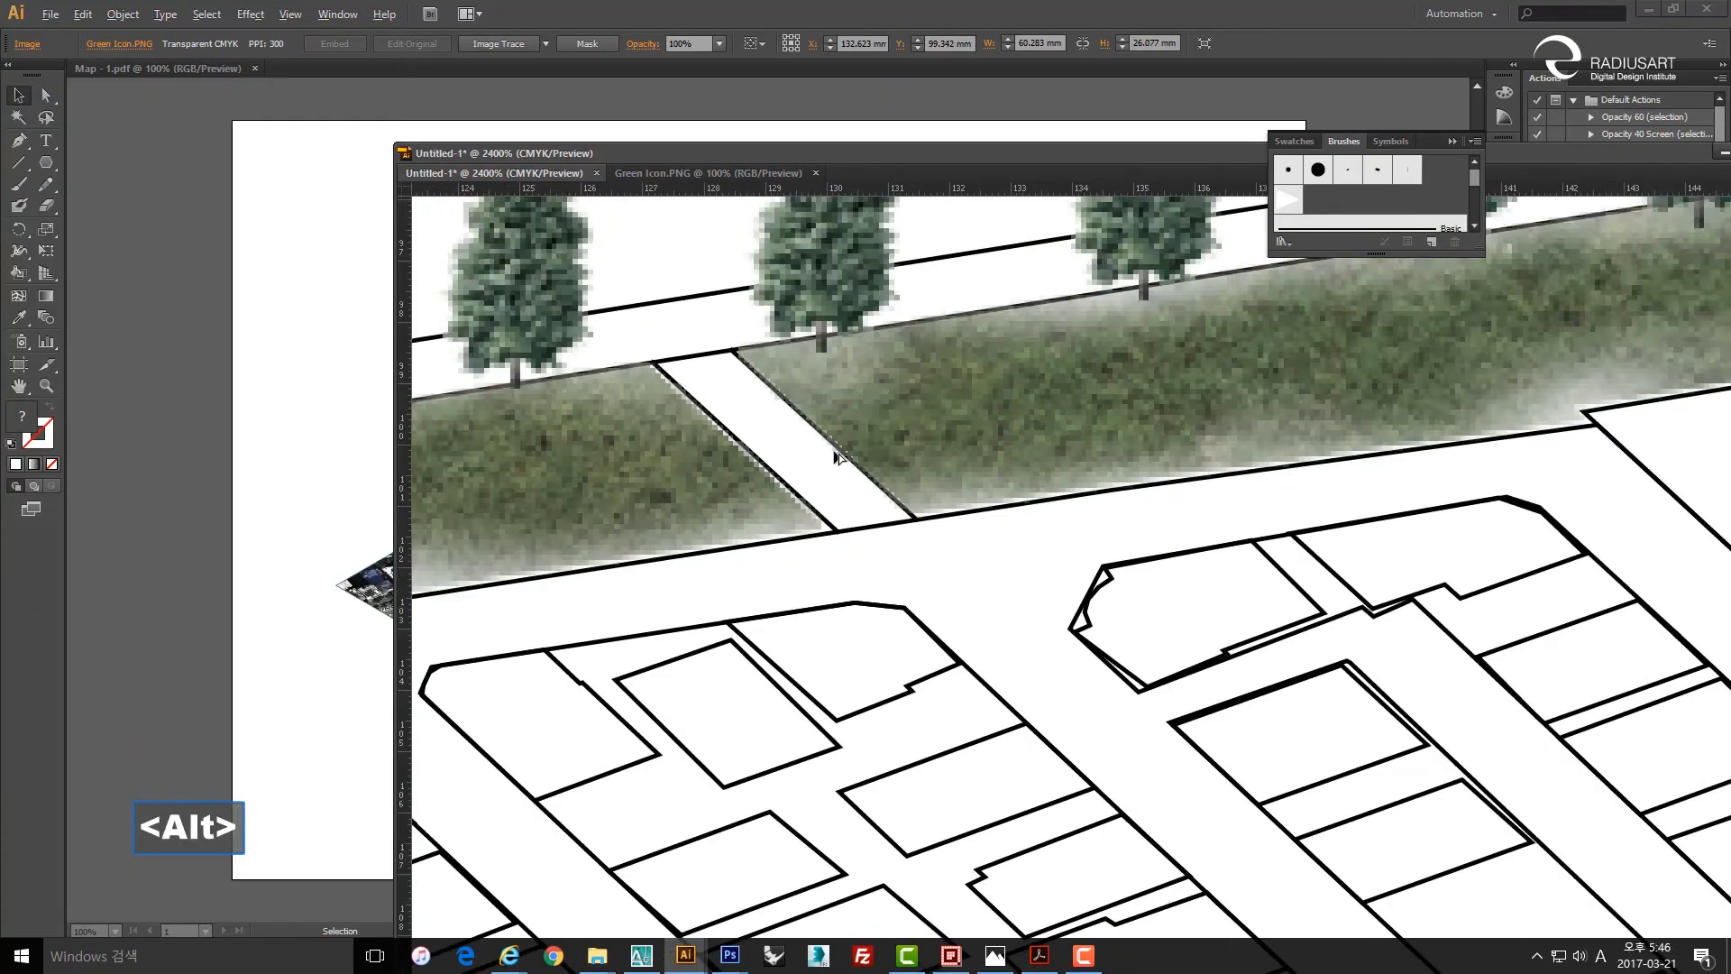
scroll(830, 452, "up", 4)
key("space")
left_click(841, 399)
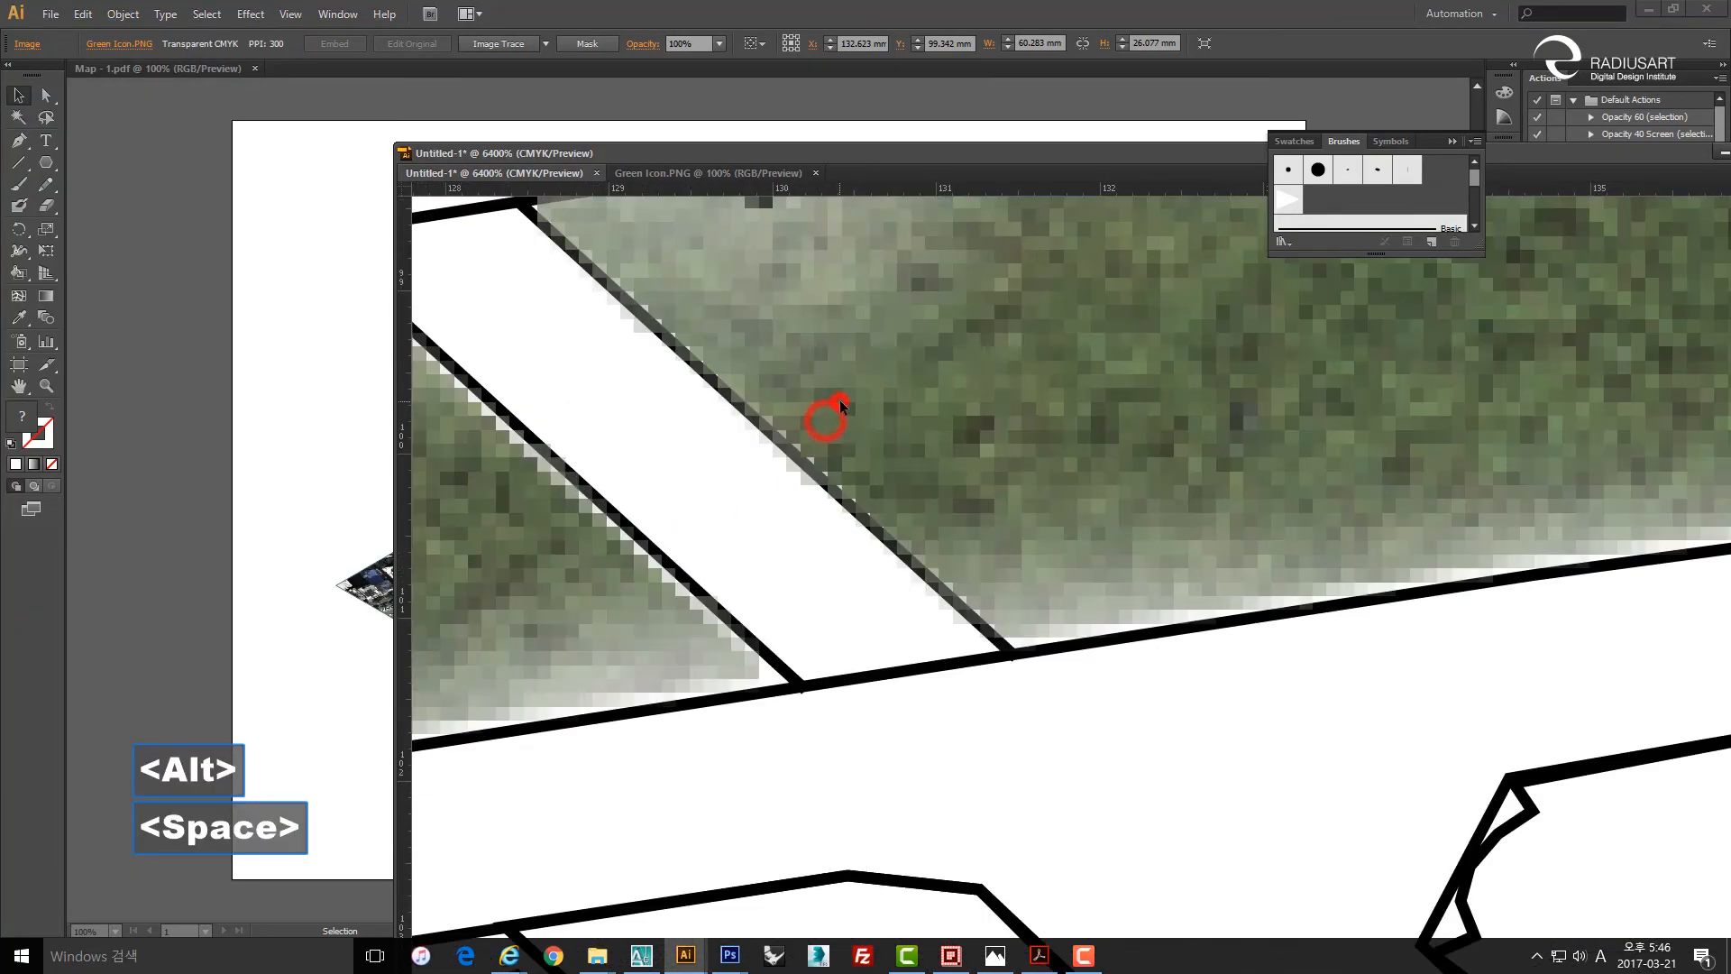
left_click_drag(842, 399, 852, 406)
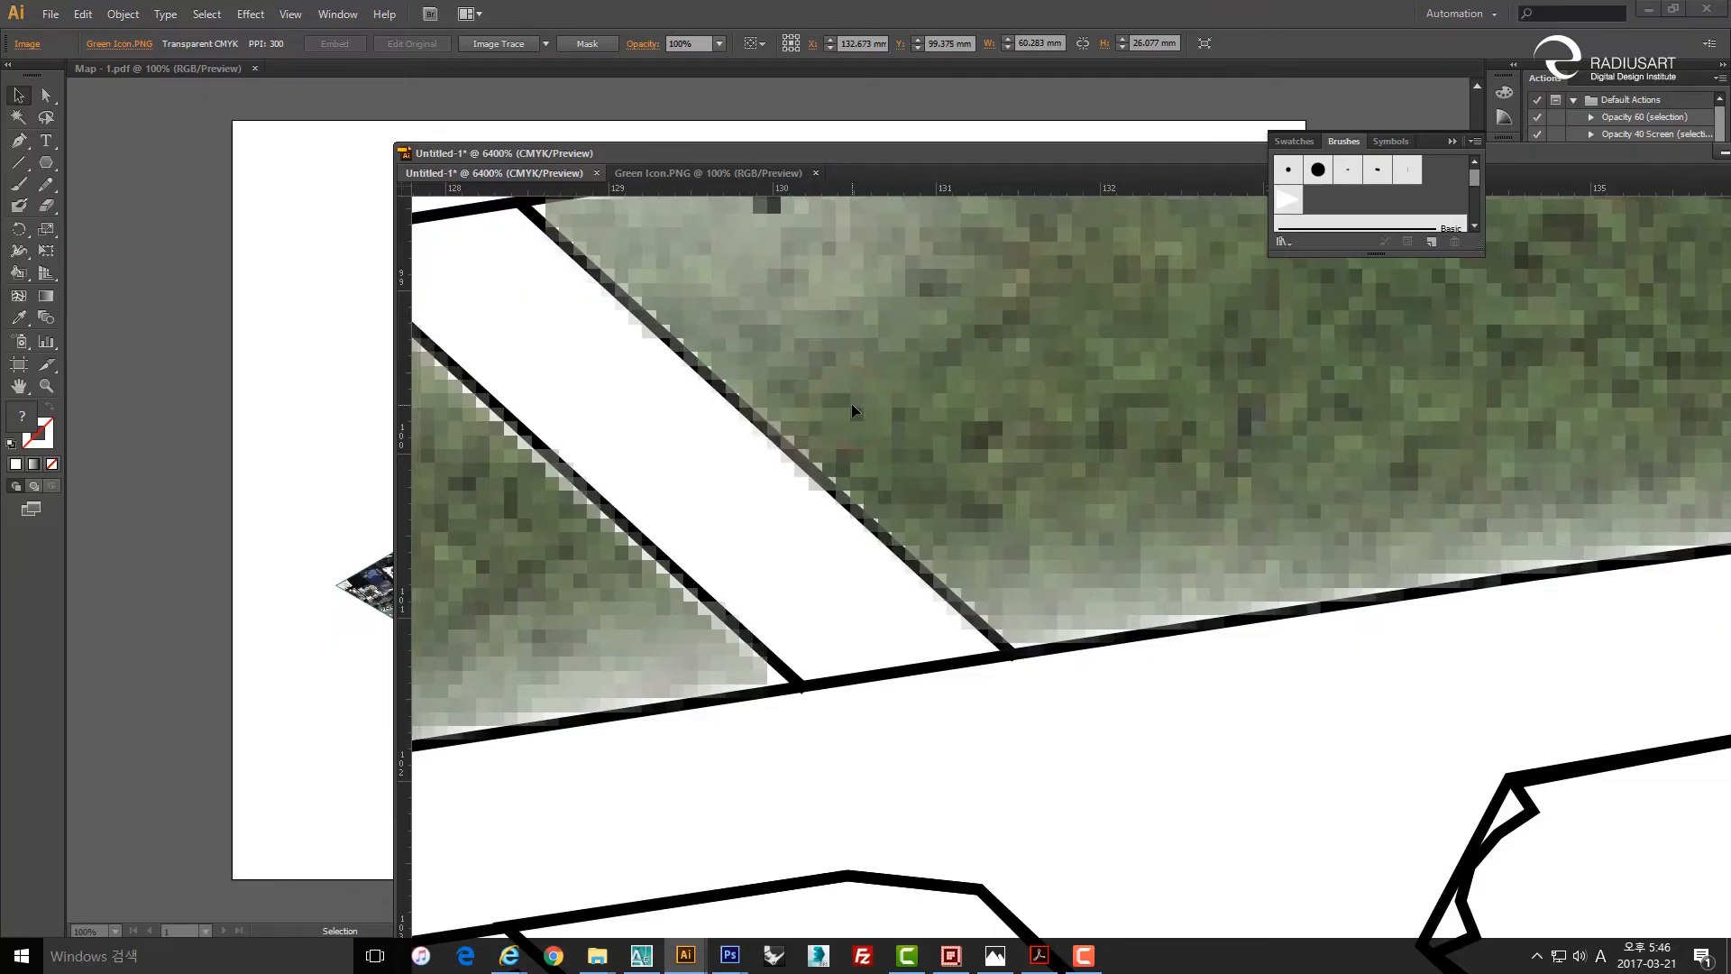
left_click(852, 405)
scroll(851, 403, "down", 4)
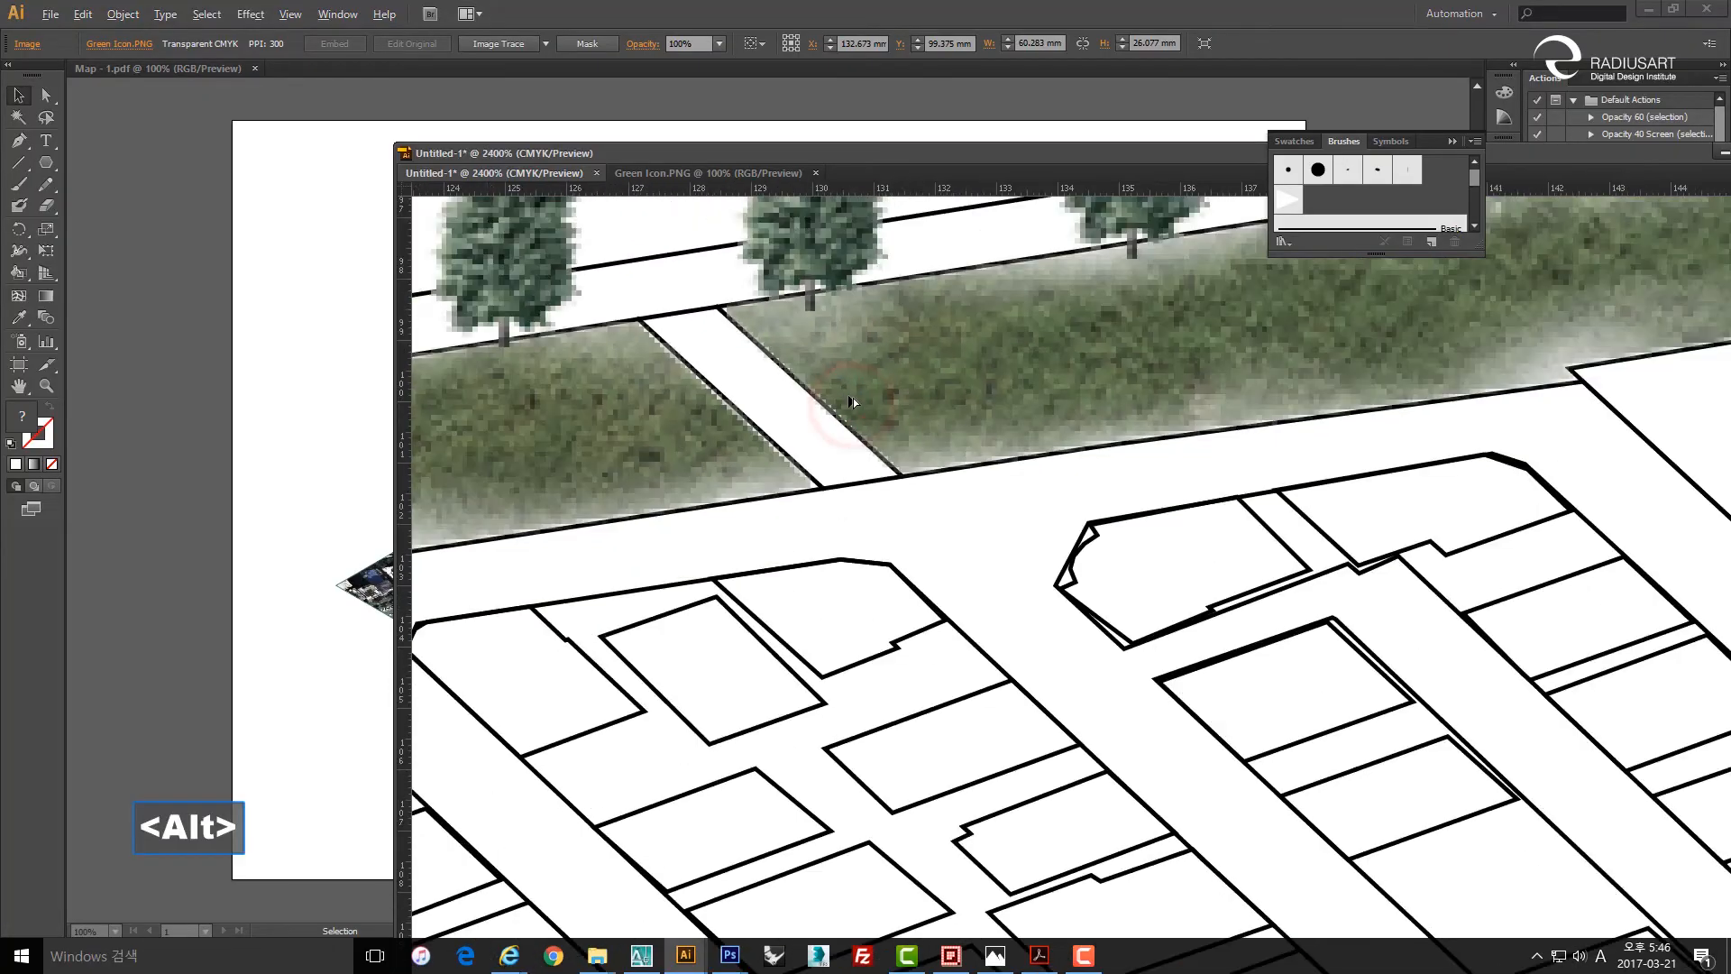
scroll(1159, 398, "down", 2)
scroll(858, 426, "down", 1)
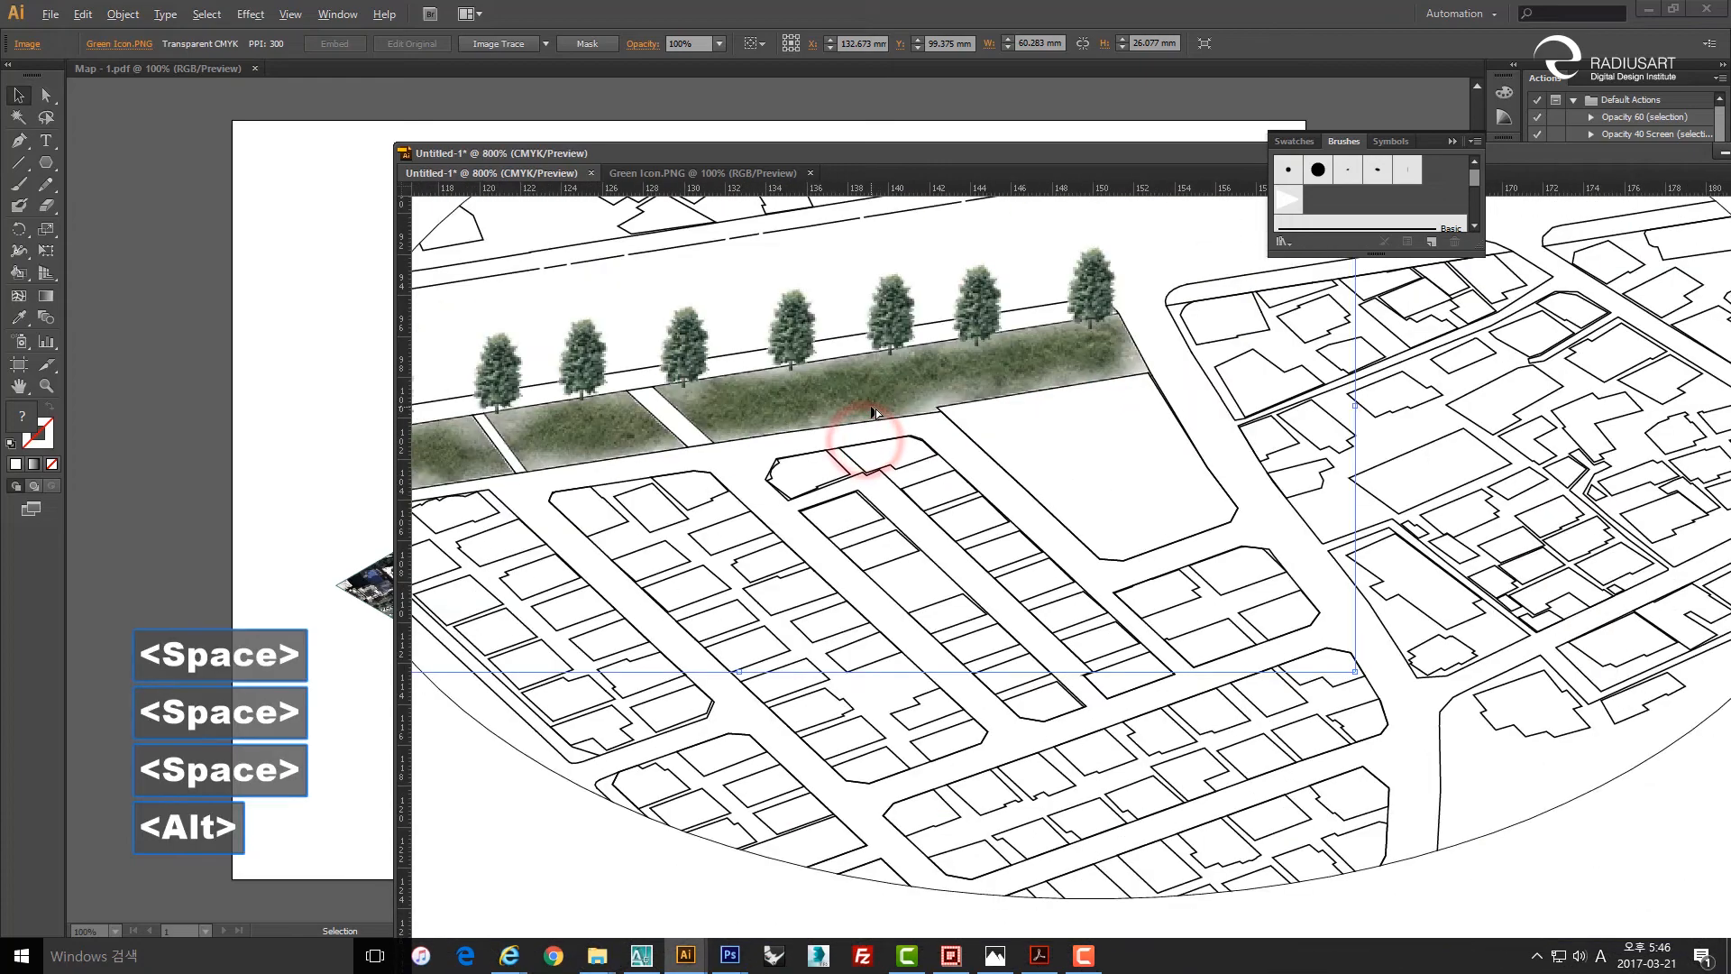
scroll(792, 445, "down", 1)
left_click_drag(790, 445, 804, 451)
left_click(1347, 631)
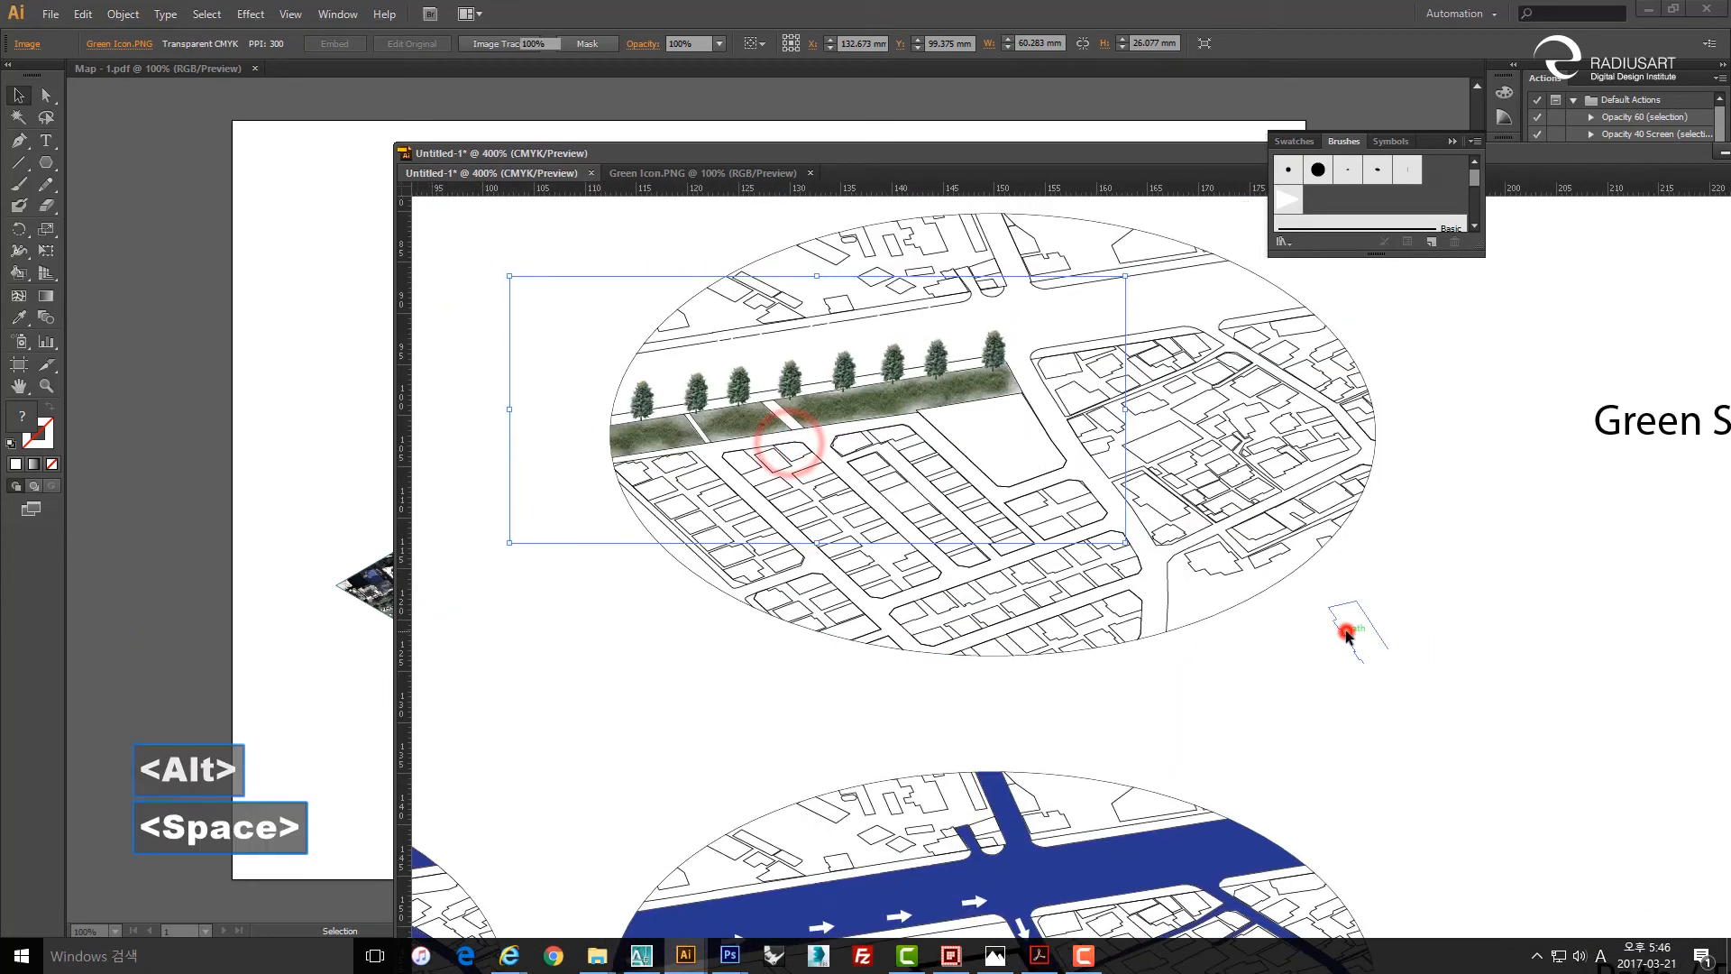
Copy the grey site shape with its black outline from the Site Location map onto the Green Space map.
left_click(1466, 581)
scroll(1275, 494, "down", 2)
left_click_drag(1333, 483, 1188, 476)
left_click(1425, 488)
left_click_drag(1113, 348, 1143, 496)
left_click_drag(954, 304, 992, 589)
left_click(1278, 684)
Examine the Green Space map up close and compare it with the other oval maps on the board.
key("space")
left_click_drag(1461, 614, 1456, 537)
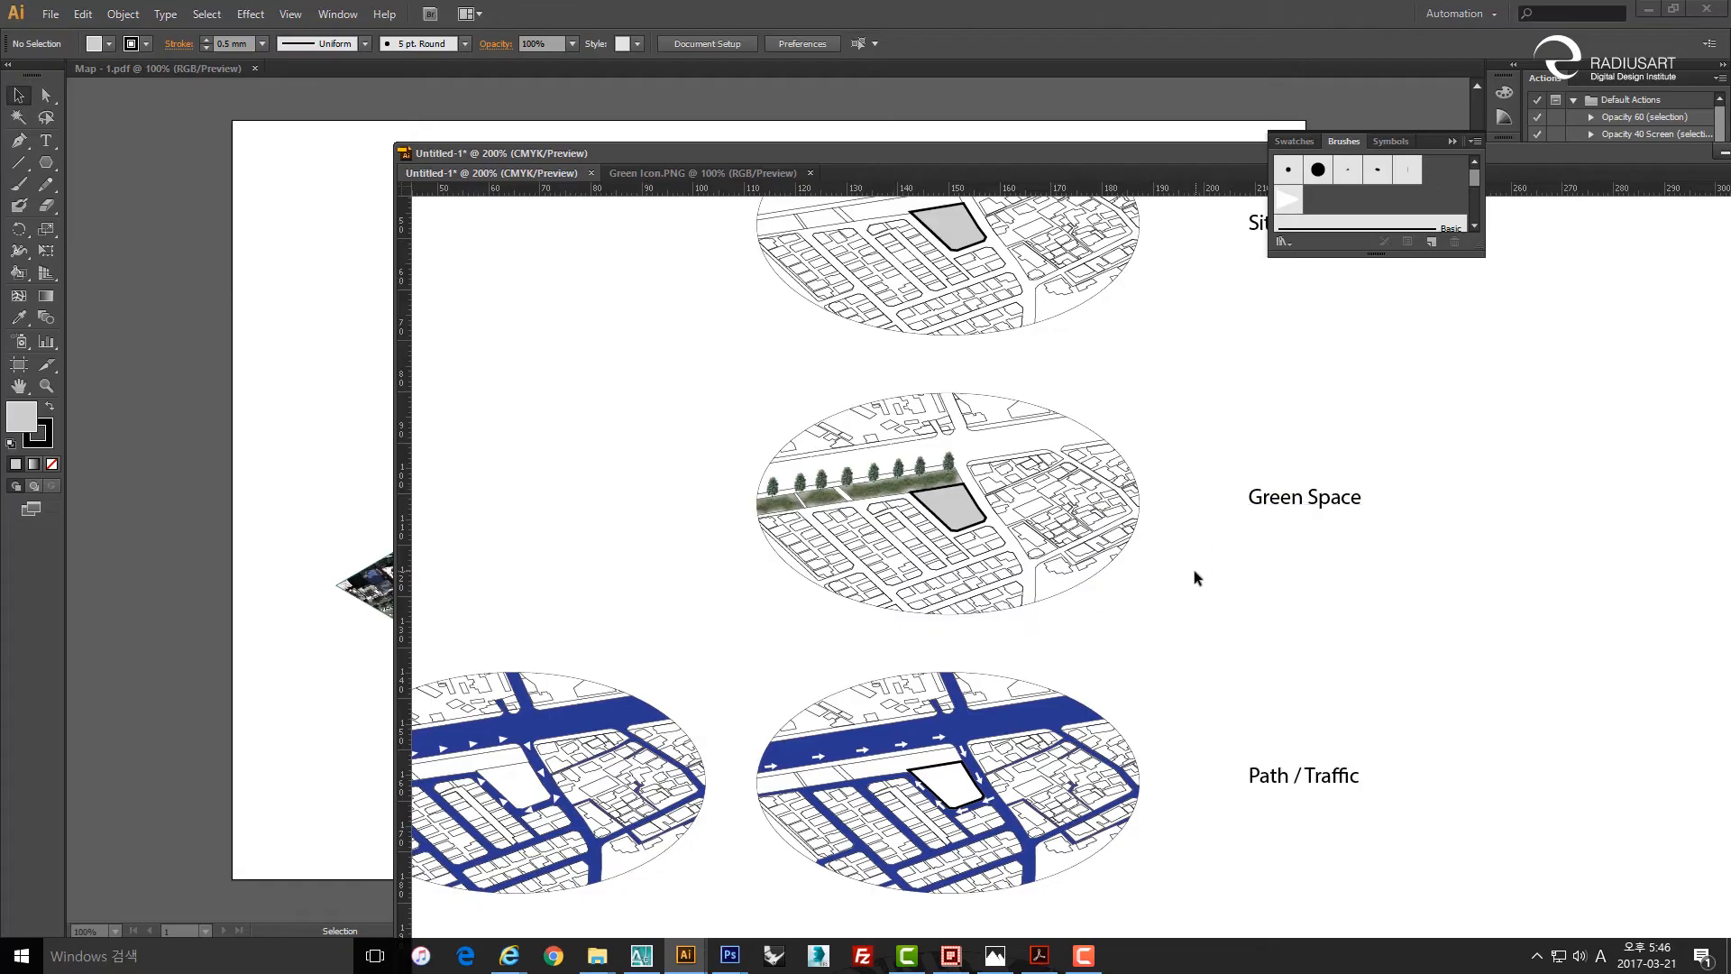
key("space")
left_click_drag(1194, 570, 1203, 554)
scroll(1148, 548, "up", 1, "alt")
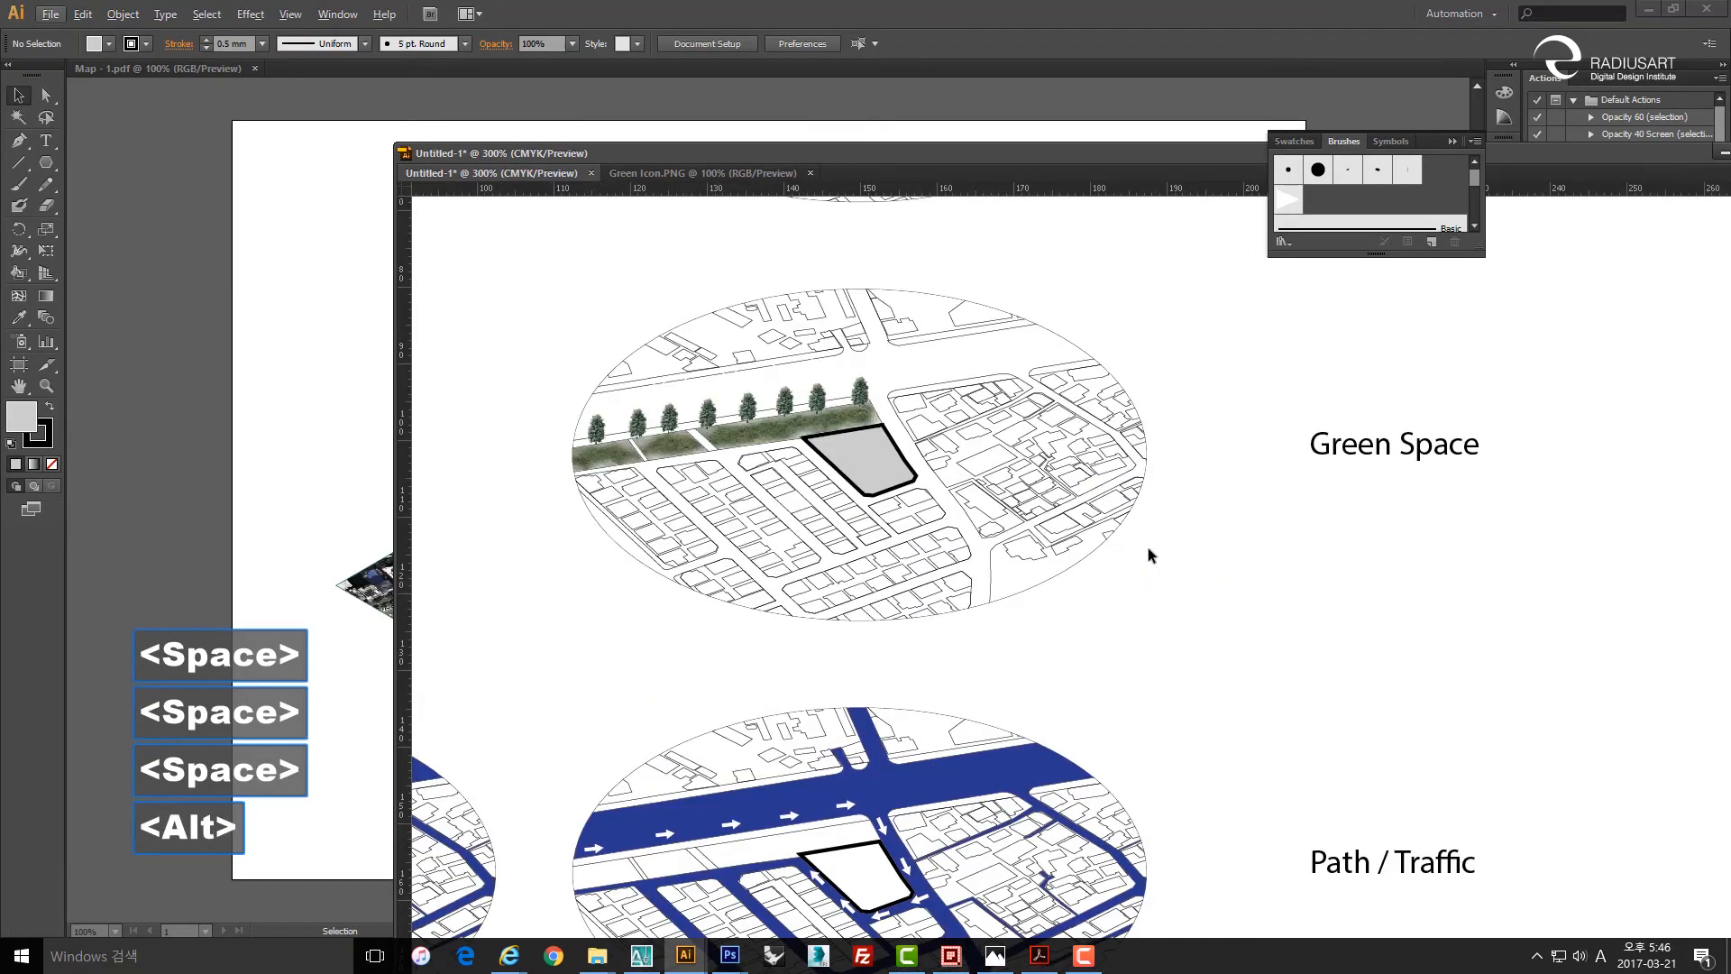
key("space")
left_click_drag(870, 490, 1132, 389)
scroll(851, 438, "down", 1, "alt")
scroll(1113, 455, "down", 1, "alt")
key("space")
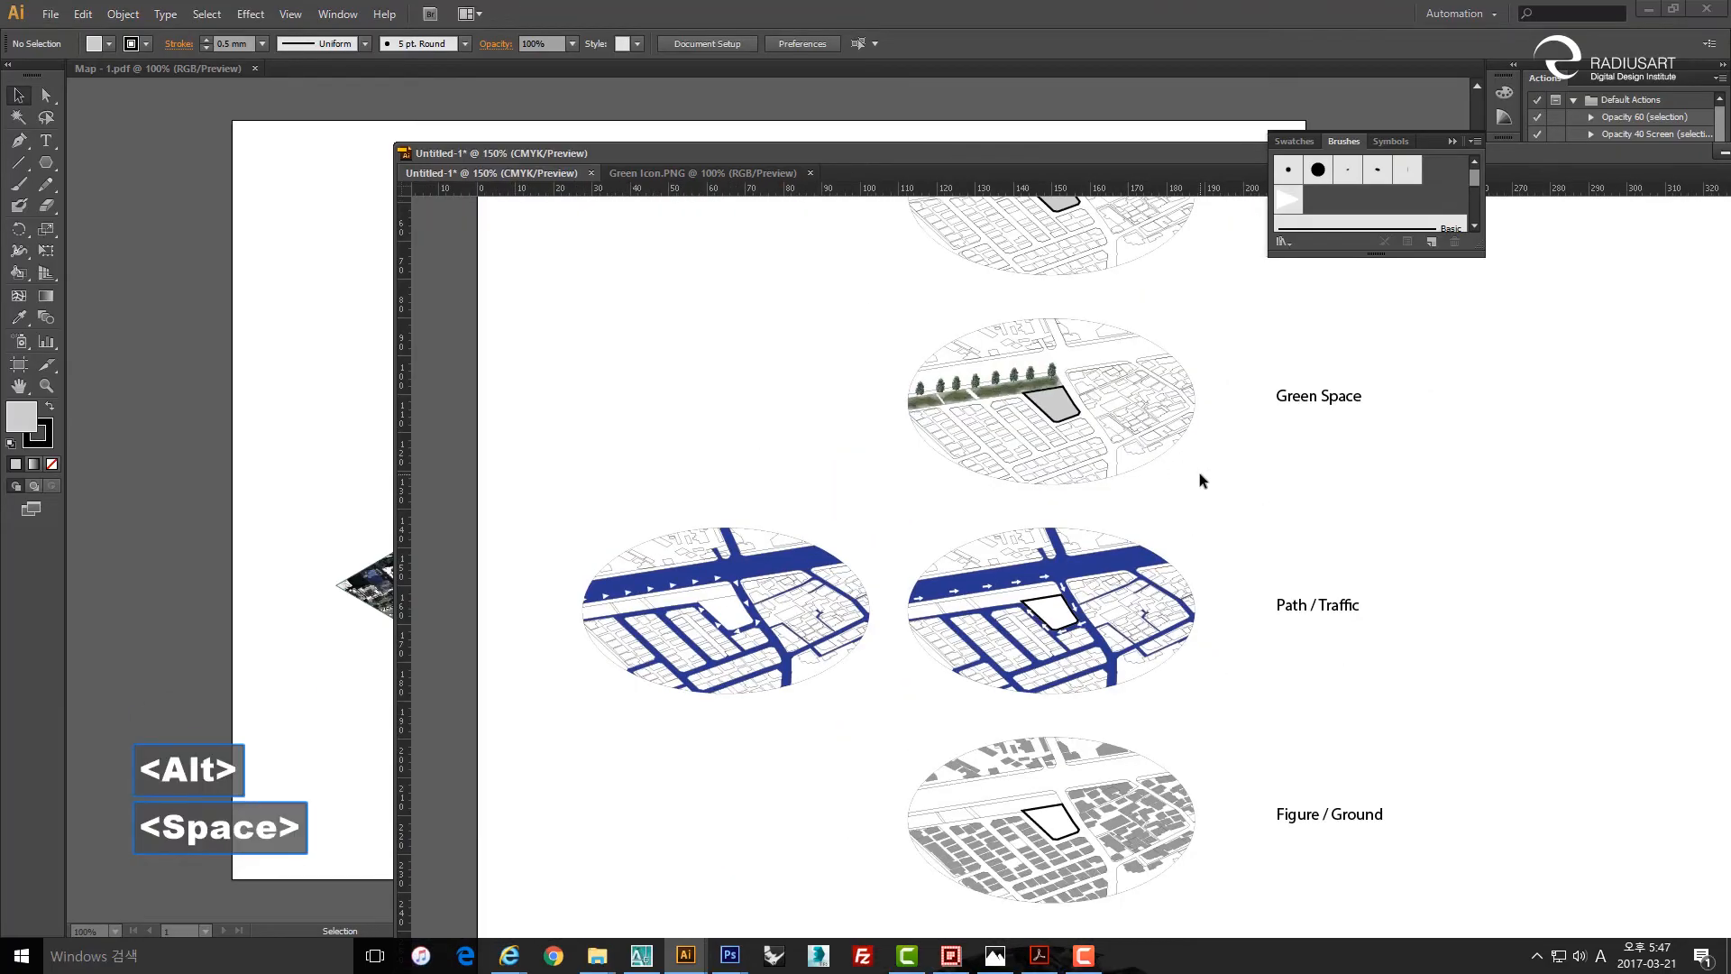
left_click_drag(1199, 472, 1143, 435)
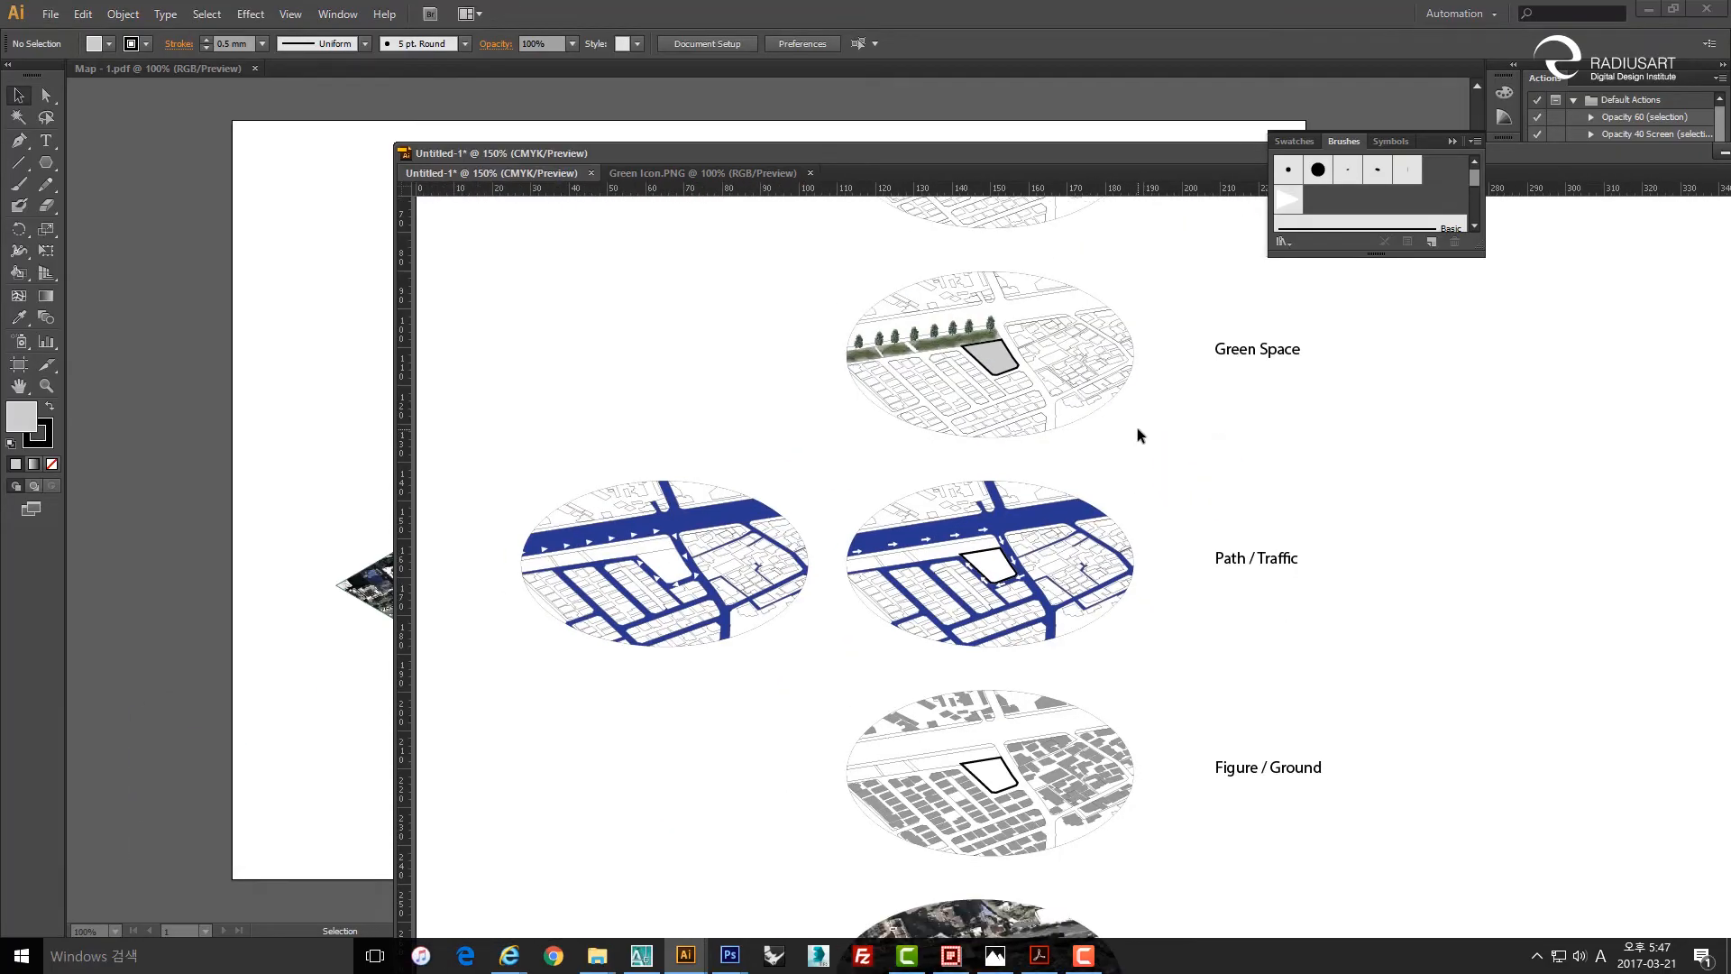
key("space")
left_click_drag(1135, 491, 1014, 488)
scroll(997, 410, "down", 2, "alt")
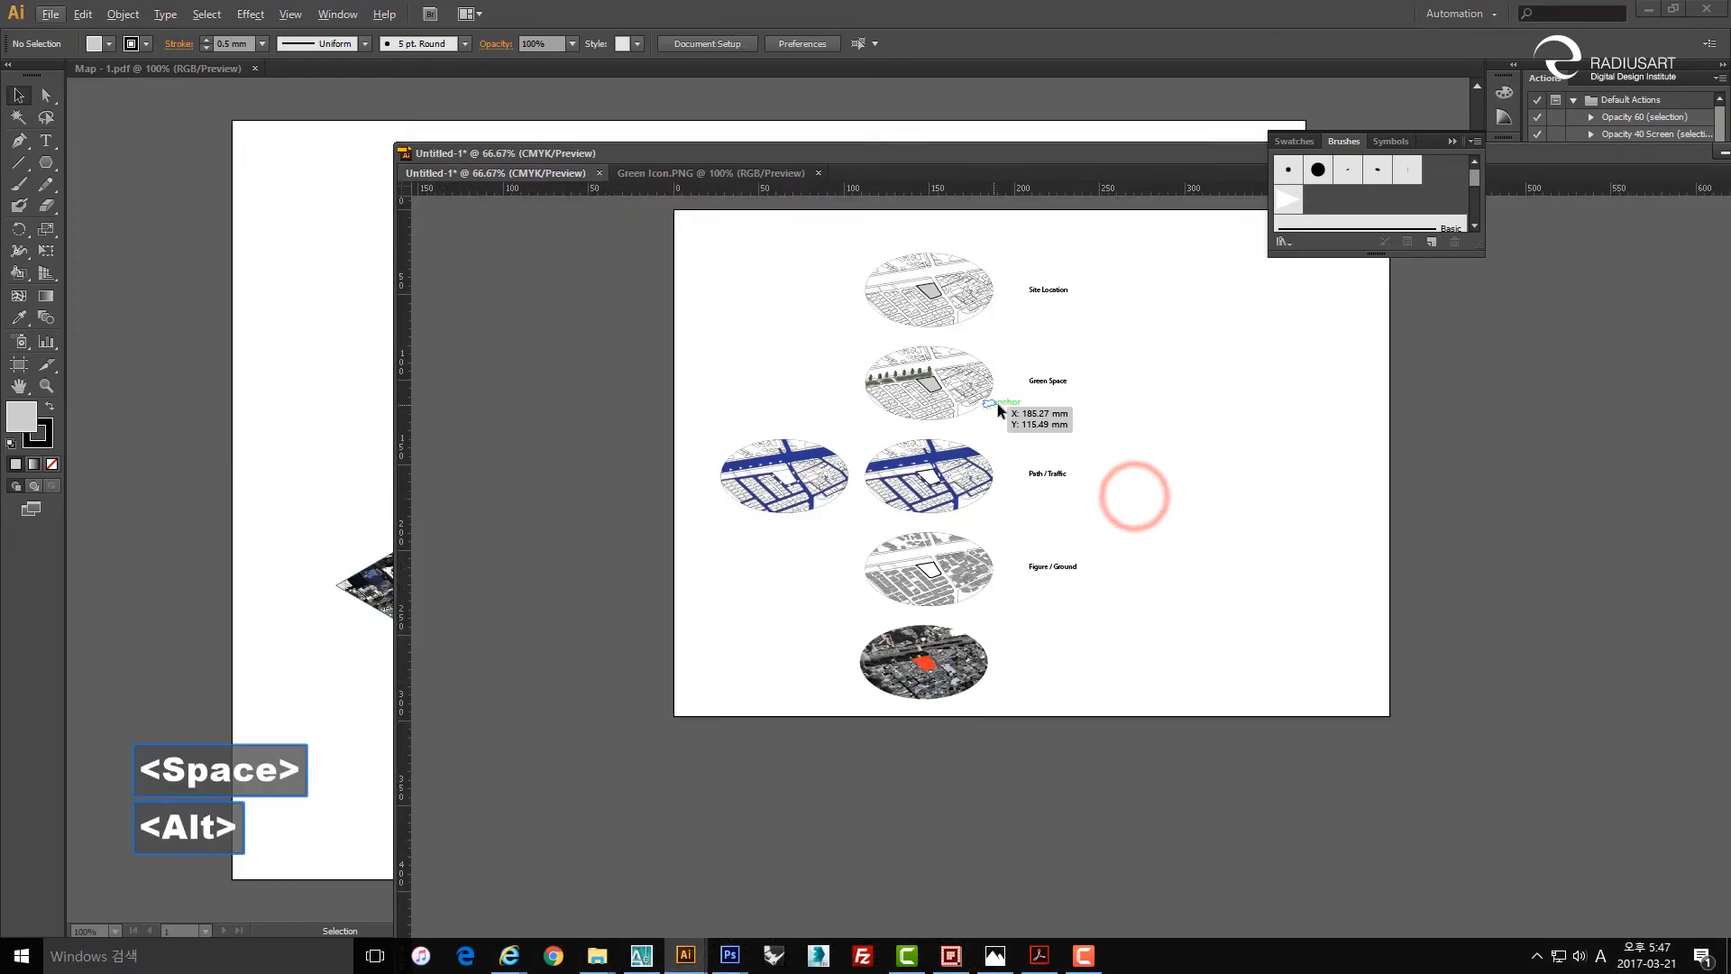
scroll(1006, 414, "up", 1, "alt")
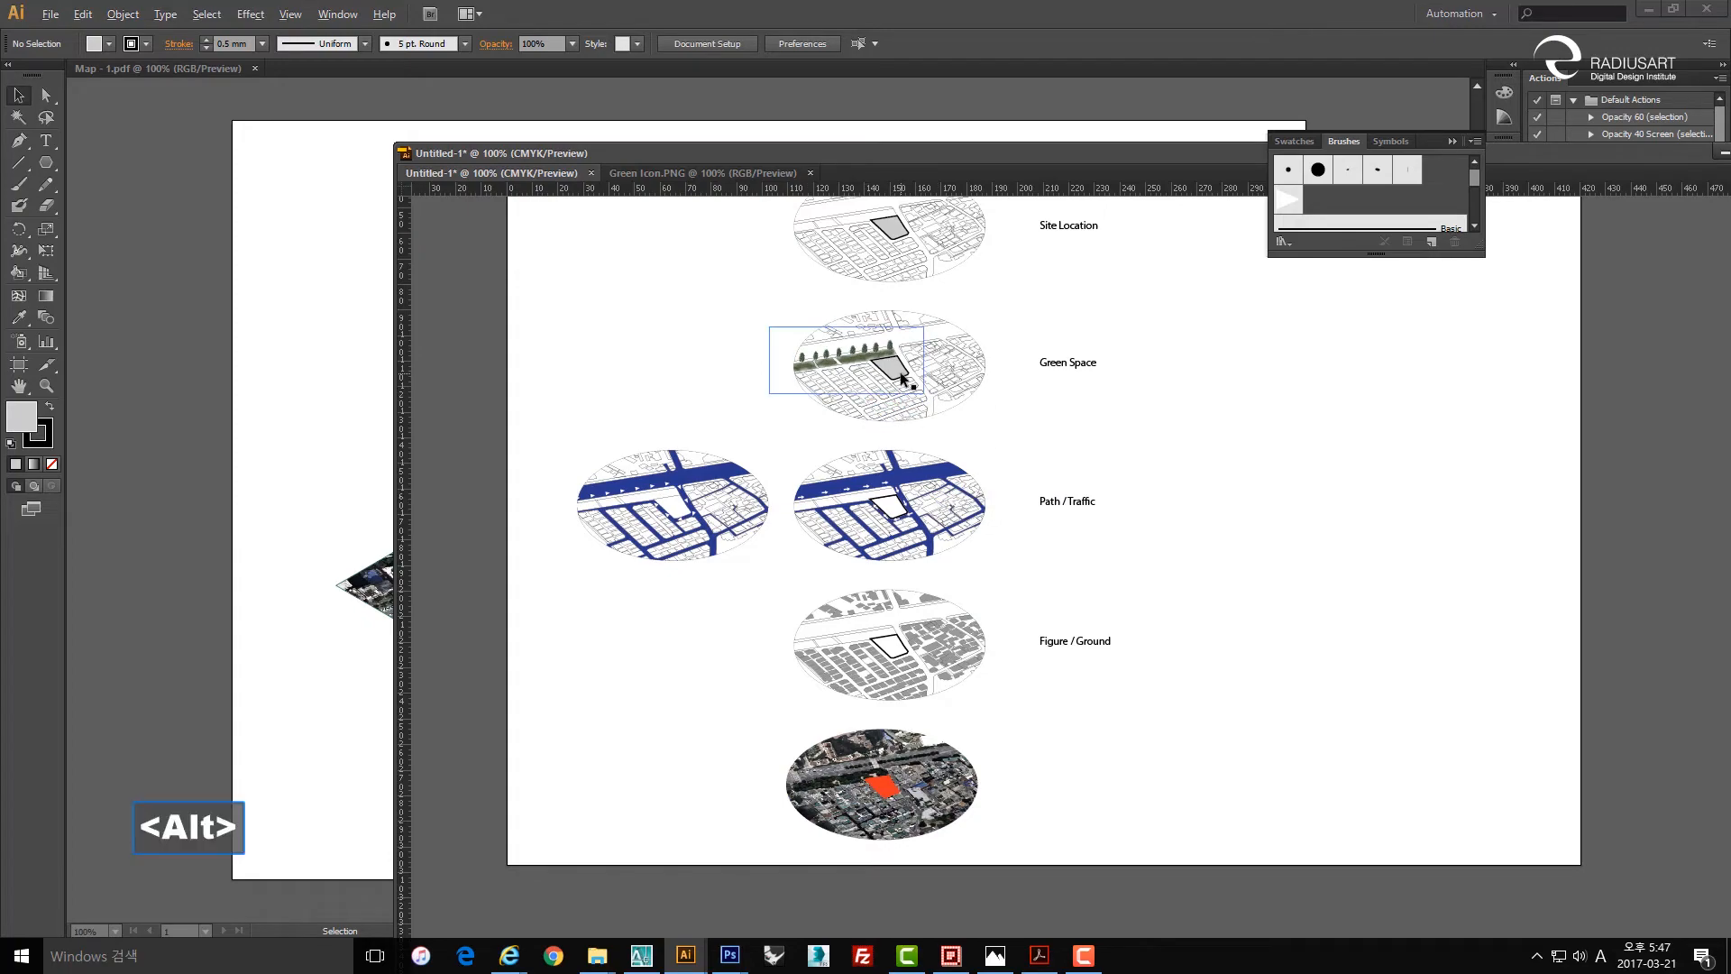
scroll(901, 379, "up", 3, "alt")
Dock the floating Untitled-1 document window so that it fills the workspace.
left_click_drag(884, 347, 888, 477)
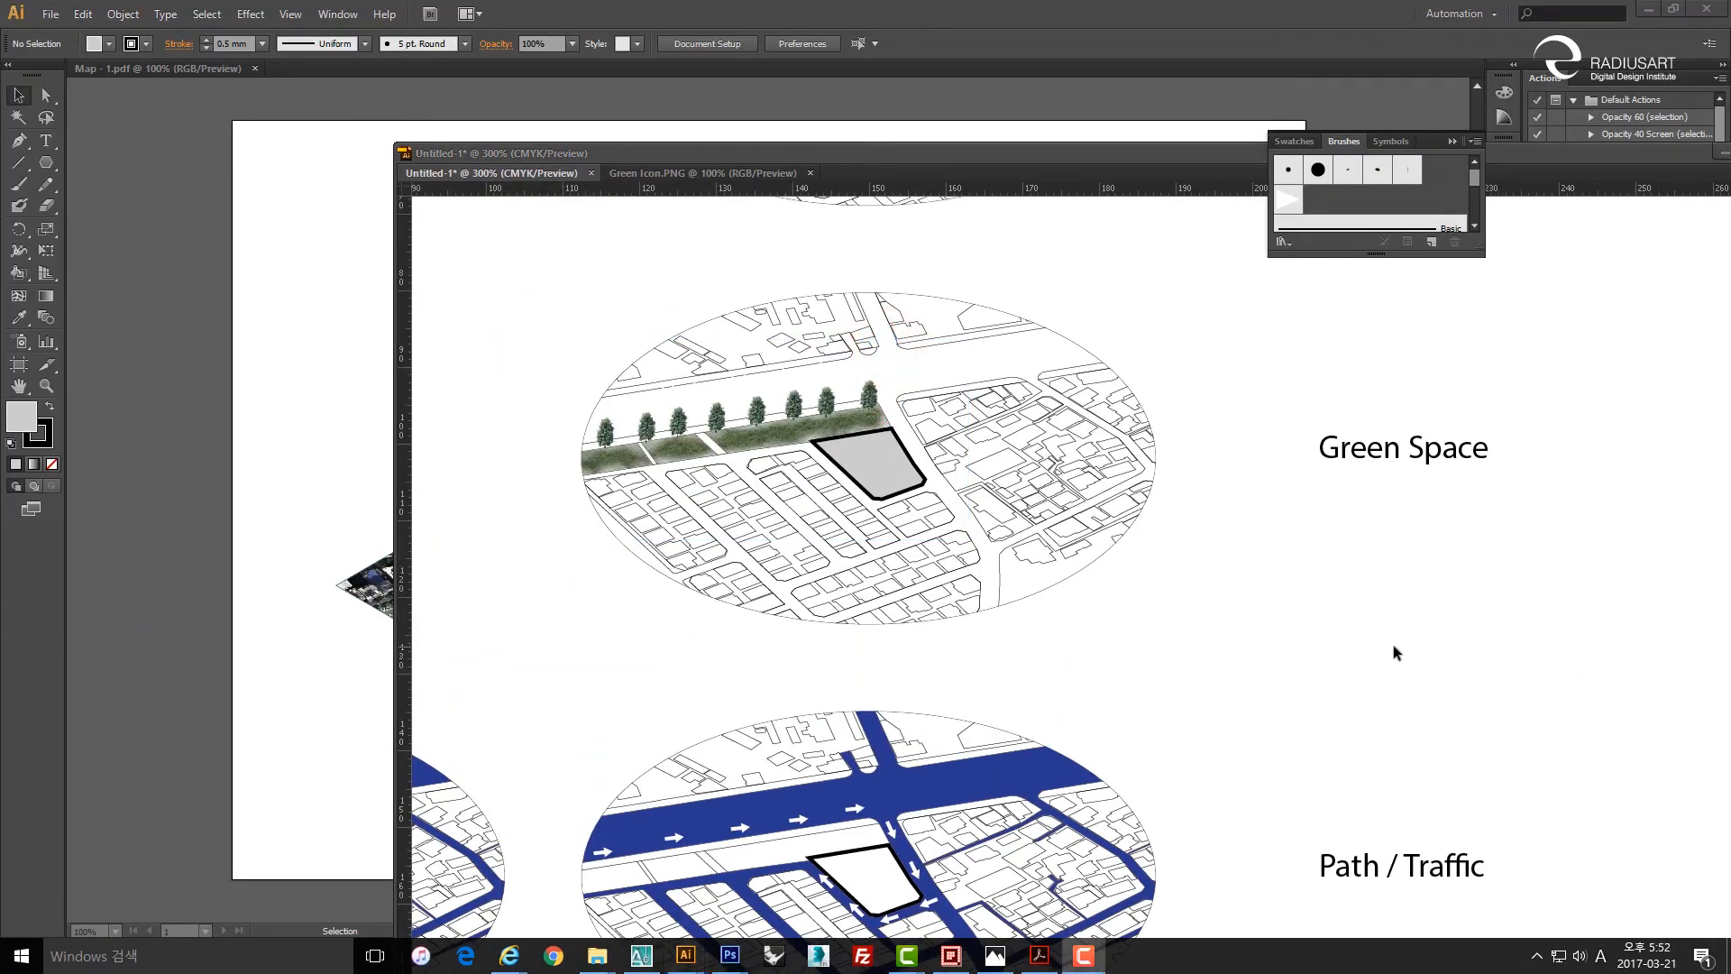
left_click(1393, 646)
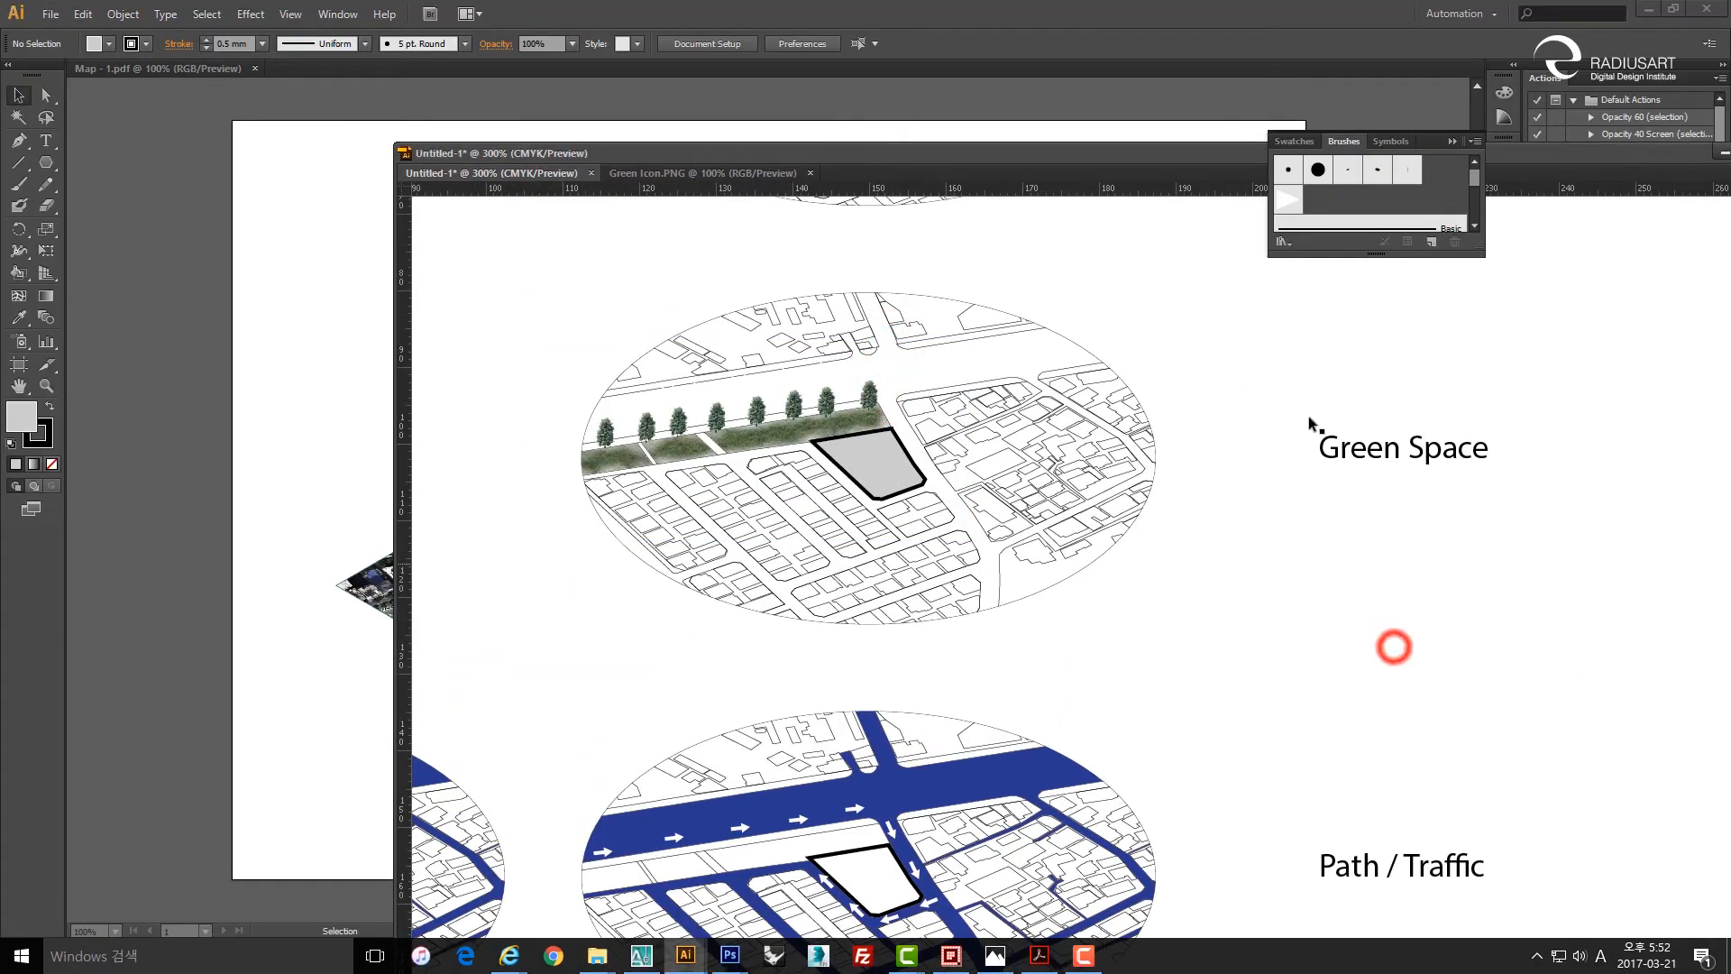
left_click_drag(1077, 159, 918, 143)
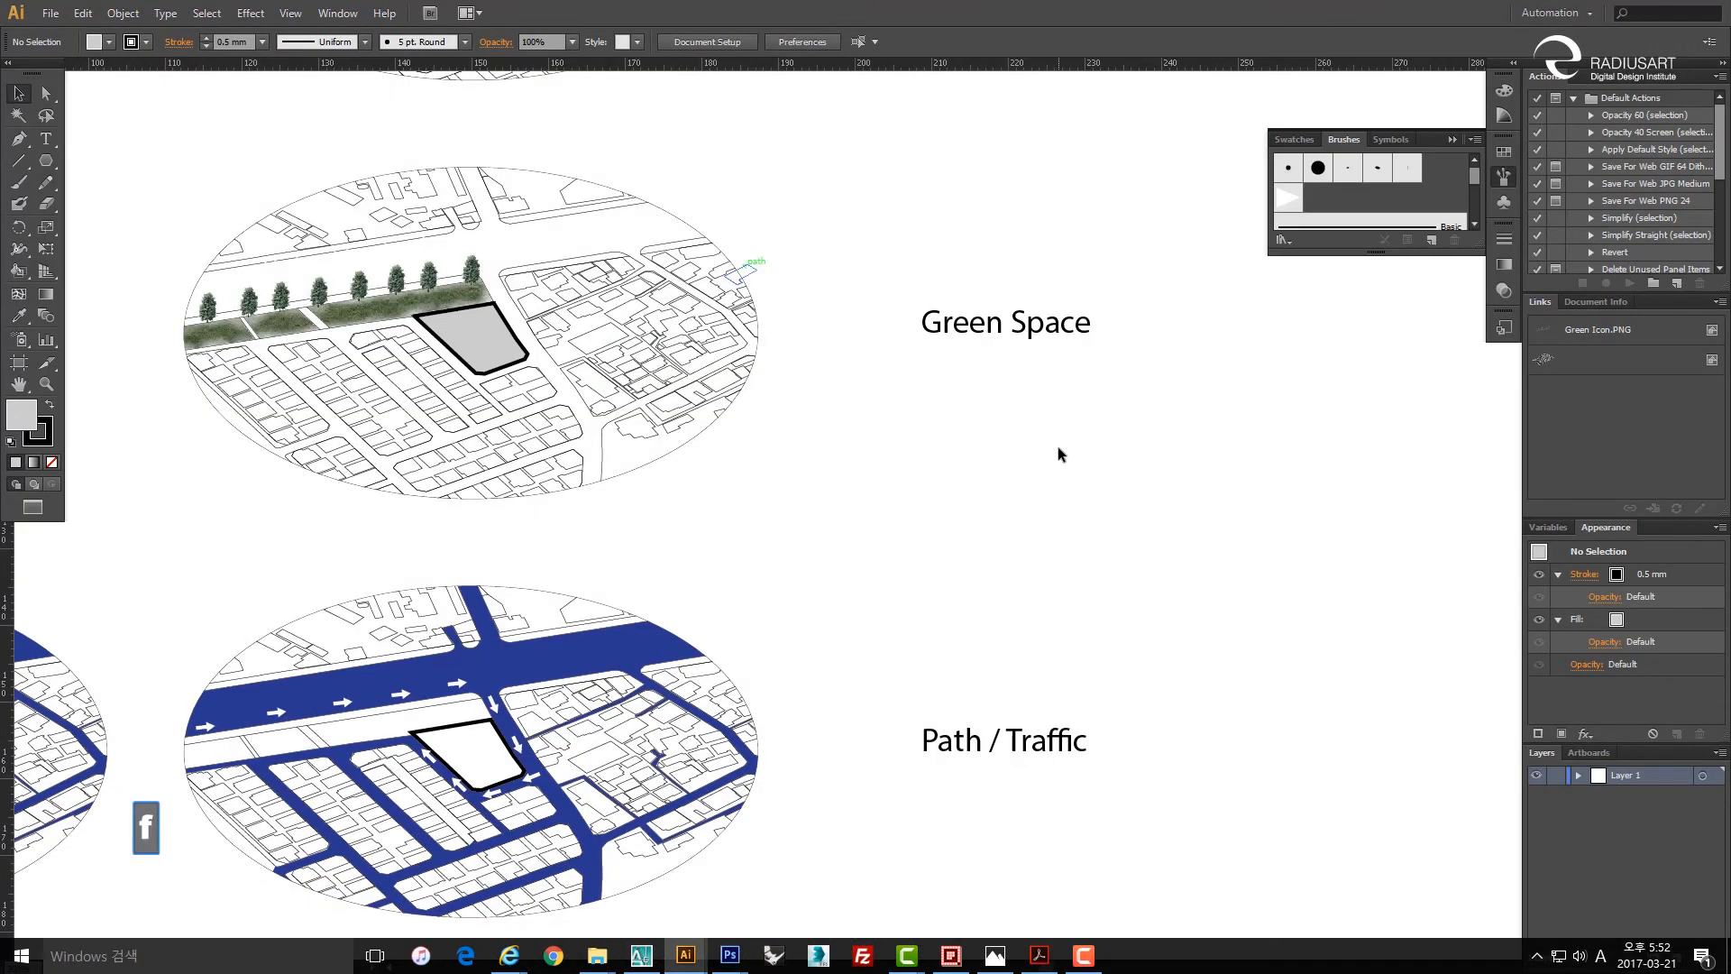
Draw a horizontal line about 6.3 mm long with the Pen tool in the empty area beside the Green Space map.
key("alt")
scroll(489, 321, "up", 3)
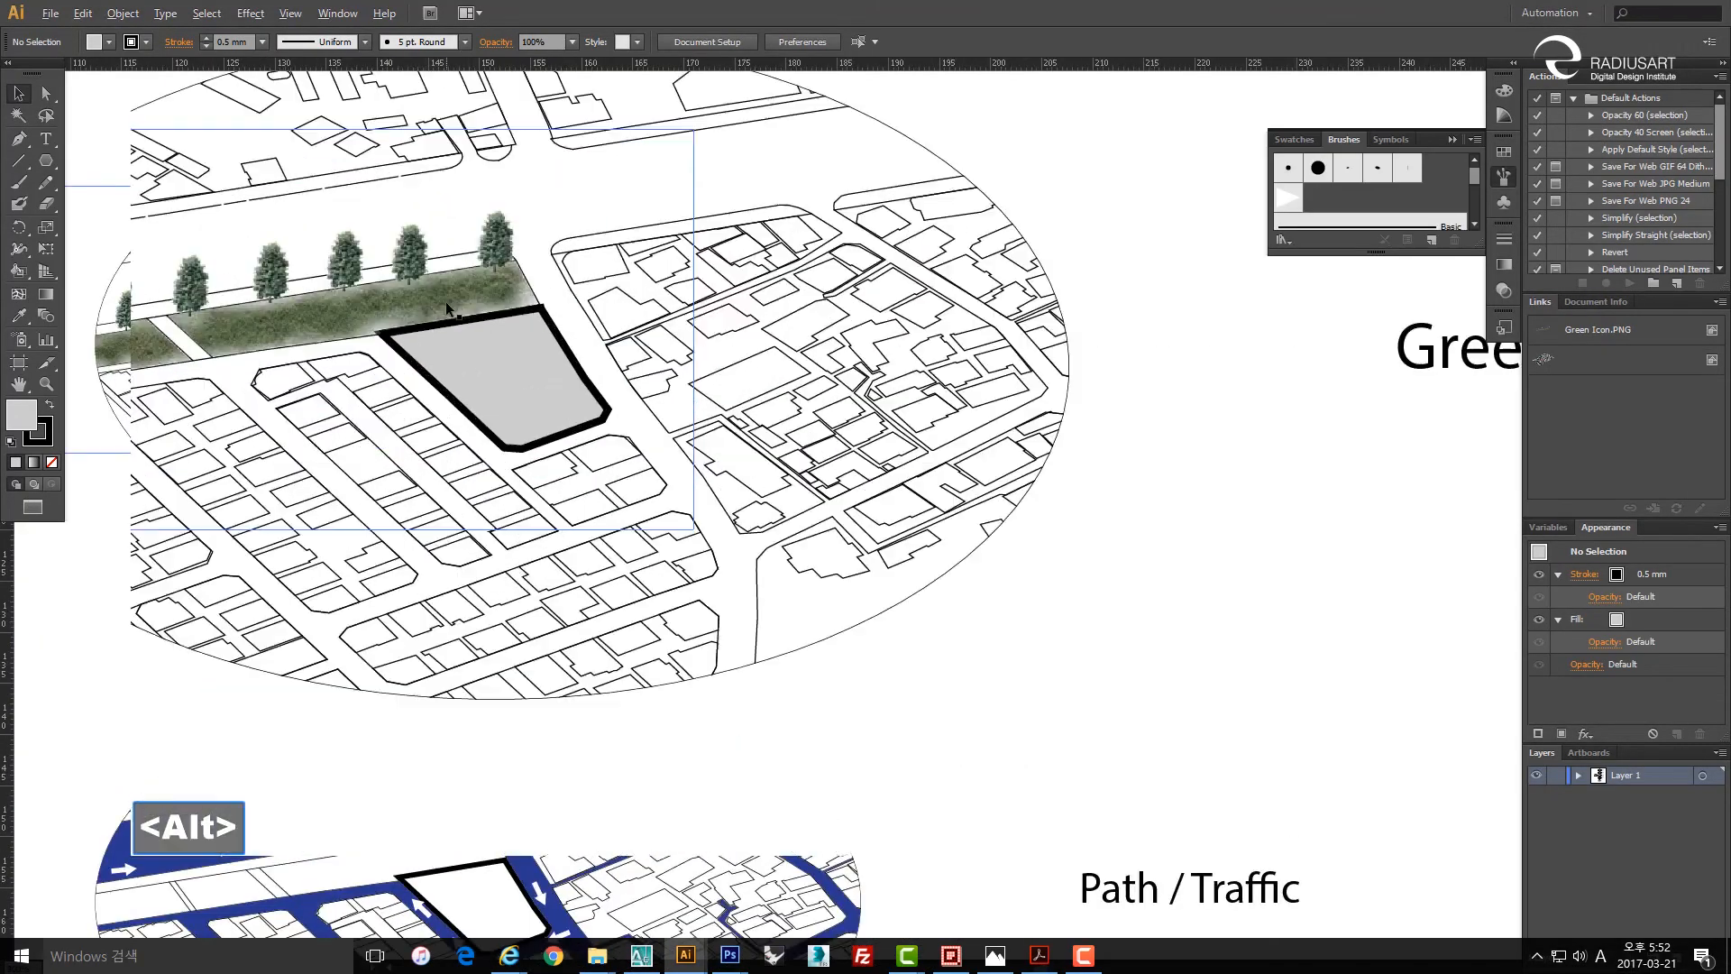
key("space")
left_click(571, 386)
key("v")
key("p")
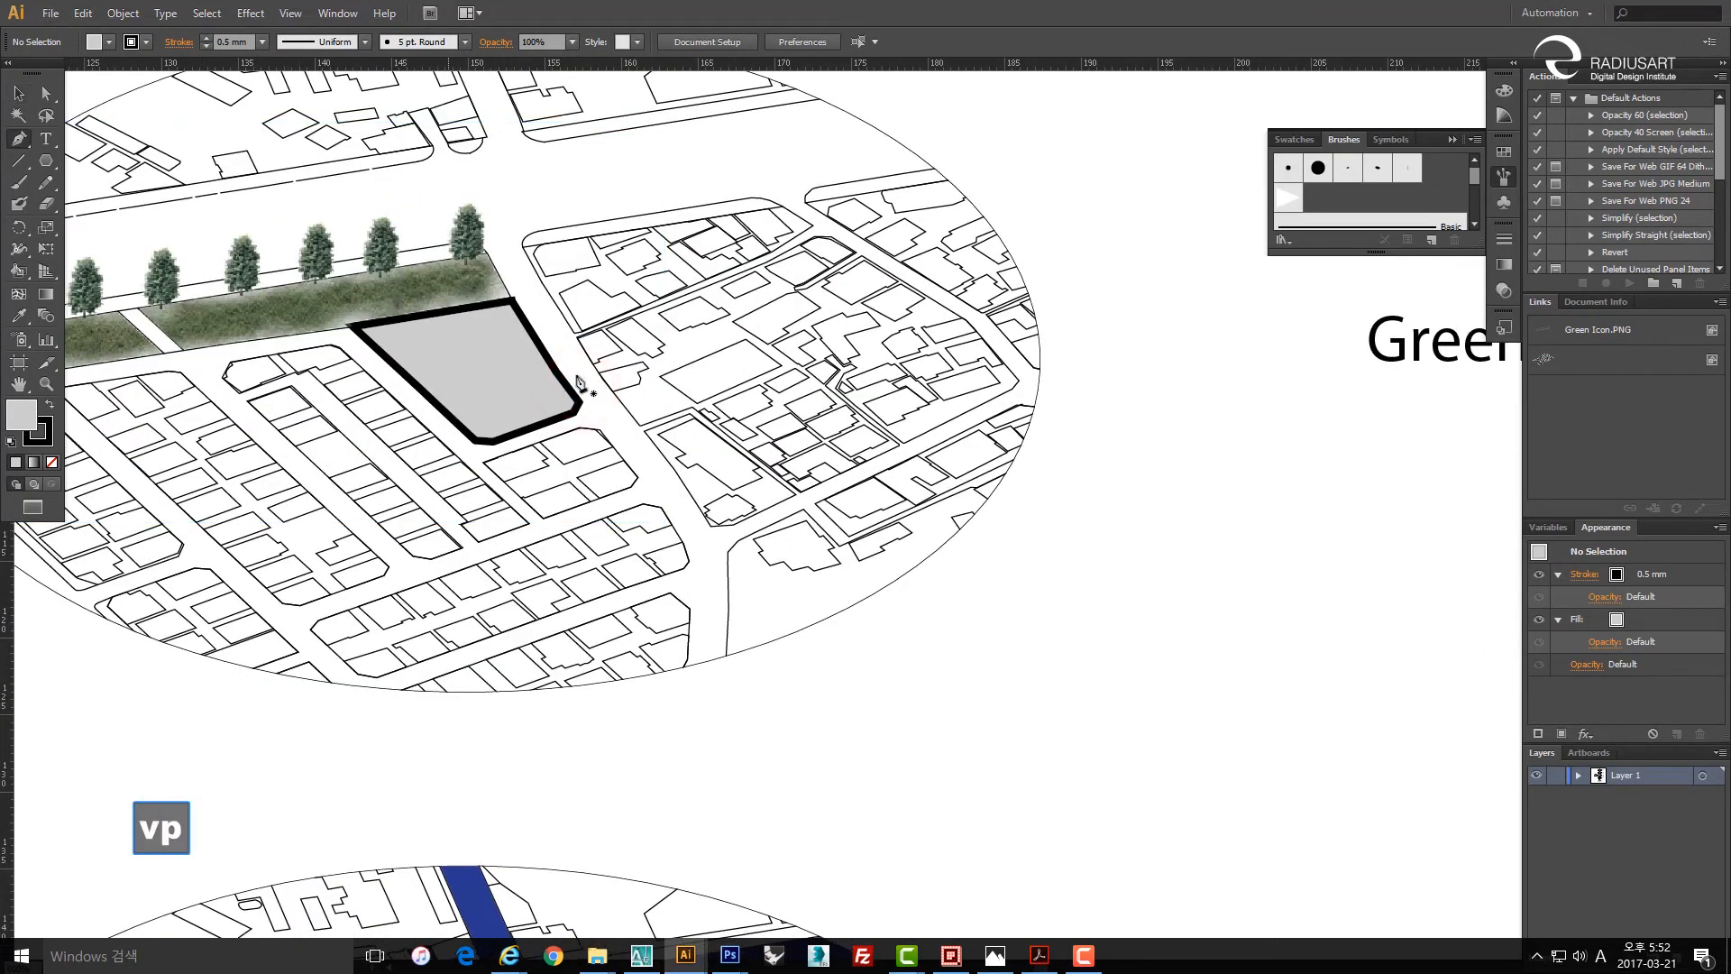
left_click(1113, 514)
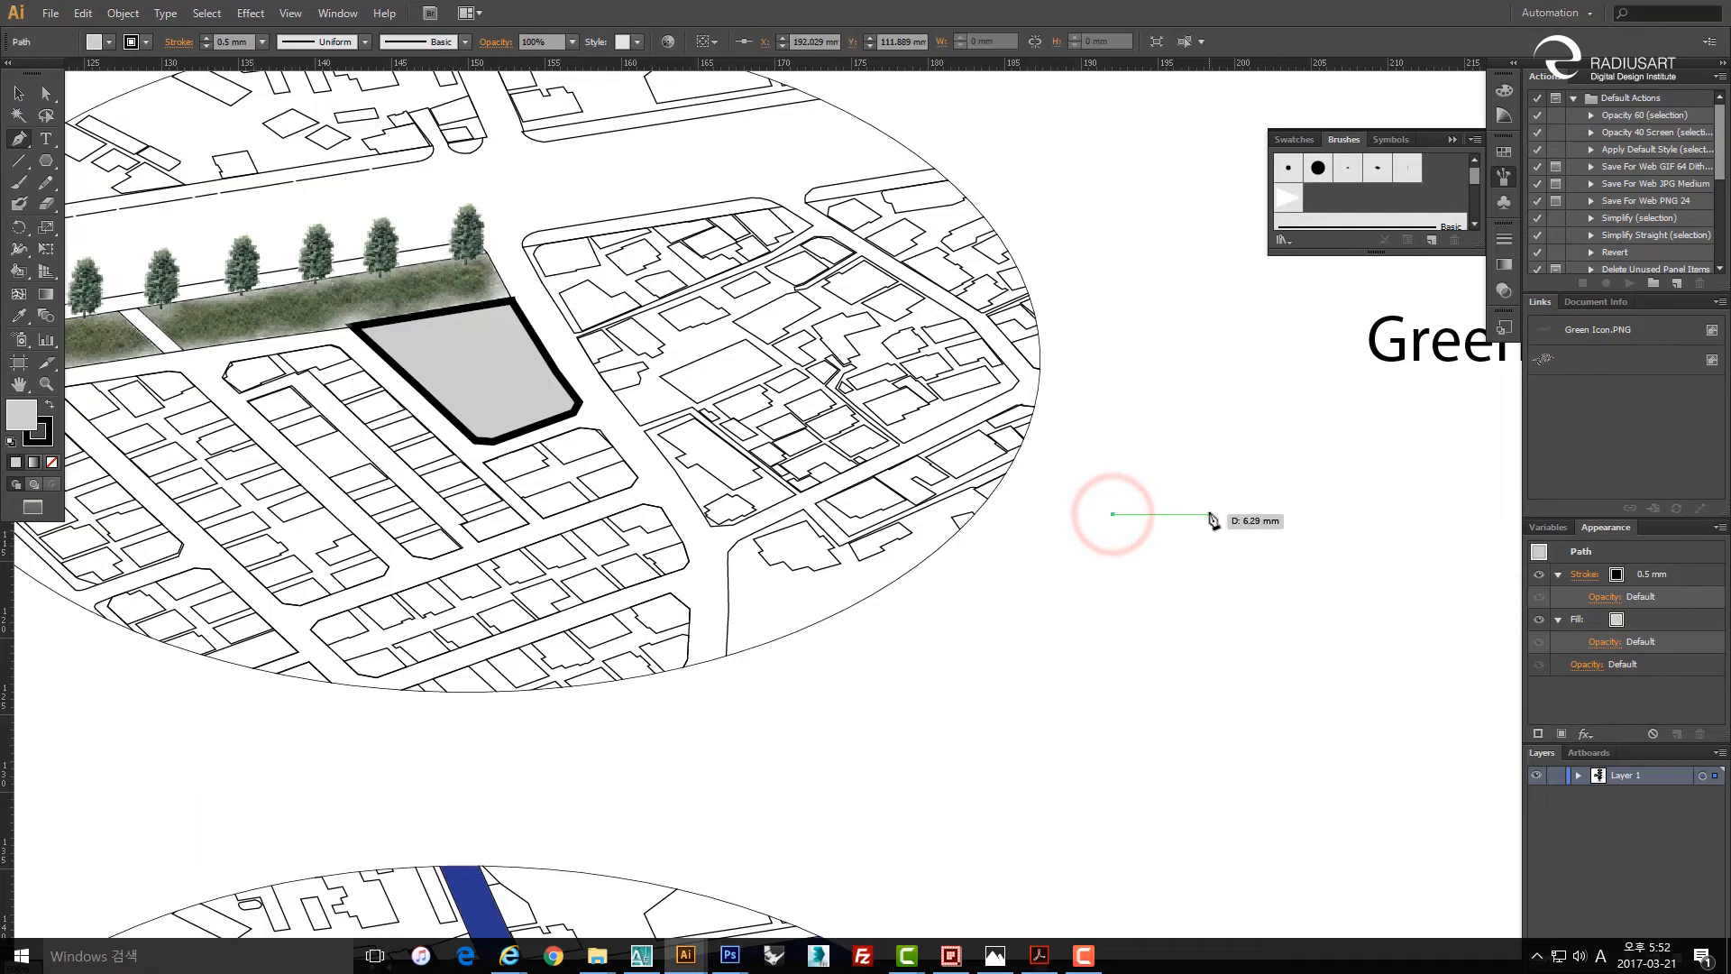
left_click(1211, 514)
key("space")
key("v")
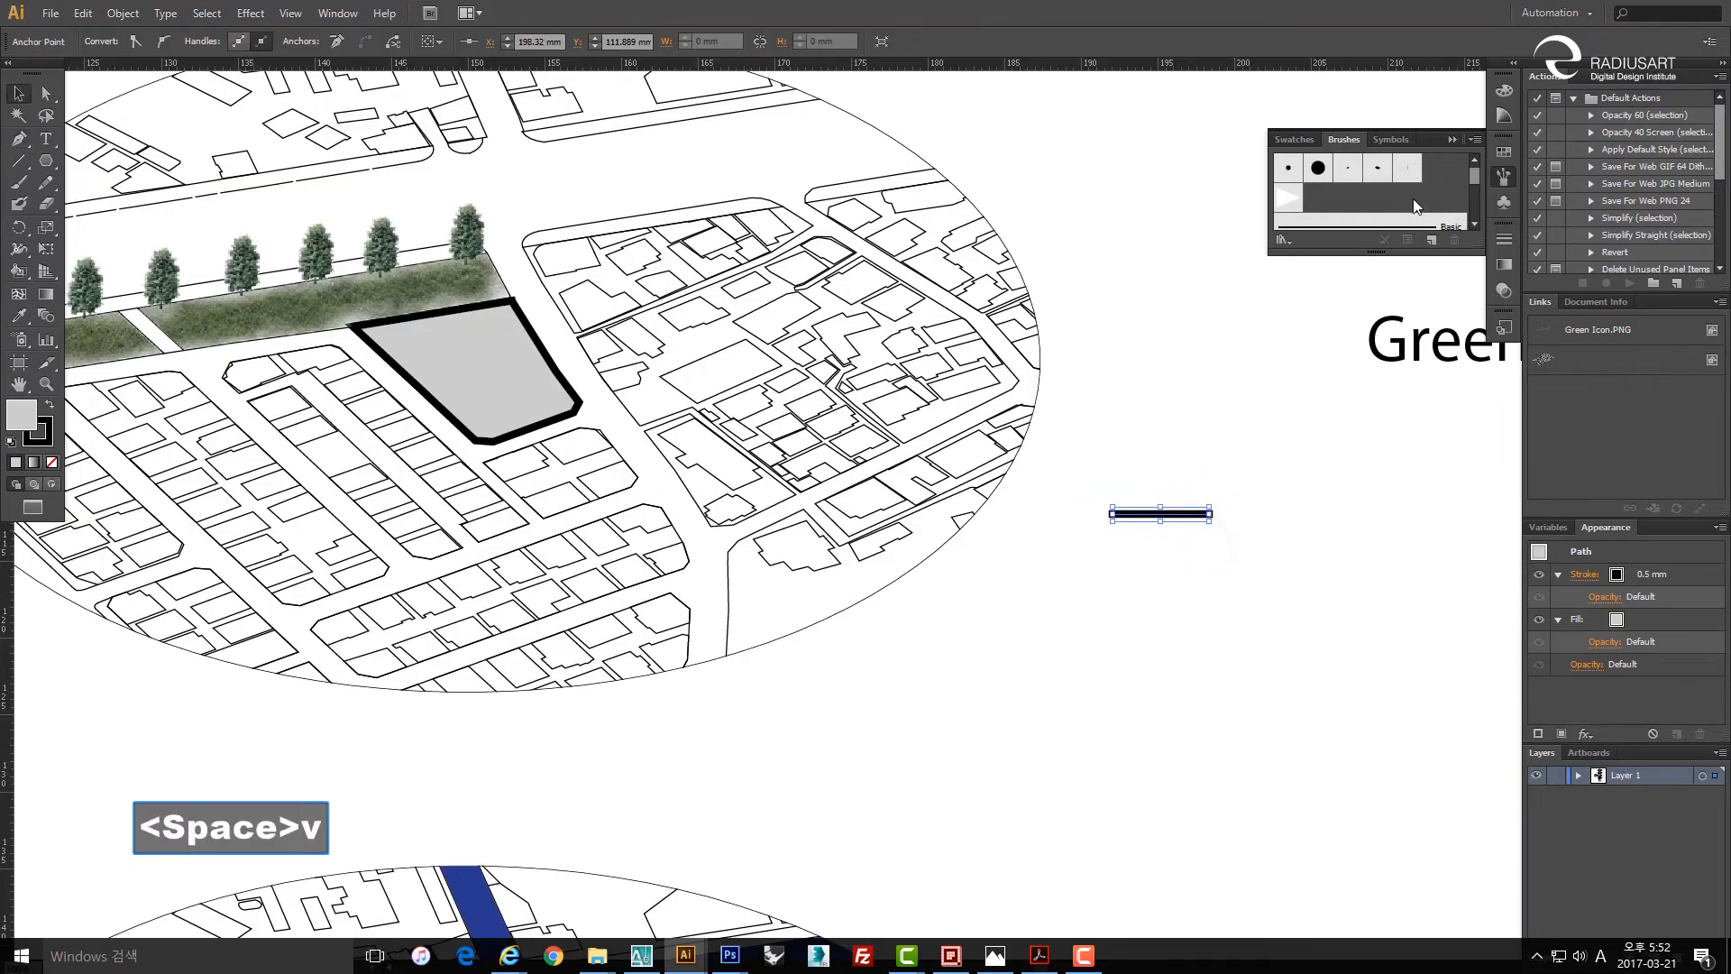
Set the line's stroke weight to 1.5 mm with a butt cap.
left_click(1504, 238)
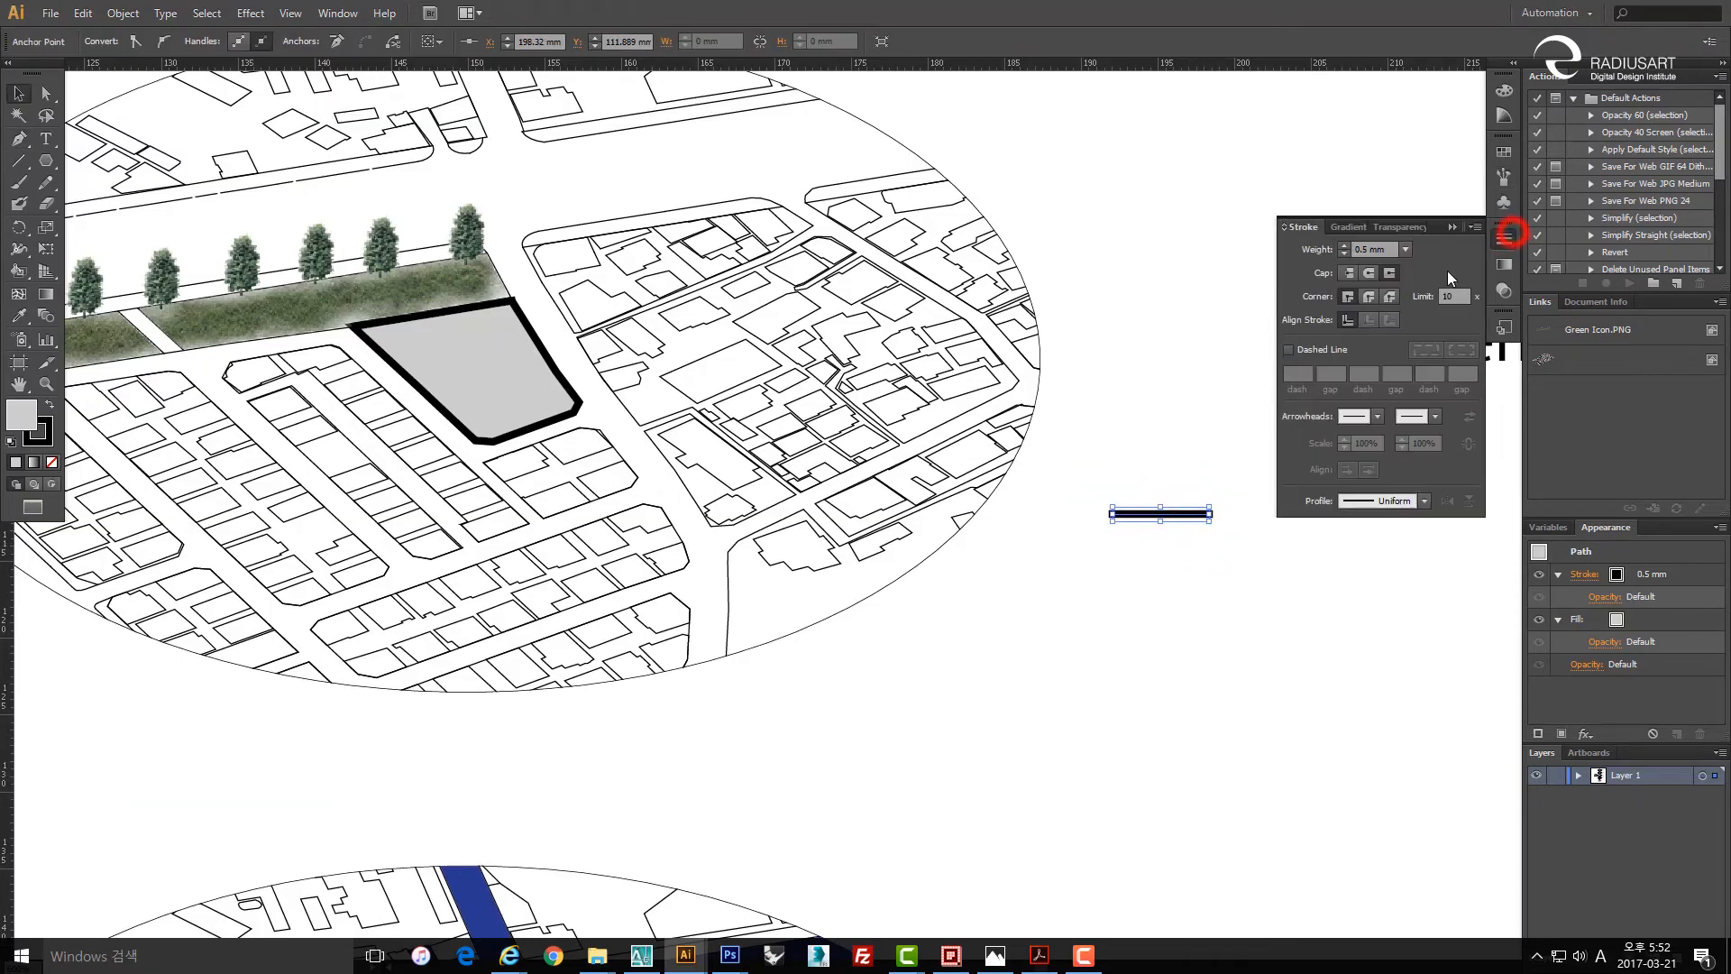
left_click(1405, 249)
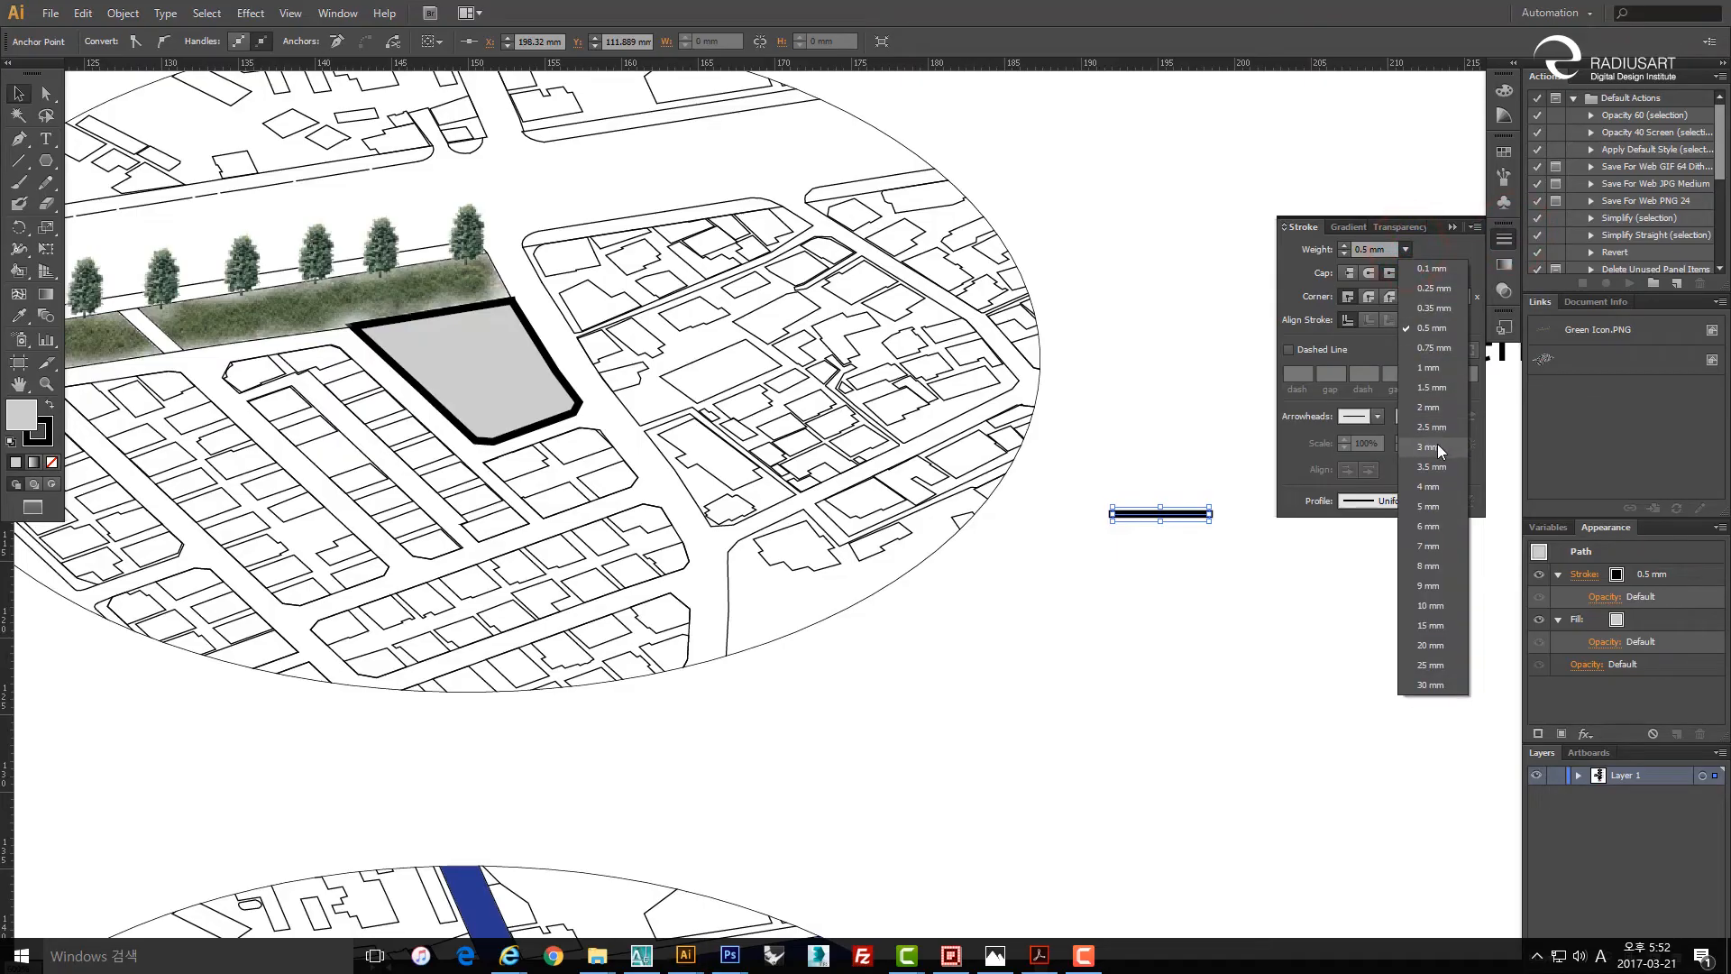
left_click(1437, 445)
left_click(1346, 272)
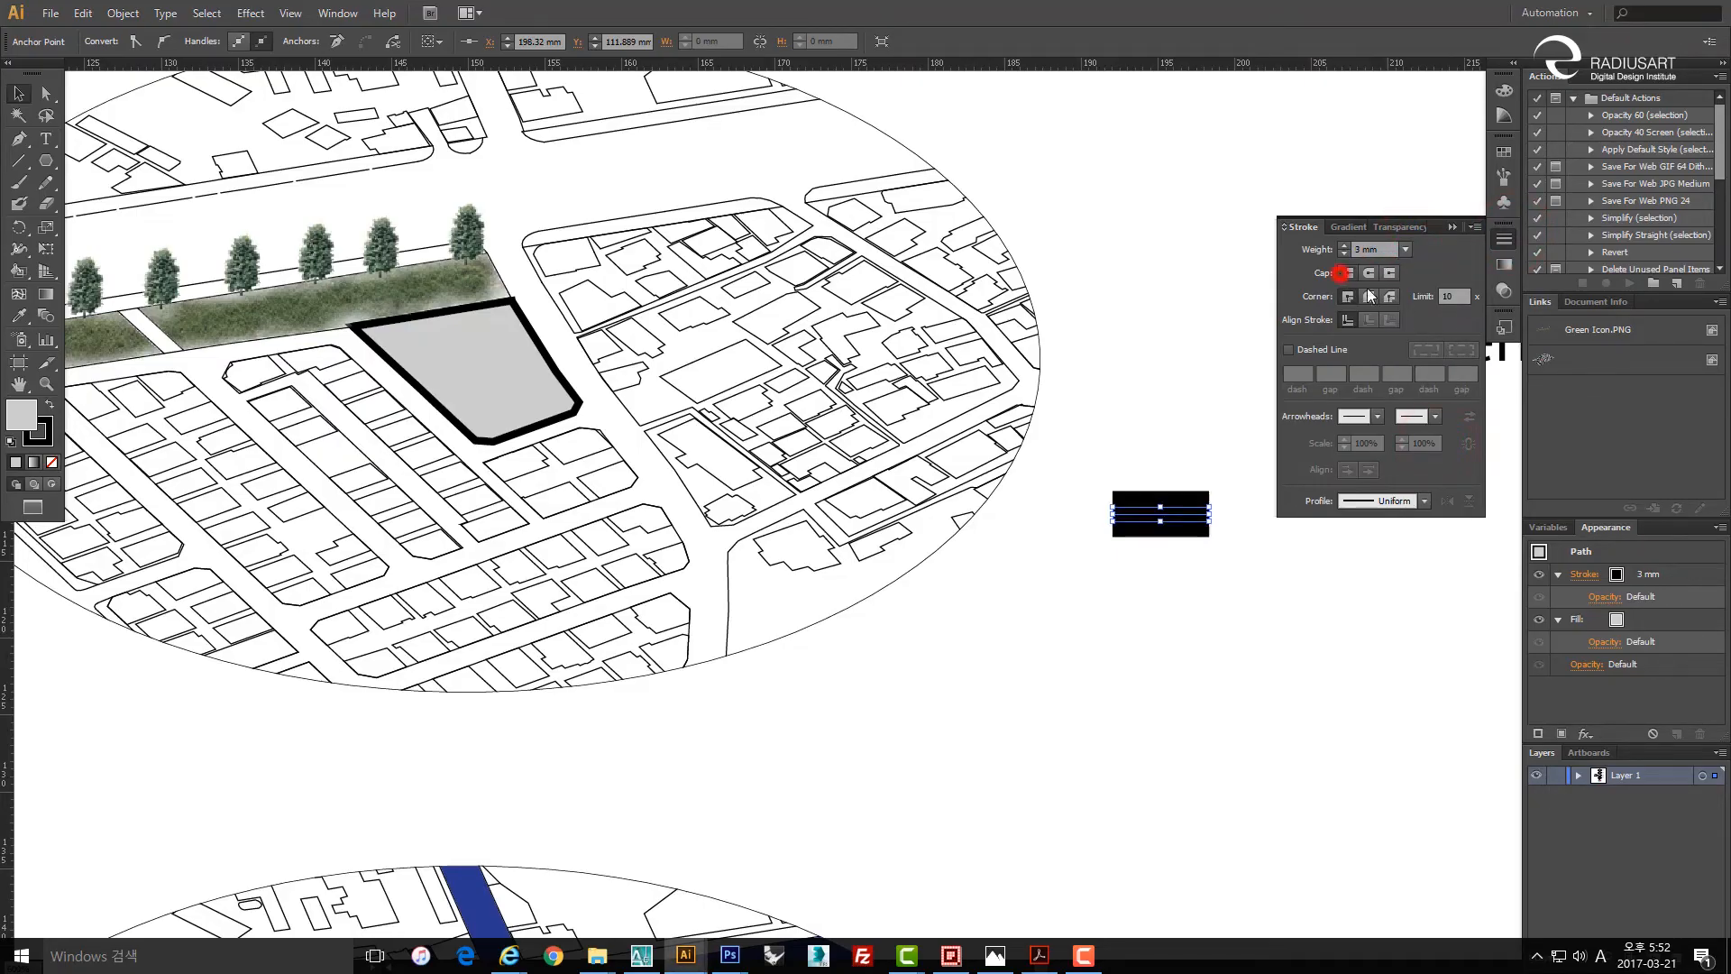
left_click(1404, 250)
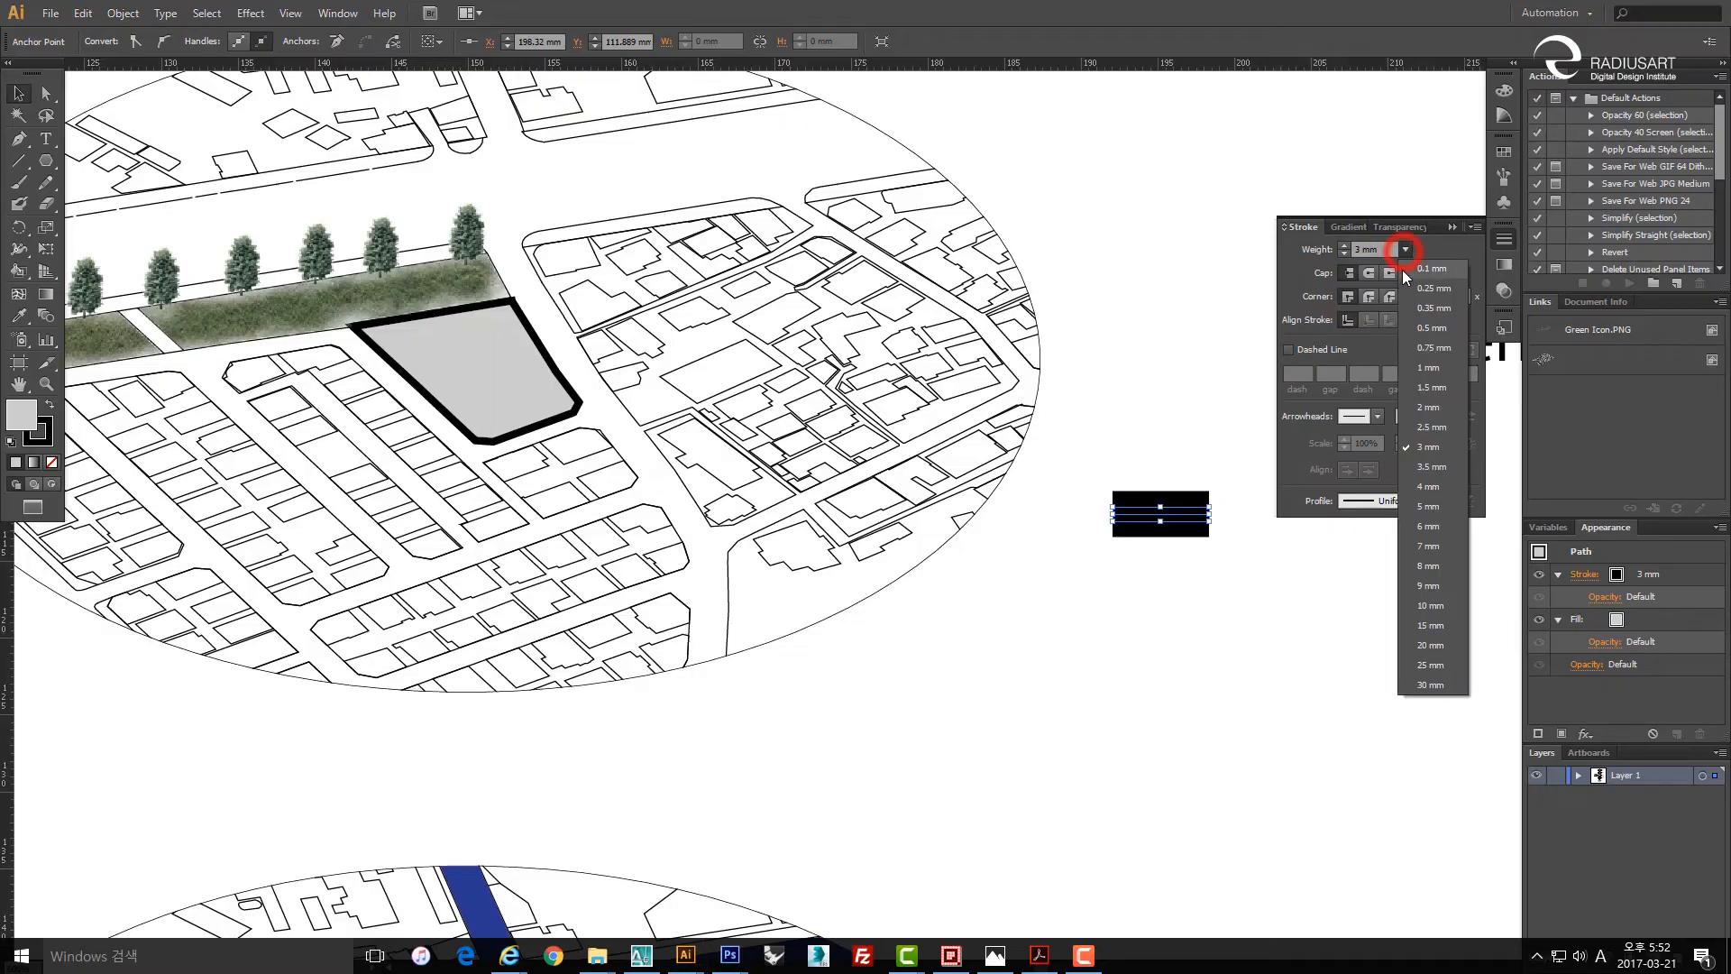
left_click(1427, 407)
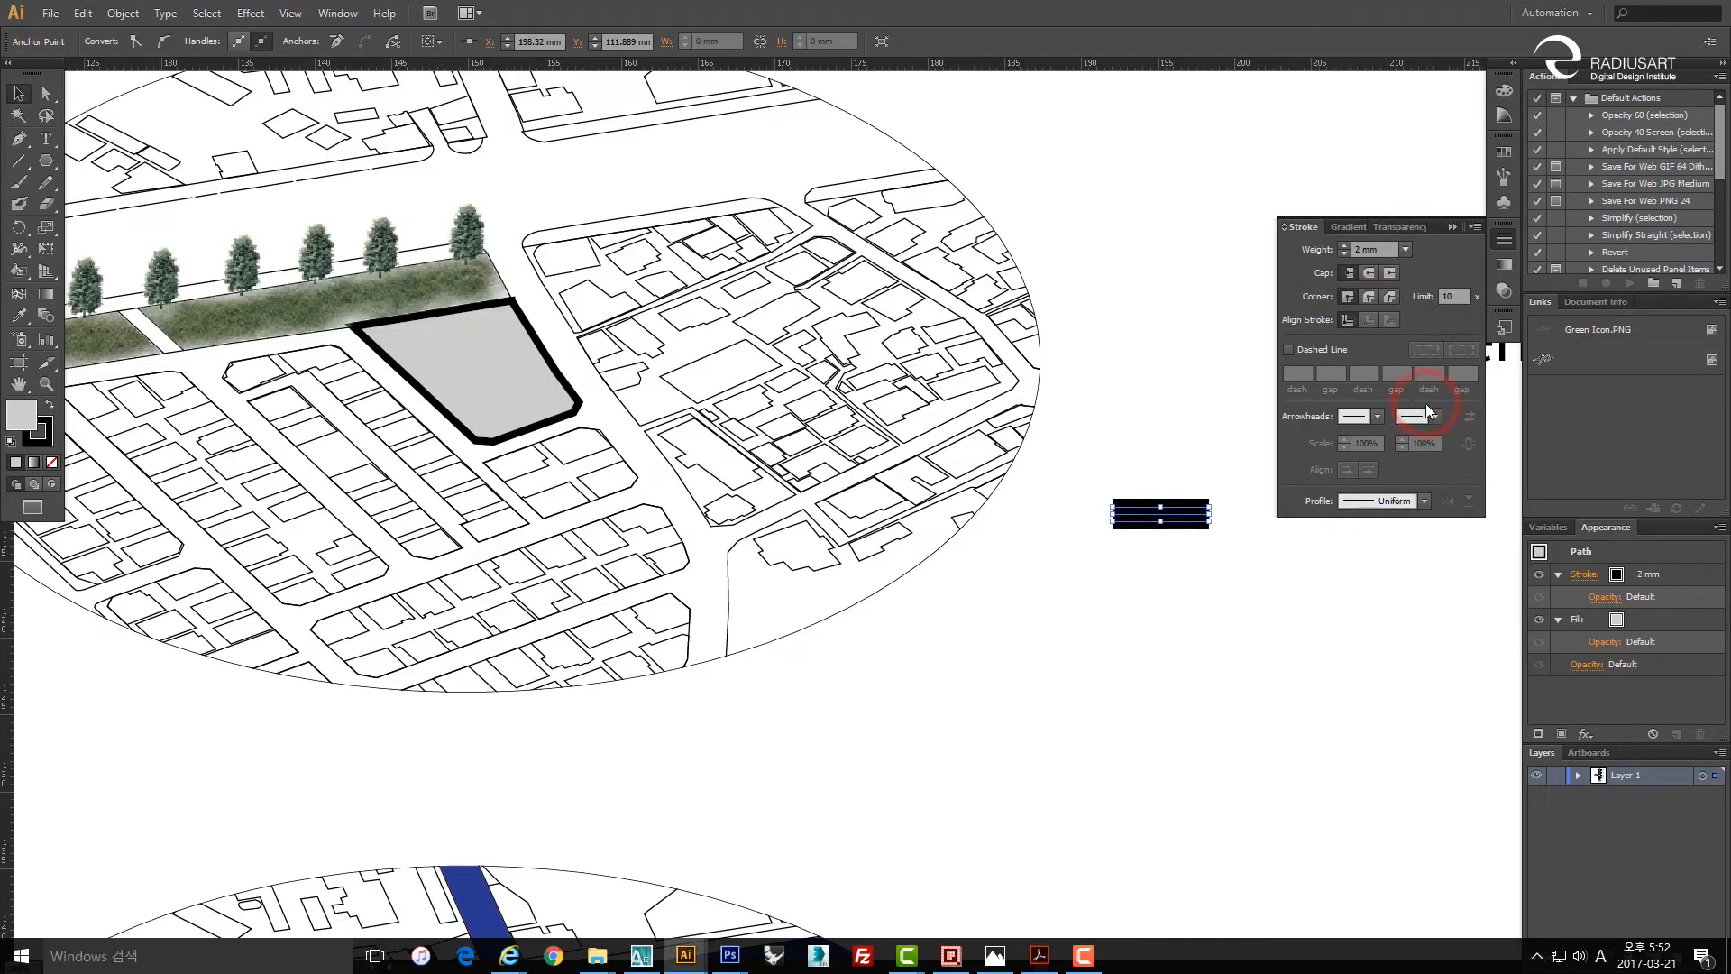
left_click(1405, 249)
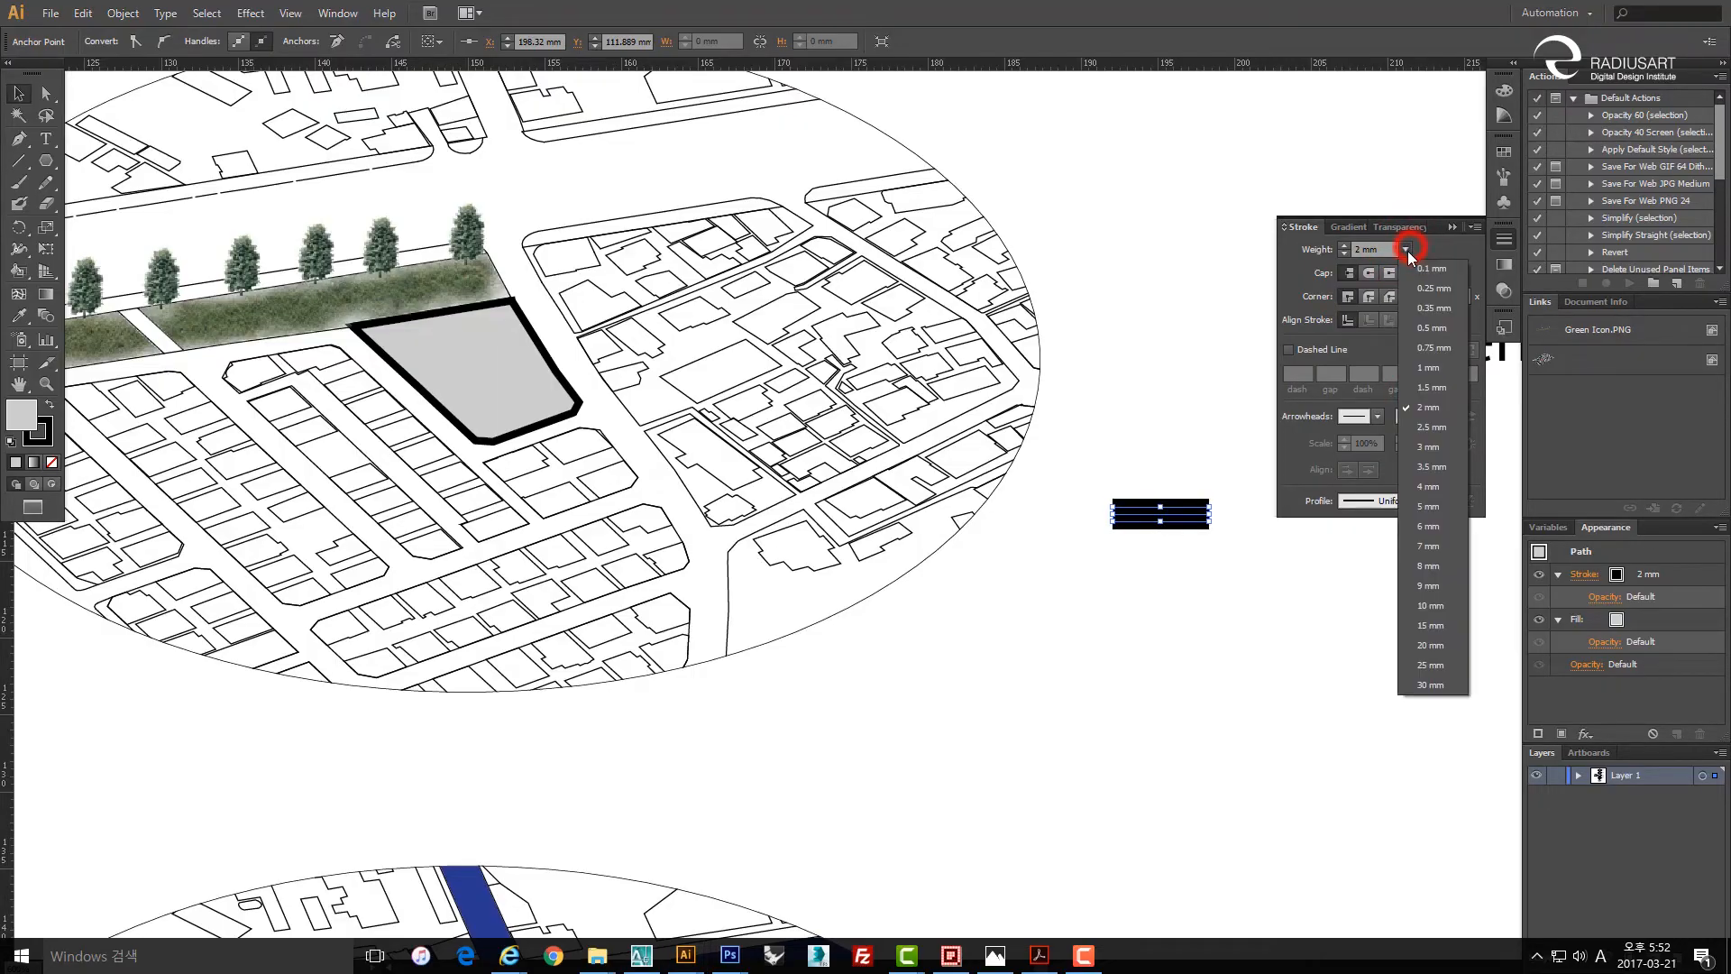
left_click(1412, 389)
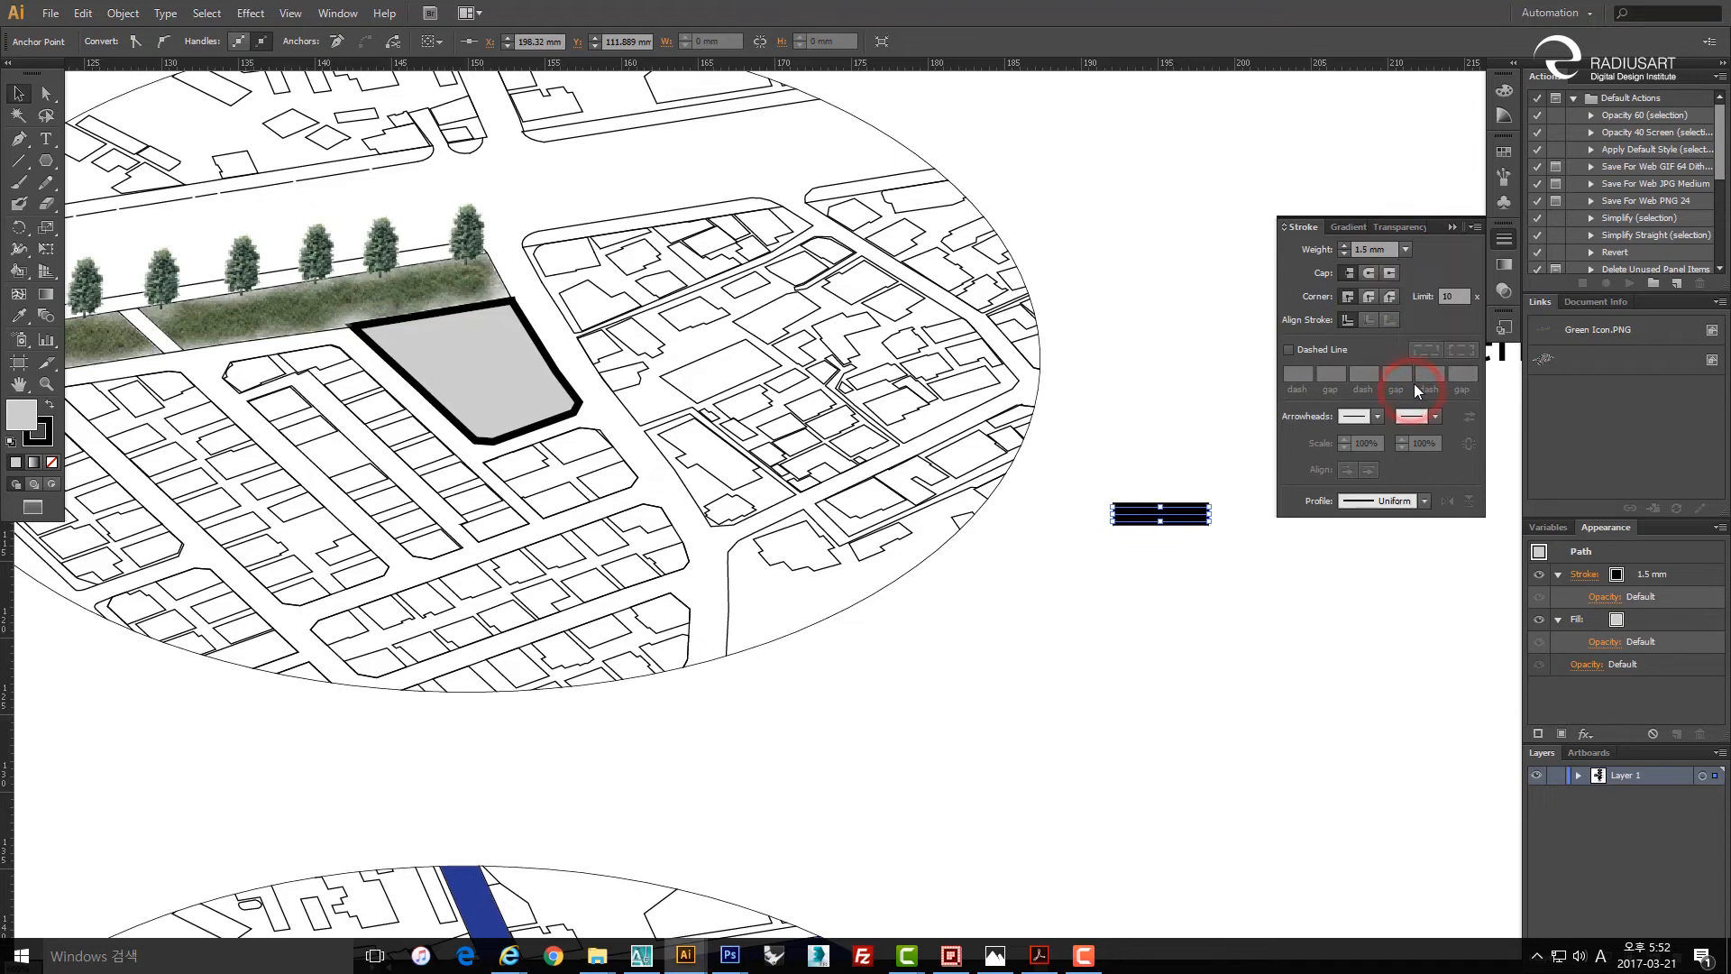
Add a solid triangular arrowhead scaled to 25% to the end of the line, and deselect it.
left_click(1412, 416)
left_click(1397, 643)
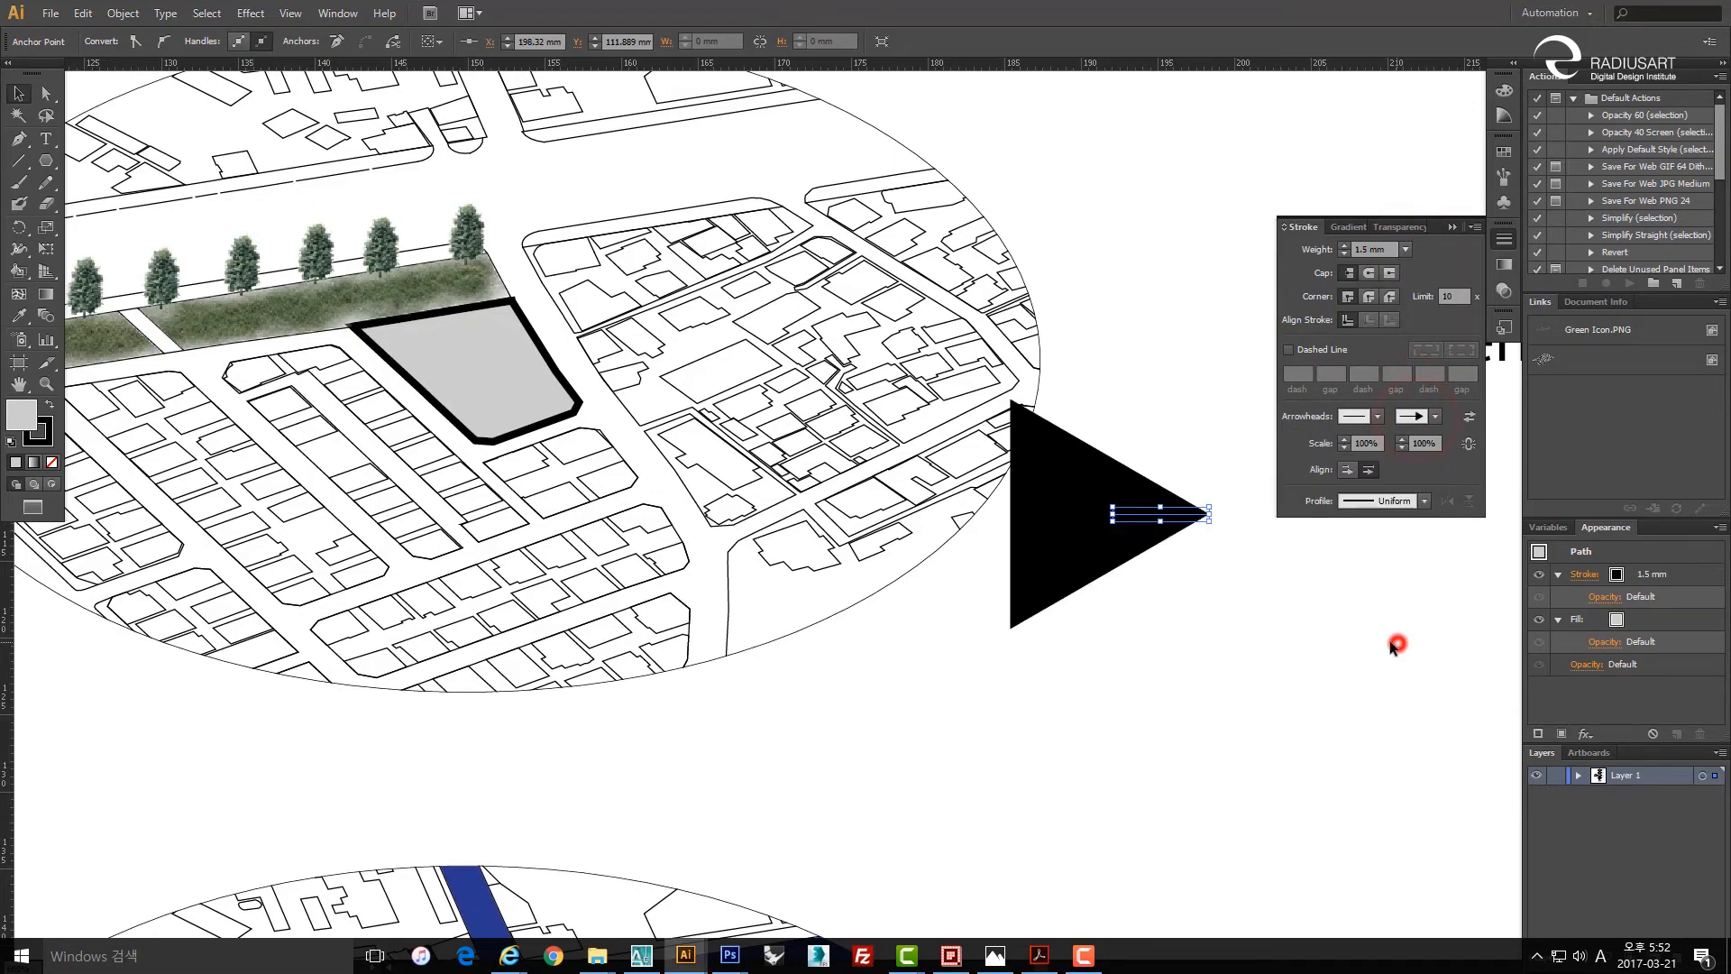
left_click(1417, 443)
type("25")
key("Return")
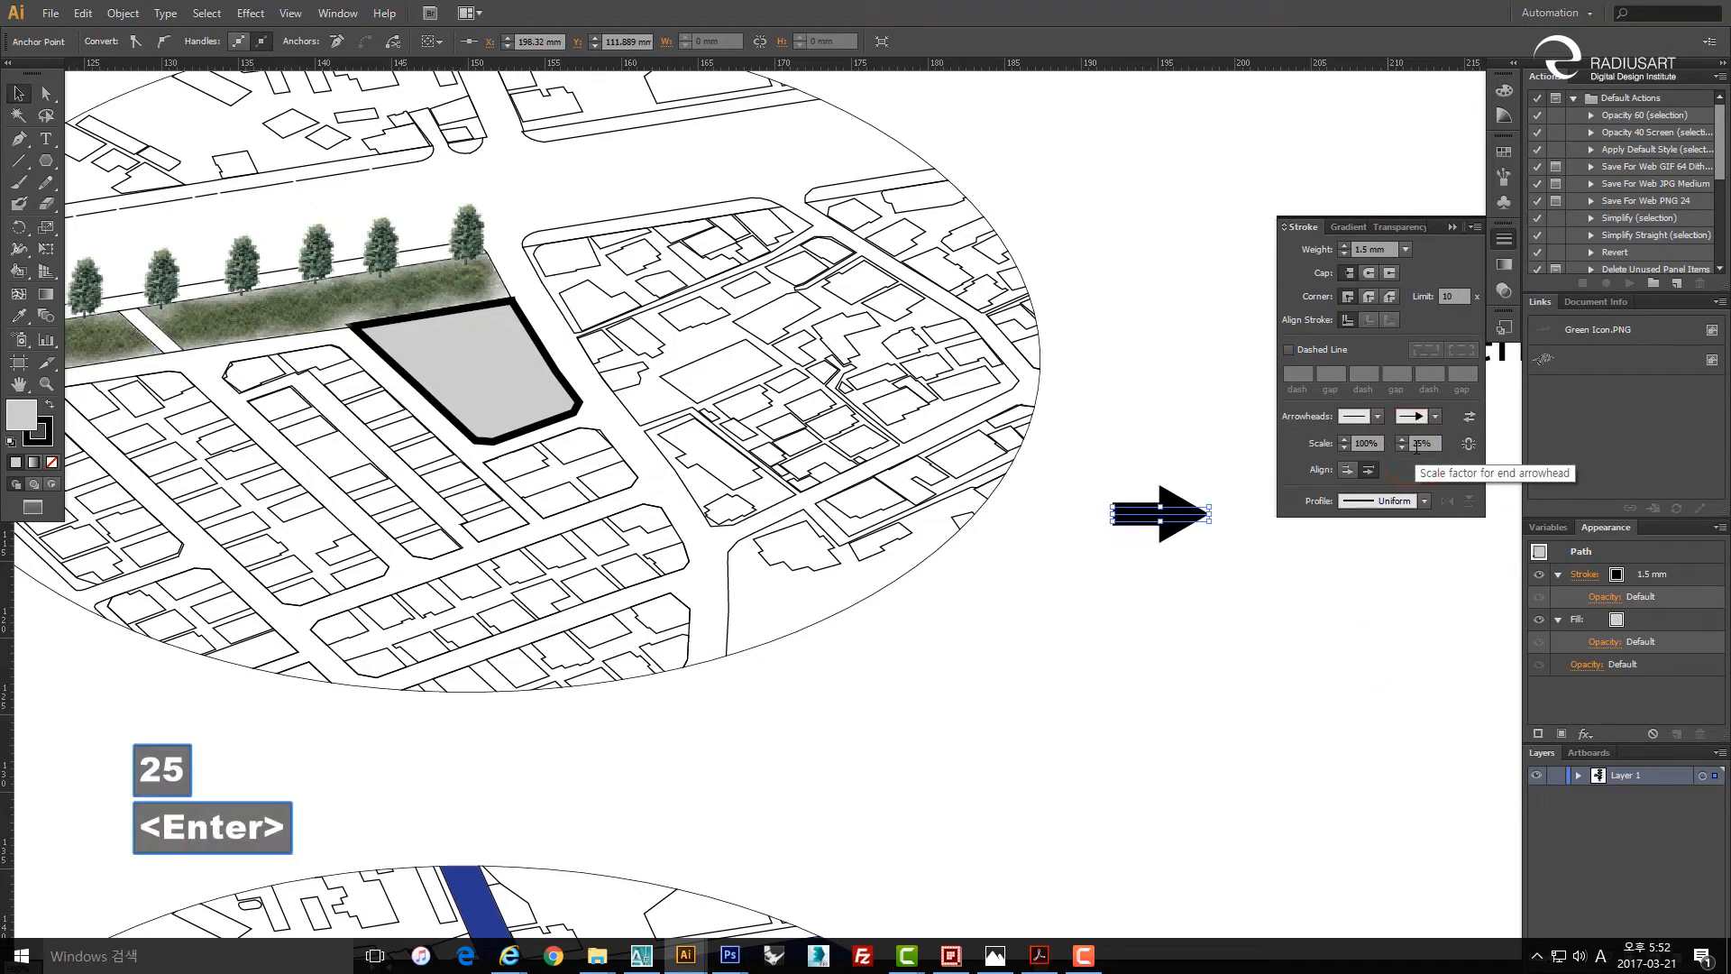
left_click(1247, 612)
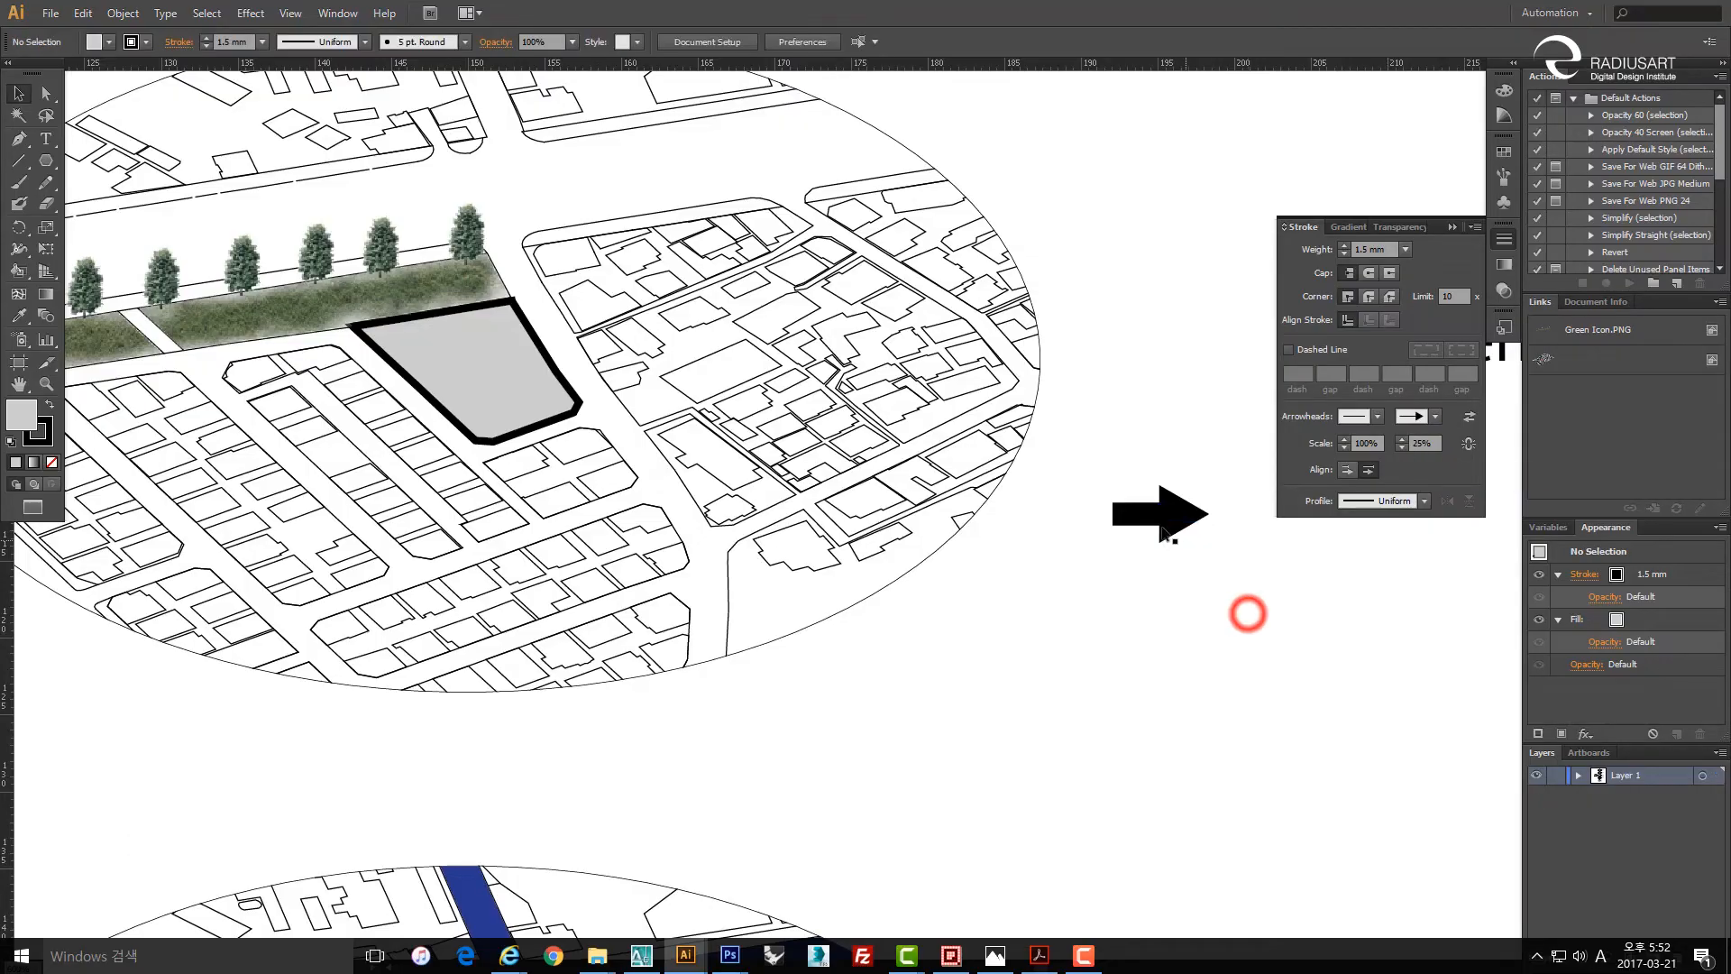
Lengthen the arrow's tail to make it about 6.8 mm long and move it onto the grey site shape of the Green Space map.
key("a")
left_click_drag(1116, 515, 599, 278)
key("space")
left_click(1113, 545)
key("v")
left_click(1144, 562)
key("space")
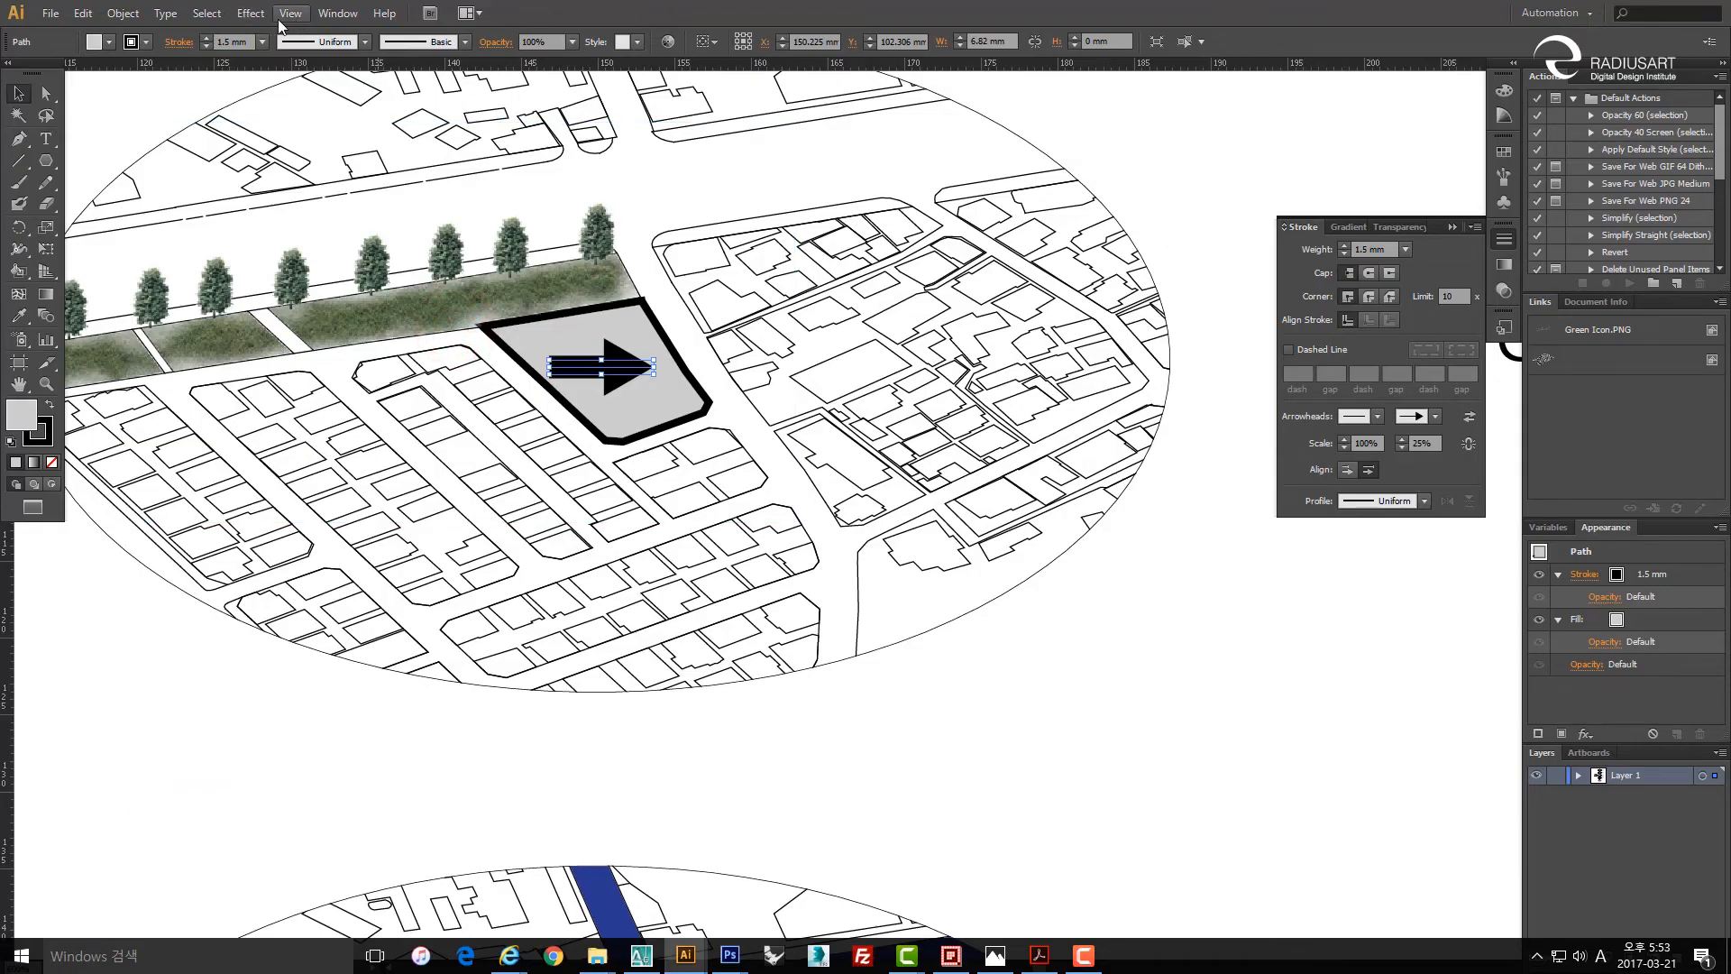
Start a 3D Rotate effect on the arrow with preview on, turning it to about 45°, 18° and -50°.
left_click(251, 13)
left_click(279, 115)
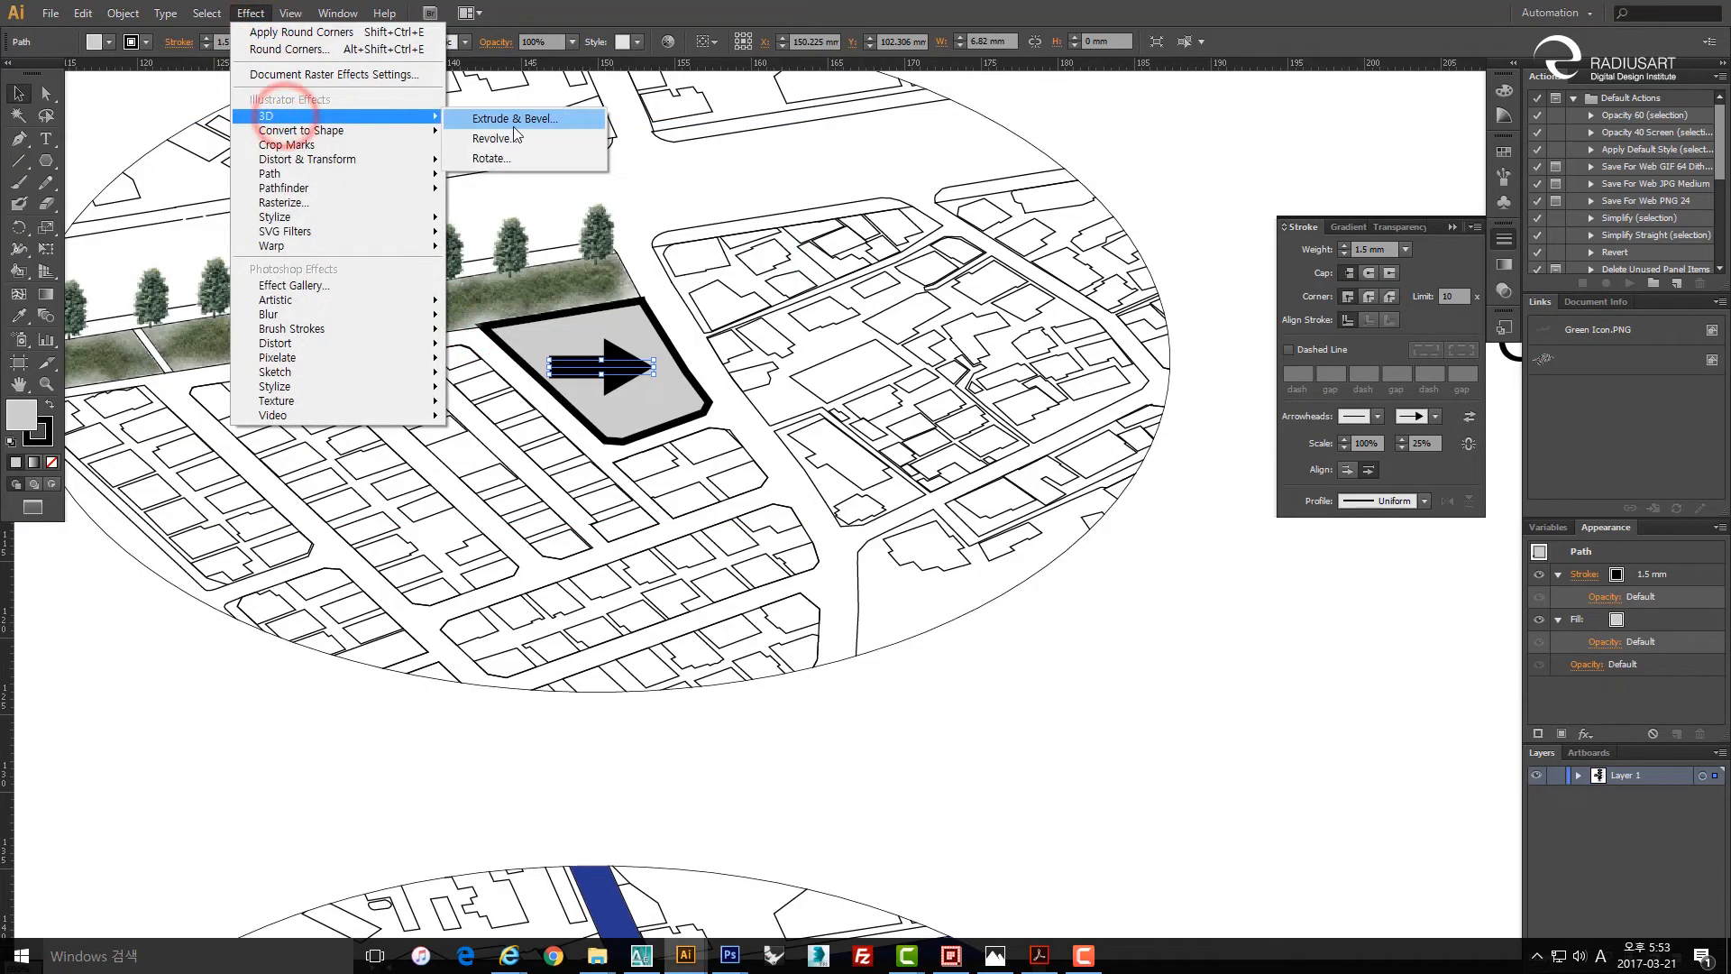
left_click(510, 158)
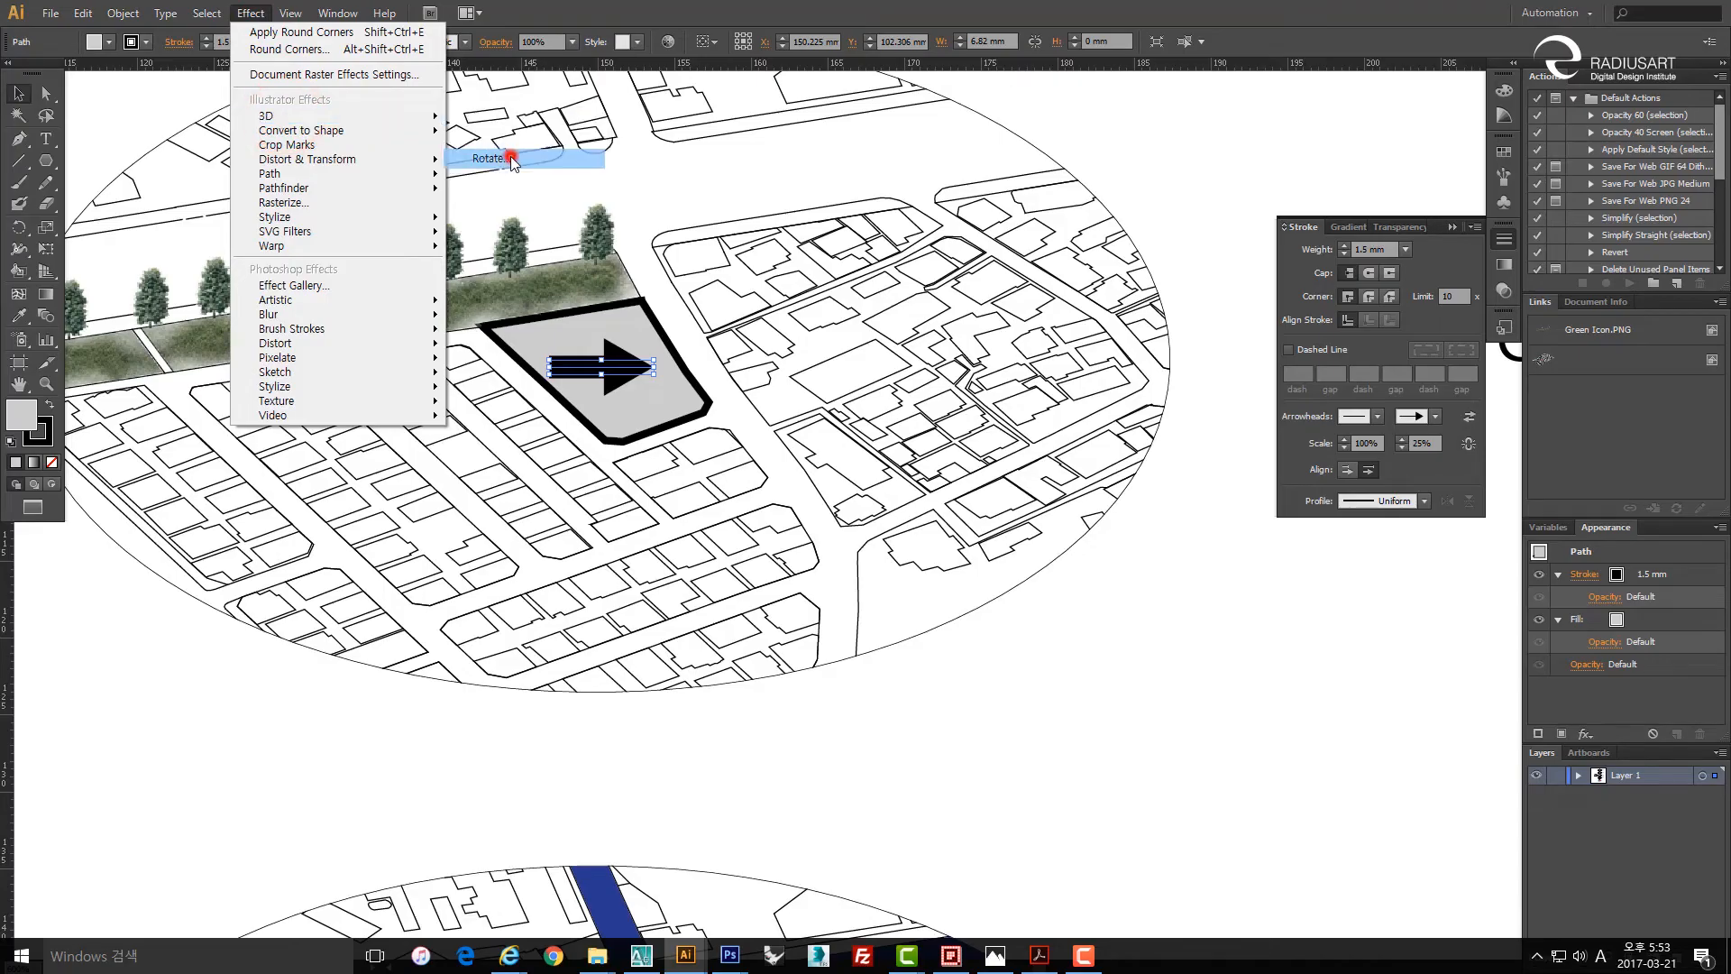
left_click_drag(524, 184, 1229, 282)
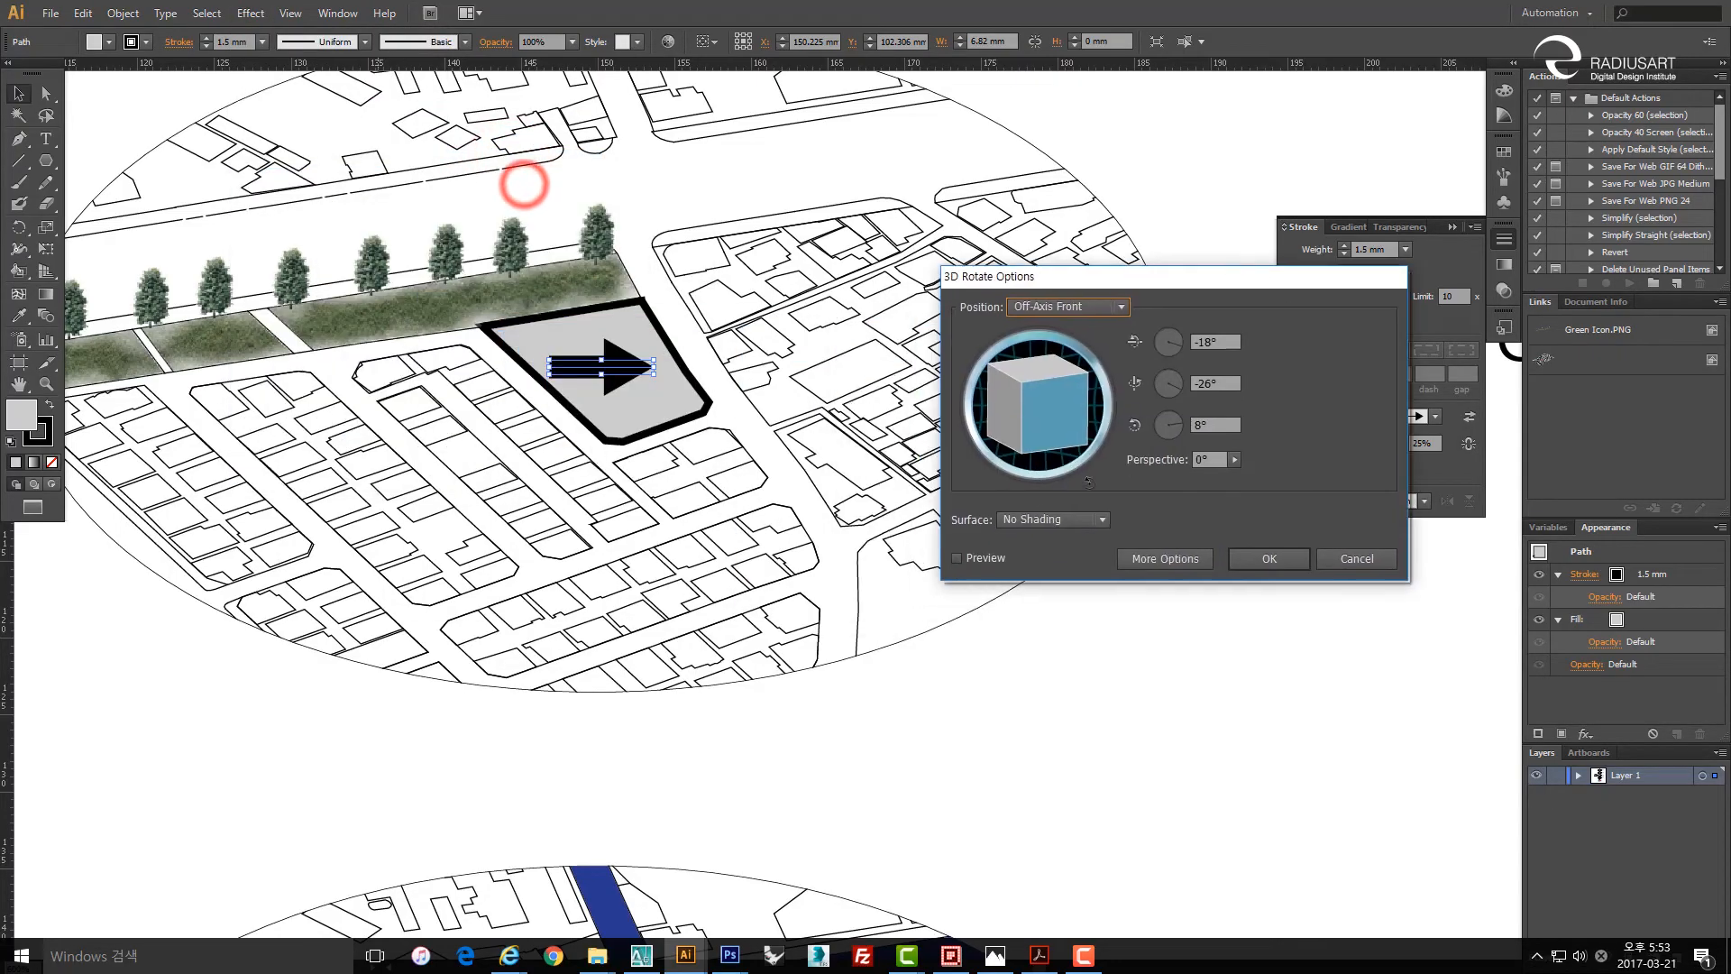
left_click(985, 557)
mouse_move(1074, 426)
left_mouse_down()
mouse_move(1067, 386)
mouse_move(1053, 403)
mouse_move(1073, 431)
mouse_move(1030, 395)
mouse_move(1040, 357)
mouse_move(1036, 379)
mouse_move(1073, 399)
left_mouse_up()
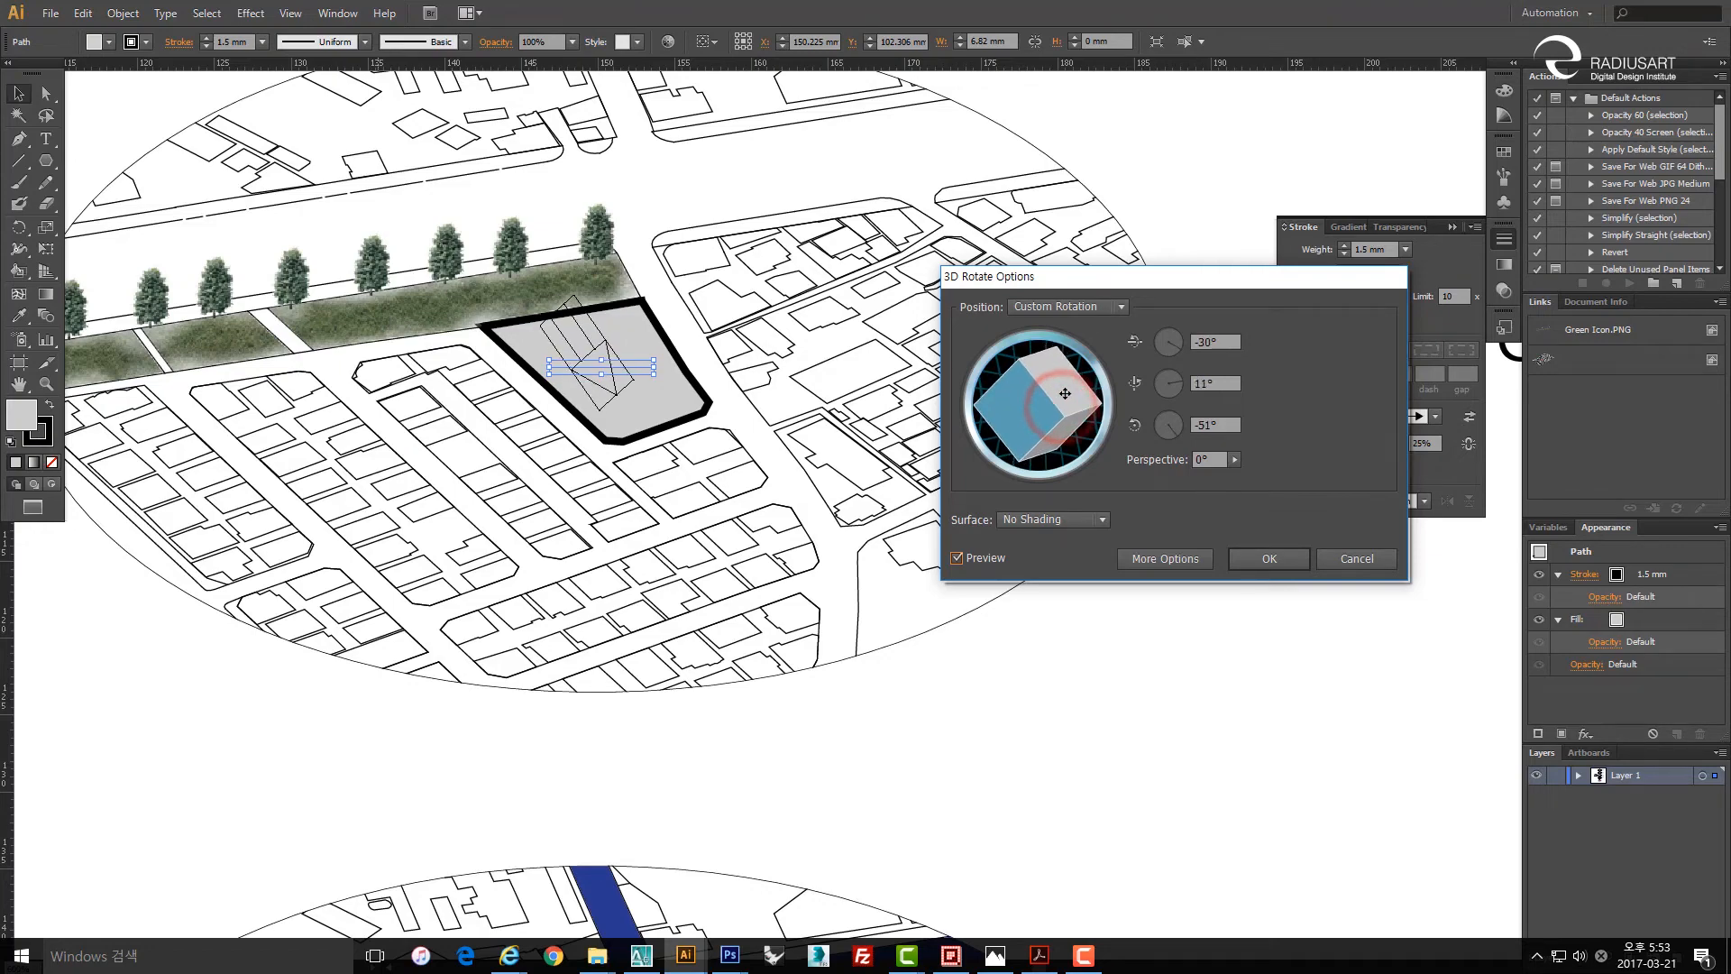
left_click_drag(1040, 406, 993, 410)
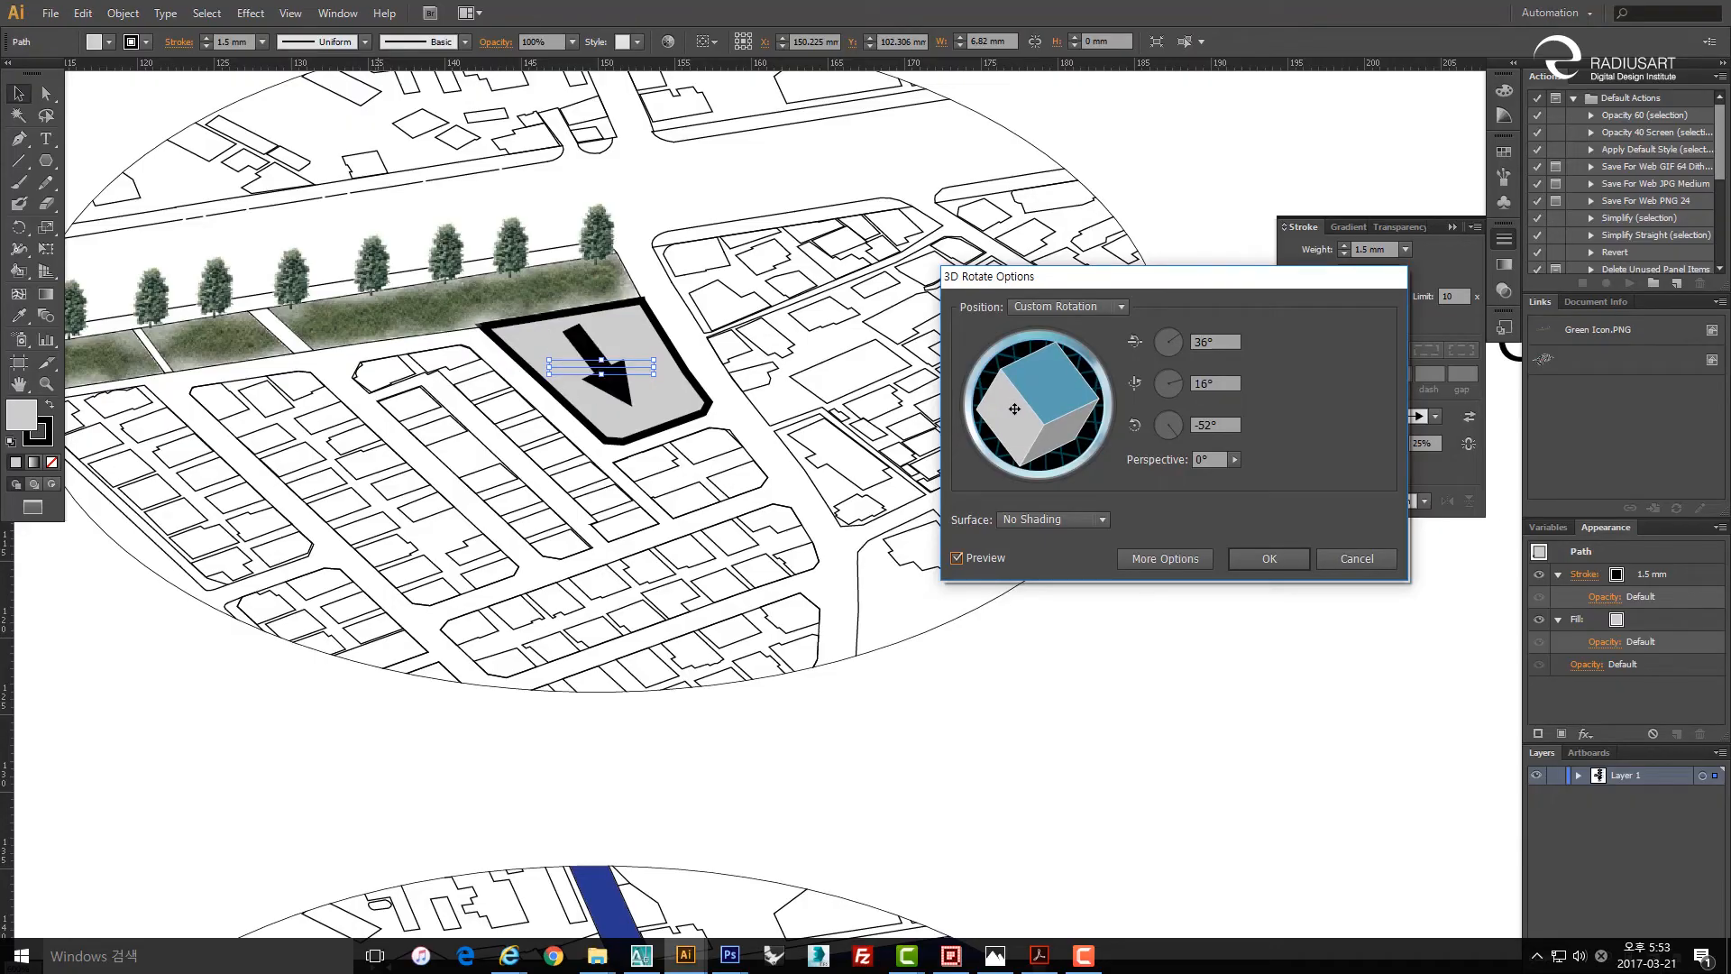
left_click_drag(1015, 409, 1038, 422)
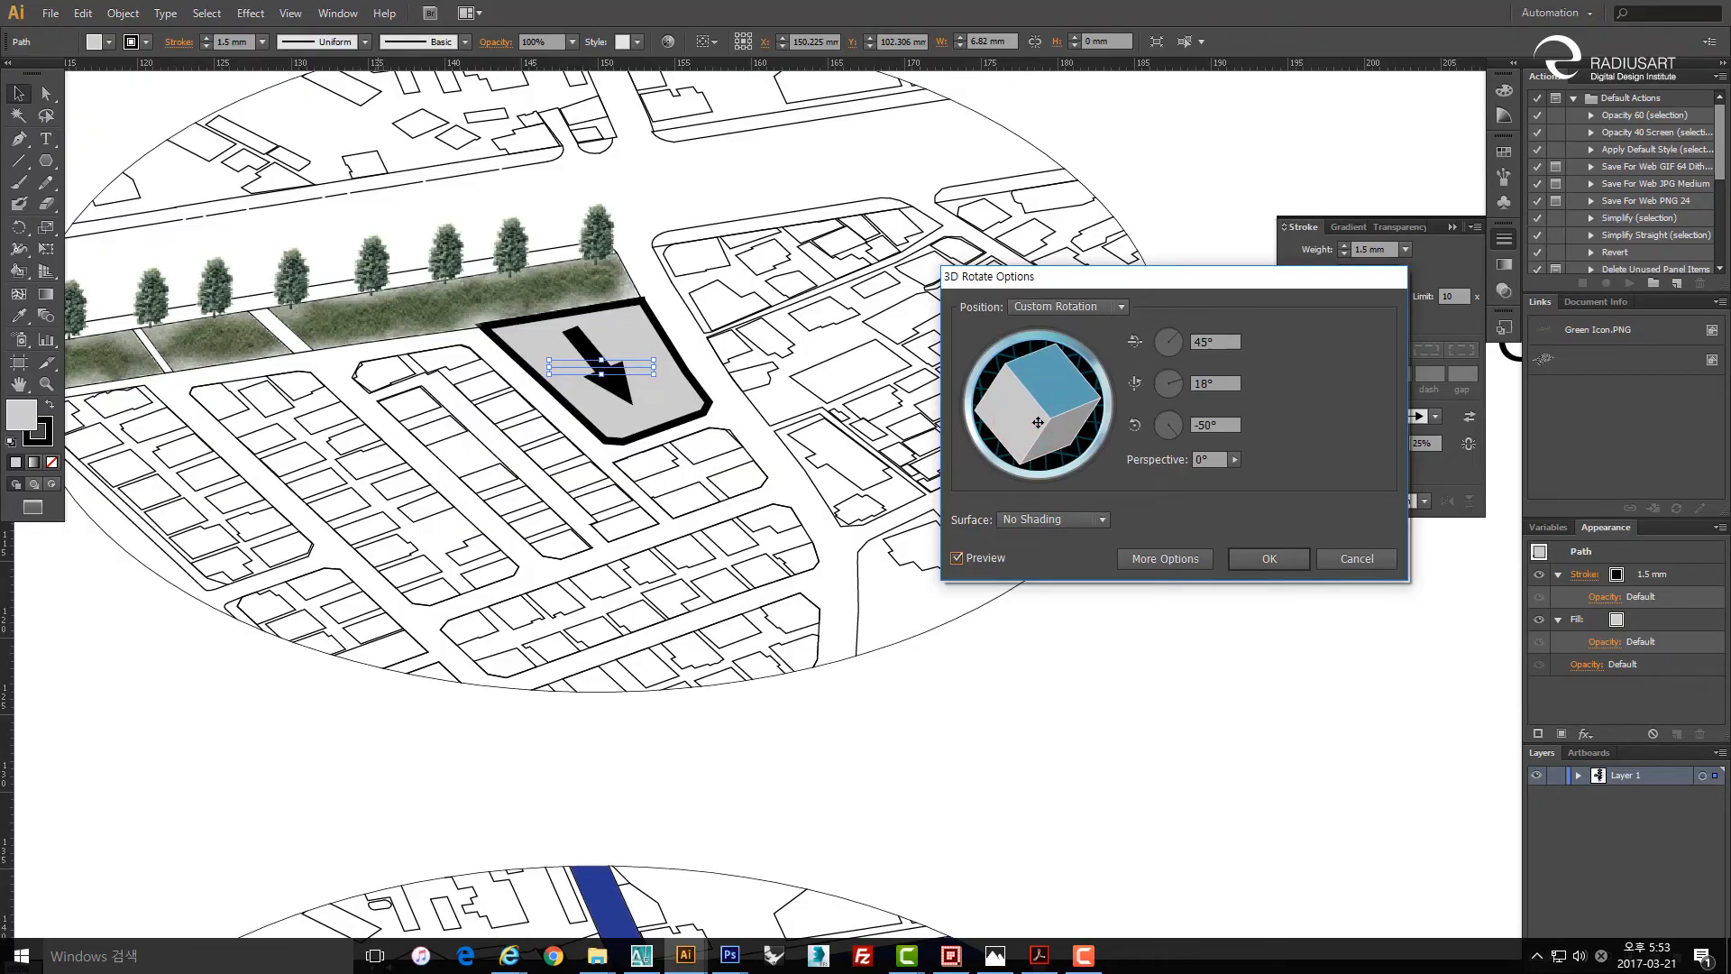
left_click(1038, 422)
Fine-tune the arrow's 3D rotation to 40°, 17° and -51°, apply the effect and deselect the arrow.
left_click(1233, 460)
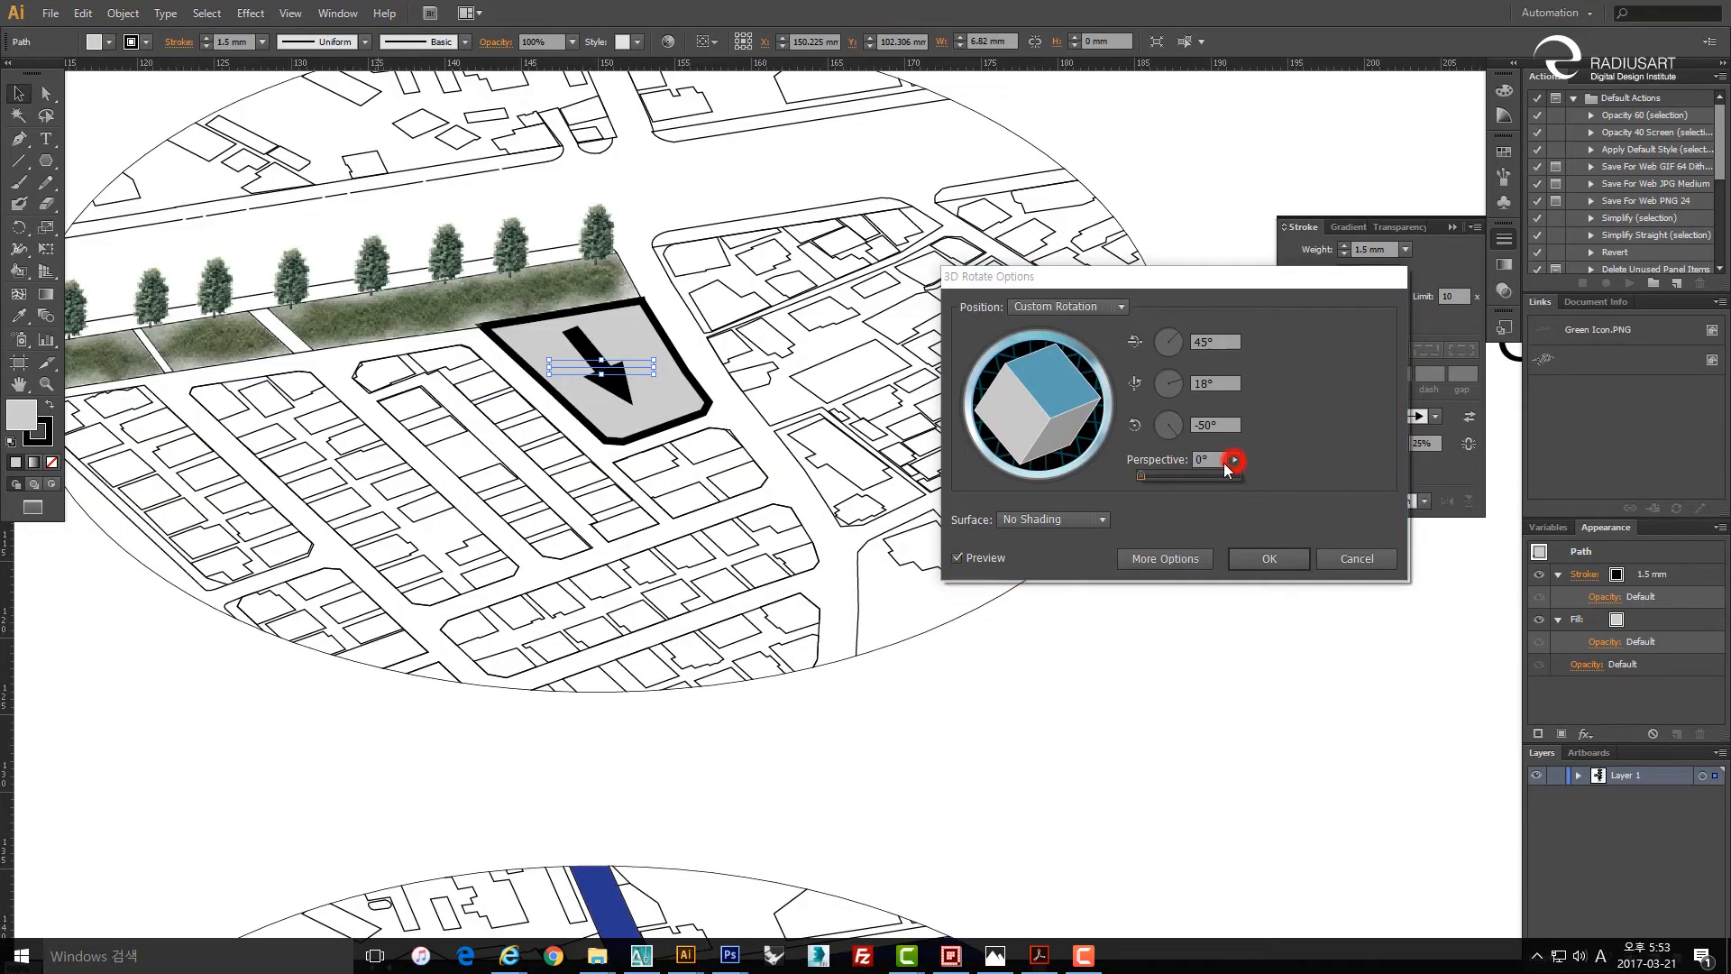
left_click(1050, 380)
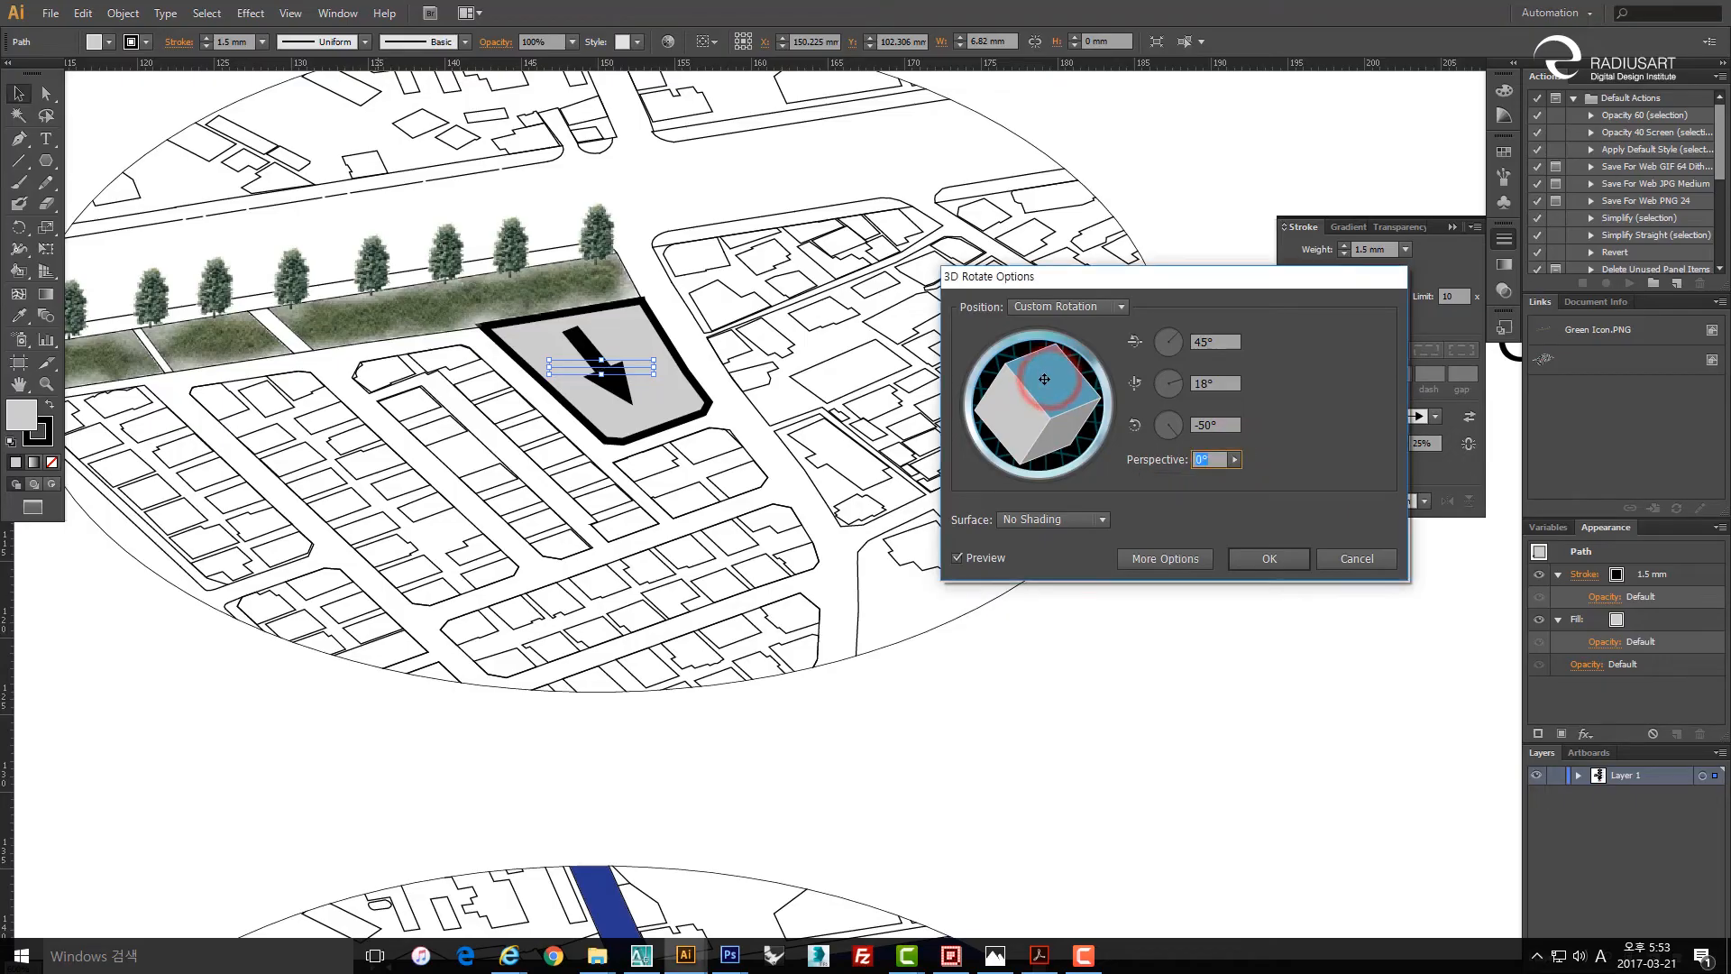
left_click_drag(1051, 382, 1052, 383)
left_click(1050, 383)
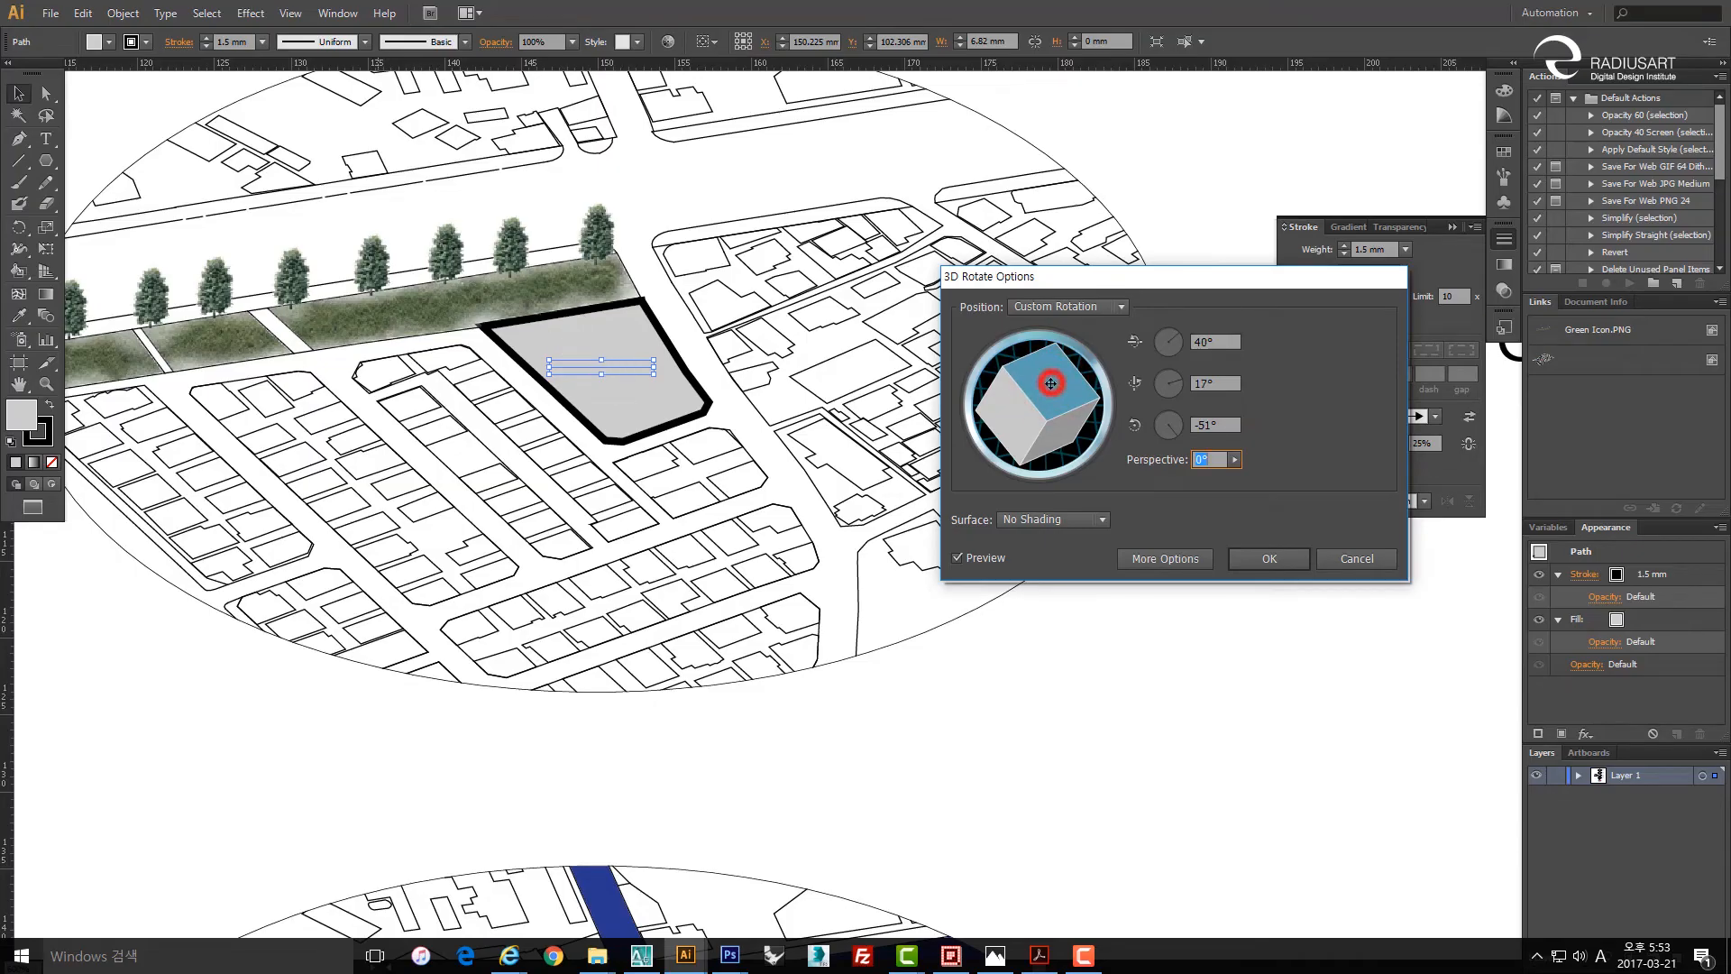
left_click(1268, 559)
left_click(1093, 700)
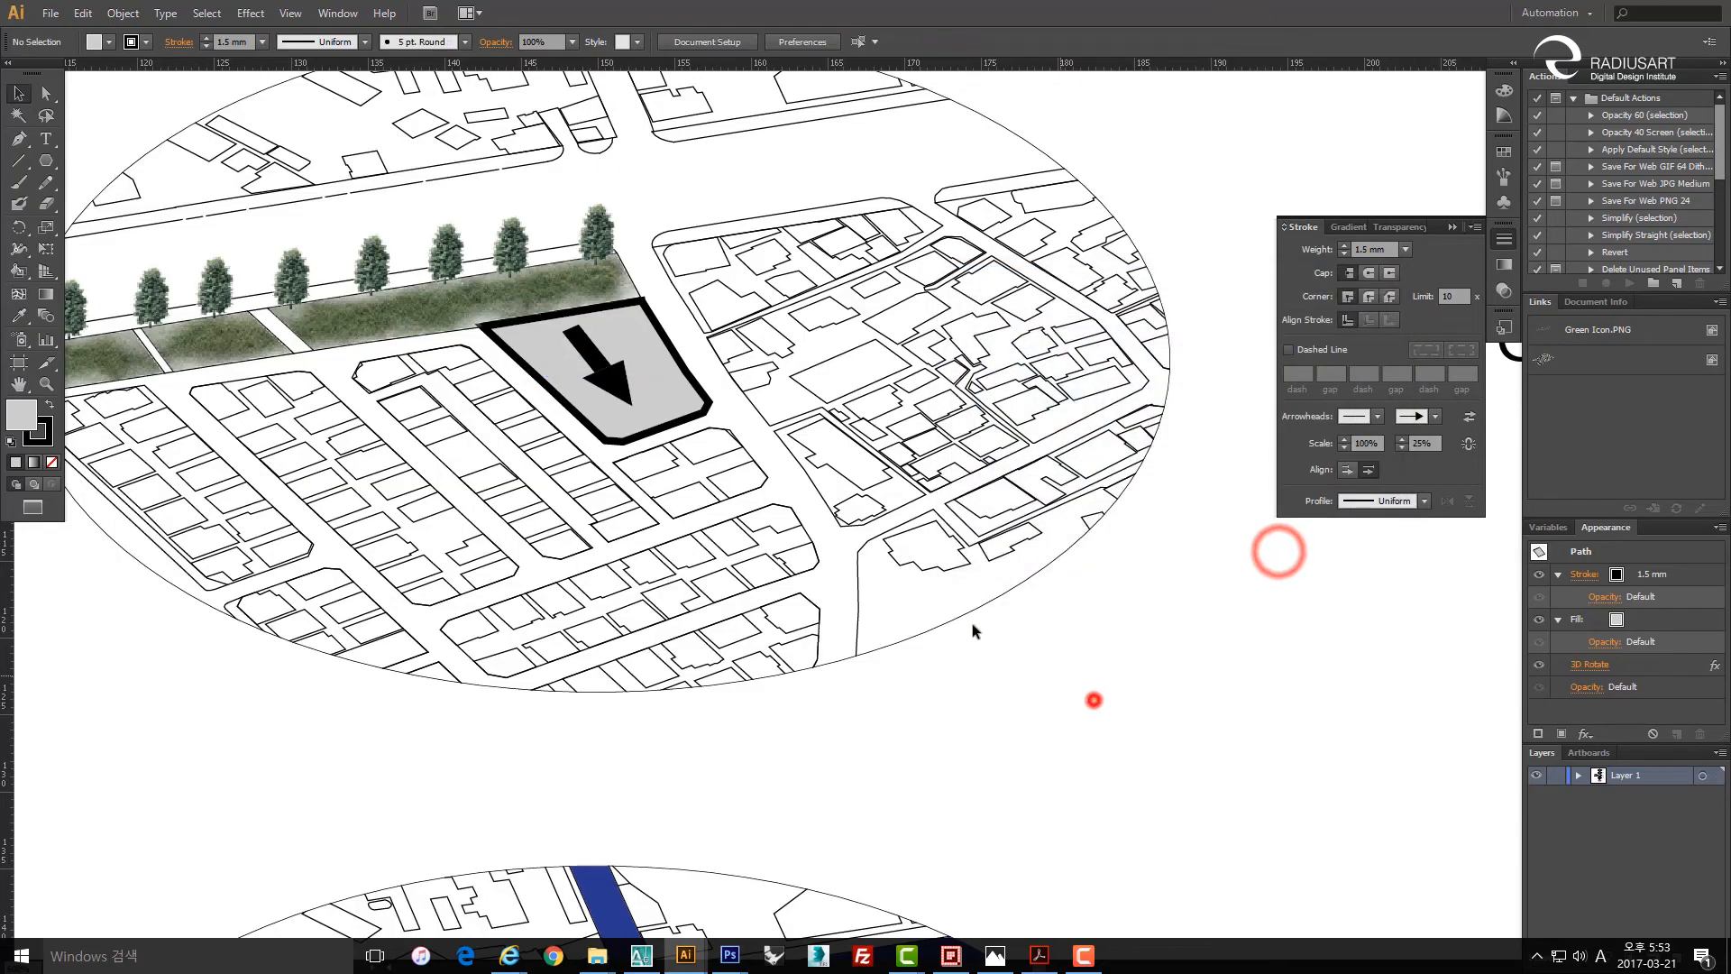
Nudge the rotated arrow slightly up and right inside the site shape, undoing the last adjustment.
left_click(610, 374)
left_click_drag(610, 374, 616, 371)
key("ctrl+z")
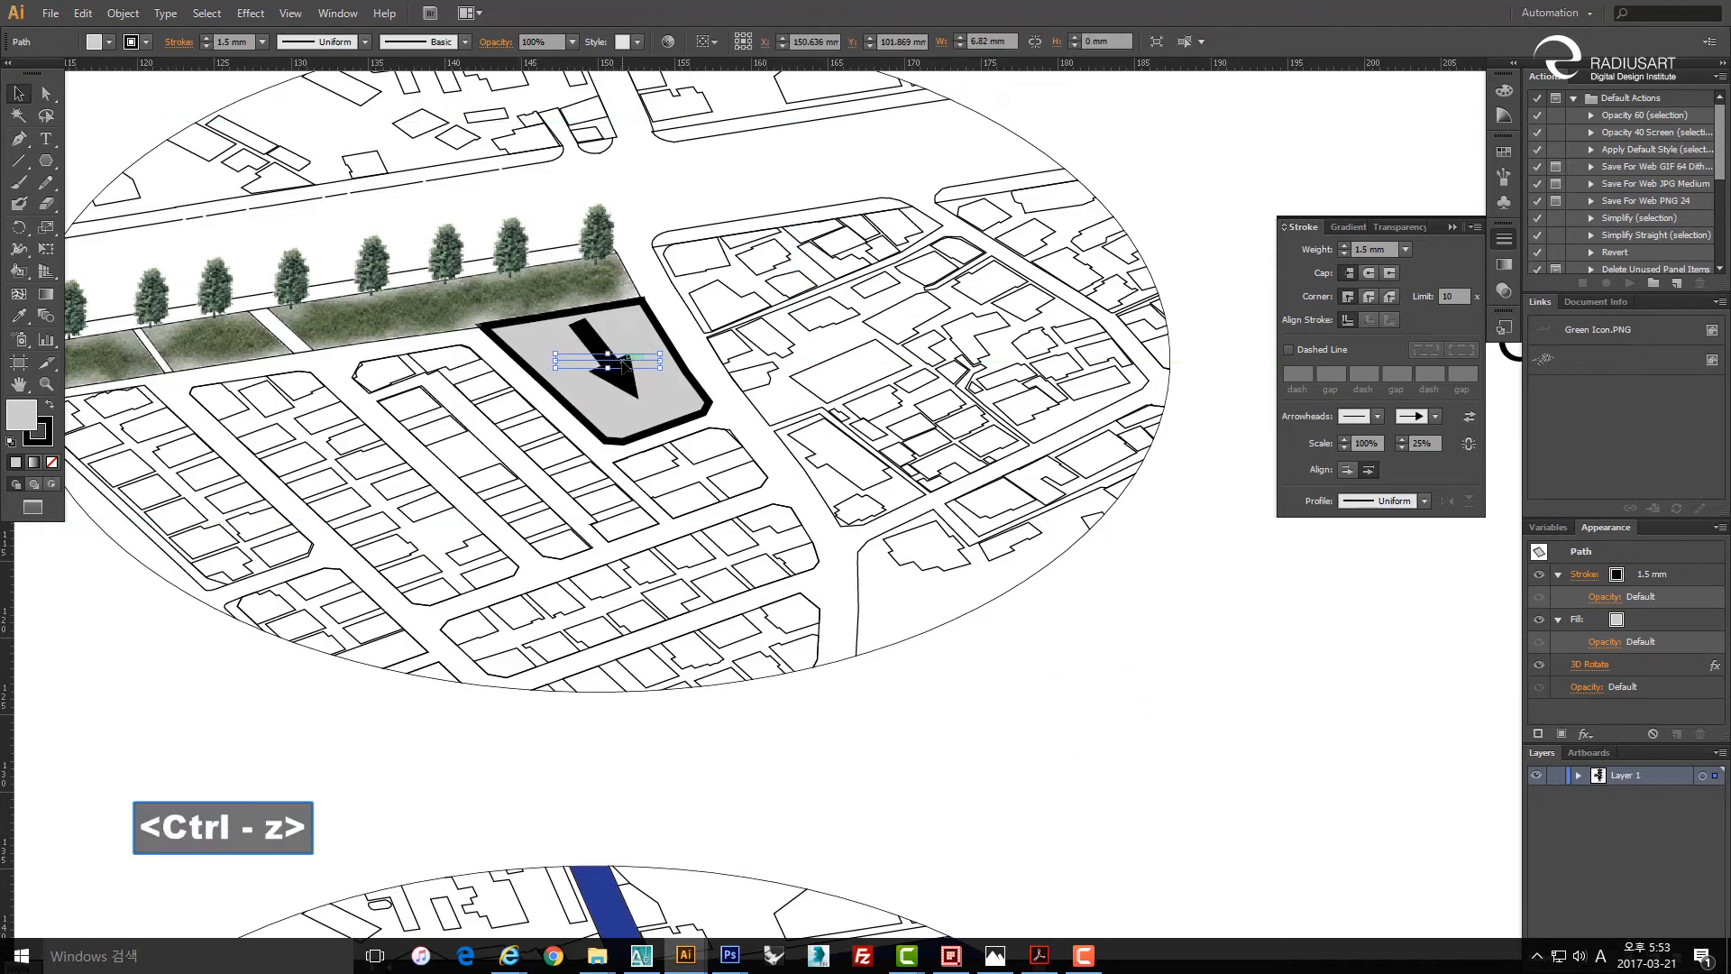
Nudge the rotated arrow up and left until its tail overlaps the green strip at the site's upper edge.
key("Down")
key("Left")
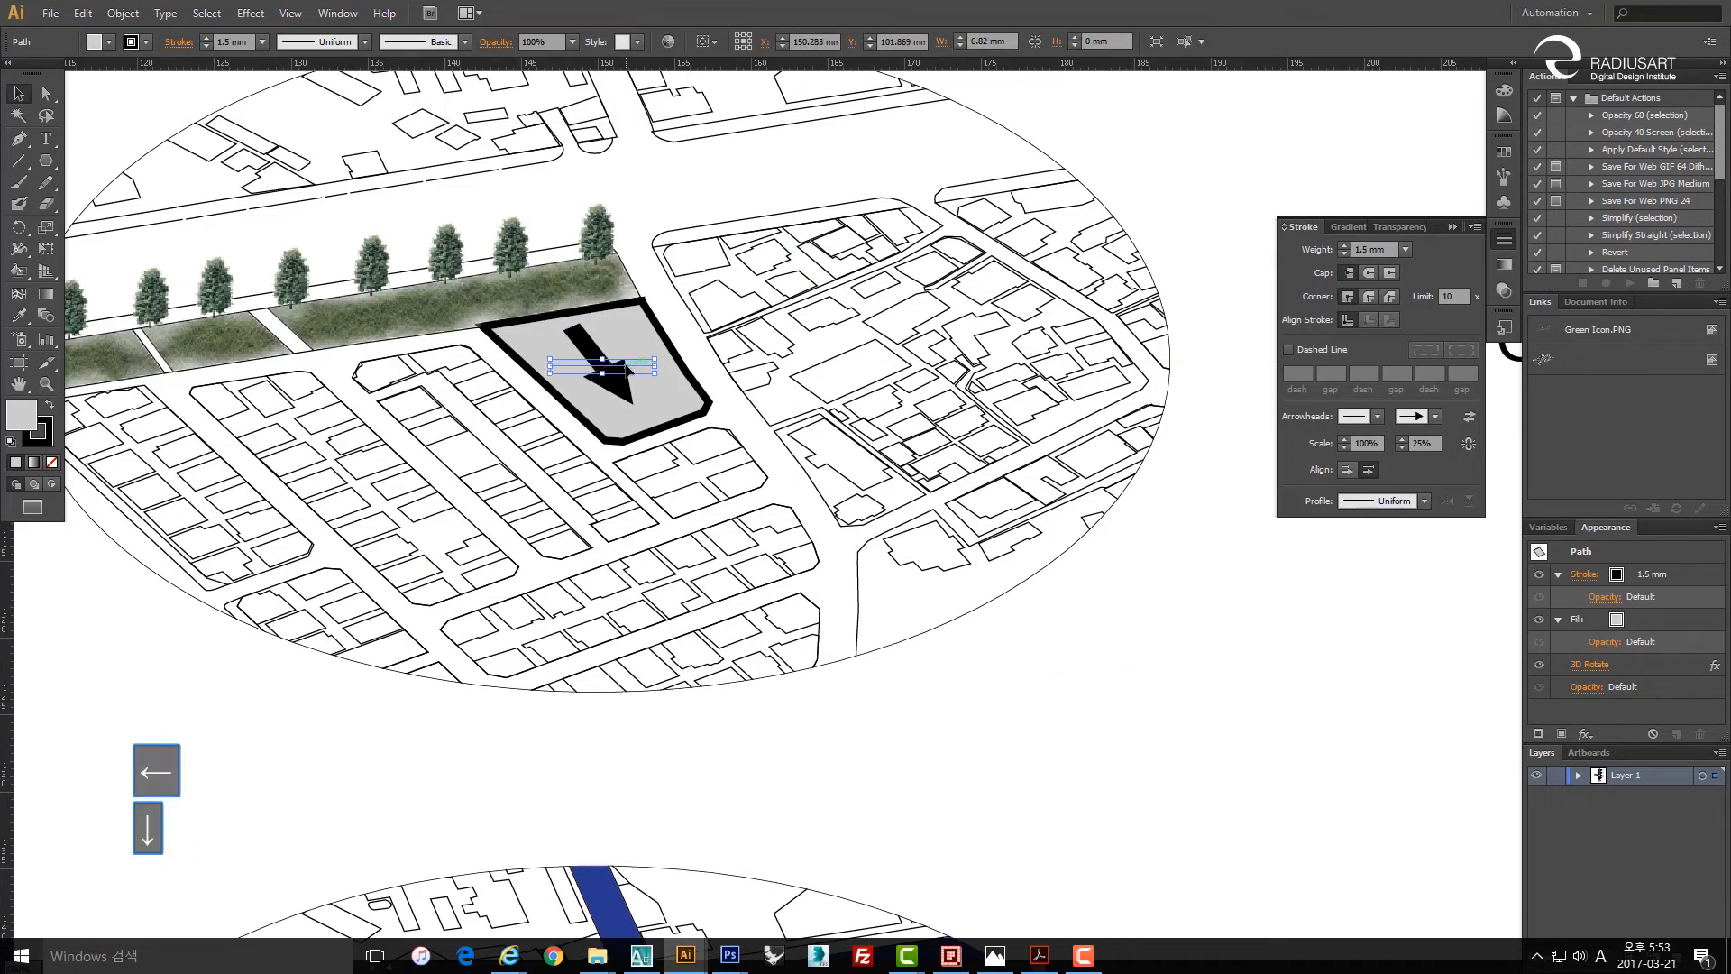
key("Right")
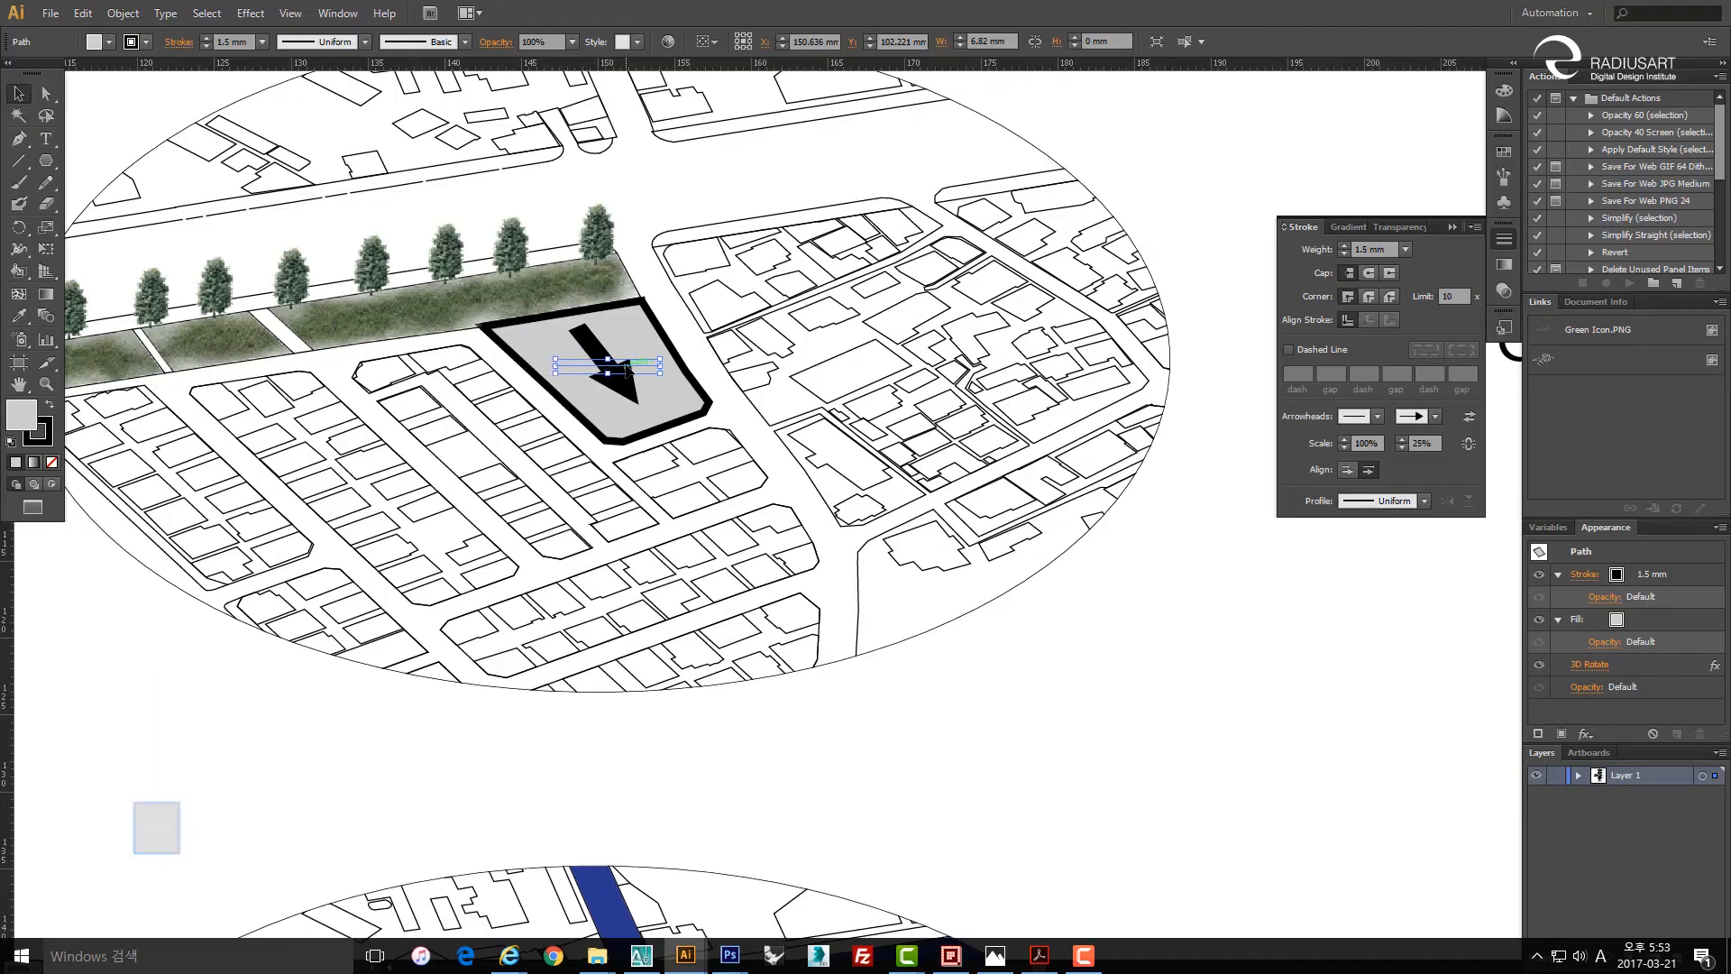
key("Up")
key("Up")
key("Left")
key("Up")
key("Left")
key("Left")
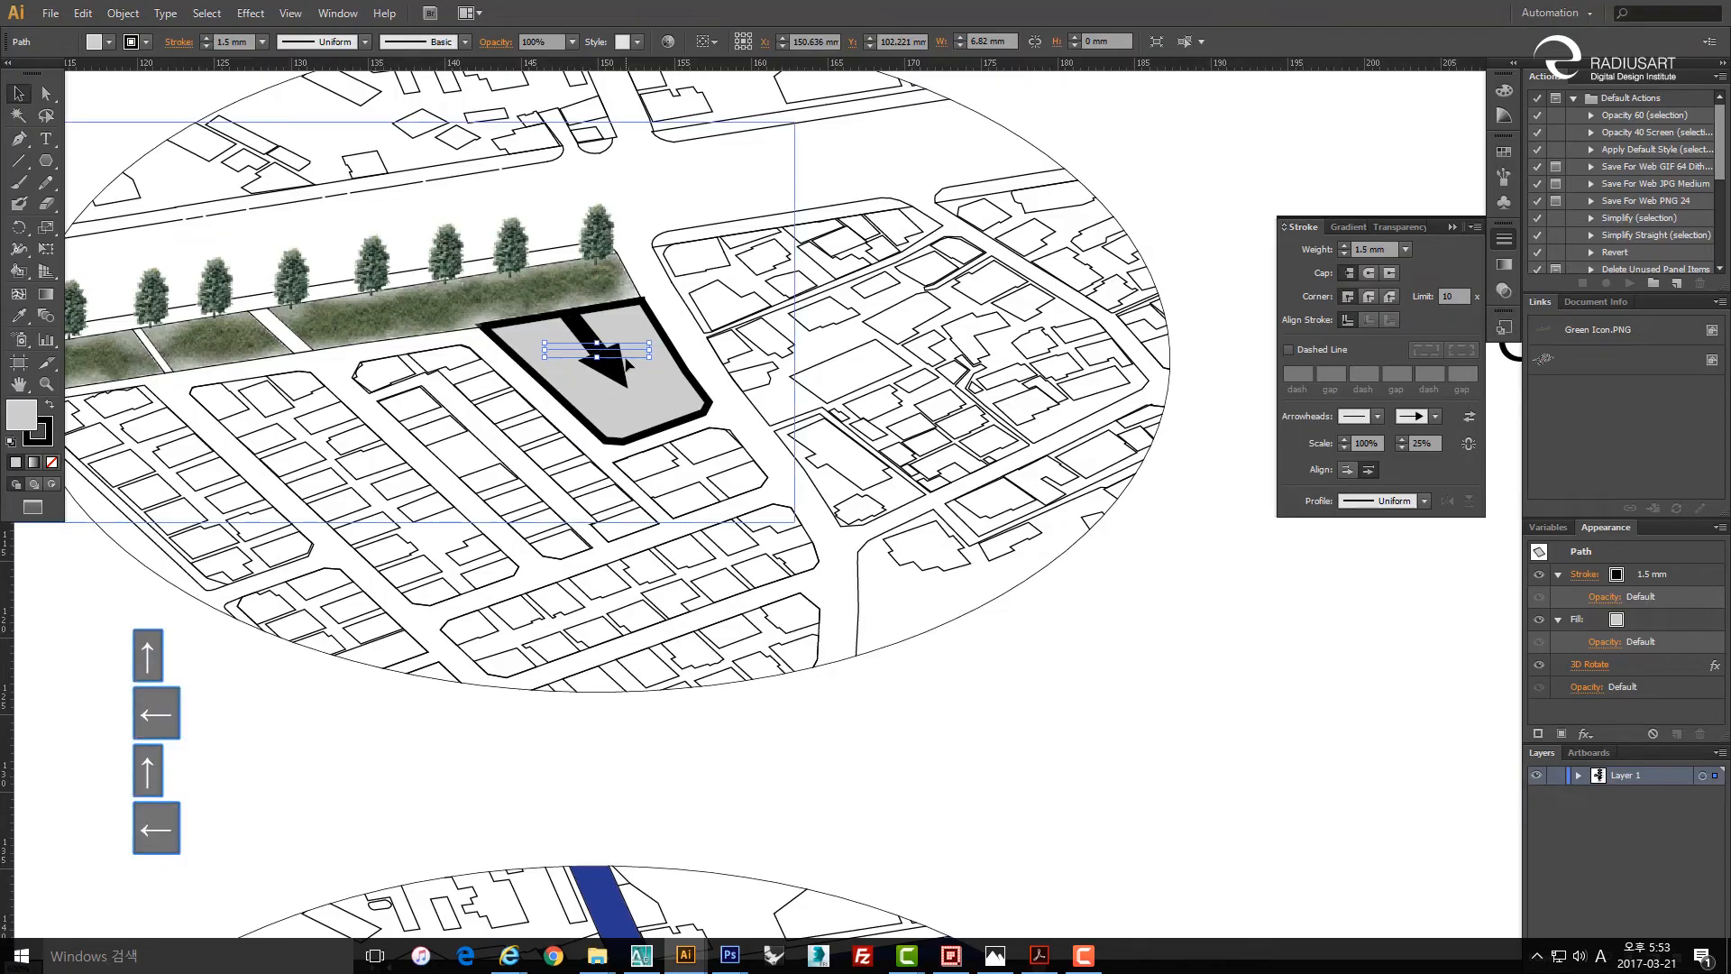
key("Up")
key("Left")
key("Right")
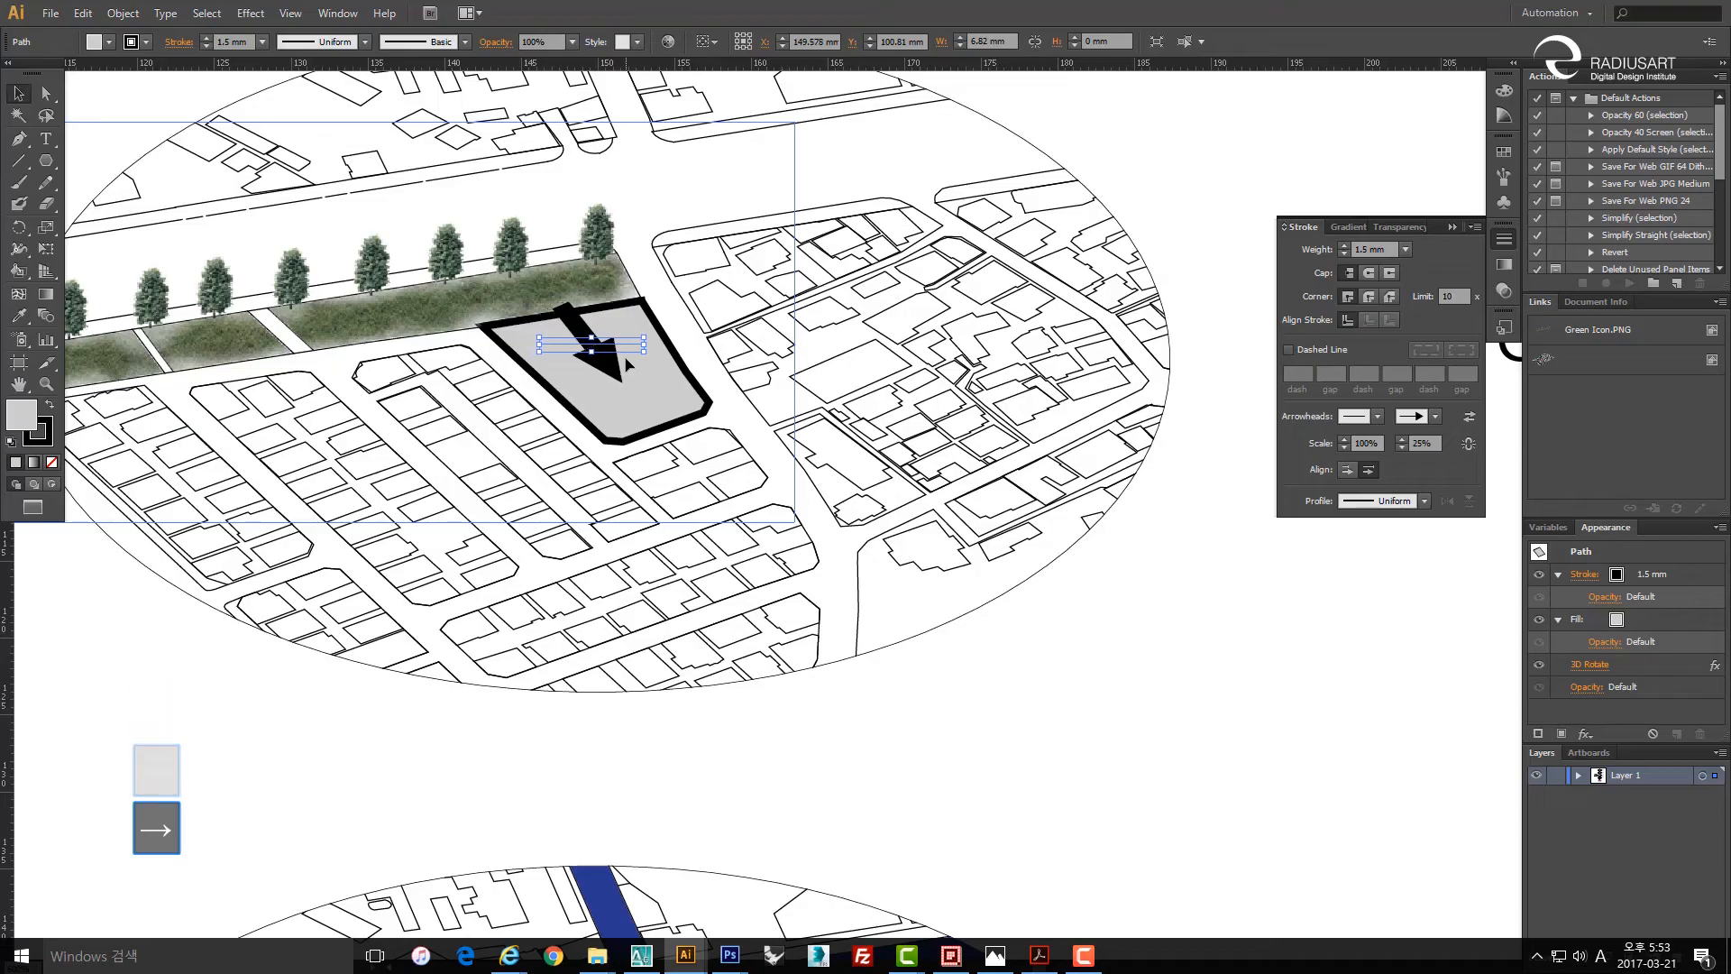
key("Left")
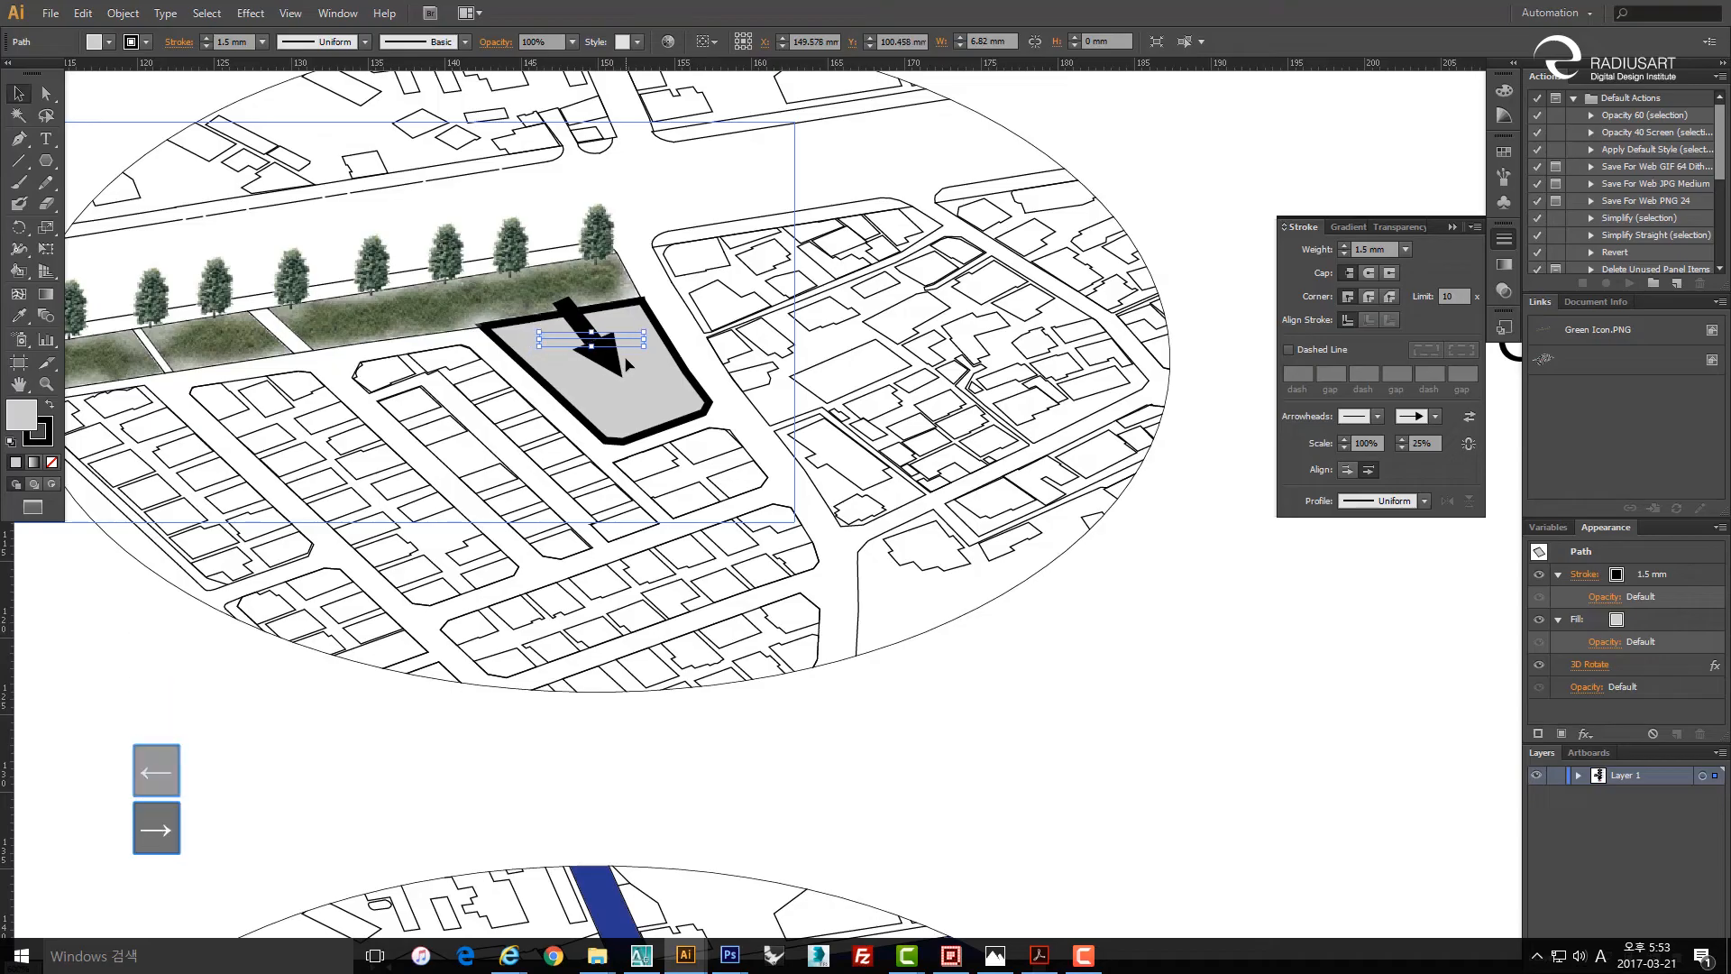
Lock the Green Icon.PNG grass and tree image in place on the Green Space map.
left_click(647, 403)
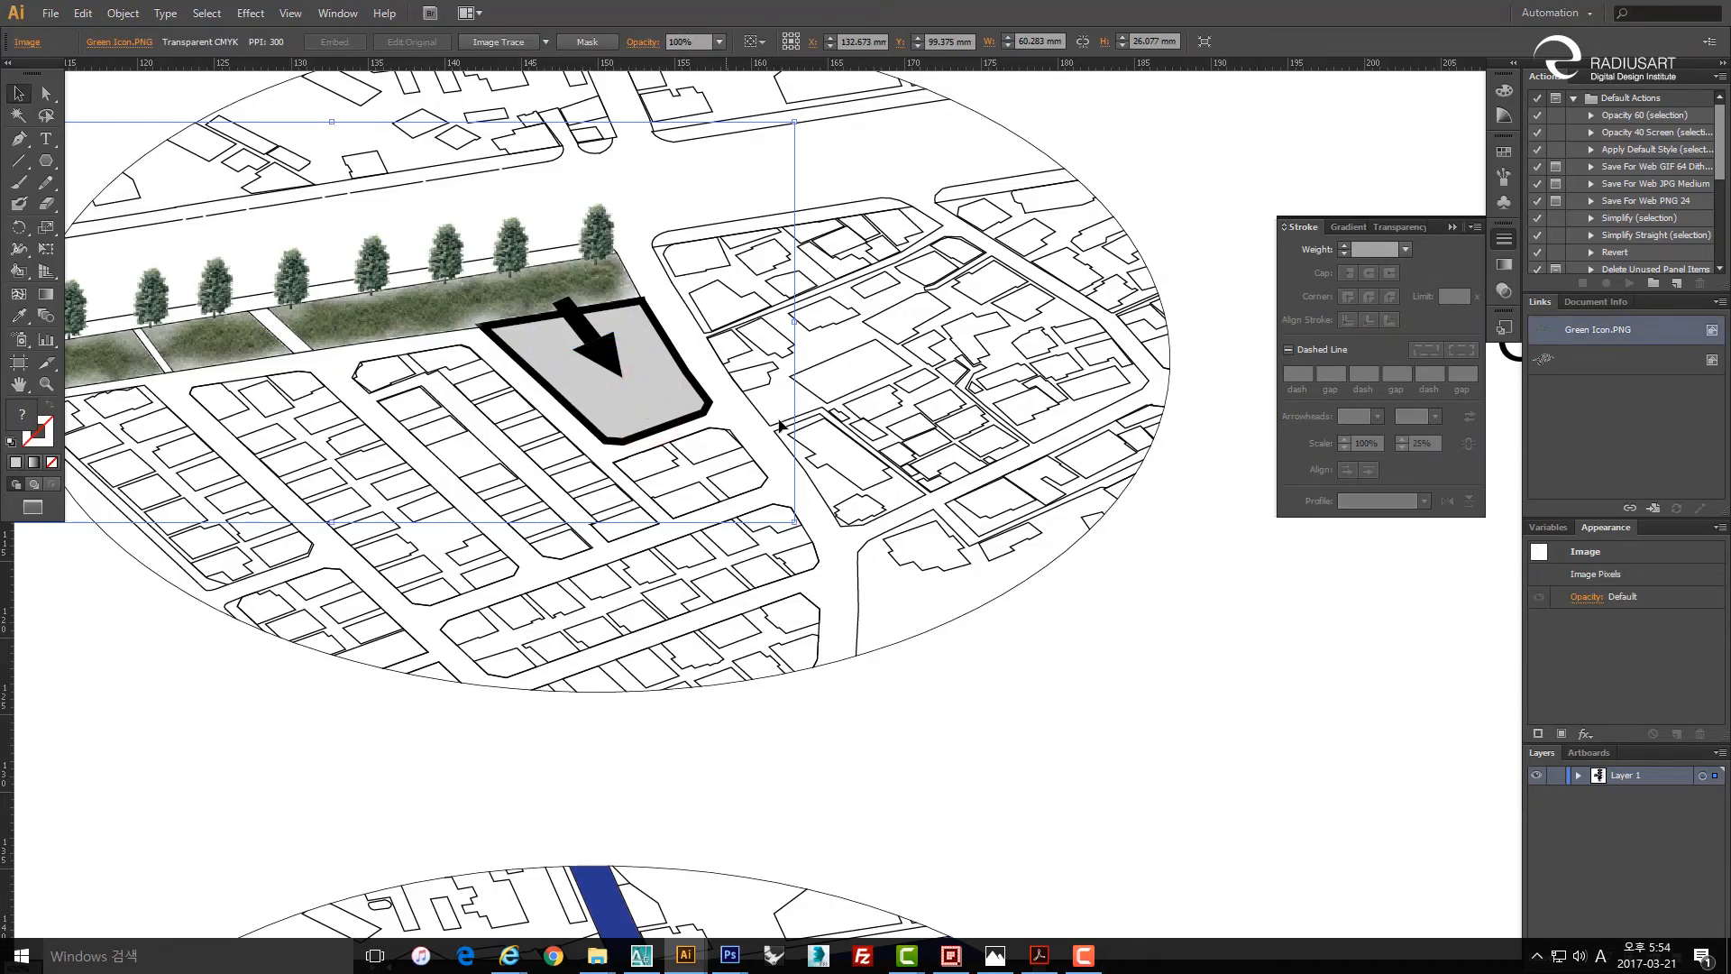
left_click(1023, 722)
left_click(704, 408)
key("ctrl+2")
Remove the grey fill from the site shape, leaving only its outline.
left_click(697, 401)
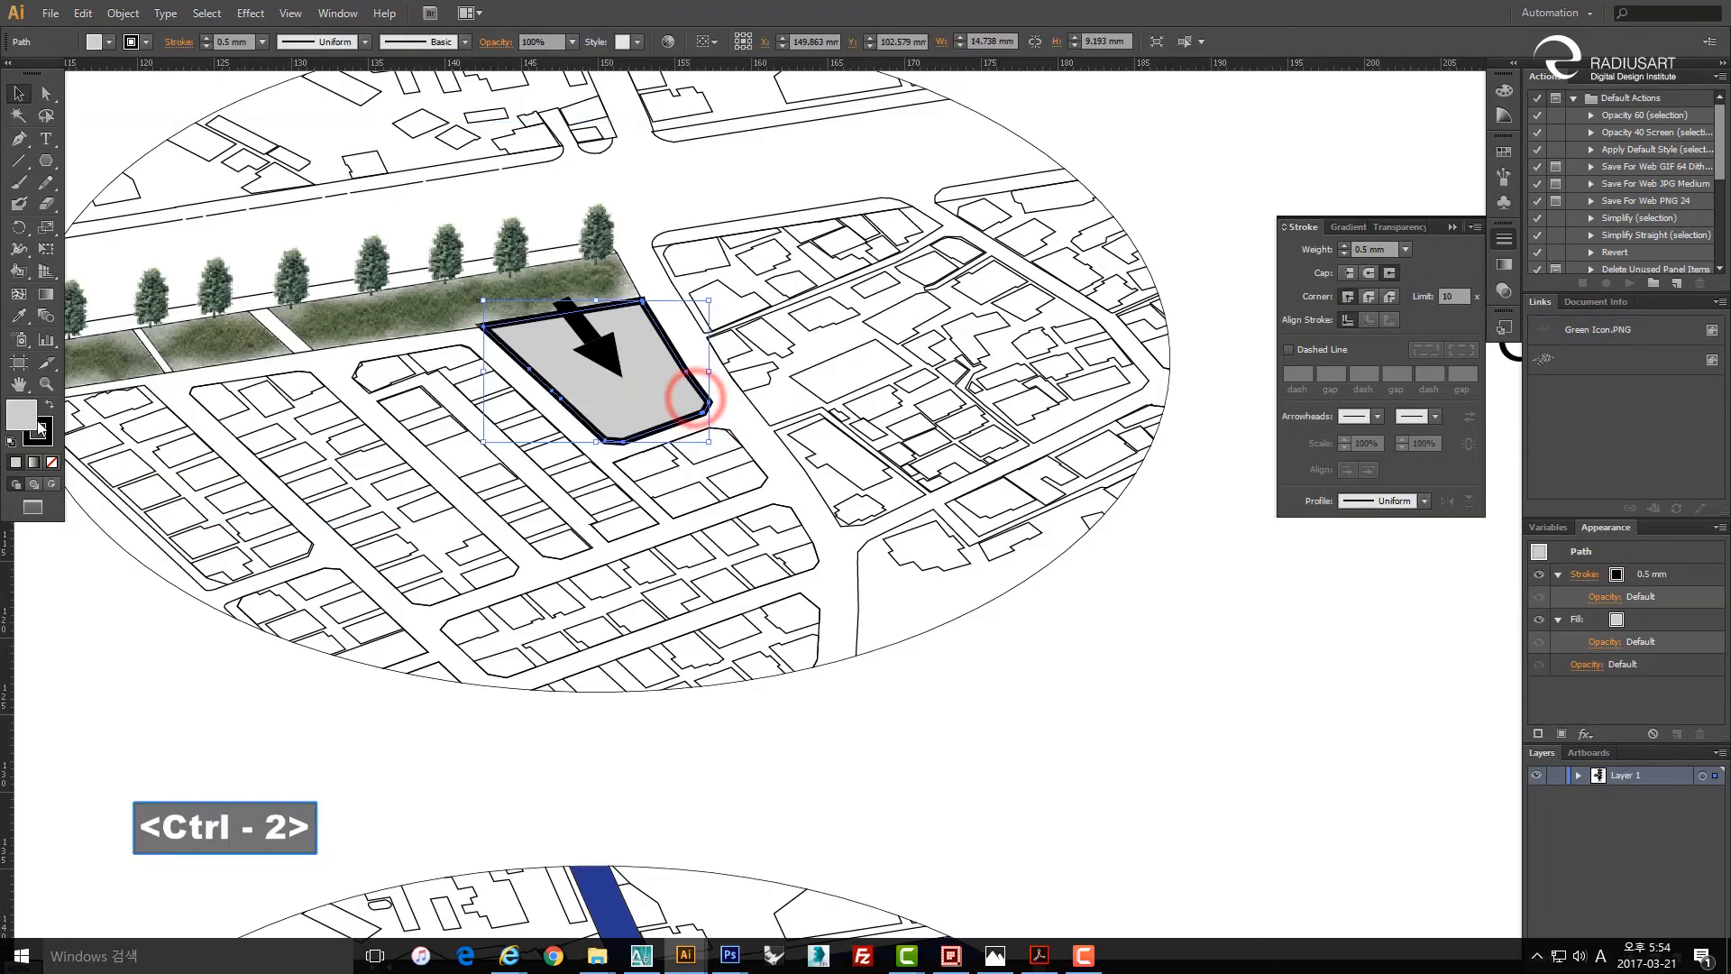
left_click(50, 460)
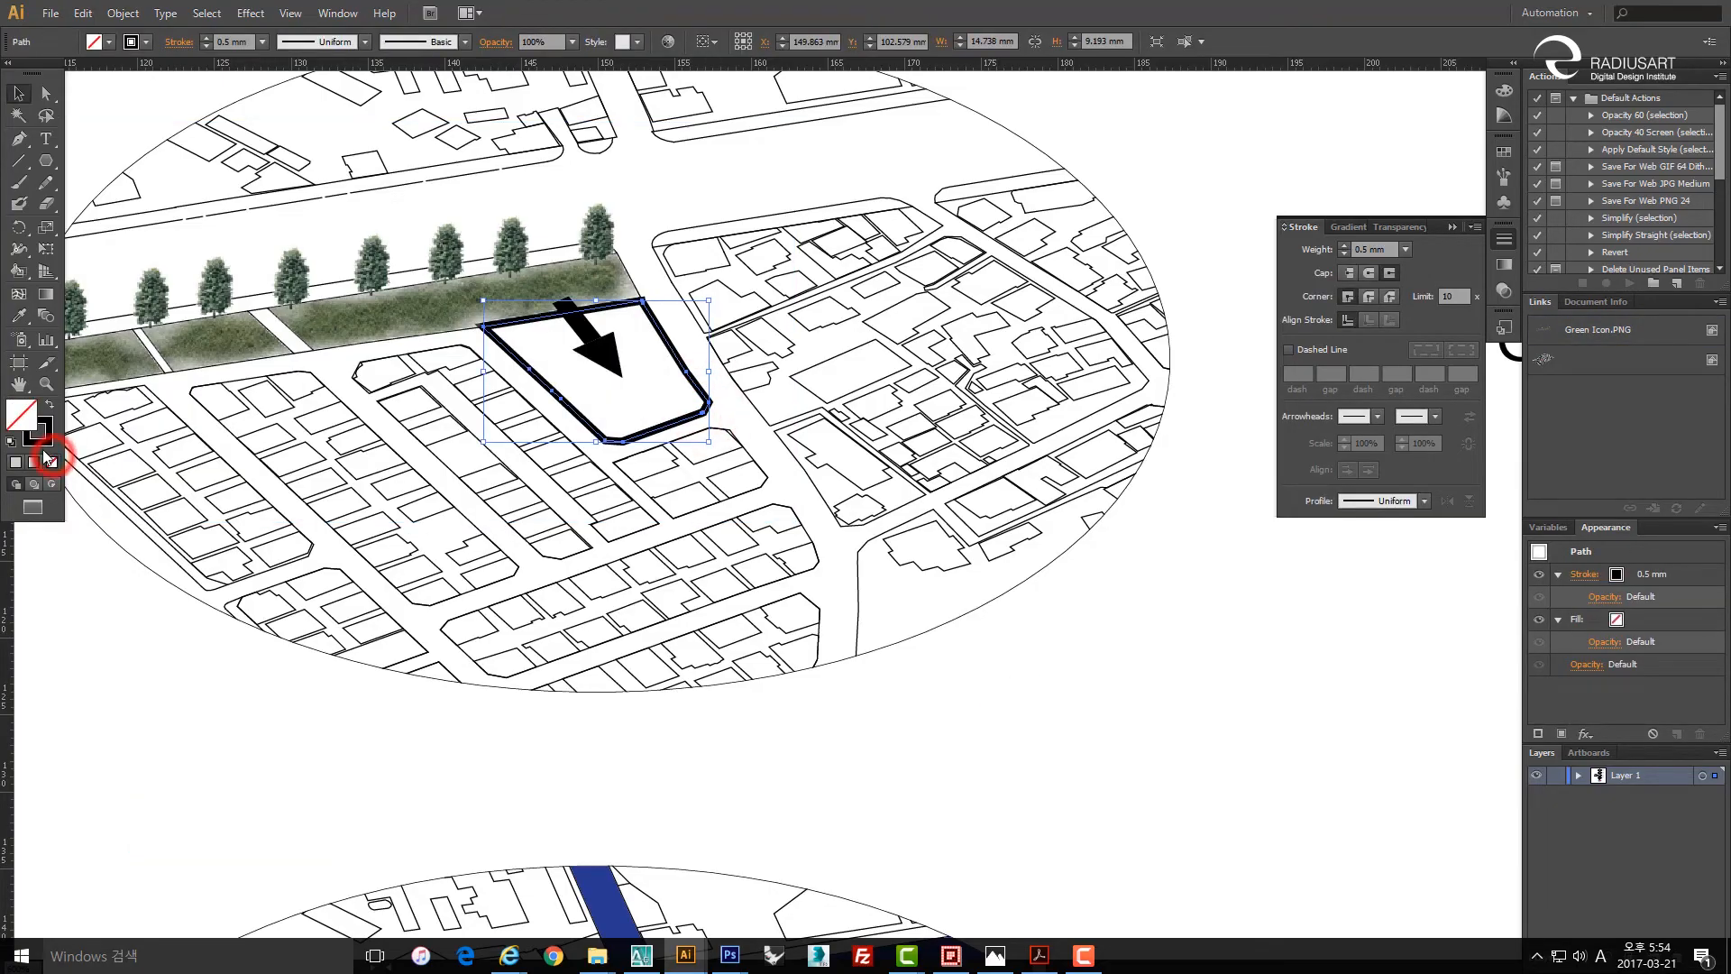
left_click(1077, 711)
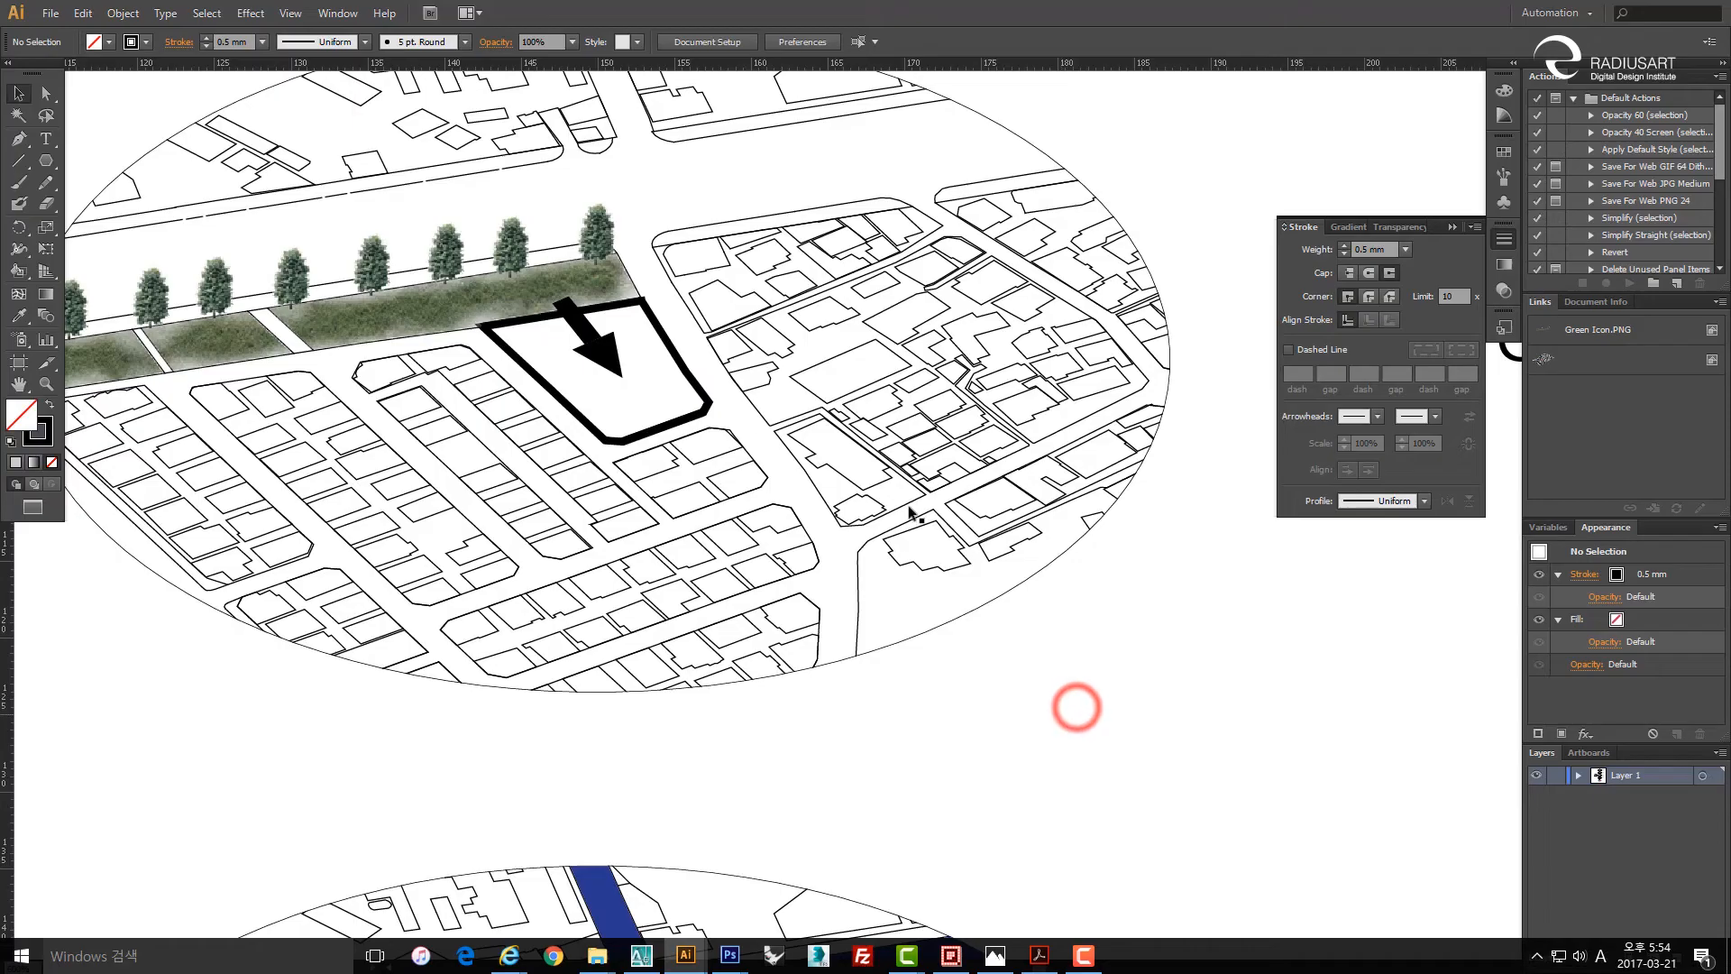
Set the site outline's stroke weight to 0.25 mm.
left_click(654, 317)
left_click(1405, 251)
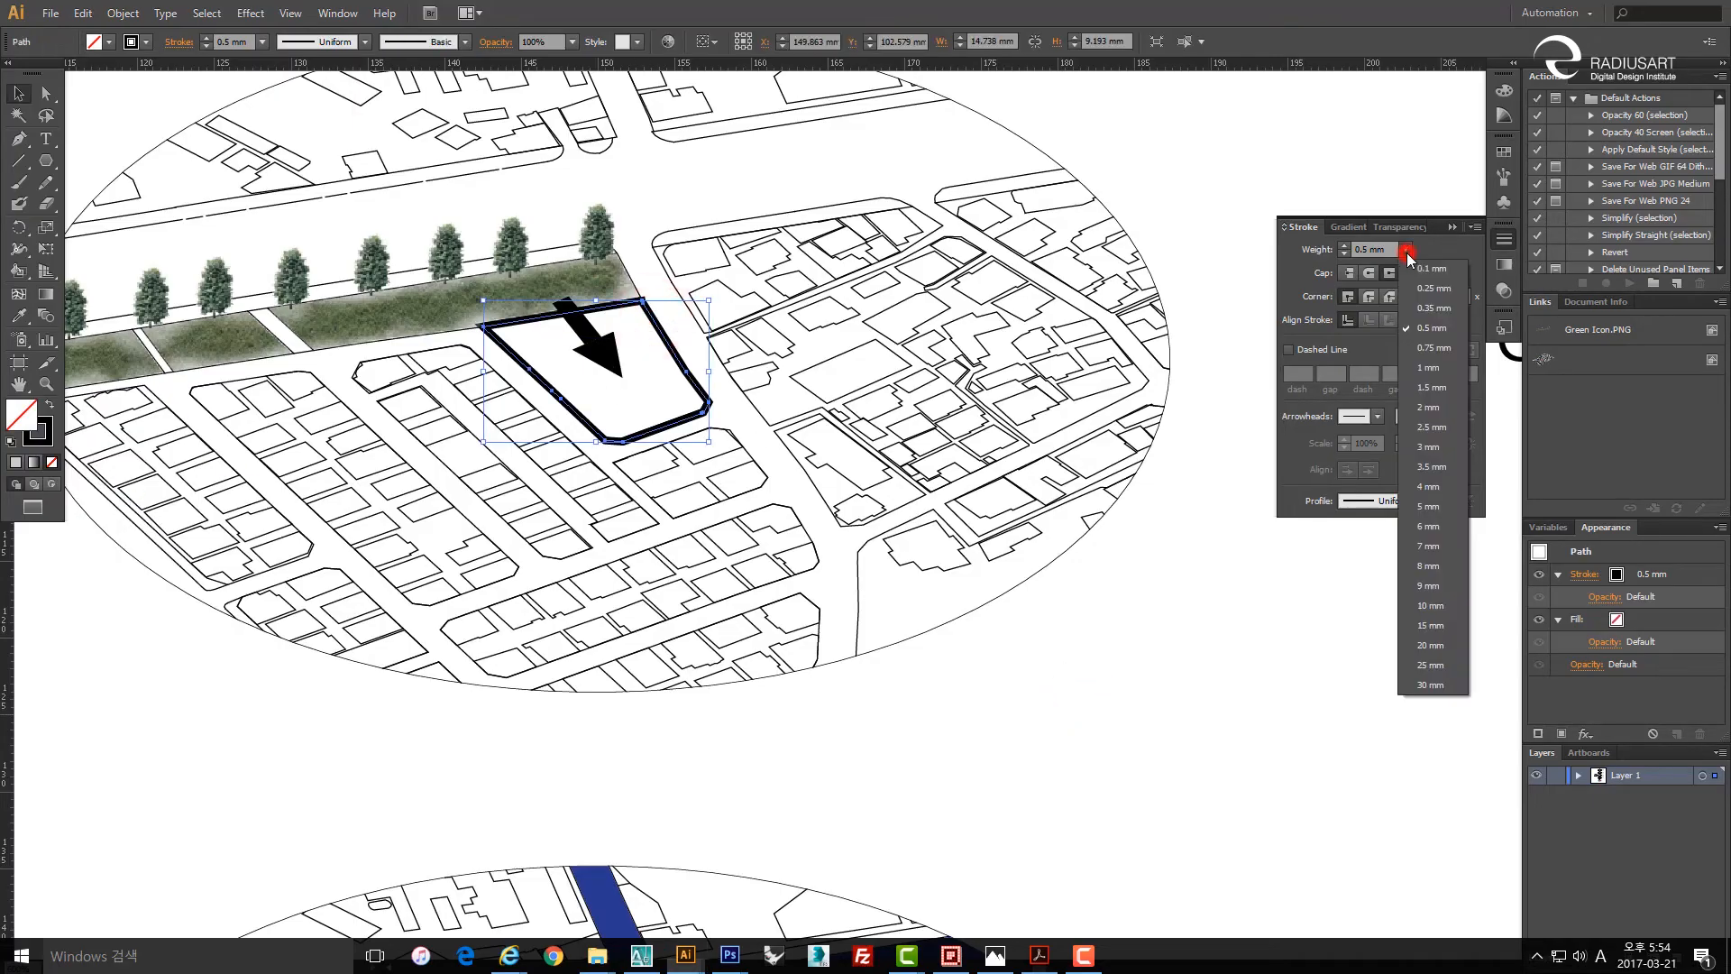
left_click(1434, 288)
left_click(1208, 594)
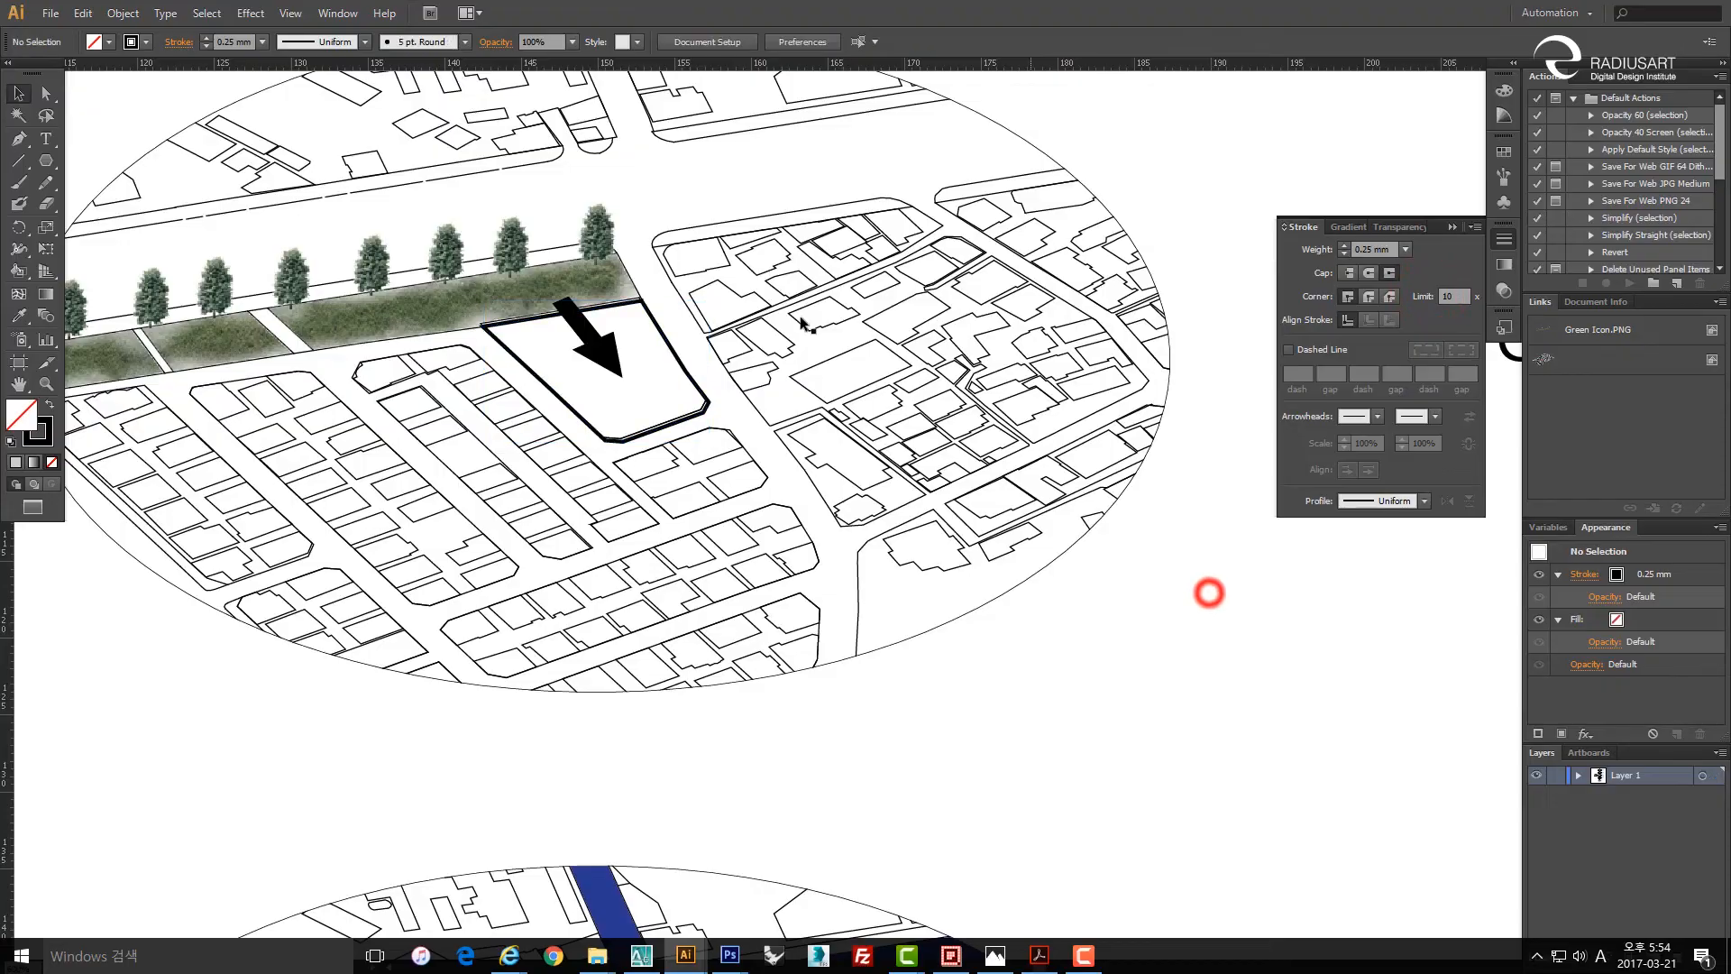
Shift the site outline slightly up and left to line it up with the map's block boundary, and deselect it.
left_click(676, 416)
scroll(672, 419, "up", 6)
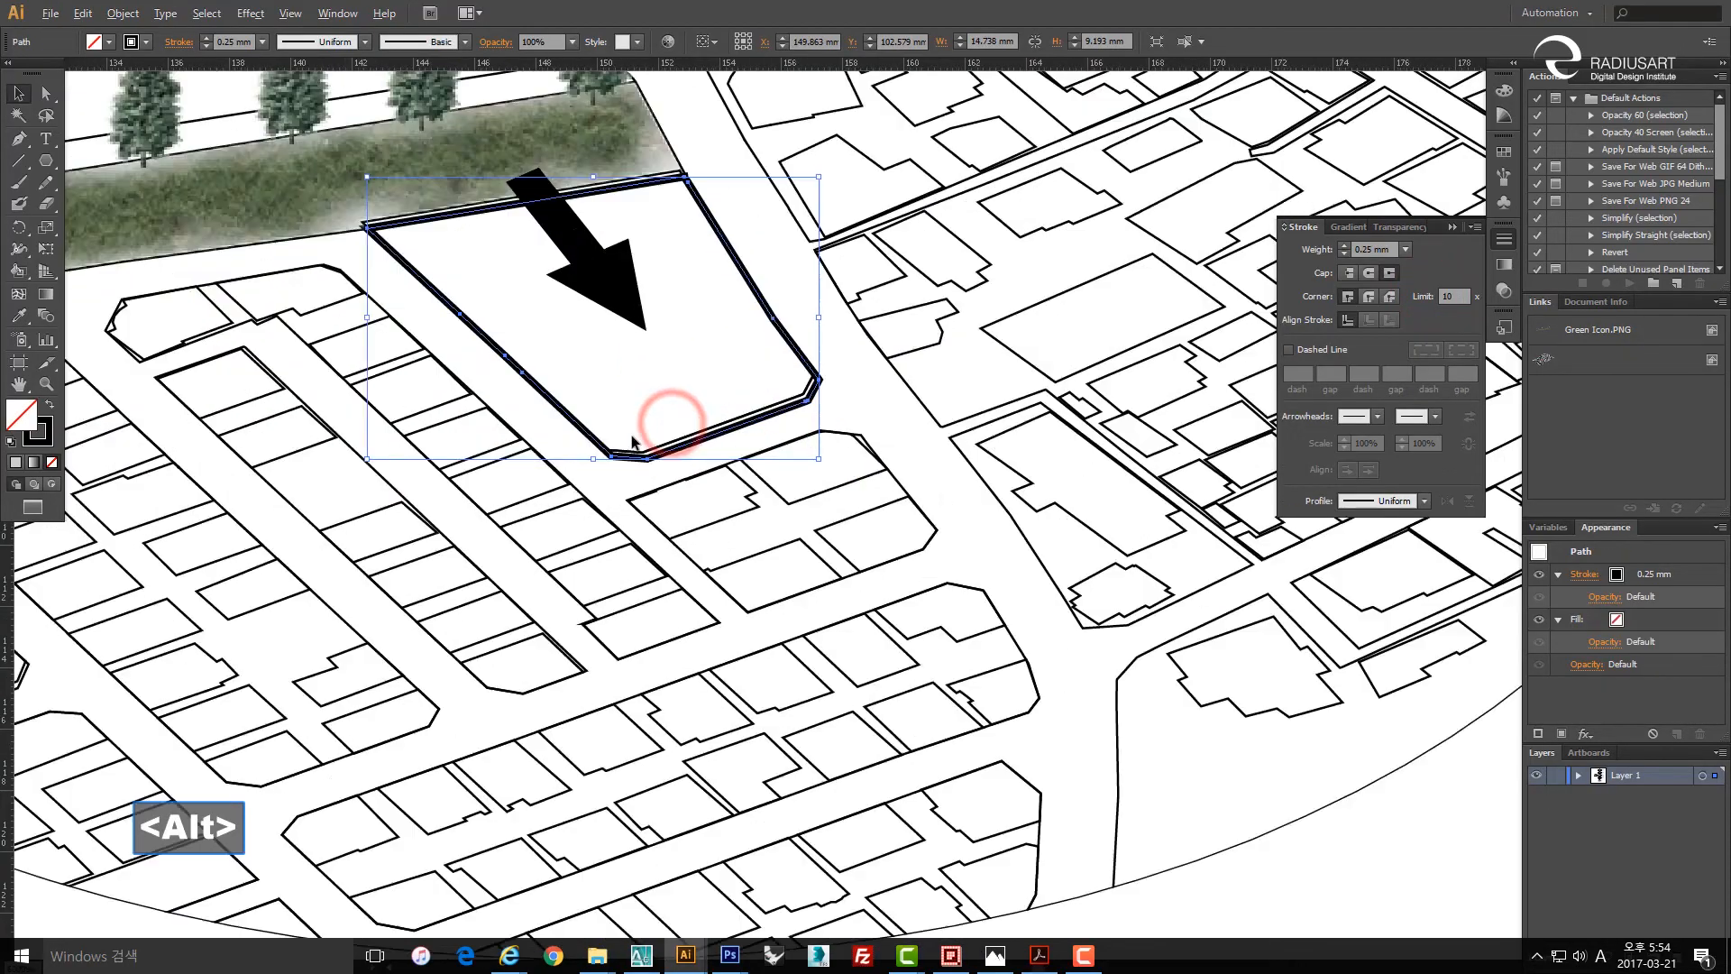
left_click_drag(707, 475, 664, 442)
scroll(693, 463, "down", 2)
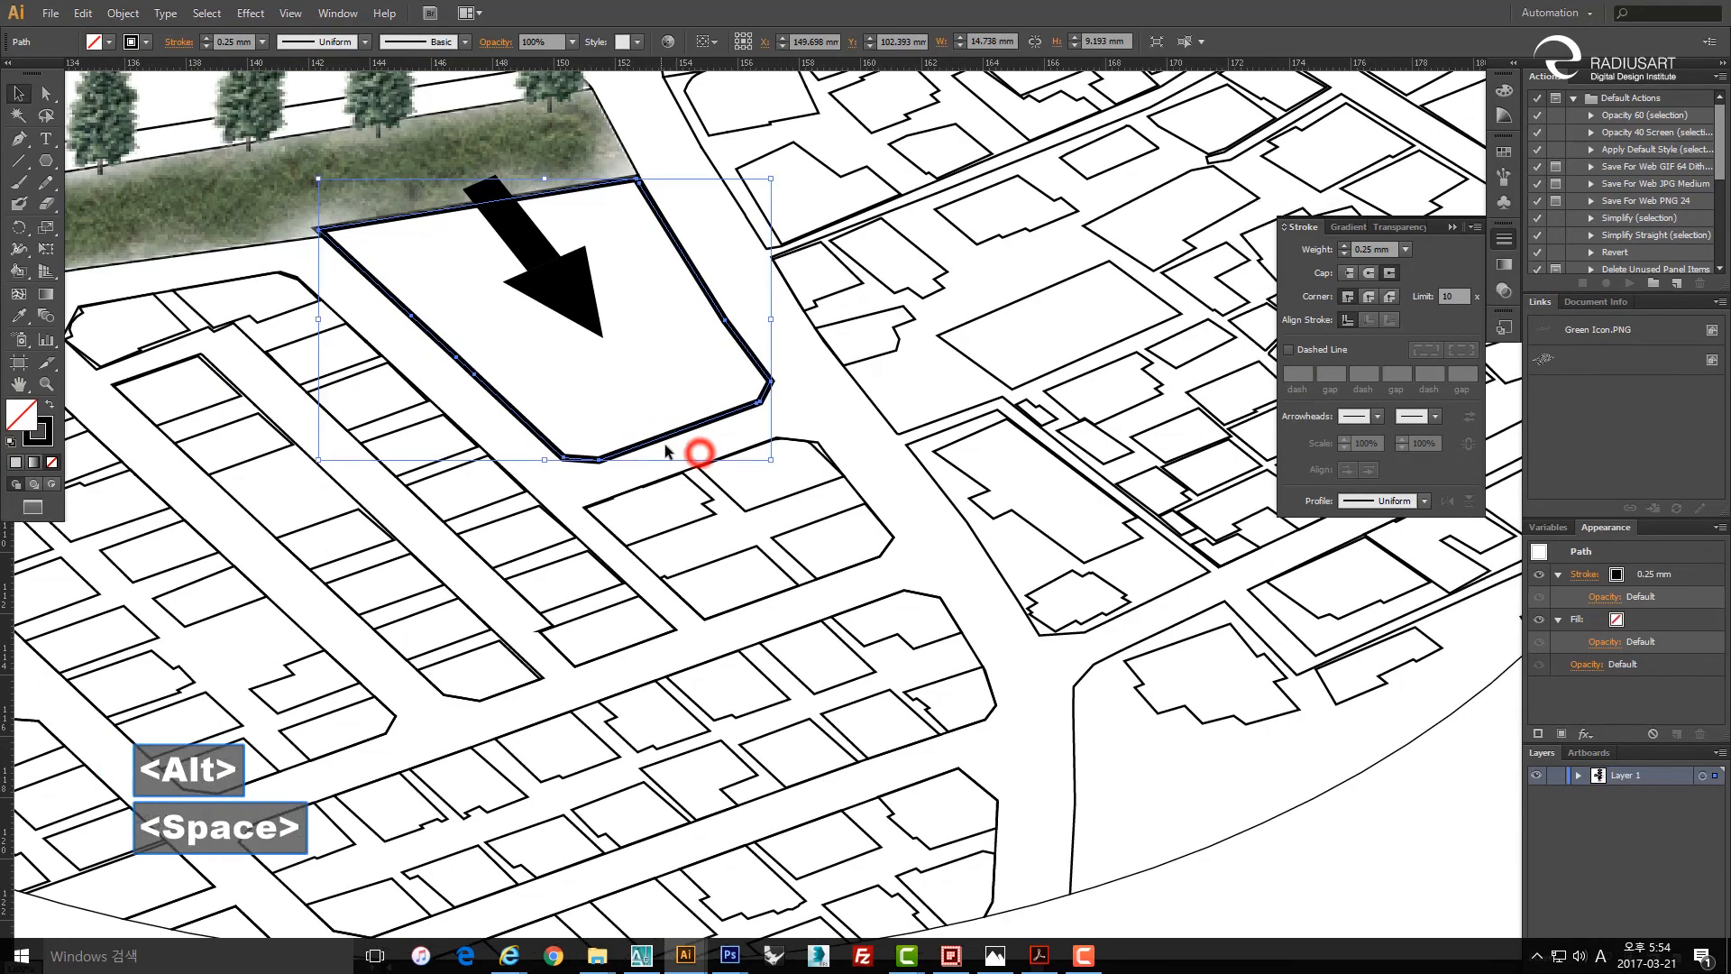
scroll(666, 445, "down", 2)
left_click(1043, 735)
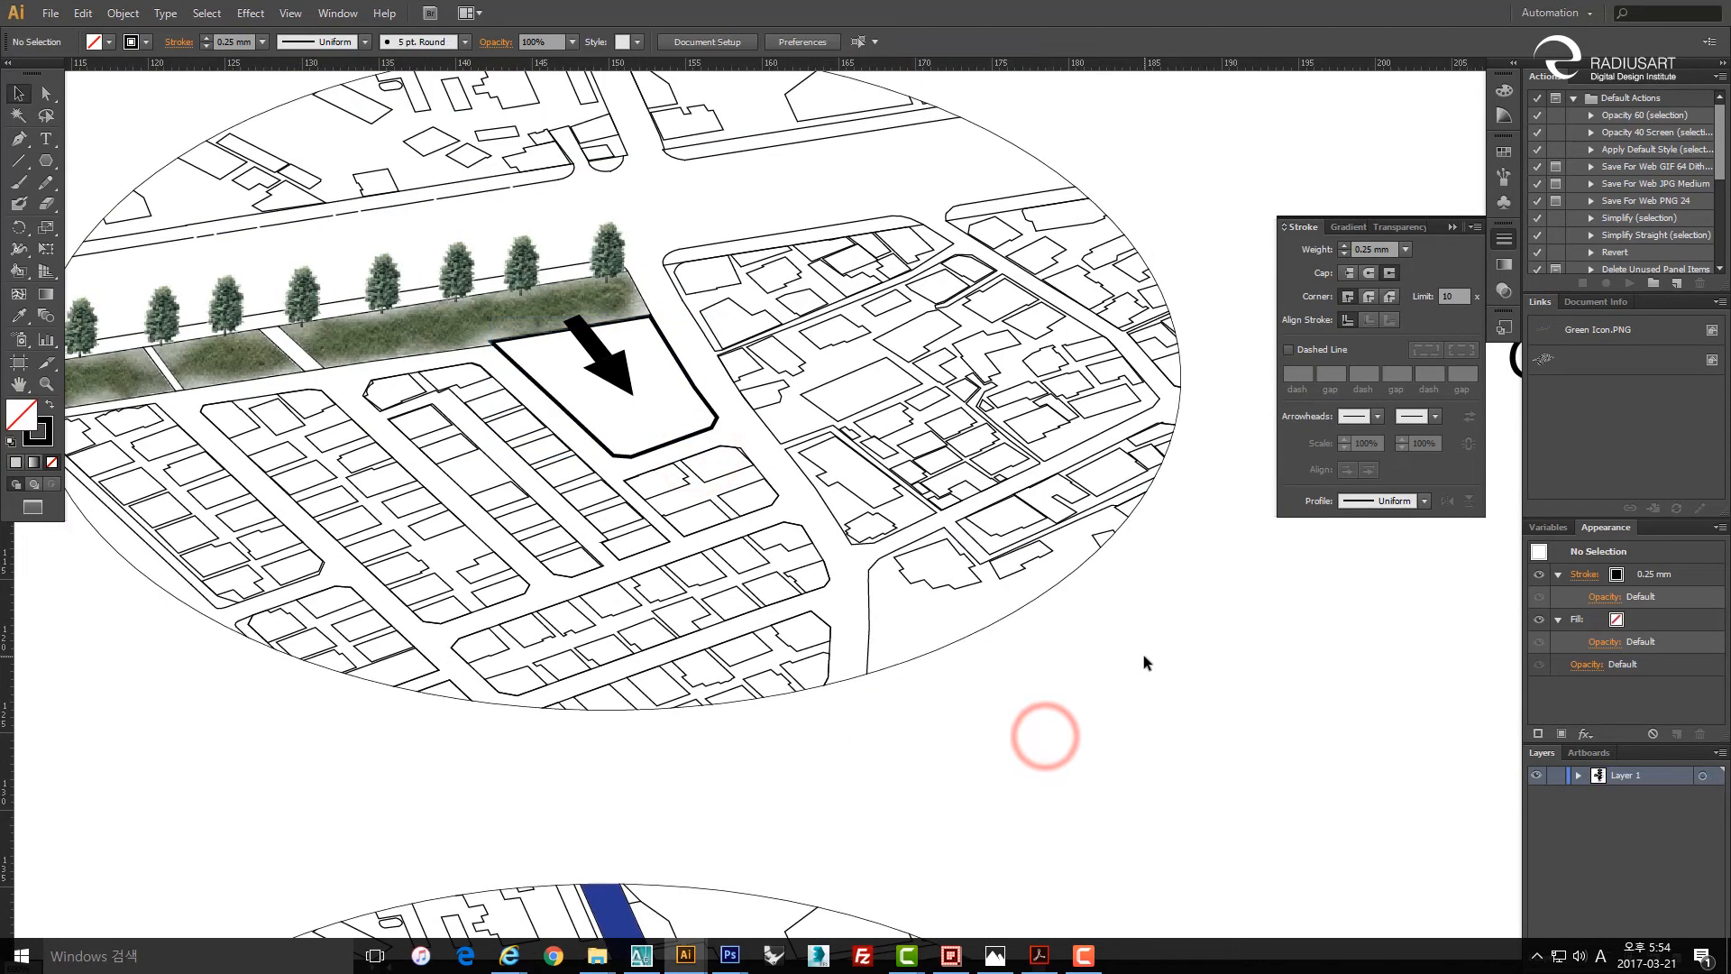
Duplicate the "Green Space" label onto the map, above and to the right of the row of trees.
left_click_drag(1138, 644, 1129, 646)
scroll(943, 431, "down", 3)
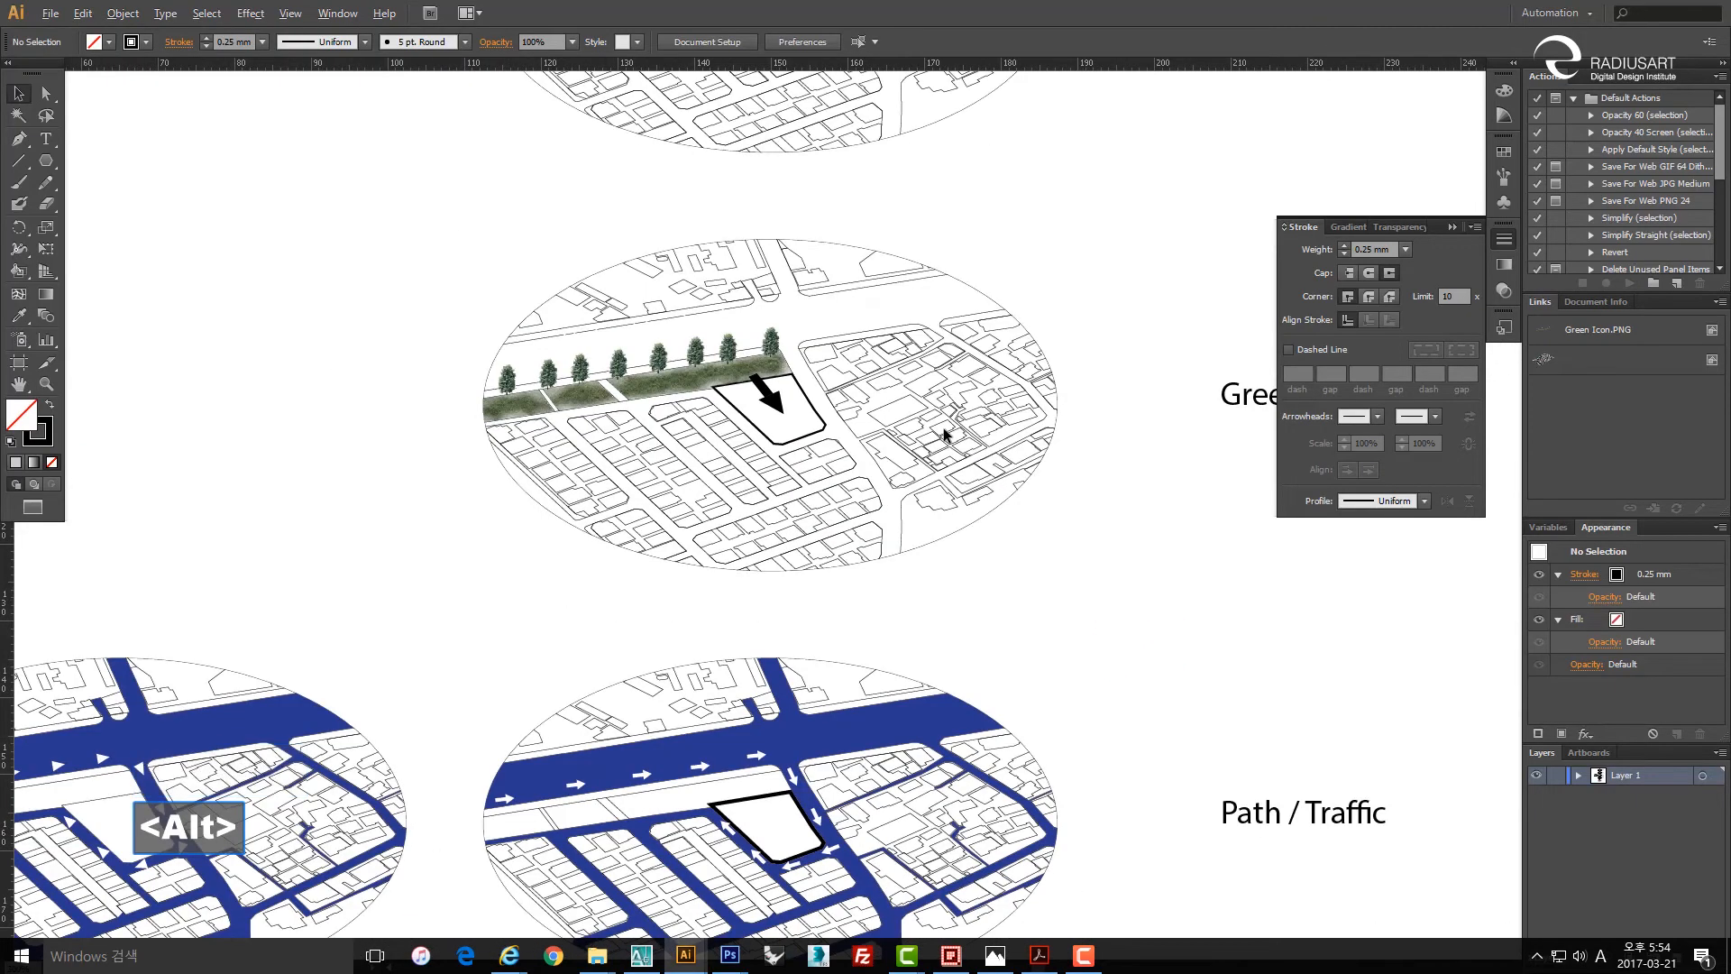
scroll(942, 431, "up", 1)
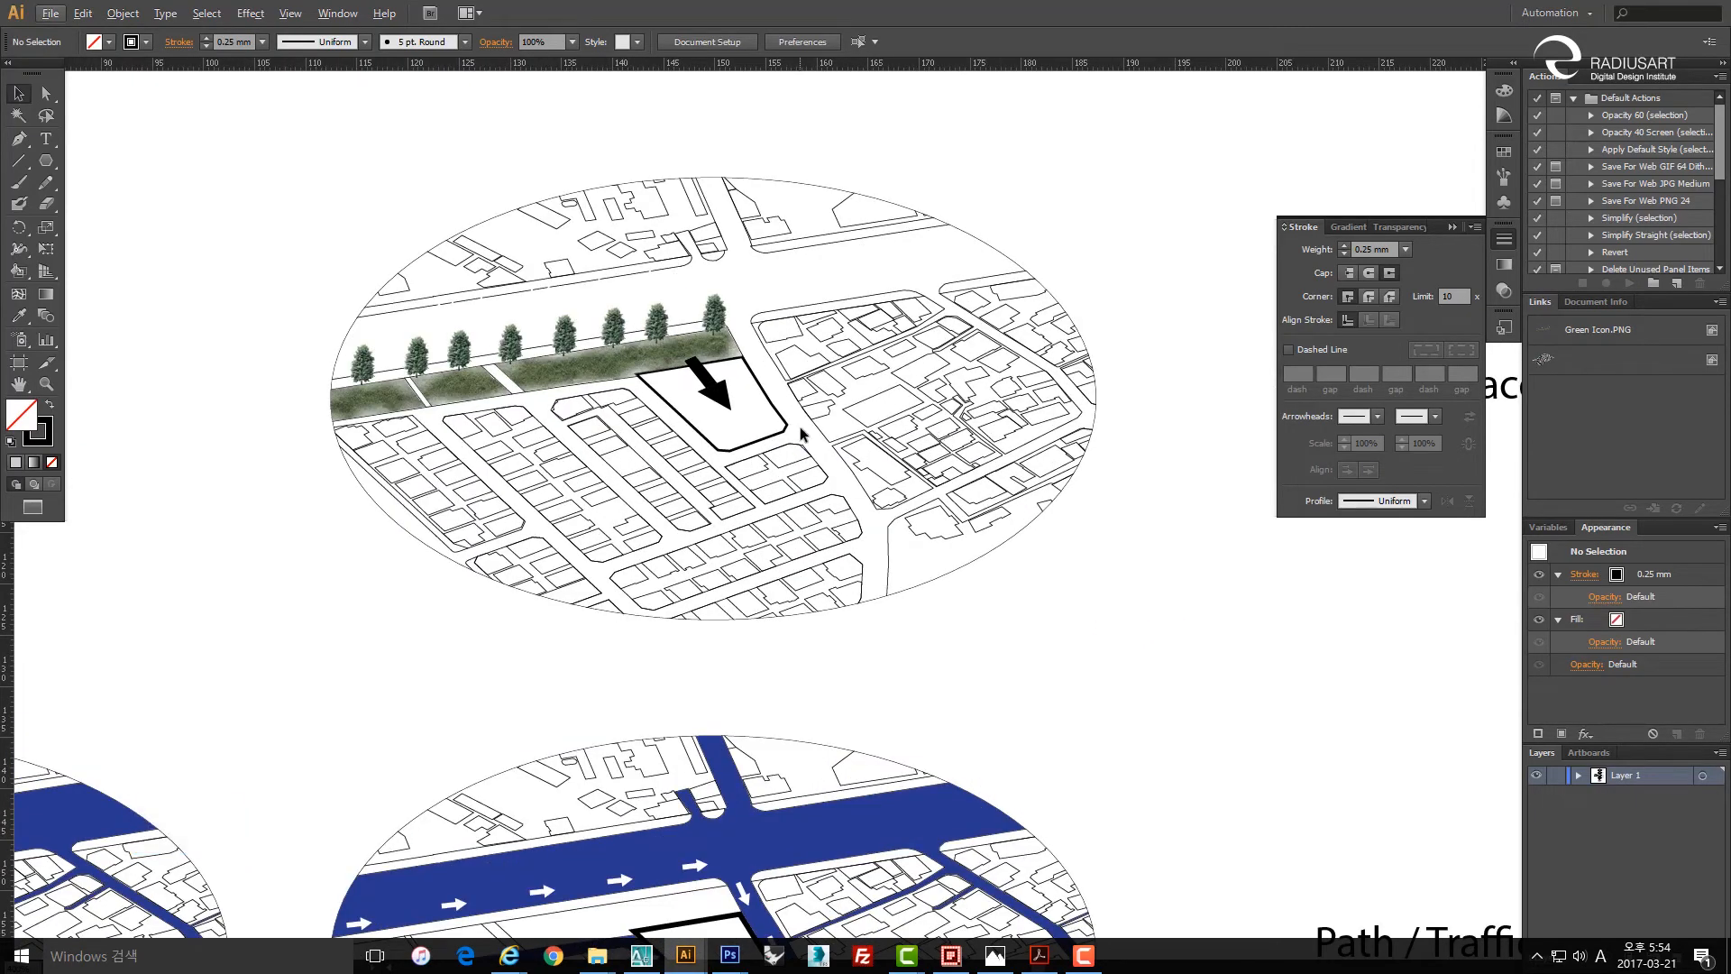
key("space")
left_click_drag(777, 382, 777, 401)
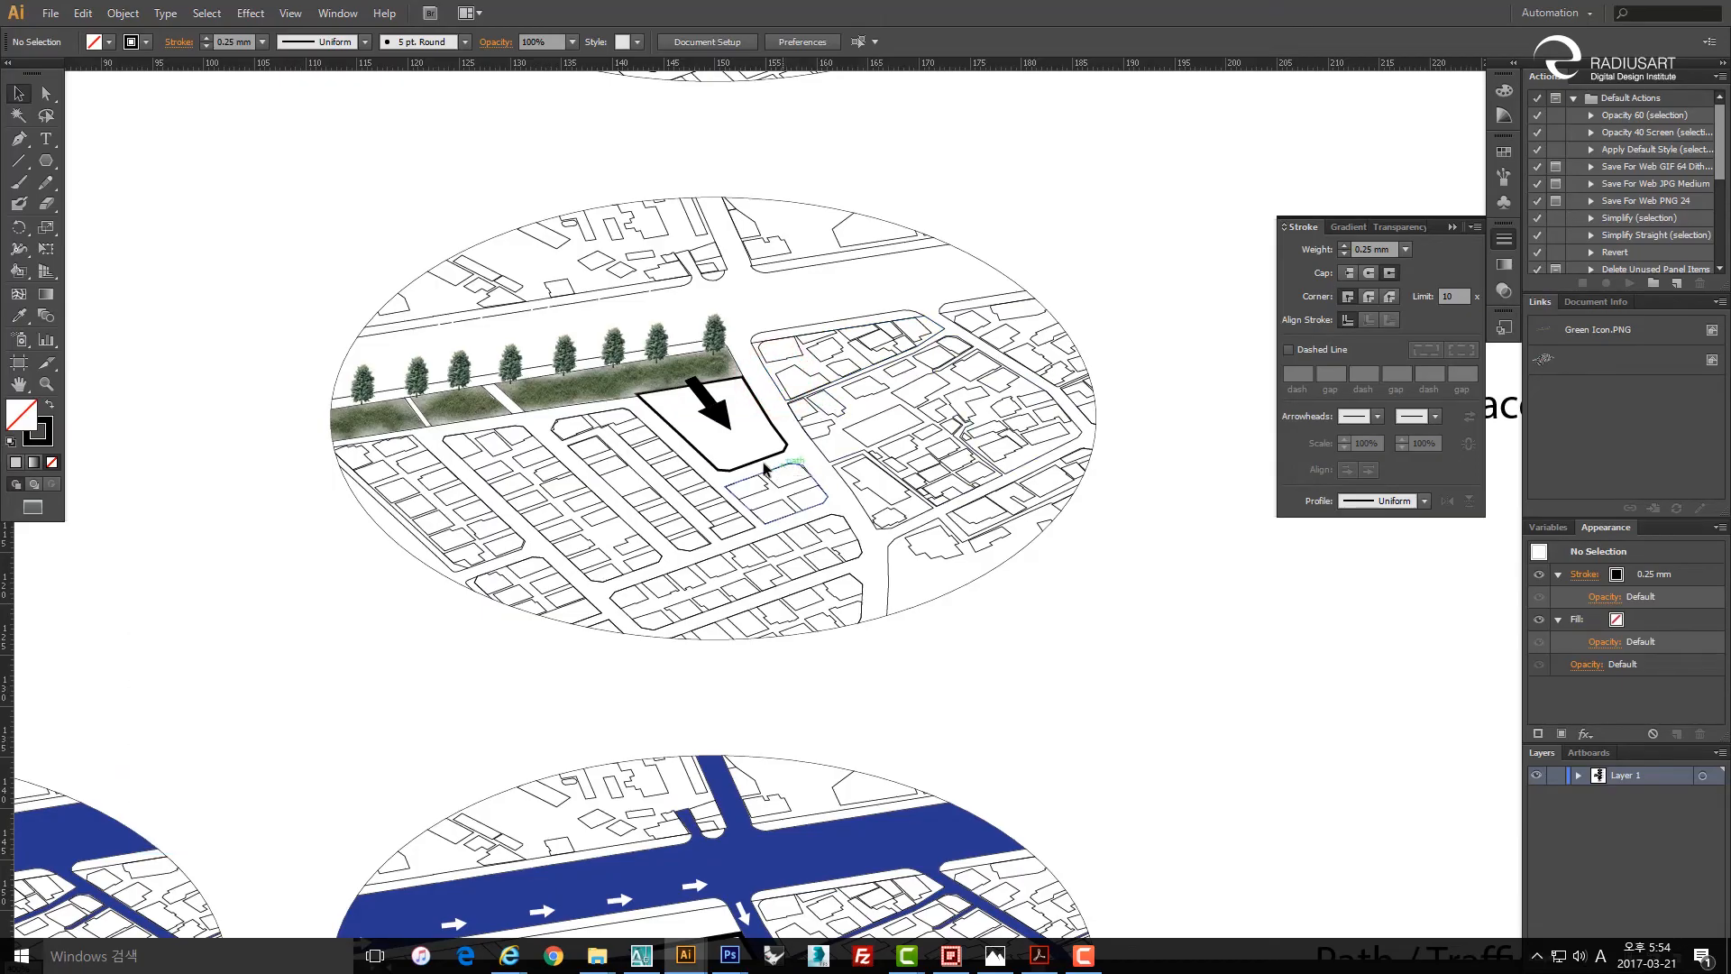
key("space")
left_click_drag(758, 451, 727, 473)
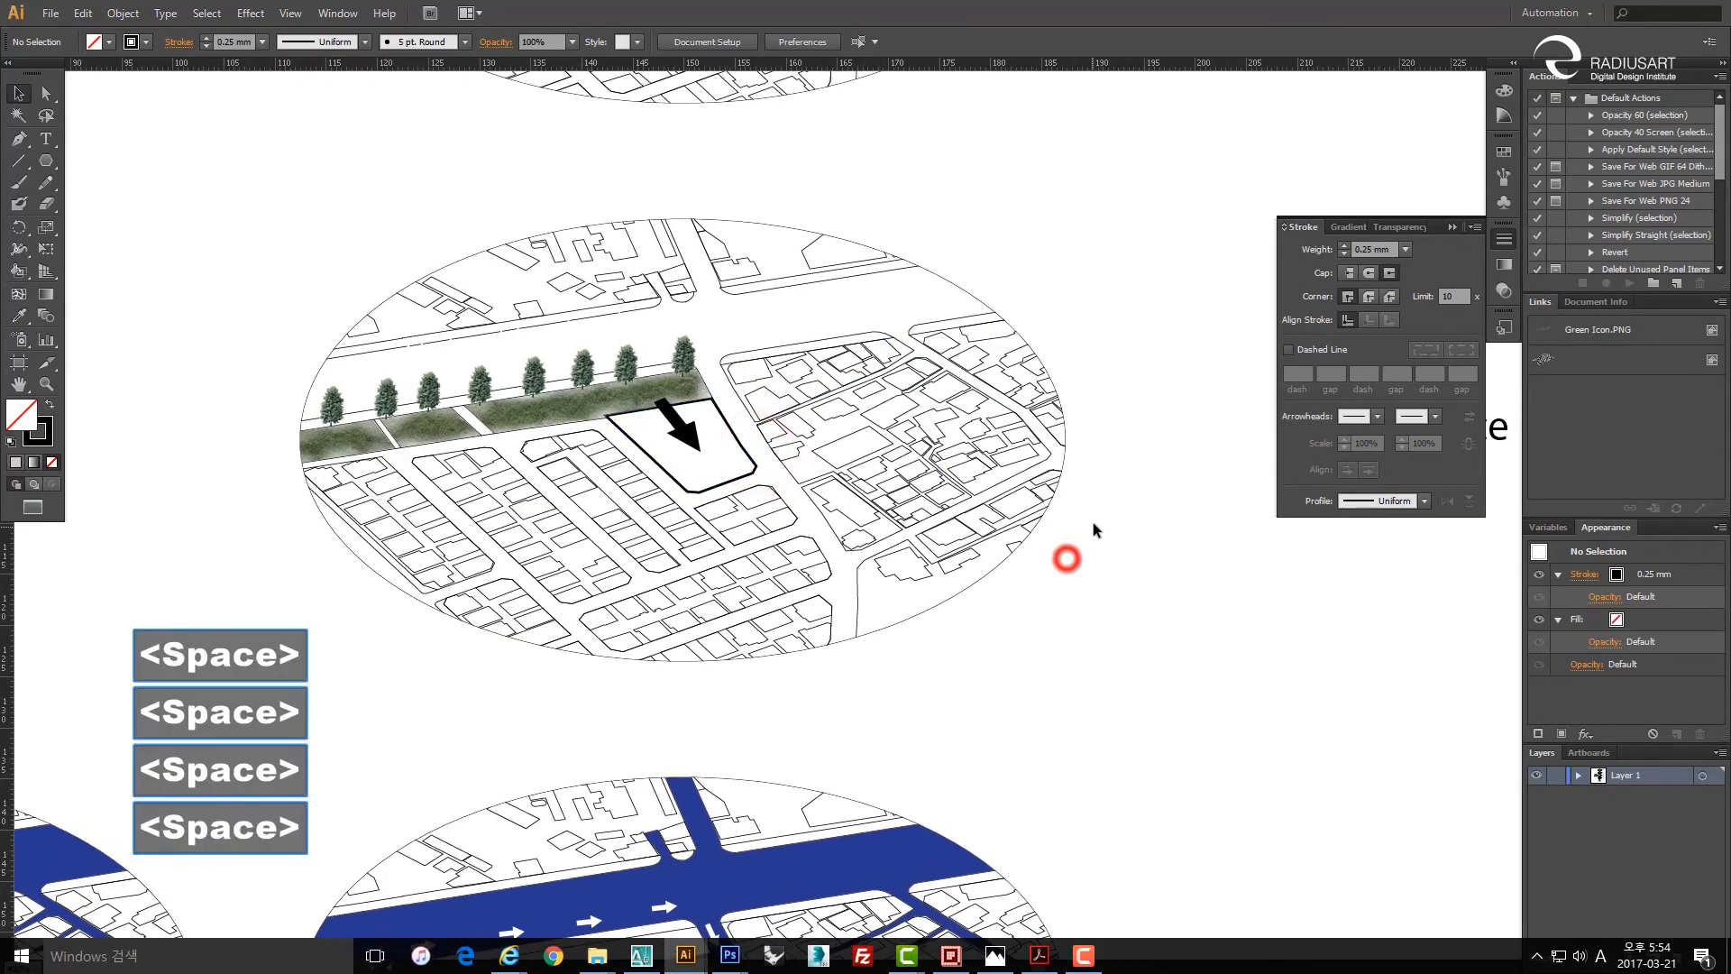
left_click_drag(1094, 523, 915, 505)
left_click(1138, 409)
left_click_drag(1150, 414, 568, 301, "alt")
Change the copied label's text to "Green Expansion".
double_click(606, 306)
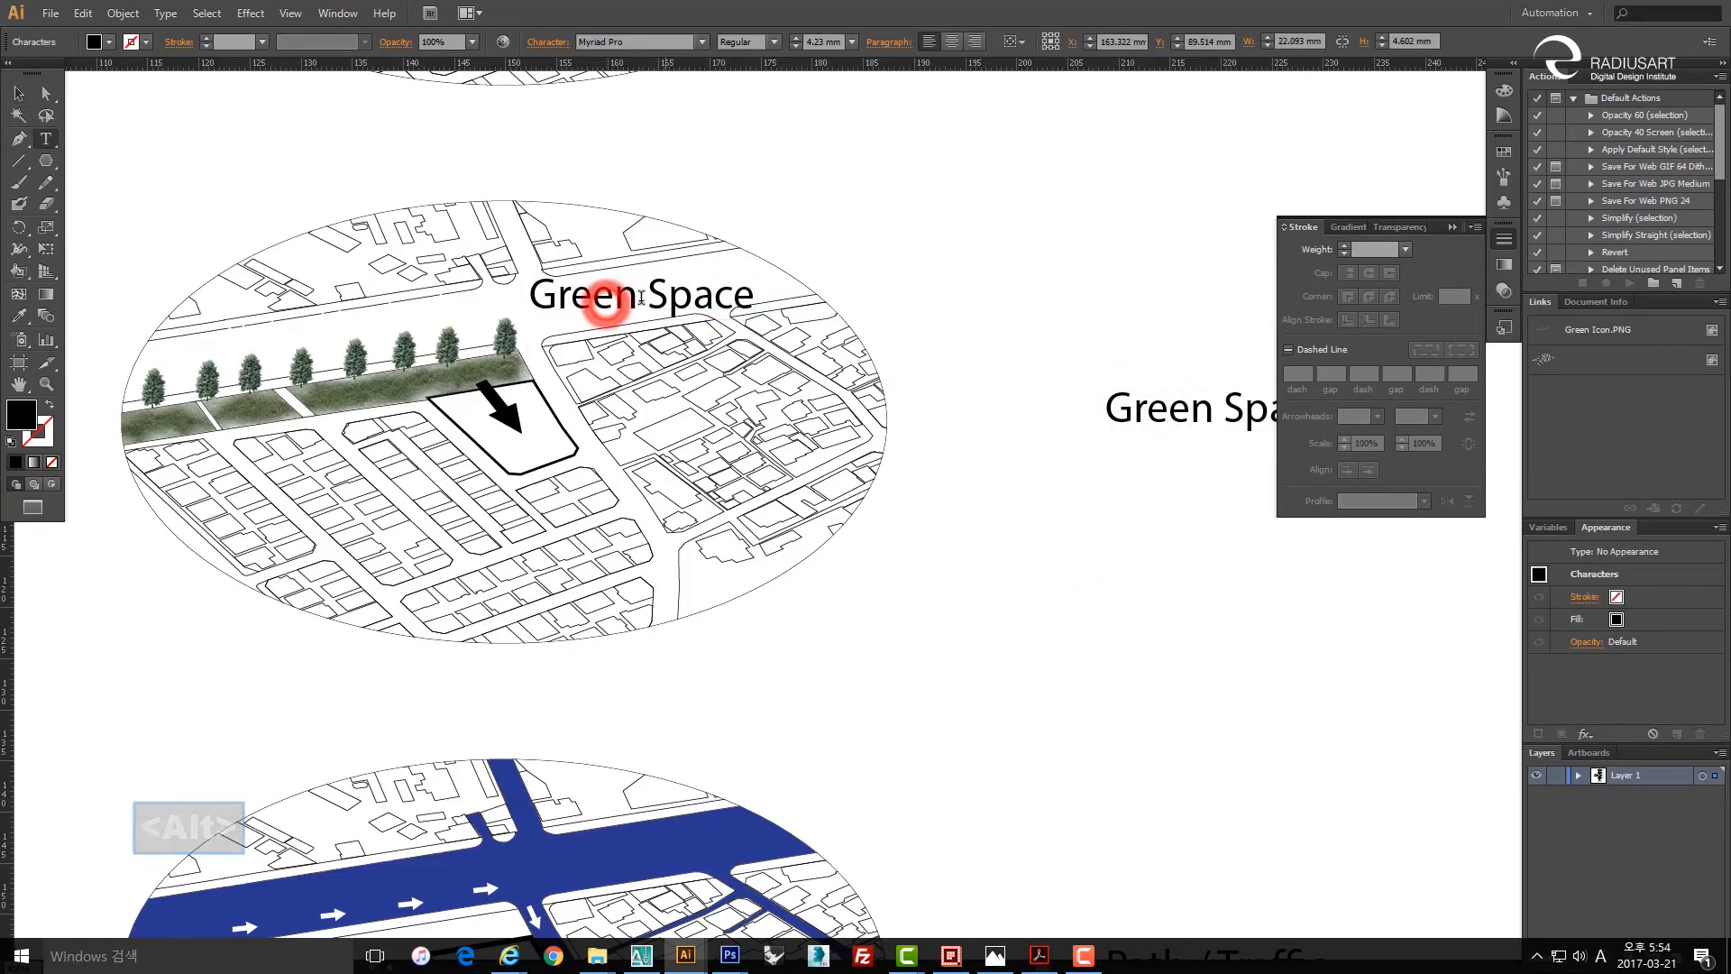
left_click_drag(686, 300, 538, 298)
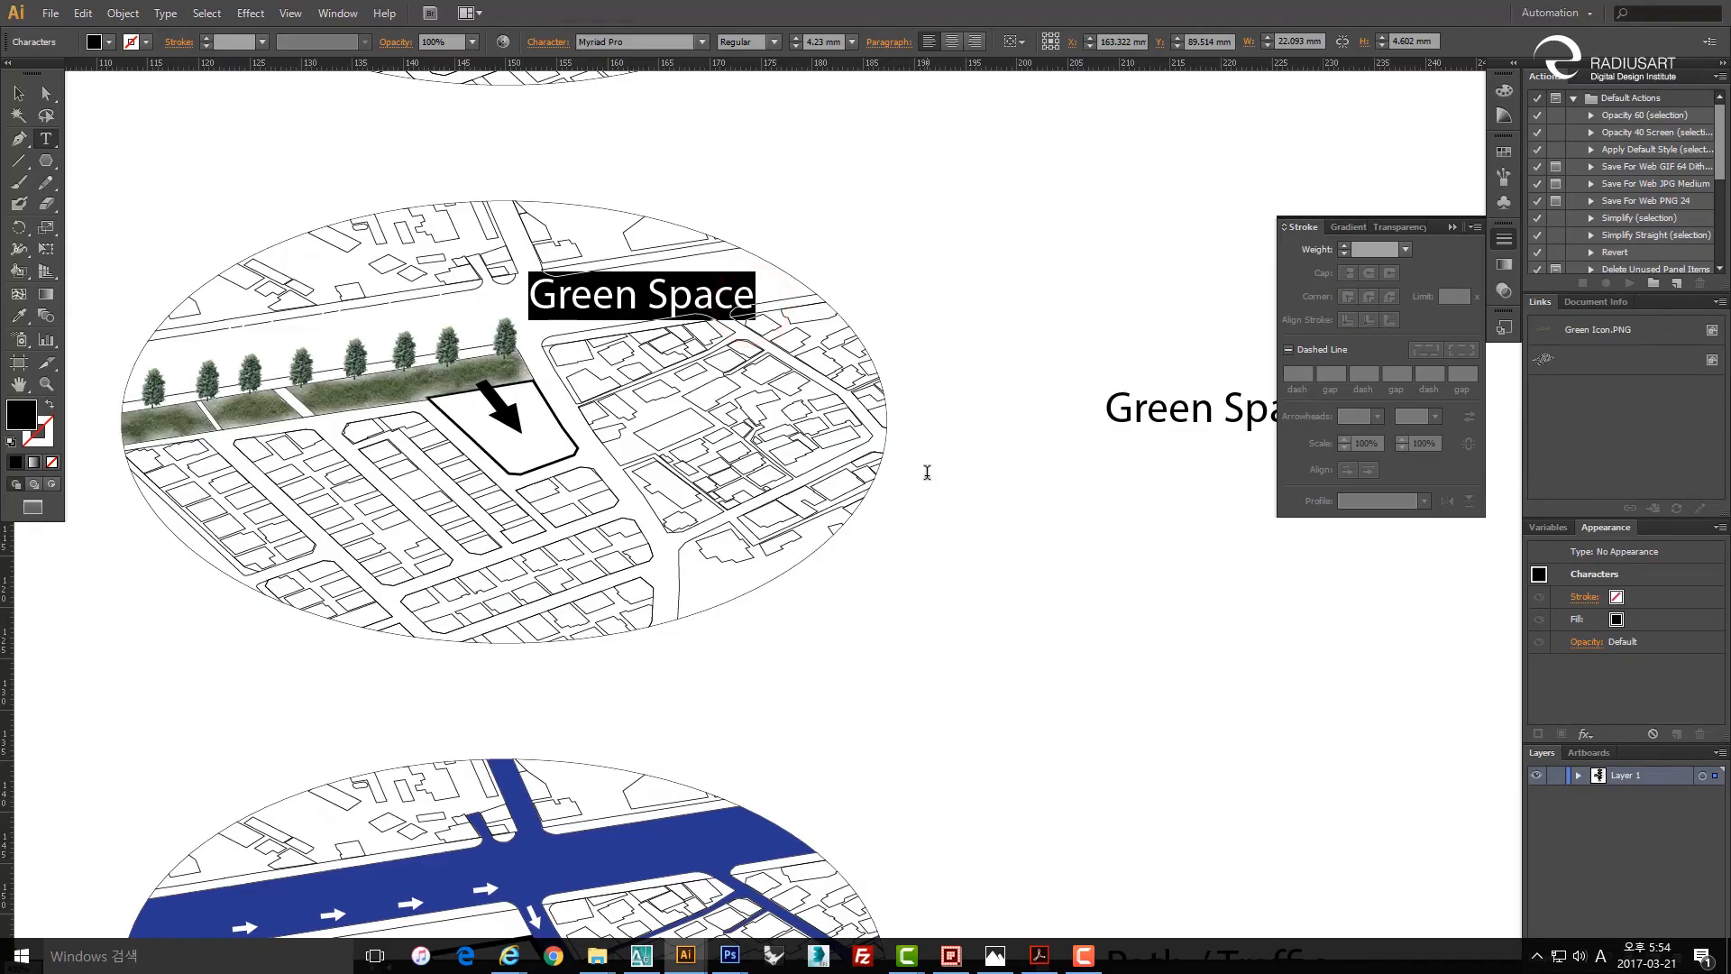
key("Right")
key("Right")
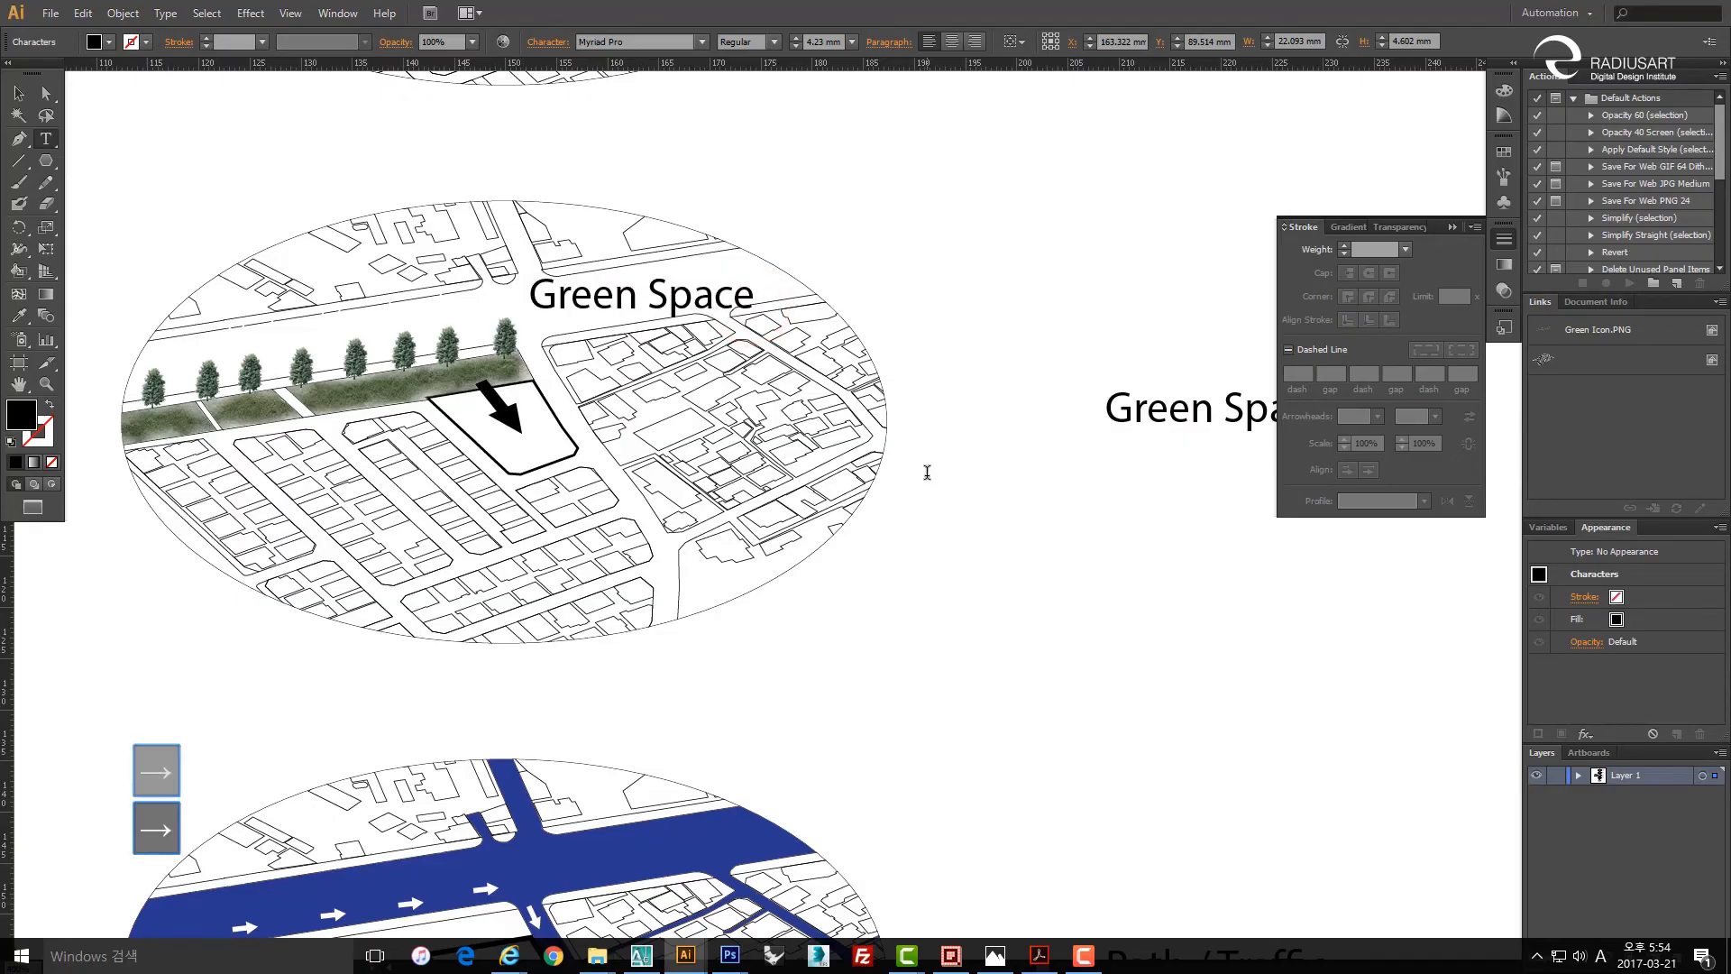
key("BackSpace")
key("BackSpace")
key("BackSpace")
key("BackSpace")
key("BackSpace")
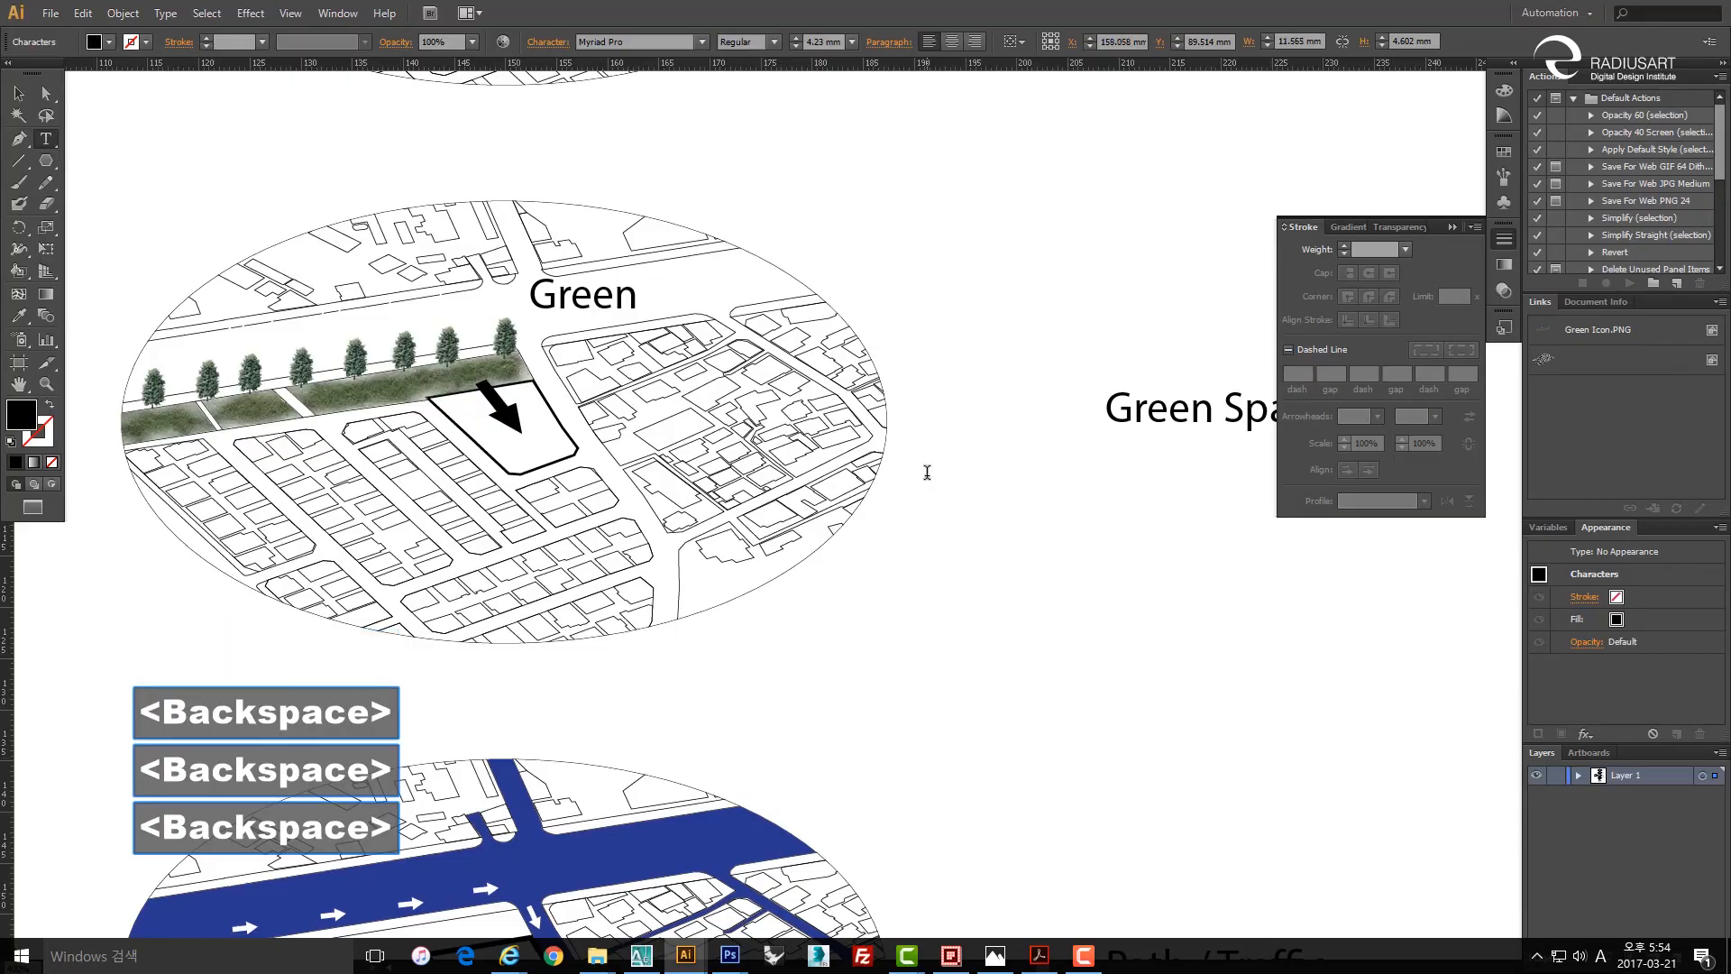
key("BackSpace")
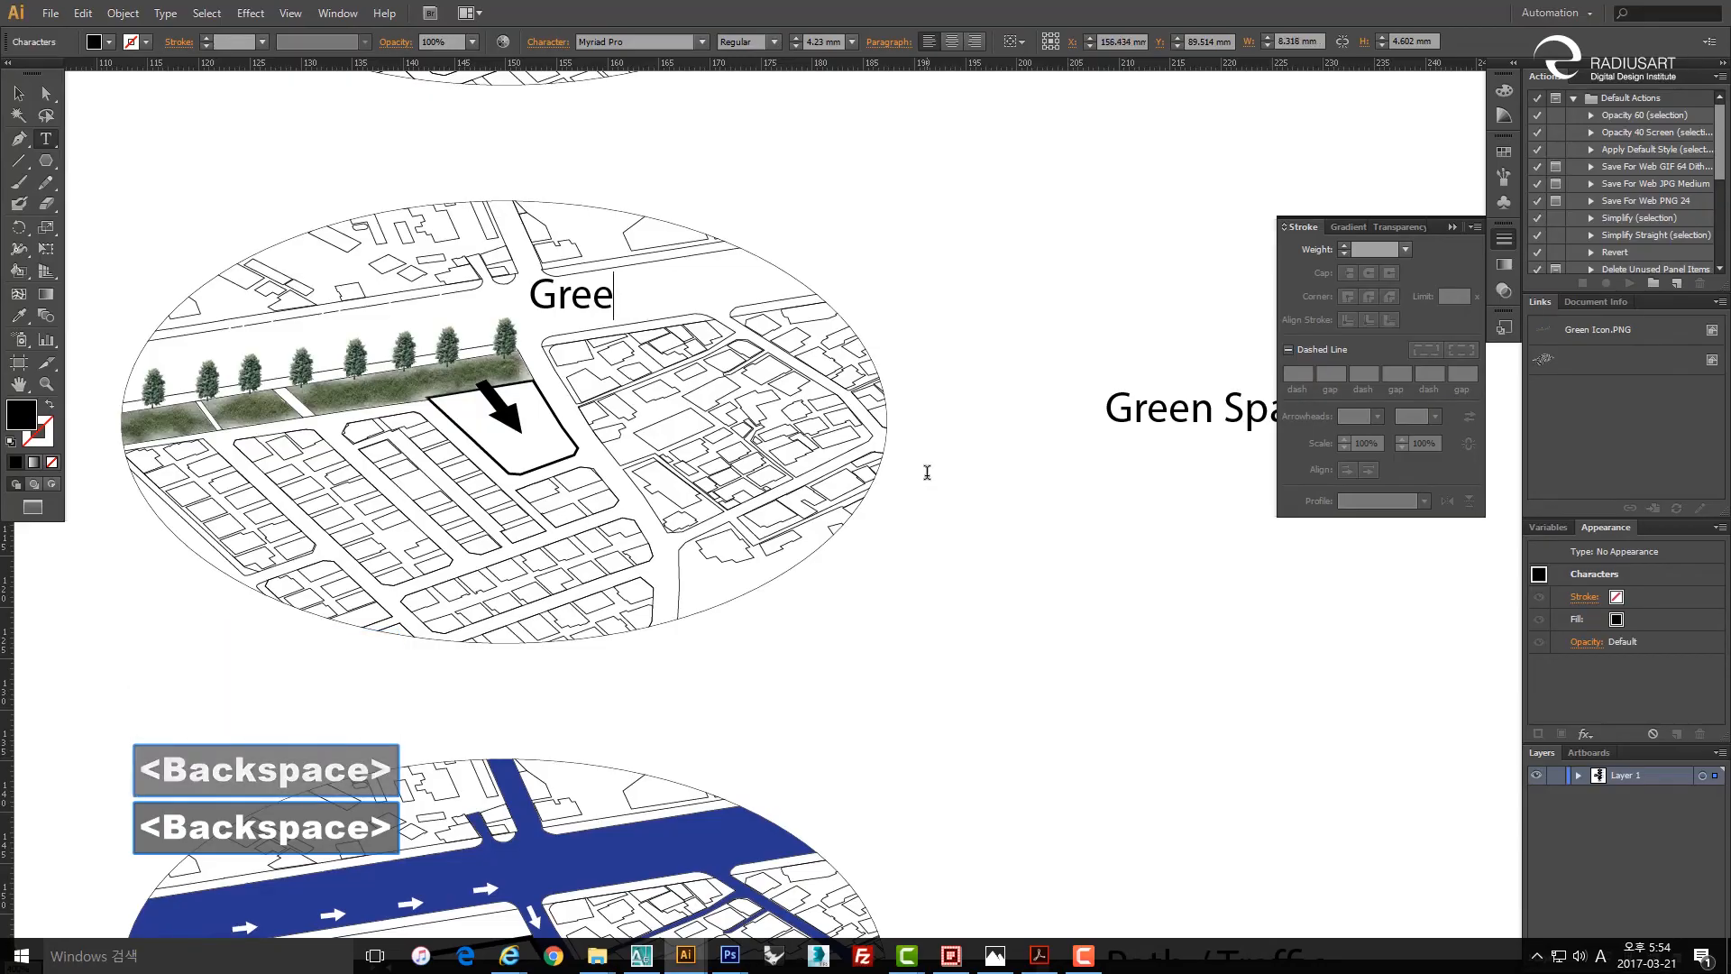
type("n ")
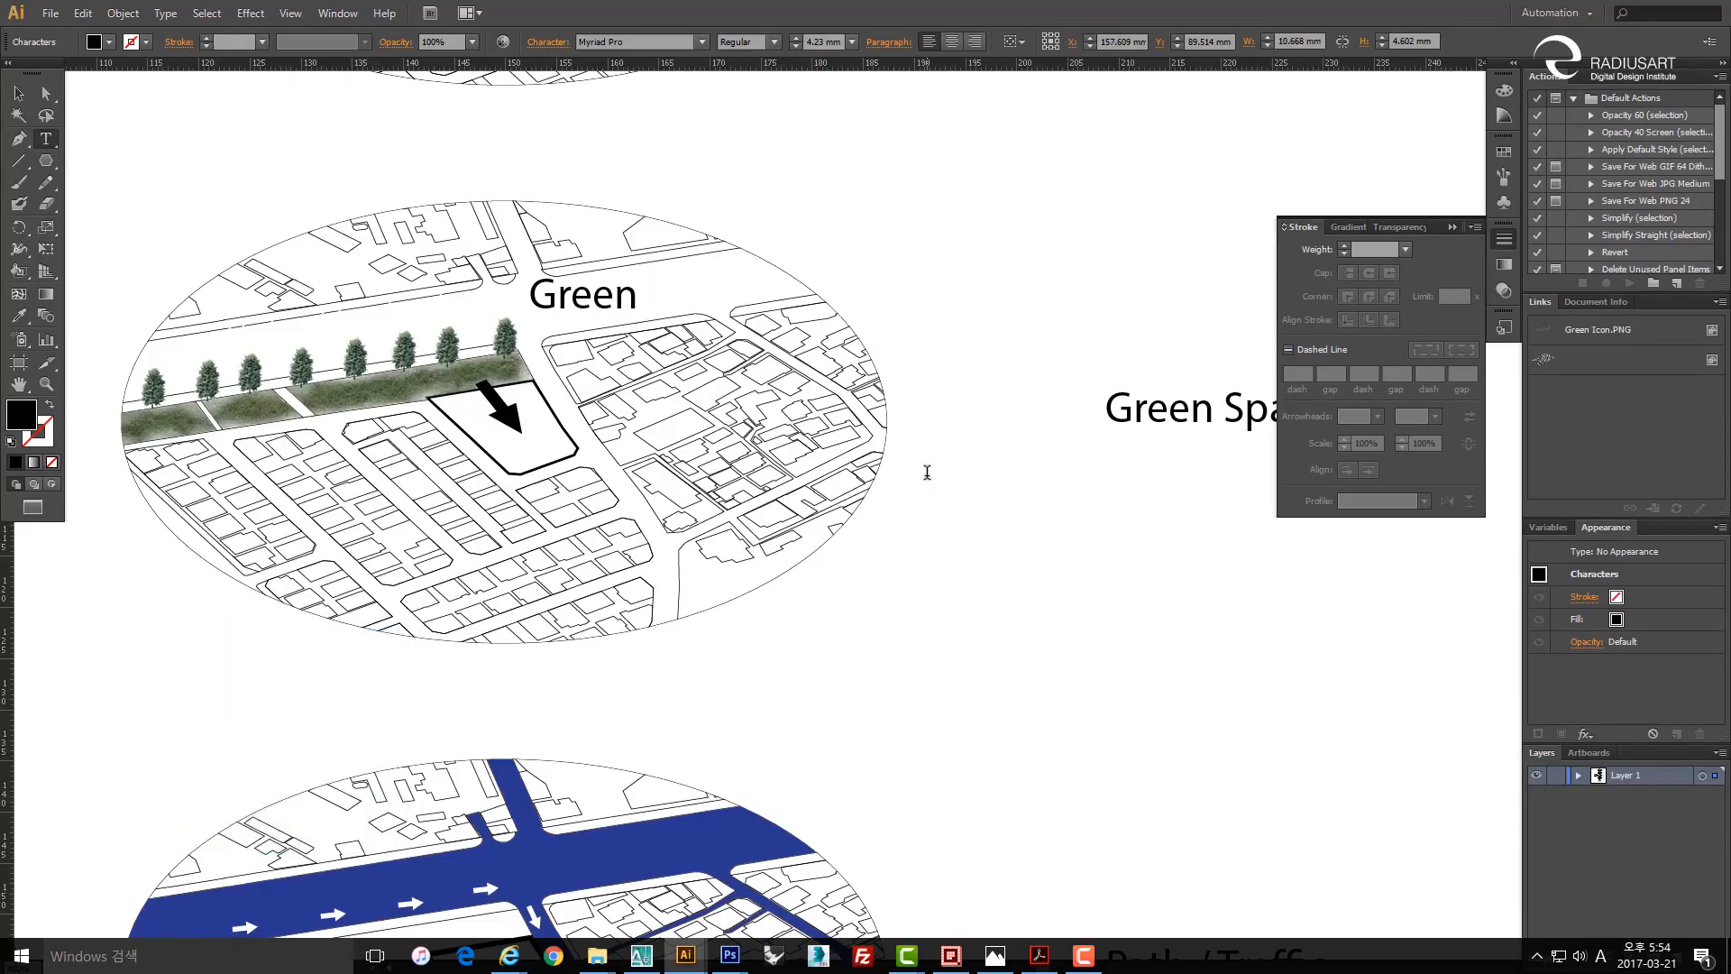
type("Exp")
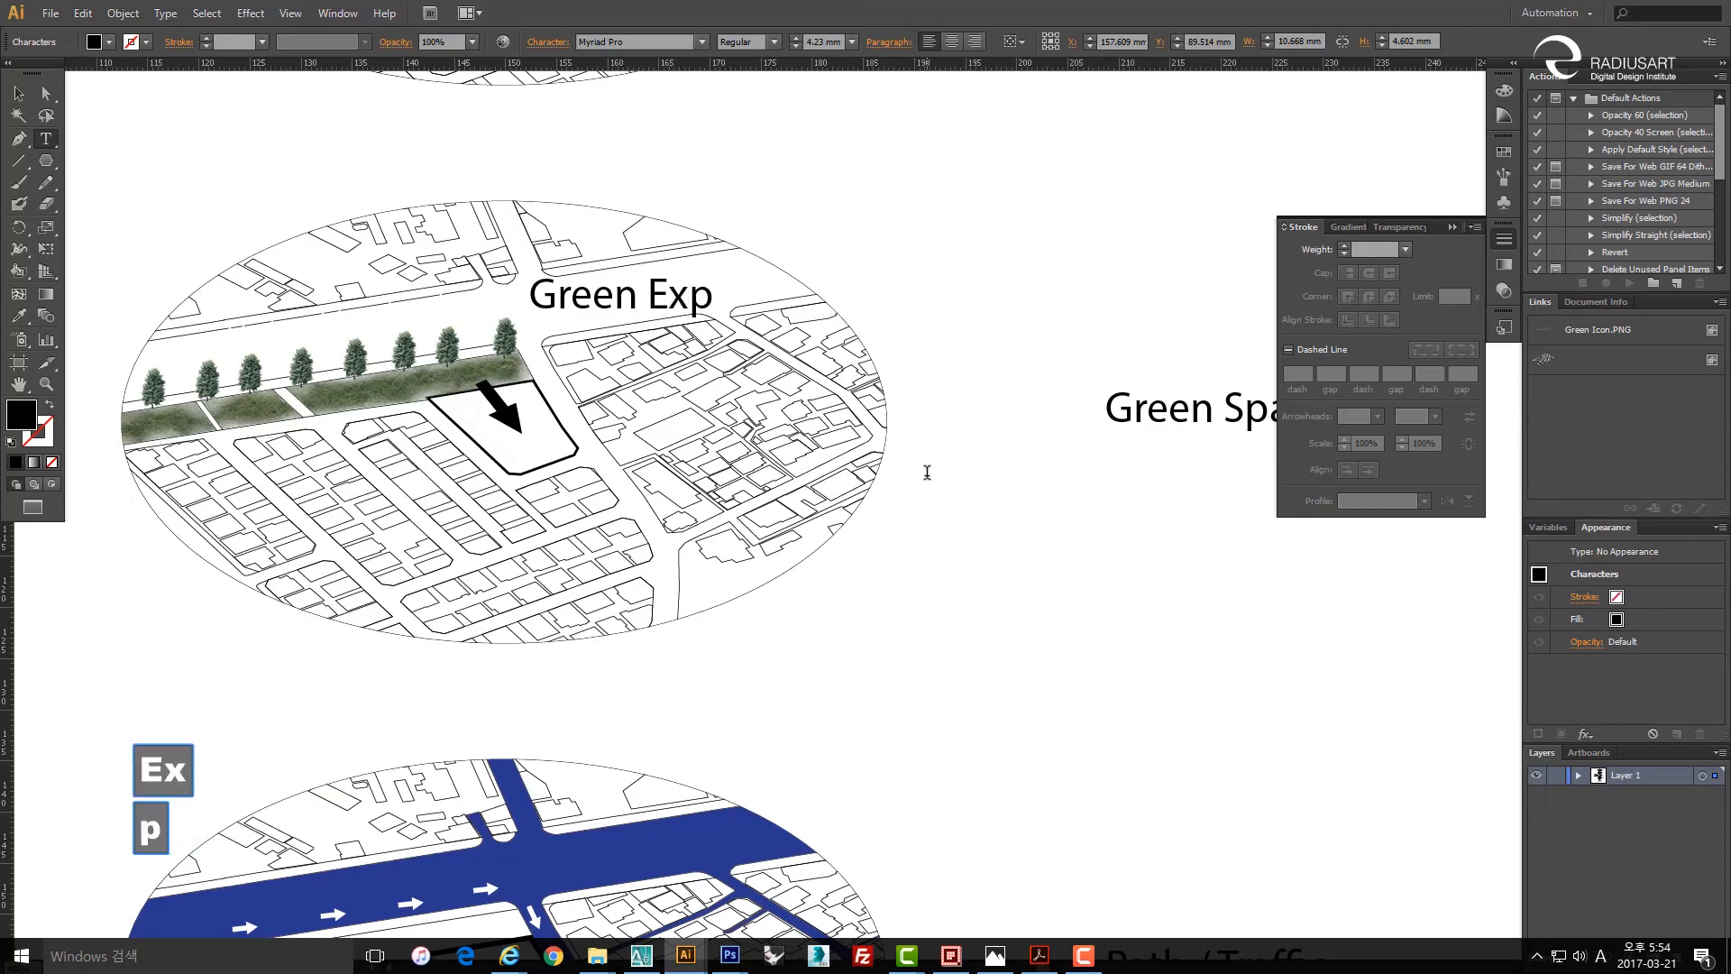
type("ansion")
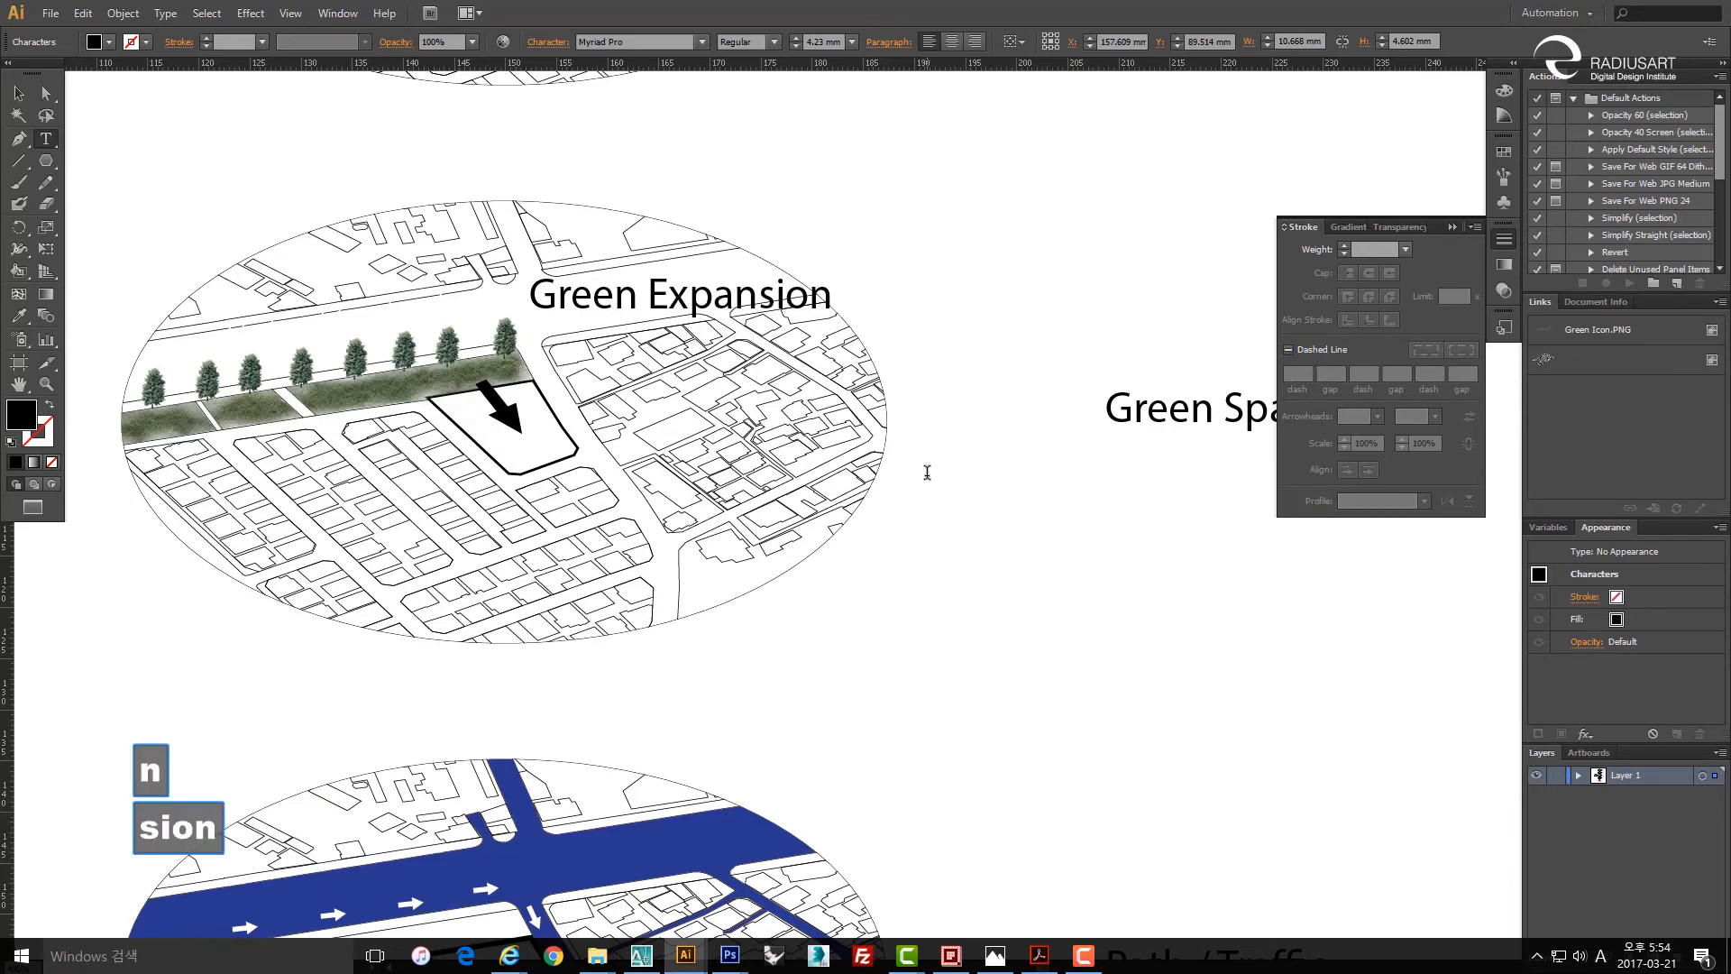
Reduce the "Green Expansion" label's font size to 1.41 mm and finish editing the text.
key("ctrl+a")
key("ctrl+shift+comma")
key("ctrl+shift+comma")
key("ctrl+shift+comma")
key("ctrl+shift+comma")
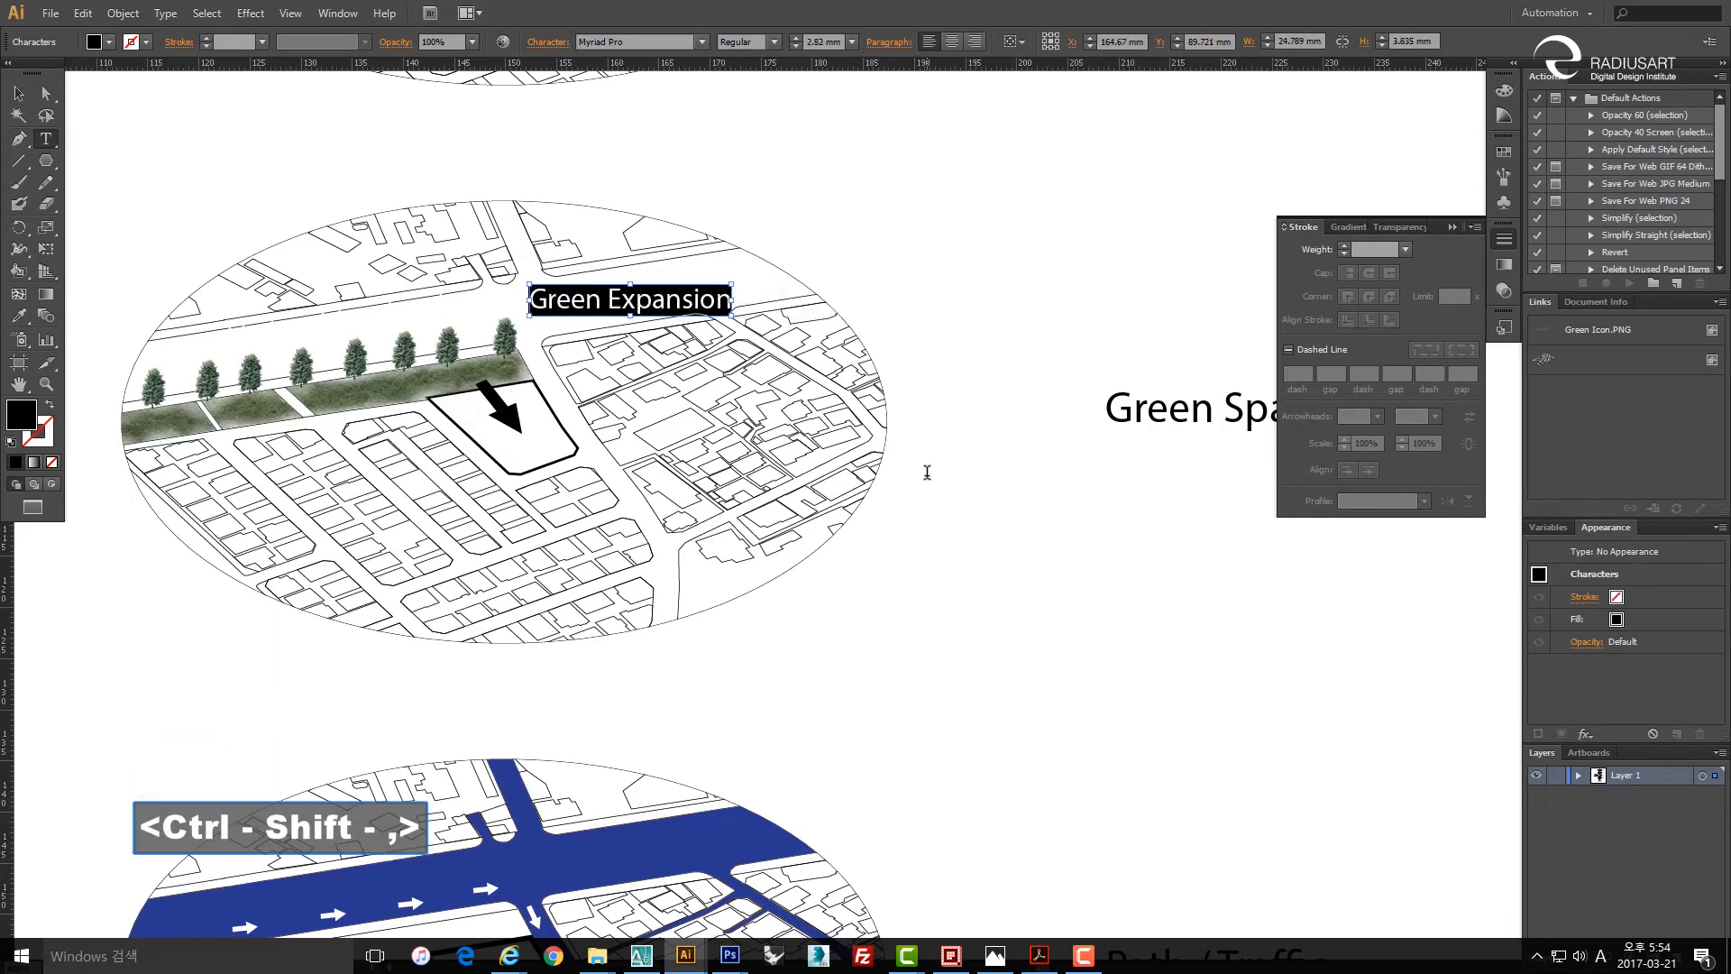
key("Escape")
key("Escape")
key("Escape")
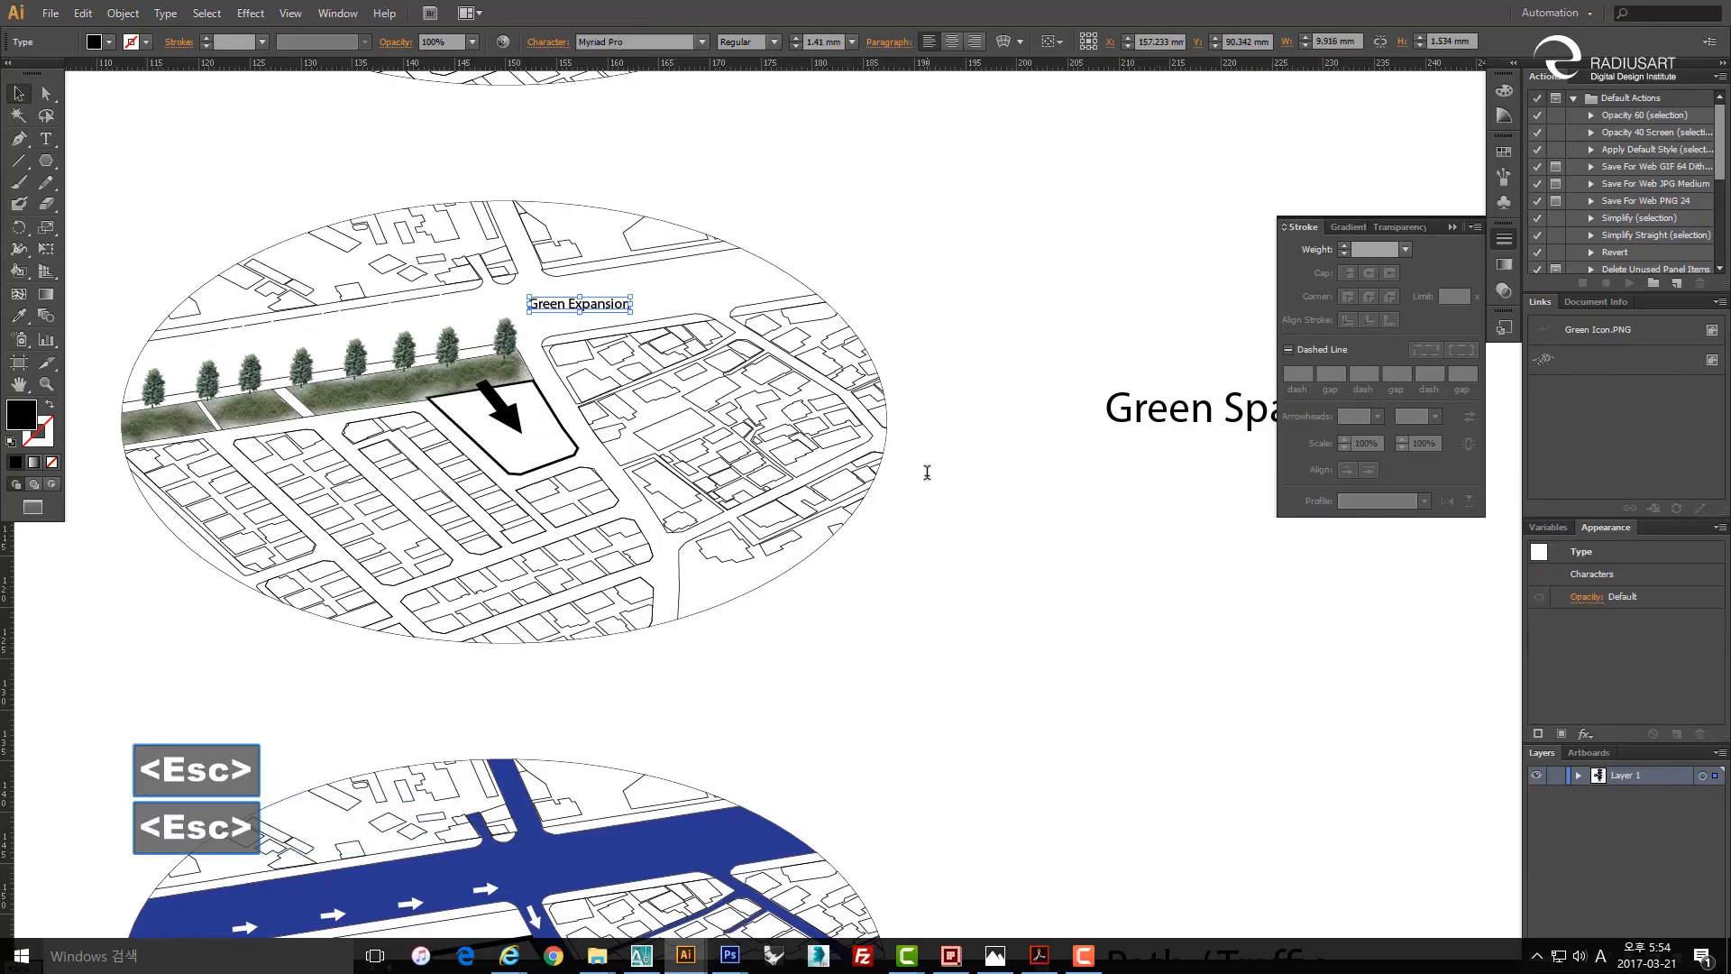
Move the "Green Expansion" label slightly down on the map and deselect it.
left_click(1061, 328)
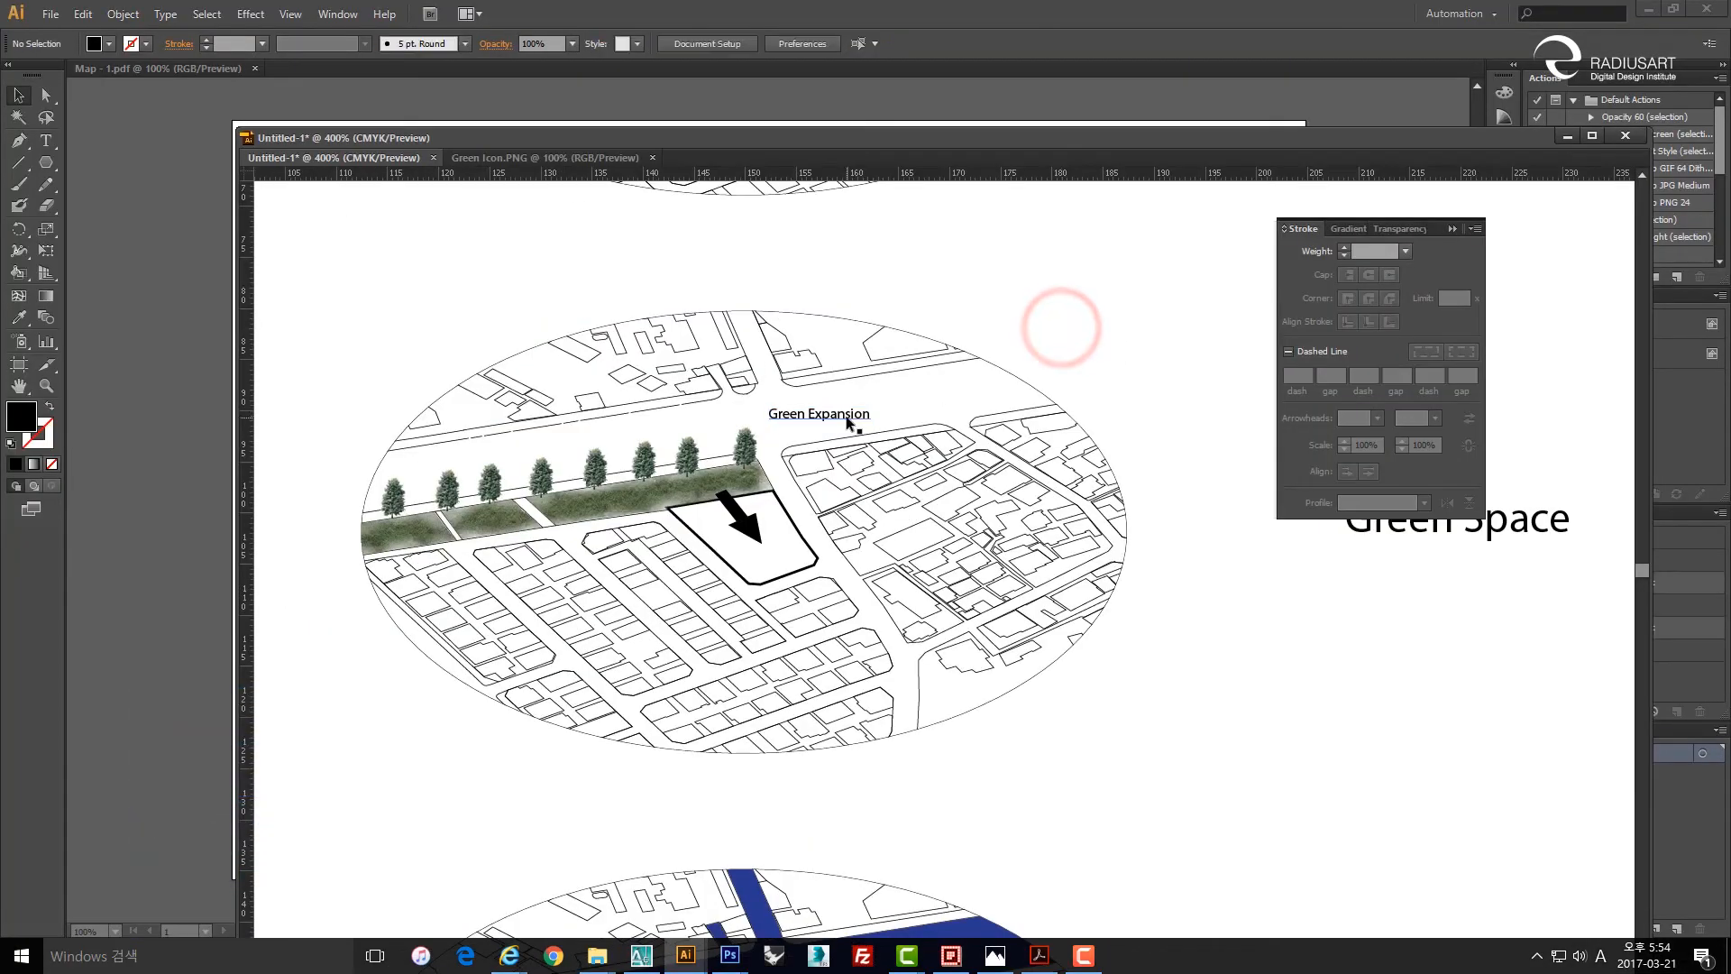
mouse_move(837, 423)
left_mouse_down()
mouse_move(852, 386)
mouse_move(857, 435)
mouse_move(837, 430)
left_mouse_up()
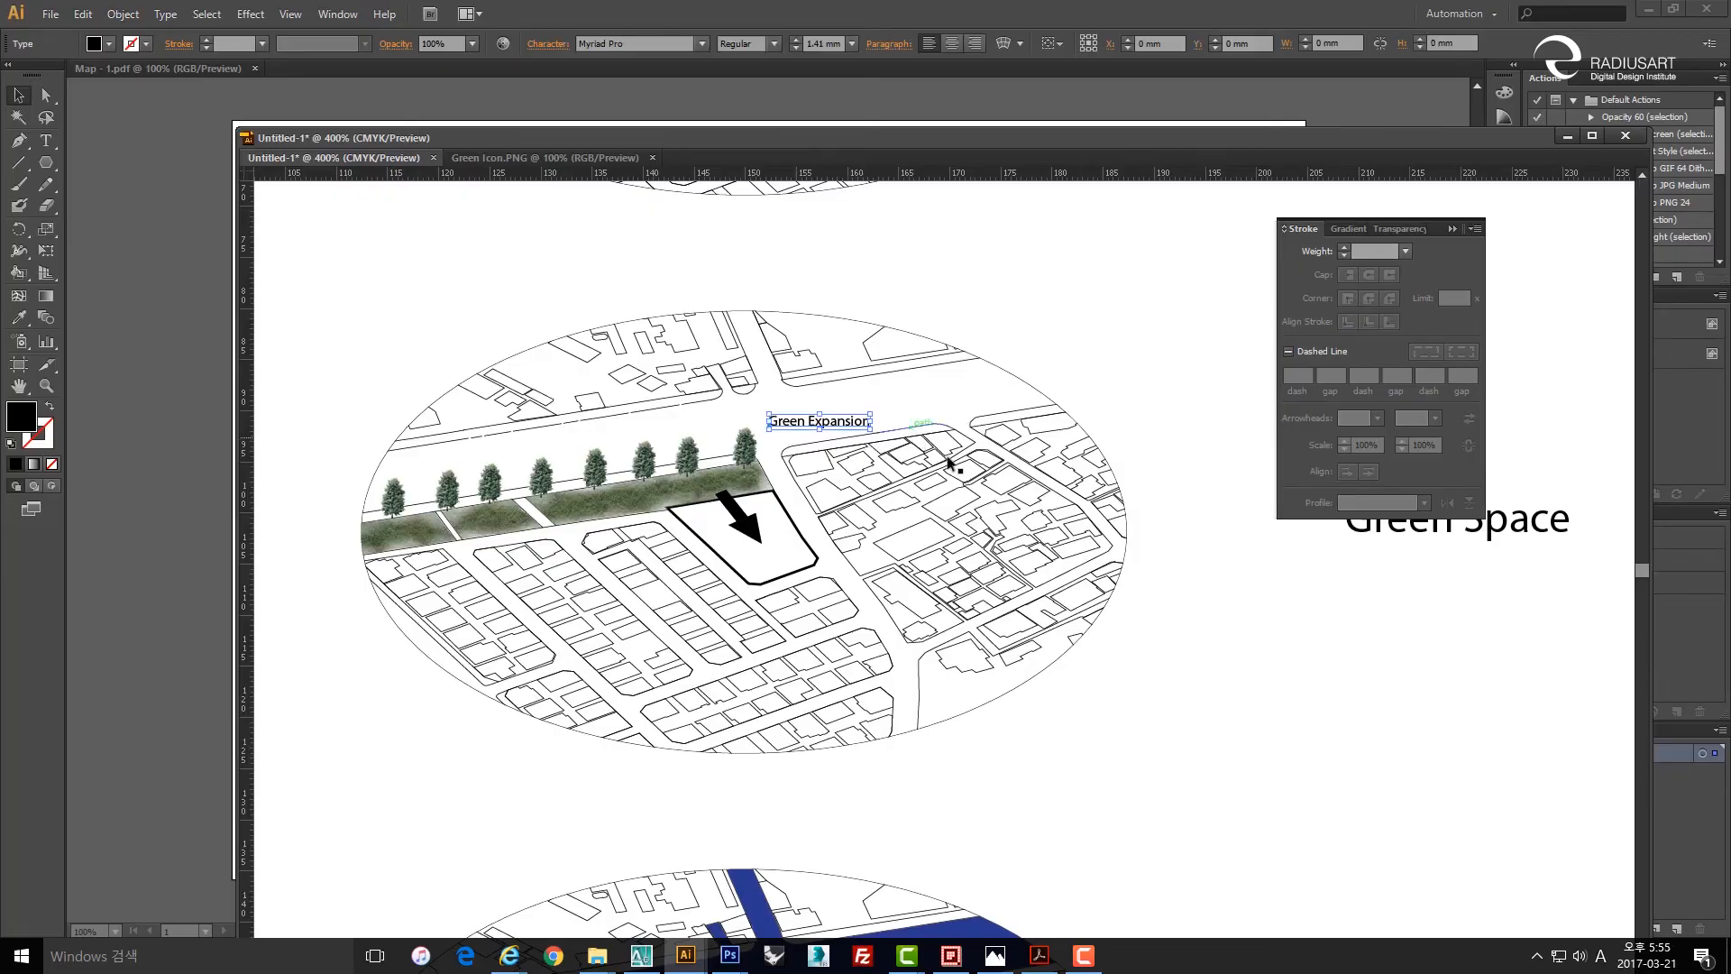
left_click(1132, 636)
Draw a leader line with the Pen tool from the grass strip's right end up to a short horizontal segment beneath the "Green Expansion" label.
scroll(1132, 391, "down", 1)
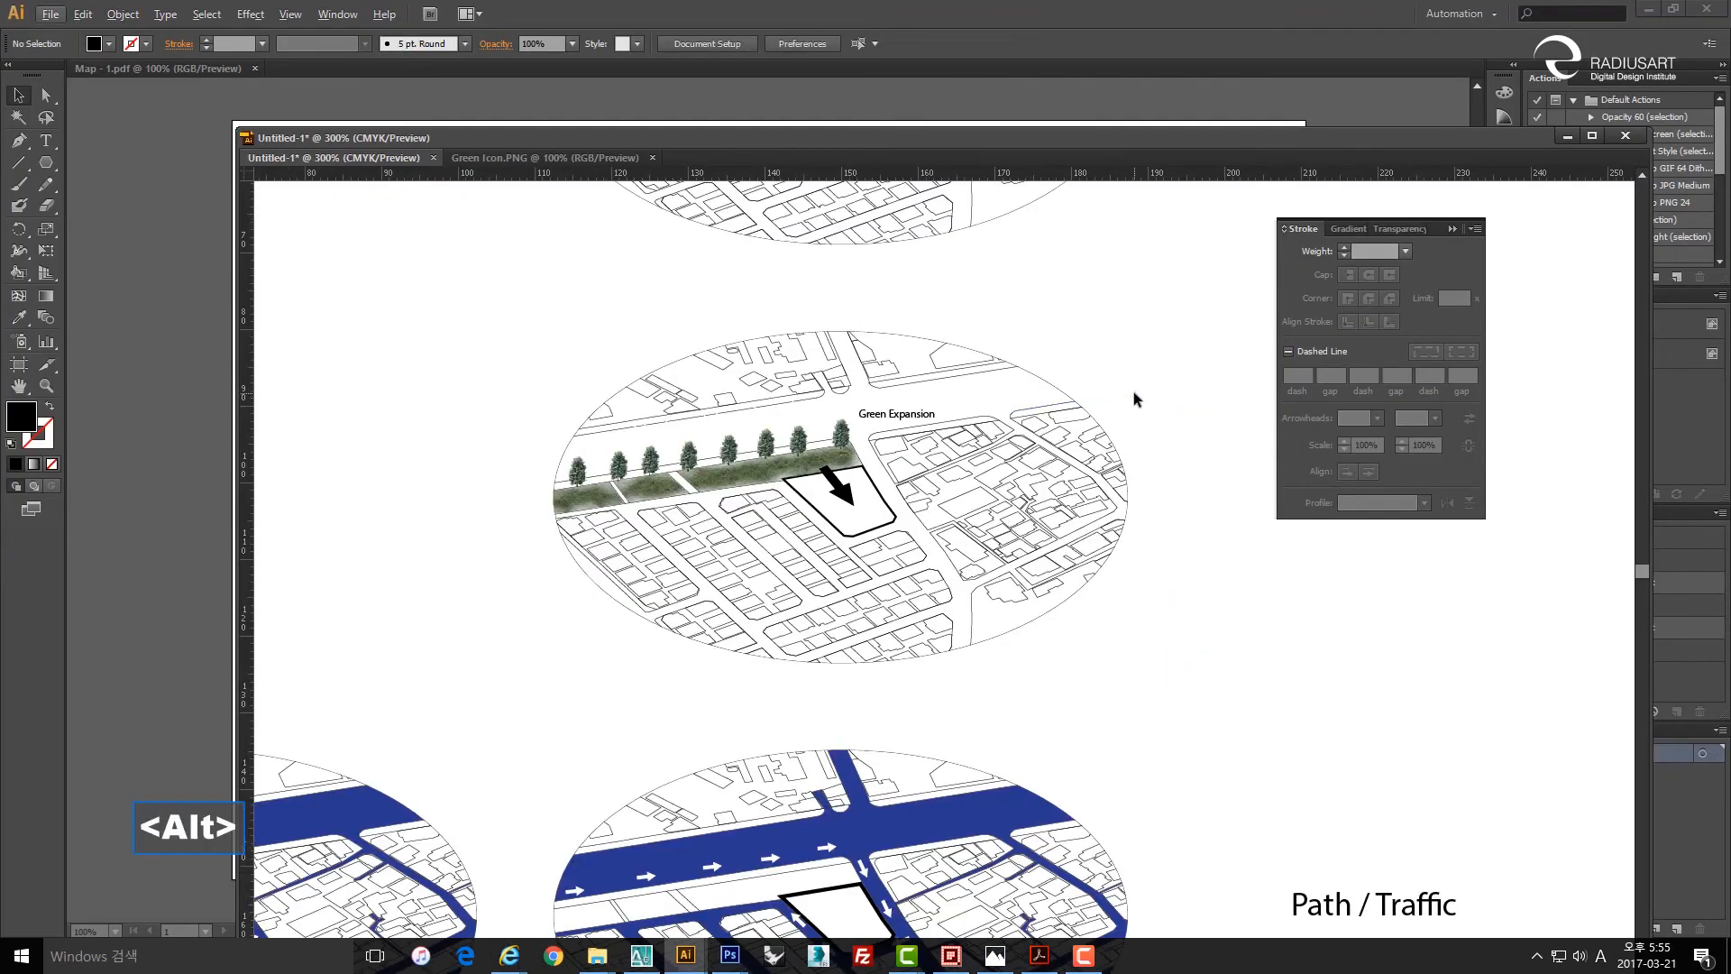
scroll(861, 463, "up", 3)
left_click(879, 452)
left_click_drag(889, 426, 861, 431)
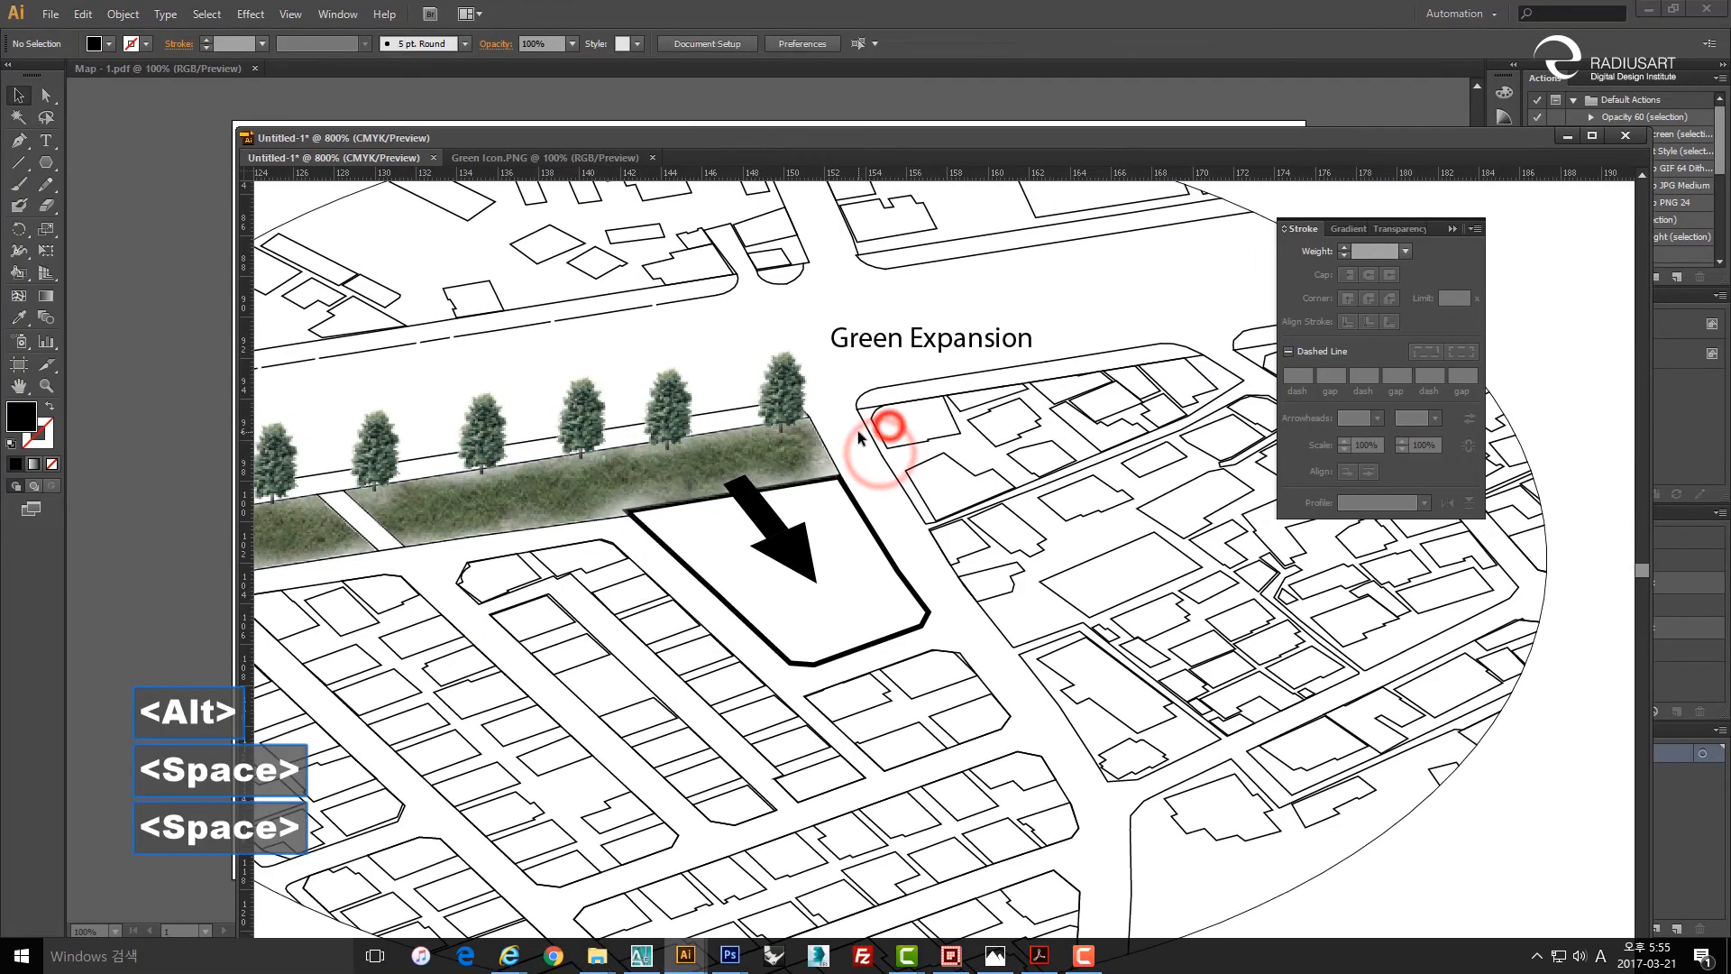
key("v")
key("p")
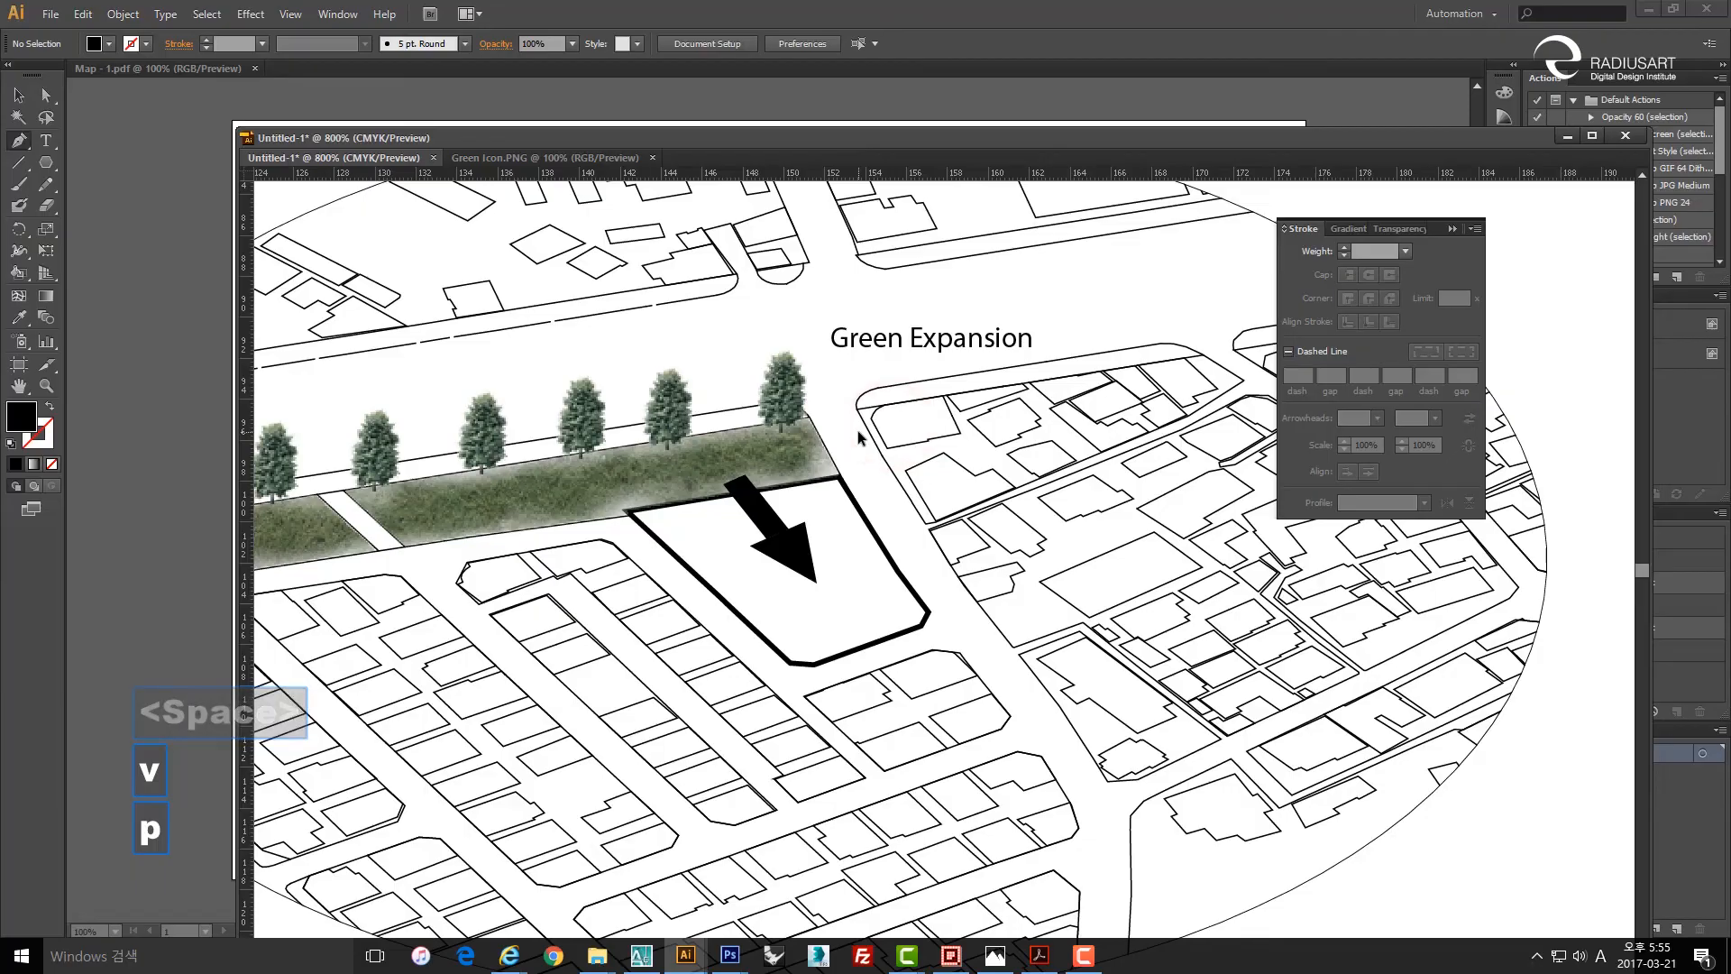
left_click(793, 463)
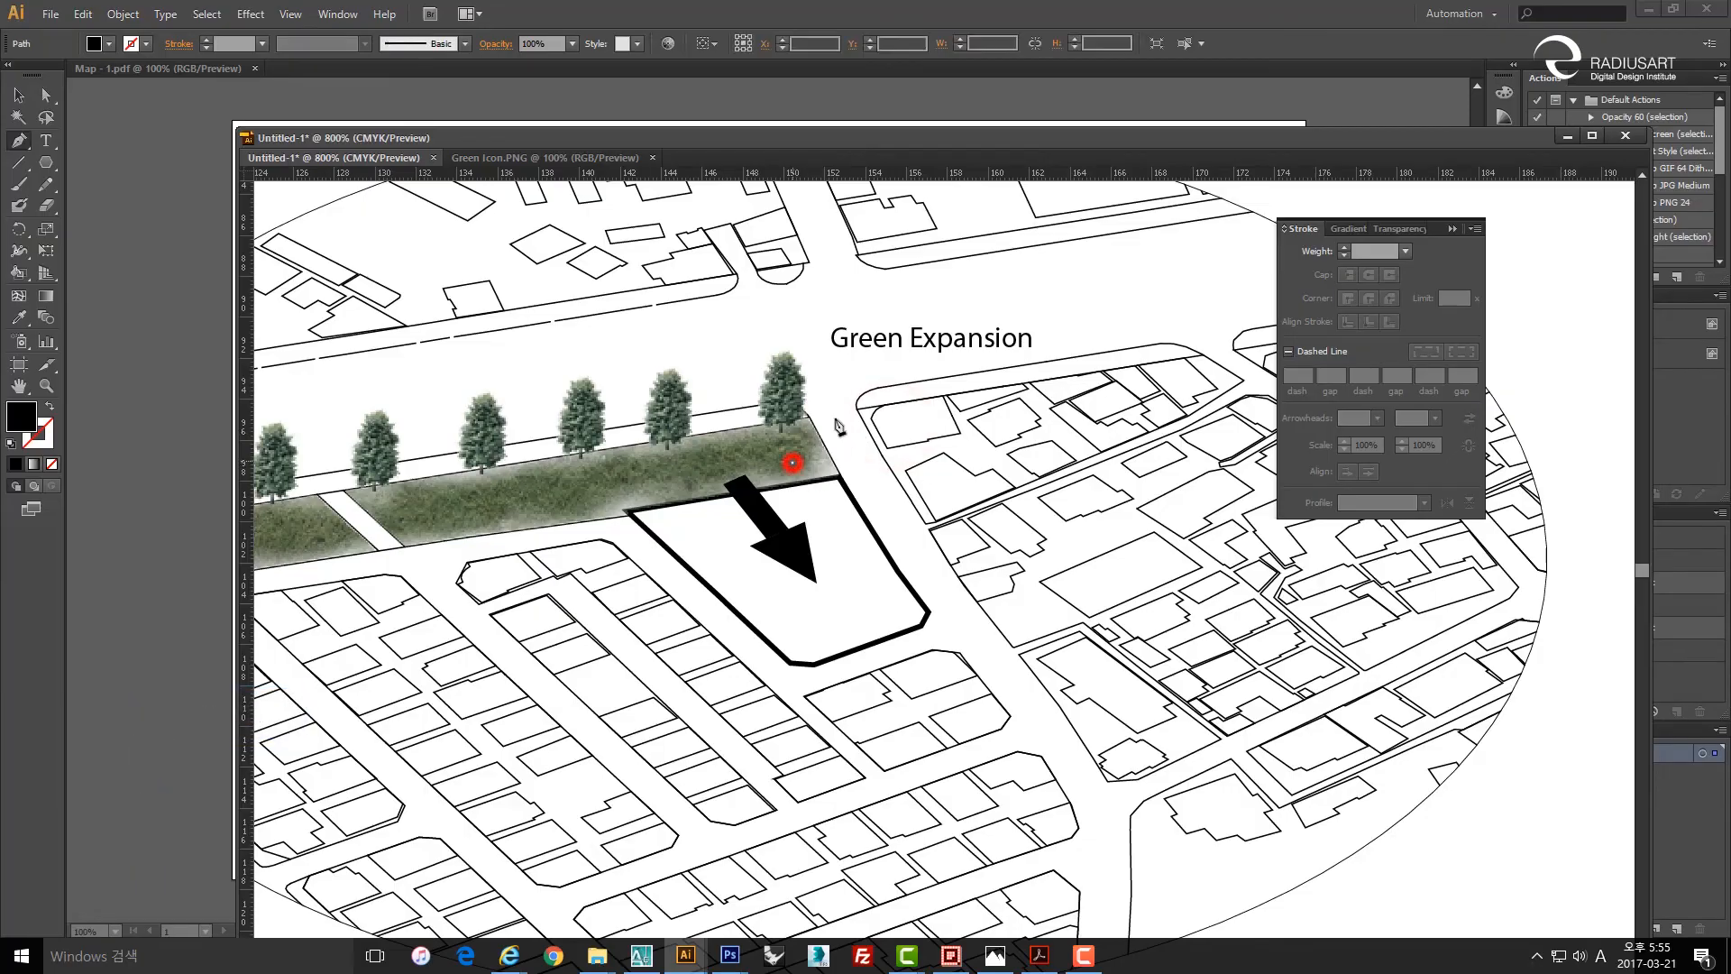
left_click(861, 357)
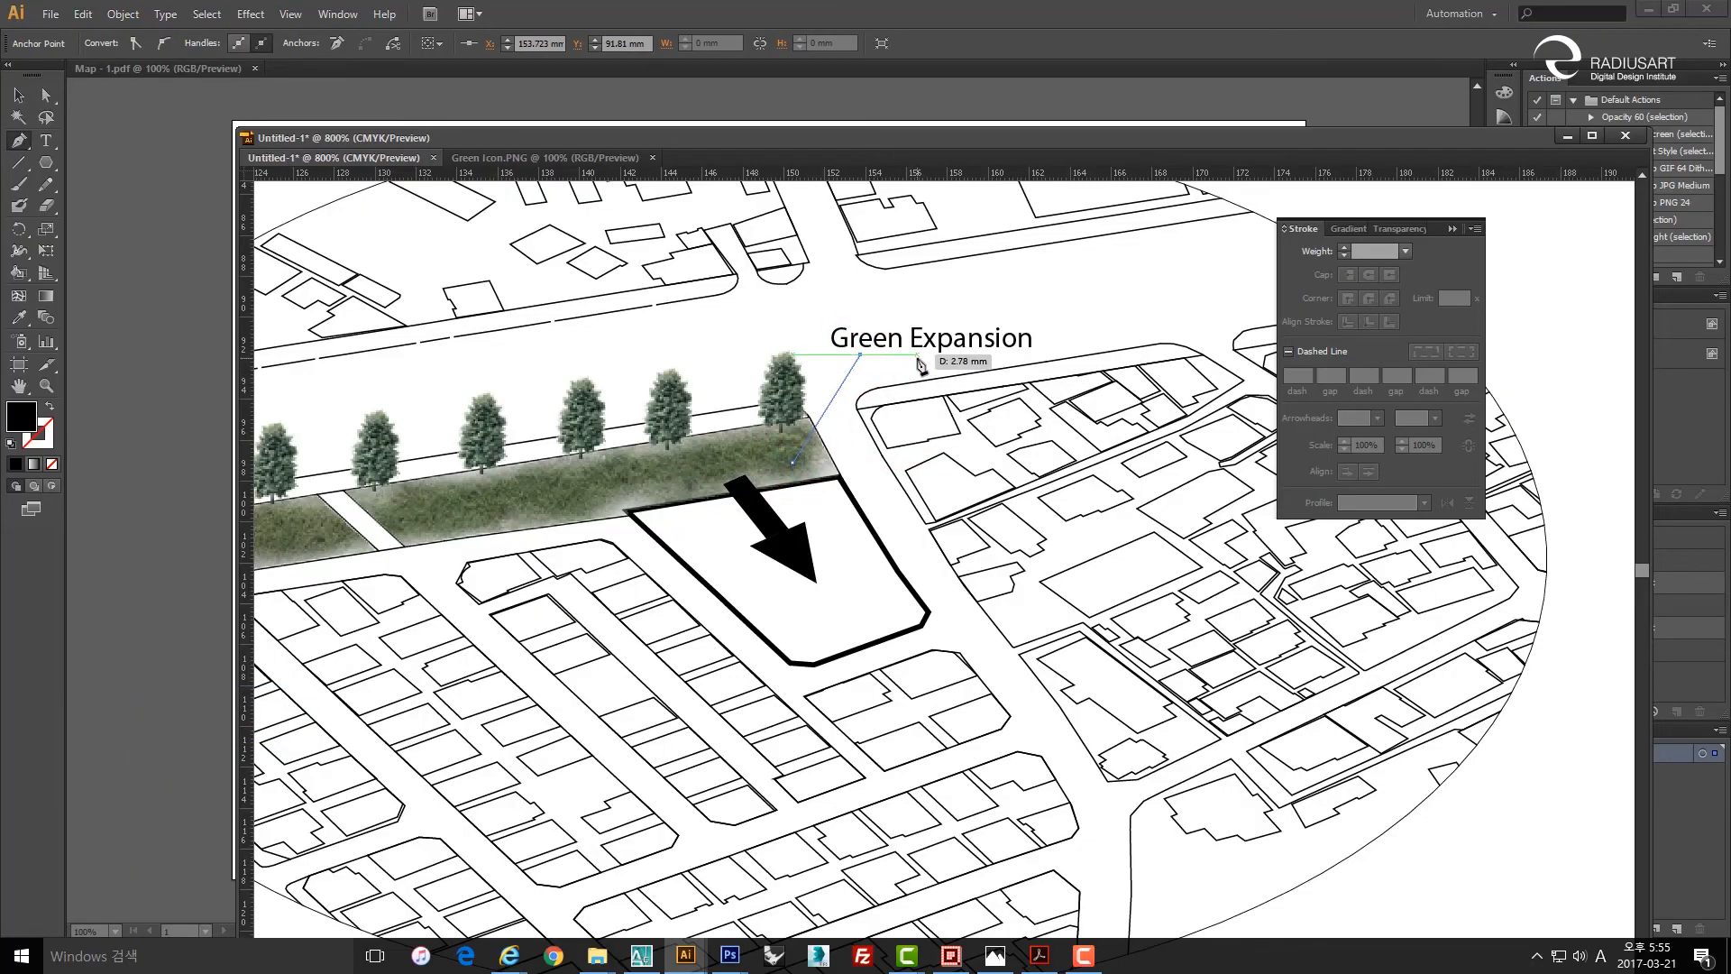
left_click(905, 357)
key("space")
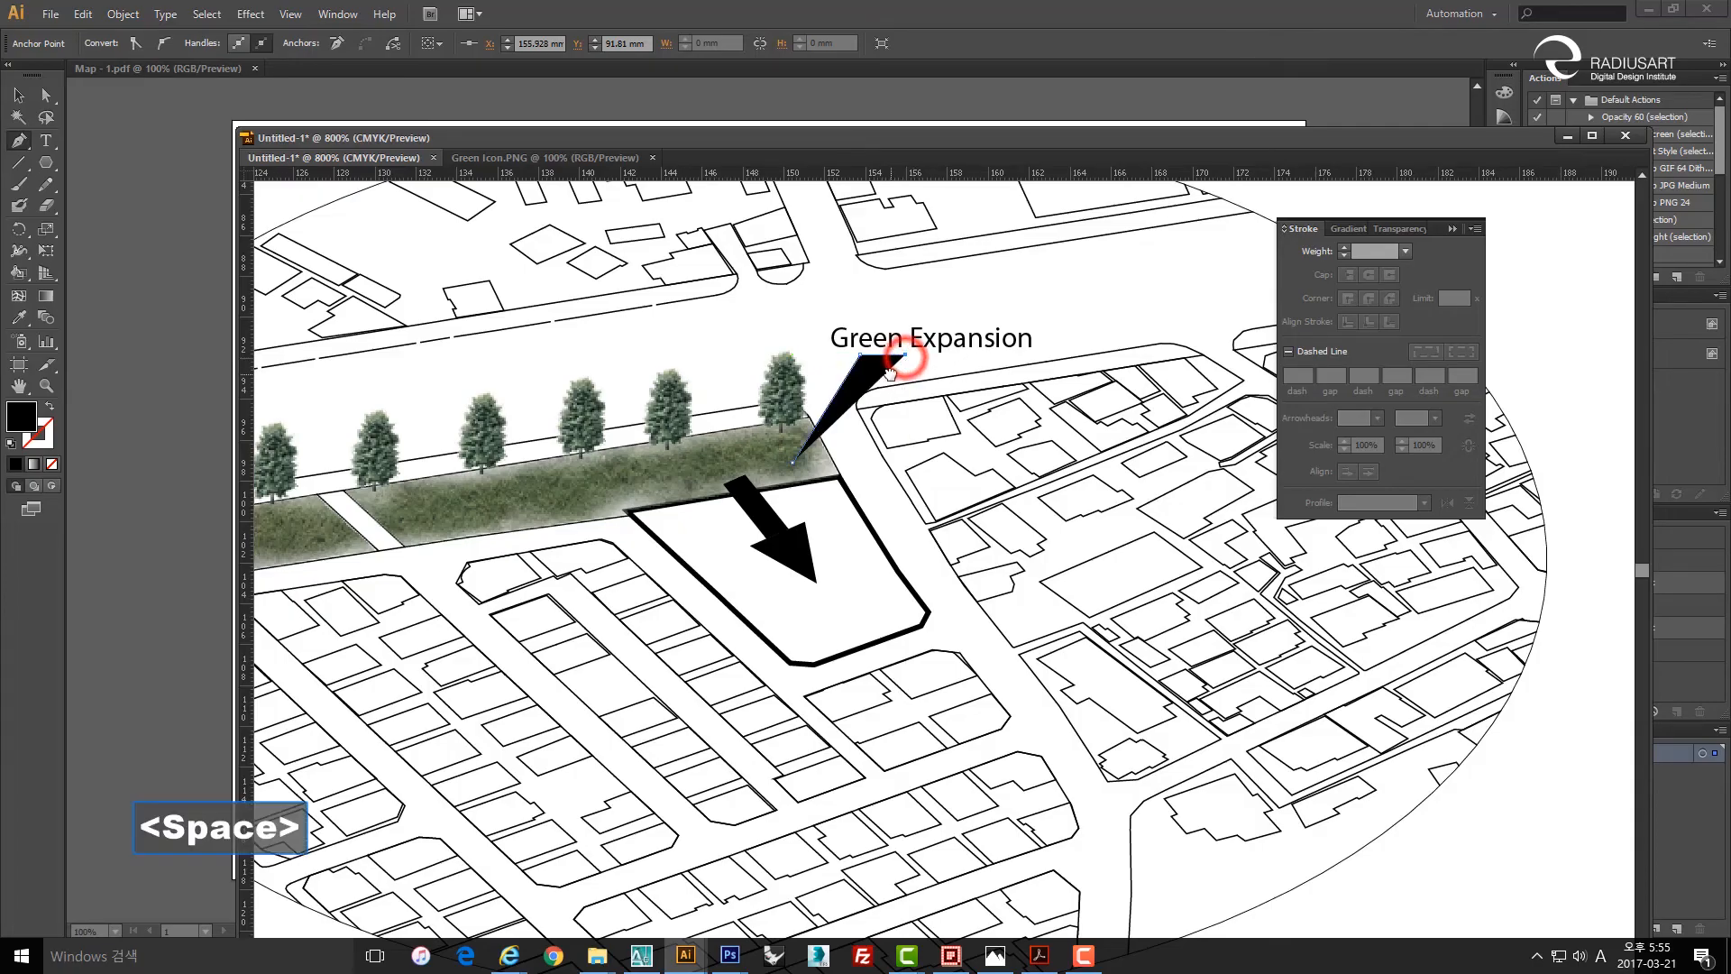
key("v")
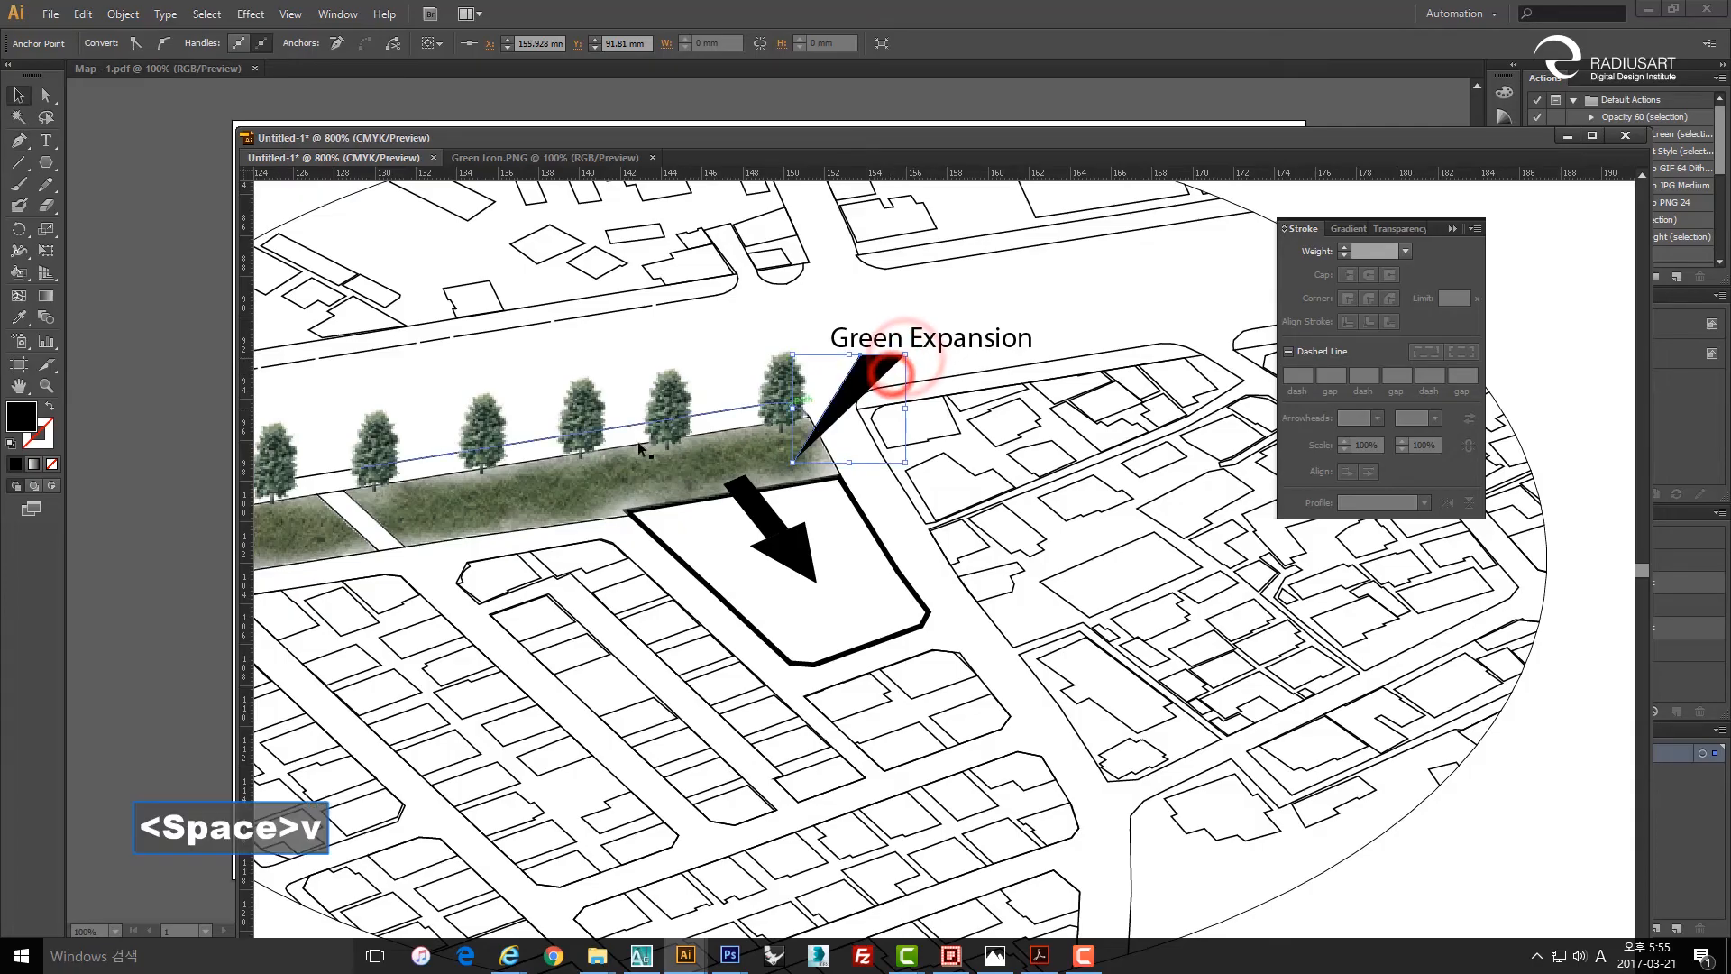
Swap the leader line's fill and stroke colours and set its stroke weight to 0.1 mm.
left_click(50, 407)
left_click(1403, 253)
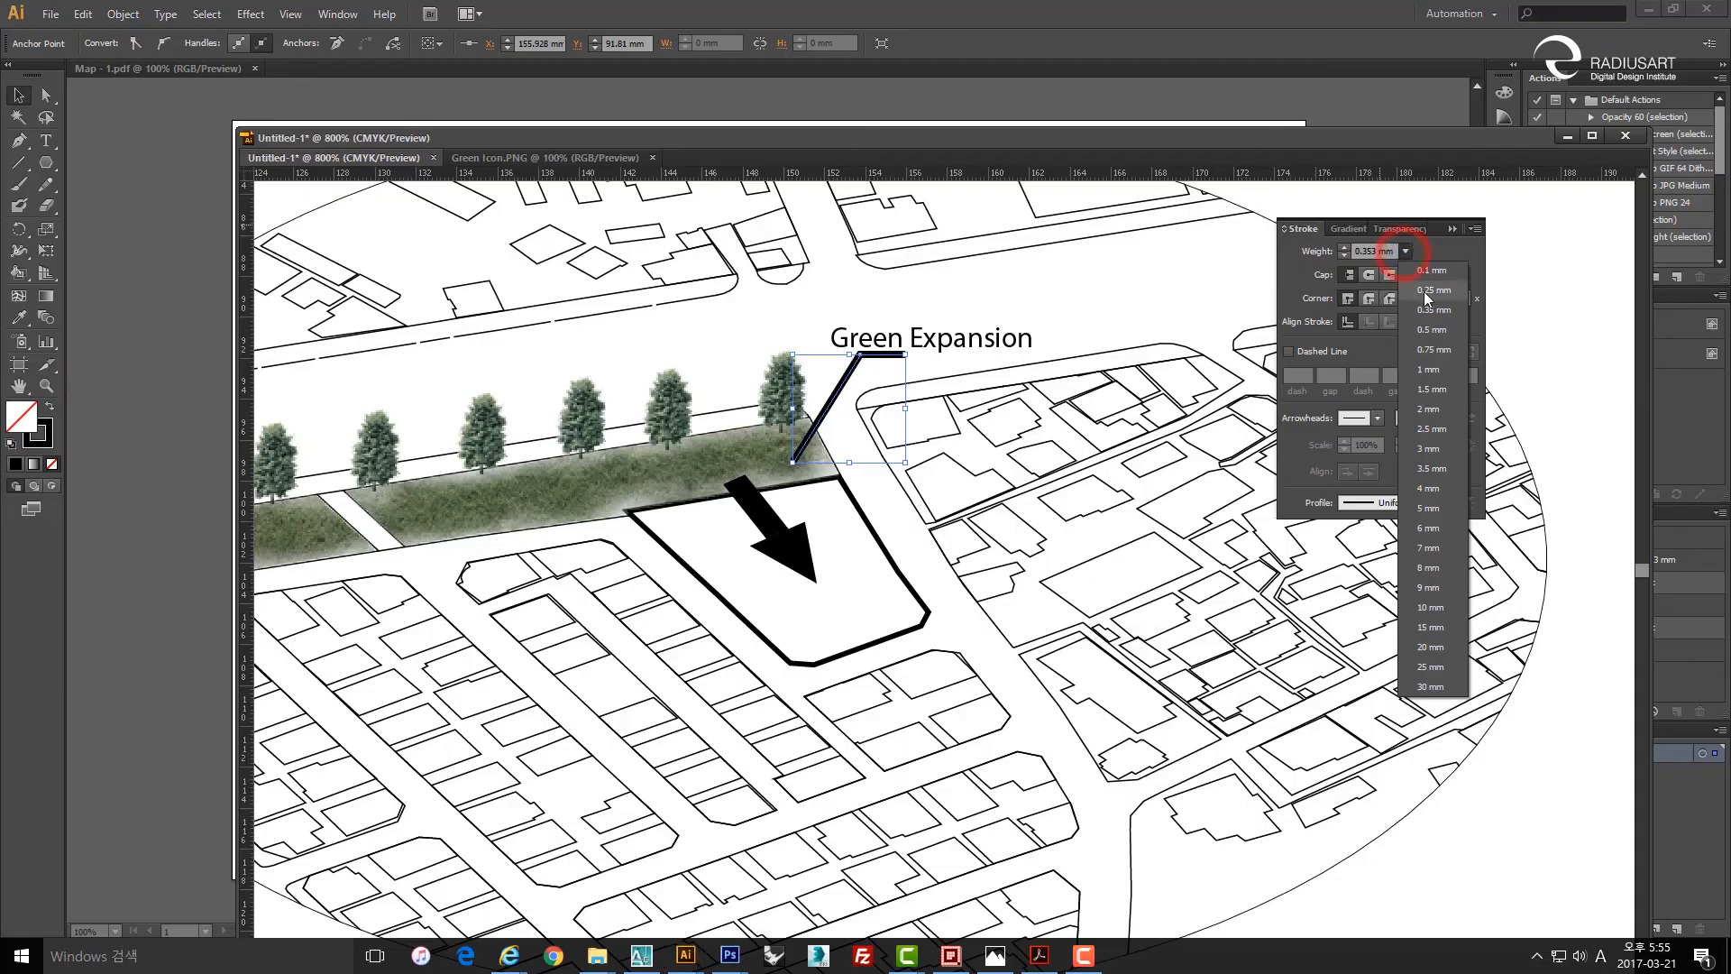
left_click(1426, 270)
Move the "Green Expansion" label to the right, beyond the end of the leader line, and deselect it.
key("space")
mouse_move(946, 338)
left_mouse_down()
mouse_move(929, 368)
mouse_move(871, 389)
mouse_move(871, 370)
mouse_move(1030, 377)
mouse_move(1016, 366)
left_mouse_up()
key("v")
left_click(945, 330)
key("a")
key("space")
key("v")
left_click(975, 327)
left_click(881, 386)
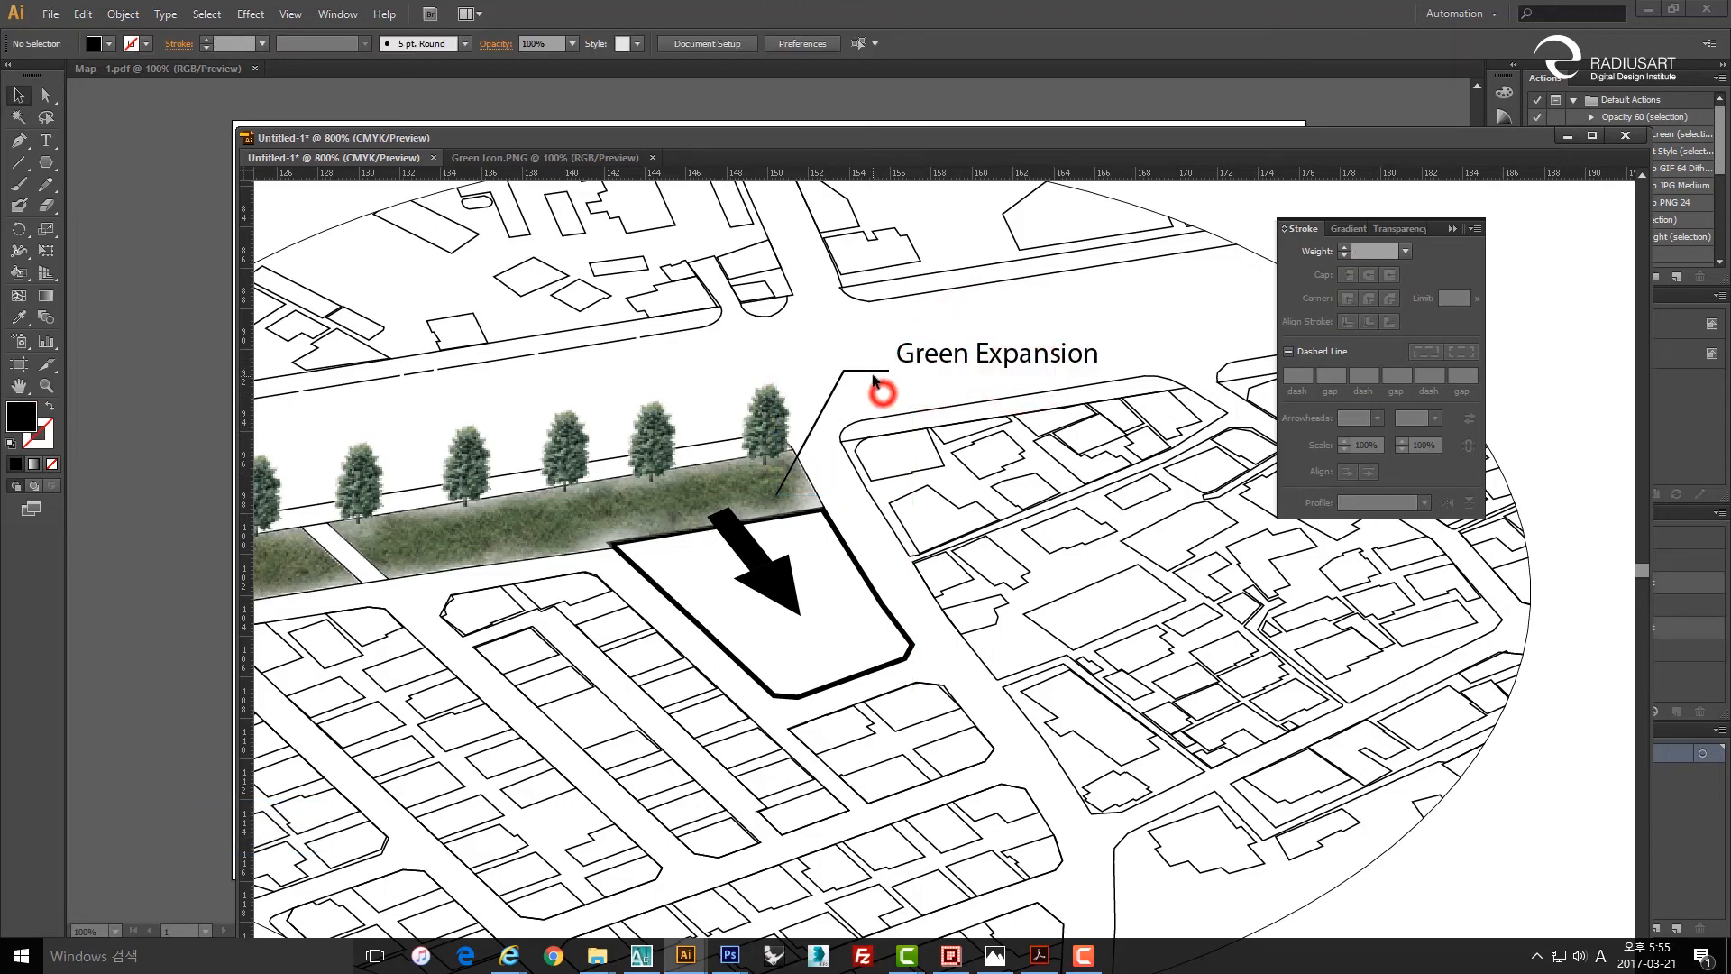
Raise the leader line's horizontal segment to the mid-height of the "Green Expansion" label.
key("a")
left_click_drag(873, 362, 872, 355)
left_click(889, 394)
Nudge the "Green Expansion" label slightly right to leave a small gap from its leader line.
key("space")
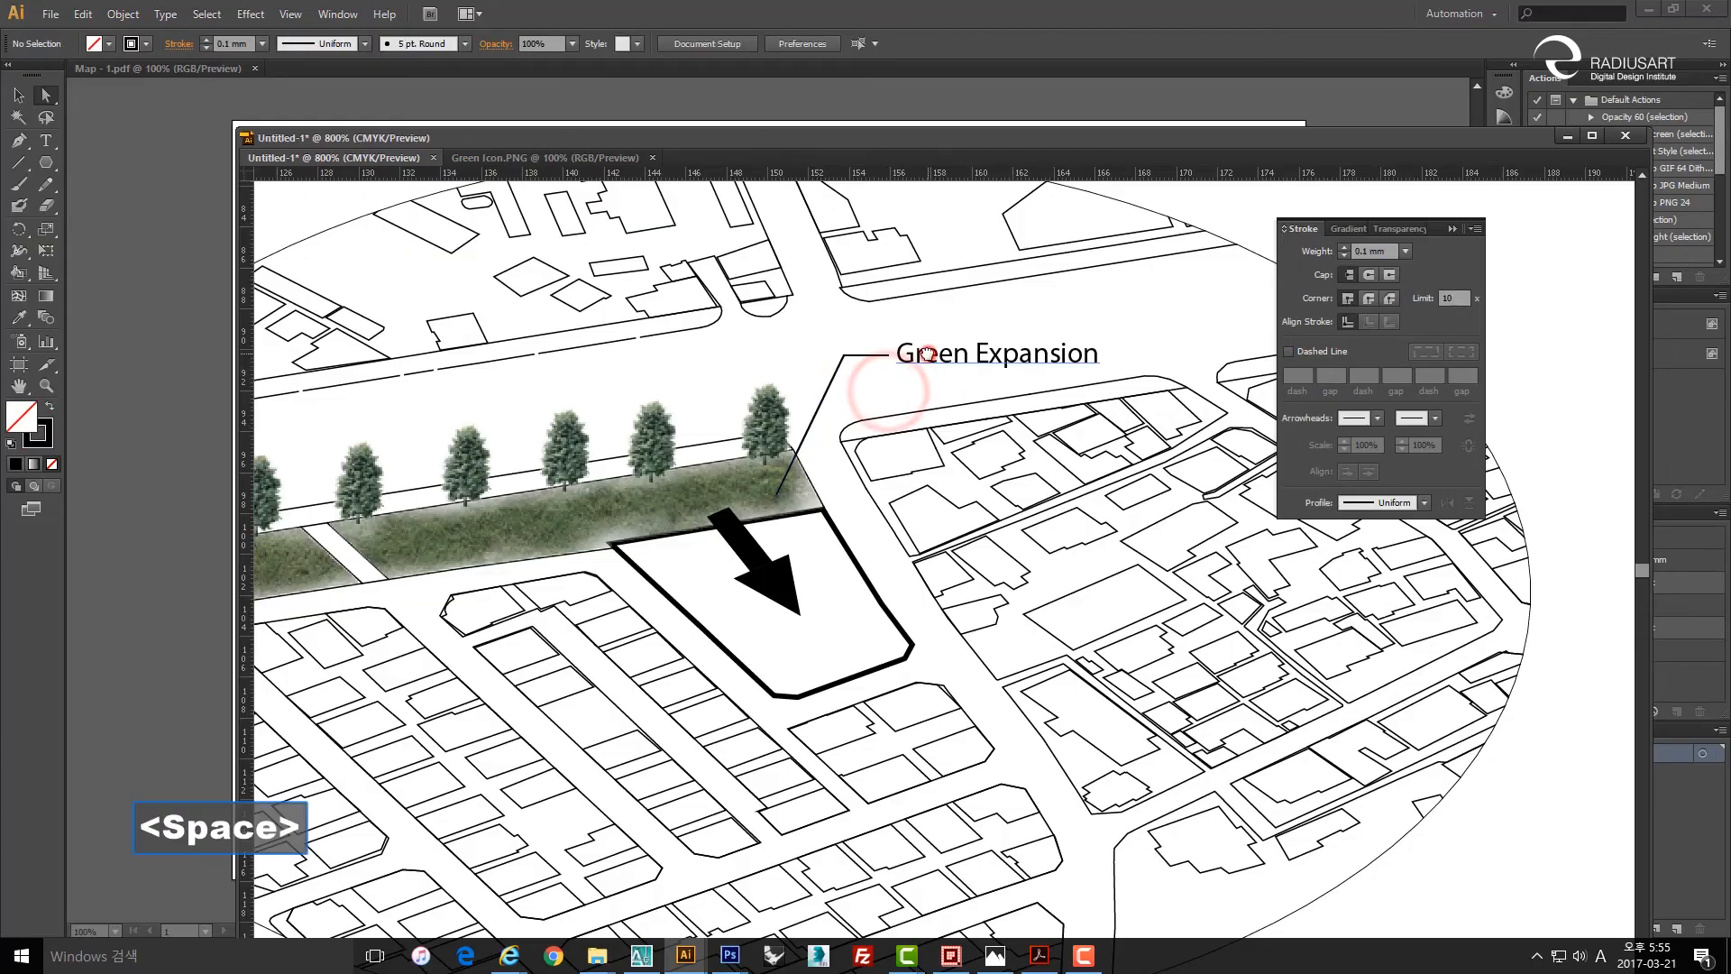
key("v")
double_click(928, 355)
key("Escape")
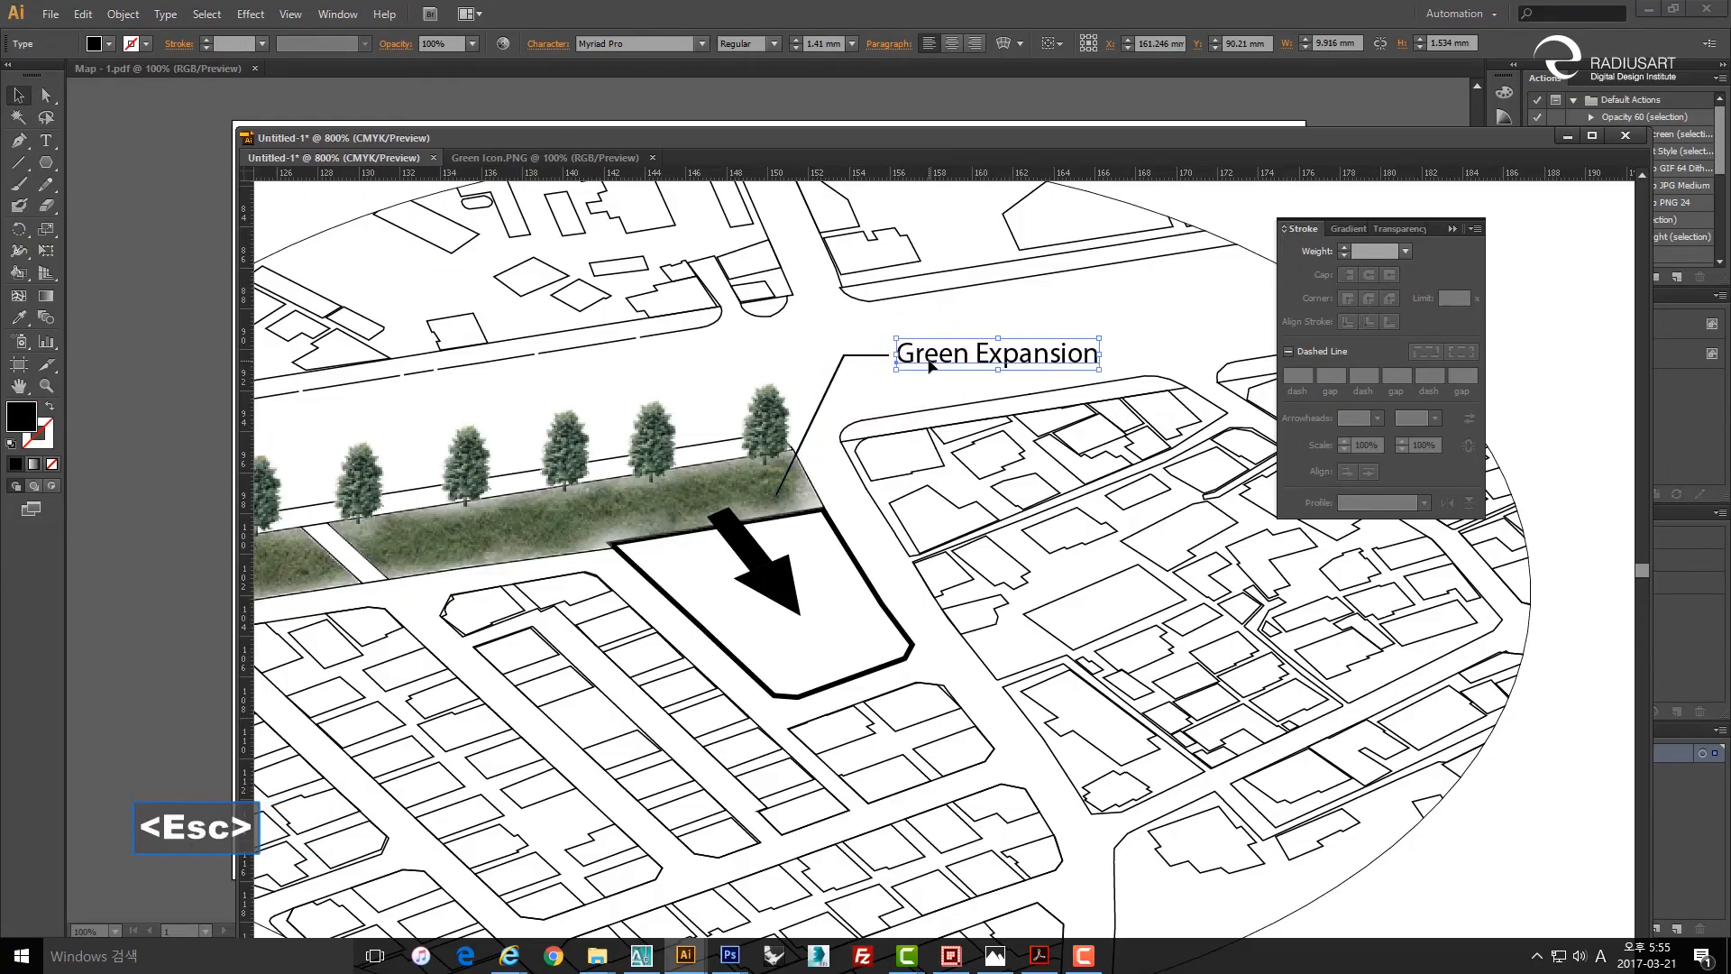
key("Right")
left_click(918, 387)
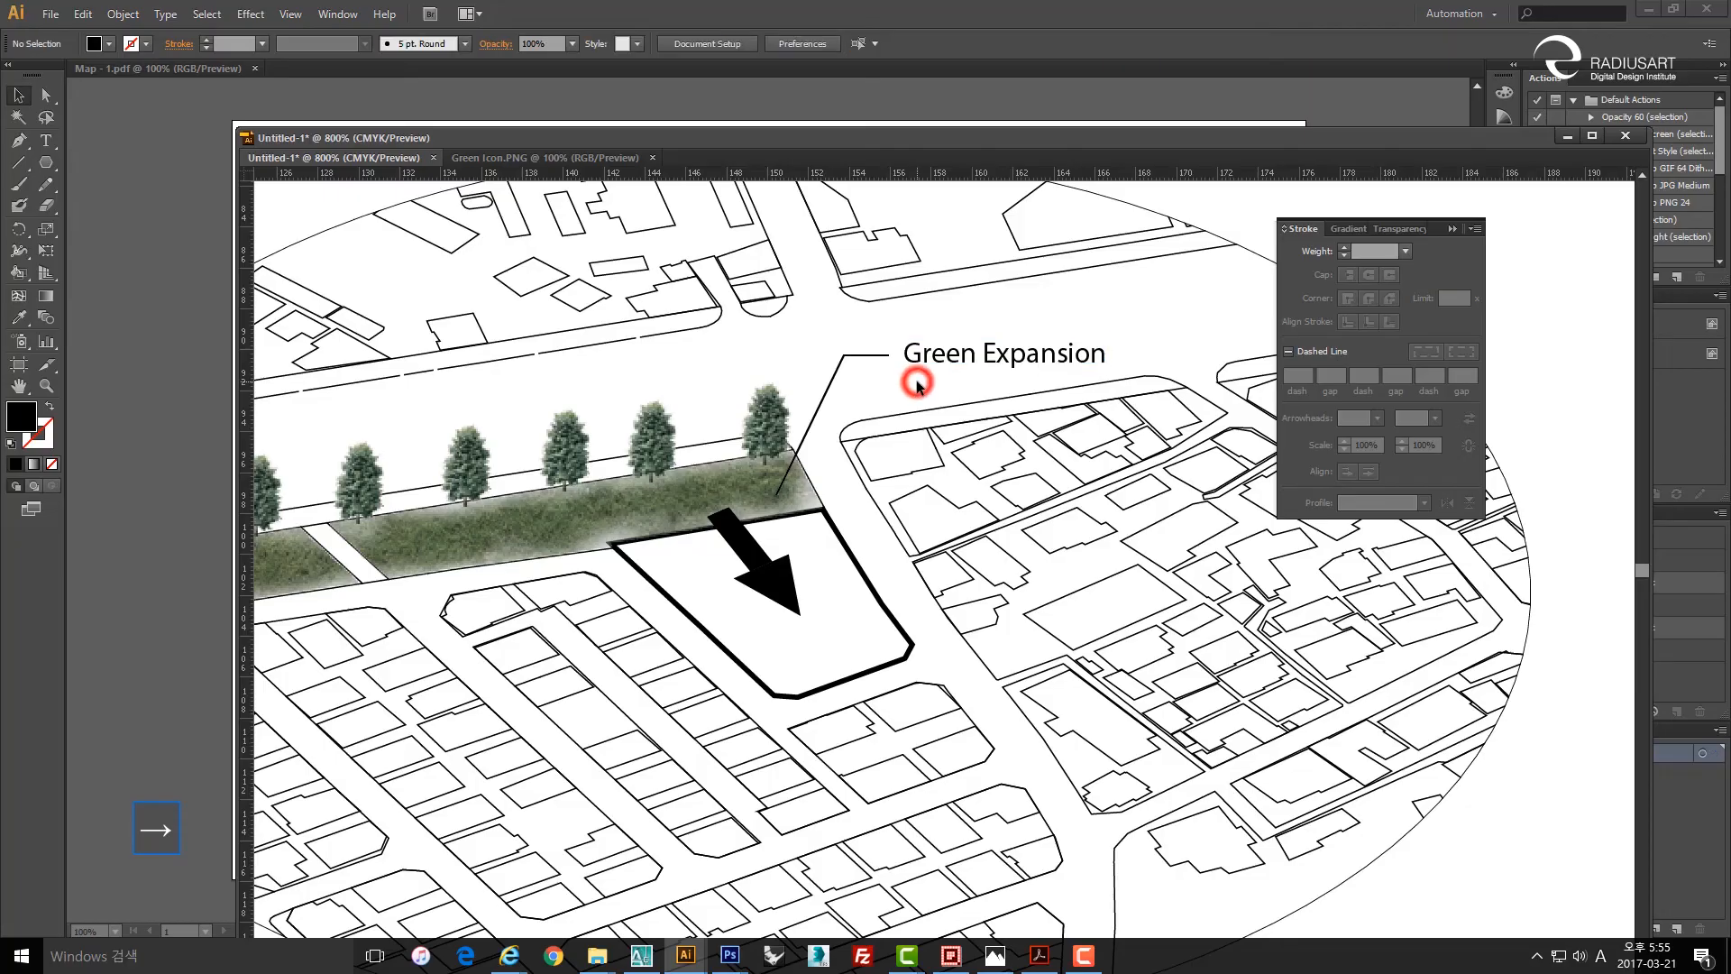
Duplicate the "Green Expansion" label to the left, above the row of trees, and deselect the copy.
scroll(908, 375, "down", 3)
scroll(873, 379, "up", 1)
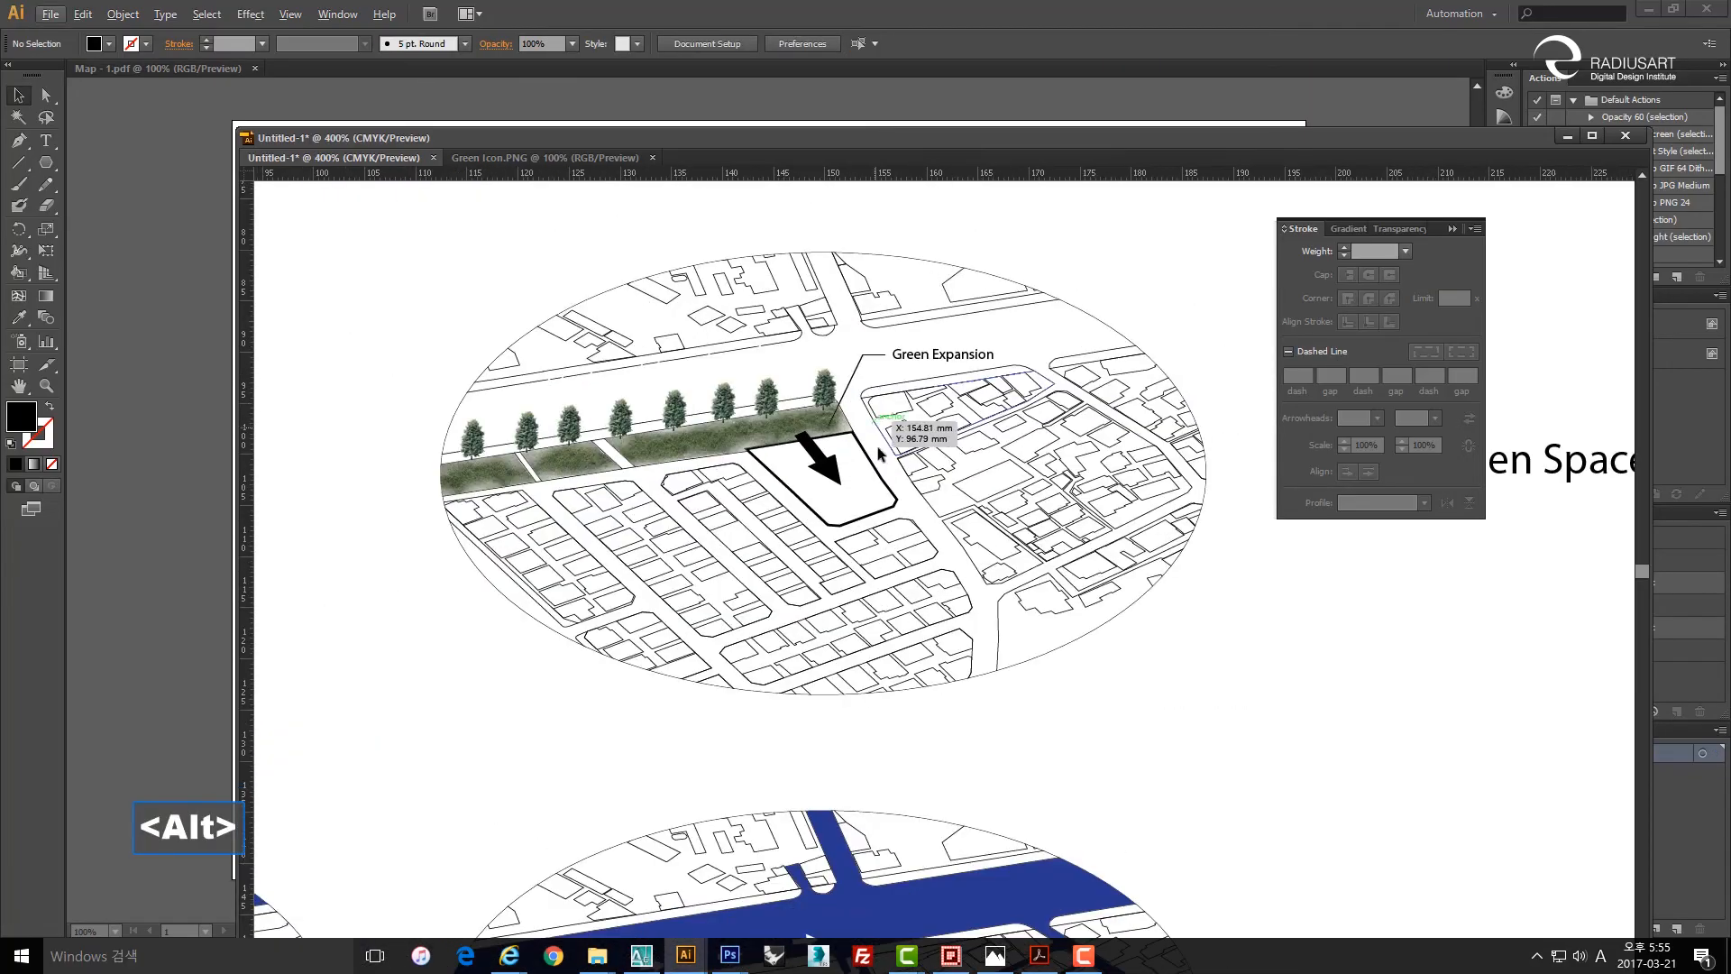
left_click_drag(881, 454, 836, 453)
left_click_drag(1213, 656, 1125, 615)
left_click_drag(825, 368, 585, 385)
left_click(796, 389)
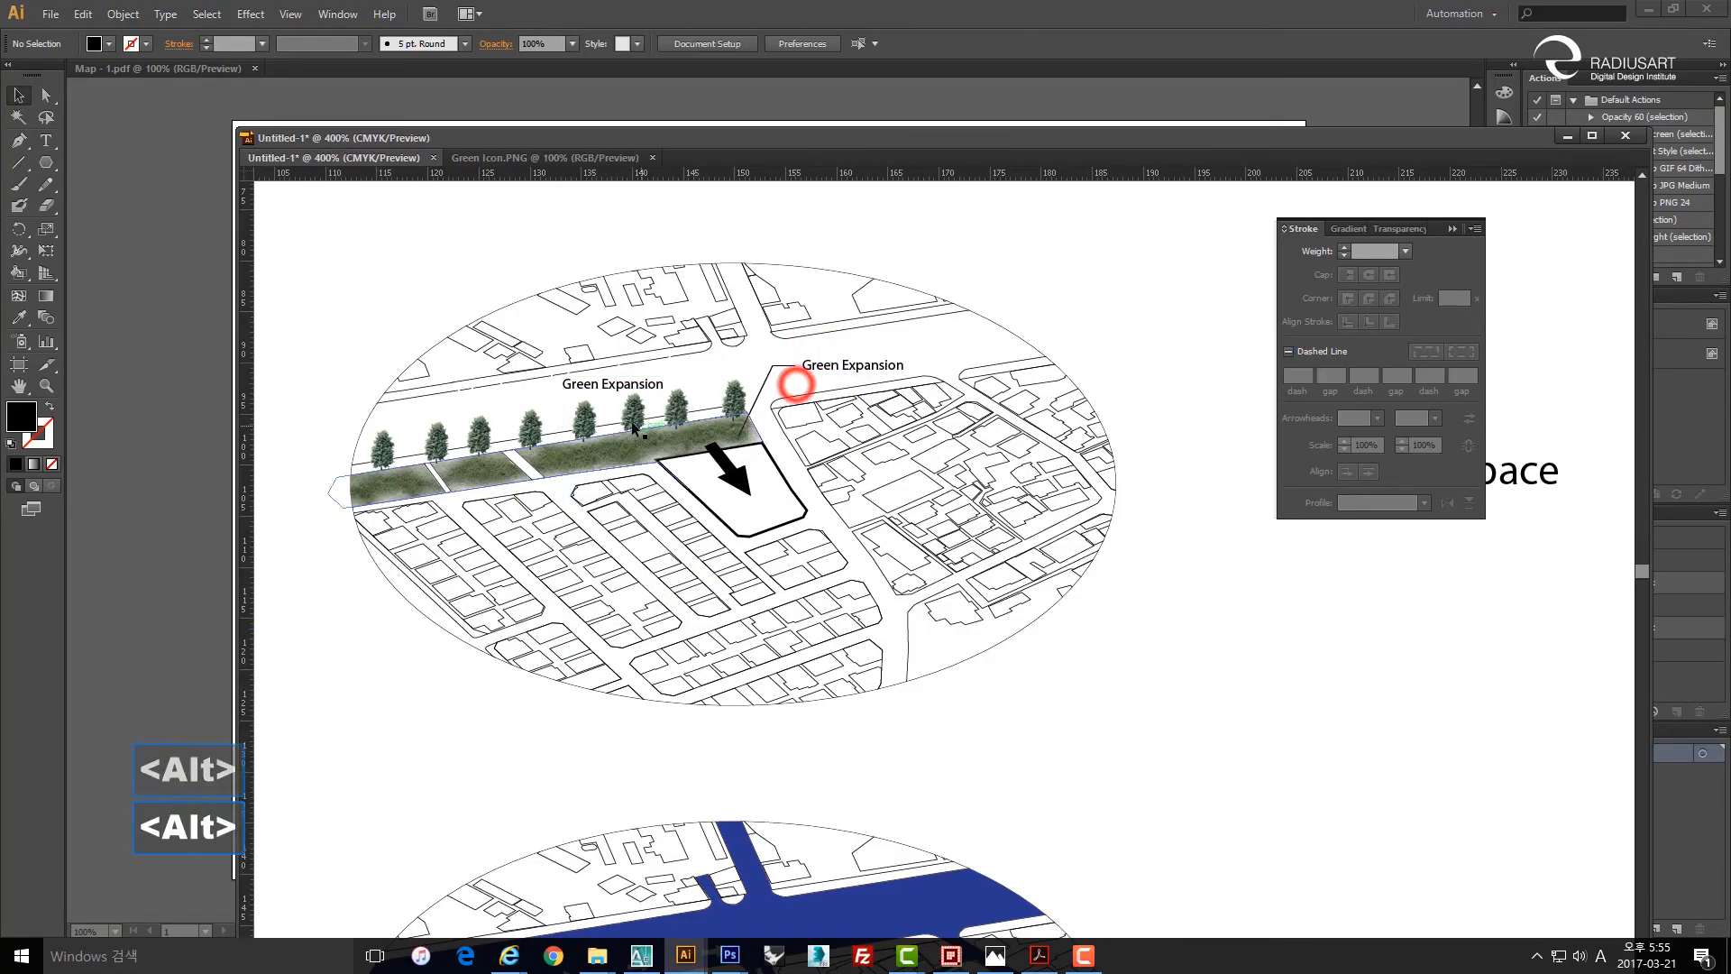
Draw a bent leader line from the copied label down into the site outline and match its style to the first leader line with the Eyedropper.
scroll(636, 415, "up", 1)
key("p")
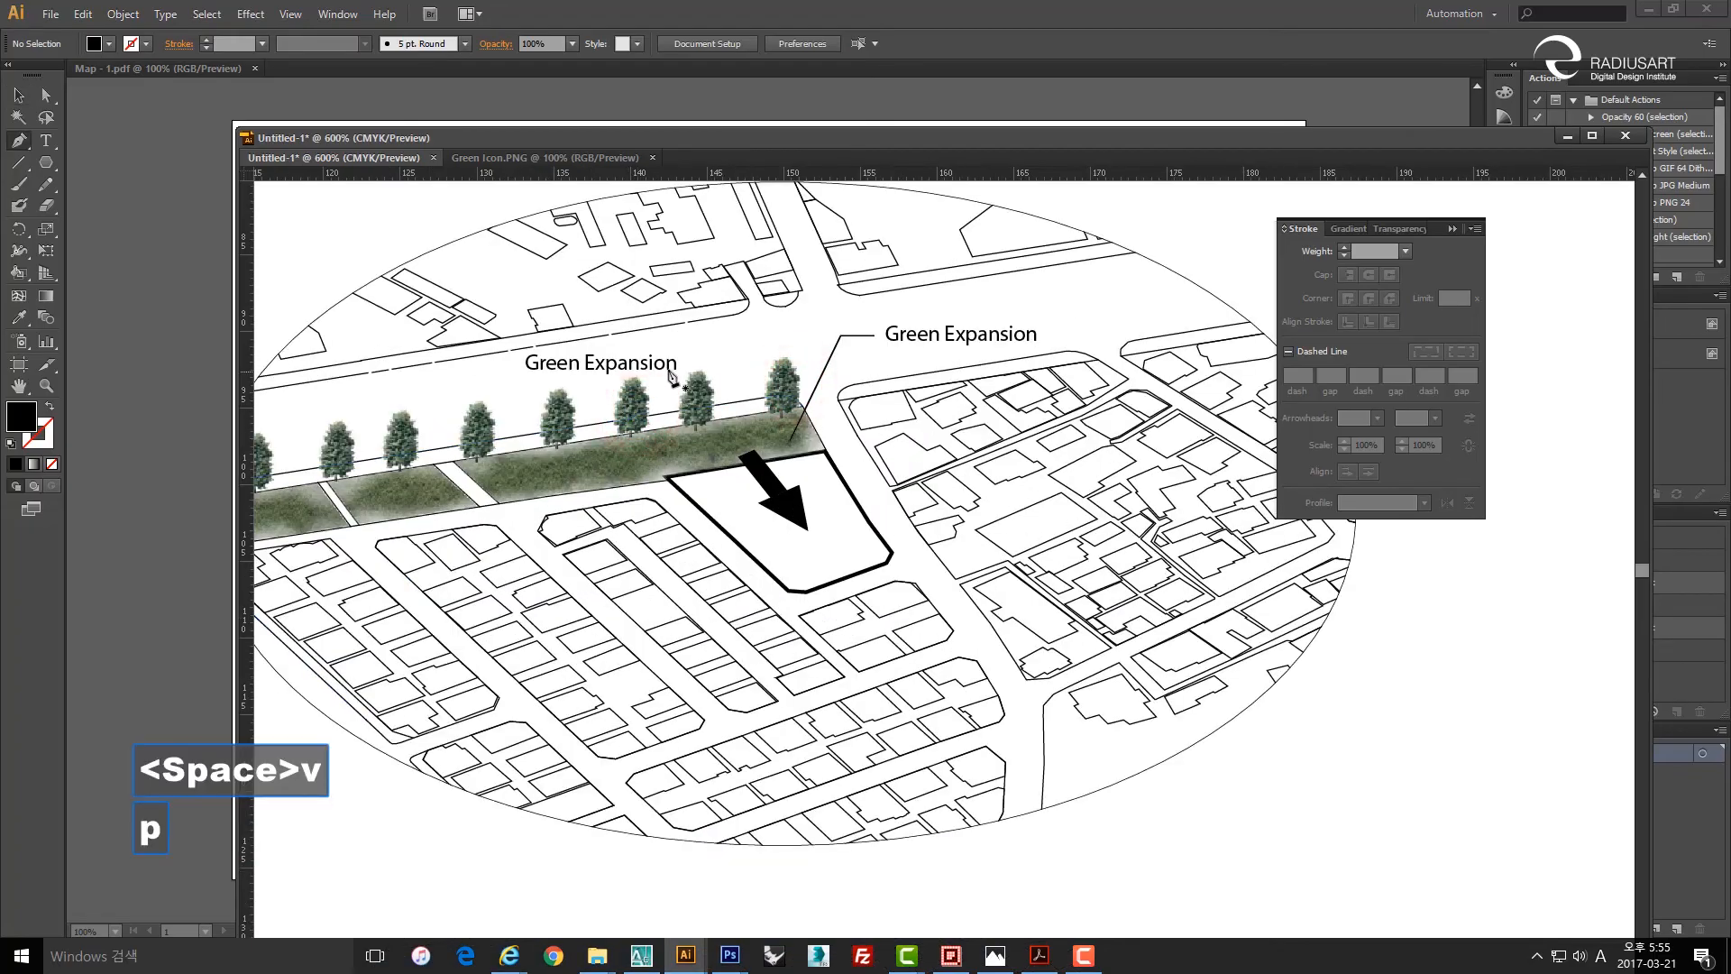
scroll(690, 369, "up", 2)
left_click(685, 366)
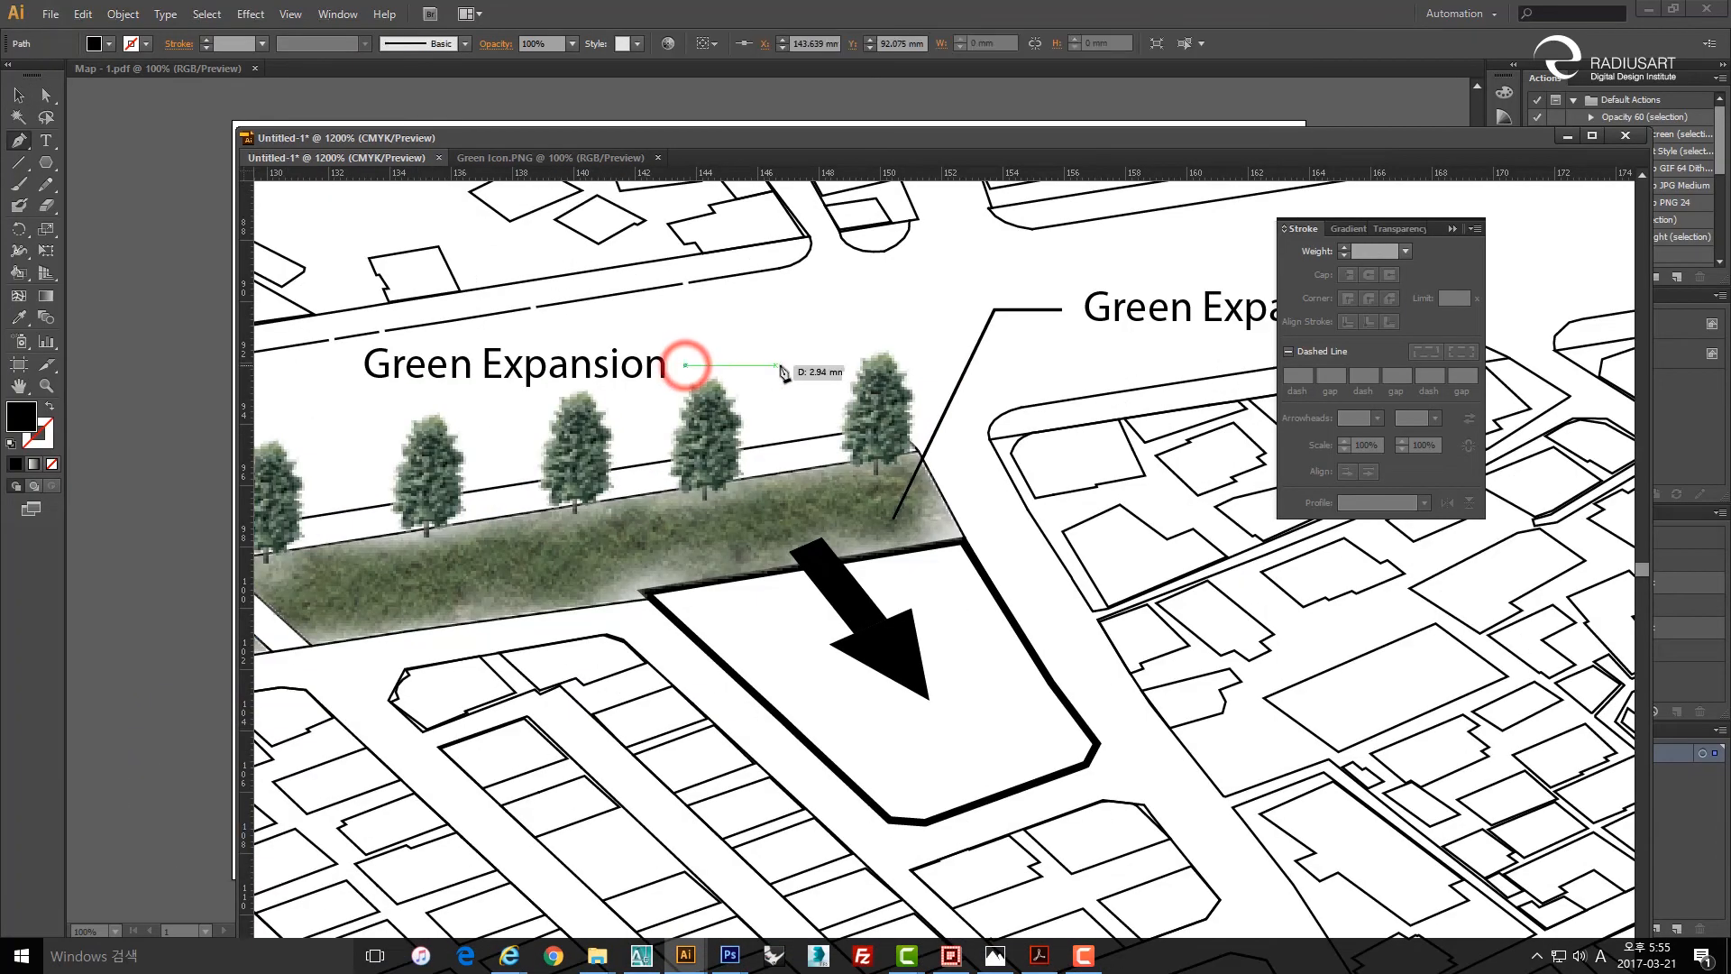
left_click(770, 367, "shift")
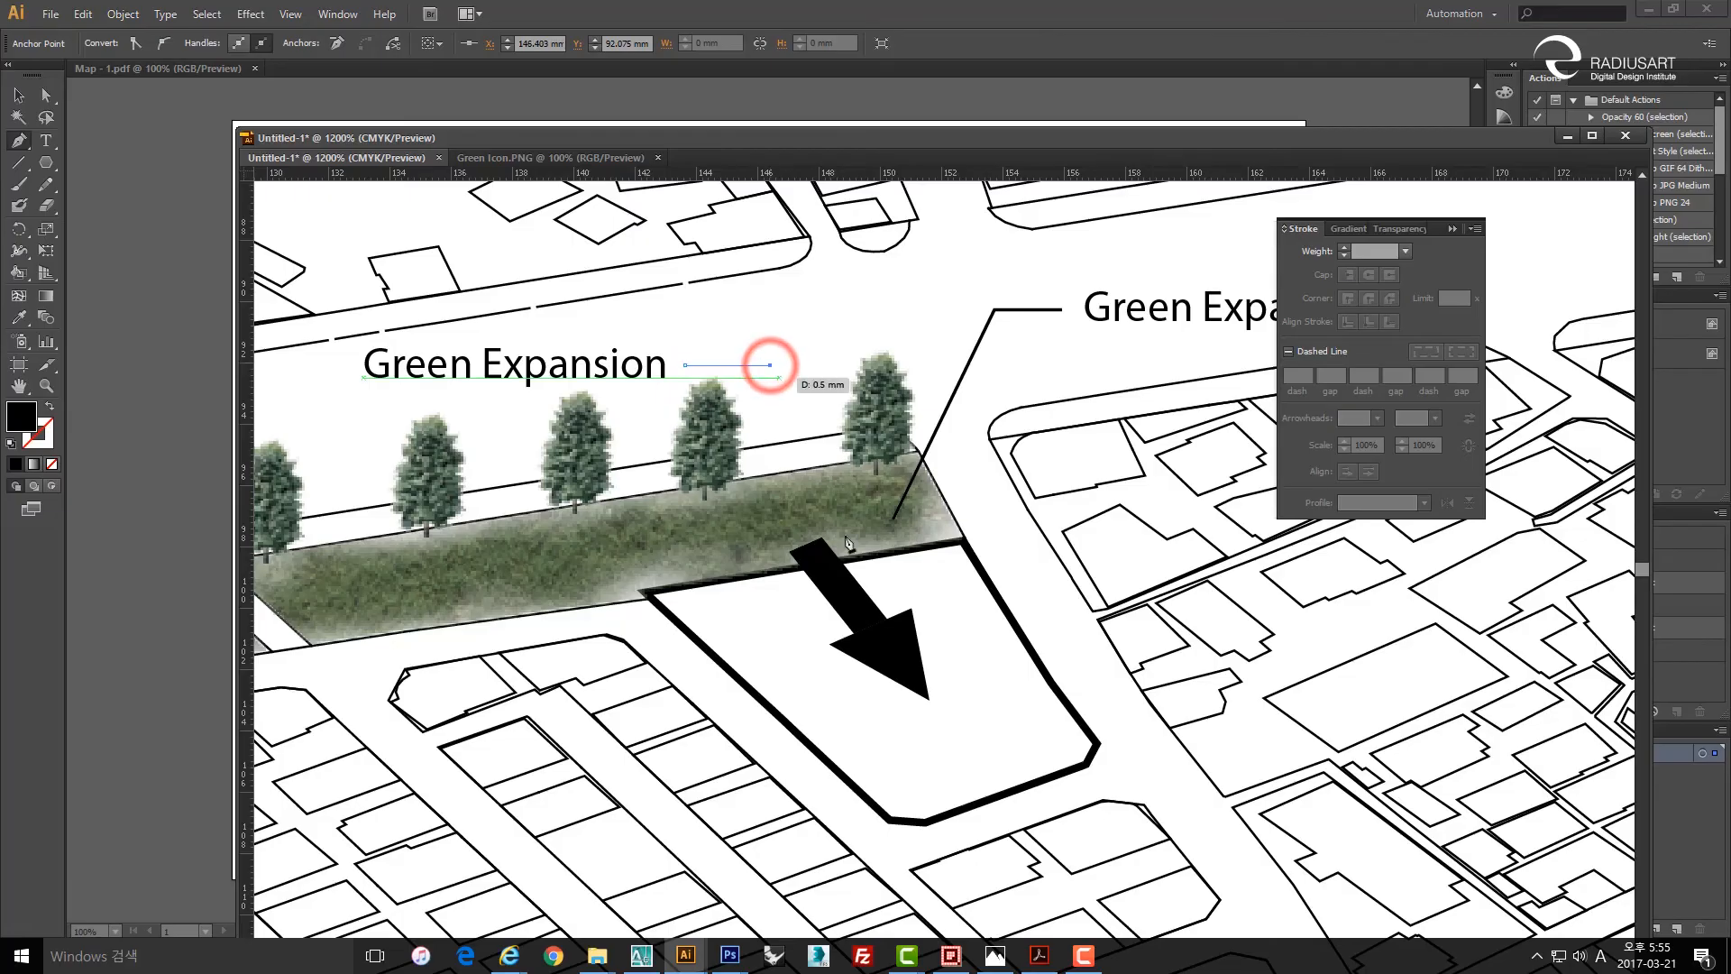
left_click(880, 586)
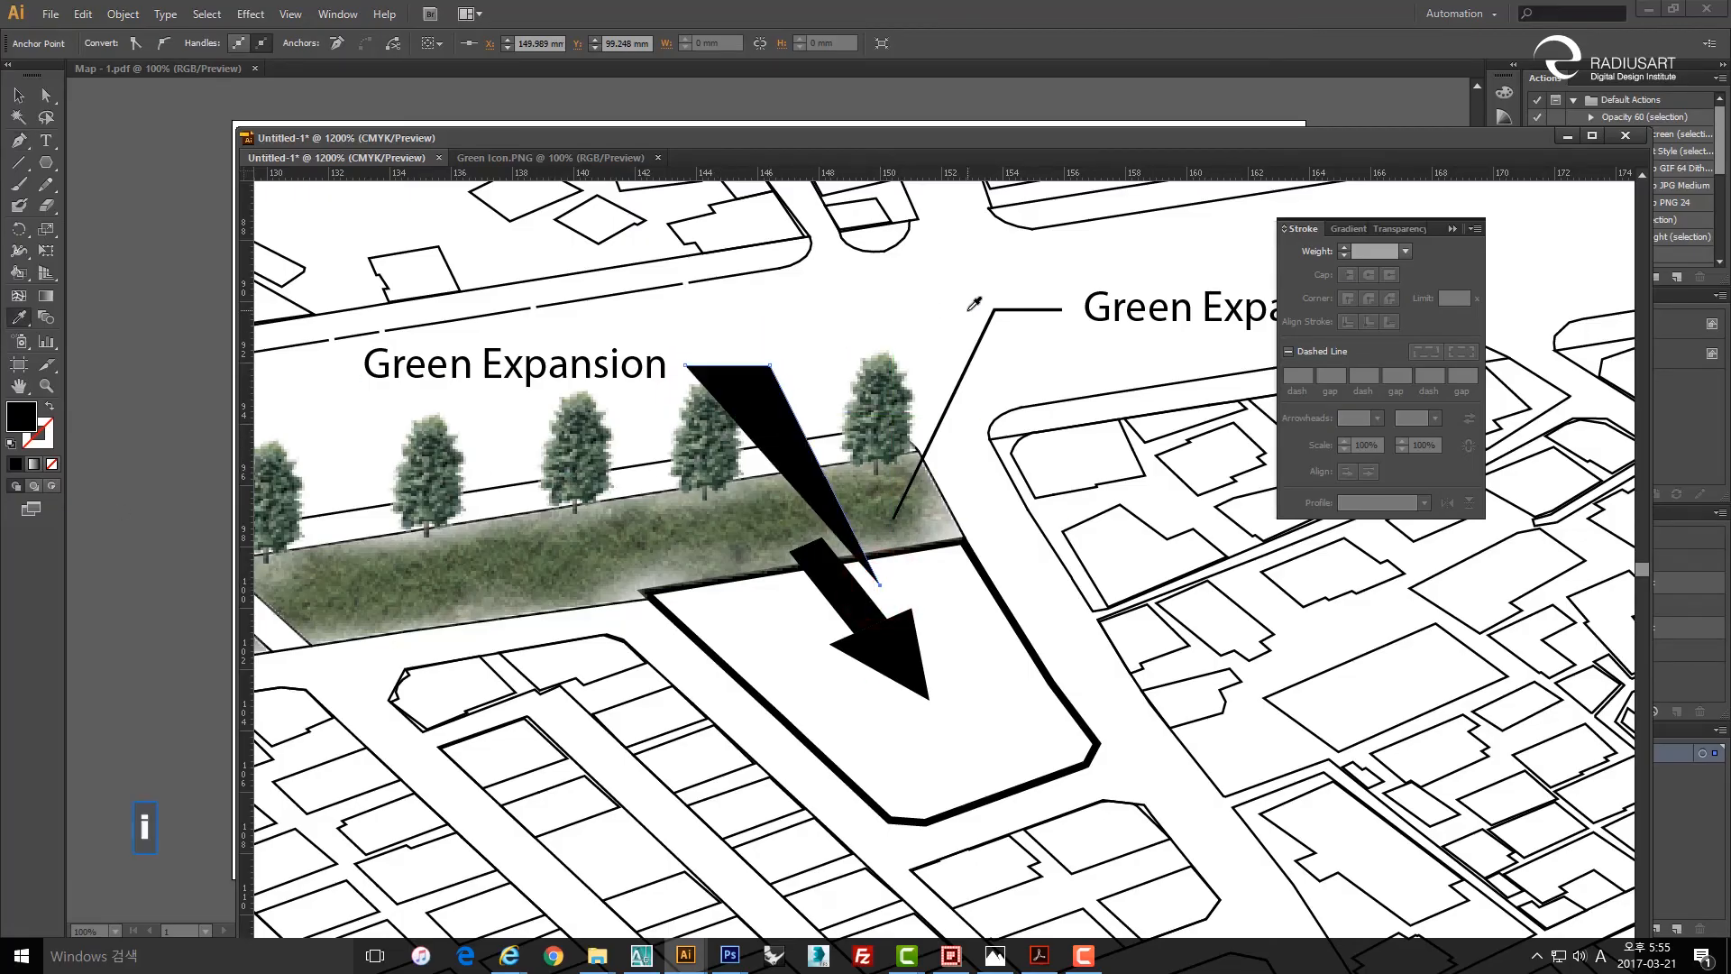
left_click(996, 309)
key("v")
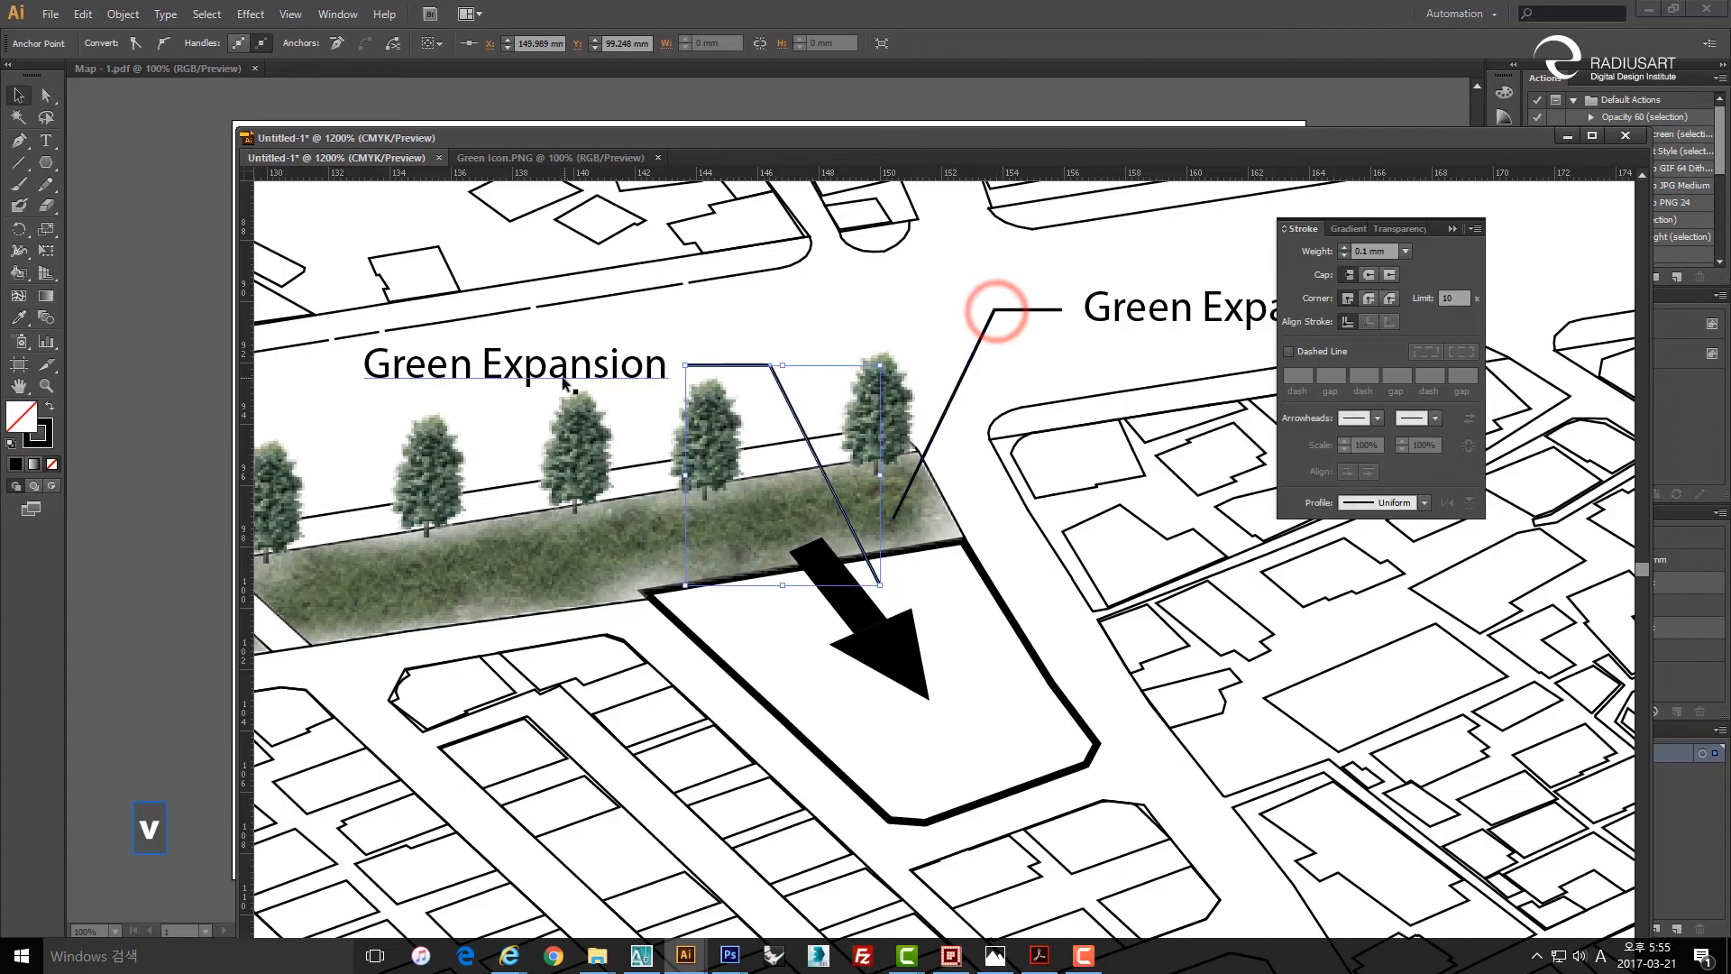
Change the copied label's text to "Play Ground" and move it right, close to its leader line.
double_click(565, 375)
left_click_drag(669, 367, 323, 371)
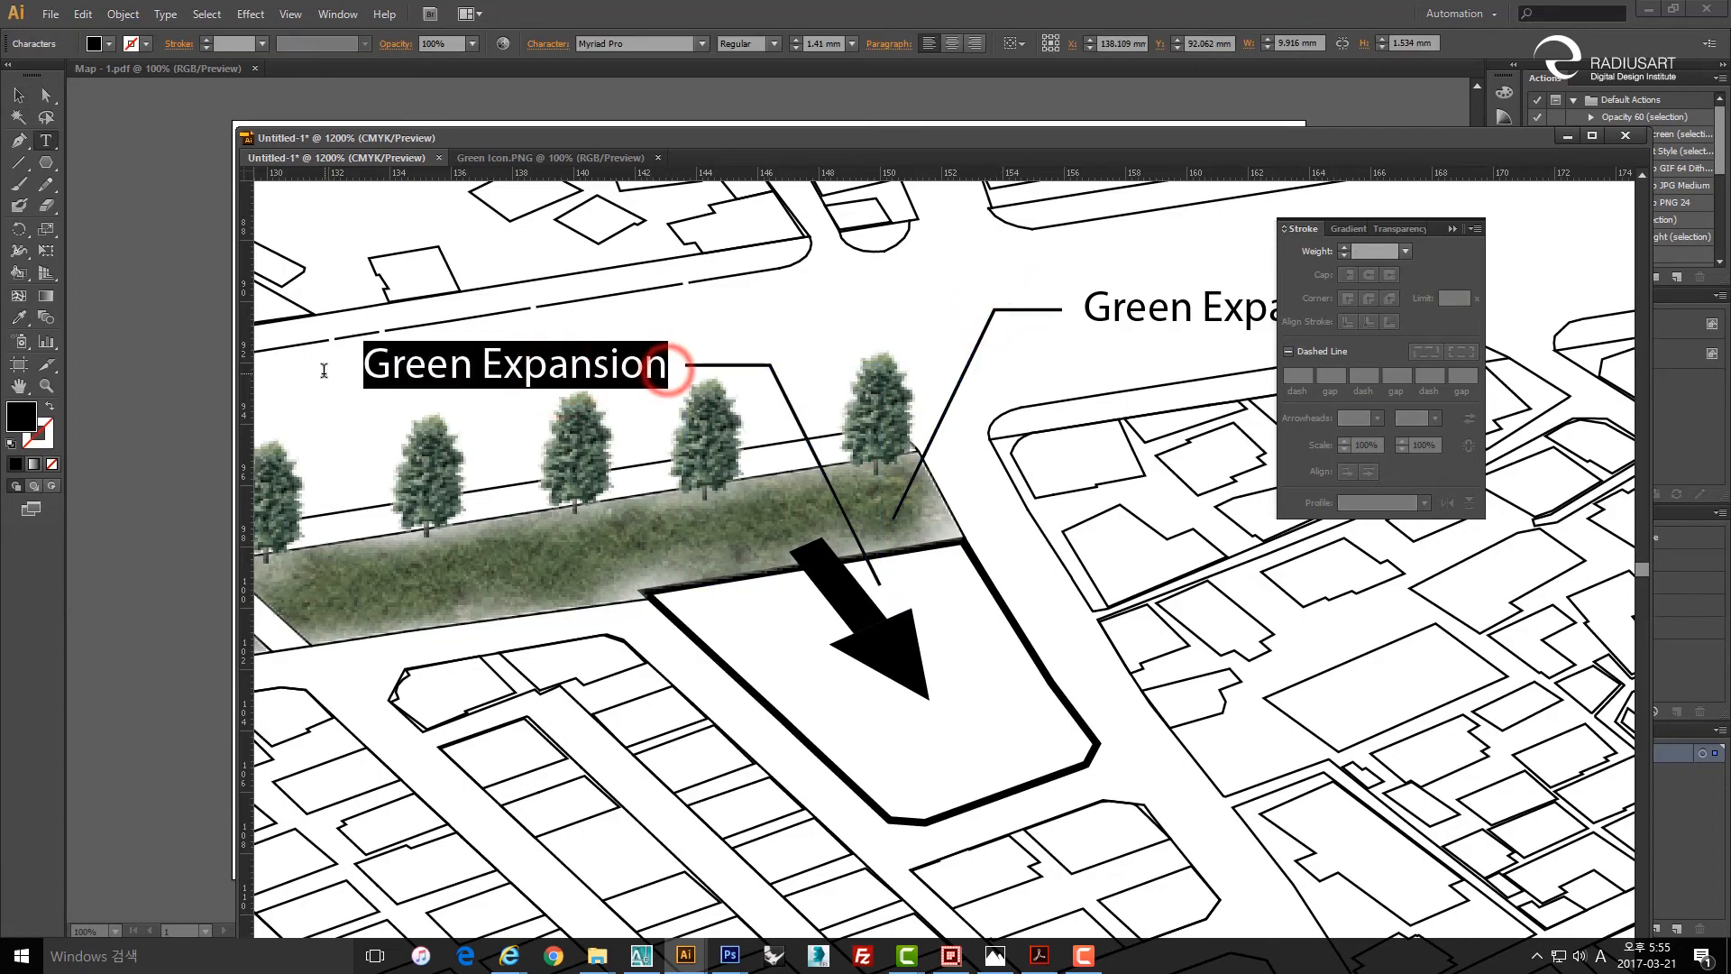
type("Play ")
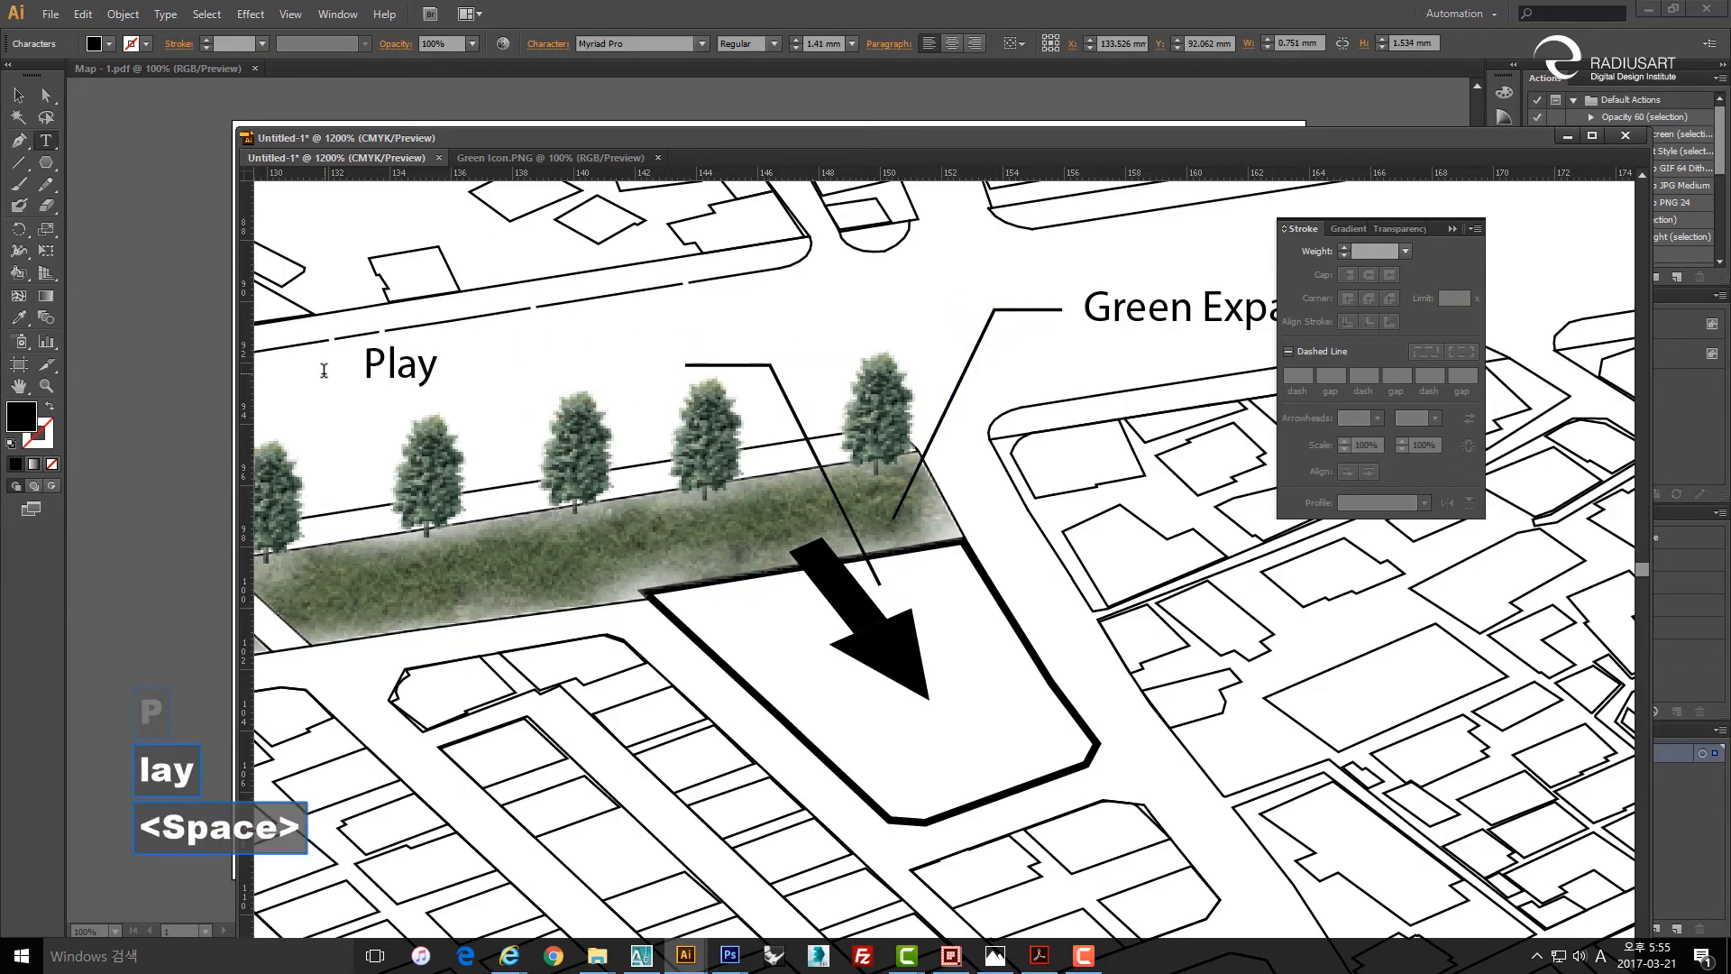
type("Ground")
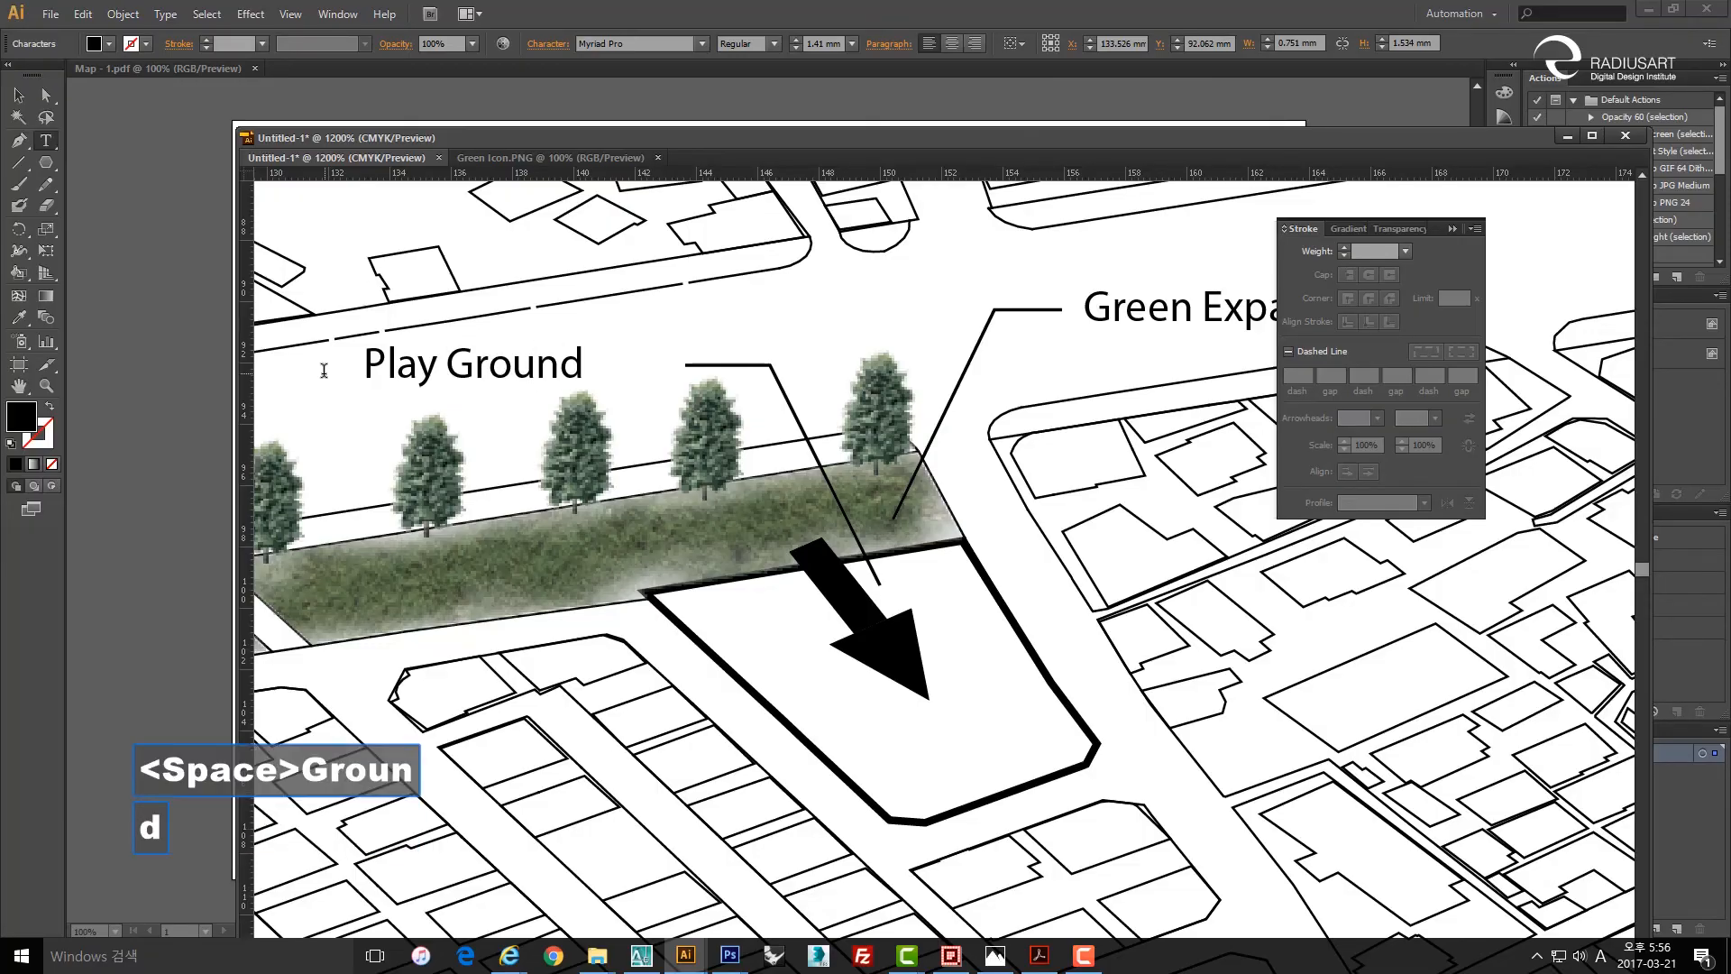
key("Escape")
left_click(607, 321)
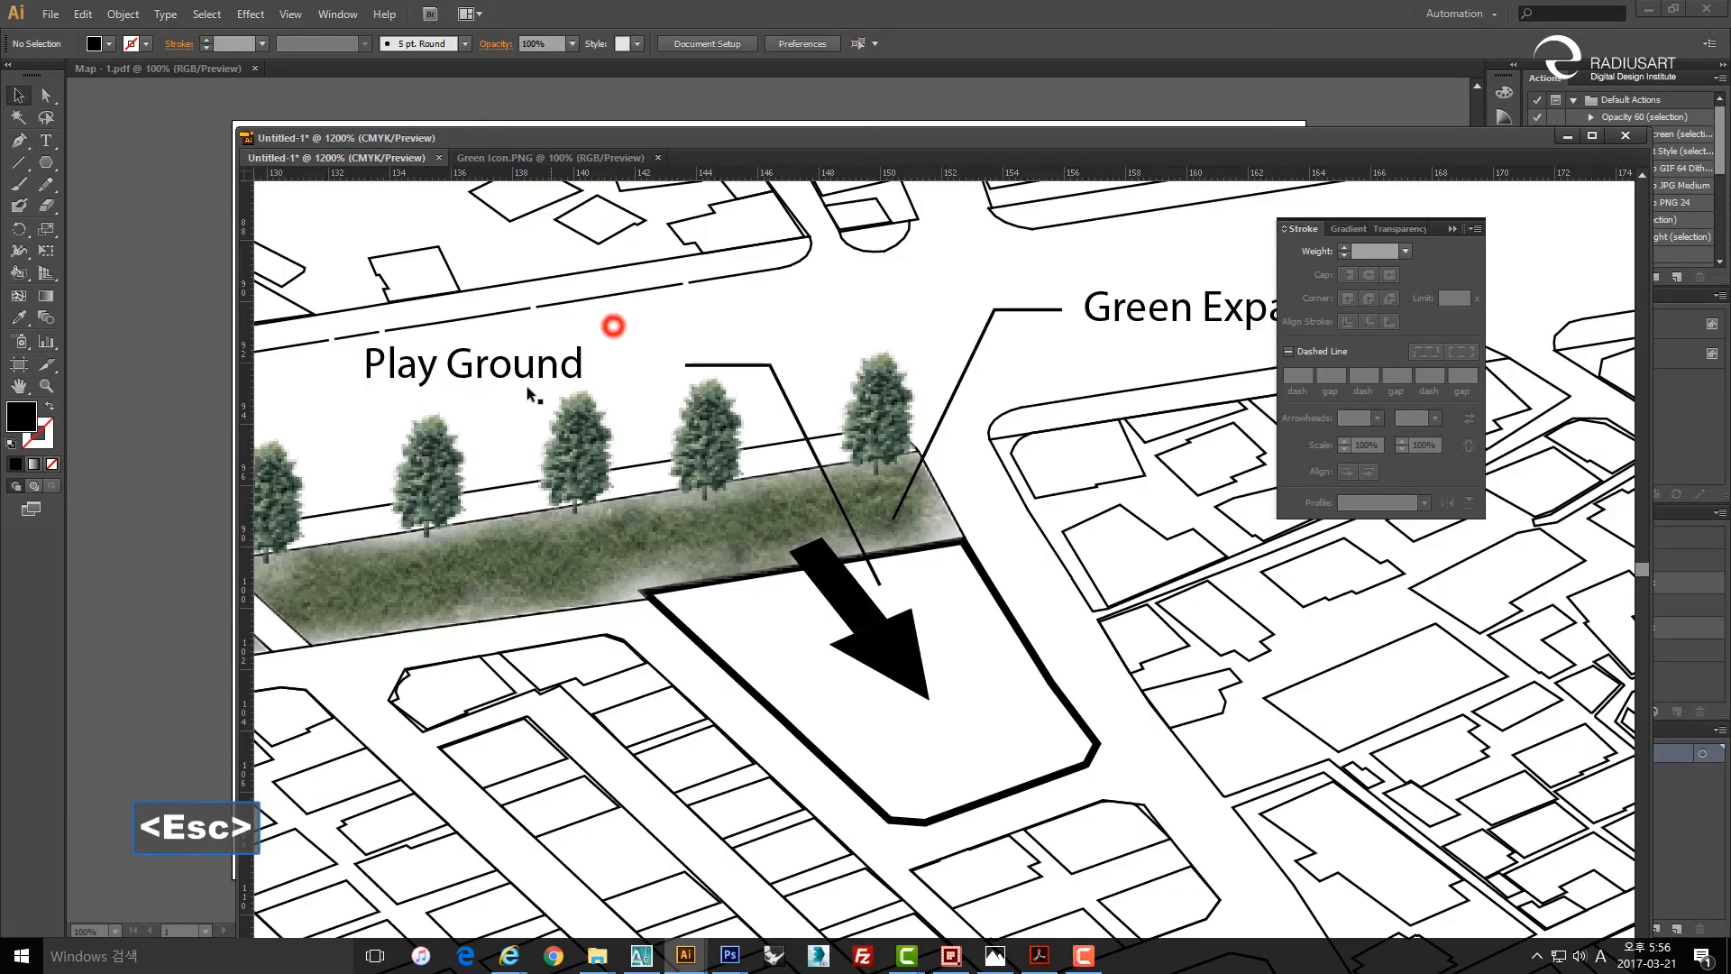
left_click_drag(551, 368, 614, 373)
left_click(809, 299)
Examine the labelled Green Space map and the other diagrams in the column on the artboard.
scroll(805, 305, "down", 1)
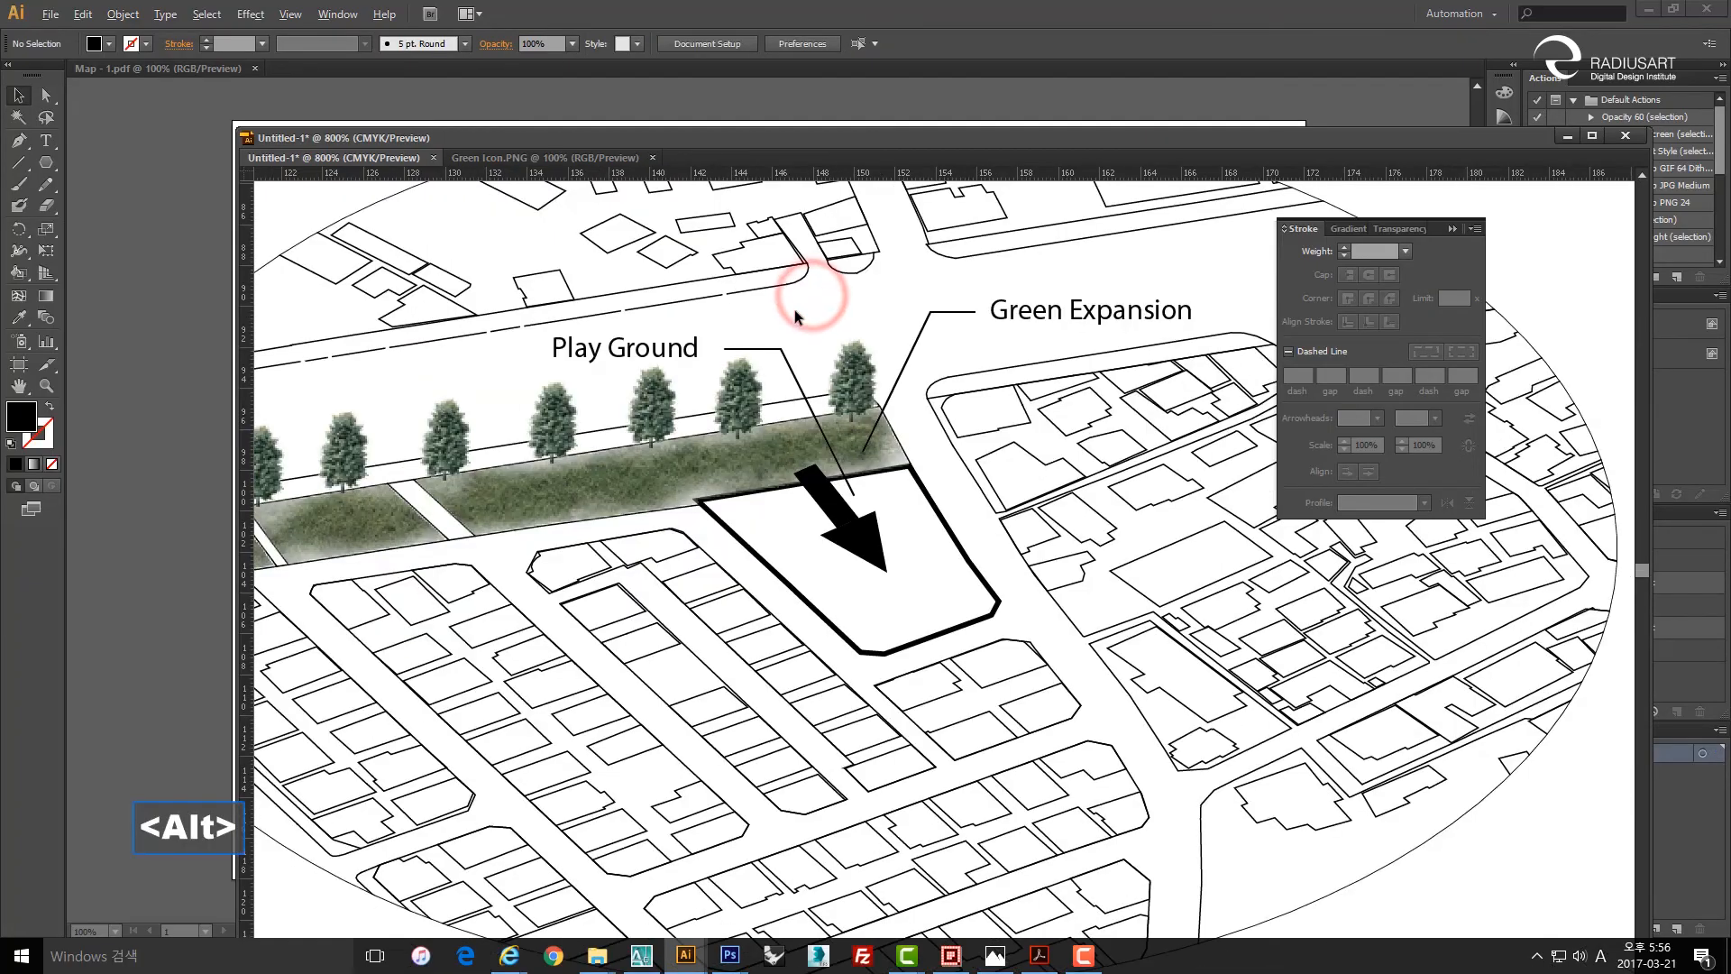
left_click_drag(883, 412, 844, 424)
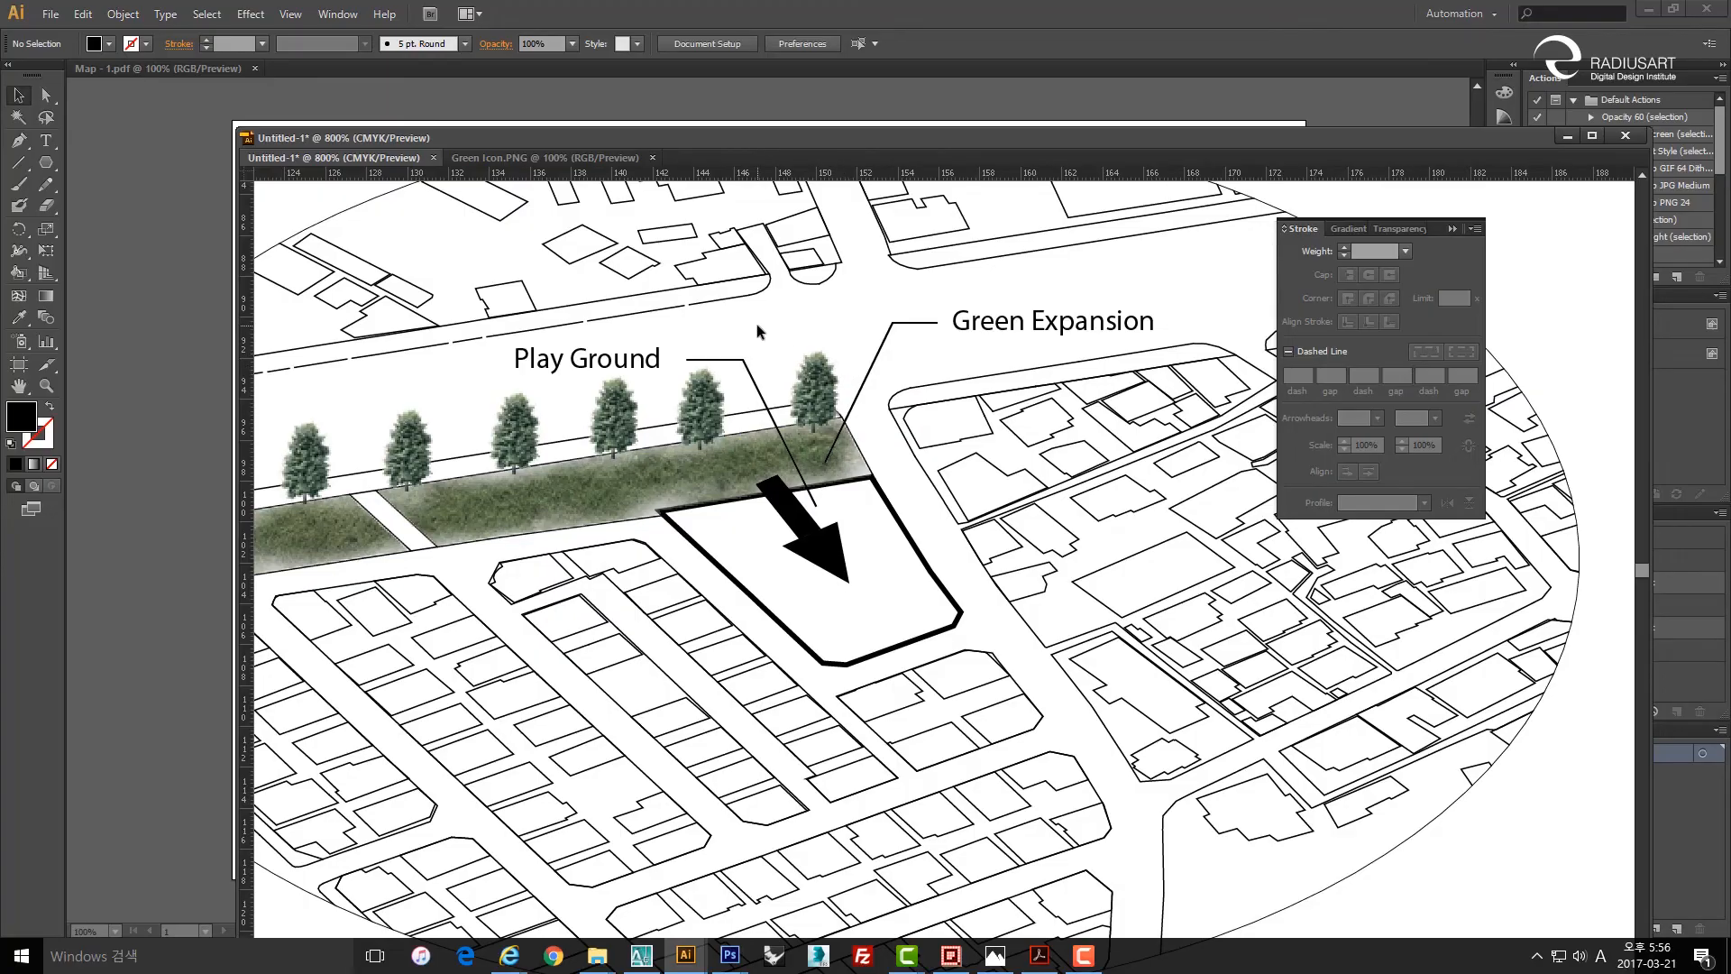
scroll(746, 321, "down", 1)
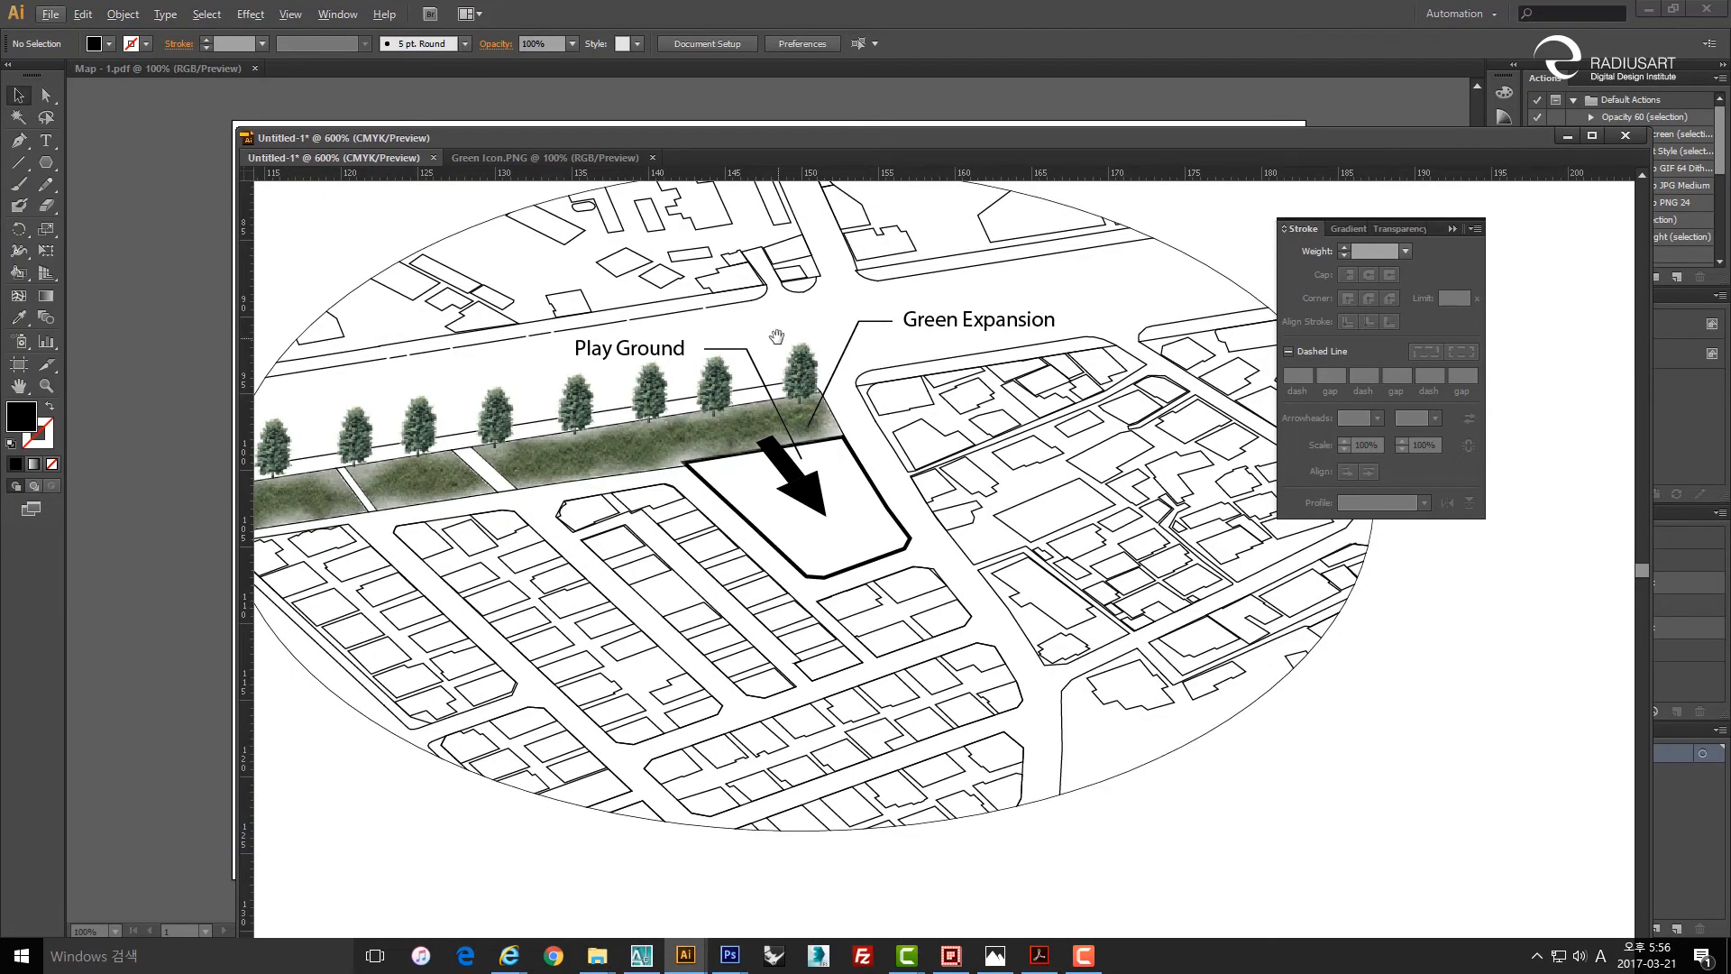
left_click_drag(776, 336, 798, 380)
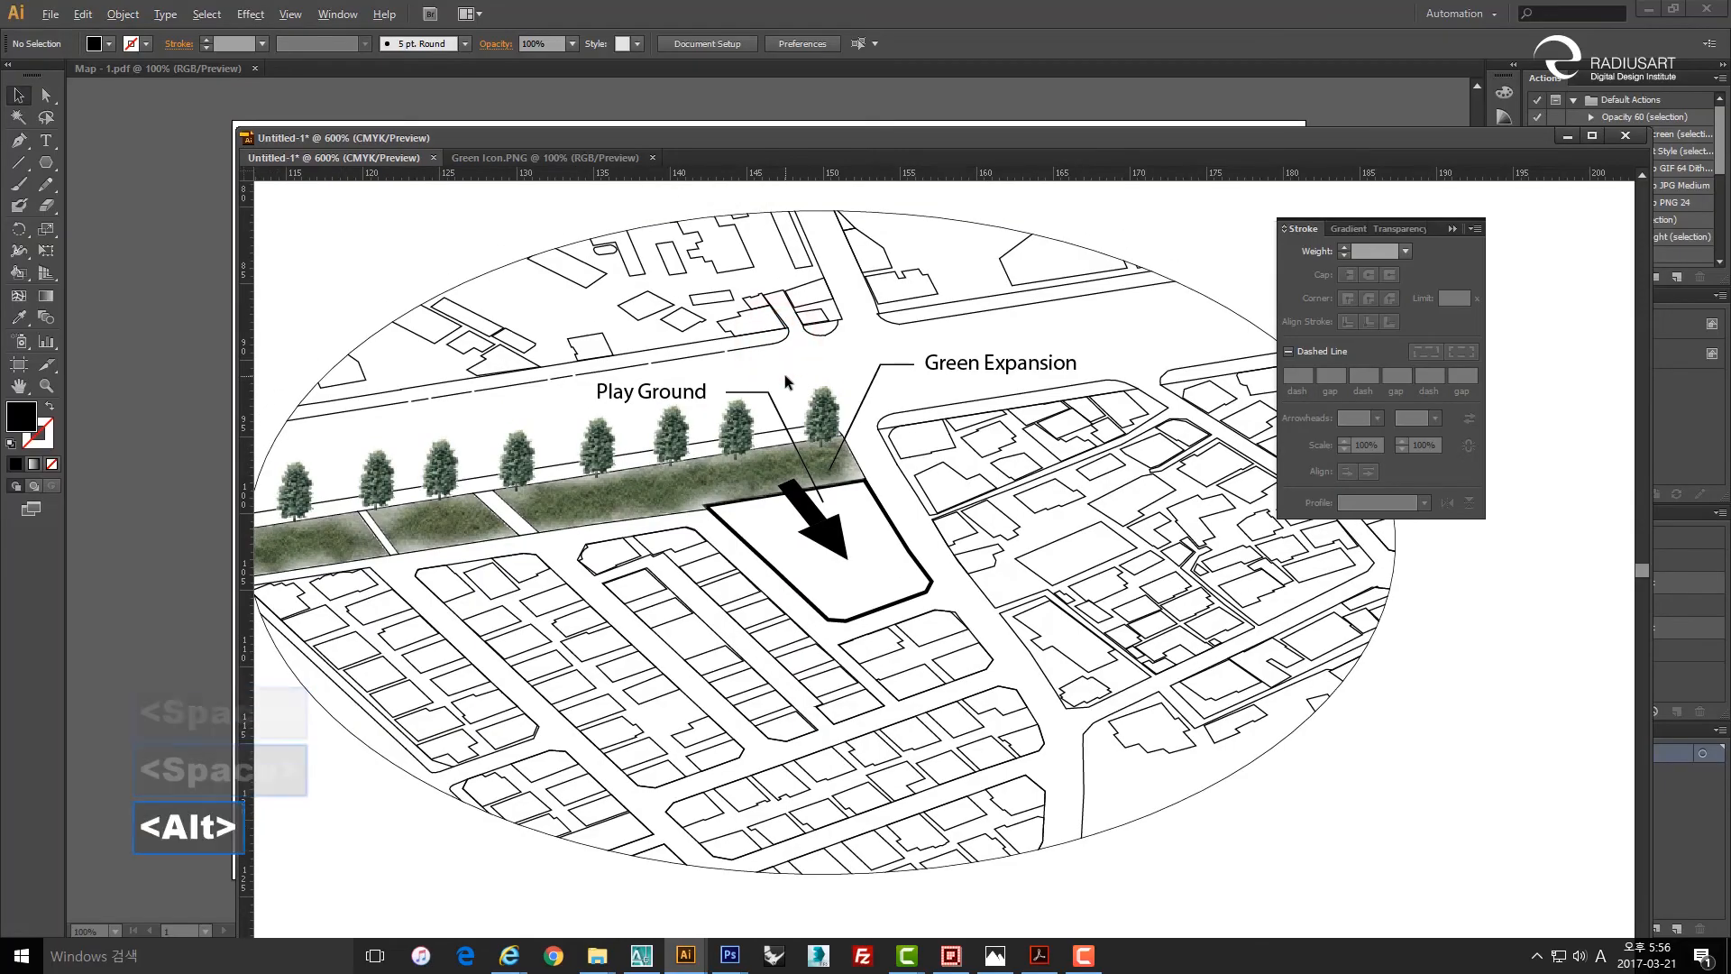
scroll(785, 382, "down", 1)
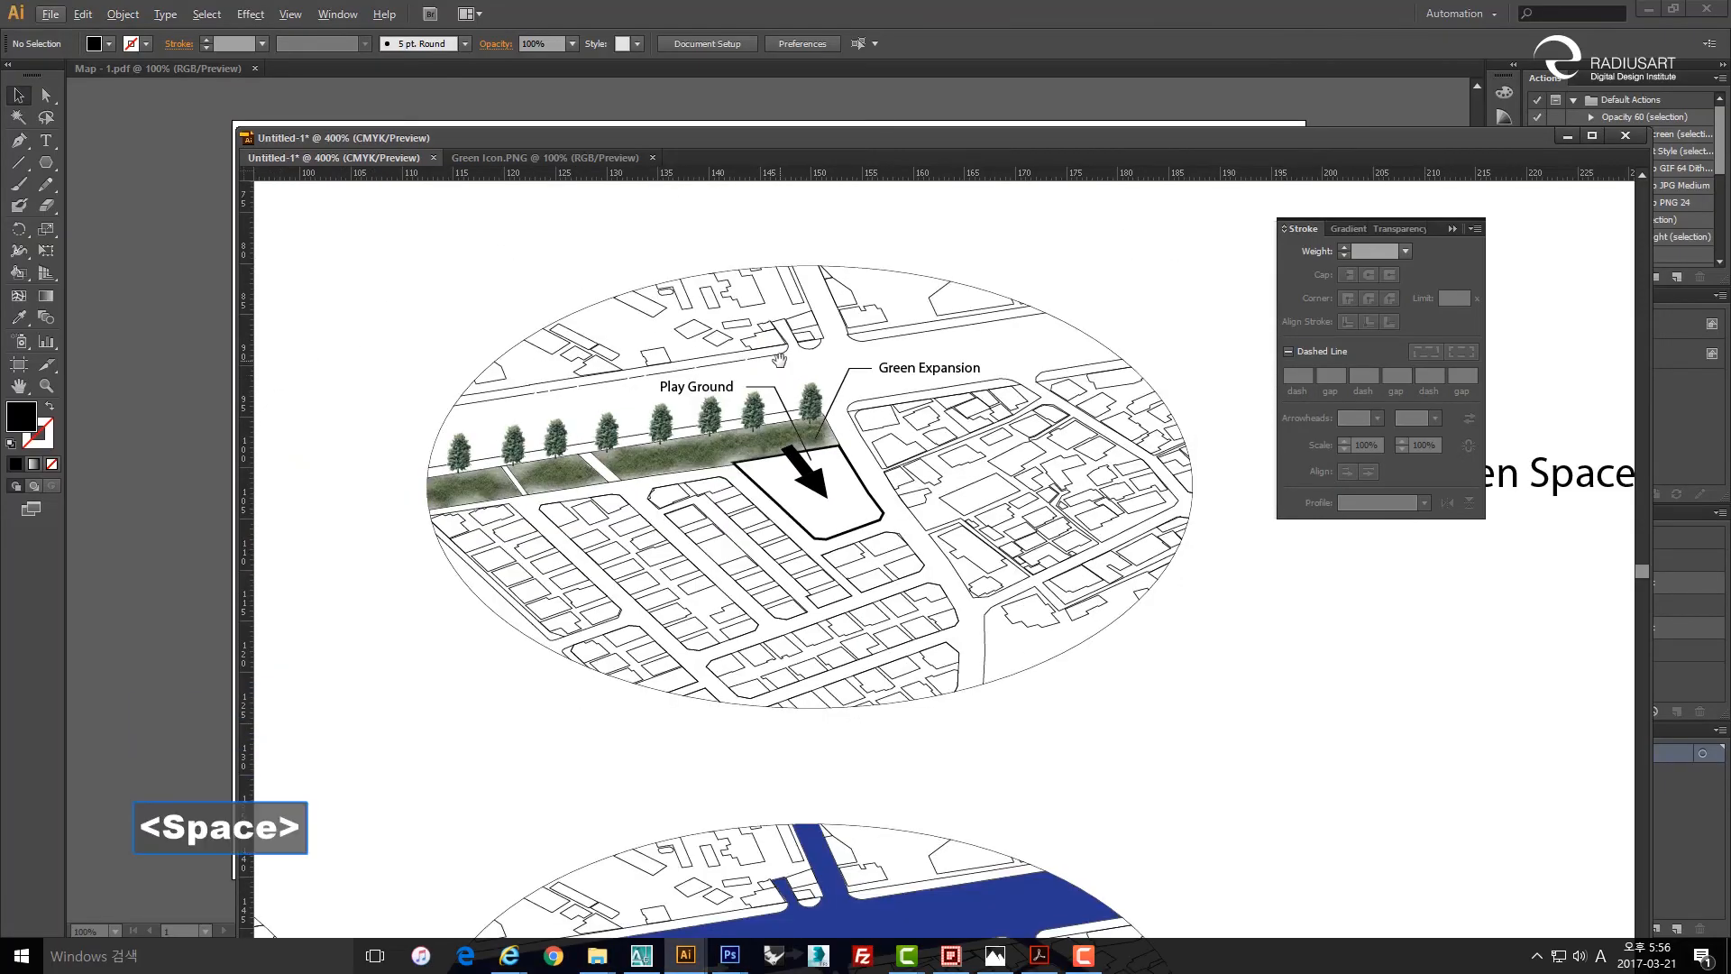
left_click_drag(781, 355, 775, 390)
scroll(777, 388, "down", 1)
left_click_drag(800, 327, 823, 498)
left_click_drag(834, 356, 837, 627)
left_click_drag(862, 507, 819, 455)
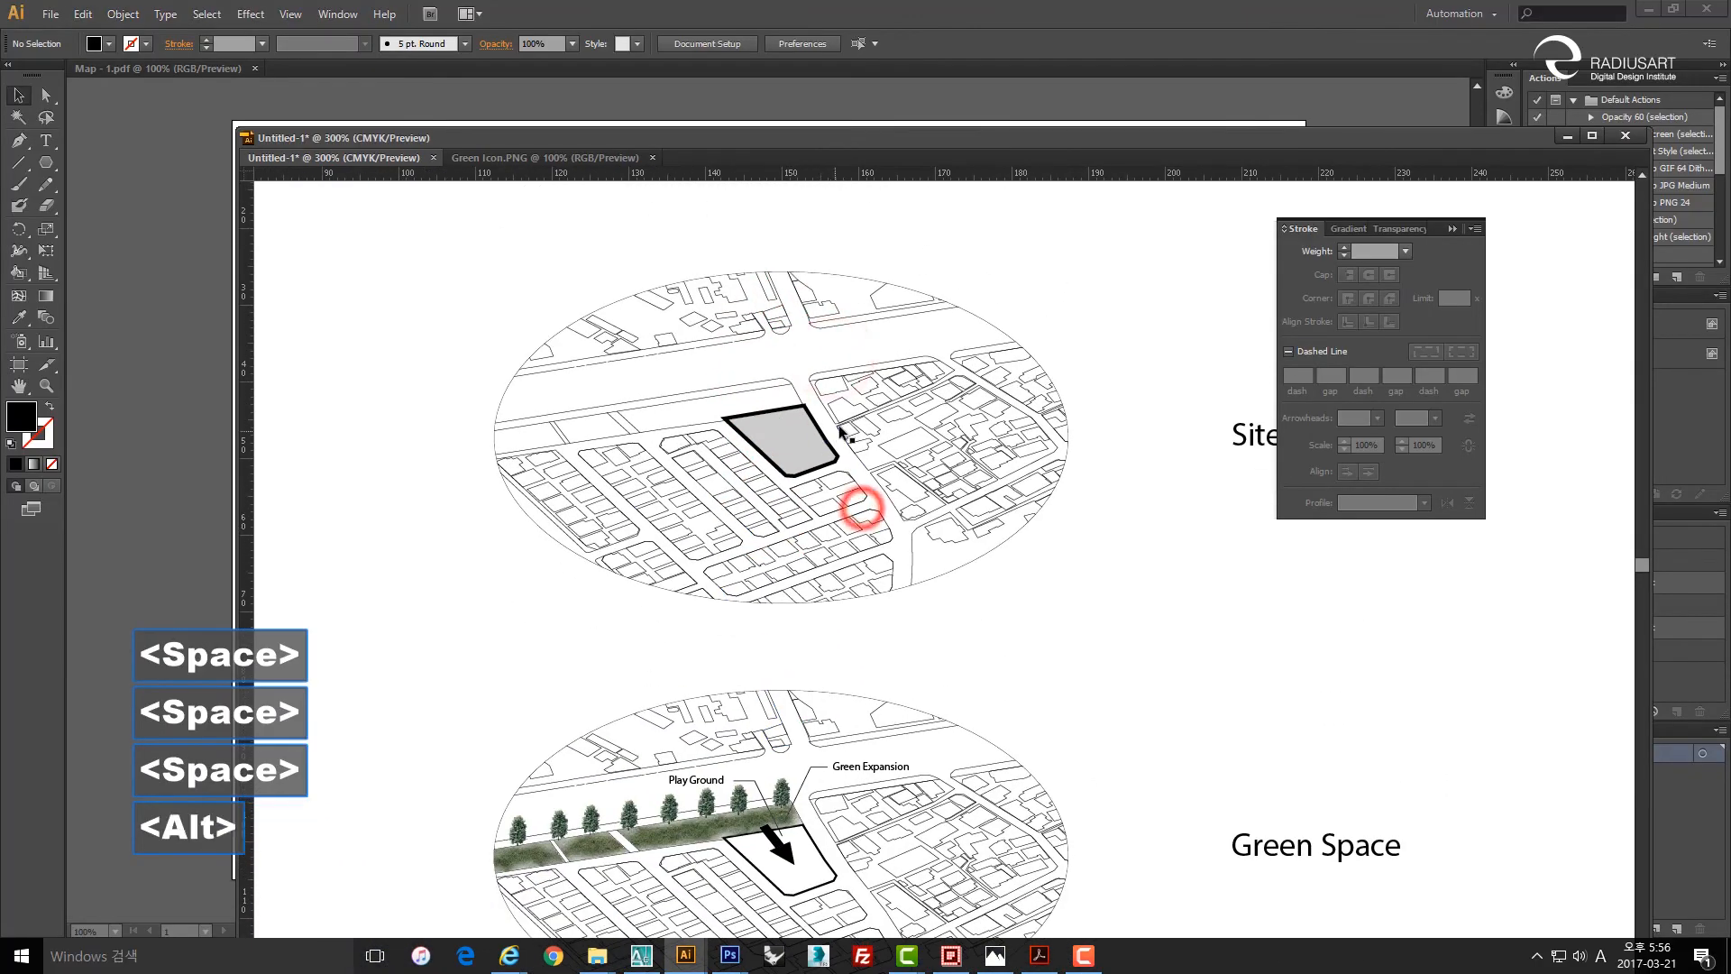
scroll(843, 437, "down", 1)
left_click_drag(948, 528, 921, 474)
scroll(897, 479, "down", 1)
left_click_drag(918, 576, 922, 436)
left_click_drag(922, 532, 933, 417)
left_click_drag(893, 548, 870, 477)
scroll(871, 431, "down", 1)
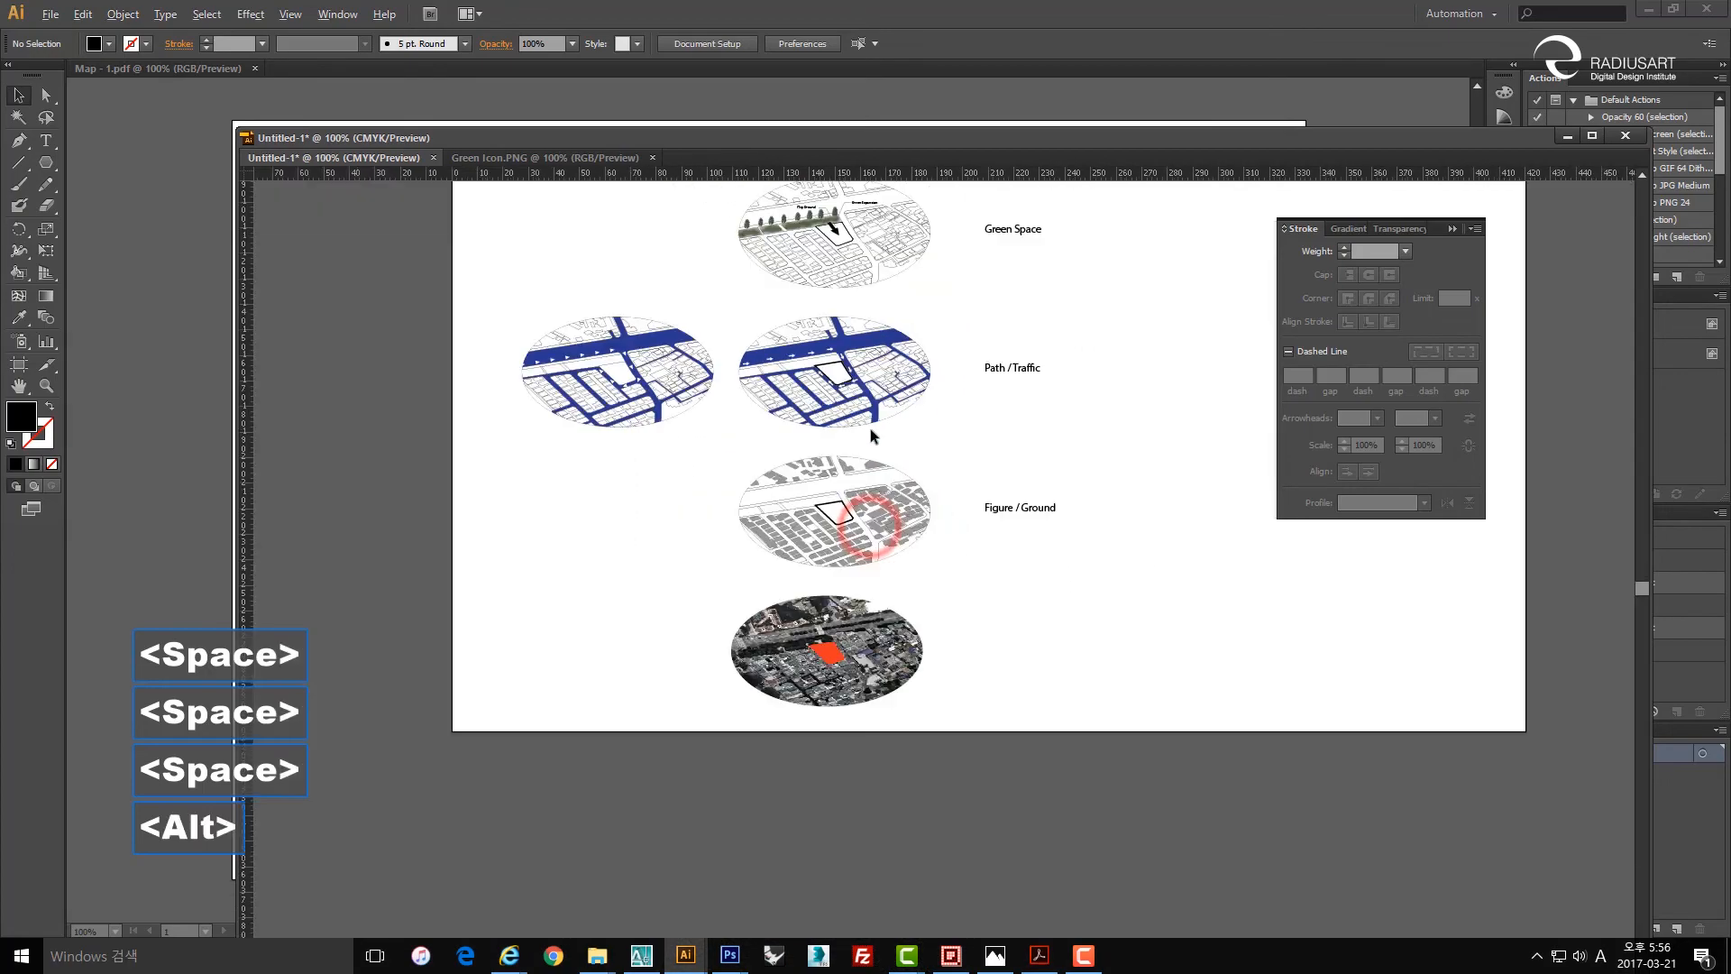
left_click_drag(908, 375, 922, 510)
Draw a vertical line with the Pen tool just left of the main diagram column, from the Site Location map down to the aerial photo.
key("v")
key("p")
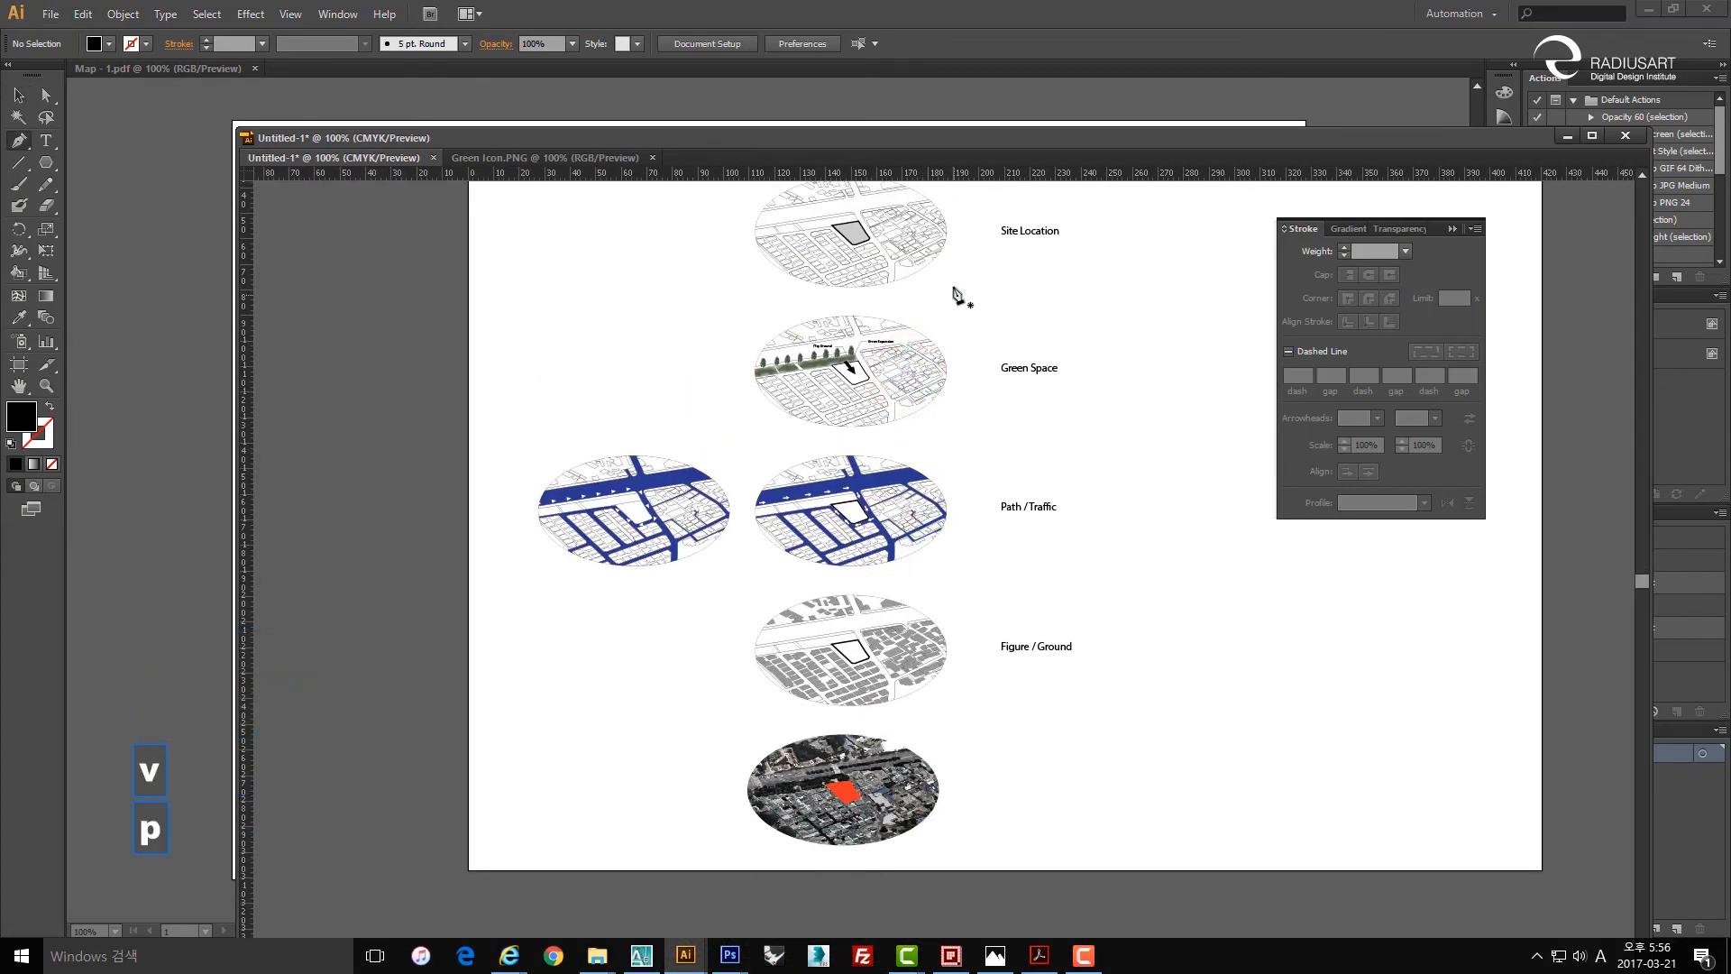
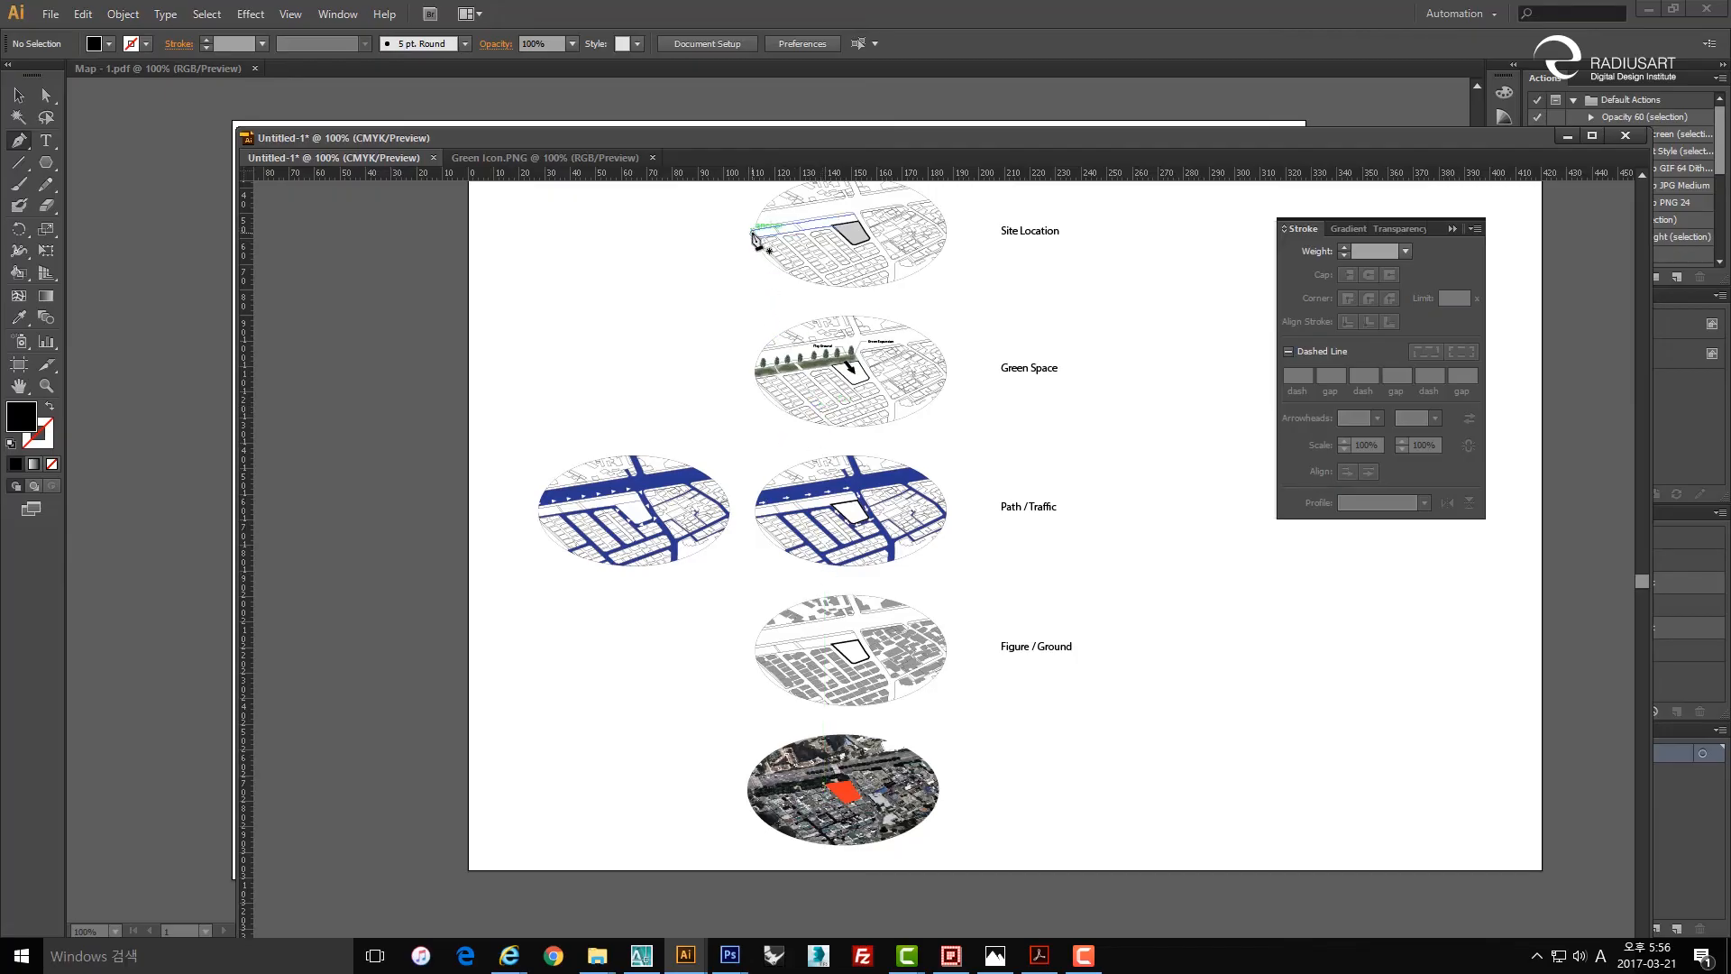
left_click(754, 235)
key("ctrl+z")
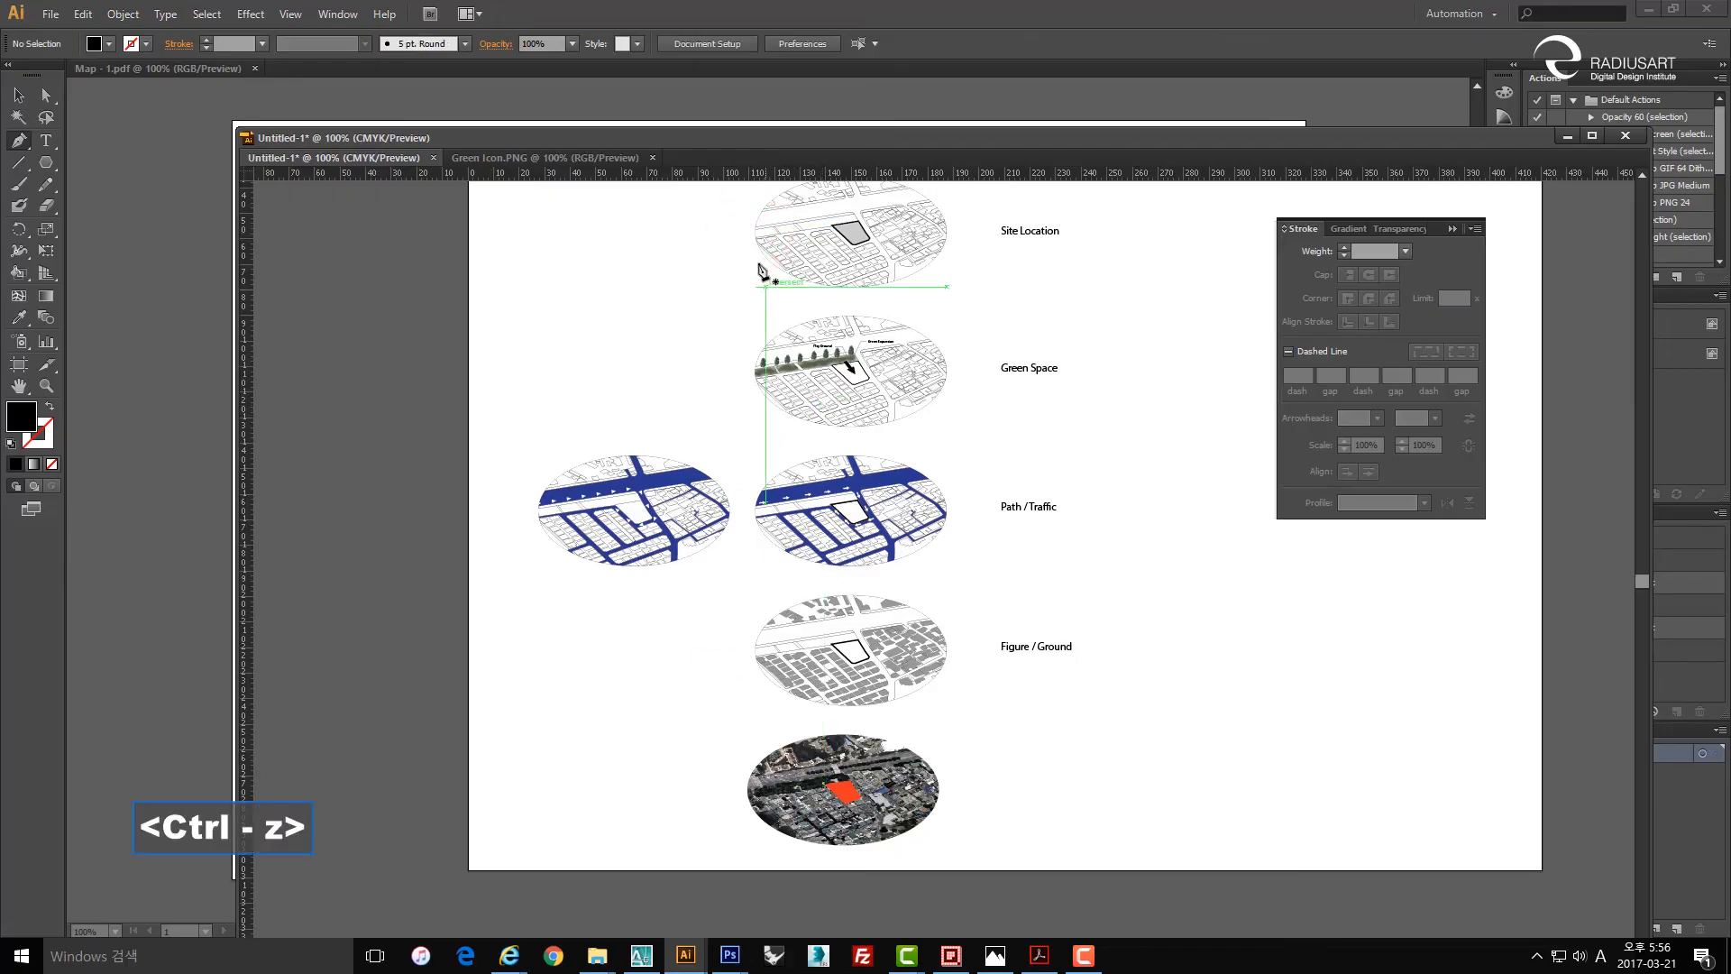
left_click(744, 234)
left_click(743, 777)
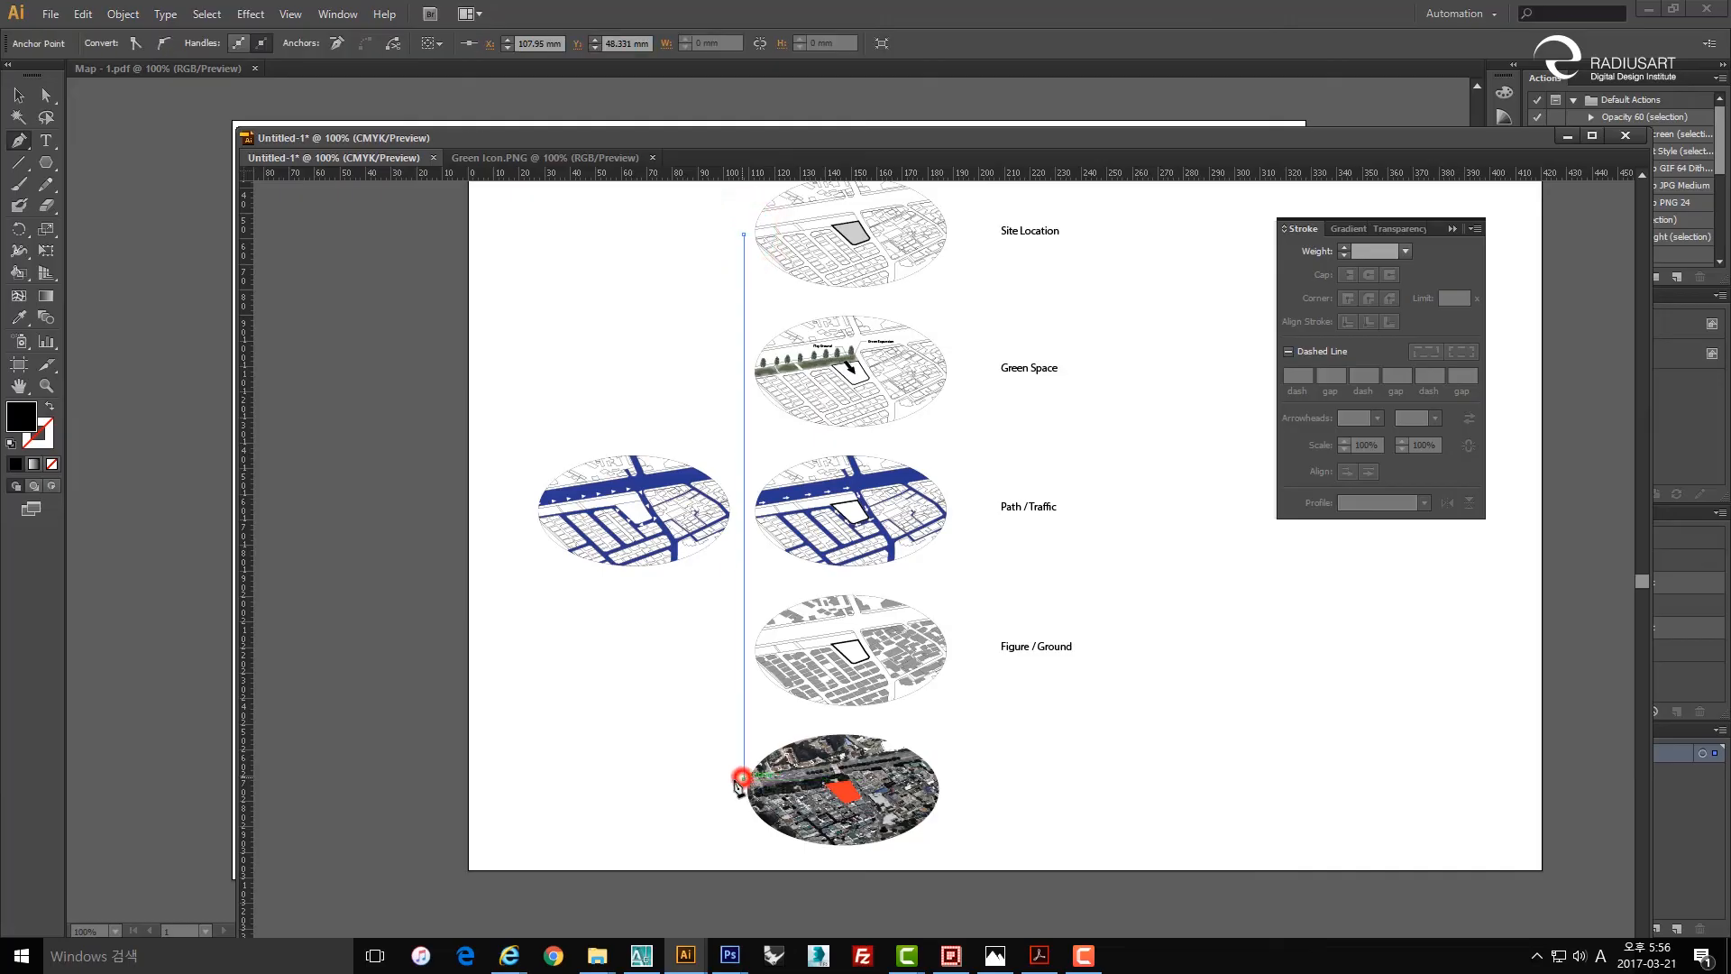
key("space")
key("v")
scroll(735, 241, "up", 2)
left_click(700, 307)
key("f")
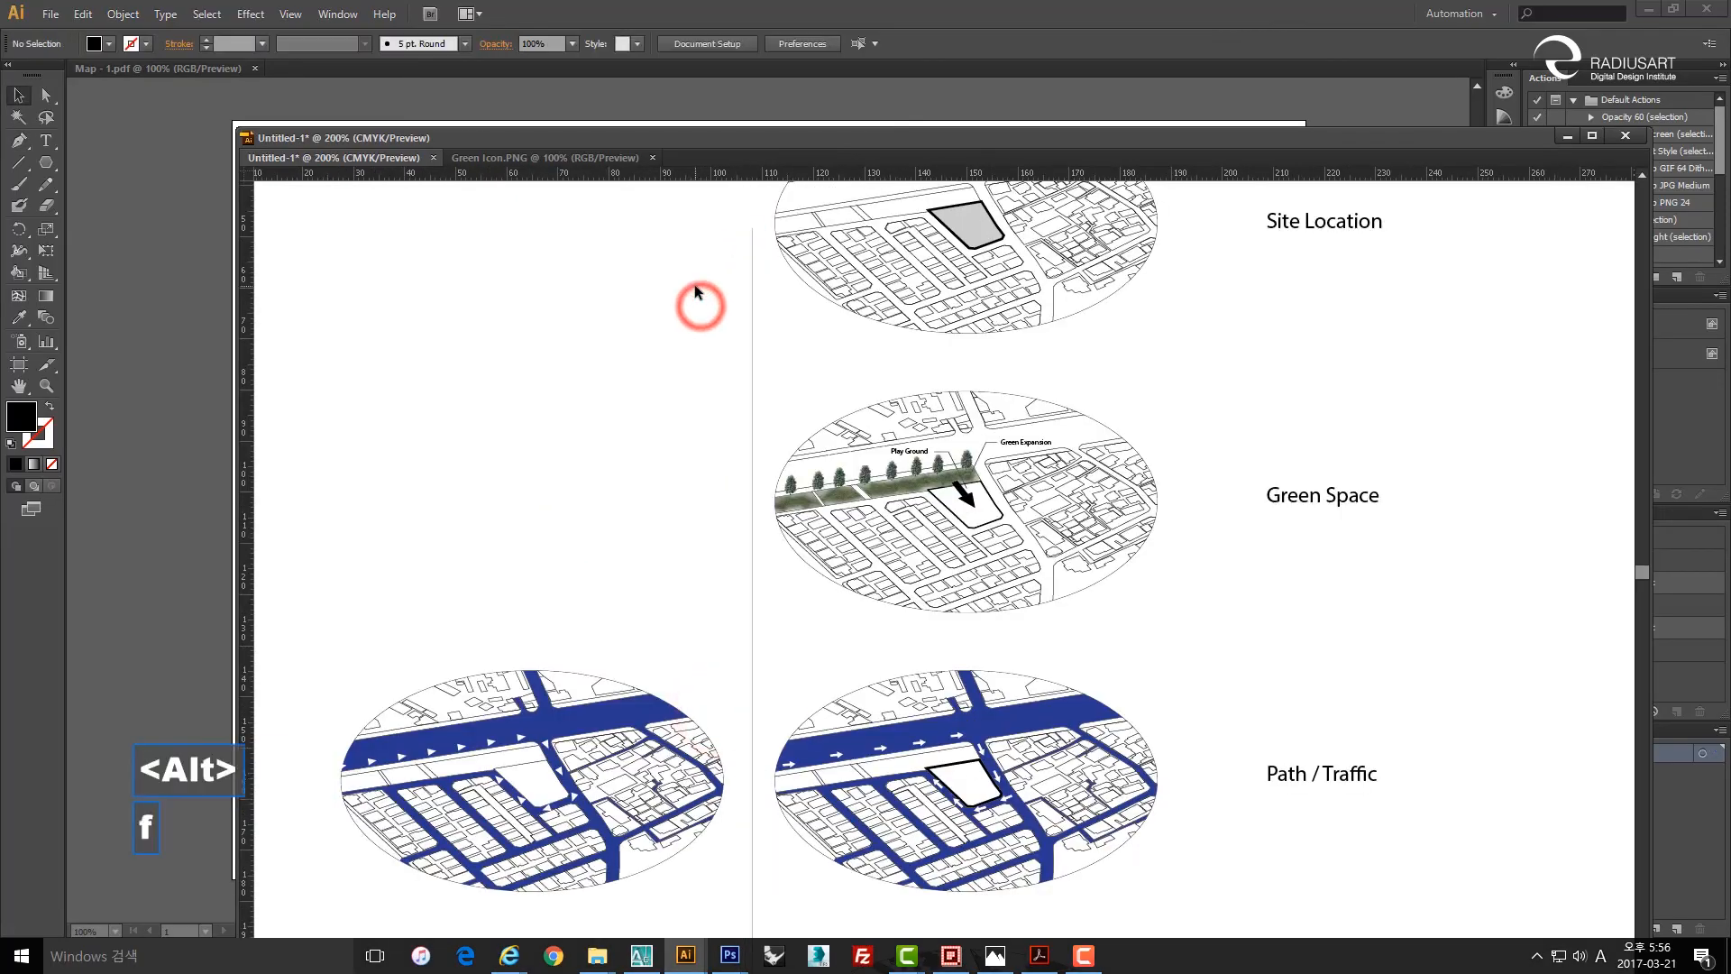
Move the vertical line right so it touches the left edges of the oval maps in the main column.
mouse_move(690, 352)
left_mouse_down()
mouse_move(664, 372)
mouse_move(788, 487)
left_mouse_up()
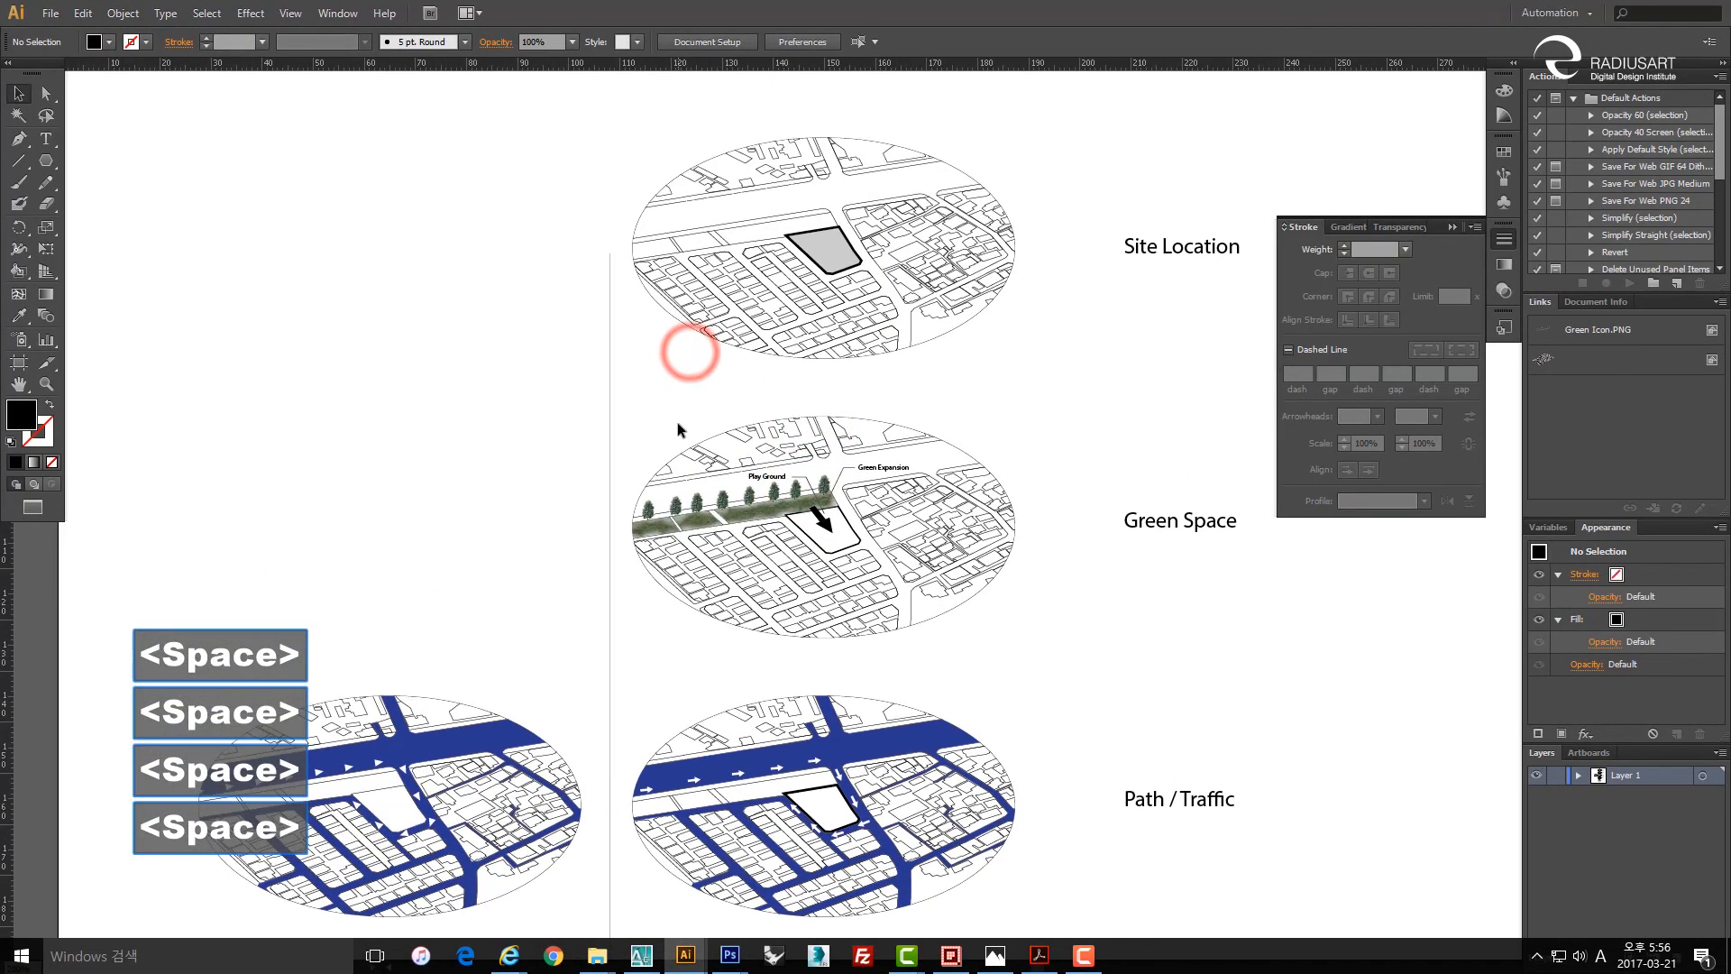
left_click_drag(609, 366, 632, 368)
left_click(544, 436)
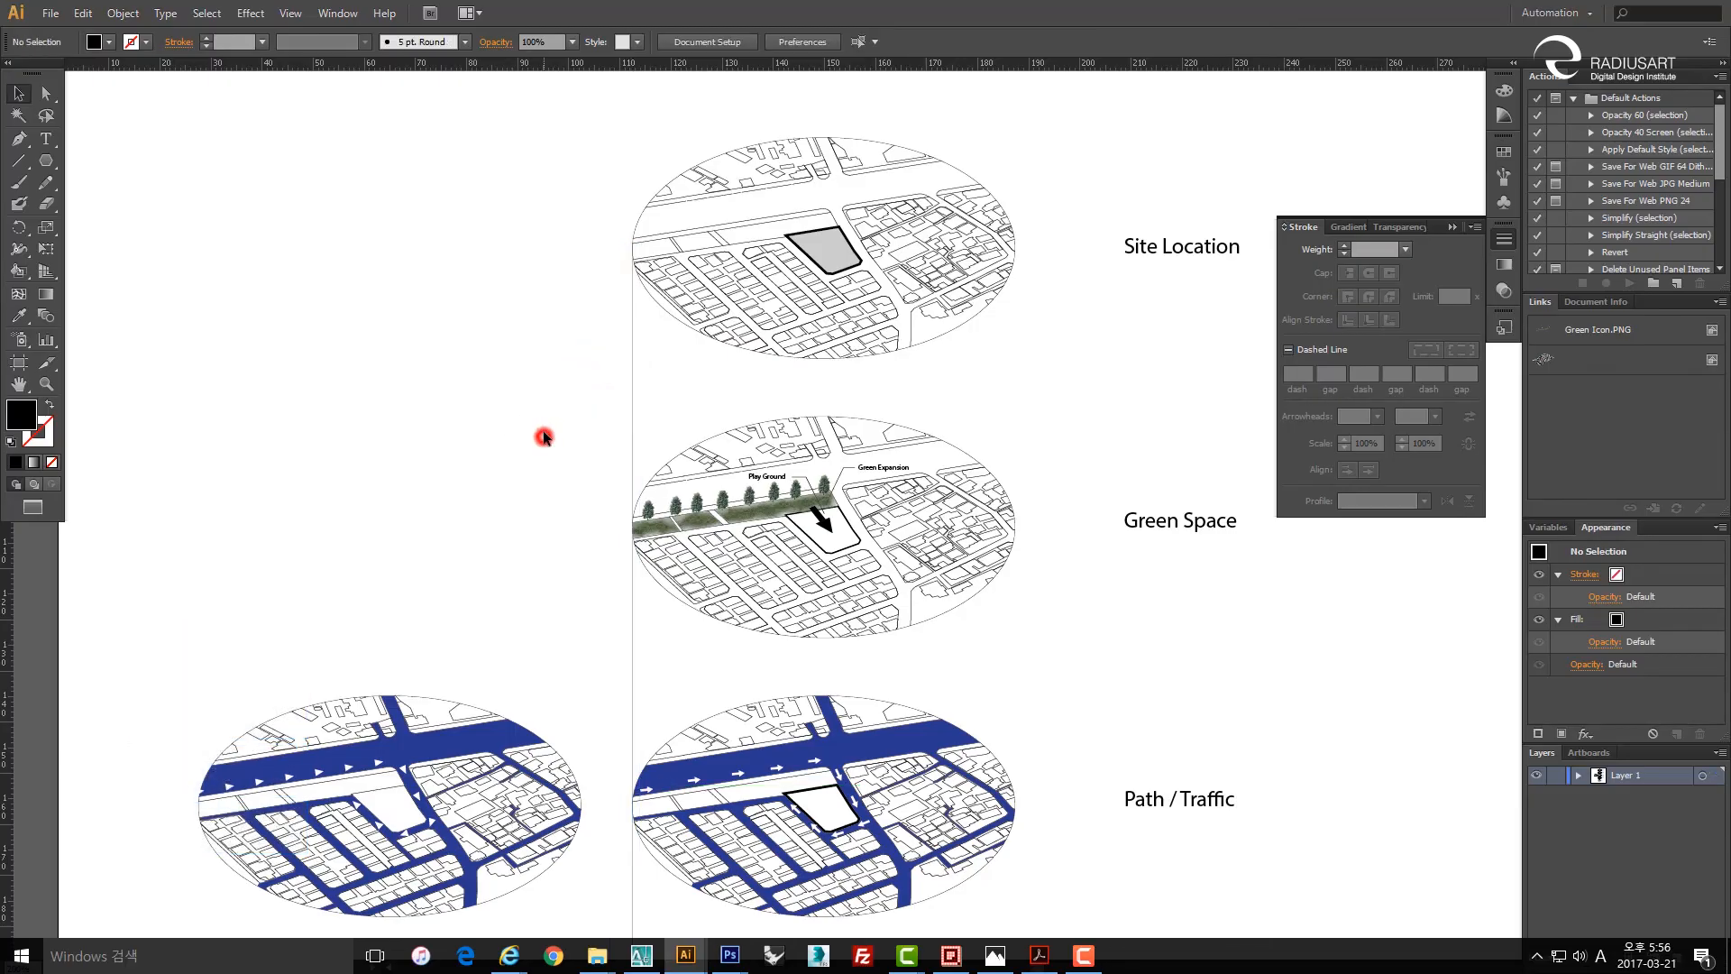
Move the aerial photo slightly right, toward alignment with the oval maps above it.
scroll(545, 437, "down", 1)
left_click_drag(607, 707, 643, 393)
left_click_drag(676, 661, 683, 604)
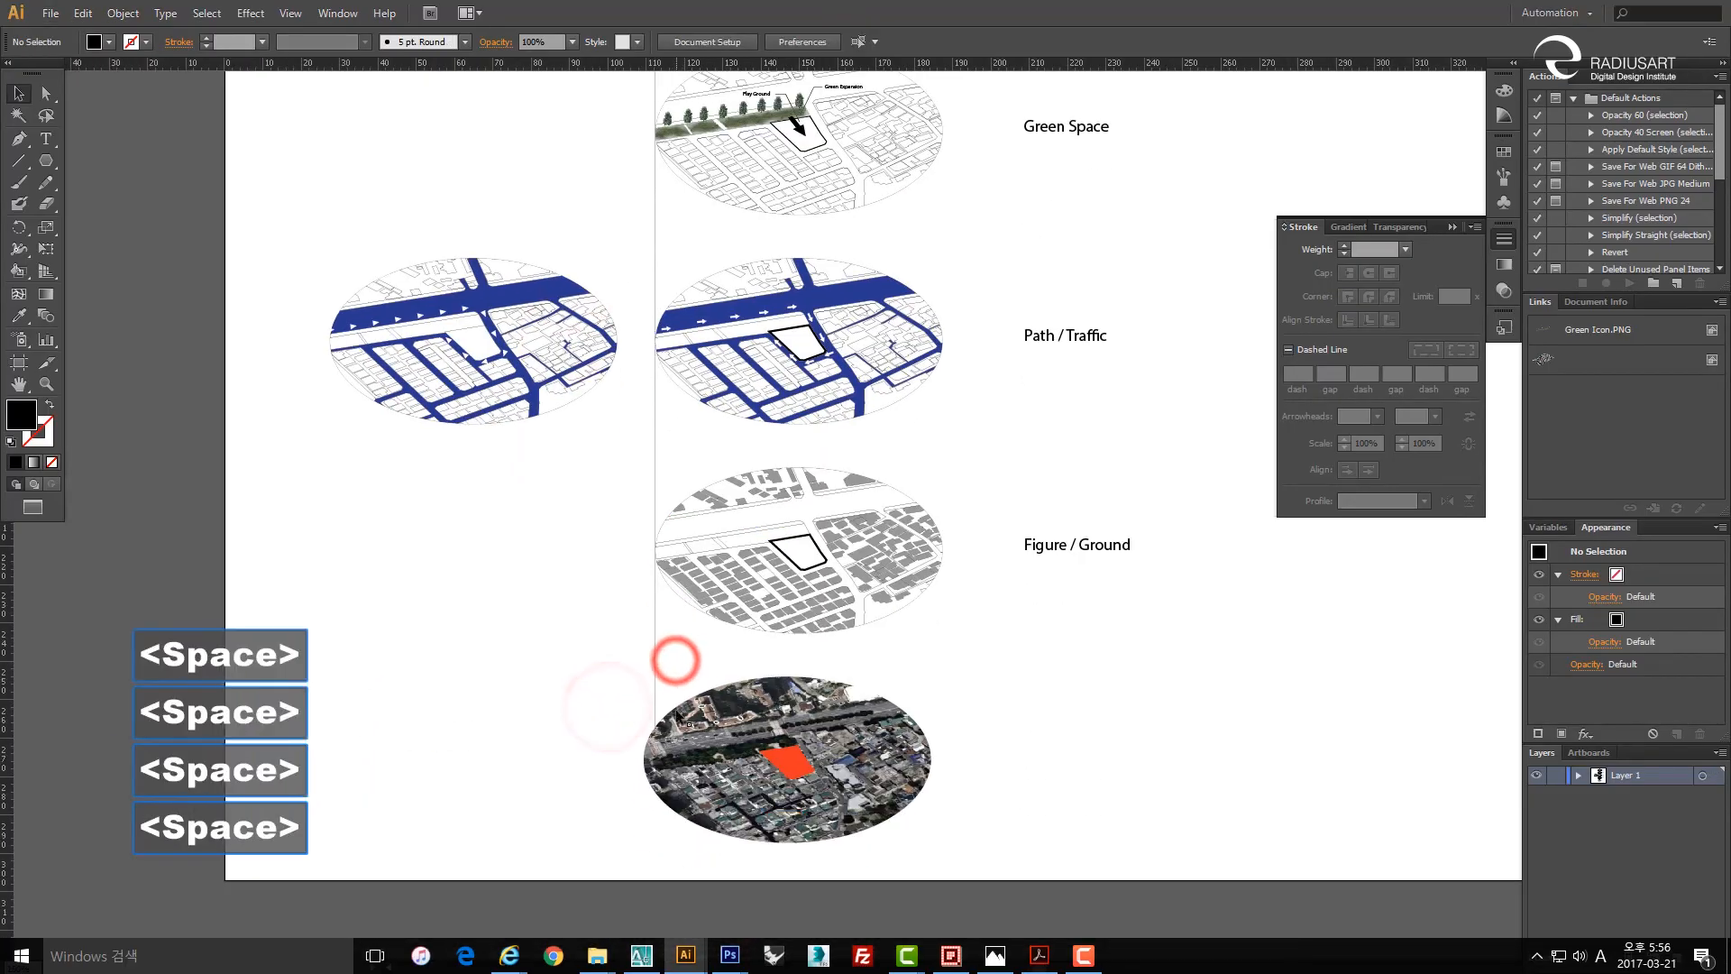
key("v")
left_click(1199, 703)
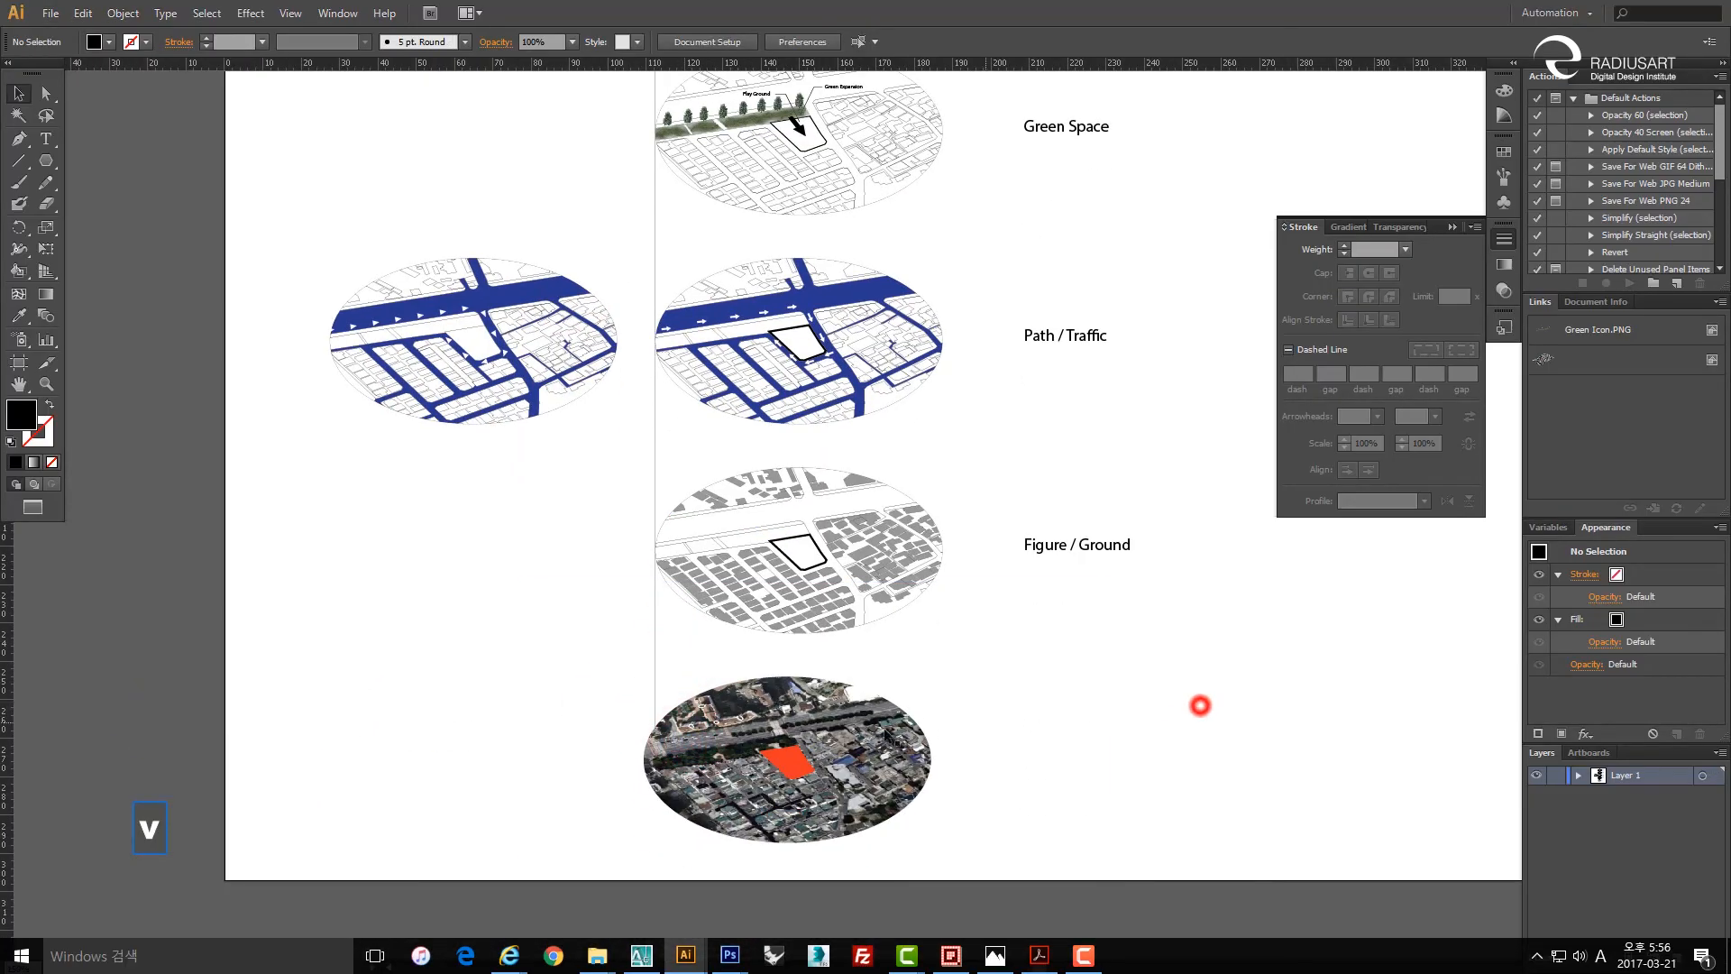
left_click(840, 737)
left_click_drag(840, 737, 849, 739)
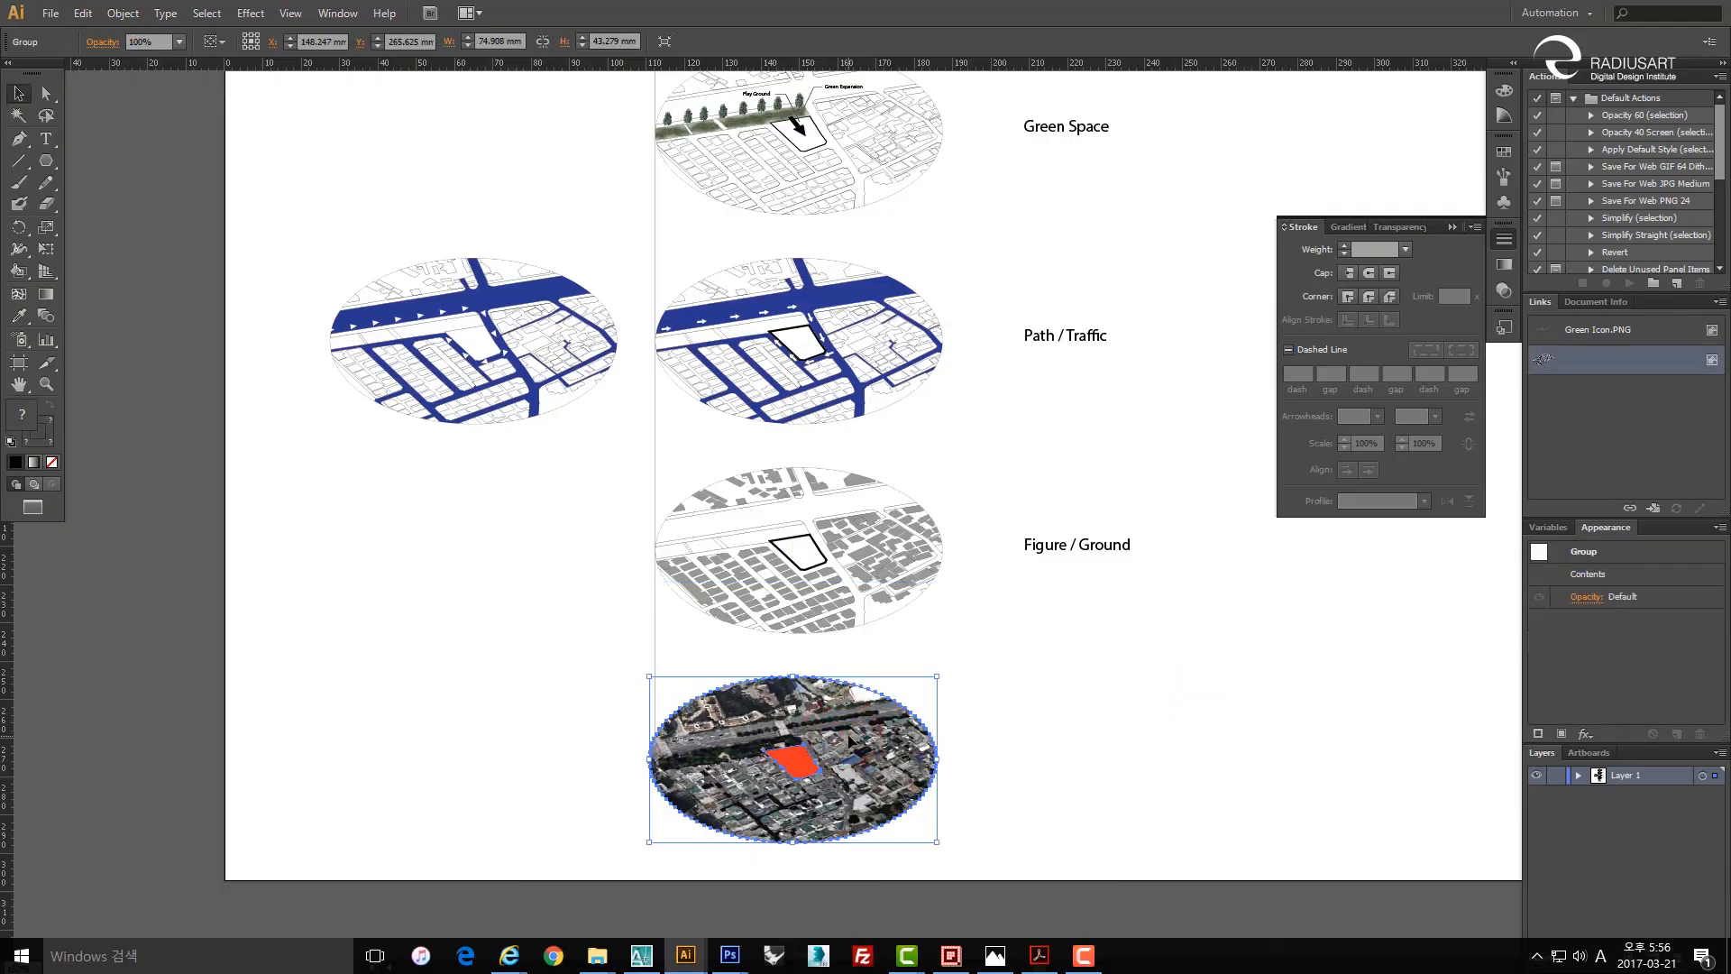
left_click(1050, 684)
Try to align the aerial photo's left edge with the vertical line, and undo that move.
scroll(685, 769, "up", 2)
mouse_move(700, 760)
left_mouse_down("alt")
mouse_move(728, 738)
mouse_move(716, 712)
mouse_move(710, 750)
left_mouse_up("alt")
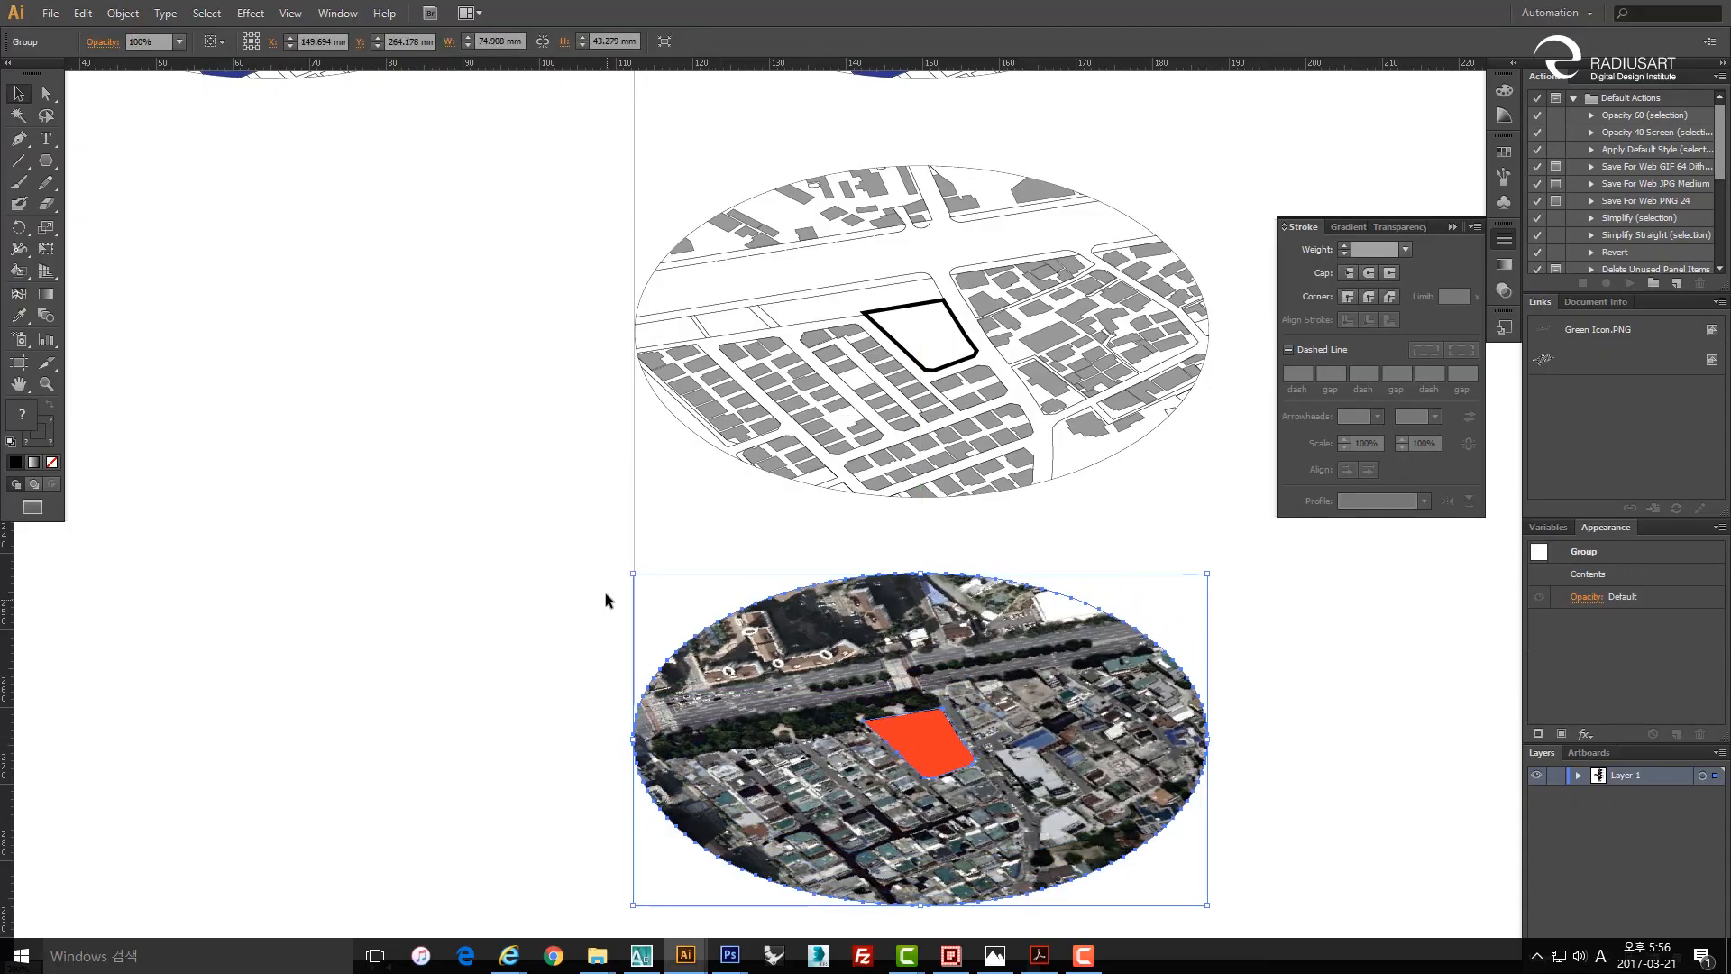
left_click(560, 593)
key("ctrl+z")
Extend the vertical line's lower end down to the aerial photo's left edge and align the photo with the line.
key("a")
left_click(497, 604)
left_click(640, 542)
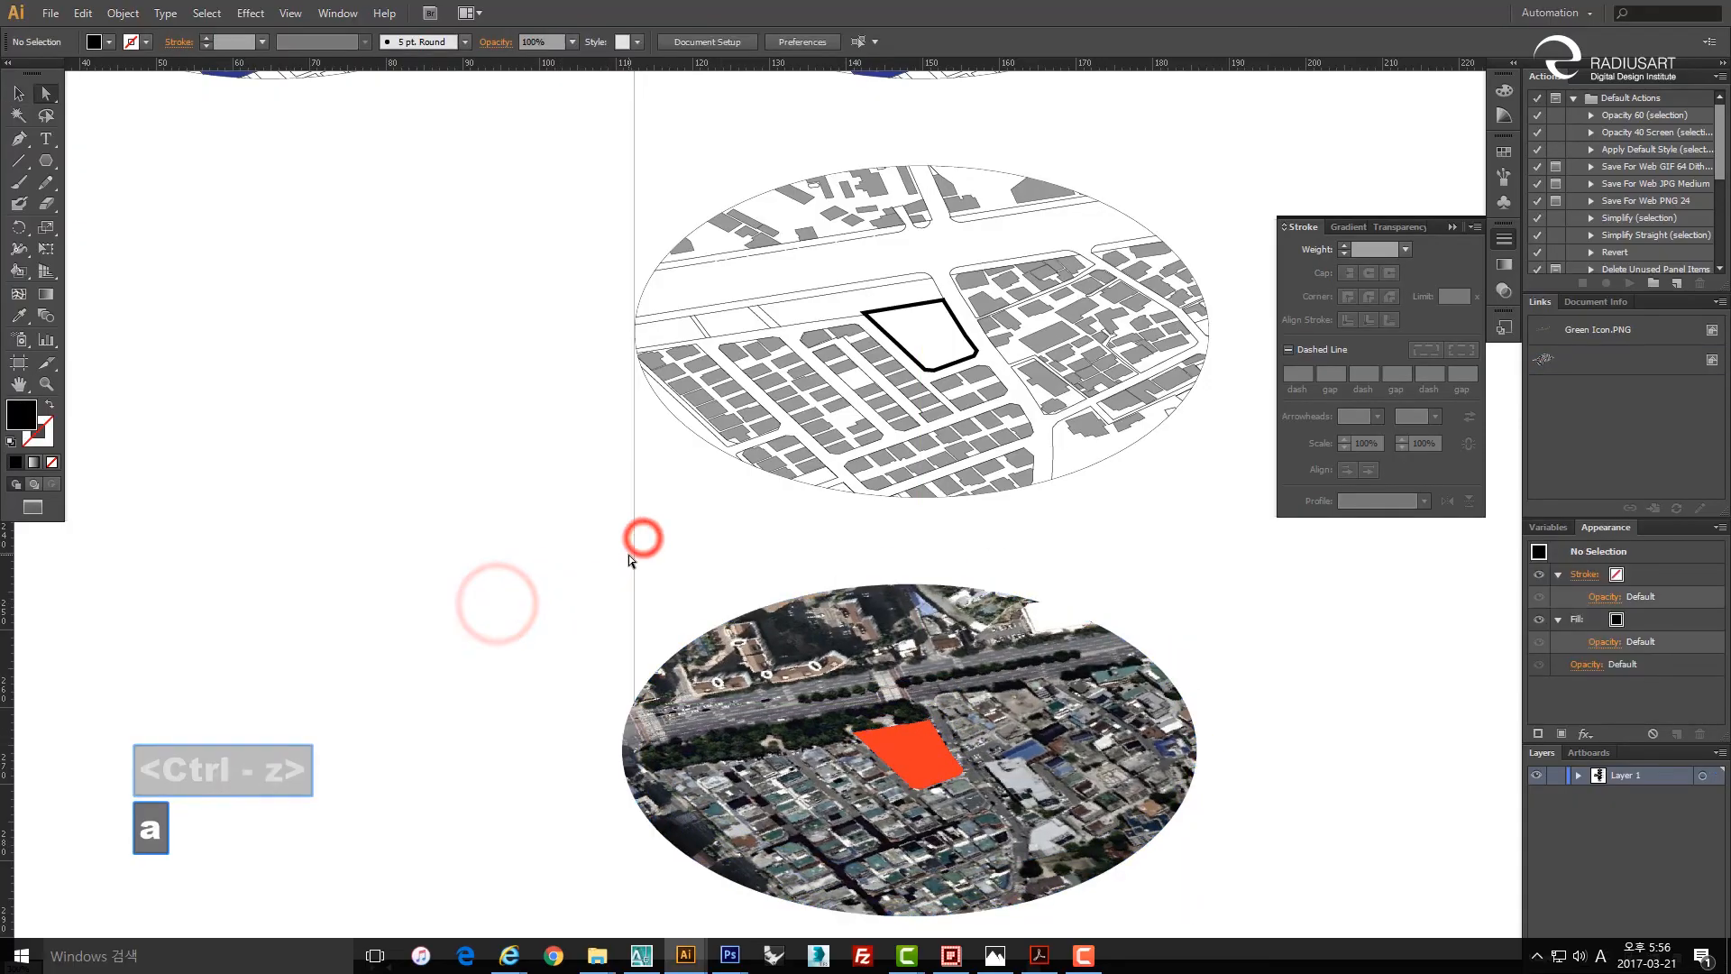
left_click(632, 553)
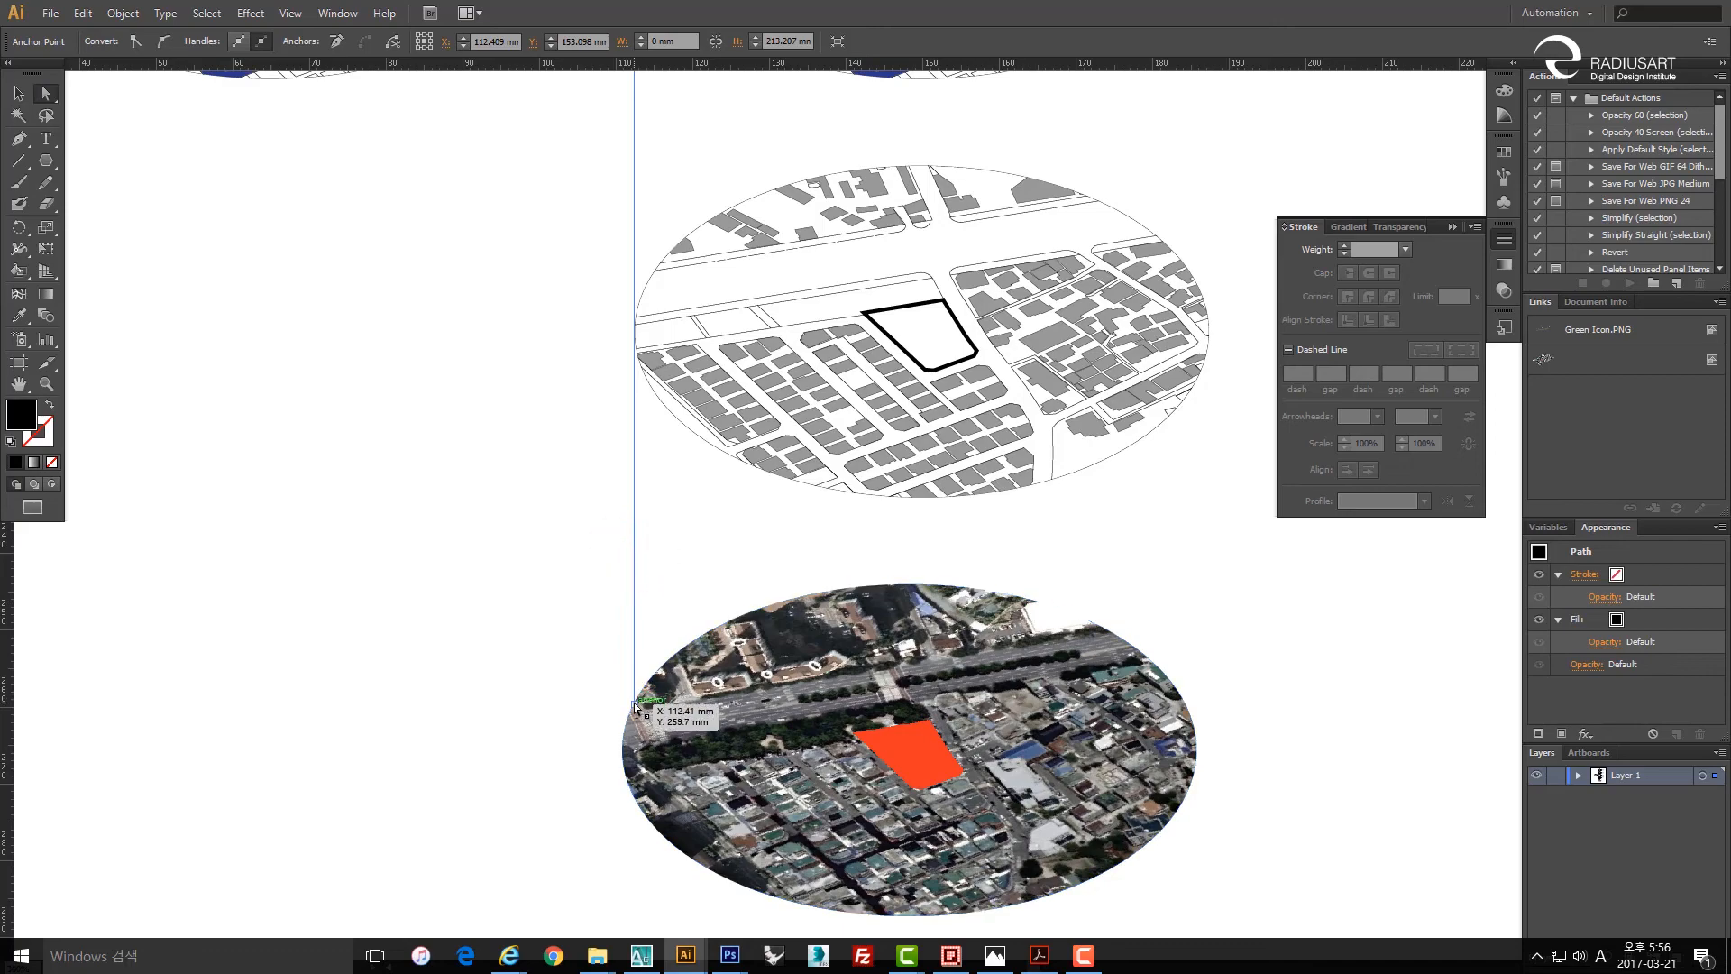
left_click_drag(636, 703, 744, 755)
key("space")
key("v")
left_click(545, 741)
left_click(475, 737)
Copy the vertical line straight across to the right edge of the diagram column.
scroll(521, 621, "down", 4)
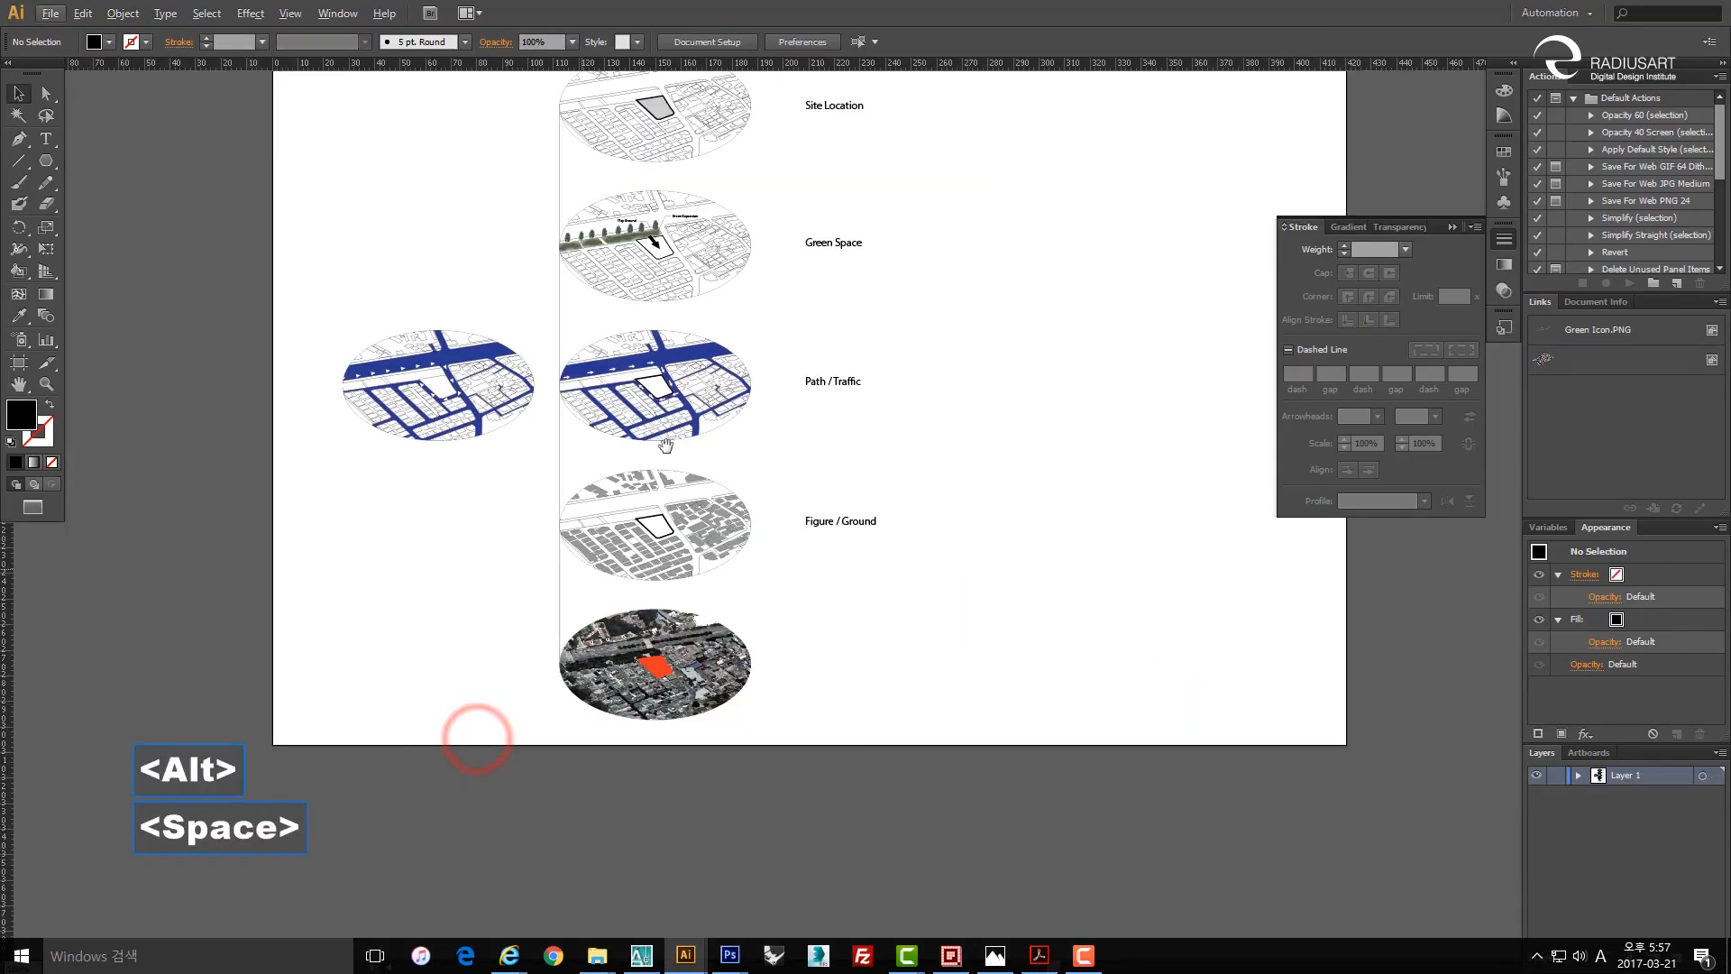
left_click_drag(666, 445, 714, 628)
key("v")
left_click(610, 344)
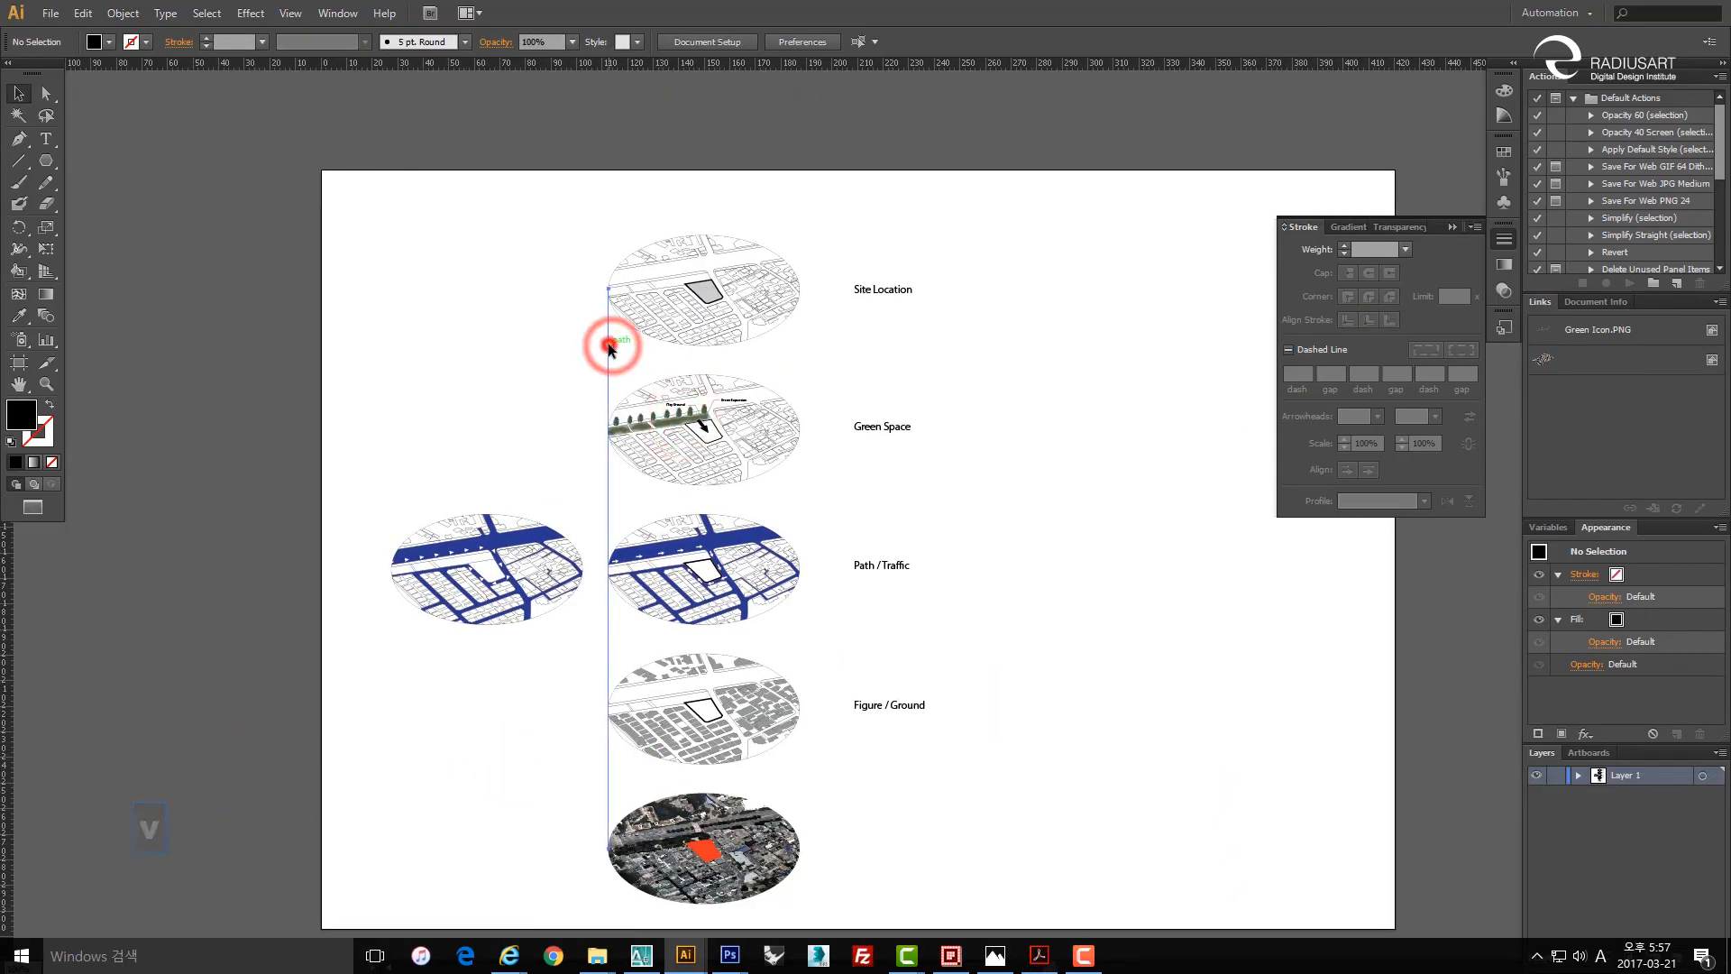
left_click_drag(610, 345, 801, 364)
left_click(1050, 440)
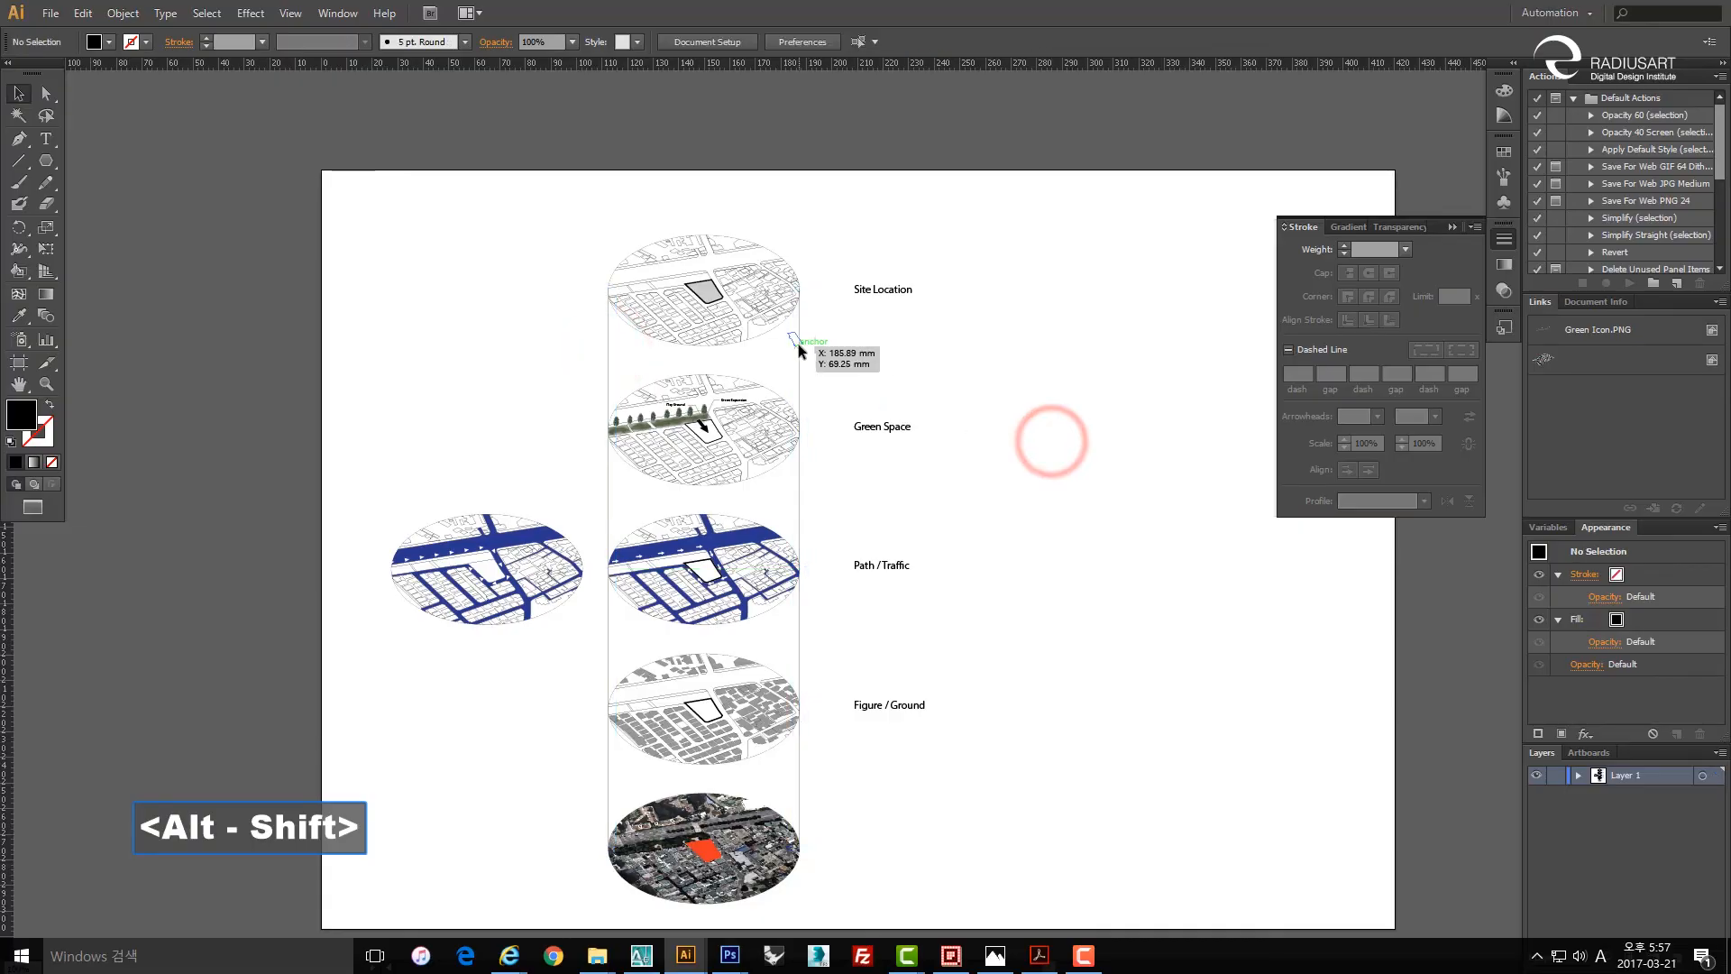
Swap the fill and stroke of the vertical line on the column's right edge and make its stroke dashed.
left_click(797, 359)
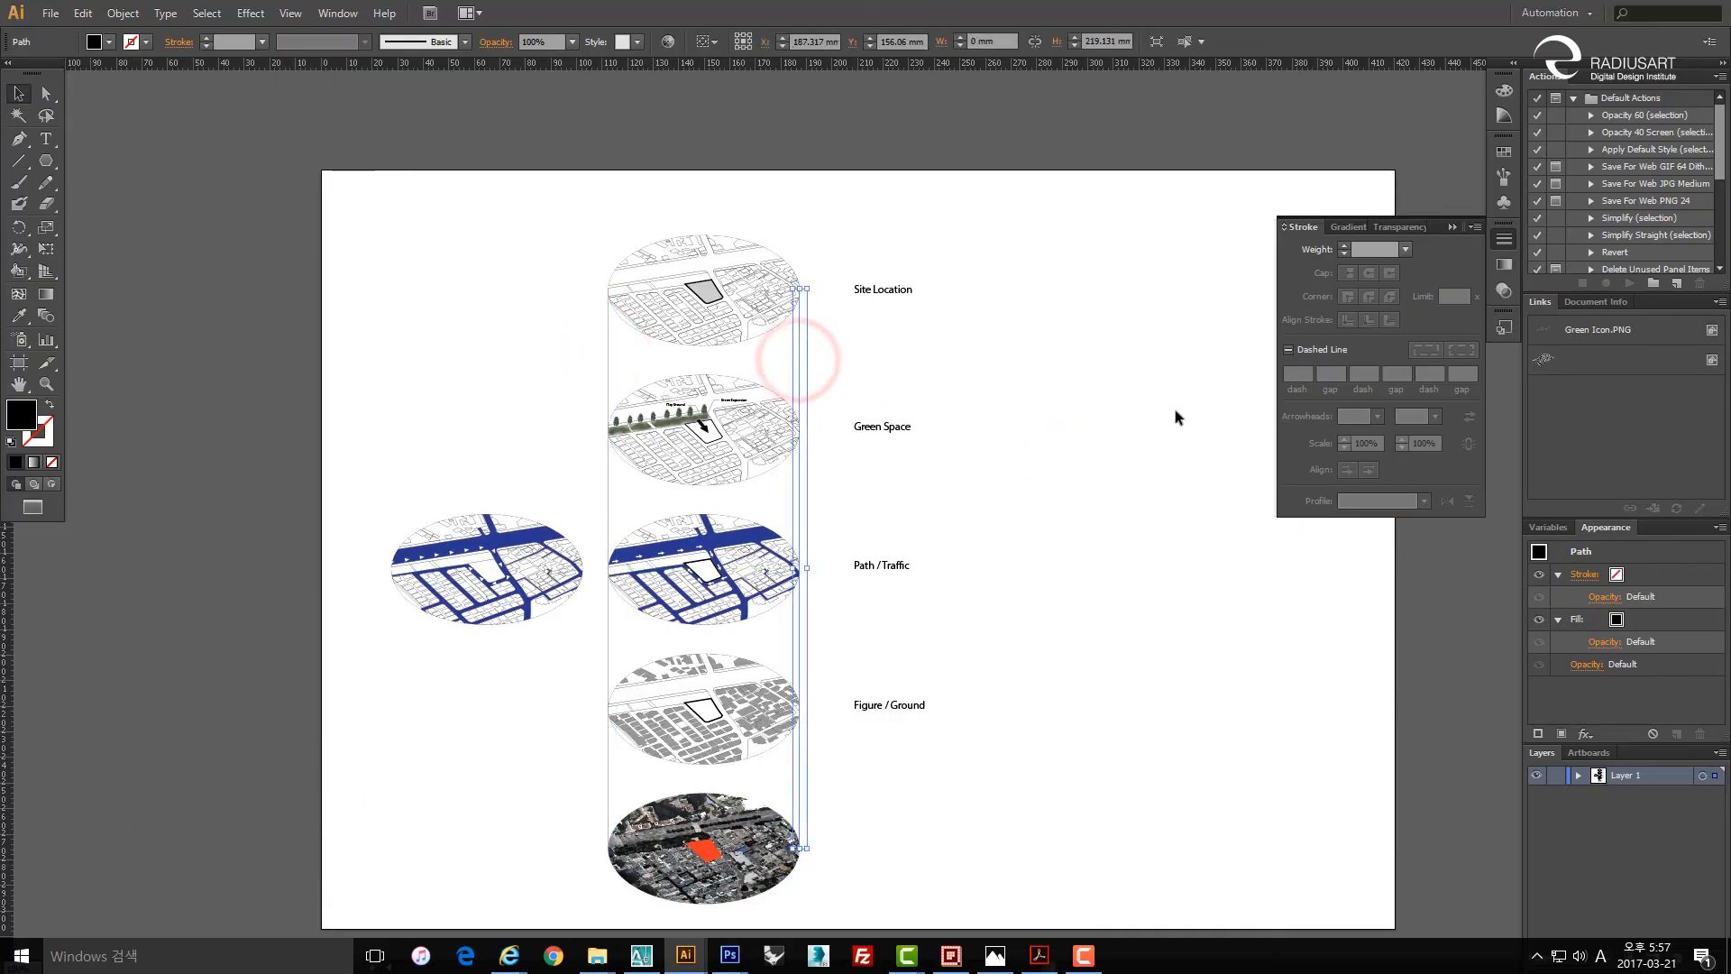
left_click(1111, 381)
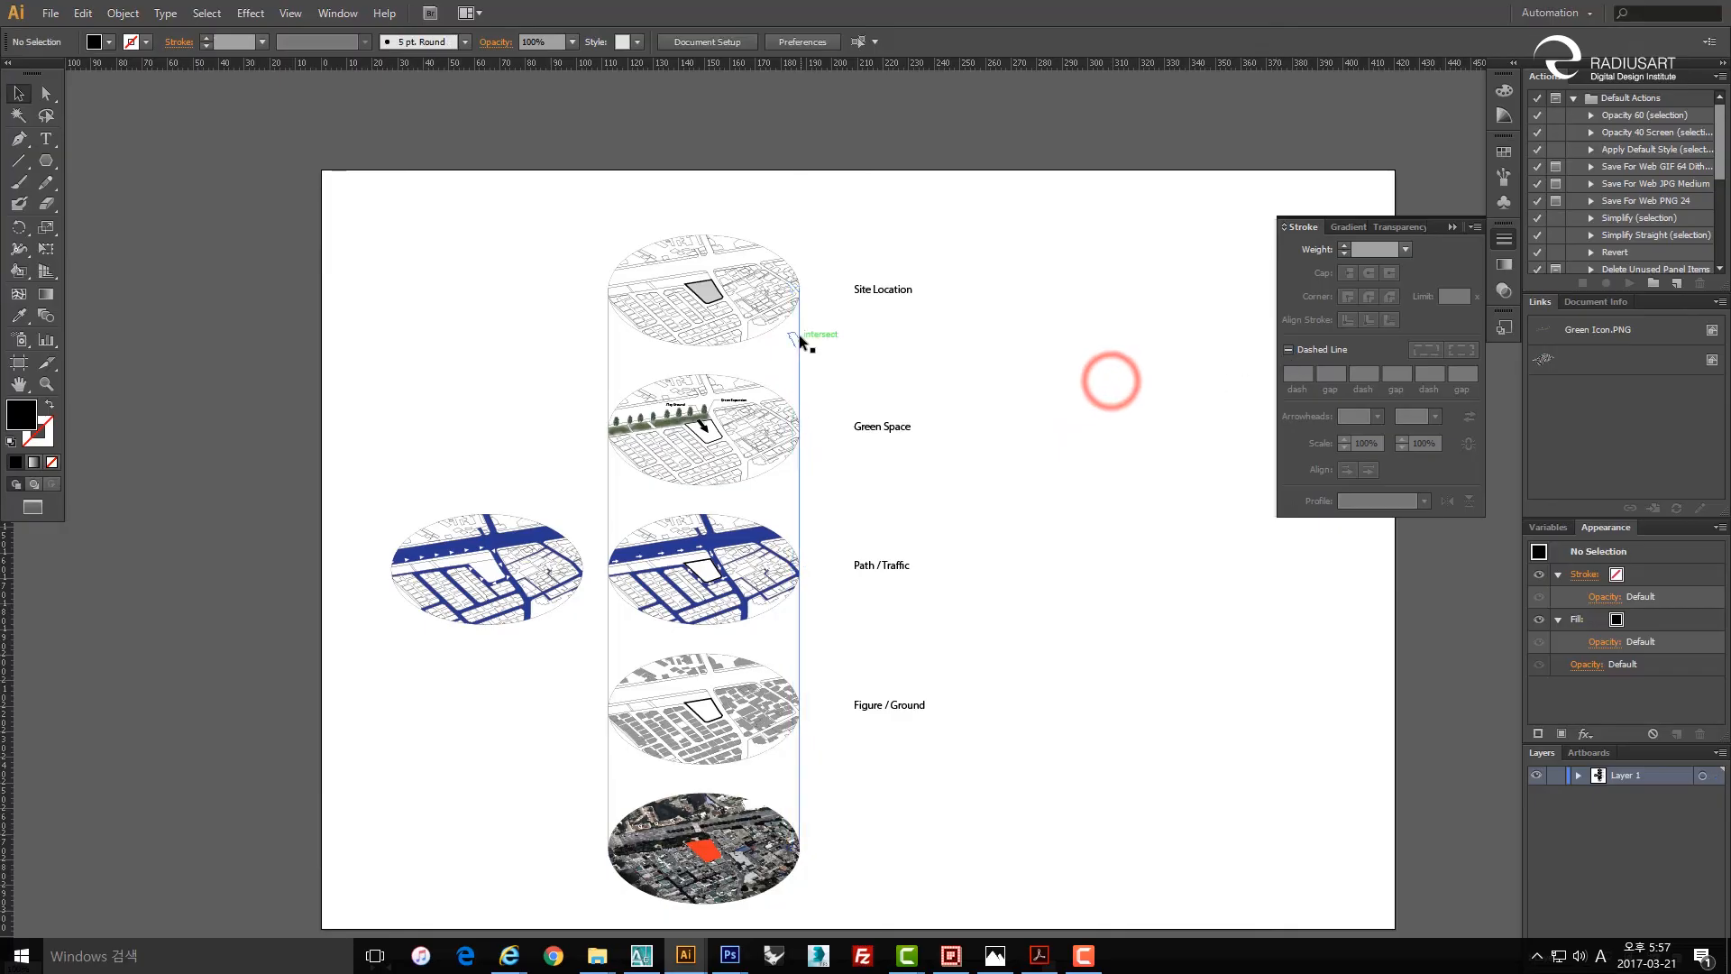
left_click(799, 335)
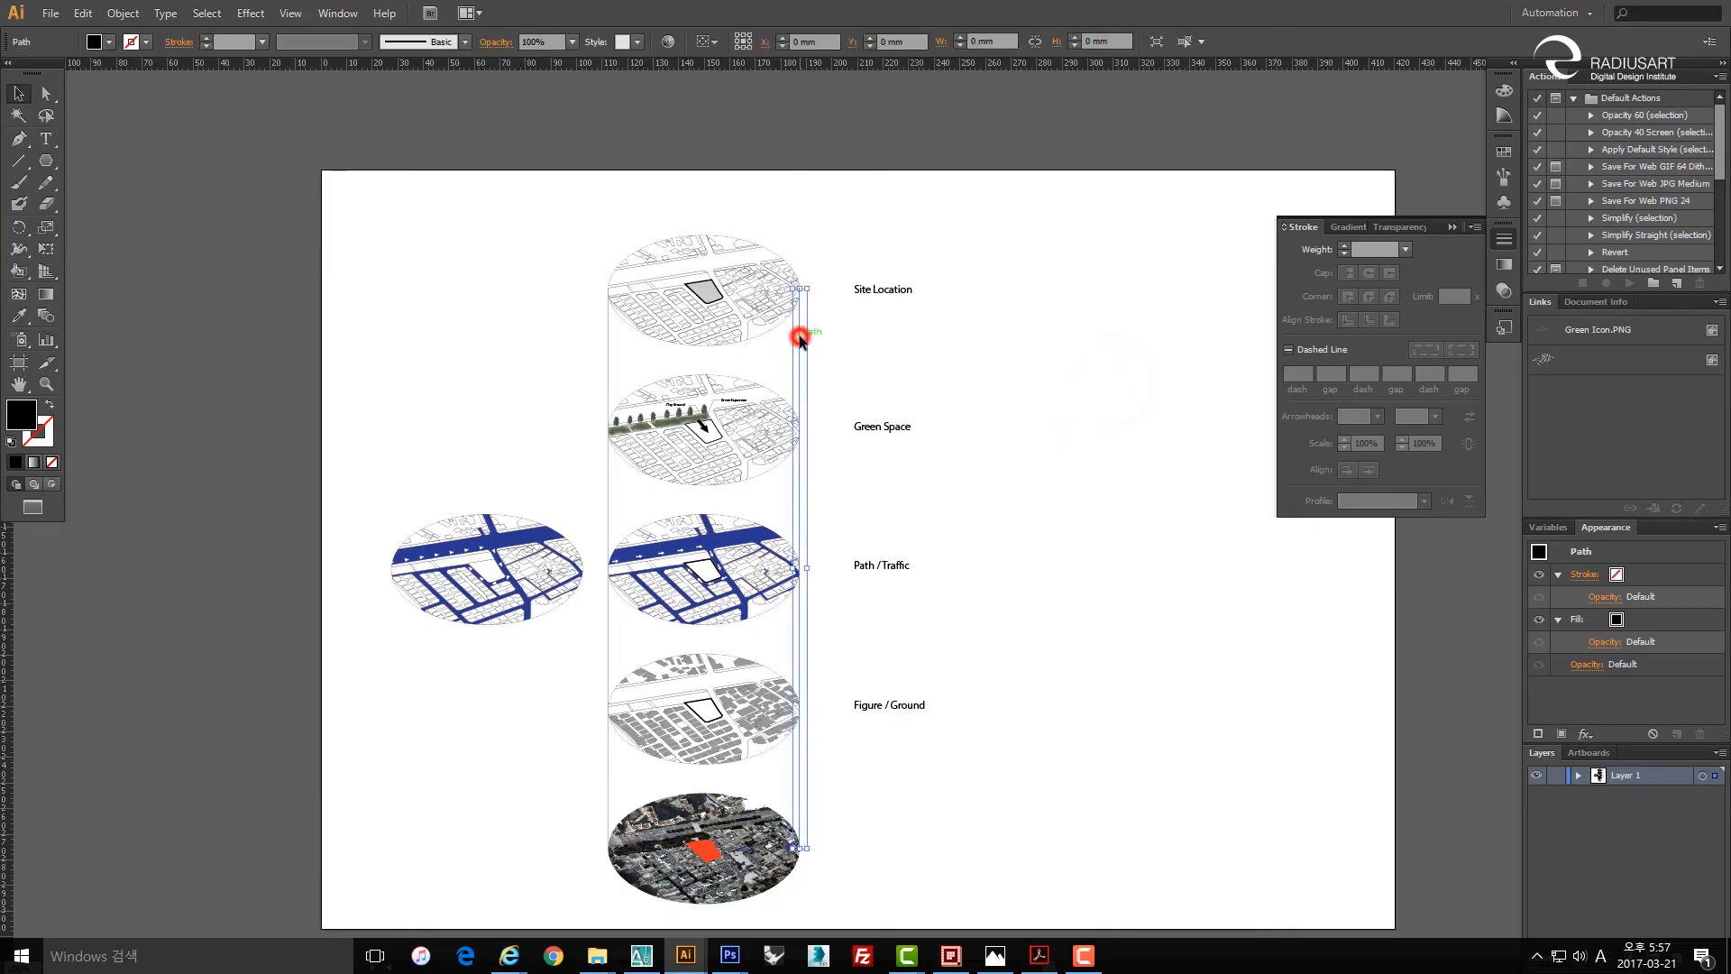
left_click(51, 404)
left_click(1288, 351)
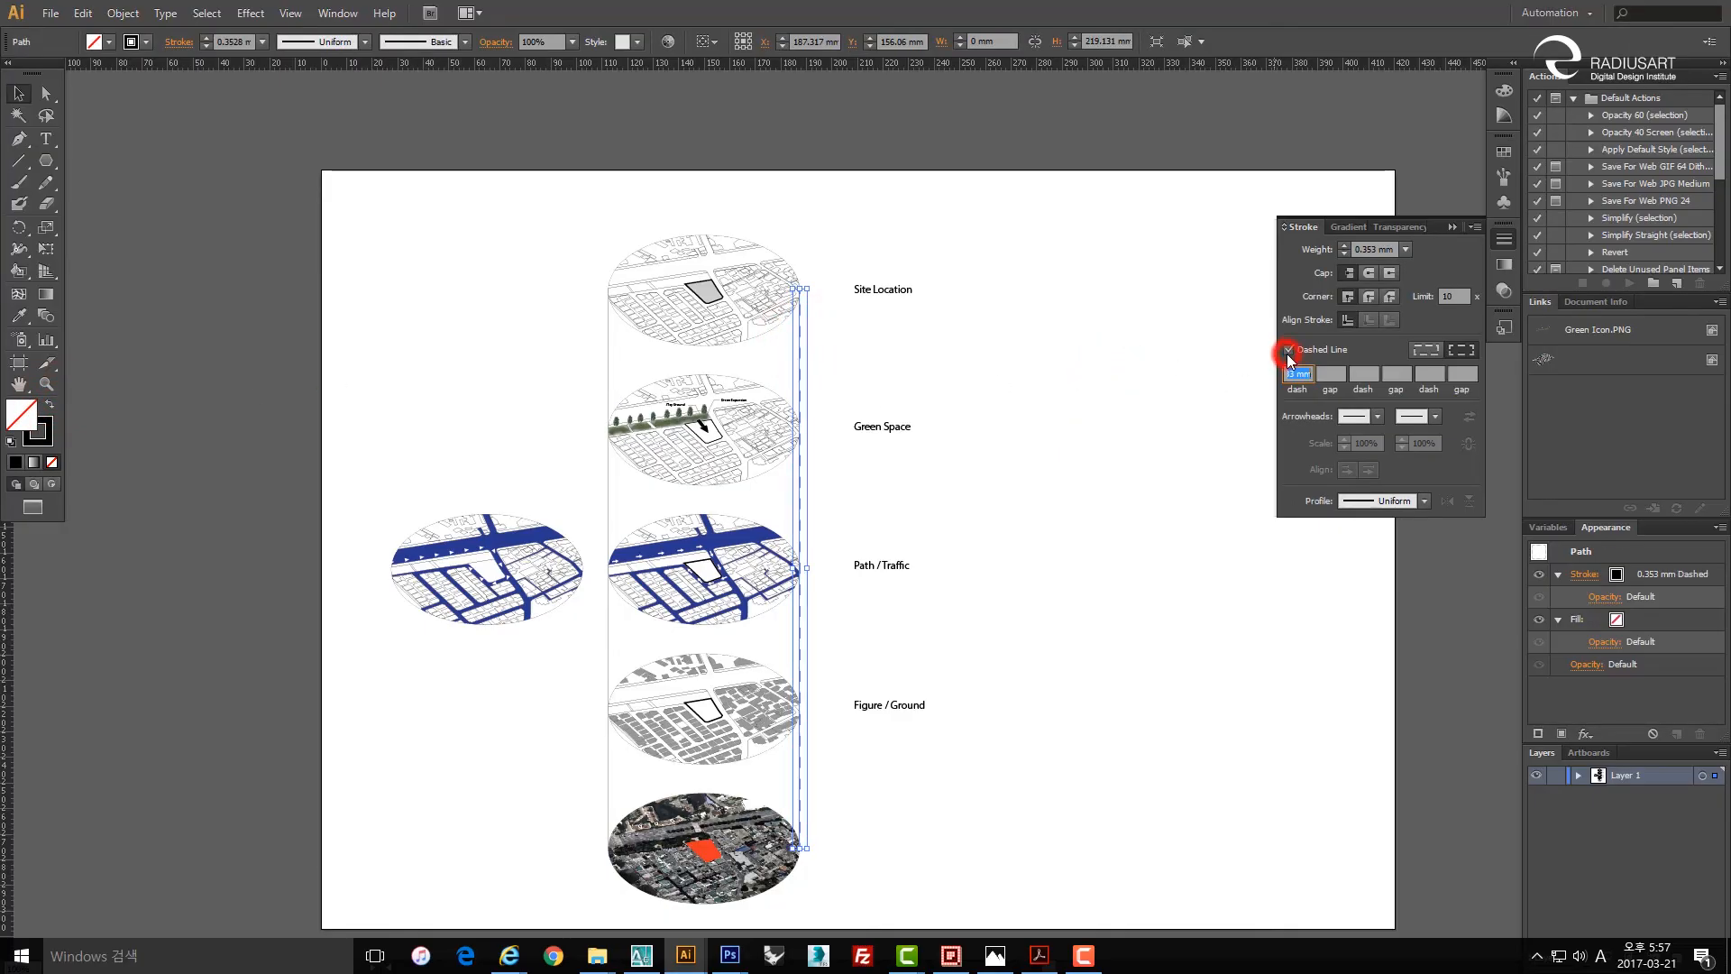
left_click(1054, 408)
Set the dashed vertical line's stroke weight to 0.1 mm.
left_click(797, 364)
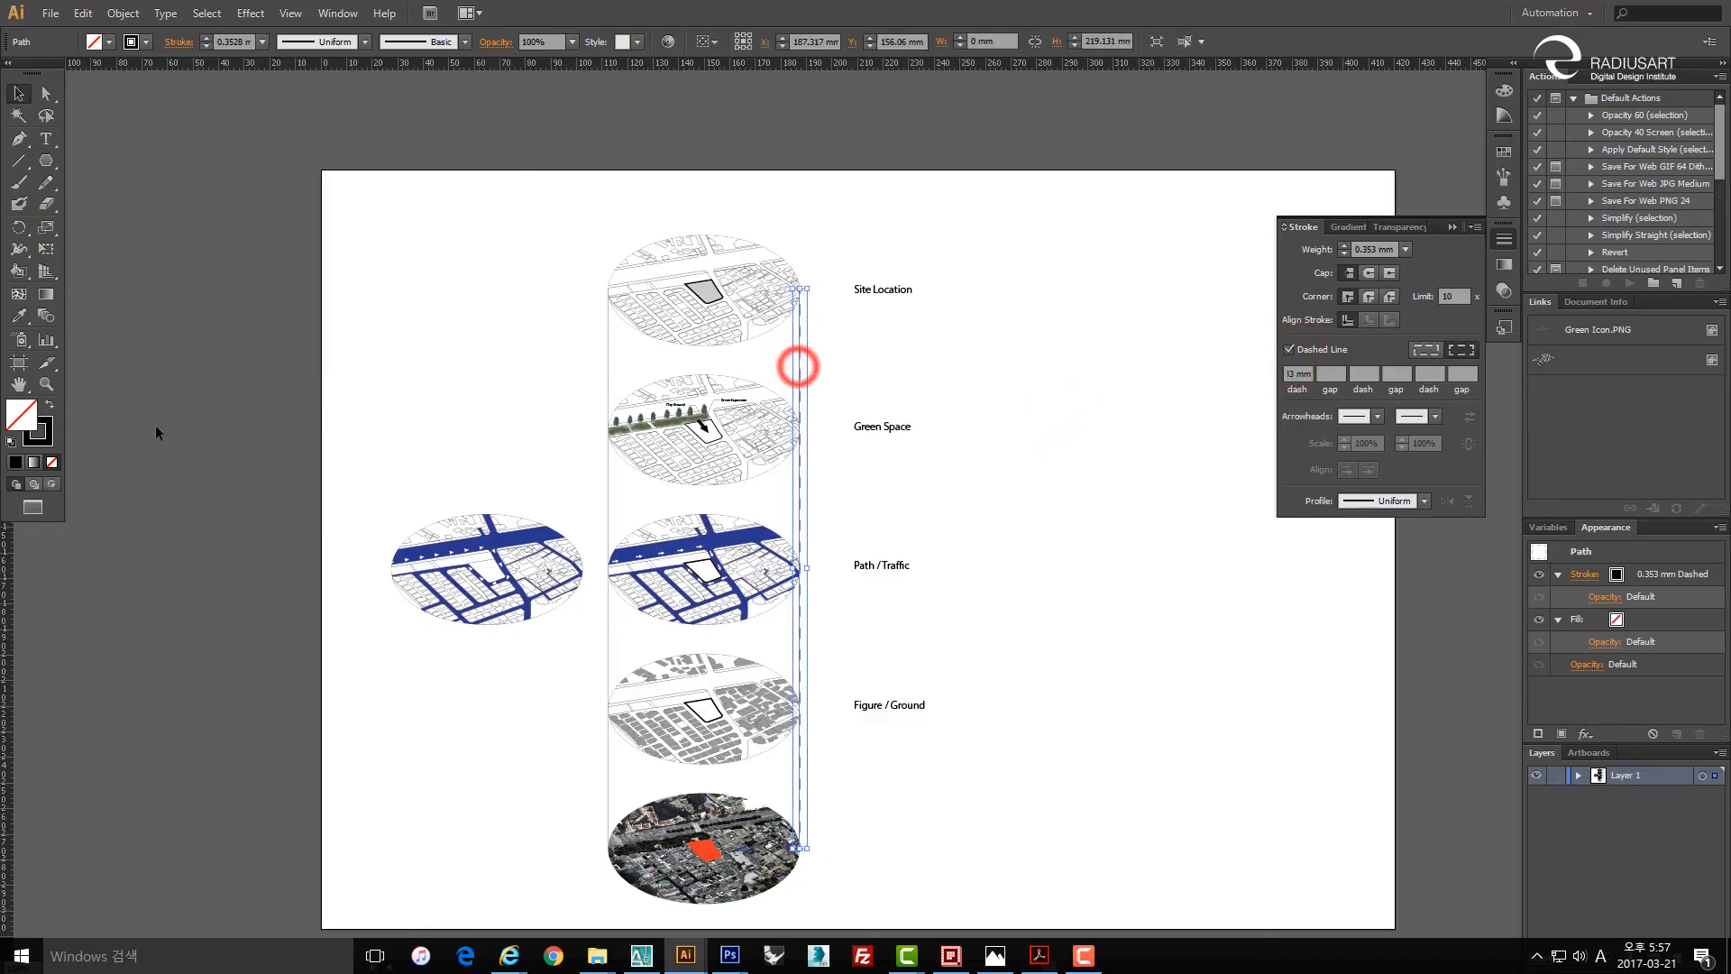
left_click(1406, 250)
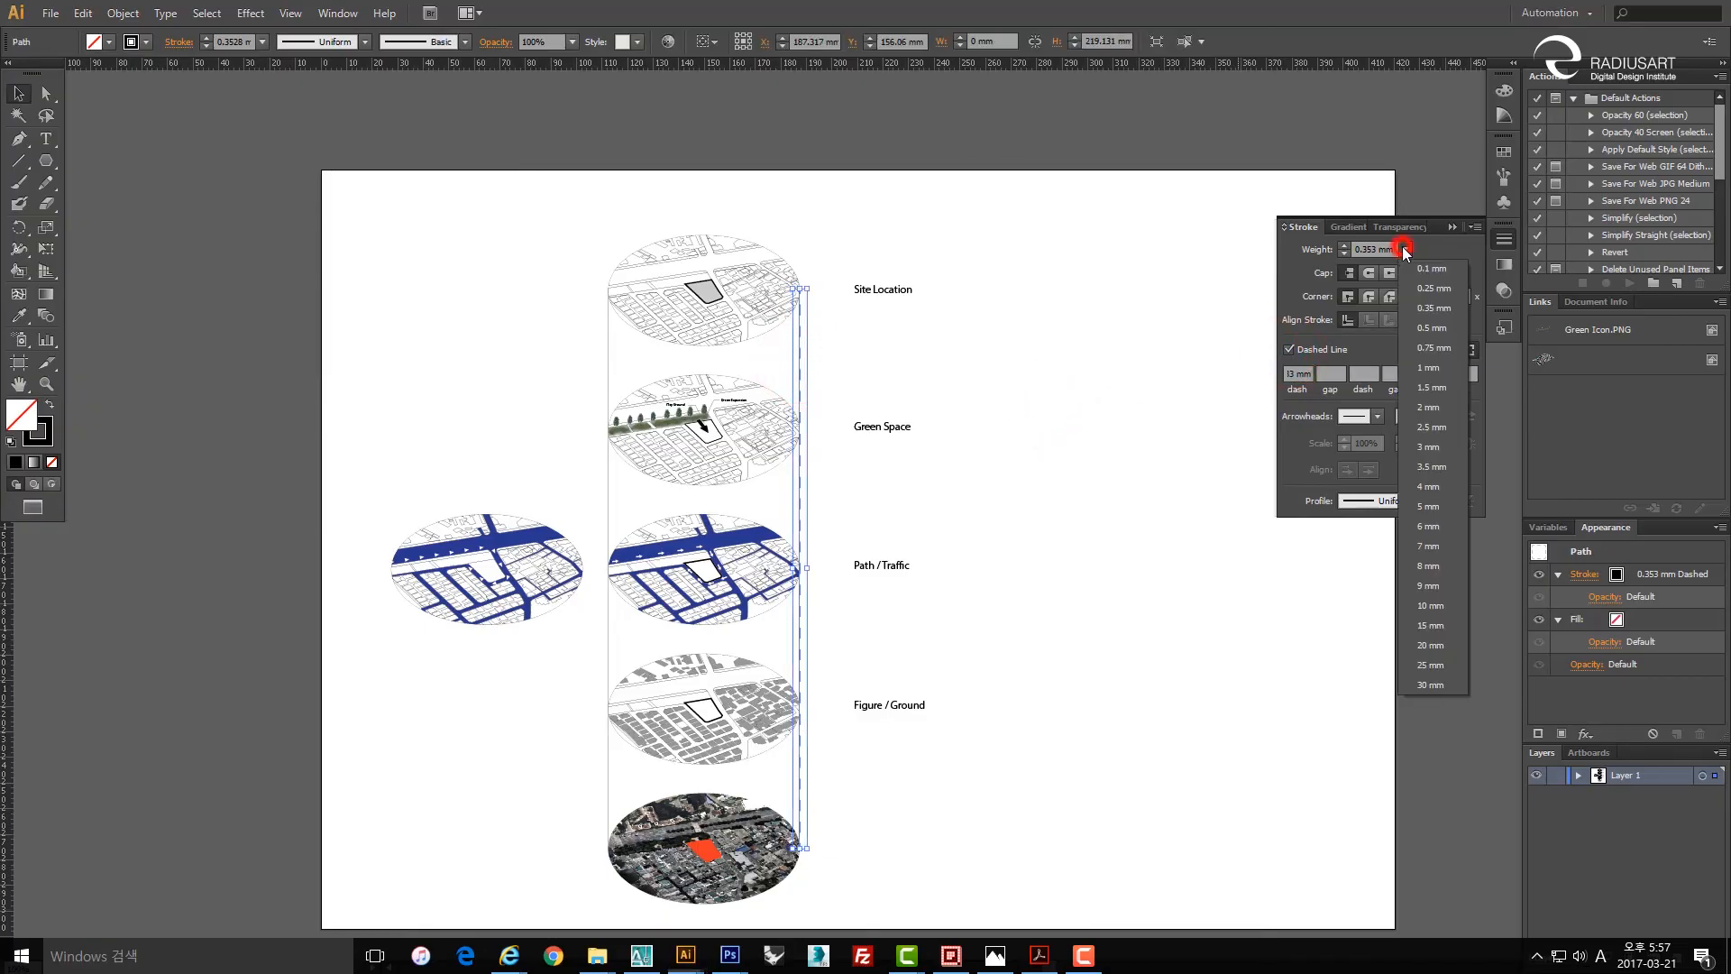
left_click(1434, 269)
left_click(1073, 441)
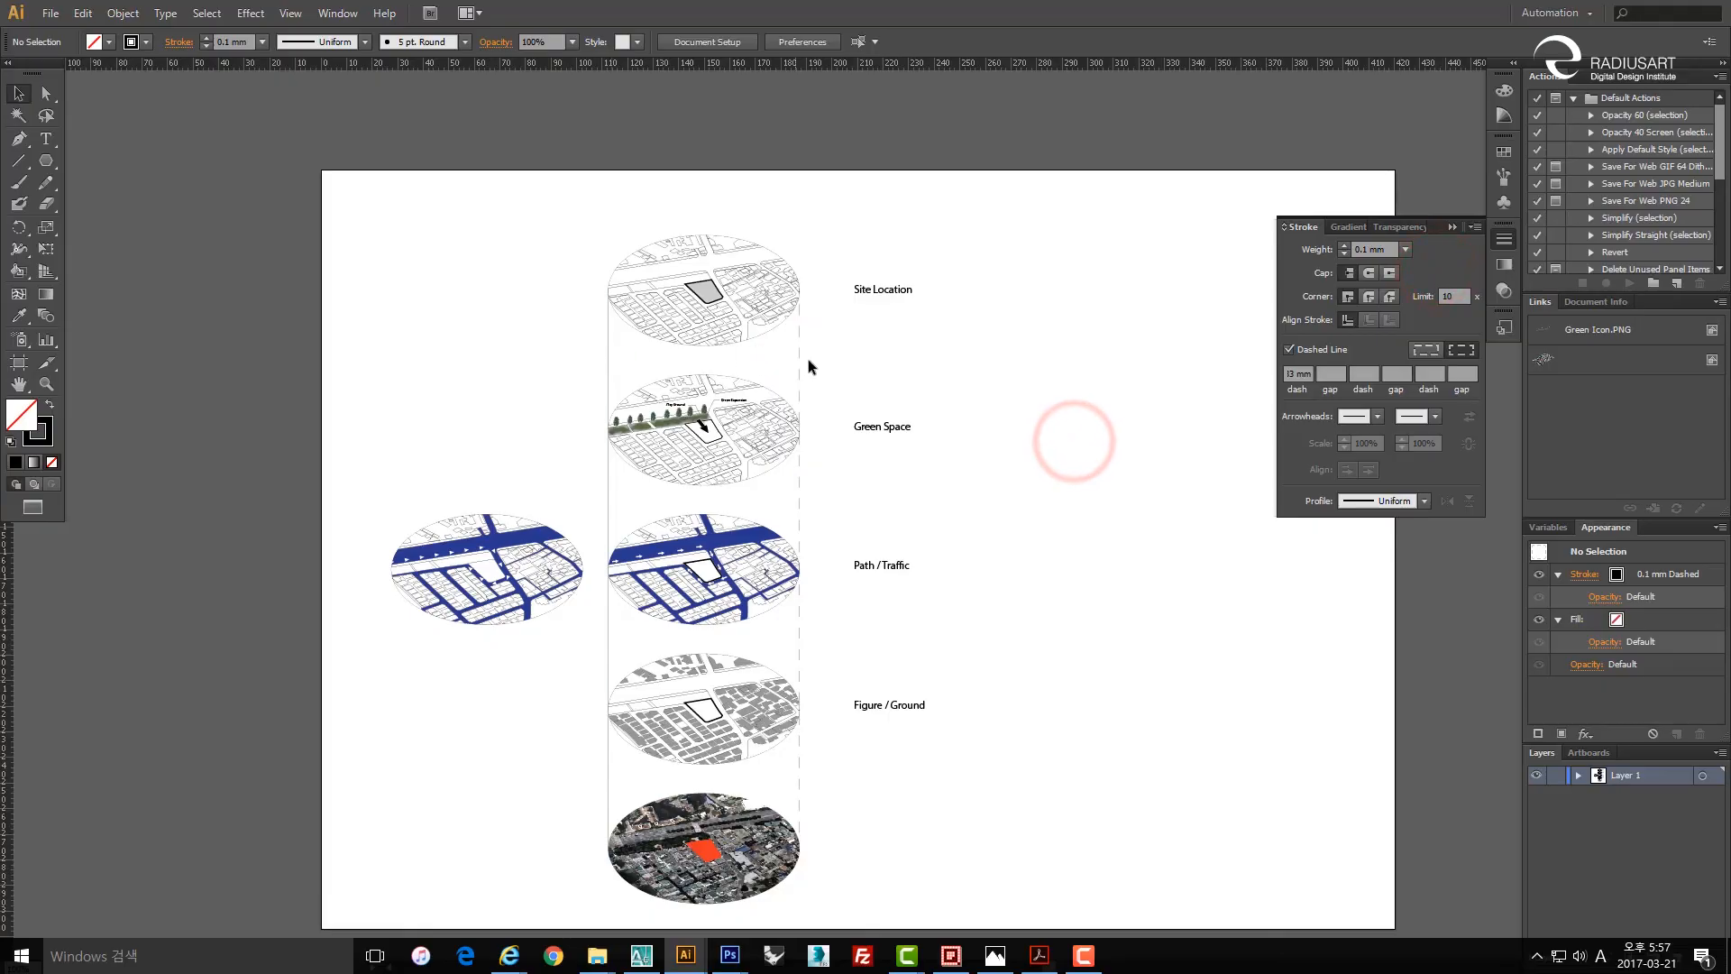
Match the vertical line on the column's left edge to the dashed line's style with the Eyedropper.
left_click(610, 370)
key("i")
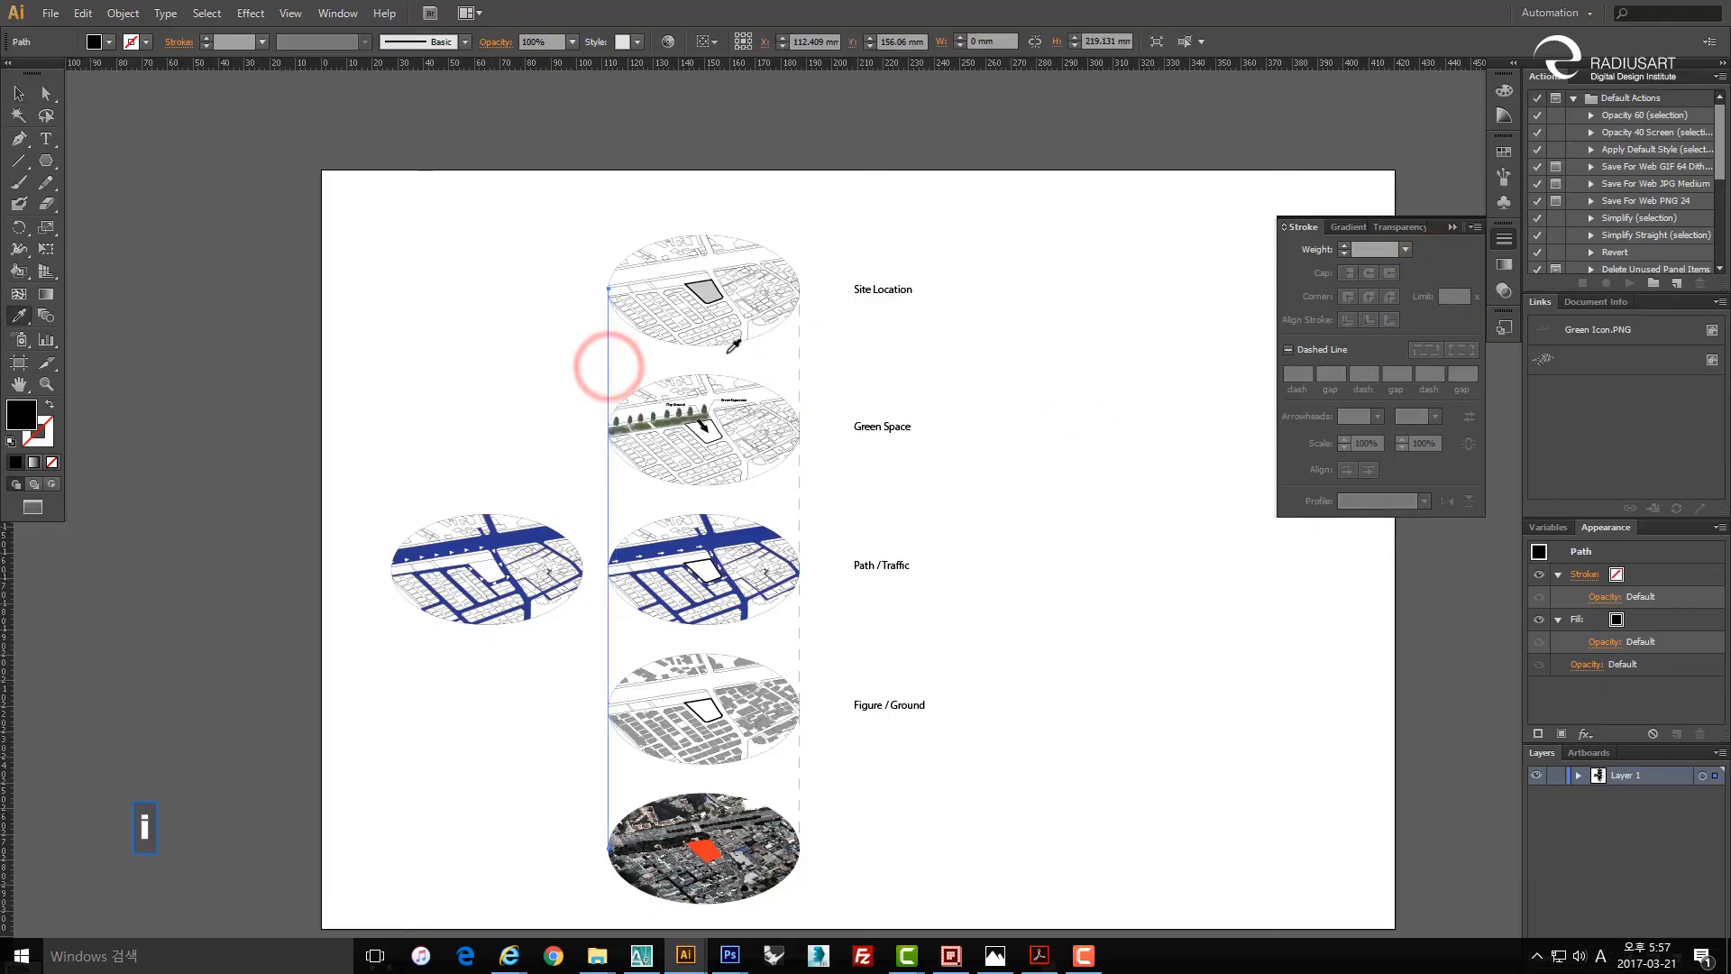
left_click(808, 329)
key("v")
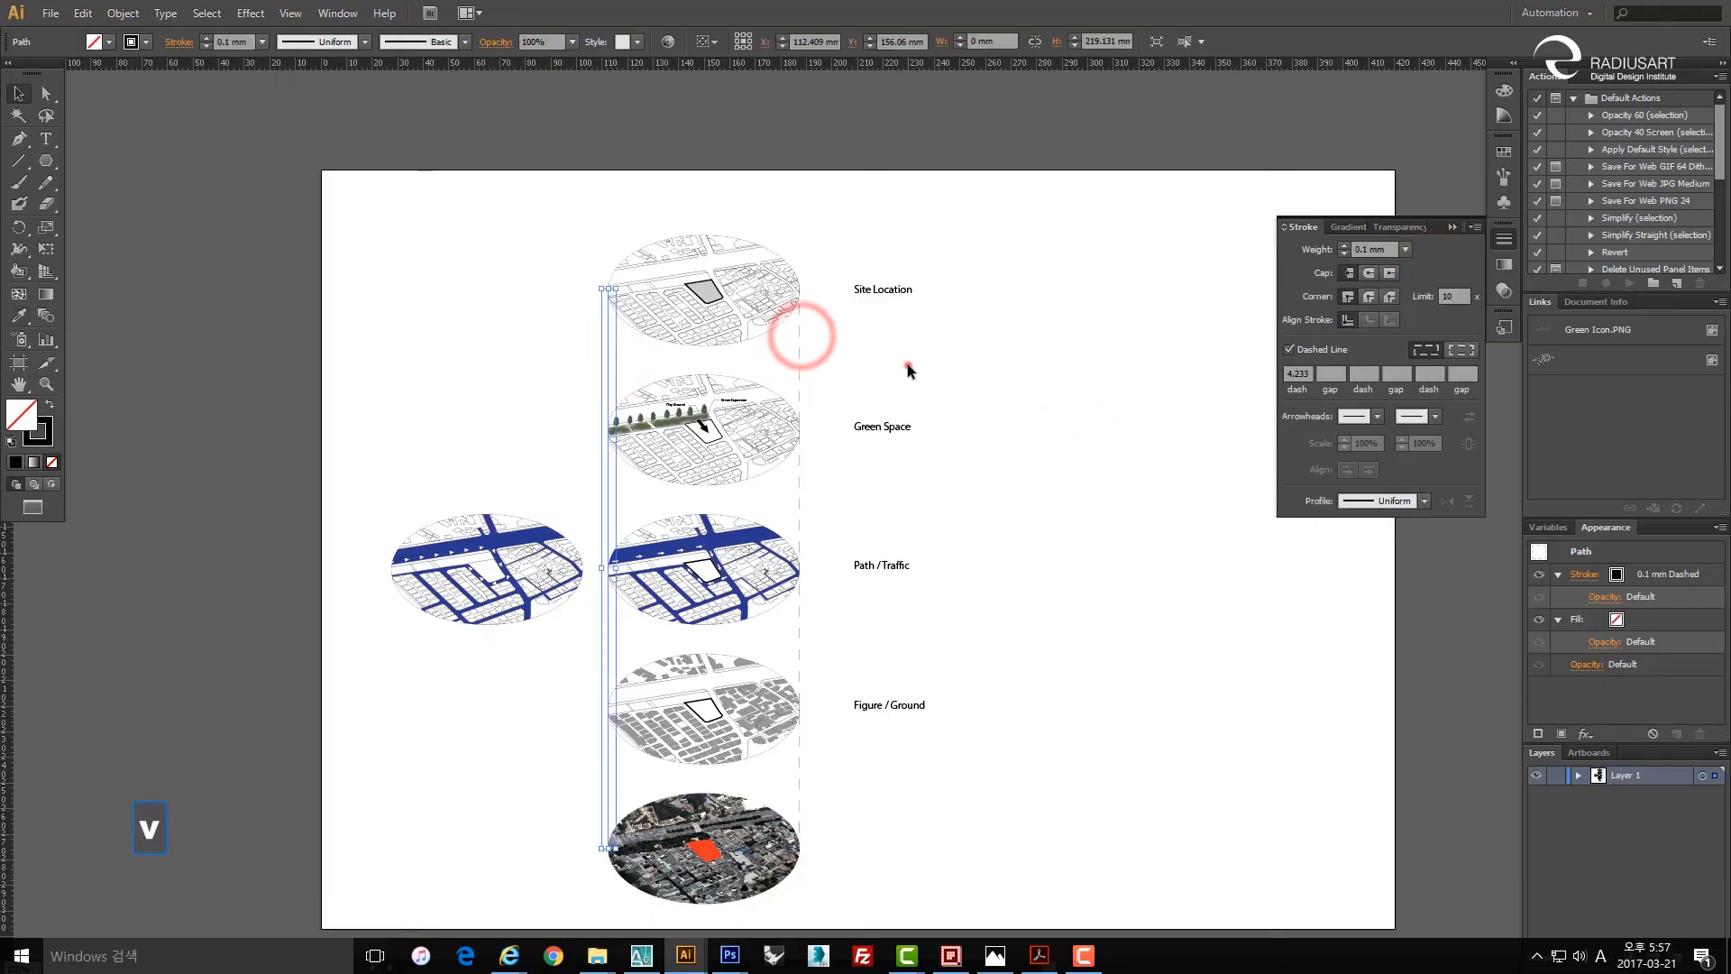
left_click(908, 360)
key("space")
left_click_drag(910, 442, 927, 406)
left_click(1051, 460)
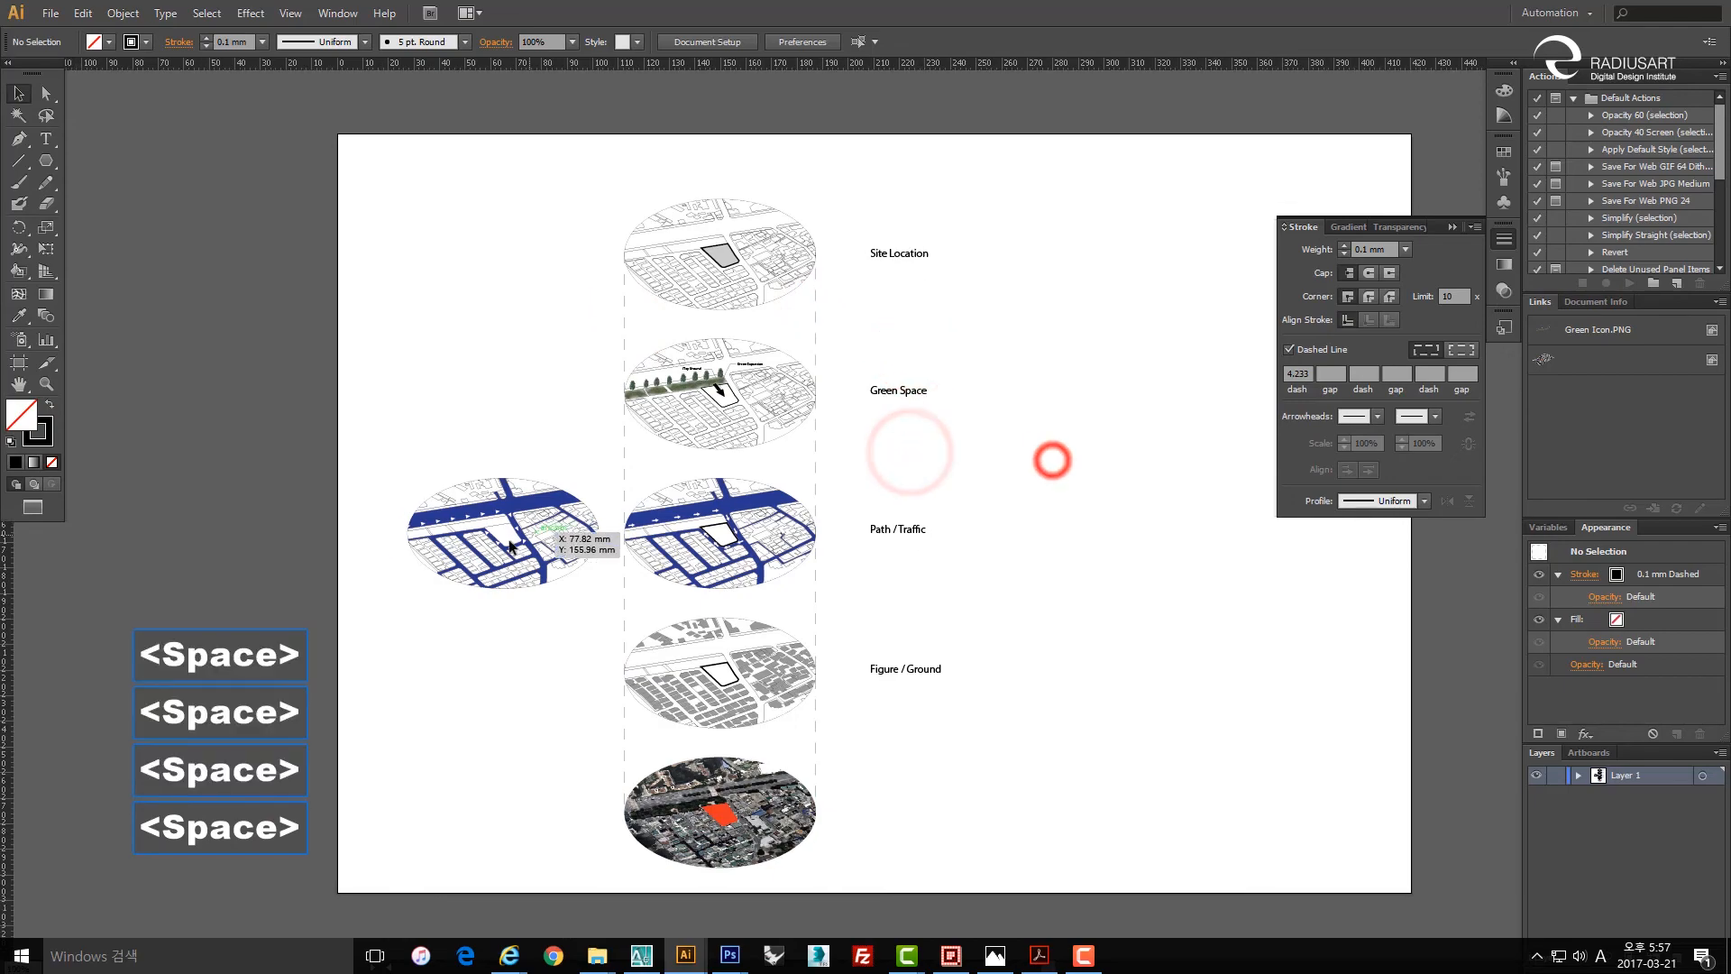
Unlock all locked objects, including the parts of the duplicate traffic map beside the column.
key("space")
left_click_drag(460, 588, 473, 547)
key("v")
left_click(517, 622)
left_click(509, 503)
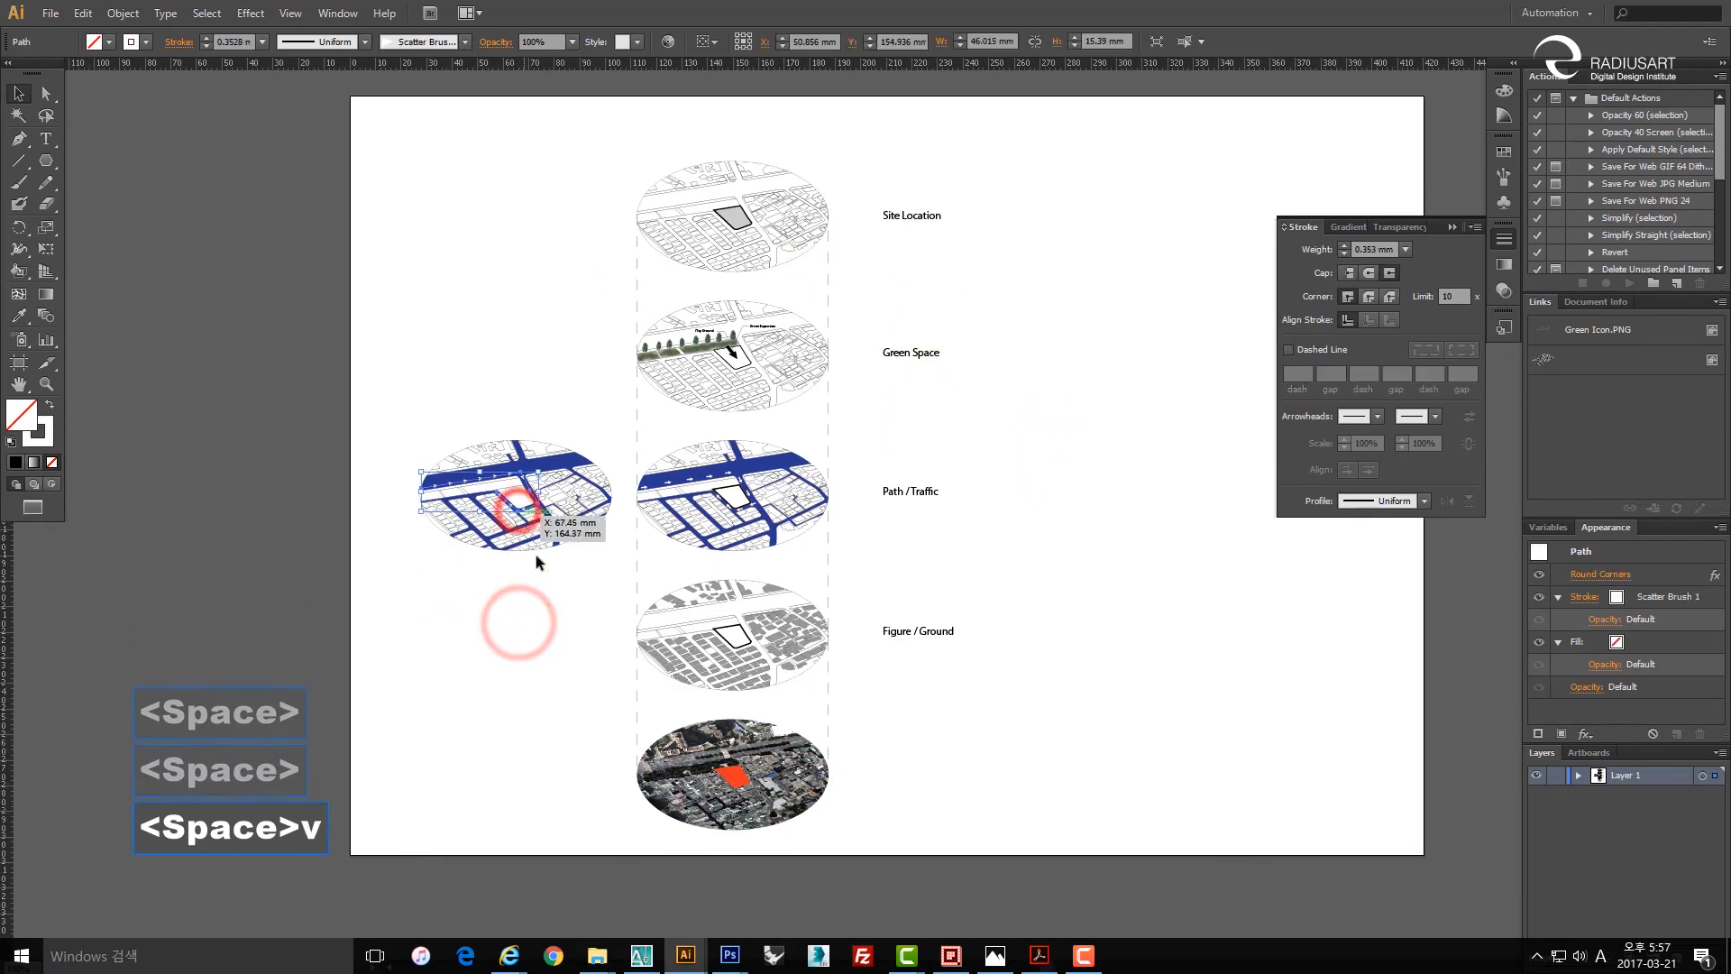
left_click(542, 603)
left_click_drag(613, 575, 391, 410)
left_click(559, 591)
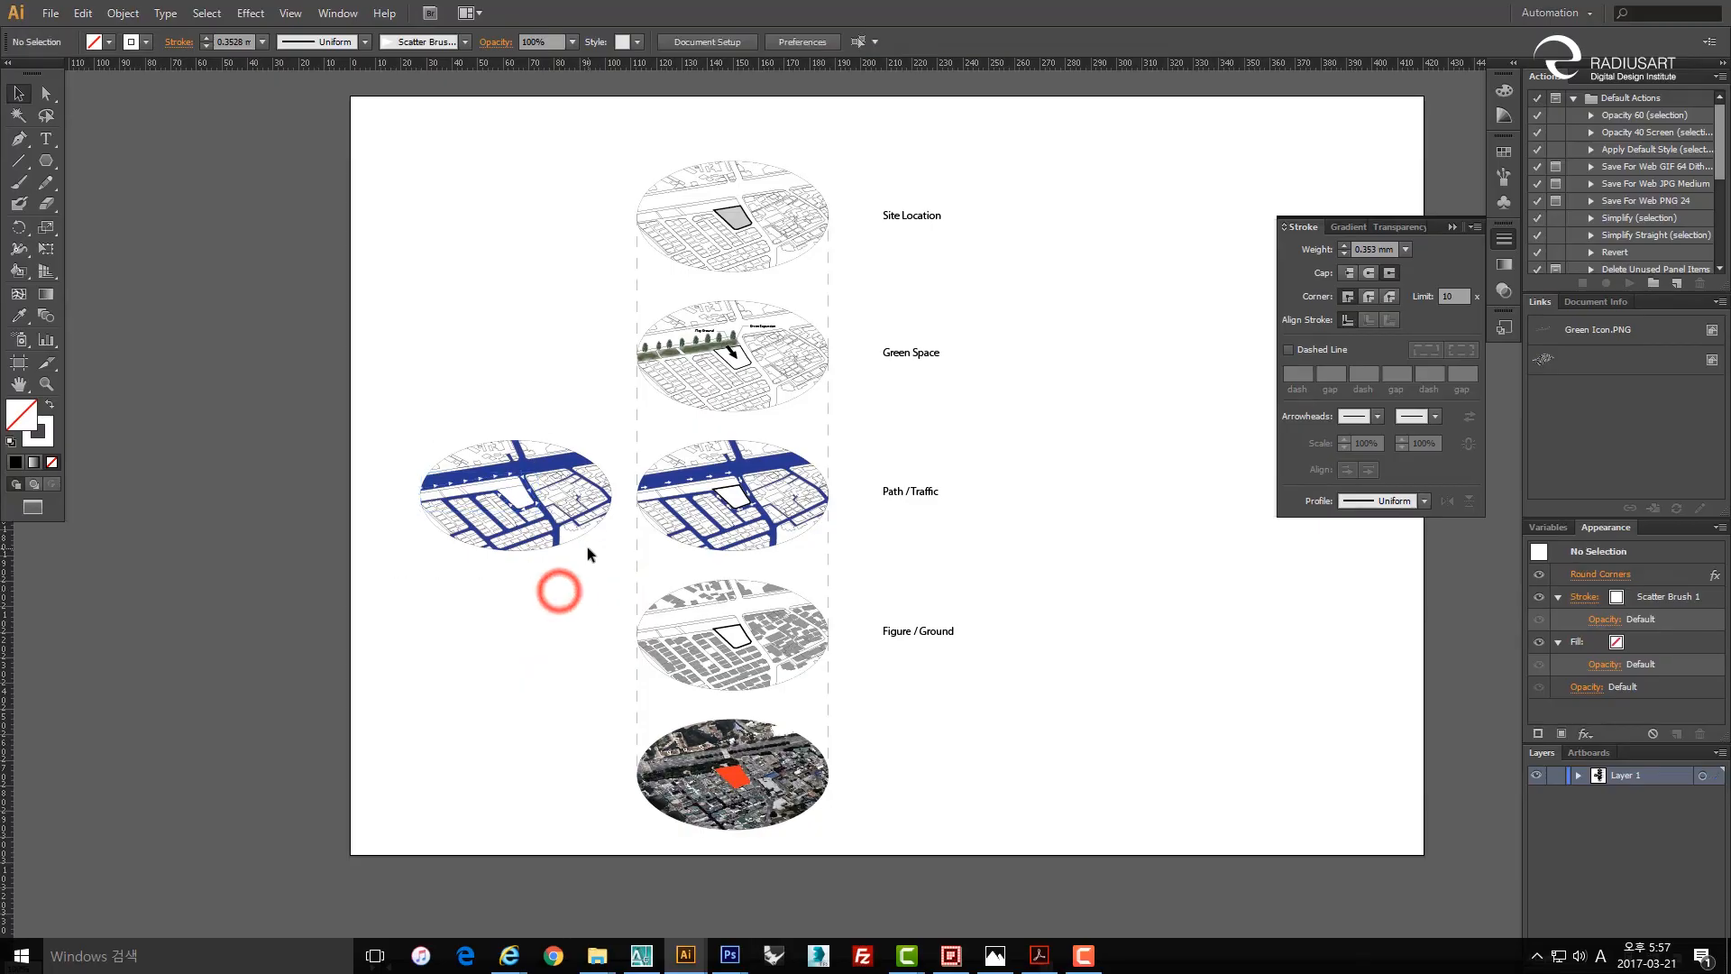
key("ctrl+alt+2")
Group all parts of the duplicate traffic map and hide the group.
left_click(589, 619)
left_click_drag(624, 586, 410, 444)
key("ctrl+g")
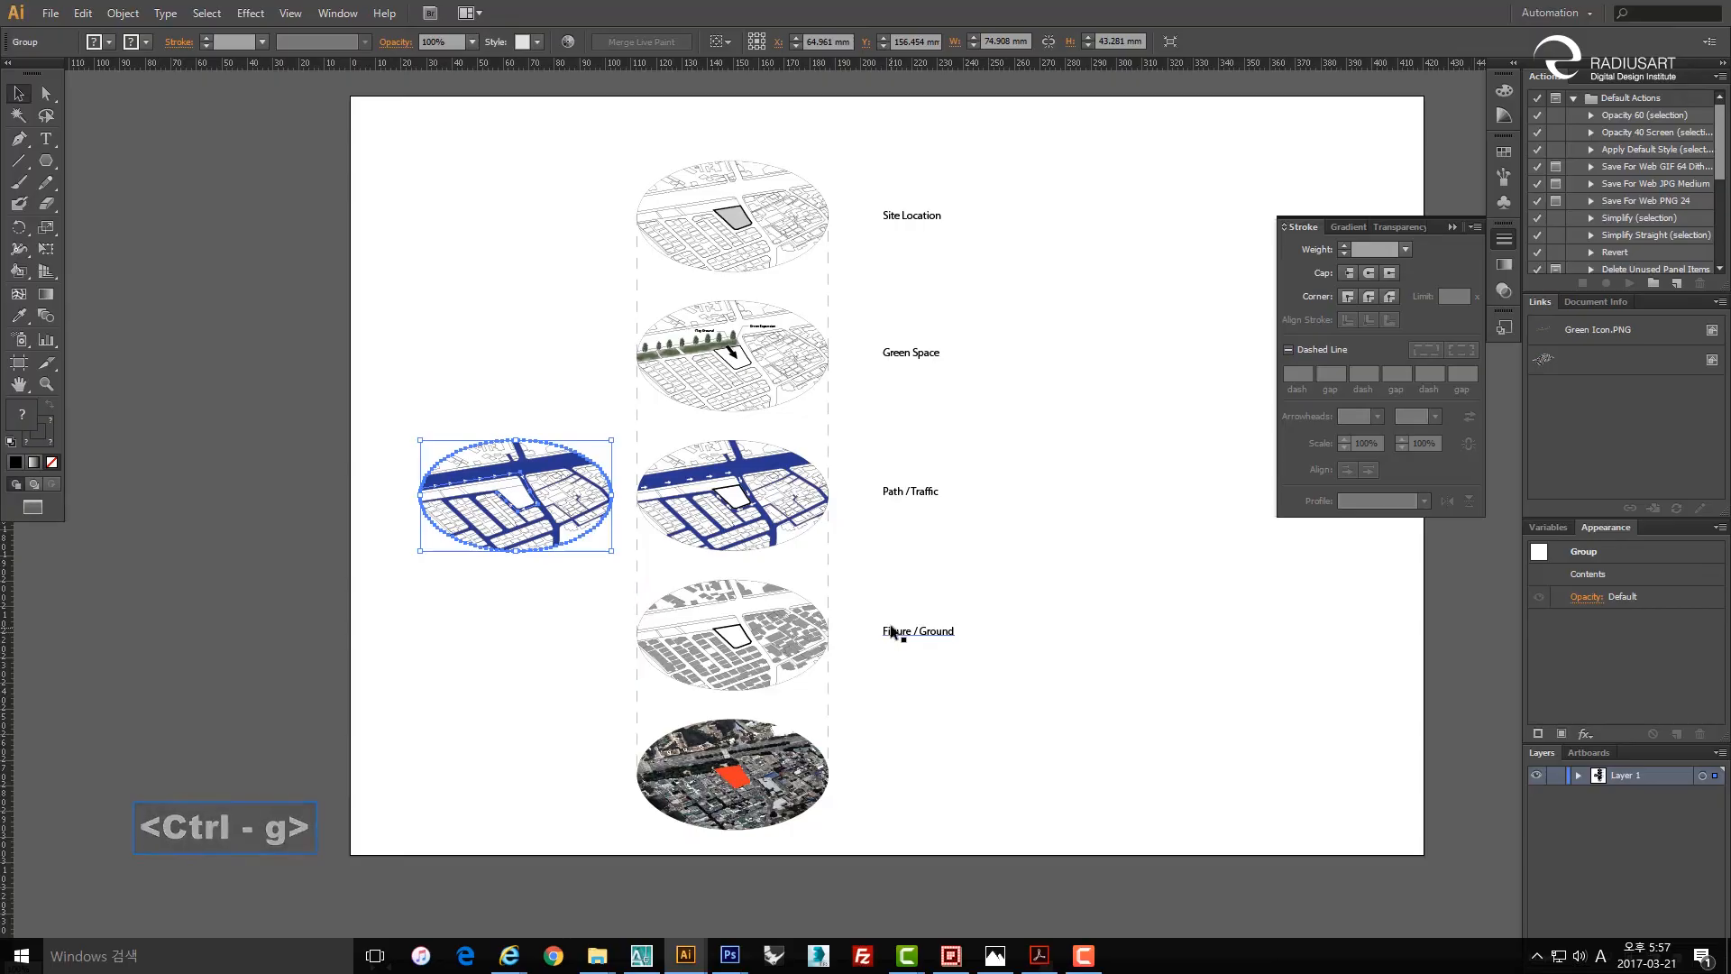
key("ctrl+3")
Copy the "Figure / Ground" label straight down beside the aerial photo.
left_click_drag(953, 630, 803, 758)
key("v")
left_click(931, 629)
left_click(1056, 749)
Change the text of the label beside the aerial photo to "City Map".
double_click(950, 767)
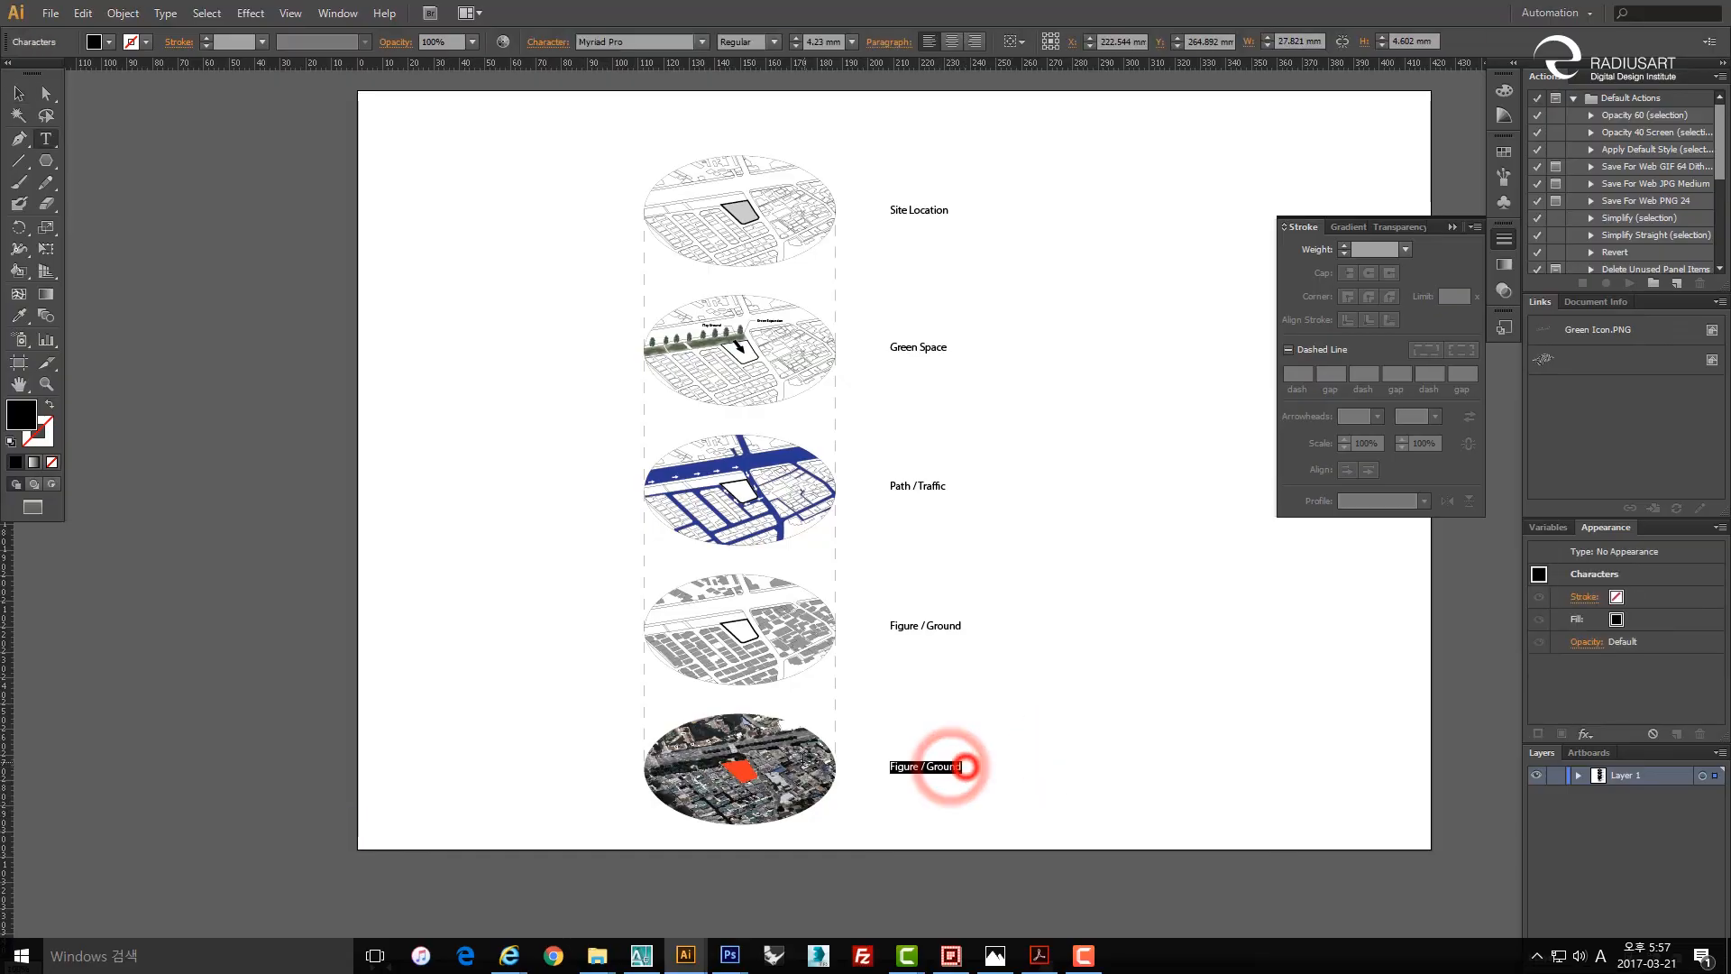
type("City ")
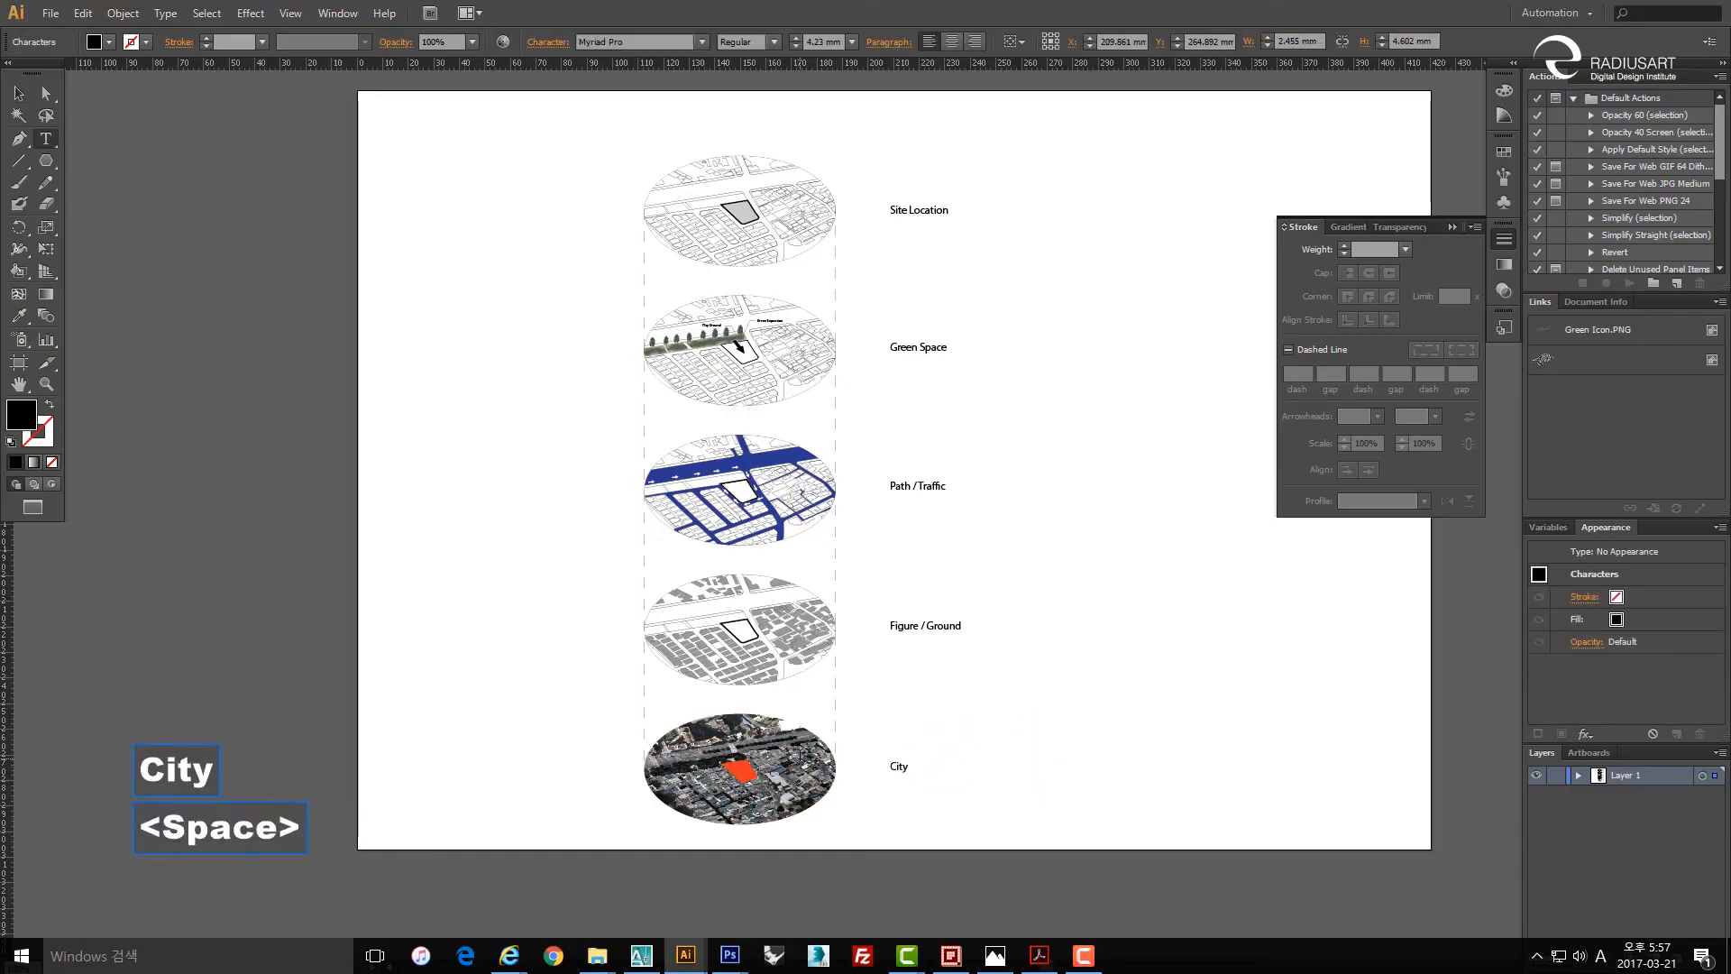
type("Map")
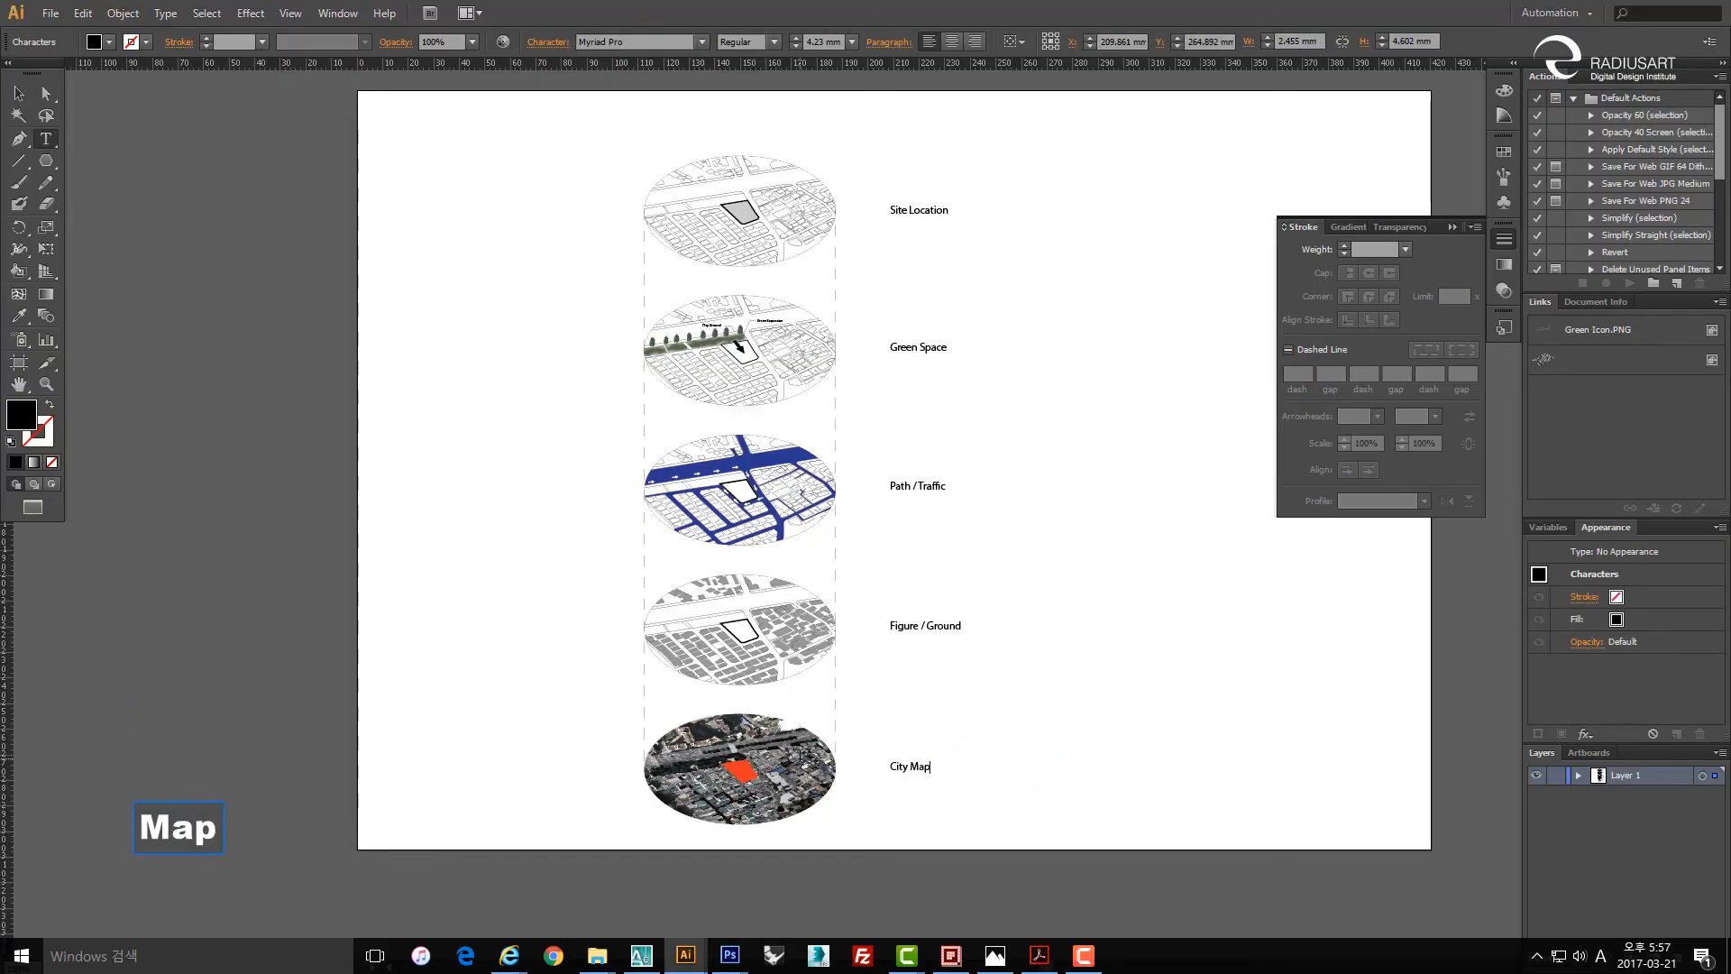
key("Escape")
key("Escape")
key("Escape")
Lock the tree image on the Green Space map and copy the "Play Ground" label onto the Site Location map's grey site shape.
left_click(1018, 437)
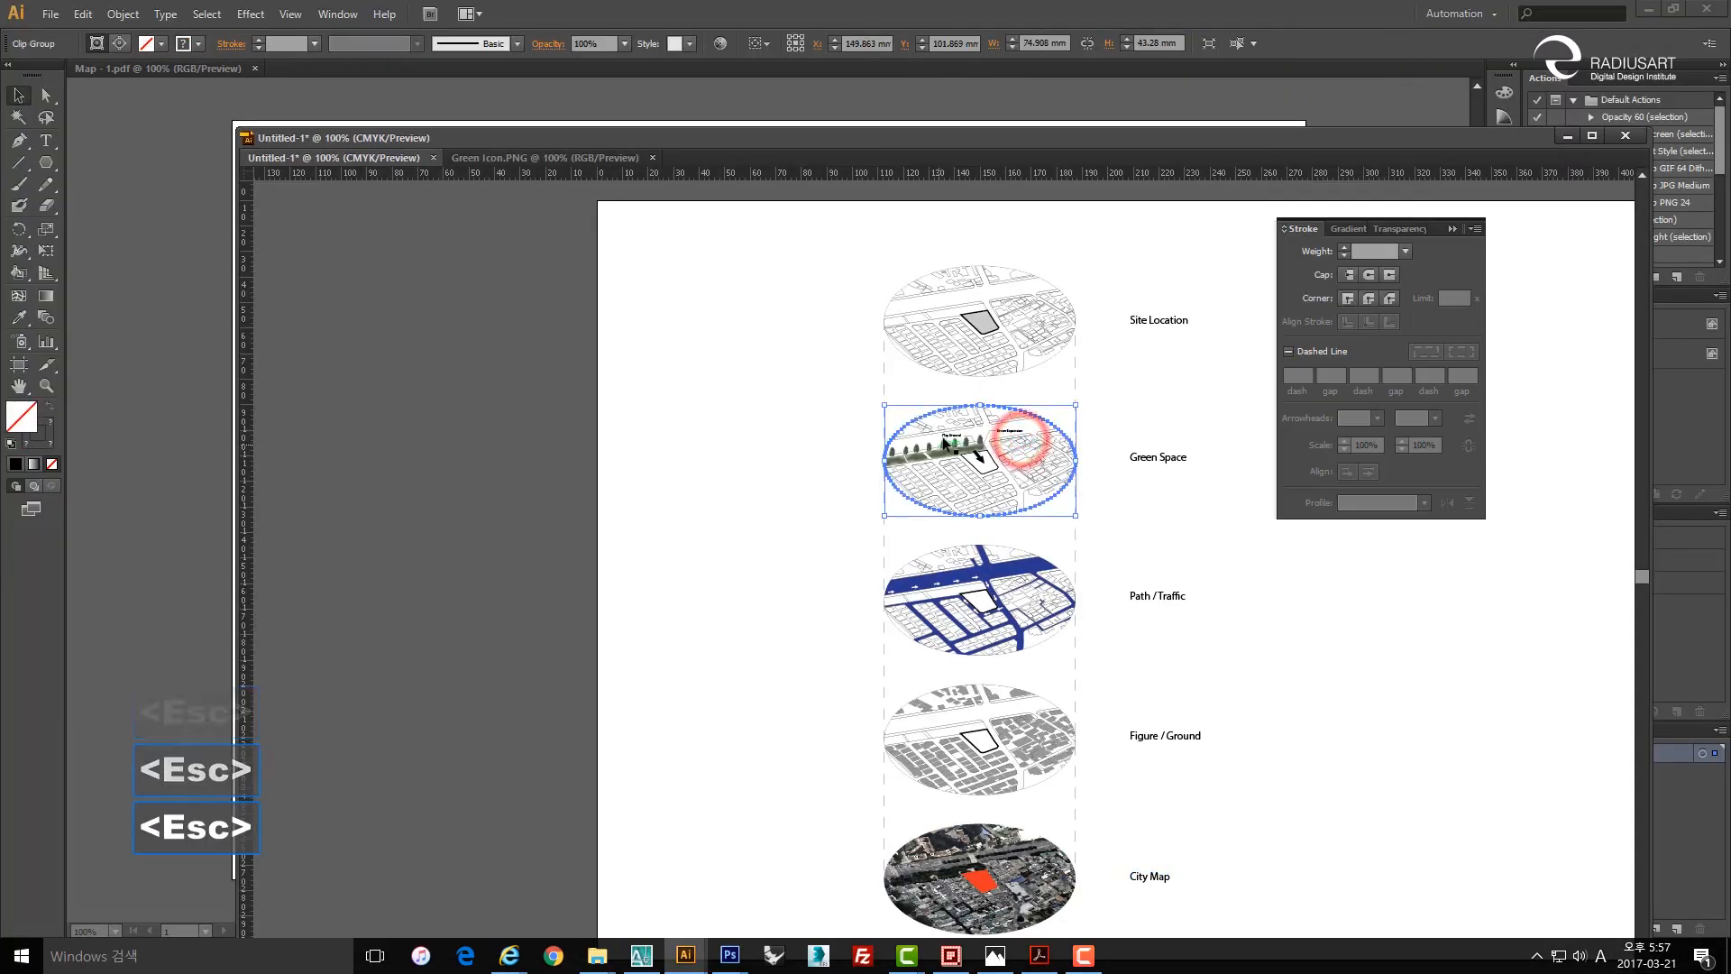
key("f")
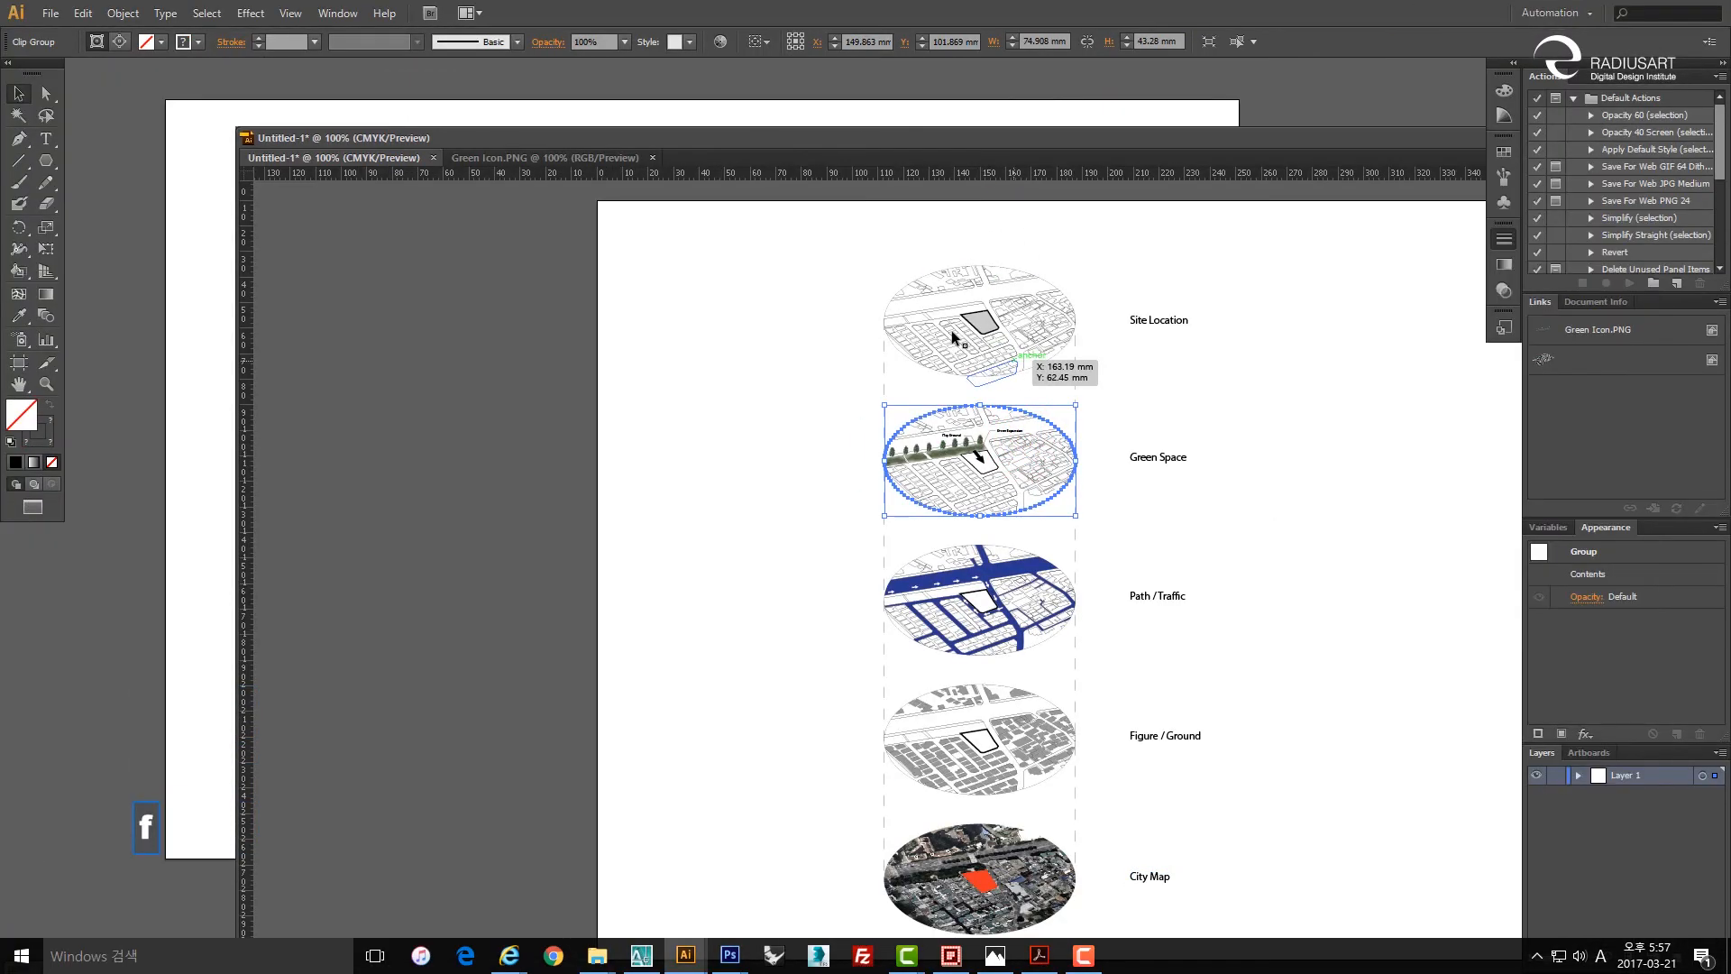
key("space")
scroll(744, 281, "up", 3)
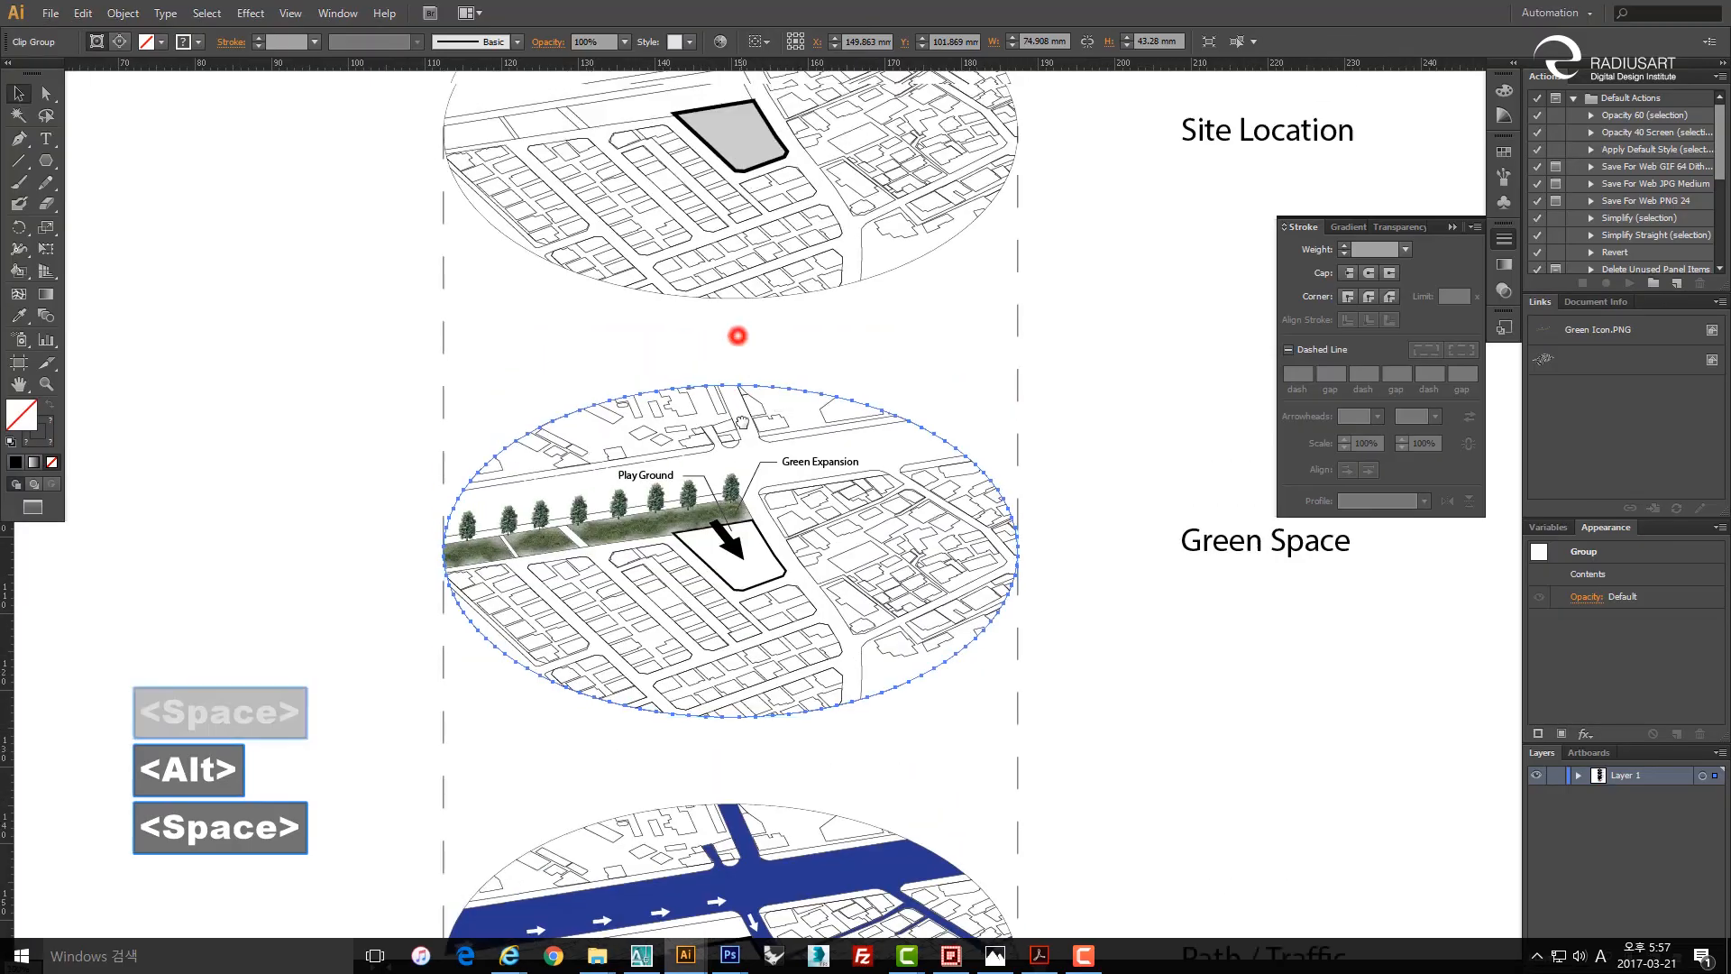
left_click_drag(737, 337, 754, 455)
left_click(677, 595)
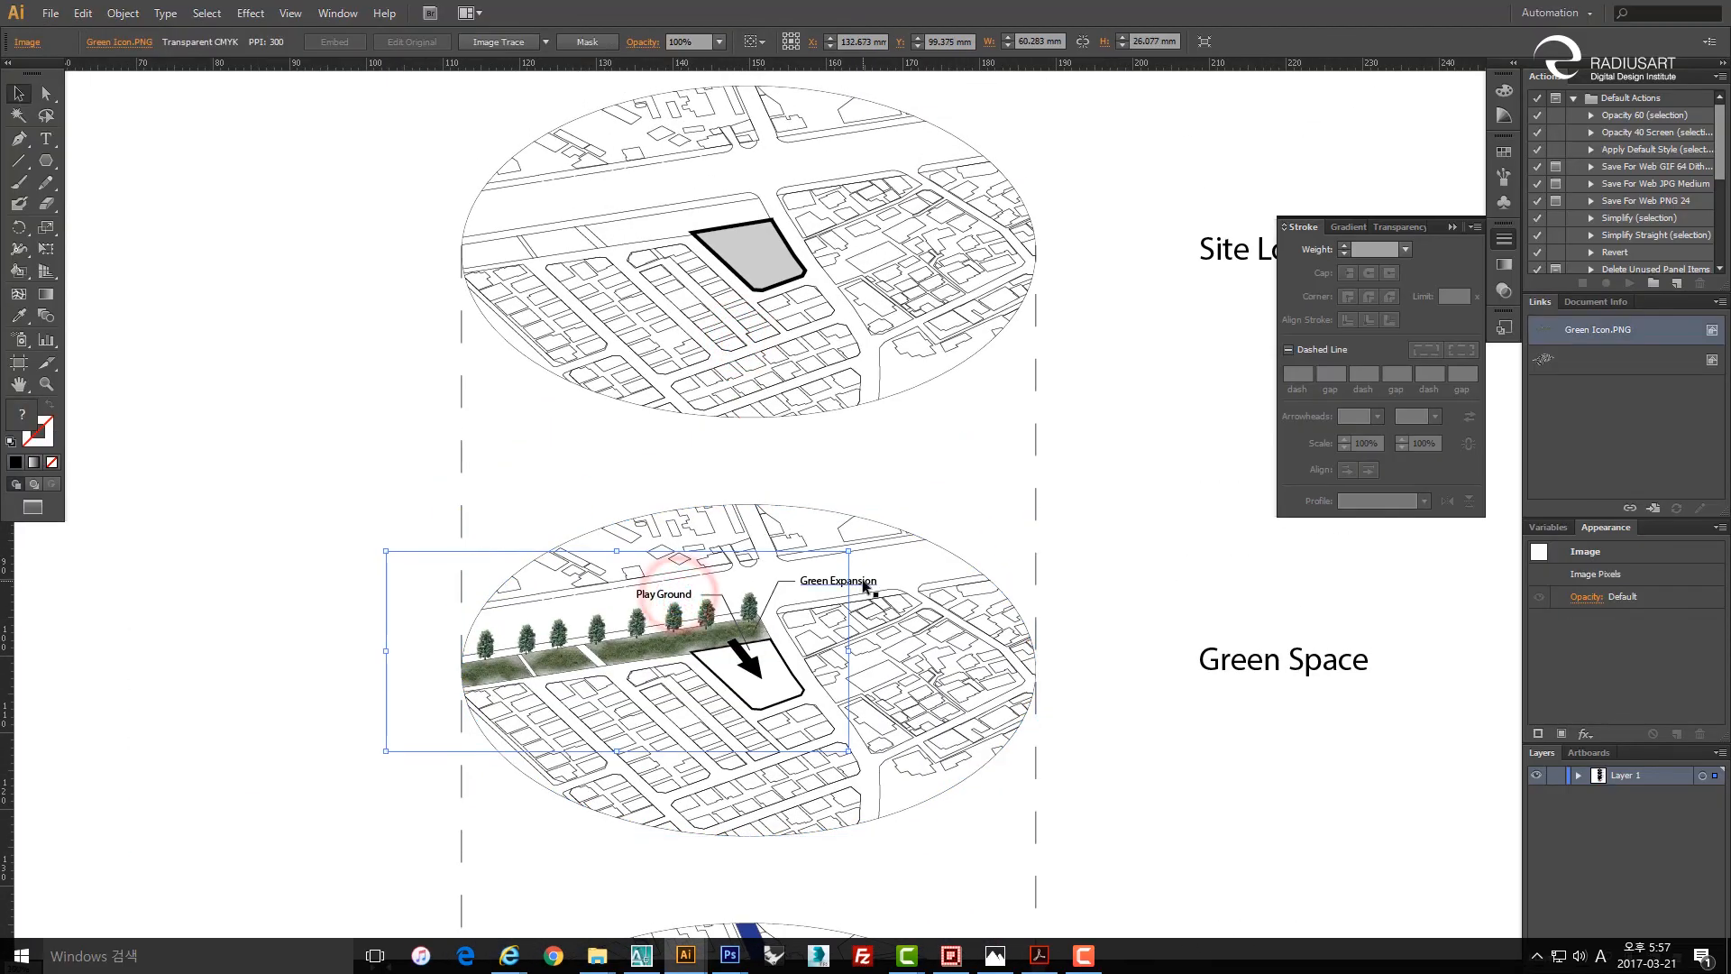
key("ctrl+2")
left_click_drag(671, 602, 765, 259)
Hide the grey site shape to bring the copied label to the front, and show all hidden objects again.
left_click(775, 257)
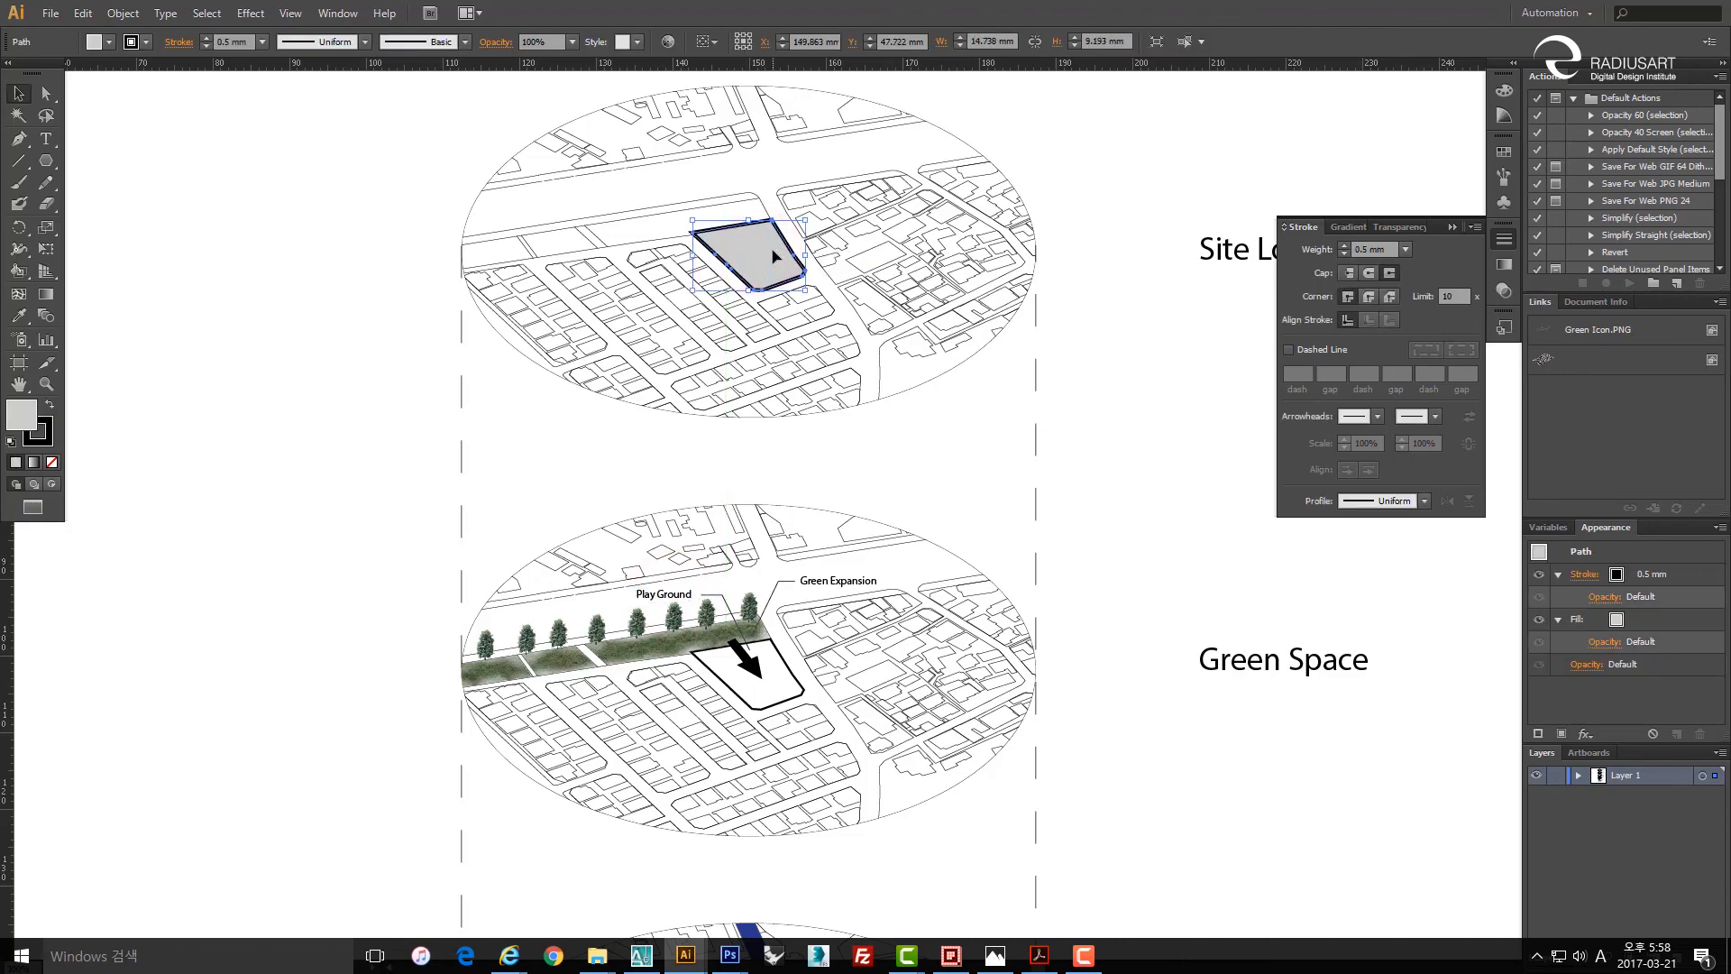
key("ctrl+3")
left_click(774, 256)
key("ctrl+shift+bracketright")
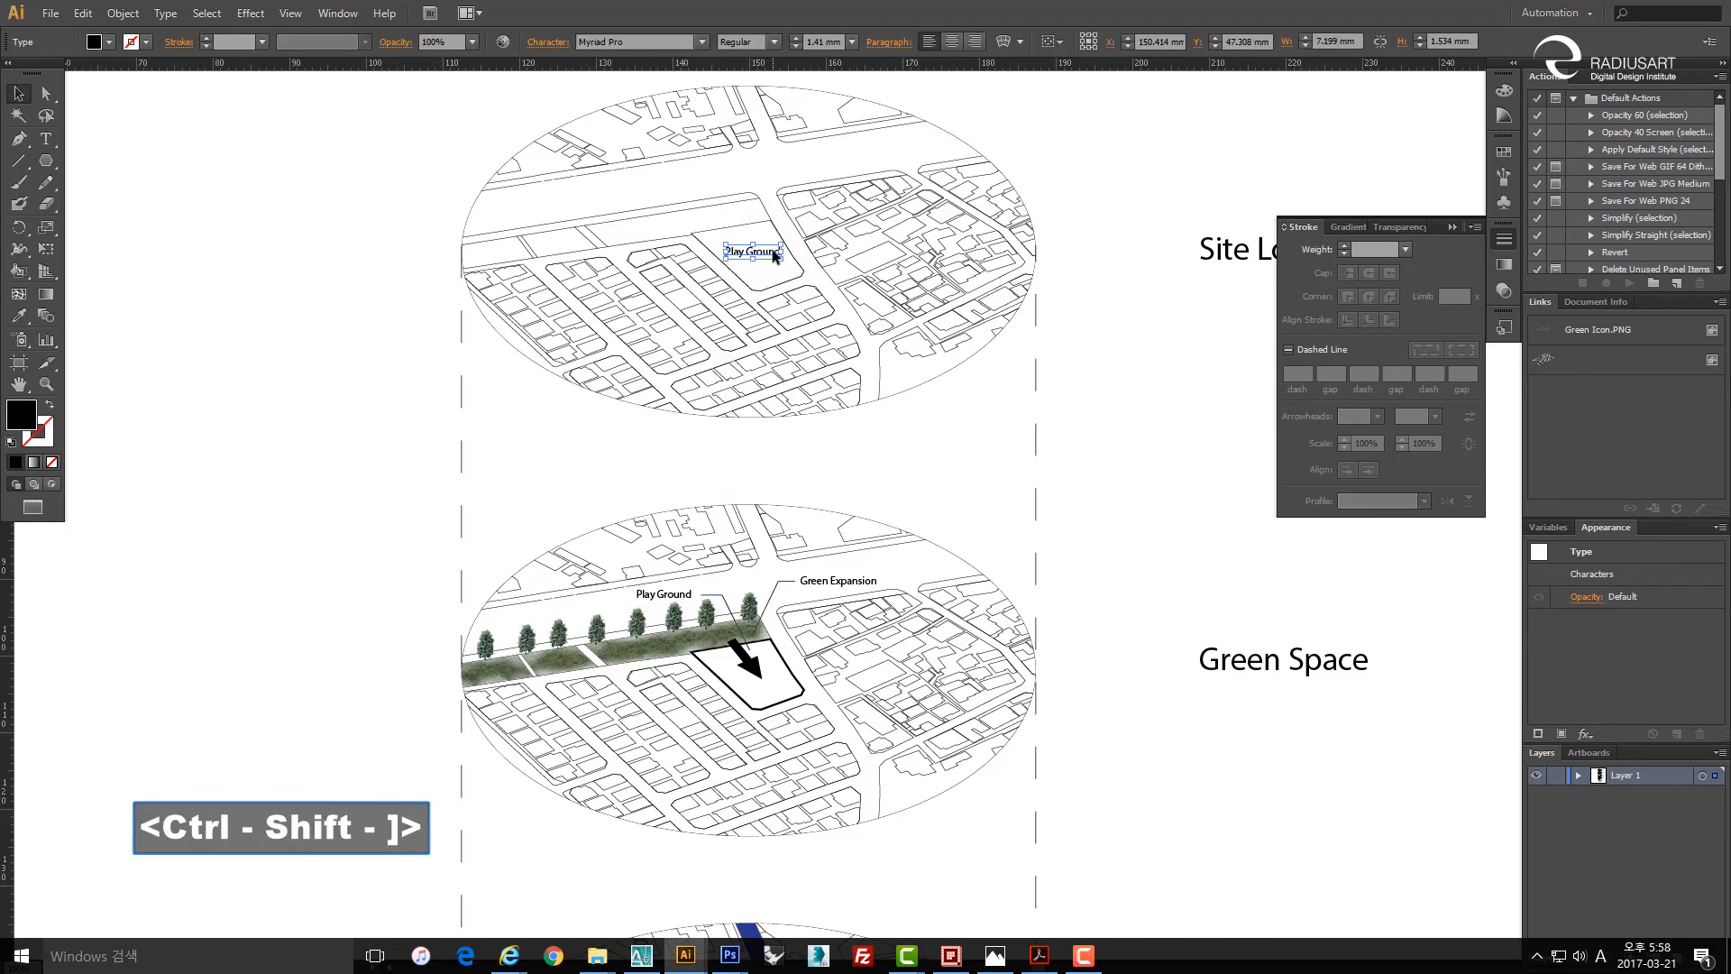
key("ctrl+alt+3")
left_click(1138, 343)
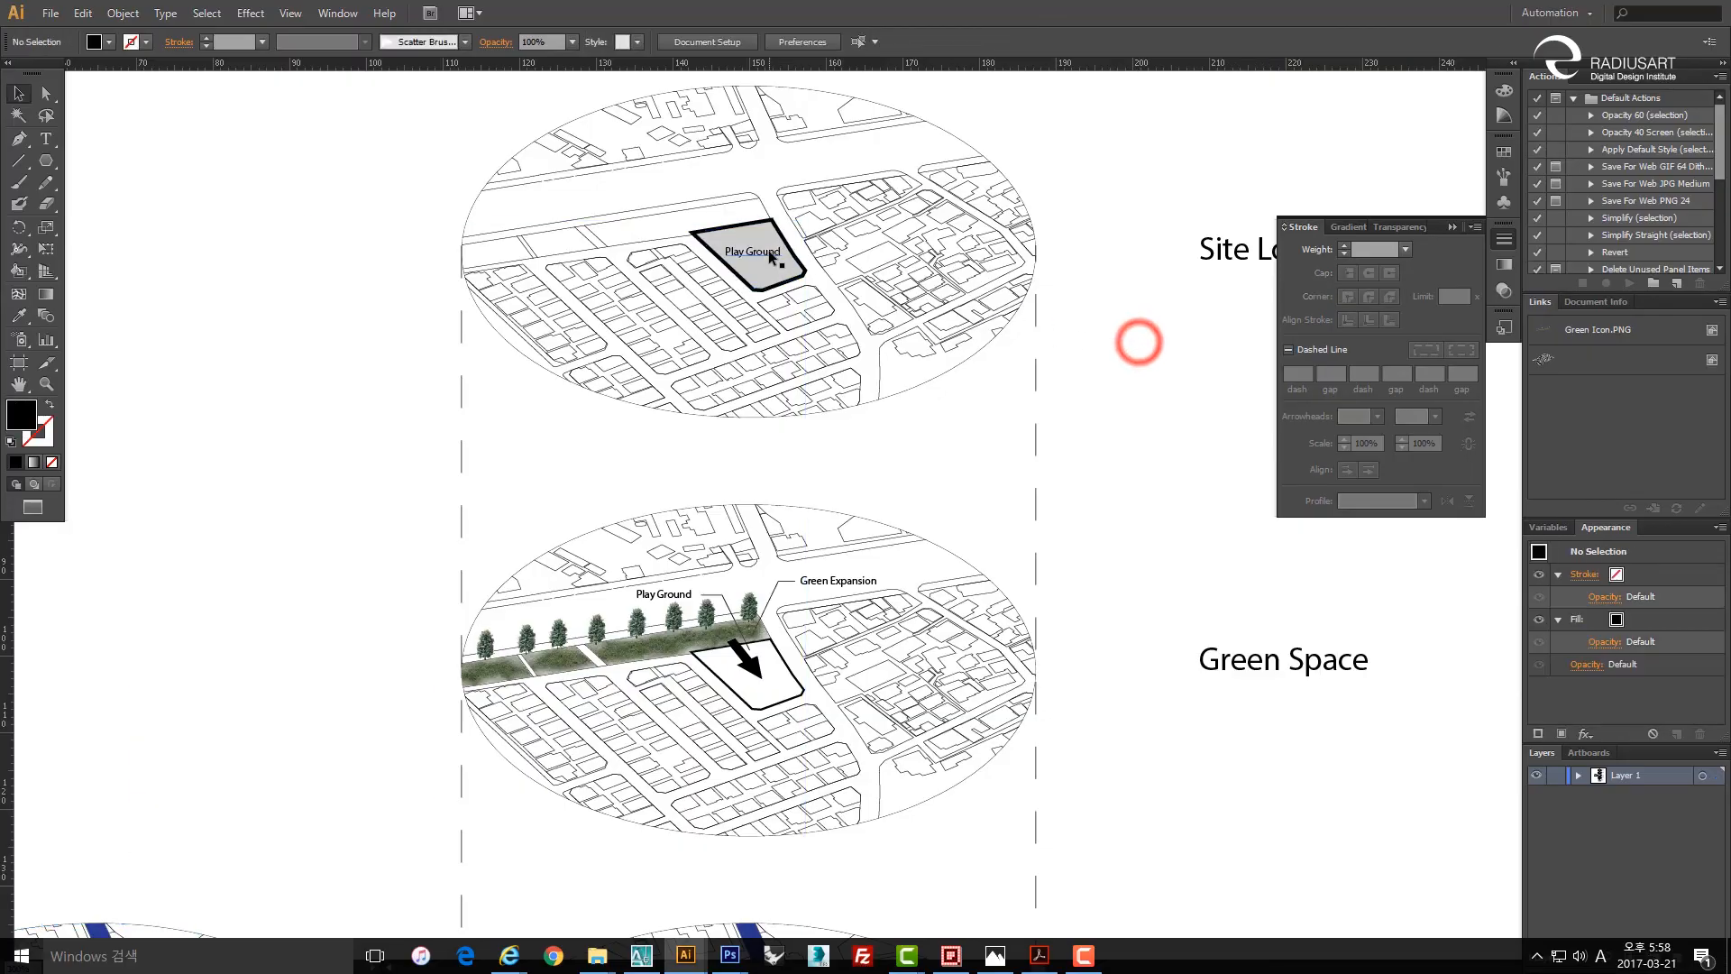
Change the text of the copied label on the Site Location map's grey site shape to "Site".
double_click(774, 253)
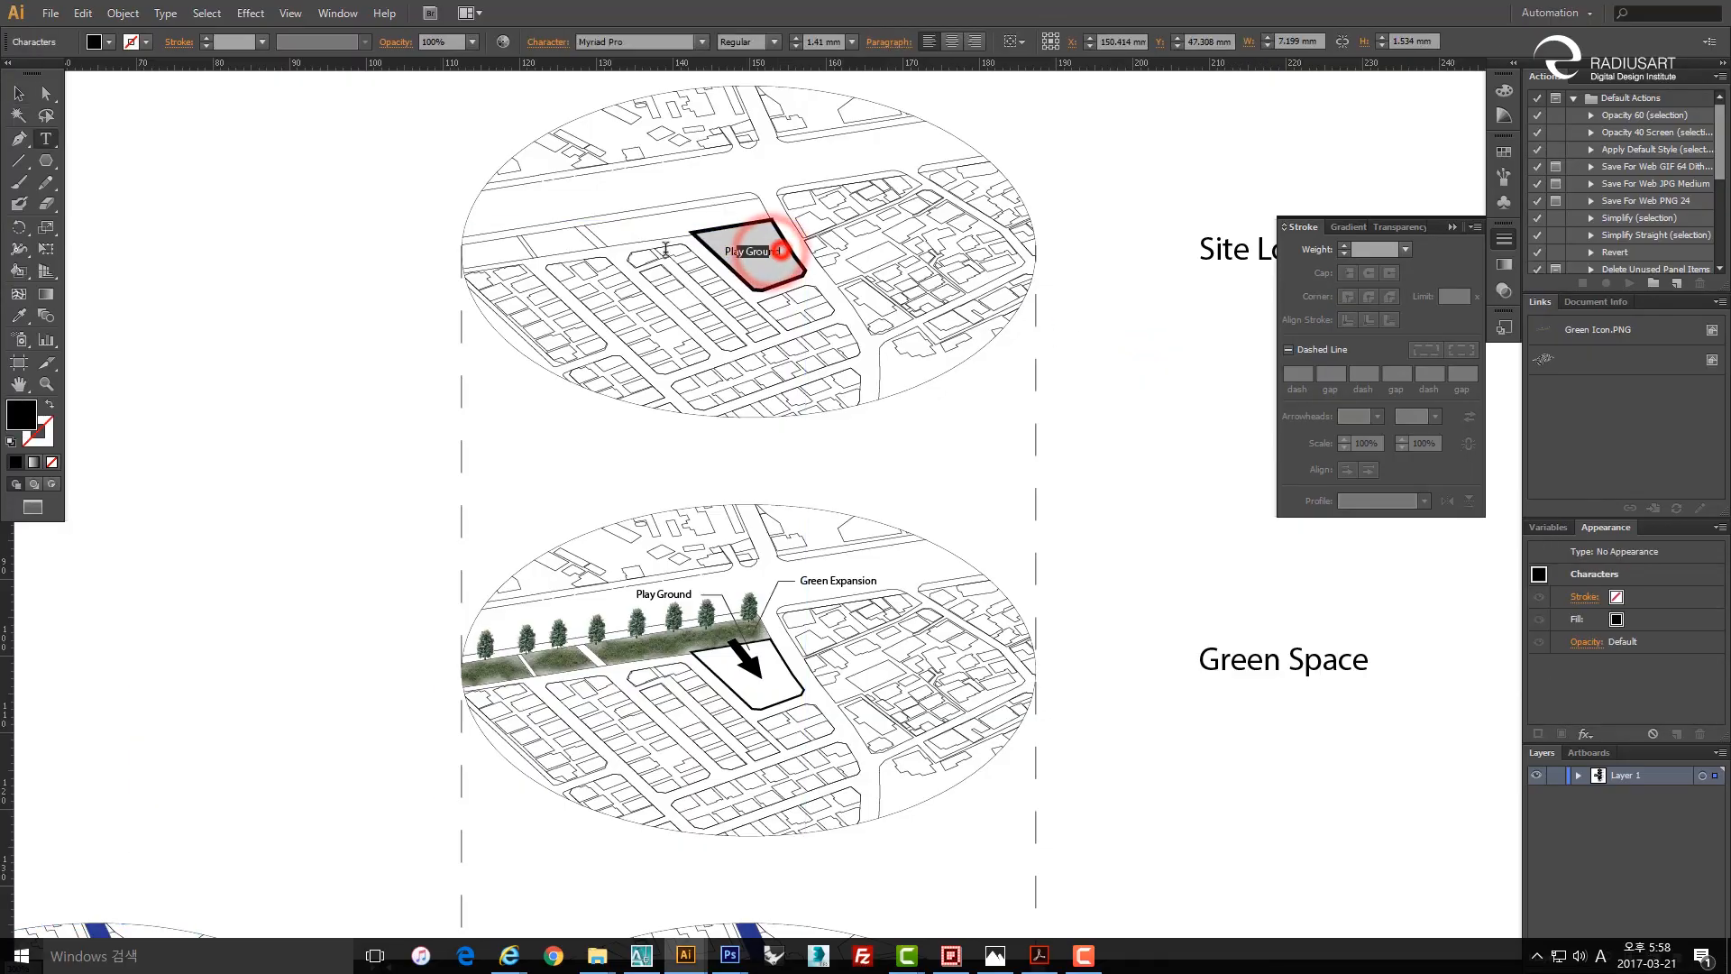
key("BackSpace")
key("Delete")
key("Delete")
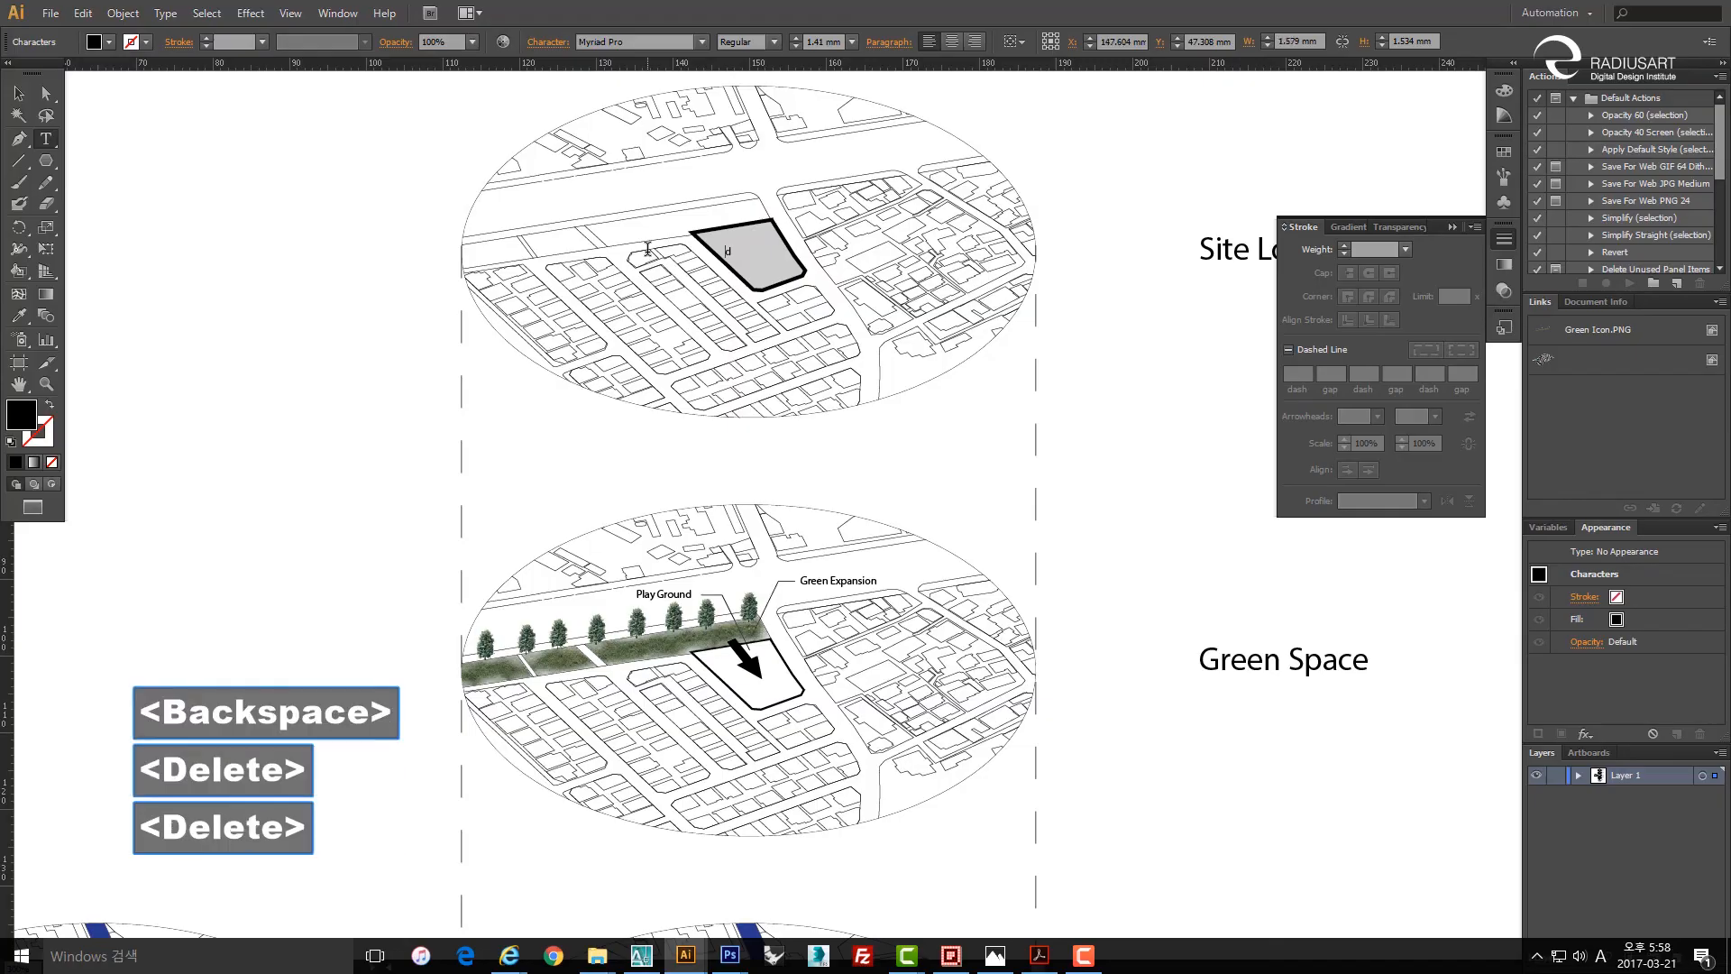
type("Site")
key("Escape")
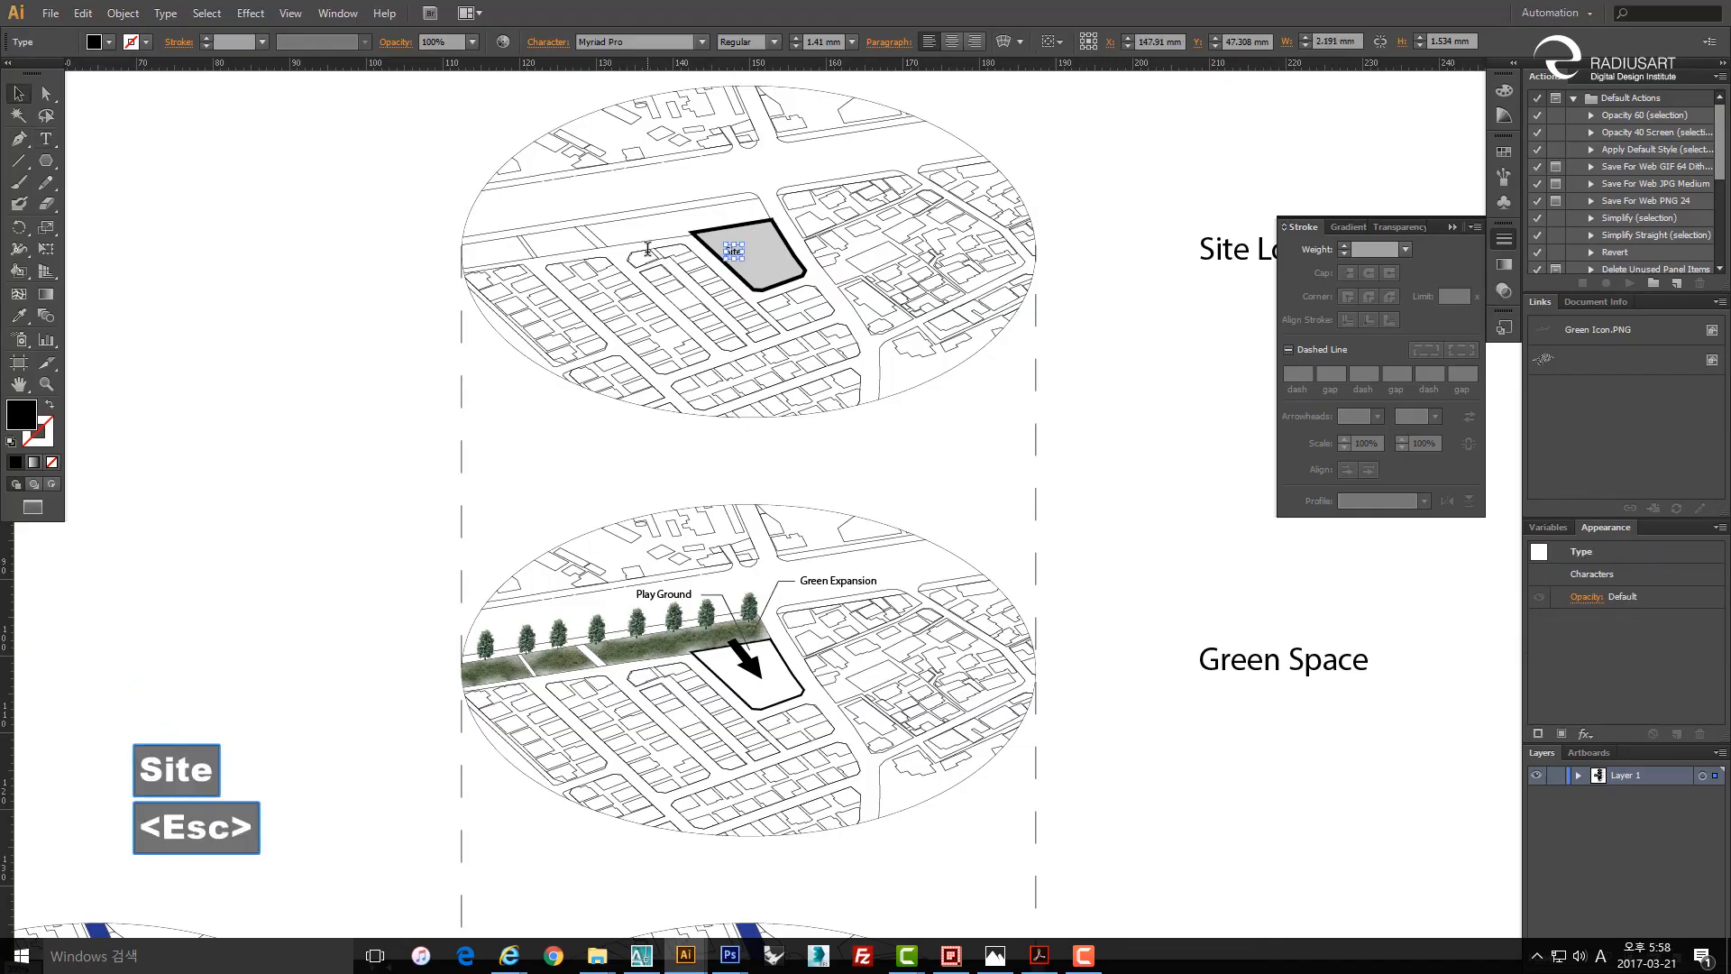
Move the "Site" label sideways to the middle of the grey site shape.
key("Right")
scroll(721, 255, "up", 2)
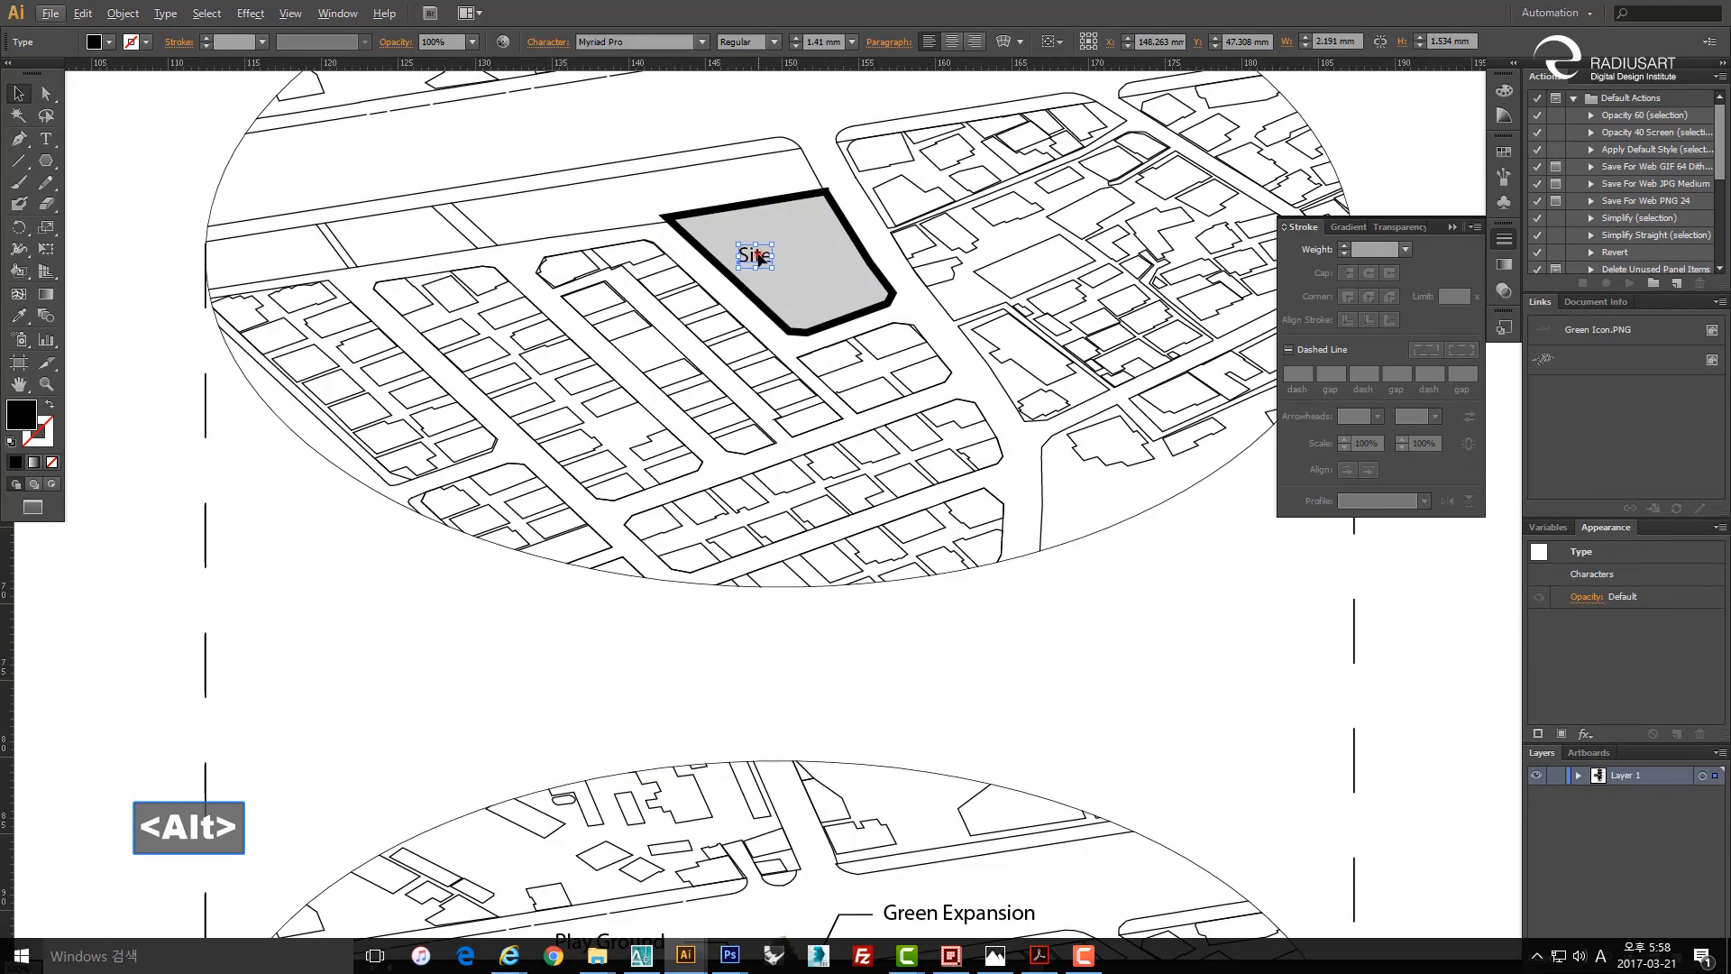
left_click_drag(738, 256, 796, 265)
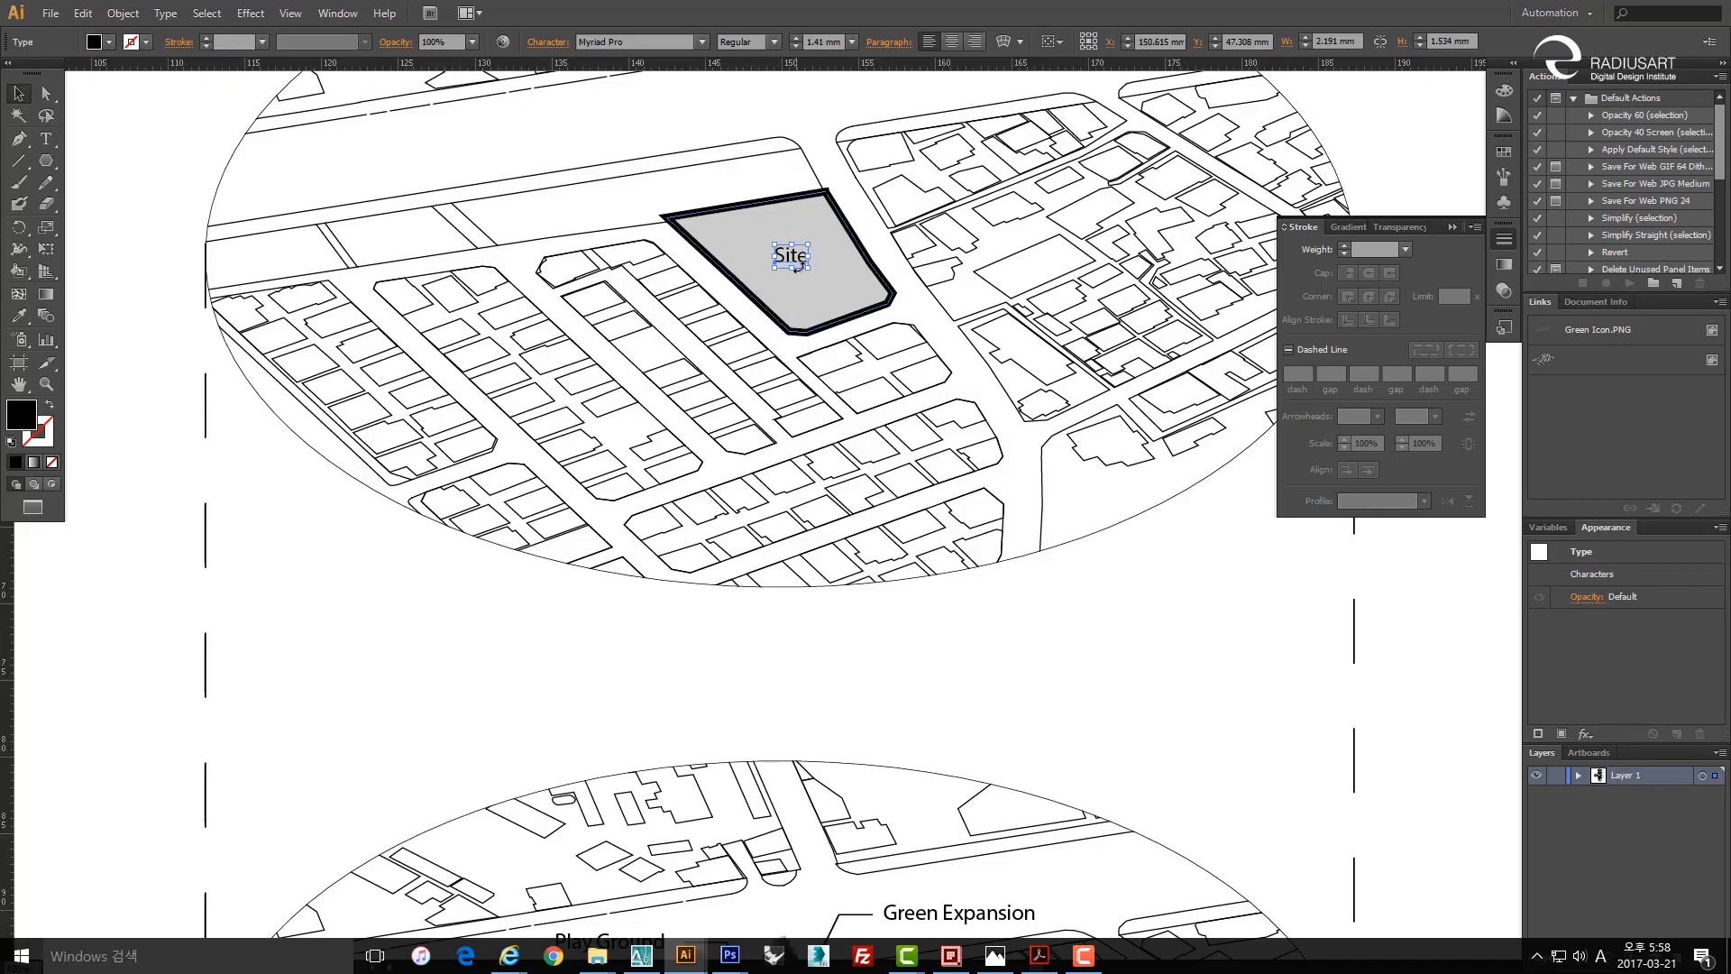
Copy the "Play Ground" label from the Green Space map onto the wide blue road of the Path / Traffic map.
scroll(804, 271, "down", 3)
left_click_drag(818, 531, 828, 438)
left_click(820, 493)
left_click_drag(844, 355, 883, 567)
scroll(856, 397, "up", 3)
left_click(760, 398)
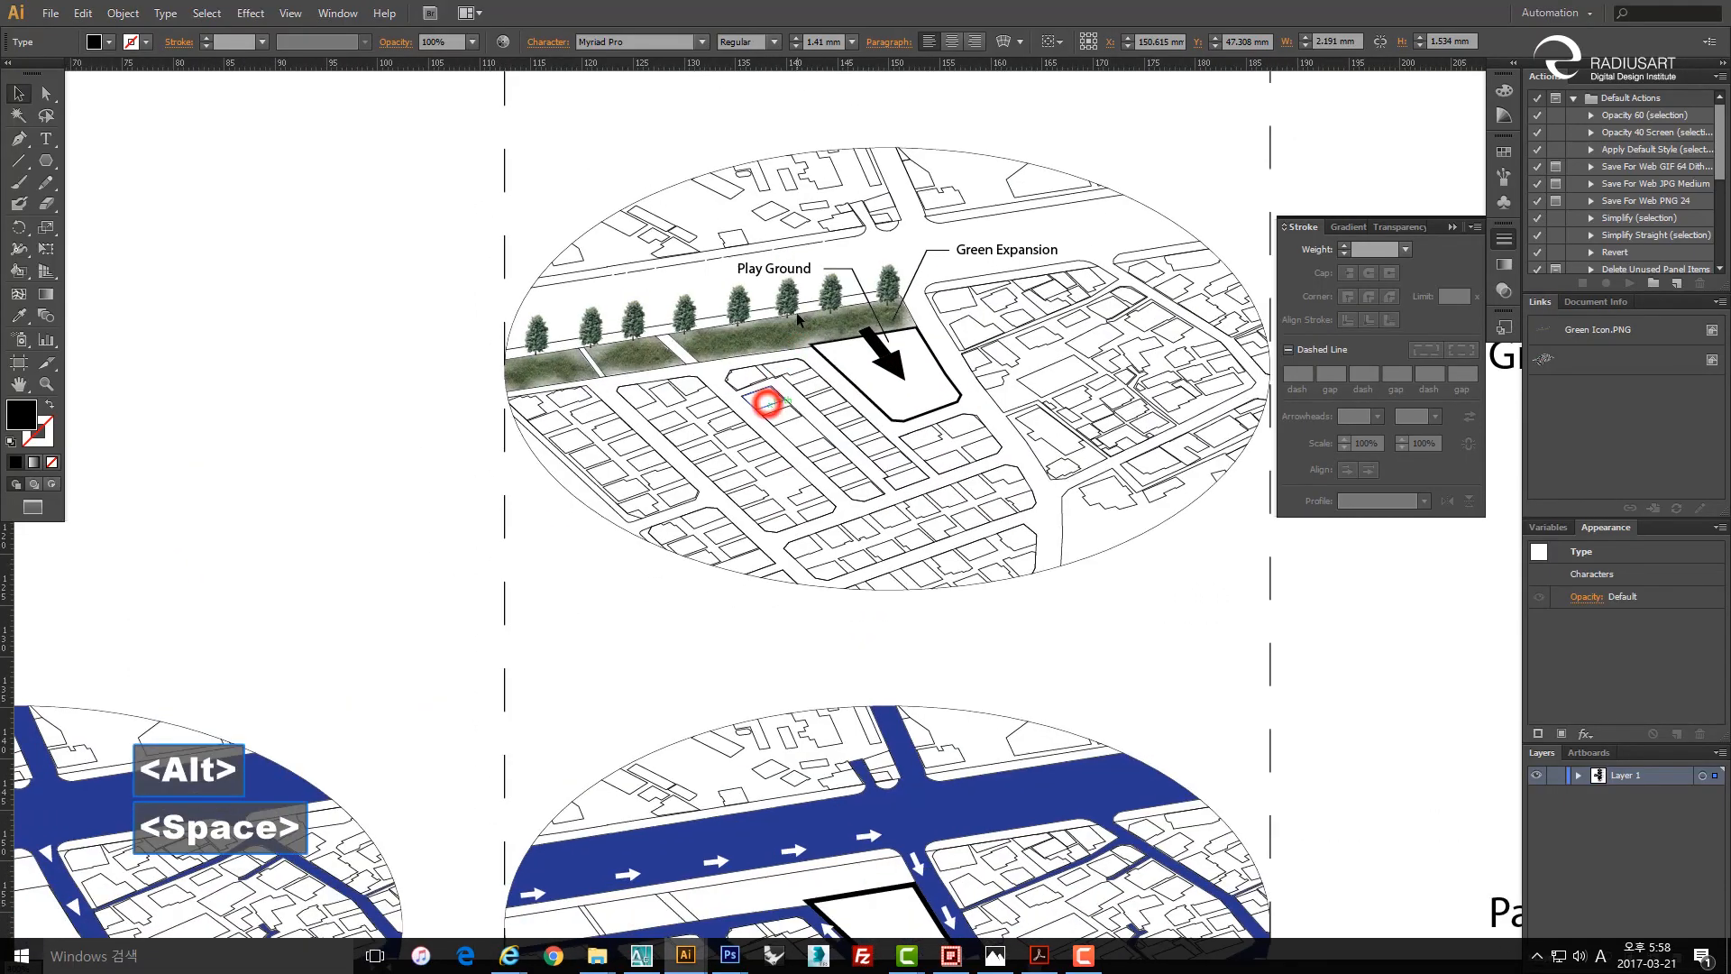
left_click(797, 269)
left_click_drag(797, 270, 806, 832)
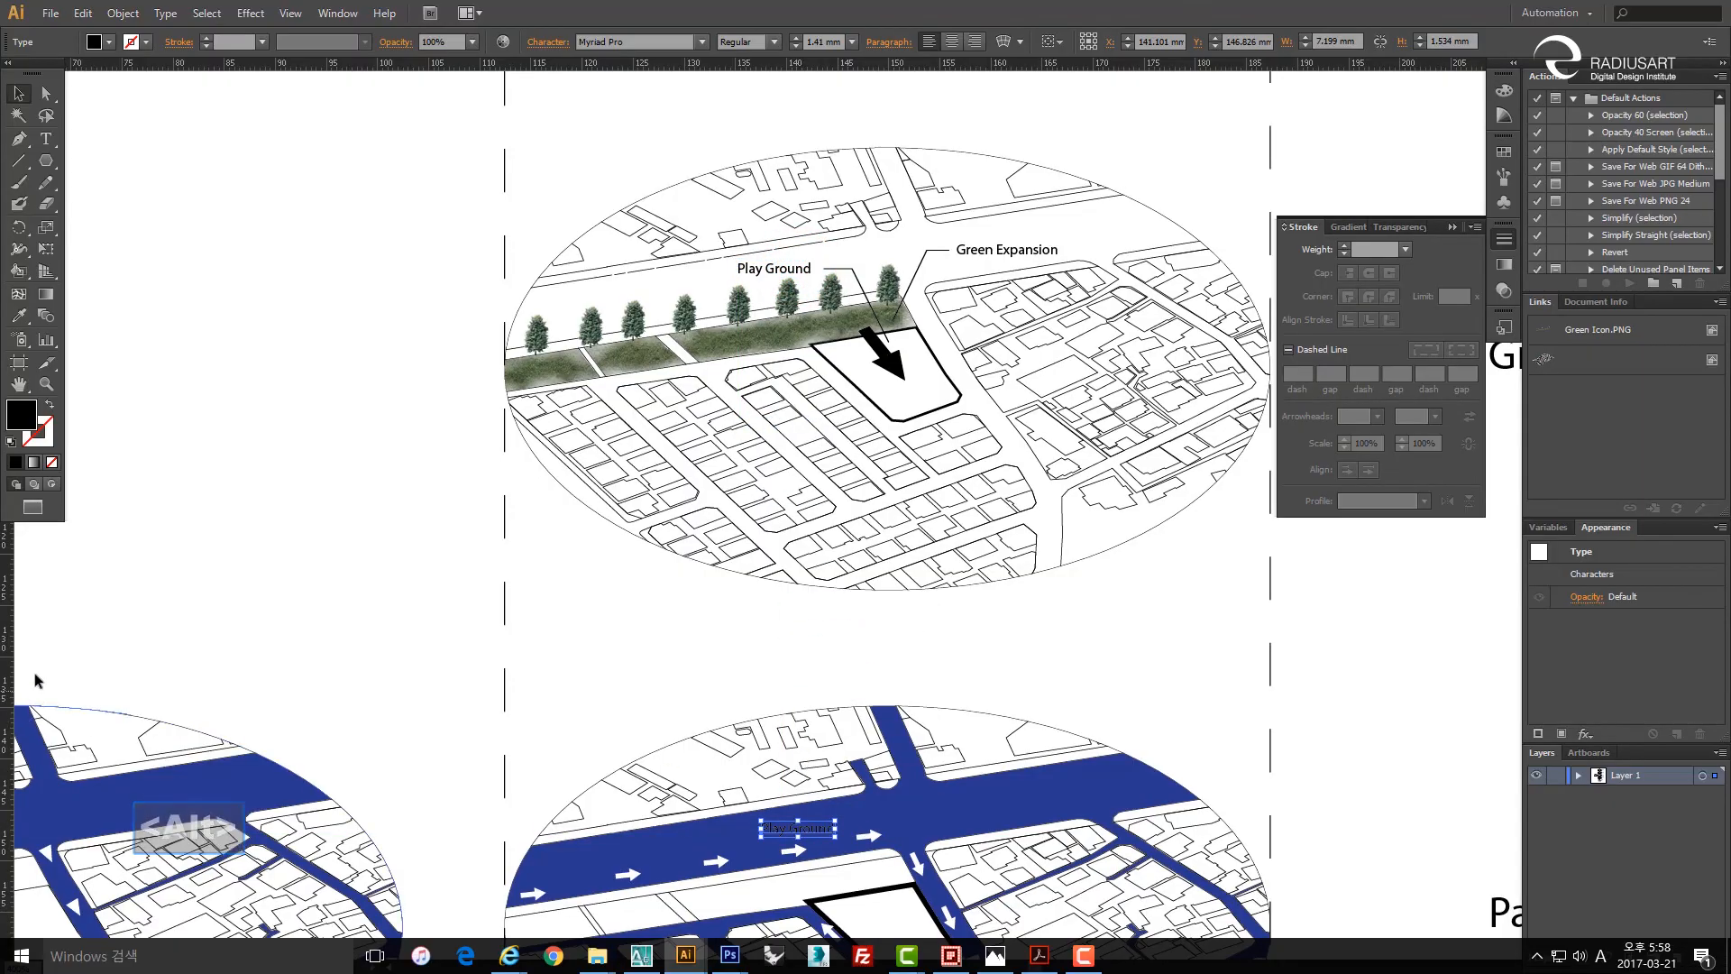
Set the fill colour of the copied label's text on the blue road to white (FFFFFF).
double_click(807, 829)
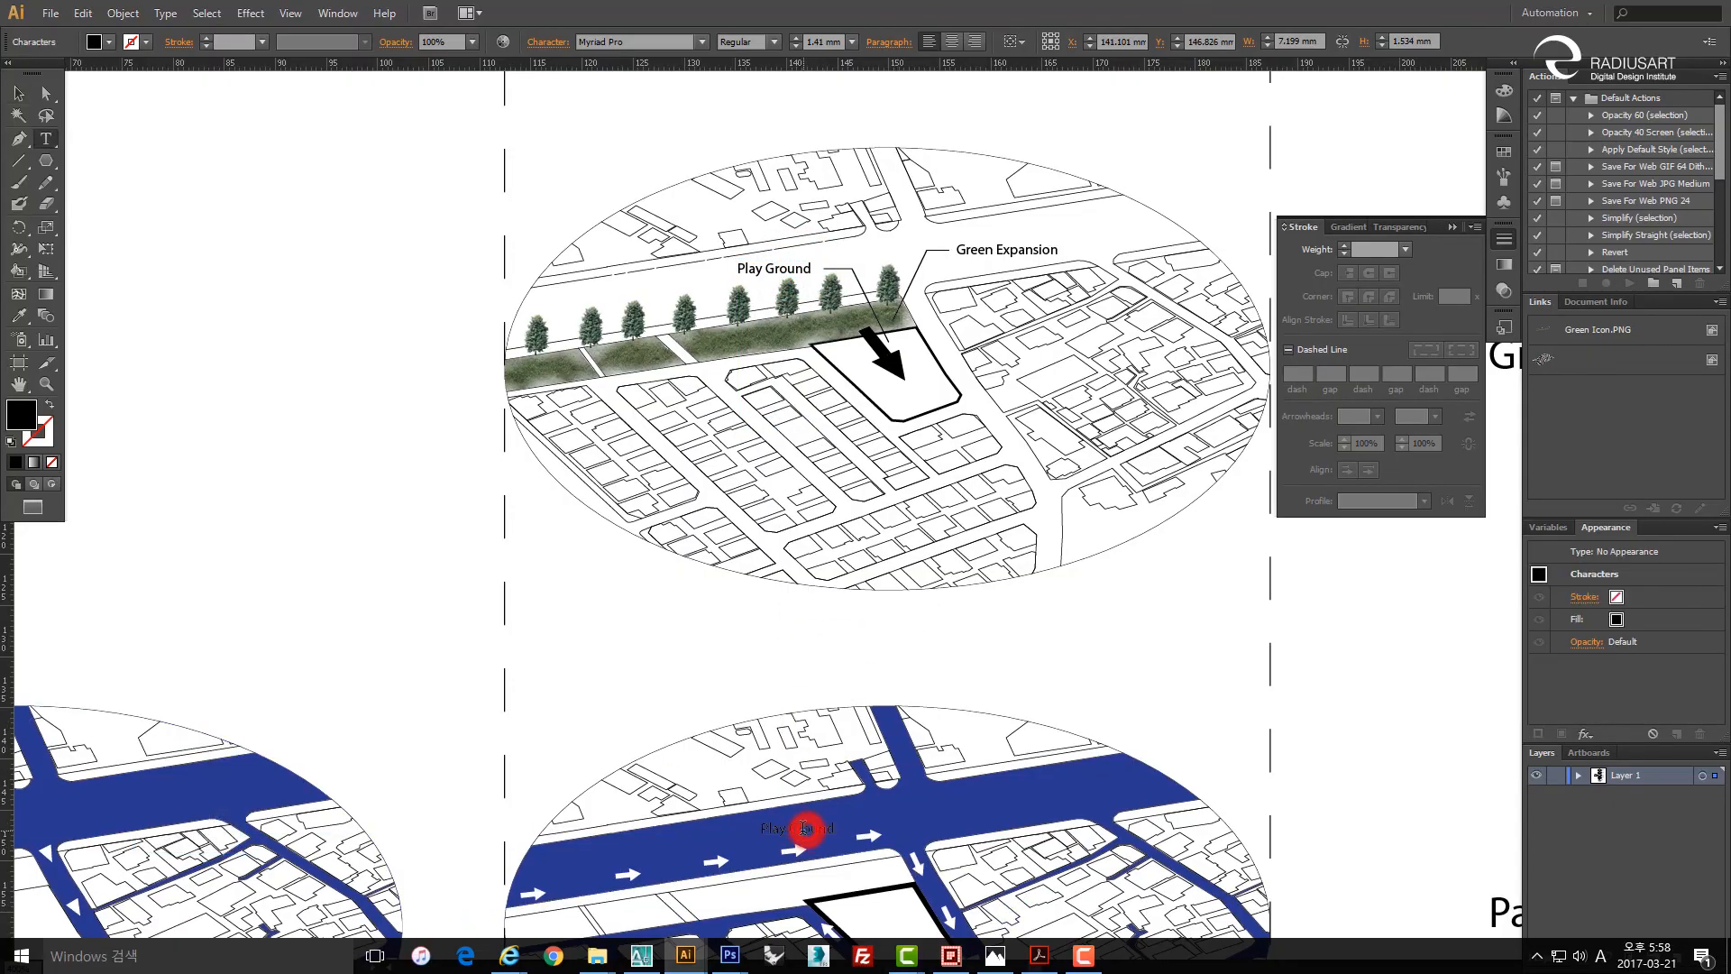
key("ctrl+a")
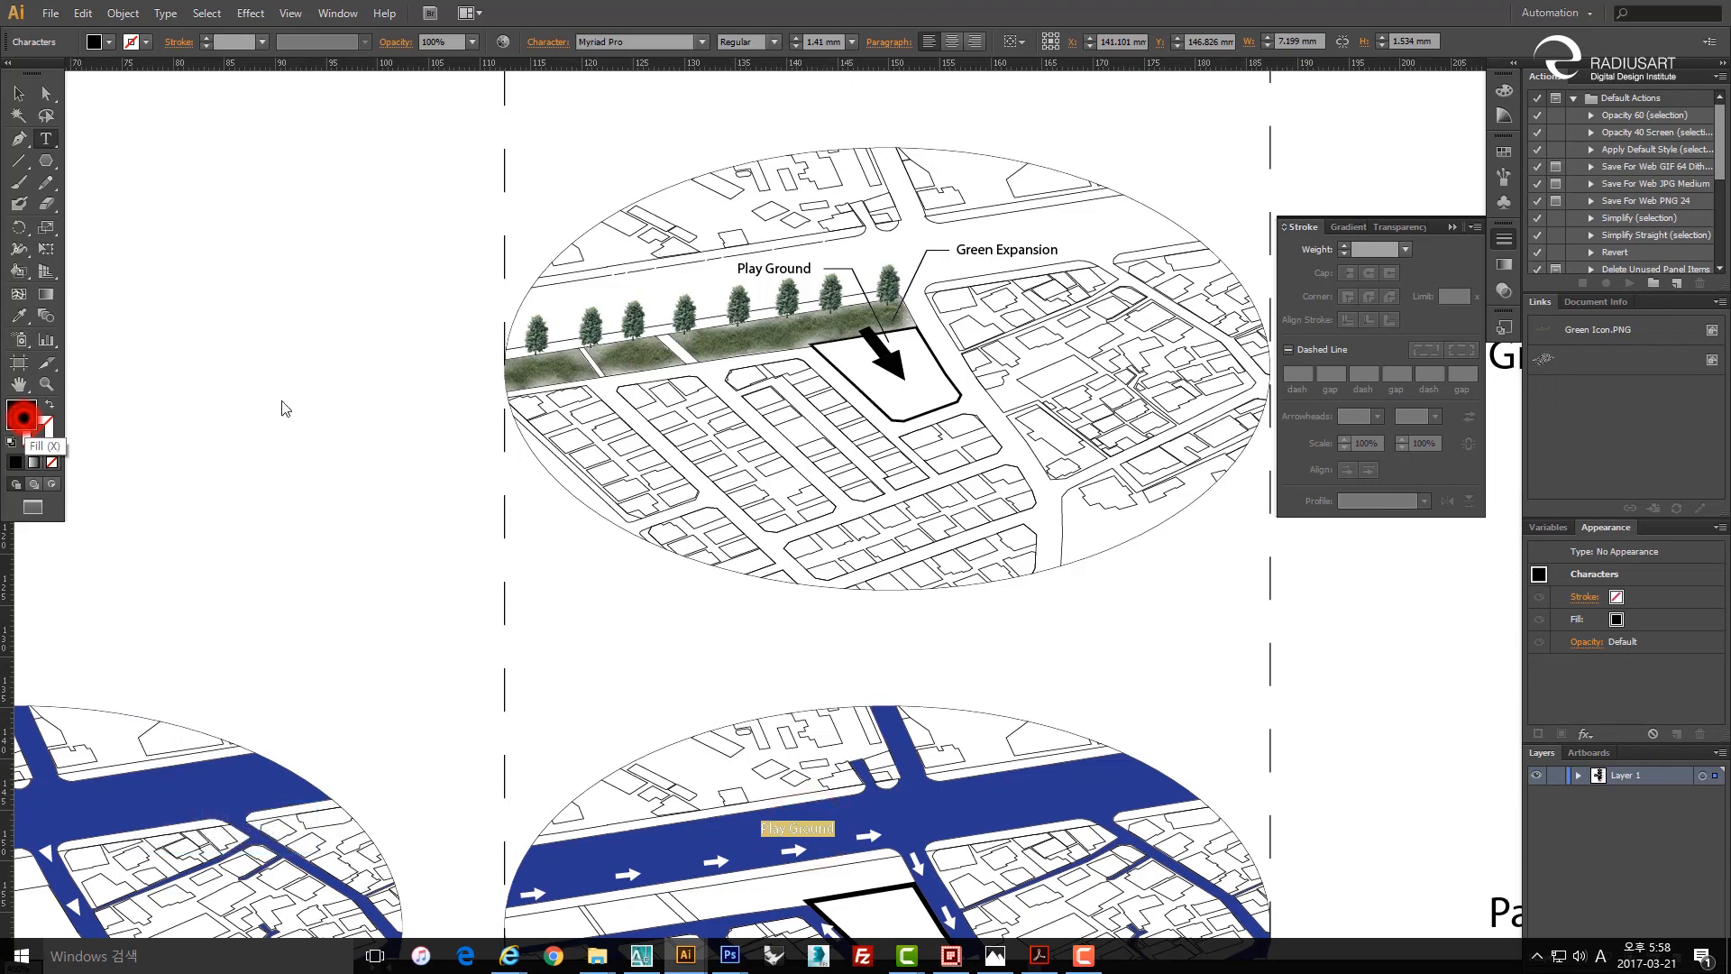
left_click(408, 293)
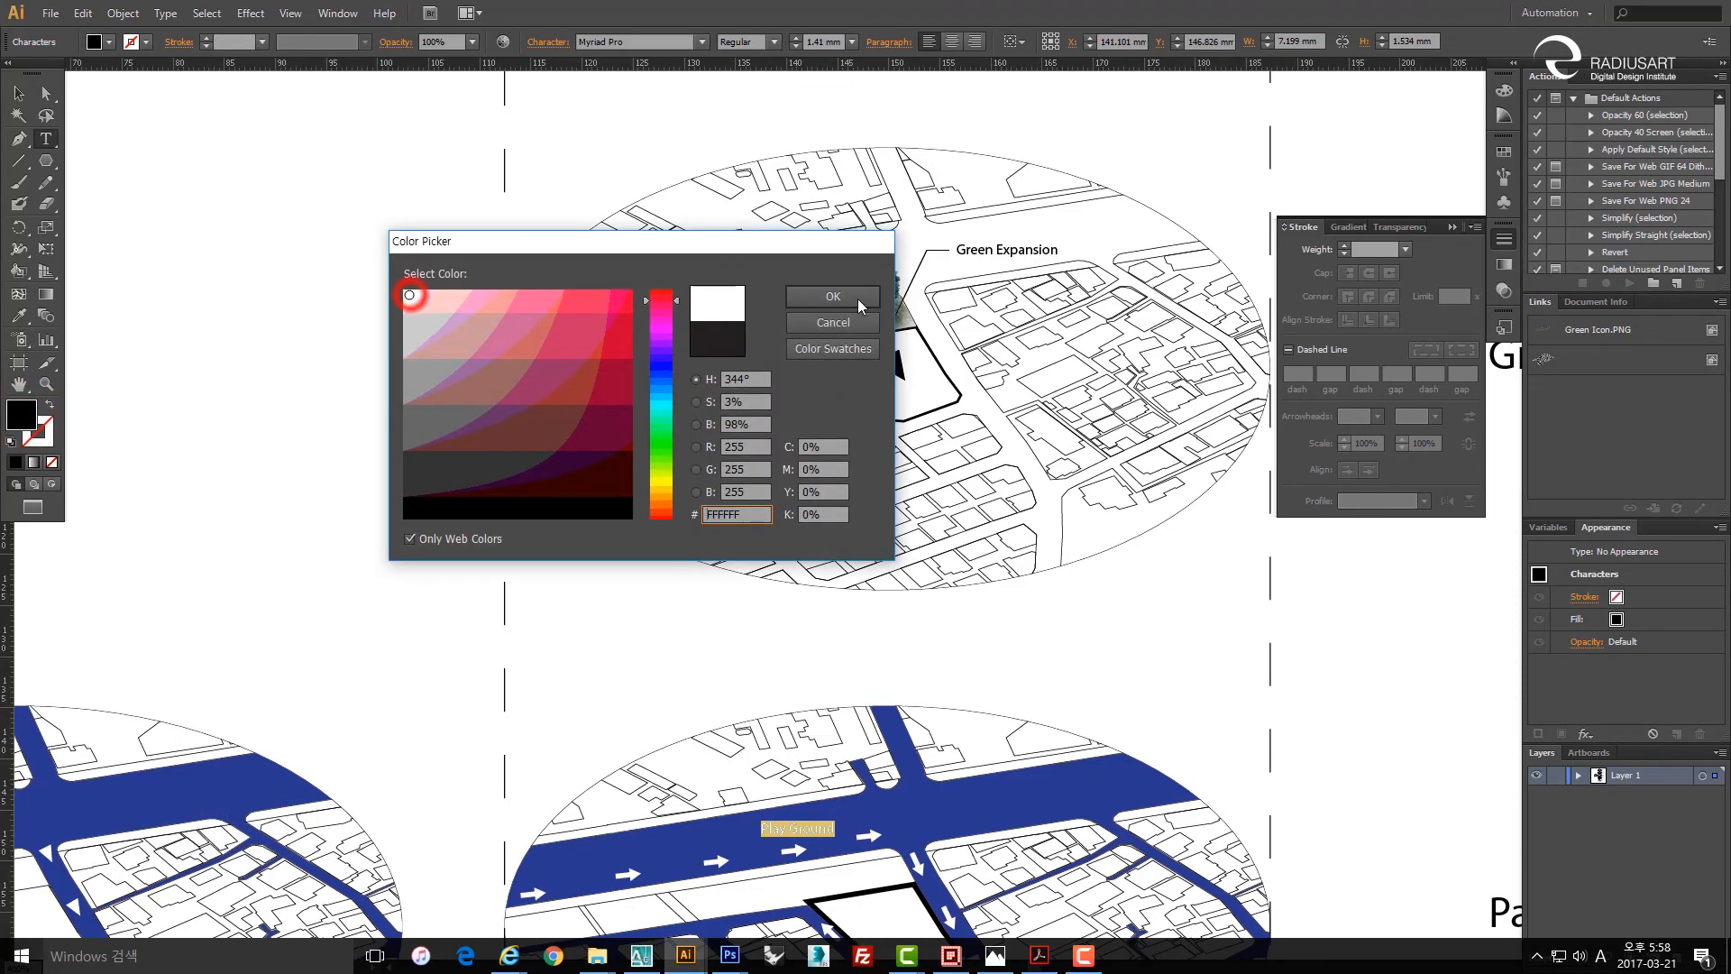
key("Return")
left_click(16, 93)
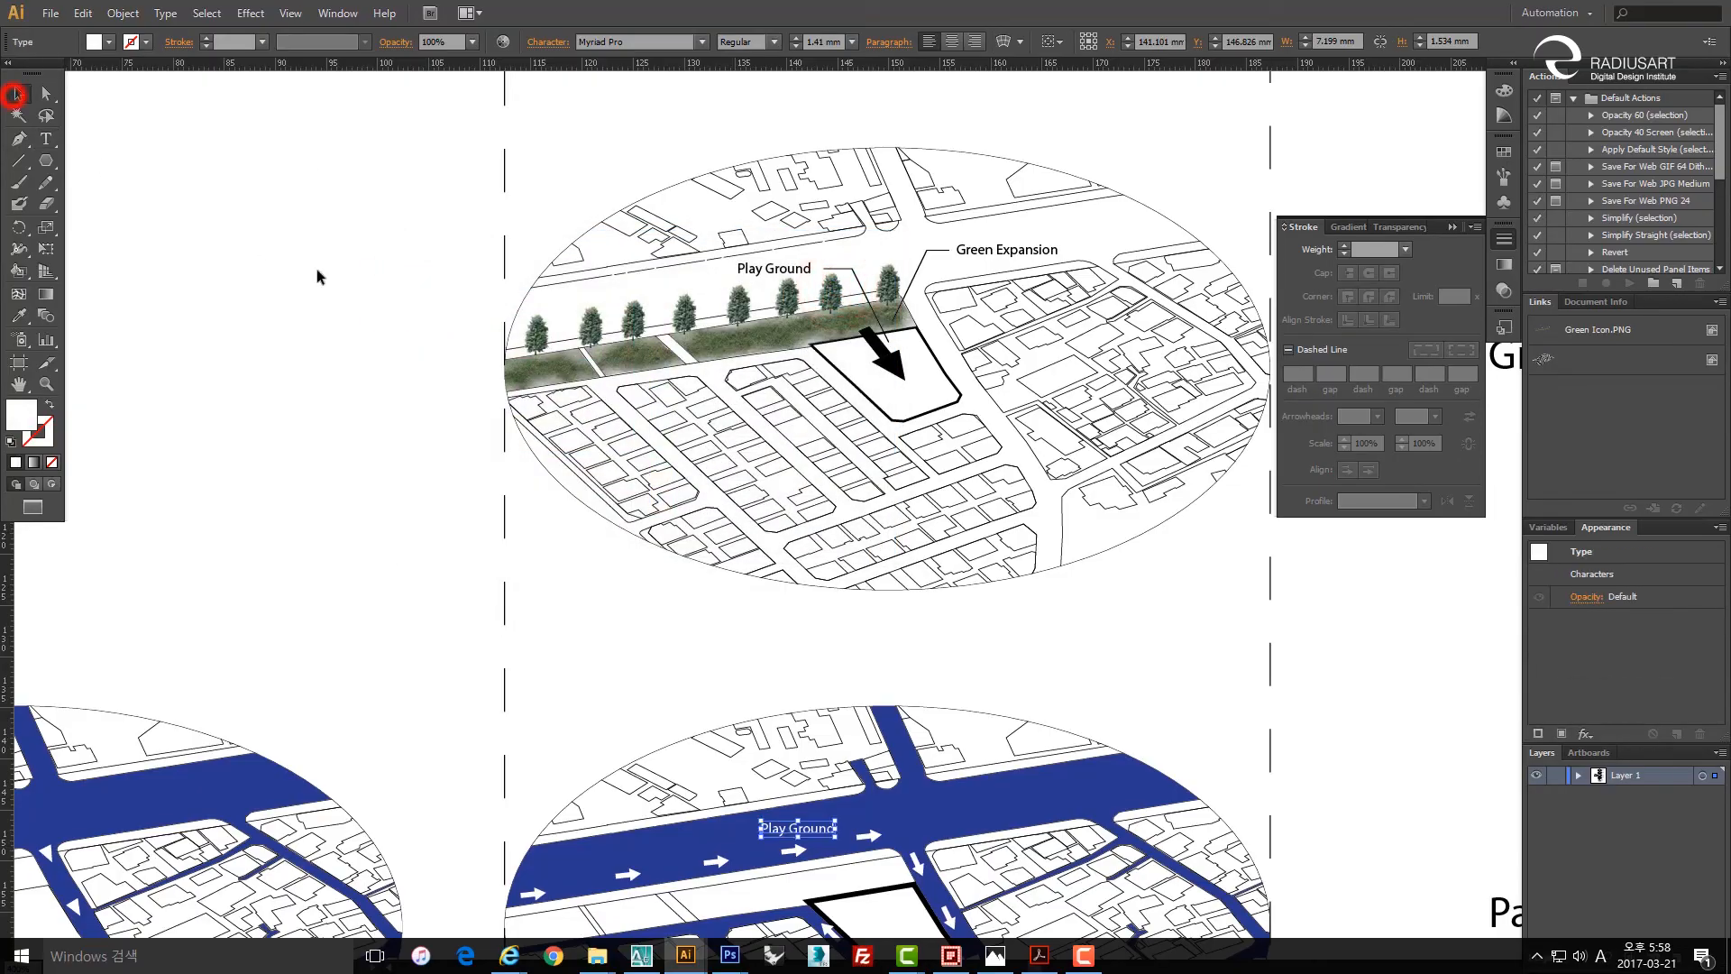
Replace the white label's text on the blue road with "25M Road" and deselect it.
double_click(812, 829)
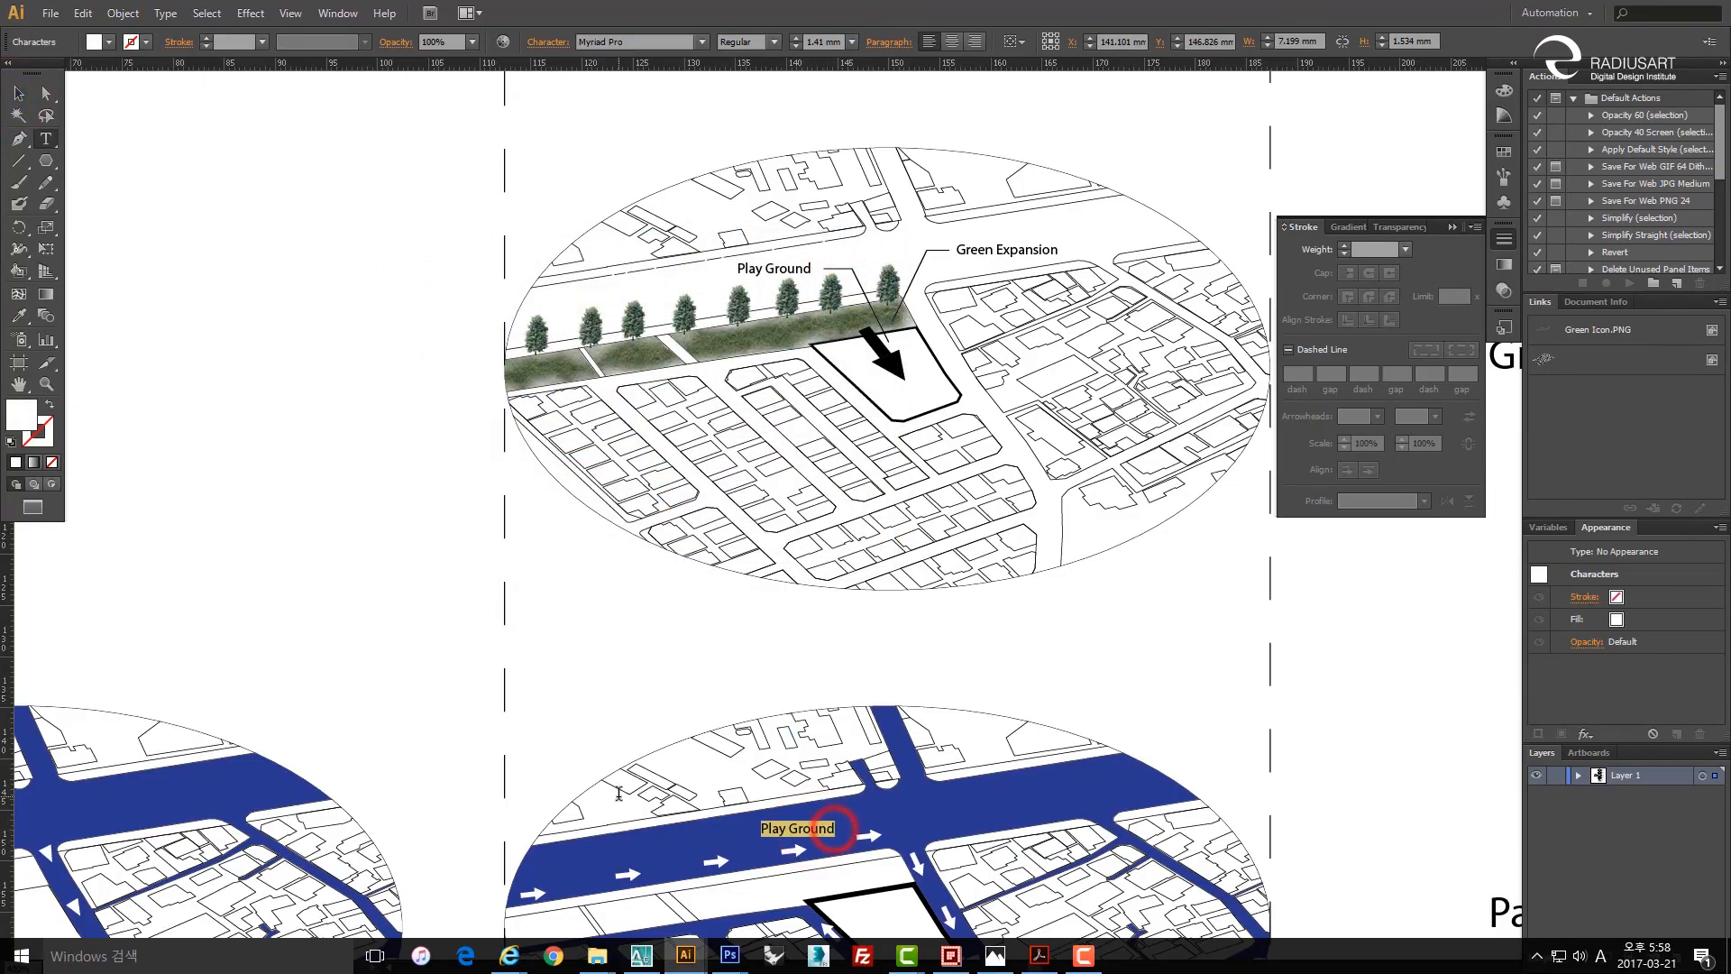
type("25")
key("BackSpace")
type("M")
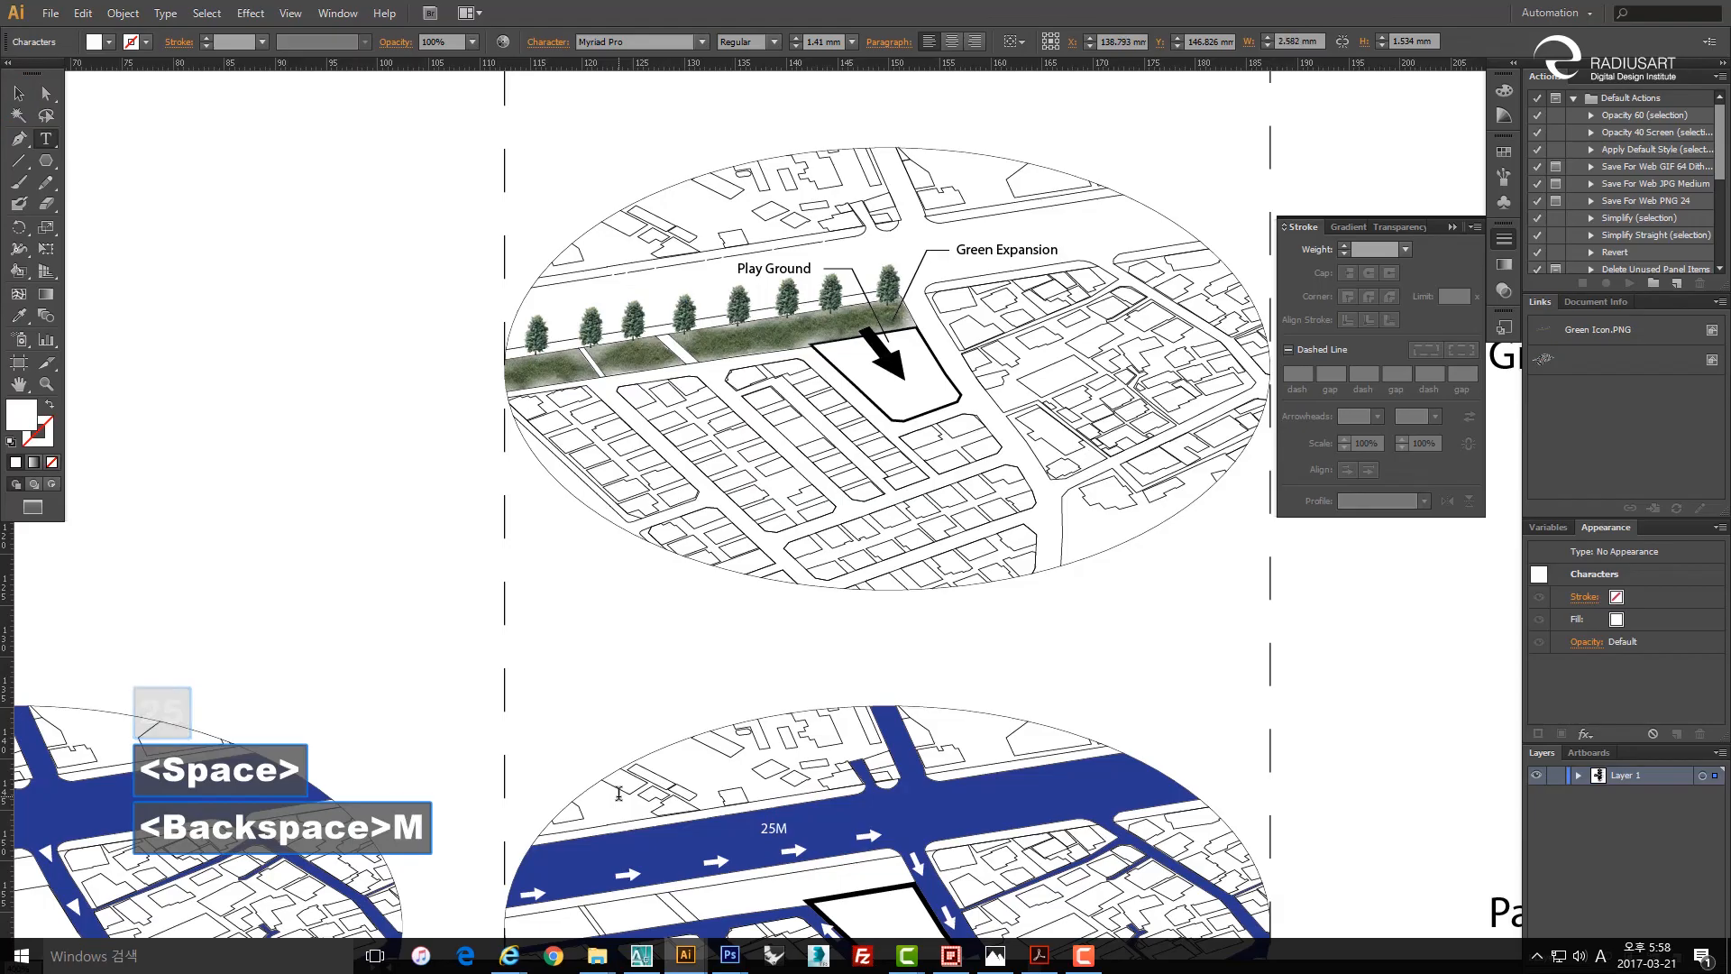
type(" Road")
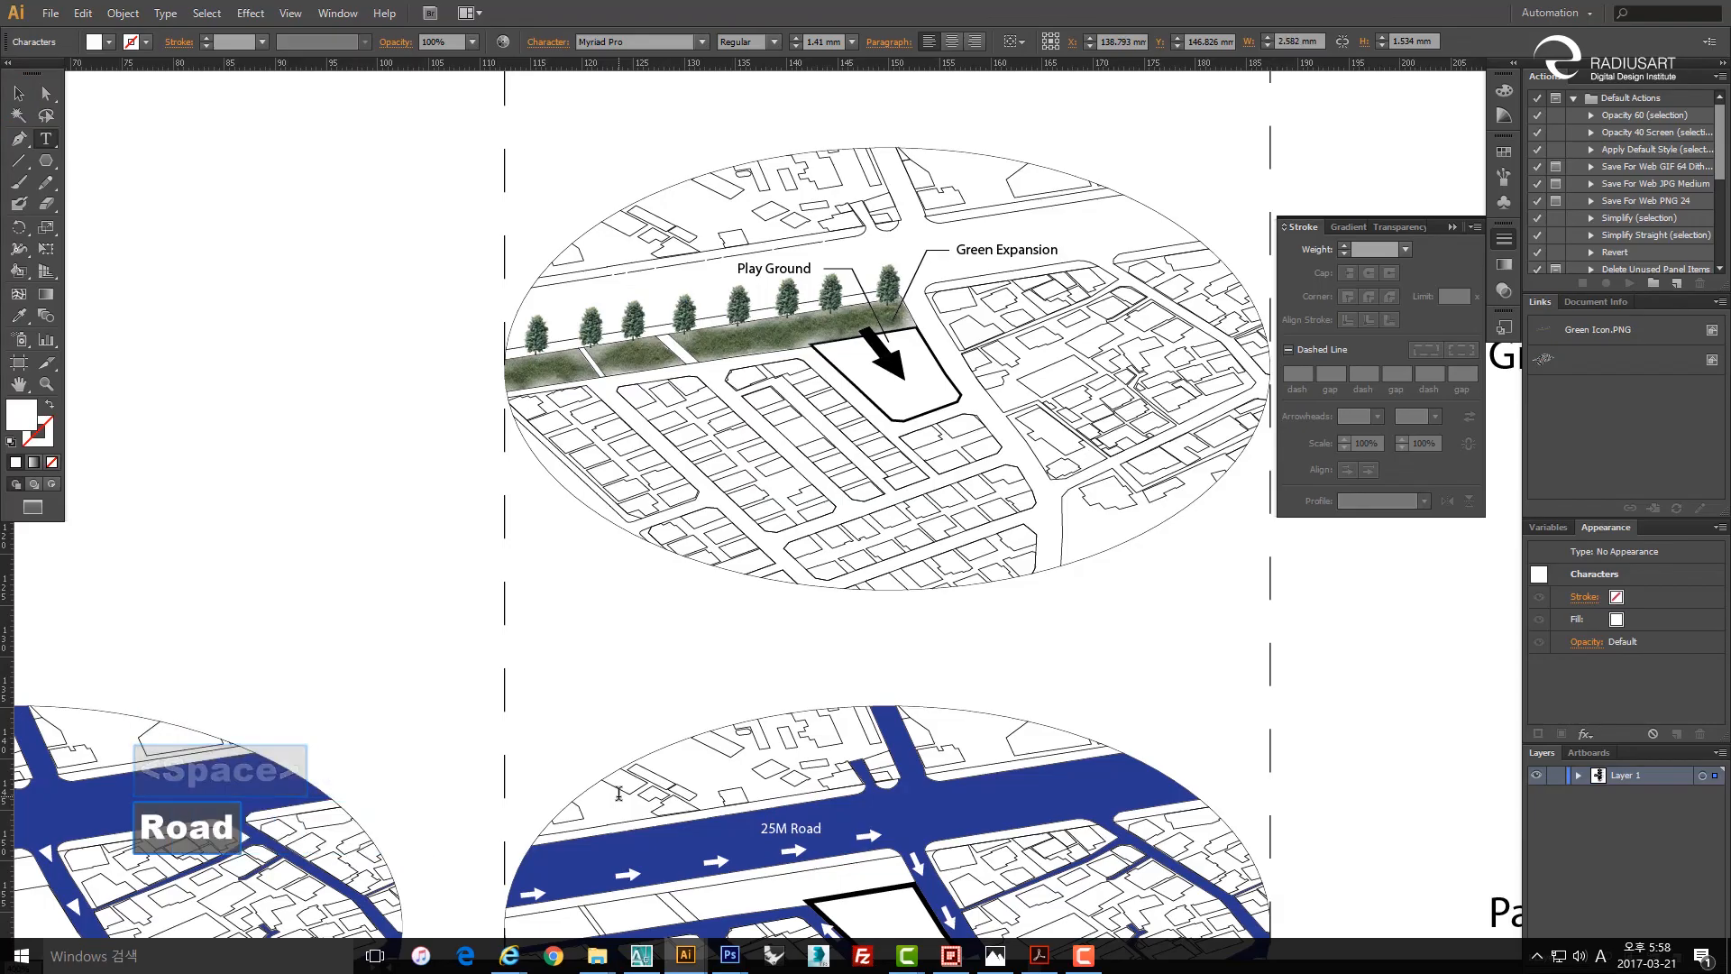
key("Escape")
left_click(317, 587)
Rotate the "25M Road" label to match the slope of the blue road and shift it along the road toward the junction.
left_click_drag(904, 792, 851, 478)
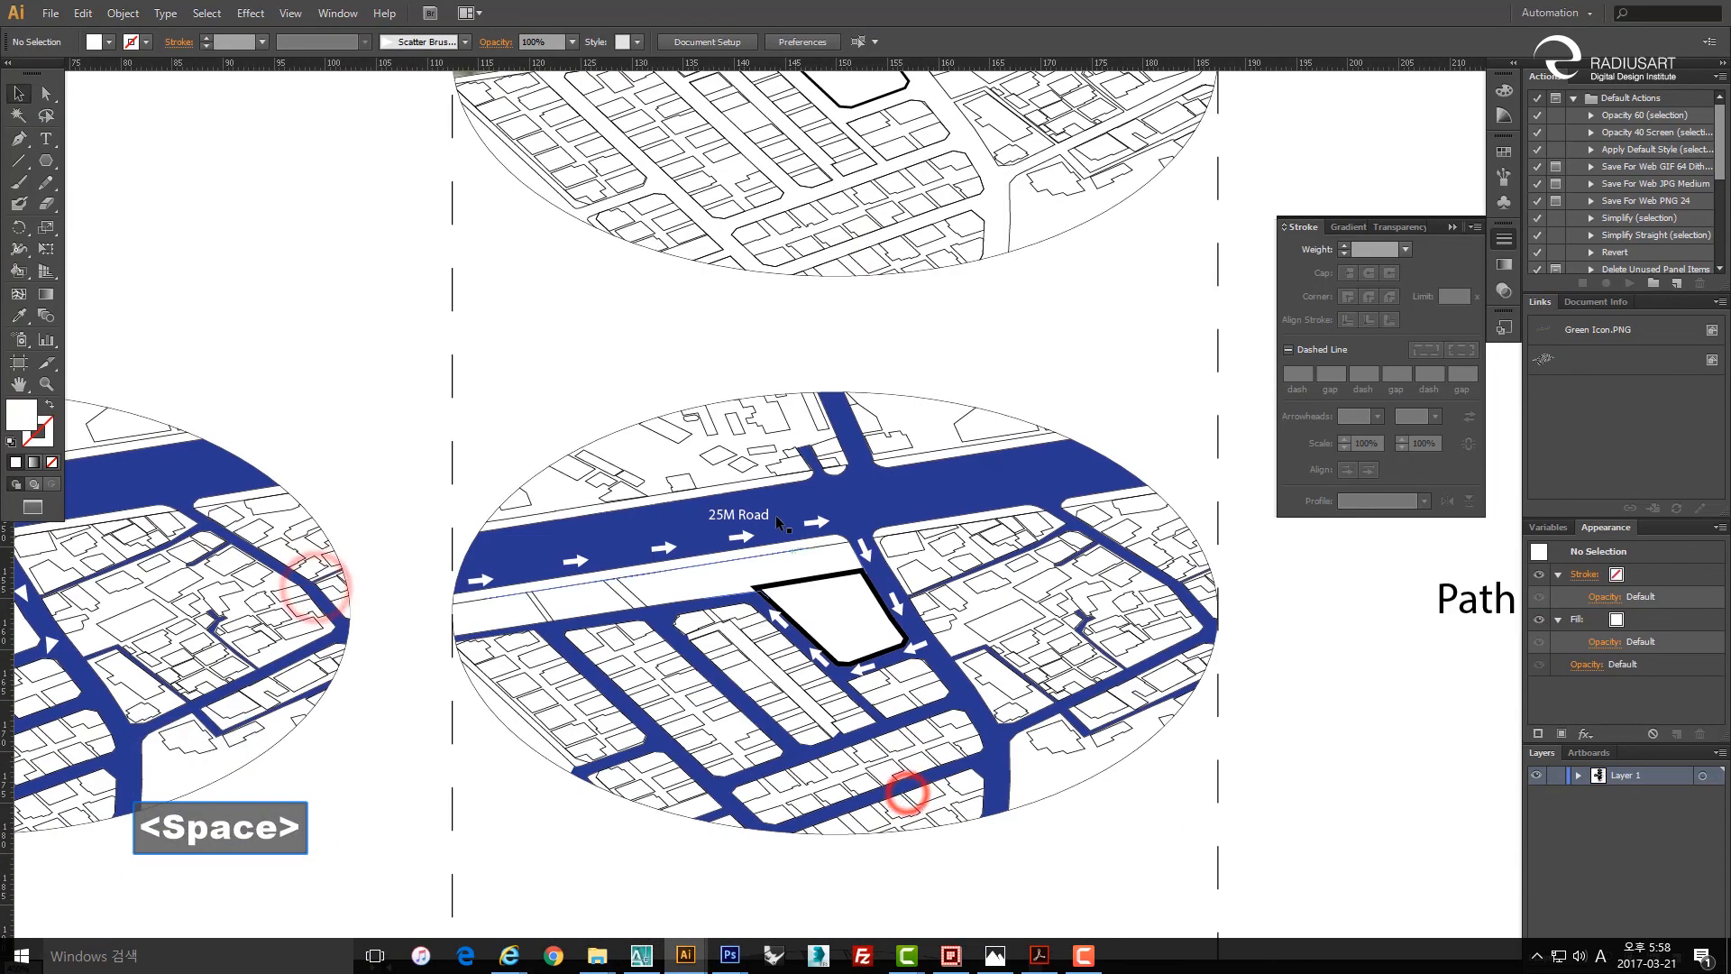
scroll(771, 515, "up", 1)
left_click(757, 514)
left_click_drag(771, 532, 773, 534)
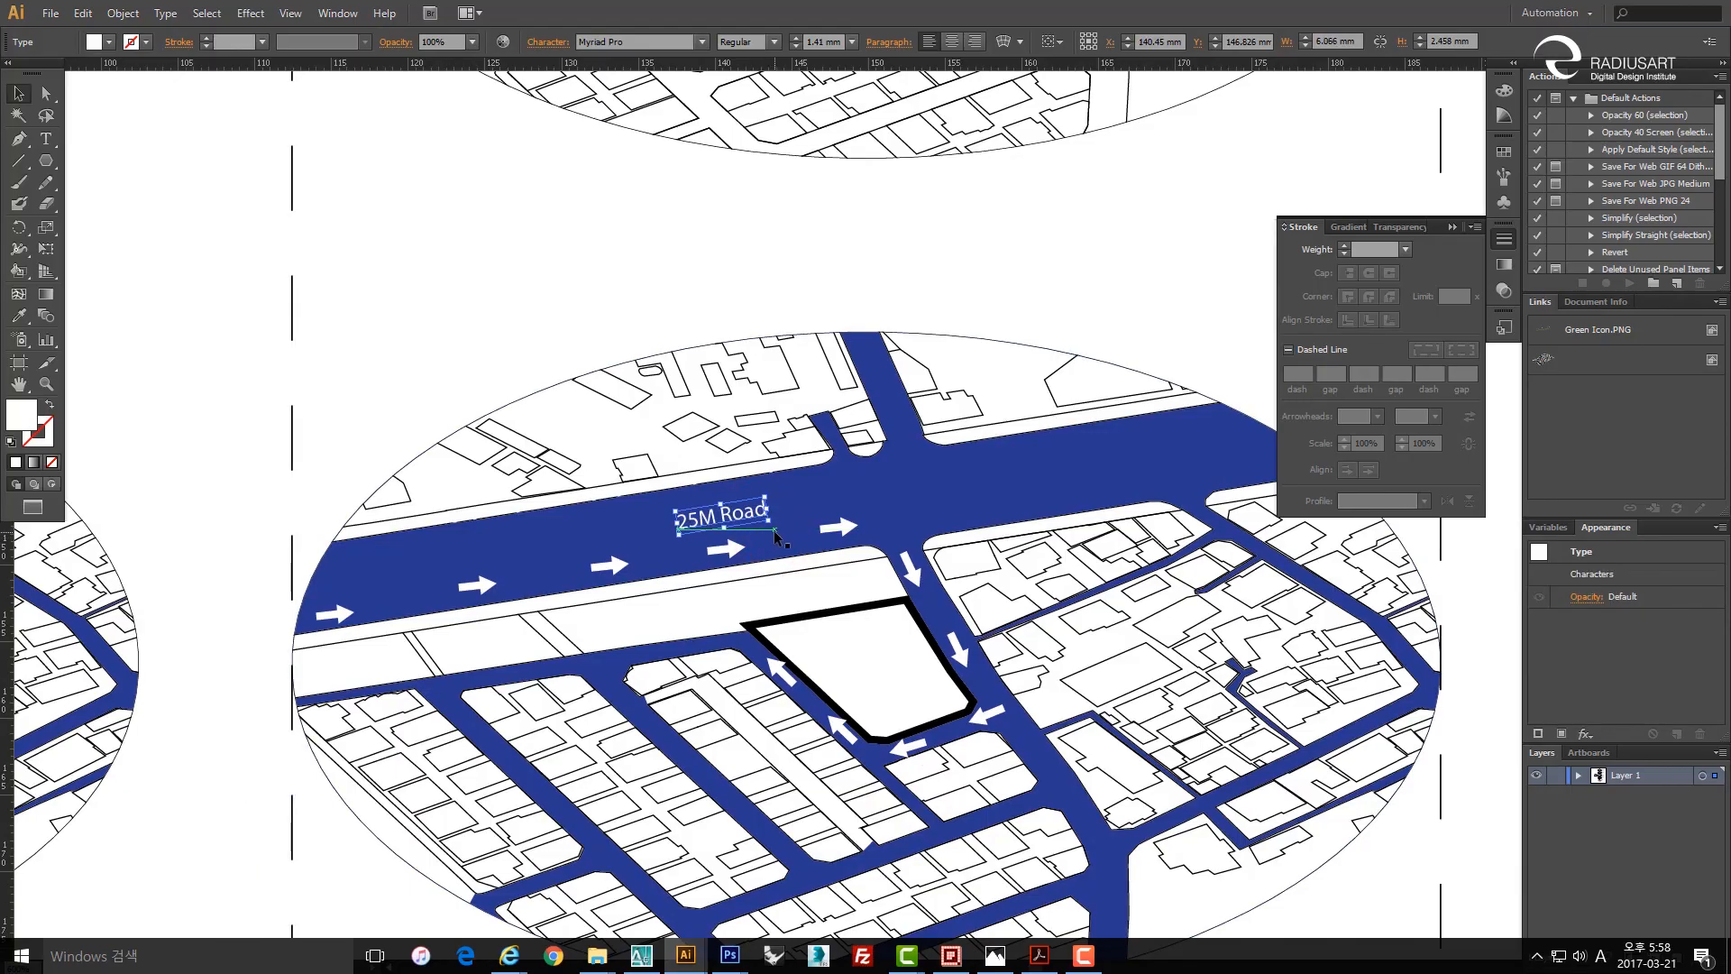
left_click(124, 444)
scroll(746, 512, "up", 1)
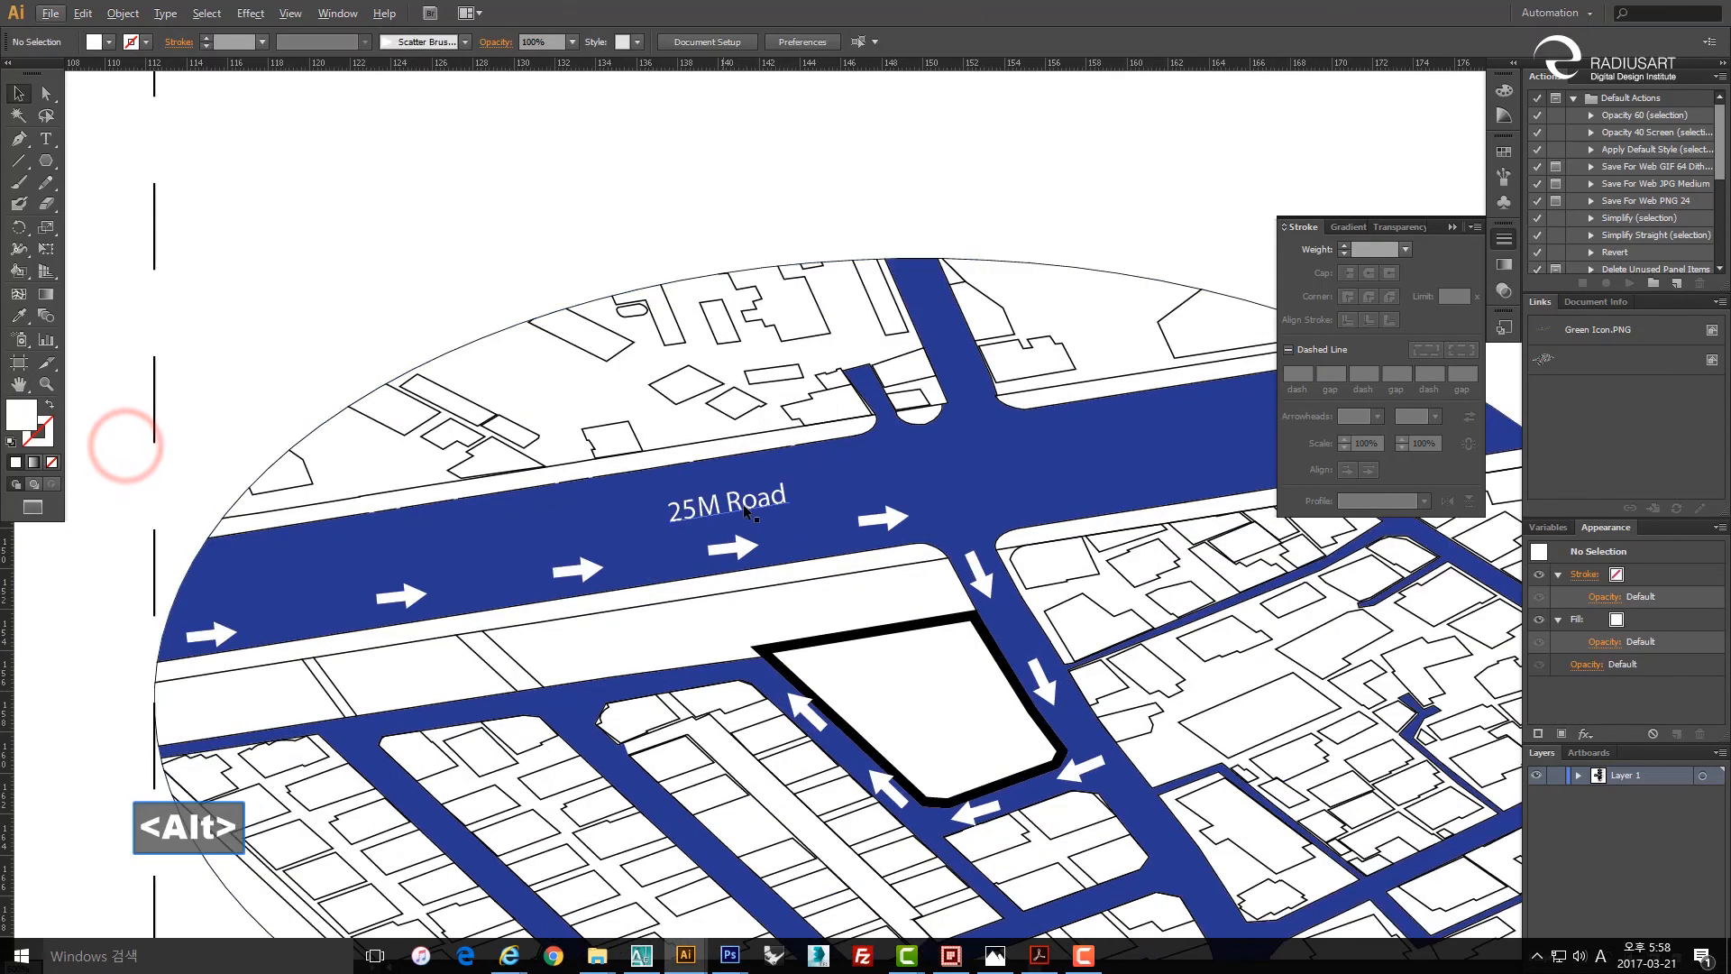
left_click_drag(755, 507, 837, 511)
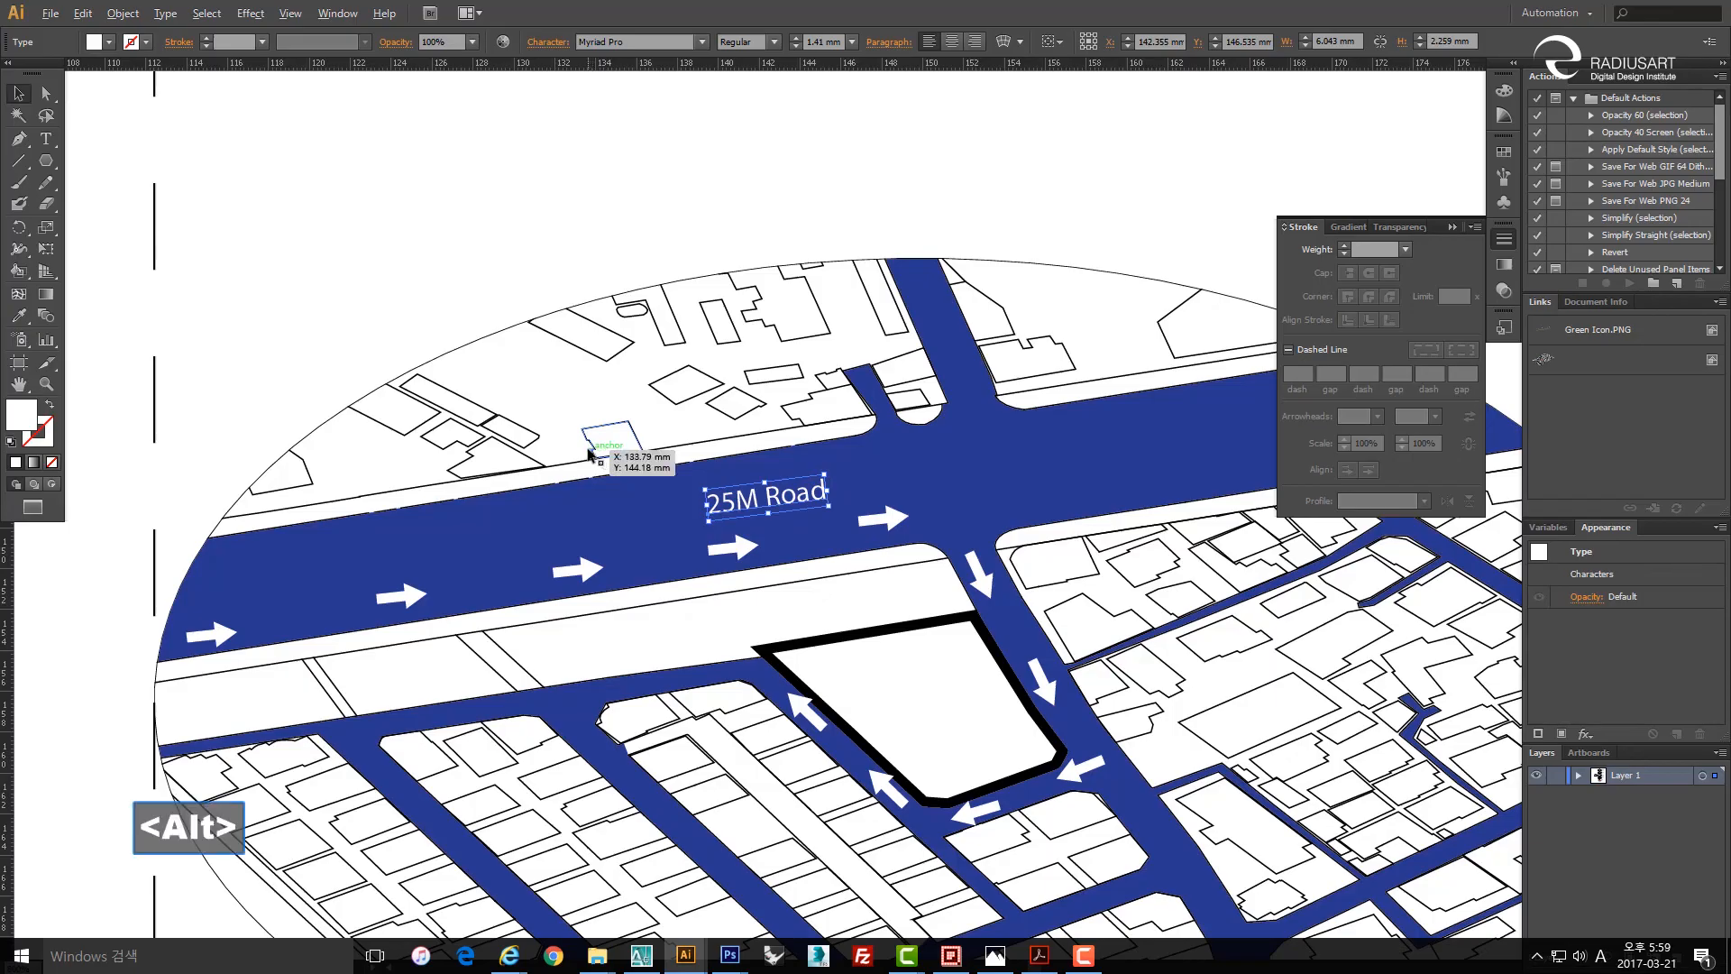
Review the finished diagram column from the Path / Traffic map down to the City Map, ending with the whole artboard.
scroll(584, 446, "down", 3)
left_click(1130, 728)
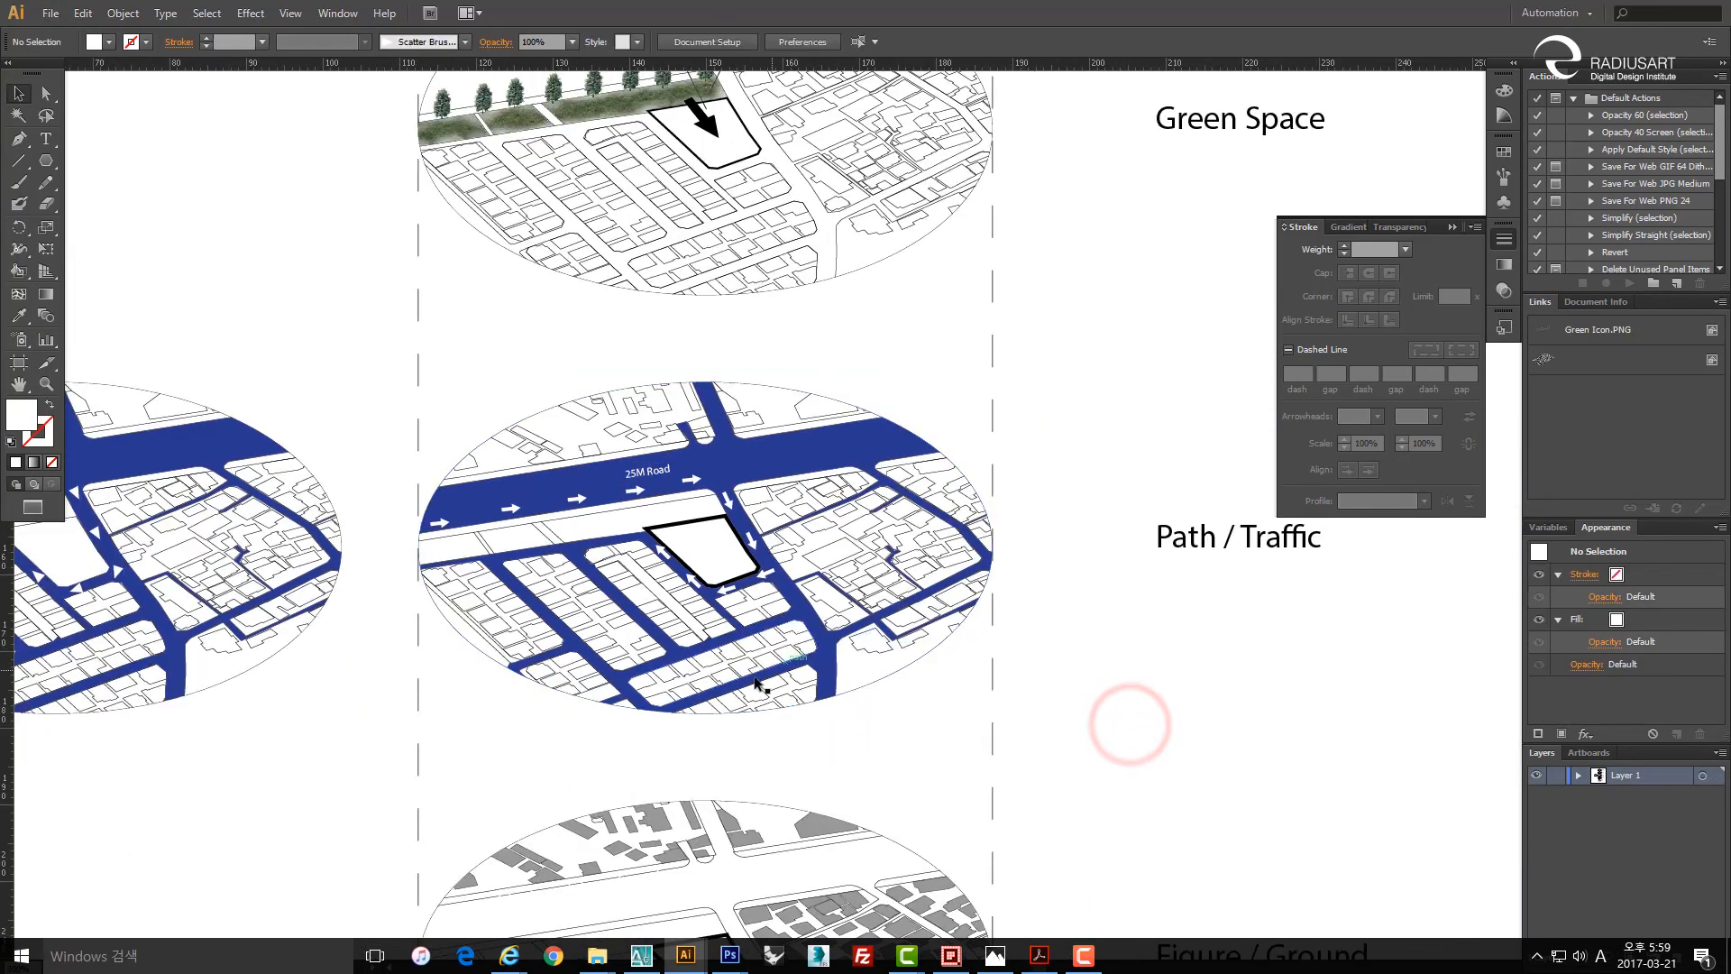
key("space")
left_click_drag(714, 669, 746, 548)
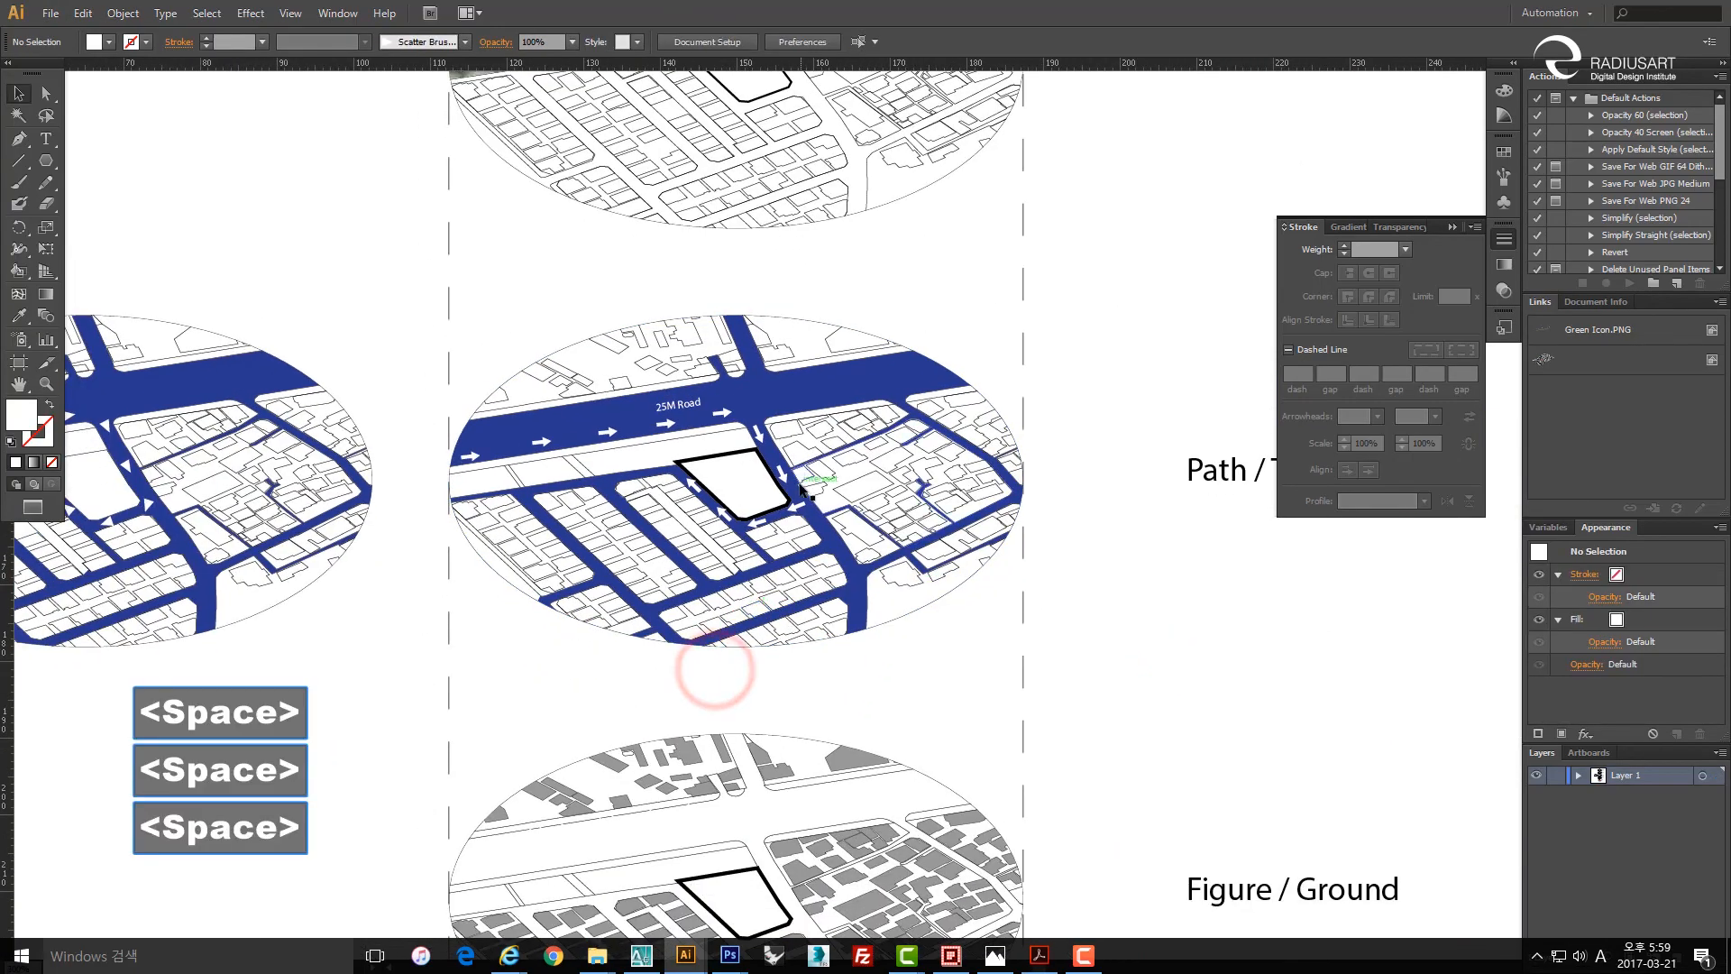
scroll(737, 474, "down", 2)
key("space")
left_click_drag(727, 617, 772, 499)
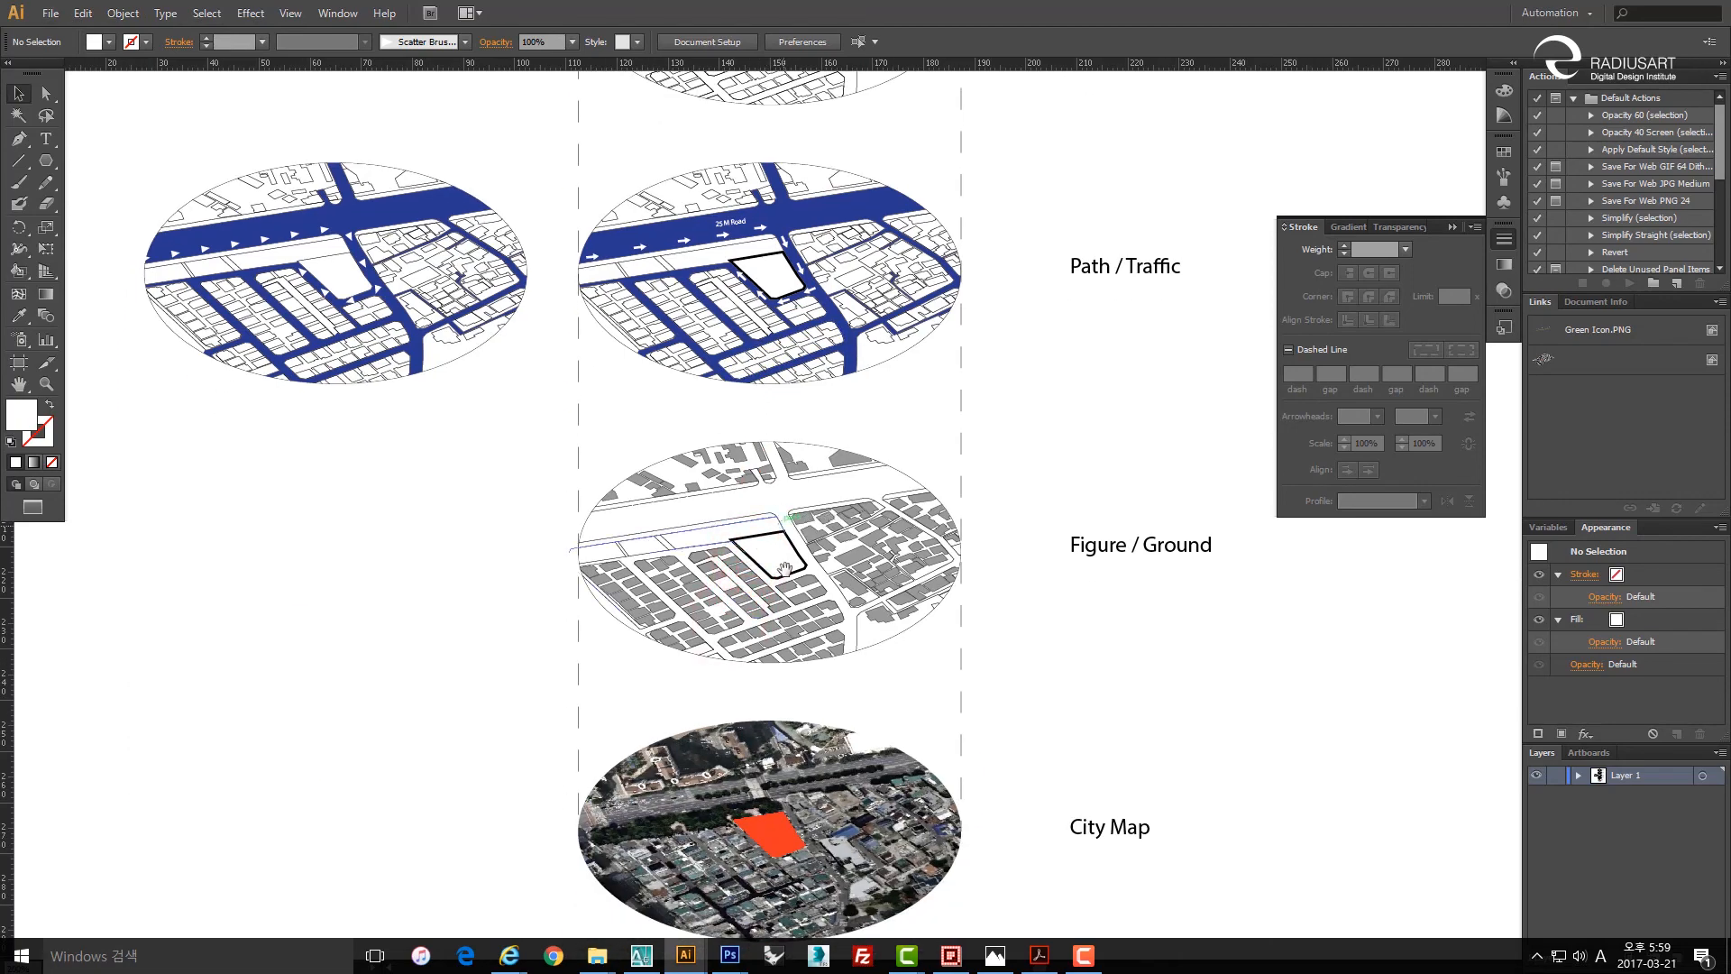
key("space")
left_click_drag(796, 606, 811, 566)
scroll(756, 451, "down", 2)
key("space")
left_click_drag(846, 351, 816, 511)
left_click(1000, 500)
left_click_drag(1011, 500, 972, 468)
key("alt")
key("space")
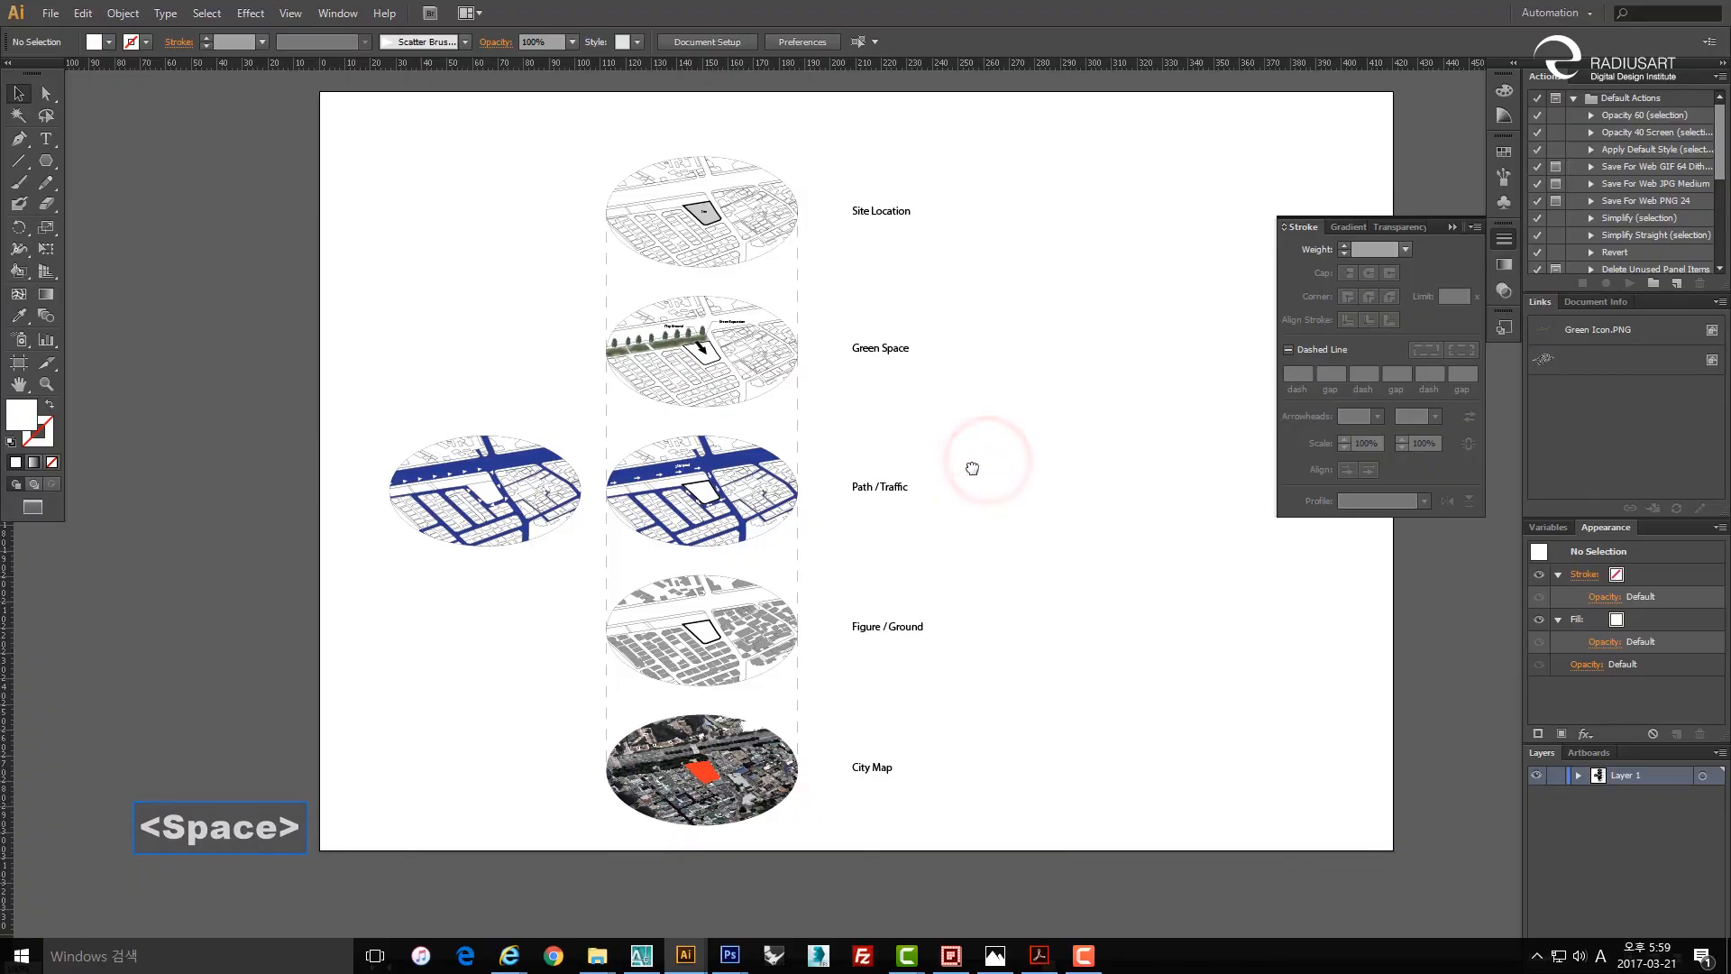
left_click(978, 468)
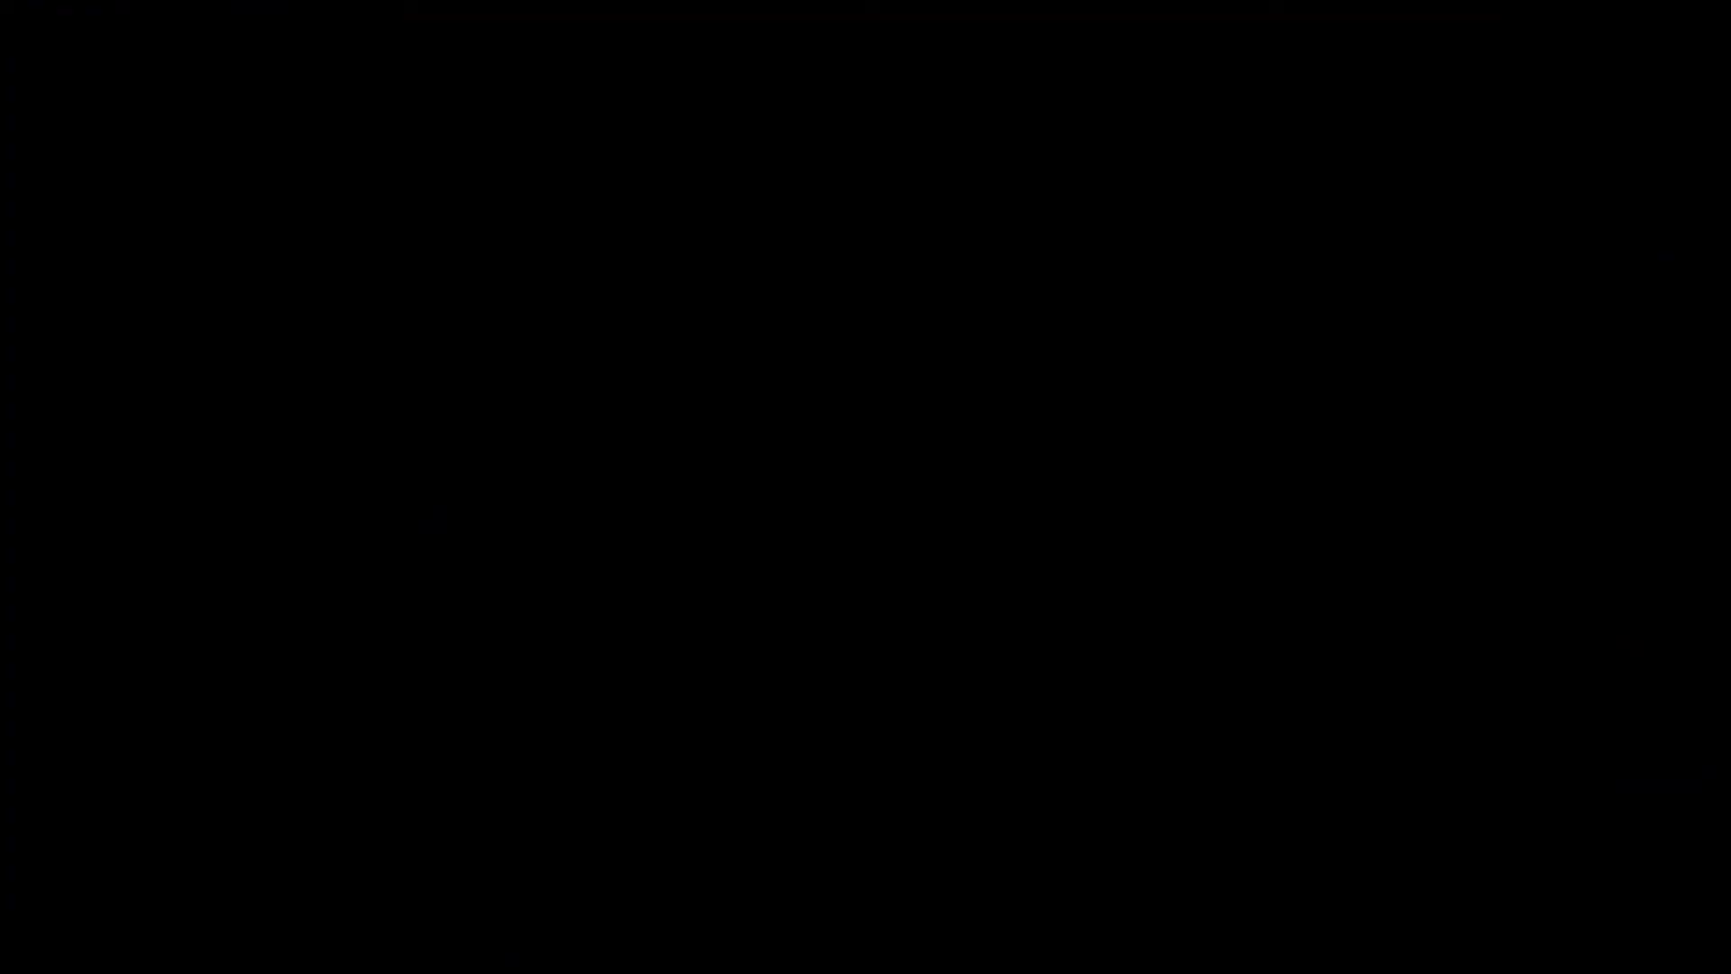